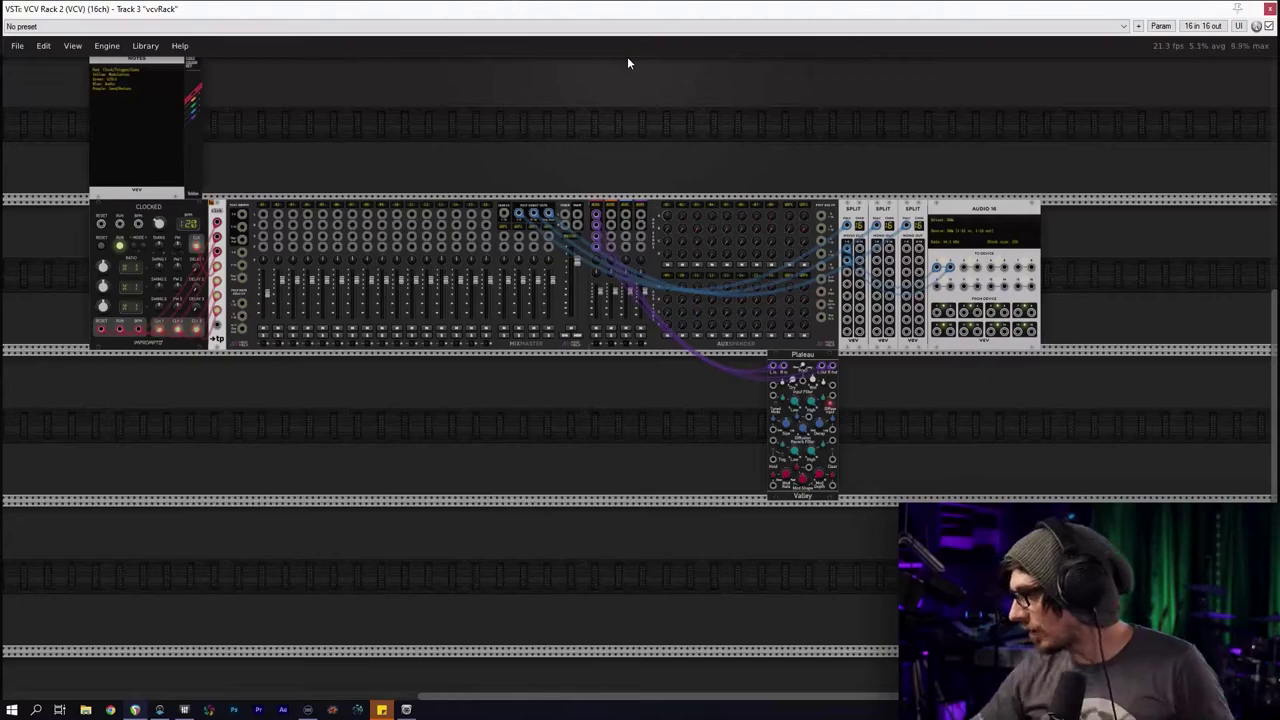
# Set the Clocked module's master tempo to 89 BPM
pyautogui.scroll(3, 337, 262)
pyautogui.moveTo(166, 557); pyautogui.dragTo(497, 379)
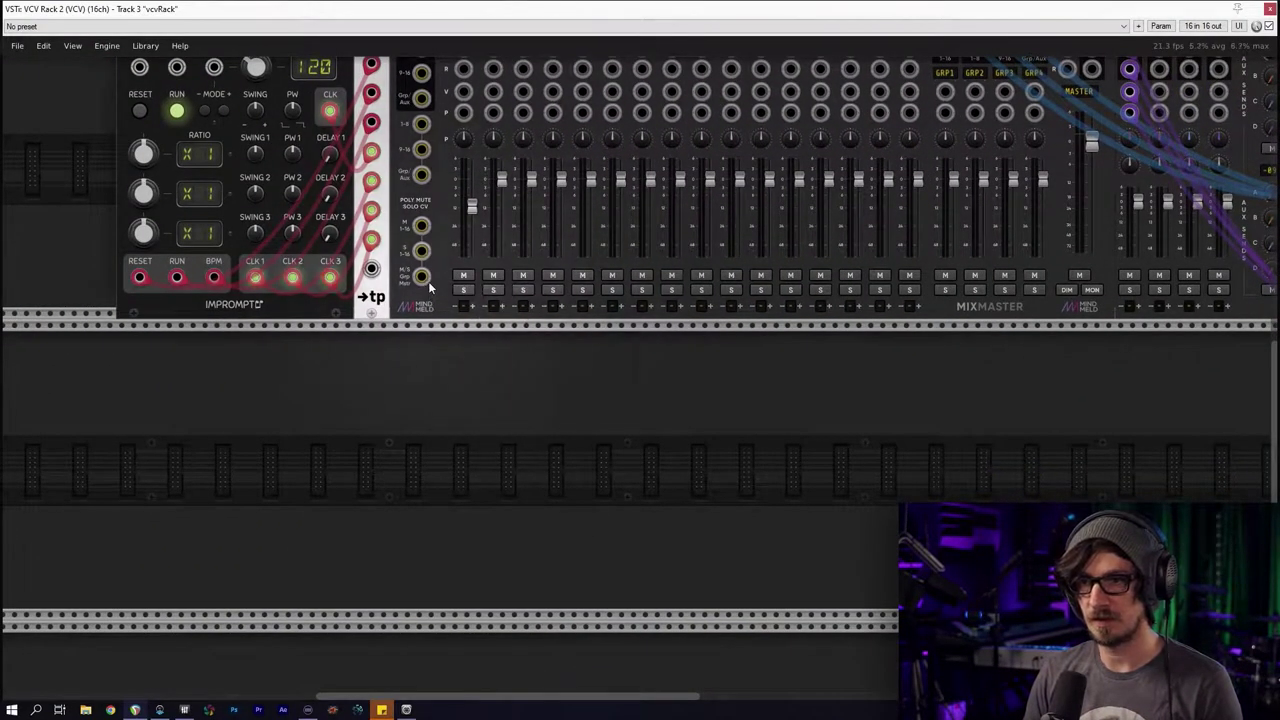
pyautogui.moveTo(416, 428); pyautogui.dragTo(286, 523)
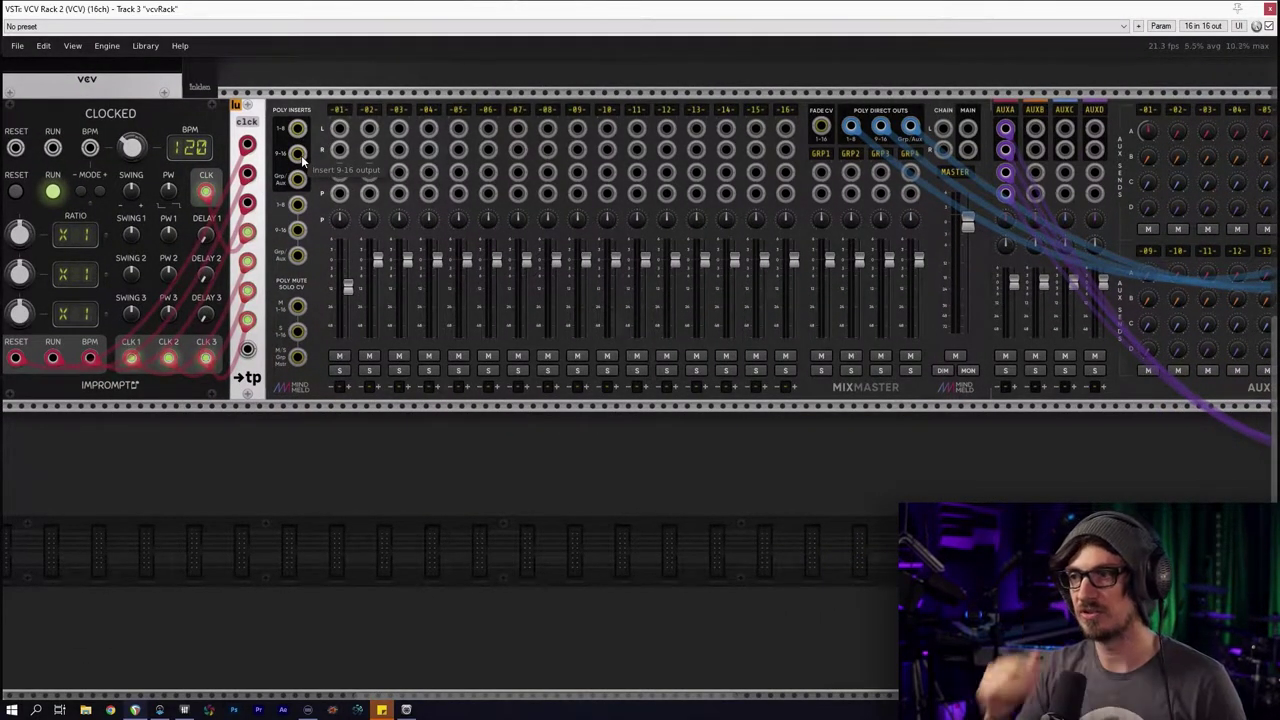
pyautogui.moveTo(984, 476); pyautogui.dragTo(438, 454)
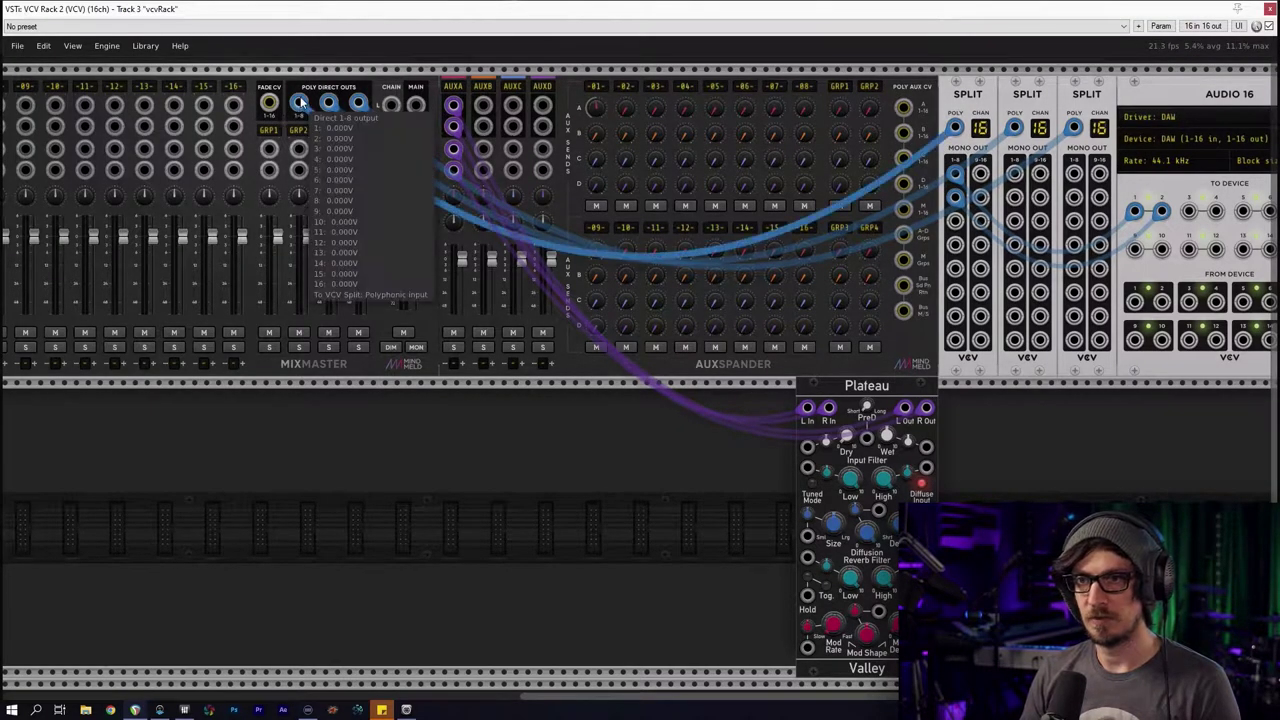
pyautogui.moveTo(277, 491); pyautogui.dragTo(848, 413)
pyautogui.moveTo(154, 408); pyautogui.dragTo(307, 473)
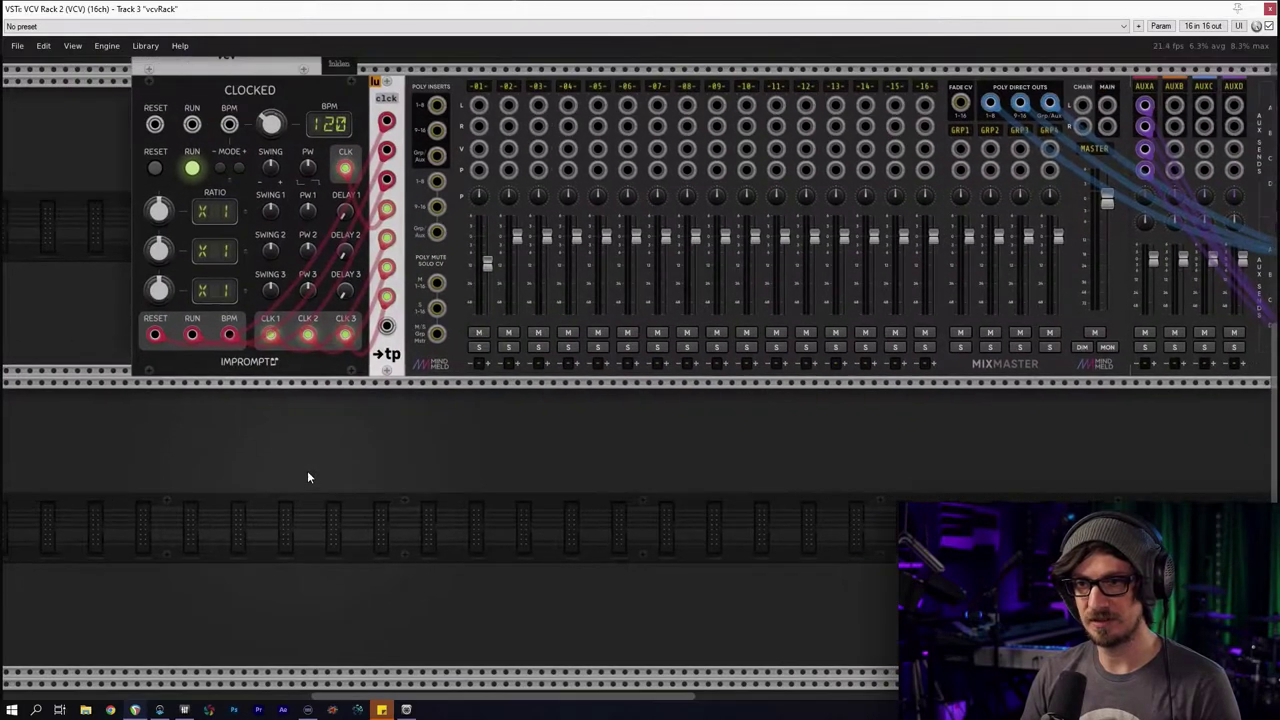
pyautogui.moveTo(271, 124); pyautogui.dragTo(271, 140)
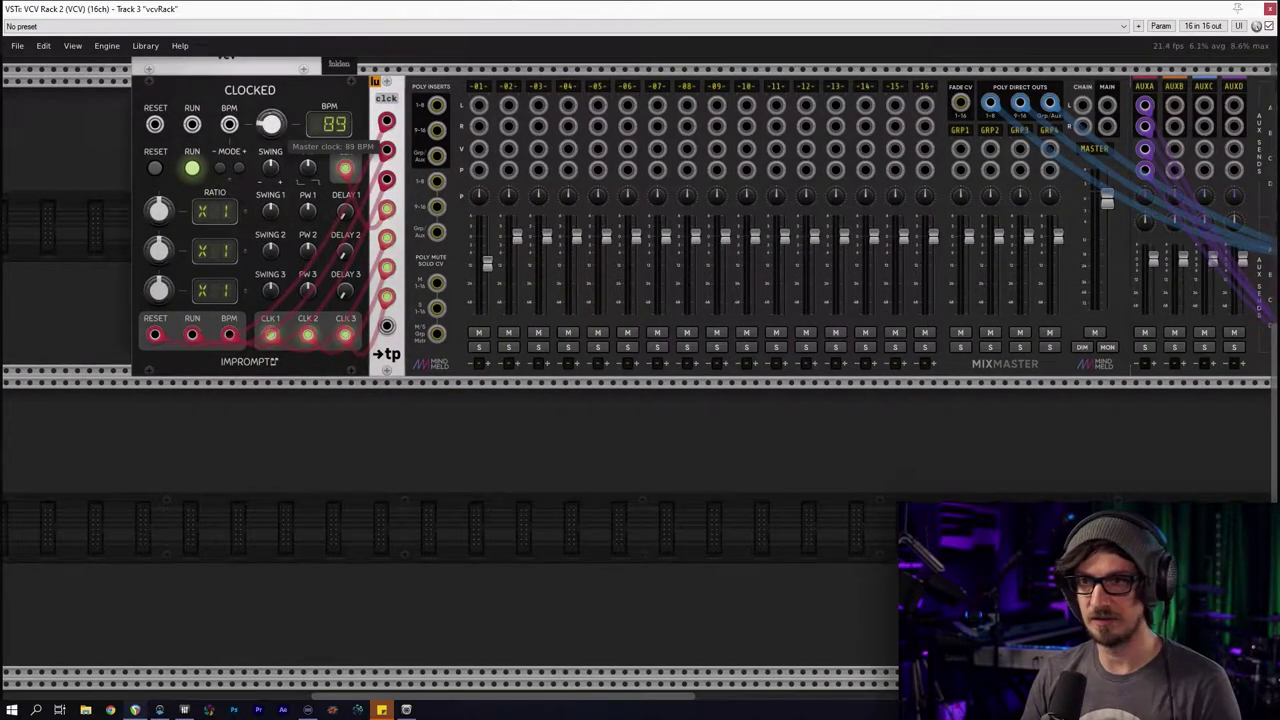
# Add Bogaudio's FM-OP from the modules tagged Oscillator and place it in the empty row directly beneath the mixer
pyautogui.moveTo(204, 487); pyautogui.dragTo(271, 358)
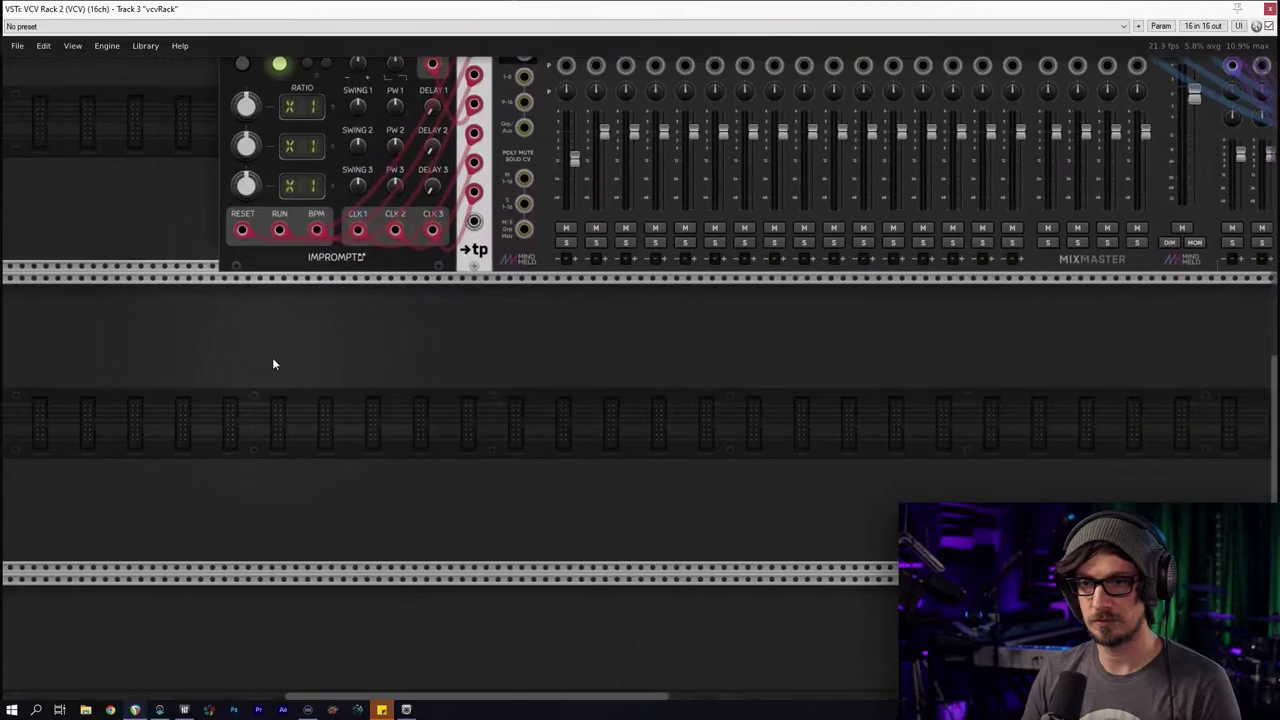
pyautogui.rightClick(271, 358)
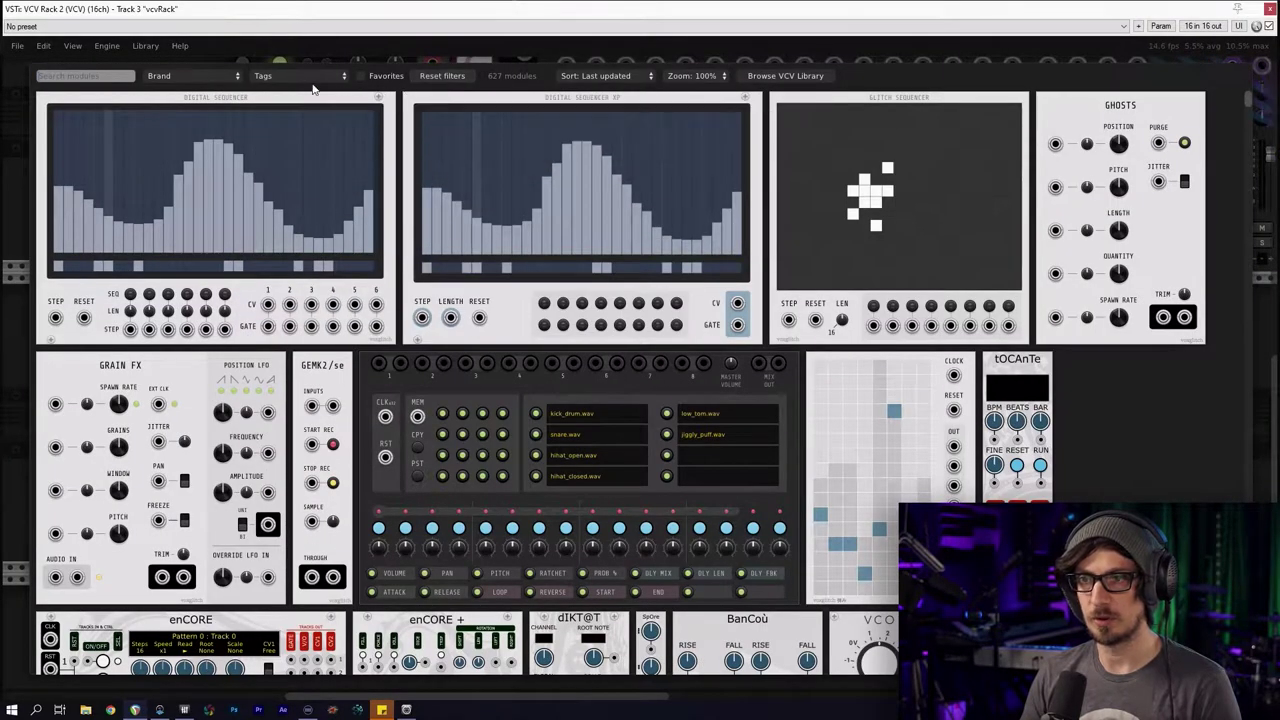
pyautogui.click(305, 77)
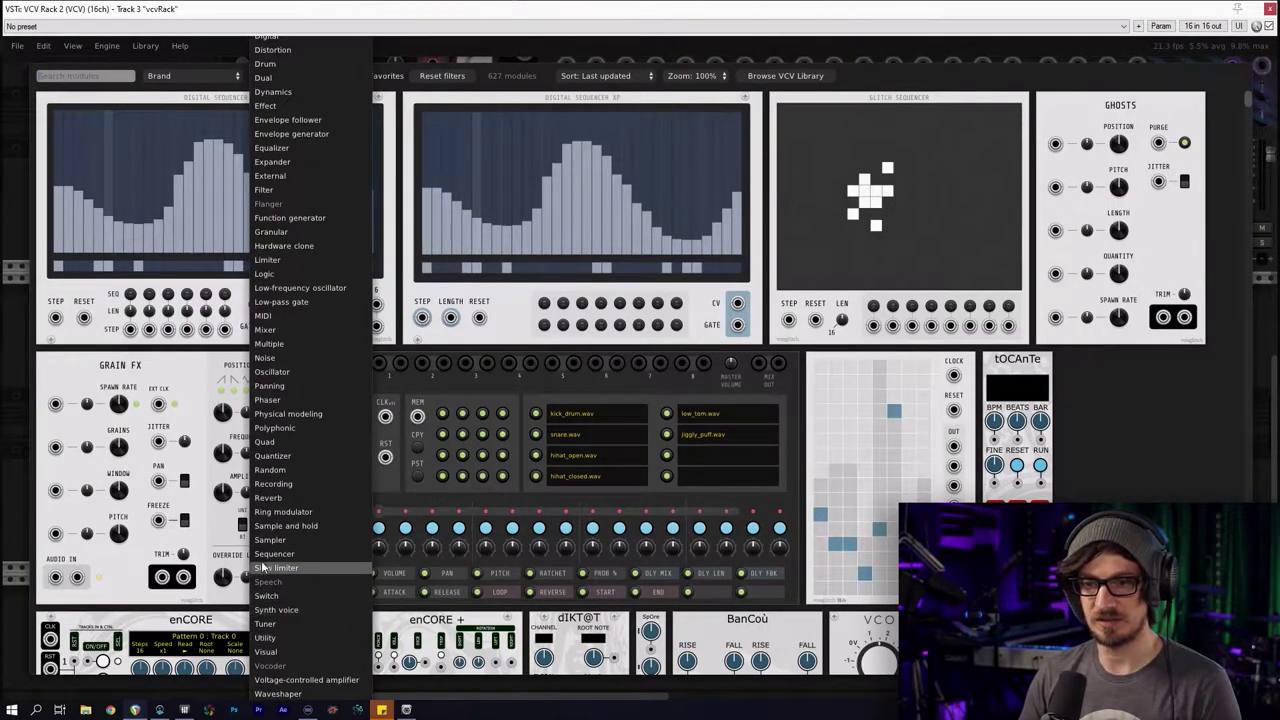
pyautogui.click(272, 372)
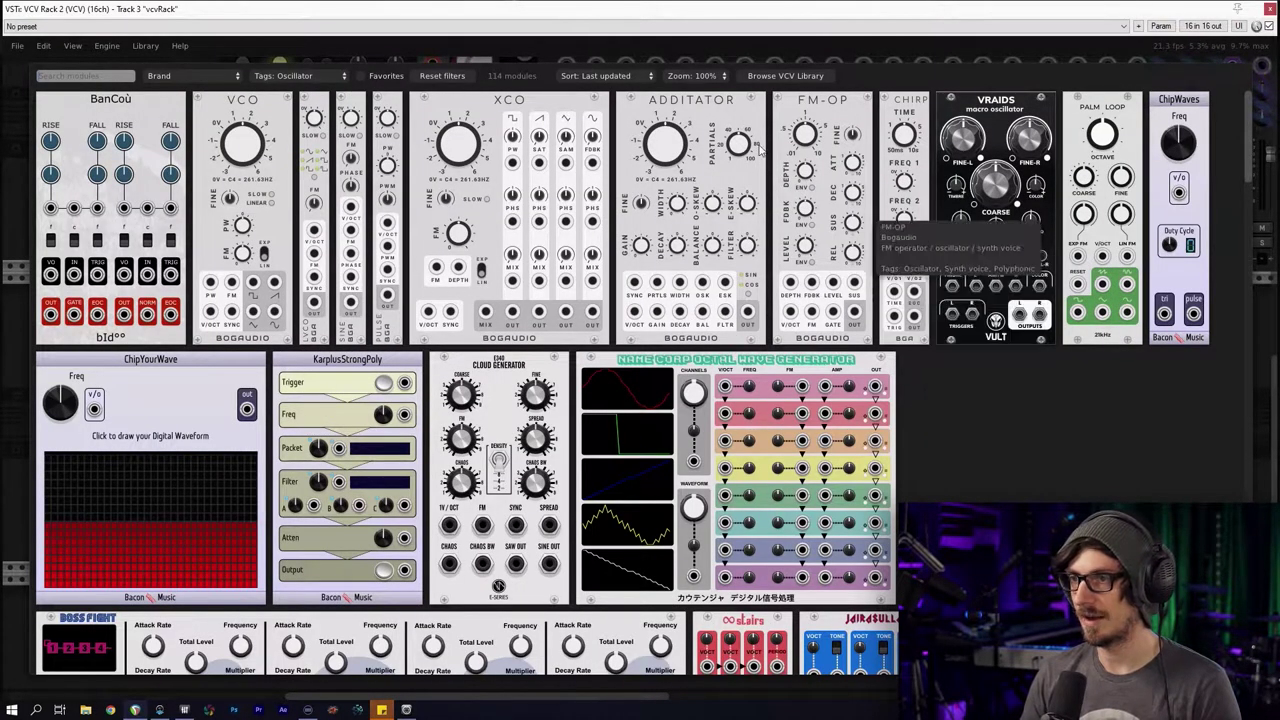
pyautogui.click(797, 151)
pyautogui.moveTo(293, 284); pyautogui.dragTo(519, 288)
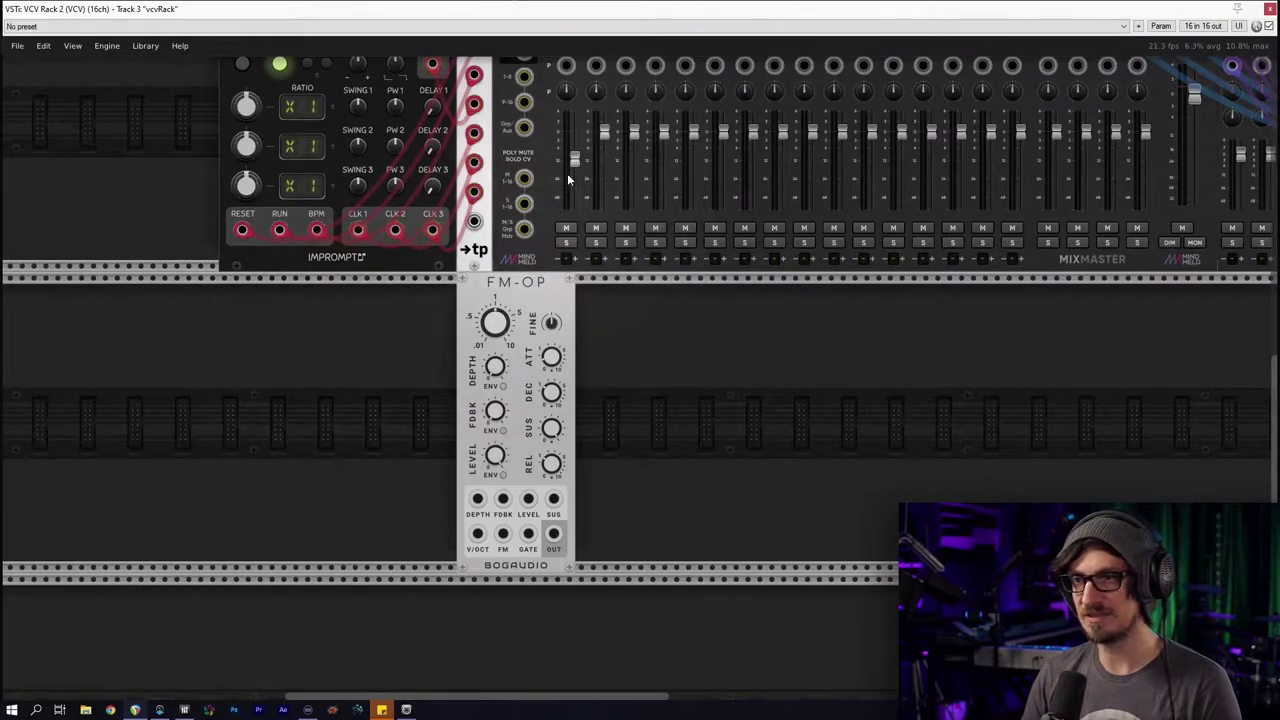
# Add the Instruō harmonàig from the modules tagged Quantizer and place it flush against the left side of FM-OP
pyautogui.moveTo(673, 357); pyautogui.dragTo(685, 258)
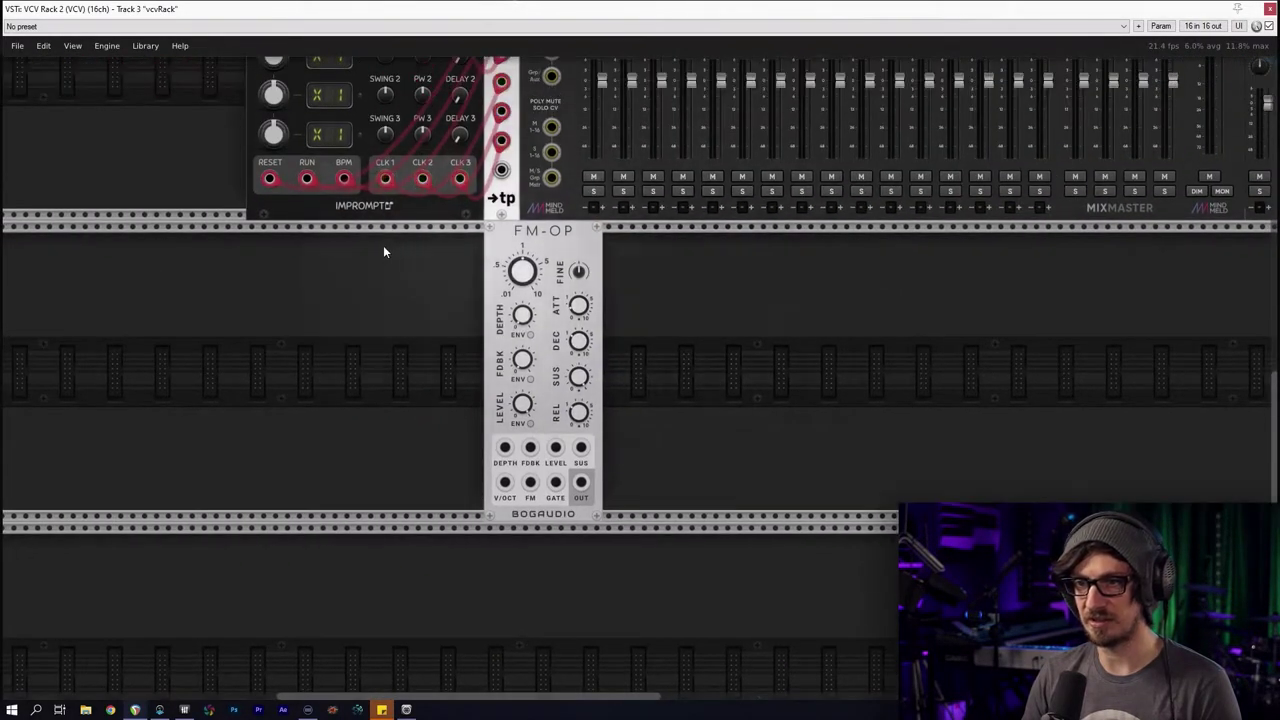
pyautogui.rightClick(401, 242)
pyautogui.click(441, 78)
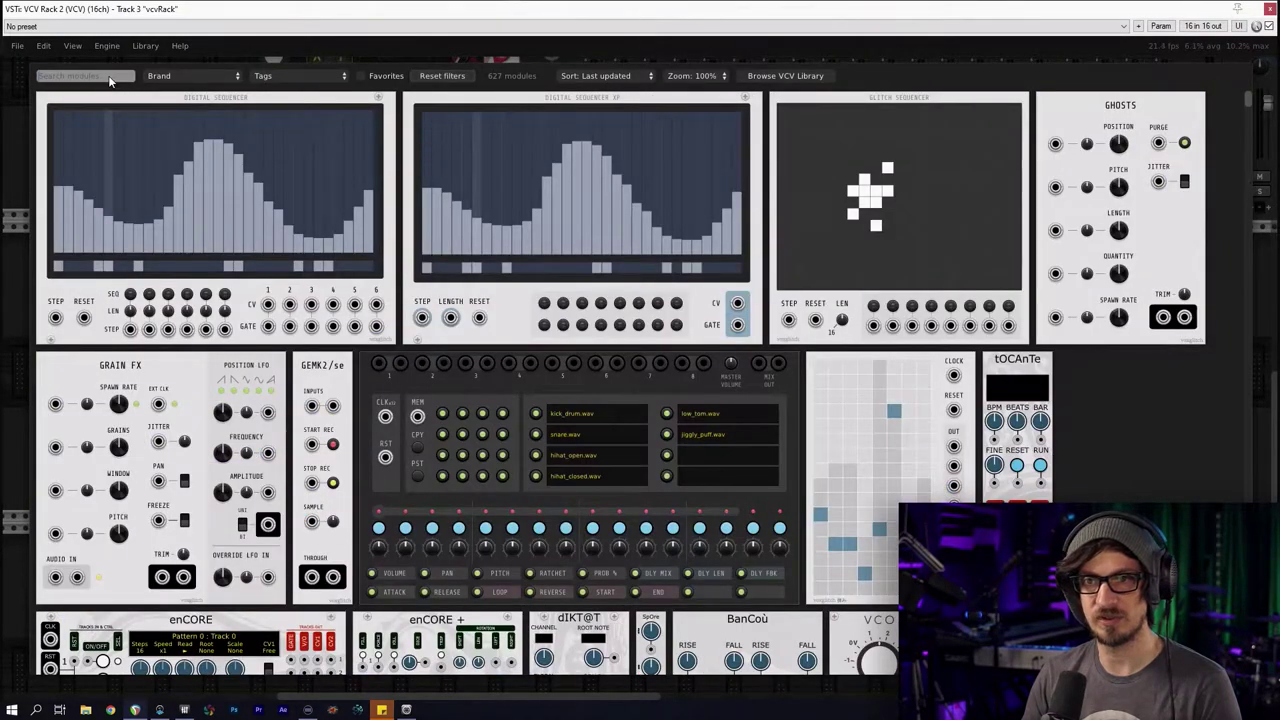
pyautogui.click(330, 76)
pyautogui.scroll(-5, 293, 484)
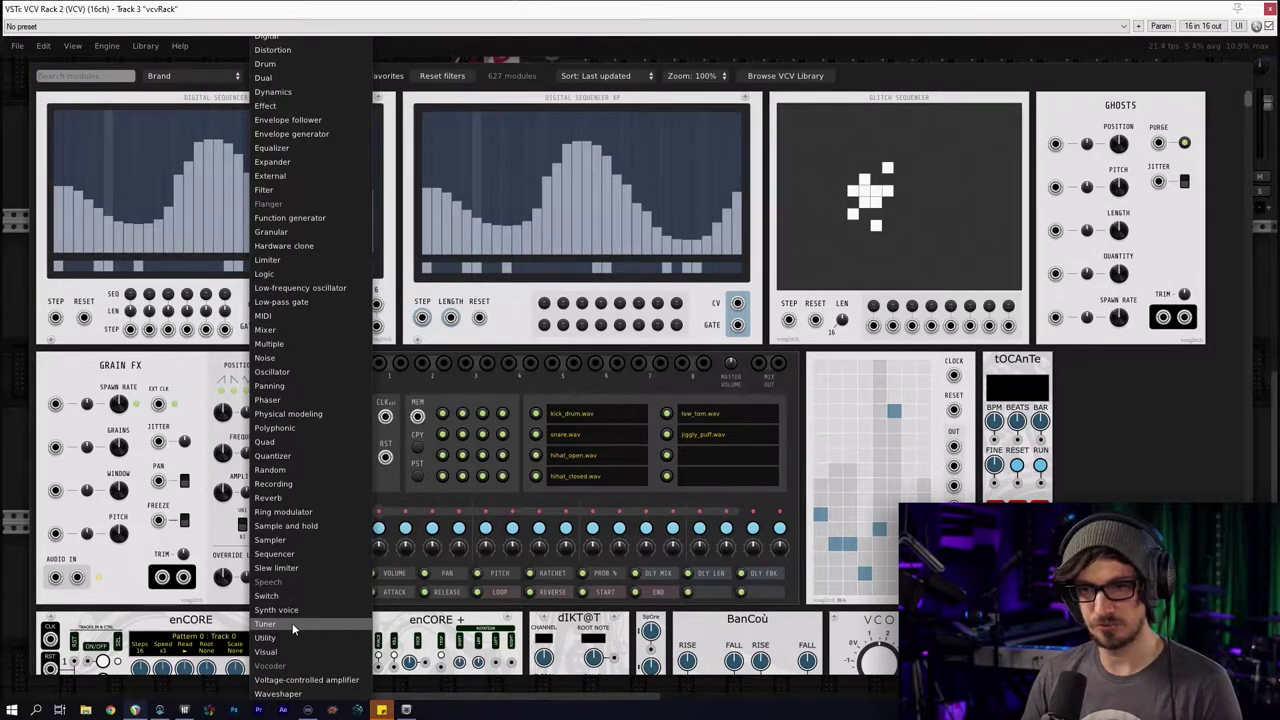
pyautogui.click(289, 455)
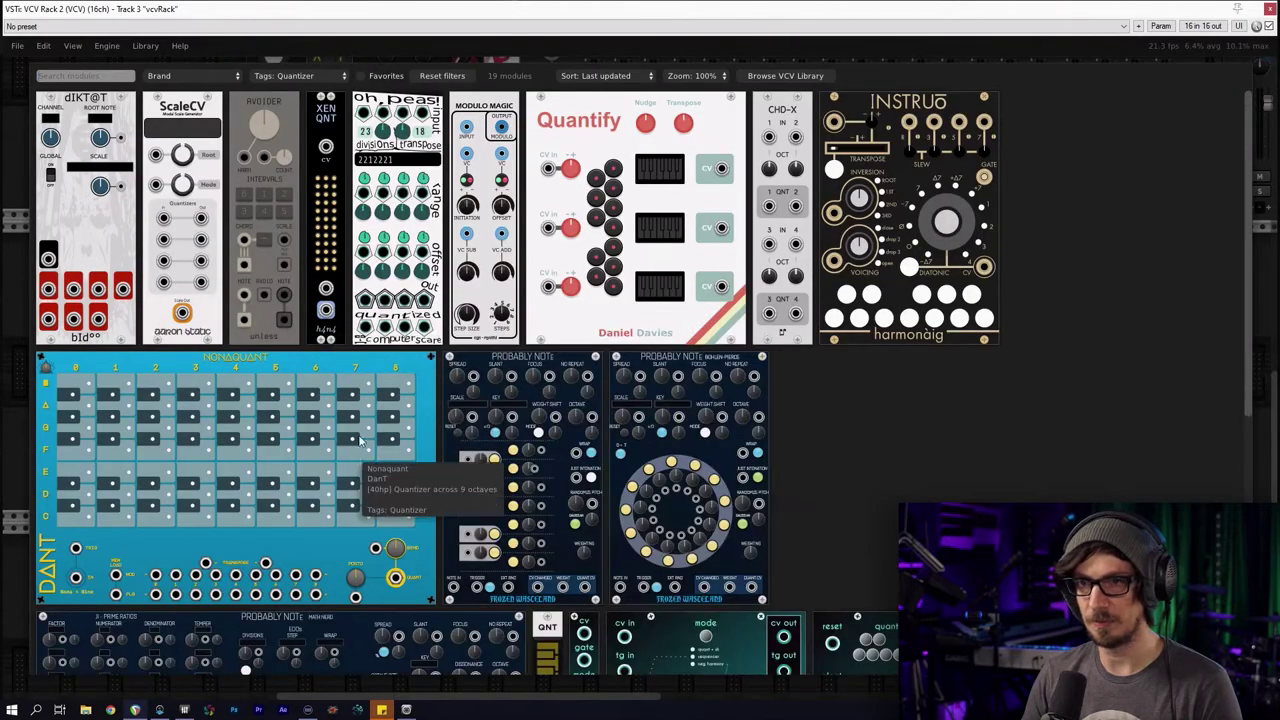
pyautogui.click(880, 200)
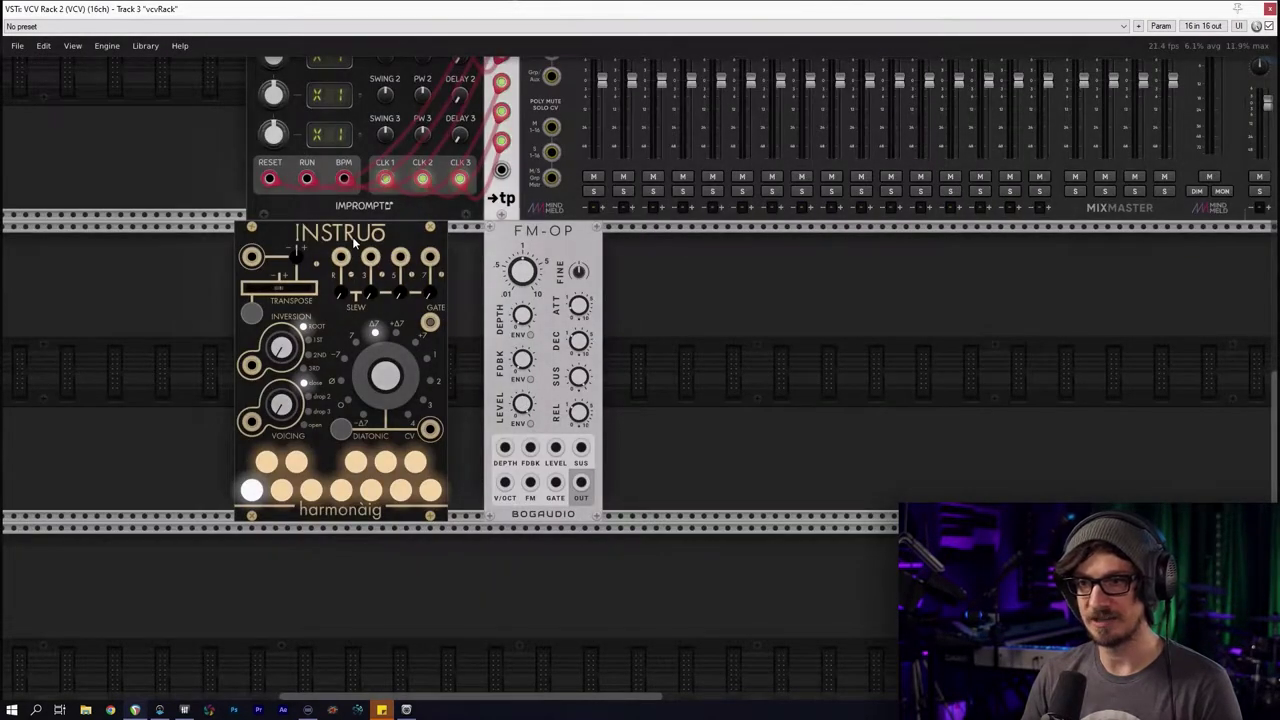
pyautogui.moveTo(353, 238); pyautogui.dragTo(390, 240)
pyautogui.moveTo(651, 294); pyautogui.dragTo(678, 256)
# Limit the harmonàig's scale to the notes C, D, E, F#, G, A and B
pyautogui.click(284, 271)
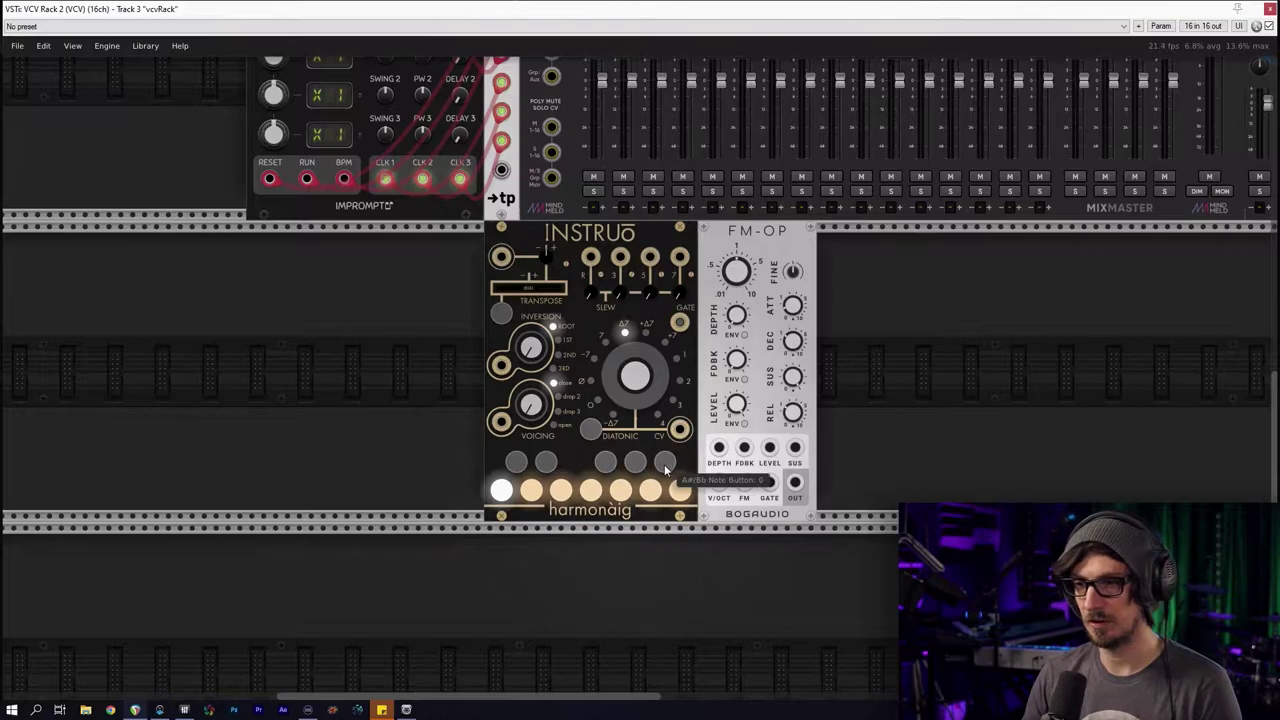
pyautogui.click(605, 463)
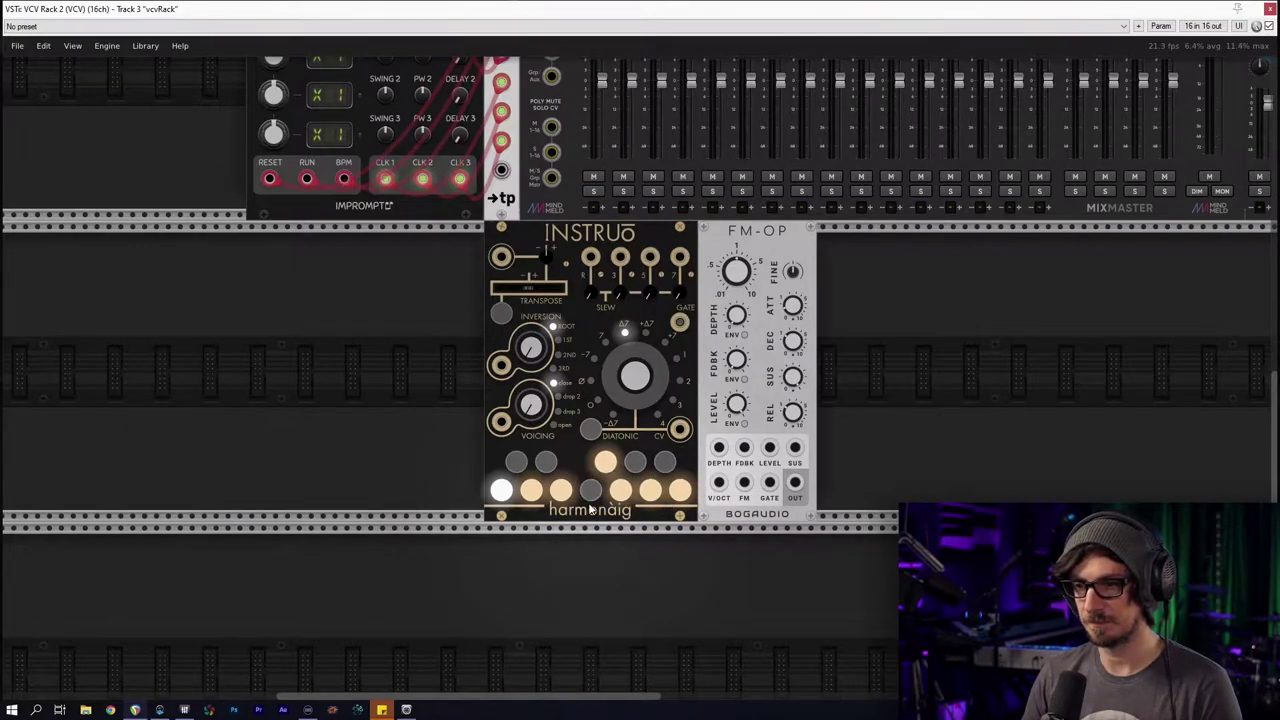
pyautogui.click(590, 490)
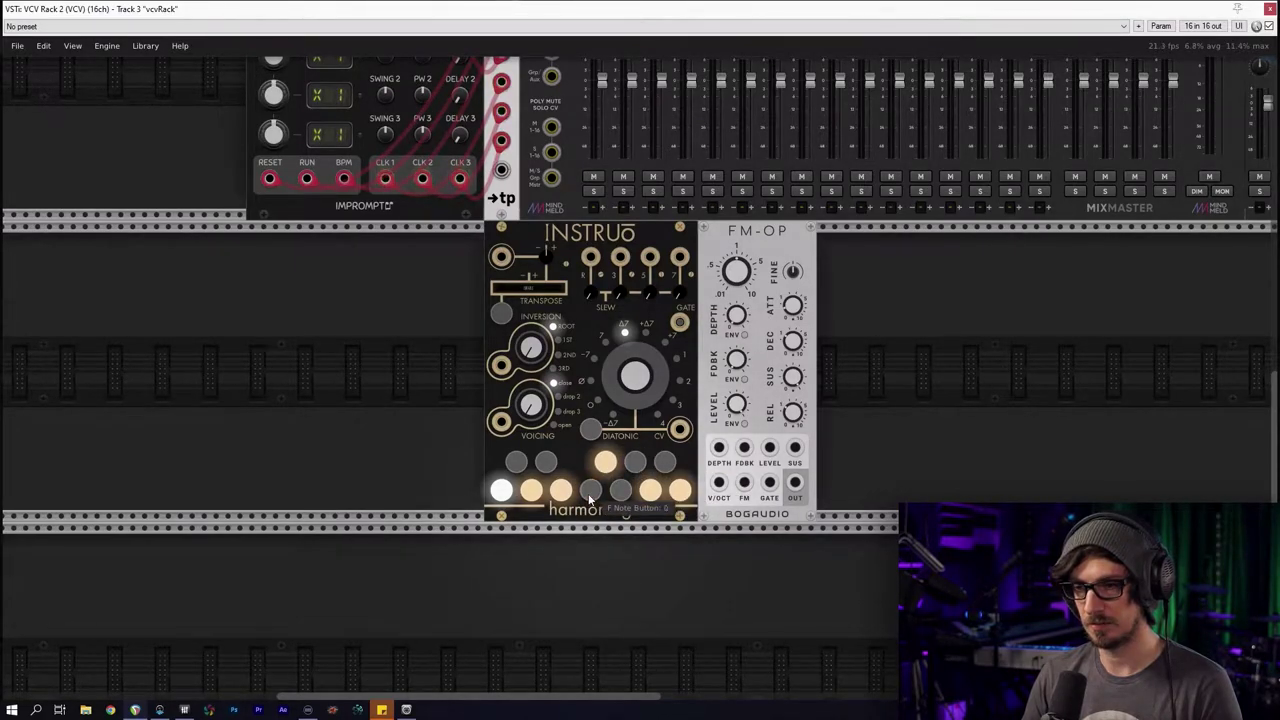
pyautogui.click(618, 496)
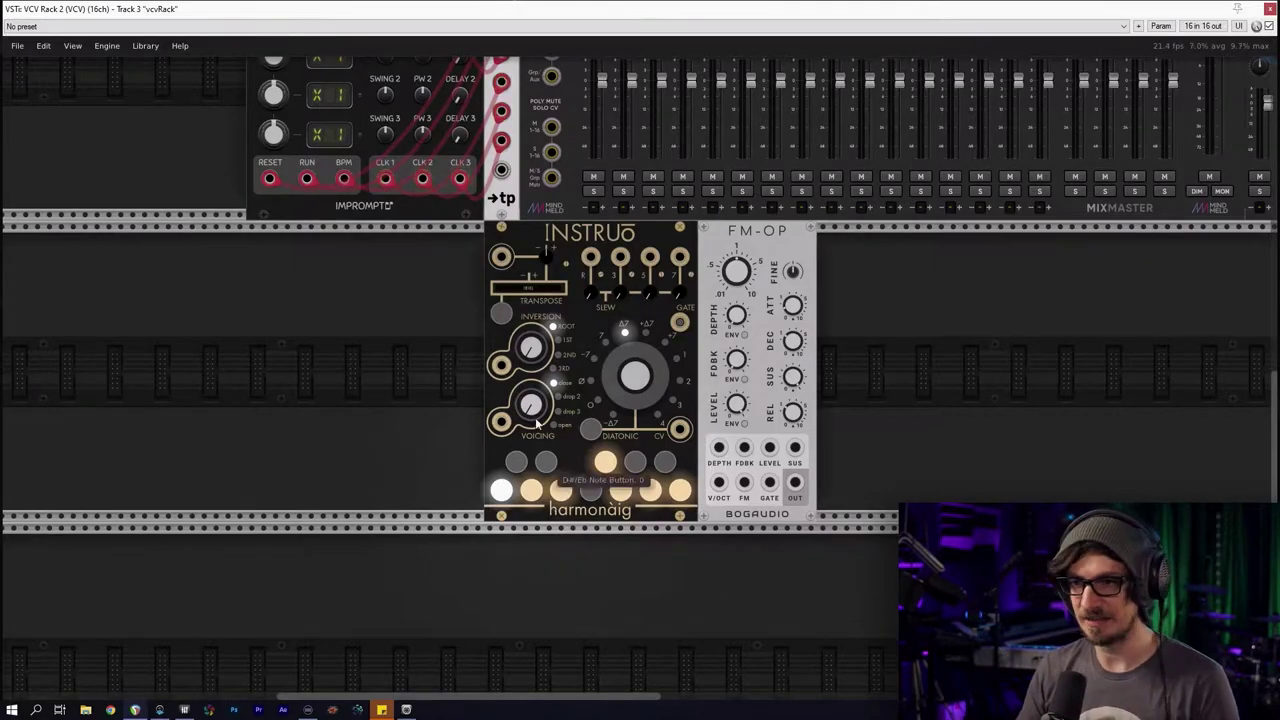
# Check the poly input behavior options in the track settings of mixer track 1
pyautogui.moveTo(333, 334); pyautogui.dragTo(285, 440)
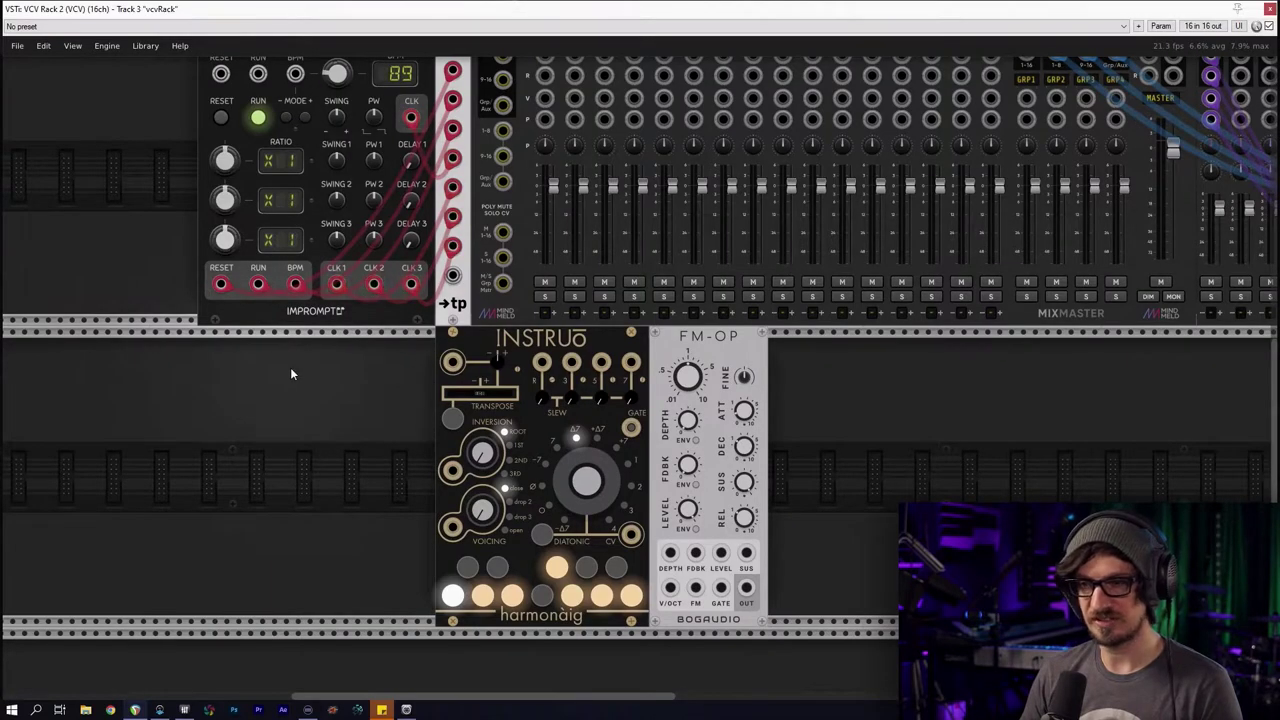
pyautogui.moveTo(312, 417); pyautogui.dragTo(306, 444)
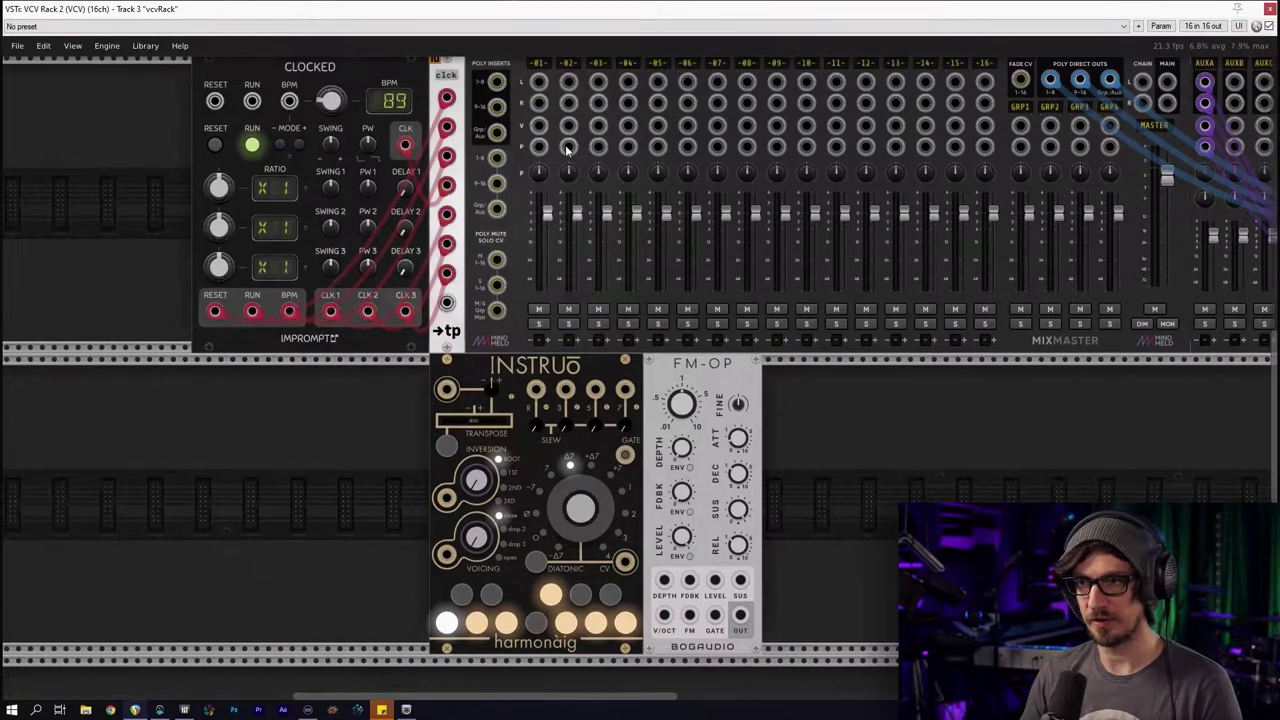
pyautogui.rightClick(537, 63)
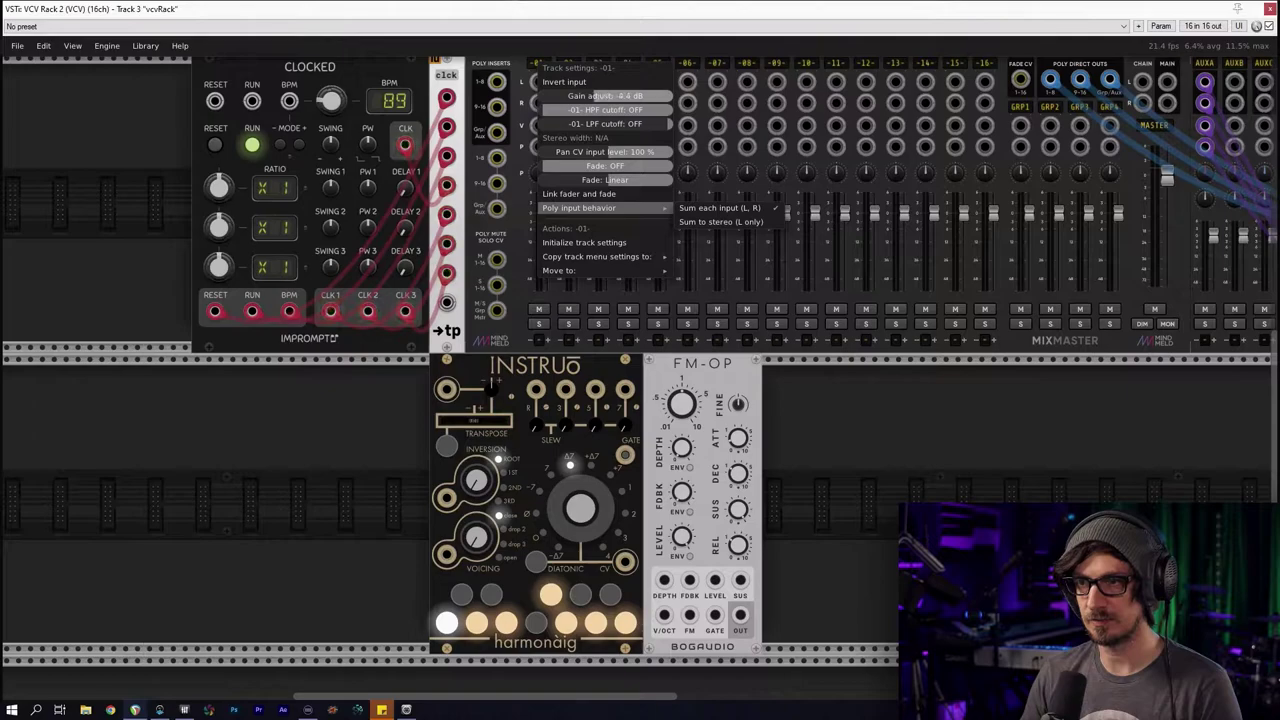
pyautogui.click(266, 462)
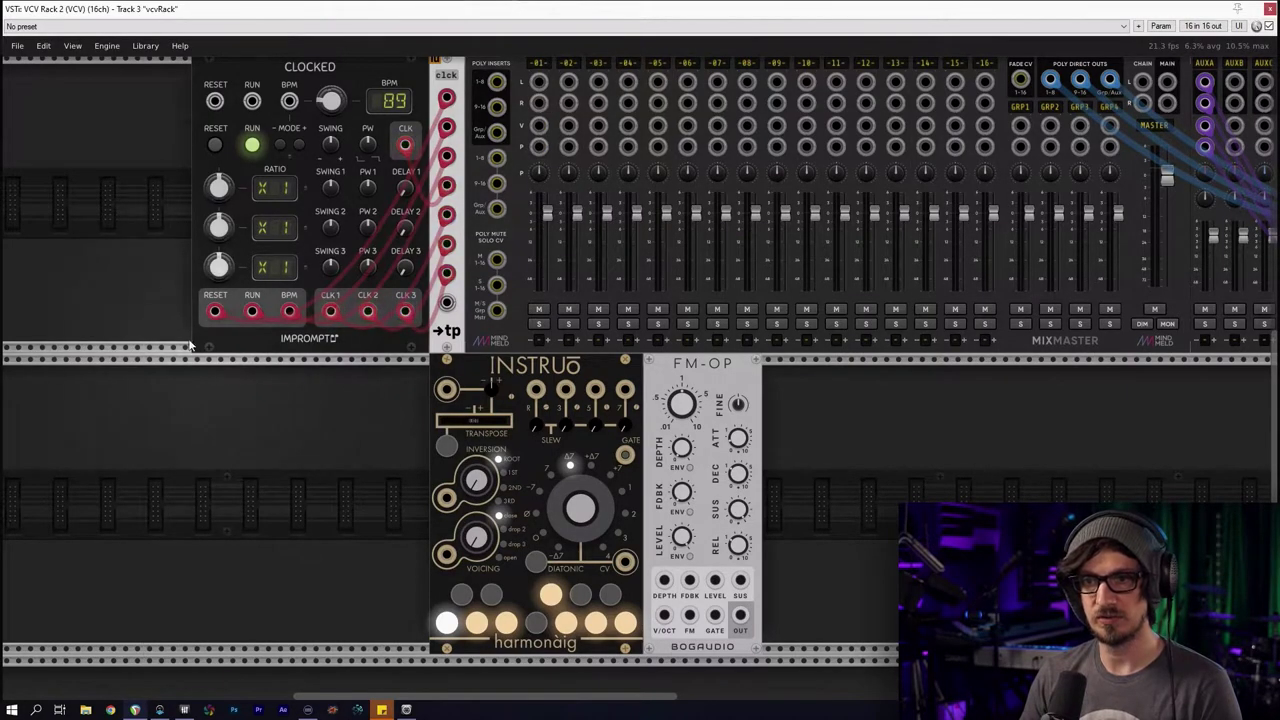
# Add a clck teleport output module by searching for "tele" and patch its fifth port to the harmonàig's CV input
pyautogui.rightClick(322, 400)
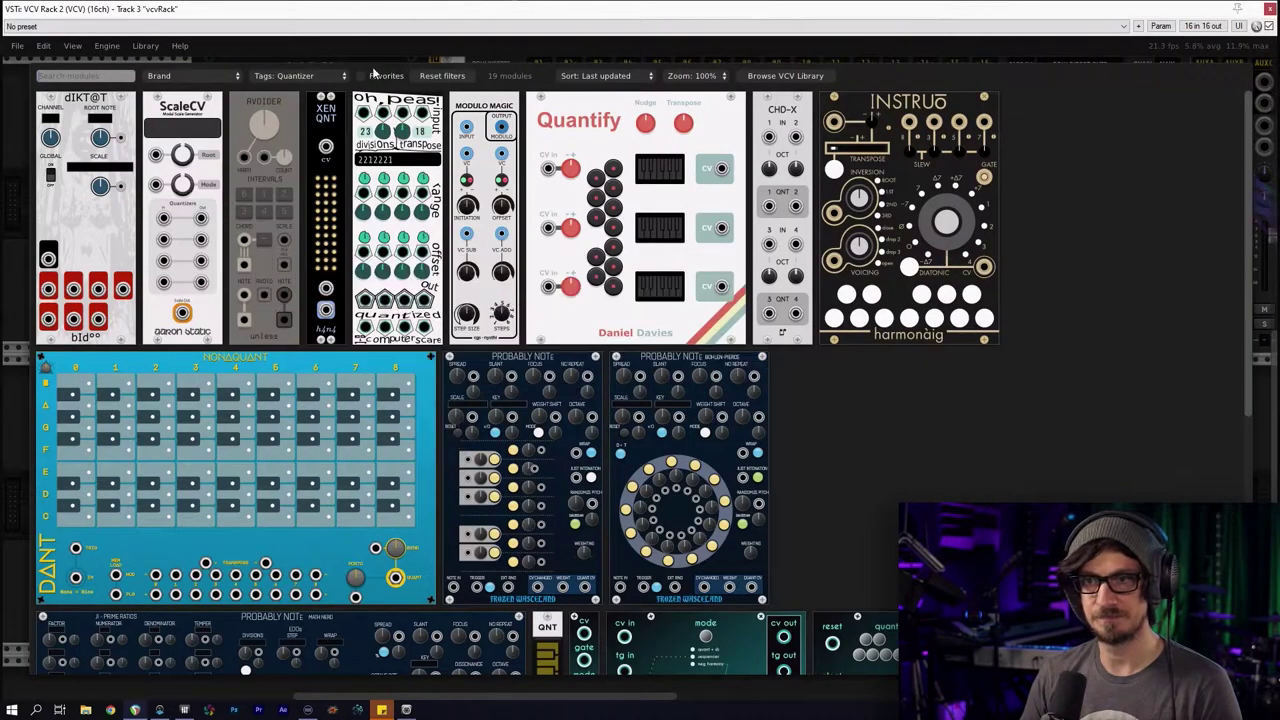
pyautogui.click(443, 76)
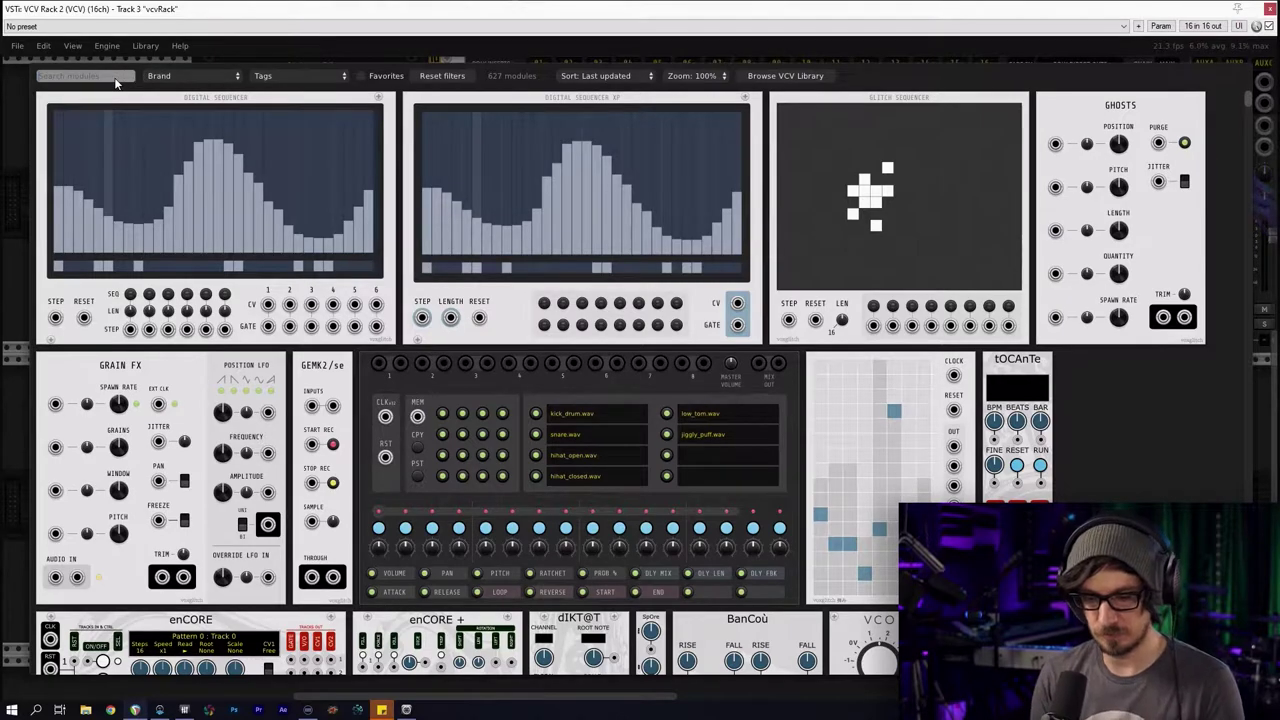
pyautogui.write('tele')
pyautogui.click(86, 130)
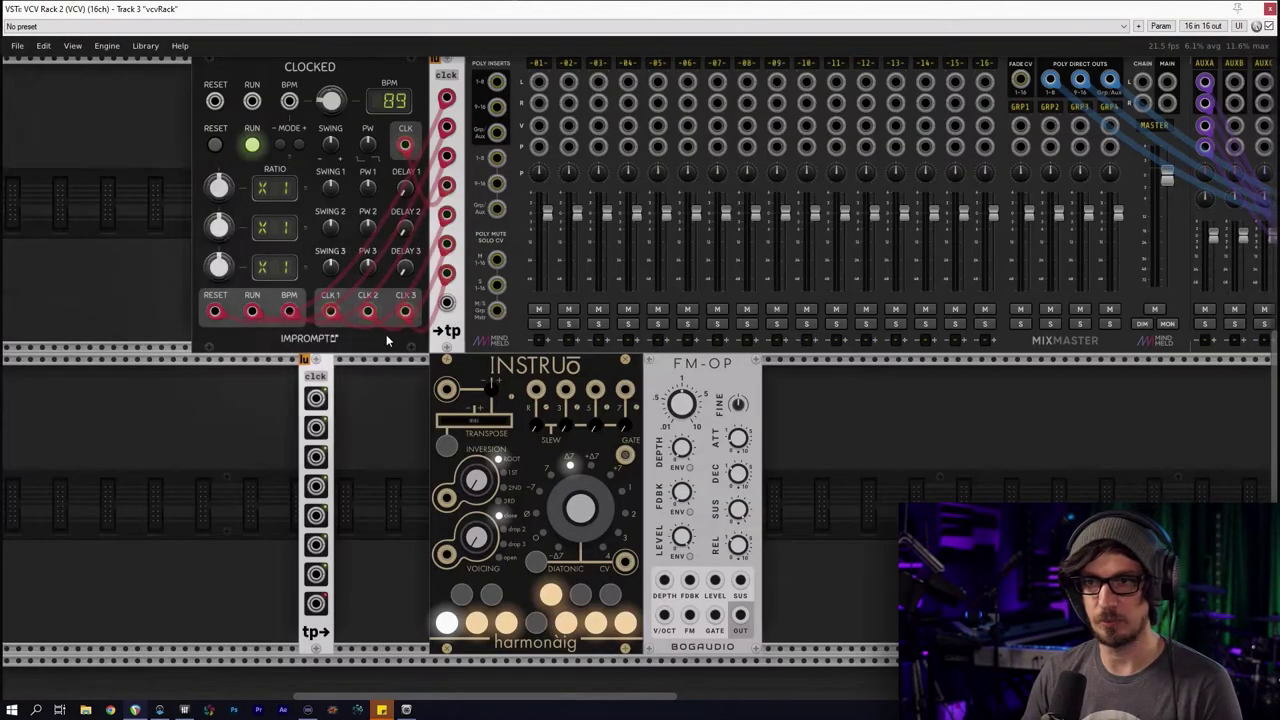
pyautogui.moveTo(318, 372); pyautogui.dragTo(446, 390)
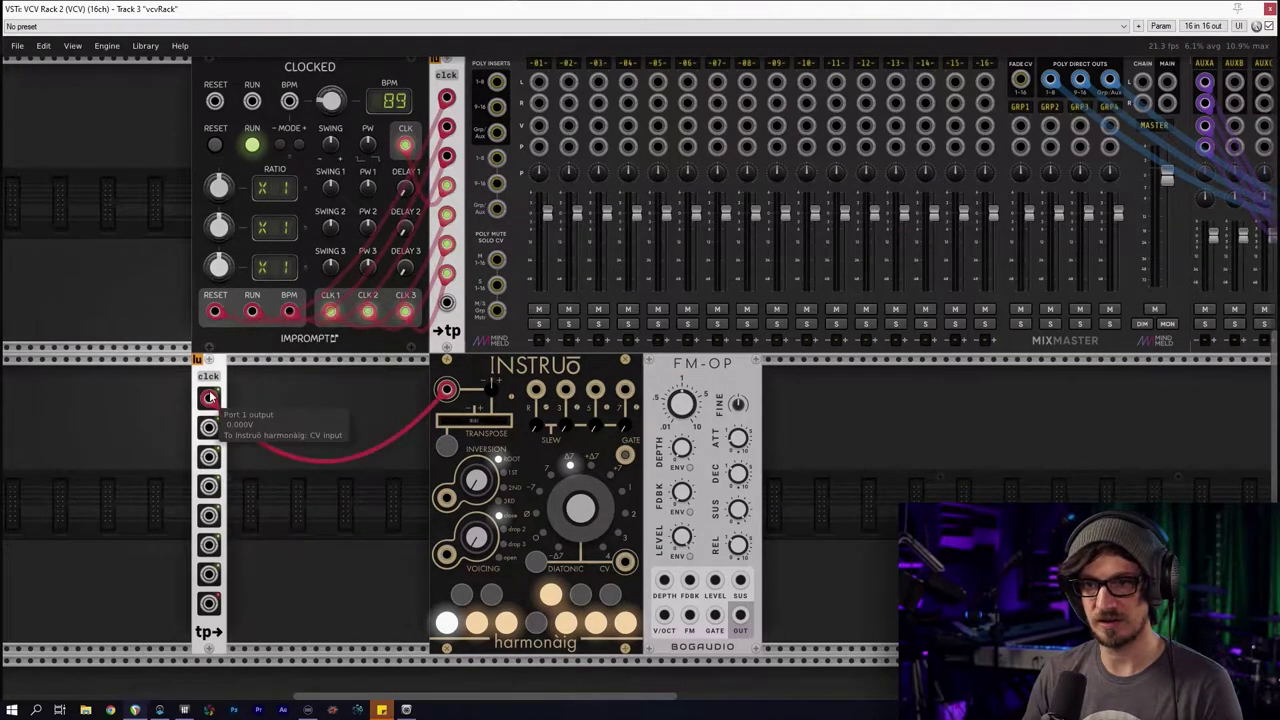
pyautogui.moveTo(208, 398); pyautogui.dragTo(208, 515)
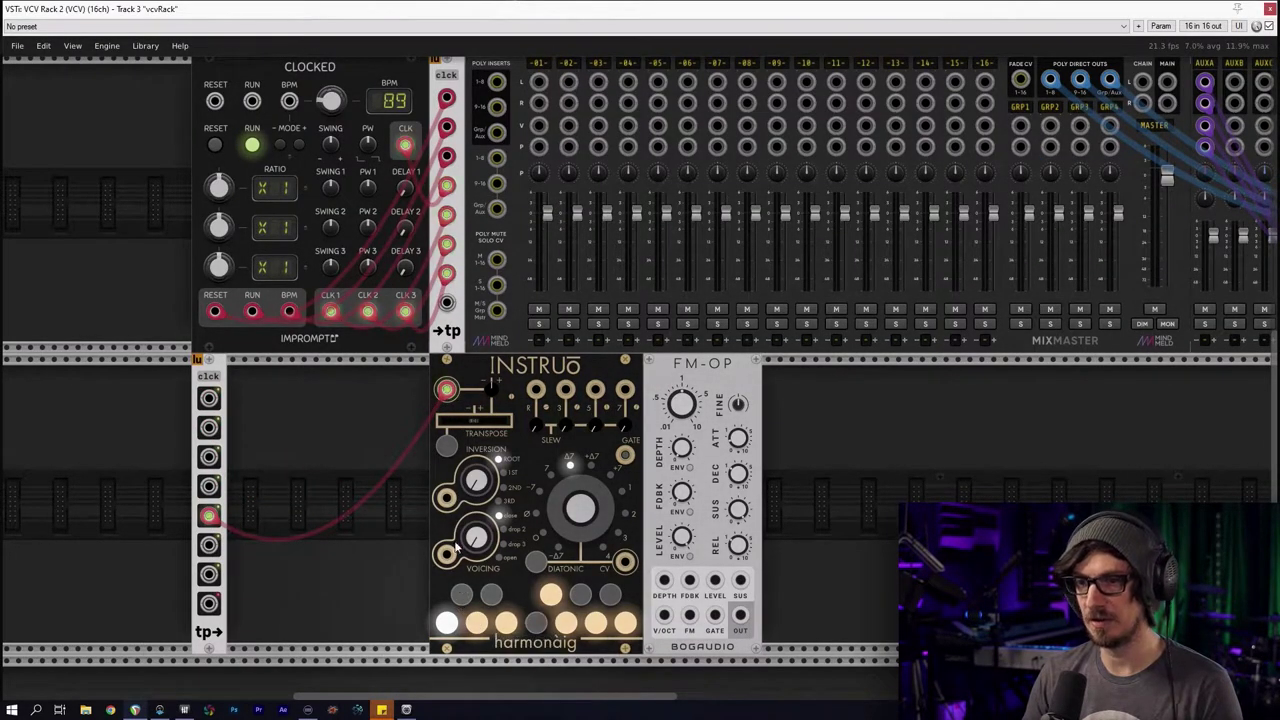
# Check the cable colours offered for the harmonàig's root output against the colour assignments in the Notes and Cable Colour Key modules
pyautogui.rightClick(535, 394)
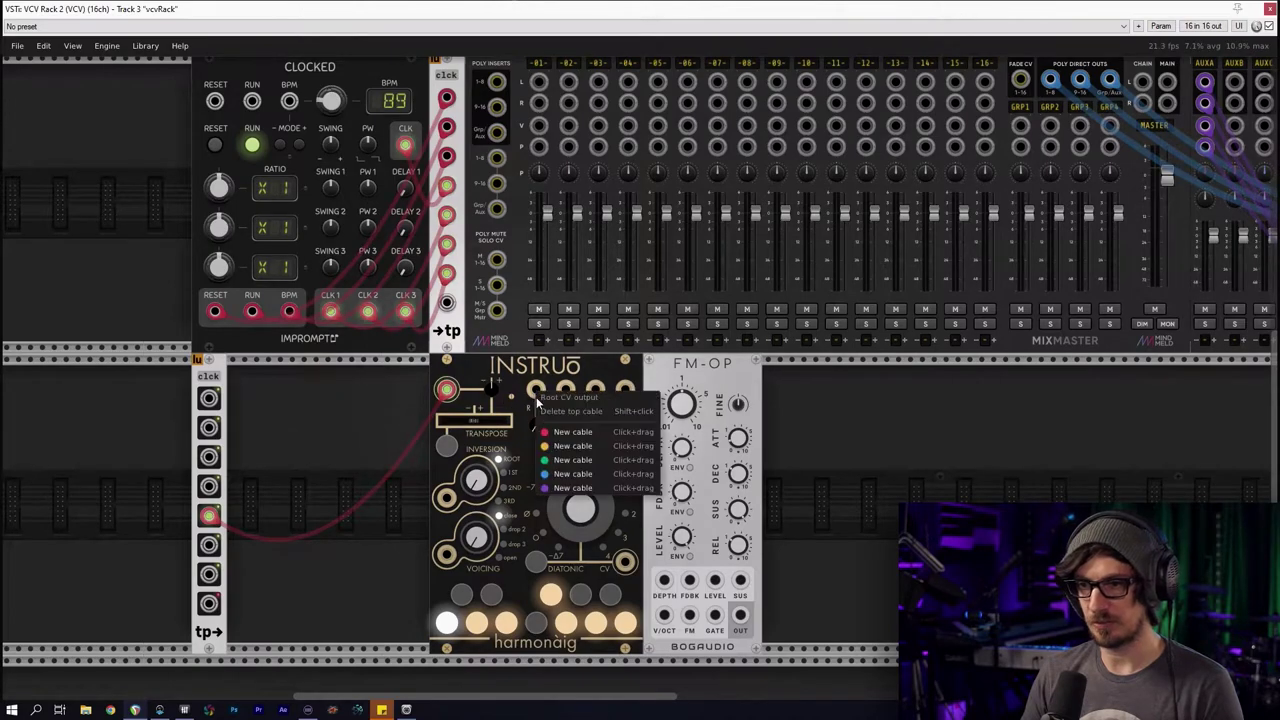
pyautogui.click(482, 368)
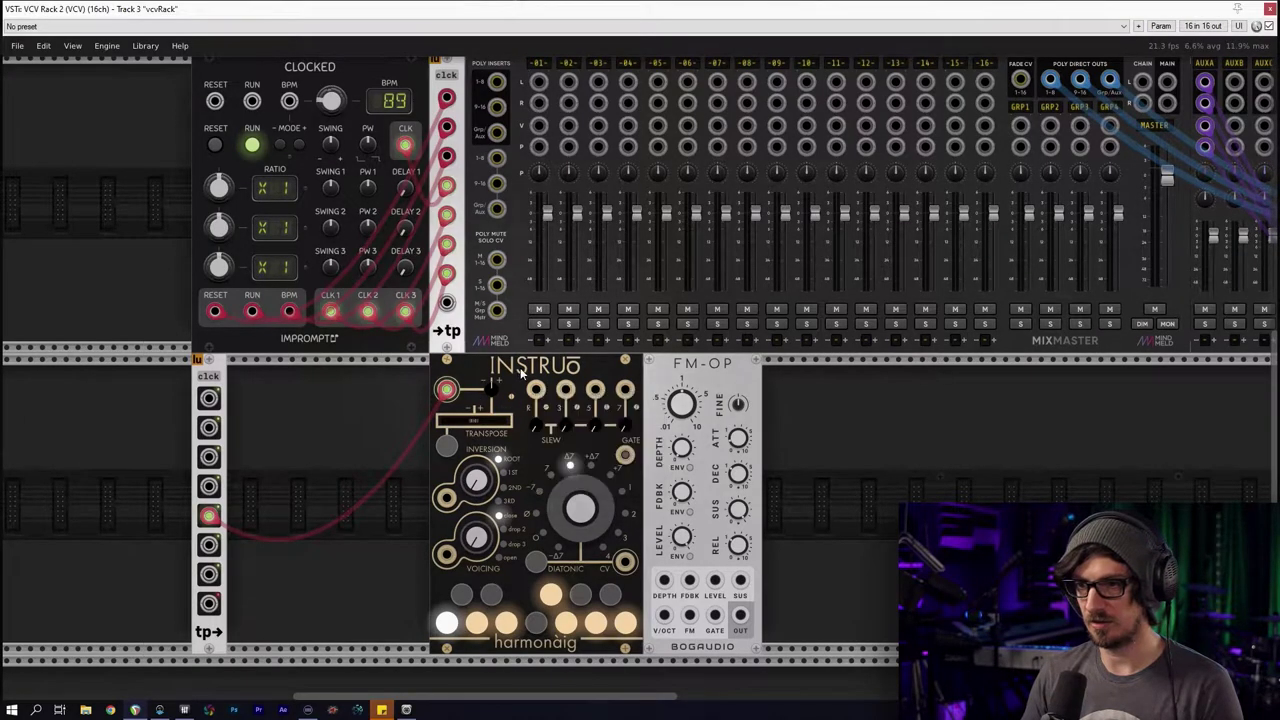
pyautogui.moveTo(479, 365); pyautogui.dragTo(466, 483)
pyautogui.scroll(5, 466, 483)
pyautogui.hscroll(2, 466, 483)
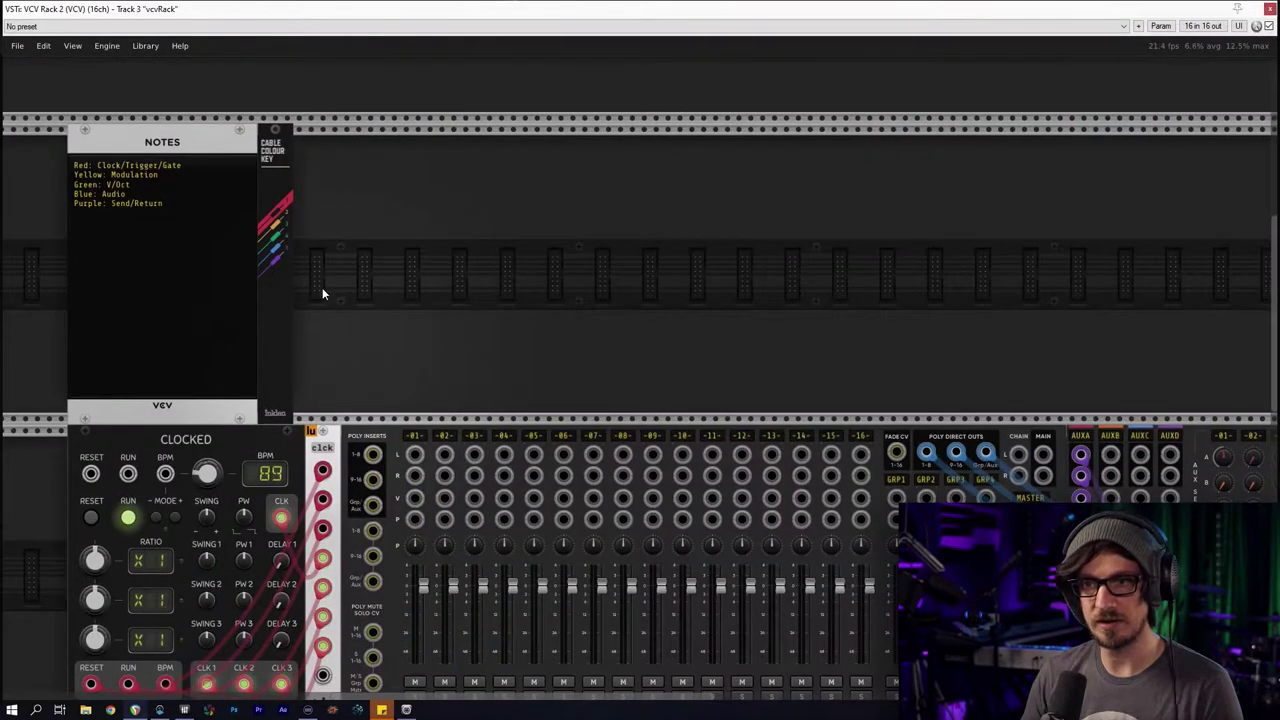
pyautogui.hscroll(-2, 420, 279)
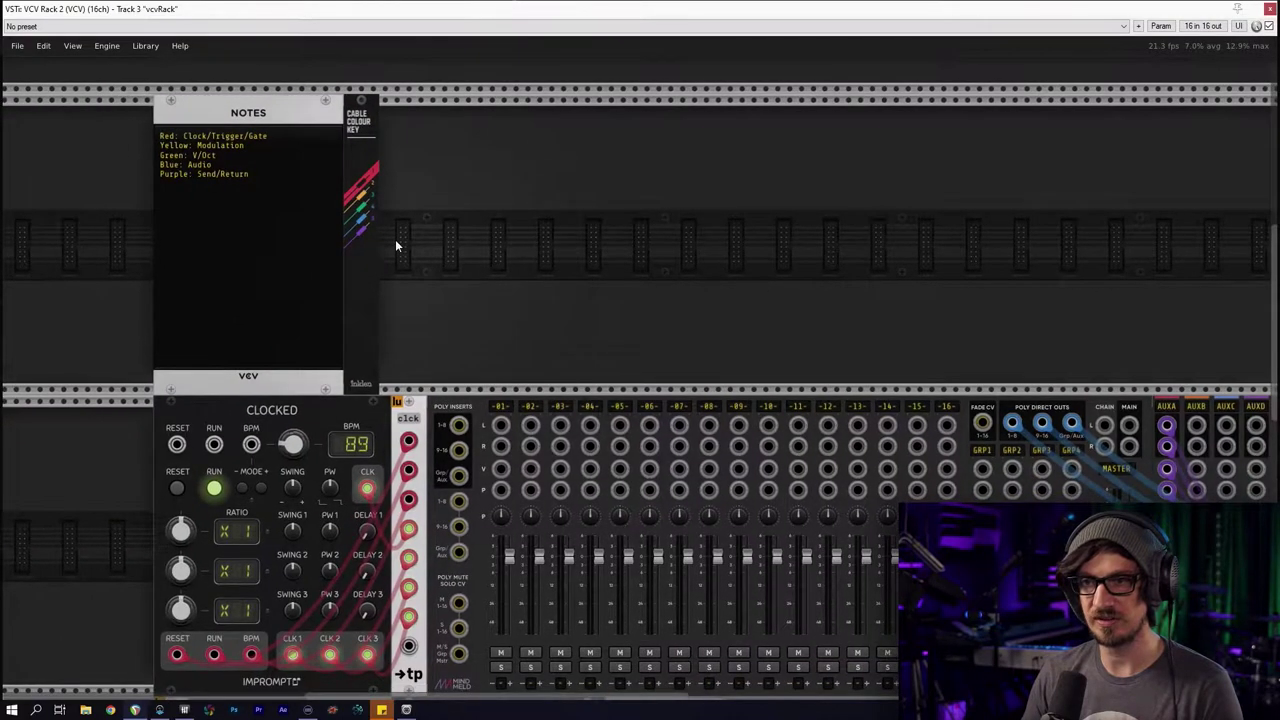
pyautogui.scroll(4, 392, 237)
pyautogui.scroll(2, 422, 330)
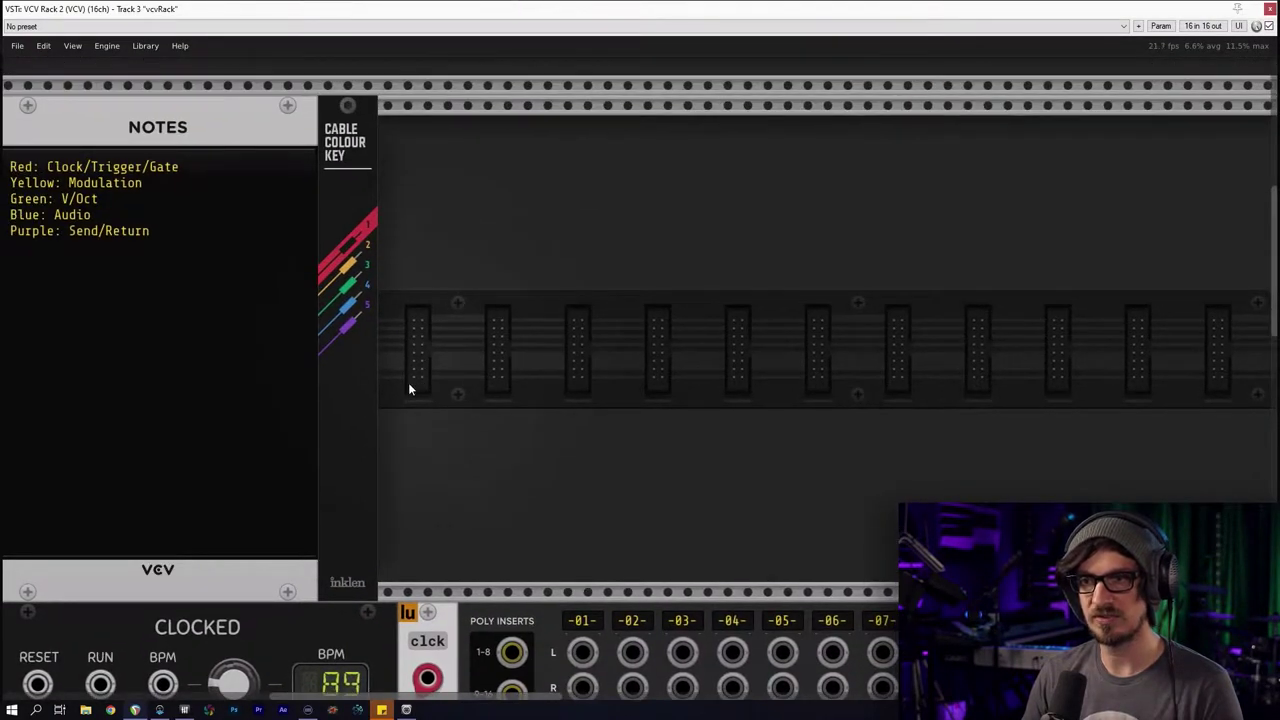
pyautogui.scroll(-10, 508, 474)
pyautogui.hscroll(3, 560, 350)
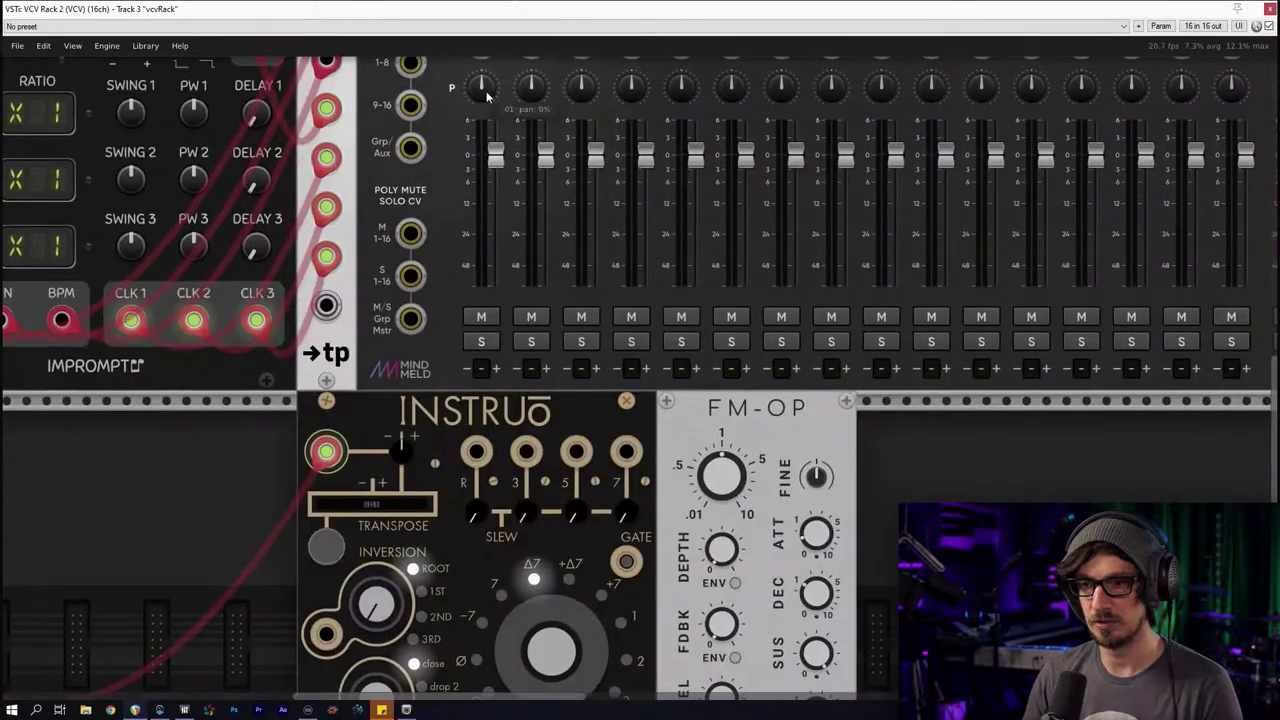
pyautogui.scroll(-2, 602, 234)
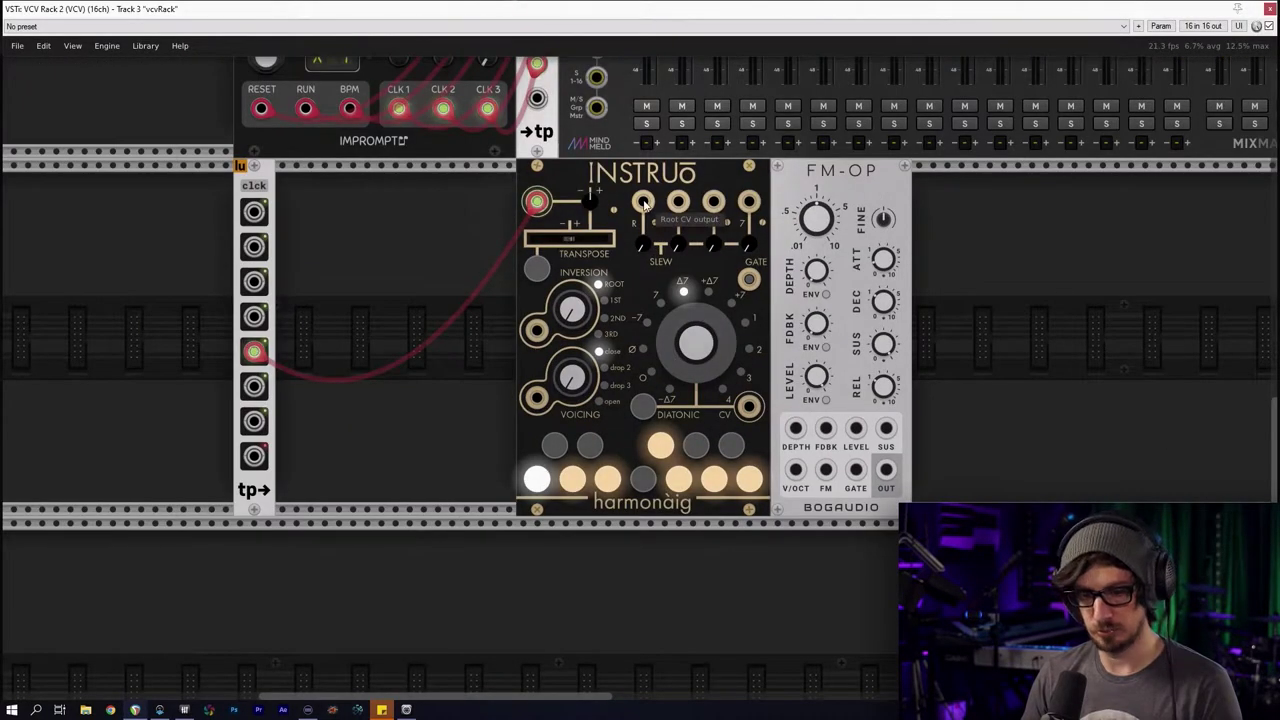
# Patch the harmonàig's root output to FM-OP's V/OCT input with a green cable
pyautogui.moveTo(643, 203); pyautogui.dragTo(590, 205)
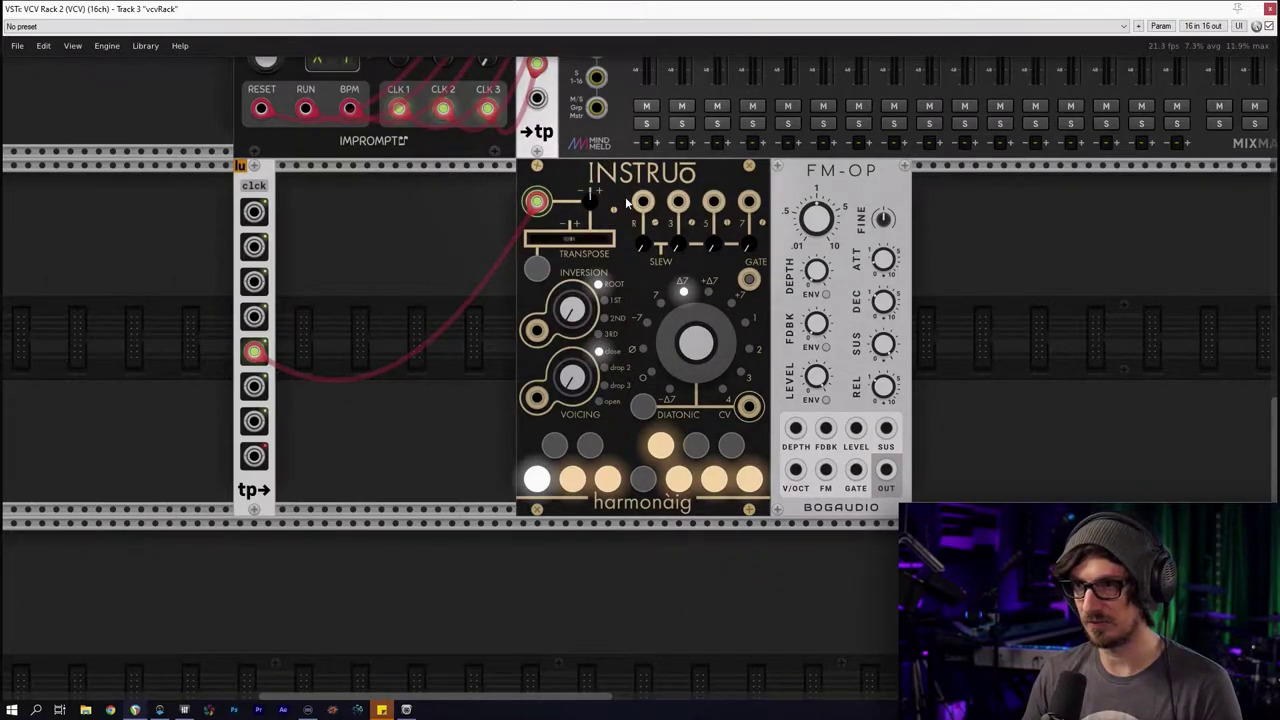
pyautogui.scroll(10, 475, 540)
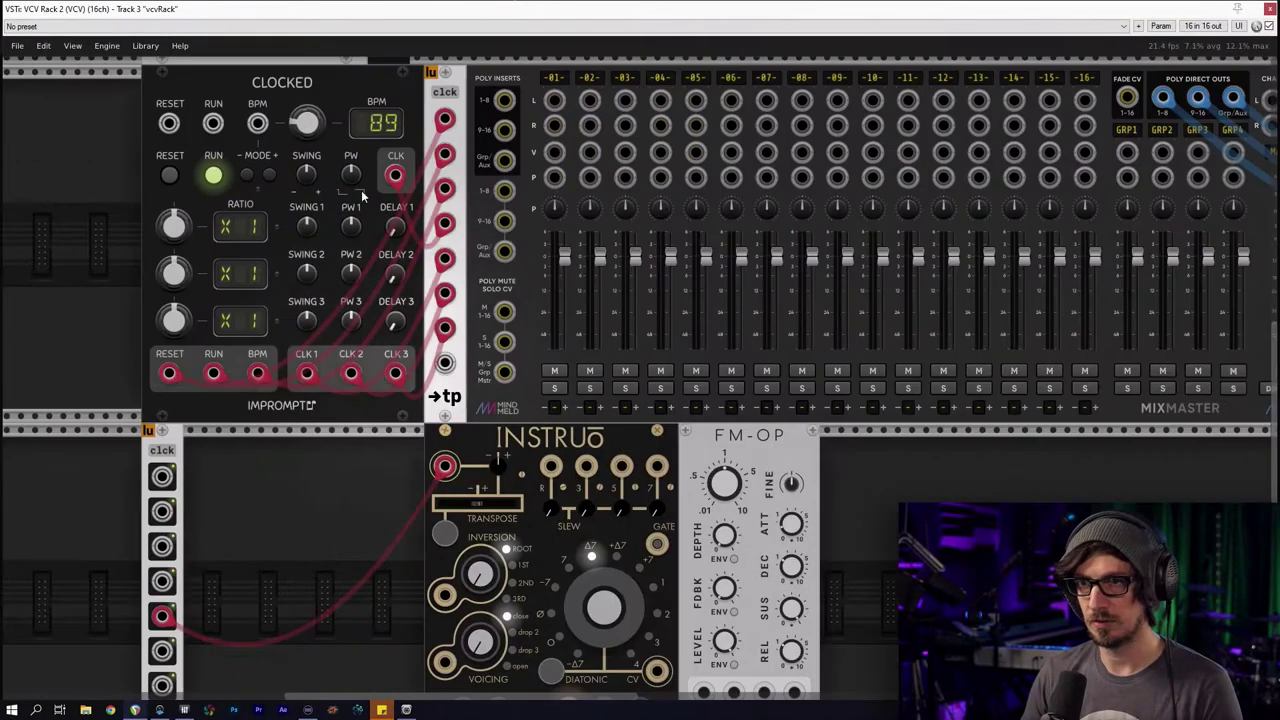
pyautogui.scroll(-6, 475, 548)
pyautogui.hscroll(3, 475, 548)
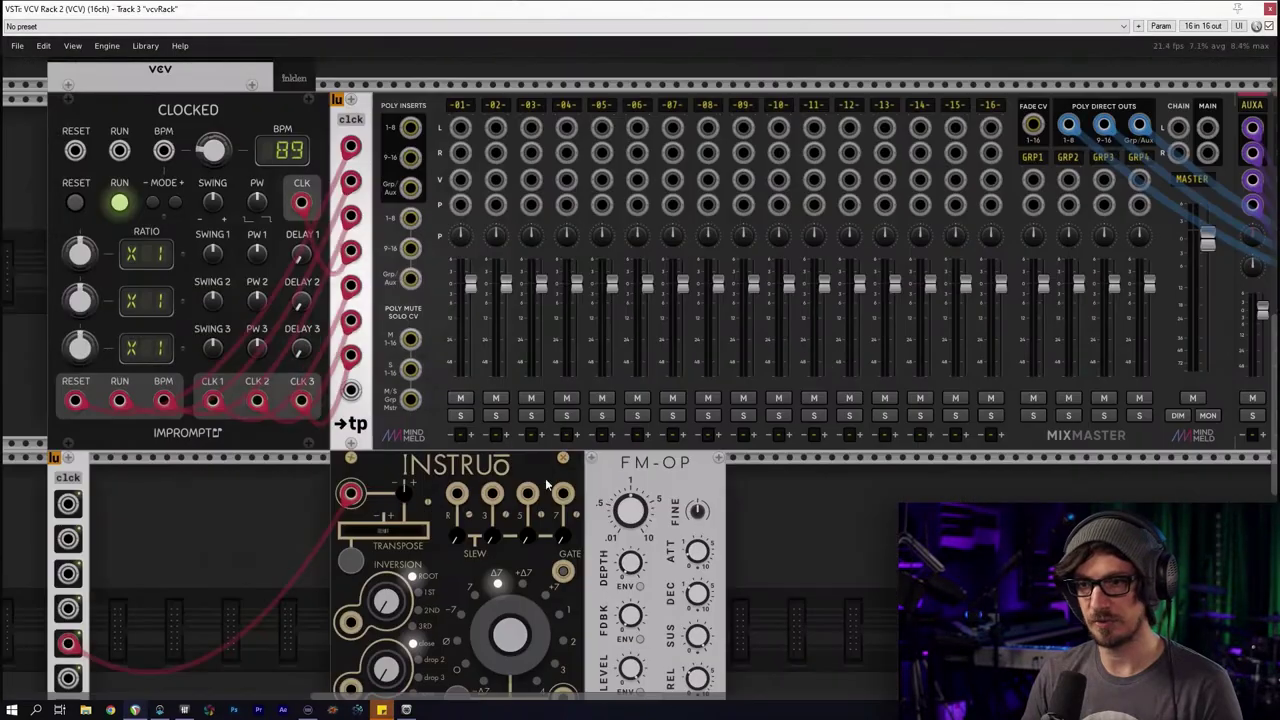
pyautogui.moveTo(330, 357); pyautogui.dragTo(482, 625)
pyautogui.moveTo(726, 465); pyautogui.dragTo(732, 568)
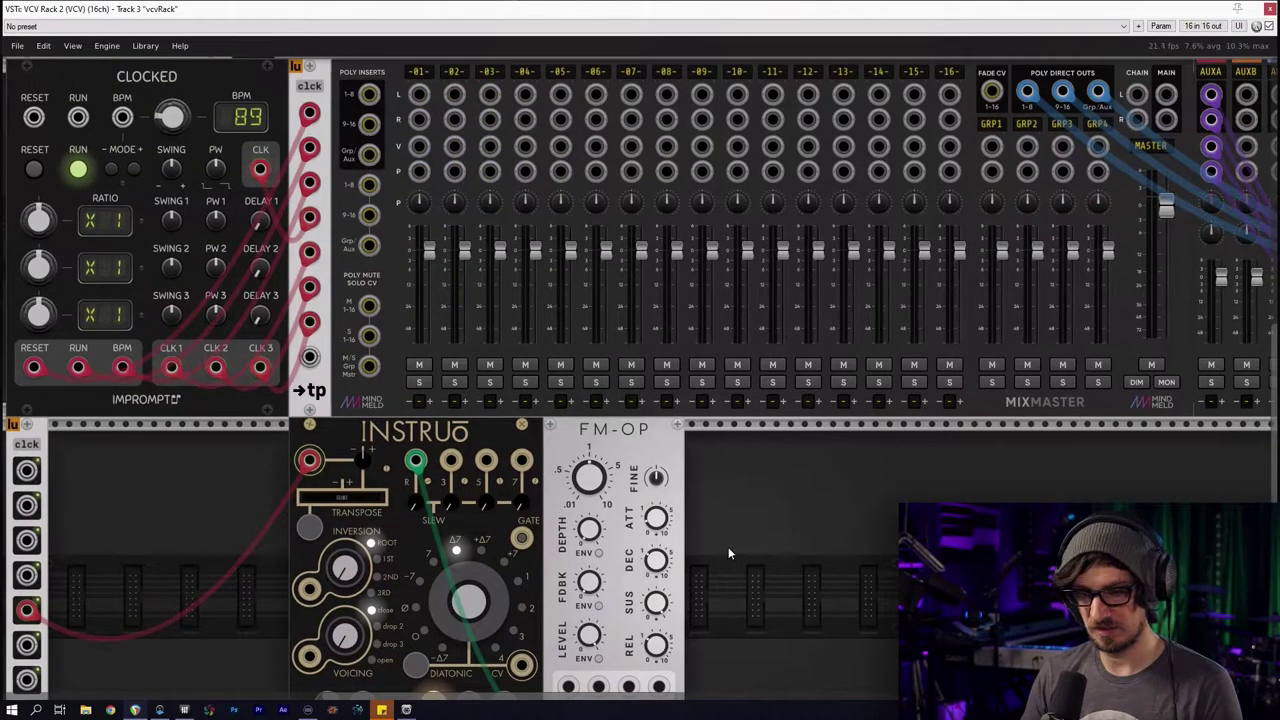
# Patch FM-OP's output to the left input of mixer track 1 with a blue cable and lower that track's fader
pyautogui.scroll(-2, 726, 624)
pyautogui.moveTo(668, 627); pyautogui.dragTo(413, 70)
pyautogui.moveTo(432, 220); pyautogui.dragTo(432, 262)
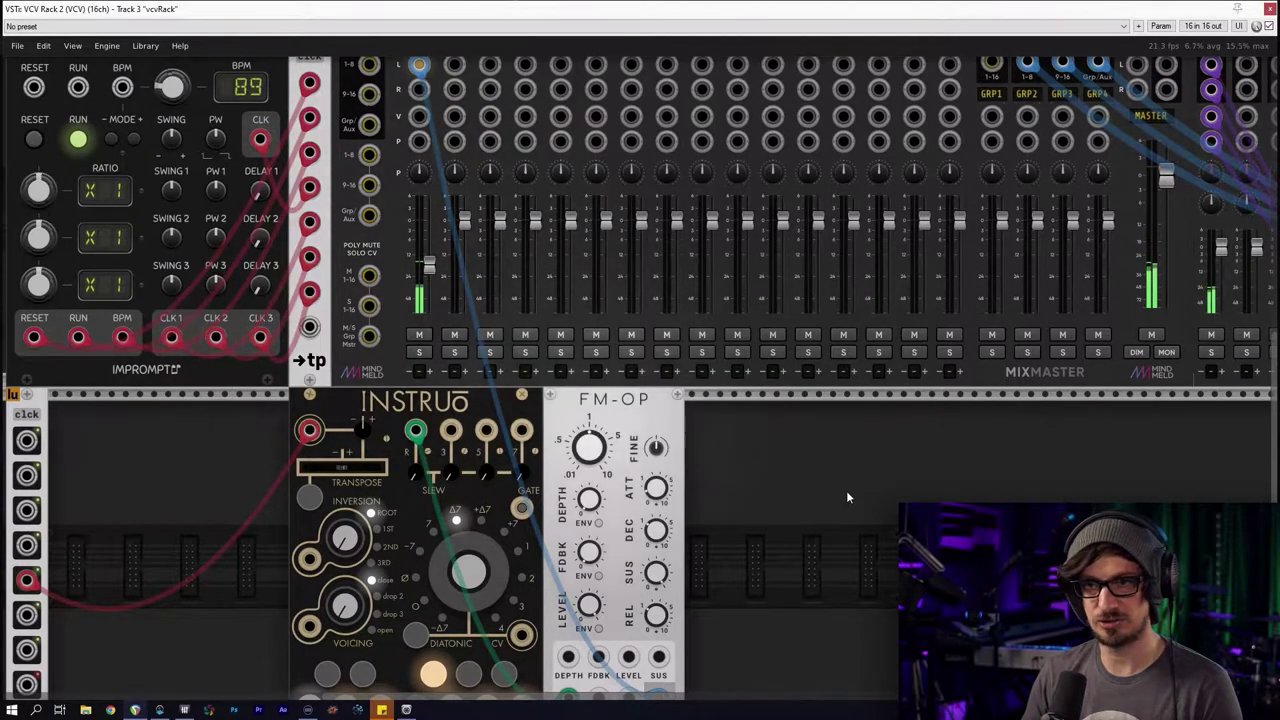
# Set the harmonàig's chord inversion knob to about 0.61
pyautogui.scroll(-2, 963, 448)
pyautogui.hscroll(-2, 963, 448)
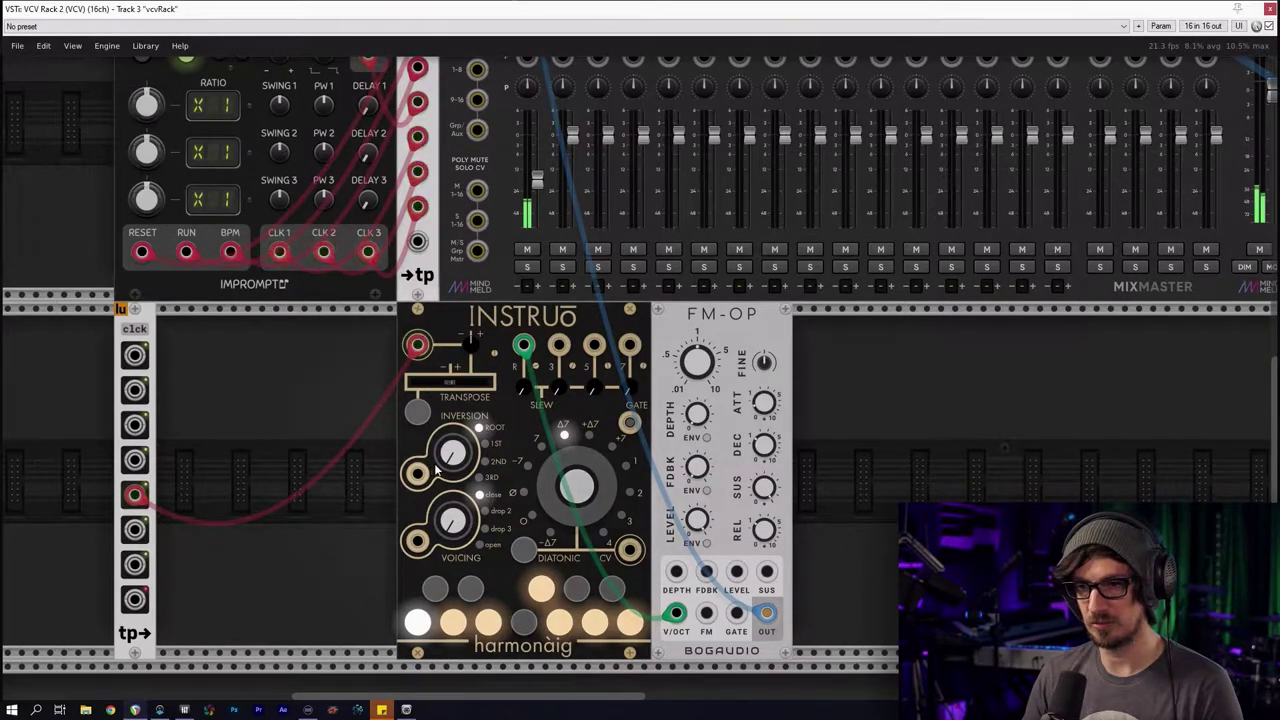
pyautogui.moveTo(460, 457); pyautogui.dragTo(460, 420)
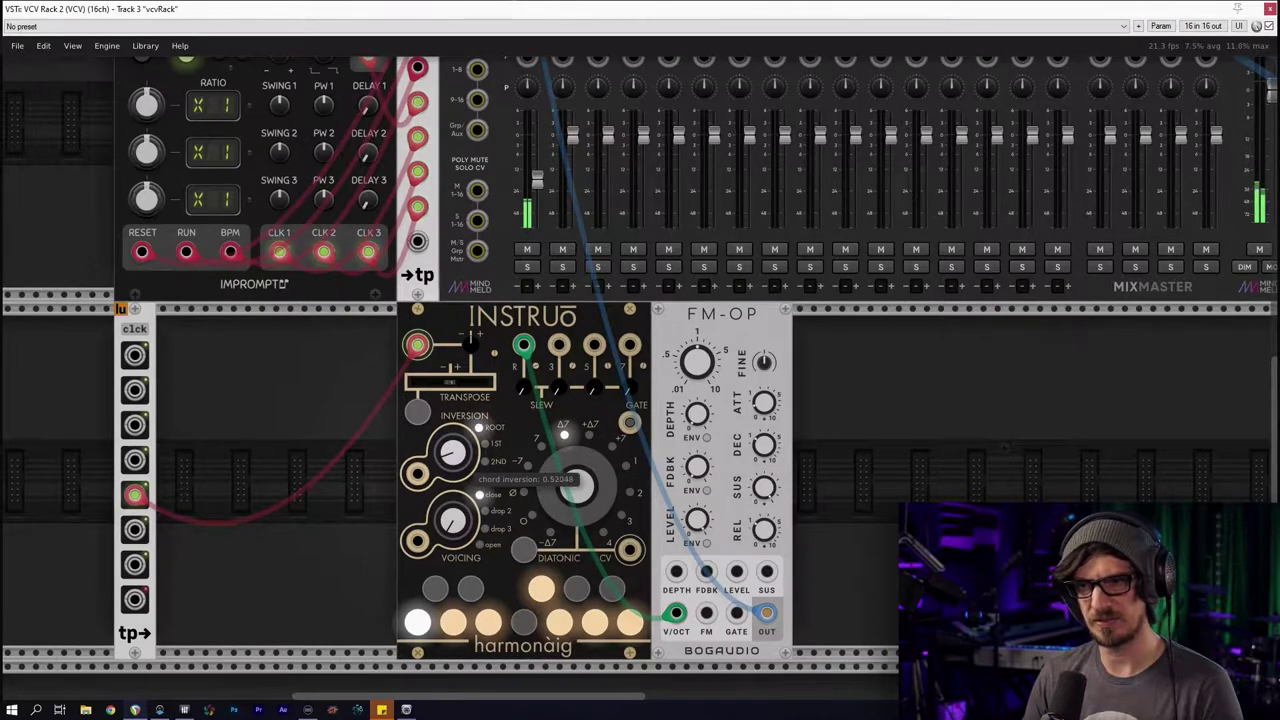
pyautogui.moveTo(453, 452); pyautogui.dragTo(453, 550)
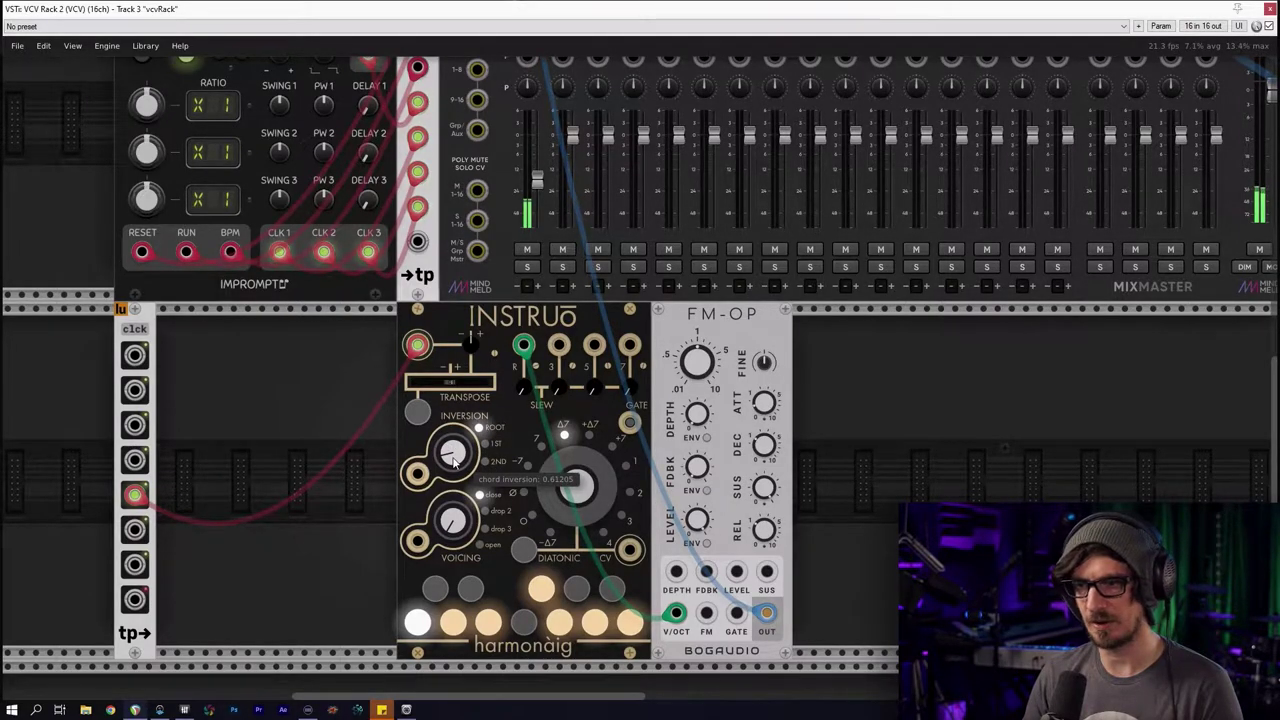
# Try feeding FM-OP's V/OCT input from the harmonàig's fifth output, and return the cable to the root output
pyautogui.moveTo(523, 345); pyautogui.dragTo(612, 346)
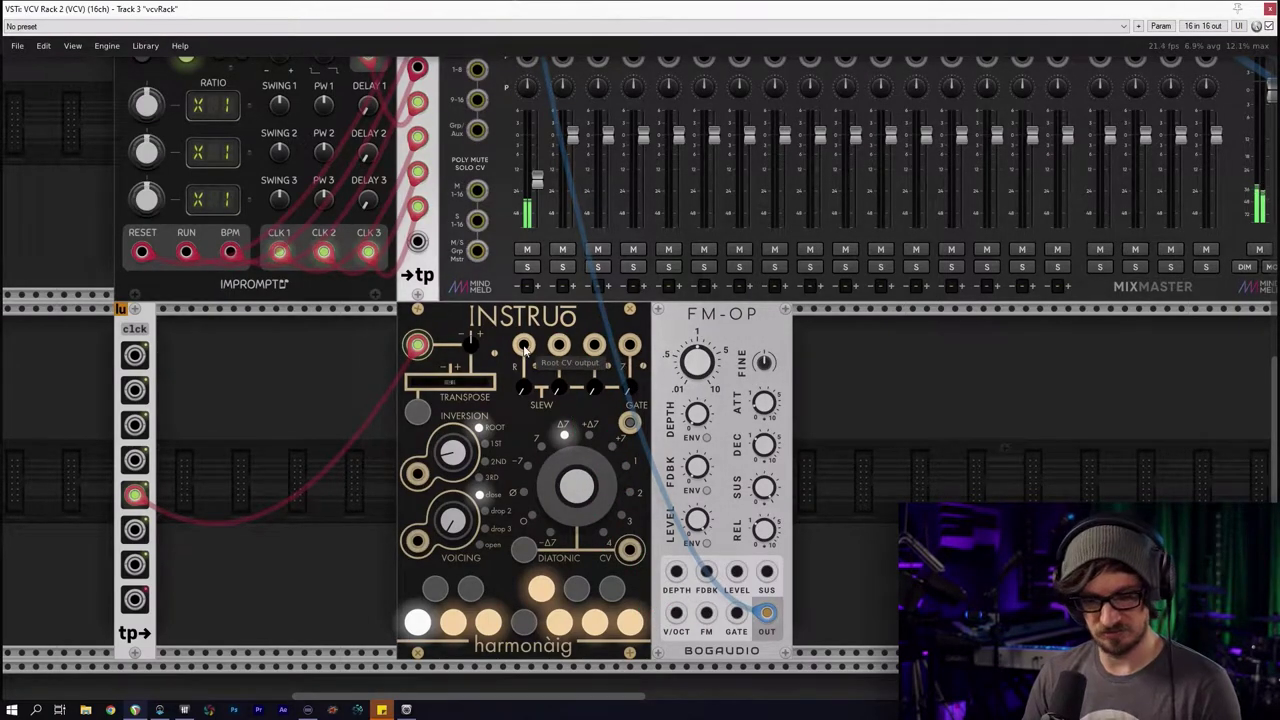
pyautogui.moveTo(595, 345); pyautogui.dragTo(676, 612)
pyautogui.moveTo(598, 347); pyautogui.dragTo(523, 345)
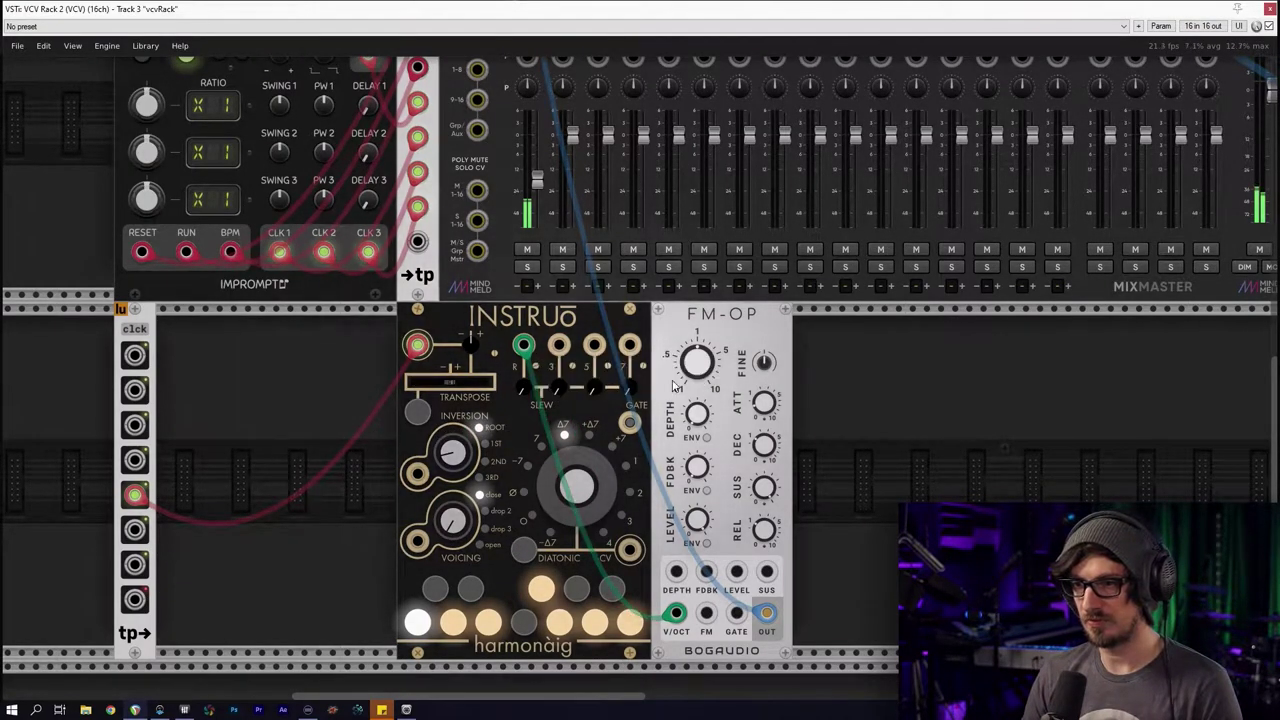
# Search the module library for "ads" with the filters reset and add the MSM ADSR beside FM-OP
pyautogui.rightClick(826, 433)
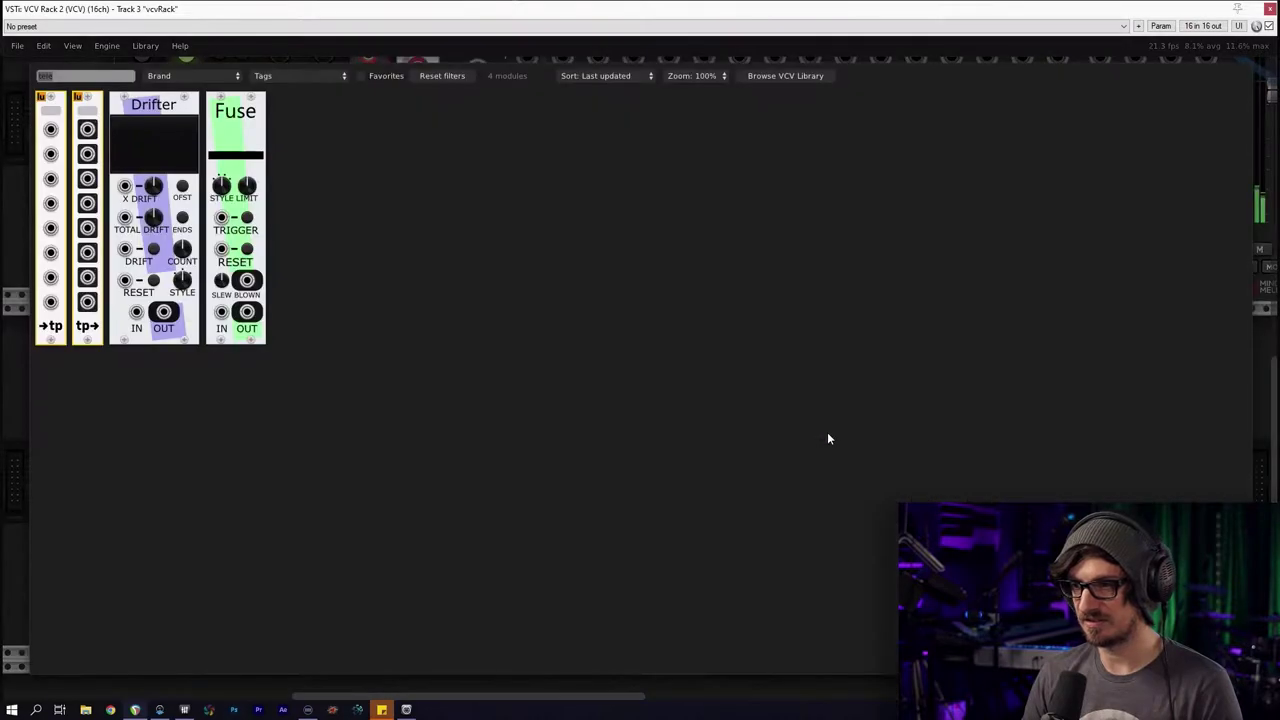
pyautogui.click(436, 80)
pyautogui.click(124, 80)
pyautogui.write('ads')
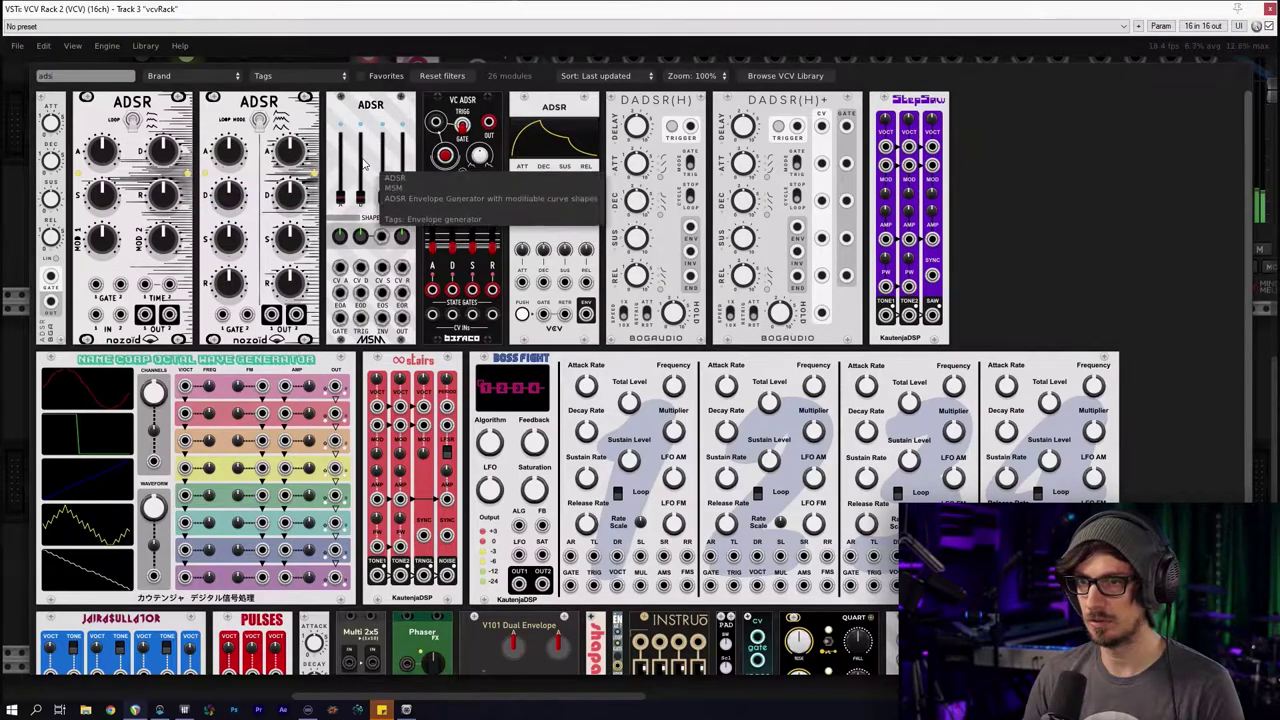
pyautogui.click(370, 165)
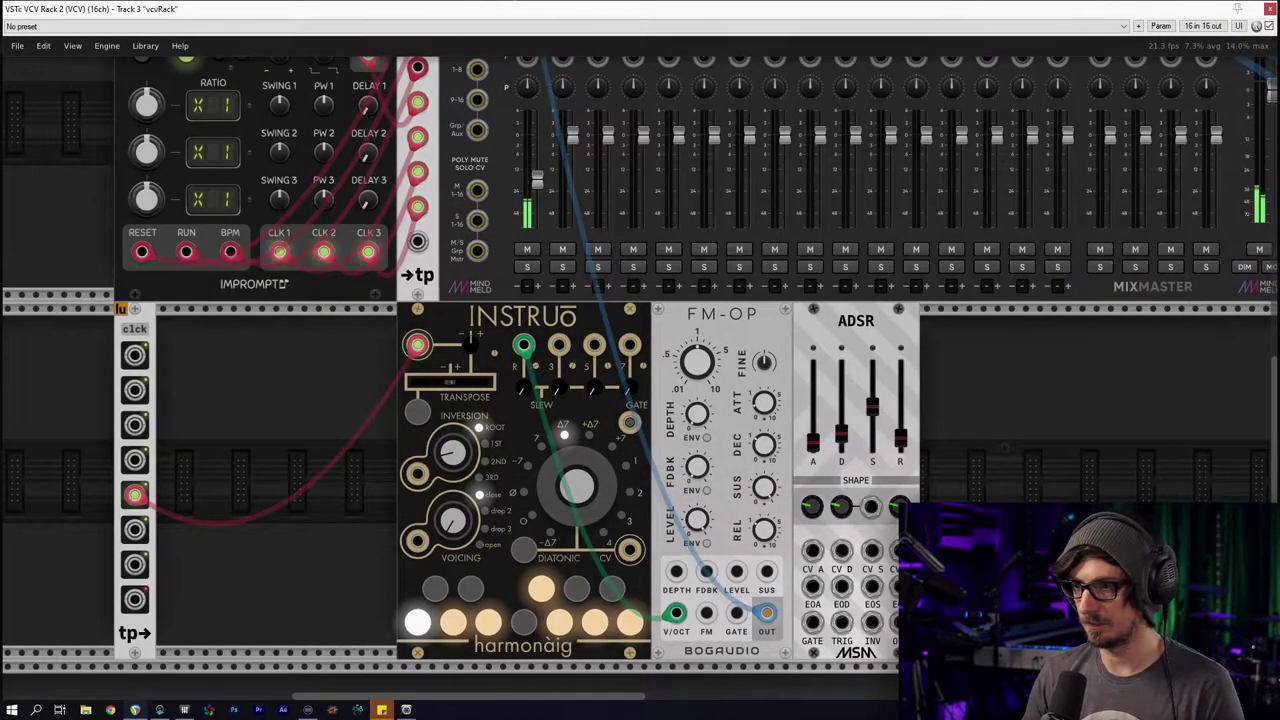
# Patch the fifth port of the clck teleport output to the ADSR's gate input with a second red cable
pyautogui.moveTo(584, 420); pyautogui.dragTo(642, 360)
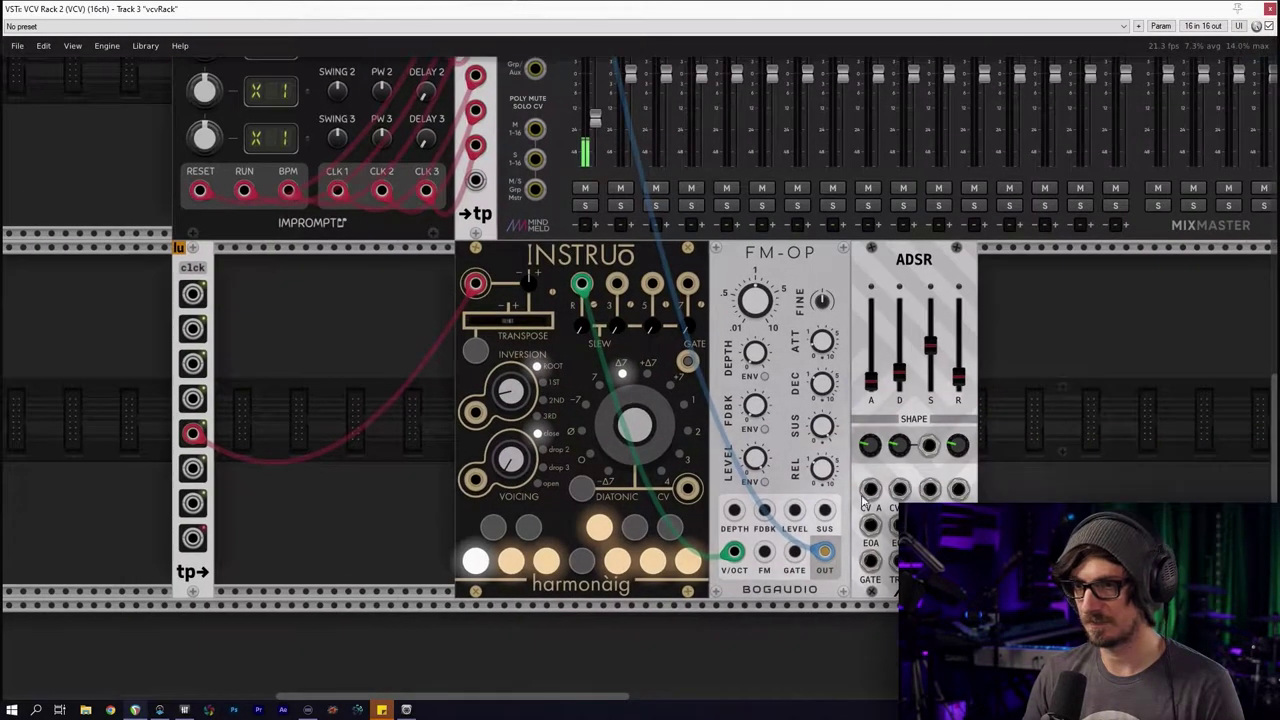
pyautogui.moveTo(191, 433)
pyautogui.mouseDown()
pyautogui.moveTo(471, 590)
pyautogui.moveTo(194, 434)
pyautogui.mouseUp()
pyautogui.rightClick(194, 434)
pyautogui.moveTo(207, 481); pyautogui.dragTo(886, 506)
pyautogui.click(870, 561)
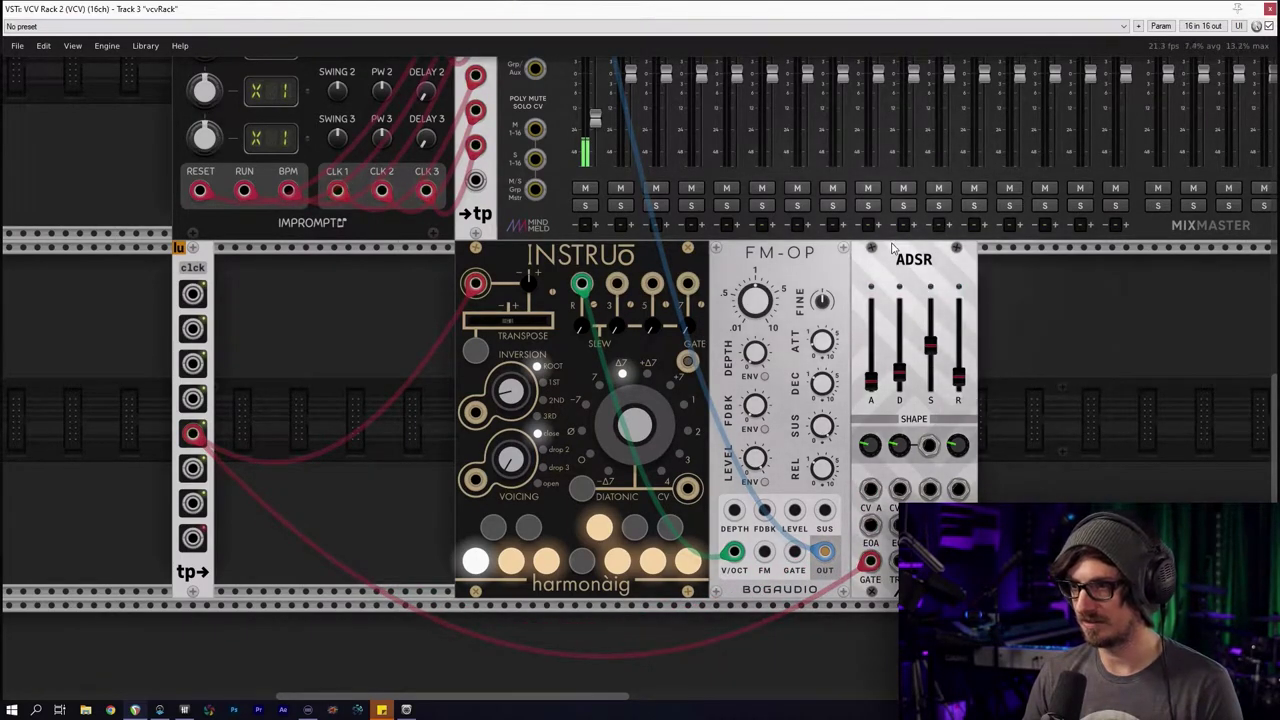
# Move the ADSR away from FM-OP to leave a gap and patch its envelope output to FM-OP's gate input
pyautogui.moveTo(914, 270); pyautogui.dragTo(1055, 270)
pyautogui.moveTo(1098, 552); pyautogui.dragTo(794, 552)
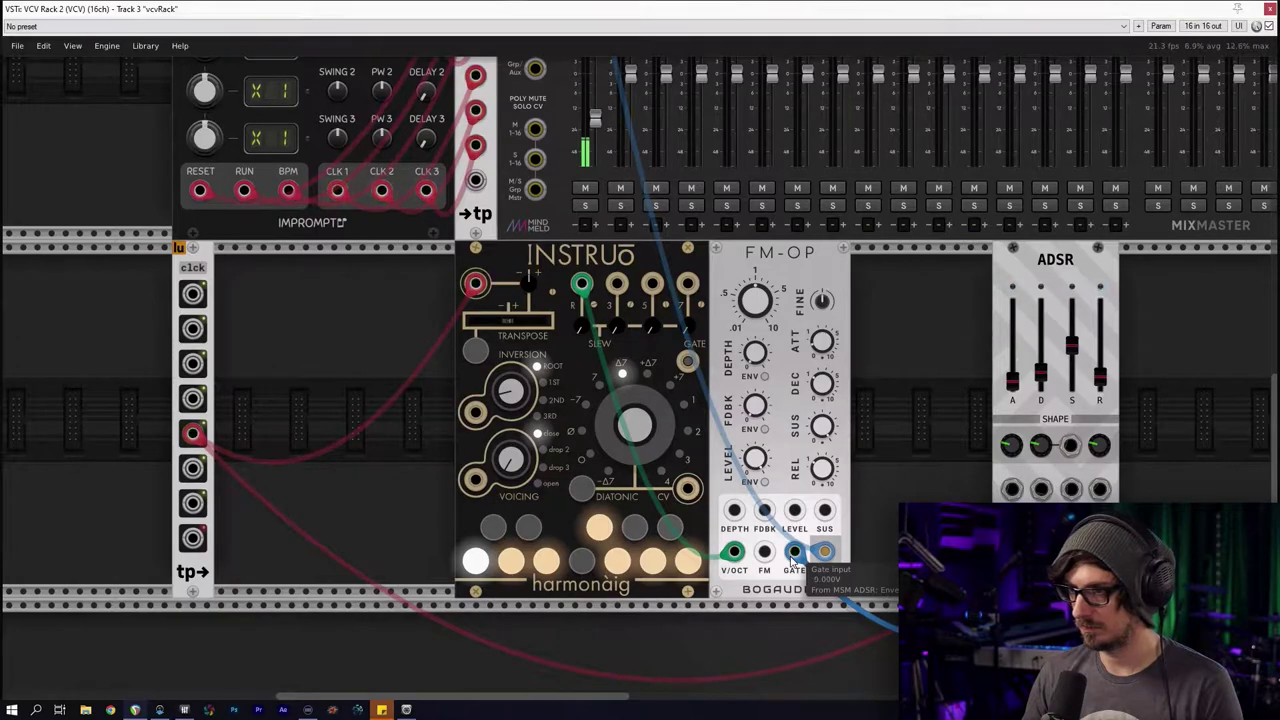
pyautogui.rightClick(880, 546)
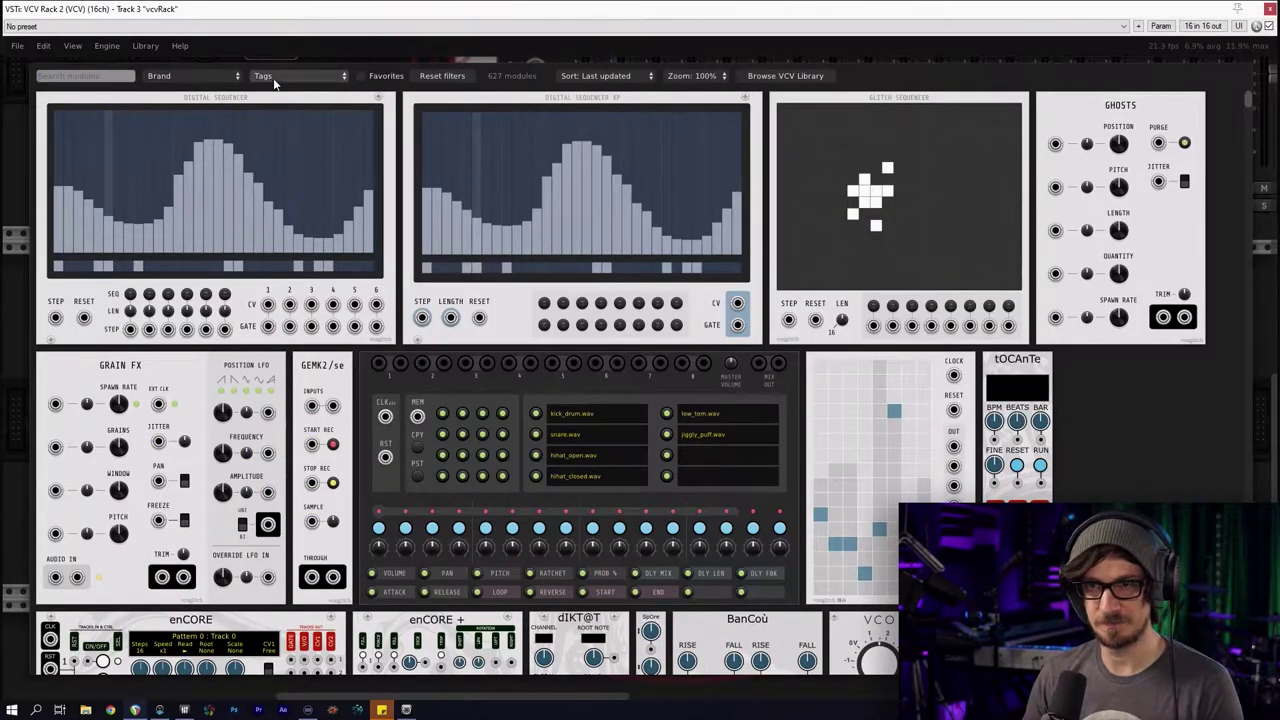
pyautogui.click(274, 78)
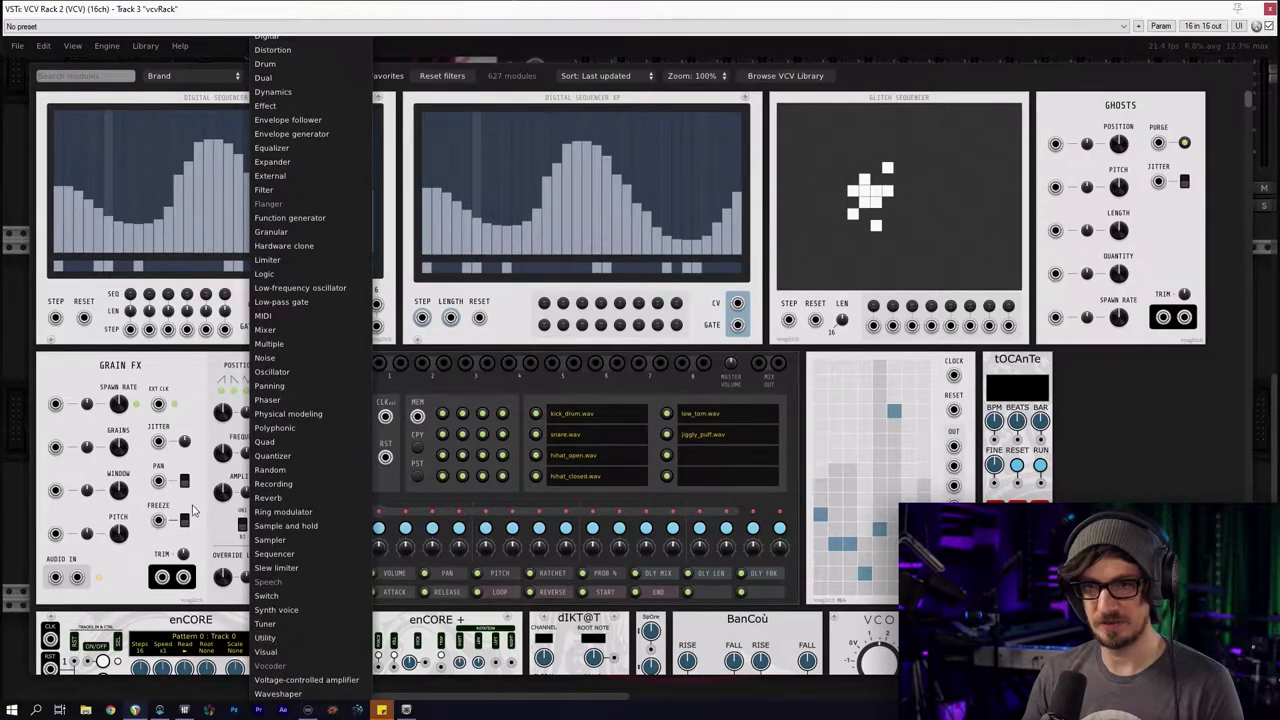
pyautogui.click(20, 343)
pyautogui.click(22, 308)
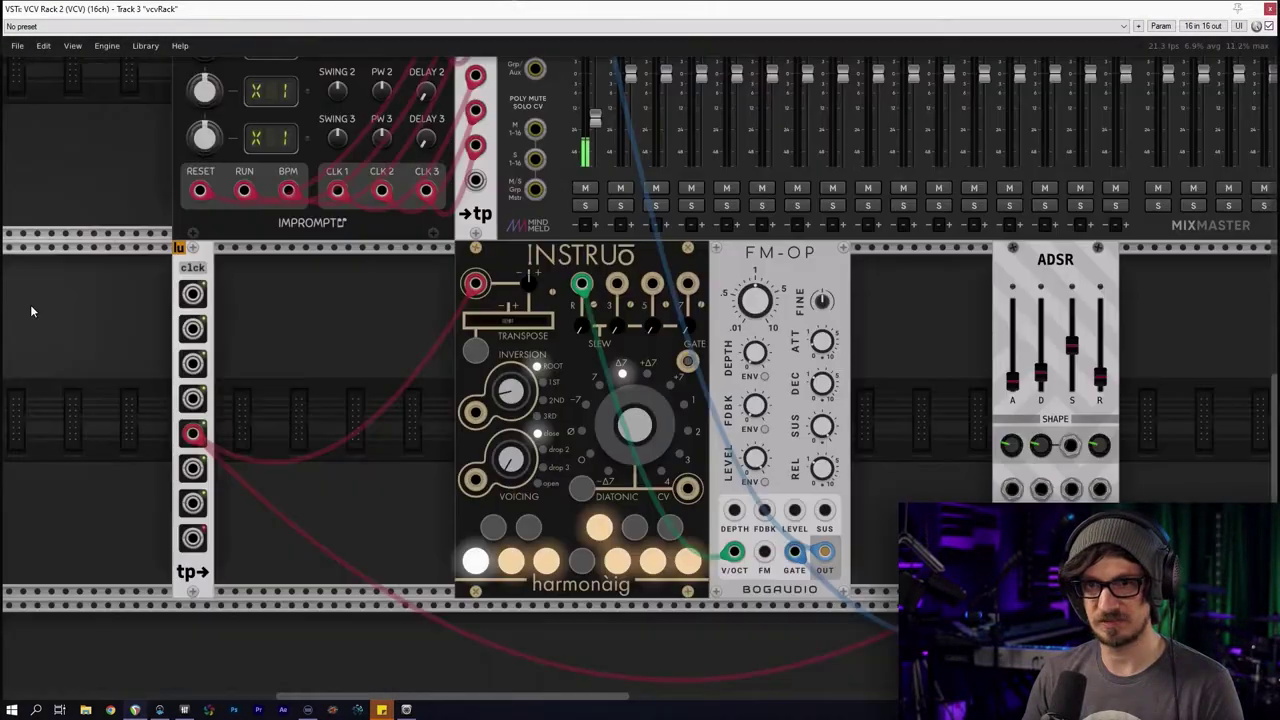
# Mute mixer track 1
pyautogui.moveTo(255, 335); pyautogui.dragTo(195, 613)
pyautogui.click(523, 466)
pyautogui.moveTo(212, 534); pyautogui.dragTo(142, 155)
# Filter the module library by the Voltage-controlled amplifier tag and place Vult's Punch directly beside FM-OP
pyautogui.rightClick(813, 319)
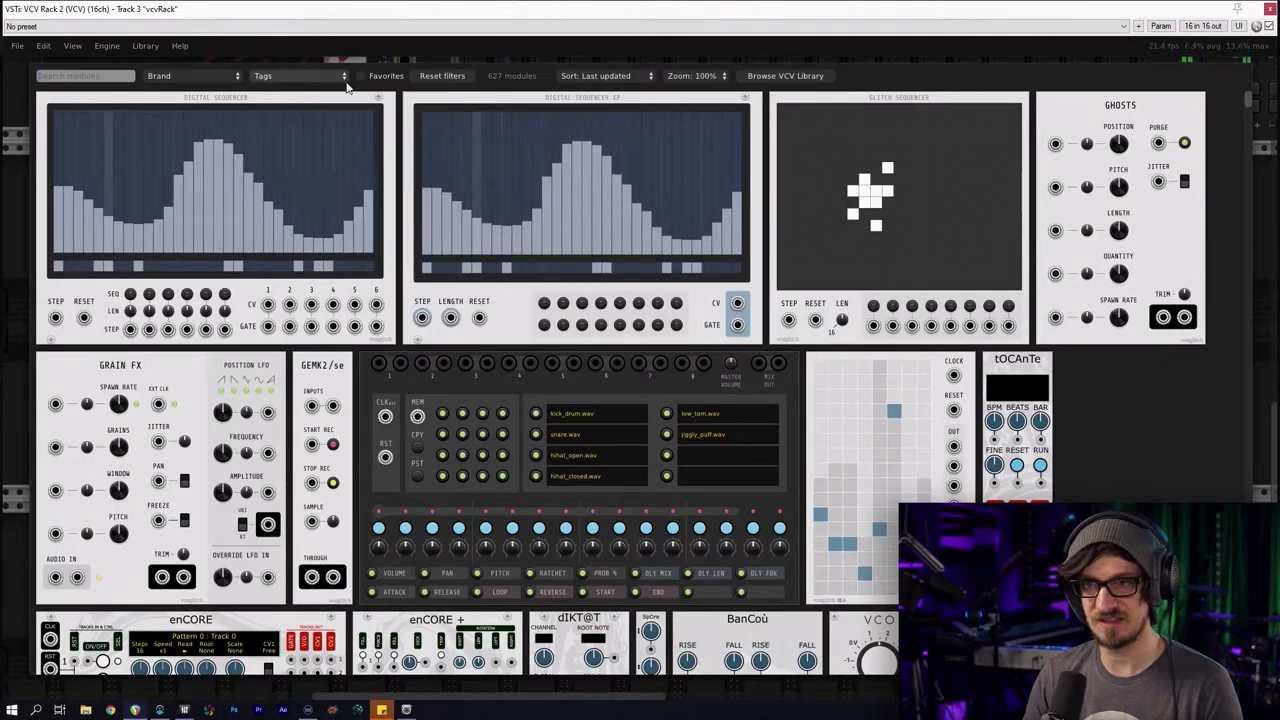
pyautogui.click(274, 84)
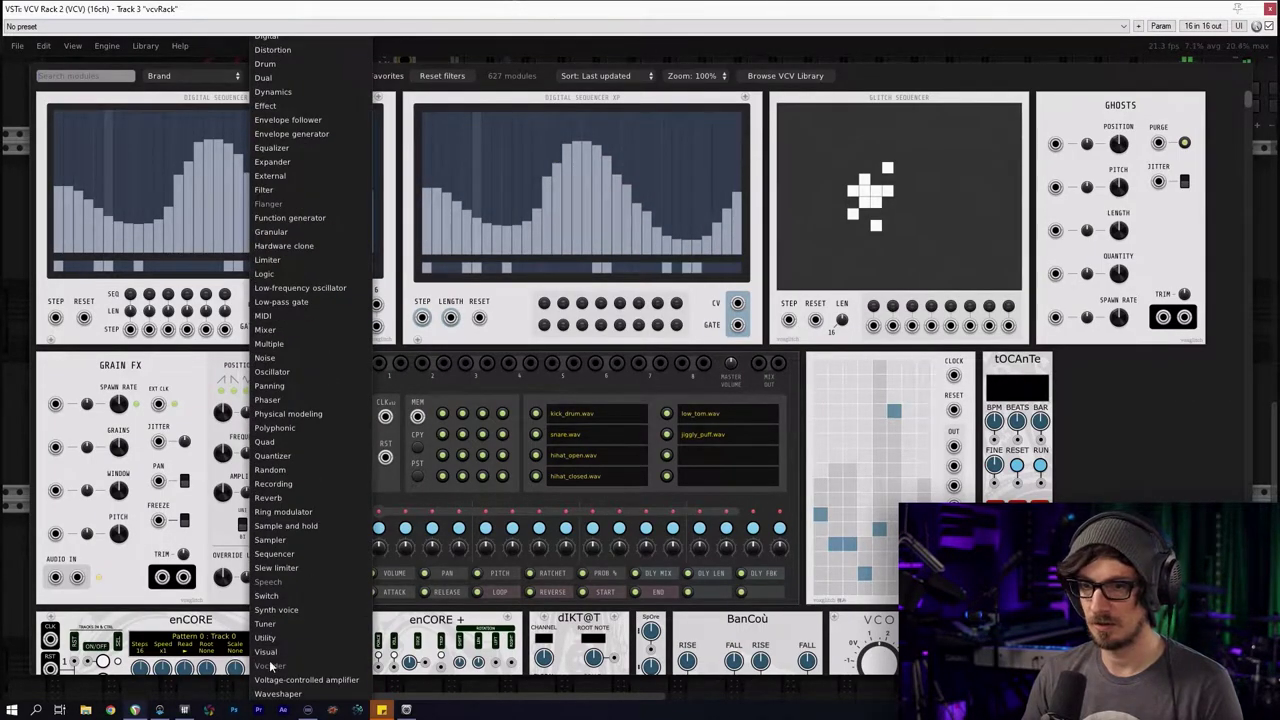
pyautogui.click(283, 681)
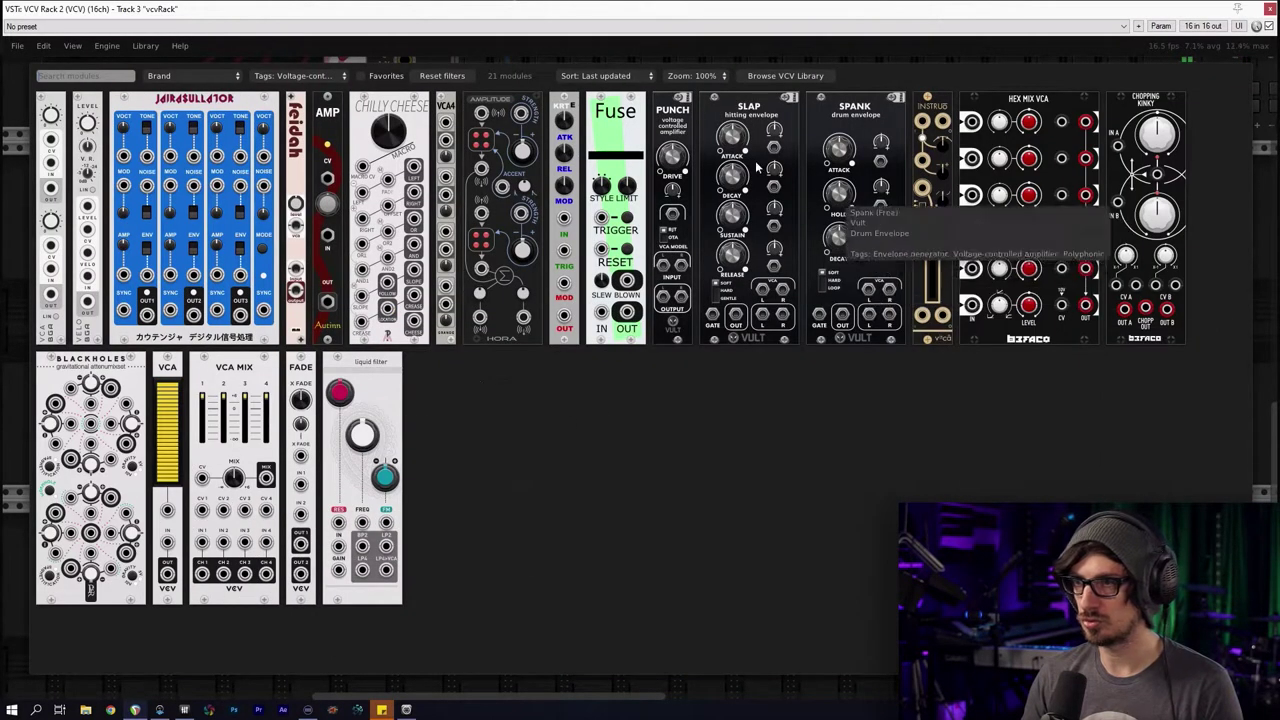
pyautogui.click(656, 171)
pyautogui.moveTo(822, 175); pyautogui.dragTo(738, 175)
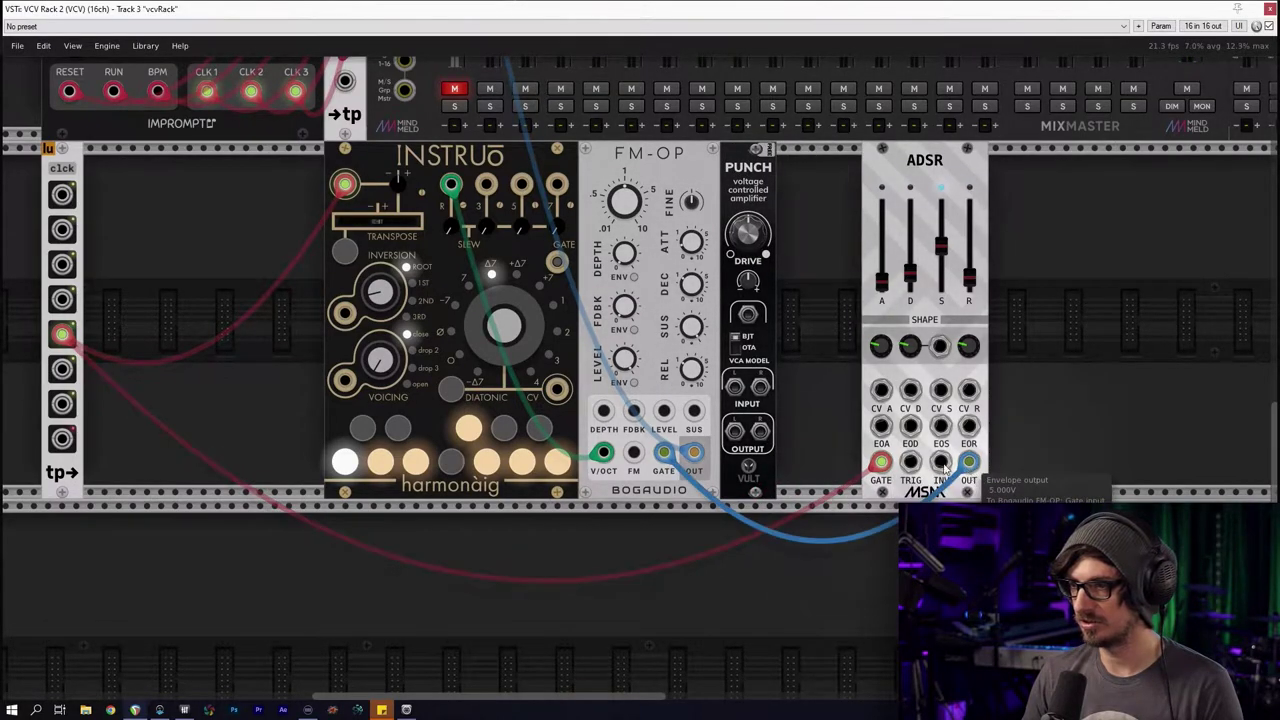
# Move the ADSR envelope cable from FM-OP's gate to Punch's CV input and route FM-OP's output through Punch to mixer track 1
pyautogui.moveTo(665, 455); pyautogui.dragTo(748, 315)
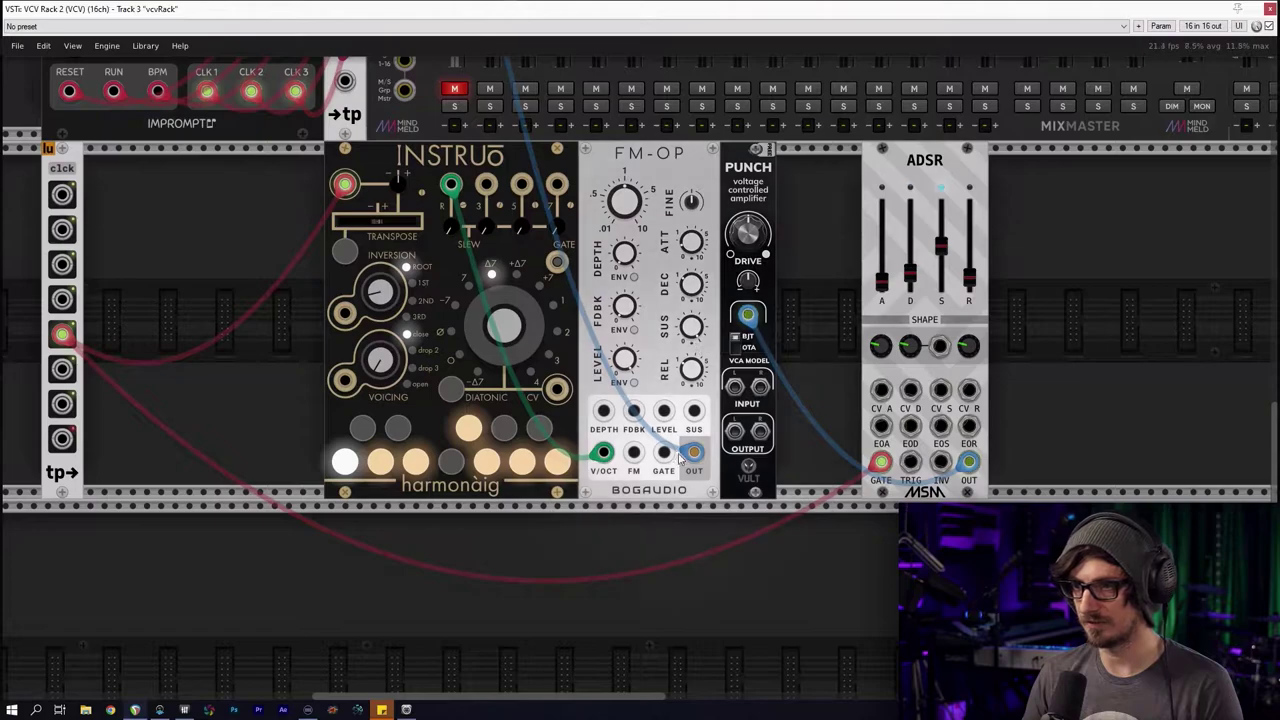
pyautogui.moveTo(695, 450); pyautogui.dragTo(735, 387)
# Unmute mixer track 1 and set its level to about -12 dB
pyautogui.scroll(3, 802, 296)
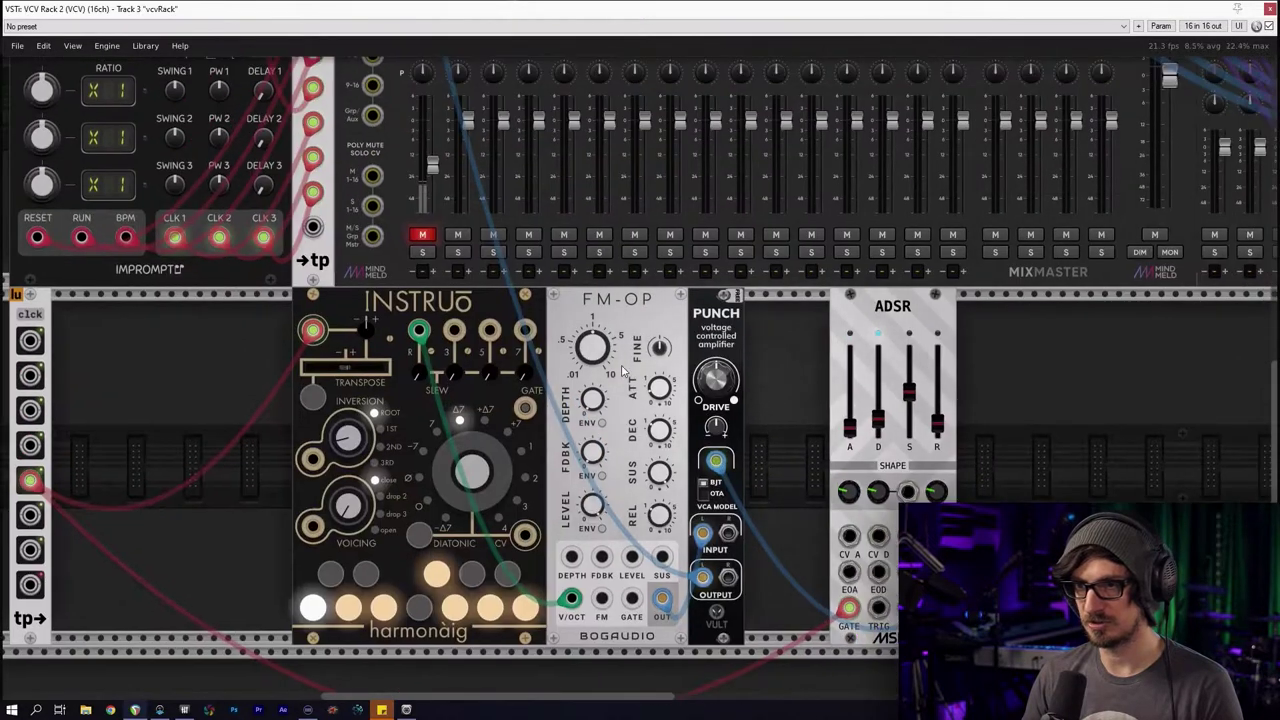
pyautogui.moveTo(436, 176); pyautogui.dragTo(436, 166)
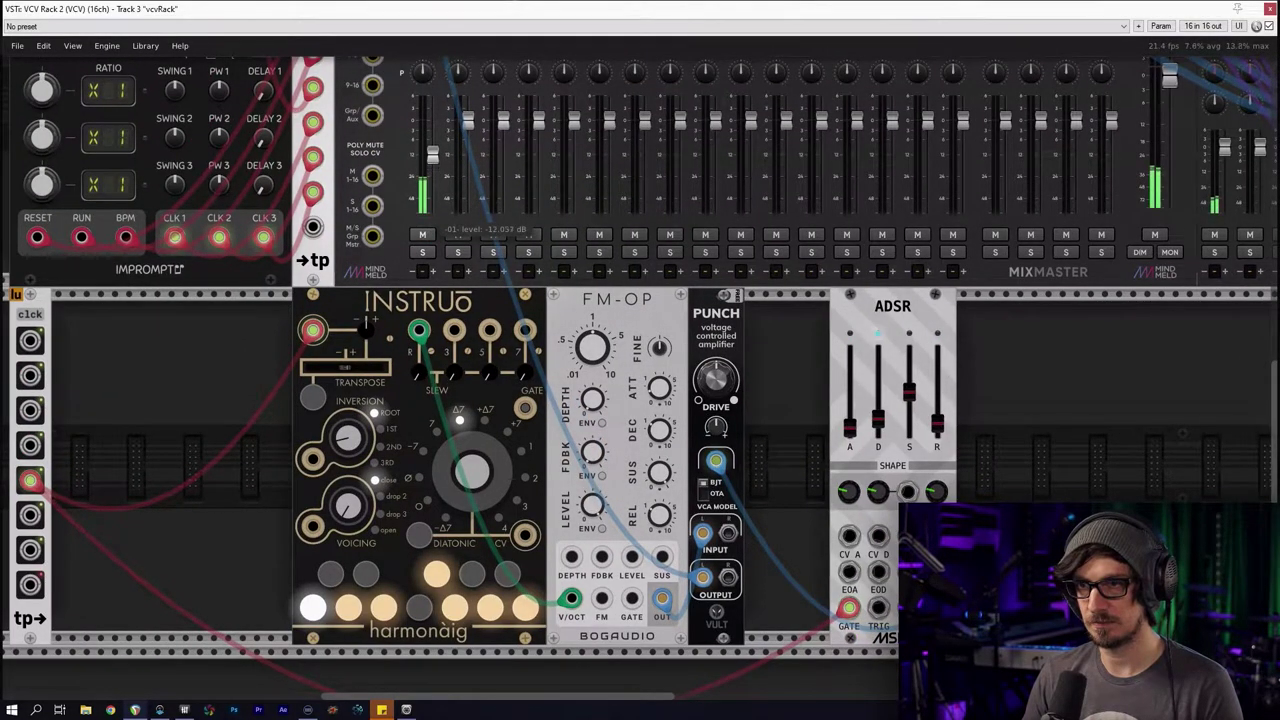
# Try a longer attack on the ADSR and bring it back to about 0.07
pyautogui.scroll(-2, 513, 385)
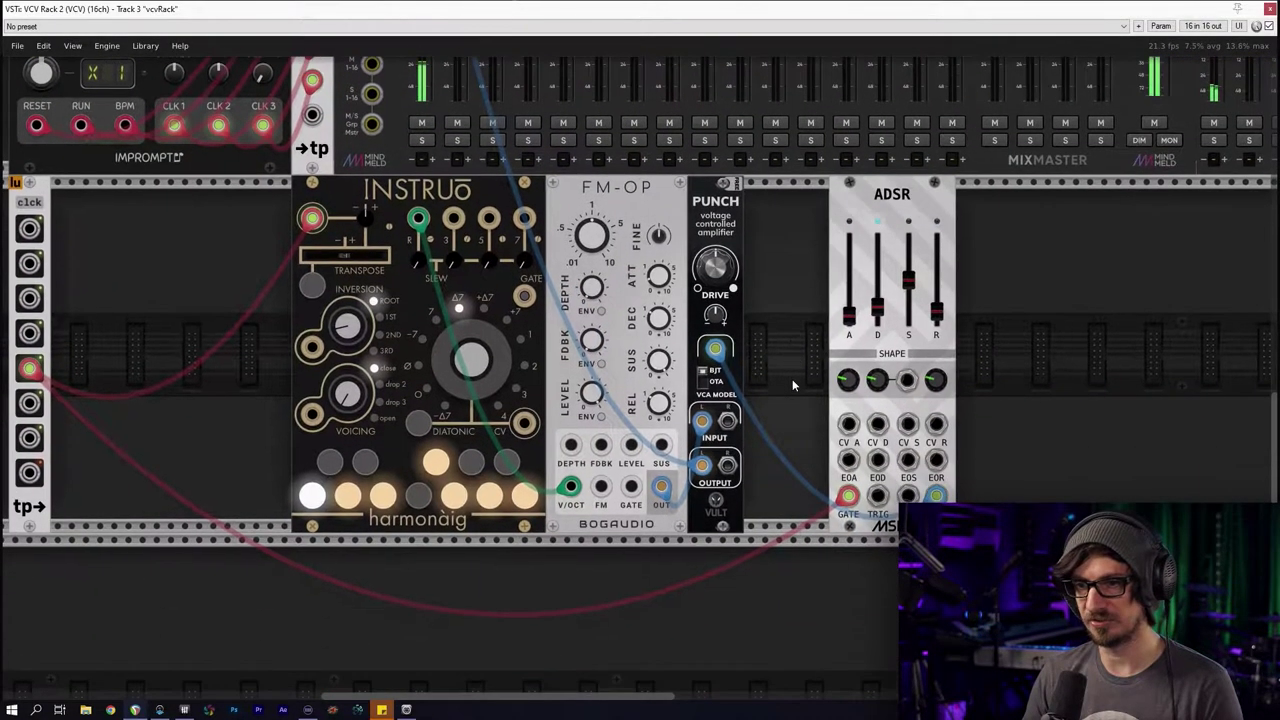
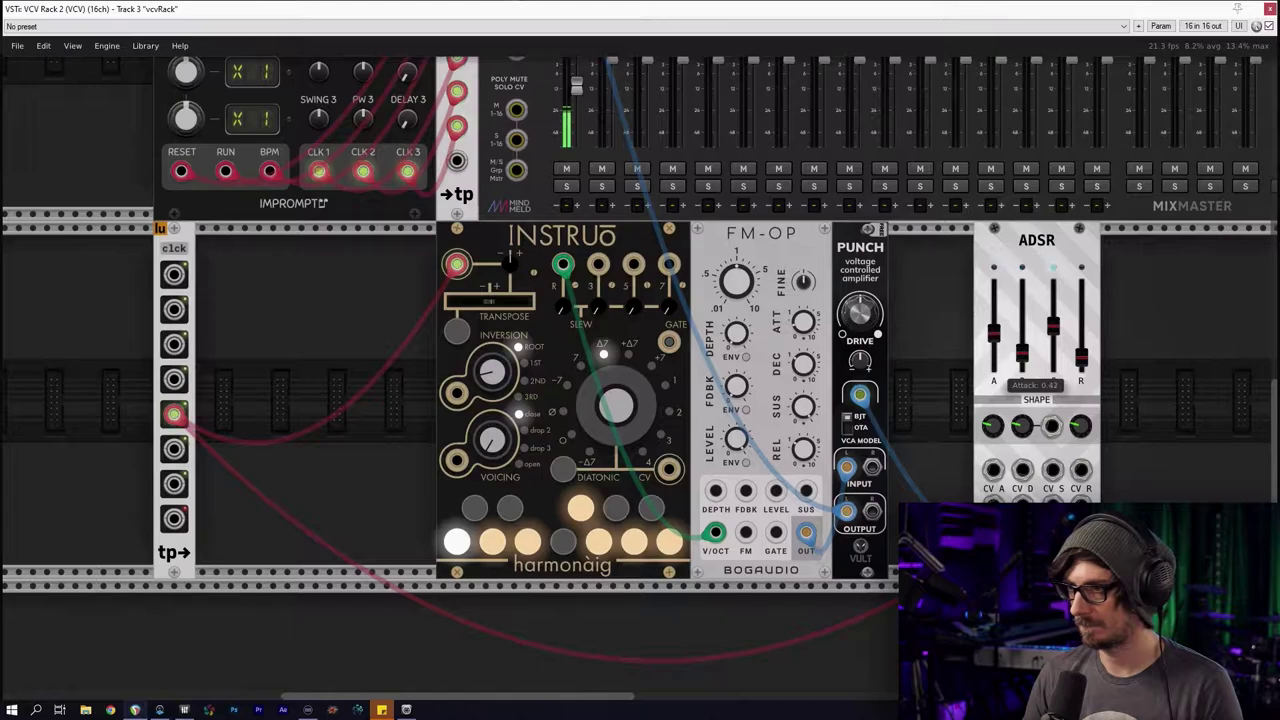
pyautogui.moveTo(993, 320); pyautogui.dragTo(993, 305)
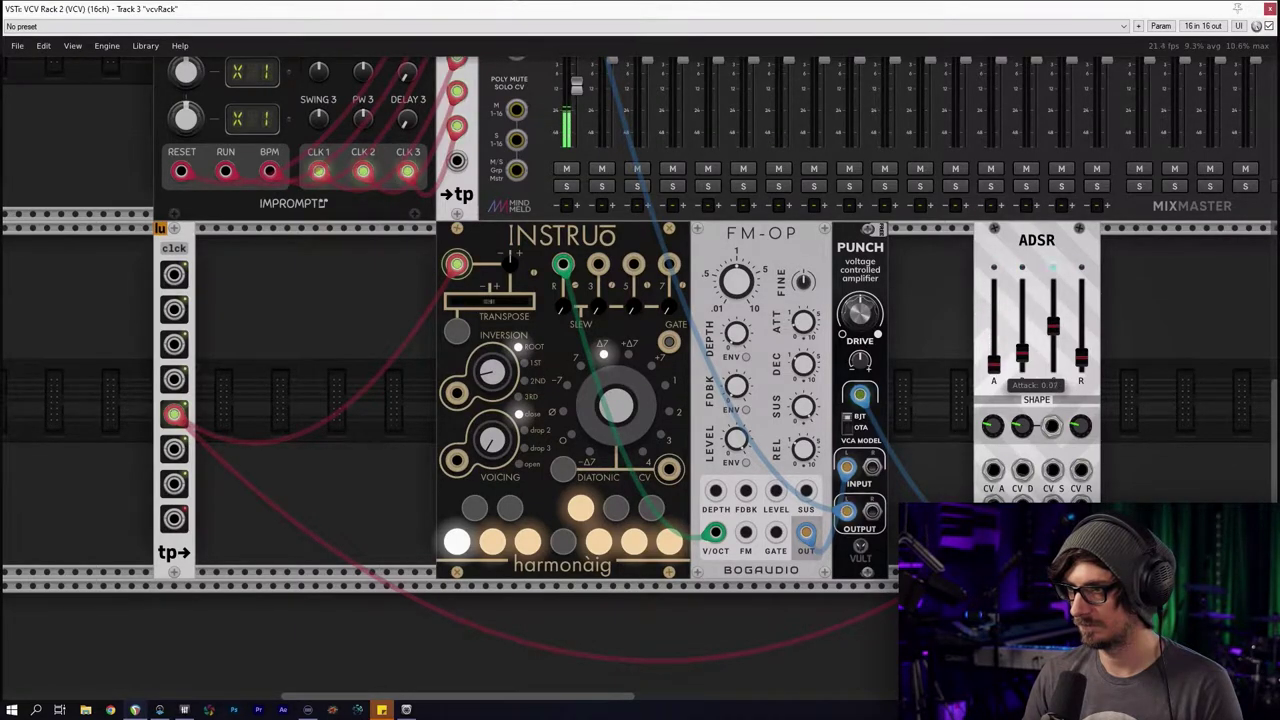
pyautogui.moveTo(1081, 356)
pyautogui.mouseDown()
pyautogui.moveTo(1081, 312)
pyautogui.moveTo(1081, 357)
pyautogui.mouseUp()
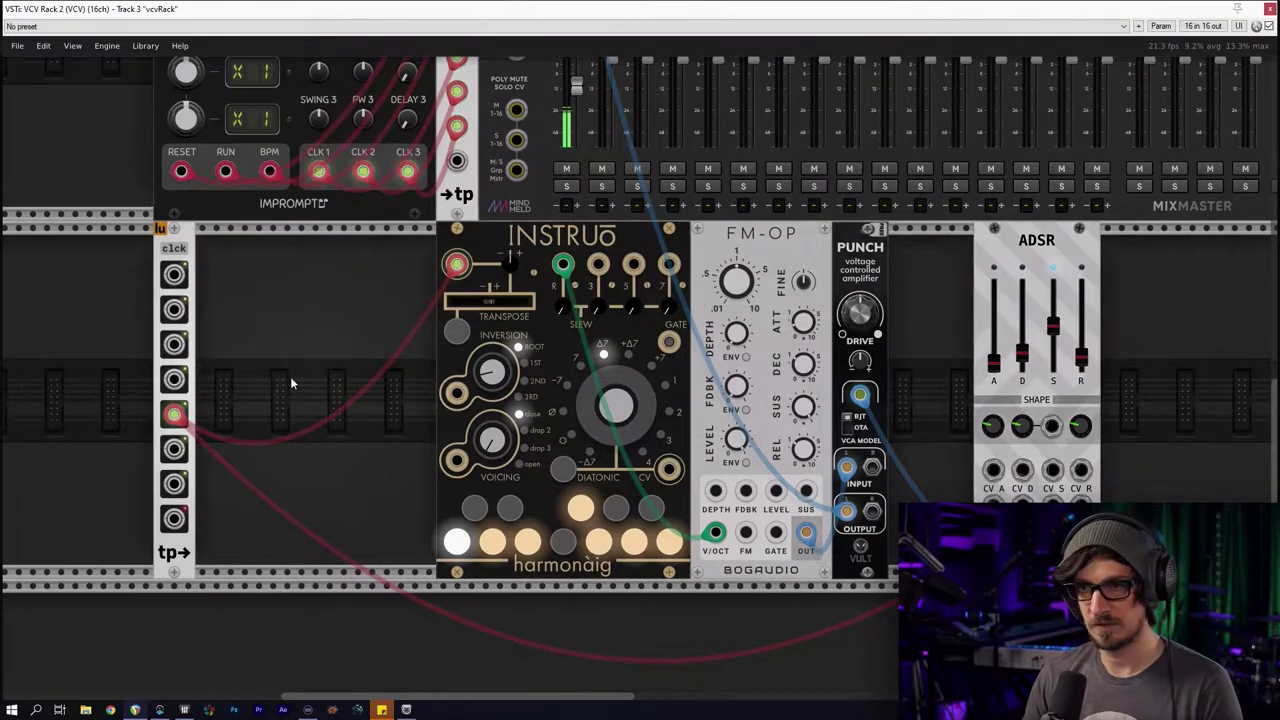
# Filter the module library by the Sequencer tag and place Bogaudio's ADDR-SEQ between the clck teleport and harmonàig
pyautogui.moveTo(342, 292); pyautogui.dragTo(436, 342)
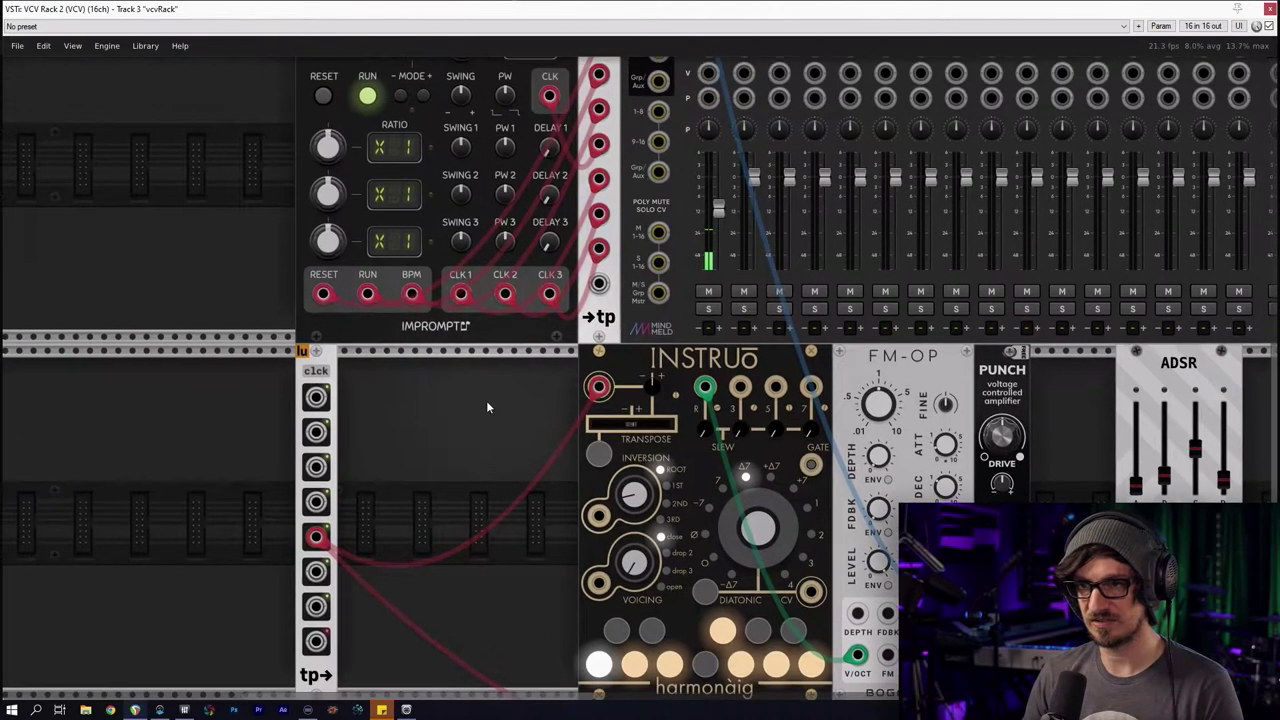
pyautogui.moveTo(452, 332); pyautogui.dragTo(487, 402)
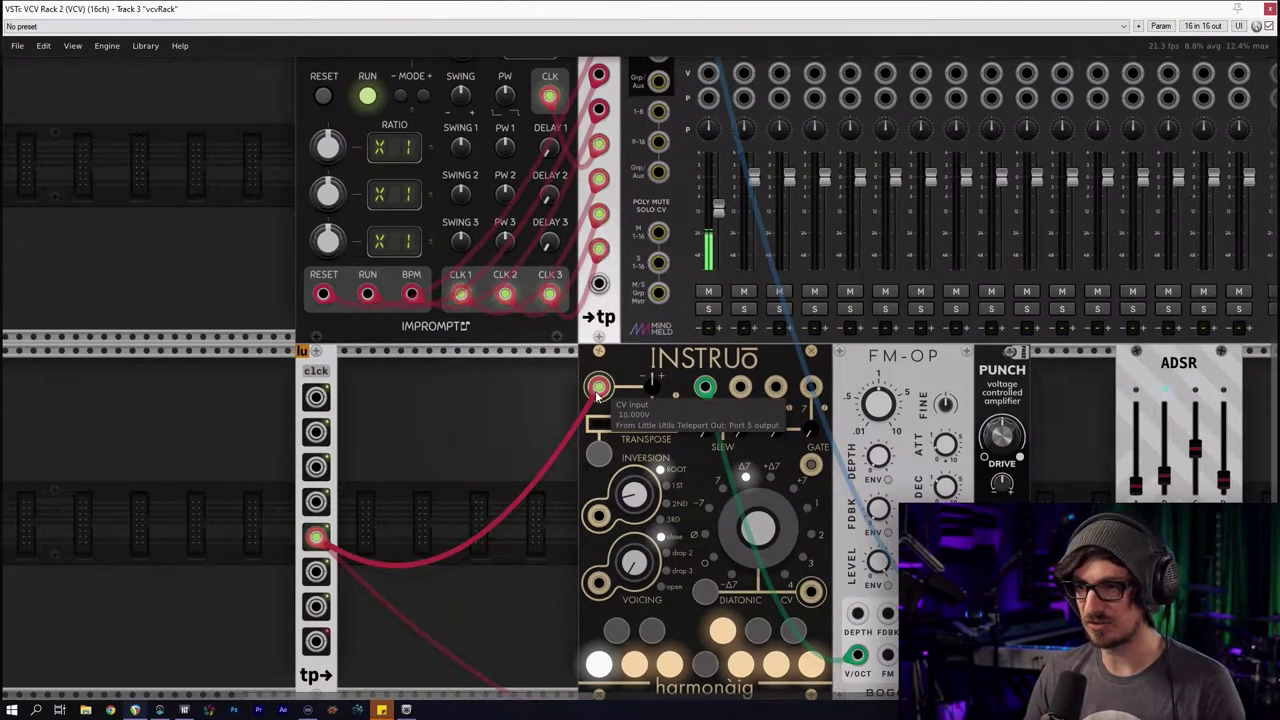
pyautogui.rightClick(446, 398)
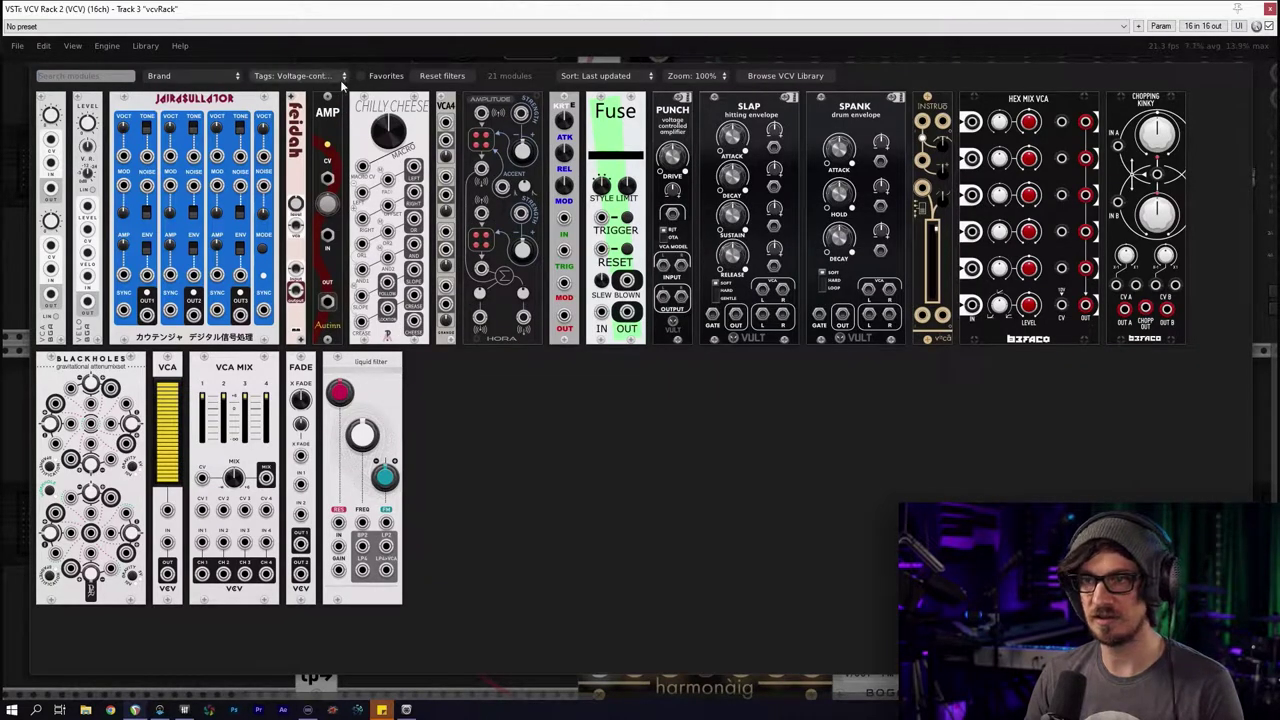
pyautogui.click(441, 75)
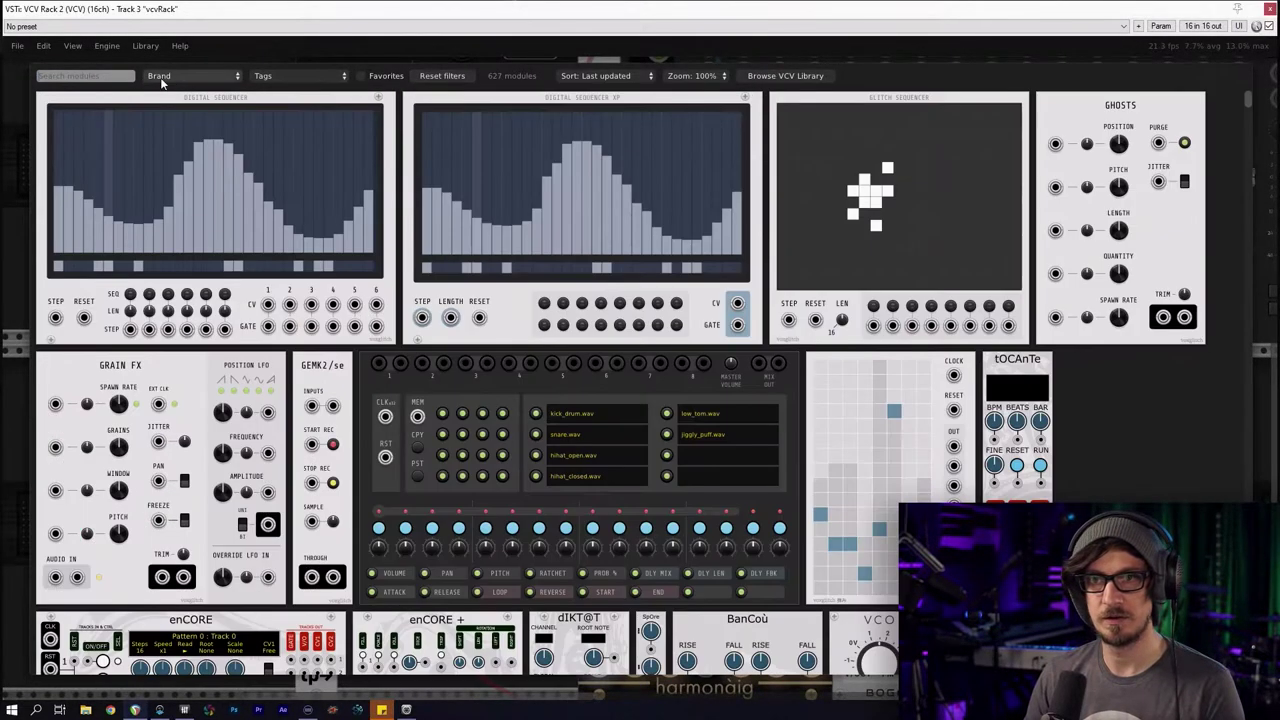
pyautogui.click(260, 78)
pyautogui.scroll(-3, 318, 600)
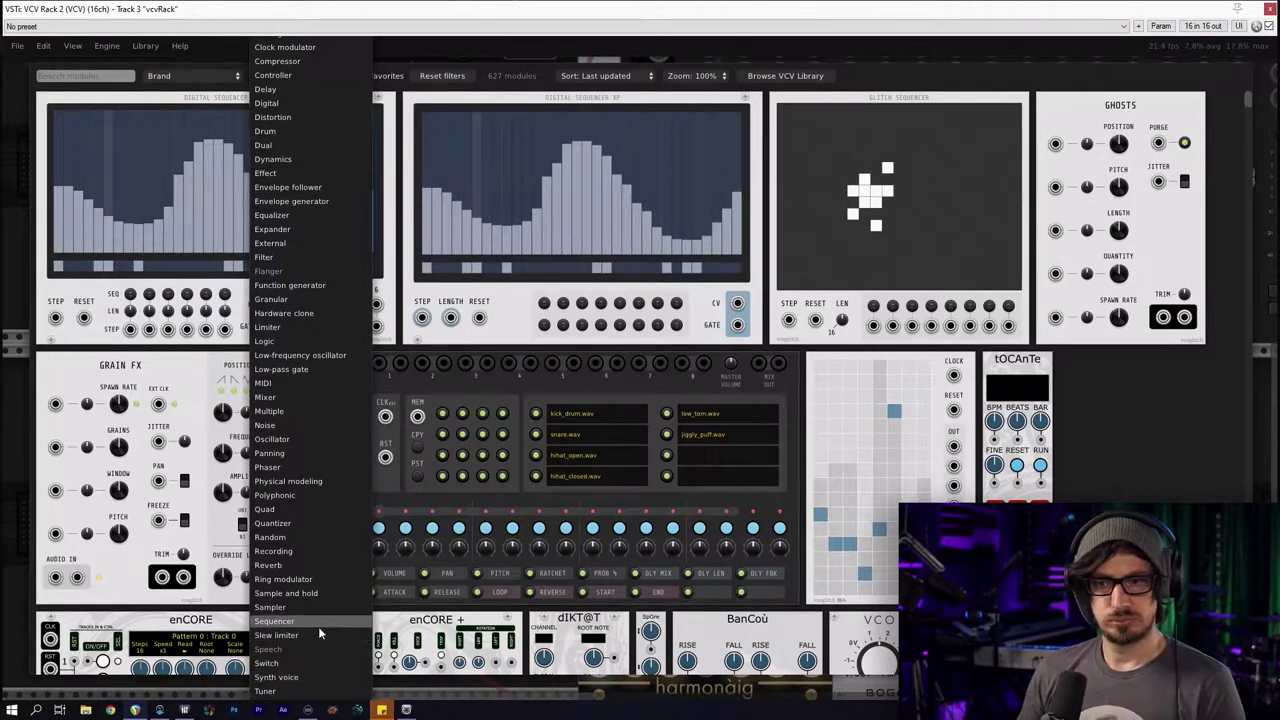
pyautogui.click(318, 626)
pyautogui.scroll(-2, 467, 328)
pyautogui.click(553, 326)
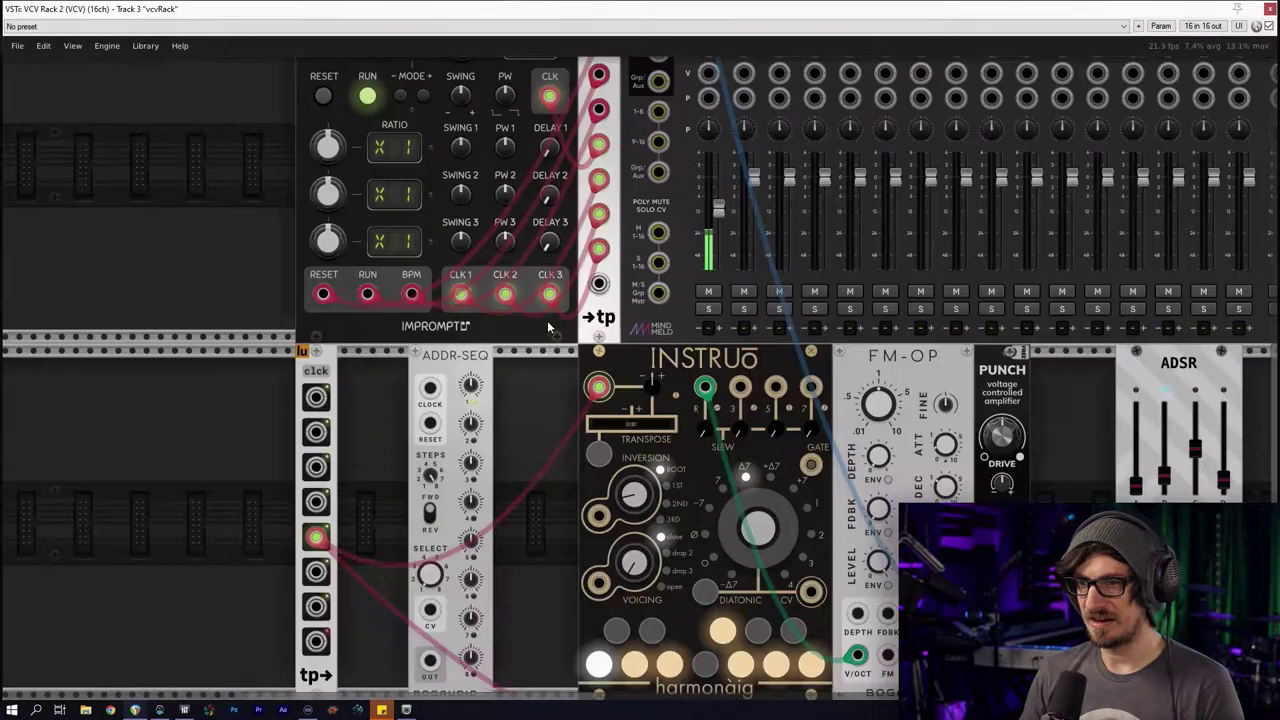
# Randomize ADDR-SEQ, move the clock cable from harmonàig's CV input to ADDR-SEQ's clock, and patch ADDR-SEQ's output to harmonàig's CV input
pyautogui.scroll(-4, 380, 452)
pyautogui.rightClick(445, 165)
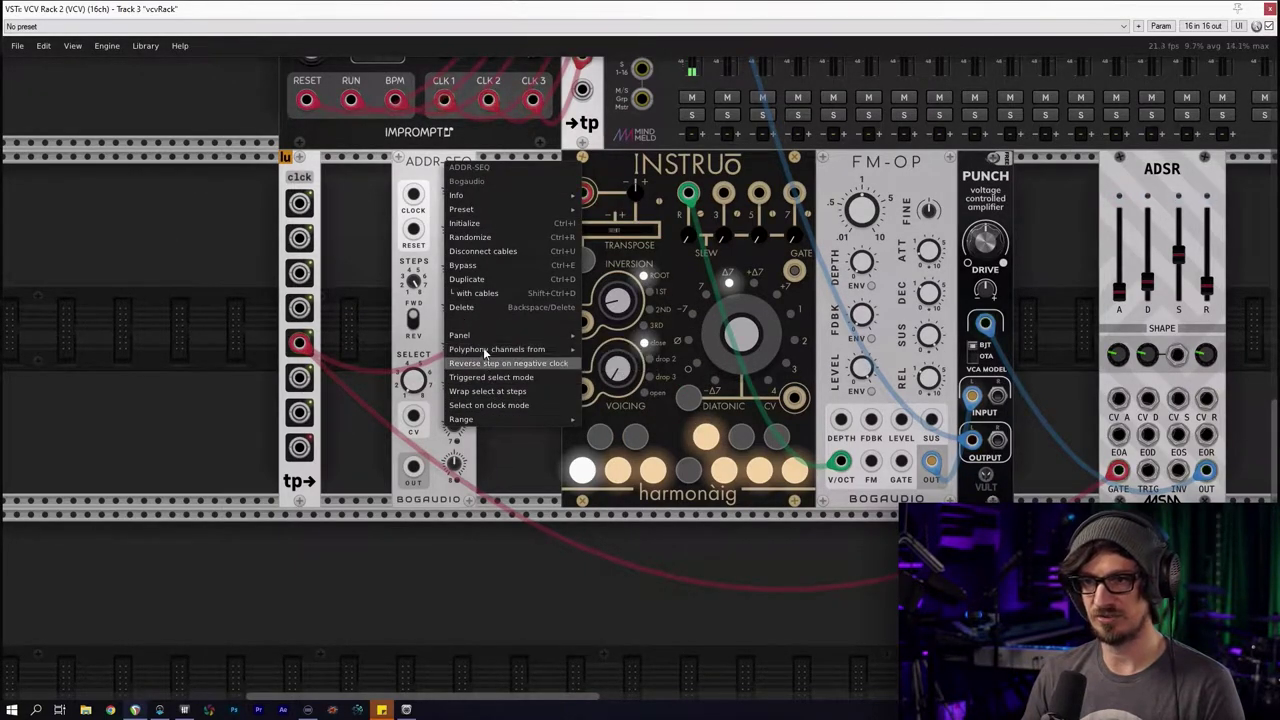
pyautogui.click(467, 239)
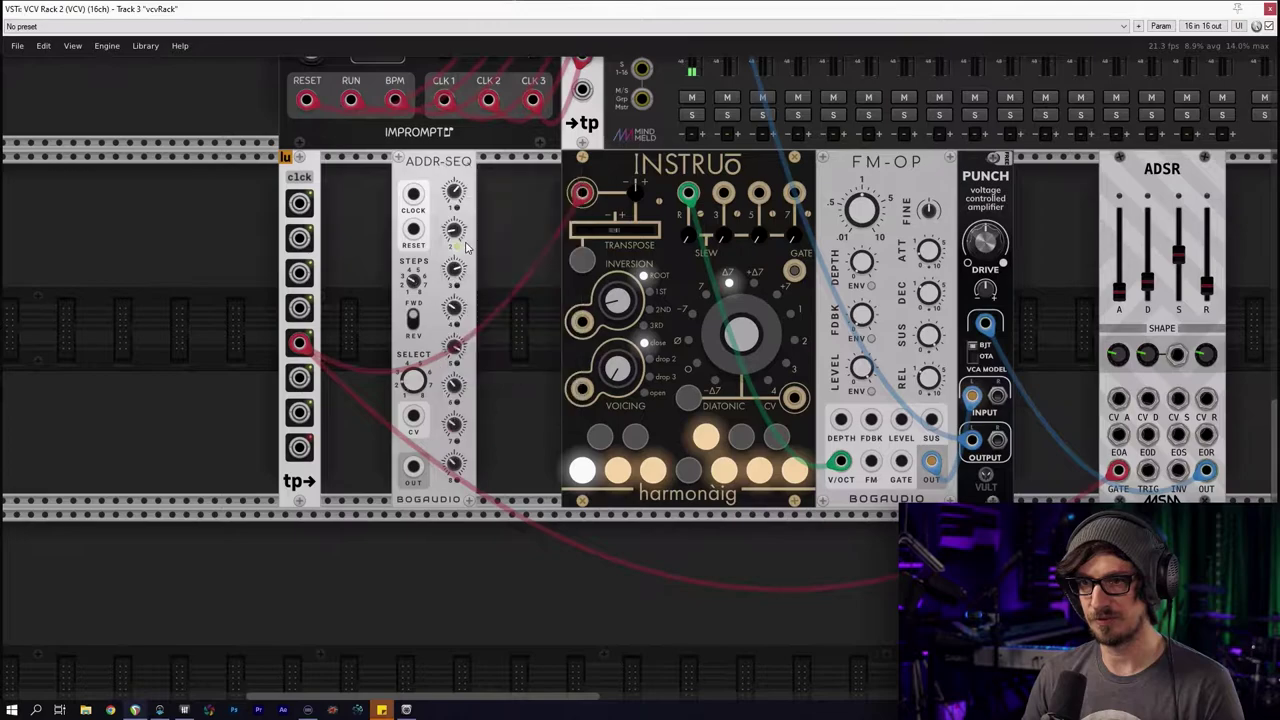
pyautogui.moveTo(581, 192); pyautogui.dragTo(413, 194)
pyautogui.moveTo(413, 468); pyautogui.dragTo(581, 192)
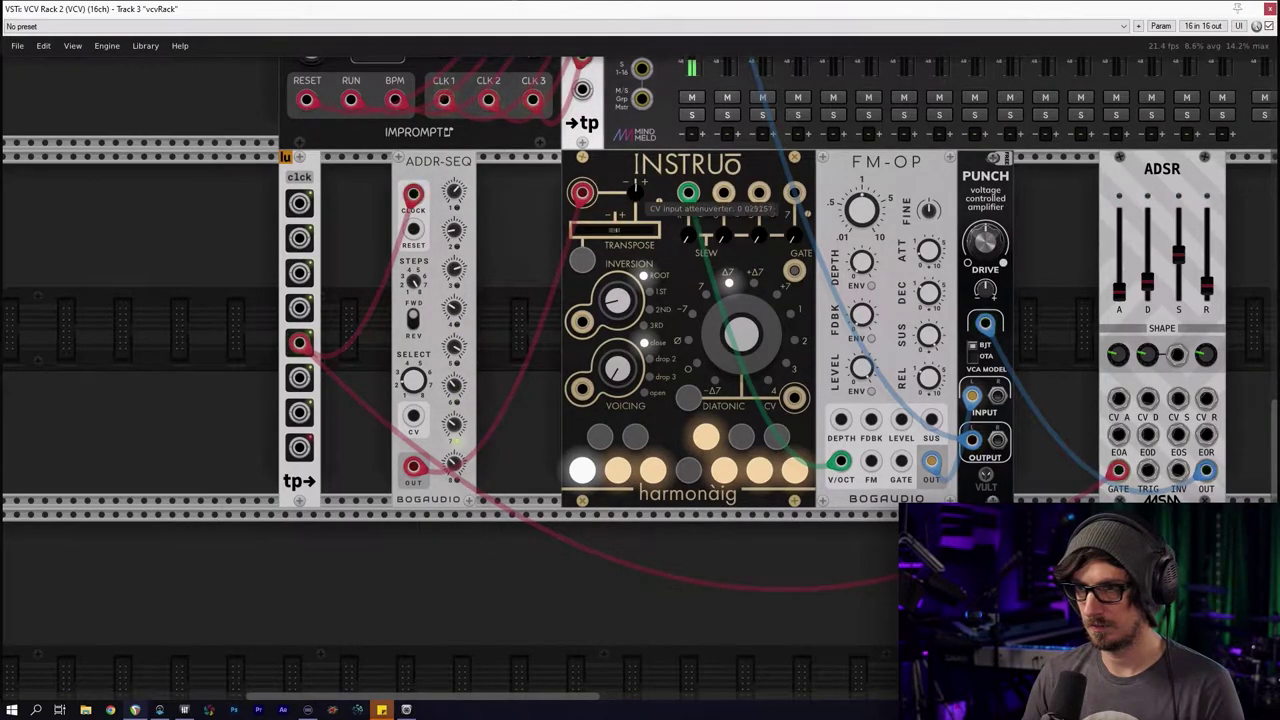
# Try different amounts on harmonàig's CV input attenuverter and go through ADDR-SEQ's output range options
pyautogui.moveTo(636, 192); pyautogui.dragTo(636, 200)
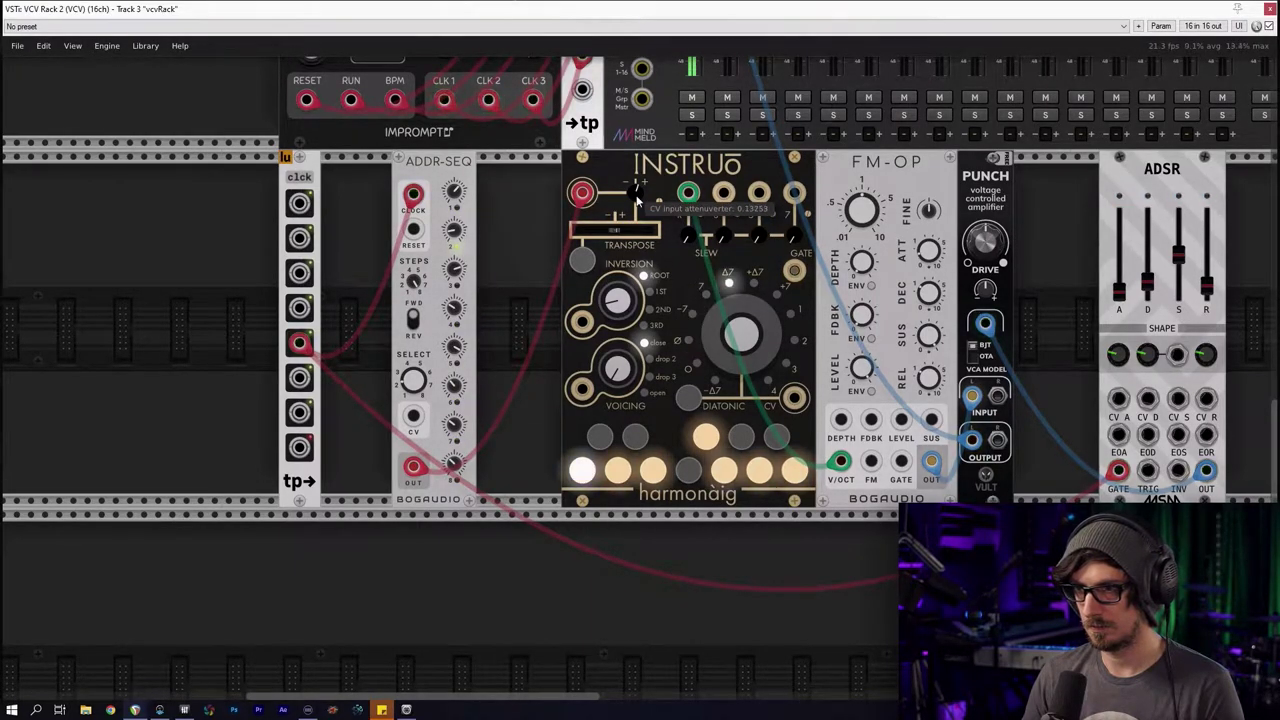
pyautogui.rightClick(452, 163)
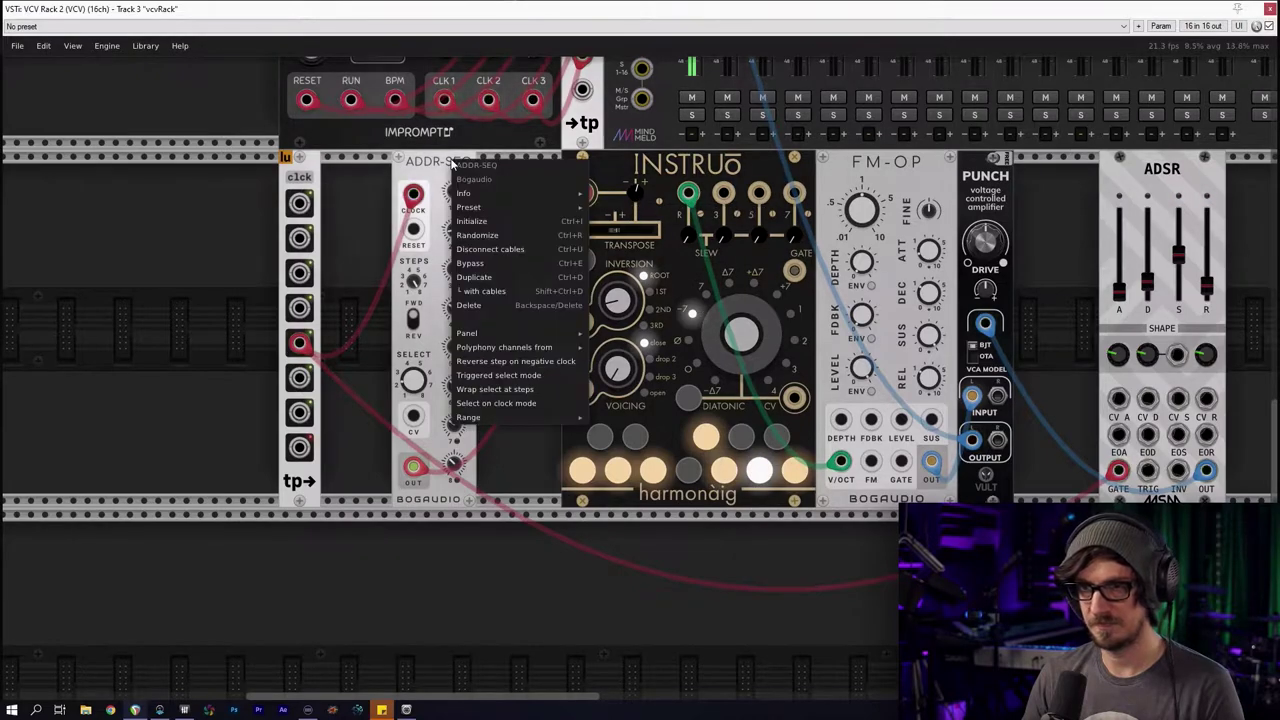
pyautogui.moveTo(480, 417)
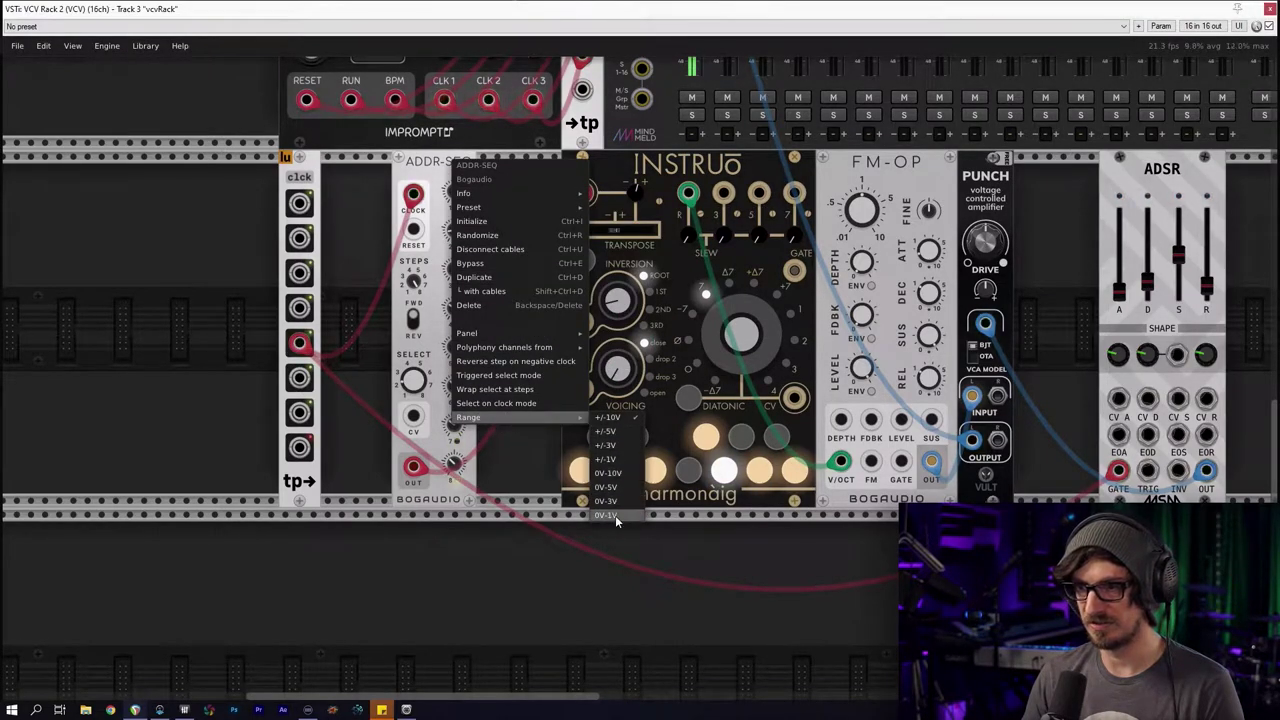
pyautogui.click(500, 466)
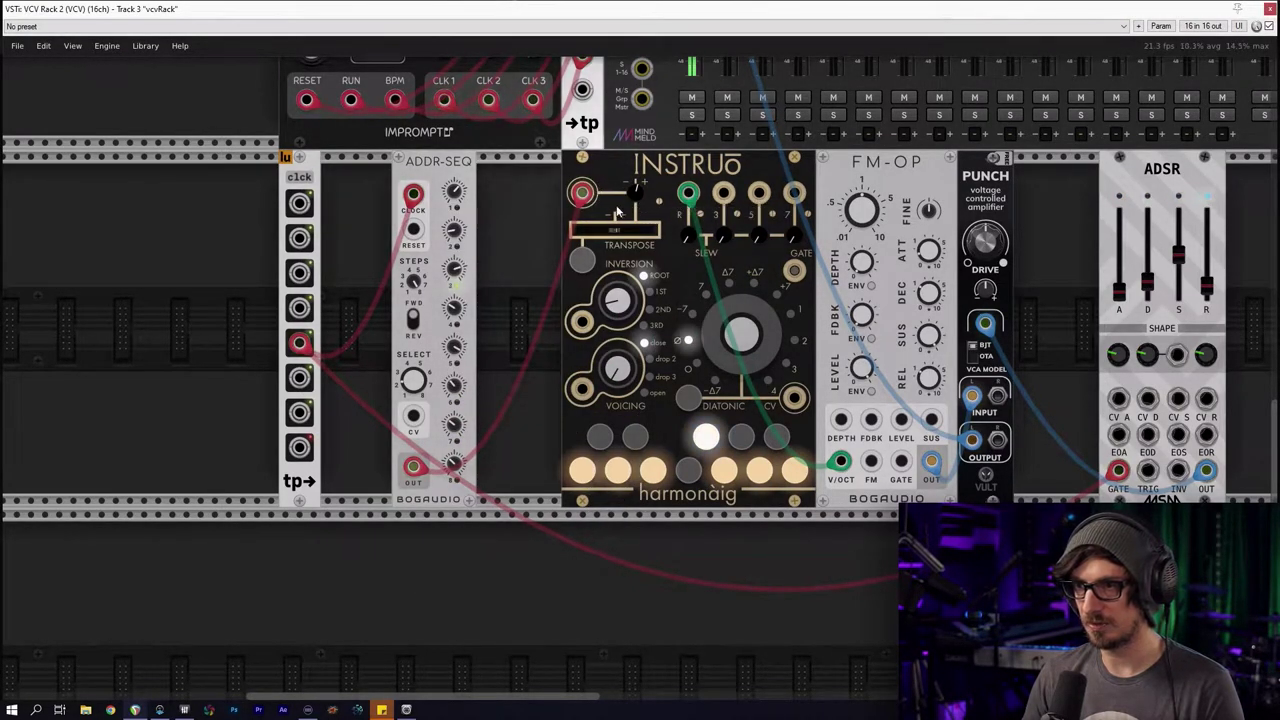
pyautogui.moveTo(636, 193); pyautogui.dragTo(636, 197)
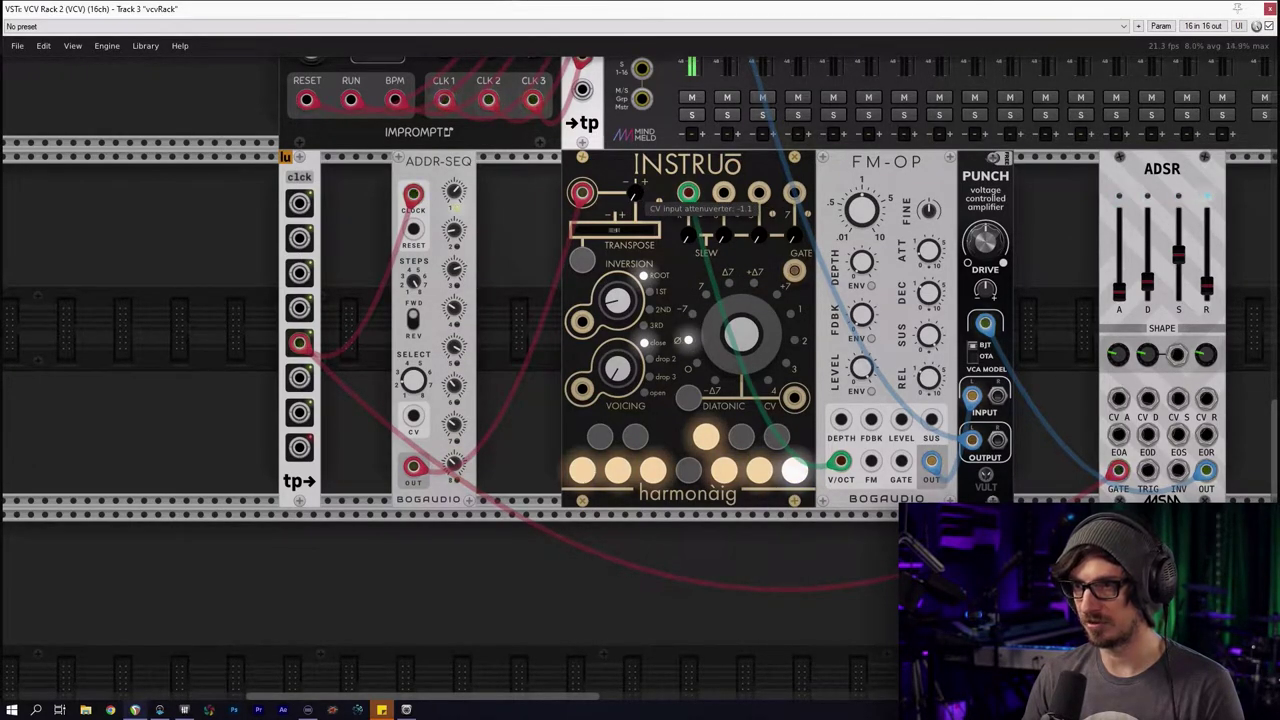
pyautogui.rightClick(446, 174)
pyautogui.moveTo(483, 434)
pyautogui.click(614, 446)
# Set ADDR-SEQ's output range to +/-3V and harmonàig's CV input attenuverter to about 0.09
pyautogui.rightClick(441, 167)
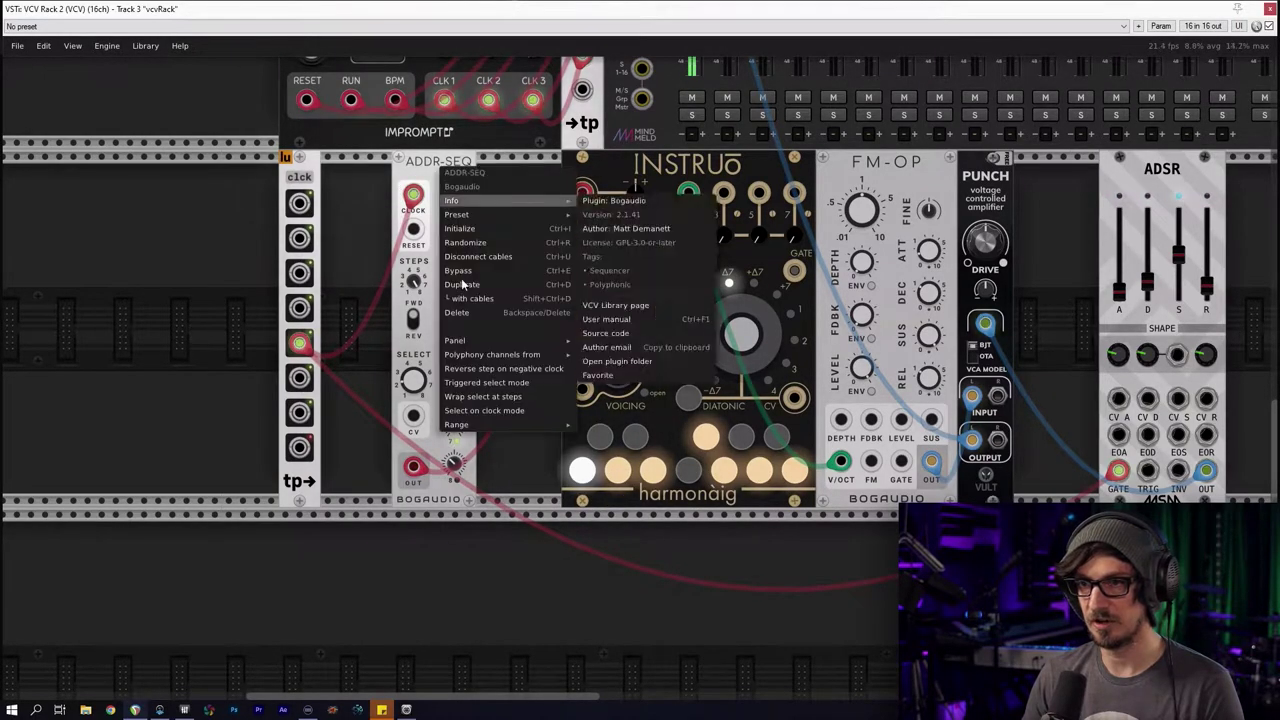
pyautogui.moveTo(510, 424)
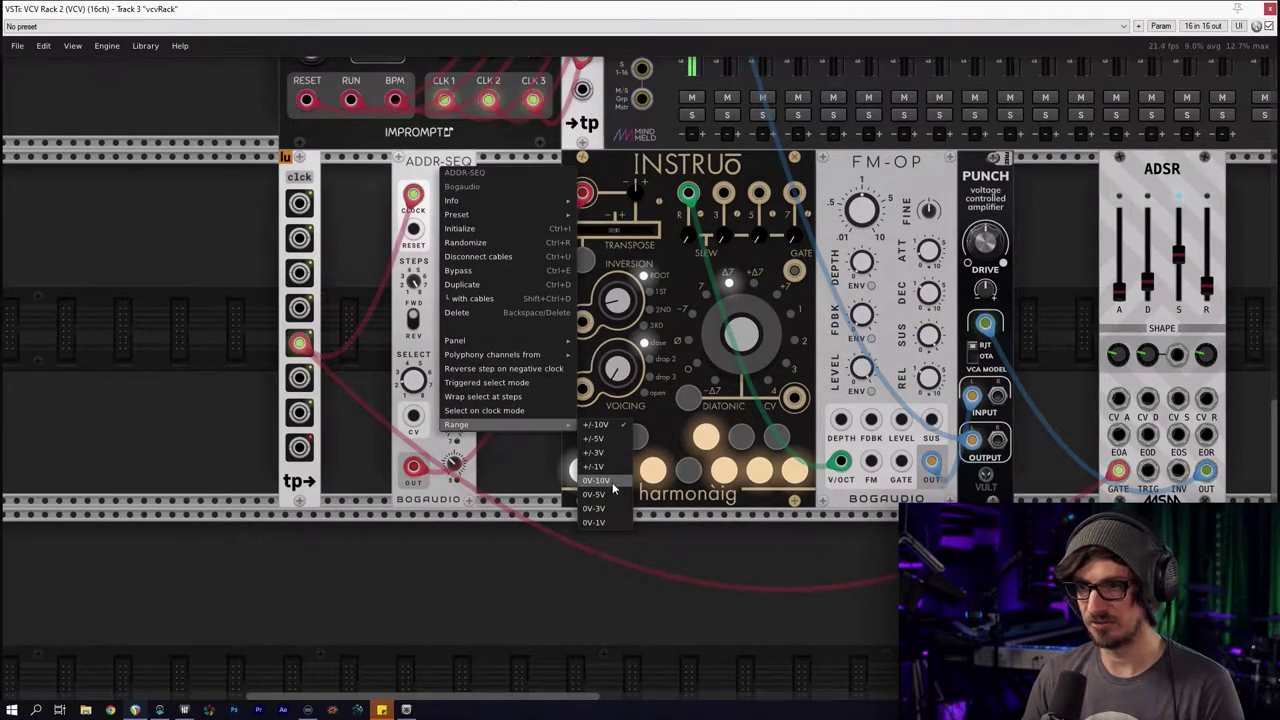
pyautogui.click(609, 453)
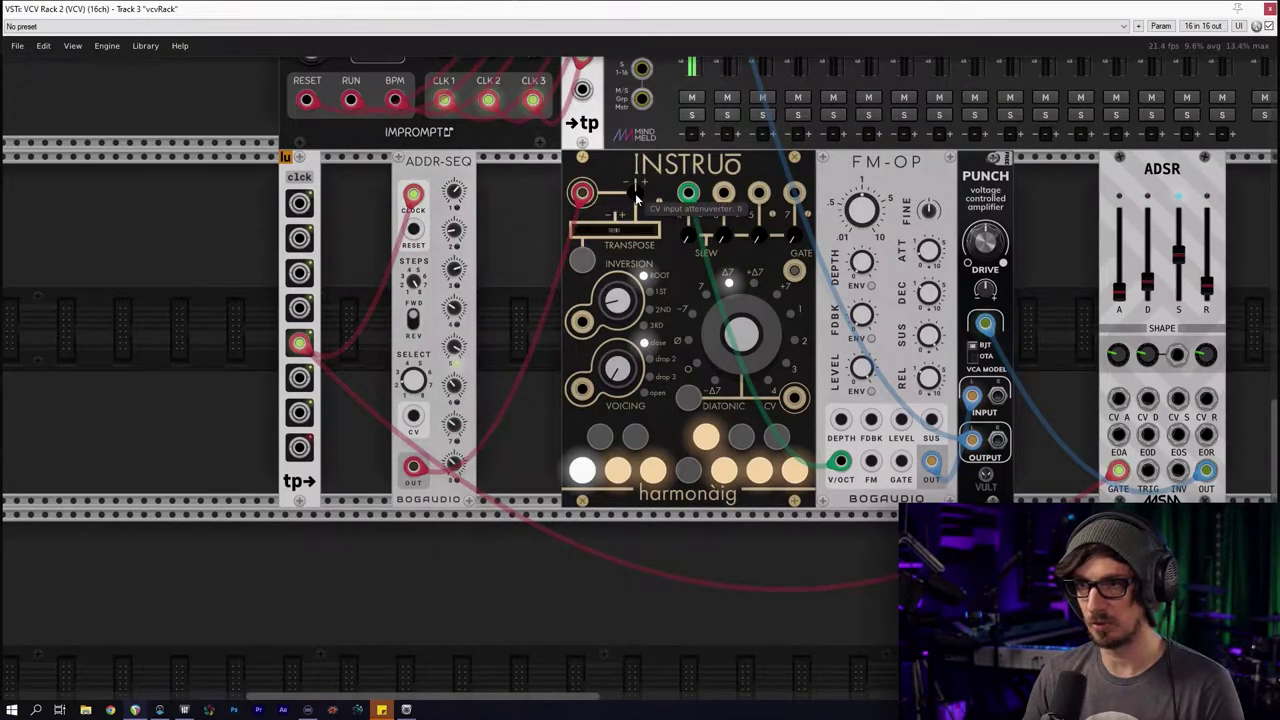
pyautogui.moveTo(636, 200); pyautogui.dragTo(636, 196)
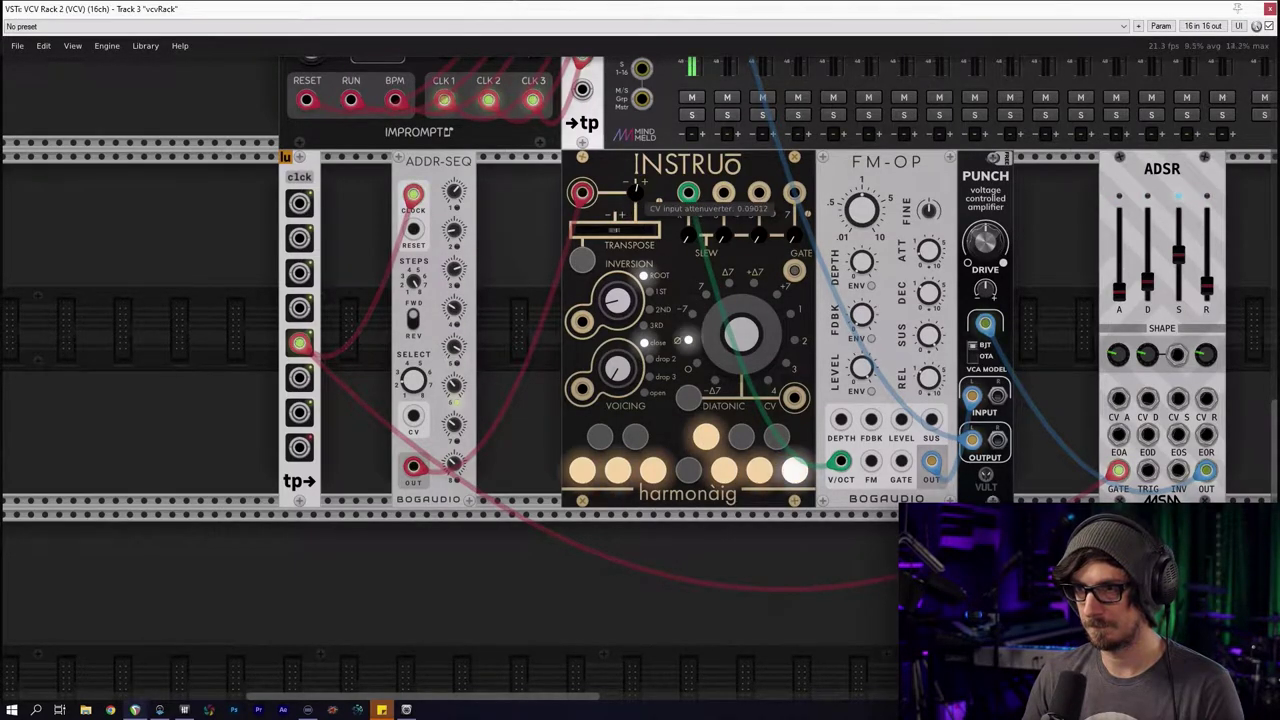
# Set Clocked's clock 1 ratio to /8 and feed the ADSR gate from the clck teleport's port 6 instead of port 5
pyautogui.moveTo(559, 202); pyautogui.dragTo(501, 212)
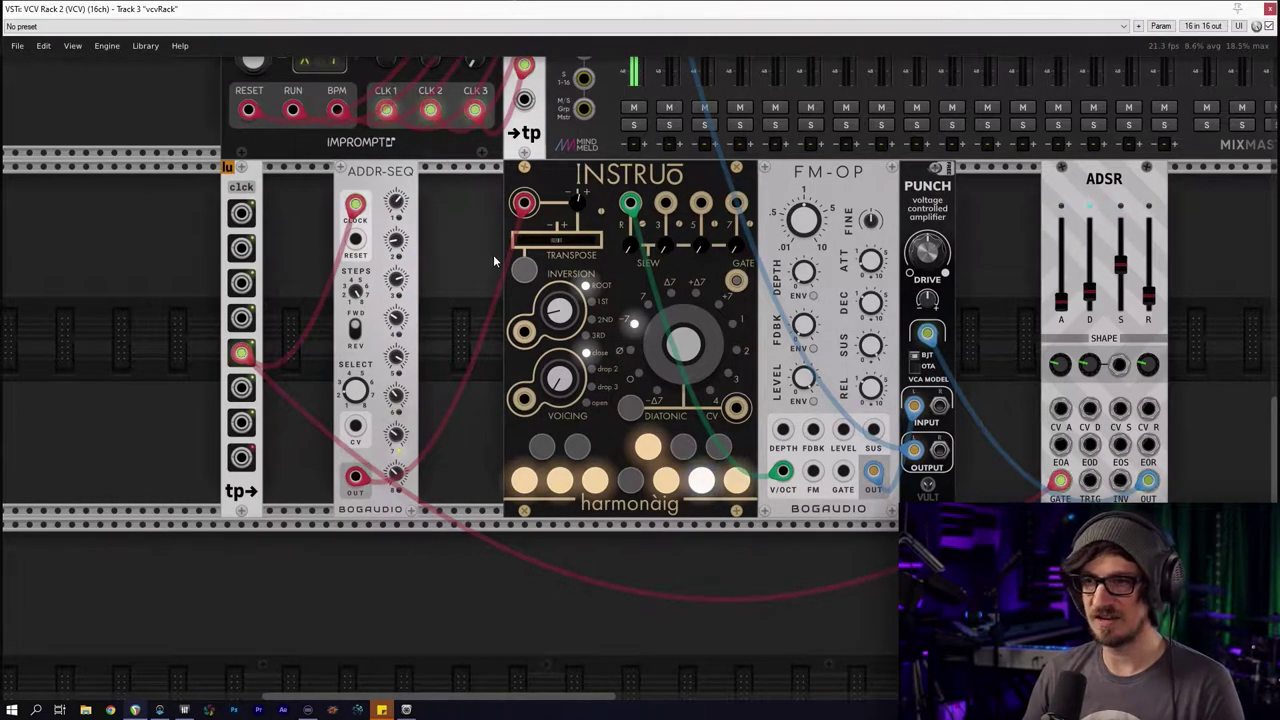
pyautogui.moveTo(493, 254); pyautogui.dragTo(453, 216)
pyautogui.scroll(-3, 444, 214)
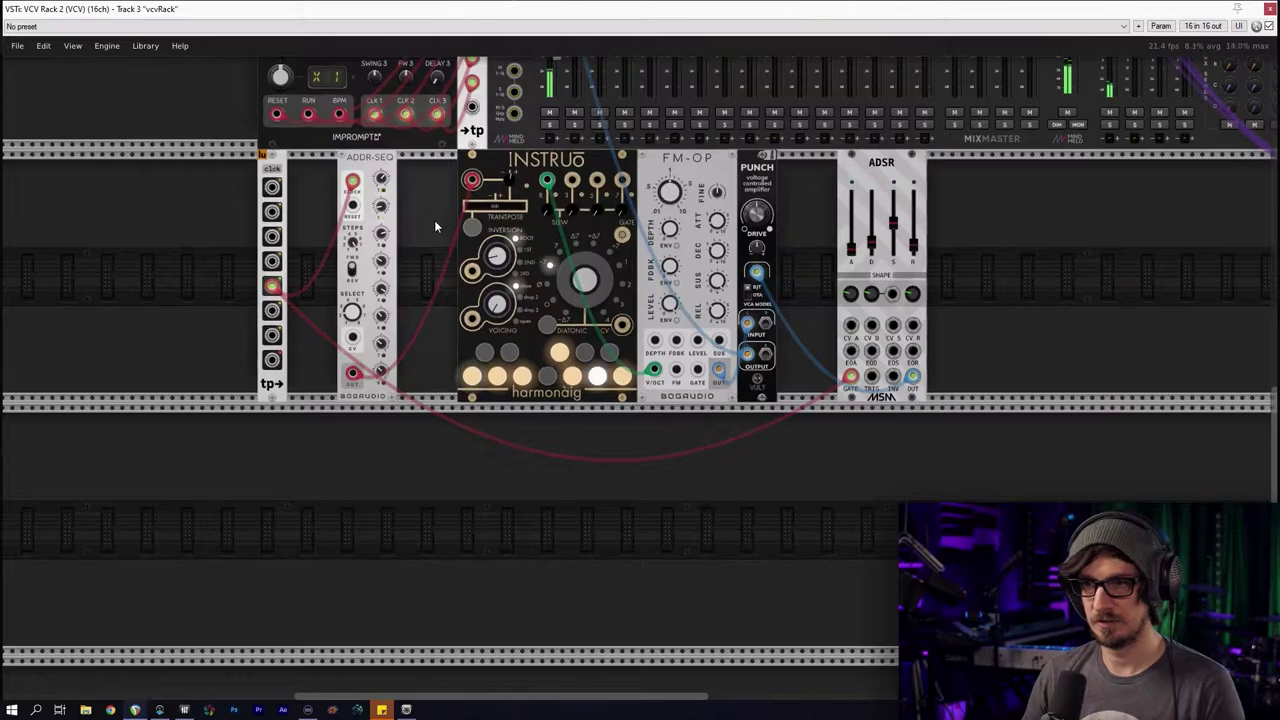
pyautogui.scroll(1, 427, 203)
pyautogui.scroll(1, 448, 258)
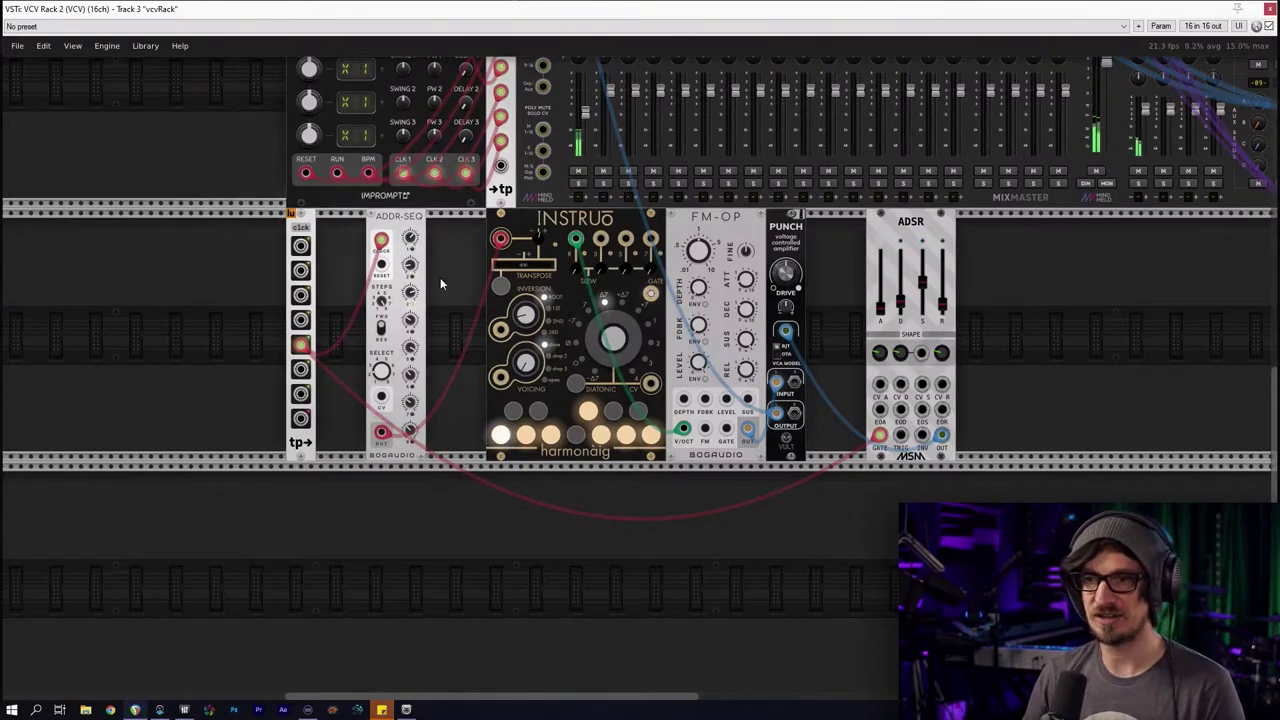
pyautogui.scroll(2, 452, 330)
pyautogui.moveTo(293, 437)
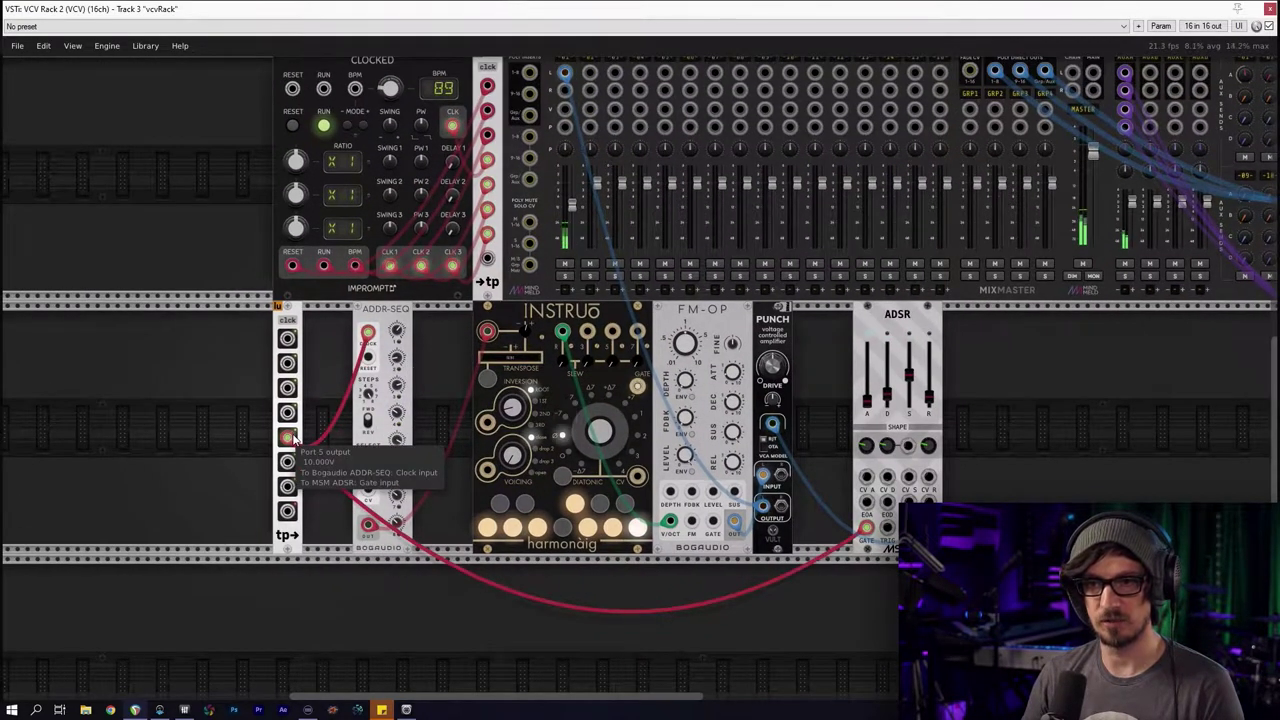
pyautogui.moveTo(297, 162); pyautogui.dragTo(295, 176)
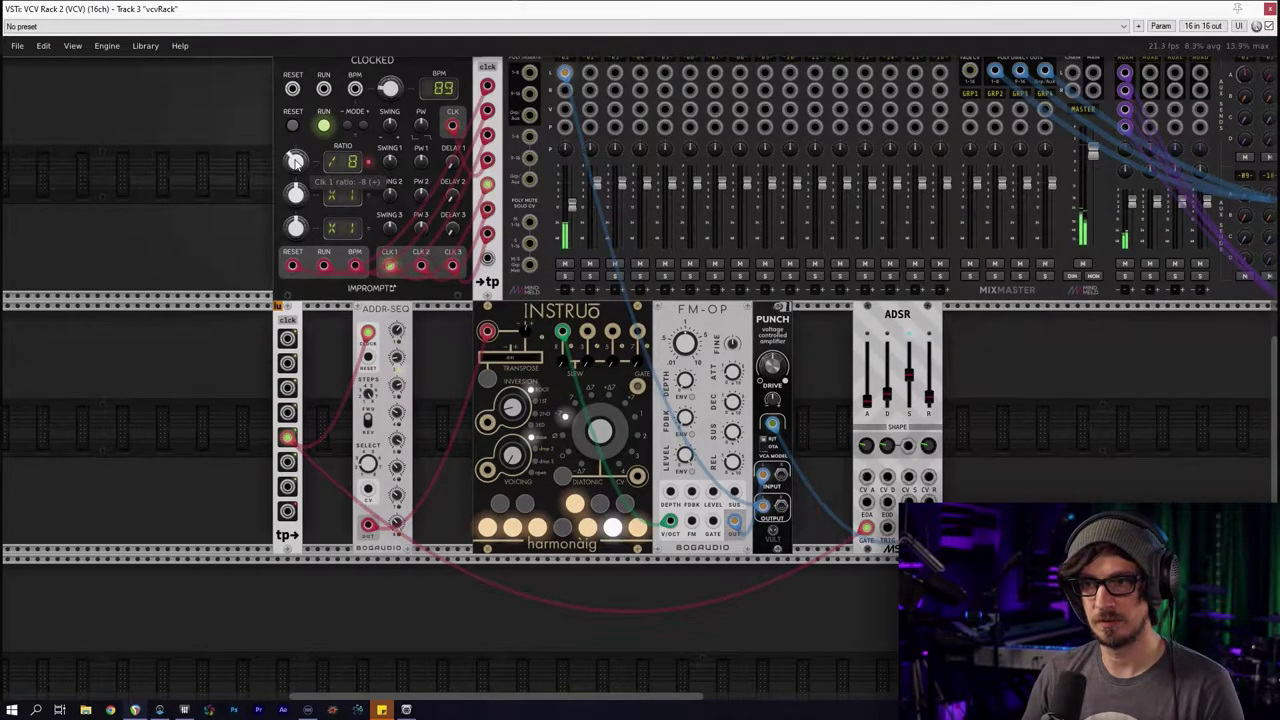
pyautogui.moveTo(287, 450)
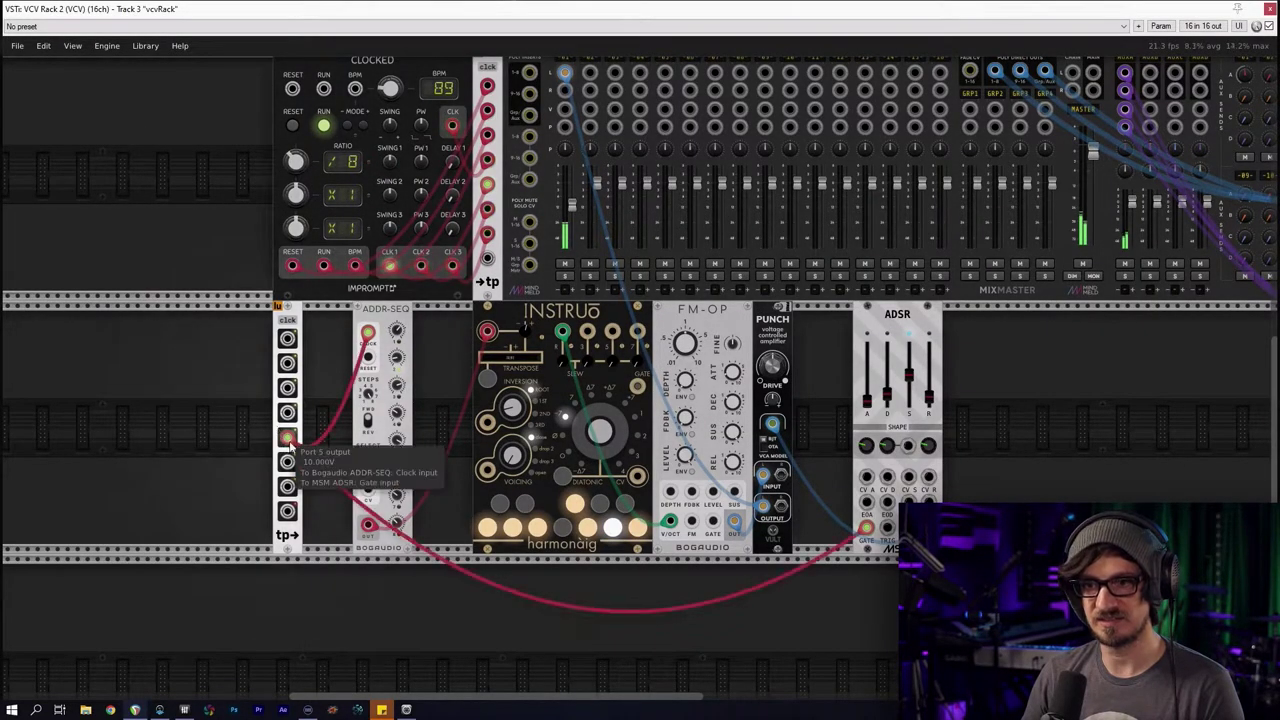
pyautogui.moveTo(866, 528); pyautogui.dragTo(287, 460)
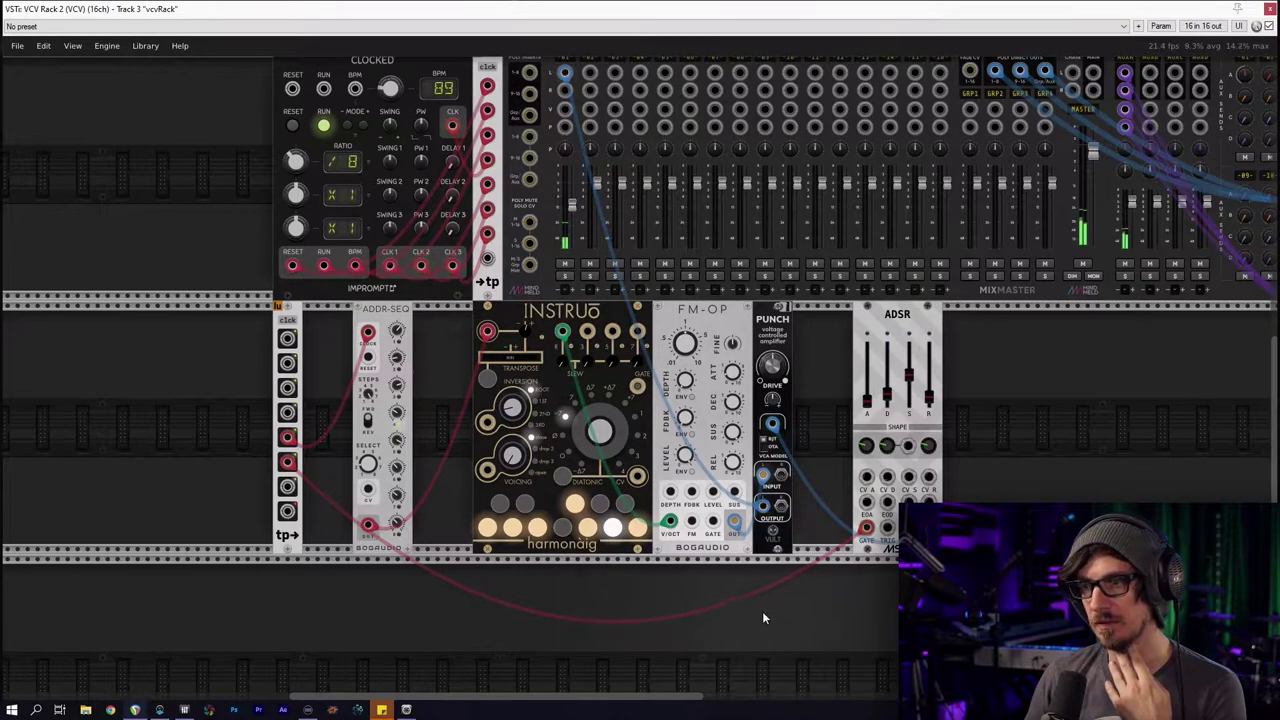
# Move ADSR directly beside Punch and shift the FM-OP, Punch and ADSR group away from harmonàig to make room
pyautogui.moveTo(766, 613); pyautogui.dragTo(586, 575)
pyautogui.moveTo(716, 380); pyautogui.dragTo(656, 378)
pyautogui.moveTo(815, 505); pyautogui.dragTo(659, 358)
# Search the module library for "mer" and place VCV's MERGE directly beside harmonàig
pyautogui.click(483, 306)
pyautogui.rightClick(482, 304)
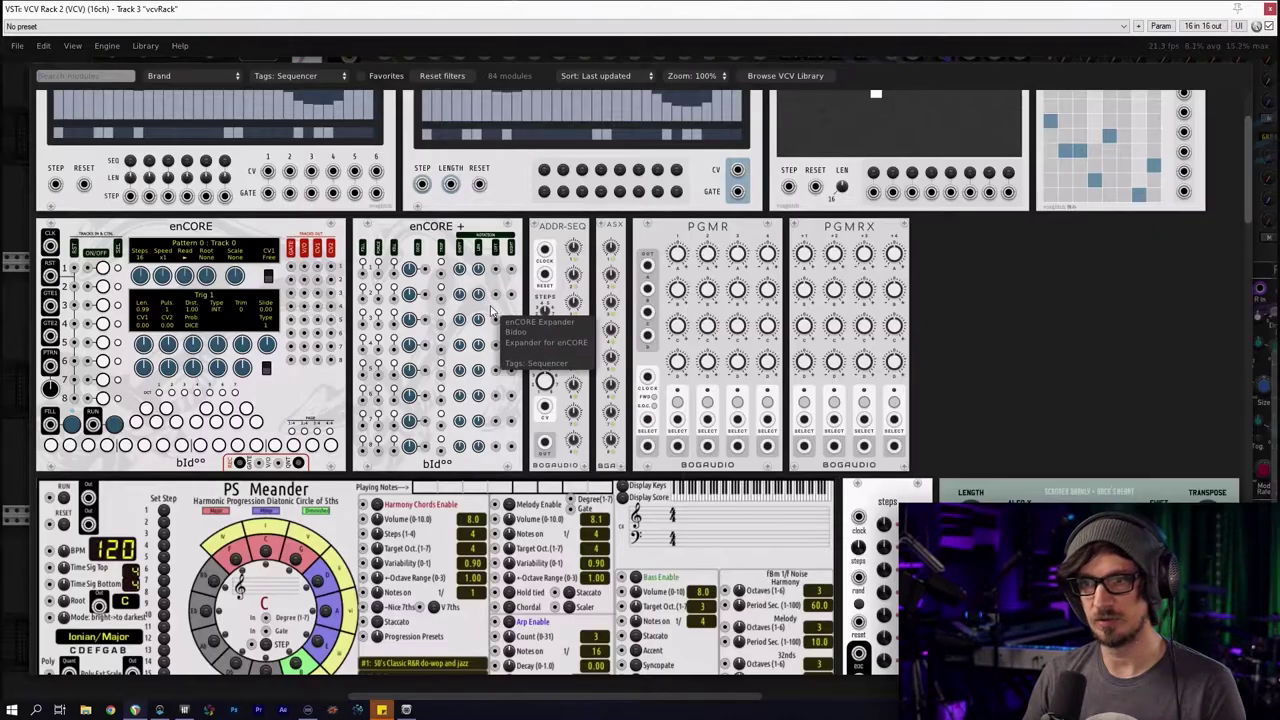
pyautogui.click(426, 79)
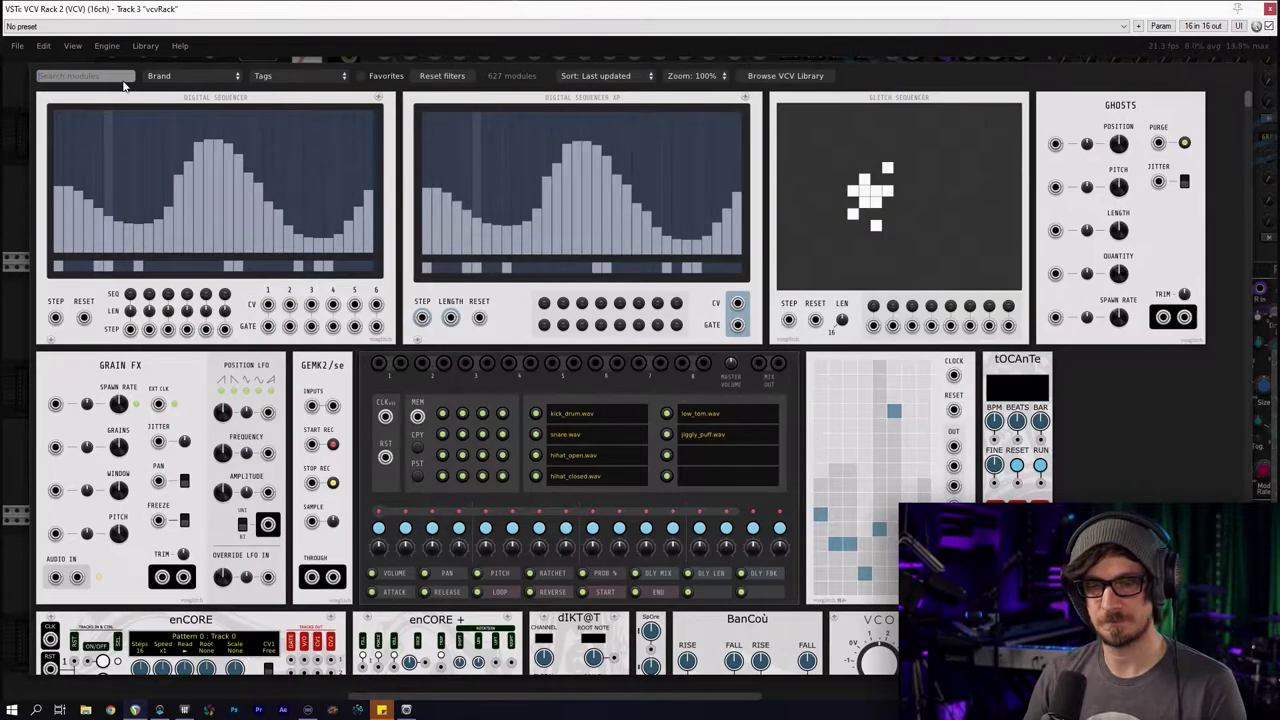
pyautogui.write('mer')
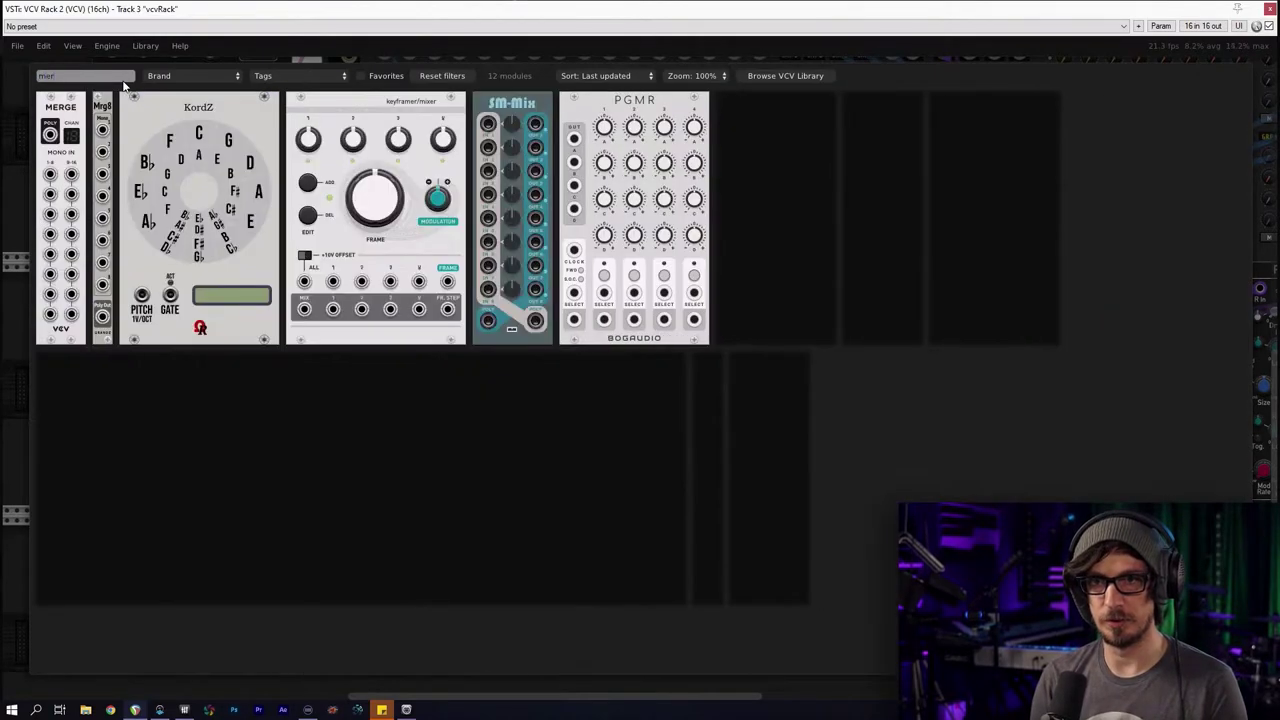
pyautogui.moveTo(80, 160); pyautogui.dragTo(382, 292)
# Patch harmonàig's R, 3, 5 and 7 outputs into MERGE's first four mono inputs and shift FM-OP, Punch and ADSR further away
pyautogui.moveTo(620, 483); pyautogui.dragTo(486, 347)
pyautogui.moveTo(408, 296); pyautogui.dragTo(486, 386)
pyautogui.moveTo(457, 293); pyautogui.dragTo(486, 405)
pyautogui.moveTo(577, 323); pyautogui.dragTo(875, 417)
pyautogui.moveTo(669, 283); pyautogui.dragTo(739, 285)
# Look through the Arpeggiator-tagged modules in the module library, clear the filter and leave the library
pyautogui.click(635, 302)
pyautogui.rightClick(635, 302)
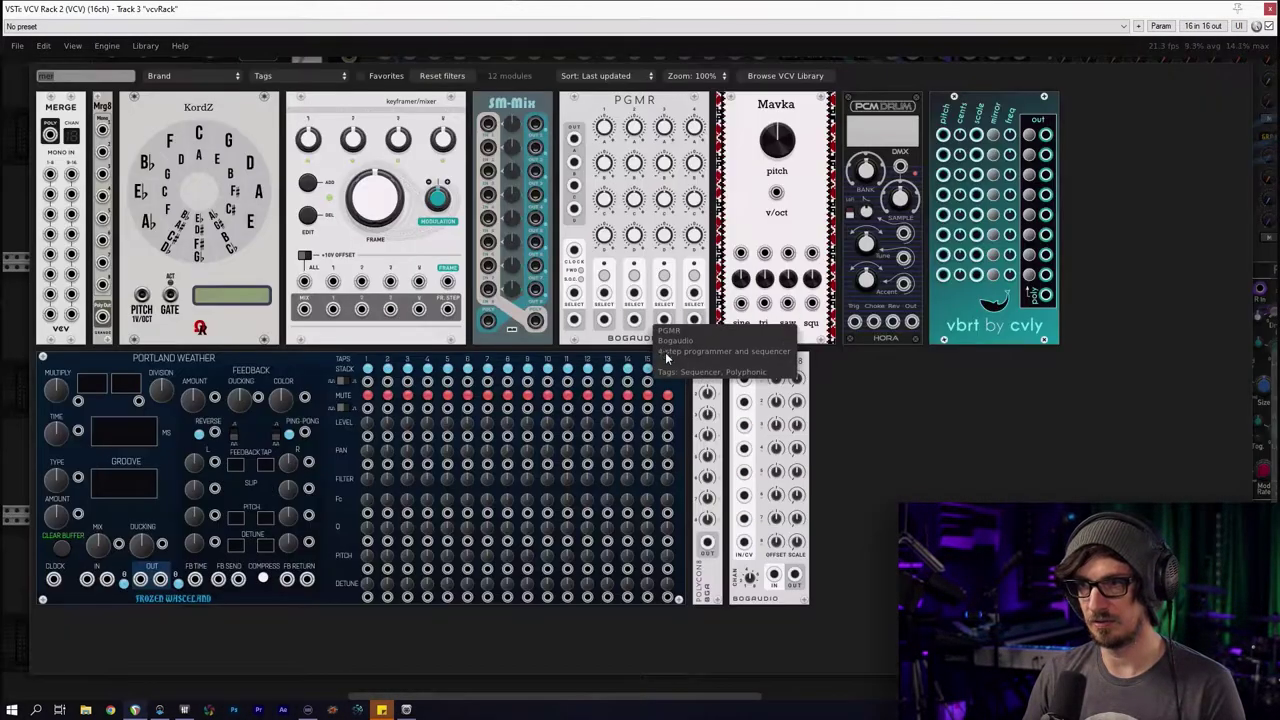
pyautogui.click(434, 78)
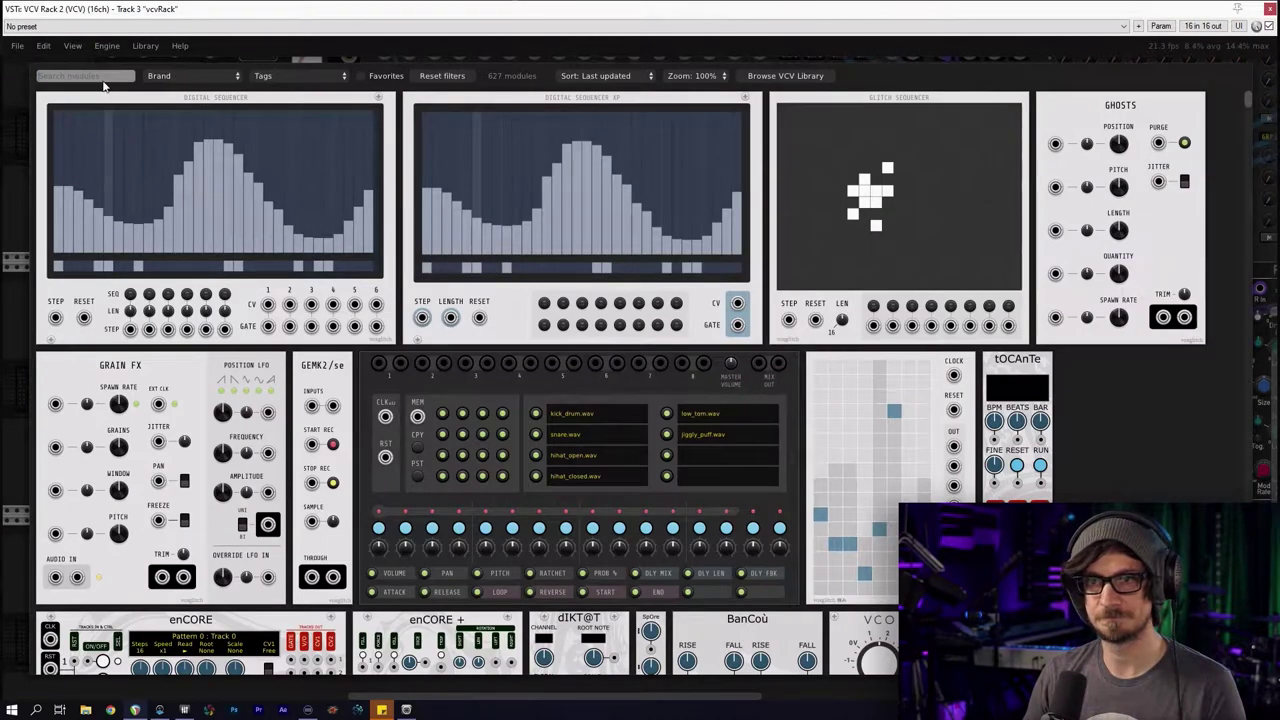
pyautogui.click(259, 80)
pyautogui.click(276, 77)
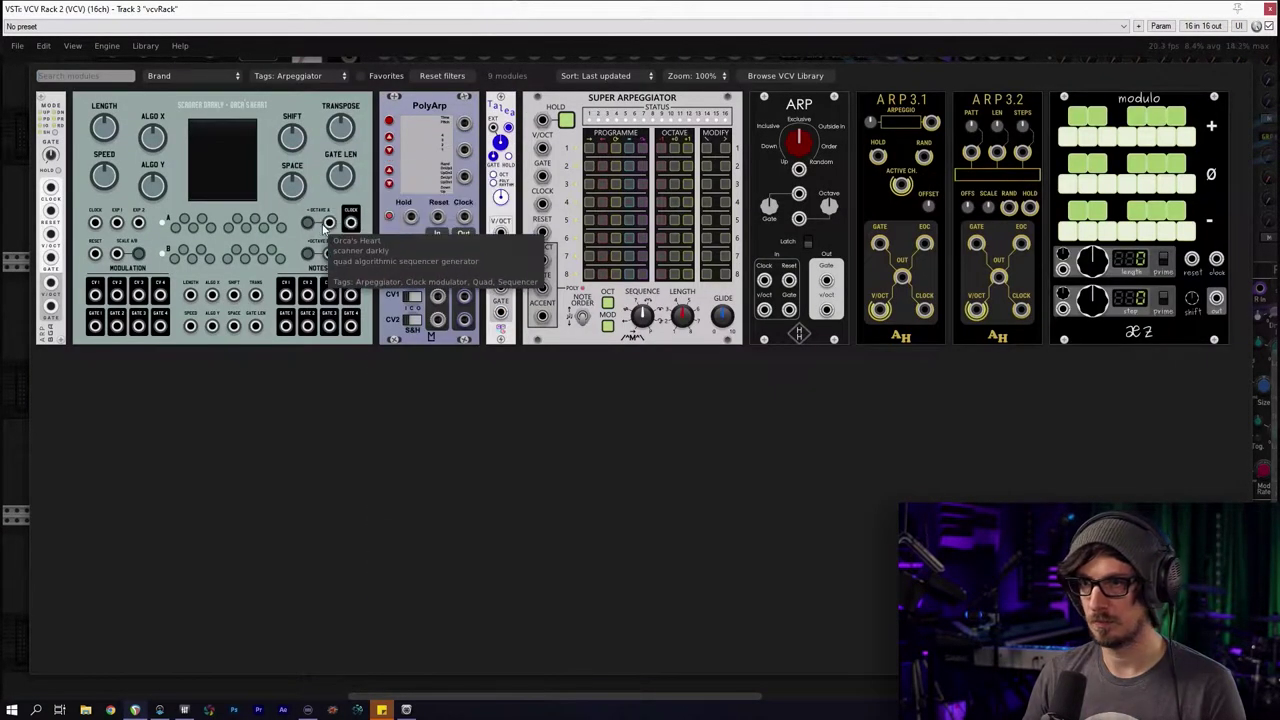
pyautogui.click(437, 78)
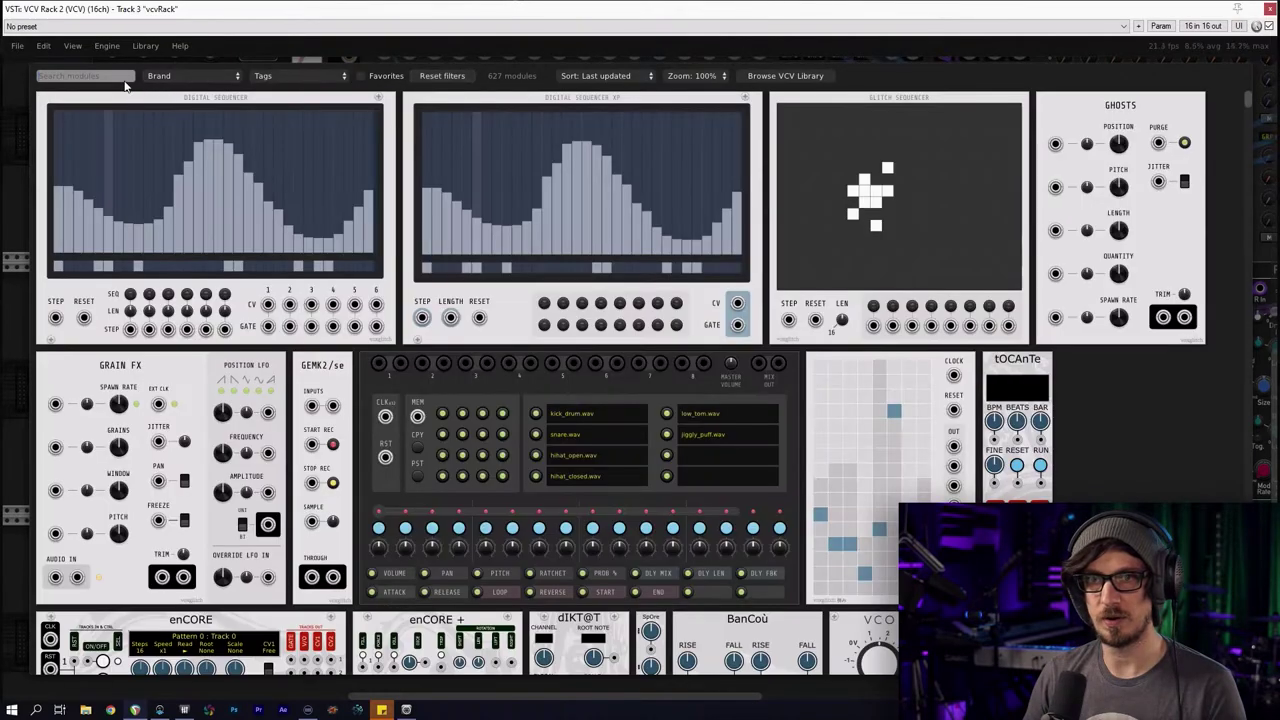
pyautogui.click(262, 78)
pyautogui.click(26, 126)
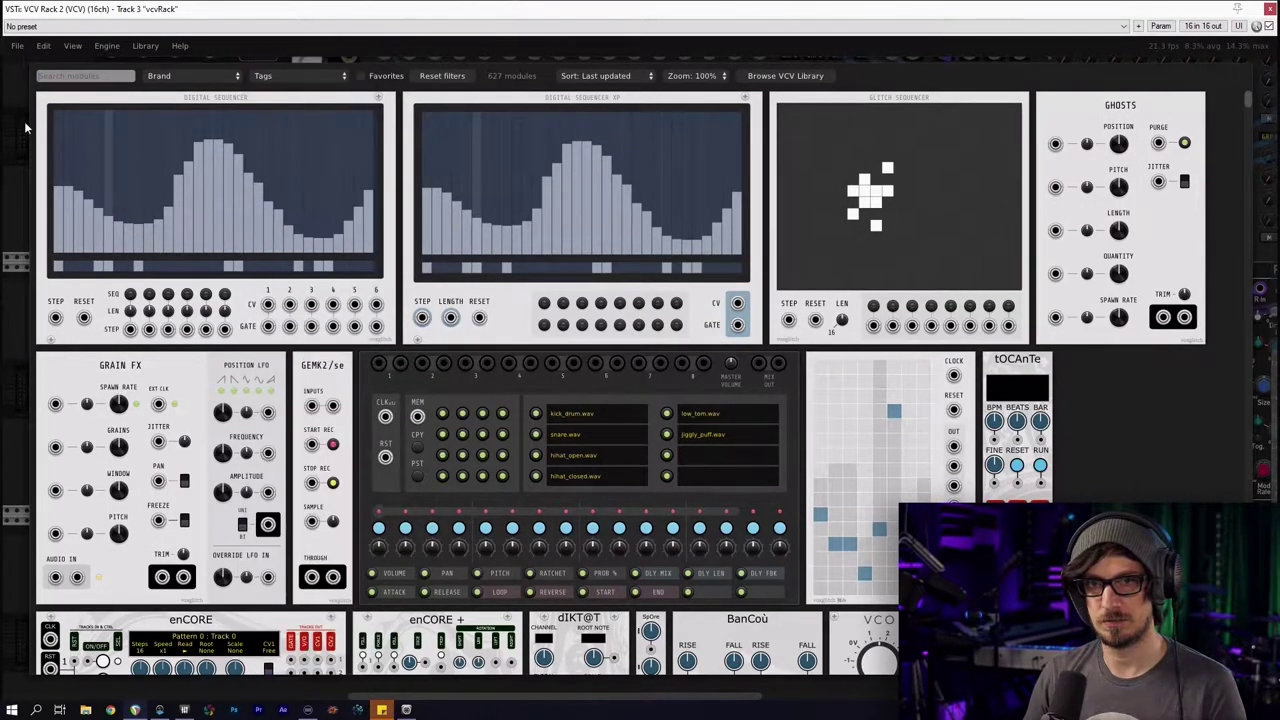
pyautogui.click(22, 137)
# Mute mixer channel 1 and add ML Modules' Sequential Switch 8 to 1 from the module library in the gap after MERGE
pyautogui.click(383, 227)
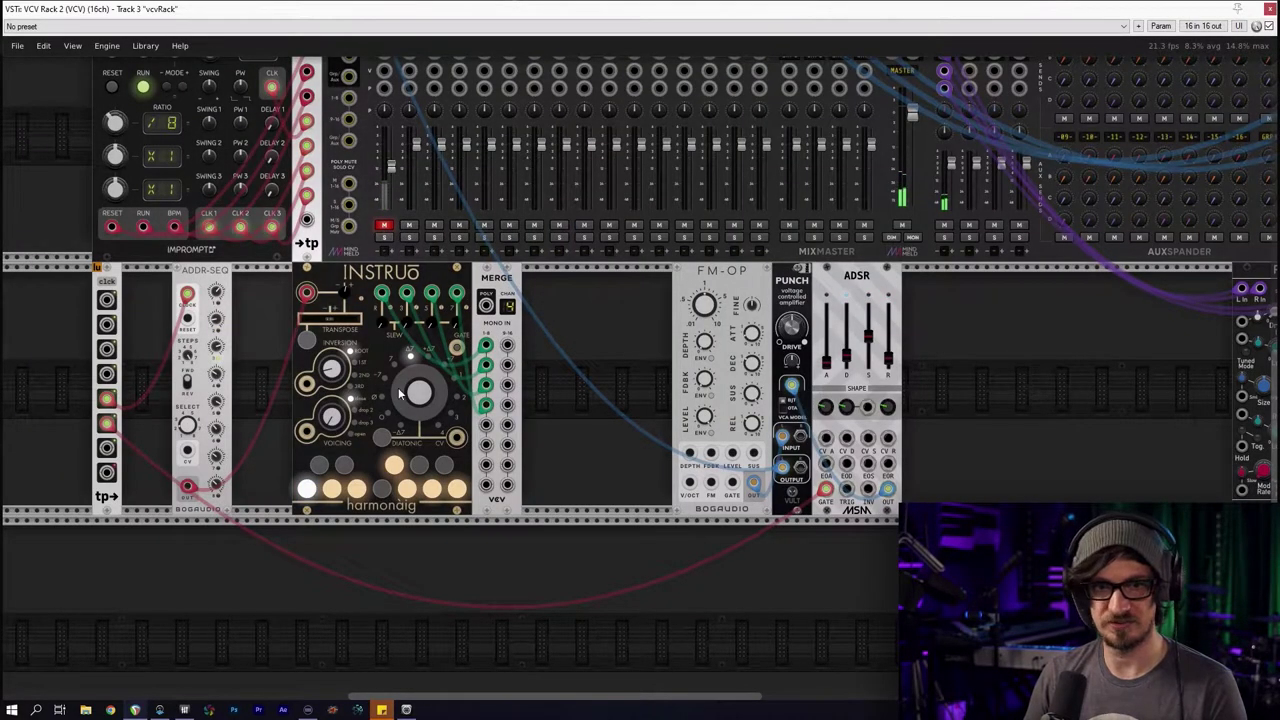
pyautogui.rightClick(574, 421)
pyautogui.scroll(-15, 293, 432)
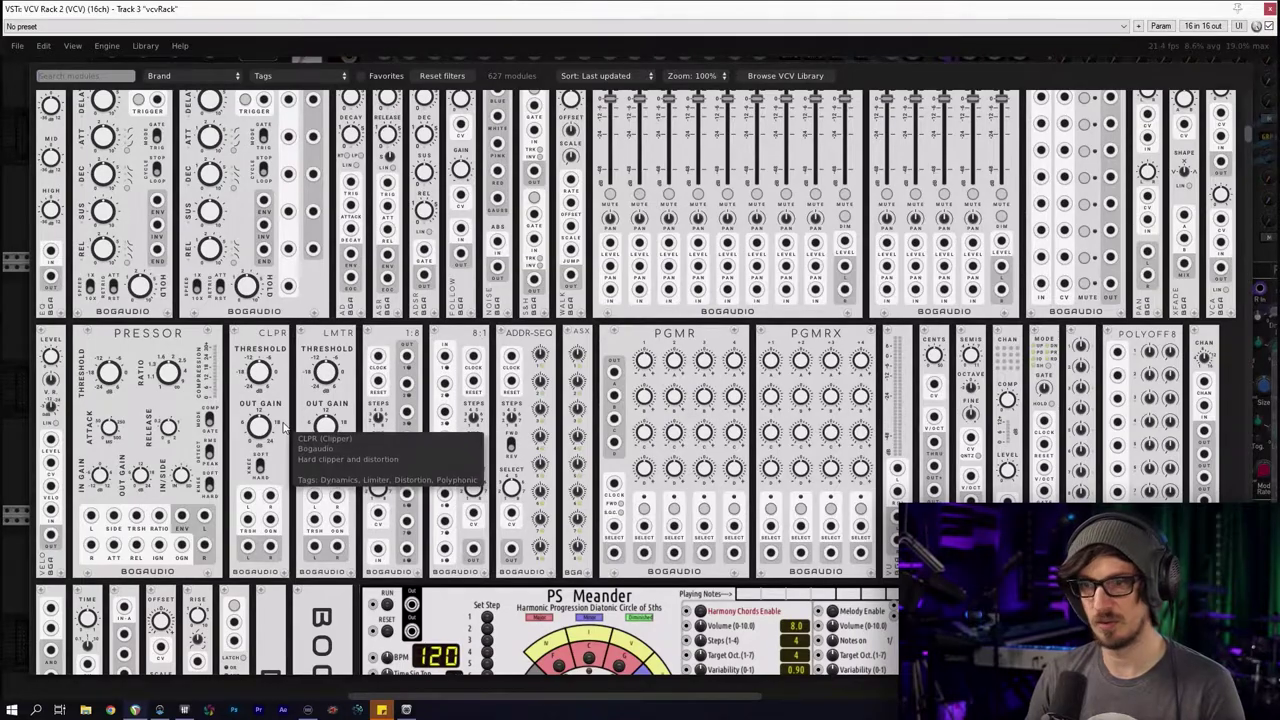
pyautogui.scroll(-6, 293, 432)
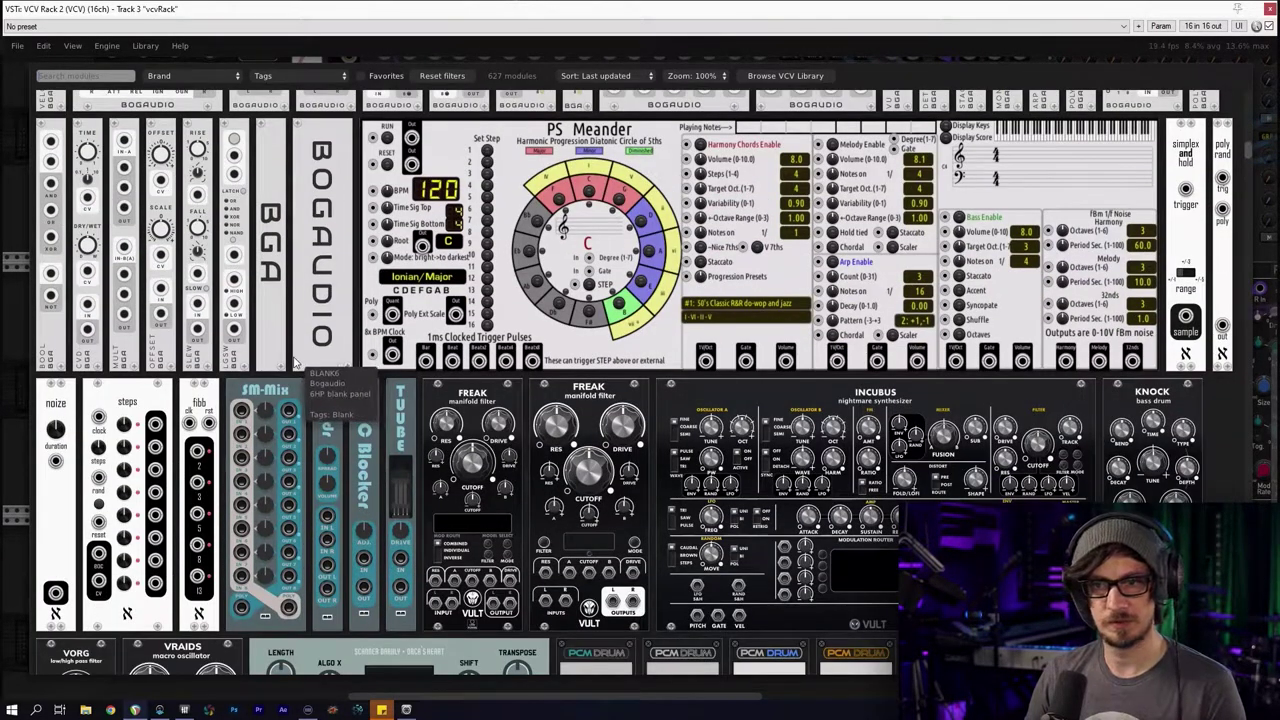
pyautogui.scroll(-5, 322, 432)
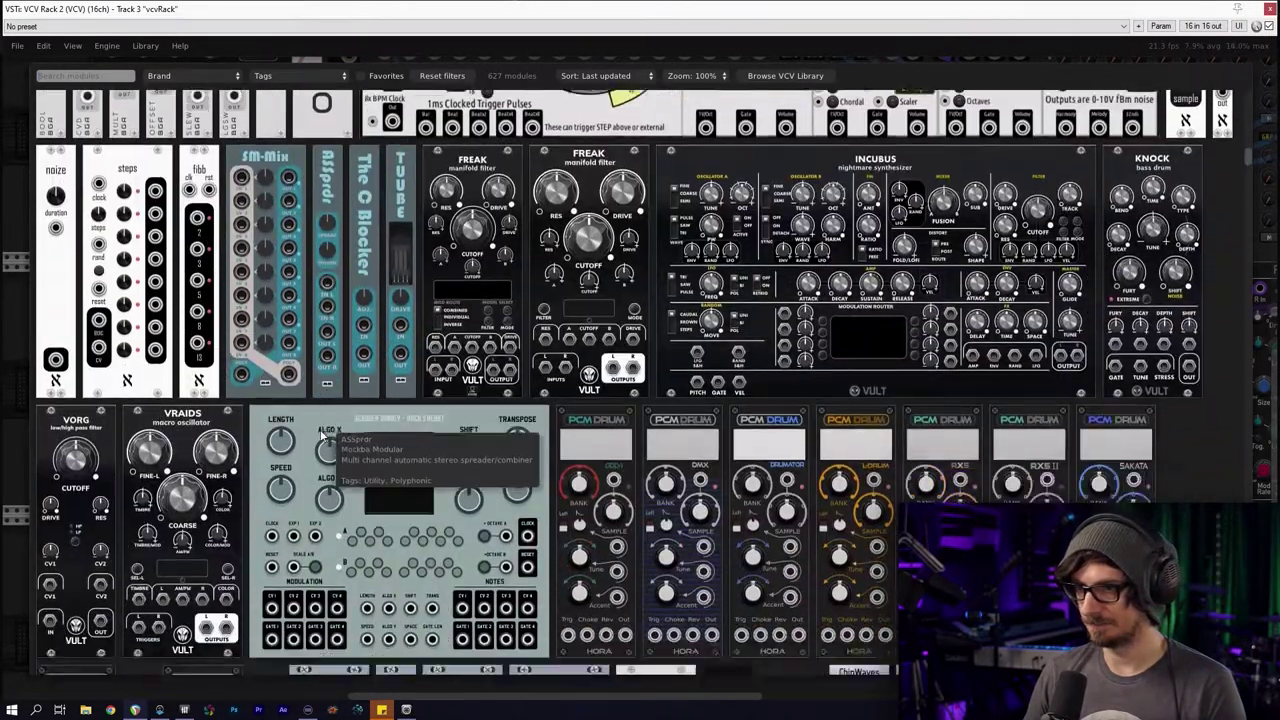
pyautogui.click(322, 432)
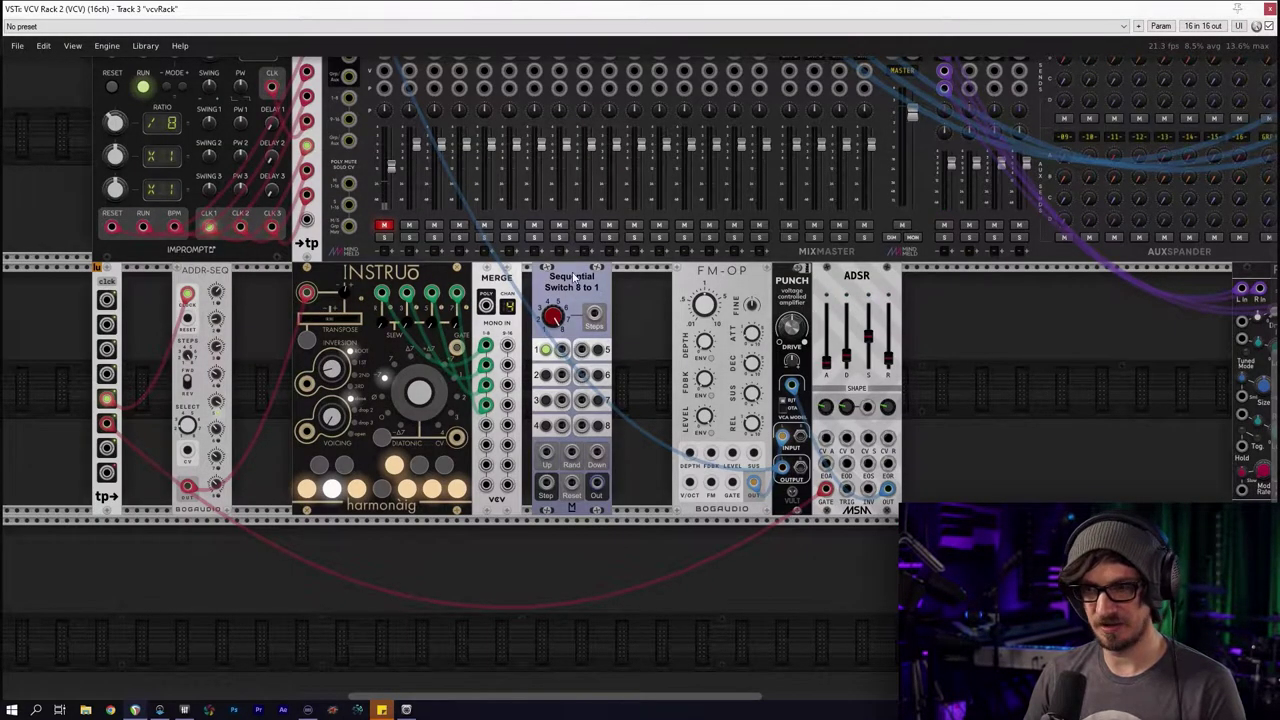
# Add a second Sequential Switch 8 to 1 beside ADSR and mark the module as a favorite in the library
pyautogui.rightClick(622, 288)
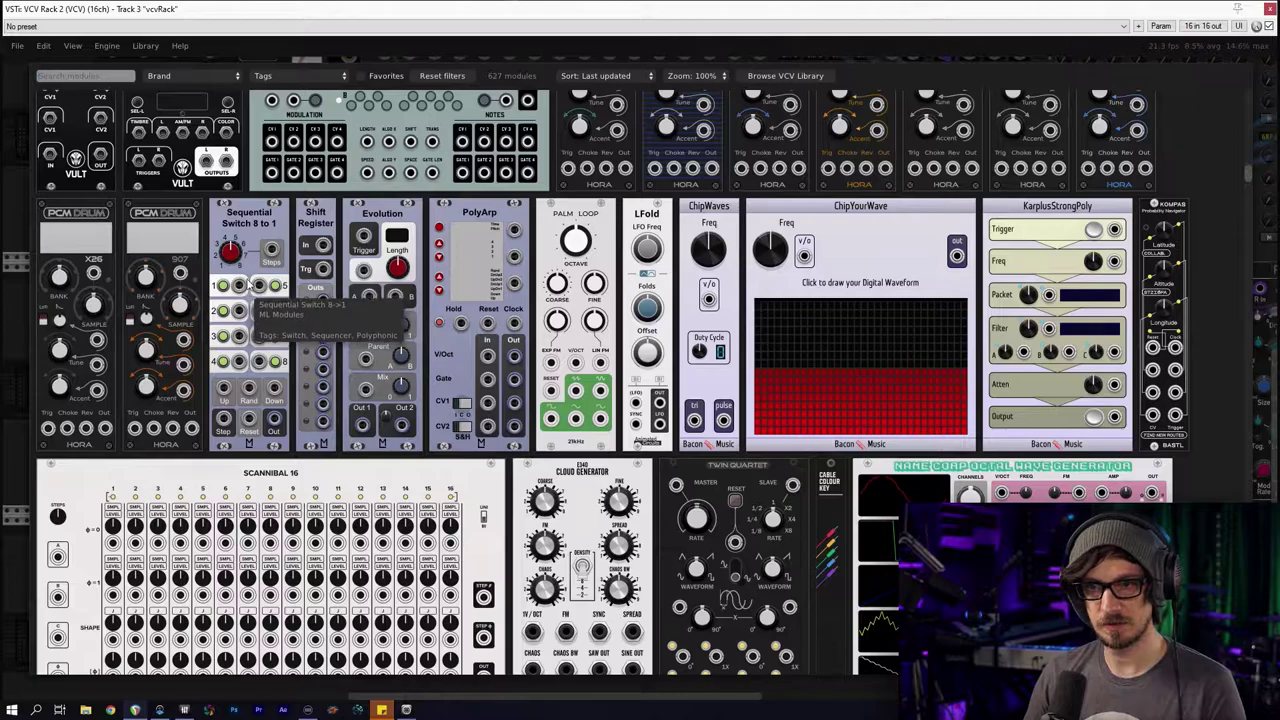
pyautogui.click(256, 232)
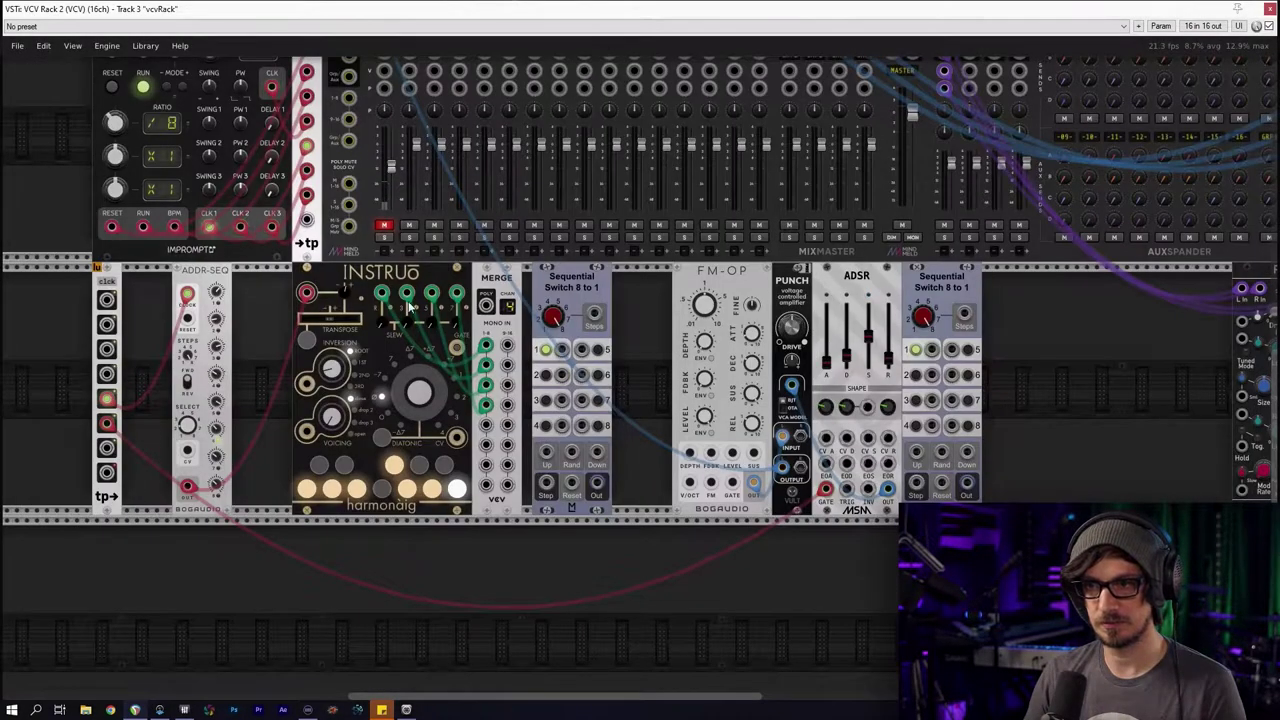
pyautogui.rightClick(622, 348)
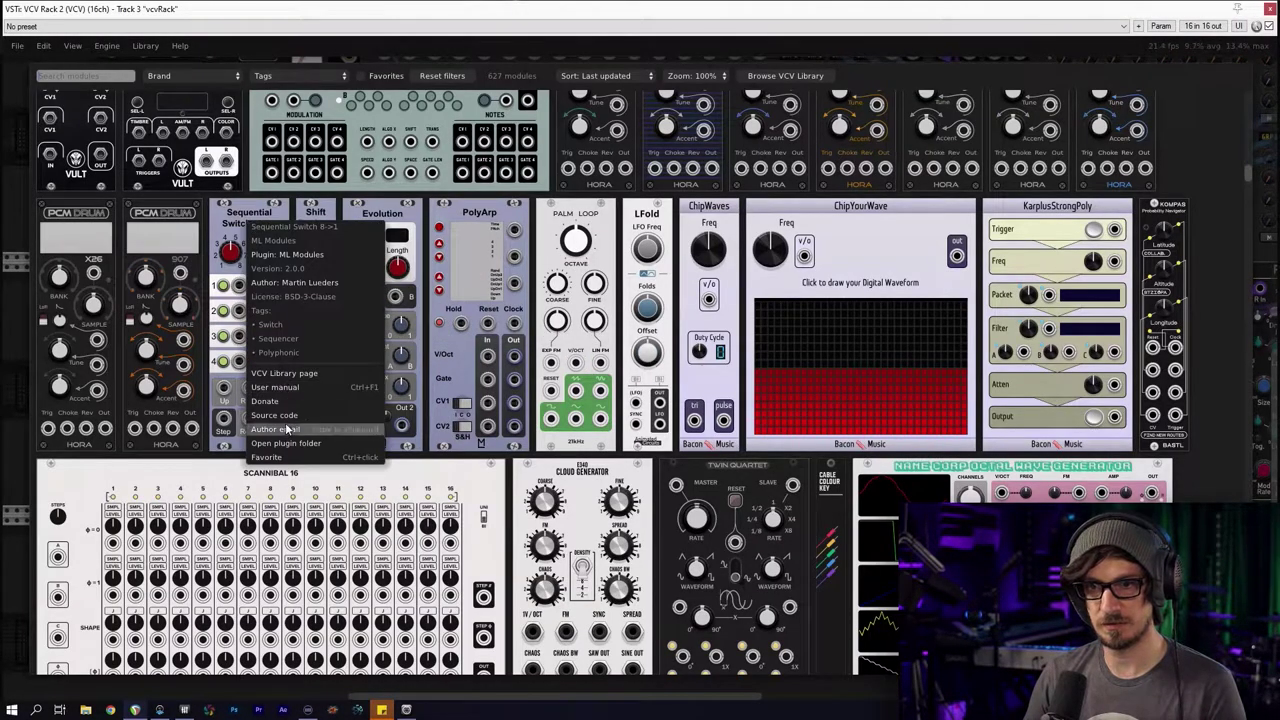
pyautogui.click(286, 458)
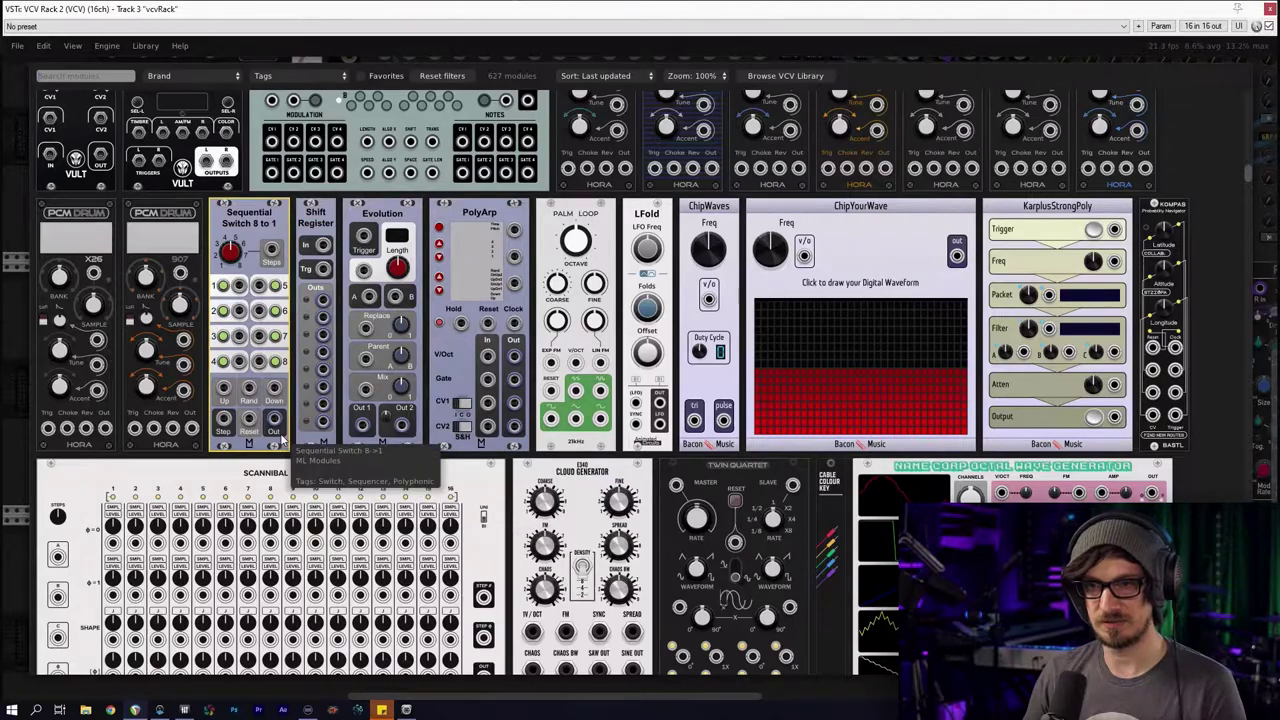
pyautogui.click(22, 156)
# Delete MERGE and place the first Sequential Switch 8 to 1 directly beside harmonàig
pyautogui.moveTo(561, 286); pyautogui.dragTo(550, 285)
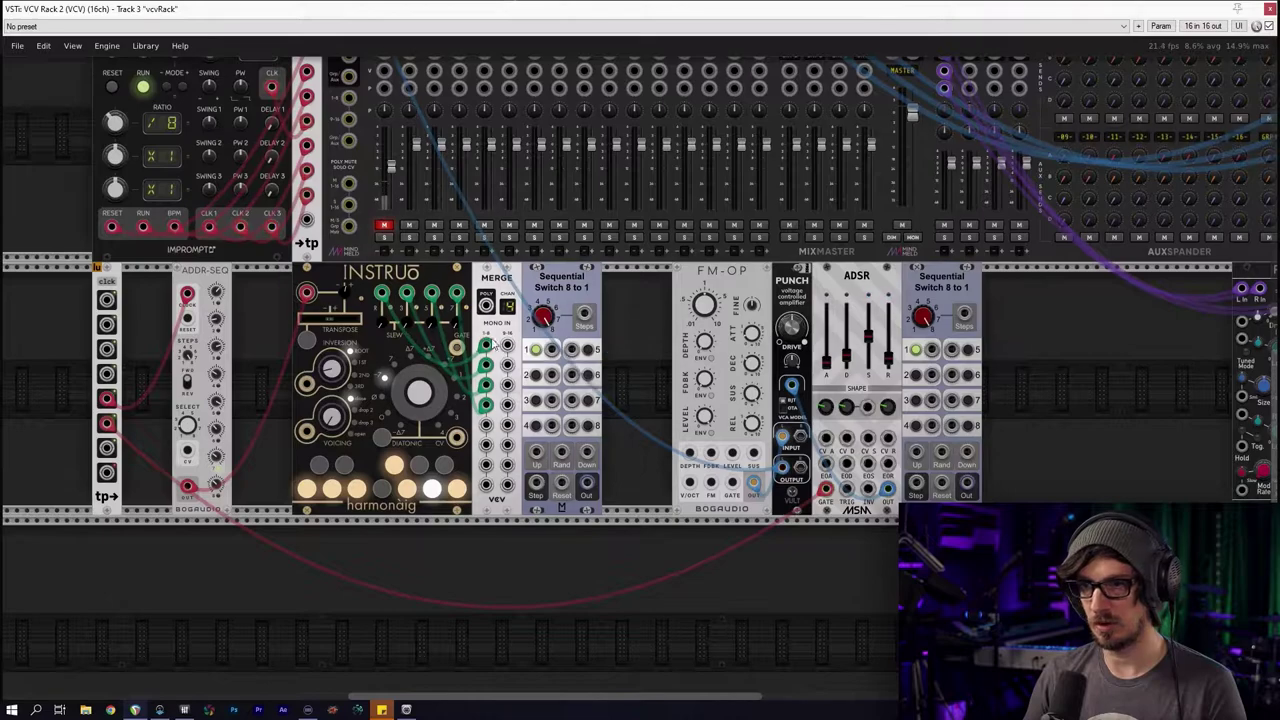
pyautogui.keyDown('shift'); pyautogui.click(499, 506); pyautogui.keyUp('shift')
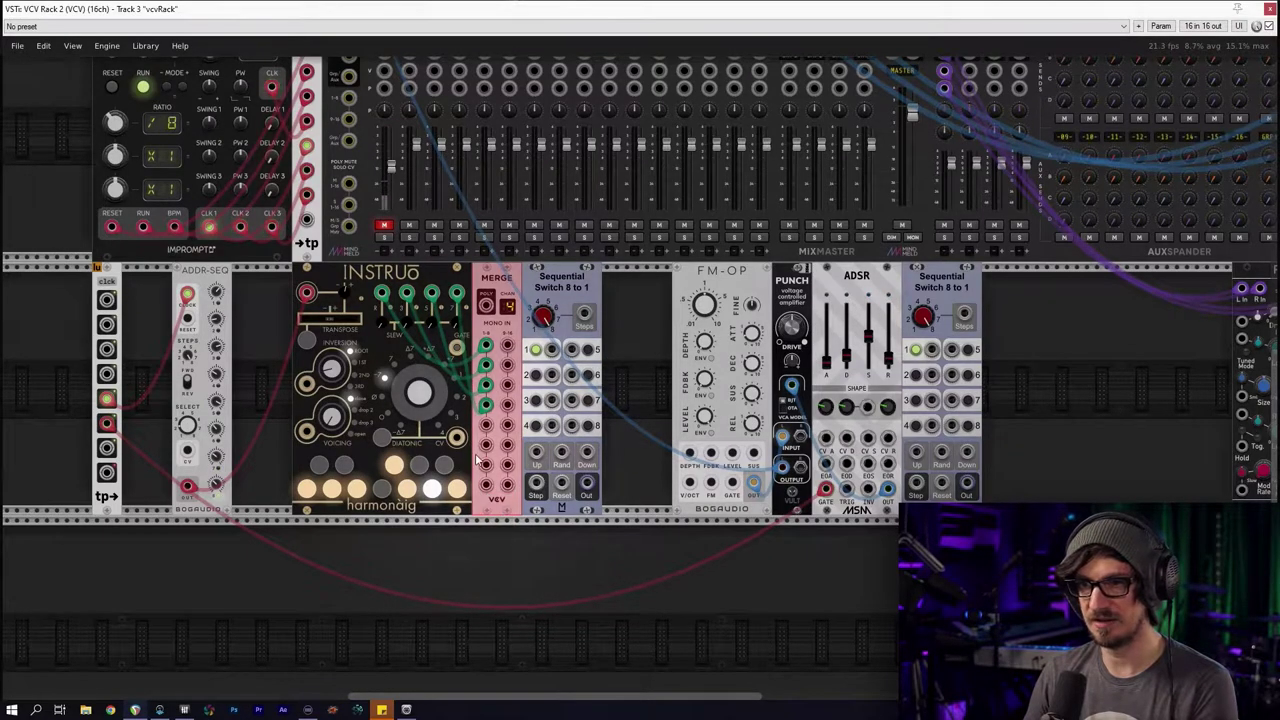
pyautogui.press('Delete')
pyautogui.moveTo(546, 291); pyautogui.dragTo(496, 291)
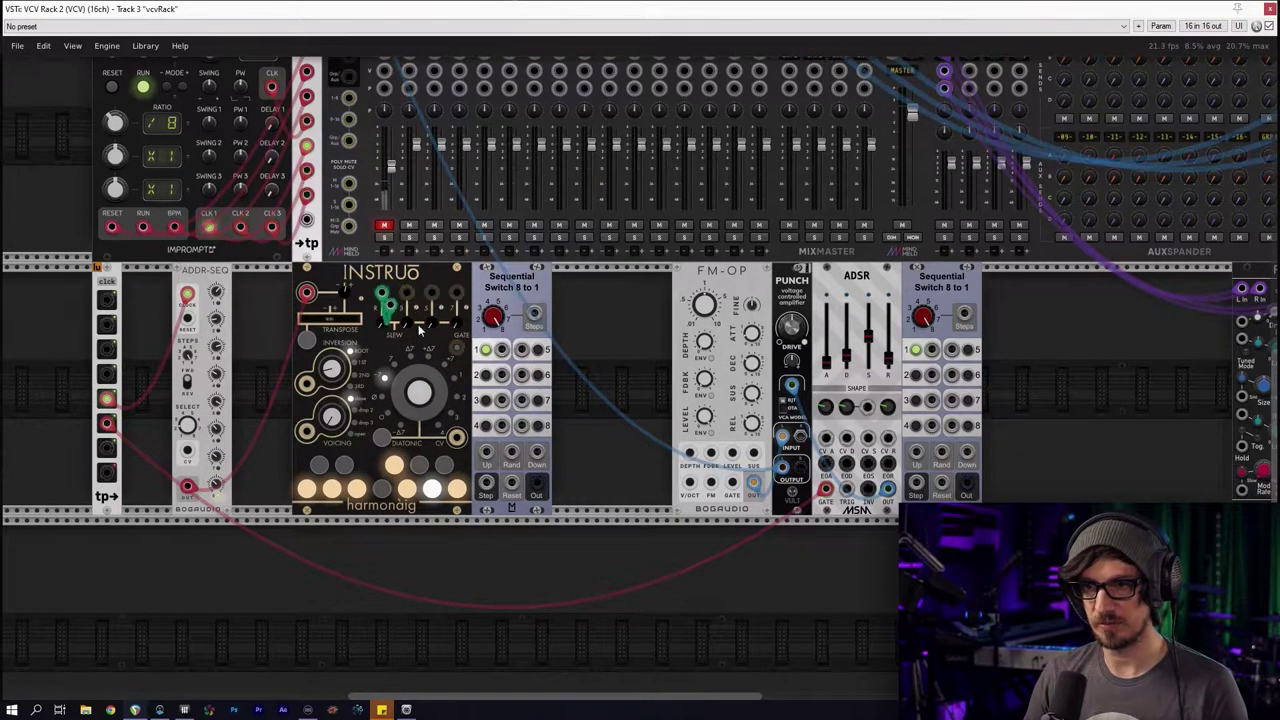
# Patch harmonàig's R, 3, 5 and 7 outputs into the first Sequential Switch's eight inputs and its Out into FM-OP's V/OCT
pyautogui.moveTo(420, 330); pyautogui.dragTo(484, 349)
pyautogui.moveTo(406, 293); pyautogui.dragTo(504, 374)
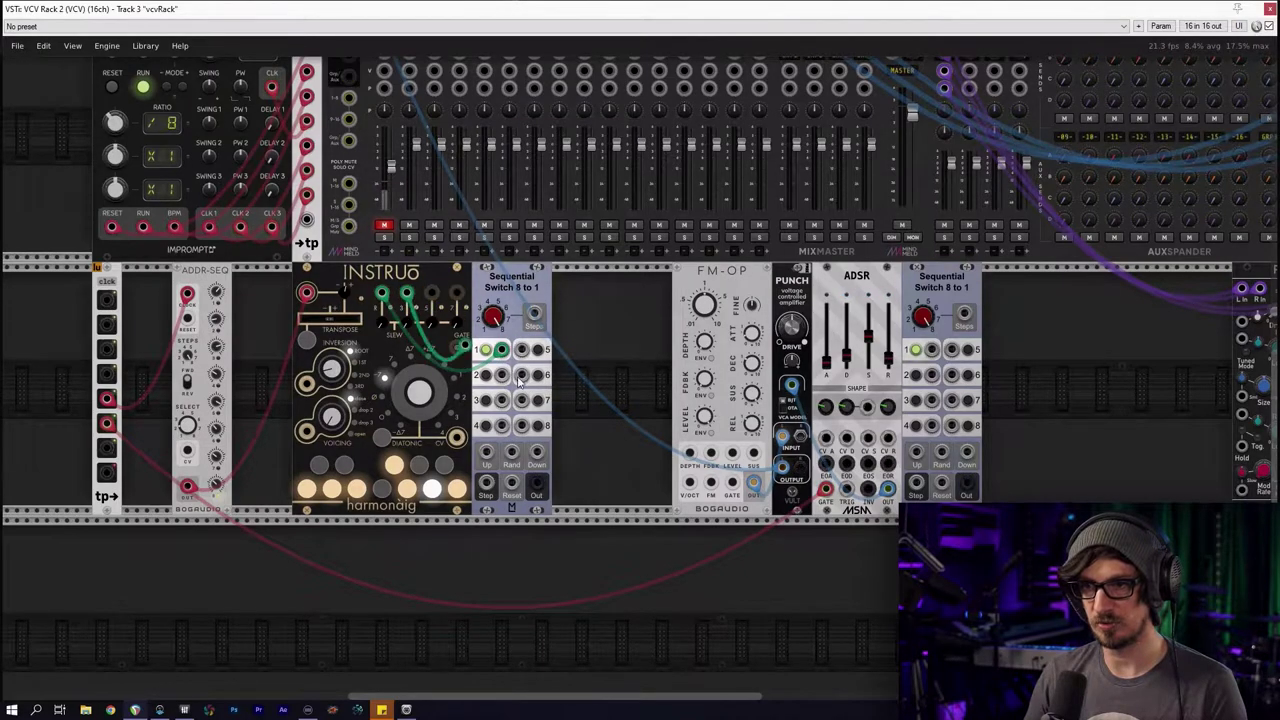
pyautogui.moveTo(432, 293); pyautogui.dragTo(500, 400)
pyautogui.moveTo(465, 344); pyautogui.dragTo(503, 425)
pyautogui.moveTo(457, 293); pyautogui.dragTo(522, 349)
pyautogui.moveTo(456, 293); pyautogui.dragTo(523, 375)
pyautogui.moveTo(383, 294); pyautogui.dragTo(521, 400)
pyautogui.moveTo(407, 295); pyautogui.dragTo(534, 426)
pyautogui.moveTo(537, 495); pyautogui.dragTo(689, 487)
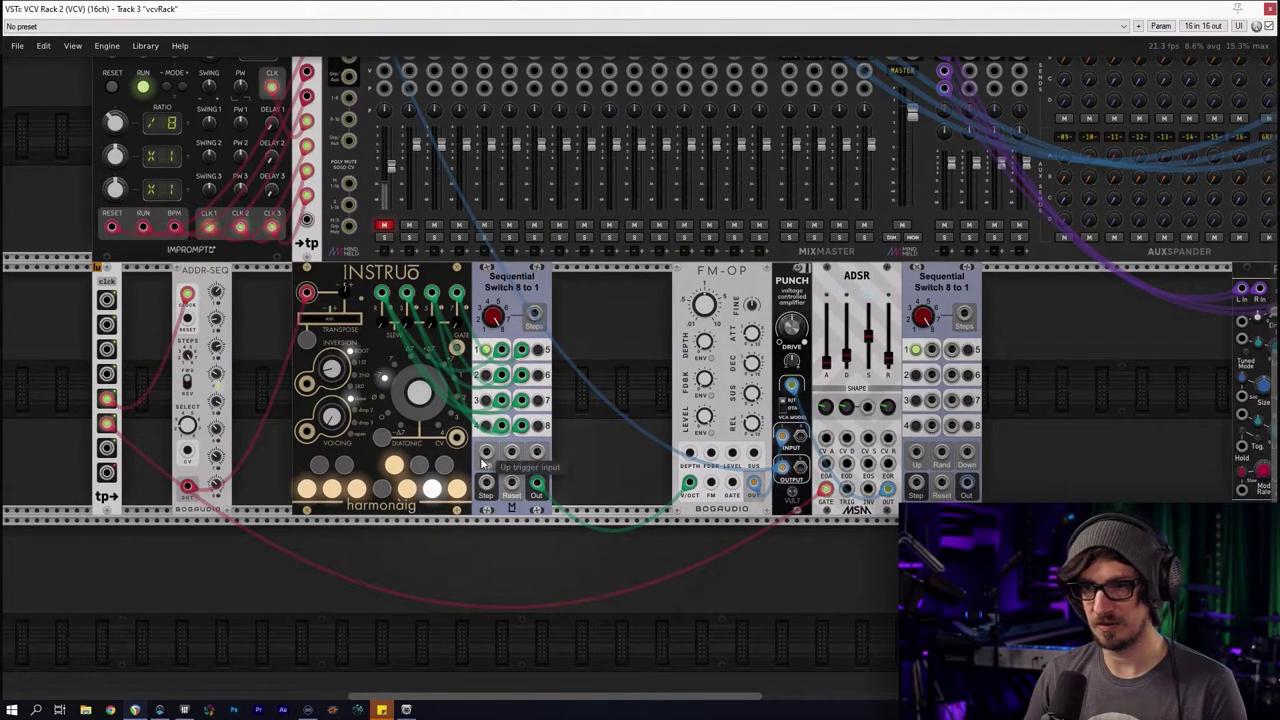
# Patch the clck teleport's Port 6 output into the first Sequential Switch's Up trigger input and color that cable red
pyautogui.moveTo(106, 422); pyautogui.dragTo(825, 488)
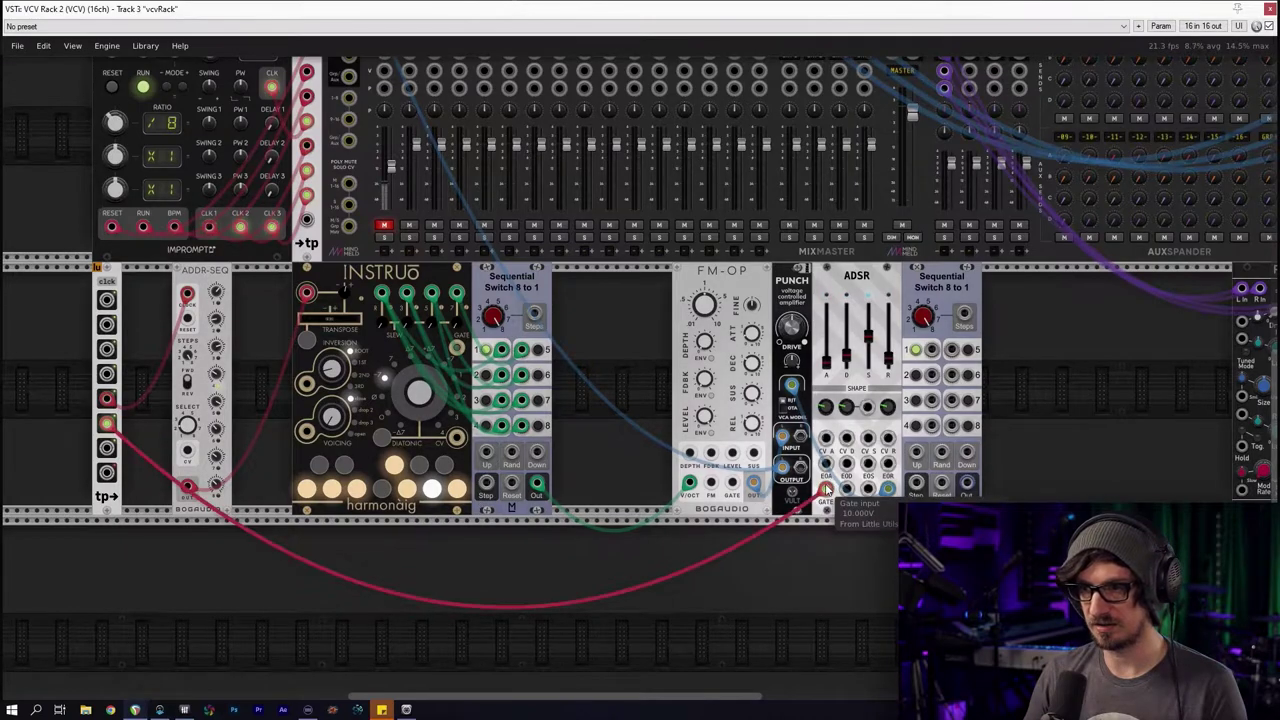
pyautogui.moveTo(106, 422); pyautogui.dragTo(488, 453)
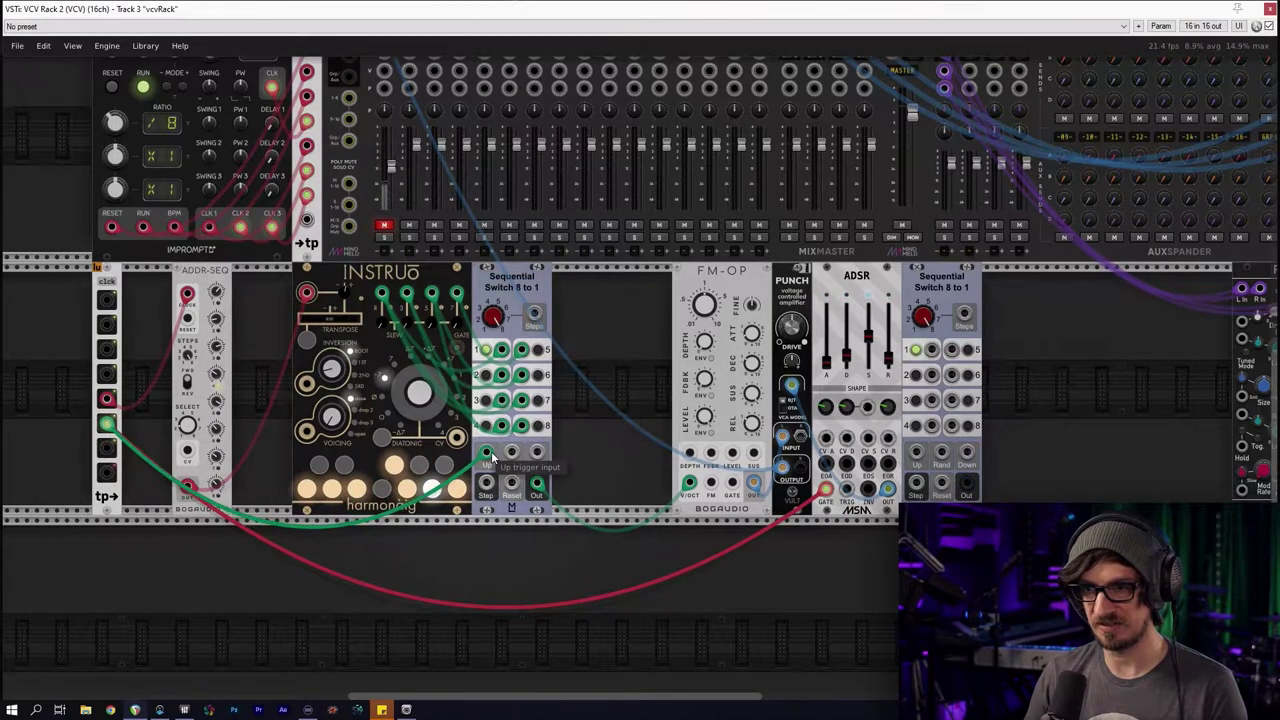
pyautogui.rightClick(490, 457)
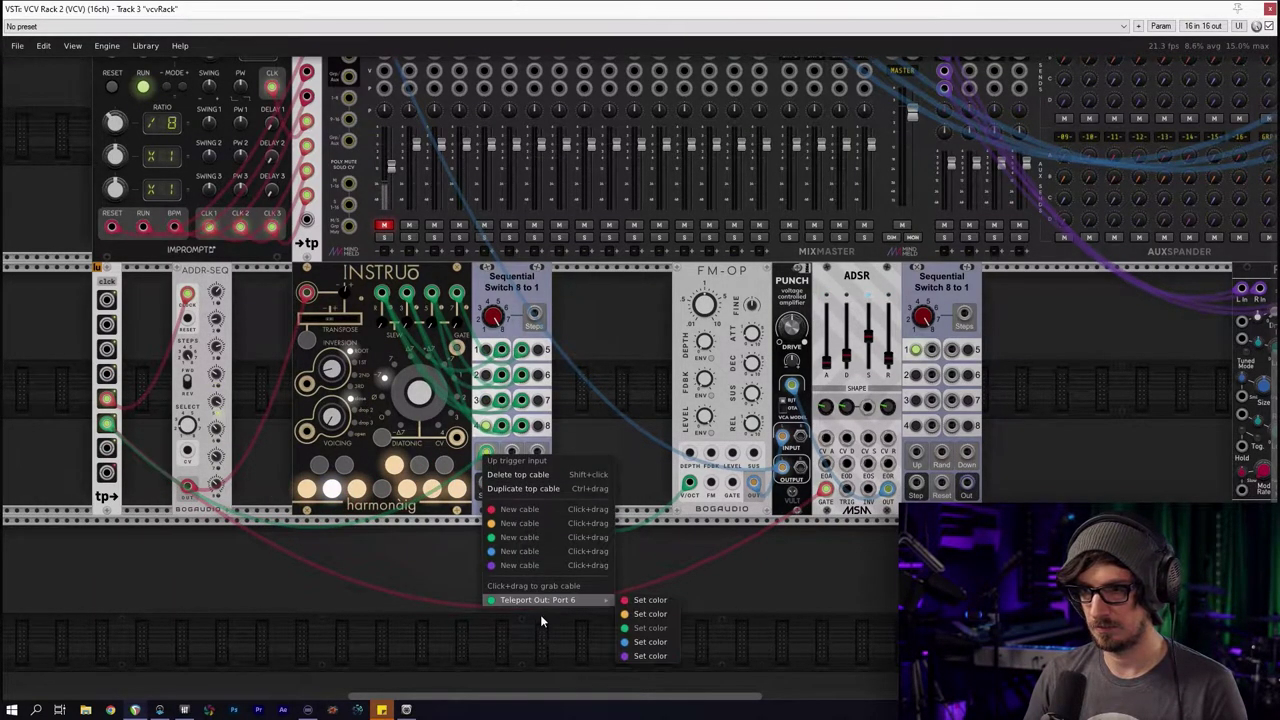
pyautogui.click(648, 600)
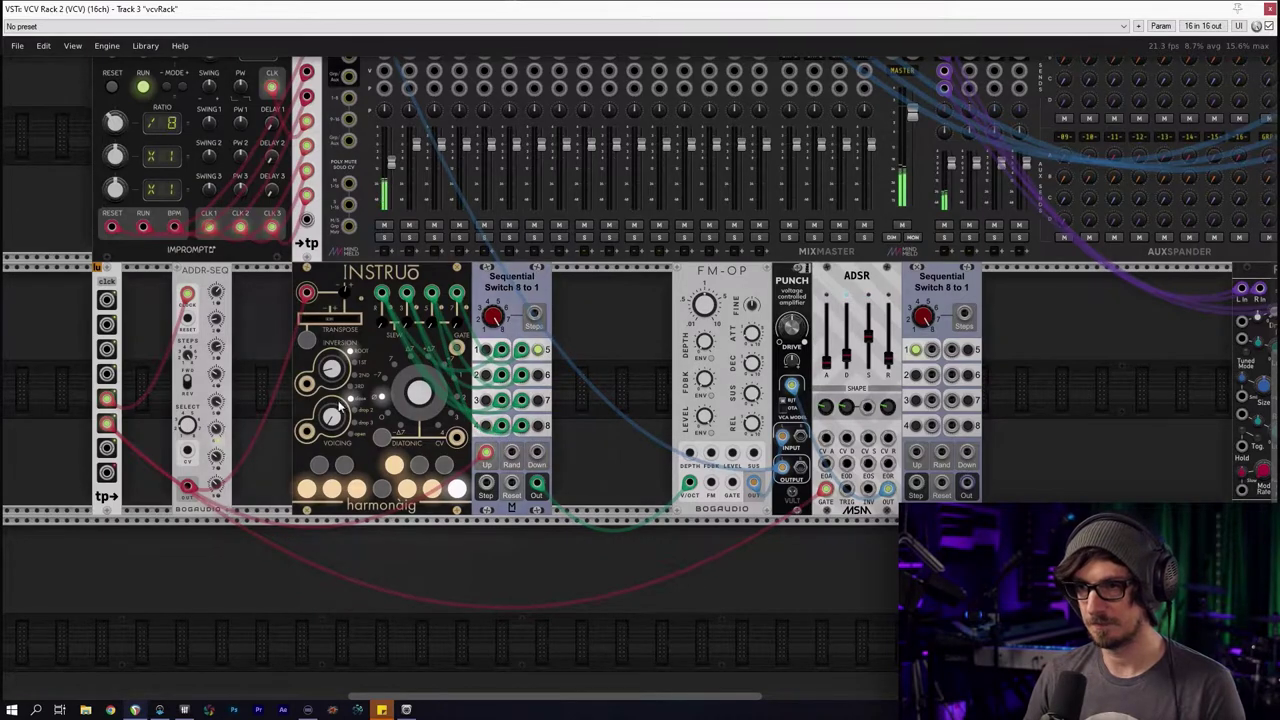
pyautogui.moveTo(113, 431)
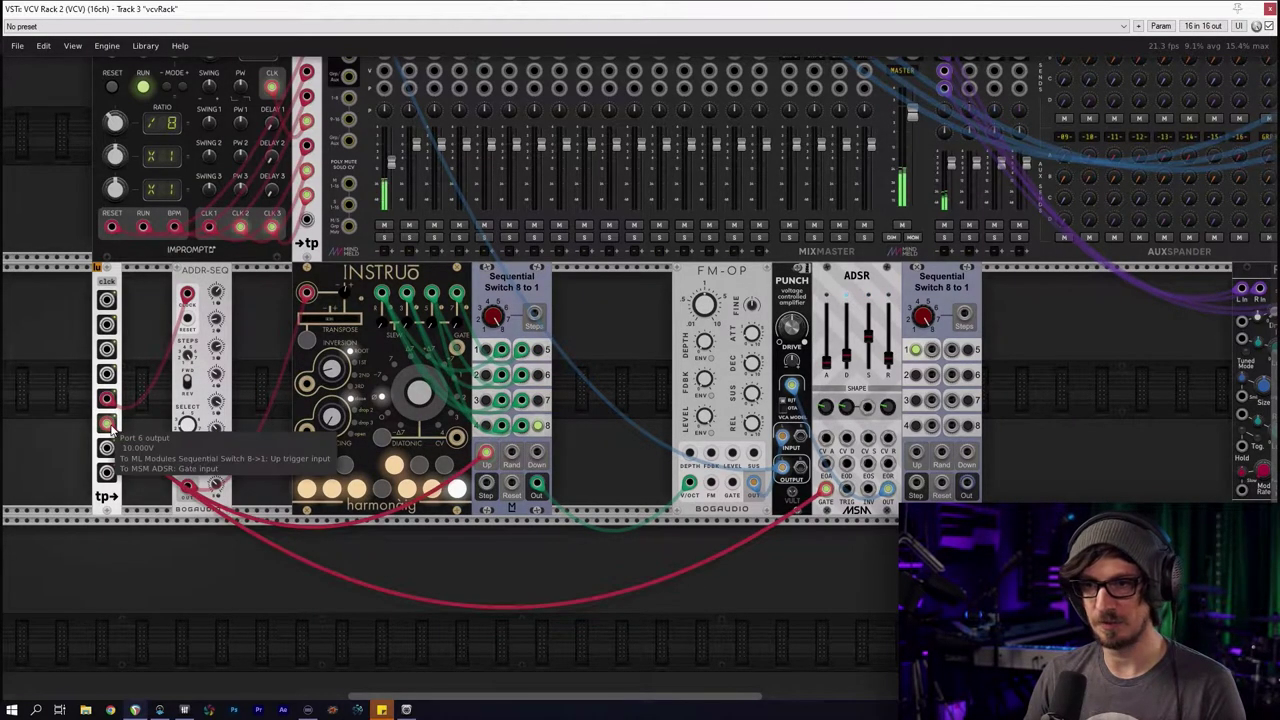
# Adjust FM-OP's depth and feedback, and try the envelope switch on its level before turning it back off
pyautogui.scroll(1, 263, 595)
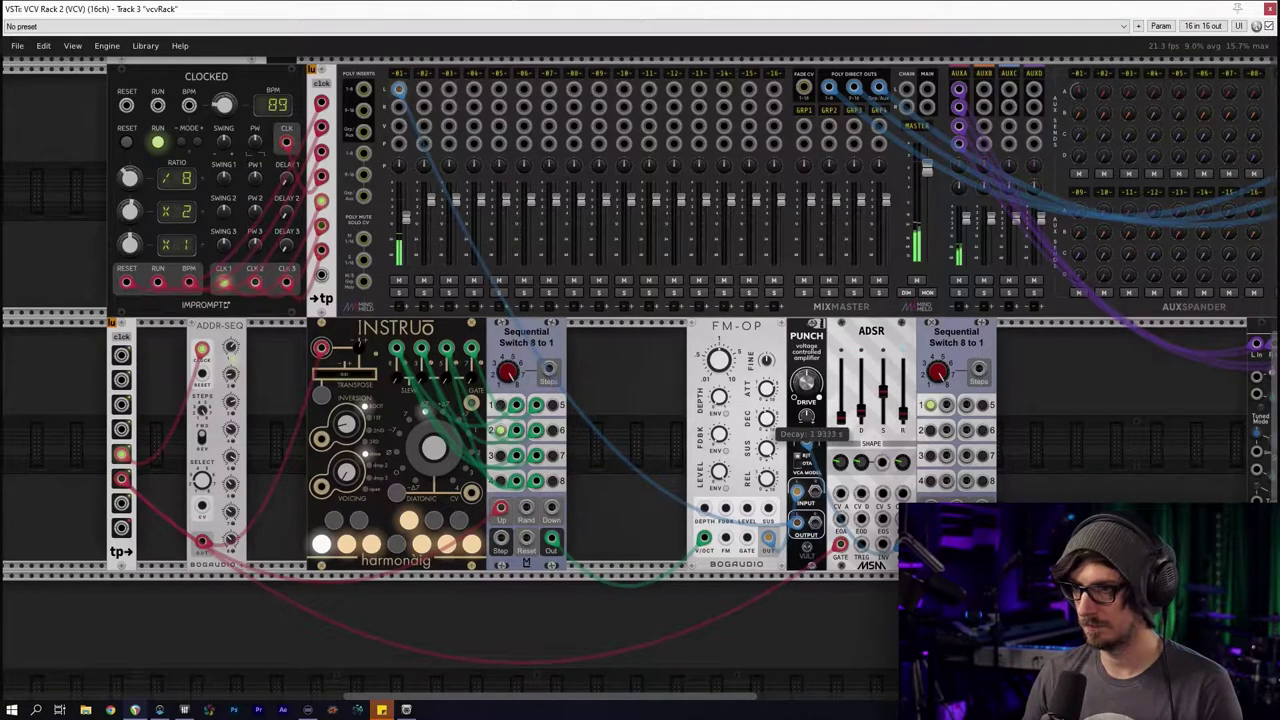
pyautogui.scroll(5, 770, 450)
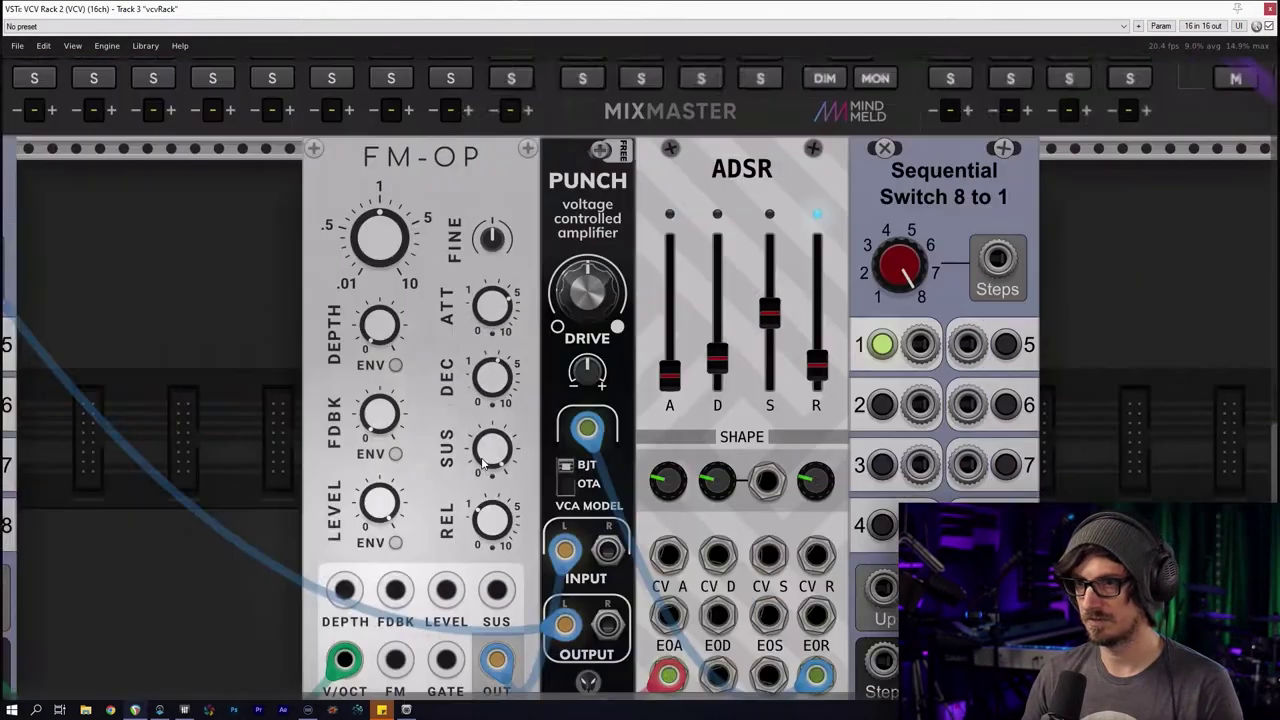
pyautogui.scroll(-3, 367, 459)
pyautogui.scroll(3, 390, 365)
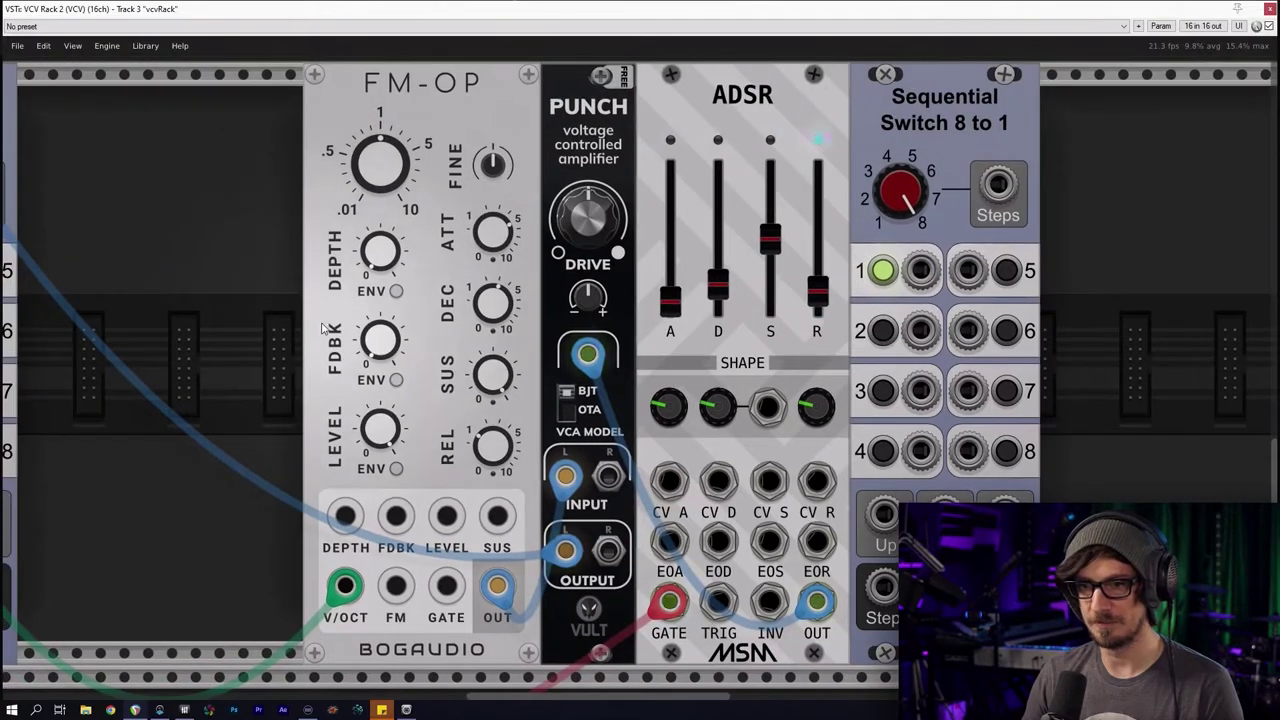
pyautogui.moveTo(395, 358)
pyautogui.mouseDown()
pyautogui.moveTo(395, 345)
pyautogui.moveTo(395, 358)
pyautogui.mouseUp()
pyautogui.moveTo(380, 251); pyautogui.dragTo(380, 215)
pyautogui.moveTo(395, 269); pyautogui.dragTo(395, 269)
pyautogui.moveTo(395, 446); pyautogui.dragTo(395, 449)
pyautogui.click(396, 469)
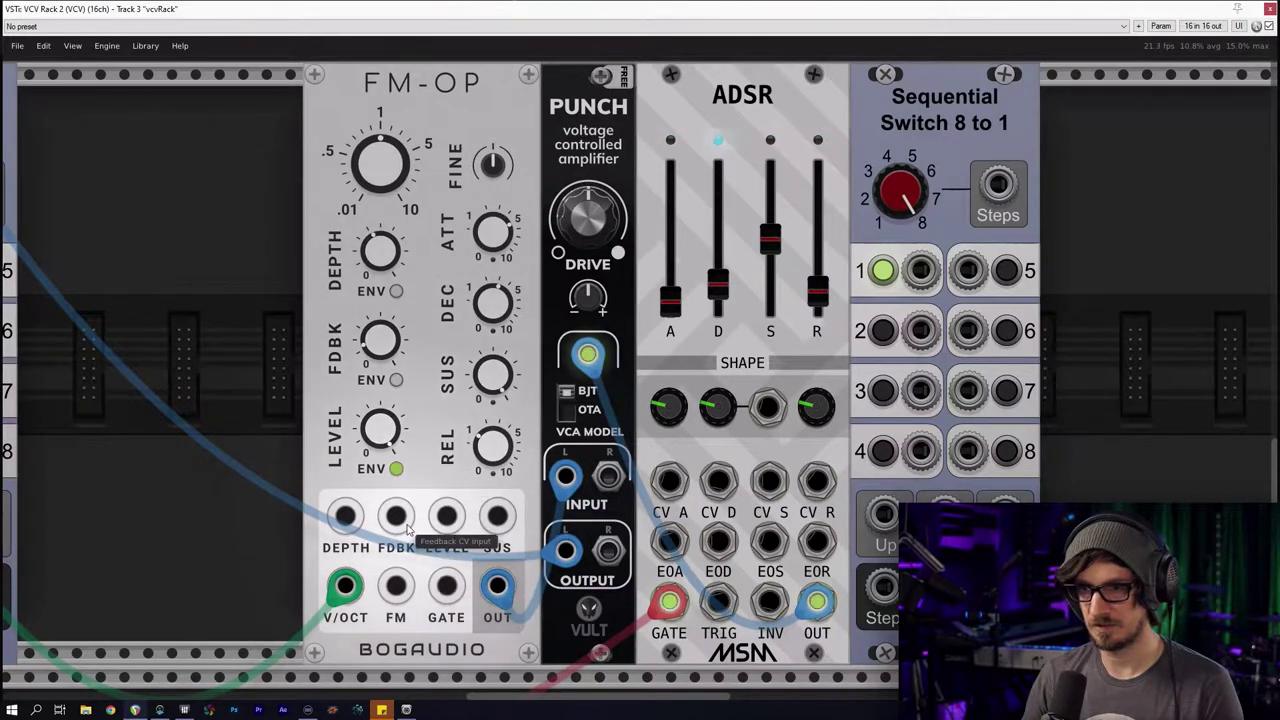
pyautogui.click(397, 470)
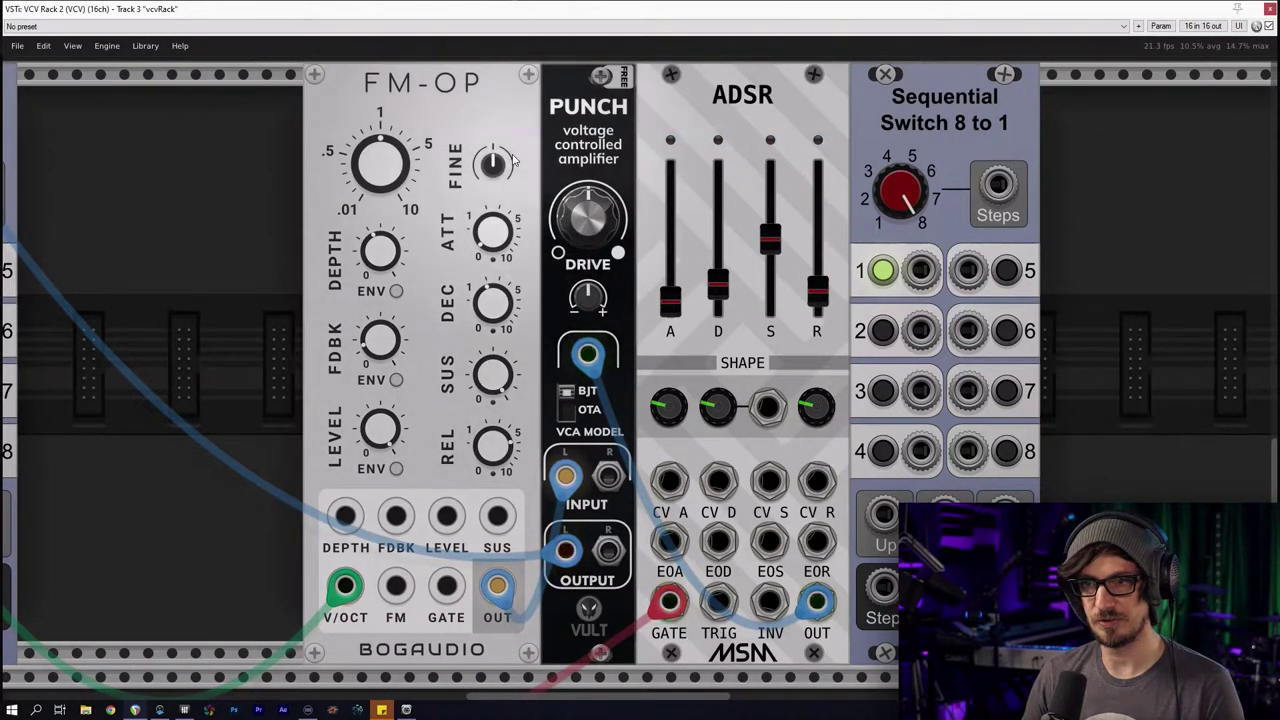
# Reset FM-OP's main ratio knob to its default value
pyautogui.moveTo(212, 515); pyautogui.dragTo(388, 466)
pyautogui.scroll(-2, 385, 464)
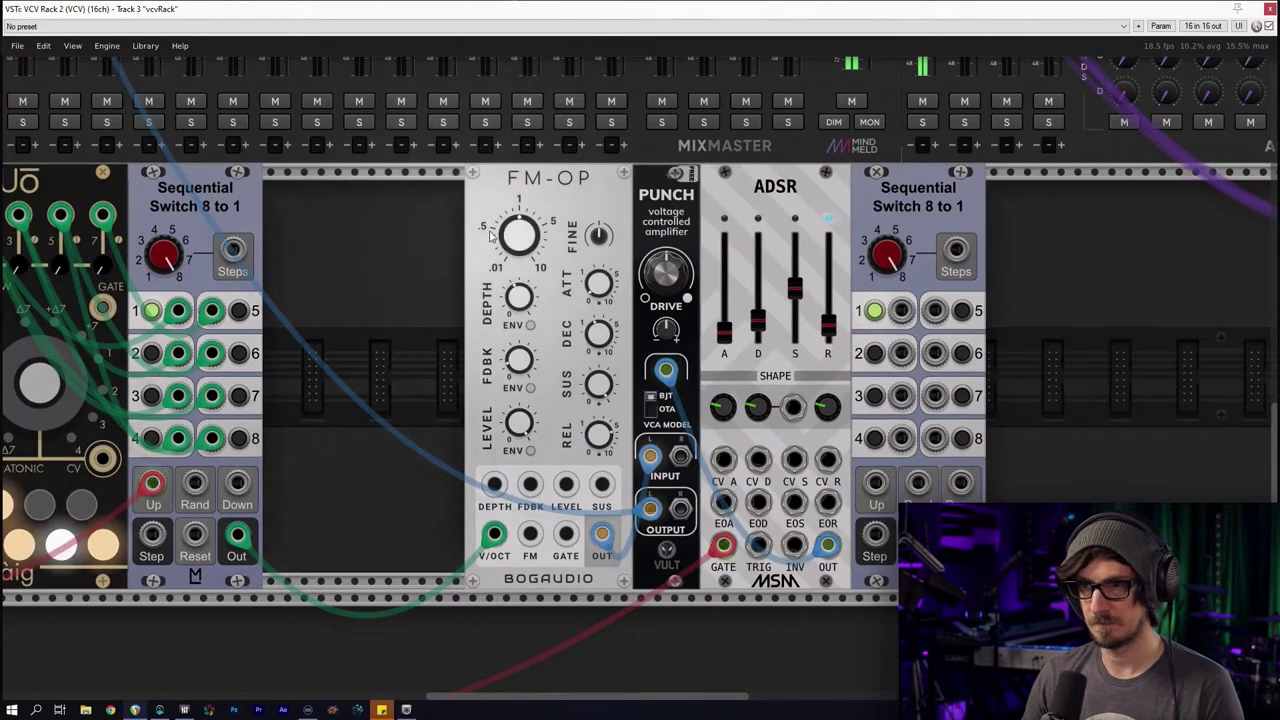
pyautogui.doubleClick(523, 240)
# Turn on harmonàig's Transpose button and adjust its transpose fader slightly
pyautogui.moveTo(394, 260); pyautogui.dragTo(734, 300)
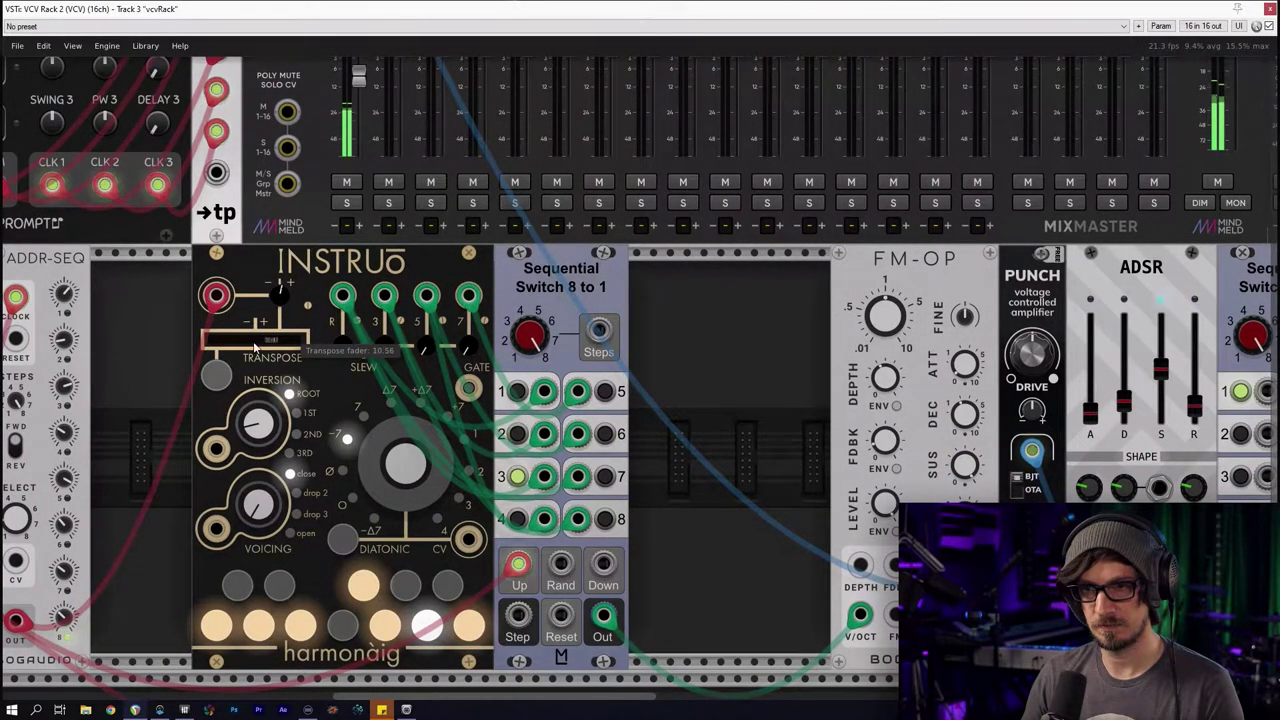
pyautogui.click(214, 378)
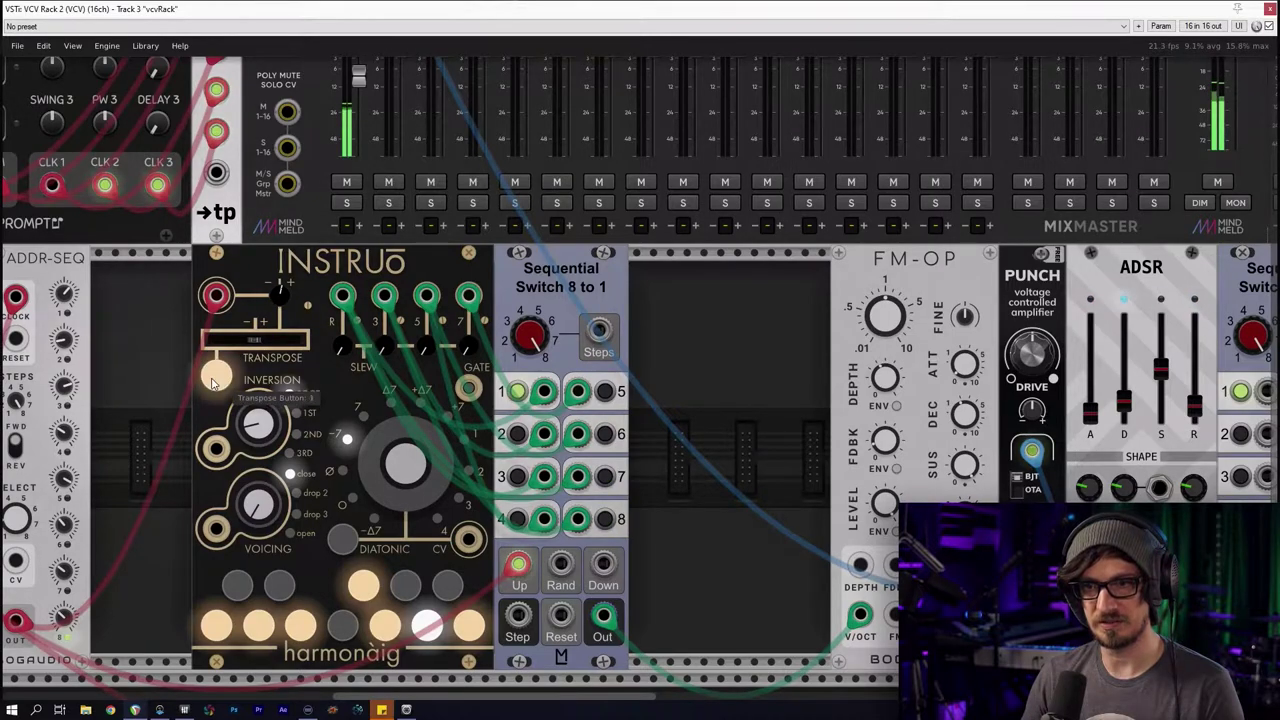
pyautogui.moveTo(254, 340); pyautogui.dragTo(250, 340)
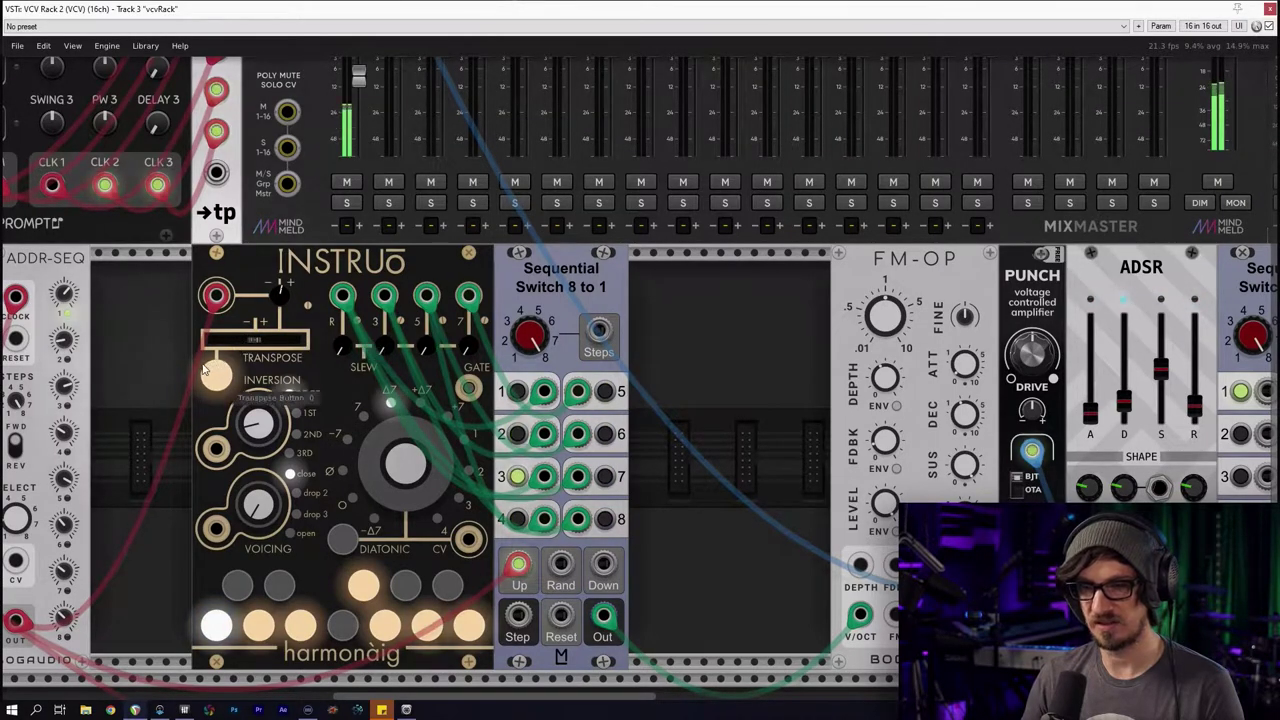
# Move ADDR-SEQ closer to the clck teleport module, away from harmonàig
pyautogui.moveTo(118, 498); pyautogui.dragTo(215, 356)
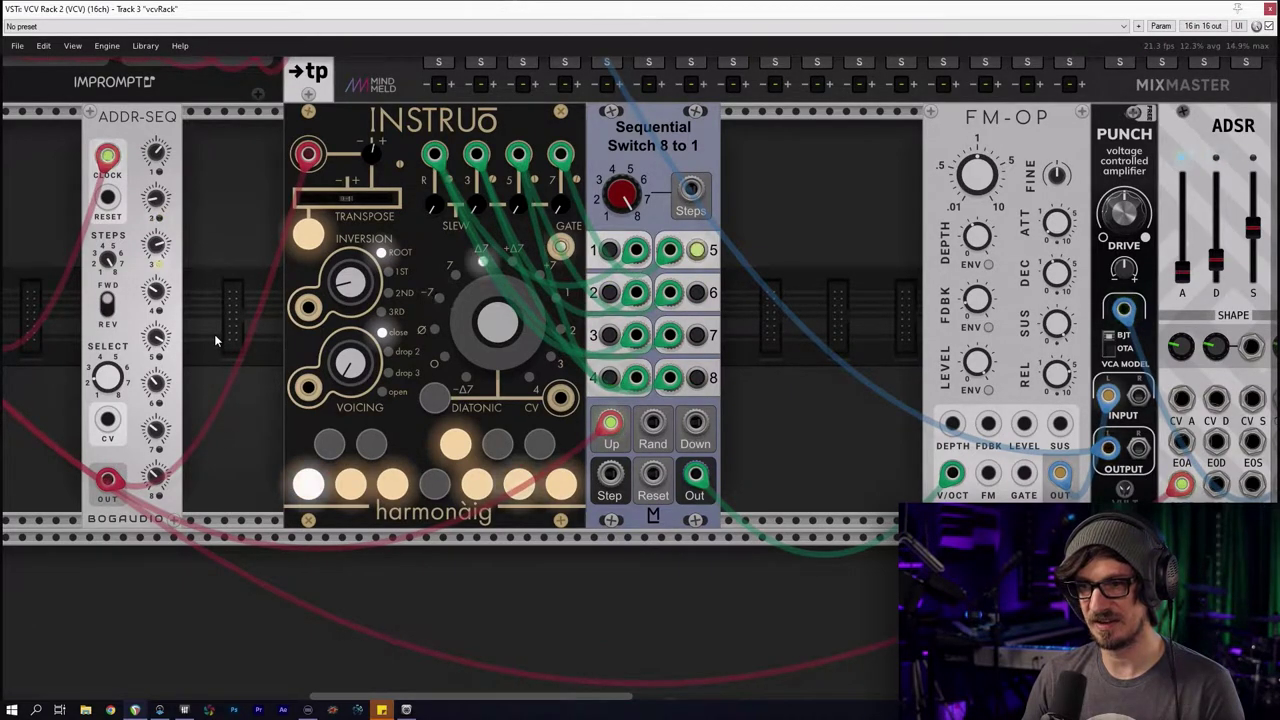
pyautogui.moveTo(212, 332); pyautogui.dragTo(338, 410)
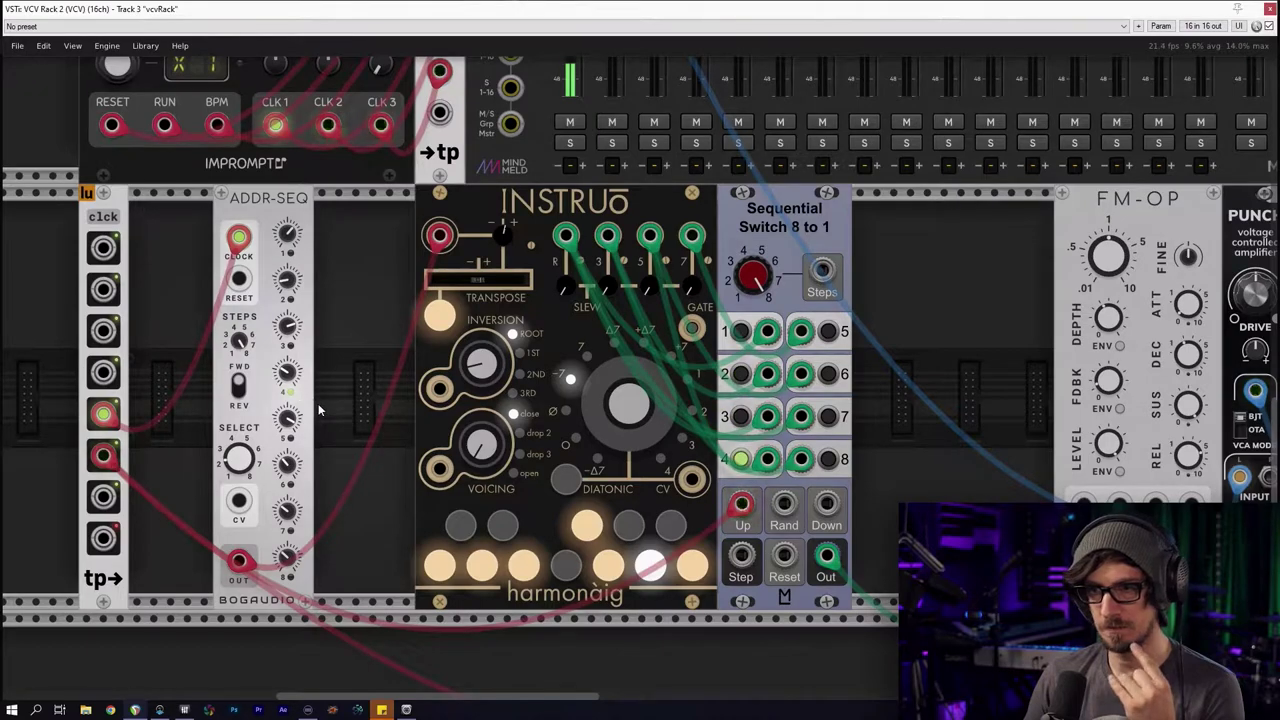
pyautogui.moveTo(278, 211); pyautogui.dragTo(242, 218)
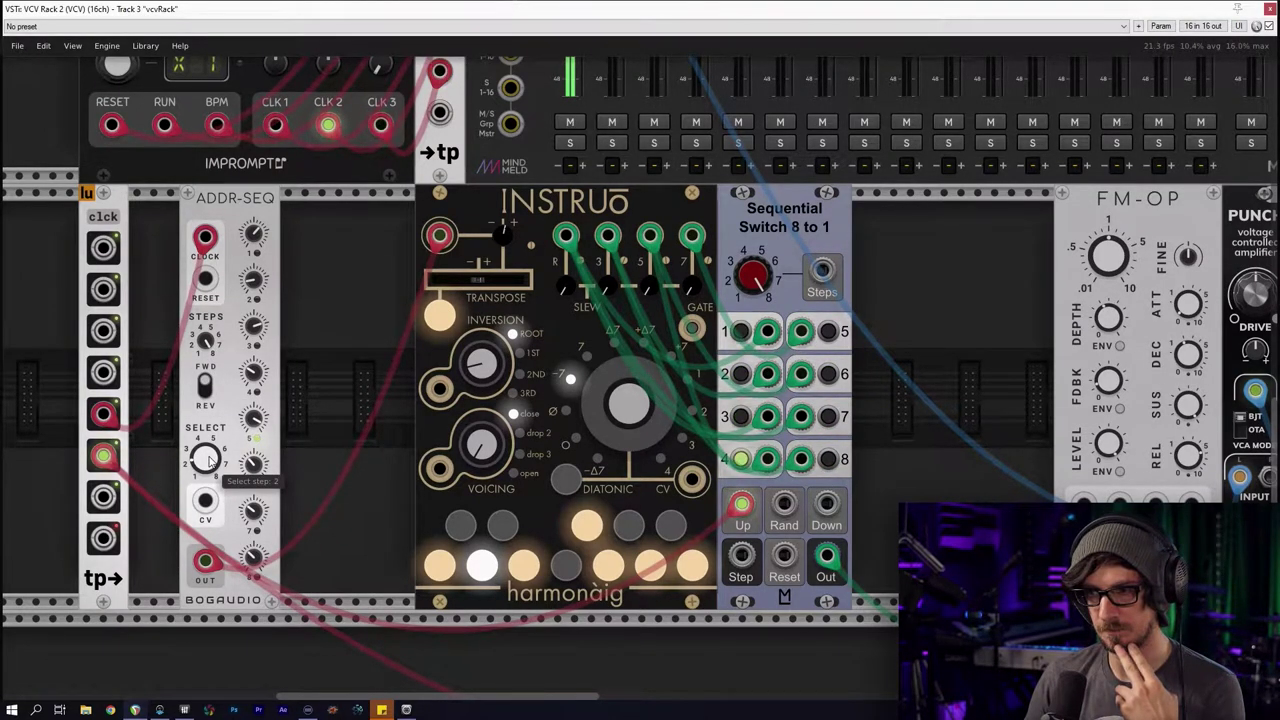
pyautogui.moveTo(322, 275); pyautogui.dragTo(372, 496)
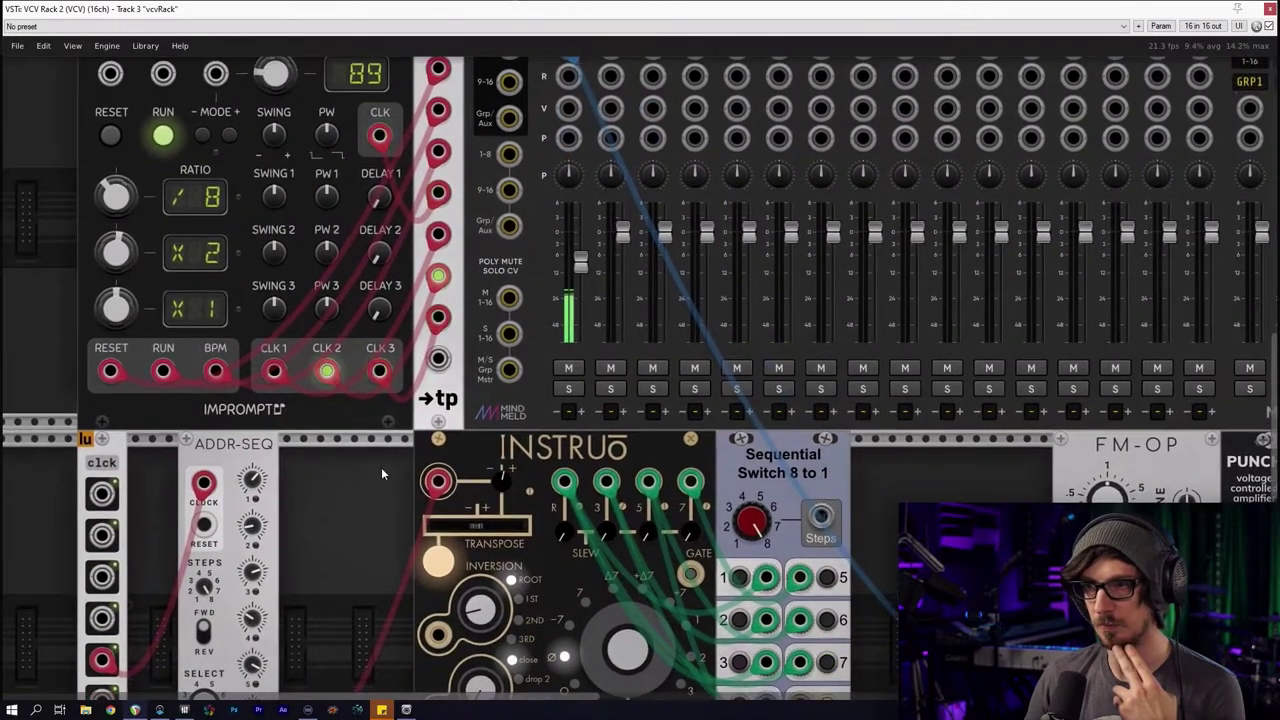
pyautogui.moveTo(960, 483); pyautogui.dragTo(539, 553)
# Switch to REAPER and insert the UAD Lexicon 480L reverb on the unnamed track 12, filtering the plugins by "lex"
pyautogui.hscroll(3, 539, 553)
pyautogui.scroll(-1, 539, 553)
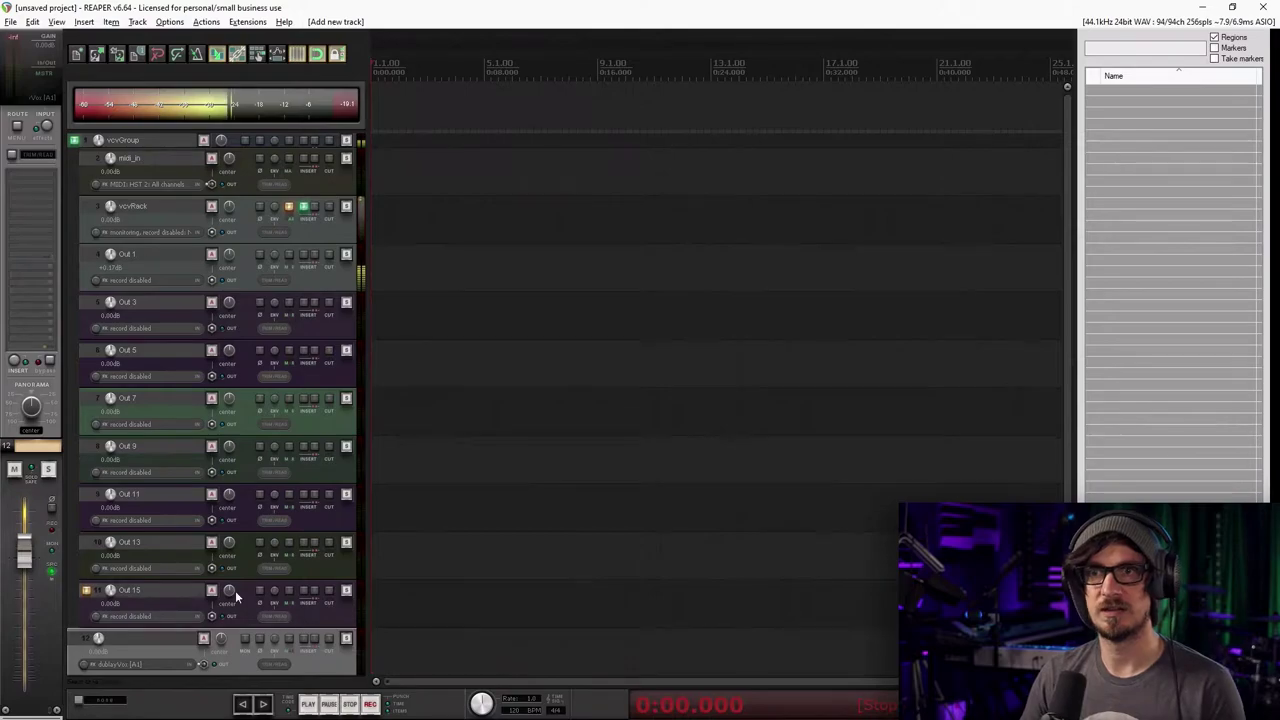
pyautogui.scroll(-1, 302, 610)
pyautogui.click(304, 597)
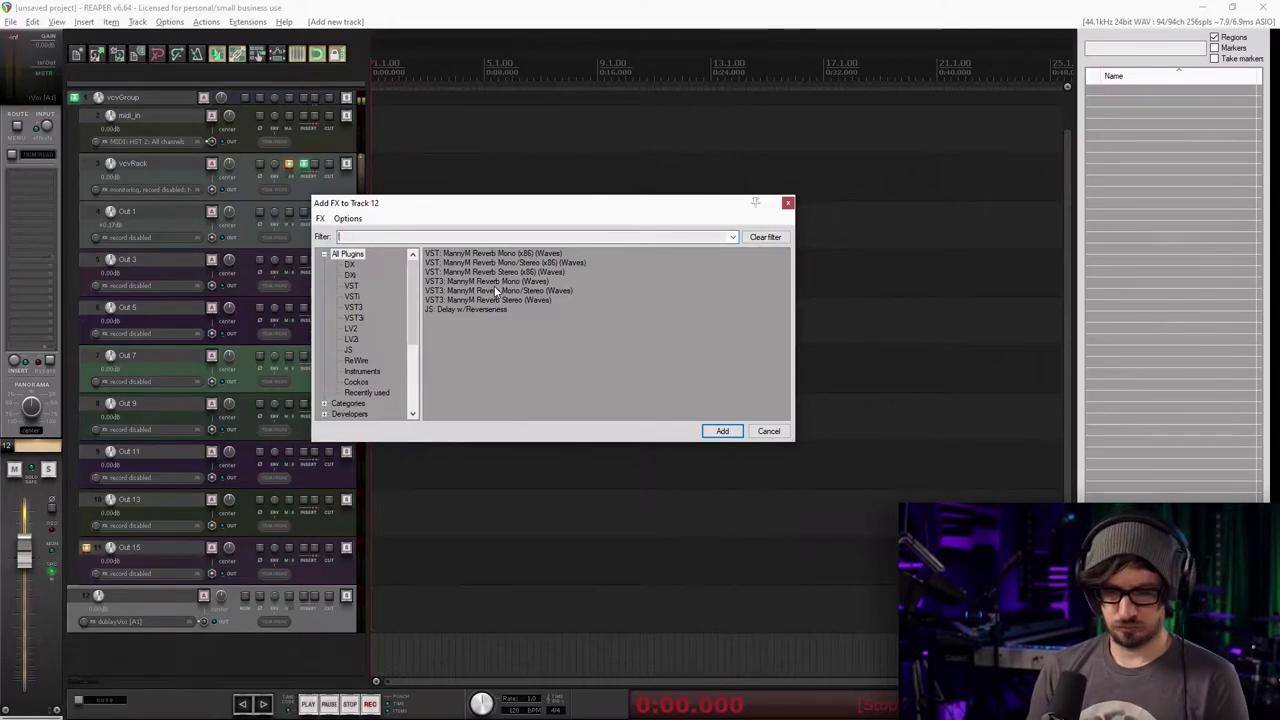
pyautogui.write('le')
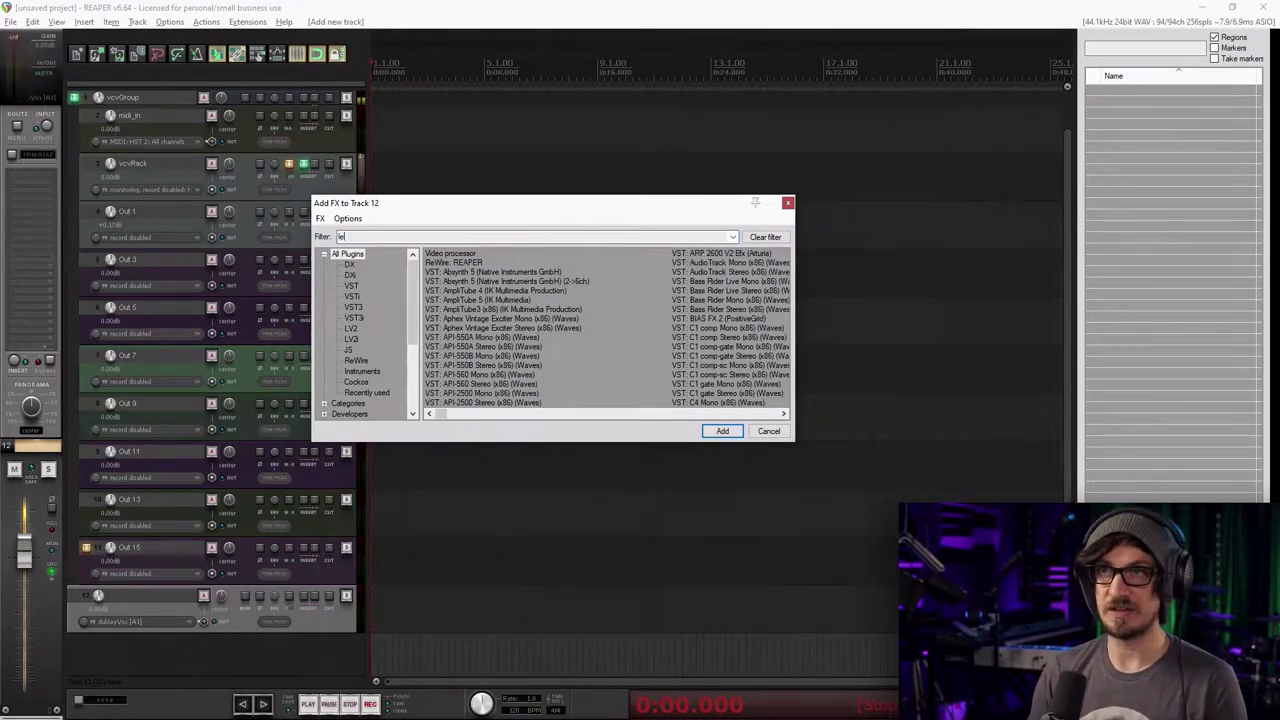
pyautogui.write('x')
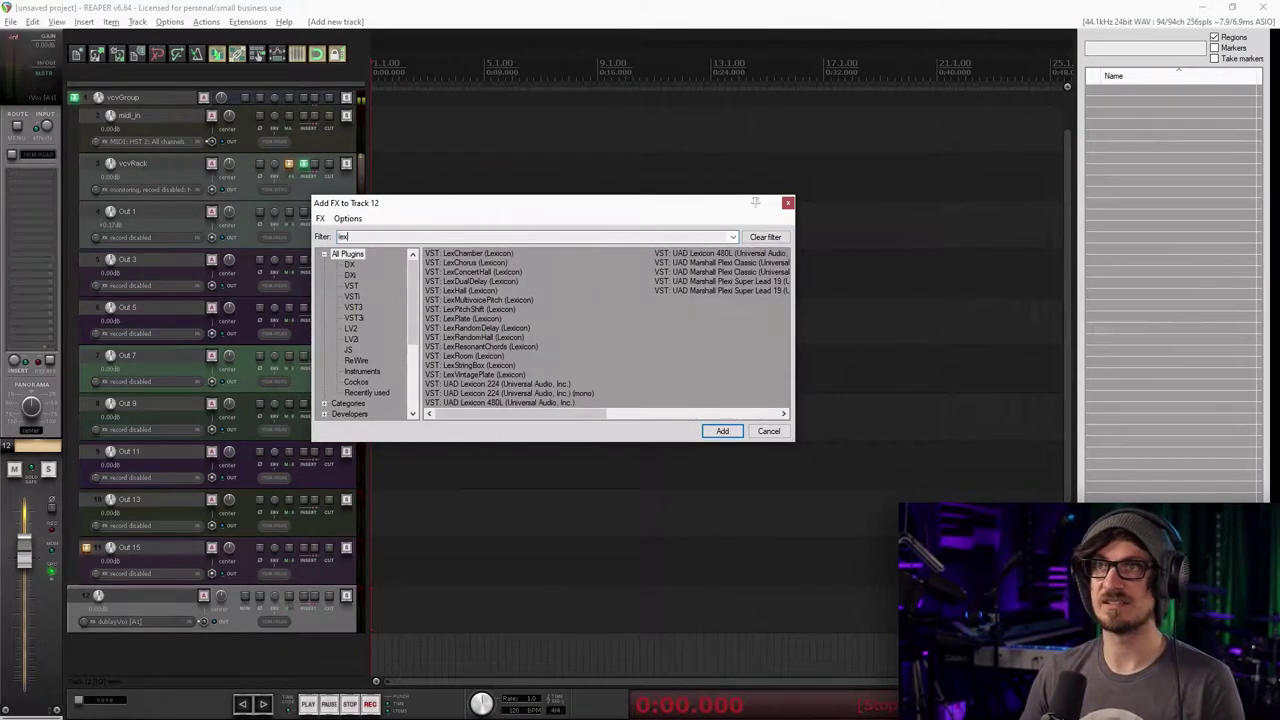
pyautogui.doubleClick(534, 404)
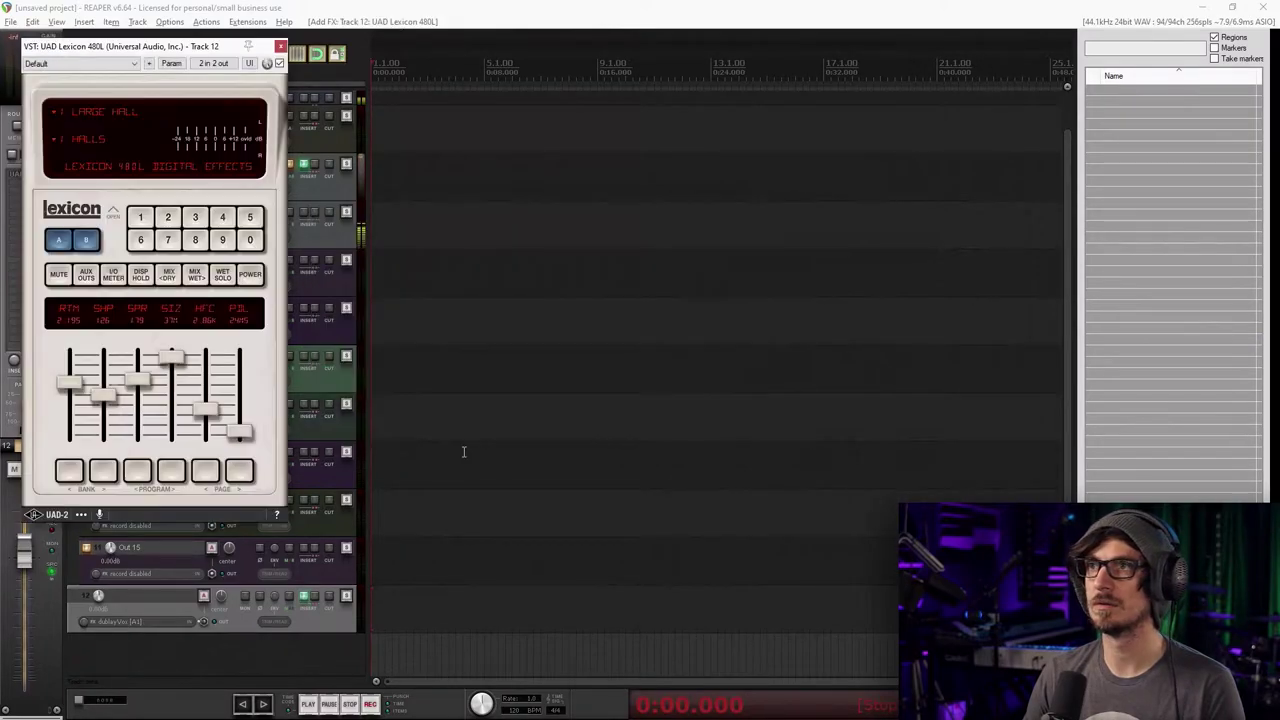
pyautogui.moveTo(154, 49); pyautogui.dragTo(566, 95)
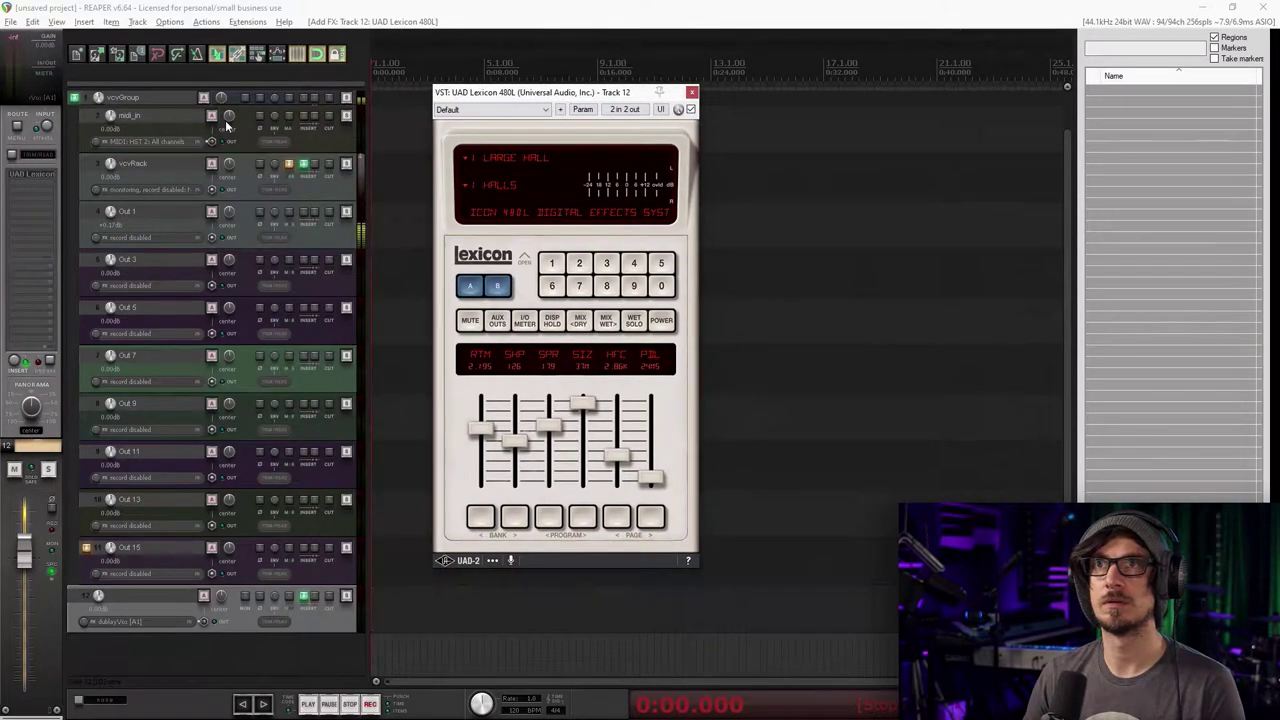
# Create a send from the Out 1 track to the reverb track 12 and close its controls
pyautogui.click(136, 207)
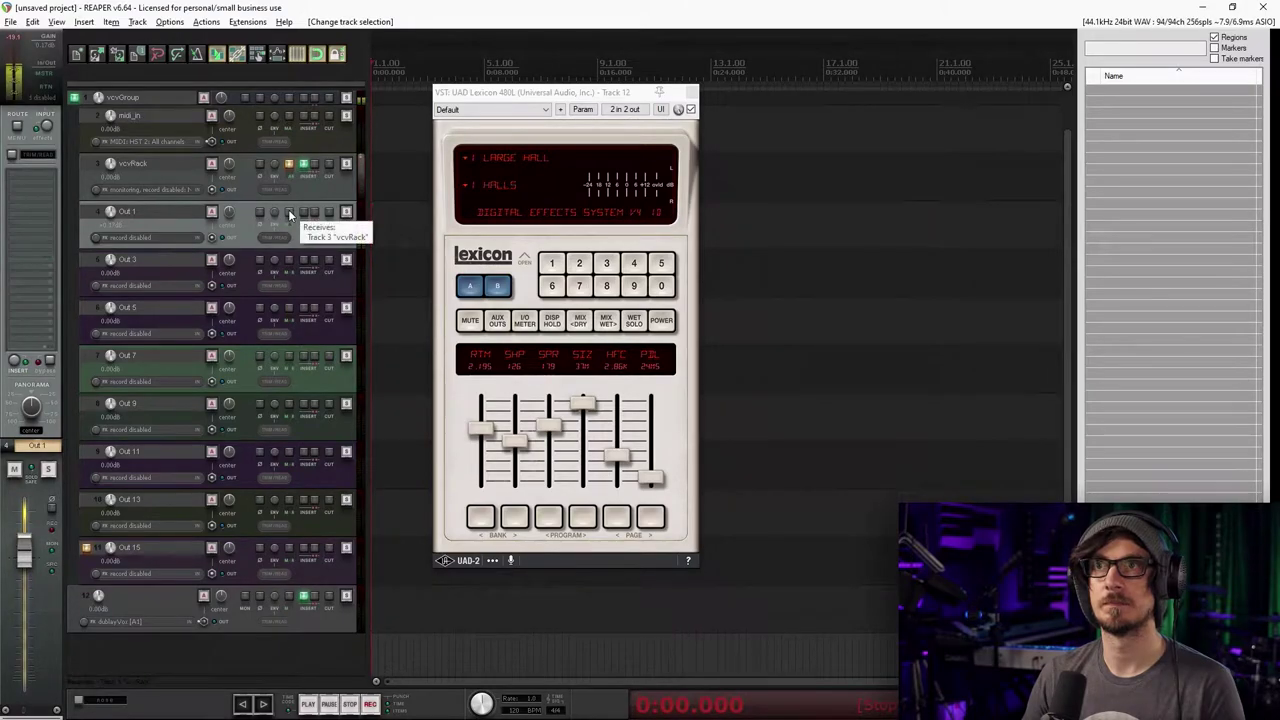
pyautogui.moveTo(280, 600); pyautogui.dragTo(281, 602)
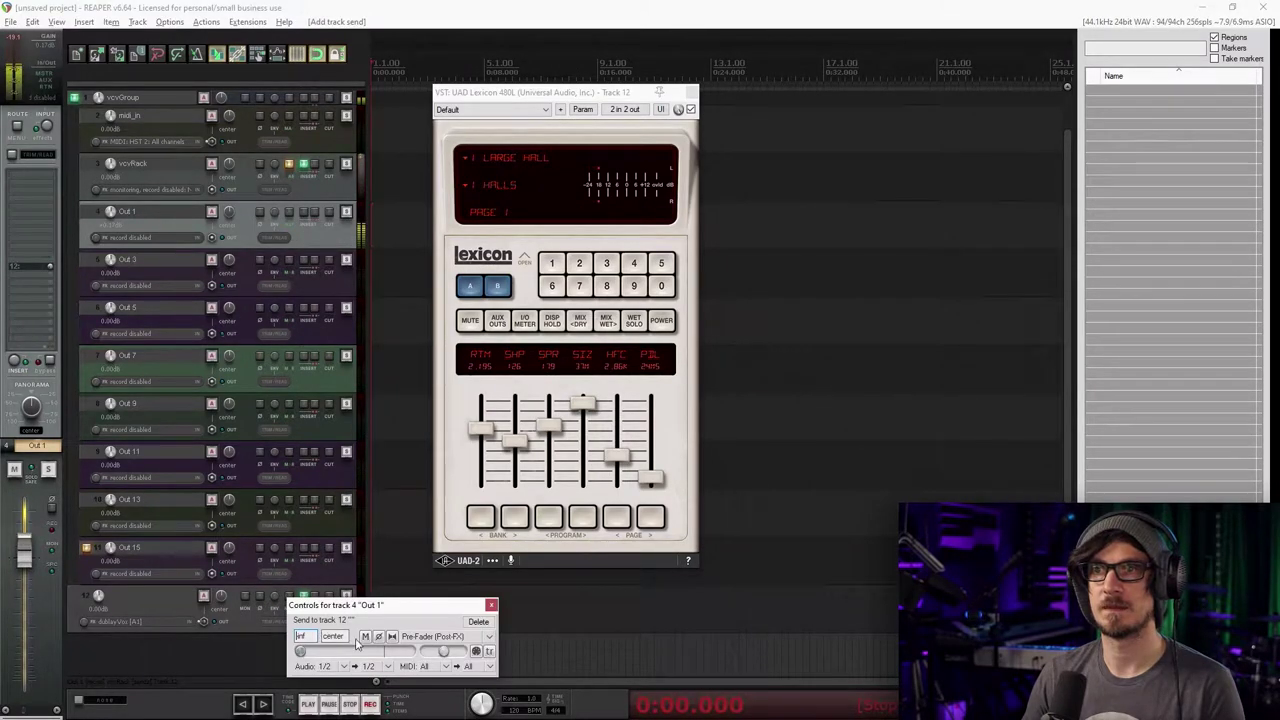
pyautogui.click(491, 605)
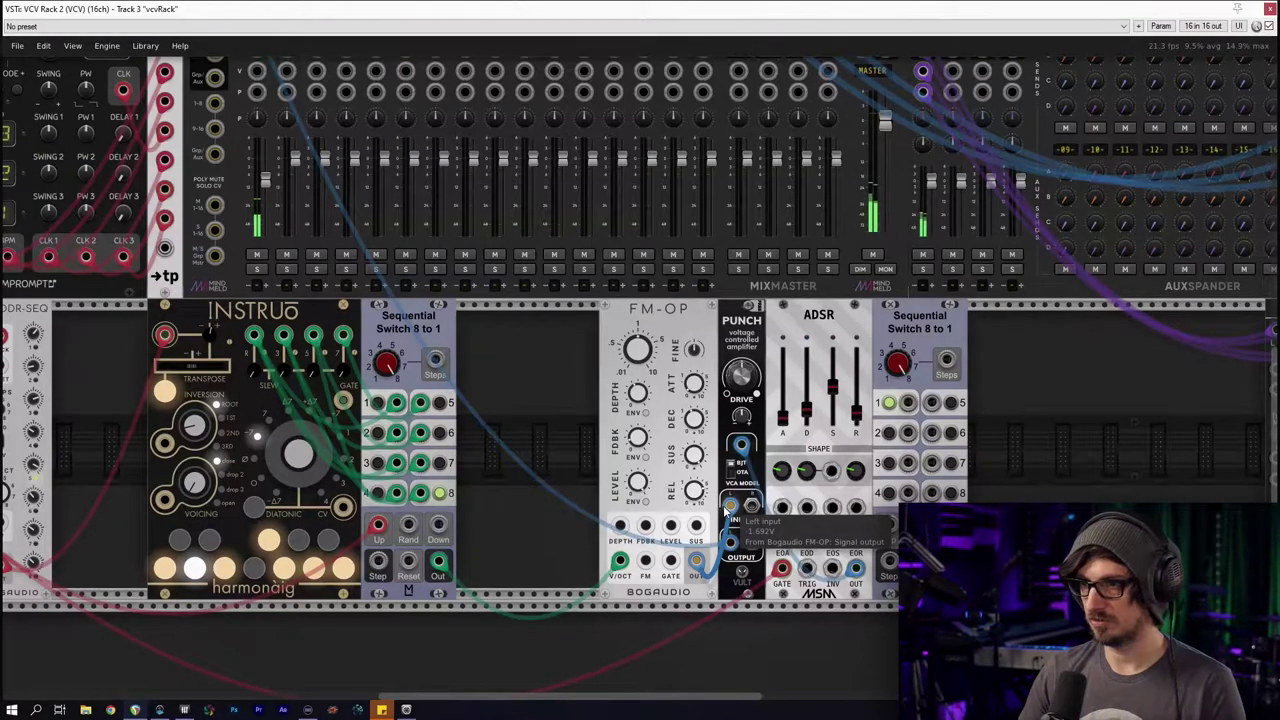
# Switch to VCV Rack and try patching Punch's right output to MixMaster channel 1's right input, then remove that cable
pyautogui.moveTo(718, 496); pyautogui.dragTo(268, 158)
pyautogui.scroll(-1, 274, 170)
pyautogui.scroll(6, 276, 170)
pyautogui.scroll(-2, 608, 555)
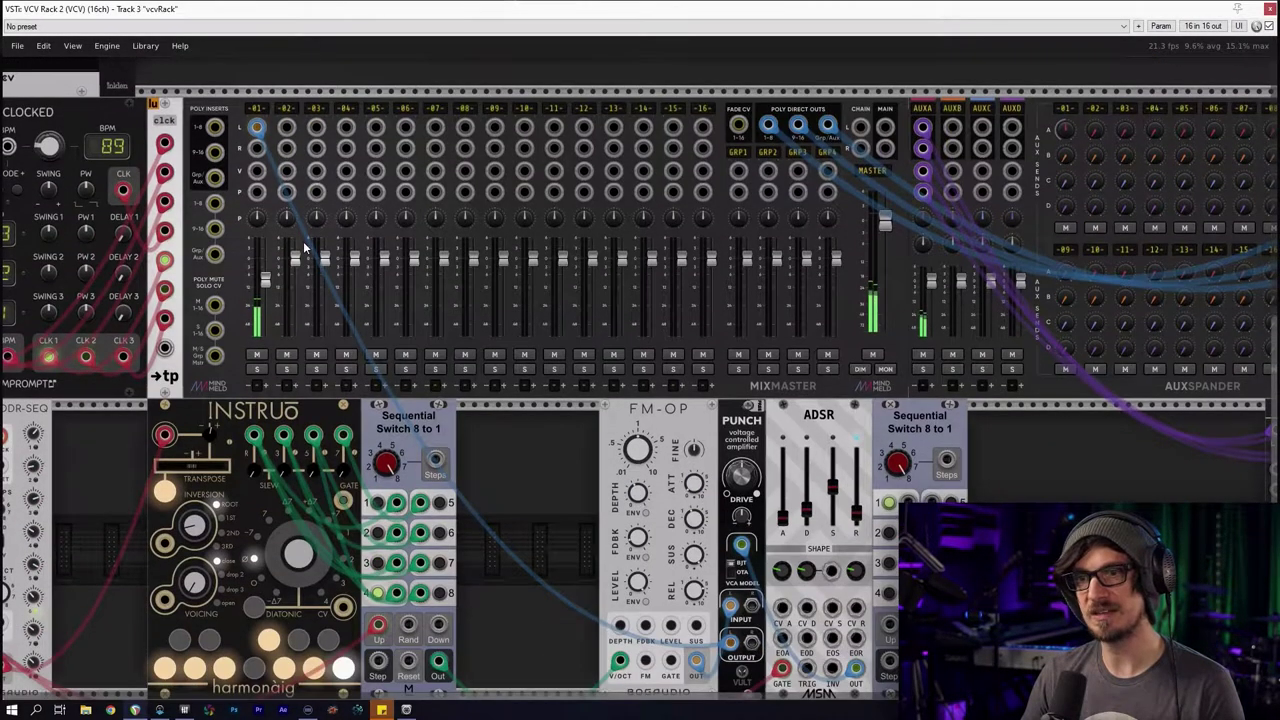
pyautogui.moveTo(752, 605); pyautogui.dragTo(256, 148)
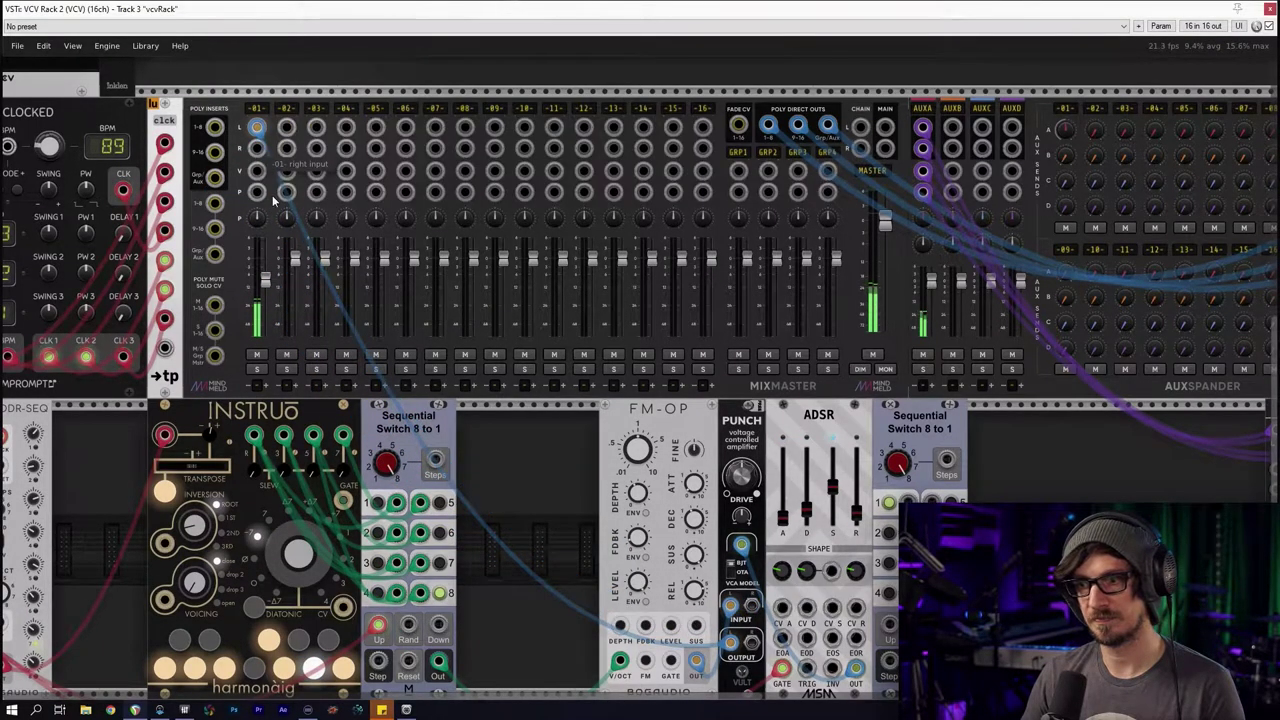
pyautogui.moveTo(750, 641); pyautogui.dragTo(256, 148)
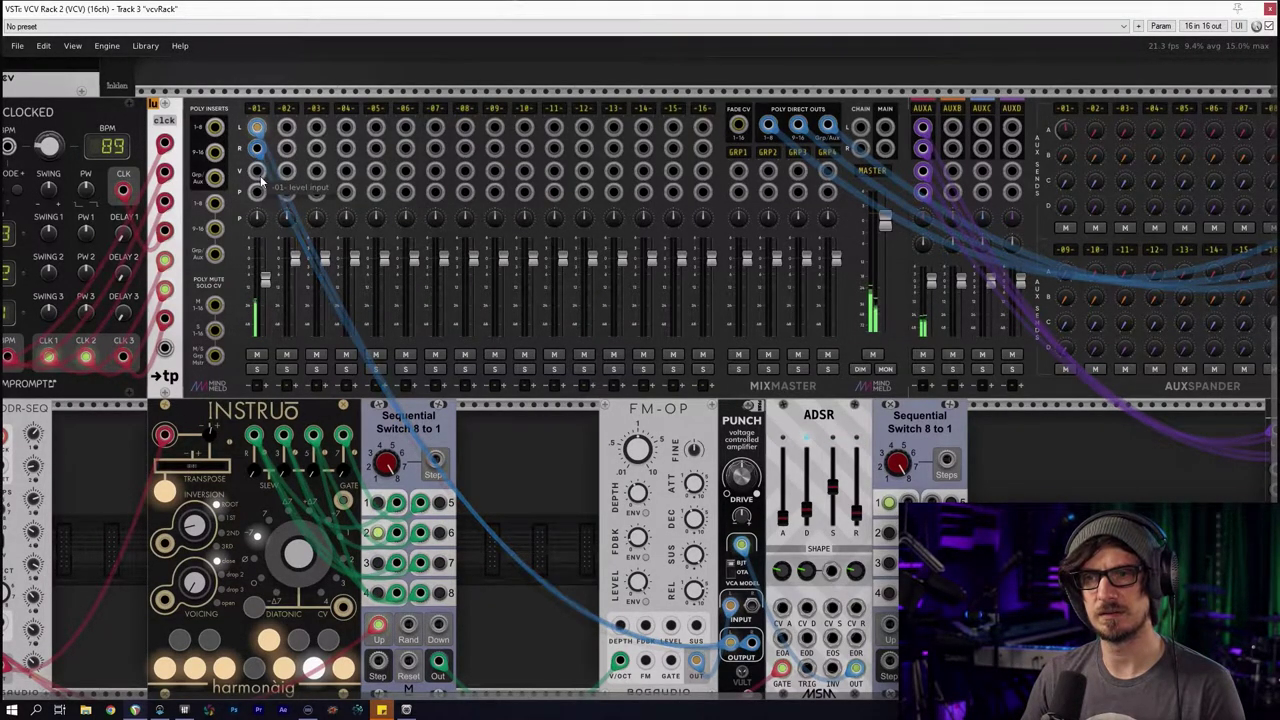
pyautogui.moveTo(257, 149); pyautogui.dragTo(274, 203)
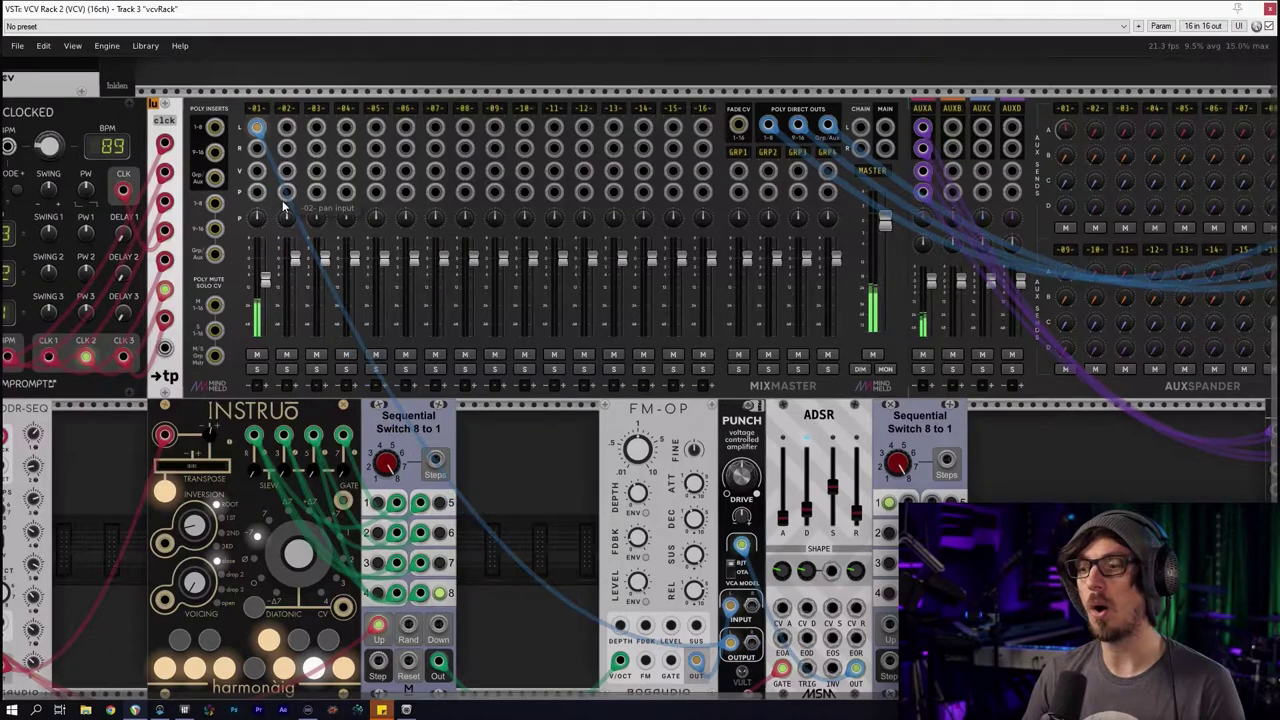
# Search the module browser for "bas" and add Vult's Basal oscillator between the first sequential switch and FM-OP
pyautogui.moveTo(537, 491); pyautogui.dragTo(609, 378)
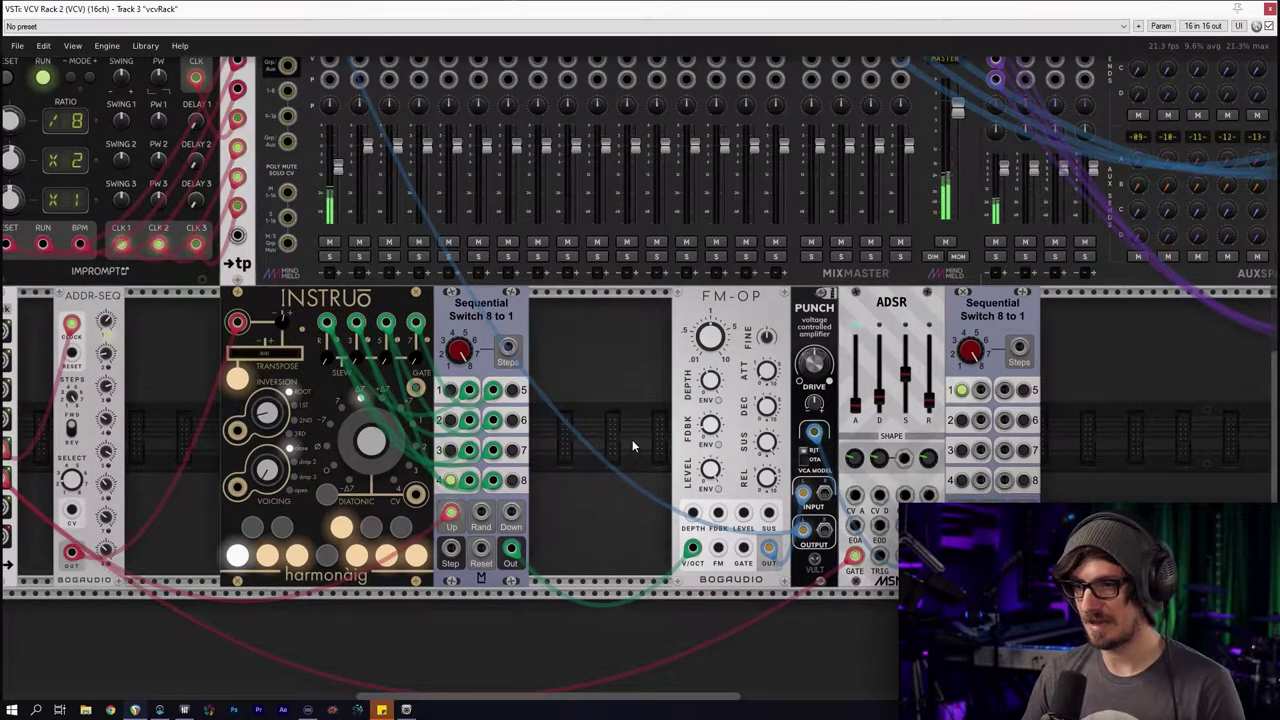
pyautogui.rightClick(555, 391)
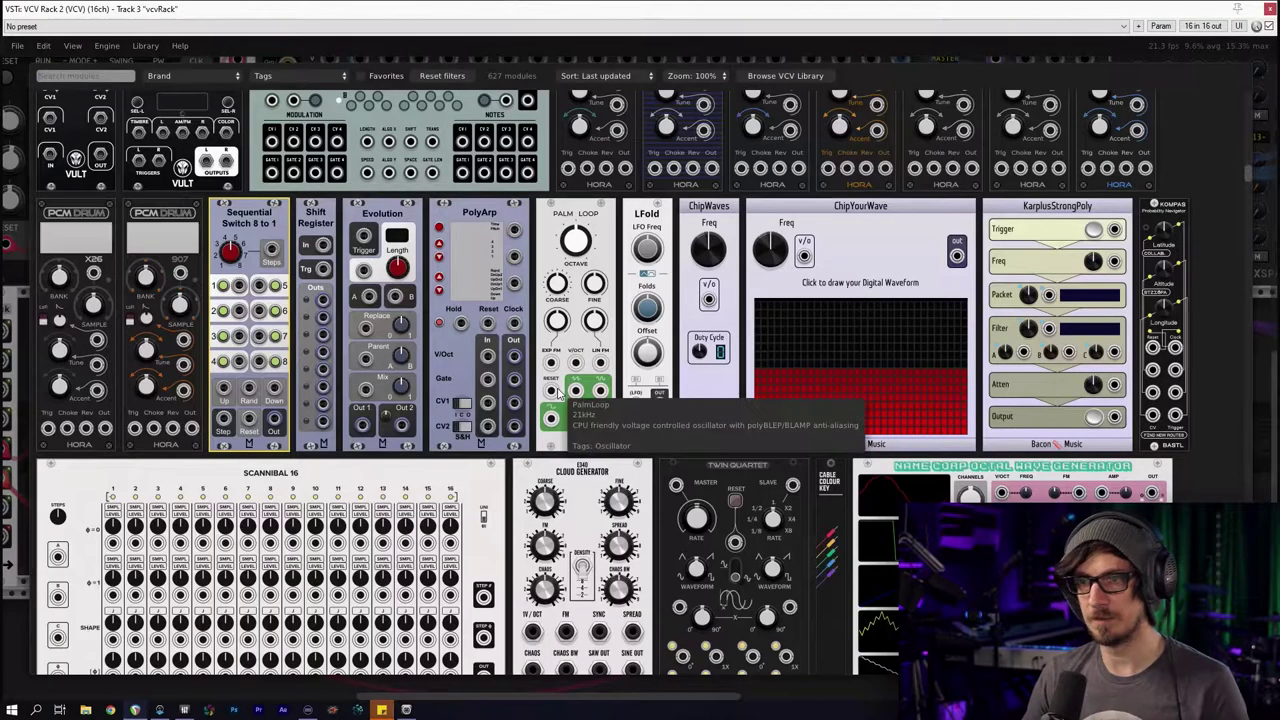
pyautogui.click(441, 77)
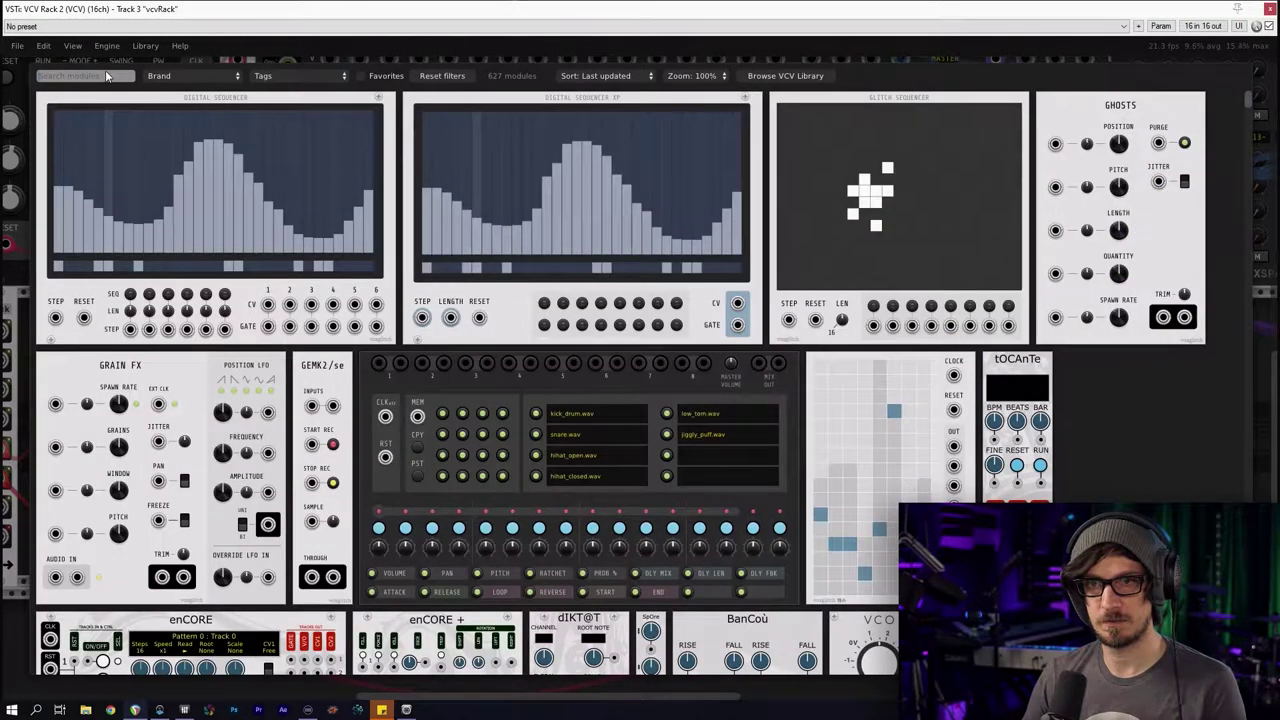
pyautogui.write('bas')
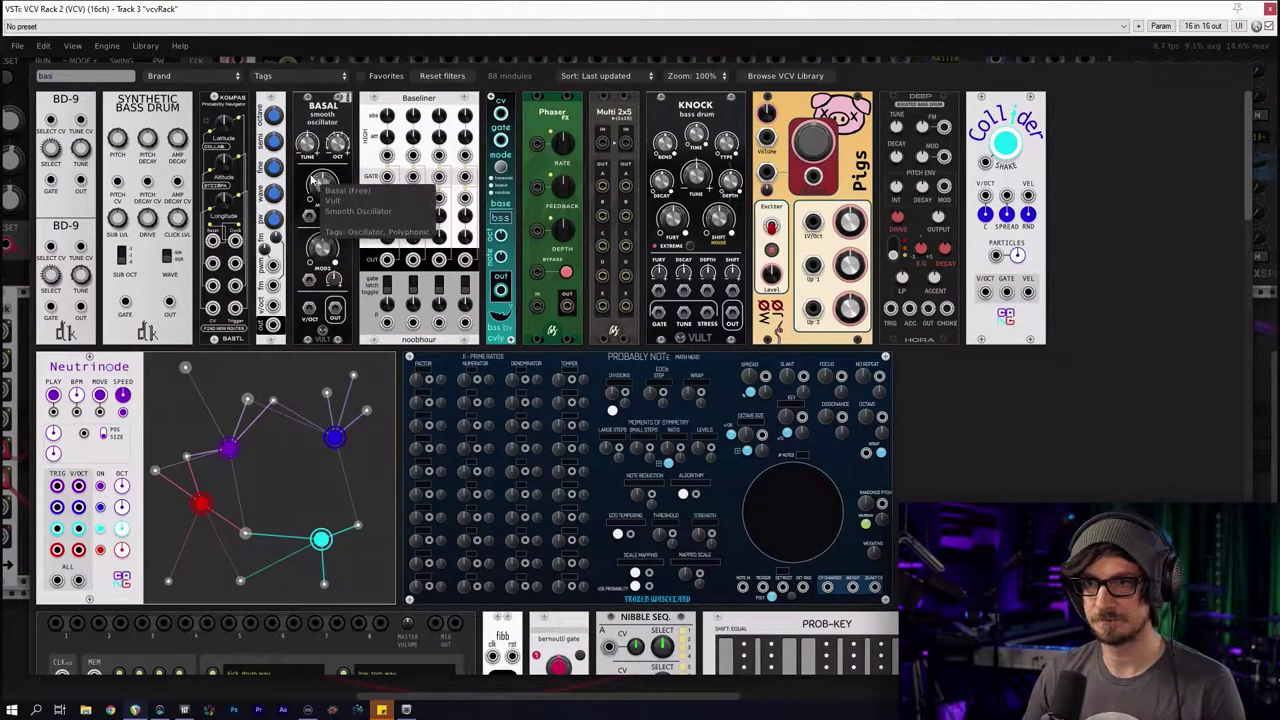
pyautogui.click(315, 180)
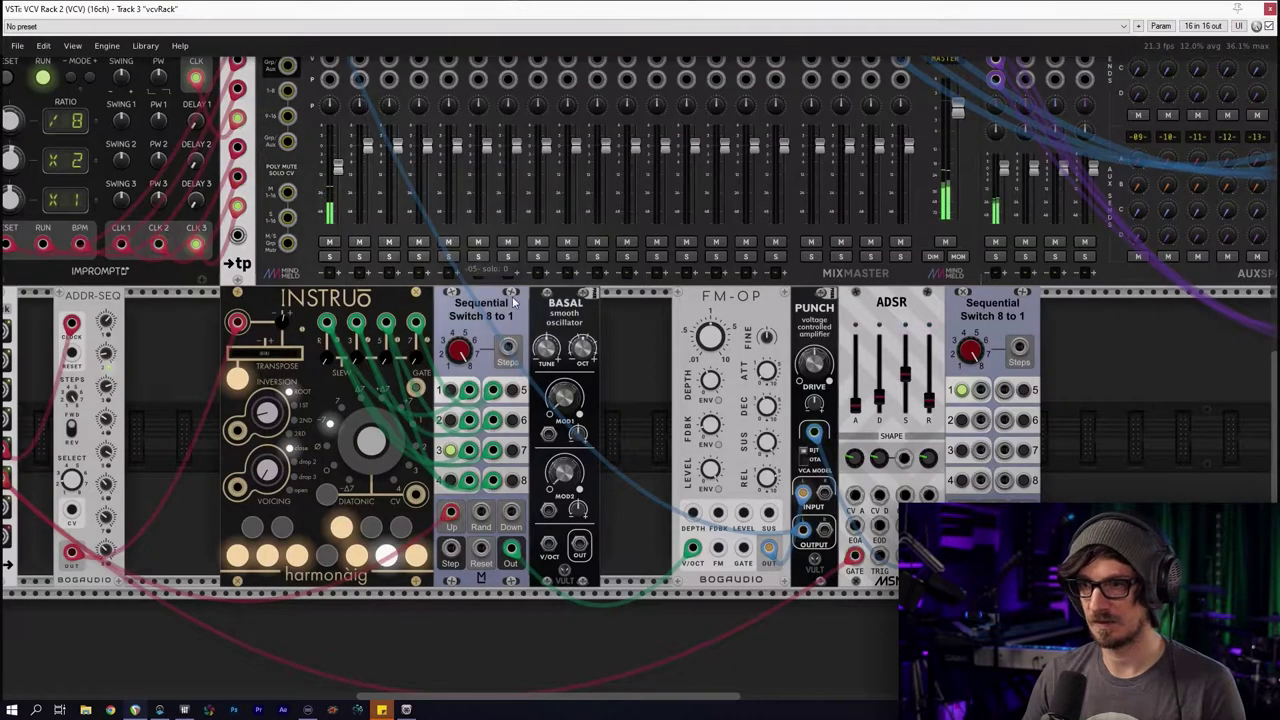
# Patch an additional green cable from the first sequential switch's Out to Basal's V/OCT input
pyautogui.moveTo(513, 553); pyautogui.dragTo(578, 555)
pyautogui.rightClick(511, 553)
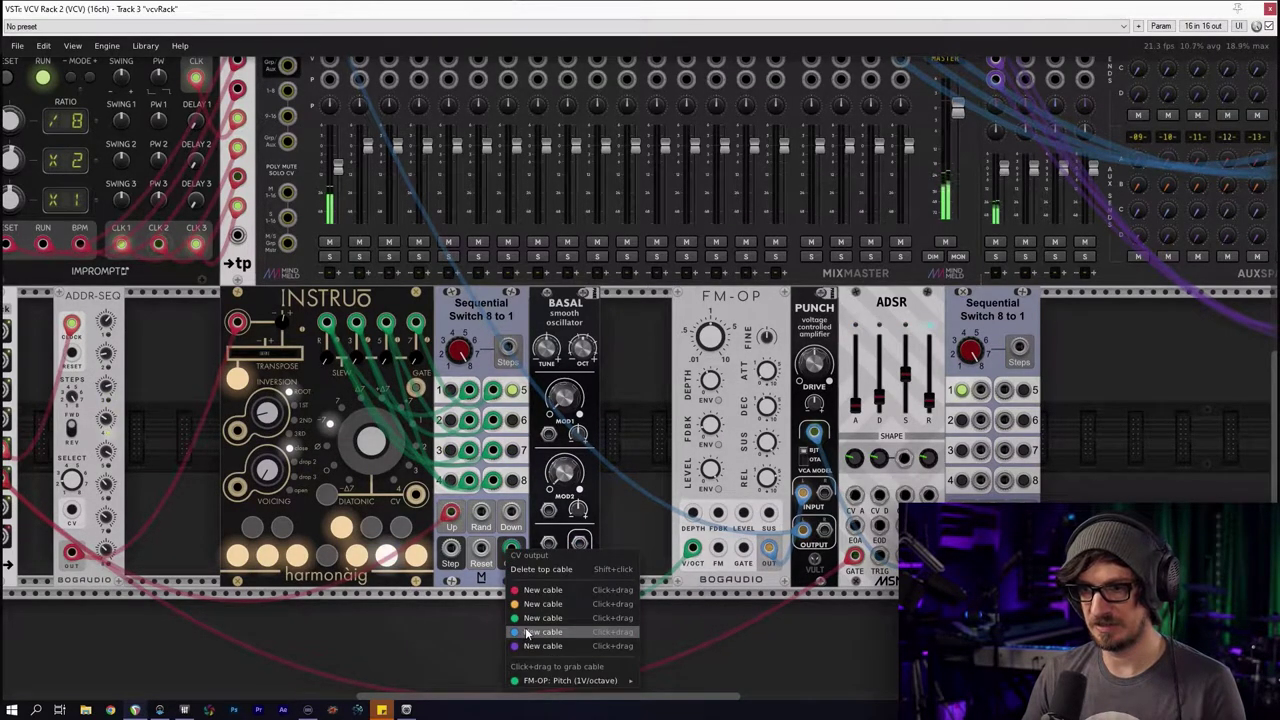
pyautogui.click(530, 618)
pyautogui.click(548, 547)
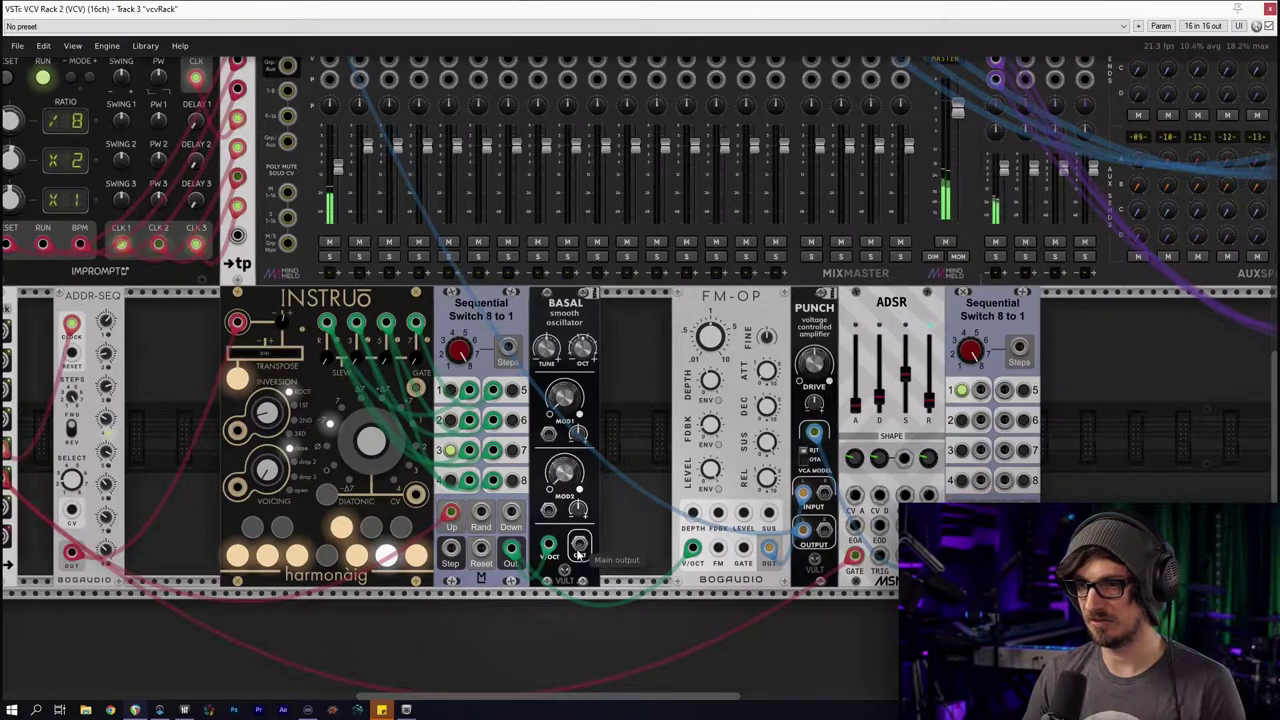
# Route Basal's output into Punch's right input, and Punch's right output into MixMaster channel 1's right input
pyautogui.moveTo(578, 550); pyautogui.dragTo(824, 494)
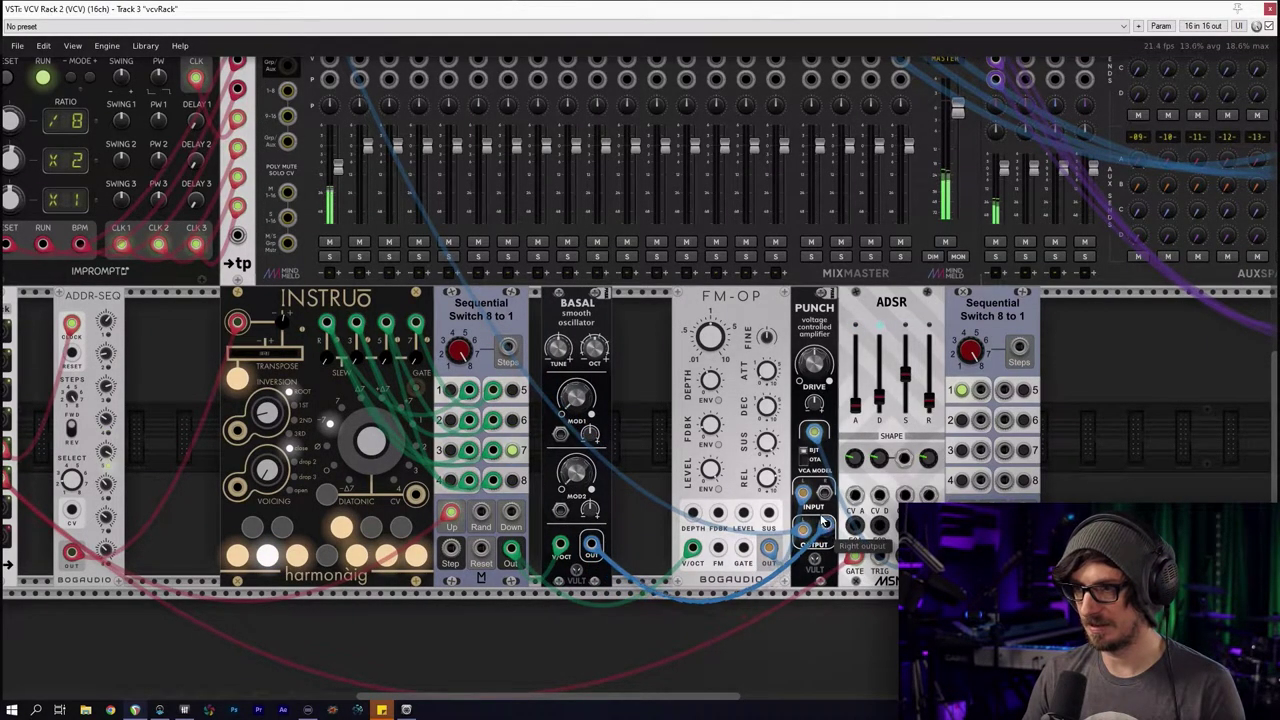
pyautogui.moveTo(824, 540); pyautogui.dragTo(329, 104)
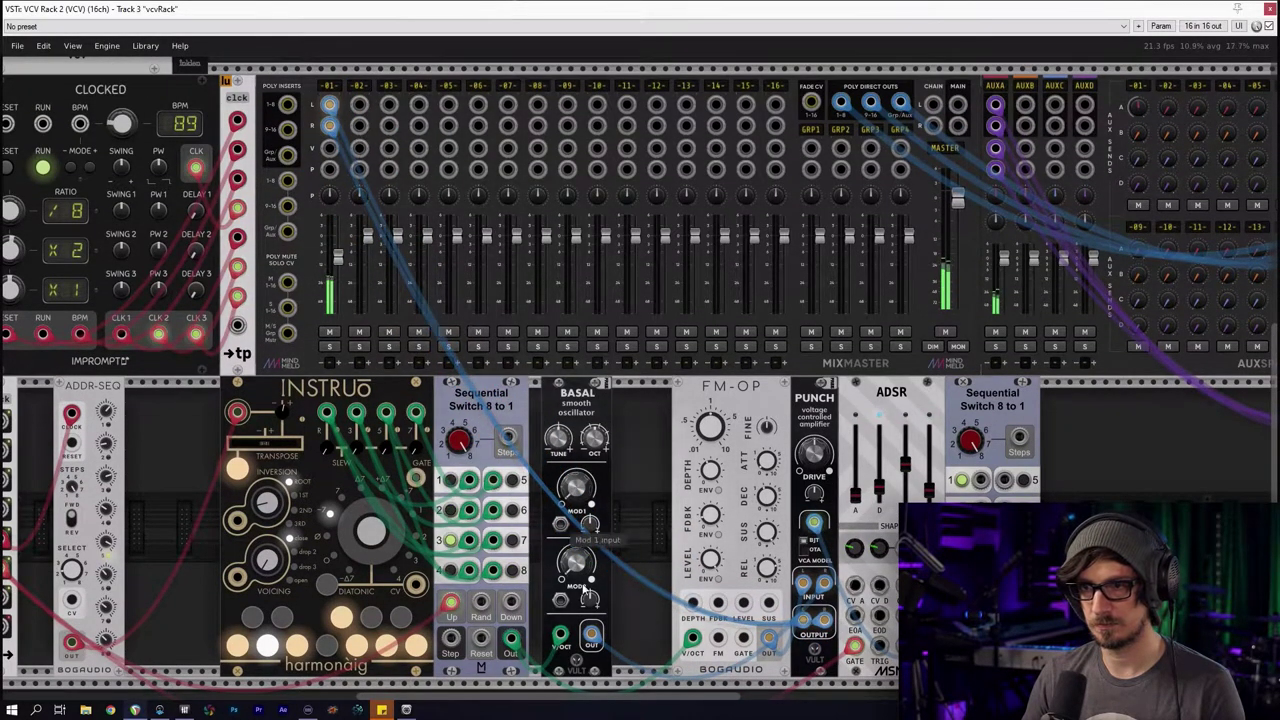
# Adjust Basal's Mod 1 amount and set its Mod 2 knob to about 0.795
pyautogui.scroll(3, 608, 445)
pyautogui.scroll(-5, 608, 445)
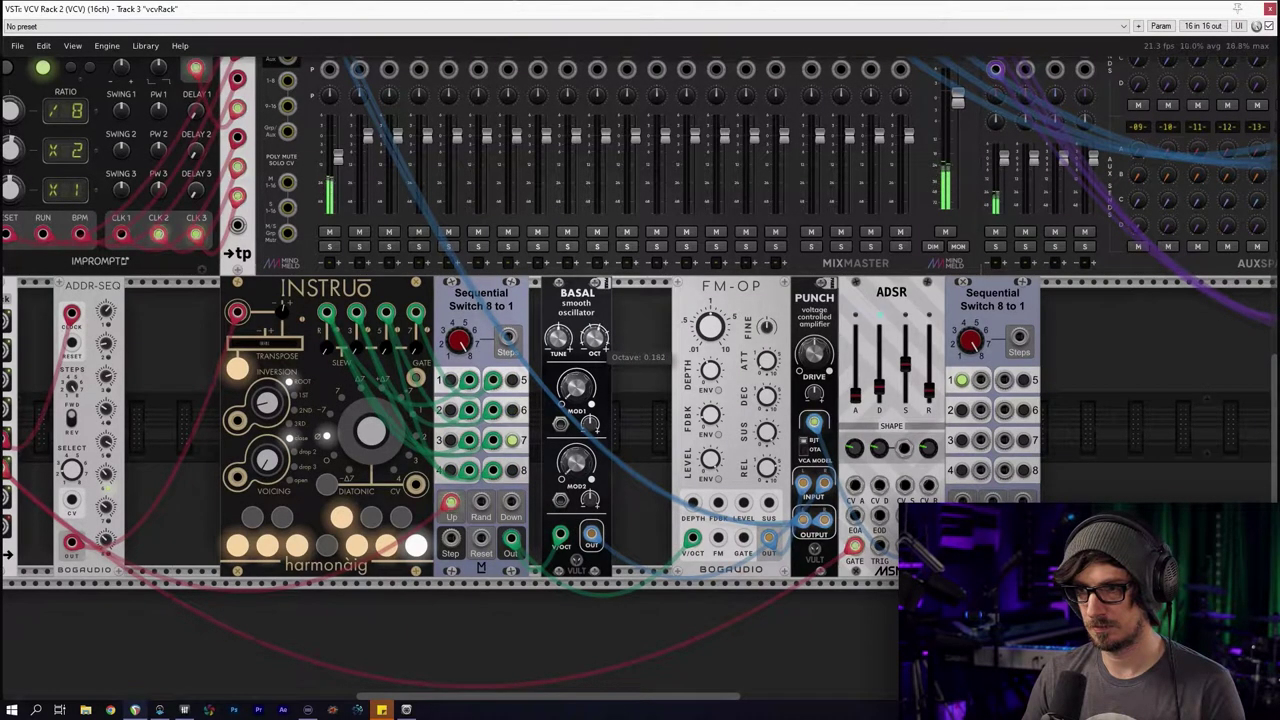
pyautogui.moveTo(590, 422); pyautogui.dragTo(590, 410)
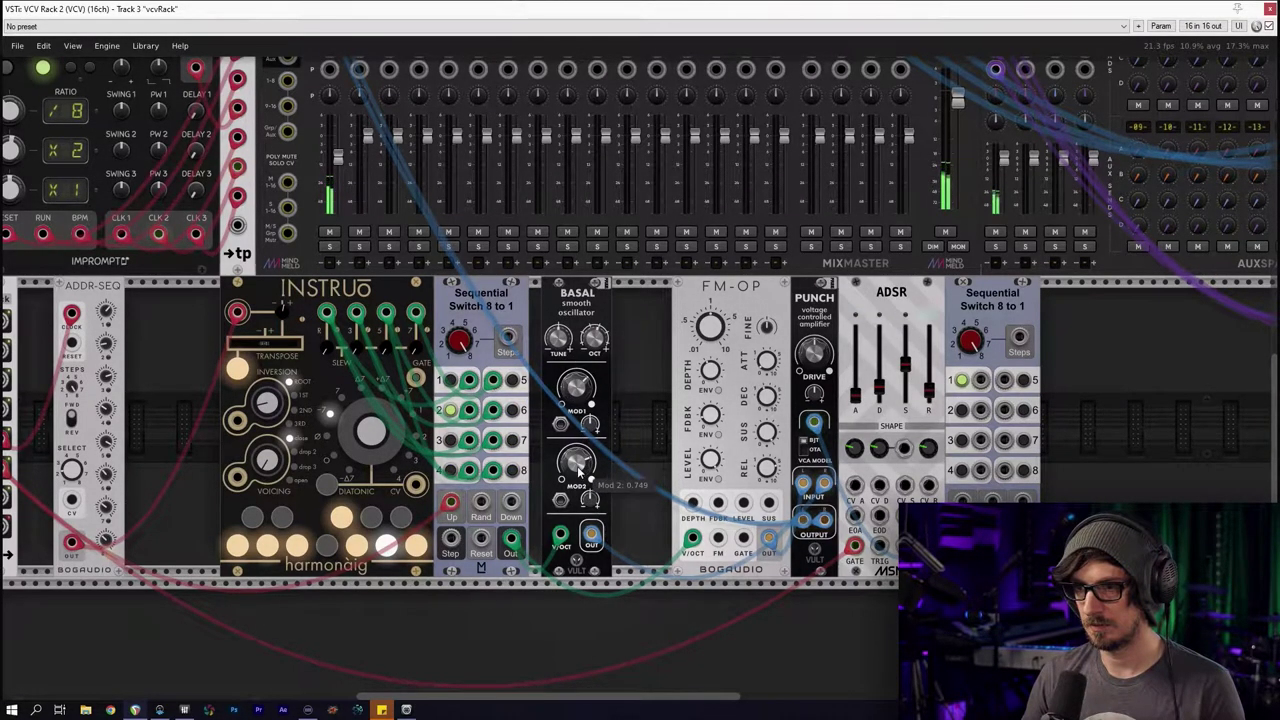
pyautogui.moveTo(581, 467); pyautogui.dragTo(581, 458)
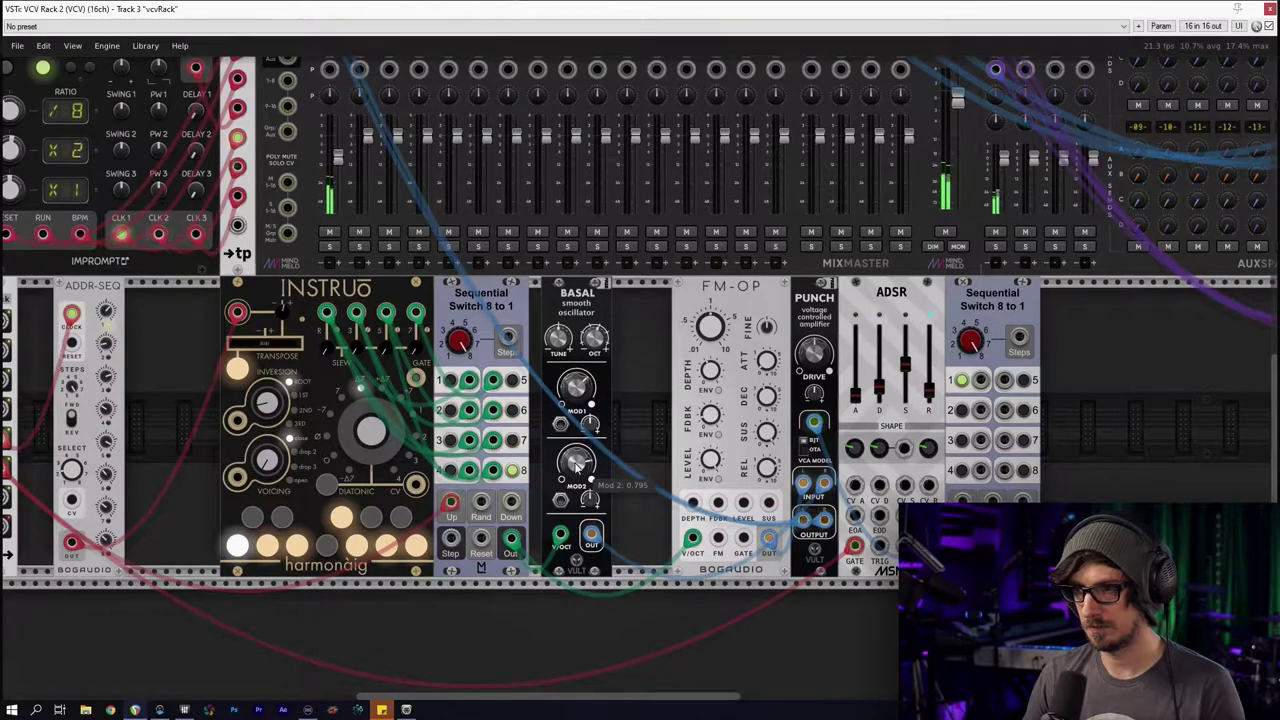
# Arrange FM-OP, Basal, Punch, ADSR and the second sequential switch side by side, in that order, directly after the first sequential switch
pyautogui.moveTo(640, 400); pyautogui.dragTo(520, 413)
pyautogui.moveTo(466, 328); pyautogui.dragTo(526, 328)
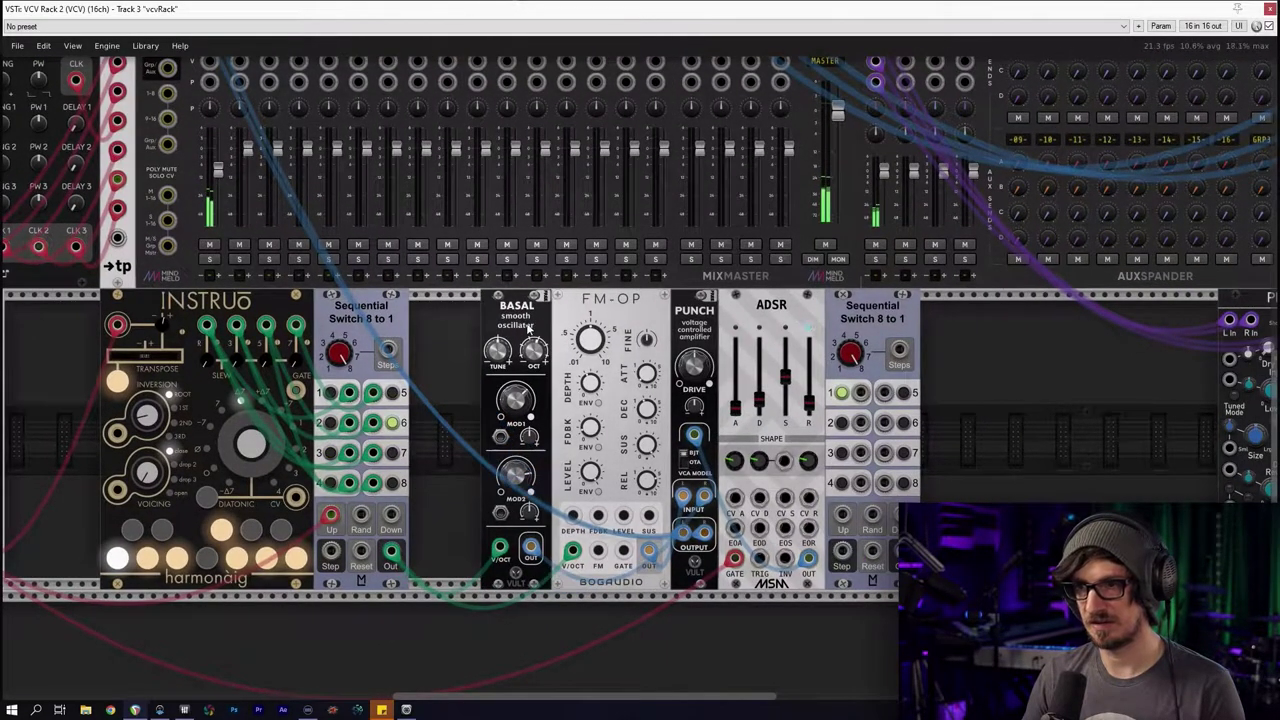
pyautogui.moveTo(1200, 510); pyautogui.dragTo(760, 358)
pyautogui.click(730, 358)
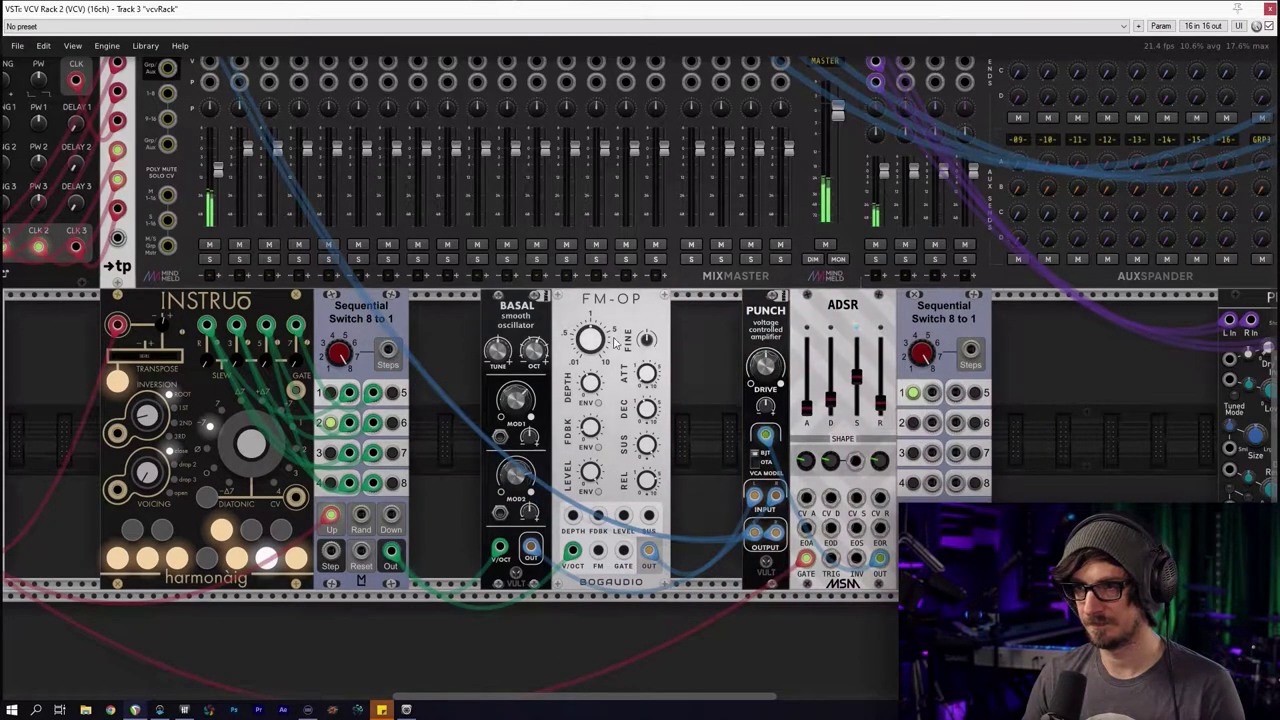
pyautogui.moveTo(615, 340); pyautogui.dragTo(664, 336)
pyautogui.moveTo(510, 316); pyautogui.dragTo(560, 316)
pyautogui.moveTo(672, 314); pyautogui.dragTo(483, 312)
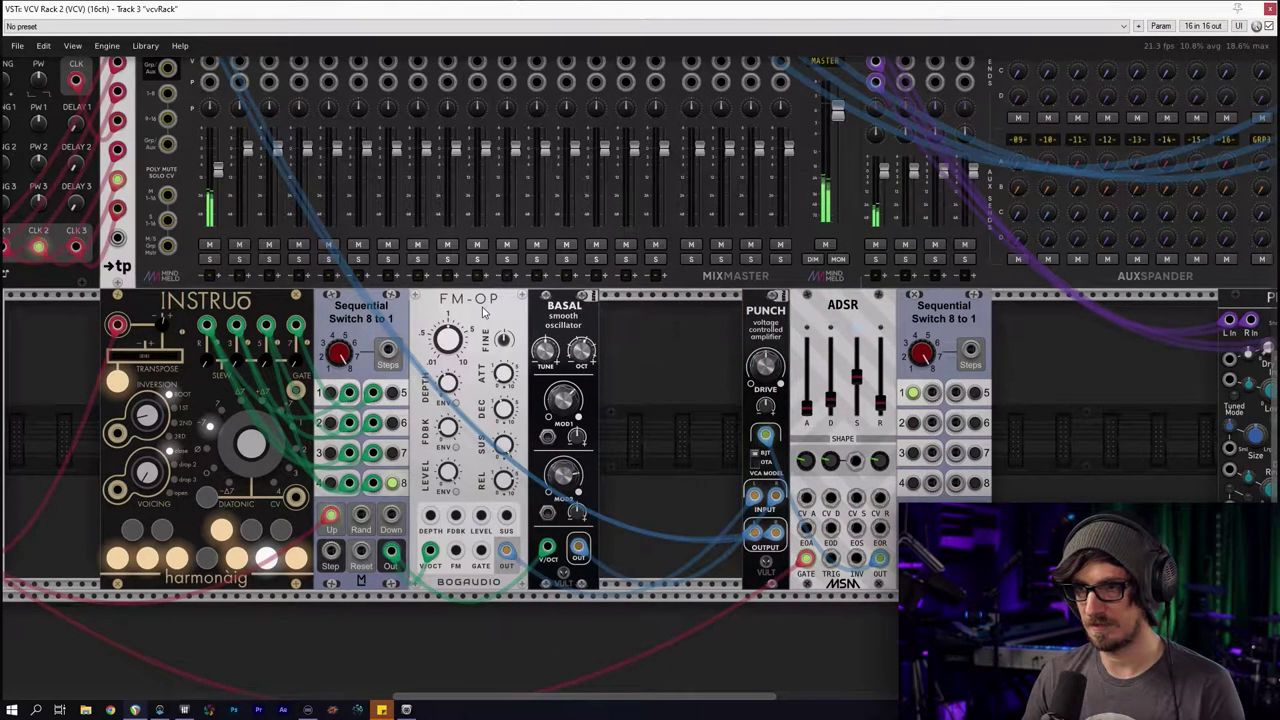
pyautogui.moveTo(998, 443); pyautogui.dragTo(760, 440)
pyautogui.moveTo(769, 313); pyautogui.dragTo(624, 313)
# Set Clocked's third clock ratio to /4
pyautogui.moveTo(390, 611); pyautogui.dragTo(630, 571)
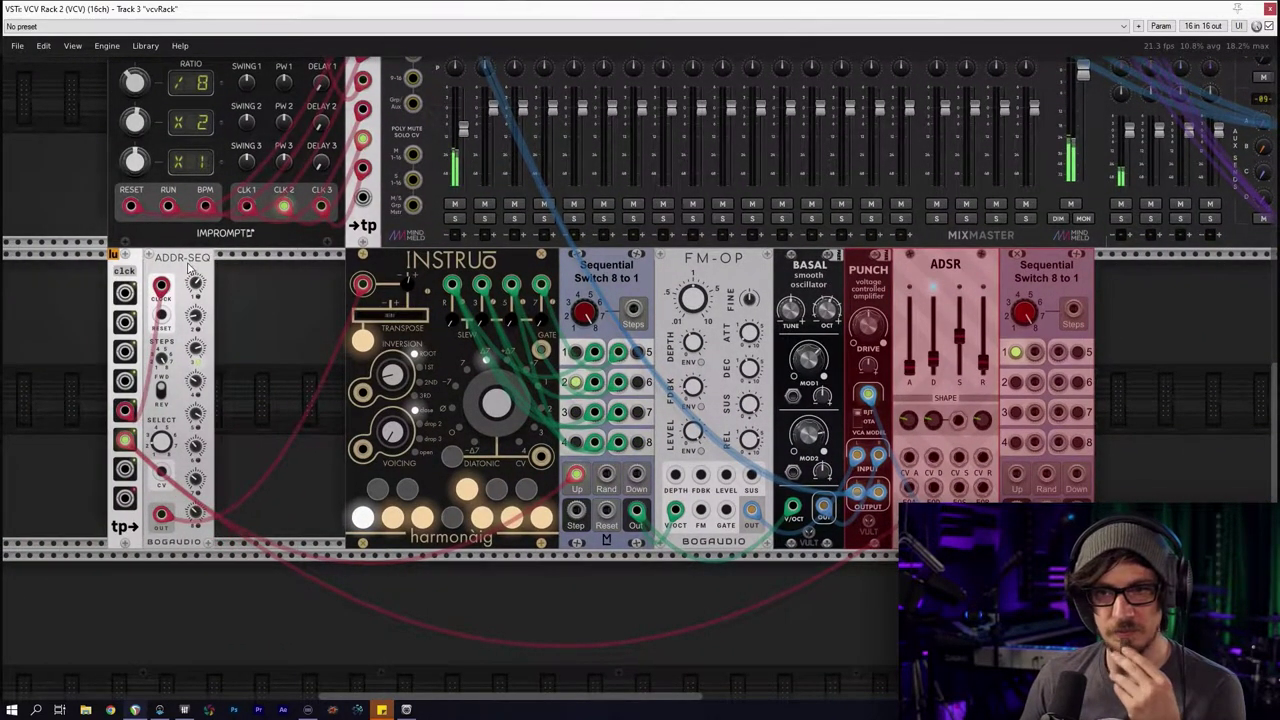
pyautogui.scroll(1, 297, 399)
pyautogui.scroll(2, 292, 425)
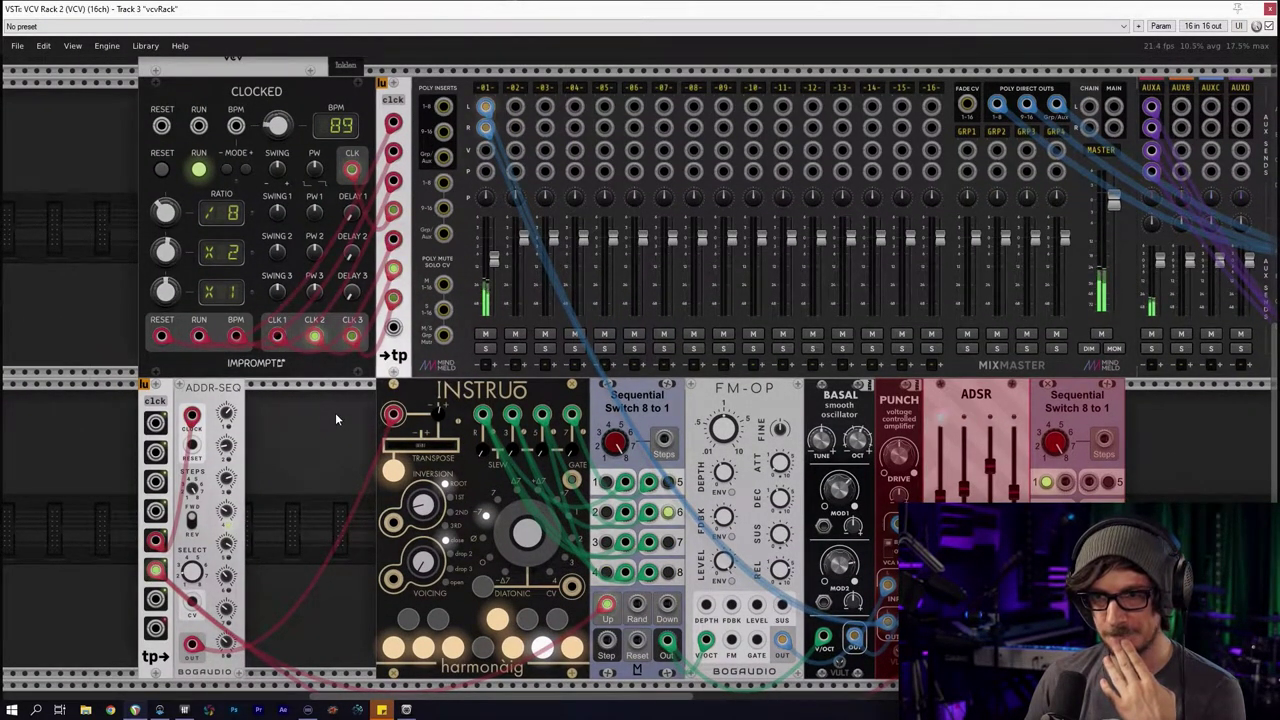
pyautogui.scroll(-2, 320, 390)
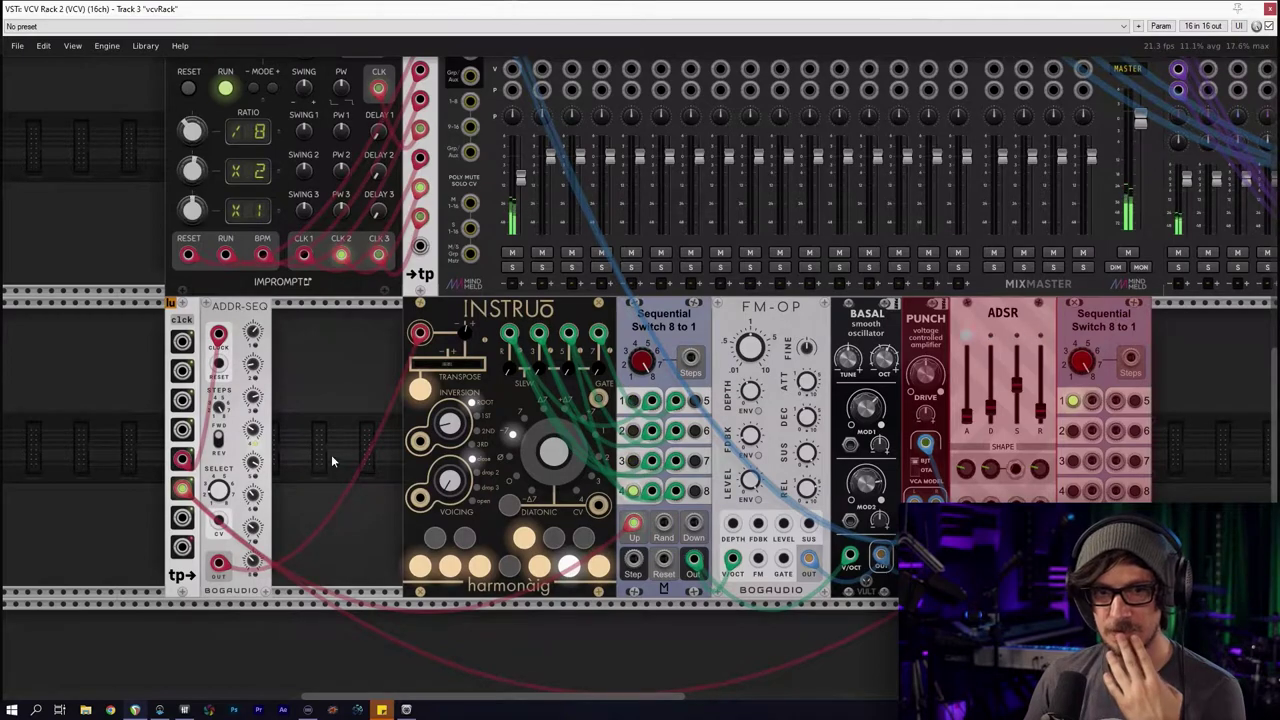
pyautogui.moveTo(184, 492)
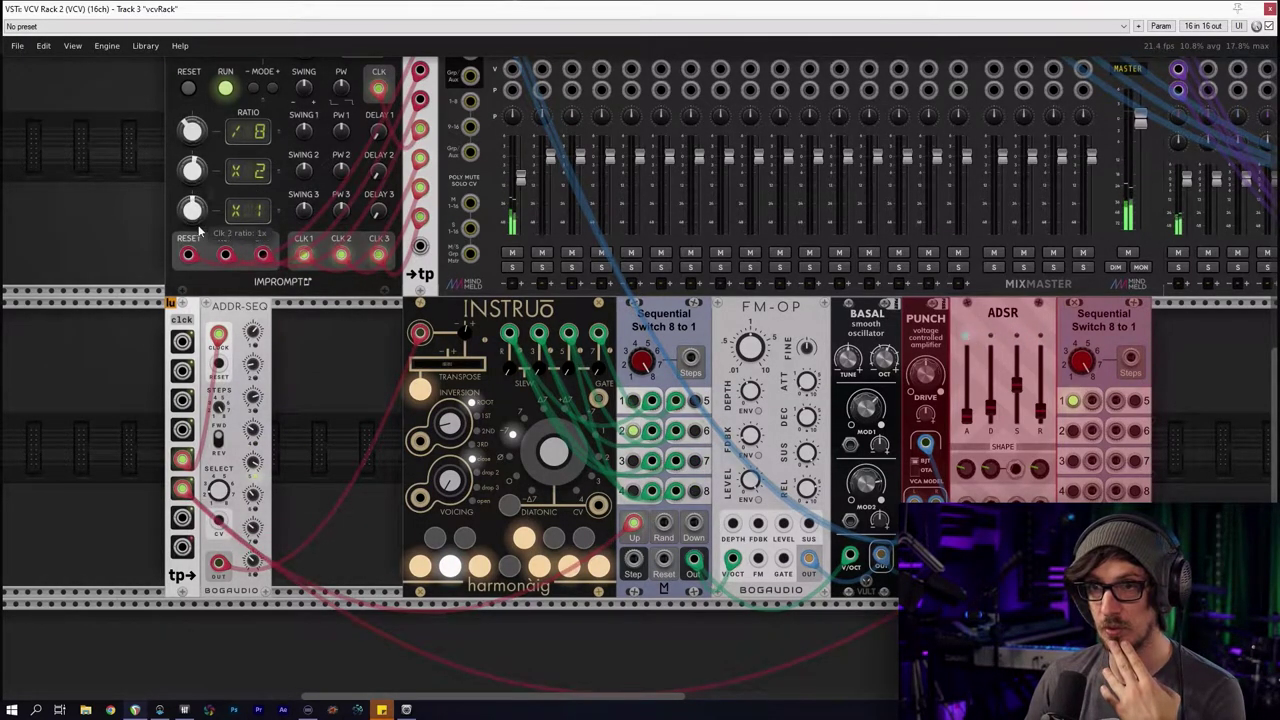
pyautogui.moveTo(192, 210); pyautogui.dragTo(191, 228)
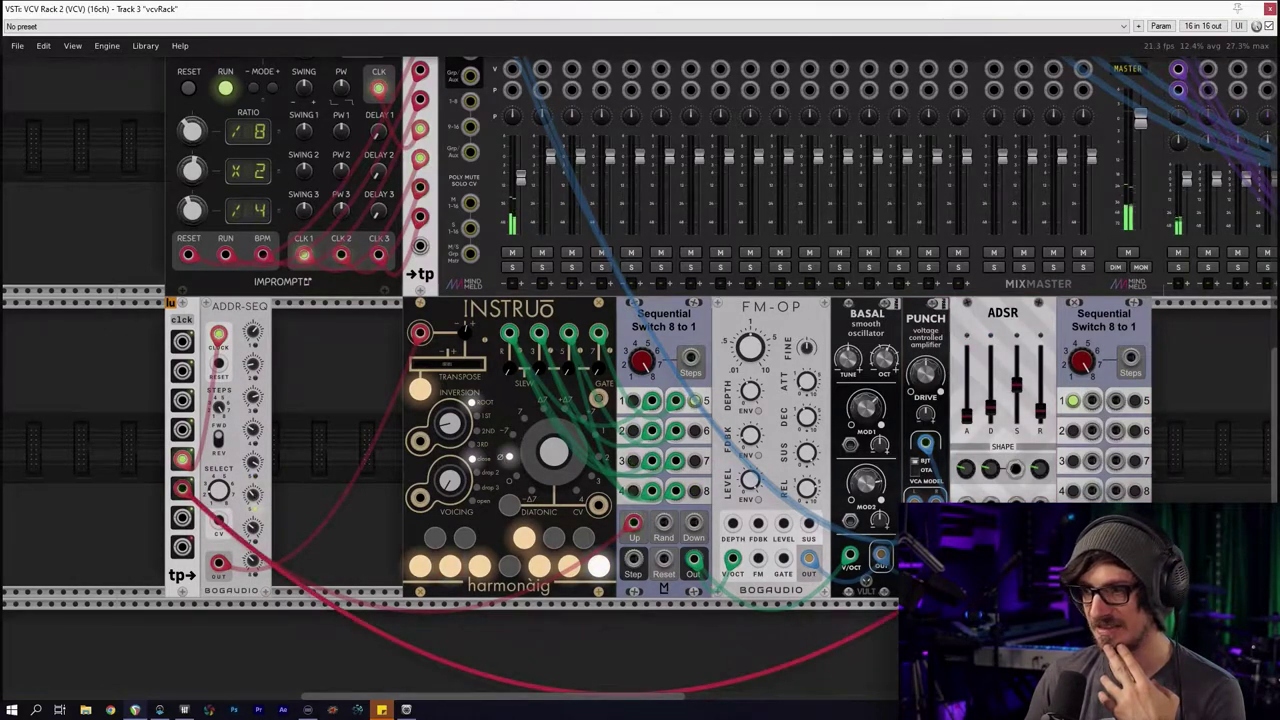
# Patch the clck teleport's port 7 output to ADSR's gate input and colour that cable red
pyautogui.rightClick(185, 520)
pyautogui.moveTo(224, 648)
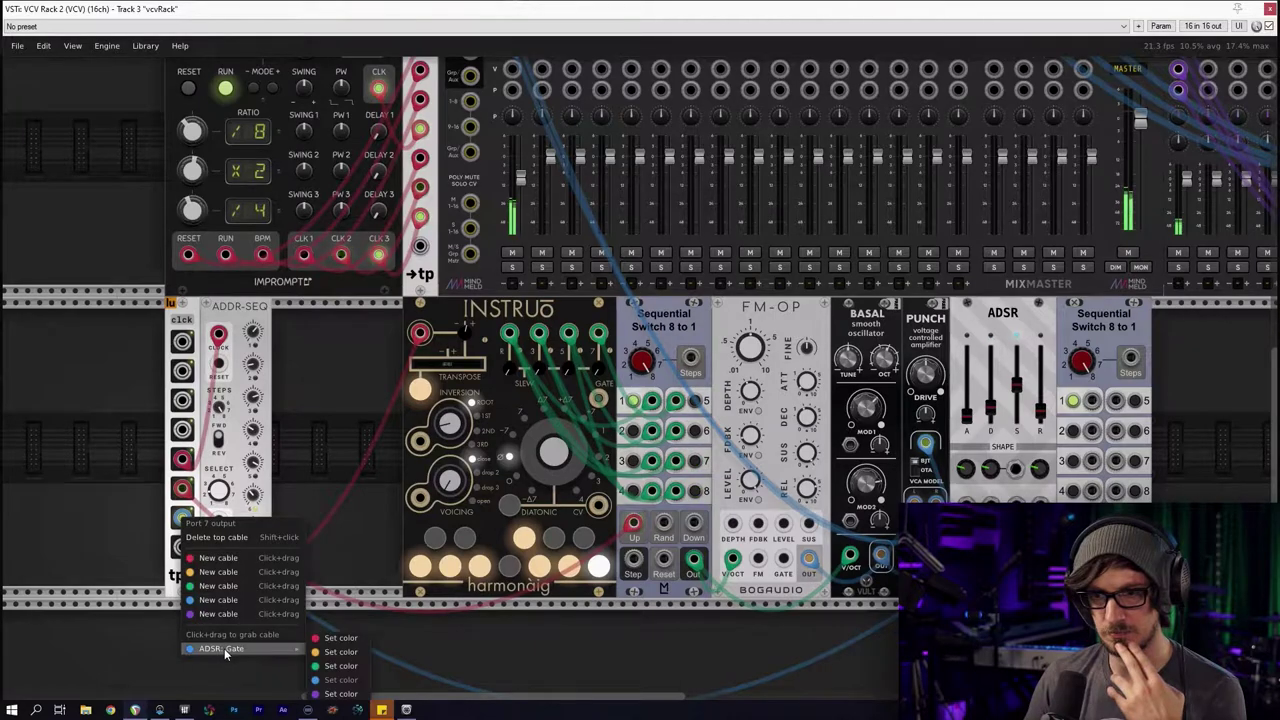
pyautogui.click(334, 633)
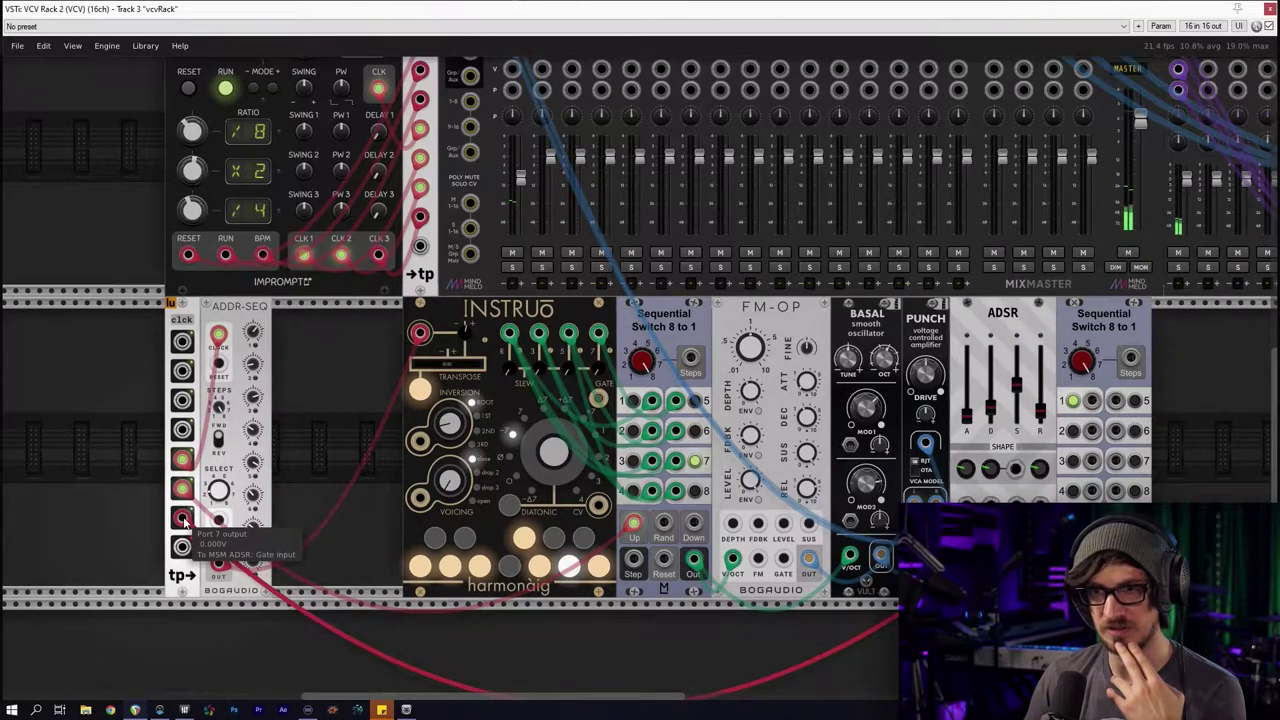
# Raise Clocked's third clock ratio to x6, fine-tune it, and adjust ADSR's release and sustain levels
pyautogui.moveTo(193, 211)
pyautogui.mouseDown()
pyautogui.moveTo(193, 126)
pyautogui.moveTo(194, 200)
pyautogui.mouseUp()
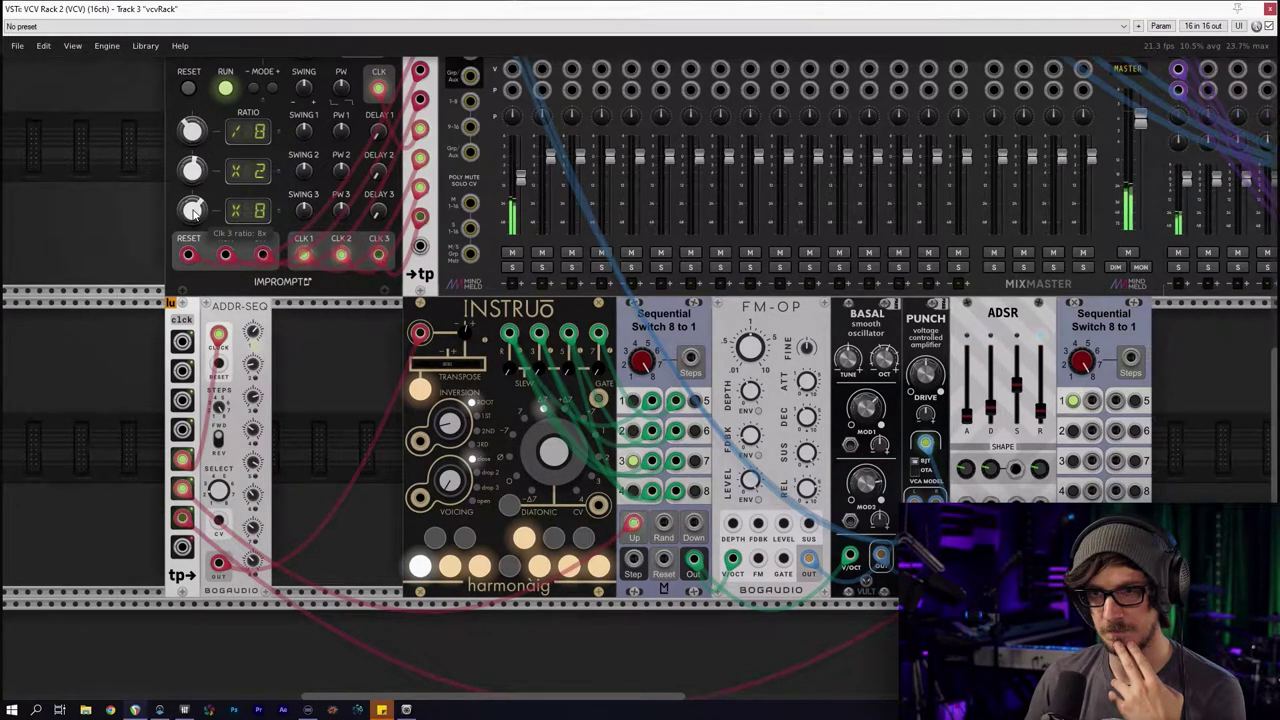
pyautogui.moveTo(194, 214); pyautogui.dragTo(193, 218)
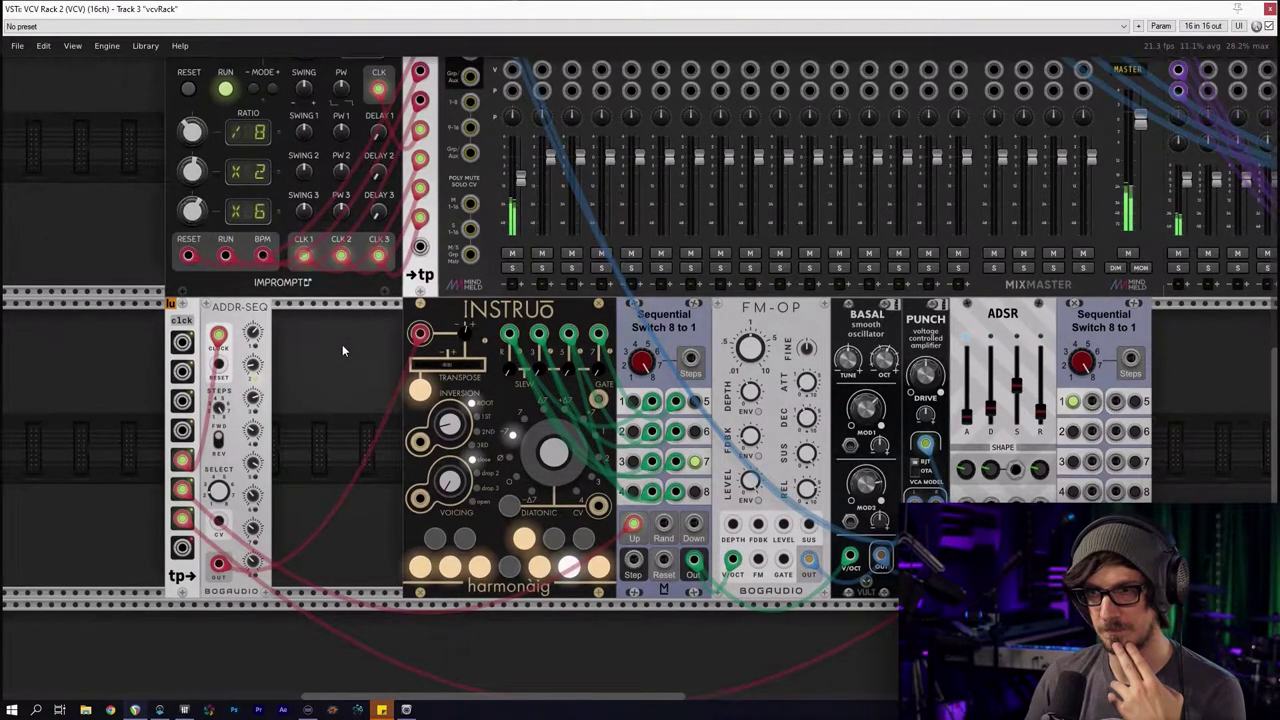
pyautogui.moveTo(345, 342); pyautogui.dragTo(313, 384)
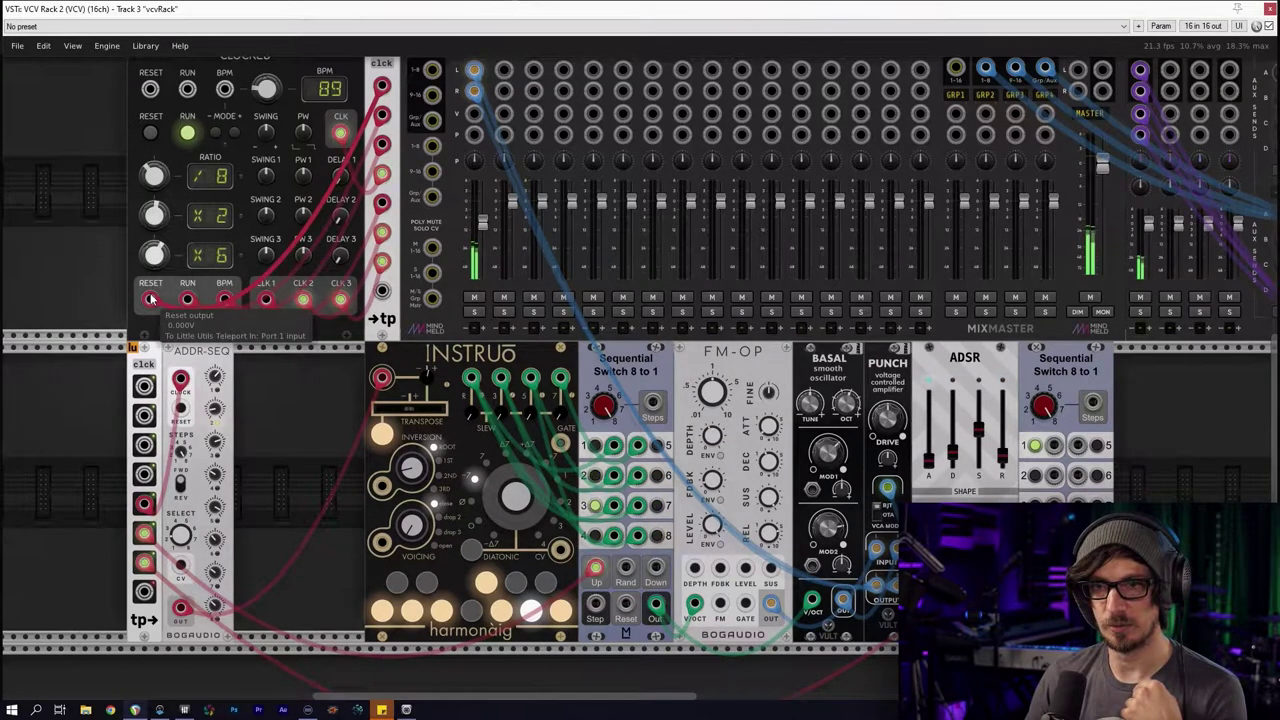
pyautogui.moveTo(153, 252); pyautogui.dragTo(153, 260)
pyautogui.moveTo(1001, 456)
pyautogui.mouseDown()
pyautogui.moveTo(952, 450)
pyautogui.moveTo(952, 438)
pyautogui.moveTo(980, 443)
pyautogui.mouseUp()
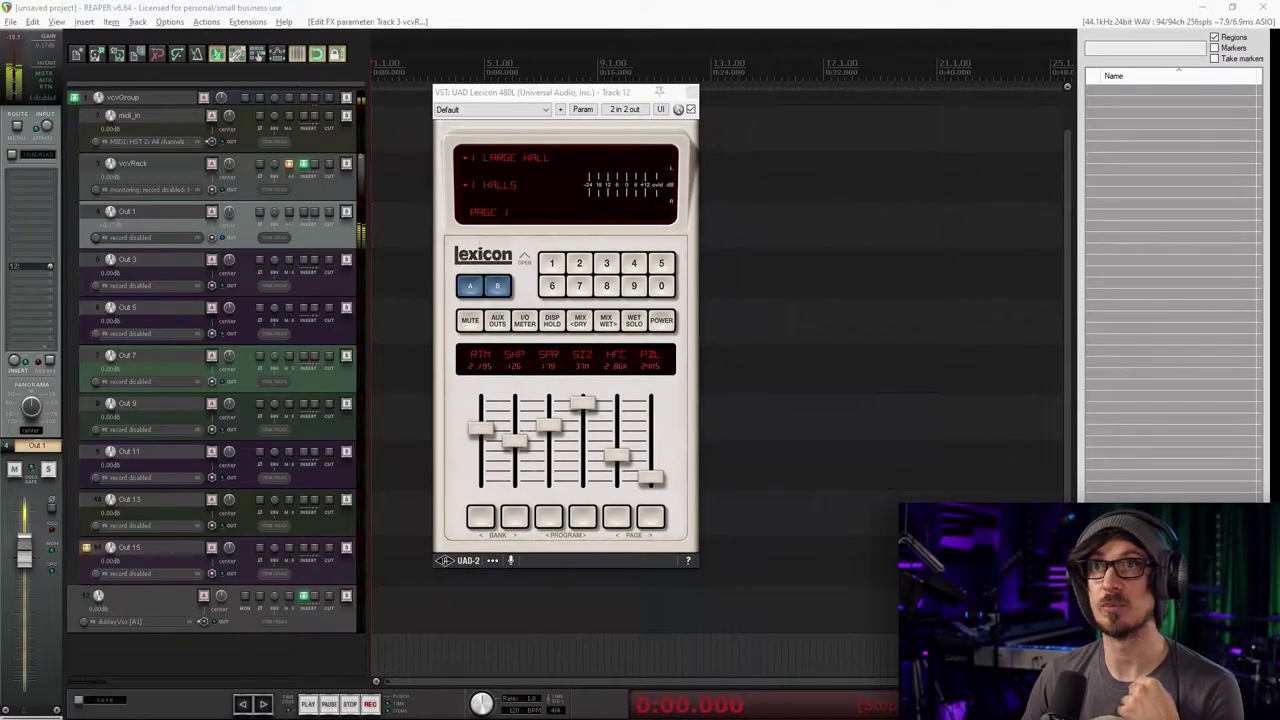
# Switch to REAPER and raise Out 1's send to track 12 to about -9.46 dB
pyautogui.click(111, 212)
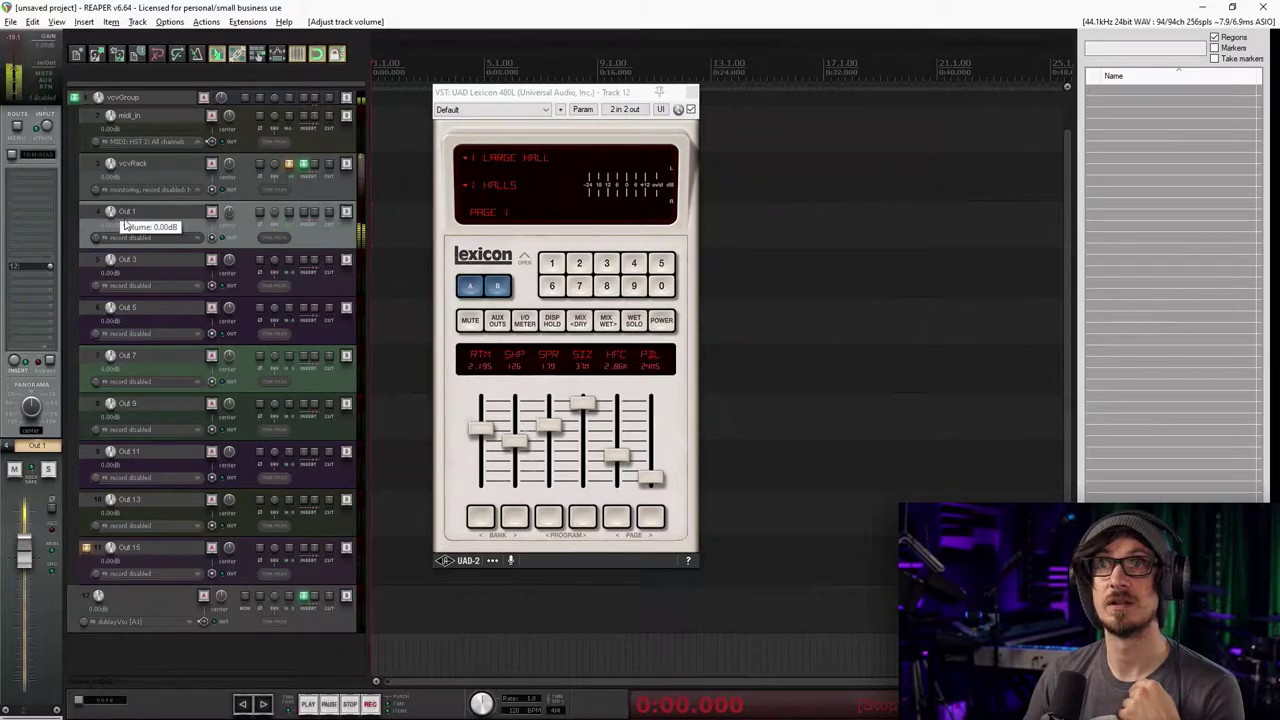
pyautogui.click(278, 214)
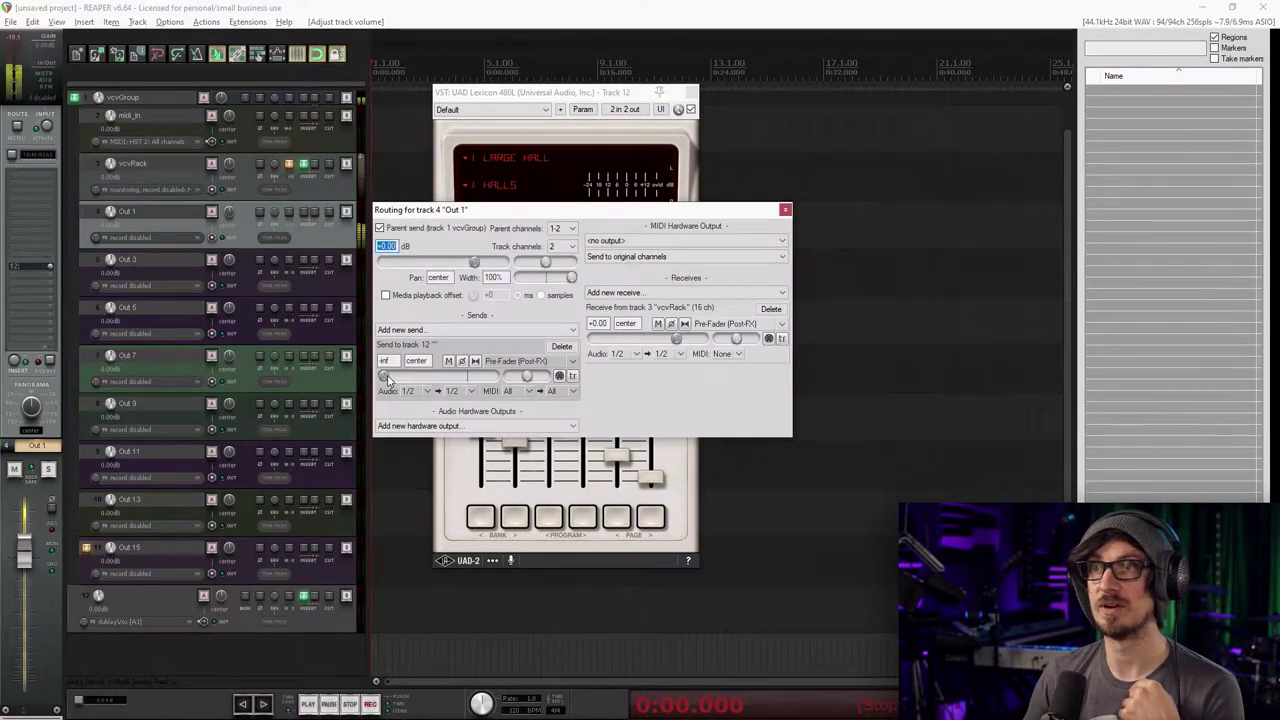
pyautogui.moveTo(385, 376); pyautogui.dragTo(437, 385)
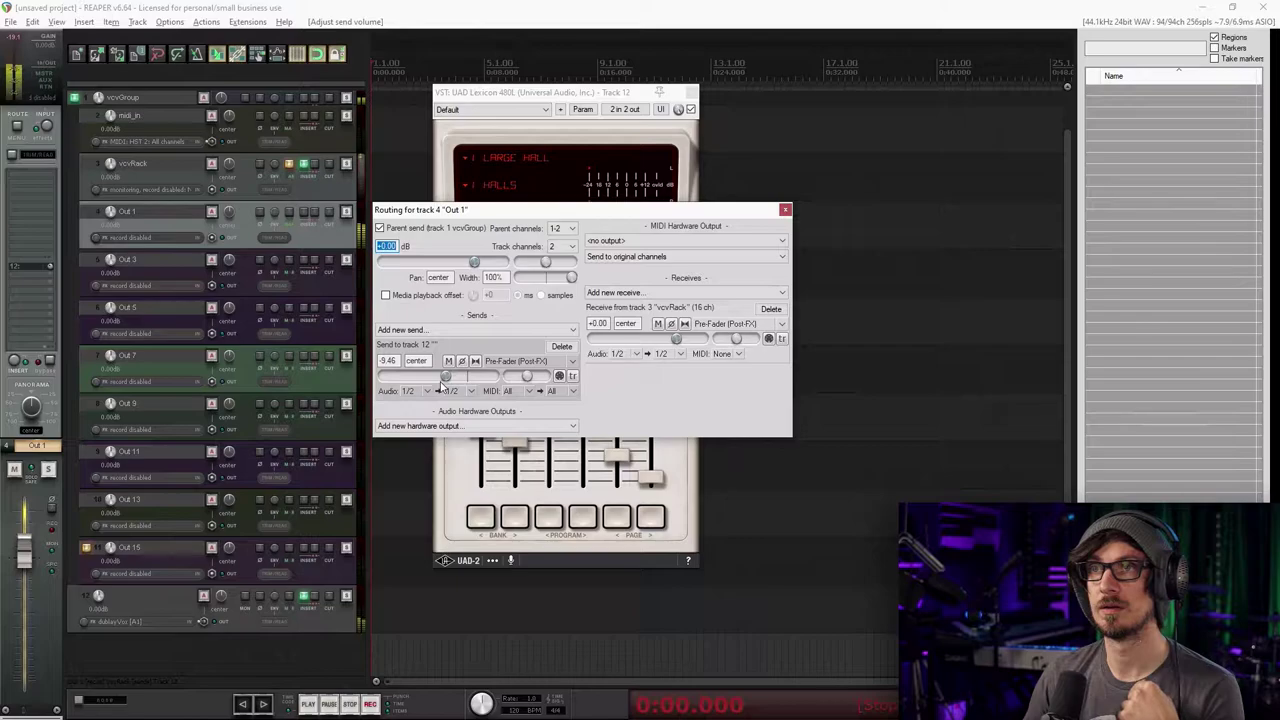
# Name the reverb return track 12 verb
pyautogui.doubleClick(124, 598)
pyautogui.write('verb')
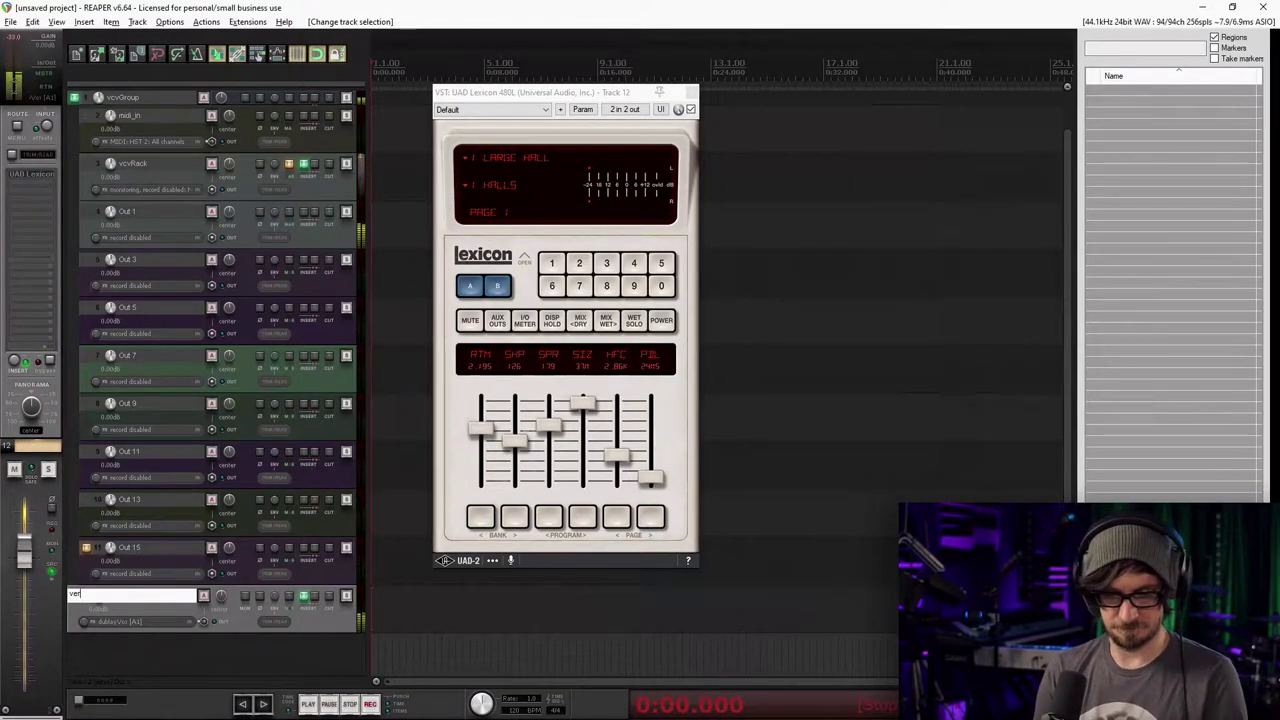
pyautogui.press('Return')
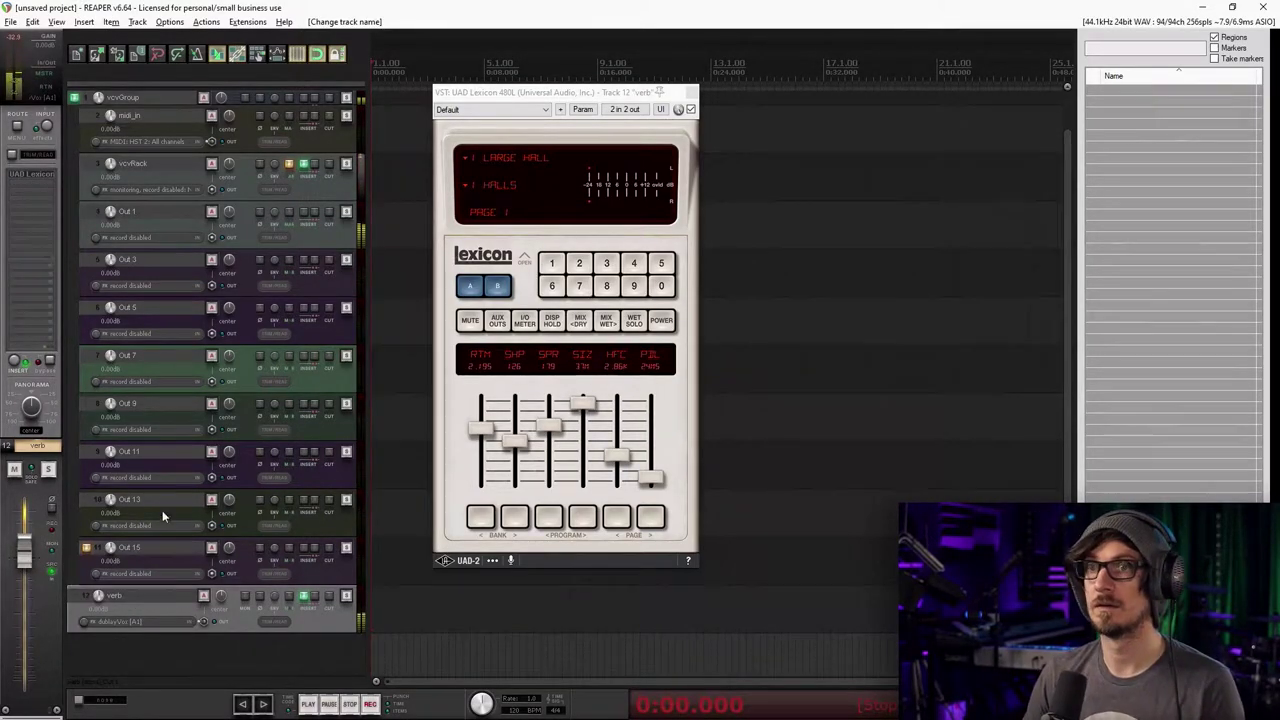
# Rename the reverb return track as lexVerb
pyautogui.doubleClick(124, 595)
pyautogui.write('lexV')
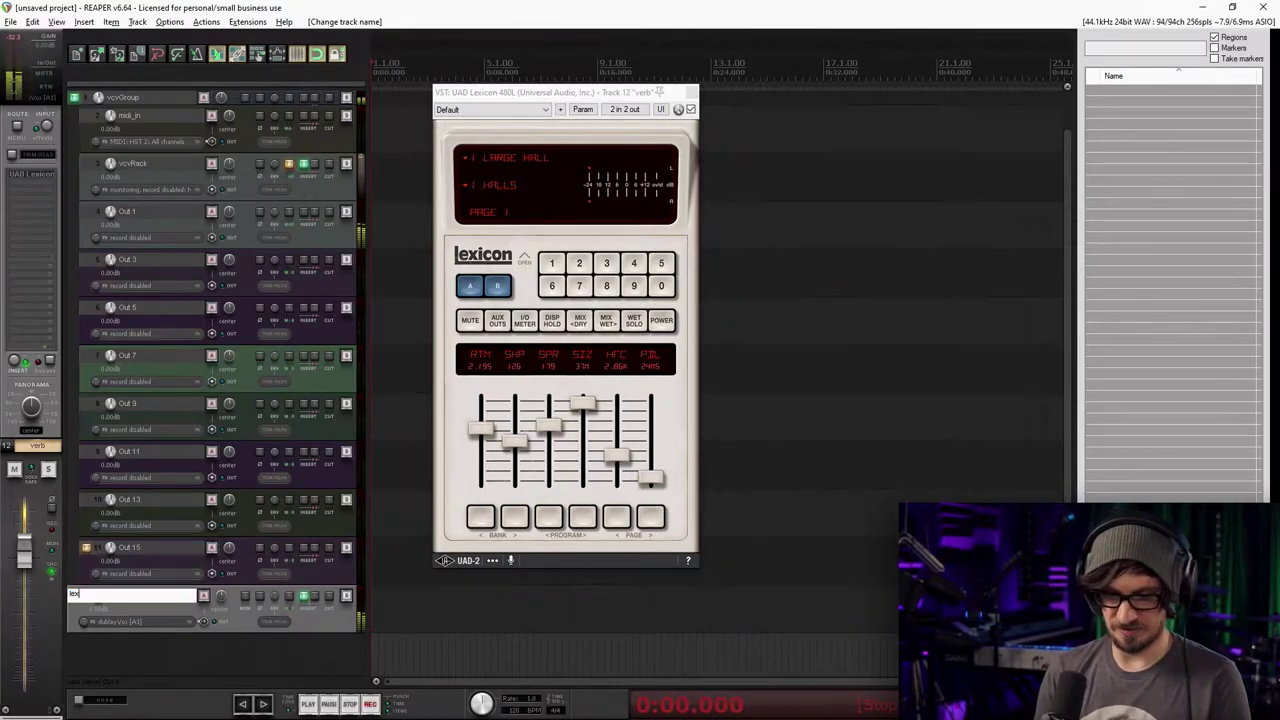
pyautogui.write('erb')
pyautogui.press('Return')
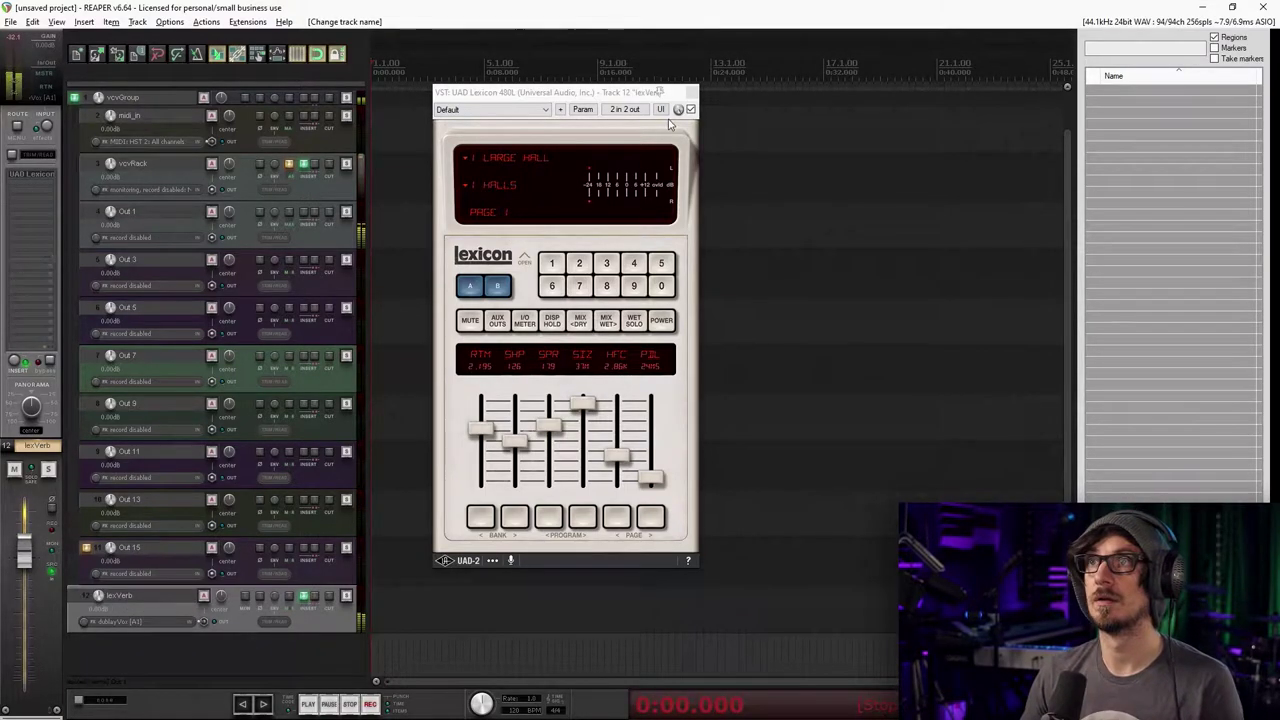
# Set the Lexicon 480L's reverb time to about 5.29 s and size to 38 meters, and adjust its shape and spread
pyautogui.moveTo(494, 441); pyautogui.dragTo(487, 420)
pyautogui.click(582, 407)
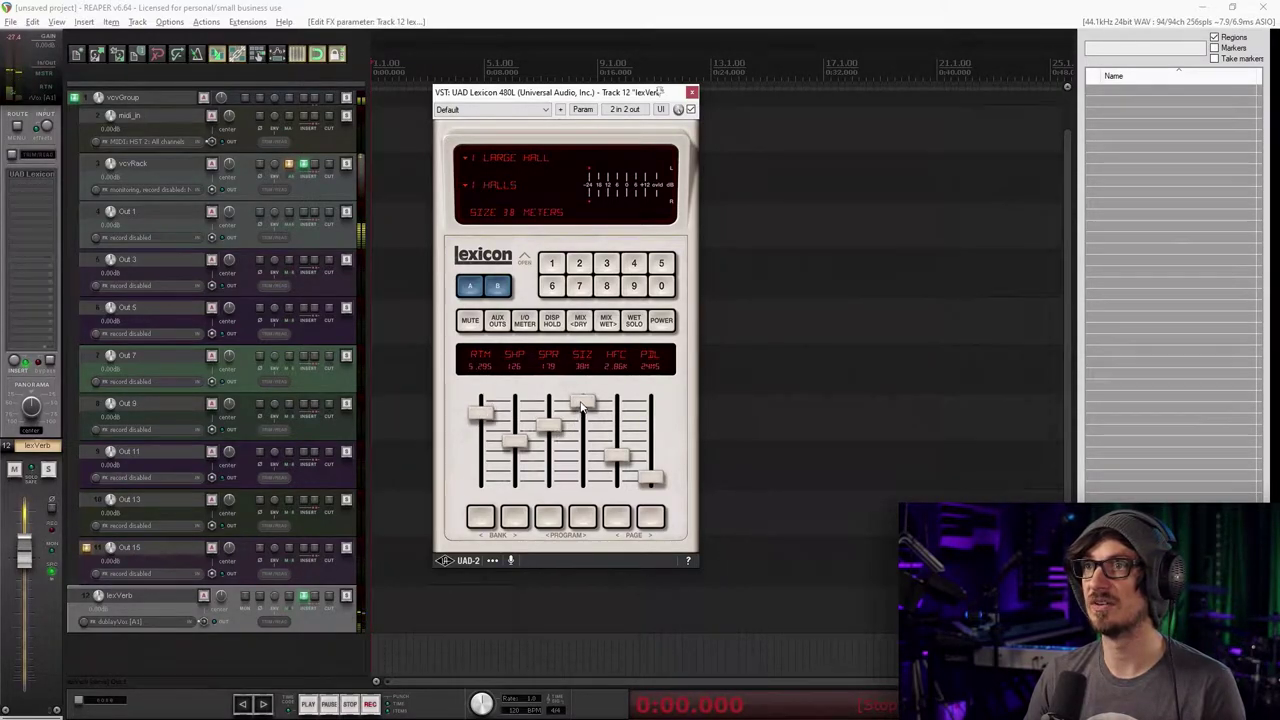
pyautogui.moveTo(514, 441); pyautogui.dragTo(546, 416)
# On the Lexicon's page 2, set bass multiply to about 0.8, crossover to about 1.15k and mix to 100%
pyautogui.click(650, 516)
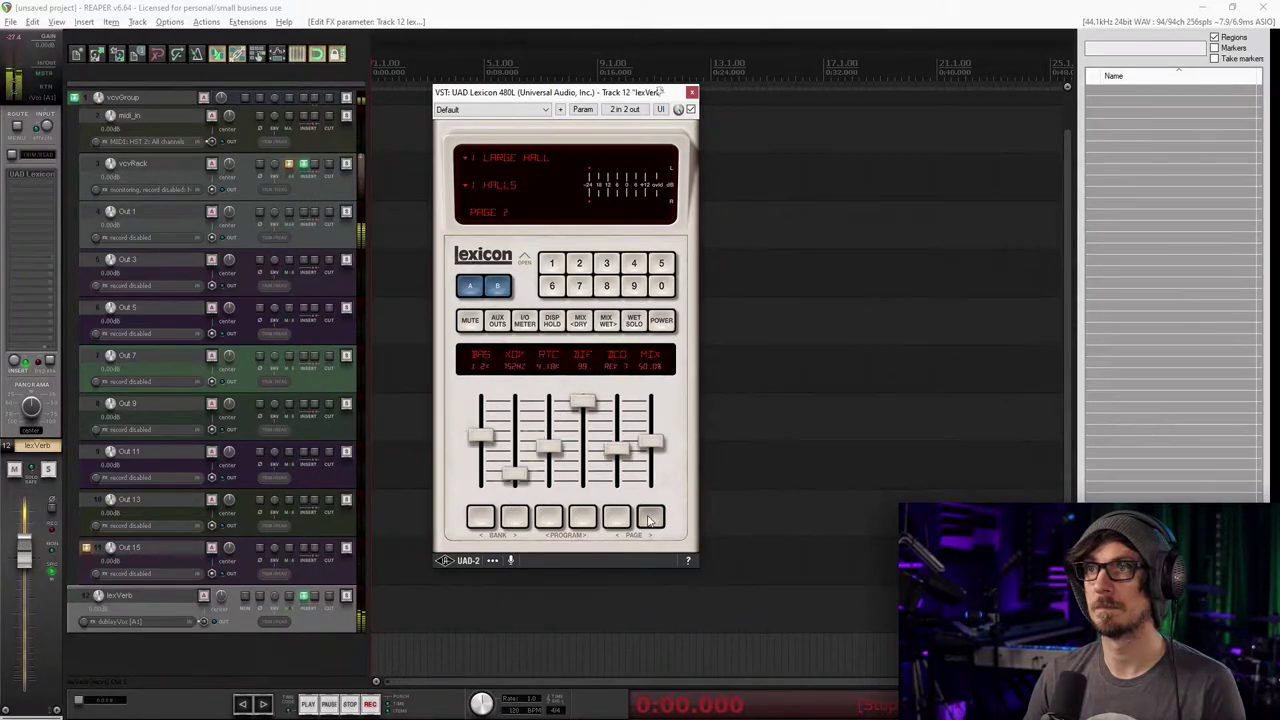
pyautogui.click(481, 447)
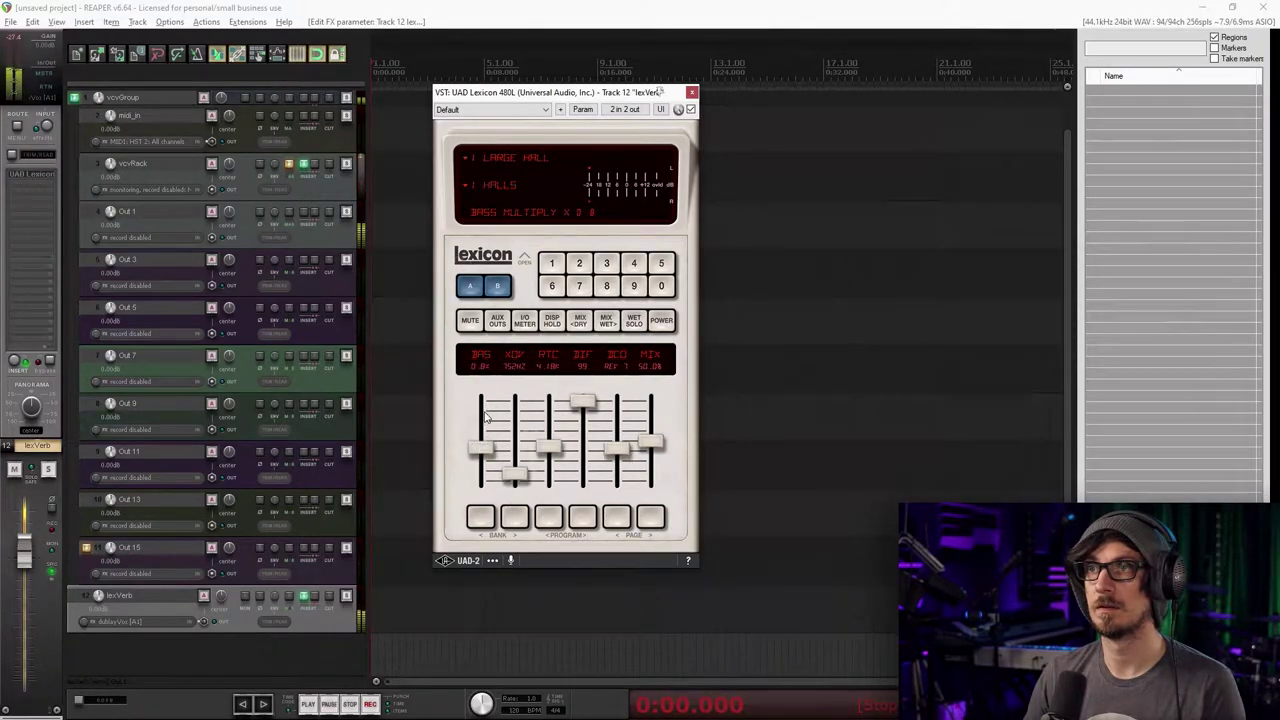
pyautogui.moveTo(520, 470)
pyautogui.mouseDown()
pyautogui.moveTo(516, 446)
pyautogui.moveTo(518, 474)
pyautogui.mouseUp()
pyautogui.moveTo(650, 447); pyautogui.dragTo(651, 392)
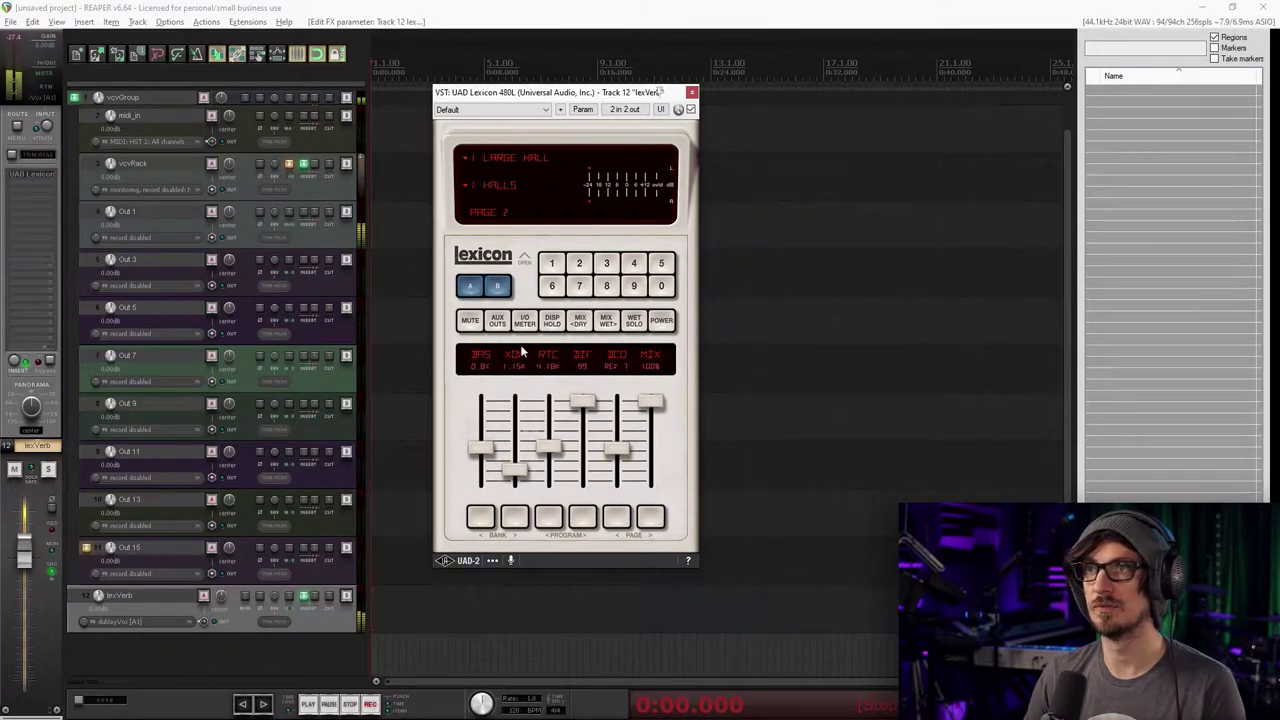
# Turn on the Lexicon's Wet Solo, look through its pre-echo level and delay pages, and close the plugin window
pyautogui.click(649, 516)
pyautogui.click(630, 328)
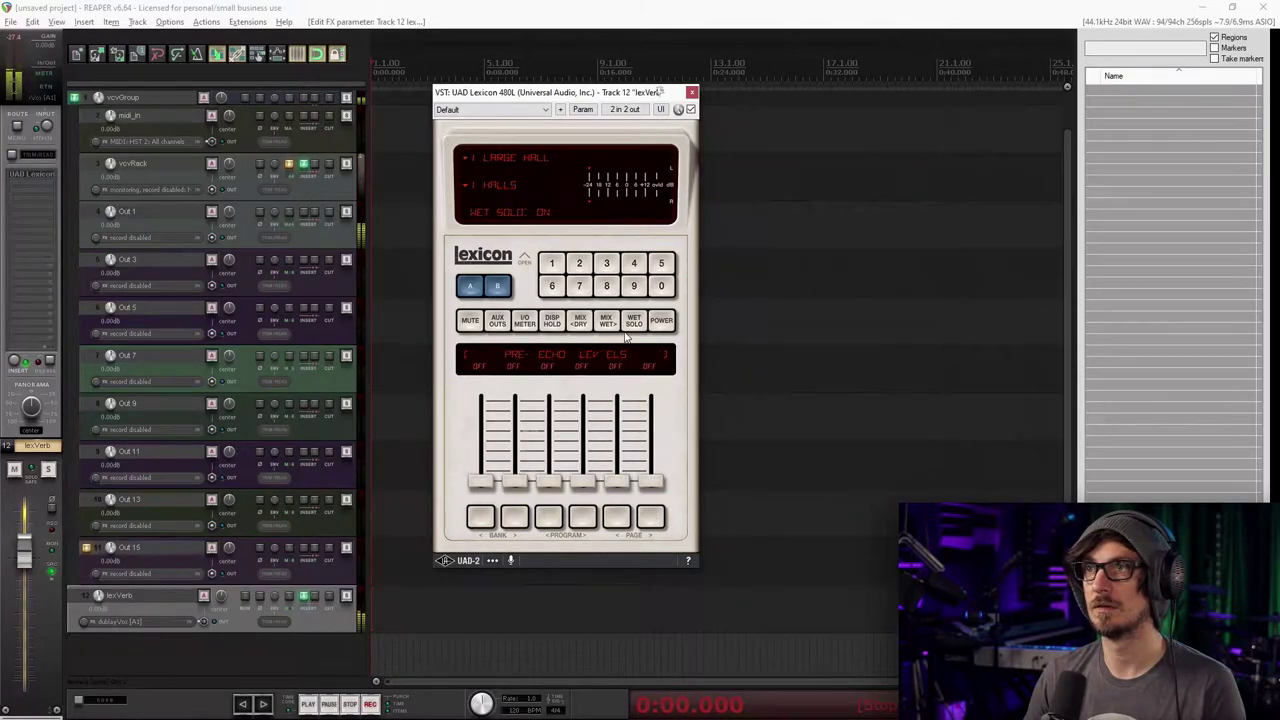
pyautogui.click(629, 330)
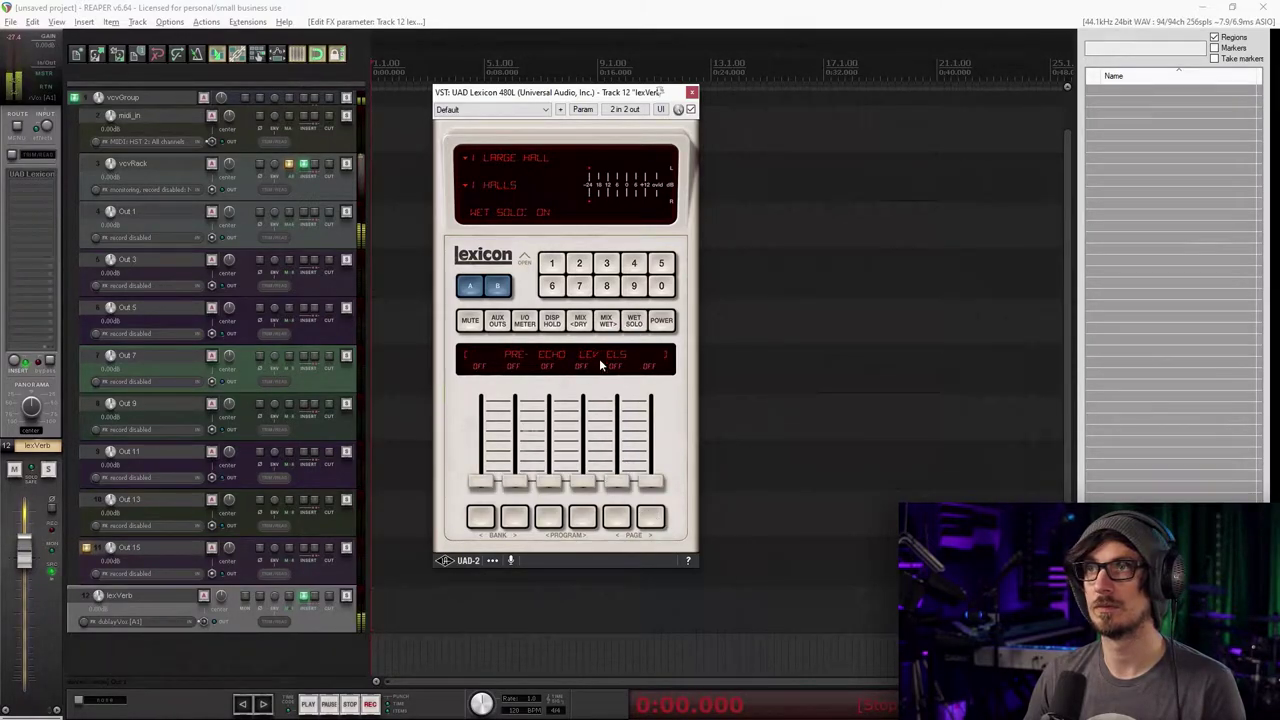
pyautogui.click(651, 524)
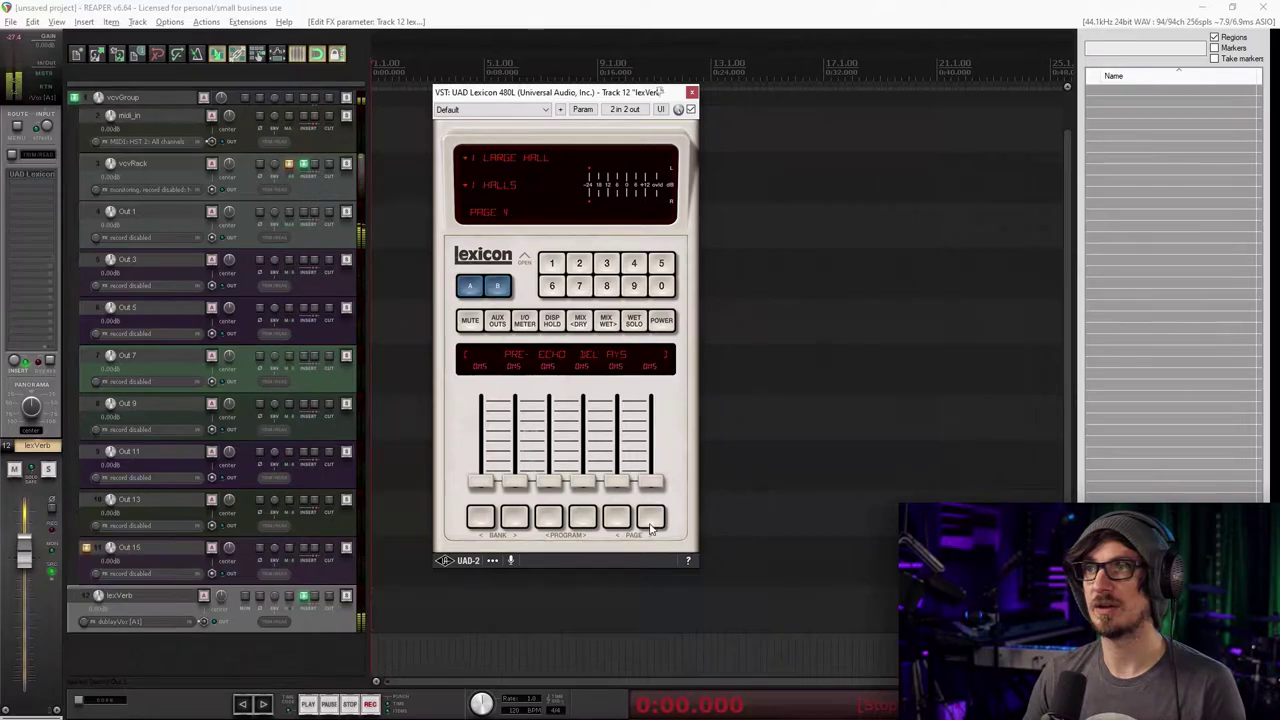
pyautogui.click(691, 92)
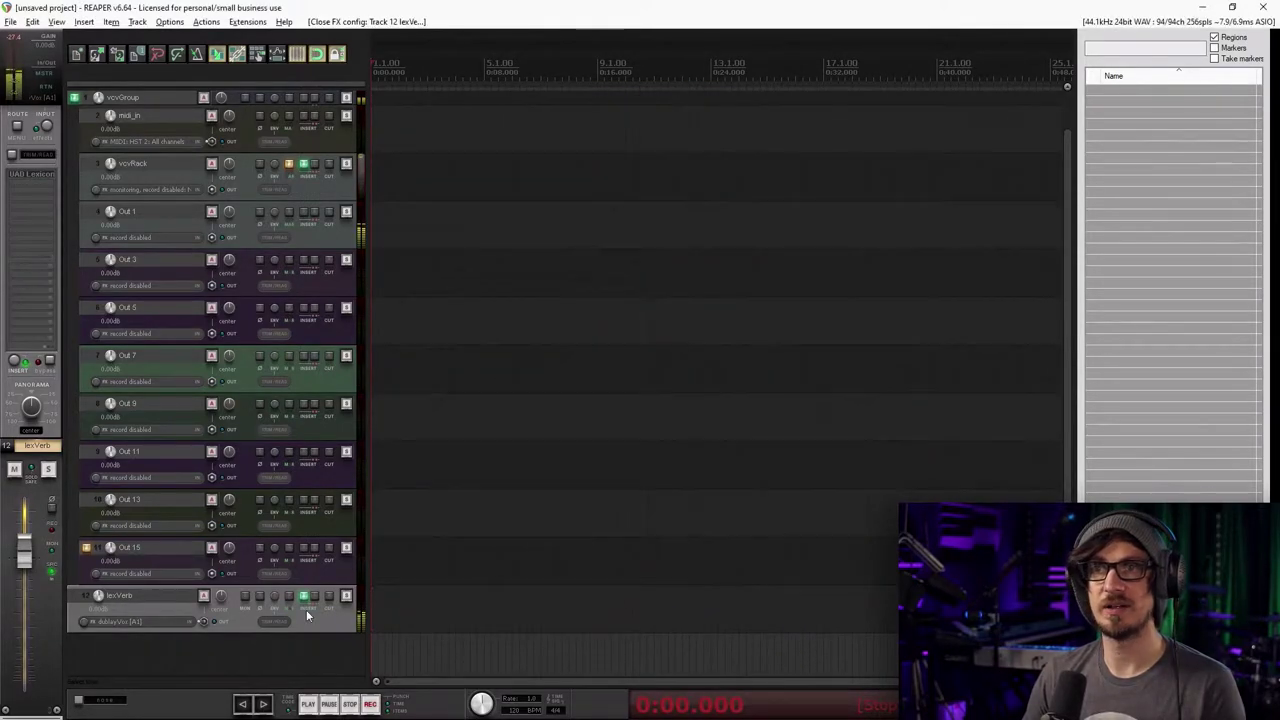
# Set Out 1's send to lexVerb to about -14.66 dB
pyautogui.click(178, 226)
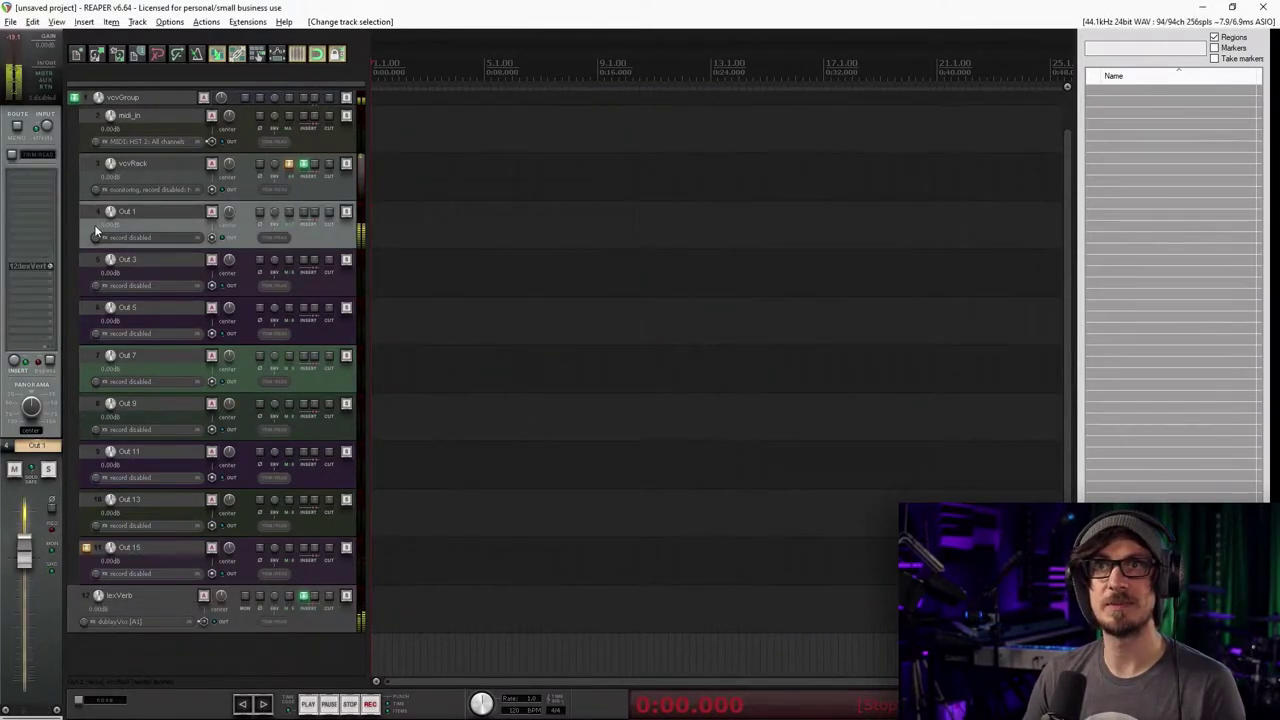
pyautogui.click(36, 267)
pyautogui.moveTo(109, 320); pyautogui.dragTo(104, 319)
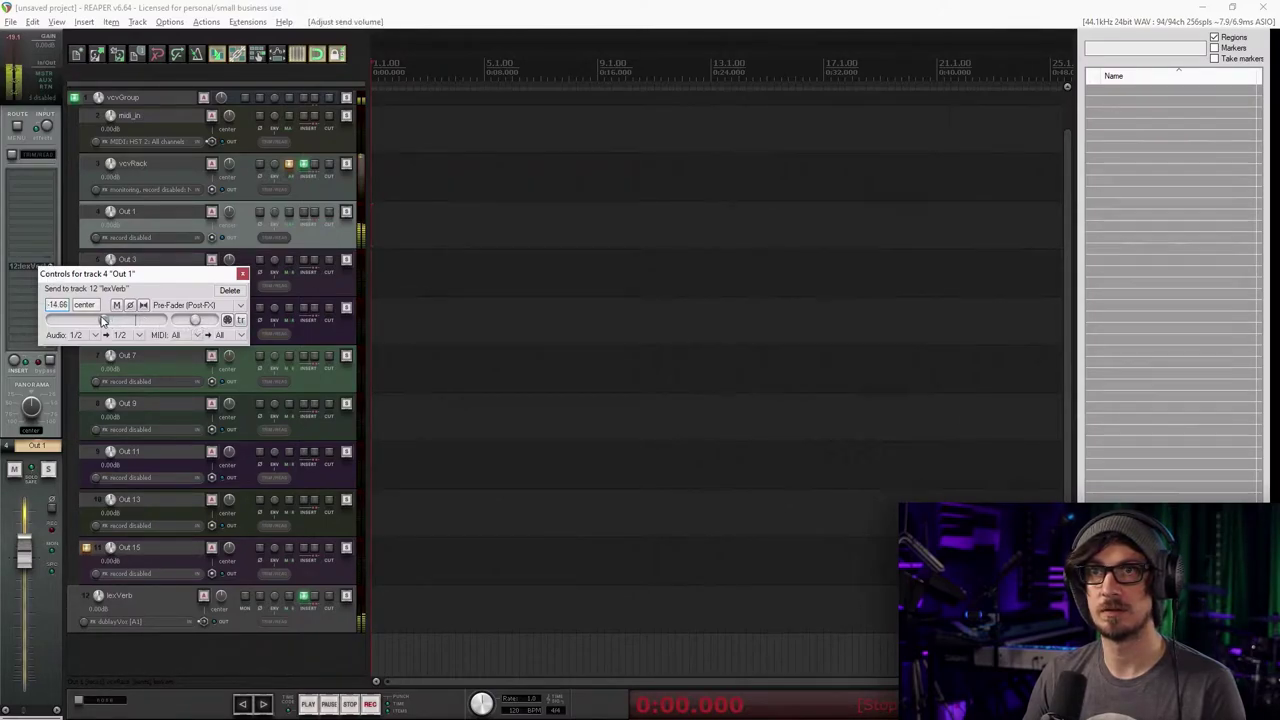
pyautogui.click(242, 275)
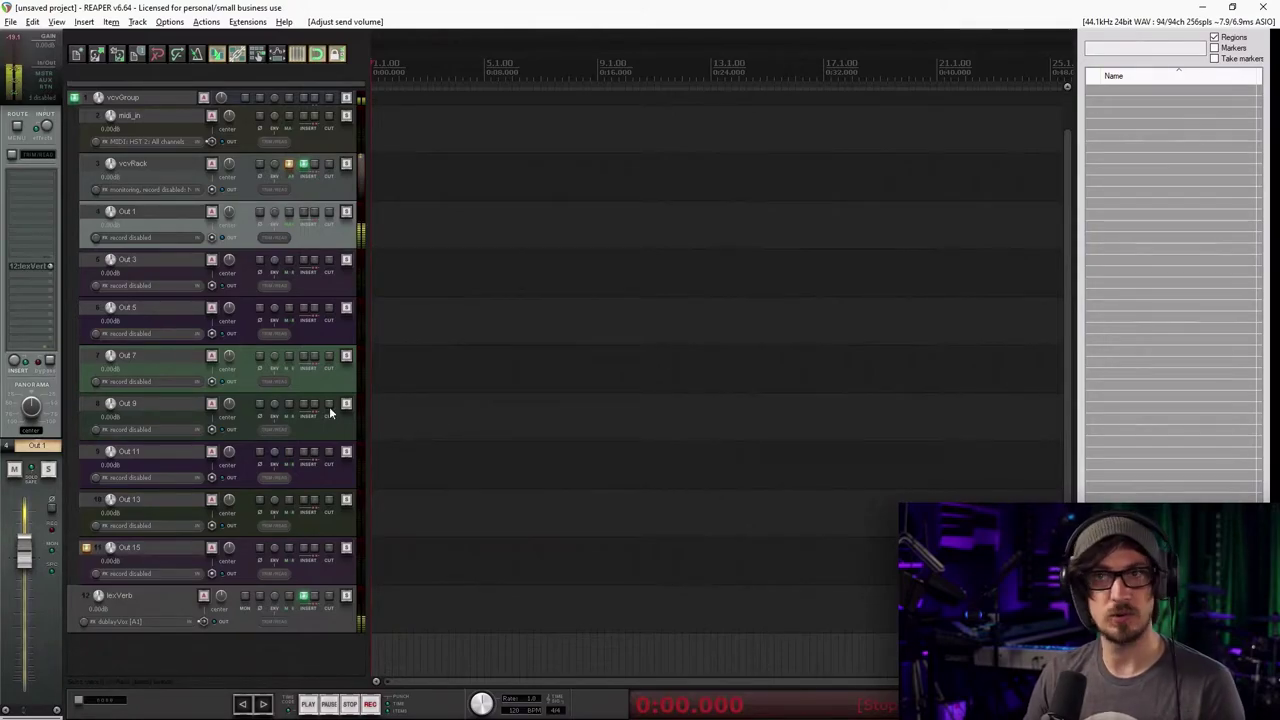
# Add a new track below lexVerb and name it tapeDelay
pyautogui.doubleClick(168, 658)
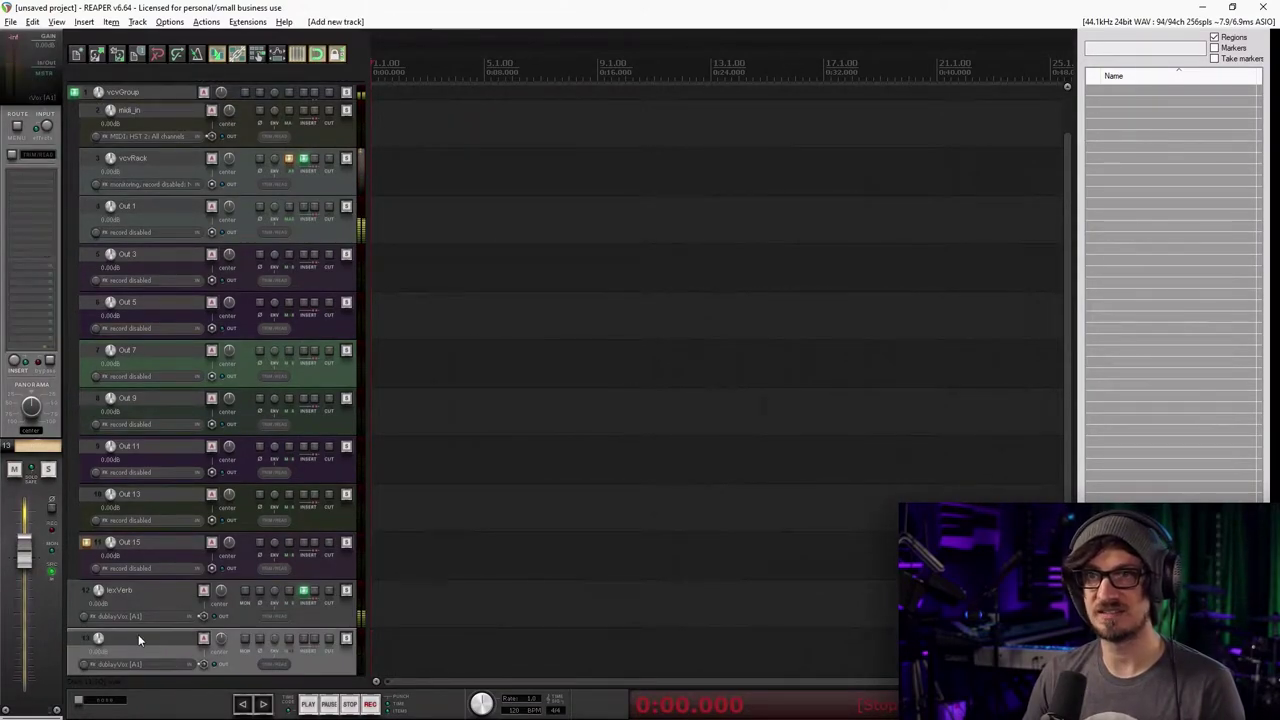
pyautogui.doubleClick(138, 635)
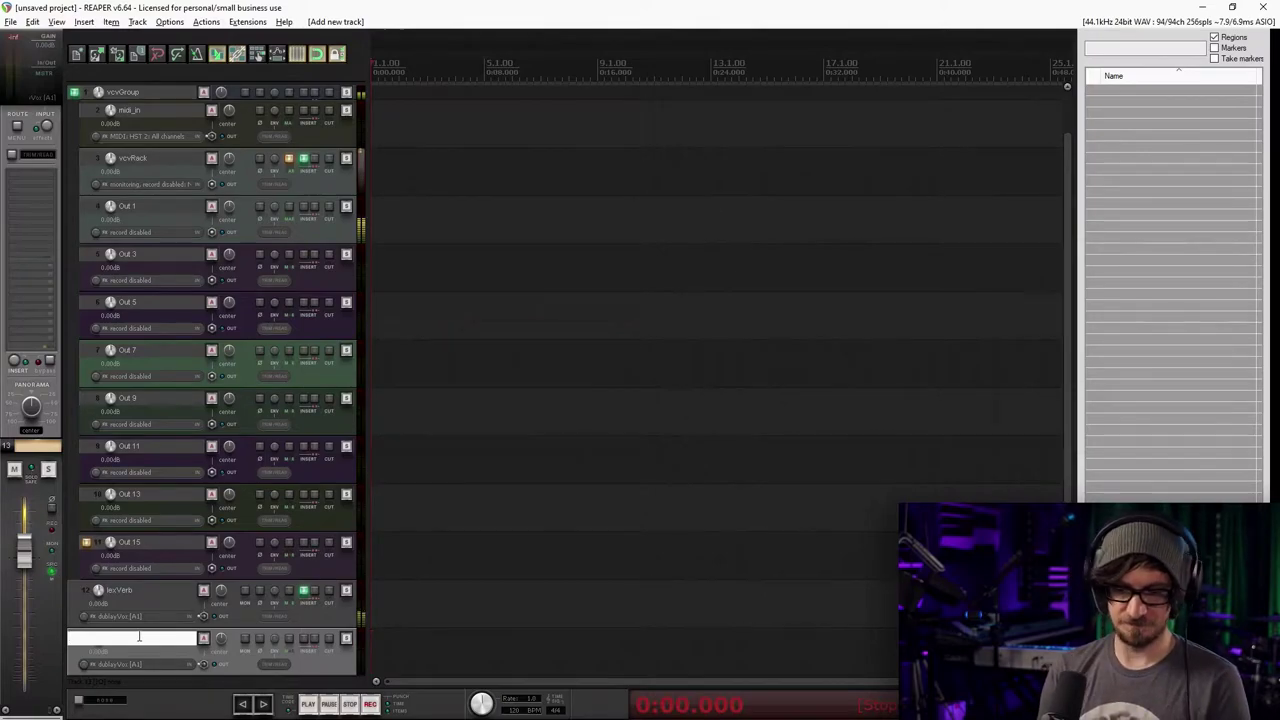
pyautogui.write('tapeDelay')
pyautogui.press('Return')
# Insert the stereo UAD EP-34 Tape Echo on the tapeDelay track and move its window clear of the track list
pyautogui.scroll(-1, 447, 489)
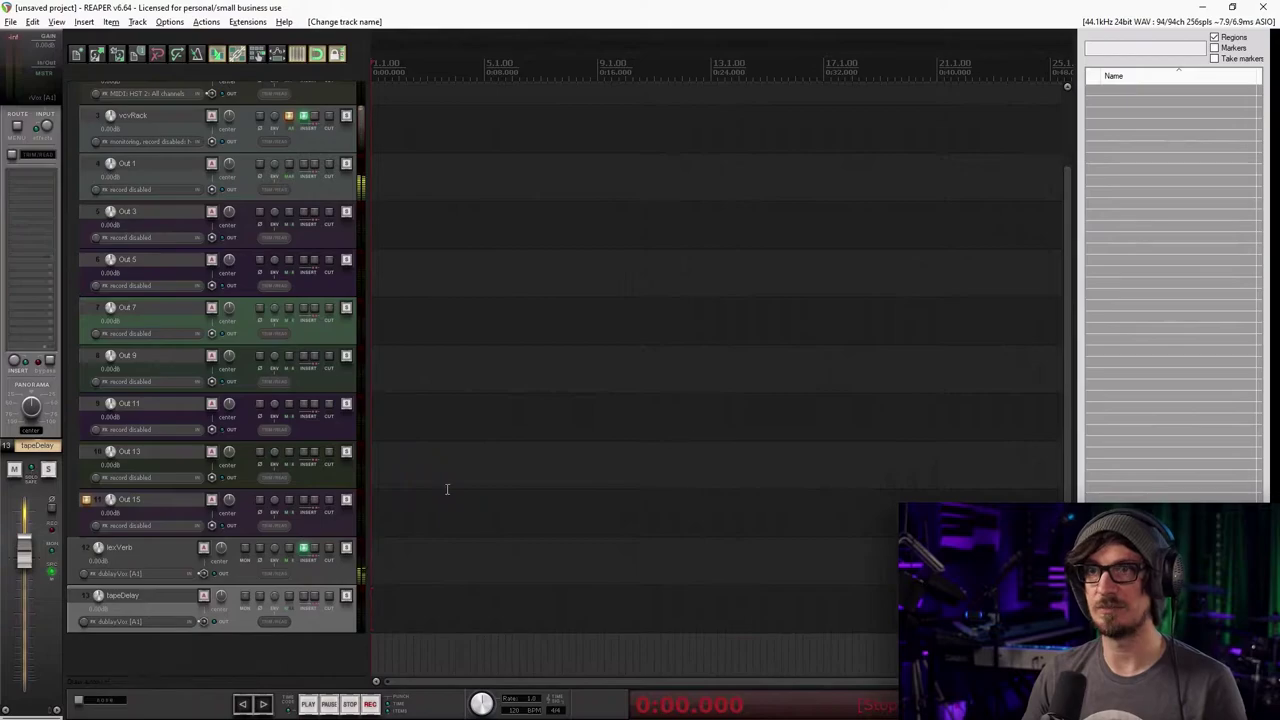
pyautogui.click(305, 597)
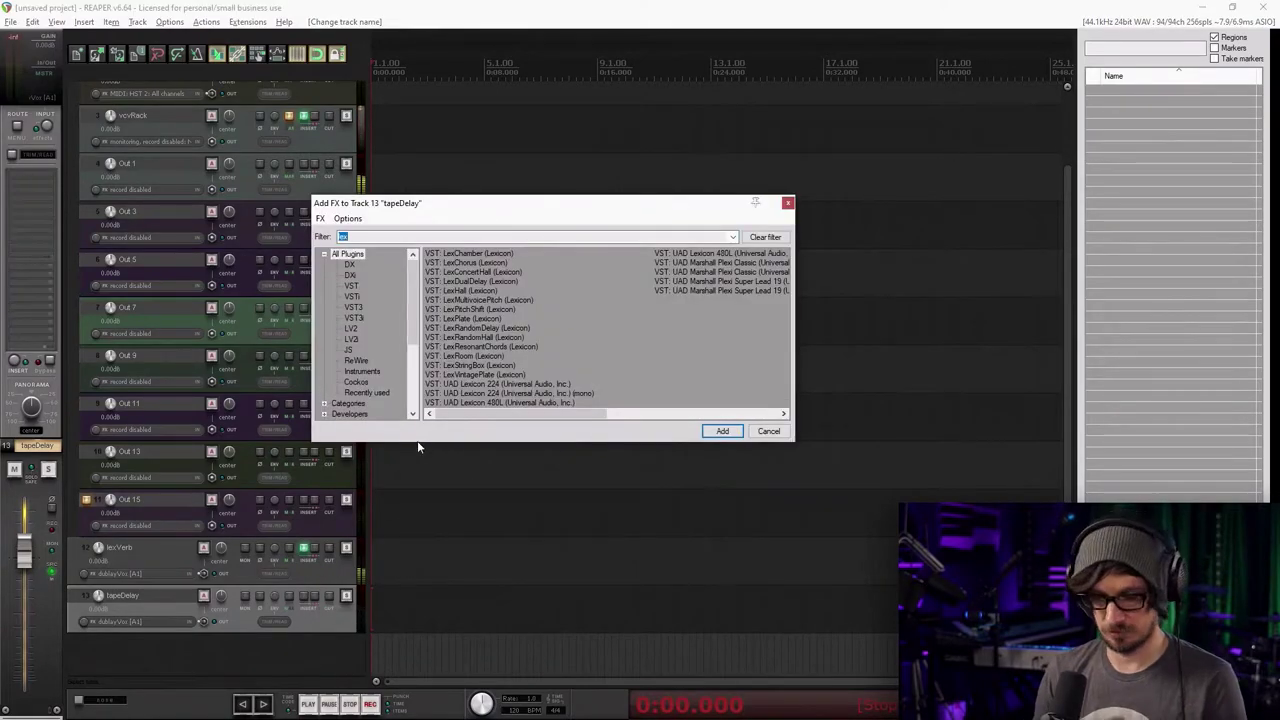
pyautogui.write('tape')
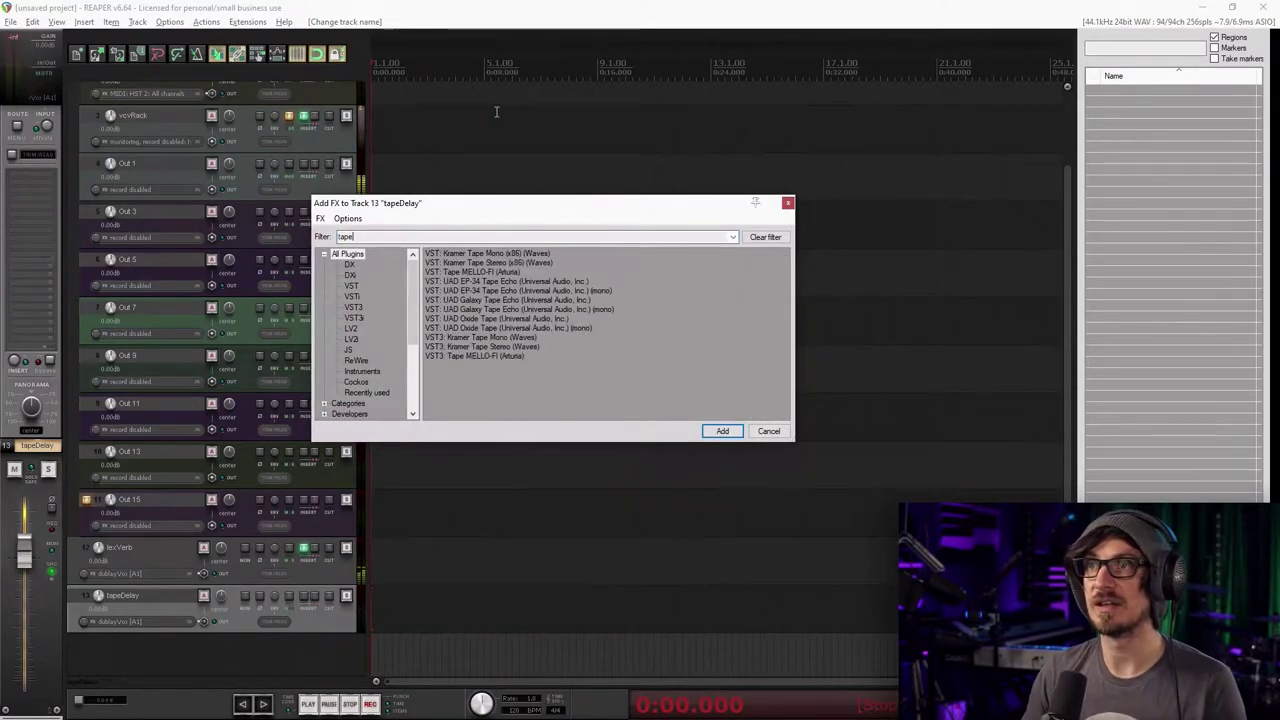
pyautogui.doubleClick(497, 284)
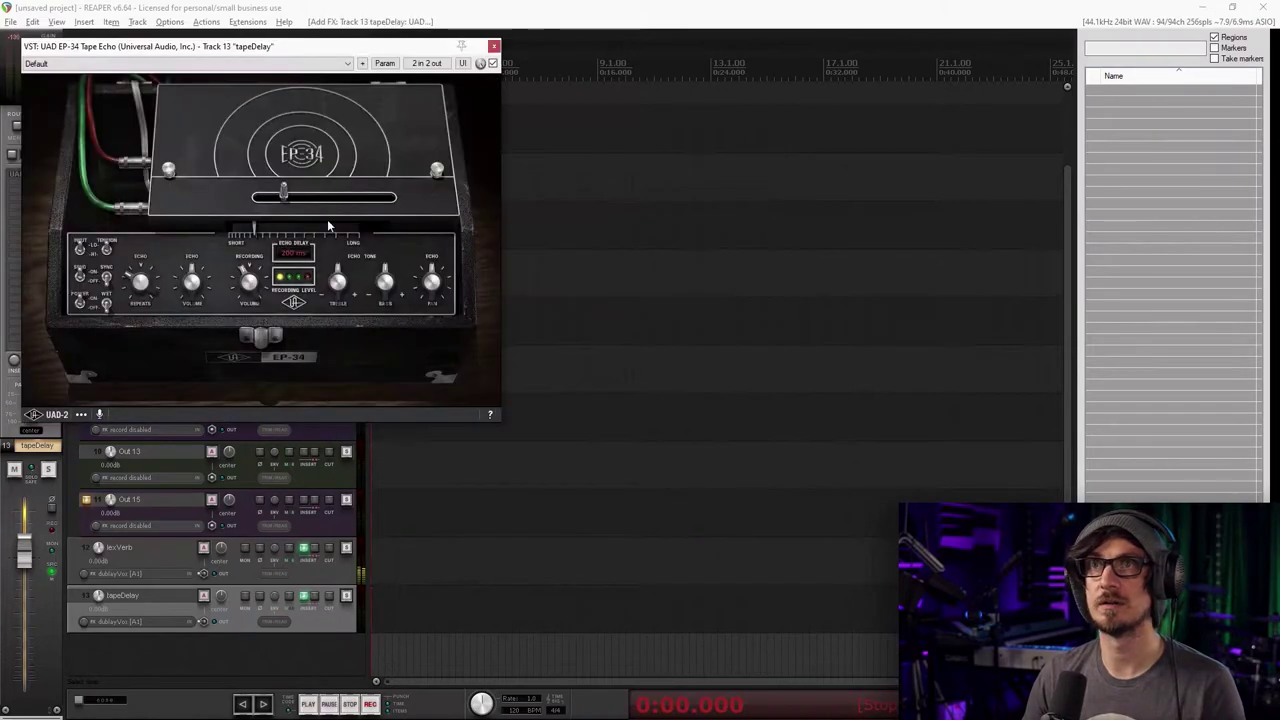
pyautogui.moveTo(279, 57); pyautogui.dragTo(707, 122)
# Create a send from Out 1 to tapeDelay and set its level to about -12.77 dB
pyautogui.click(280, 172)
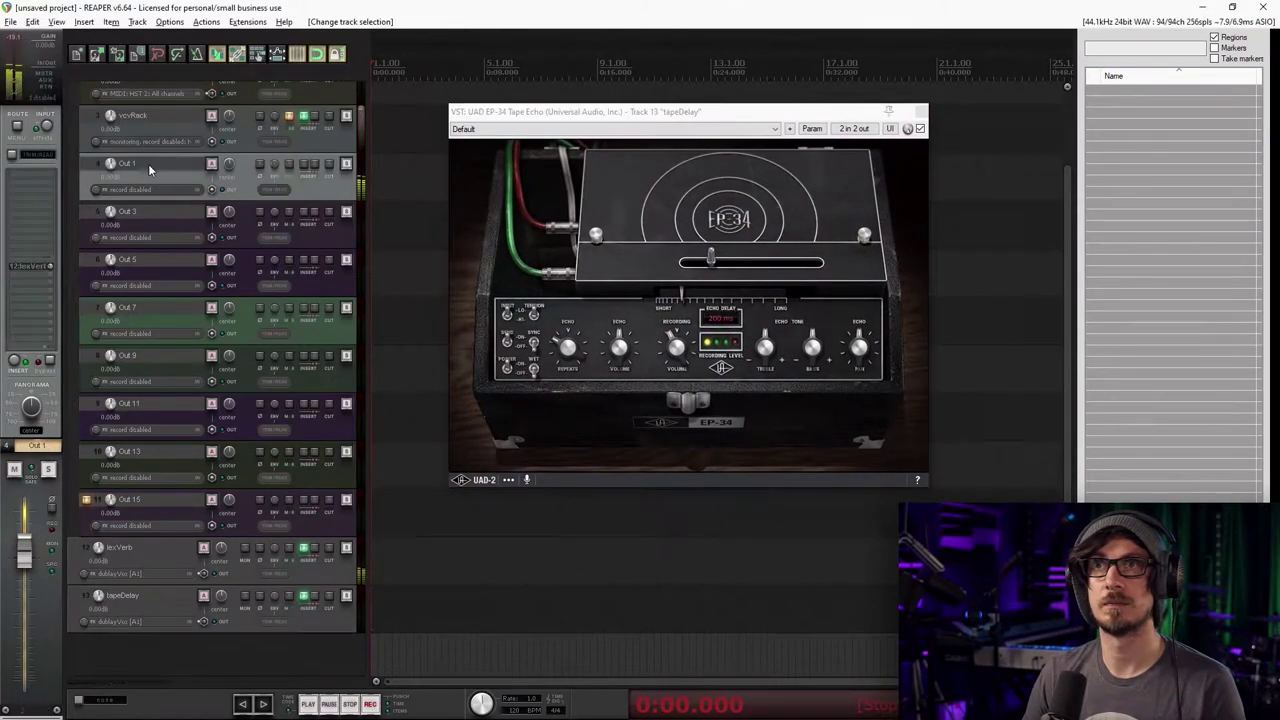
pyautogui.moveTo(142, 609); pyautogui.dragTo(144, 609)
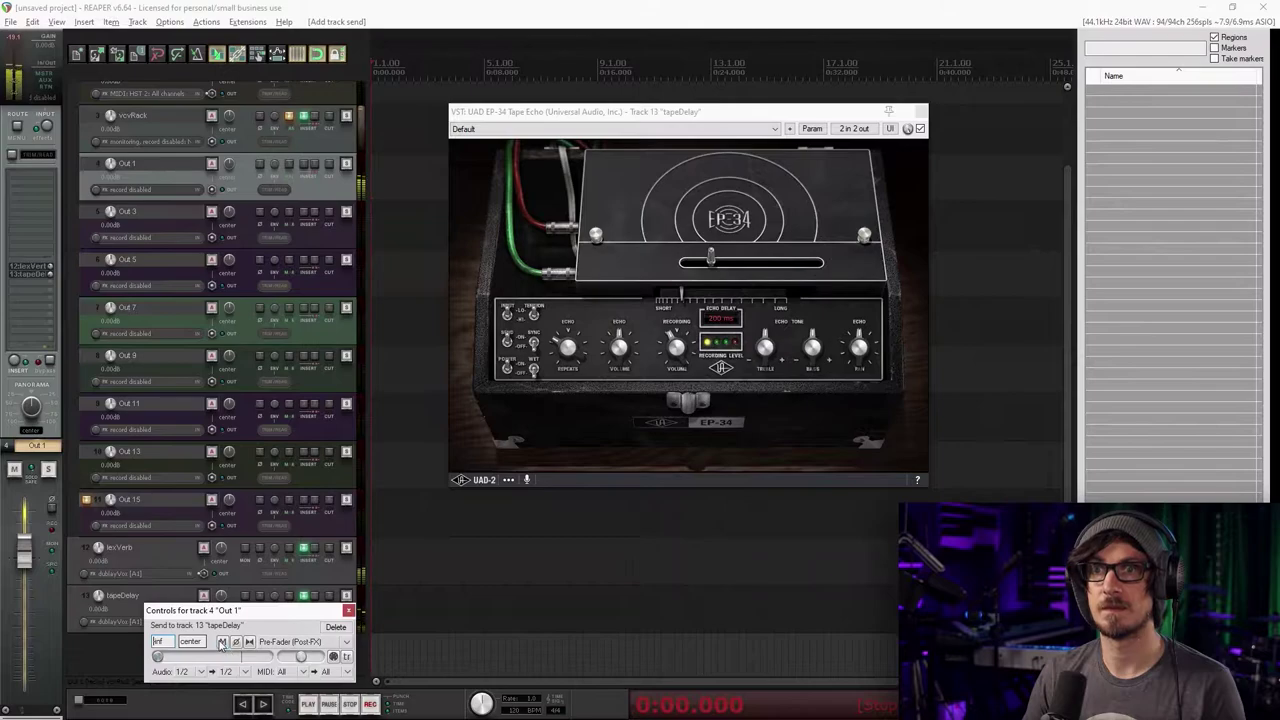
pyautogui.moveTo(161, 660); pyautogui.dragTo(213, 658)
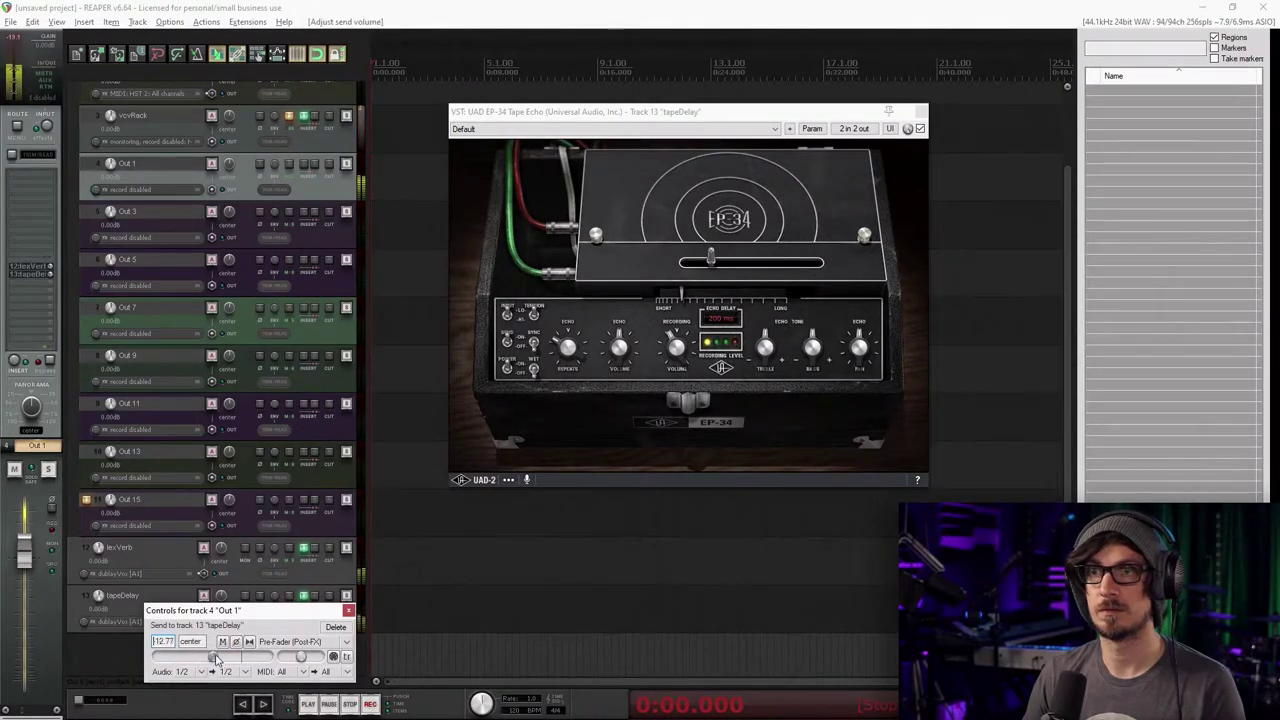
pyautogui.click(349, 611)
# Mute the lexVerb track and try the Wet switch on the EP-34 Tape Echo
pyautogui.click(329, 548)
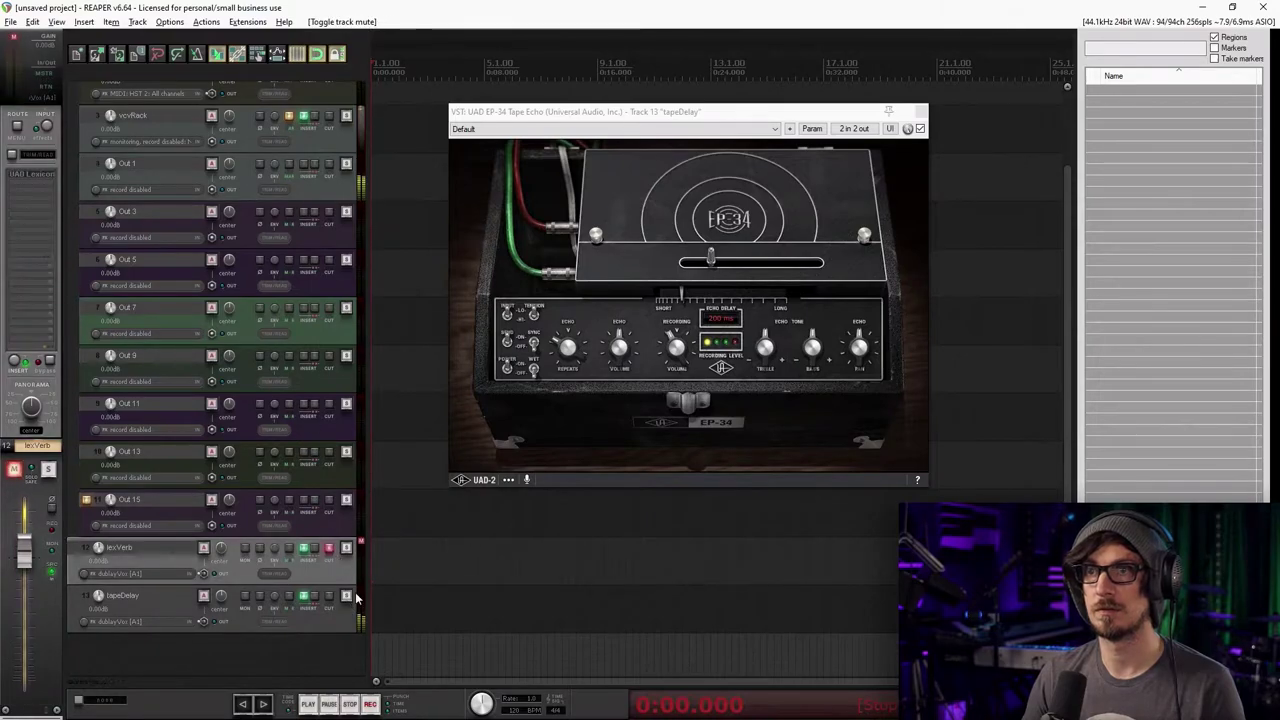
pyautogui.click(164, 610)
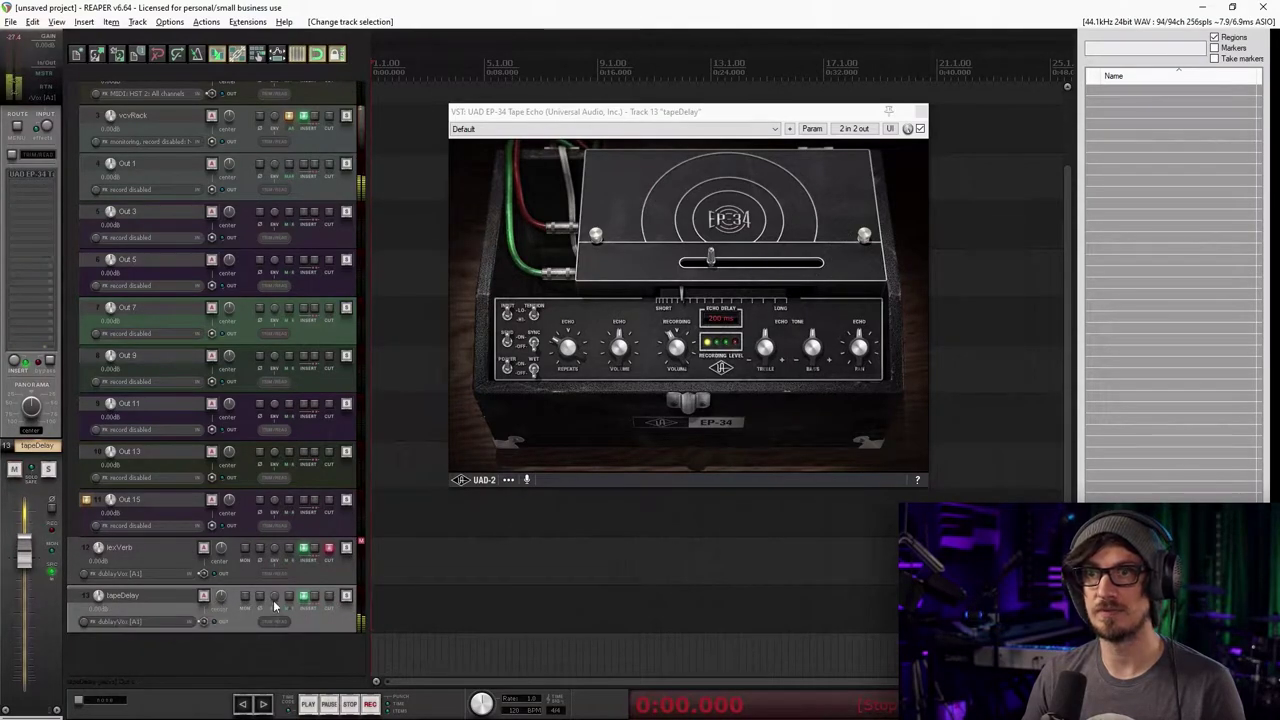
pyautogui.click(130, 186)
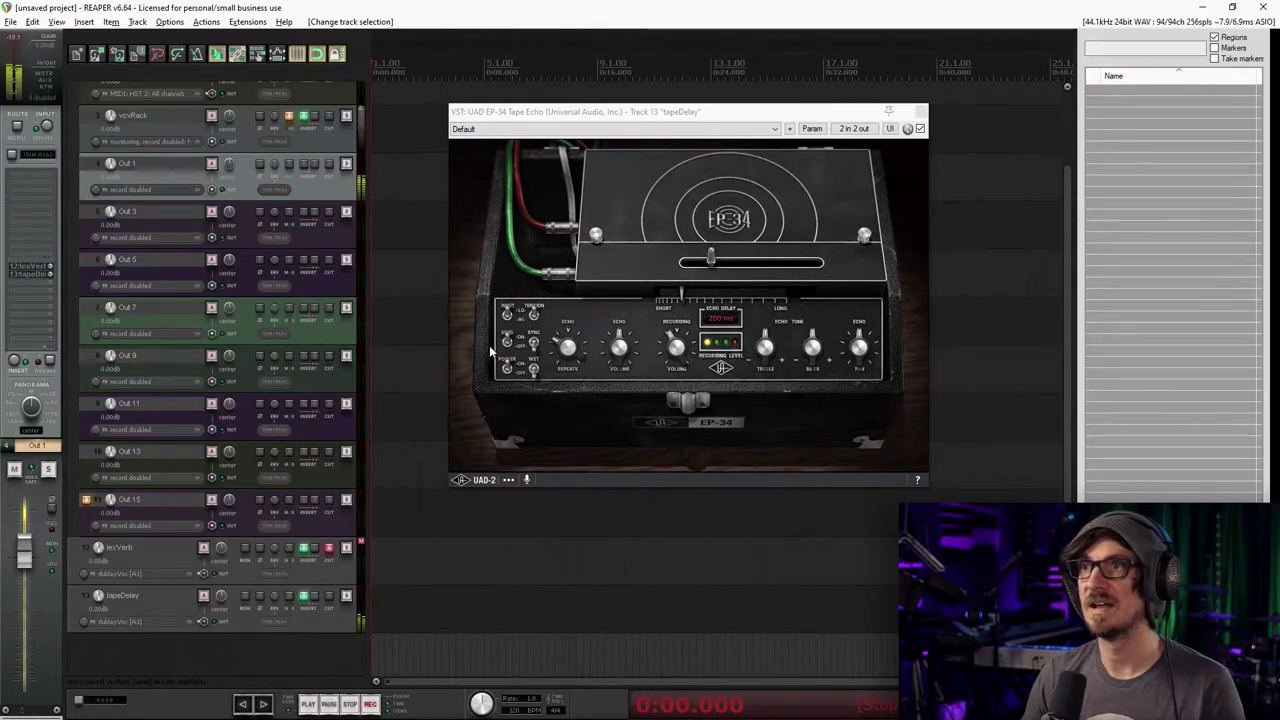
pyautogui.click(533, 372)
pyautogui.click(540, 377)
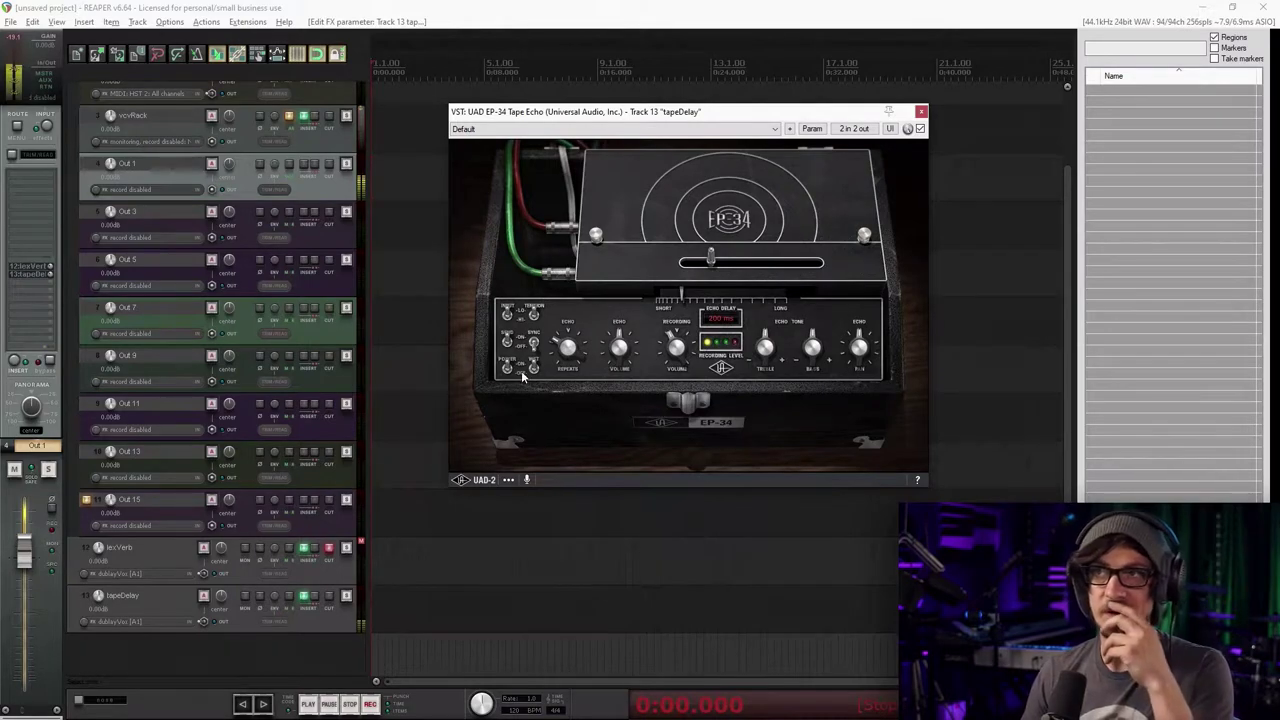
# Sync the EP-34 echo delay to tempo at 1/8 and set the project tempo to 89 BPM
pyautogui.moveTo(710, 262); pyautogui.dragTo(726, 268)
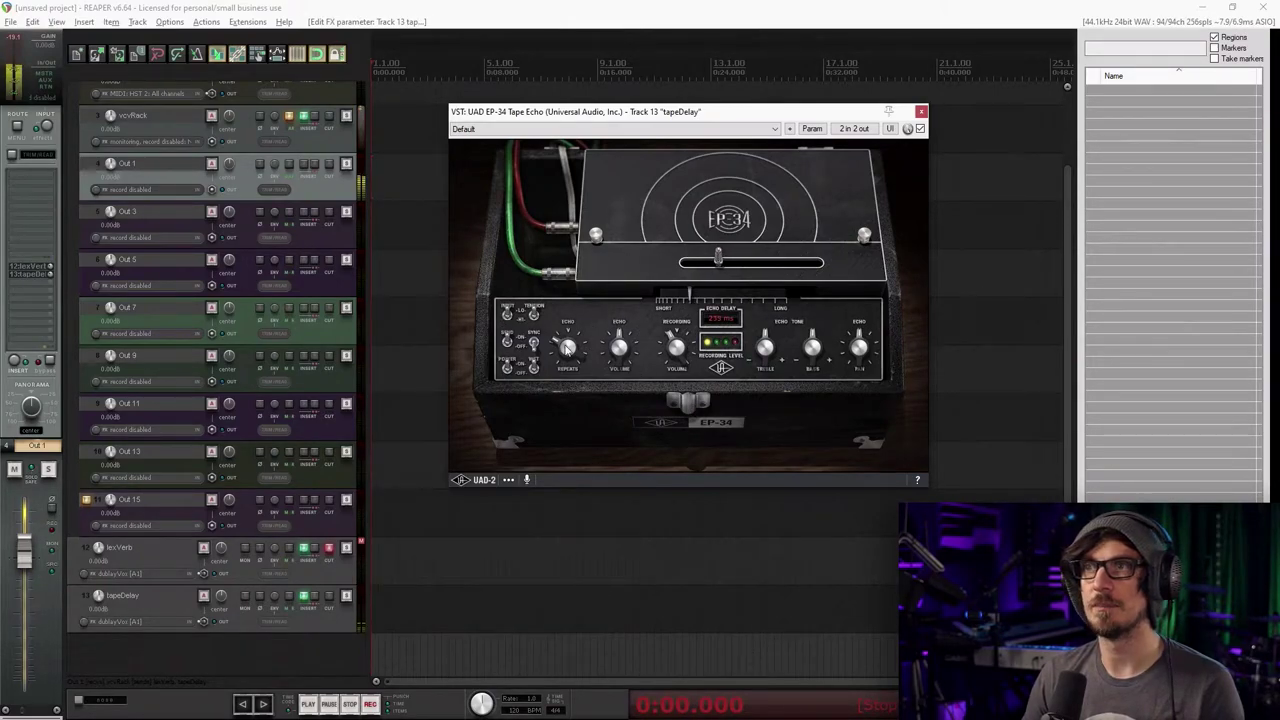
pyautogui.click(532, 341)
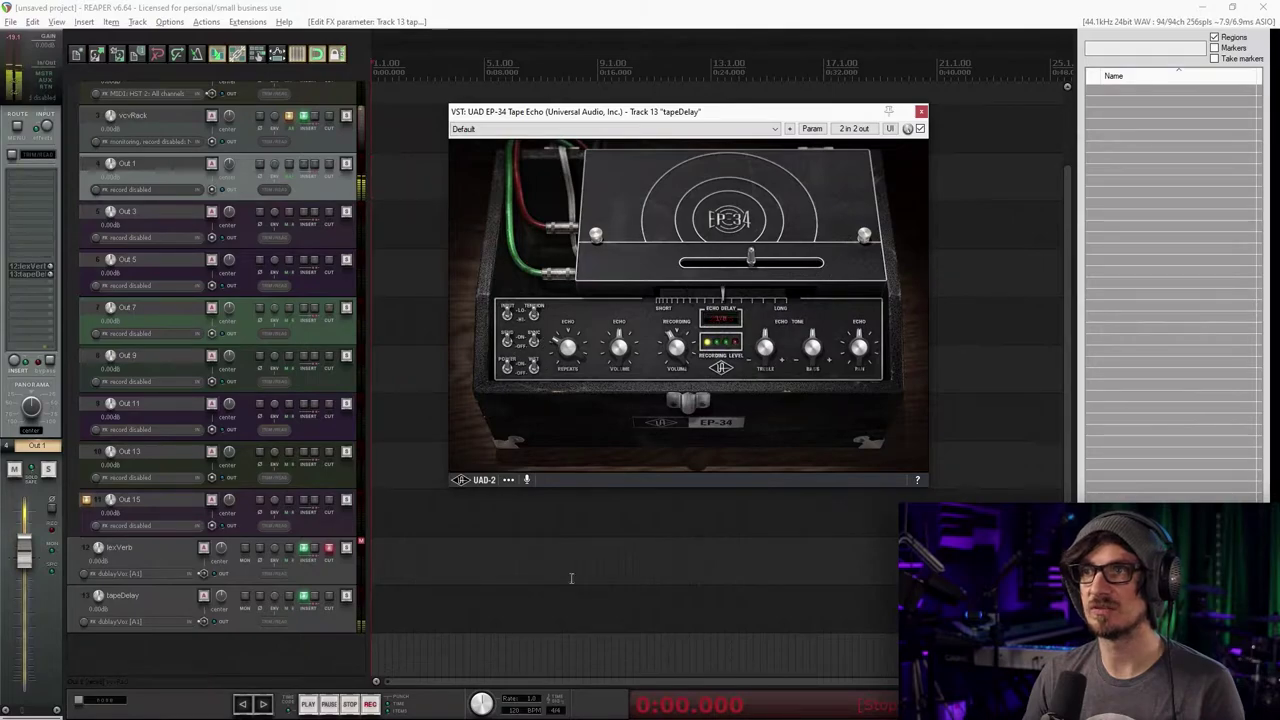
pyautogui.click(512, 710)
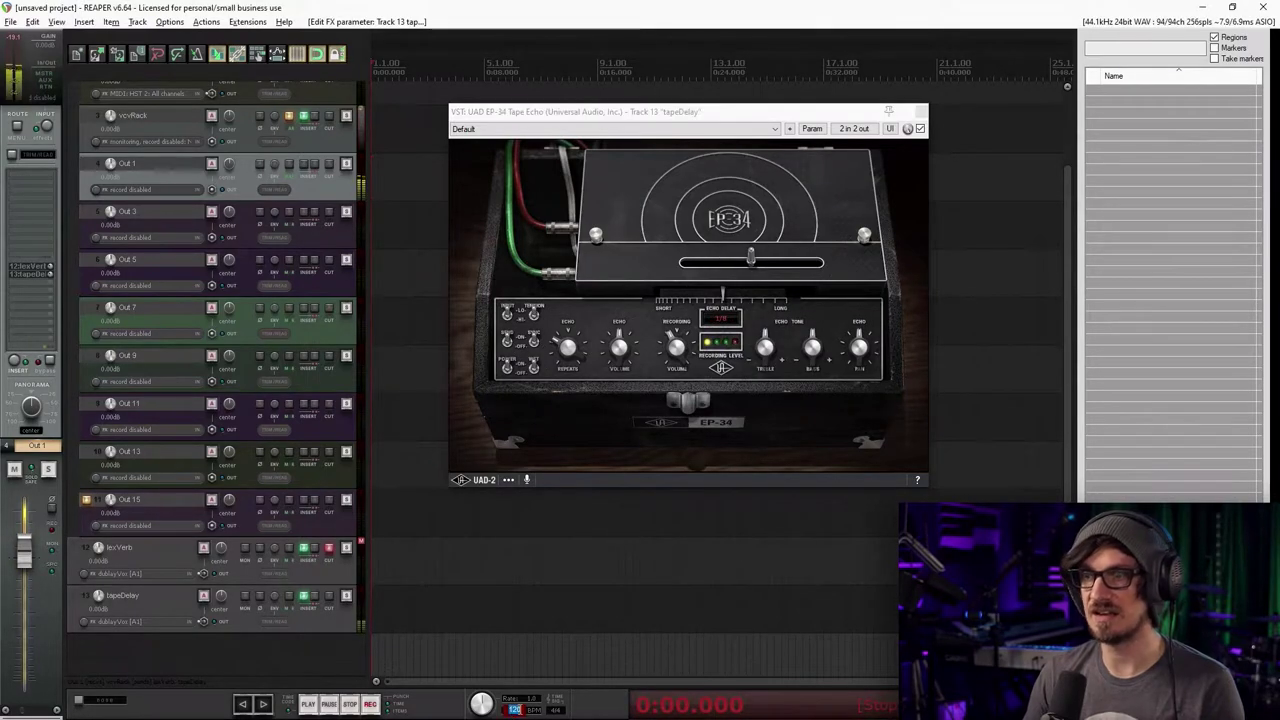
pyautogui.write('89')
pyautogui.press('Return')
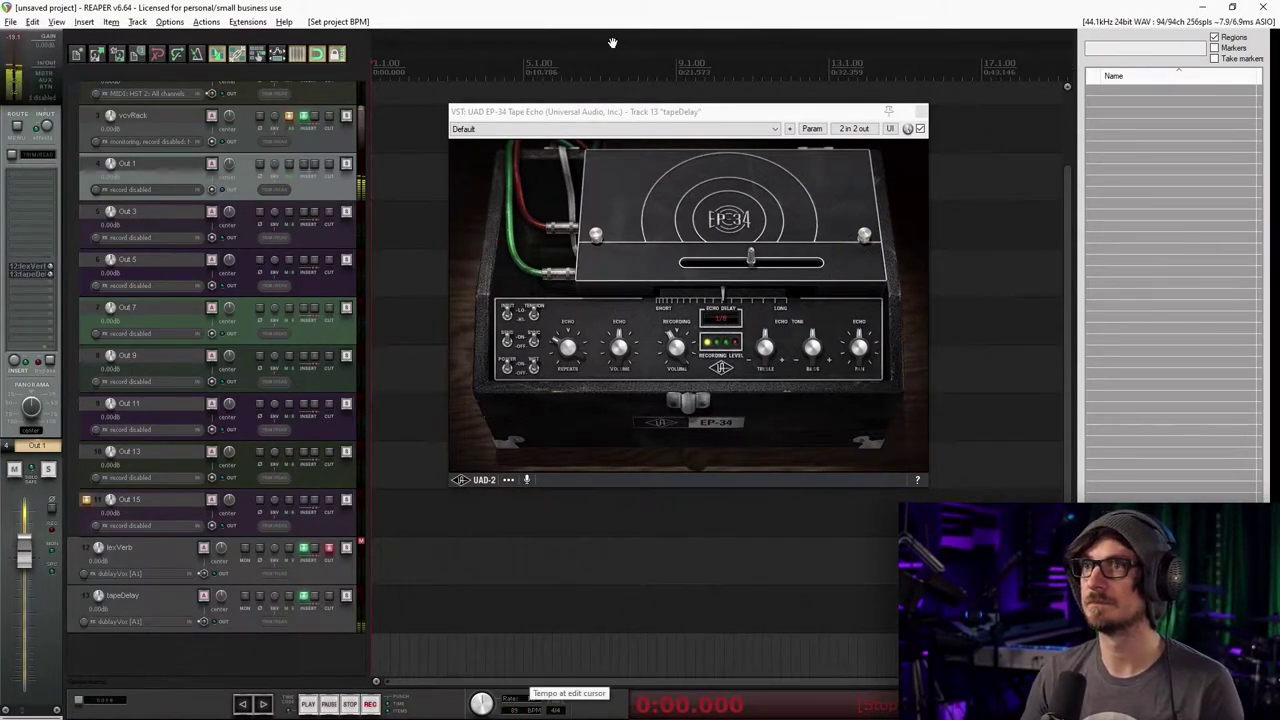
# Raise the Out 1 send to tapeDelay to about -1.78 dB and turn down the EP-34's echo treble
pyautogui.moveTo(570, 357); pyautogui.dragTo(566, 346)
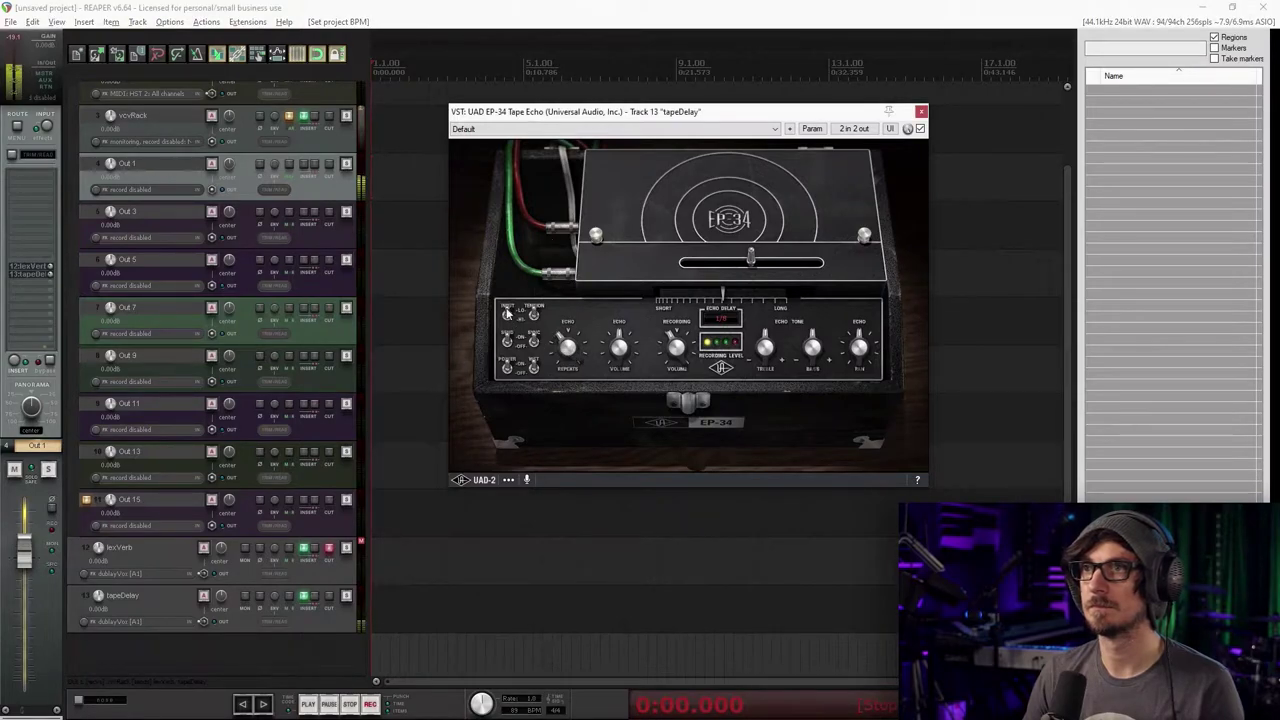
pyautogui.click(44, 279)
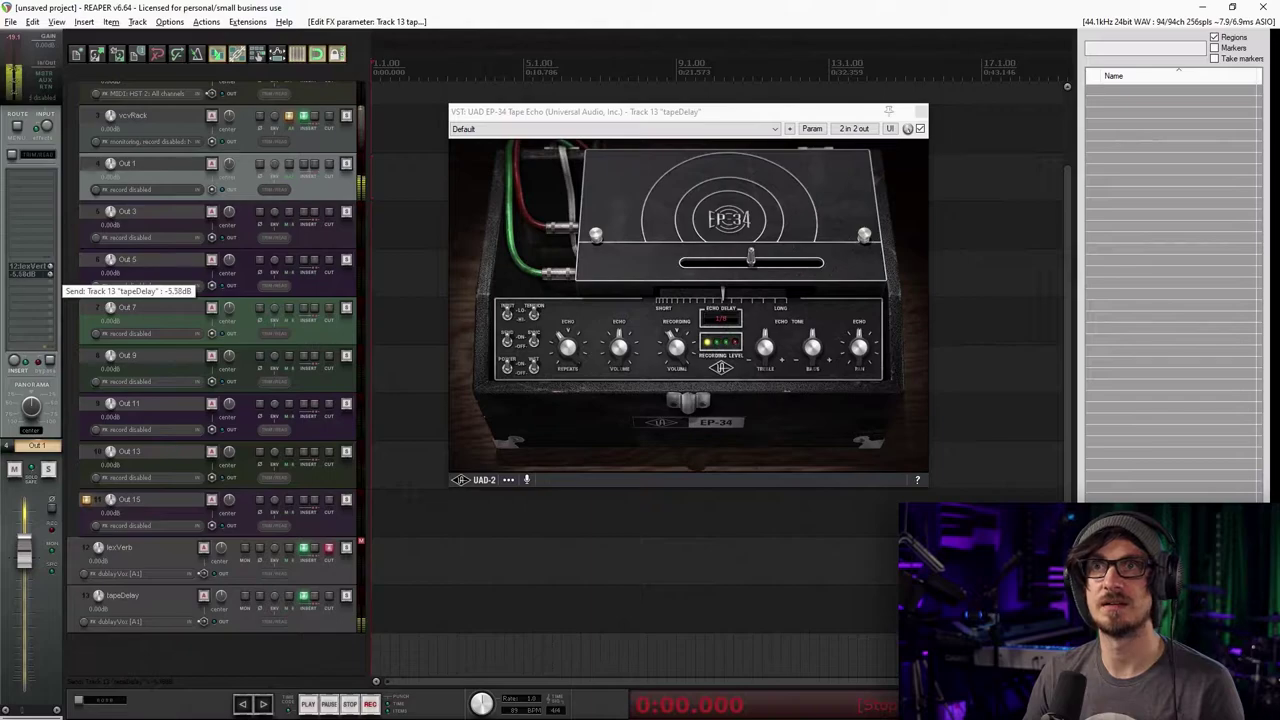
pyautogui.moveTo(48, 274); pyautogui.dragTo(48, 271)
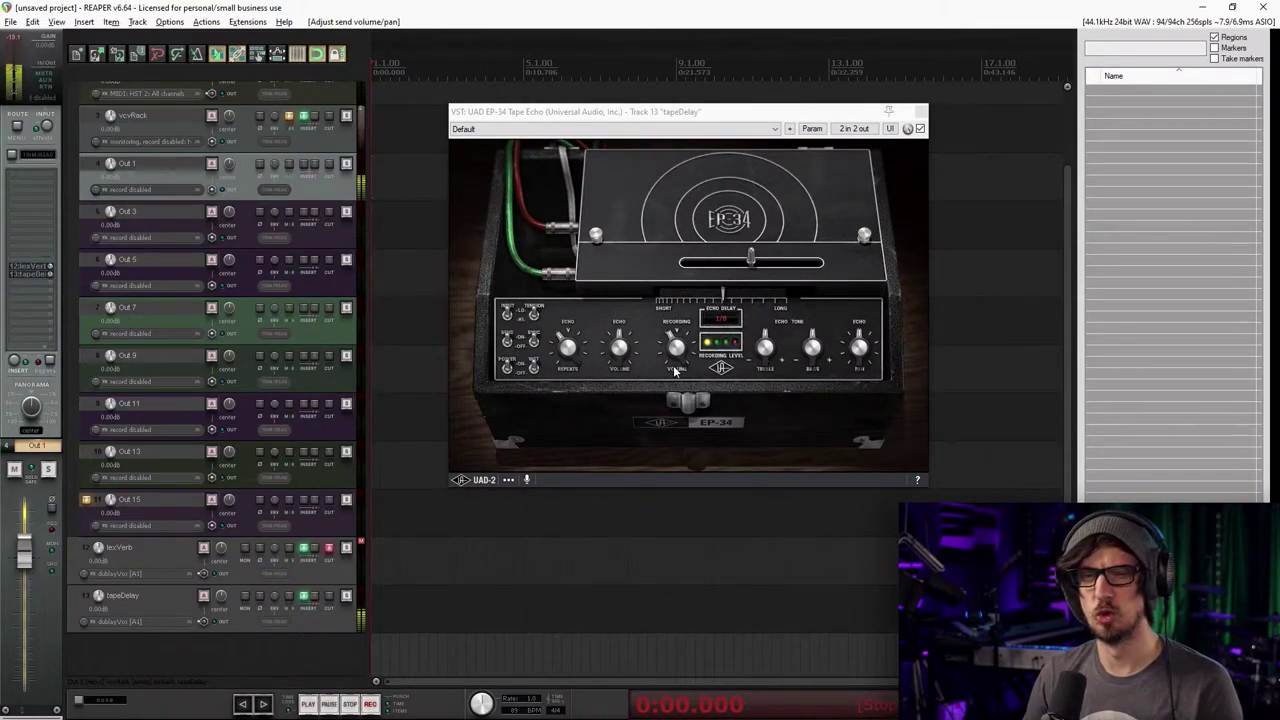
pyautogui.click(806, 360)
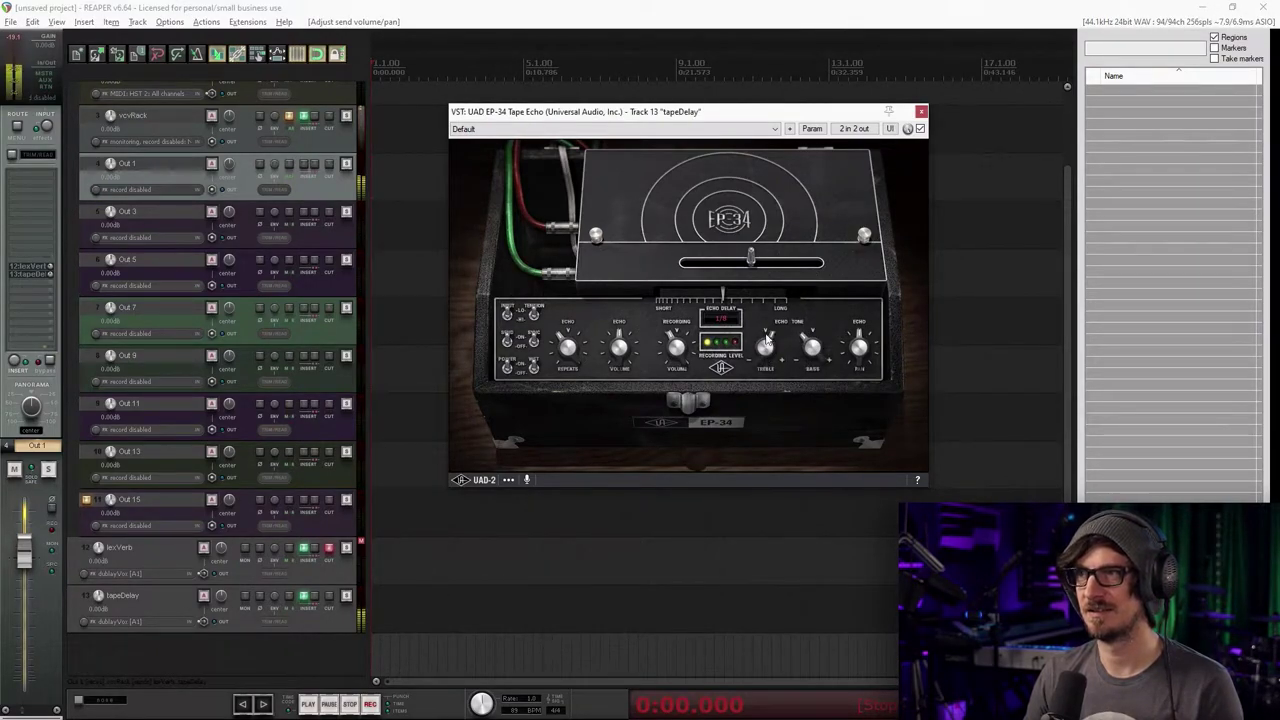
pyautogui.moveTo(766, 337); pyautogui.dragTo(768, 352)
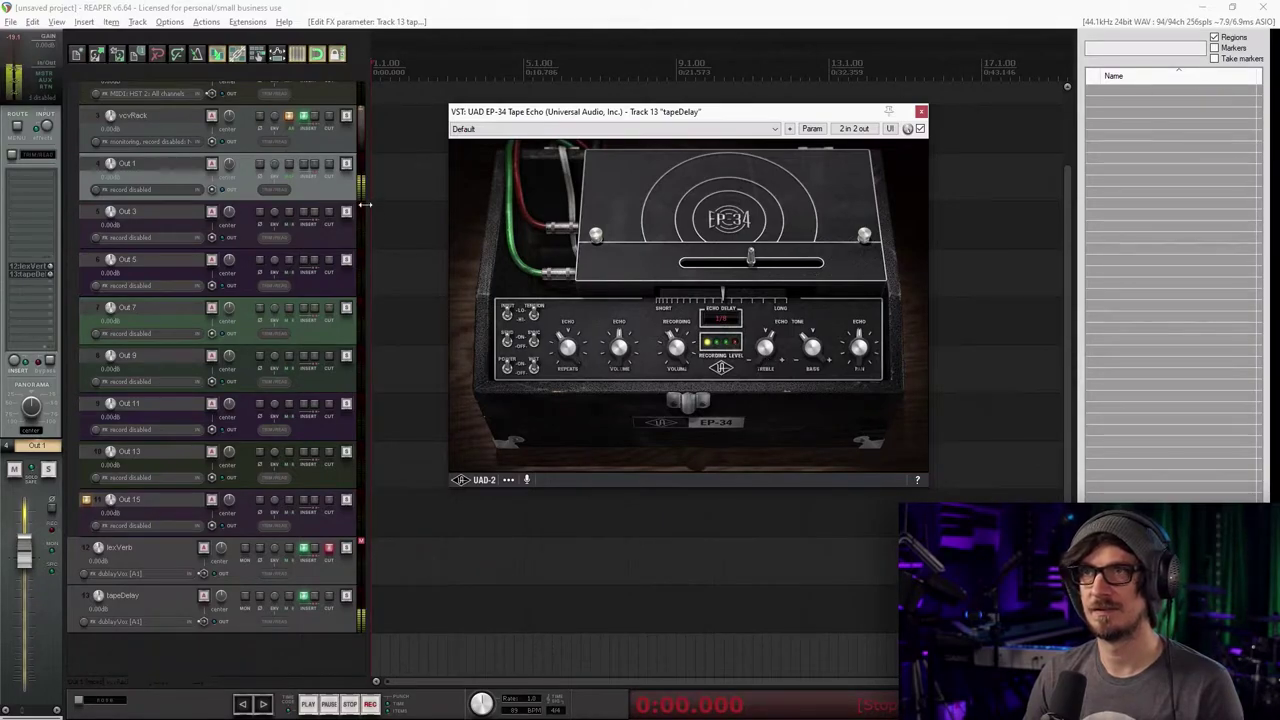
# Check the pre-fader send routing of Out 1 and pull the track's volume fader all the way down
pyautogui.click(152, 170)
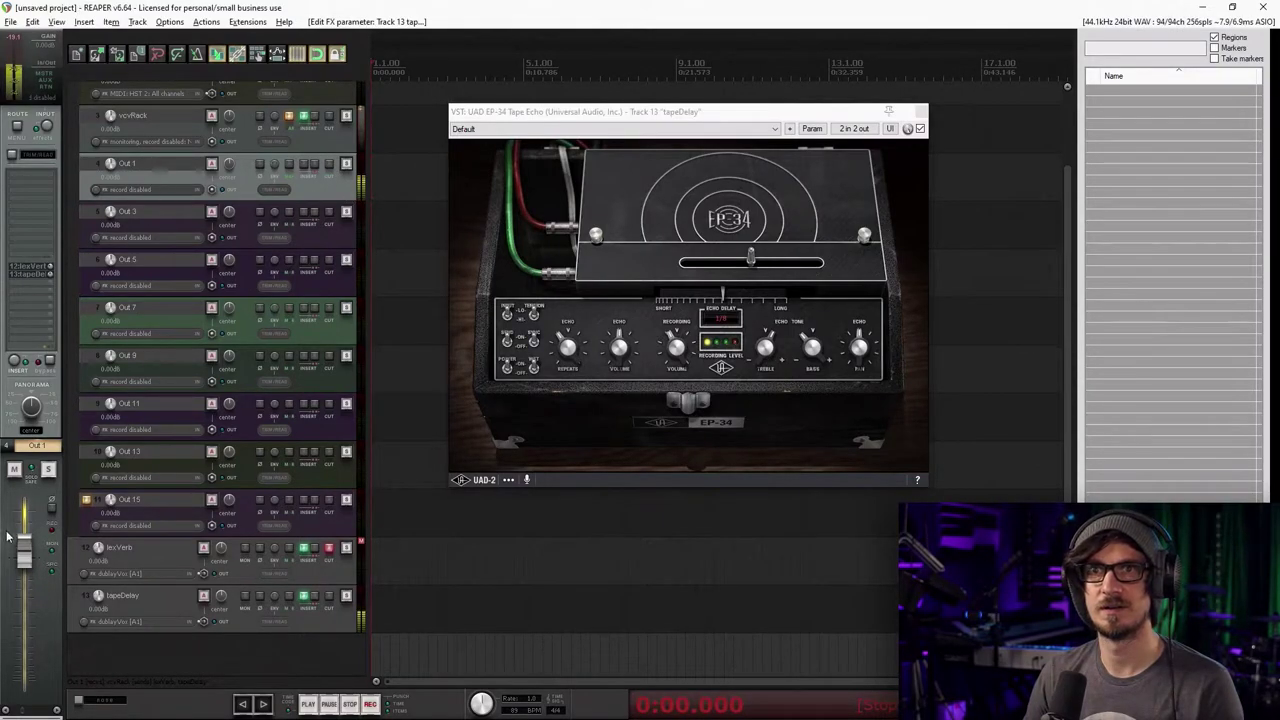
pyautogui.click(291, 170)
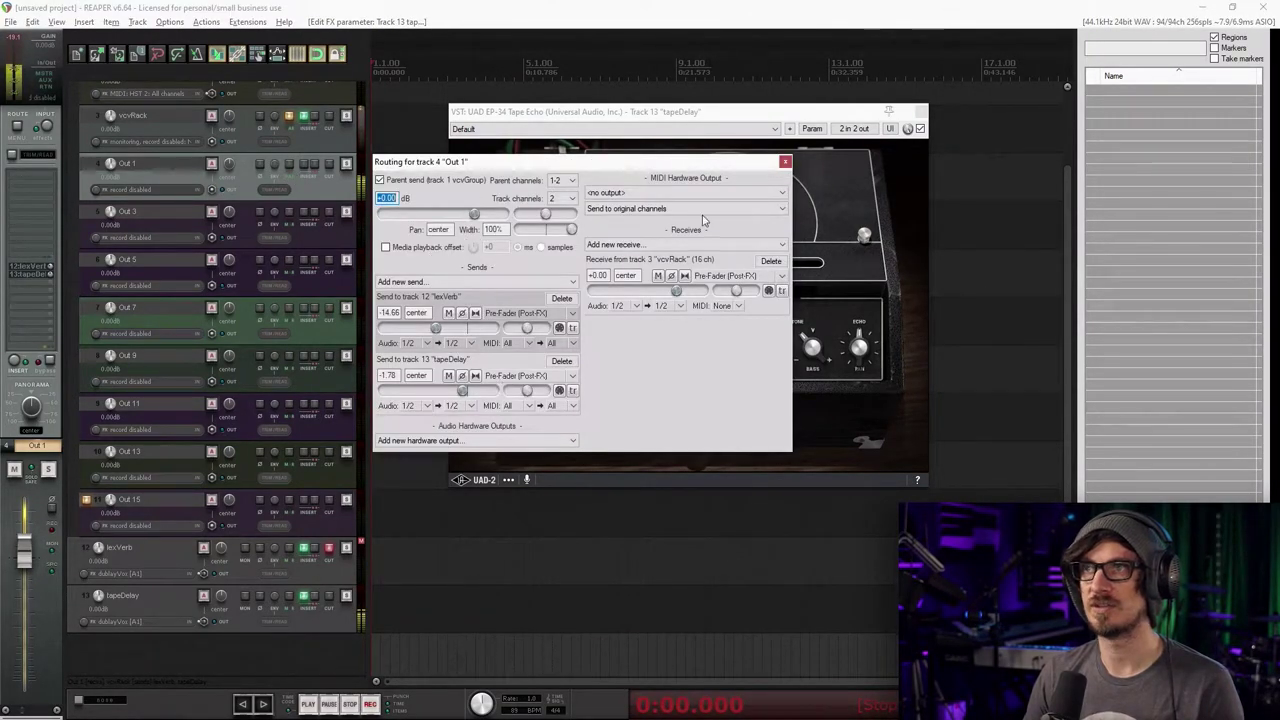
pyautogui.click(784, 163)
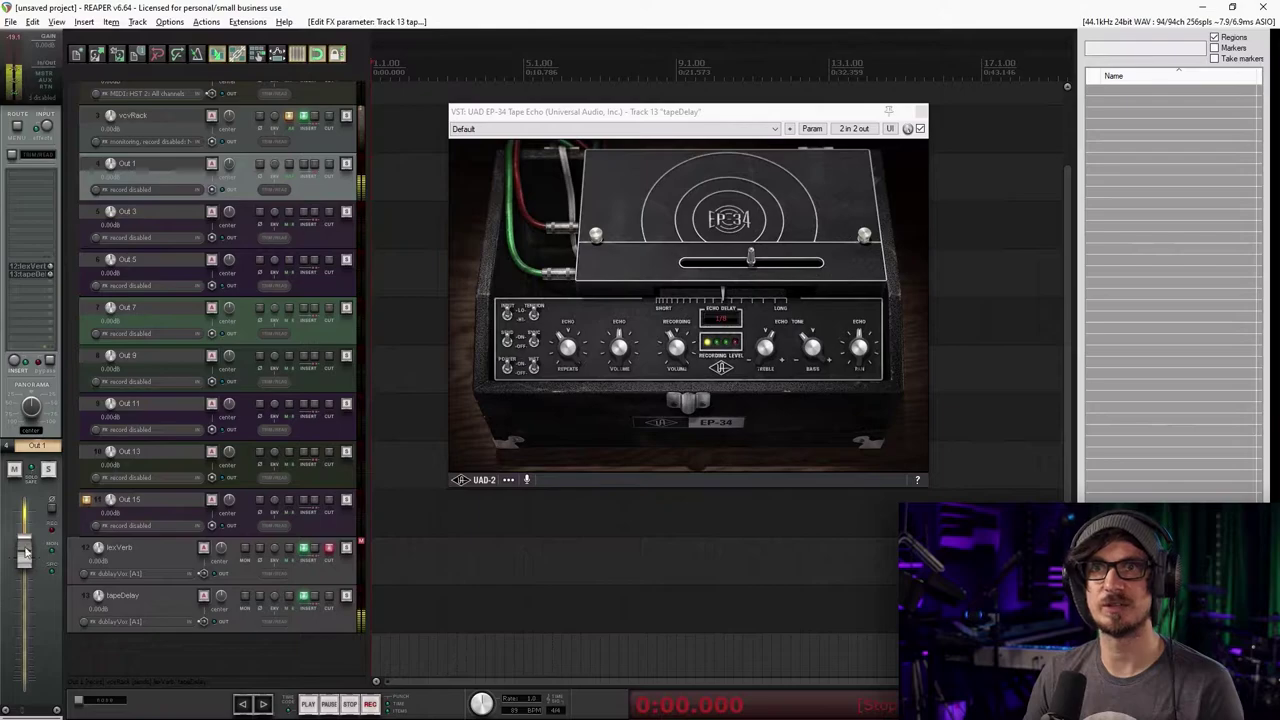
# Create a send from tapeDelay to lexVerb at about -20.99 dB and unmute the lexVerb track
pyautogui.click(155, 598)
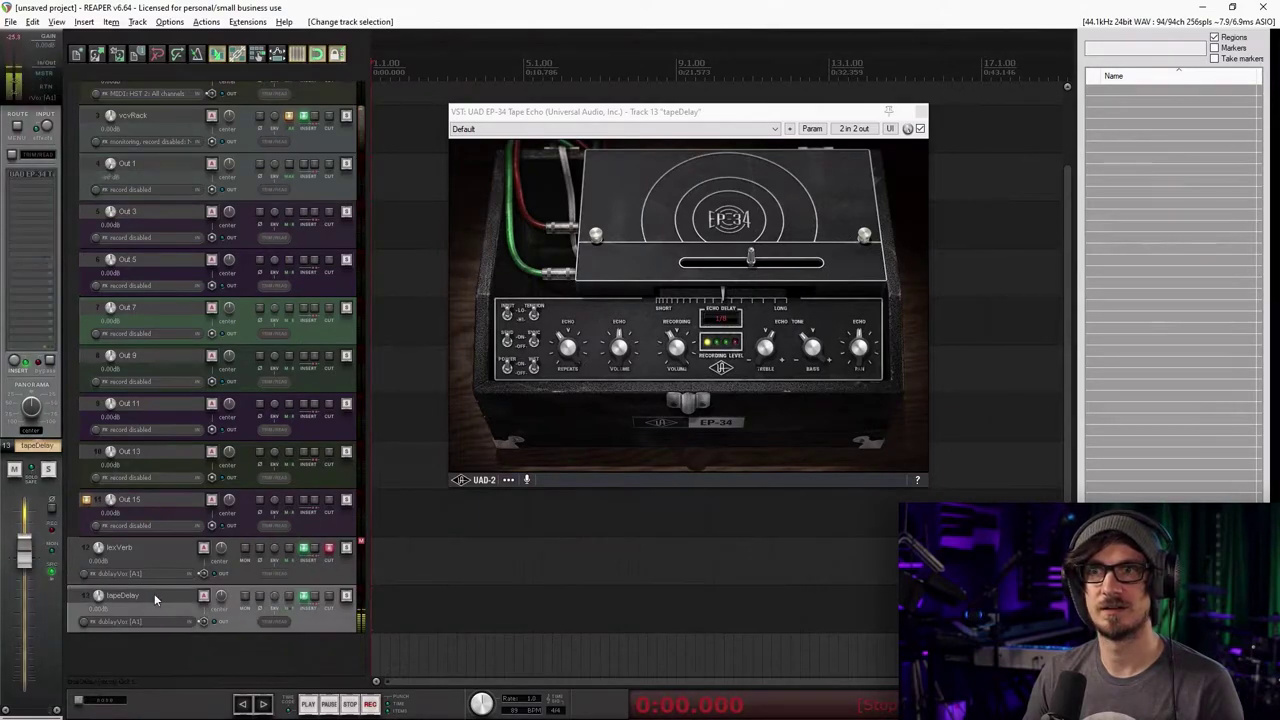
pyautogui.moveTo(295, 598); pyautogui.dragTo(212, 564)
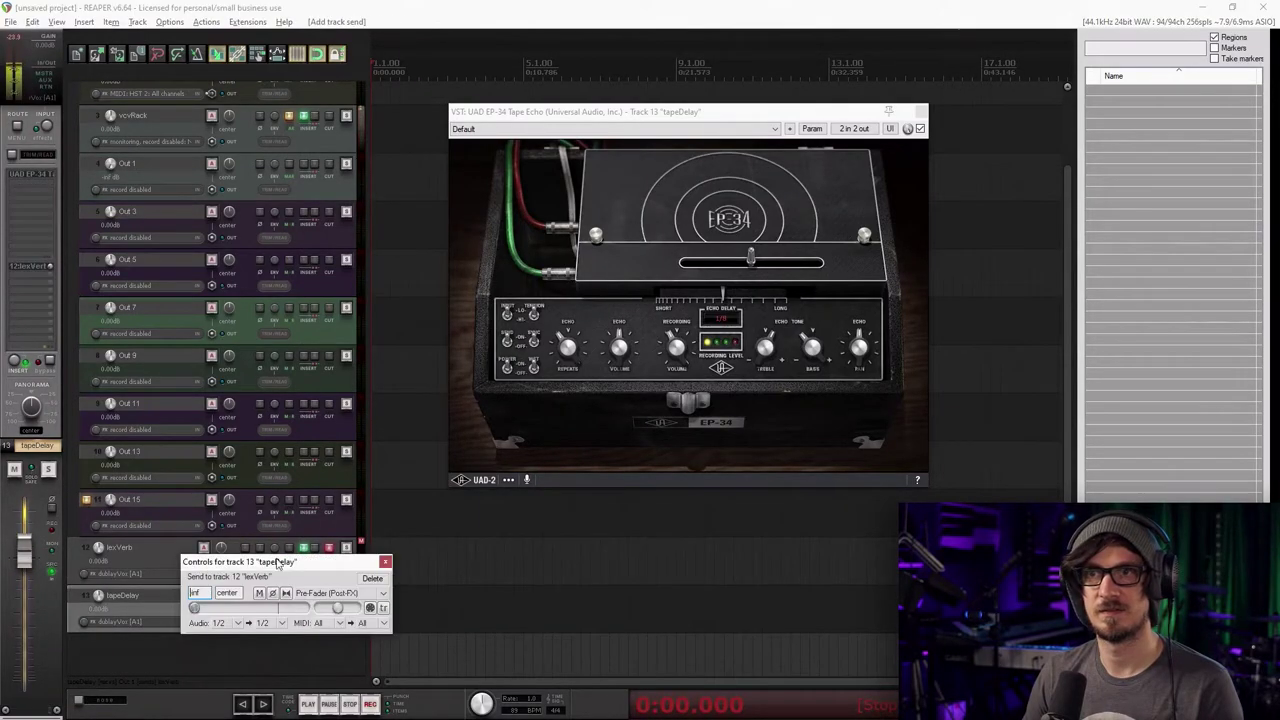
pyautogui.click(331, 549)
pyautogui.click(292, 598)
pyautogui.moveTo(455, 650); pyautogui.dragTo(426, 650)
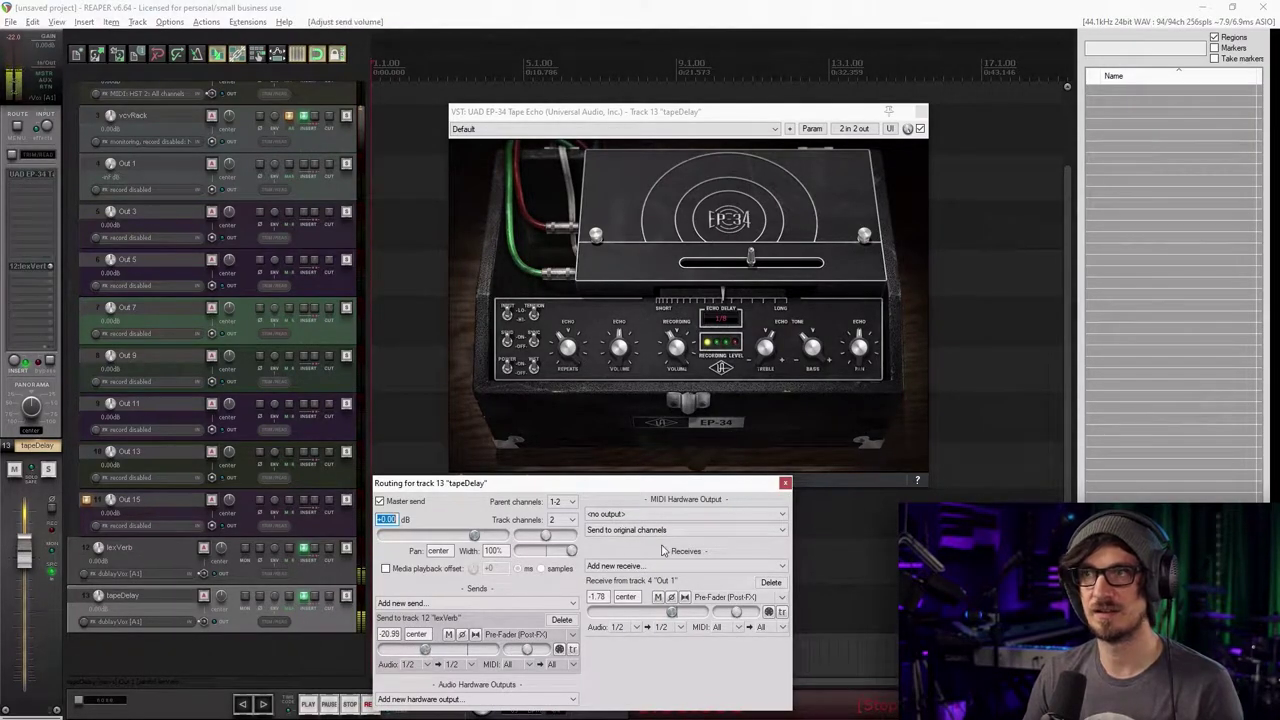
pyautogui.click(785, 483)
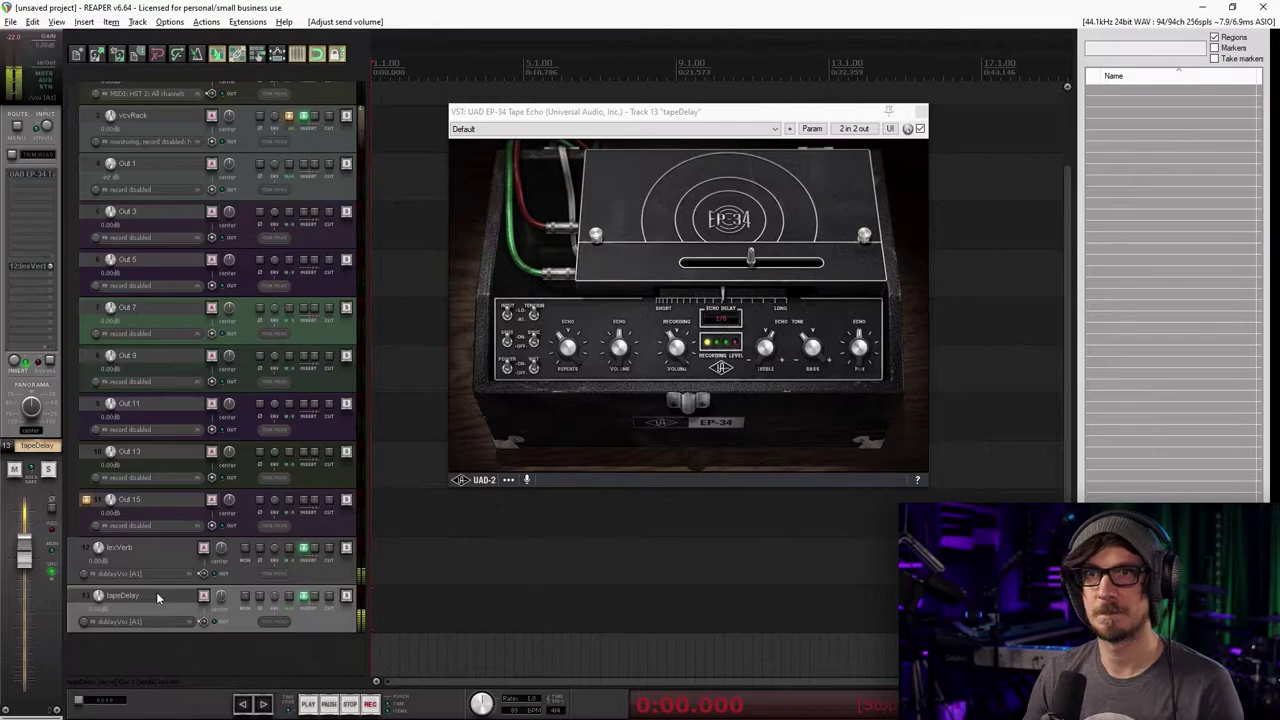
# Bring the Out 1 track's volume fader back up
pyautogui.click(144, 173)
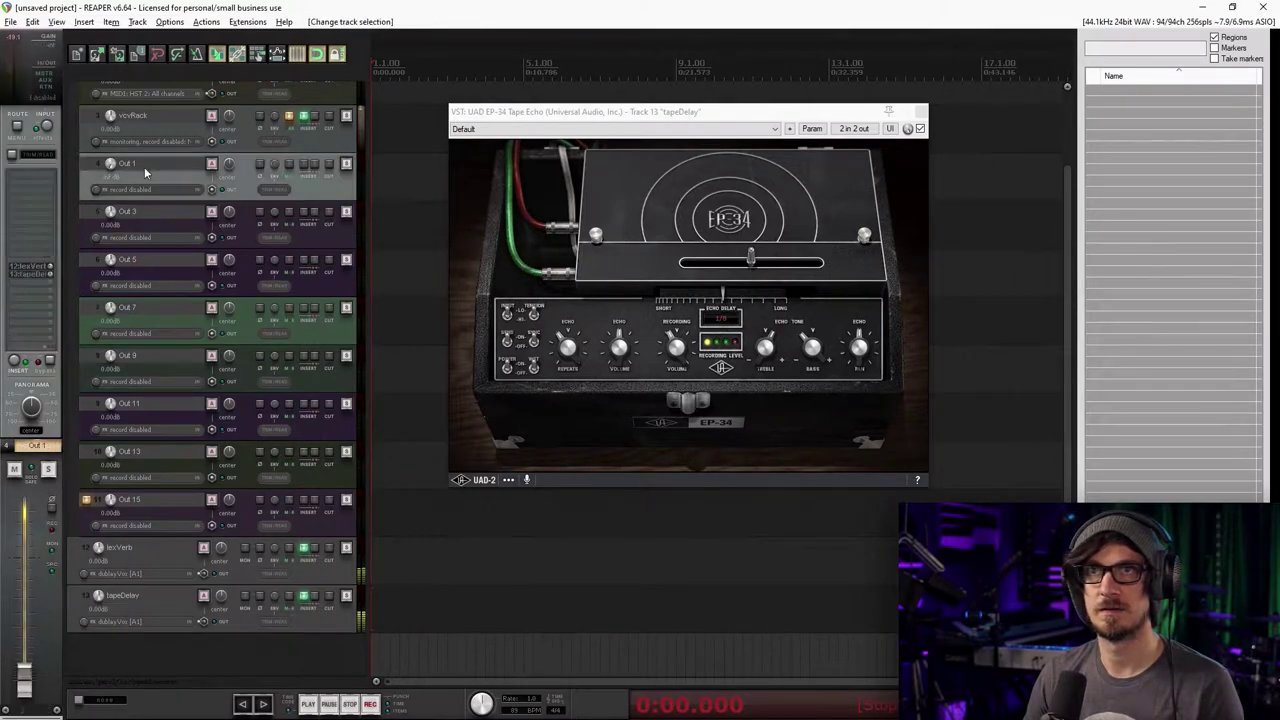
pyautogui.moveTo(30, 690); pyautogui.dragTo(30, 565)
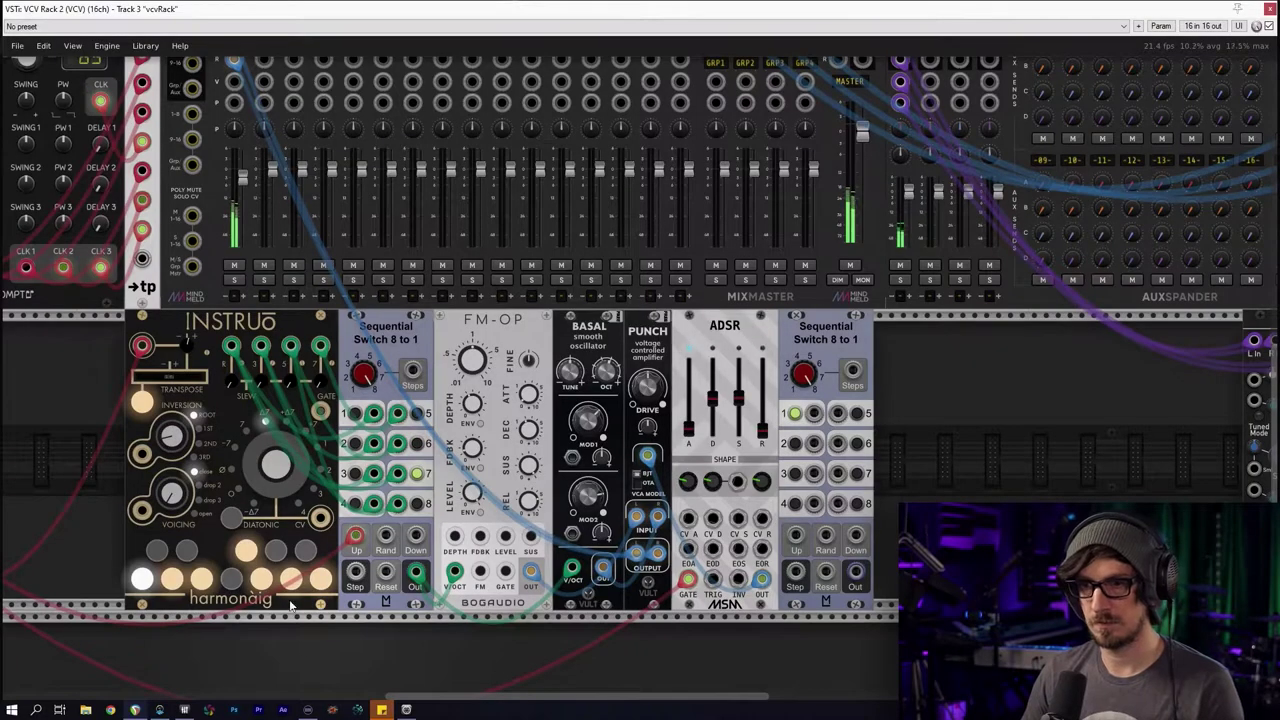
# Switch to the VCV Rack patch and mute channel 1 on the MixMaster
pyautogui.scroll(-3, 463, 455)
pyautogui.hscroll(-4, 463, 455)
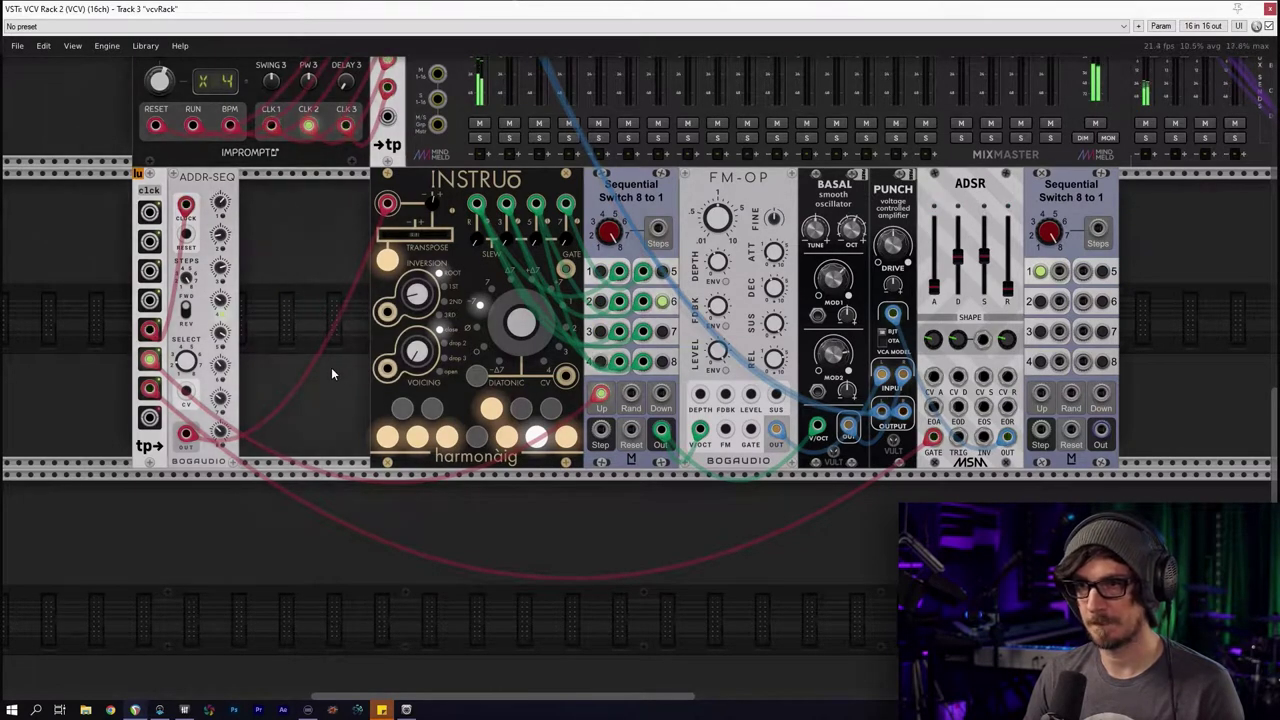
pyautogui.scroll(2, 272, 405)
pyautogui.scroll(-1, 276, 395)
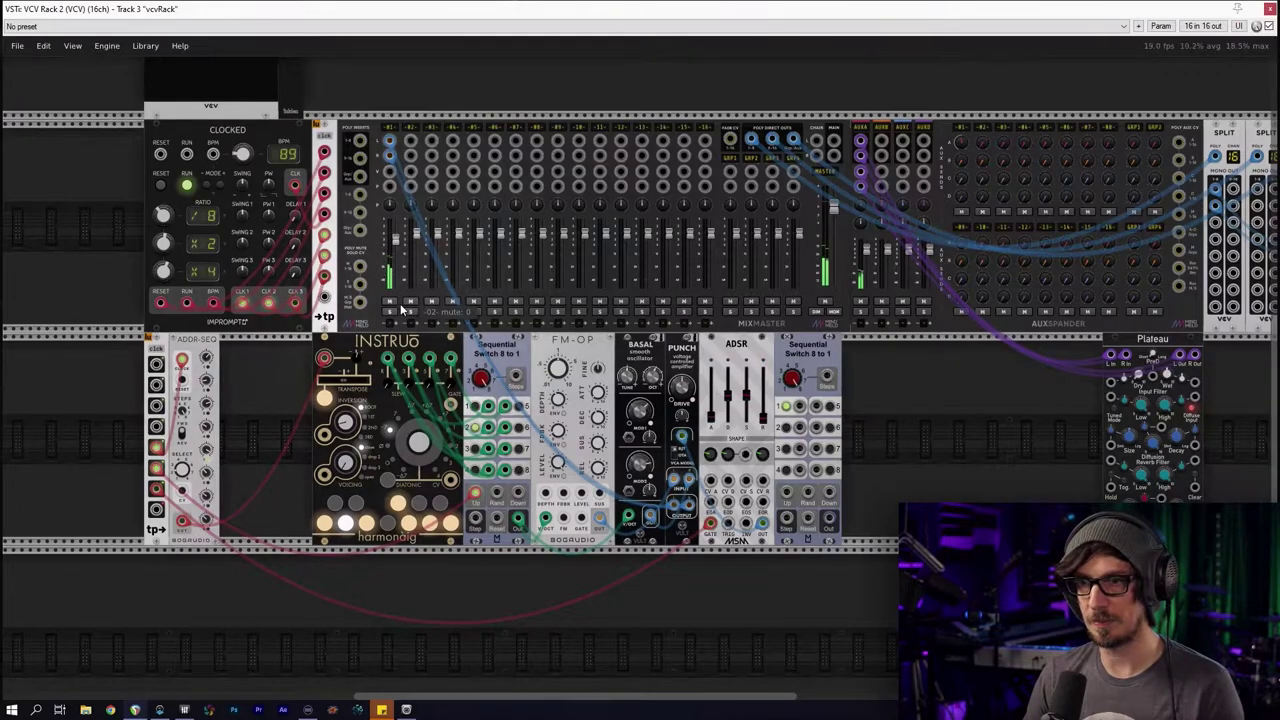
pyautogui.click(393, 304)
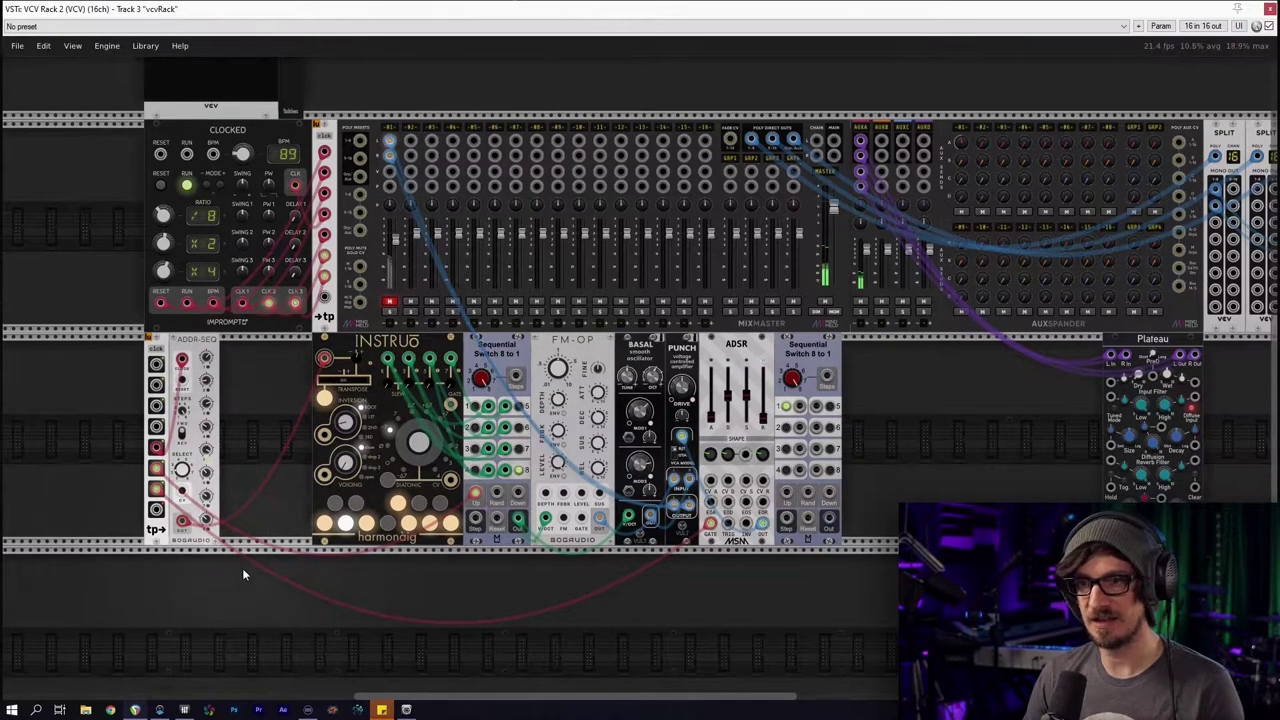
# Filter the module browser by the Oscillator tag and add Vult's Vraids macro oscillator to the empty row below harmonàig
pyautogui.moveTo(276, 547); pyautogui.dragTo(345, 476)
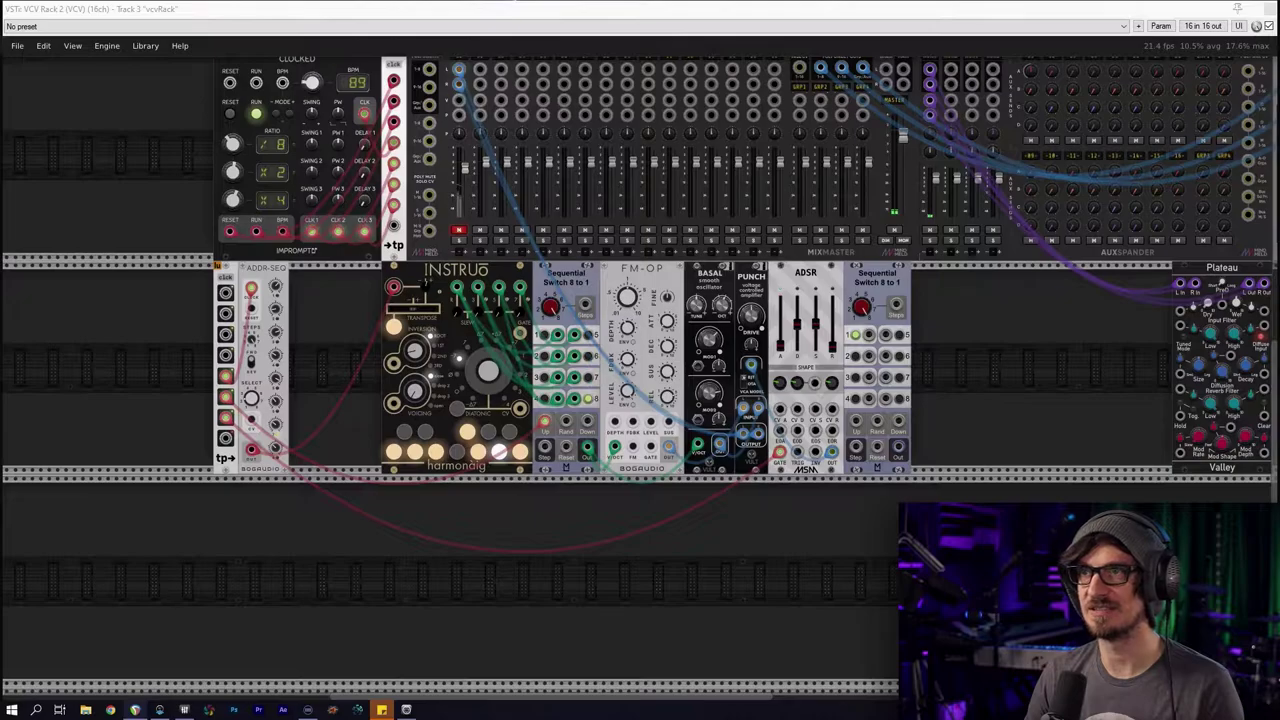
pyautogui.rightClick(396, 527)
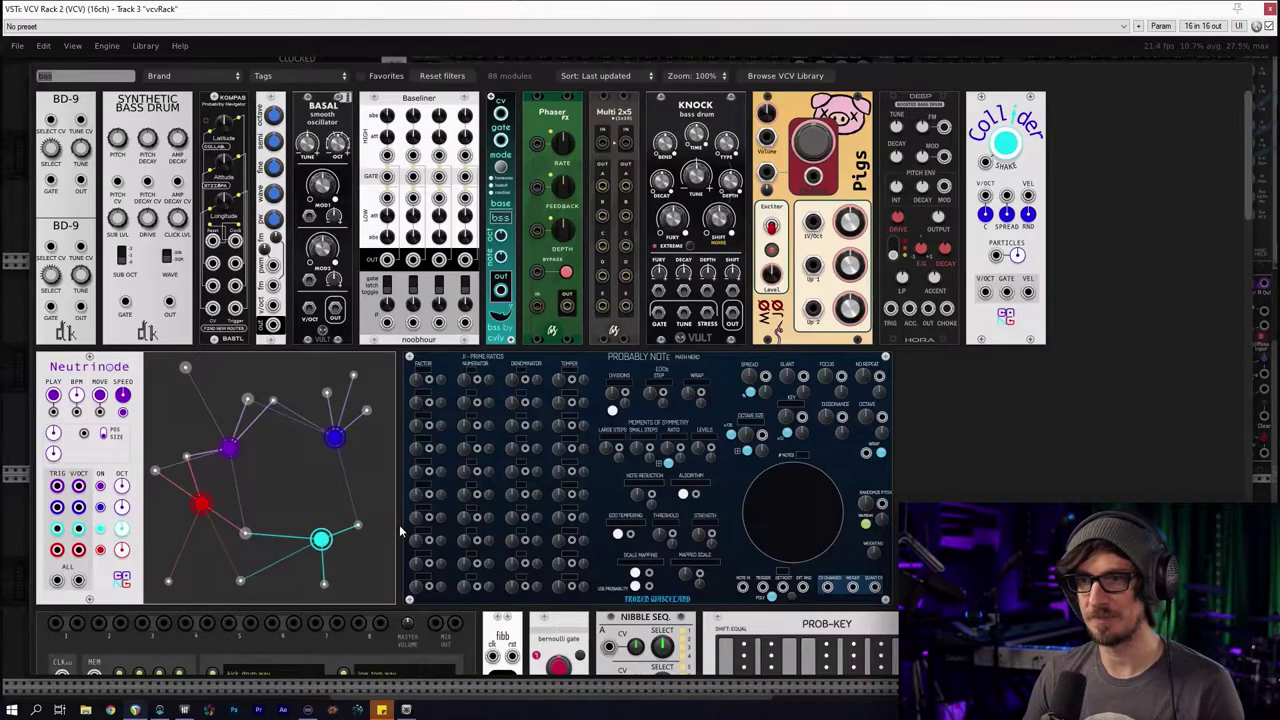
pyautogui.click(442, 75)
pyautogui.click(288, 80)
pyautogui.scroll(-5, 296, 500)
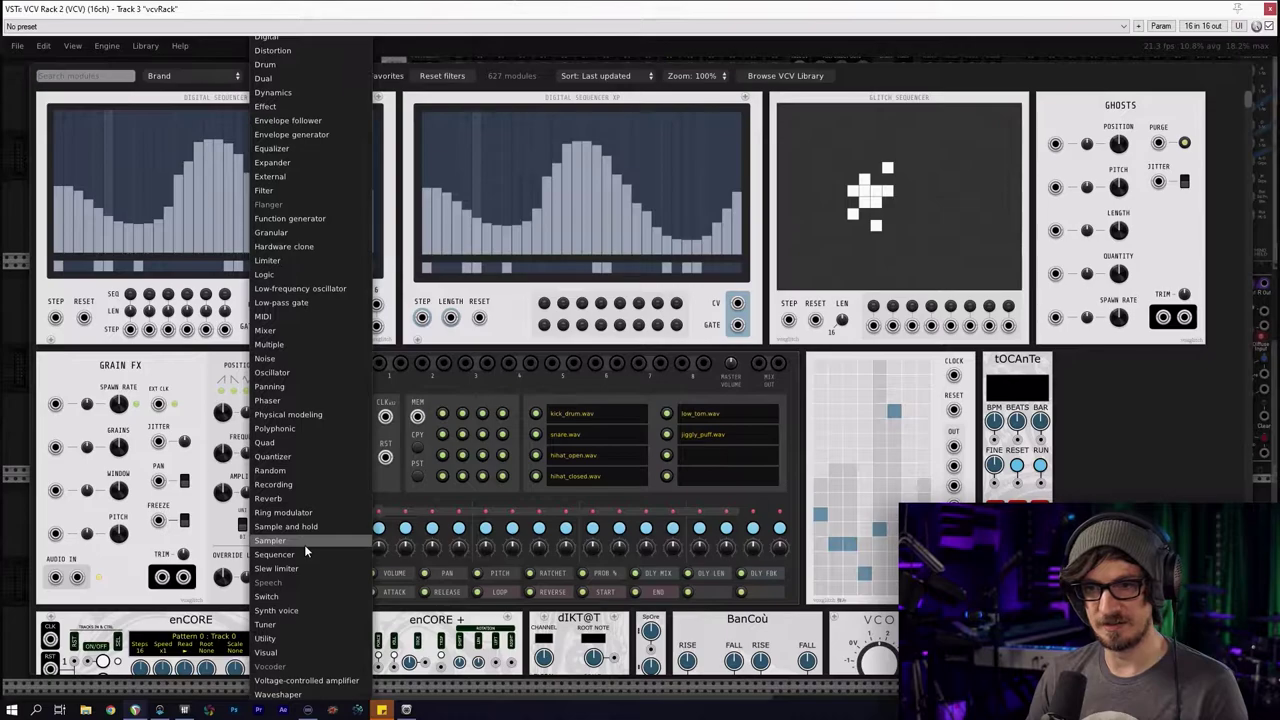
pyautogui.click(295, 373)
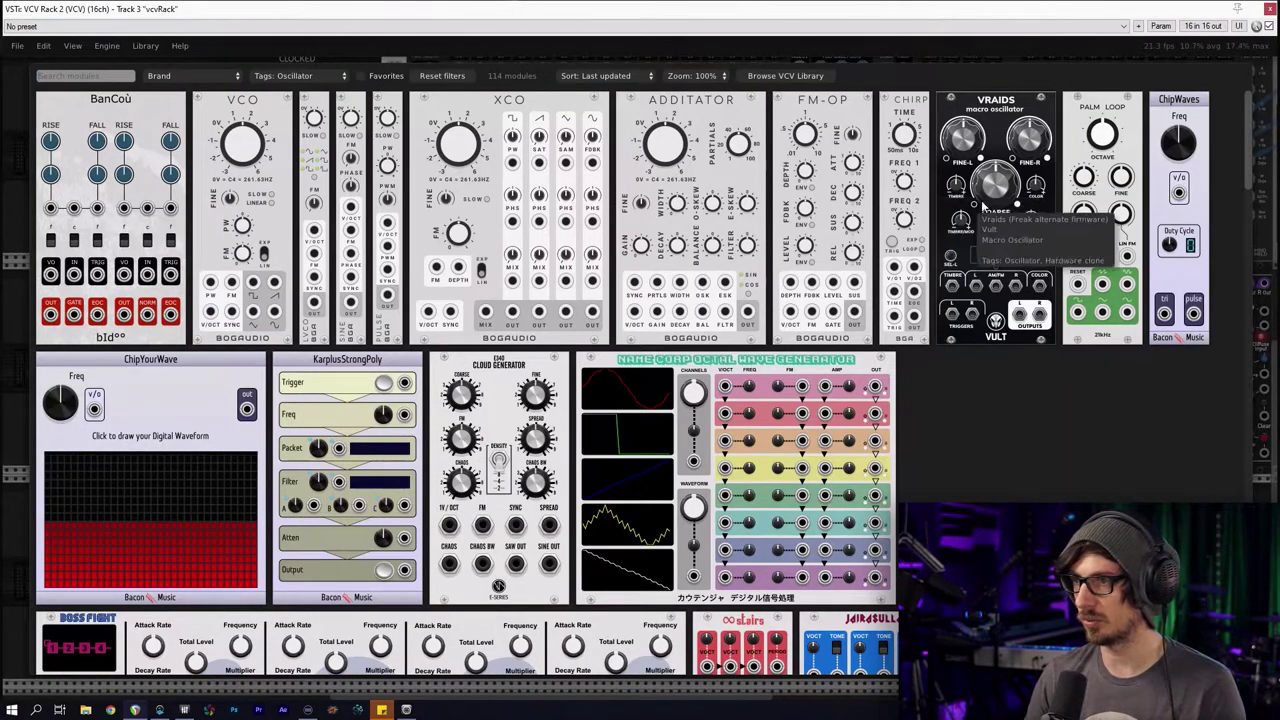
pyautogui.click(995, 205)
# Move Vraids so that it lines up with harmonàig's left edge
pyautogui.scroll(3, 578, 432)
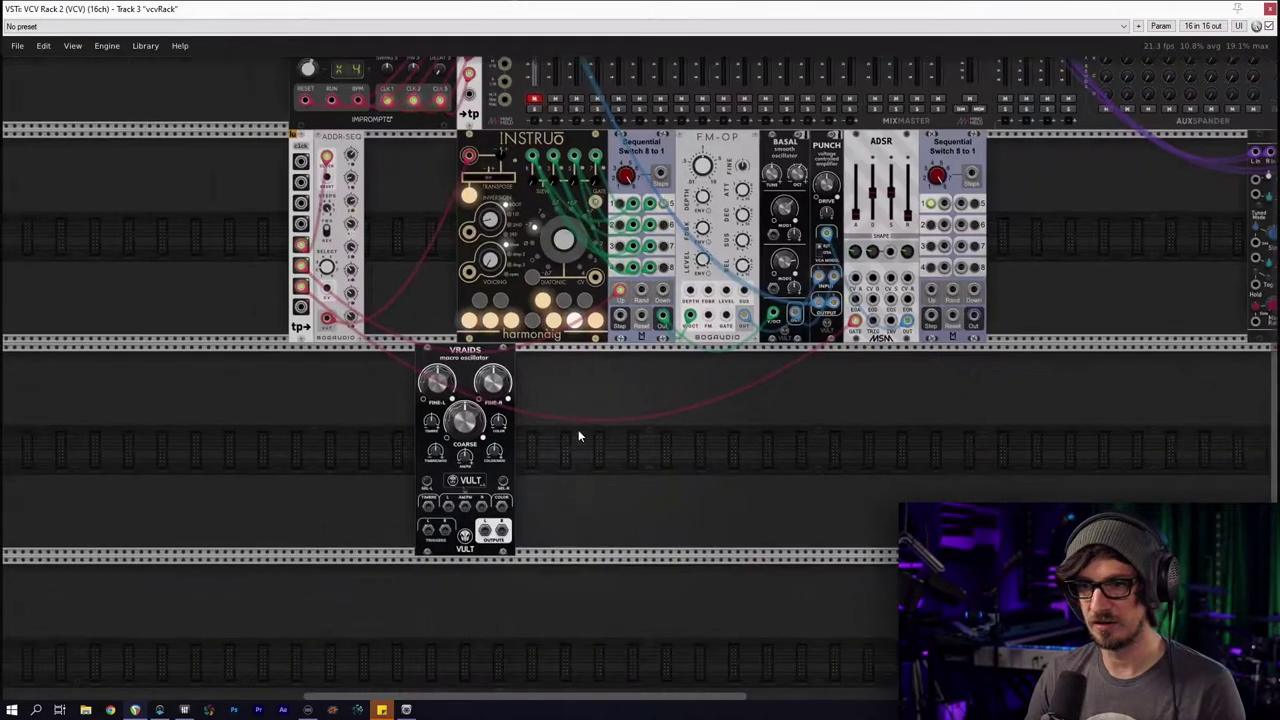
pyautogui.moveTo(403, 294); pyautogui.dragTo(474, 294)
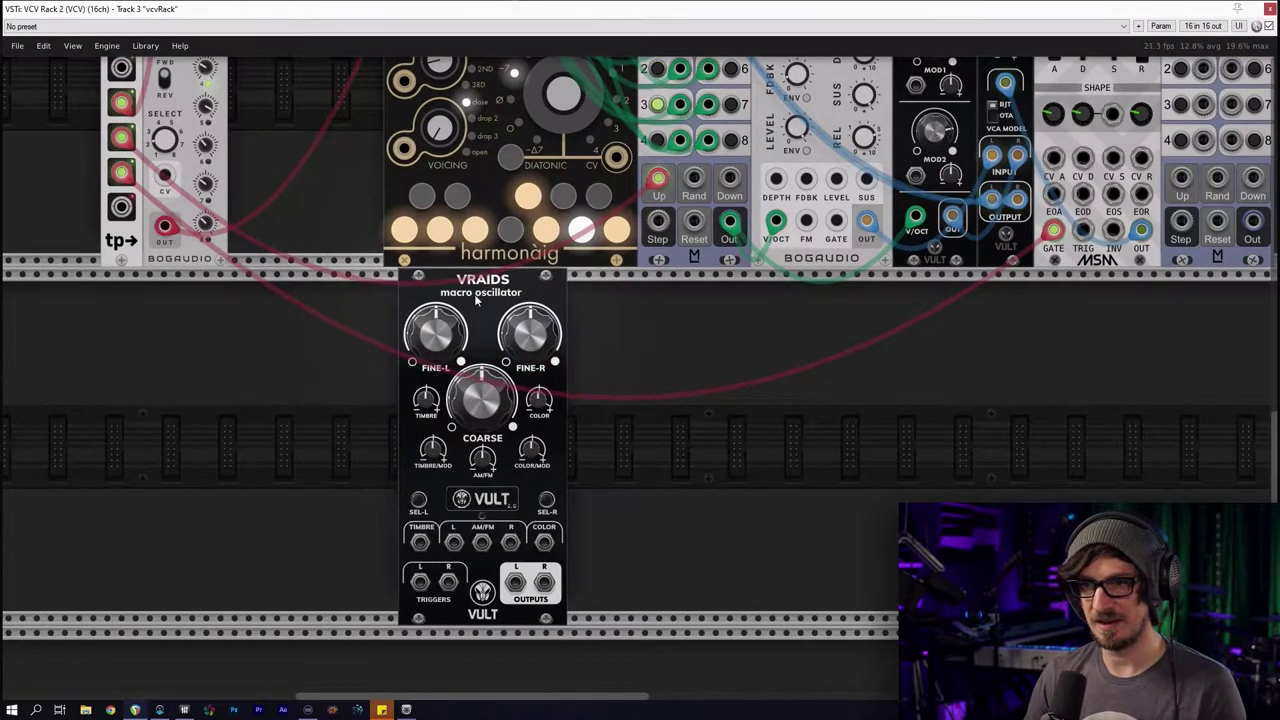
pyautogui.scroll(-2, 513, 507)
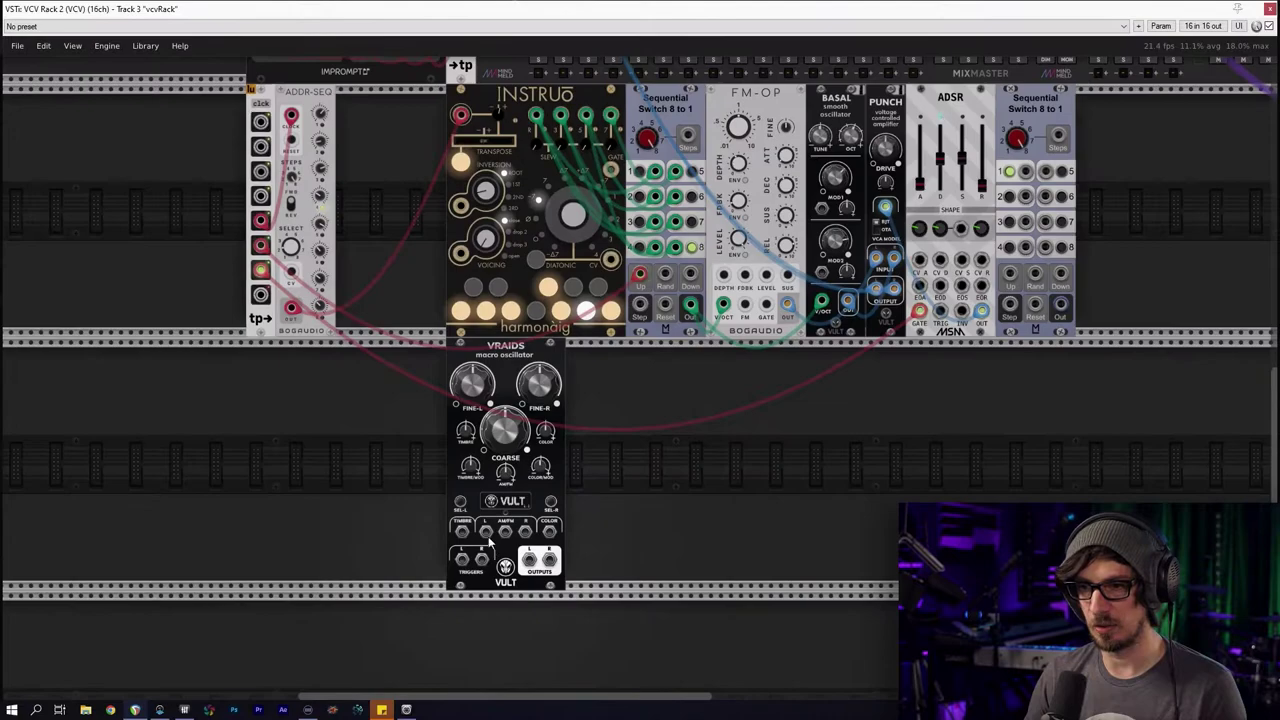
pyautogui.scroll(1, 607, 542)
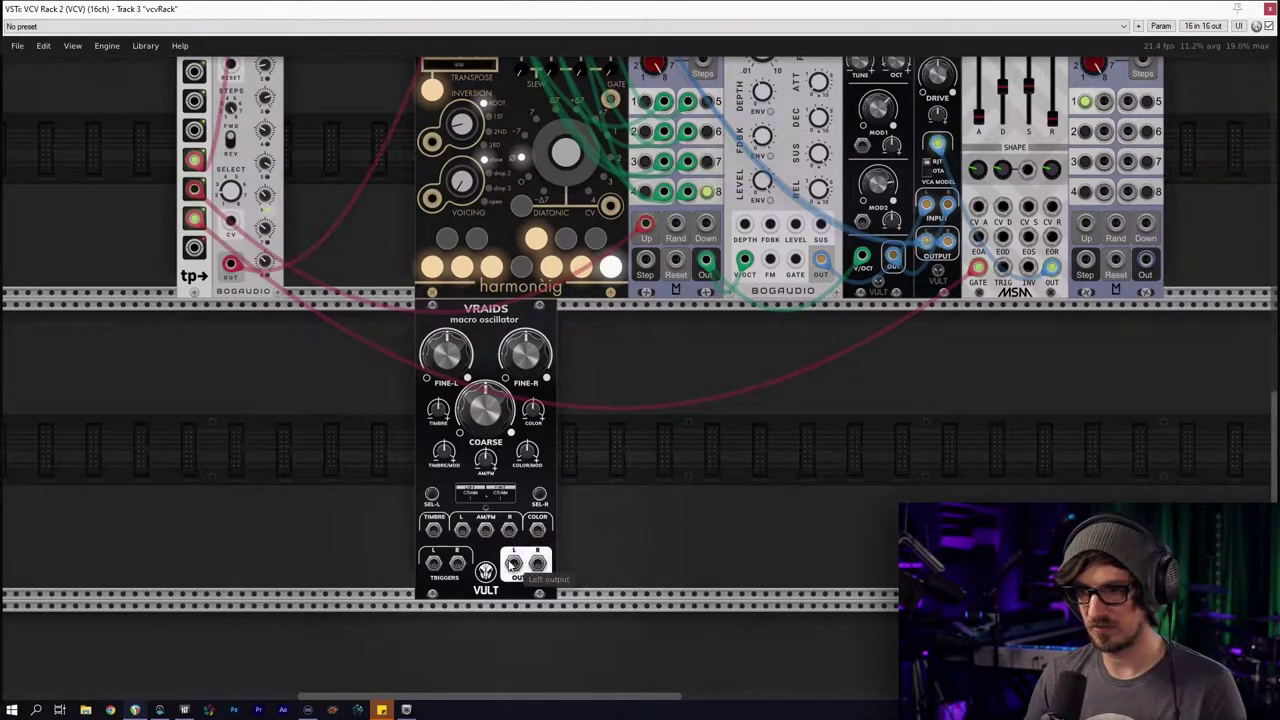
# Search the unfiltered module browser for Merge and place the VCV Merge module to the left of Vraids
pyautogui.moveTo(434, 533); pyautogui.dragTo(349, 470)
pyautogui.scroll(3, 248, 572)
pyautogui.scroll(-2, 262, 553)
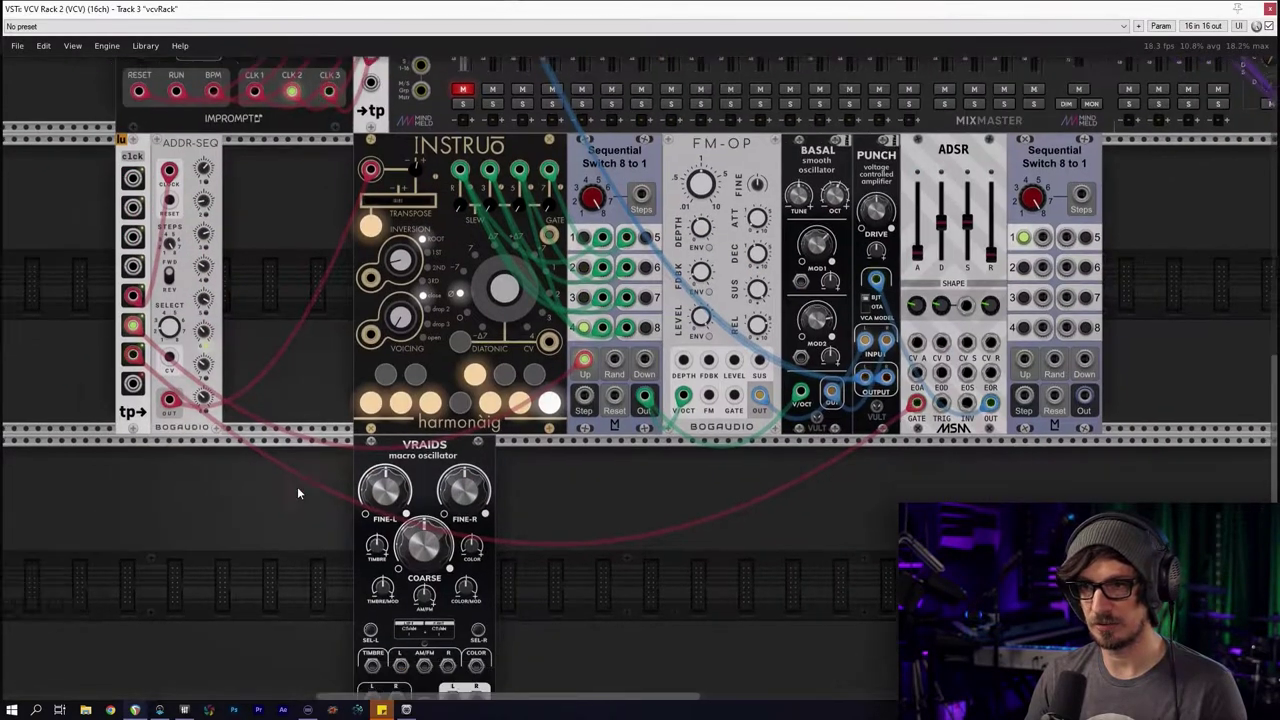
pyautogui.rightClick(303, 600)
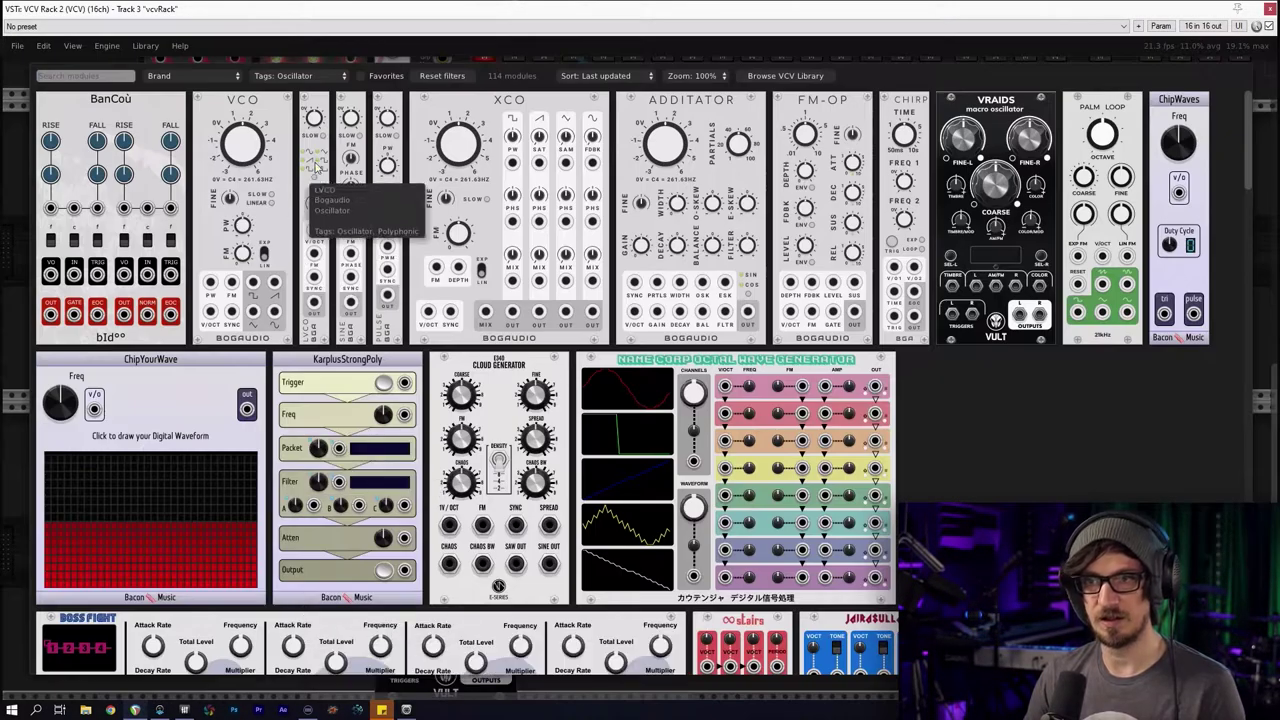
pyautogui.click(436, 76)
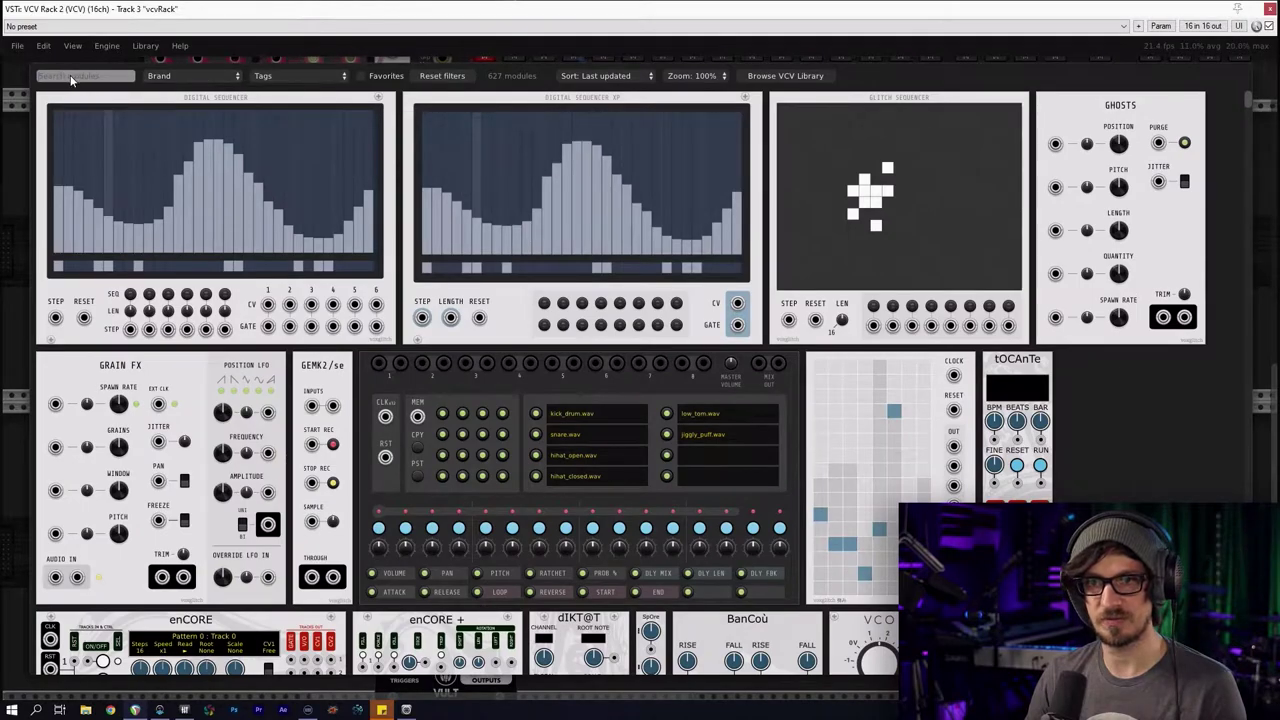
pyautogui.write('m')
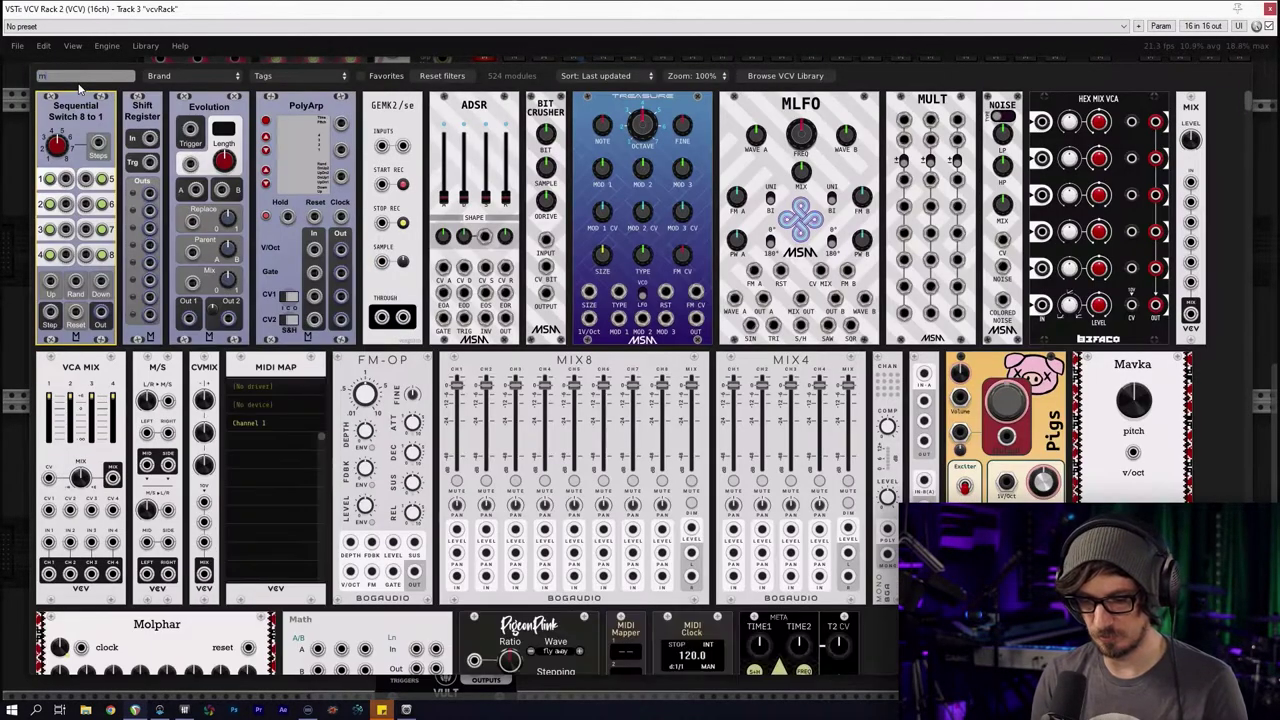
pyautogui.write('erge')
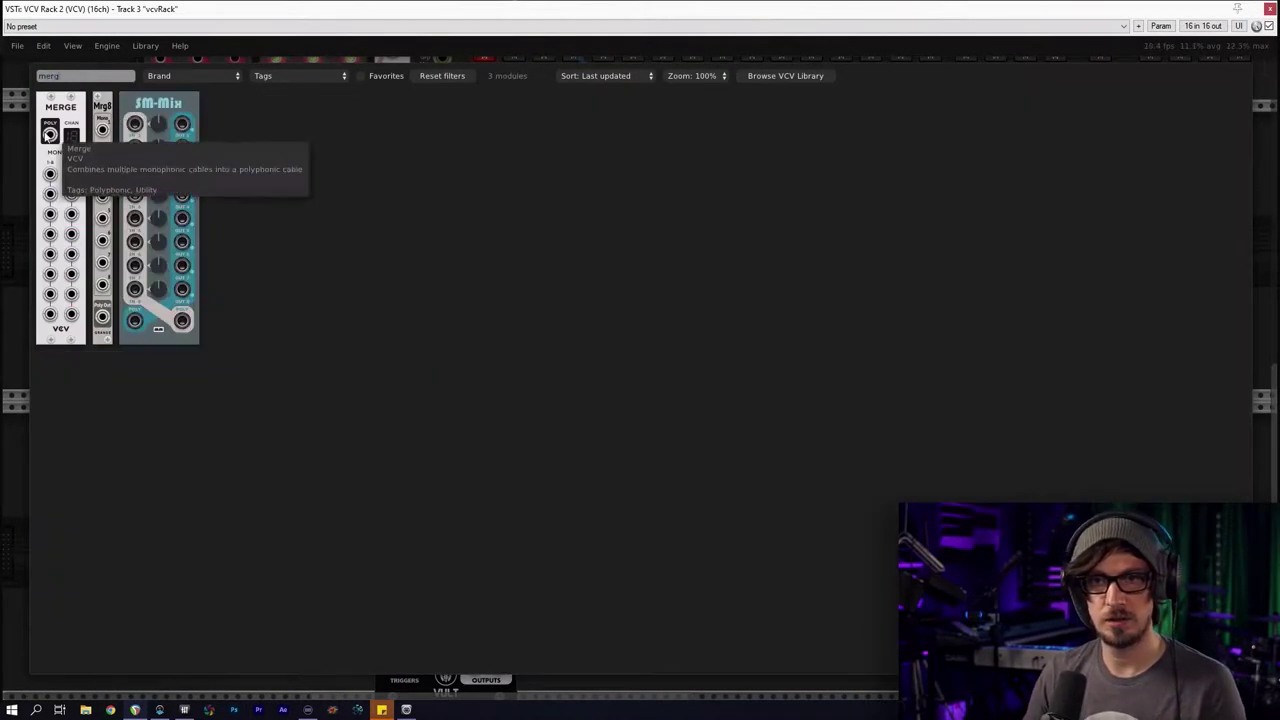
pyautogui.click(54, 130)
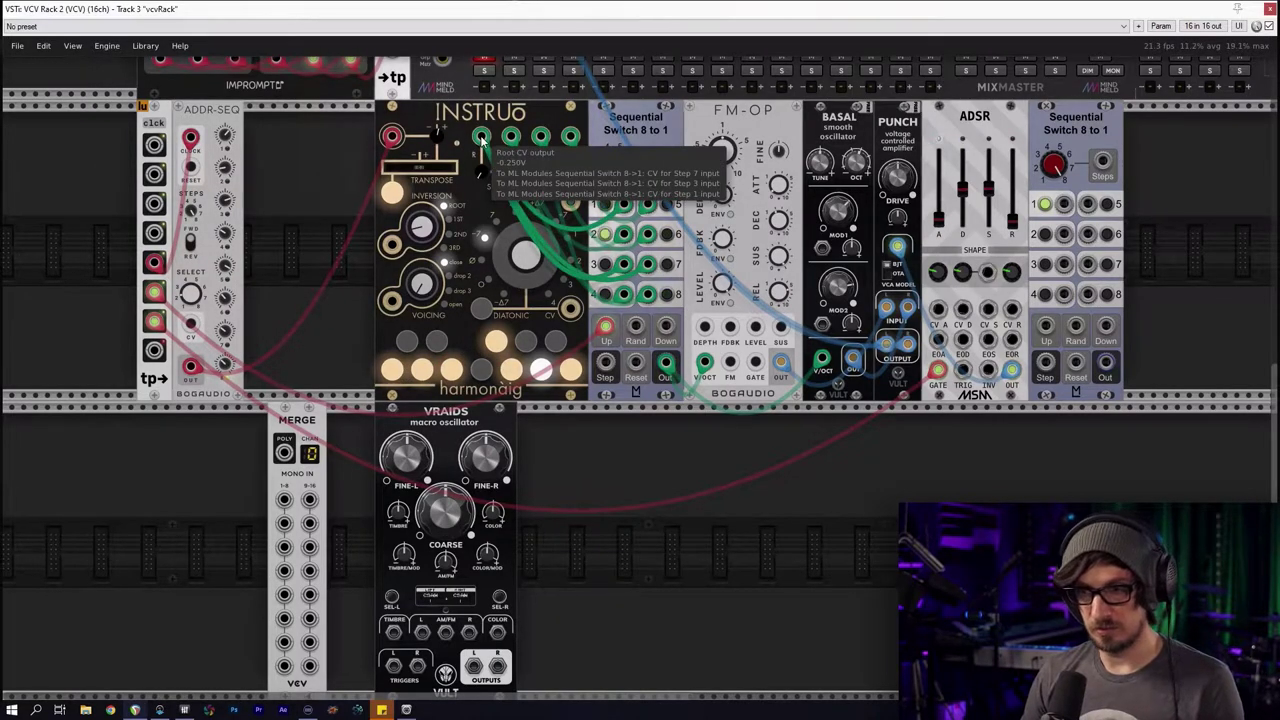
# Patch harmonàig's four note outputs into Merge's first four mono inputs and Merge's poly output into Vraids' Timbre input
pyautogui.moveTo(481, 140); pyautogui.dragTo(314, 388)
pyautogui.hotkey('ctrl', 'z')
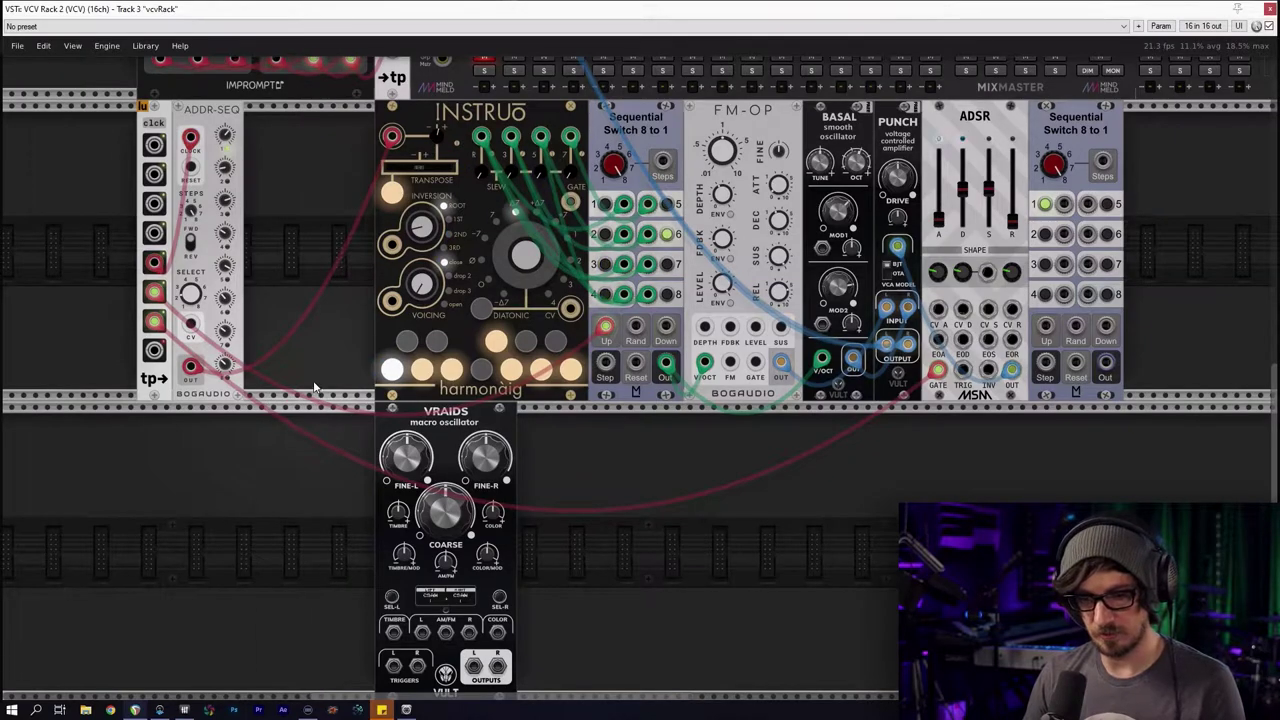
pyautogui.hotkey('ctrl', 'shift', 'z')
pyautogui.moveTo(481, 136)
pyautogui.mouseDown()
pyautogui.moveTo(423, 163)
pyautogui.moveTo(284, 547)
pyautogui.moveTo(281, 490)
pyautogui.moveTo(306, 377)
pyautogui.moveTo(429, 257)
pyautogui.moveTo(481, 137)
pyautogui.mouseUp()
pyautogui.moveTo(372, 378); pyautogui.dragTo(285, 524)
pyautogui.moveTo(541, 137); pyautogui.dragTo(284, 547)
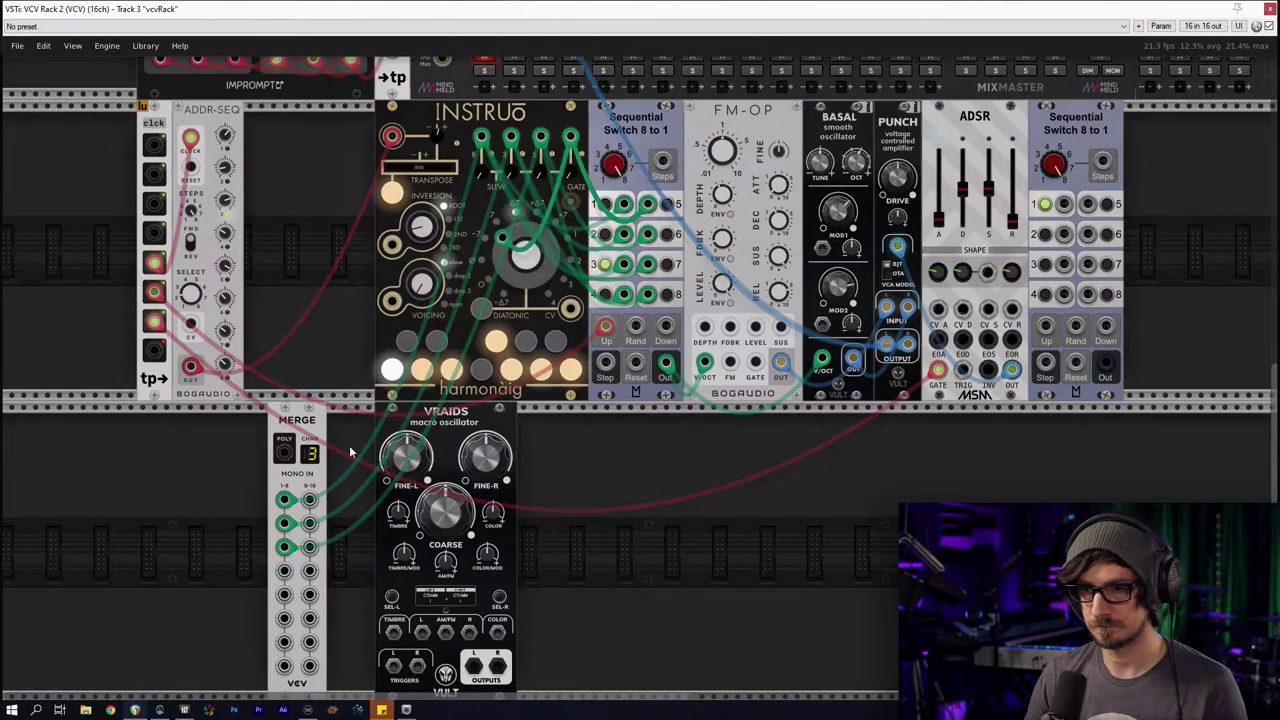
pyautogui.moveTo(349, 447); pyautogui.dragTo(285, 571)
pyautogui.moveTo(285, 453); pyautogui.dragTo(391, 630)
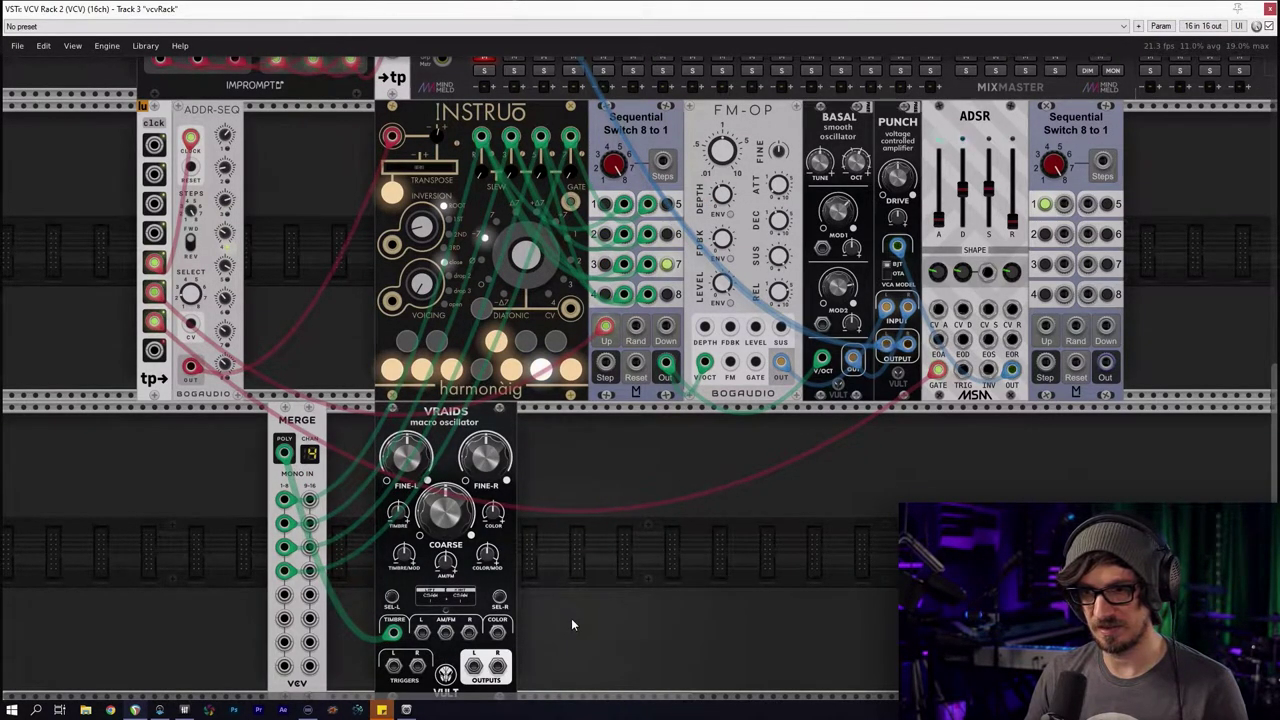
# Patch Vraids' left output into the left input of MixMaster channel 2 and lower that channel's fader
pyautogui.moveTo(572, 624); pyautogui.dragTo(510, 529)
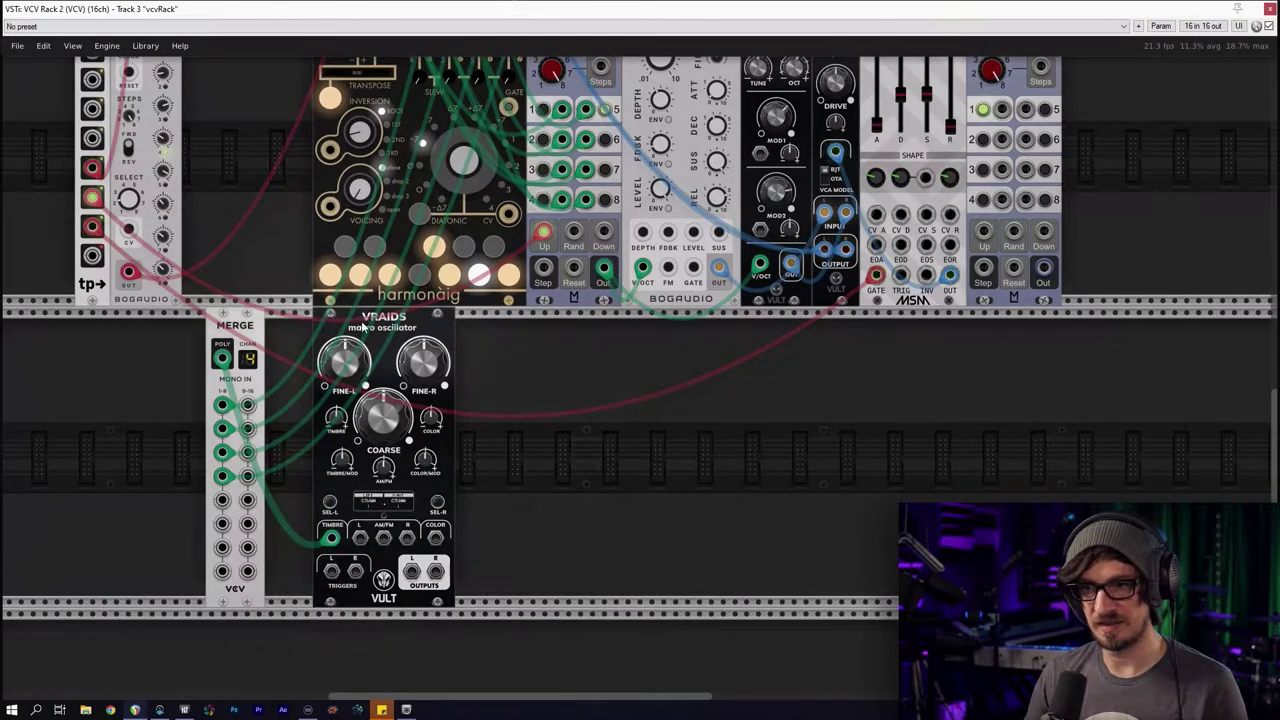
pyautogui.scroll(-3, 495, 530)
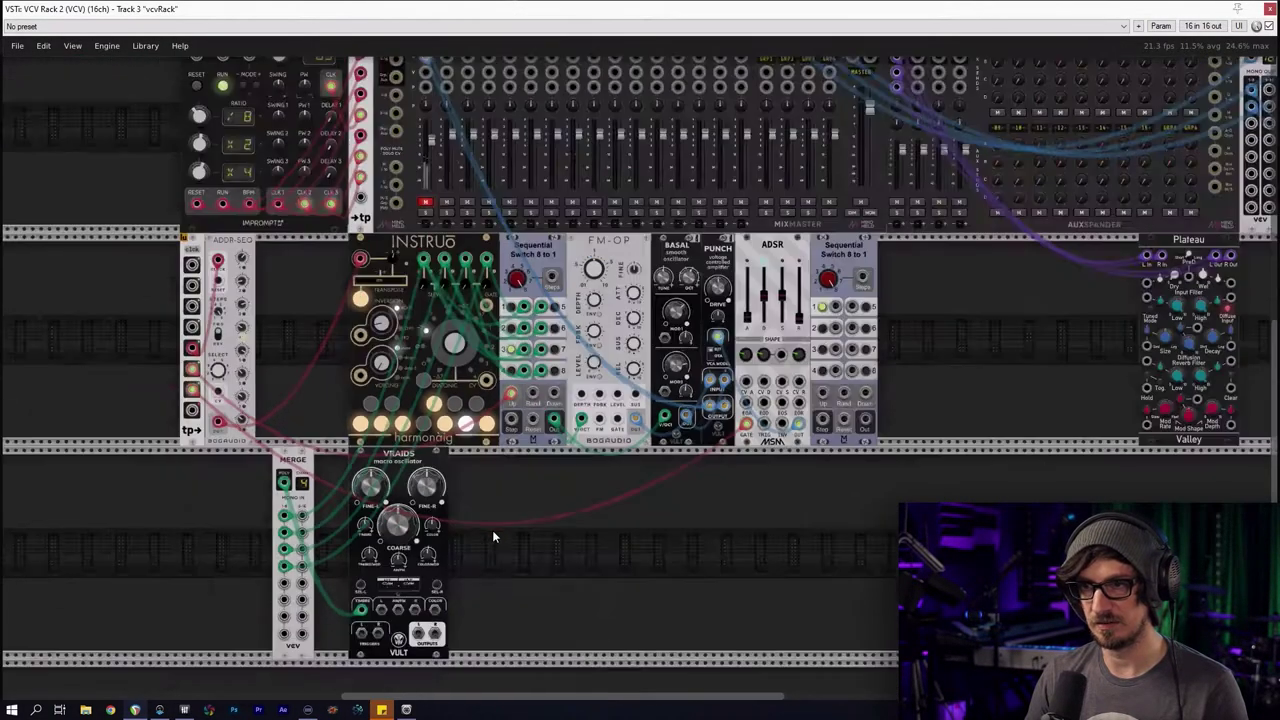
pyautogui.scroll(-2, 492, 537)
pyautogui.moveTo(413, 620); pyautogui.dragTo(455, 115)
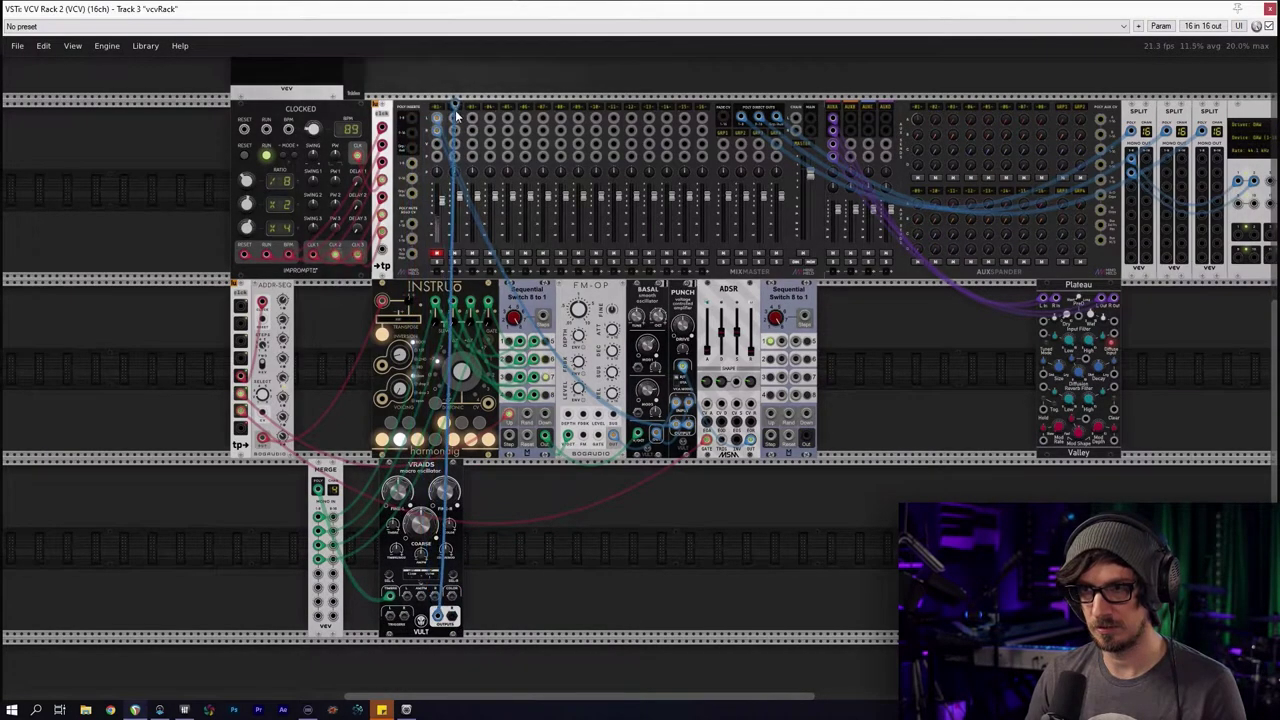
pyautogui.moveTo(456, 195)
pyautogui.mouseDown()
pyautogui.moveTo(456, 226)
pyautogui.moveTo(456, 208)
pyautogui.mouseUp()
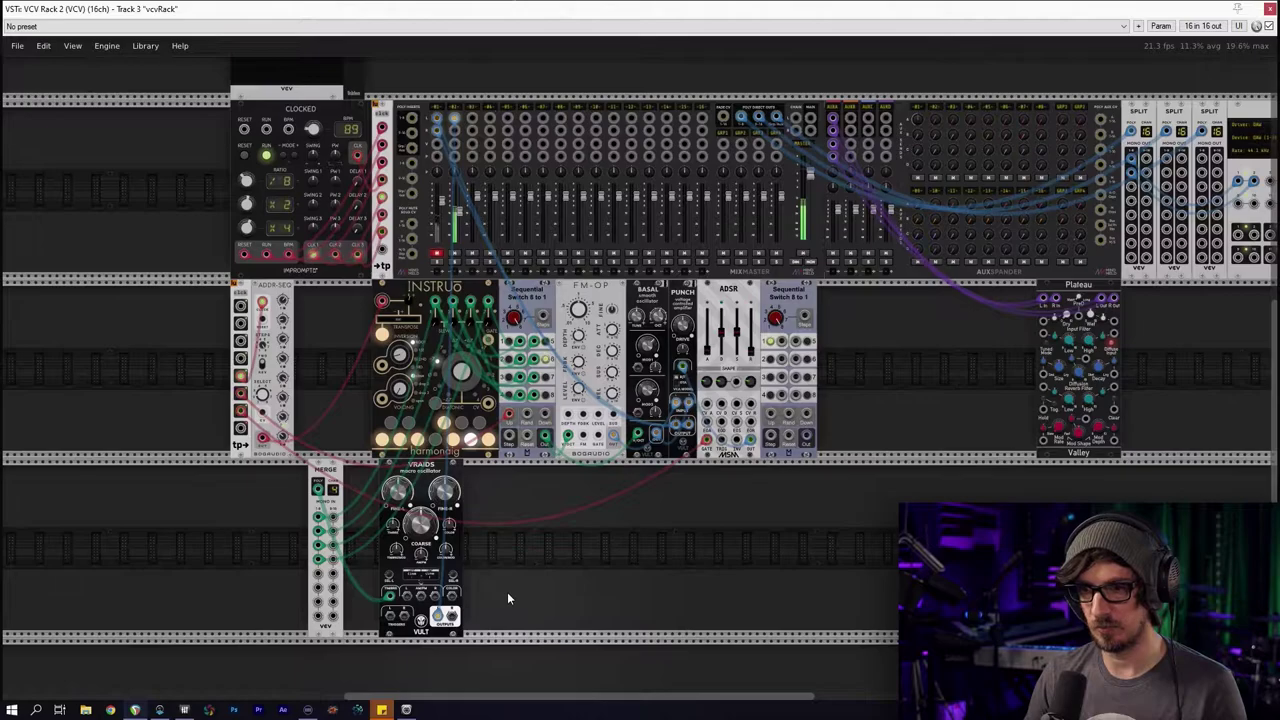
# Search the unfiltered module browser for "ads", place Bogaudio's slim ADSR beside Vraids, and shift it away to leave a gap
pyautogui.scroll(3, 507, 592)
pyautogui.rightClick(468, 535)
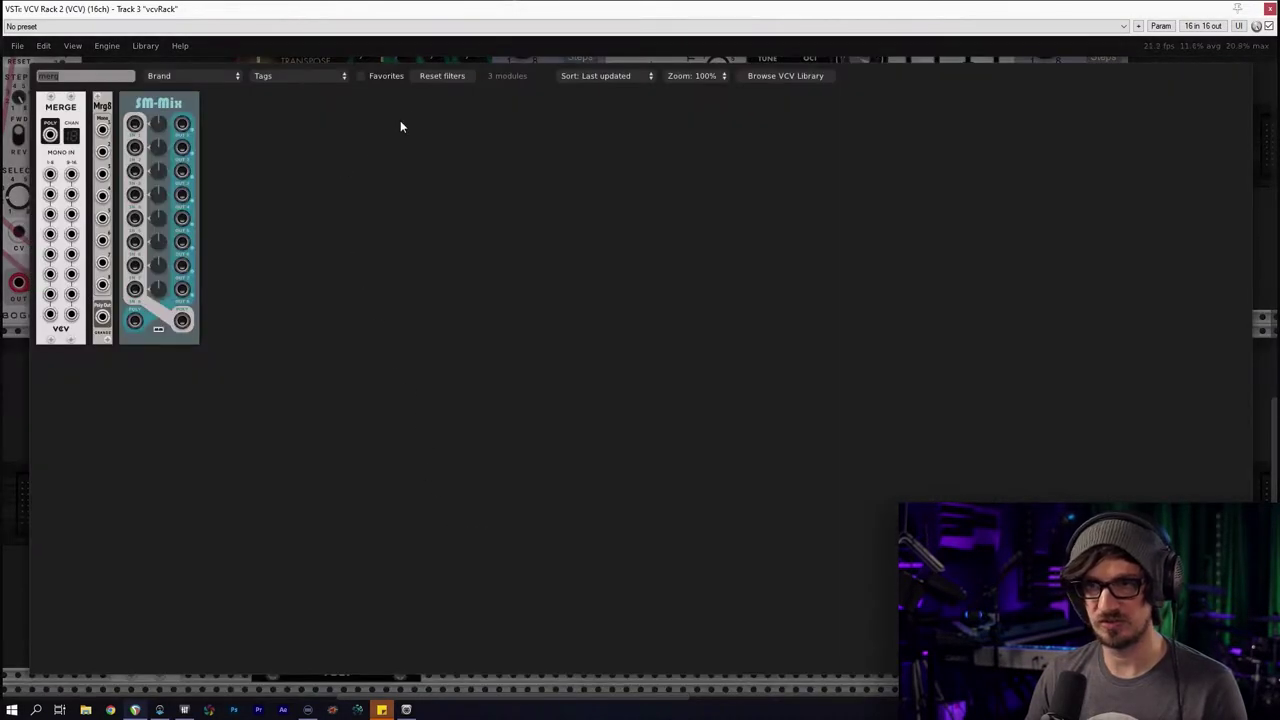
pyautogui.click(430, 80)
pyautogui.write('ads')
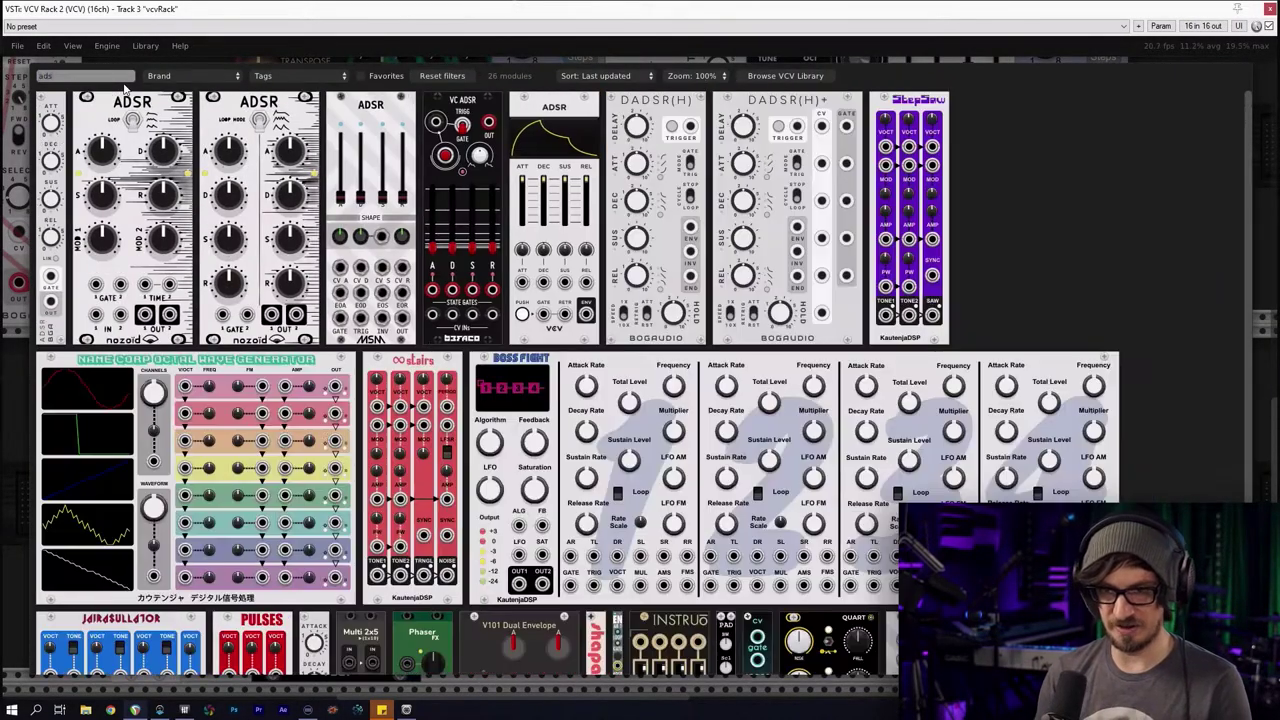
pyautogui.click(66, 170)
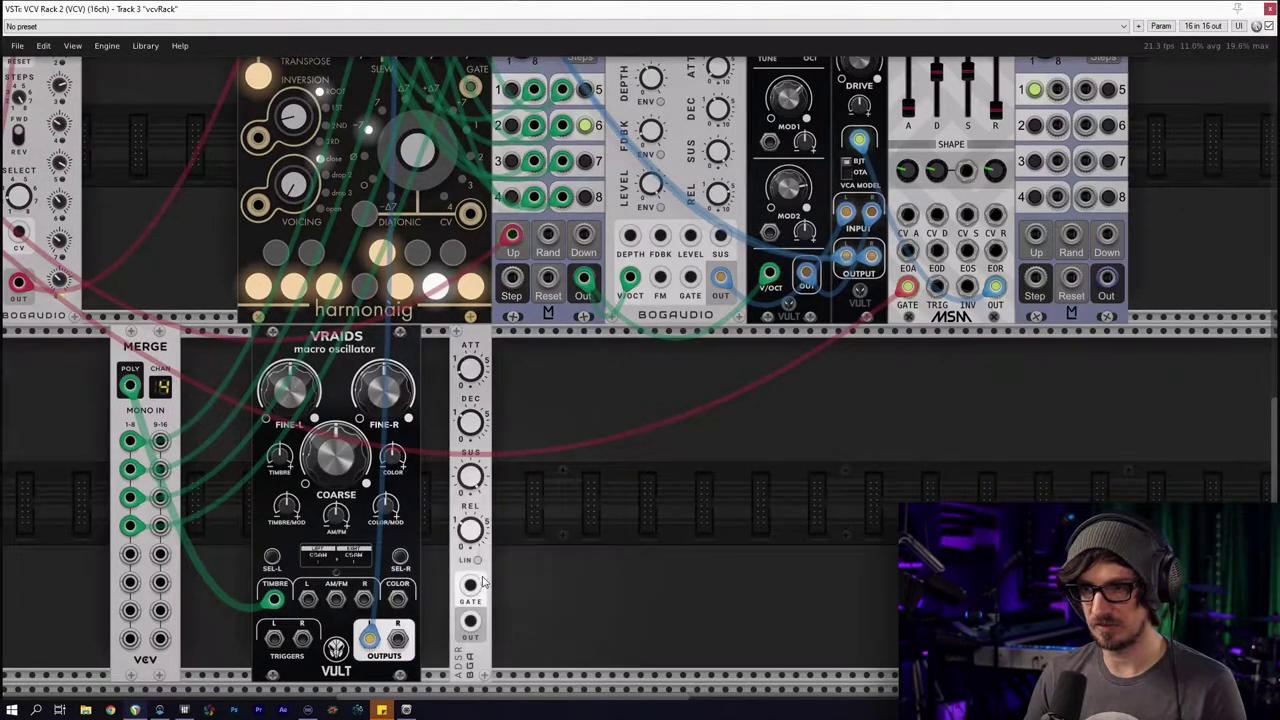
pyautogui.moveTo(470, 621); pyautogui.dragTo(510, 615)
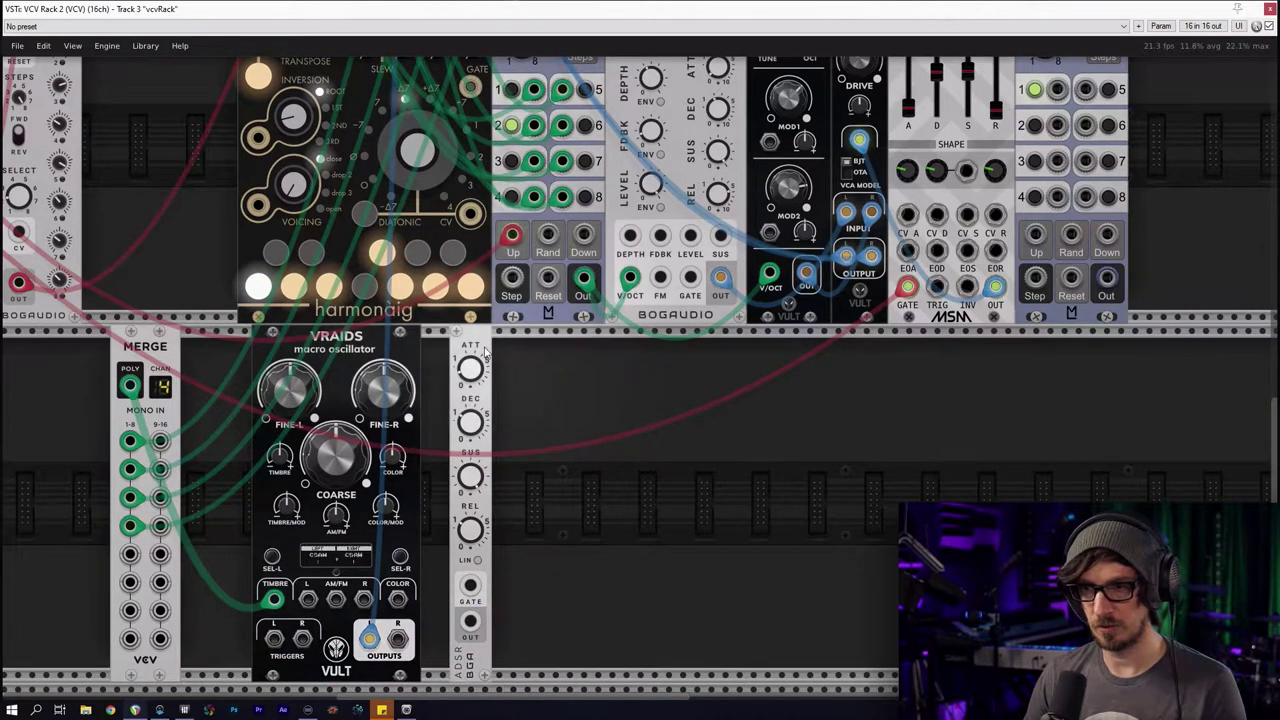
pyautogui.moveTo(466, 348); pyautogui.dragTo(578, 350)
# Clear the module browser's filters and add the single-channel VCV VCA between Vraids and the slim ADSR
pyautogui.rightClick(464, 495)
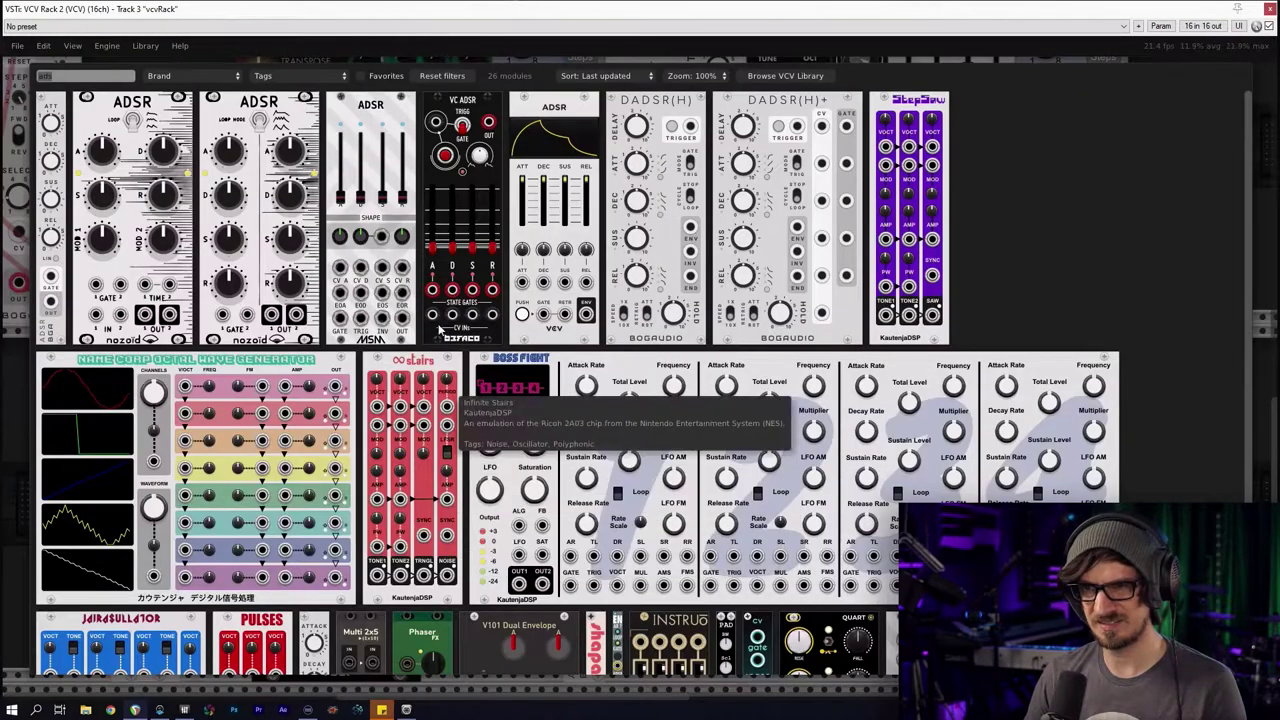
pyautogui.click(456, 76)
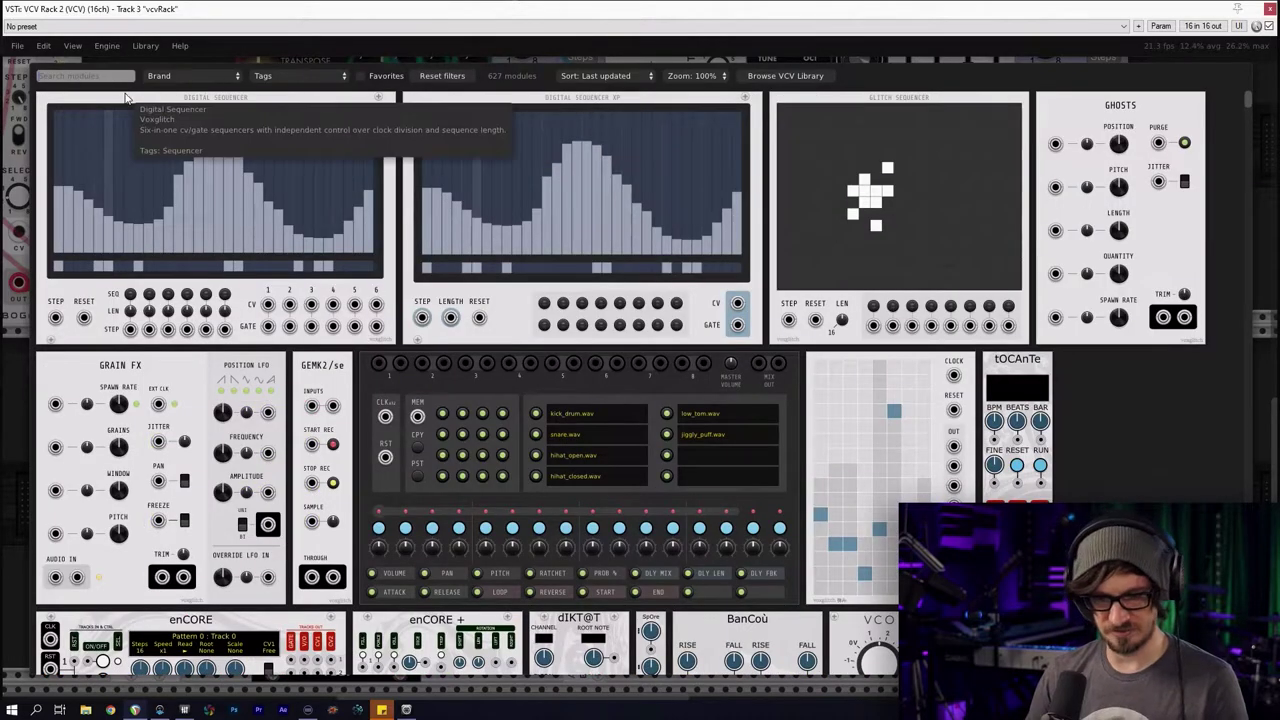
pyautogui.press('Escape')
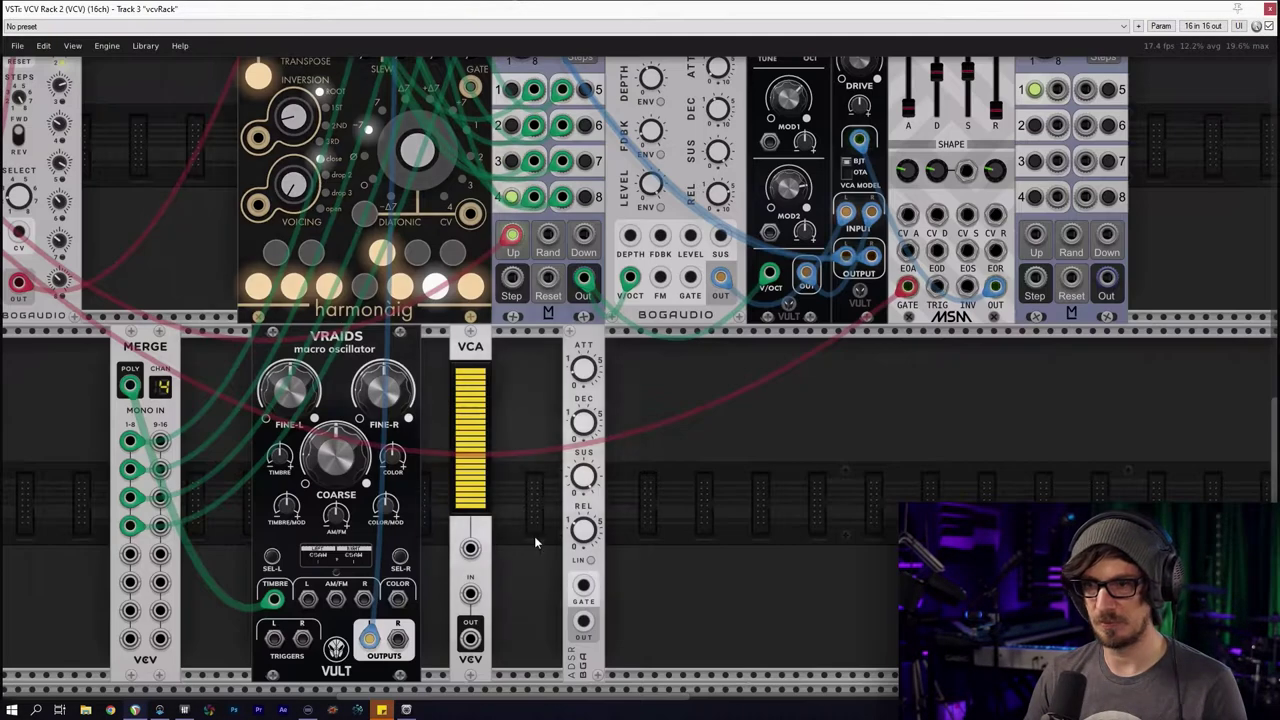
# Patch the slim ADSR's output into the VCA's CV input and teleport port 5 into its gate with a red cable
pyautogui.moveTo(583, 586); pyautogui.dragTo(652, 602)
pyautogui.moveTo(778, 620); pyautogui.dragTo(170, 193)
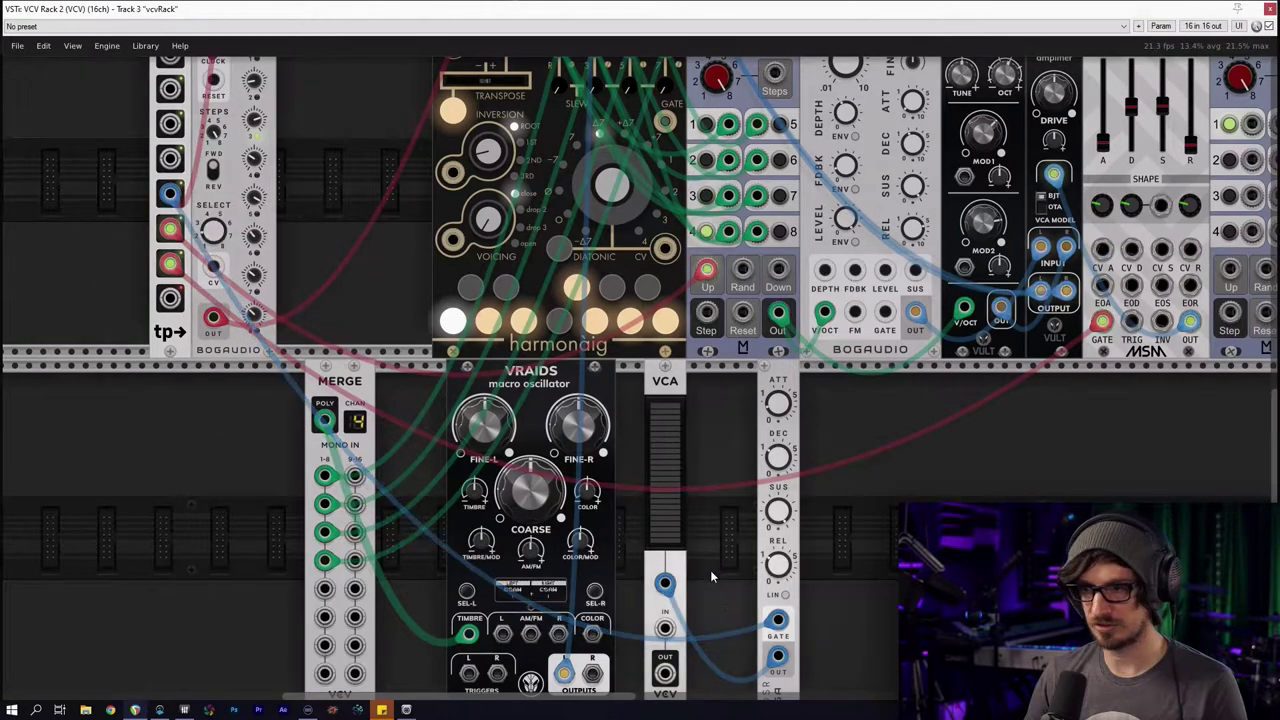
pyautogui.rightClick(777, 625)
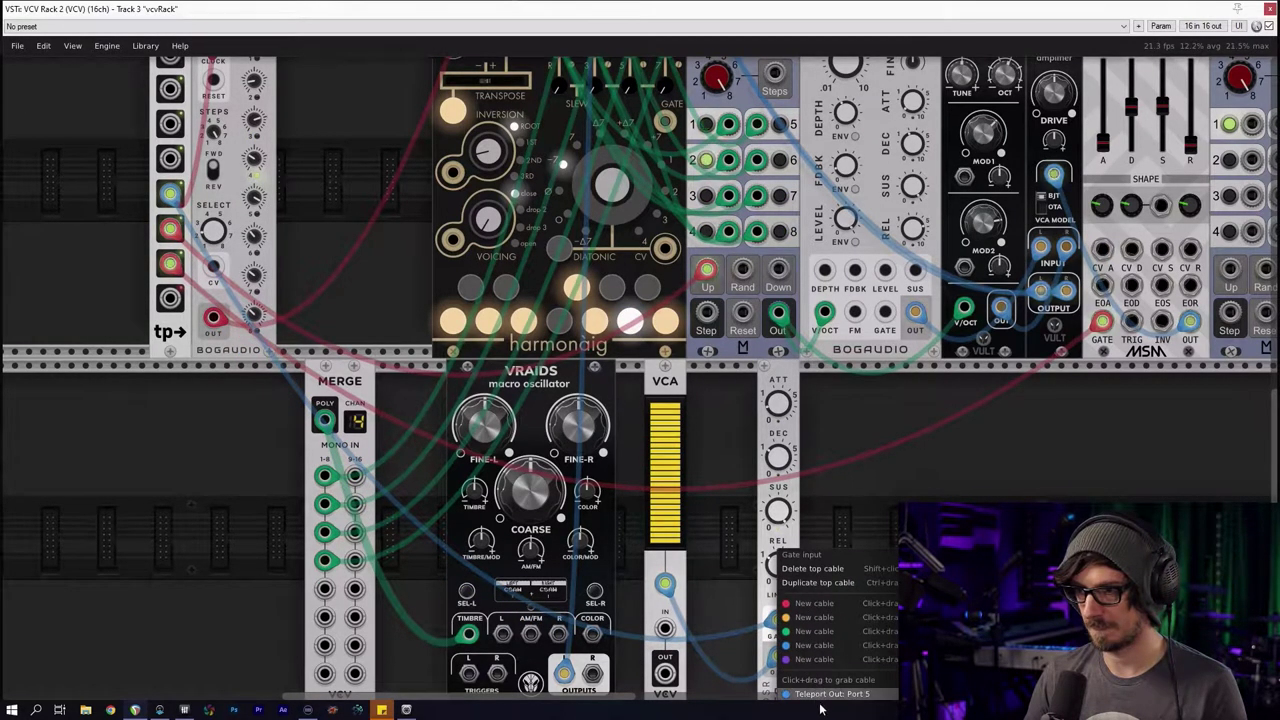
pyautogui.click(975, 635)
pyautogui.scroll(-2, 731, 503)
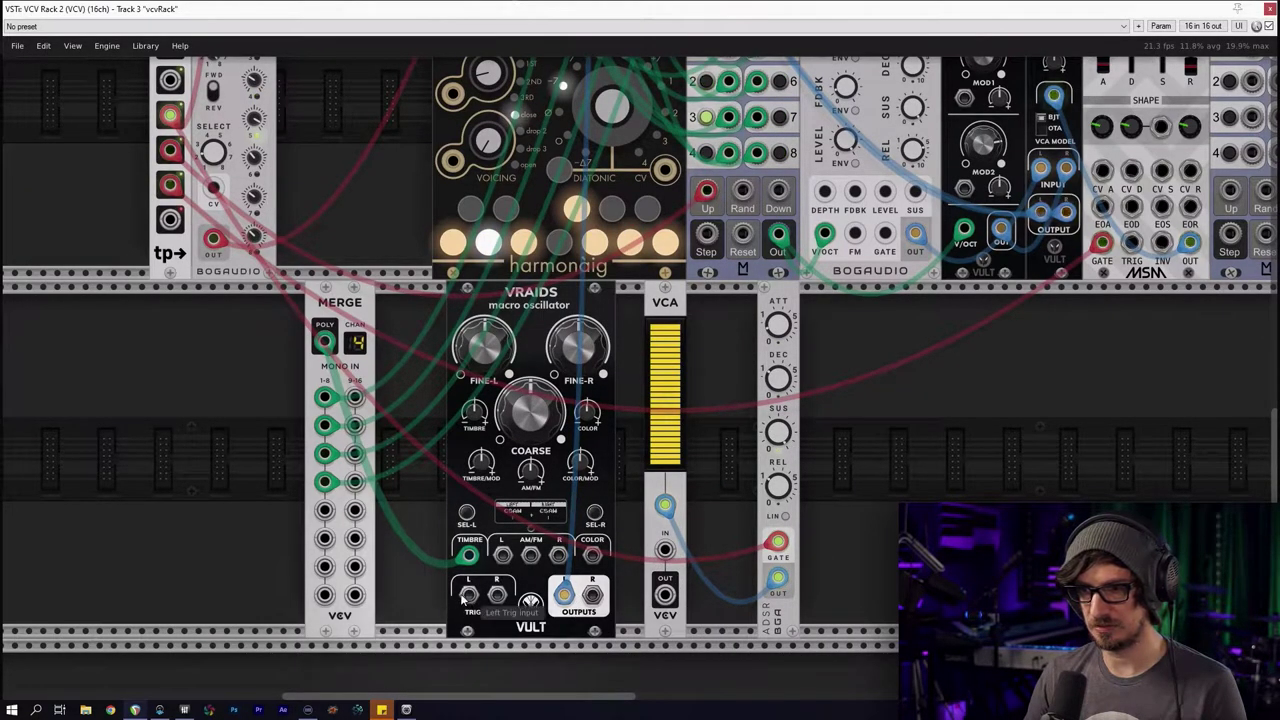
# Move Merge's poly cable to Vraids' left trigger input and route Vraids' left output through the VCA to MixMaster channel 2
pyautogui.moveTo(324, 342); pyautogui.dragTo(470, 596)
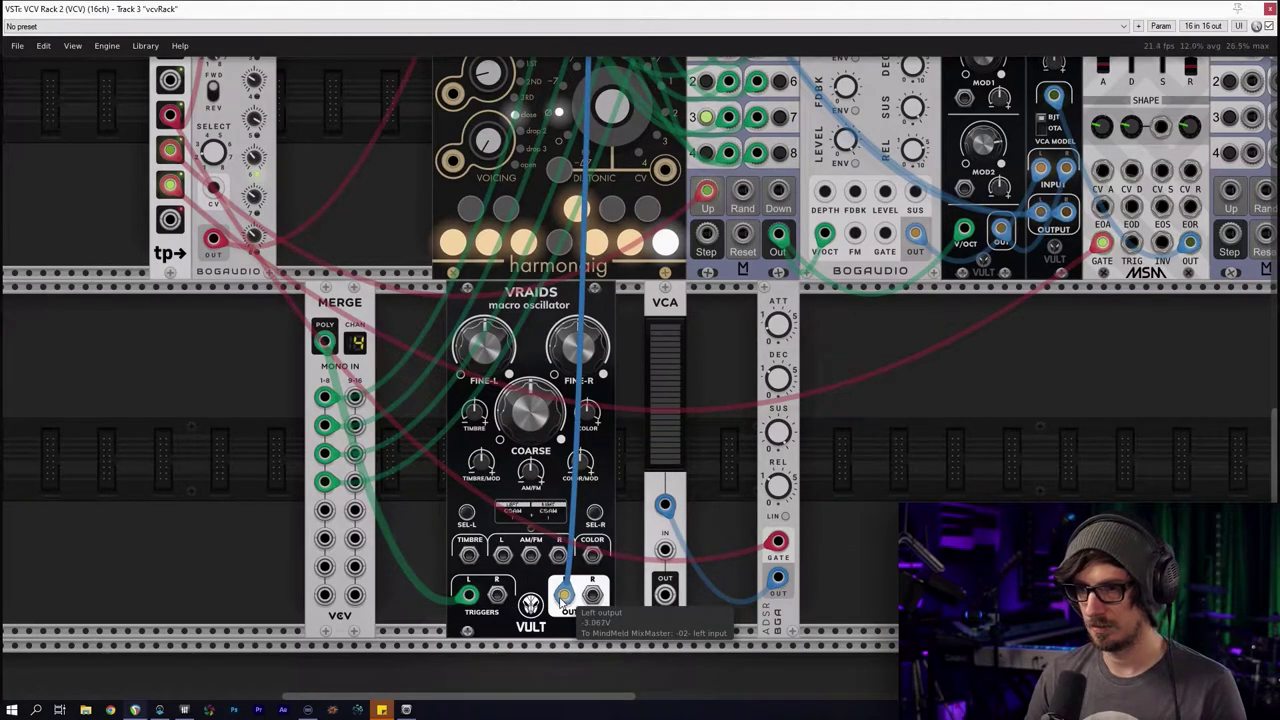
pyautogui.moveTo(563, 596); pyautogui.dragTo(665, 596)
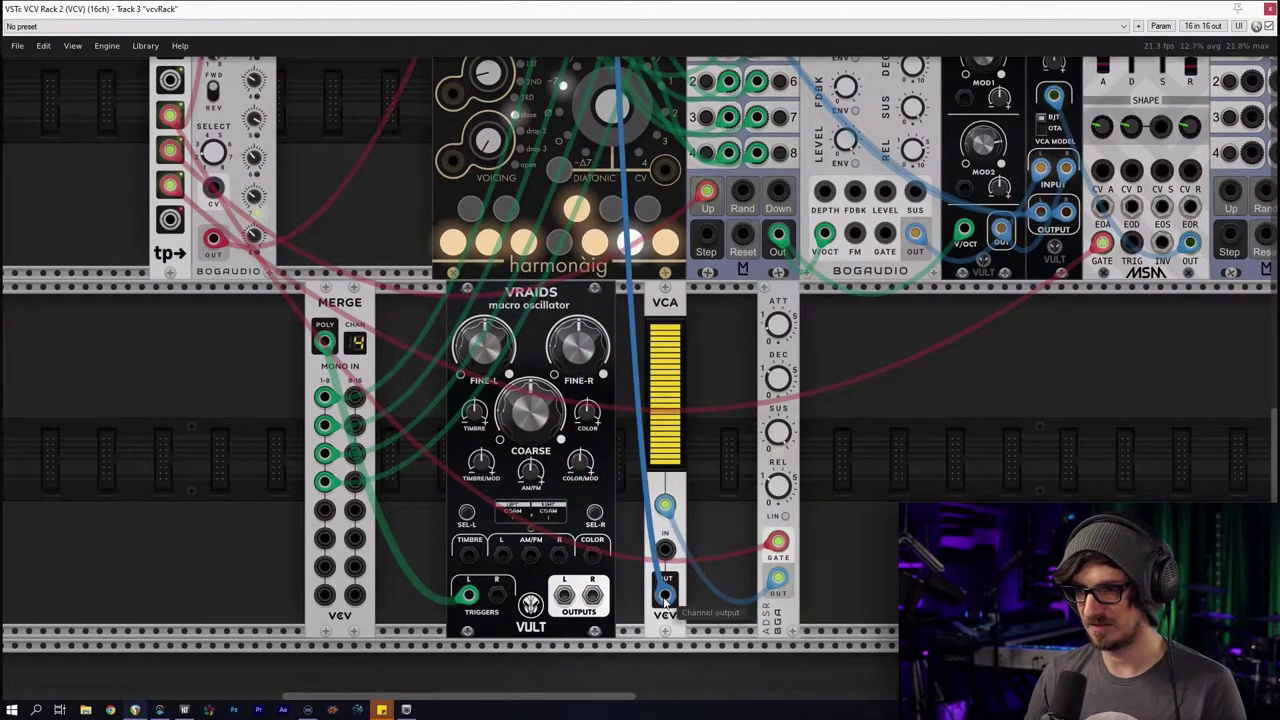
# Patch the first Split module's third and fourth mono outputs into the next free device channels of Audio 16, starting at 3
pyautogui.scroll(3, 724, 603)
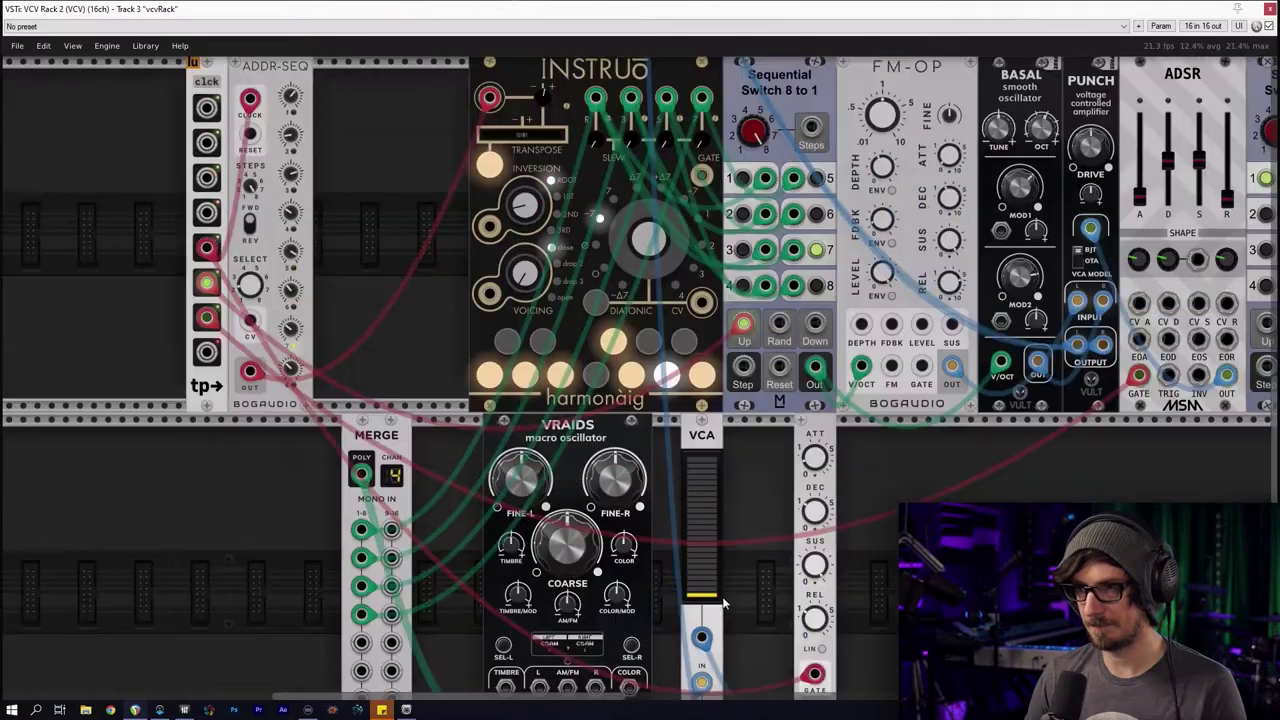
pyautogui.scroll(9, 724, 603)
pyautogui.hscroll(6, 685, 291)
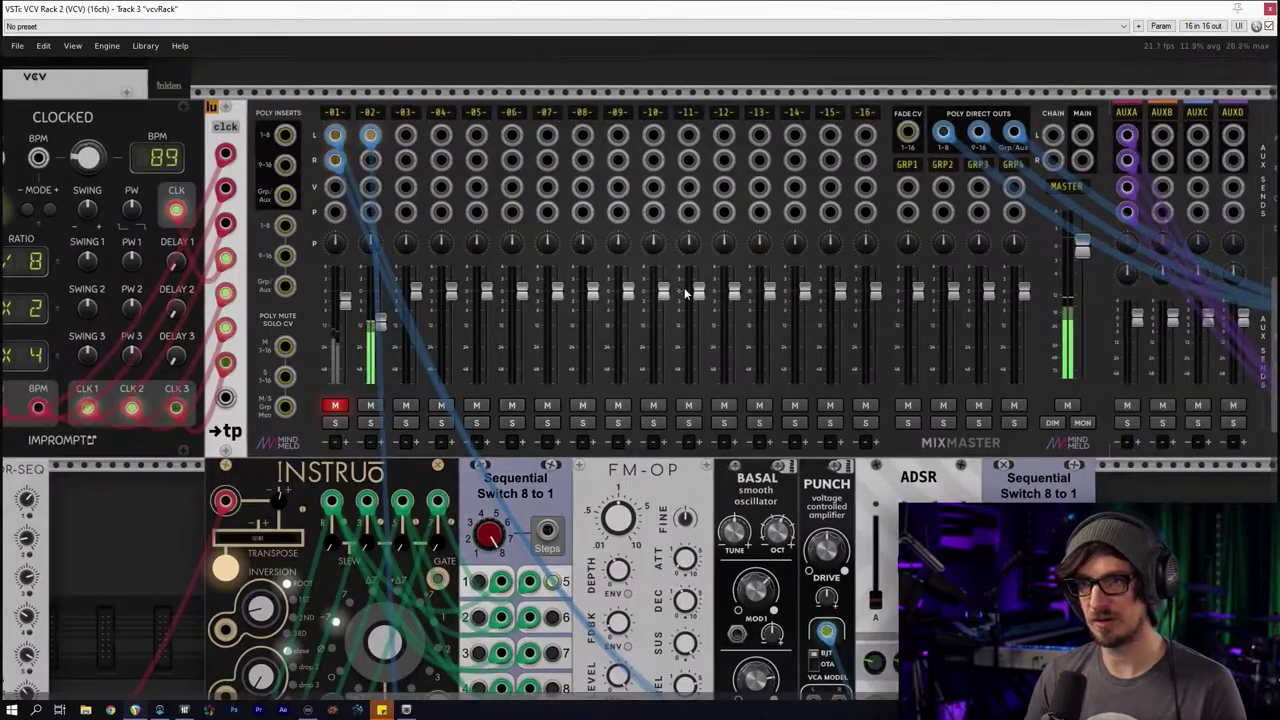
pyautogui.keyDown('ctrl'); pyautogui.scroll(-2, 685, 291); pyautogui.keyUp('ctrl')
pyautogui.moveTo(1163, 310); pyautogui.dragTo(374, 216)
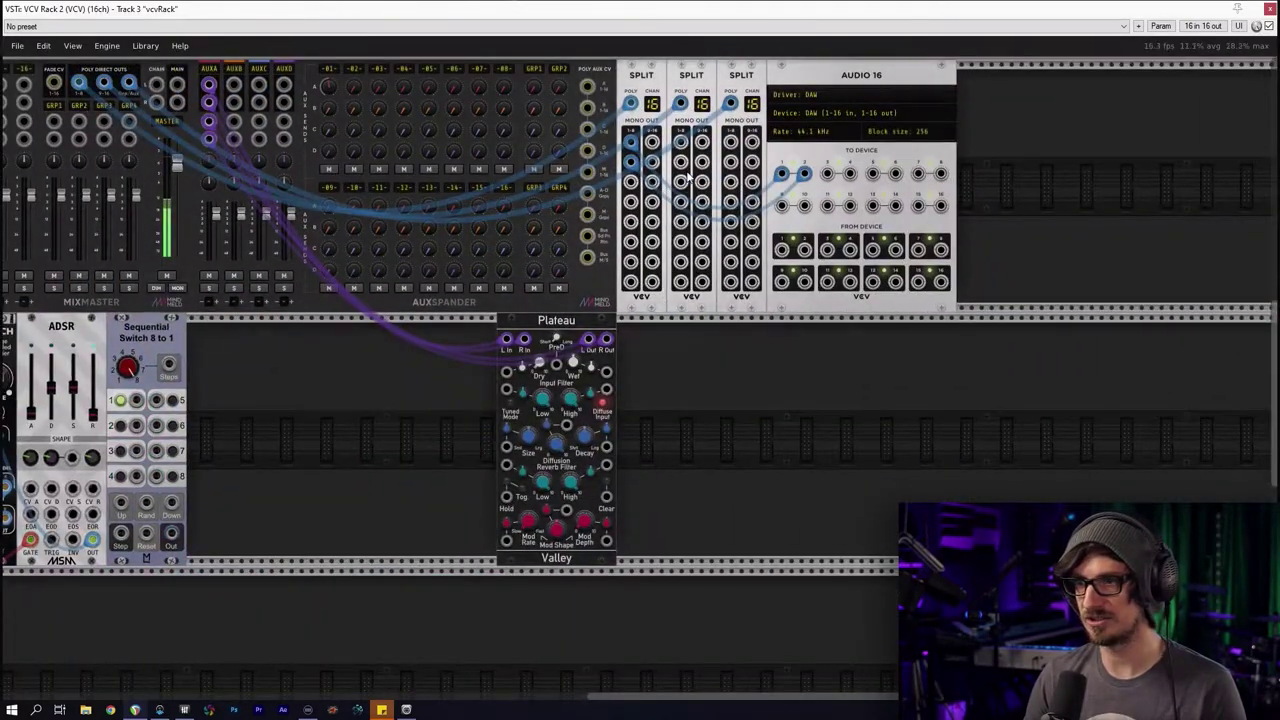
pyautogui.rightClick(631, 185)
pyautogui.click(651, 268)
pyautogui.click(827, 174)
pyautogui.moveTo(630, 203); pyautogui.dragTo(878, 280)
# Set the gain adjust of MixMaster channel 2 to -10.0 dB in its track settings
pyautogui.moveTo(248, 438); pyautogui.dragTo(884, 474)
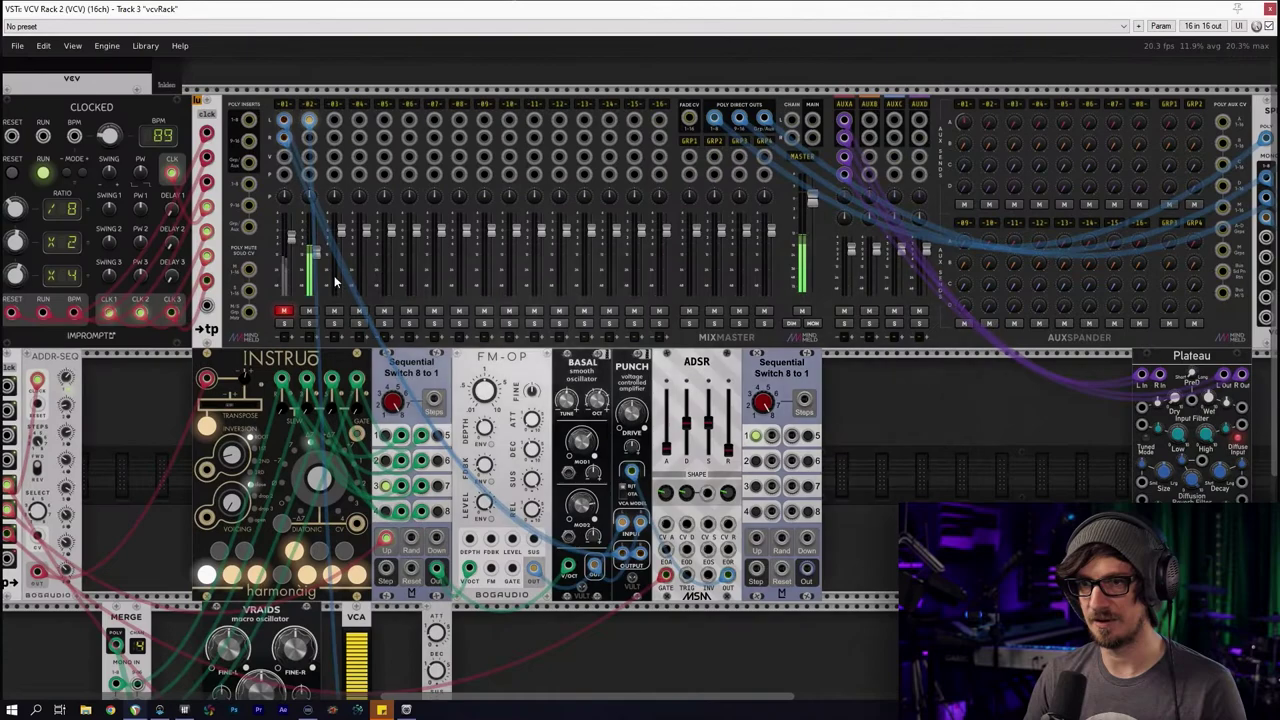
pyautogui.click(309, 110)
pyautogui.moveTo(341, 140); pyautogui.dragTo(345, 140)
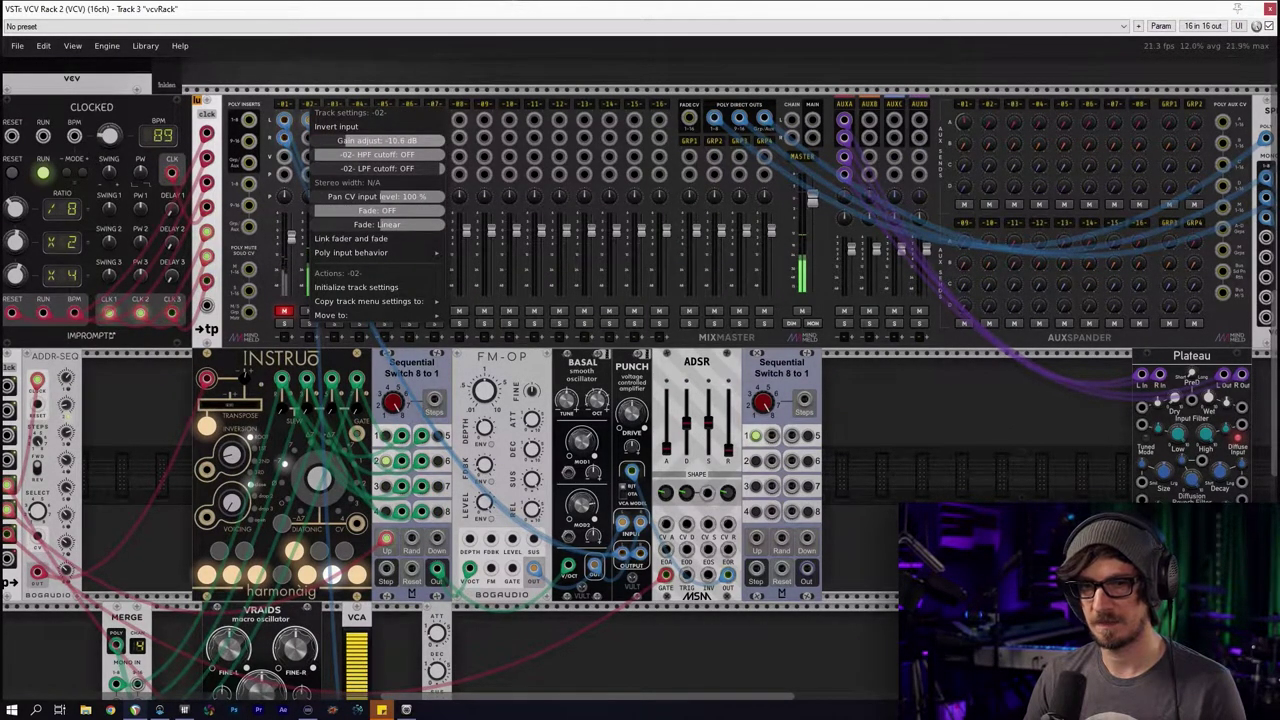
pyautogui.click(1022, 462)
pyautogui.moveTo(715, 423); pyautogui.dragTo(170, 392)
pyautogui.moveTo(722, 206); pyautogui.dragTo(945, 186)
pyautogui.hscroll(-9, 948, 185)
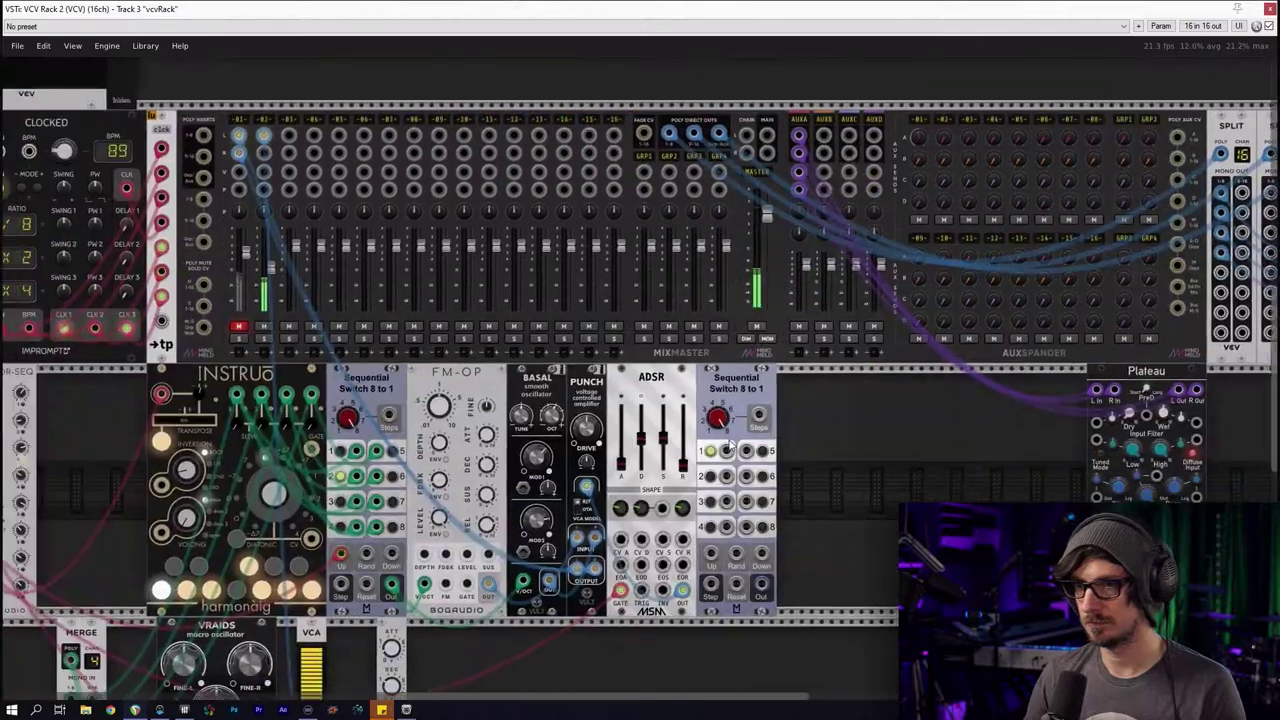
pyautogui.rightClick(284, 118)
pyautogui.press('Escape')
pyautogui.rightClick(285, 120)
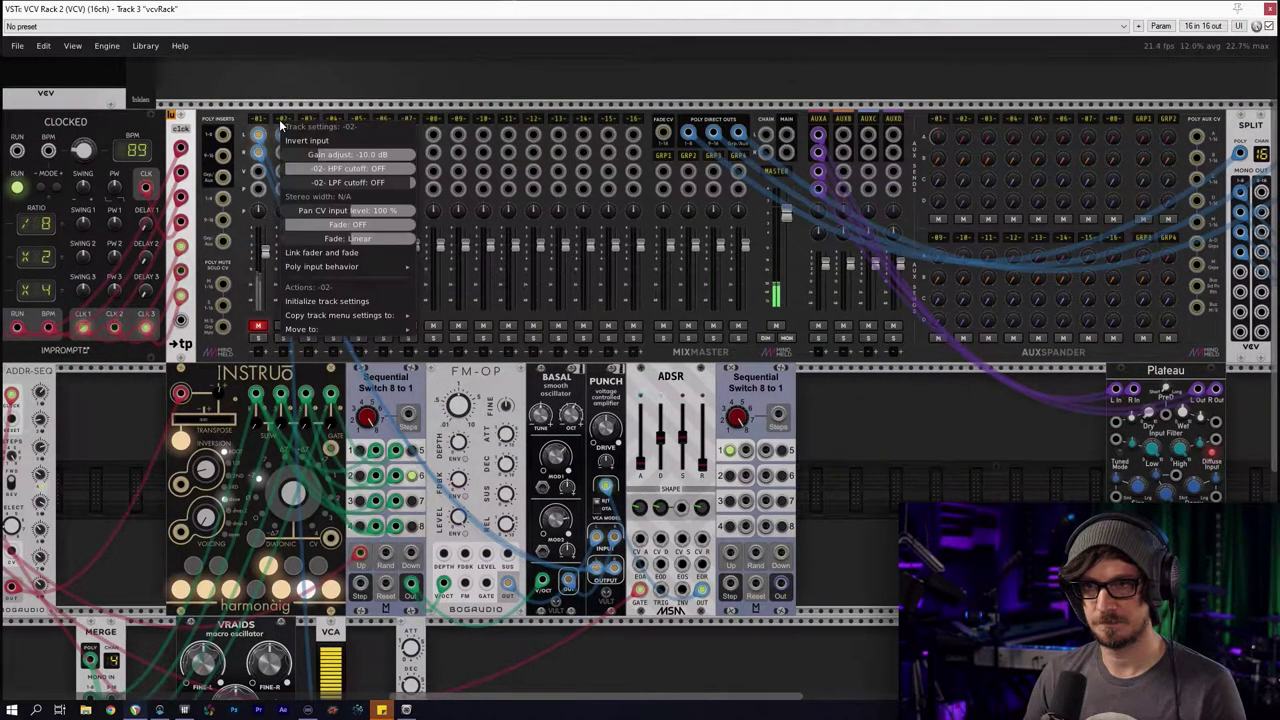
pyautogui.click(285, 115)
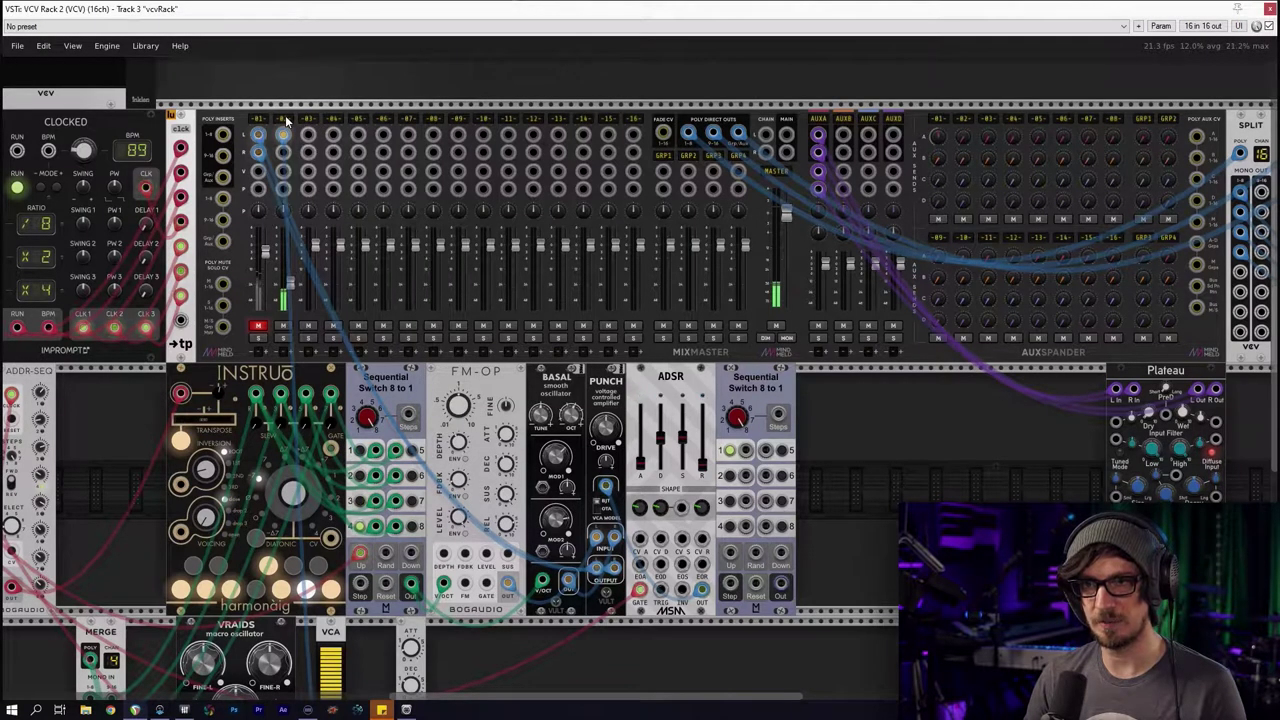
# Lower MixMaster channel 2's gain adjust to -19.4 dB and raise its fader somewhat
pyautogui.rightClick(290, 118)
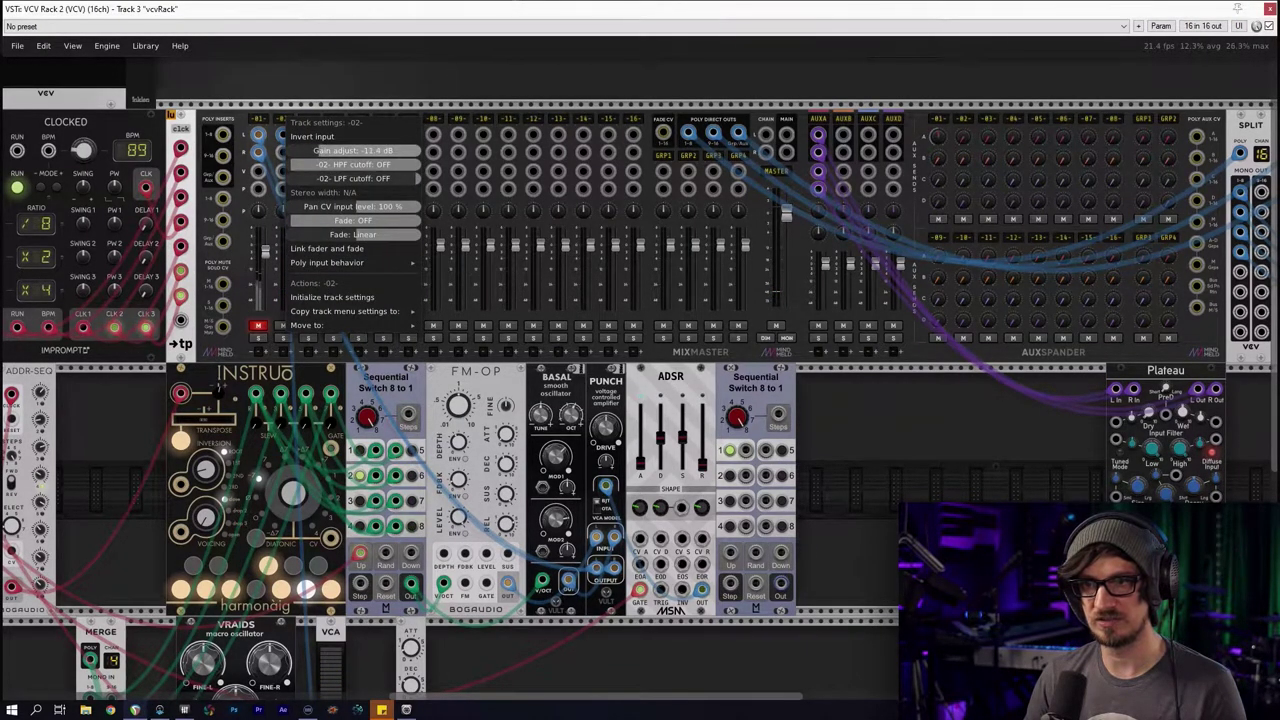
pyautogui.moveTo(355, 150); pyautogui.dragTo(335, 150)
pyautogui.moveTo(359, 268)
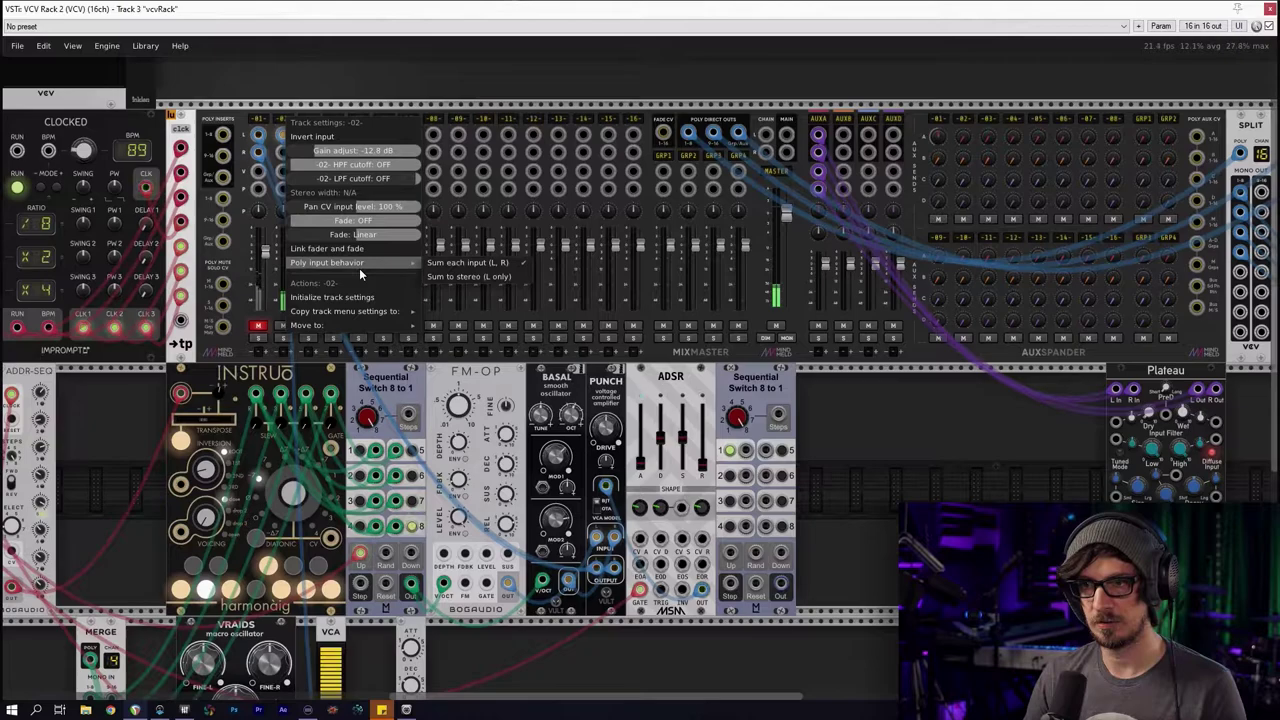
pyautogui.click(286, 285)
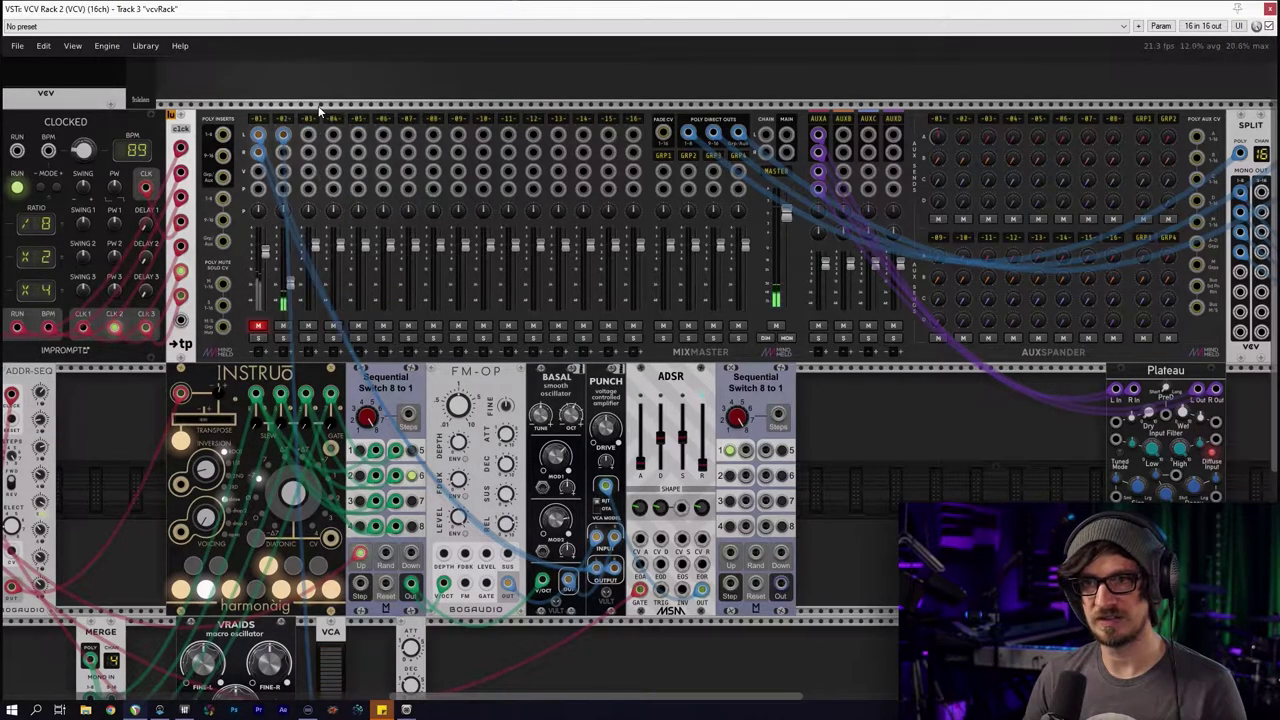
pyautogui.rightClick(287, 119)
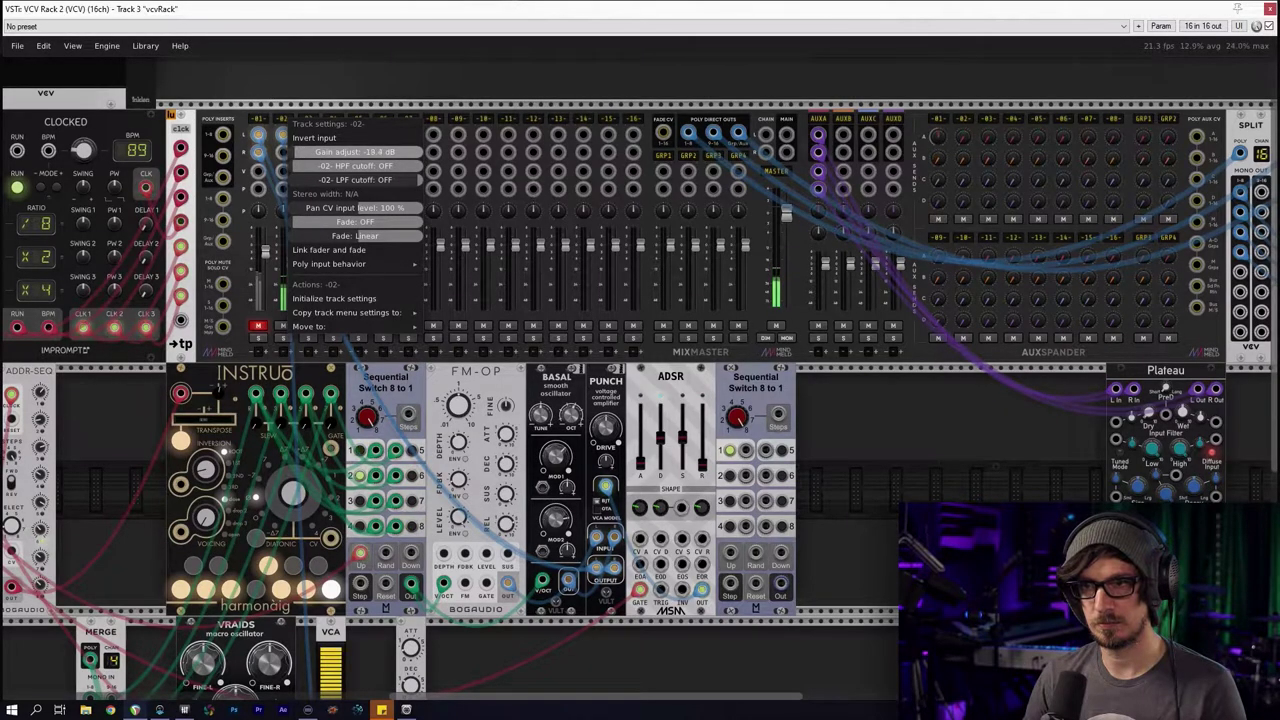
pyautogui.click(308, 114)
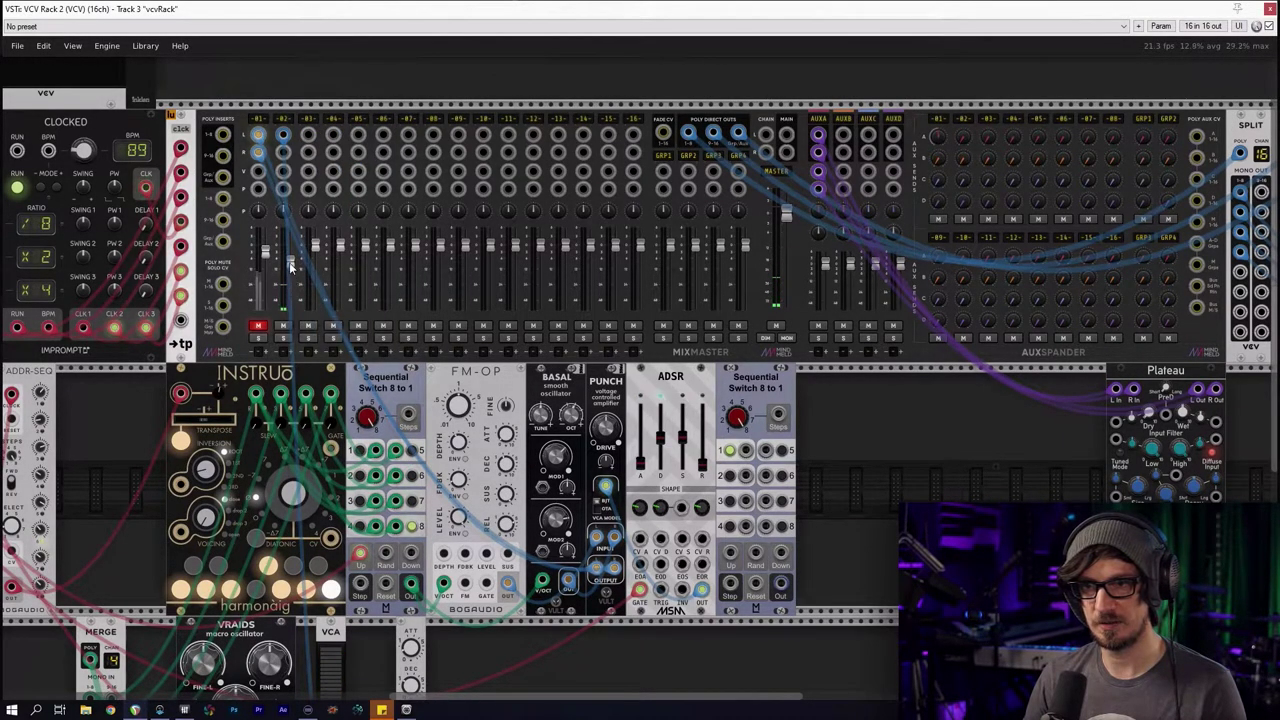
# Turn Vraids' Timbre down to about -0.35
pyautogui.moveTo(363, 490); pyautogui.dragTo(530, 133)
pyautogui.scroll(4, 556, 364)
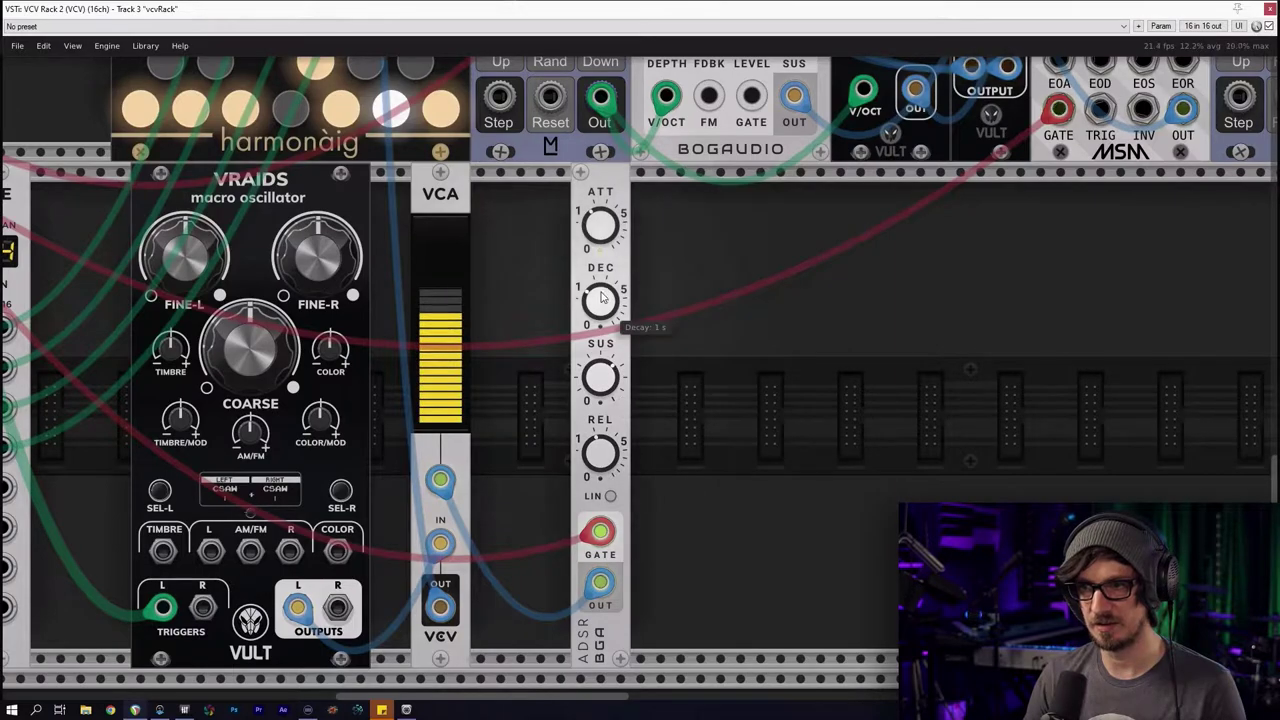
pyautogui.hscroll(-5, 492, 386)
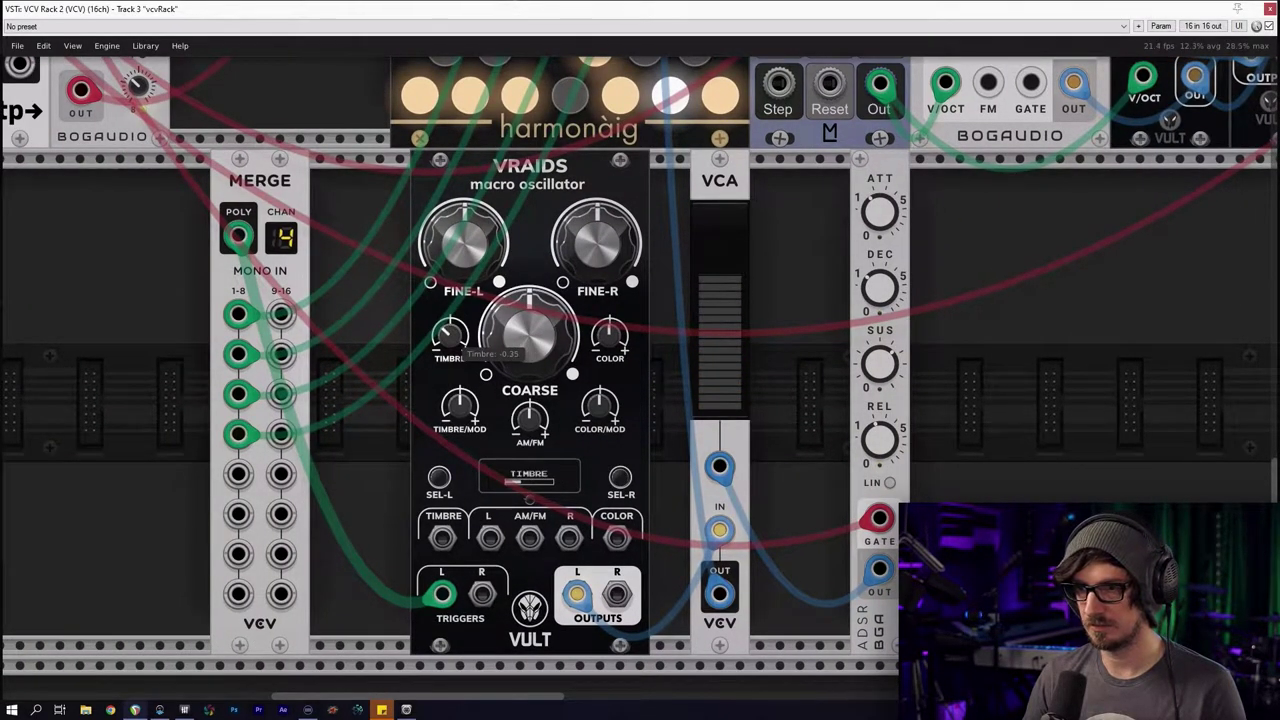
pyautogui.moveTo(450, 336); pyautogui.dragTo(450, 362)
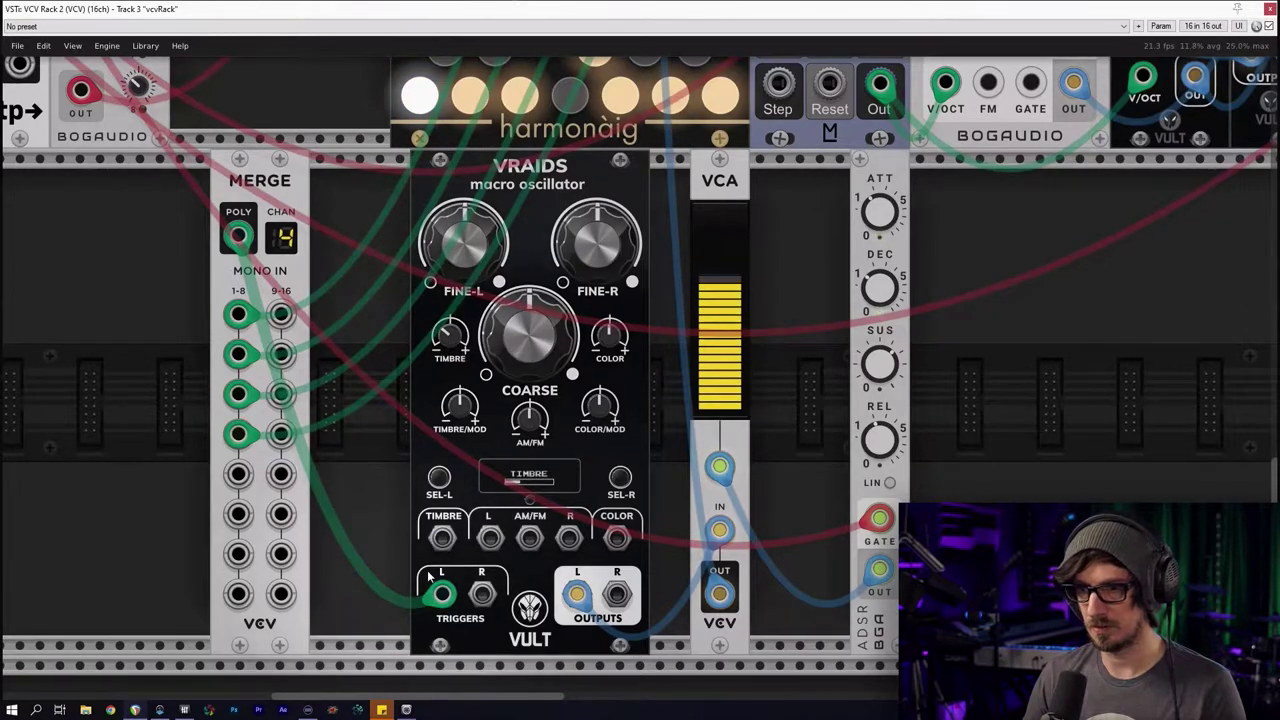
# Move the VCA and its ADSR away from Vraids to open up rack space between them
pyautogui.rightClick(496, 430)
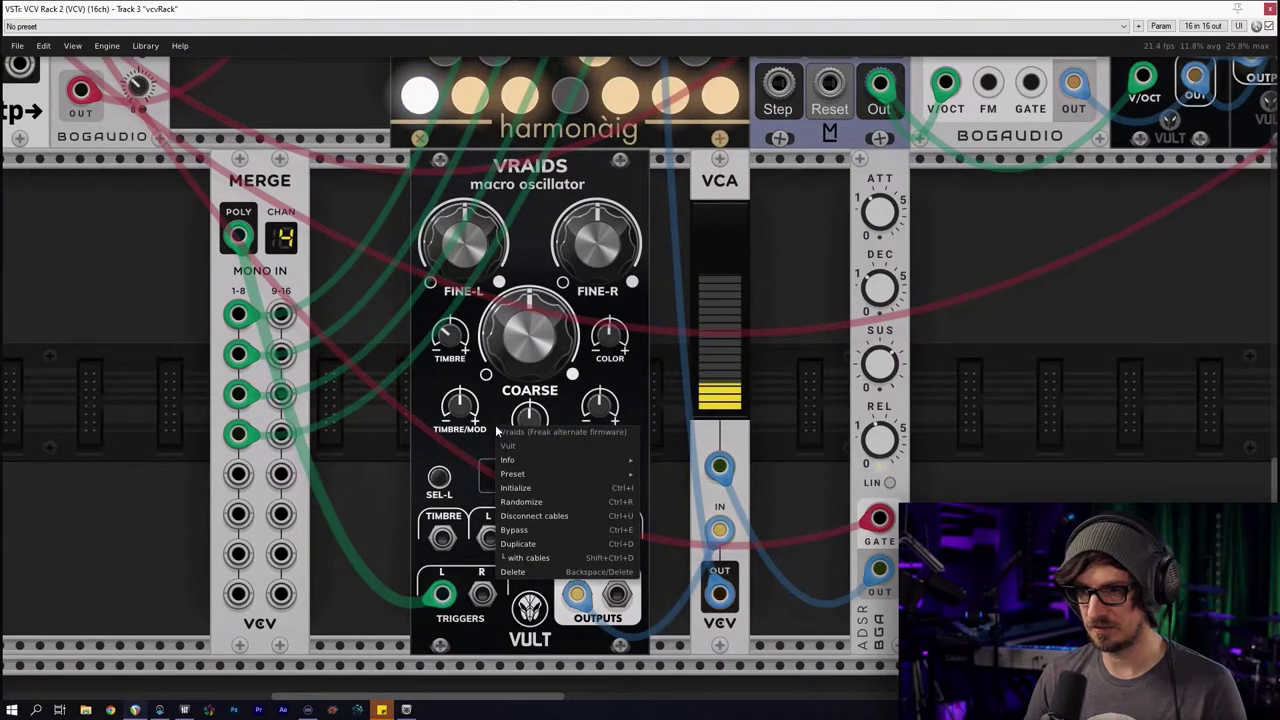
pyautogui.click(398, 487)
pyautogui.moveTo(729, 198); pyautogui.dragTo(992, 188)
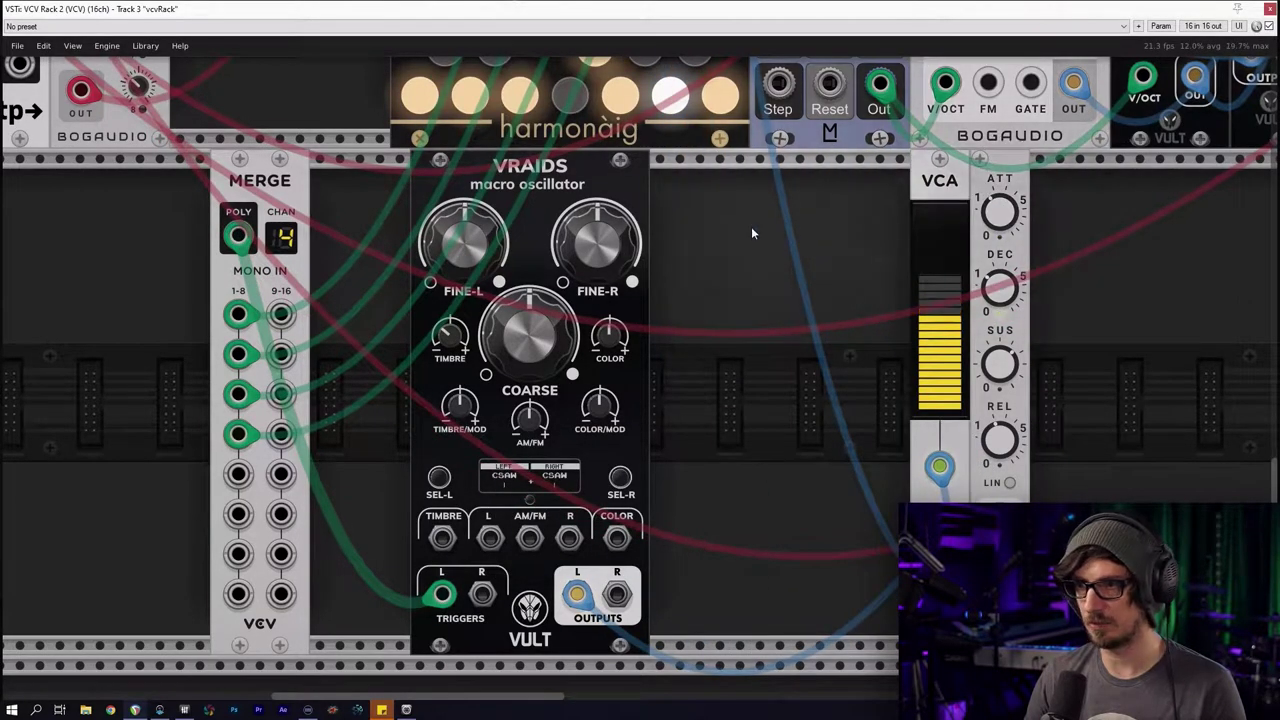
# Add a Bogaudio FM-OP module beside Vraids, filtering the module library by the Polyphonic tag
pyautogui.rightClick(752, 234)
pyautogui.click(442, 76)
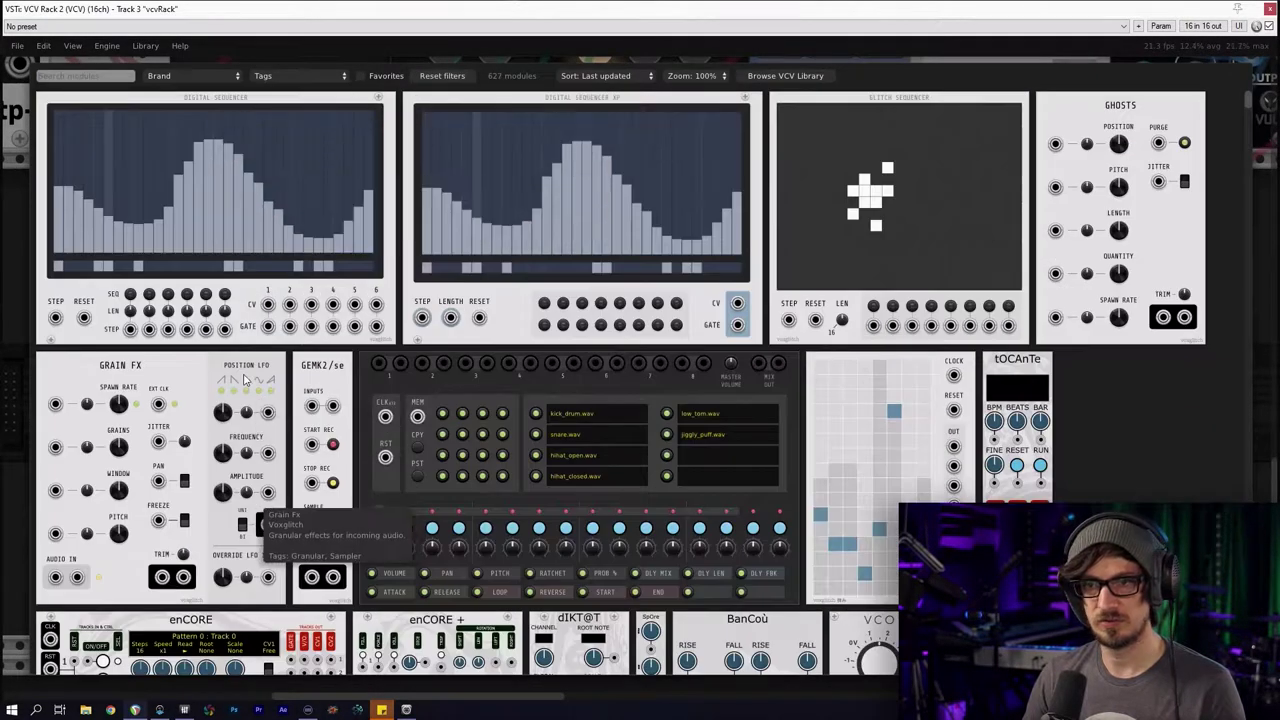
pyautogui.click(290, 76)
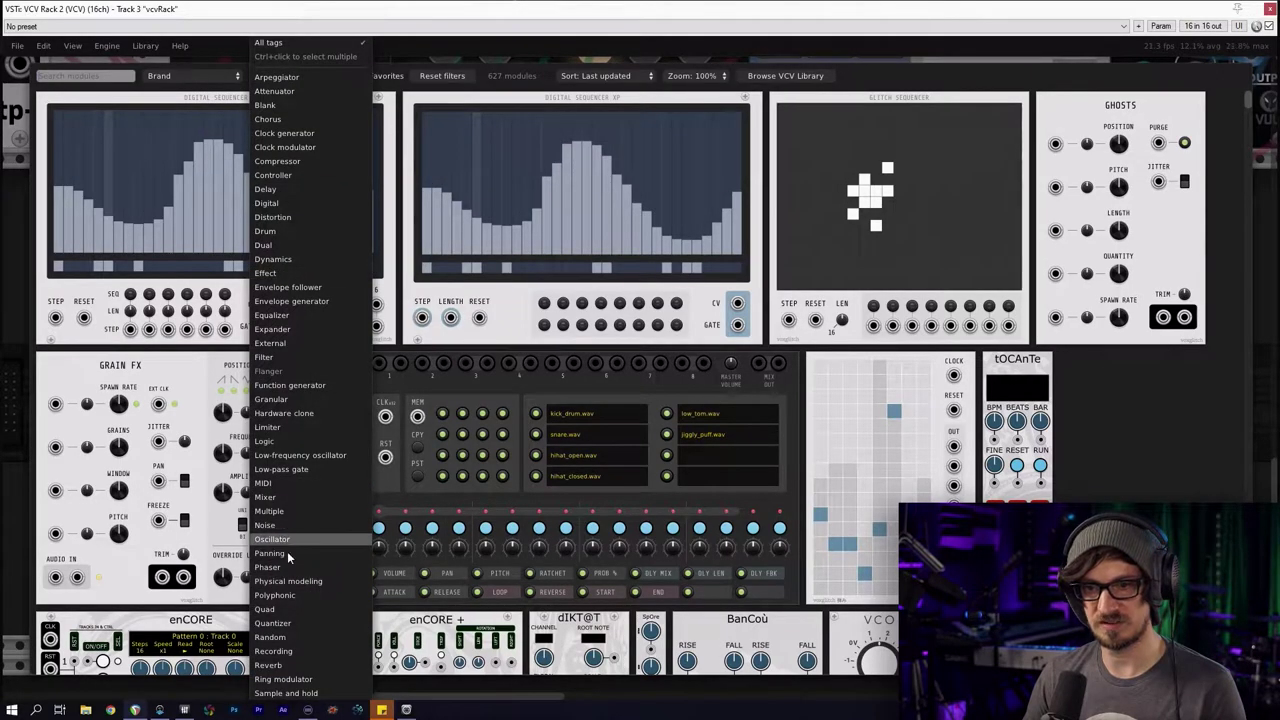
pyautogui.click(290, 595)
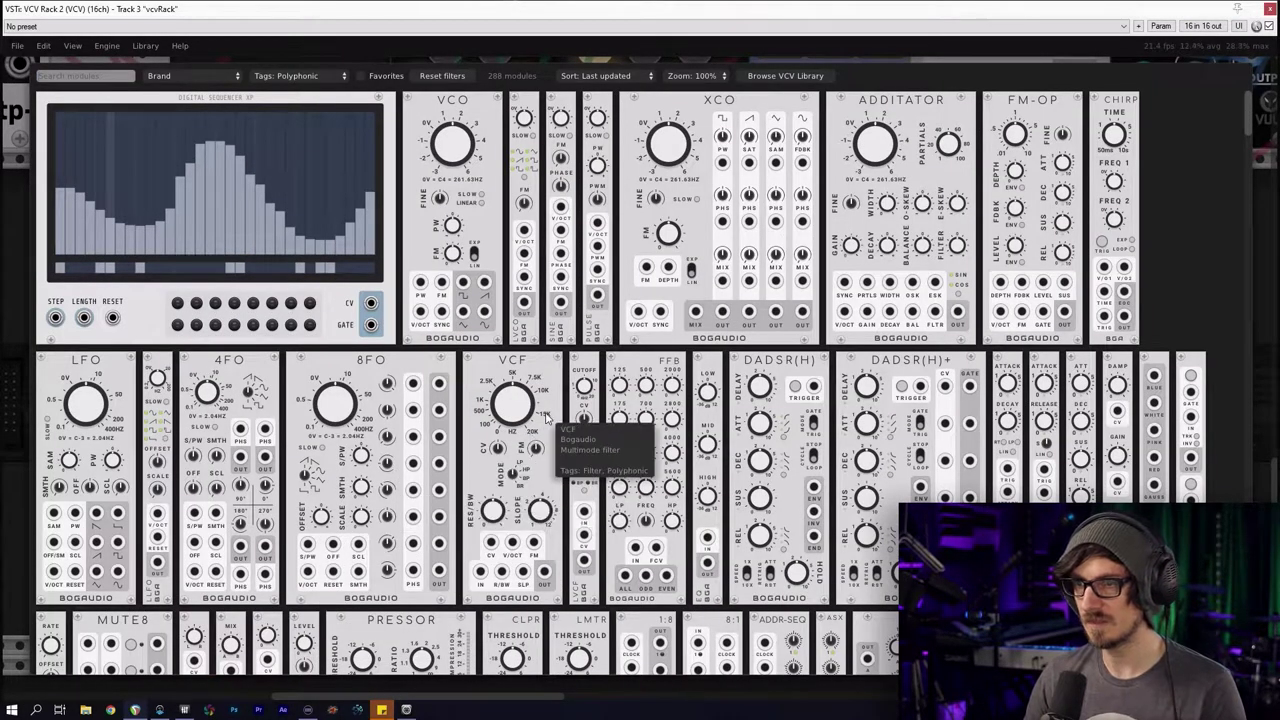
pyautogui.scroll(-3, 540, 420)
pyautogui.scroll(3, 540, 420)
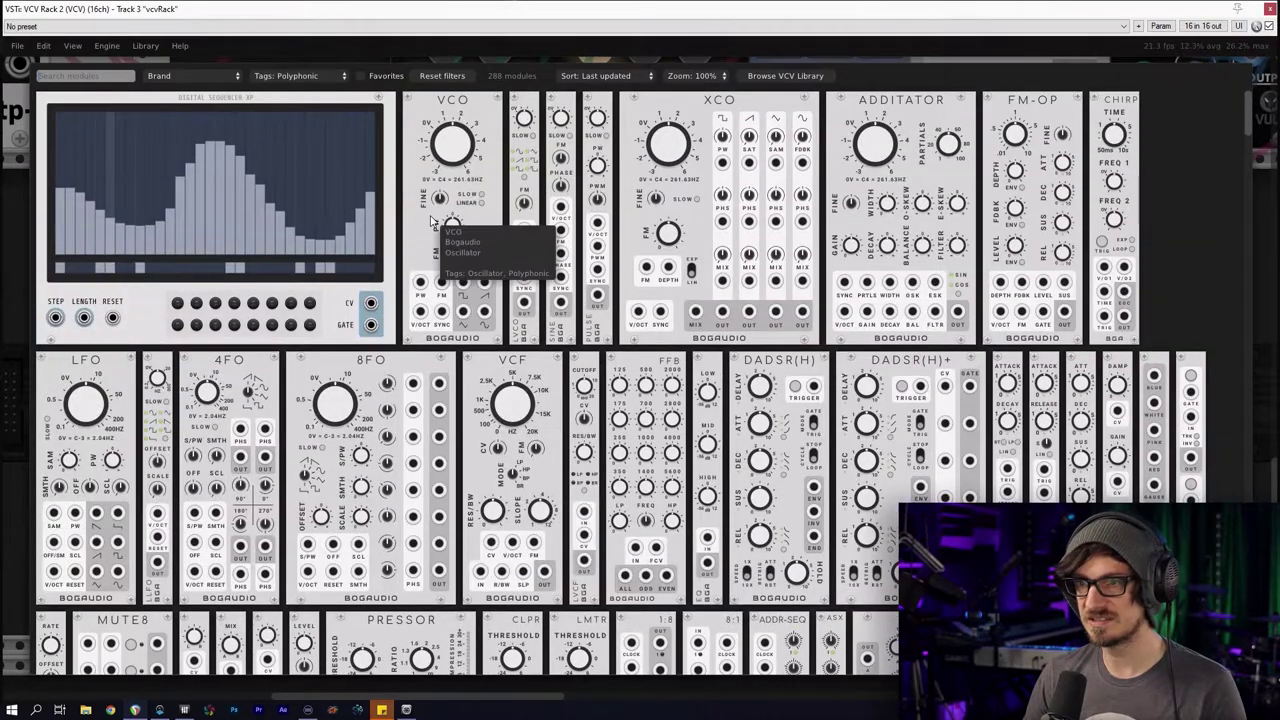
pyautogui.click(1005, 250)
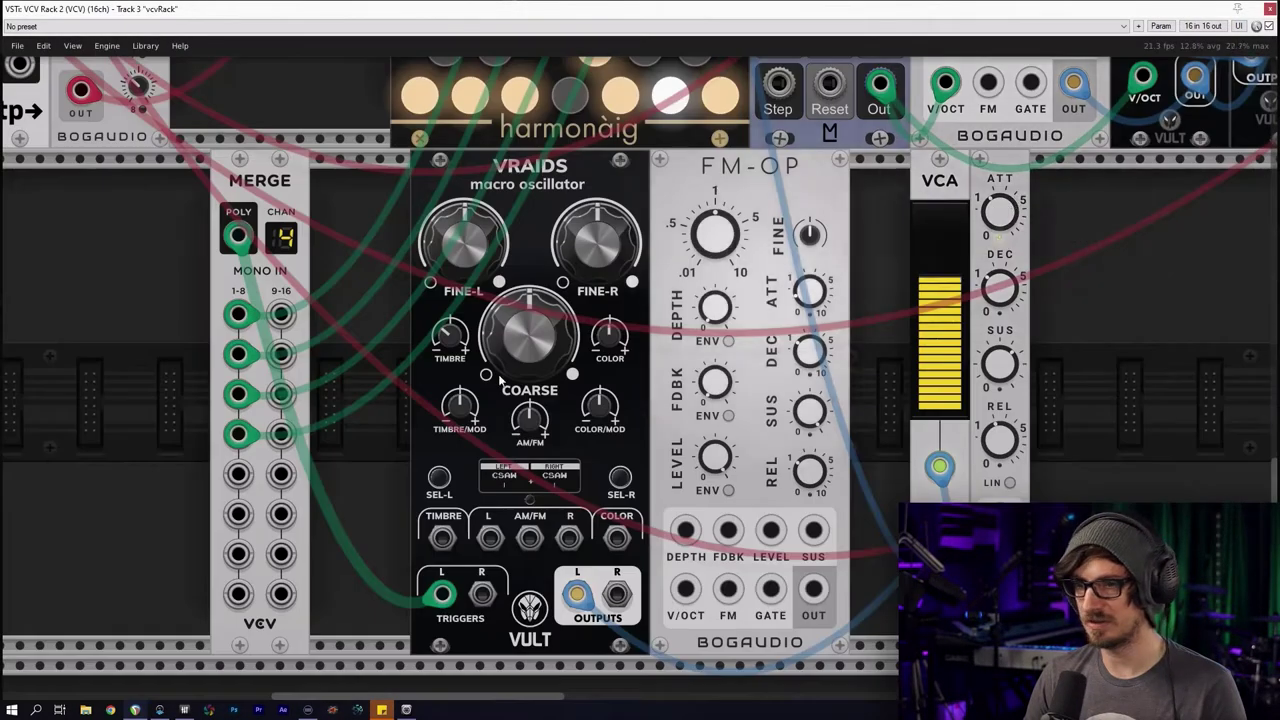
# Move Merge's poly cable to FM-OP's V/OCT and the Vraids output cable to FM-OP's OUT, and delete Vraids
pyautogui.moveTo(441, 594); pyautogui.dragTo(684, 589)
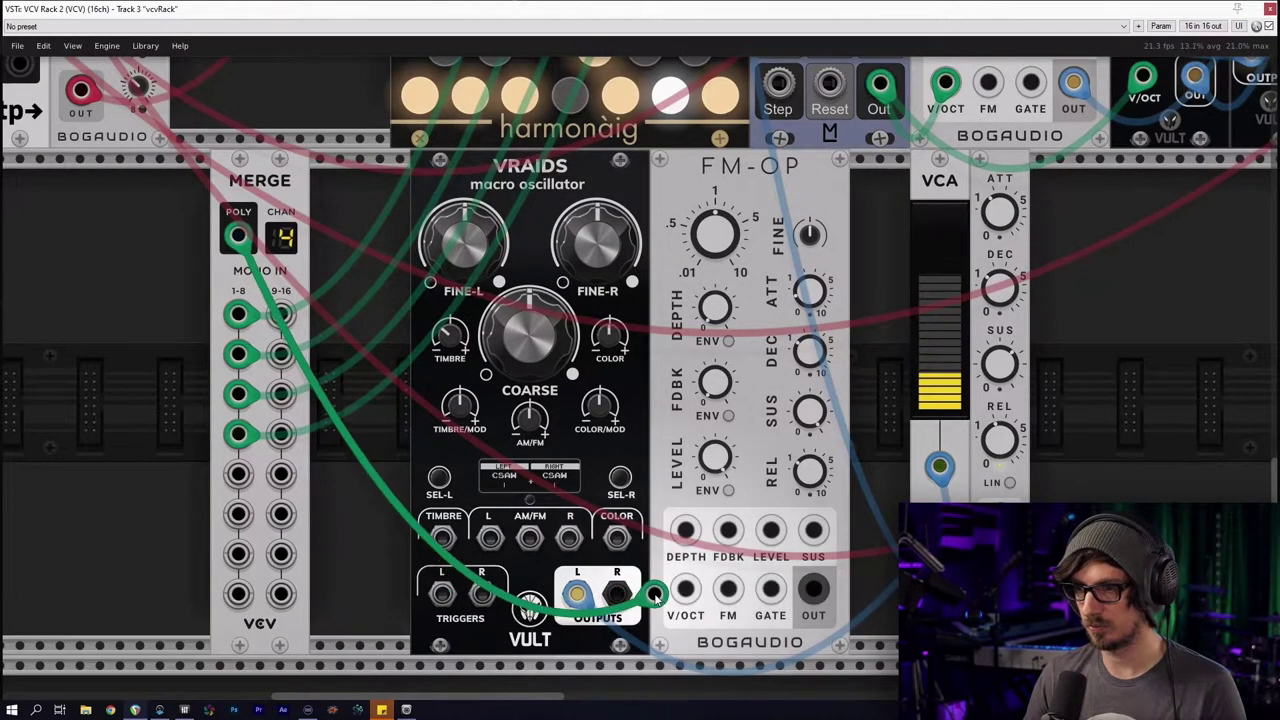
pyautogui.moveTo(577, 595); pyautogui.dragTo(815, 589)
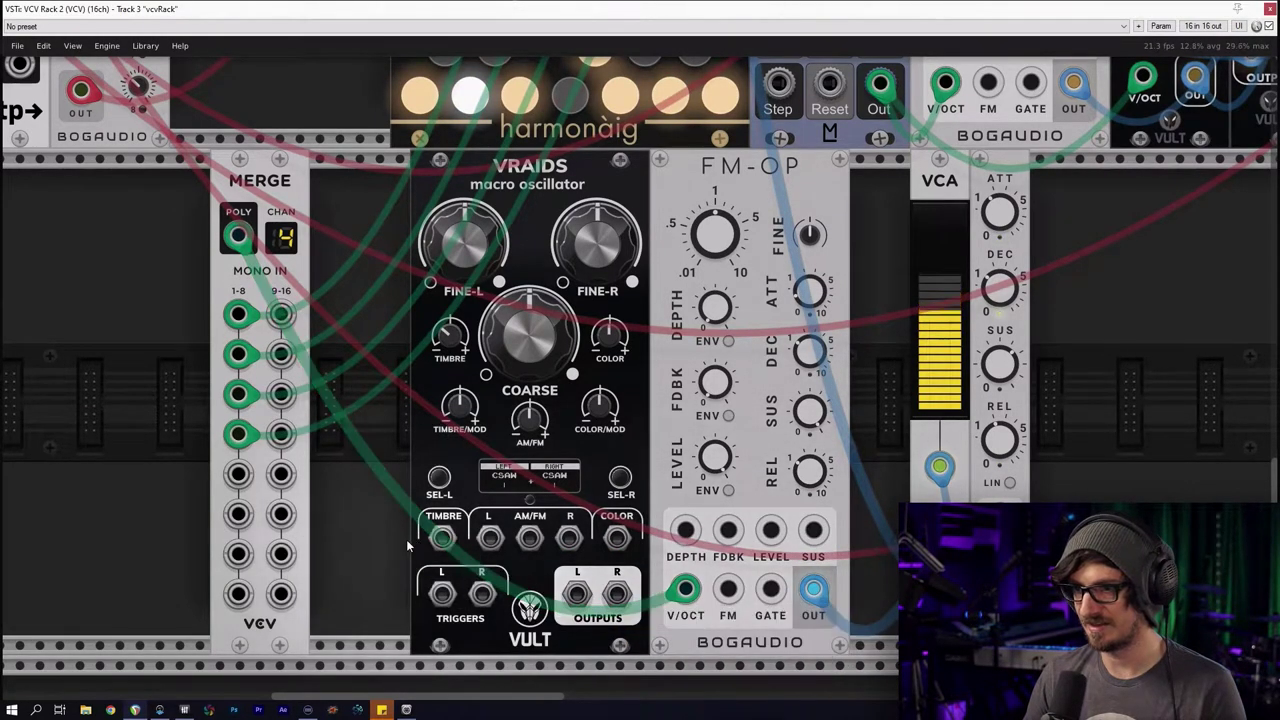
pyautogui.moveTo(379, 541); pyautogui.dragTo(446, 571)
pyautogui.press('Delete')
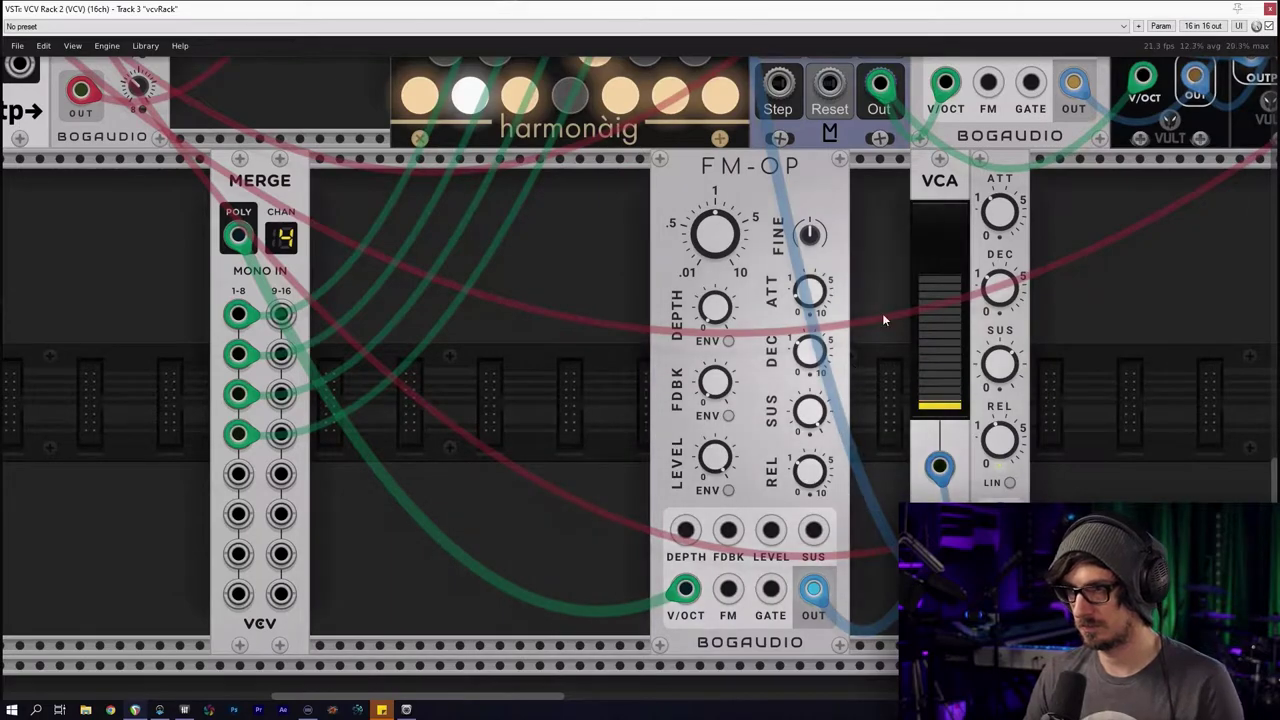
# Close the gaps in the chord row so FM-OP, the VCA and the ADSR sit directly beside Merge
pyautogui.moveTo(1046, 221); pyautogui.dragTo(943, 200)
pyautogui.moveTo(943, 203); pyautogui.dragTo(885, 203)
pyautogui.moveTo(994, 216); pyautogui.dragTo(425, 200)
pyautogui.click(742, 407)
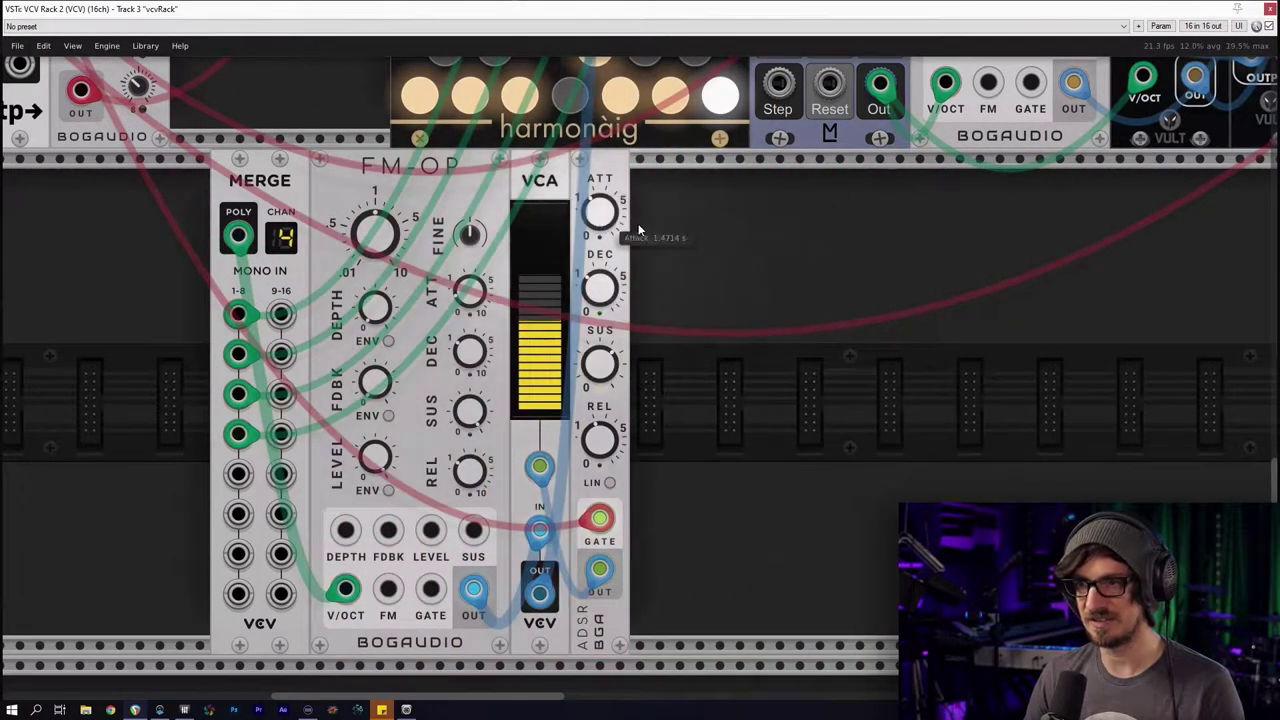
# Shift the ADSR and VCA away from FM-OP and add Vult's Tangents filter, filtering the module library by the Filter tag
pyautogui.moveTo(632, 200); pyautogui.dragTo(795, 192)
pyautogui.moveTo(545, 183); pyautogui.dragTo(708, 192)
pyautogui.rightClick(561, 240)
pyautogui.click(442, 76)
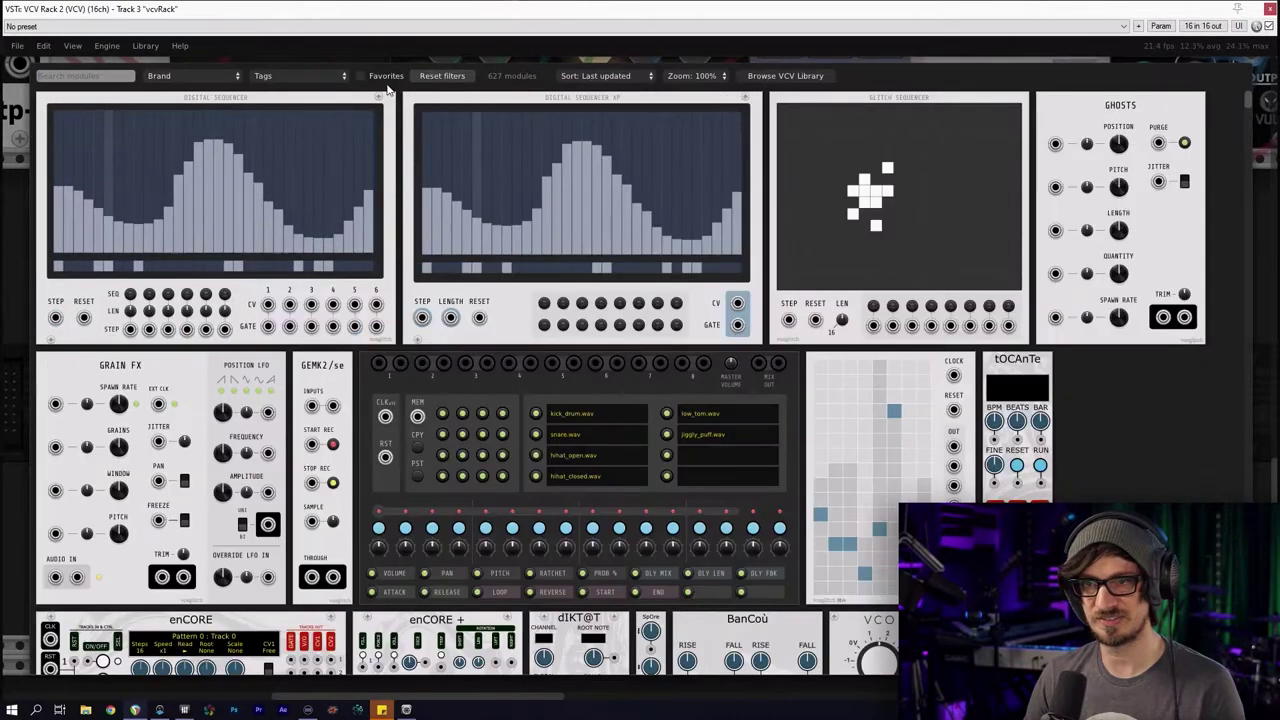
pyautogui.click(305, 78)
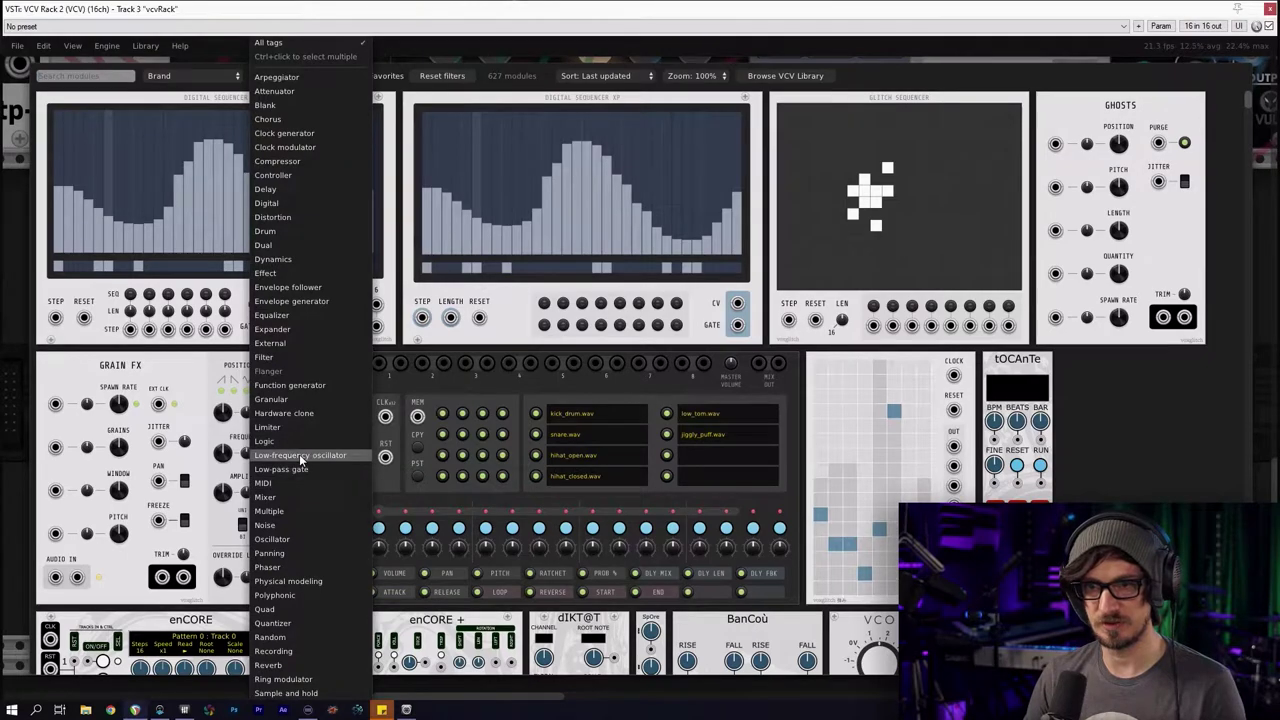
pyautogui.click(296, 356)
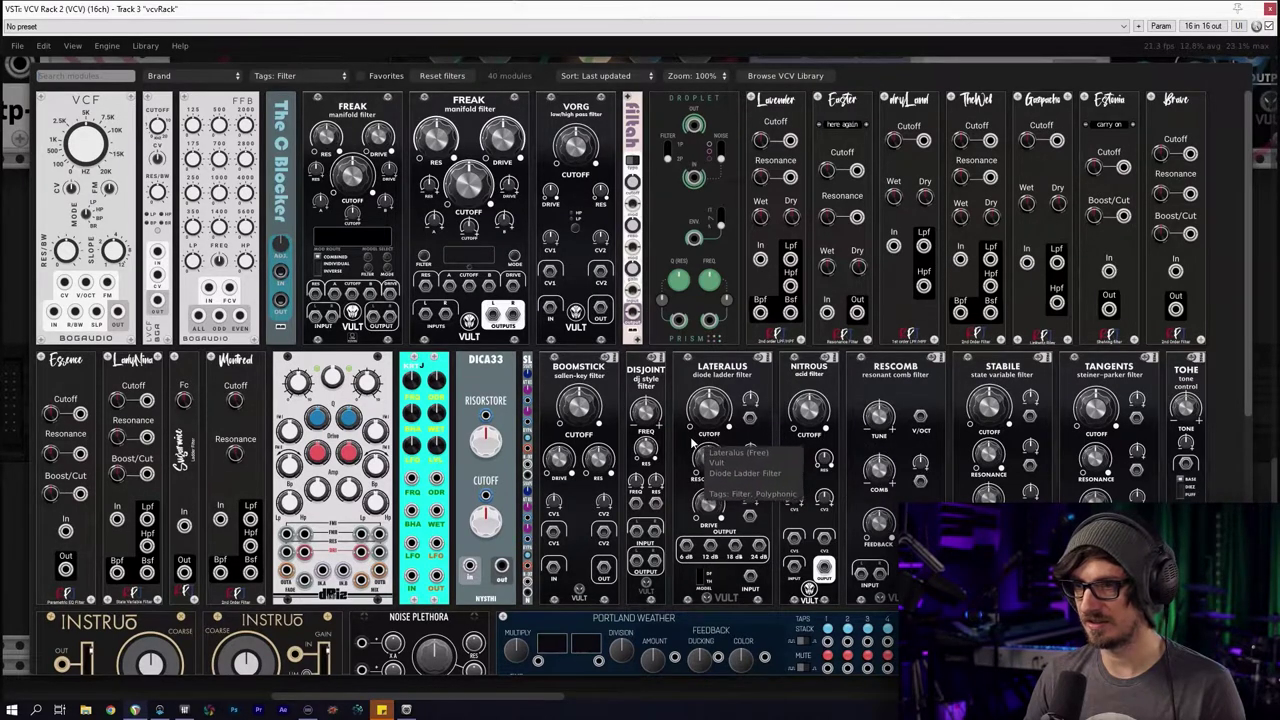
pyautogui.scroll(-2, 692, 443)
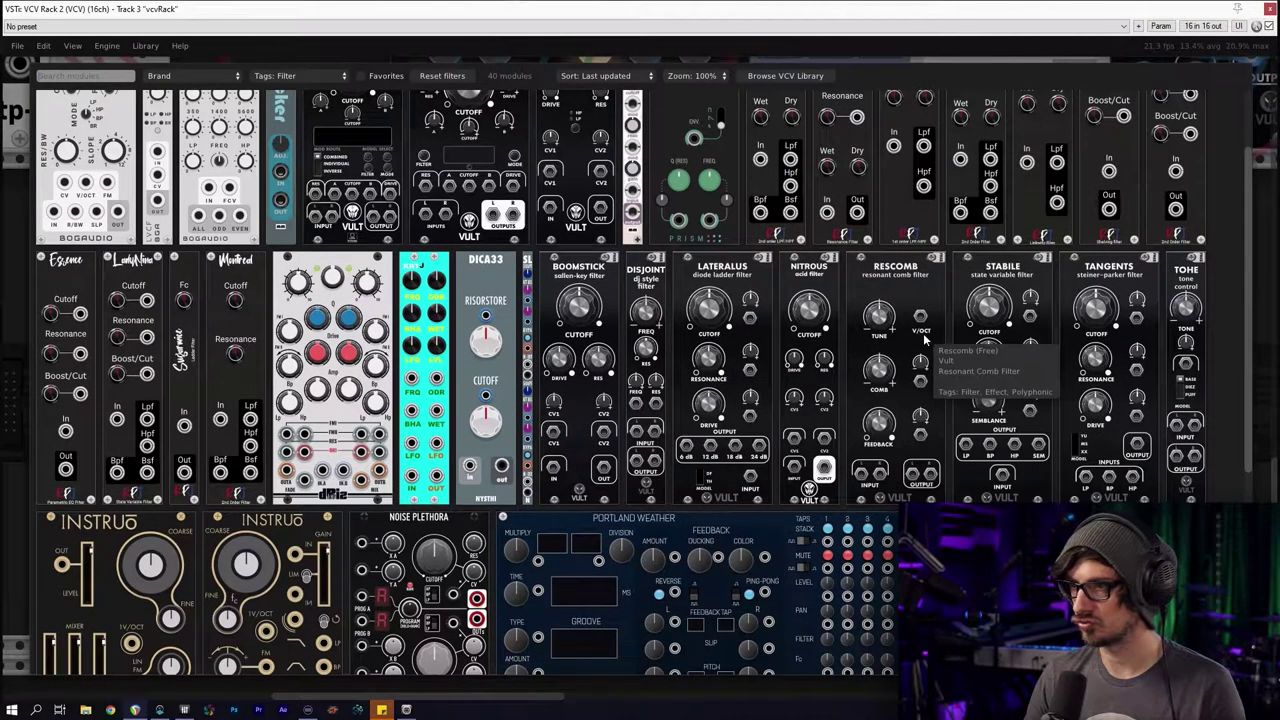
pyautogui.click(1075, 332)
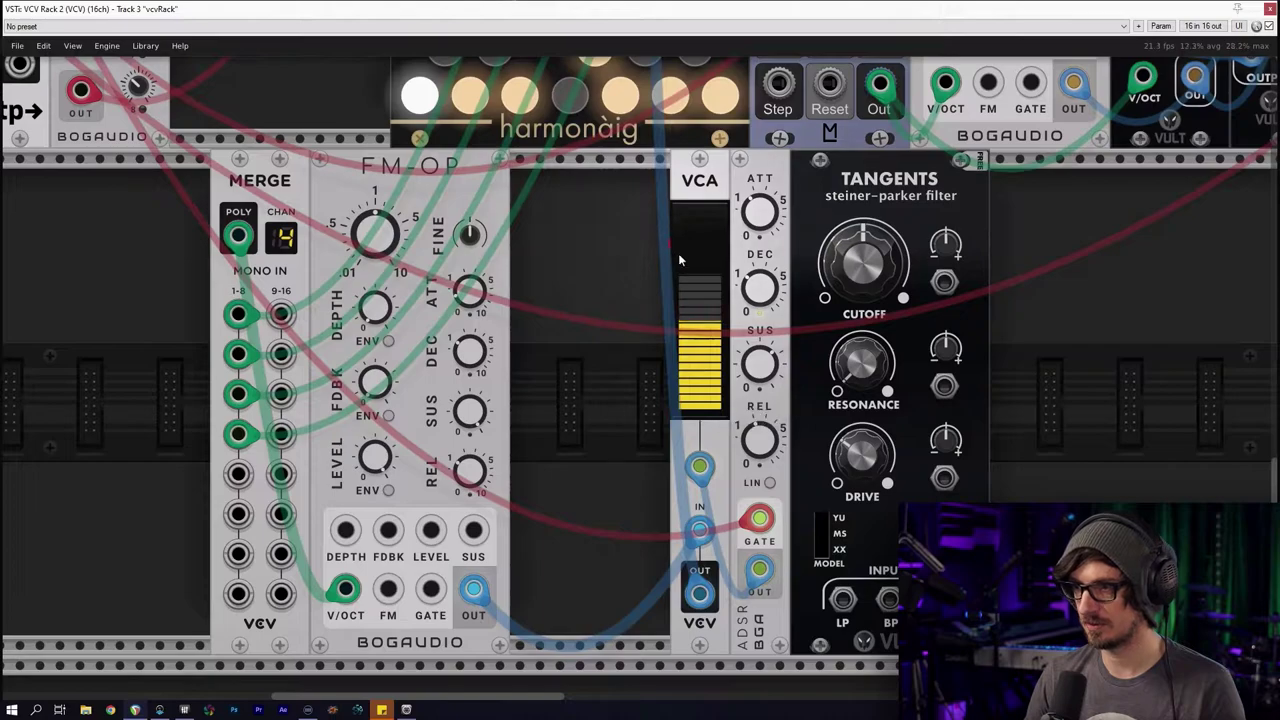
# Place Tangents between FM-OP and the VCA, and patch FM-OP's output through Tangents' LP input into the VCA's input
pyautogui.moveTo(650, 262); pyautogui.dragTo(737, 240)
pyautogui.moveTo(1095, 232); pyautogui.dragTo(772, 200)
pyautogui.click(745, 208)
pyautogui.moveTo(972, 195); pyautogui.dragTo(606, 198)
pyautogui.moveTo(882, 177); pyautogui.dragTo(740, 182)
pyautogui.click(922, 457)
pyautogui.moveTo(740, 530); pyautogui.dragTo(563, 600)
pyautogui.moveTo(666, 535); pyautogui.dragTo(739, 530)
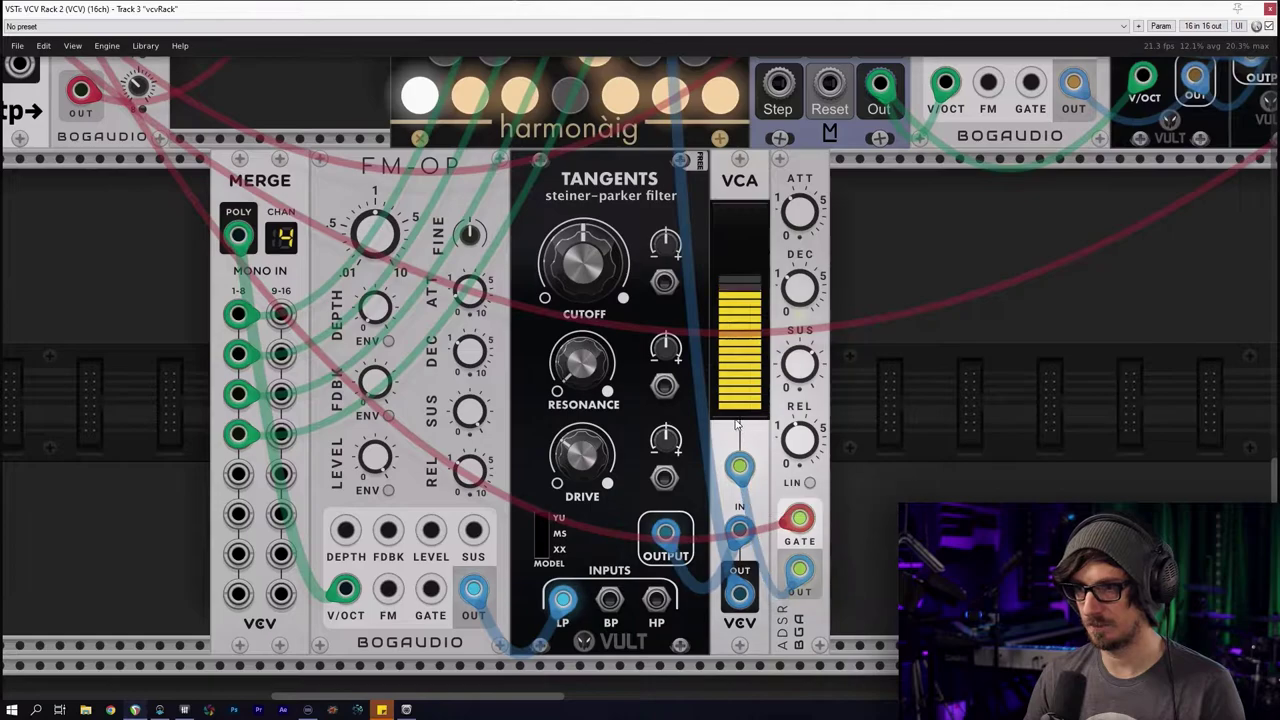
# Raise Tangents' resonance and drive, set its cutoff to about 0.518, and add some feedback on FM-OP
pyautogui.moveTo(584, 262); pyautogui.dragTo(584, 240)
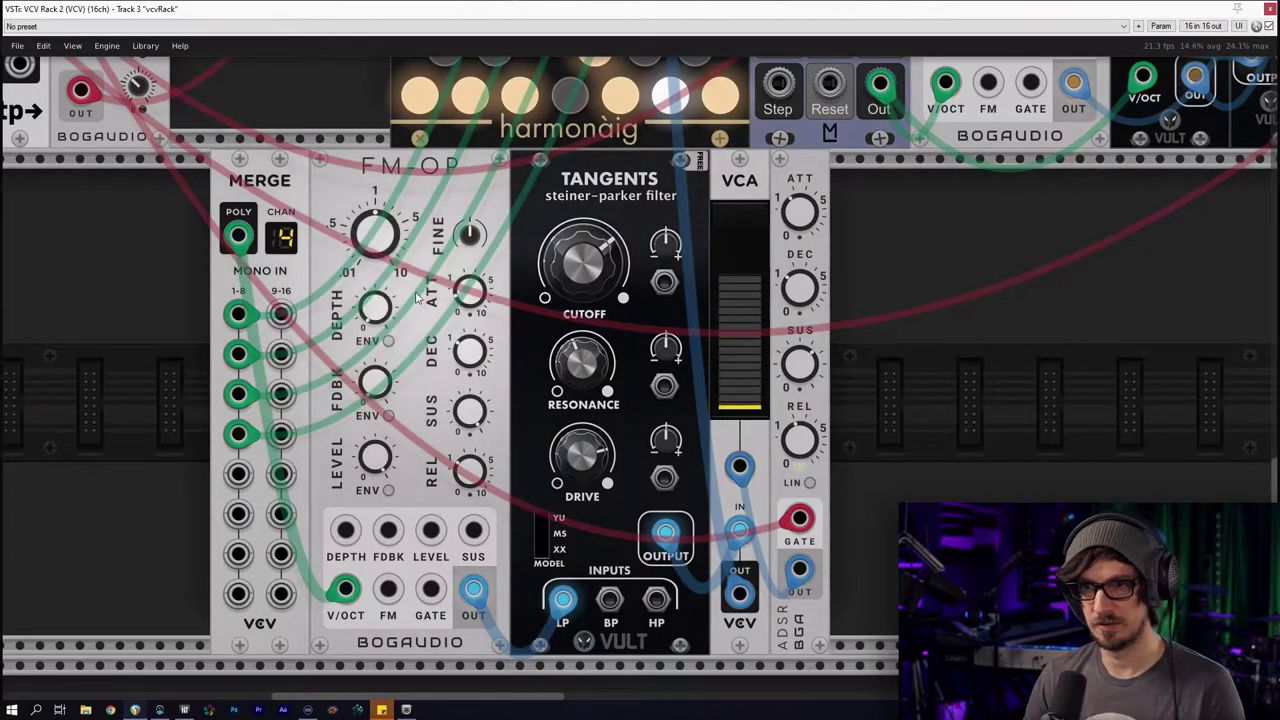
pyautogui.moveTo(375, 308); pyautogui.dragTo(375, 305)
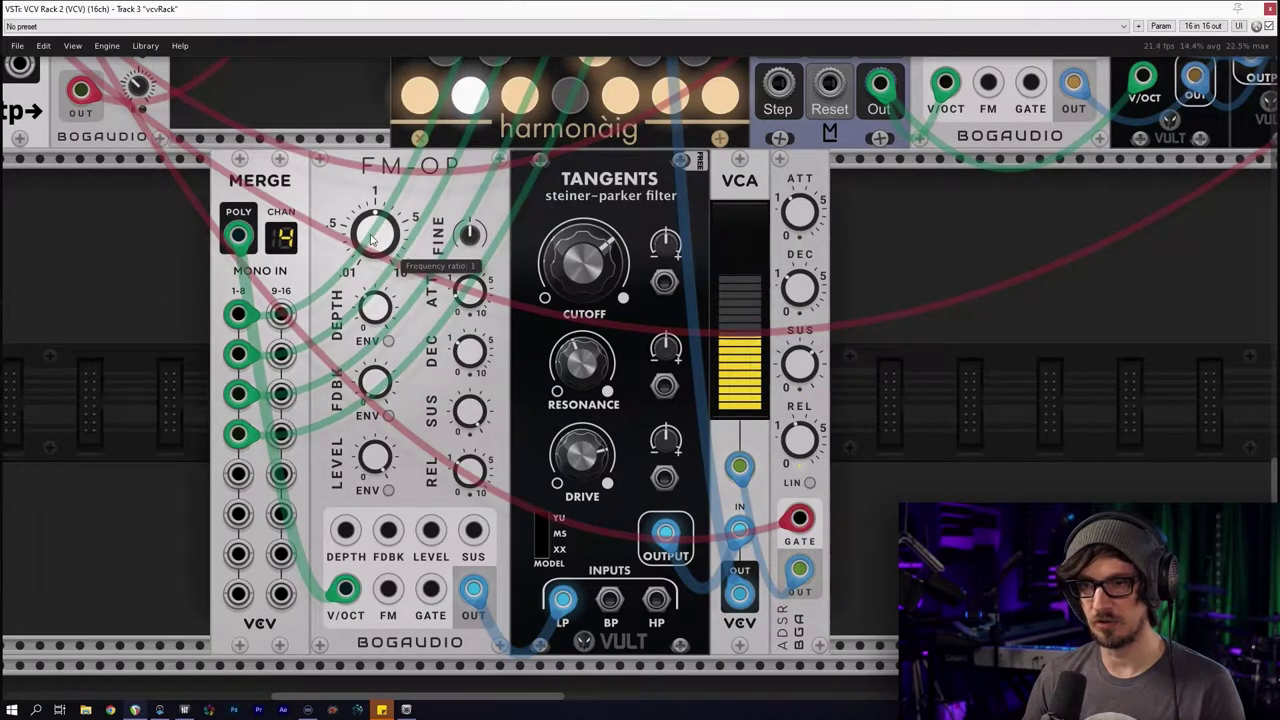
pyautogui.moveTo(375, 381); pyautogui.dragTo(393, 402)
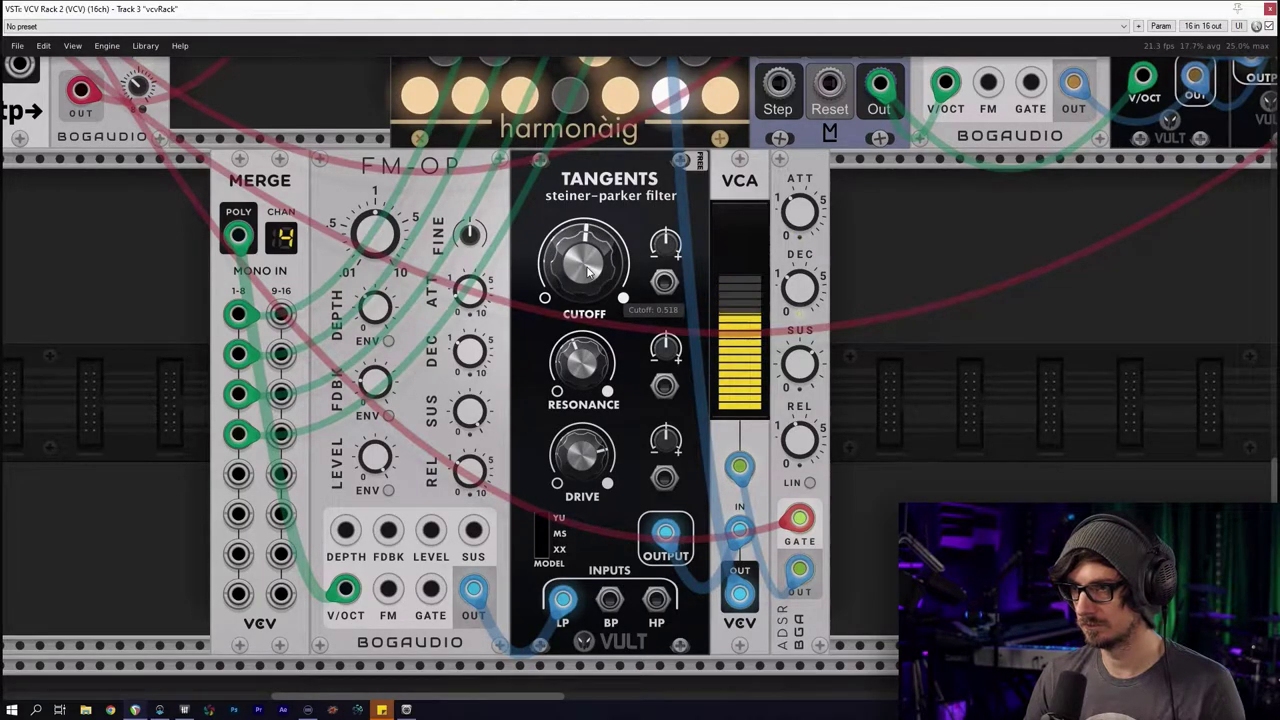
# Replace the blue cable from the ADSR's output to the VCA's CV input with a yellow one
pyautogui.scroll(-3, 892, 410)
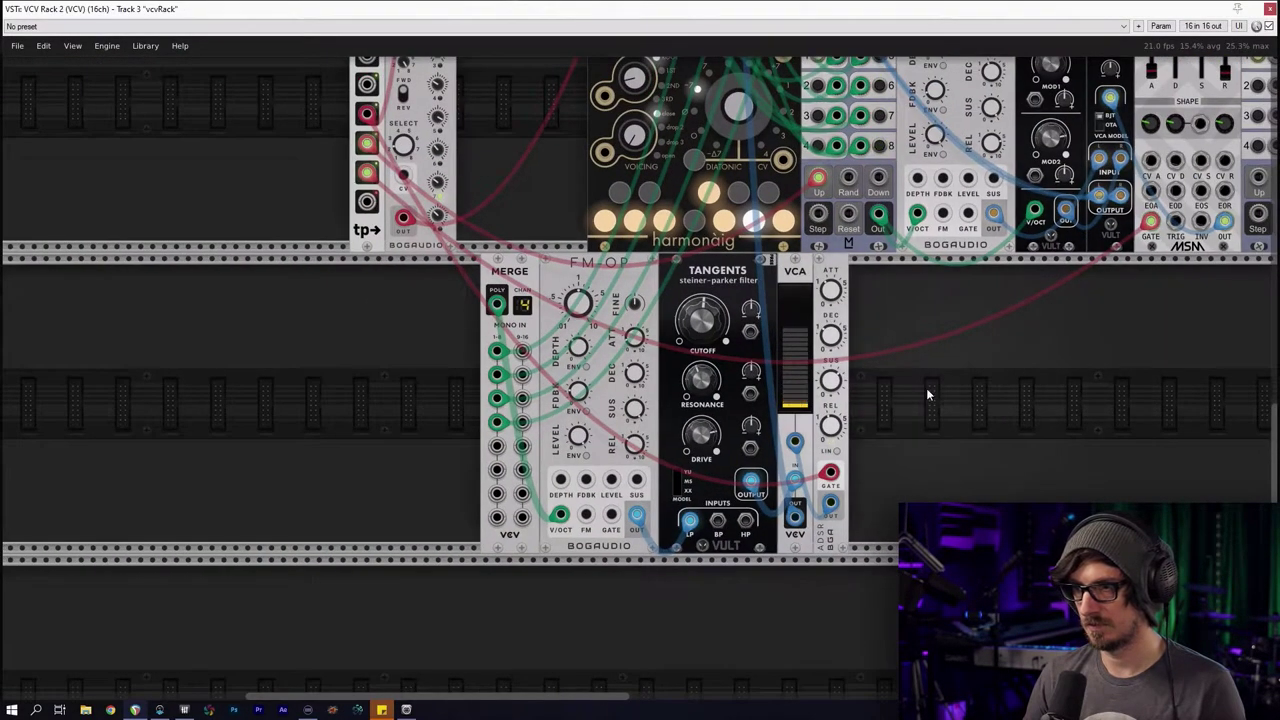
pyautogui.scroll(-4, 926, 388)
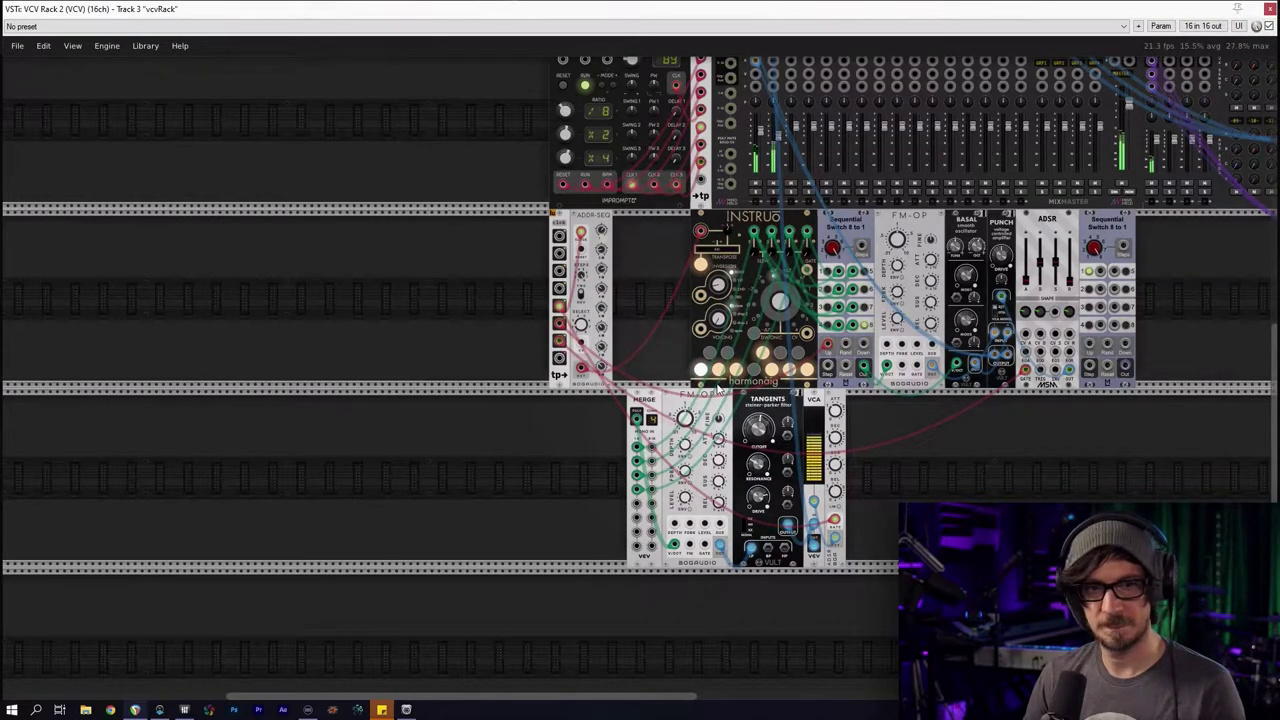
pyautogui.scroll(-3, 1000, 420)
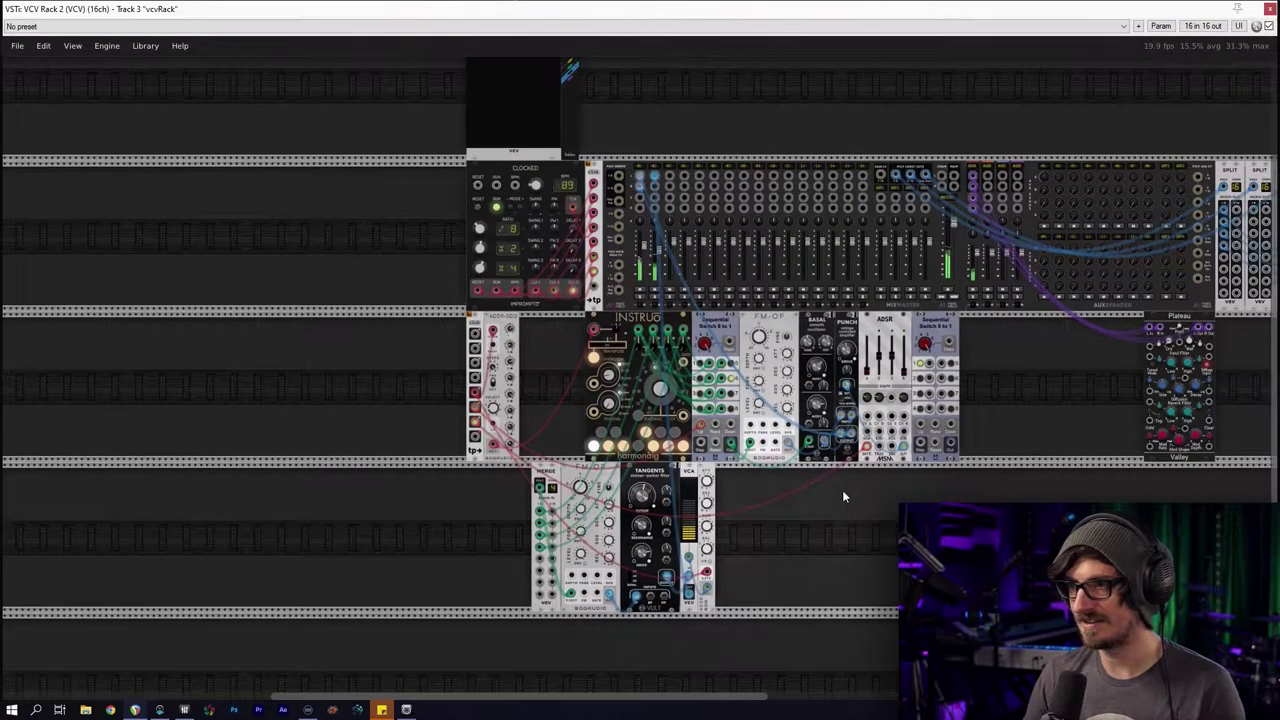
pyautogui.scroll(5, 842, 497)
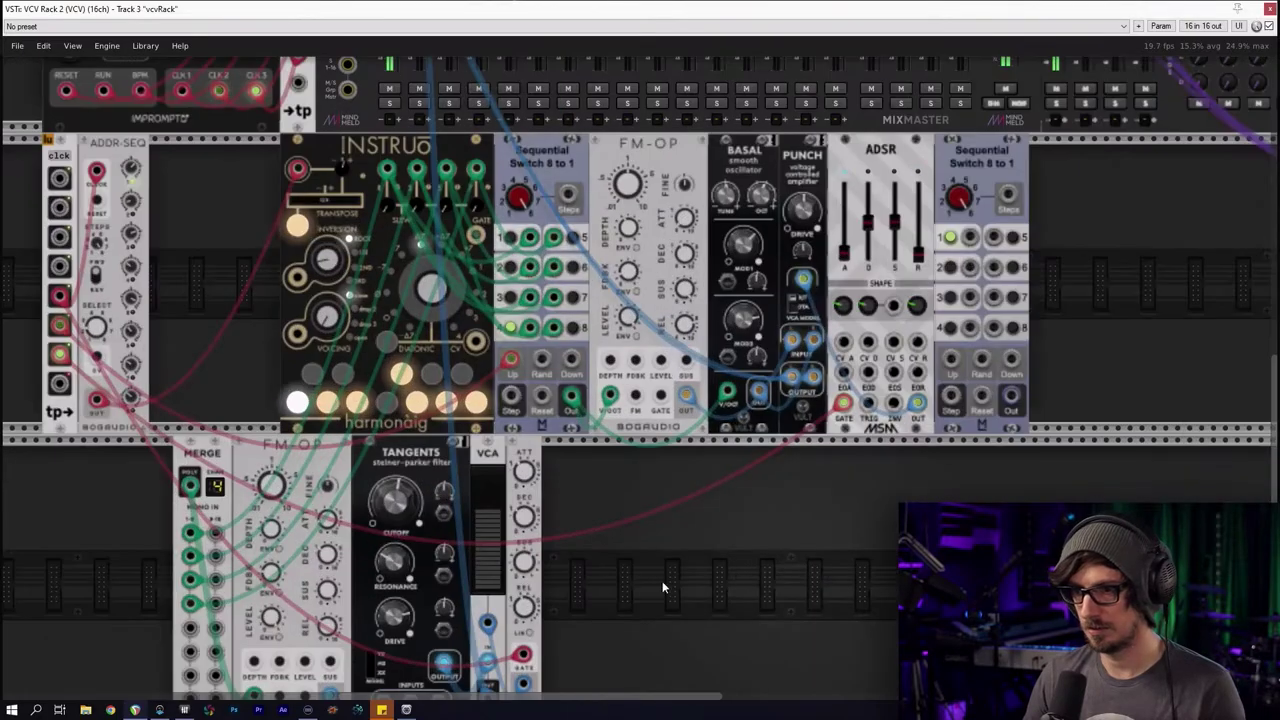
pyautogui.scroll(5, 794, 434)
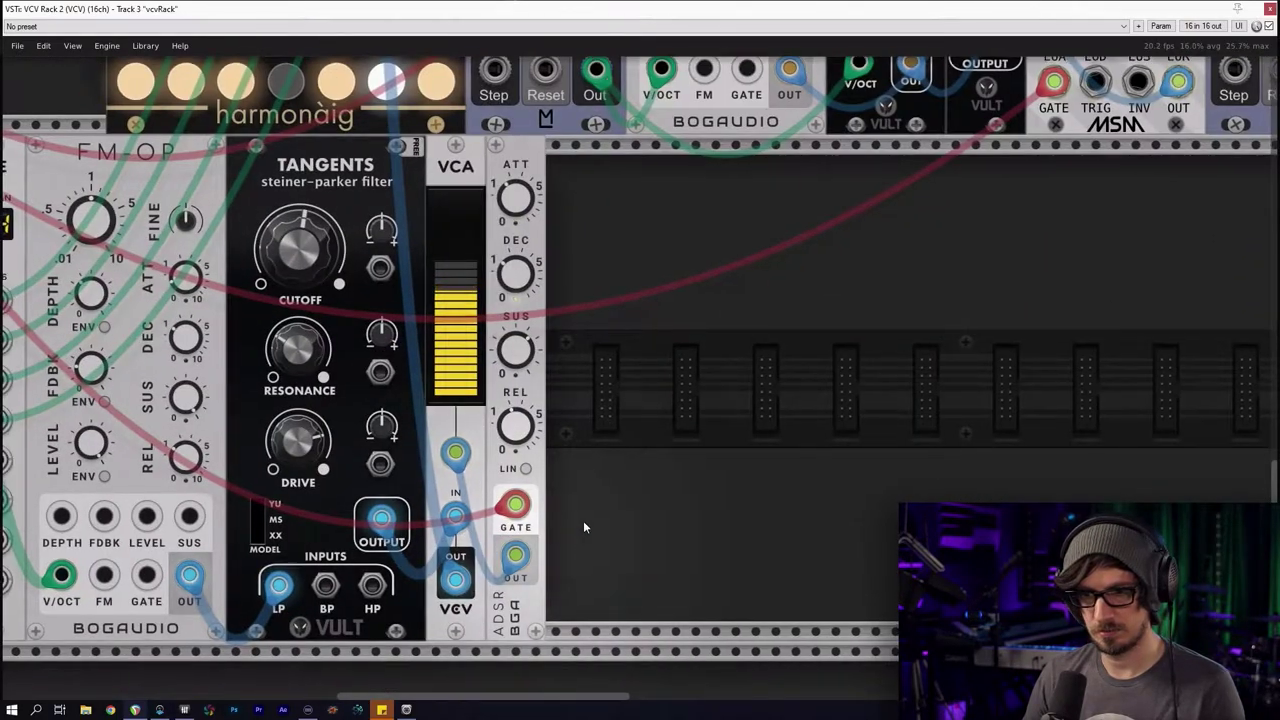
pyautogui.moveTo(583, 520); pyautogui.dragTo(706, 447)
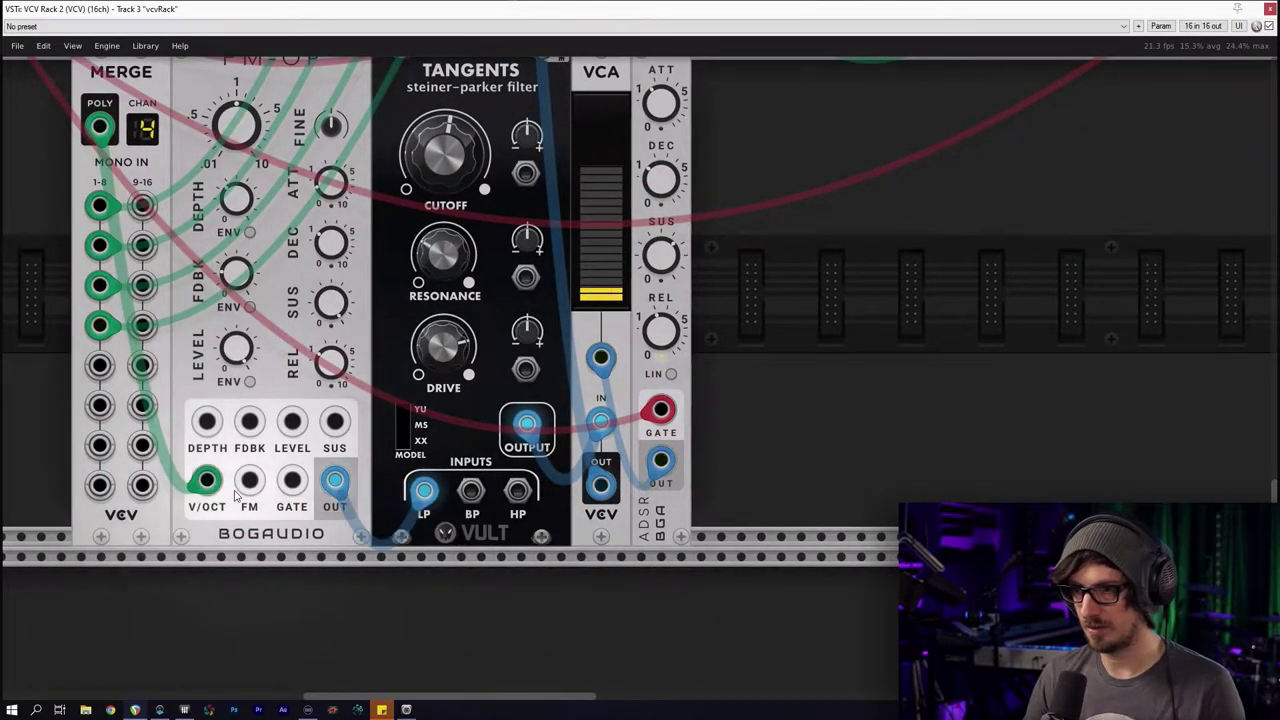
pyautogui.rightClick(662, 461)
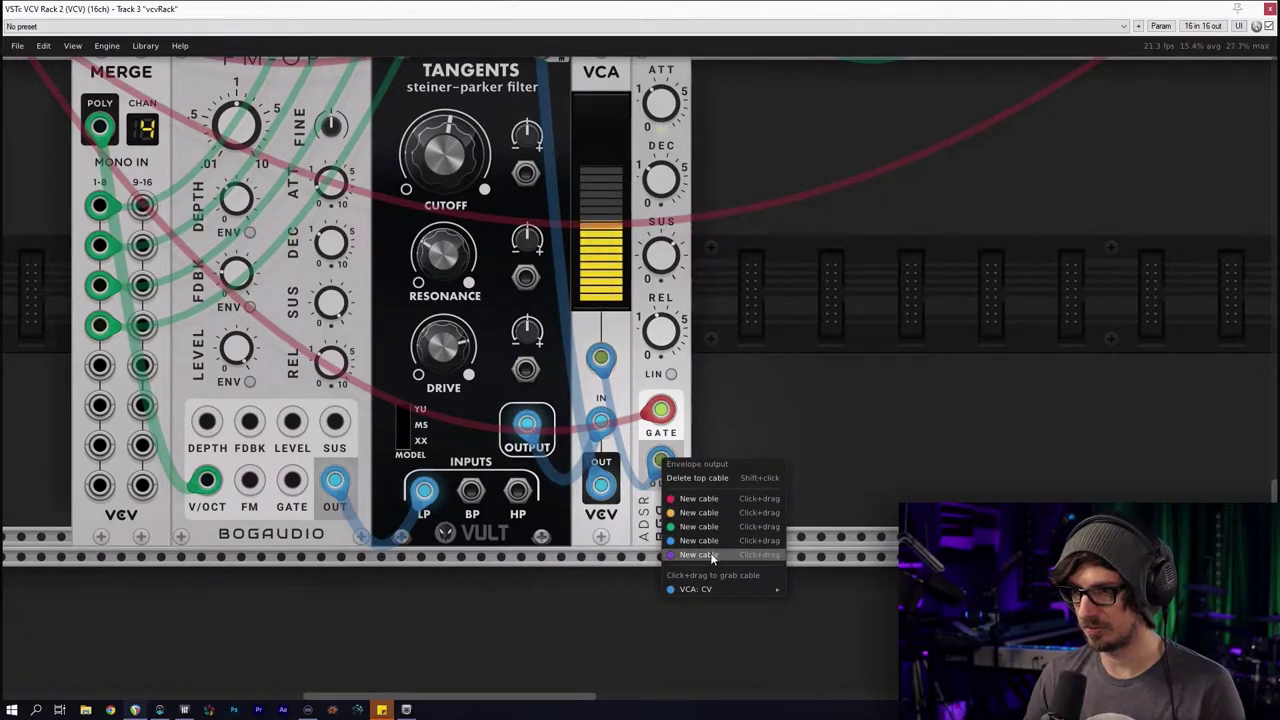
pyautogui.click(810, 602)
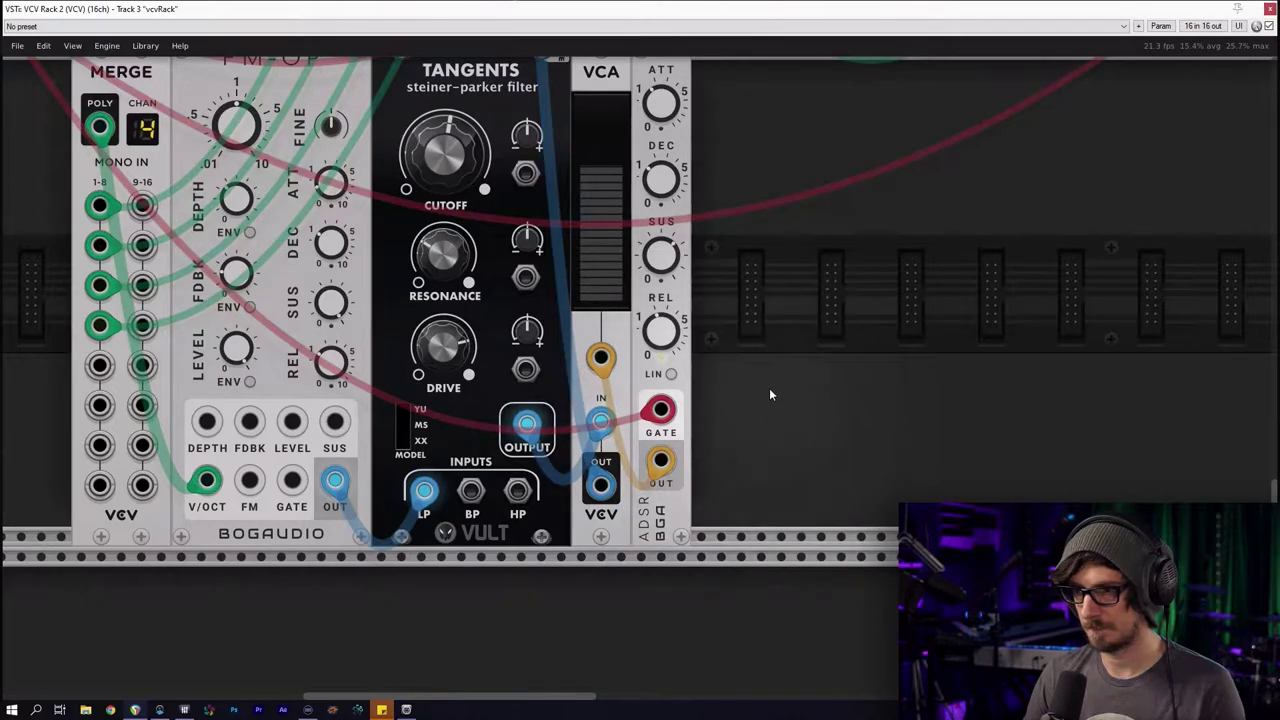
# Patch the first output of the clck teleport beside ADDR-SEQ into the Reset input of the first Sequential Switch 8 to 1
pyautogui.scroll(-5, 824, 449)
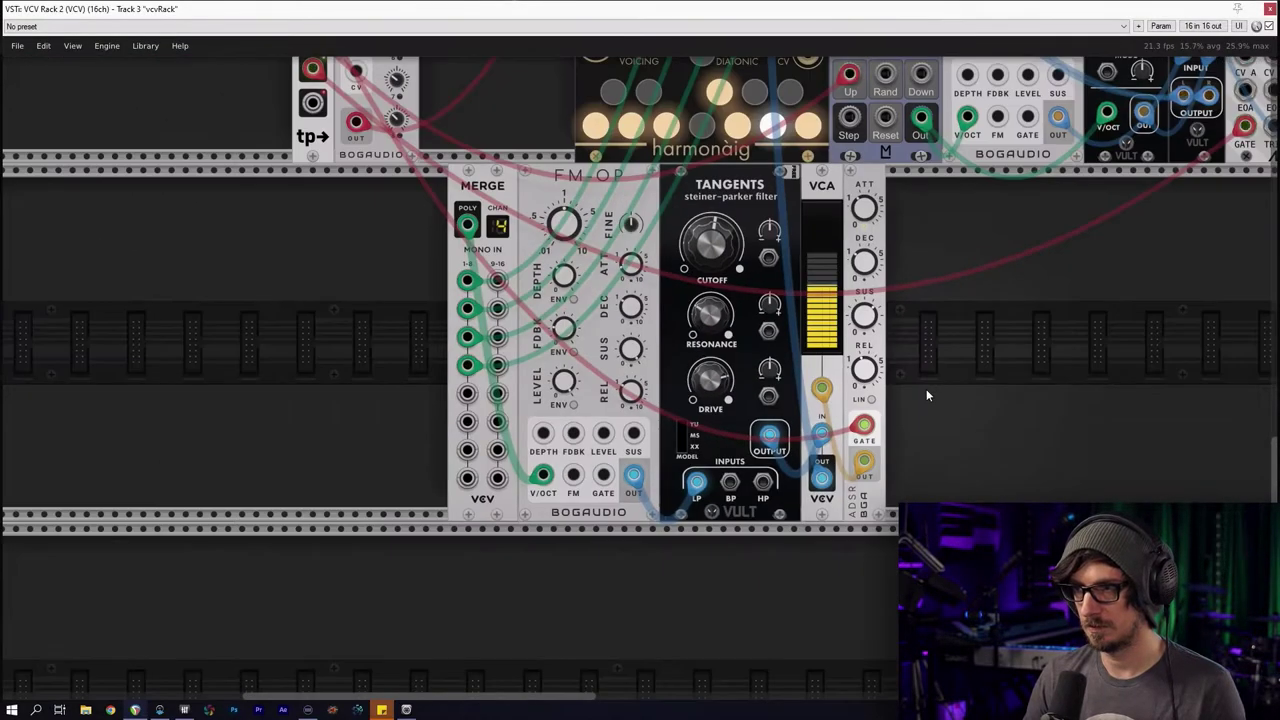
pyautogui.scroll(-3, 926, 389)
pyautogui.moveTo(985, 314); pyautogui.dragTo(955, 484)
pyautogui.moveTo(552, 234); pyautogui.dragTo(554, 255)
pyautogui.scroll(3, 554, 255)
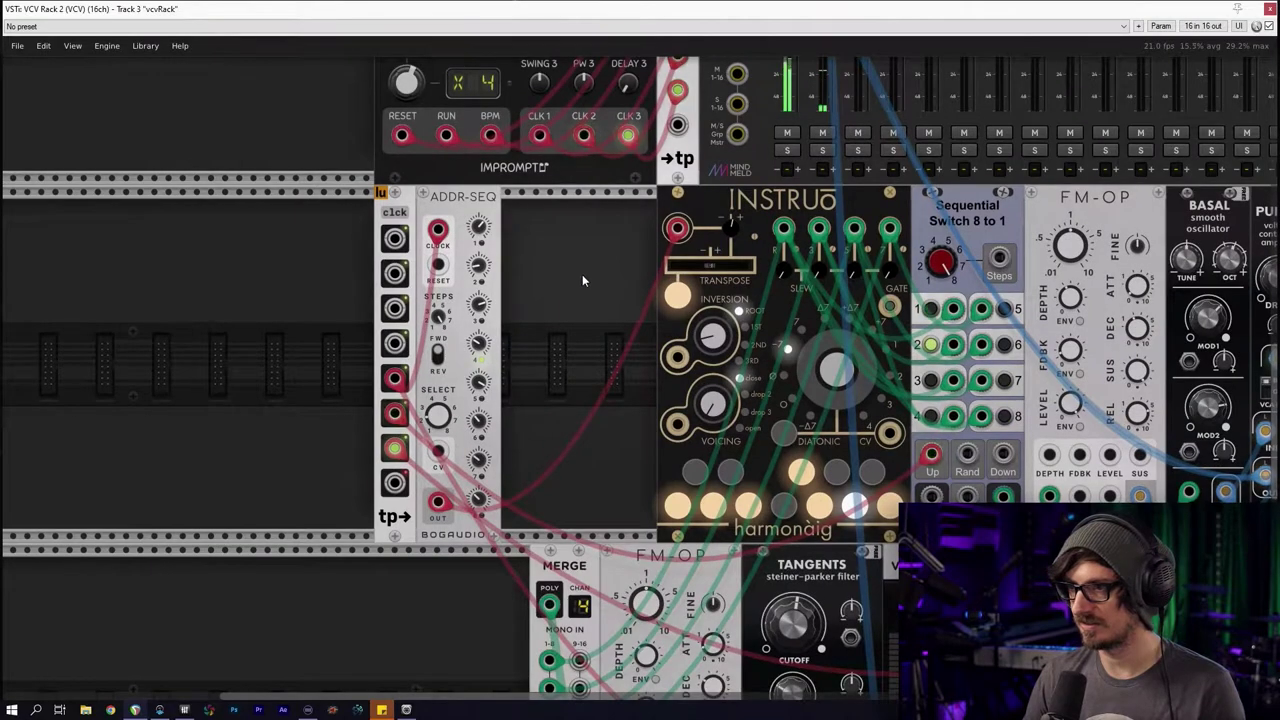
pyautogui.moveTo(582, 274); pyautogui.dragTo(482, 285)
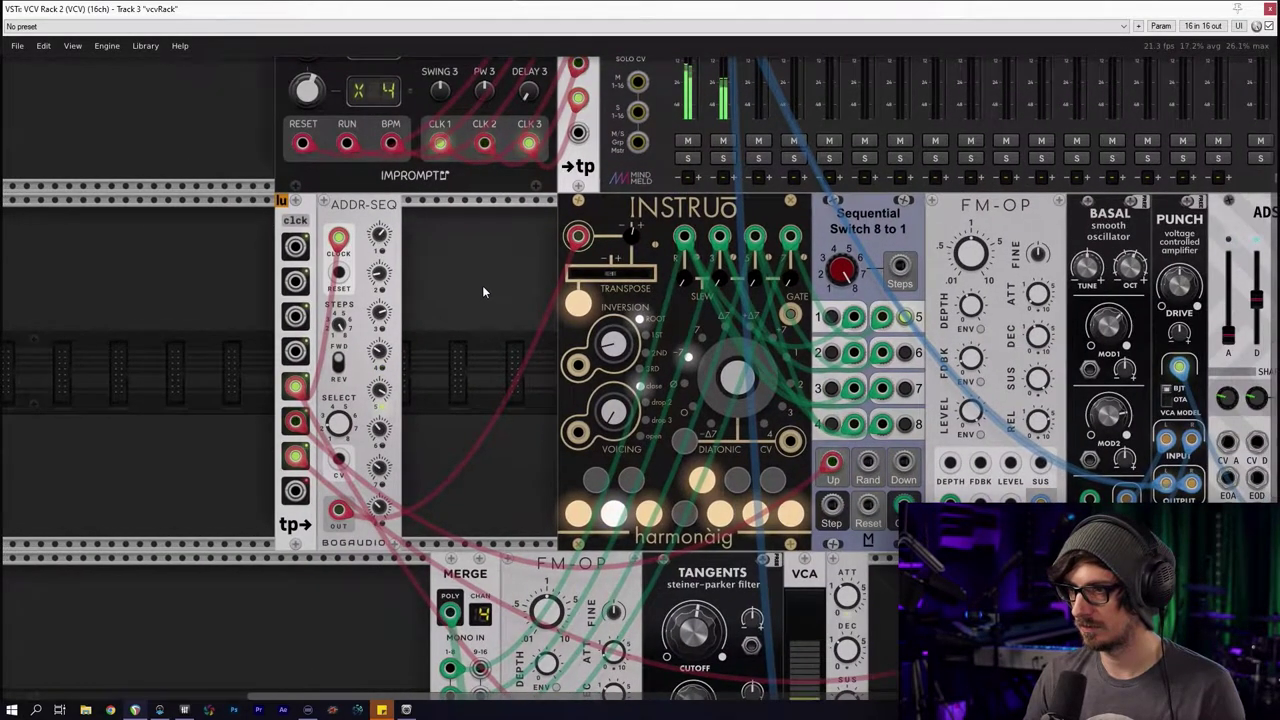
pyautogui.rightClick(872, 513)
pyautogui.click(870, 507)
pyautogui.moveTo(868, 505); pyautogui.dragTo(295, 247)
# Trigger a reset on the Clocked module
pyautogui.moveTo(438, 293); pyautogui.dragTo(436, 308)
pyautogui.scroll(5, 436, 307)
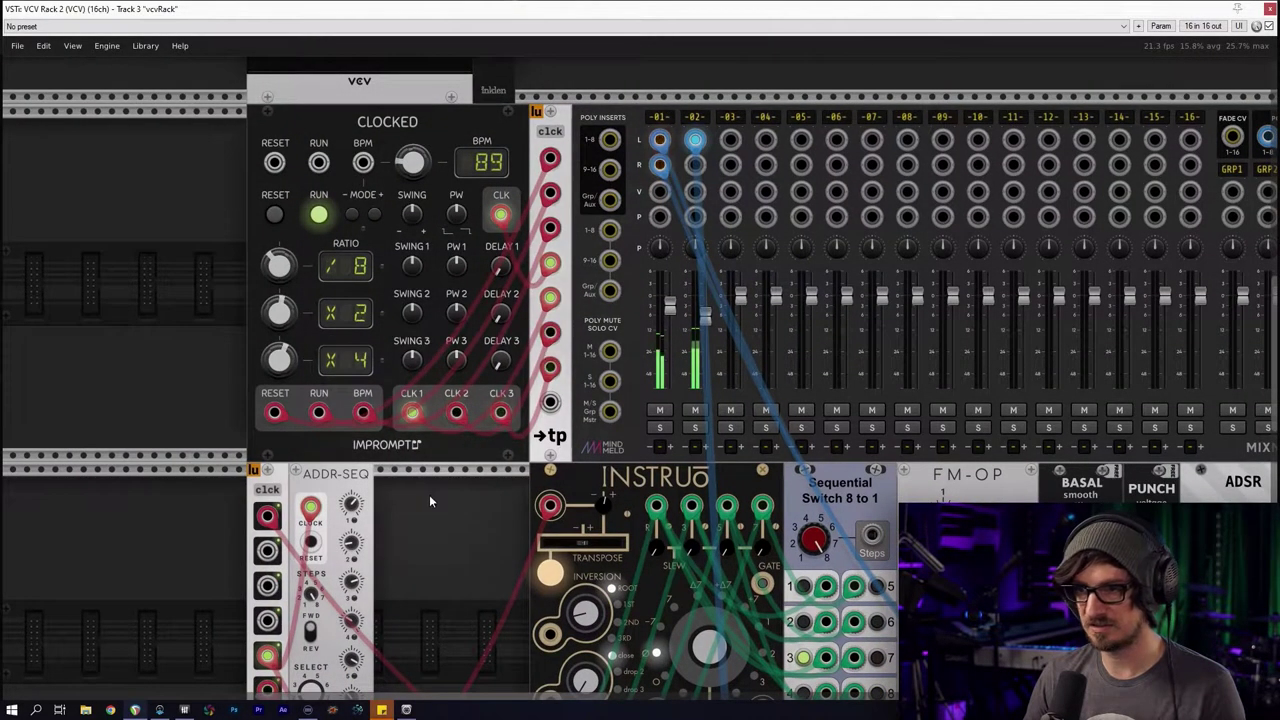
pyautogui.moveTo(425, 546); pyautogui.dragTo(473, 357)
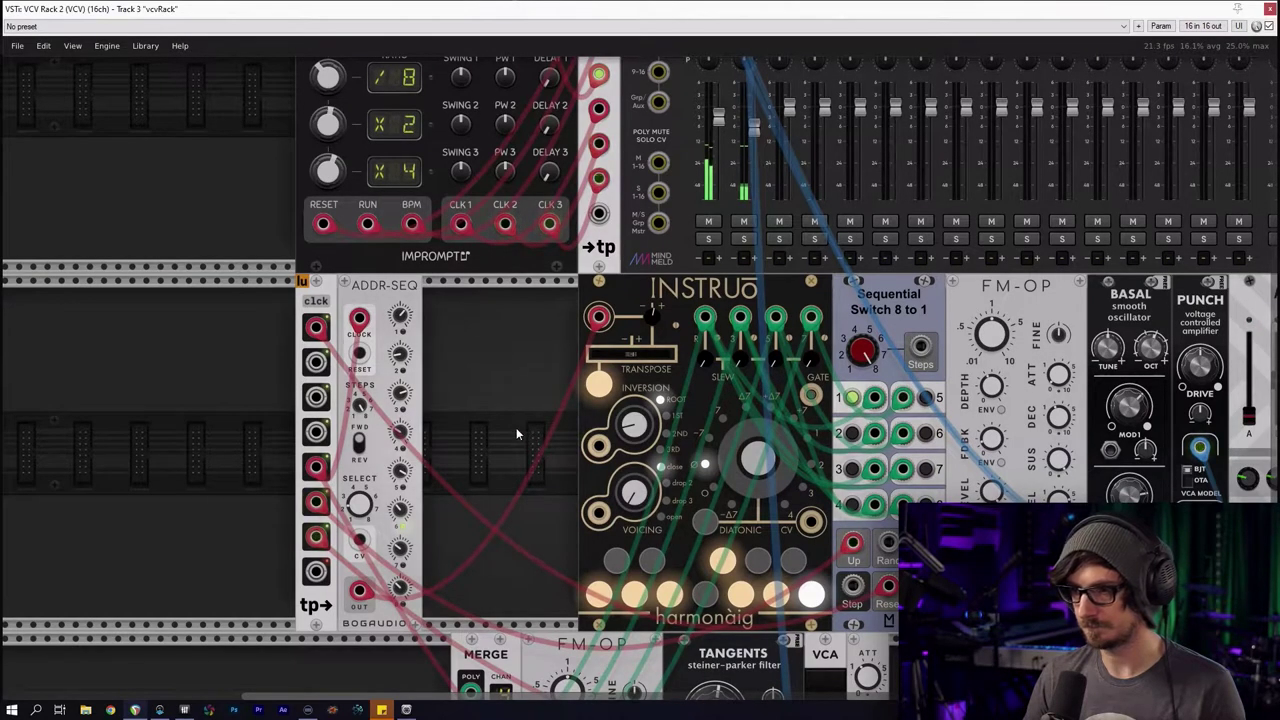
pyautogui.moveTo(516, 427); pyautogui.dragTo(647, 550)
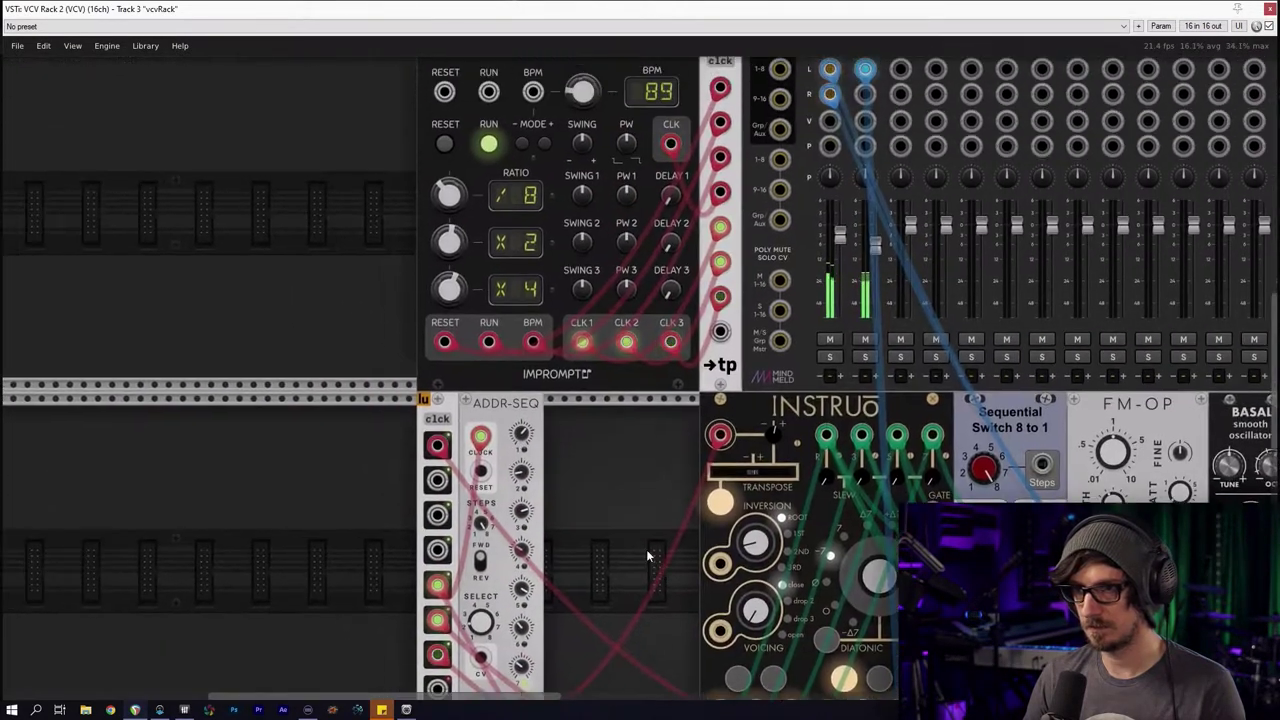
pyautogui.click(444, 145)
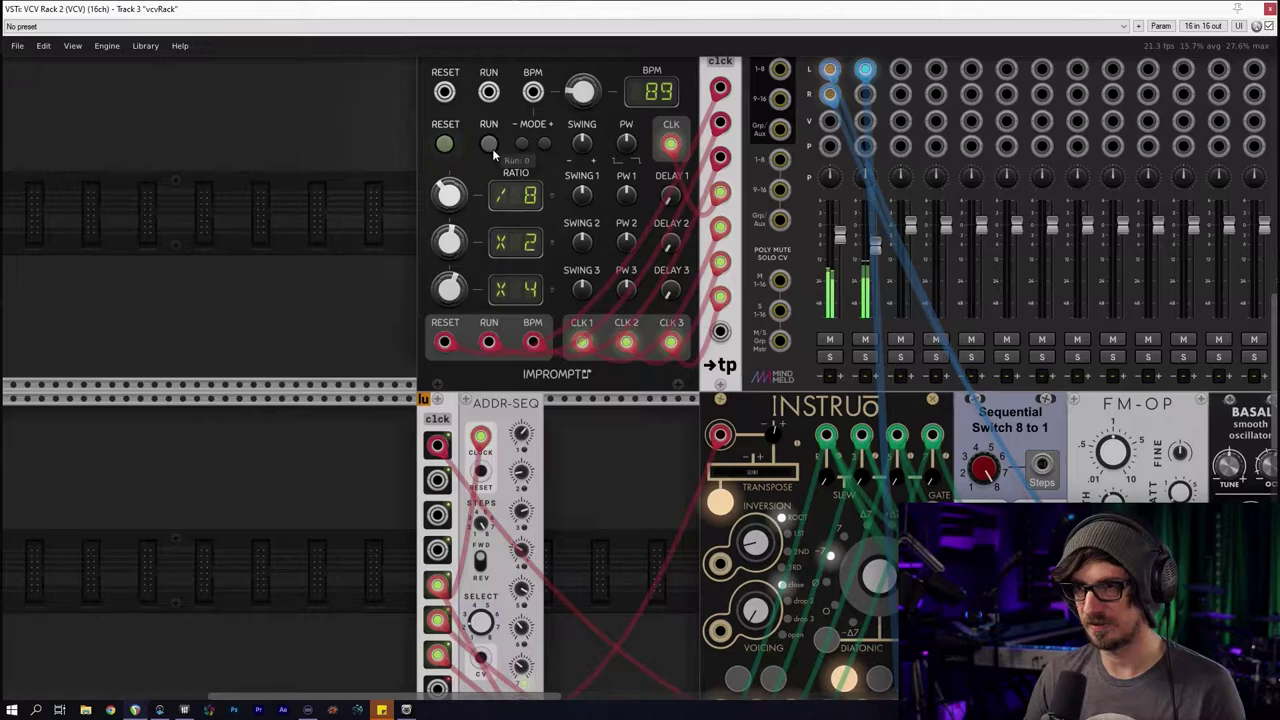
# Start the Clocked module and patch the first output of the clck teleport beside ADDR-SEQ into ADDR-SEQ's Reset input
pyautogui.click(489, 146)
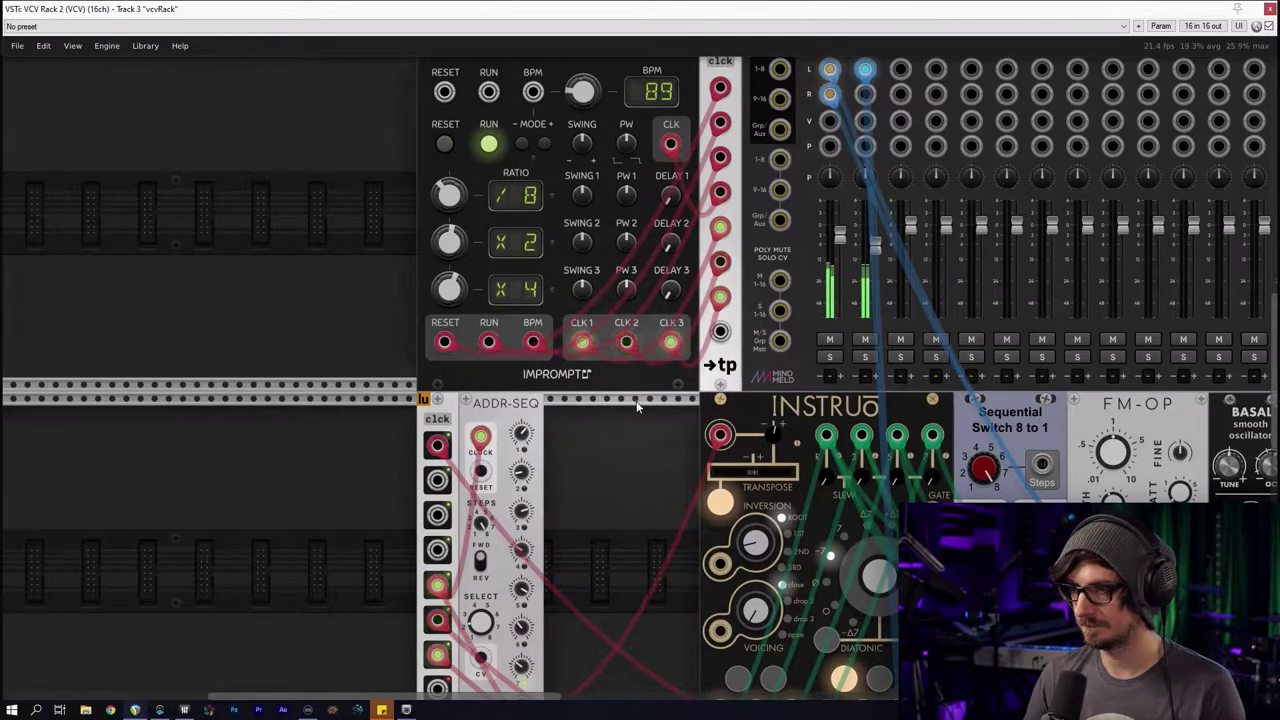
pyautogui.moveTo(637, 405); pyautogui.dragTo(477, 497)
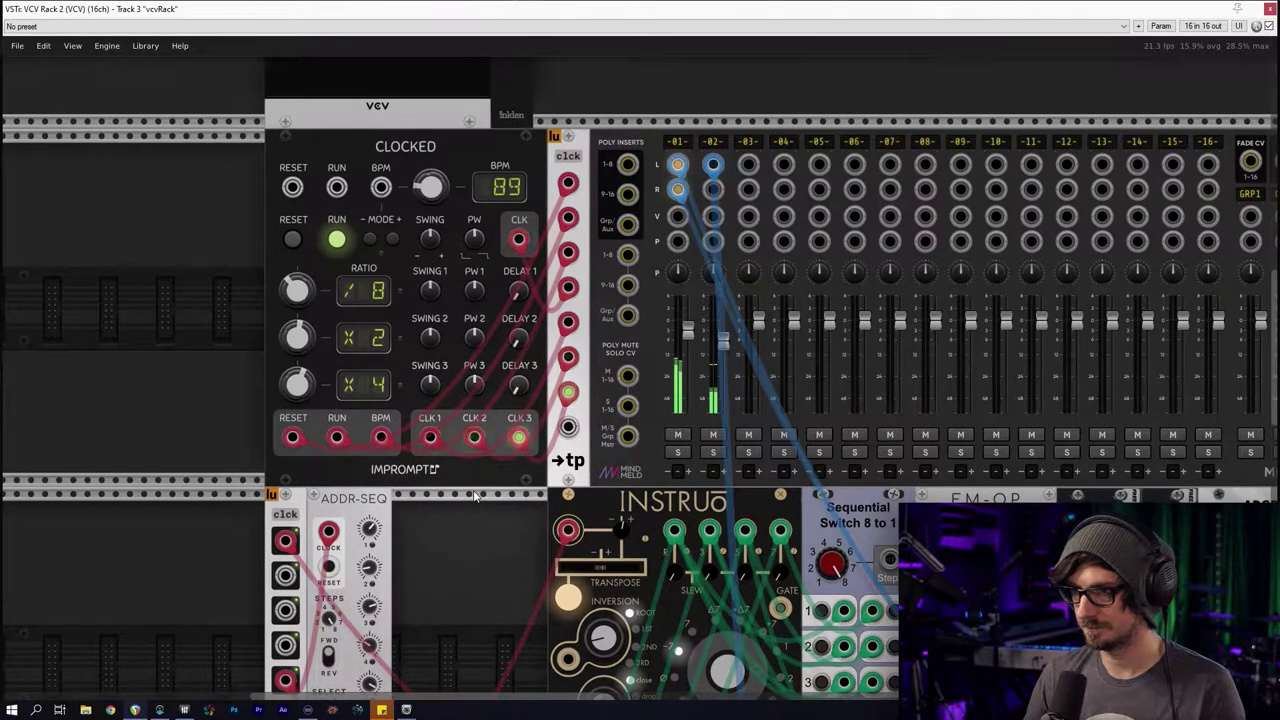
pyautogui.scroll(-5, 470, 495)
pyautogui.scroll(-2, 446, 417)
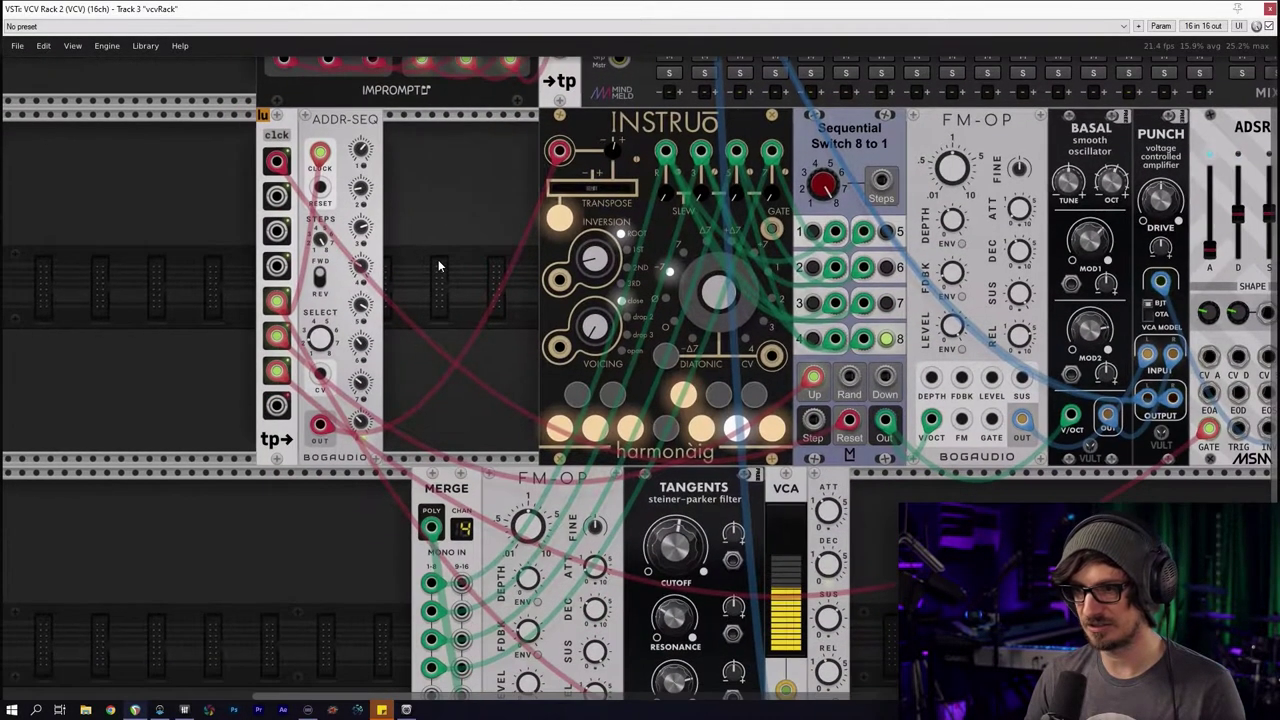
pyautogui.moveTo(452, 304); pyautogui.dragTo(451, 170)
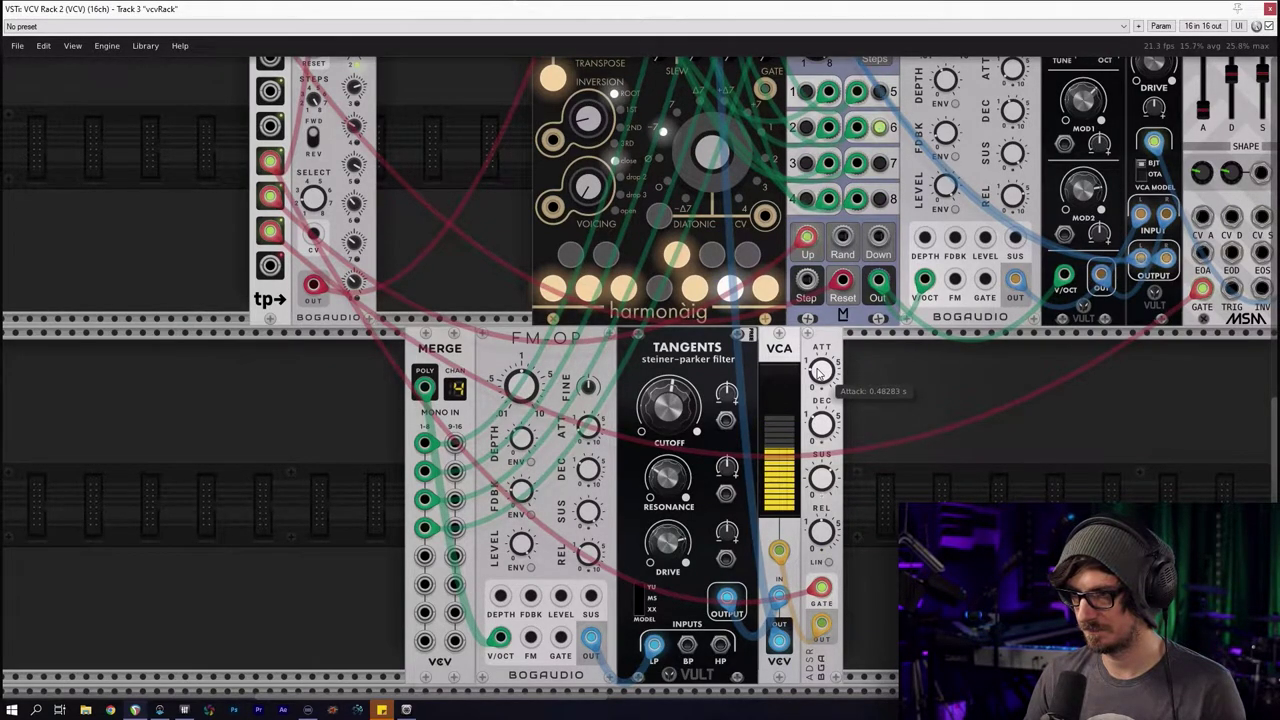
pyautogui.moveTo(858, 402); pyautogui.dragTo(987, 539)
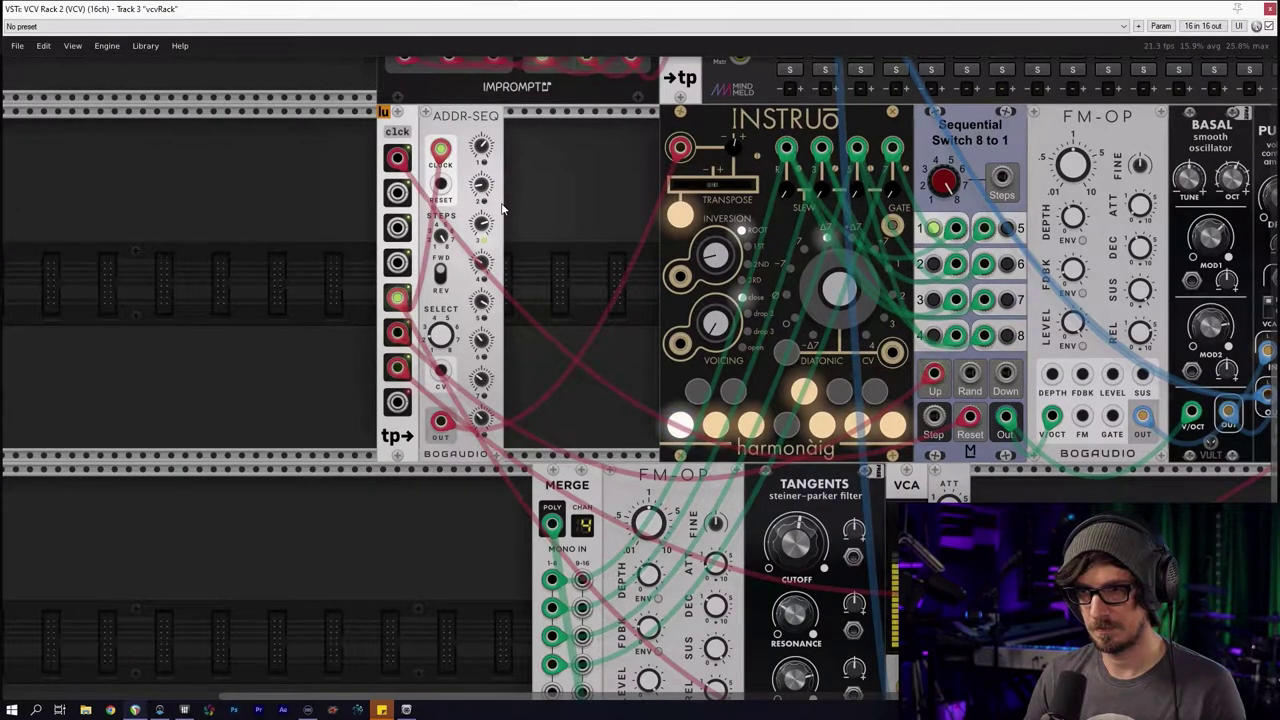
pyautogui.moveTo(566, 204); pyautogui.dragTo(526, 428)
pyautogui.moveTo(419, 437); pyautogui.dragTo(376, 413)
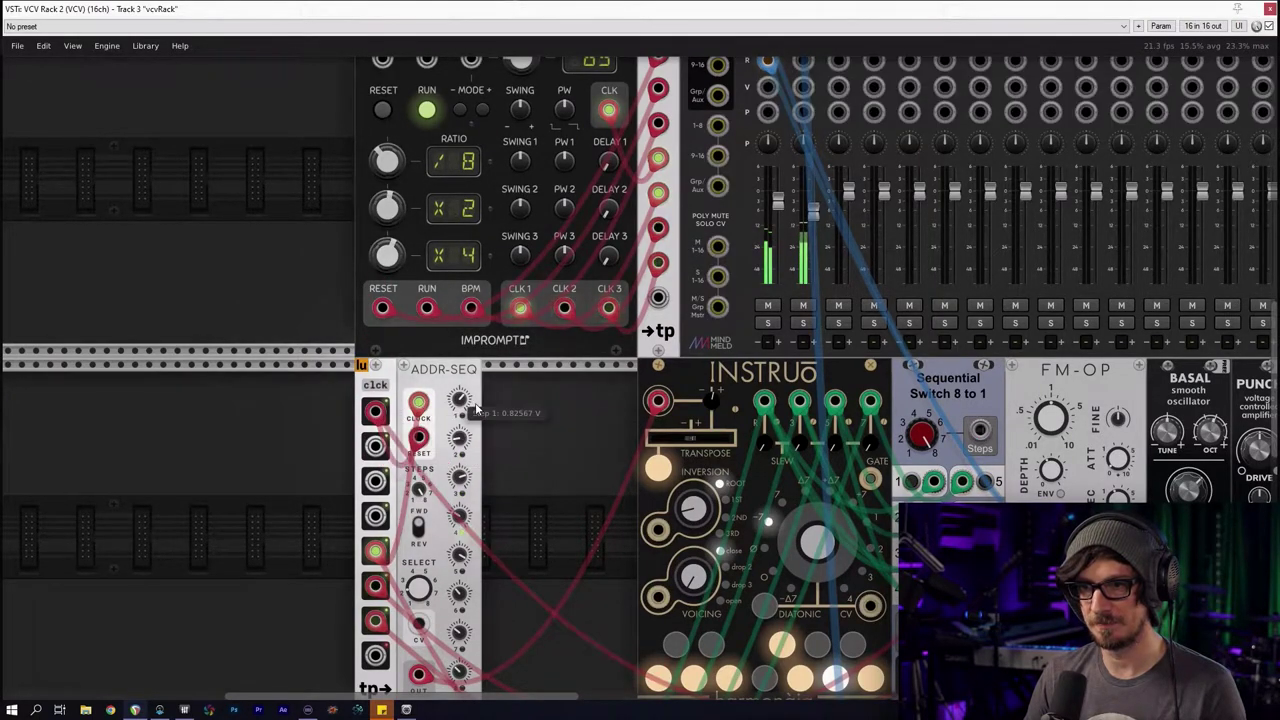
# Stop Clocked, trigger its reset, and start it running again
pyautogui.moveTo(471, 338); pyautogui.dragTo(512, 401)
pyautogui.click(468, 173)
pyautogui.click(423, 174)
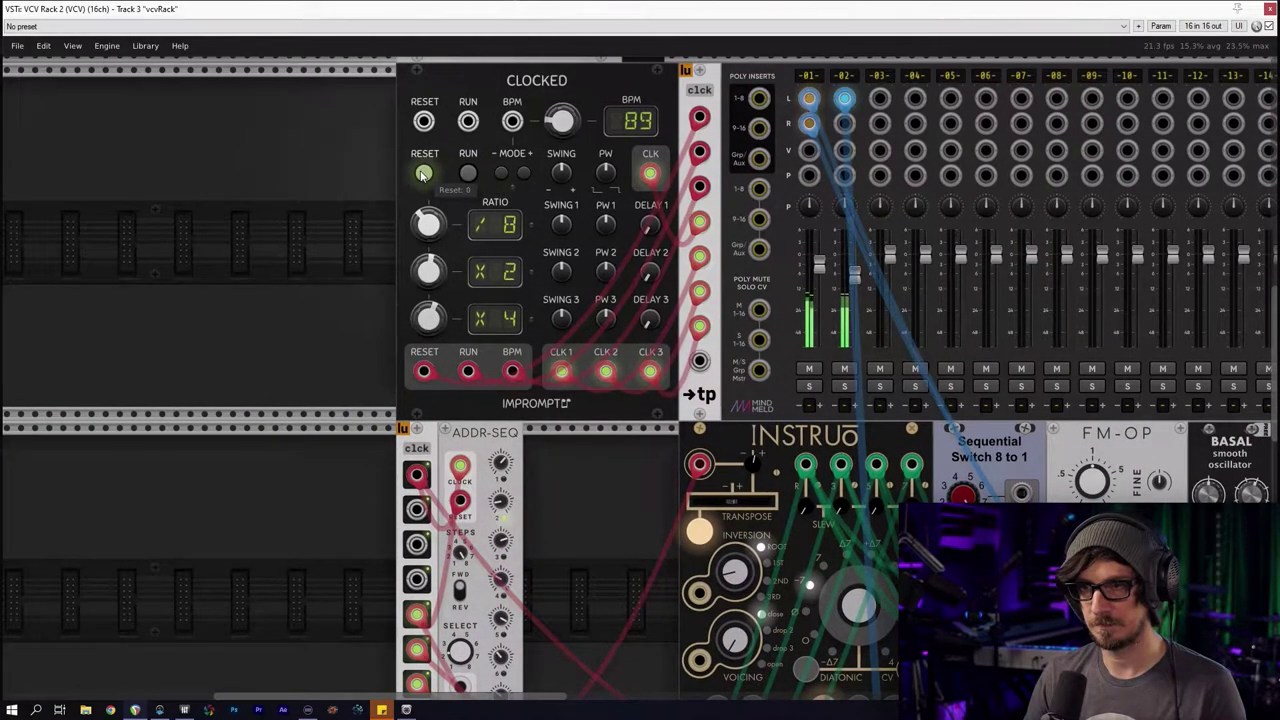
pyautogui.click(468, 173)
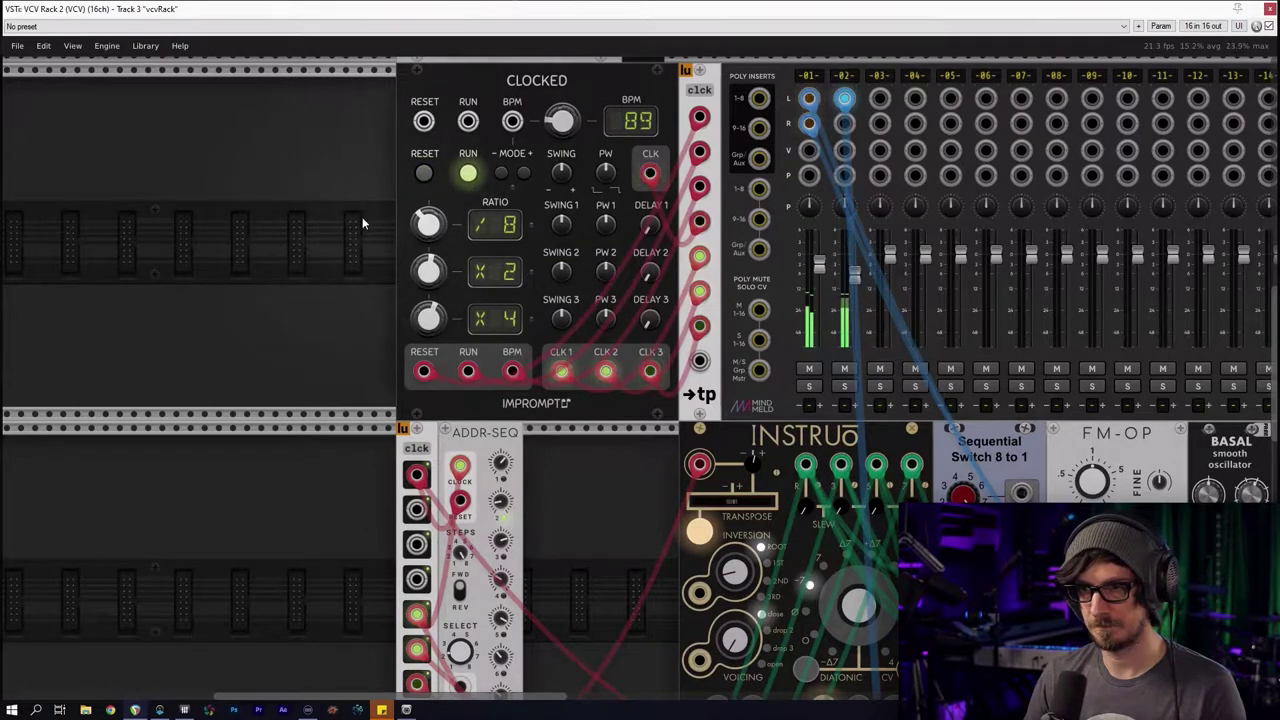
# Examine where the fifth and sixth outputs of the clck teleport beside ADDR-SEQ are patched, and review the arpeggio and chord voices
pyautogui.scroll(-5, 330, 245)
pyautogui.hscroll(3, 330, 245)
pyautogui.scroll(-1, 183, 217)
pyautogui.hscroll(1, 183, 217)
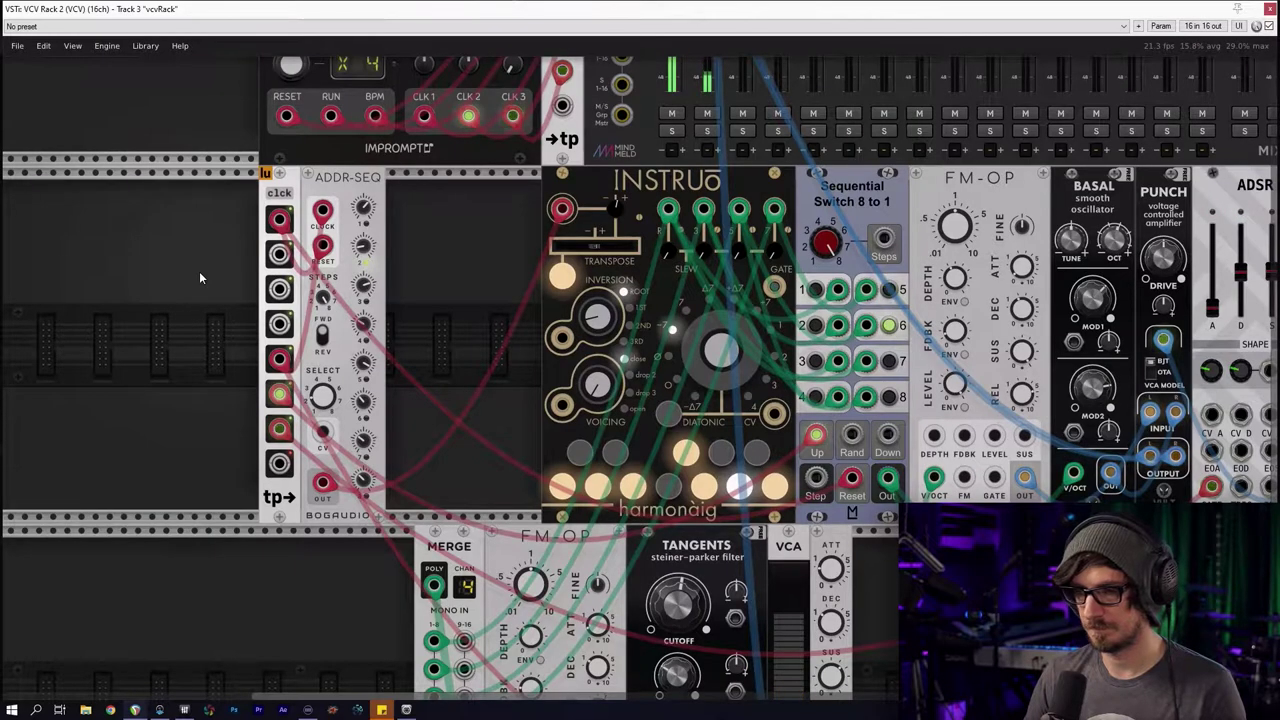
pyautogui.moveTo(198, 277); pyautogui.dragTo(219, 300)
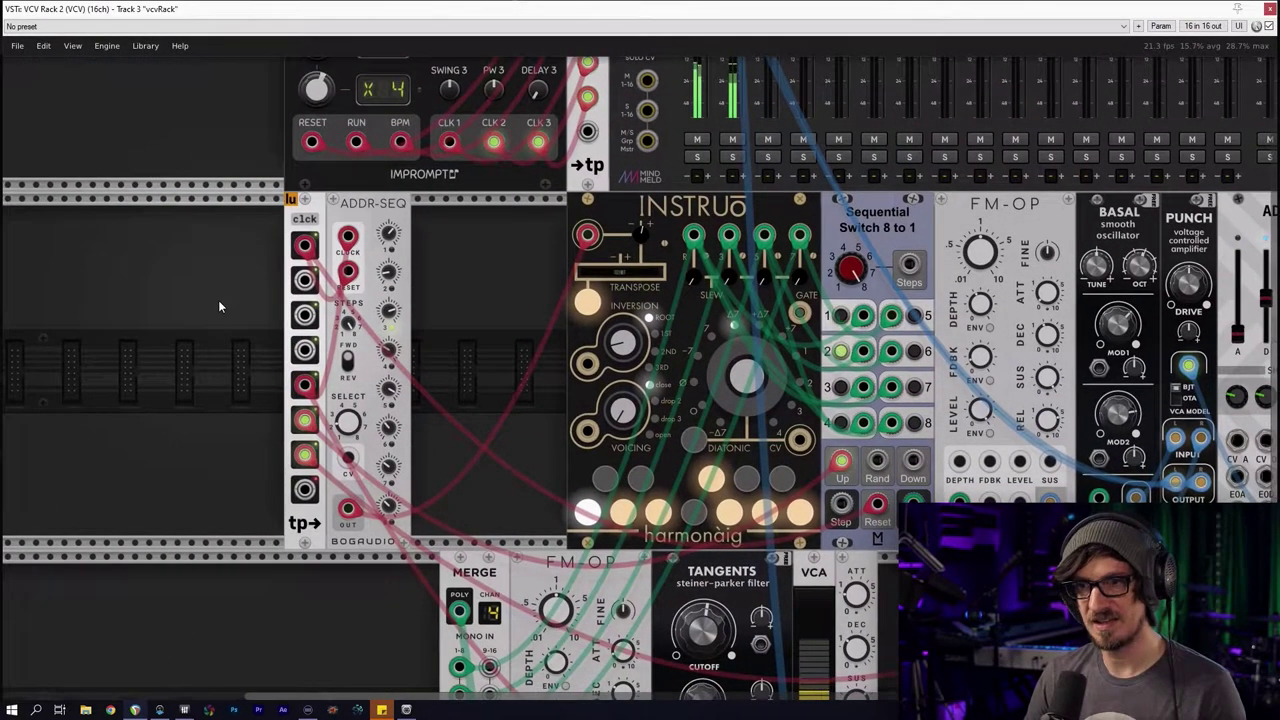
pyautogui.scroll(1, 213, 296)
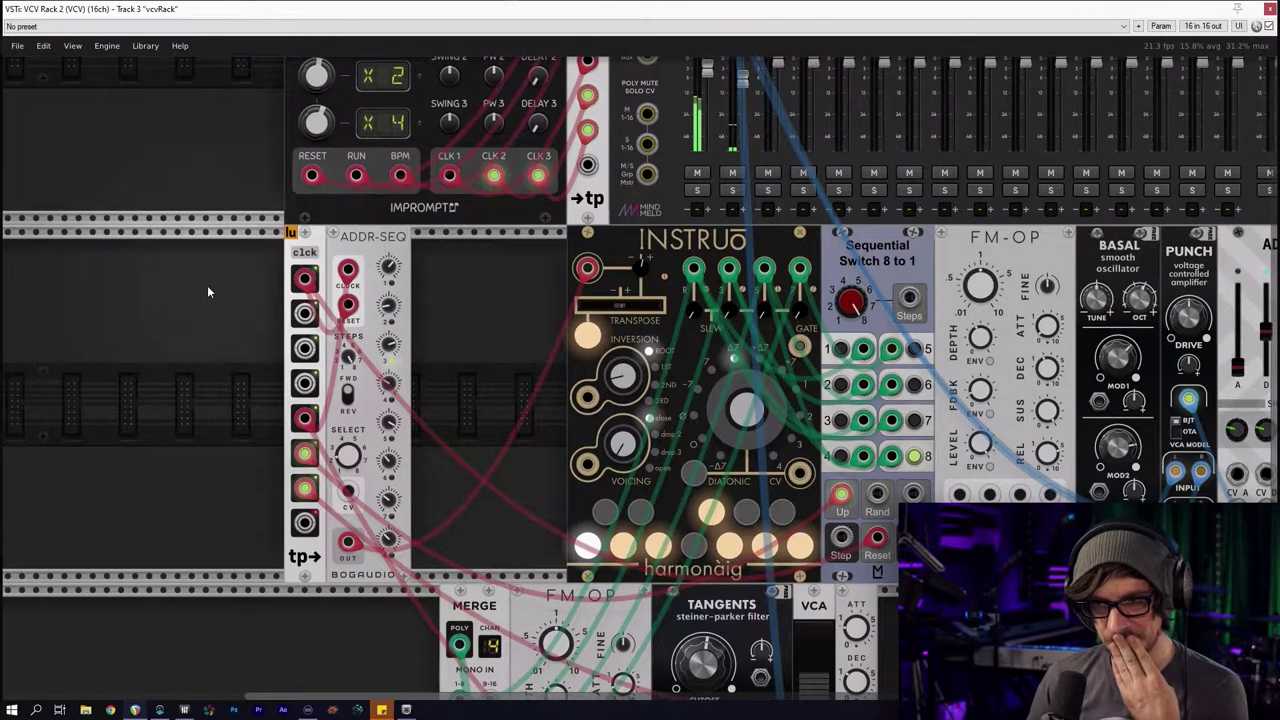
pyautogui.scroll(4, 207, 285)
pyautogui.hscroll(-1, 207, 285)
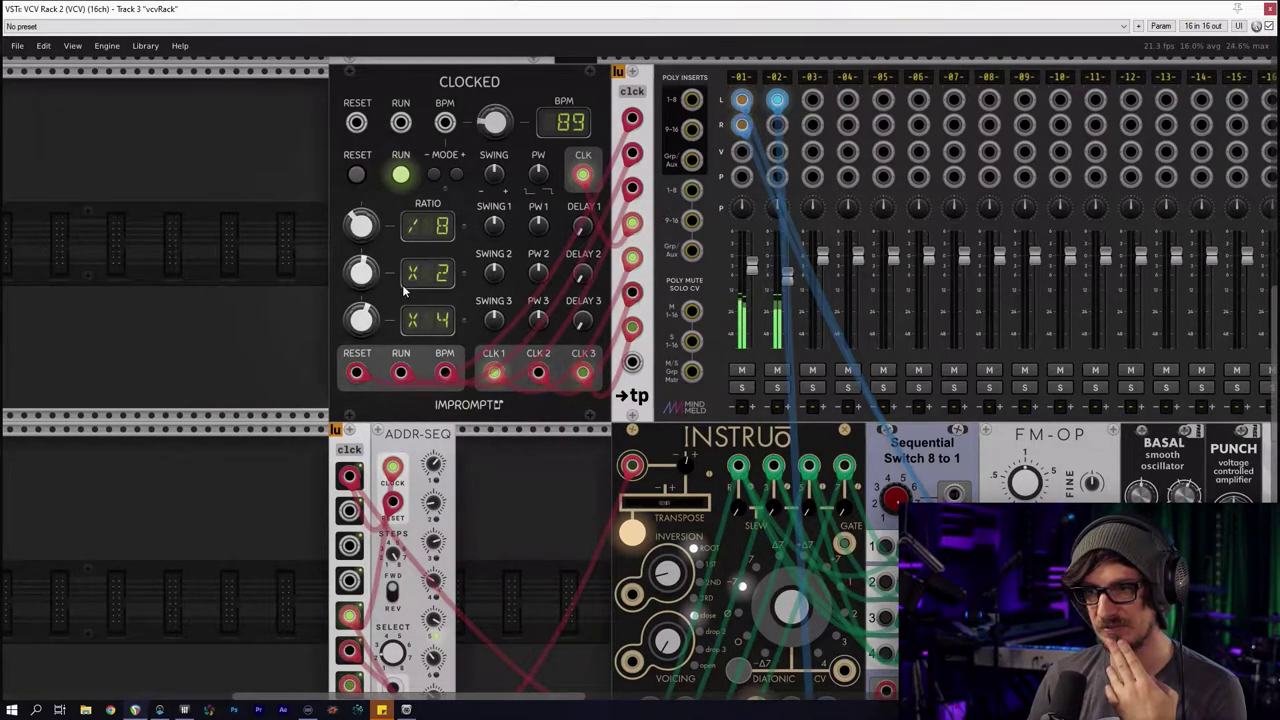
pyautogui.scroll(-2, 259, 320)
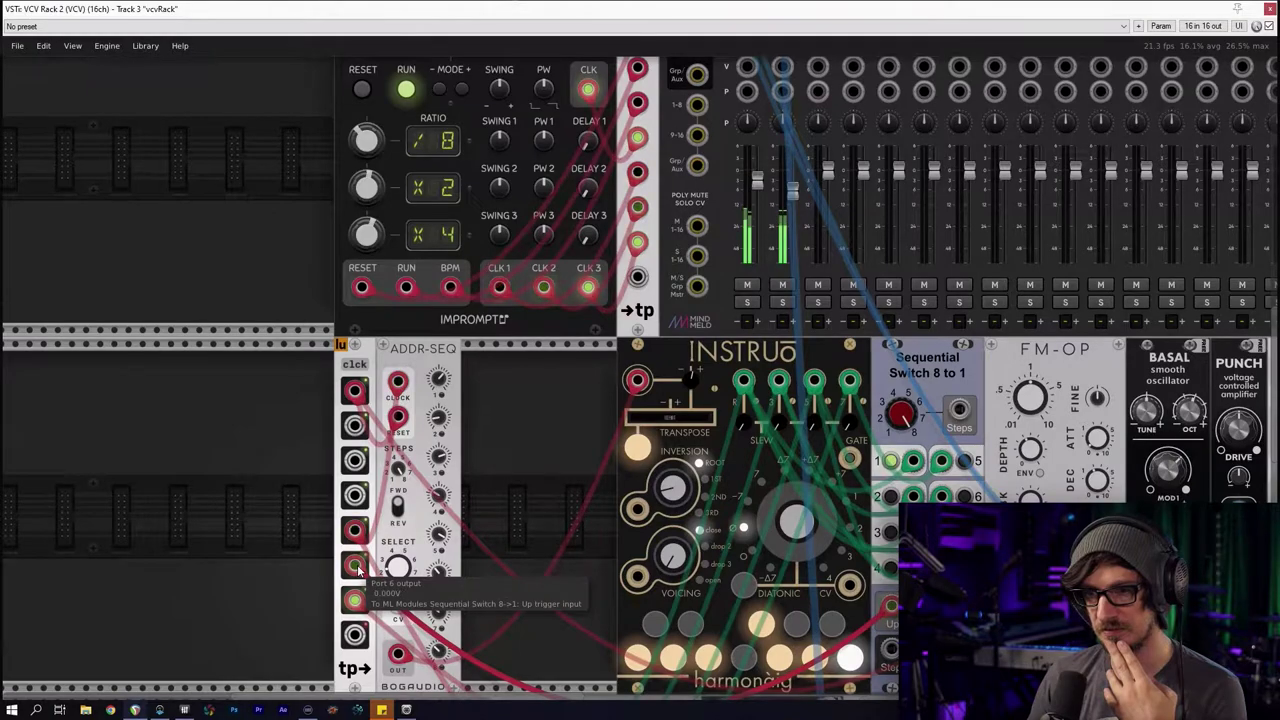
pyautogui.moveTo(292, 518); pyautogui.dragTo(110, 394)
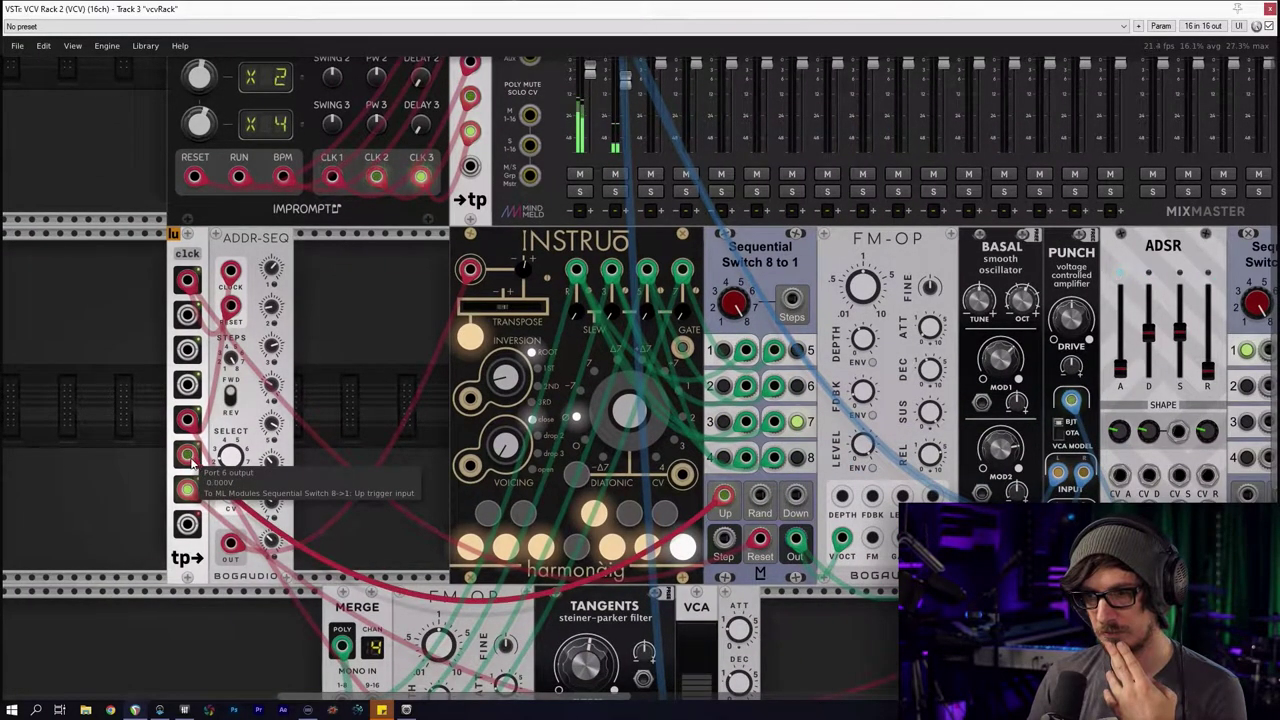
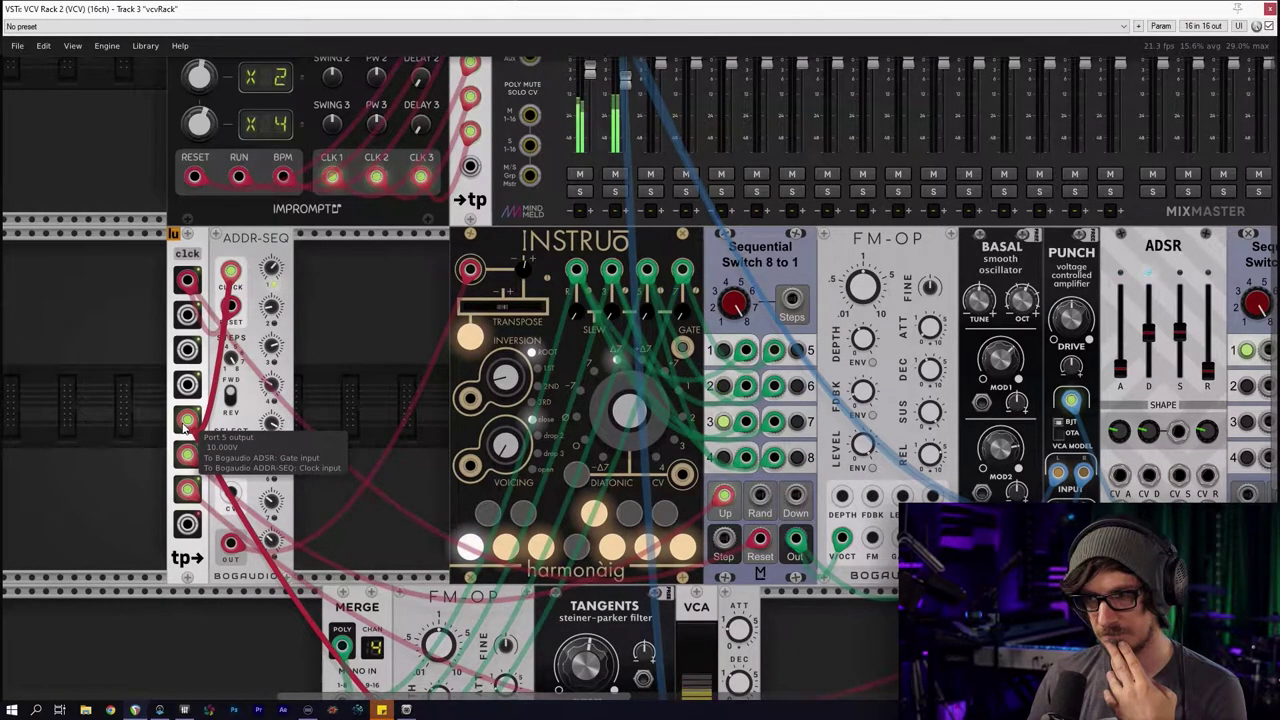
pyautogui.moveTo(382, 275); pyautogui.dragTo(324, 311)
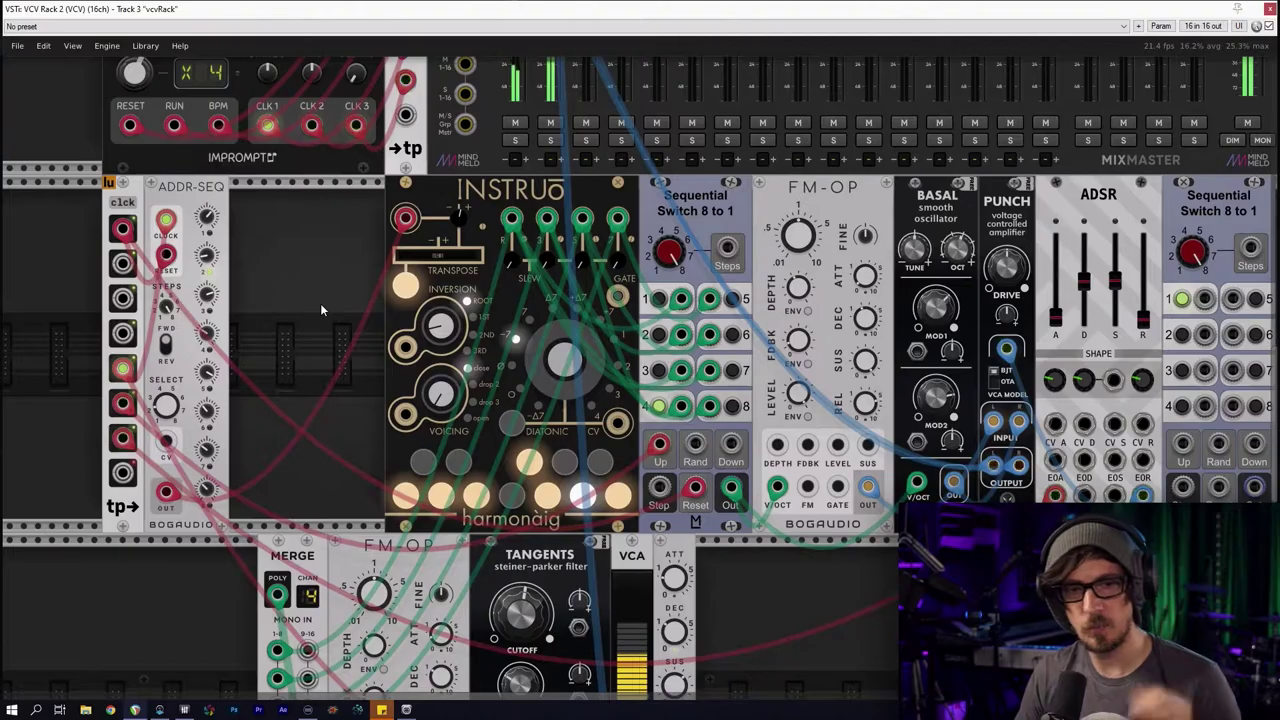
pyautogui.scroll(-3, 334, 292)
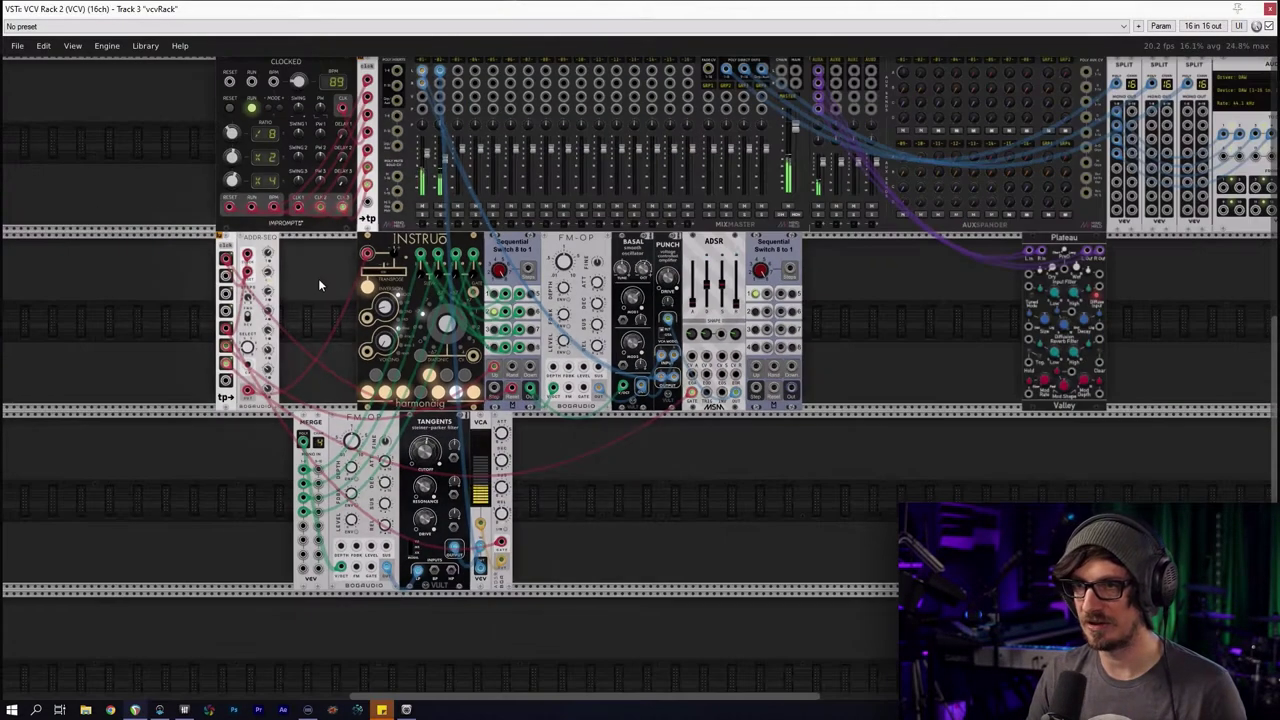
pyautogui.scroll(4, 300, 386)
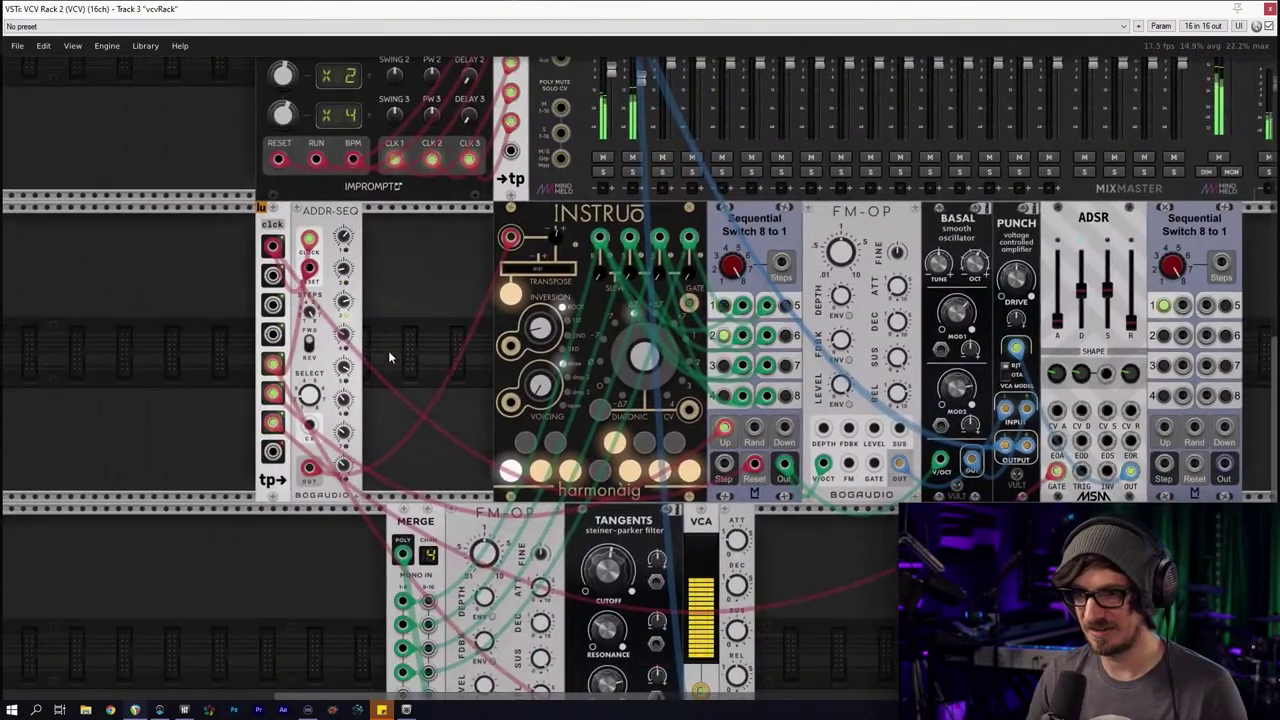
pyautogui.moveTo(388, 350); pyautogui.dragTo(371, 123)
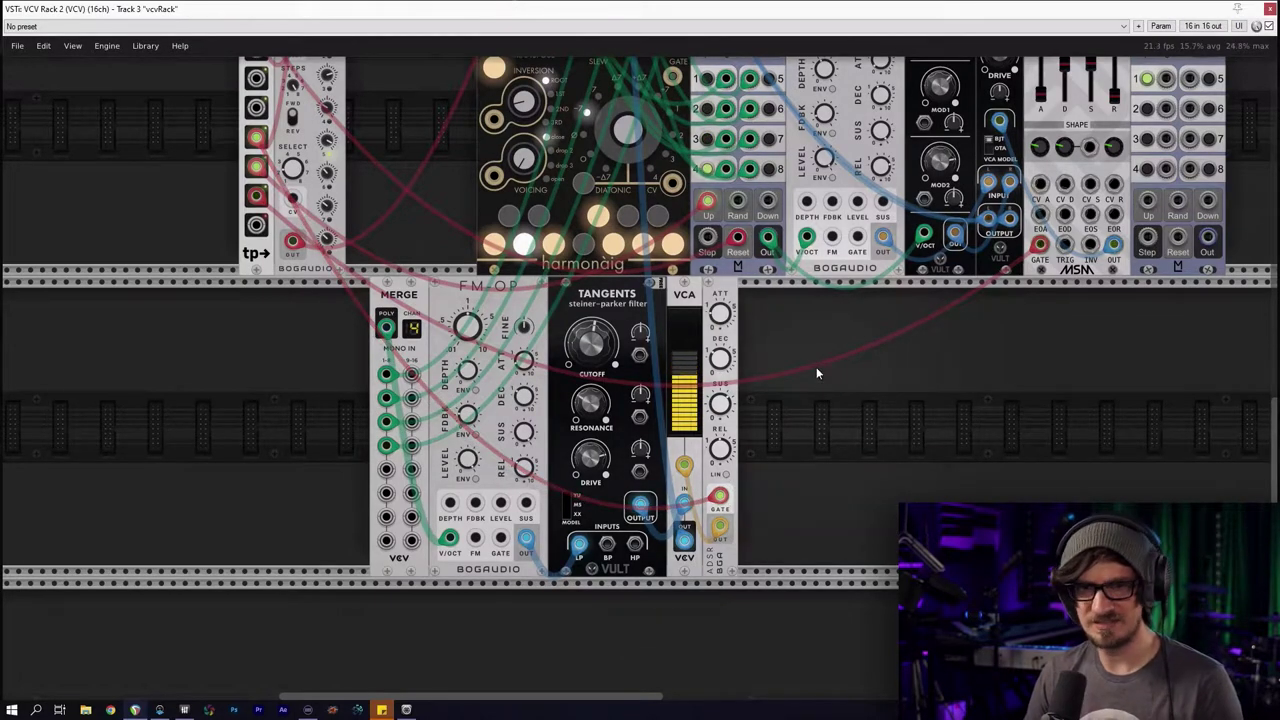
pyautogui.scroll(5, 786, 417)
pyautogui.scroll(1, 369, 389)
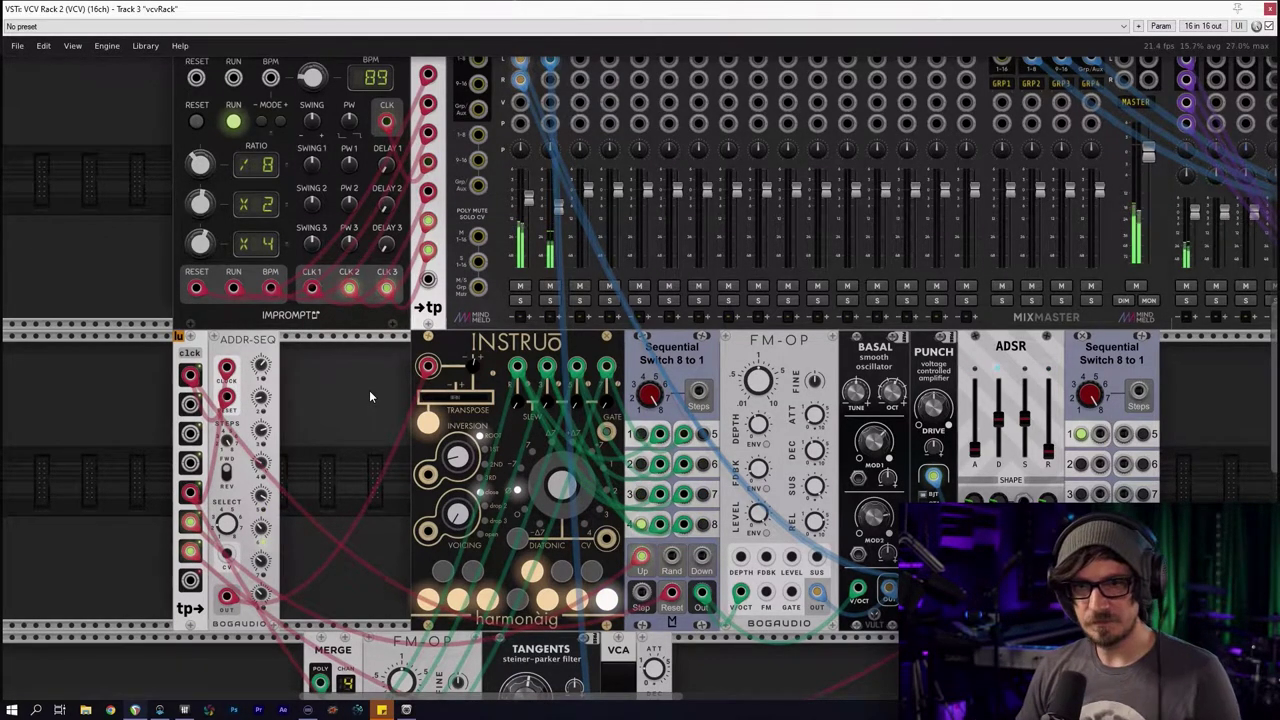
pyautogui.moveTo(395, 397); pyautogui.dragTo(584, 461)
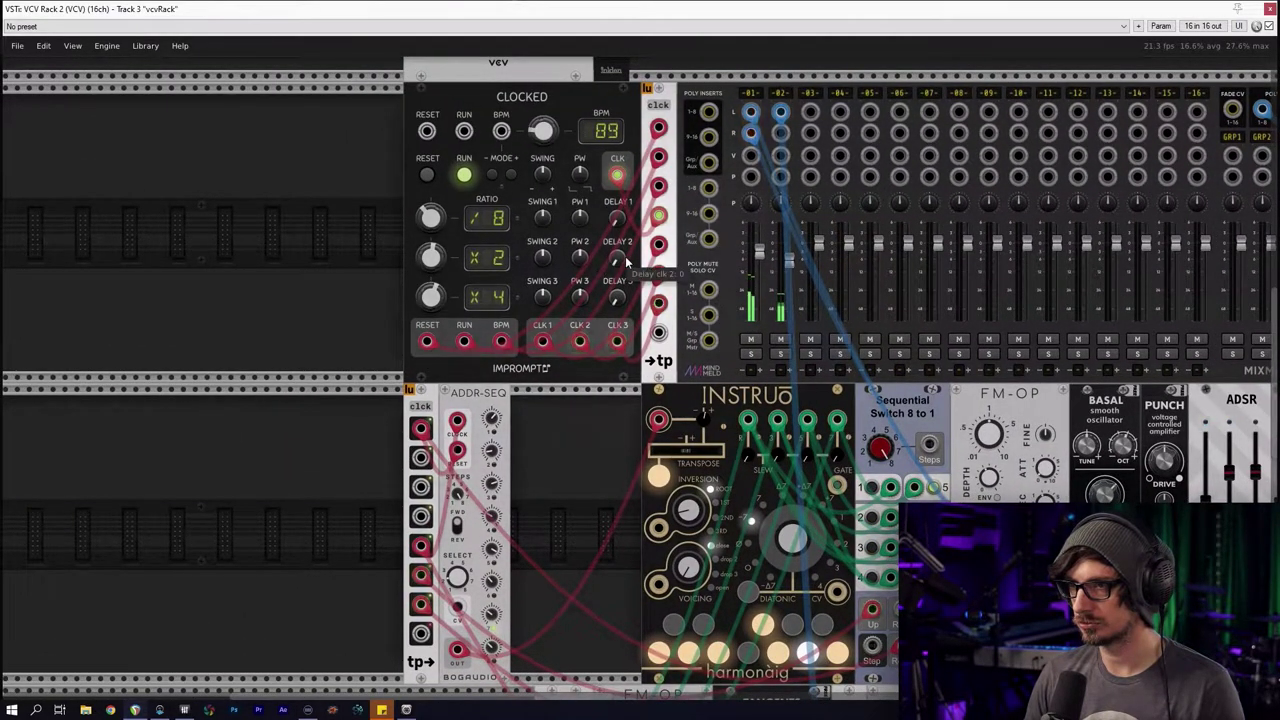
pyautogui.scroll(-3, 472, 218)
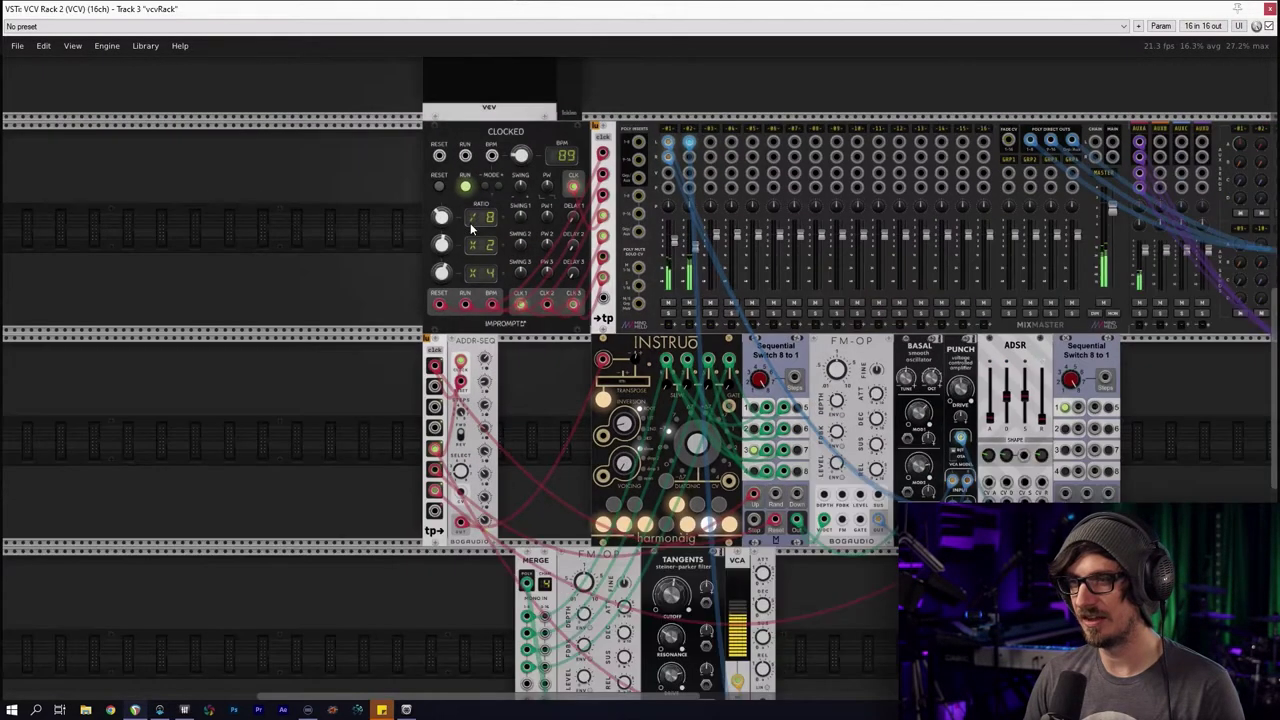
# Move Clocked, its clck teleport and the notes modules above as a group away from MixMaster to open a gap
pyautogui.moveTo(326, 138); pyautogui.dragTo(300, 253)
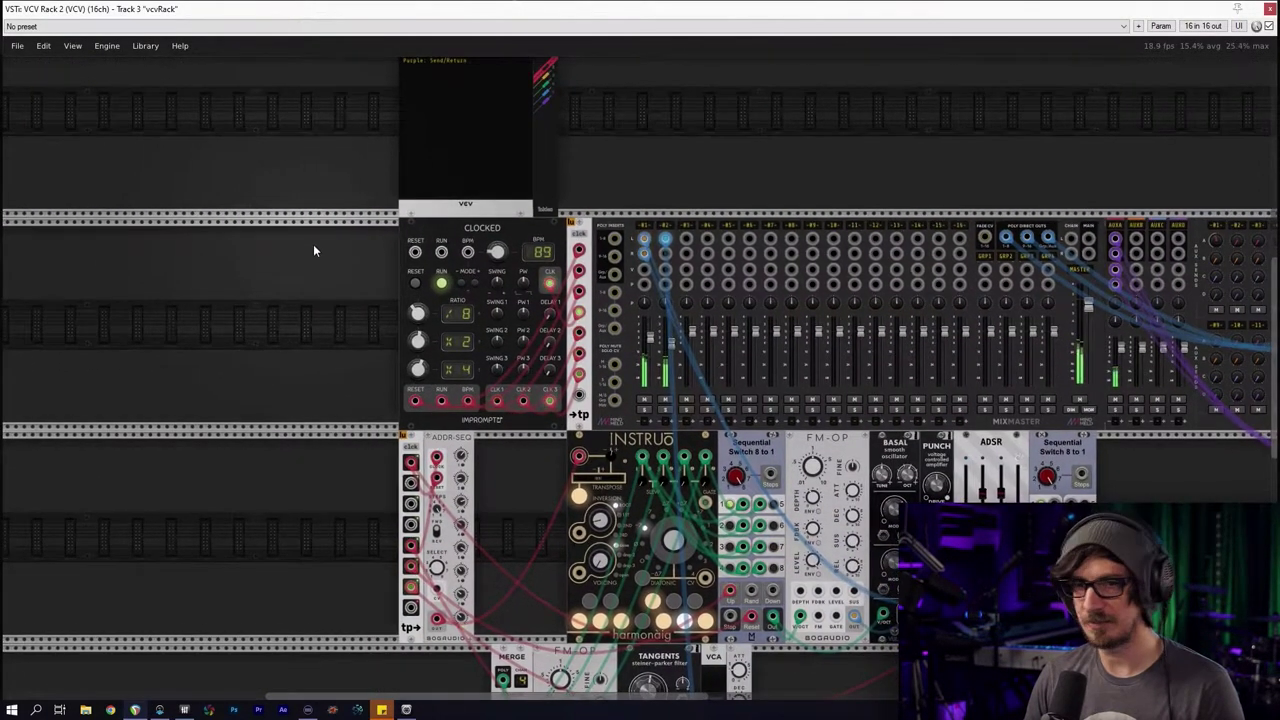
pyautogui.moveTo(360, 120); pyautogui.dragTo(580, 372)
pyautogui.moveTo(578, 228); pyautogui.dragTo(477, 229)
pyautogui.click(520, 256)
# Reset the module browser's filters, search for "mute", and add a Bogaudio MUTE8 between the clck teleport and MixMaster
pyautogui.rightClick(516, 302)
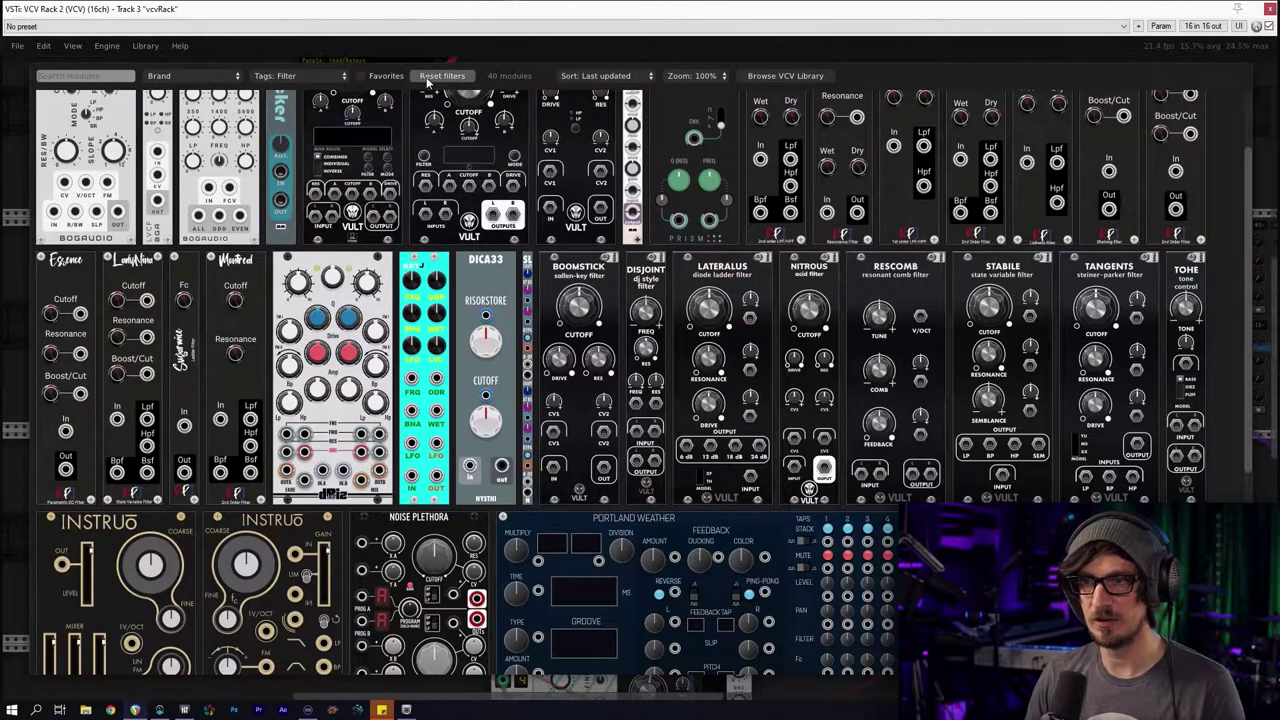
pyautogui.click(440, 77)
pyautogui.write('mute')
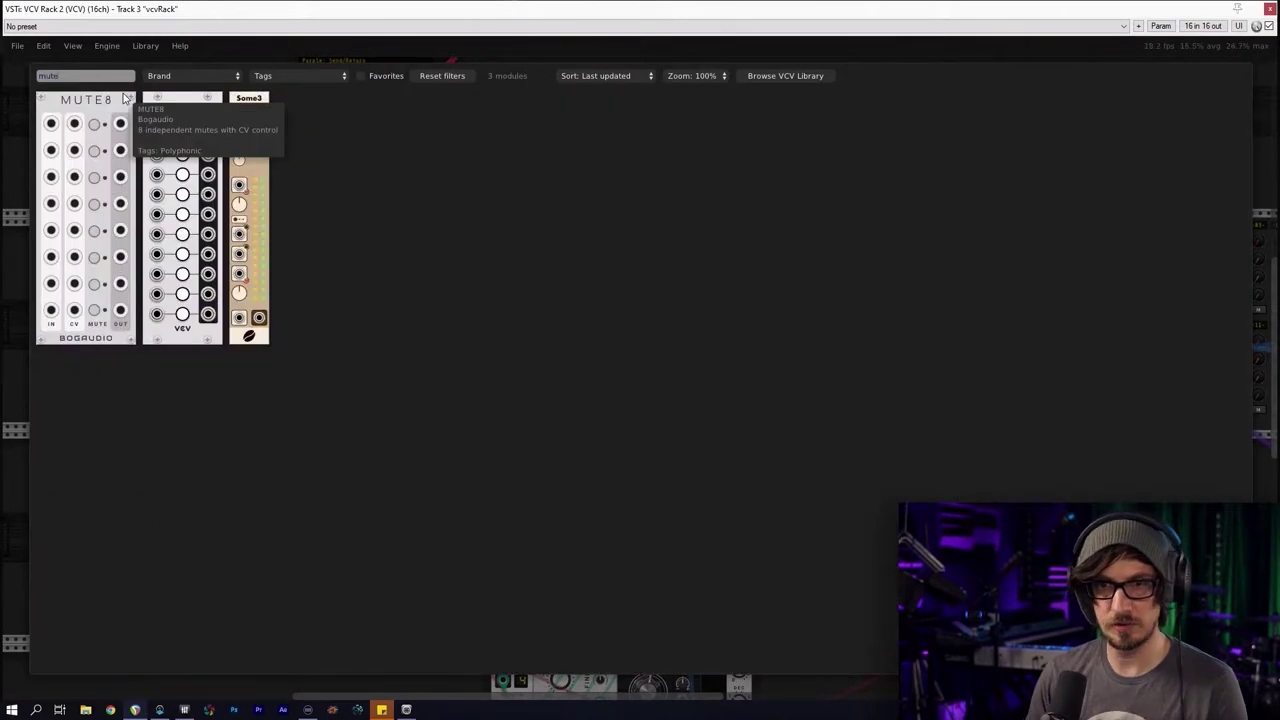
pyautogui.click(139, 117)
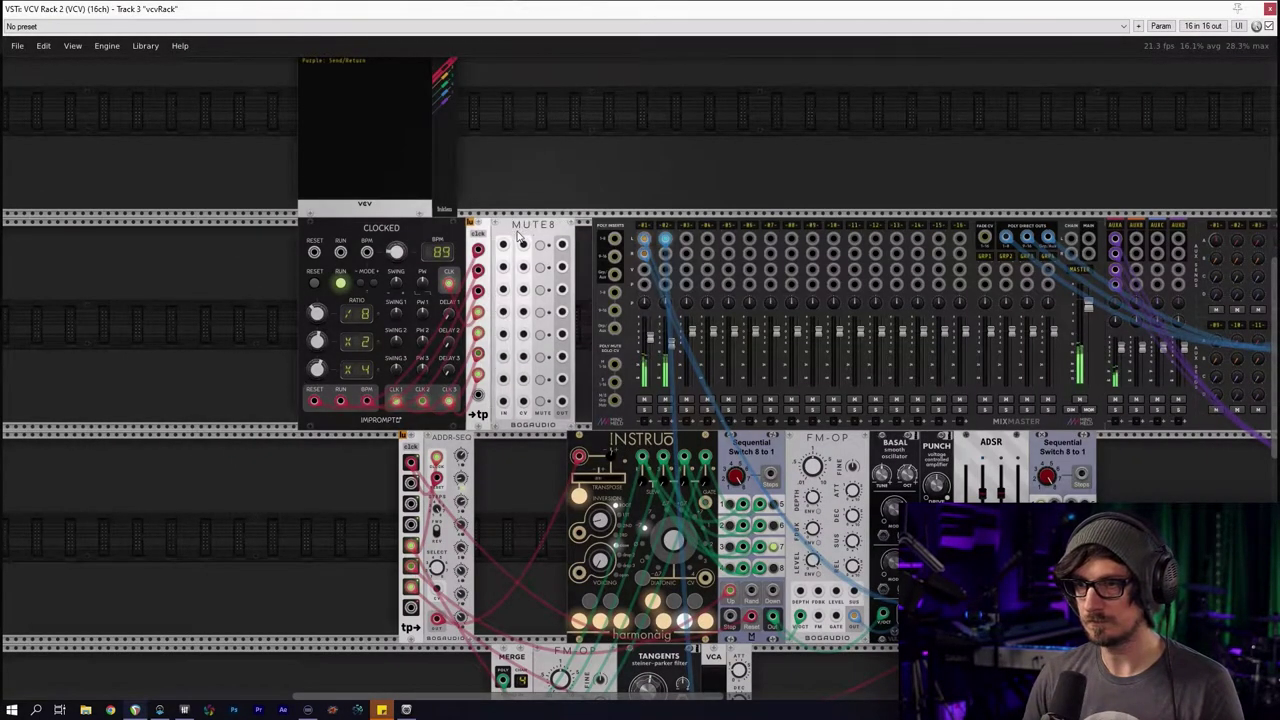
# Shift the clock group and MUTE8 farther from MixMaster, and duplicate MUTE8 into the freed space
pyautogui.moveTo(260, 155); pyautogui.dragTo(515, 365)
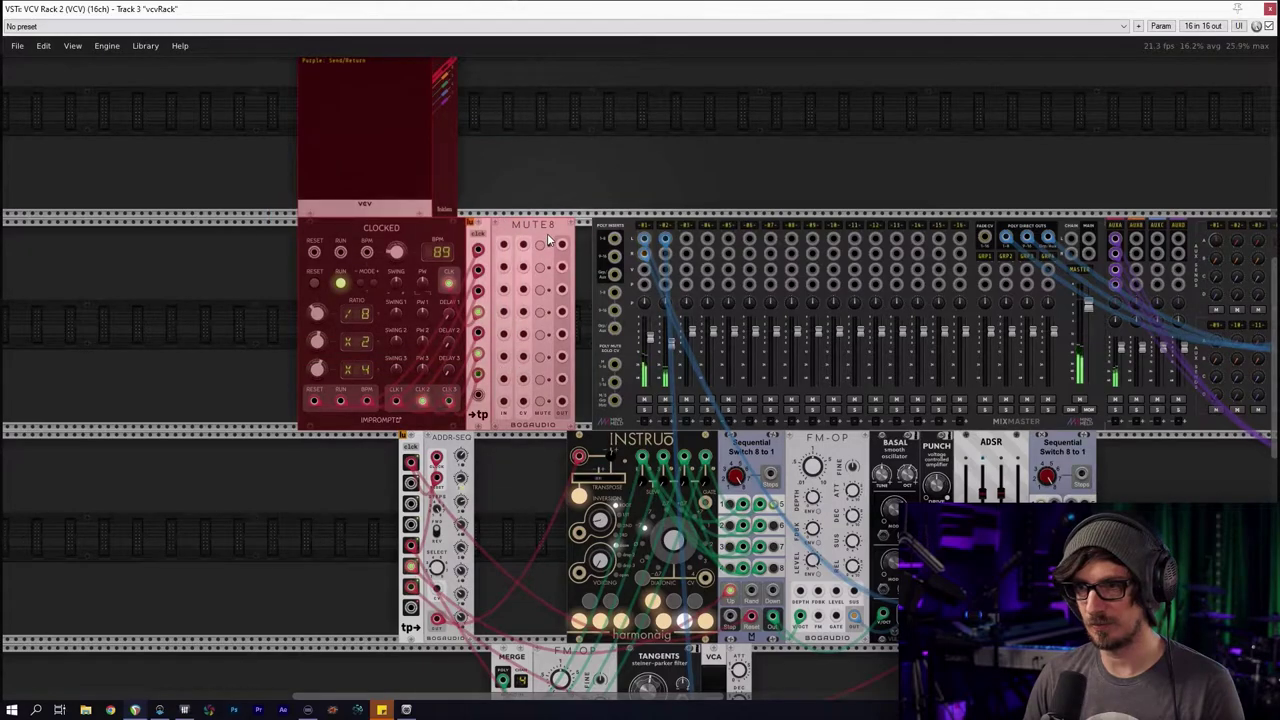
pyautogui.moveTo(547, 233); pyautogui.dragTo(444, 243)
pyautogui.rightClick(497, 252)
pyautogui.click(106, 128)
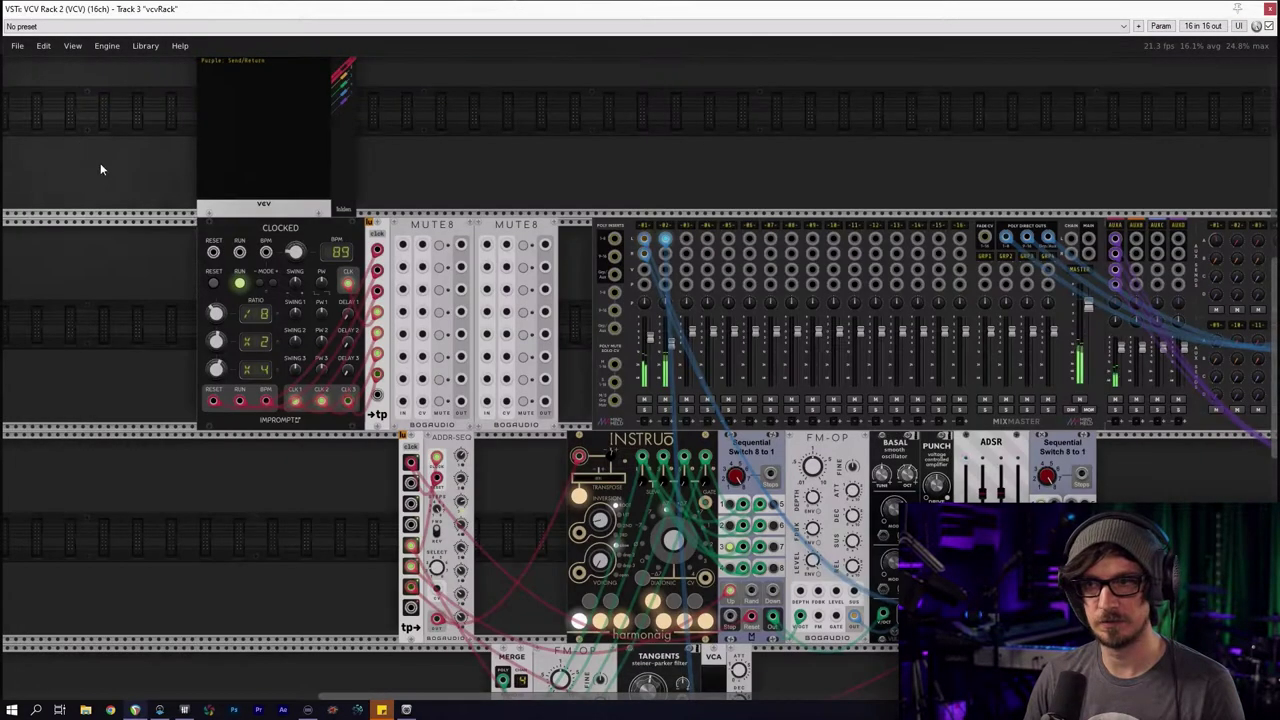
# Move the notes, clock, teleport and both MUTE8 modules together so that they sit flush against MixMaster
pyautogui.moveTo(137, 95); pyautogui.dragTo(500, 362)
pyautogui.moveTo(503, 243); pyautogui.dragTo(537, 243)
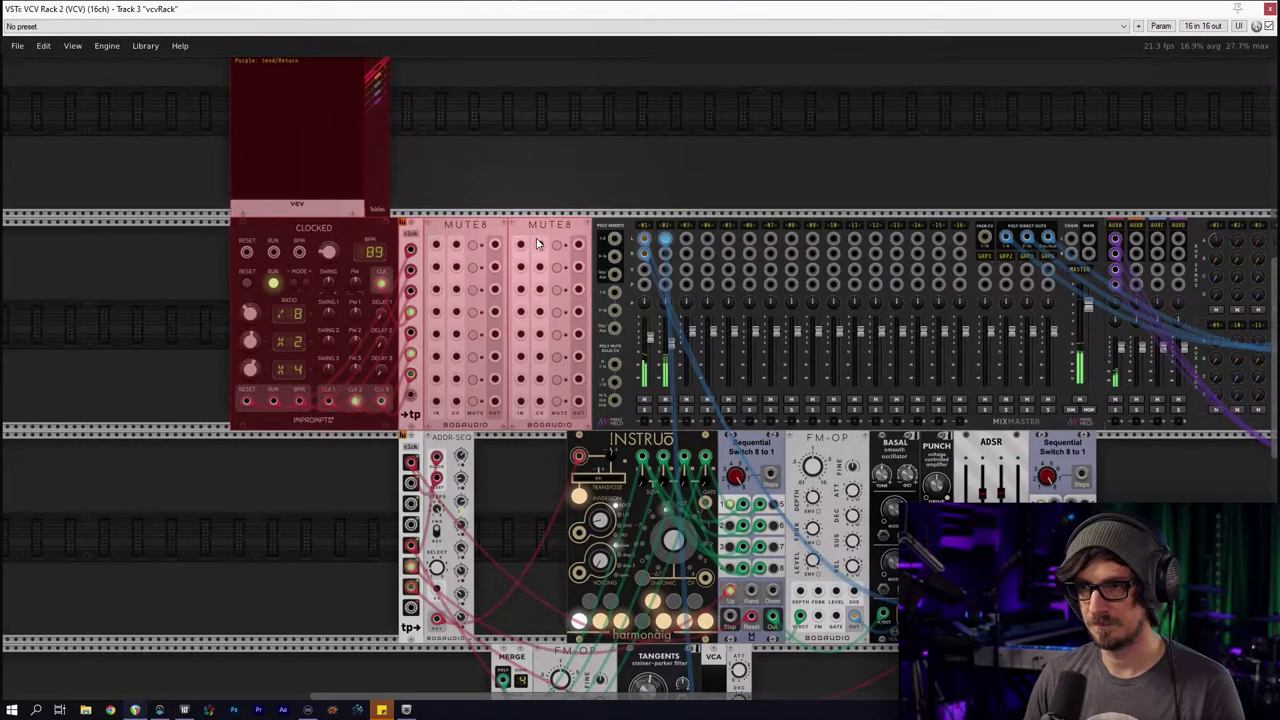
pyautogui.click(566, 165)
# Reroute Punch's stereo outputs and the chord voice's VCA output through the first MUTE8's channels 1 to 3 into MixMaster channels 1 and 2
pyautogui.moveTo(643, 239); pyautogui.dragTo(436, 245)
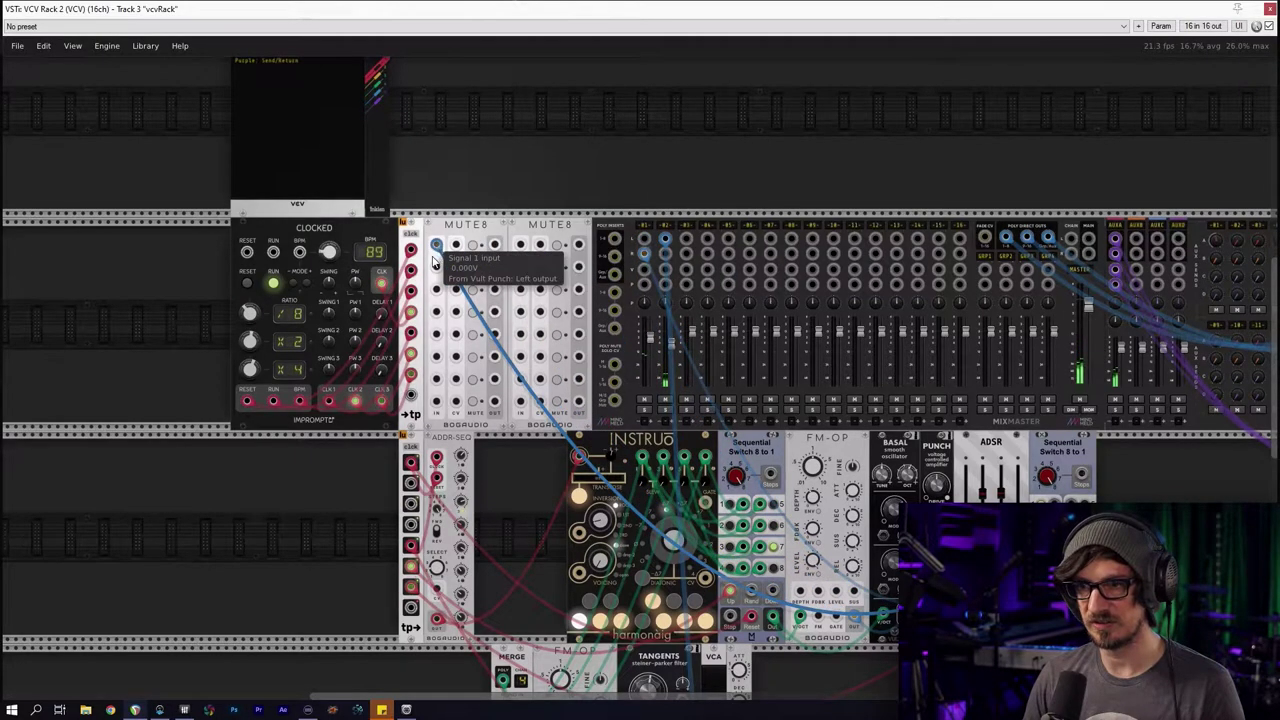
pyautogui.moveTo(644, 254)
pyautogui.mouseDown()
pyautogui.moveTo(437, 249)
pyautogui.moveTo(436, 267)
pyautogui.moveTo(644, 239)
pyautogui.mouseUp()
pyautogui.click(494, 246)
pyautogui.press('4')
pyautogui.moveTo(495, 268); pyautogui.dragTo(665, 239)
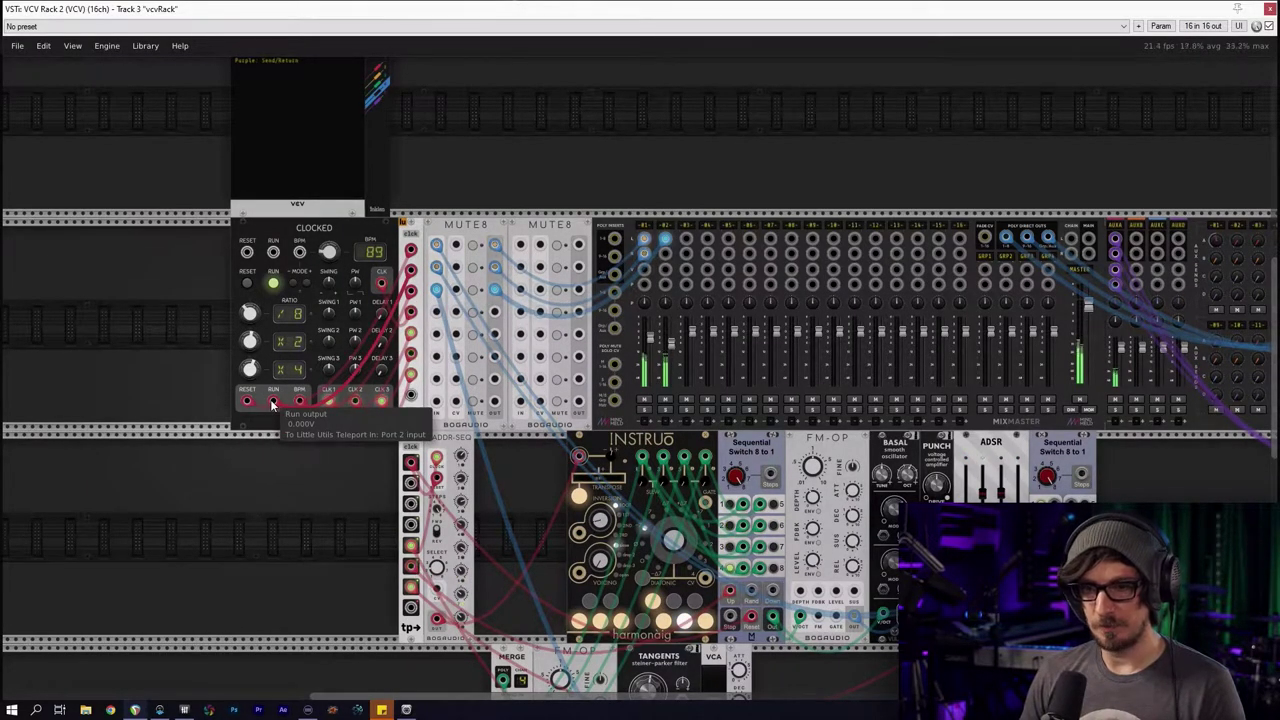
# Patch Clocked's Run output into all eight mute CV inputs of the first MUTE8
pyautogui.moveTo(271, 403); pyautogui.dragTo(456, 244)
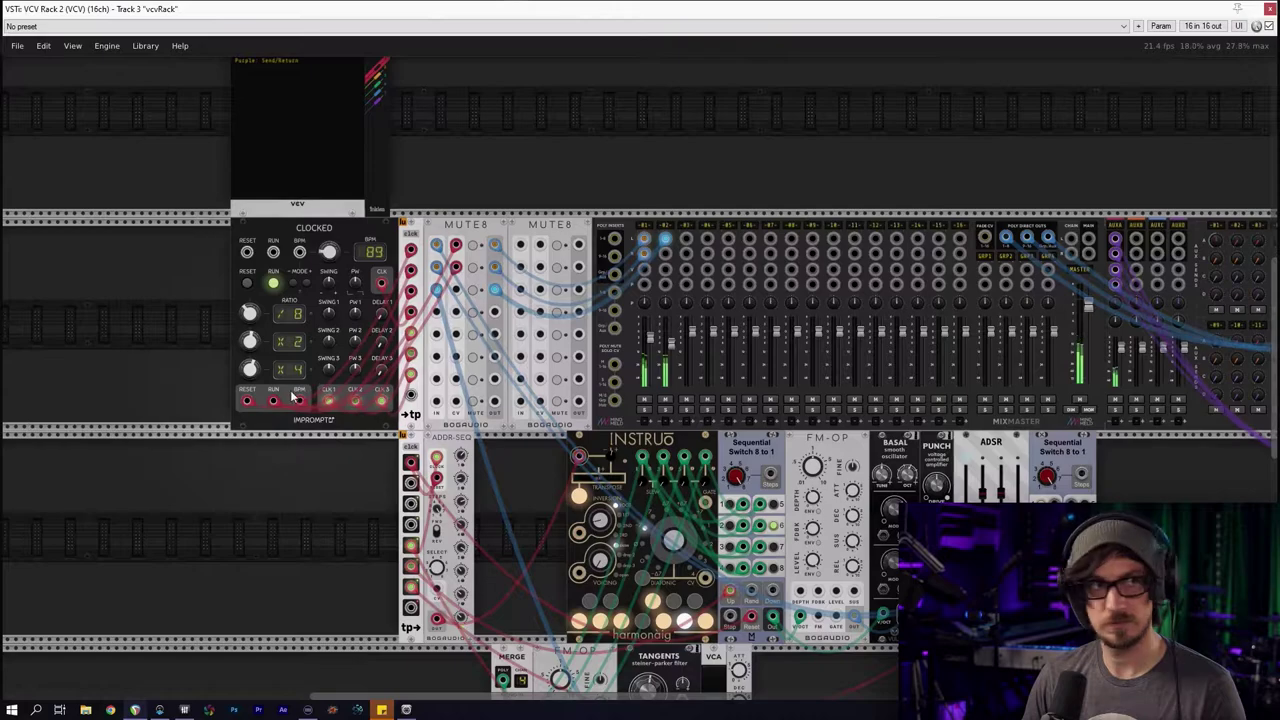
pyautogui.moveTo(299, 401); pyautogui.dragTo(432, 290)
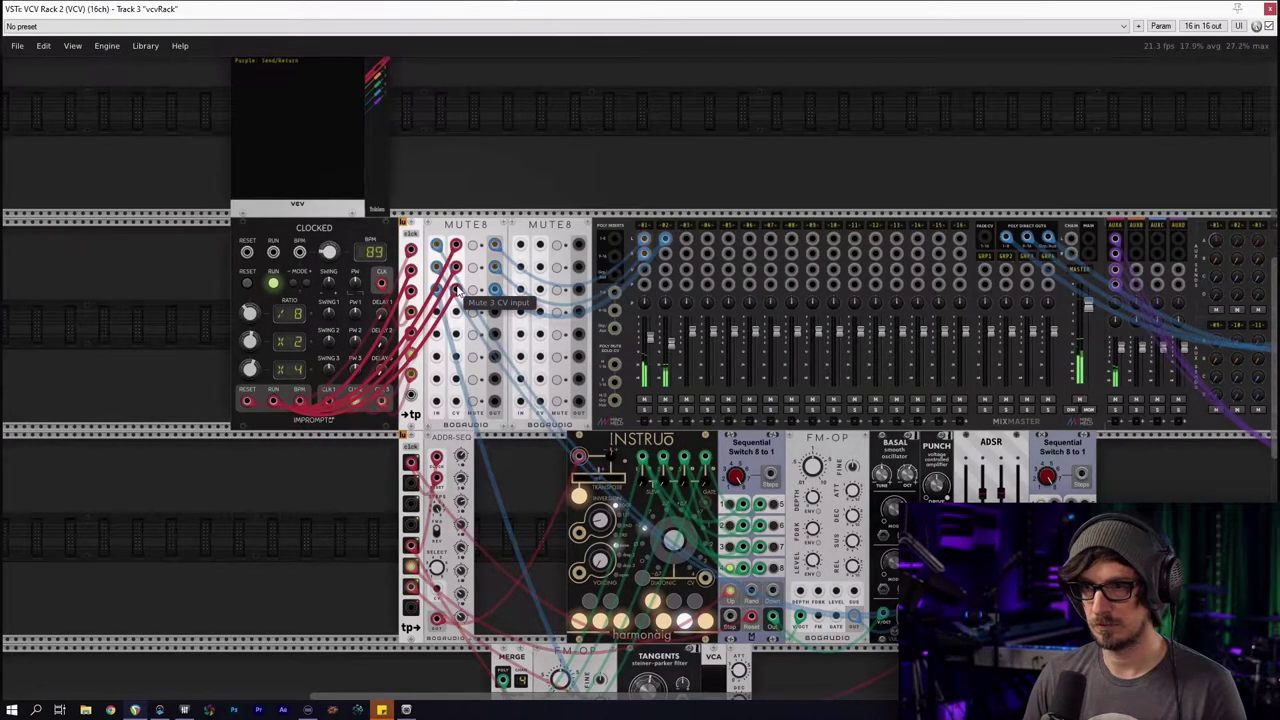
pyautogui.moveTo(275, 402); pyautogui.dragTo(456, 312)
pyautogui.moveTo(273, 402); pyautogui.dragTo(457, 359)
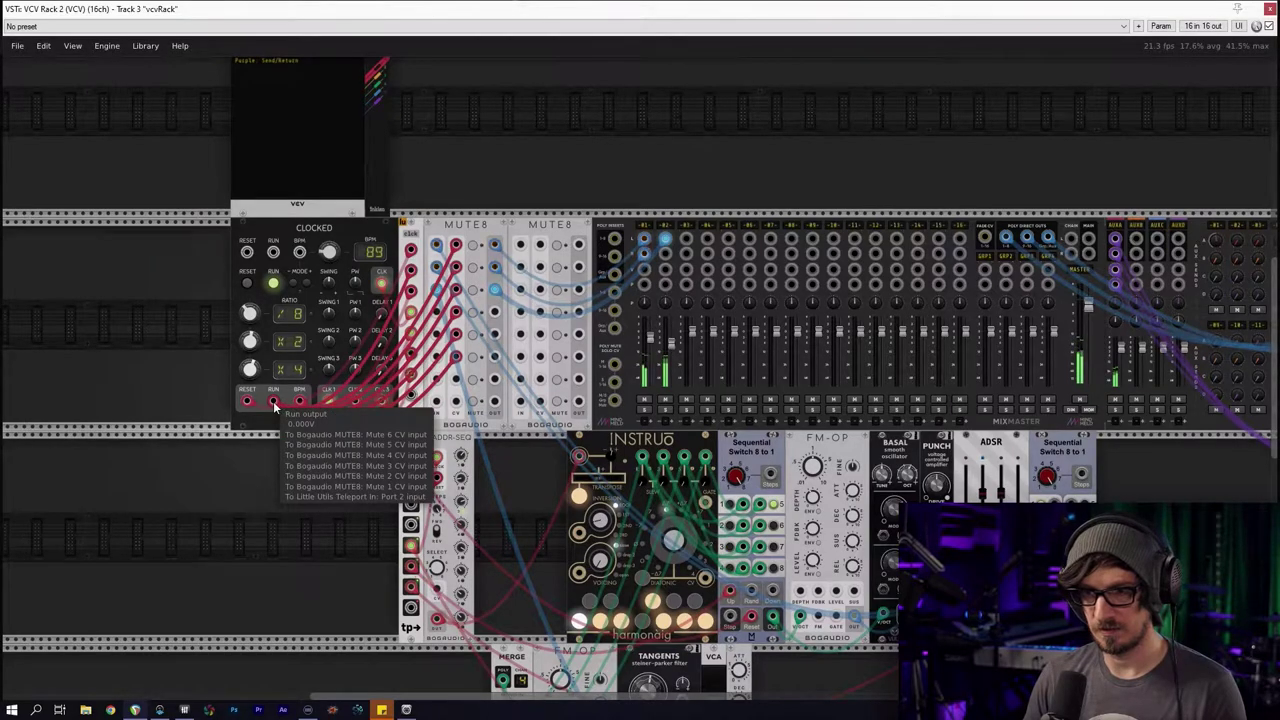
pyautogui.moveTo(274, 401); pyautogui.dragTo(456, 402)
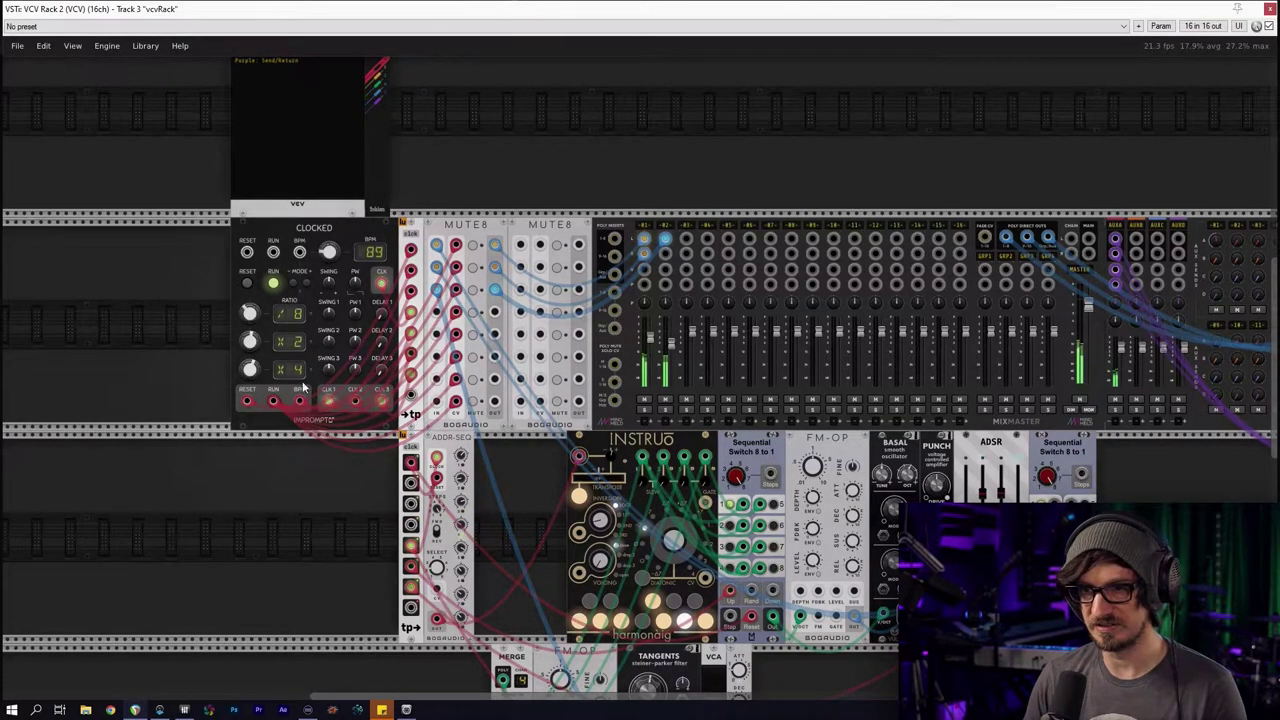
# Patch Clocked's Run output into all eight mute CV inputs of the second MUTE8
pyautogui.moveTo(276, 402); pyautogui.dragTo(540, 246)
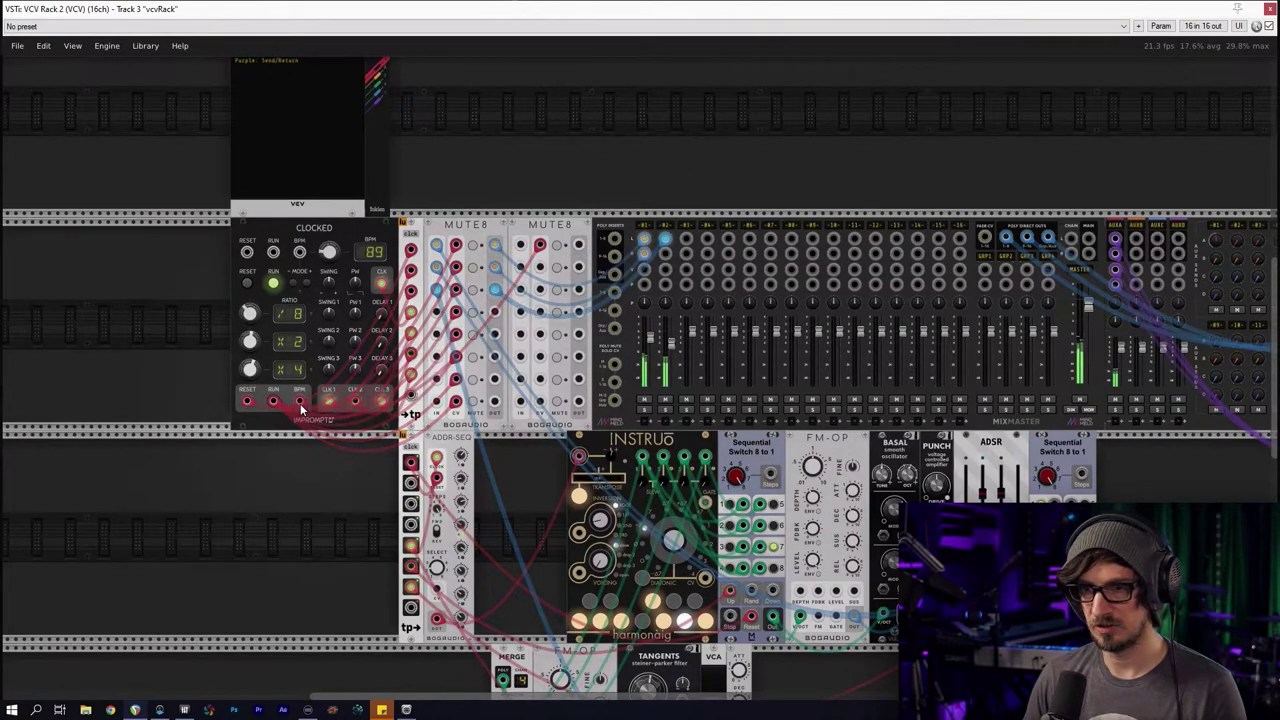
pyautogui.moveTo(275, 401); pyautogui.dragTo(540, 267)
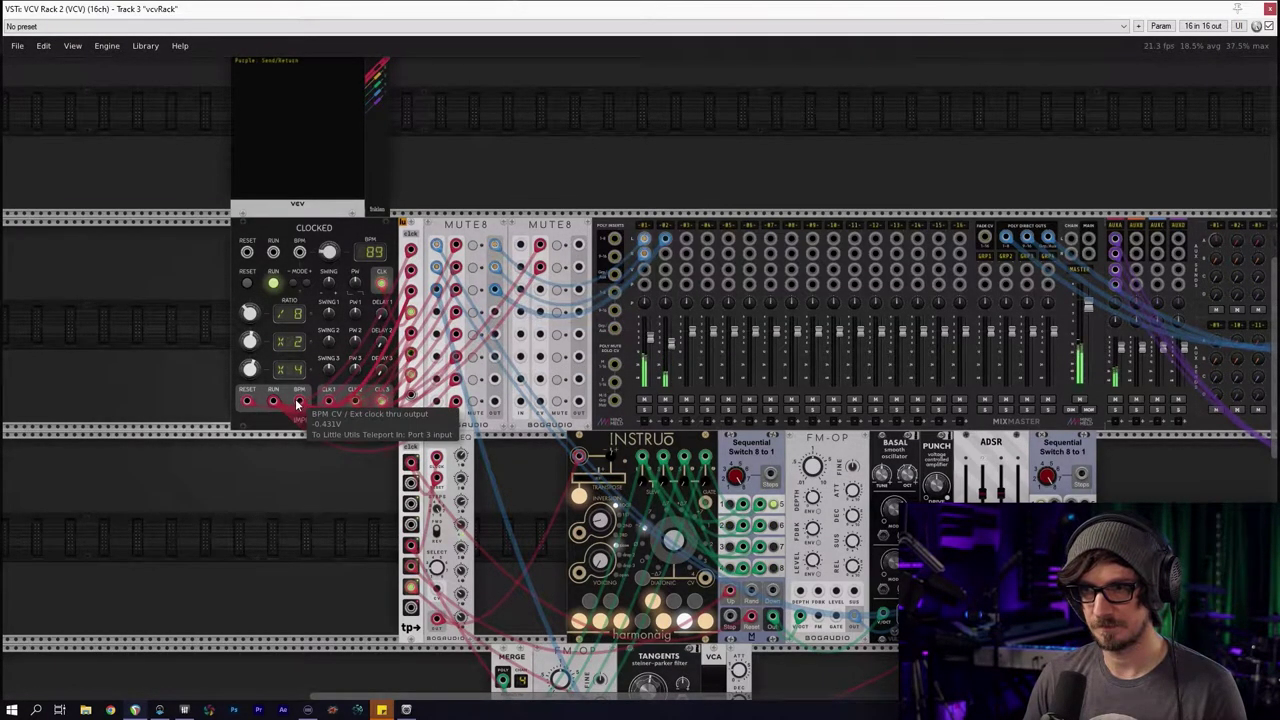
pyautogui.rightClick(295, 405)
pyautogui.click(330, 440)
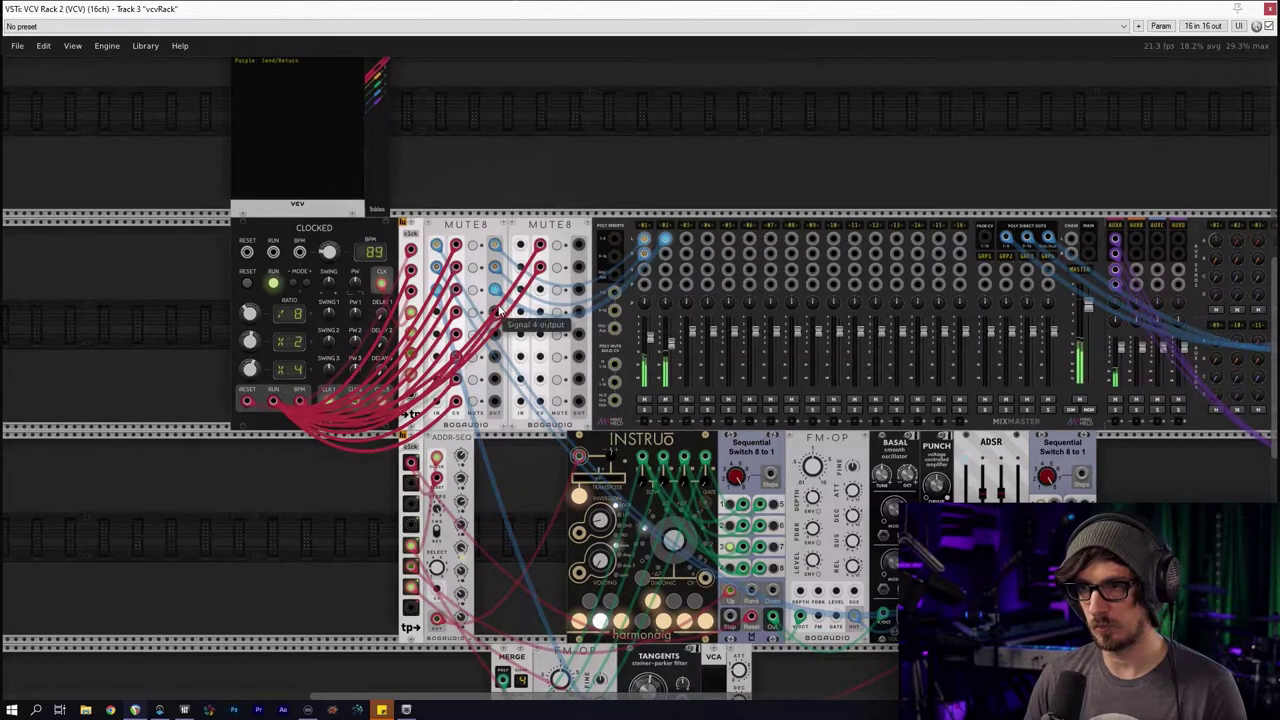
pyautogui.moveTo(540, 292); pyautogui.dragTo(540, 290)
pyautogui.rightClick(276, 404)
pyautogui.moveTo(312, 438); pyautogui.dragTo(509, 323)
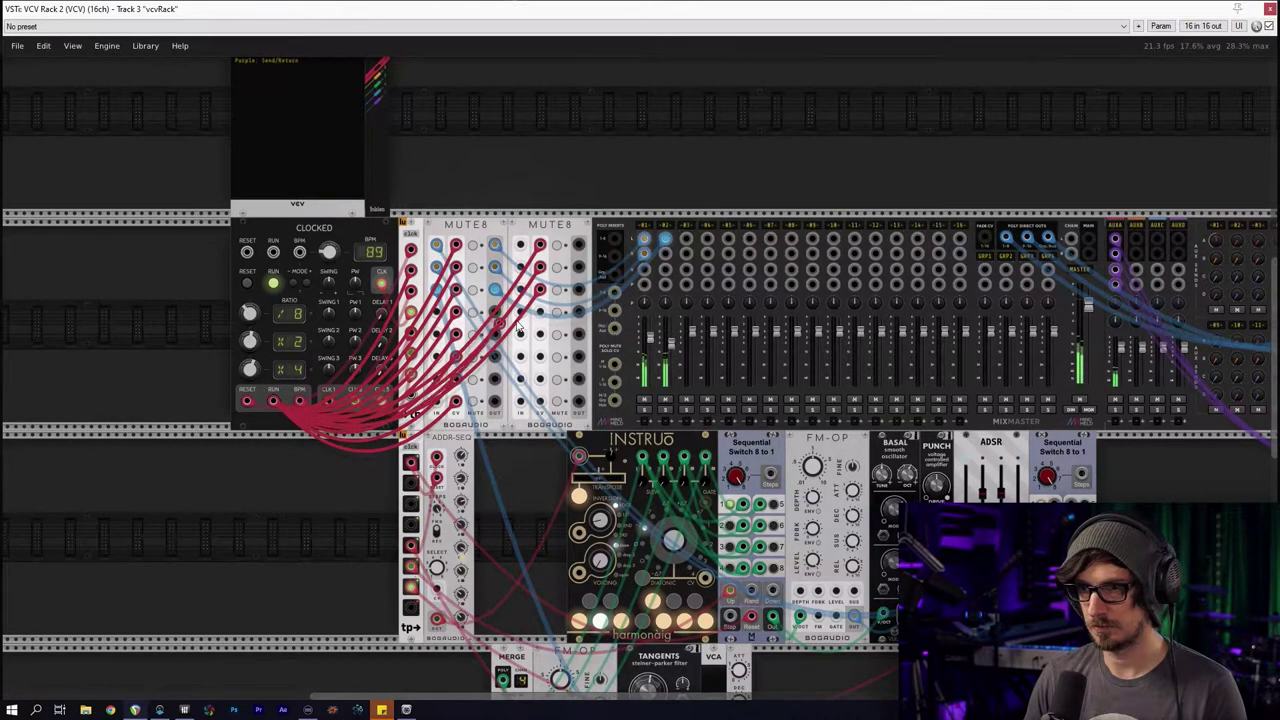
pyautogui.click(542, 313)
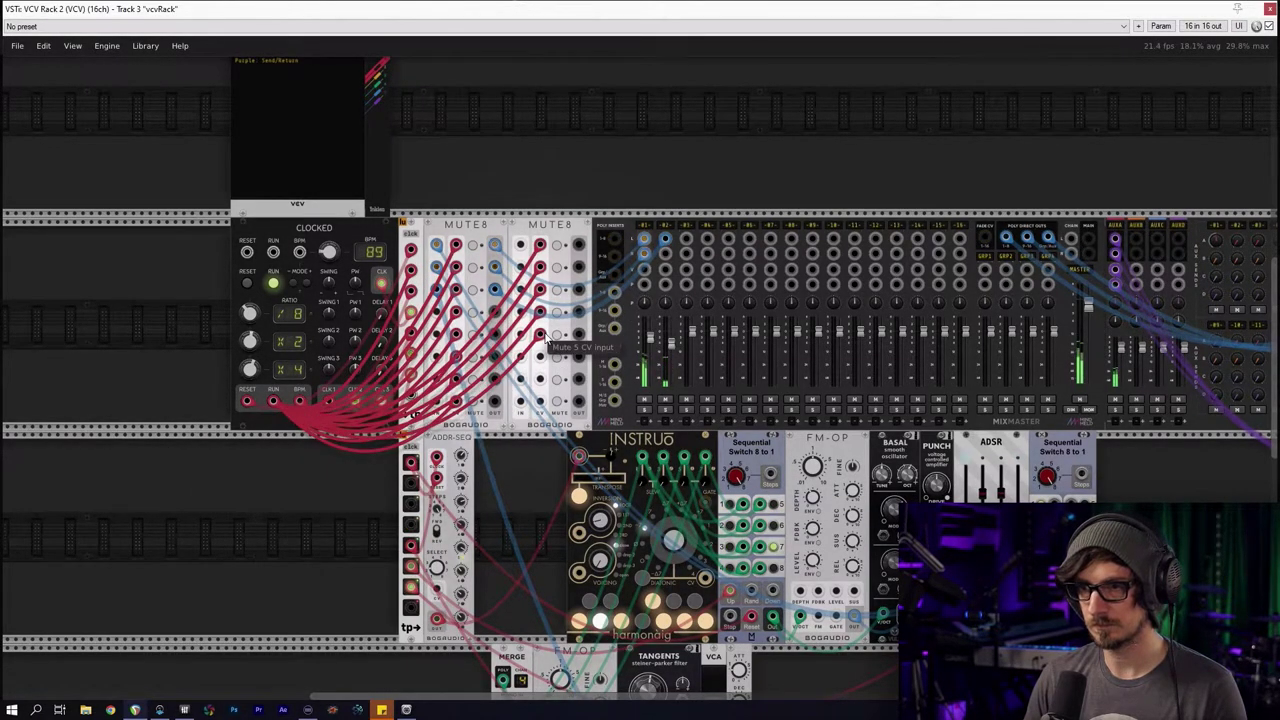
pyautogui.rightClick(278, 405)
pyautogui.moveTo(312, 438); pyautogui.dragTo(540, 379)
pyautogui.rightClick(276, 405)
pyautogui.rightClick(276, 404)
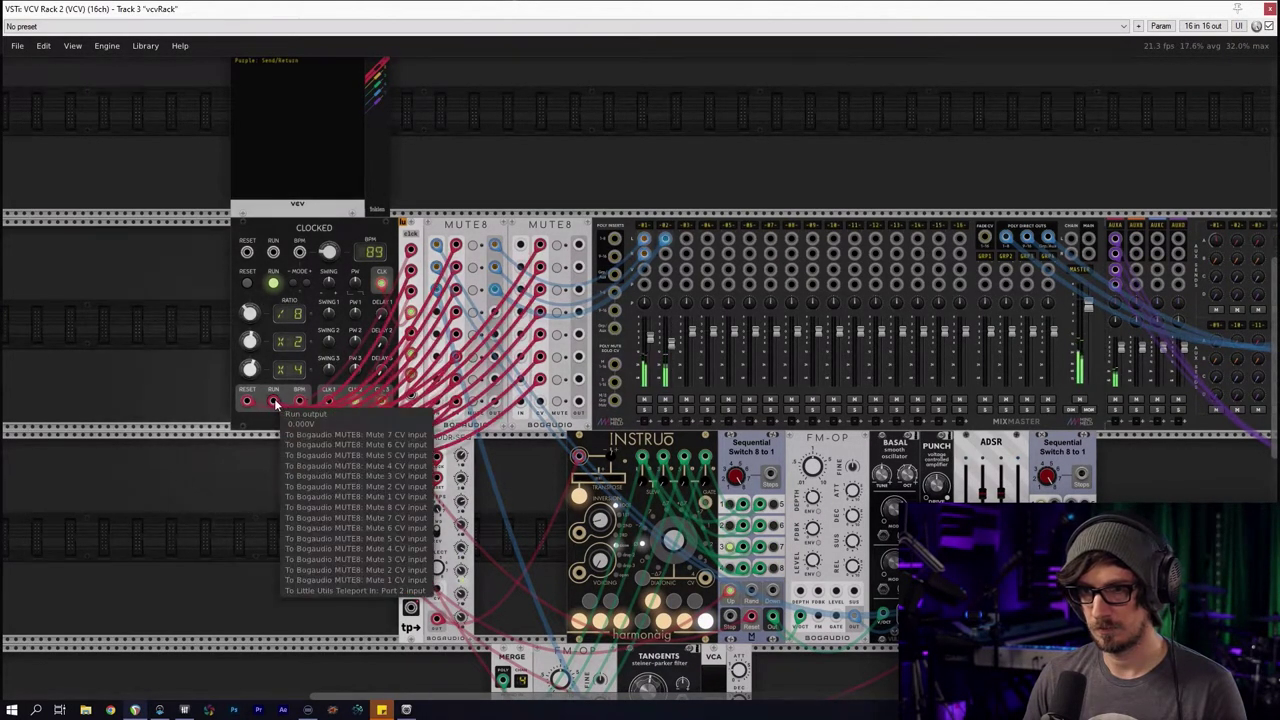
pyautogui.moveTo(312, 438); pyautogui.dragTo(517, 410)
pyautogui.click(518, 413)
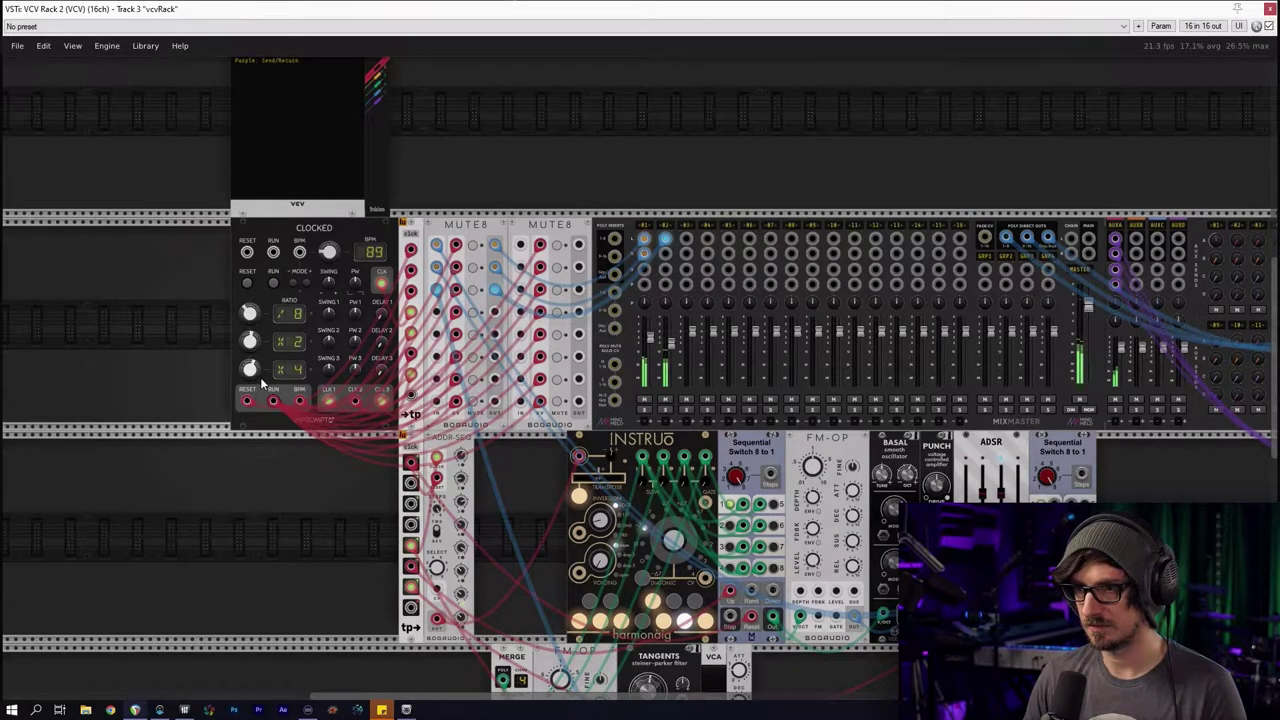
# Mute channels 1 to 3 of the first MUTE8 and toggle Clocked's Run to test whether the mutes follow it
pyautogui.rightClick(440, 285)
pyautogui.click(473, 250)
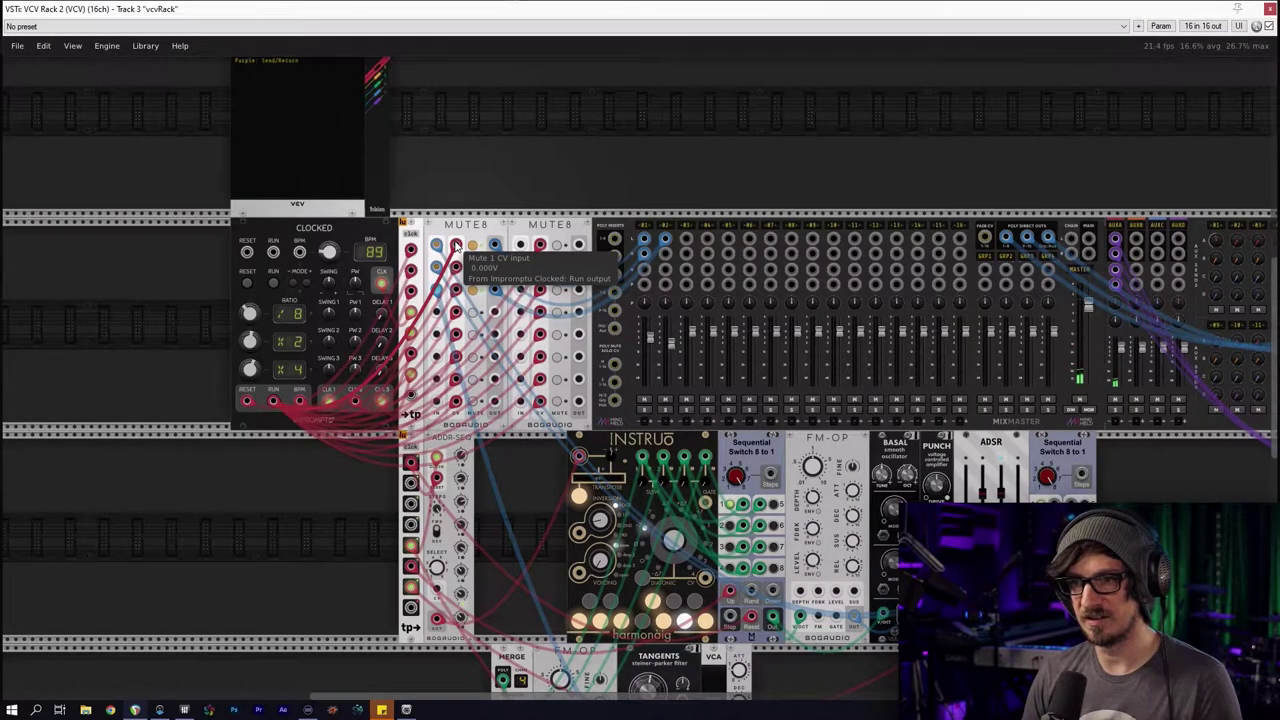
pyautogui.click(275, 282)
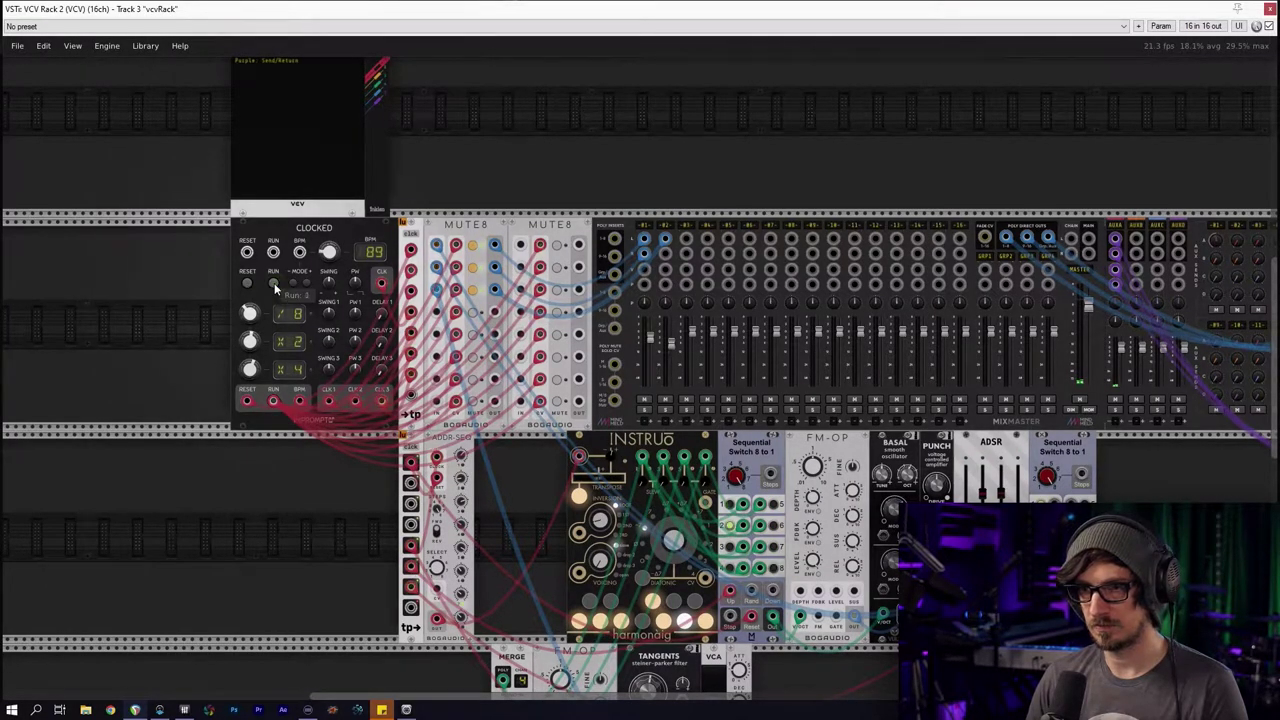
pyautogui.click(274, 283)
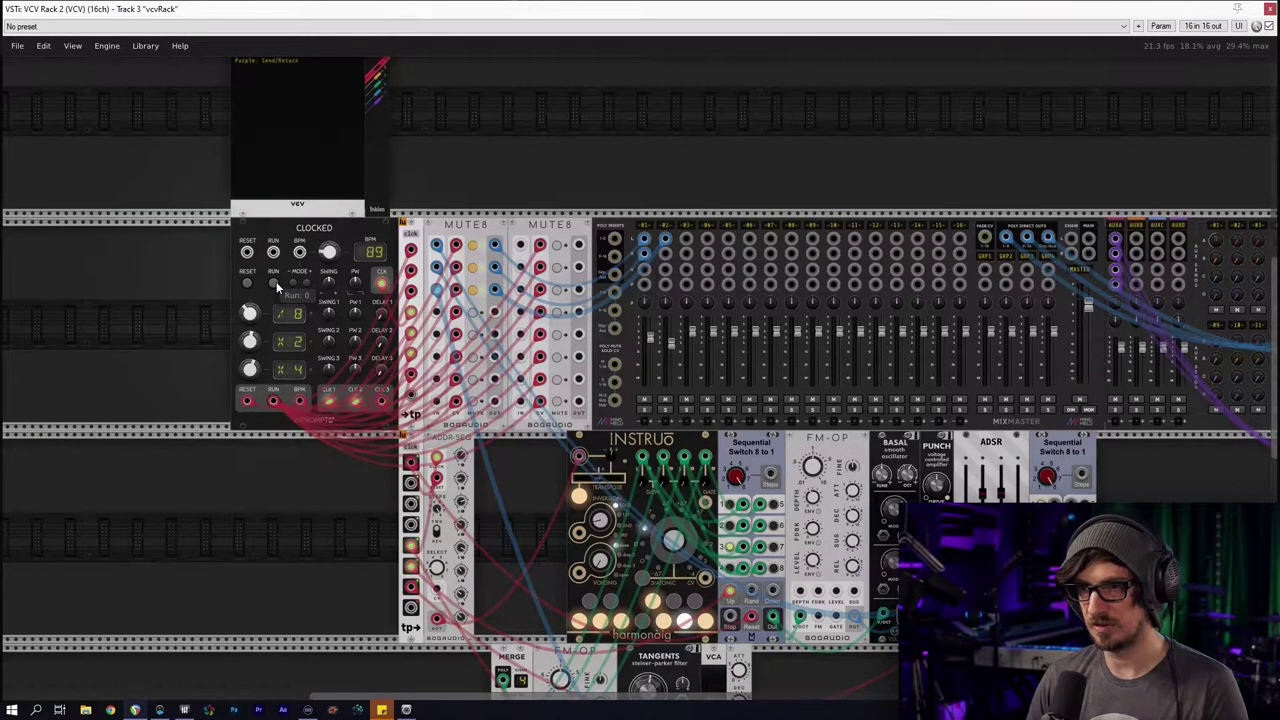
pyautogui.click(276, 281)
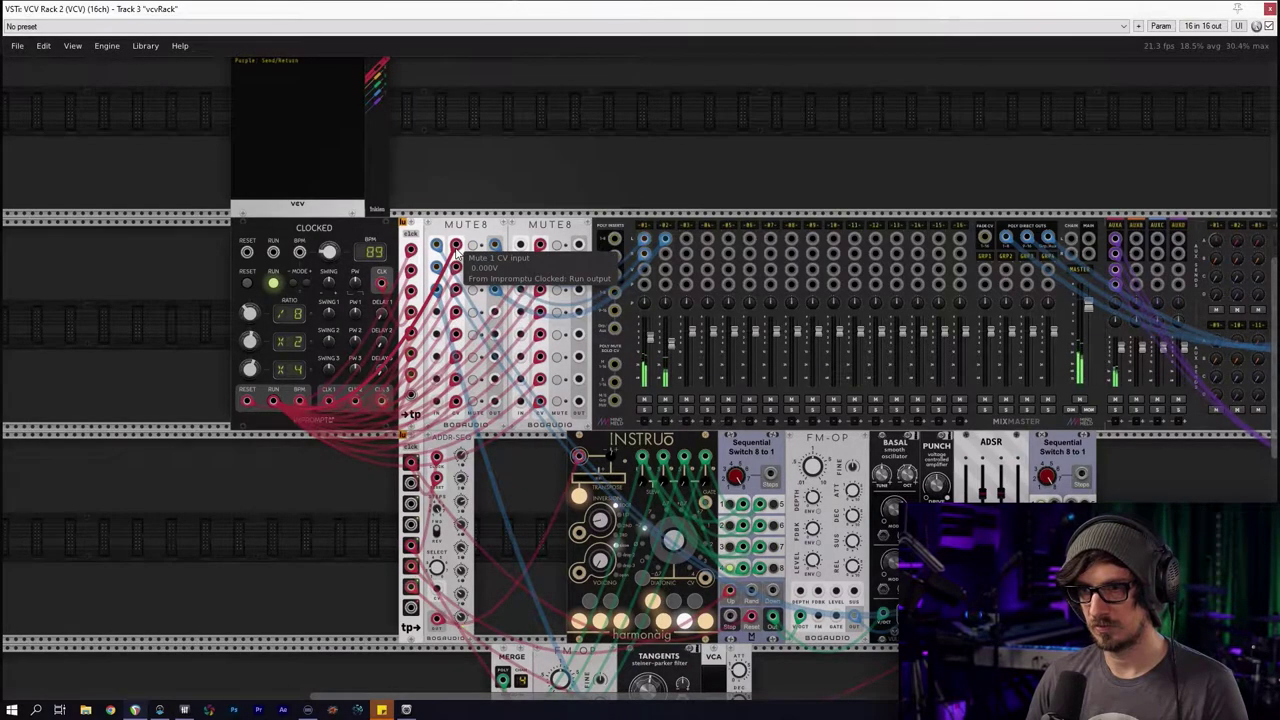
pyautogui.scroll(2, 455, 253)
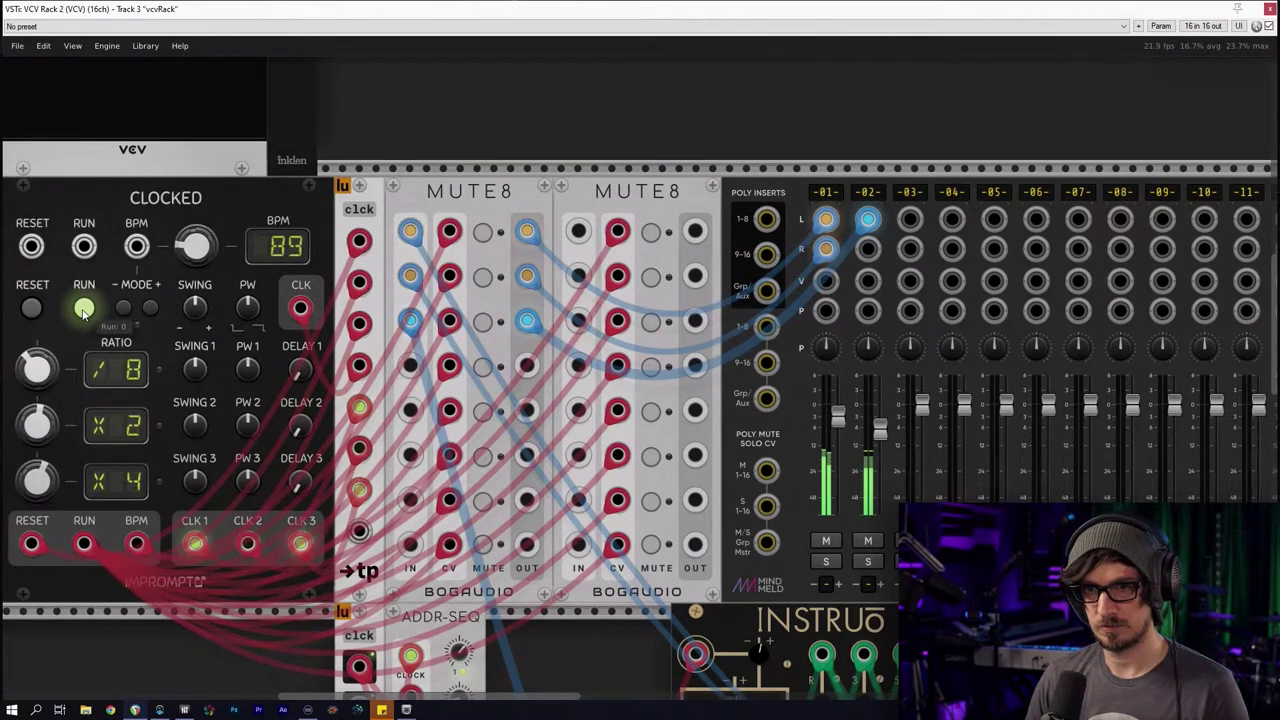
pyautogui.click(85, 309)
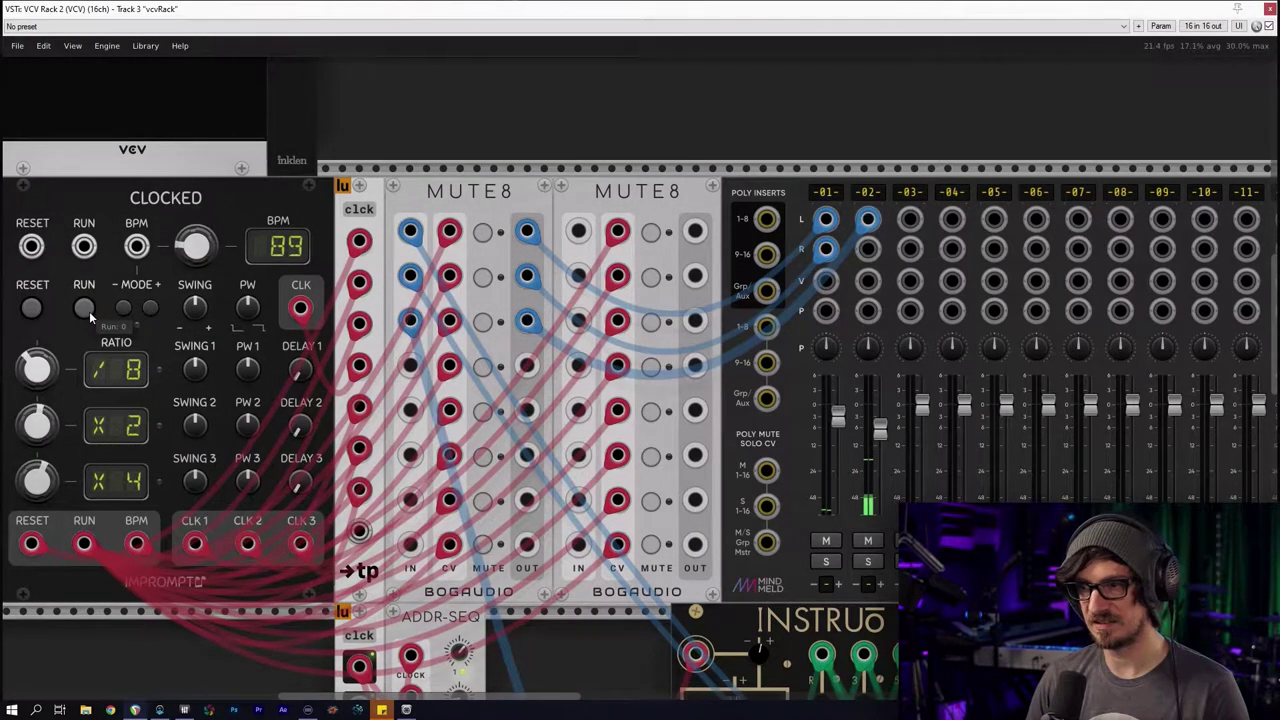
# Reset, start and stop Clocked repeatedly to test how the sequences and audio through MUTE8 respond
pyautogui.moveTo(142, 331); pyautogui.dragTo(224, 298)
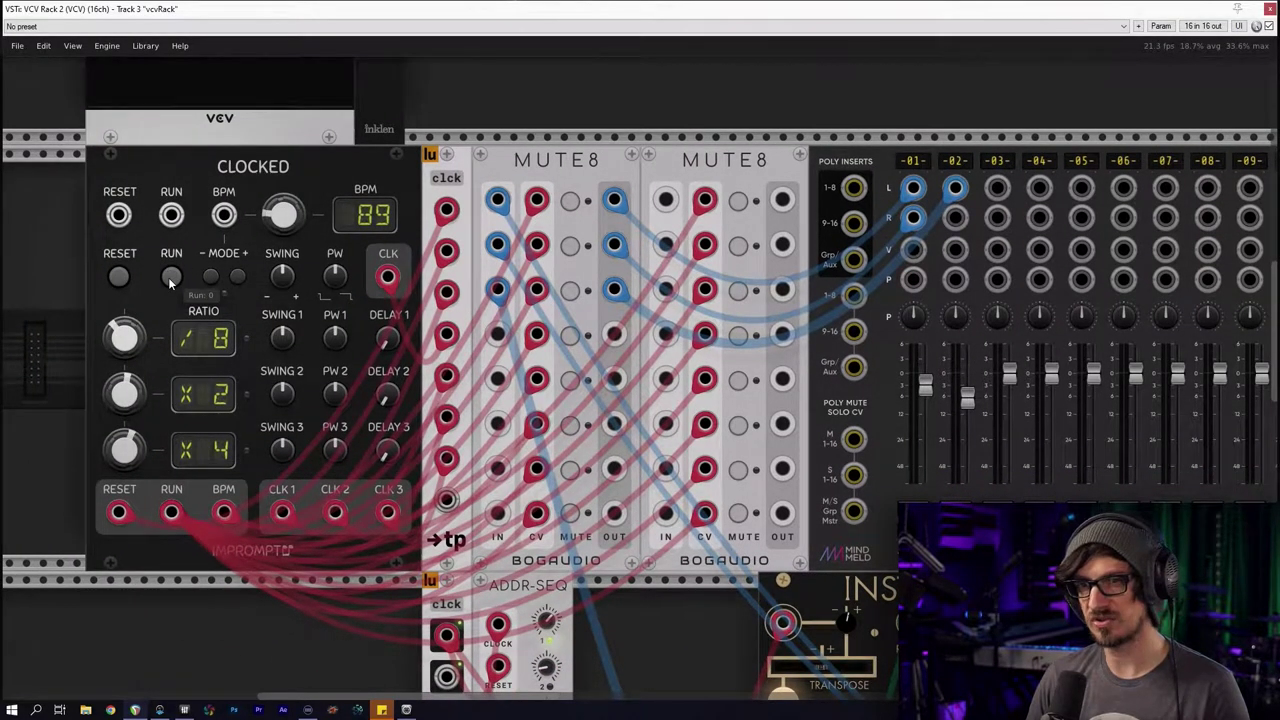
pyautogui.click(121, 279)
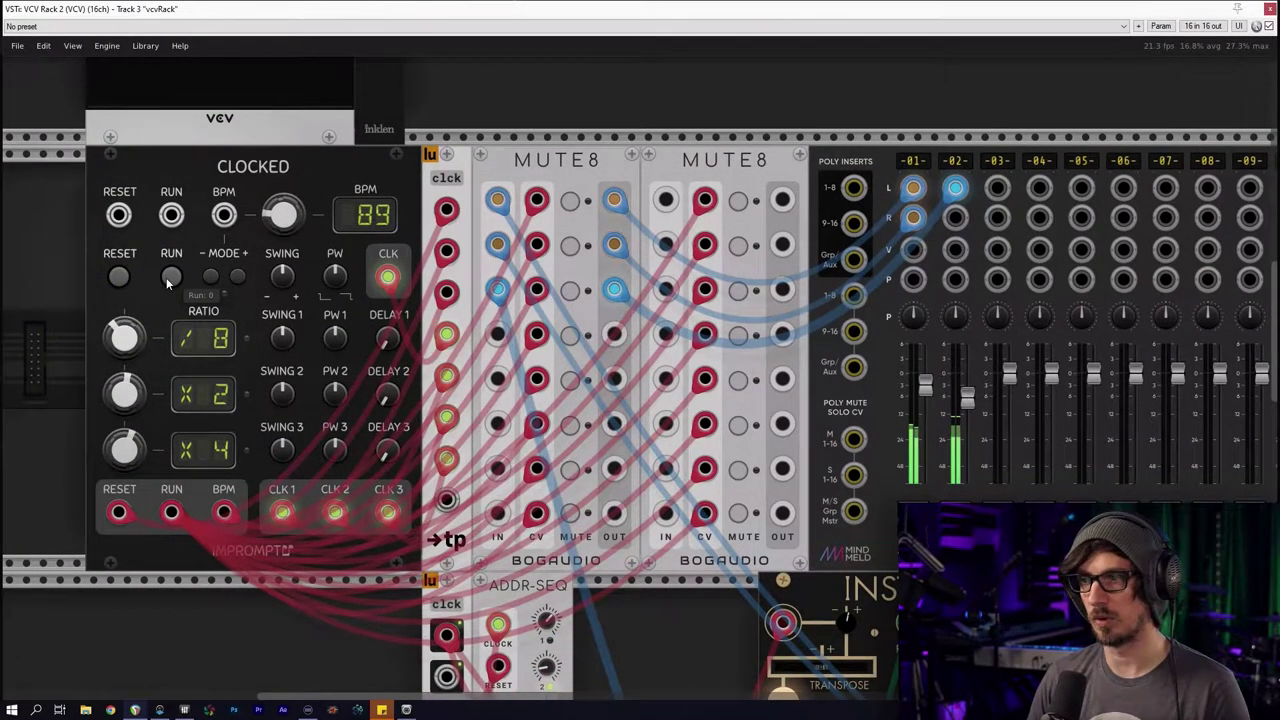
pyautogui.click(171, 279)
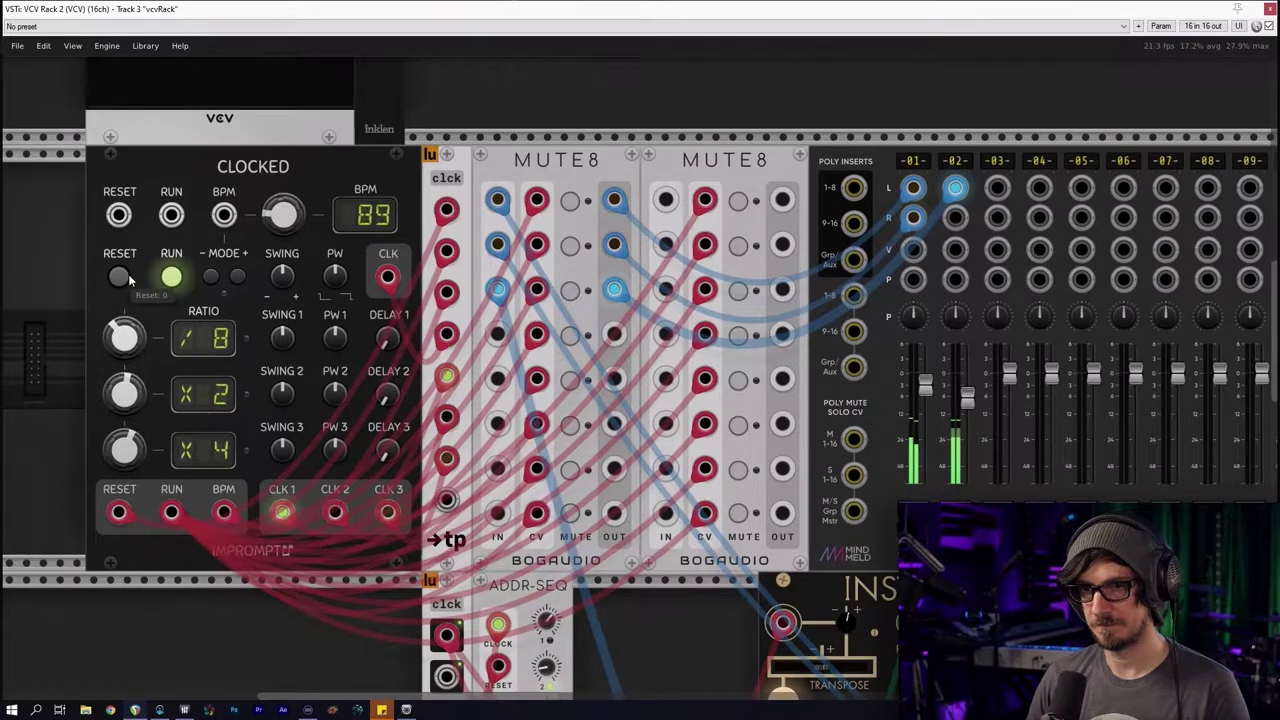
pyautogui.click(166, 281)
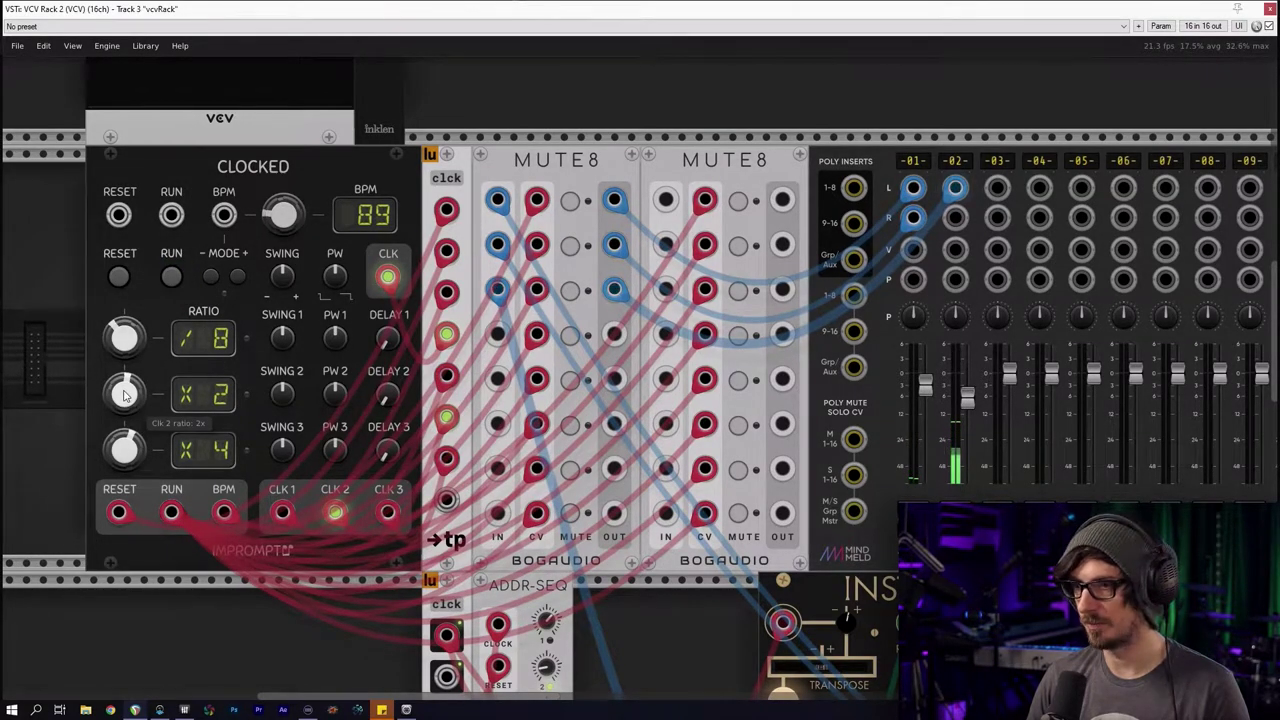
pyautogui.click(118, 277)
pyautogui.click(171, 277)
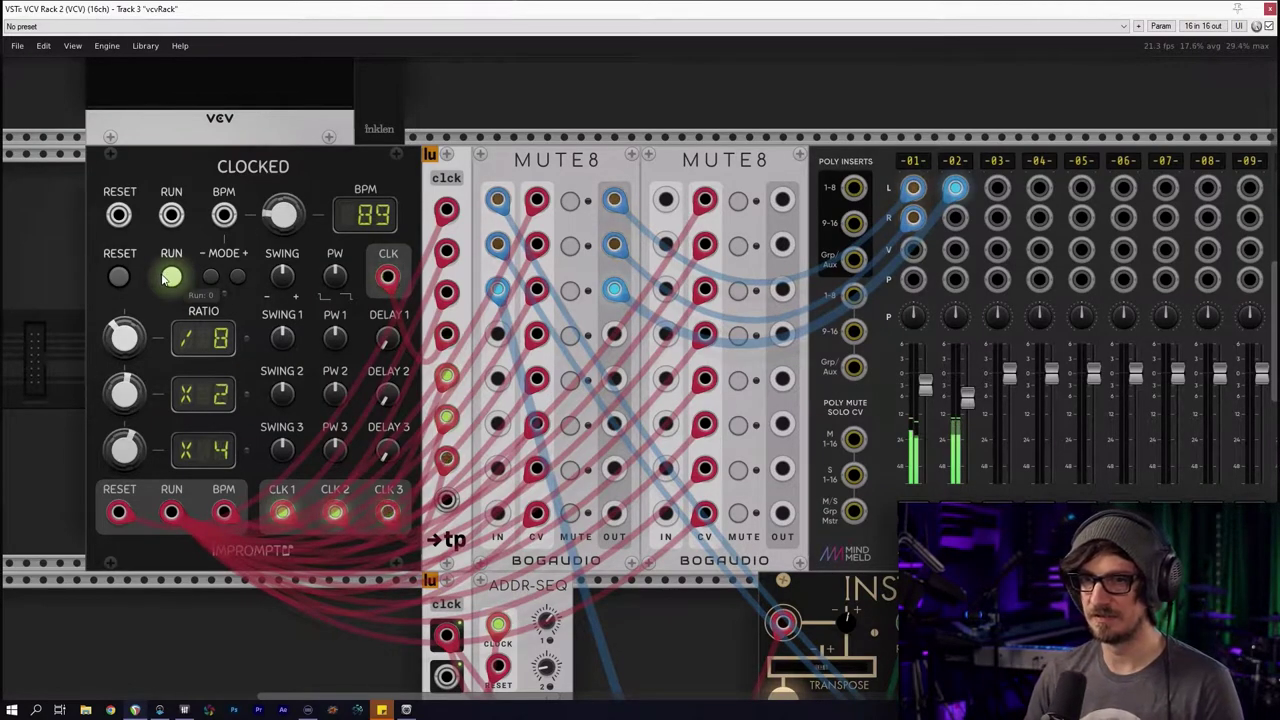
pyautogui.click(170, 278)
pyautogui.click(128, 283)
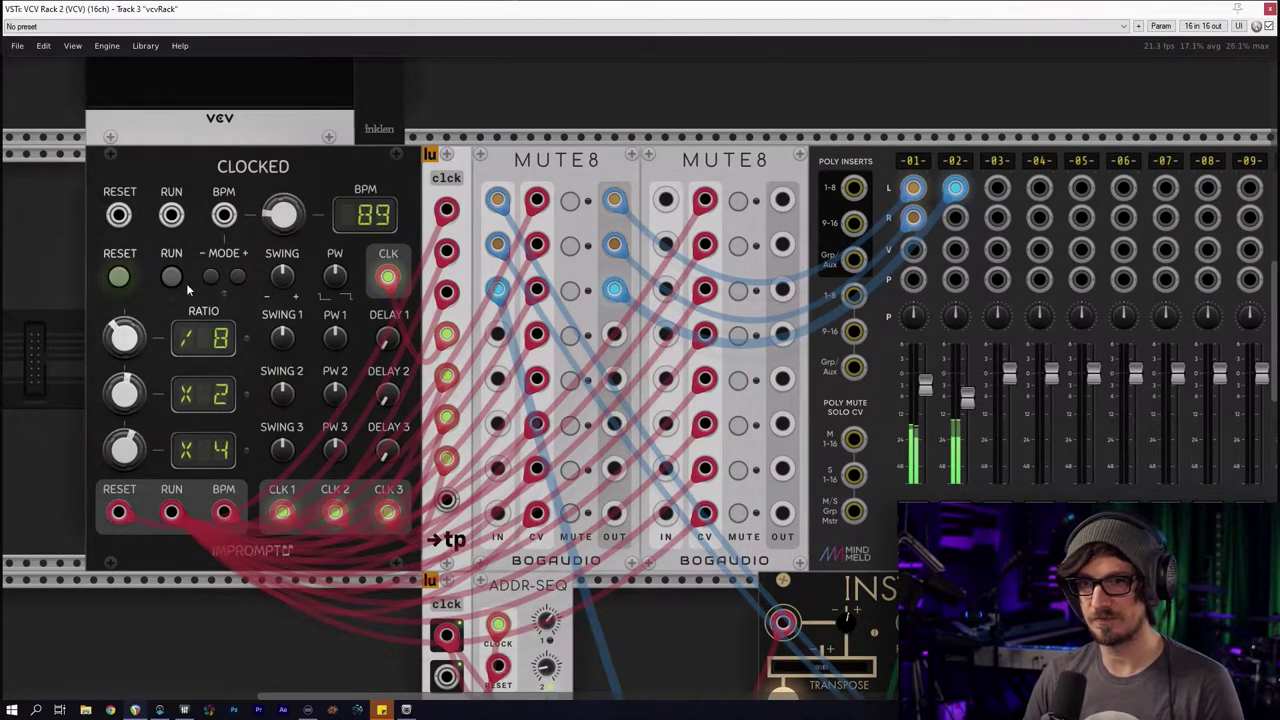
pyautogui.click(166, 279)
pyautogui.click(166, 279)
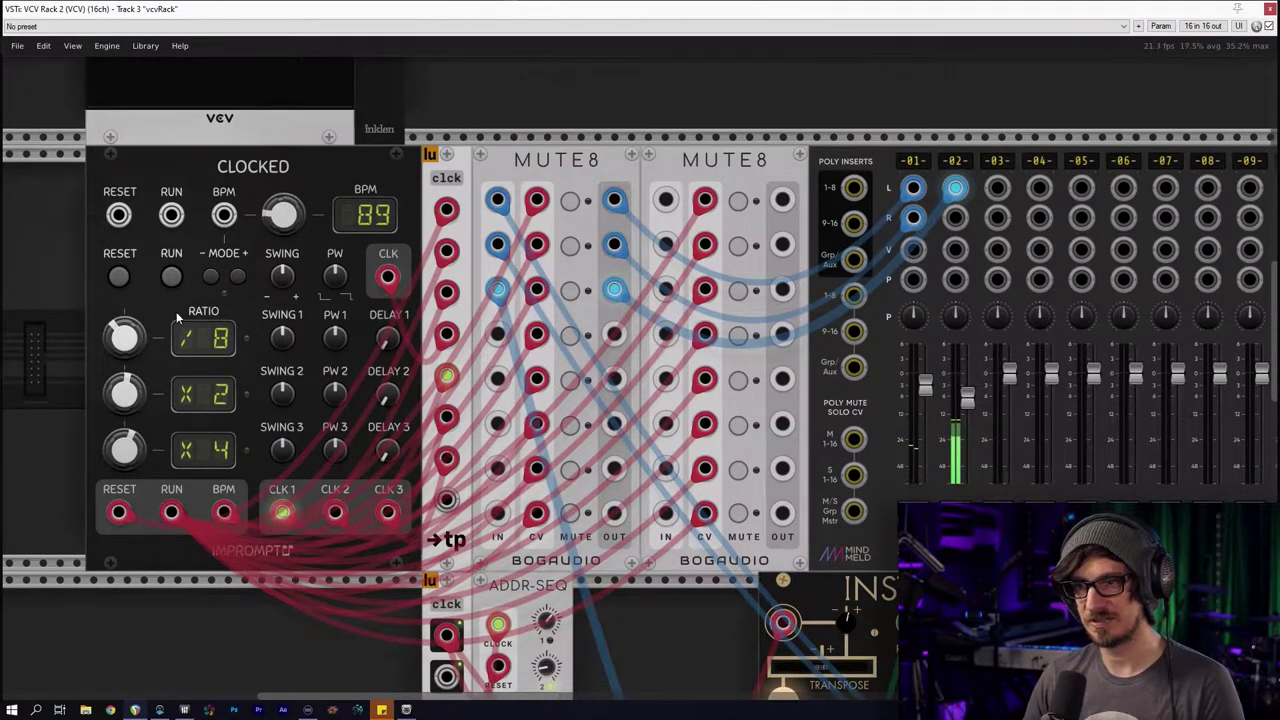
pyautogui.click(121, 278)
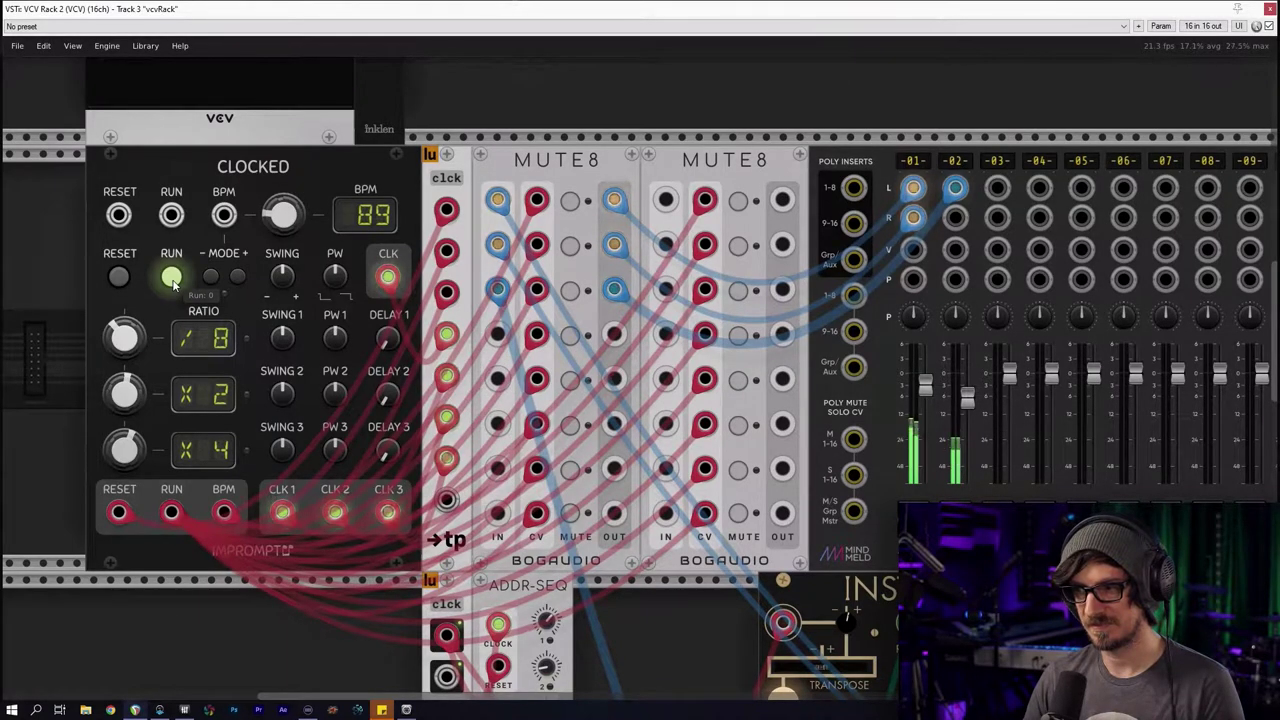
pyautogui.click(174, 280)
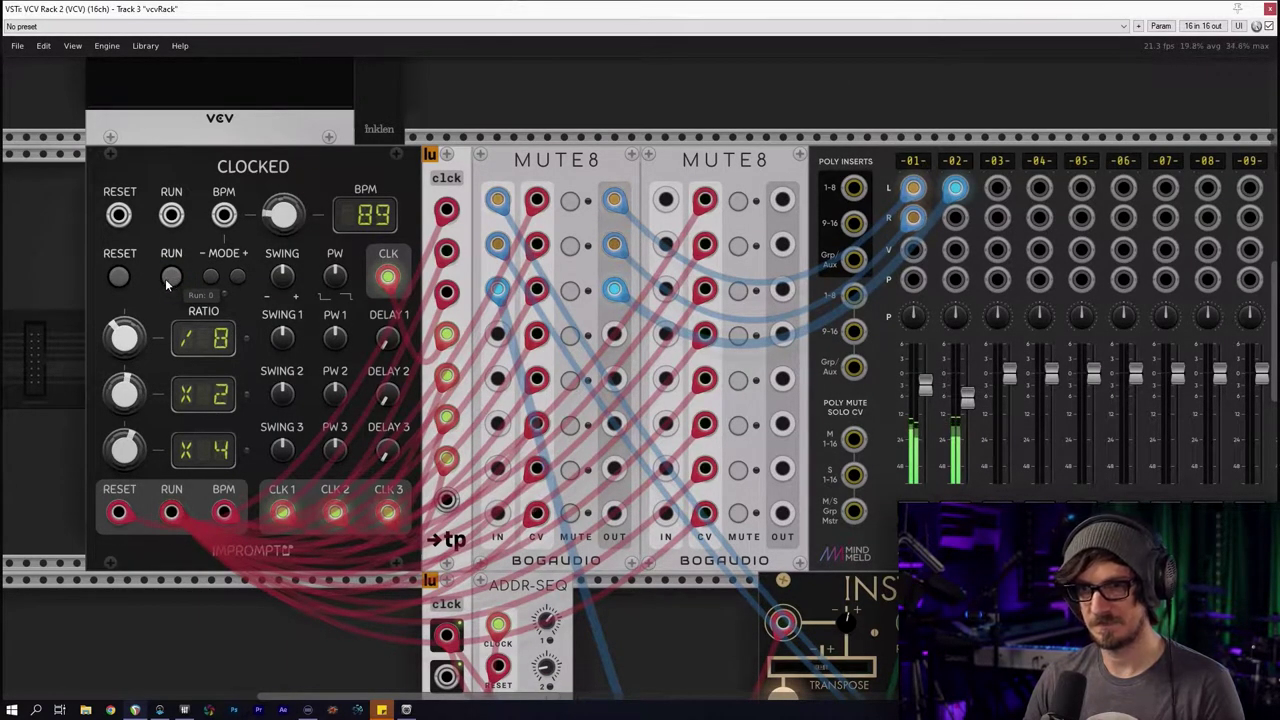
# Mute channels 1 to 3 of the first MUTE8 by hand and unmute them again
pyautogui.click(566, 202)
pyautogui.click(569, 246)
pyautogui.click(570, 291)
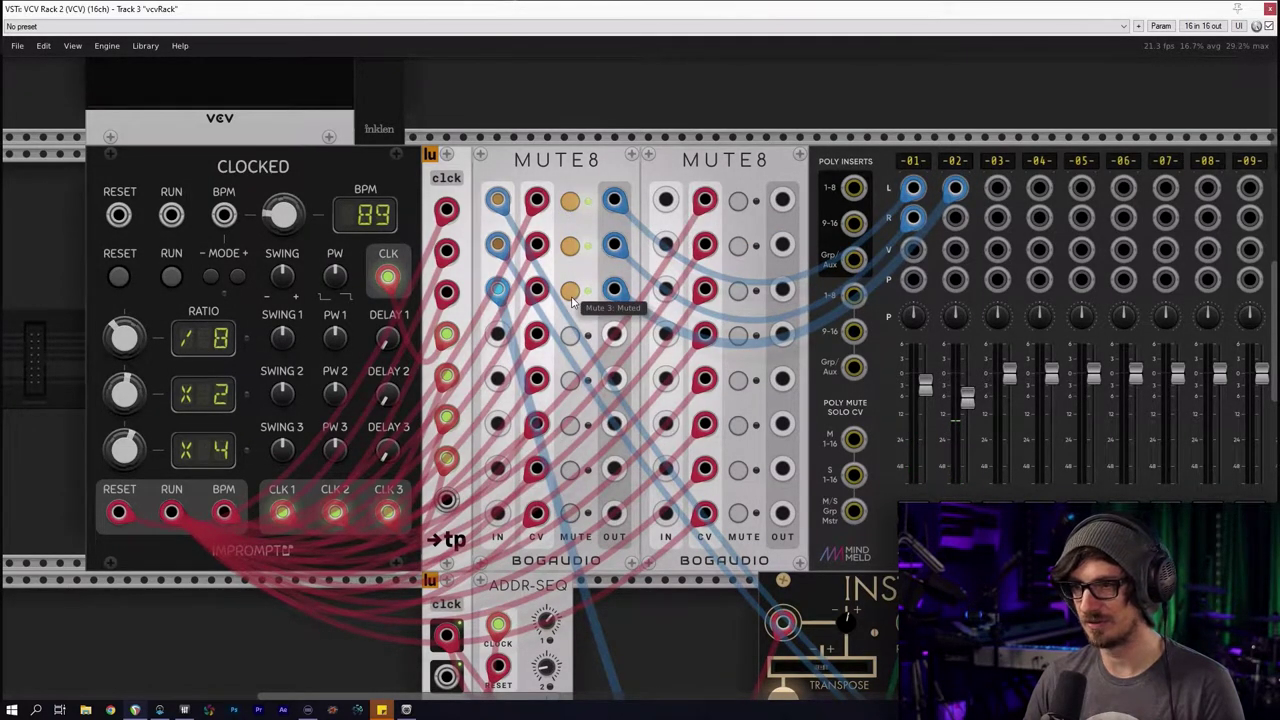
pyautogui.click(571, 291)
pyautogui.click(570, 246)
pyautogui.click(570, 201)
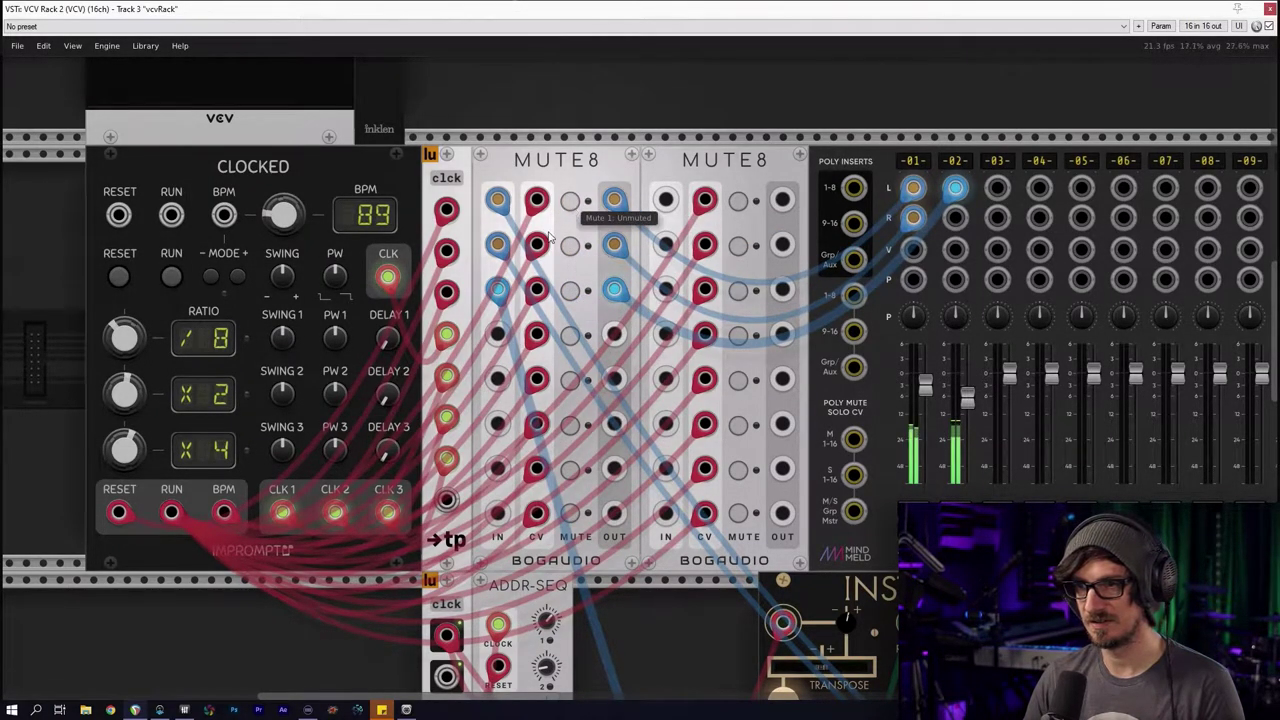
# Toggle Clocked's Run on and off to recheck the muting, leaving the clock running
pyautogui.click(173, 280)
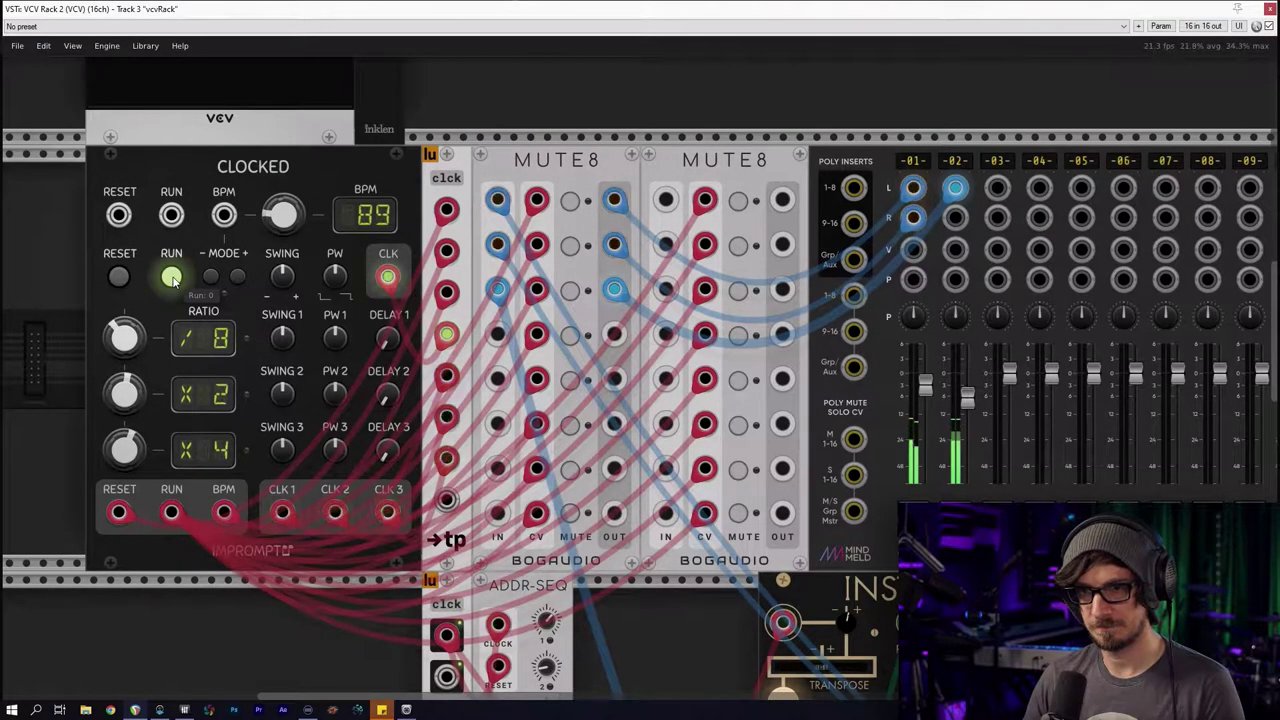
pyautogui.click(174, 281)
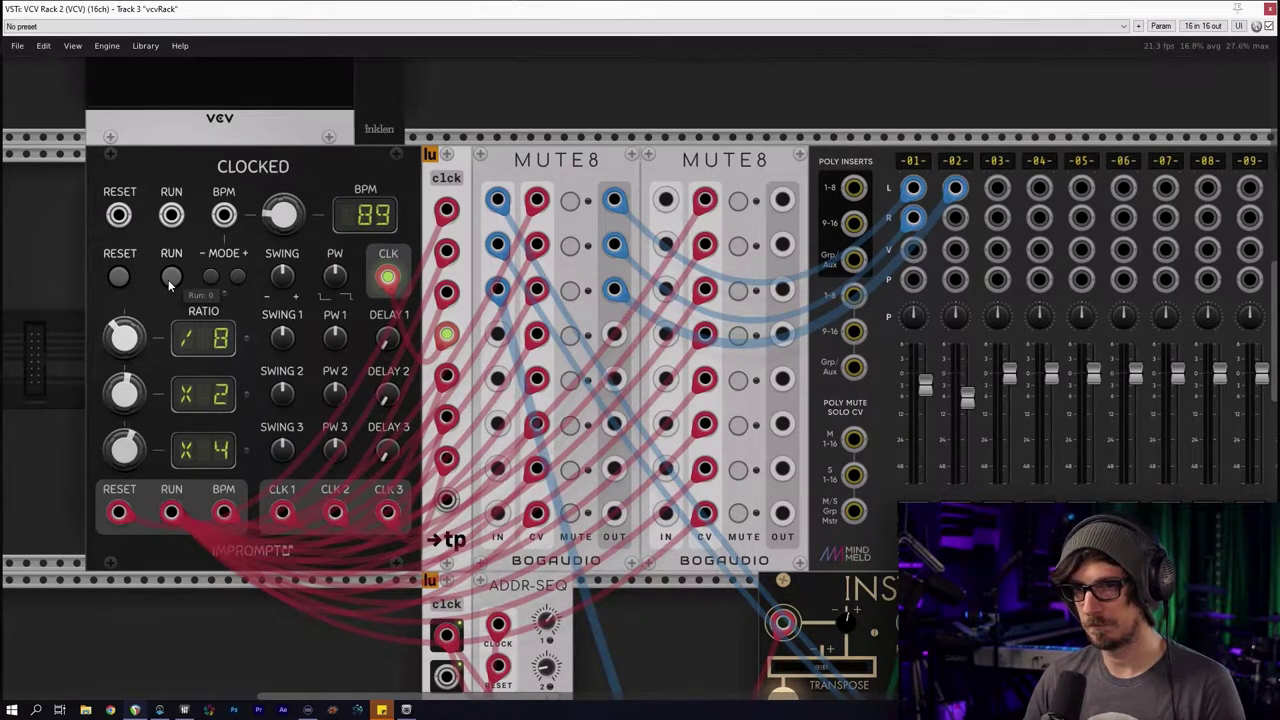
pyautogui.click(171, 279)
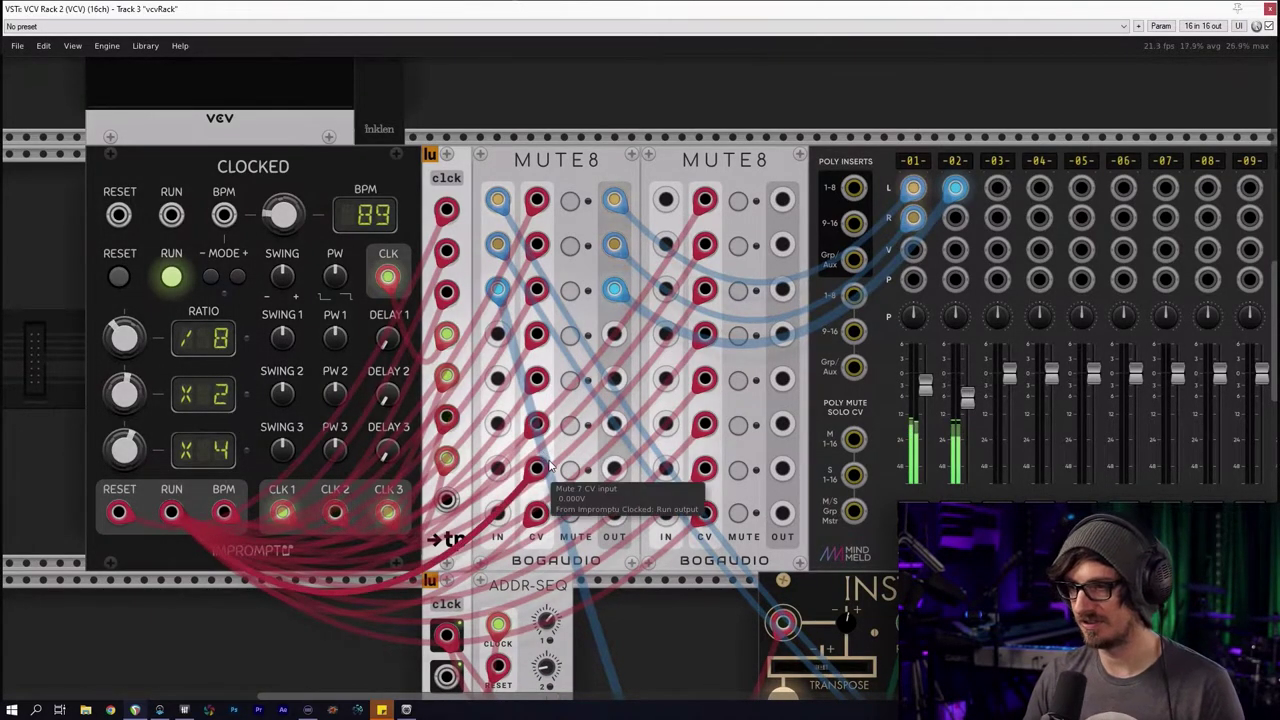
# Examine the MixMaster channel levels, the AuxSpander routing and the arpeggio and chord voice rows
pyautogui.scroll(-3, 550, 480)
pyautogui.moveTo(693, 494); pyautogui.dragTo(540, 339)
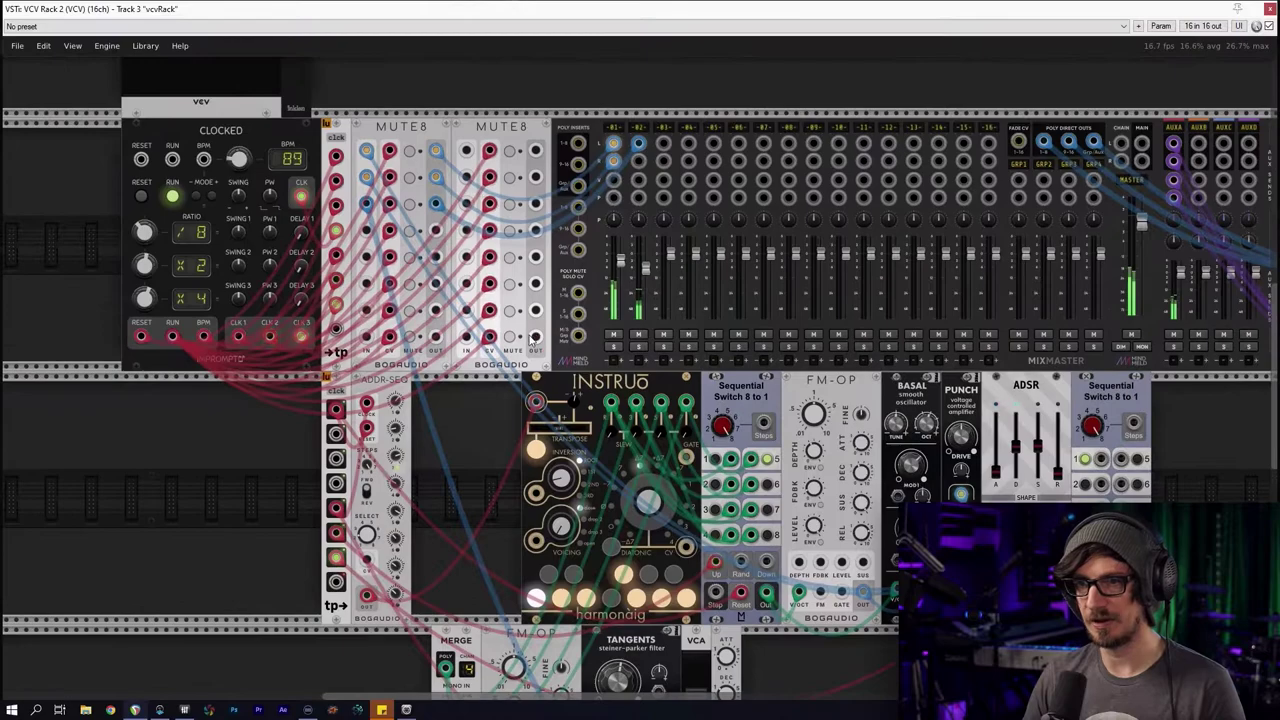
pyautogui.scroll(-1, 540, 339)
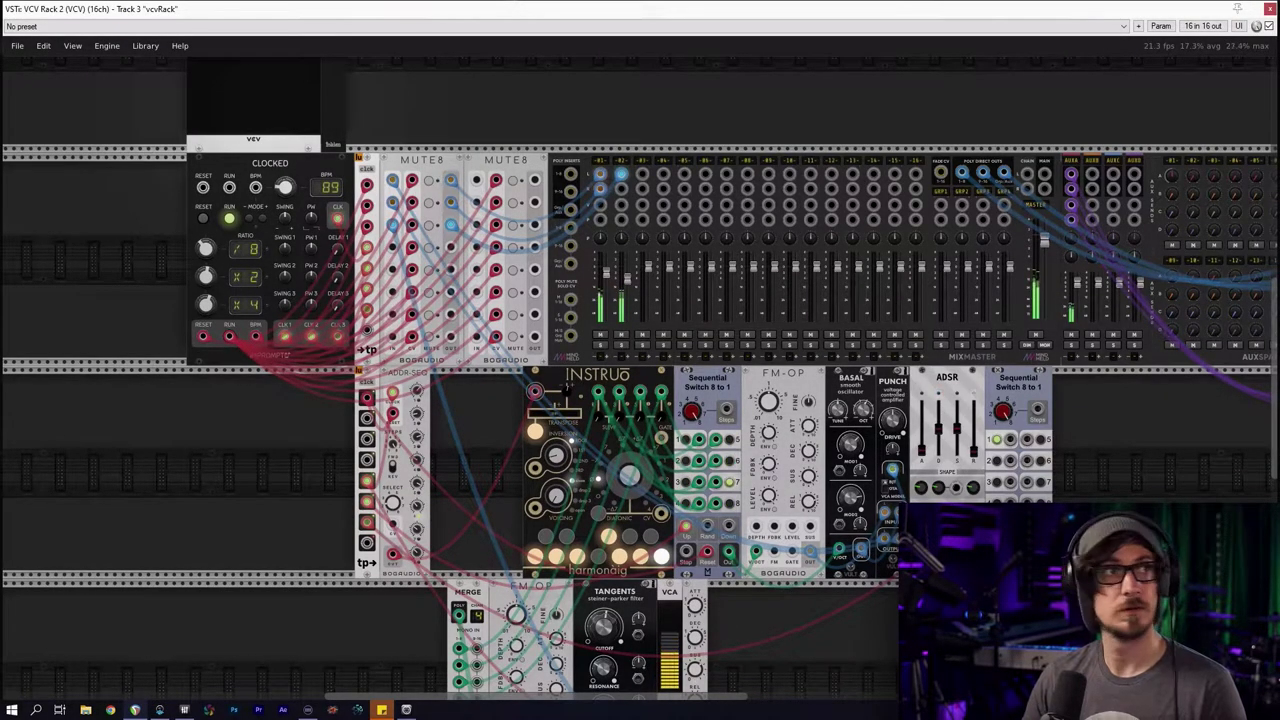
pyautogui.moveTo(606, 276)
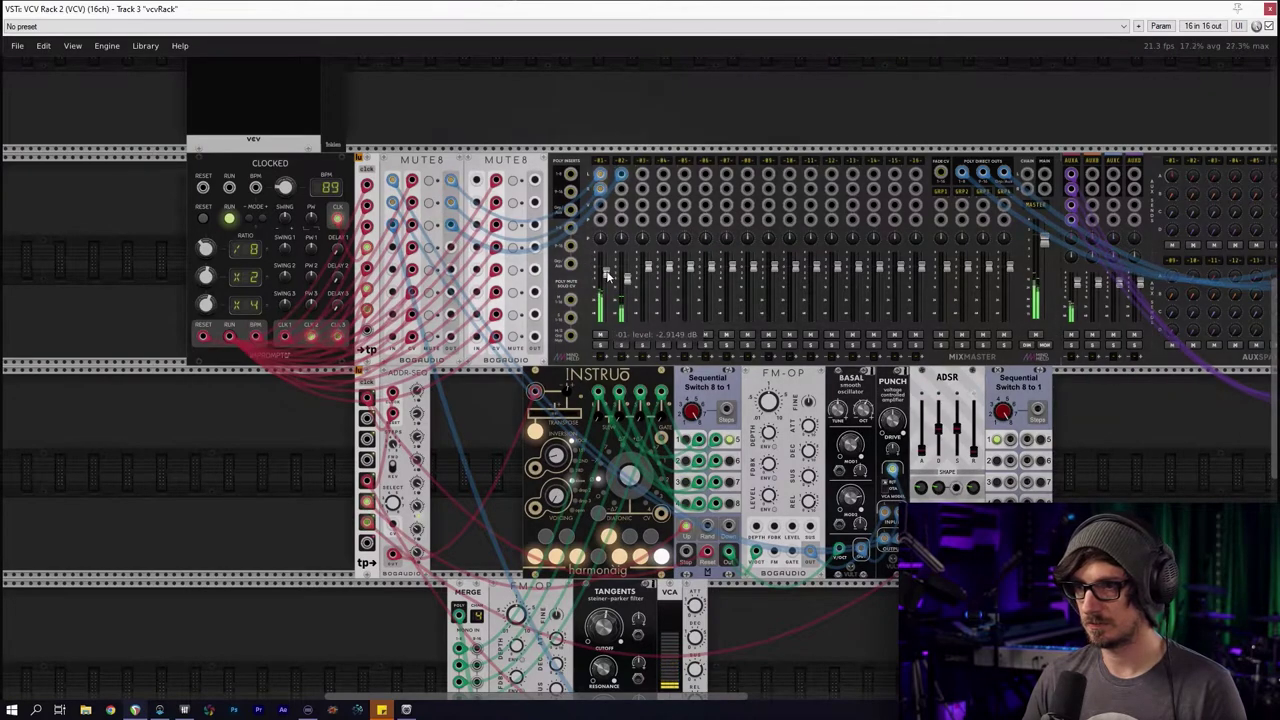
pyautogui.moveTo(606, 273); pyautogui.dragTo(627, 283)
pyautogui.scroll(4, 640, 318)
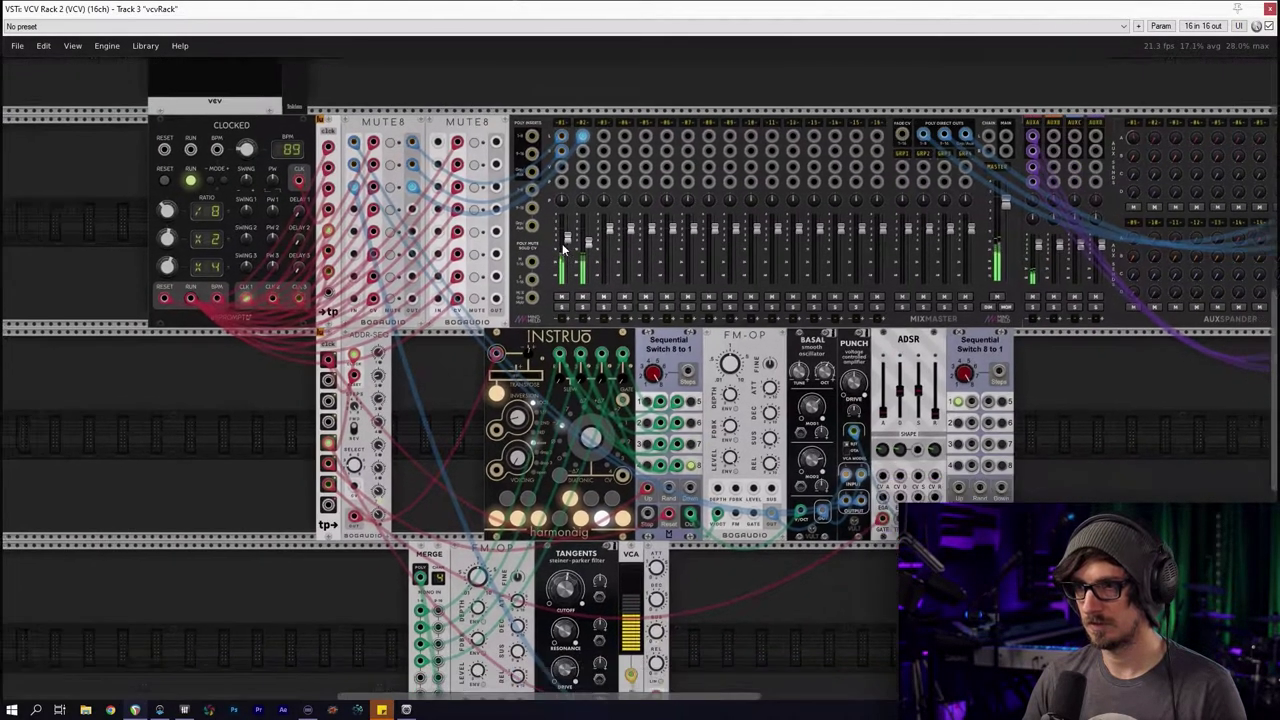
pyautogui.scroll(-4, 642, 321)
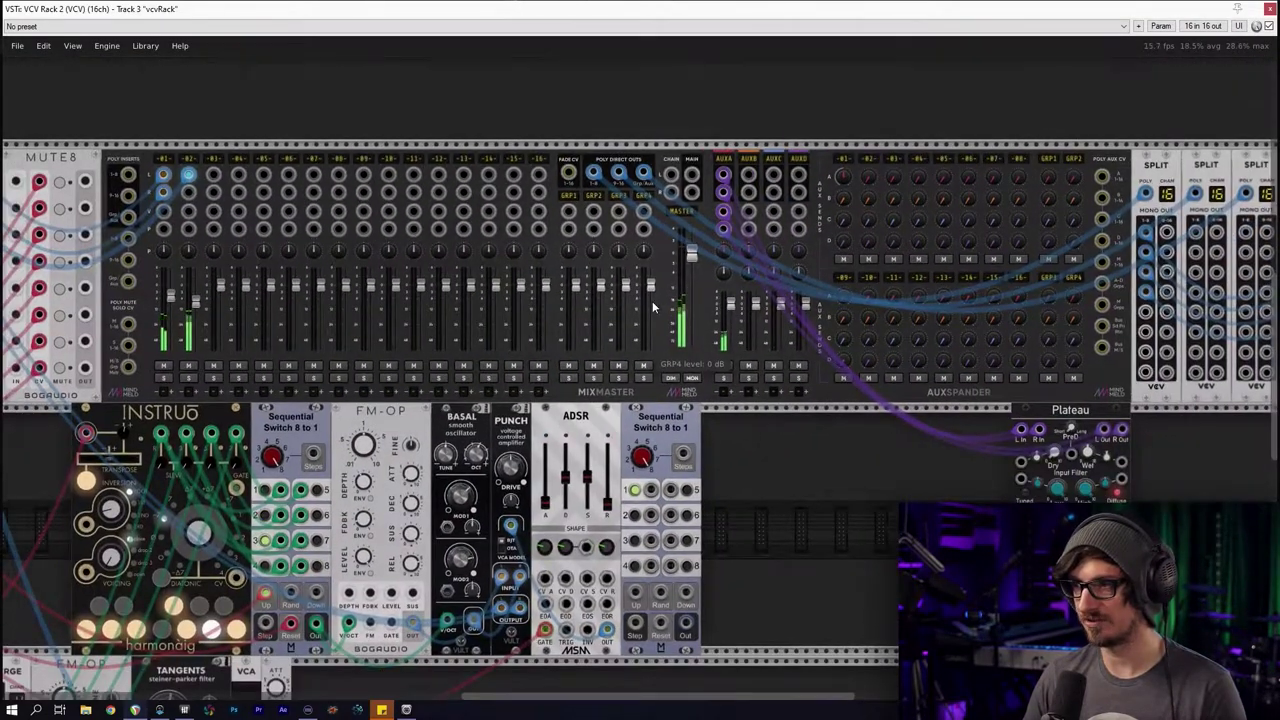
pyautogui.moveTo(652, 305); pyautogui.dragTo(692, 287)
pyautogui.moveTo(278, 440); pyautogui.dragTo(419, 341)
pyautogui.scroll(-1, 419, 342)
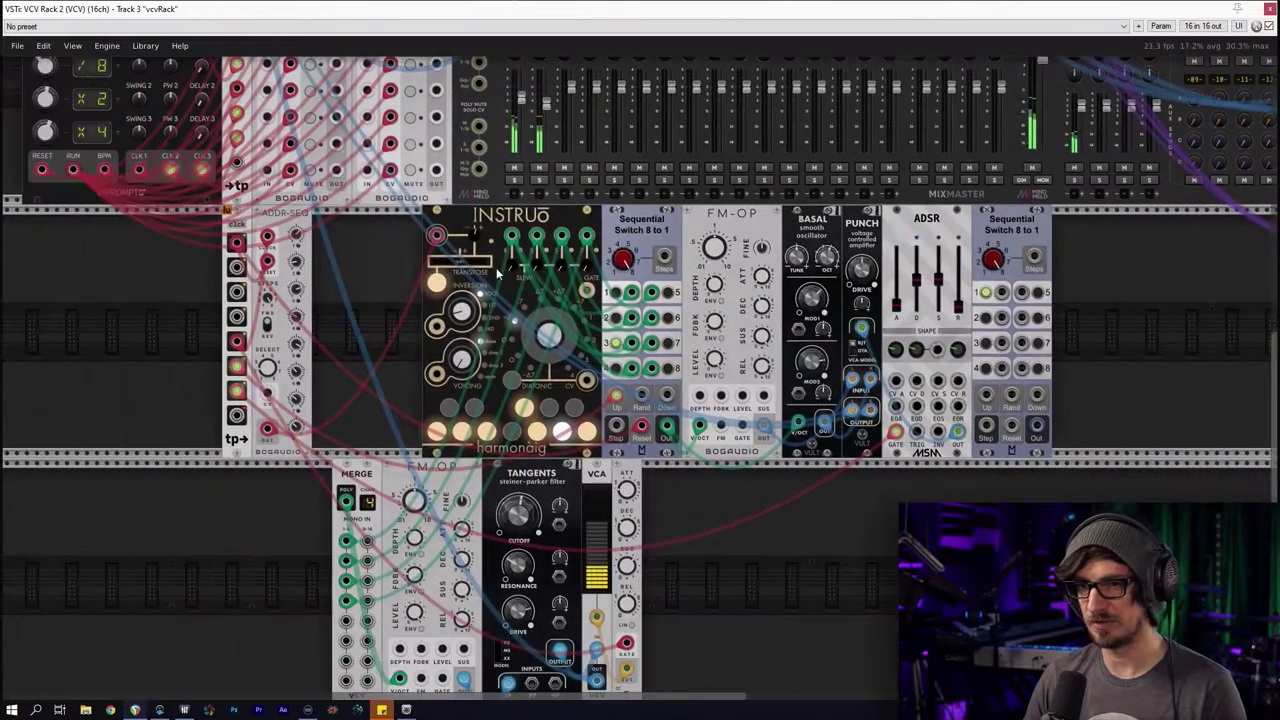
# Shift the whole module group from the Instruō harmonàig through the second Sequential Switch against the ADDR-SEQ module
pyautogui.scroll(3, 384, 324)
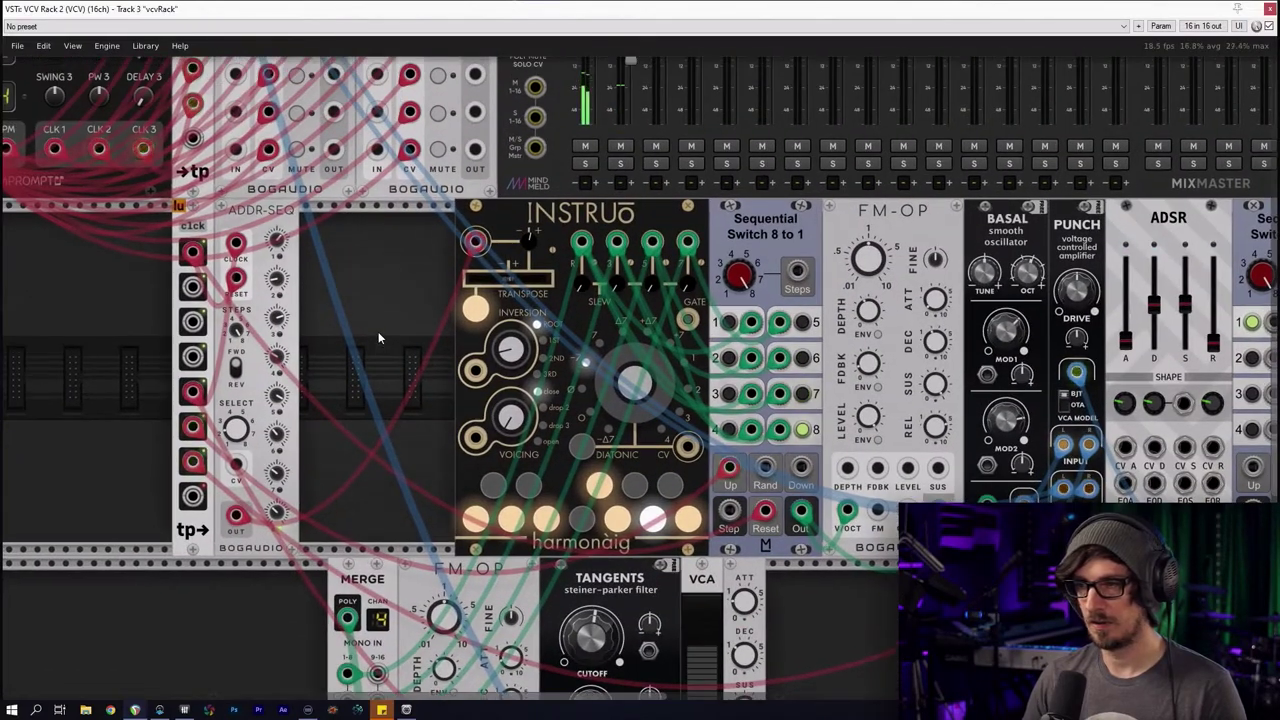
pyautogui.scroll(-2, 378, 331)
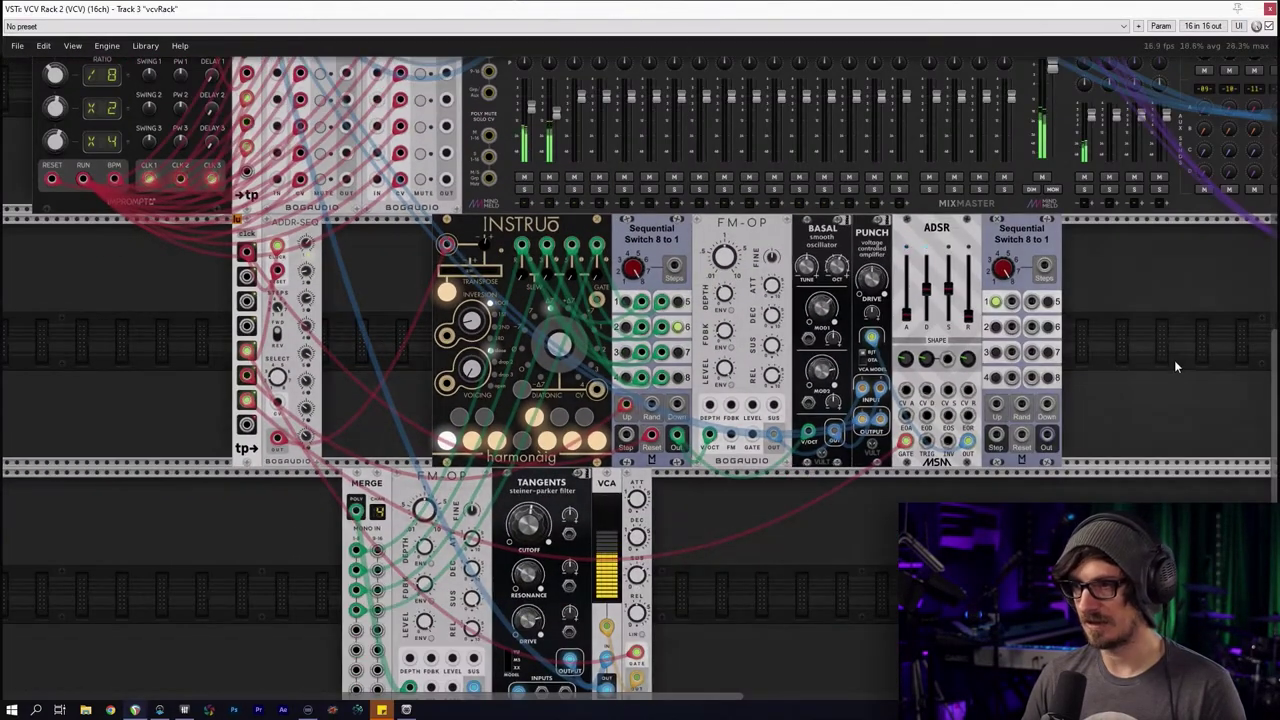
pyautogui.moveTo(1171, 363); pyautogui.dragTo(400, 240)
pyautogui.moveTo(483, 237); pyautogui.dragTo(373, 237)
pyautogui.click(974, 449)
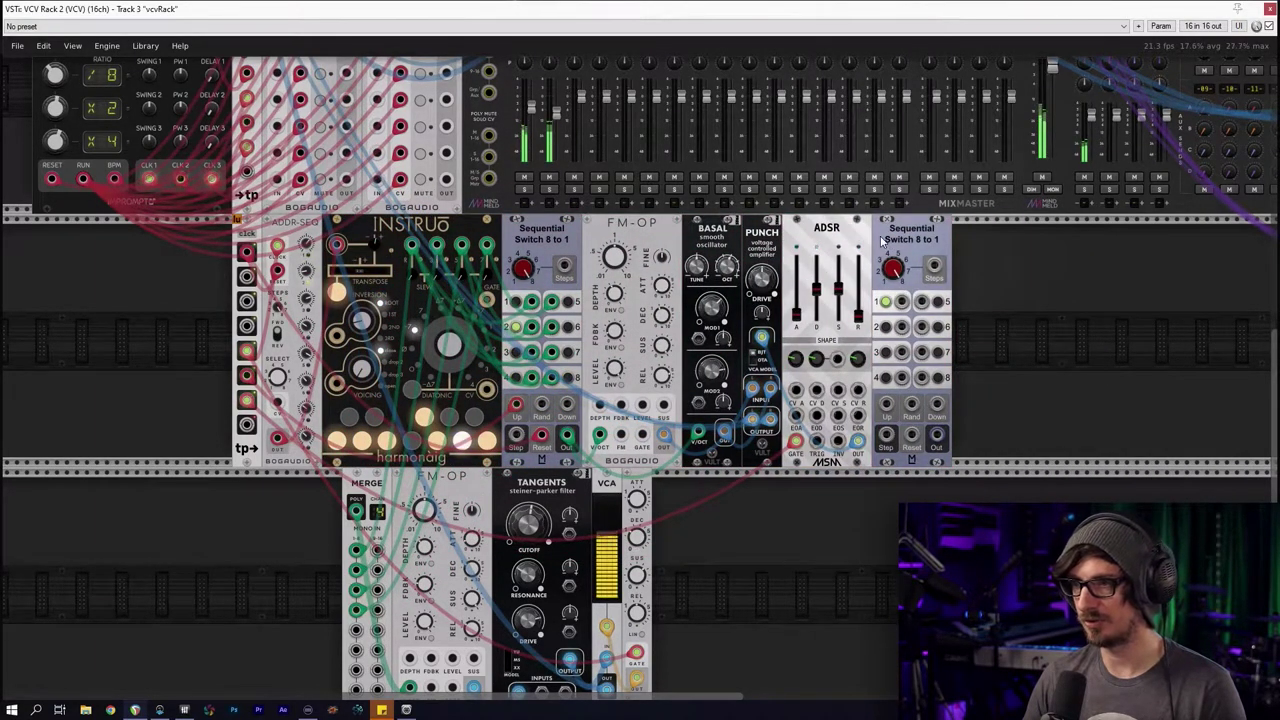
# Search the module library for "filter", add Vult's Boomstick after the Punch, and close the gap to the ADSR and second Sequential Switch
pyautogui.moveTo(992, 262); pyautogui.dragTo(950, 238)
pyautogui.click(822, 258)
pyautogui.rightClick(822, 253)
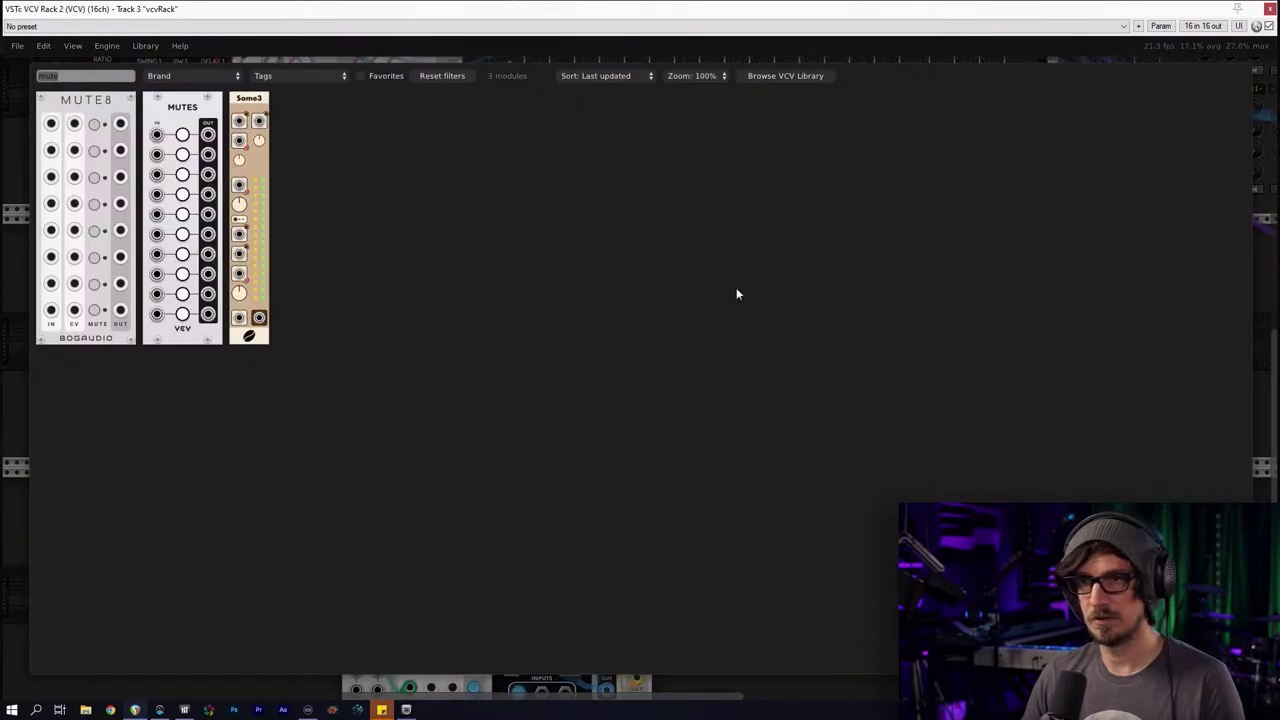
pyautogui.click(438, 76)
pyautogui.write('filter')
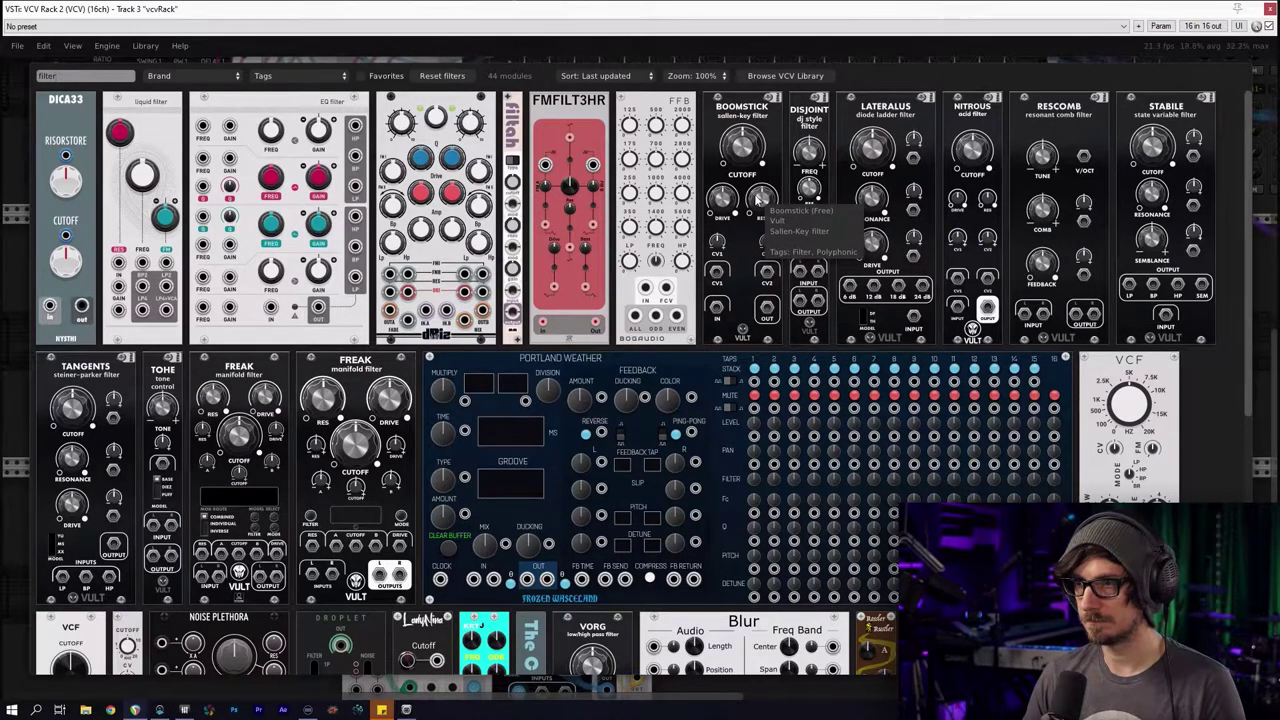
pyautogui.click(756, 200)
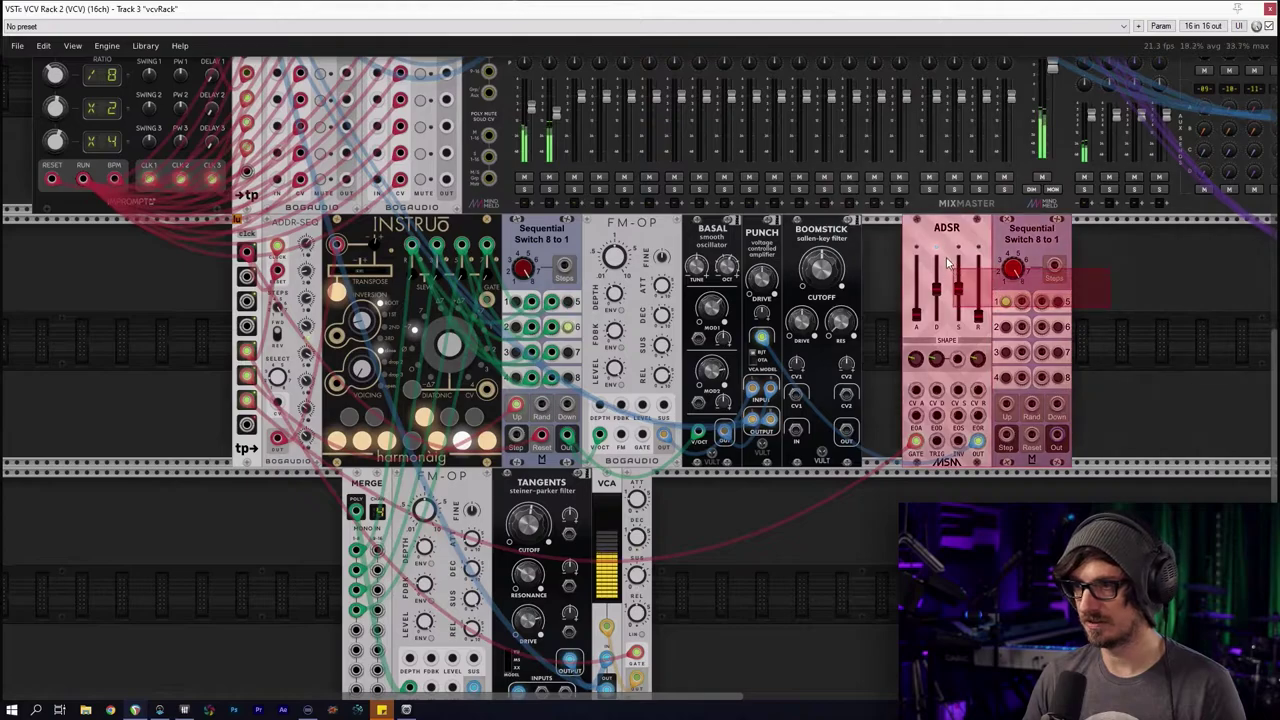
pyautogui.moveTo(950, 268); pyautogui.dragTo(948, 266)
pyautogui.moveTo(947, 266); pyautogui.dragTo(907, 266)
# Narrow the filter modules to the Vult brand and add the narrower Freak manifold filter beyond the second Sequential Switch
pyautogui.rightClick(1068, 306)
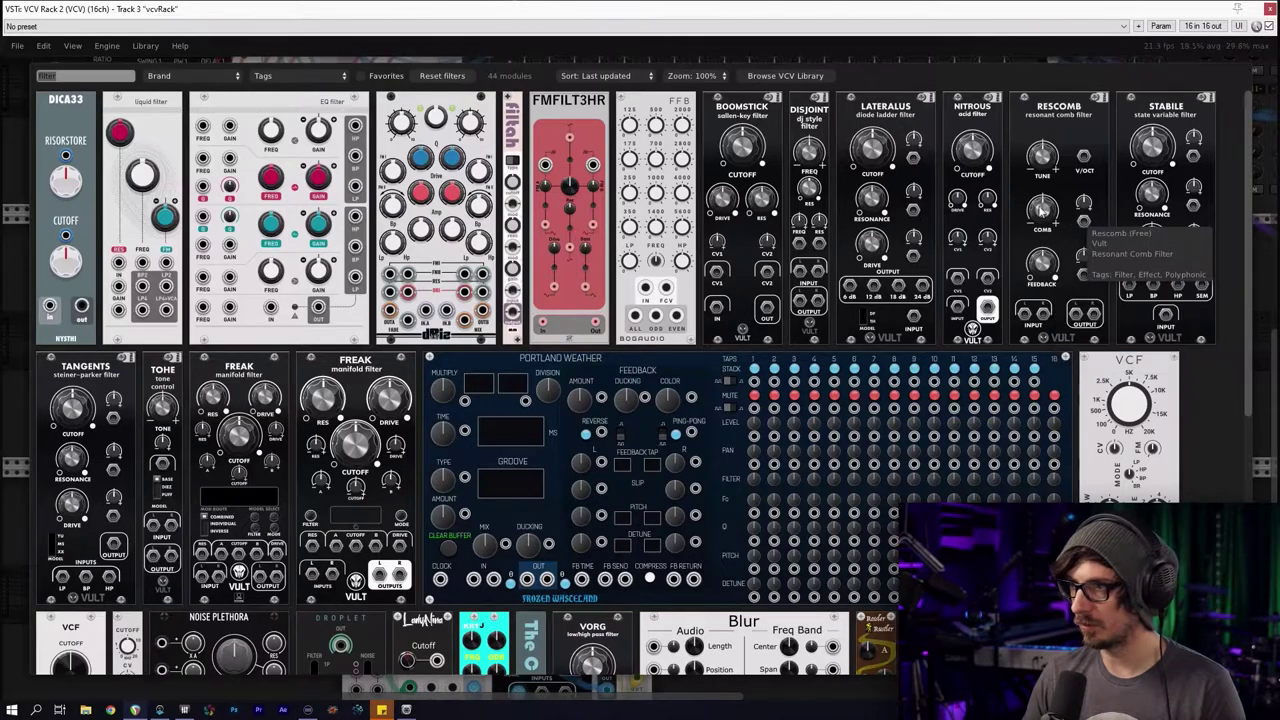
pyautogui.scroll(-3, 208, 295)
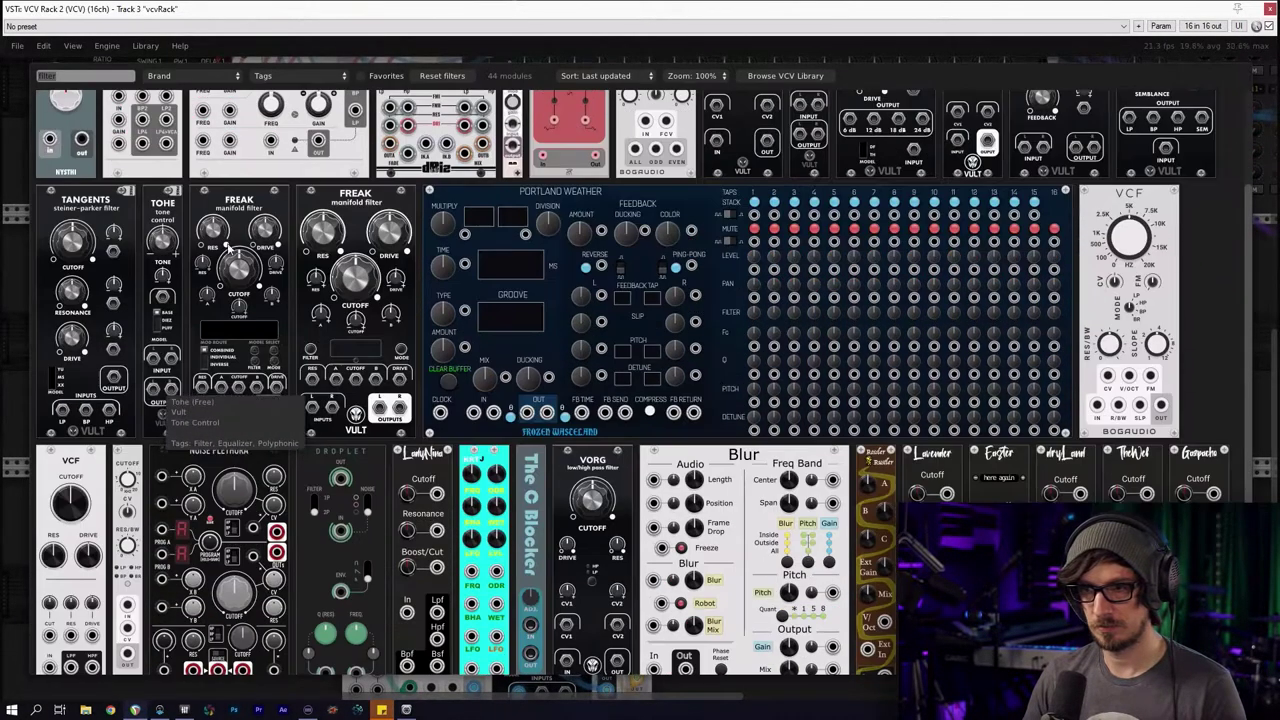
pyautogui.click(185, 80)
pyautogui.scroll(-8, 215, 300)
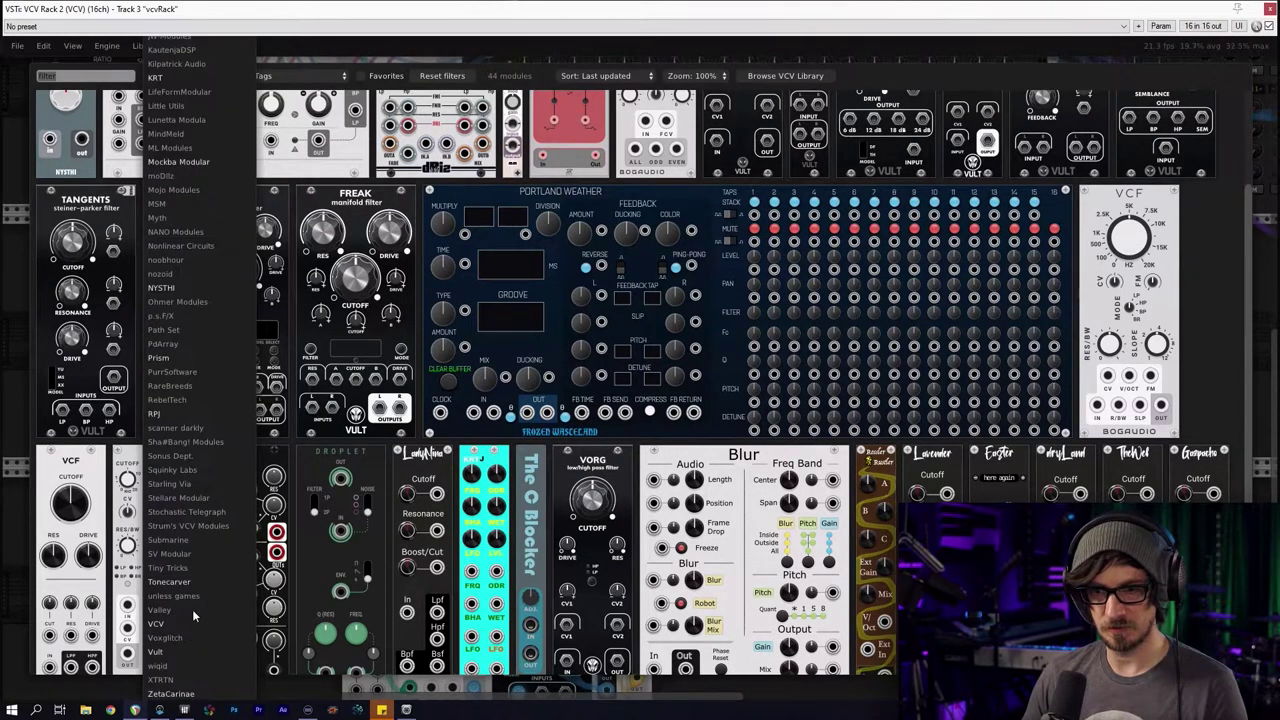
pyautogui.click(175, 652)
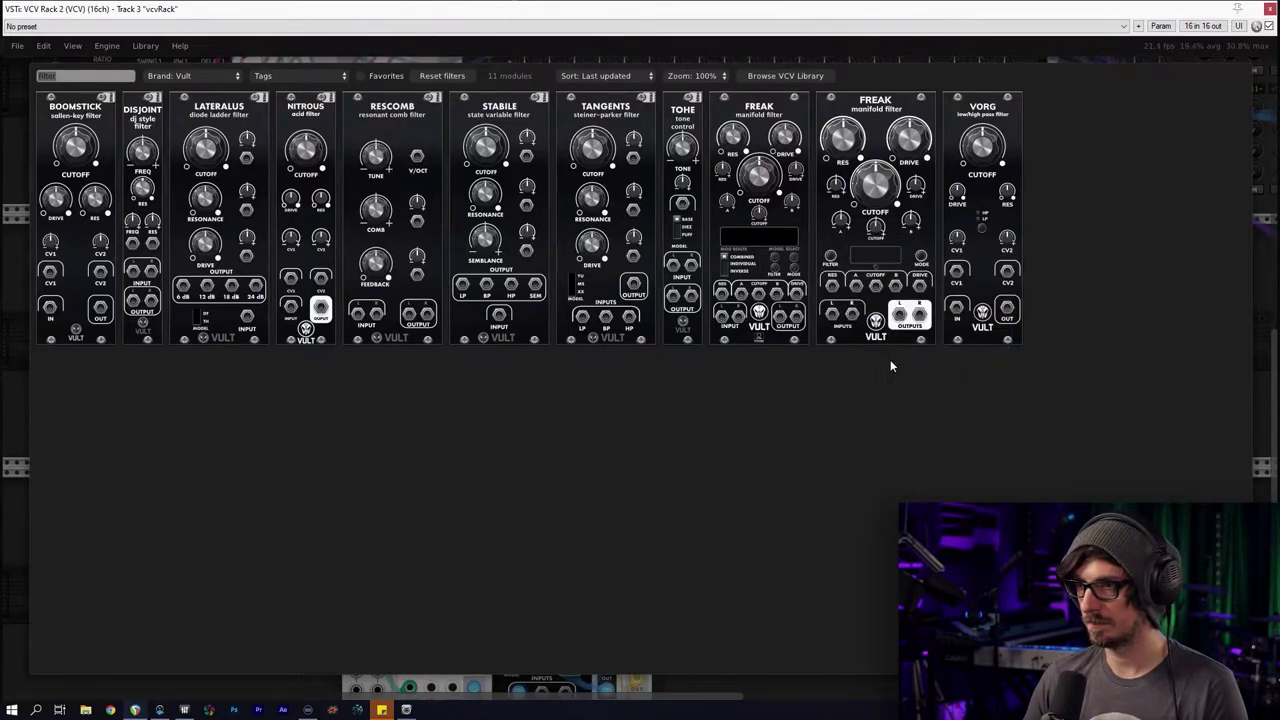
pyautogui.click(753, 201)
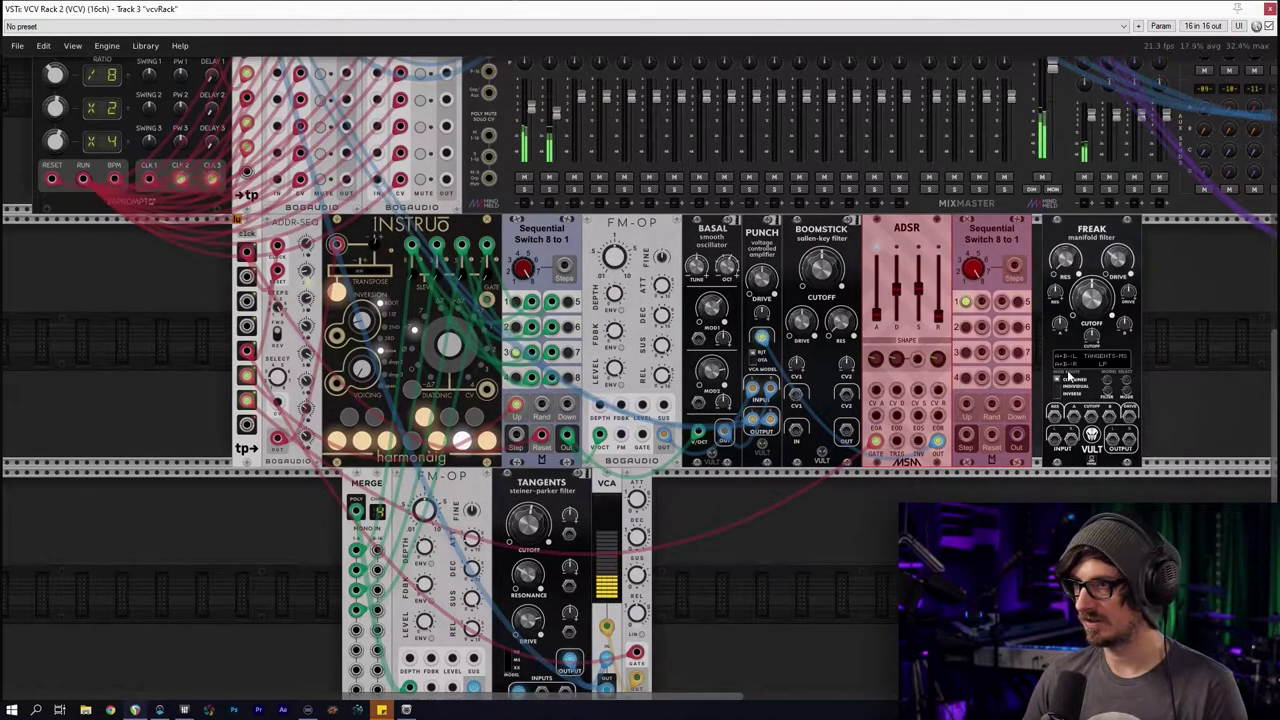
# Delete the second Sequential Switch and move the Freak filter directly beside the ADSR
pyautogui.moveTo(1187, 349); pyautogui.dragTo(866, 362)
pyautogui.scroll(3, 634, 507)
pyautogui.scroll(1, 757, 458)
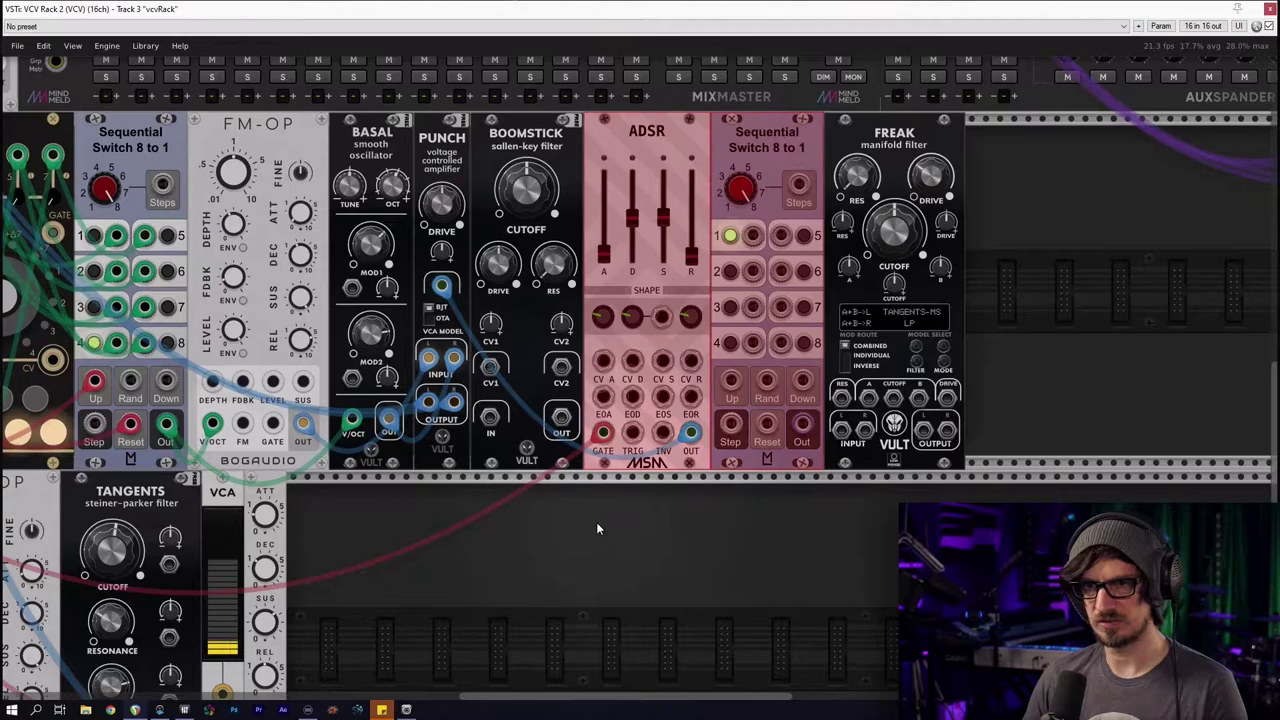
pyautogui.click(791, 541)
pyautogui.moveTo(758, 486); pyautogui.dragTo(746, 442)
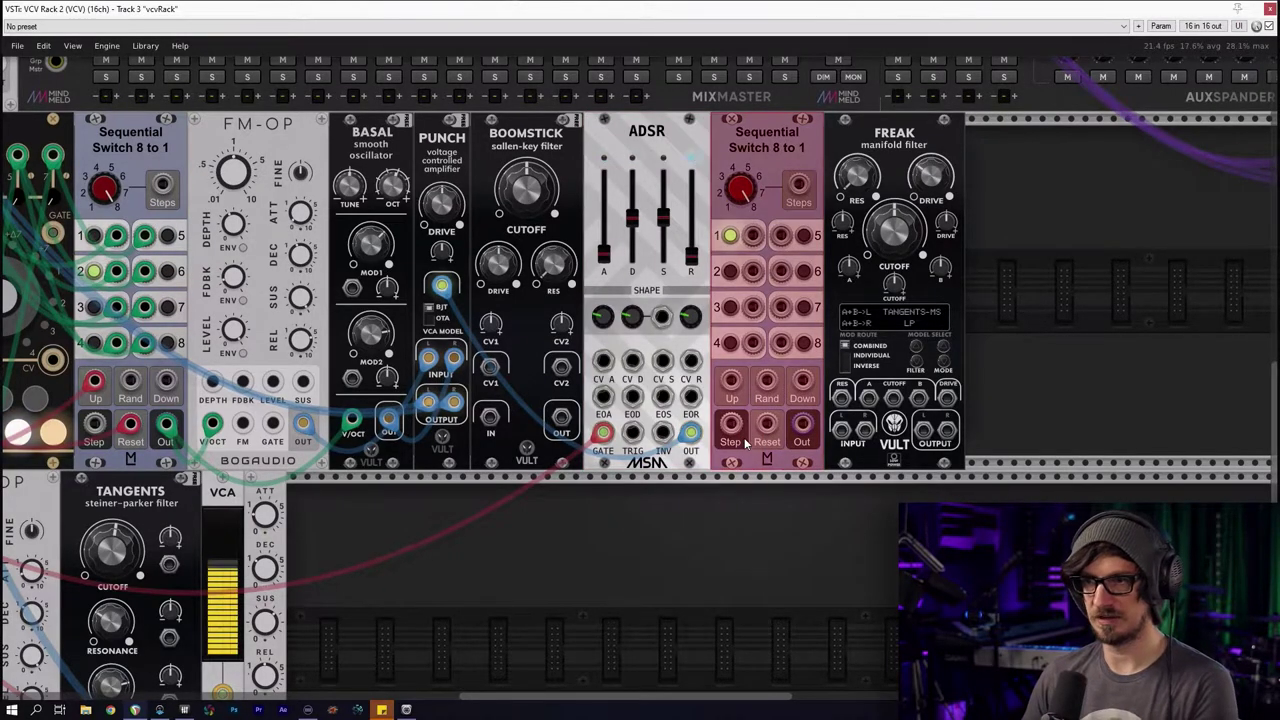
pyautogui.press('Delete')
pyautogui.moveTo(876, 137); pyautogui.dragTo(762, 137)
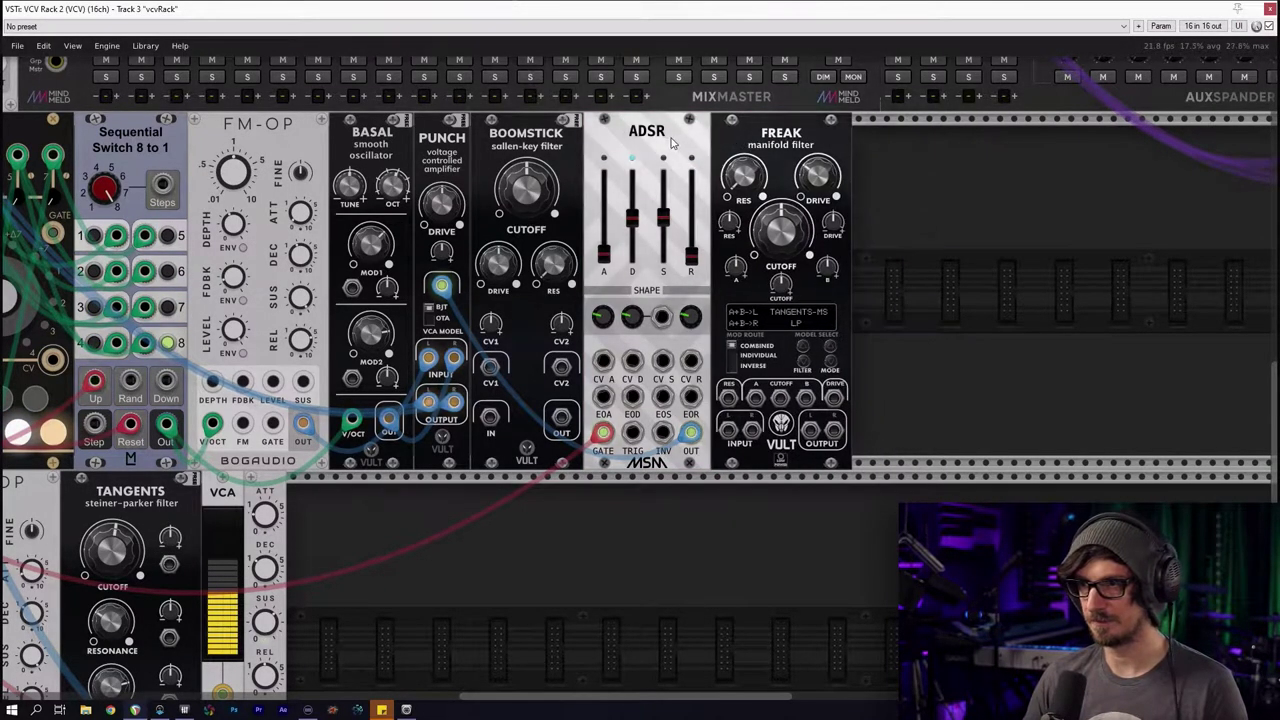
# Reorder the row so the Freak filter sits beside the Boomstick with the ADSR after it
pyautogui.moveTo(631, 143); pyautogui.dragTo(834, 143)
pyautogui.moveTo(1020, 161); pyautogui.dragTo(615, 139)
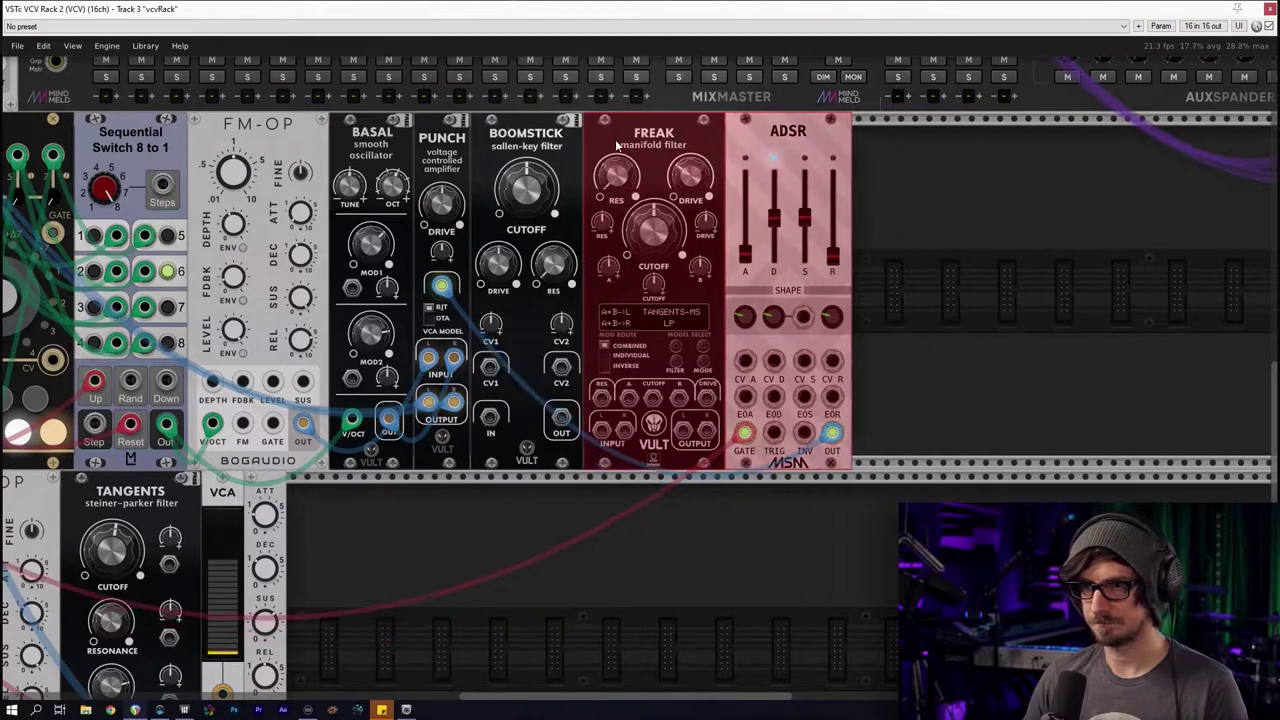
pyautogui.moveTo(1118, 303); pyautogui.dragTo(641, 194)
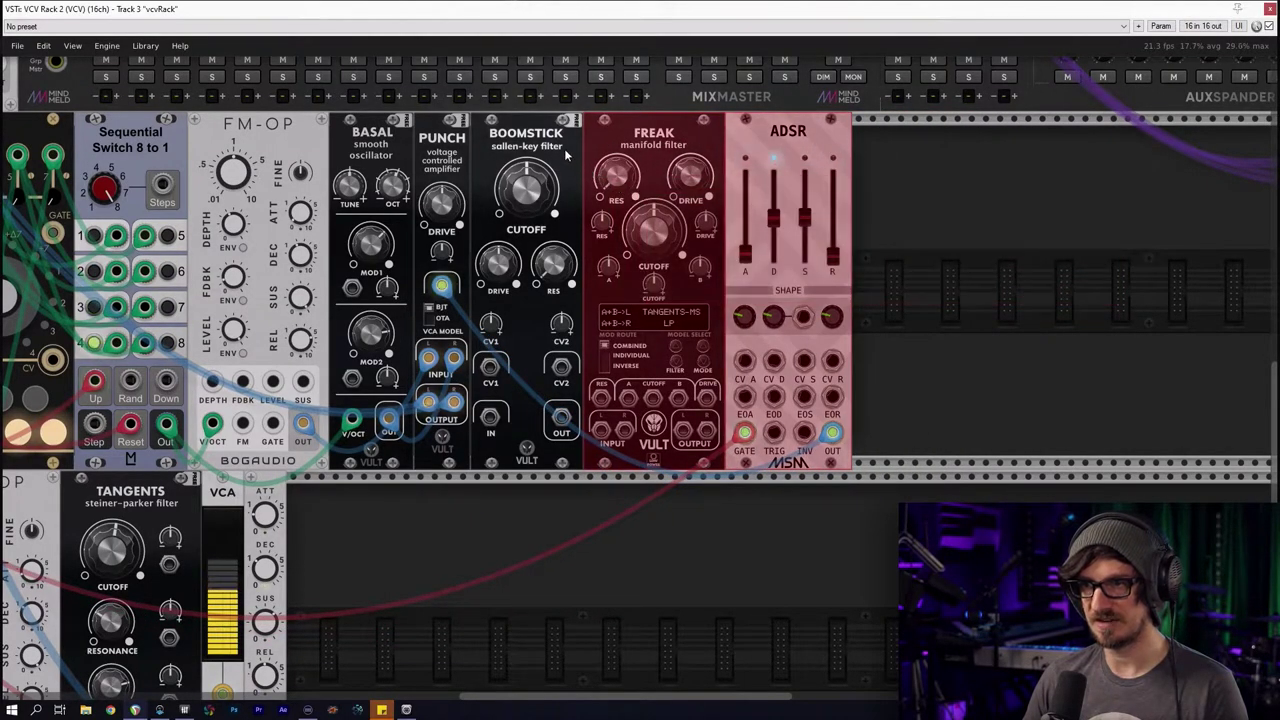
# Delete the Boomstick filter and arrange the ADSR directly beside the Punch, followed by the Freak filter
pyautogui.moveTo(553, 120); pyautogui.dragTo(553, 477)
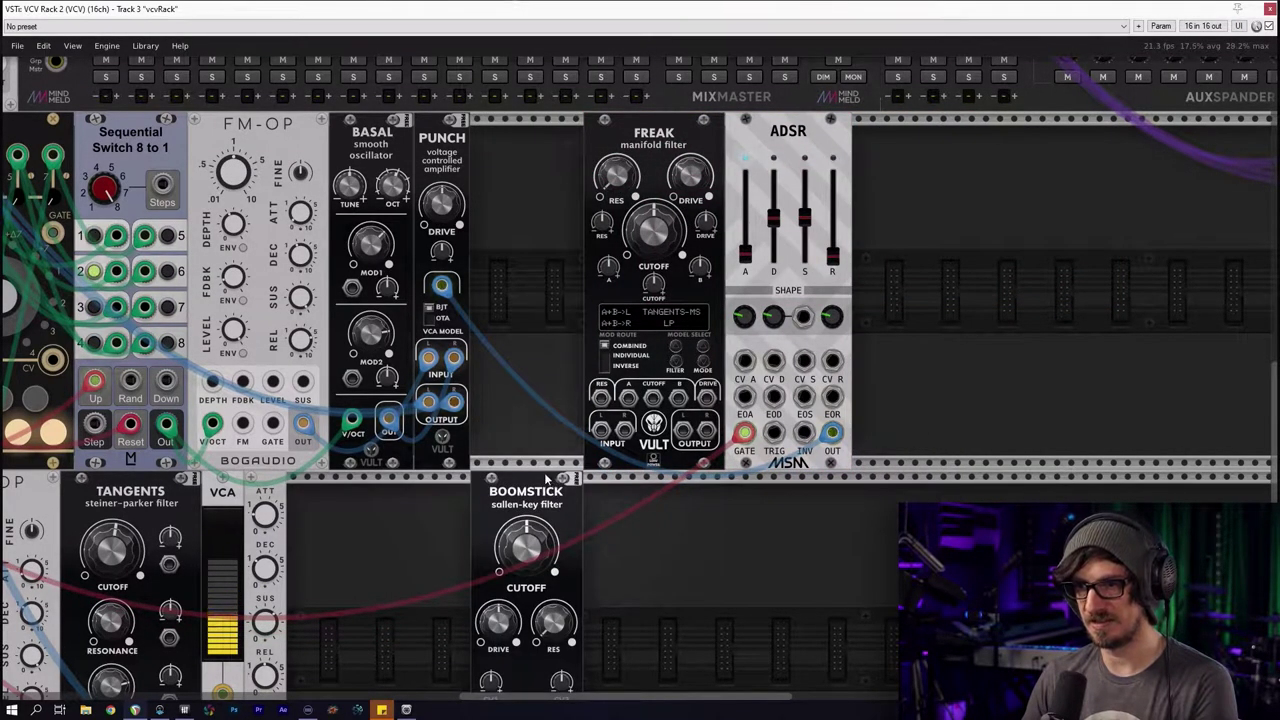
pyautogui.press('Delete')
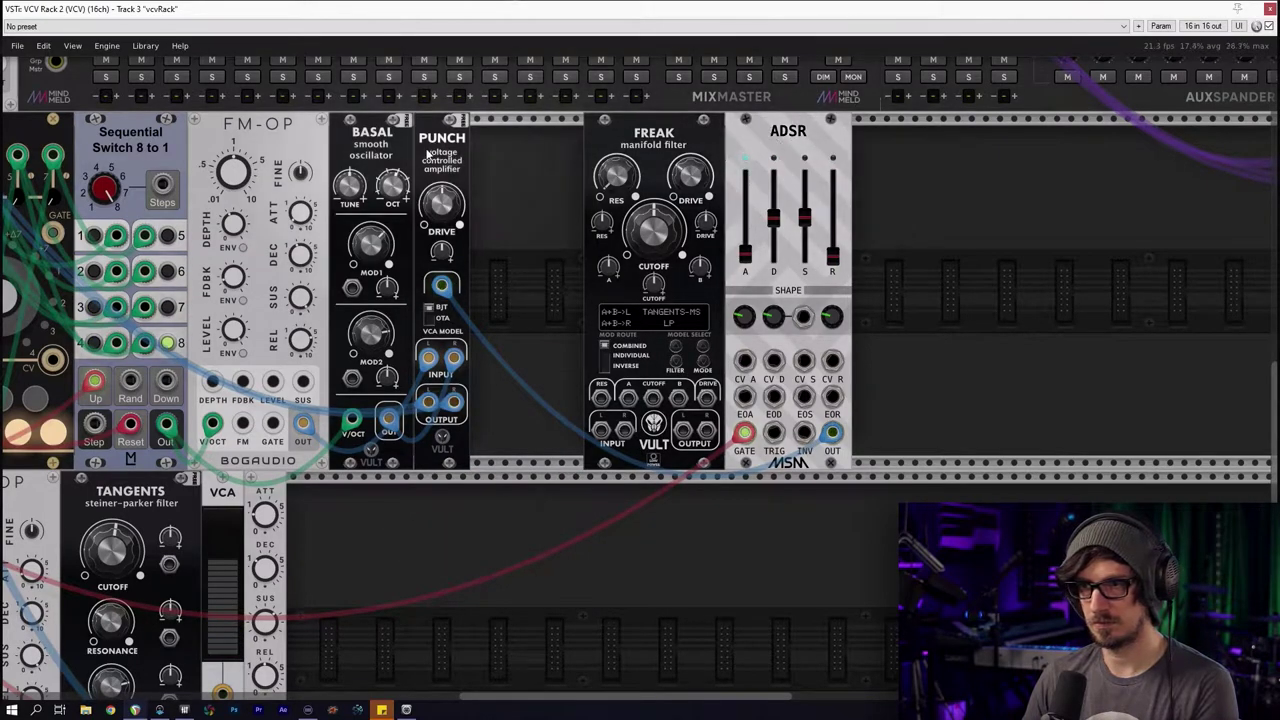
pyautogui.moveTo(503, 129); pyautogui.dragTo(876, 231)
pyautogui.moveTo(812, 147); pyautogui.dragTo(463, 149)
pyautogui.click(958, 145)
pyautogui.moveTo(730, 143); pyautogui.dragTo(616, 139)
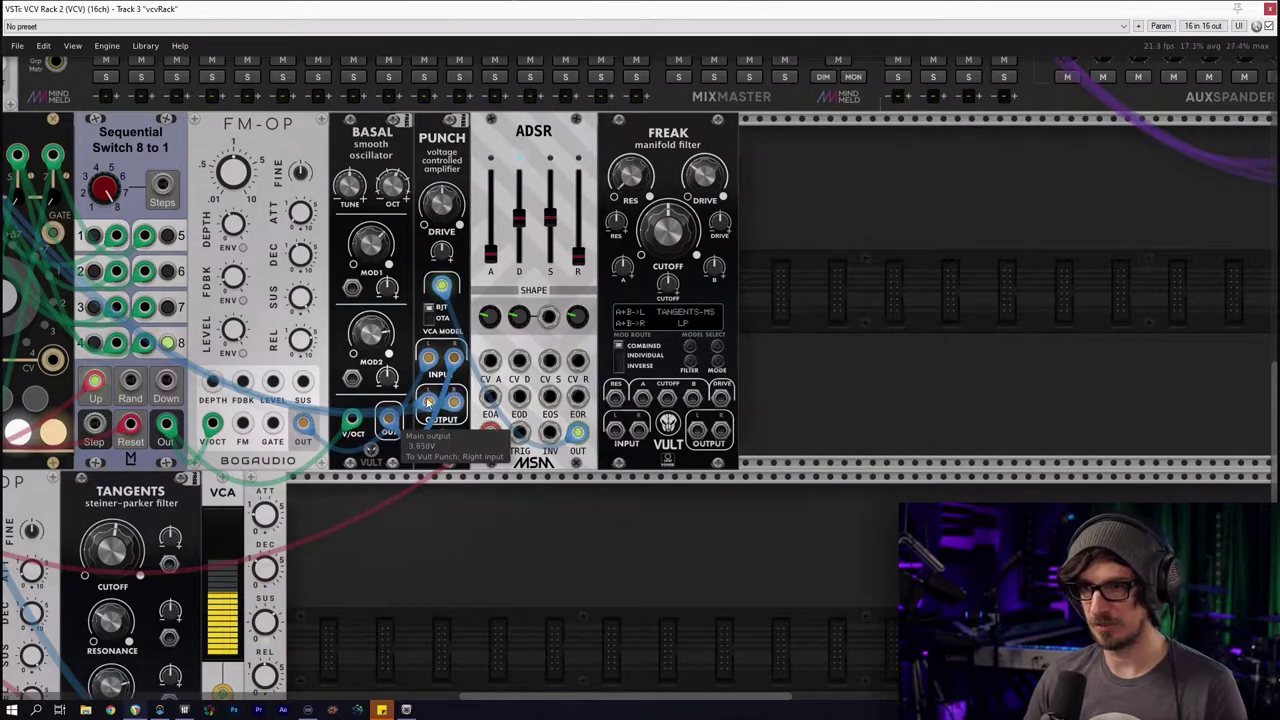
# Move the Punch's outgoing cables to the Freak's outputs and patch both Punch outputs into the Freak's left and right inputs with blue cables
pyautogui.moveTo(454, 401); pyautogui.dragTo(698, 430)
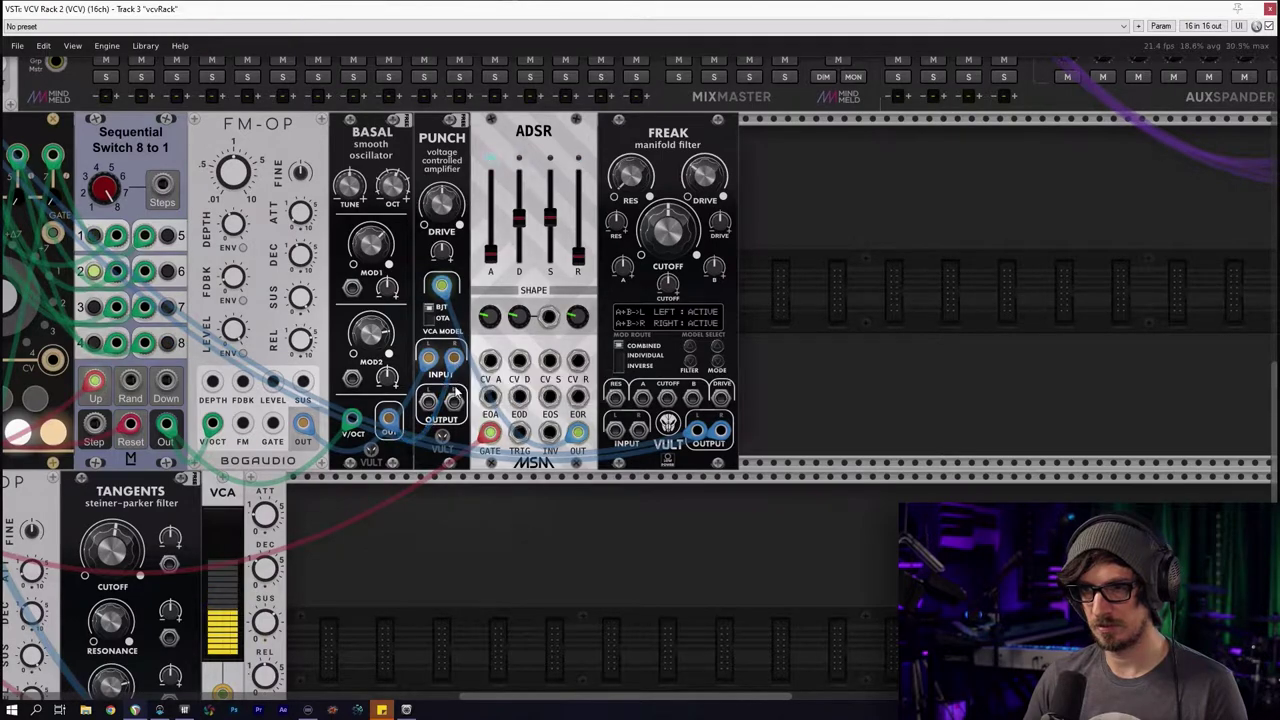
pyautogui.moveTo(512, 420); pyautogui.dragTo(626, 431)
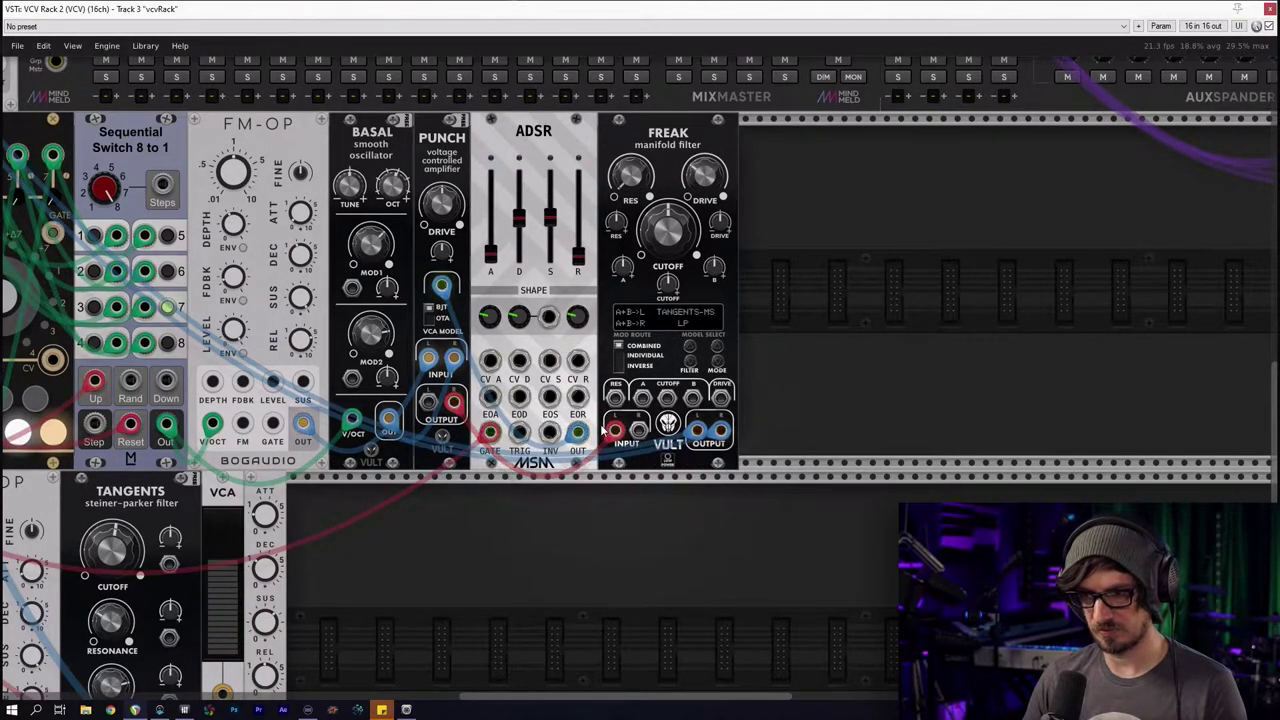
pyautogui.rightClick(455, 406)
pyautogui.moveTo(493, 492); pyautogui.dragTo(615, 430)
pyautogui.moveTo(428, 401); pyautogui.dragTo(506, 435)
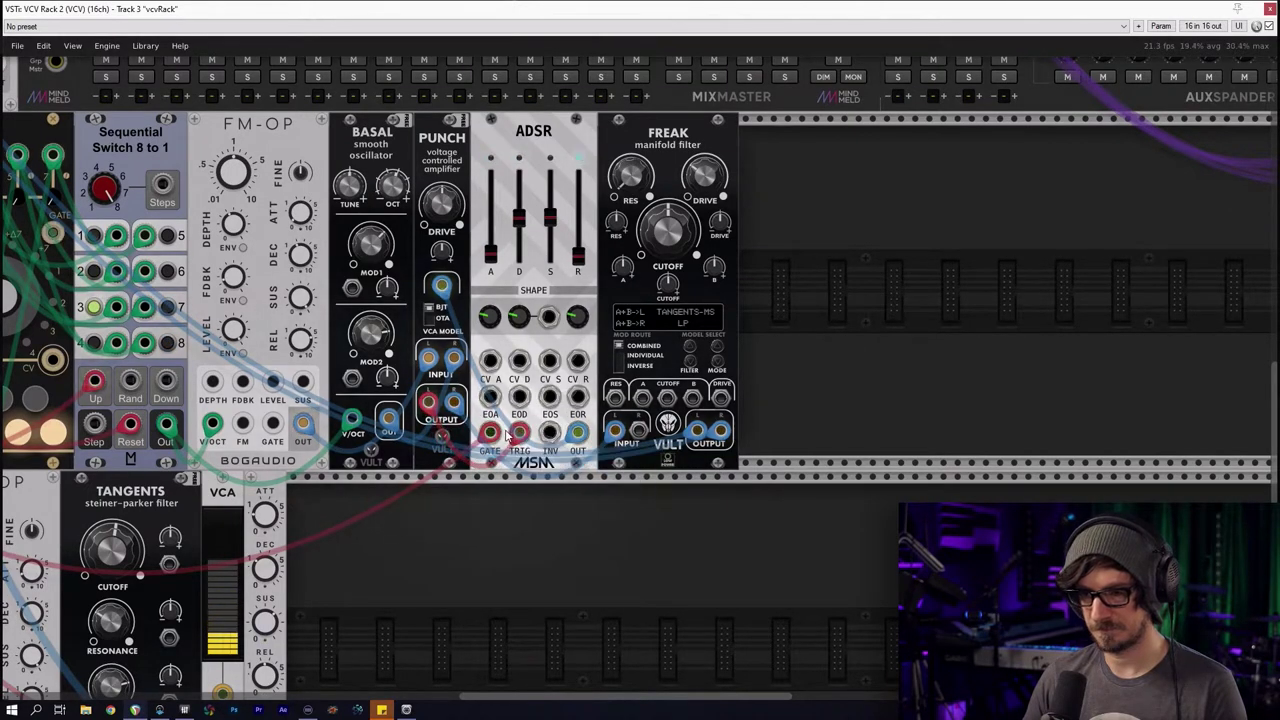
pyautogui.moveTo(428, 403); pyautogui.dragTo(639, 430)
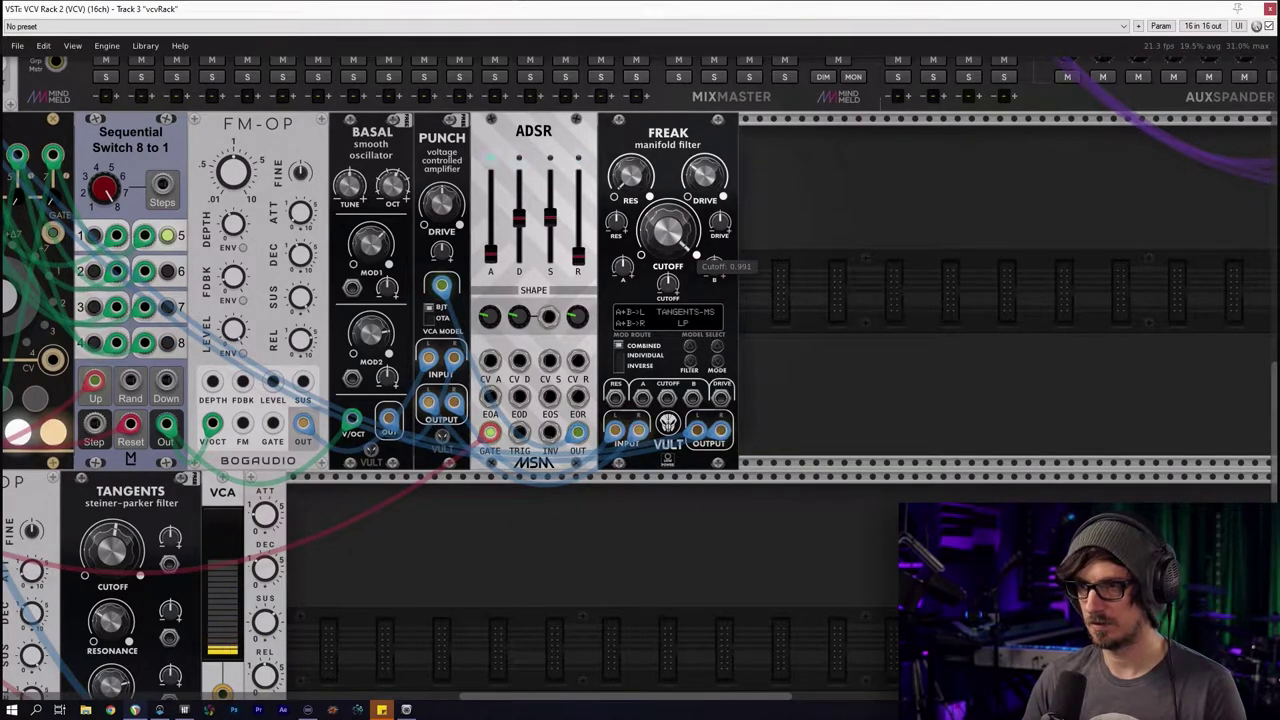
# Sweep the Freak filter's cutoff and set its drive to about 1.17
pyautogui.moveTo(667, 228); pyautogui.dragTo(667, 228)
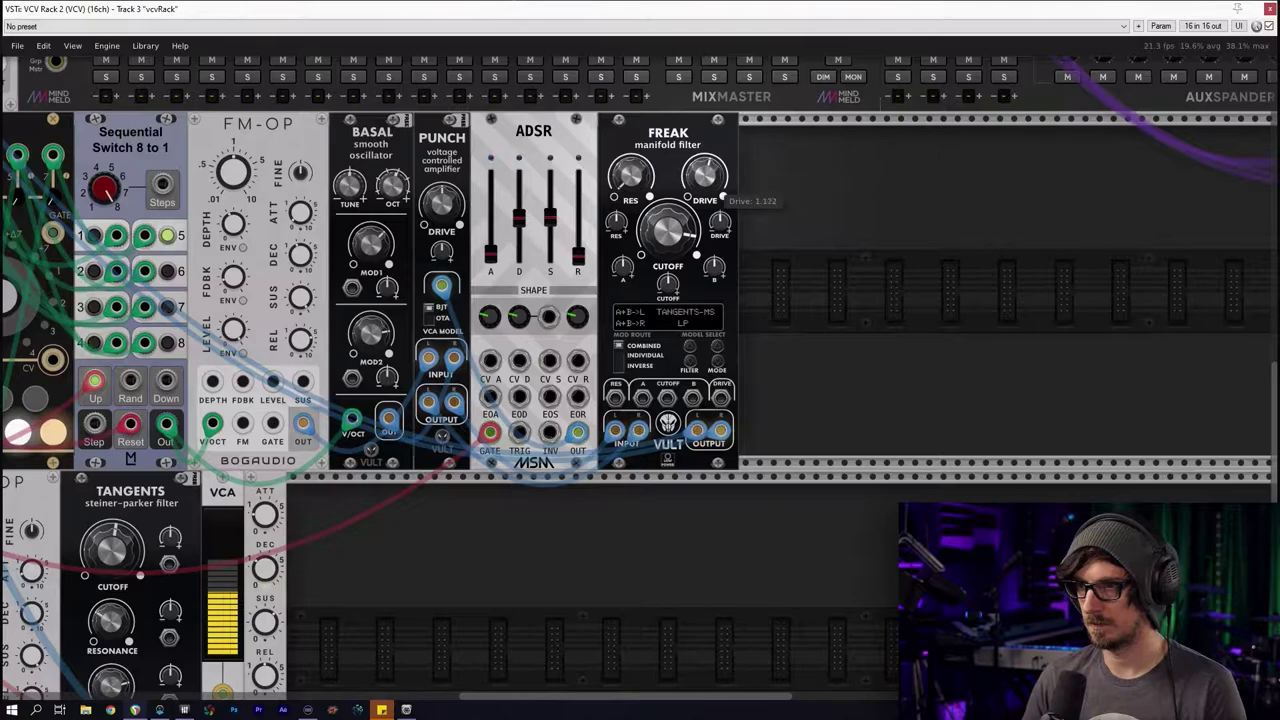
pyautogui.rightClick(674, 155)
pyautogui.click(731, 327)
# Cycle the Freak's filter model back from TANGENTS-MS to NITROUS
pyautogui.scroll(3, 734, 341)
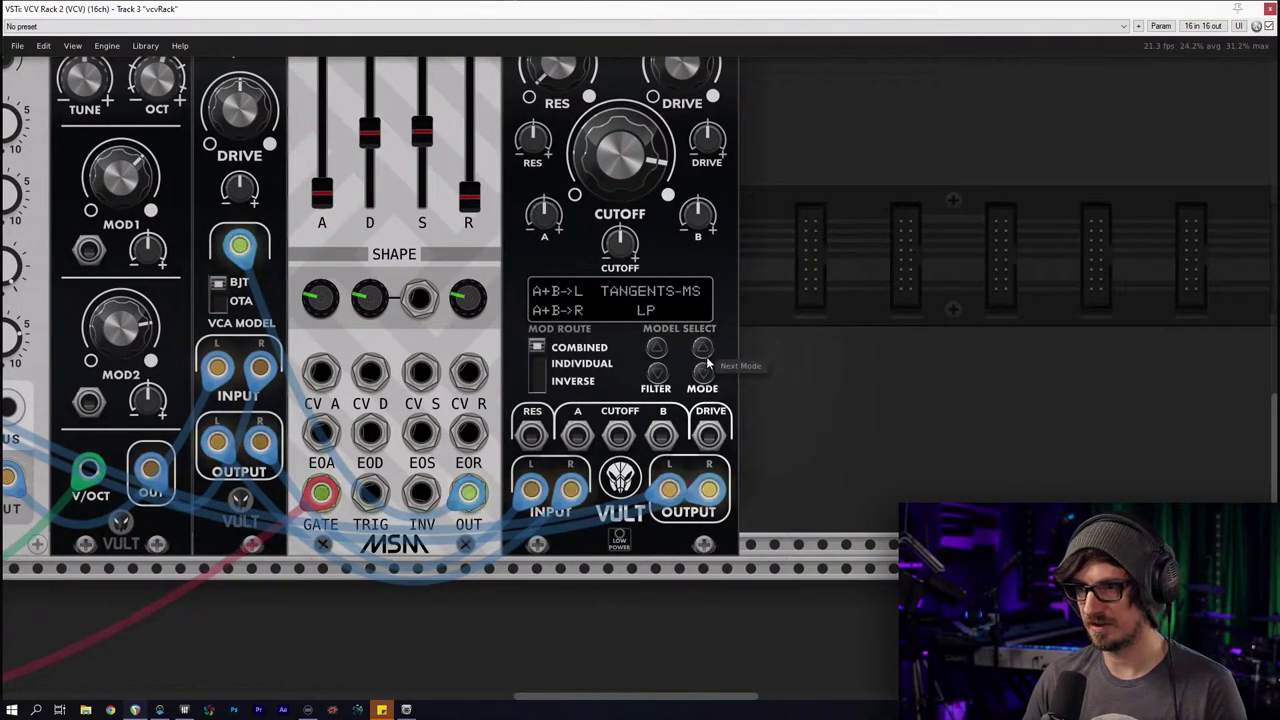
pyautogui.click(656, 374)
pyautogui.click(656, 374)
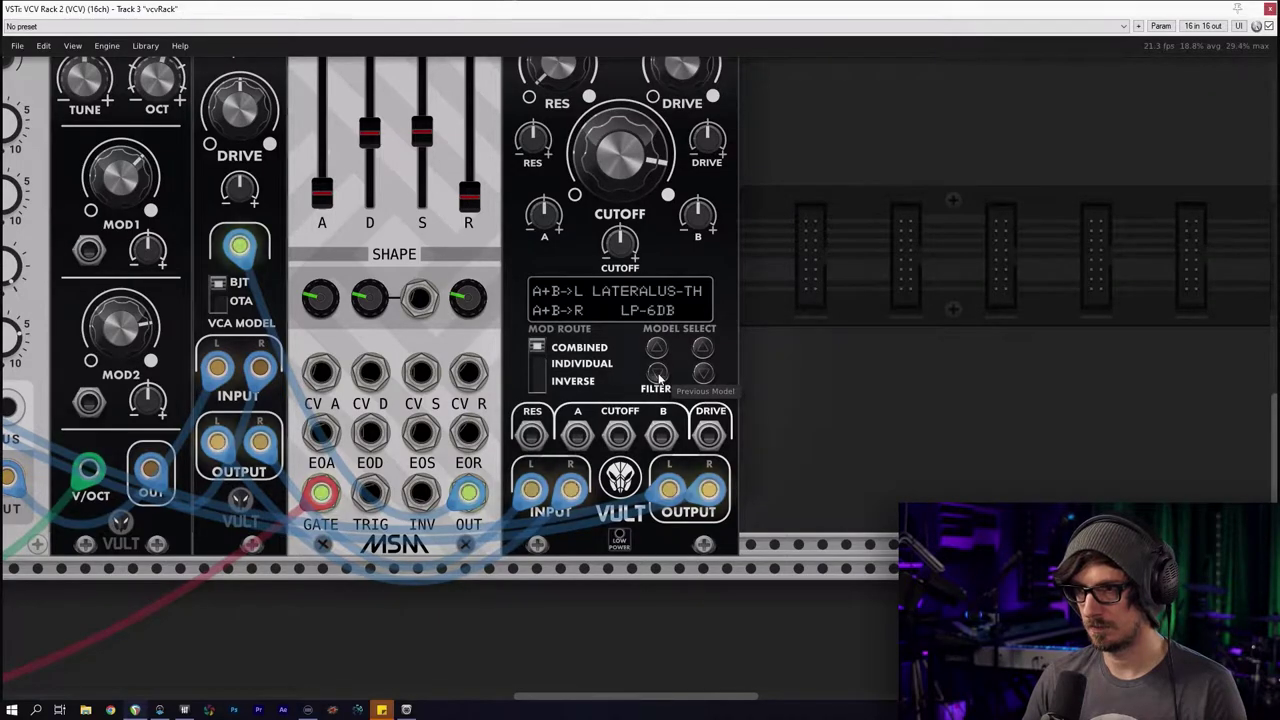
pyautogui.click(656, 374)
pyautogui.click(656, 374)
pyautogui.click(656, 374)
pyautogui.click(656, 374)
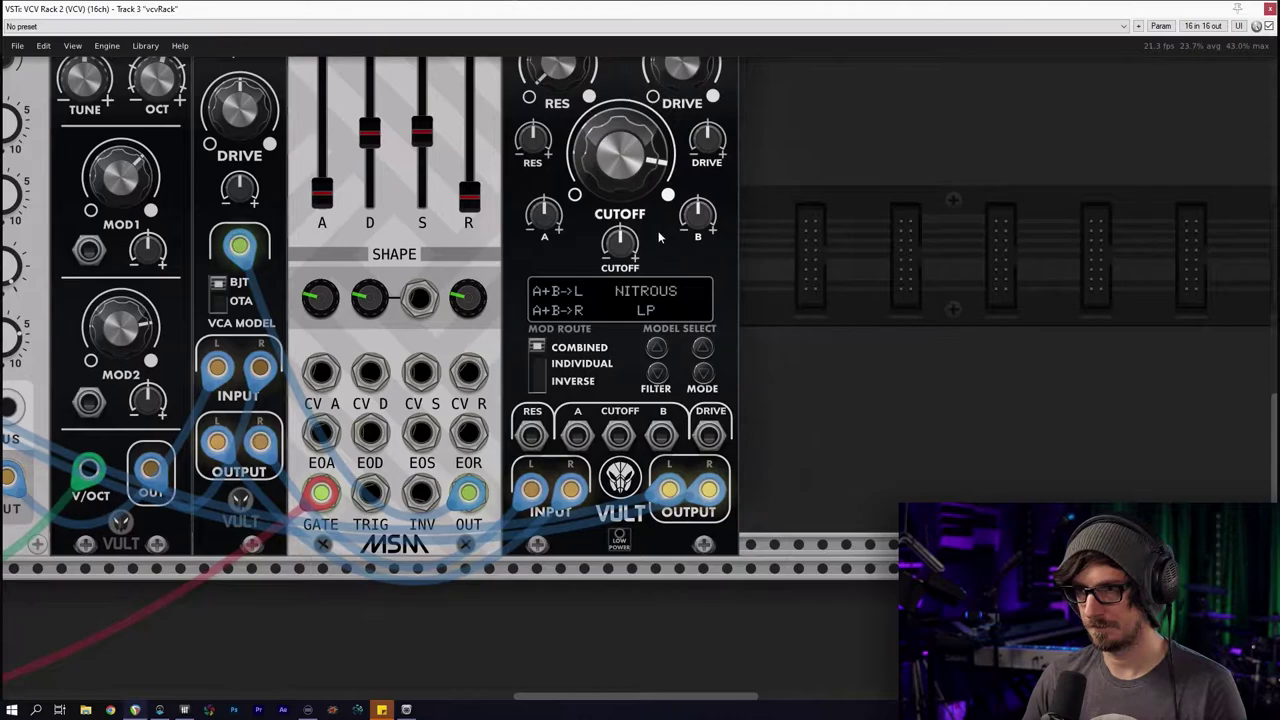
# Lower the Freak's cutoff while auditioning the NITROUS model and turn down its drive
pyautogui.scroll(2, 632, 266)
pyautogui.moveTo(632, 266); pyautogui.dragTo(632, 290)
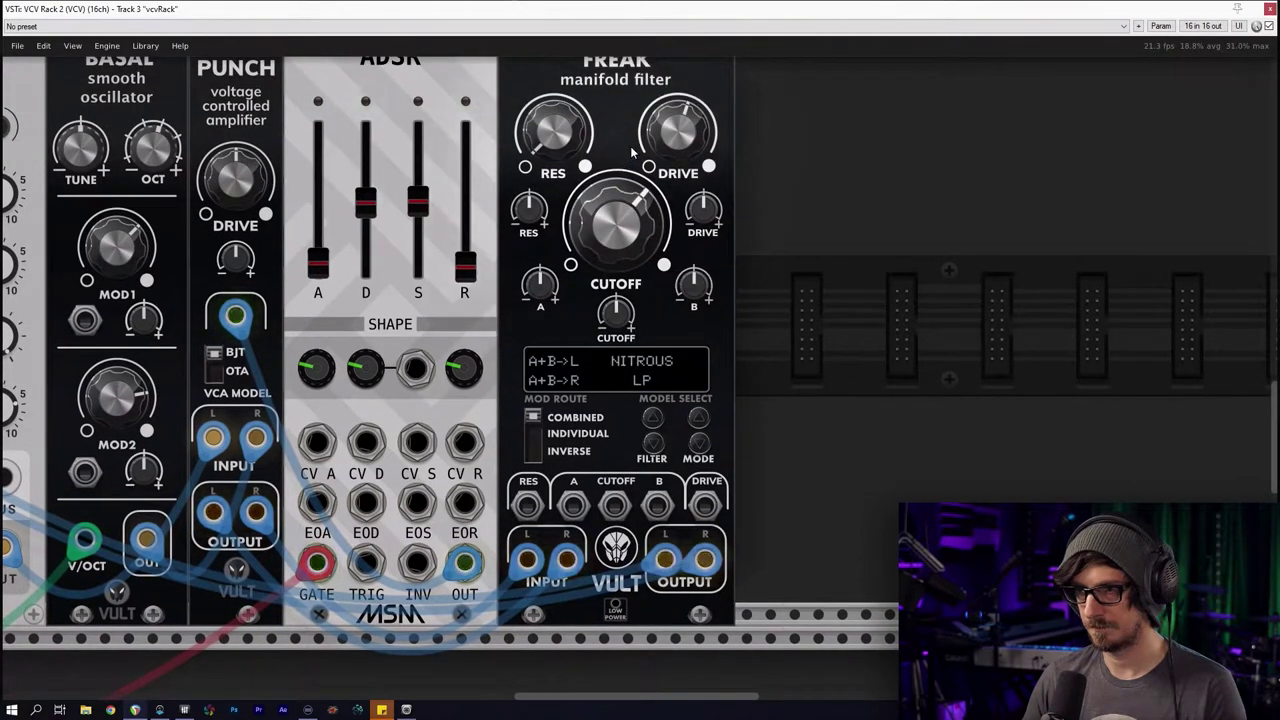
pyautogui.moveTo(693, 154); pyautogui.dragTo(693, 178)
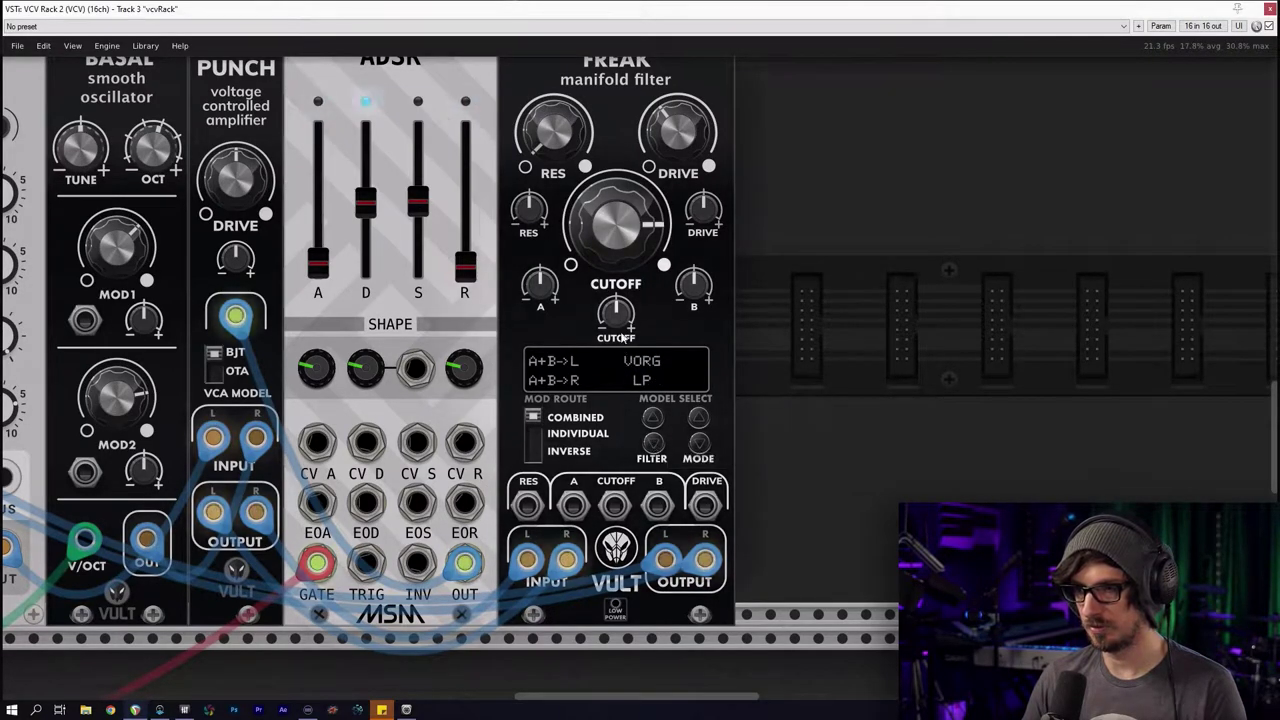
# Audition the Freak's VORG, RESCOMB, FEROX, STABILE and LATERALUS-DF models, sweeping the cutoff and ending on LATERALUS-DF
pyautogui.moveTo(622, 240); pyautogui.dragTo(622, 225)
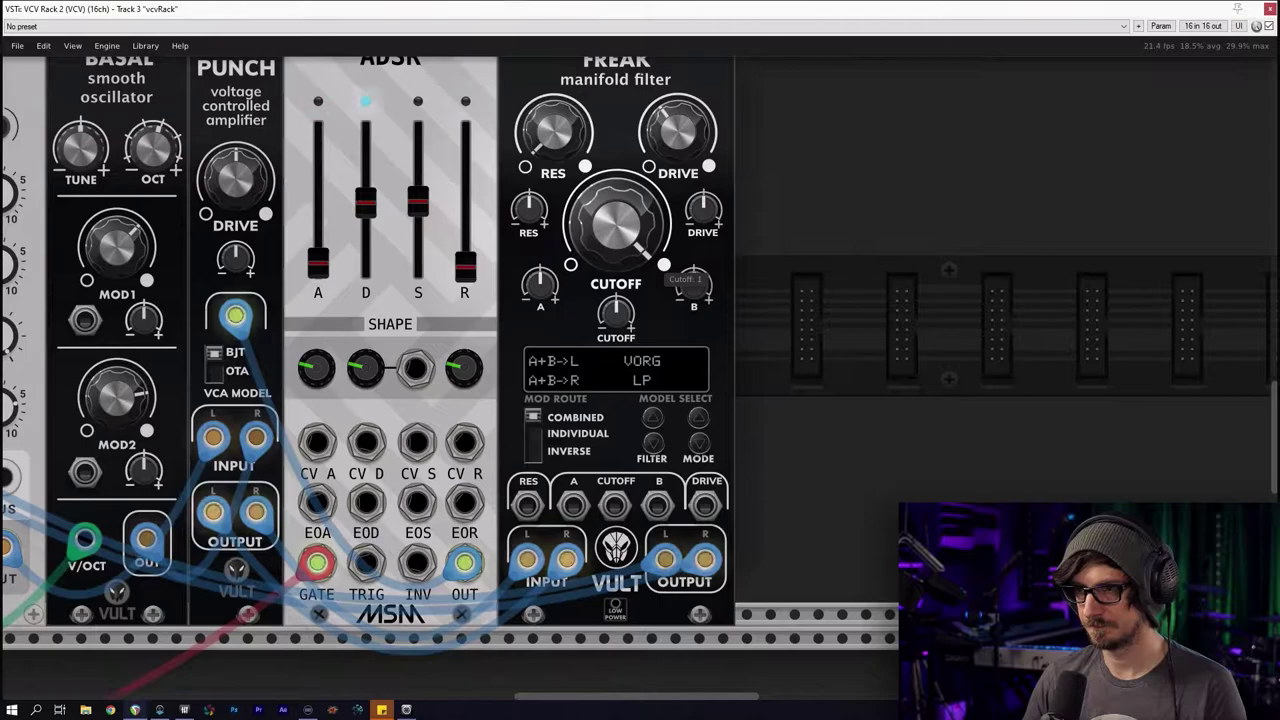
pyautogui.moveTo(655, 273); pyautogui.dragTo(646, 399)
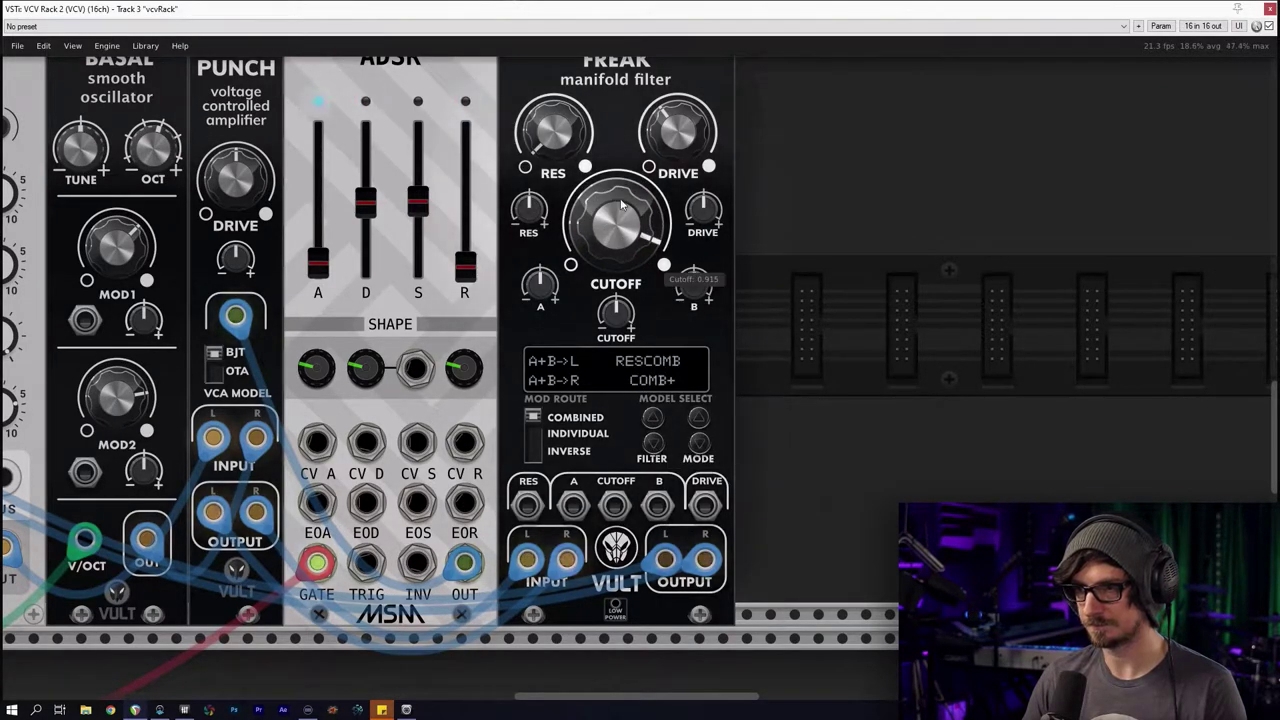
pyautogui.click(654, 445)
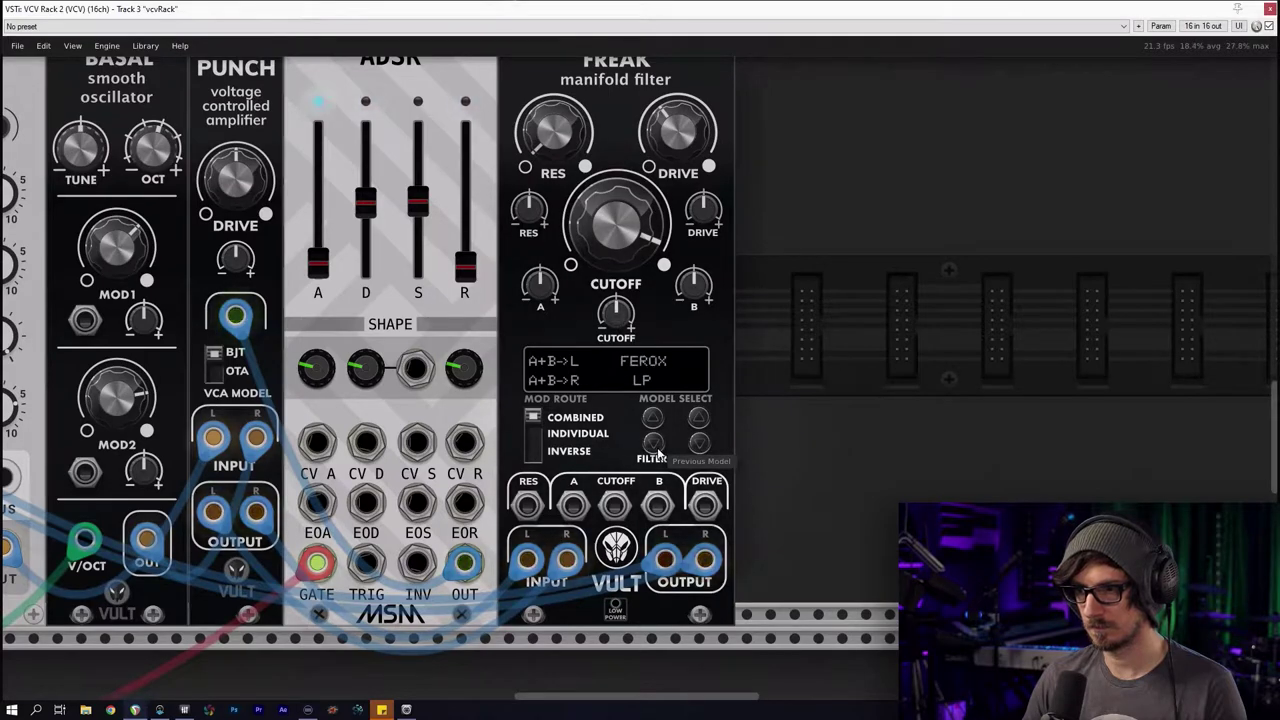
pyautogui.moveTo(654, 269); pyautogui.dragTo(654, 318)
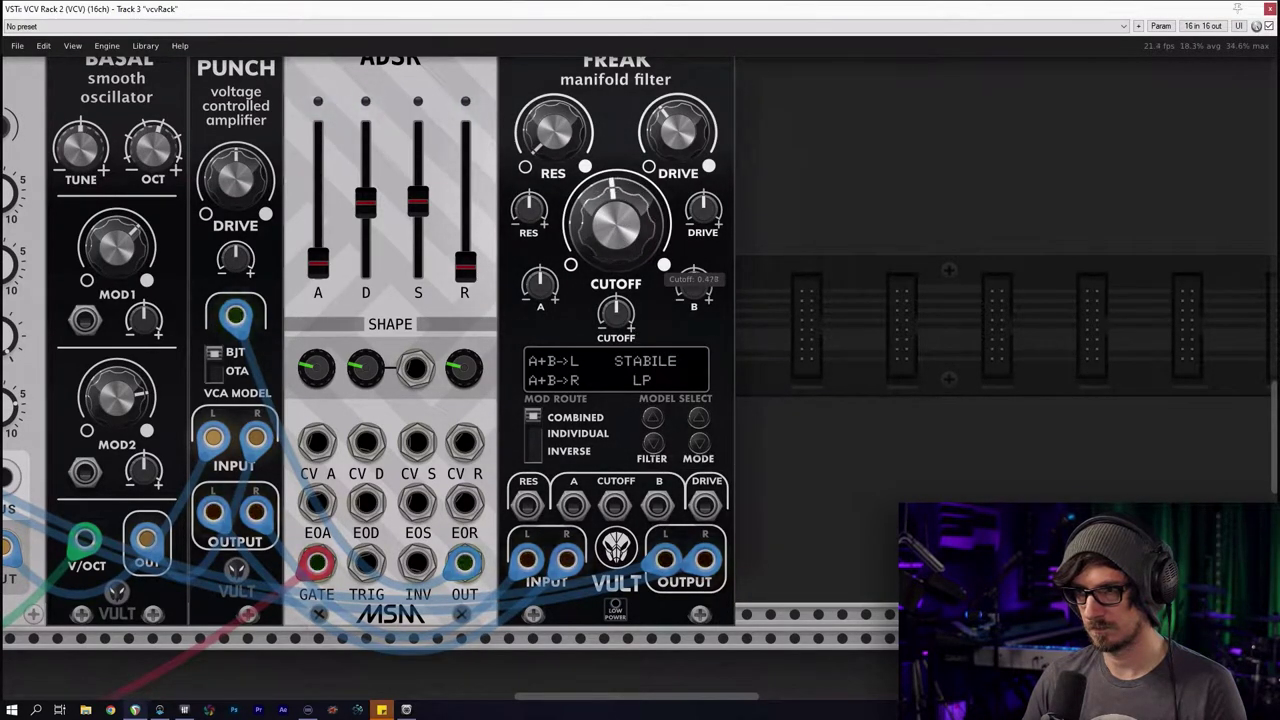
pyautogui.moveTo(652, 264); pyautogui.dragTo(652, 215)
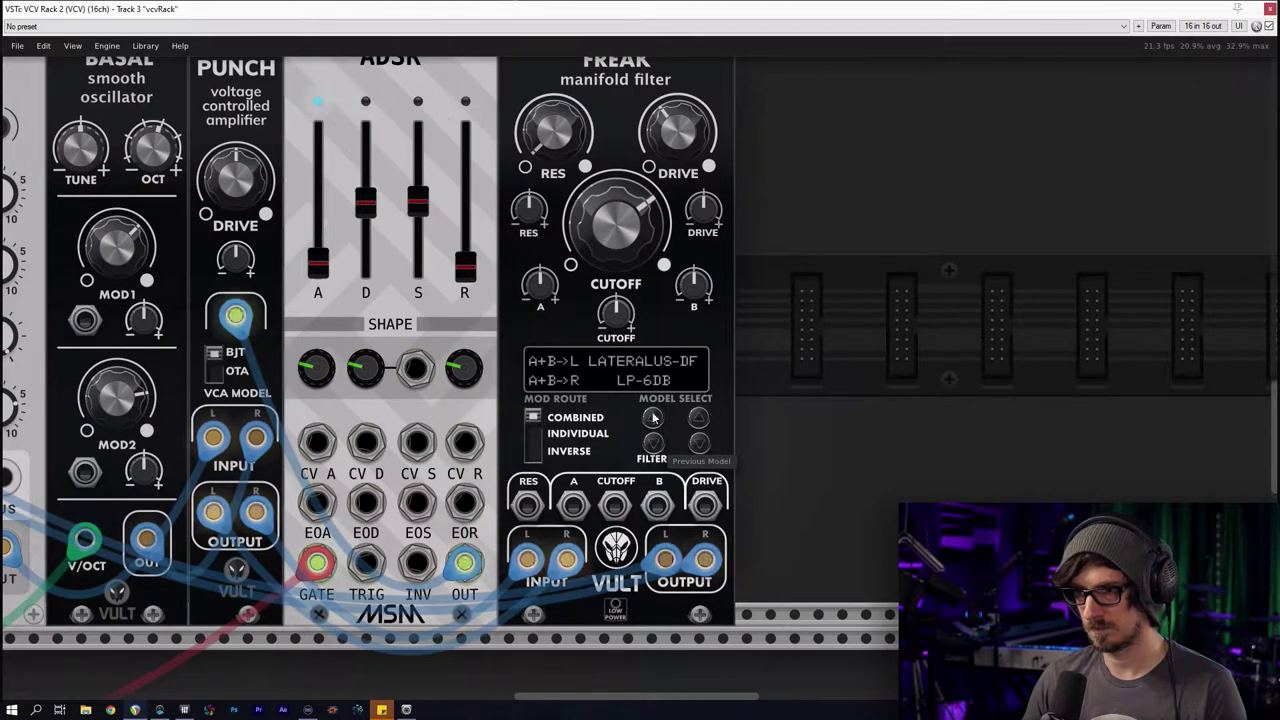
pyautogui.moveTo(645, 260); pyautogui.dragTo(645, 302)
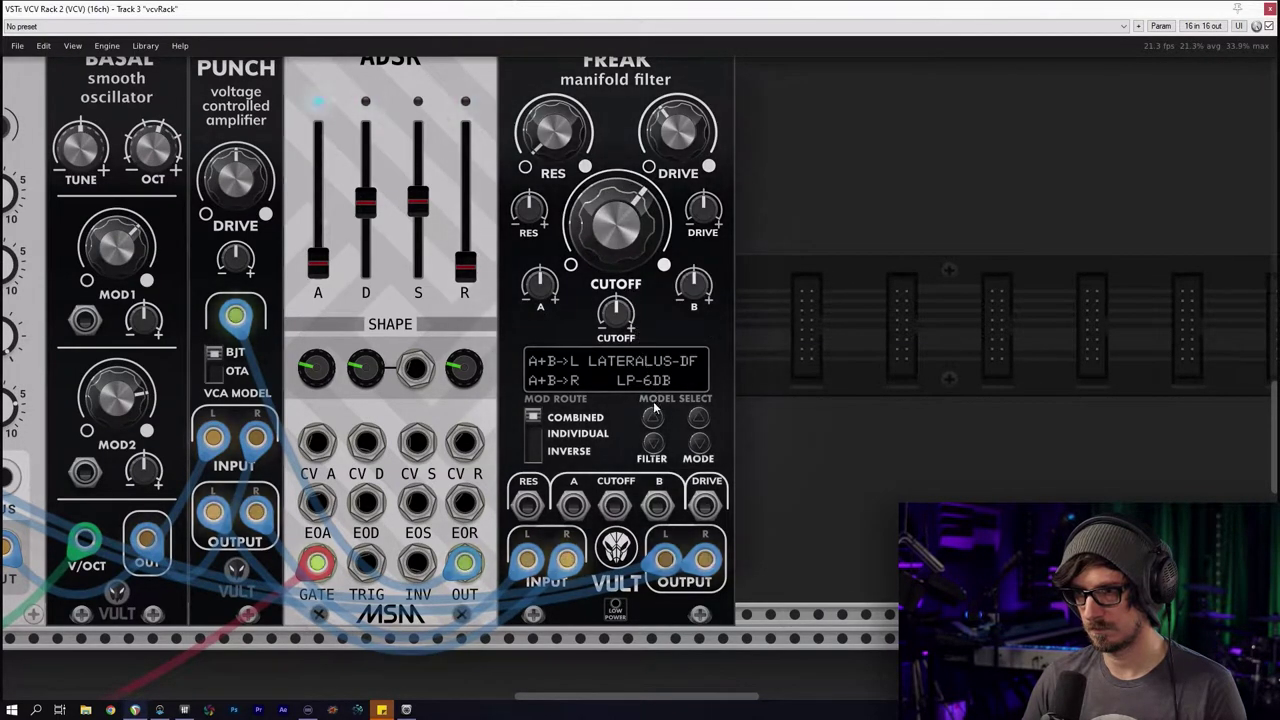
# Audition the Freak's LATERALUS-TH model against NITROUS, keep LATERALUS-TH, lower the cutoff and set the resonance to about 0.33
pyautogui.moveTo(631, 284); pyautogui.dragTo(631, 276)
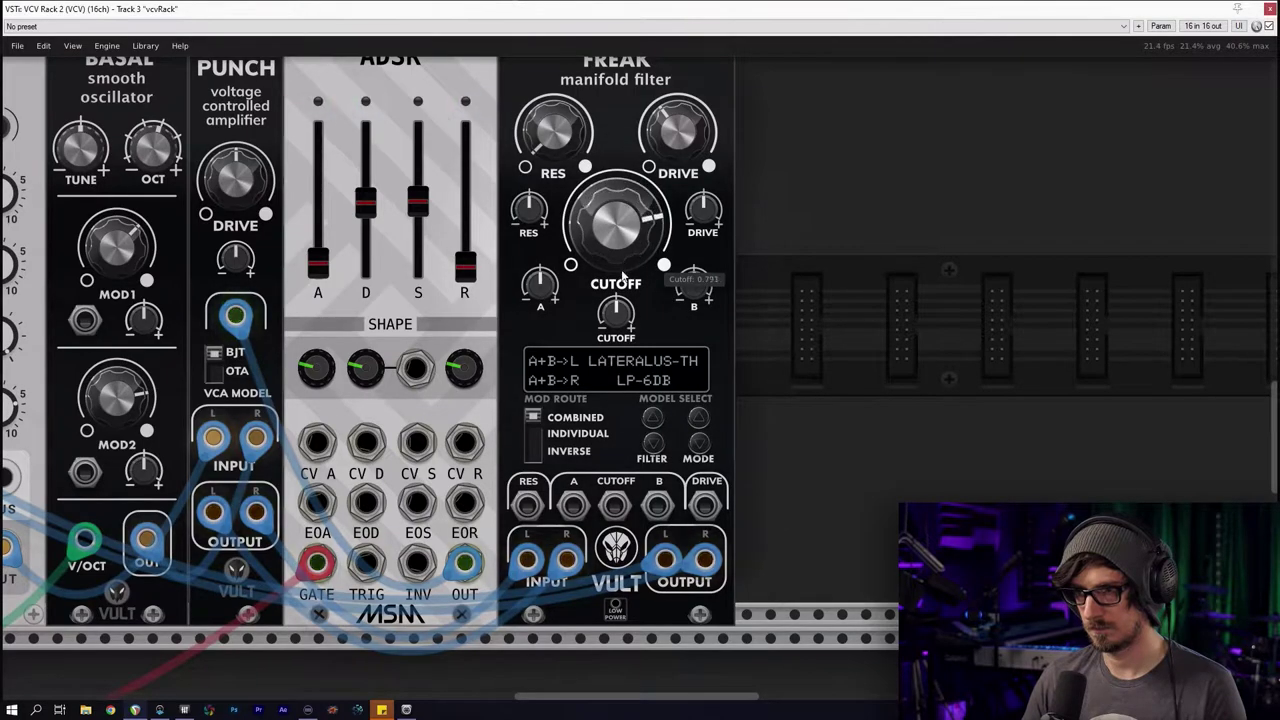
pyautogui.click(652, 450)
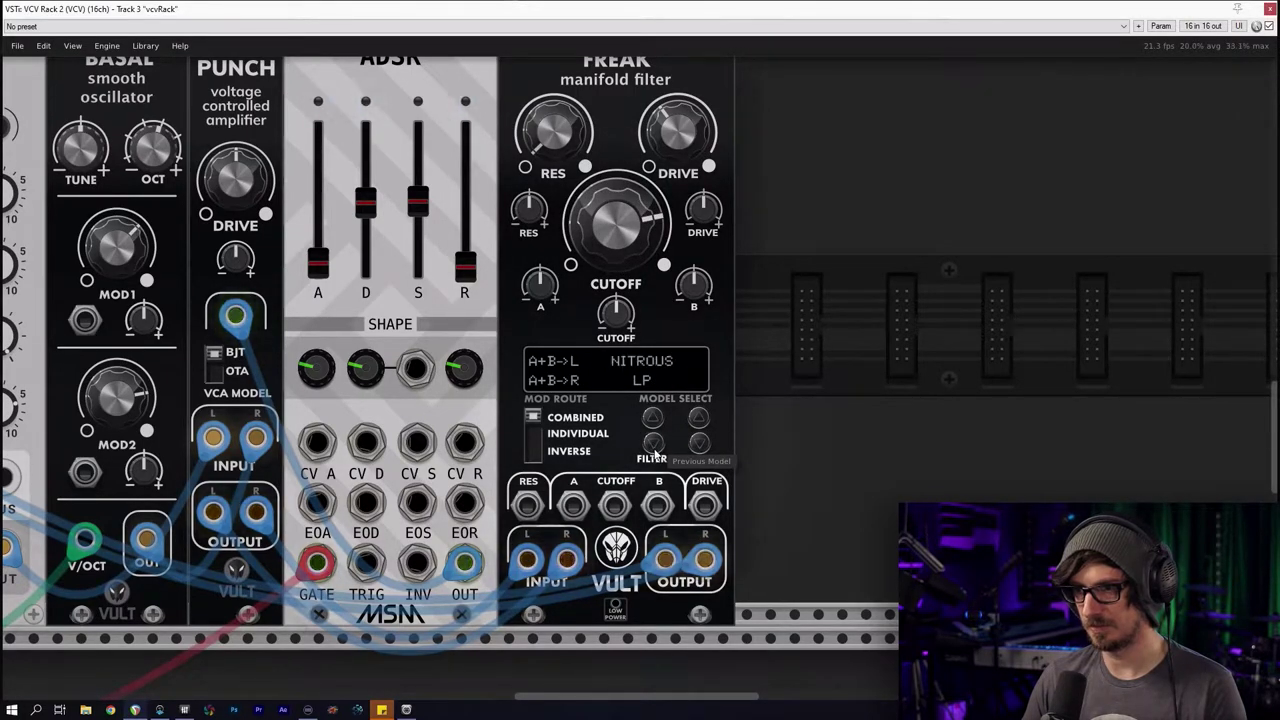
pyautogui.click(653, 419)
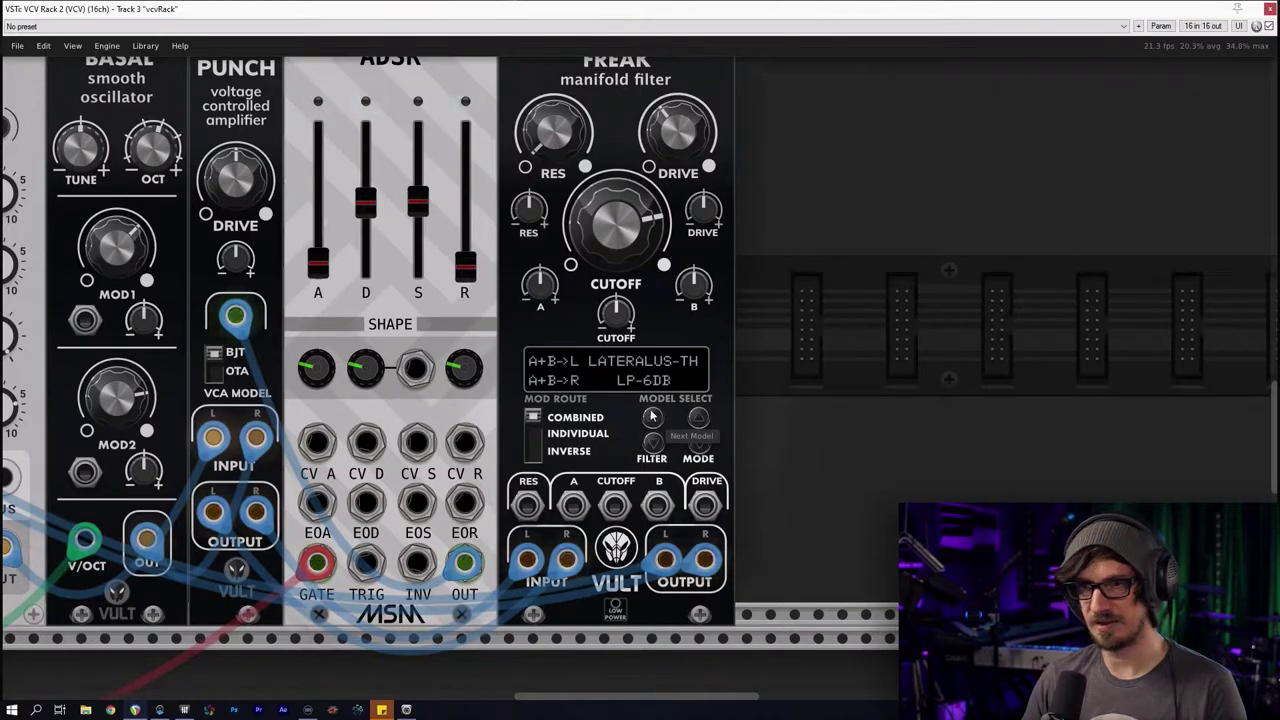
pyautogui.scroll(-3, 597, 186)
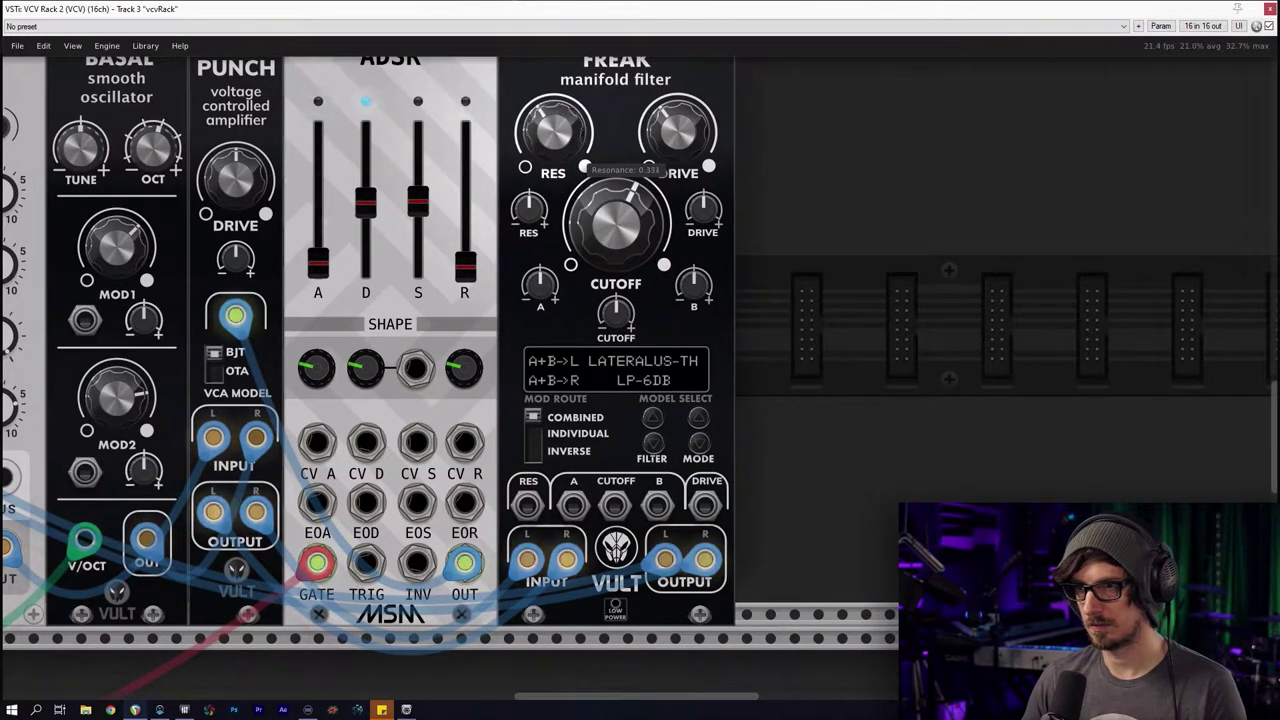
# Set the MSM ADSR's release to about 0.022 and its attack to about 0.114
pyautogui.scroll(-3, 778, 305)
pyautogui.moveTo(778, 309); pyautogui.dragTo(982, 394)
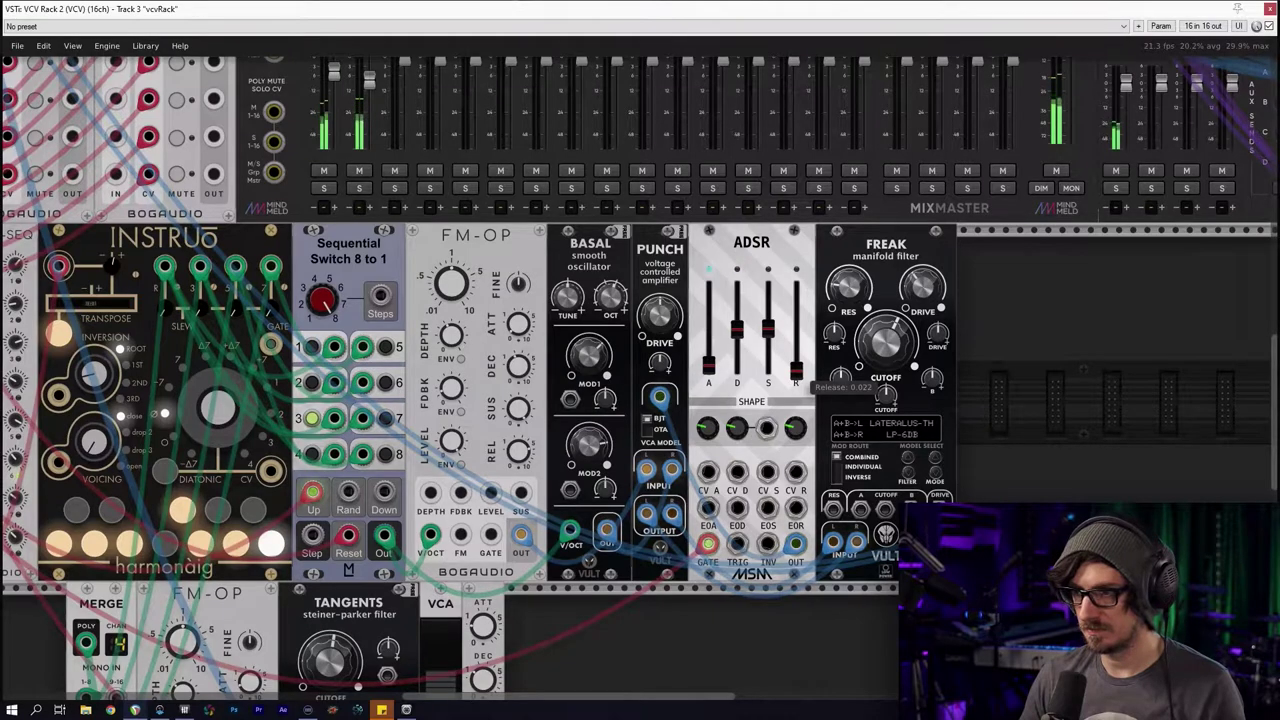
pyautogui.moveTo(708, 366); pyautogui.dragTo(708, 365)
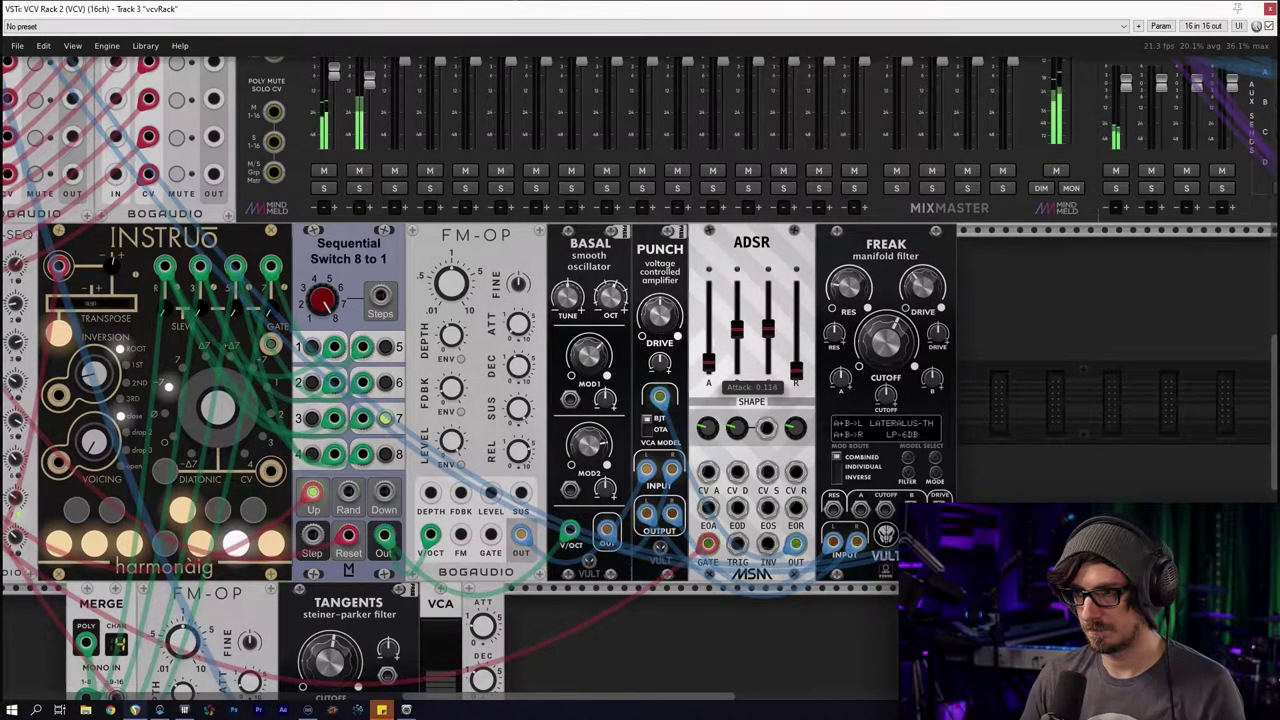
# Adjust the harmonàig's transpose CV input attenuverter to about 0.22
pyautogui.moveTo(584, 633); pyautogui.dragTo(780, 405)
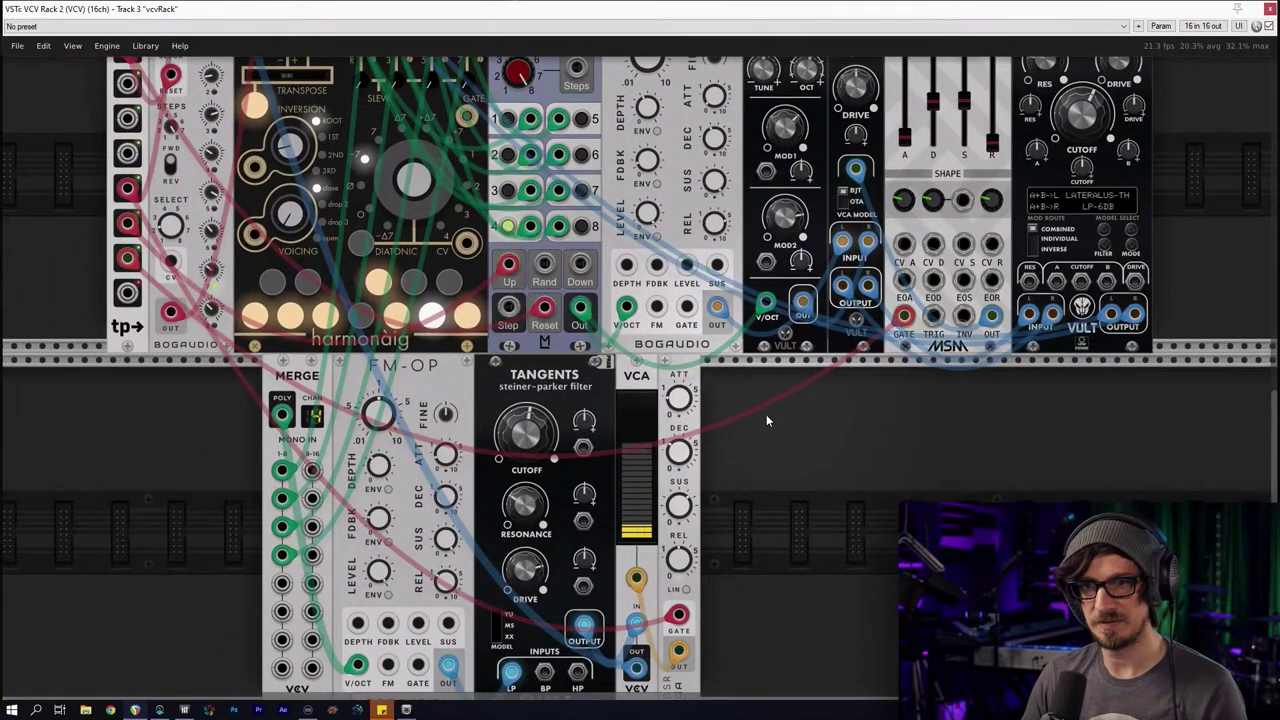
pyautogui.scroll(-2, 640, 400)
pyautogui.scroll(2, 318, 322)
pyautogui.moveTo(203, 178); pyautogui.dragTo(153, 295)
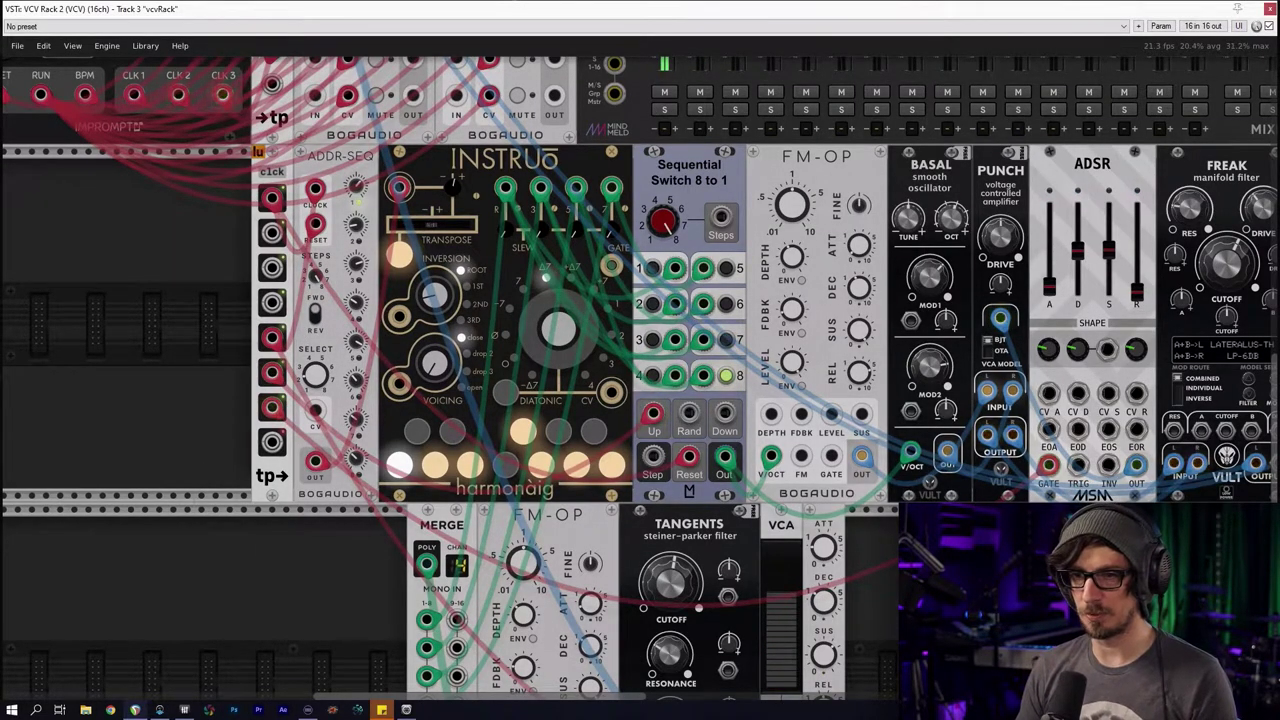
pyautogui.scroll(-3, 836, 535)
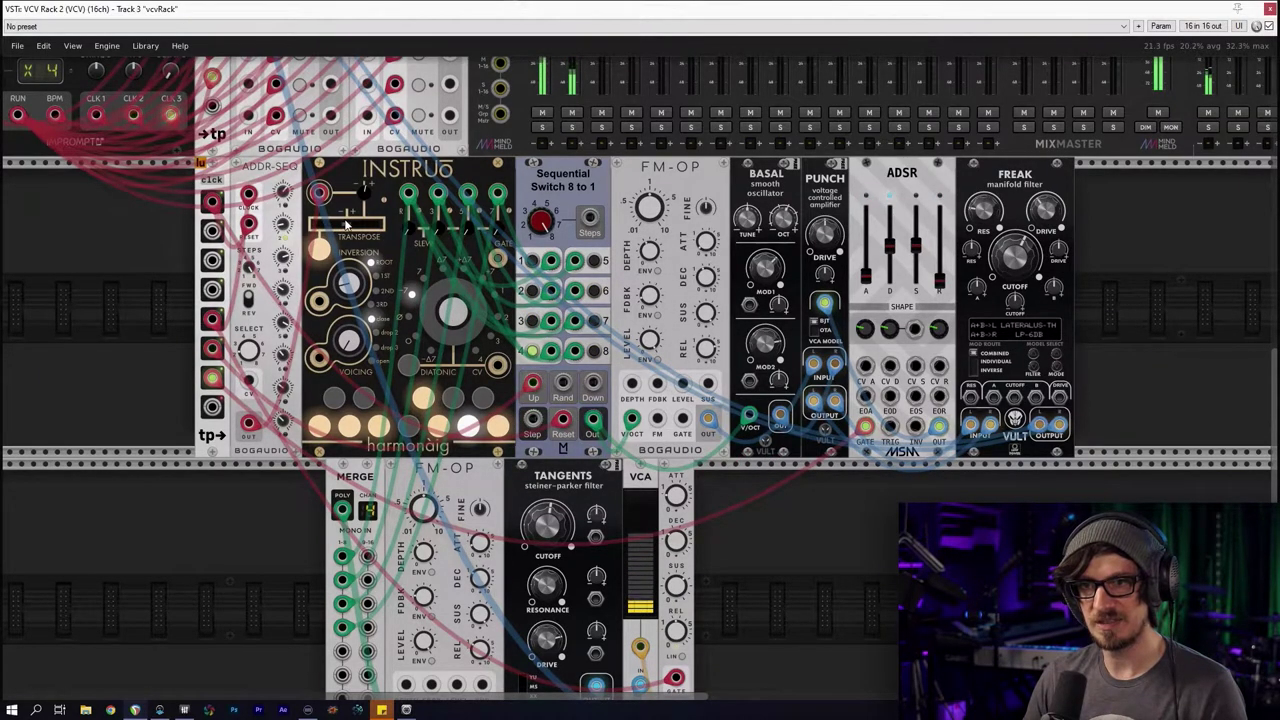
pyautogui.moveTo(368, 193)
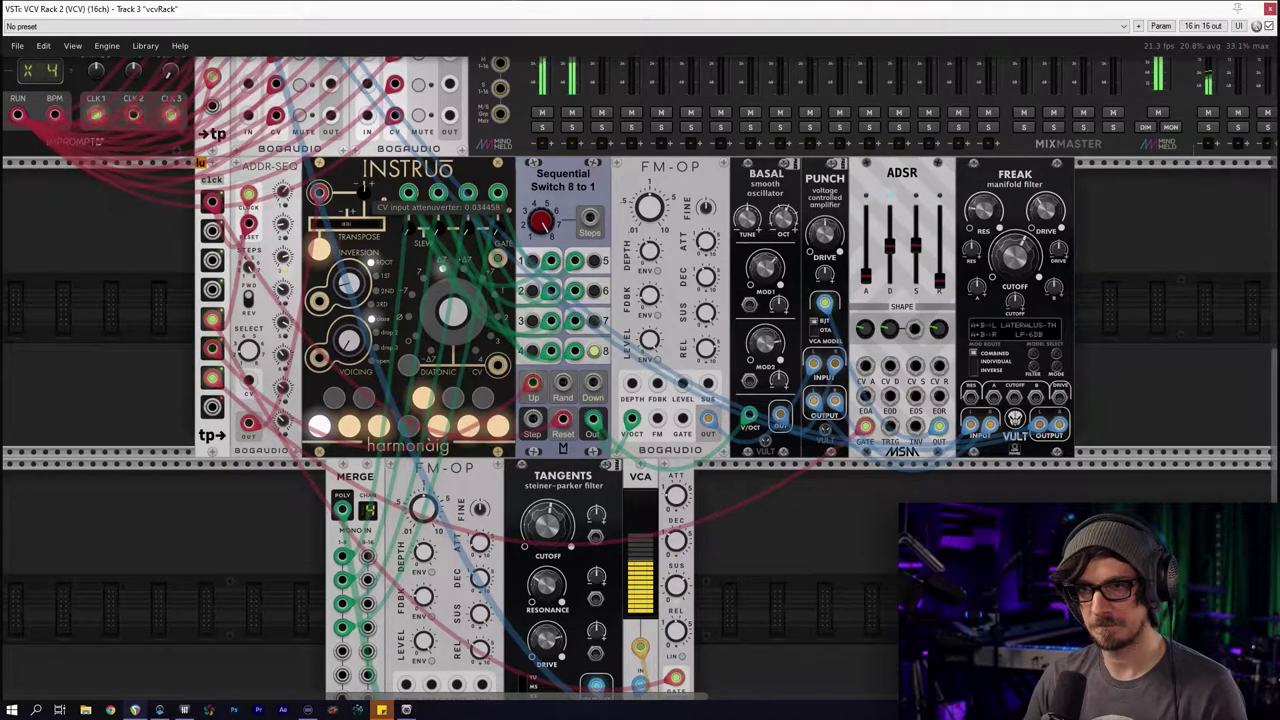
pyautogui.moveTo(368, 193); pyautogui.dragTo(368, 187)
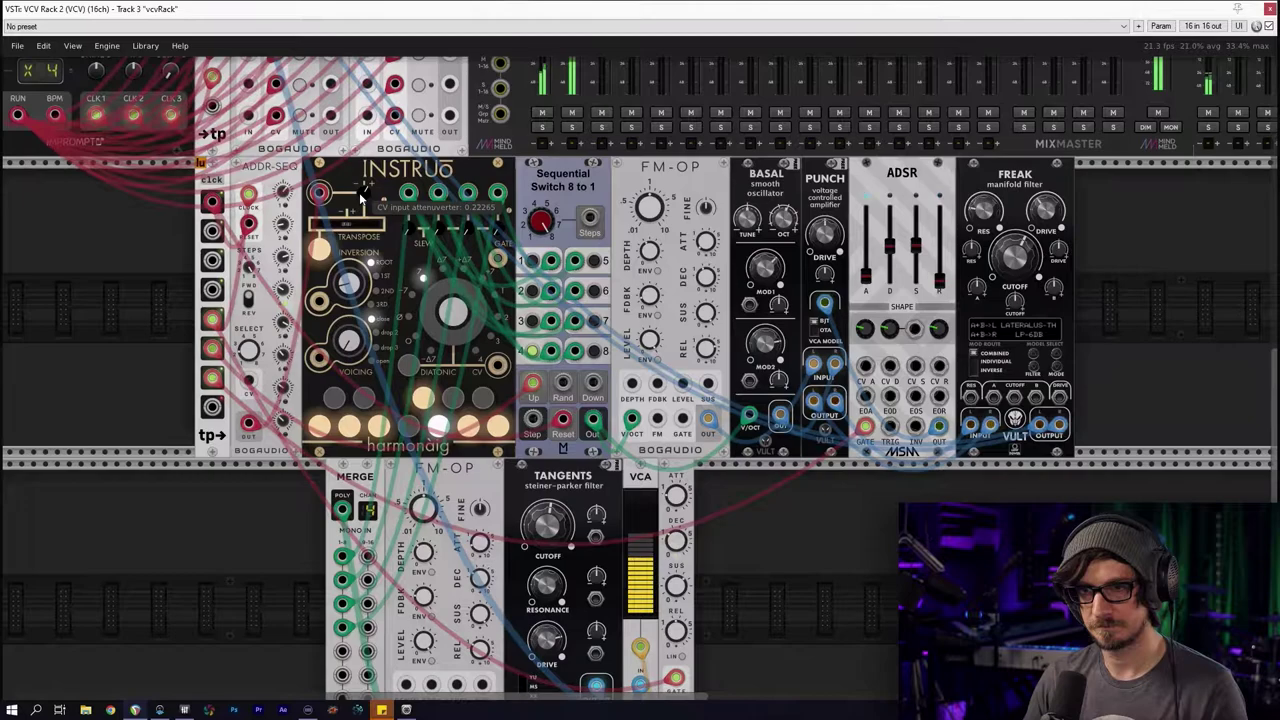
pyautogui.moveTo(368, 187); pyautogui.dragTo(362, 197)
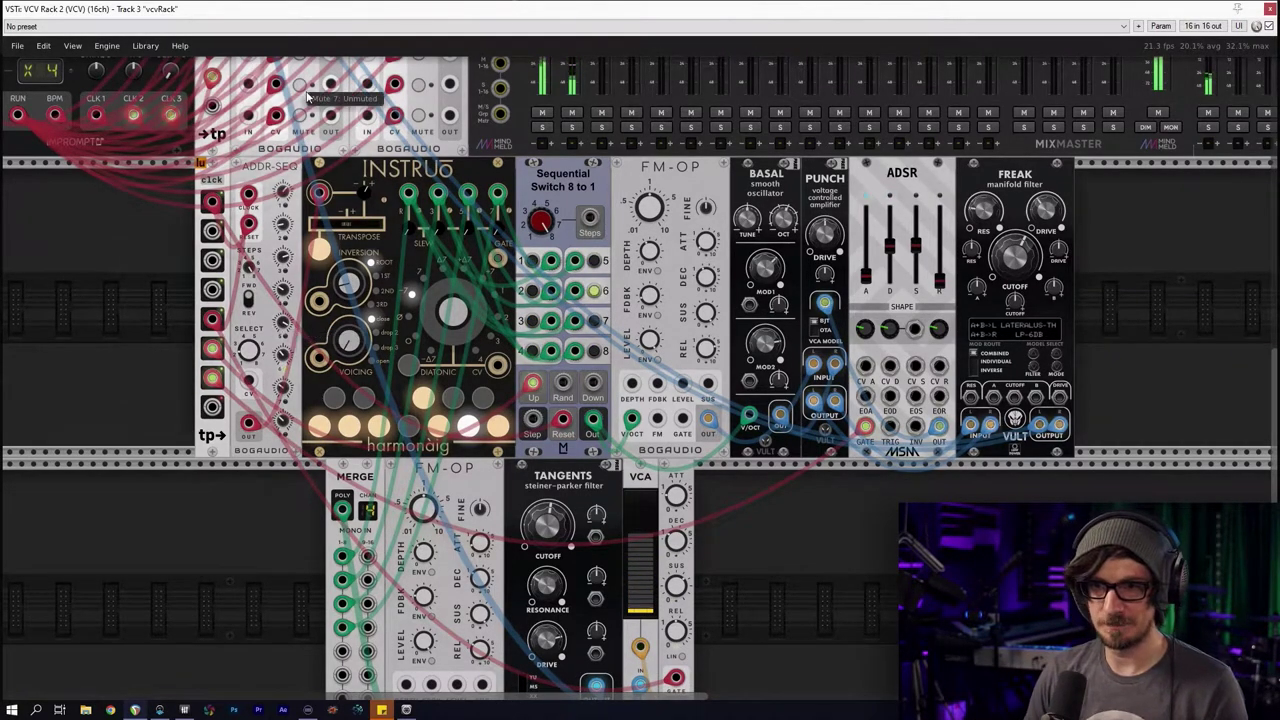
# Audition negative voltages for step 2 of the ADDR-SEQ sequencer, reset it to 0 V and adjust it slightly
pyautogui.scroll(3, 296, 492)
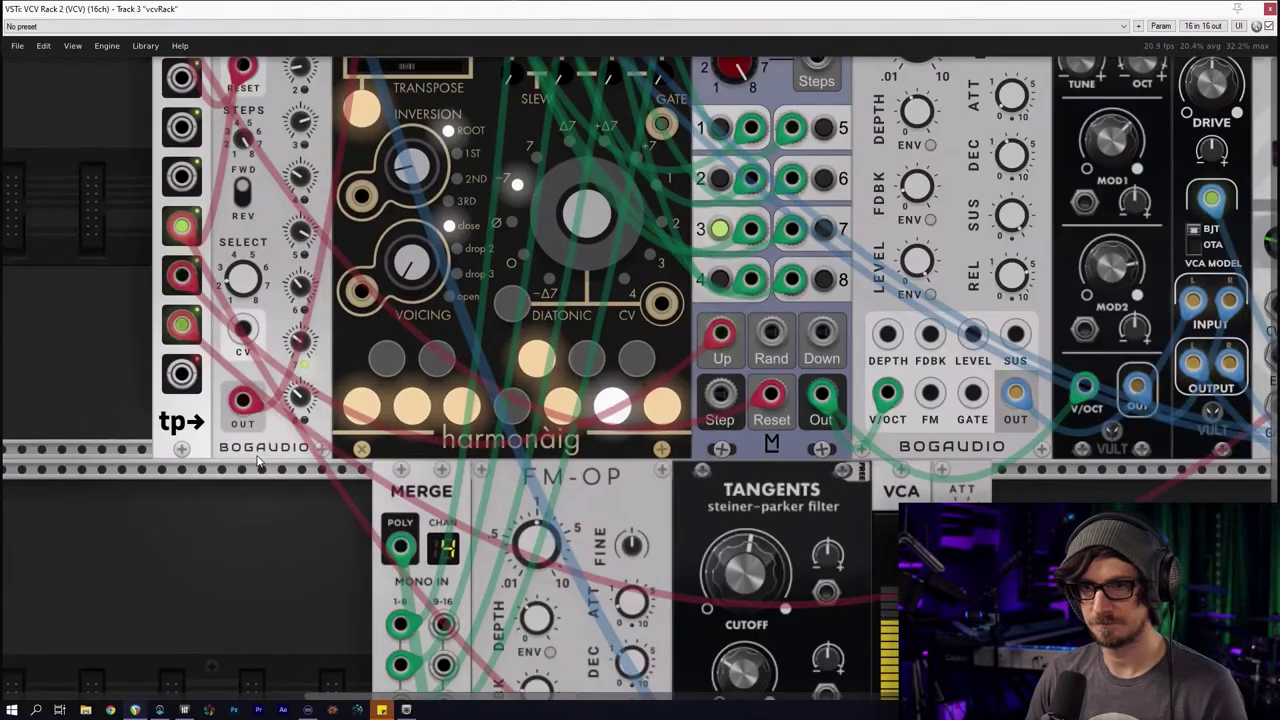
pyautogui.scroll(3, 257, 533)
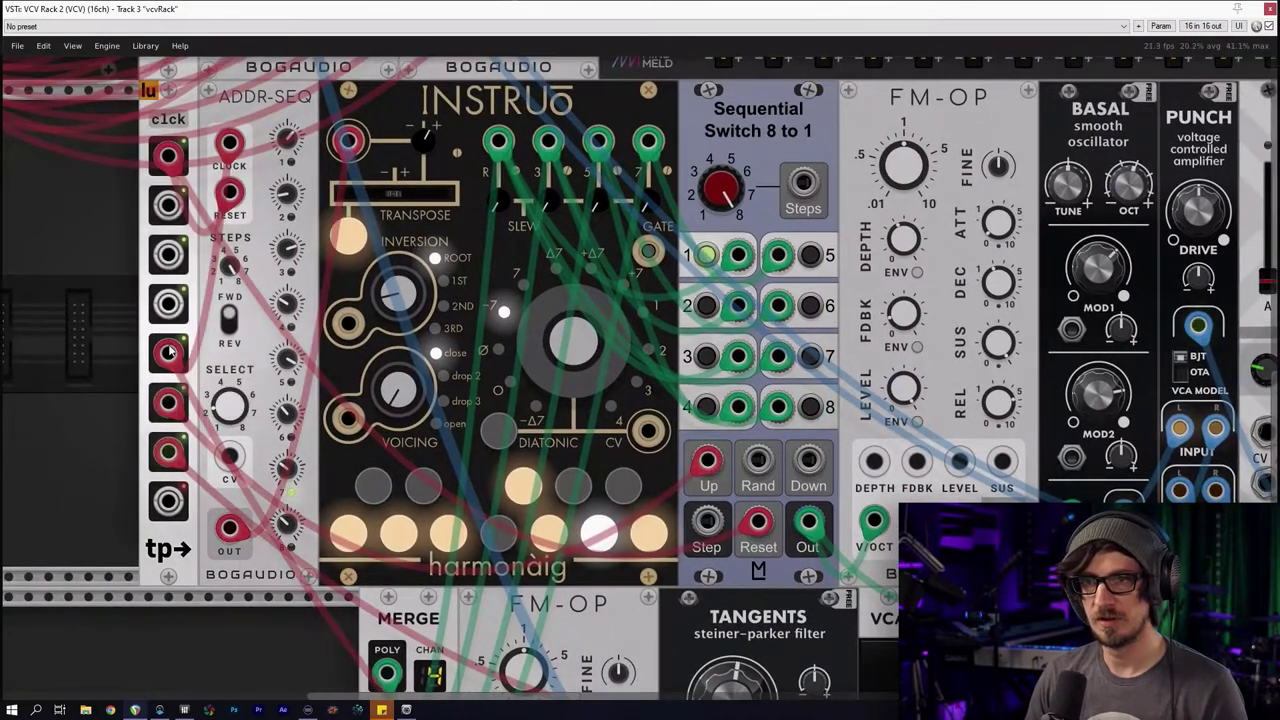
pyautogui.moveTo(232, 391)
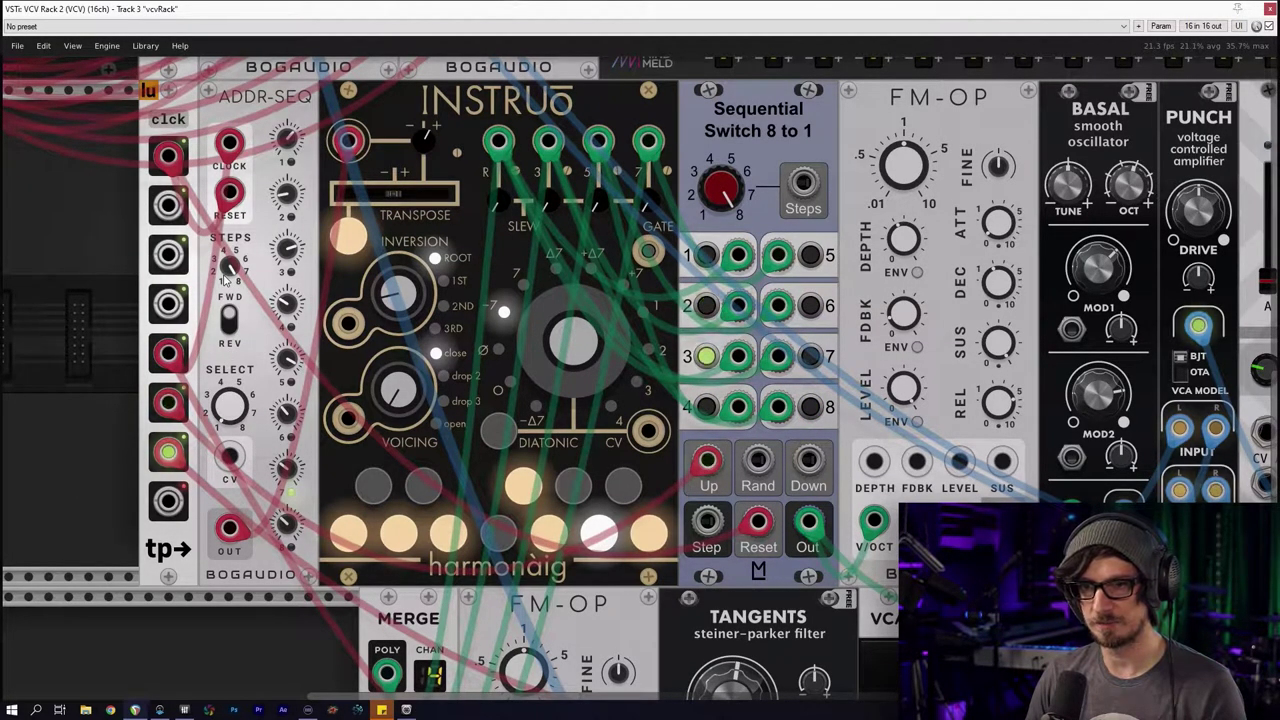
pyautogui.moveTo(223, 279)
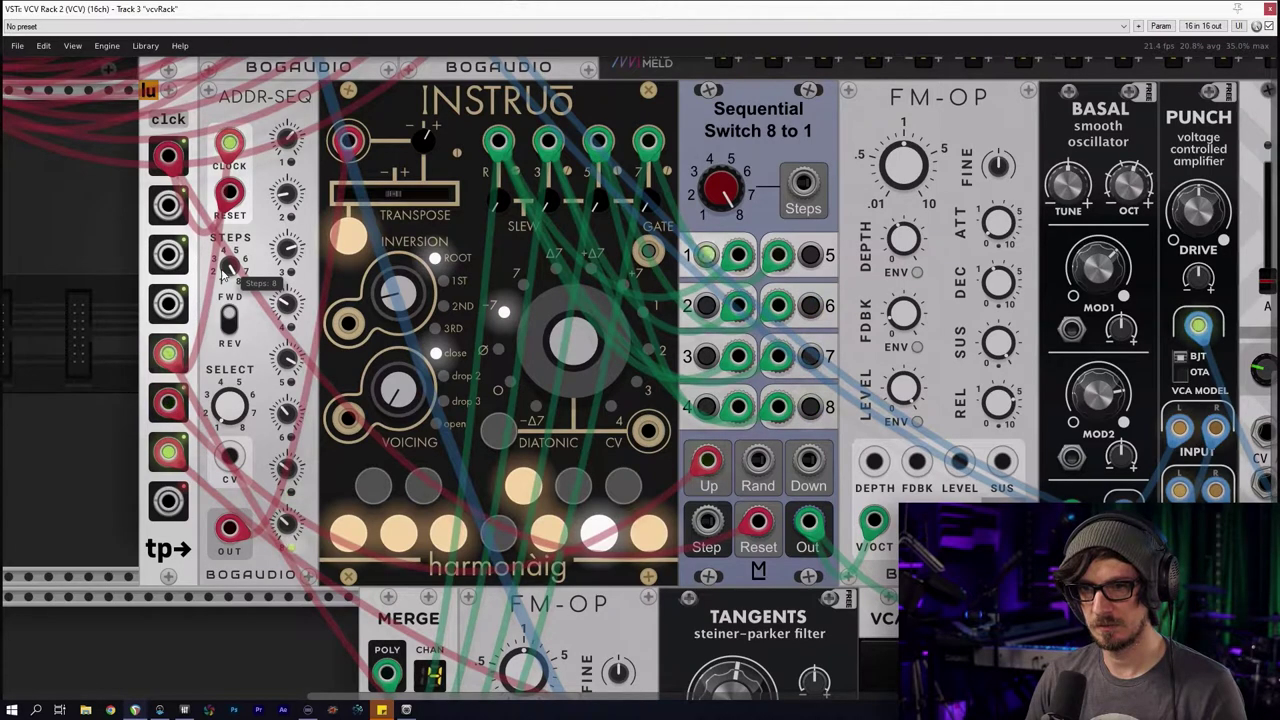
pyautogui.moveTo(285, 530)
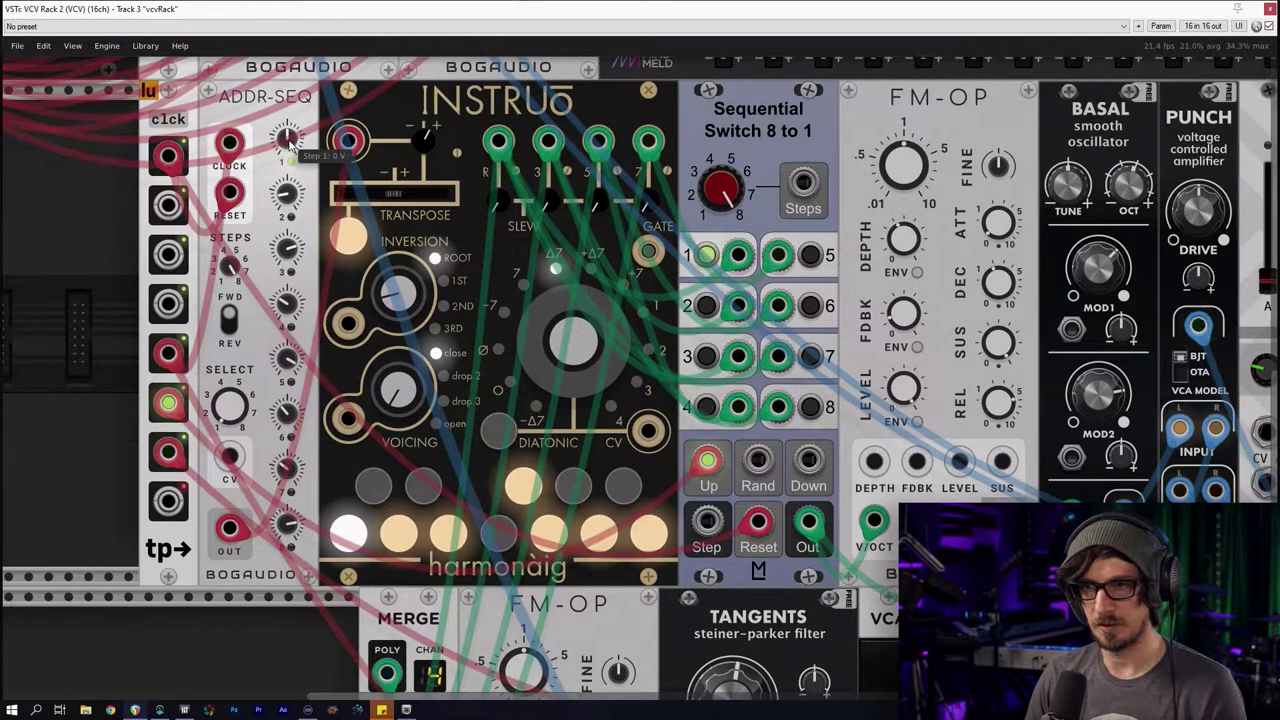
pyautogui.moveTo(294, 198)
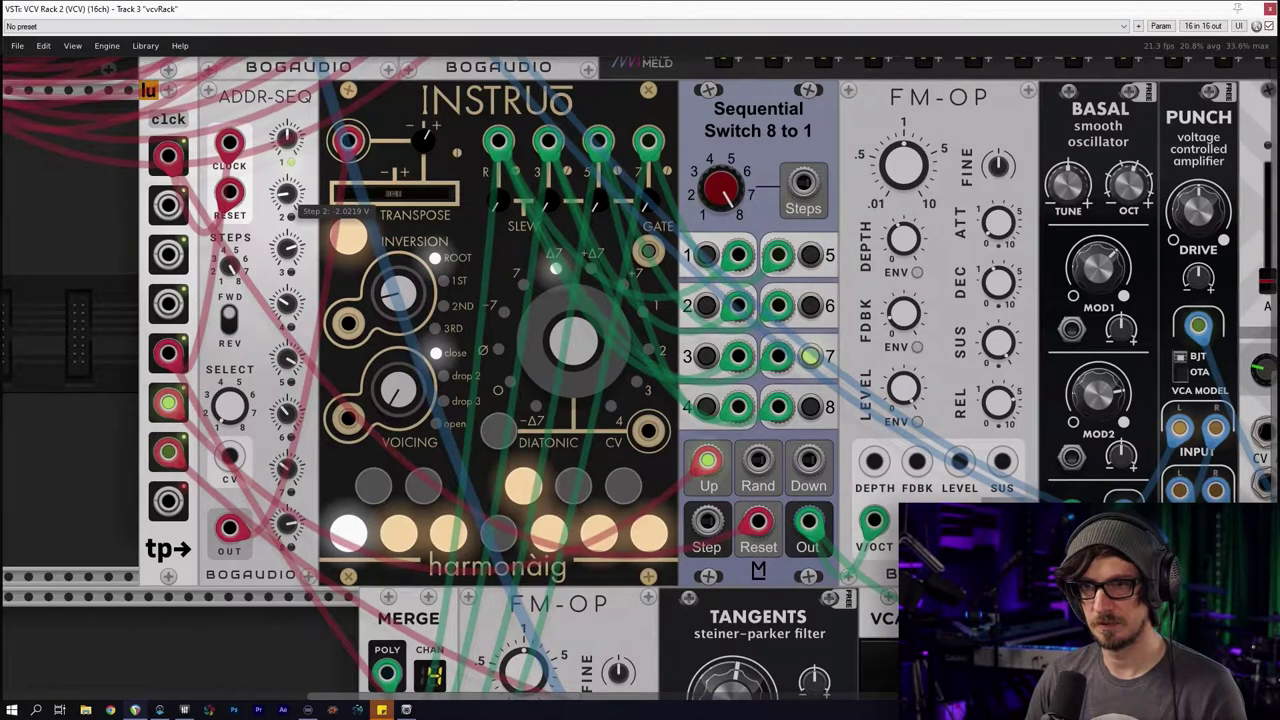
pyautogui.moveTo(285, 199); pyautogui.dragTo(285, 197)
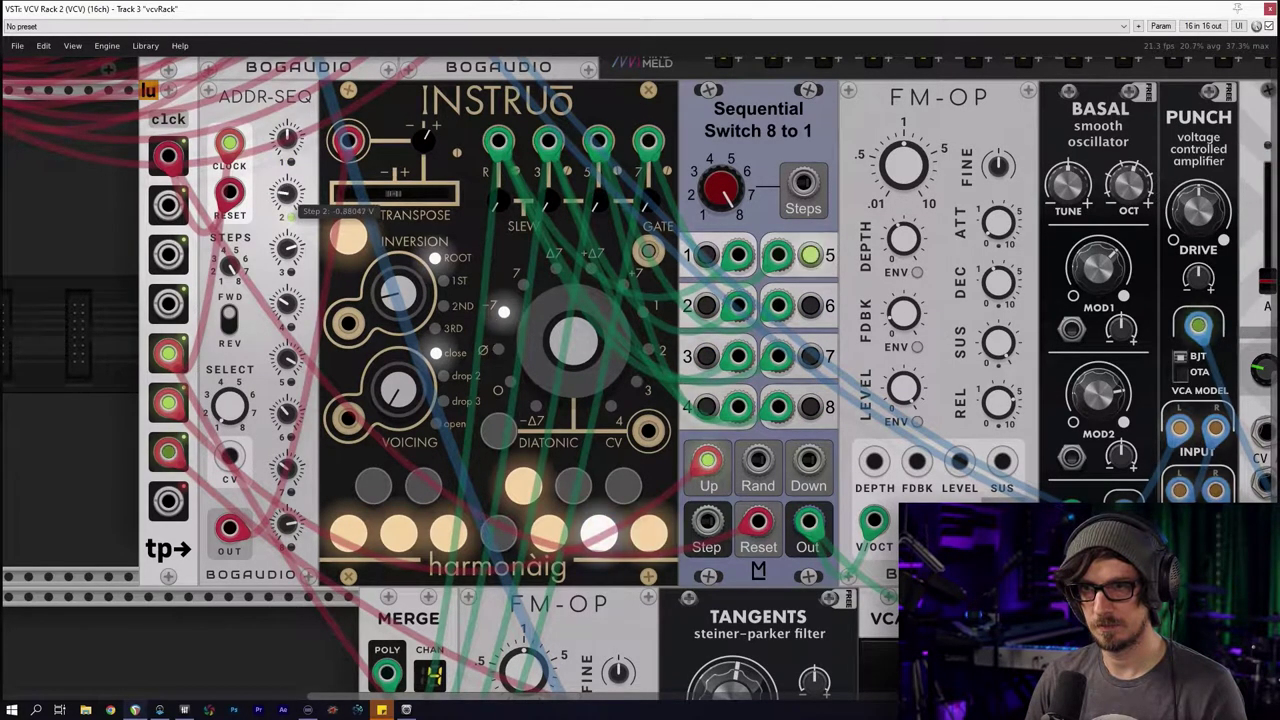
pyautogui.moveTo(286, 203); pyautogui.dragTo(286, 212)
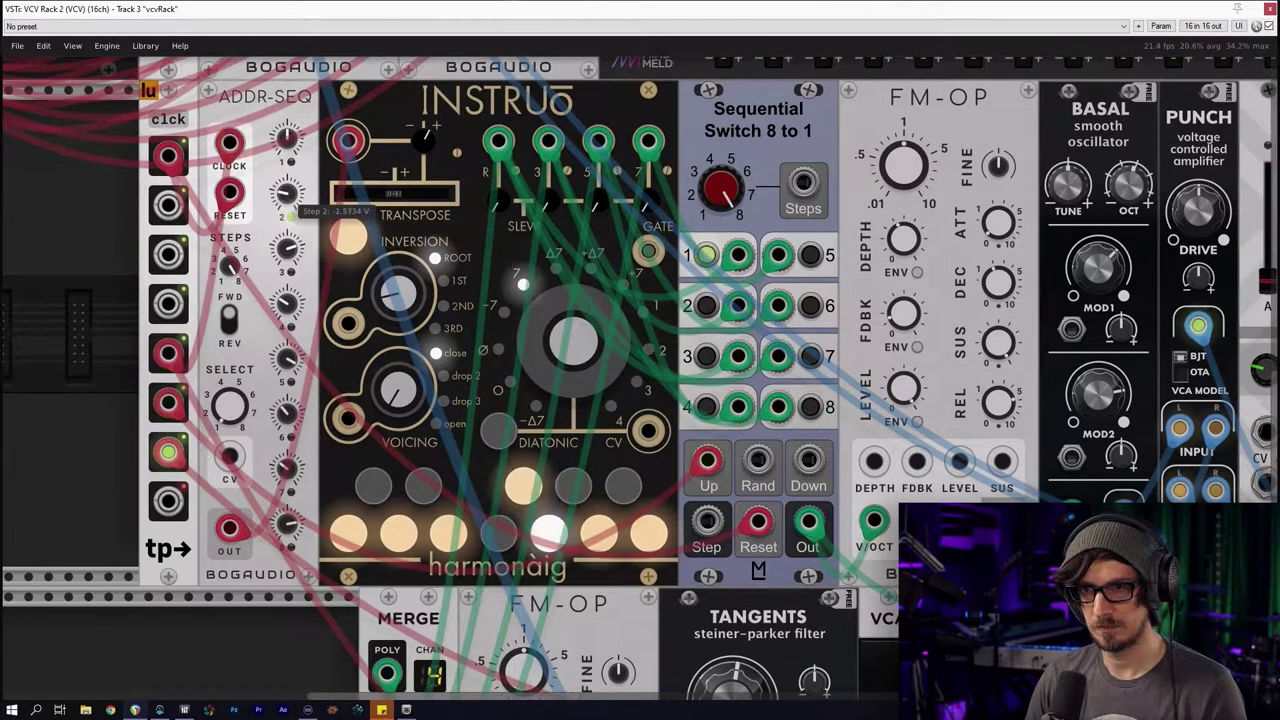
pyautogui.doubleClick(285, 201)
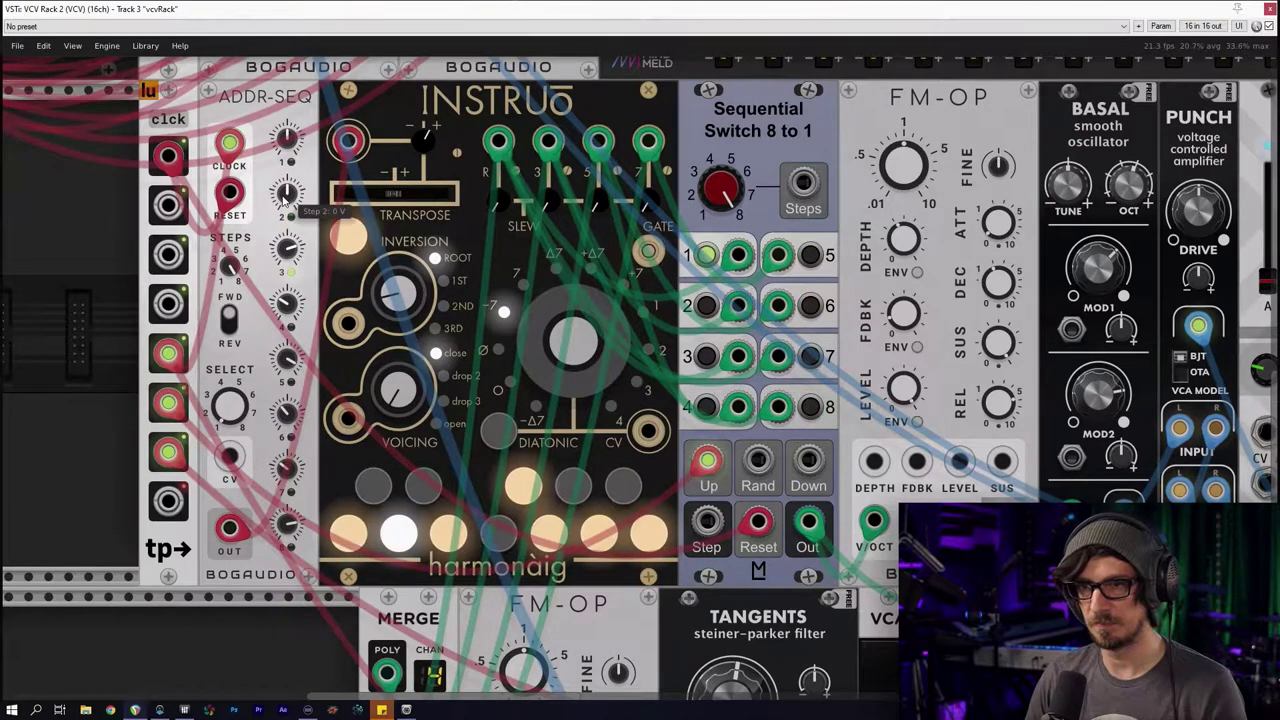
pyautogui.moveTo(287, 196); pyautogui.dragTo(287, 188)
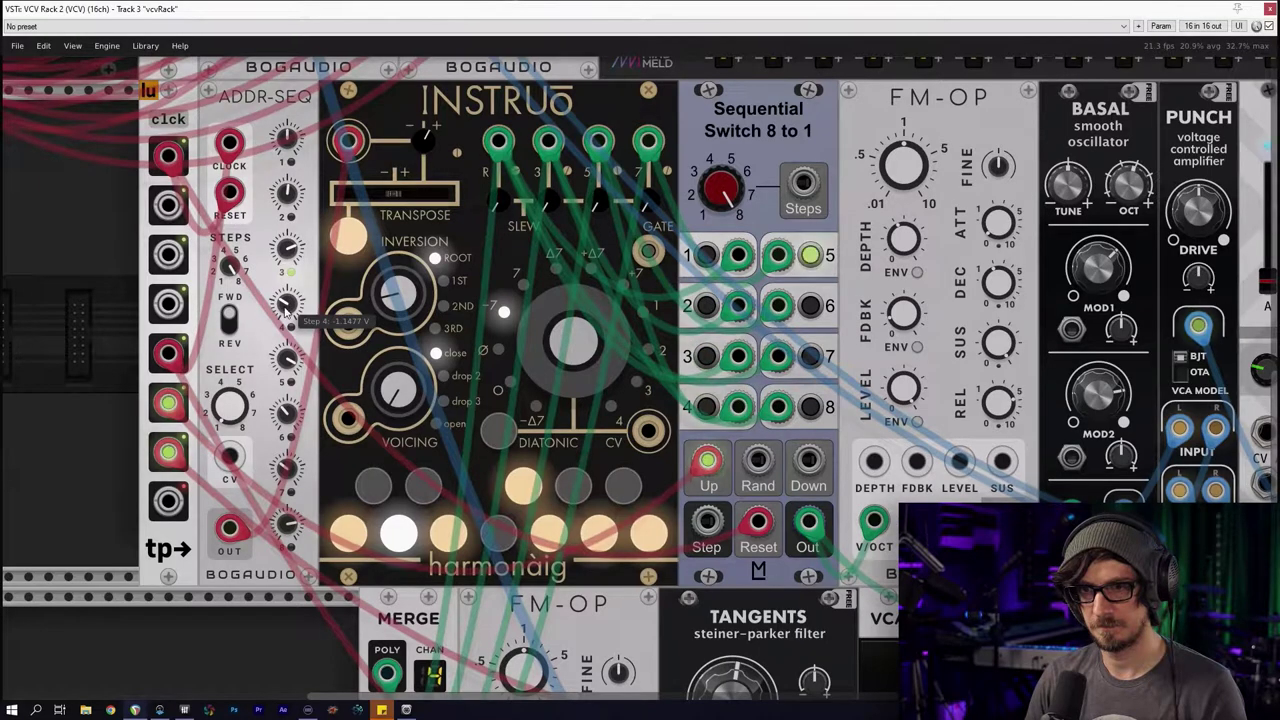
# Retune the voltages of steps 4, 6 and 8 on the ADDR-SEQ sequencer
pyautogui.moveTo(289, 369)
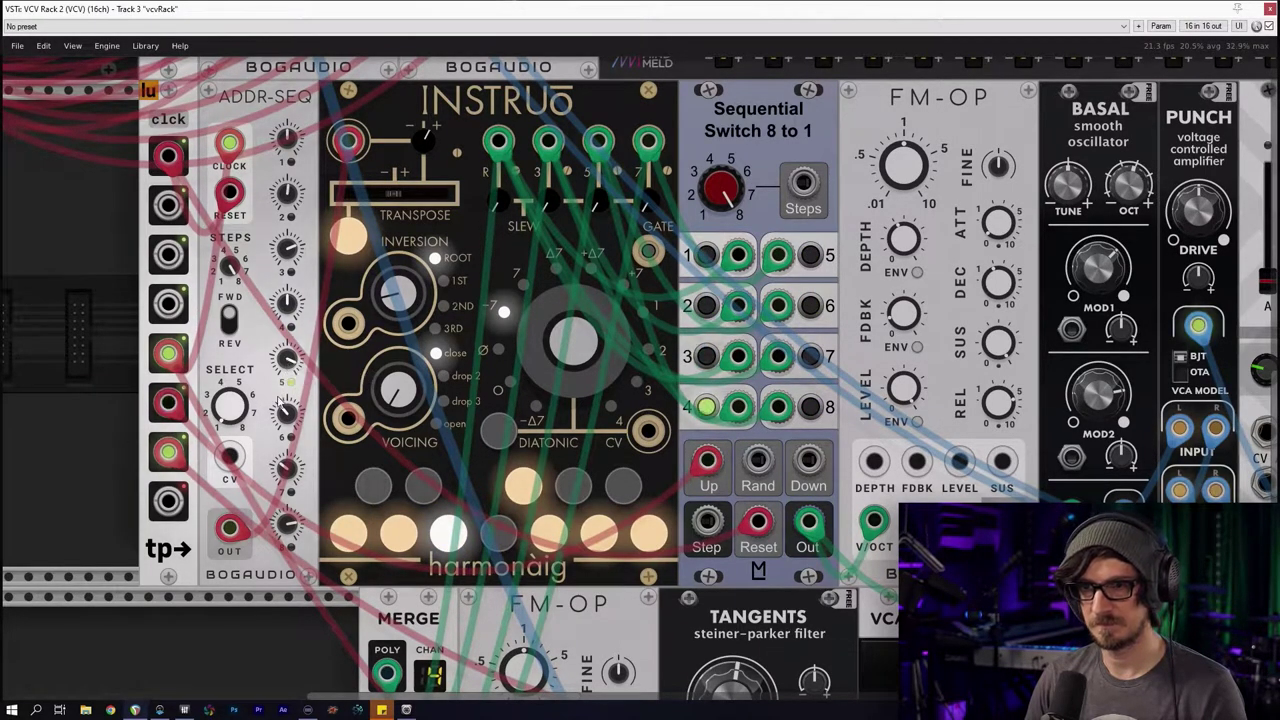
pyautogui.moveTo(290, 424)
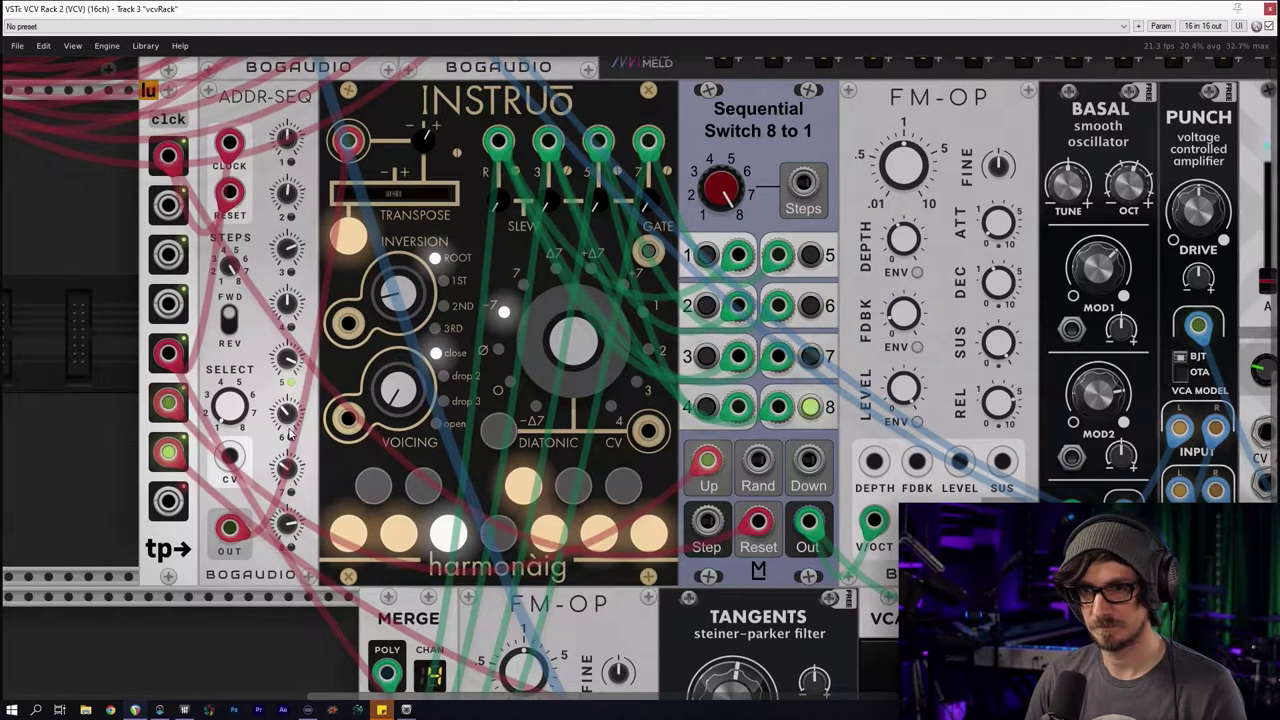
pyautogui.moveTo(287, 413); pyautogui.dragTo(291, 470)
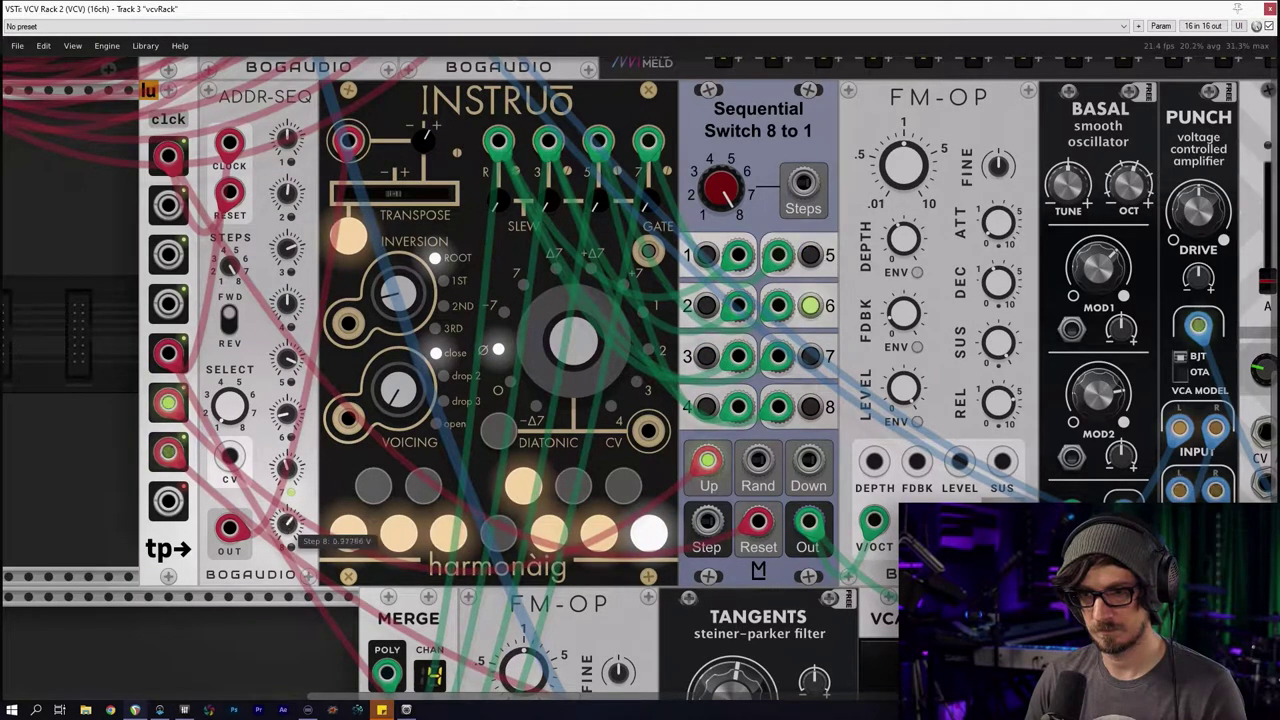
pyautogui.moveTo(285, 535); pyautogui.dragTo(285, 530)
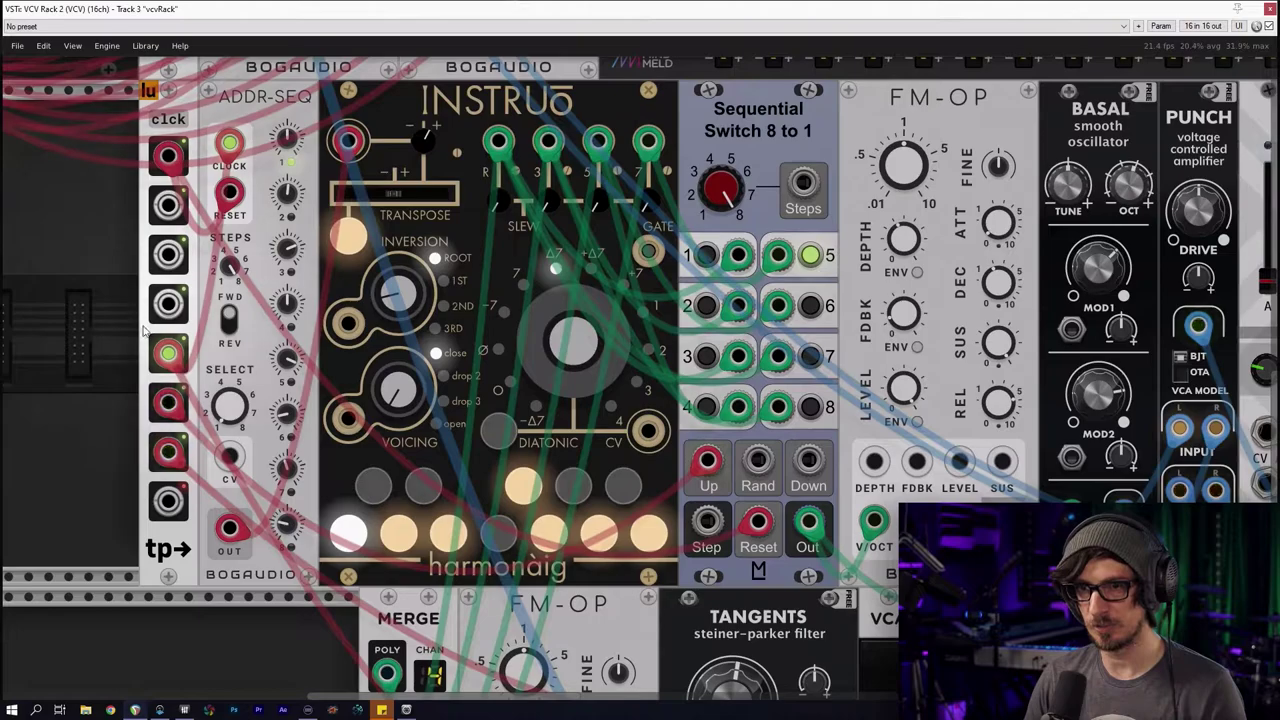
# Set step 6 of the ADDR-SEQ sequencer to about -0.87 V and fine-tune it
pyautogui.scroll(-2, 285, 413)
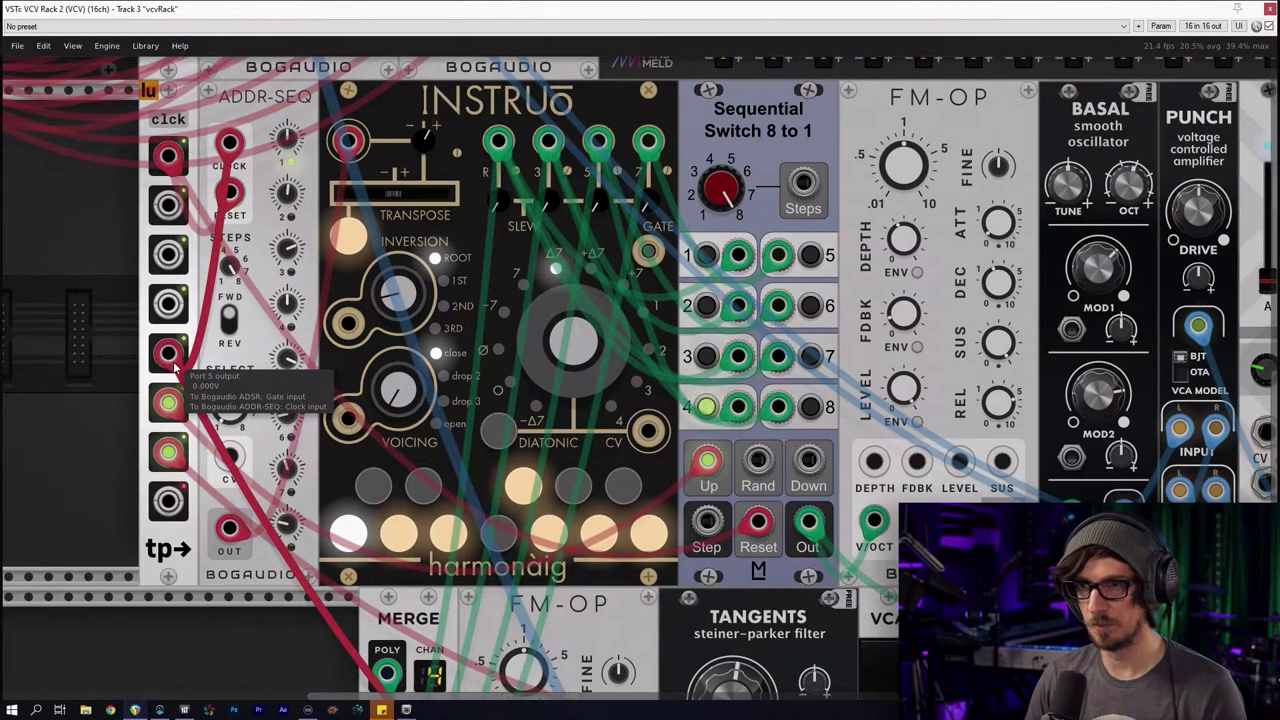
pyautogui.scroll(-3, 180, 380)
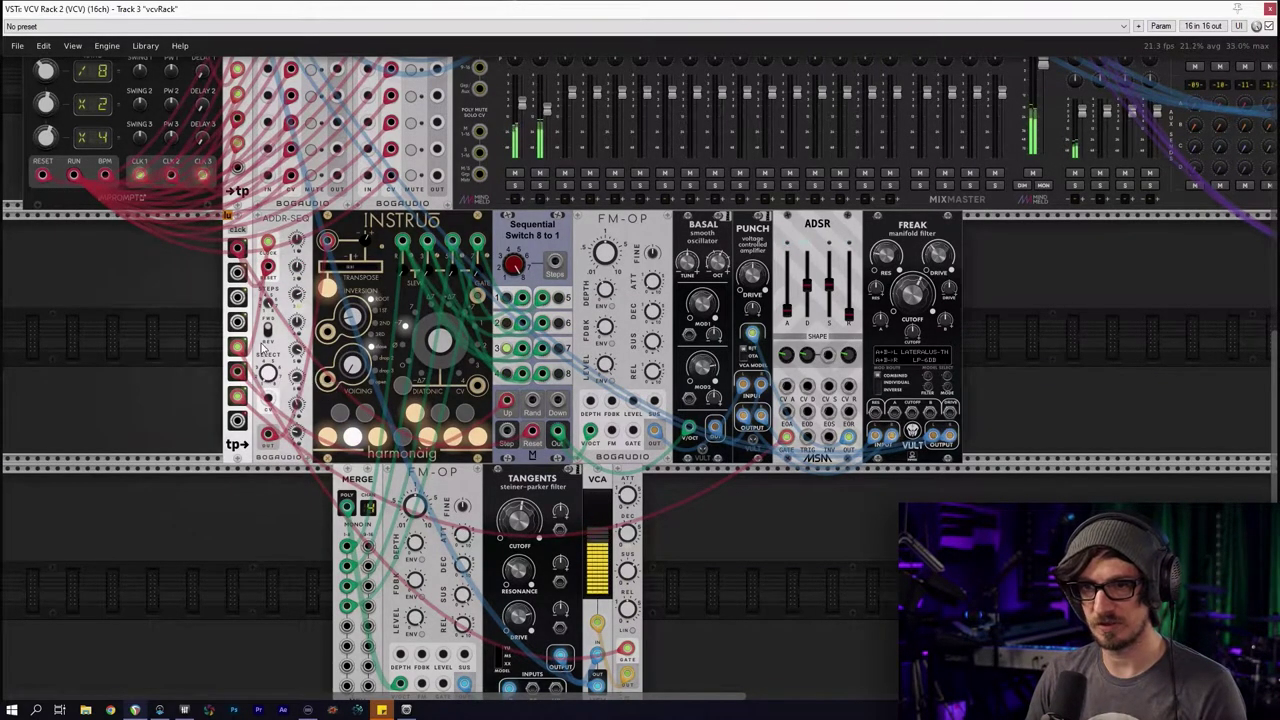
pyautogui.scroll(2, 202, 301)
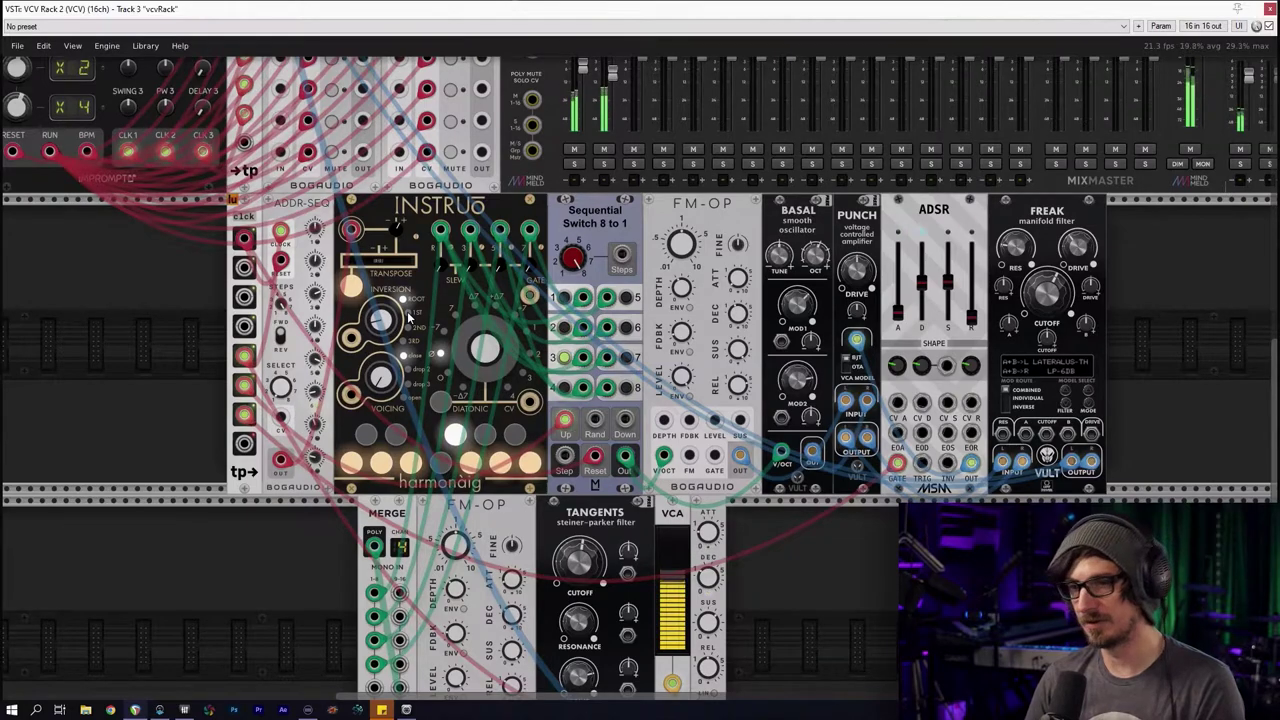
pyautogui.moveTo(314, 393); pyautogui.dragTo(314, 380)
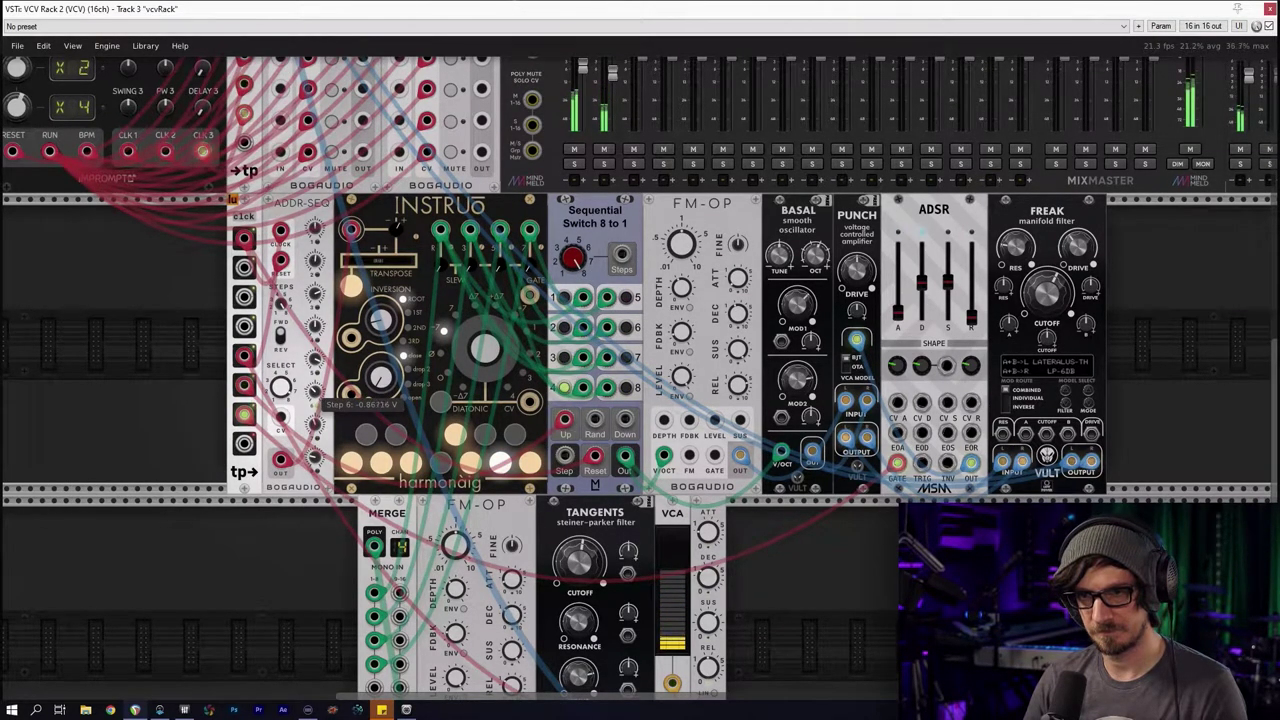
pyautogui.moveTo(316, 396); pyautogui.dragTo(316, 390)
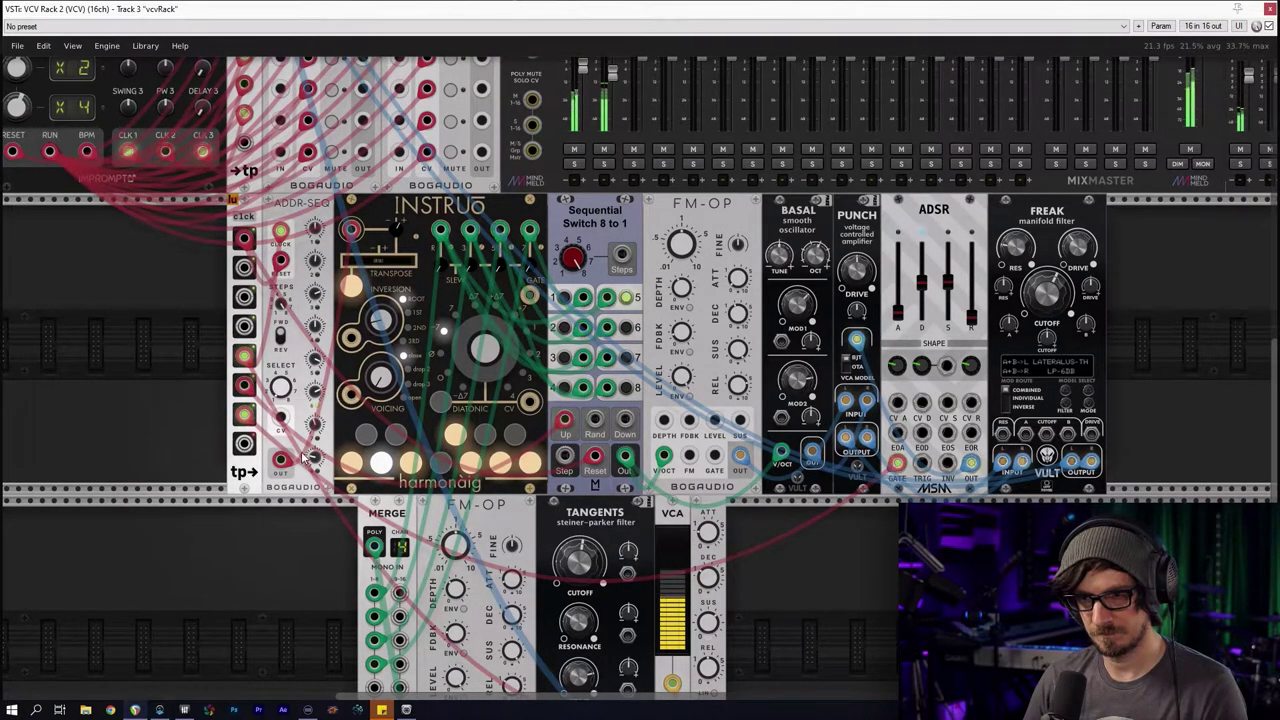
# Remove the ADDR-SEQ sequencer from the rack and undo the removal
pyautogui.moveTo(300, 482); pyautogui.dragTo(200, 64)
pyautogui.scroll(1, 280, 135)
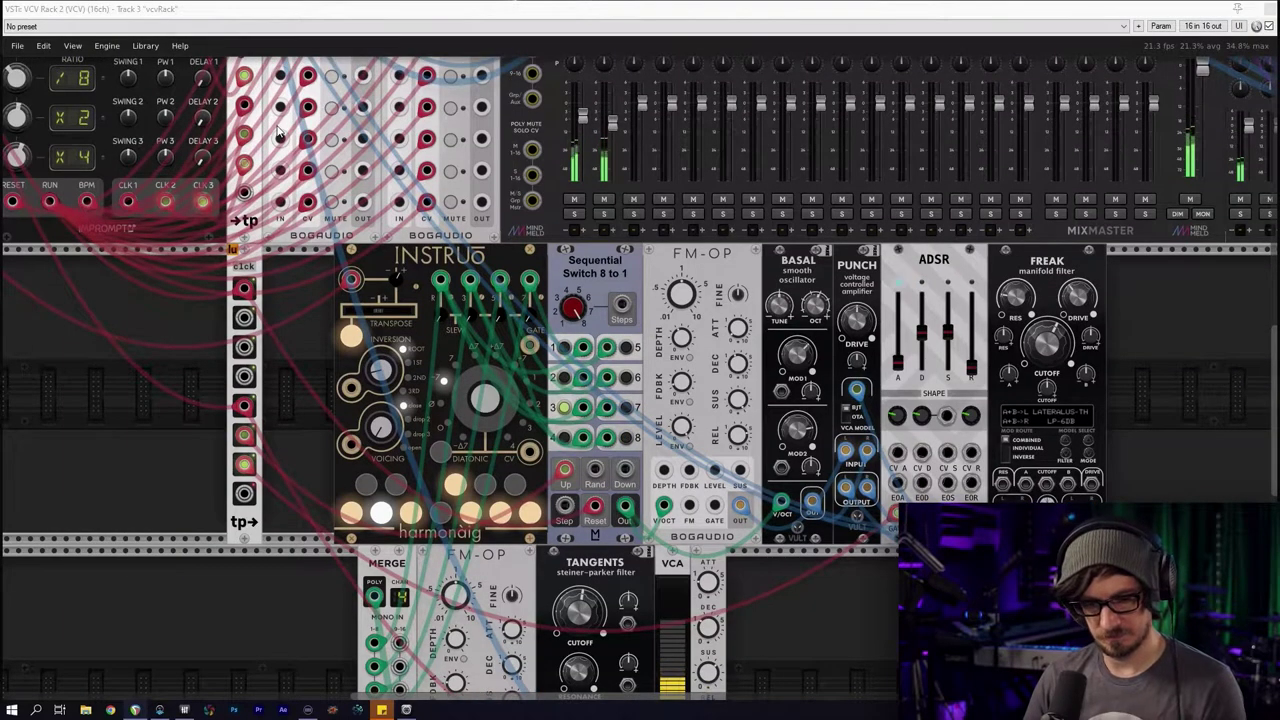
pyautogui.hotkey('ctrl', 'z')
pyautogui.scroll(-2, 300, 306)
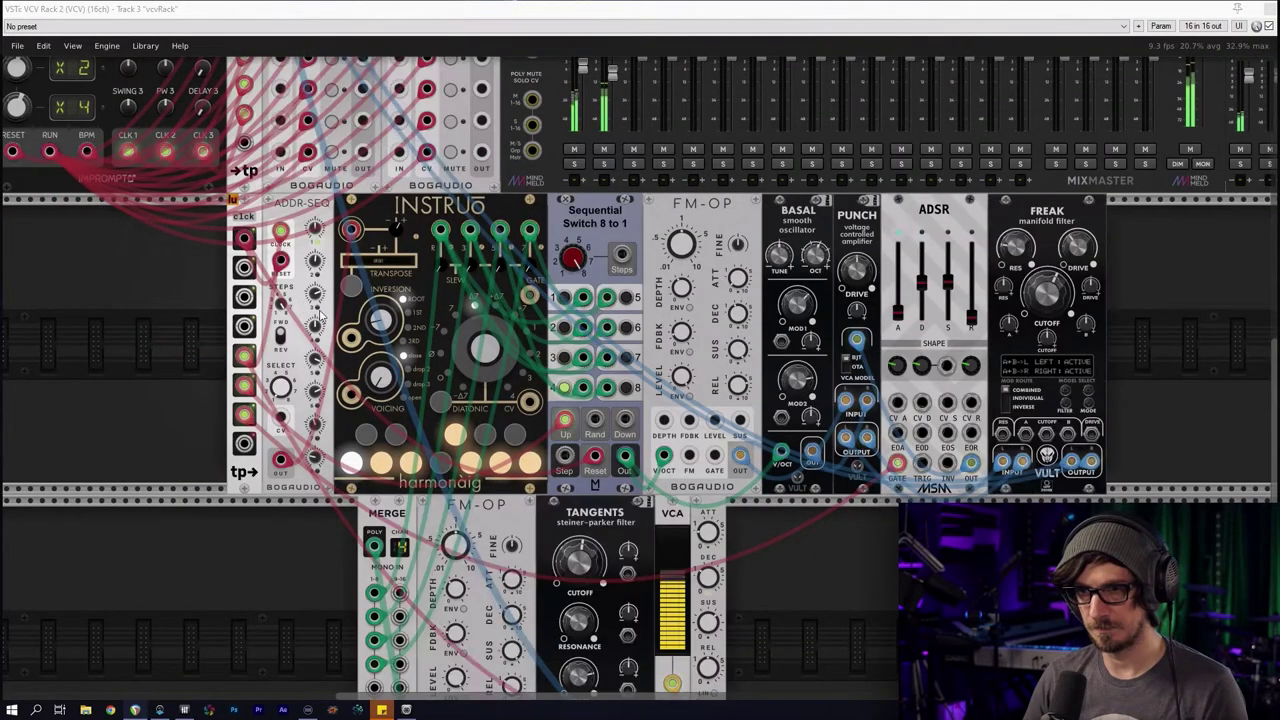
pyautogui.moveTo(182, 263); pyautogui.dragTo(220, 398)
pyautogui.scroll(-3, 237, 428)
pyautogui.scroll(3, 236, 431)
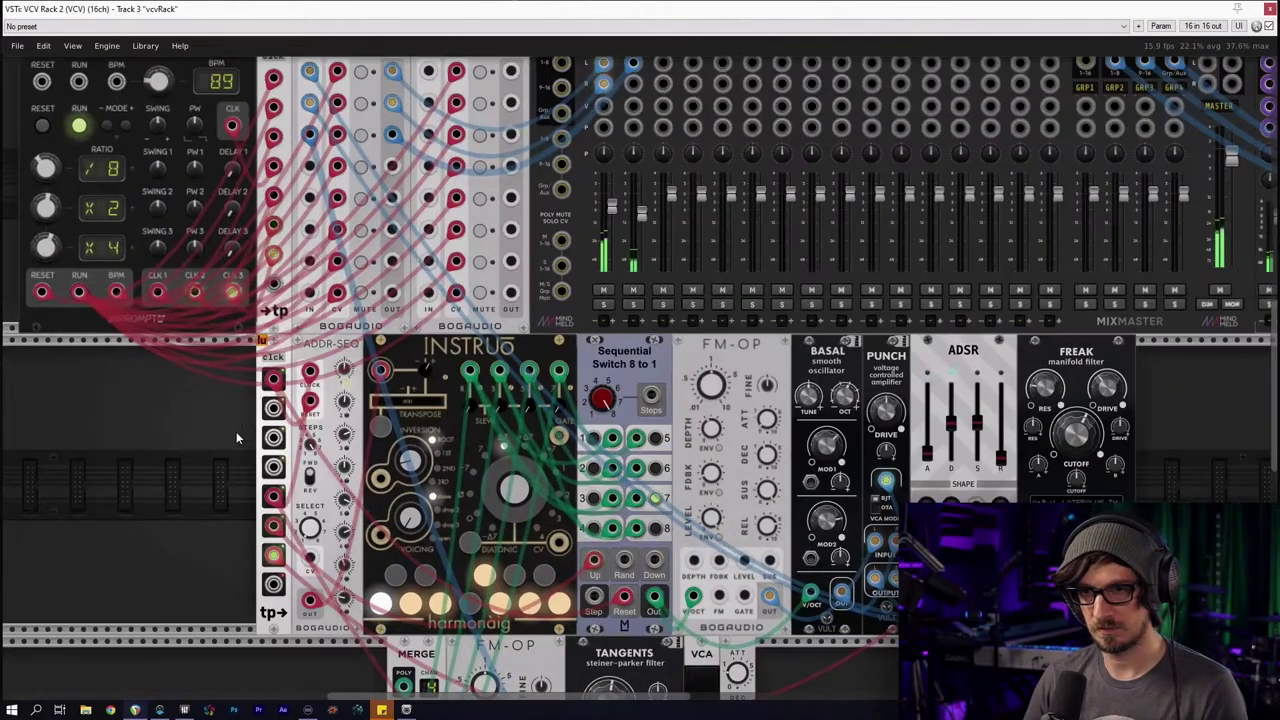
pyautogui.moveTo(224, 427); pyautogui.dragTo(146, 318)
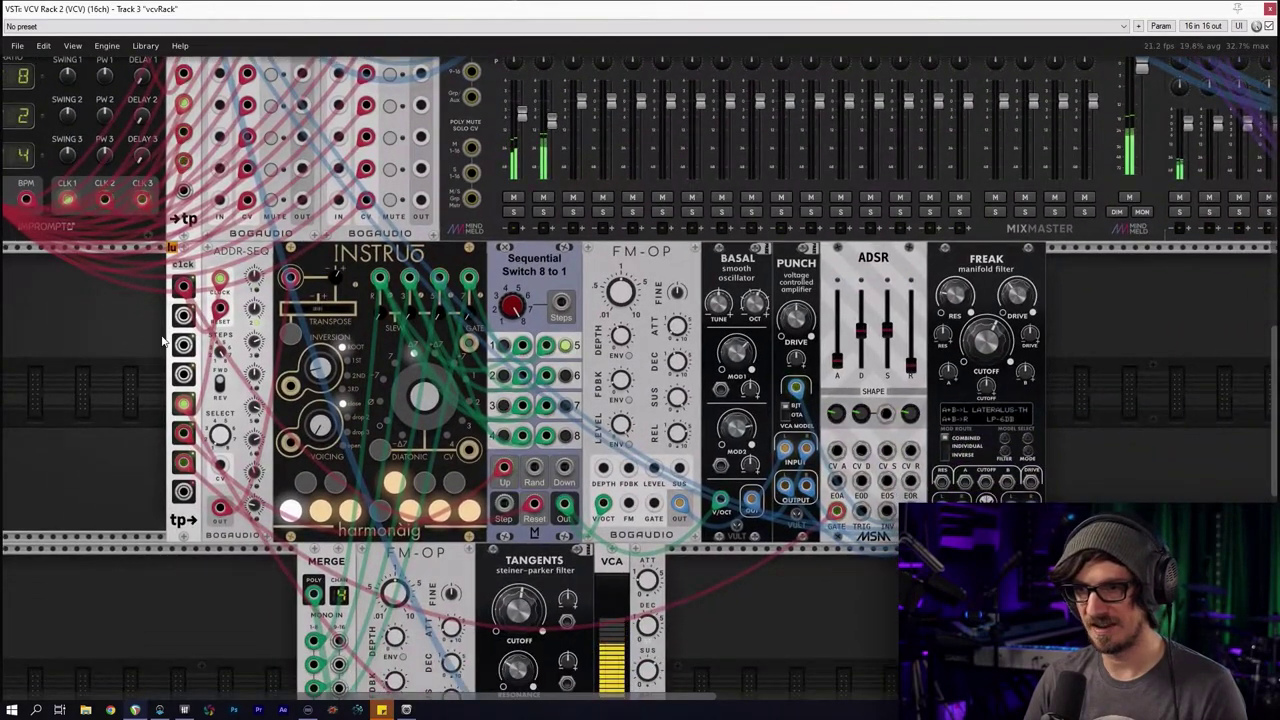
# Stop the CLOCKED master clock, reset it and start it running again
pyautogui.scroll(-1, 166, 344)
pyautogui.scroll(-1, 151, 326)
pyautogui.moveTo(135, 311); pyautogui.dragTo(302, 409)
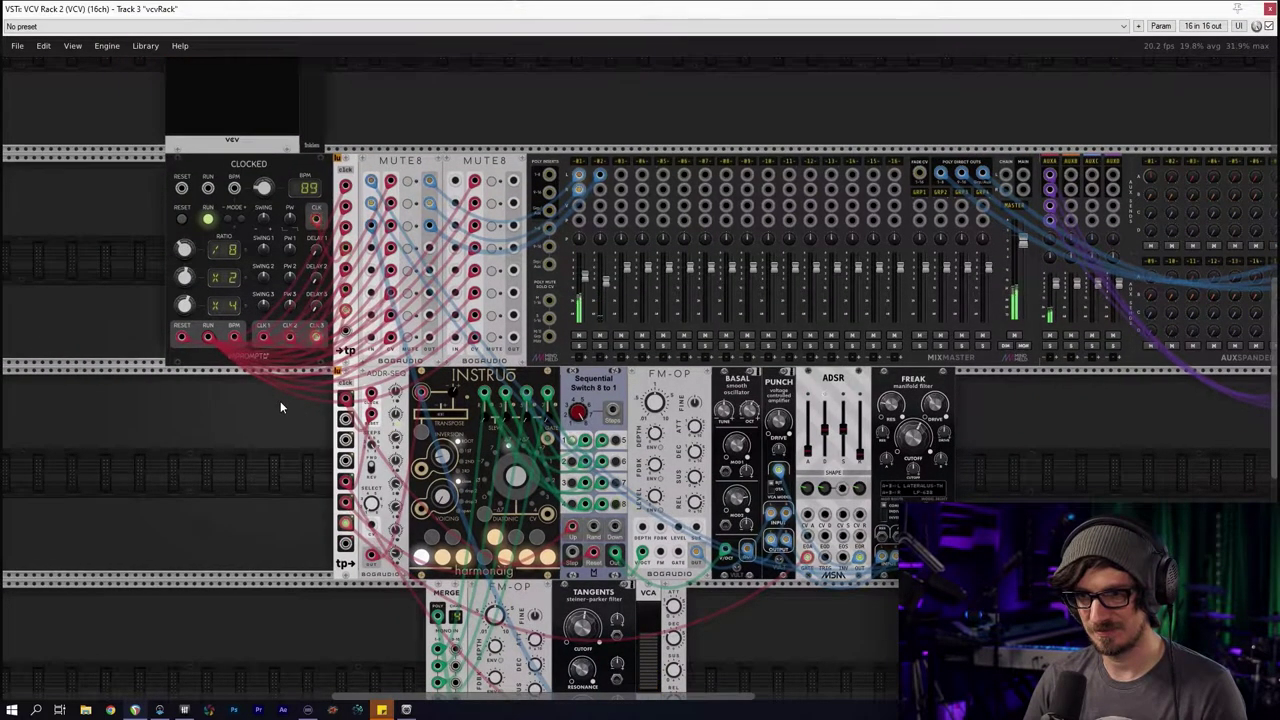
pyautogui.click(206, 219)
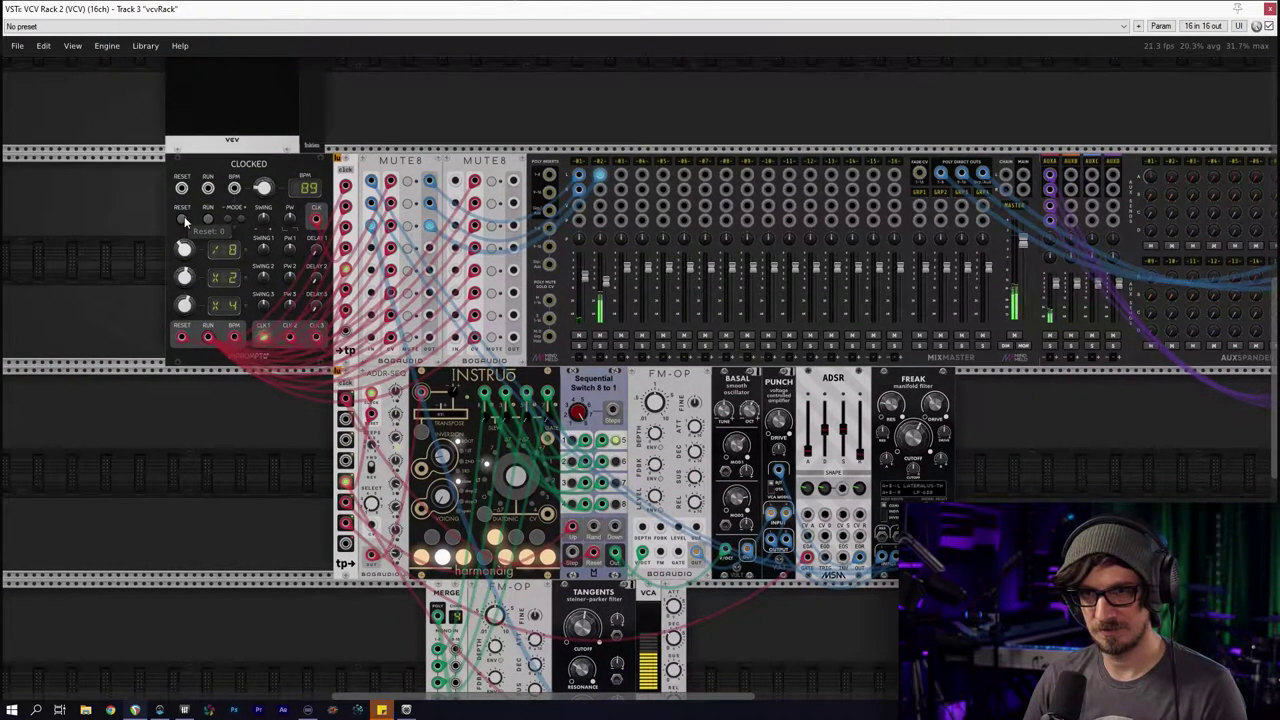
pyautogui.click(183, 219)
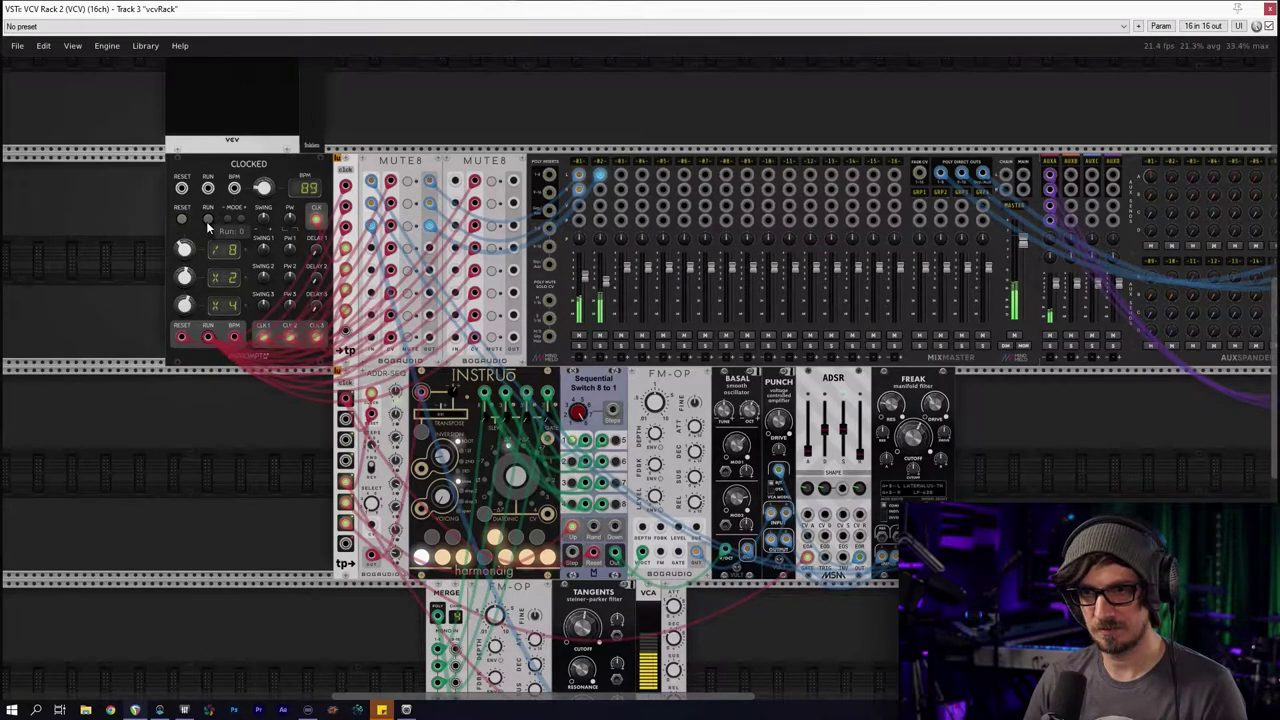
pyautogui.click(206, 221)
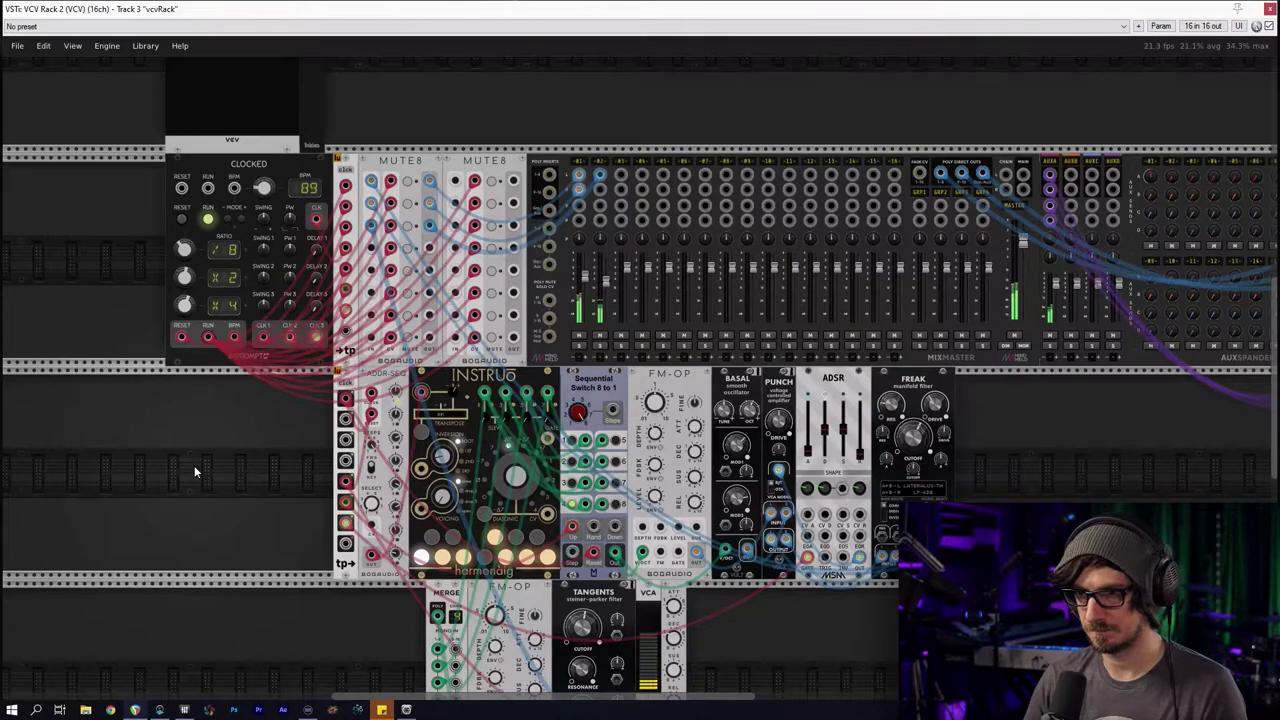
pyautogui.moveTo(214, 476); pyautogui.dragTo(180, 324)
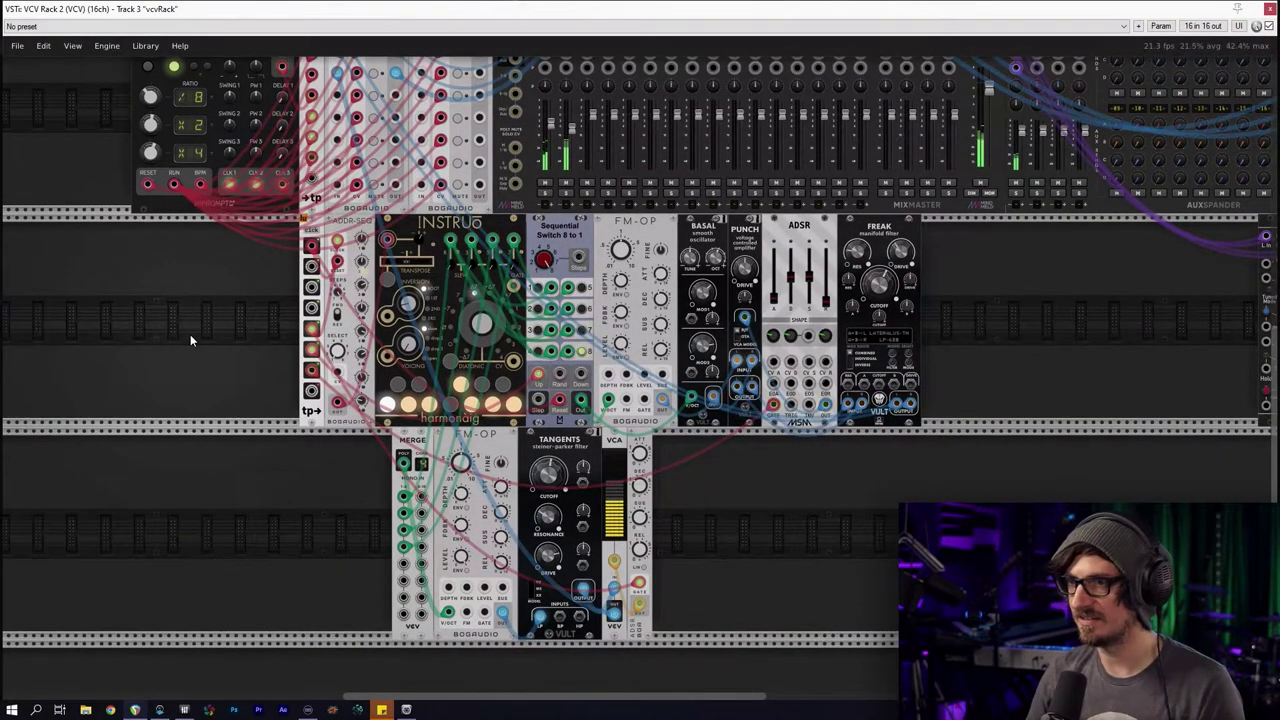
# Adjust the Freak filter's cutoff to about 0.13
pyautogui.scroll(-3, 831, 516)
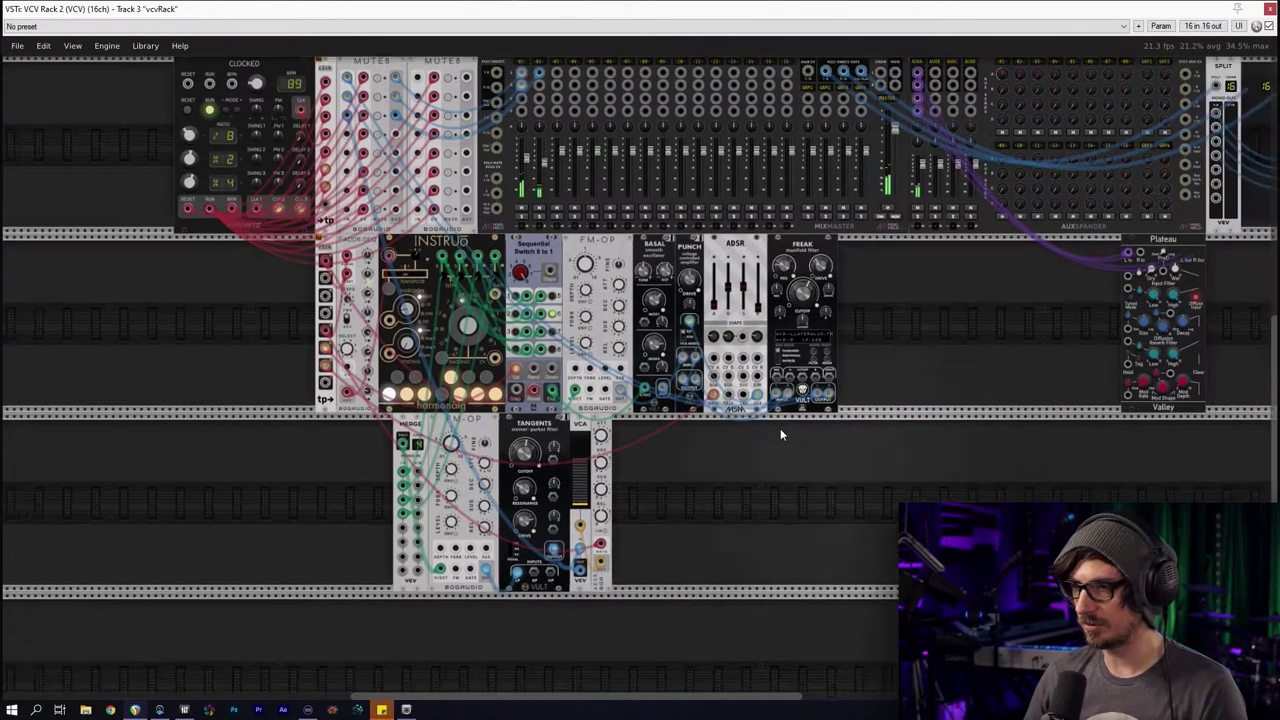
pyautogui.moveTo(891, 487); pyautogui.dragTo(776, 425)
pyautogui.scroll(4, 637, 500)
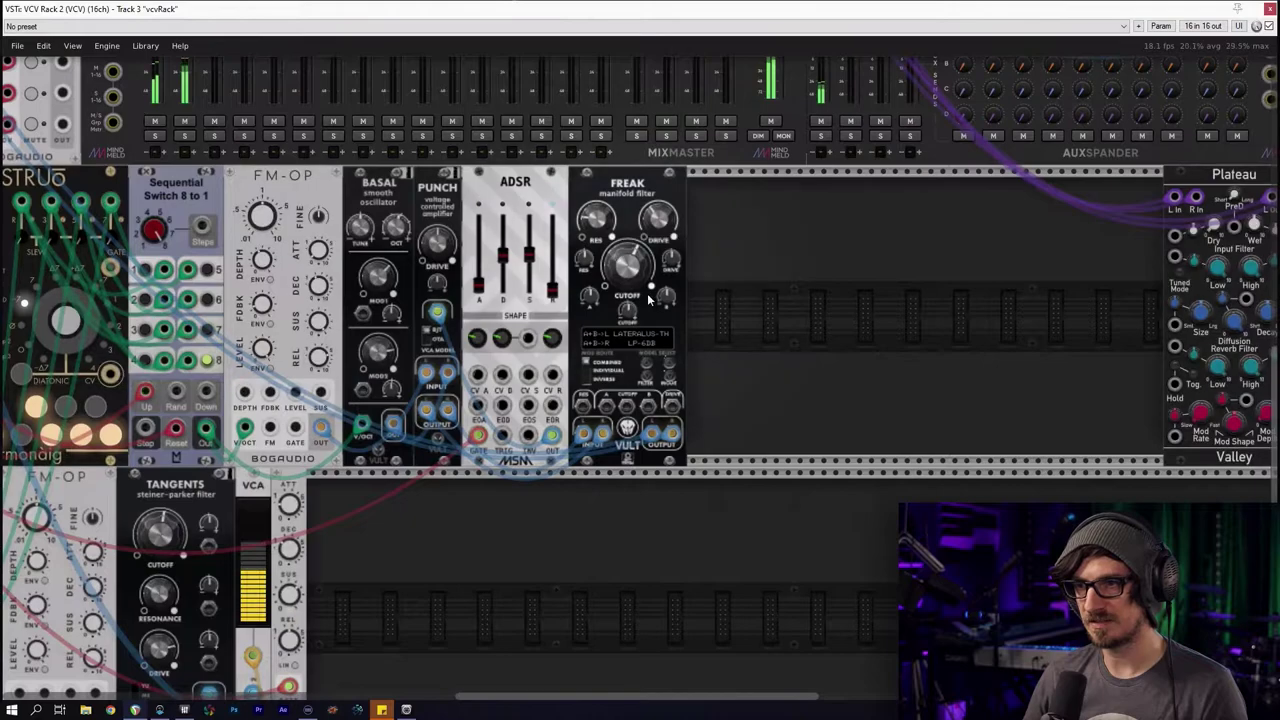
pyautogui.moveTo(636, 274); pyautogui.dragTo(652, 296)
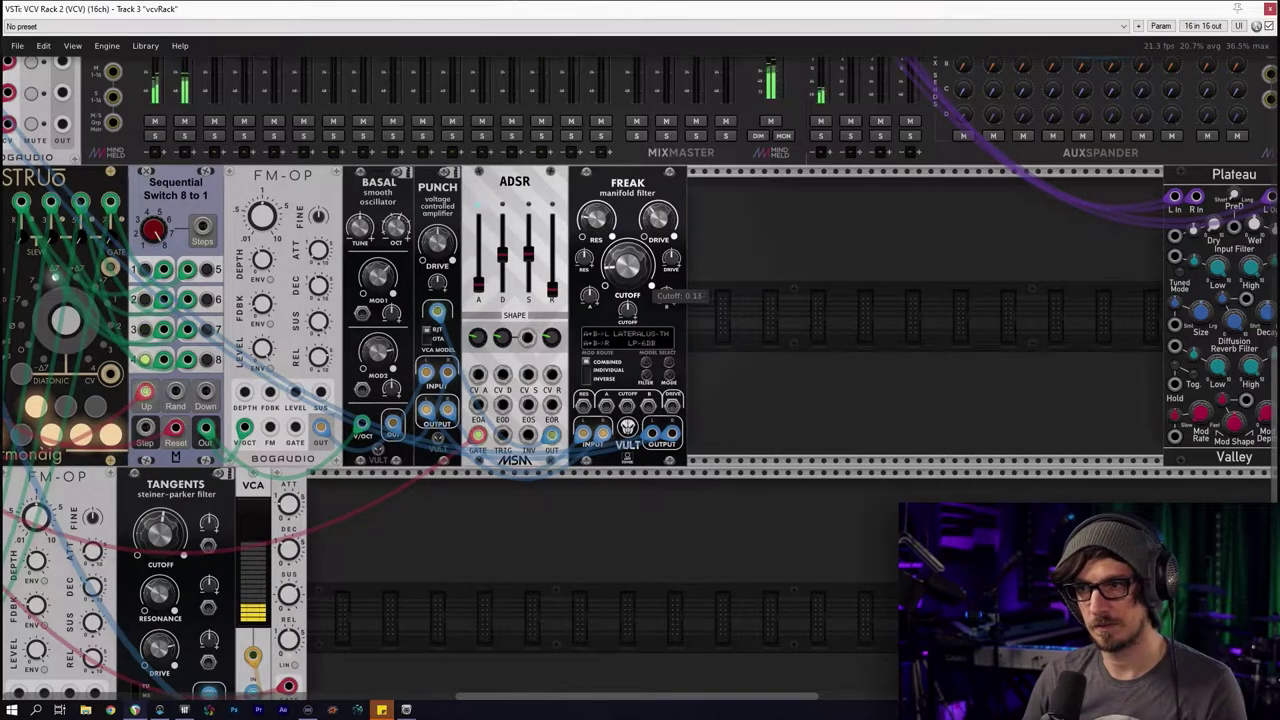
# Move the Plateau reverb further along its row so it sits beneath the SPLIT modules
pyautogui.scroll(-2, 788, 322)
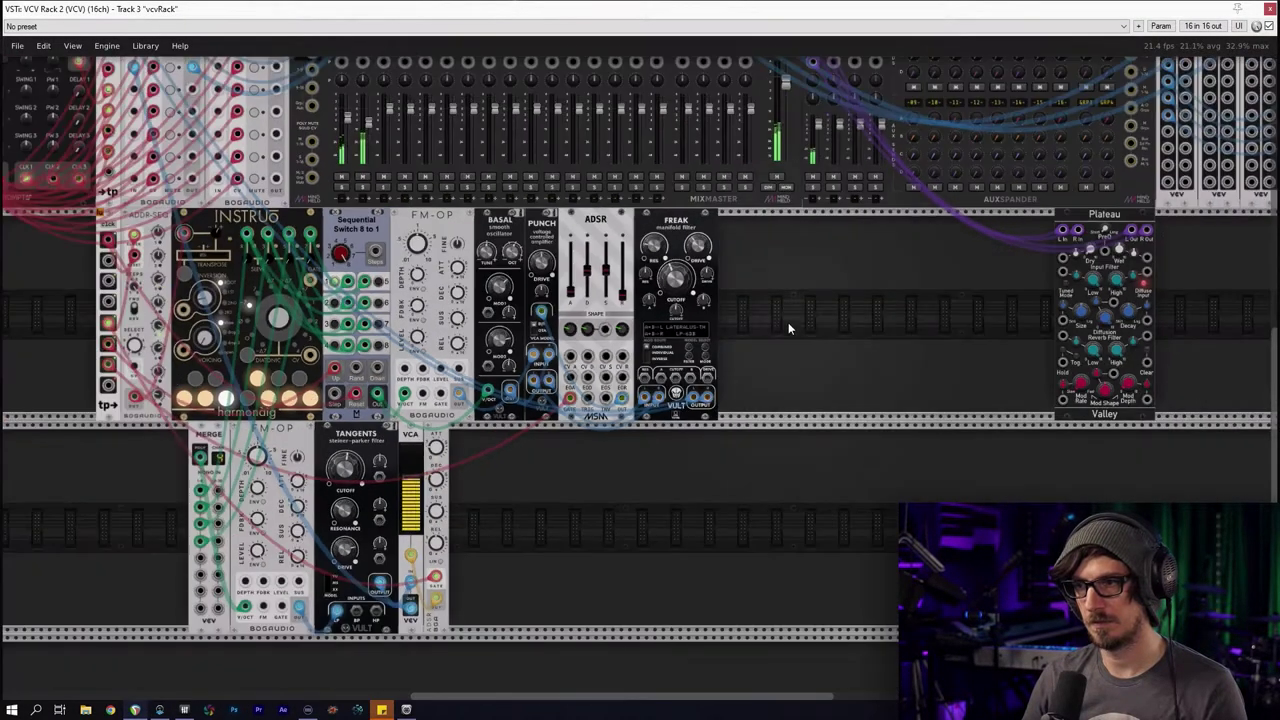
pyautogui.moveTo(780, 303); pyautogui.dragTo(716, 428)
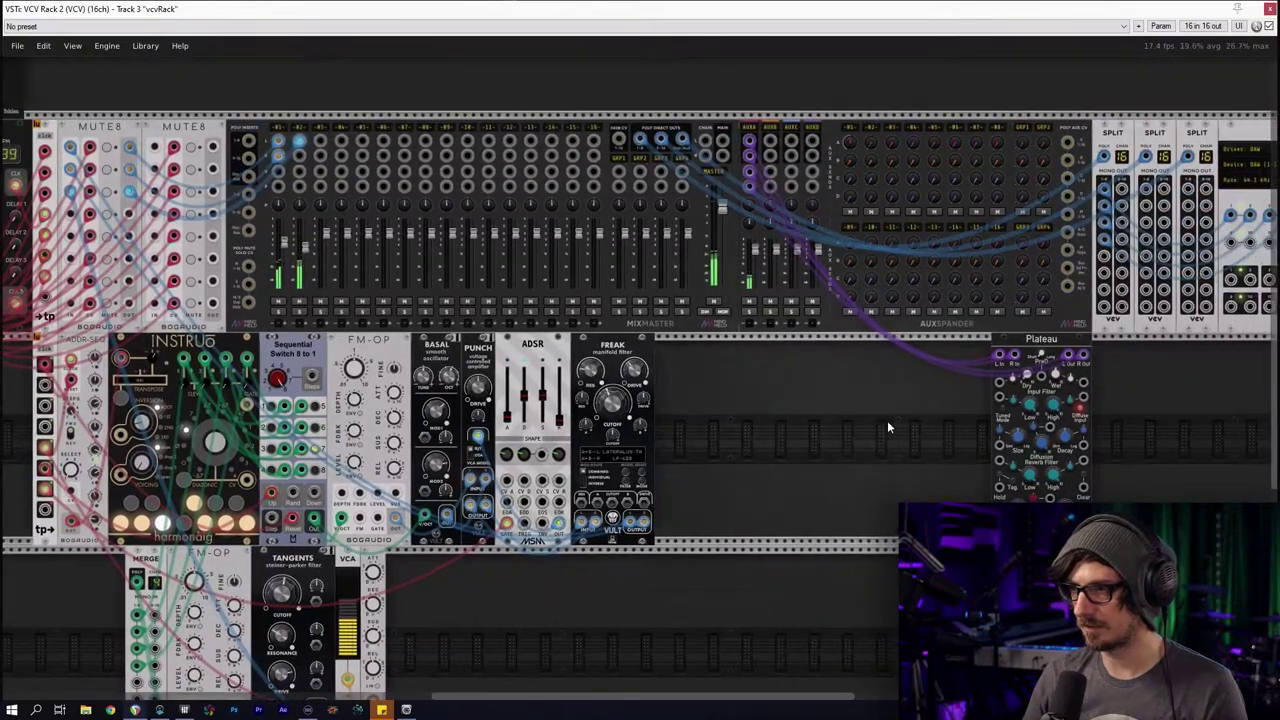
pyautogui.moveTo(1025, 338); pyautogui.dragTo(1126, 339)
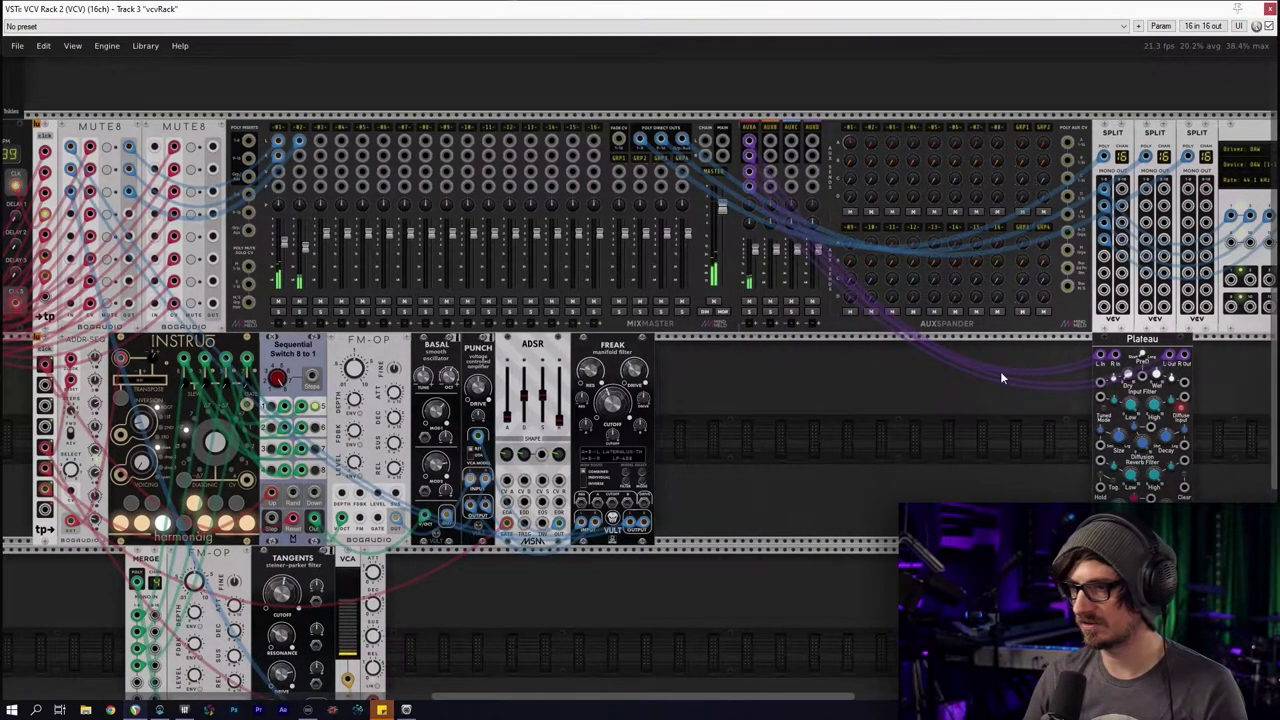
# Open the module browser, reset its filters and show only modules tagged Low-frequency oscillator
pyautogui.rightClick(843, 408)
pyautogui.click(442, 76)
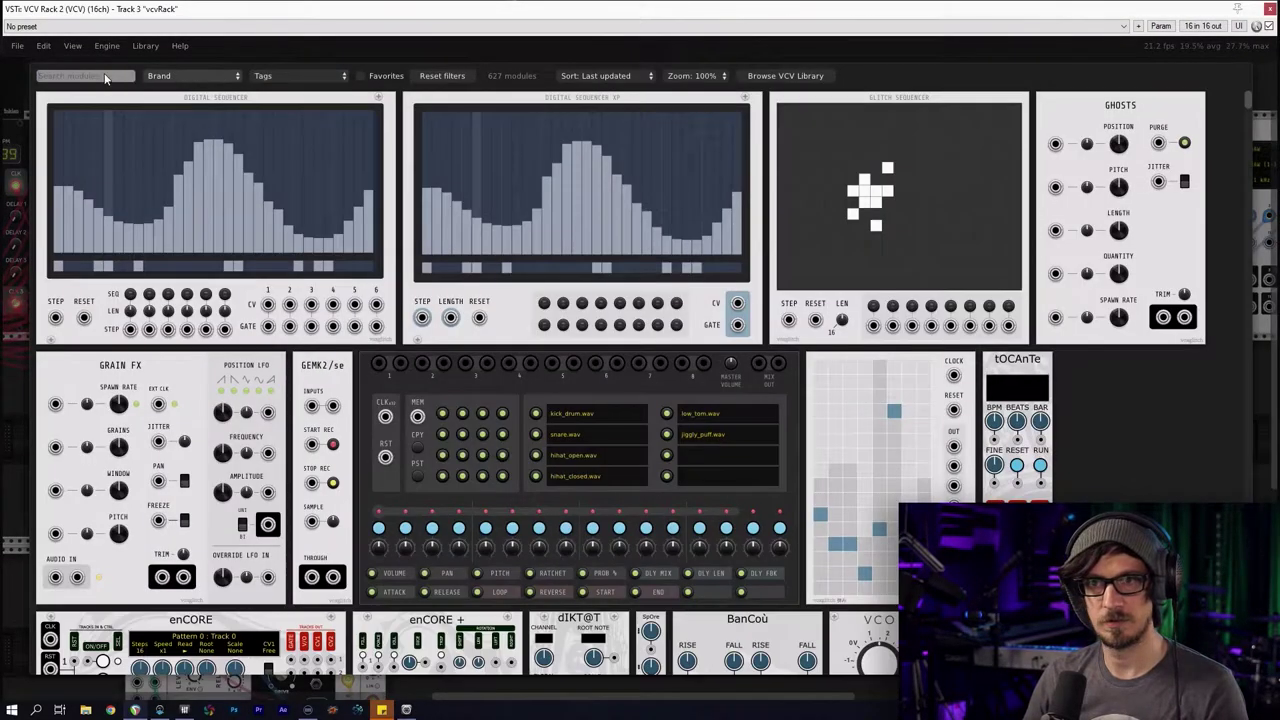
pyautogui.click(300, 76)
pyautogui.scroll(-2, 273, 527)
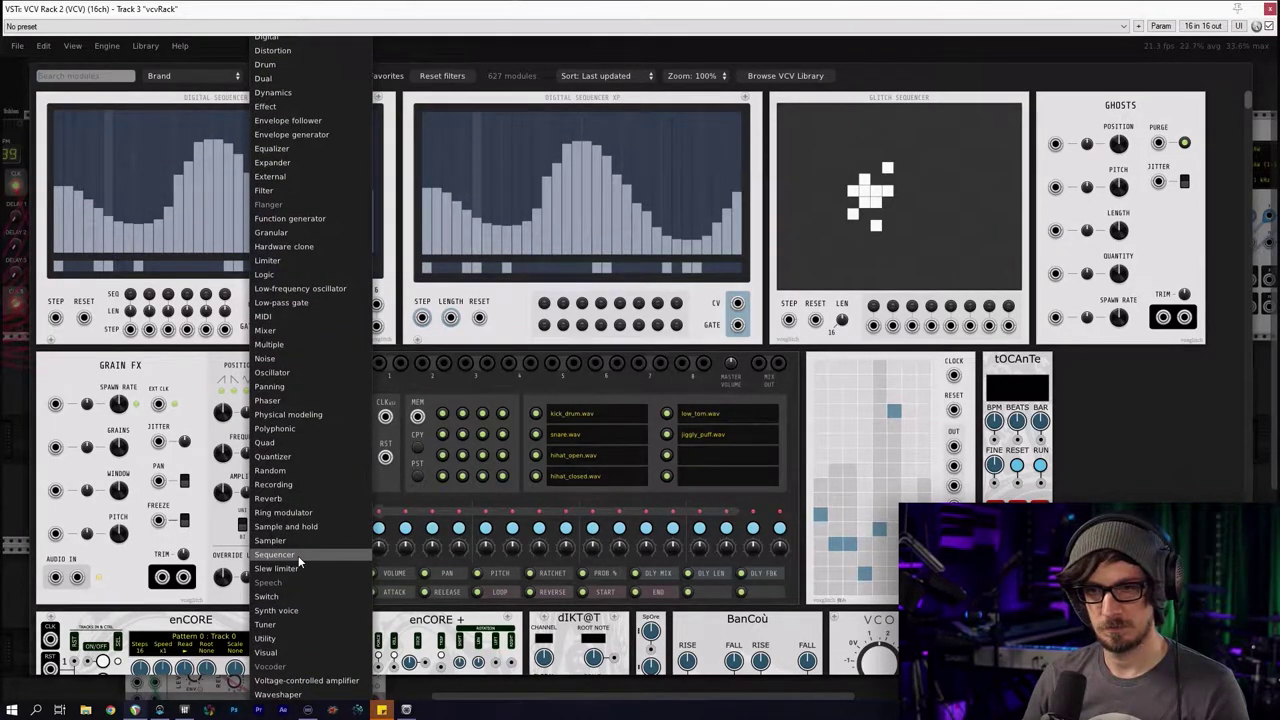
pyautogui.scroll(2, 276, 402)
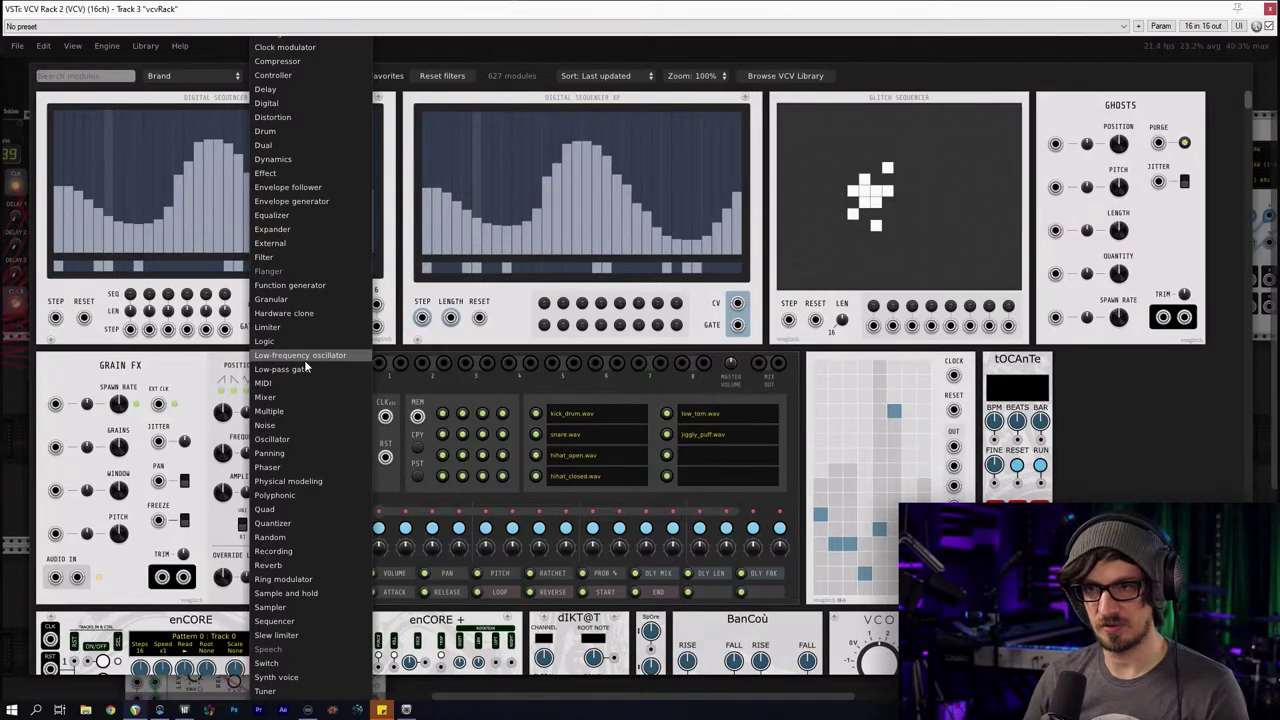
pyautogui.click(304, 360)
# Browse the low-frequency oscillator modules and add Tidal Modulator 2 to the empty space between Freak and Plateau
pyautogui.scroll(-2, 474, 328)
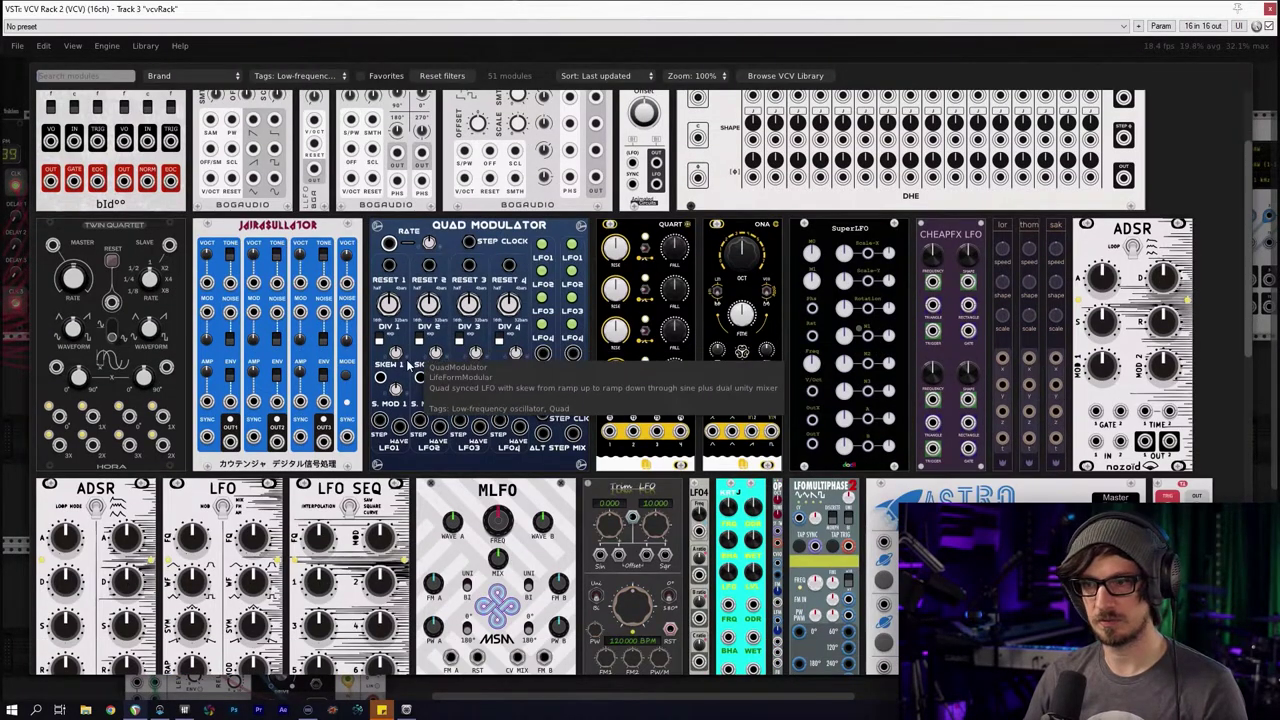
pyautogui.scroll(-4, 410, 380)
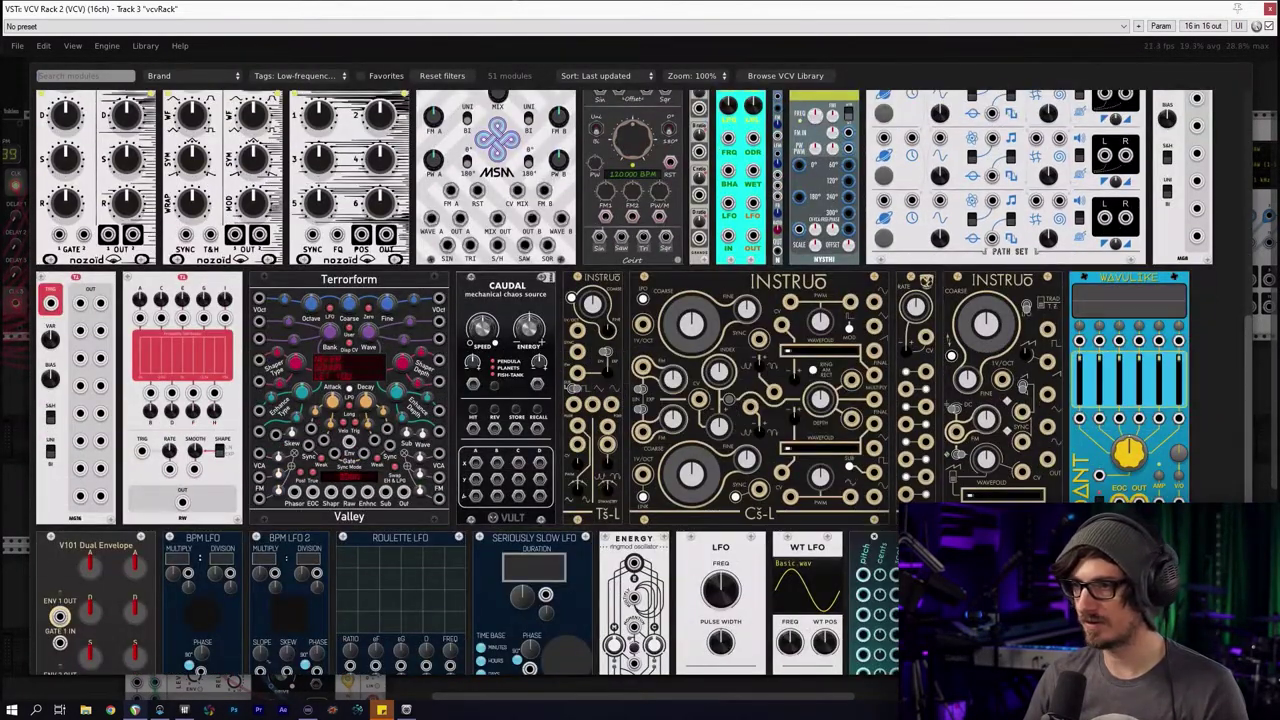
pyautogui.scroll(-5, 900, 405)
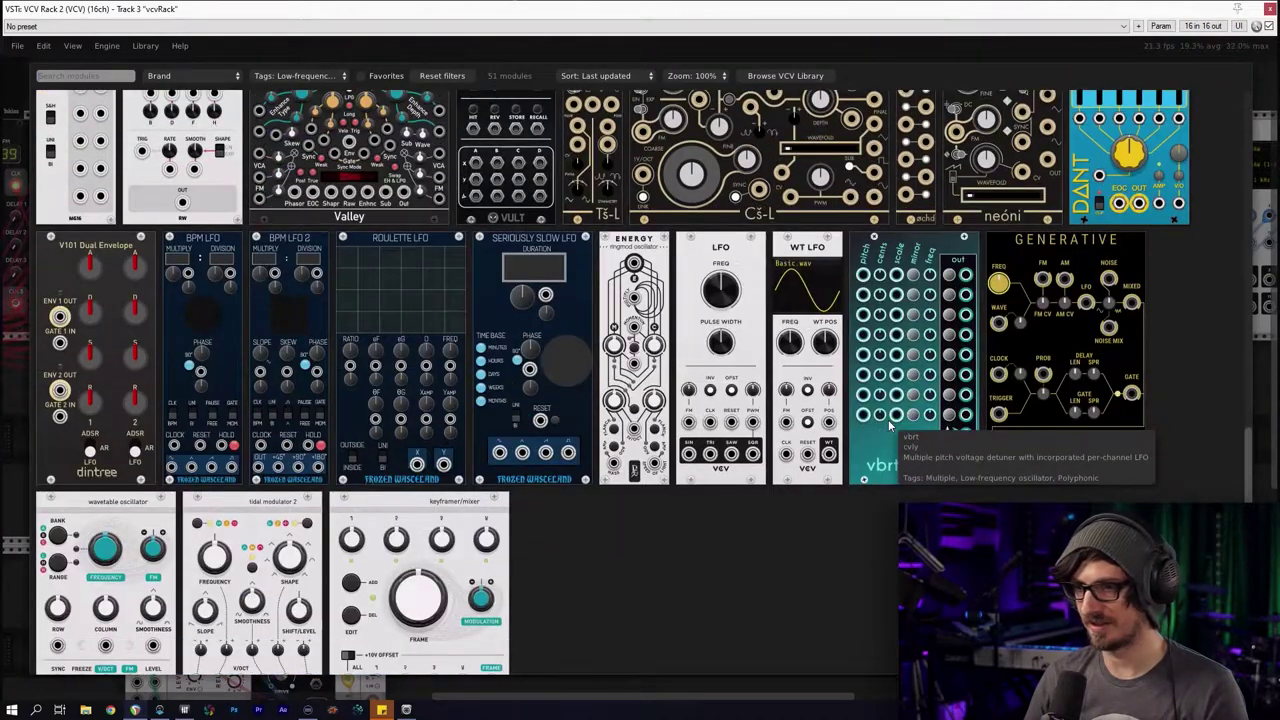
pyautogui.scroll(4, 880, 447)
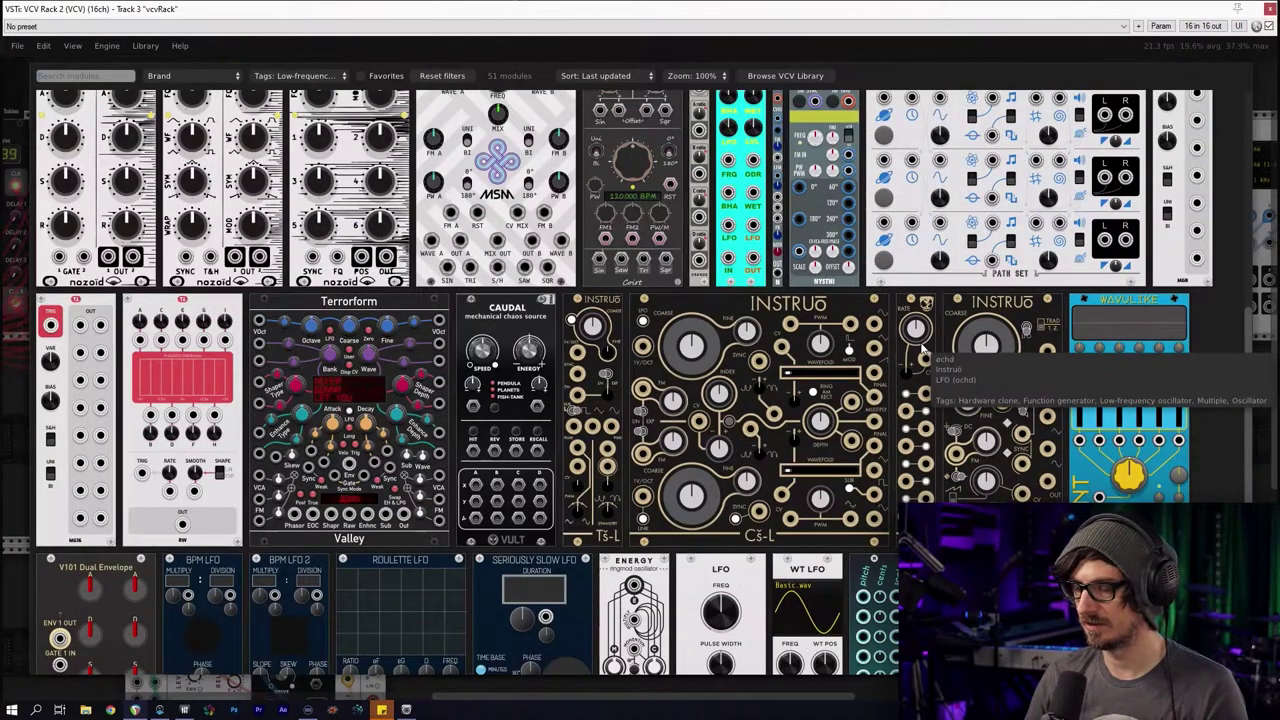
pyautogui.scroll(-3, 668, 418)
pyautogui.scroll(4, 660, 455)
pyautogui.scroll(-8, 600, 450)
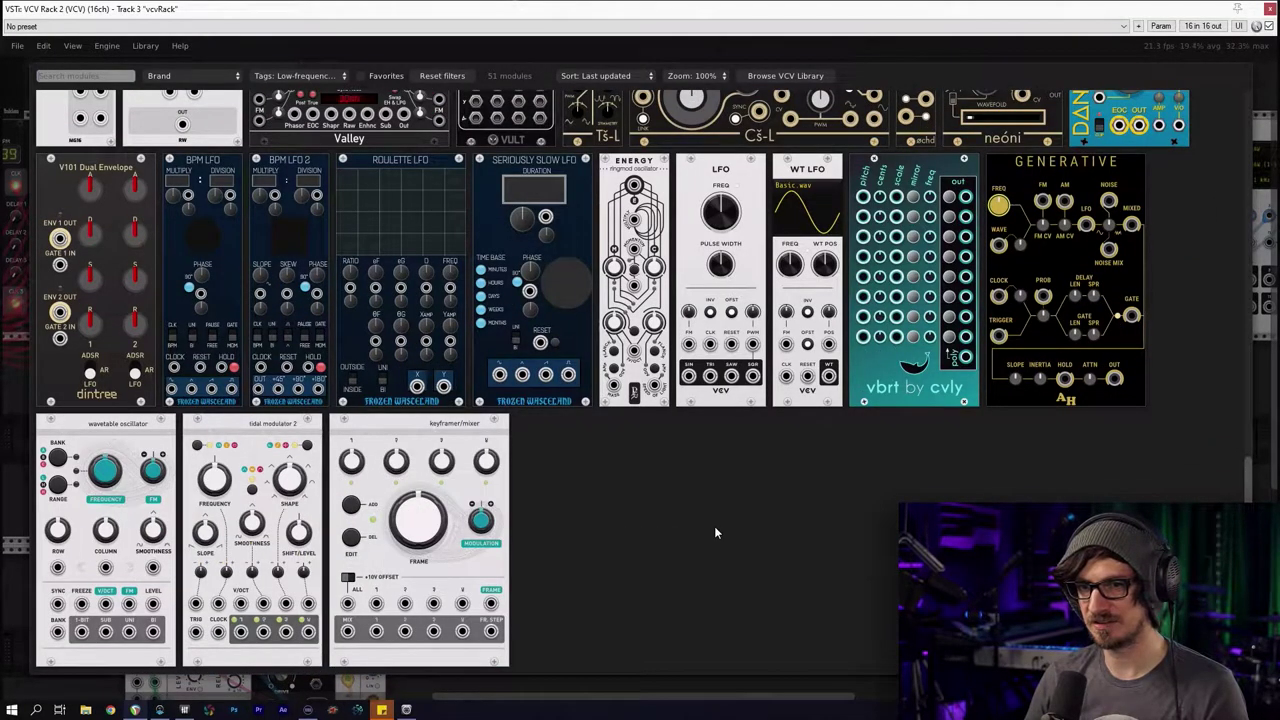
pyautogui.scroll(4, 708, 524)
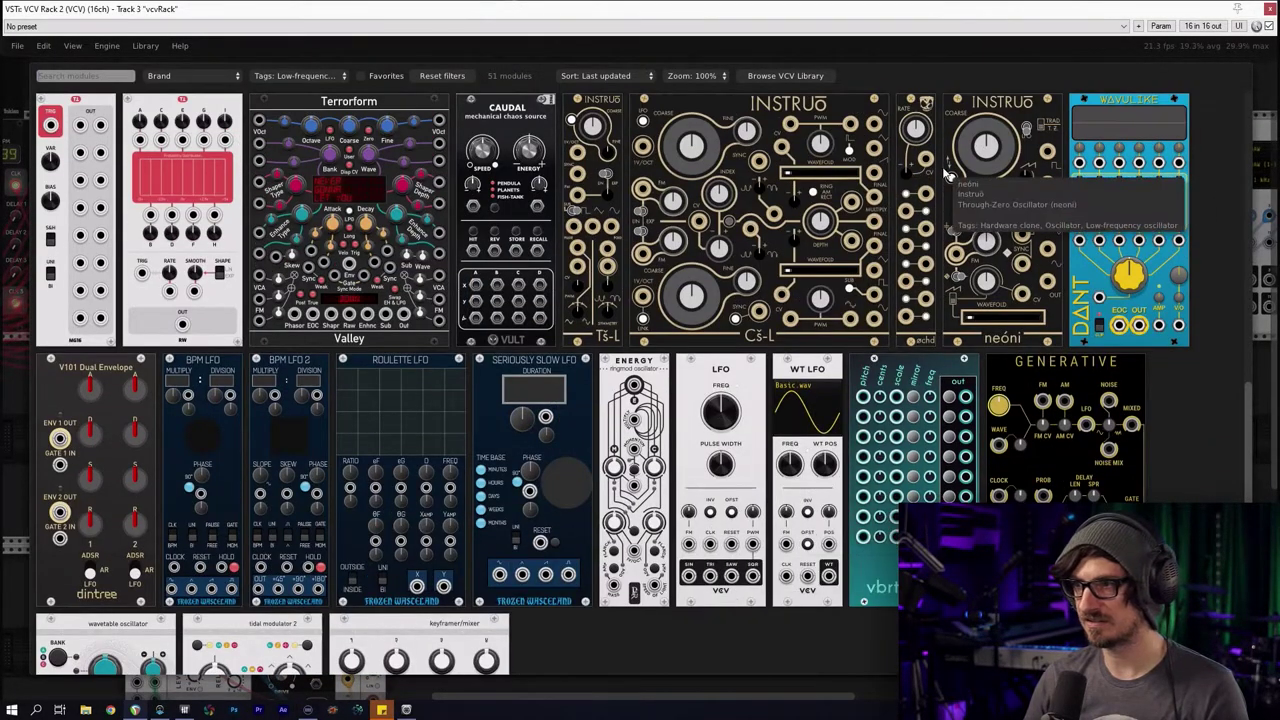
pyautogui.scroll(-4, 420, 510)
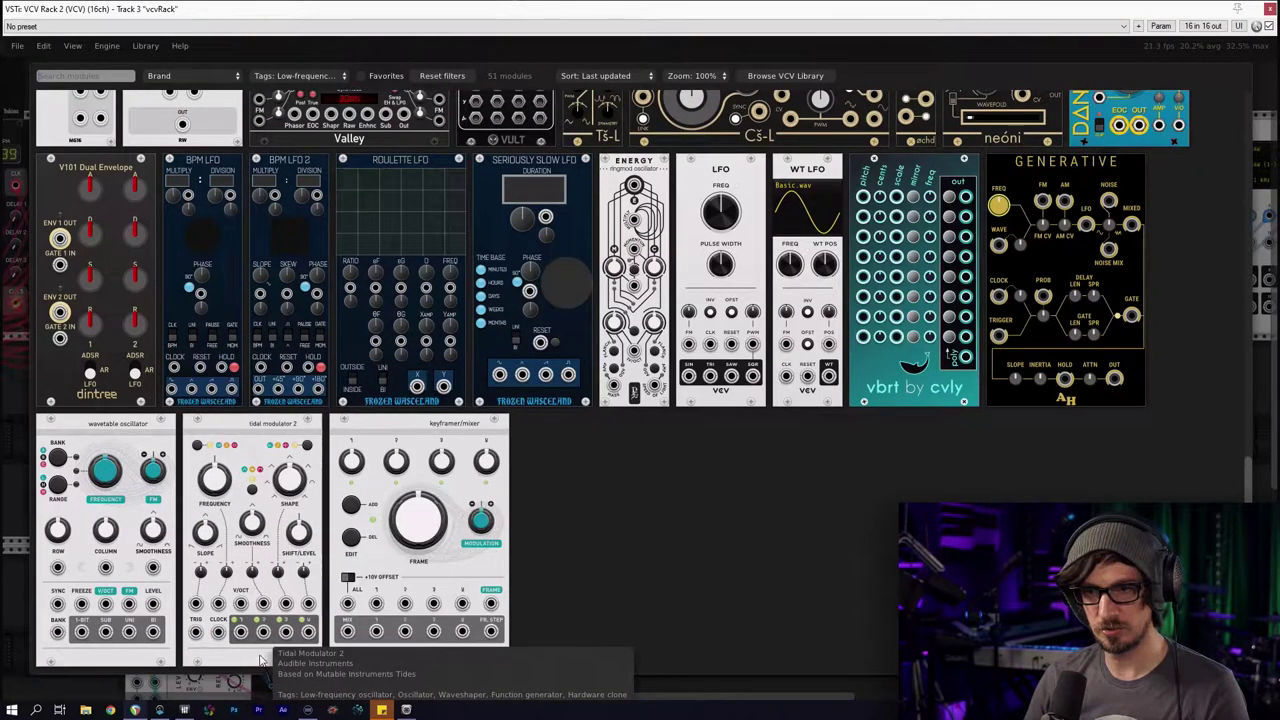
pyautogui.click(265, 535)
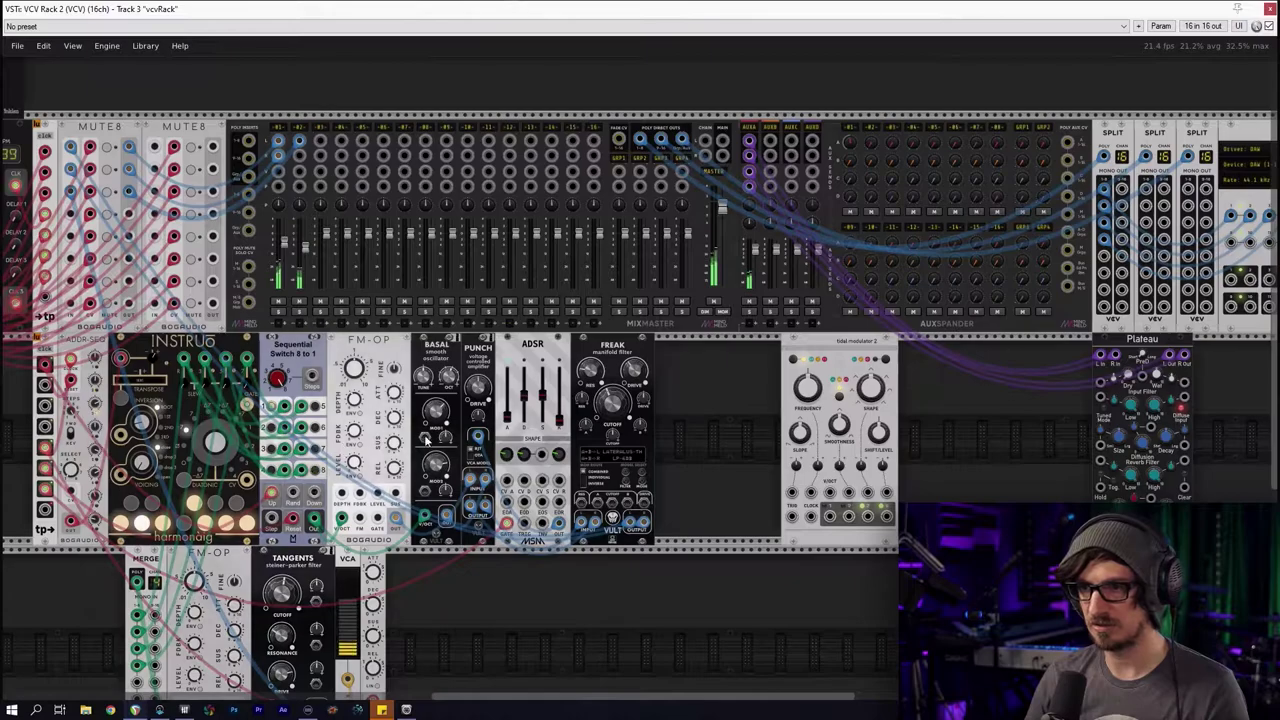
# Shift the ADSR and Freak modules along the row and place Tidal Modulator 2 between Punch and ADSR
pyautogui.scroll(3, 690, 425)
pyautogui.moveTo(743, 439); pyautogui.dragTo(580, 332)
pyautogui.moveTo(555, 297); pyautogui.dragTo(709, 297)
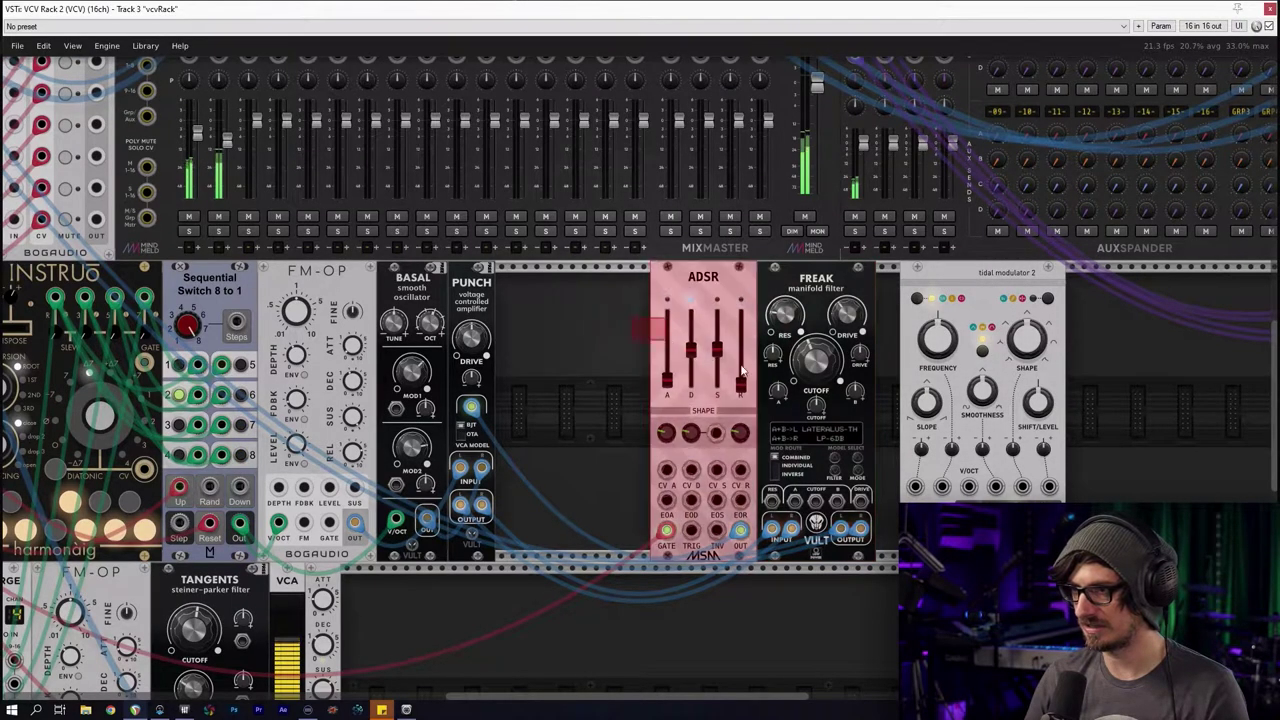
pyautogui.moveTo(657, 290); pyautogui.dragTo(681, 292)
pyautogui.moveTo(975, 300); pyautogui.dragTo(569, 300)
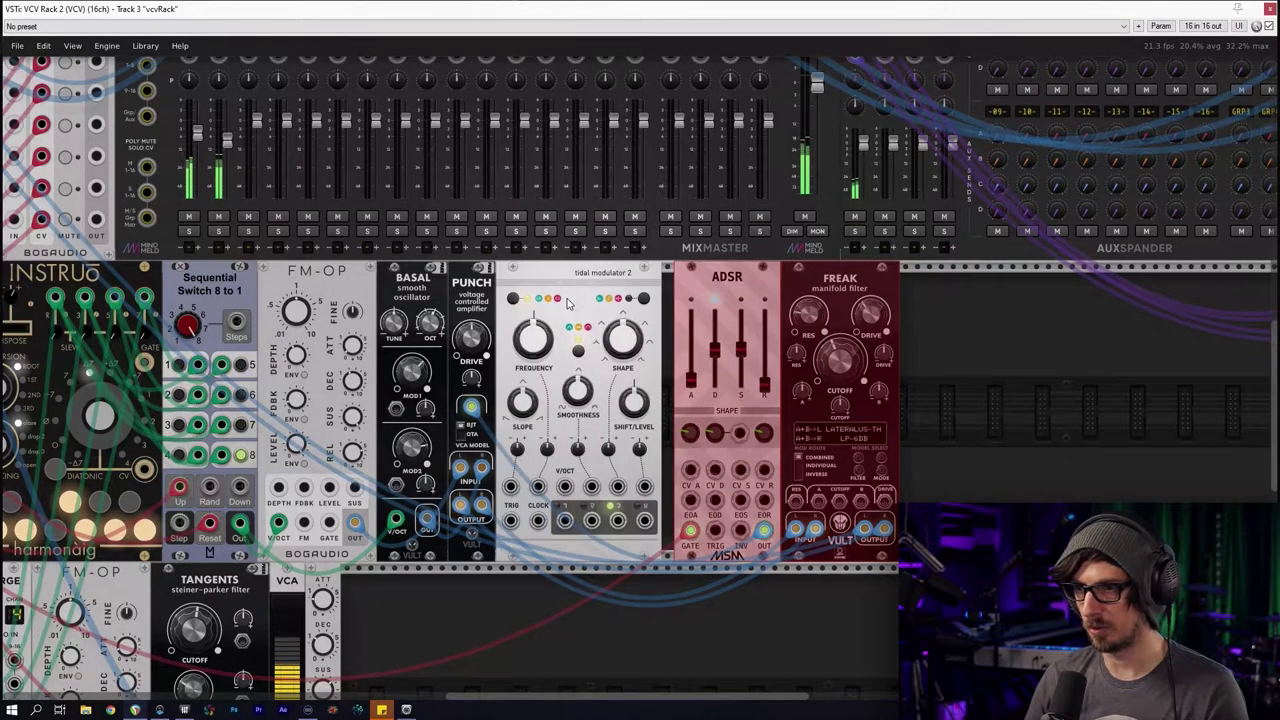
# Move ADSR, Freak and Punch further along the row and place Tidal Modulator 2 directly beside Basal
pyautogui.moveTo(668, 294); pyautogui.dragTo(805, 350)
pyautogui.moveTo(885, 300); pyautogui.dragTo(1040, 302)
pyautogui.moveTo(467, 298); pyautogui.dragTo(801, 300)
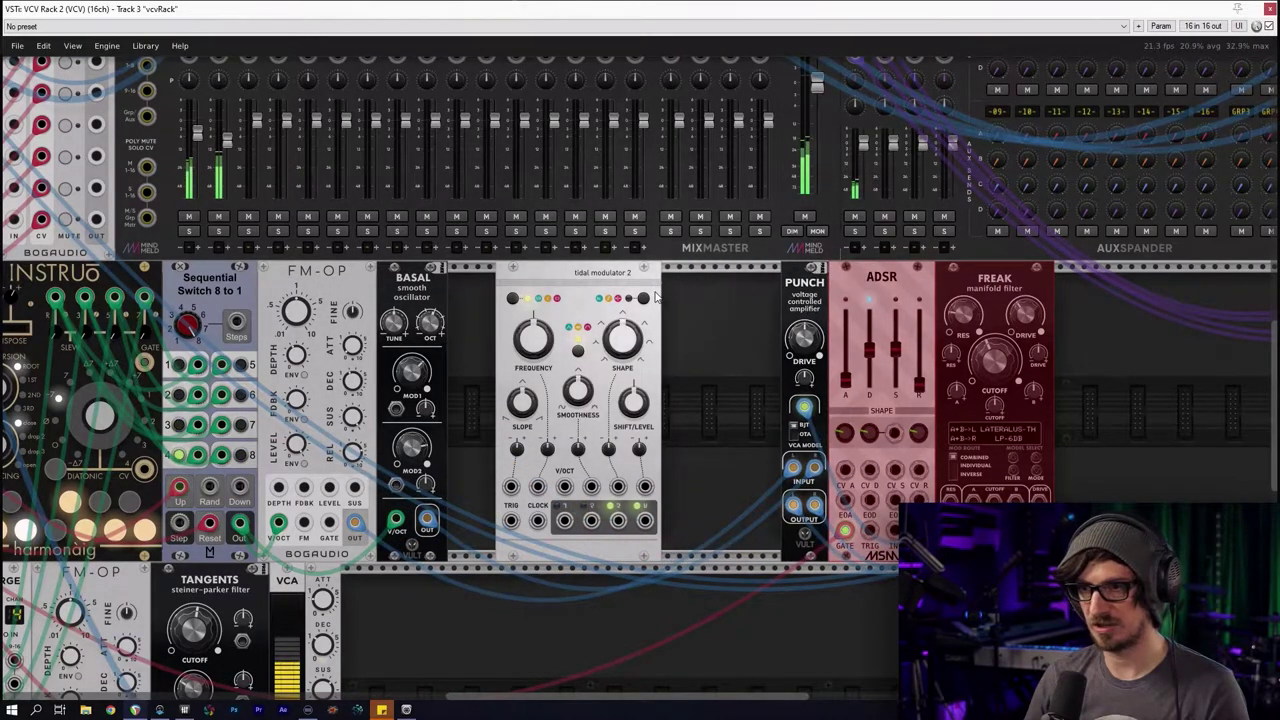
pyautogui.moveTo(638, 289); pyautogui.dragTo(590, 287)
pyautogui.moveTo(700, 346); pyautogui.dragTo(829, 330)
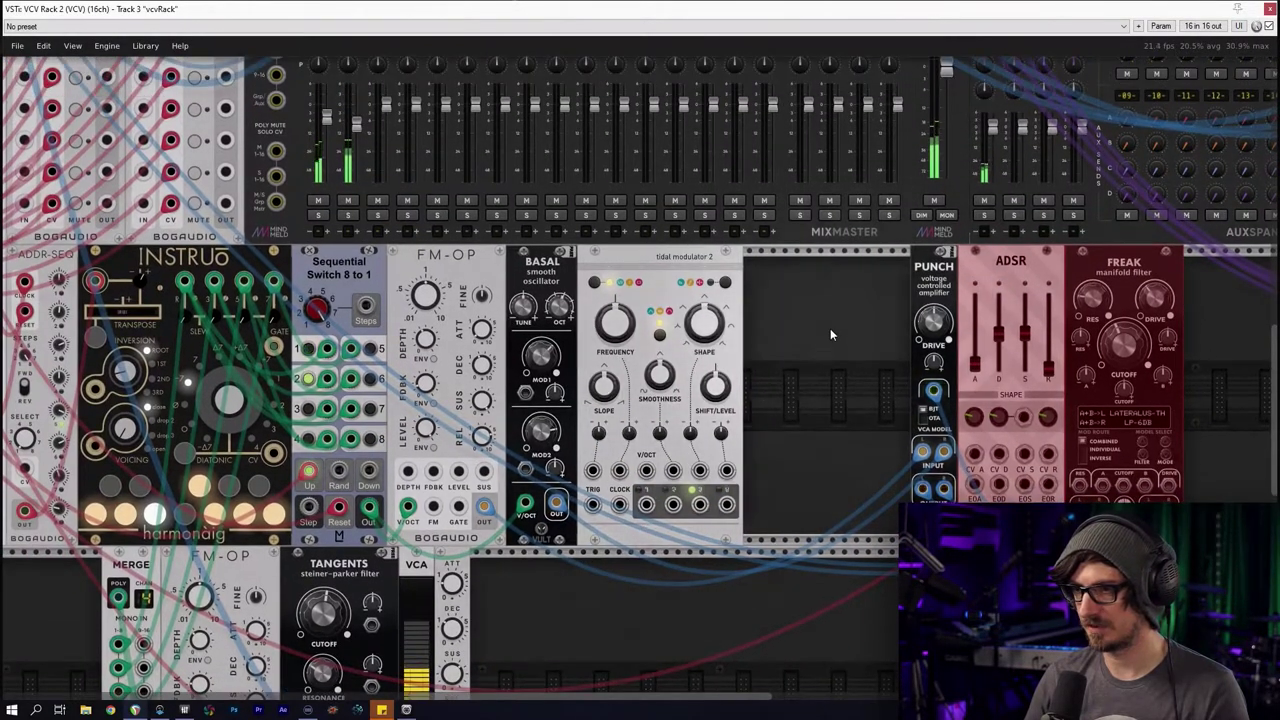
# Delete Tidal Modulator 2 from the rack and filter the module browser by the Oscillator tag
pyautogui.click(695, 352)
pyautogui.press('BackSpace')
pyautogui.rightClick(694, 352)
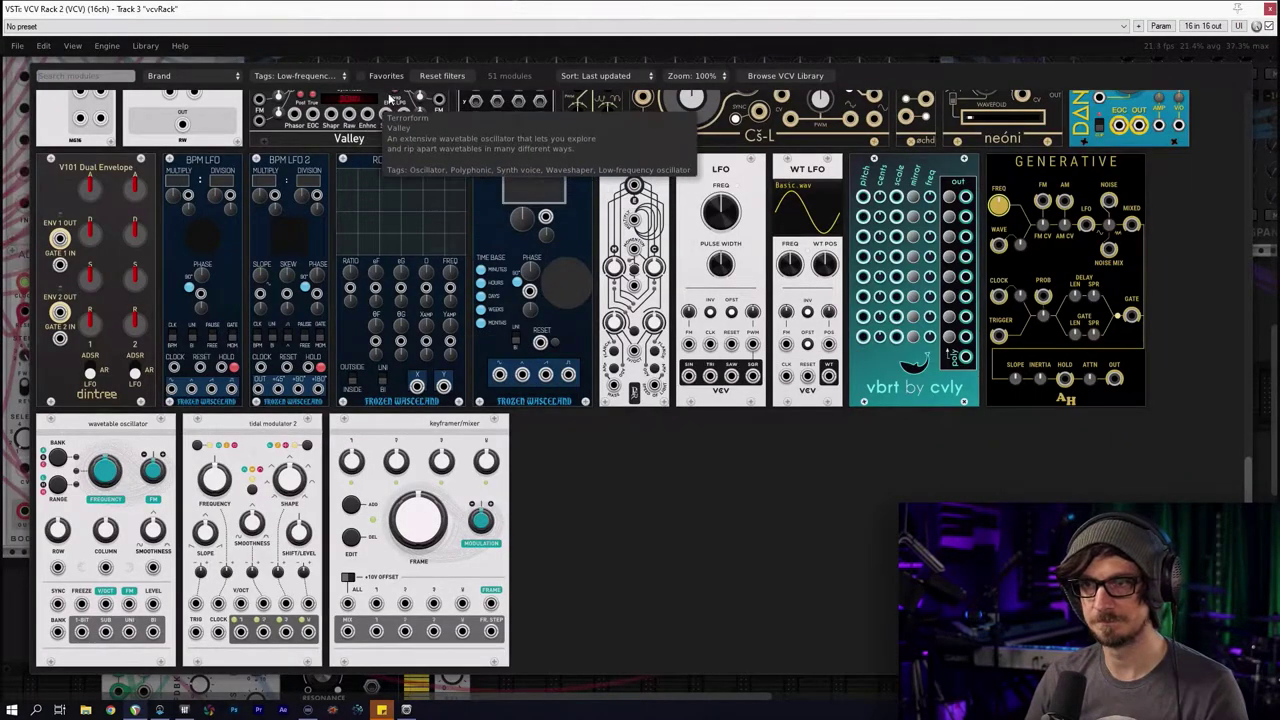
pyautogui.click(441, 76)
pyautogui.click(298, 76)
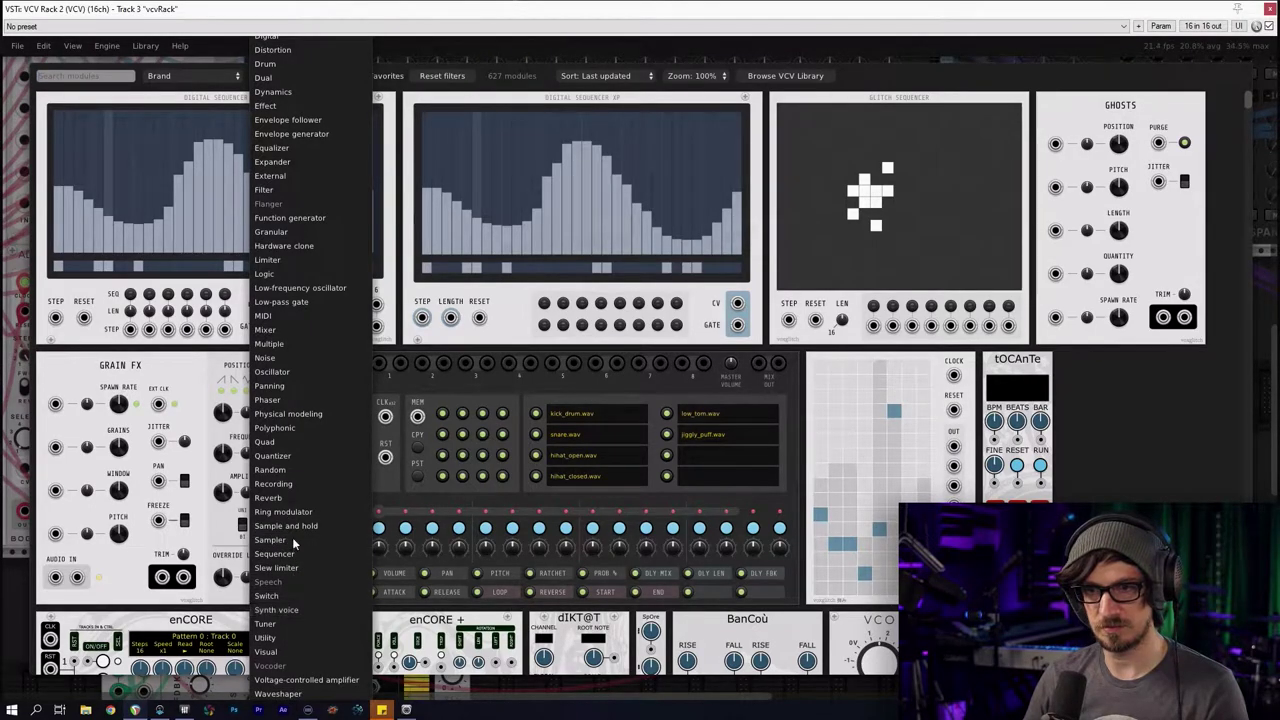
pyautogui.click(289, 372)
# Browse the oscillator modules and add Macro Oscillator 2 to the gap between Basal and Punch
pyautogui.scroll(-15, 403, 523)
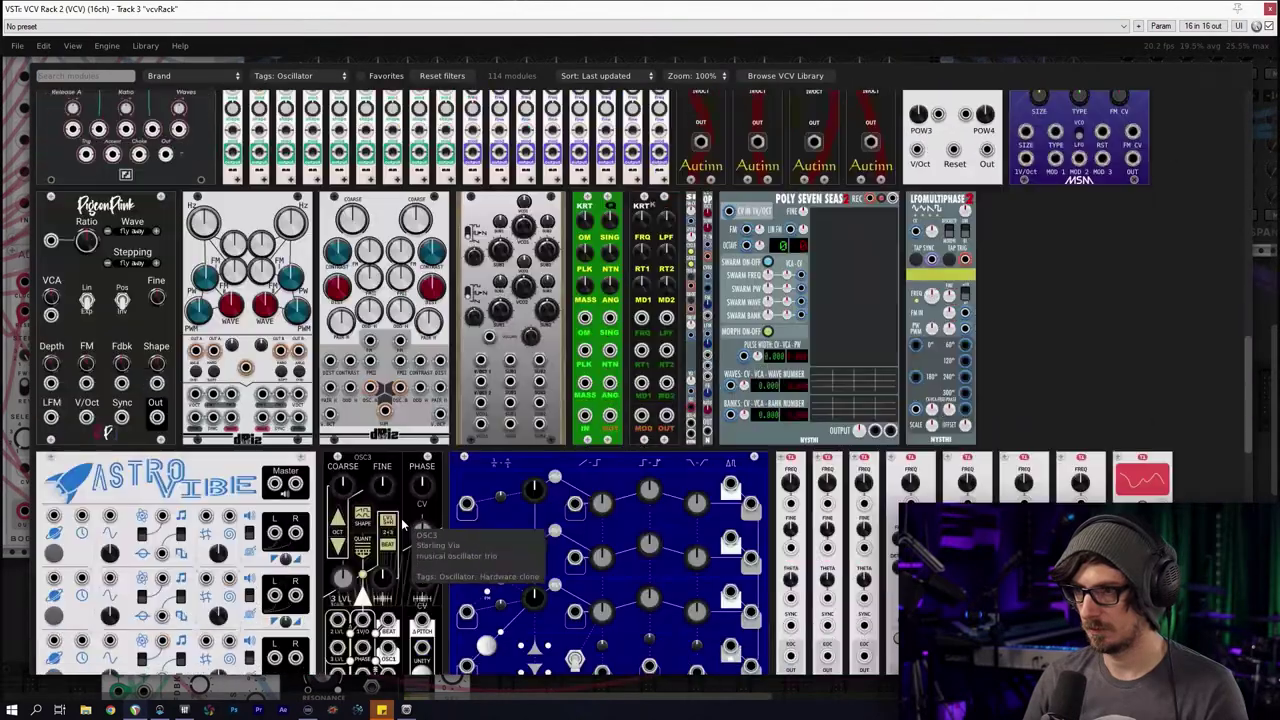
pyautogui.scroll(-5, 403, 523)
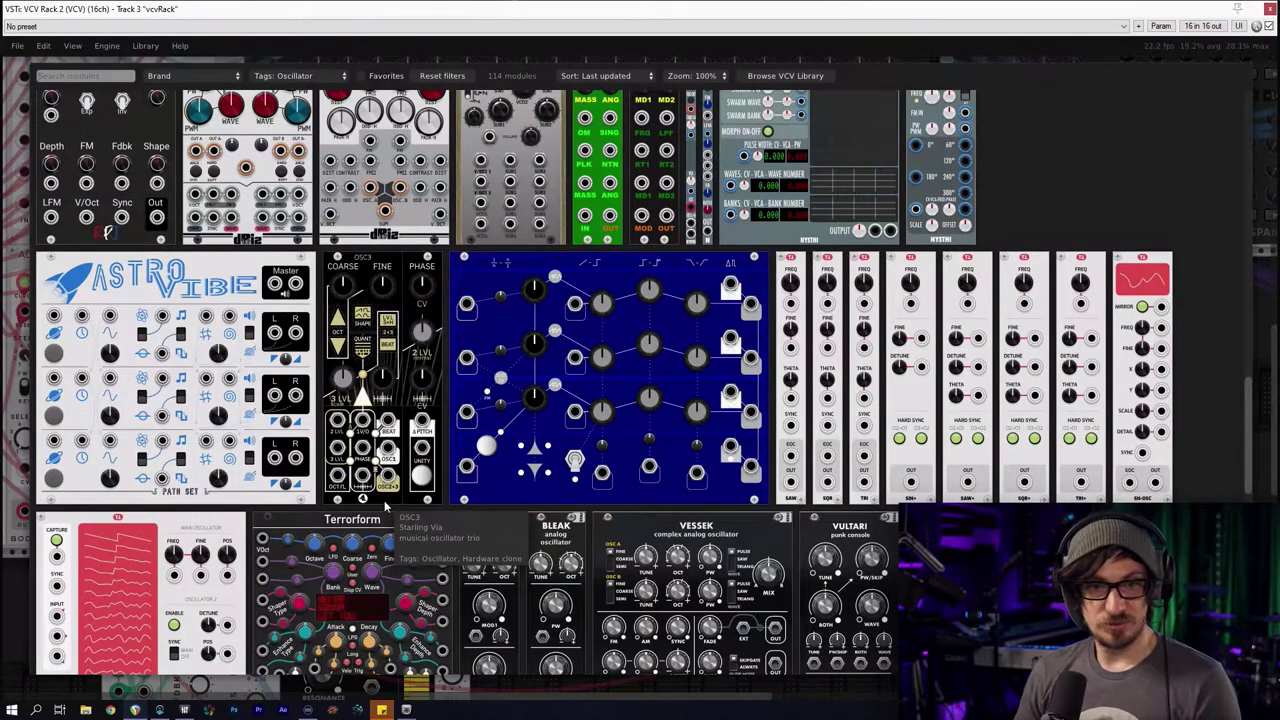
pyautogui.scroll(-6, 385, 507)
pyautogui.scroll(-13, 385, 507)
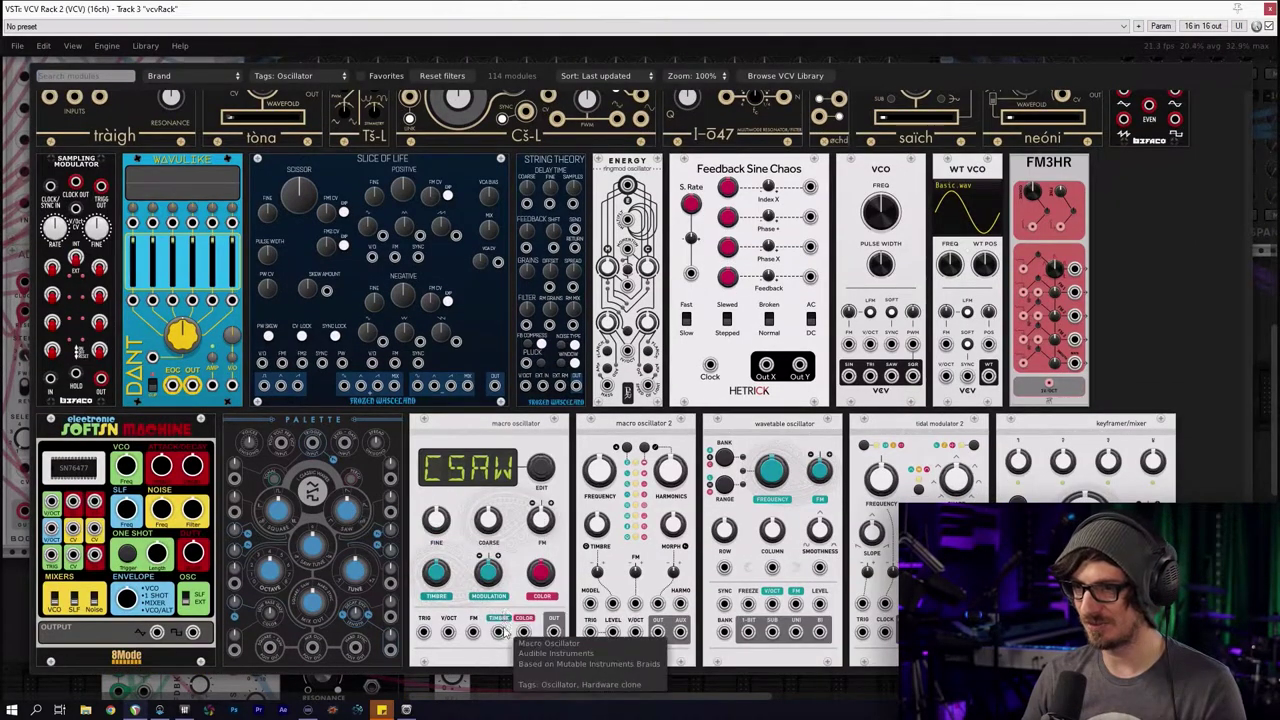
pyautogui.click(603, 500)
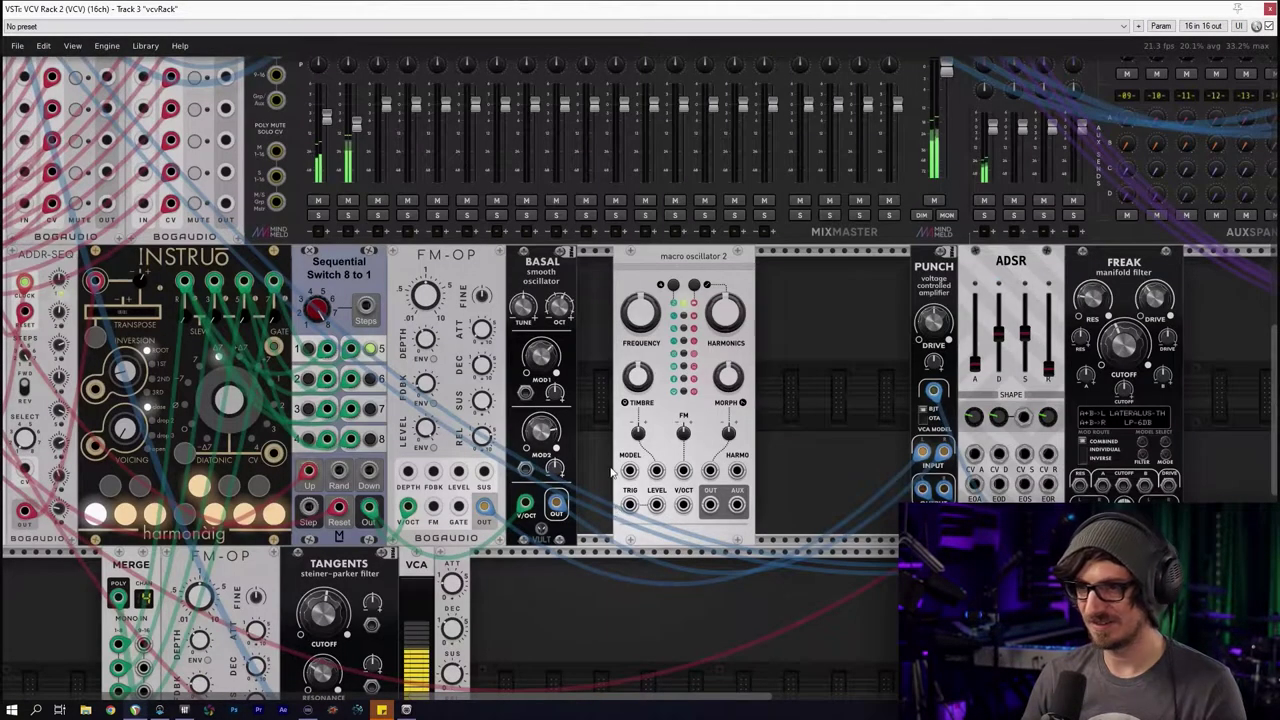
# Reopen the module browser, reset its filters and show only modules tagged Mixer
pyautogui.rightClick(800, 470)
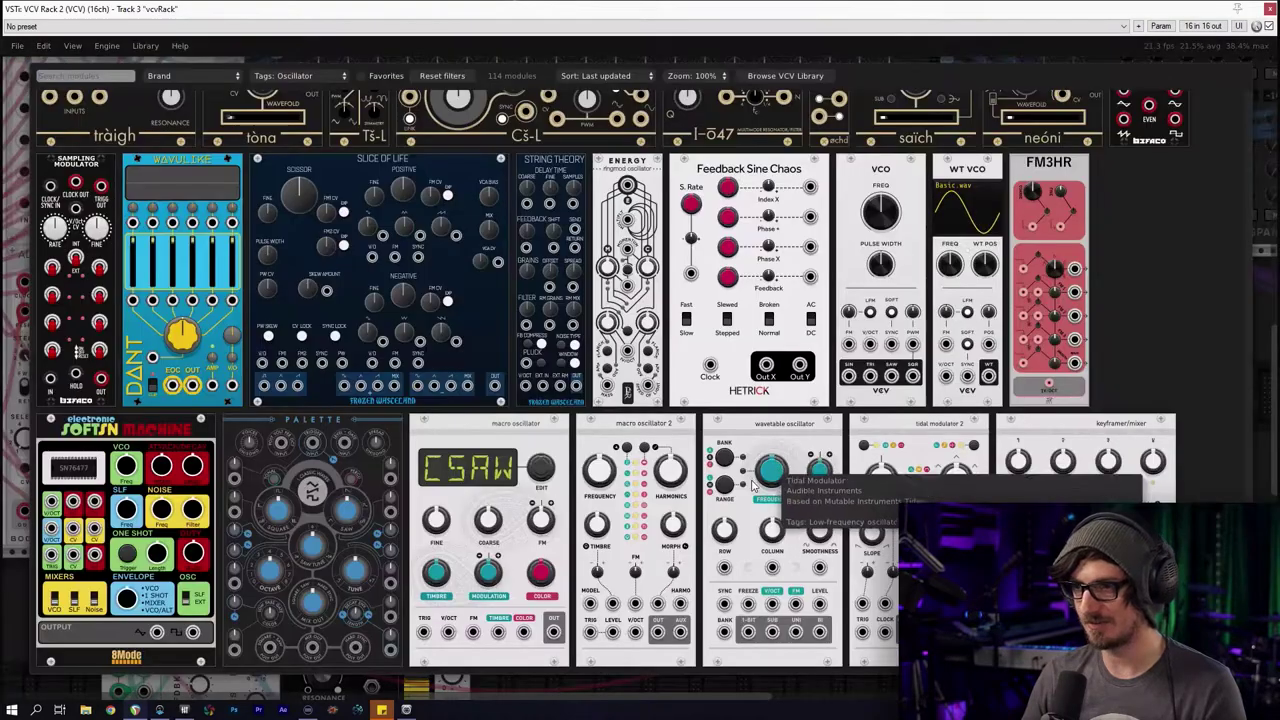
pyautogui.click(440, 75)
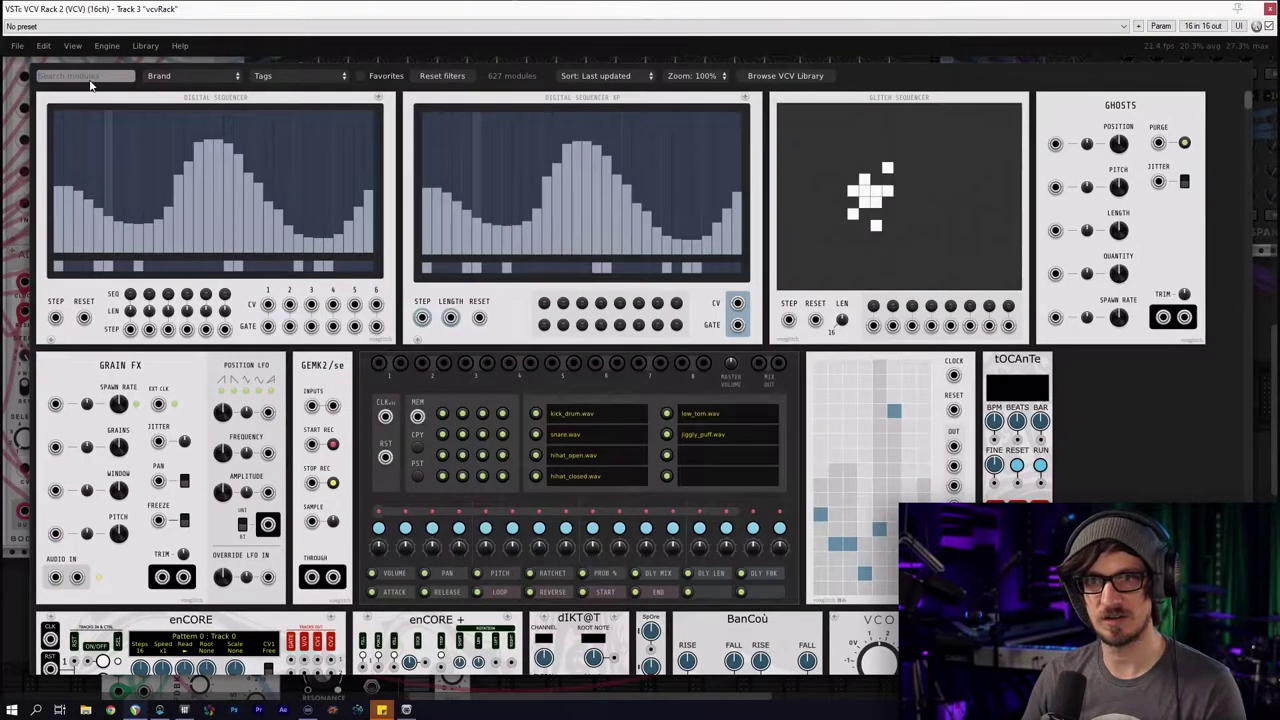
pyautogui.click(274, 74)
pyautogui.scroll(-2, 290, 507)
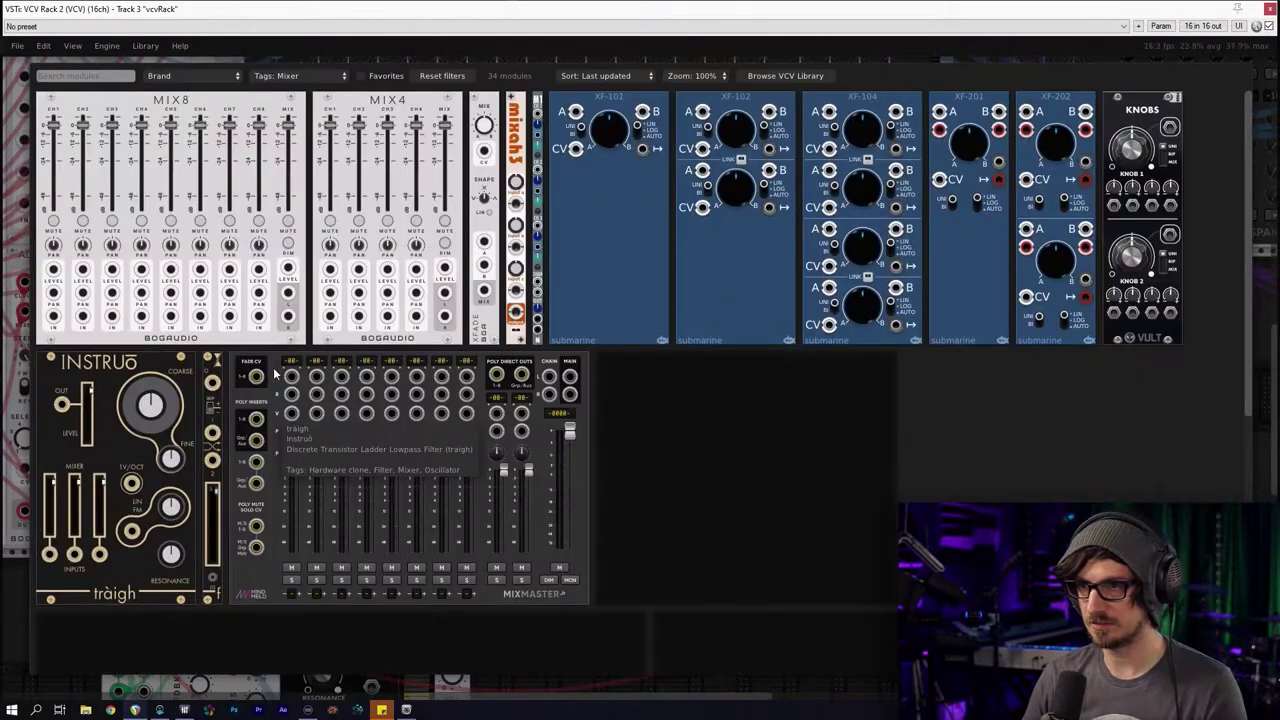
# Browse the mixer modules and add the four-channel Befaco Mixer beside Macro Oscillator 2
pyautogui.click(278, 400)
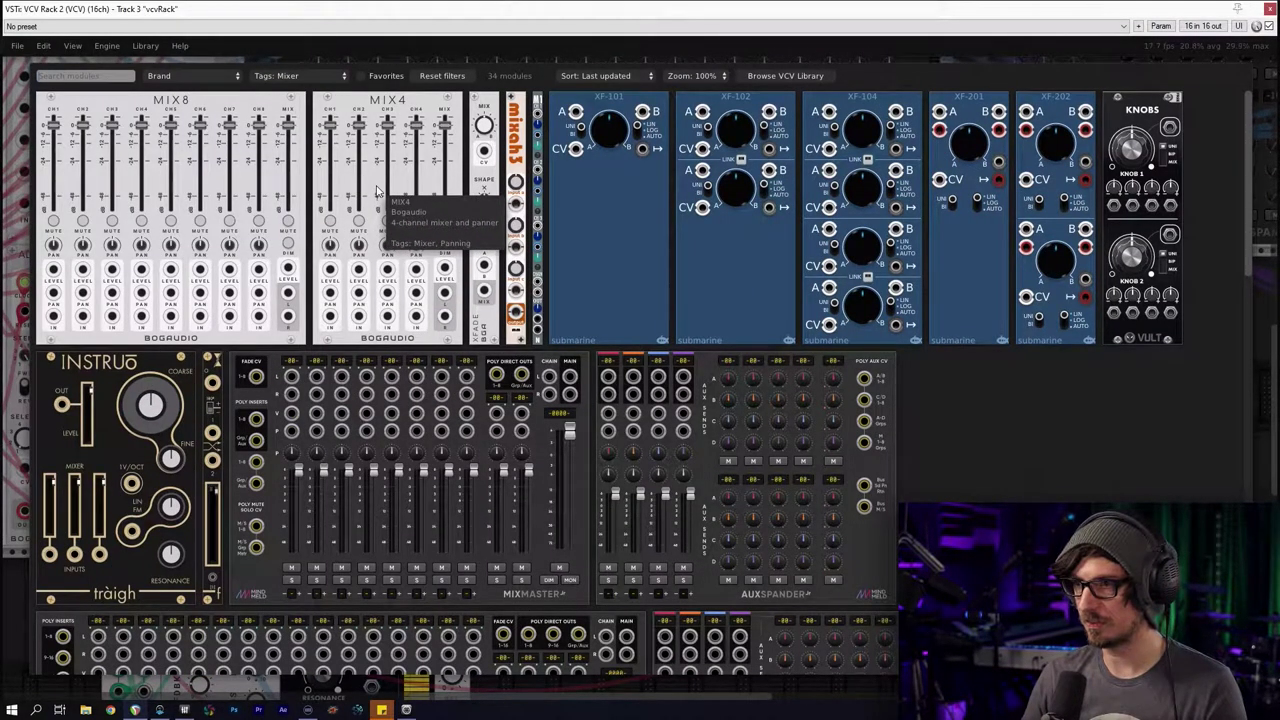
pyautogui.scroll(-6, 350, 453)
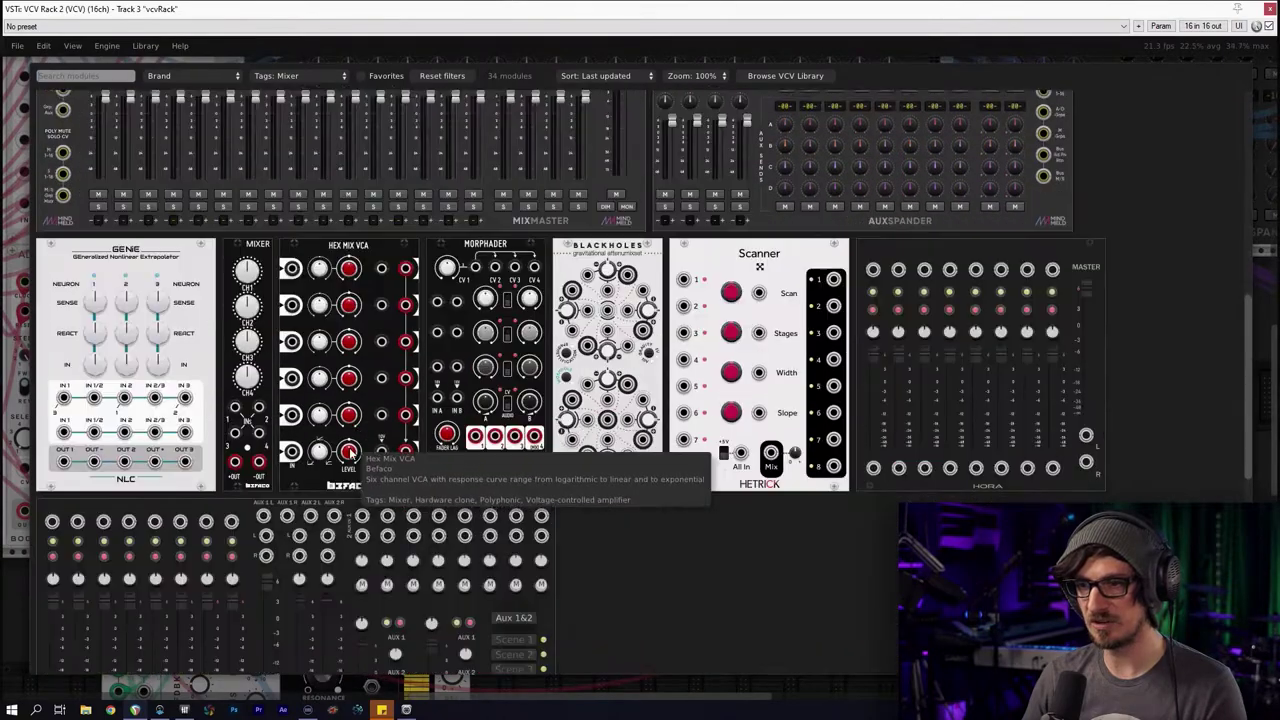
pyautogui.scroll(-1, 350, 453)
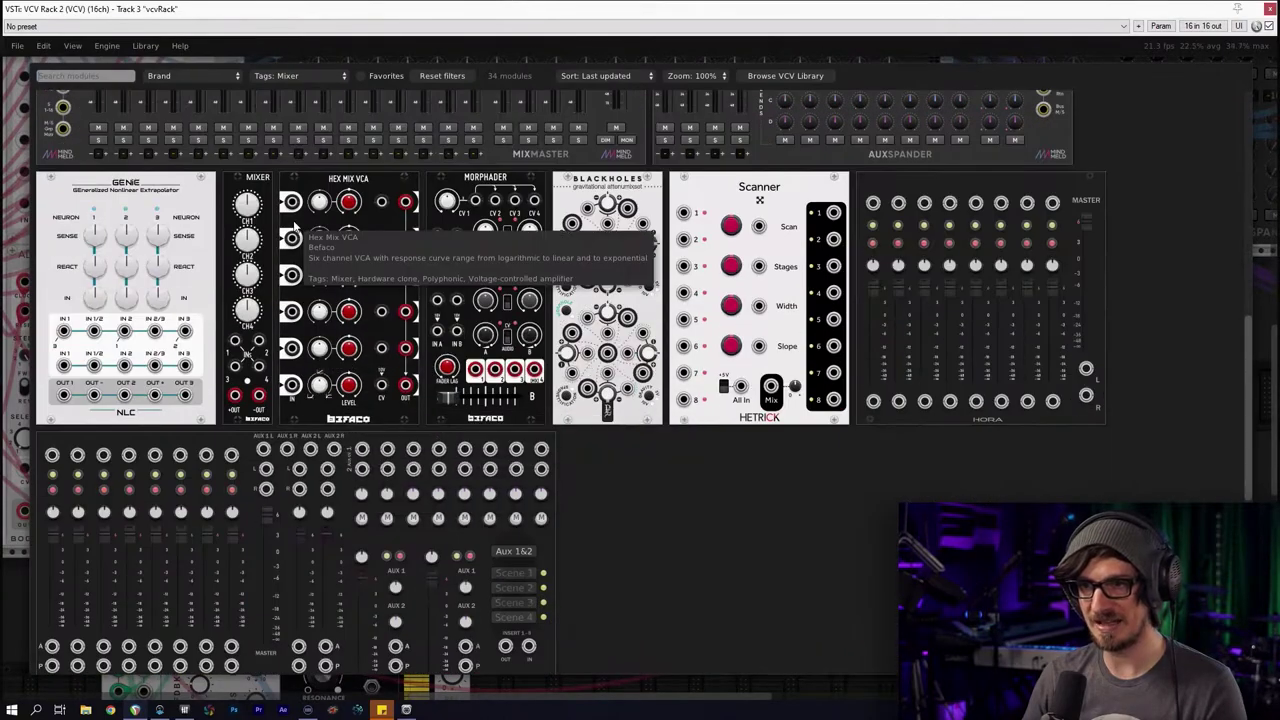
pyautogui.click(260, 270)
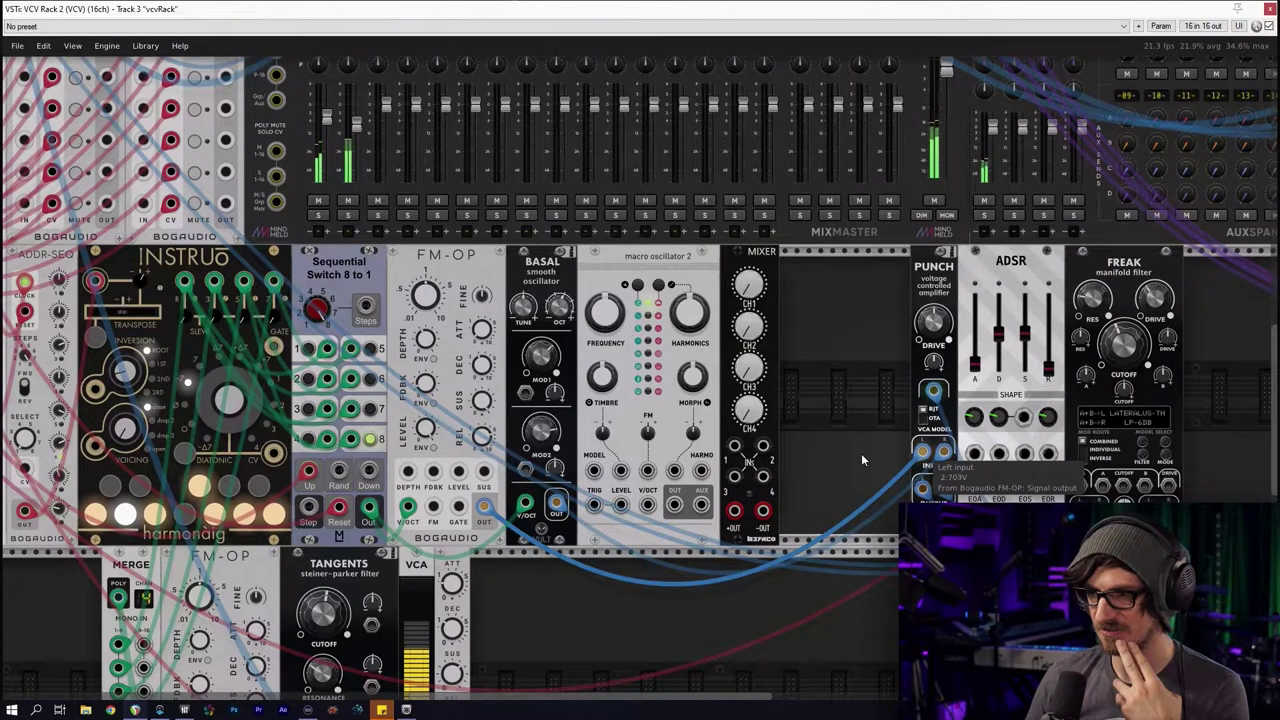
# Replace the Befaco Mixer with Bogaudio's MIX4, placed between Macro Oscillator 2 and Punch
pyautogui.click(777, 456)
pyautogui.rightClick(777, 456)
pyautogui.scroll(10, 391, 328)
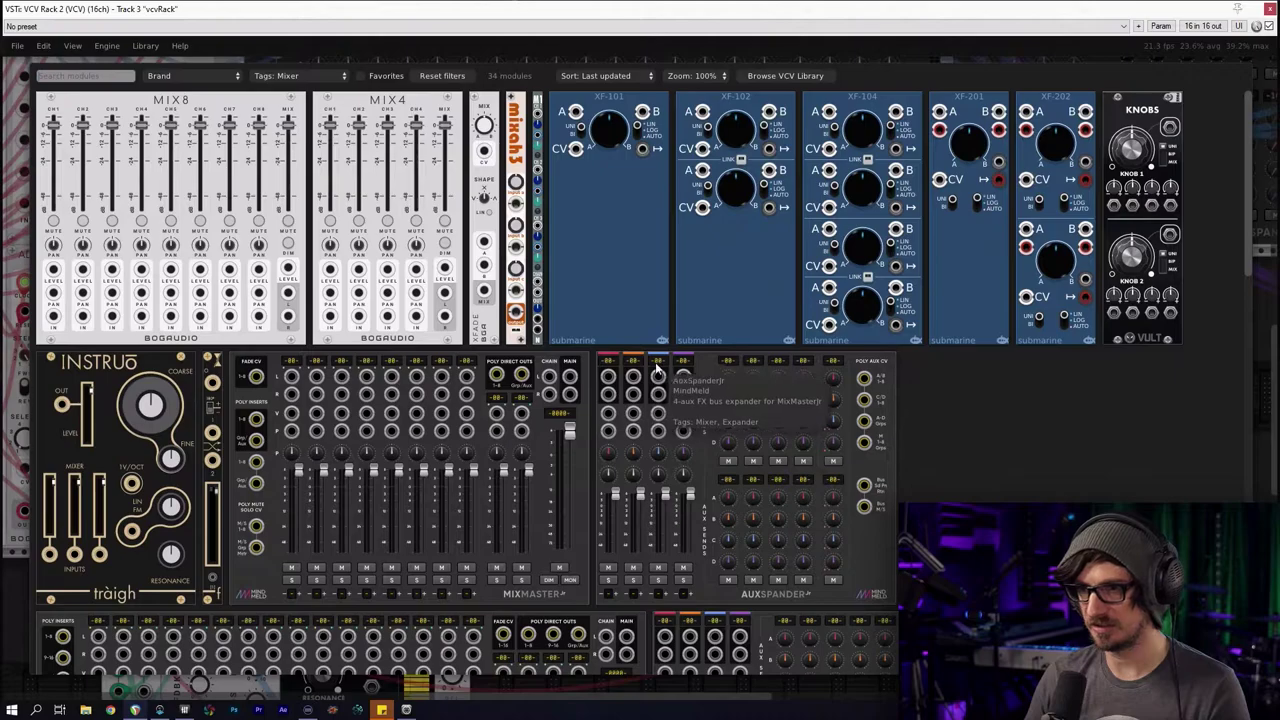
pyautogui.click(374, 151)
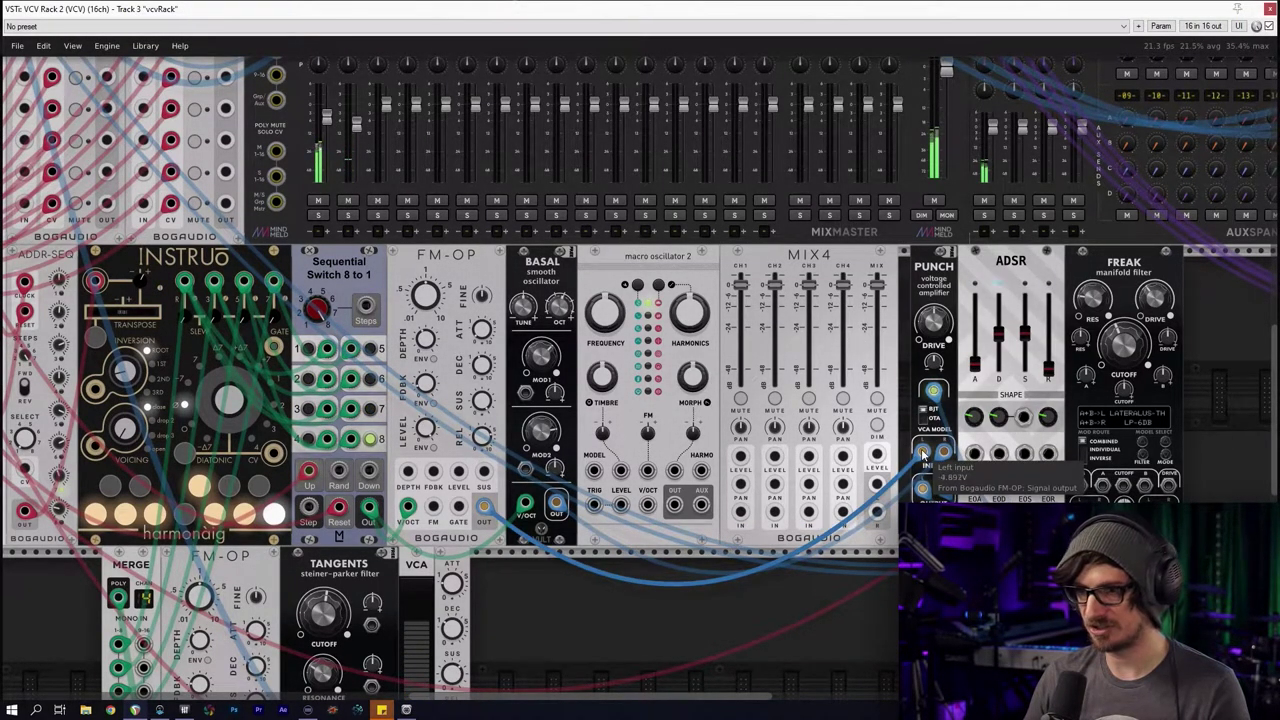
# Try patching Macro Oscillator 2's main output into Punch's left input, and undo the related cable changes
pyautogui.moveTo(922, 452)
pyautogui.mouseDown()
pyautogui.moveTo(706, 490)
pyautogui.moveTo(636, 522)
pyautogui.moveTo(649, 509)
pyautogui.moveTo(690, 523)
pyautogui.moveTo(880, 499)
pyautogui.moveTo(925, 458)
pyautogui.mouseUp()
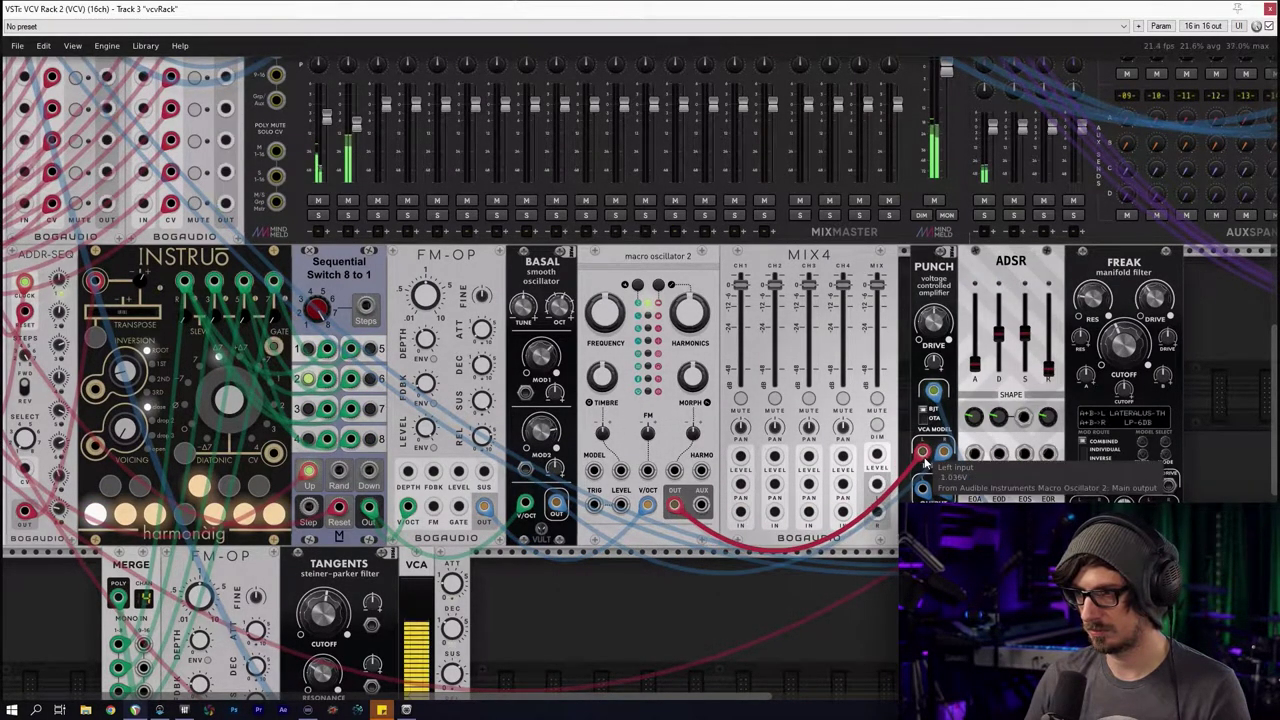
pyautogui.moveTo(675, 507); pyautogui.dragTo(670, 525)
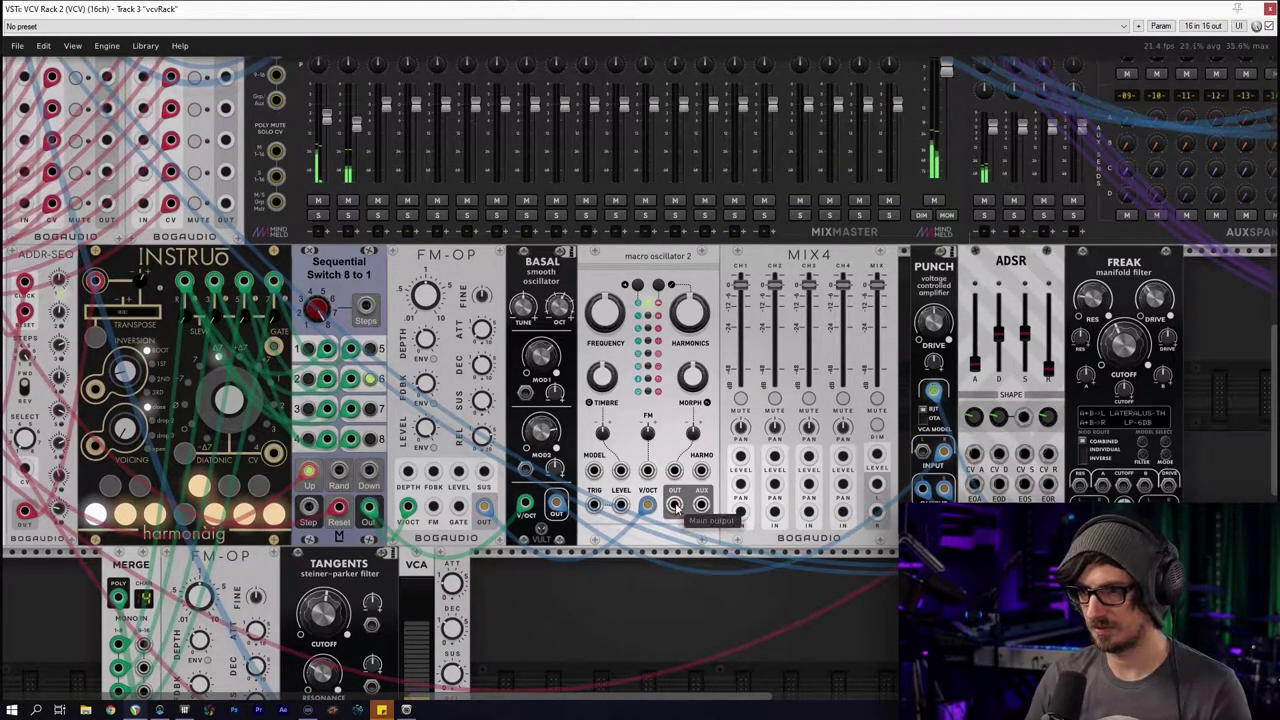
pyautogui.hotkey('ctrl', 'z')
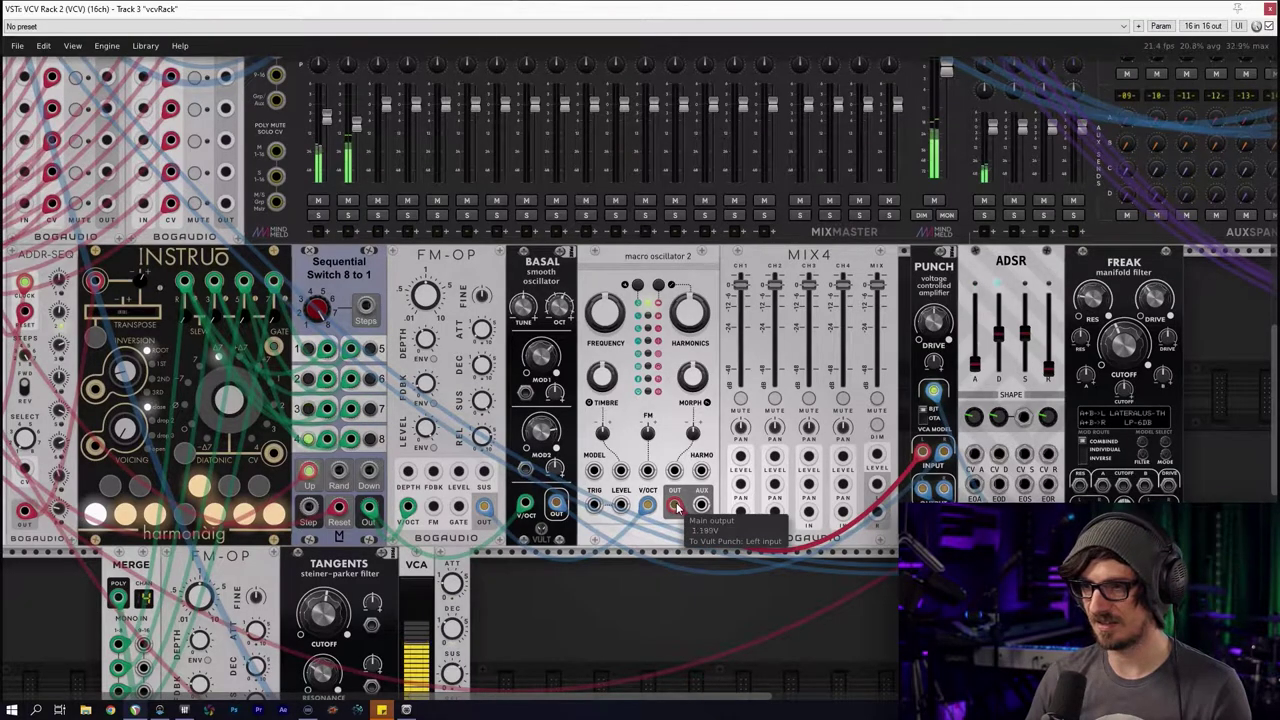
pyautogui.rightClick(676, 506)
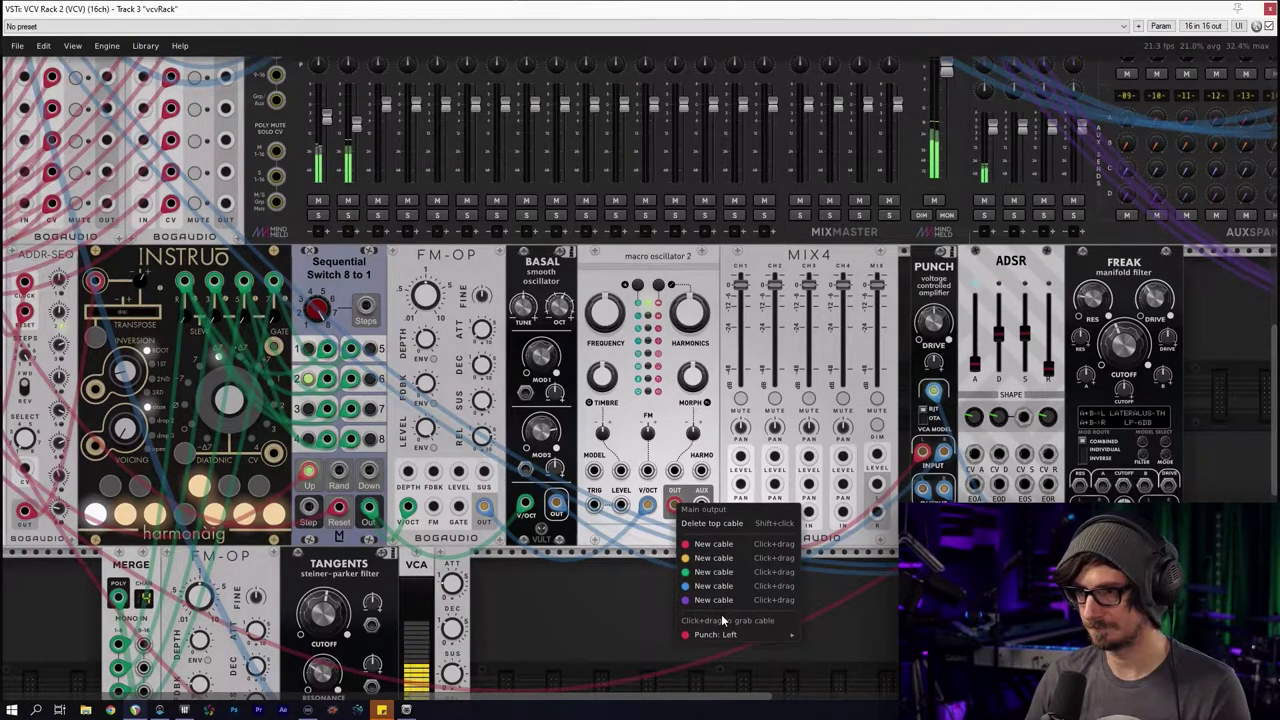
pyautogui.click(657, 593)
pyautogui.hotkey('ctrl', 'z')
pyautogui.hotkey('ctrl', 'z')
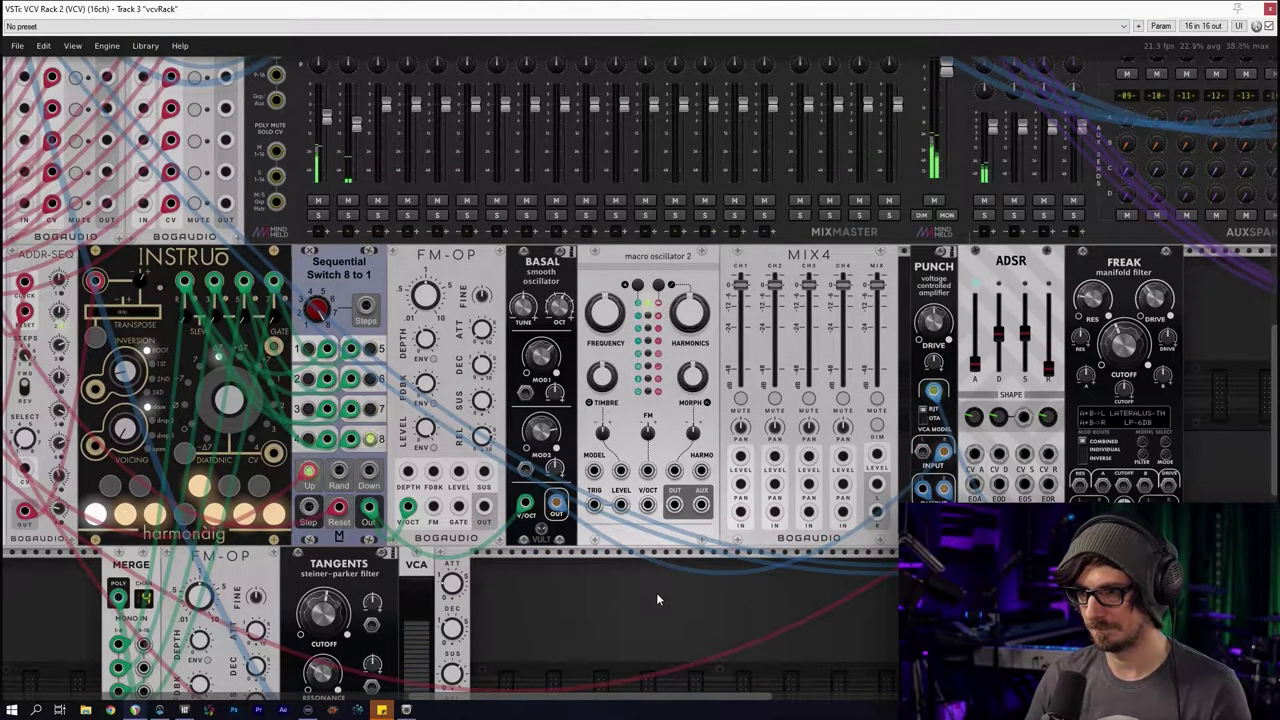
# Patch FM-OP and Basal into MIX4 channels 1 and 2, route the stereo mix to both Punch inputs, and adjust channel 2's pan
pyautogui.moveTo(484, 508); pyautogui.dragTo(741, 514)
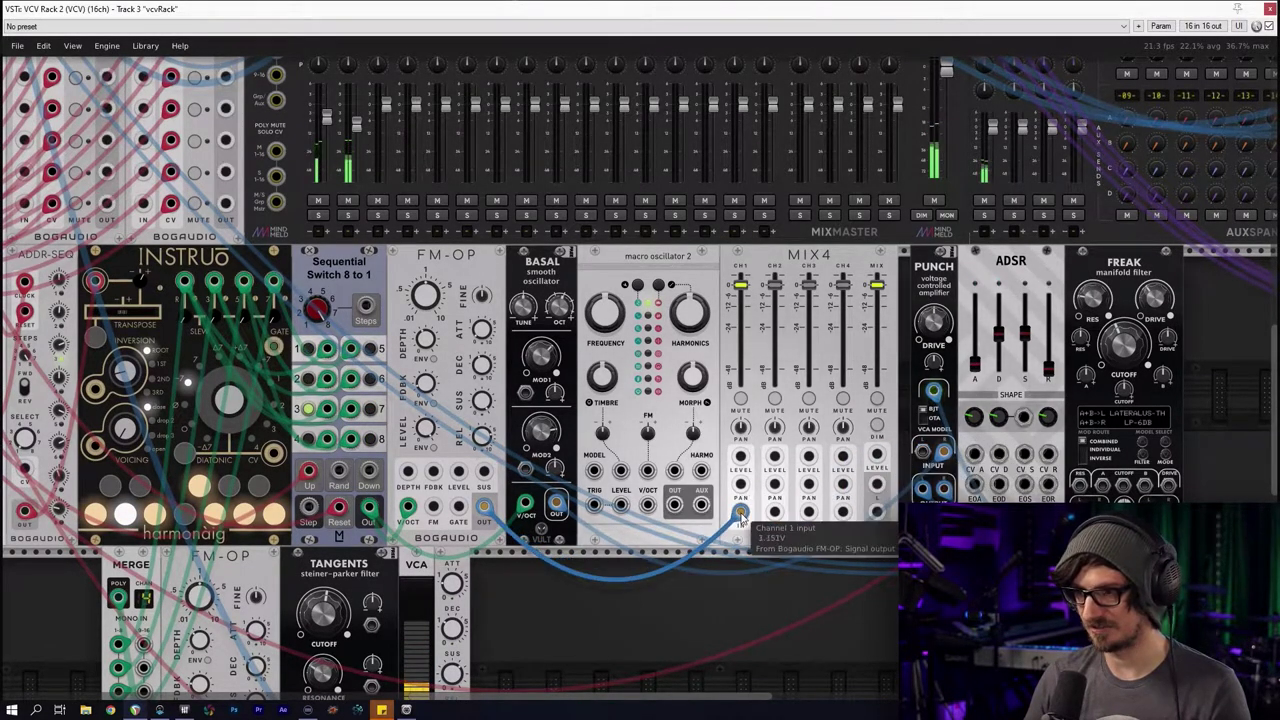
pyautogui.moveTo(944, 452); pyautogui.dragTo(775, 512)
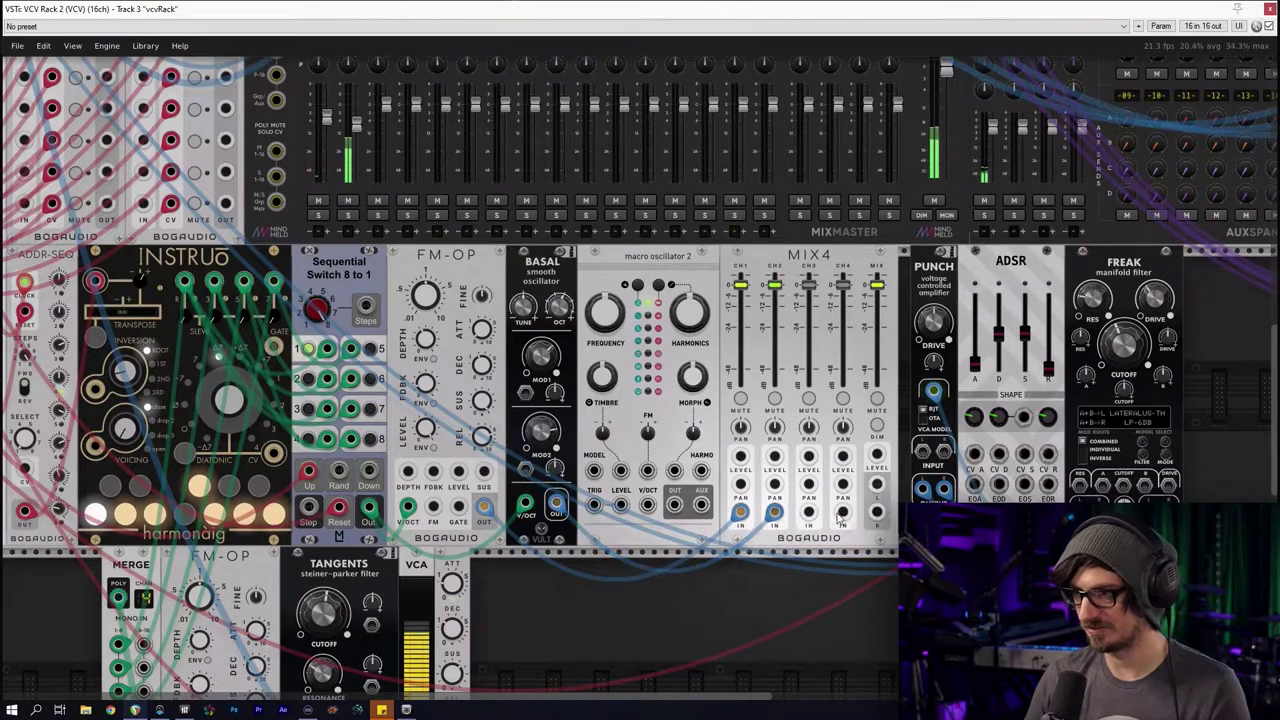
pyautogui.moveTo(877, 485); pyautogui.dragTo(923, 452)
pyautogui.moveTo(878, 510); pyautogui.dragTo(881, 508)
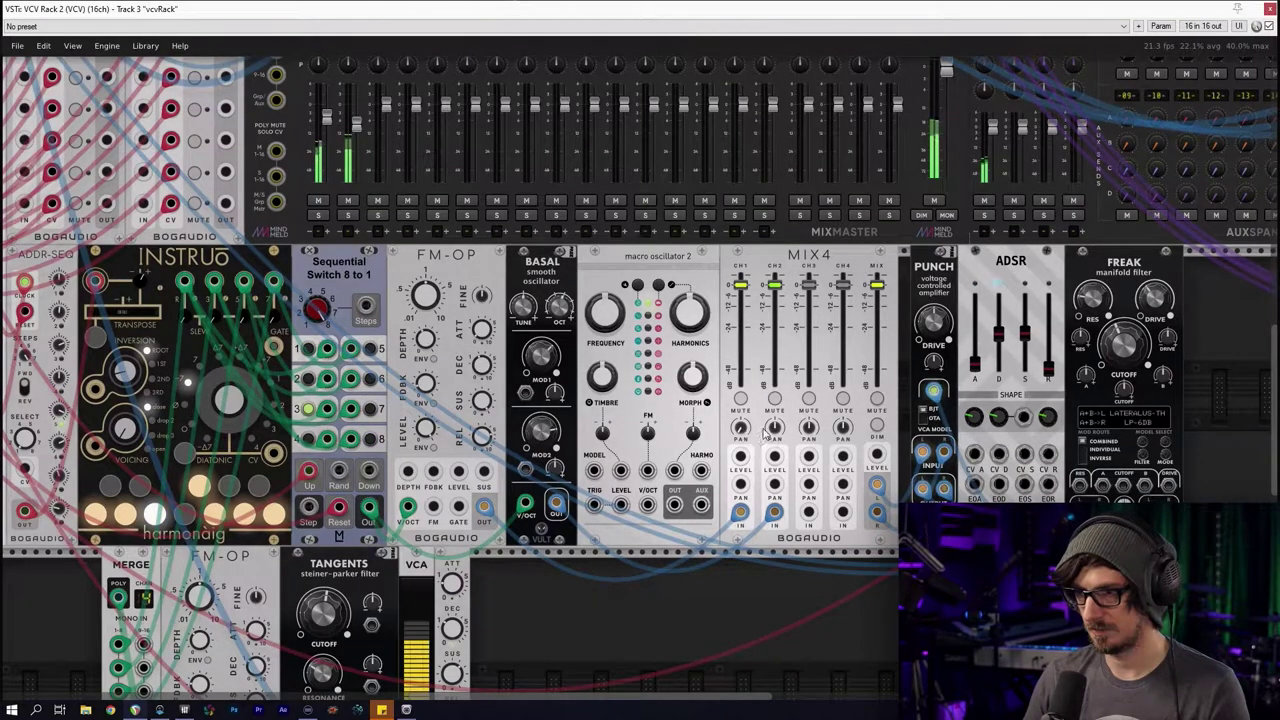
pyautogui.moveTo(774, 427); pyautogui.dragTo(774, 415)
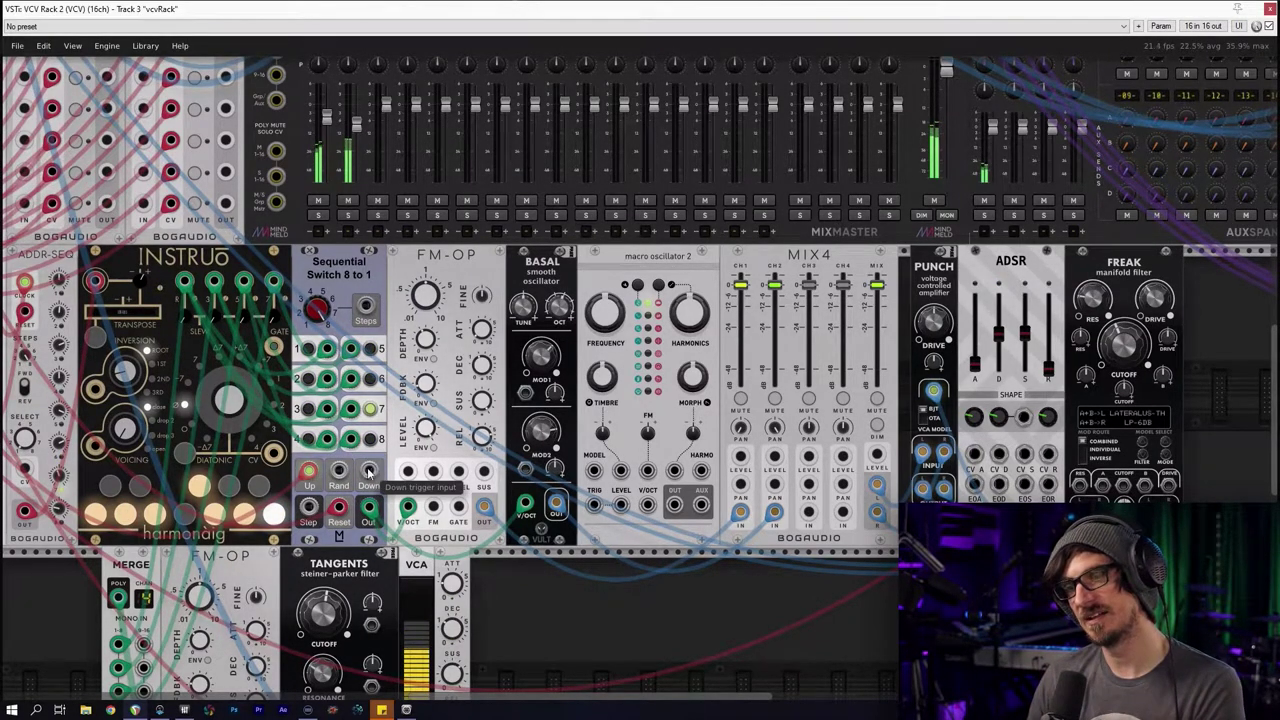
# Try to run a new green cable from Sequential Switch 8 to 1 to Macro Oscillator 2's V/OCT input
pyautogui.rightClick(369, 472)
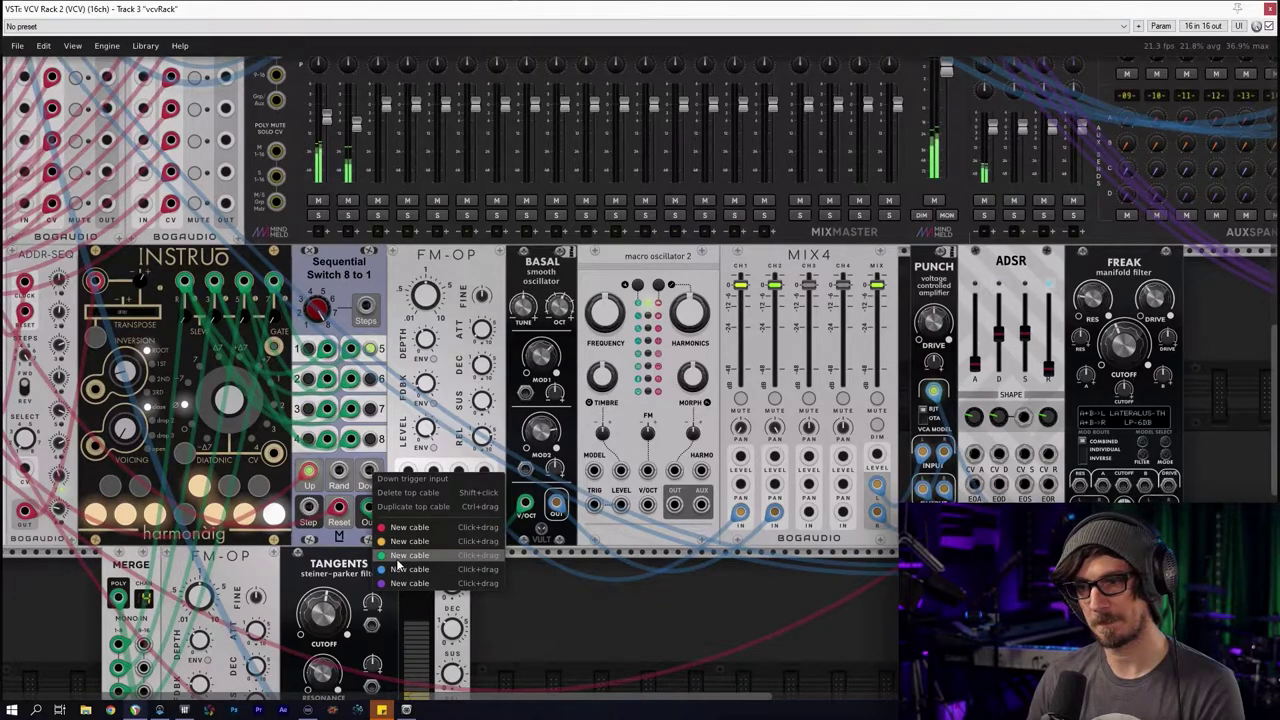
pyautogui.click(398, 556)
pyautogui.click(624, 504)
pyautogui.moveTo(638, 506); pyautogui.dragTo(648, 508)
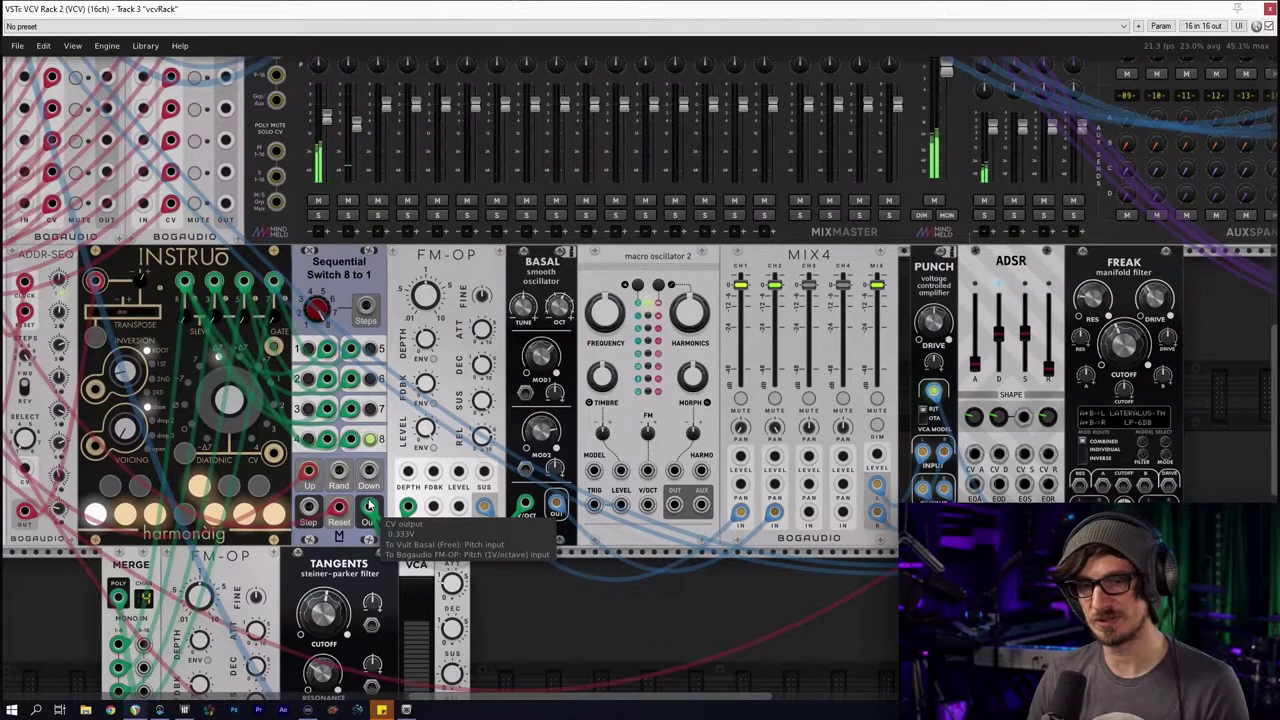
# Shift FM-OP and all modules from Basal through Freak along the row to open a gap beside Sequential Switch 8 to 1
pyautogui.moveTo(1159, 586); pyautogui.dragTo(583, 399)
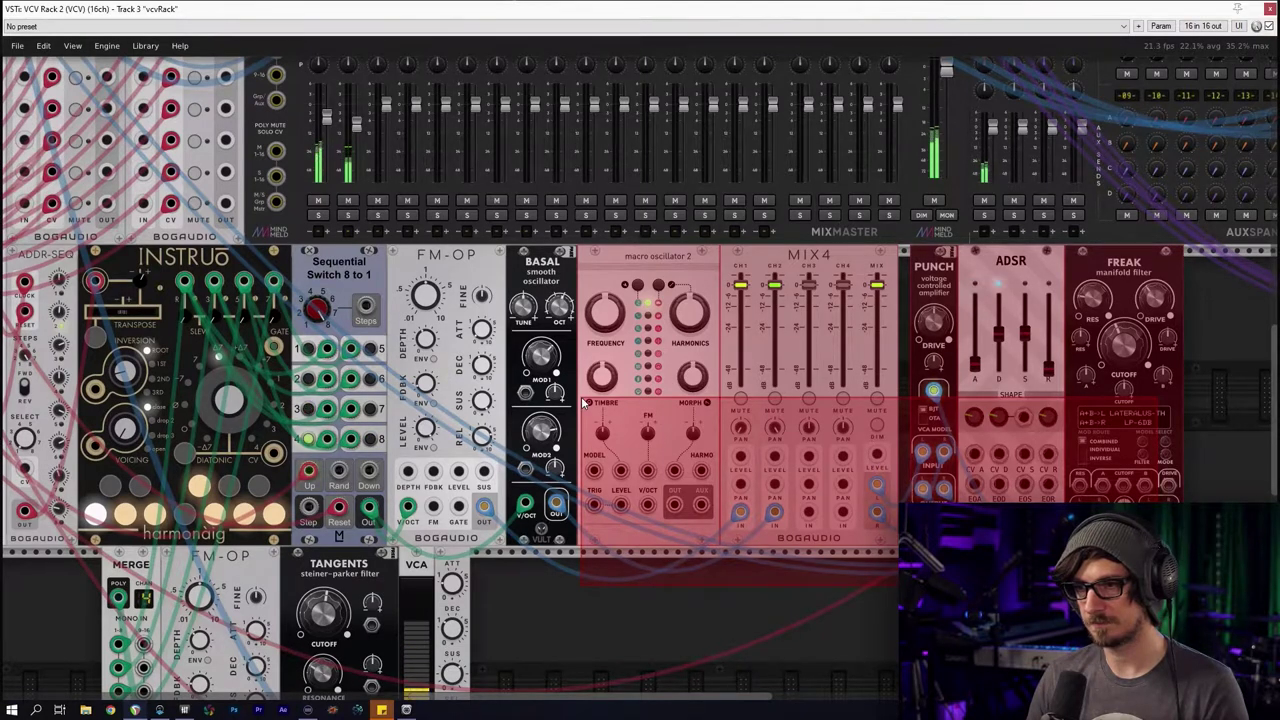
pyautogui.moveTo(584, 402); pyautogui.dragTo(584, 402)
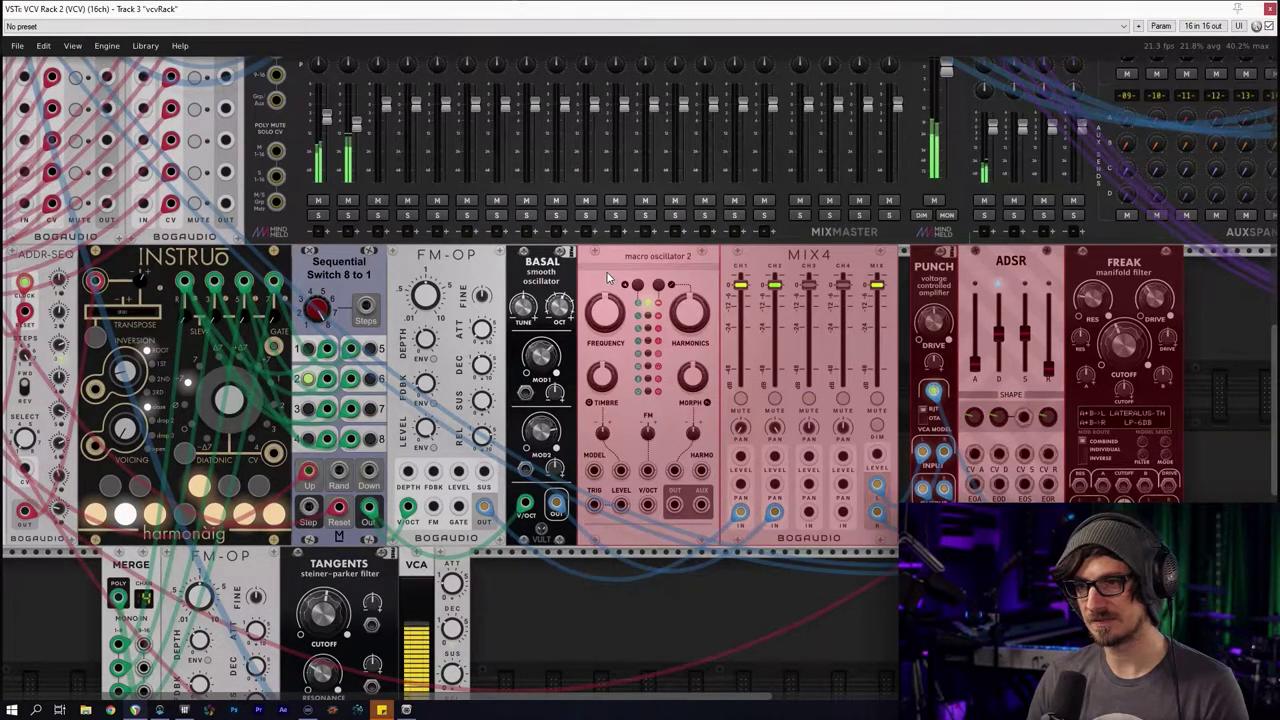
pyautogui.moveTo(1150, 585); pyautogui.dragTo(536, 327)
pyautogui.moveTo(613, 283); pyautogui.dragTo(745, 283)
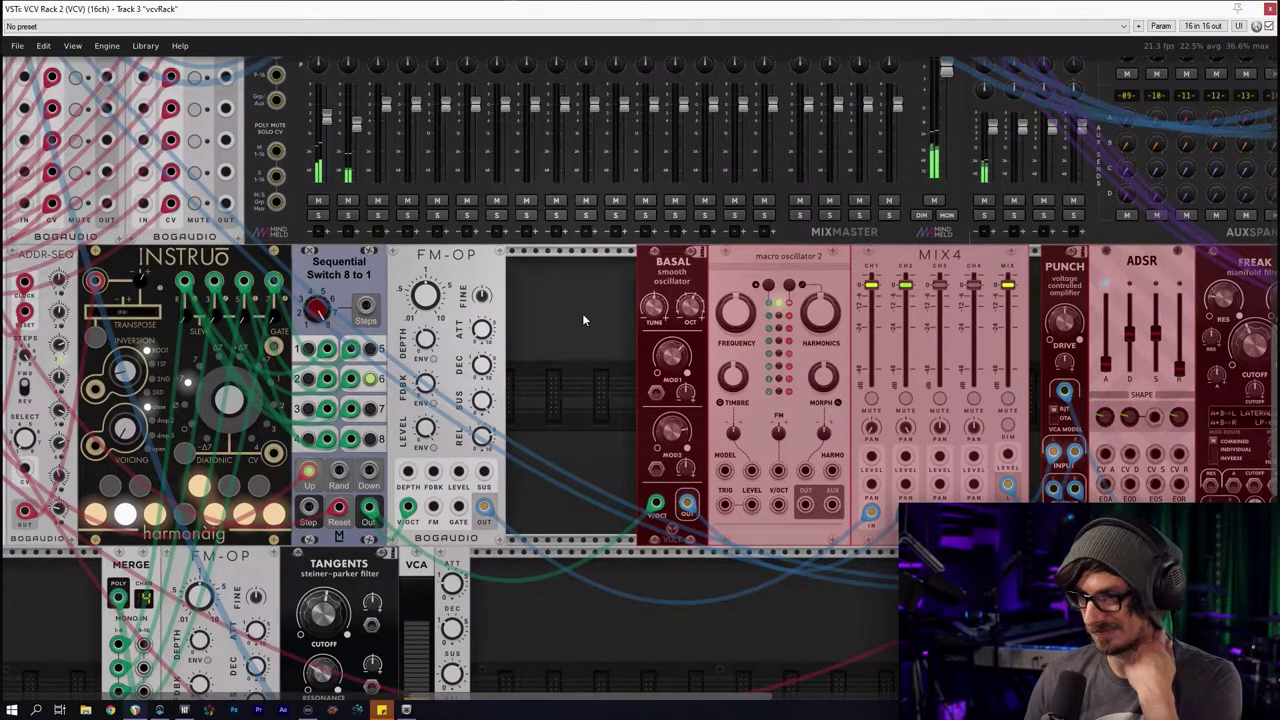
pyautogui.moveTo(489, 281); pyautogui.dragTo(617, 281)
# Duplicate Sequential Switch 8 to 1 with its cables and patch the copy's output into Macro Oscillator 2's V/OCT input
pyautogui.rightClick(472, 297)
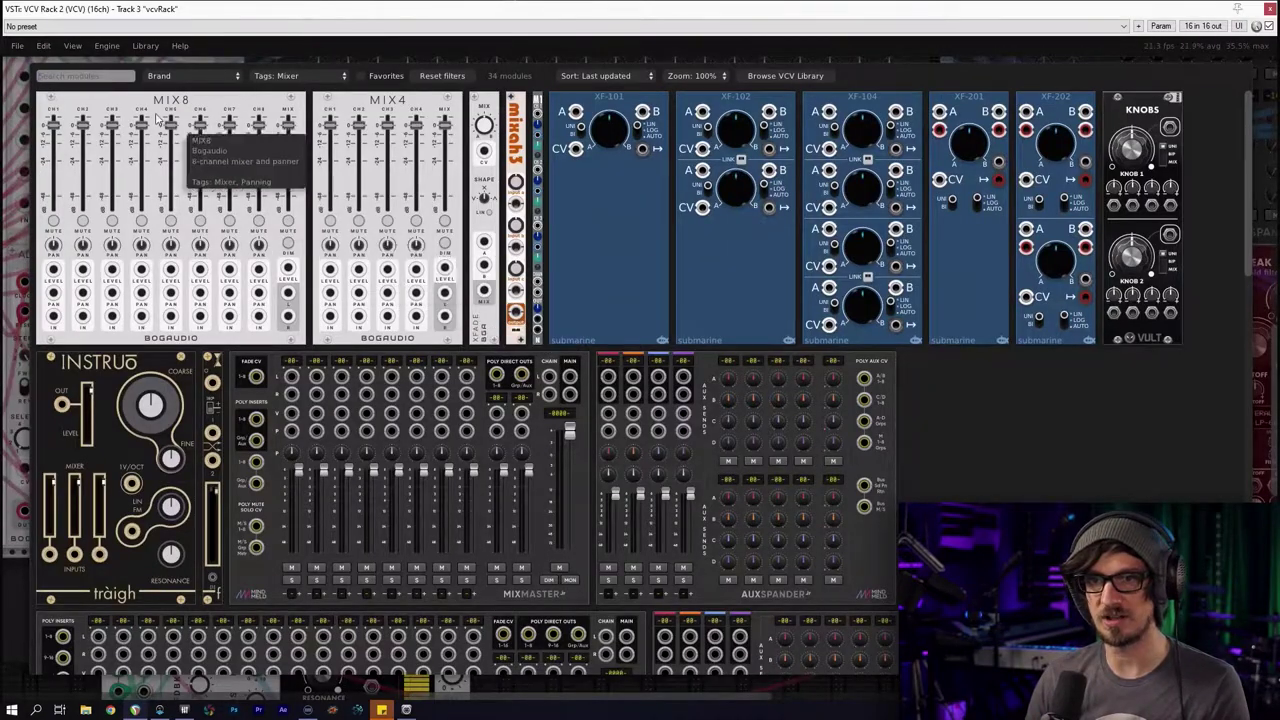
pyautogui.click(22, 172)
pyautogui.moveTo(422, 286); pyautogui.dragTo(352, 282)
pyautogui.rightClick(352, 281)
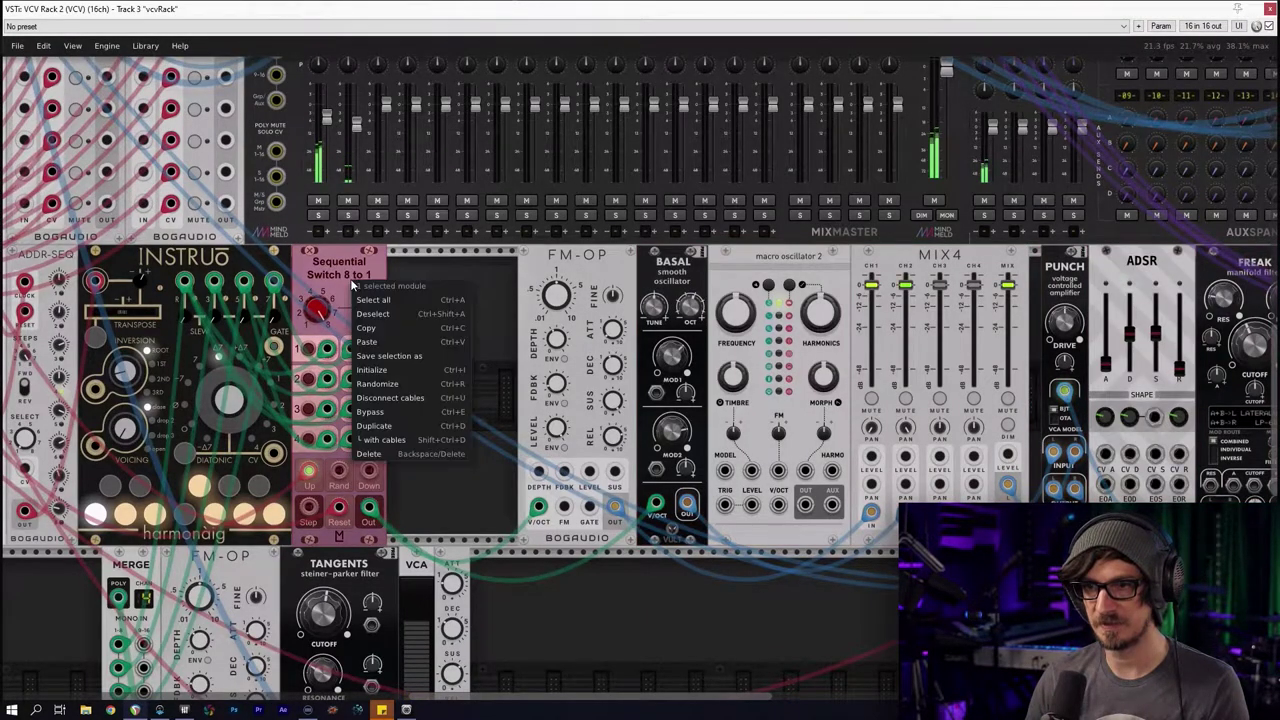
pyautogui.click(402, 441)
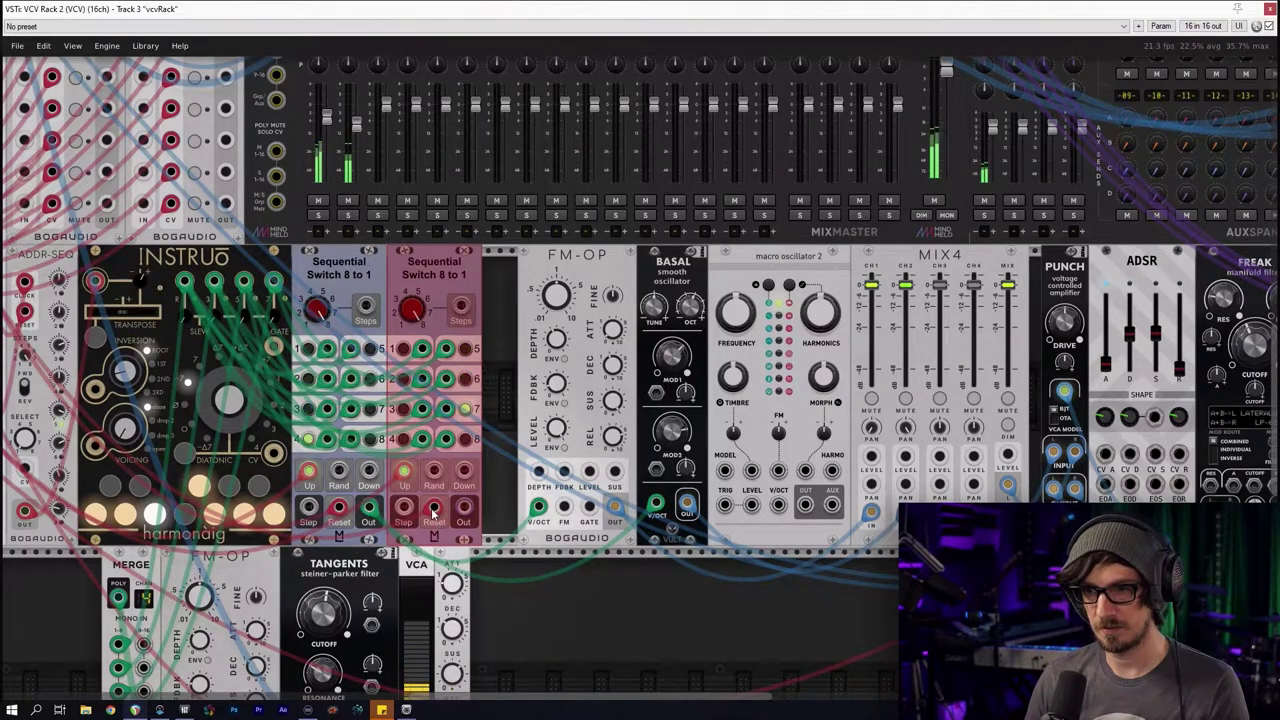
pyautogui.click(499, 480)
pyautogui.moveTo(464, 508); pyautogui.dragTo(778, 505)
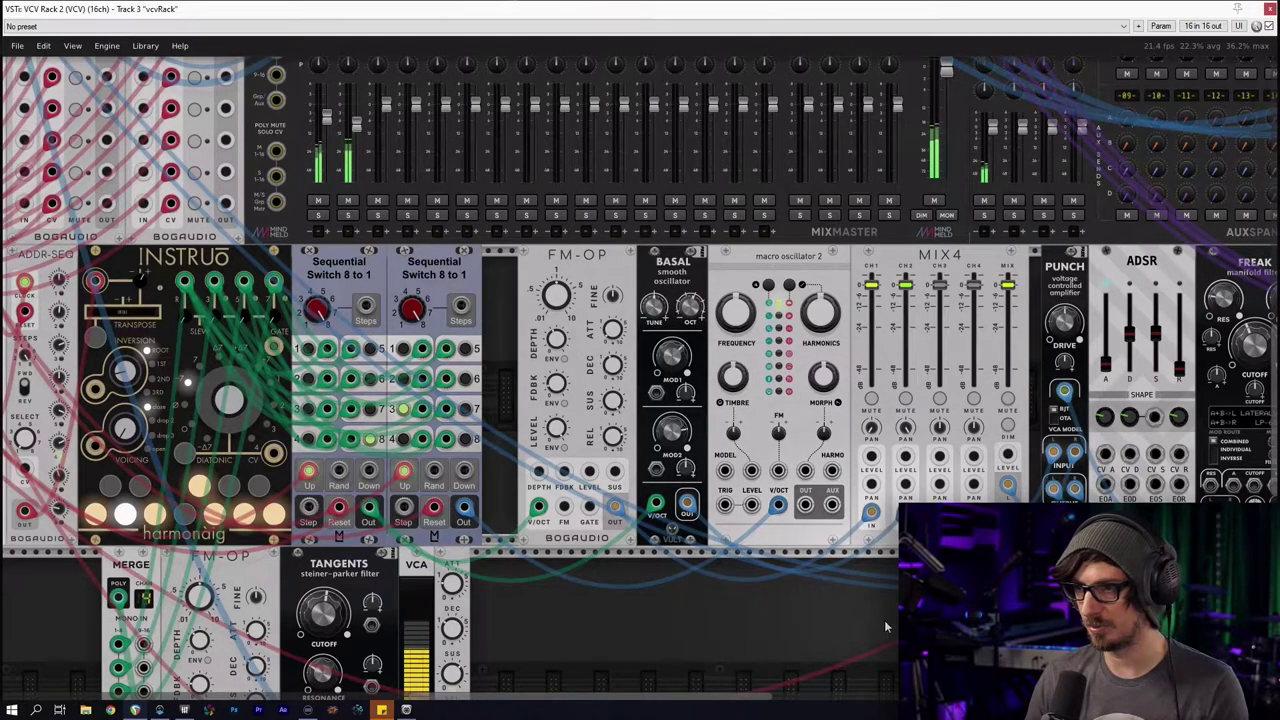
# Move the second switch's trigger cable from Up to Down and shift FM-OP through Freak back against that switch
pyautogui.hscroll(-3, 743, 609)
pyautogui.hscroll(7, 734, 574)
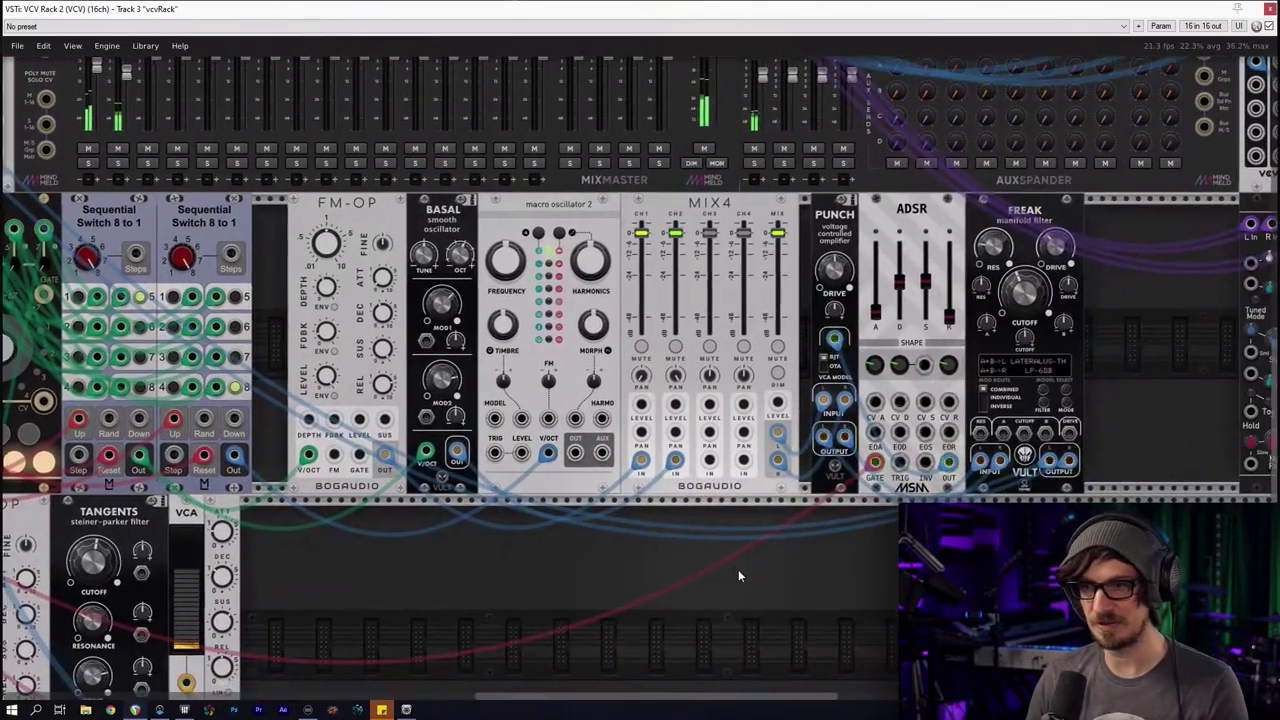
pyautogui.moveTo(1118, 485); pyautogui.dragTo(325, 232)
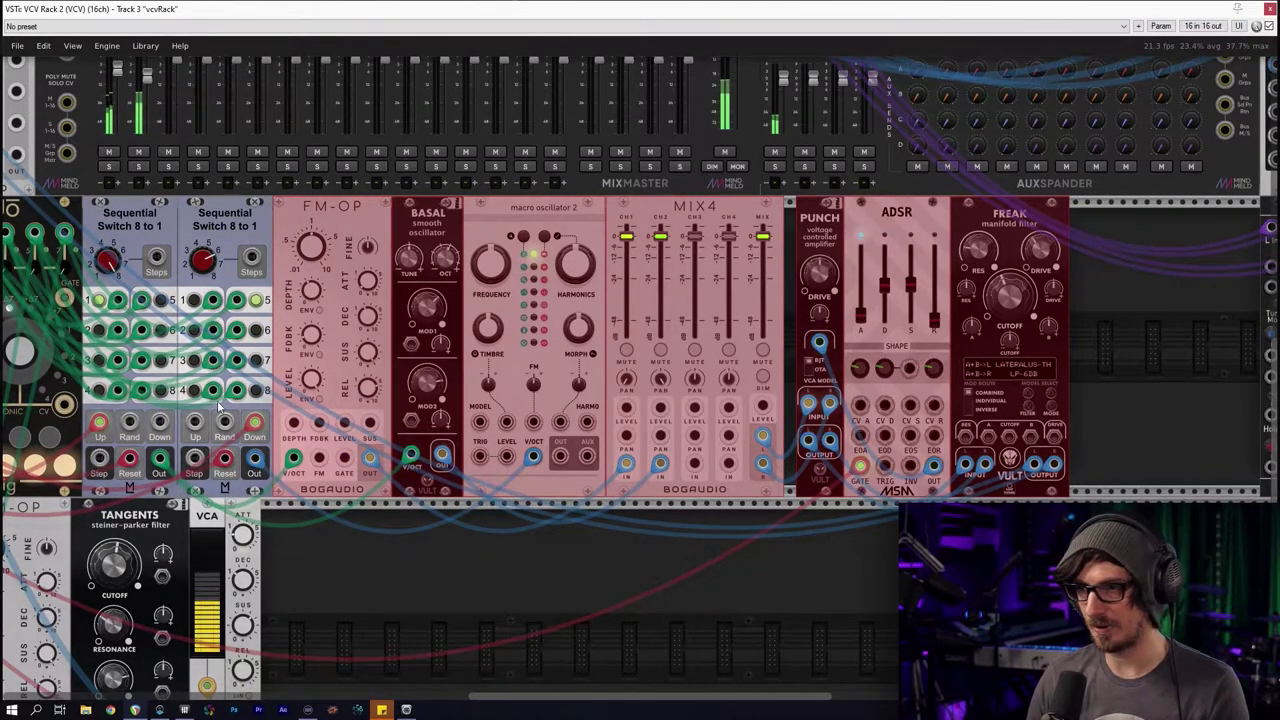
pyautogui.click(700, 578)
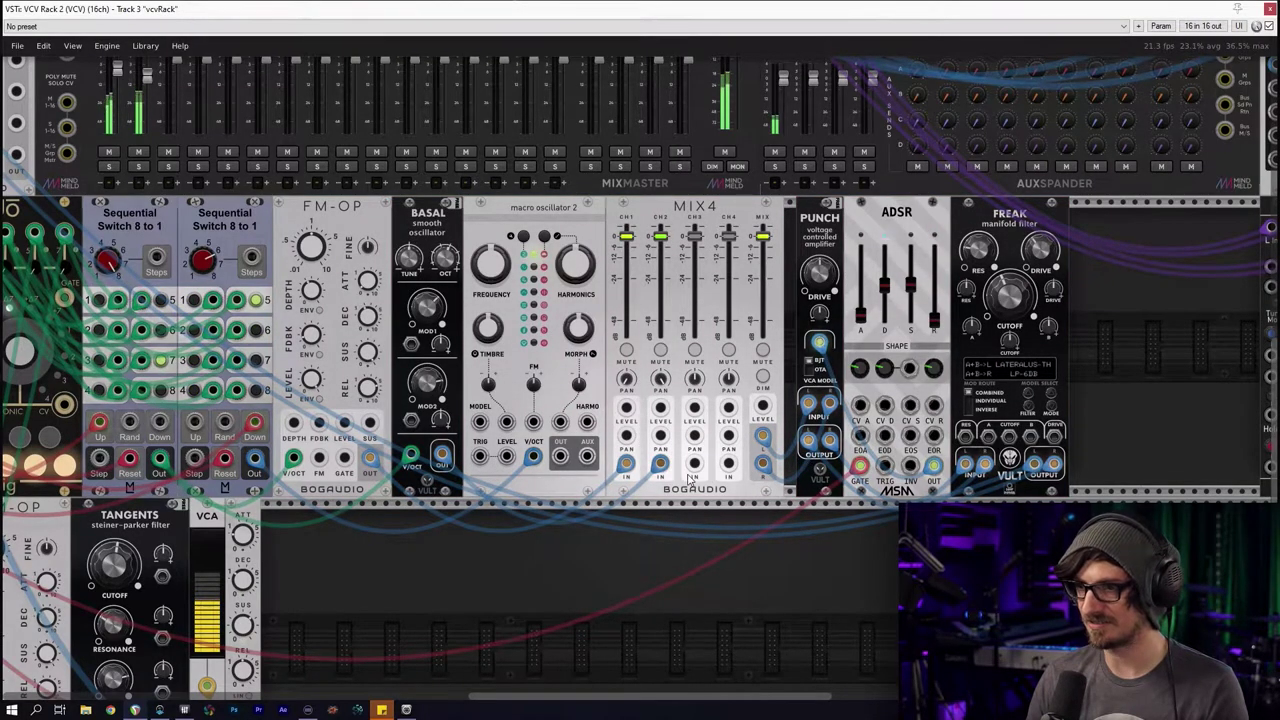
# Patch Macro Oscillator 2's main output into MIX4 channel 3 at about -4 dB and lower channels 1 and 2 to -60 dB
pyautogui.moveTo(561, 457); pyautogui.dragTo(694, 463)
pyautogui.moveTo(702, 241); pyautogui.dragTo(702, 251)
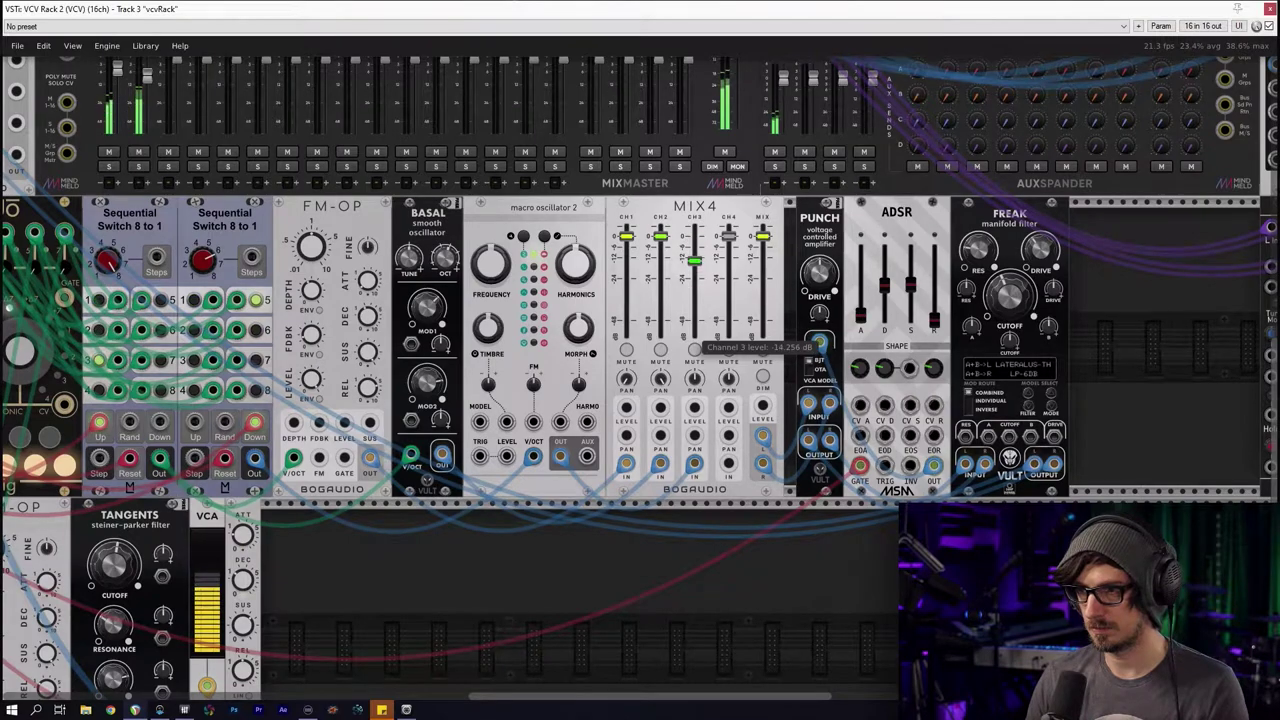
pyautogui.moveTo(626, 237); pyautogui.dragTo(626, 238)
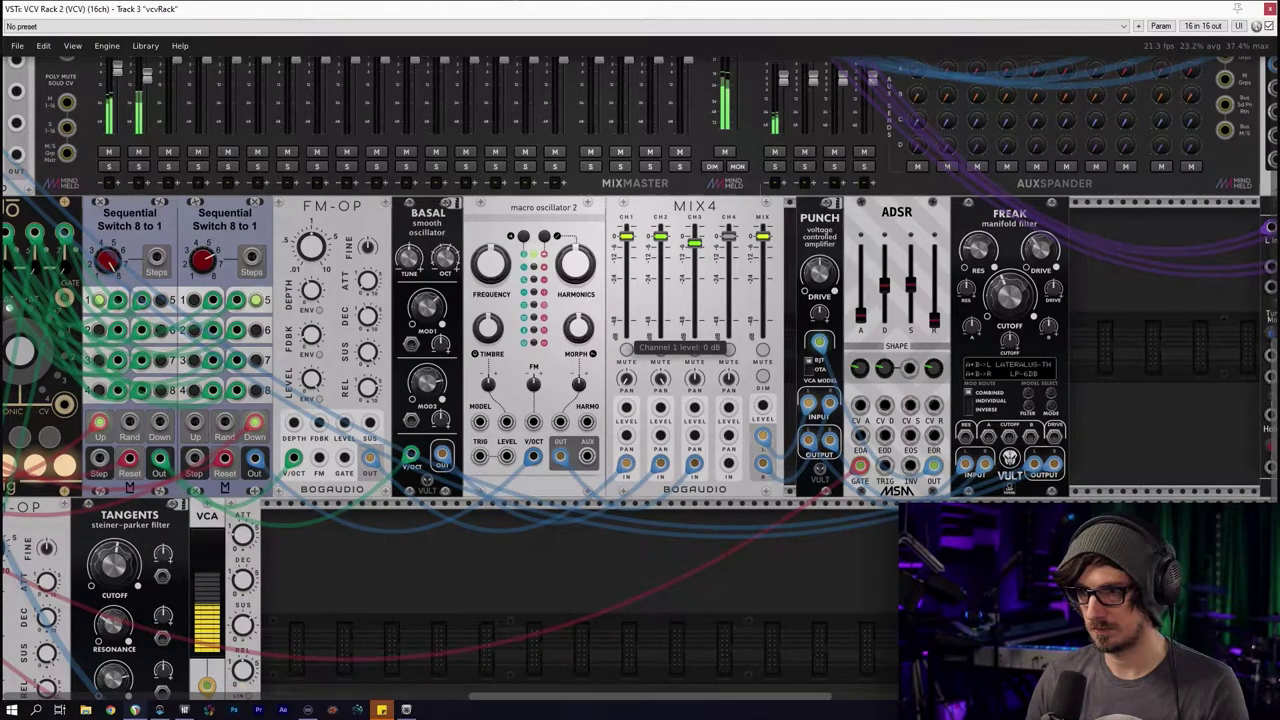
pyautogui.moveTo(626, 282); pyautogui.dragTo(626, 336)
pyautogui.moveTo(660, 236); pyautogui.dragTo(660, 336)
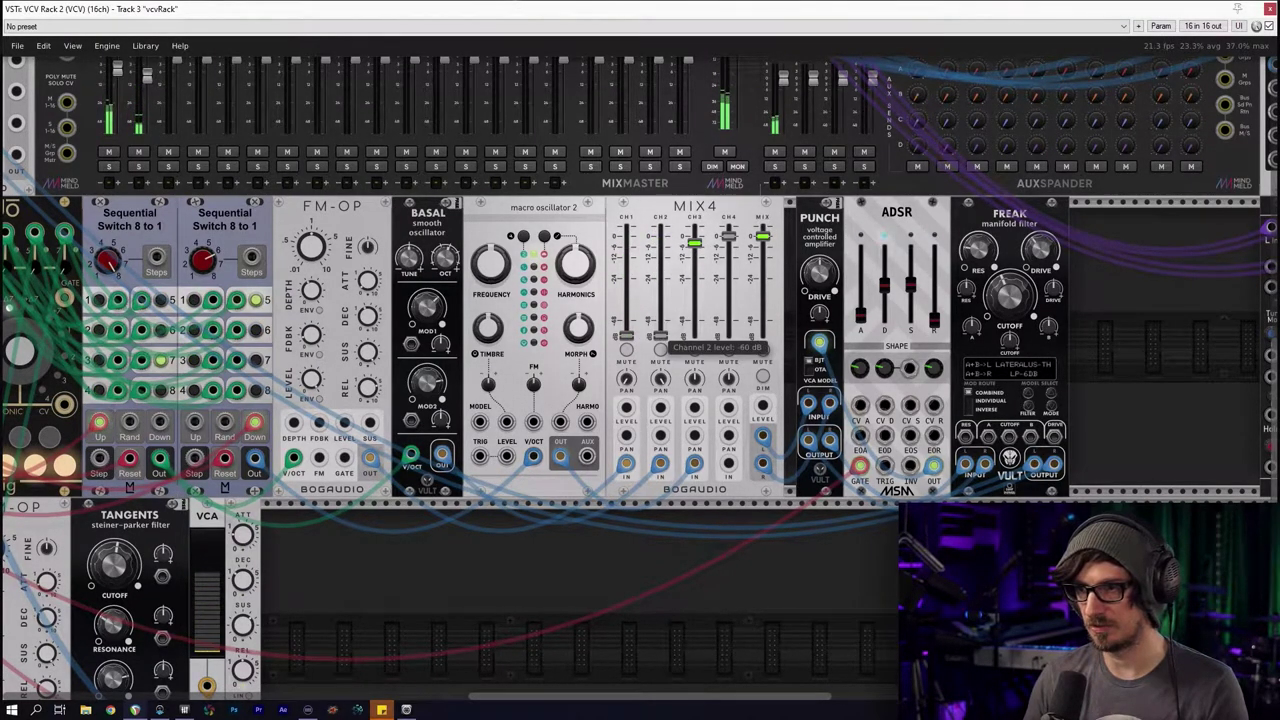
# Mute channel 2 on MixMaster and raise the level of MIX4 channel 3
pyautogui.scroll(5, 660, 243)
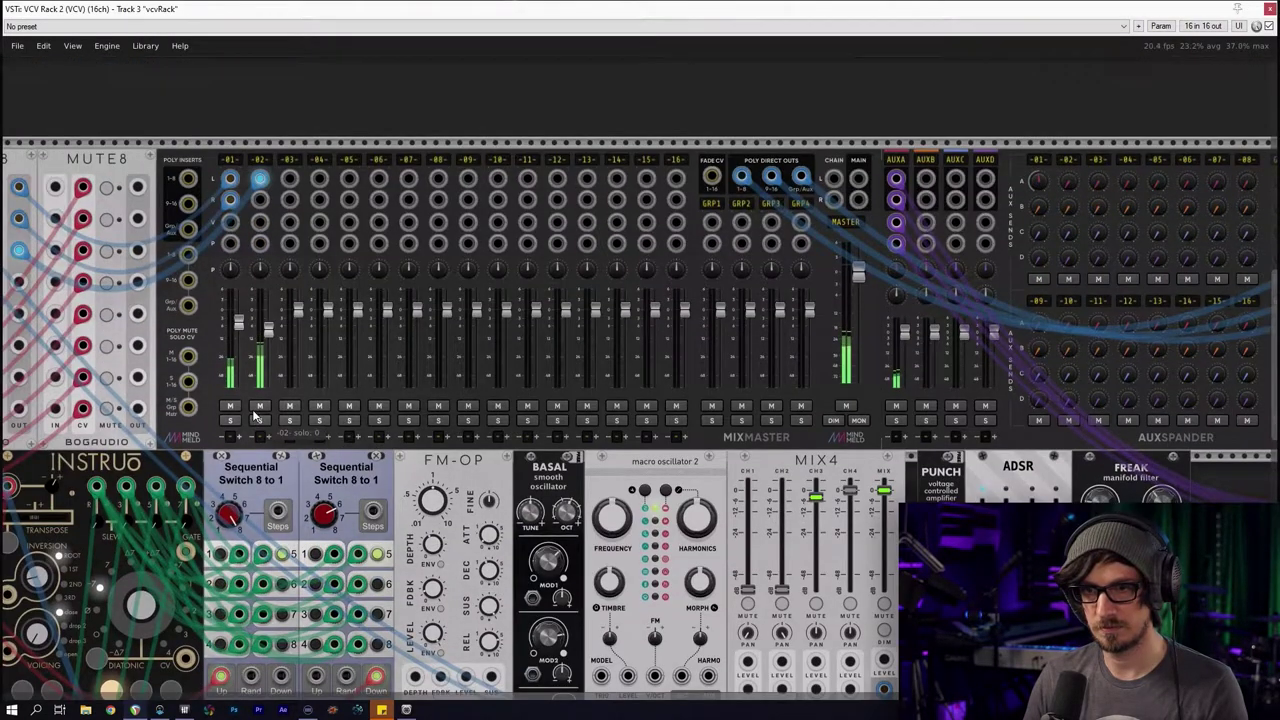
pyautogui.moveTo(755, 640); pyautogui.dragTo(534, 462)
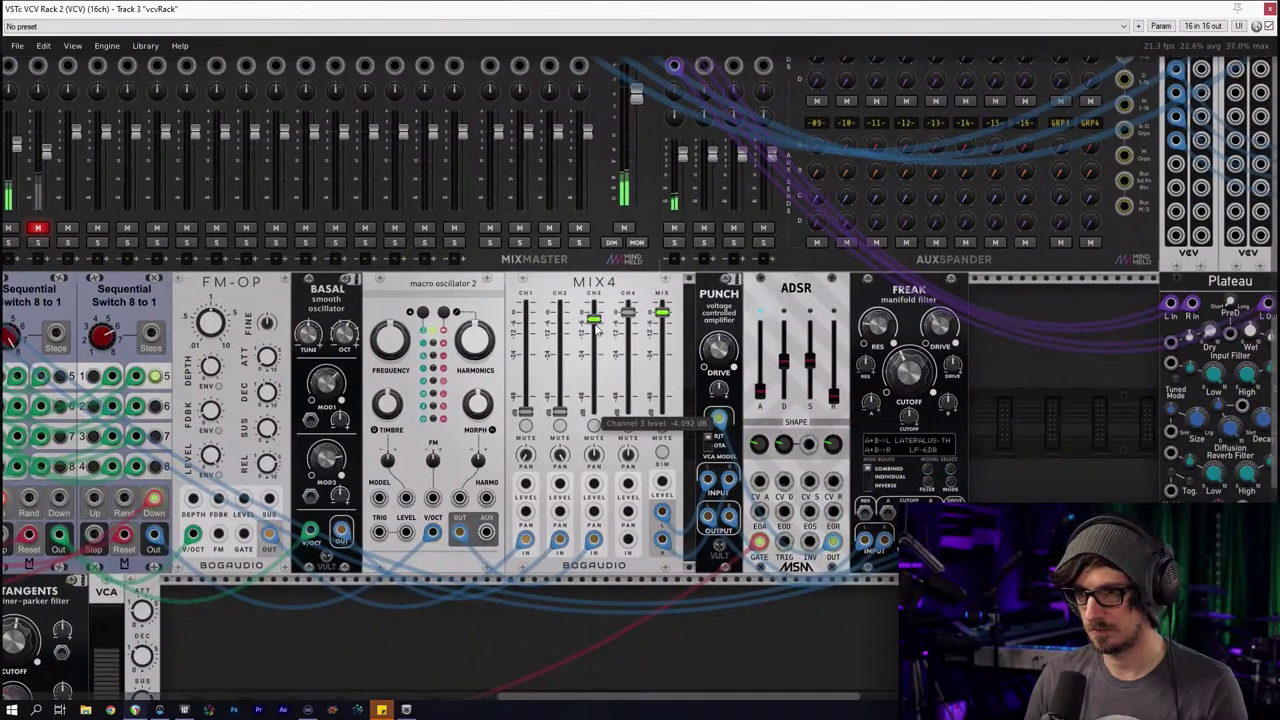
pyautogui.doubleClick(594, 318)
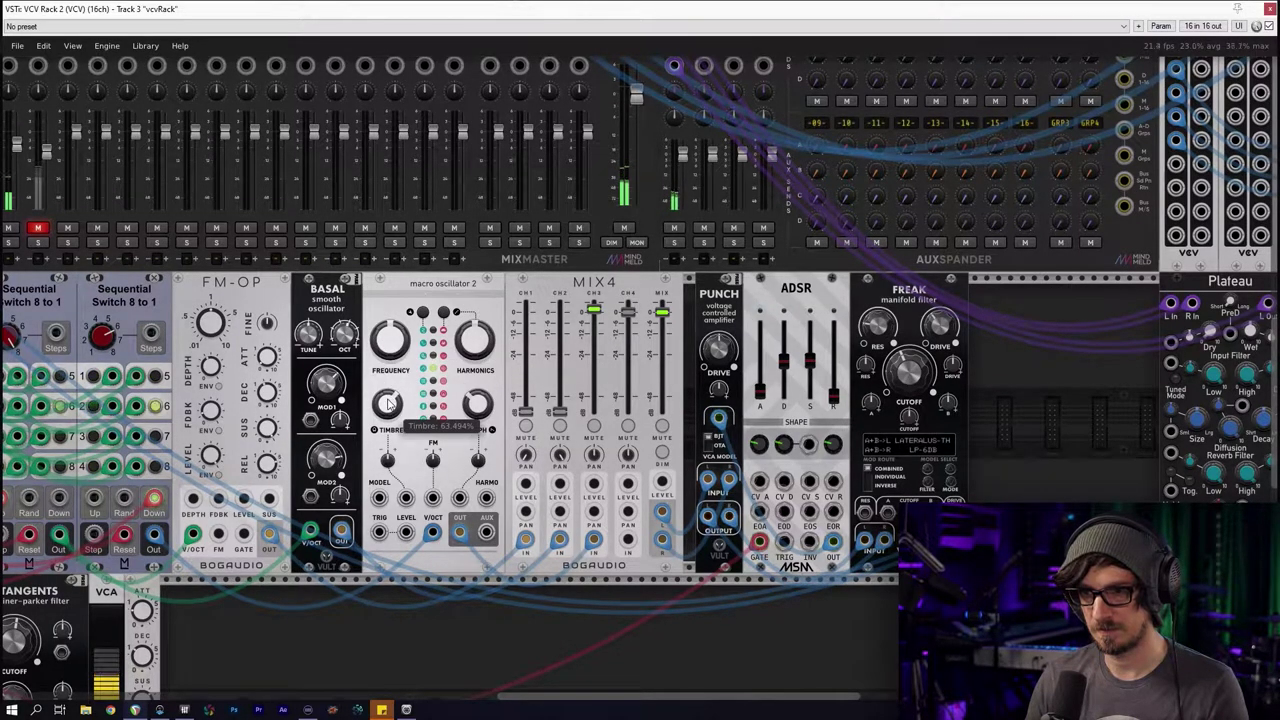
# Set Macro Oscillator 2's timbre to about 63%, adjust its frequency, and bring MIX4 channels 1 and 2 back up
pyautogui.moveTo(390, 342); pyautogui.dragTo(390, 336)
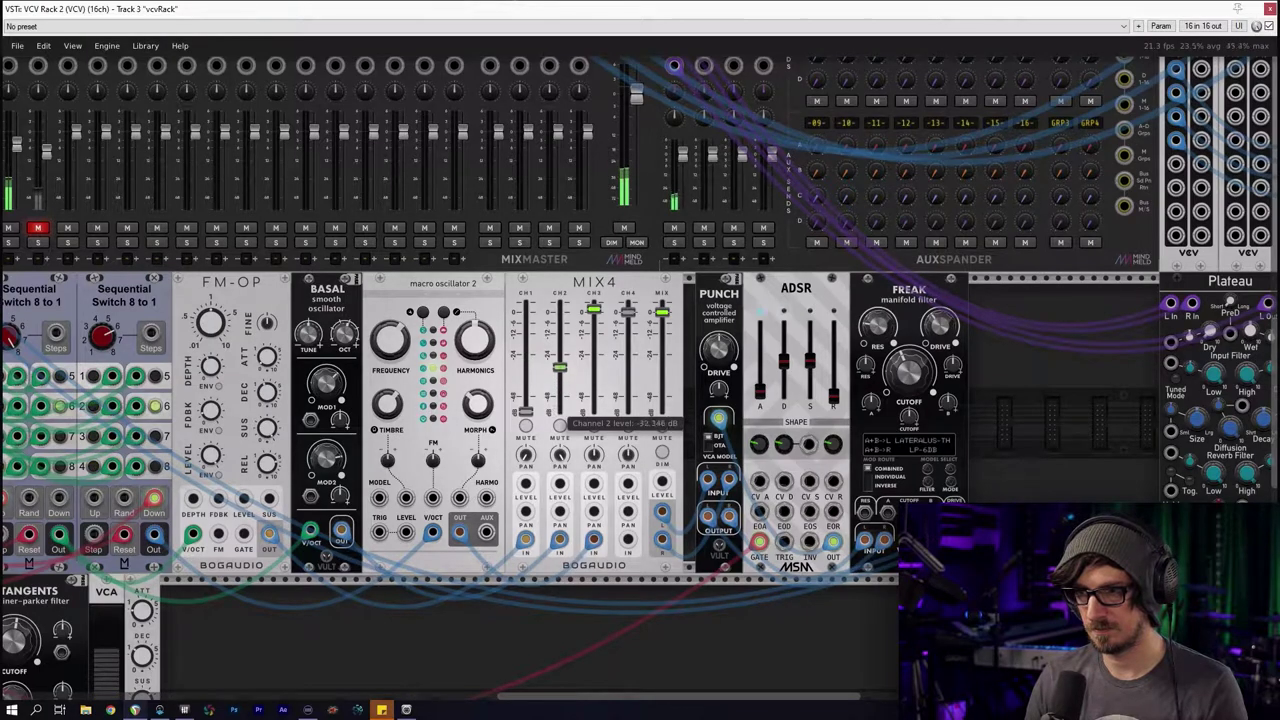
pyautogui.moveTo(559, 344); pyautogui.dragTo(560, 342)
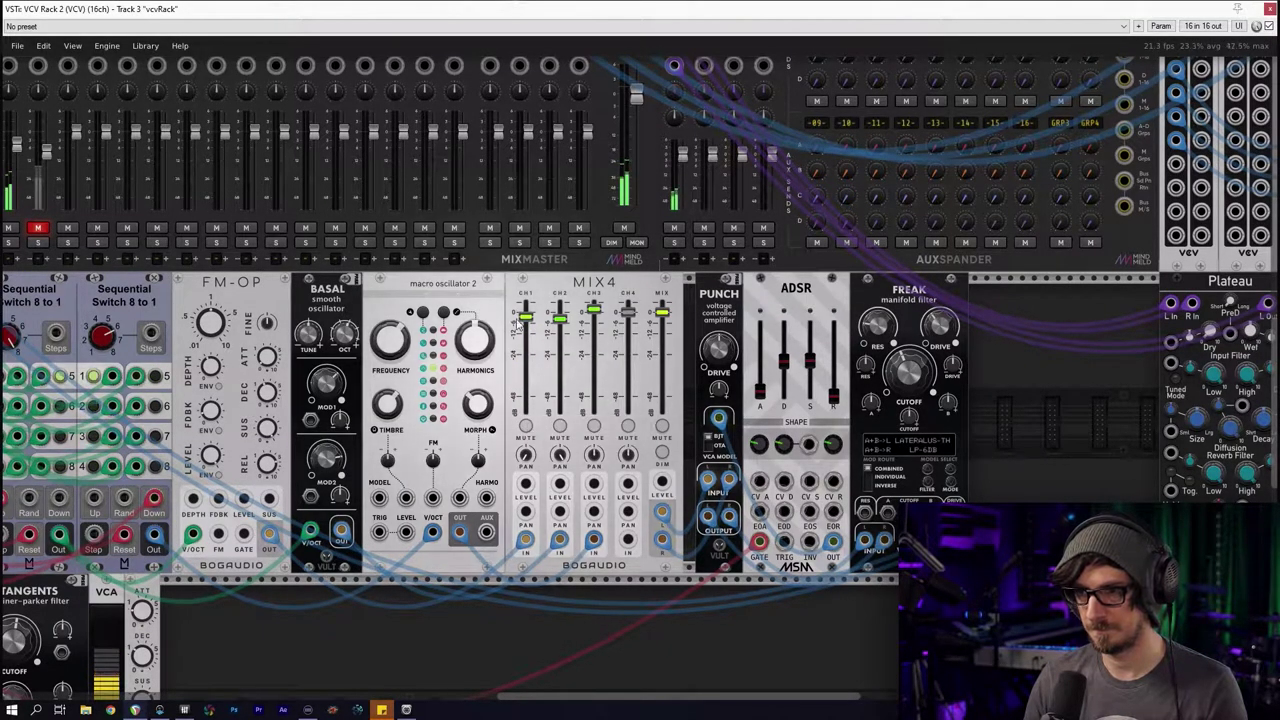
# Fine-tune MIX4 channel 2's level and set Freak's cutoff to about 0.444
pyautogui.moveTo(561, 320); pyautogui.dragTo(561, 319)
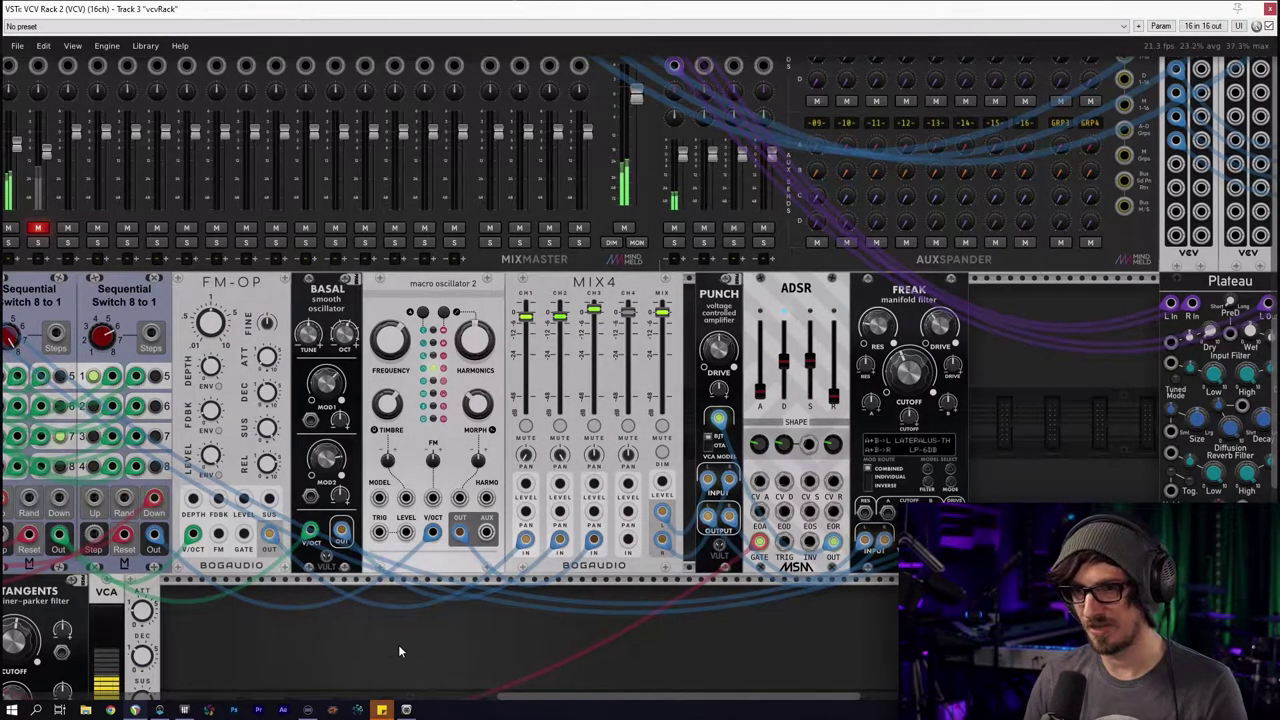
pyautogui.moveTo(919, 381); pyautogui.dragTo(912, 376)
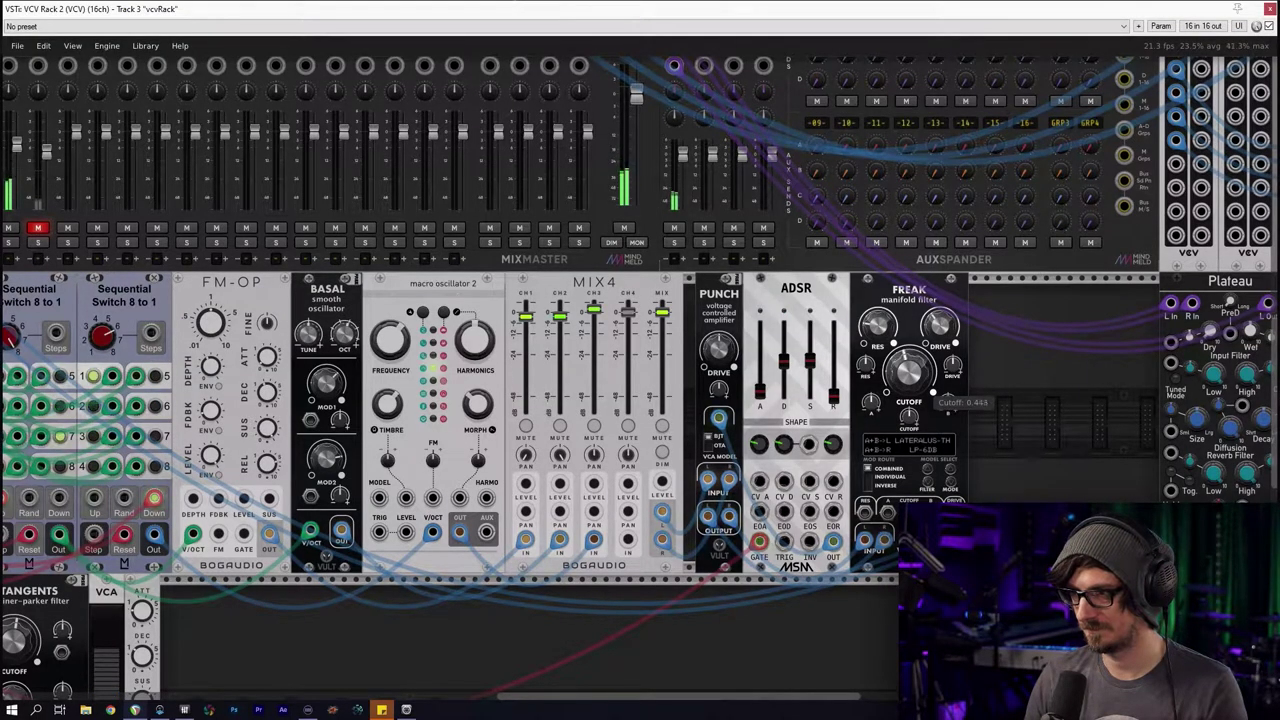
pyautogui.moveTo(912, 376); pyautogui.dragTo(912, 376)
# Set Macro Oscillator 2's timbre to about 53%
pyautogui.moveTo(429, 628); pyautogui.dragTo(507, 601)
pyautogui.moveTo(465, 377); pyautogui.dragTo(465, 377)
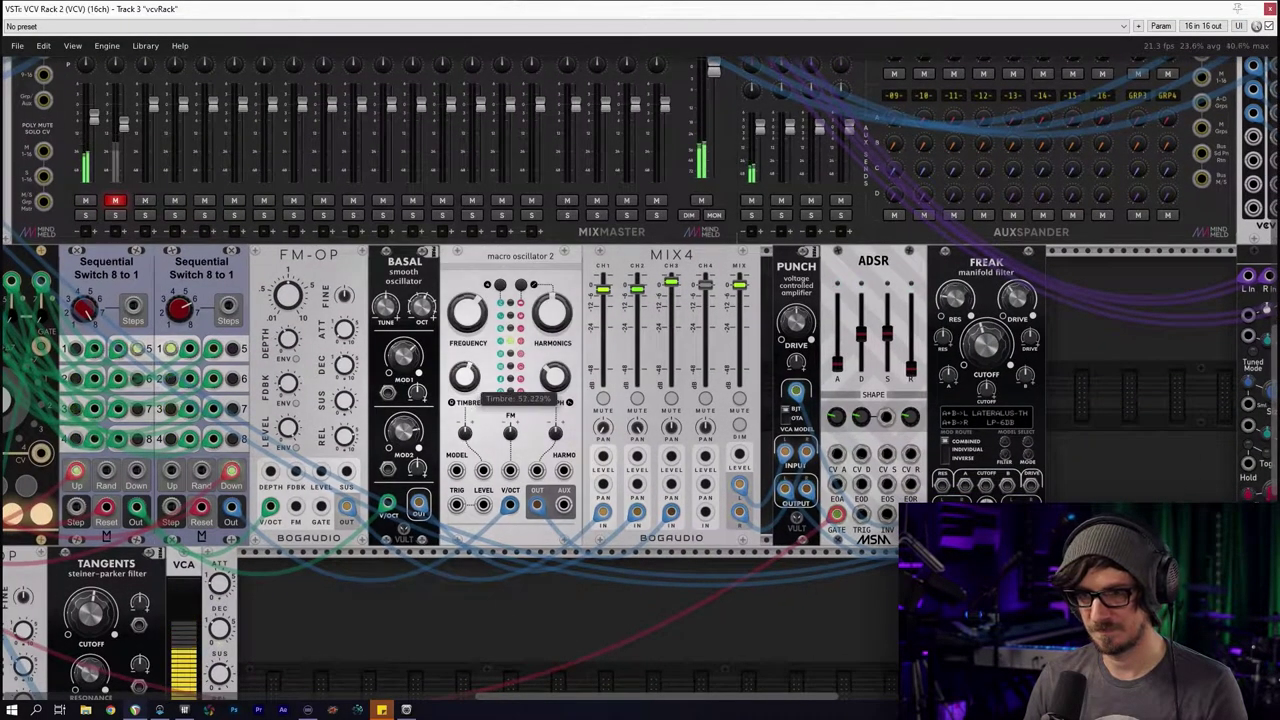
pyautogui.moveTo(344, 597); pyautogui.dragTo(647, 568)
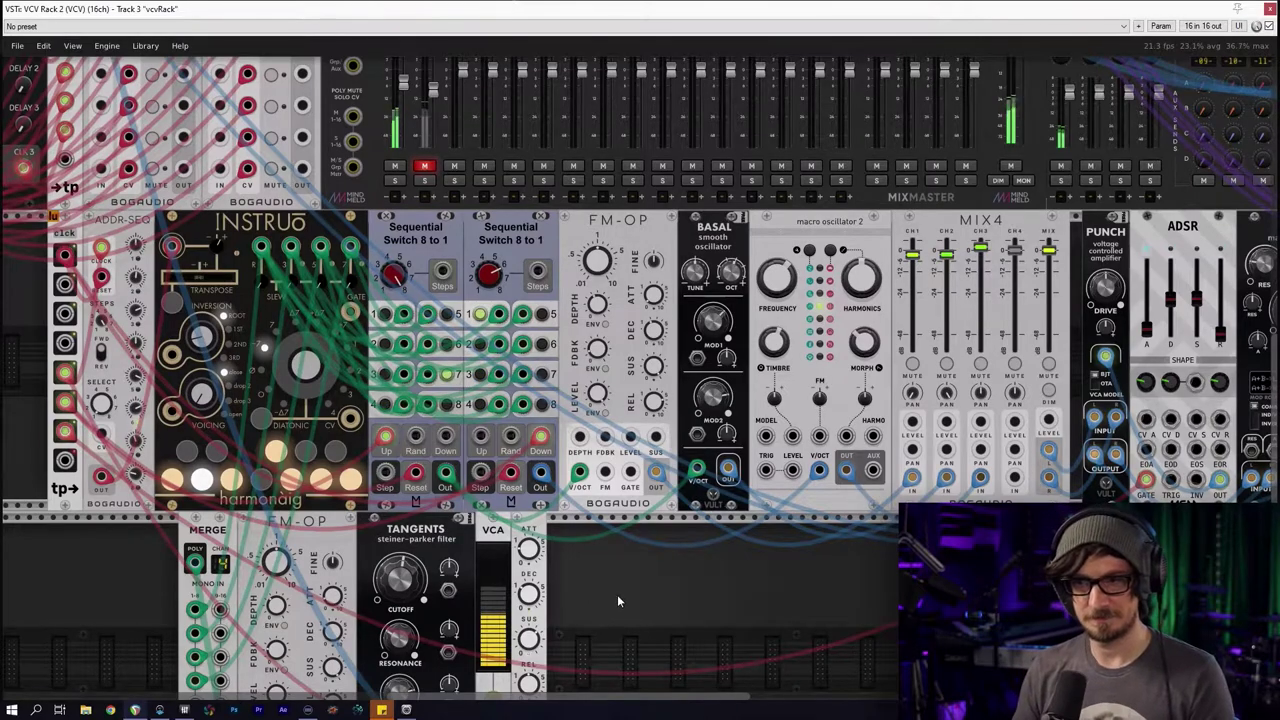
pyautogui.moveTo(1263, 656); pyautogui.dragTo(767, 555)
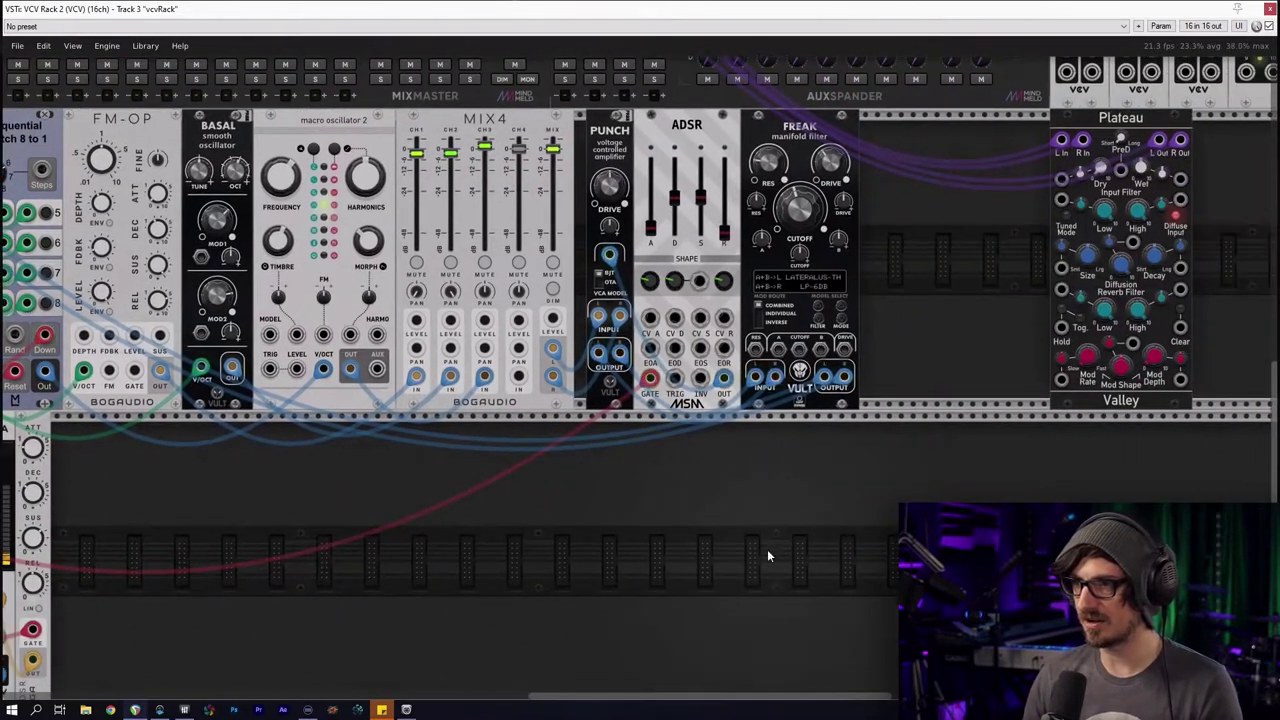
pyautogui.moveTo(651, 241)
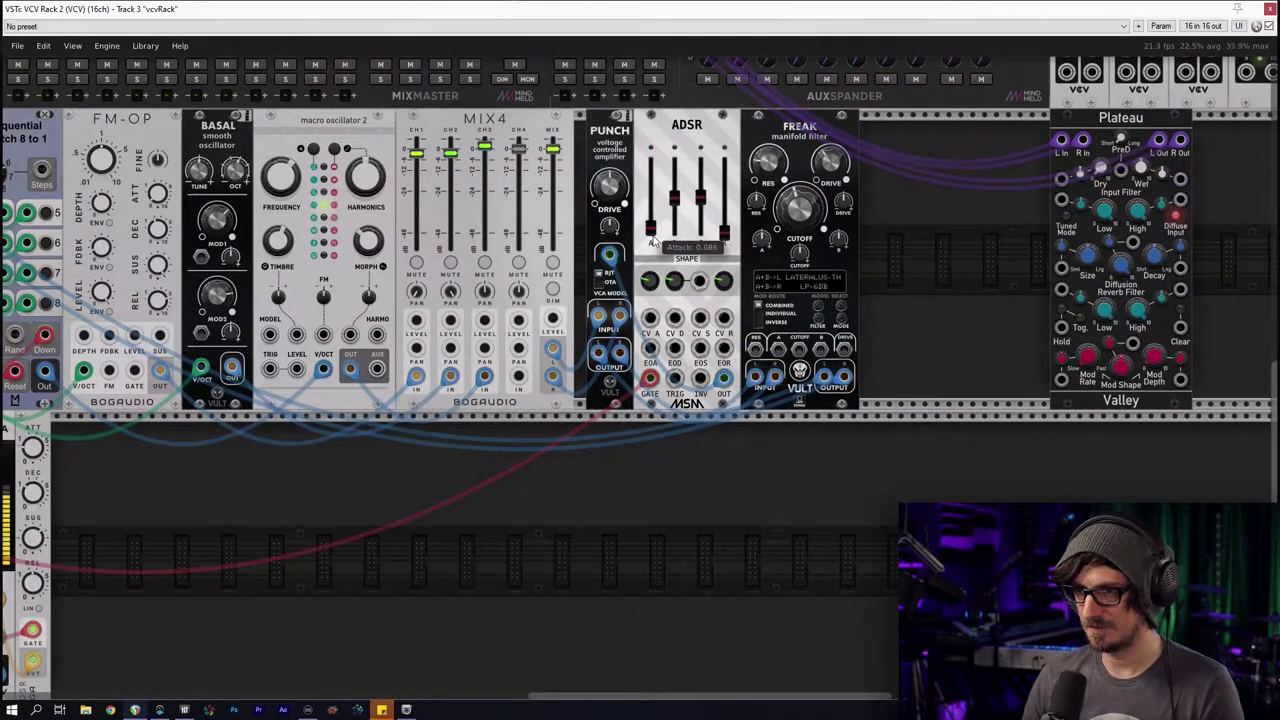
# Set the first clock ratio on the Clocked module to /12
pyautogui.hscroll(-8, 386, 508)
pyautogui.scroll(1, 386, 508)
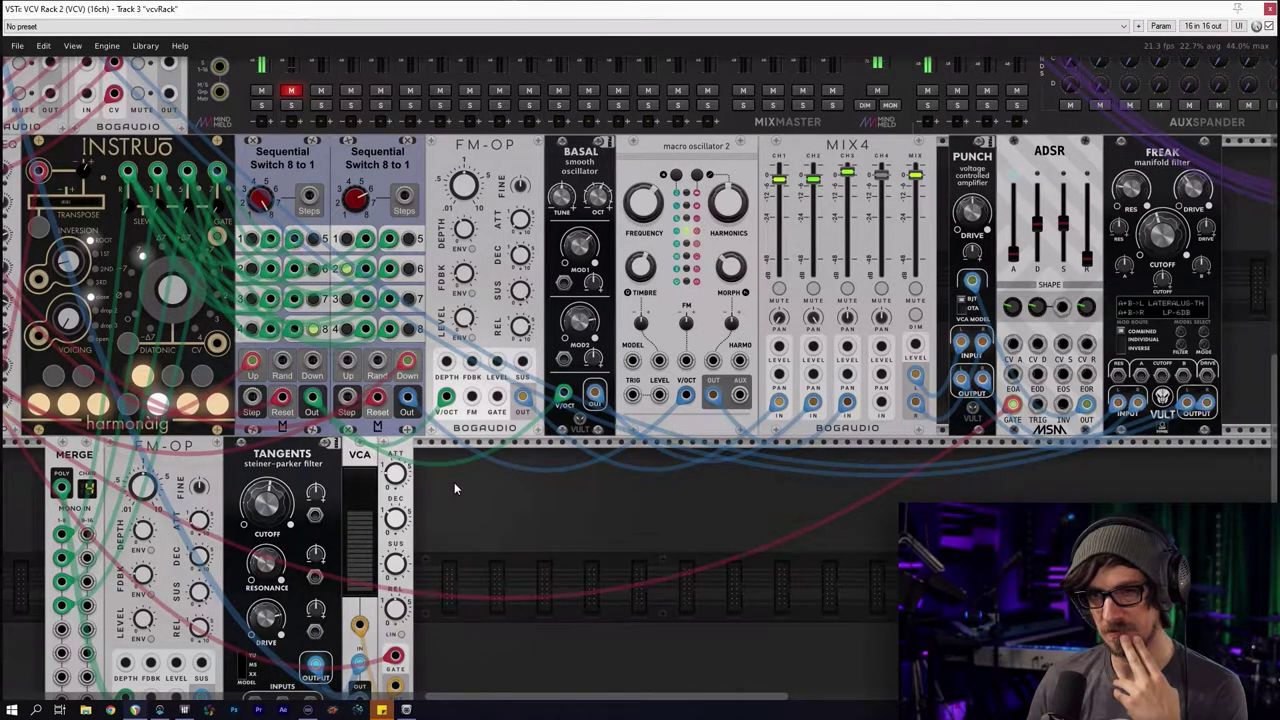
pyautogui.moveTo(499, 490); pyautogui.dragTo(688, 572)
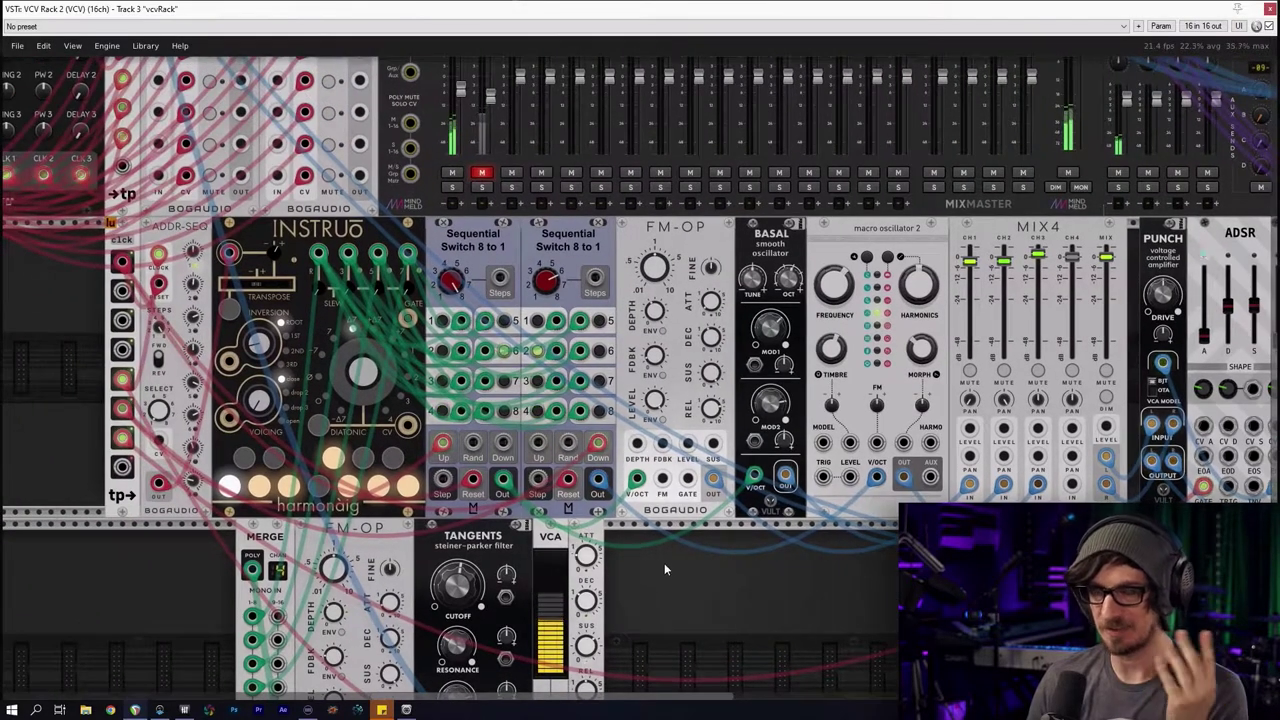
pyautogui.moveTo(93, 313); pyautogui.dragTo(385, 503)
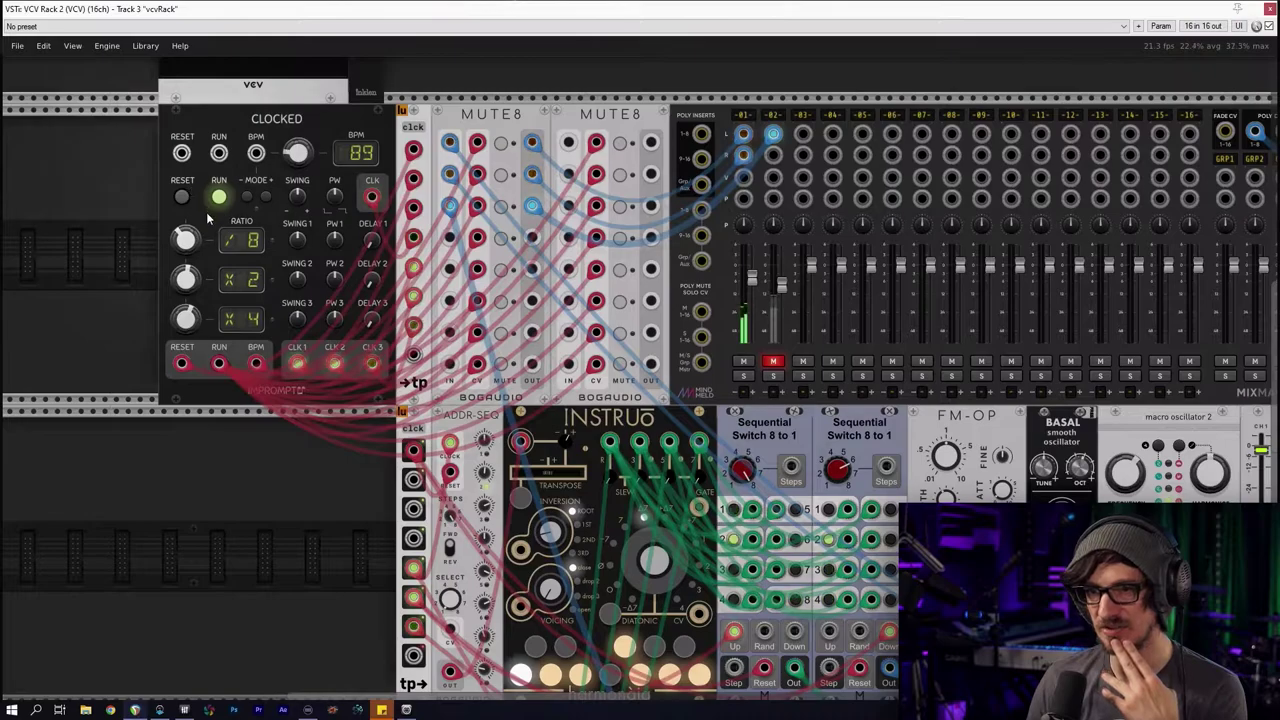
pyautogui.moveTo(244, 551); pyautogui.dragTo(199, 444)
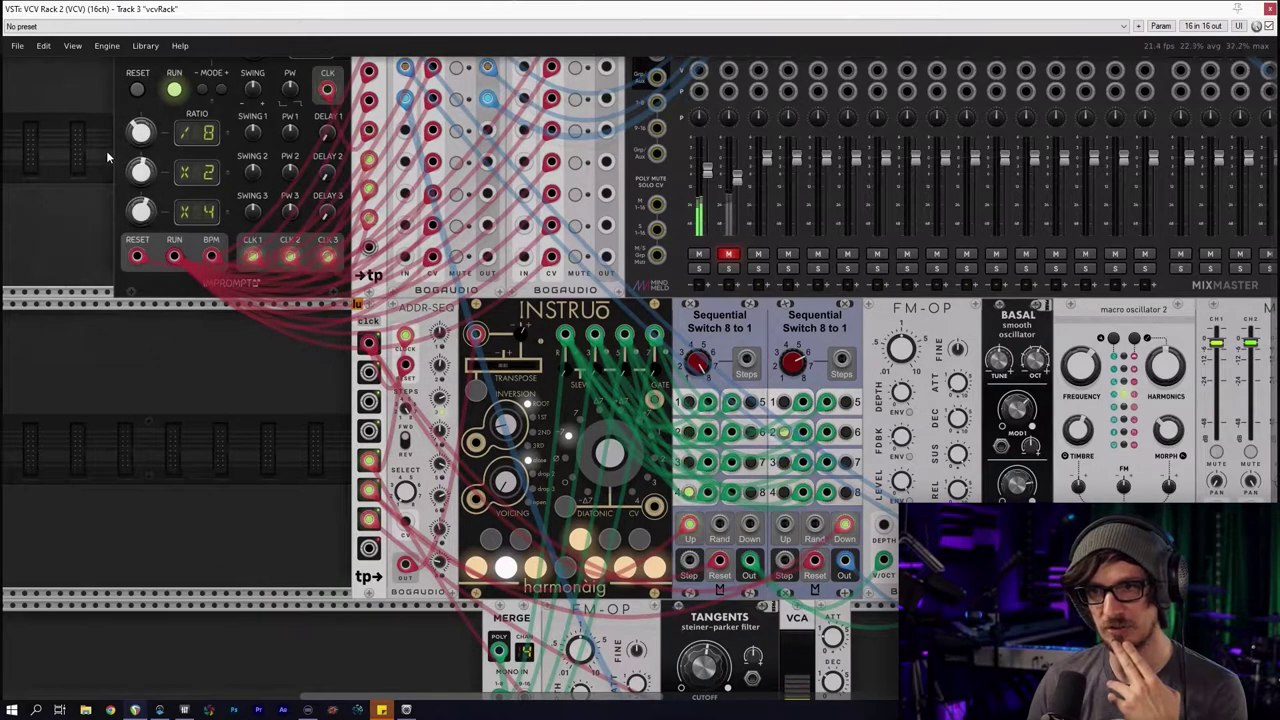
pyautogui.moveTo(92, 160); pyautogui.dragTo(160, 296)
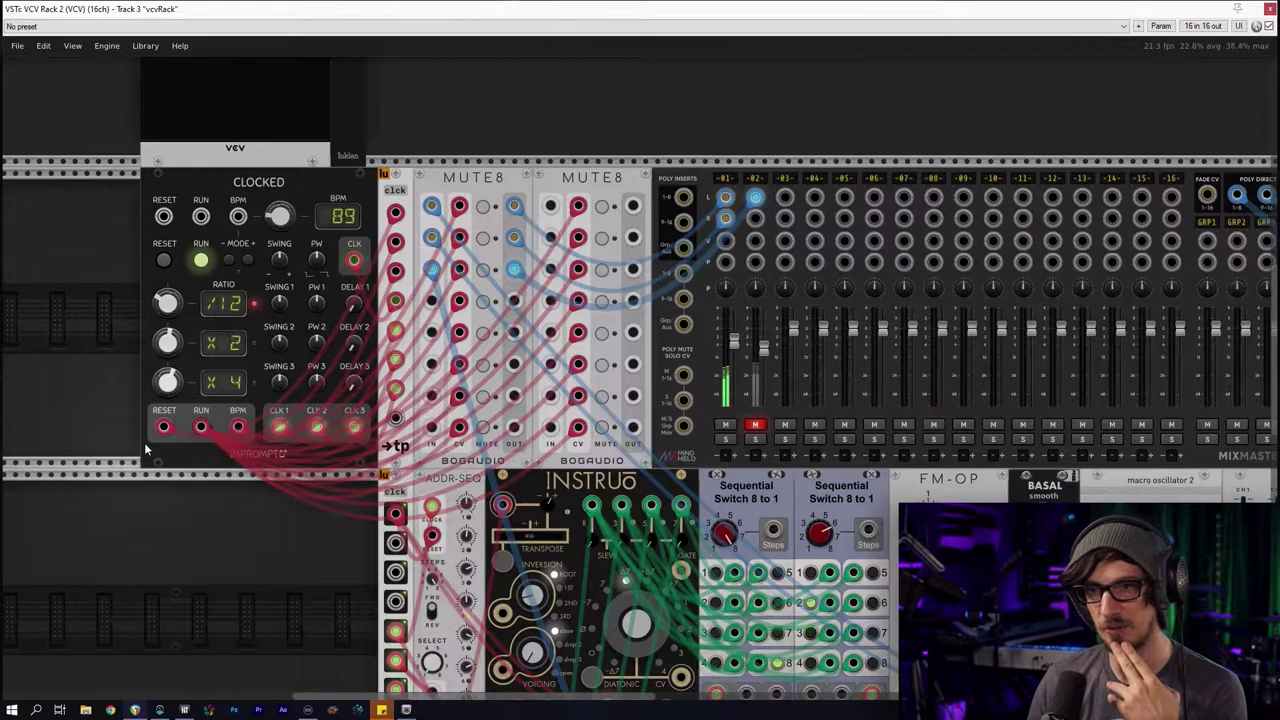
pyautogui.moveTo(166, 305)
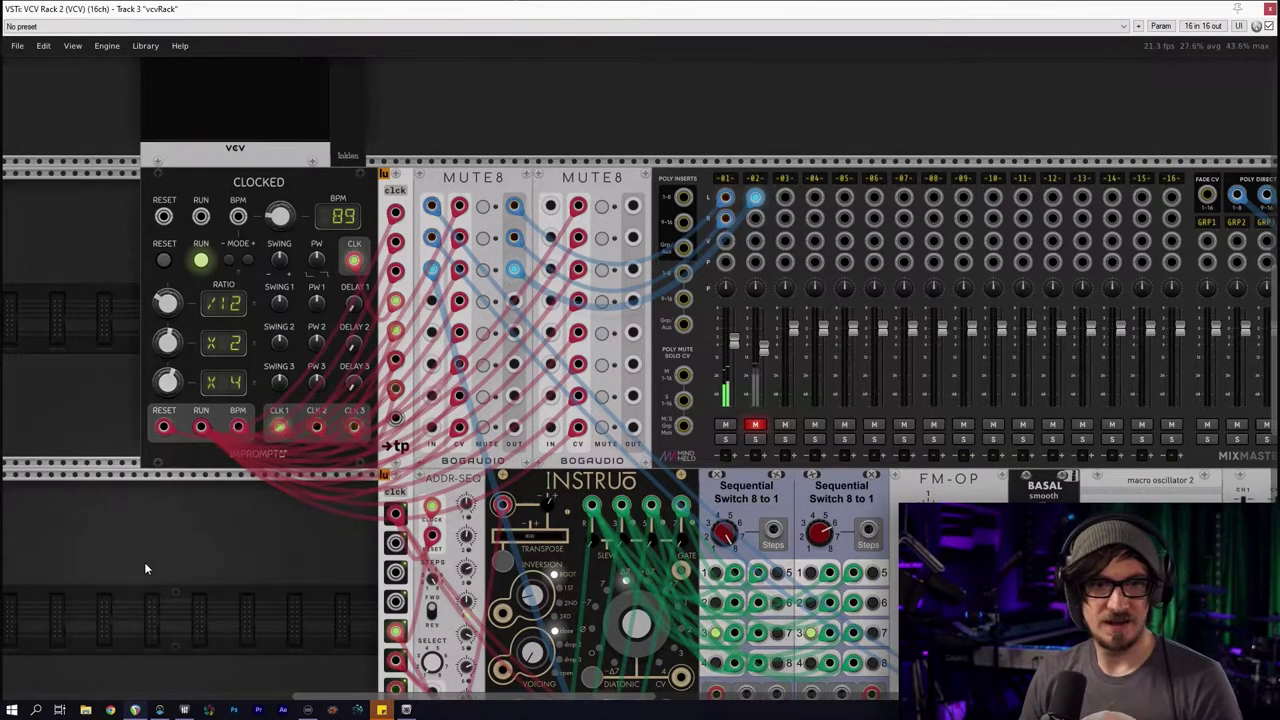
# Clear the Mixer filter in the module browser, search for "cau" and add Vult's Caudal module beside Freak
pyautogui.scroll(-5, 200, 441)
pyautogui.hscroll(8, 922, 480)
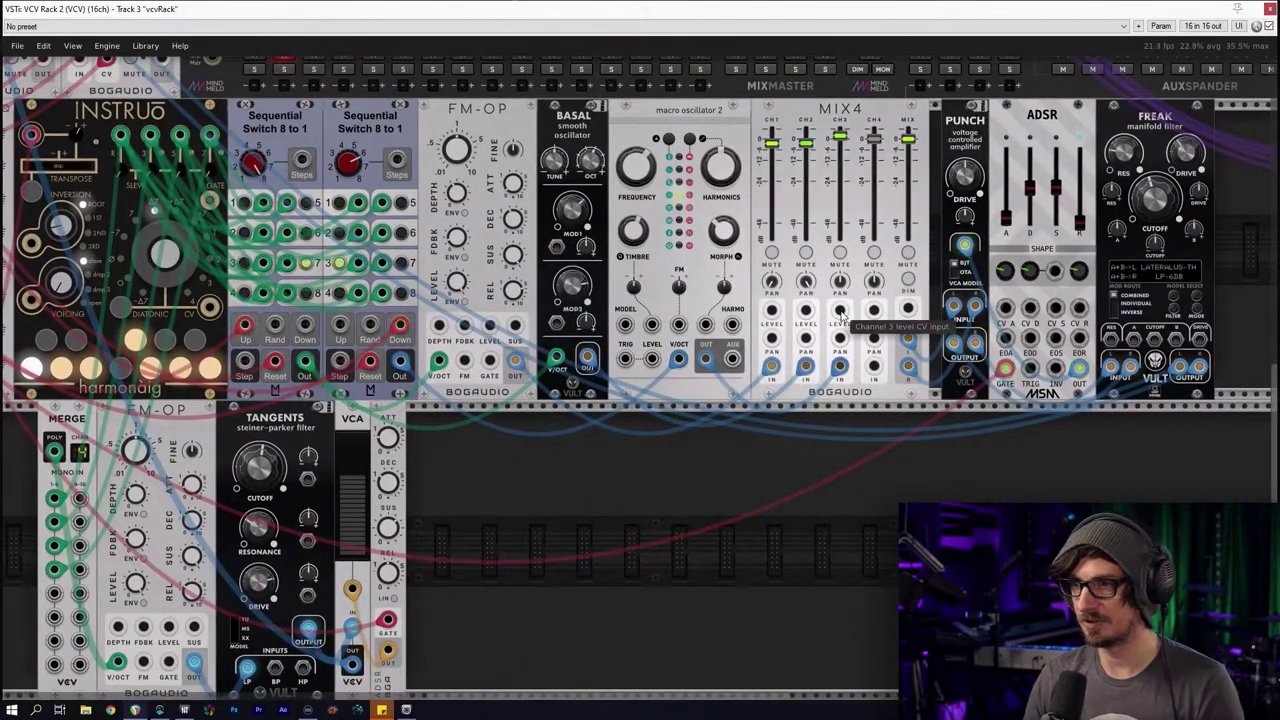
pyautogui.moveTo(948, 427); pyautogui.dragTo(614, 510)
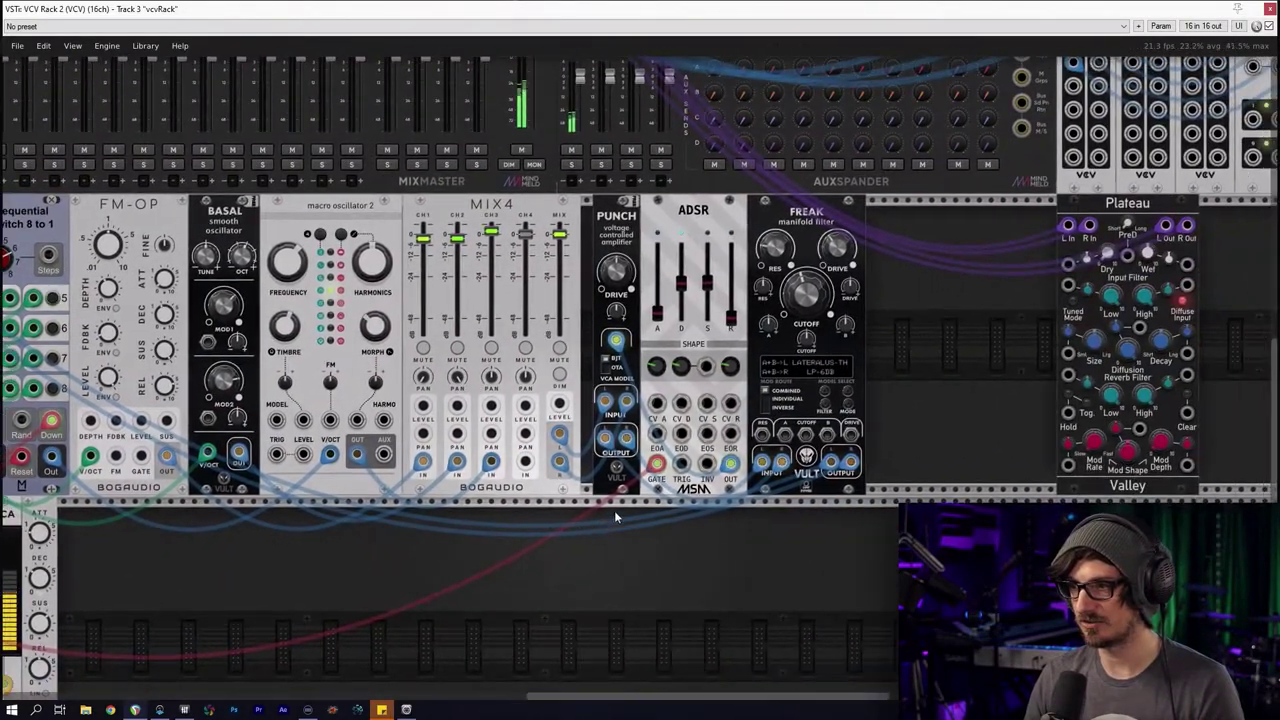
pyautogui.rightClick(892, 376)
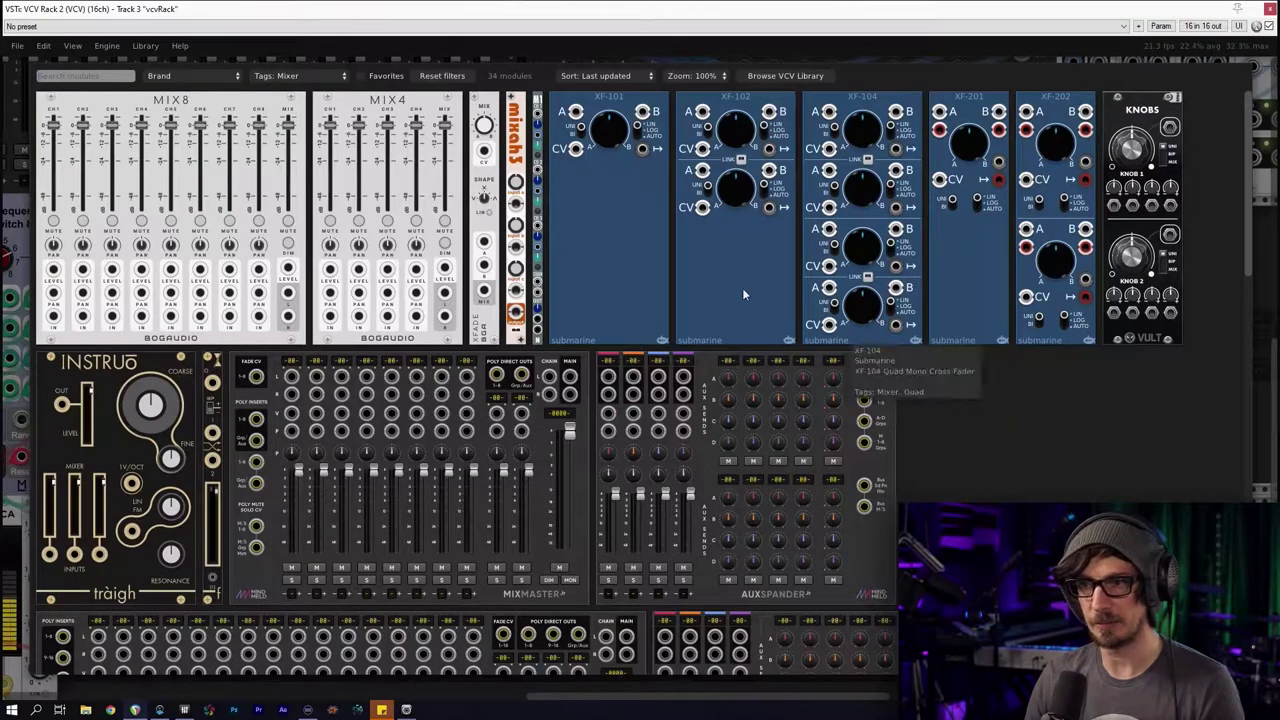
pyautogui.click(431, 78)
pyautogui.click(114, 79)
pyautogui.write('cauy')
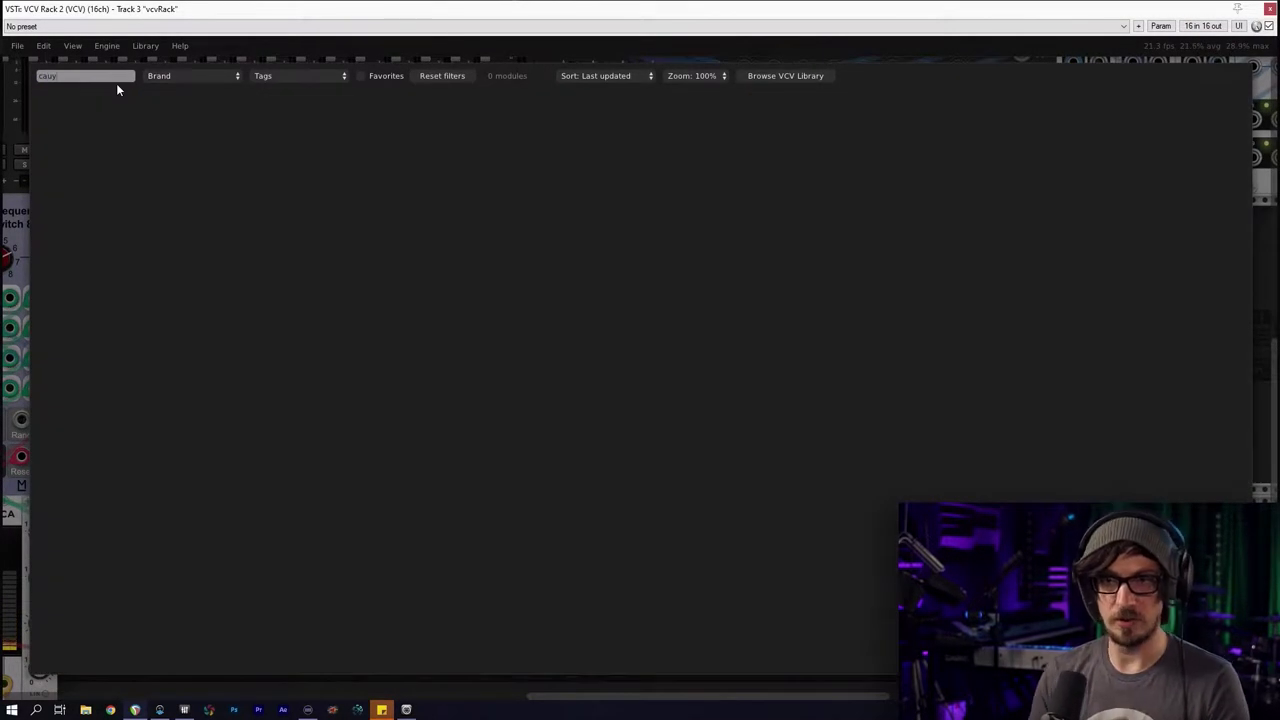
pyautogui.press('BackSpace')
pyautogui.press('Return')
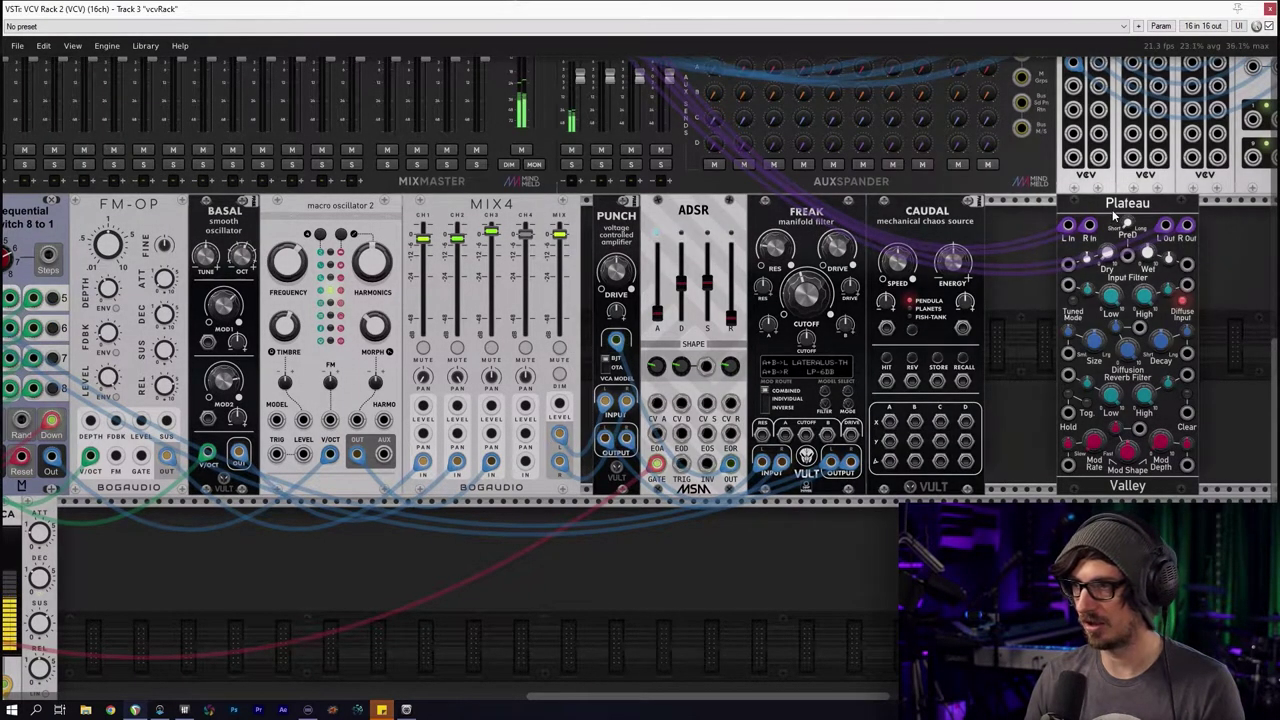
# Shift Plateau further along its row, away from Freak, to open up more space between them
pyautogui.moveTo(1113, 215); pyautogui.dragTo(1173, 215)
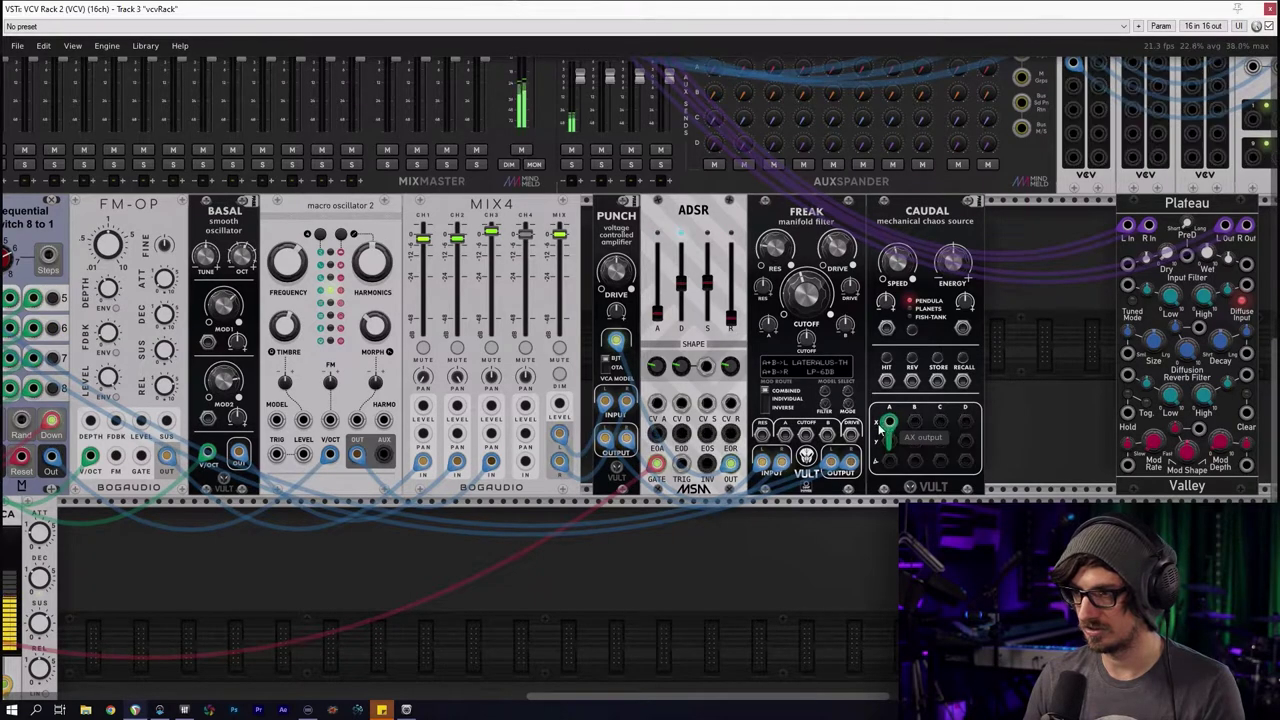
# Try Caudal's AX, BX and AY outputs in turn as the source for MIX4's channel 3 level CV input
pyautogui.moveTo(888, 422); pyautogui.dragTo(491, 405)
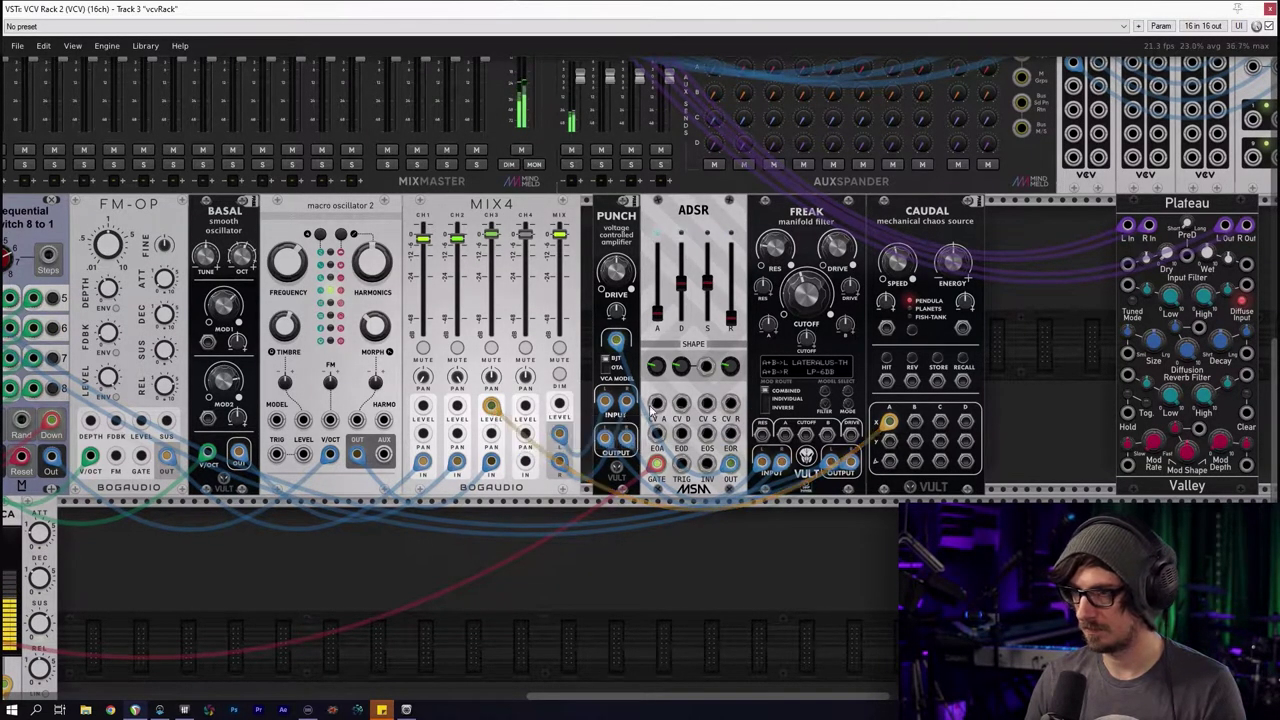
pyautogui.moveTo(889, 421); pyautogui.dragTo(914, 421)
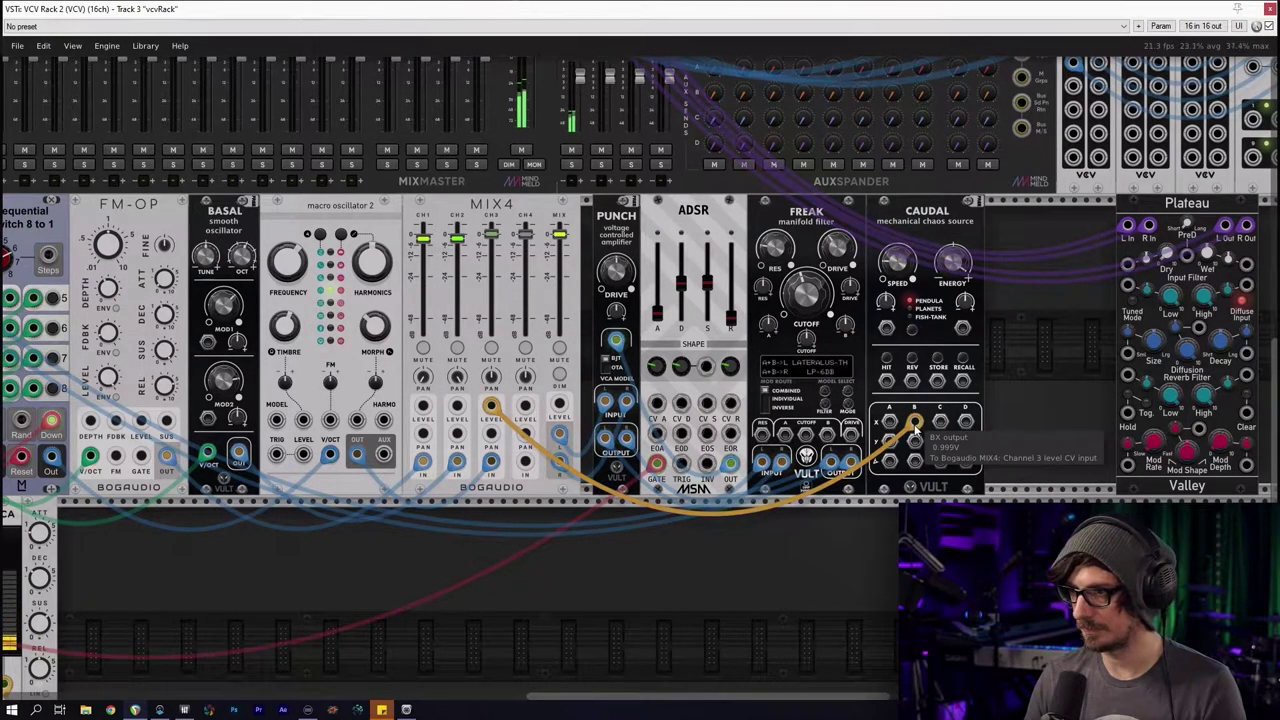
pyautogui.moveTo(916, 425); pyautogui.dragTo(889, 442)
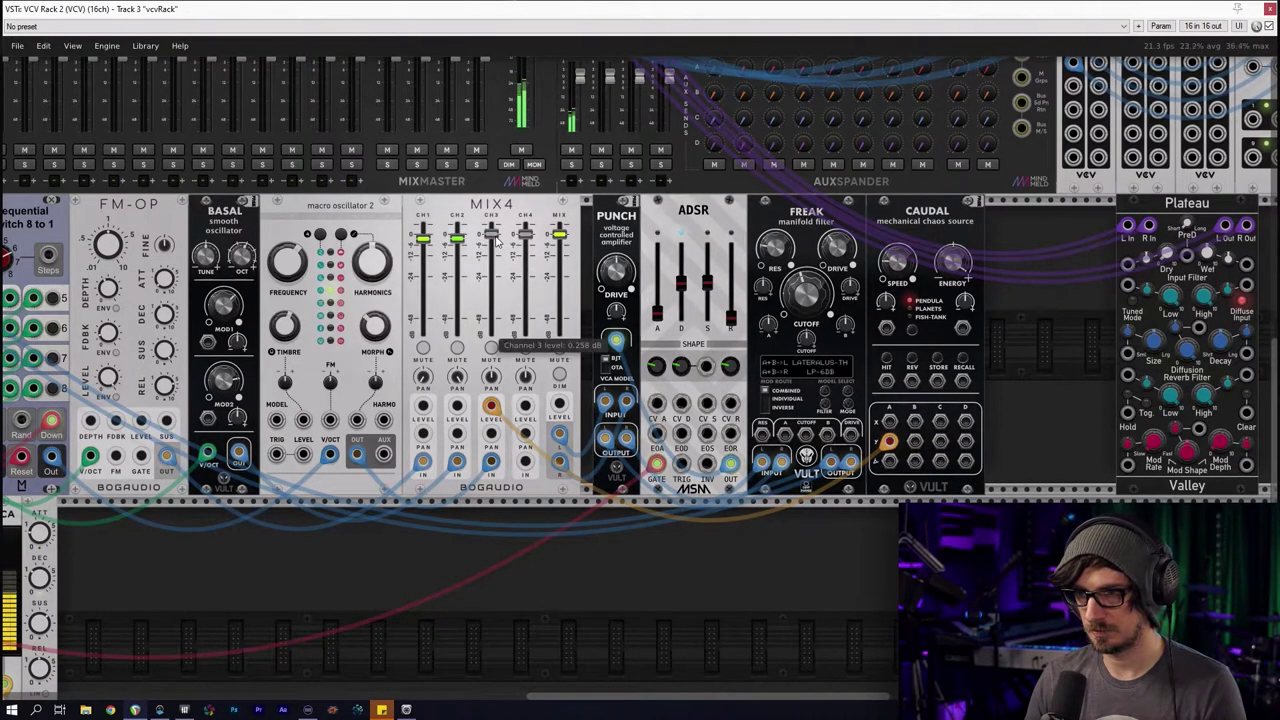
# Mute channels 1 and 2 on MIX4
pyautogui.click(457, 348)
pyautogui.click(423, 348)
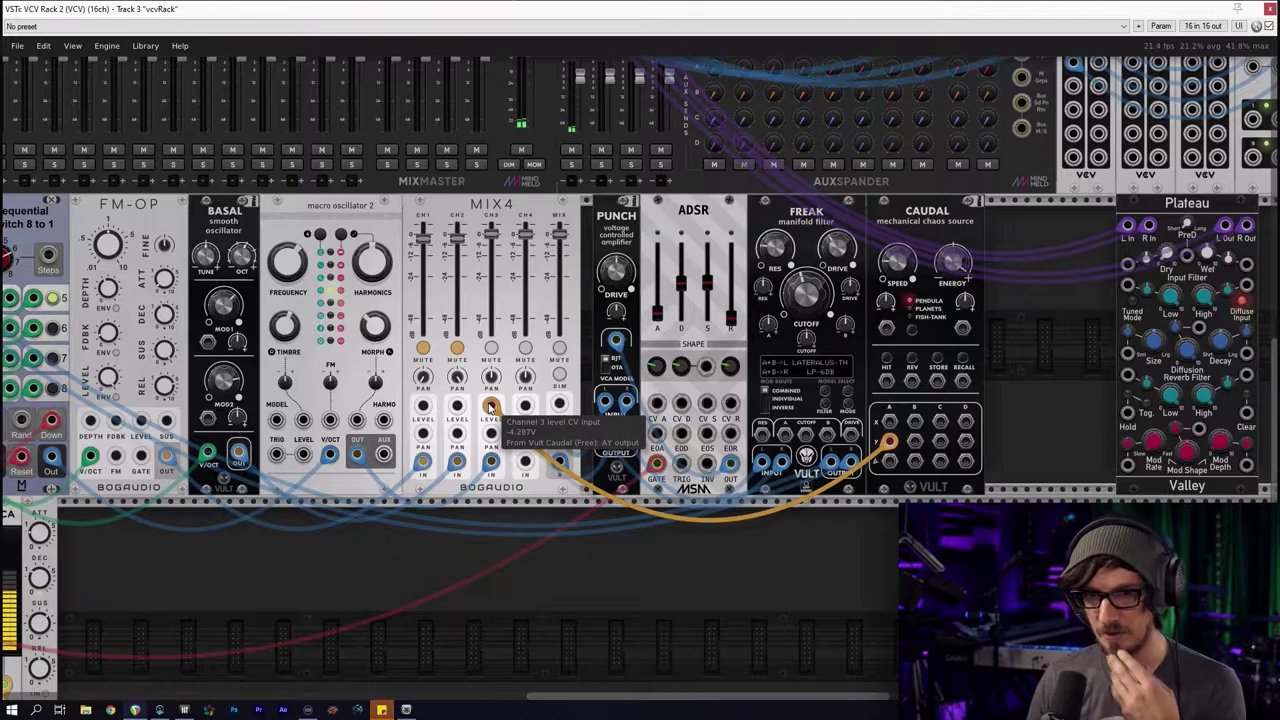
# Try Caudal's DX and BF outputs and the bottom output of column A for MIX4's channel 3 level CV, switching Caudal to Fish-Tank mode
pyautogui.rightClick(922, 337)
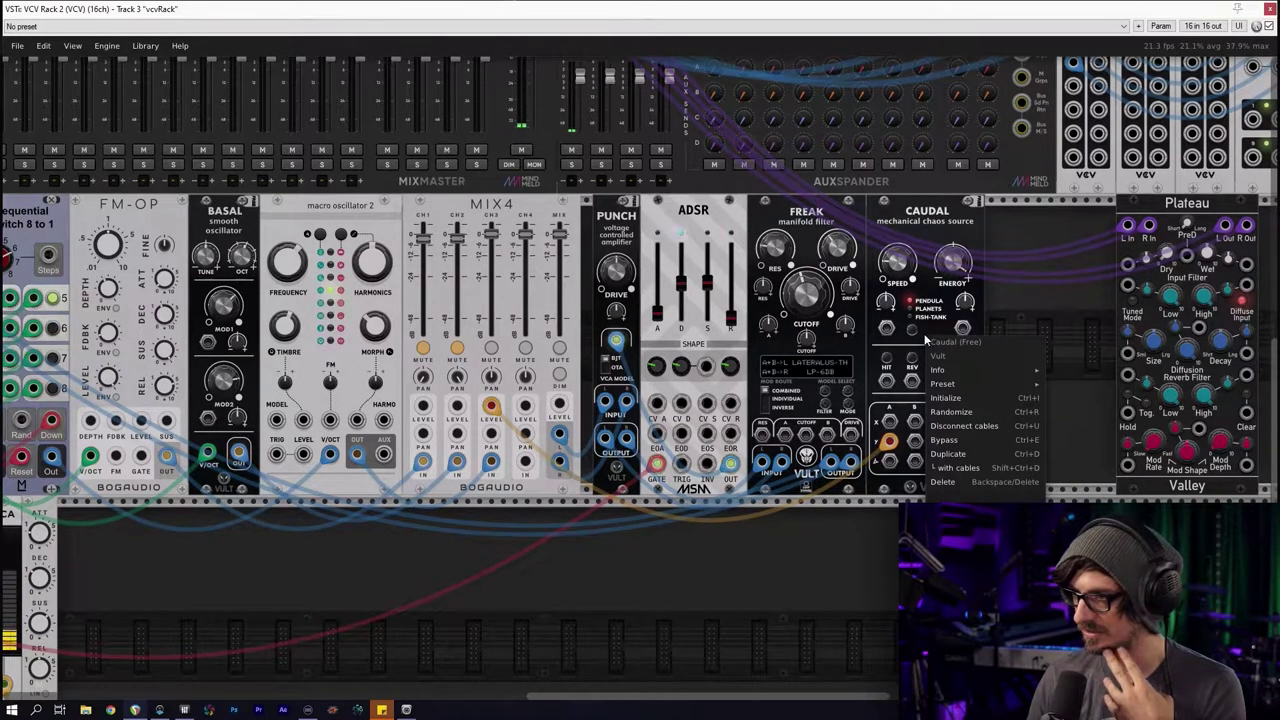
pyautogui.click(926, 316)
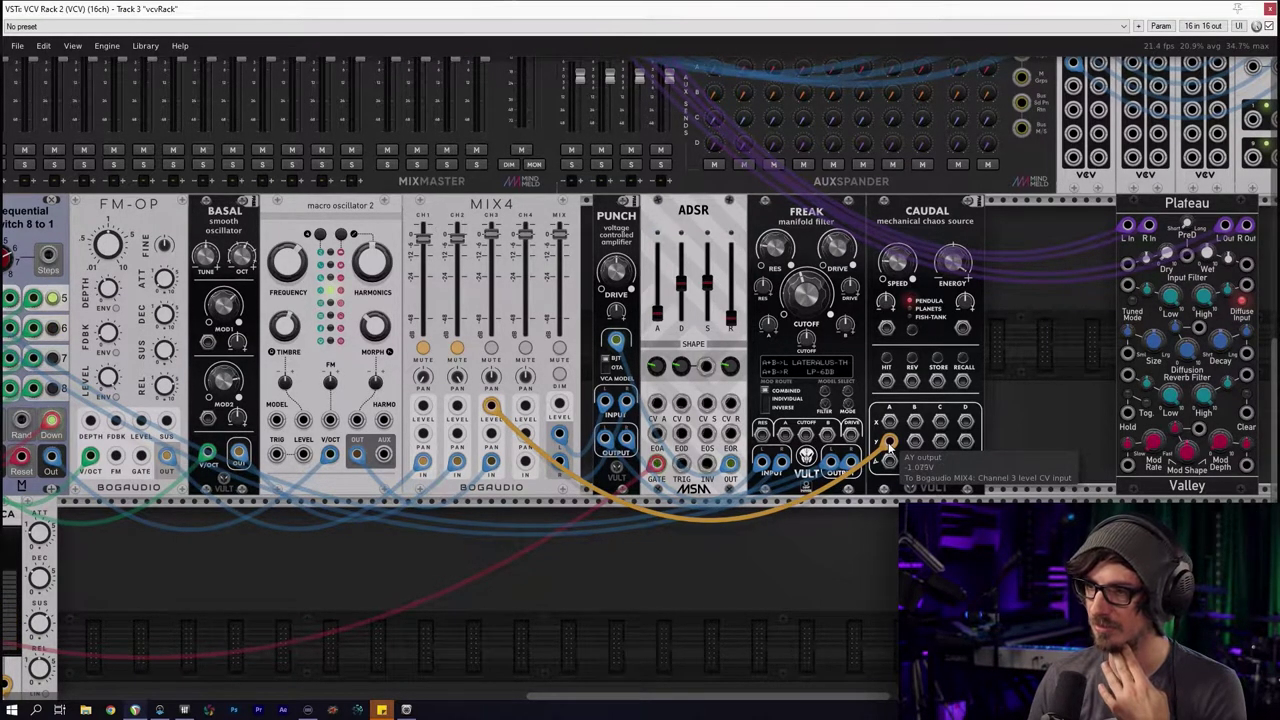
pyautogui.moveTo(889, 442); pyautogui.dragTo(965, 422)
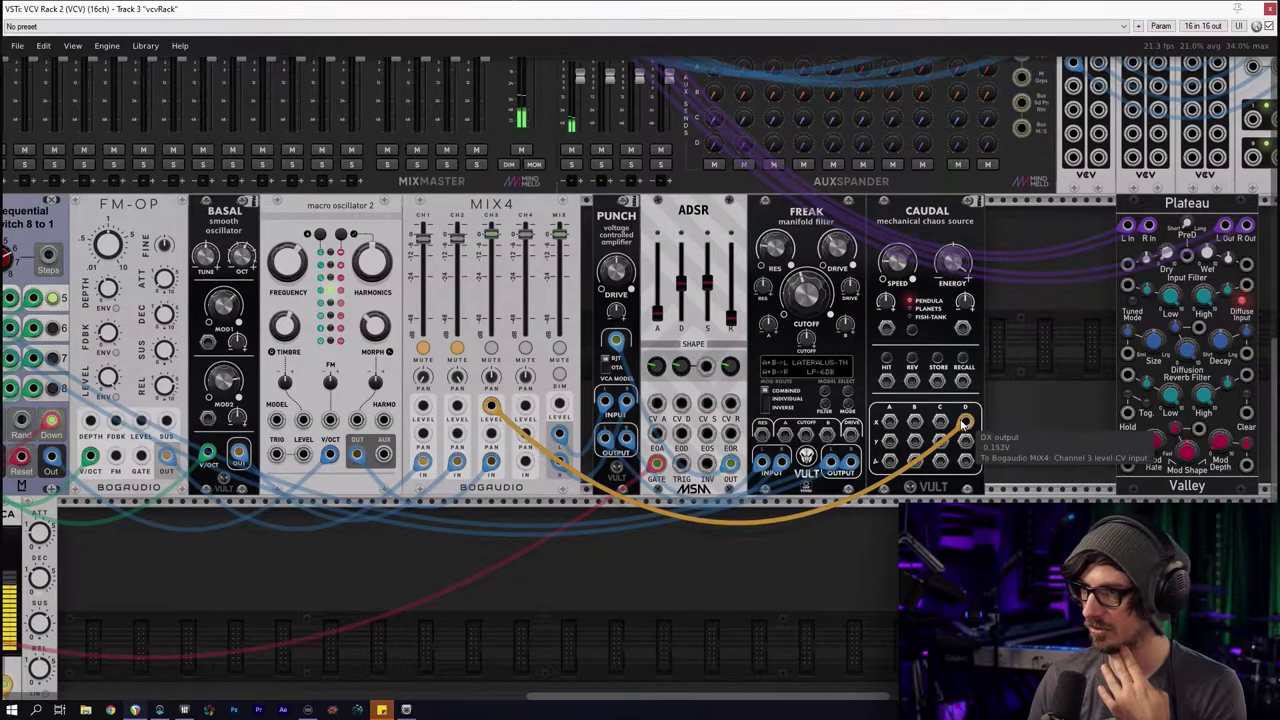
pyautogui.moveTo(965, 422); pyautogui.dragTo(913, 461)
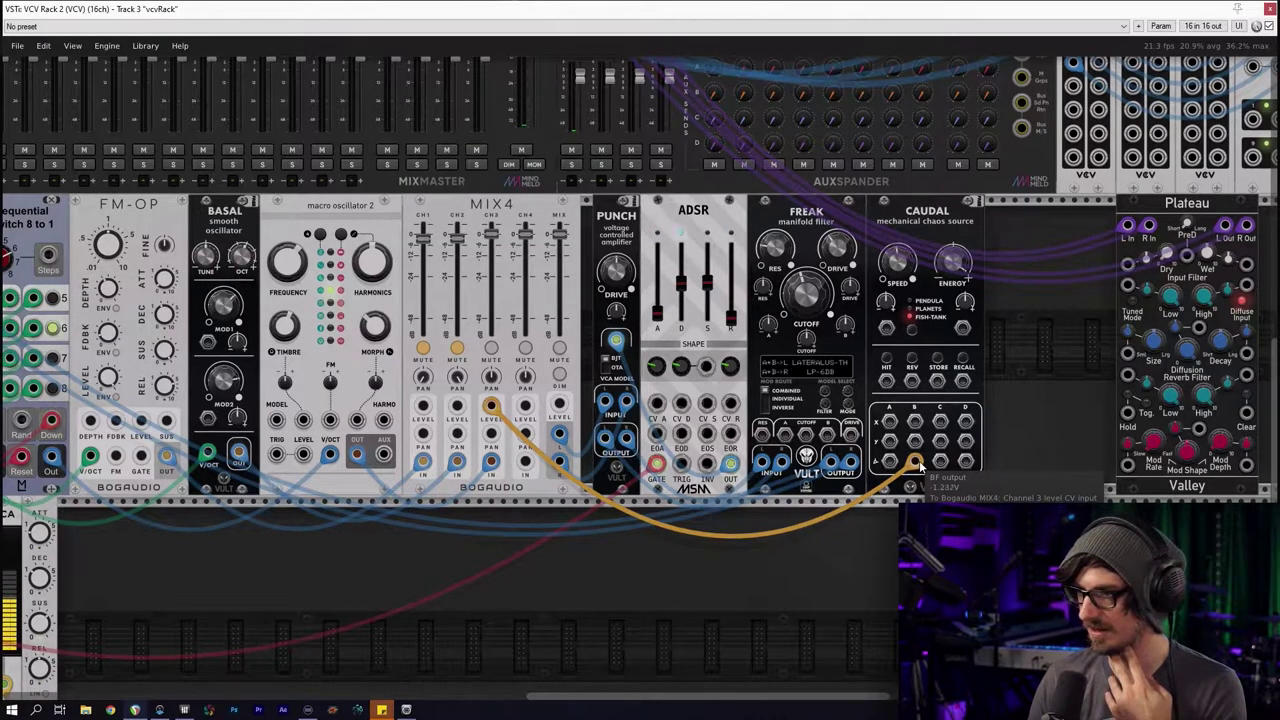
pyautogui.moveTo(916, 462); pyautogui.dragTo(880, 461)
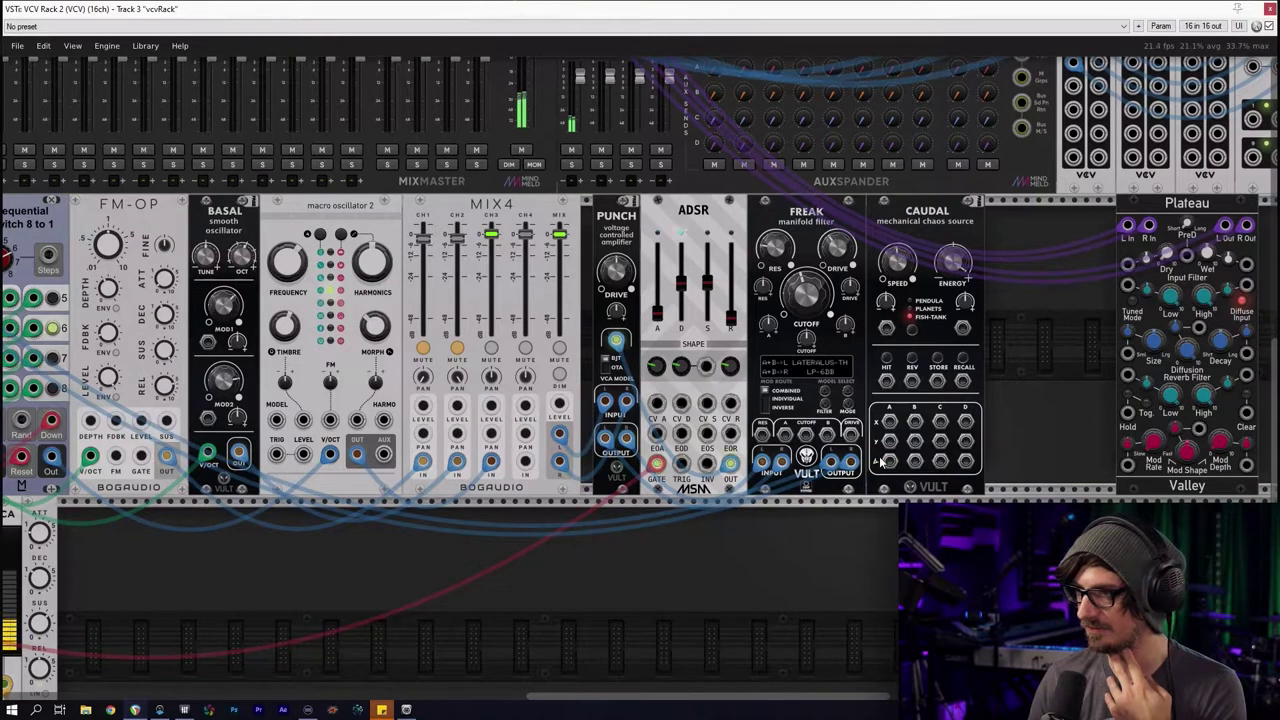
pyautogui.hotkey('ctrl', 'z')
pyautogui.moveTo(916, 462); pyautogui.dragTo(893, 462)
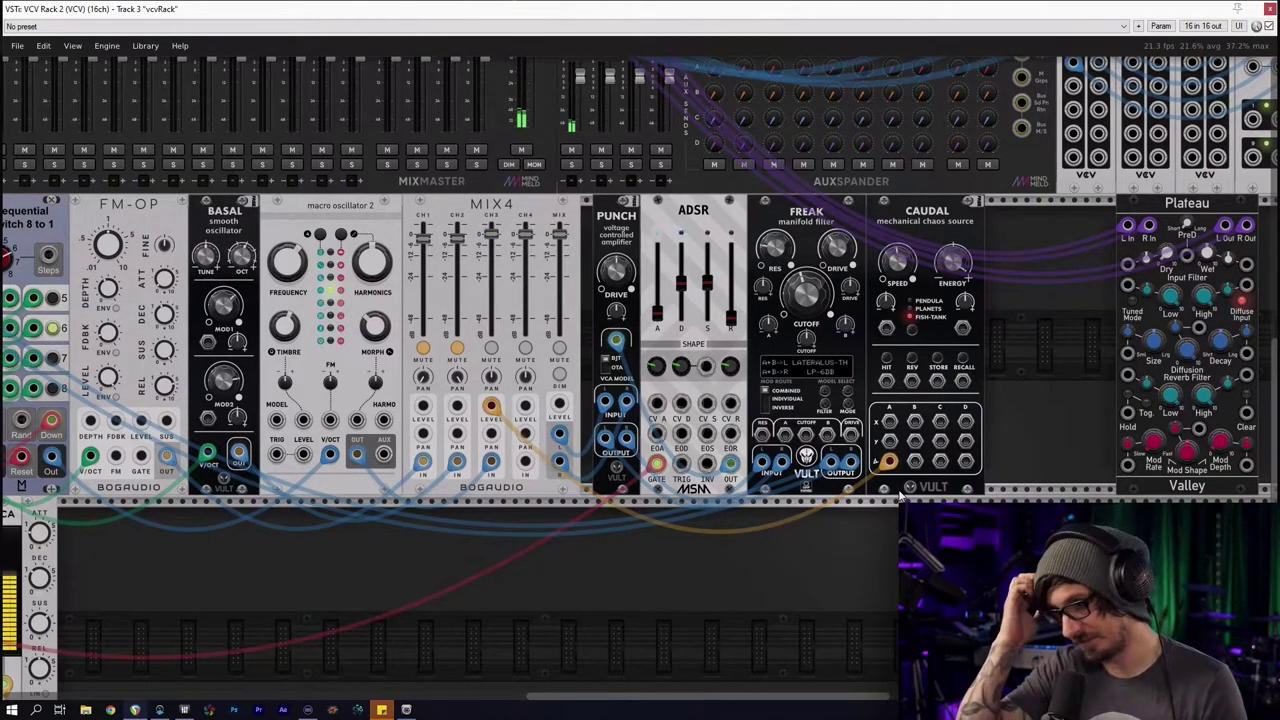
# Delete the Caudal module from the rack
pyautogui.keyDown('shift'); pyautogui.click(948, 491); pyautogui.keyUp('shift')
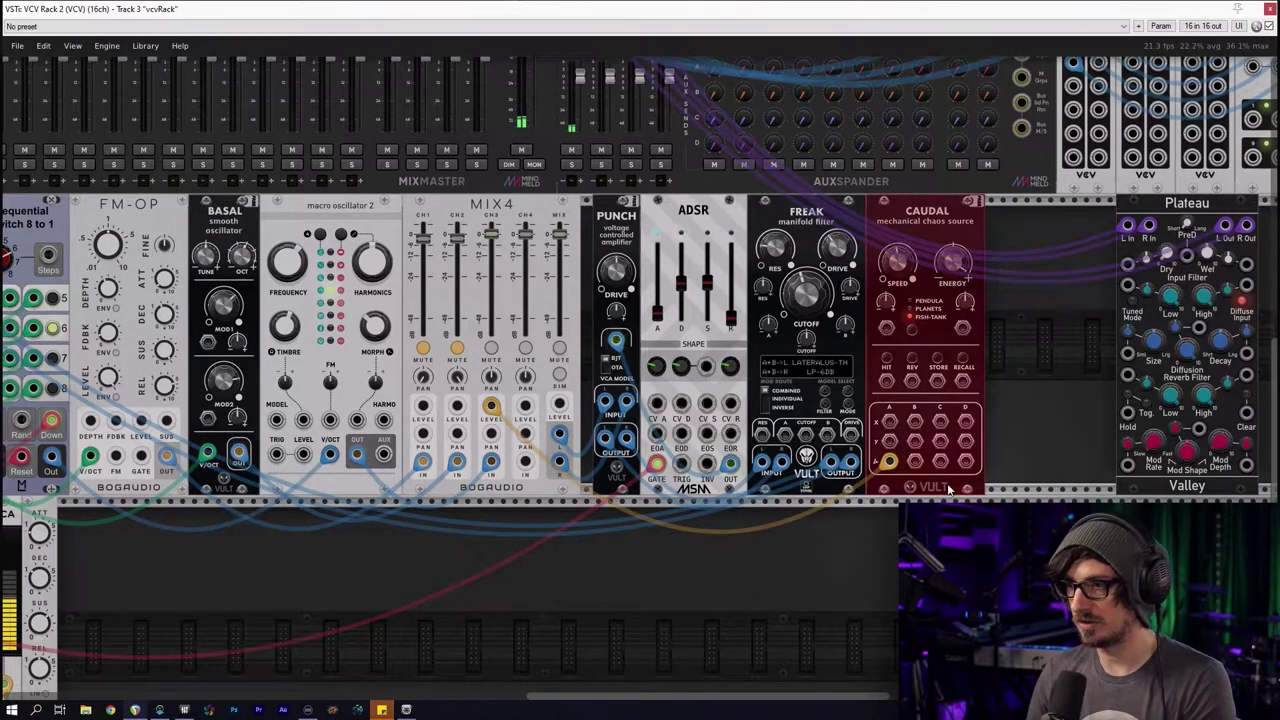
pyautogui.press('BackSpace')
# Clear the module browser's search, filter it by the Low-frequency oscillator tag and add the øchd module beside Freak
pyautogui.rightClick(918, 434)
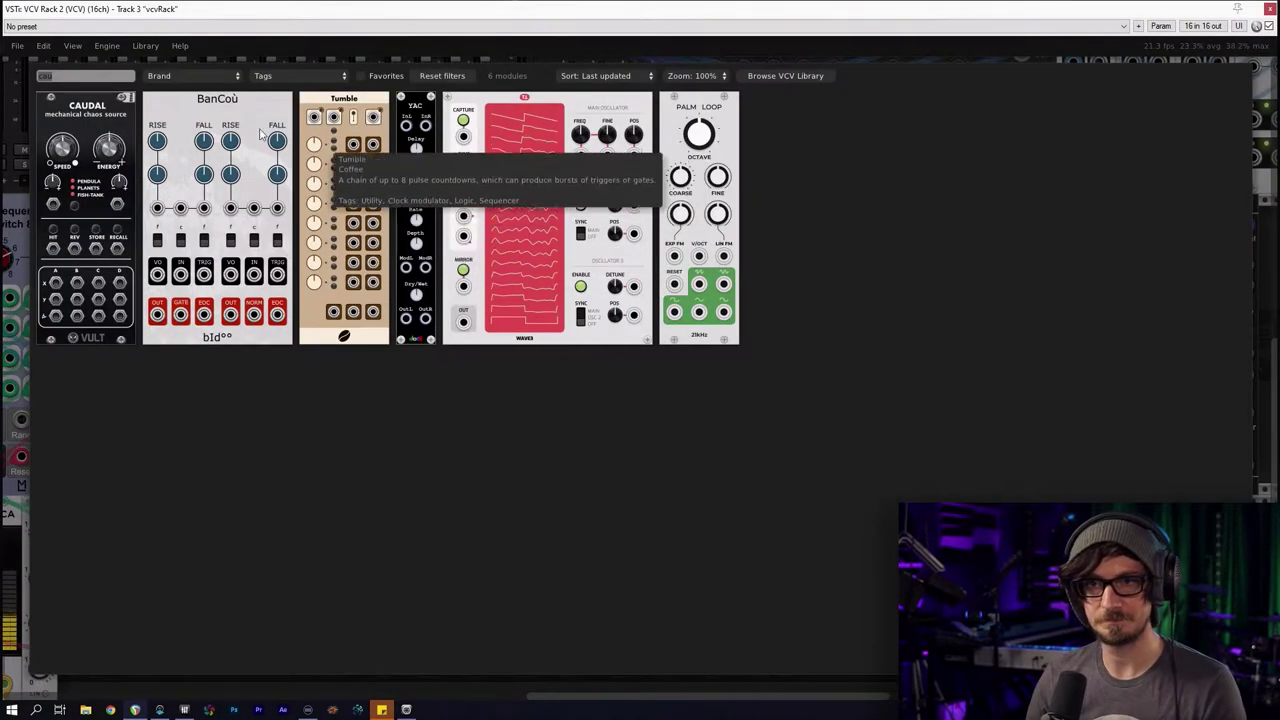
pyautogui.click(449, 76)
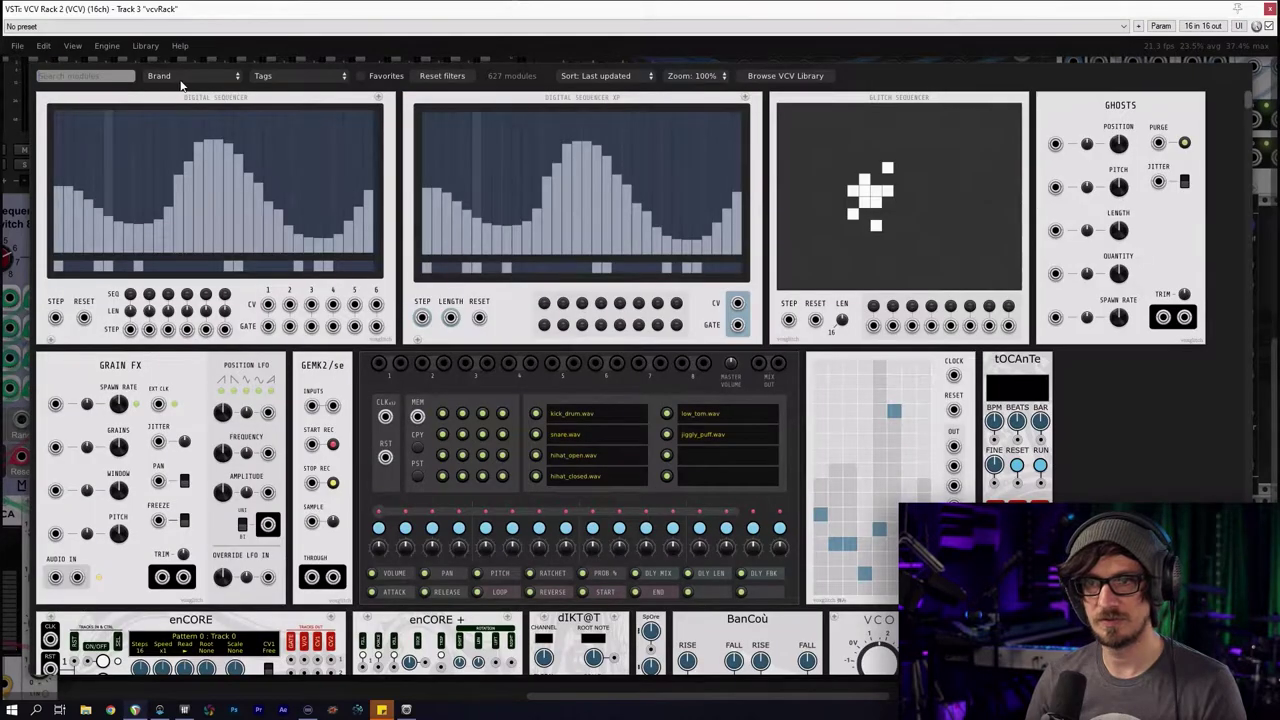
pyautogui.click(295, 77)
pyautogui.scroll(-2, 300, 560)
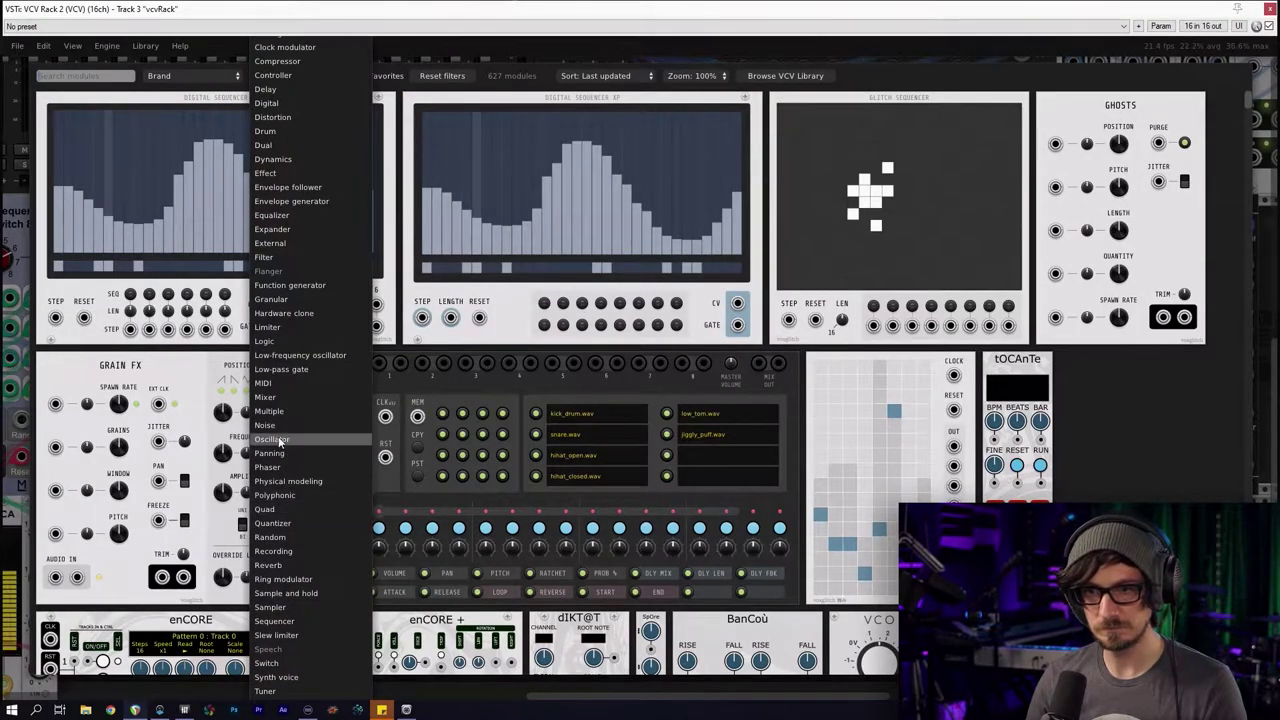
pyautogui.click(270, 358)
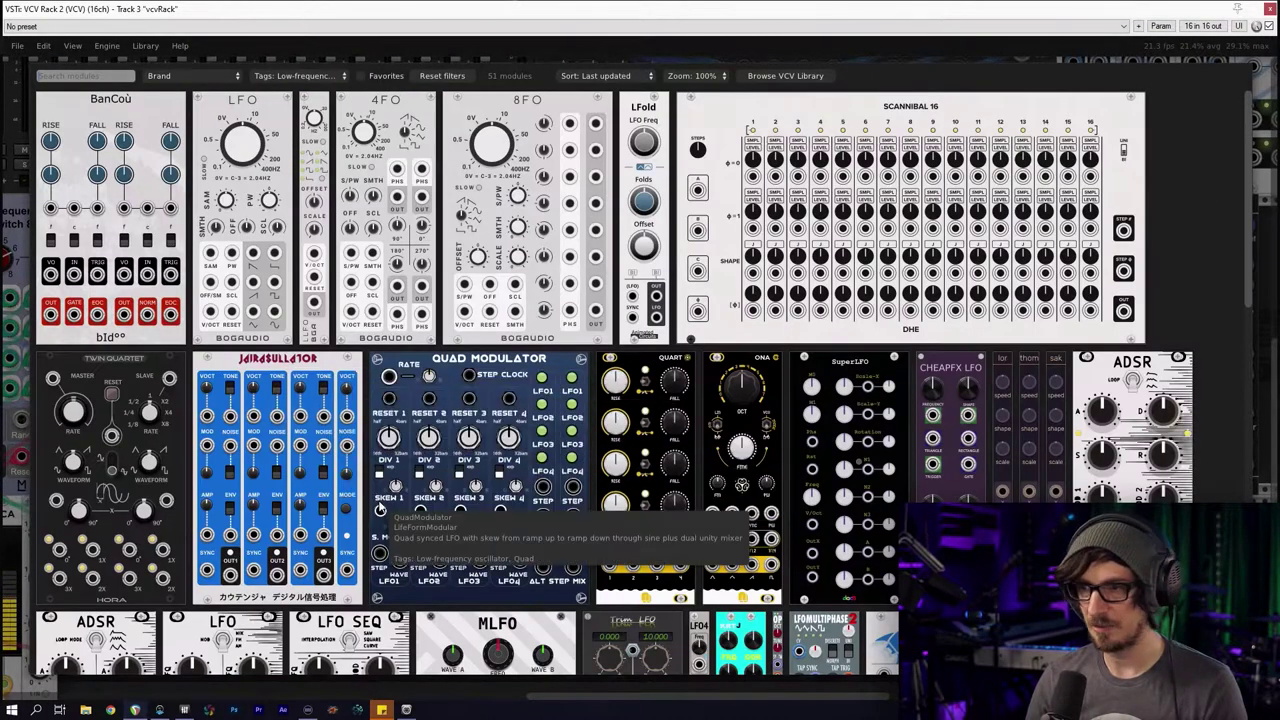
pyautogui.scroll(-3, 480, 360)
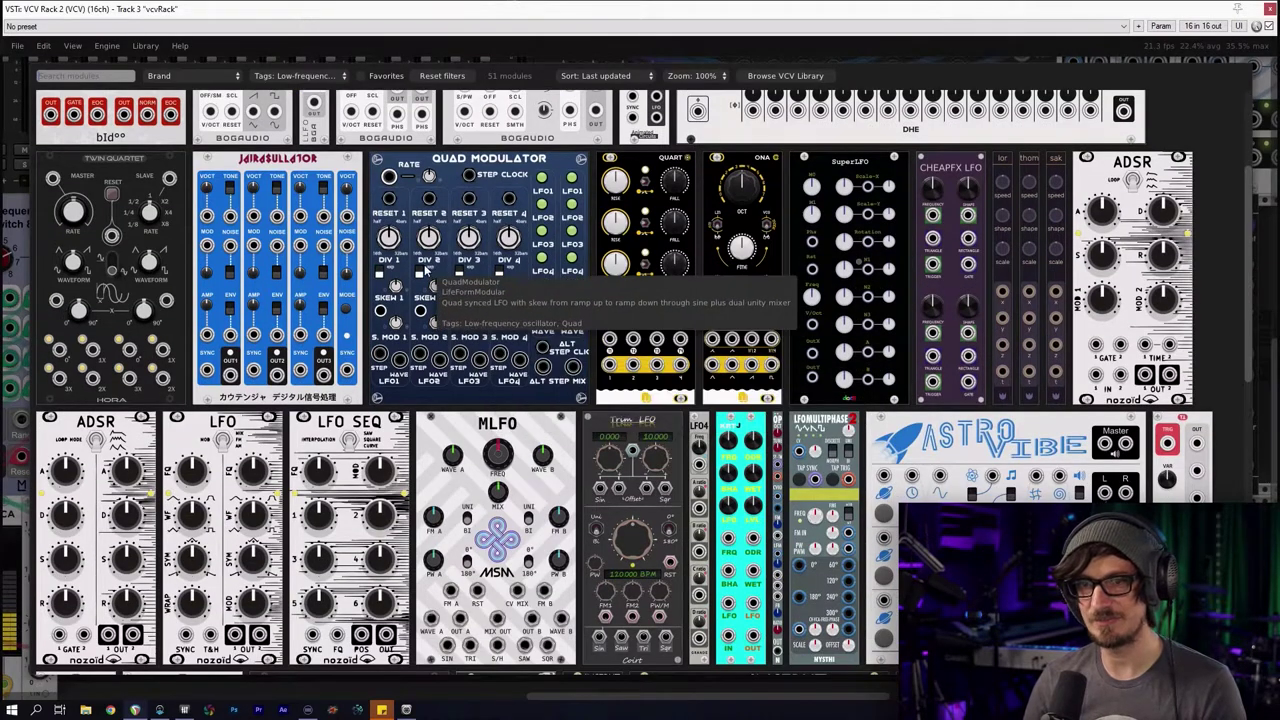
pyautogui.scroll(-4, 560, 385)
pyautogui.scroll(-1, 580, 395)
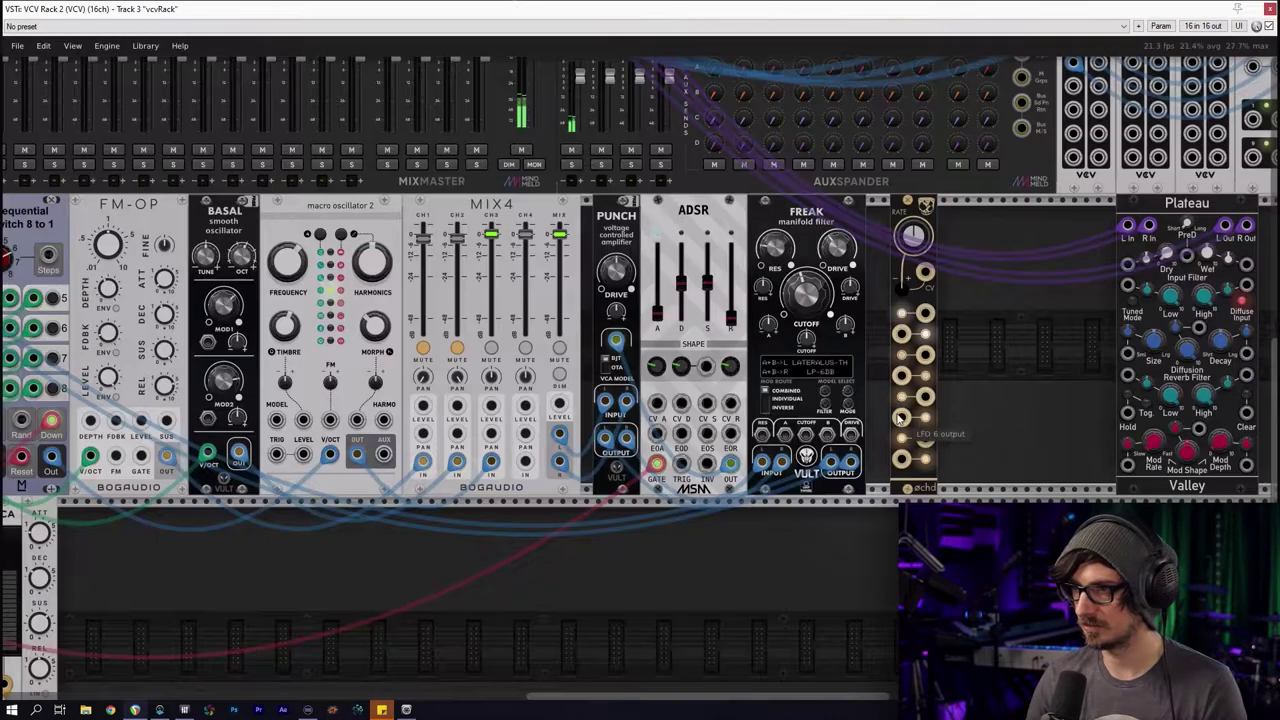
# Try øchd's LFO 1 and LFO 2 outputs for MIX4's channel 3 level CV and raise the channel 3 fader slightly
pyautogui.click(912, 335)
pyautogui.moveTo(922, 309); pyautogui.dragTo(491, 405)
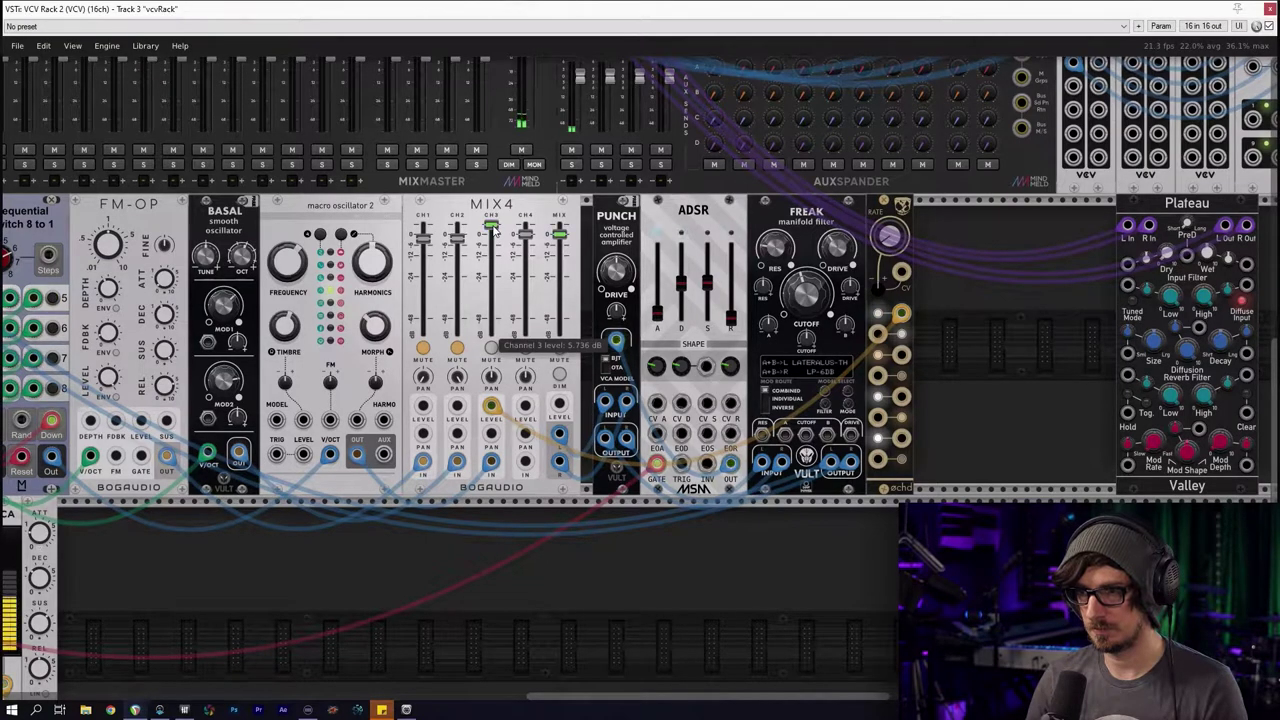
pyautogui.moveTo(493, 271); pyautogui.dragTo(499, 227)
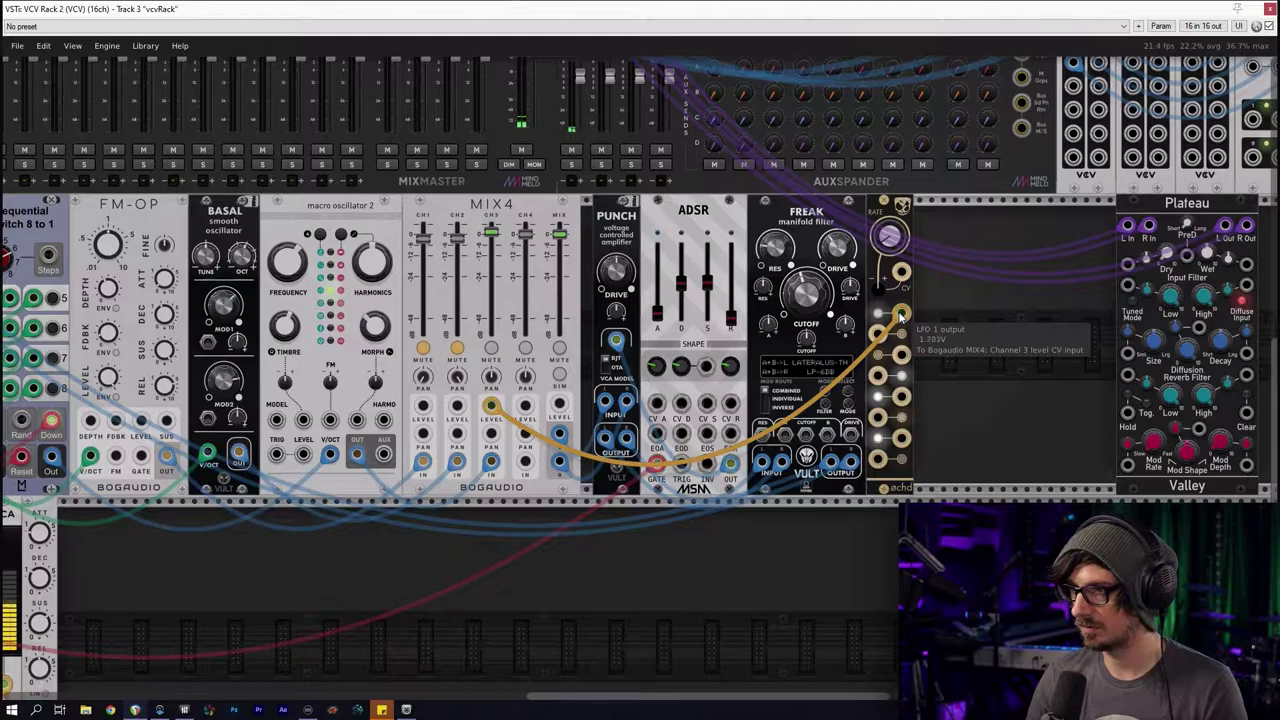
pyautogui.moveTo(900, 315); pyautogui.dragTo(491, 405)
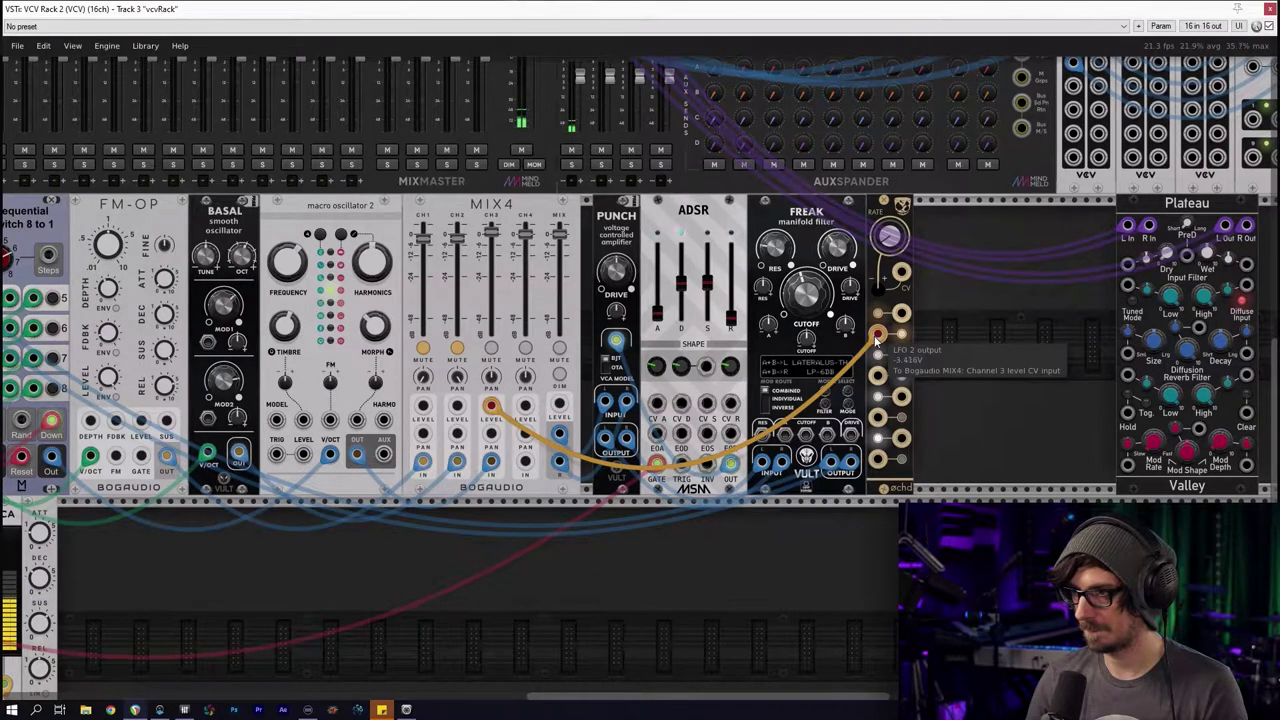
# Delete the øchd module and add VCV's LFO module in its place beside Freak
pyautogui.rightClick(884, 209)
pyautogui.moveTo(910, 243)
pyautogui.click(902, 206)
pyautogui.moveTo(878, 334); pyautogui.dragTo(915, 399)
pyautogui.rightClick(914, 402)
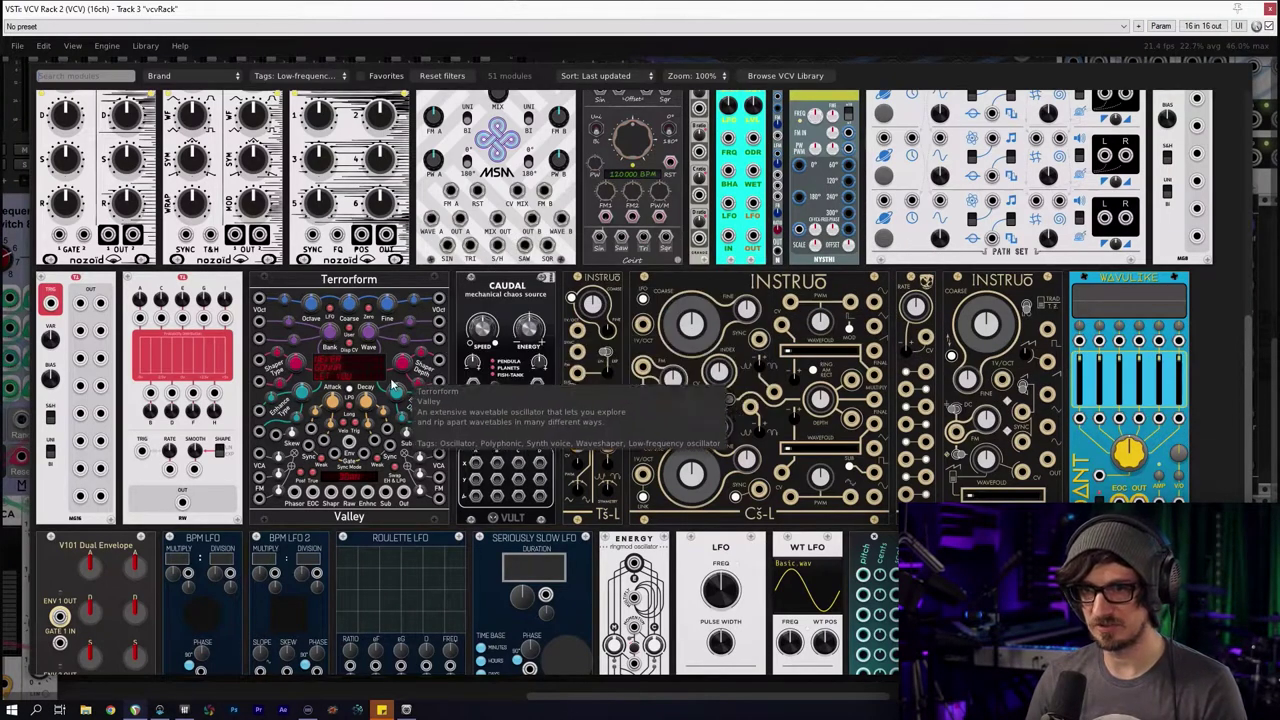
pyautogui.scroll(-3, 482, 410)
pyautogui.click(720, 340)
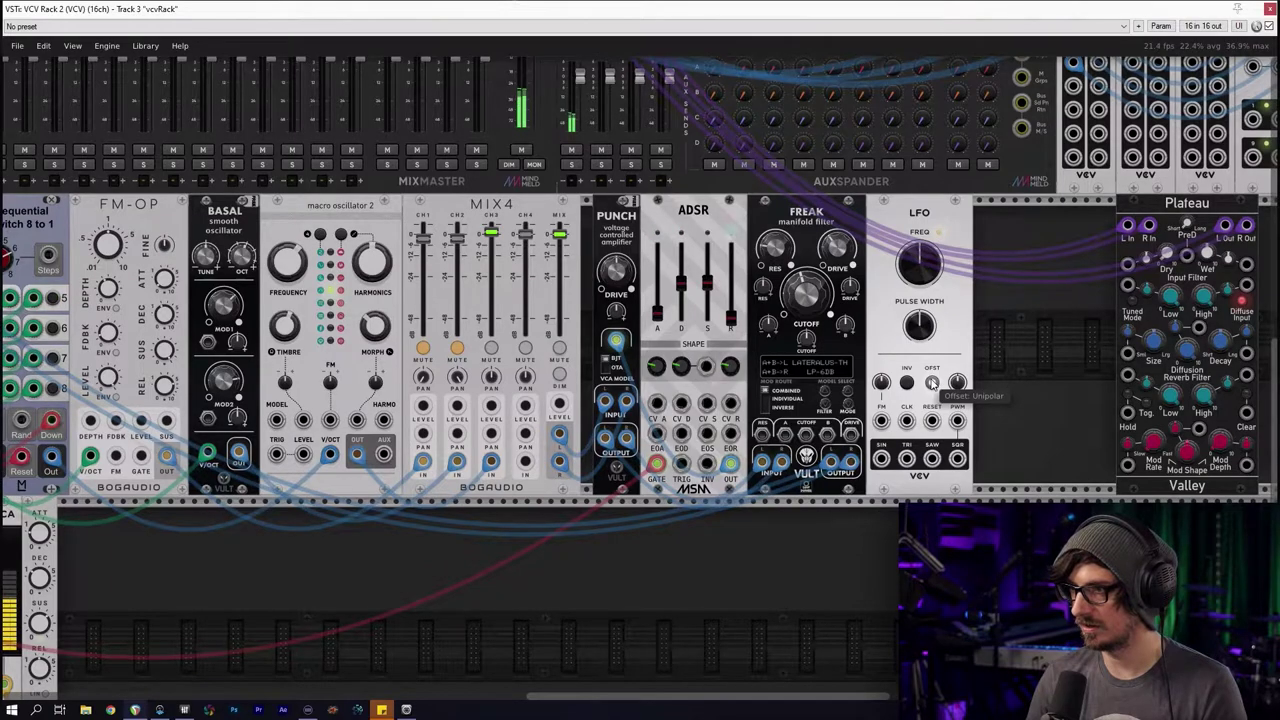
# Patch the LFO's sine output into MIX4's channel 3 level CV and unmute channels 1 and 2
pyautogui.moveTo(880, 459); pyautogui.dragTo(491, 416)
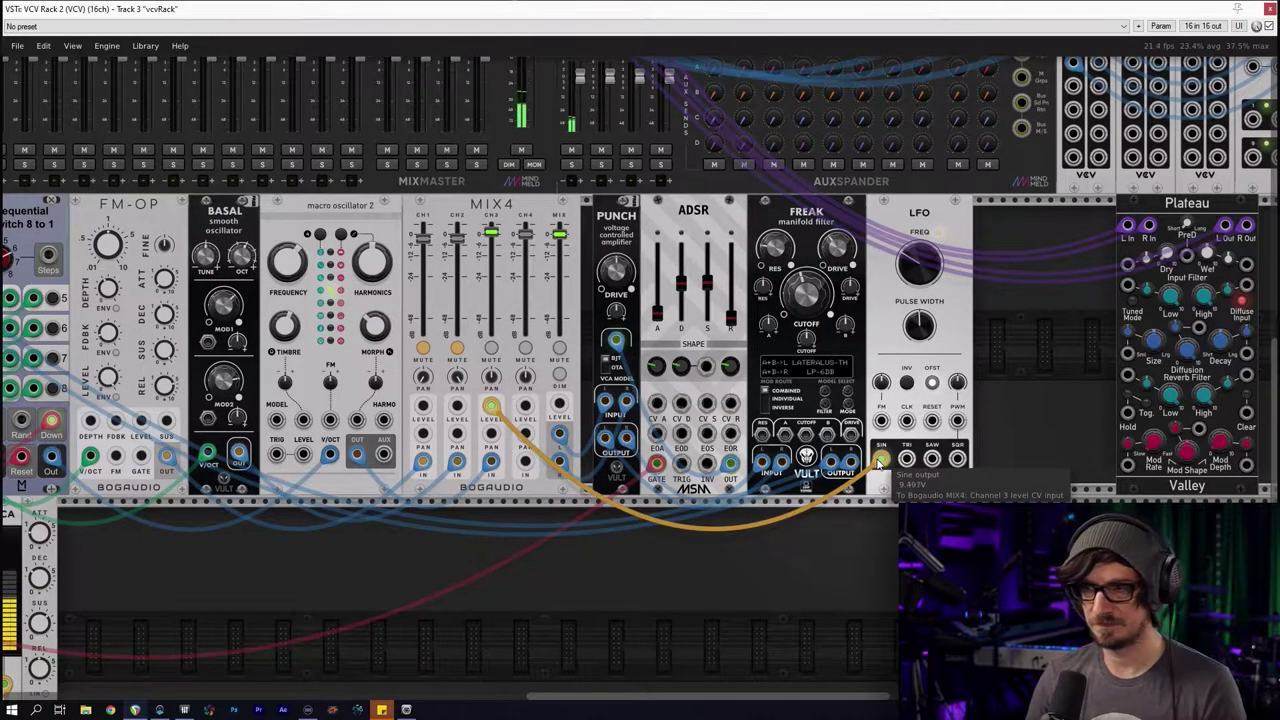
pyautogui.click(423, 349)
pyautogui.click(457, 349)
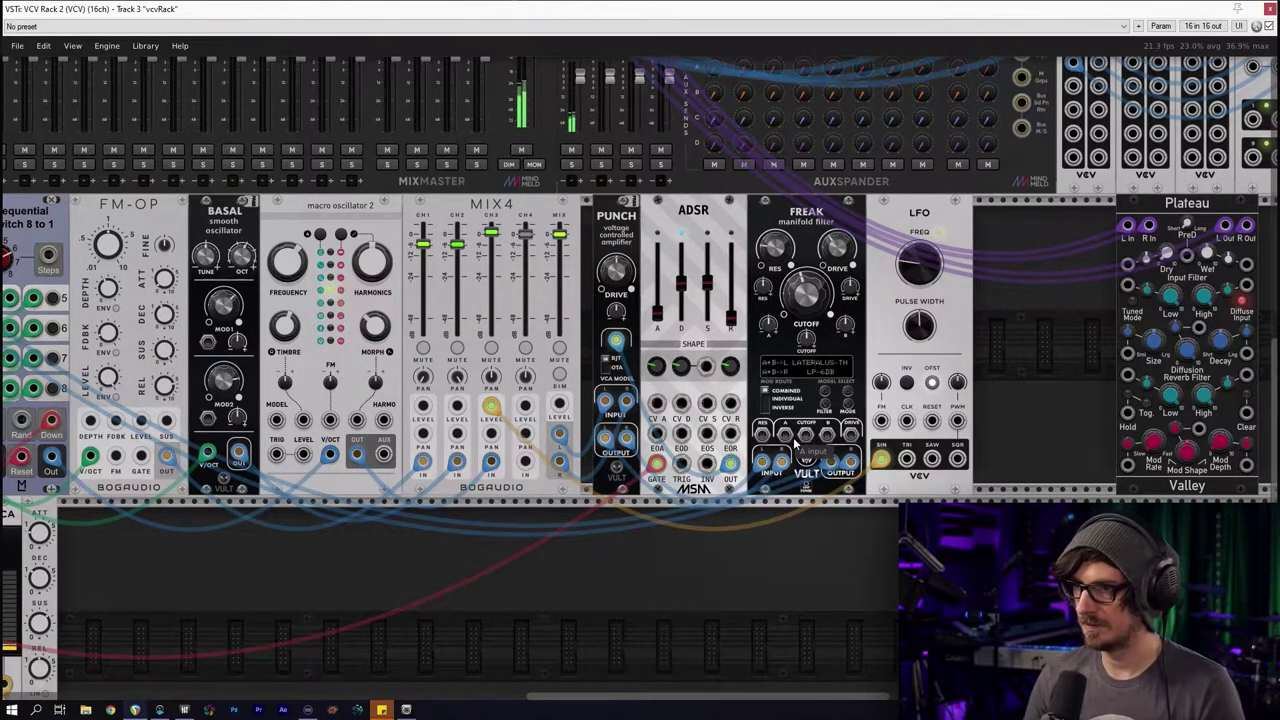
# Patch the LFO's sine and triangle outputs into Freak's cutoff A and B CV inputs, with Cutoff B Modulation at about 0.49
pyautogui.moveTo(882, 459); pyautogui.dragTo(806, 436)
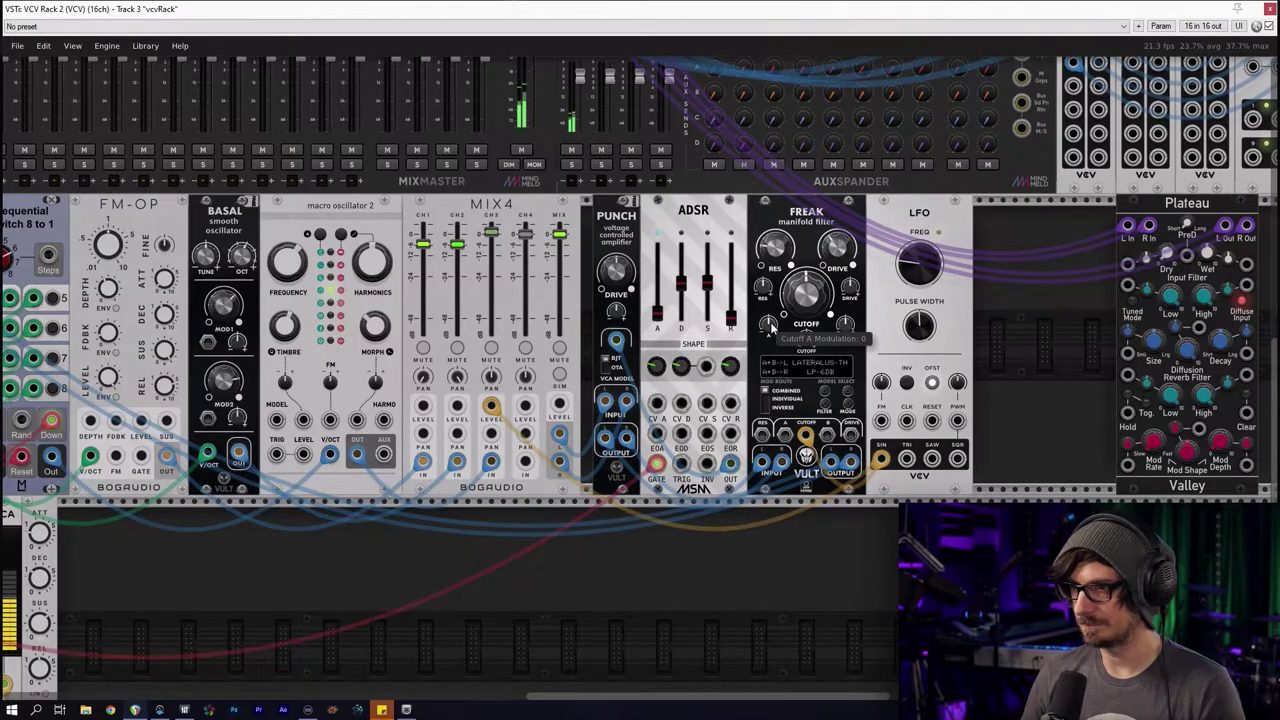
pyautogui.moveTo(845, 325); pyautogui.dragTo(845, 310)
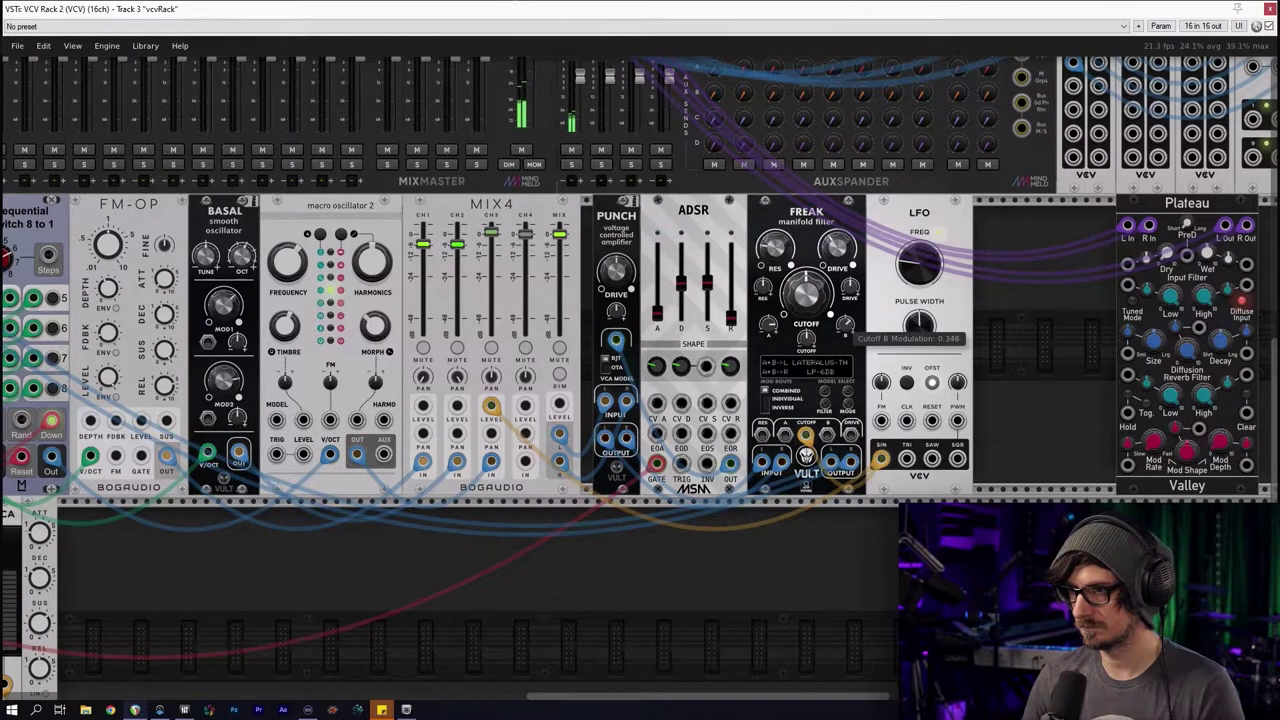
pyautogui.moveTo(805, 436); pyautogui.dragTo(801, 439)
pyautogui.moveTo(906, 458); pyautogui.dragTo(828, 436)
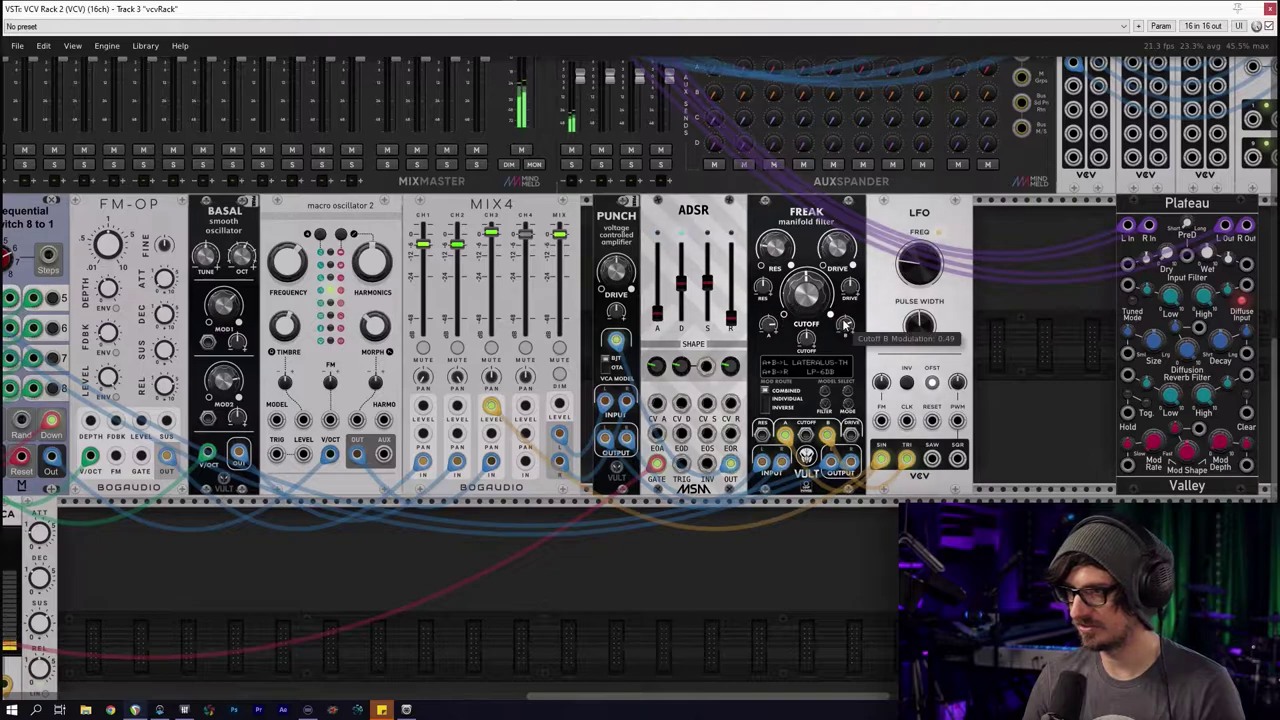
pyautogui.moveTo(793, 309)
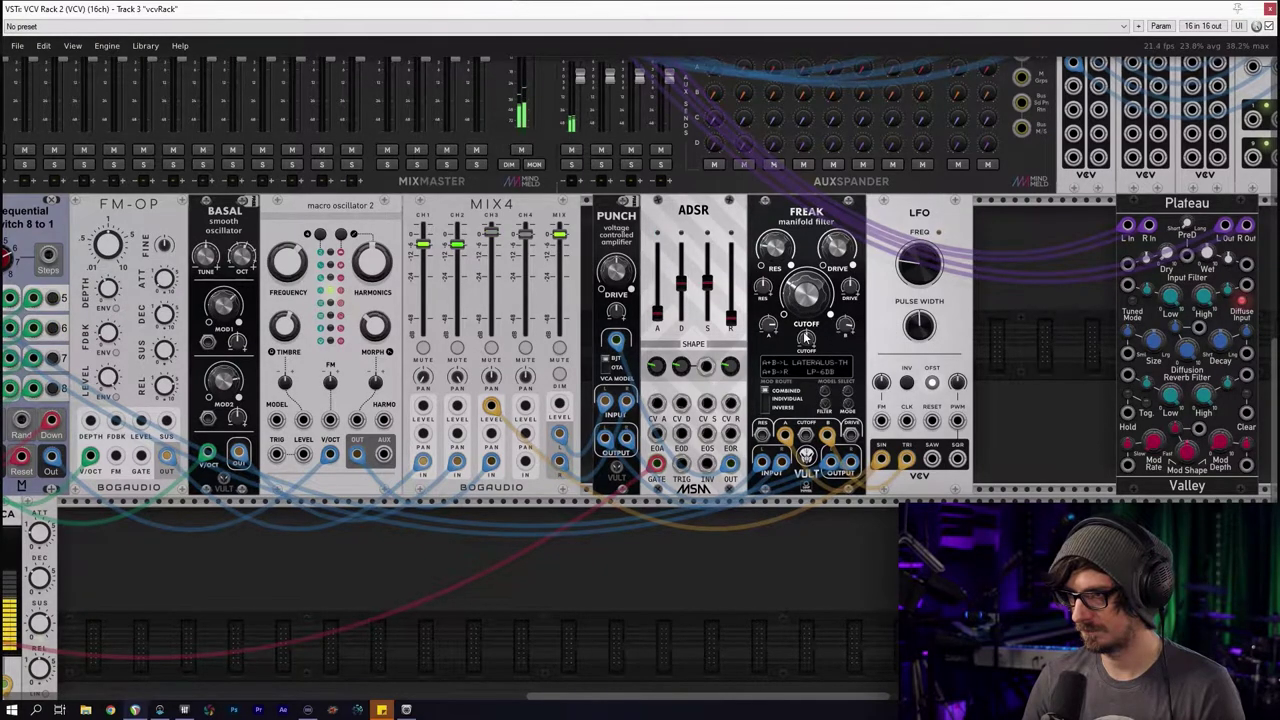
# Unmute channel 2 on MixMaster
pyautogui.scroll(3, 796, 370)
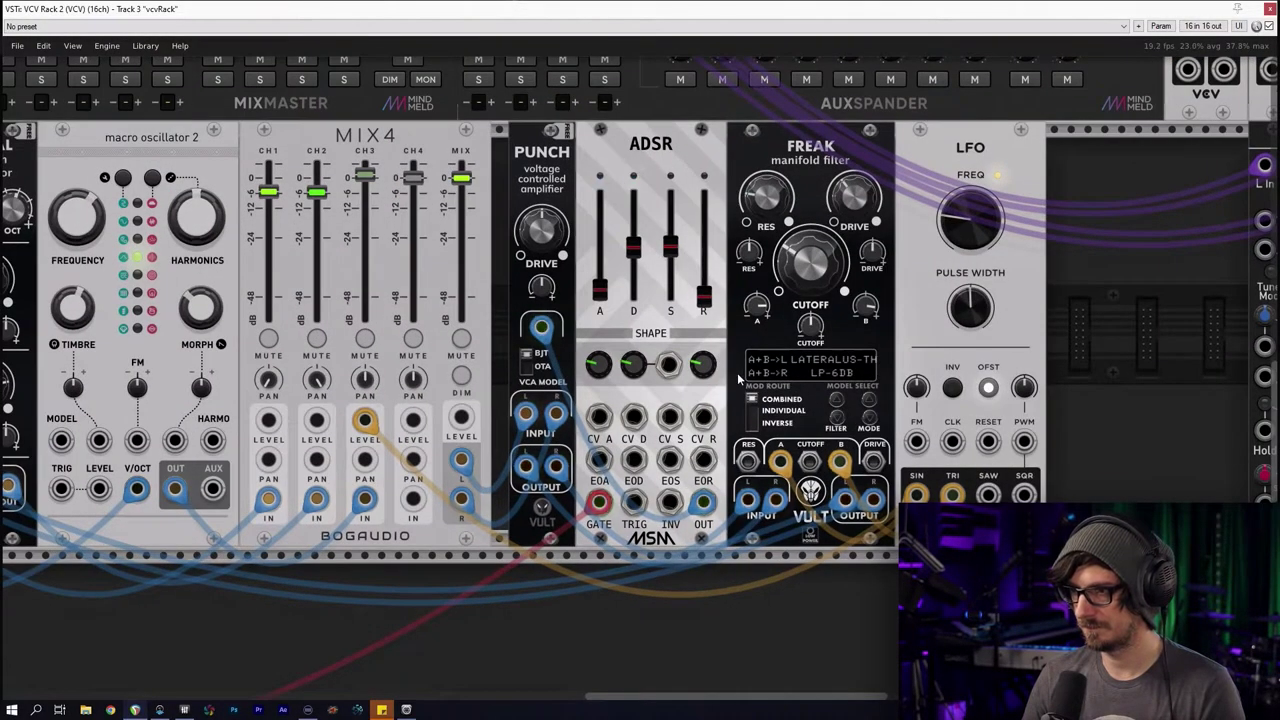
pyautogui.scroll(-1, 620, 340)
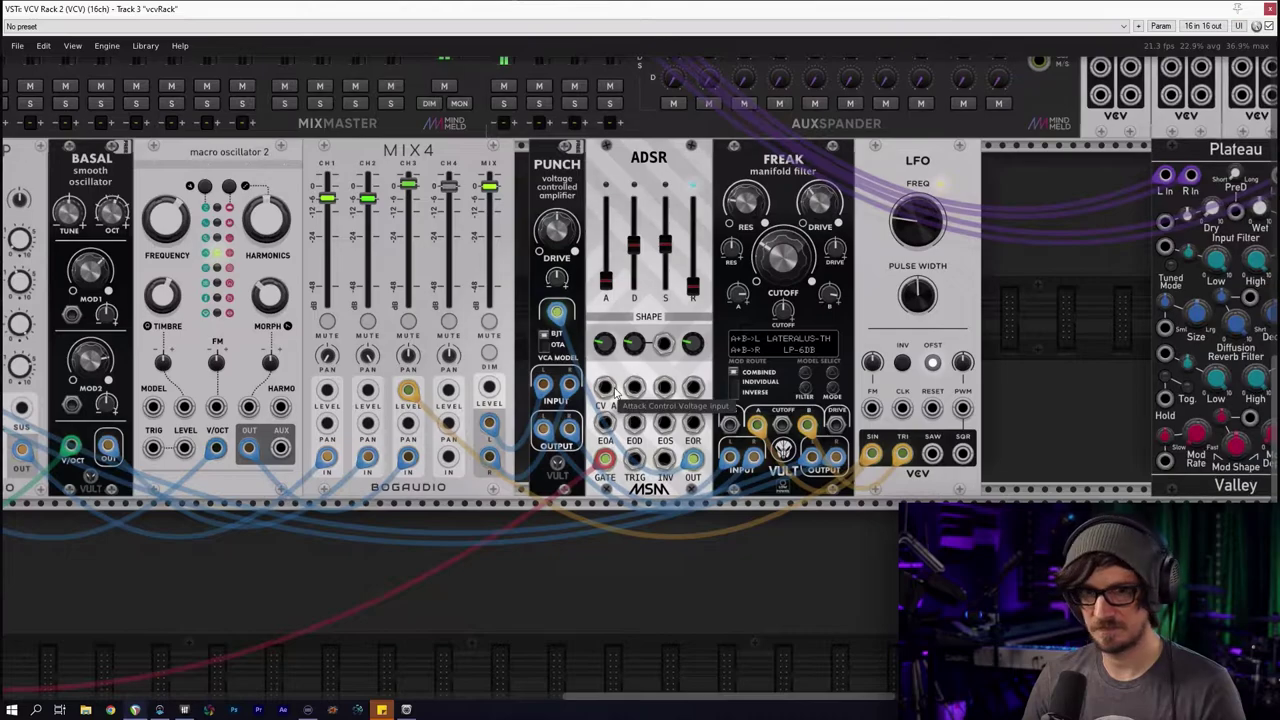
pyautogui.scroll(-3, 549, 358)
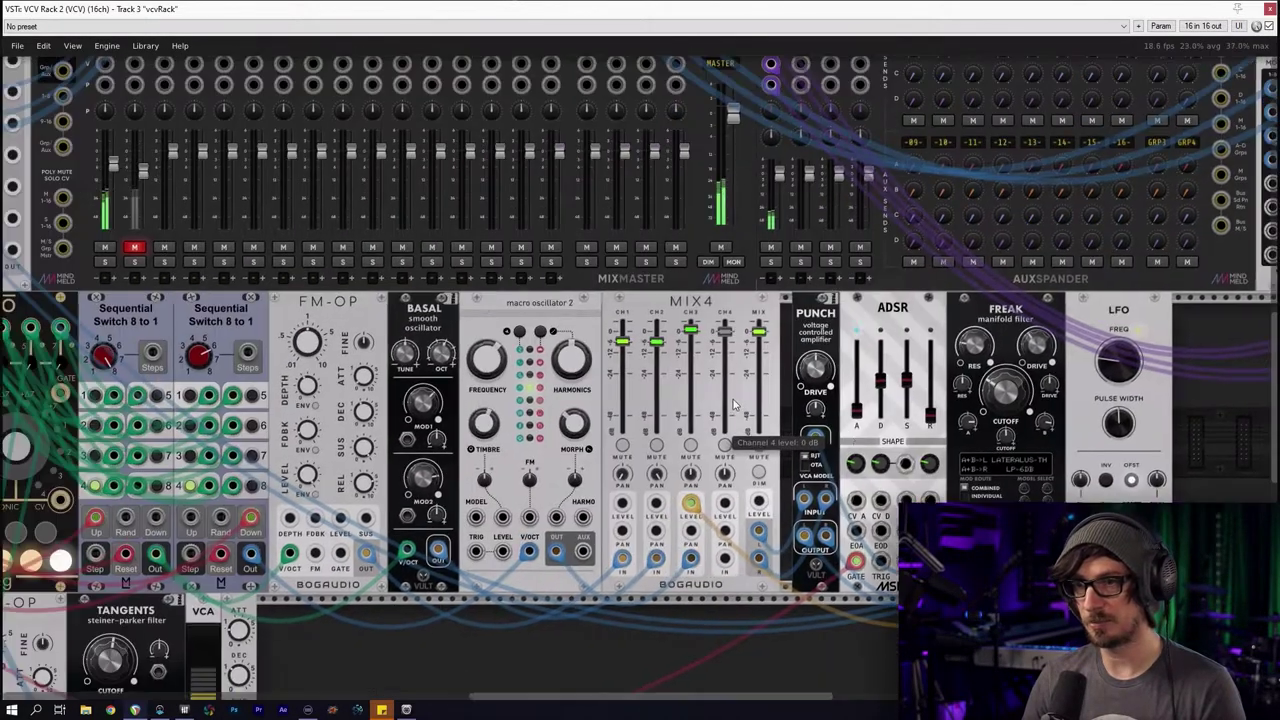
pyautogui.scroll(3, 718, 399)
pyautogui.moveTo(685, 377); pyautogui.dragTo(551, 339)
pyautogui.moveTo(1215, 468); pyautogui.dragTo(700, 262)
pyautogui.scroll(-3, 566, 380)
pyautogui.click(420, 555)
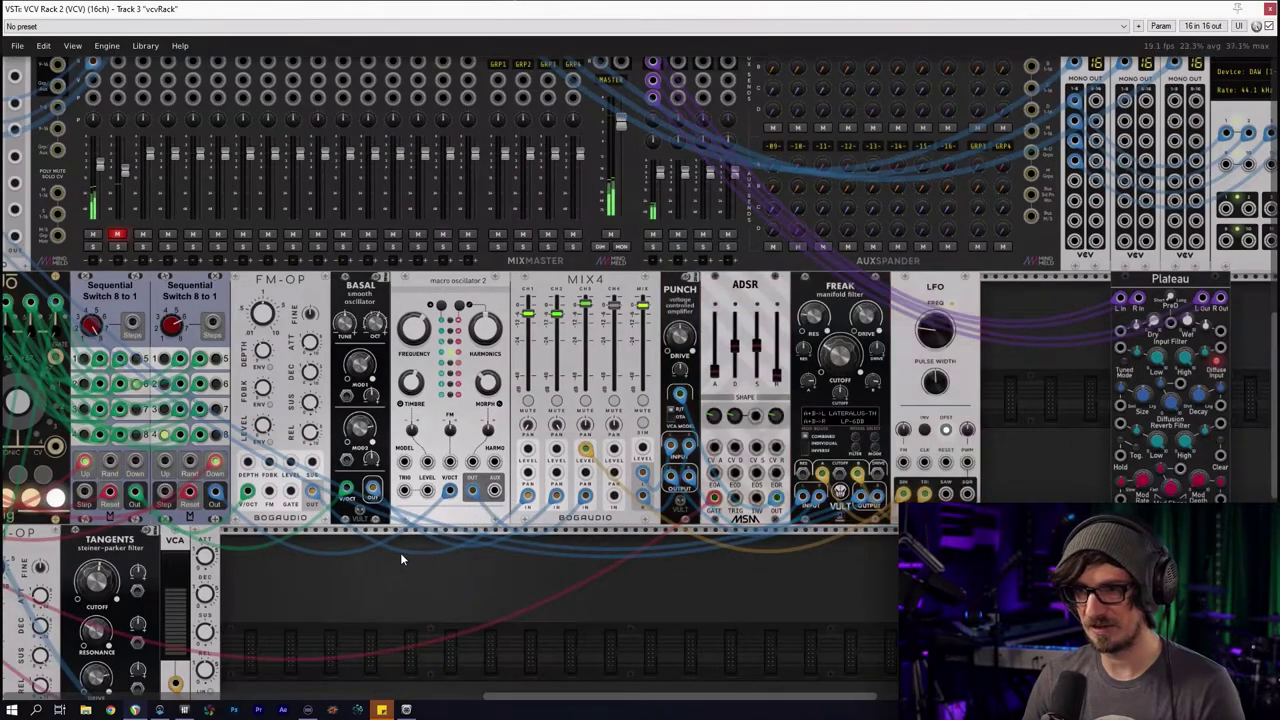
pyautogui.scroll(1, 602, 571)
pyautogui.hscroll(-4, 602, 571)
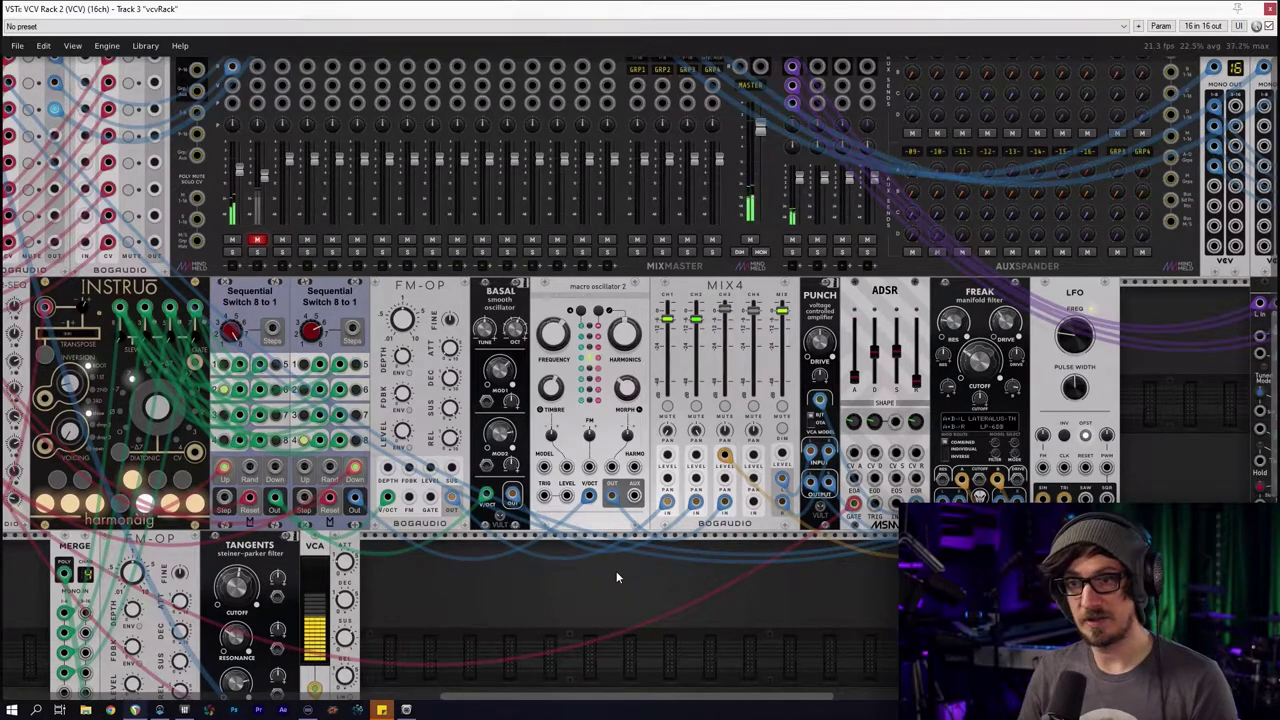
pyautogui.scroll(-2, 473, 546)
pyautogui.hscroll(-10, 749, 482)
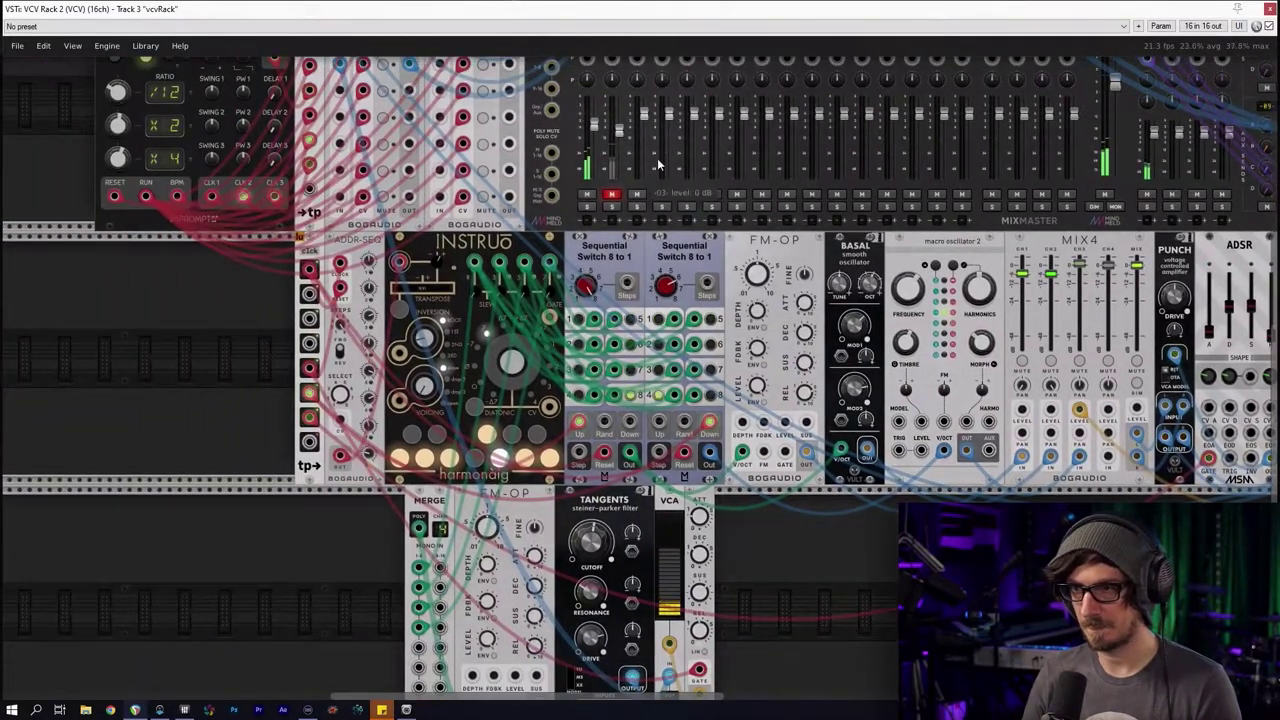
pyautogui.click(611, 197)
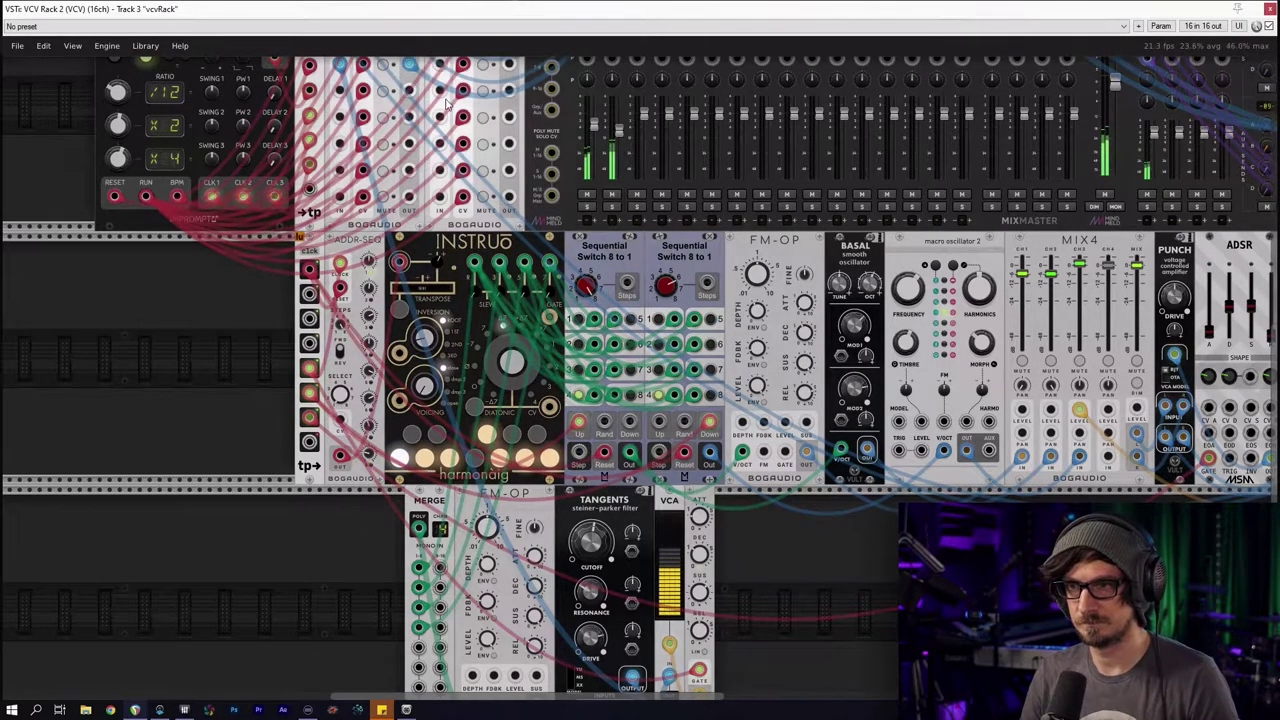
# Move the clck teleport module away from ADDR-SEQ to free rack space between them
pyautogui.moveTo(593, 133)
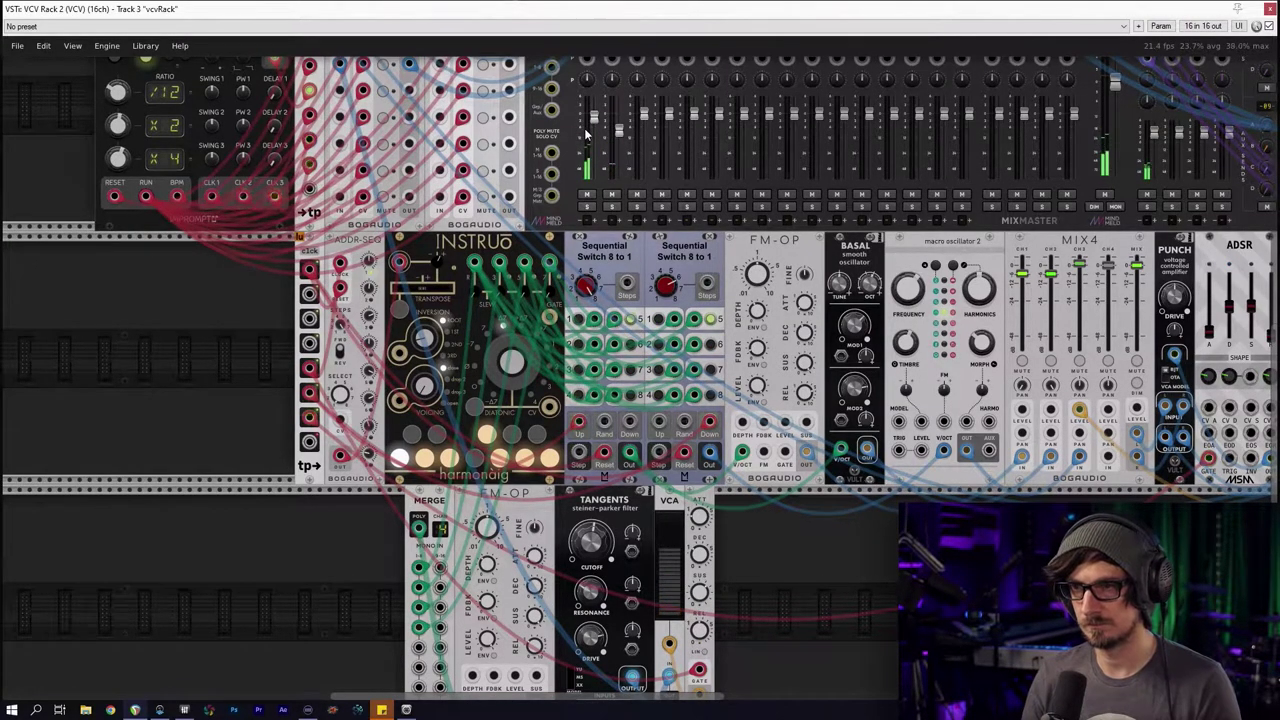
pyautogui.scroll(-3, 862, 521)
pyautogui.moveTo(734, 492); pyautogui.dragTo(554, 472)
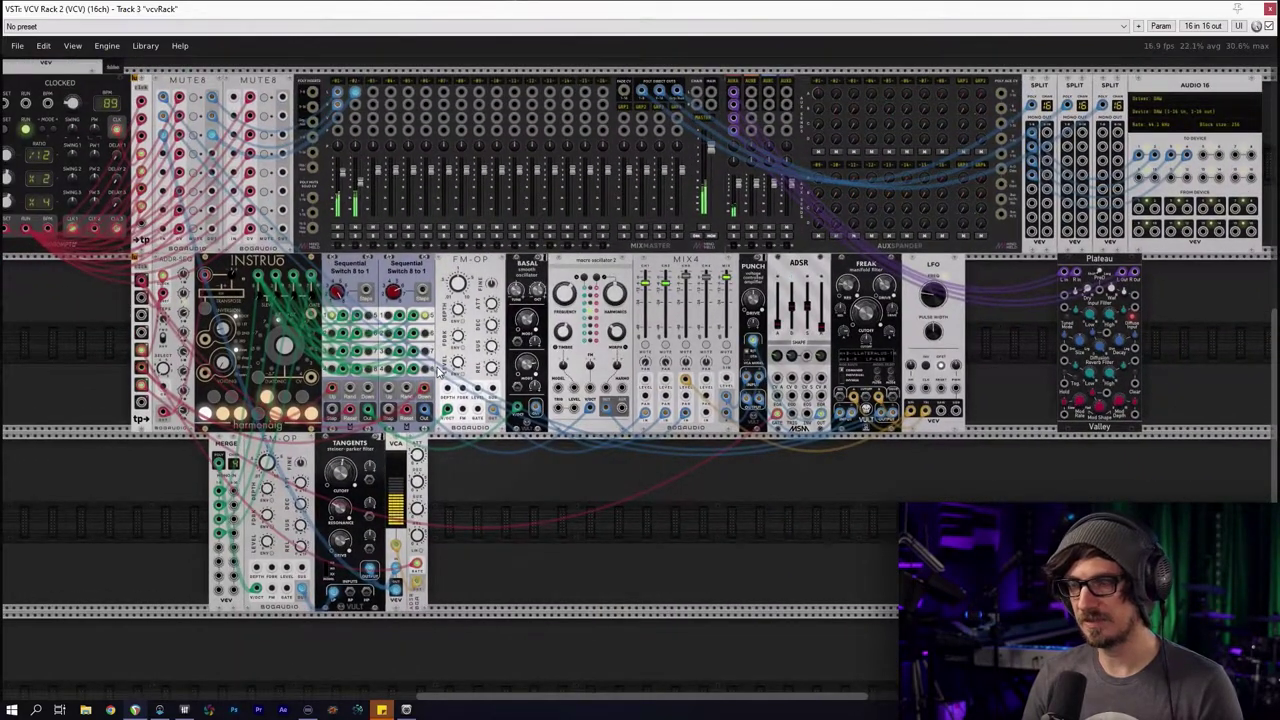
pyautogui.scroll(3, 87, 317)
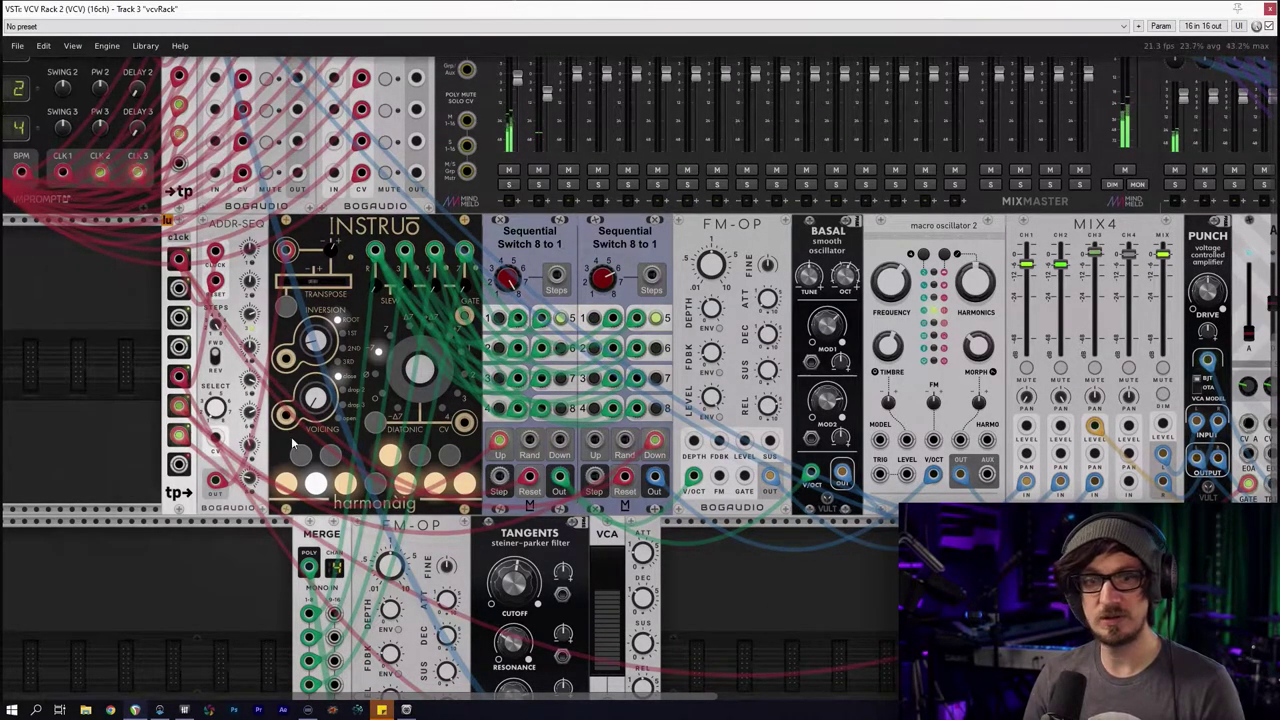
pyautogui.moveTo(744, 538); pyautogui.dragTo(612, 548)
pyautogui.scroll(-4, 612, 548)
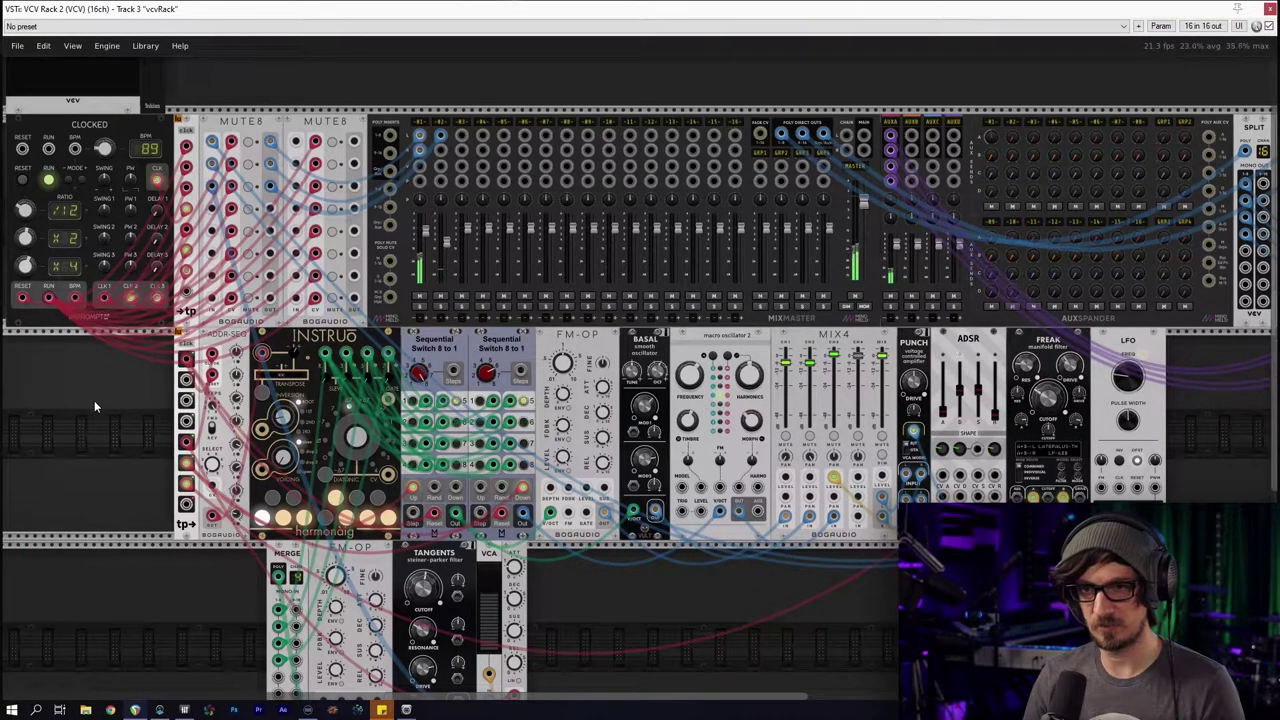
pyautogui.scroll(2, 86, 403)
pyautogui.moveTo(86, 403); pyautogui.dragTo(266, 406)
pyautogui.moveTo(415, 310); pyautogui.dragTo(225, 310)
# Reset the module browser's filters, add a second ADDR-SEQ beside the first and patch its clock input from the clck teleport
pyautogui.rightClick(261, 316)
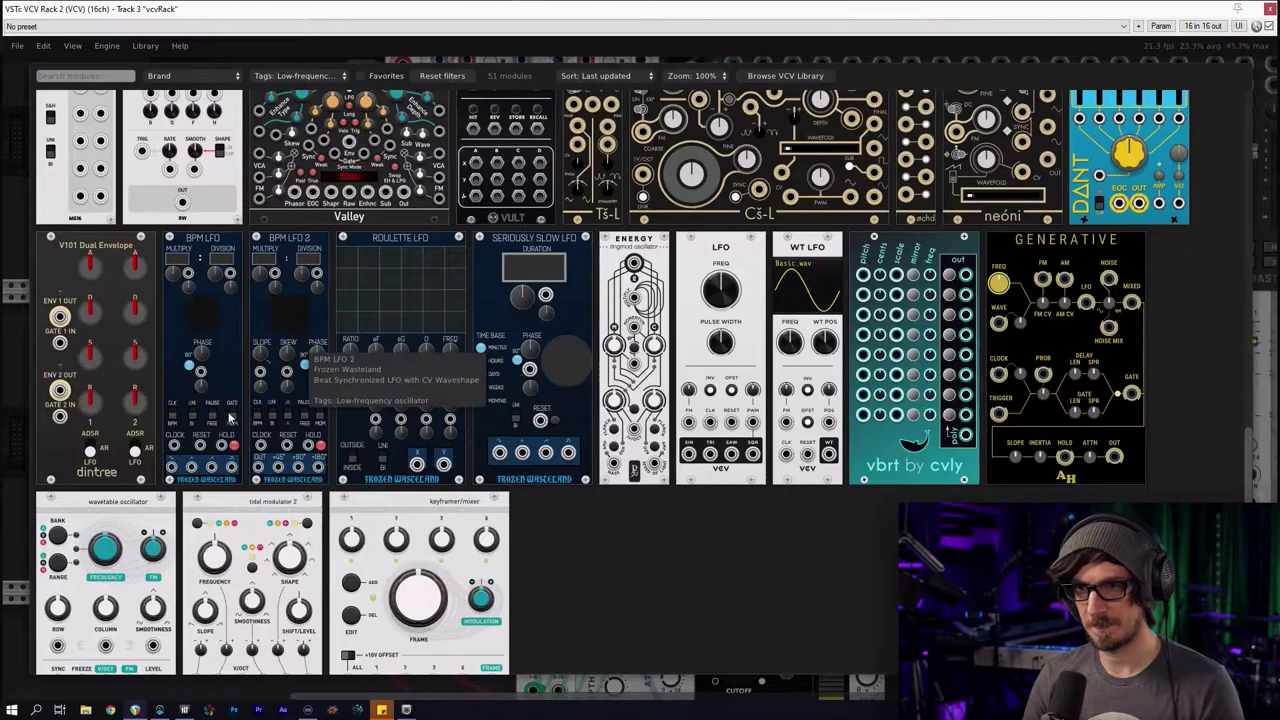
pyautogui.click(430, 75)
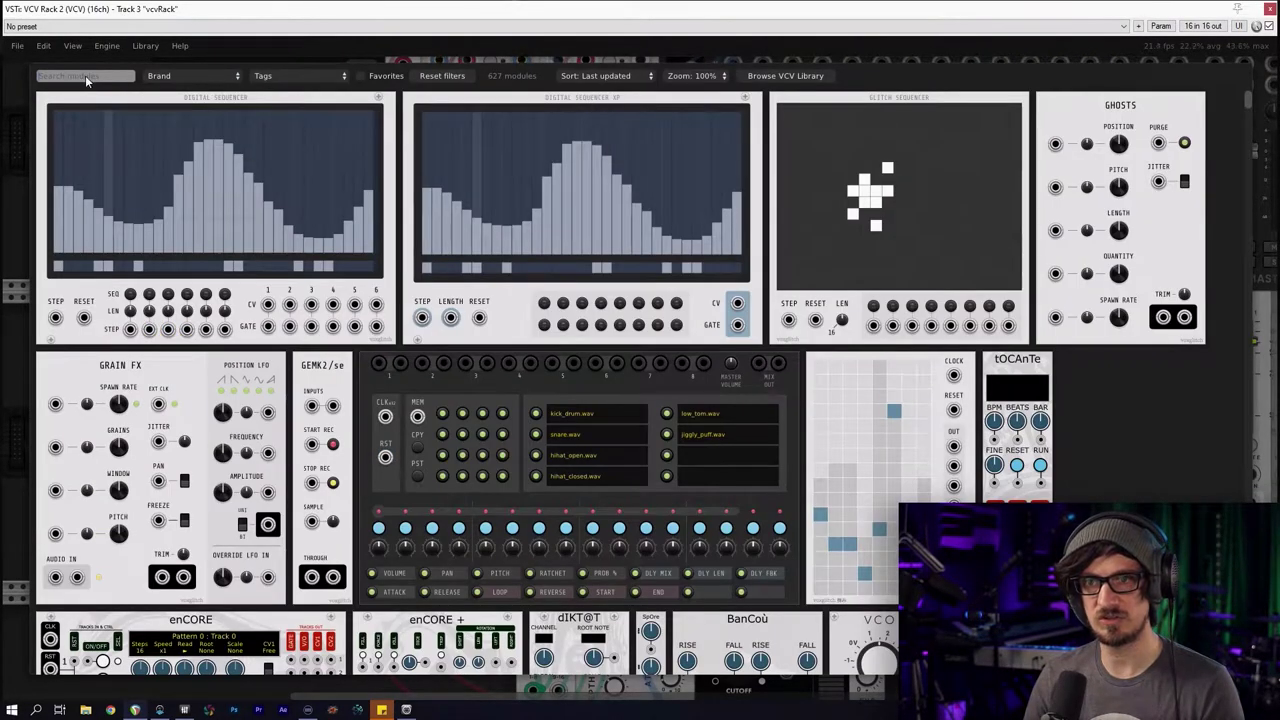
pyautogui.click(300, 76)
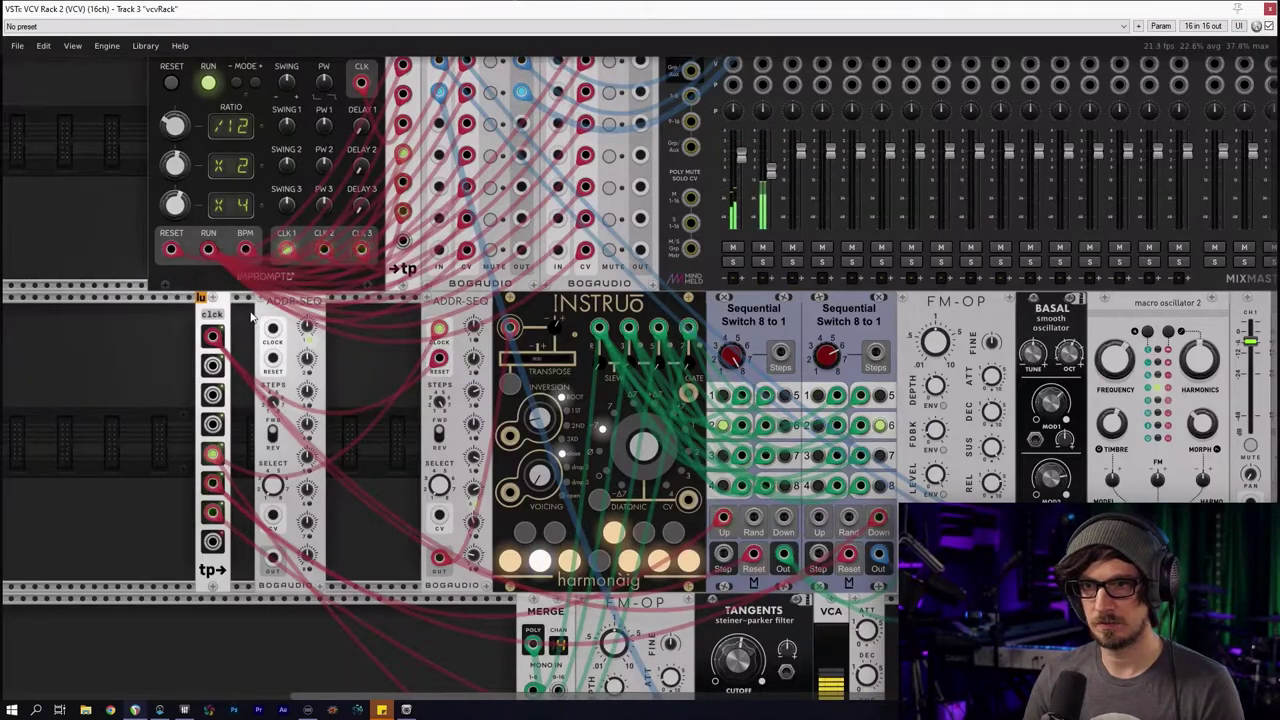
pyautogui.moveTo(256, 316); pyautogui.dragTo(383, 327)
pyautogui.moveTo(368, 328); pyautogui.dragTo(216, 455)
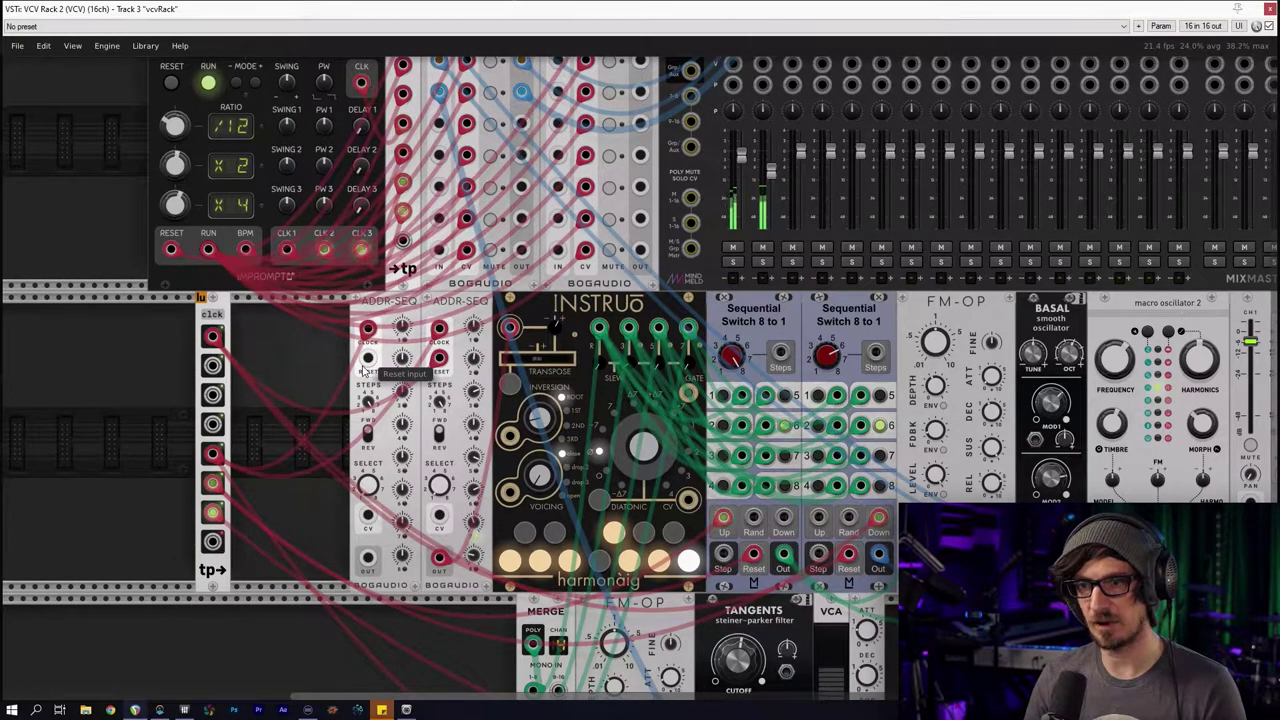
# Search the module browser for "ber" and add the bernoulli gate module between the clck teleport and the new ADDR-SEQ
pyautogui.rightClick(290, 341)
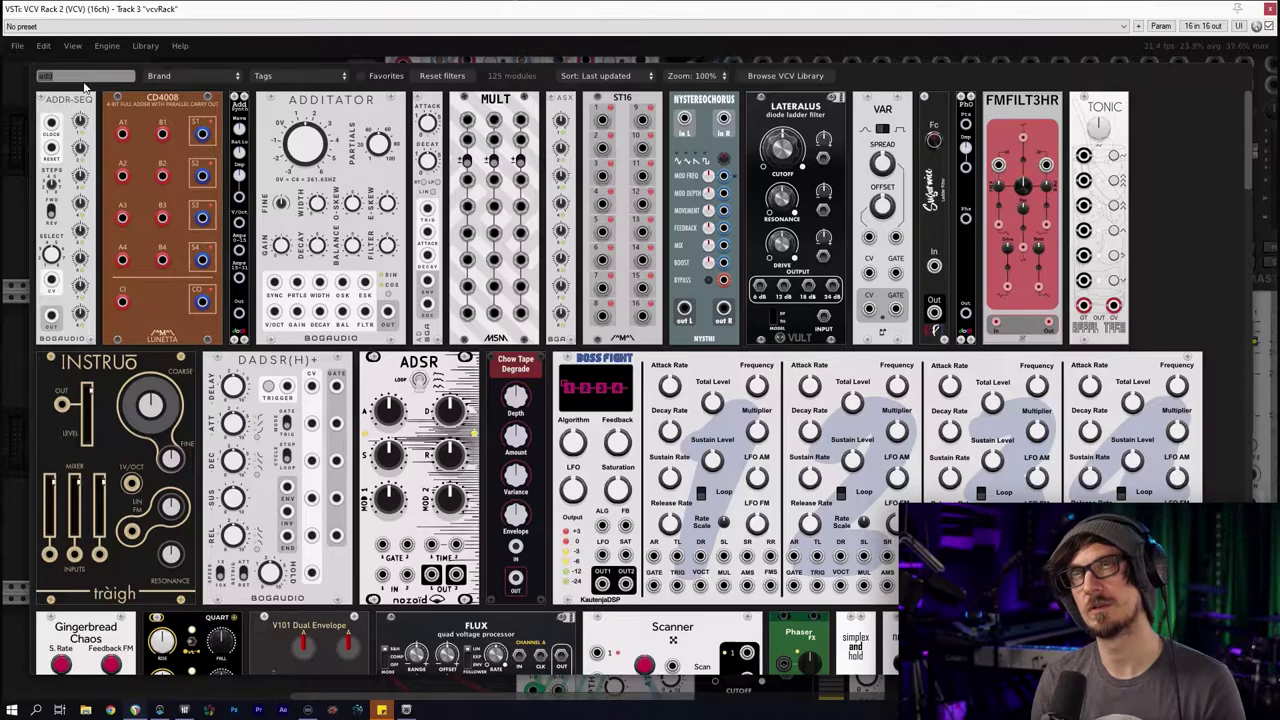
pyautogui.write('ber')
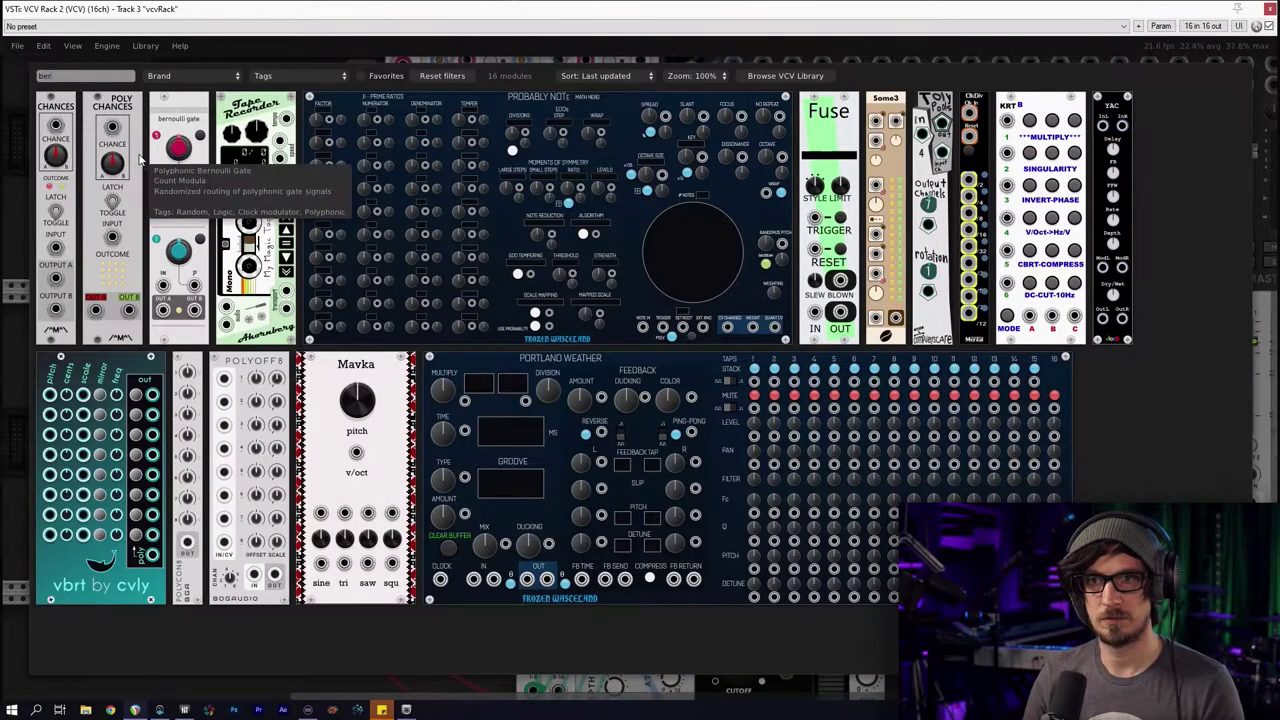
pyautogui.click(178, 160)
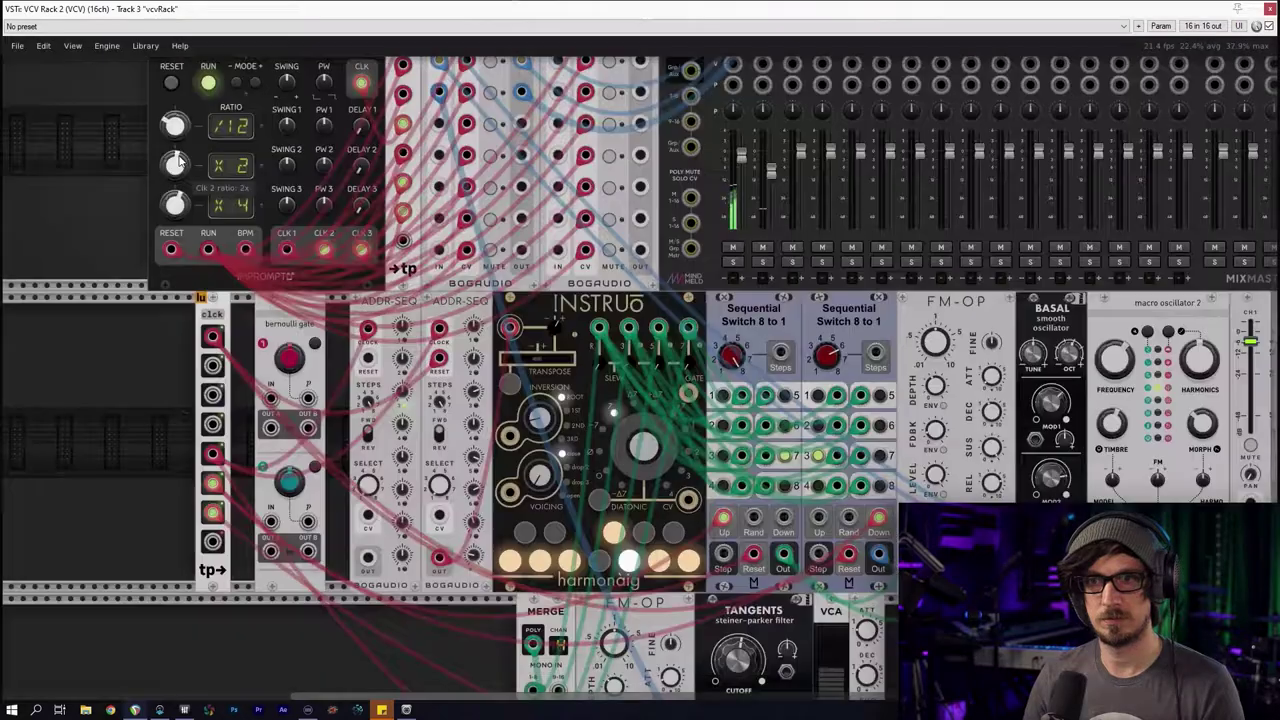
# Route the clock through the bernoulli gate's output A into the new ADDR-SEQ's clock input and move the clck teleport beside the gate
pyautogui.moveTo(296, 318); pyautogui.dragTo(271, 318)
pyautogui.moveTo(179, 302)
pyautogui.mouseDown()
pyautogui.moveTo(319, 330)
pyautogui.moveTo(295, 398)
pyautogui.moveTo(302, 432)
pyautogui.moveTo(368, 329)
pyautogui.mouseUp()
pyautogui.click(220, 340)
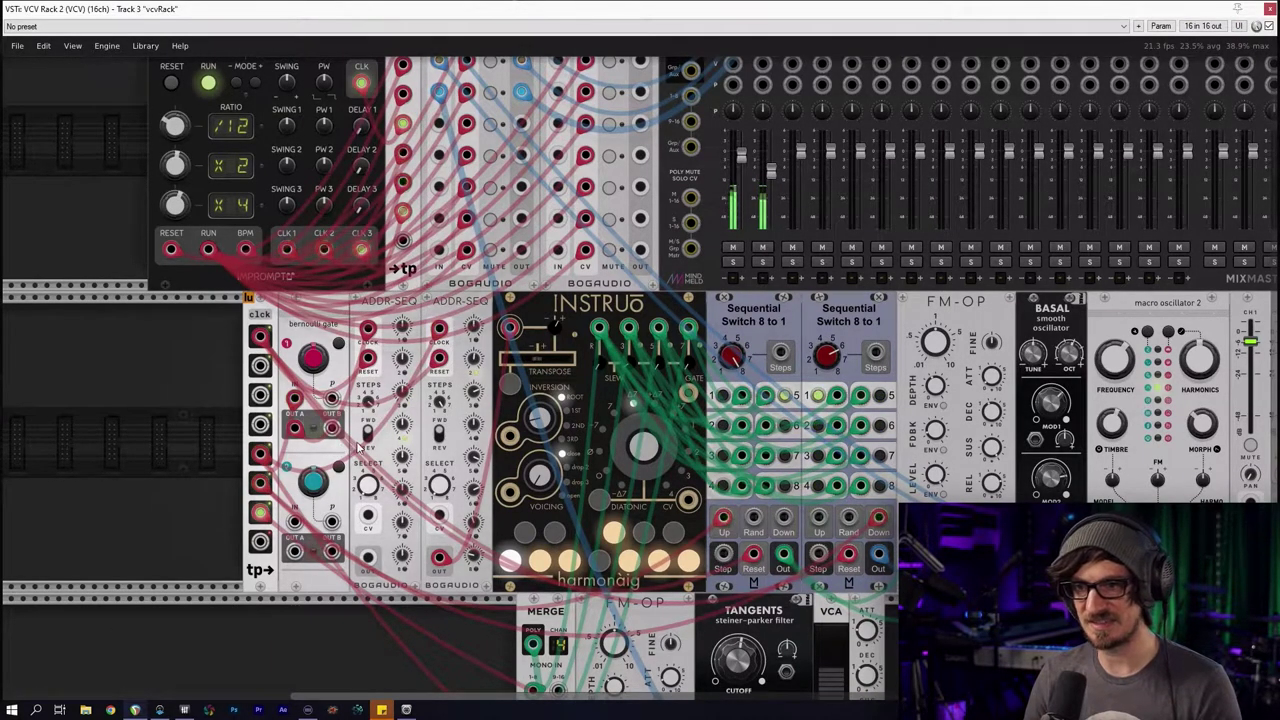
pyautogui.rightClick(410, 303)
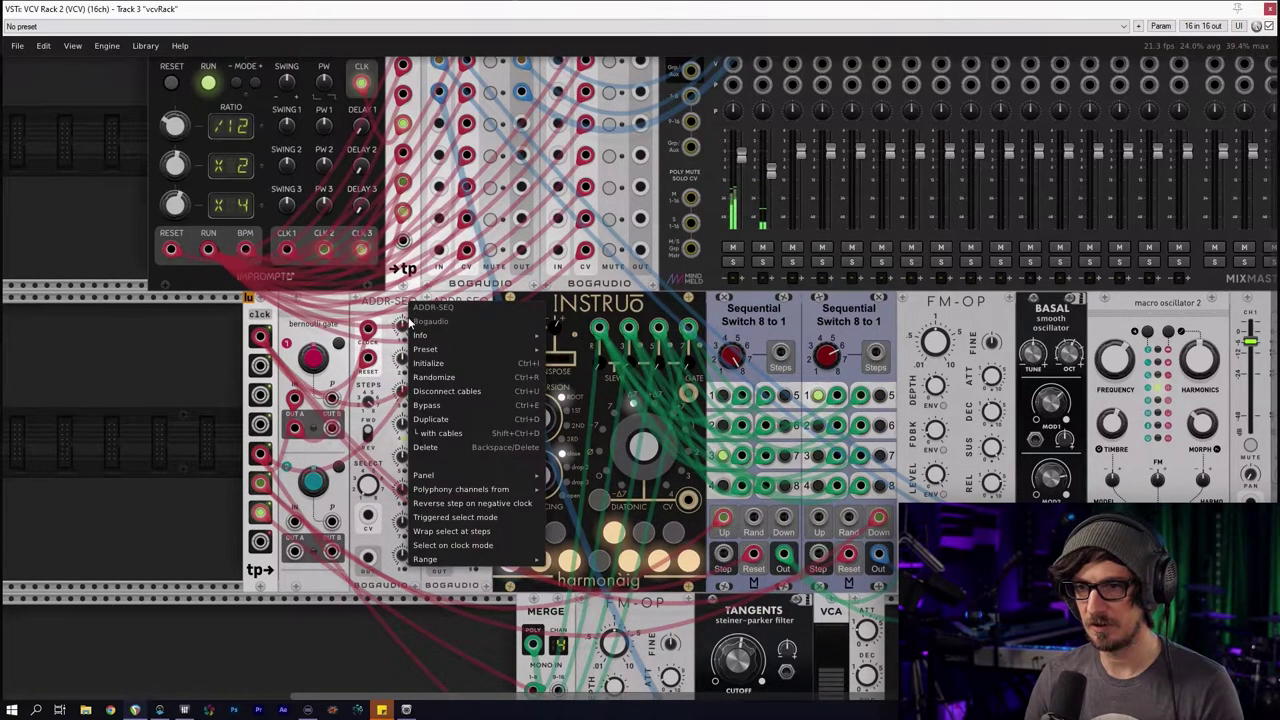
pyautogui.moveTo(462, 566)
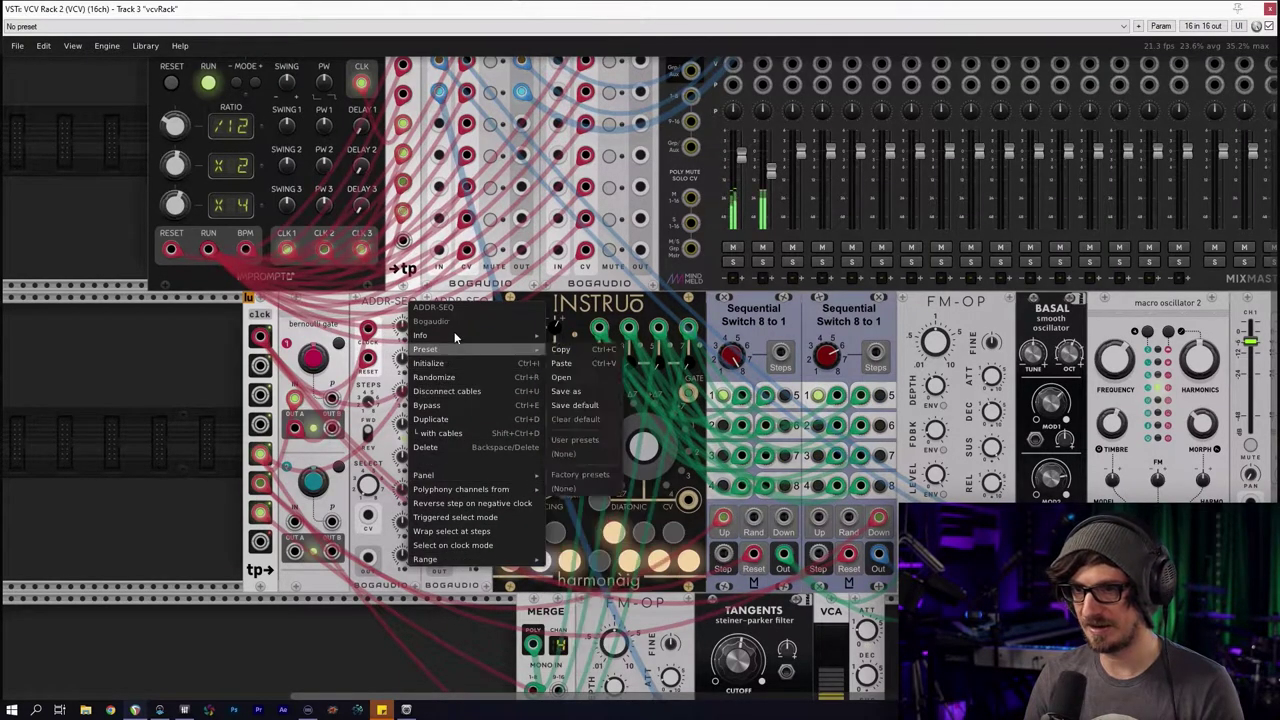
pyautogui.click(598, 308)
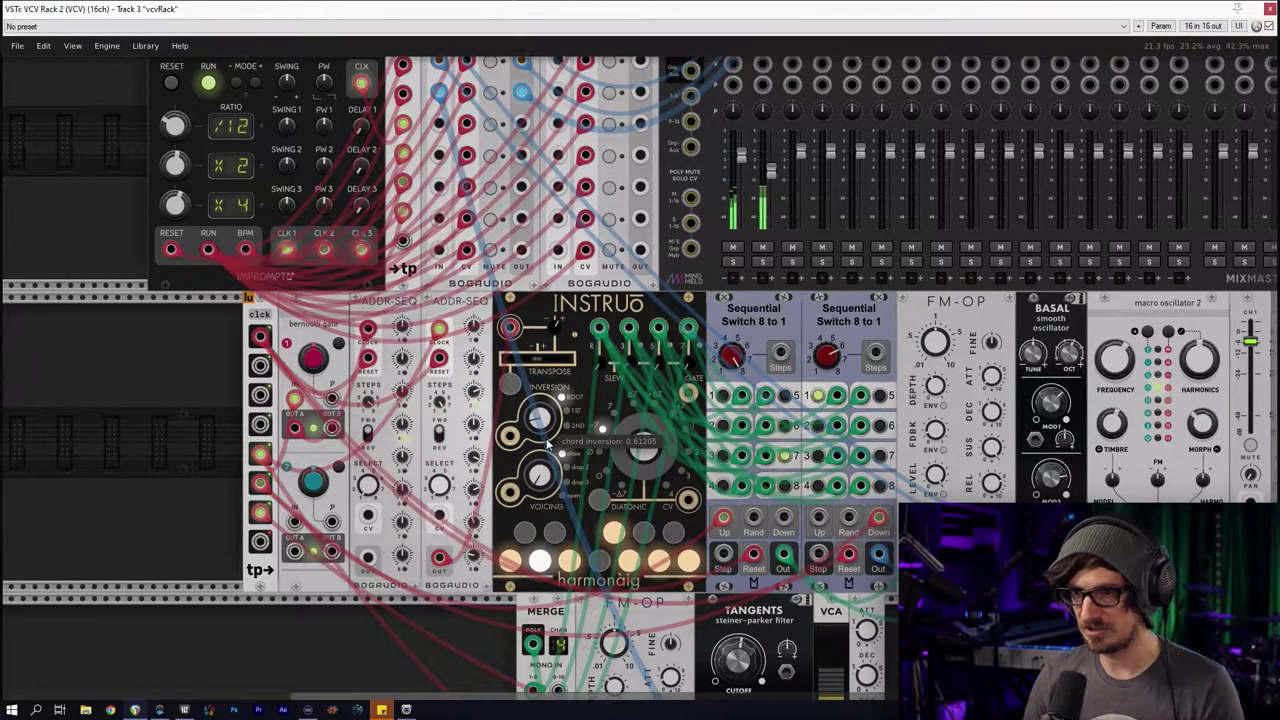
pyautogui.moveTo(546, 428); pyautogui.dragTo(546, 460)
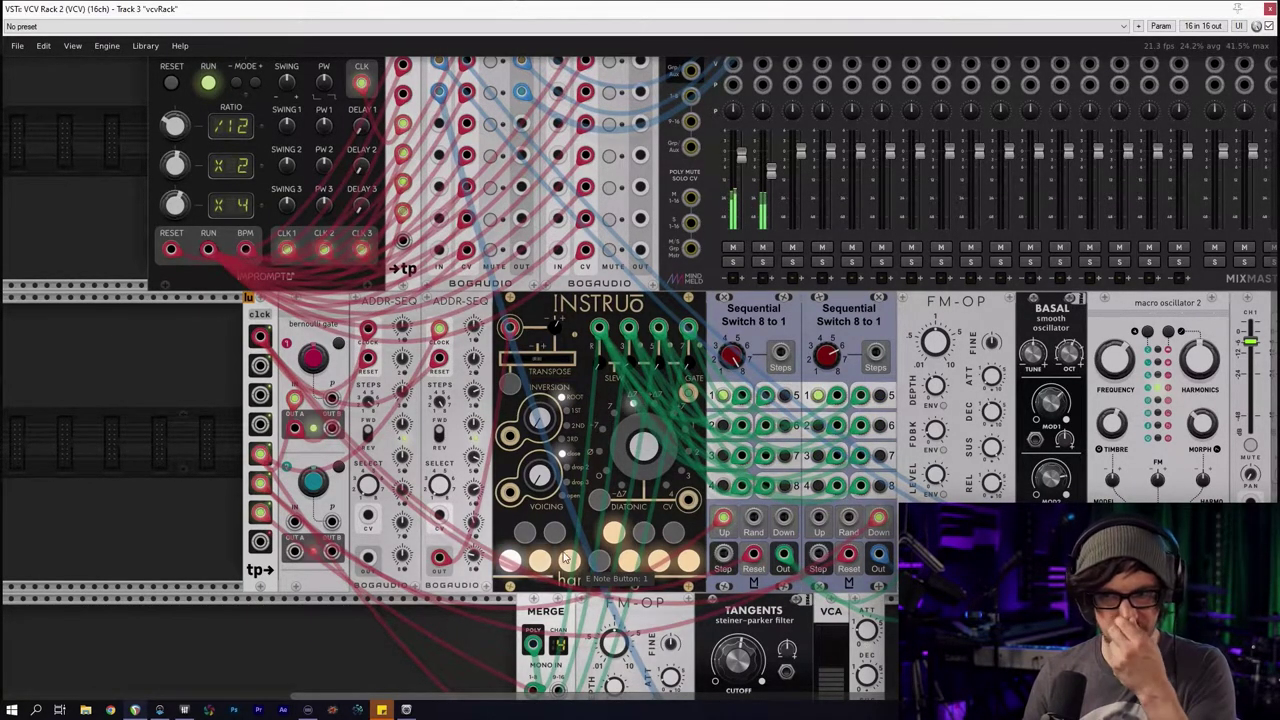
# Set the voltage range of the ADDR-SEQ beside the bernoulli gate to +/-3V and randomize its steps
pyautogui.rightClick(390, 311)
pyautogui.moveTo(470, 564)
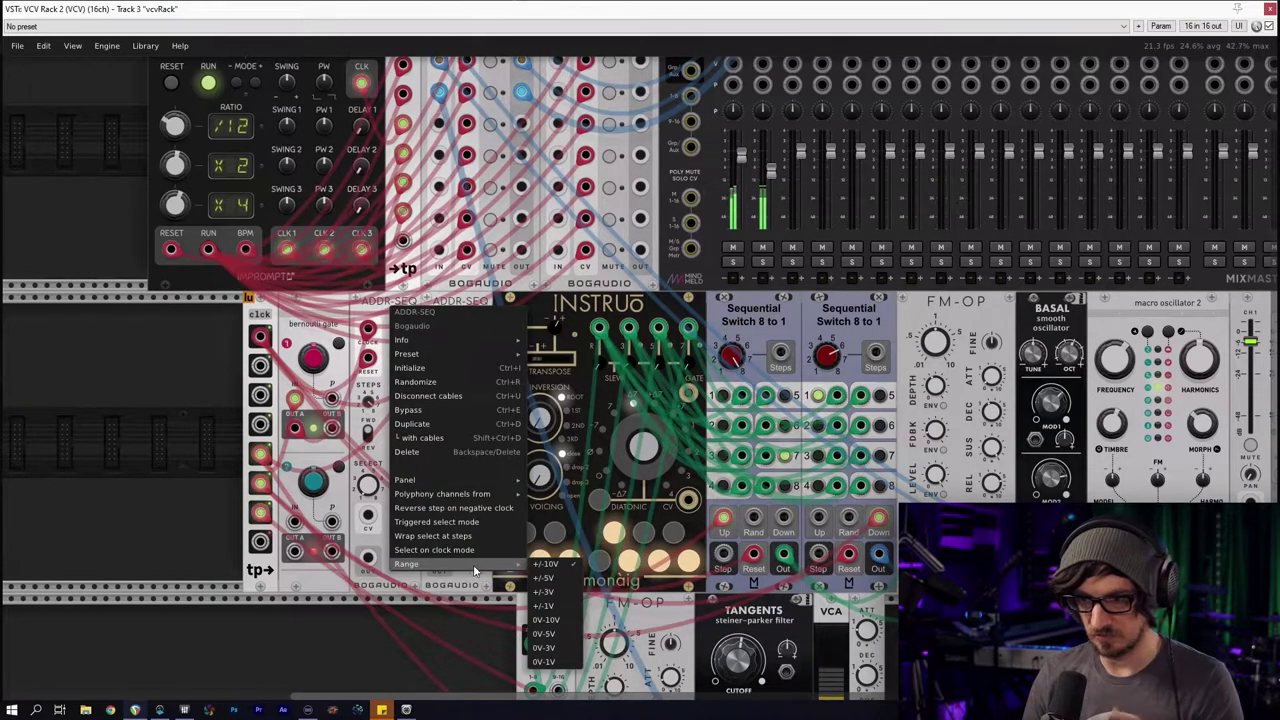
pyautogui.click(556, 591)
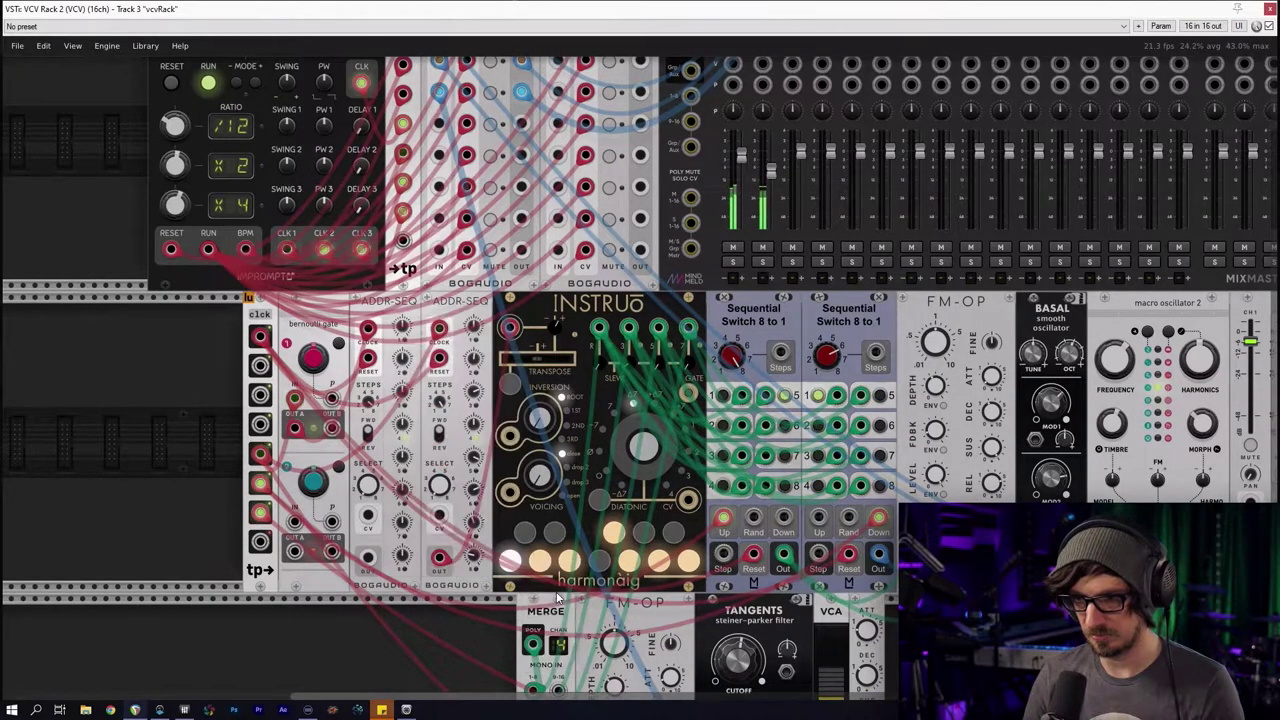
pyautogui.rightClick(386, 311)
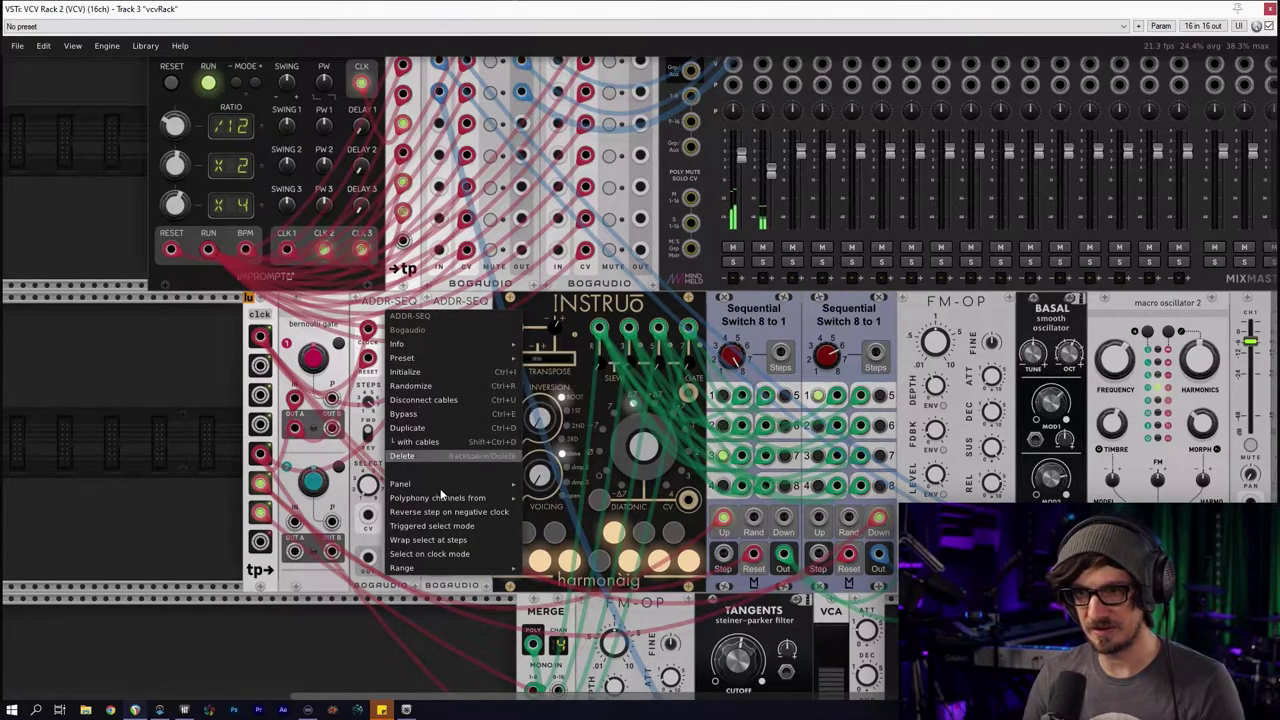
pyautogui.click(434, 388)
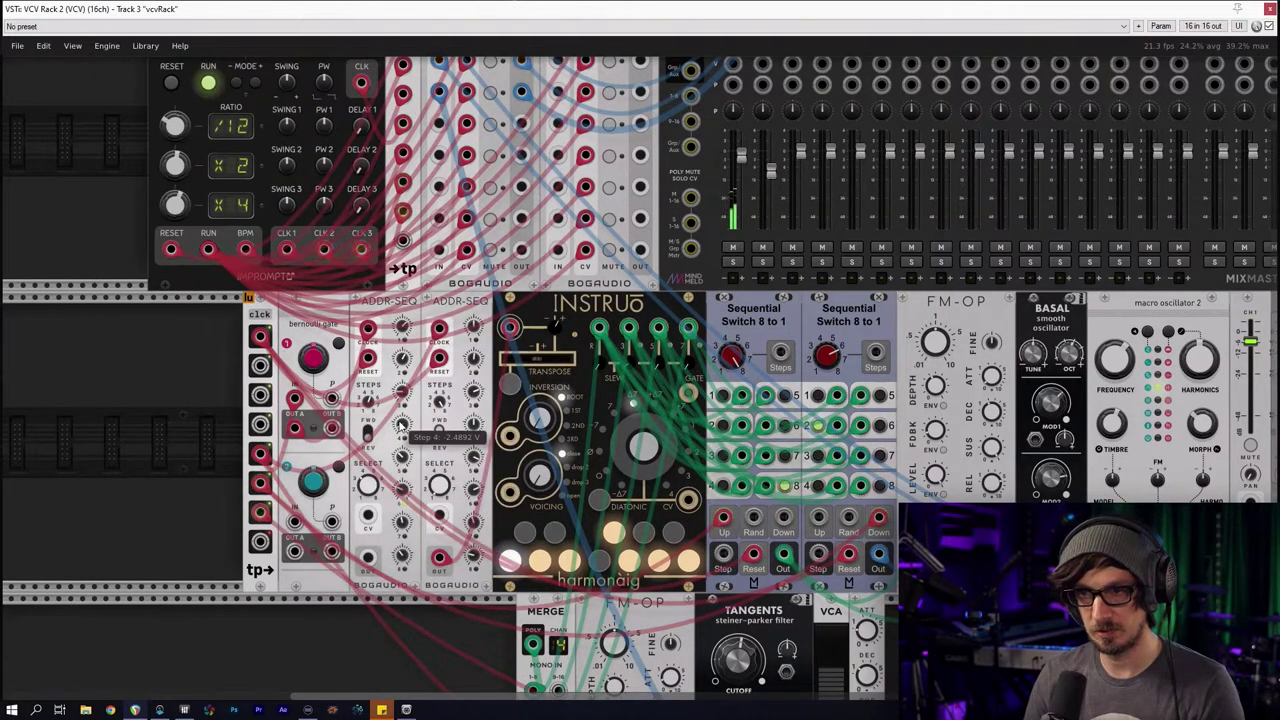
# Patch the new ADDR-SEQ's sequence output into harmonàig's Chord Inversion CV input and color that cable yellow
pyautogui.moveTo(466, 494); pyautogui.dragTo(510, 439)
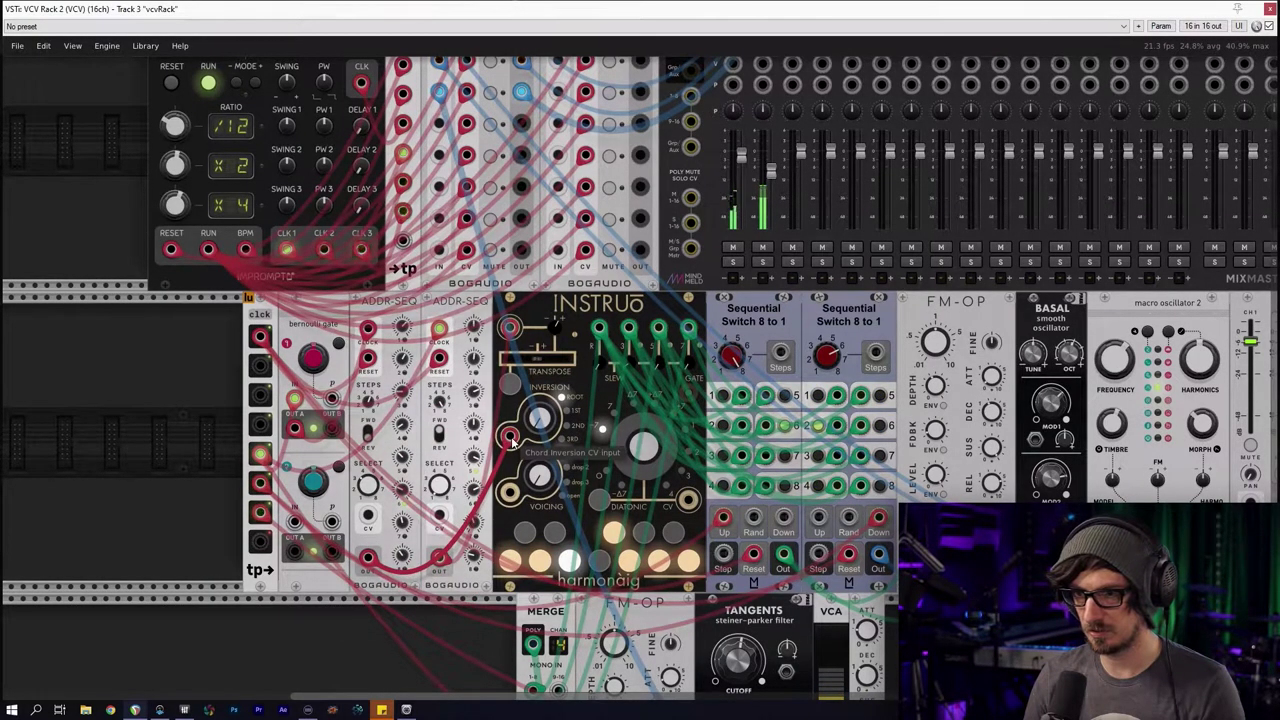
pyautogui.rightClick(370, 558)
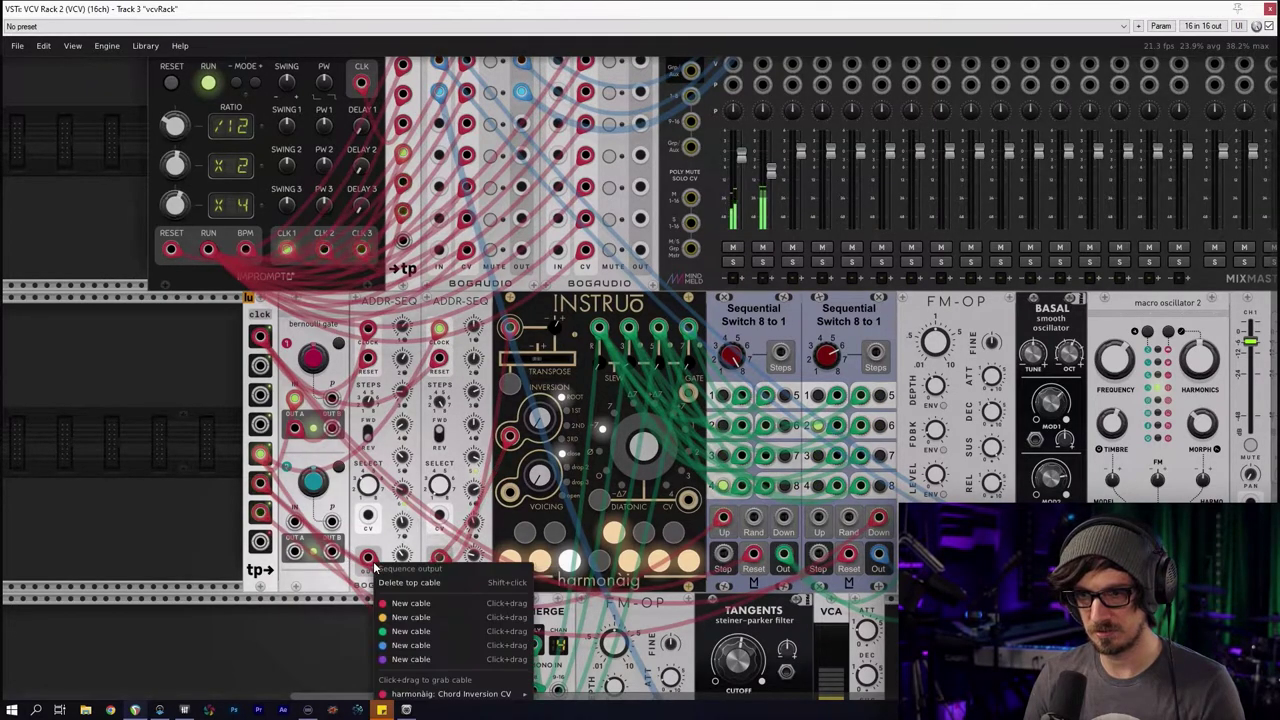
pyautogui.moveTo(508, 697)
pyautogui.click(572, 653)
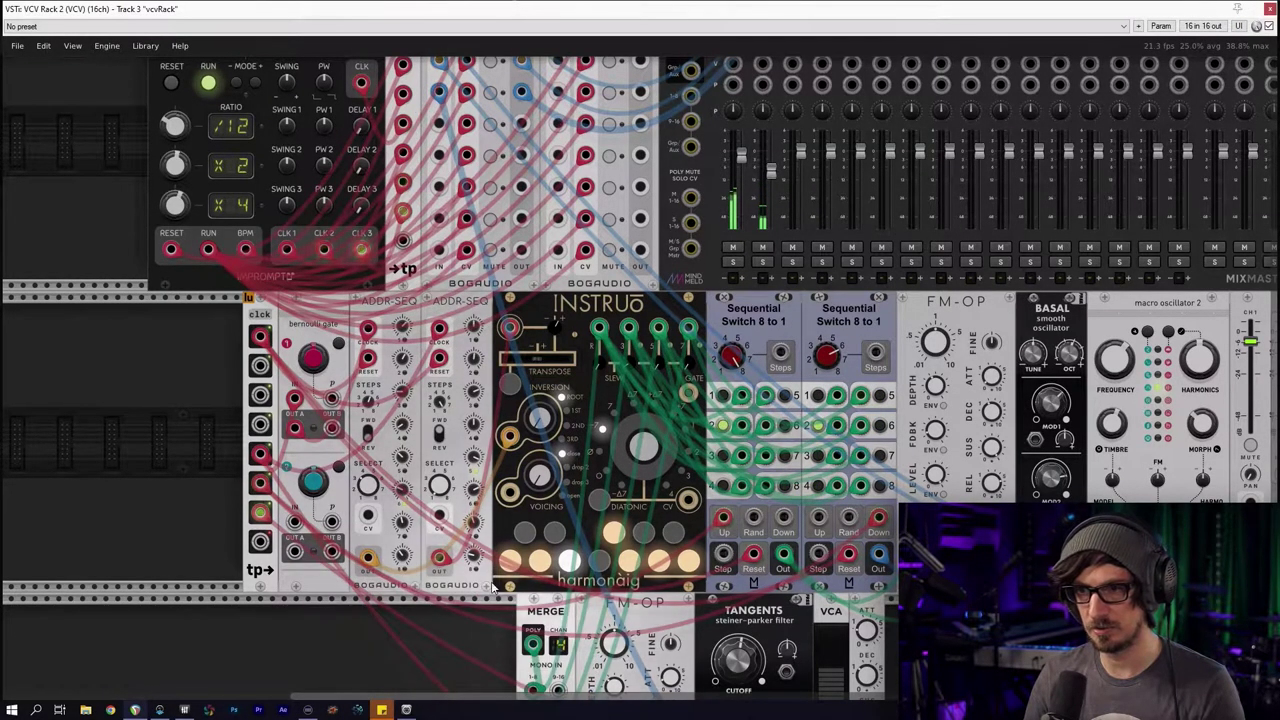
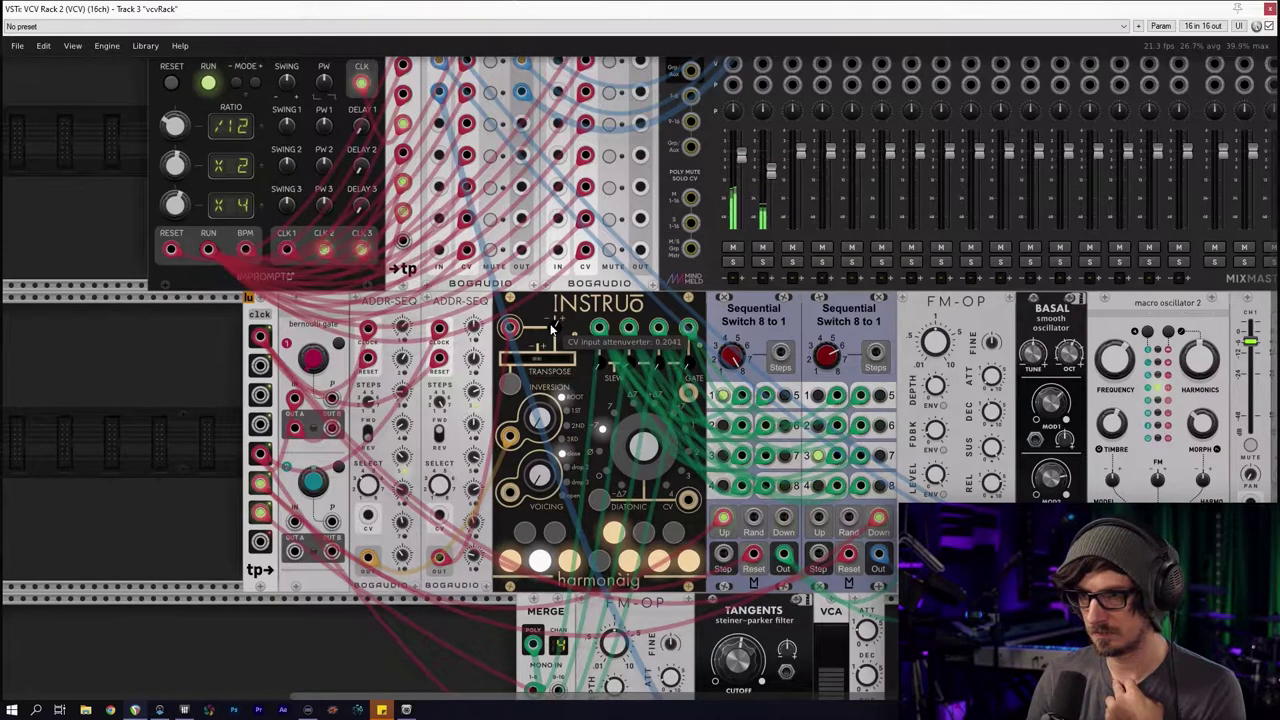
# Raise step 4 of the ADDR-SEQ feeding the chord inversion and set the module's voltage range to +/-5V
pyautogui.rightClick(404, 301)
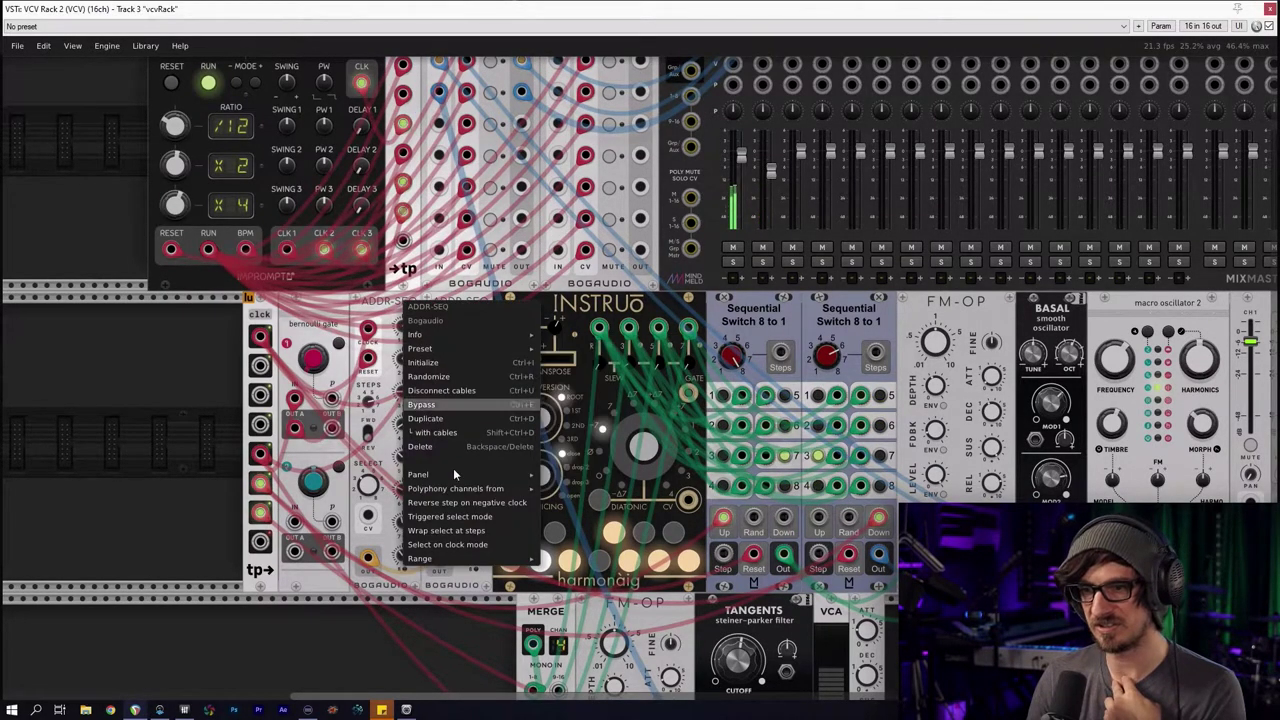
pyautogui.moveTo(456, 561)
pyautogui.click(541, 570)
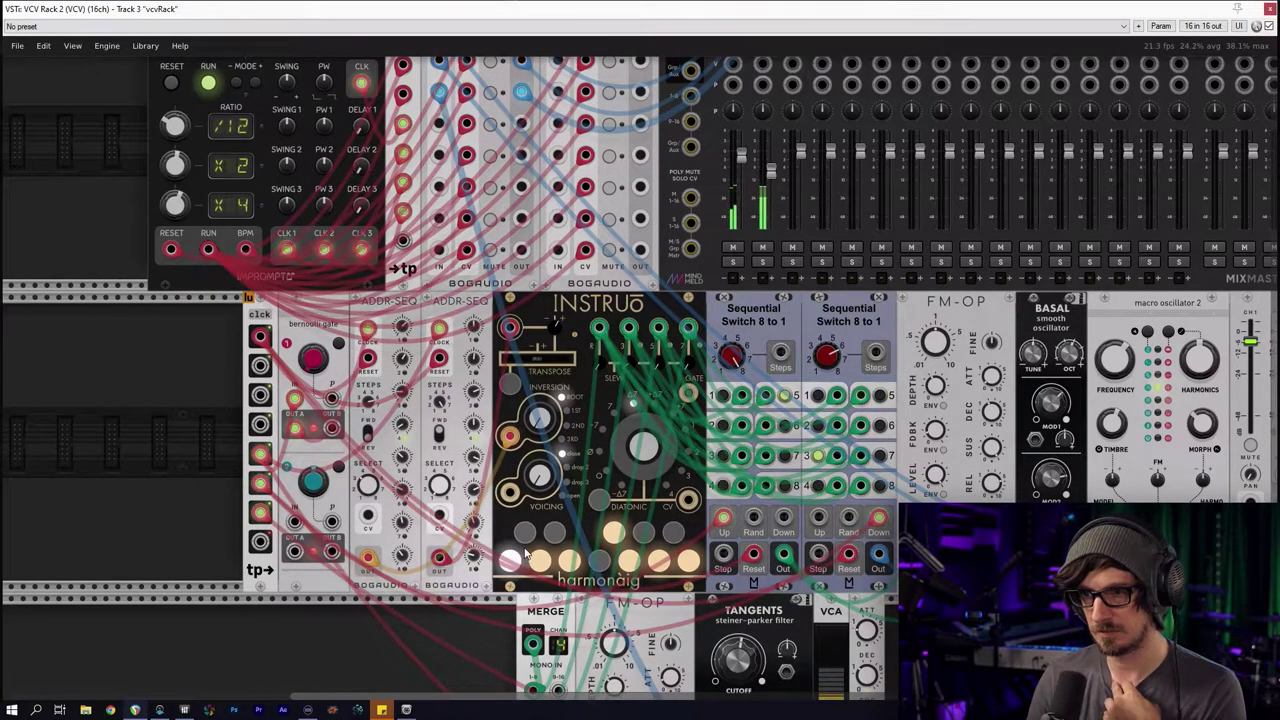
pyautogui.moveTo(402, 430)
pyautogui.moveTo(402, 425)
pyautogui.mouseDown()
pyautogui.moveTo(402, 395)
pyautogui.moveTo(402, 419)
pyautogui.moveTo(402, 408)
pyautogui.mouseUp()
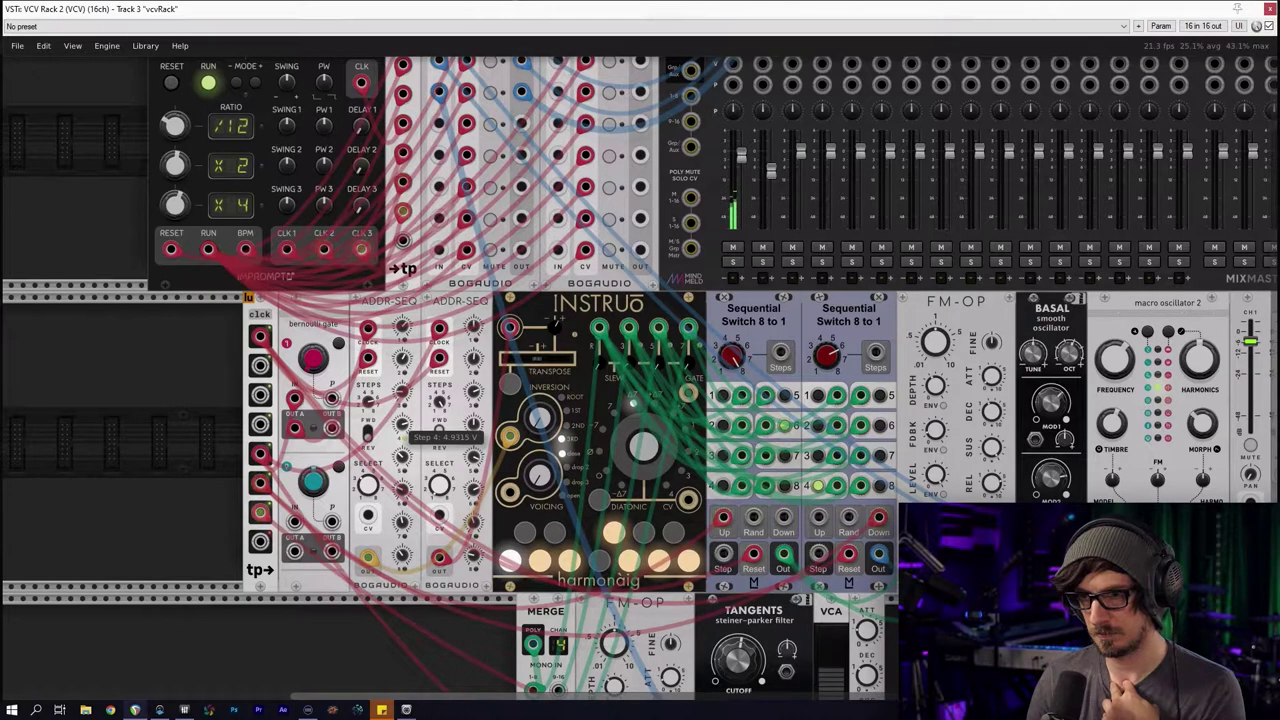
pyautogui.rightClick(393, 311)
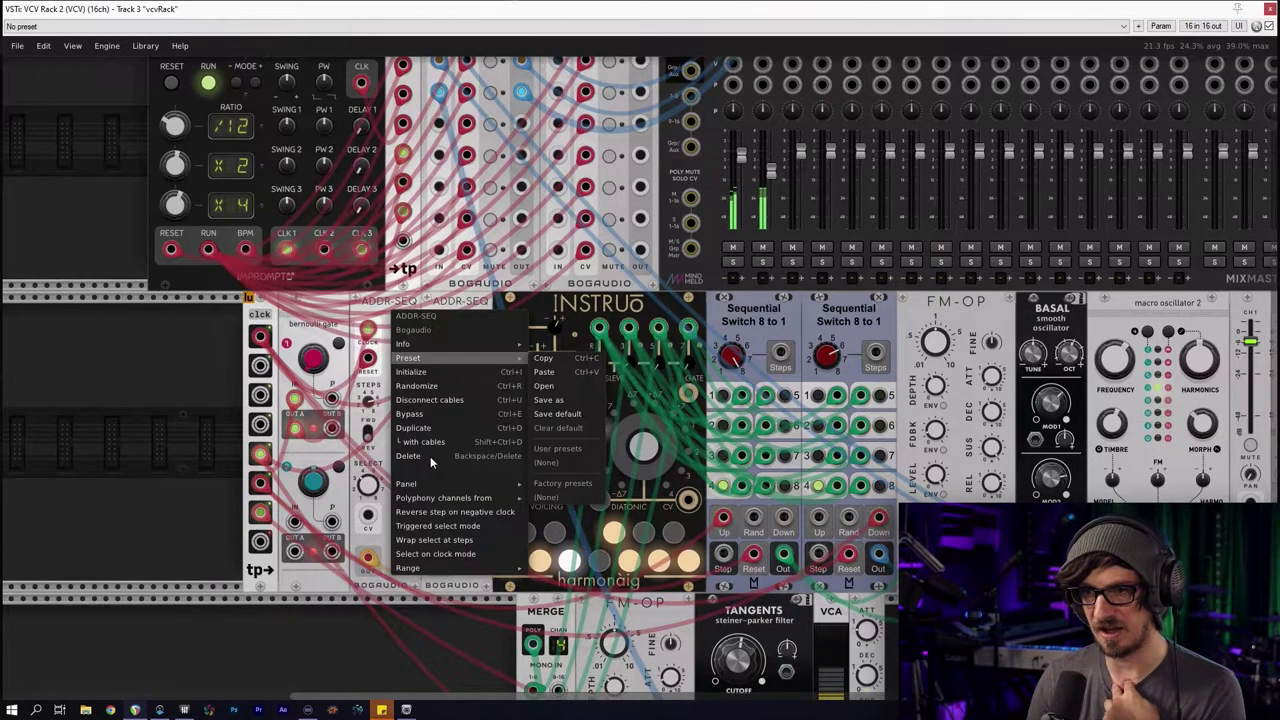
pyautogui.moveTo(454, 568)
pyautogui.click(550, 583)
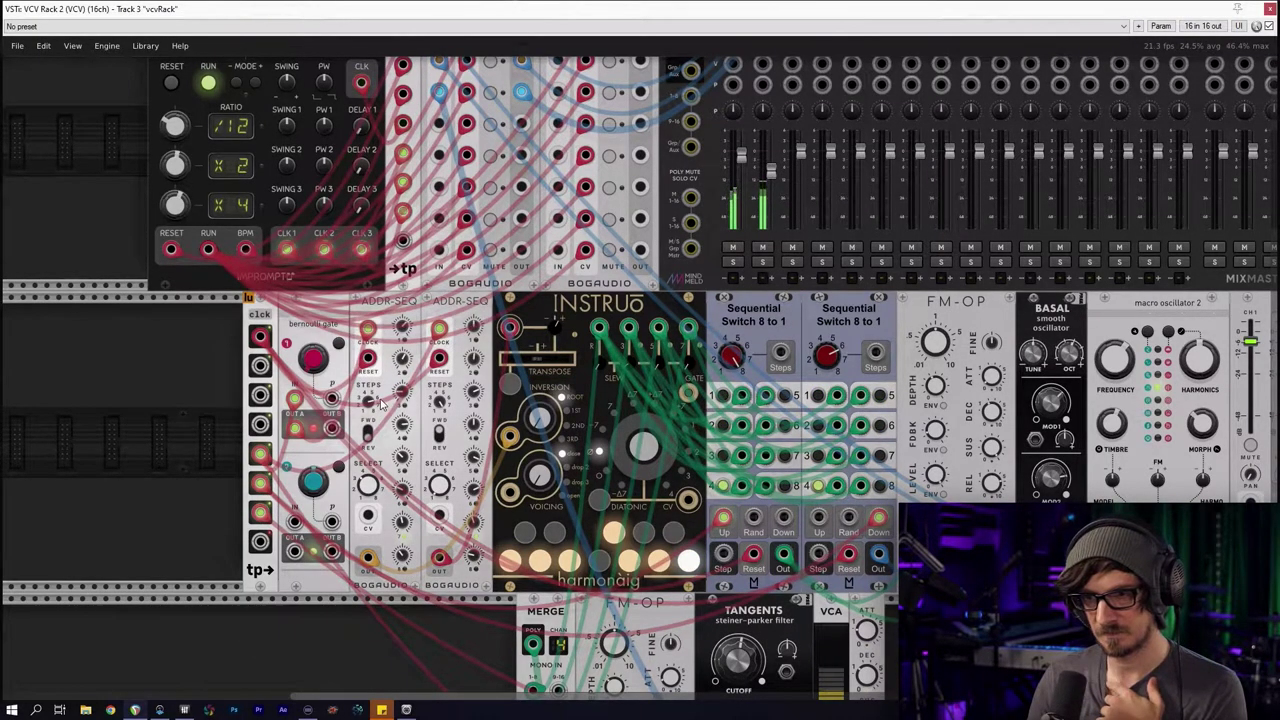
# Readjust step 7 of the inversion ADDR-SEQ and set the module's voltage range to 0V-5V
pyautogui.moveTo(403, 523)
pyautogui.moveTo(403, 523); pyautogui.dragTo(403, 470)
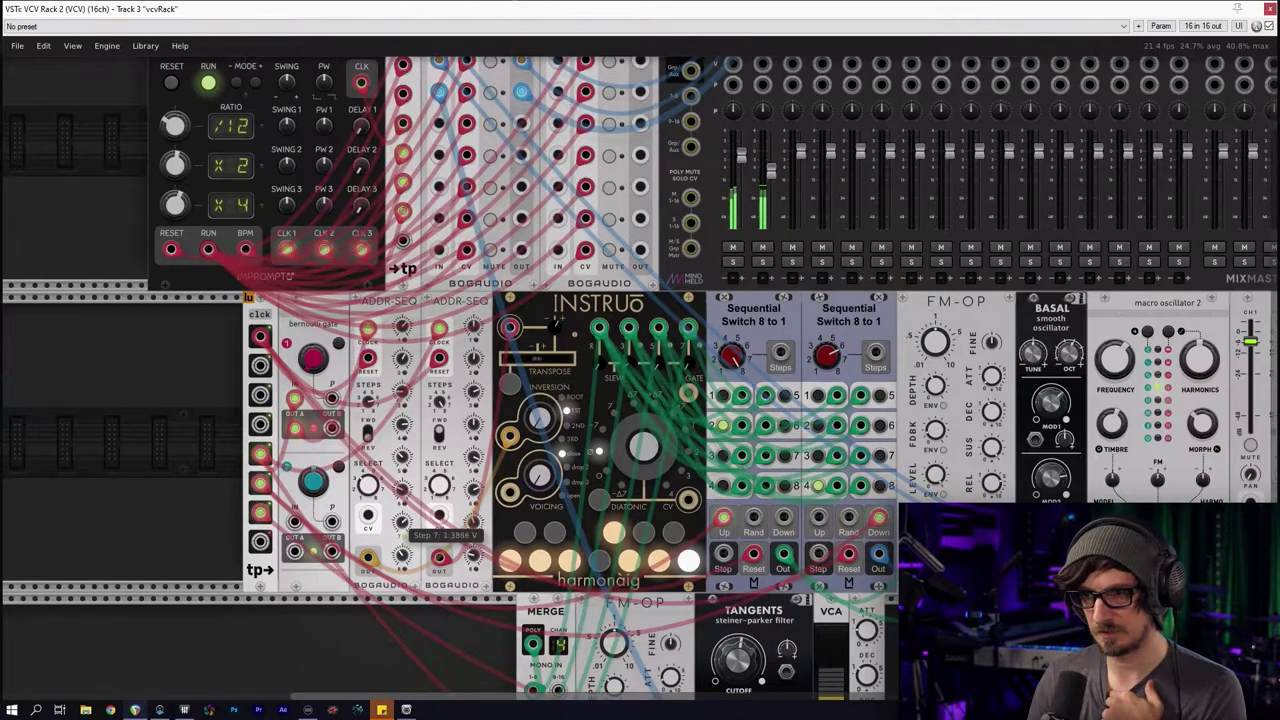
pyautogui.moveTo(403, 523); pyautogui.dragTo(403, 636)
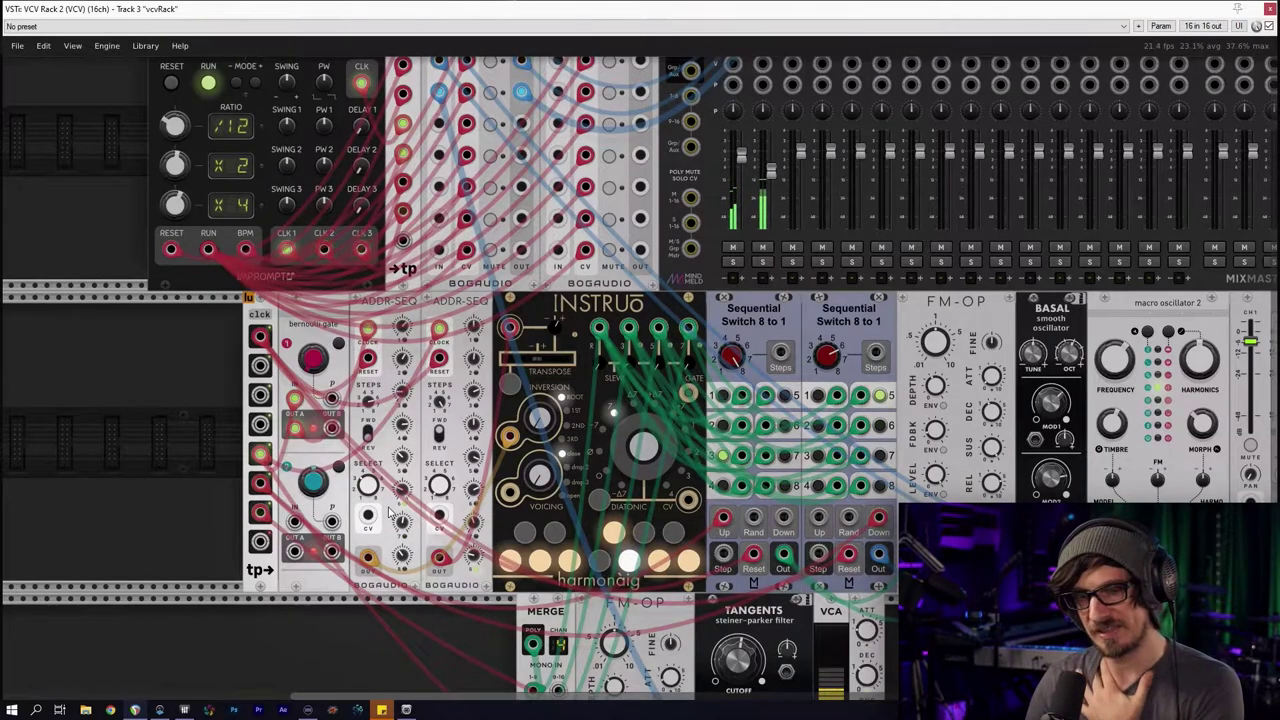
pyautogui.rightClick(390, 303)
pyautogui.moveTo(451, 563)
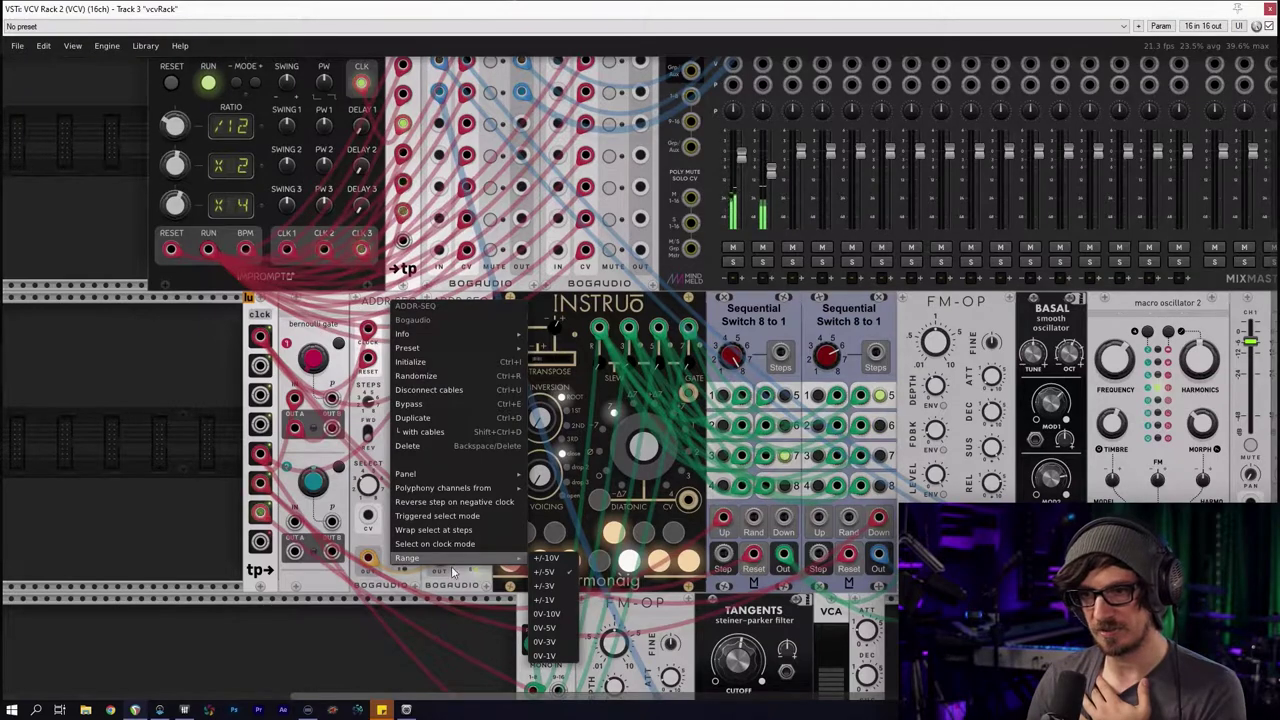
pyautogui.click(559, 626)
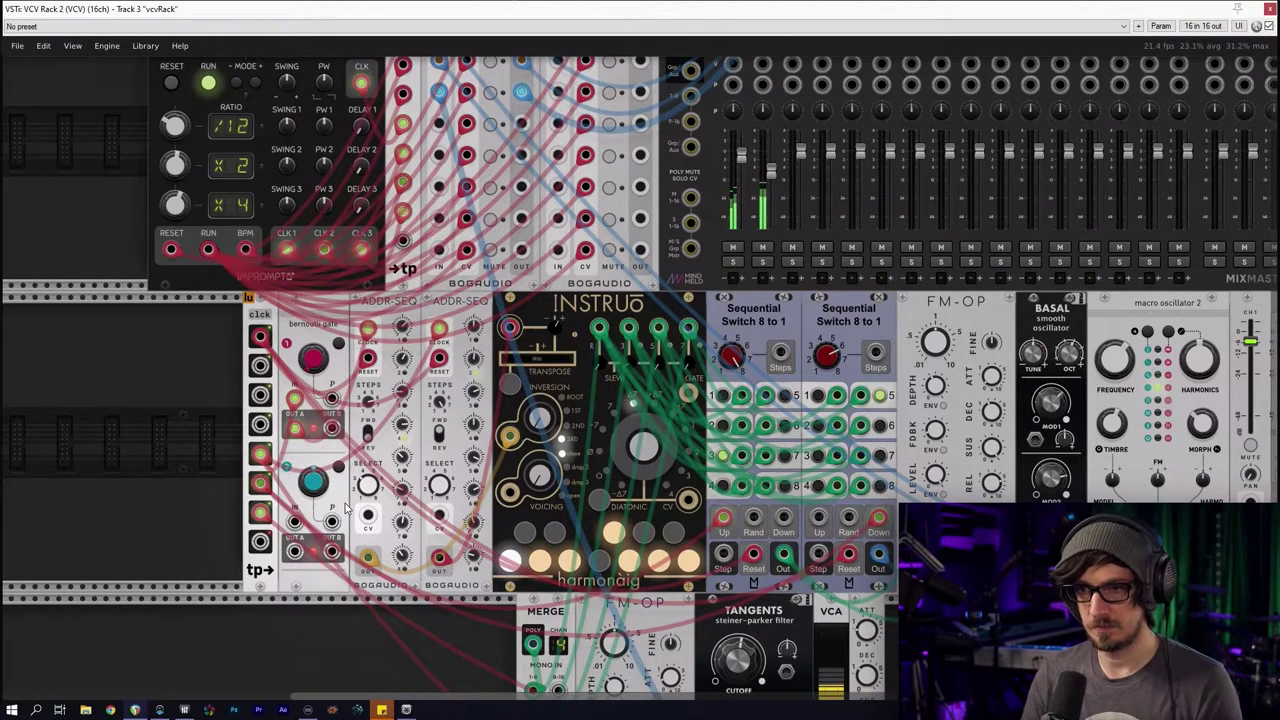
# Move the clck teleport, bernoulli gate and inversion ADDR-SEQ together away from the original ADDR-SEQ, leaving room for another module
pyautogui.moveTo(391, 611); pyautogui.dragTo(258, 565)
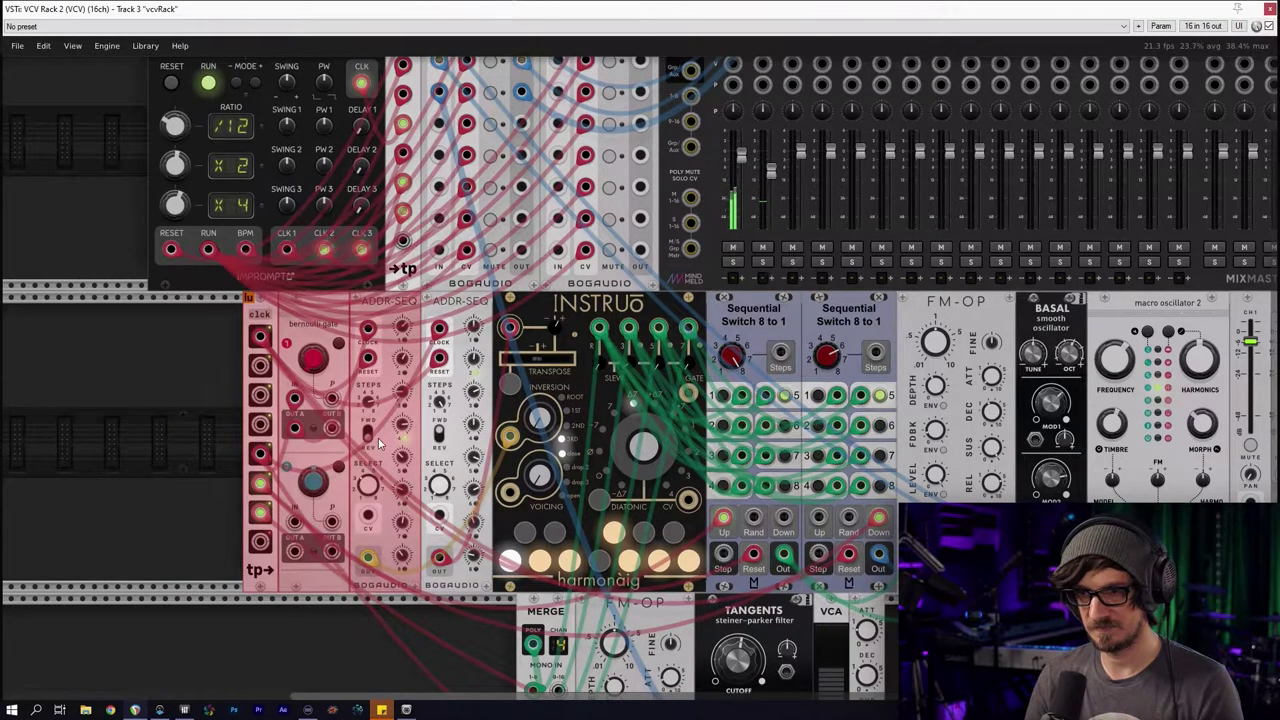
pyautogui.click(358, 623)
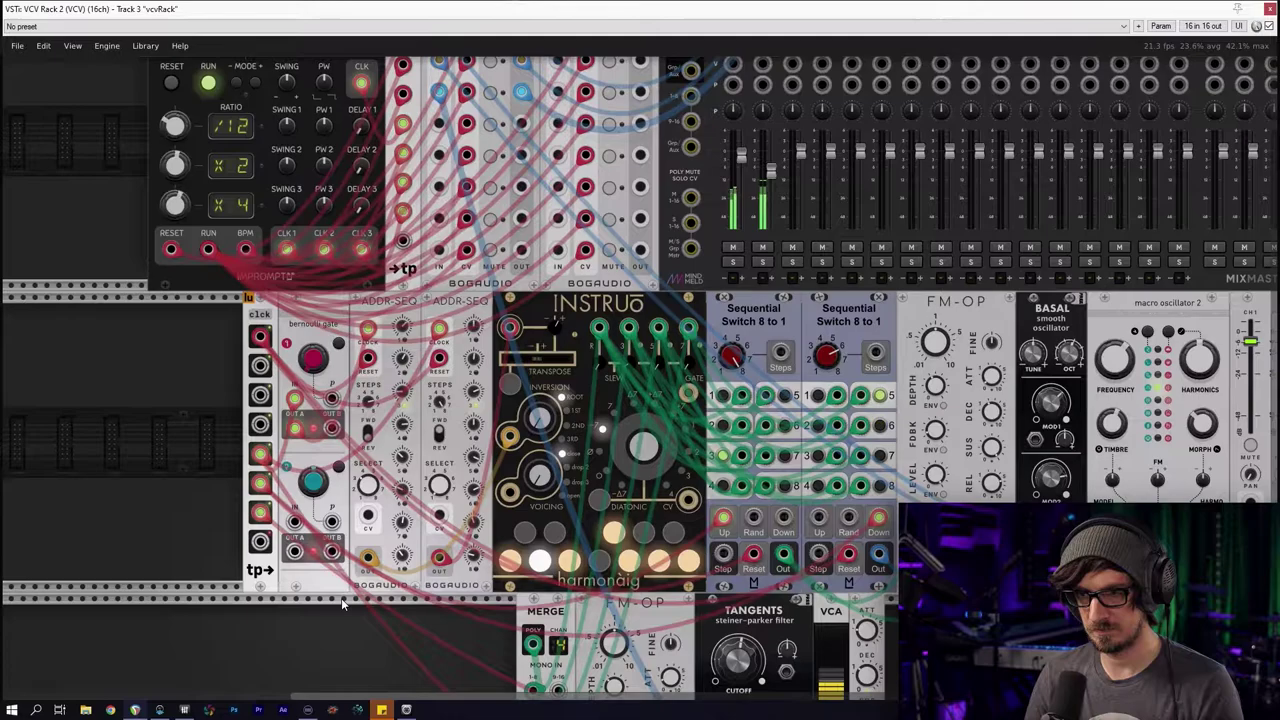
pyautogui.moveTo(358, 615); pyautogui.dragTo(120, 290)
pyautogui.moveTo(381, 330); pyautogui.dragTo(262, 334)
pyautogui.click(349, 336)
pyautogui.rightClick(349, 336)
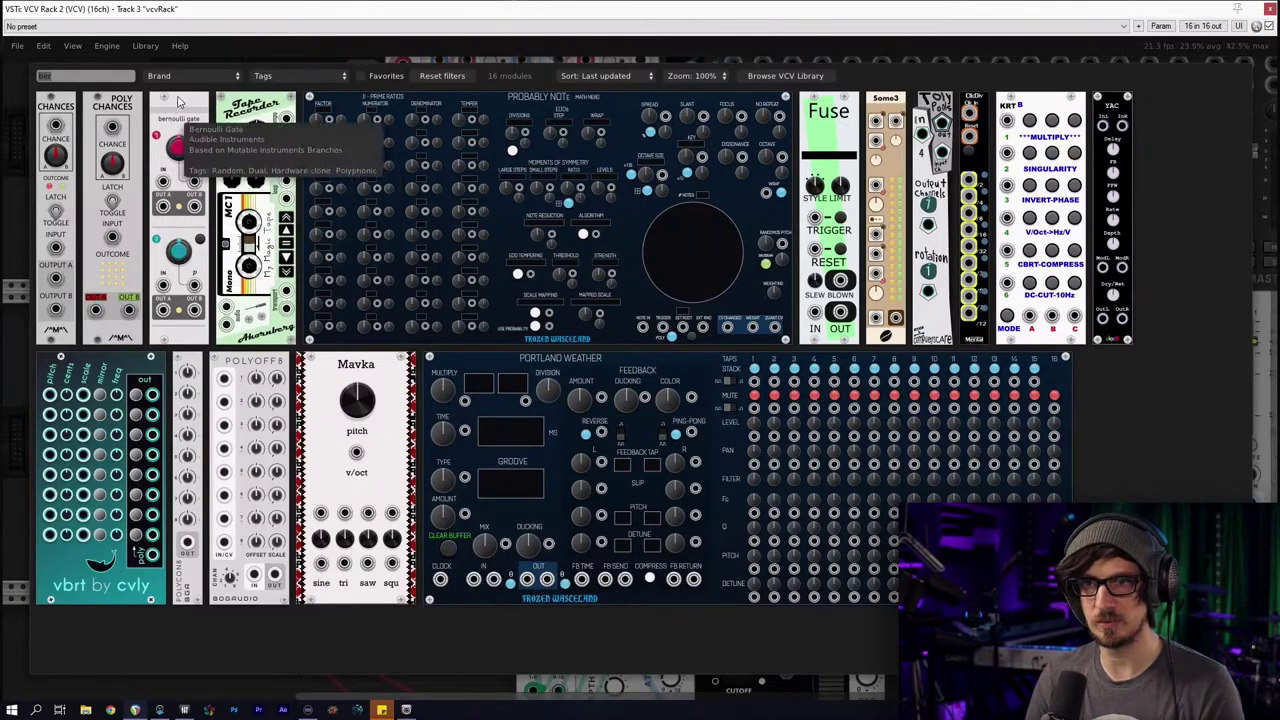
pyautogui.click(18, 104)
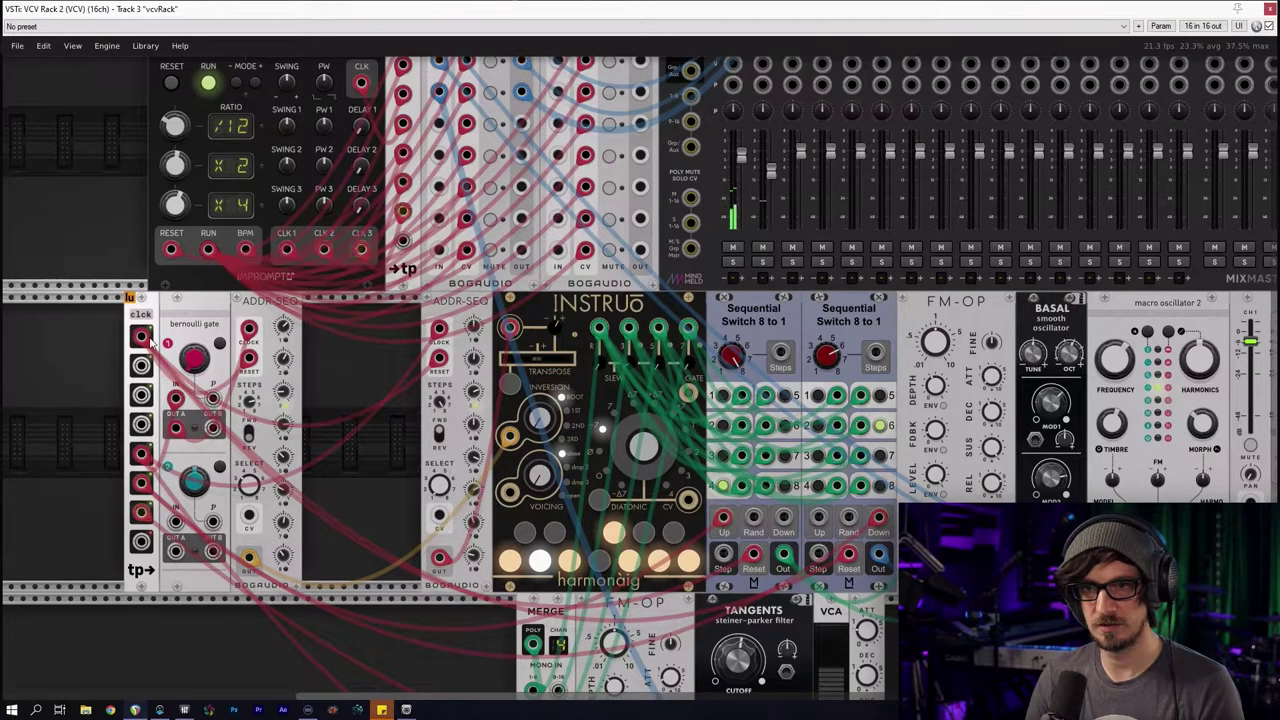
pyautogui.moveTo(60, 320); pyautogui.dragTo(284, 360)
pyautogui.moveTo(248, 314)
pyautogui.mouseDown()
pyautogui.moveTo(283, 314)
pyautogui.moveTo(271, 309)
pyautogui.mouseUp()
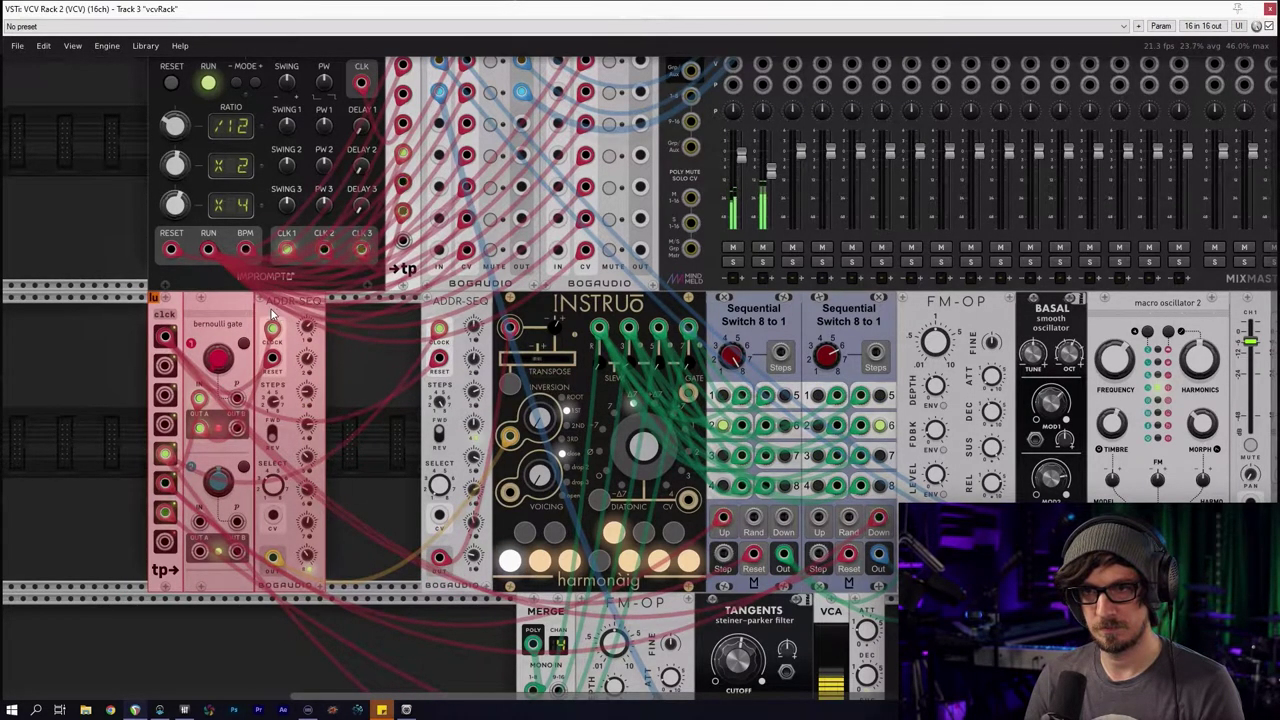
pyautogui.click(126, 336)
pyautogui.rightClick(338, 363)
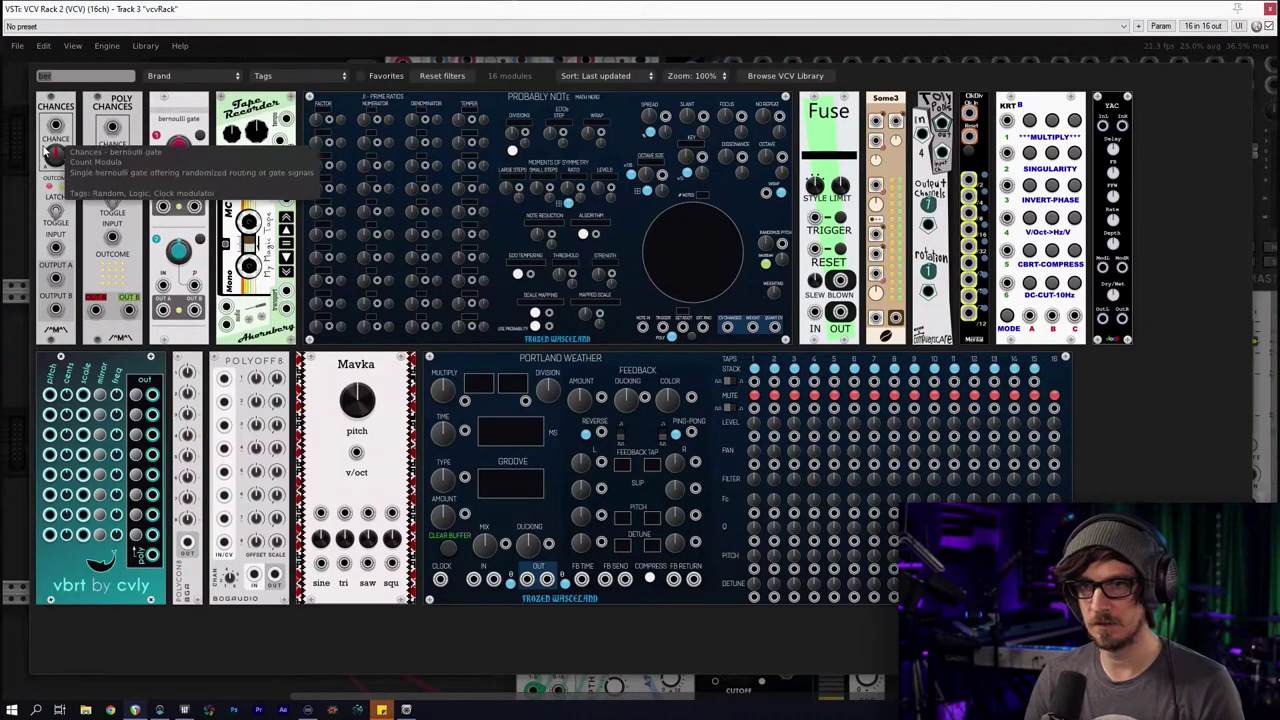
pyautogui.click(11, 157)
# Duplicate the inversion ADDR-SEQ into the gap, patching its clock from the bernoulli gate's output B and its reset from the clck teleport
pyautogui.moveTo(355, 371); pyautogui.dragTo(307, 368)
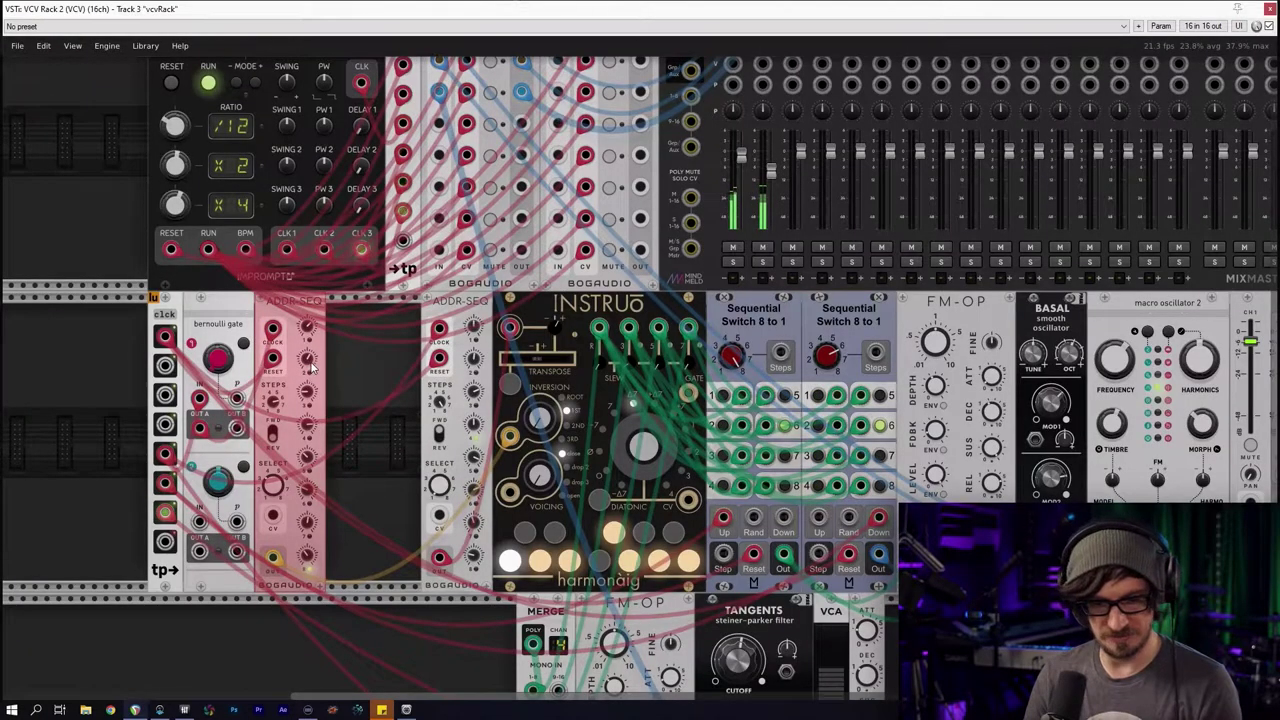
pyautogui.hotkey('ctrl', 'd')
pyautogui.click(348, 616)
pyautogui.moveTo(236, 428); pyautogui.dragTo(165, 335)
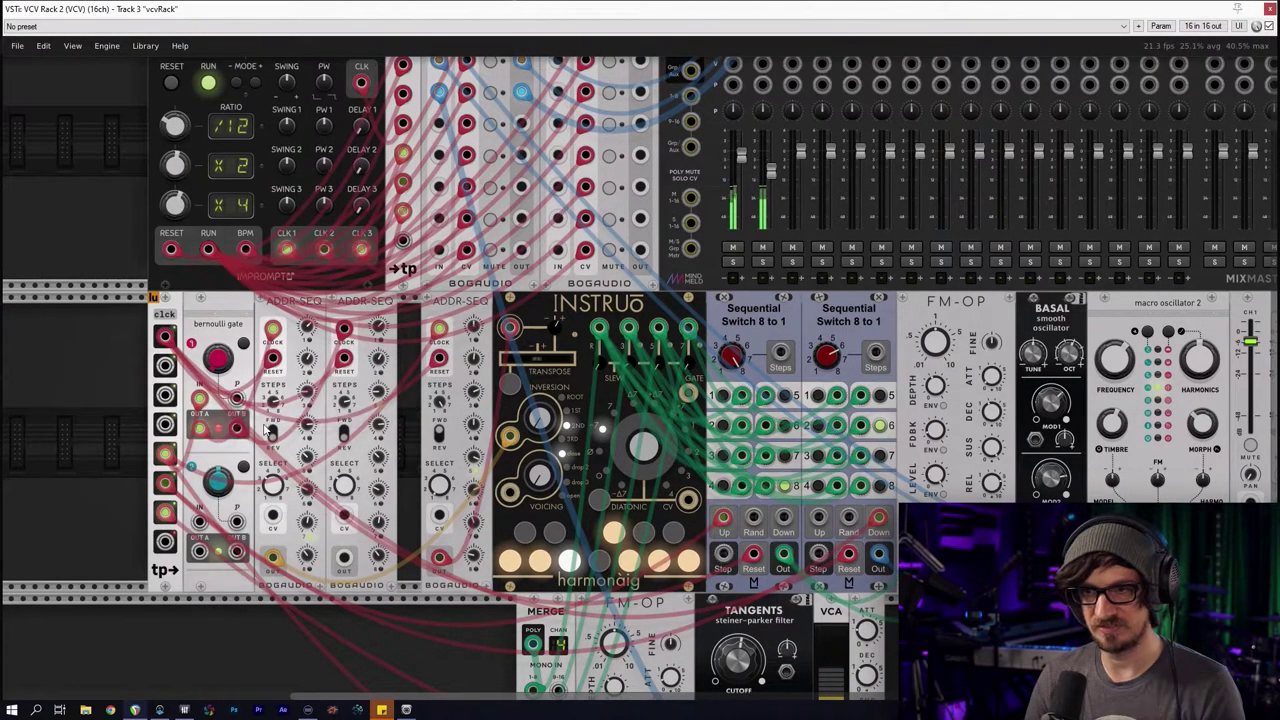
# Patch the duplicated ADDR-SEQ's output into harmonàig's voicing CV input with a yellow cable and randomize the sequencer's steps
pyautogui.moveTo(344, 560)
pyautogui.mouseDown()
pyautogui.moveTo(374, 522)
pyautogui.moveTo(346, 559)
pyautogui.mouseUp()
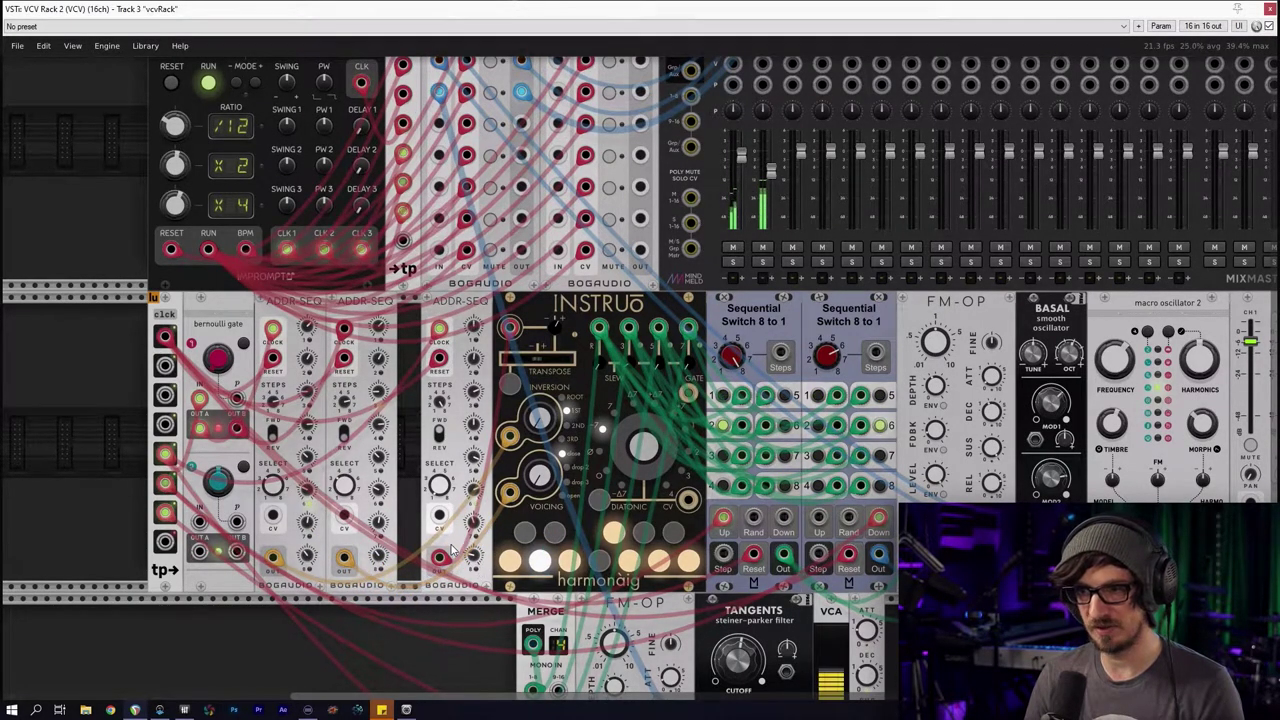
pyautogui.rightClick(364, 306)
pyautogui.moveTo(400, 498)
pyautogui.click(401, 381)
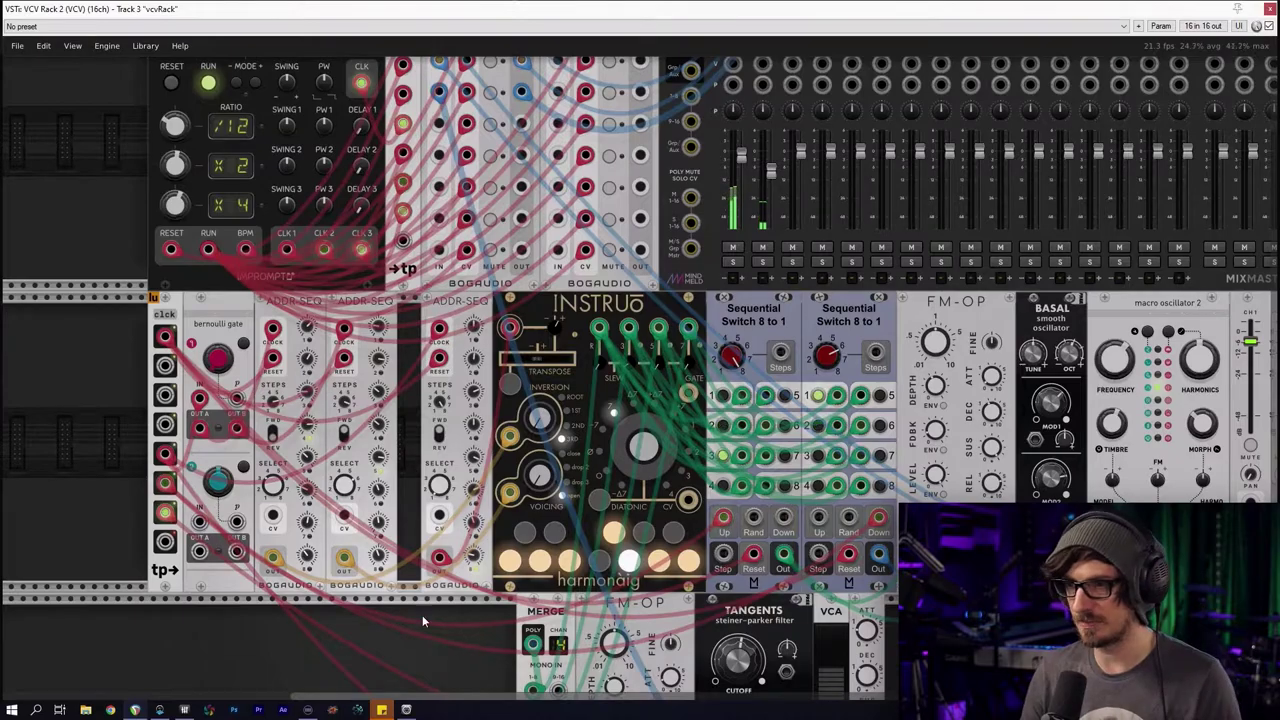
pyautogui.scroll(-2, 425, 606)
pyautogui.moveTo(376, 608); pyautogui.dragTo(478, 438)
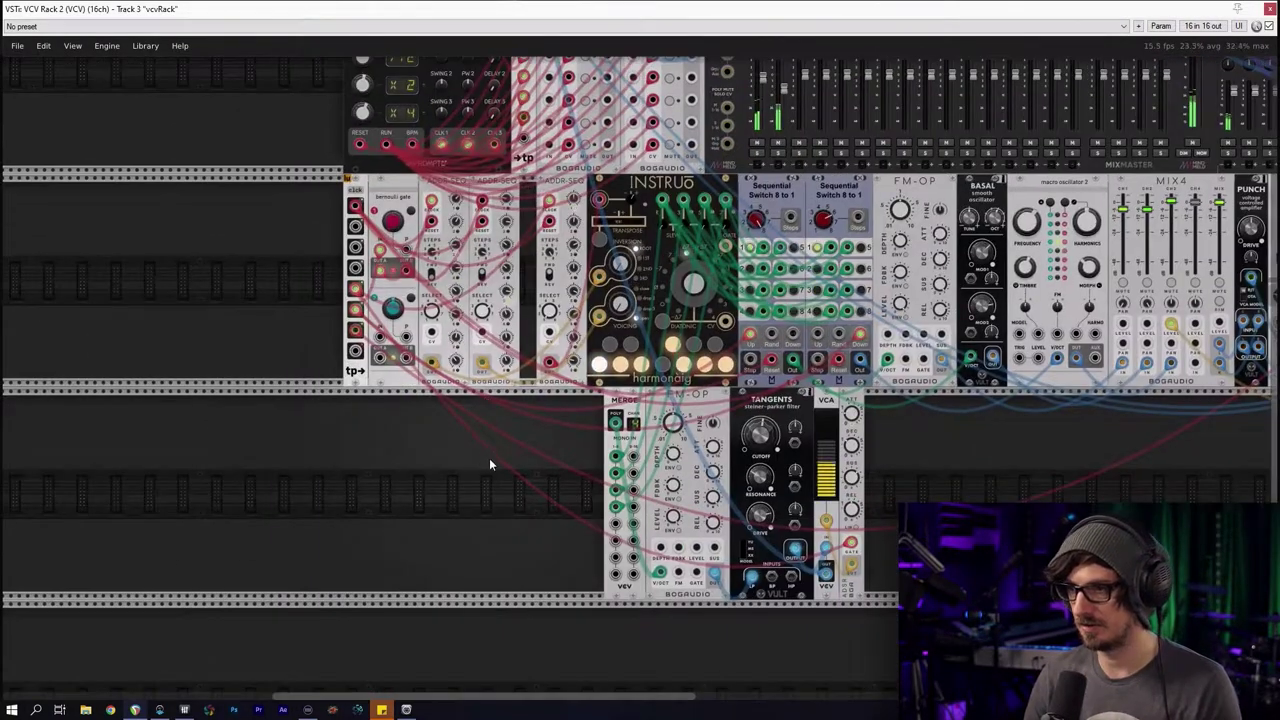
pyautogui.moveTo(1008, 511); pyautogui.dragTo(743, 525)
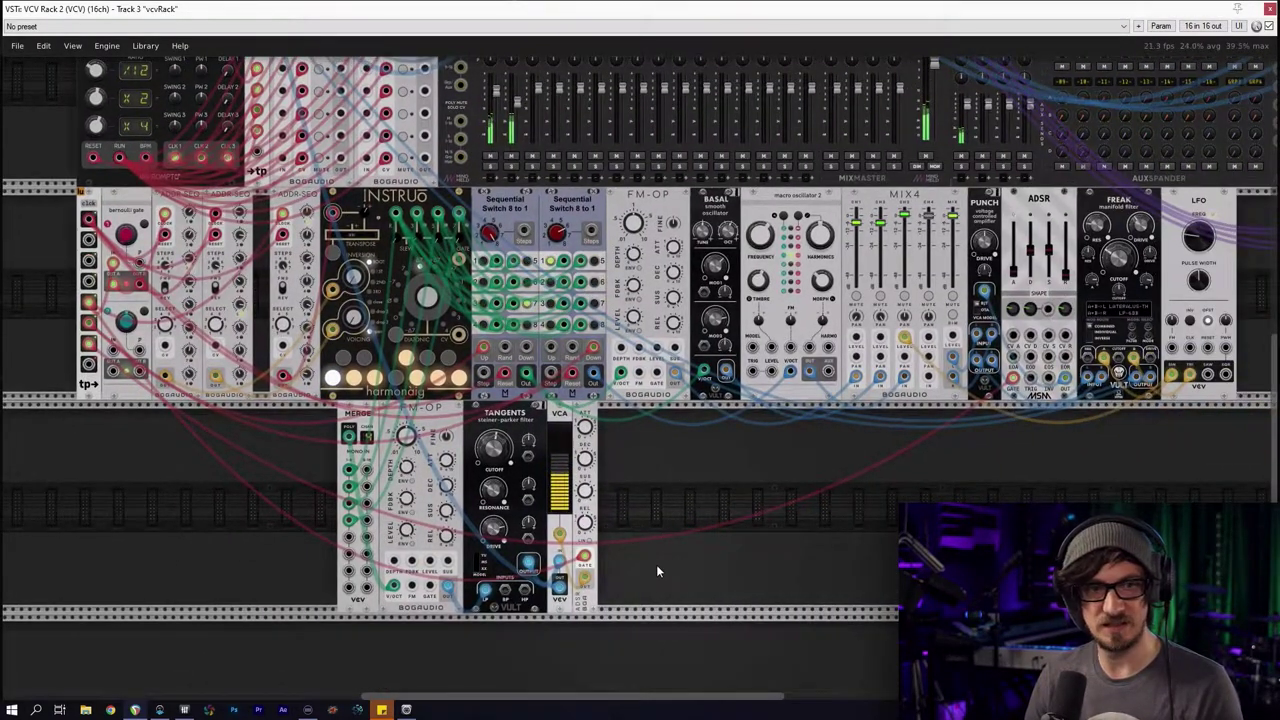
pyautogui.scroll(-2, 657, 572)
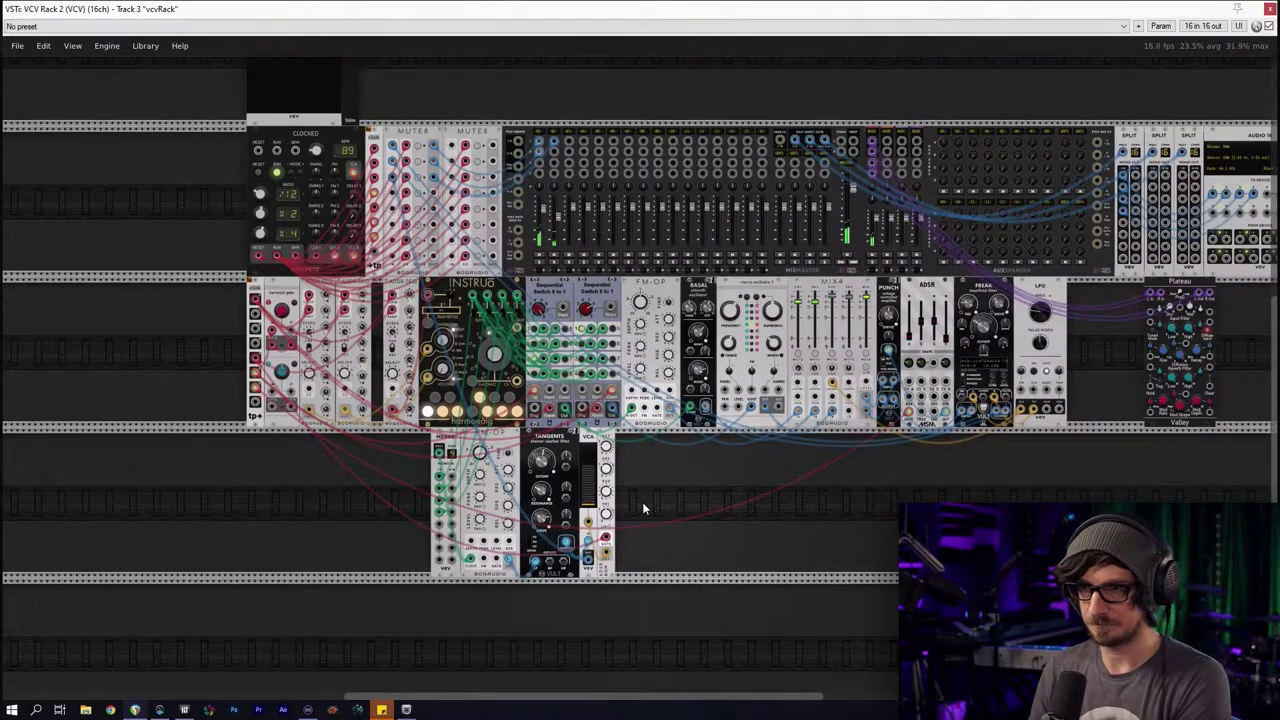
pyautogui.hscroll(3, 642, 502)
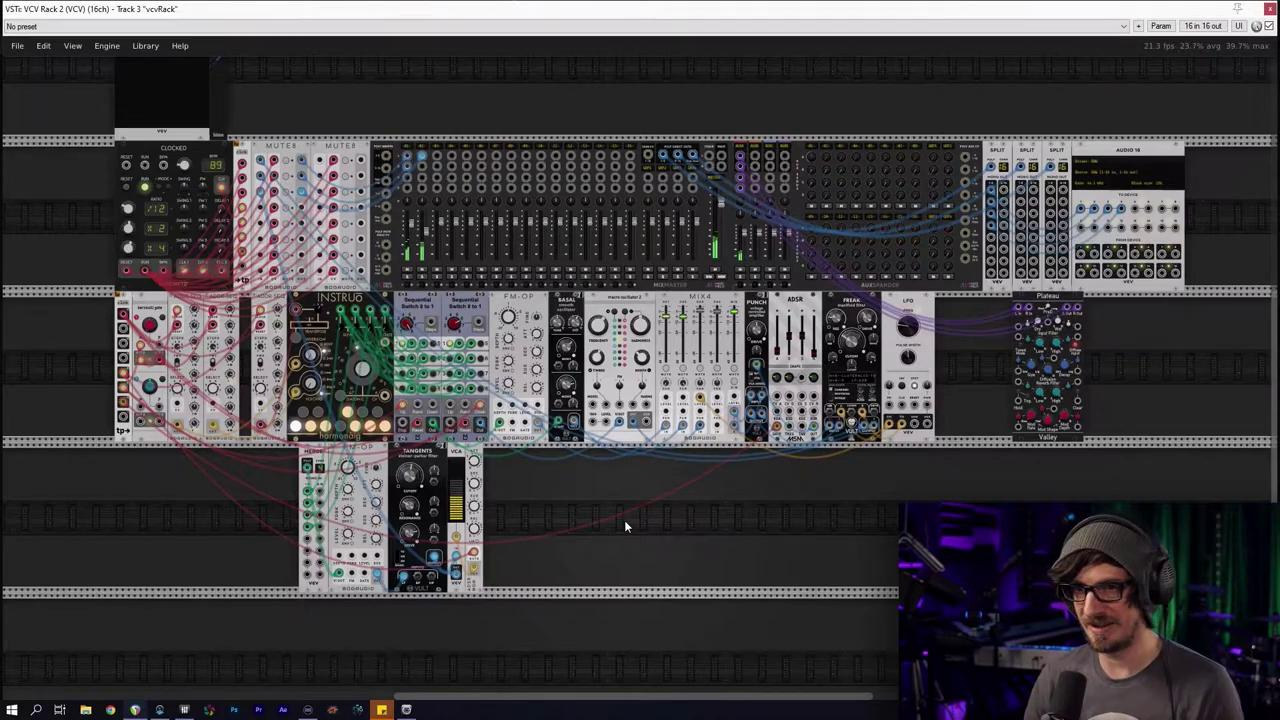
# Reset the module browser's filters and list only modules tagged Oscillator
pyautogui.scroll(2, 624, 522)
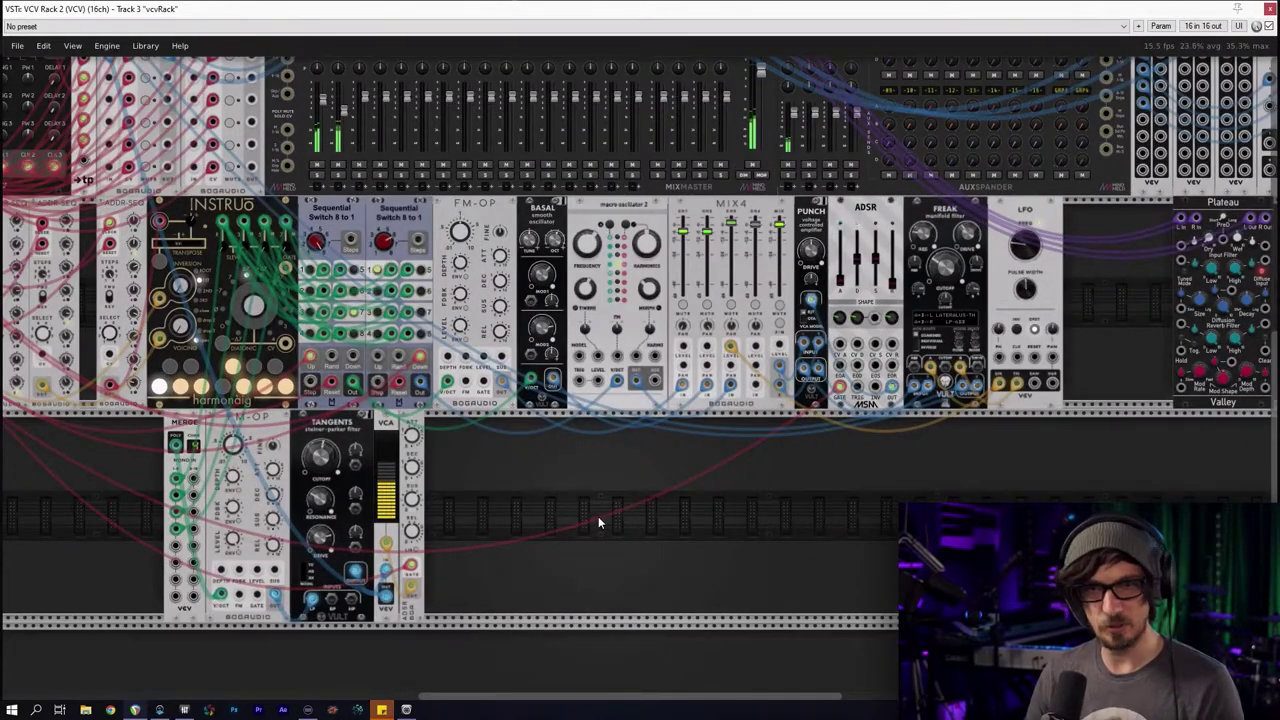
pyautogui.scroll(-2, 594, 516)
pyautogui.scroll(2, 583, 543)
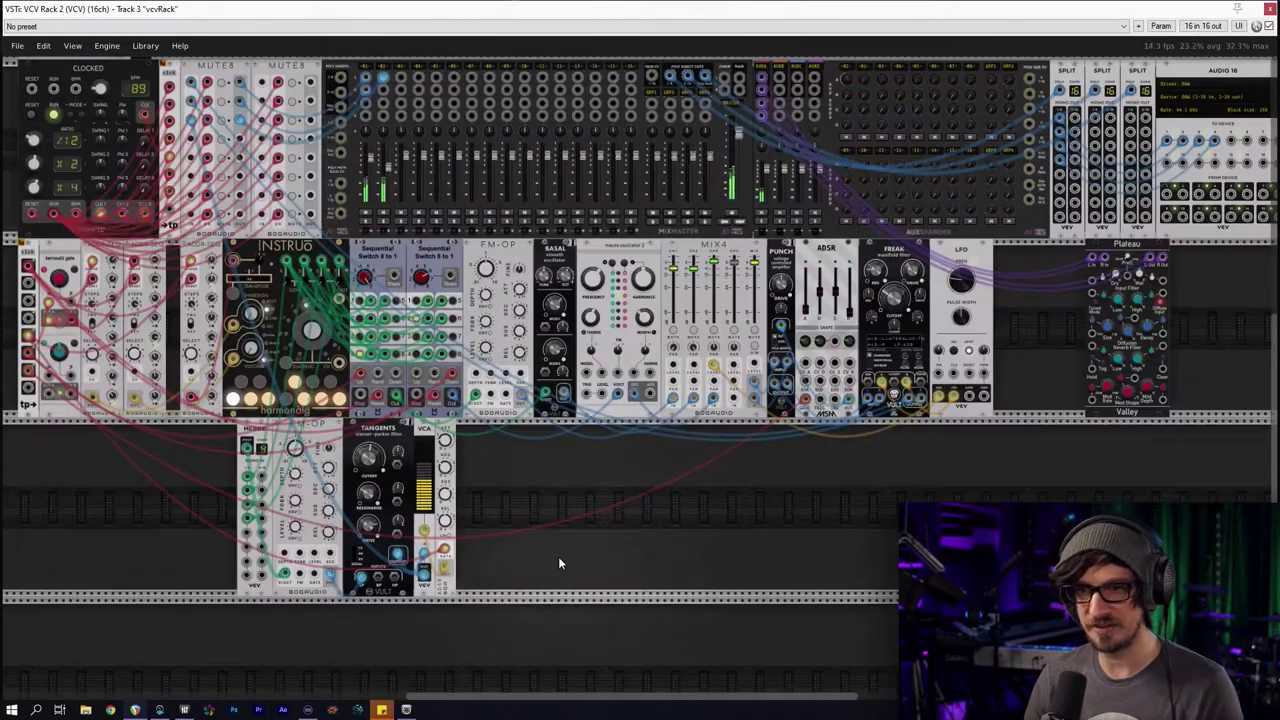
pyautogui.scroll(-3, 558, 556)
pyautogui.hscroll(-3, 558, 556)
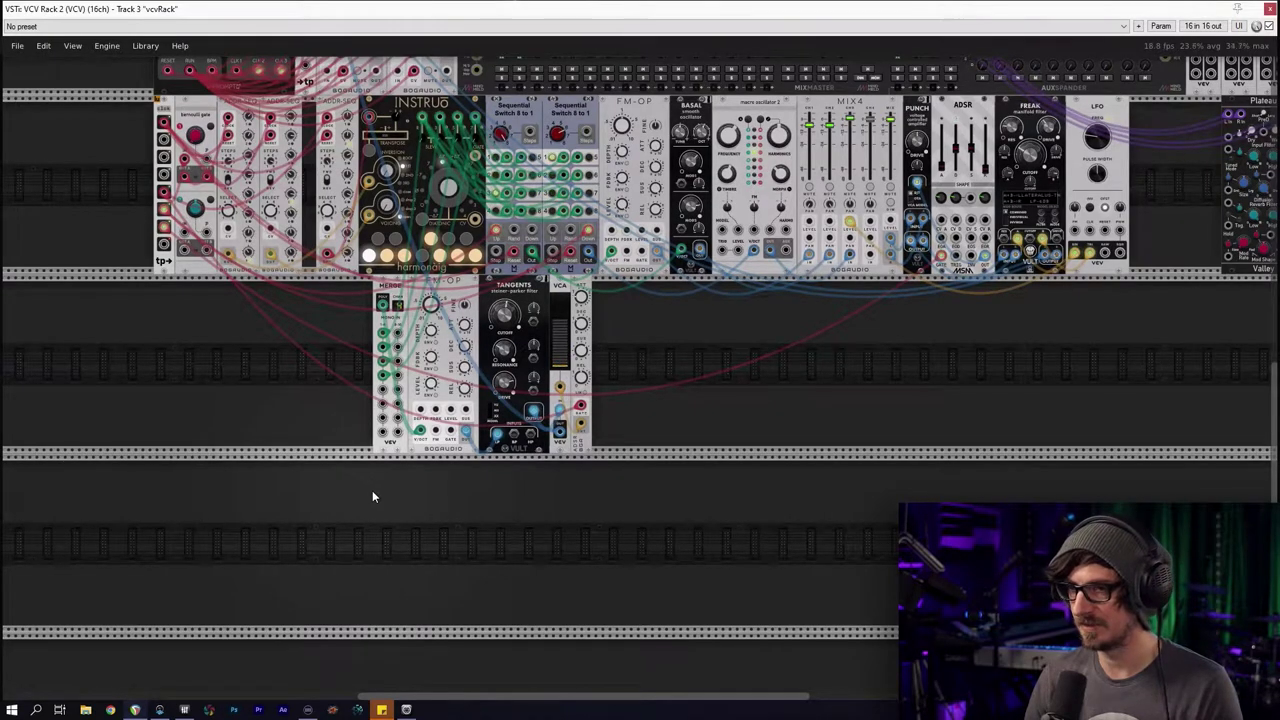
pyautogui.rightClick(337, 503)
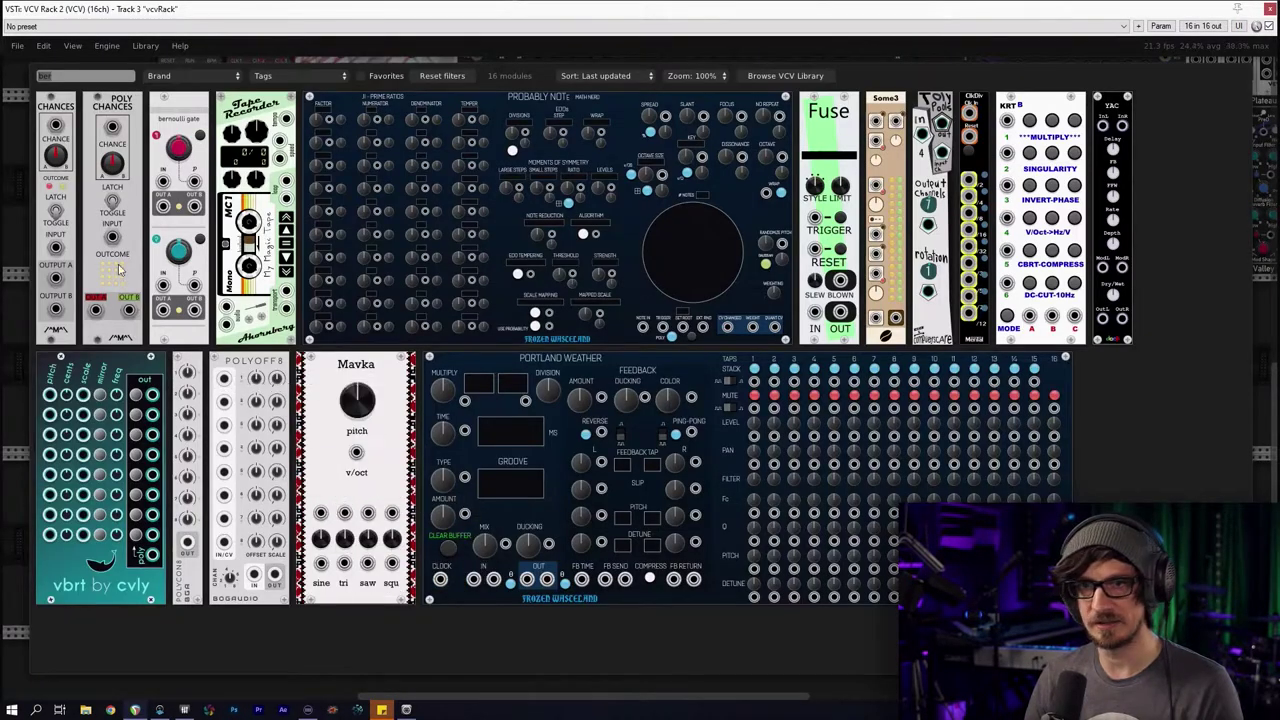
pyautogui.click(441, 77)
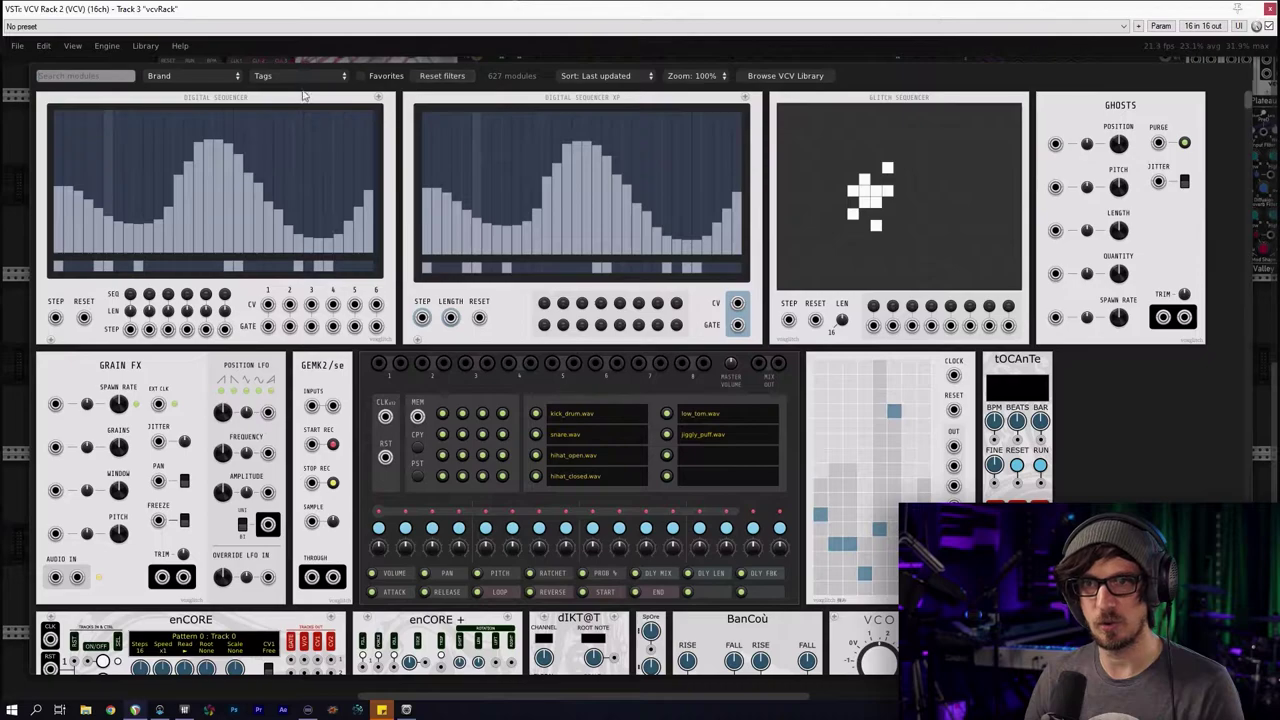
pyautogui.click(298, 76)
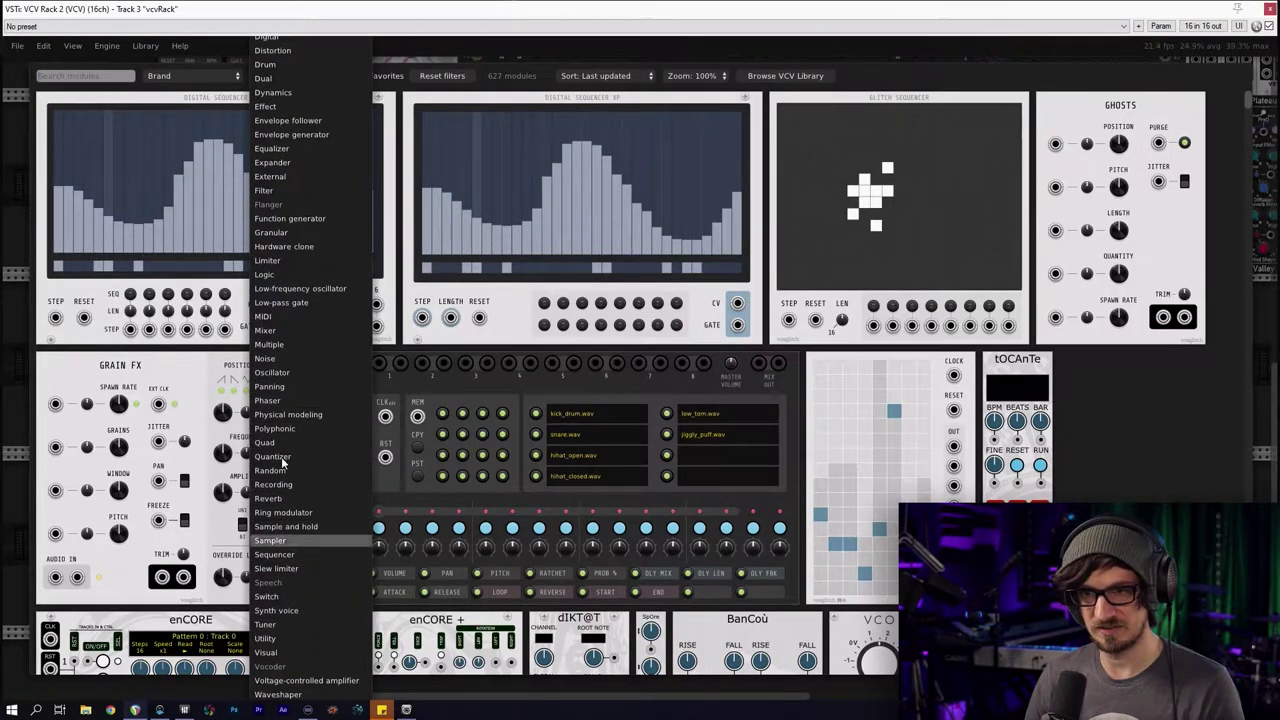
pyautogui.click(277, 376)
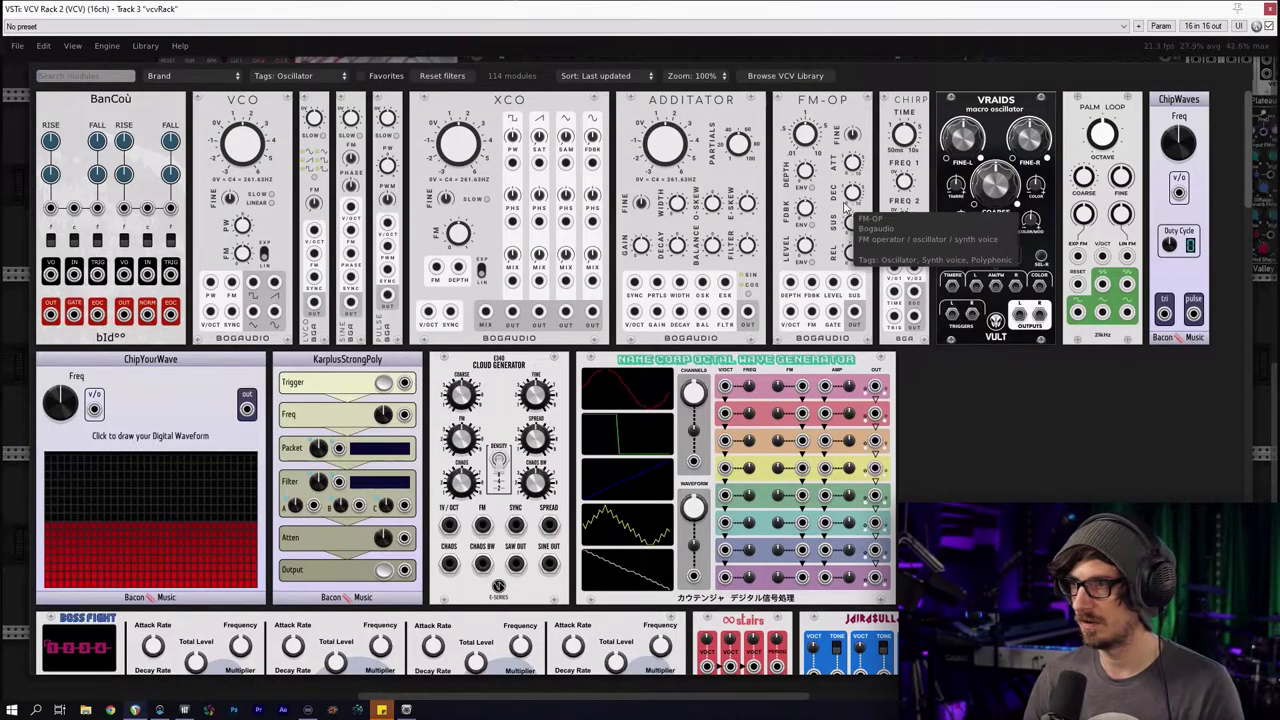
pyautogui.scroll(-5, 595, 373)
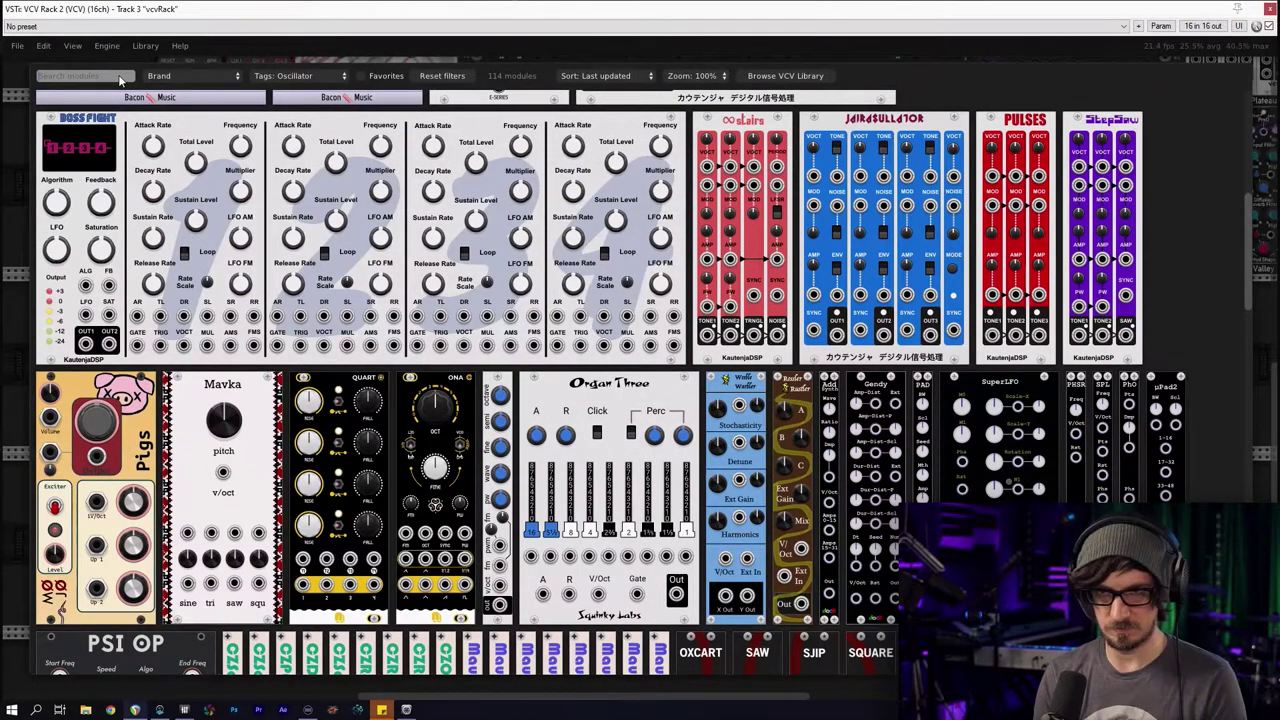
# Search the oscillators for "b" and place Vult's BLEAK analog oscillator in the empty row directly beneath TANGENTS
pyautogui.click(120, 80)
pyautogui.write('b')
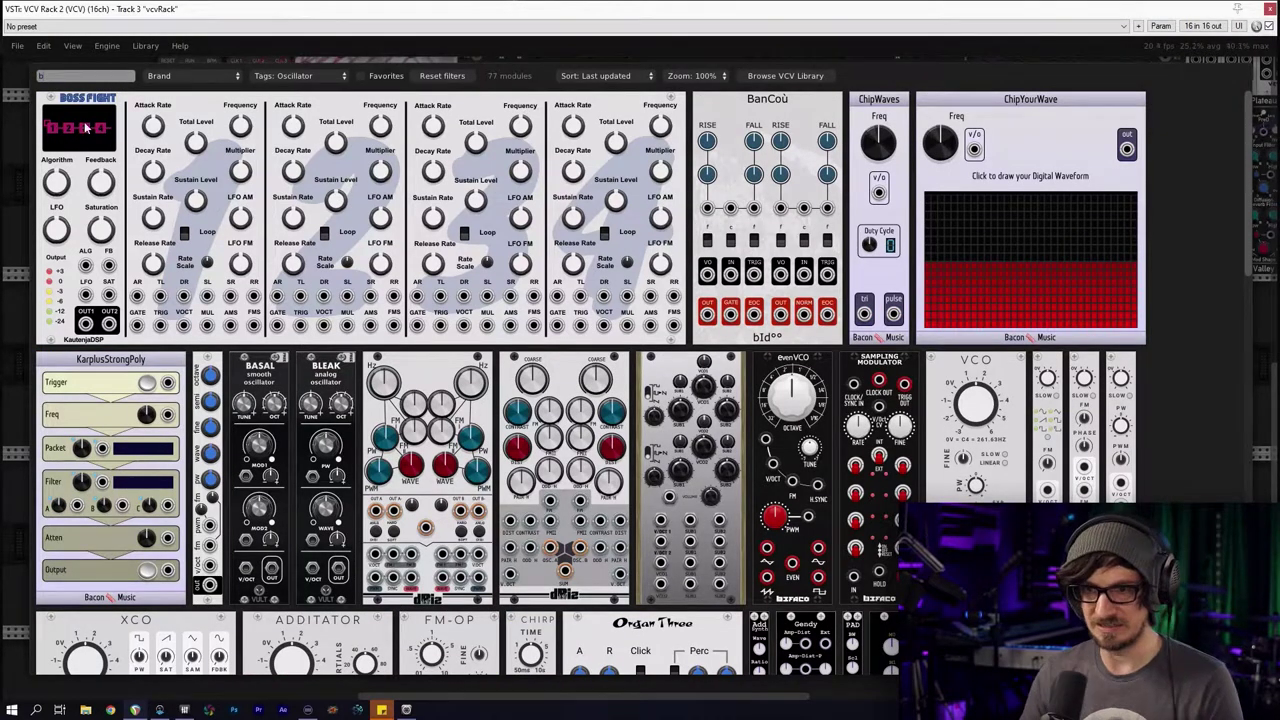
pyautogui.click(337, 527)
pyautogui.moveTo(335, 477); pyautogui.dragTo(499, 478)
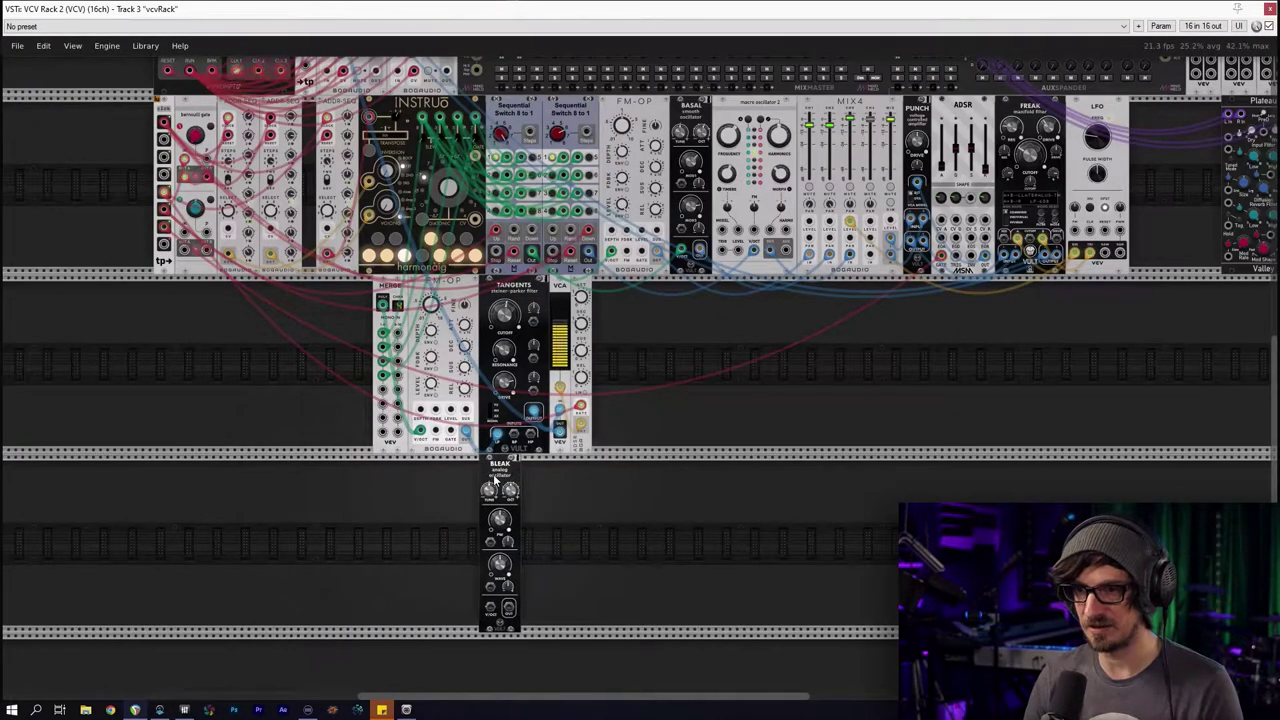
# Clear the browser filters, search for "ads" and place the MSM ADSR directly beside BLEAK
pyautogui.rightClick(236, 330)
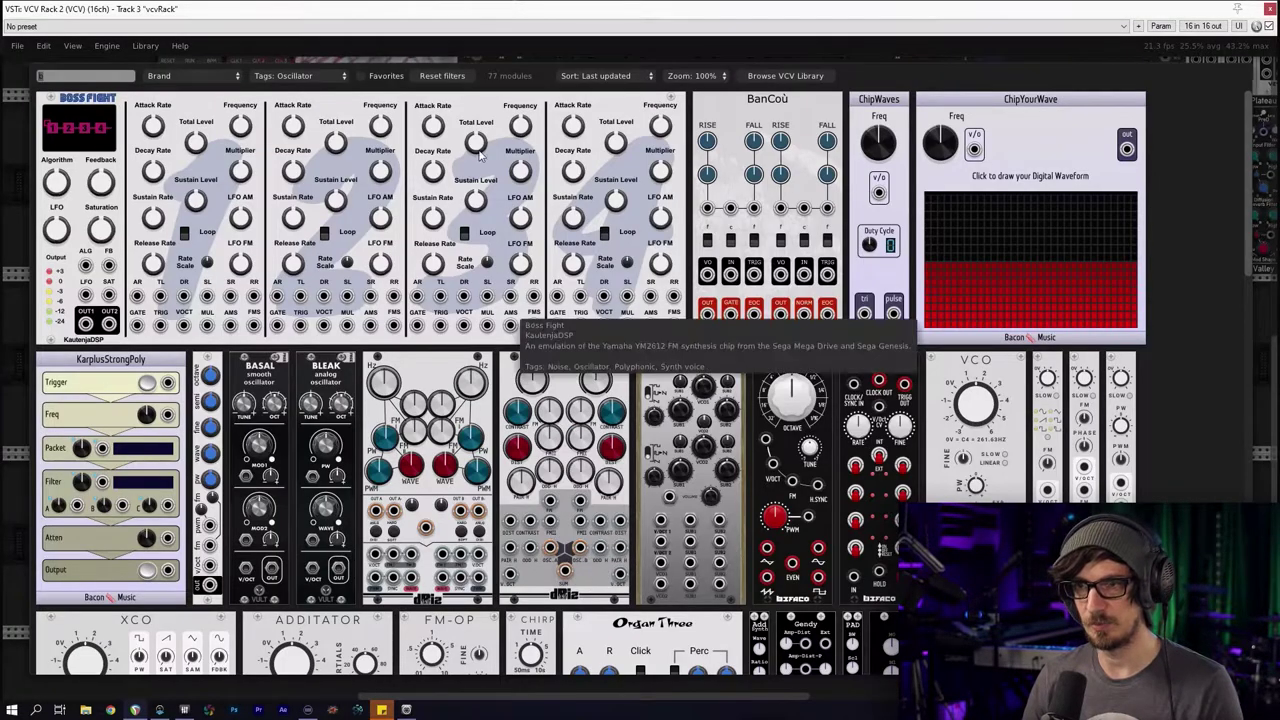
pyautogui.click(442, 75)
pyautogui.write('ads')
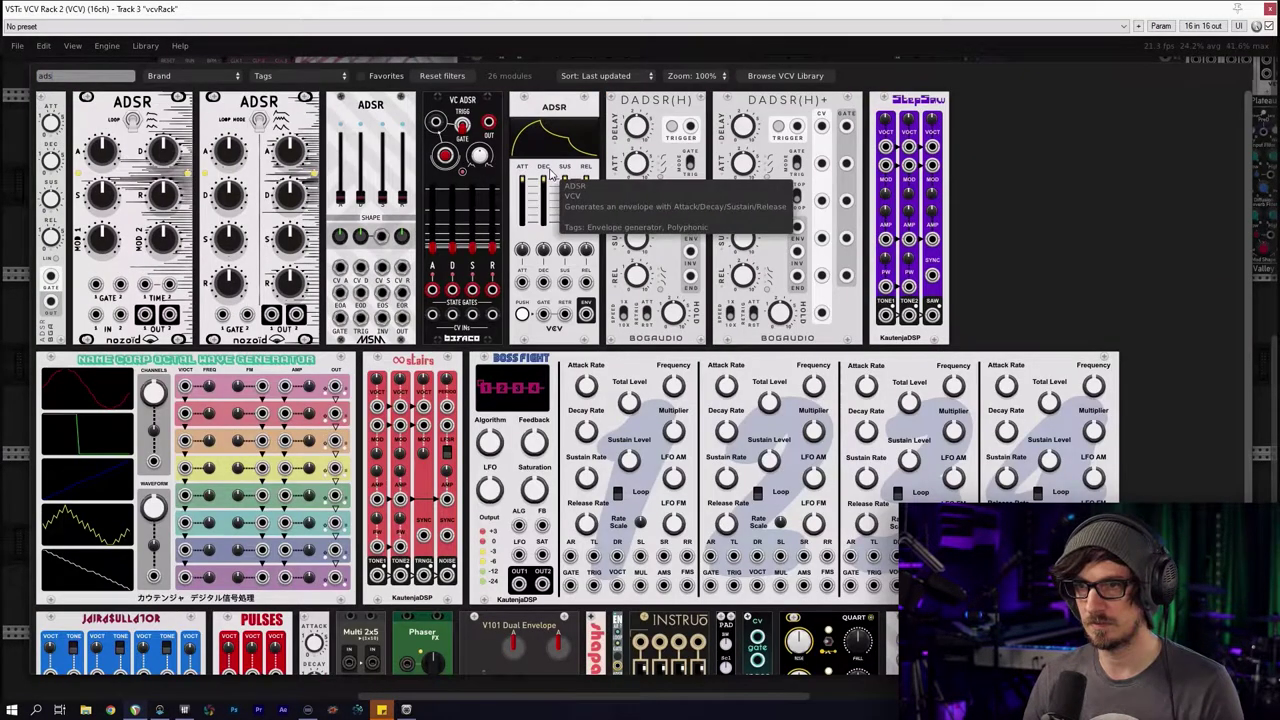
pyautogui.click(370, 200)
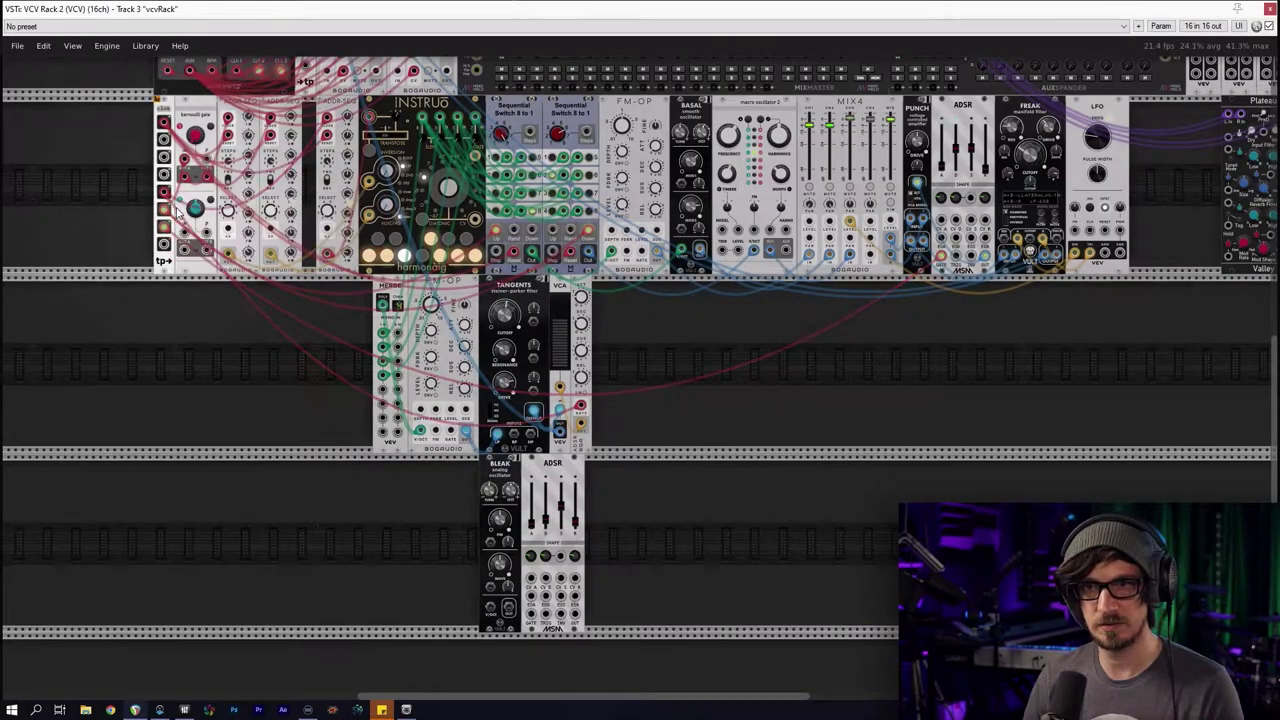
# Patch the clck teleport's port 5 output into the new MSM ADSR's gate input and set the cable's color to red
pyautogui.moveTo(163, 192); pyautogui.dragTo(530, 610)
pyautogui.rightClick(530, 610)
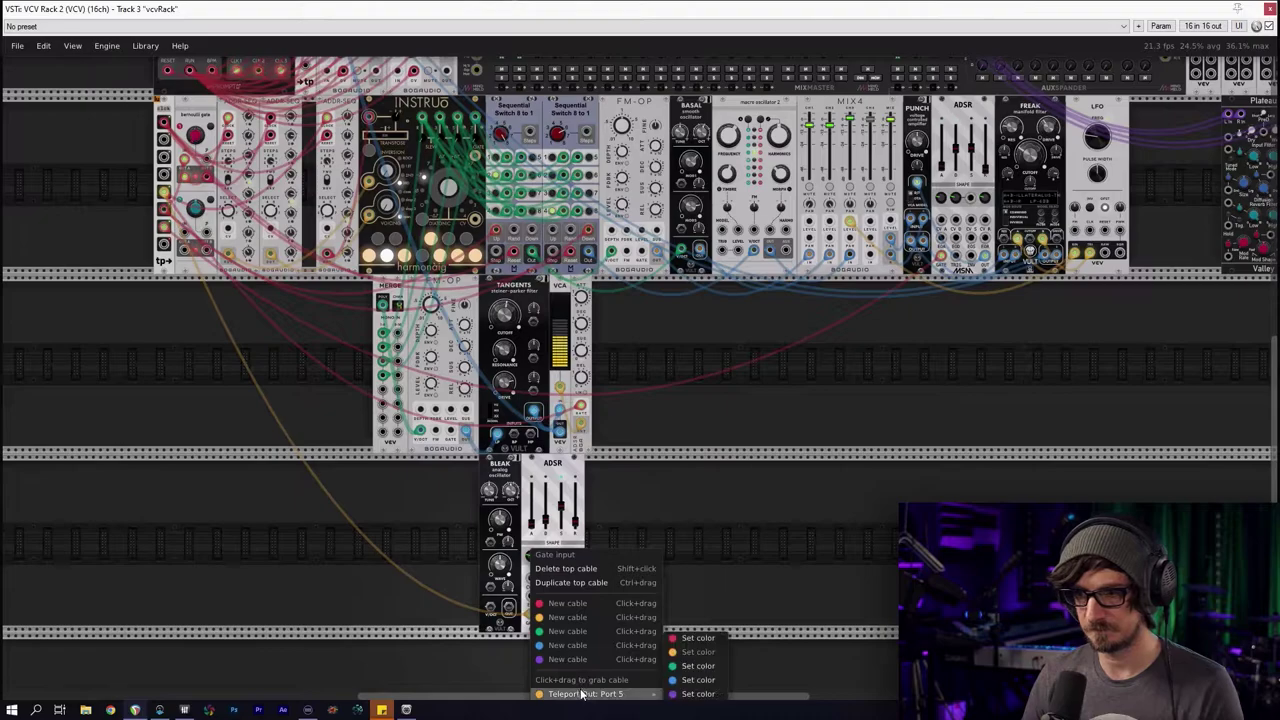
pyautogui.click(697, 638)
pyautogui.keyDown('ctrl'); pyautogui.scroll(5, 555, 560); pyautogui.keyUp('ctrl')
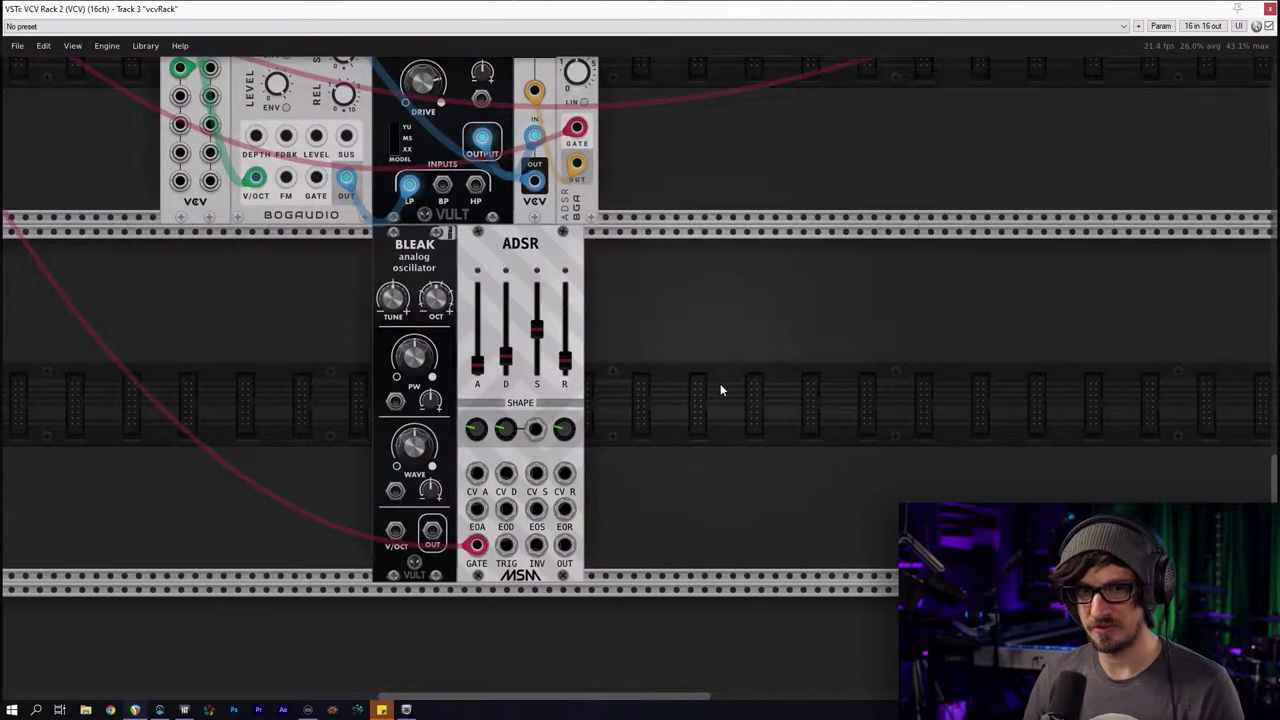
# Switch to REAPER's main window and rename track Out 1 to arps
pyautogui.keyDown('ctrl'); pyautogui.scroll(-3, 720, 388); pyautogui.keyUp('ctrl')
pyautogui.moveTo(799, 207); pyautogui.dragTo(725, 512)
pyautogui.keyDown('ctrl'); pyautogui.scroll(-2, 667, 392); pyautogui.keyUp('ctrl')
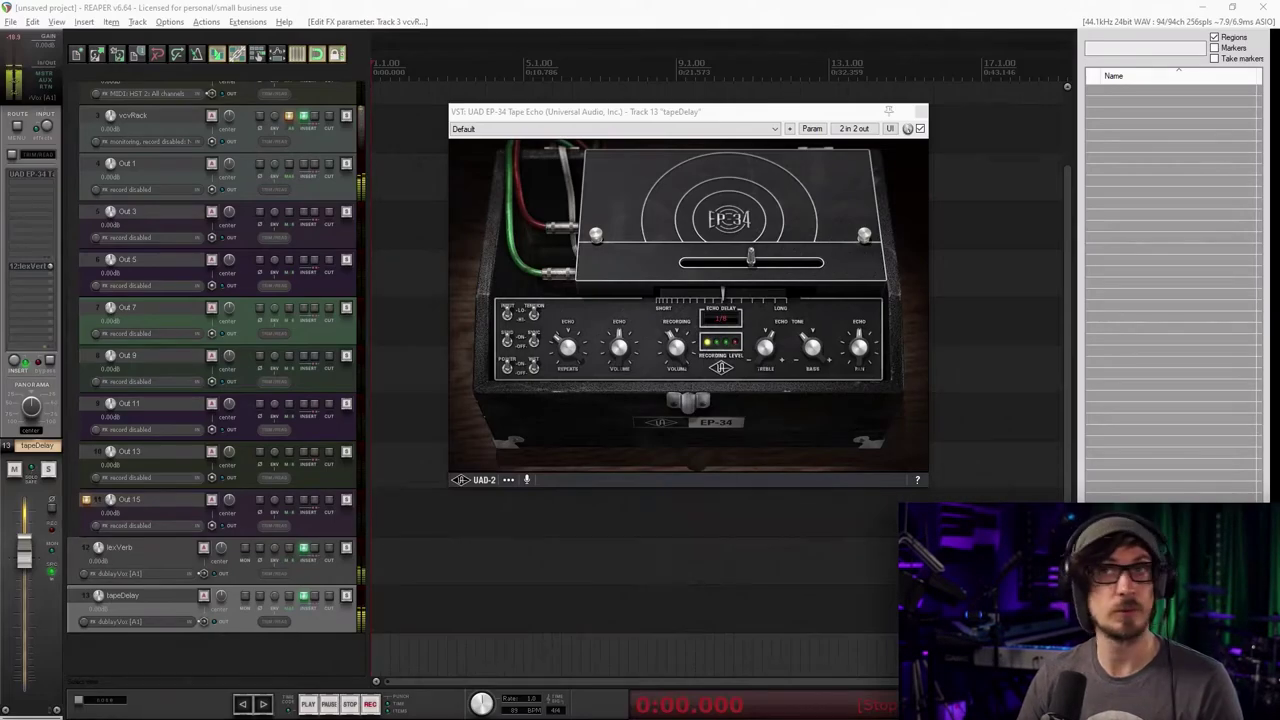
pyautogui.click(140, 166)
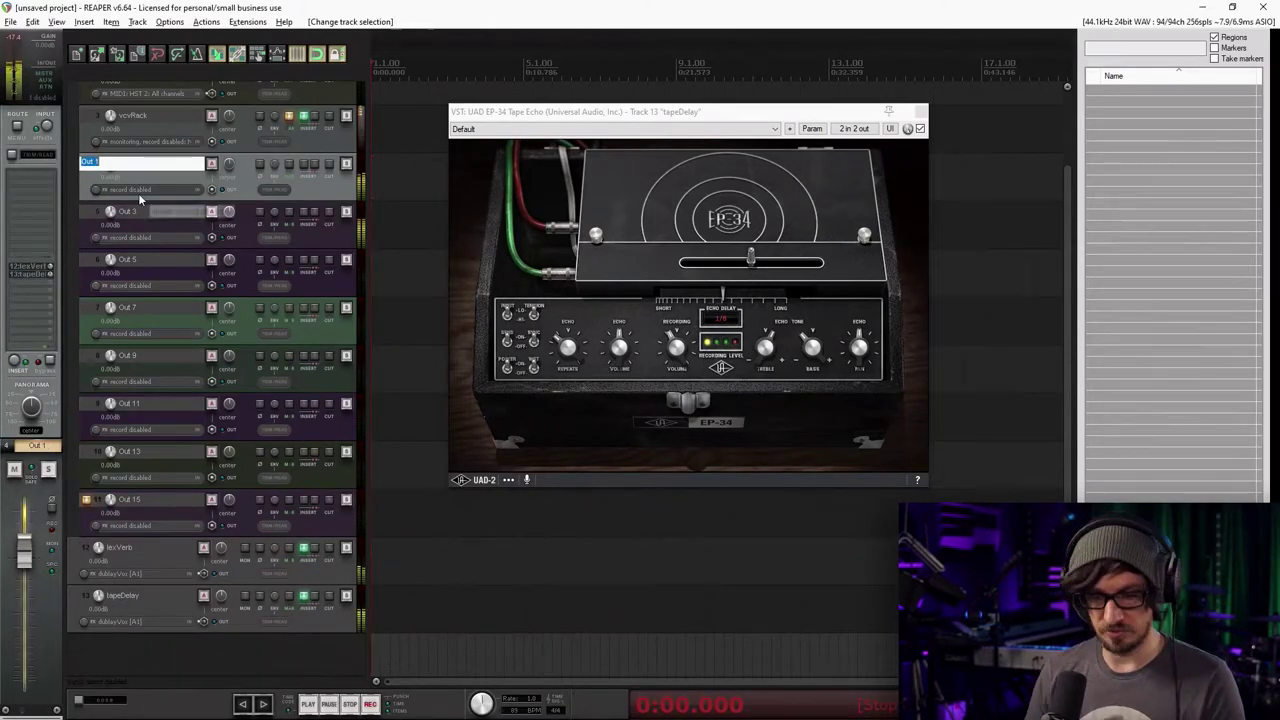
# Insert FabFilter Pro-Q 3 on the arps track, adding a bell cut of about 4.2 dB near 6.1 kHz and a high-shelf cut
pyautogui.click(305, 171)
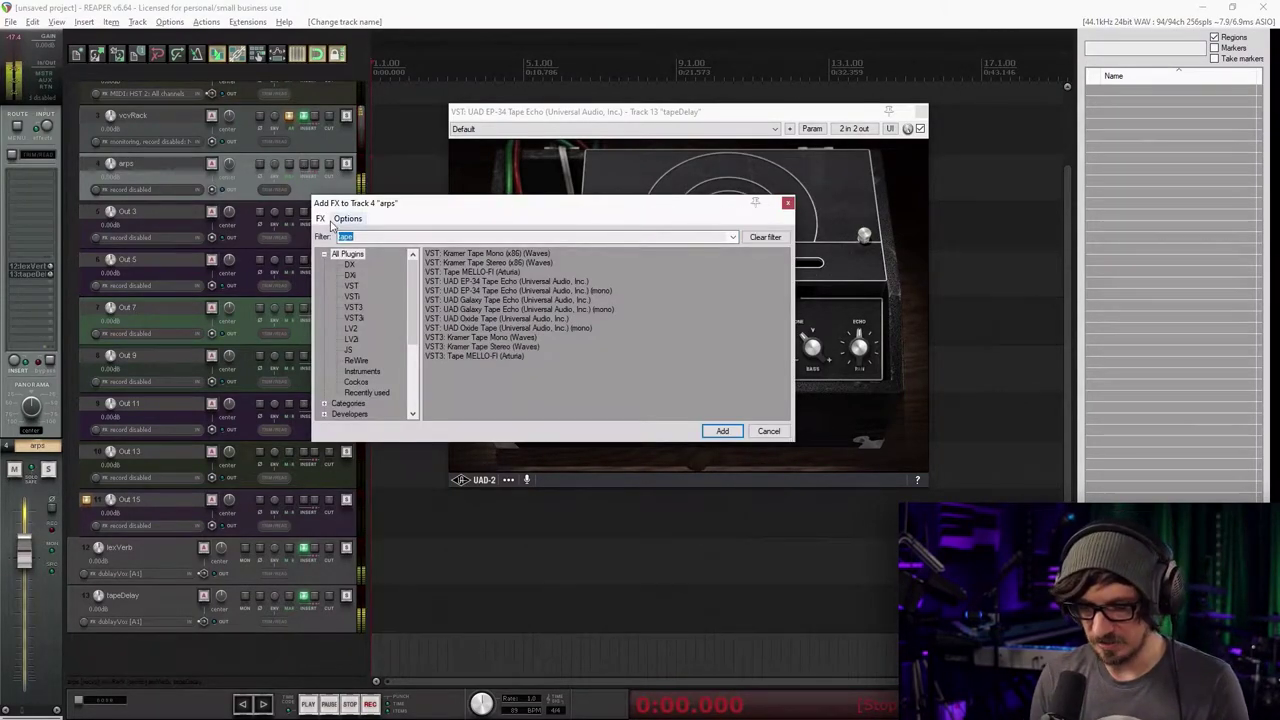
pyautogui.doubleClick(493, 300)
pyautogui.moveTo(948, 295); pyautogui.dragTo(928, 329)
pyautogui.moveTo(1028, 298); pyautogui.dragTo(1036, 341)
# Change the high-shelf band's shape to High Cut in Pro-Q 3
pyautogui.scroll(-4, 1039, 343)
pyautogui.click(778, 461)
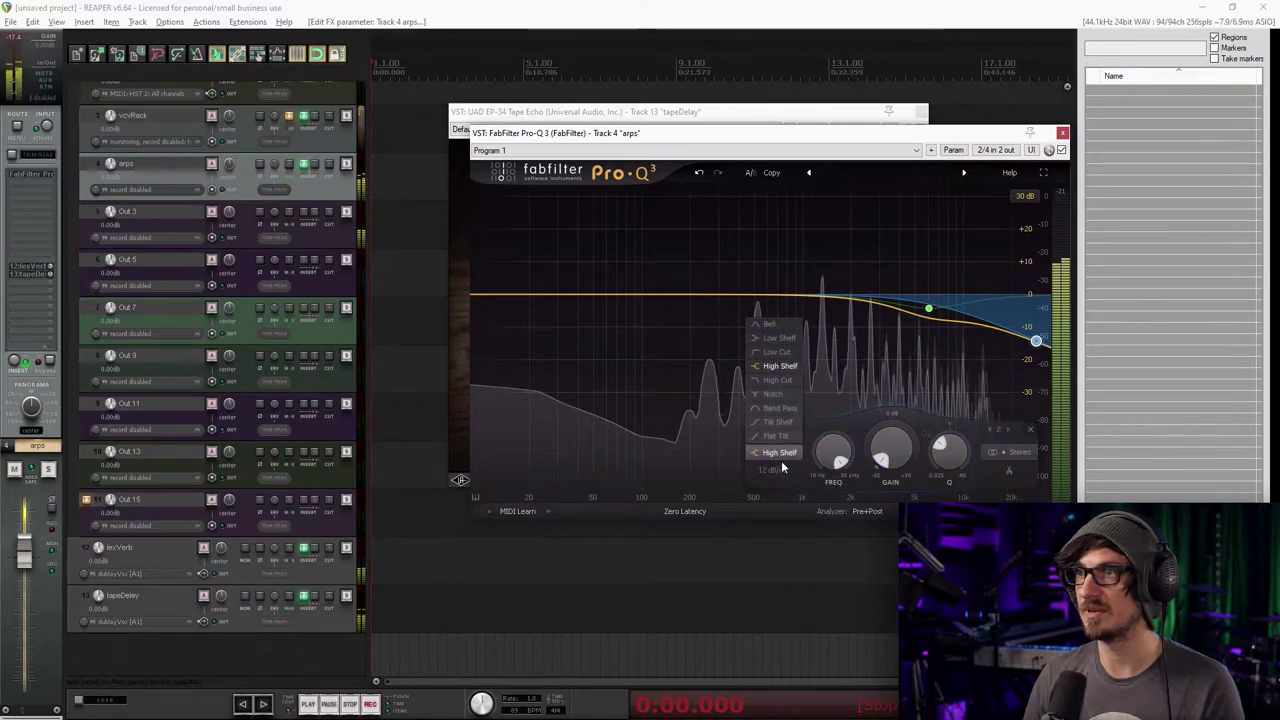
pyautogui.click(758, 452)
pyautogui.click(758, 452)
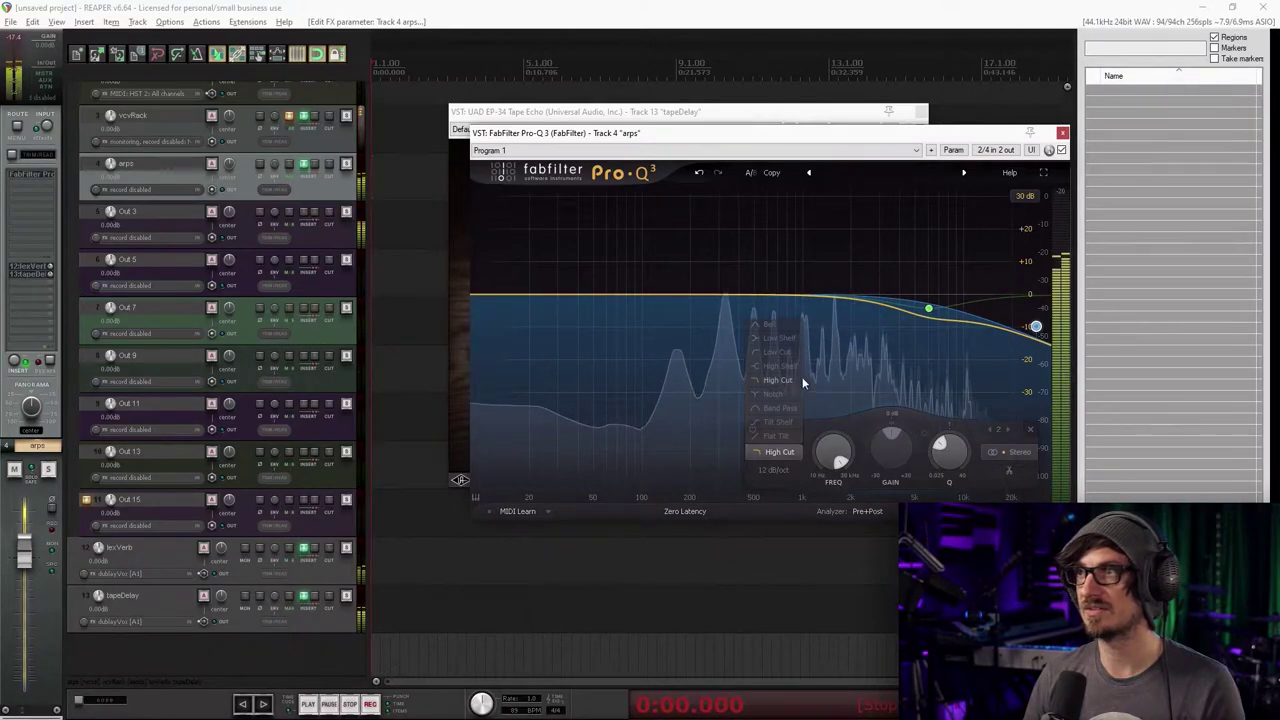
pyautogui.click(780, 381)
# Raise the high cut's Q and lower its frequency, and move the bell band to about 754 Hz at -4.57 dB
pyautogui.moveTo(950, 455); pyautogui.dragTo(954, 429)
pyautogui.moveTo(1035, 282); pyautogui.dragTo(988, 292)
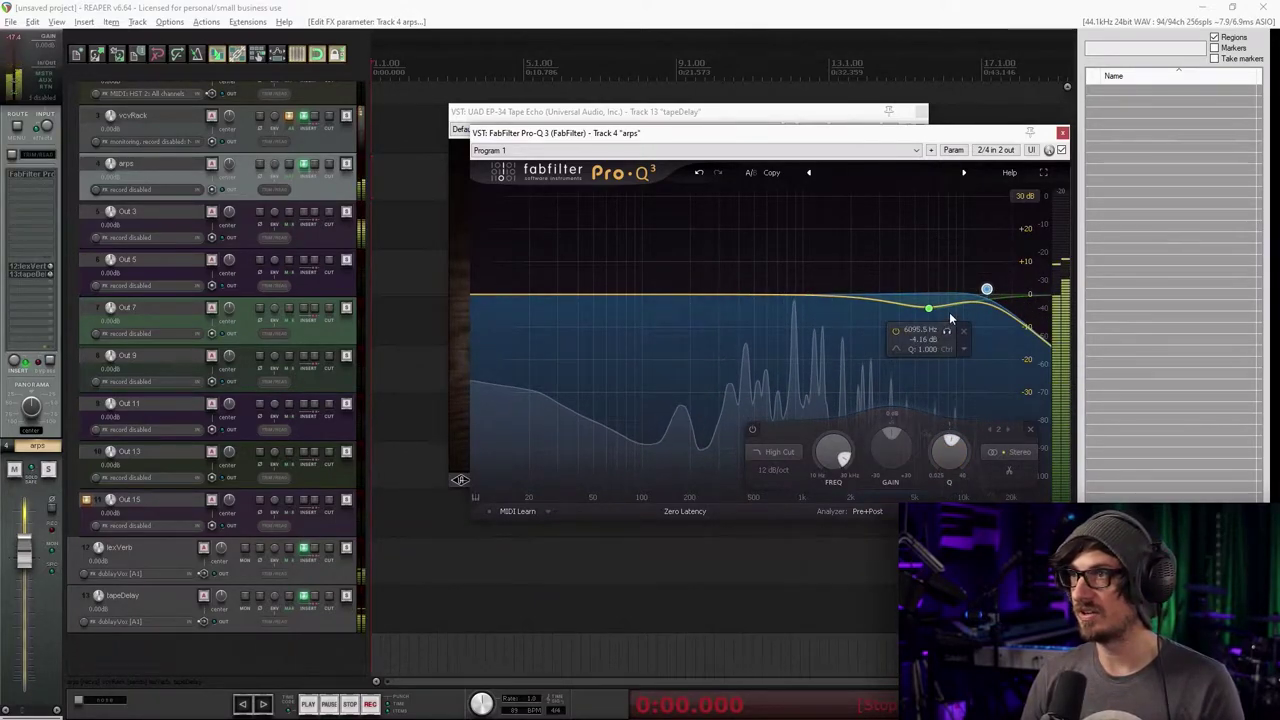
pyautogui.moveTo(929, 308); pyautogui.dragTo(783, 310)
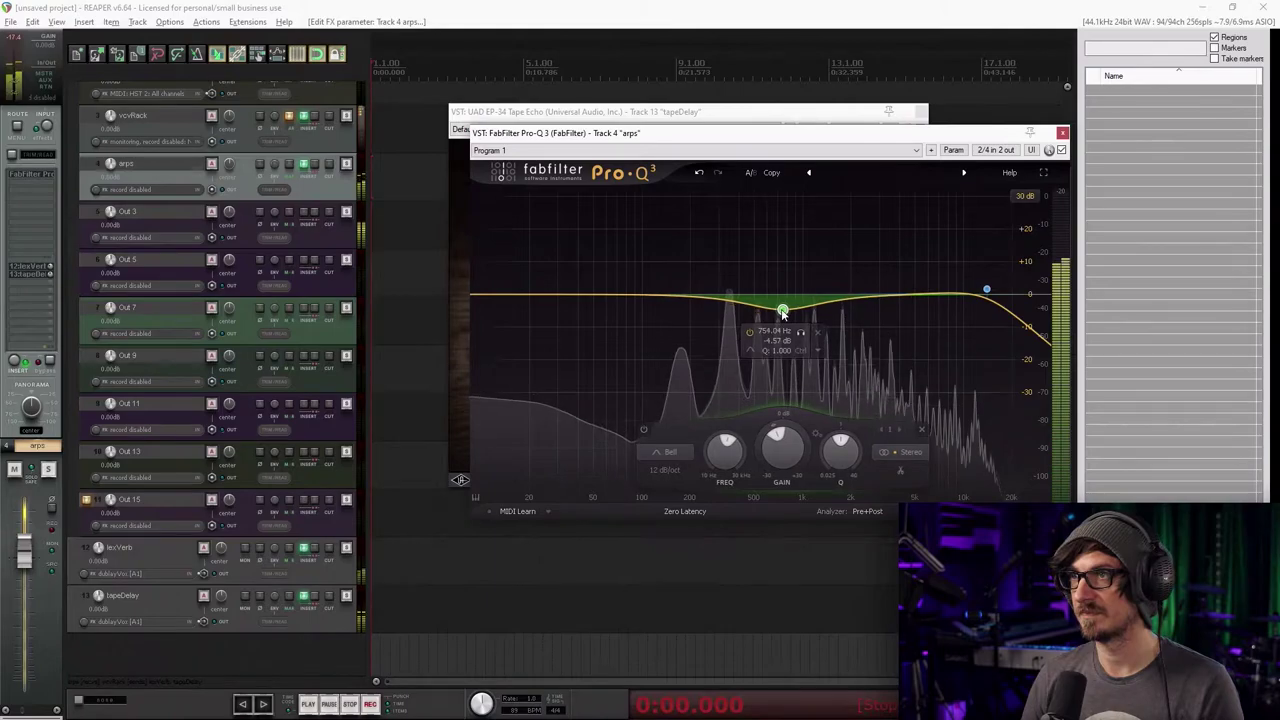
# Add a low cut band with a Q of about 1.16 and an 18 dB/oct slope, raising its frequency slightly
pyautogui.click(488, 296)
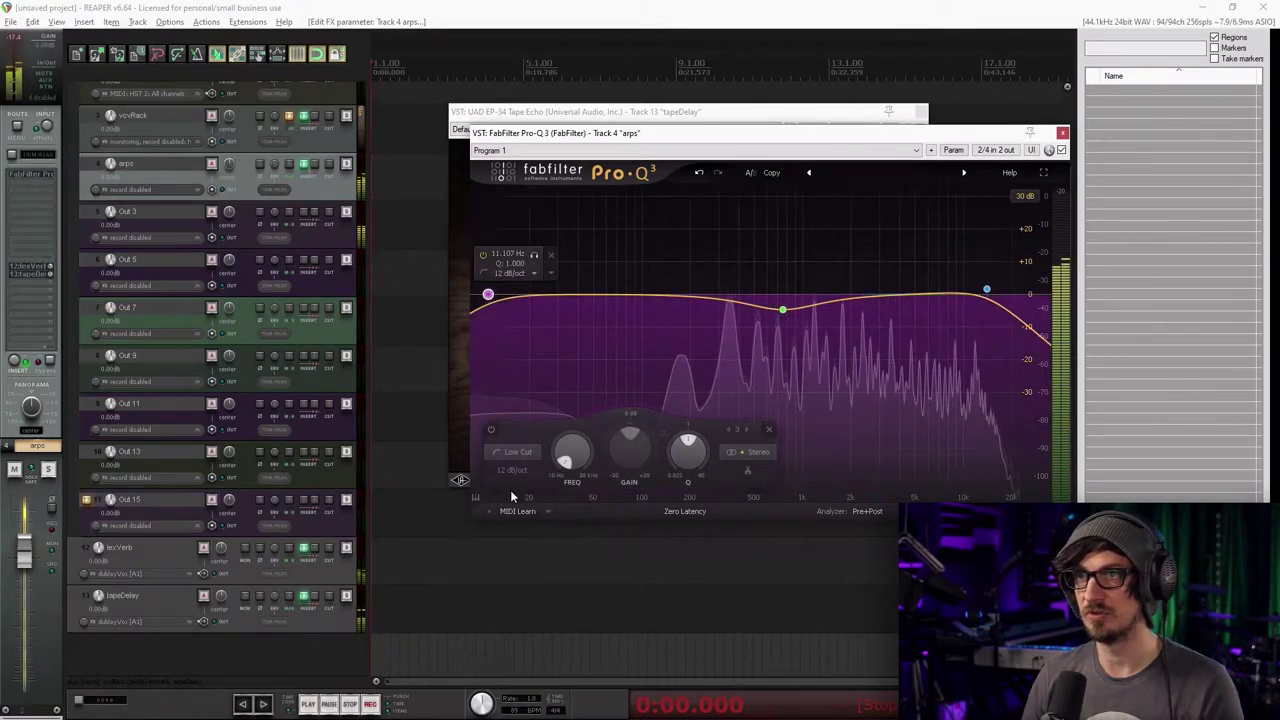
pyautogui.moveTo(488, 296); pyautogui.dragTo(550, 298)
pyautogui.moveTo(687, 448)
pyautogui.mouseDown()
pyautogui.moveTo(690, 406)
pyautogui.moveTo(680, 457)
pyautogui.moveTo(670, 439)
pyautogui.mouseUp()
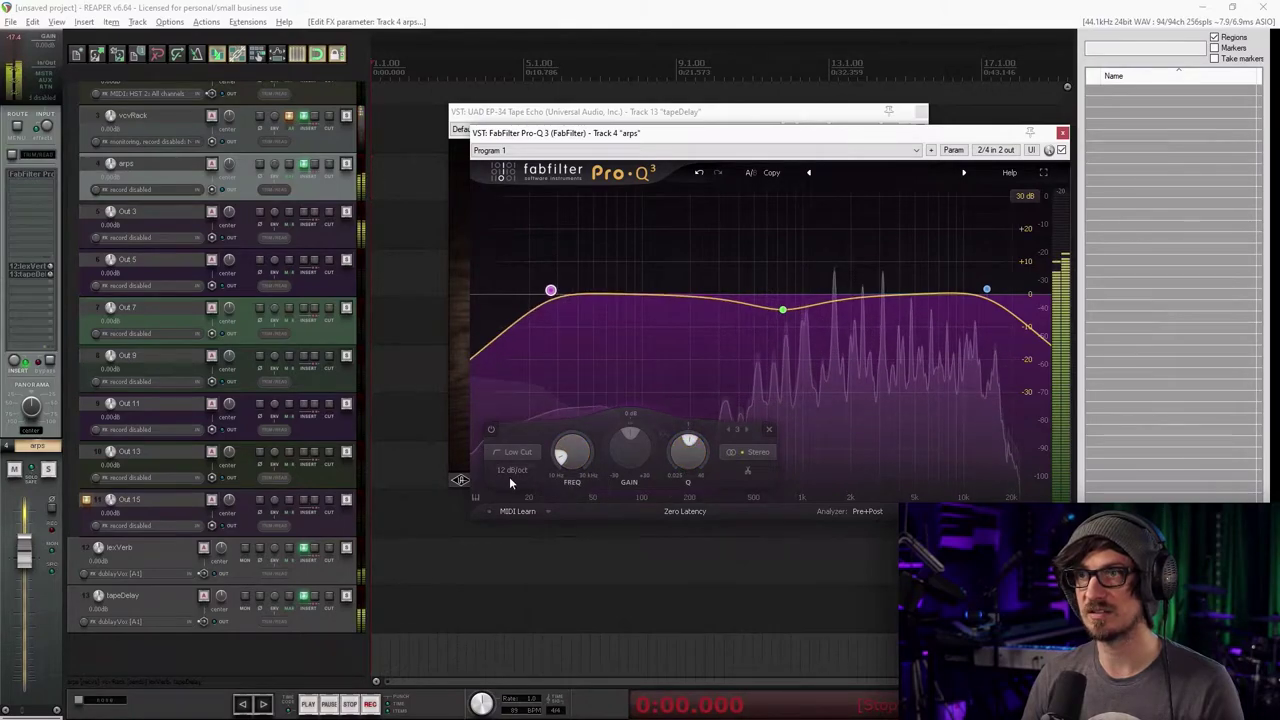
pyautogui.click(512, 470)
pyautogui.click(528, 528)
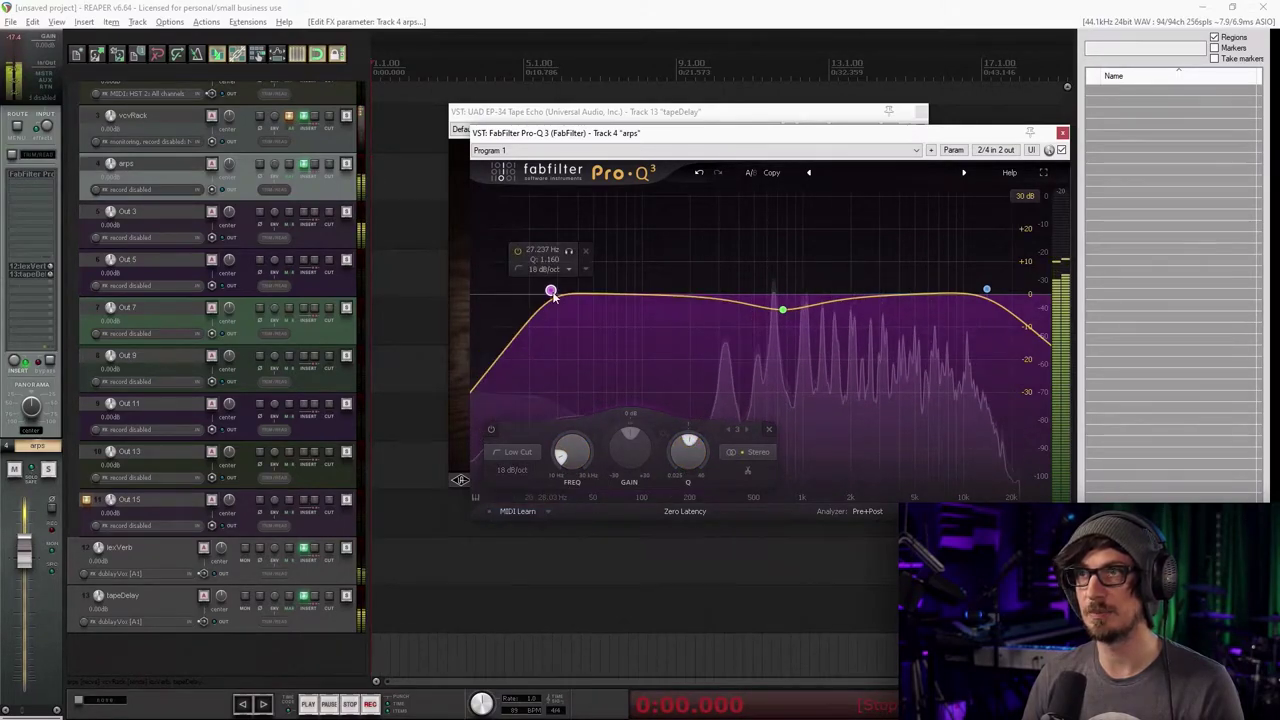
pyautogui.moveTo(550, 291); pyautogui.dragTo(563, 293)
# Set the high cut band's slope to 18 dB/oct
pyautogui.click(986, 292)
pyautogui.click(773, 470)
pyautogui.click(787, 517)
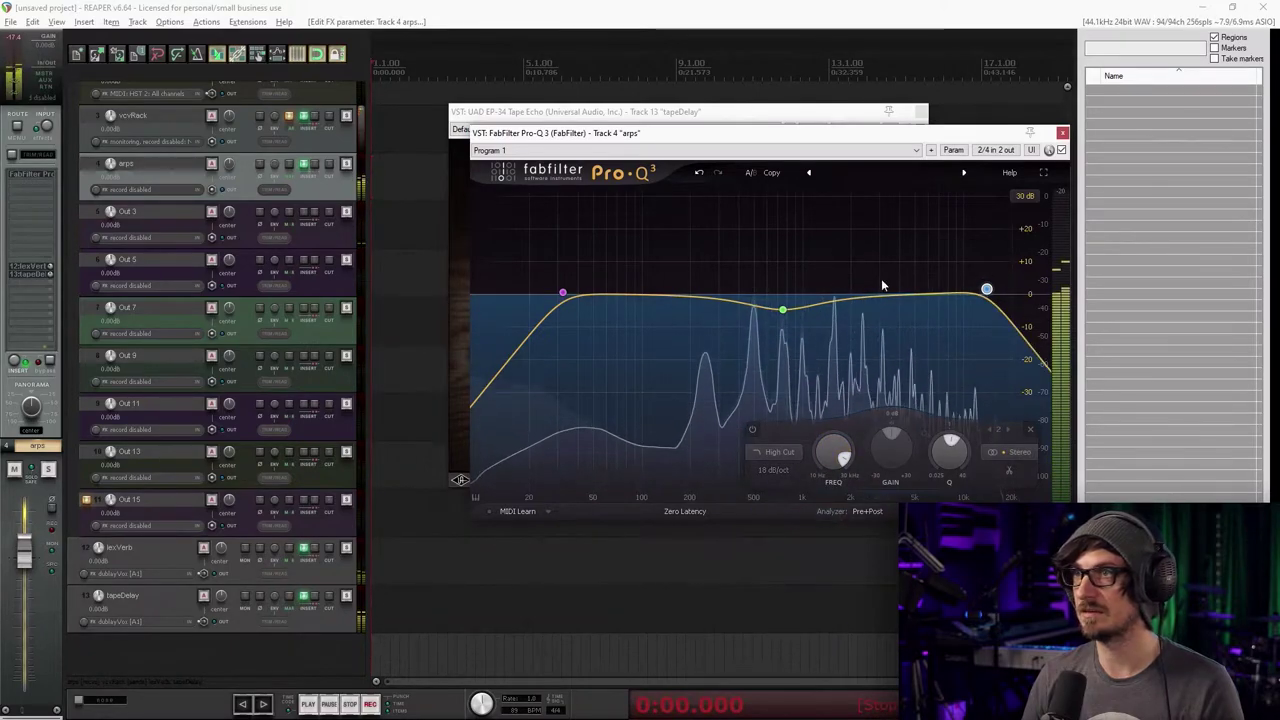
# Deepen the bell band to about -7.8 dB near 798 Hz and make it dynamic
pyautogui.click(782, 310)
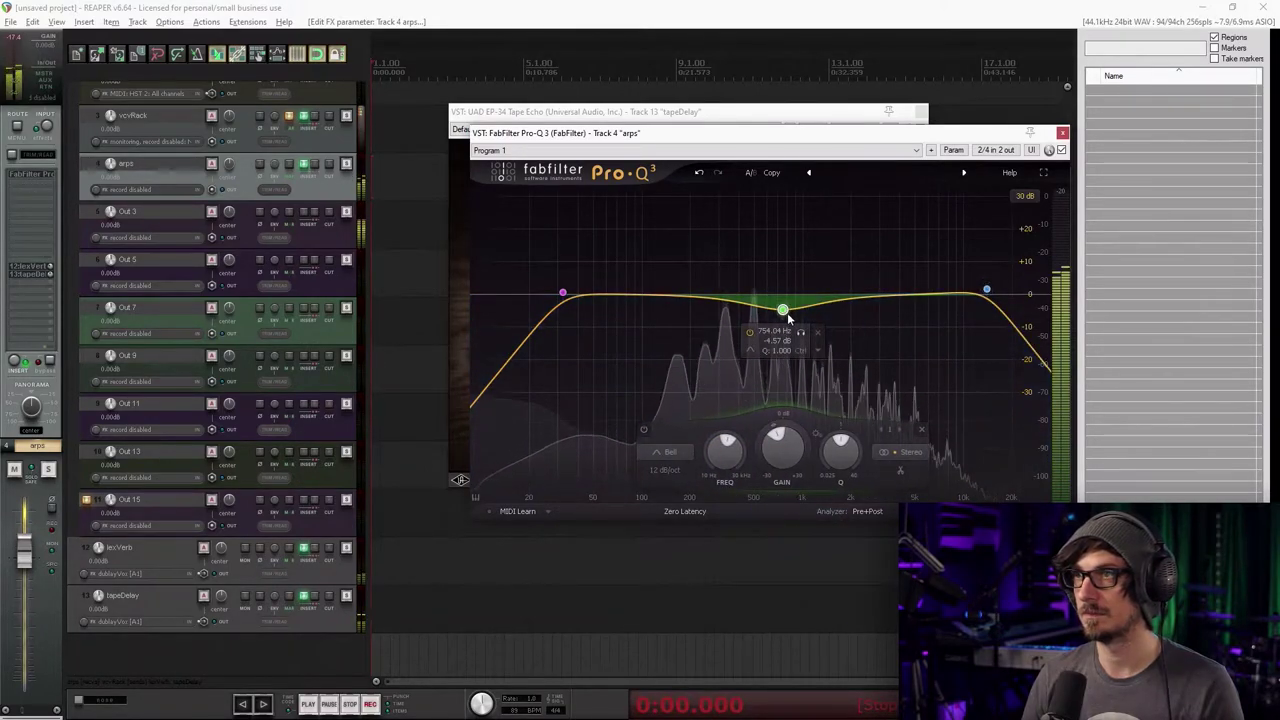
pyautogui.moveTo(783, 310); pyautogui.dragTo(787, 321)
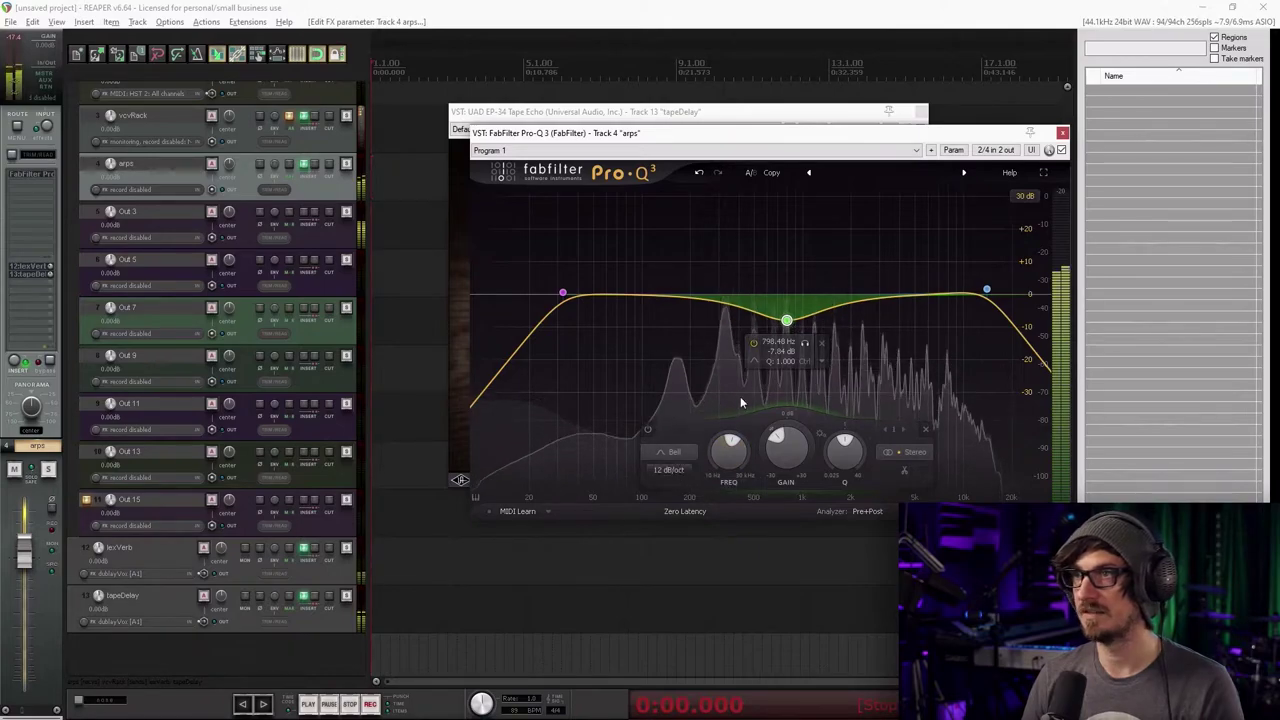
pyautogui.click(821, 360)
pyautogui.click(857, 407)
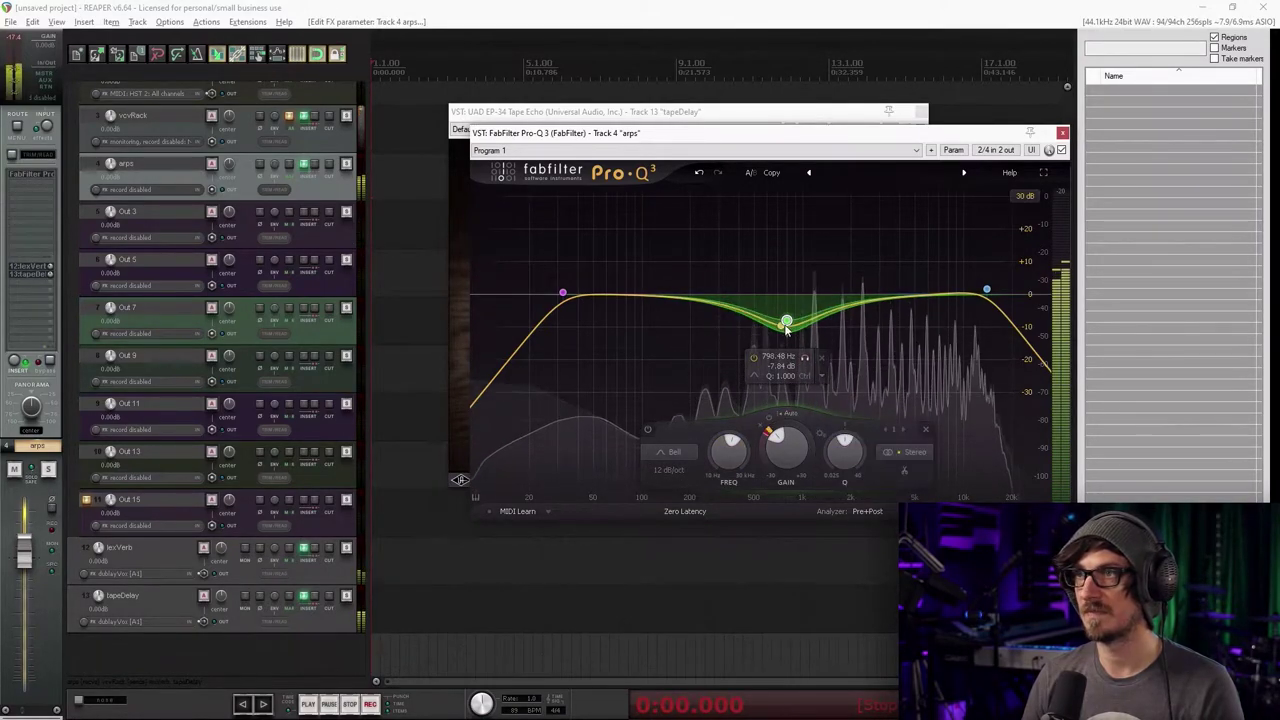
# Widen the dynamic bell band to a Q of about 0.28, ease its gain to about -4.2 dB, and close the EQ window
pyautogui.moveTo(855, 452); pyautogui.dragTo(853, 485)
pyautogui.moveTo(787, 320); pyautogui.dragTo(786, 308)
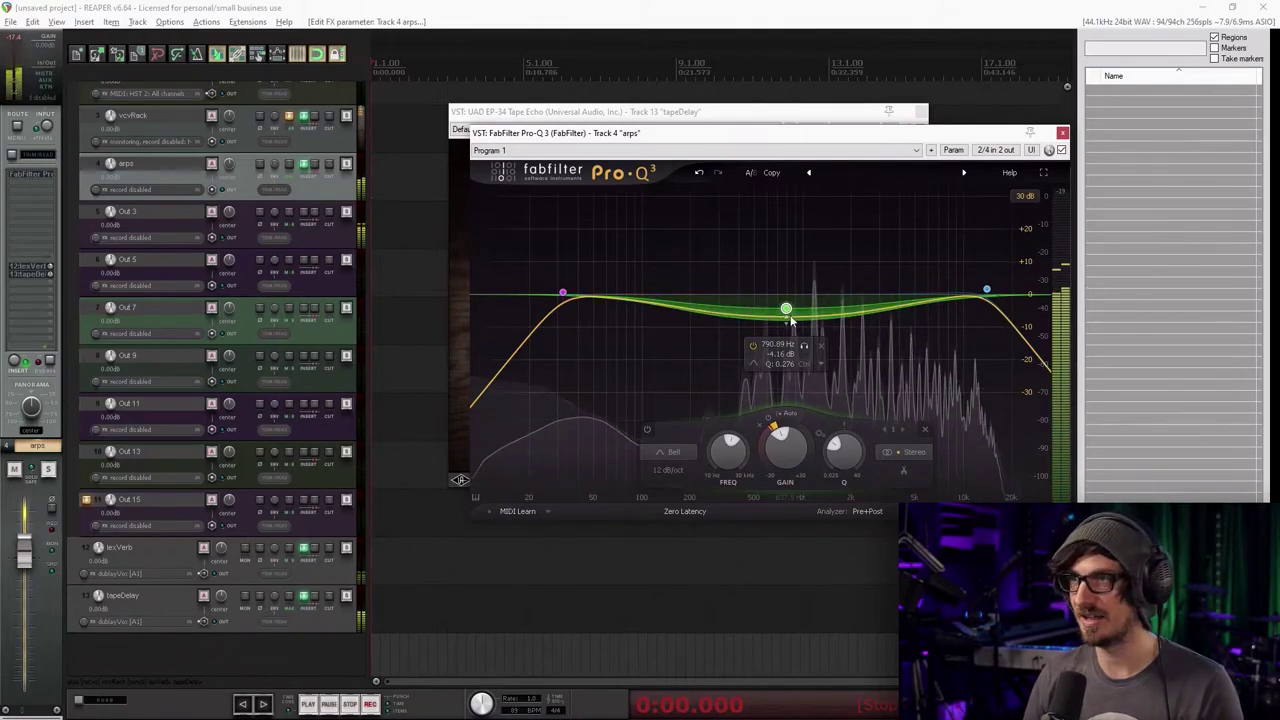
pyautogui.moveTo(786, 308); pyautogui.dragTo(791, 308)
pyautogui.click(1062, 133)
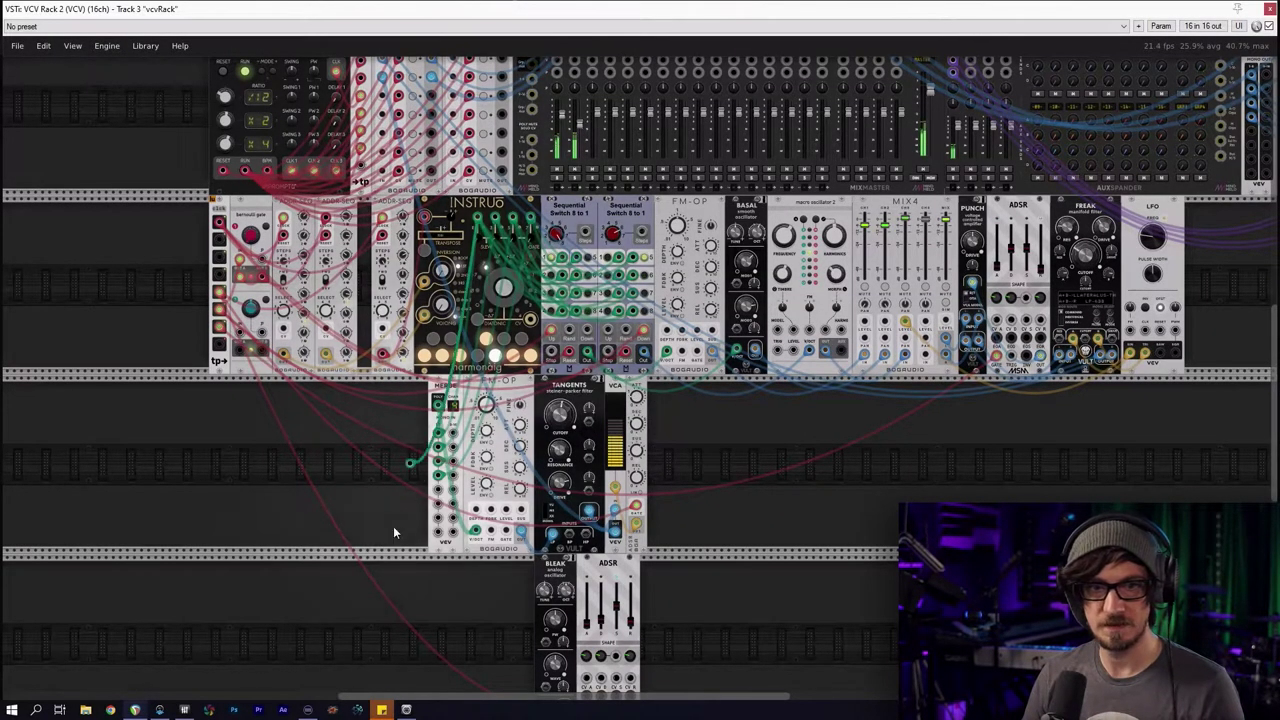
# Return to the VCV Rack patch and connect a green cable from harmonàig's first pitch output to BLEAK's V/Oct input
pyautogui.moveTo(393, 532); pyautogui.dragTo(544, 610)
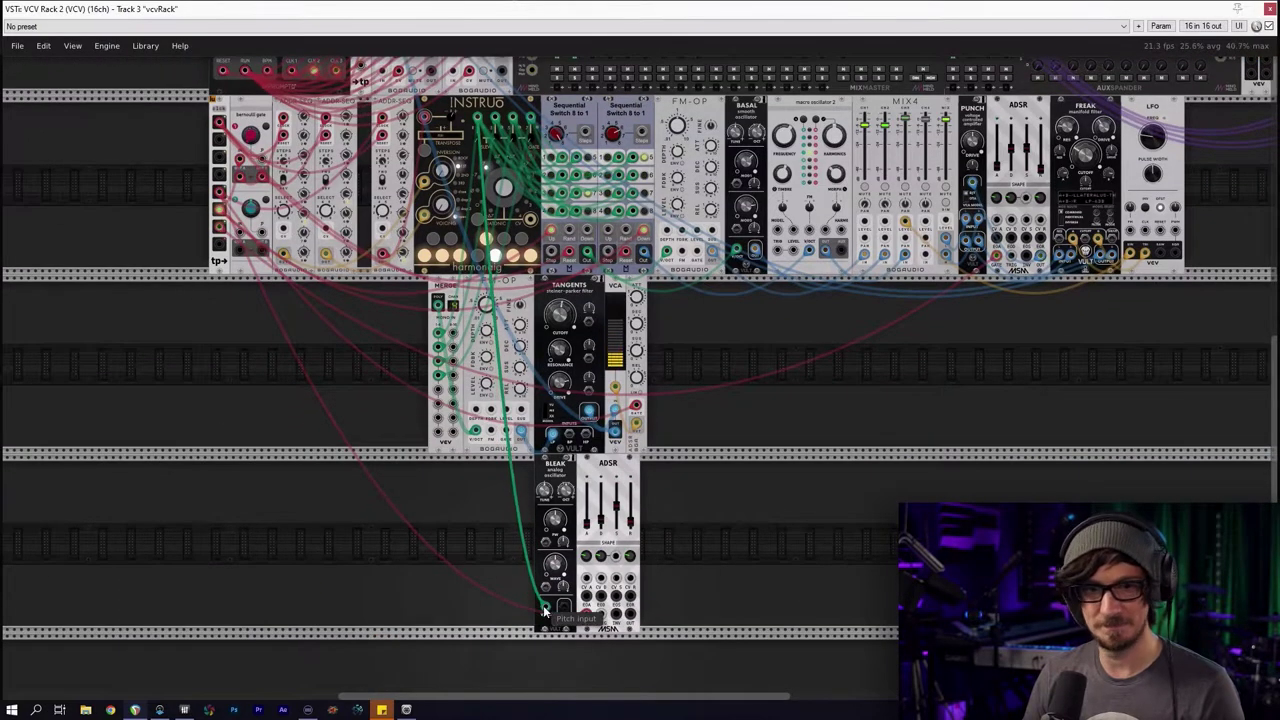
pyautogui.scroll(5, 491, 561)
pyautogui.scroll(-4, 297, 397)
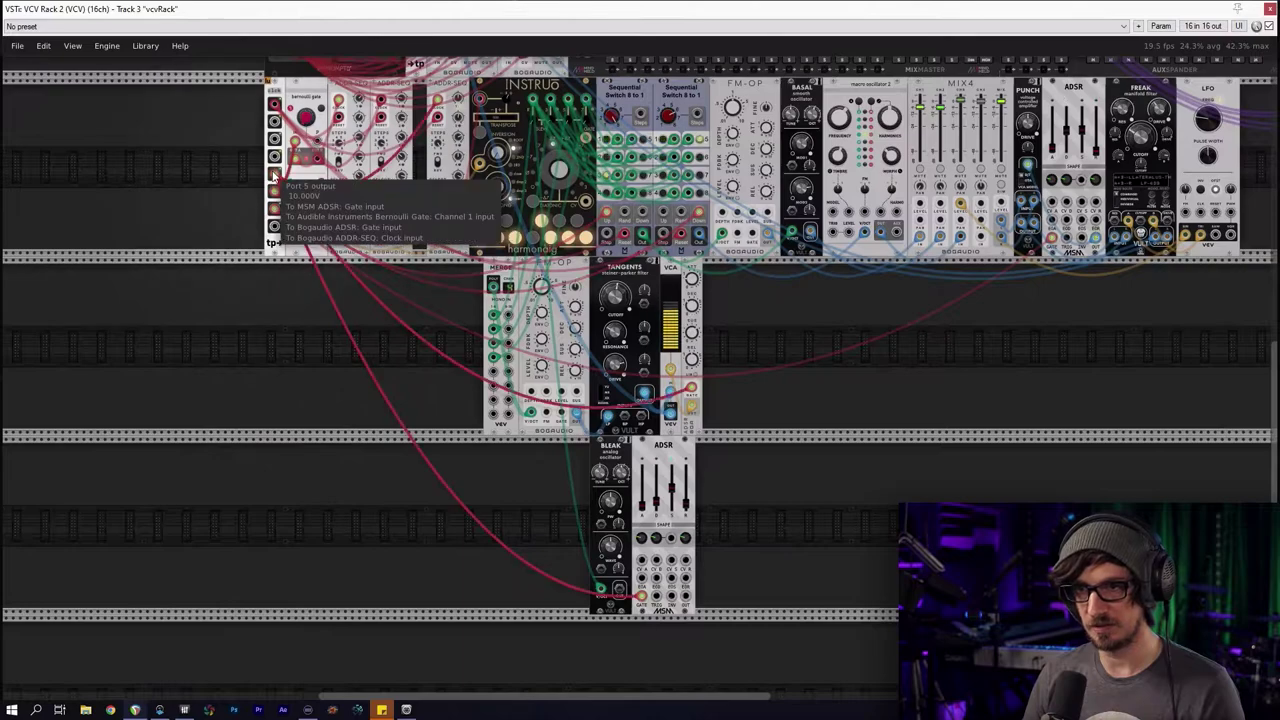
pyautogui.moveTo(274, 178); pyautogui.dragTo(499, 473)
pyautogui.hotkey('ctrl', 'z')
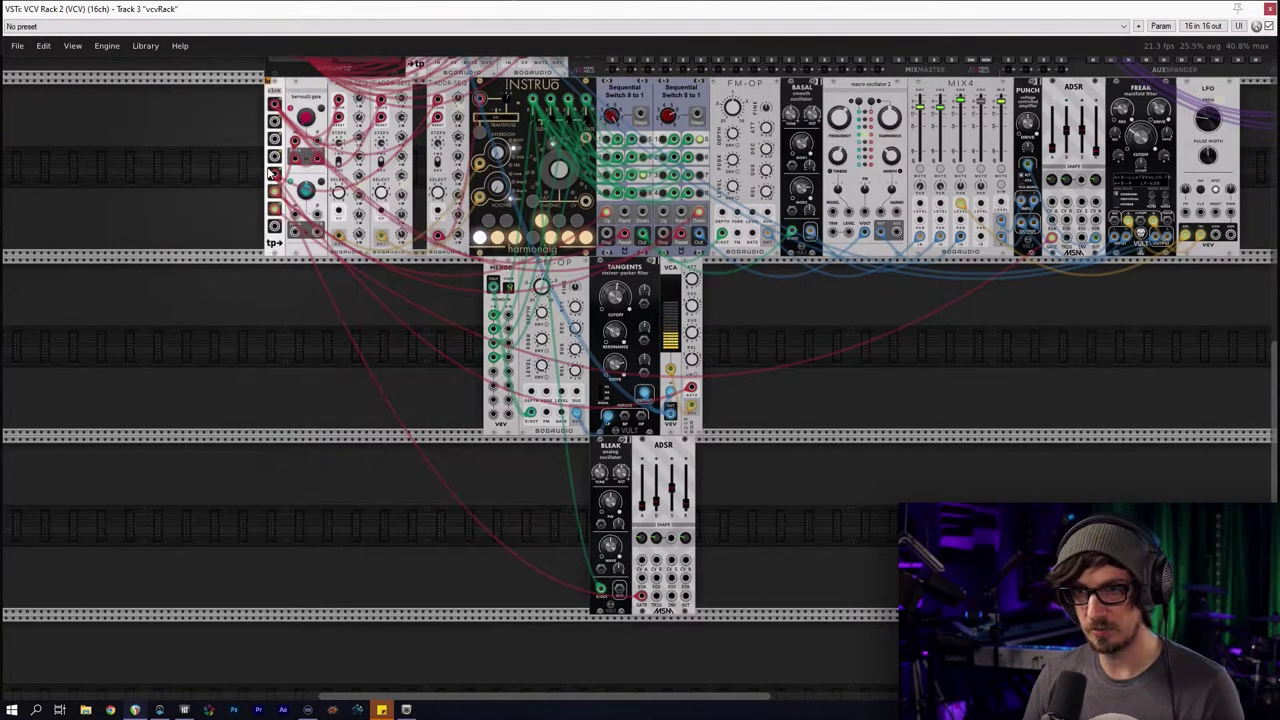
pyautogui.moveTo(274, 177); pyautogui.dragTo(222, 364)
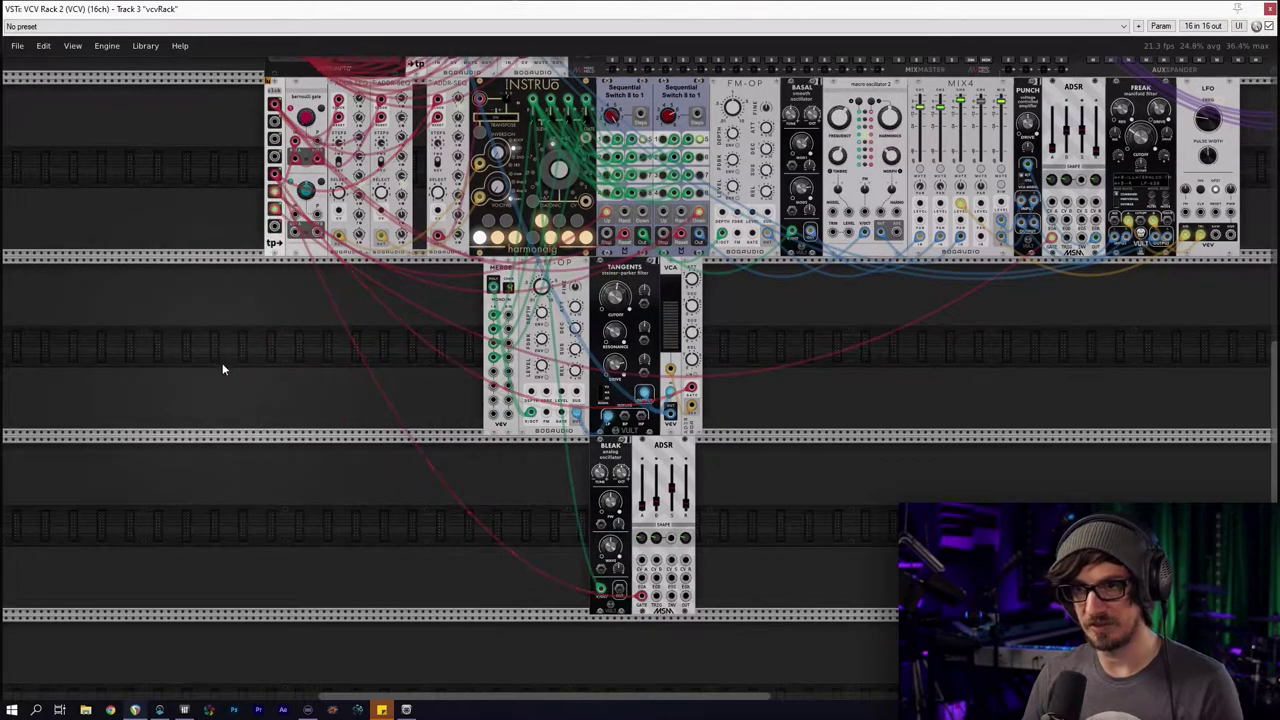
# Move the ADSR away from BLEAK and add a Vult PUNCH voltage controlled amplifier between the two modules
pyautogui.moveTo(663, 450); pyautogui.dragTo(726, 452)
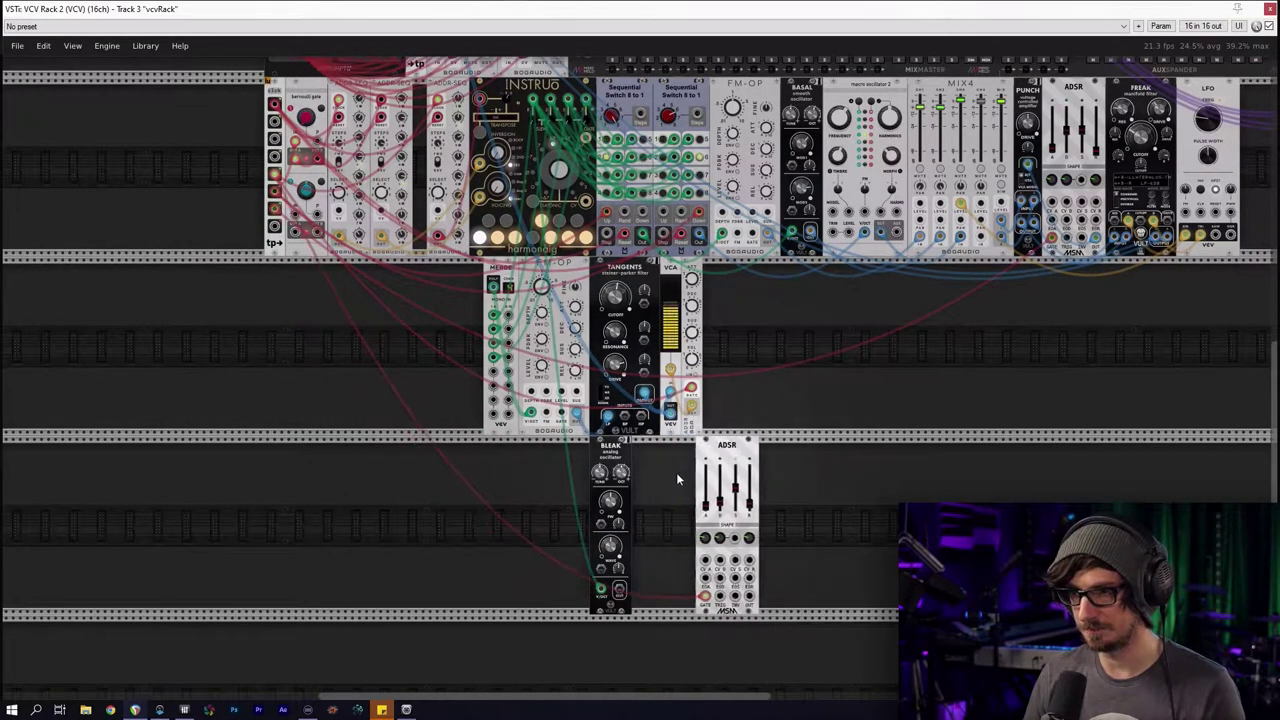
pyautogui.scroll(3, 676, 494)
pyautogui.moveTo(633, 491); pyautogui.dragTo(520, 365)
pyautogui.rightClick(520, 365)
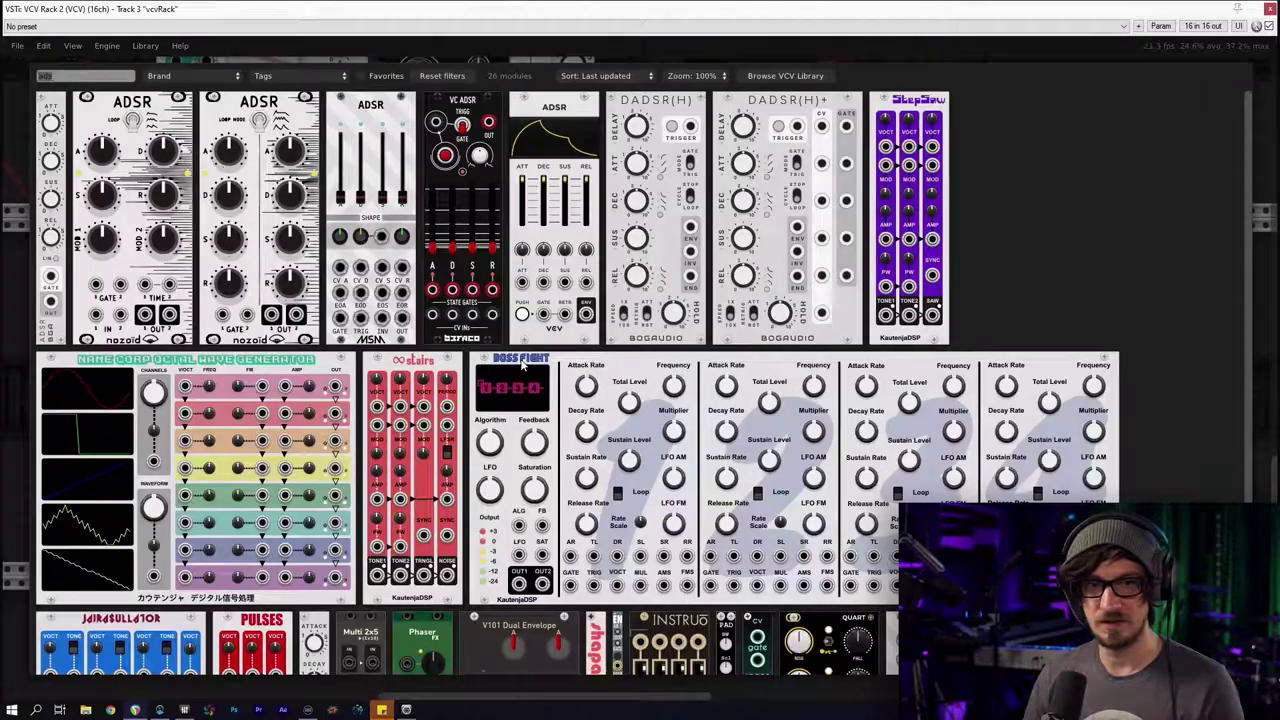
pyautogui.click(425, 75)
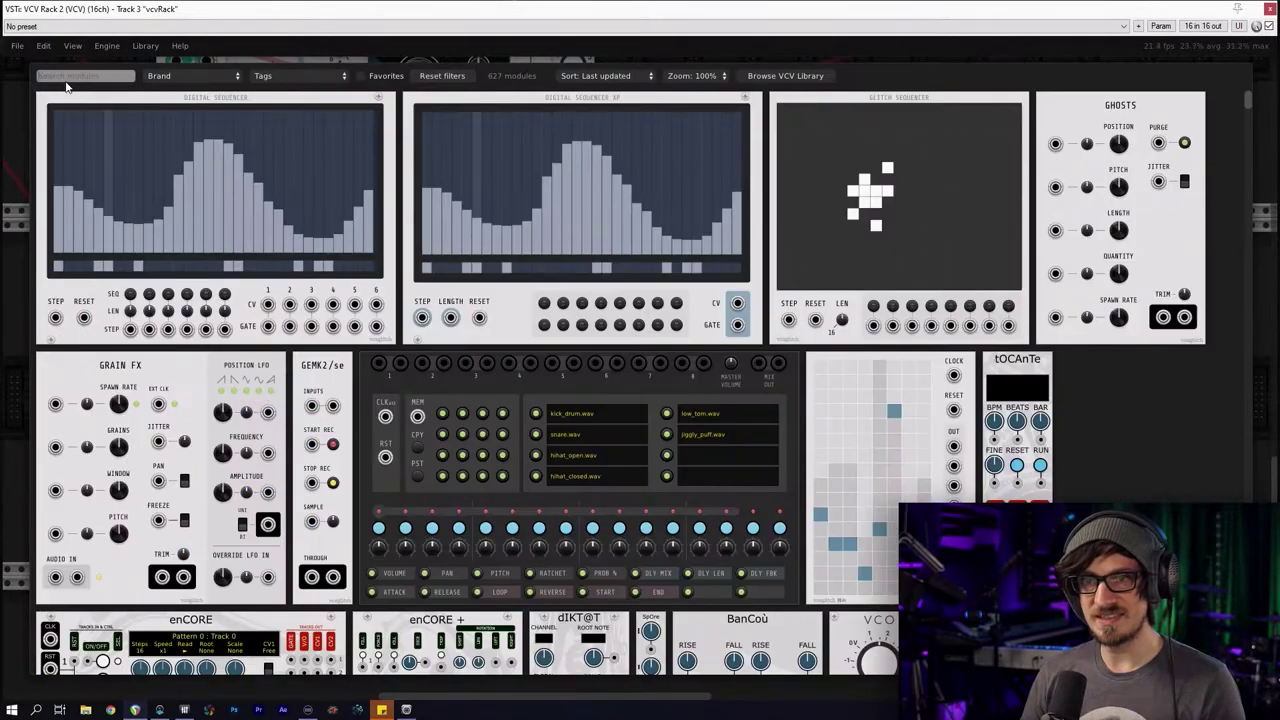
pyautogui.write('vca')
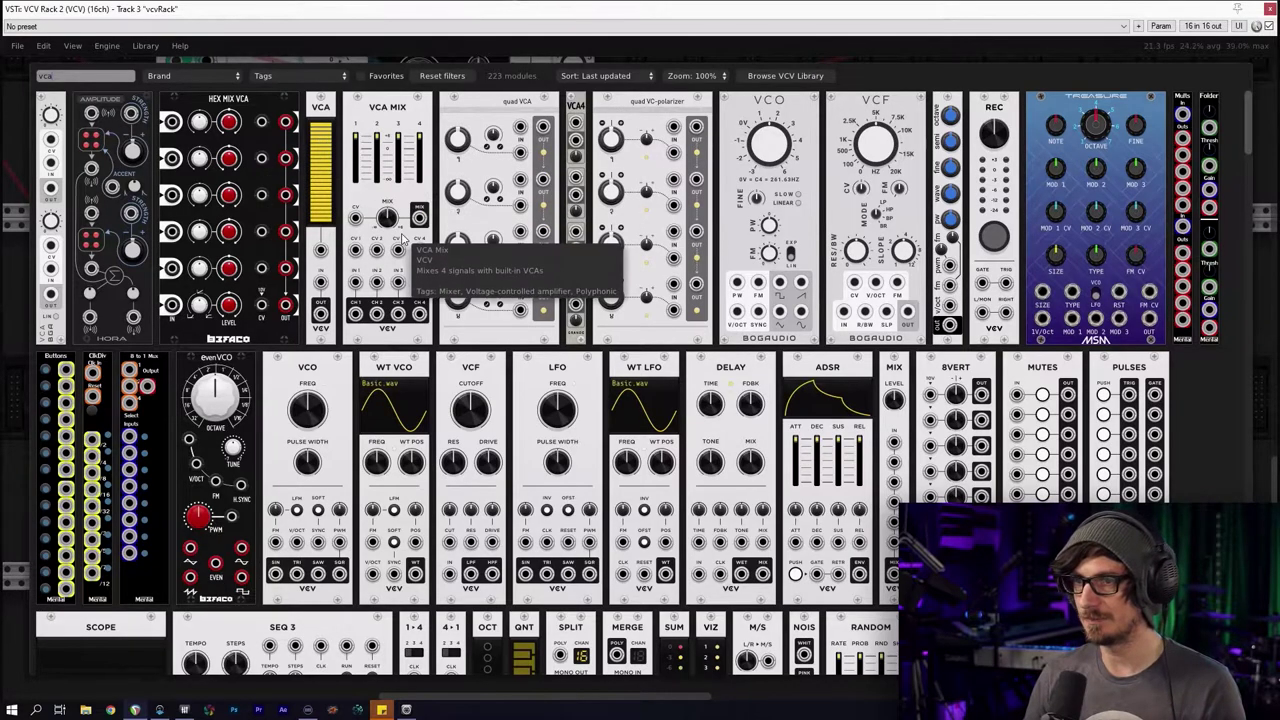
pyautogui.scroll(-10, 515, 440)
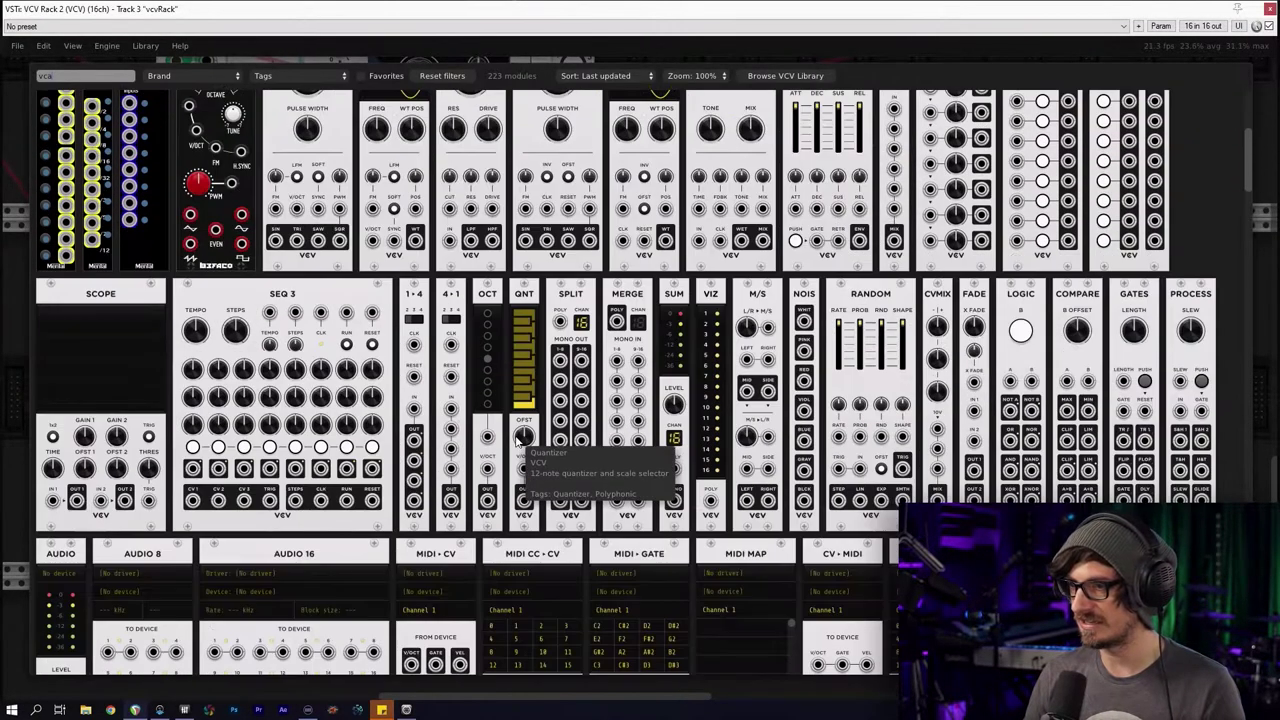
pyautogui.scroll(-8, 515, 435)
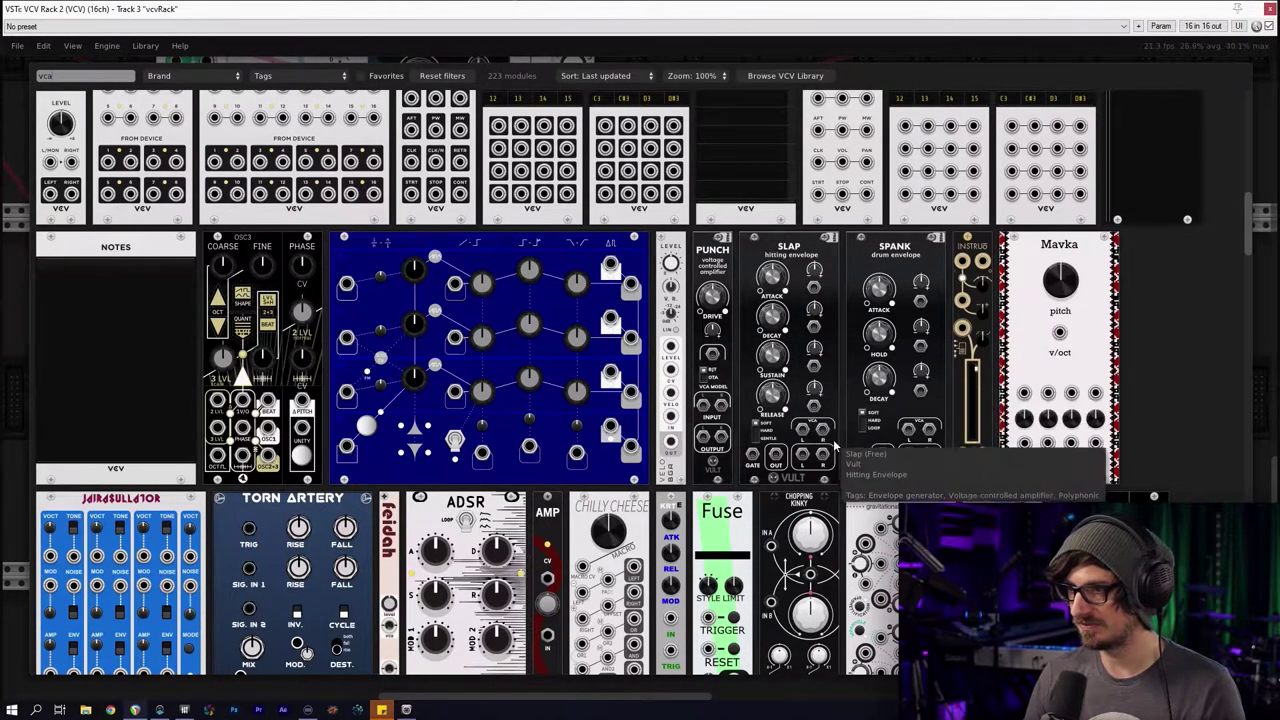
pyautogui.click(721, 297)
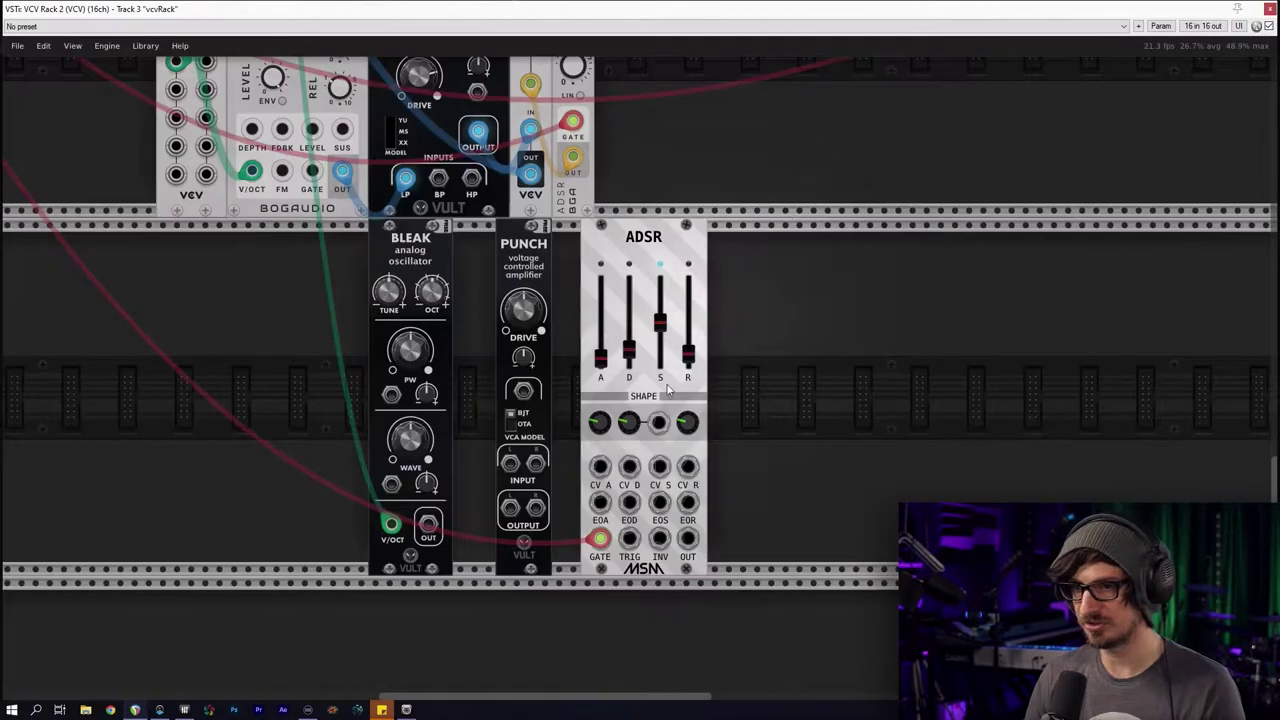
# Place PUNCH directly beside BLEAK and connect BLEAK's output to PUNCH's left input with a blue cable
pyautogui.moveTo(532, 260); pyautogui.dragTo(491, 258)
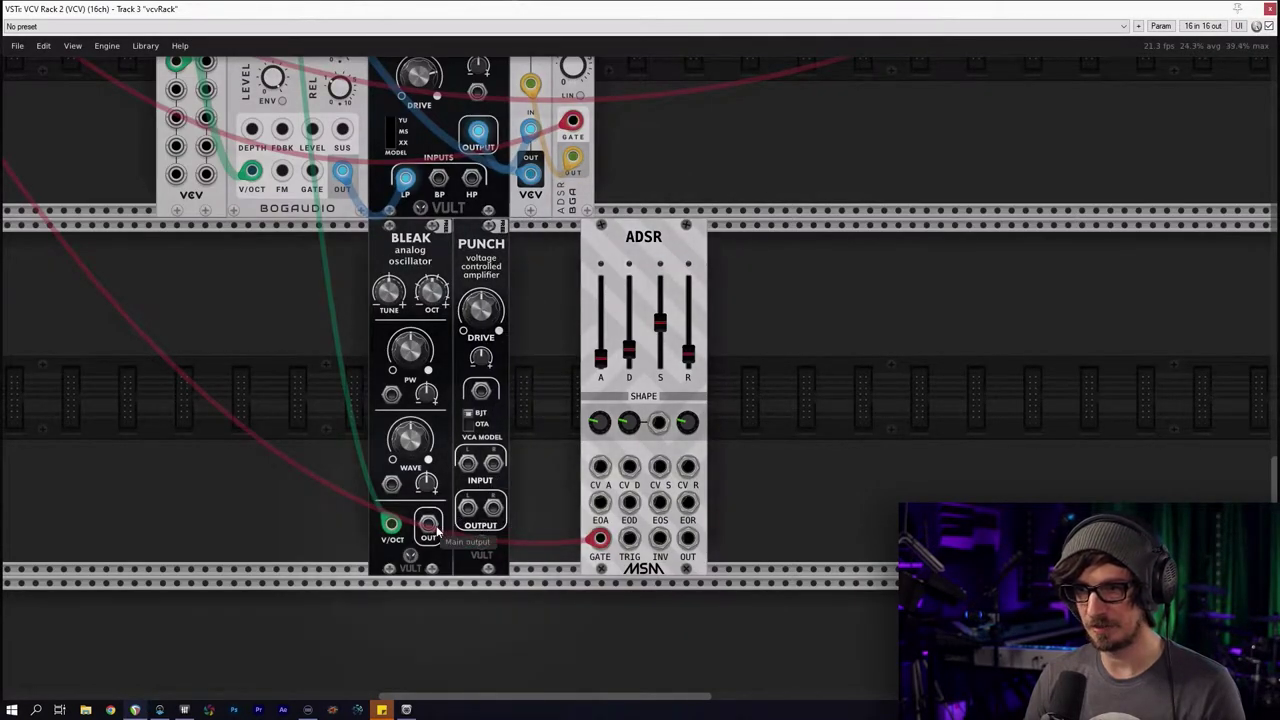
pyautogui.moveTo(429, 530); pyautogui.dragTo(467, 463)
pyautogui.rightClick(467, 463)
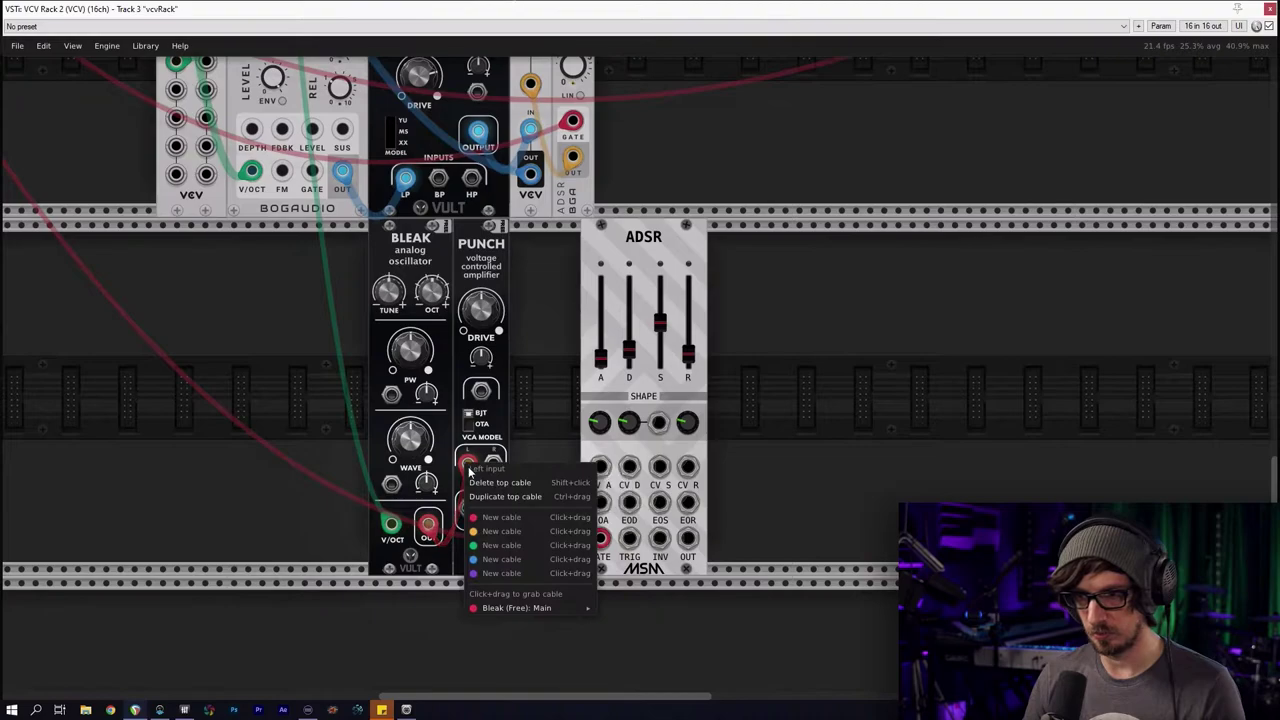
pyautogui.click(626, 651)
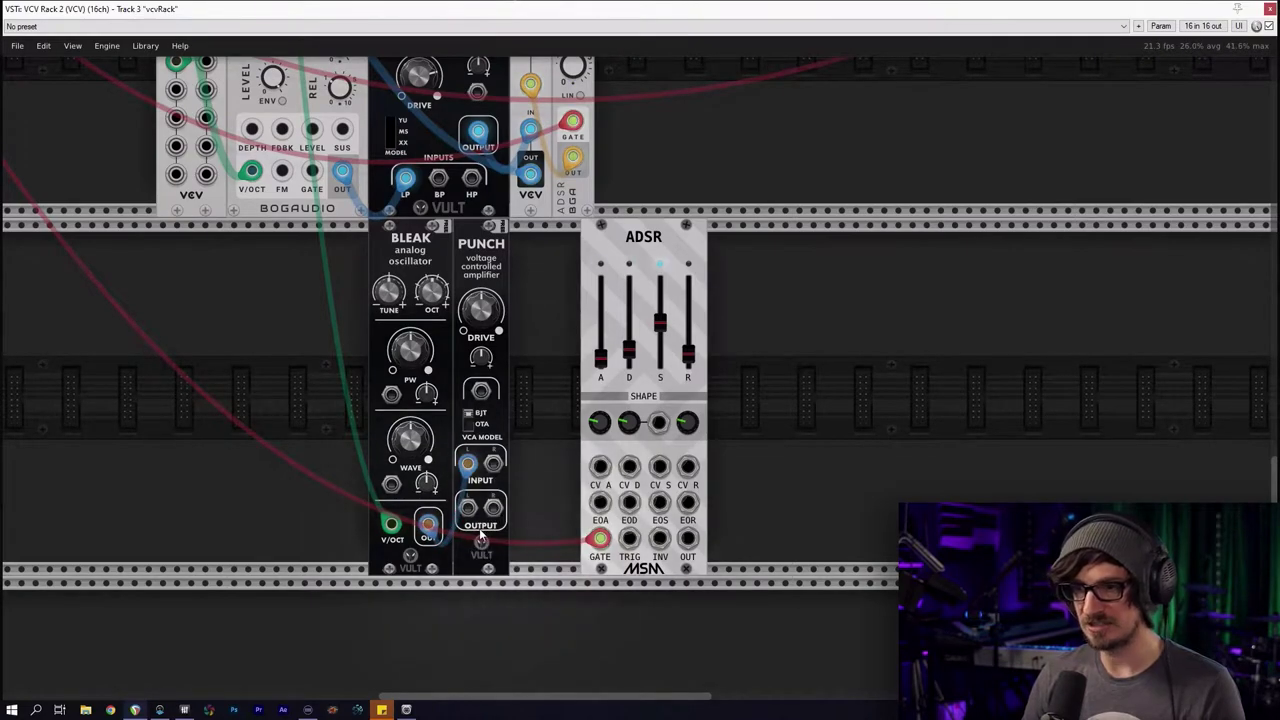
# Connect a blue cable between PUNCH's left output and the left input of MixMaster channel 3
pyautogui.scroll(-4, 515, 501)
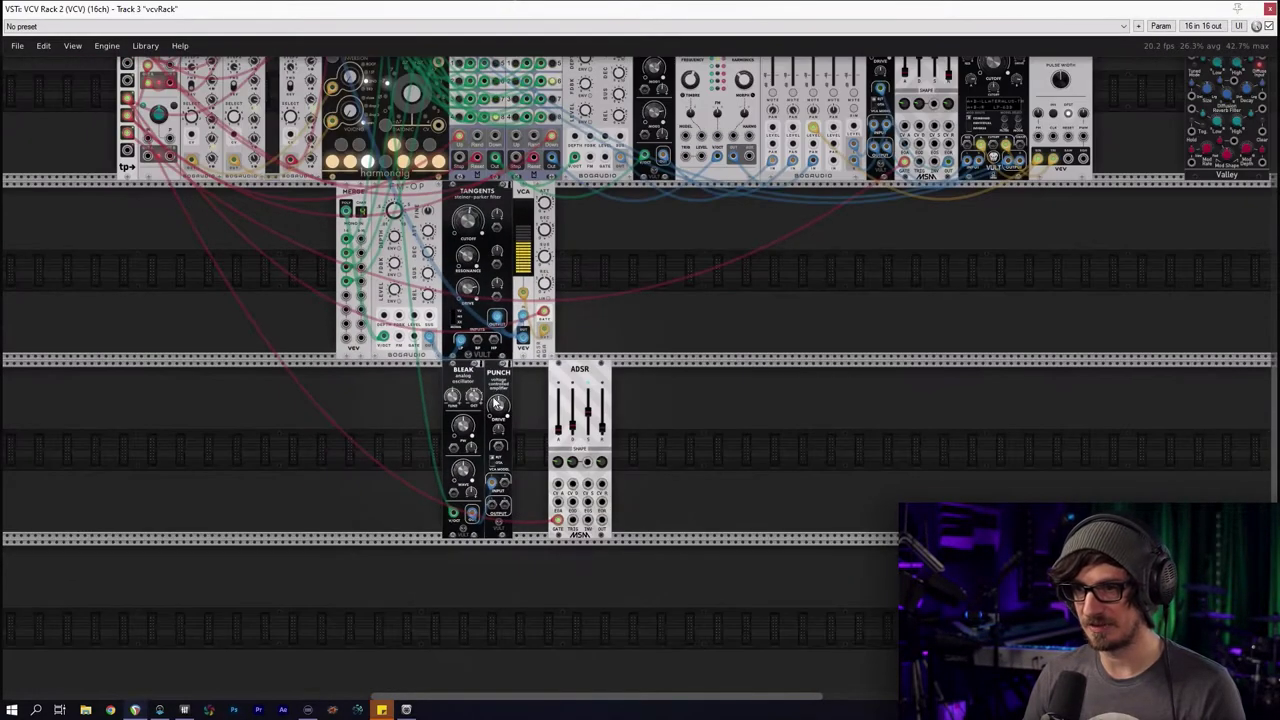
pyautogui.moveTo(496, 386); pyautogui.dragTo(494, 352)
pyautogui.scroll(-6, 666, 386)
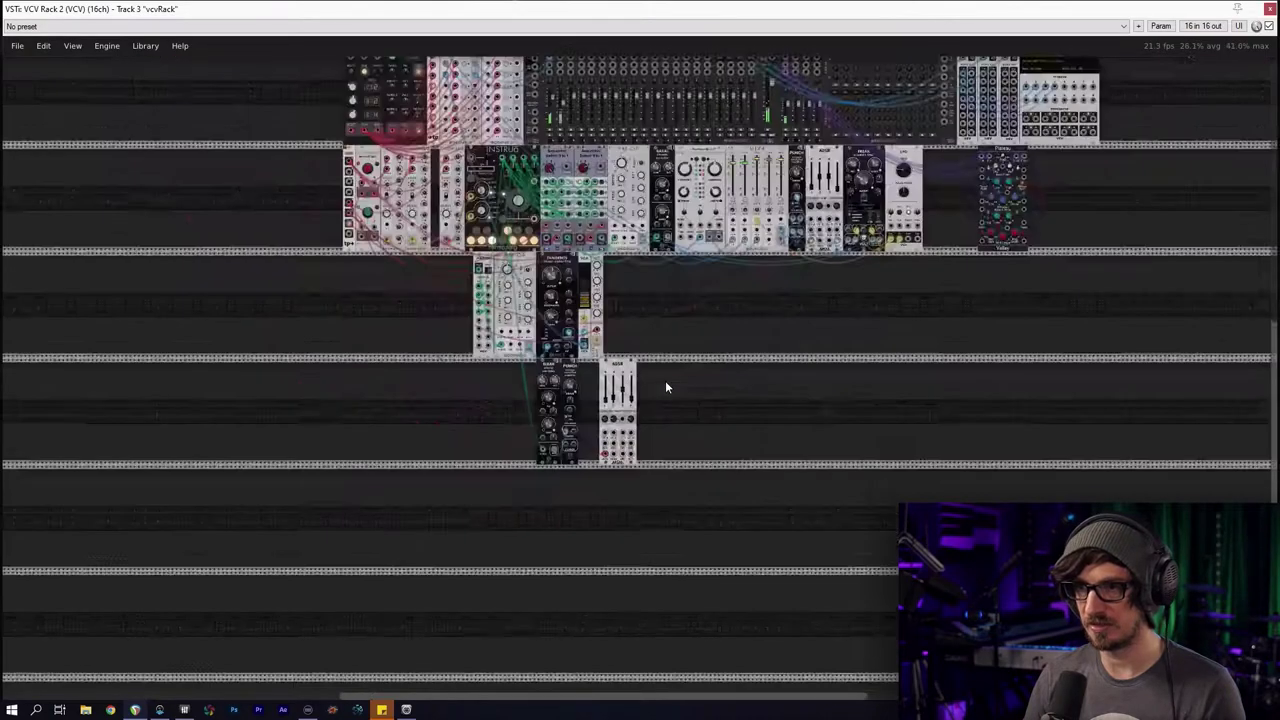
pyautogui.scroll(3, 670, 395)
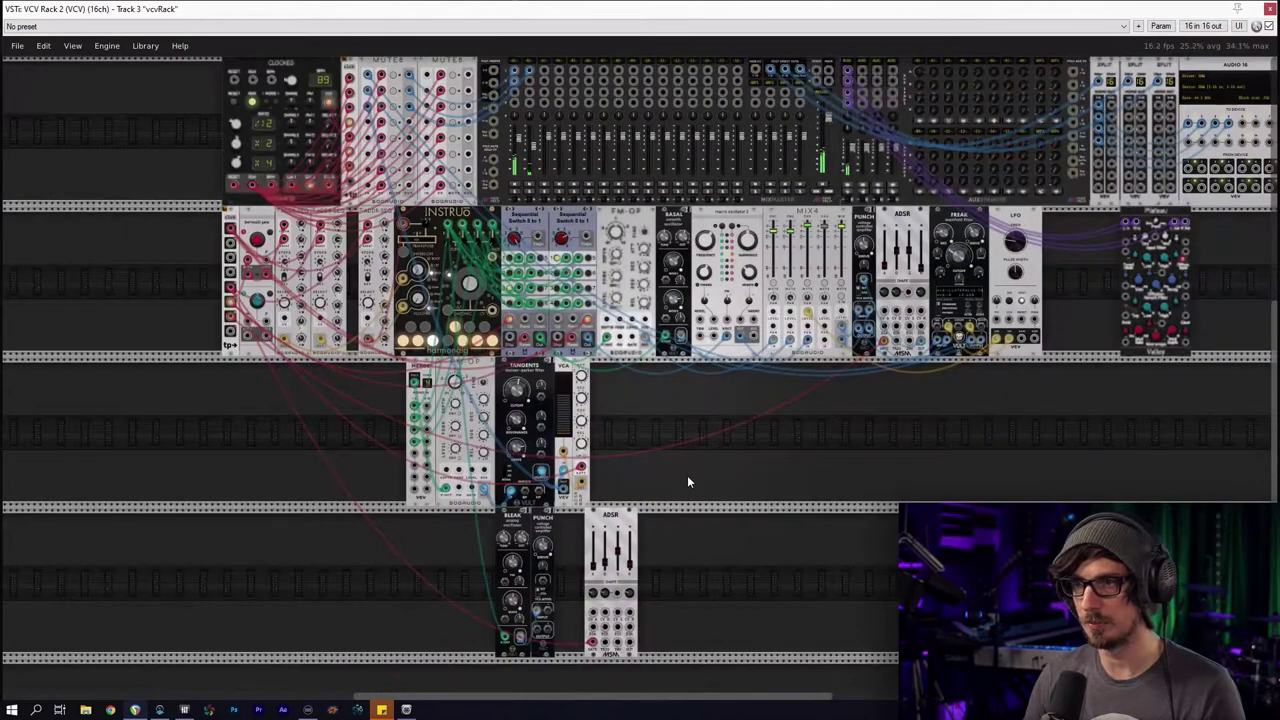
pyautogui.scroll(3, 620, 350)
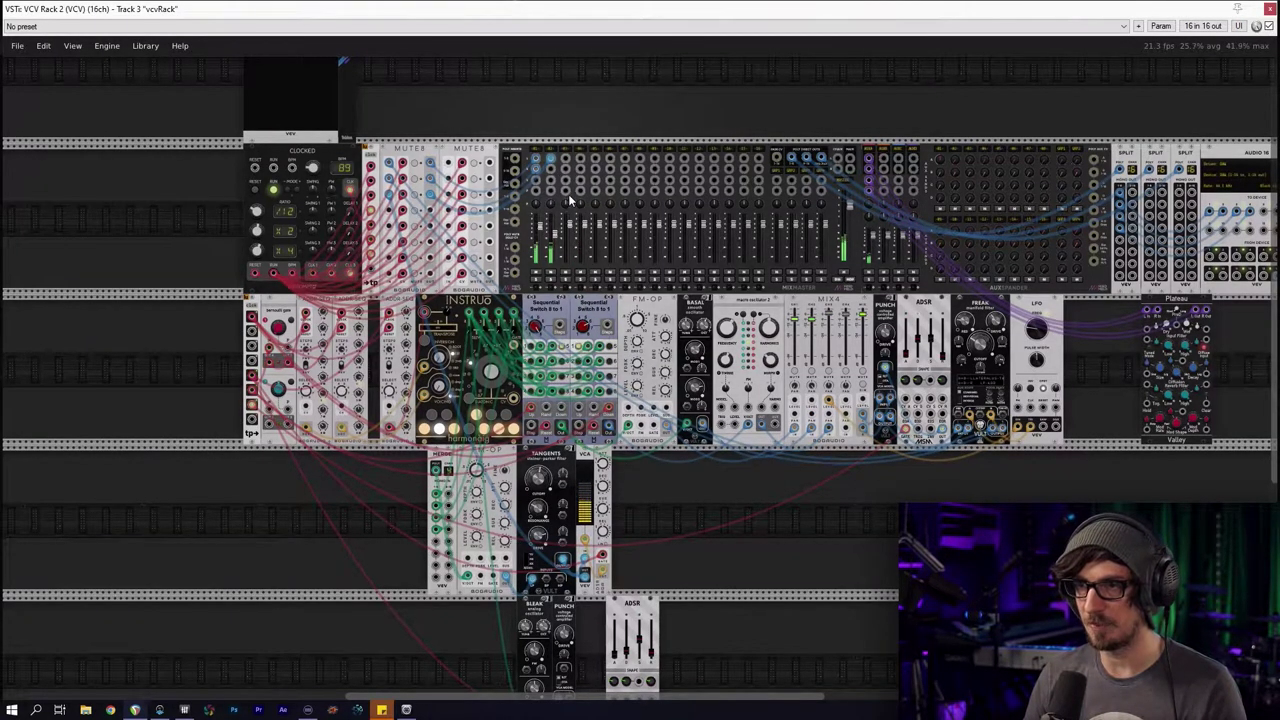
pyautogui.moveTo(563, 165); pyautogui.dragTo(572, 640)
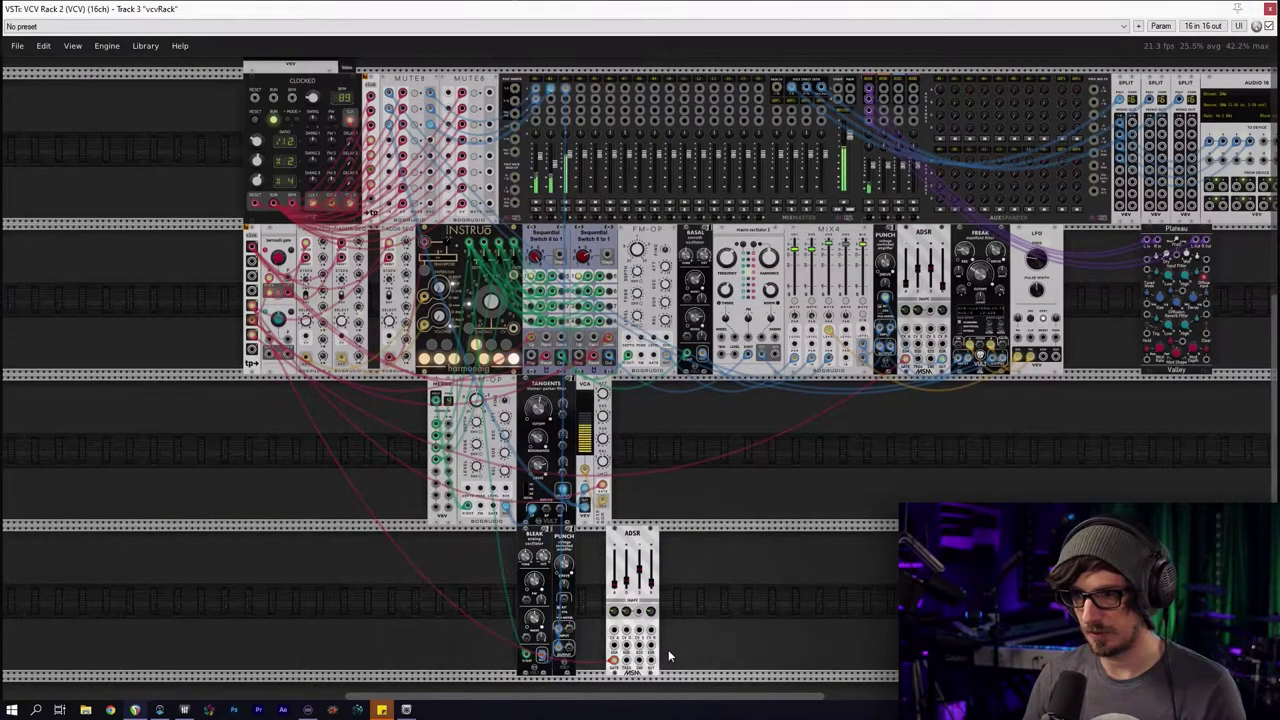
# Connect the ADSR's envelope output to PUNCH's CV input with a yellow cable
pyautogui.scroll(3, 668, 651)
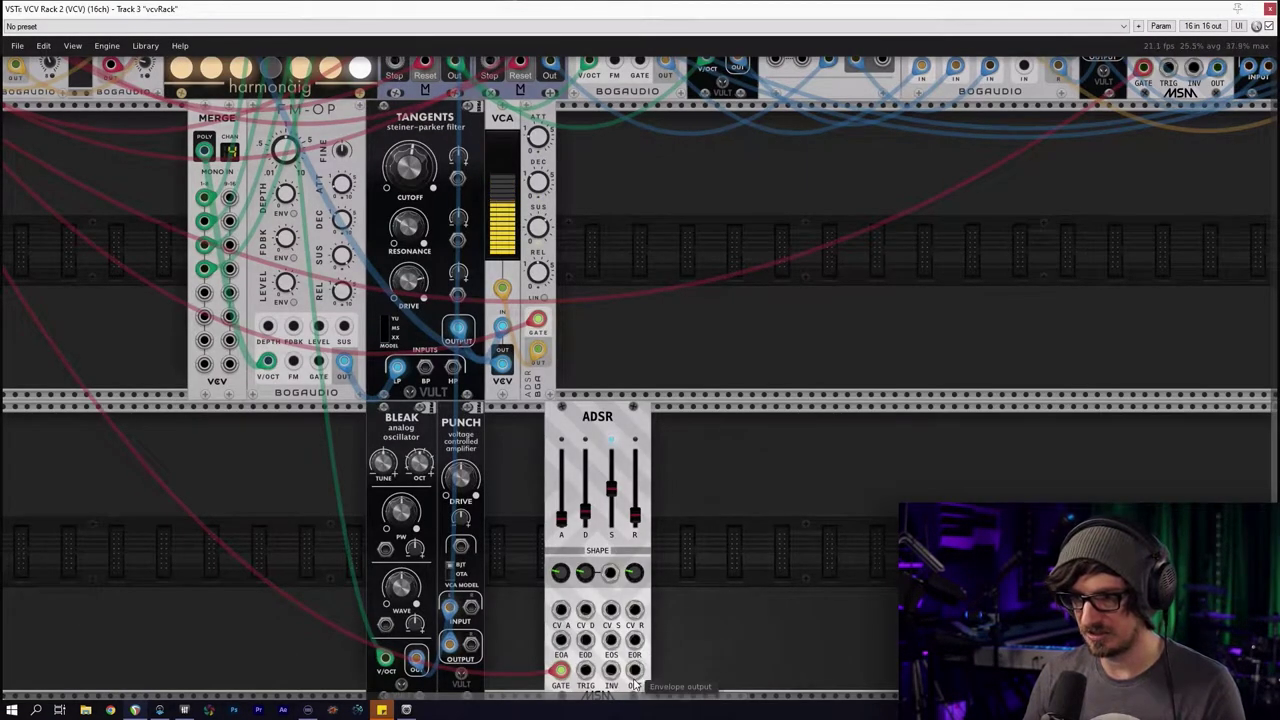
pyautogui.moveTo(634, 670); pyautogui.dragTo(500, 636)
pyautogui.moveTo(460, 566); pyautogui.dragTo(461, 546)
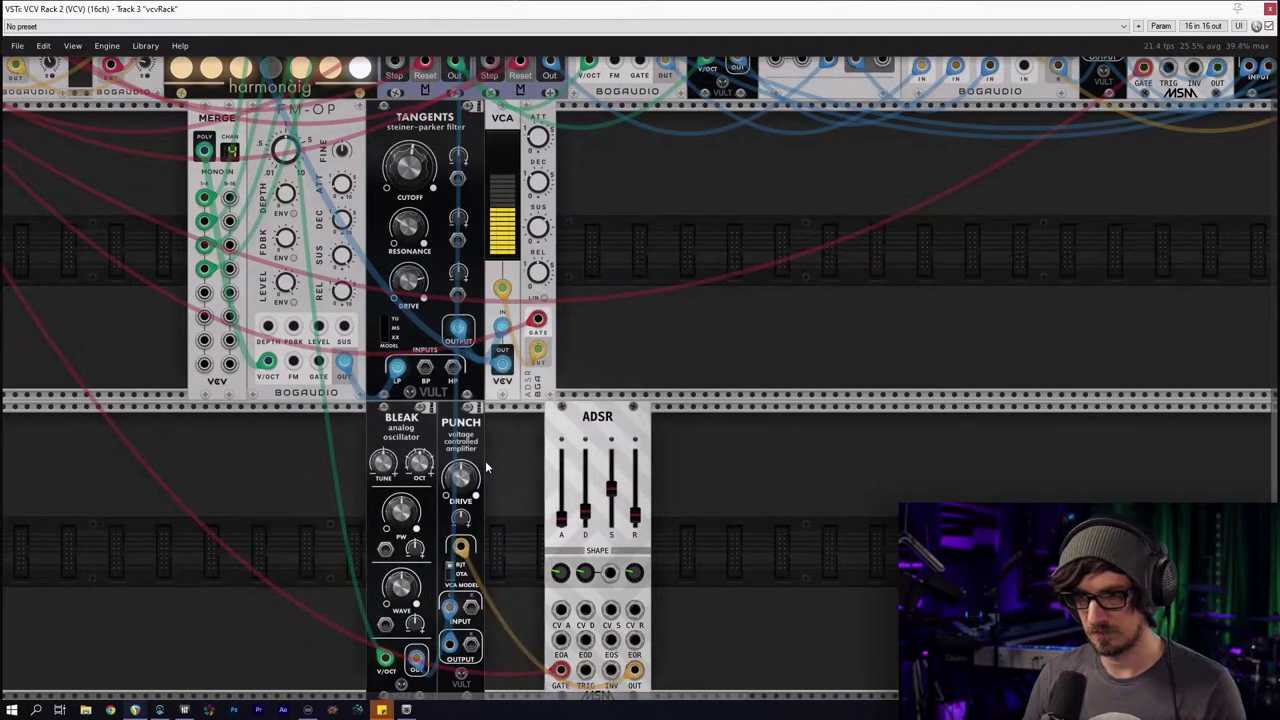
# Lower the gain adjustment of MixMaster channel 3 to about -13.7 dB in its track settings
pyautogui.scroll(-3, 690, 236)
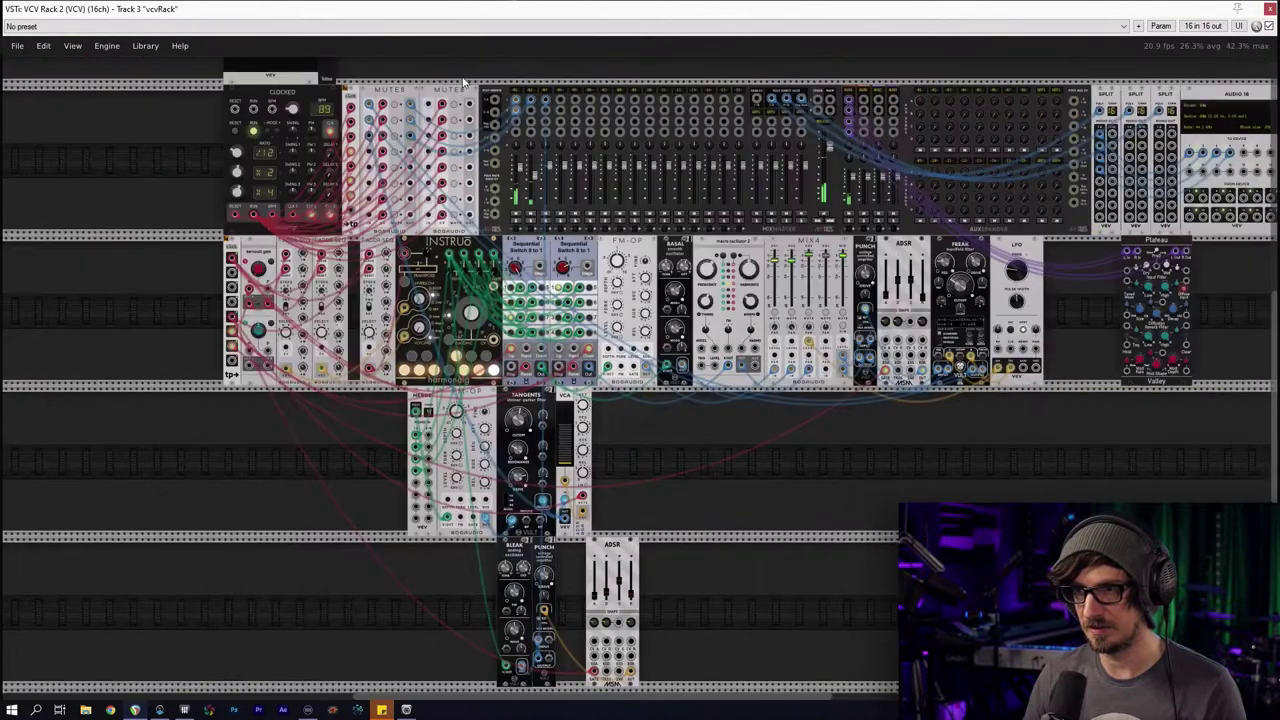
pyautogui.scroll(6, 573, 278)
pyautogui.moveTo(544, 298); pyautogui.dragTo(530, 344)
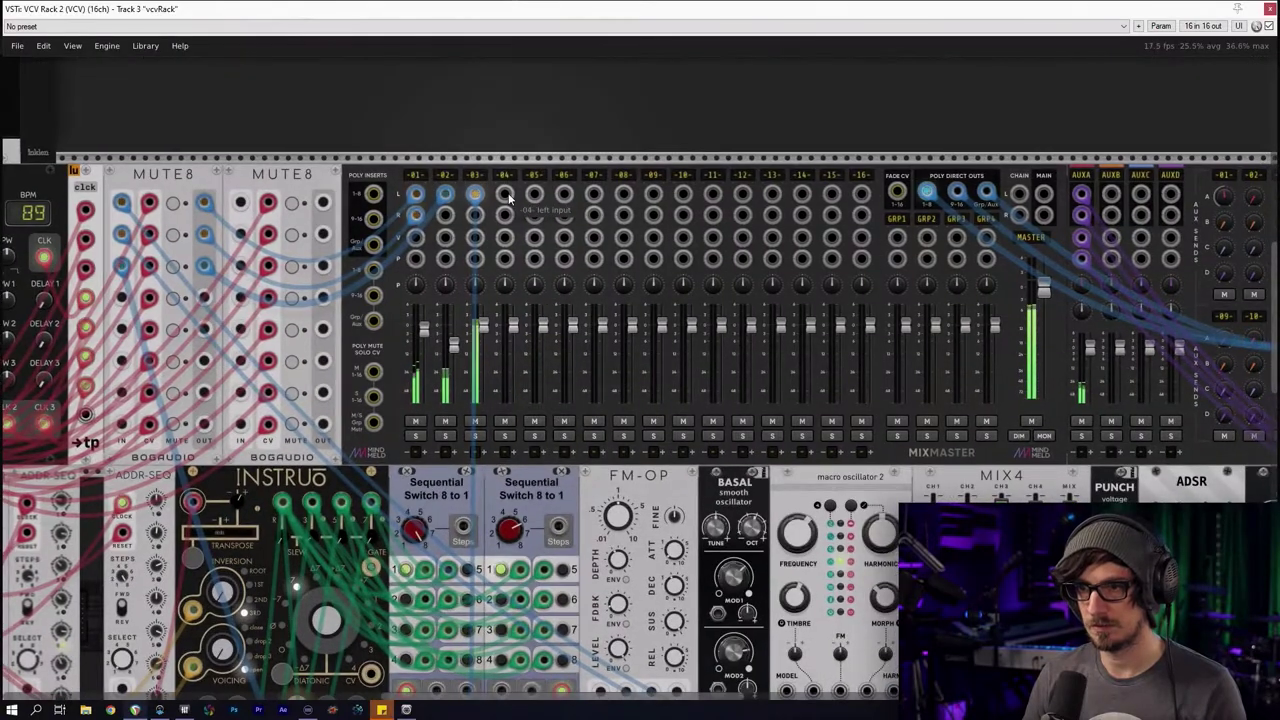
pyautogui.rightClick(480, 170)
pyautogui.press('Escape')
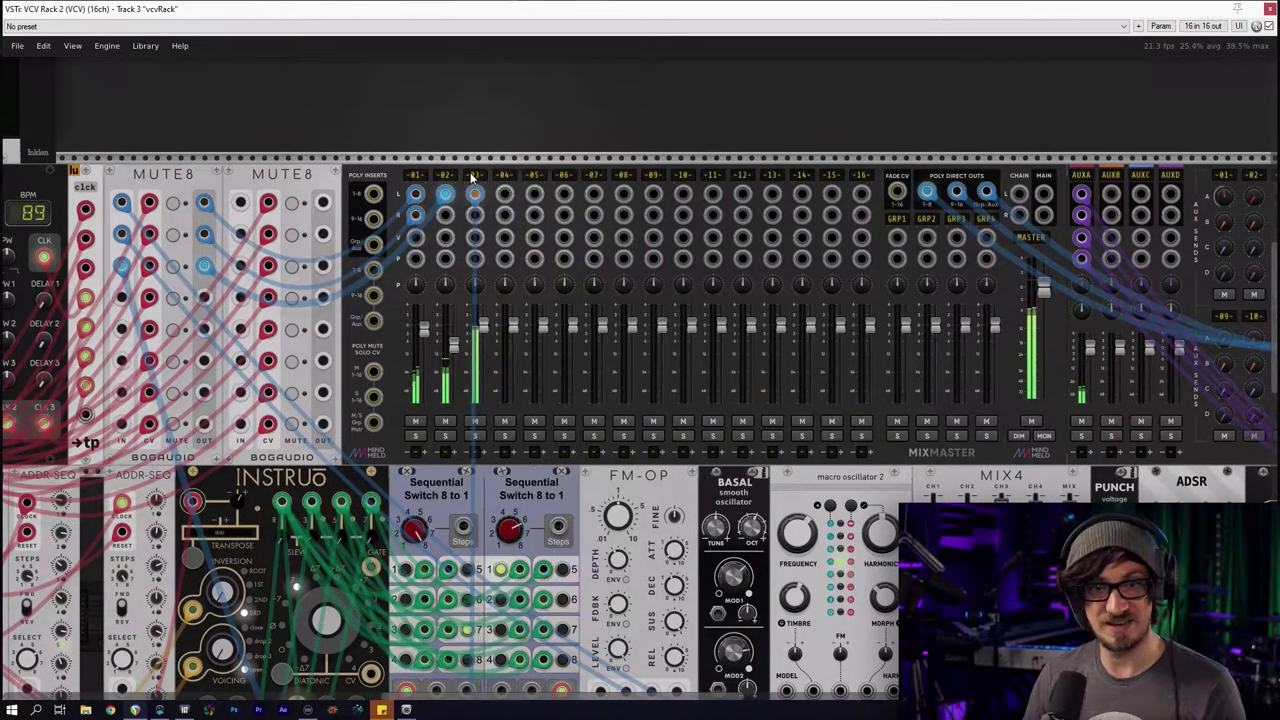
pyautogui.rightClick(478, 176)
pyautogui.moveTo(550, 208); pyautogui.dragTo(506, 208)
pyautogui.click(645, 167)
# Connect the fifth mono output of the first SPLIT to input 5 of the AUDIO 16 module
pyautogui.hscroll(10, 800, 176)
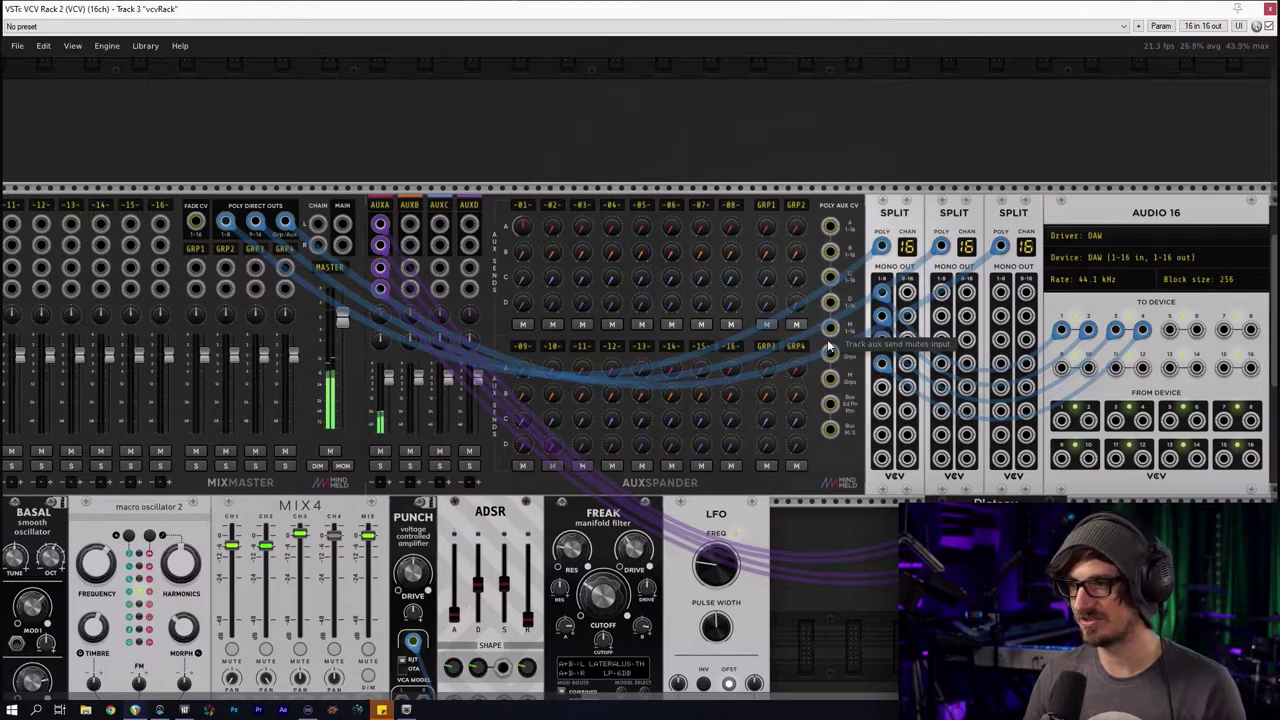
pyautogui.moveTo(882, 390); pyautogui.dragTo(1169, 331)
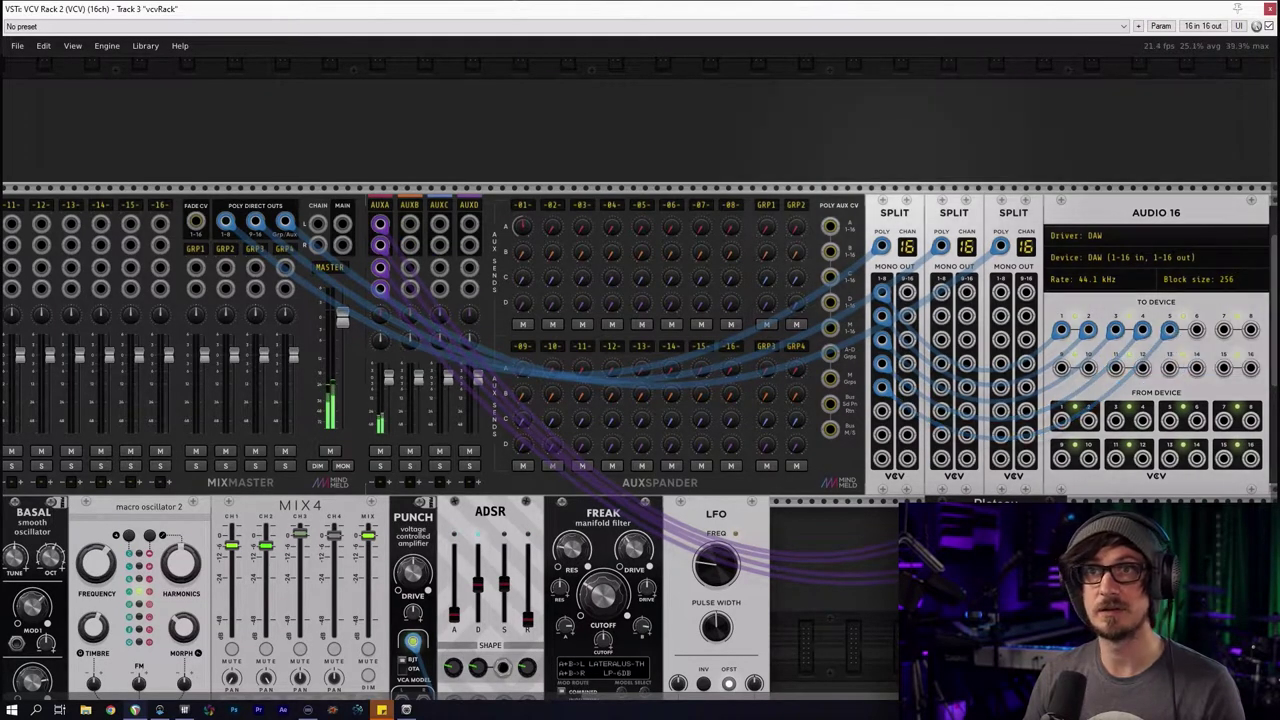
# Check the gain adjustment in MixMaster channel 3's track settings
pyautogui.moveTo(194, 200); pyautogui.dragTo(540, 280)
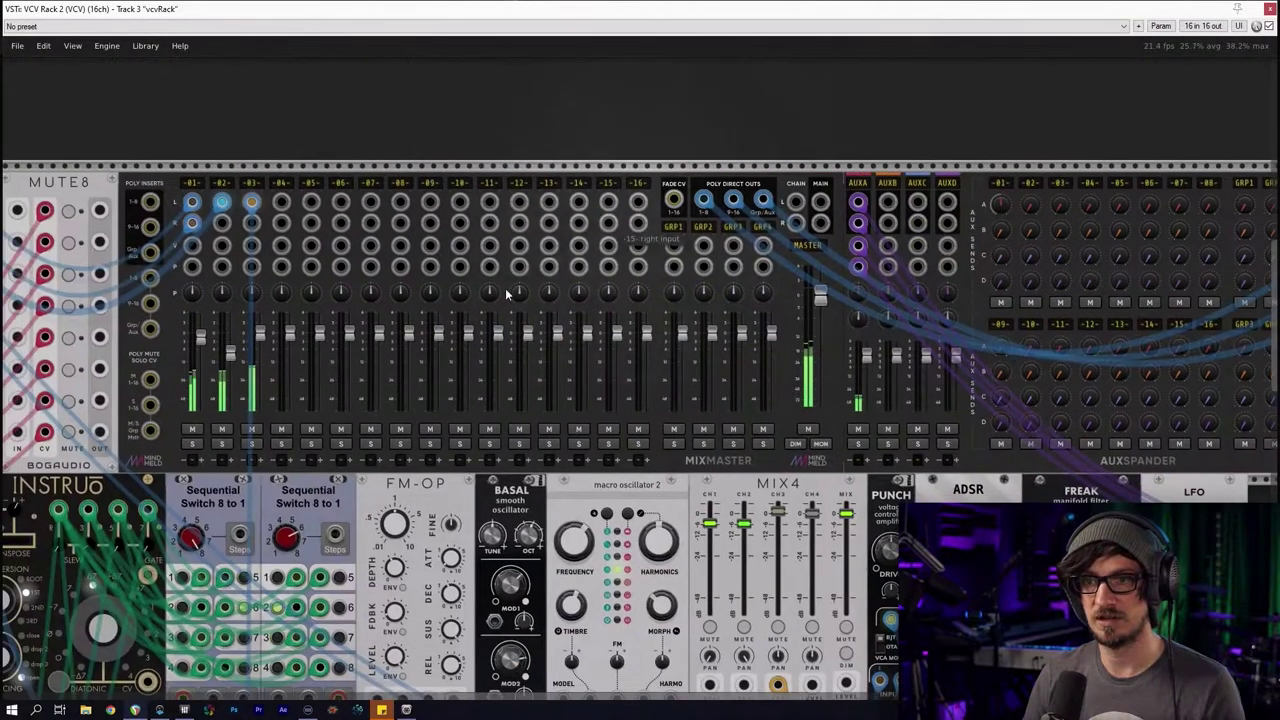
pyautogui.rightClick(250, 188)
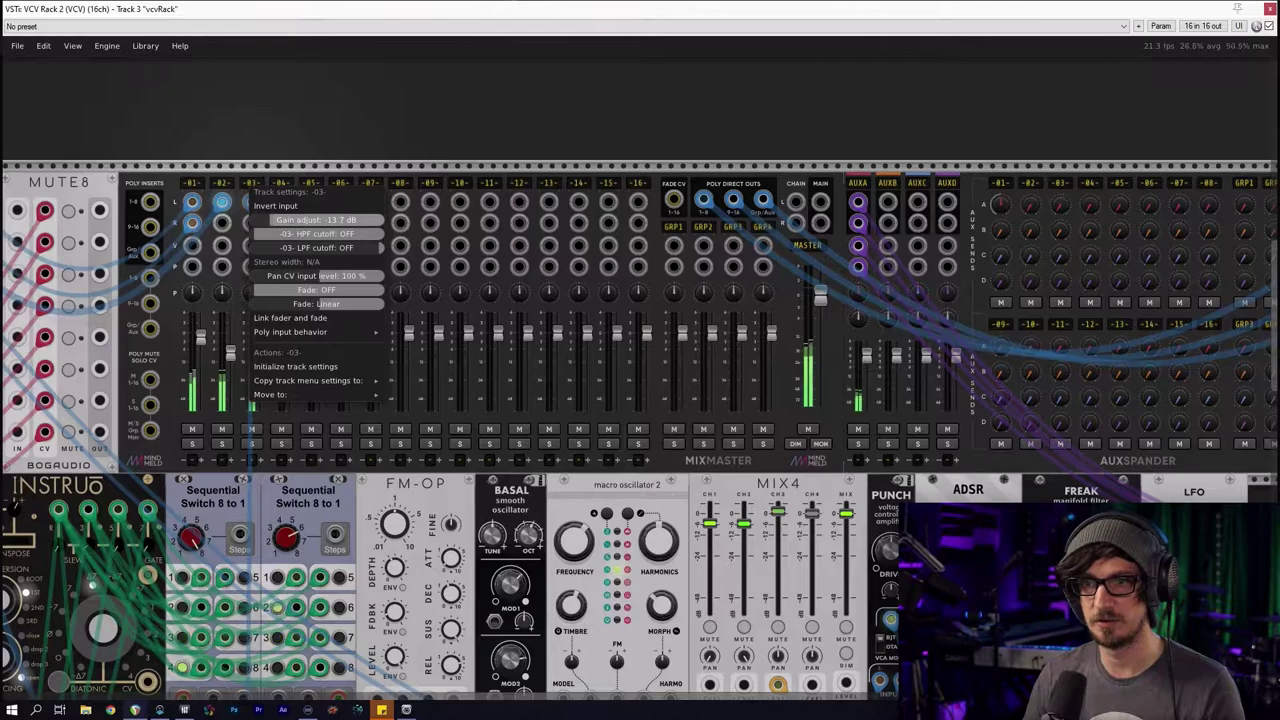
pyautogui.click(314, 141)
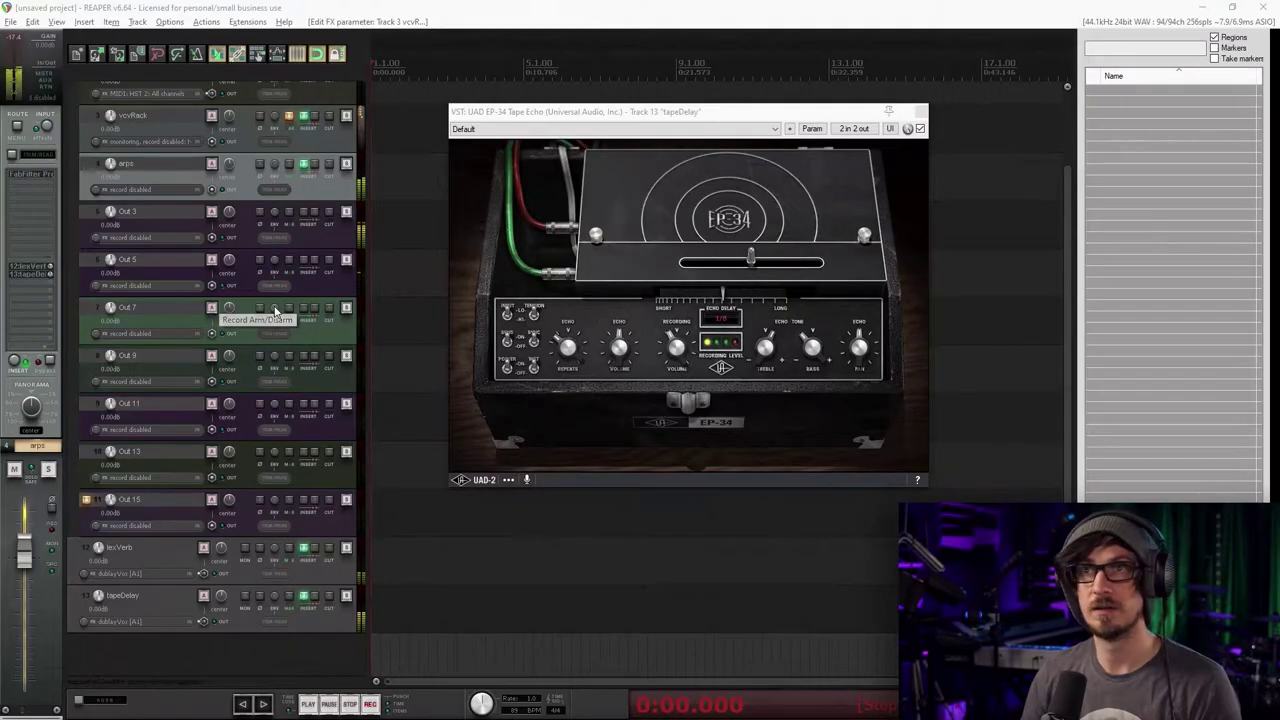
# In REAPER, set the Out 5 track's receive from vcvRack to mono source channel 5 and close its routing window
pyautogui.click(183, 267)
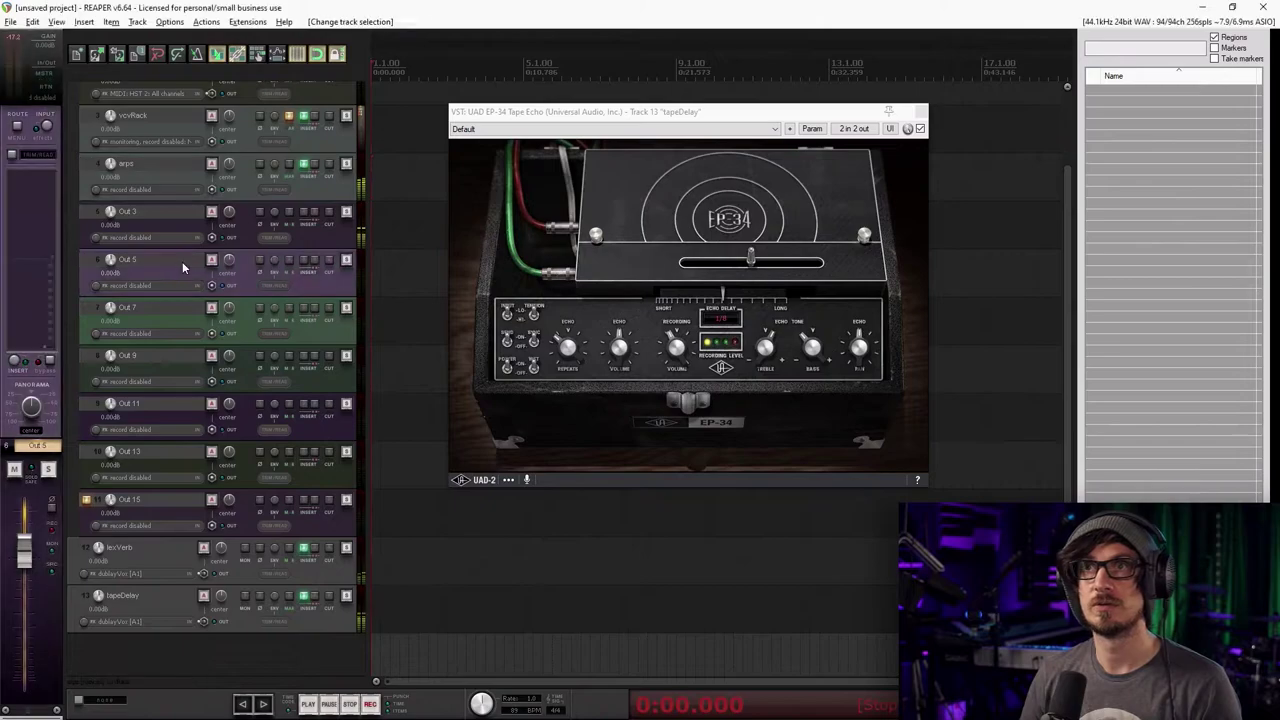
pyautogui.click(291, 266)
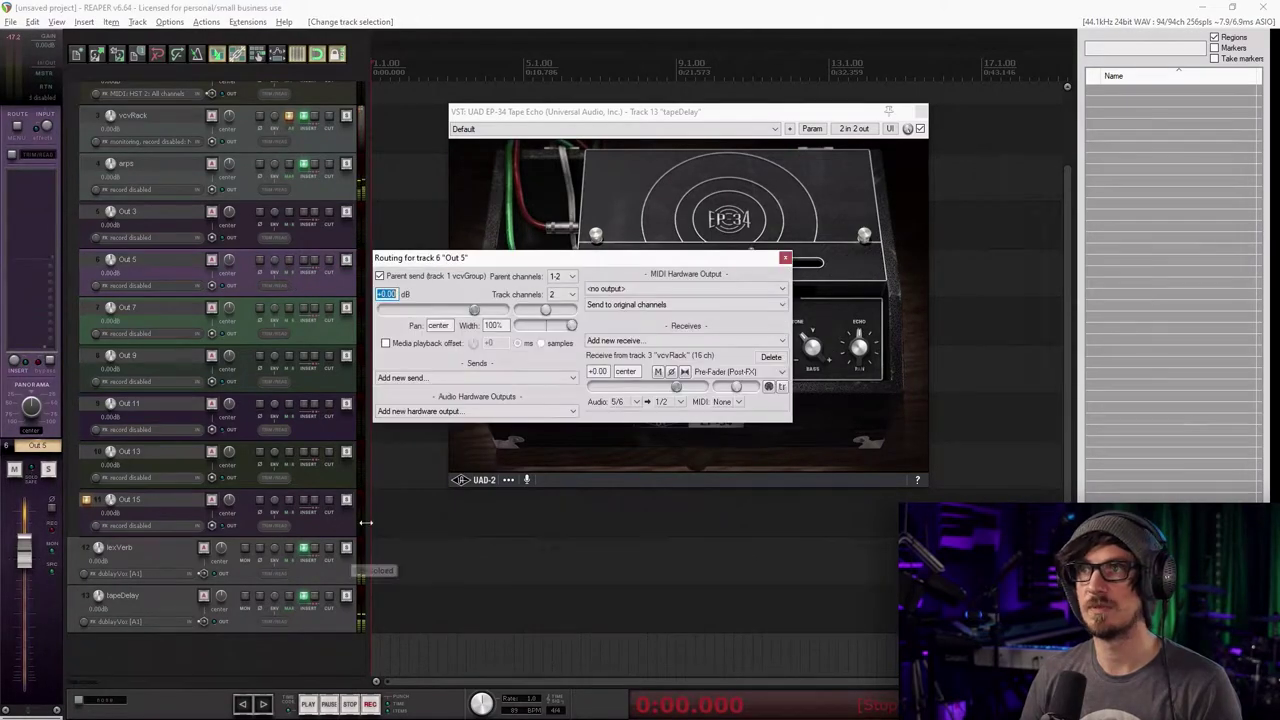
pyautogui.click(675, 400)
pyautogui.moveTo(740, 431)
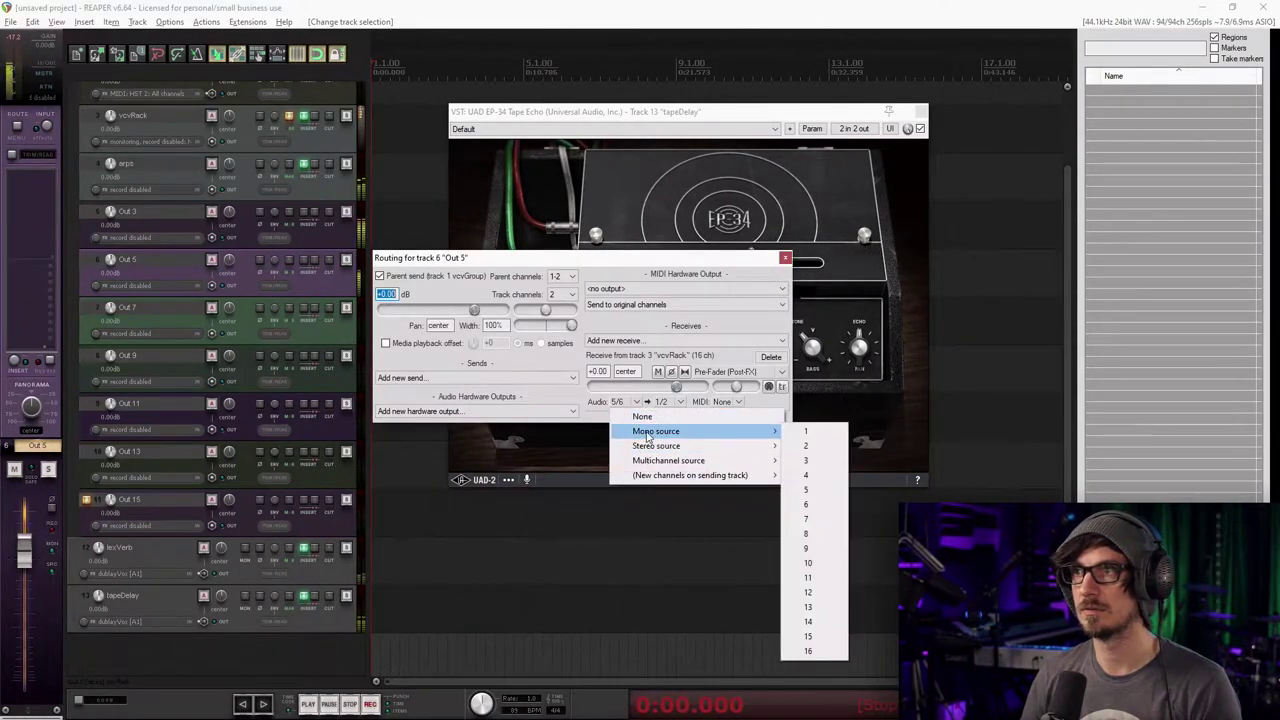
pyautogui.click(805, 490)
pyautogui.click(786, 258)
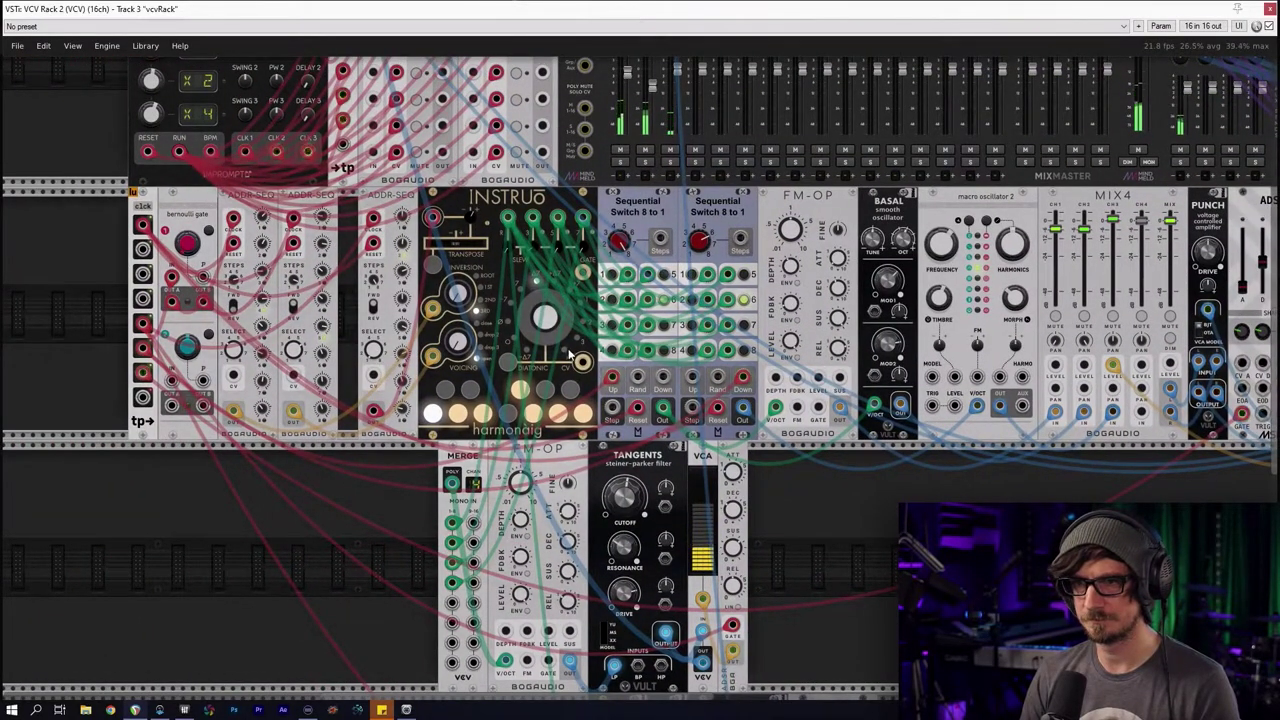
# Select the modules from the third ADDR-SEQ through the LFO and shift them together to close the gap in that row
pyautogui.scroll(-2, 774, 425)
pyautogui.scroll(-2, 1234, 396)
pyautogui.moveTo(1132, 360); pyautogui.dragTo(549, 320)
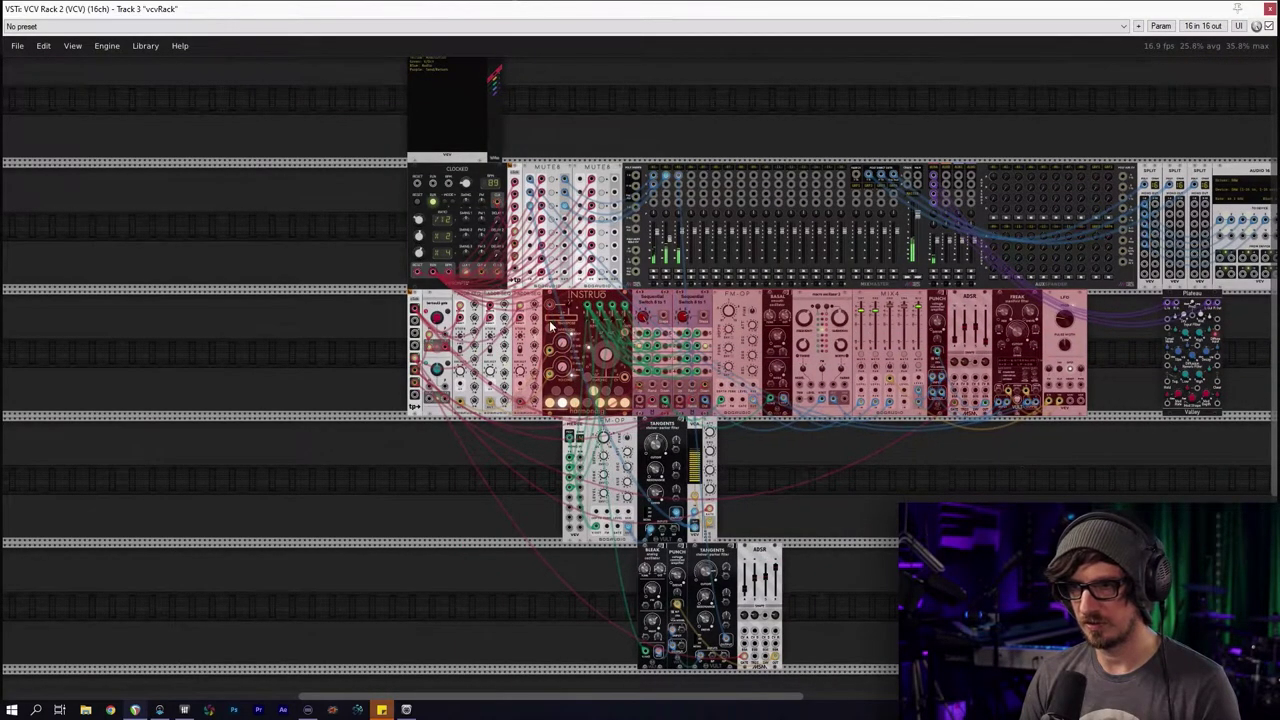
pyautogui.scroll(3, 472, 485)
pyautogui.click(473, 486)
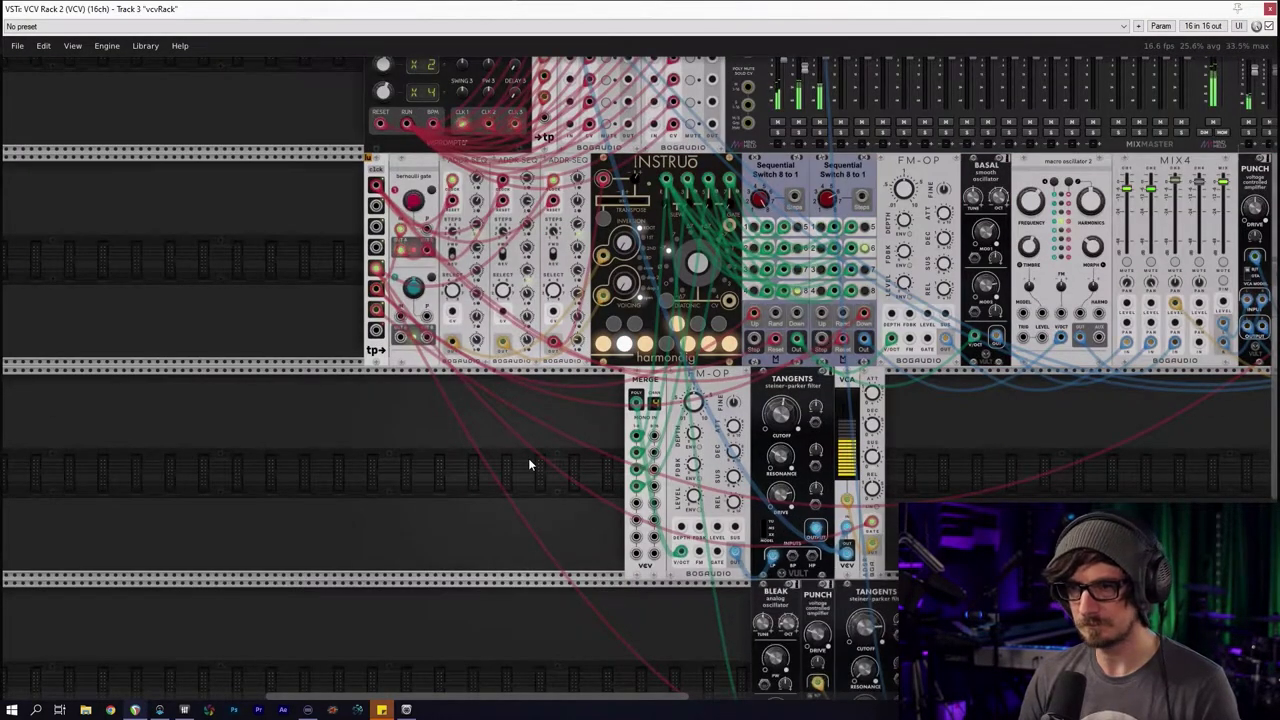
pyautogui.moveTo(548, 452); pyautogui.dragTo(372, 532)
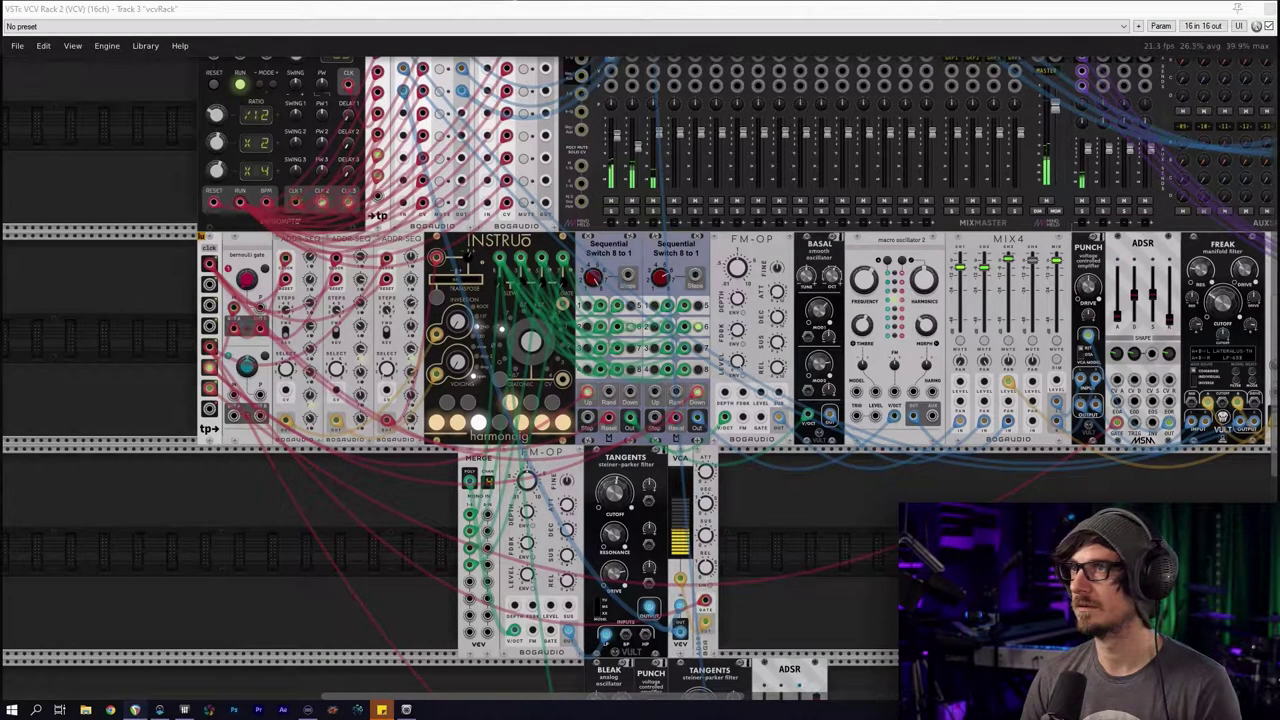
pyautogui.scroll(2, 815, 570)
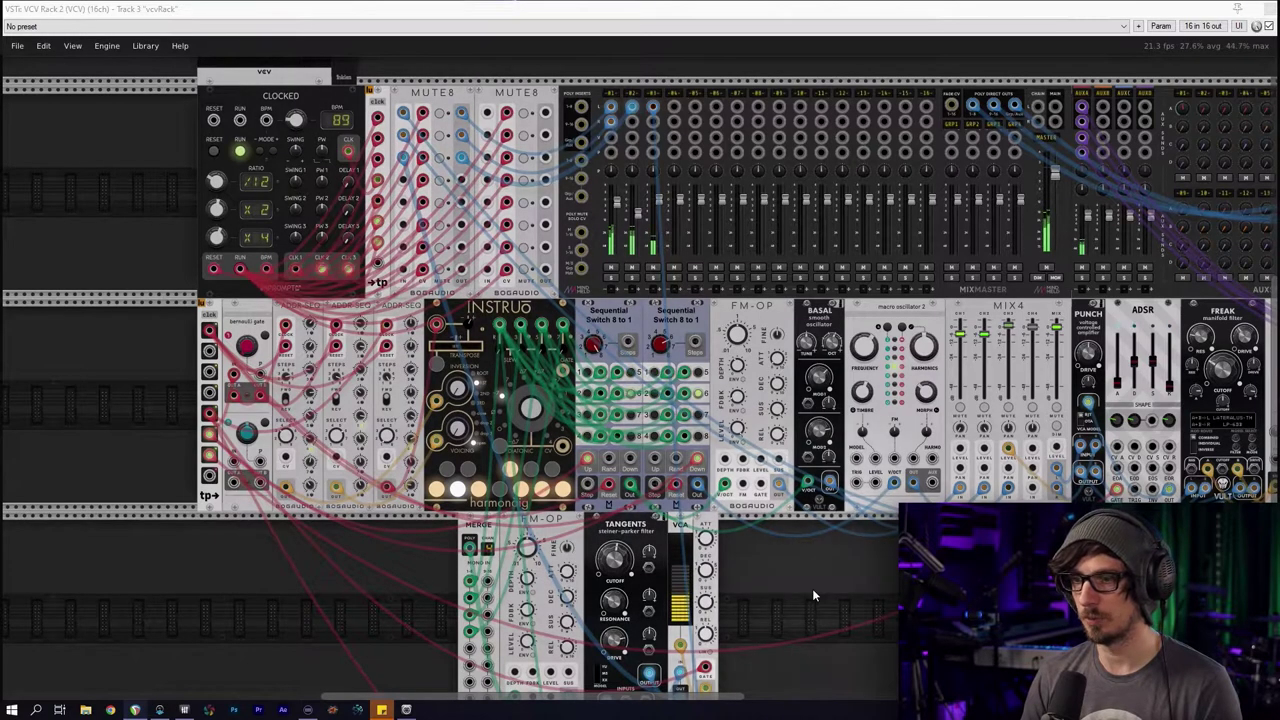
pyautogui.scroll(3, 700, 522)
pyautogui.scroll(-4, 700, 522)
pyautogui.scroll(-2, 700, 522)
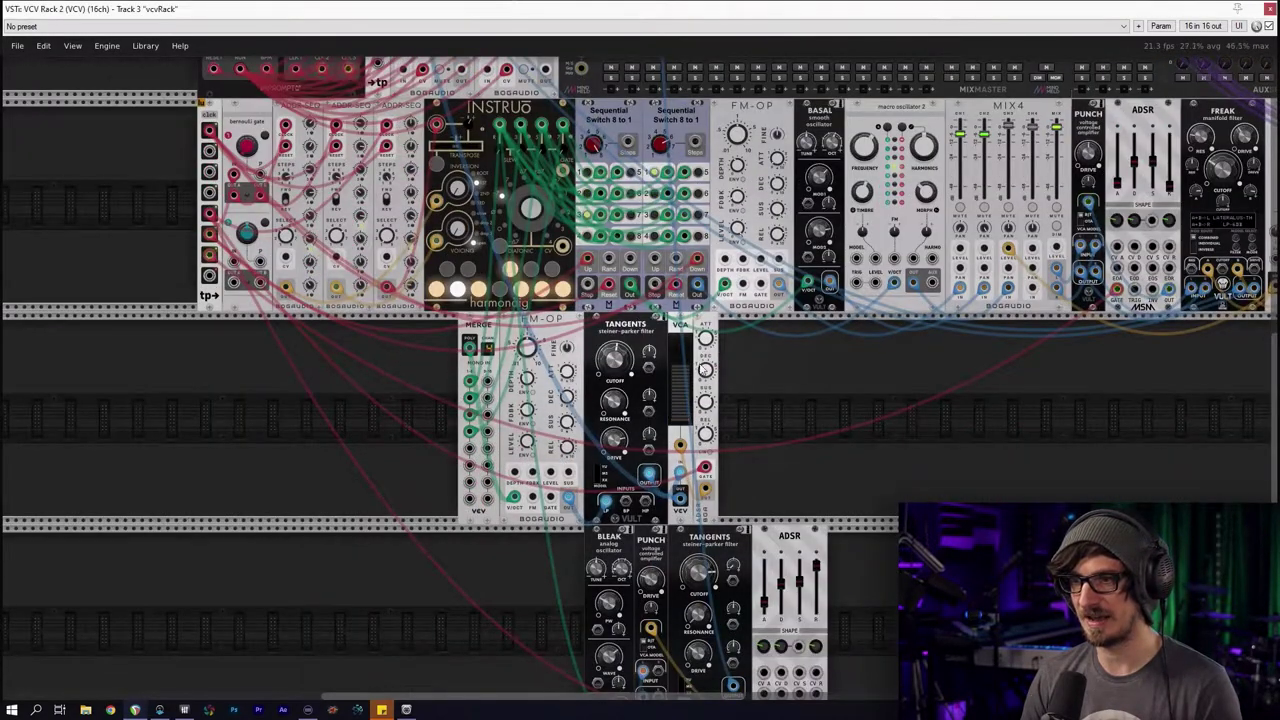
pyautogui.scroll(5, 757, 423)
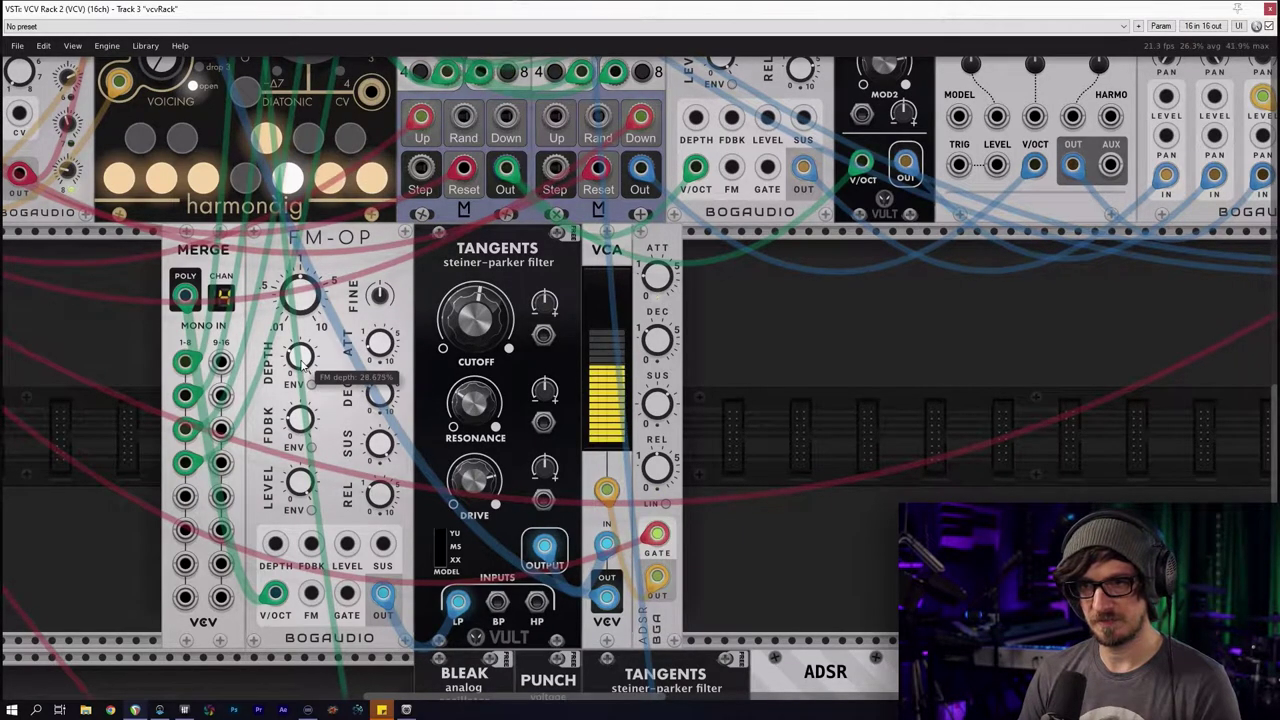
# Move the VCA, ADSR and TANGENTS modules away from the FM-OP beside MERGE to open a gap in that row
pyautogui.moveTo(715, 301); pyautogui.dragTo(958, 280)
pyautogui.scroll(-2, 736, 316)
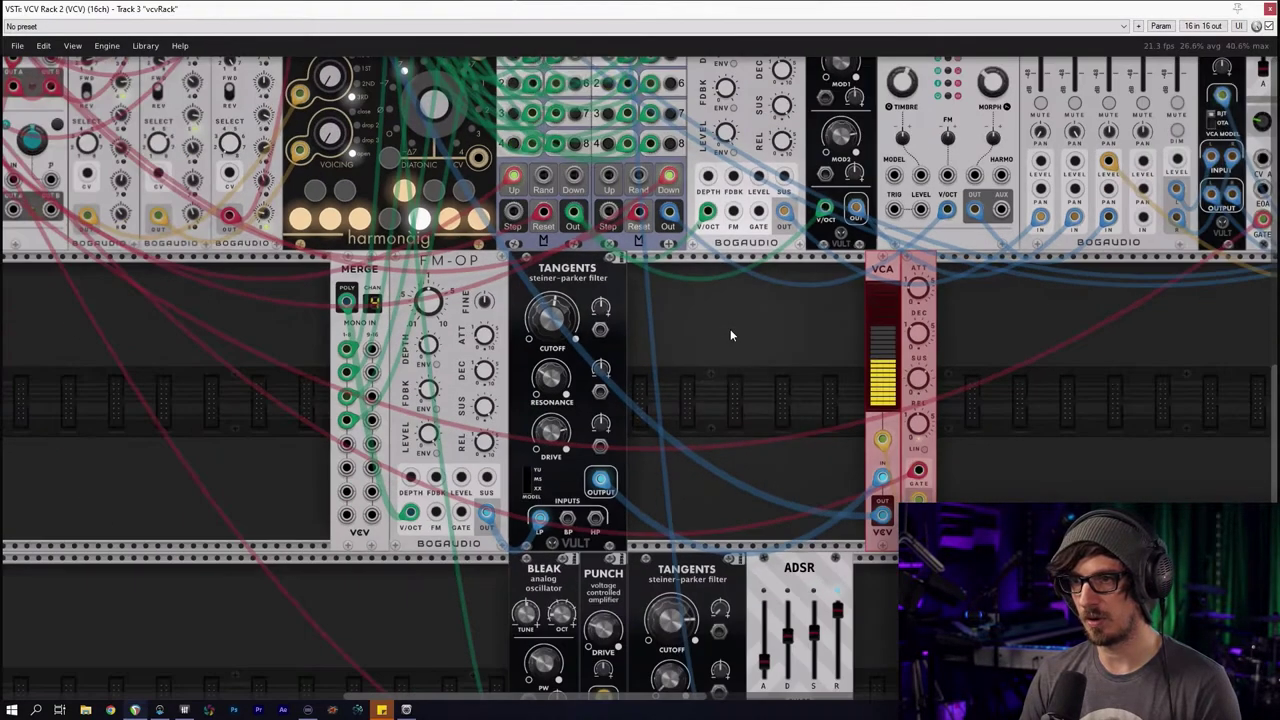
pyautogui.moveTo(572, 283)
pyautogui.mouseDown()
pyautogui.moveTo(832, 316)
pyautogui.moveTo(546, 305)
pyautogui.moveTo(774, 303)
pyautogui.moveTo(514, 328)
pyautogui.moveTo(552, 290)
pyautogui.mouseUp()
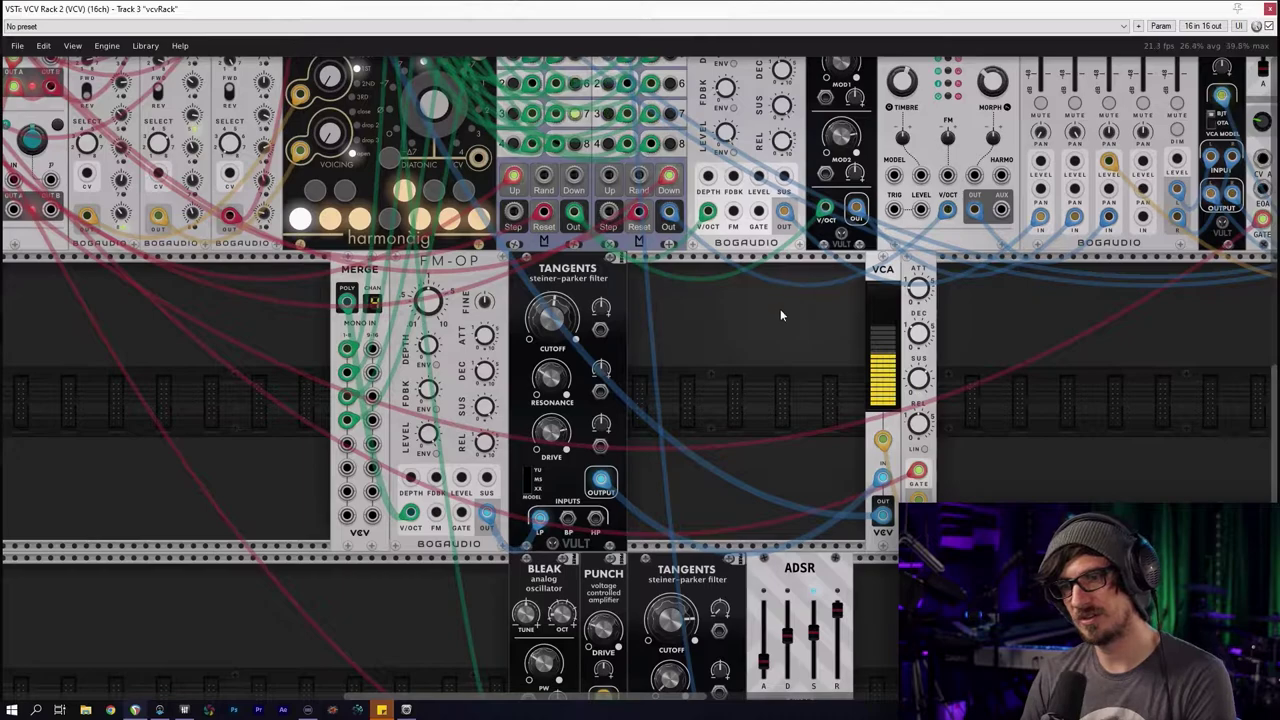
pyautogui.rightClick(411, 516)
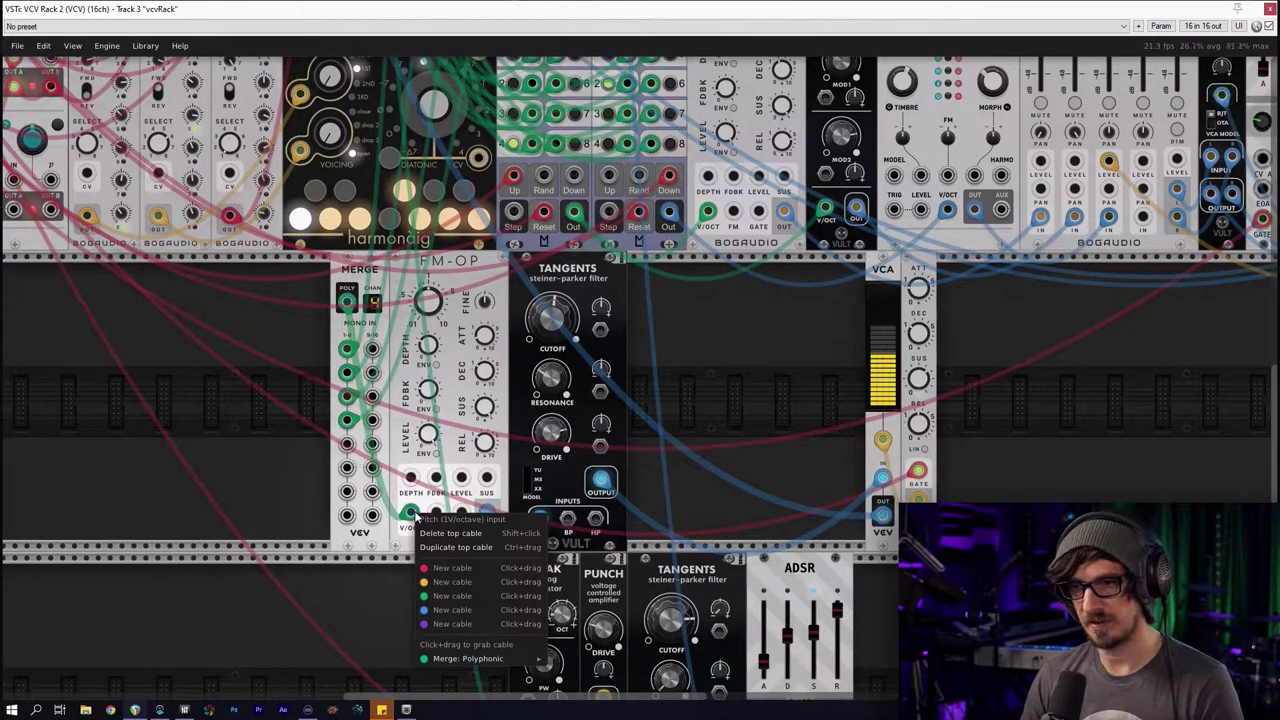
pyautogui.click(455, 463)
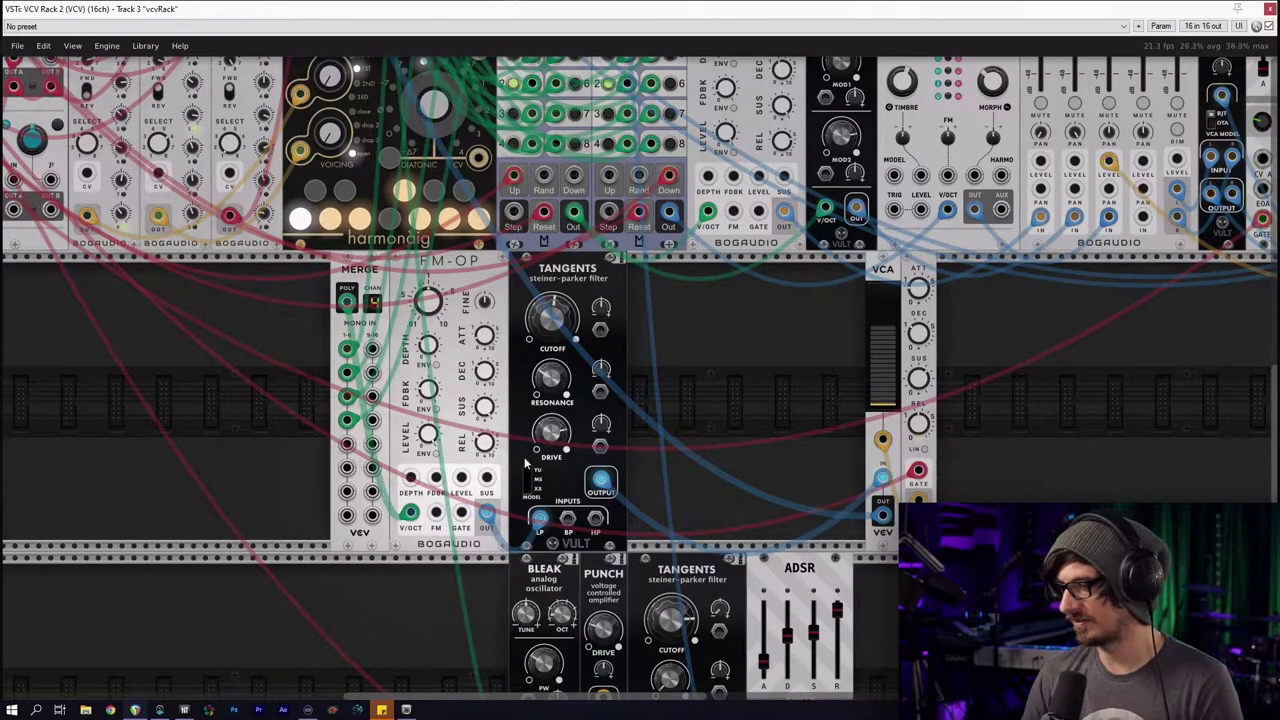
pyautogui.keyDown('shift'); pyautogui.click(876, 296); pyautogui.keyUp('shift')
pyautogui.keyDown('shift'); pyautogui.click(920, 310); pyautogui.keyUp('shift')
pyautogui.moveTo(892, 282); pyautogui.dragTo(1093, 283)
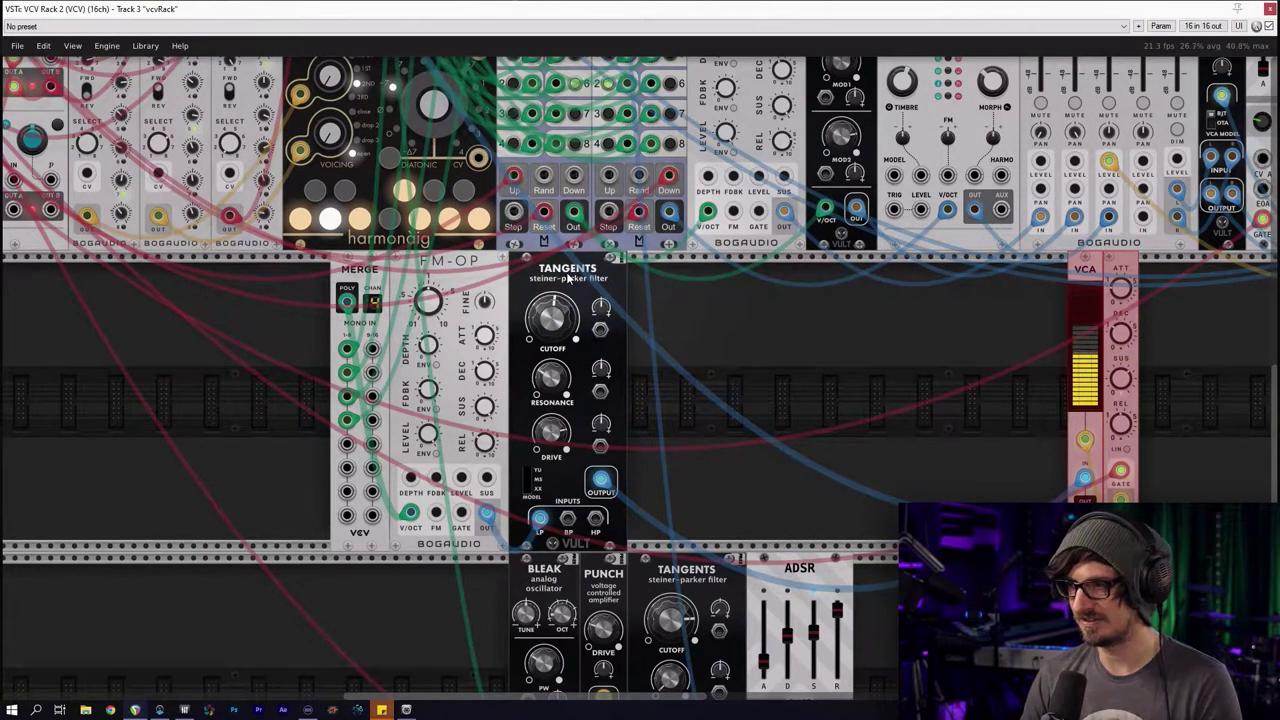
pyautogui.click(1000, 419)
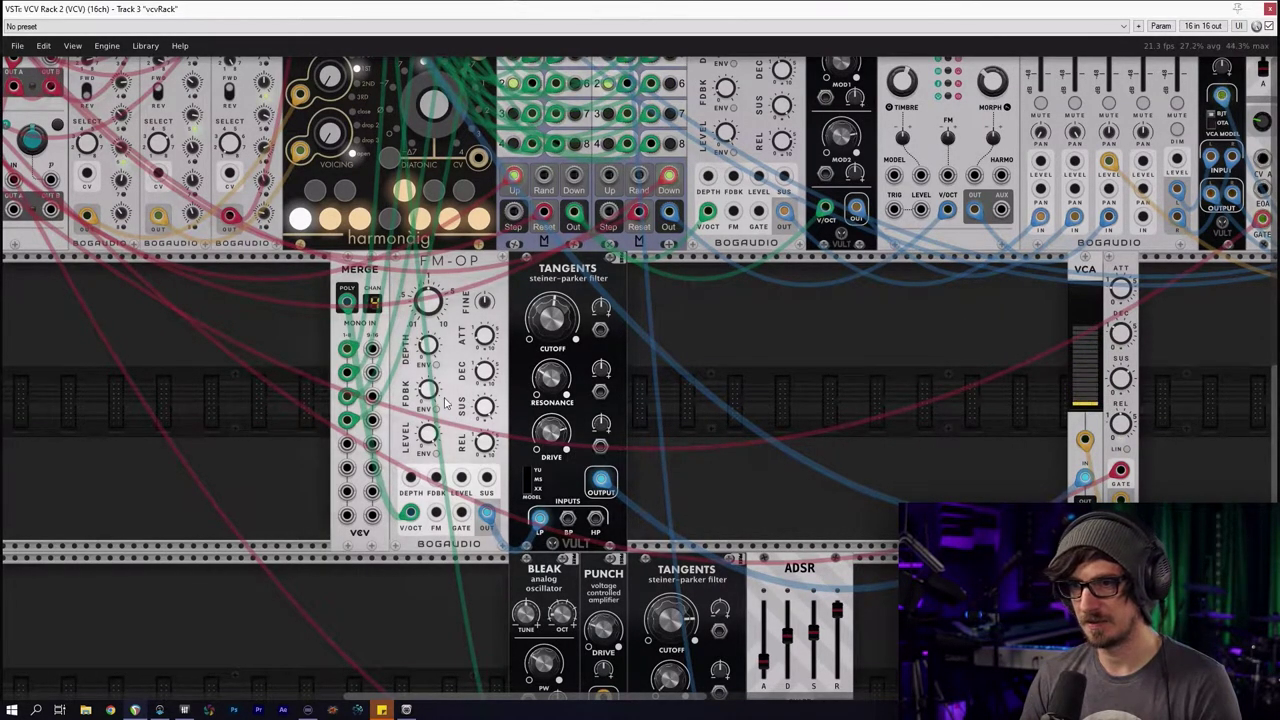
pyautogui.moveTo(551, 259); pyautogui.dragTo(857, 262)
# Search the module library for "mix", add Bogaudio's MIX4 and place it directly beside FM-OP
pyautogui.rightClick(660, 345)
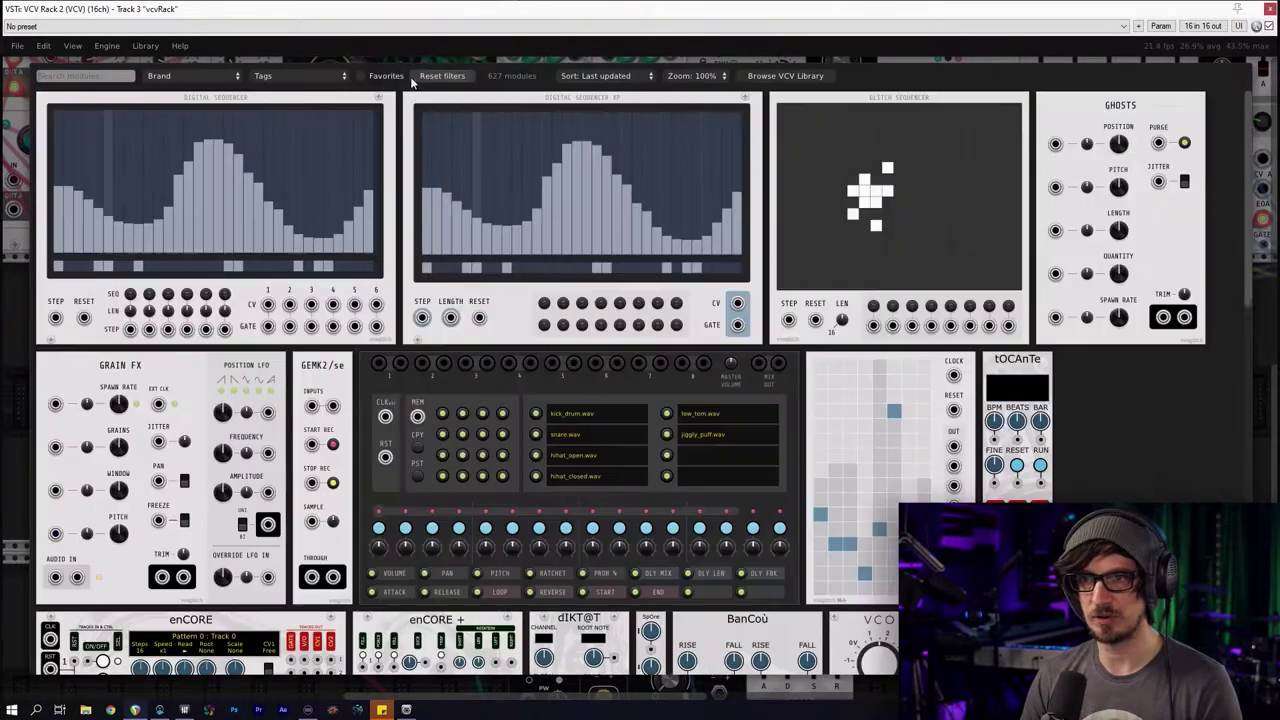
pyautogui.click(425, 77)
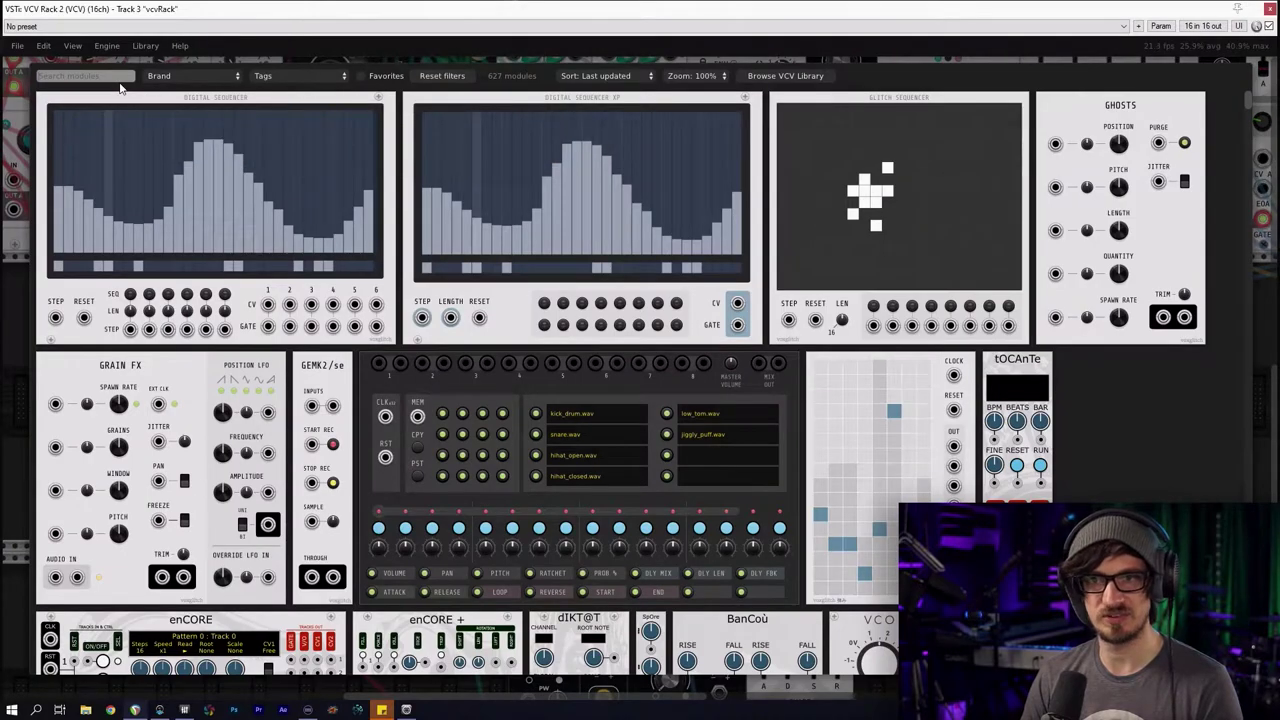
pyautogui.write('mix')
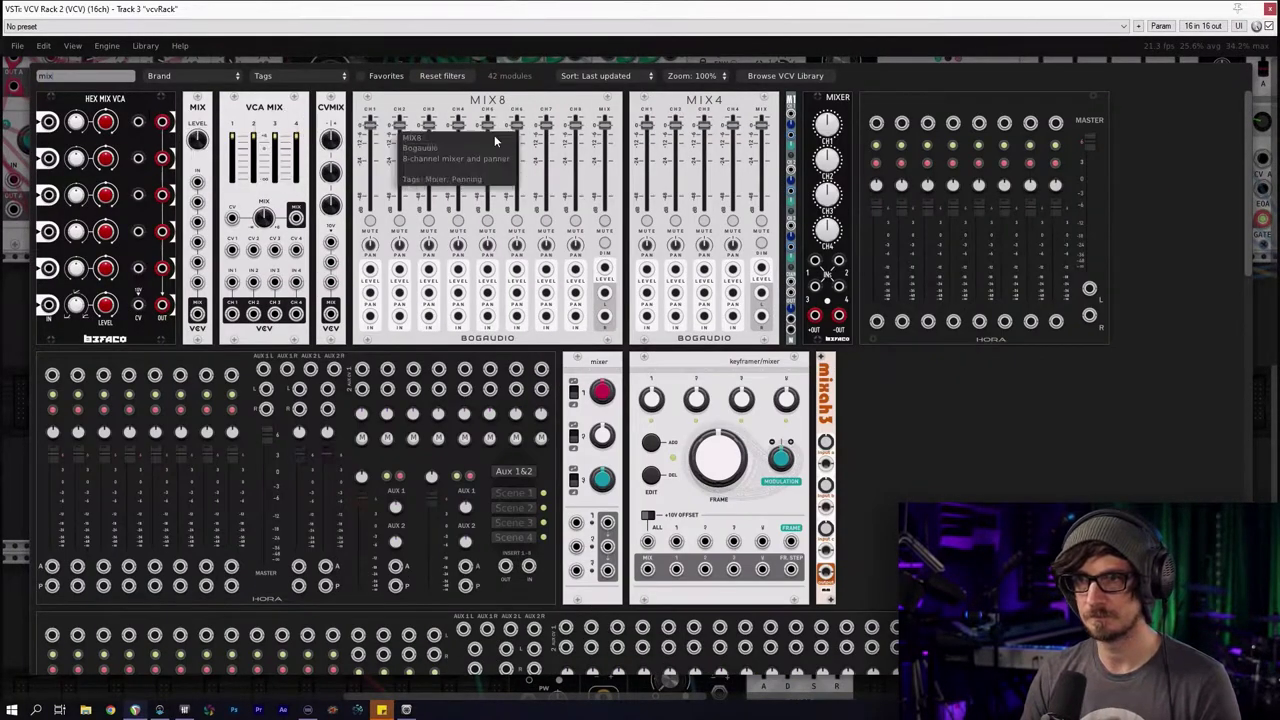
pyautogui.click(676, 156)
pyautogui.moveTo(600, 288); pyautogui.dragTo(562, 280)
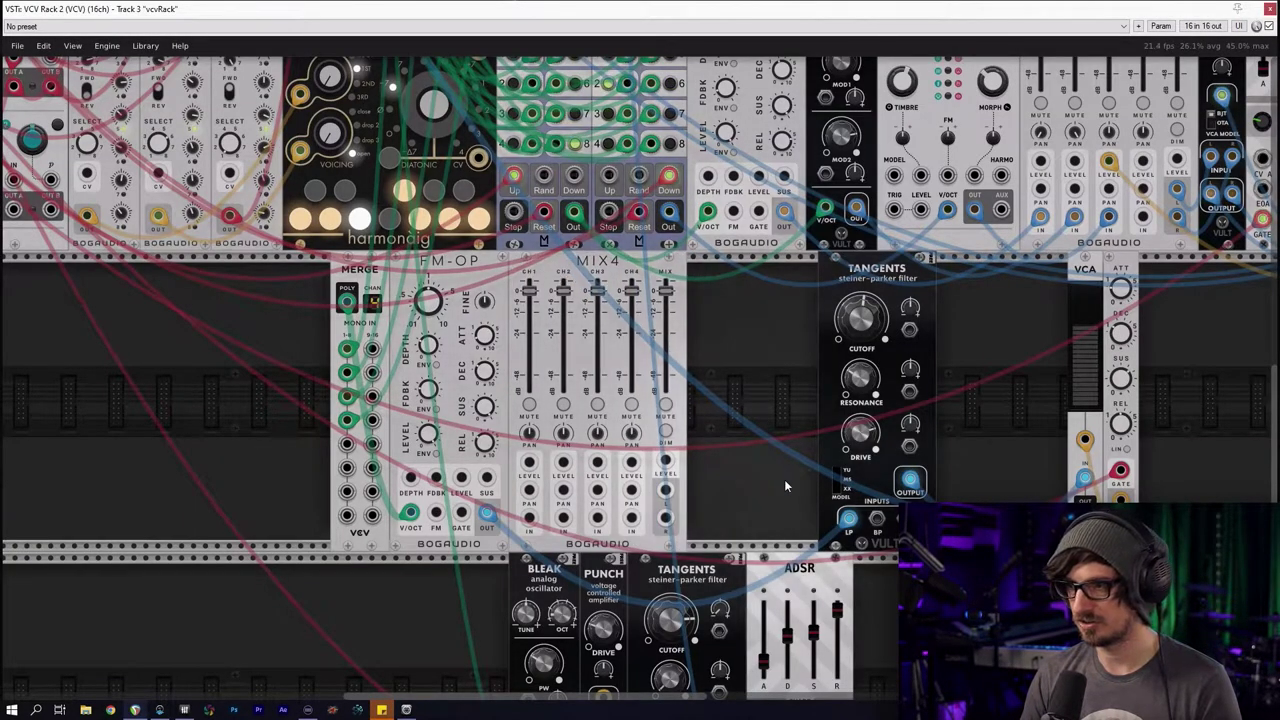
# Reroute the FM-OP output into MIX4's channel 1 input and connect the mix's left output to the TANGENTS LP input
pyautogui.moveTo(849, 518); pyautogui.dragTo(529, 518)
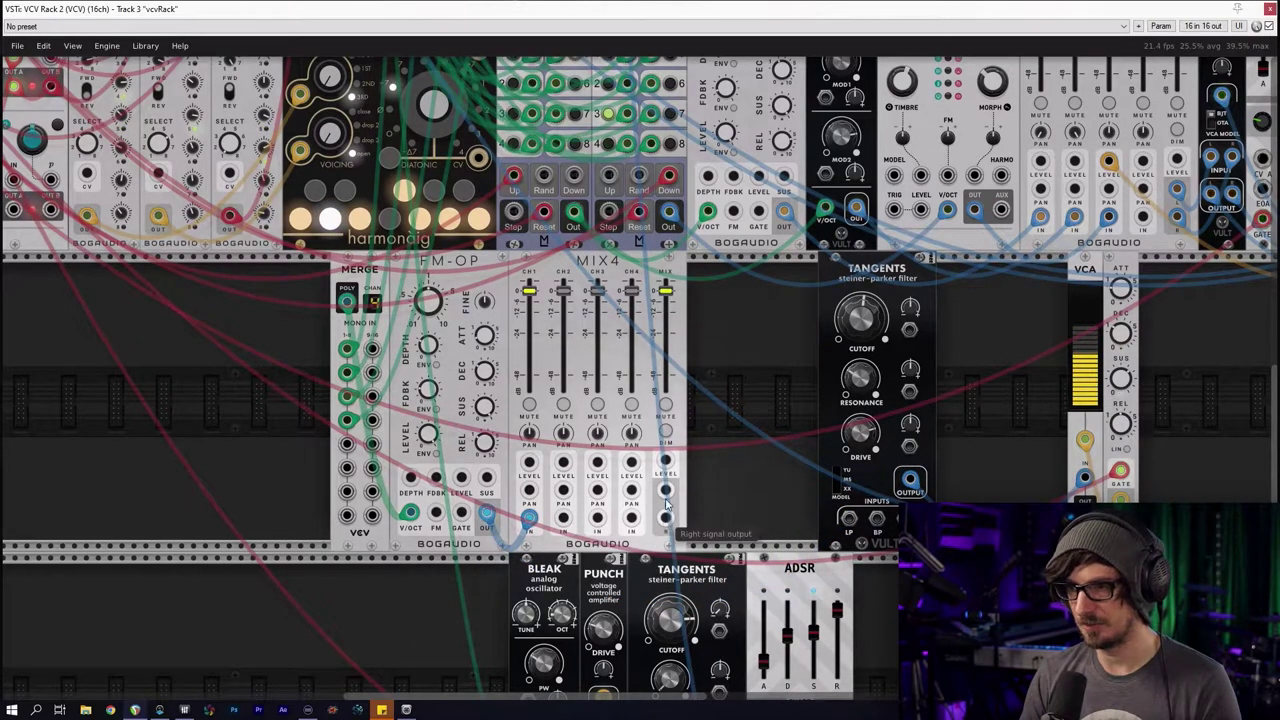
pyautogui.rightClick(666, 494)
pyautogui.moveTo(702, 576); pyautogui.dragTo(848, 519)
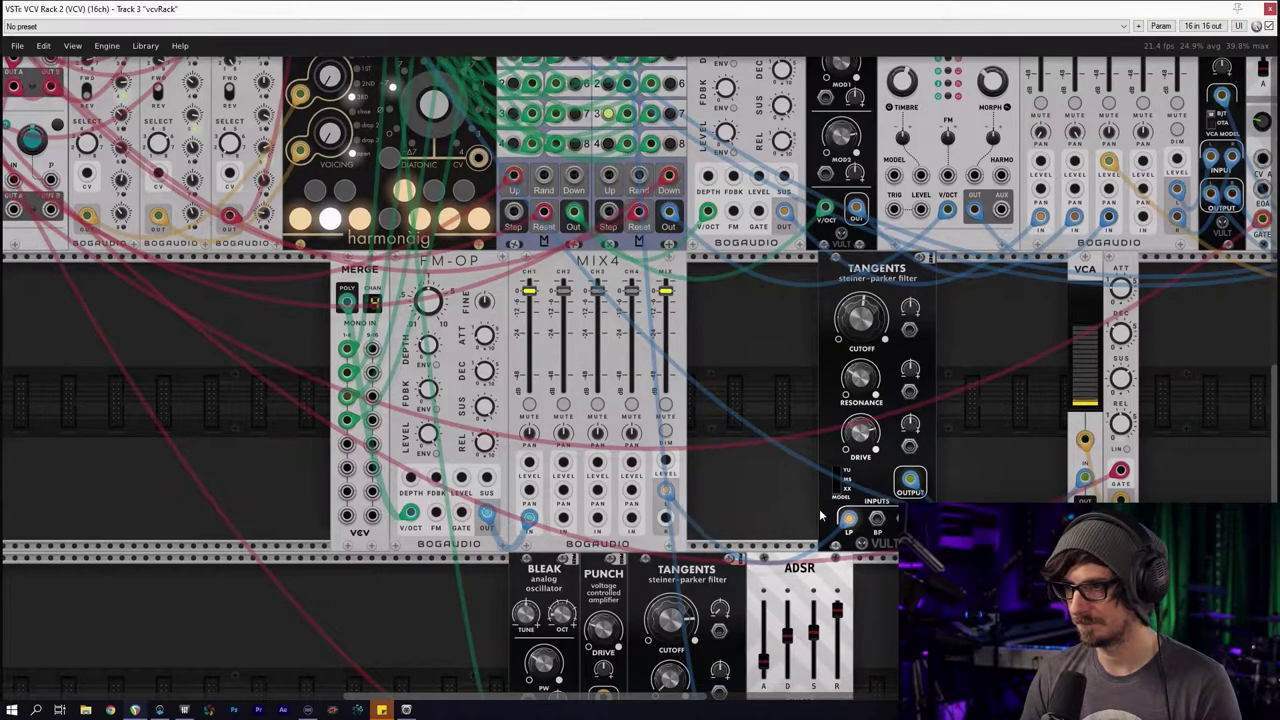
# Place the TANGENTS filter directly beside MIX4 and duplicate it
pyautogui.moveTo(849, 291); pyautogui.dragTo(718, 291)
pyautogui.moveTo(811, 351); pyautogui.dragTo(781, 351)
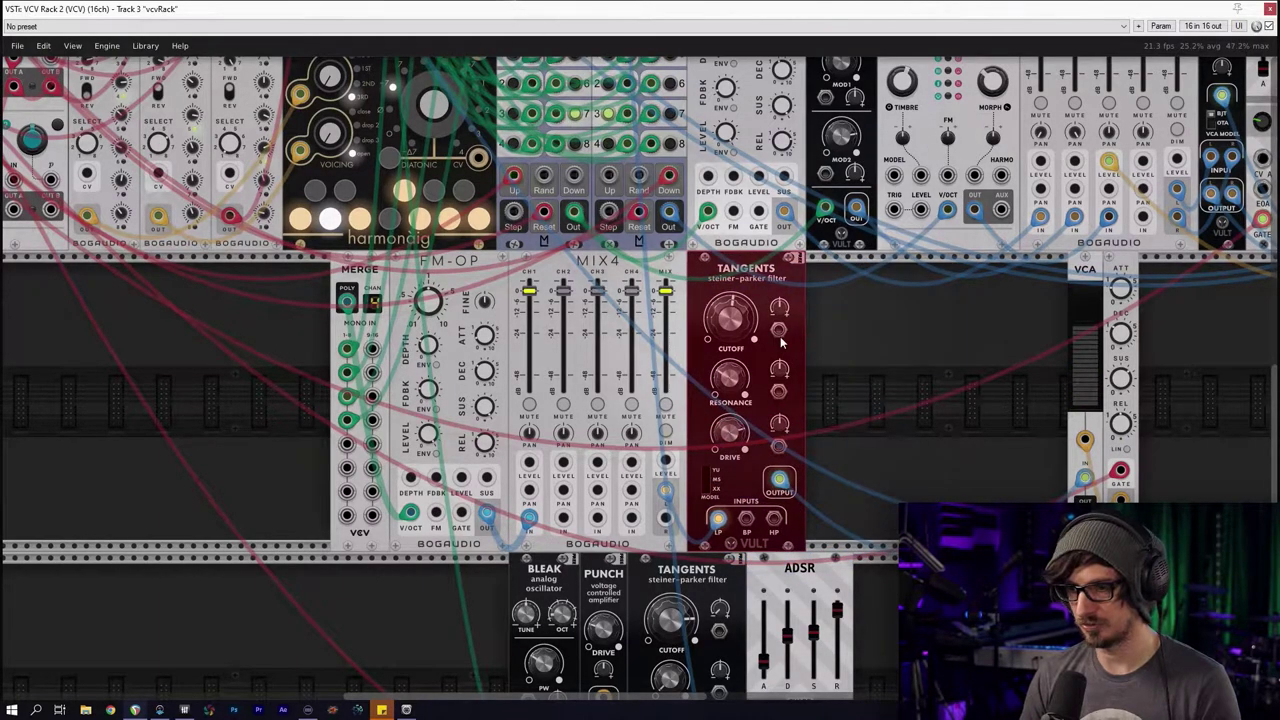
pyautogui.hotkey('ctrl', 'd')
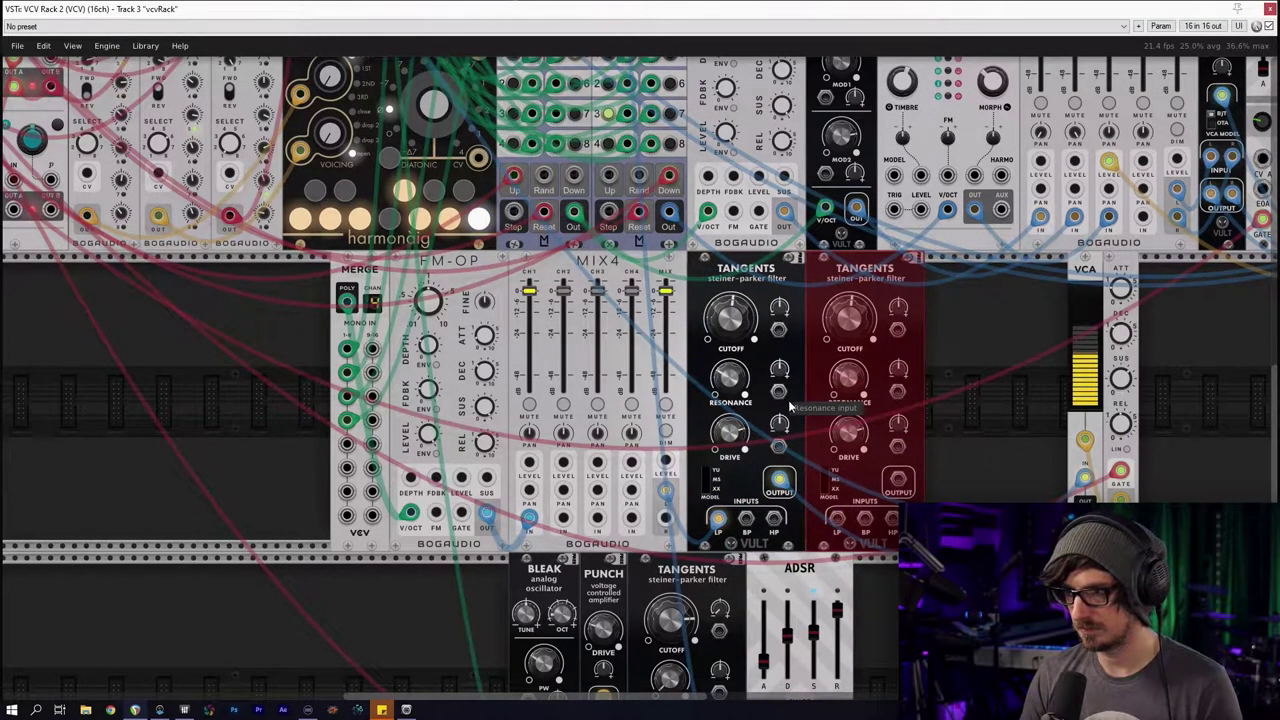
pyautogui.click(874, 597)
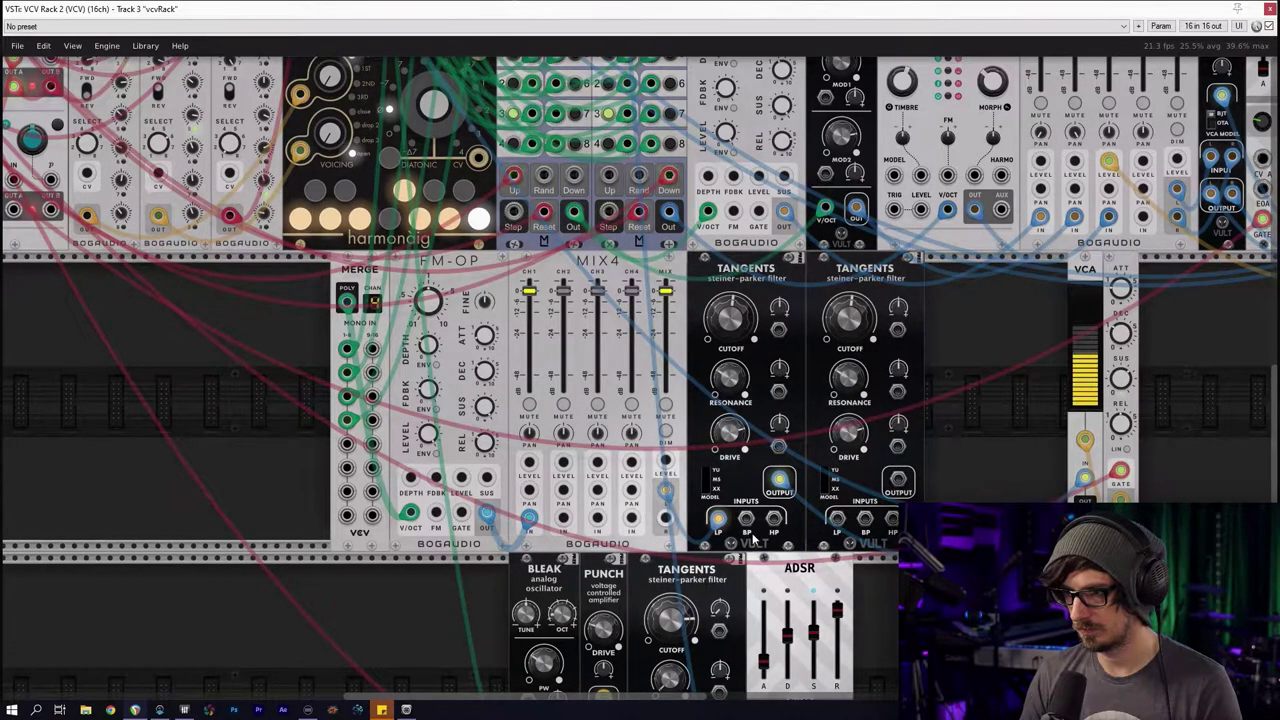
# Spread input 1's polyphonic signal across MIX4's four channels and connect the mix's right output to the second TANGENTS LP input
pyautogui.rightClick(545, 522)
pyautogui.click(540, 508)
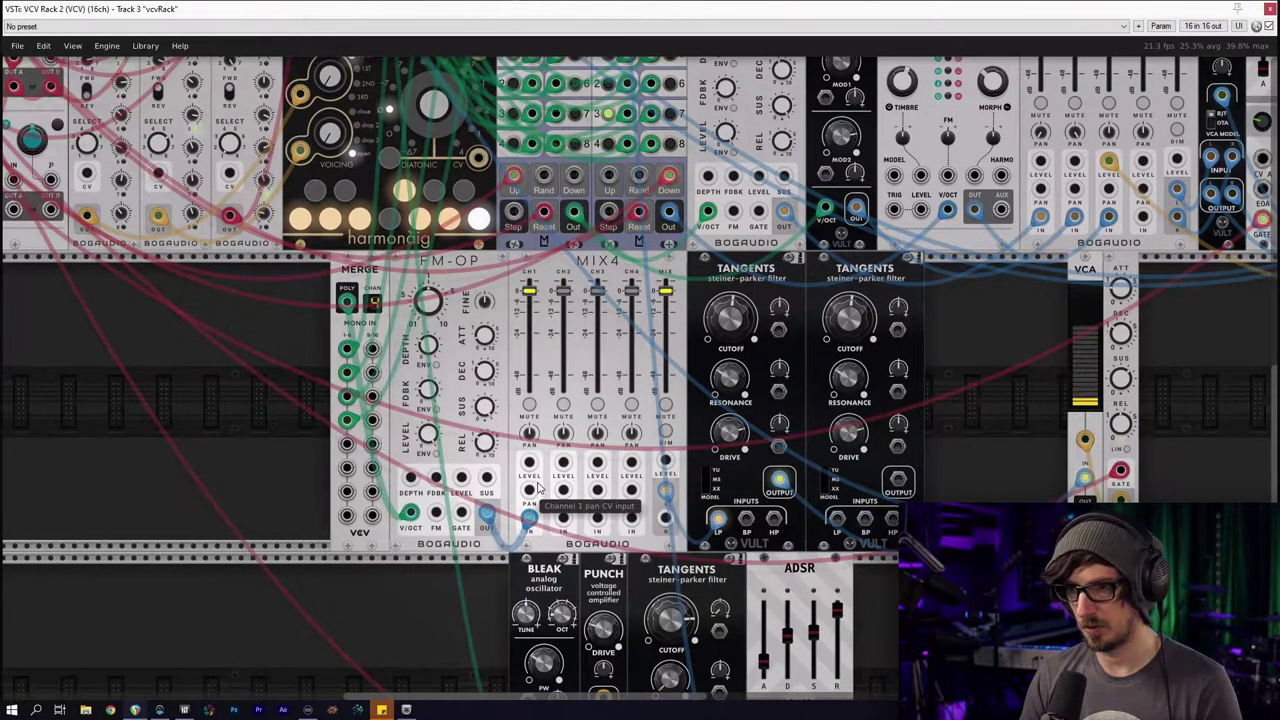
pyautogui.rightClick(543, 466)
pyautogui.moveTo(588, 684)
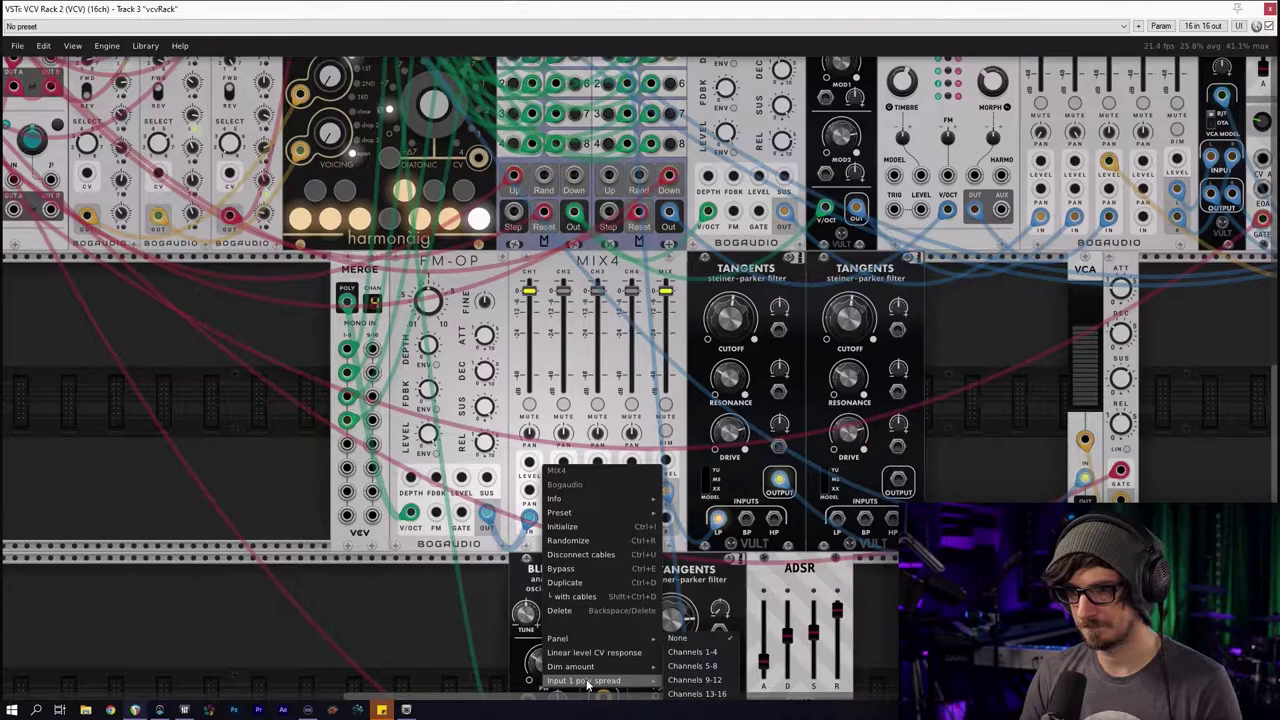
pyautogui.click(734, 684)
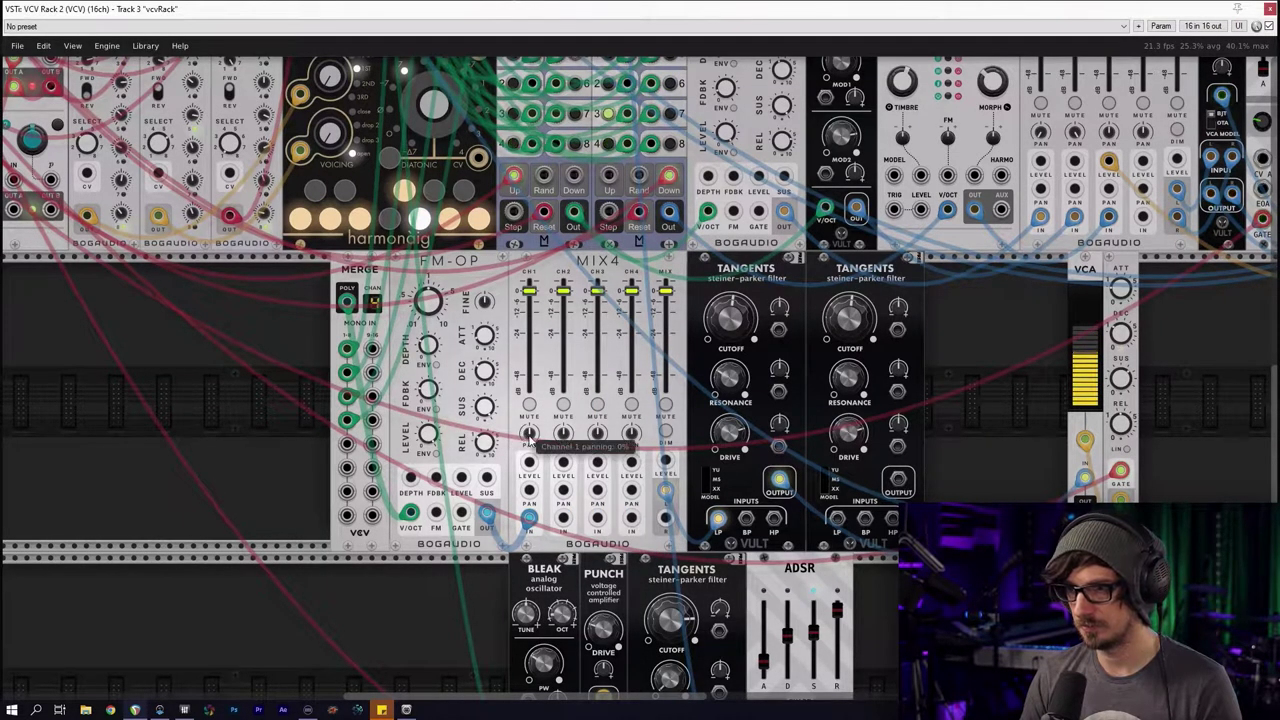
pyautogui.moveTo(665, 518); pyautogui.dragTo(836, 518)
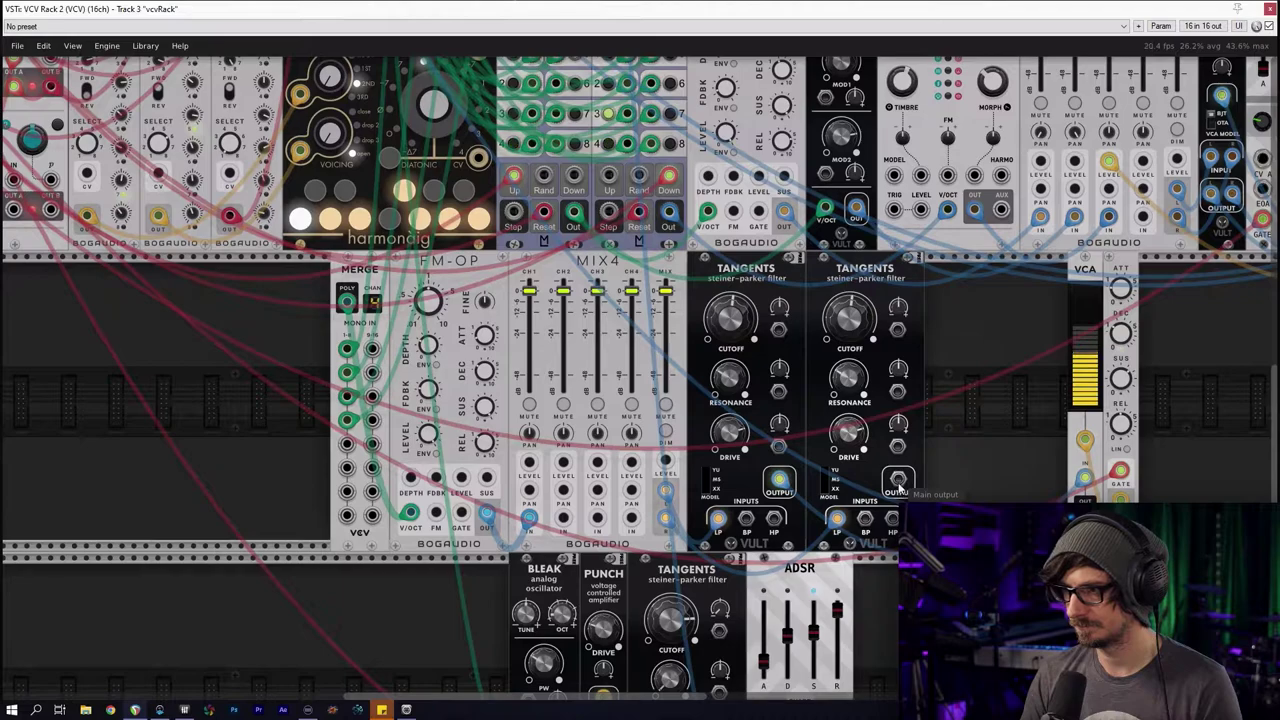
# Move the second TANGENTS aside and bring the VCA and ADSR next to the first one, leaving a VCA-wide gap between them
pyautogui.moveTo(1085, 276); pyautogui.dragTo(1002, 276)
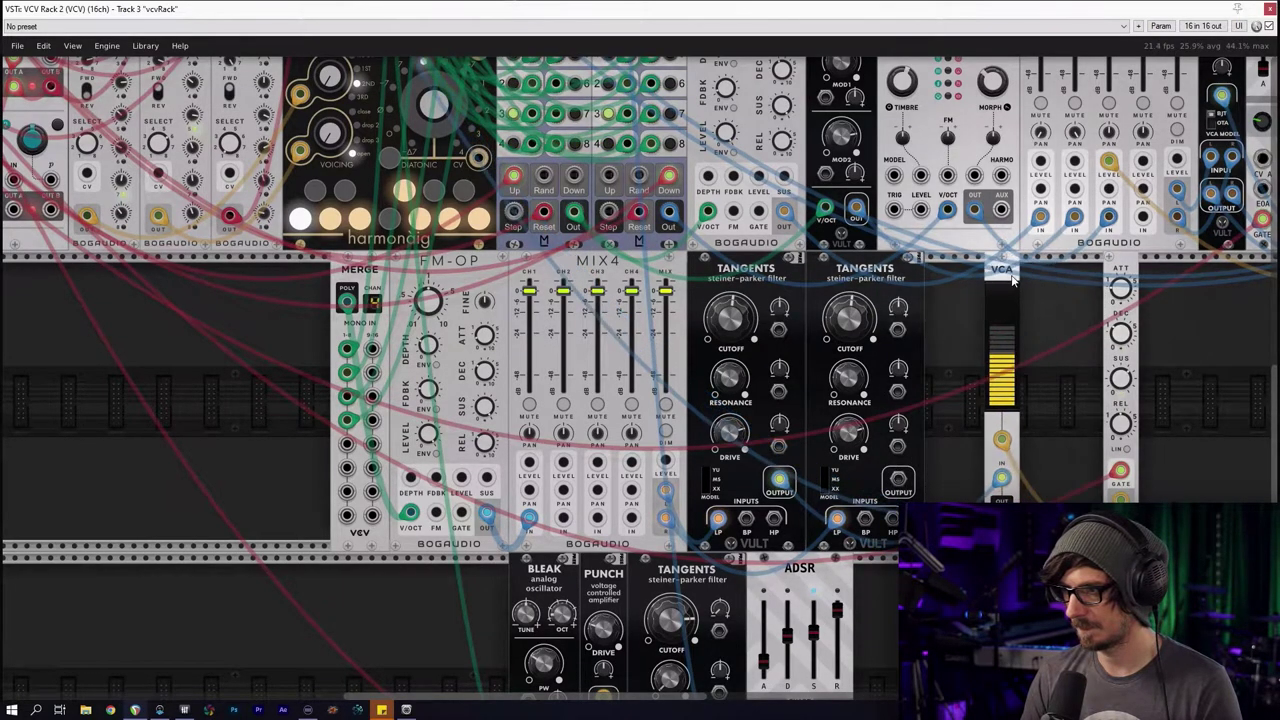
pyautogui.moveTo(888, 278); pyautogui.dragTo(1019, 277)
pyautogui.moveTo(1111, 278); pyautogui.dragTo(849, 278)
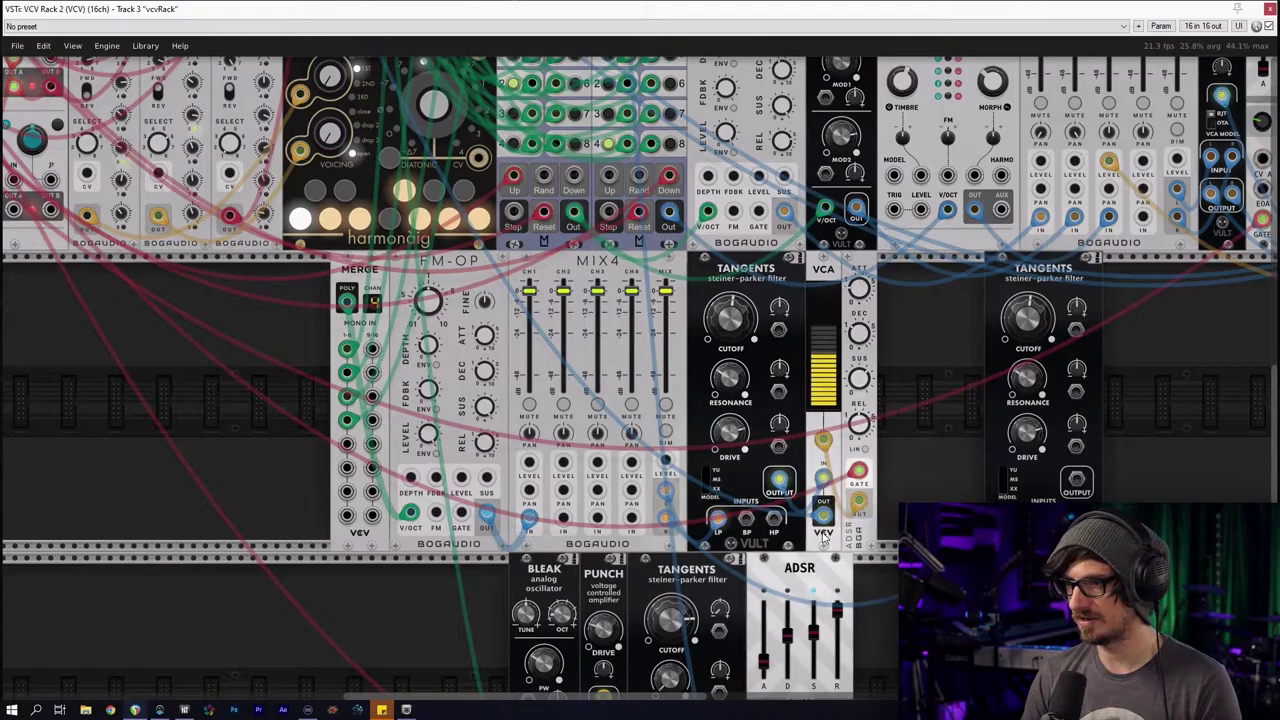
pyautogui.moveTo(862, 543); pyautogui.dragTo(897, 543)
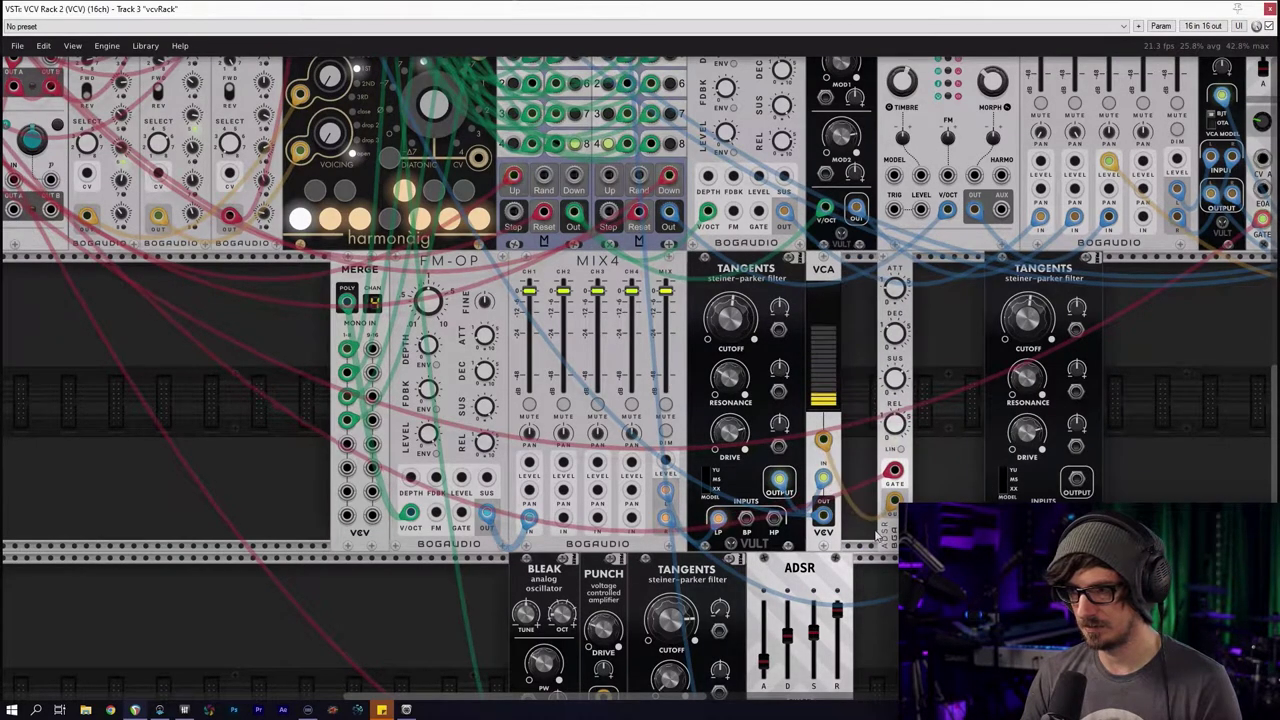
# Duplicate the VCA into the gap before the ADSR
pyautogui.click(832, 533)
pyautogui.hotkey('ctrl', 'd')
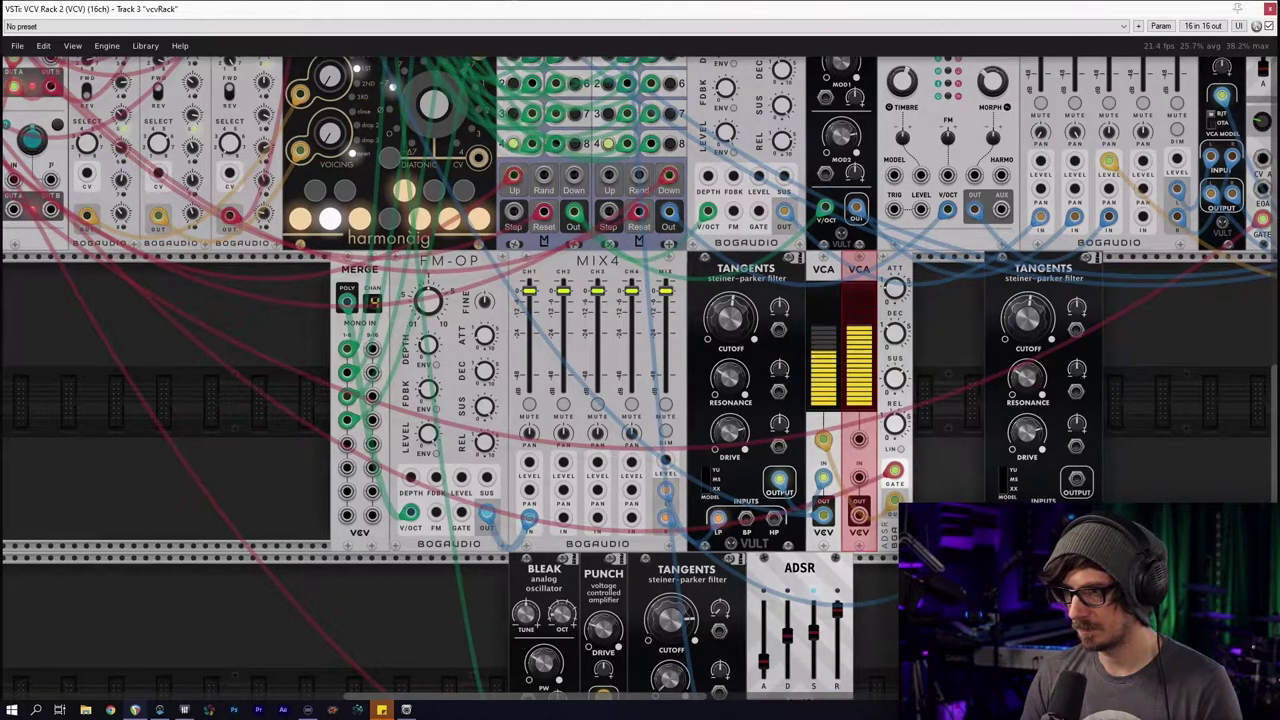
pyautogui.click(897, 462)
# Patch the second TANGENTS output through the second VCA into the right input of MixMaster channel 3
pyautogui.moveTo(895, 500); pyautogui.dragTo(859, 477)
pyautogui.moveTo(1076, 478); pyautogui.dragTo(896, 530)
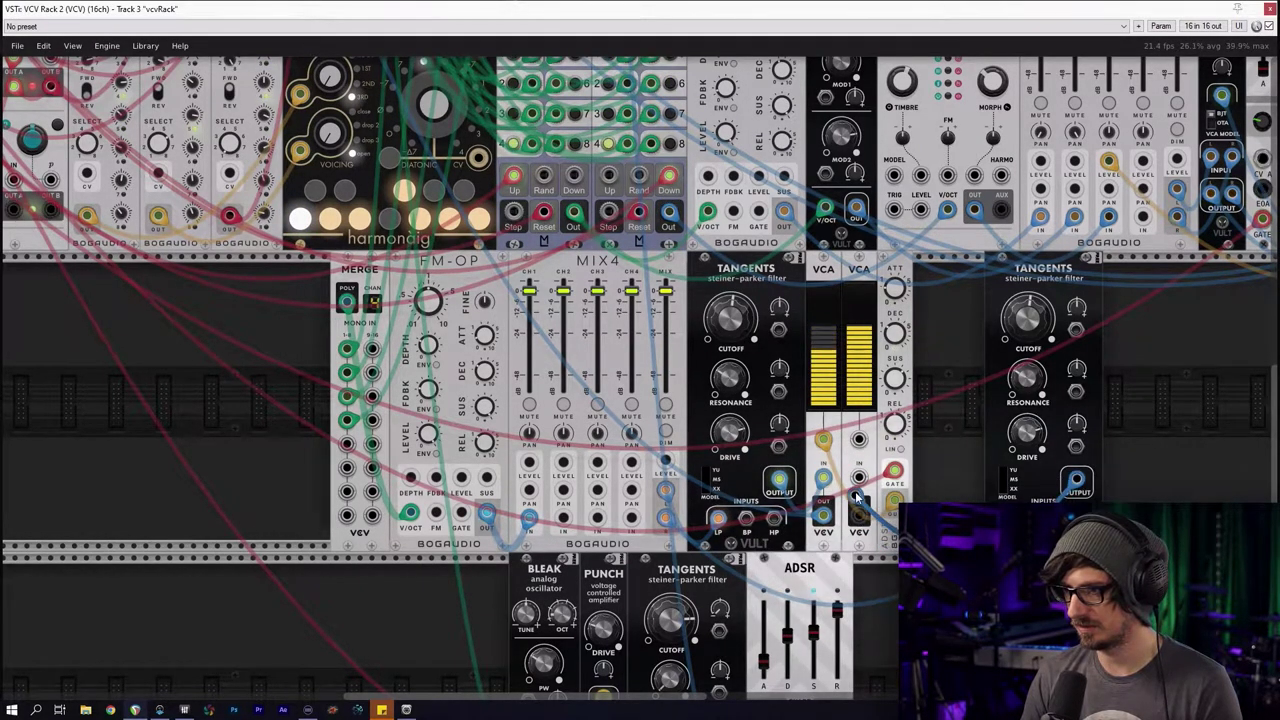
pyautogui.scroll(-5, 862, 515)
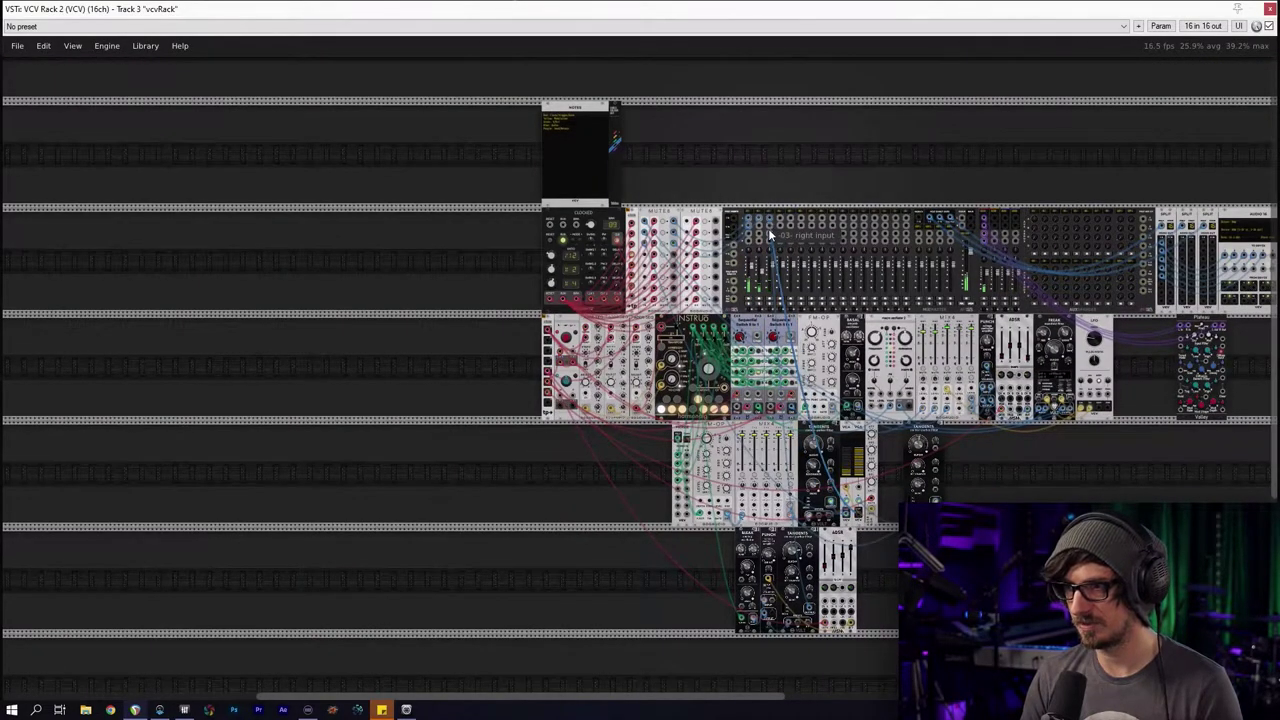
pyautogui.scroll(5, 795, 270)
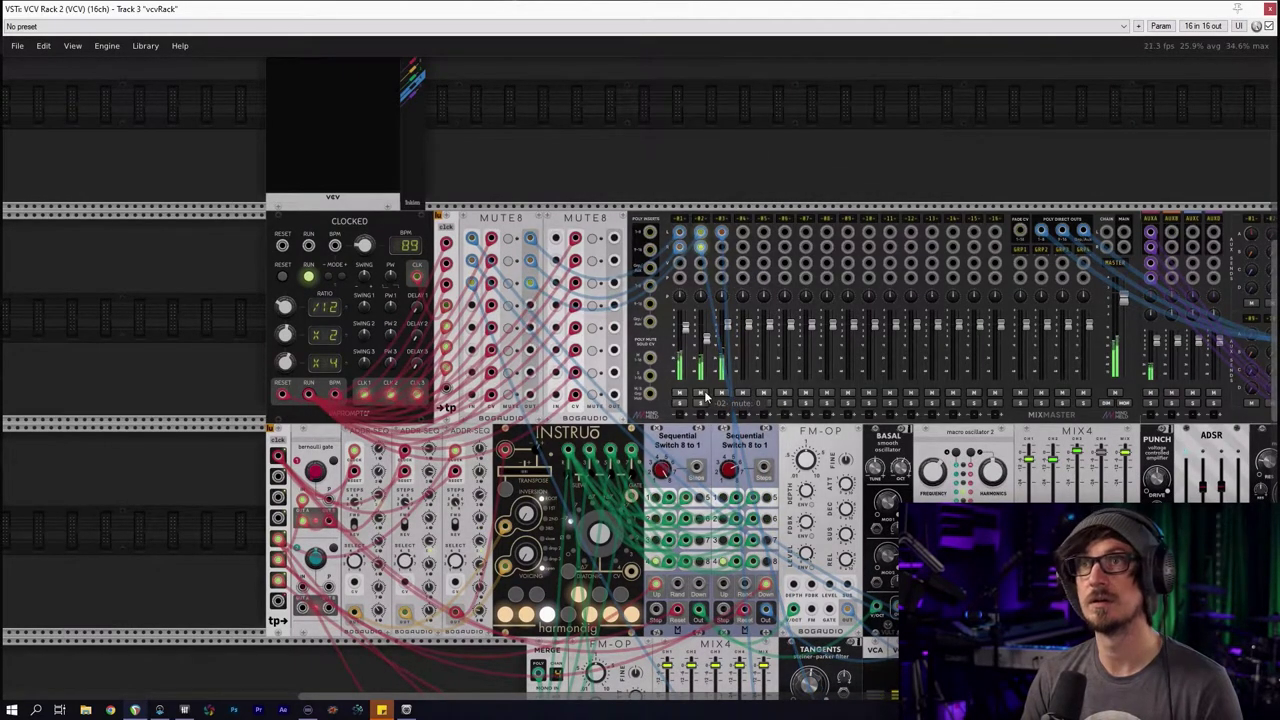
# Switch to REAPER and check the Out 3 track's routing, including its vcvRack receive and lexVerb send
pyautogui.hscroll(10, 700, 380)
pyautogui.scroll(-1, 690, 350)
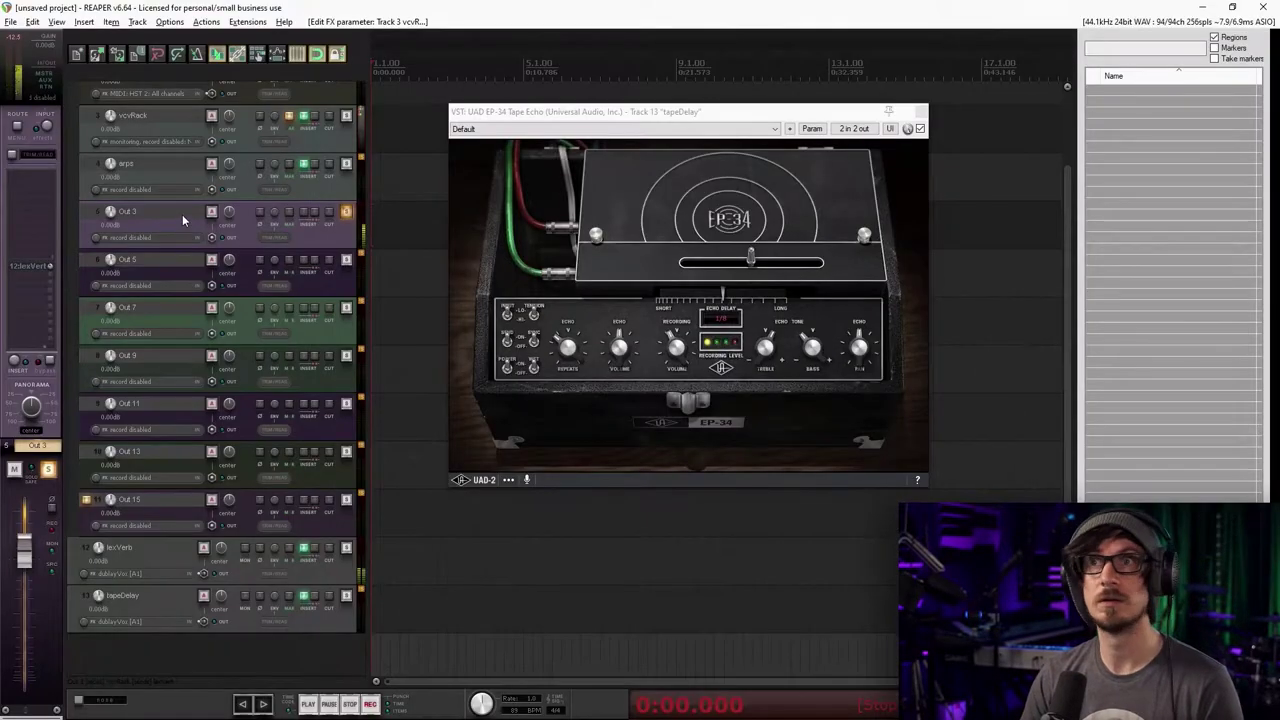
pyautogui.click(292, 213)
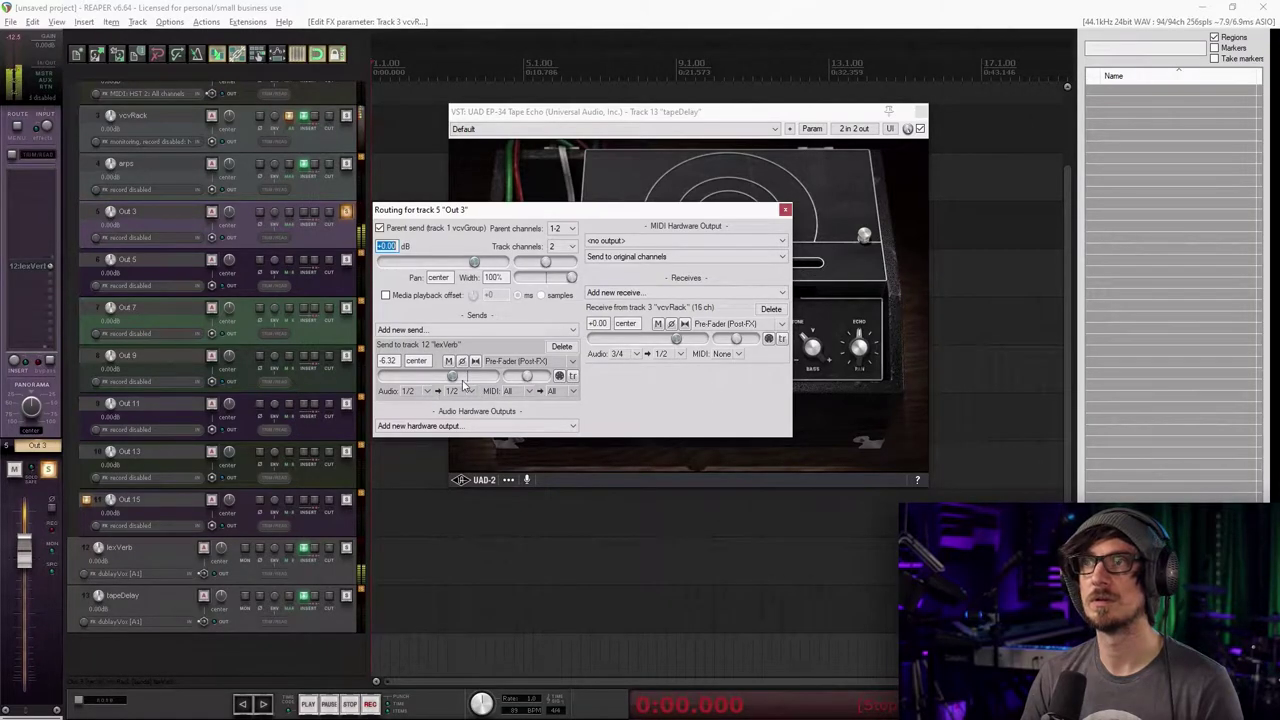
pyautogui.click(785, 211)
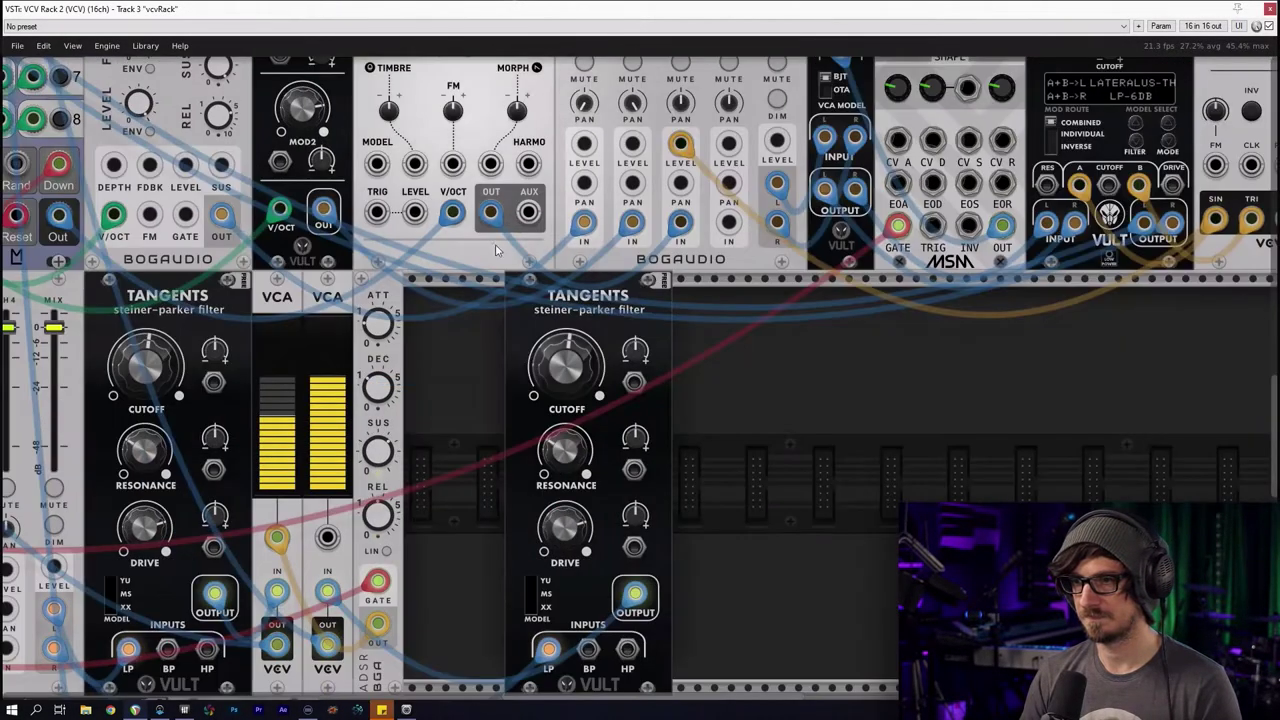
# Back in VCV Rack, connect the ADSR envelope output to the second VCA's CV input and color that cable yellow
pyautogui.moveTo(496, 250); pyautogui.dragTo(478, 173)
pyautogui.scroll(-4, 486, 336)
pyautogui.moveTo(486, 336); pyautogui.dragTo(645, 377)
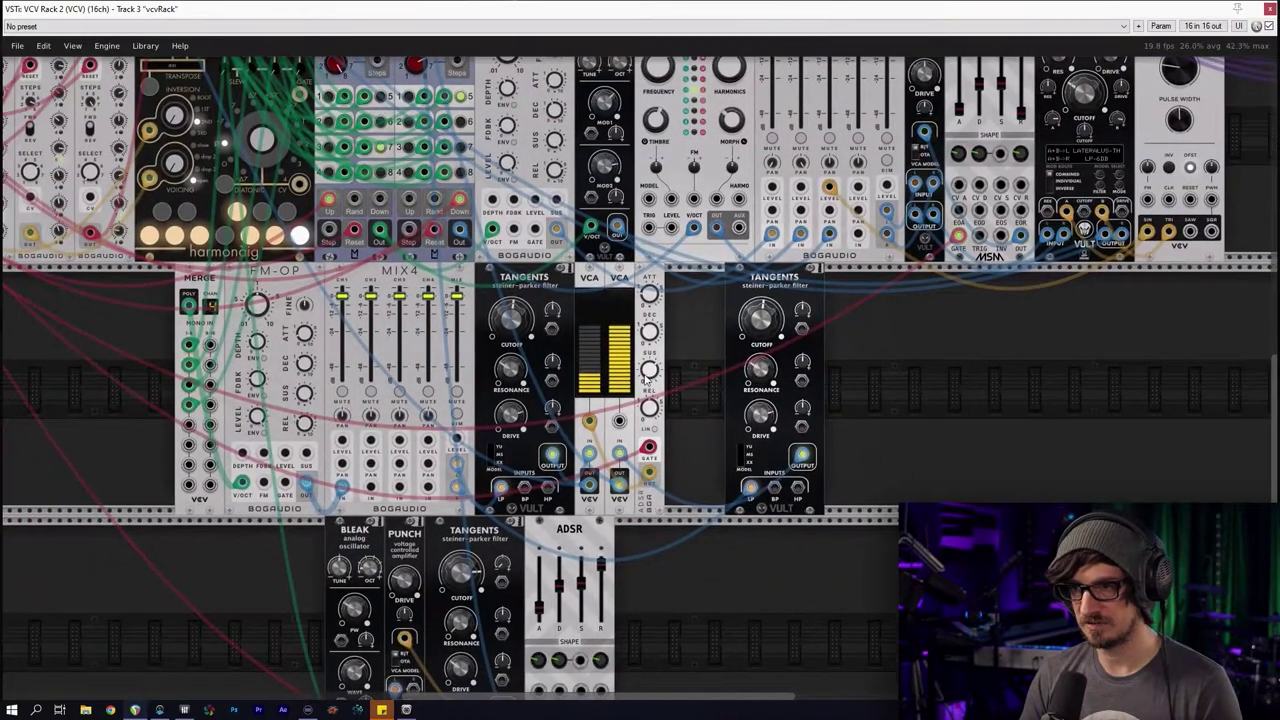
pyautogui.moveTo(592, 424); pyautogui.dragTo(620, 426)
pyautogui.rightClick(620, 428)
pyautogui.moveTo(669, 570)
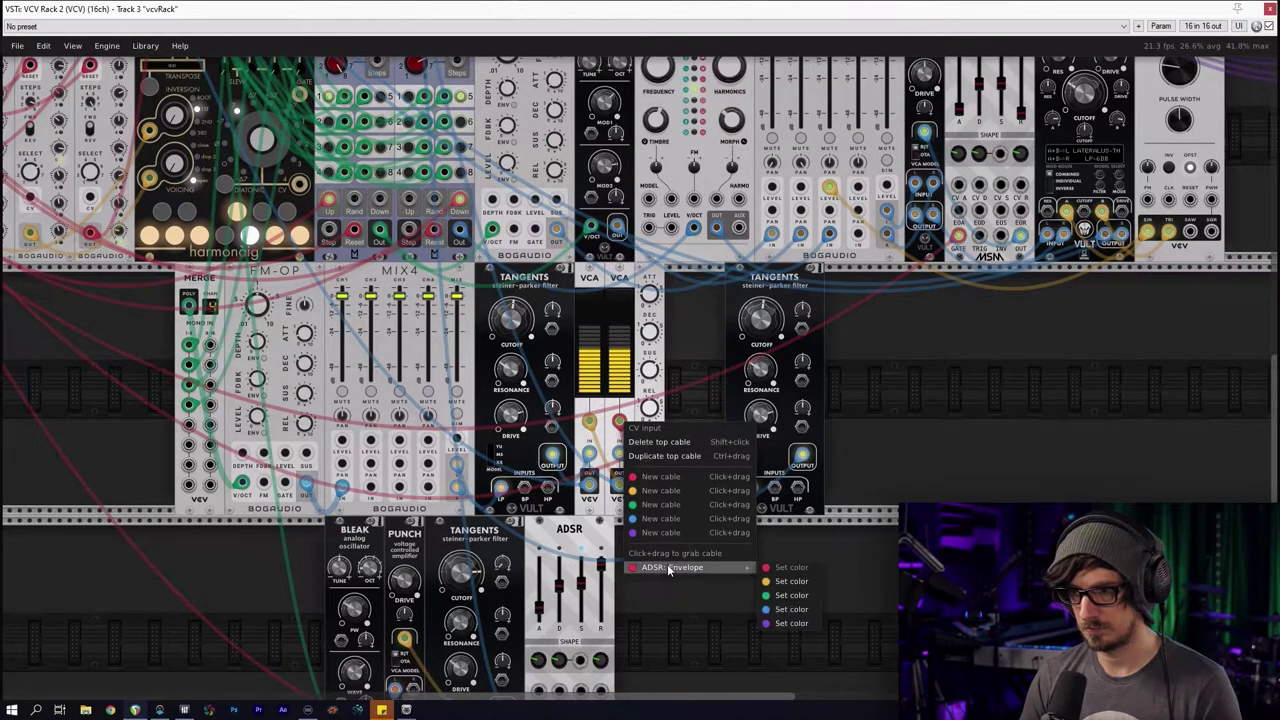
pyautogui.click(820, 595)
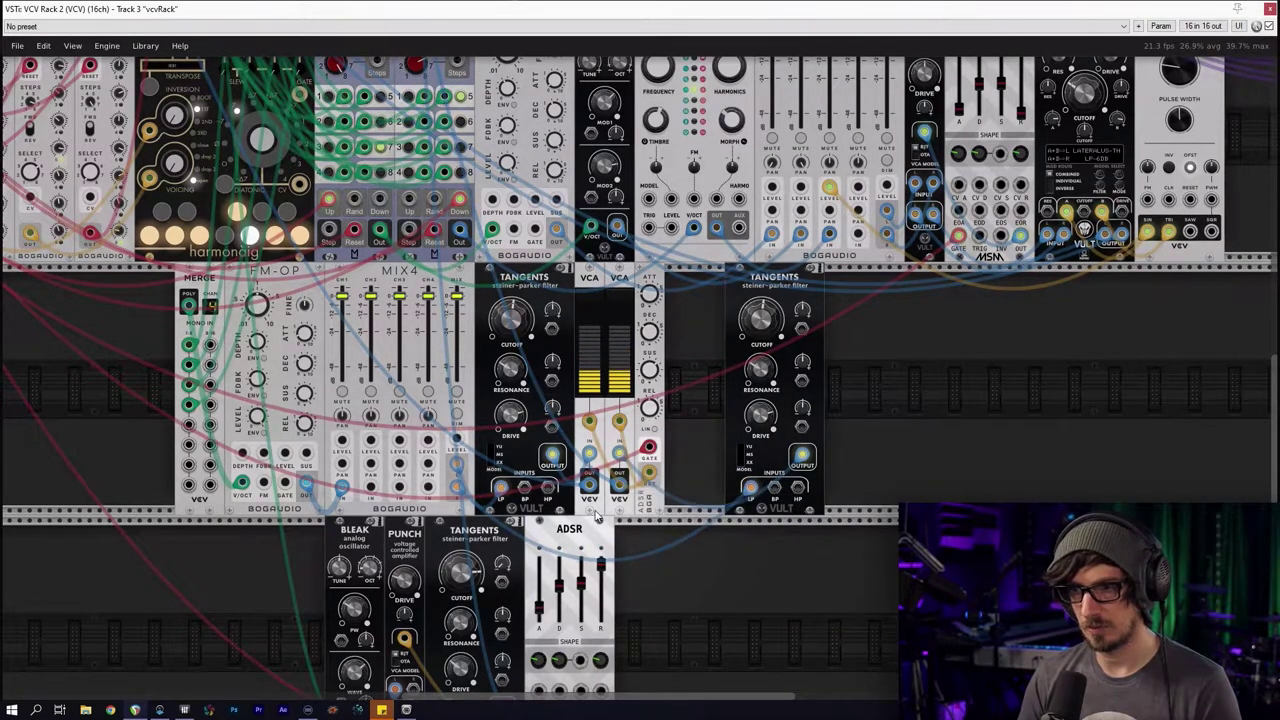
# Spread the pans of MIX4 channels 1 to 4 progressively from left to right across the stereo field
pyautogui.scroll(4, 551, 494)
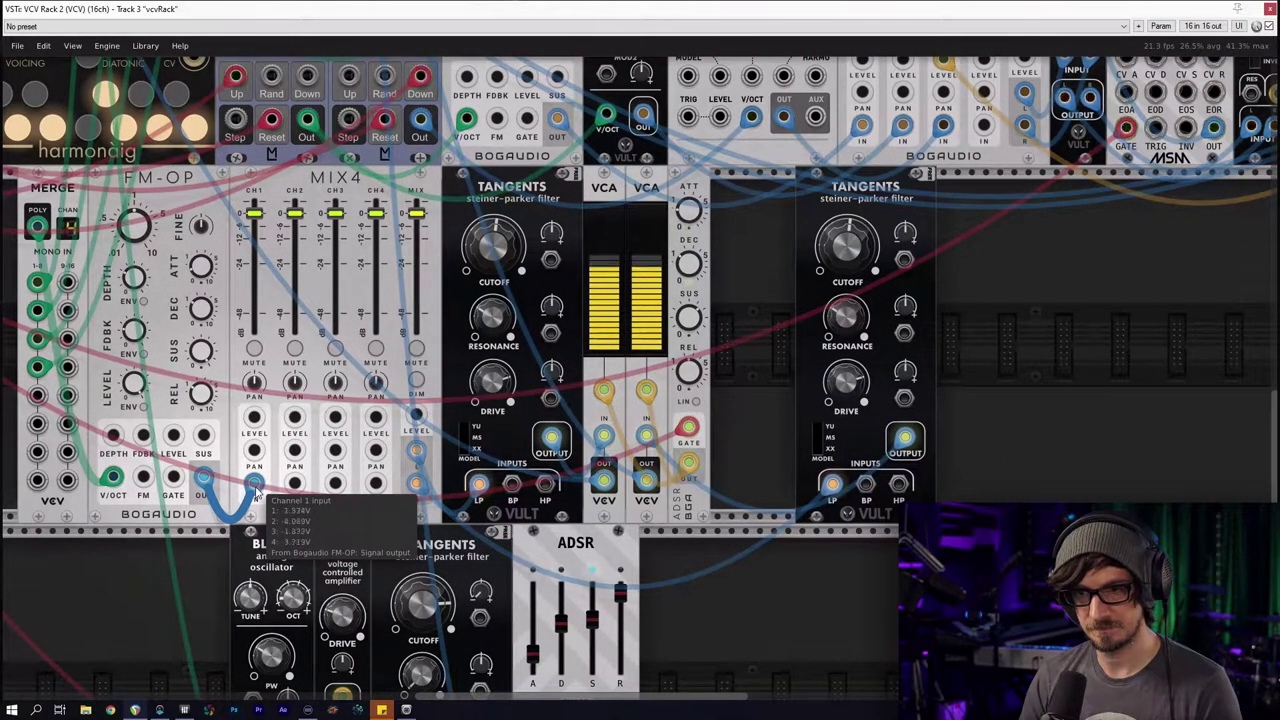
pyautogui.rightClick(266, 480)
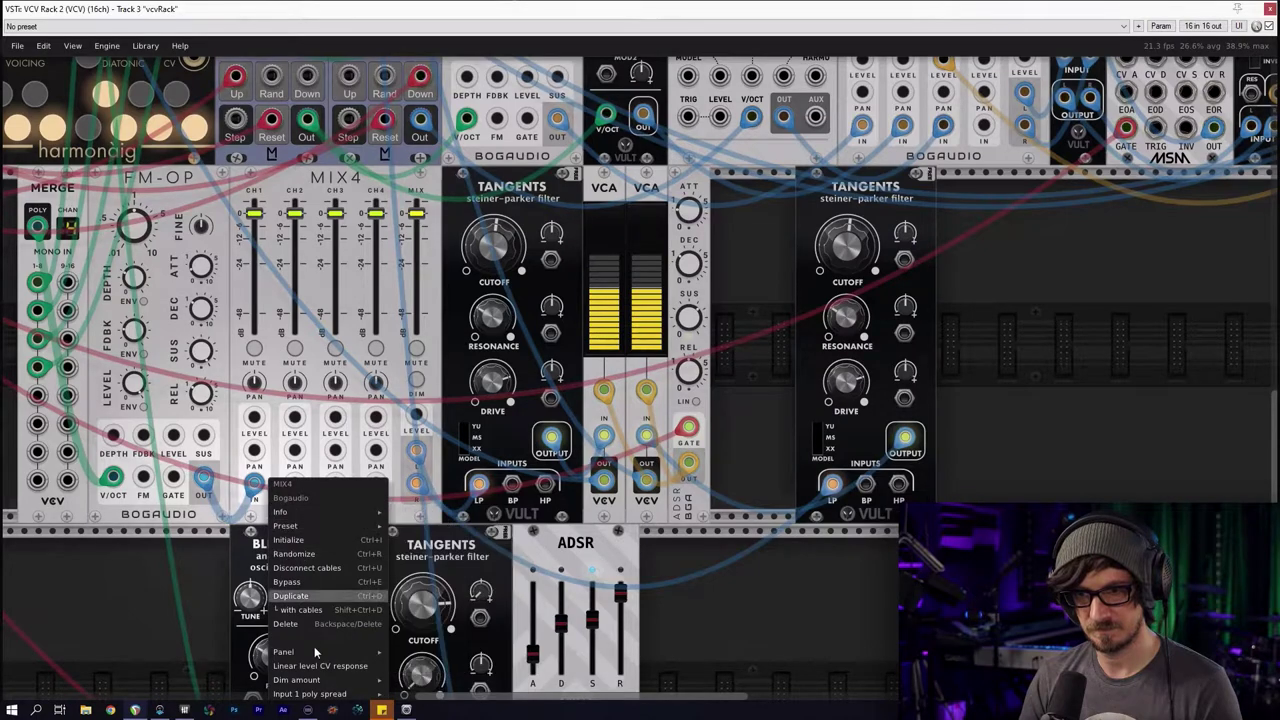
pyautogui.moveTo(316, 694)
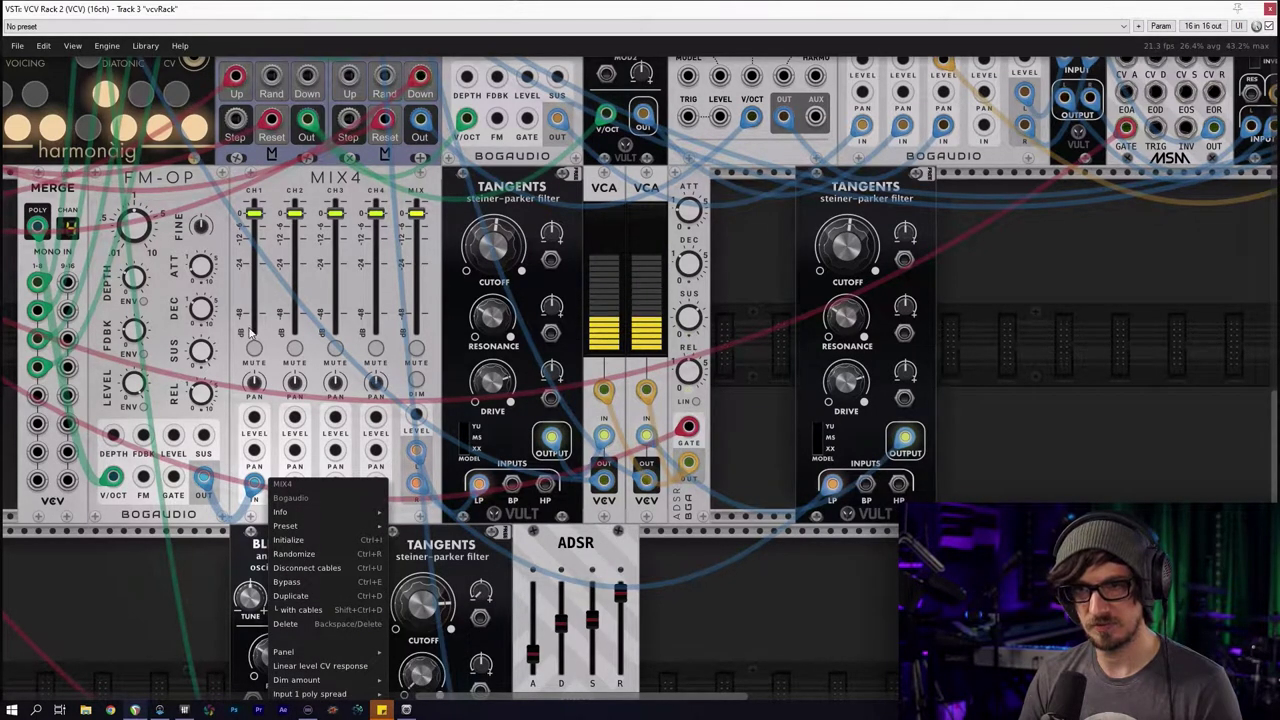
pyautogui.click(256, 384)
pyautogui.moveTo(254, 382); pyautogui.dragTo(254, 386)
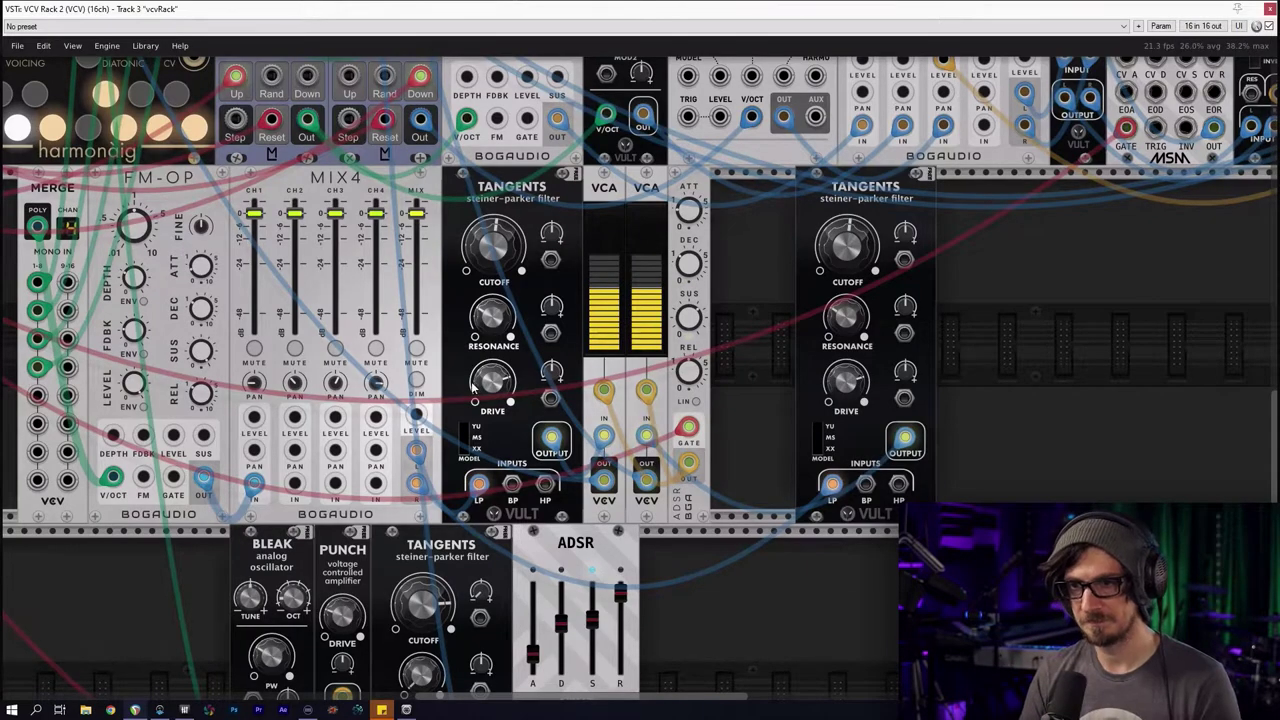
# Lower the MIX4 faders of channels 1 to 4 to matching levels between −12 and −24 dB
pyautogui.moveTo(738, 580); pyautogui.dragTo(967, 560)
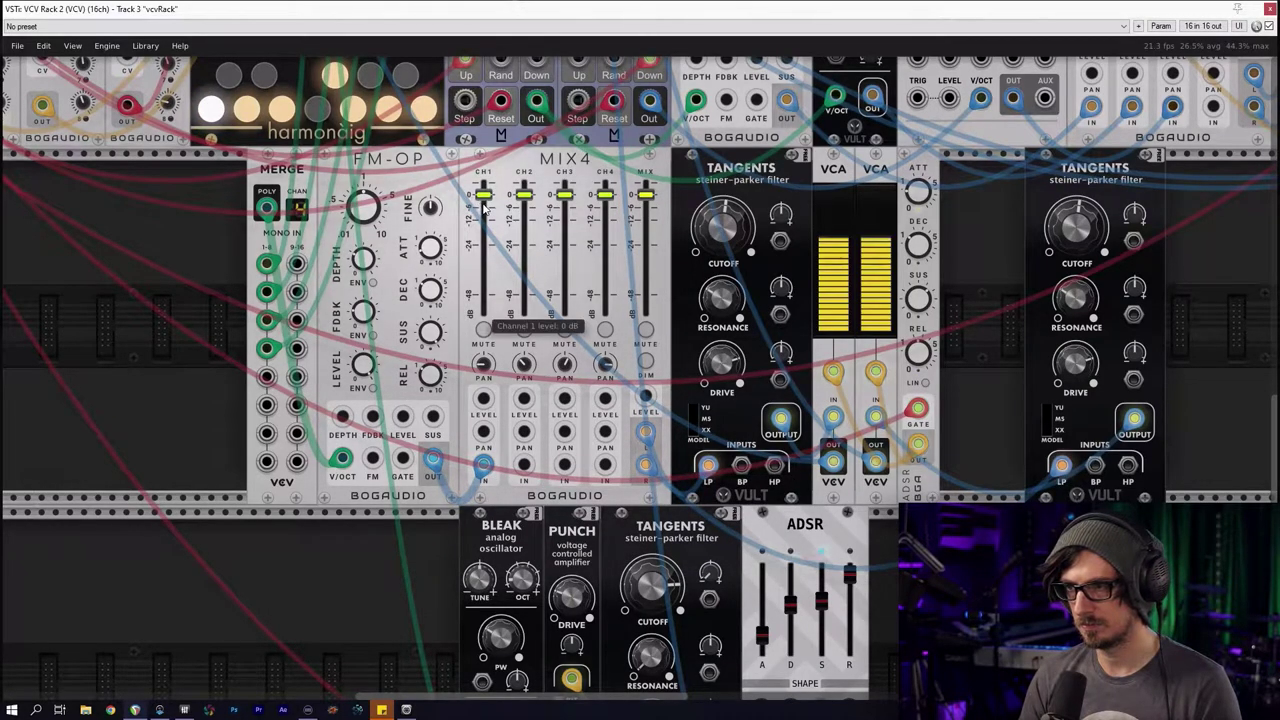
pyautogui.moveTo(524, 193); pyautogui.dragTo(524, 244)
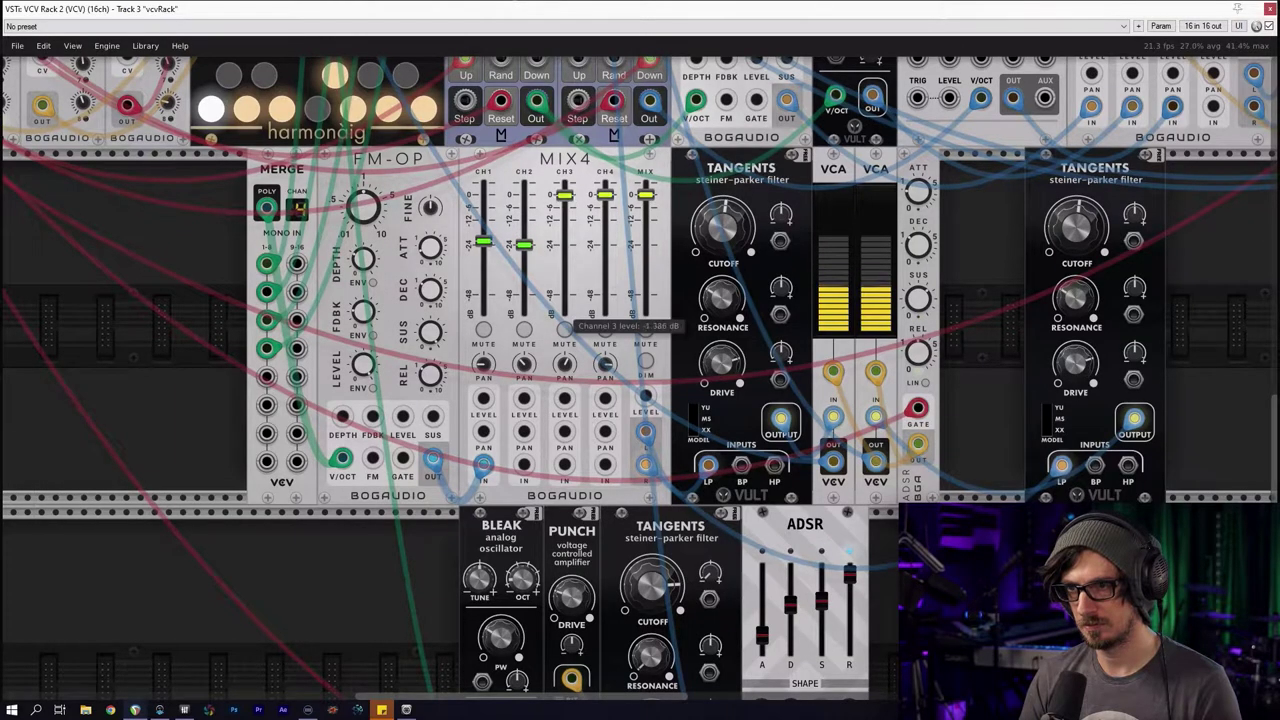
pyautogui.moveTo(605, 193); pyautogui.dragTo(483, 226)
pyautogui.moveTo(565, 236); pyautogui.dragTo(605, 221)
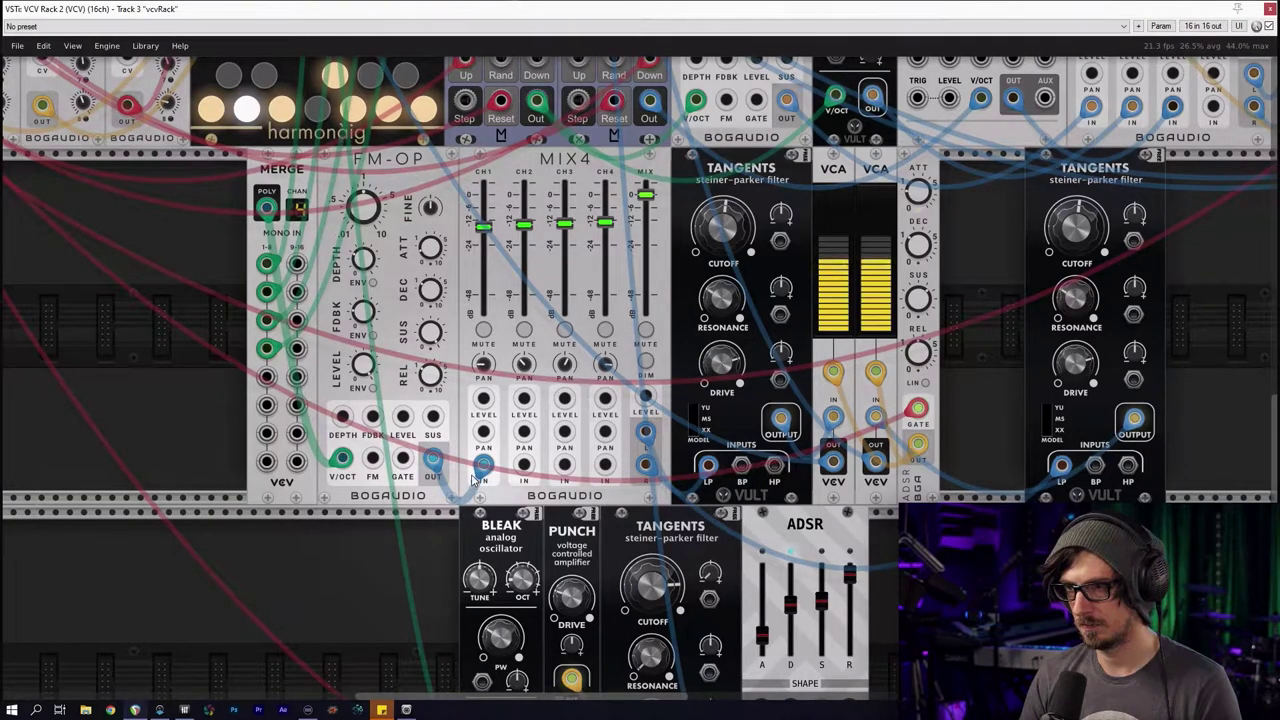
# Rearrange the row so the second TANGENTS sits directly beside the first, followed by the two VCAs and their ADSR
pyautogui.moveTo(933, 176); pyautogui.dragTo(1003, 176)
pyautogui.moveTo(843, 190); pyautogui.dragTo(928, 190)
pyautogui.keyDown('shift'); pyautogui.click(1003, 174); pyautogui.keyUp('shift')
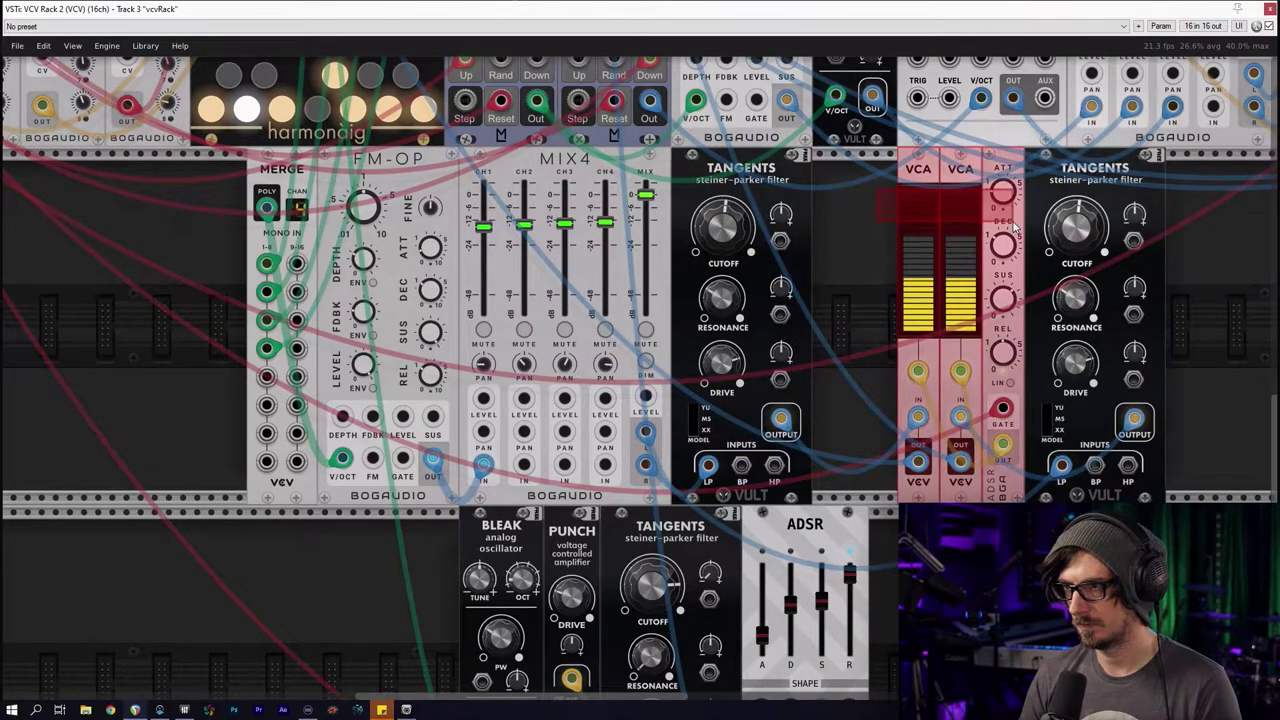
pyautogui.moveTo(1170, 243); pyautogui.dragTo(1029, 175)
pyautogui.click(937, 193)
pyautogui.moveTo(1133, 185); pyautogui.dragTo(826, 183)
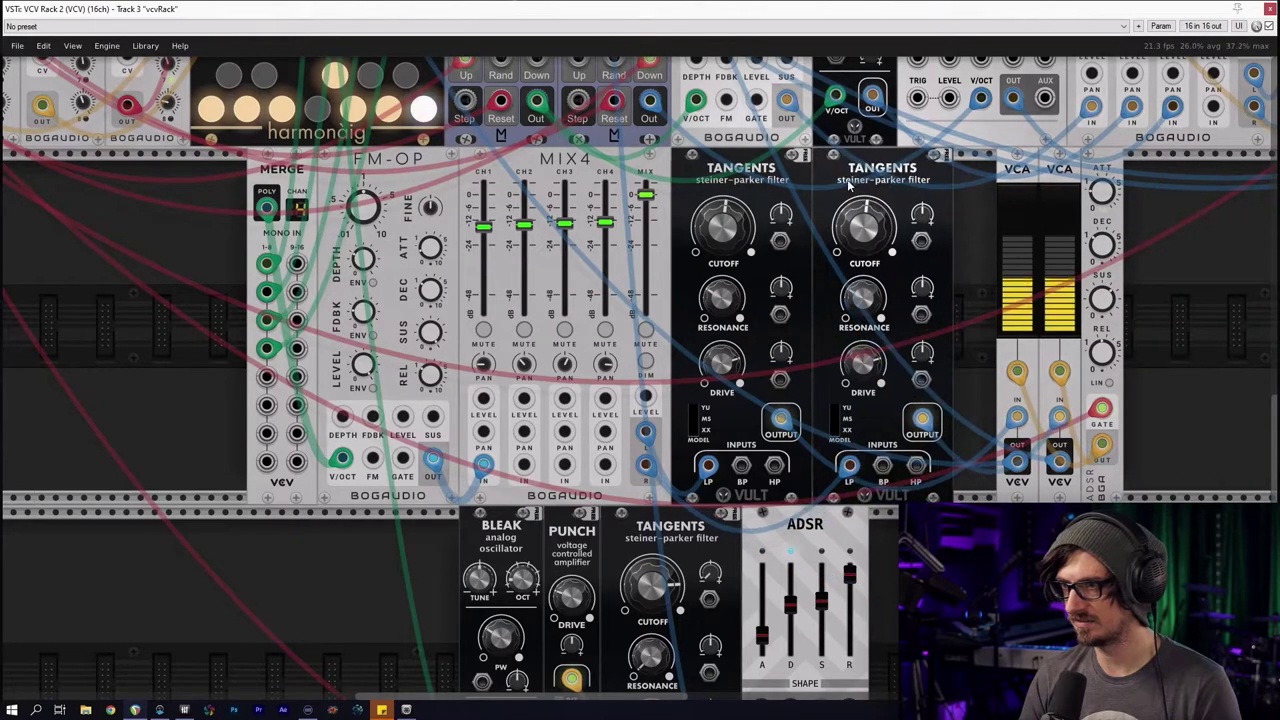
pyautogui.moveTo(1166, 206); pyautogui.dragTo(948, 167)
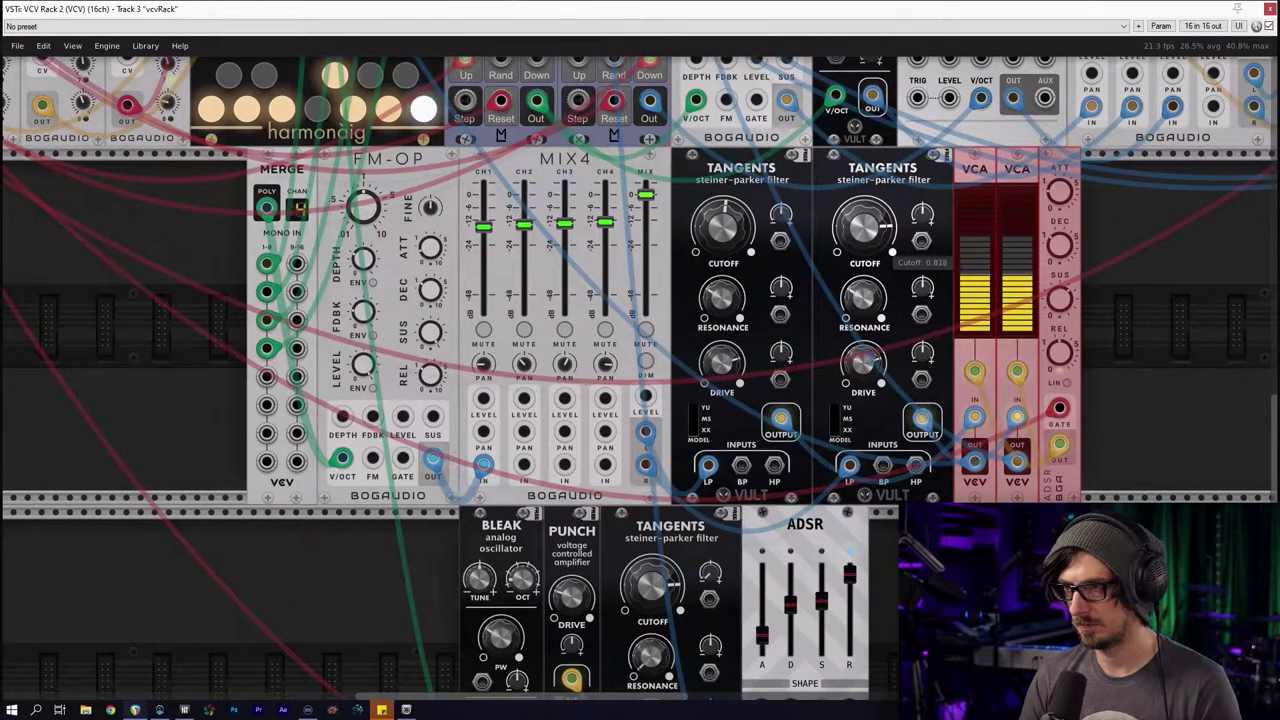
# Open the cutoff of both TANGENTS filters to matching higher settings and set MIX4 channels 1 to 4 to about −6 dB
pyautogui.moveTo(864, 227); pyautogui.dragTo(864, 320)
pyautogui.moveTo(722, 227); pyautogui.dragTo(722, 130)
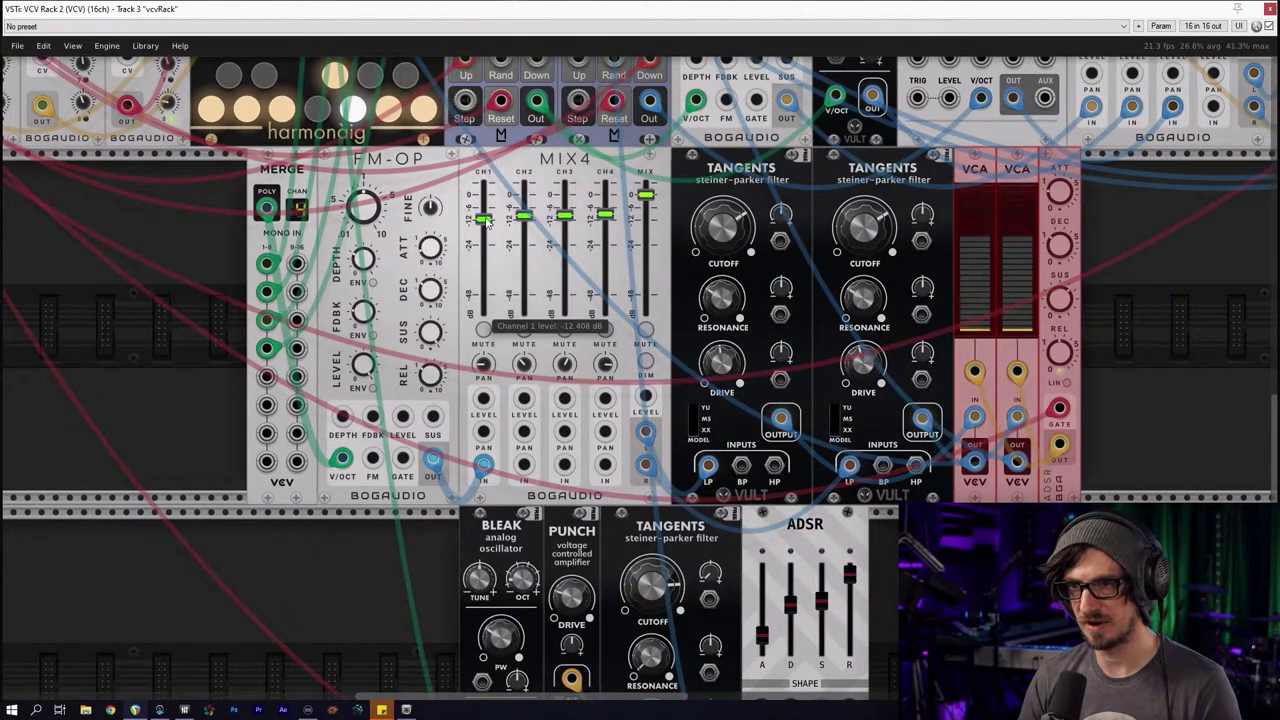
pyautogui.moveTo(524, 210); pyautogui.dragTo(565, 209)
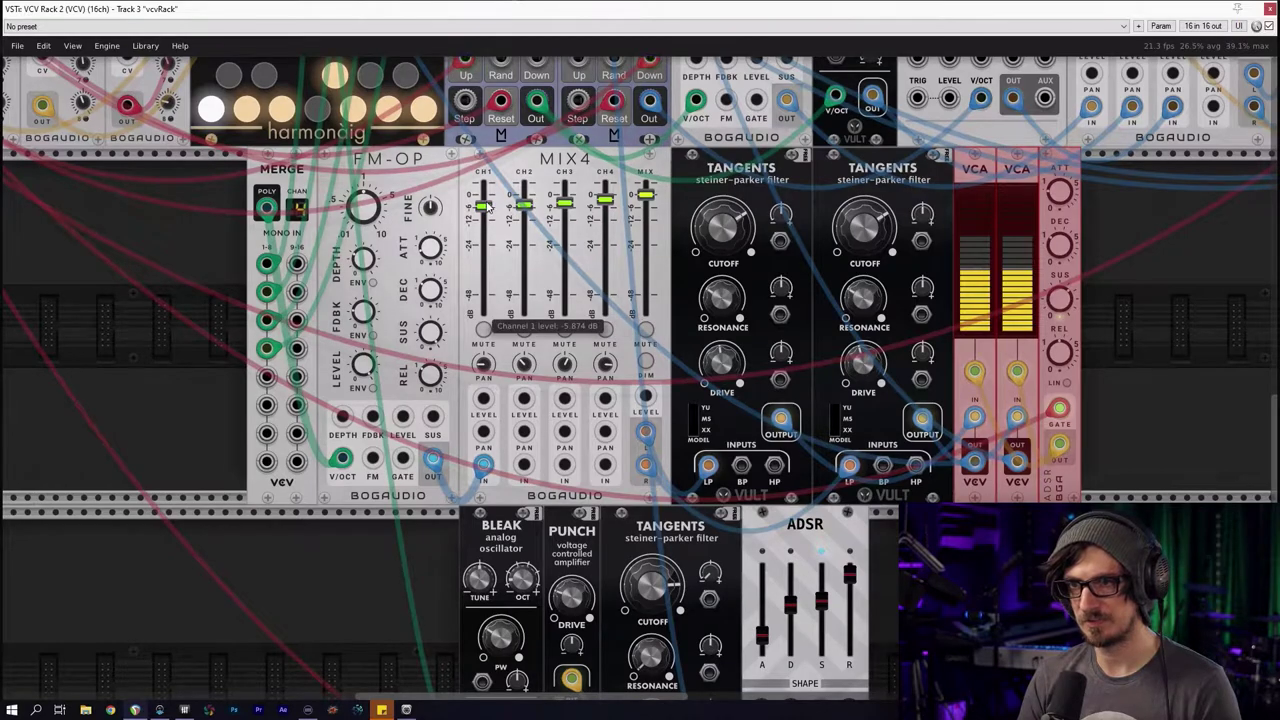
pyautogui.moveTo(484, 203); pyautogui.dragTo(484, 201)
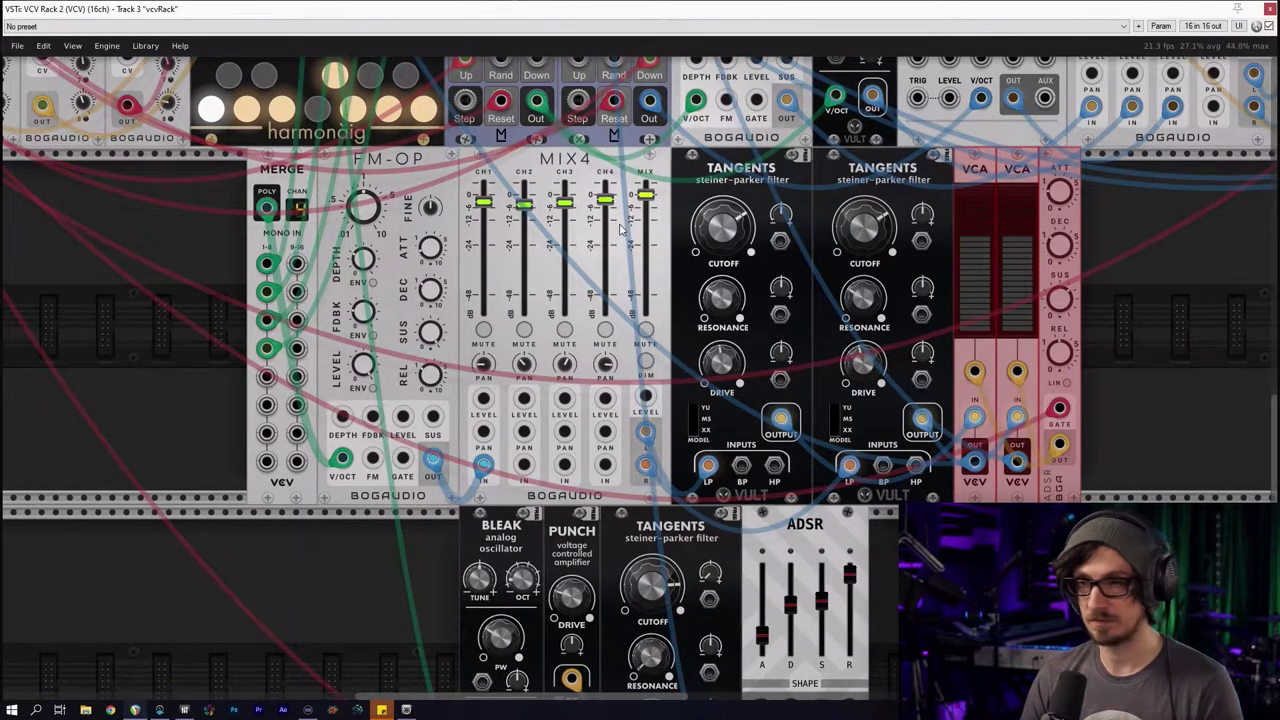
# Lengthen the attack of the ADSR beside the two VCAs to about 1.5 s
pyautogui.scroll(8, 424, 313)
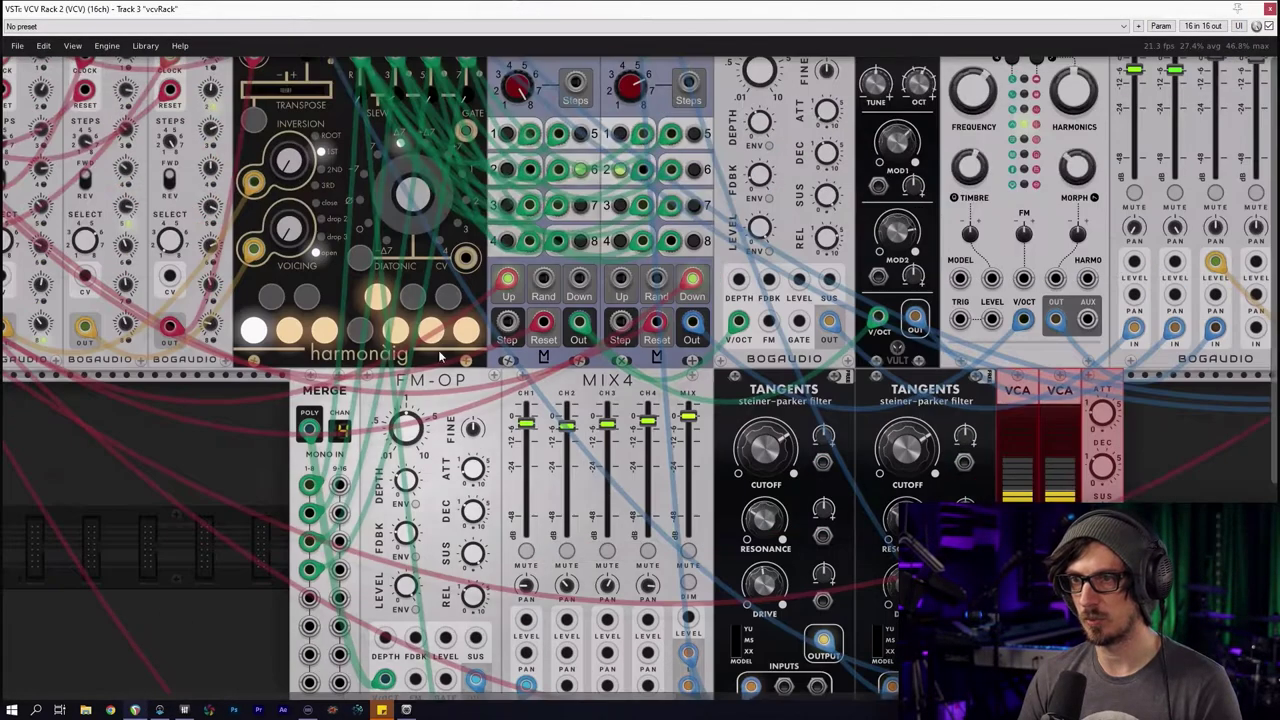
pyautogui.scroll(4, 423, 317)
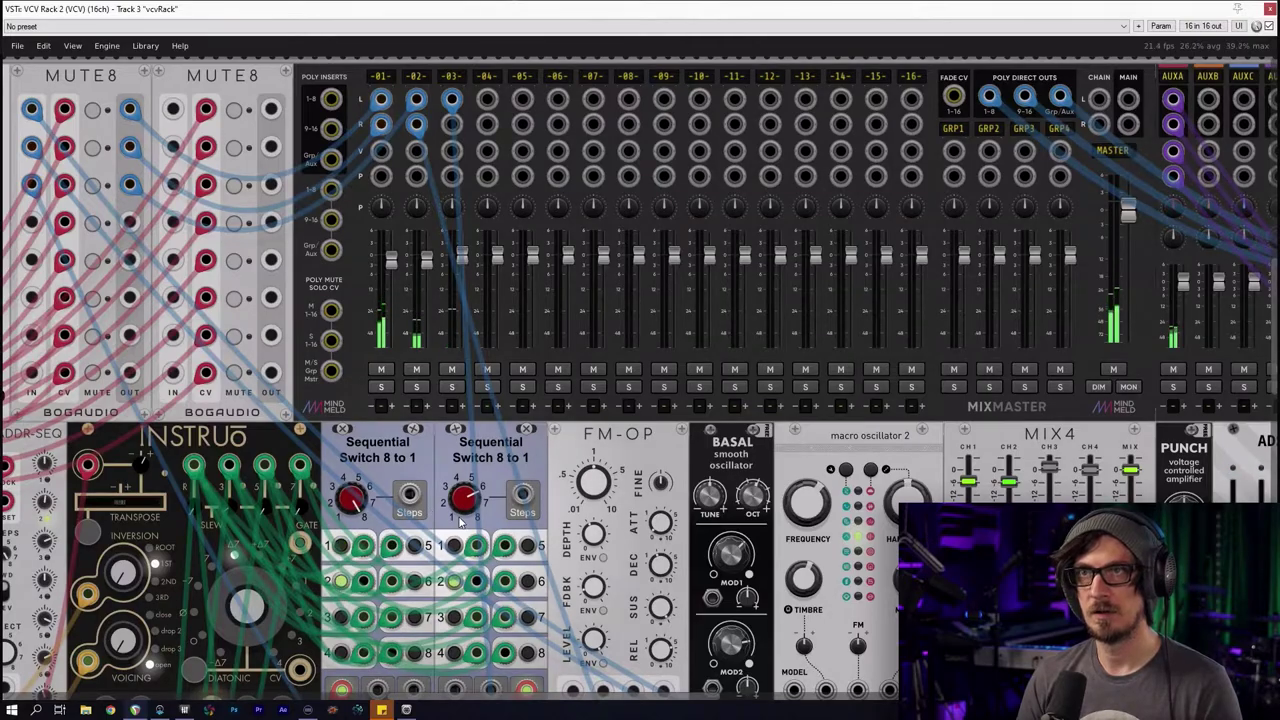
pyautogui.scroll(-3, 447, 432)
pyautogui.scroll(-8, 447, 432)
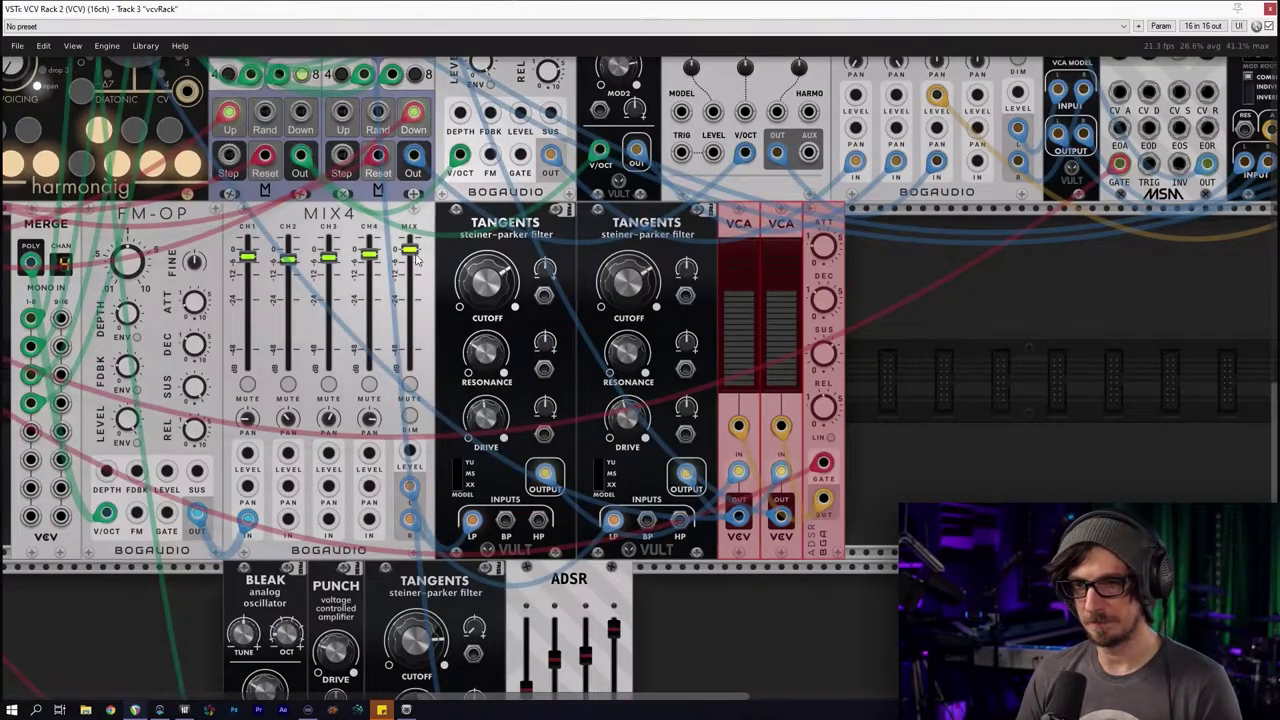
pyautogui.hscroll(-4, 405, 432)
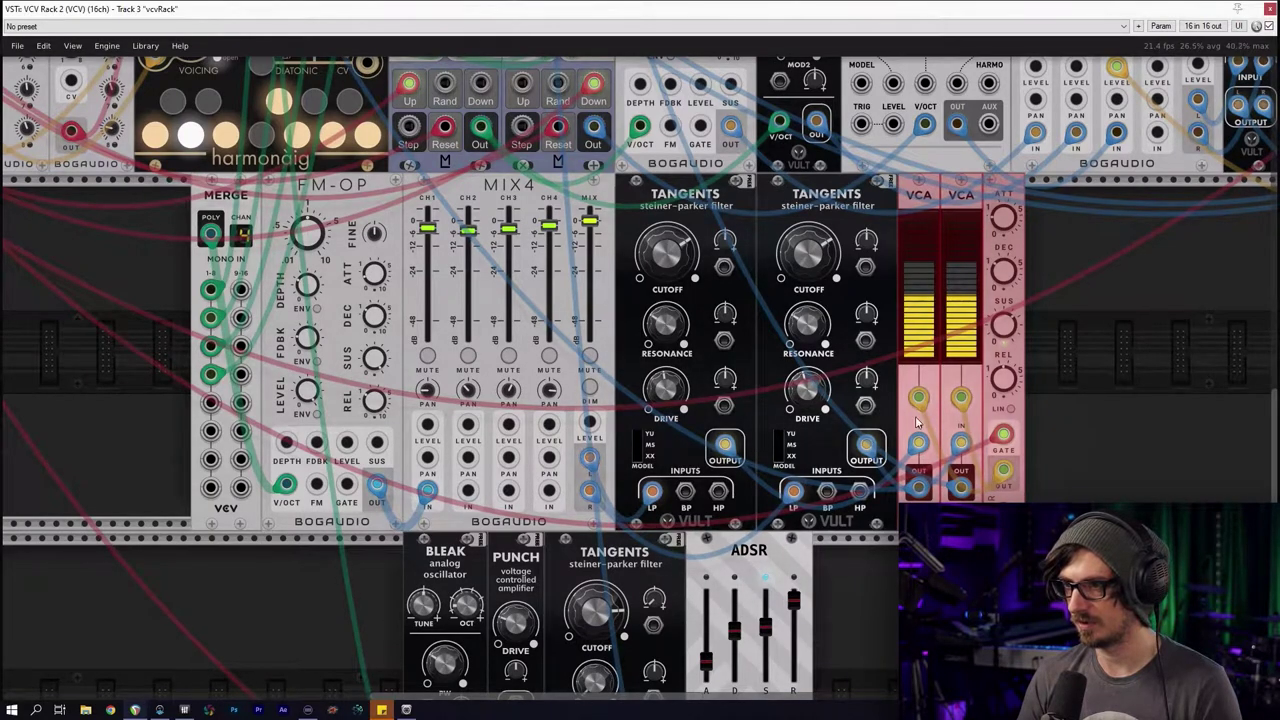
pyautogui.click(1097, 471)
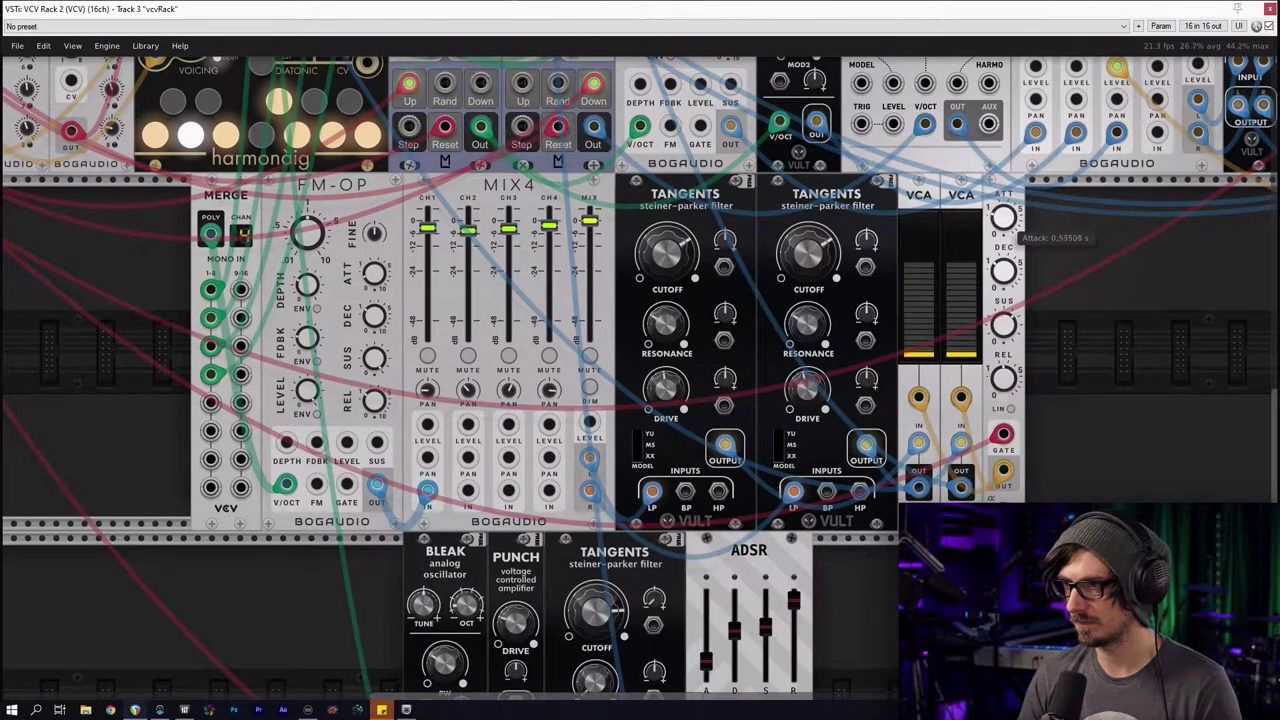
pyautogui.moveTo(1011, 229)
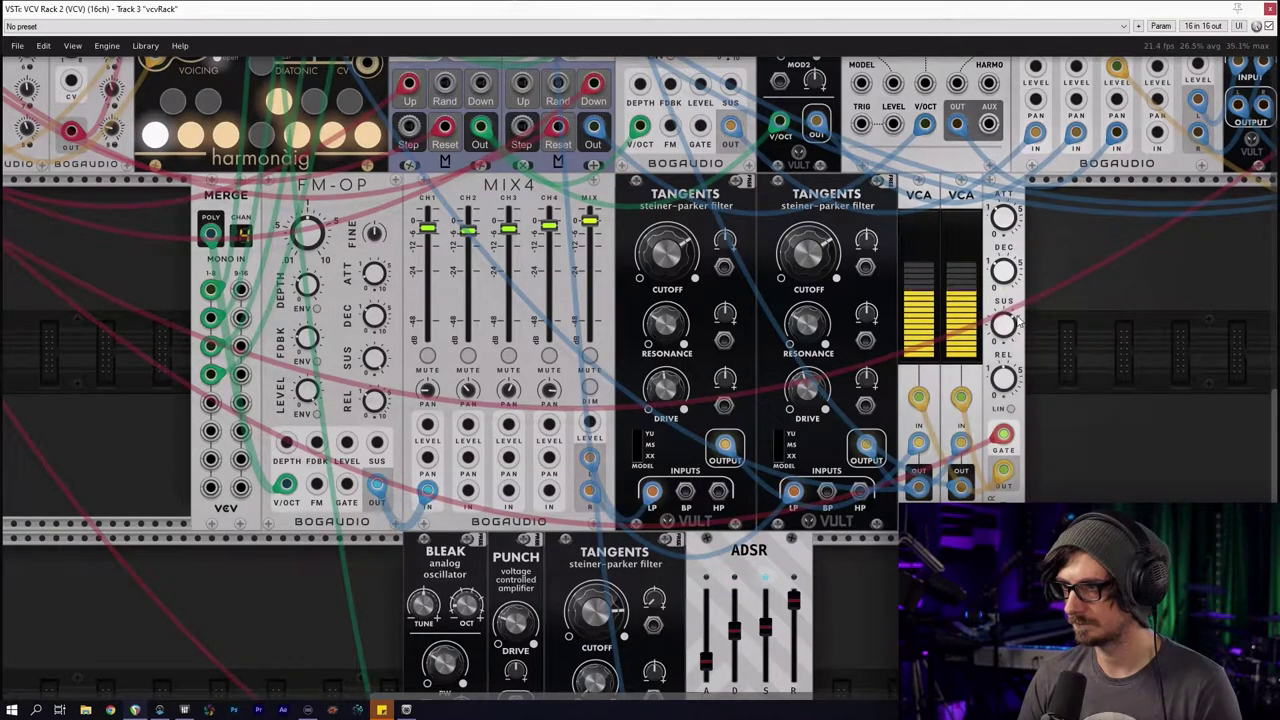
pyautogui.moveTo(1007, 392)
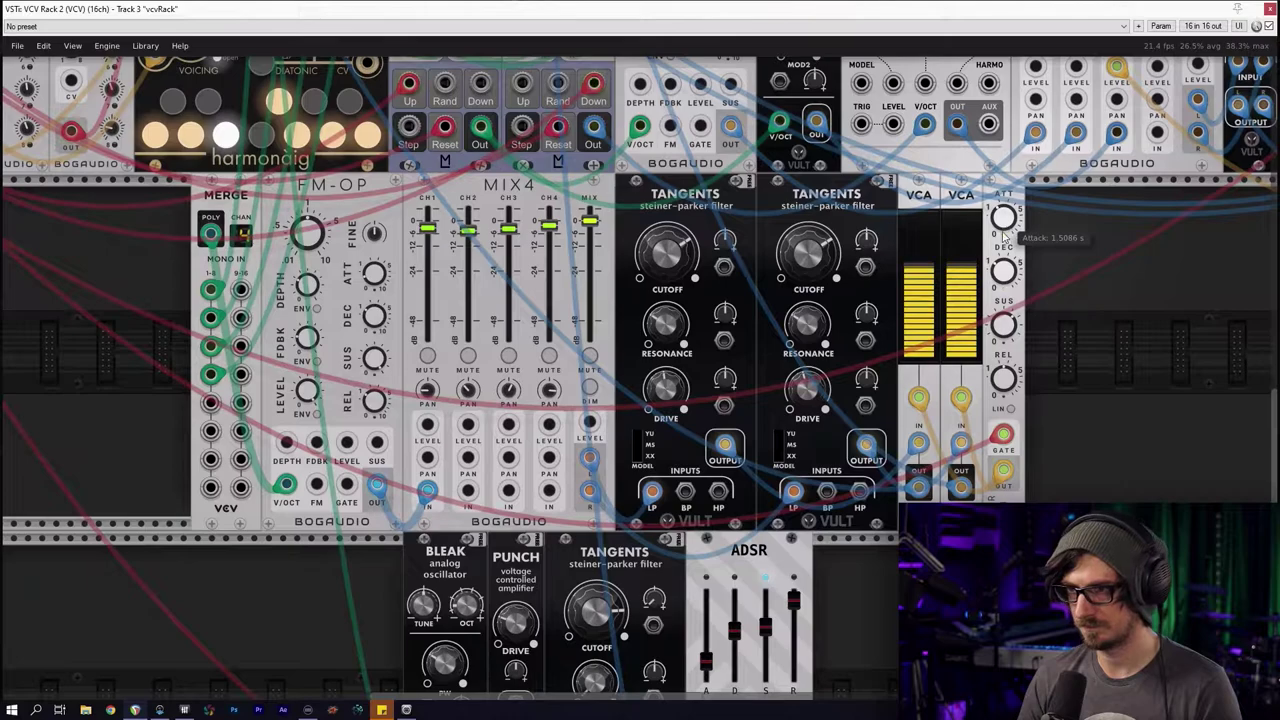
pyautogui.moveTo(672, 254)
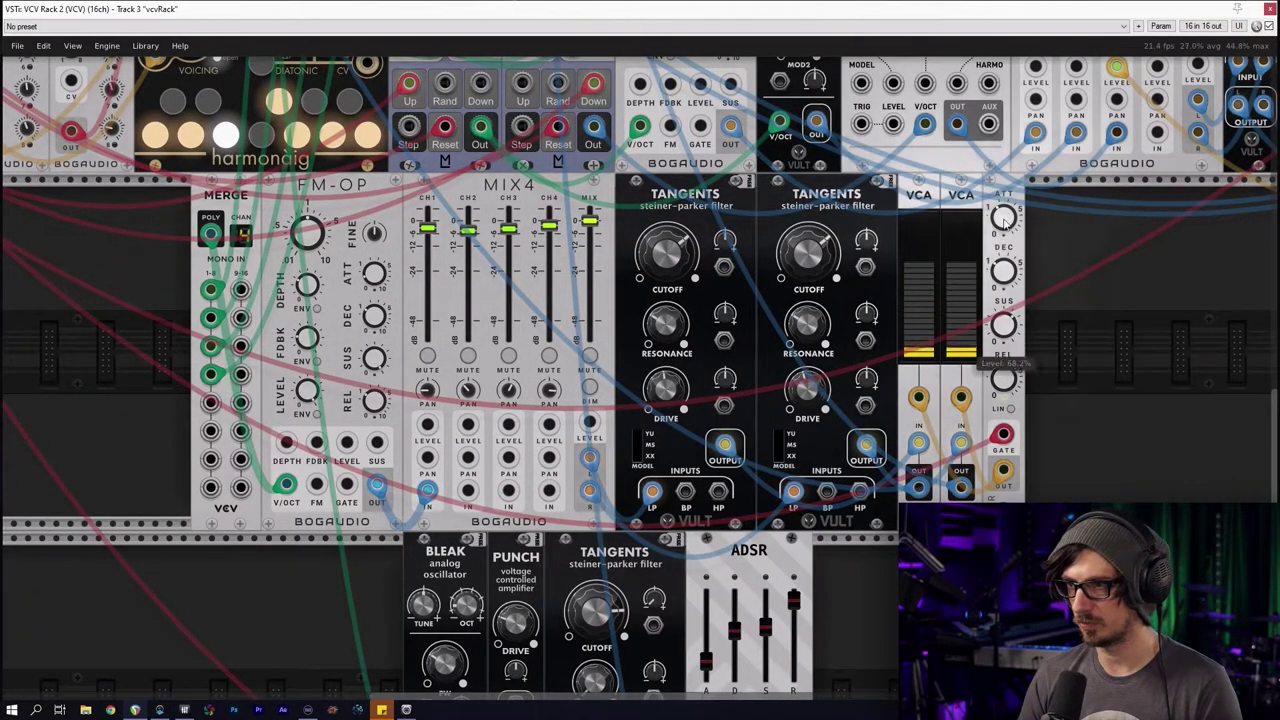
# Reset the module browser filters, filter by the Low-frequency oscillator tag, and add the Bogaudio LFO to the rack
pyautogui.moveTo(1107, 246); pyautogui.dragTo(931, 219)
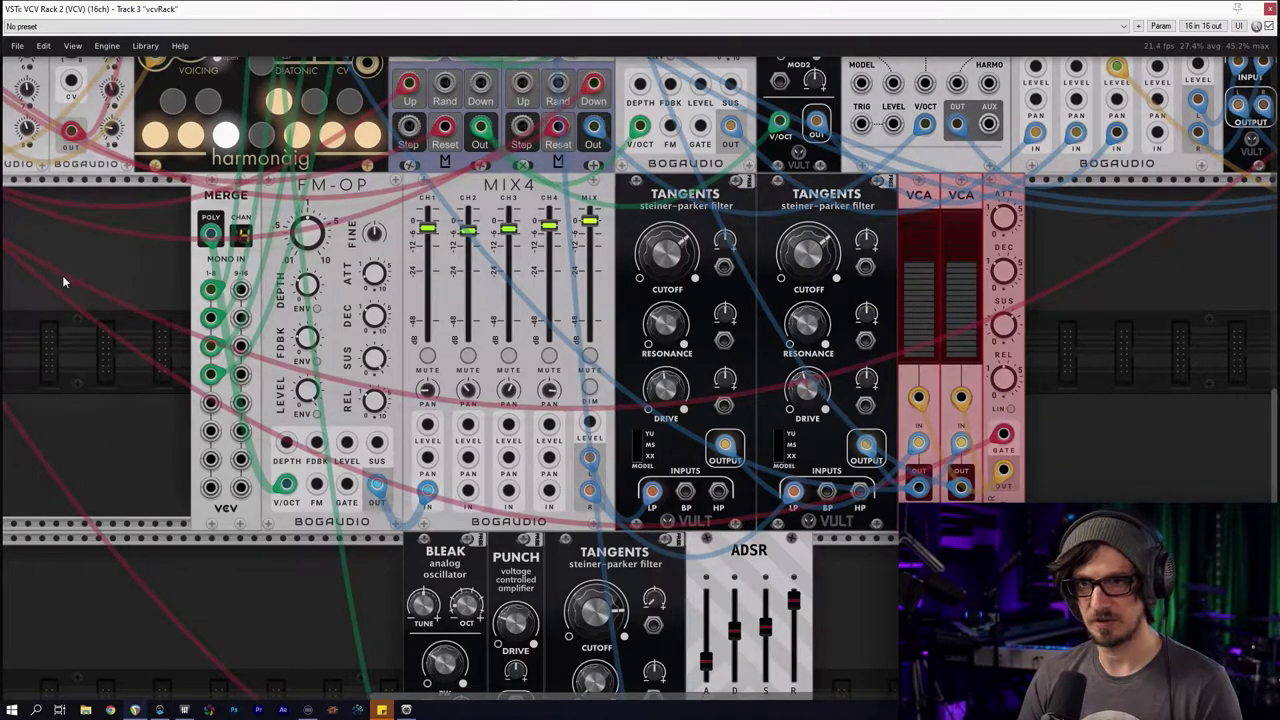
pyautogui.rightClick(115, 269)
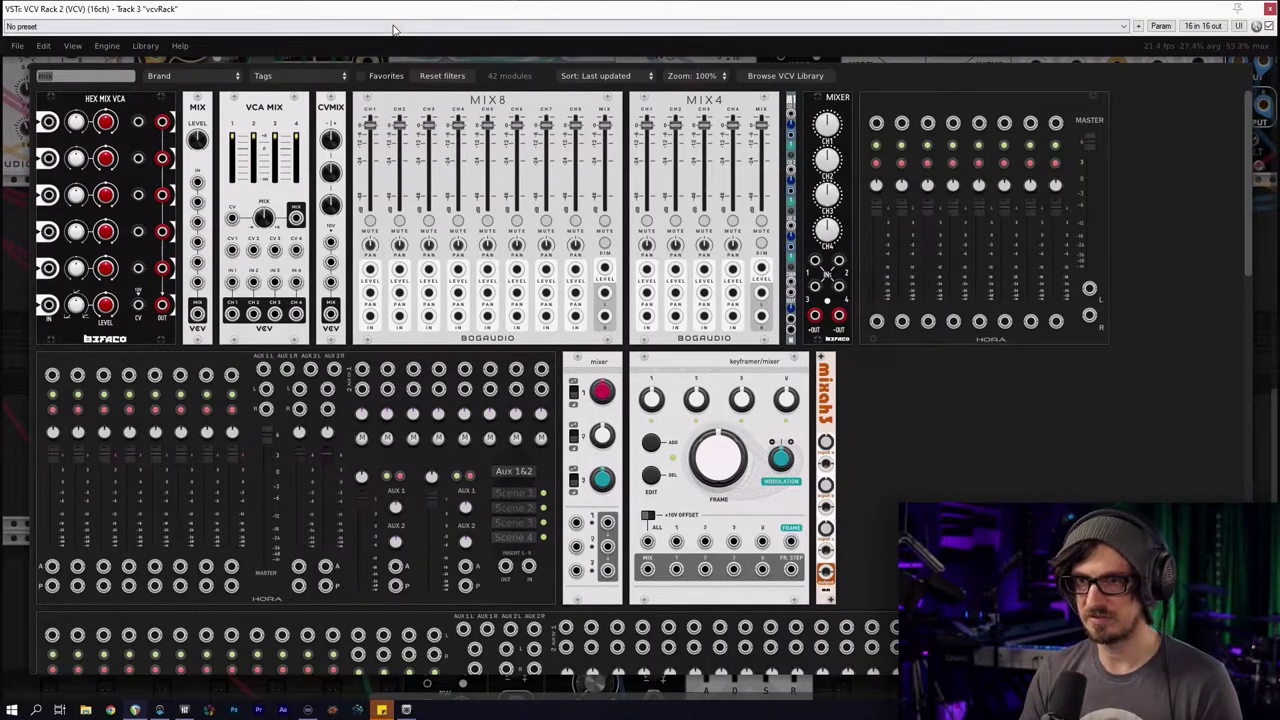
pyautogui.click(442, 75)
pyautogui.click(262, 76)
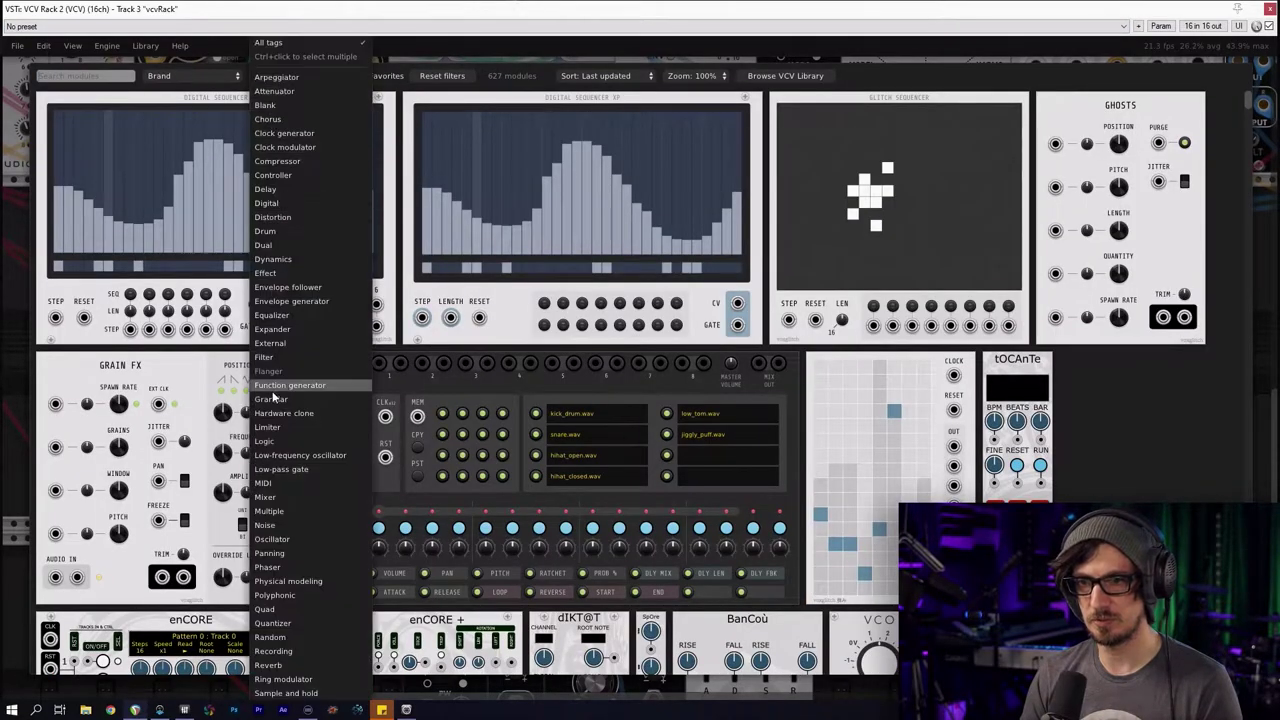
pyautogui.click(310, 455)
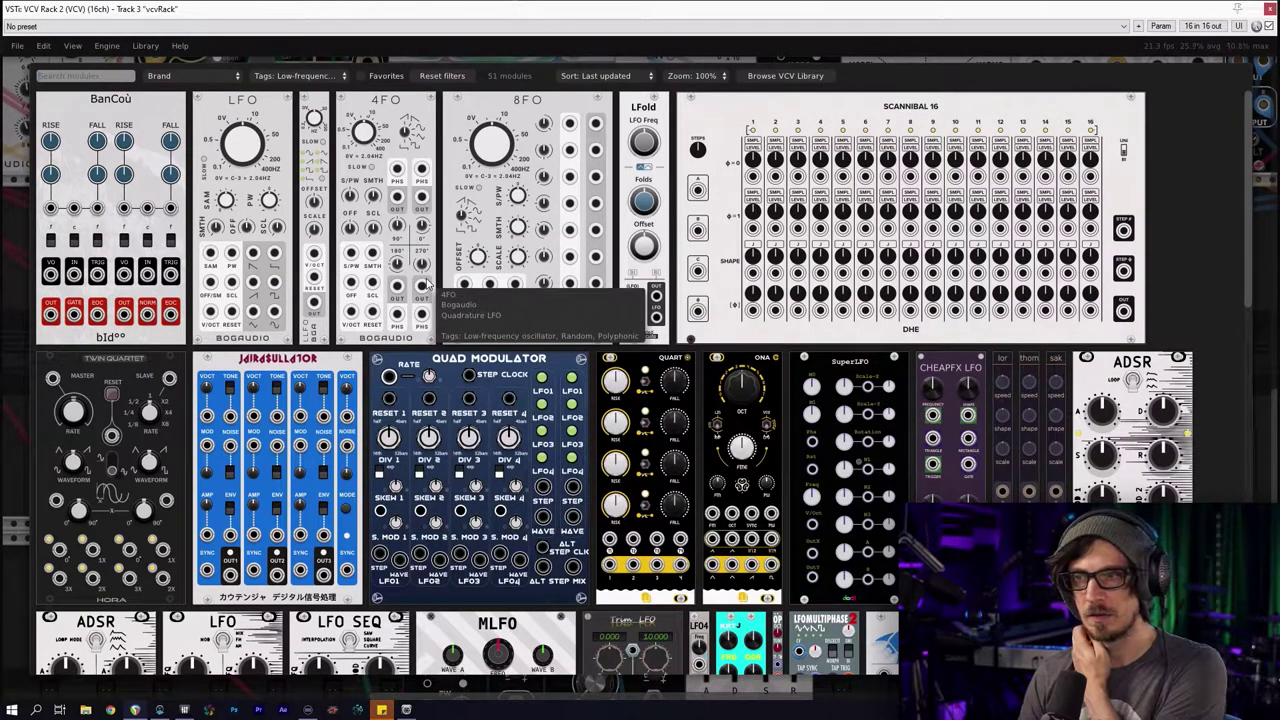
pyautogui.click(263, 206)
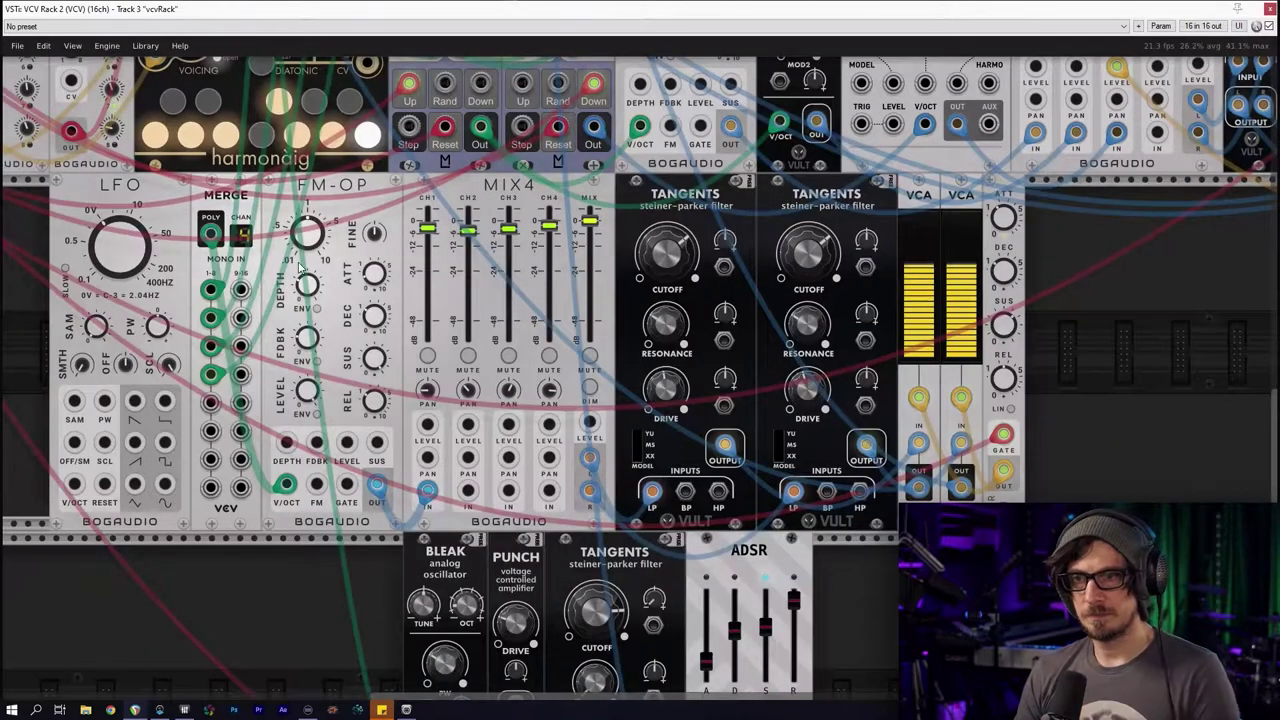
# Place the LFO between the second TANGENTS filter and the two VCAs, keeping the ADSR at the end of the row
pyautogui.moveTo(135, 282); pyautogui.dragTo(1090, 282)
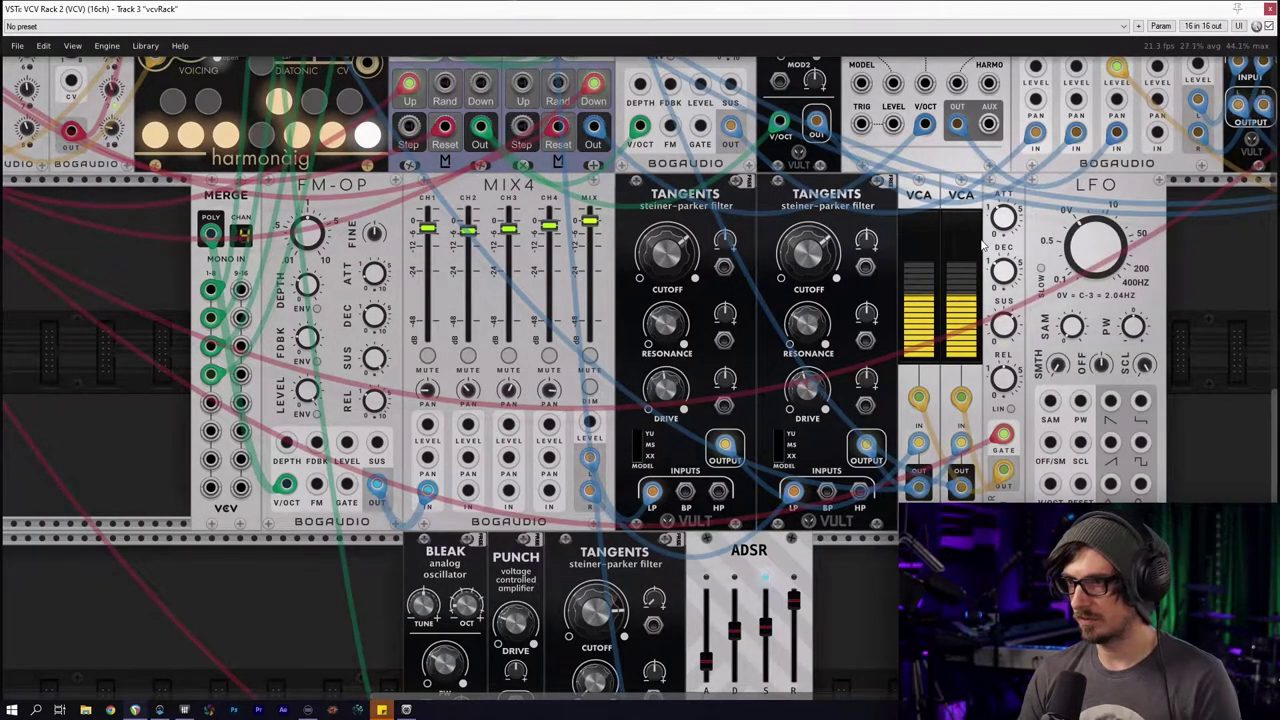
pyautogui.moveTo(1085, 197); pyautogui.dragTo(1198, 200)
pyautogui.moveTo(1070, 249); pyautogui.dragTo(1035, 242)
pyautogui.moveTo(984, 199); pyautogui.dragTo(548, 193)
pyautogui.click(838, 218)
pyautogui.moveTo(1006, 231); pyautogui.dragTo(833, 187)
pyautogui.click(686, 452)
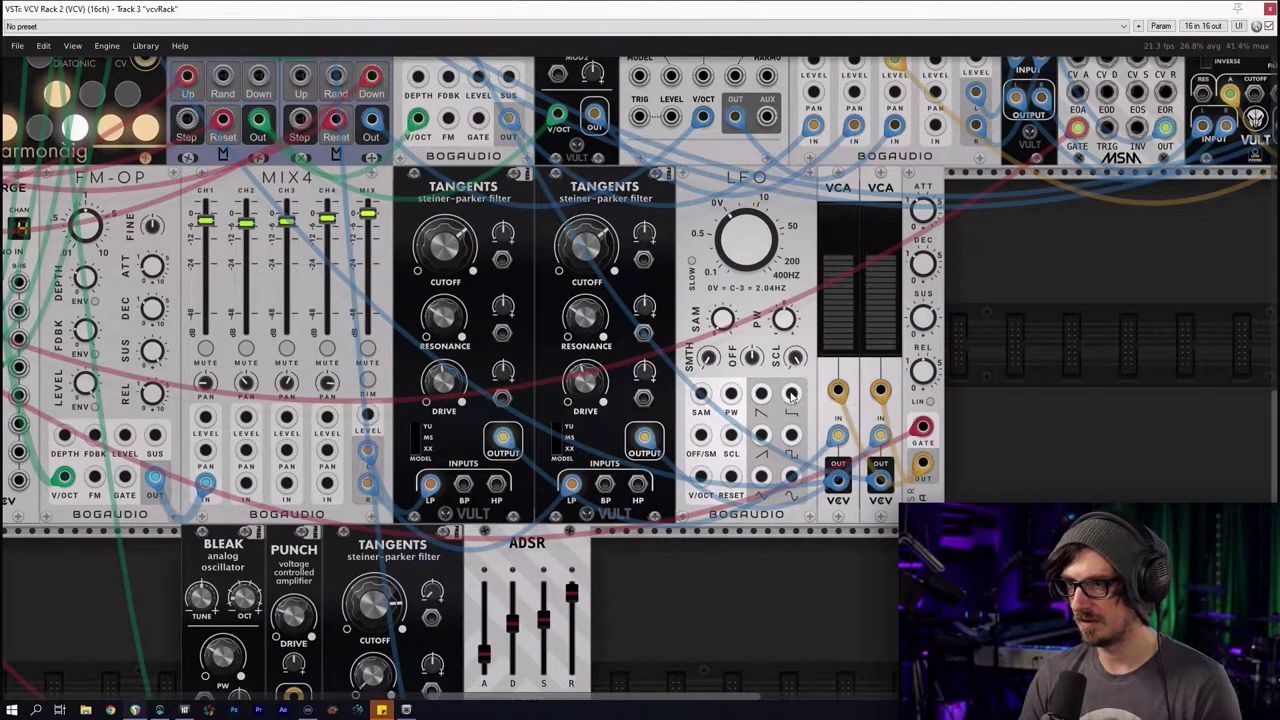
pyautogui.scroll(-4, 685, 390)
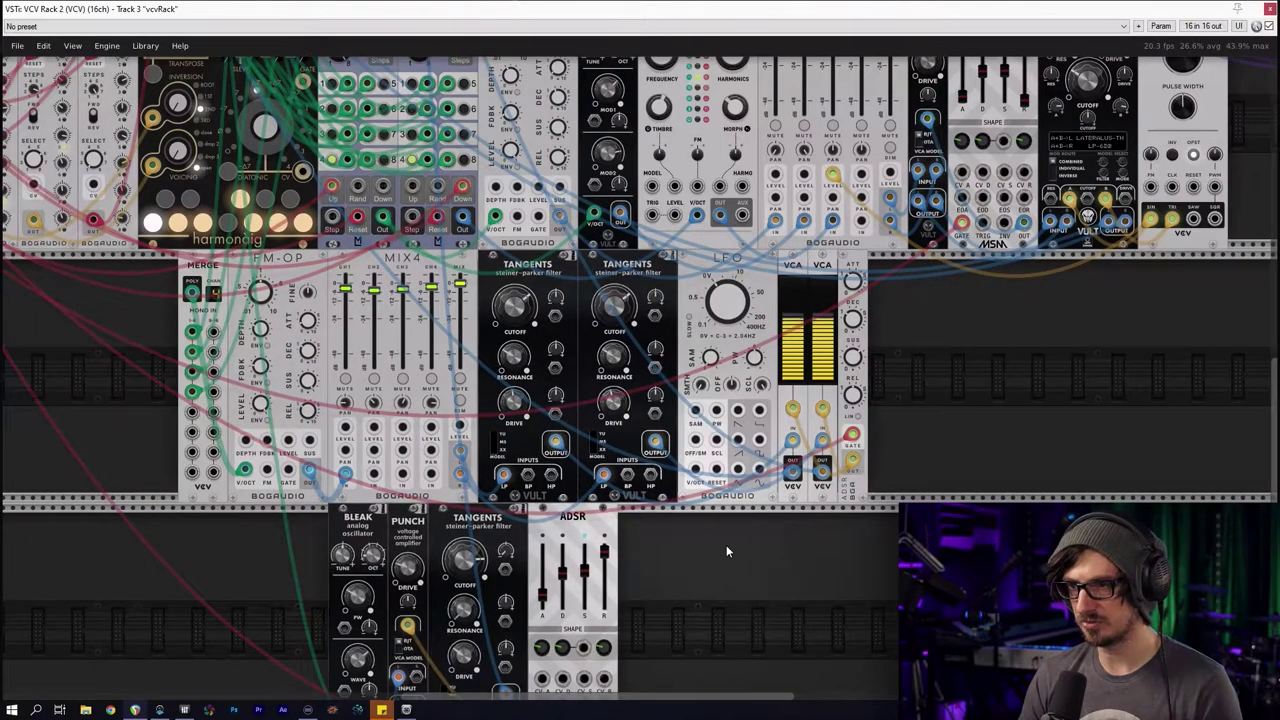
pyautogui.scroll(2, 720, 543)
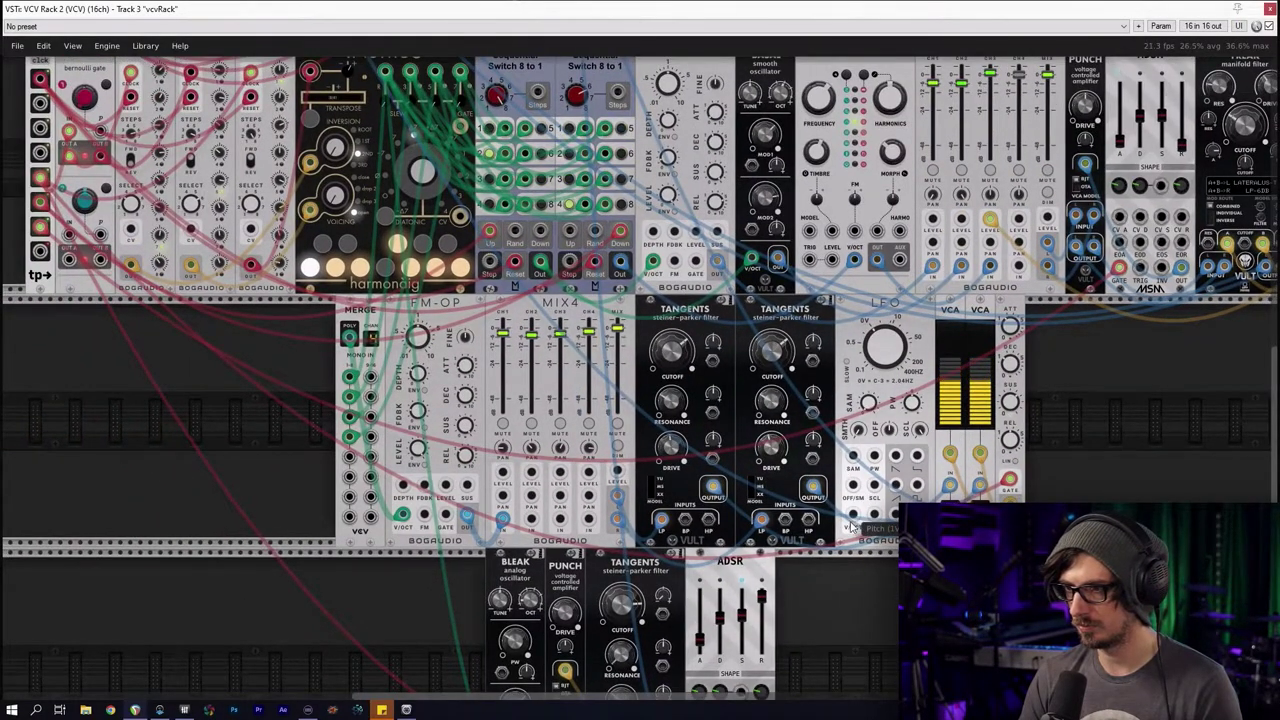
pyautogui.scroll(3, 852, 522)
pyautogui.scroll(-2, 852, 517)
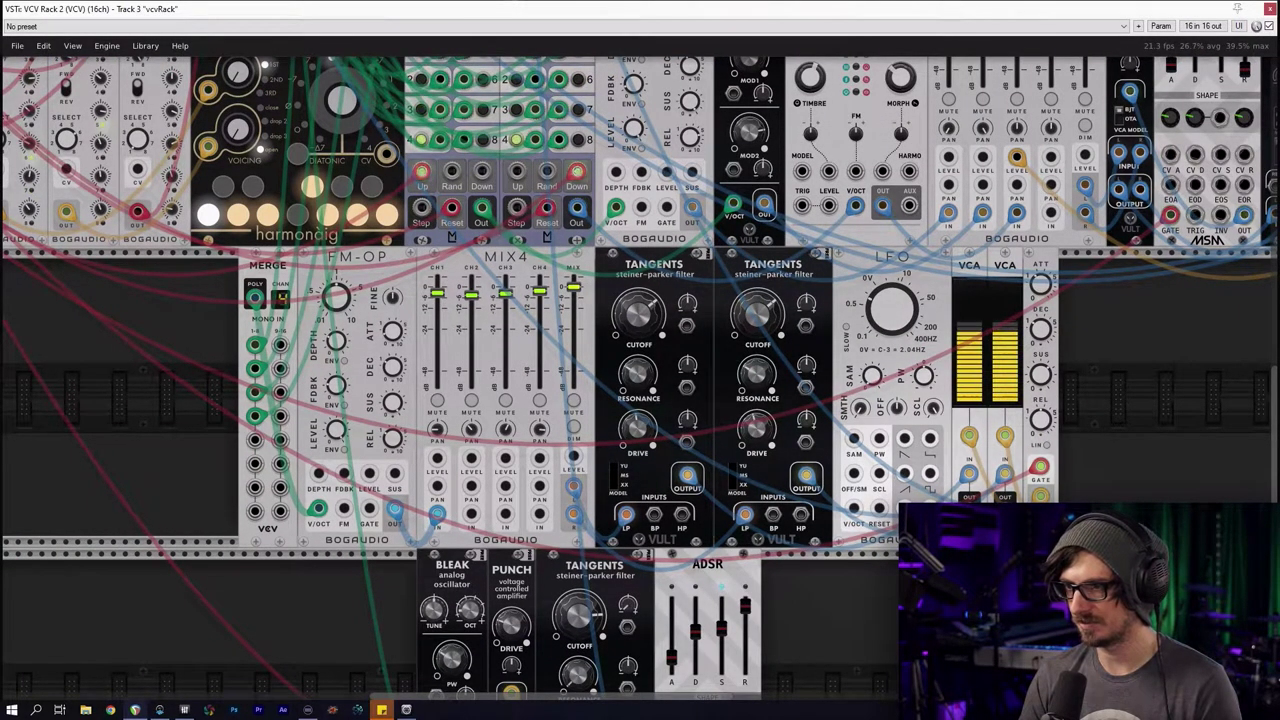
# Patch two LFO outputs to the cutoff modulation inputs of the two Tangents filters and turn down the second filter's cutoff
pyautogui.moveTo(930, 508); pyautogui.dragTo(687, 328)
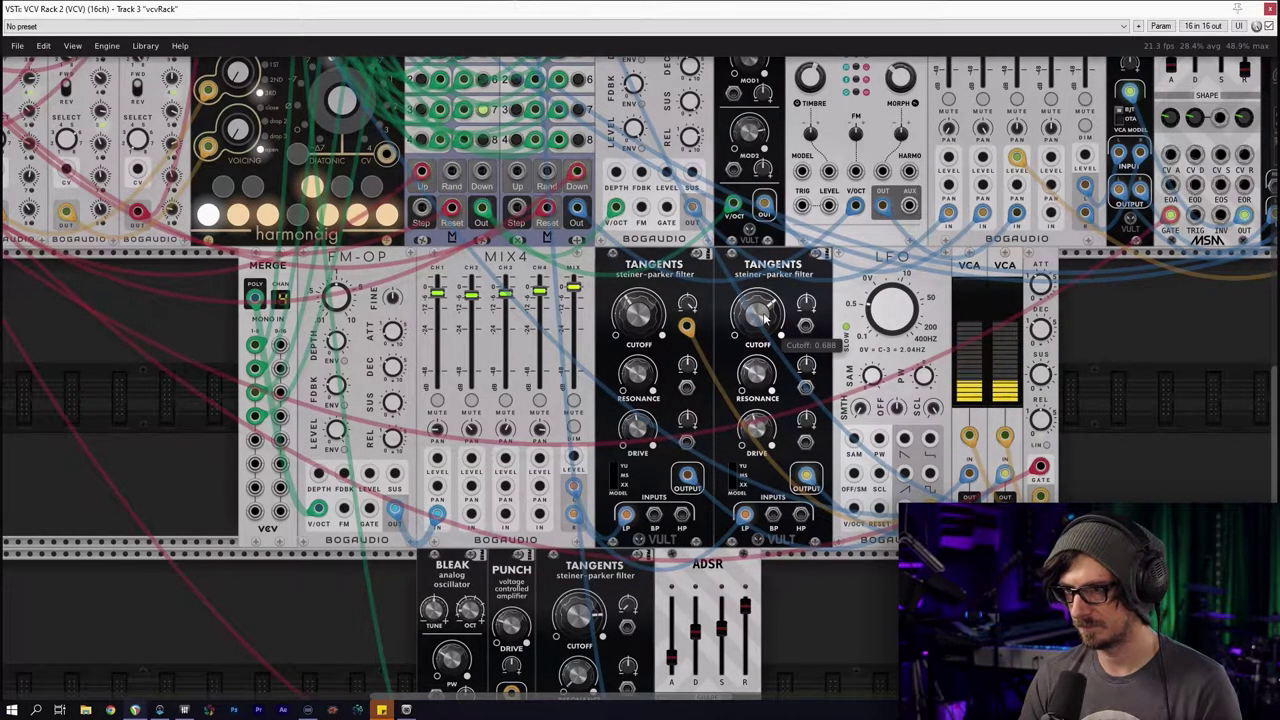
pyautogui.moveTo(766, 324); pyautogui.dragTo(766, 372)
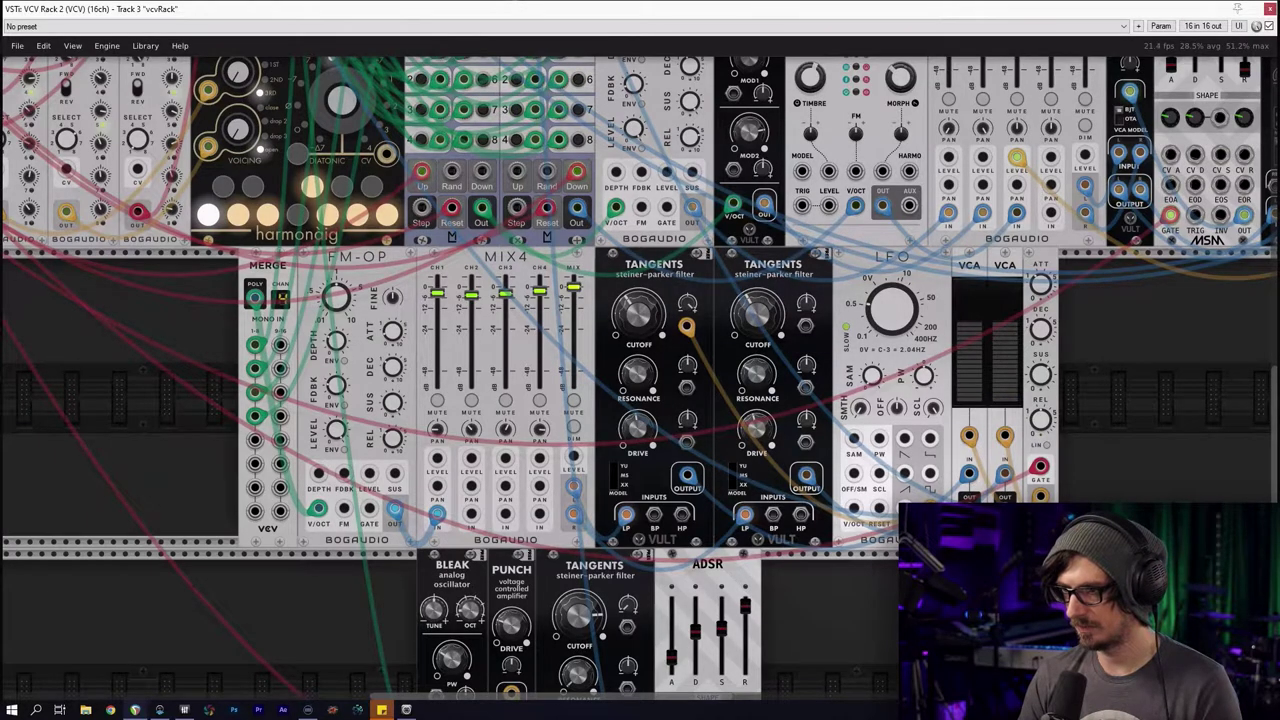
pyautogui.moveTo(928, 478); pyautogui.dragTo(807, 326)
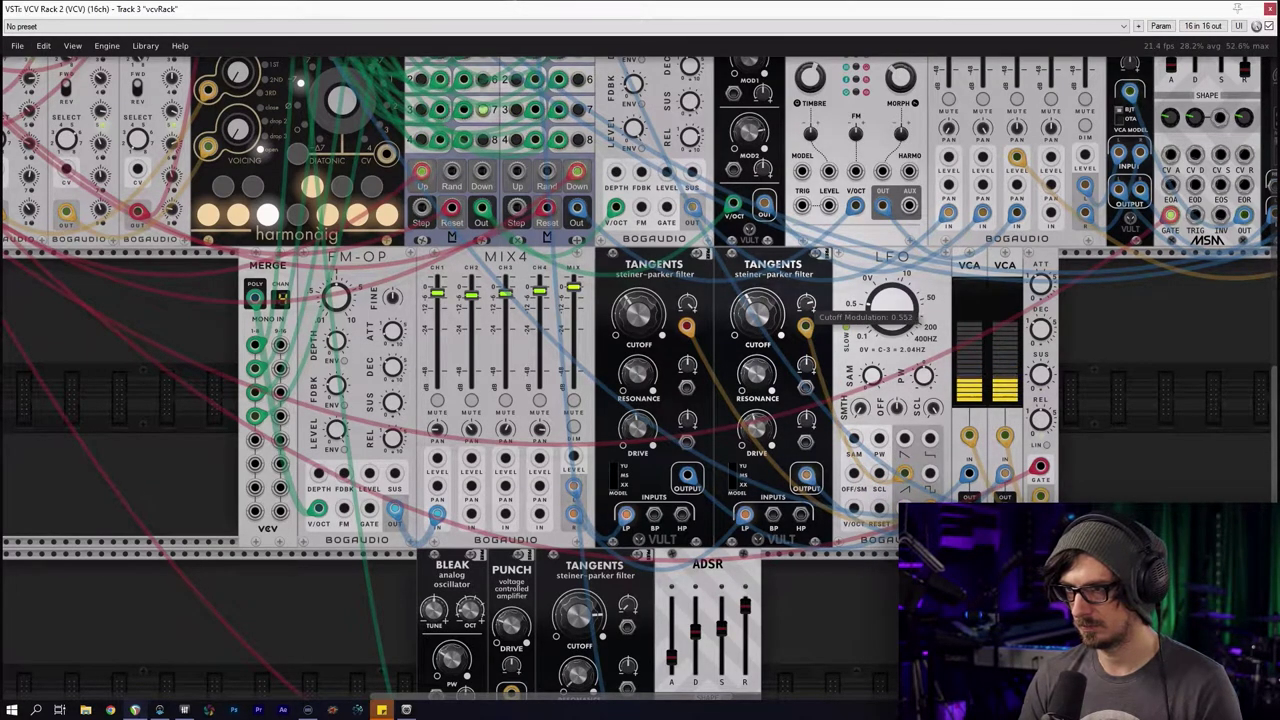
# Set the second Tangents filter's cutoff modulation to about 0.78 and its cutoff to 0.462
pyautogui.moveTo(808, 300); pyautogui.dragTo(808, 270)
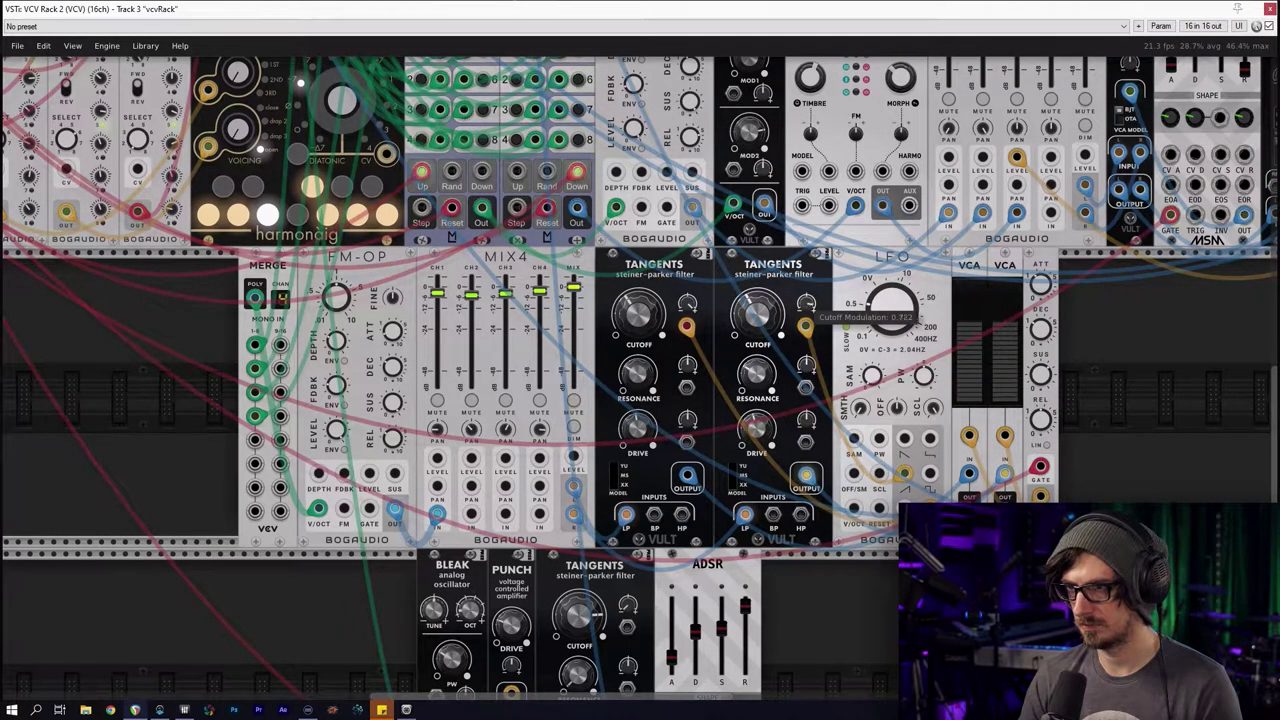
pyautogui.moveTo(762, 320); pyautogui.dragTo(762, 292)
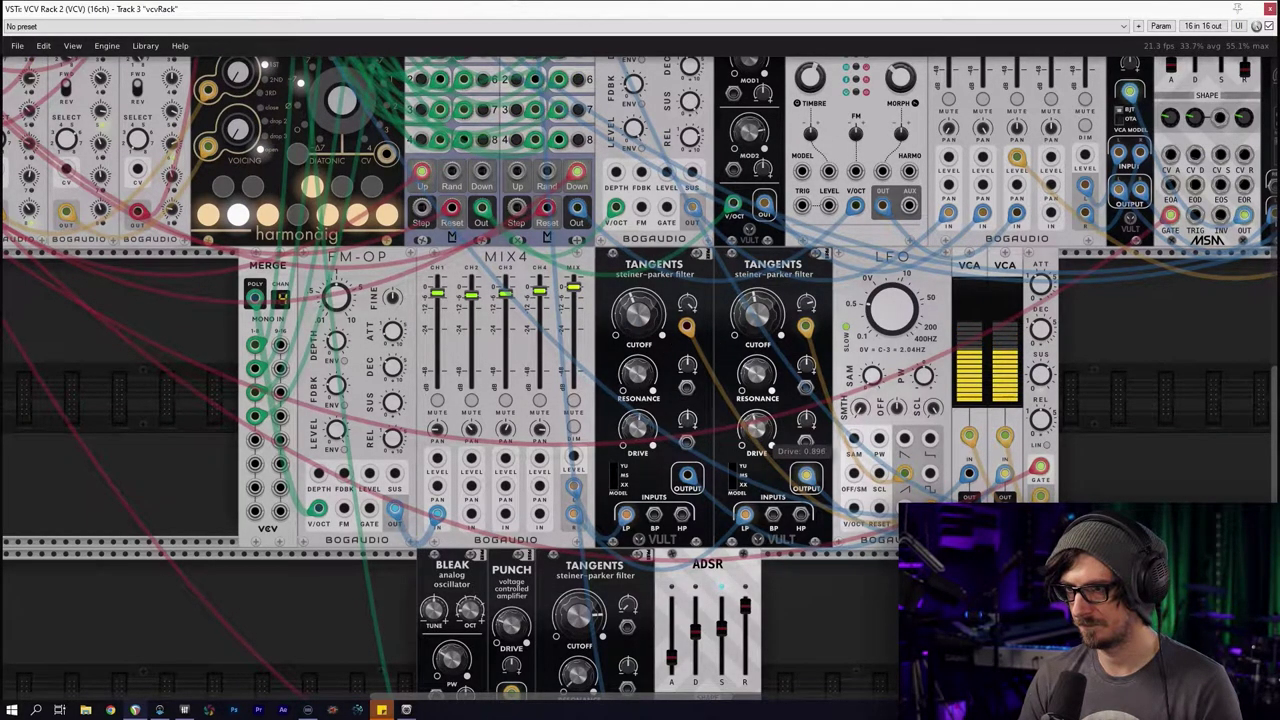
pyautogui.moveTo(980, 330)
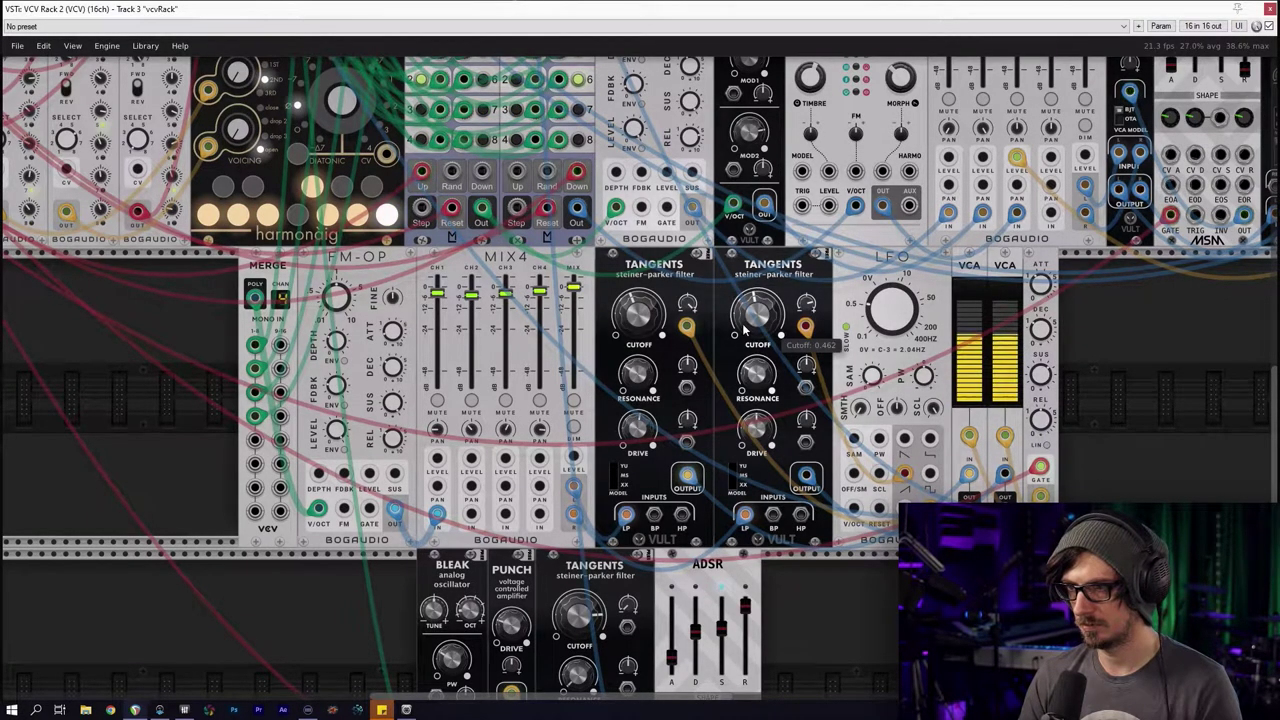
# Look over the patch around the sequential switches, Tangents filters, LFO and VCA modules
pyautogui.scroll(5, 597, 270)
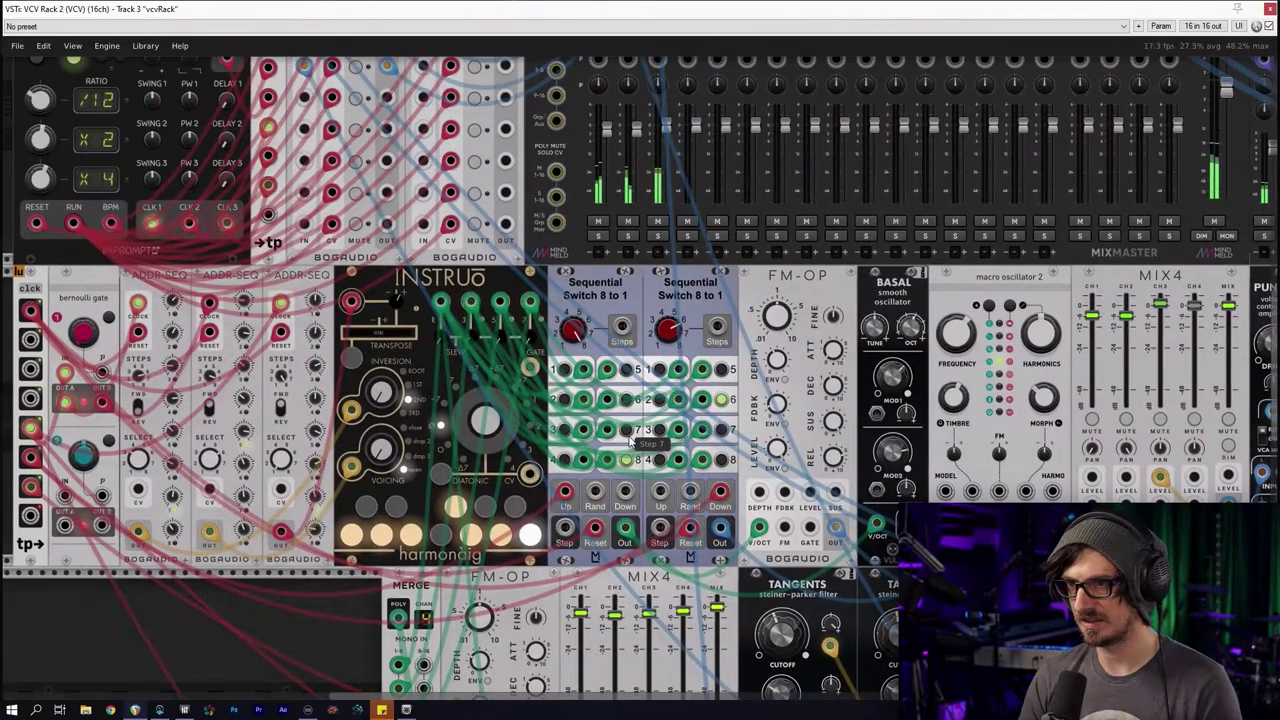
pyautogui.scroll(-5, 757, 457)
pyautogui.hscroll(5, 757, 457)
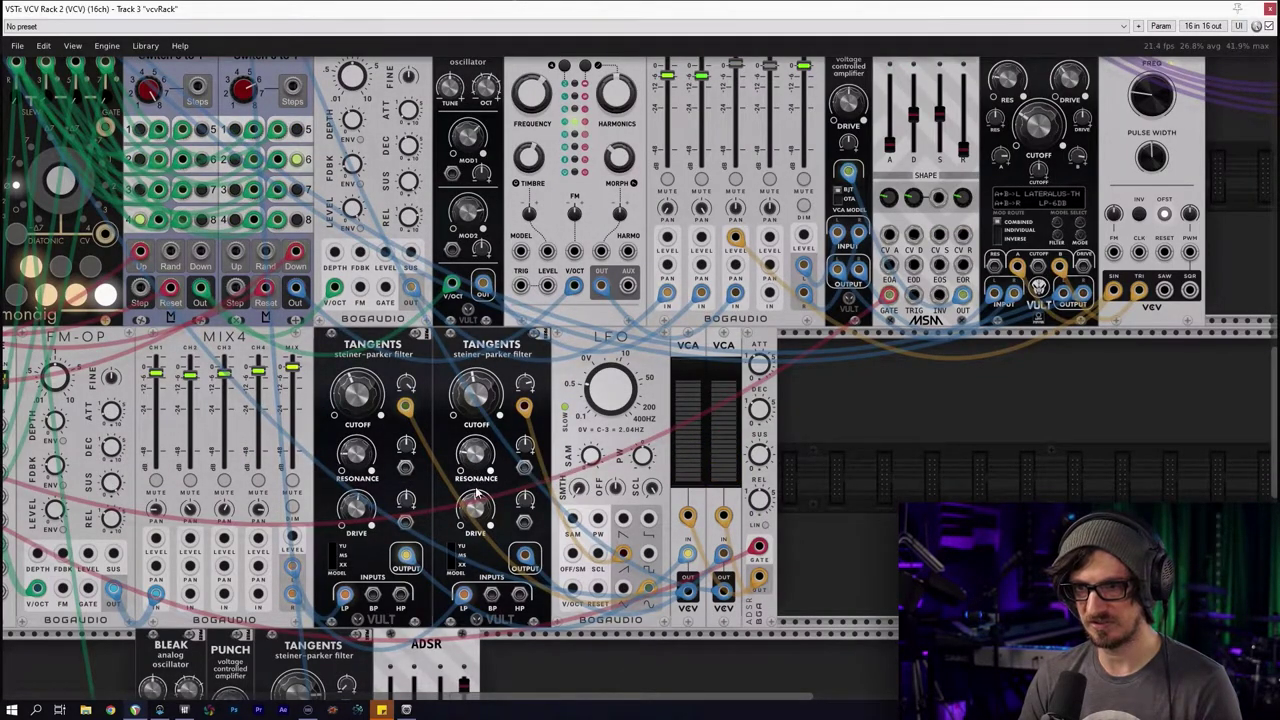
pyautogui.scroll(-2, 440, 494)
pyautogui.hscroll(-3, 440, 494)
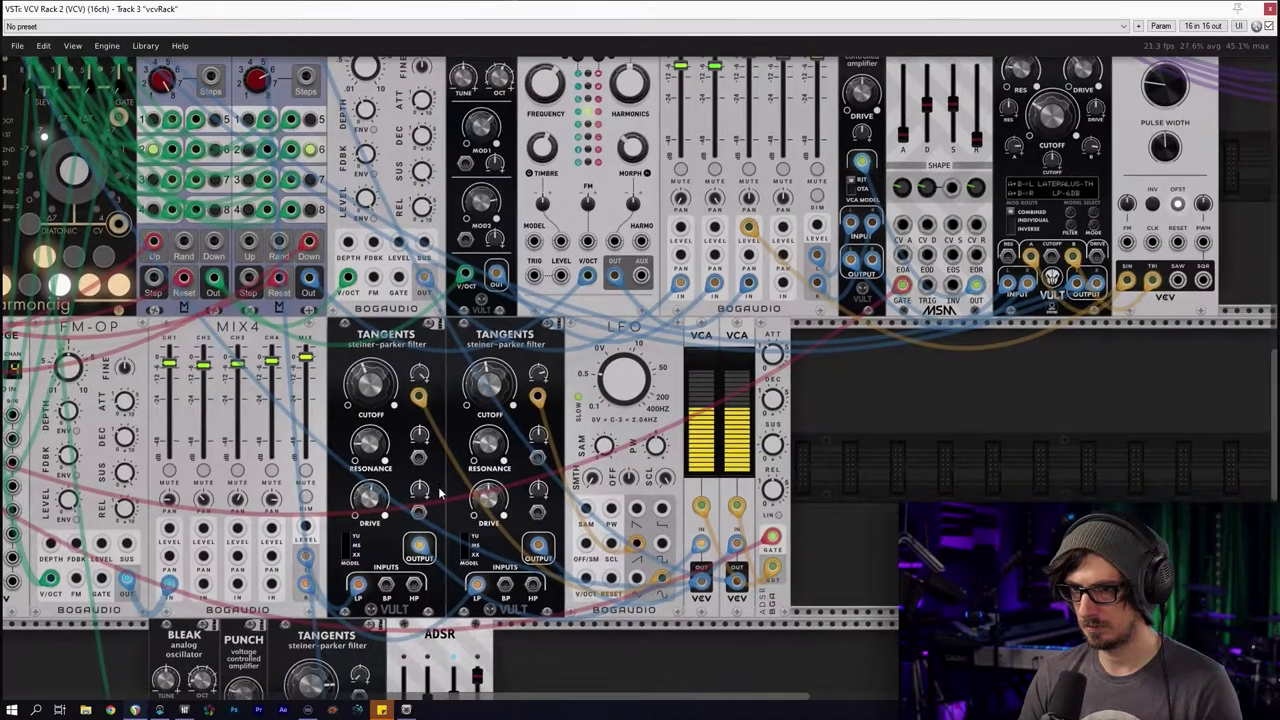
pyautogui.scroll(2, 520, 430)
pyautogui.scroll(-2, 562, 421)
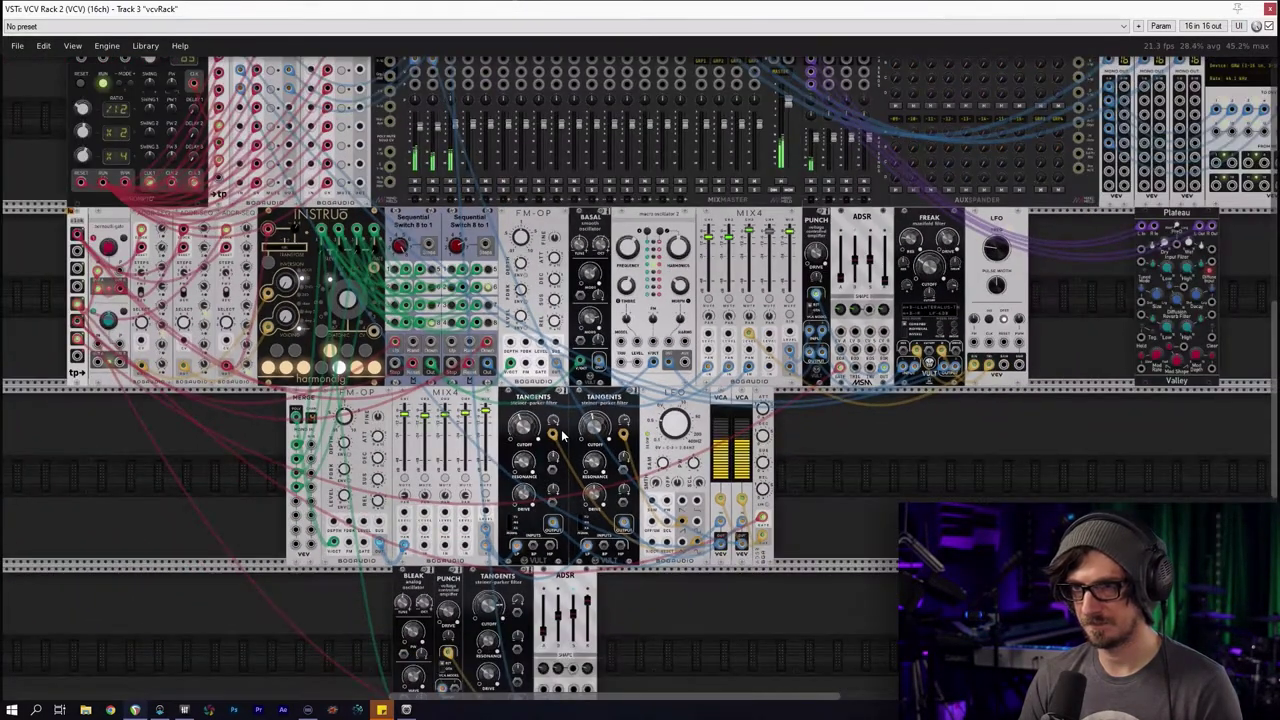
pyautogui.scroll(3, 383, 276)
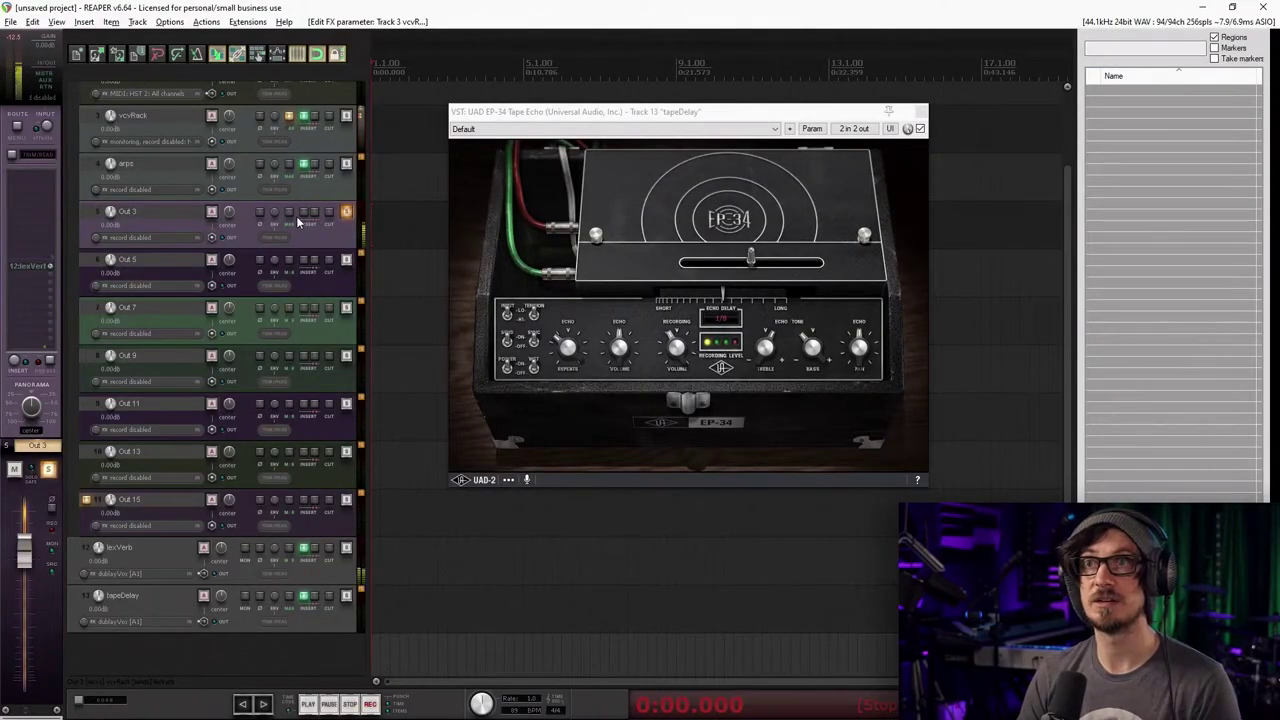
# Switch to REAPER and add a send from the Out 3 track to tapeDelay at -13.18 dB with MIDI set to None
pyautogui.moveTo(158, 573); pyautogui.dragTo(160, 611)
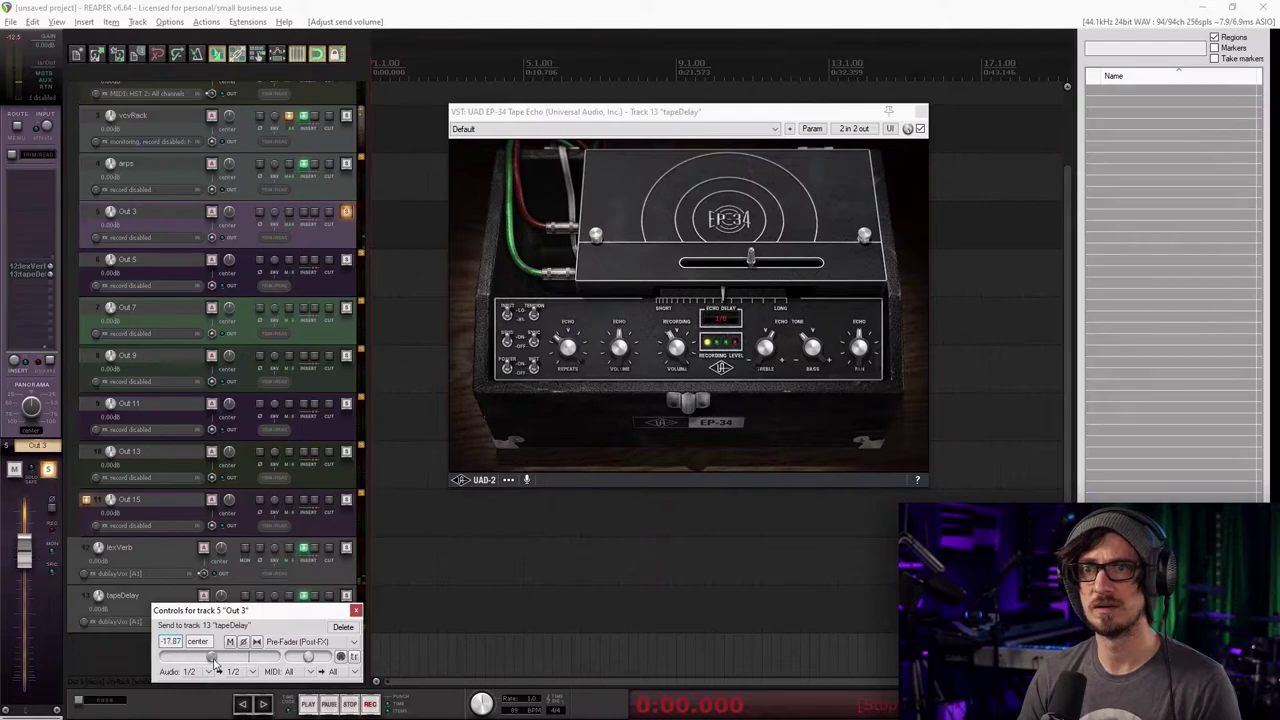
pyautogui.click(305, 673)
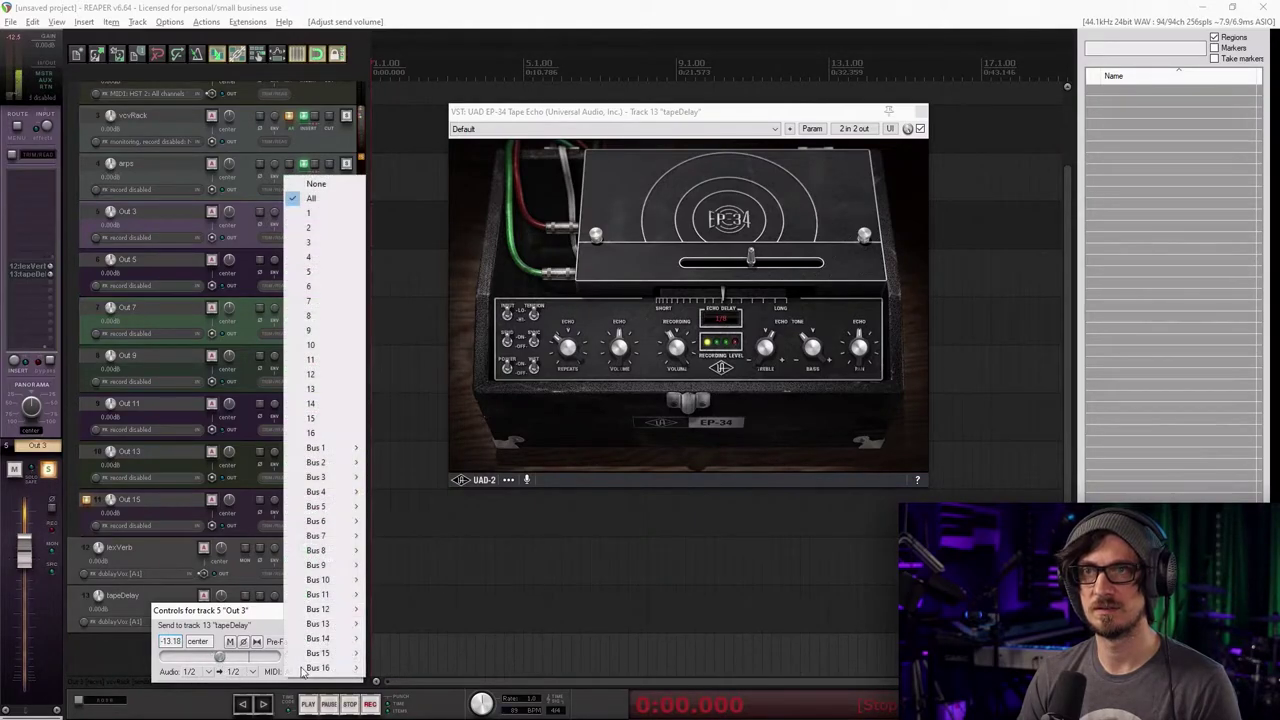
pyautogui.click(314, 186)
pyautogui.click(355, 610)
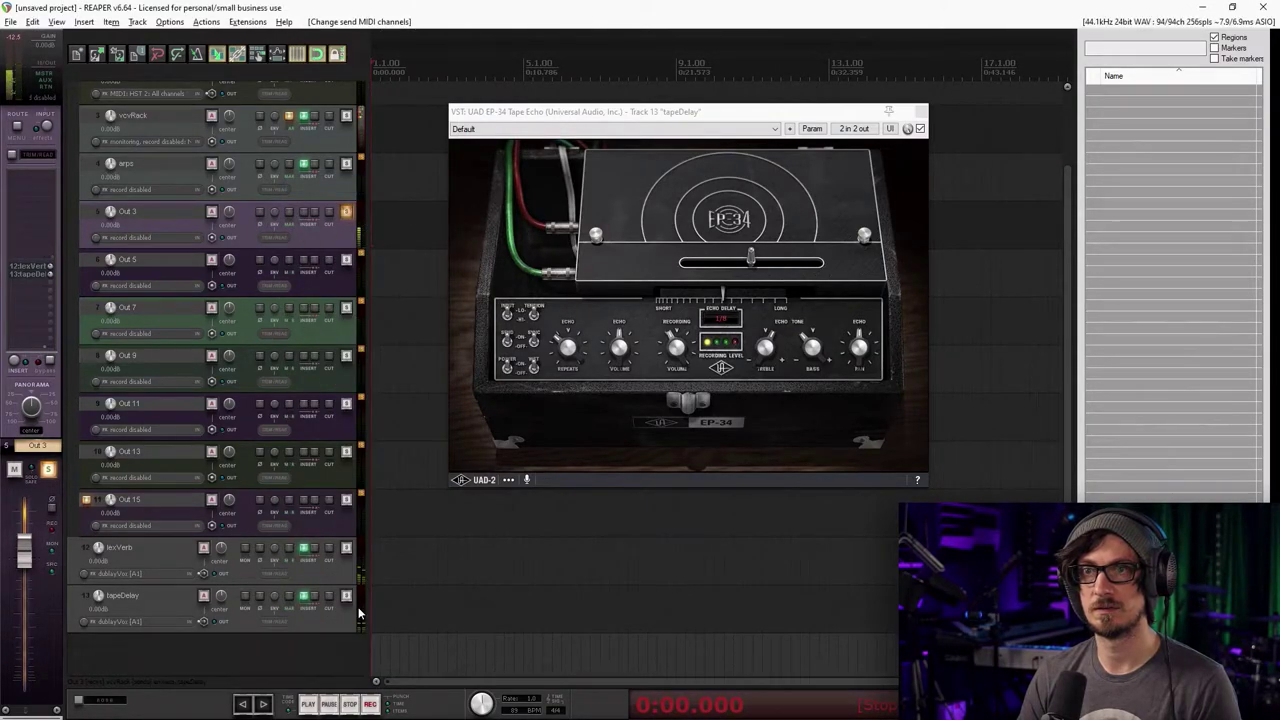
pyautogui.click(130, 599)
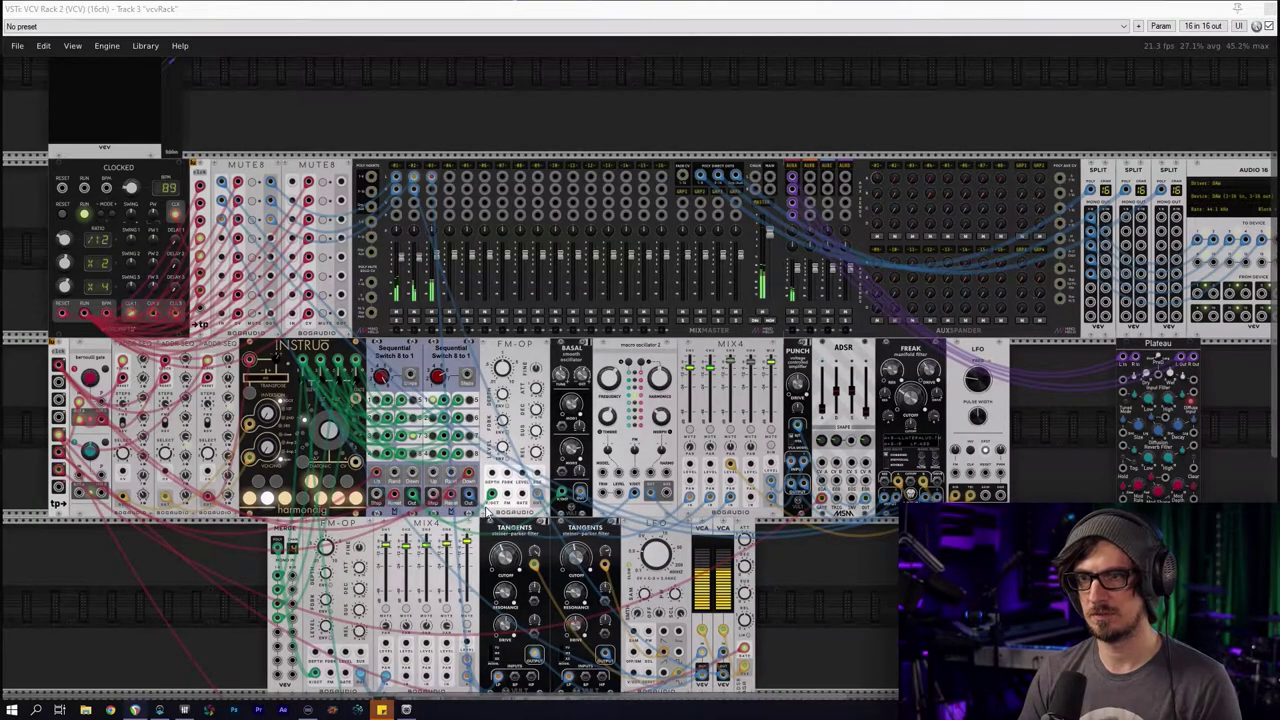
# Return to VCV Rack and fine-tune the second Tangents filter's cutoff
pyautogui.scroll(3, 451, 284)
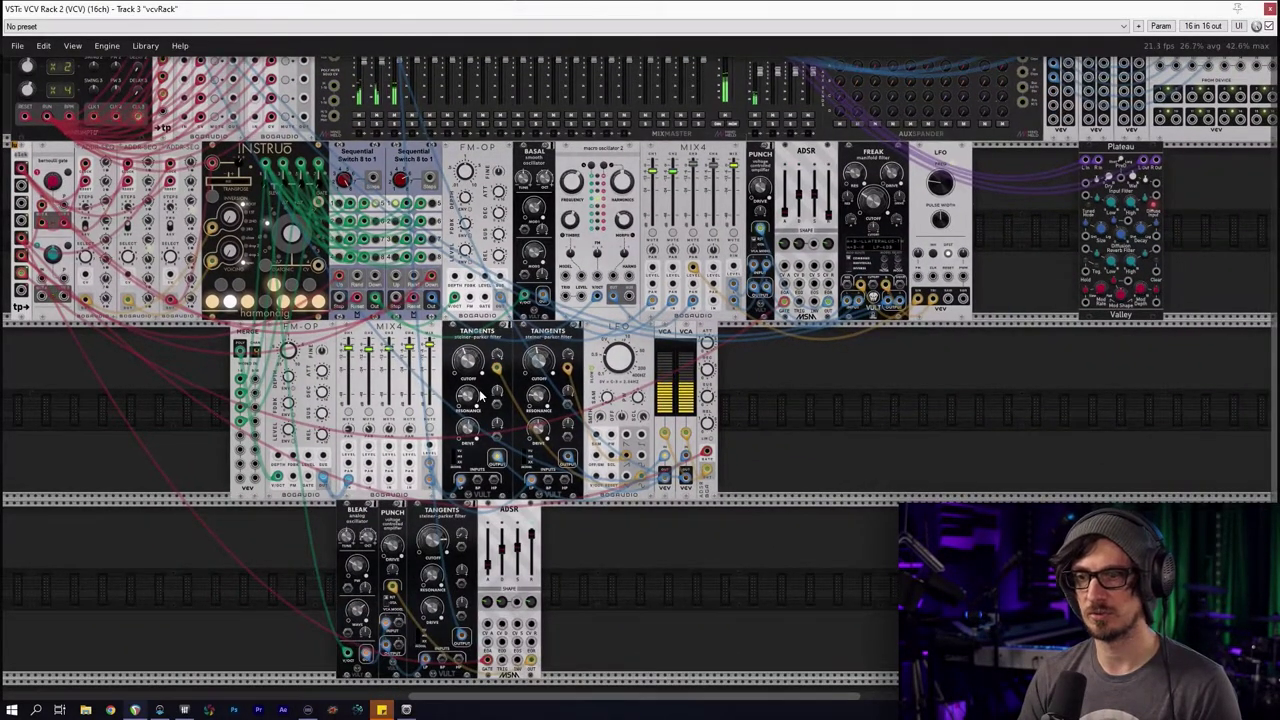
pyautogui.scroll(2, 485, 409)
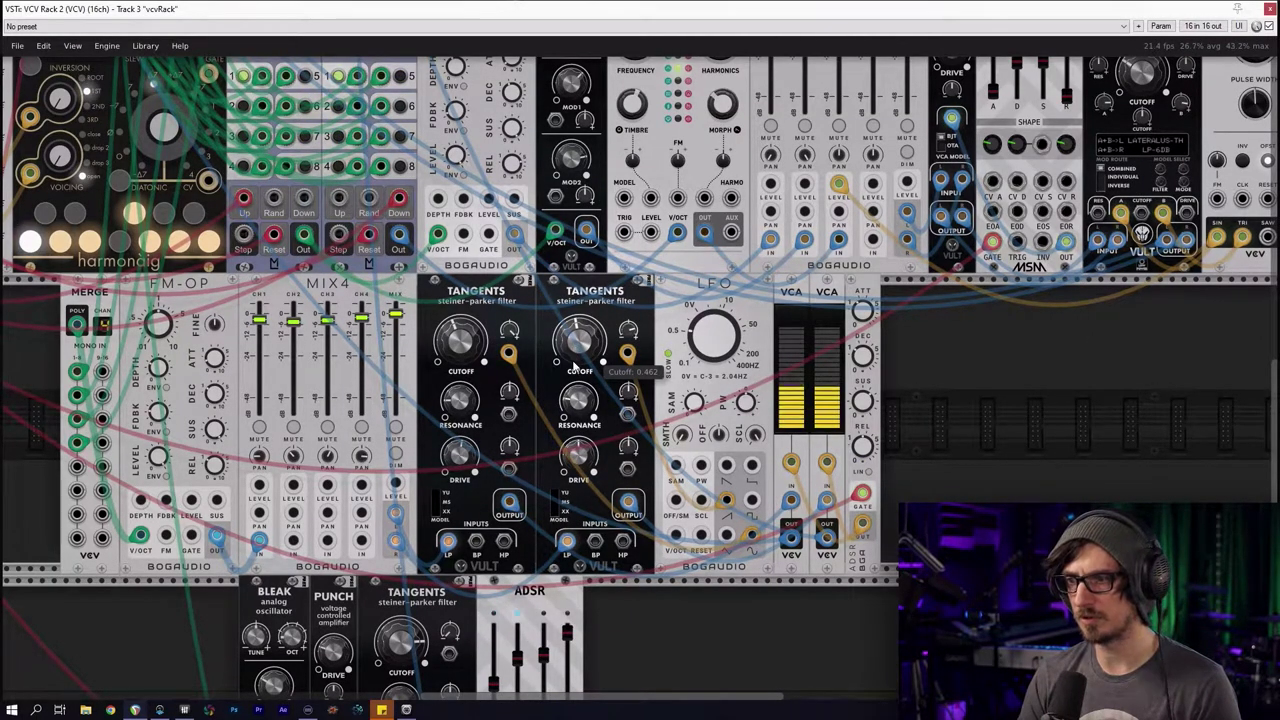
pyautogui.moveTo(575, 350); pyautogui.dragTo(577, 339)
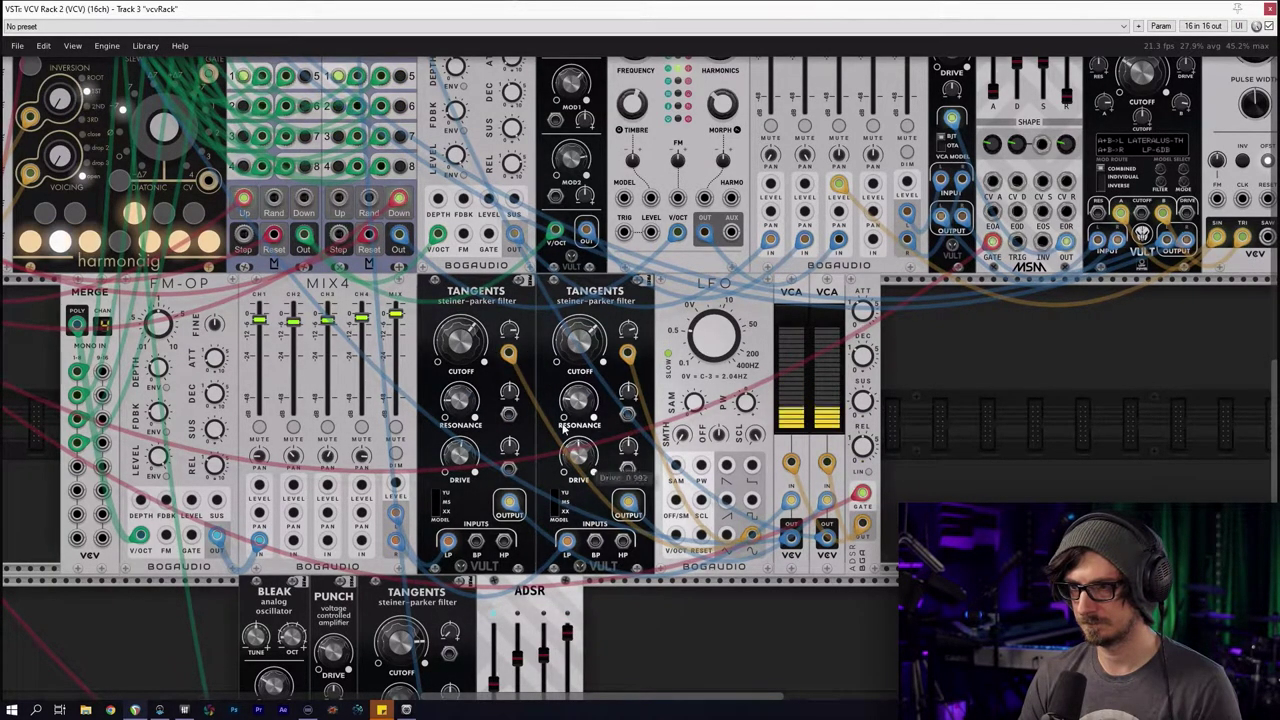
# Examine the rack from the MixMaster and chord modules down to the Bleak oscillator voice in the lowest row
pyautogui.moveTo(484, 208); pyautogui.dragTo(700, 449)
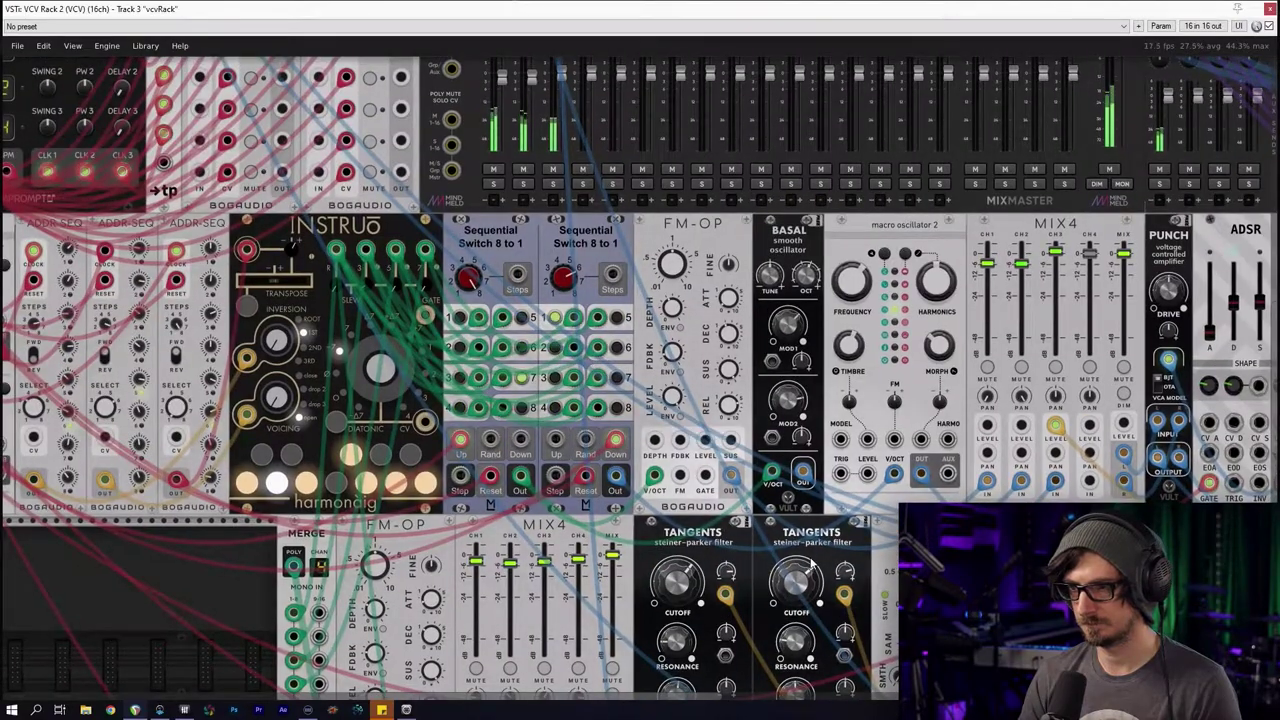
pyautogui.scroll(1, 517, 157)
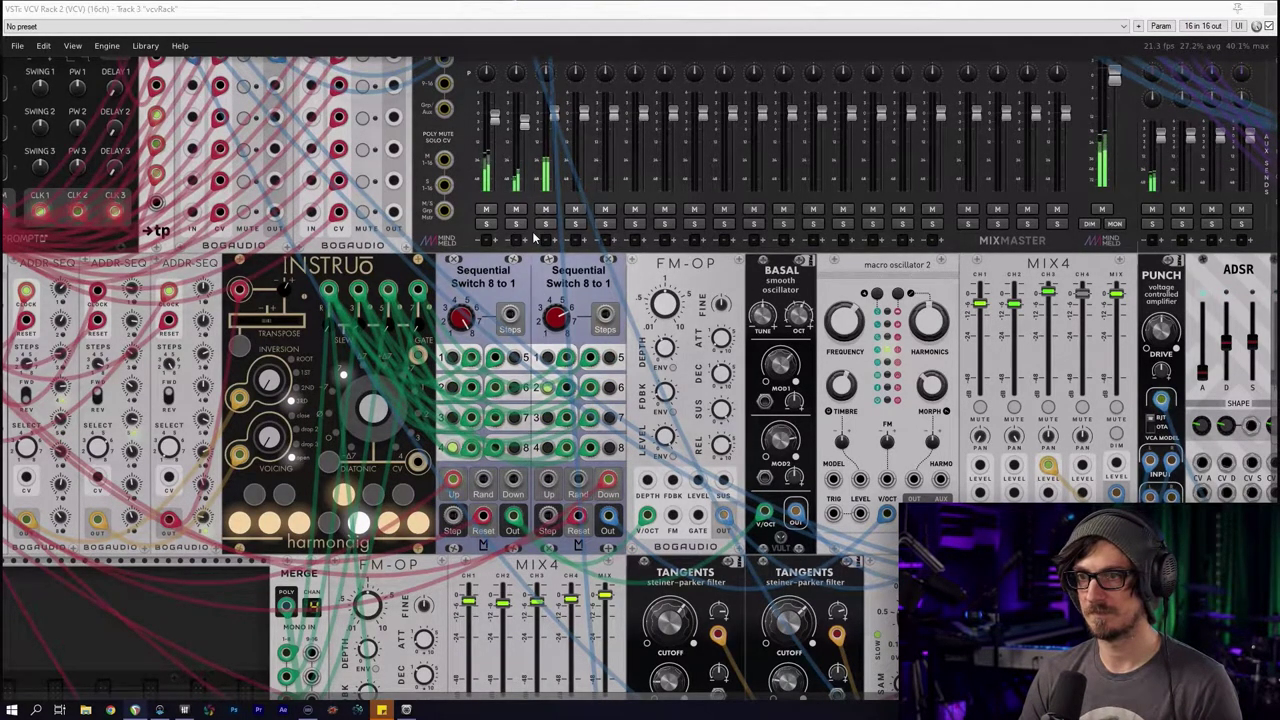
pyautogui.scroll(-3, 407, 287)
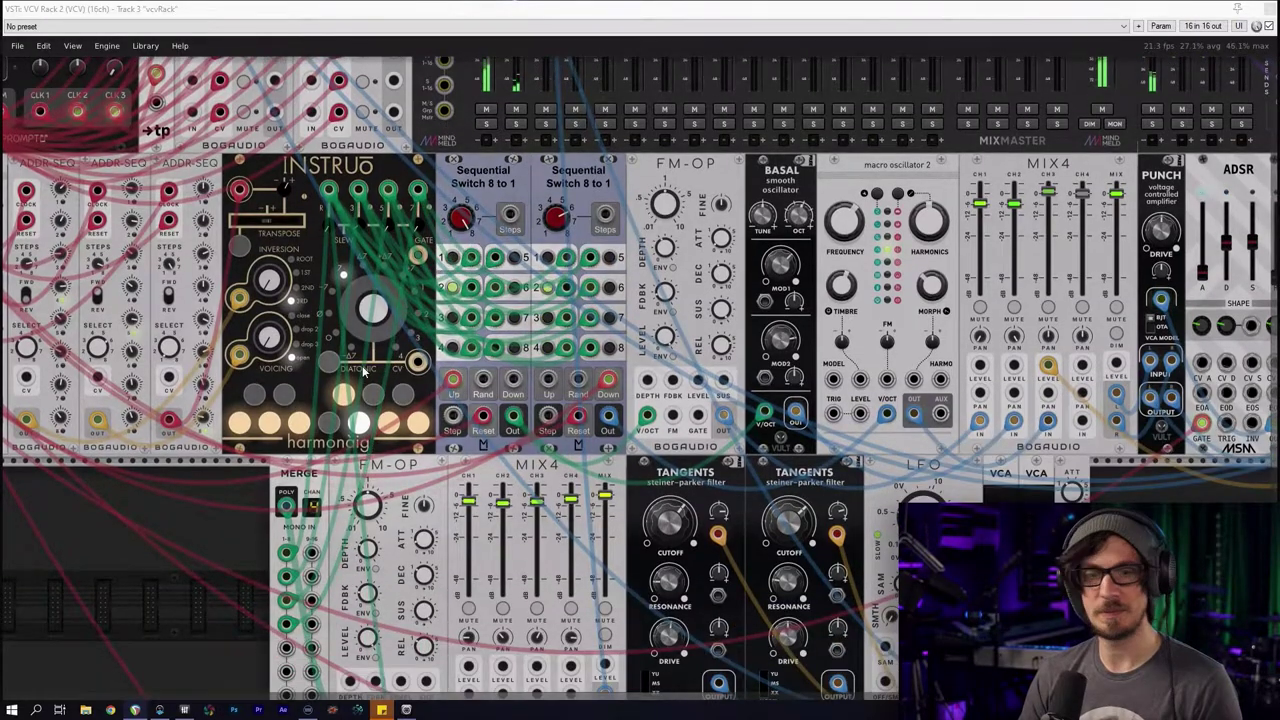
pyautogui.scroll(-3, 340, 410)
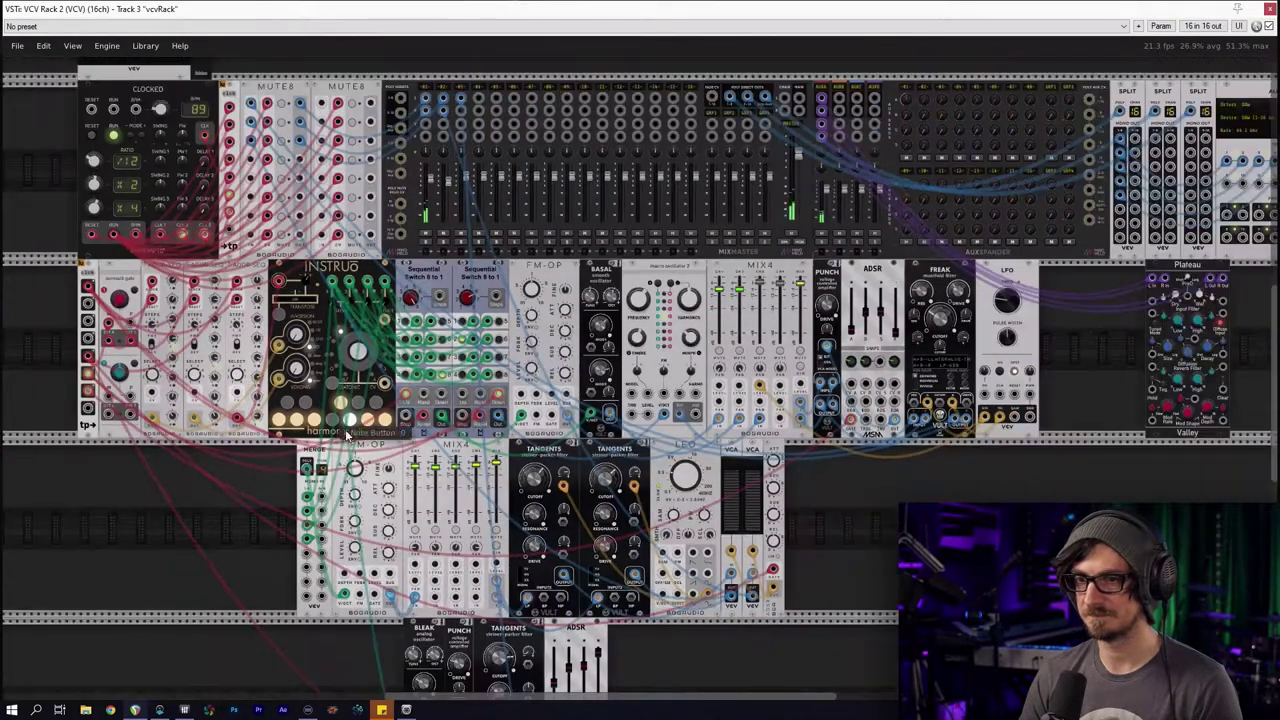
pyautogui.scroll(-6, 375, 465)
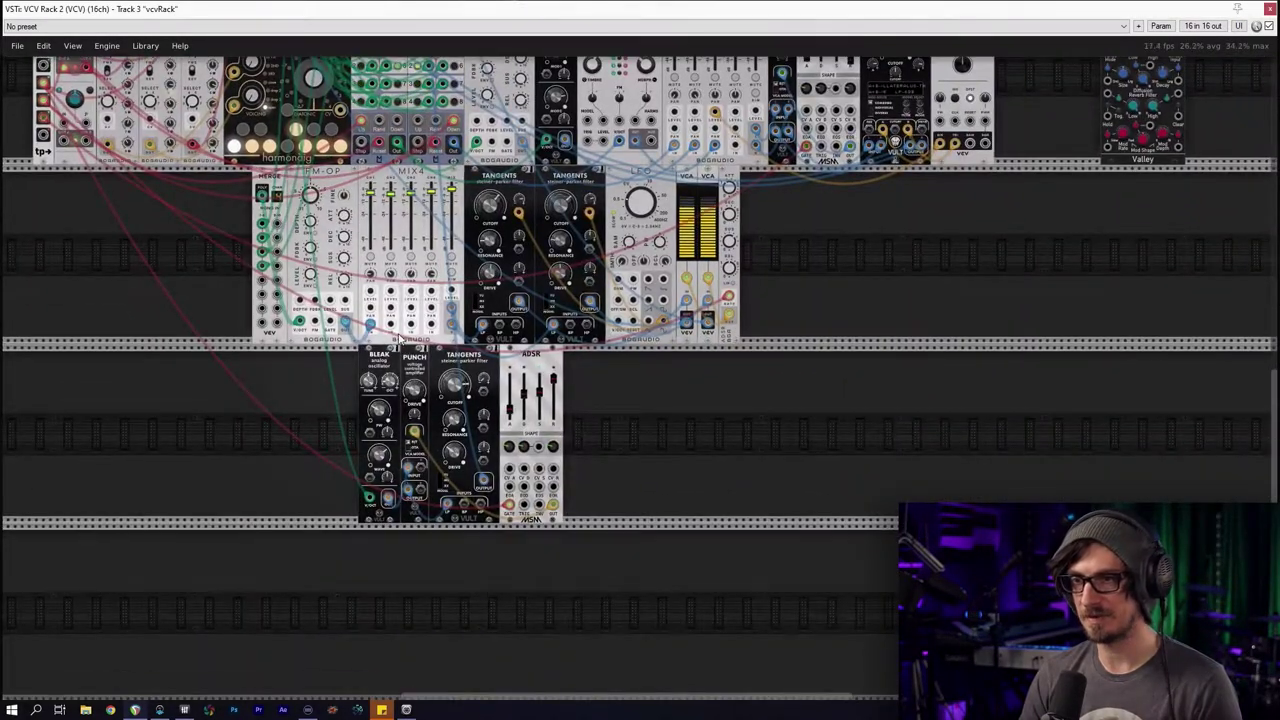
pyautogui.scroll(5, 413, 380)
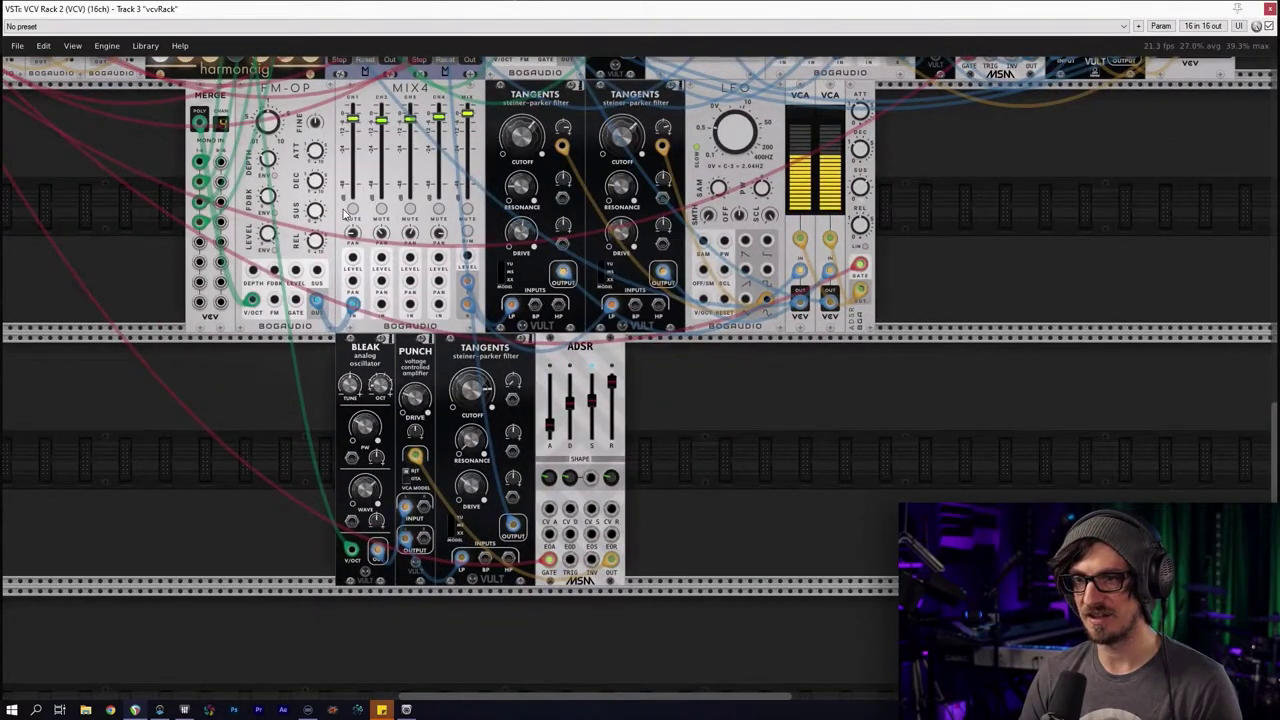
pyautogui.scroll(-4, 380, 400)
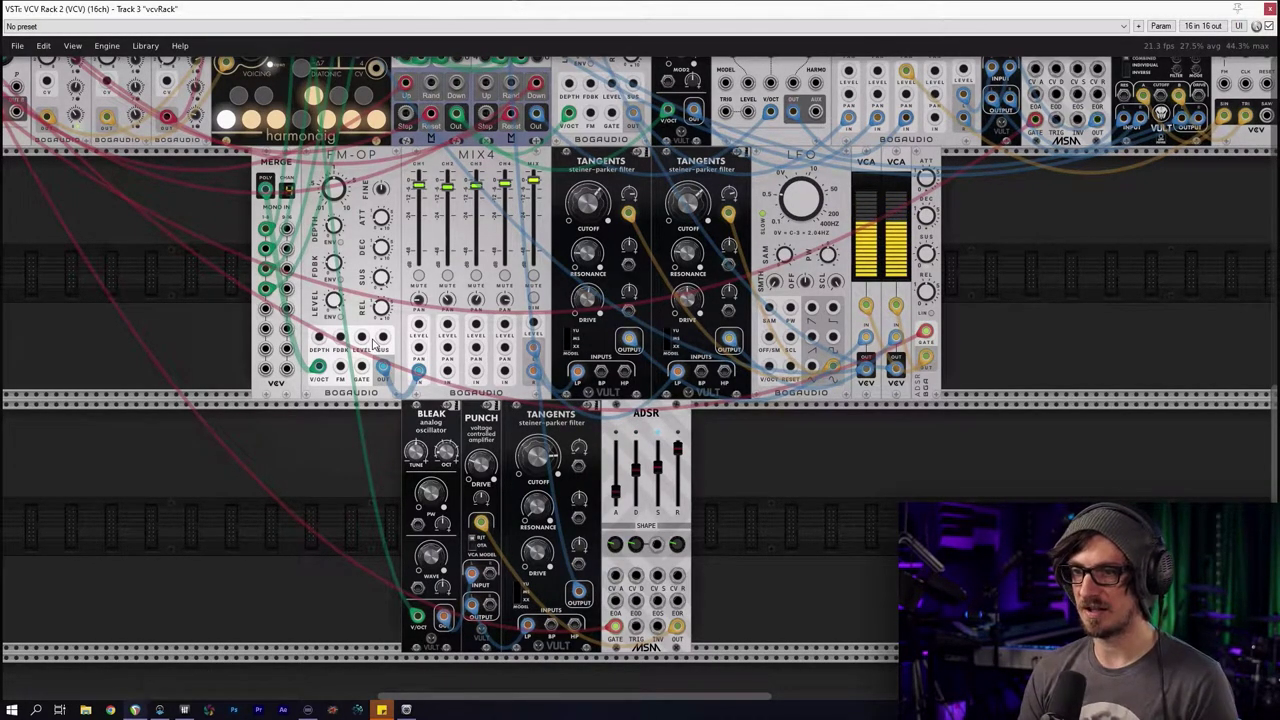
# Open the module browser from the empty rack space beside the Bleak oscillator, reset its filters and show only modules tagged Sequencer
pyautogui.scroll(-1, 337, 492)
pyautogui.moveTo(387, 490); pyautogui.dragTo(703, 468)
pyautogui.scroll(2, 522, 525)
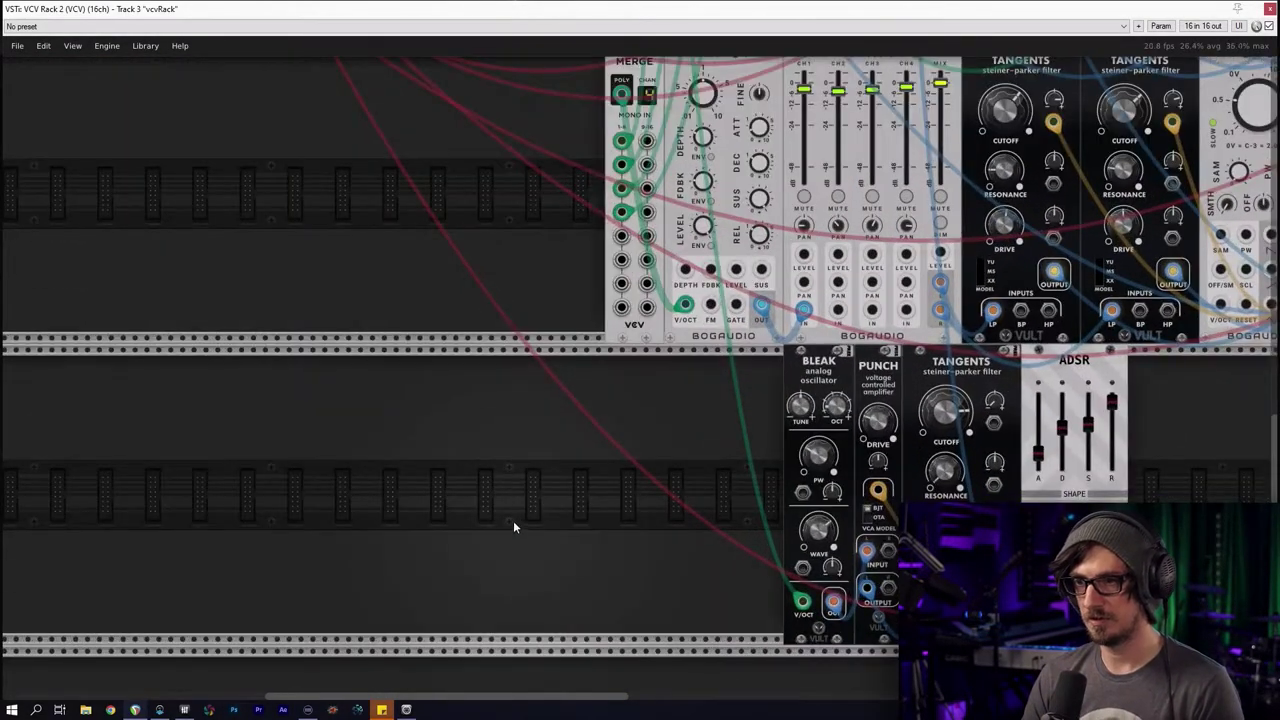
pyautogui.scroll(-2, 512, 524)
pyautogui.rightClick(511, 523)
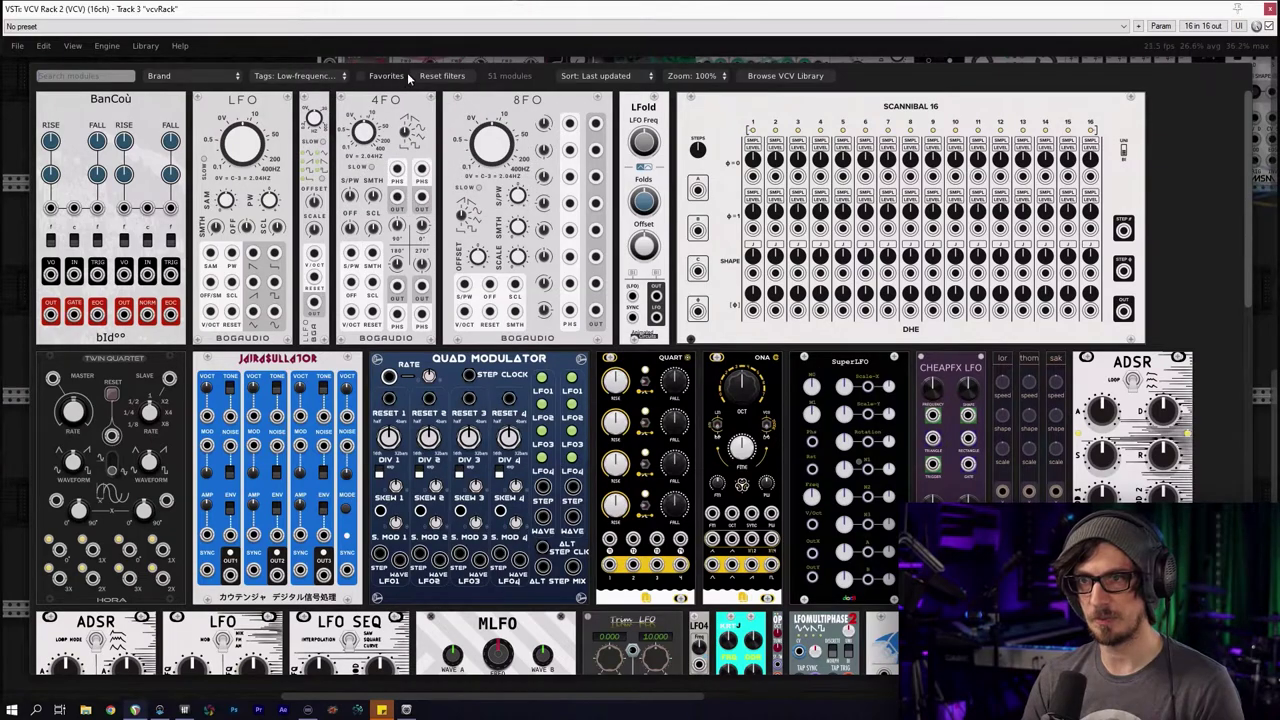
pyautogui.click(413, 77)
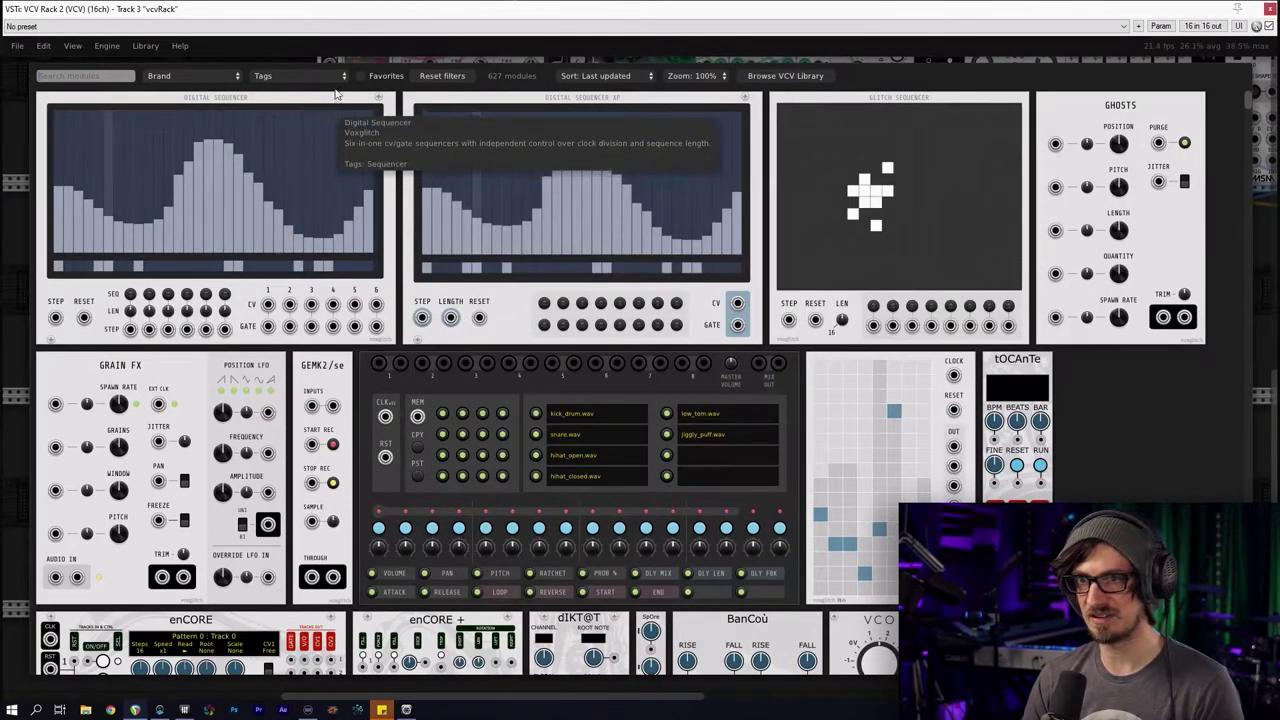
pyautogui.click(305, 76)
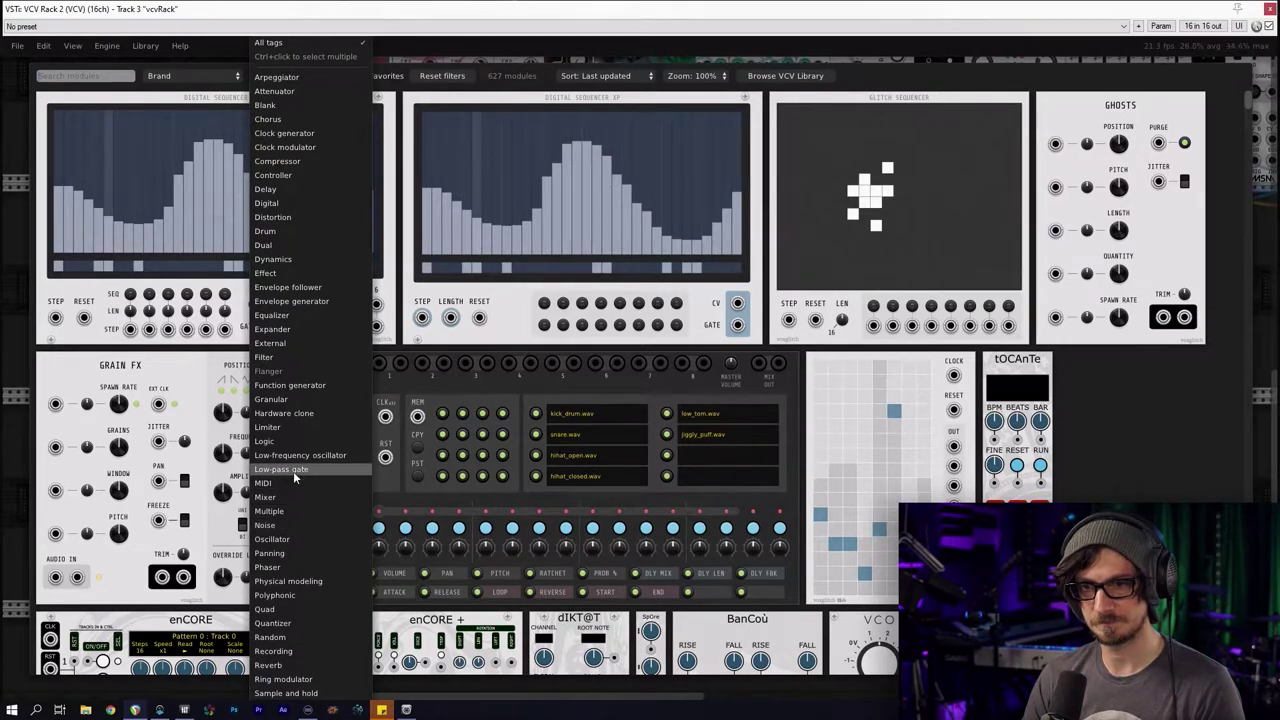
pyautogui.scroll(-4, 293, 450)
pyautogui.click(303, 555)
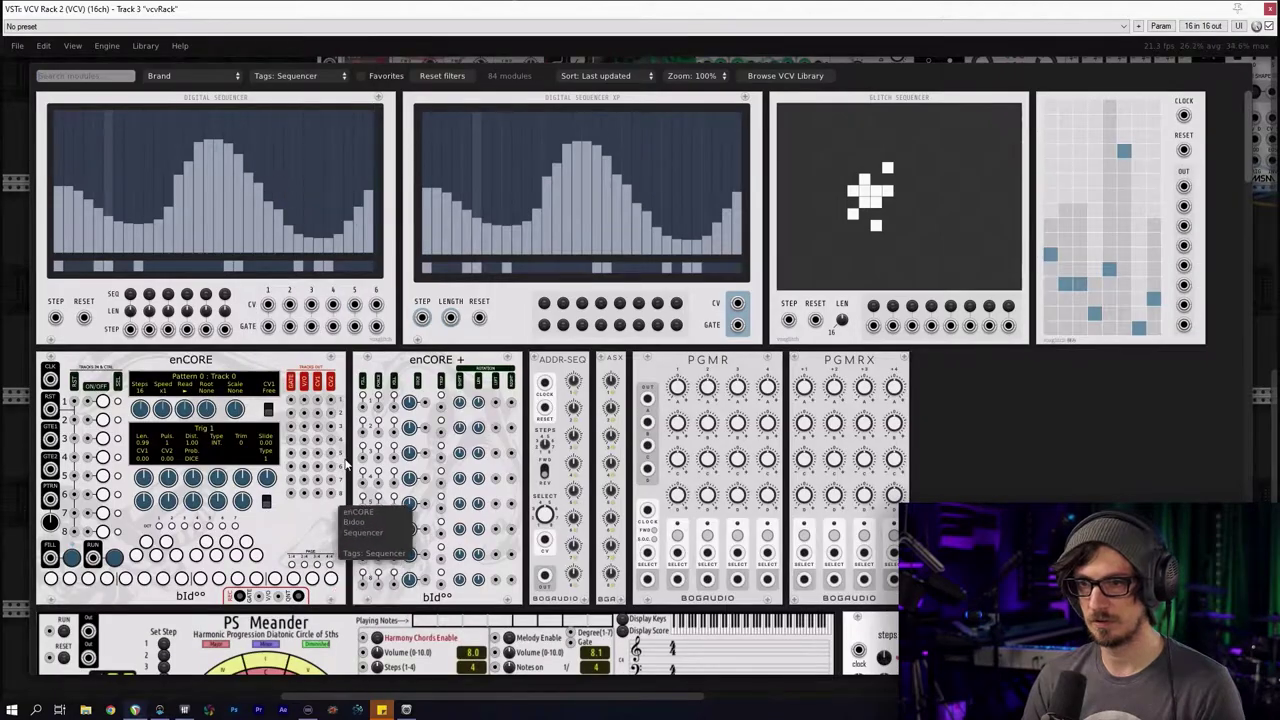
# Find the GoodSheperd Stable16 sequencer and place it in the lowest row, directly before the Bleak oscillator
pyautogui.scroll(-10, 400, 500)
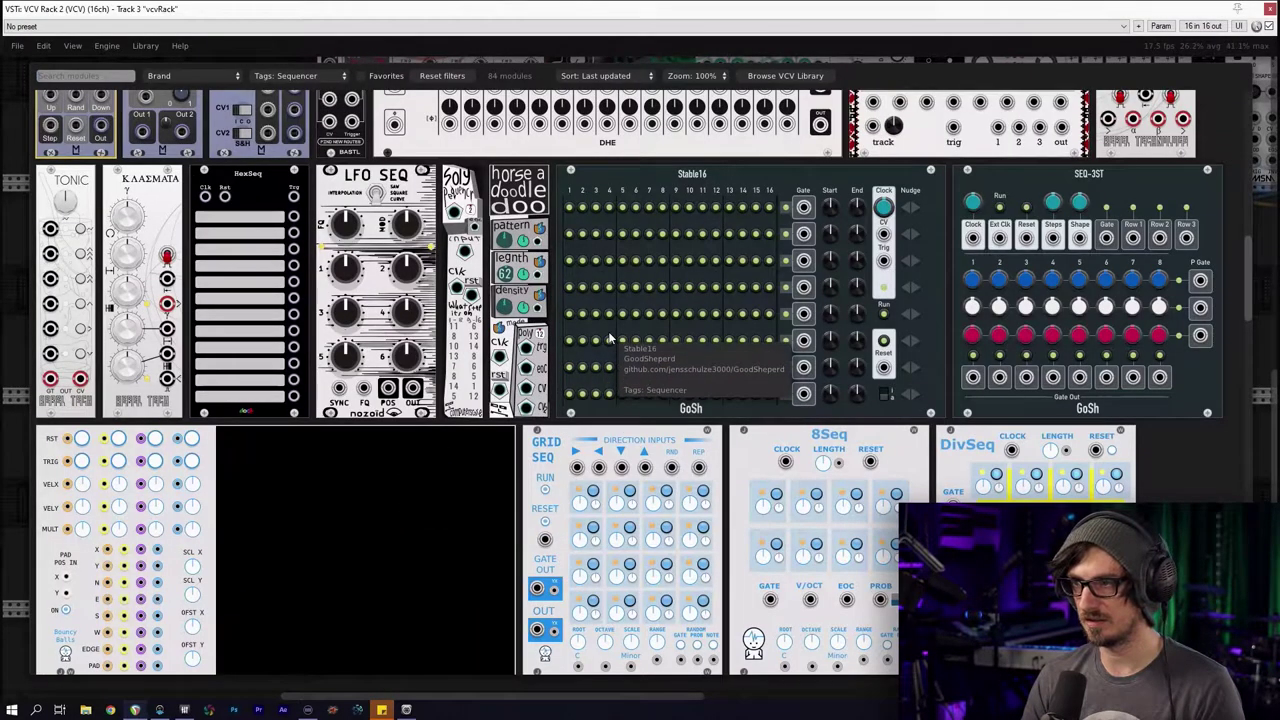
pyautogui.scroll(-12, 632, 357)
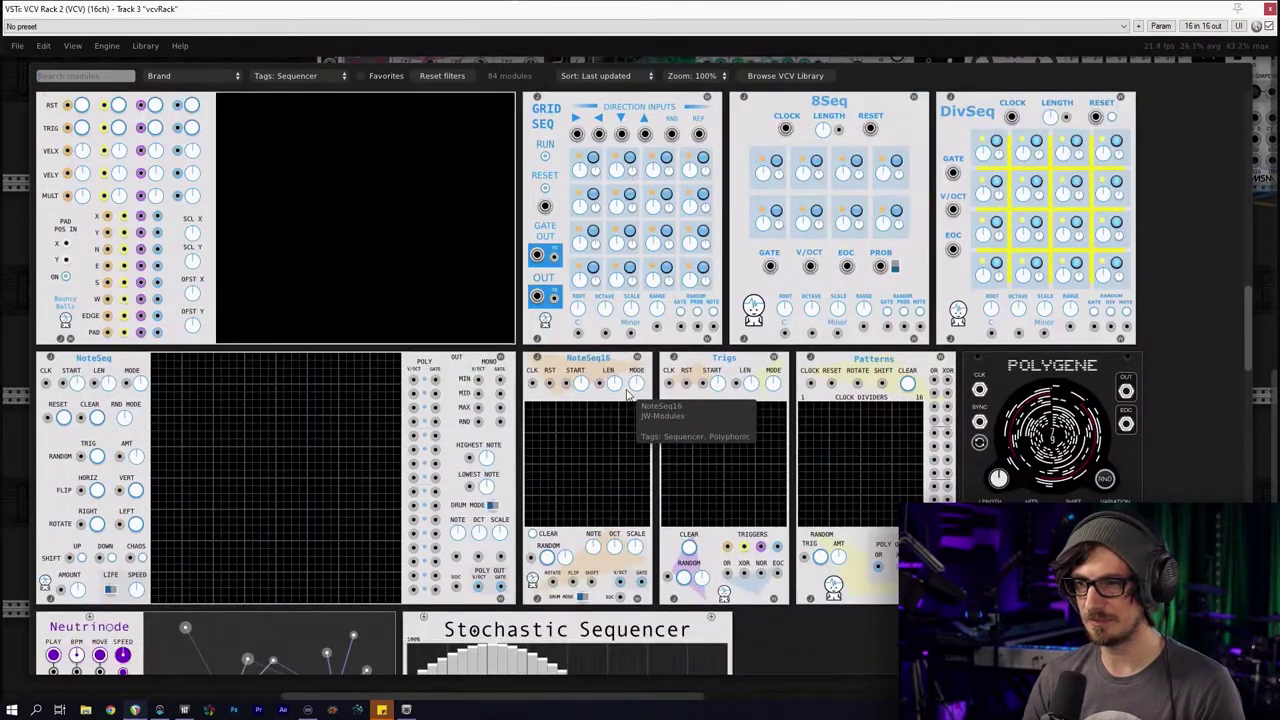
pyautogui.scroll(-5, 612, 462)
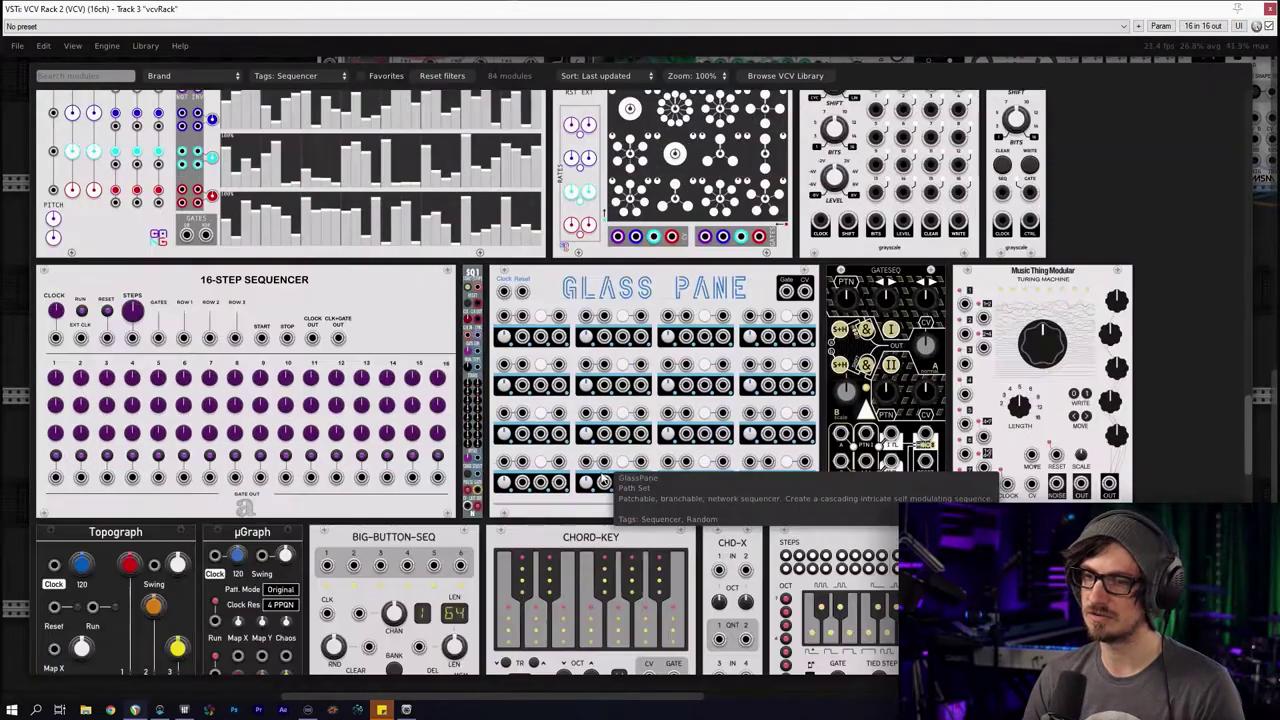
pyautogui.scroll(7, 600, 480)
pyautogui.scroll(10, 588, 350)
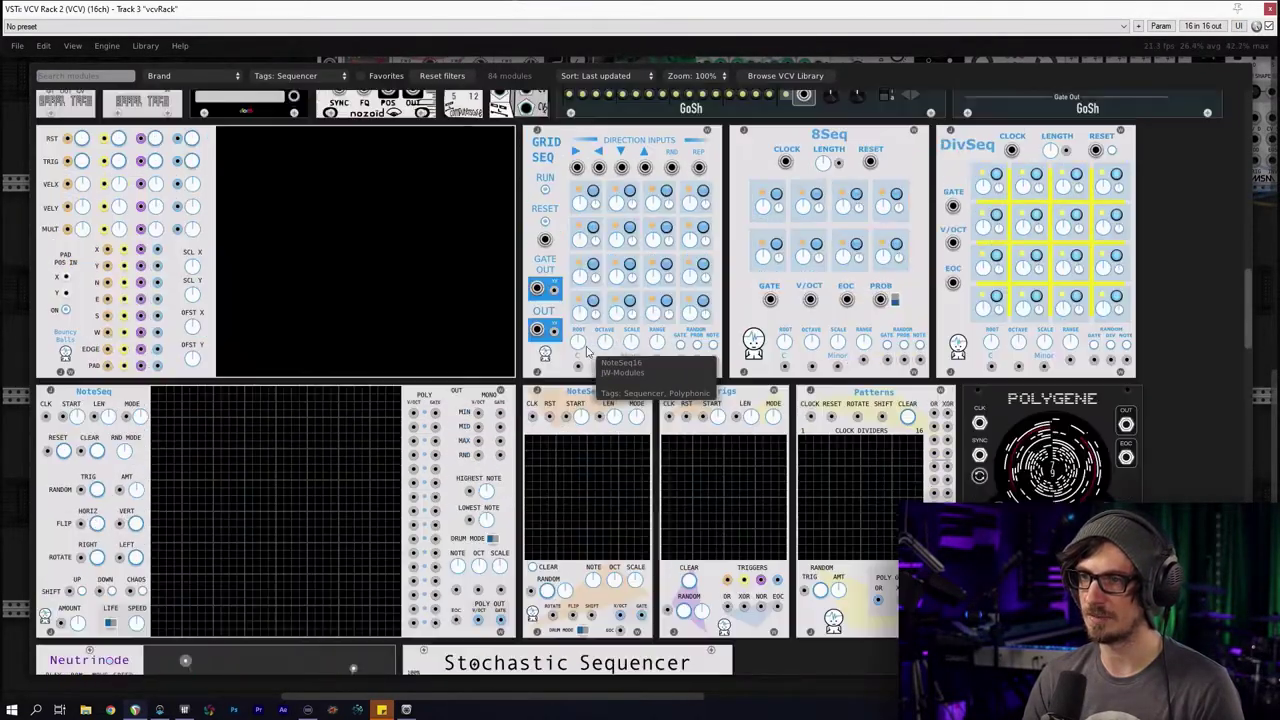
pyautogui.click(588, 352)
pyautogui.moveTo(381, 403); pyautogui.dragTo(468, 415)
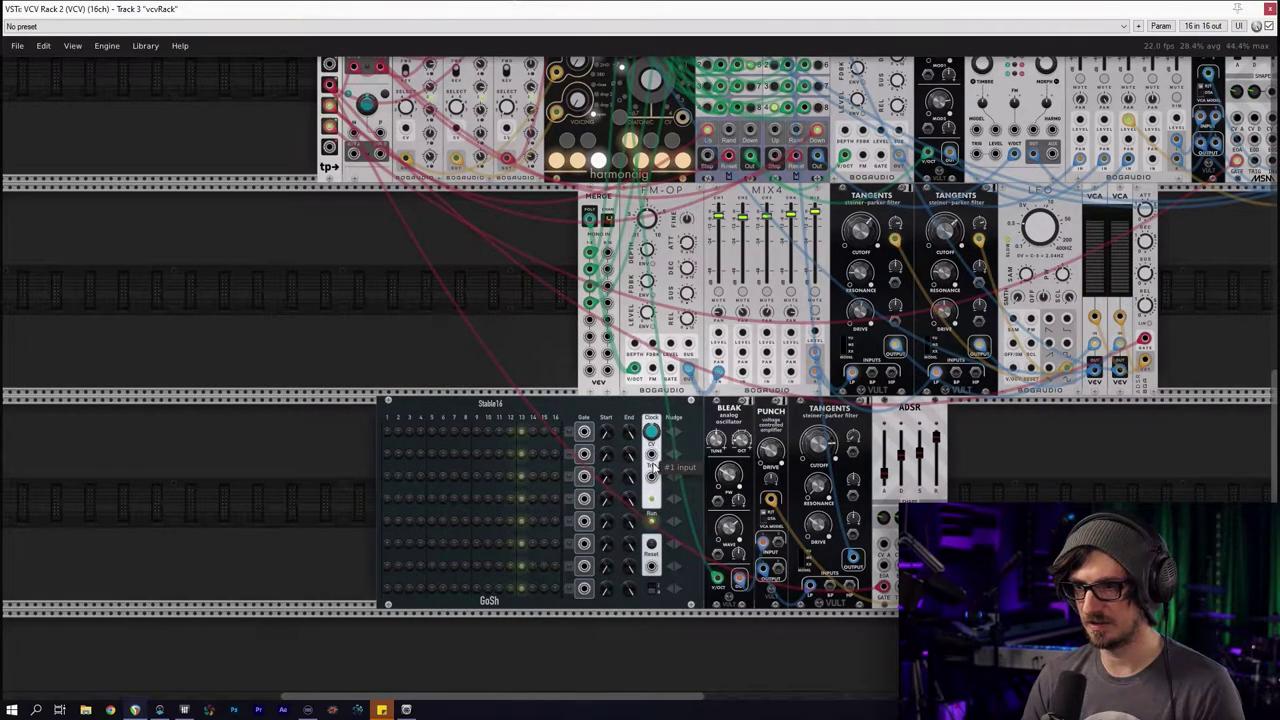
# Patch the Stable16 sequencer's clock Trig and Reset inputs to the Teleport output module at the start of the row with the sequencers
pyautogui.moveTo(651, 477); pyautogui.dragTo(336, 139)
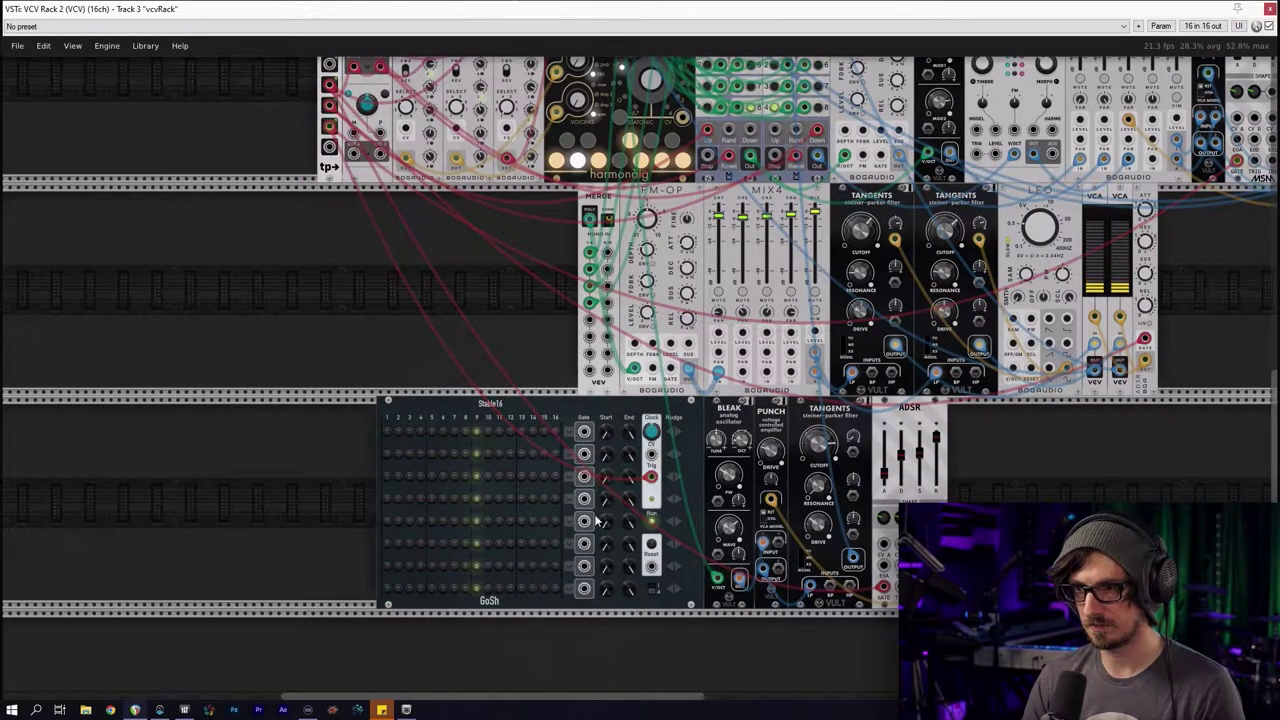
pyautogui.moveTo(651, 566); pyautogui.dragTo(329, 82)
pyautogui.scroll(-3, 329, 314)
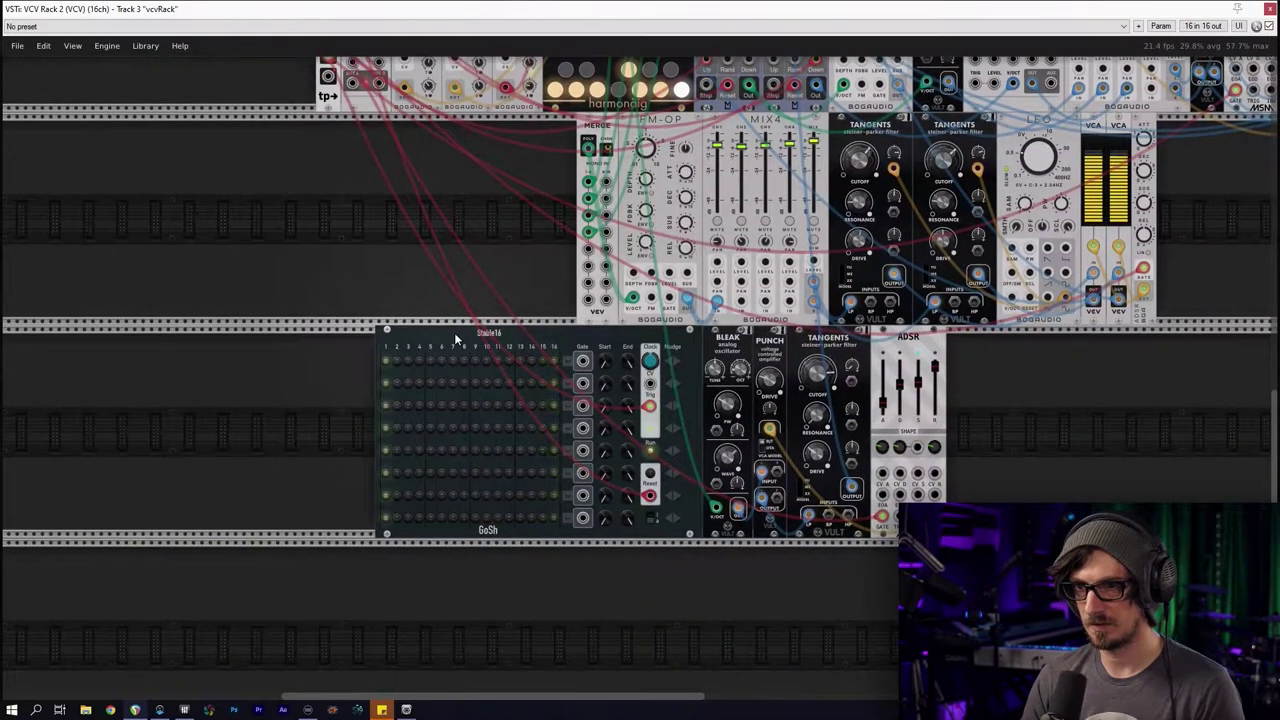
# Randomize the Stable16's step pattern
pyautogui.rightClick(456, 339)
pyautogui.click(505, 409)
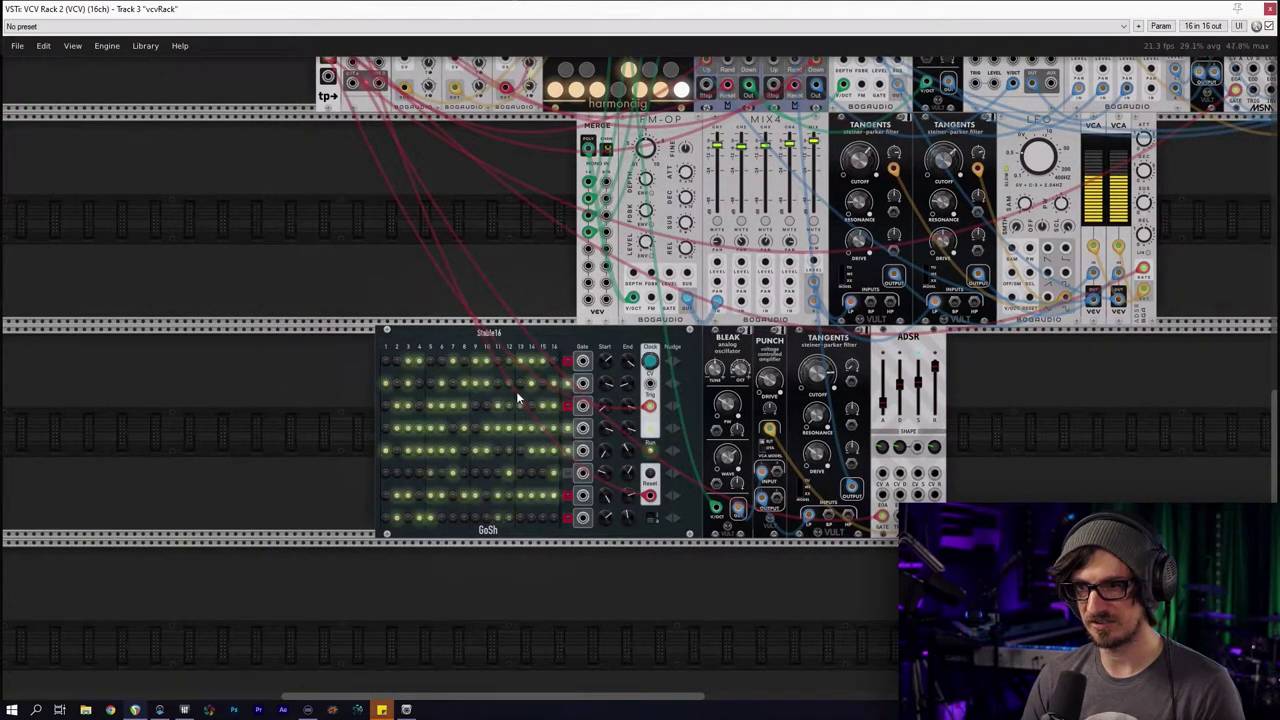
pyautogui.rightClick(518, 333)
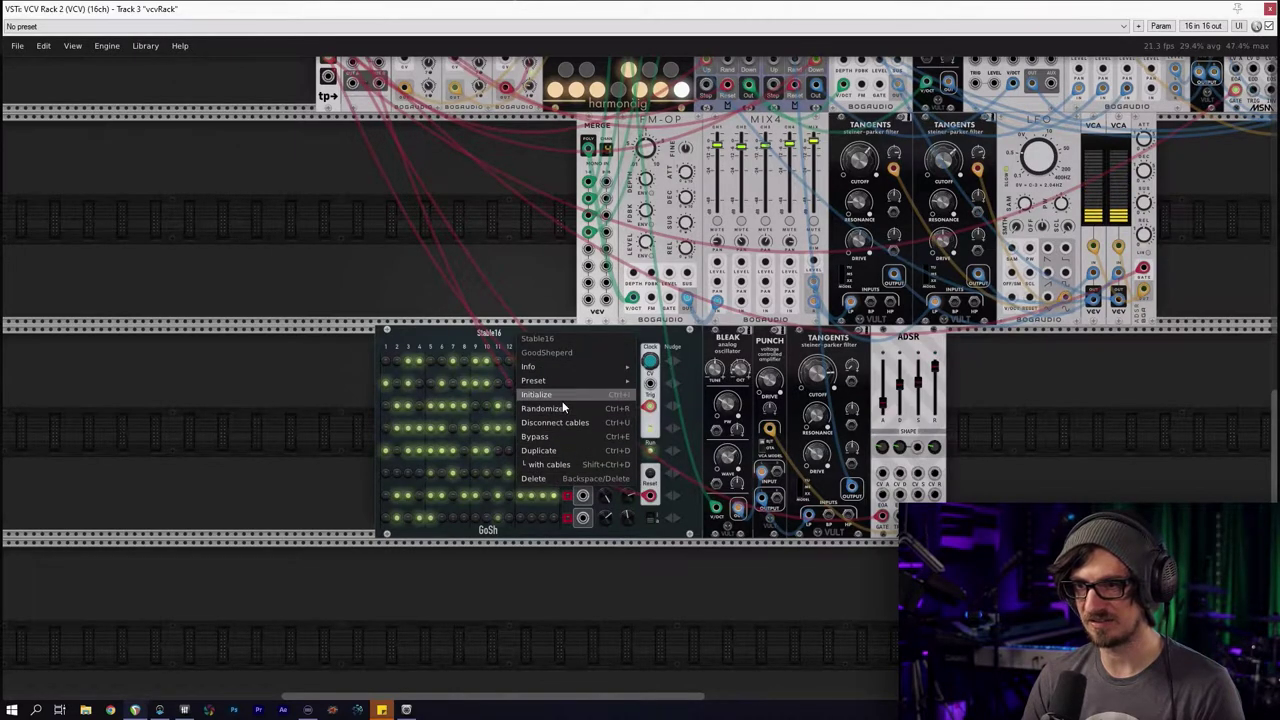
pyautogui.click(577, 408)
# Patch the Stable16's first gate output to the gate input of the Bleak voice's ADSR and lower its release to about 0.23
pyautogui.scroll(4, 830, 479)
pyautogui.moveTo(941, 524)
pyautogui.mouseDown()
pyautogui.moveTo(477, 289)
pyautogui.moveTo(368, 250)
pyautogui.moveTo(941, 524)
pyautogui.mouseUp()
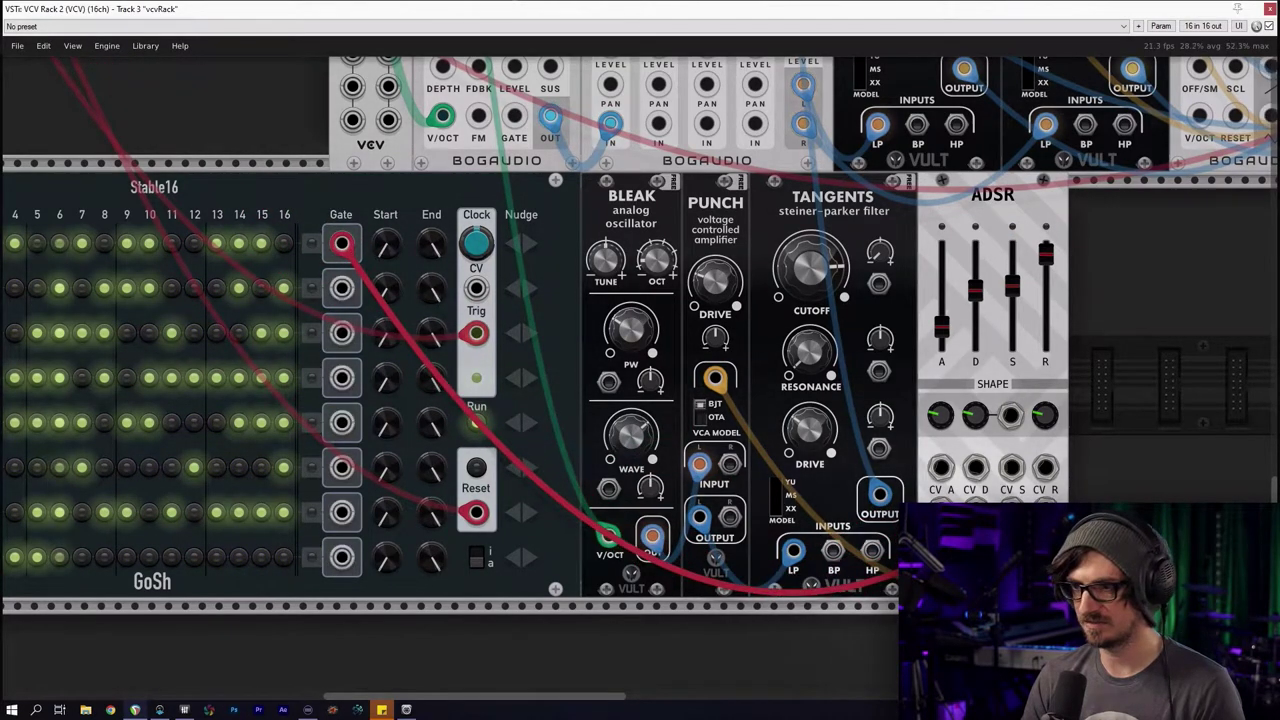
pyautogui.scroll(-2, 510, 355)
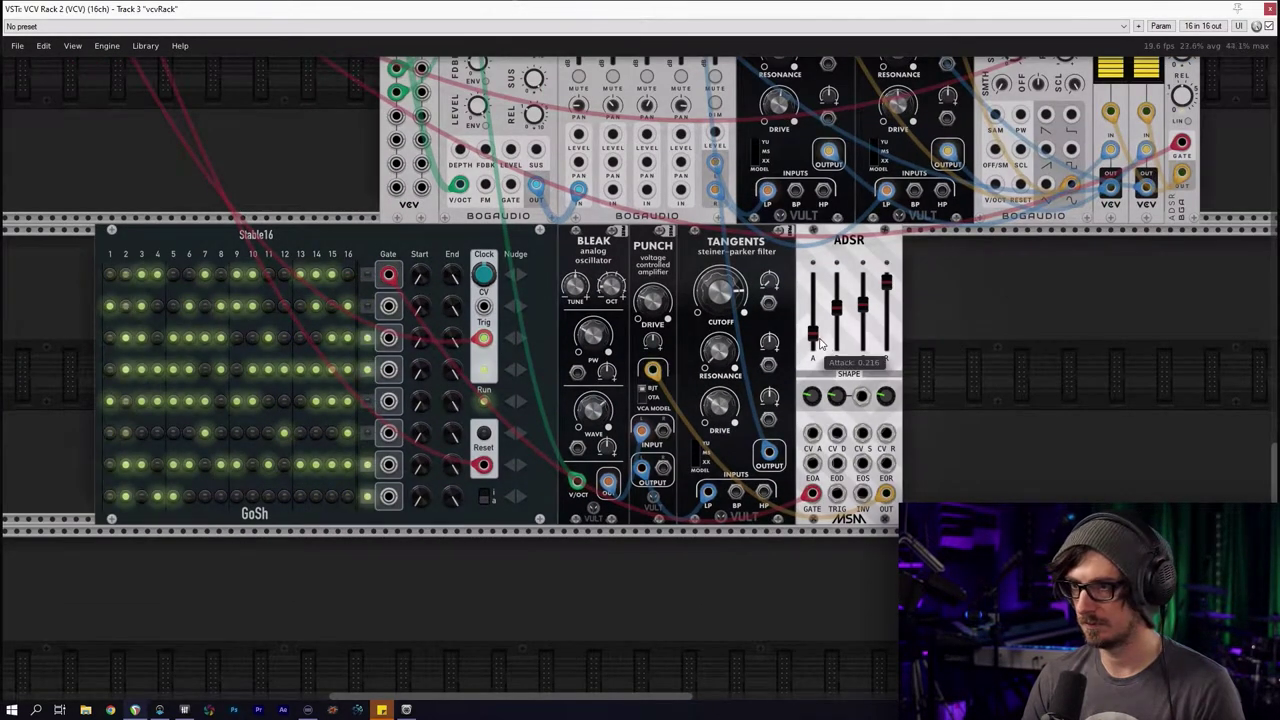
pyautogui.moveTo(886, 283); pyautogui.dragTo(886, 332)
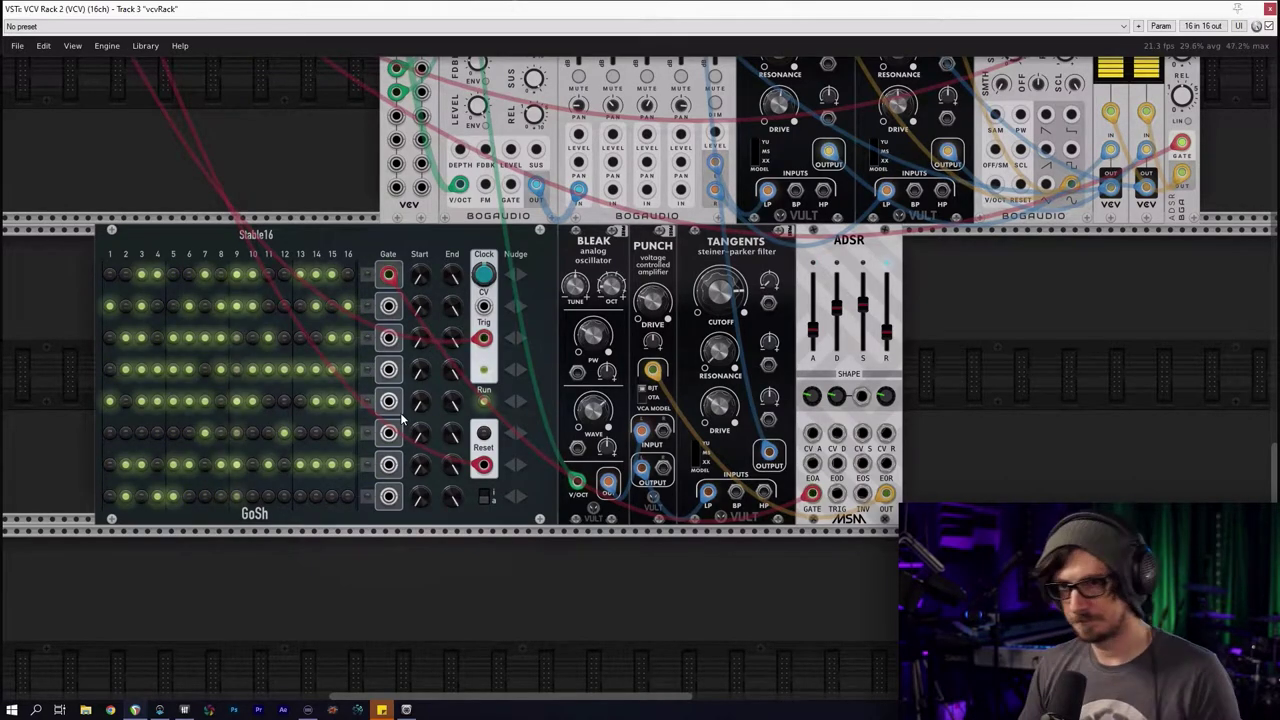
# Move the ADSR's gate cable to the Stable16's second gate output and lower the envelope's sustain
pyautogui.moveTo(388, 276); pyautogui.dragTo(388, 308)
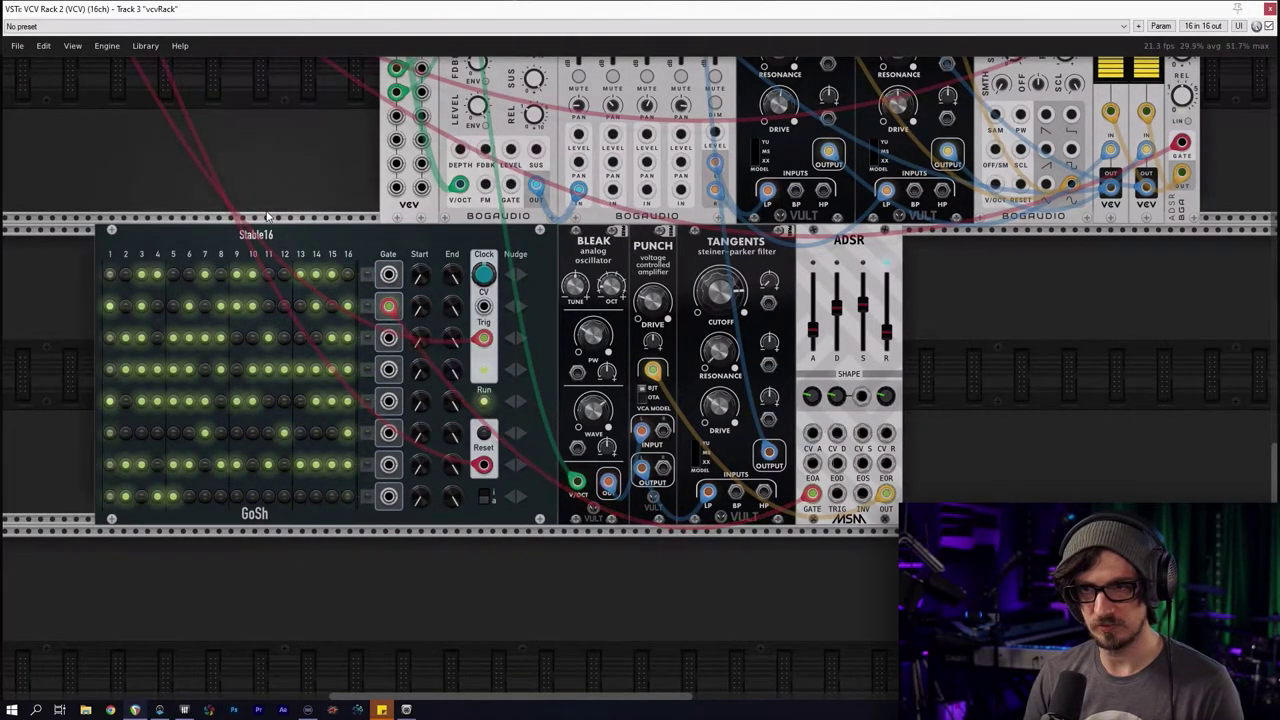
pyautogui.scroll(-2, 266, 230)
pyautogui.moveTo(223, 170); pyautogui.dragTo(285, 268)
pyautogui.scroll(2, 330, 252)
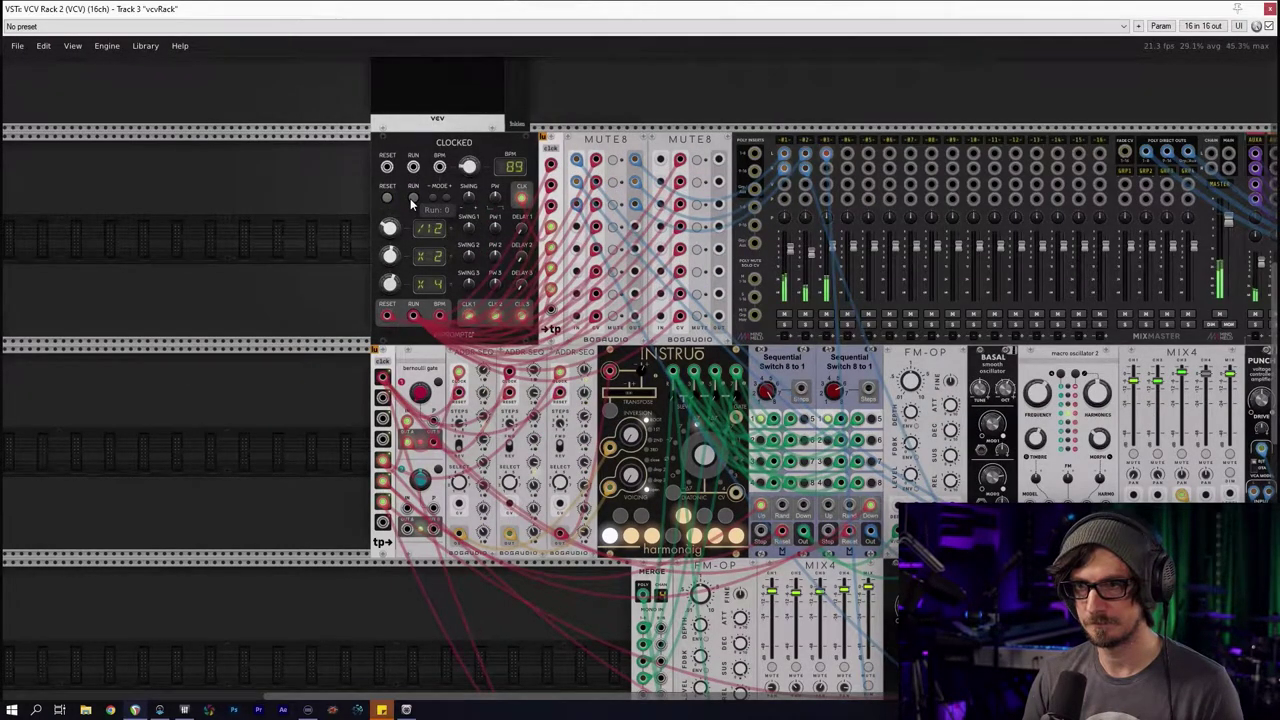
pyautogui.scroll(-6, 186, 278)
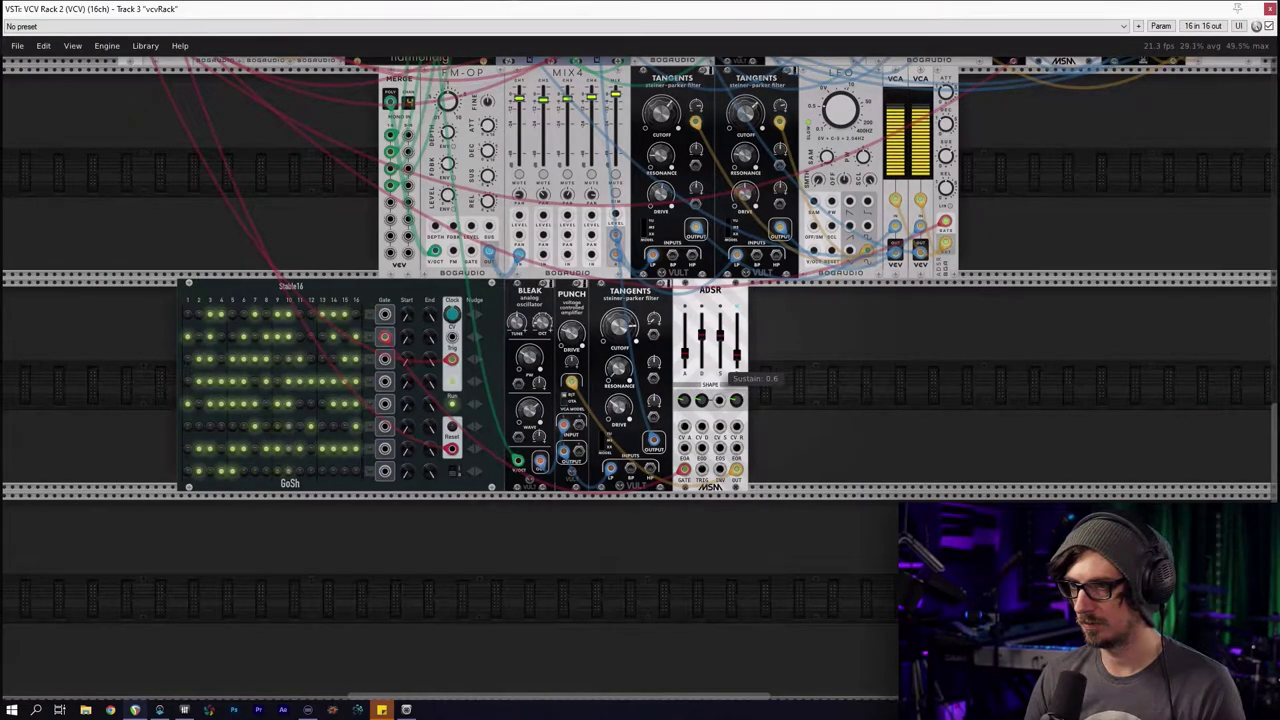
pyautogui.moveTo(720, 348); pyautogui.dragTo(724, 343)
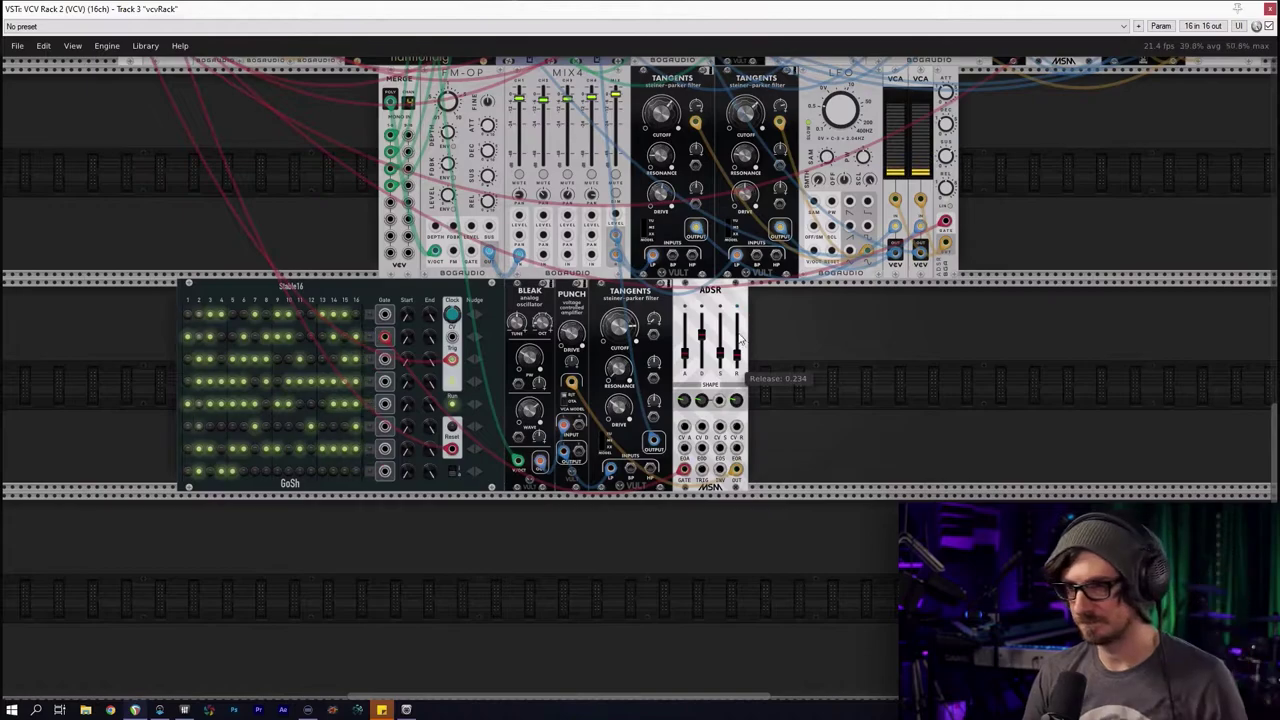
# Find the Instruō harmonàig with a "harm" module search and add a second one in the empty space below the Addr-Seq modules
pyautogui.scroll(3, 590, 368)
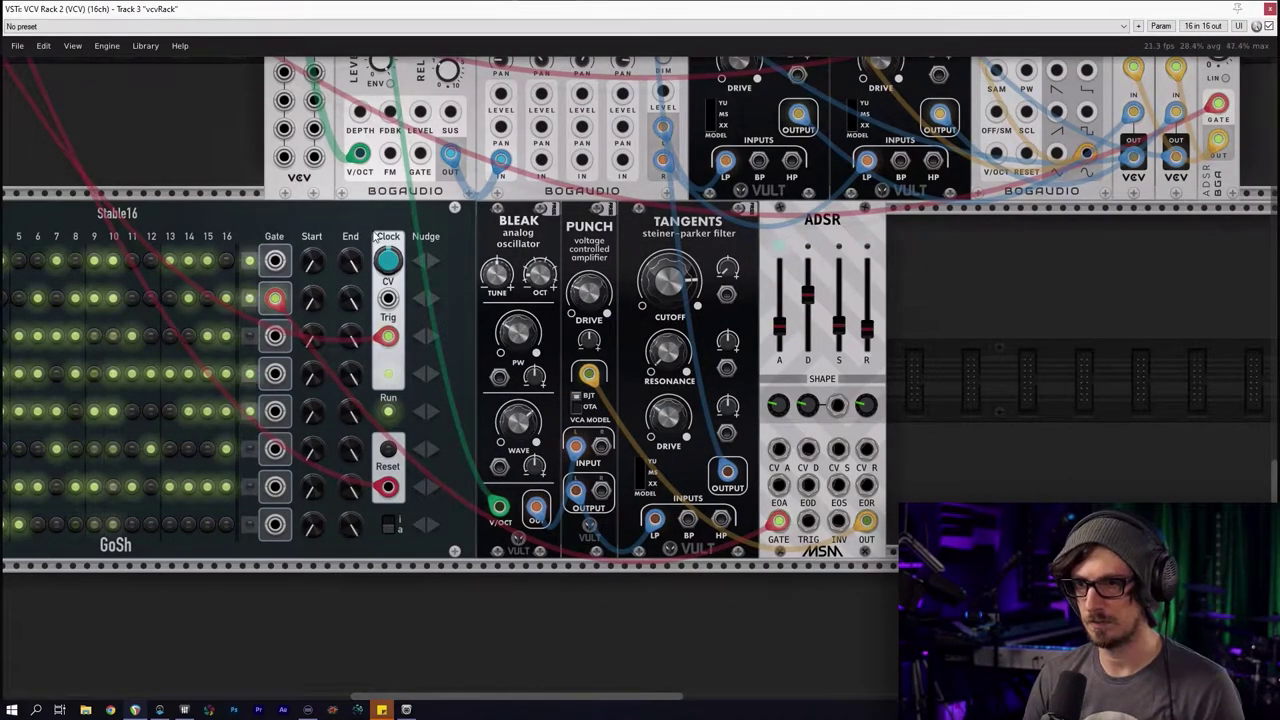
pyautogui.scroll(-1, 364, 213)
pyautogui.moveTo(170, 108); pyautogui.dragTo(474, 385)
pyautogui.moveTo(429, 326); pyautogui.dragTo(485, 476)
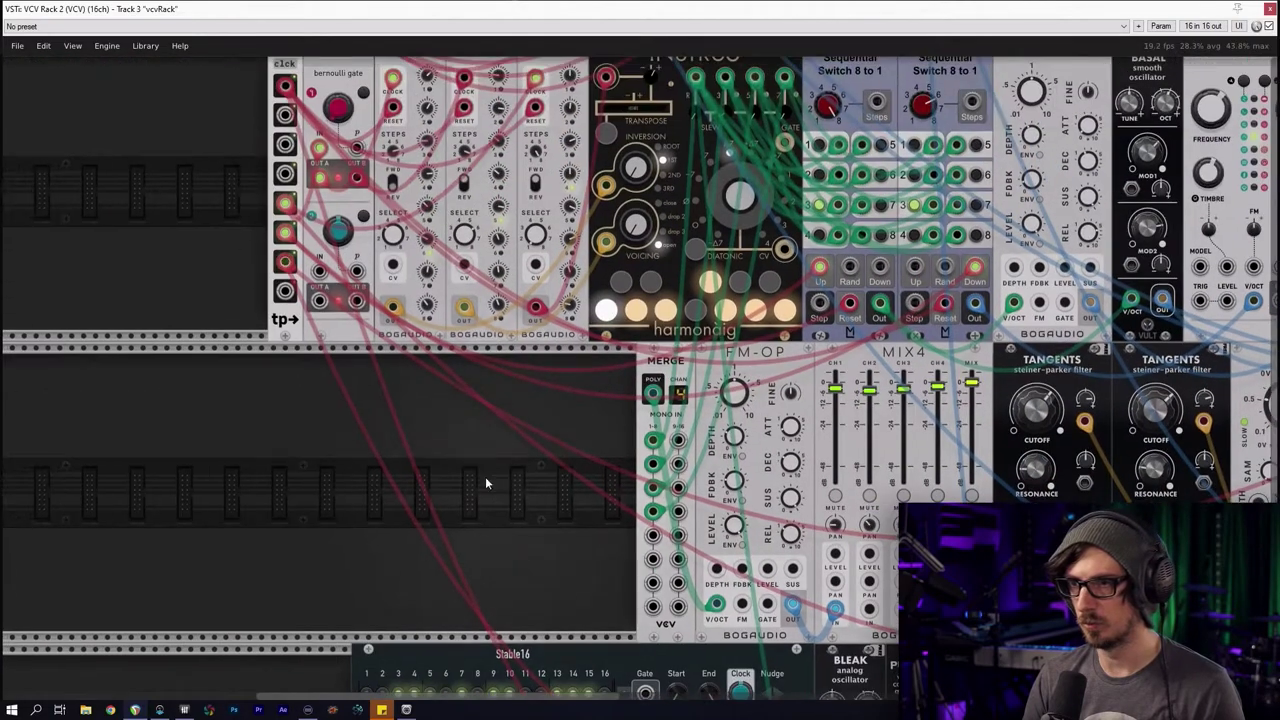
pyautogui.moveTo(462, 400); pyautogui.dragTo(468, 452)
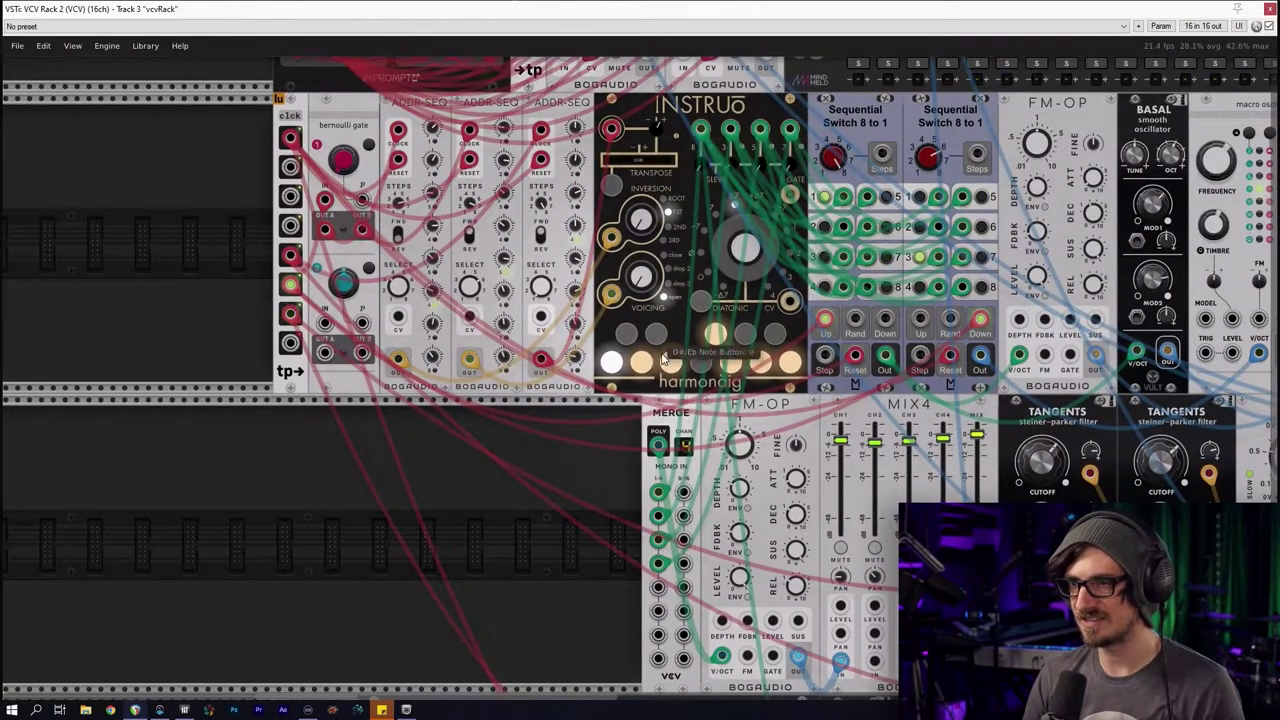
pyautogui.hscroll(5, 480, 500)
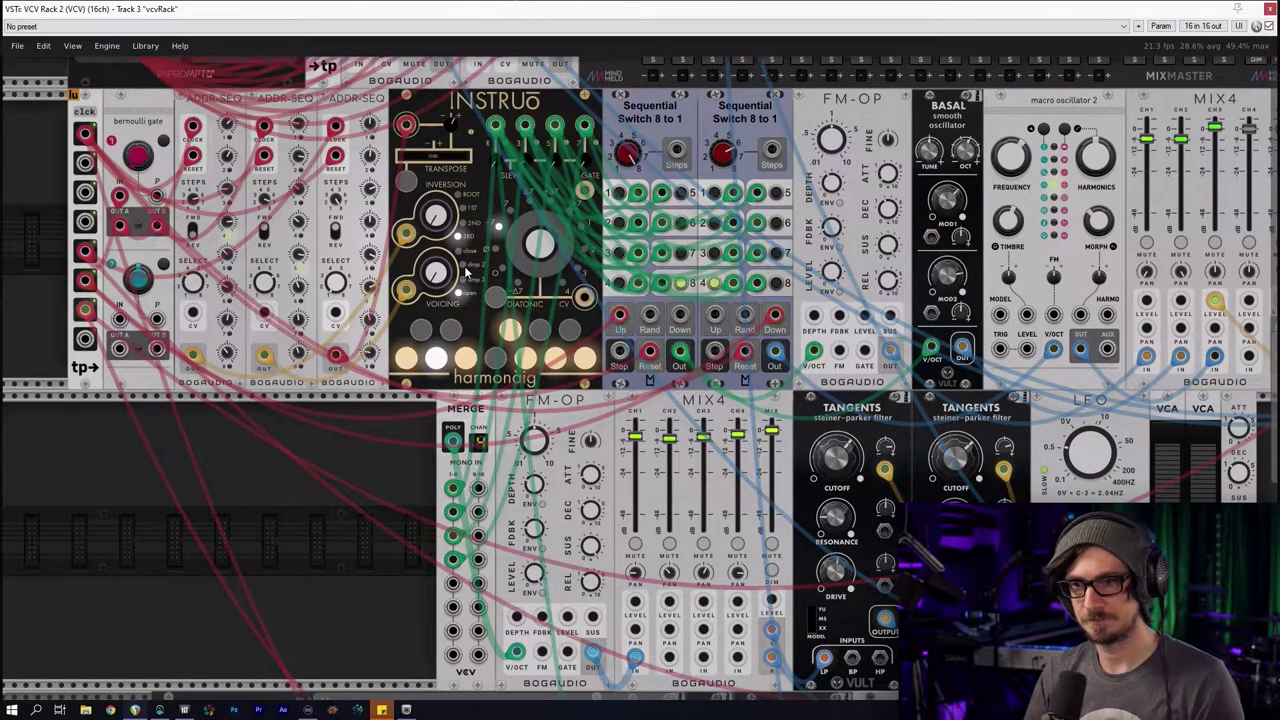
pyautogui.rightClick(292, 463)
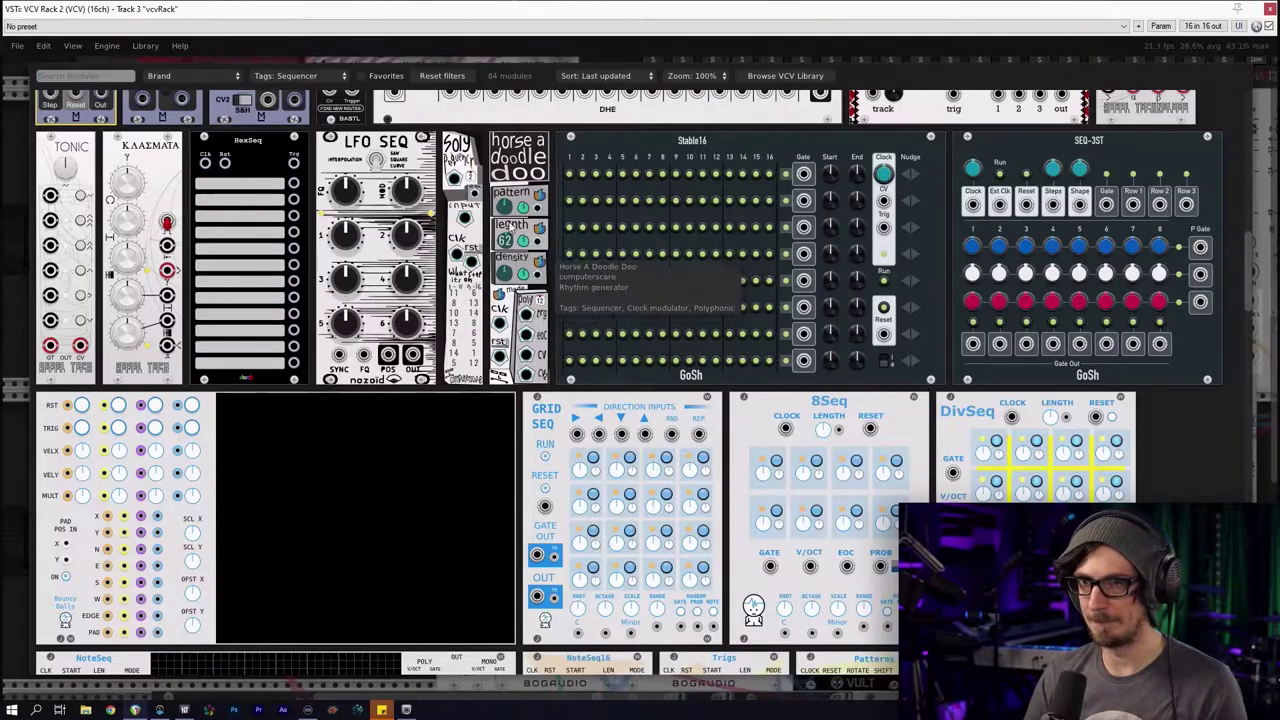
pyautogui.click(442, 76)
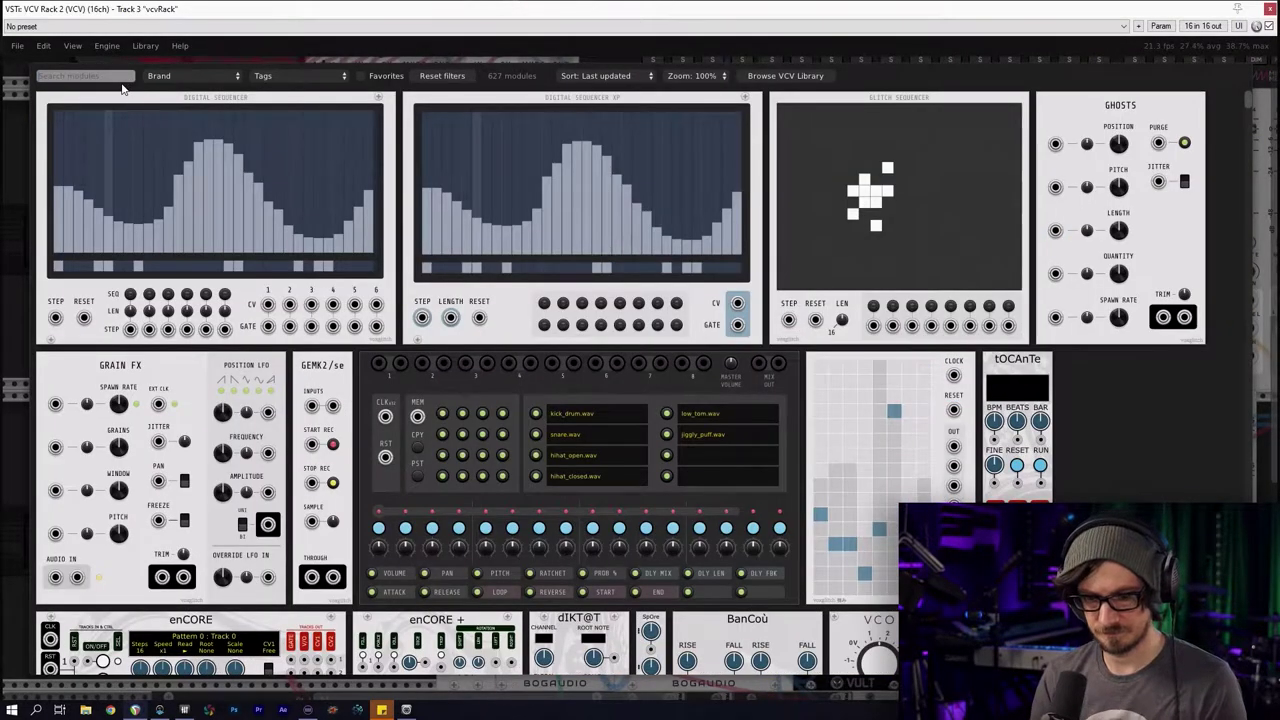
pyautogui.write('harm')
pyautogui.click(149, 167)
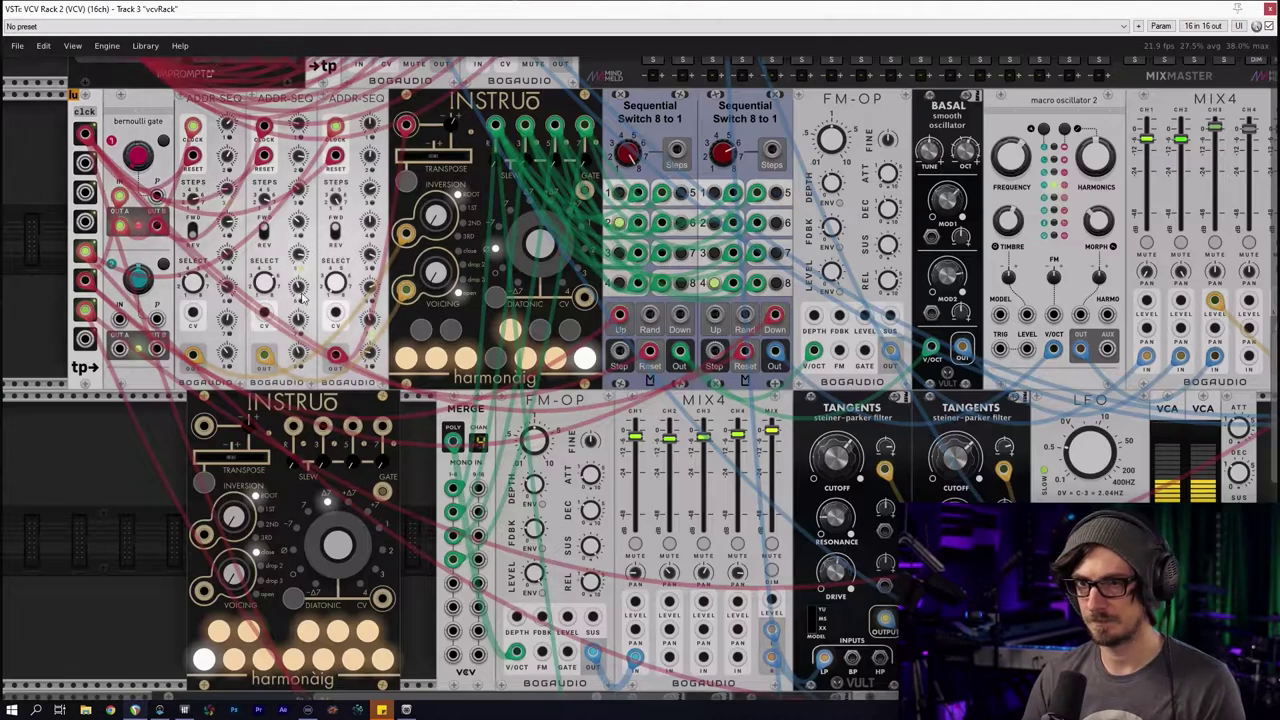
# Shift the Bleak, Punch, Tangents and ADSR modules away from the Stable16 and place the new harmonàig directly after the sequencer
pyautogui.moveTo(122, 447); pyautogui.dragTo(202, 215)
pyautogui.moveTo(390, 405); pyautogui.dragTo(191, 392)
pyautogui.moveTo(620, 418); pyautogui.dragTo(1150, 508)
pyautogui.moveTo(1035, 422); pyautogui.dragTo(1202, 422)
pyautogui.moveTo(738, 453); pyautogui.dragTo(628, 421)
pyautogui.moveTo(740, 413); pyautogui.dragTo(1110, 460)
pyautogui.moveTo(1015, 420); pyautogui.dragTo(1120, 420)
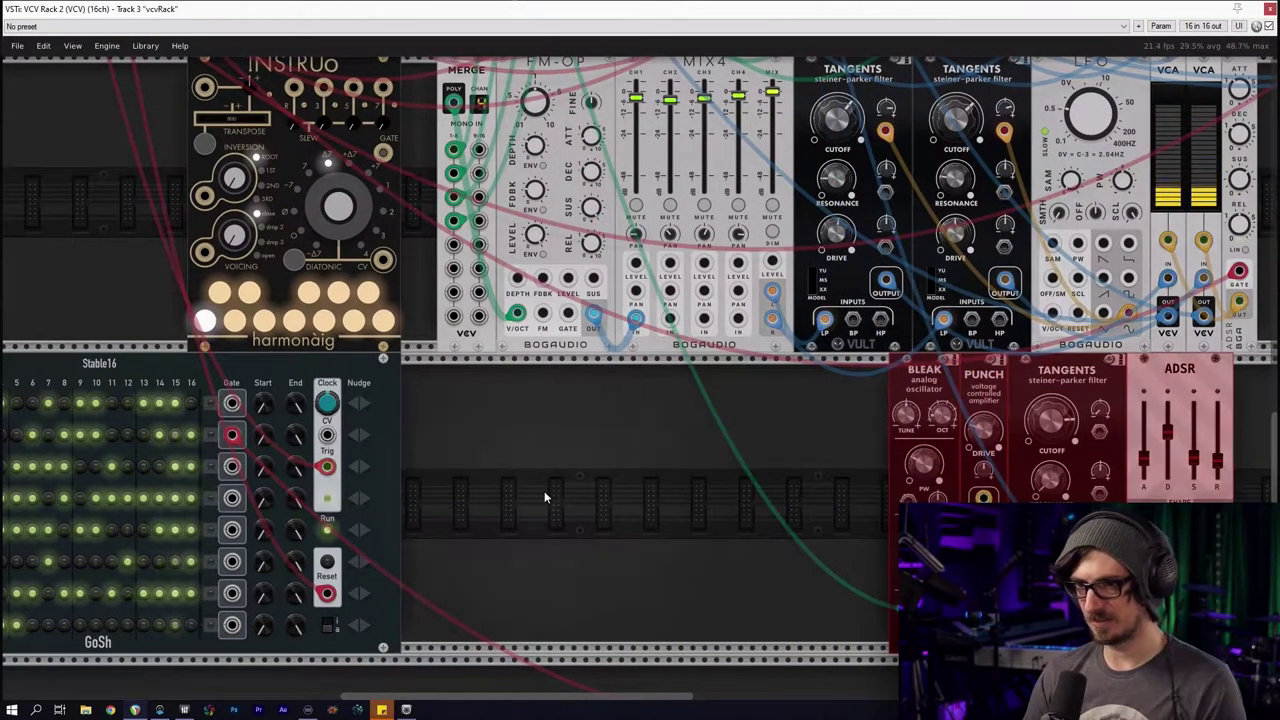
pyautogui.moveTo(454, 408); pyautogui.dragTo(641, 560)
pyautogui.moveTo(468, 297); pyautogui.dragTo(684, 593)
# Set the new harmonàig's CV input attenuverter to 0.204
pyautogui.moveTo(532, 130); pyautogui.dragTo(443, 332)
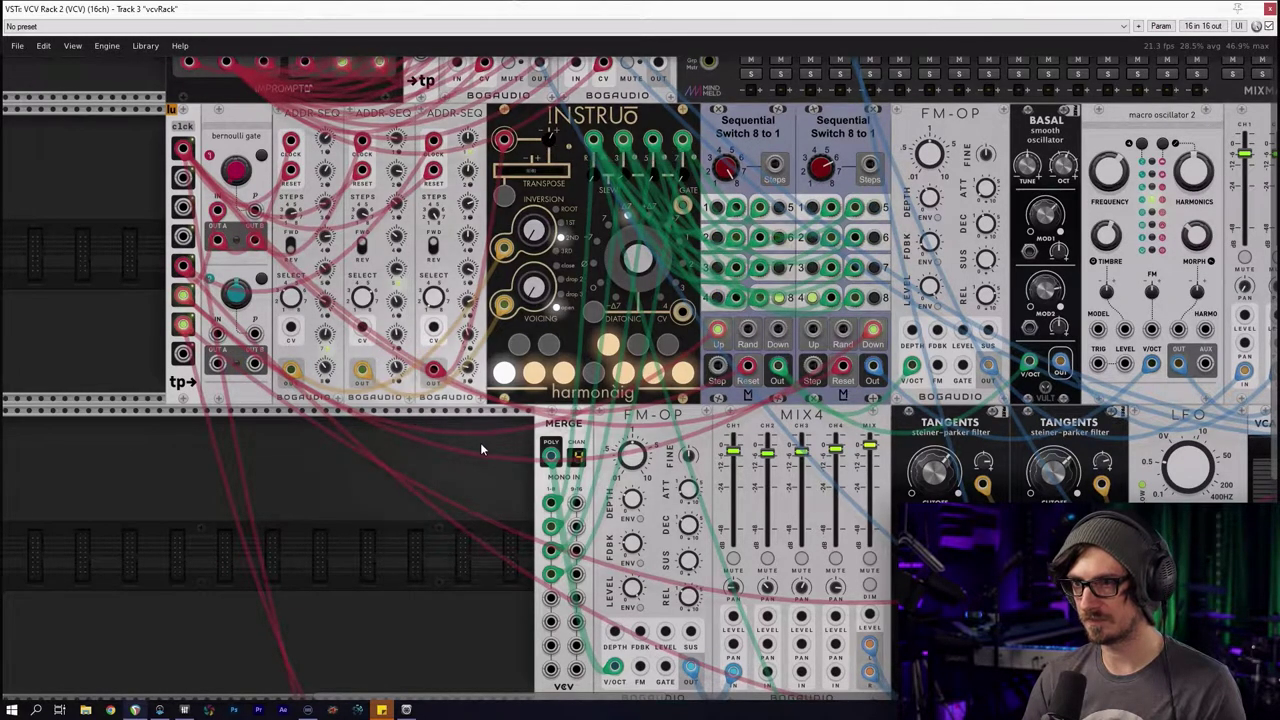
pyautogui.scroll(-5, 465, 300)
pyautogui.rightClick(548, 497)
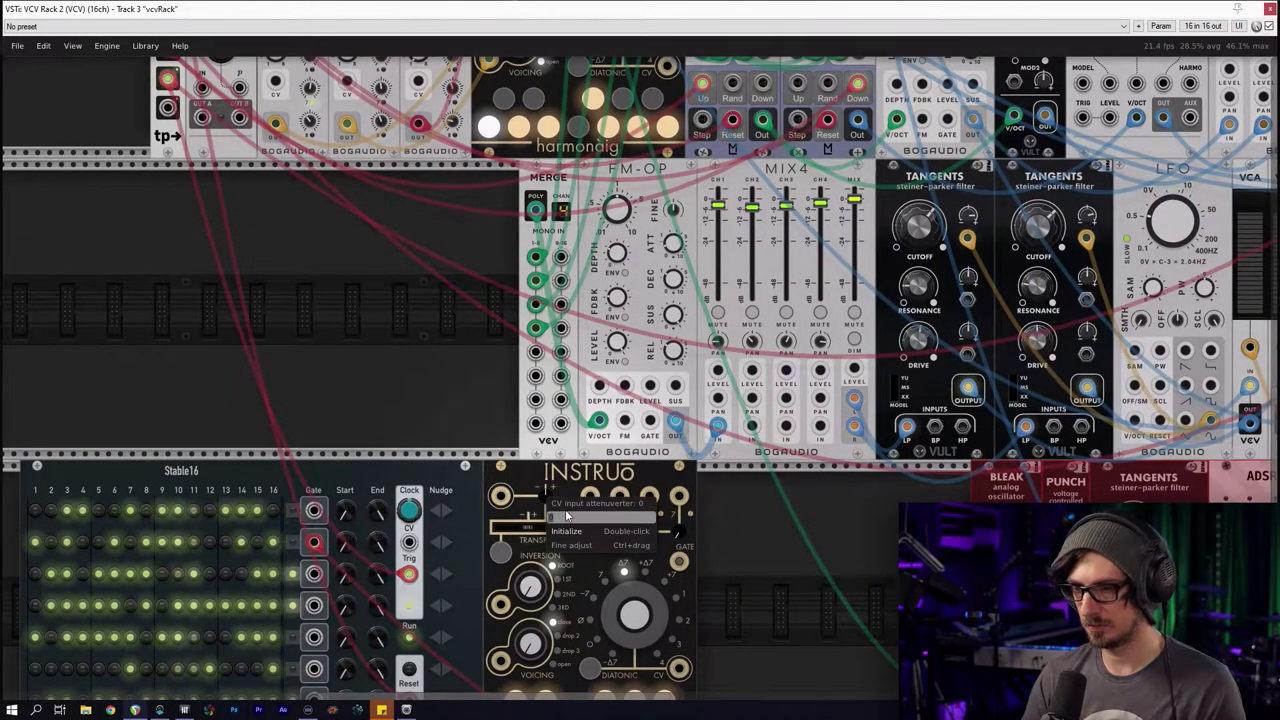
pyautogui.write('.204')
pyautogui.press('Return')
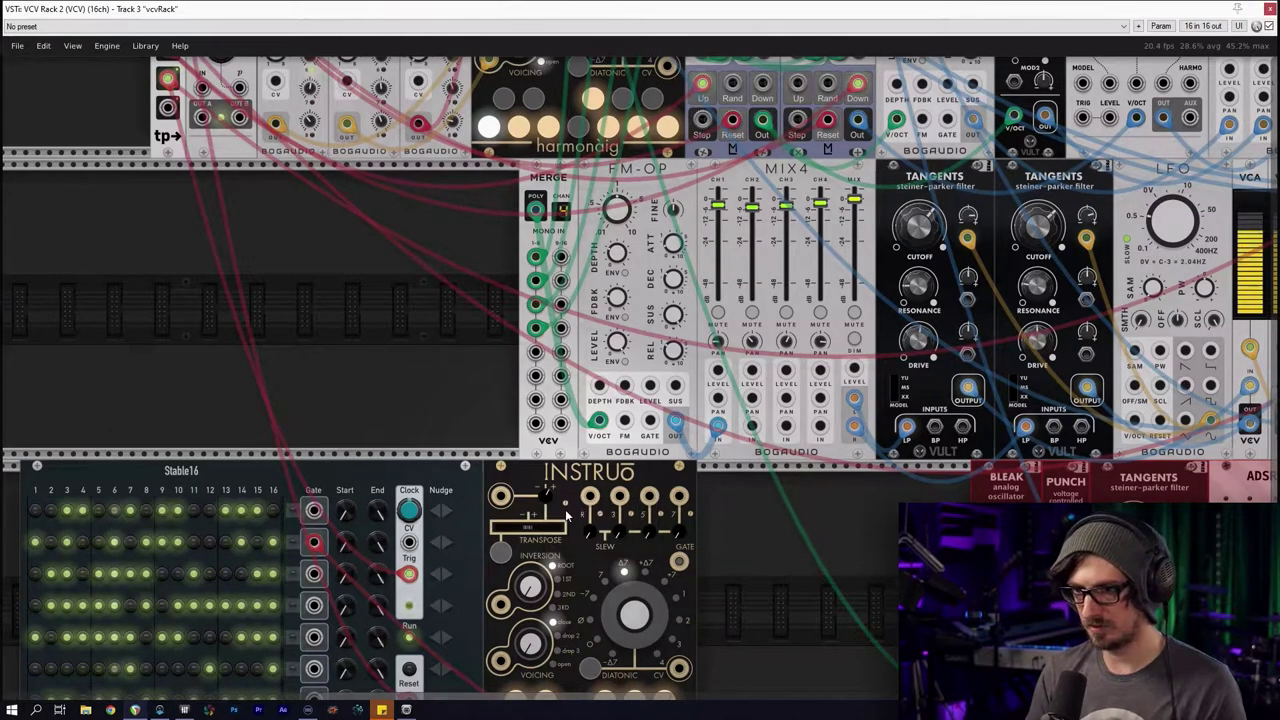
# Clear the module selection and patch the new harmonàig's root output to the Bleak oscillator's V/Oct input
pyautogui.scroll(-3, 731, 465)
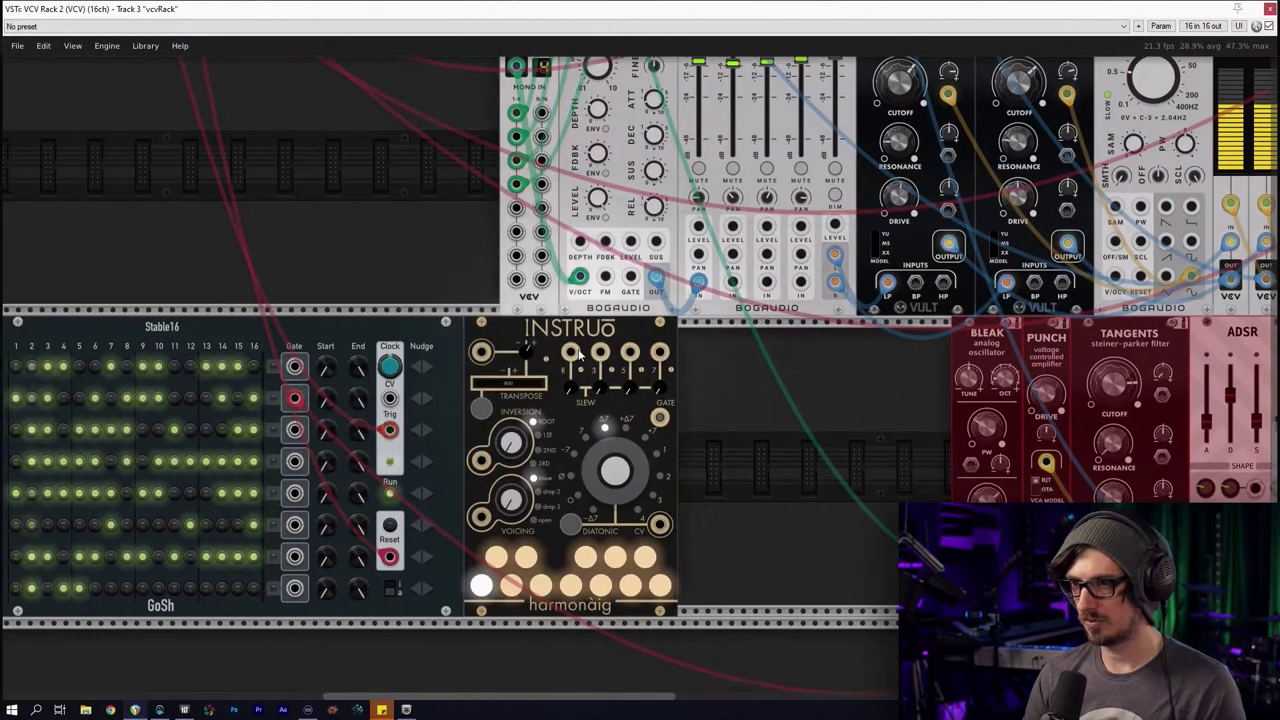
pyautogui.moveTo(900, 542); pyautogui.dragTo(691, 443)
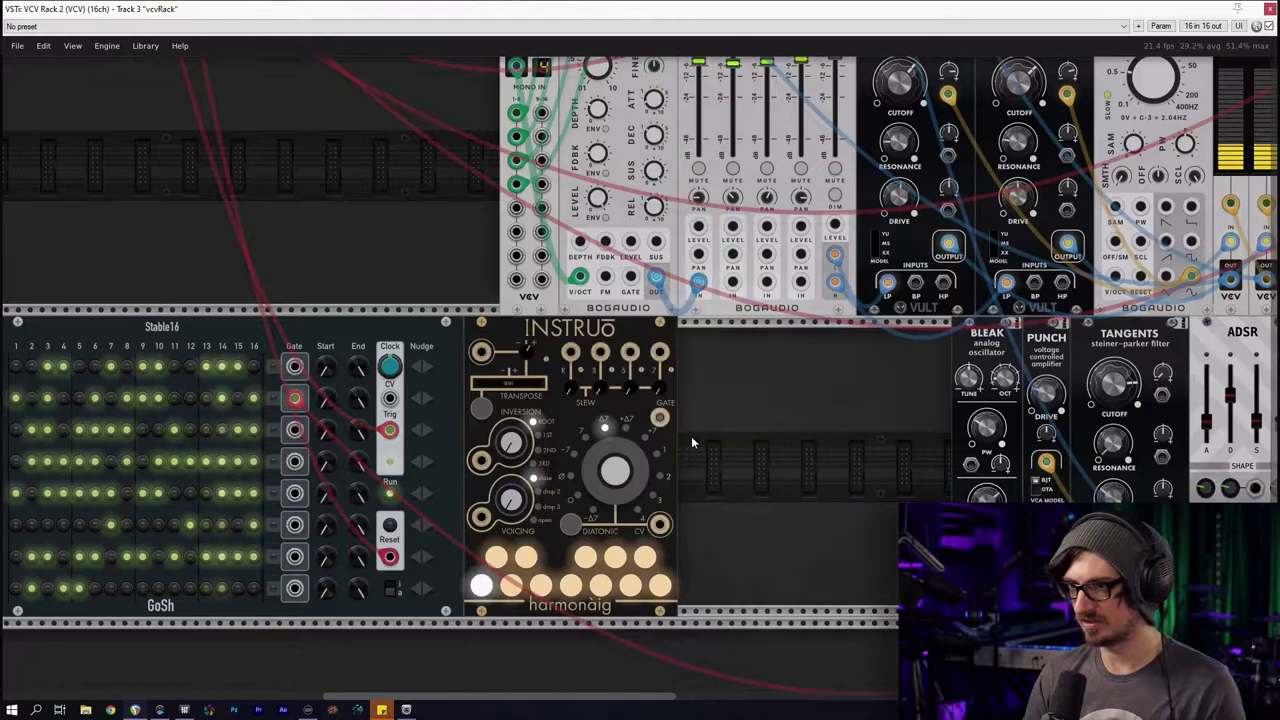
pyautogui.rightClick(570, 351)
pyautogui.moveTo(600, 417); pyautogui.dragTo(968, 583)
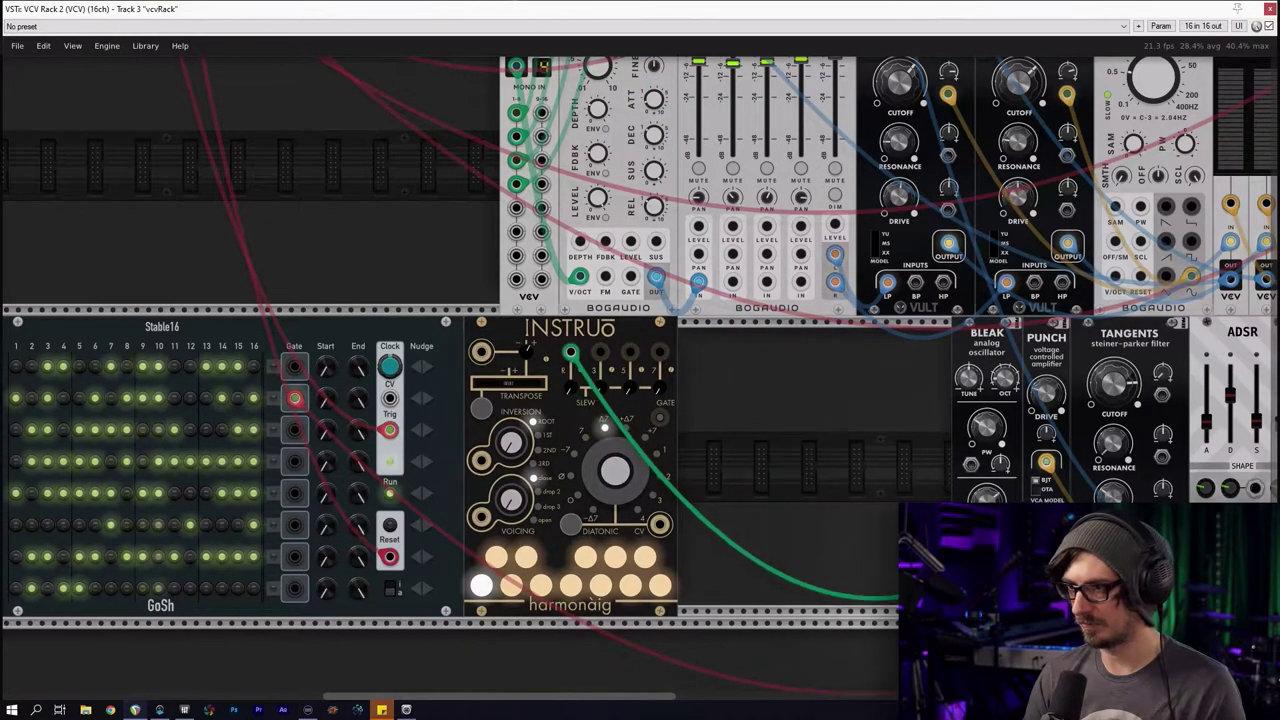
# Match the new harmonàig's scale to the upper one by switching off the C#, D#, F, G# and A# notes
pyautogui.click(496, 557)
pyautogui.click(525, 557)
pyautogui.moveTo(385, 176); pyautogui.dragTo(341, 281)
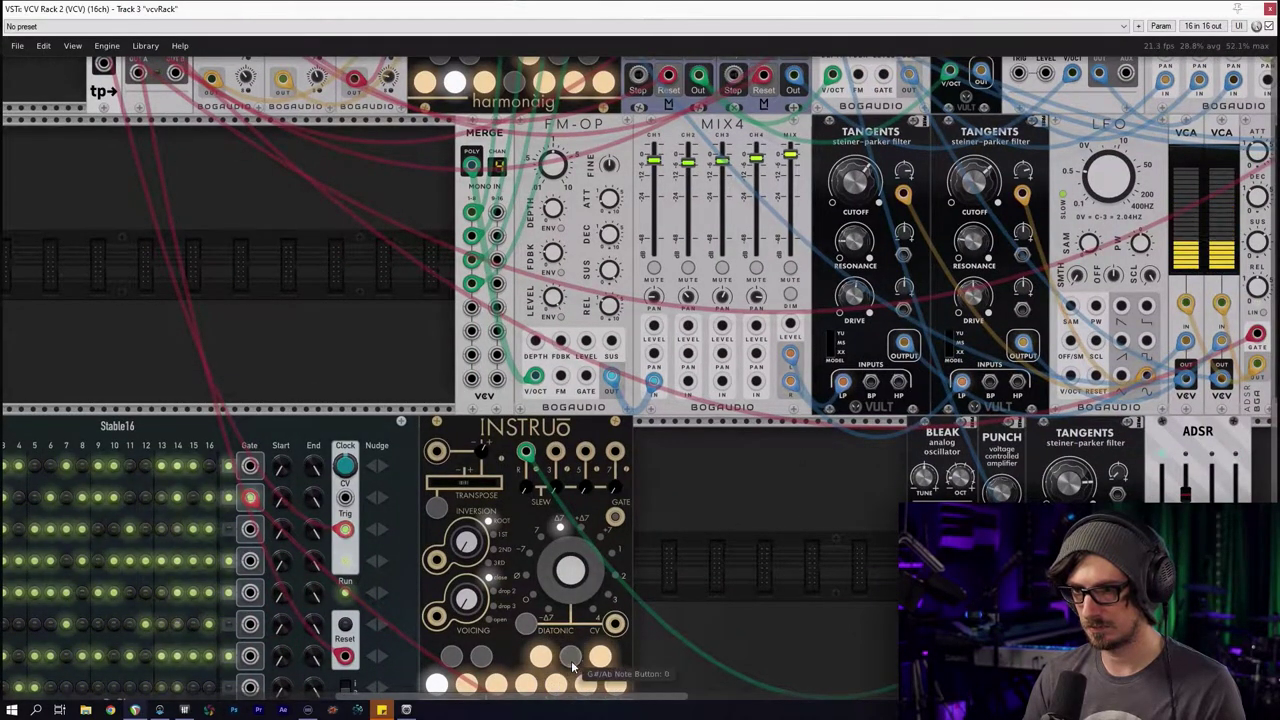
pyautogui.scroll(-3, 535, 511)
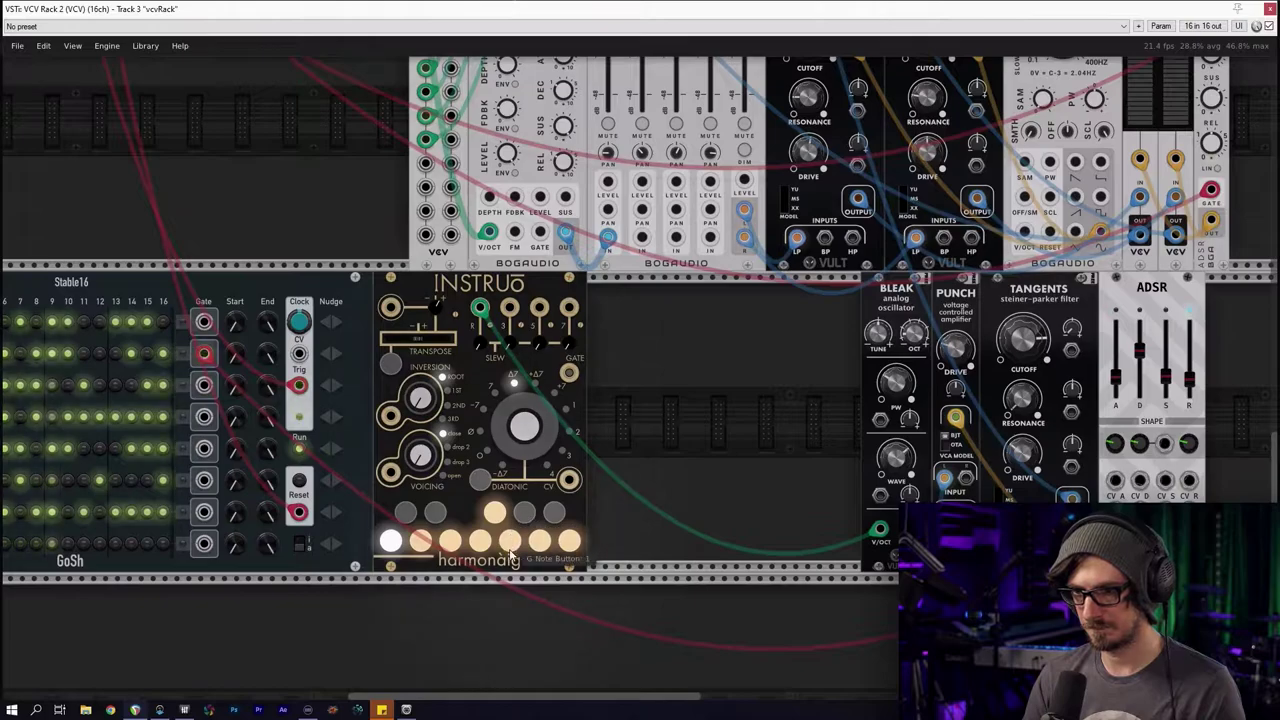
pyautogui.moveTo(336, 464); pyautogui.dragTo(470, 475)
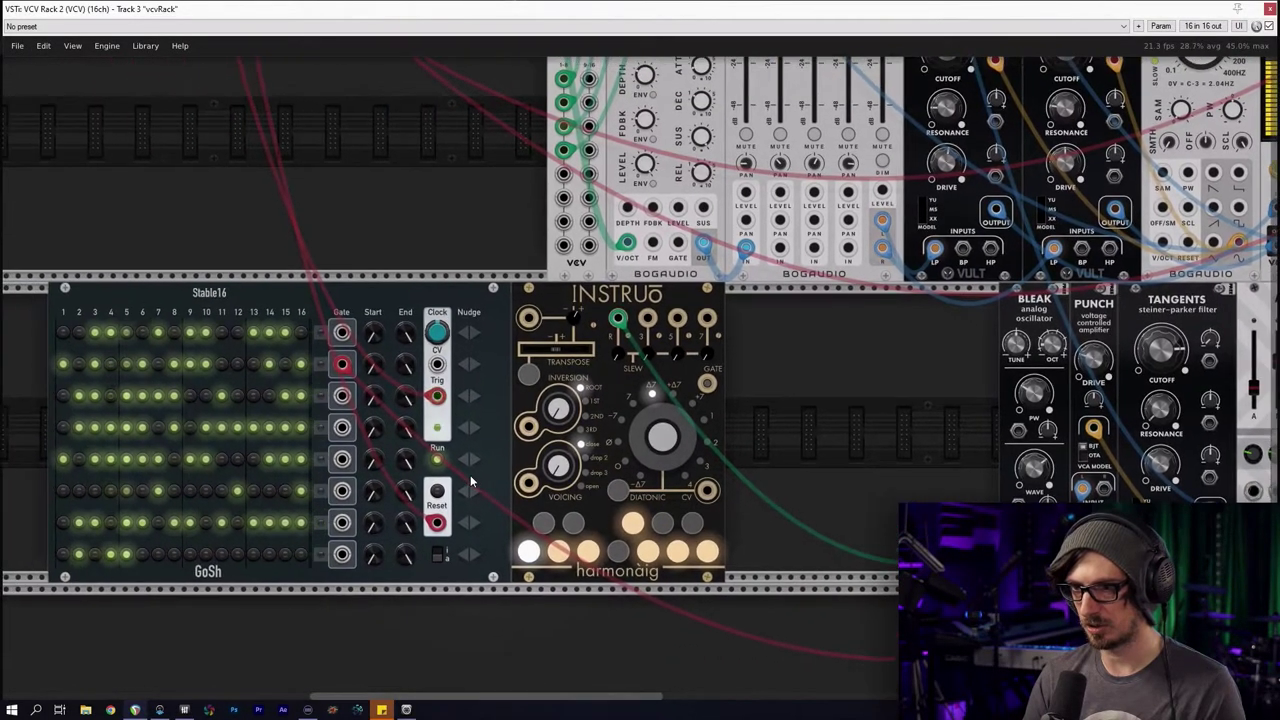
# Patch the third Addr-Seq's output to the new harmonàig's CV input, alongside its existing connection
pyautogui.moveTo(331, 198); pyautogui.dragTo(546, 530)
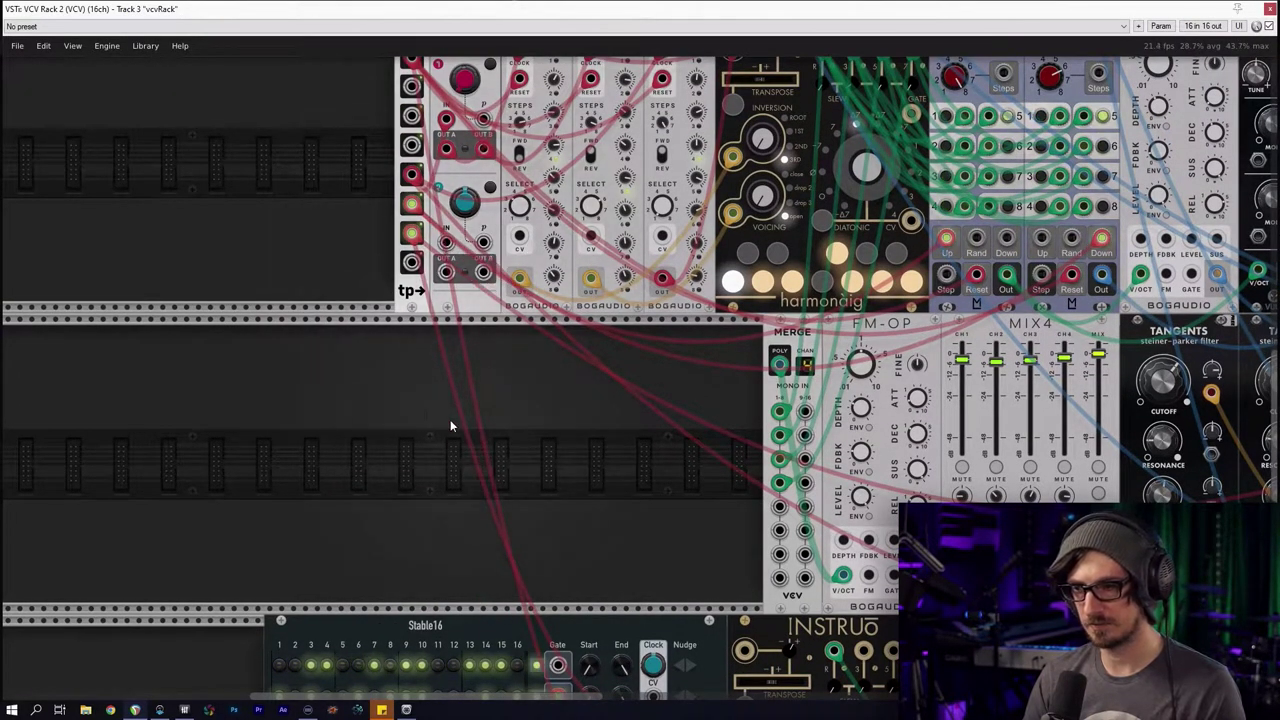
pyautogui.scroll(2, 474, 421)
pyautogui.hscroll(1, 474, 421)
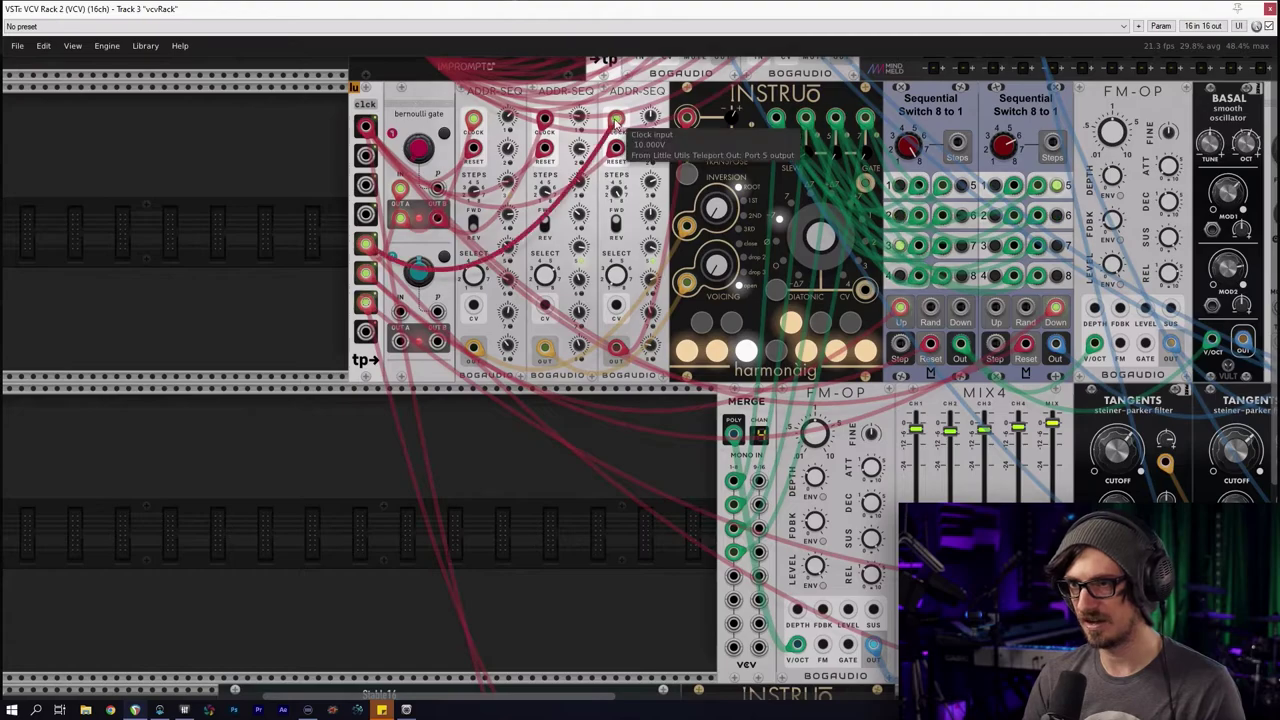
pyautogui.moveTo(514, 575); pyautogui.dragTo(367, 459)
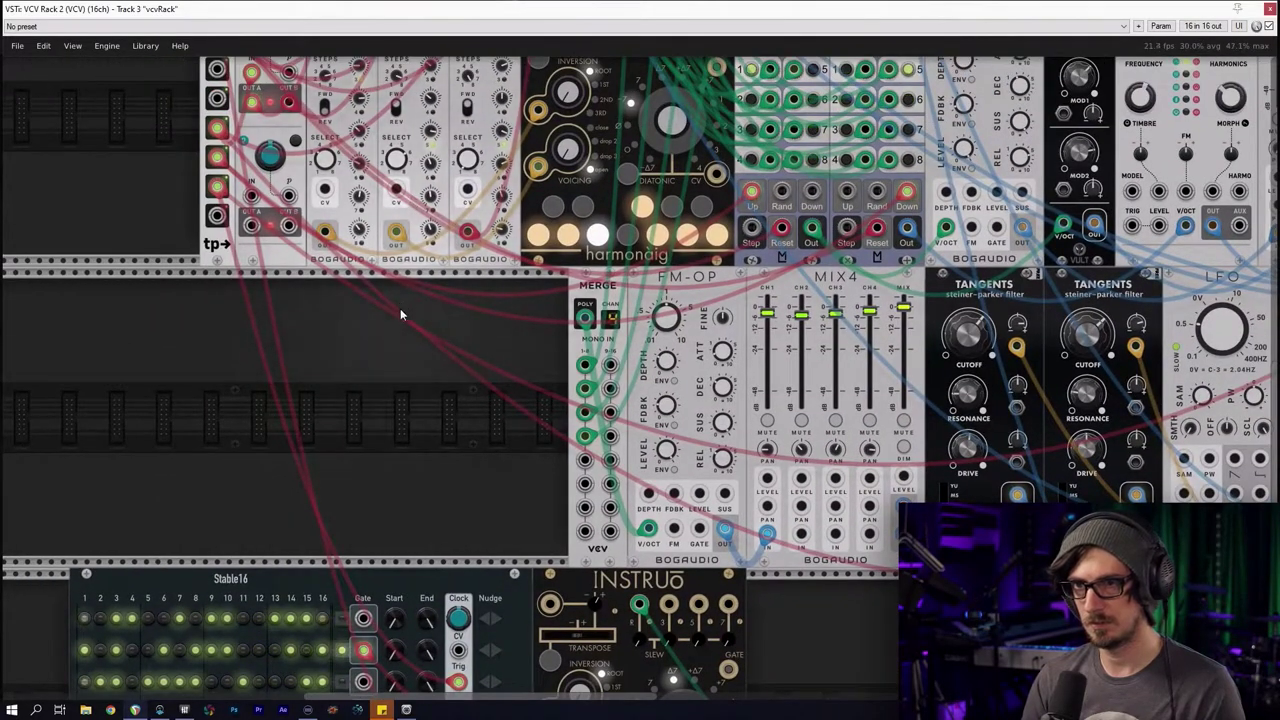
pyautogui.scroll(4, 400, 315)
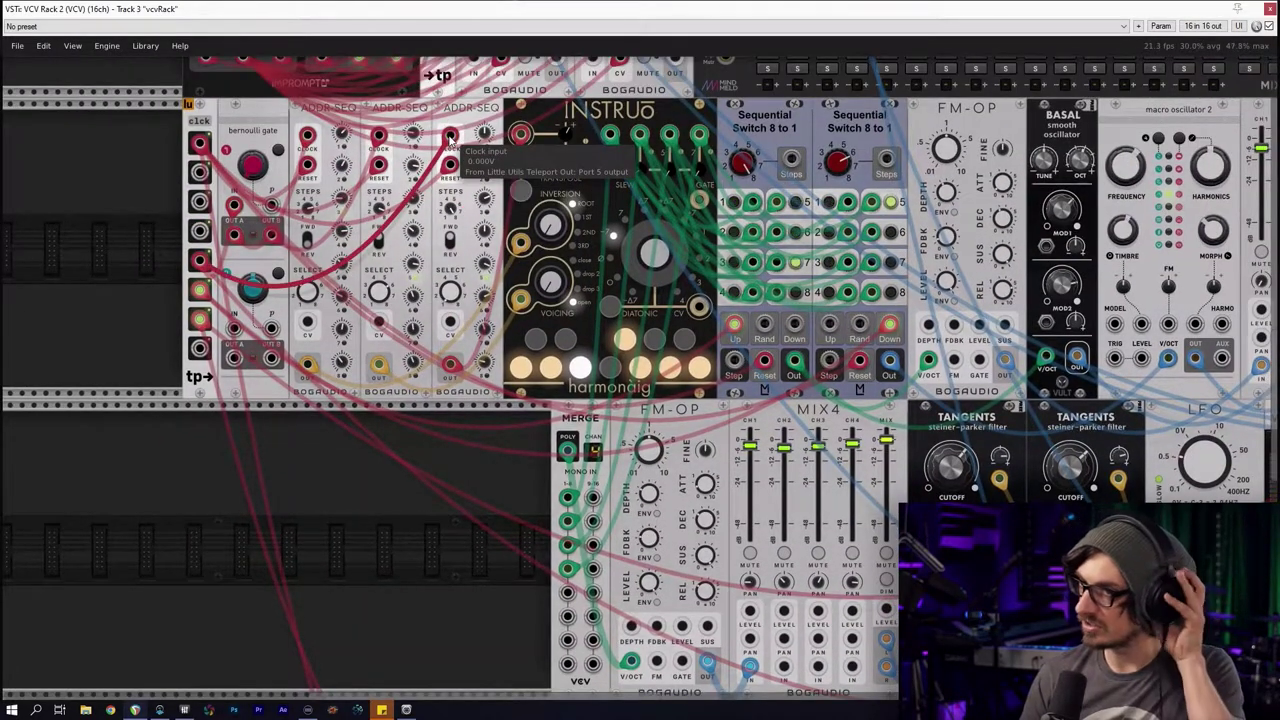
pyautogui.rightClick(453, 368)
pyautogui.moveTo(466, 403); pyautogui.dragTo(525, 618)
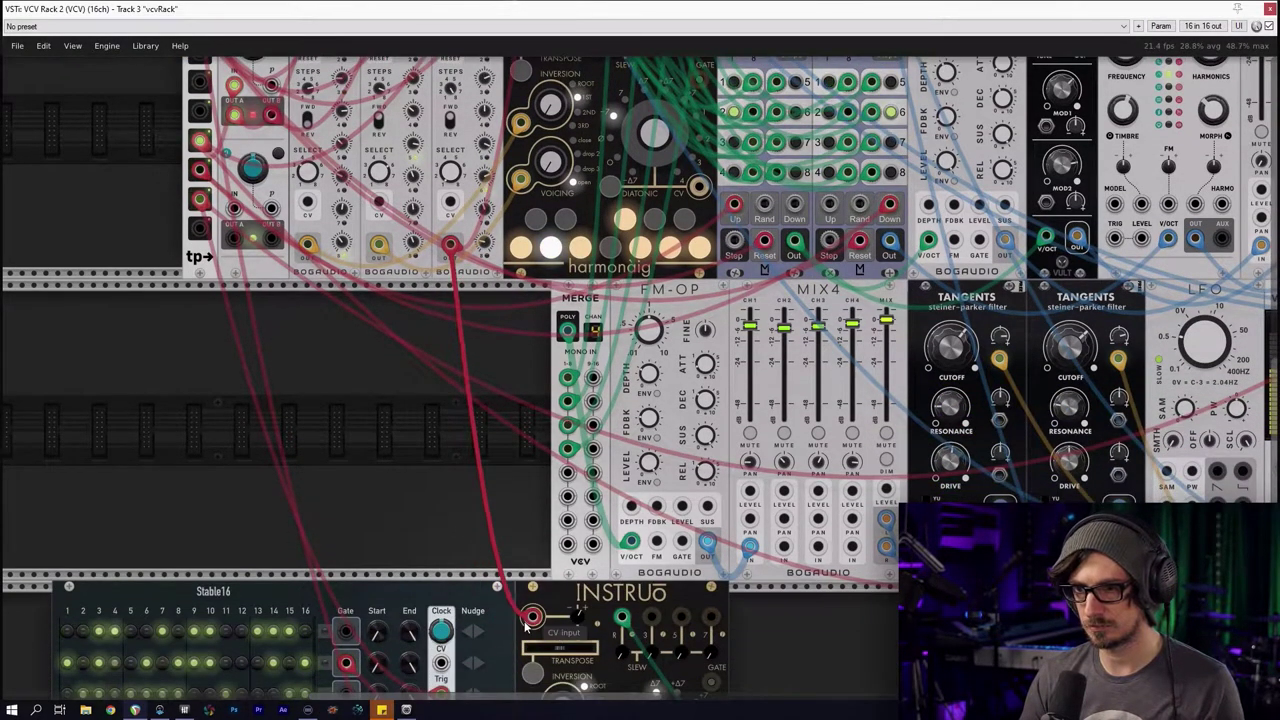
pyautogui.moveTo(450, 478); pyautogui.dragTo(305, 234)
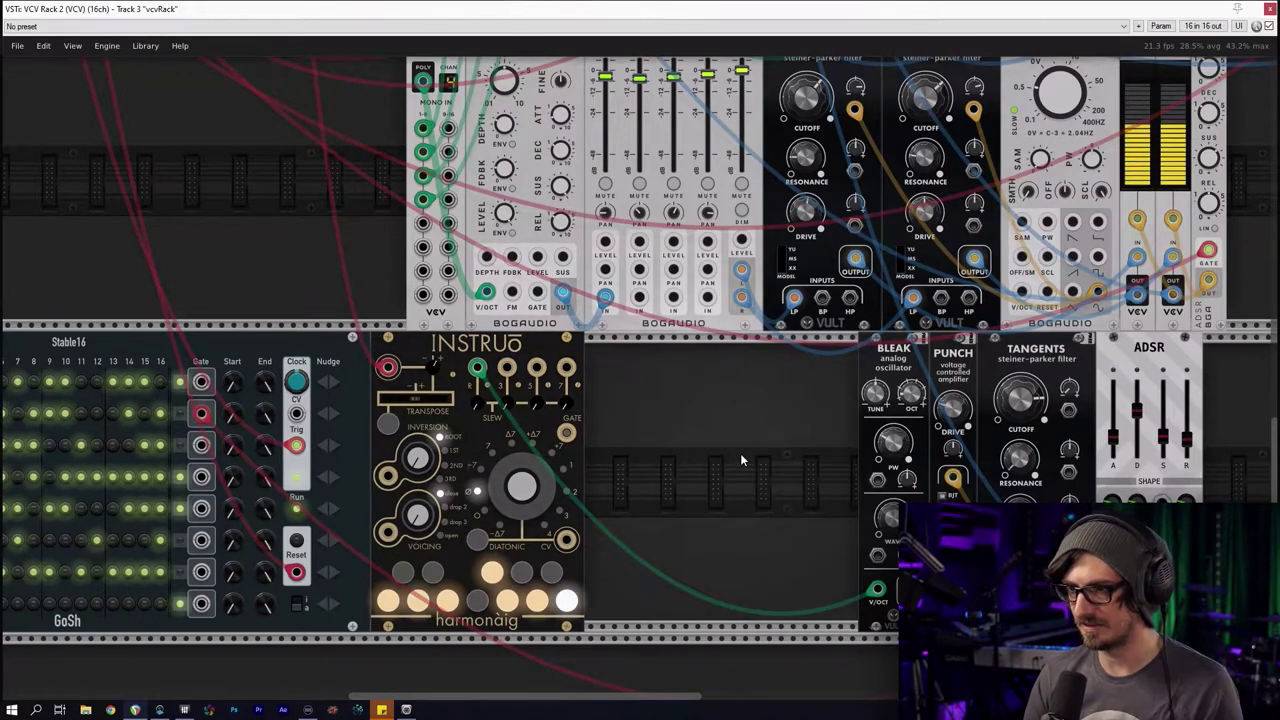
pyautogui.moveTo(740, 460); pyautogui.dragTo(560, 418)
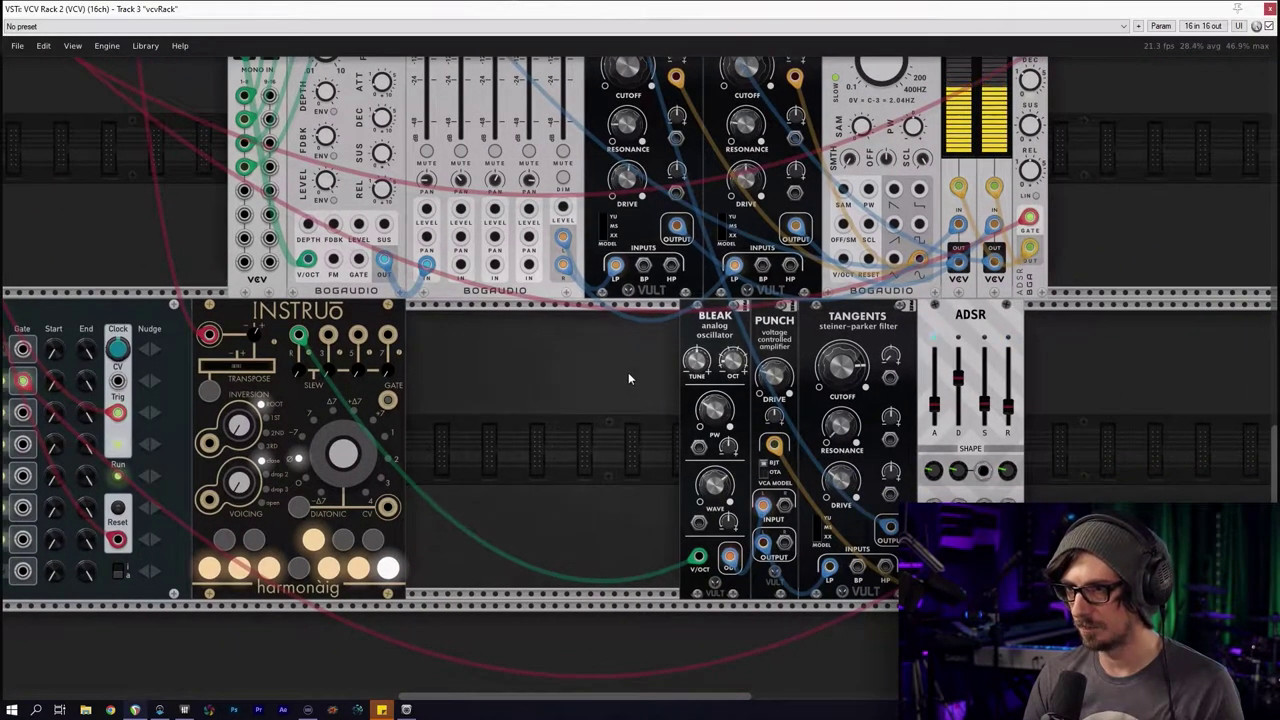
# Move the Bleak oscillator beside the lower harmonàig, close up Punch, Tangents and ADSR behind it, and clear the selection
pyautogui.moveTo(628, 372); pyautogui.dragTo(713, 425)
pyautogui.moveTo(703, 335); pyautogui.dragTo(431, 338)
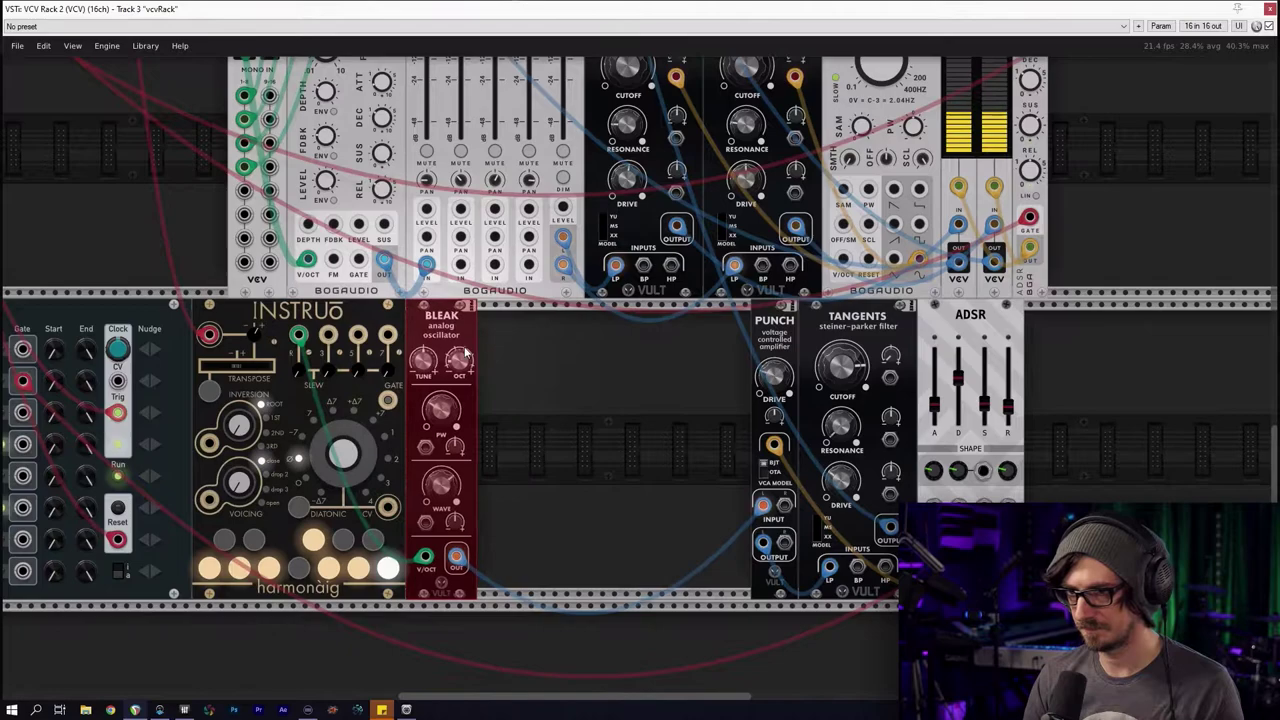
pyautogui.click(710, 353)
pyautogui.moveTo(672, 310); pyautogui.dragTo(1068, 400)
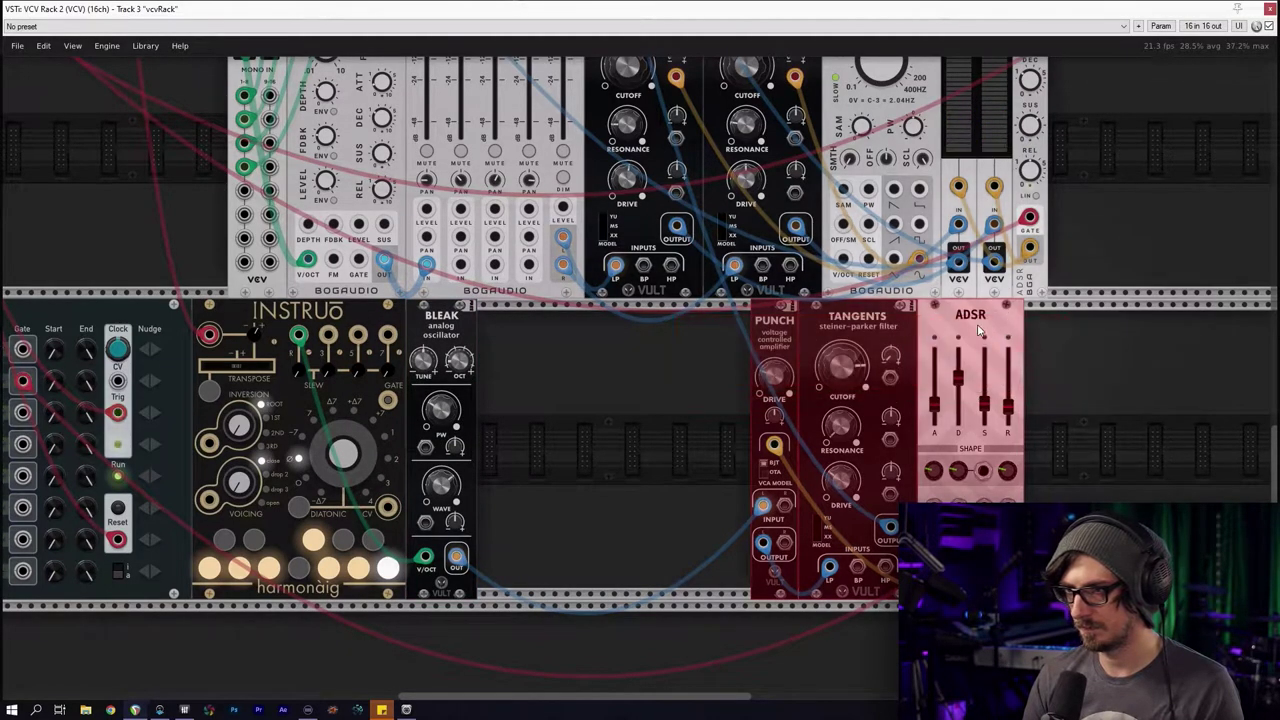
pyautogui.moveTo(856, 330); pyautogui.dragTo(582, 332)
pyautogui.moveTo(581, 627); pyautogui.dragTo(741, 553)
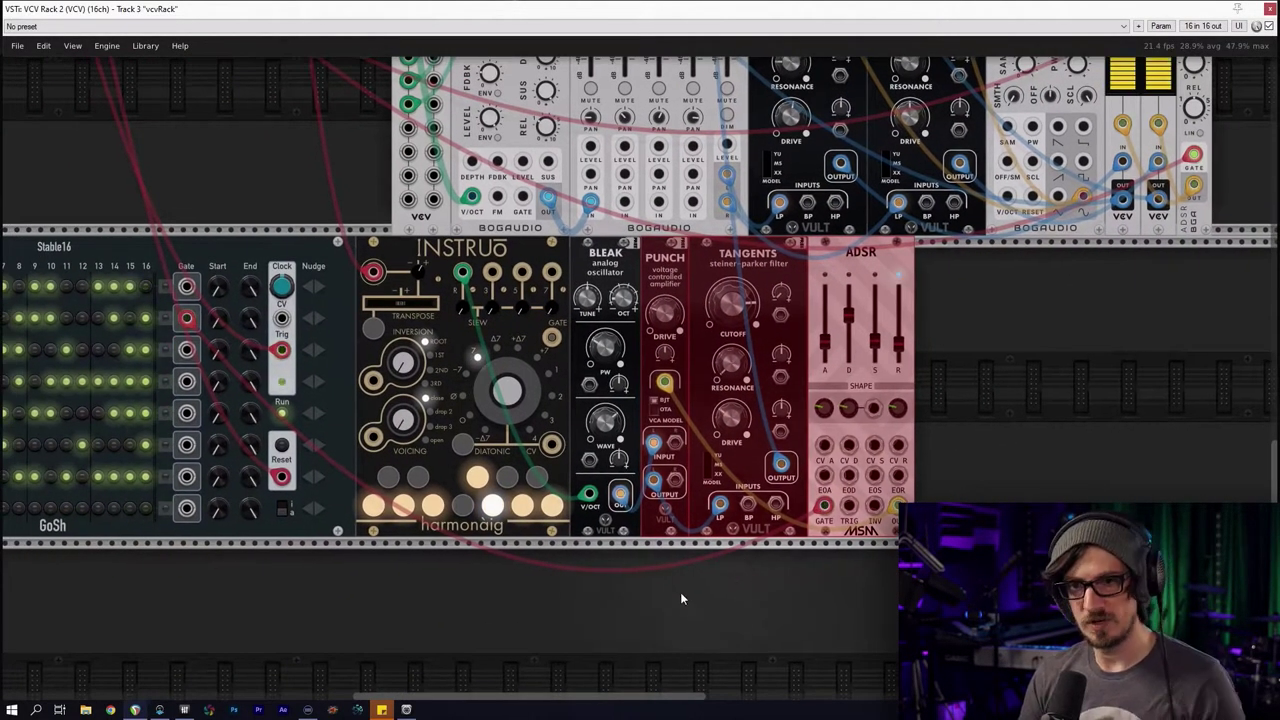
pyautogui.moveTo(688, 596); pyautogui.dragTo(762, 630)
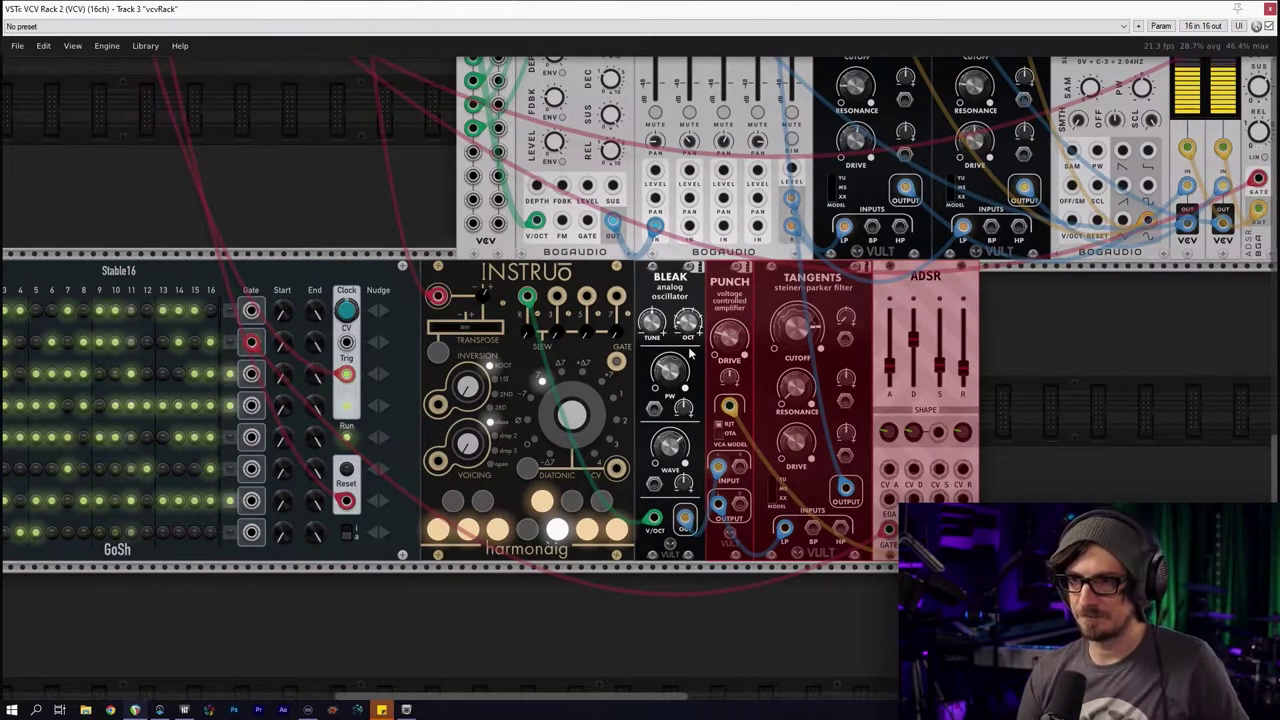
pyautogui.click(1016, 310)
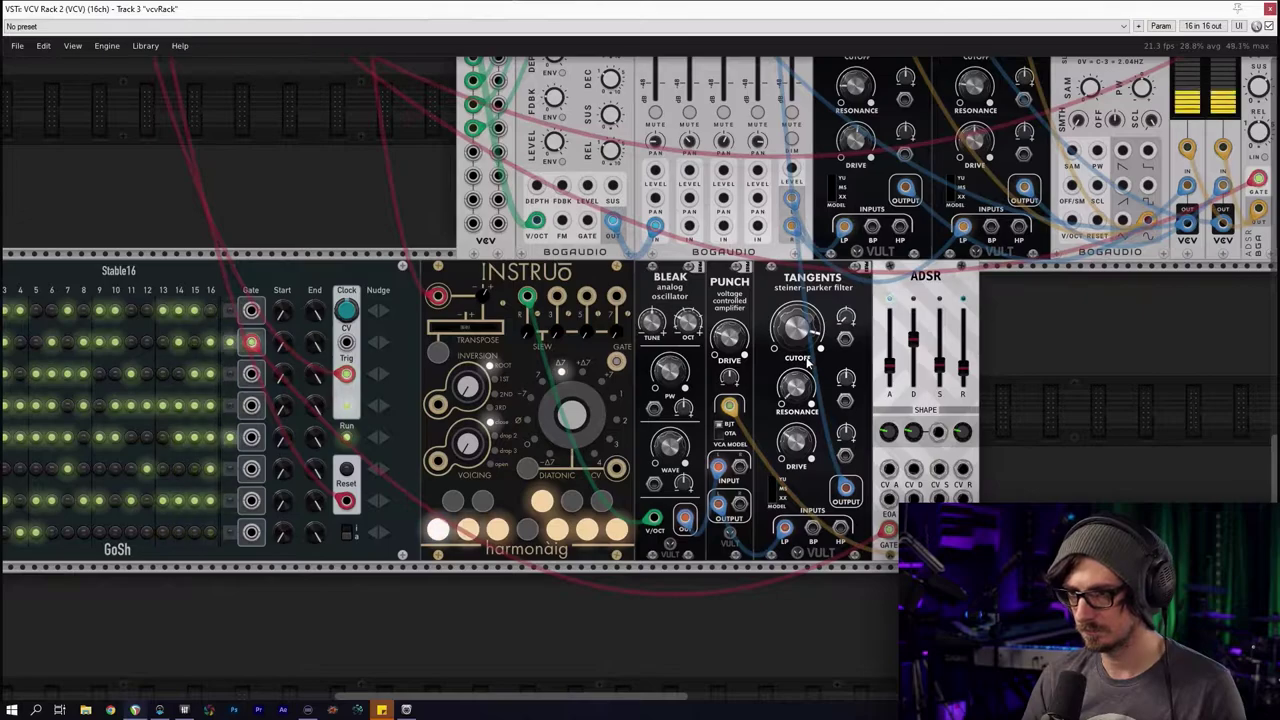
# Search the module library for "ads" and add the VCV ADSR to the right of the MSM ADSR
pyautogui.rightClick(1014, 344)
pyautogui.write('ads')
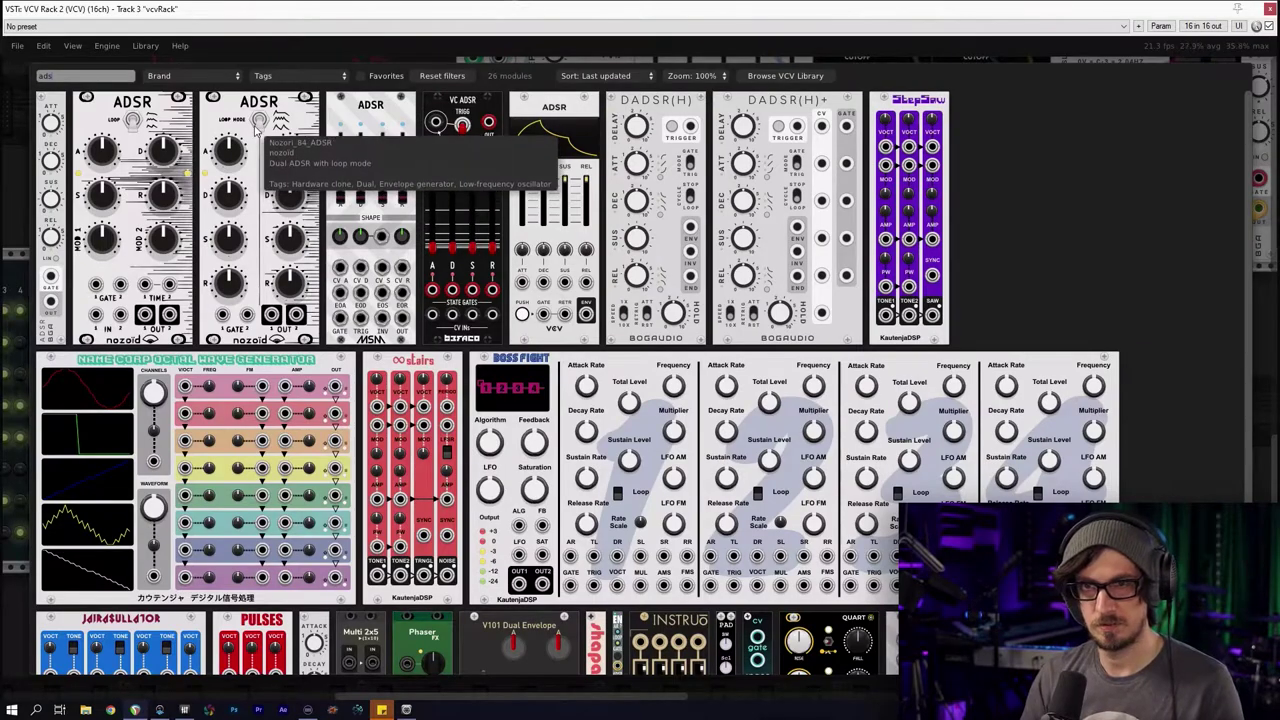
pyautogui.click(540, 180)
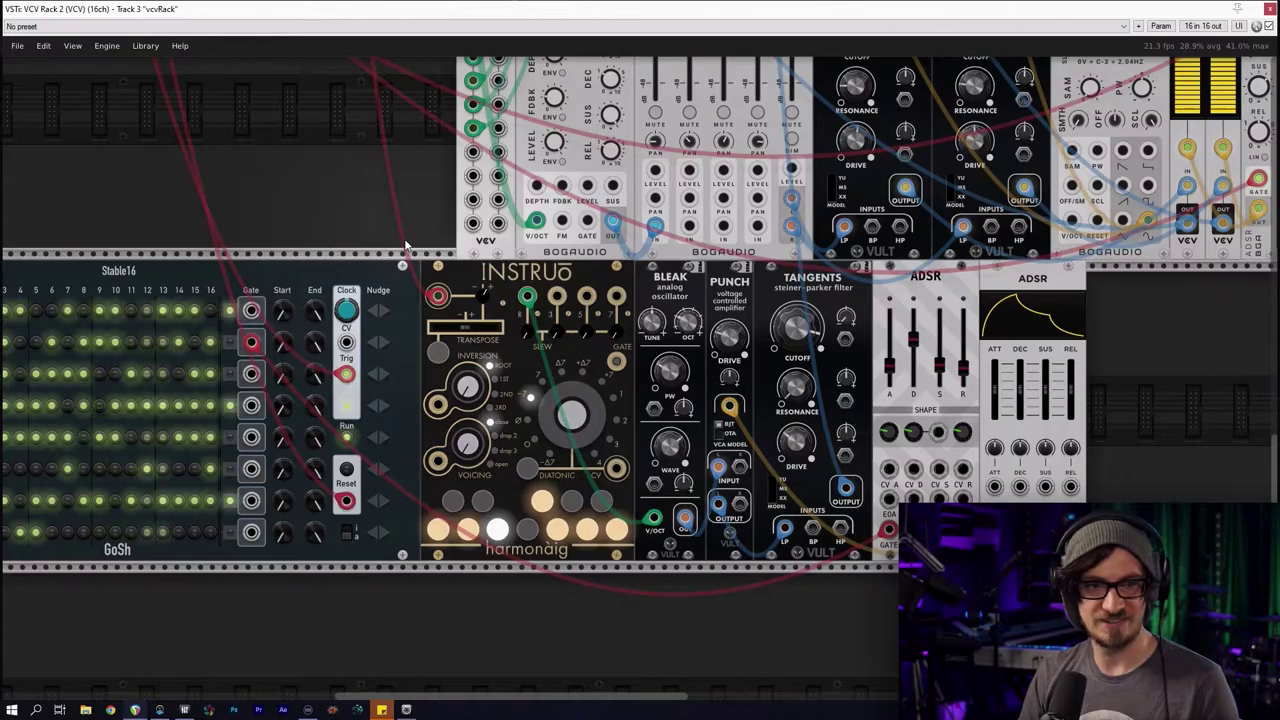
# Name the third MixMaster channel "bass"
pyautogui.scroll(5, 390, 388)
pyautogui.scroll(10, 422, 344)
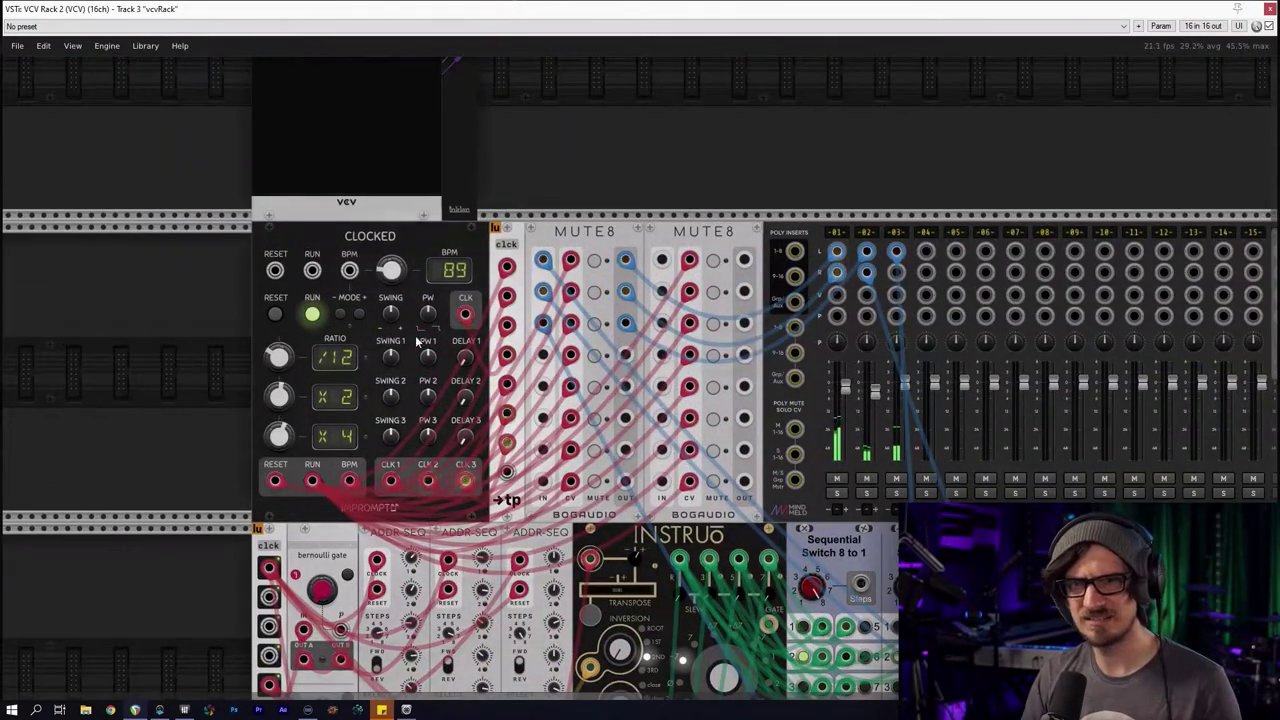
pyautogui.scroll(3, 415, 447)
pyautogui.scroll(-4, 543, 485)
pyautogui.hscroll(6, 543, 485)
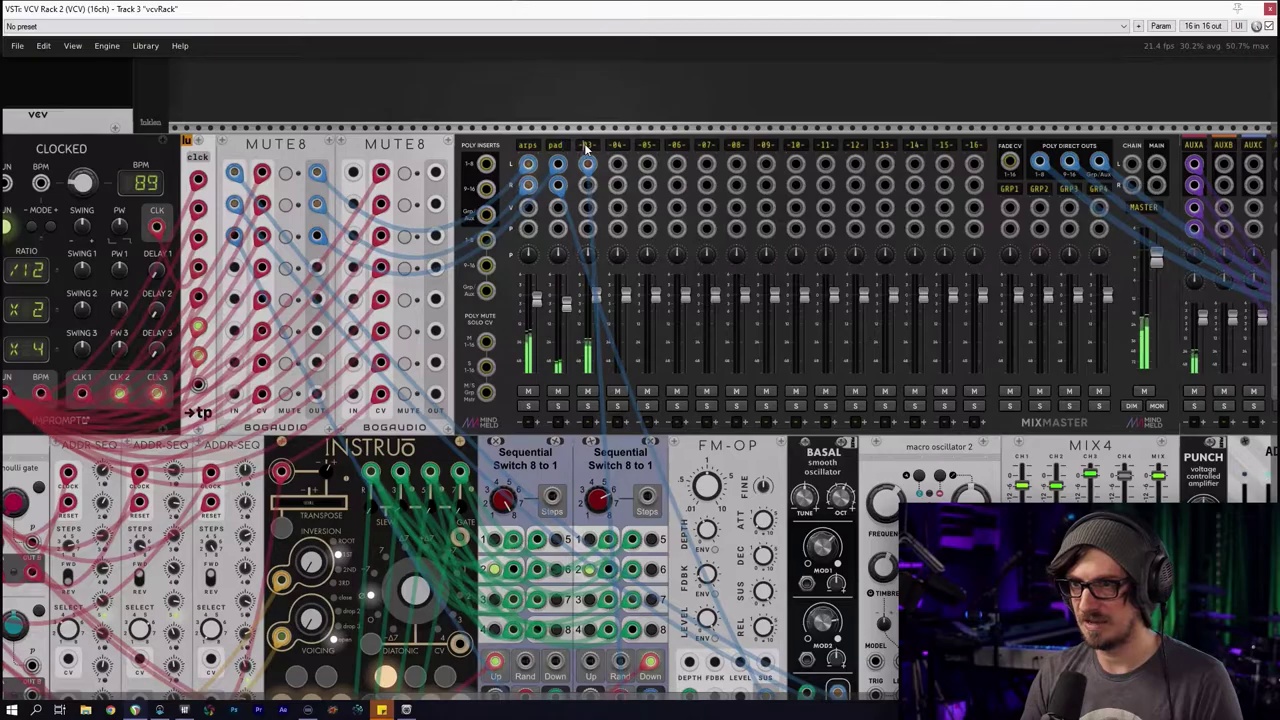
pyautogui.write('ss')
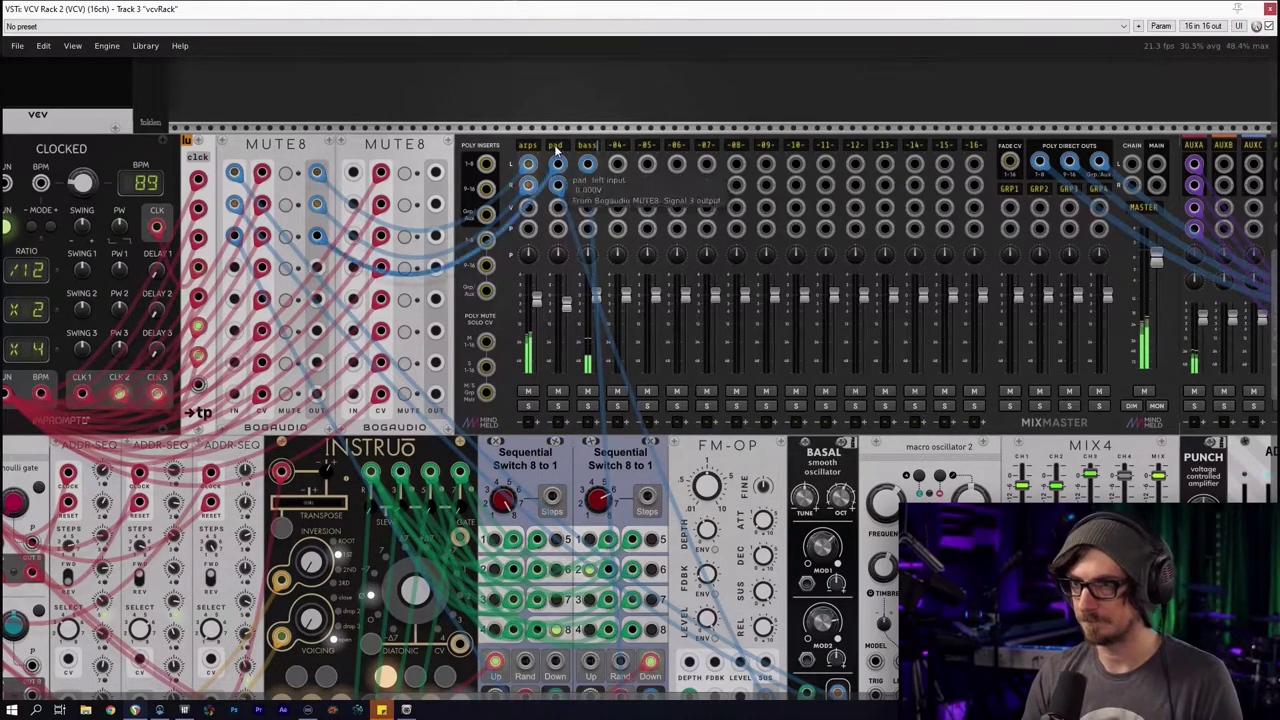
pyautogui.click(568, 79)
# Patch the Stable16 gate output feeding the MSM ADSR to the VCV ADSR's gate too, and its envelope output to the bass Tangents' cutoff CV
pyautogui.scroll(-10, 598, 319)
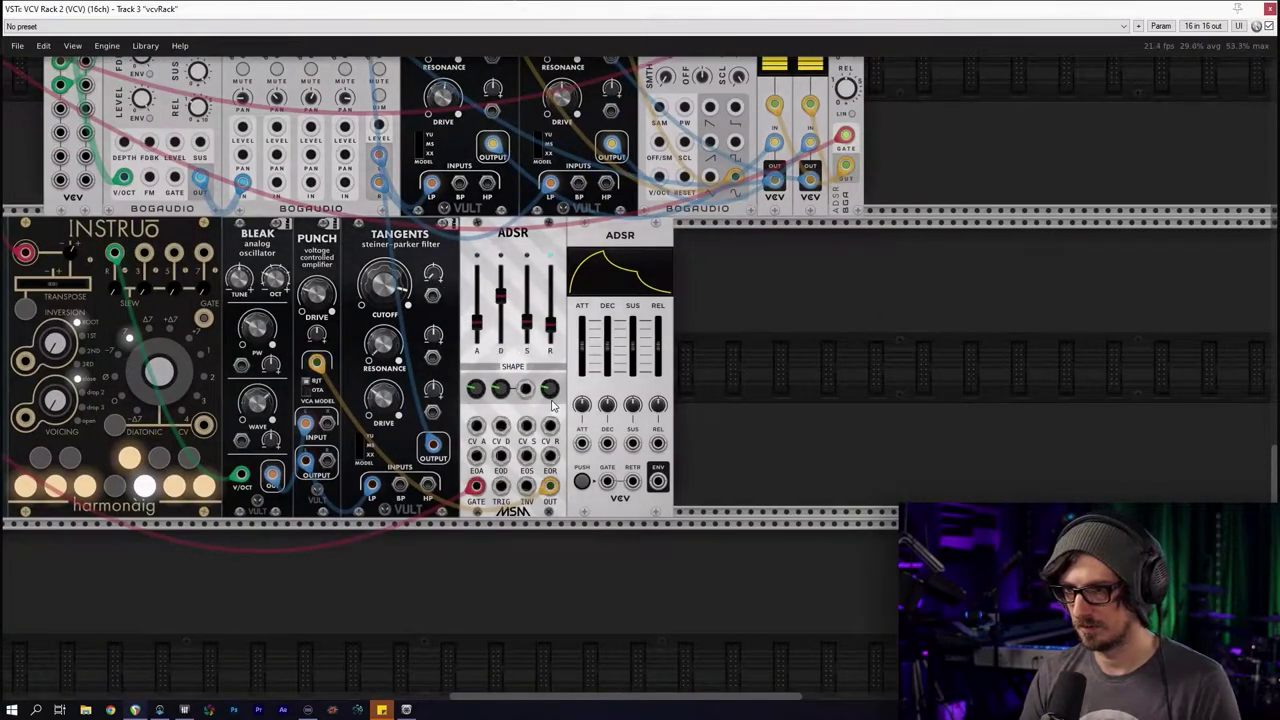
pyautogui.hscroll(-5, 690, 588)
pyautogui.hscroll(-6, 674, 594)
pyautogui.scroll(3, 674, 594)
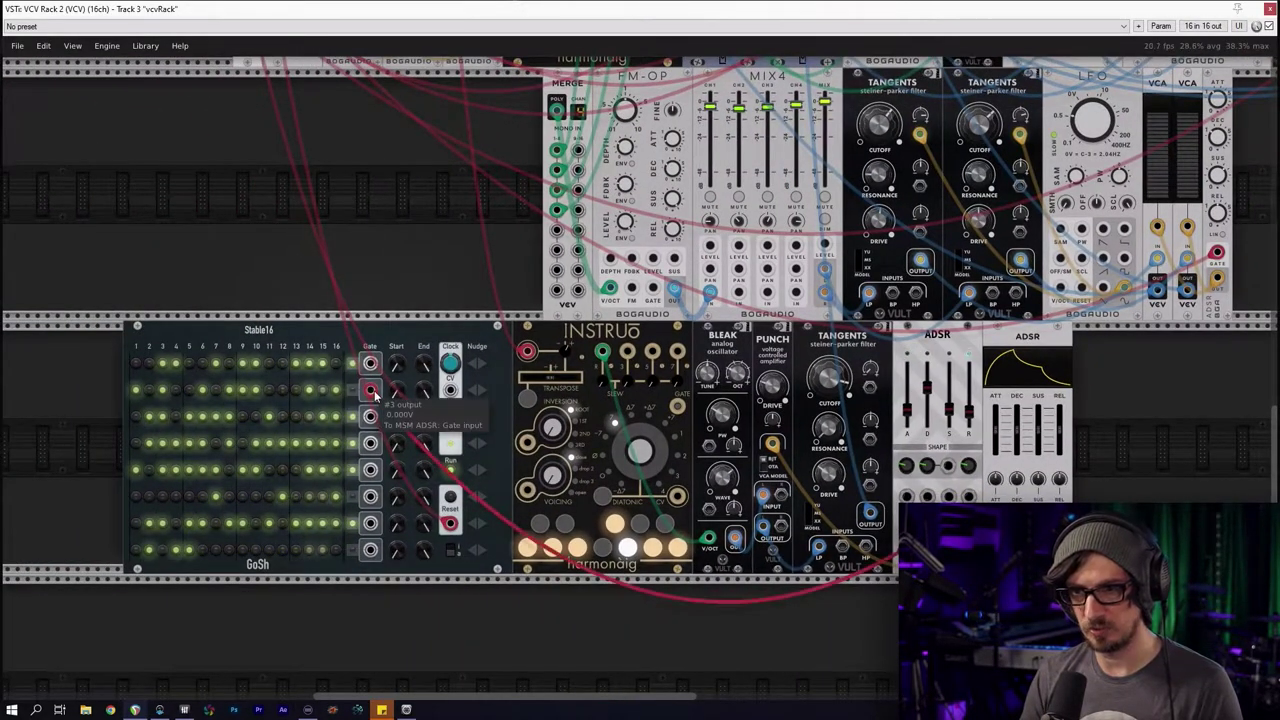
pyautogui.moveTo(372, 390)
pyautogui.mouseDown()
pyautogui.moveTo(394, 436)
pyautogui.moveTo(370, 390)
pyautogui.mouseUp()
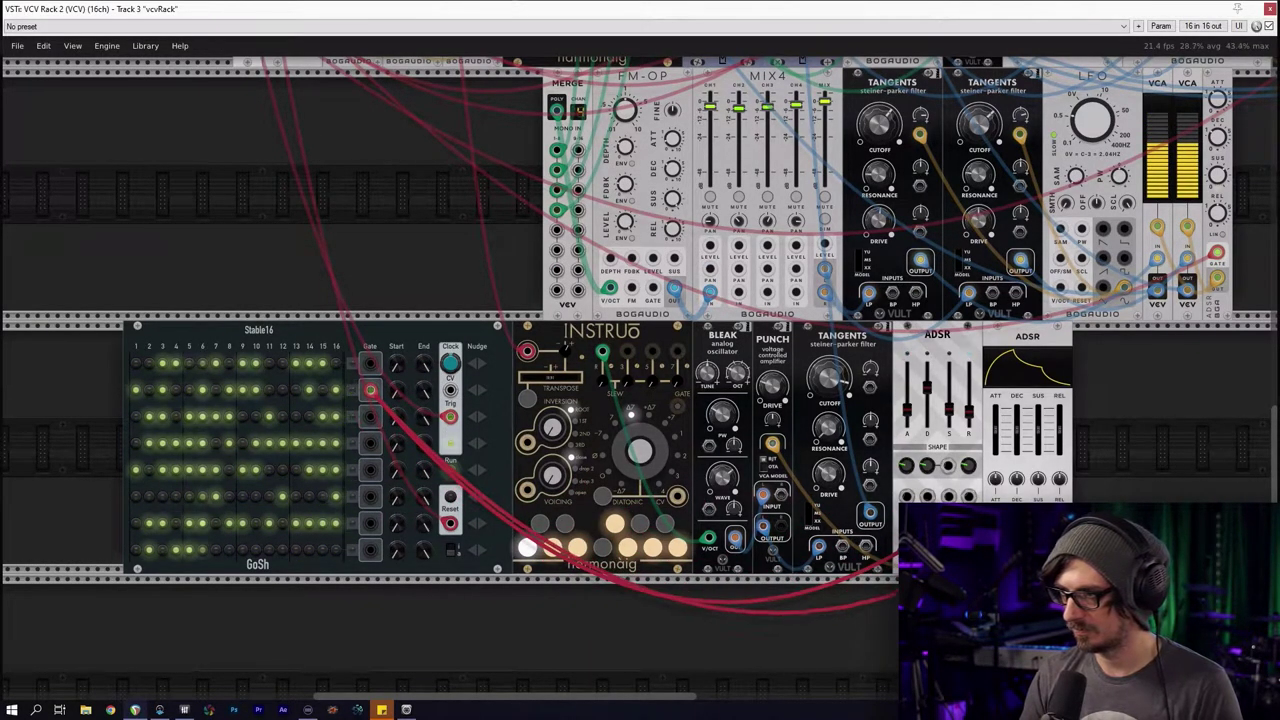
pyautogui.moveTo(950, 540); pyautogui.dragTo(870, 389)
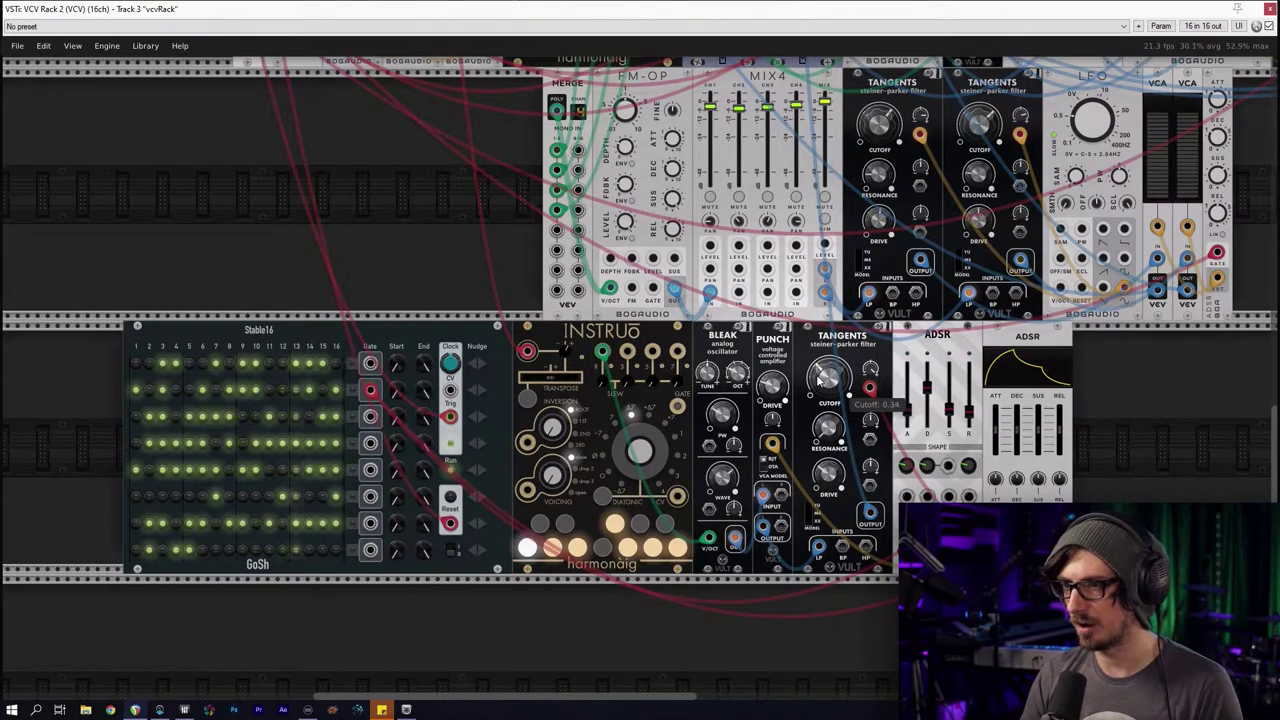
# Raise the drive of the bass voice's Tangents filter to about 1.2
pyautogui.scroll(2, 823, 412)
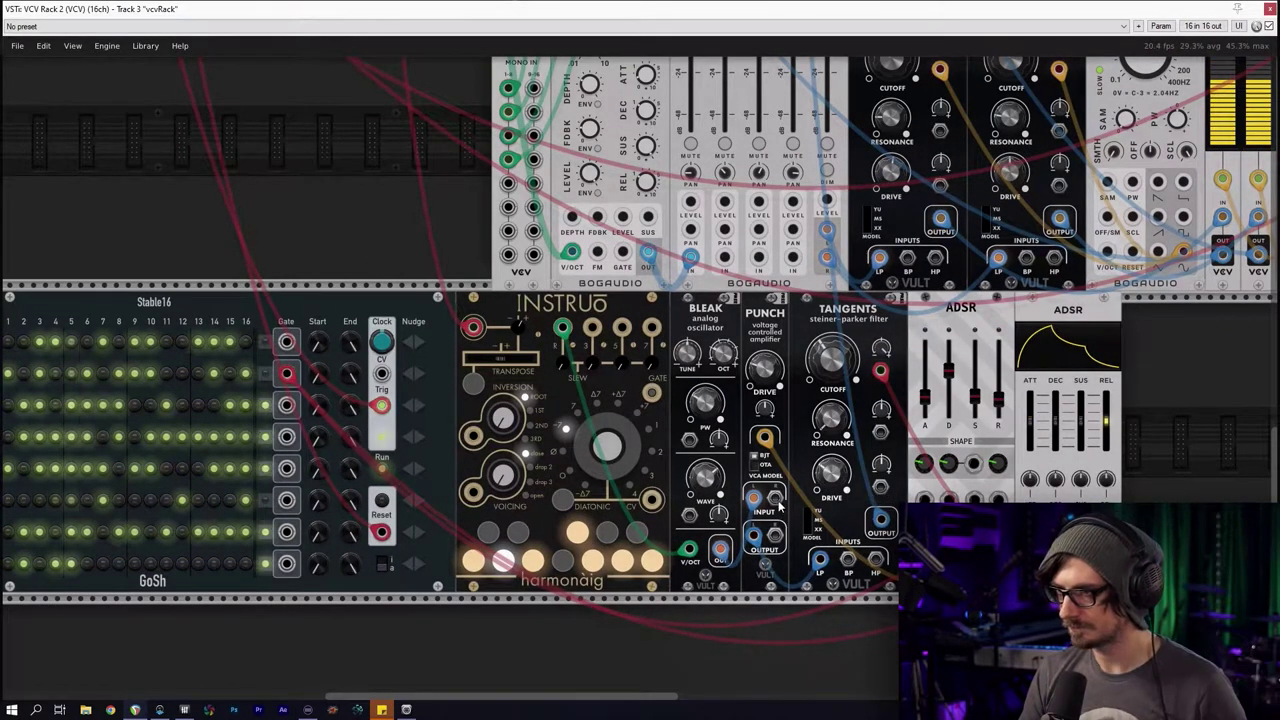
pyautogui.moveTo(831, 420); pyautogui.dragTo(831, 526)
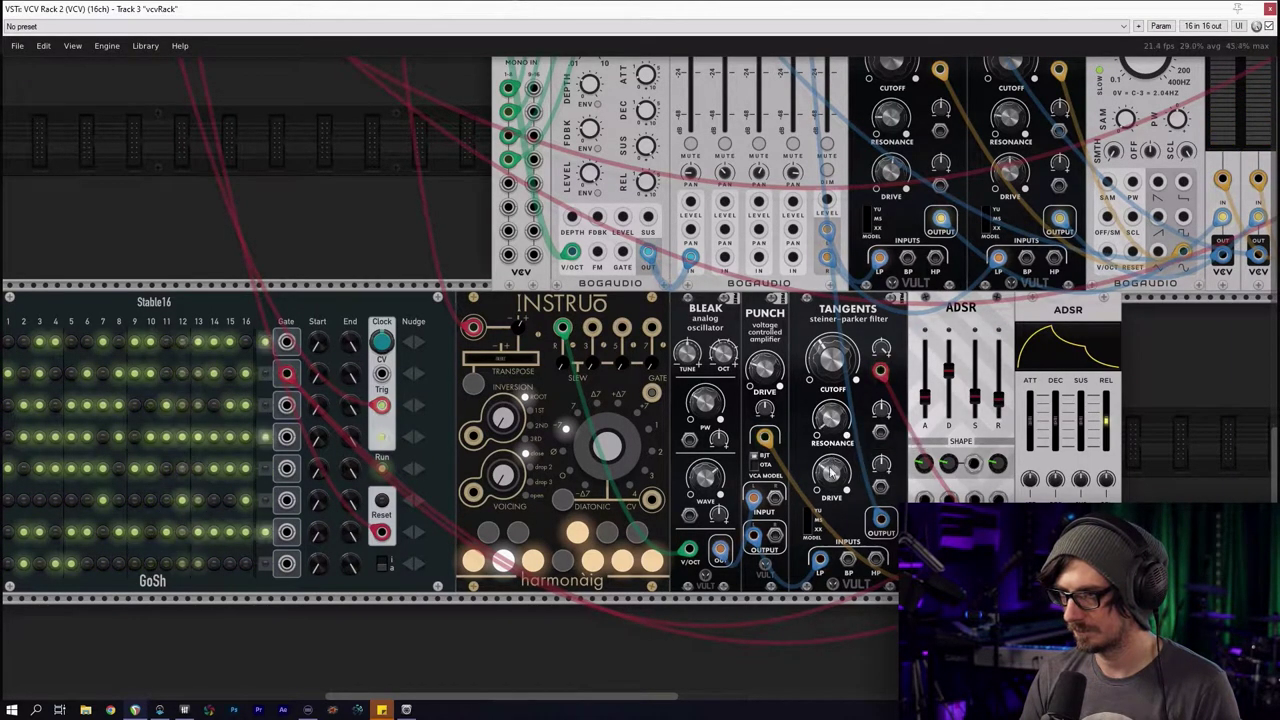
pyautogui.moveTo(831, 472); pyautogui.dragTo(831, 432)
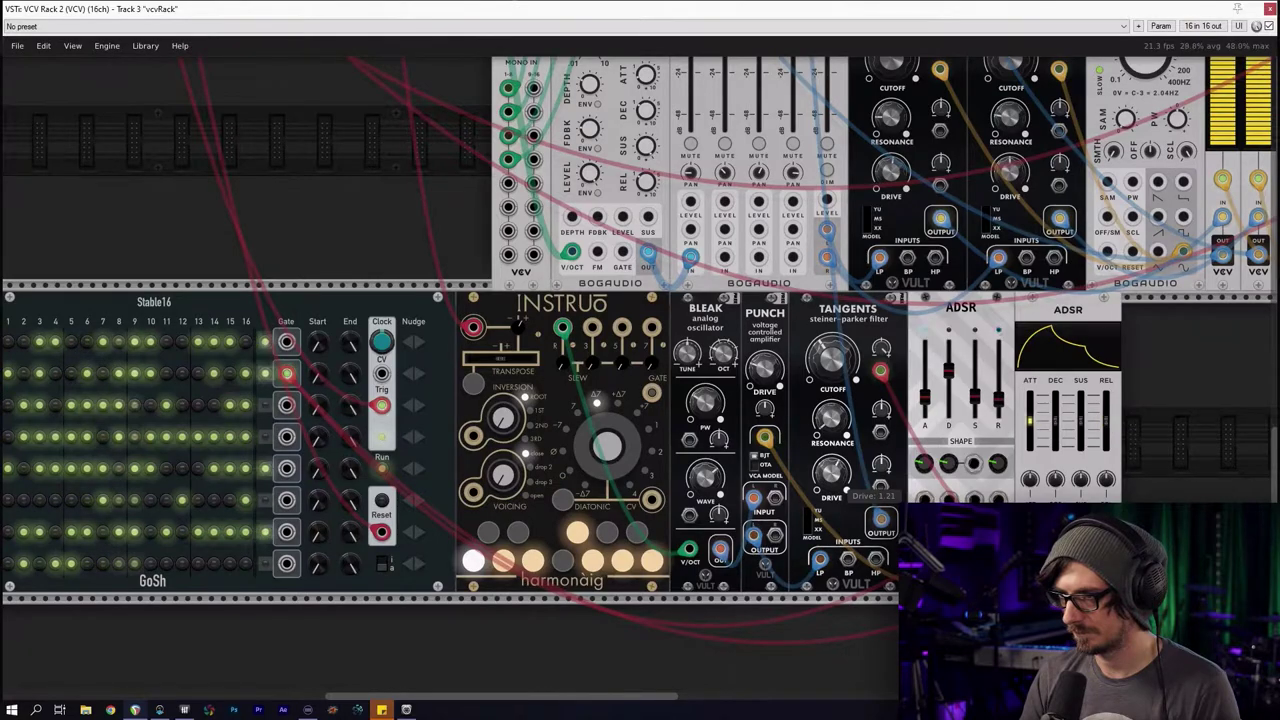
# Lower the MixMaster bass channel's level to about -3.9 dB
pyautogui.moveTo(254, 134); pyautogui.dragTo(330, 467)
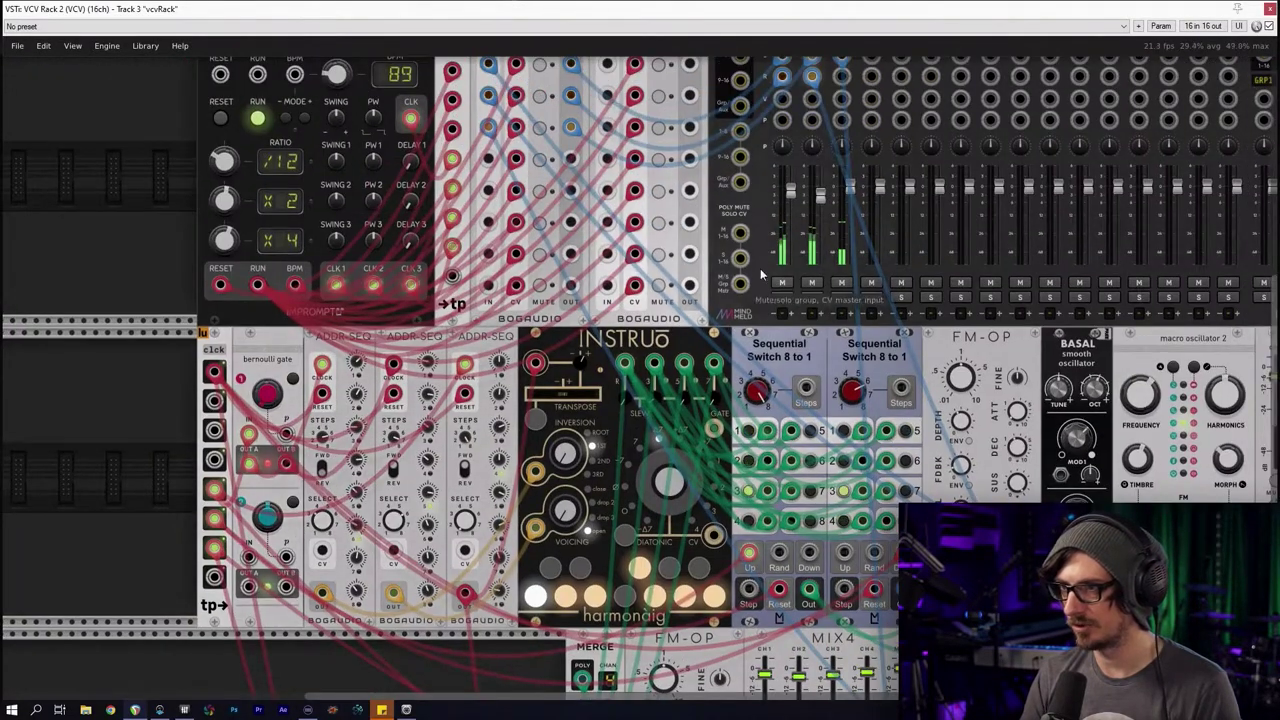
pyautogui.moveTo(843, 200); pyautogui.dragTo(764, 281)
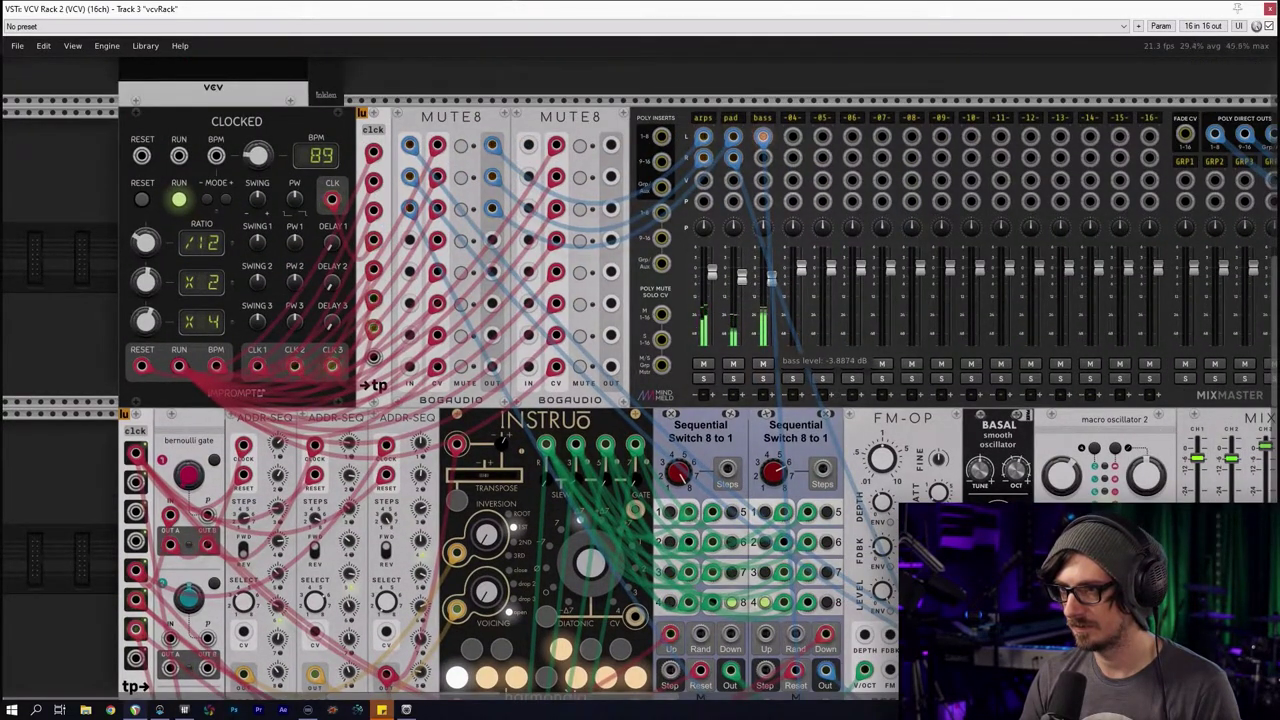
# Set the Punch amplifier's drive to 0.19 and fine-tune the bass Tangents' cutoff to about 0.37
pyautogui.scroll(-10, 770, 276)
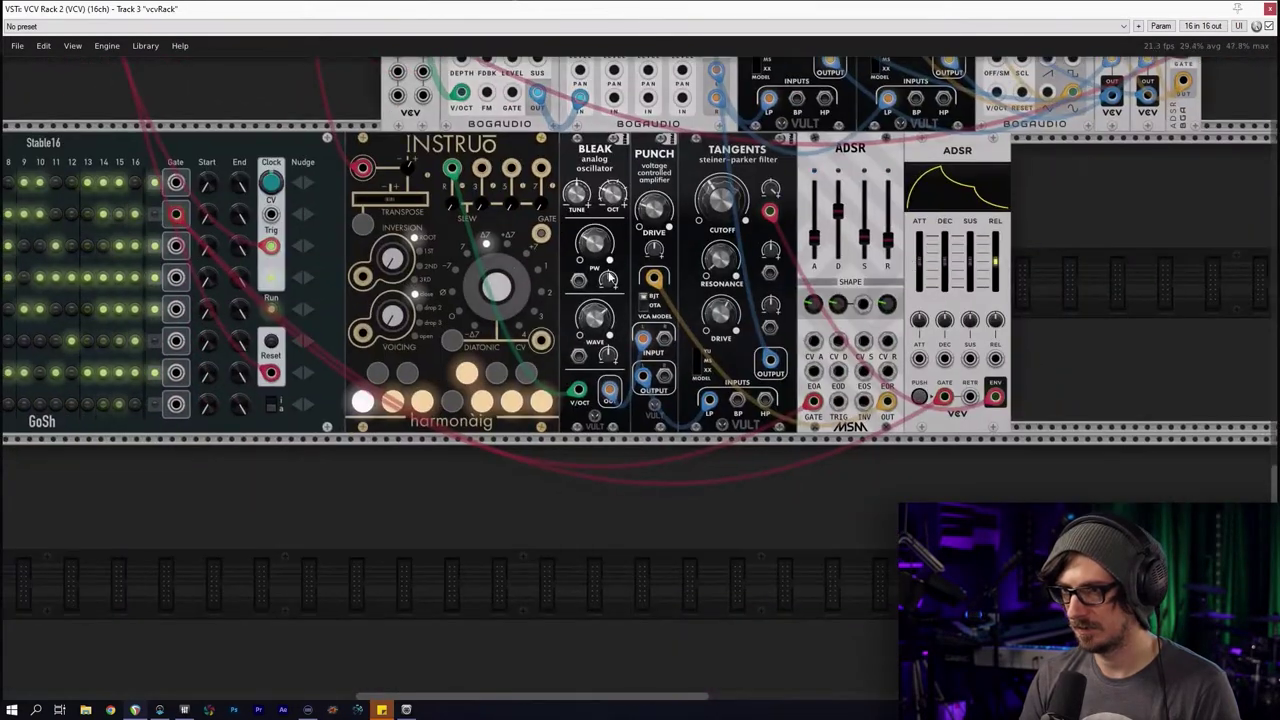
pyautogui.moveTo(661, 215)
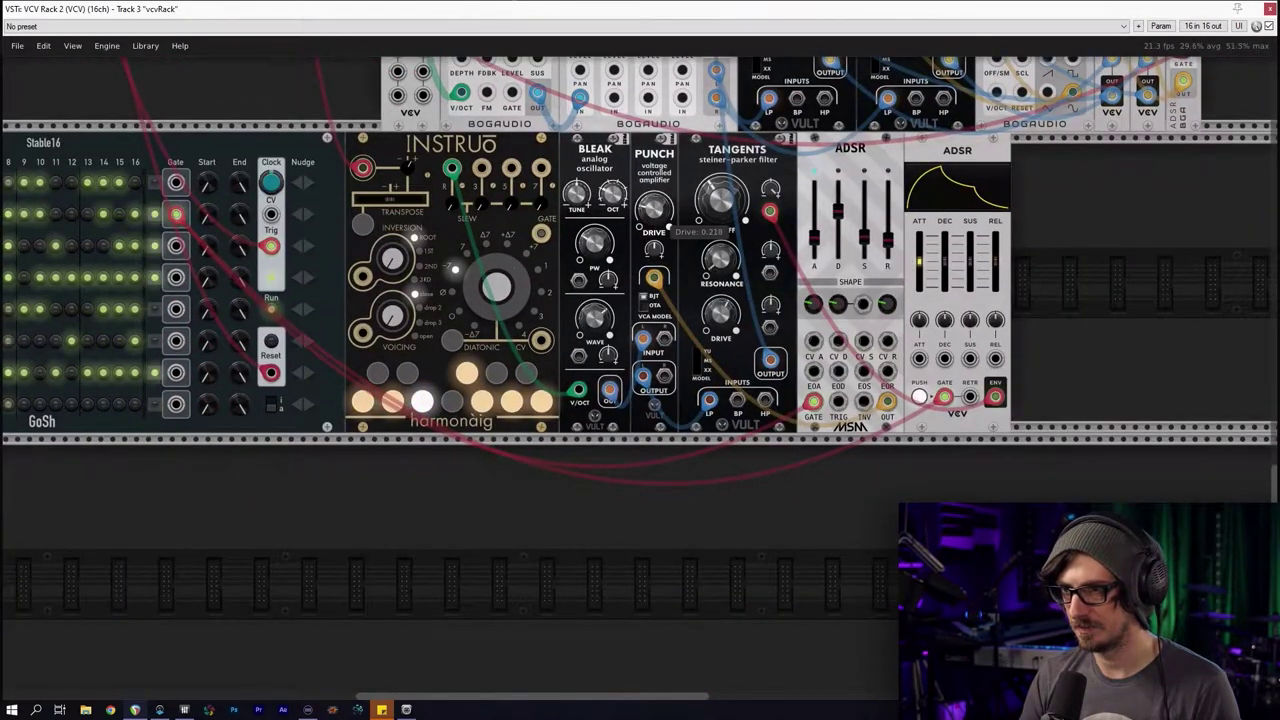
pyautogui.moveTo(654, 208); pyautogui.dragTo(654, 222)
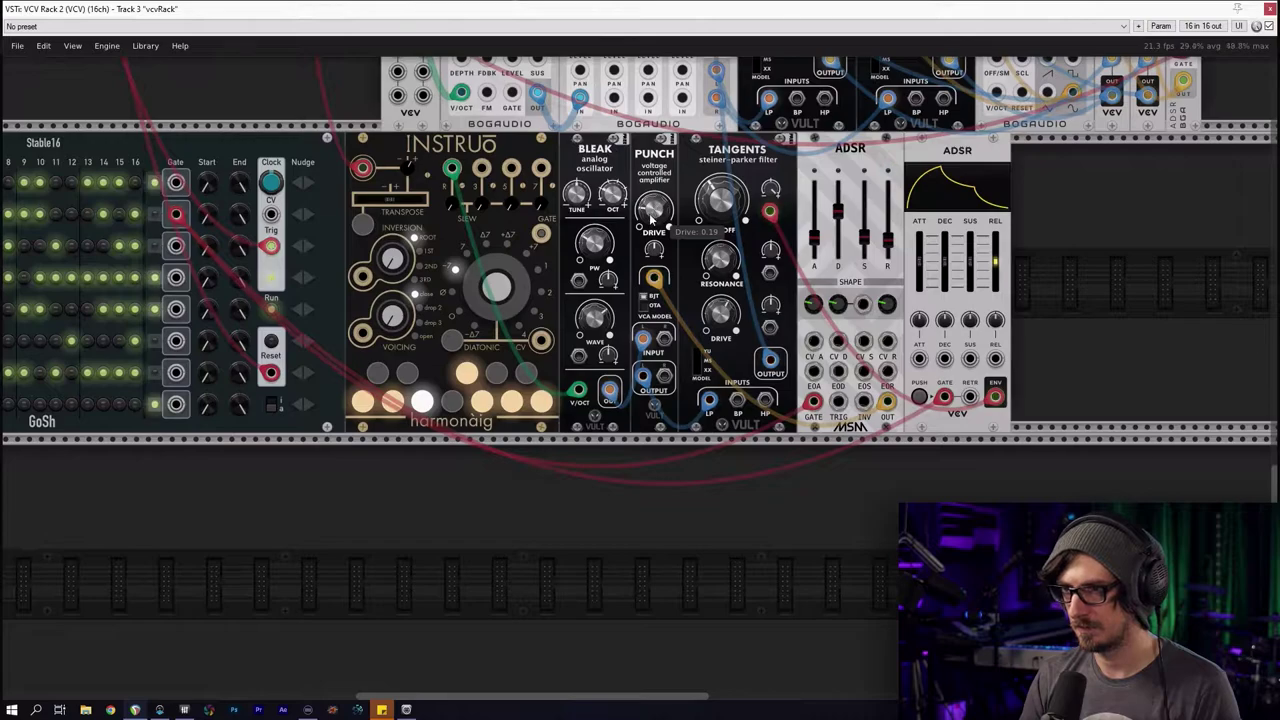
pyautogui.moveTo(729, 214)
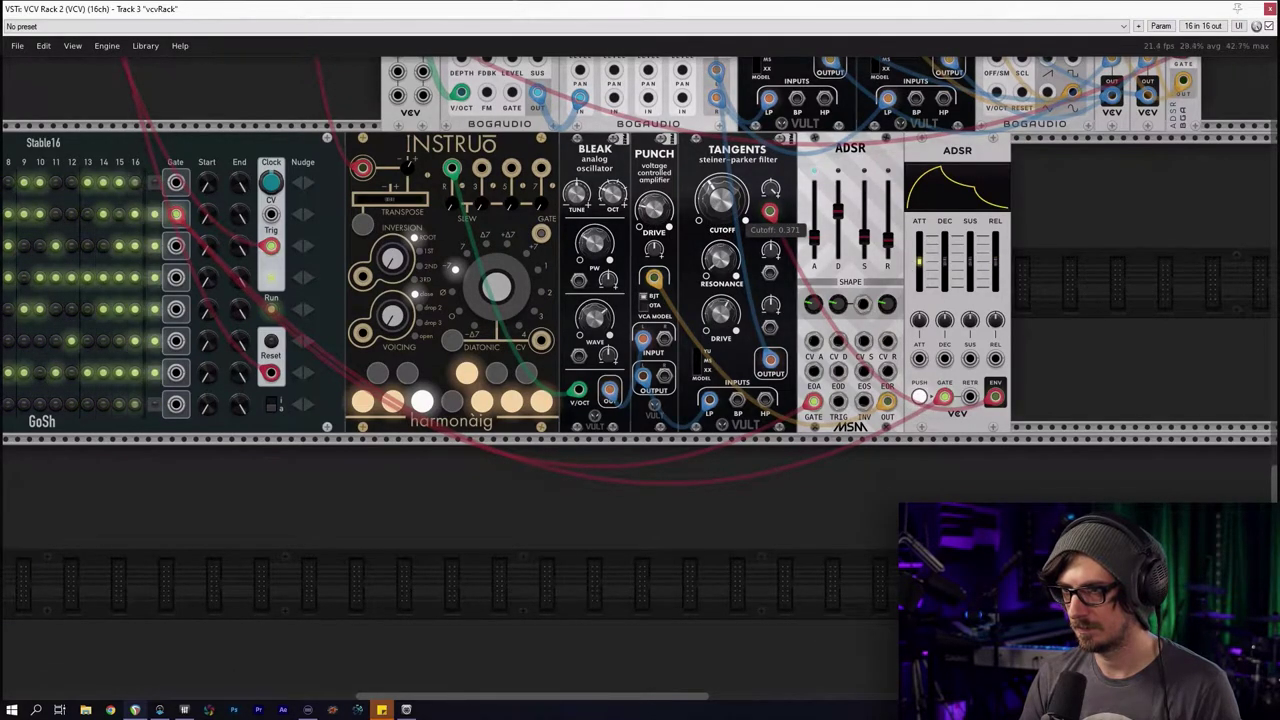
pyautogui.moveTo(716, 215); pyautogui.dragTo(716, 222)
# Shape the VCV ADSR envelope with an attack of about 28 ms and adjusted decay and sustain
pyautogui.moveTo(921, 287)
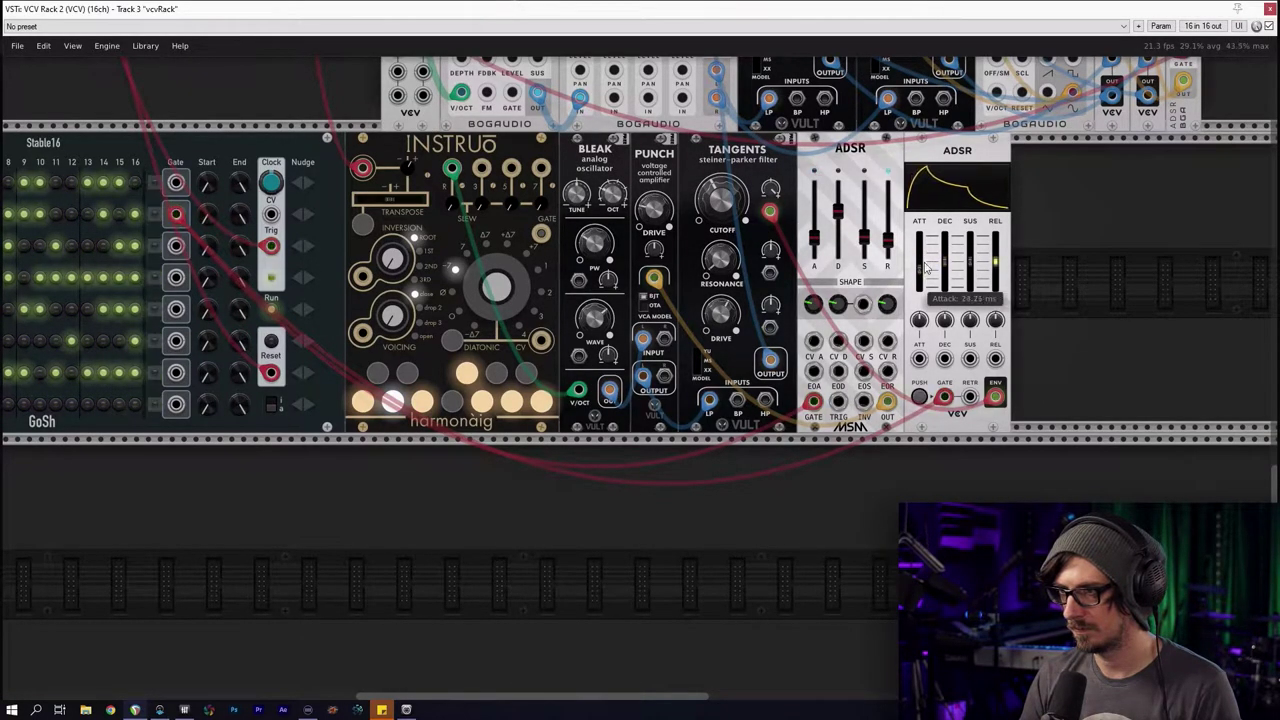
pyautogui.moveTo(997, 287)
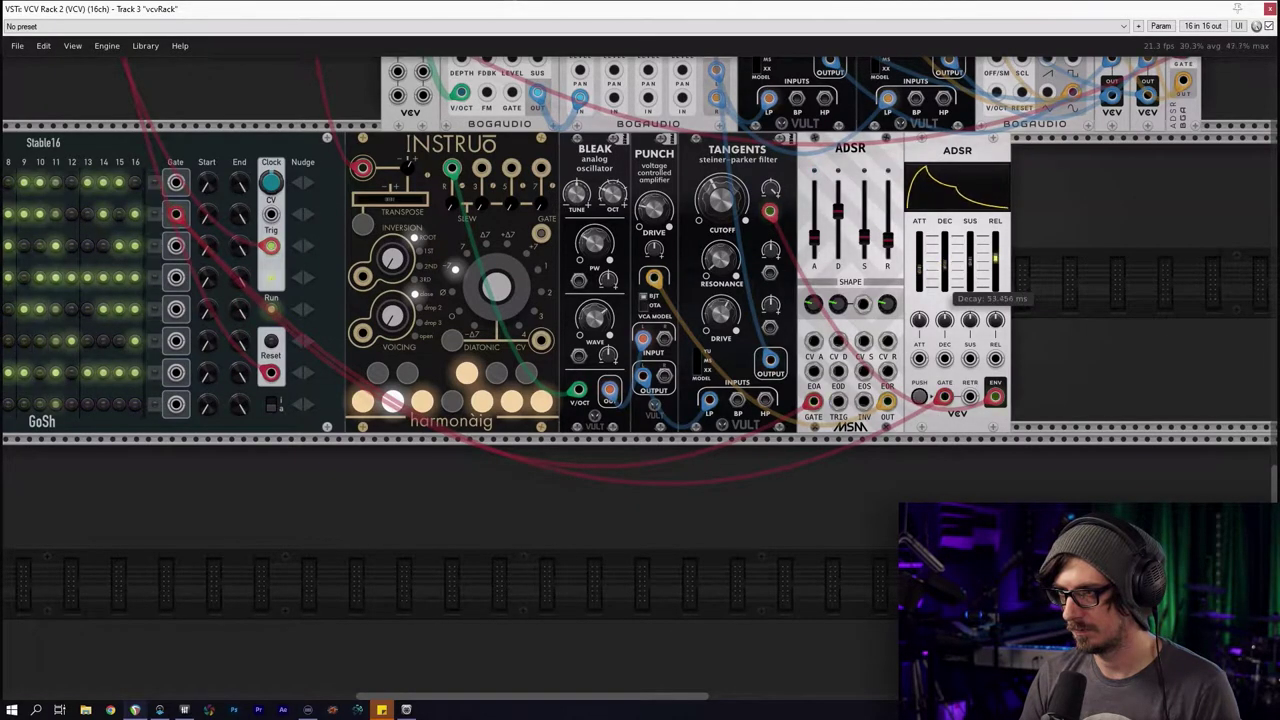
pyautogui.moveTo(970, 287)
pyautogui.mouseDown()
pyautogui.moveTo(970, 300)
pyautogui.moveTo(968, 264)
pyautogui.mouseUp()
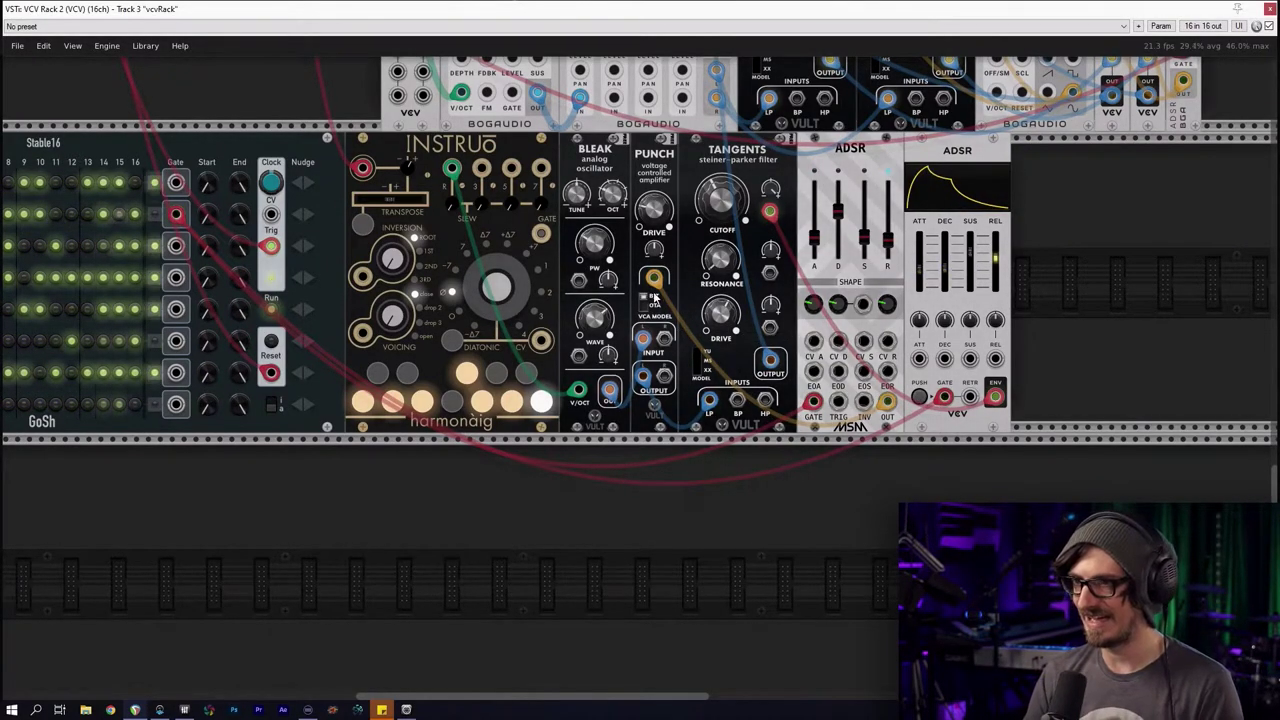
pyautogui.moveTo(318, 486); pyautogui.dragTo(591, 526)
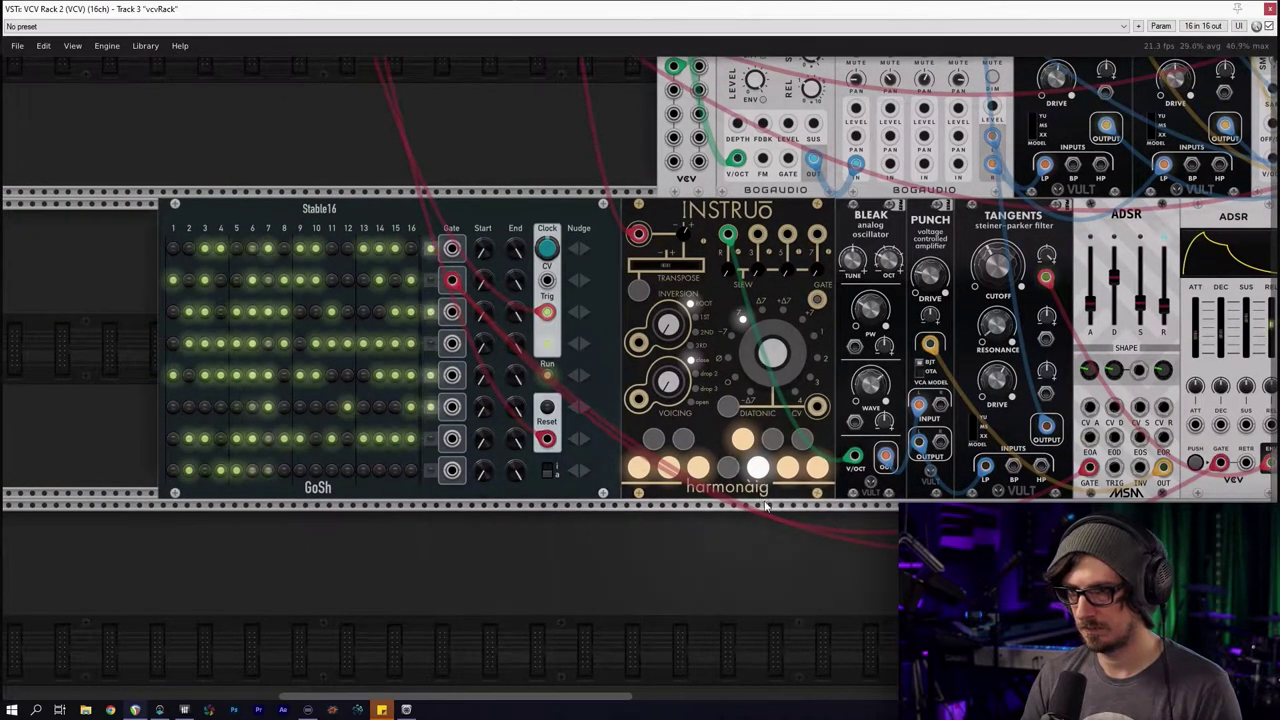
pyautogui.scroll(-5, 782, 541)
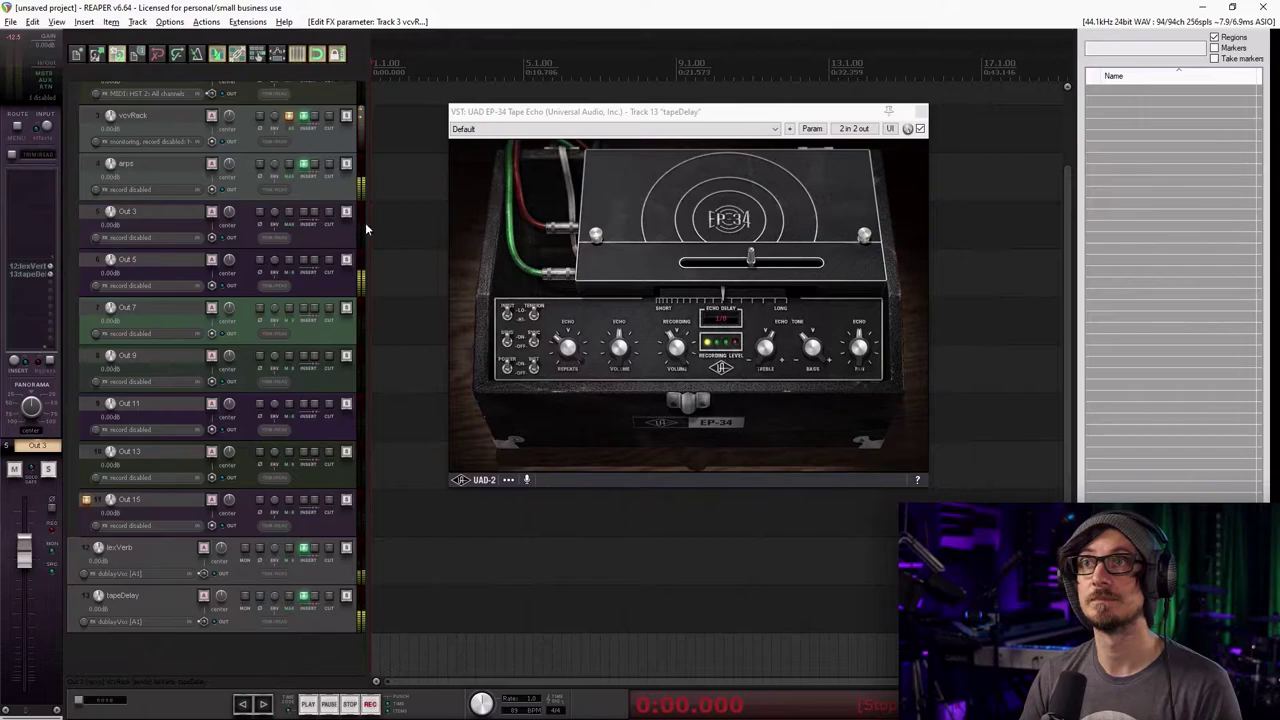
# Switch to REAPER and save the project as cLydianClassical in a new cLydianClassical folder inside the vcvRack folder
pyautogui.hotkey('ctrl', 's')
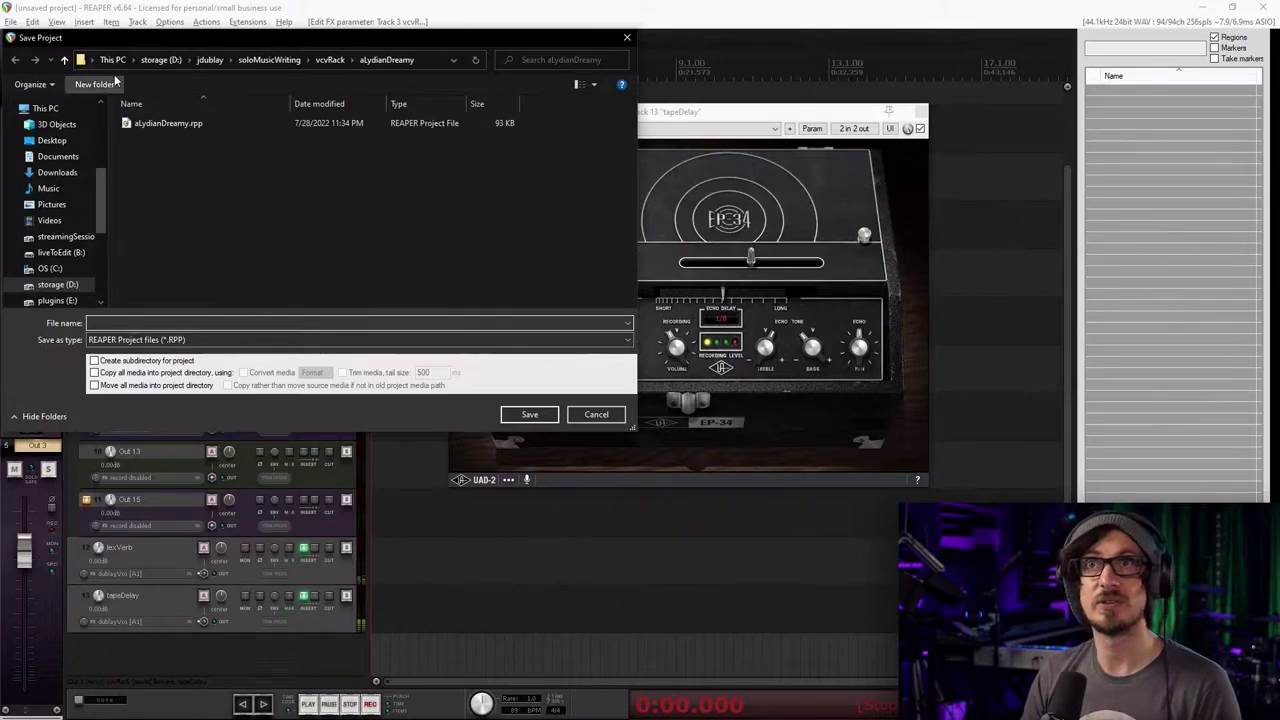
pyautogui.click(329, 60)
pyautogui.rightClick(219, 238)
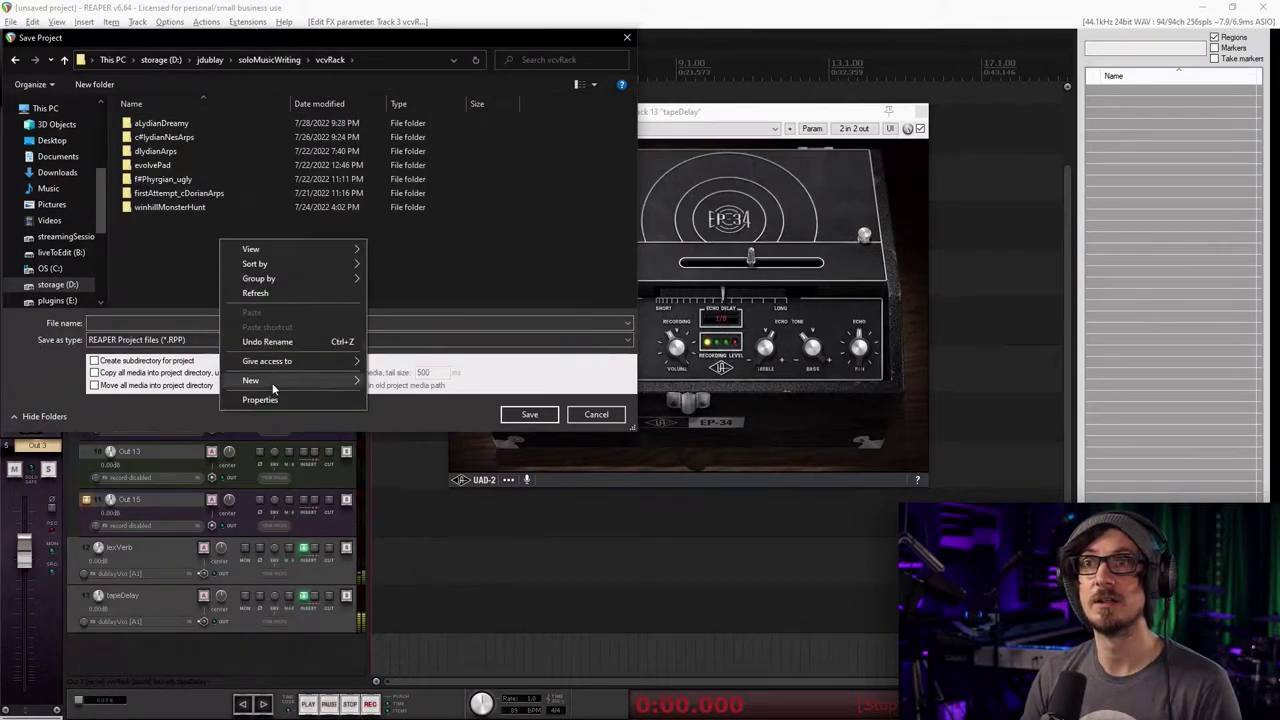
pyautogui.moveTo(272, 380)
pyautogui.click(397, 381)
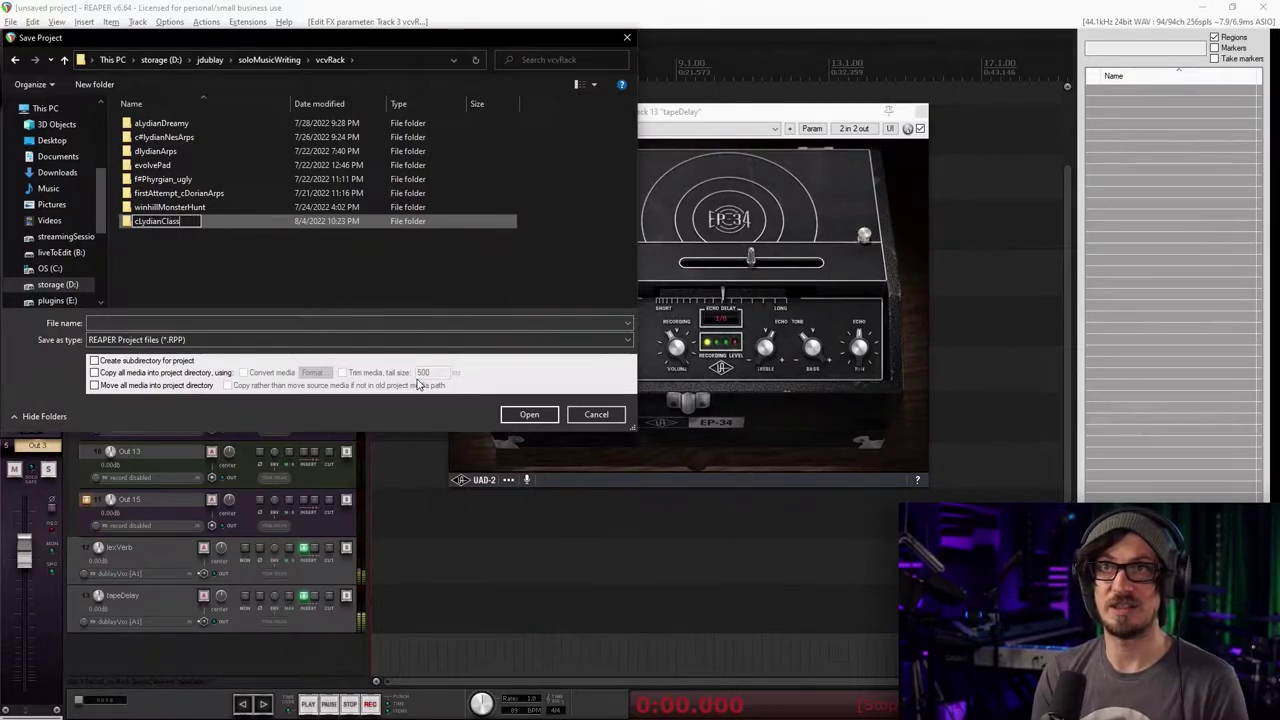
pyautogui.press('Return')
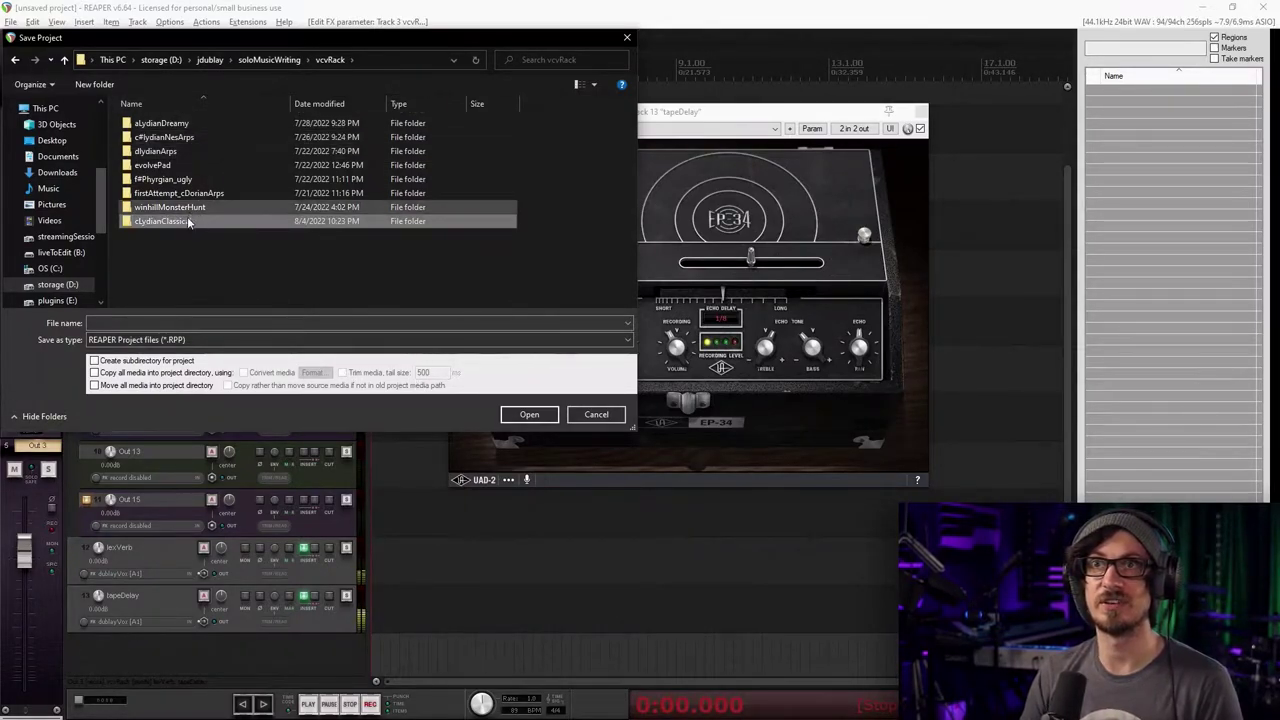
pyautogui.press('Return')
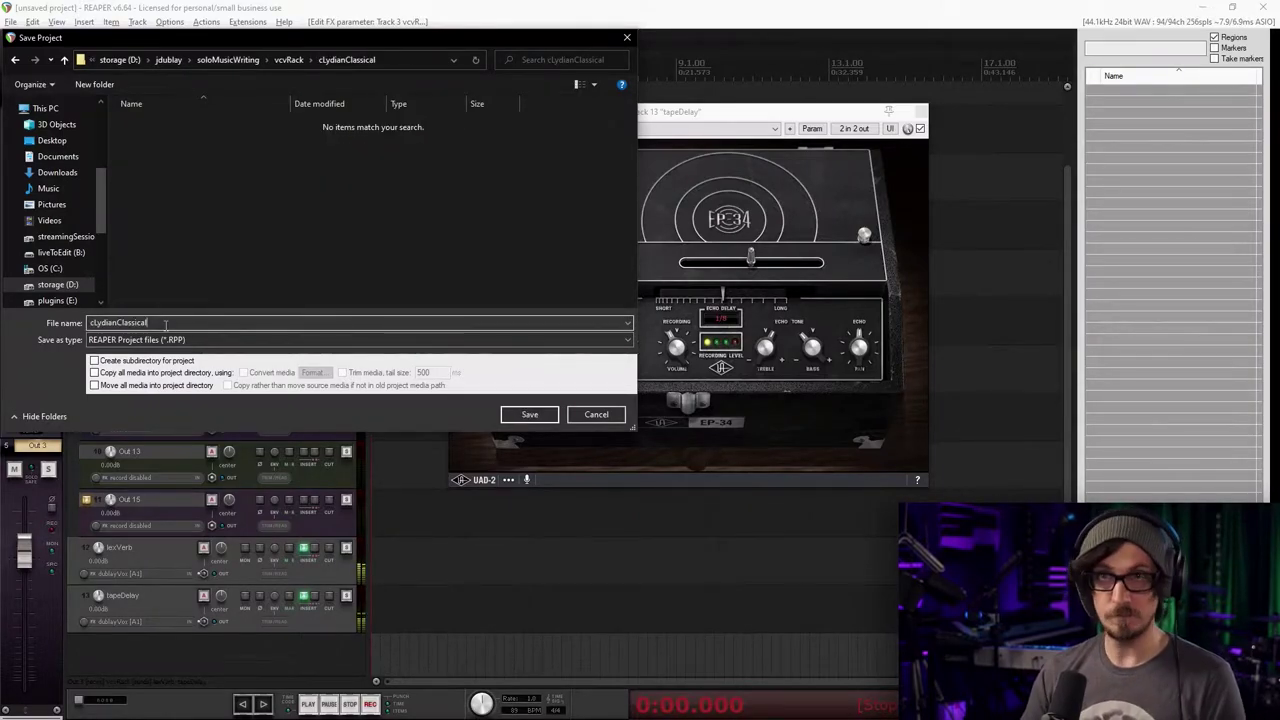
pyautogui.press('Return')
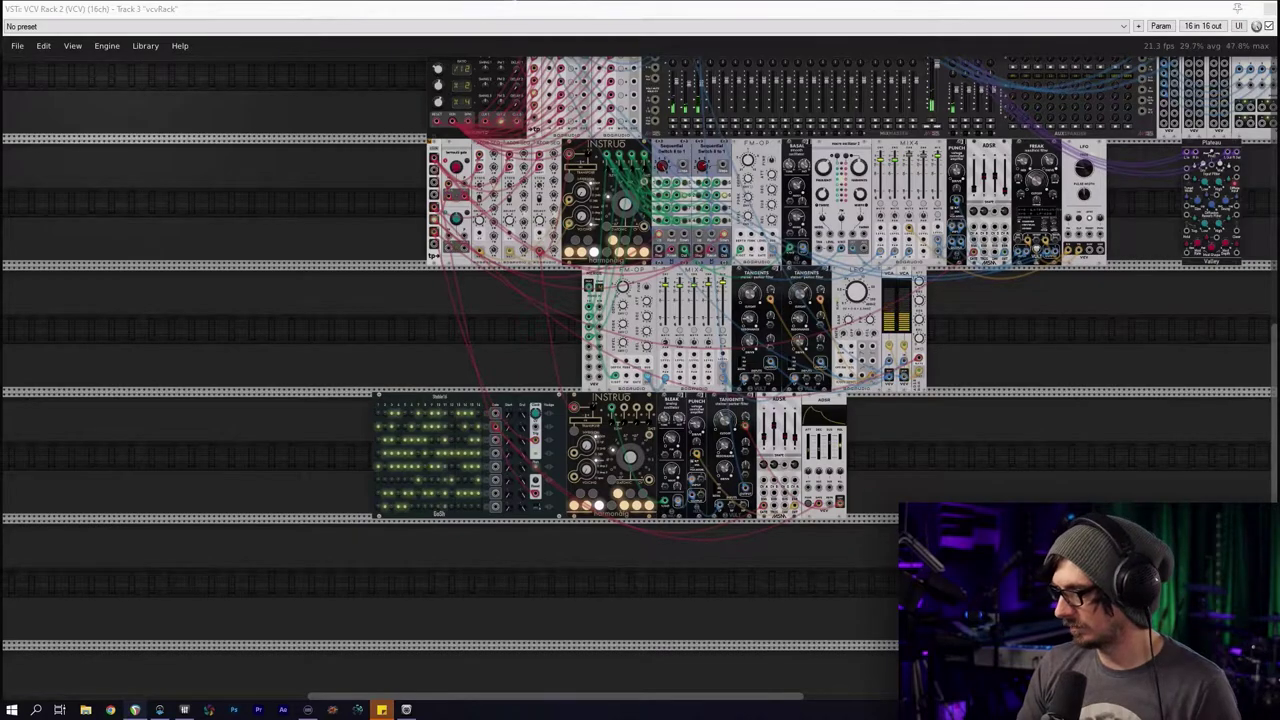
pyautogui.moveTo(676, 136); pyautogui.dragTo(442, 276)
pyautogui.moveTo(659, 462); pyautogui.dragTo(548, 410)
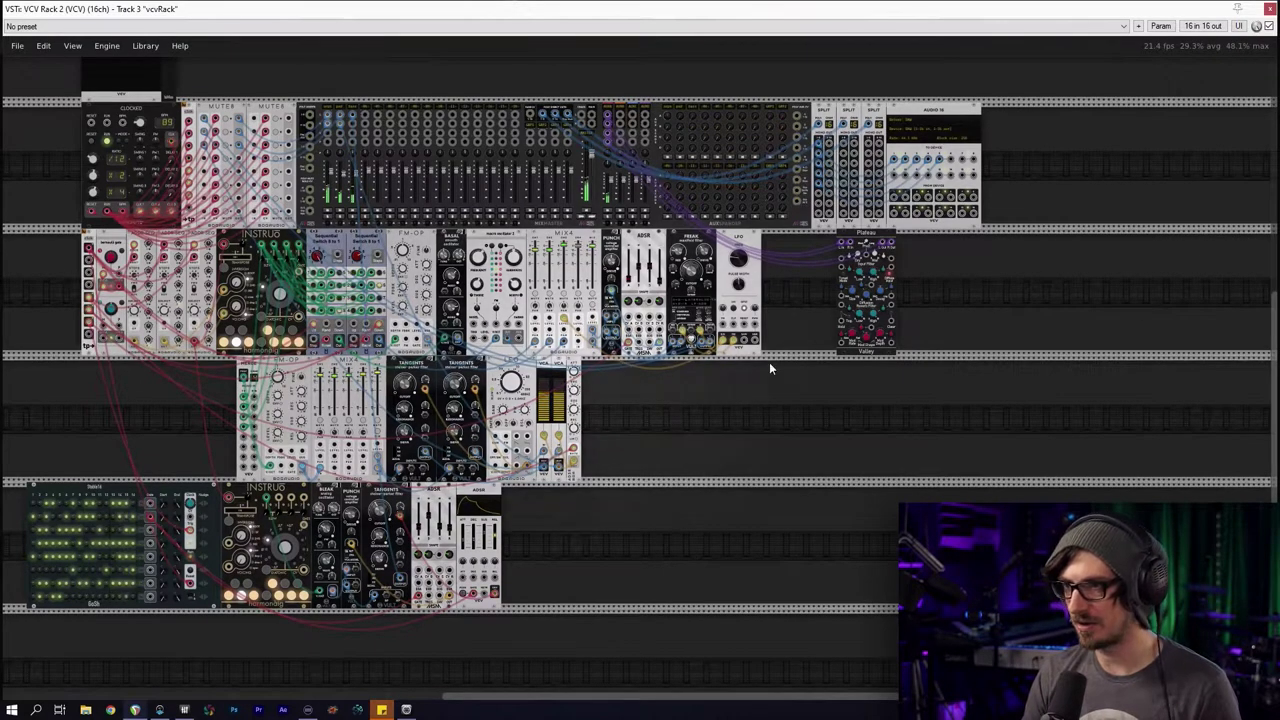
# Select all the bass voice modules in the bottom row and move them to align with the left edge of the rows above
pyautogui.scroll(-1, 823, 477)
pyautogui.hscroll(-2, 823, 477)
pyautogui.moveTo(826, 523); pyautogui.dragTo(284, 399)
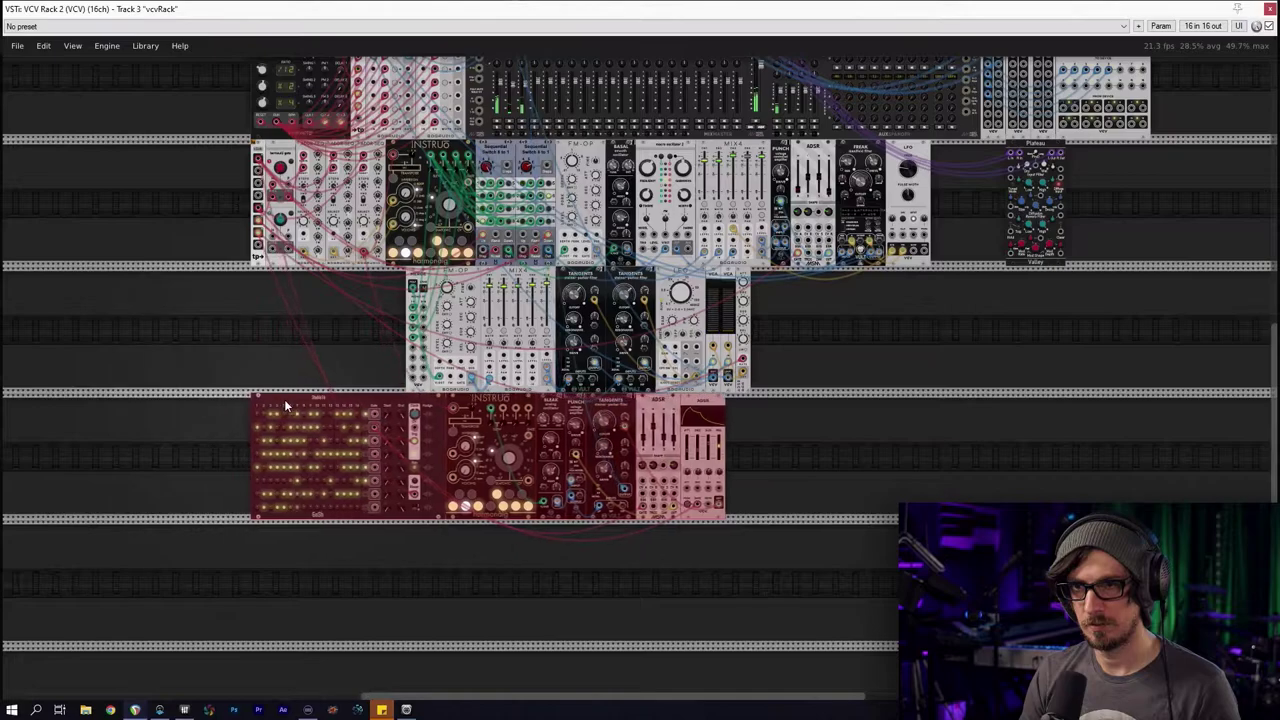
pyautogui.click(328, 370)
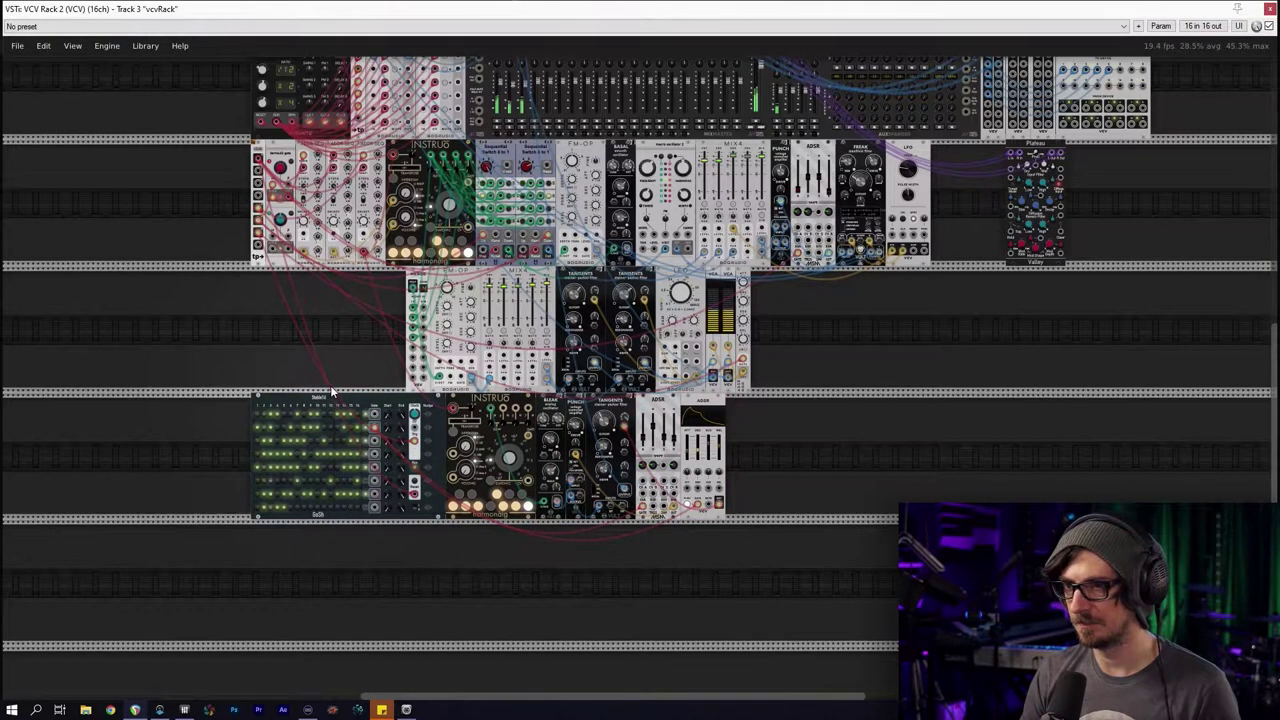
# Look over the modules and cabling of the arp, pad and bass voices across the rack rows
pyautogui.scroll(4, 343, 378)
pyautogui.moveTo(378, 240); pyautogui.dragTo(236, 395)
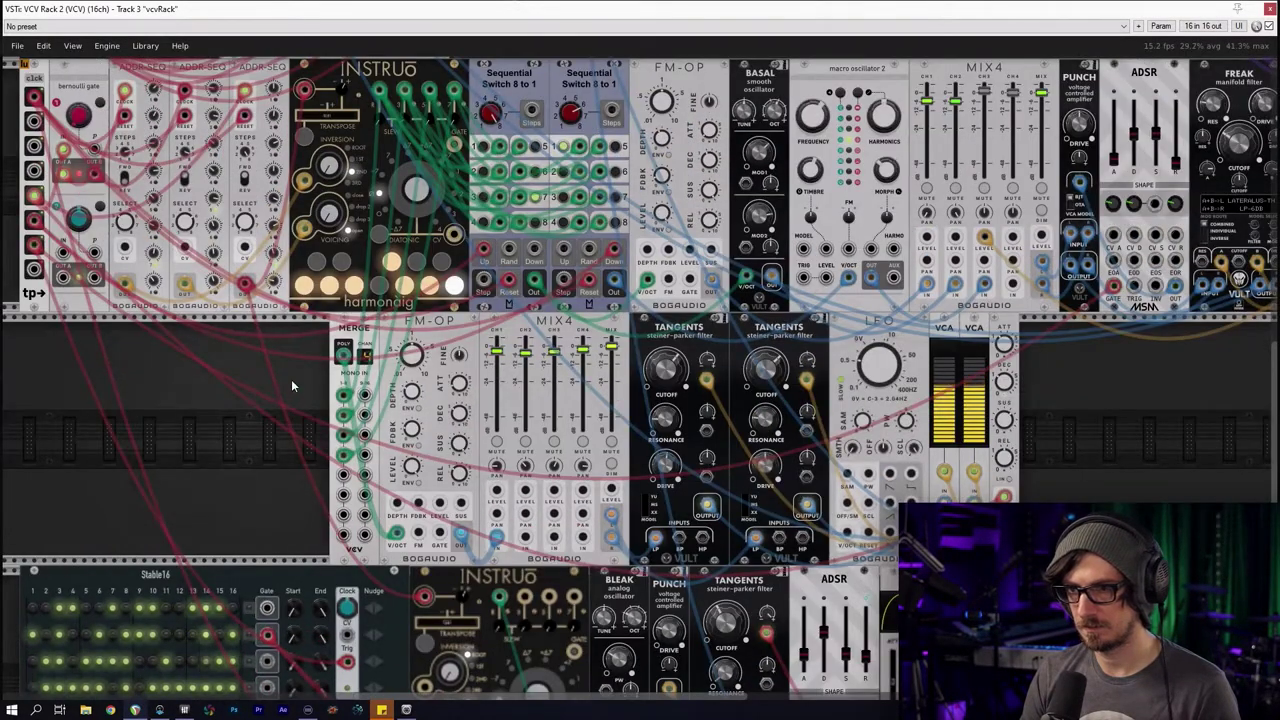
pyautogui.moveTo(306, 362); pyautogui.dragTo(248, 434)
pyautogui.scroll(-2, 248, 434)
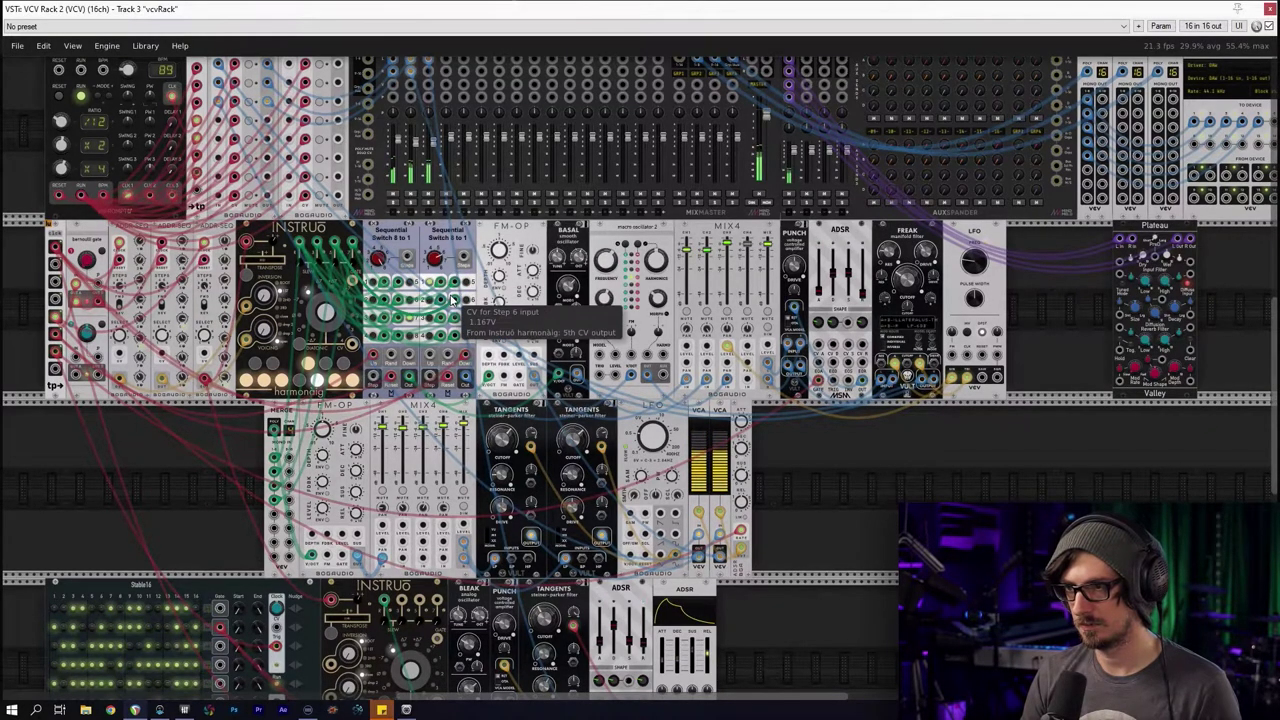
pyautogui.scroll(3, 852, 567)
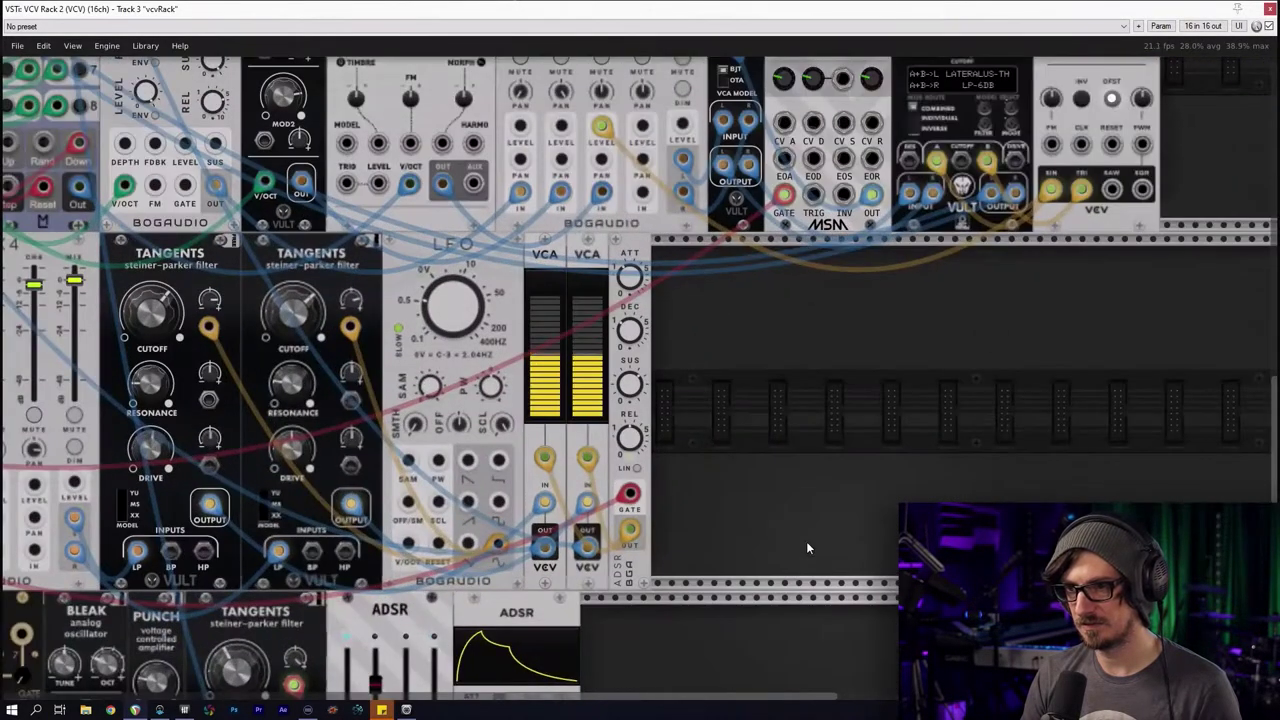
pyautogui.moveTo(711, 606); pyautogui.dragTo(766, 539)
pyautogui.scroll(2, 860, 485)
pyautogui.hscroll(-2, 860, 485)
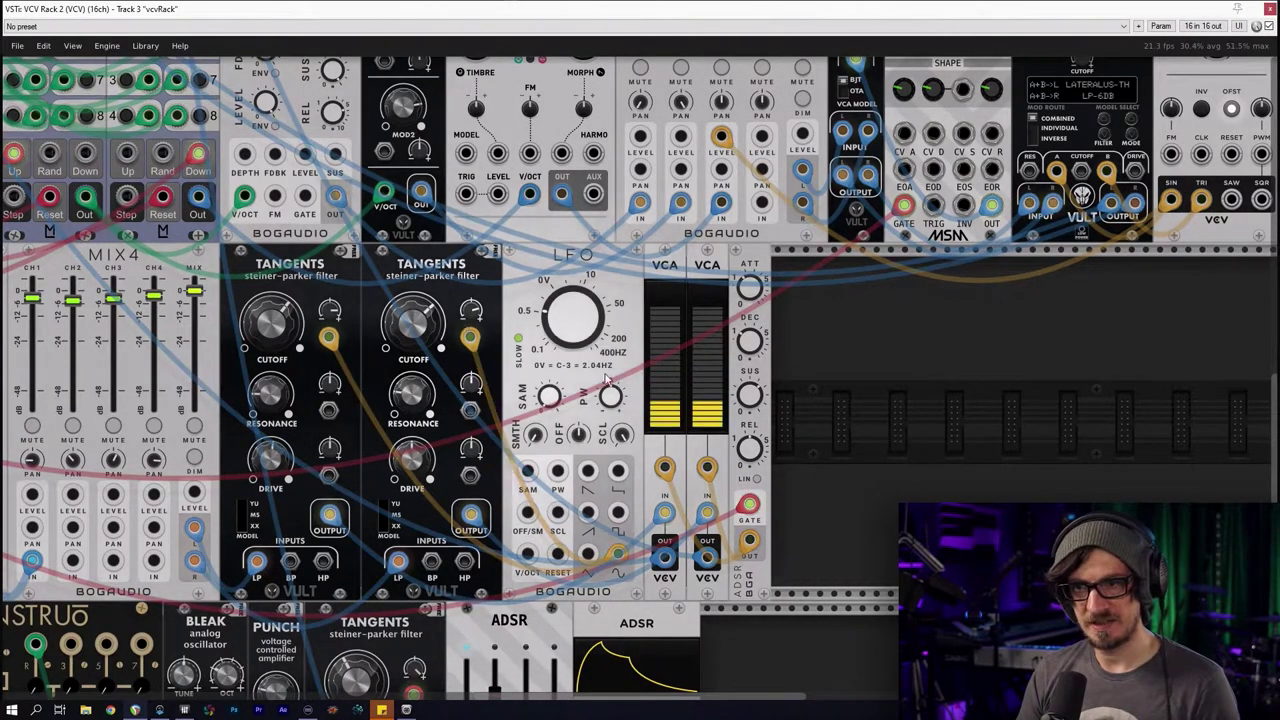
pyautogui.moveTo(901, 372); pyautogui.dragTo(1075, 444)
# Slightly lower the channel 3 level on the MIX4 beside the pad voice's FM-OP
pyautogui.moveTo(281, 466); pyautogui.dragTo(539, 428)
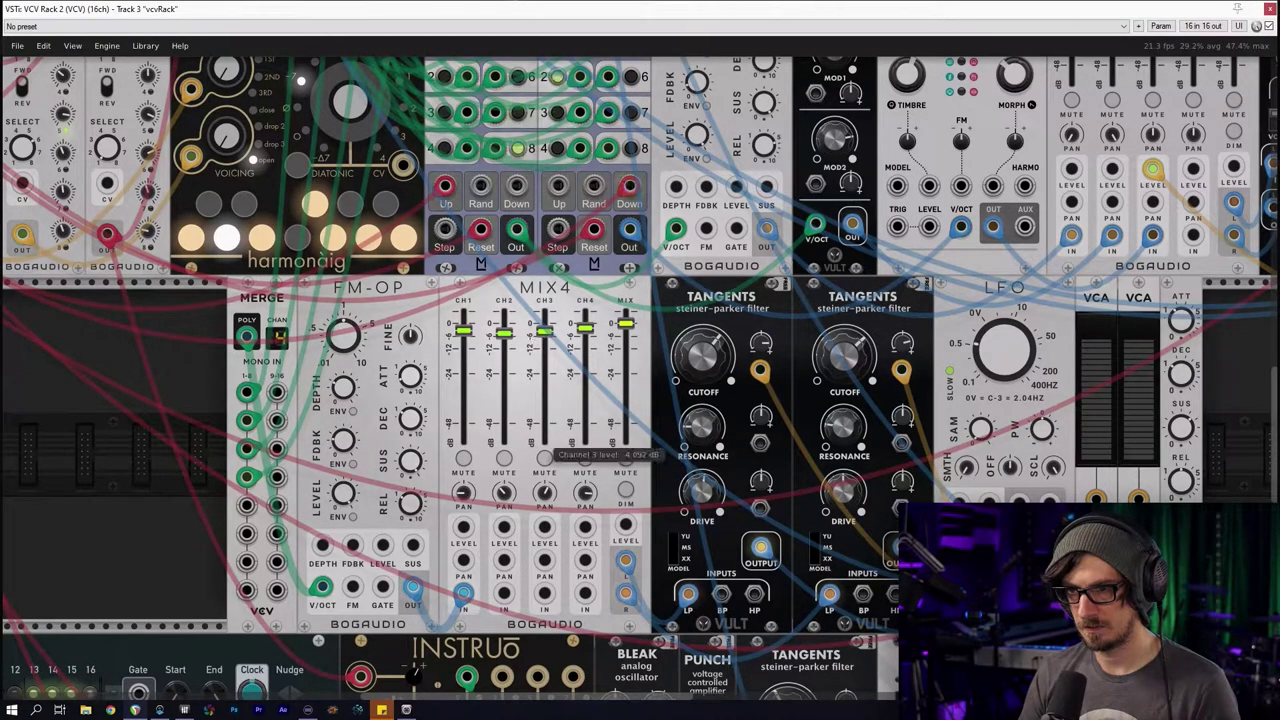
pyautogui.scroll(-3, 148, 430)
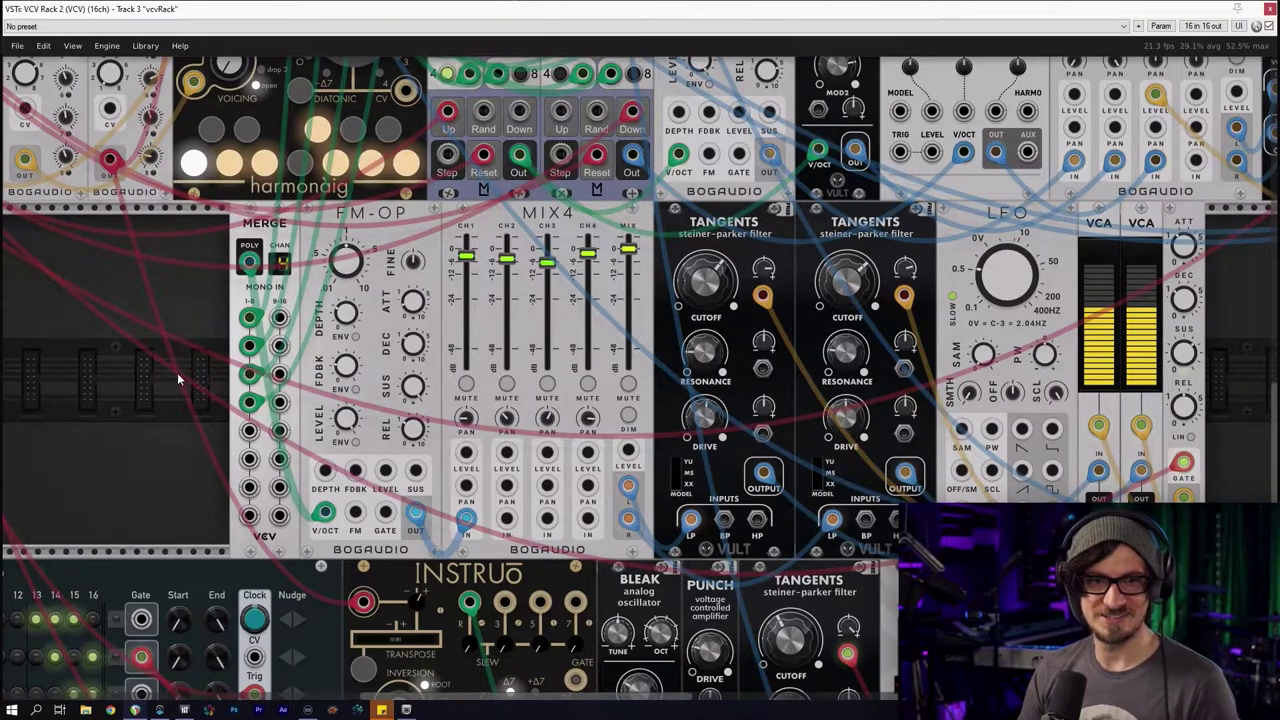
pyautogui.scroll(-5, 180, 385)
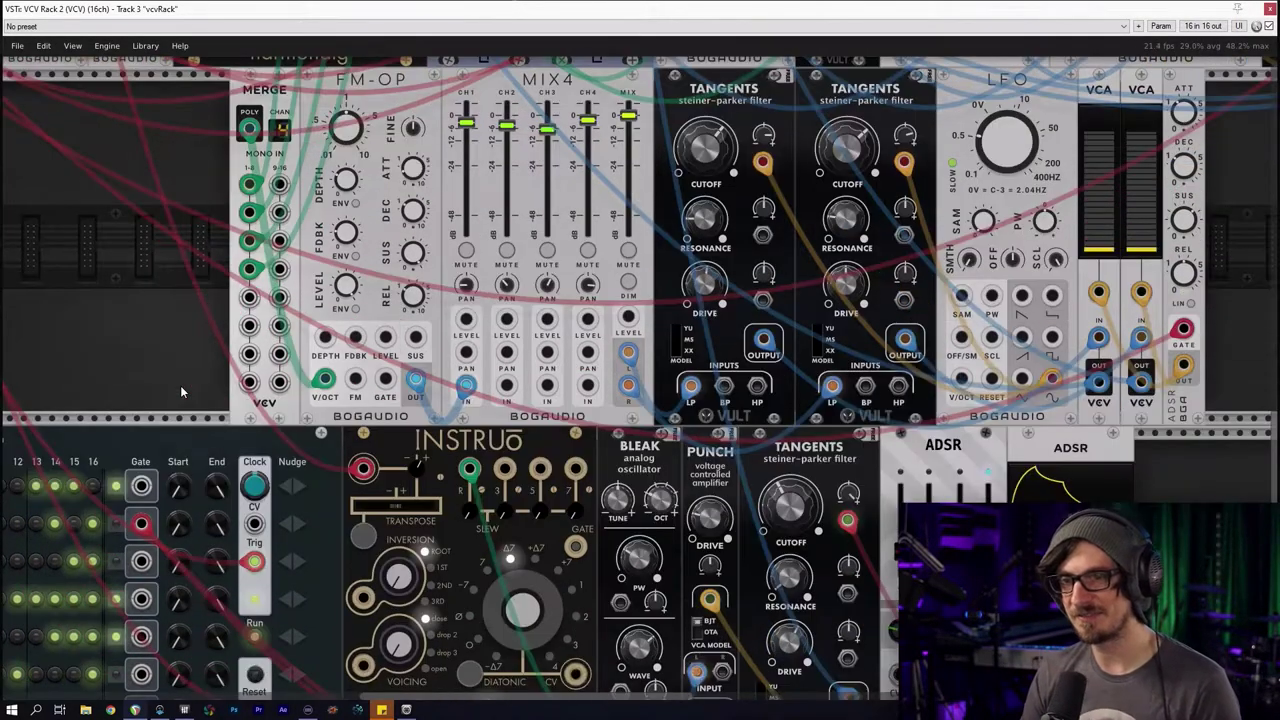
pyautogui.scroll(-5, 180, 392)
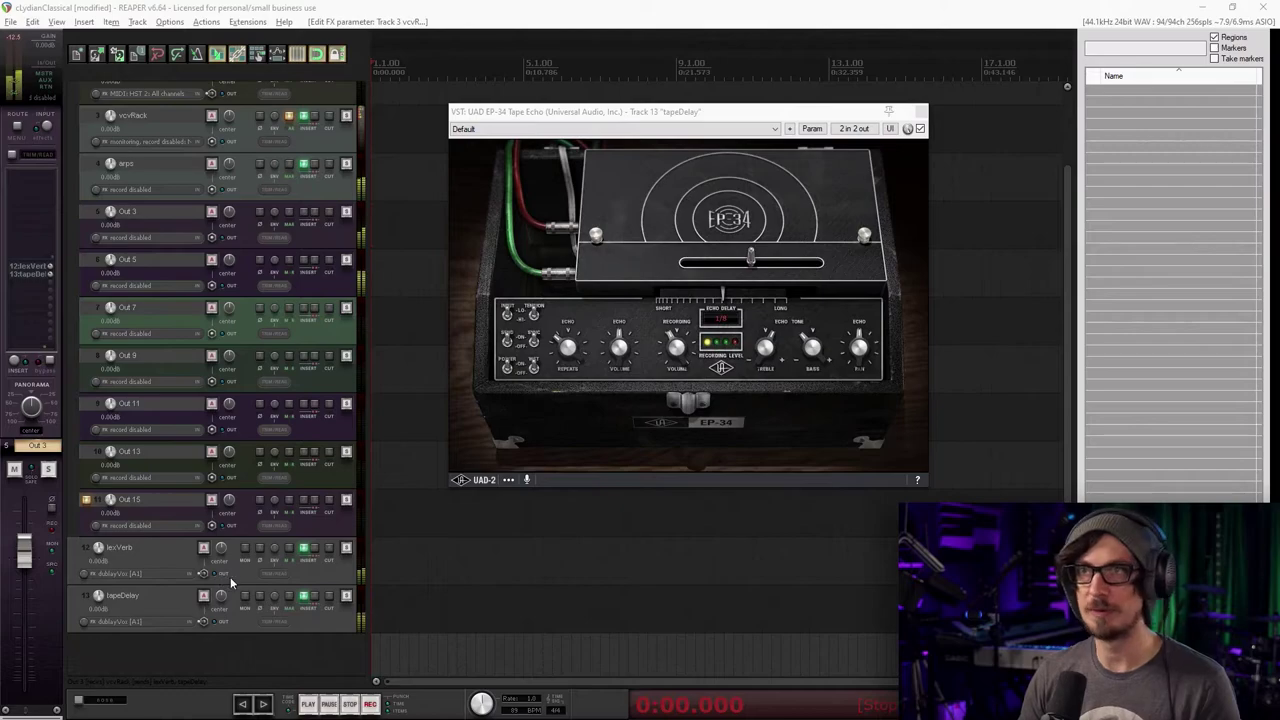
# Close the EP-34 Tape Echo window in REAPER and add a track named melody above vcvGroup
pyautogui.click(238, 645)
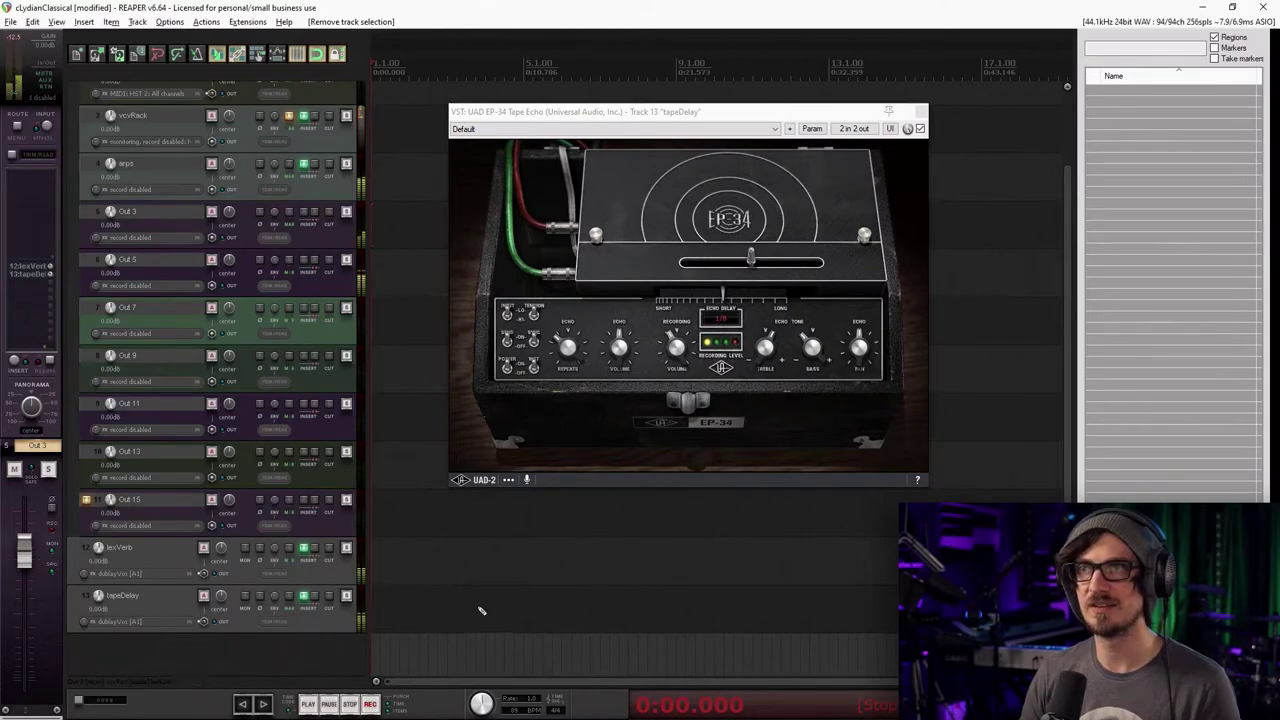
pyautogui.click(921, 112)
pyautogui.scroll(3, 534, 355)
pyautogui.scroll(2, 152, 149)
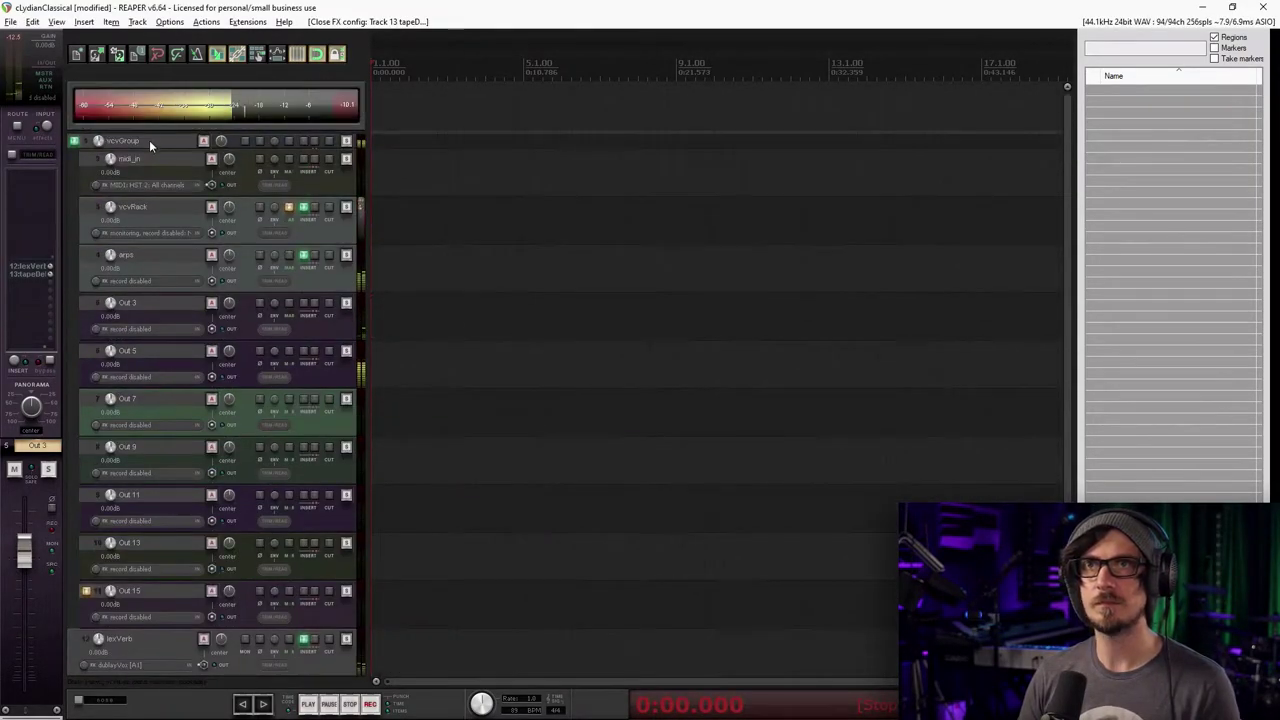
pyautogui.click(156, 124)
pyautogui.hotkey('ctrl', 't')
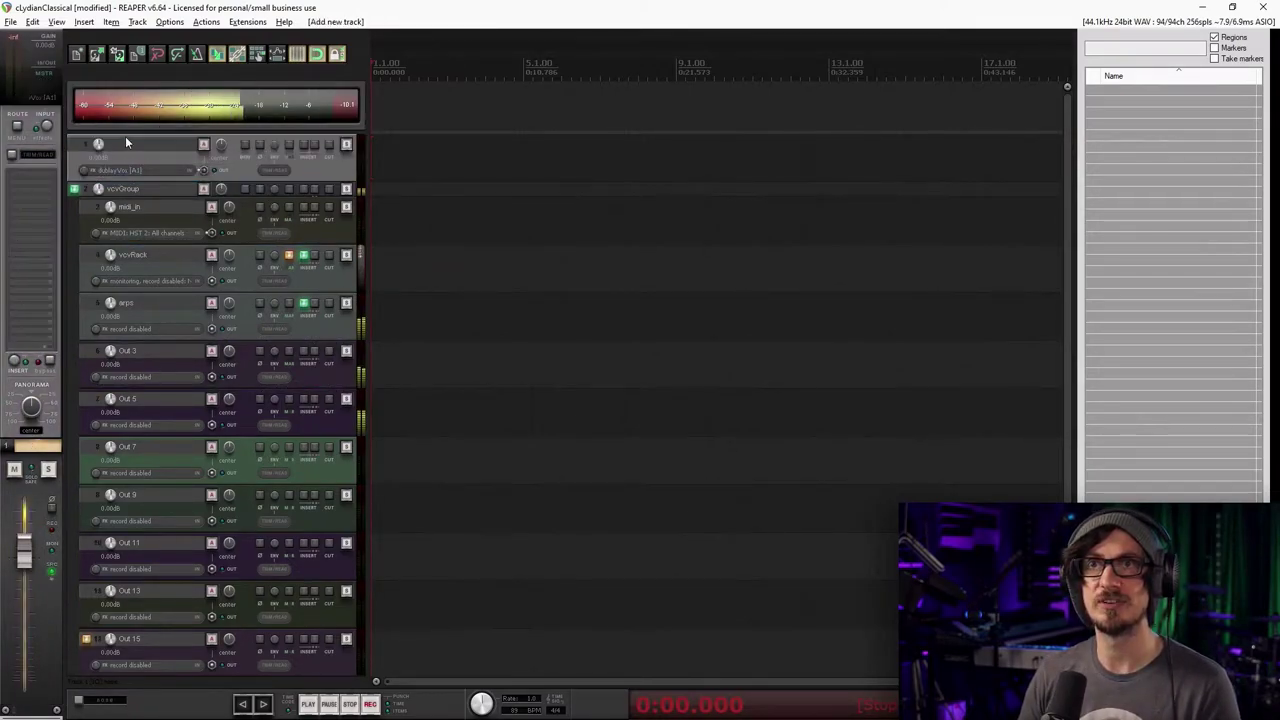
pyautogui.doubleClick(126, 143)
pyautogui.write('melody')
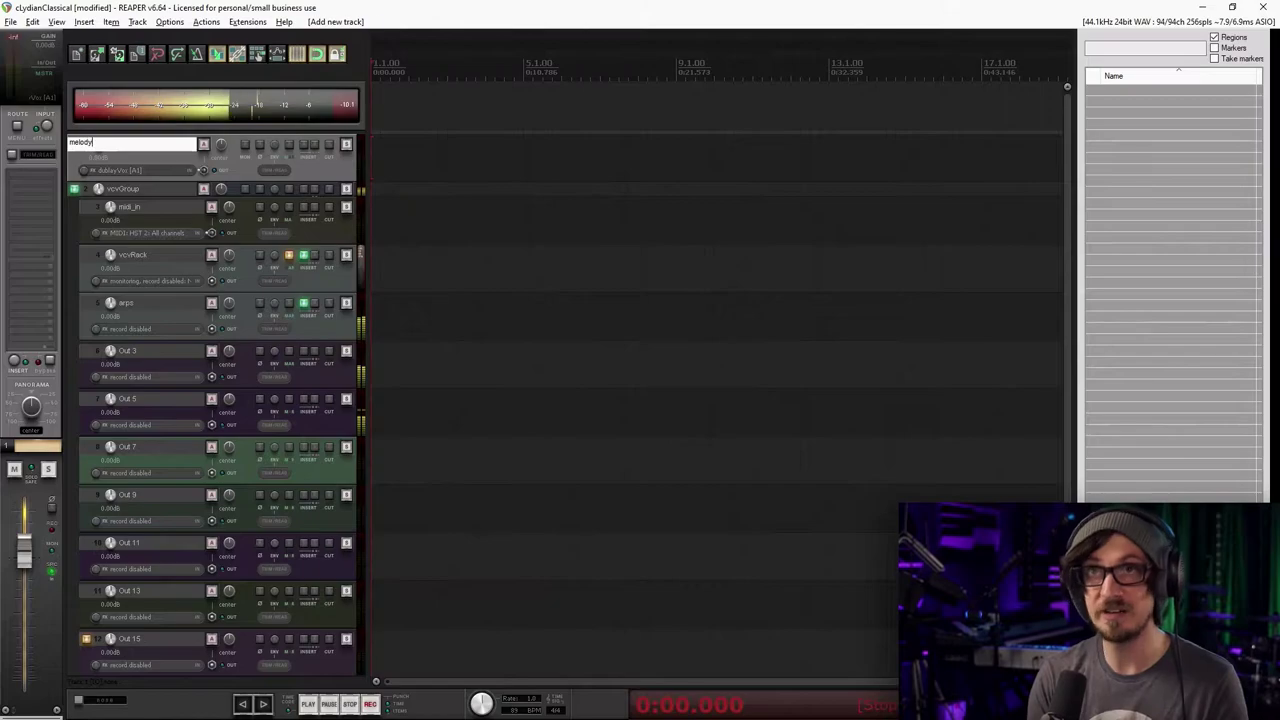
pyautogui.press('Return')
# Set the record-armed melody track's input to all channels of the MIDI device and enable input monitoring
pyautogui.click(165, 176)
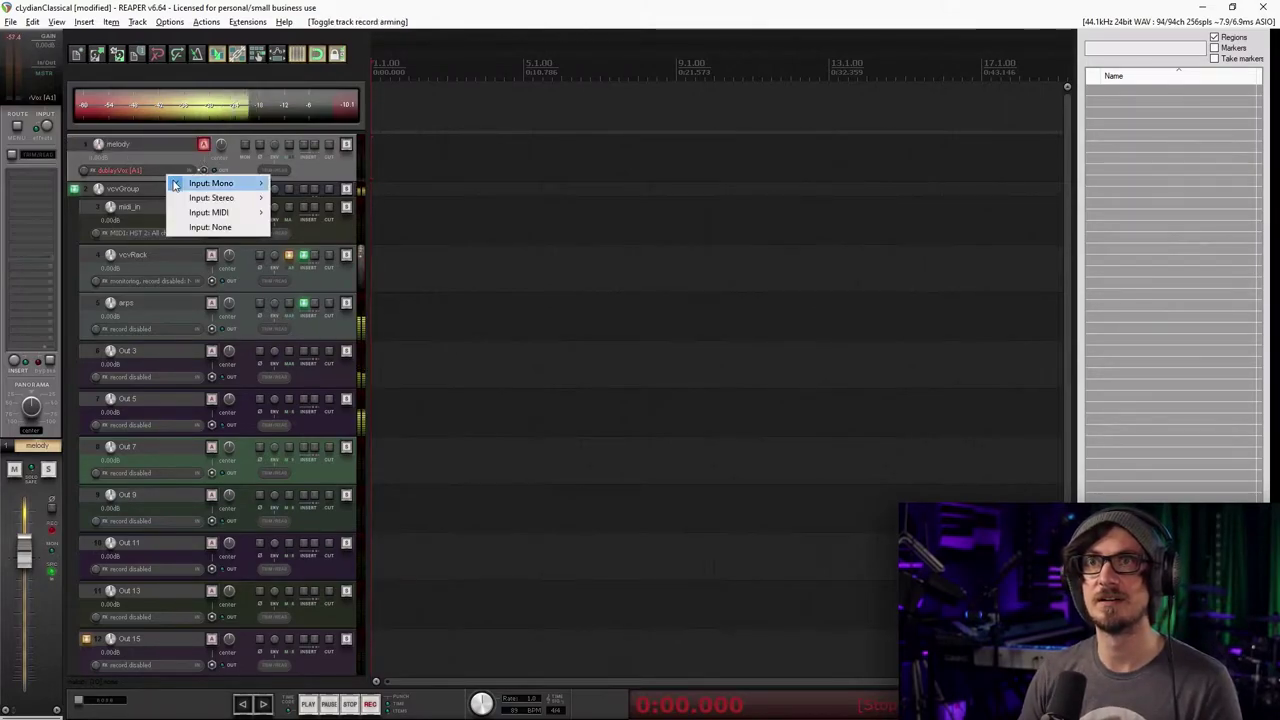
pyautogui.moveTo(225, 212)
pyautogui.moveTo(389, 352)
pyautogui.click(443, 344)
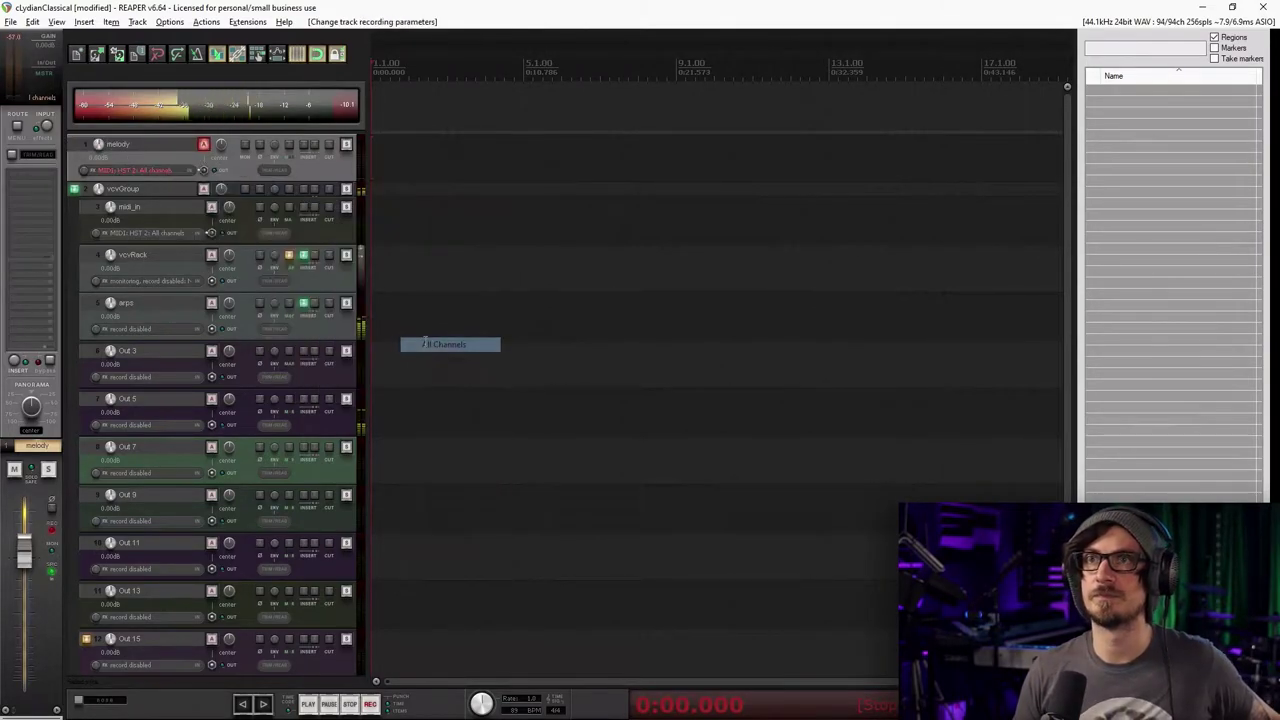
pyautogui.click(246, 148)
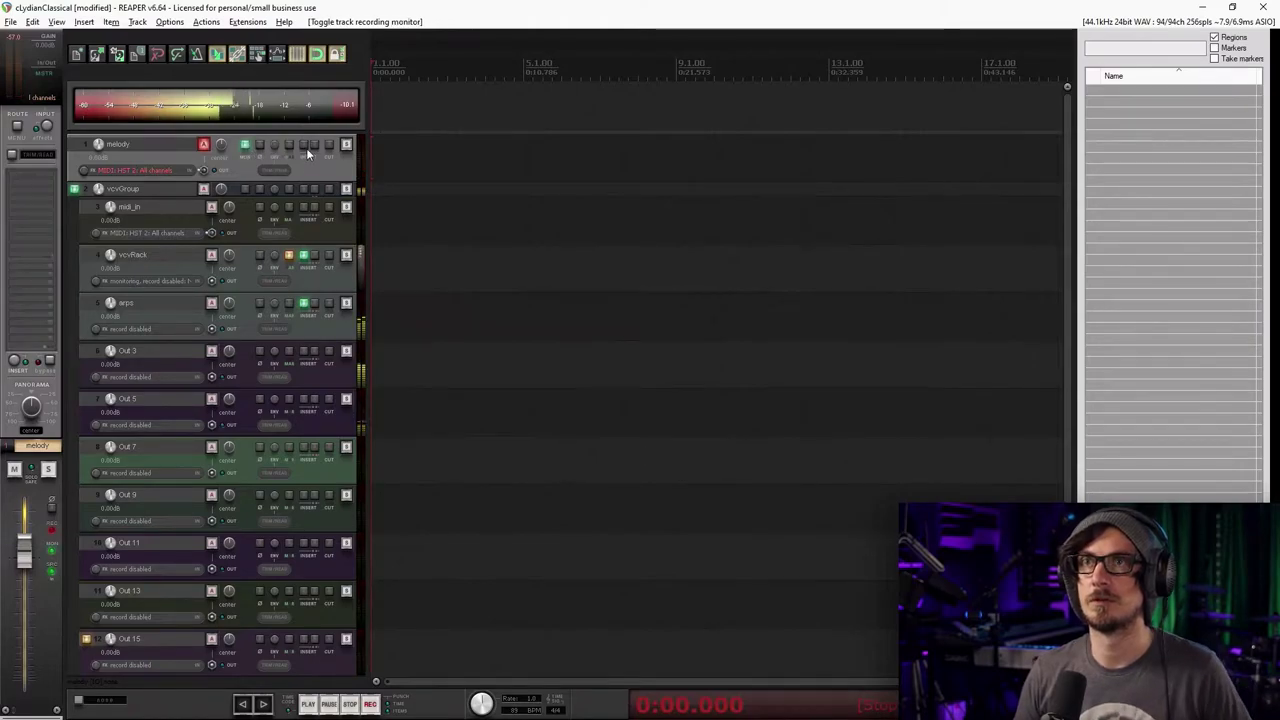
# Add the Nexus instrument to the melody track, lower the track's volume and bring the plugin window into full view
pyautogui.click(306, 148)
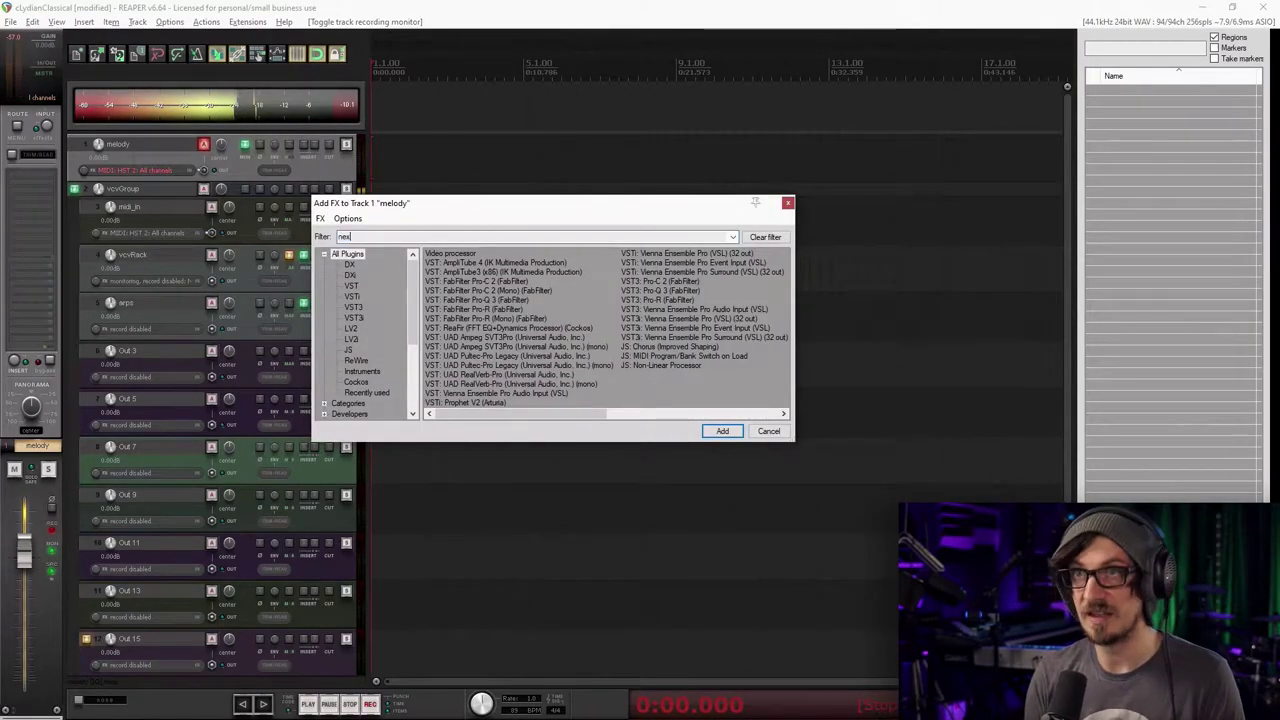
pyautogui.write('nex')
pyautogui.click(448, 254)
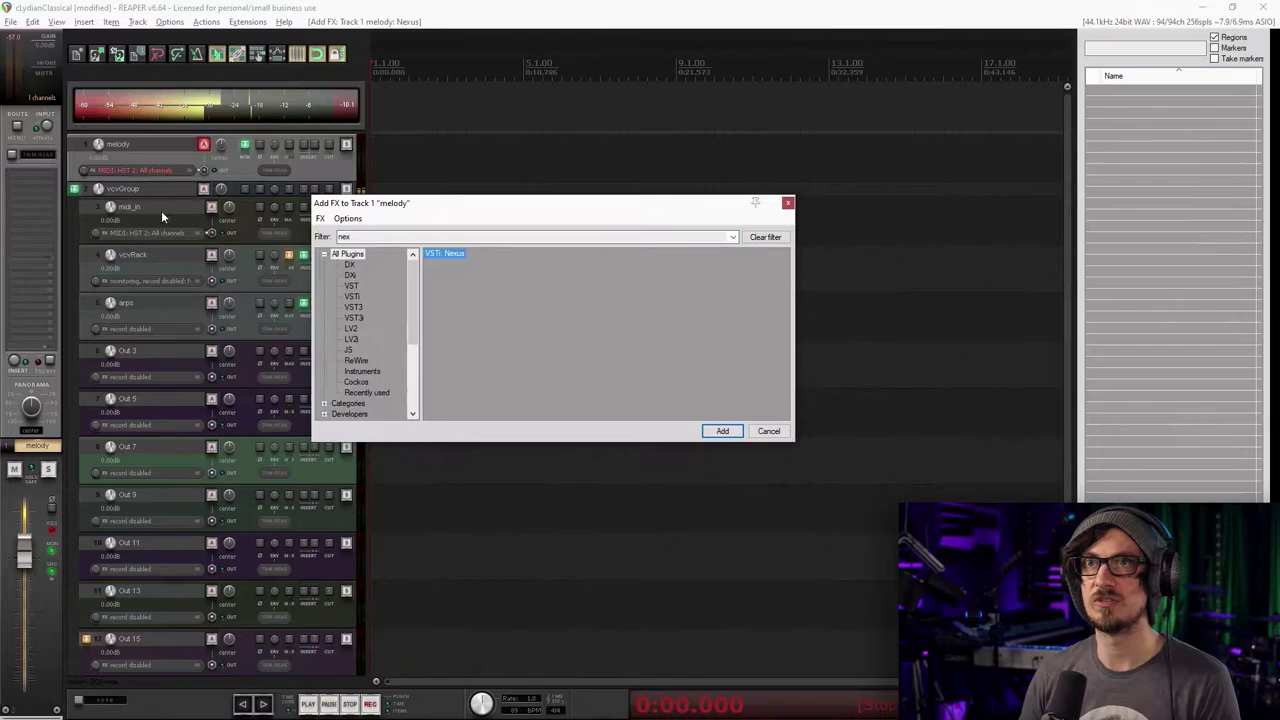
pyautogui.moveTo(12, 580); pyautogui.dragTo(12, 640)
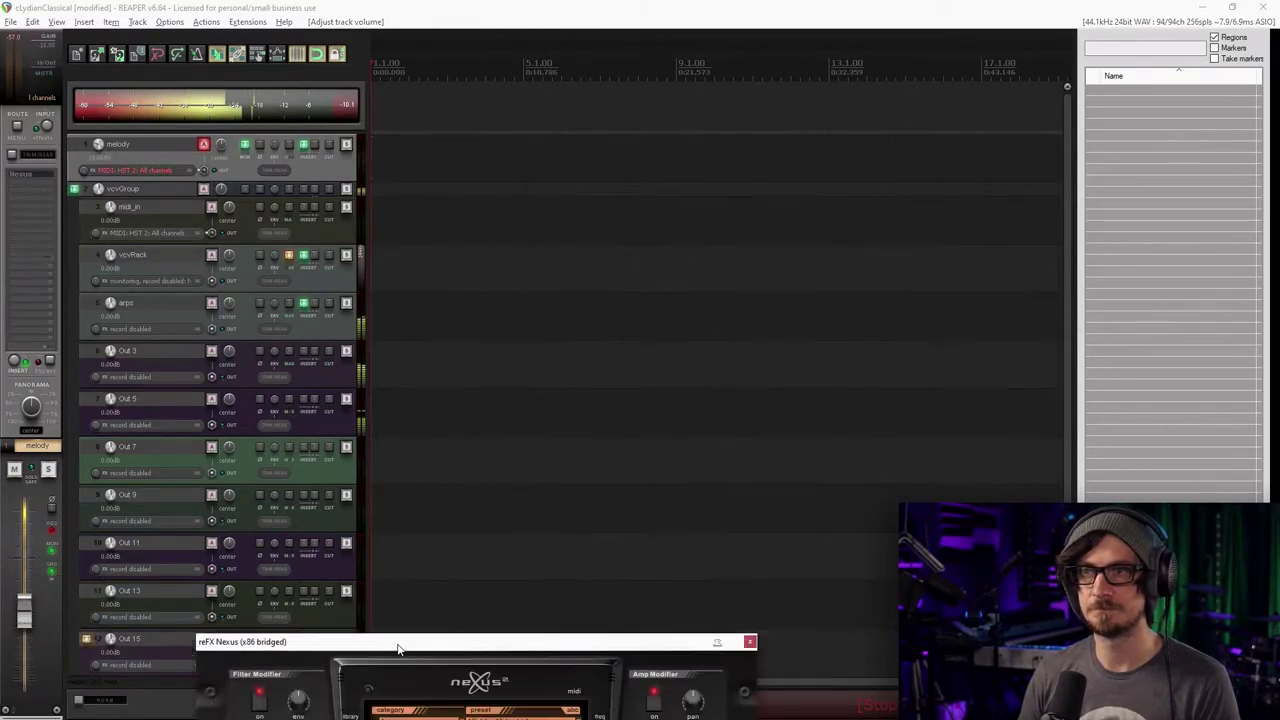
pyautogui.moveTo(329, 694); pyautogui.dragTo(531, 222)
# Browse Nexus's Fantasy And Dream presets and load LD Square Lead 2 from the Single Layer Leads category
pyautogui.click(530, 334)
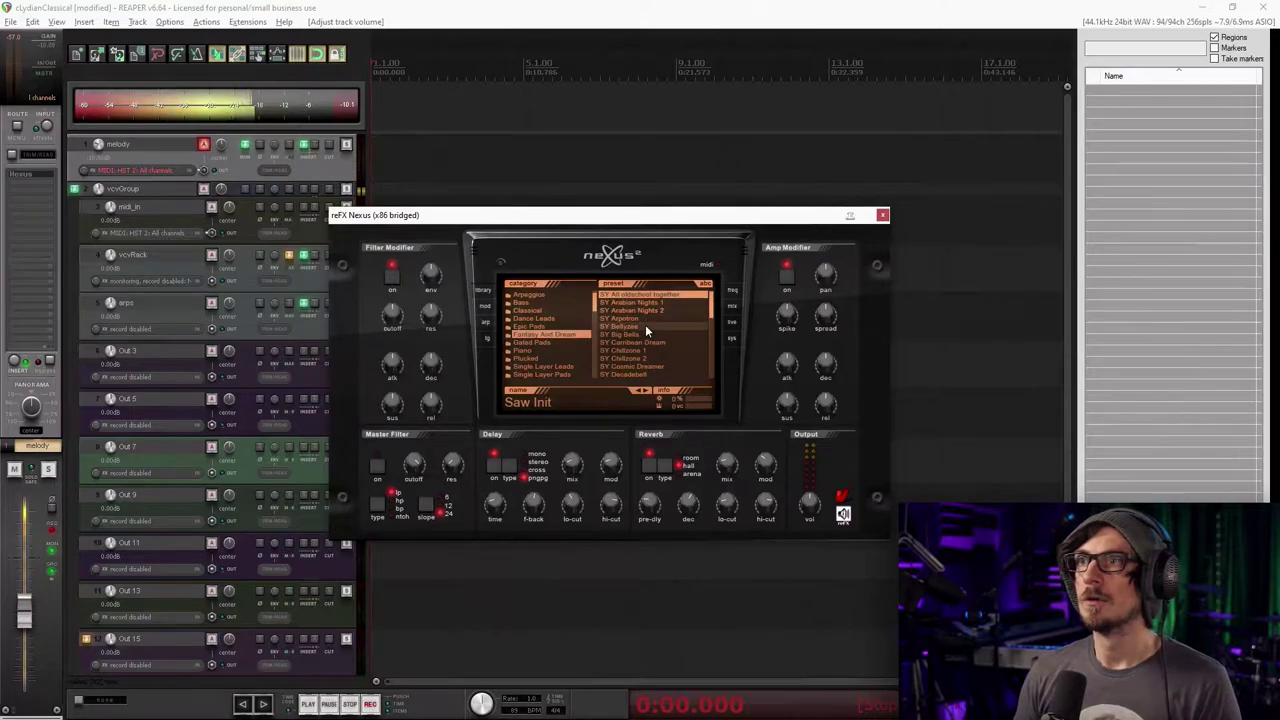
pyautogui.moveTo(710, 314); pyautogui.dragTo(712, 359)
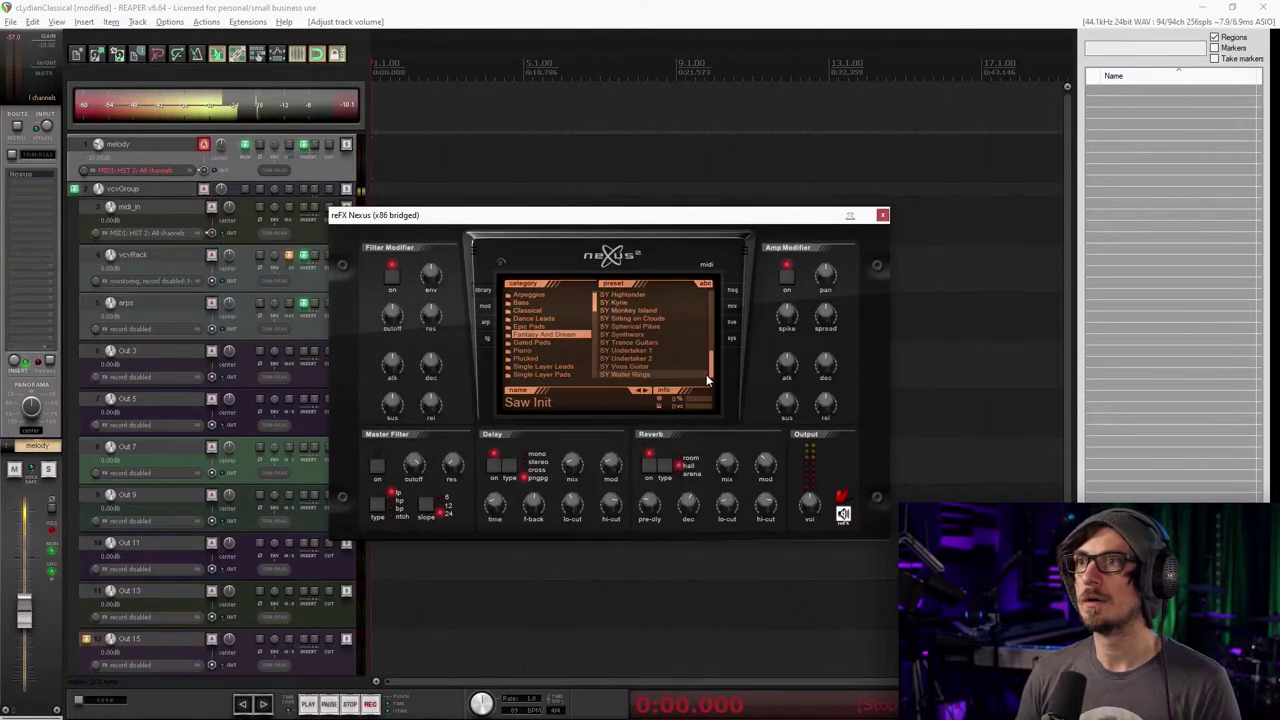
pyautogui.moveTo(711, 362); pyautogui.dragTo(716, 345)
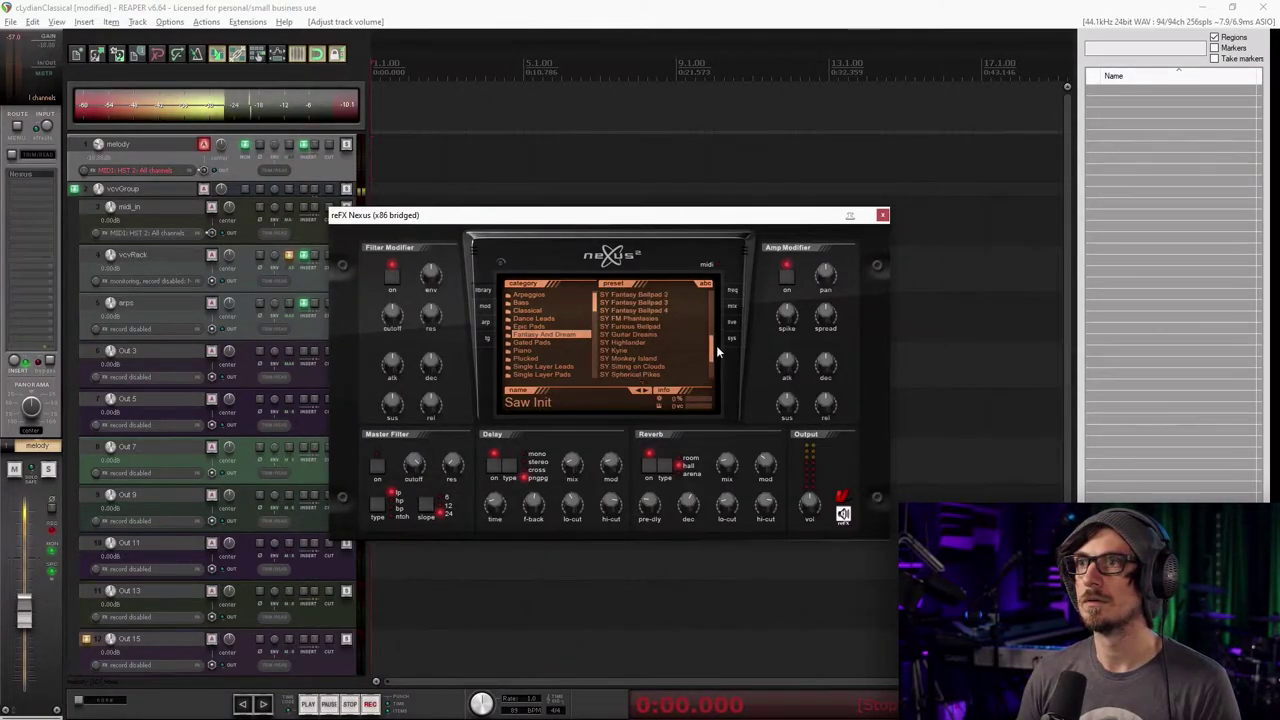
pyautogui.click(565, 367)
pyautogui.moveTo(594, 306); pyautogui.dragTo(594, 316)
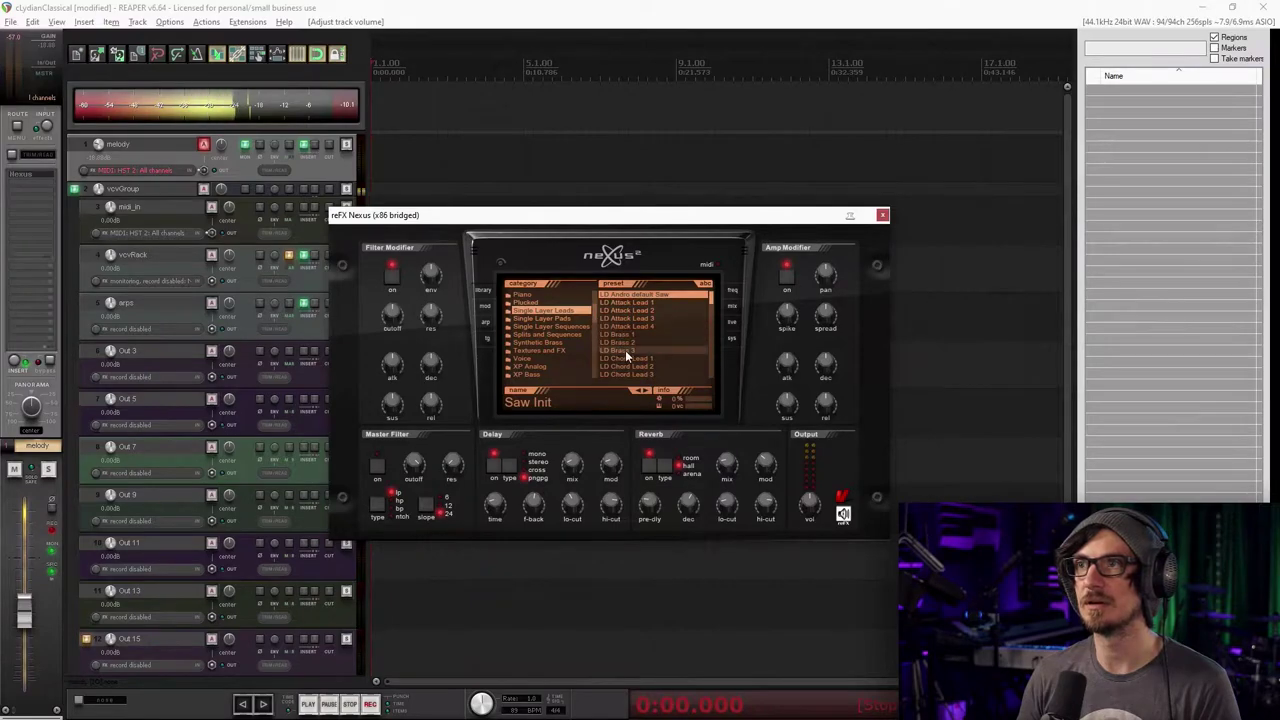
pyautogui.moveTo(711, 308); pyautogui.dragTo(708, 378)
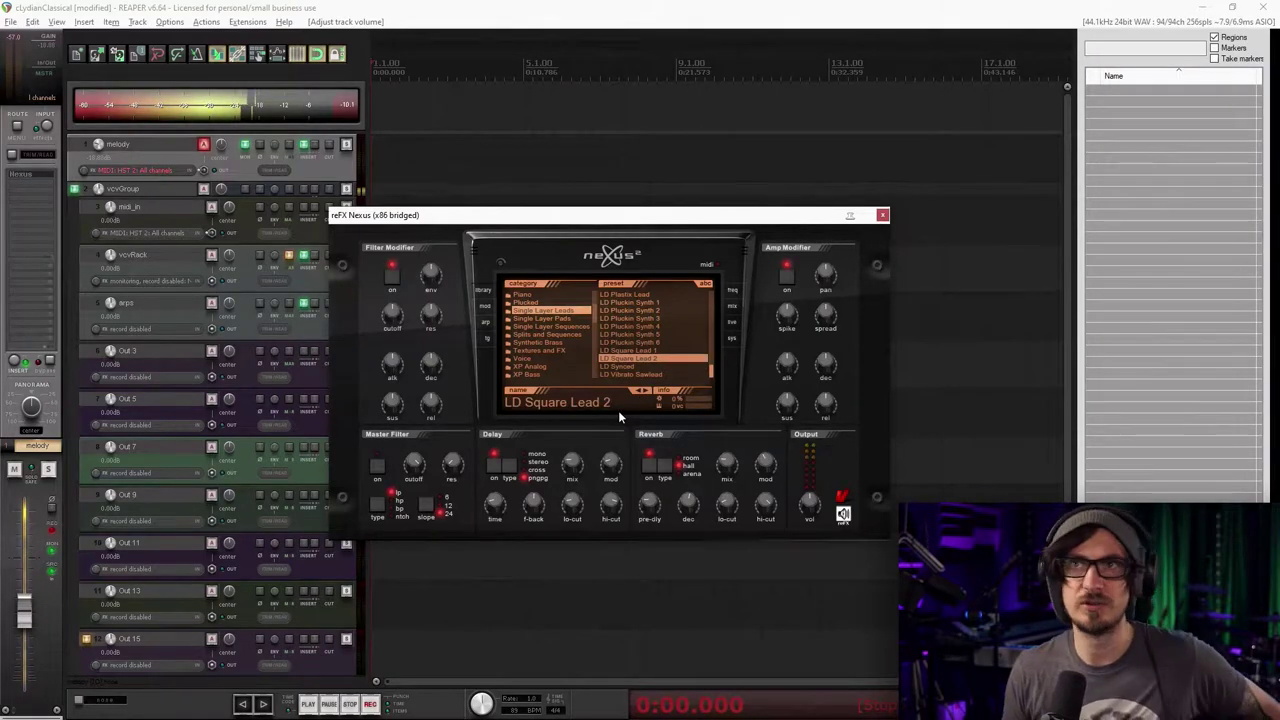
# Raise the melody track's volume and switch the Nexus preset to LD Square Lead 1
pyautogui.moveTo(26, 613); pyautogui.dragTo(46, 599)
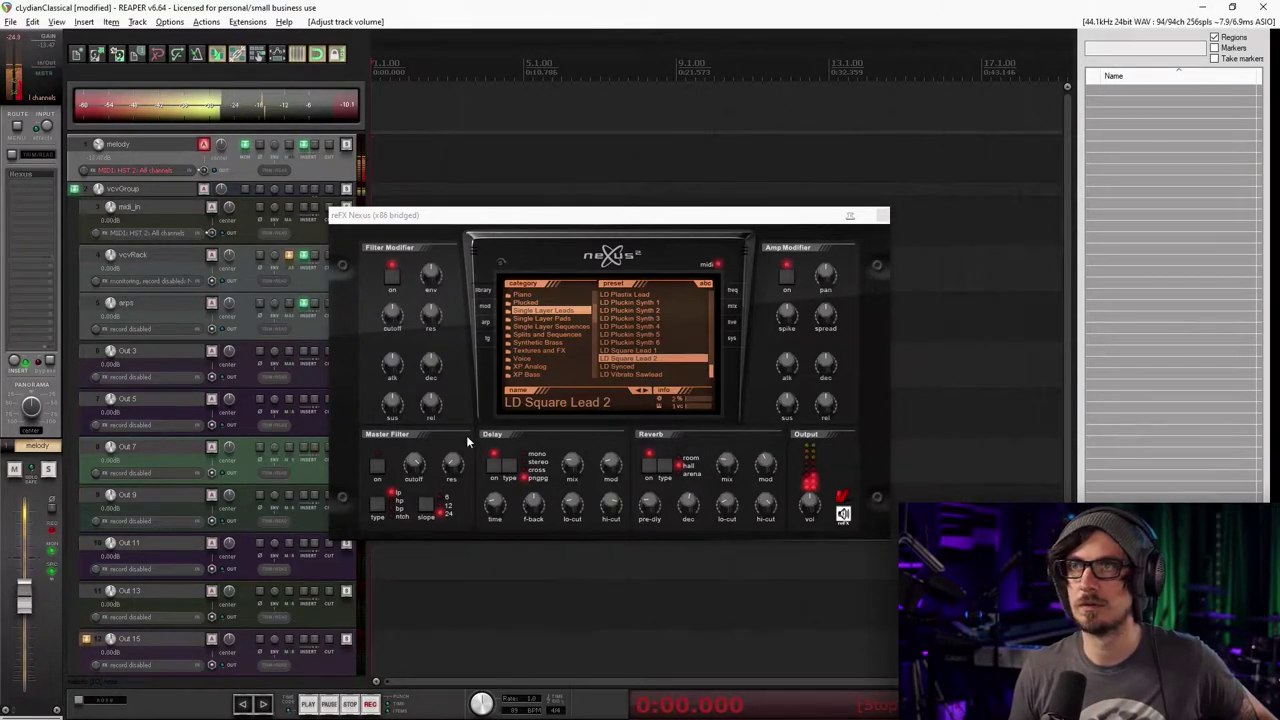
pyautogui.moveTo(590, 314); pyautogui.dragTo(595, 305)
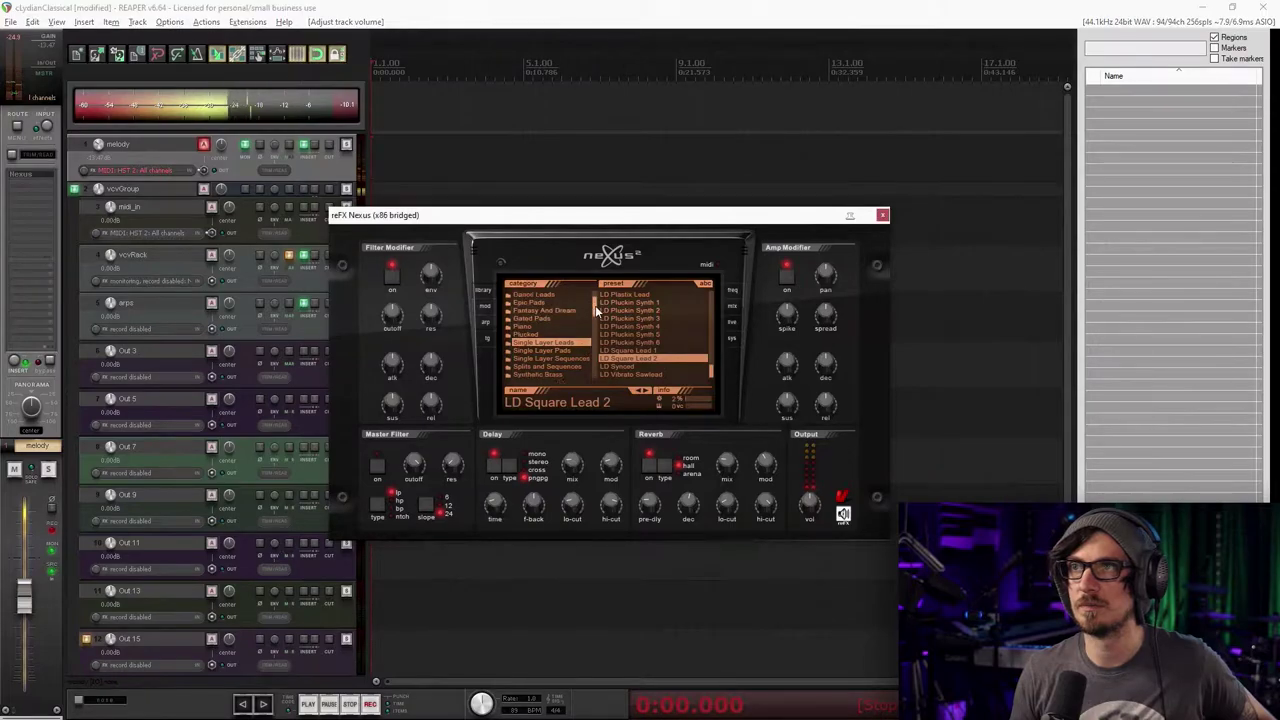
pyautogui.click(626, 350)
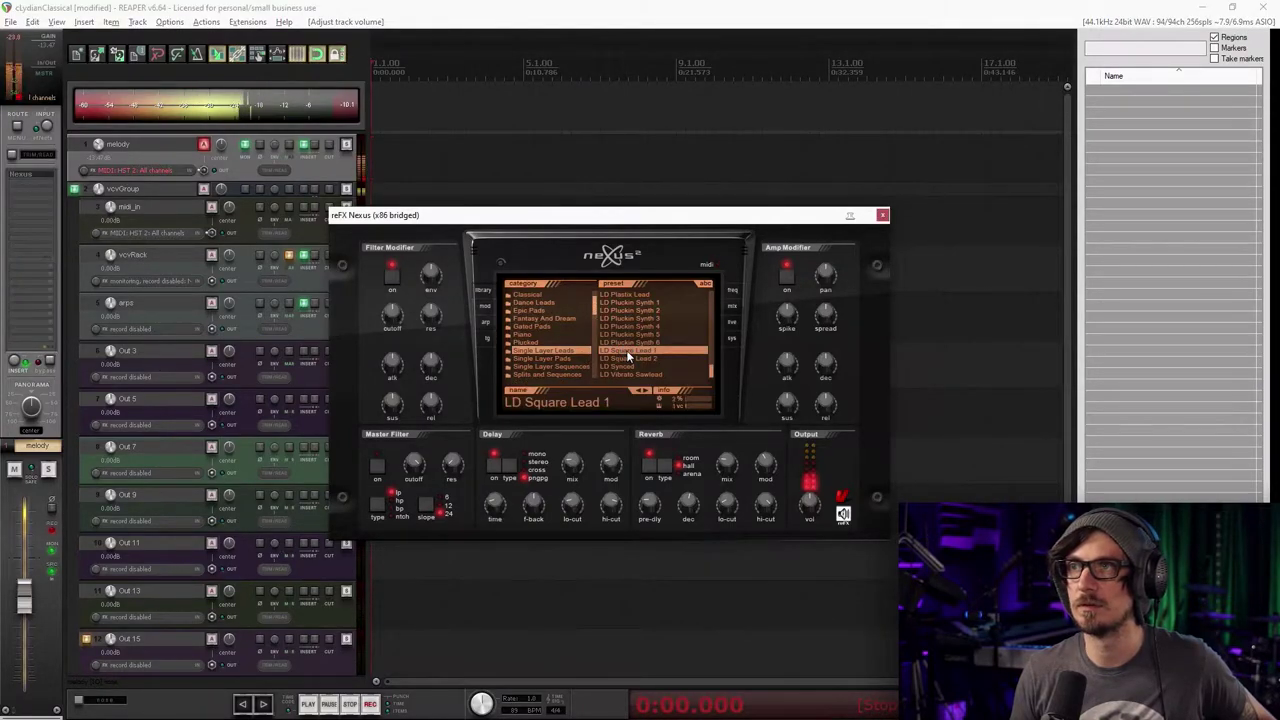
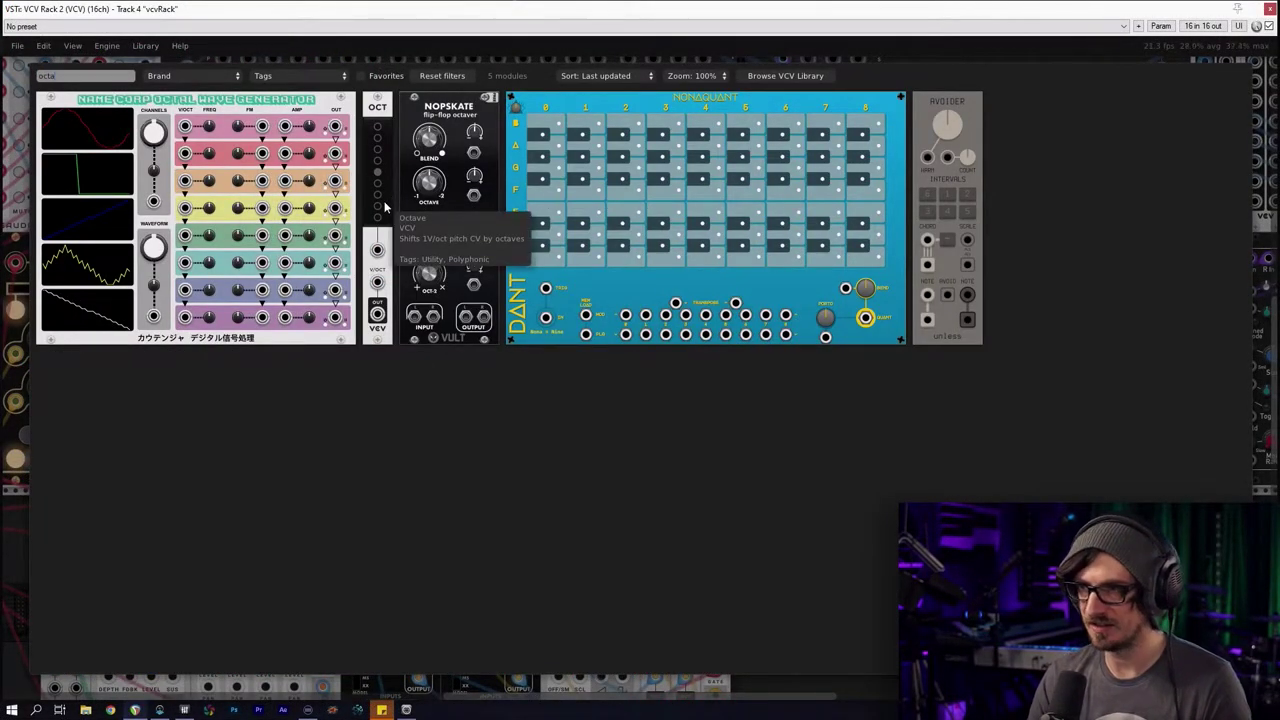
# Add a VCV Octave module to the rack, place it beside the arp voice's FM-OP and add a second Octave next to it
pyautogui.click(383, 205)
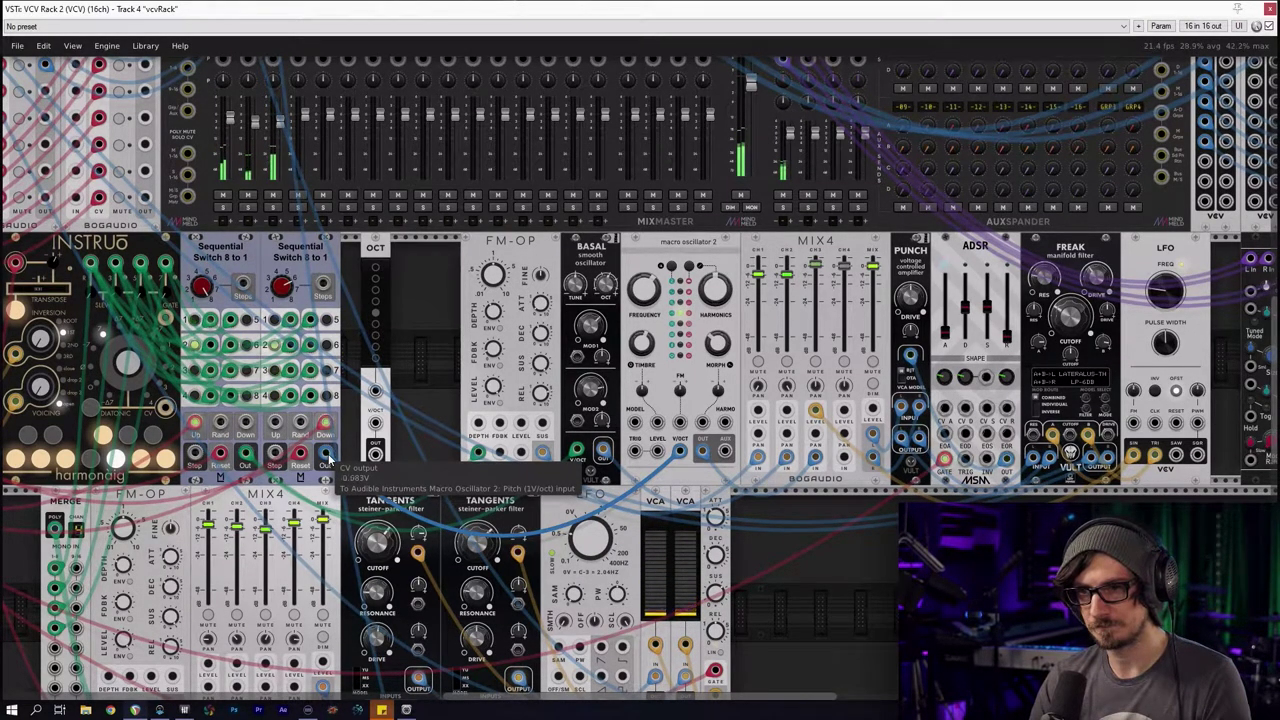
pyautogui.moveTo(384, 254); pyautogui.dragTo(452, 266)
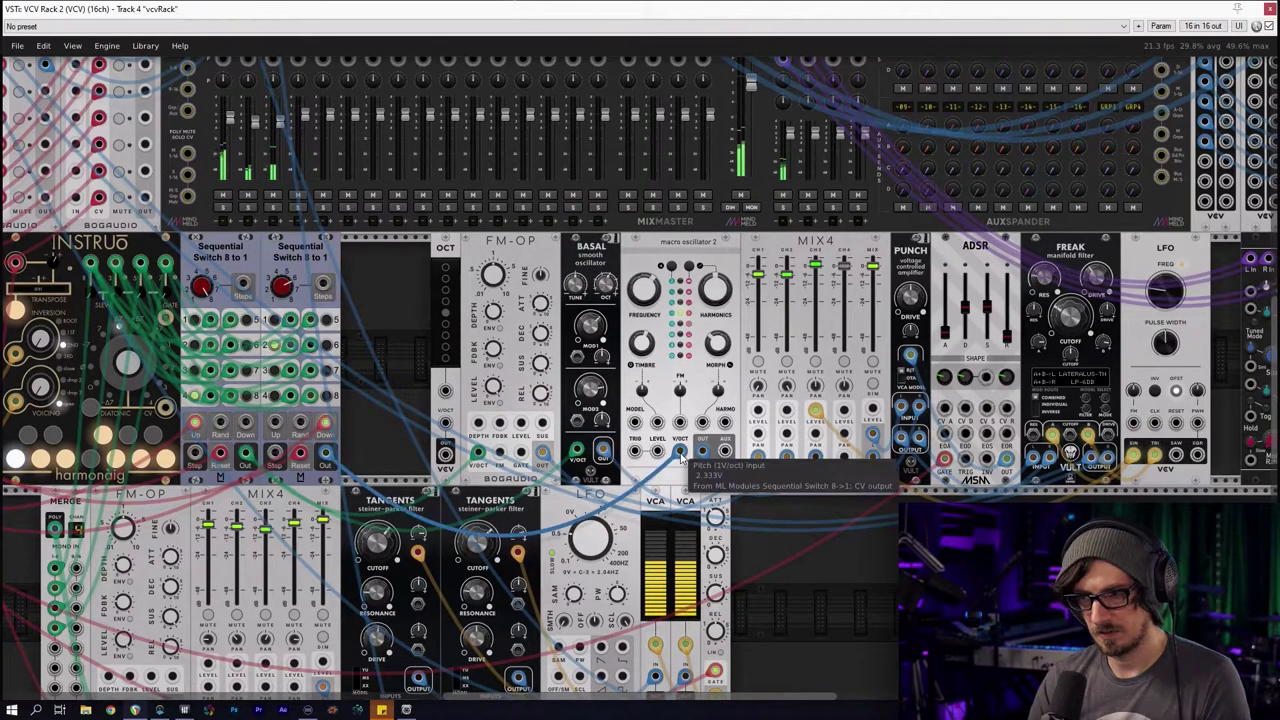
pyautogui.rightClick(410, 362)
pyautogui.click(390, 240)
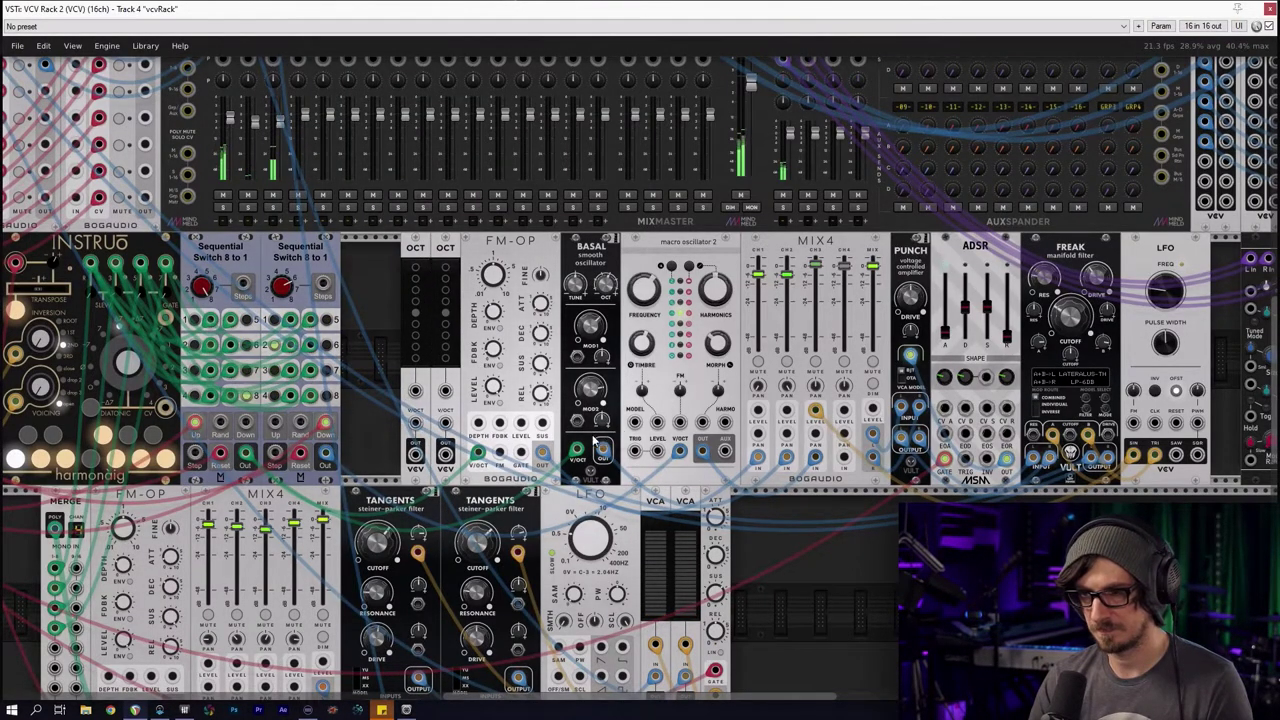
# Check the cable on Macro Oscillator 2's pitch input and look up the cable colour key in the Notes module
pyautogui.rightClick(680, 452)
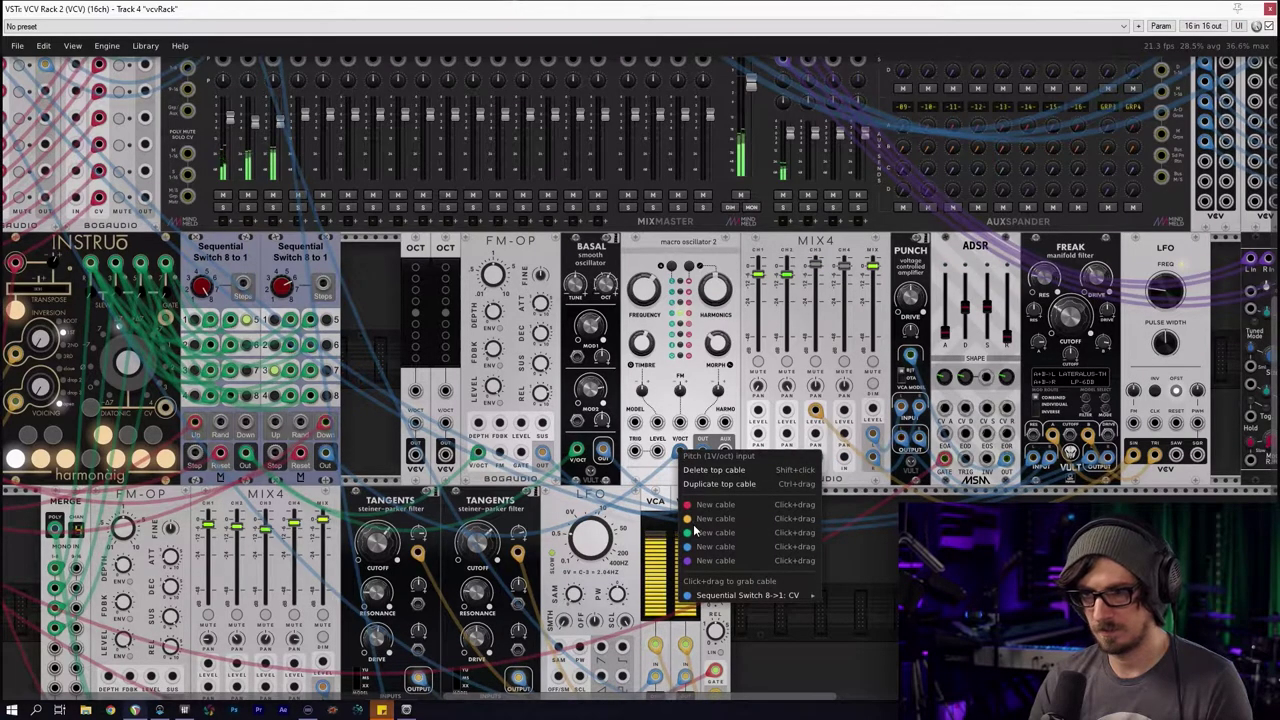
pyautogui.moveTo(745, 595)
pyautogui.click(390, 382)
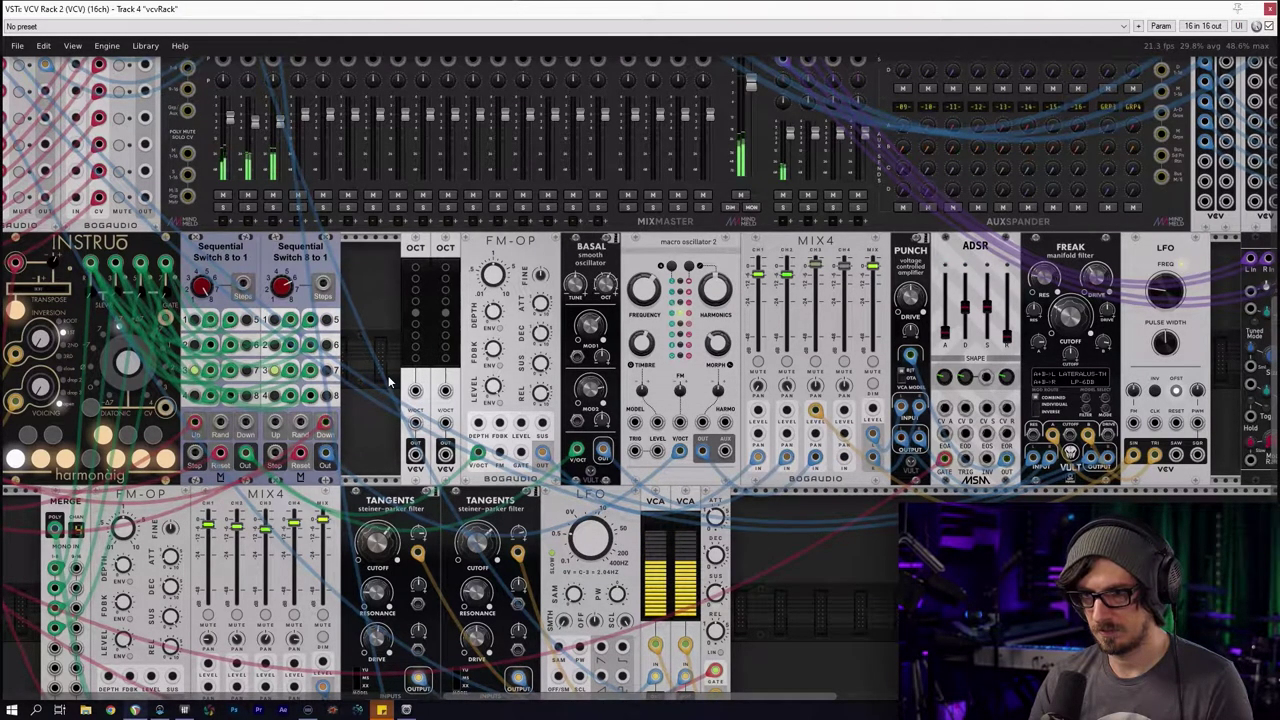
pyautogui.moveTo(187, 236); pyautogui.dragTo(435, 506)
pyautogui.moveTo(233, 272); pyautogui.dragTo(491, 527)
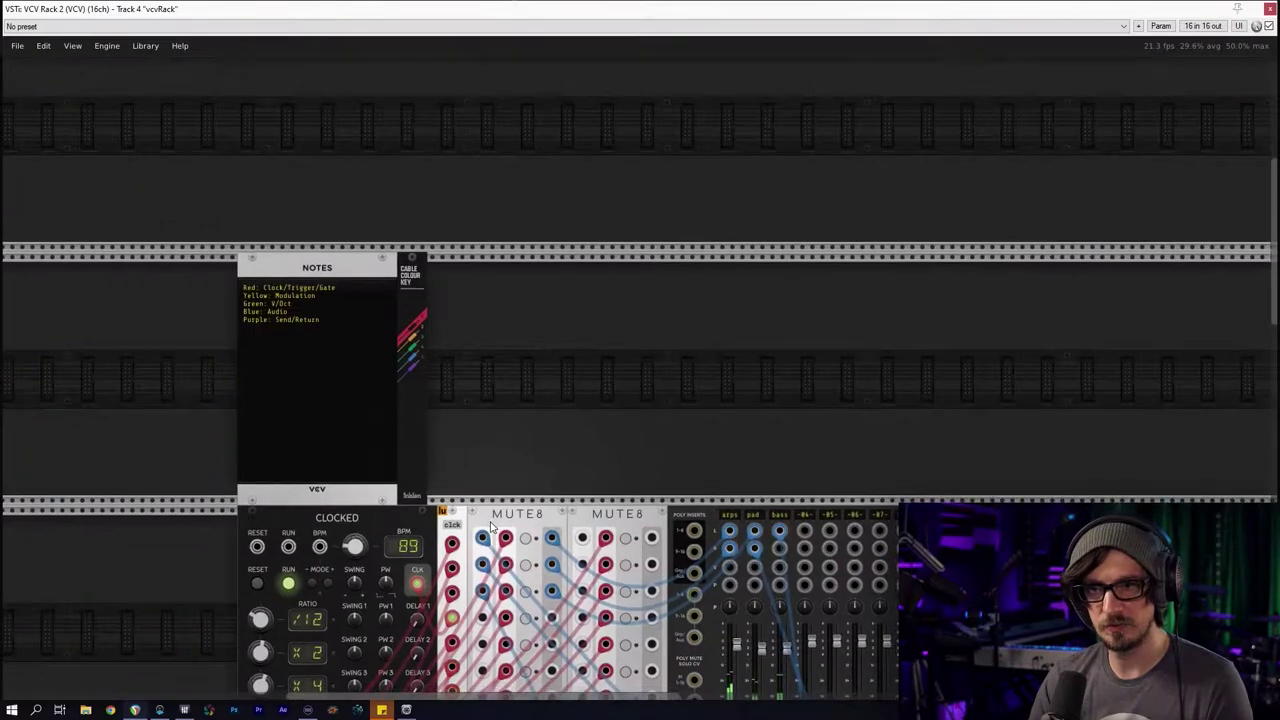
# Patch a green cable from the second Sequential Switch's output to the second Octave module's V/Oct input
pyautogui.scroll(-10, 490, 527)
pyautogui.hscroll(10, 490, 527)
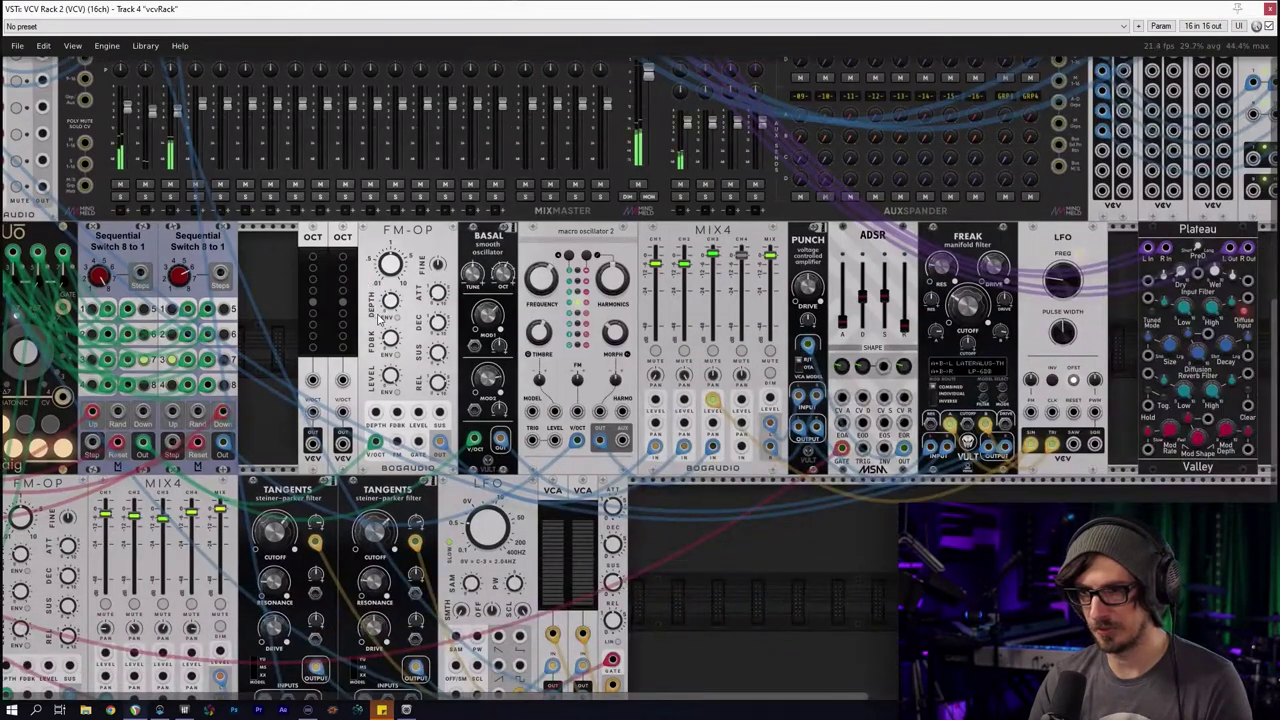
pyautogui.scroll(-2, 336, 391)
pyautogui.hscroll(-2, 336, 391)
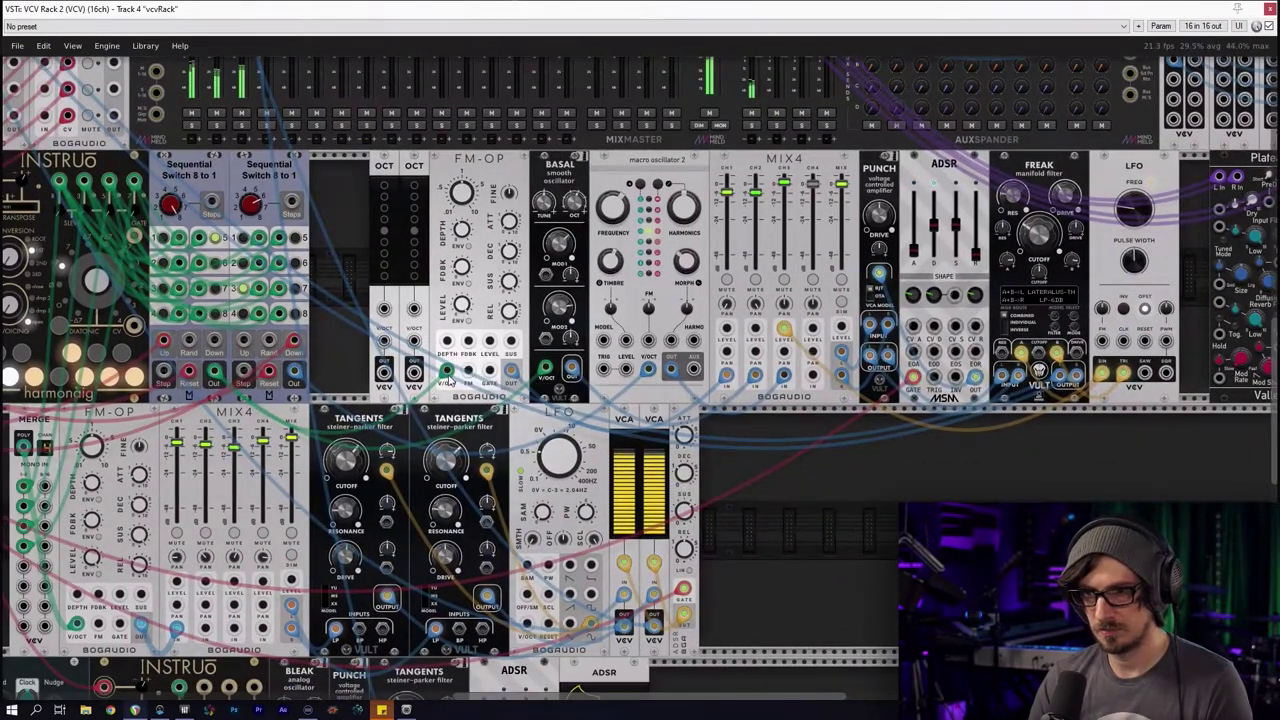
pyautogui.scroll(3, 448, 381)
pyautogui.scroll(-1, 255, 261)
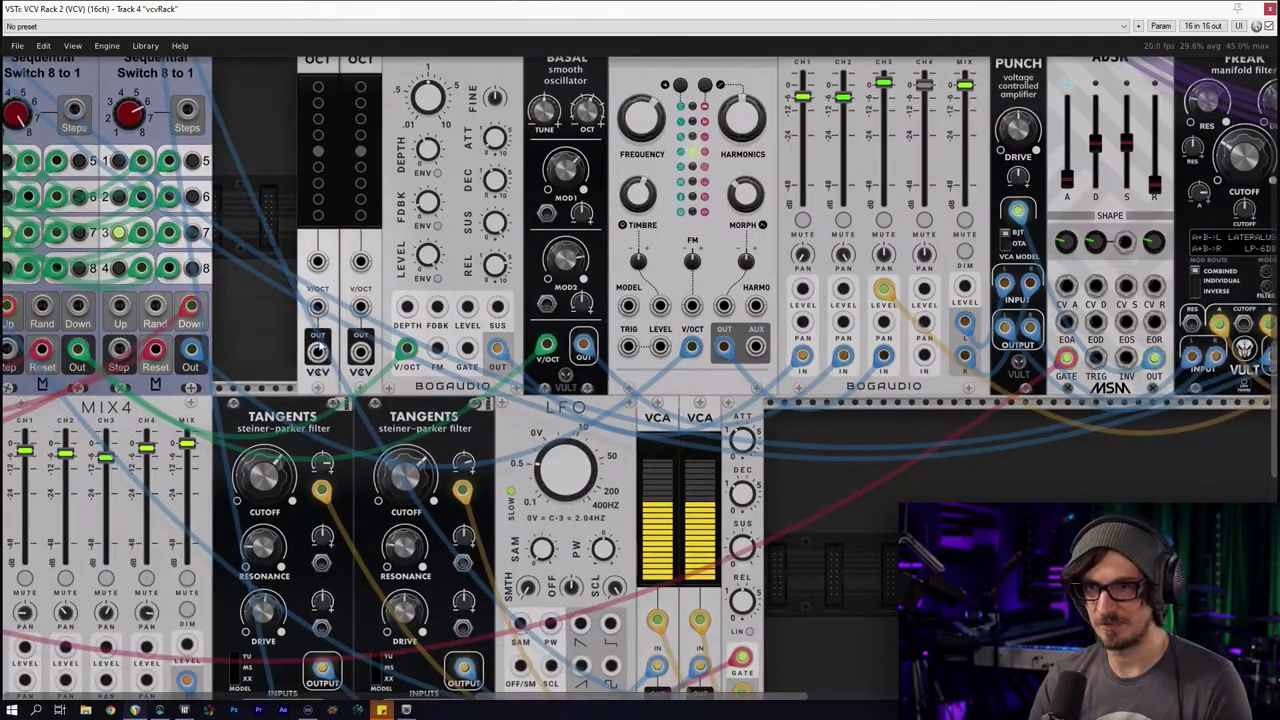
pyautogui.moveTo(255, 261); pyautogui.dragTo(361, 371)
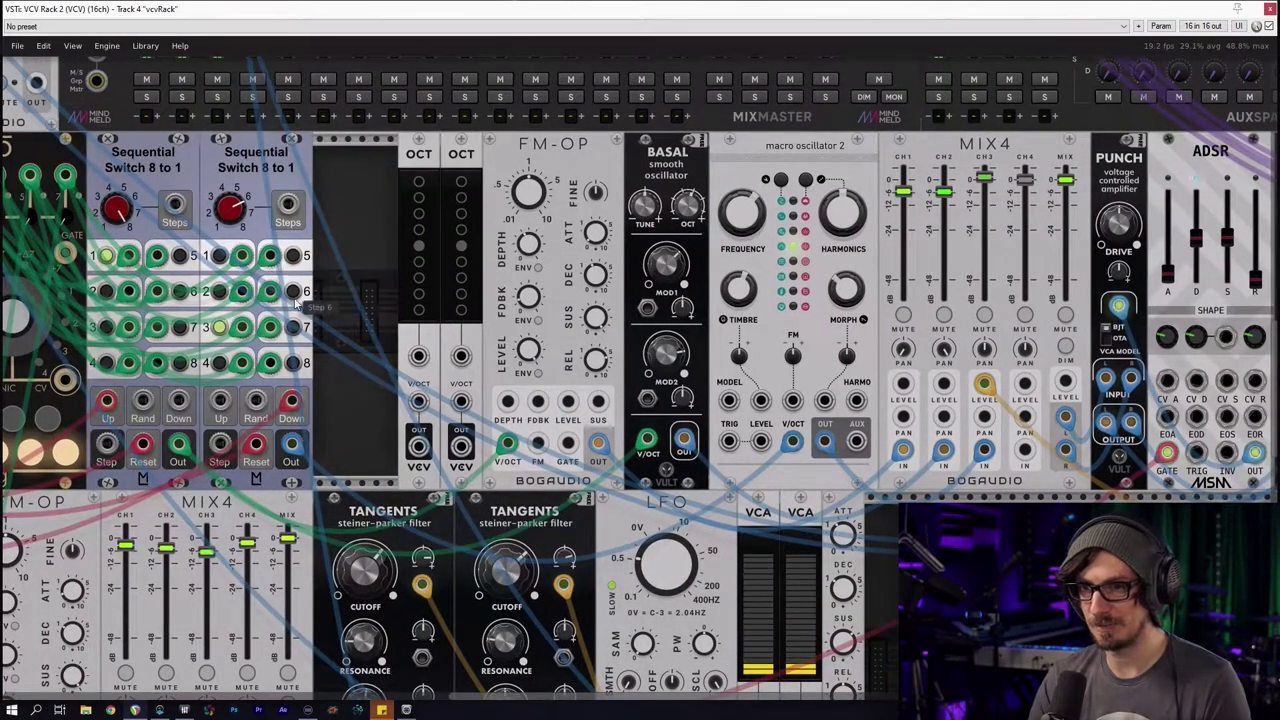
pyautogui.rightClick(292, 447)
pyautogui.moveTo(330, 515); pyautogui.dragTo(360, 449)
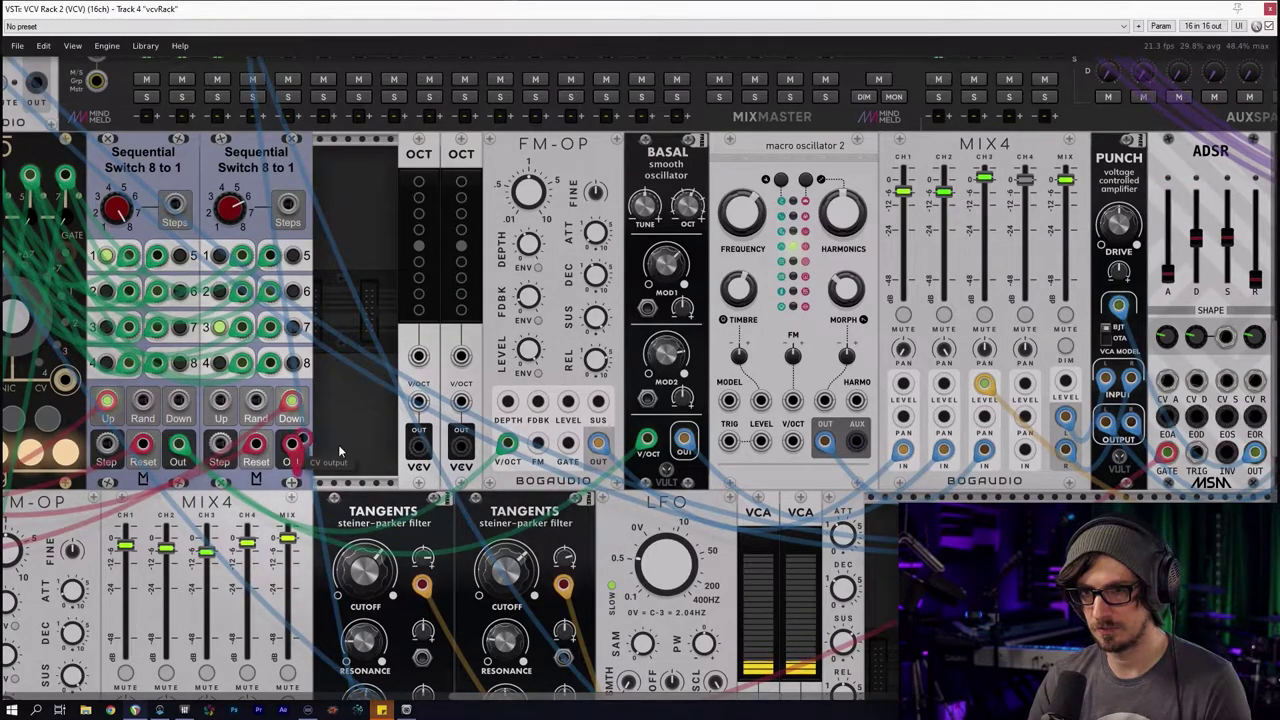
pyautogui.rightClick(290, 444)
pyautogui.moveTo(335, 512); pyautogui.dragTo(560, 462)
# Patch the second Octave's output to Macro Oscillator 2's V/Oct in green, and route the Basal oscillator's pitch cable through the first Octave
pyautogui.rightClick(449, 435)
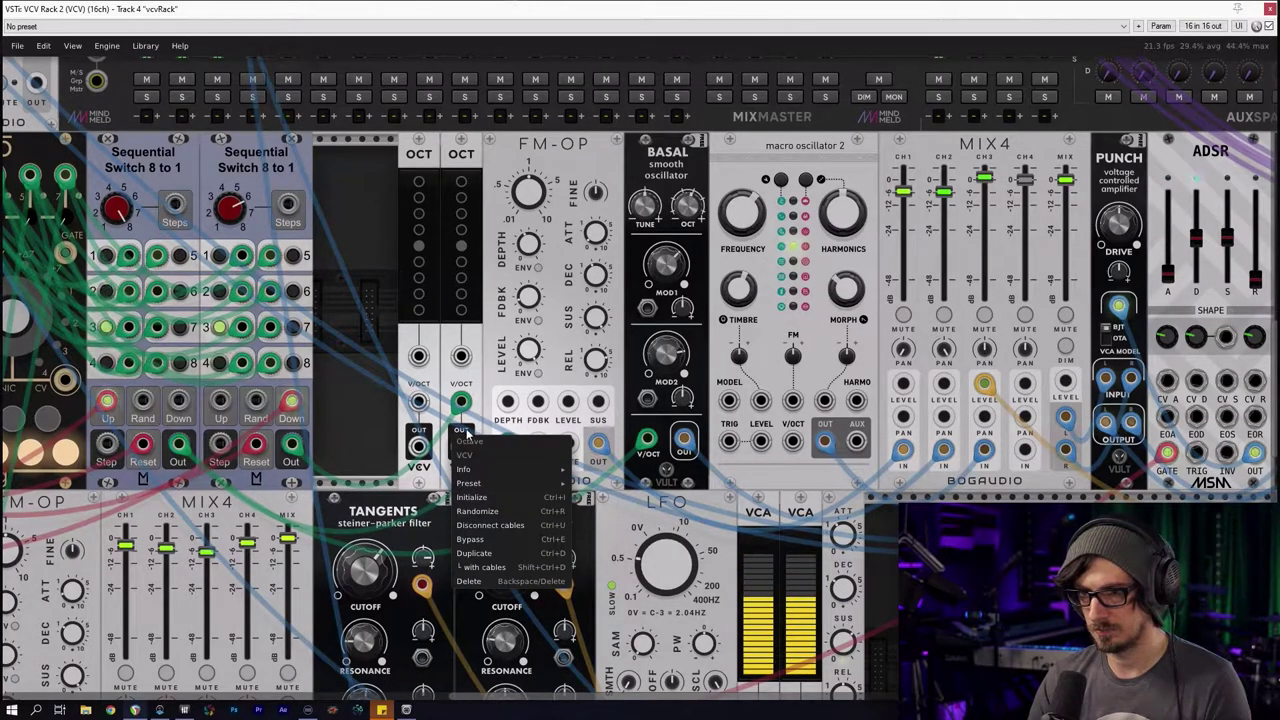
pyautogui.click(446, 450)
pyautogui.rightClick(462, 446)
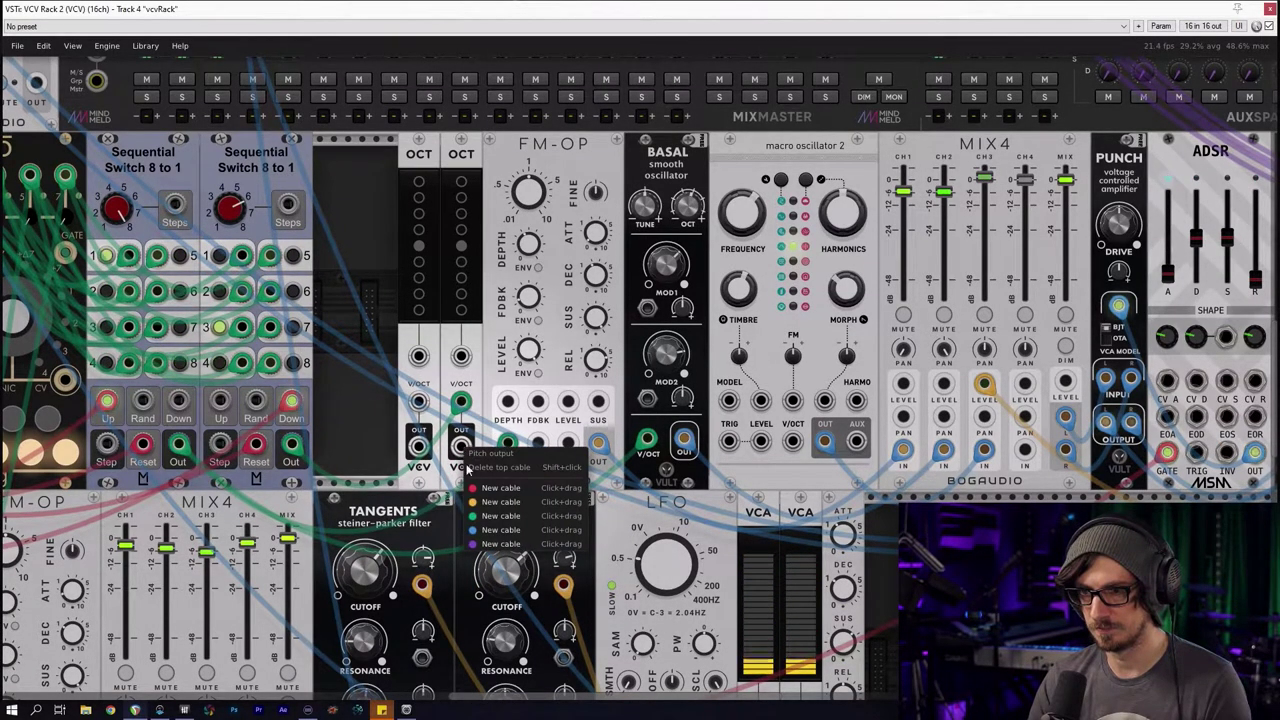
pyautogui.click(481, 511)
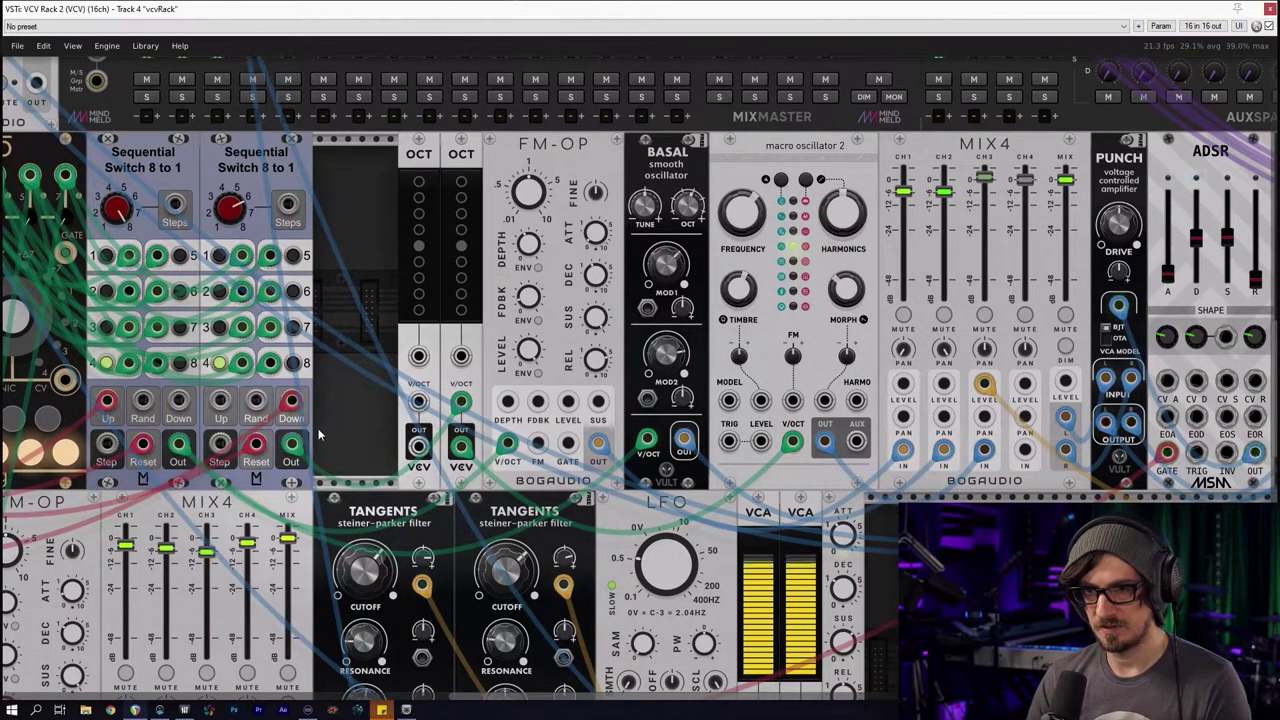
pyautogui.moveTo(648, 440); pyautogui.dragTo(418, 401)
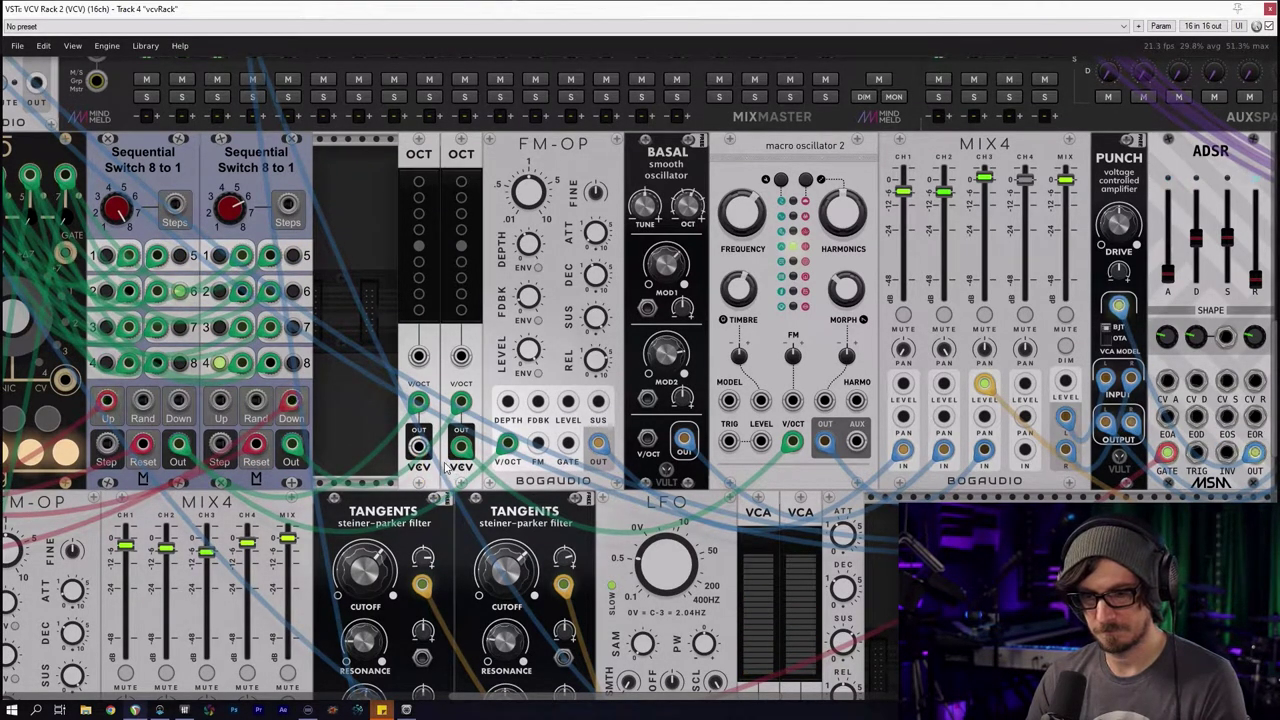
pyautogui.moveTo(418, 447); pyautogui.dragTo(647, 440)
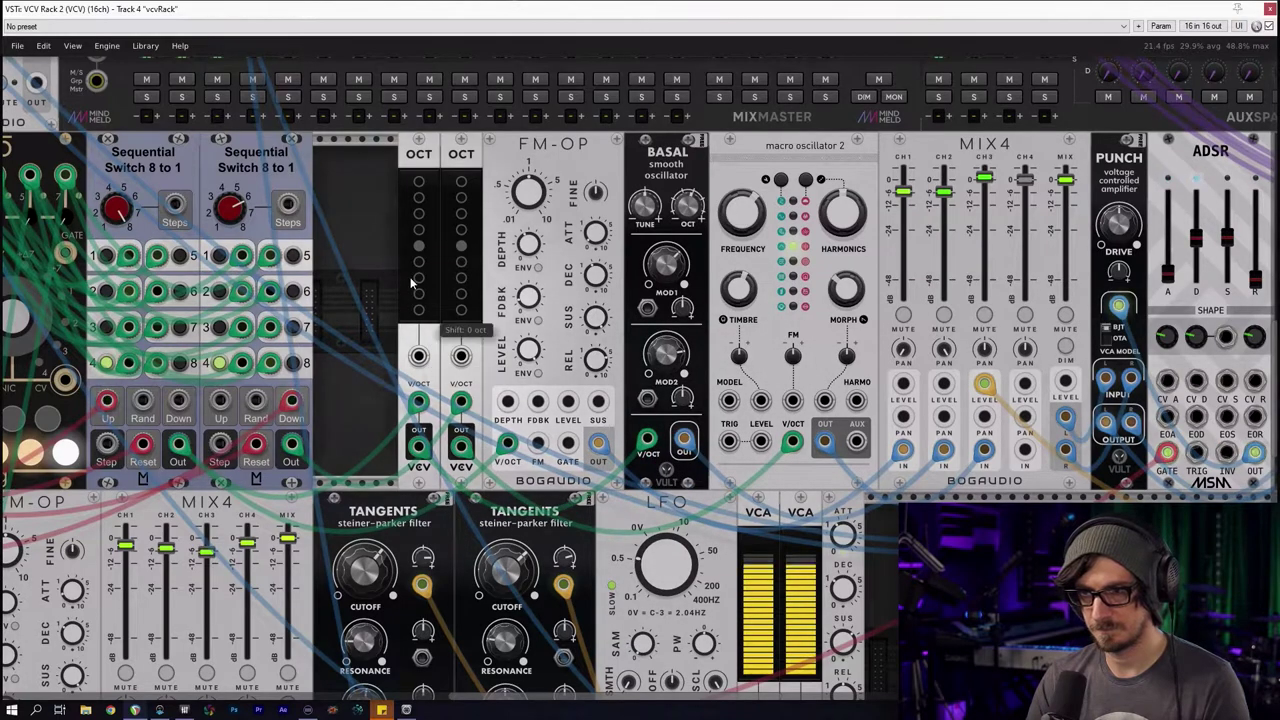
# Try shifts of 1 and -1 octave on the first Octave module, returning it to 0
pyautogui.click(418, 231)
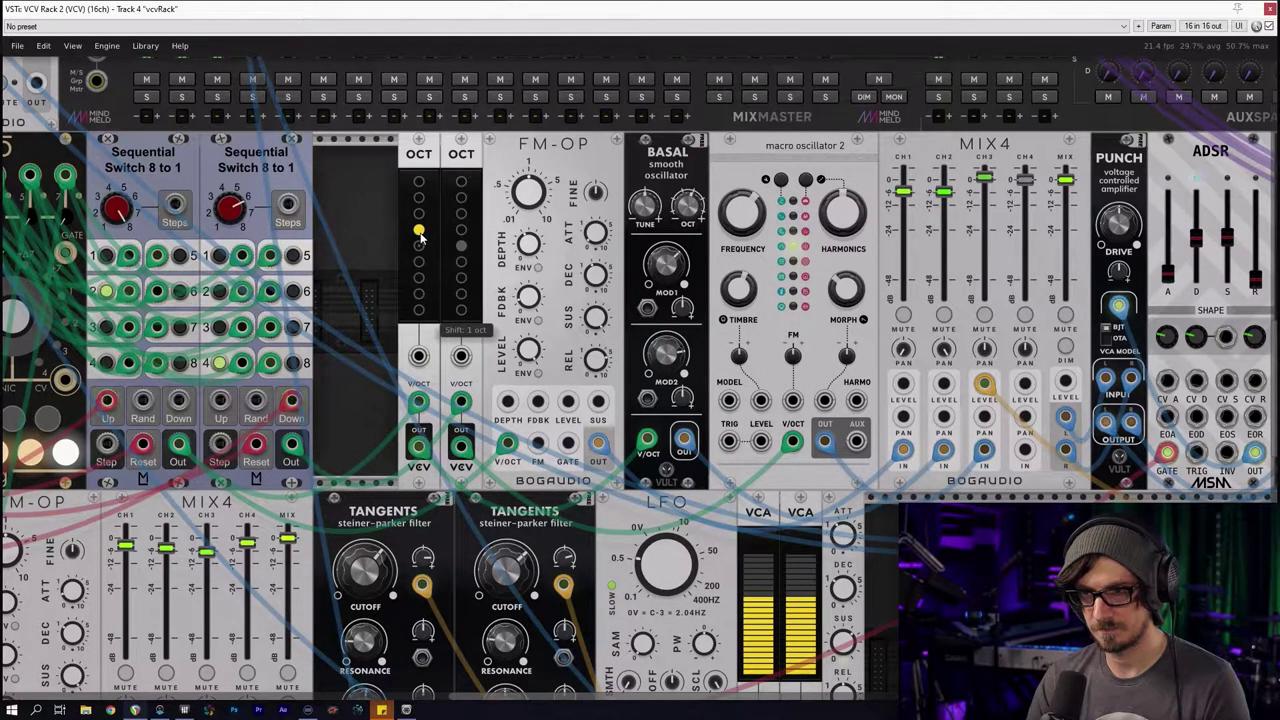
pyautogui.click(419, 258)
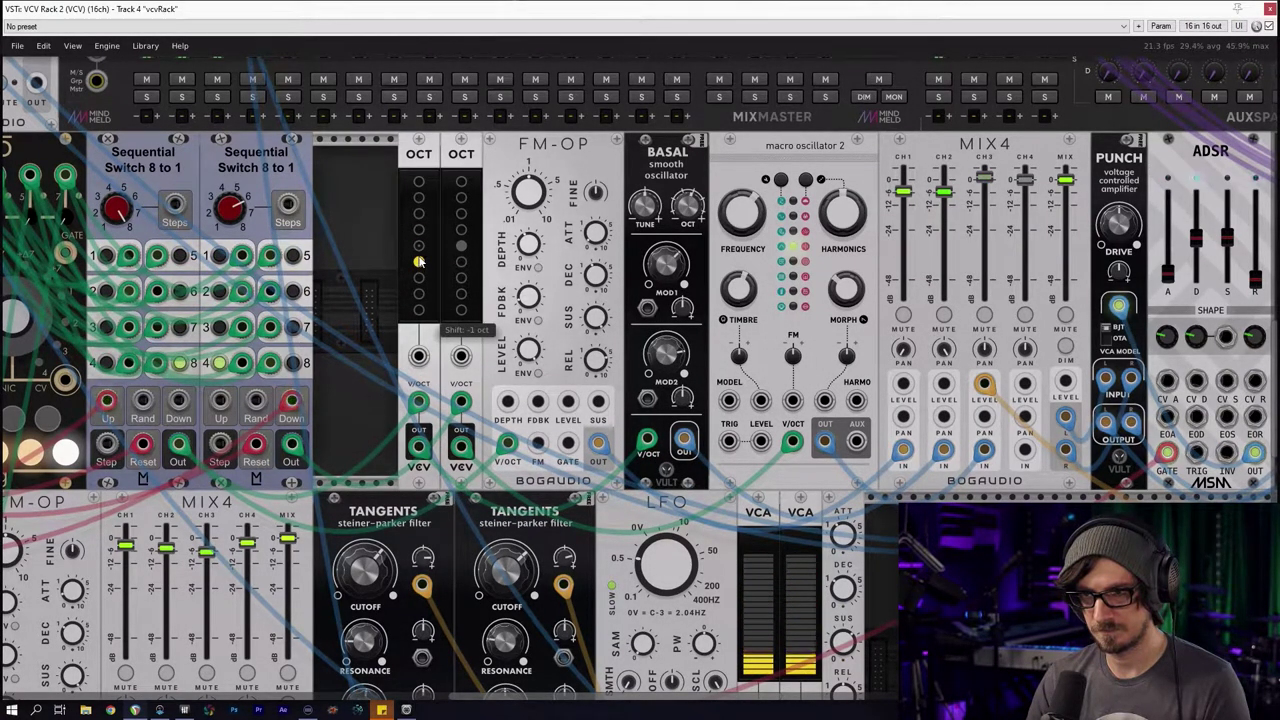
pyautogui.click(419, 247)
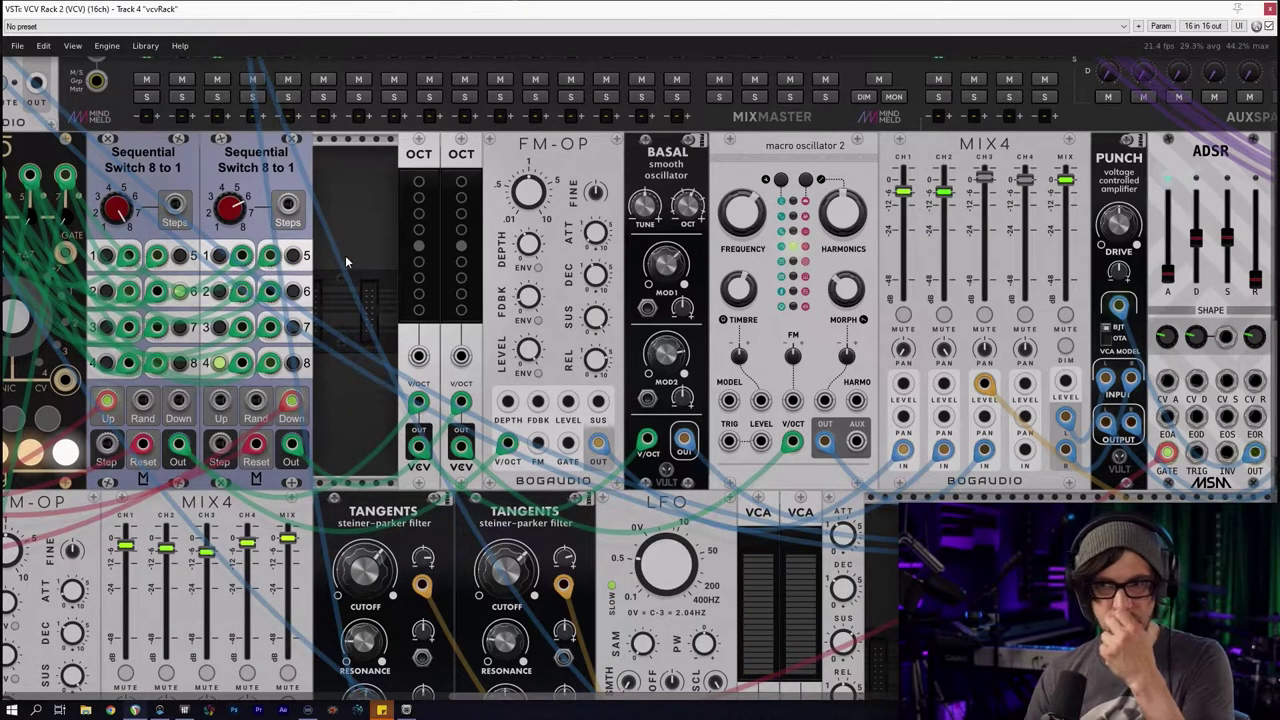
# Delete the Plateau reverb and the AuxSpander from the rack
pyautogui.scroll(-3, 418, 295)
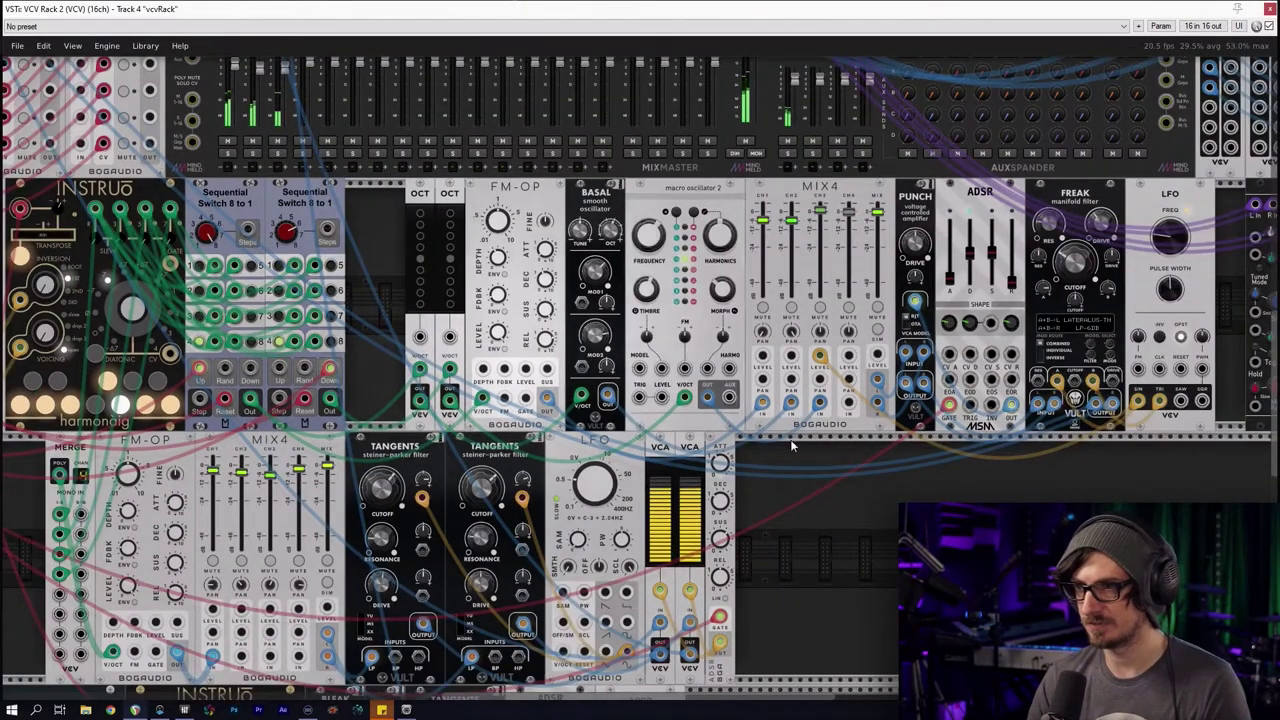
pyautogui.moveTo(920, 524); pyautogui.dragTo(792, 552)
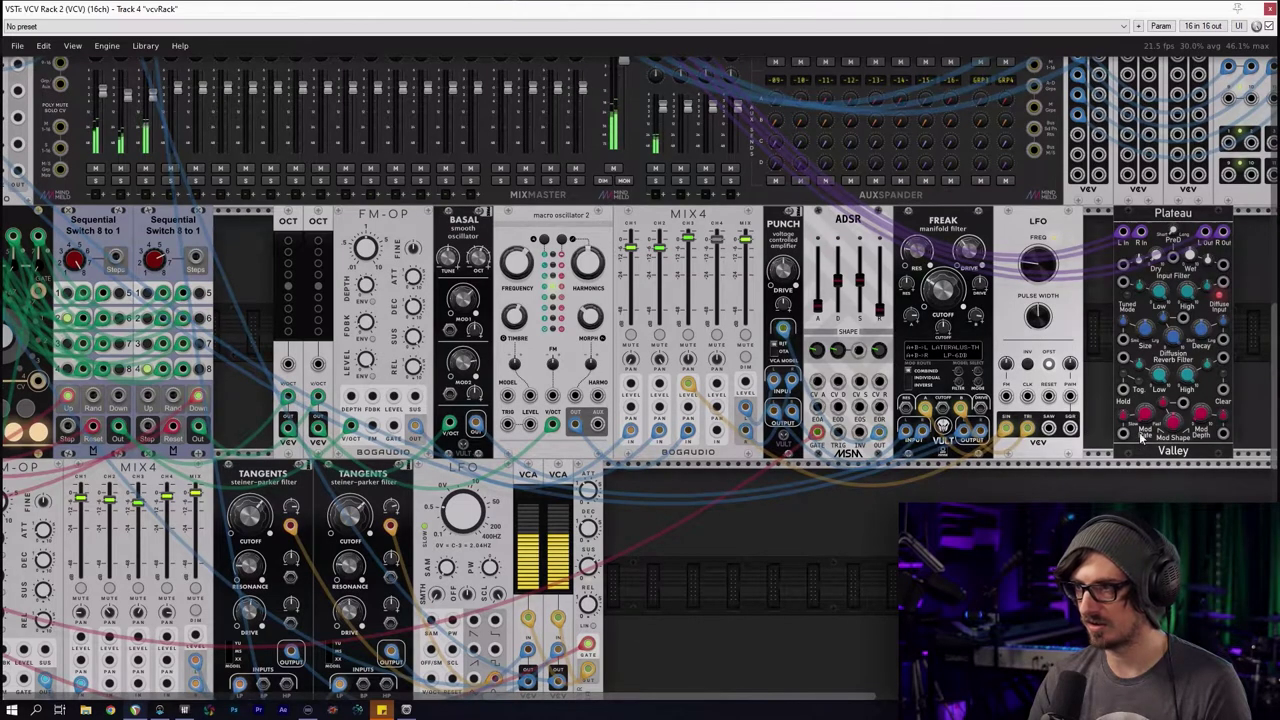
pyautogui.moveTo(1113, 467); pyautogui.dragTo(1142, 450)
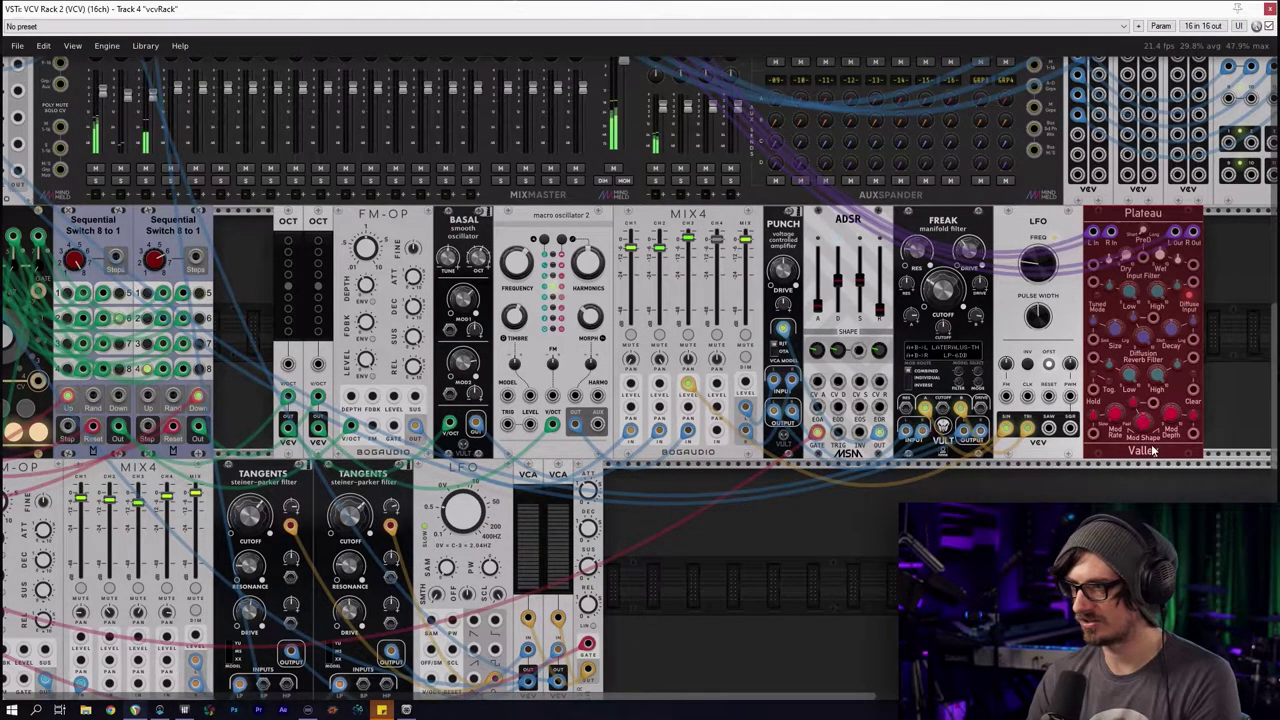
pyautogui.press('Delete')
pyautogui.scroll(2, 1136, 435)
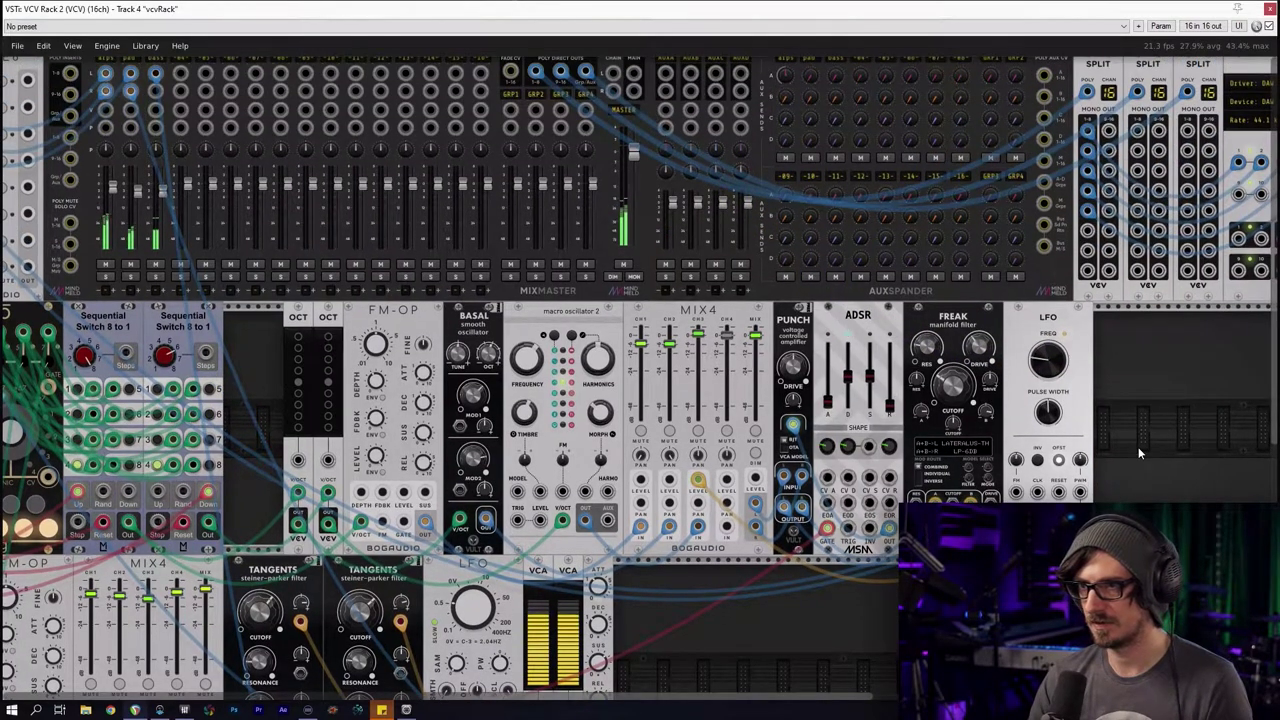
pyautogui.scroll(1, 1160, 490)
pyautogui.click(906, 204)
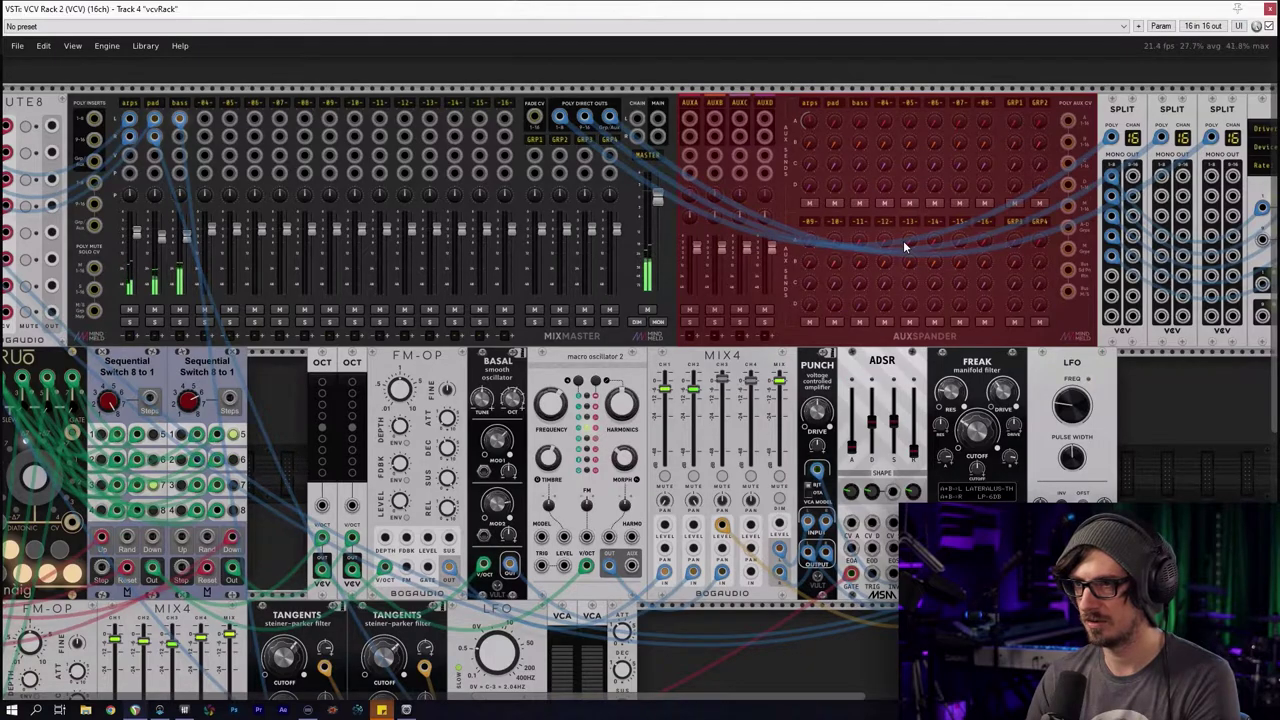
pyautogui.press('Delete')
# Move the three Split modules and Audio 16 together so they sit directly beside MixMaster
pyautogui.moveTo(871, 218); pyautogui.dragTo(642, 224)
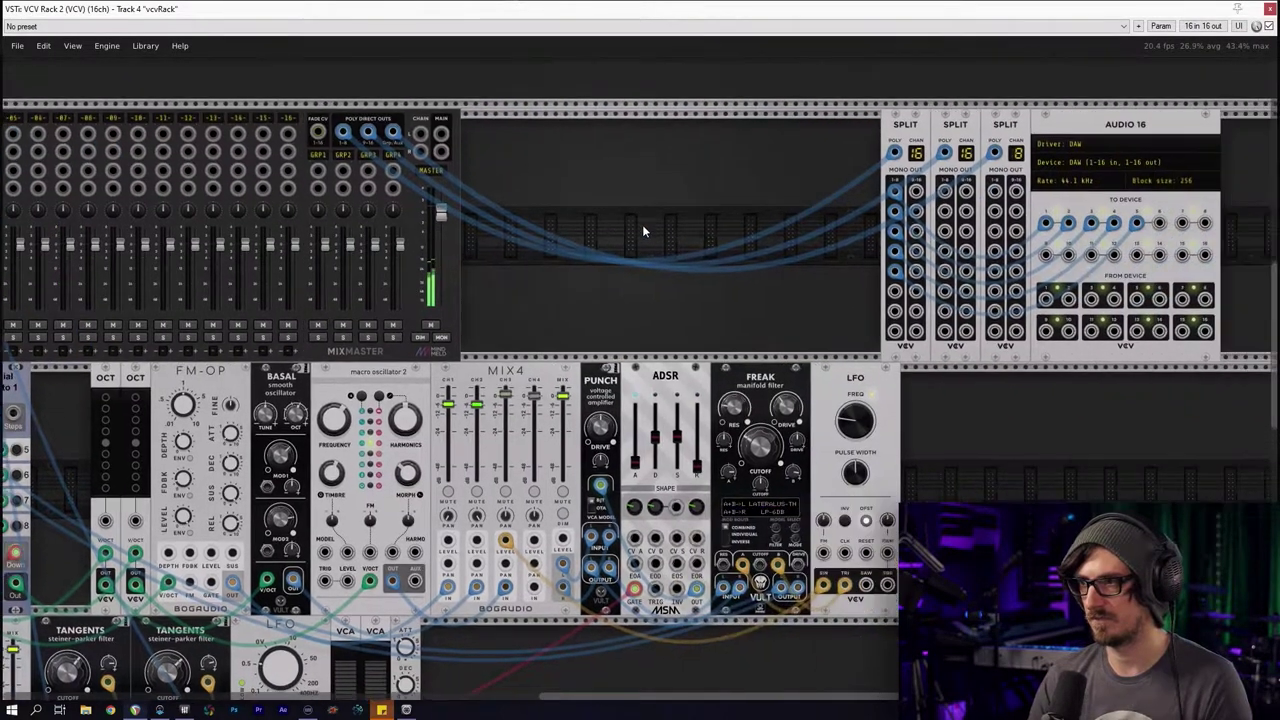
pyautogui.moveTo(897, 208); pyautogui.dragTo(1192, 366)
pyautogui.moveTo(1153, 152); pyautogui.dragTo(694, 143)
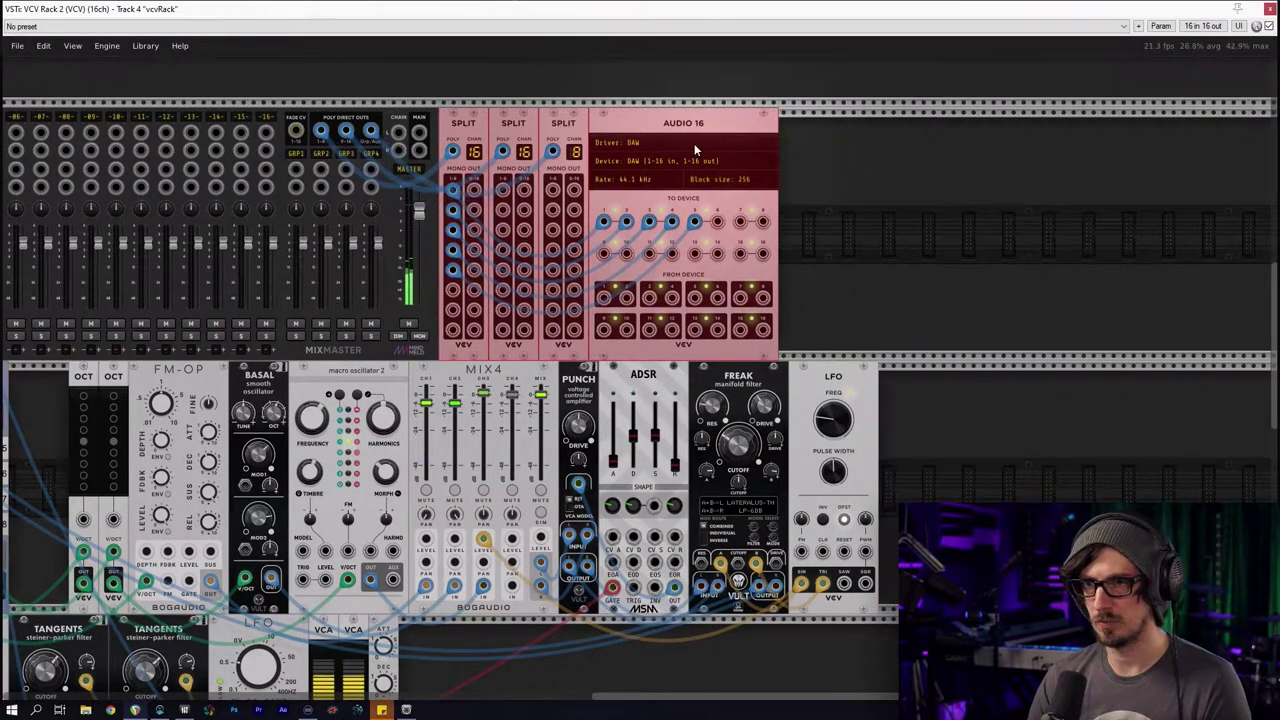
# Move the Notes module and its cable colour key into the Clocked row, at the far end beside Audio 16
pyautogui.scroll(-6, 213, 425)
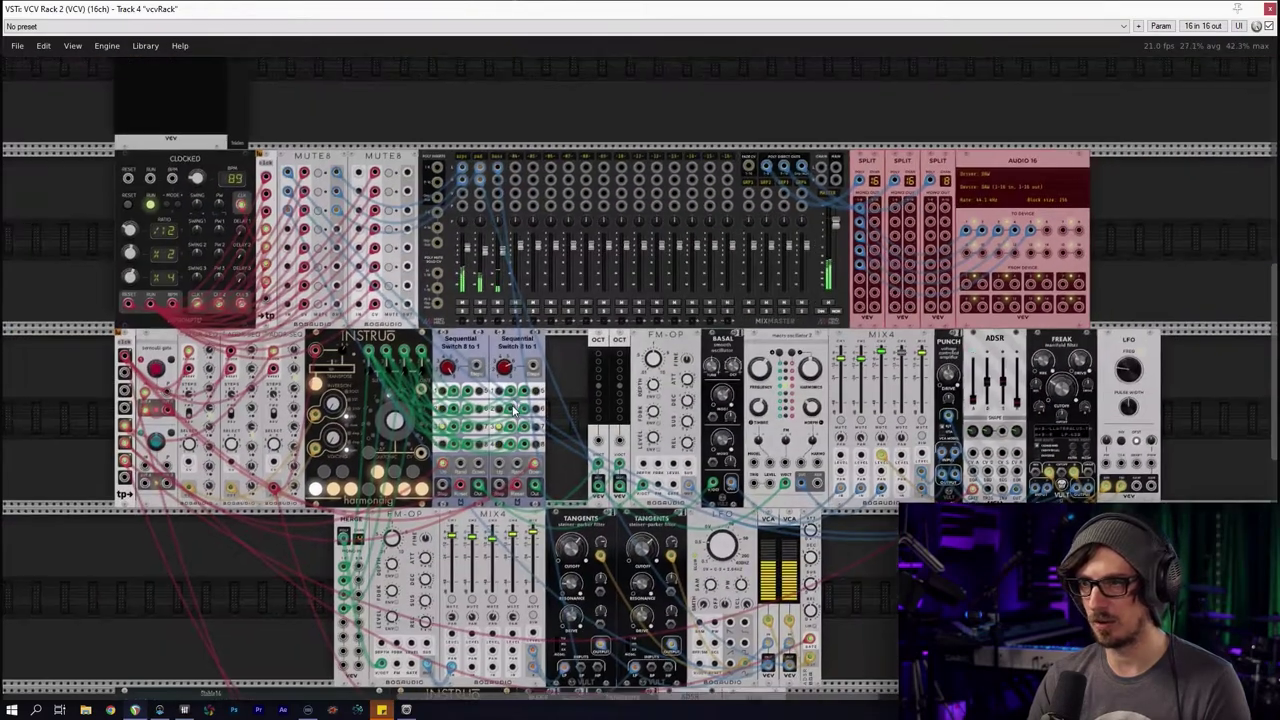
pyautogui.moveTo(513, 409); pyautogui.dragTo(545, 461)
pyautogui.moveTo(1140, 362); pyautogui.dragTo(328, 220)
pyautogui.moveTo(262, 127); pyautogui.dragTo(172, 278)
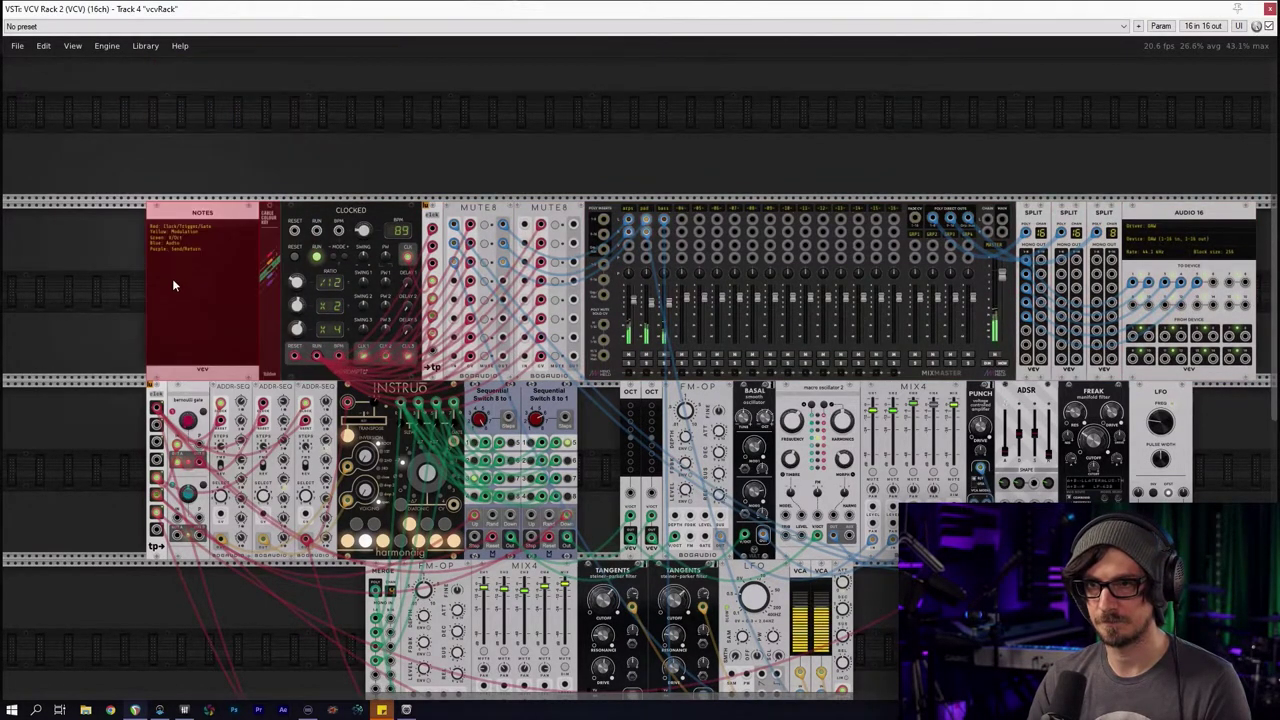
pyautogui.moveTo(222, 583); pyautogui.dragTo(183, 494)
pyautogui.moveTo(92, 189); pyautogui.dragTo(1243, 209)
pyautogui.scroll(-3, 1243, 209)
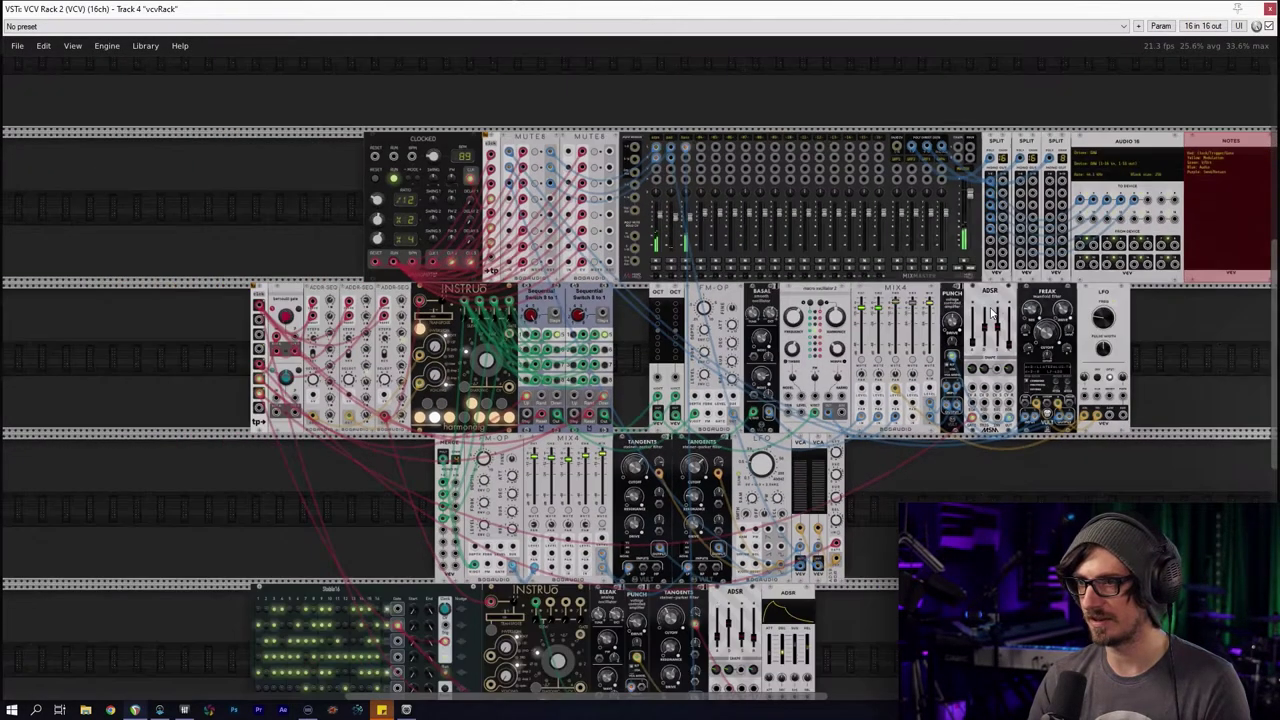
# Select the row of modules starting with Clocked and shift it left to line up with the rows below
pyautogui.moveTo(436, 229); pyautogui.dragTo(1220, 223)
pyautogui.moveTo(497, 179); pyautogui.dragTo(395, 178)
pyautogui.scroll(3, 520, 510)
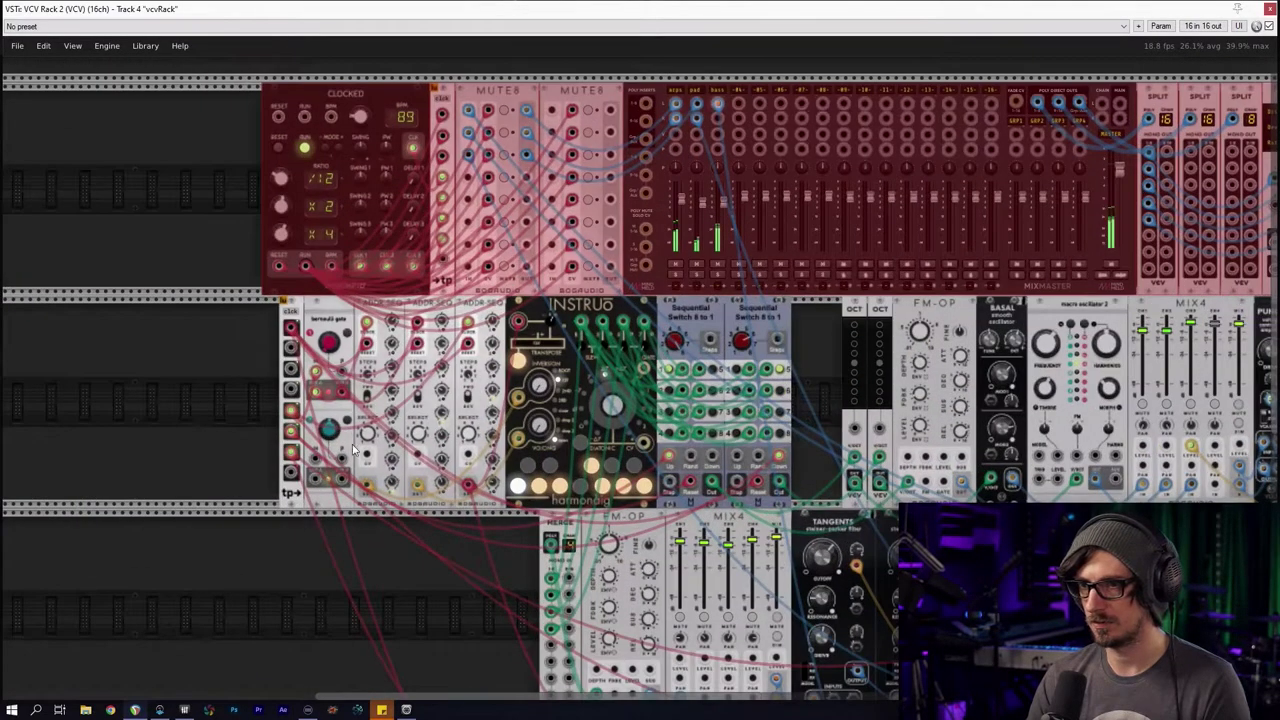
pyautogui.moveTo(228, 316); pyautogui.dragTo(181, 206)
# Add a Bogaudio ADDR-SEQ module in the gap between the Sequential Switches and the Octave modules
pyautogui.scroll(1, 245, 358)
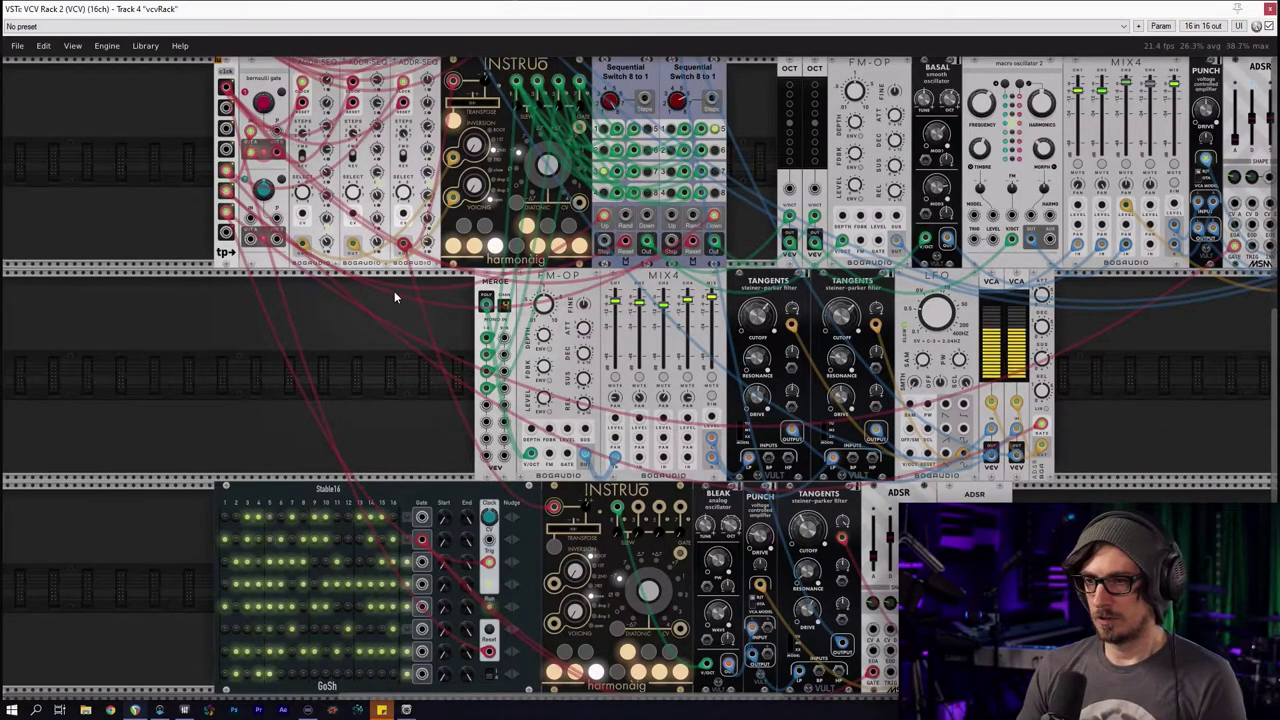
pyautogui.scroll(-1, 394, 291)
pyautogui.scroll(2, 404, 285)
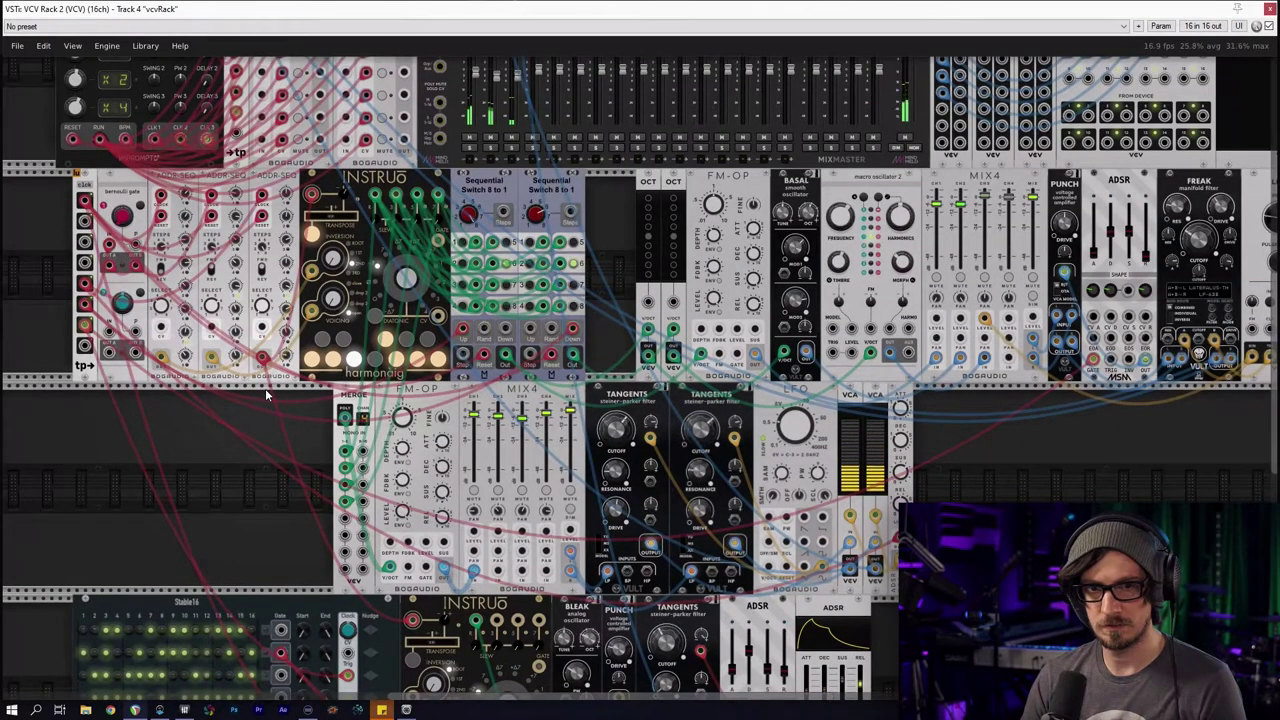
pyautogui.scroll(1, 265, 388)
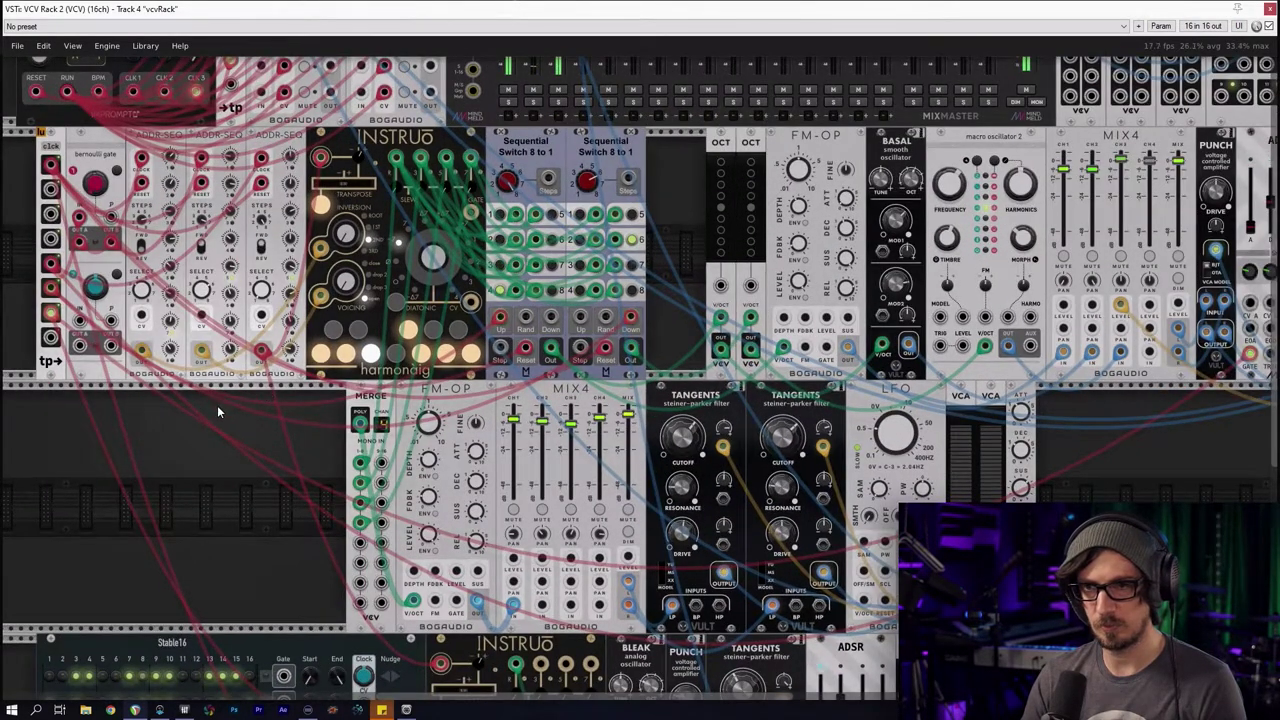
pyautogui.rightClick(675, 214)
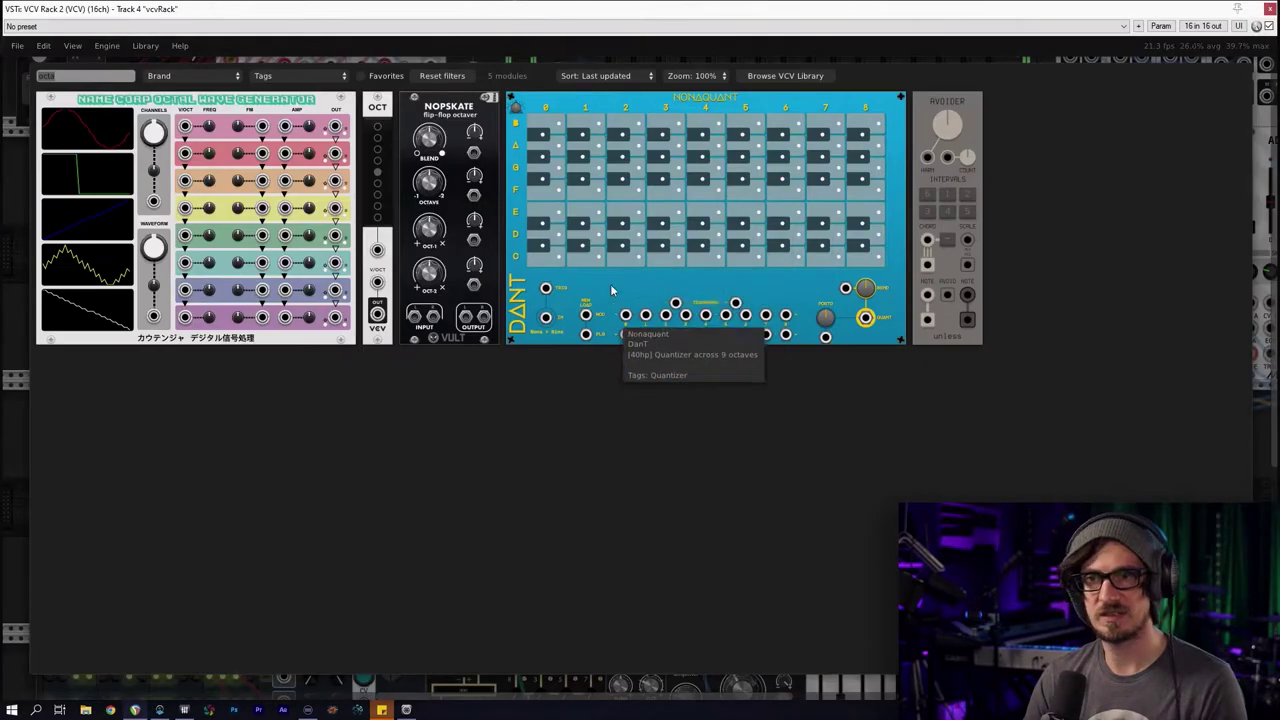
pyautogui.click(442, 76)
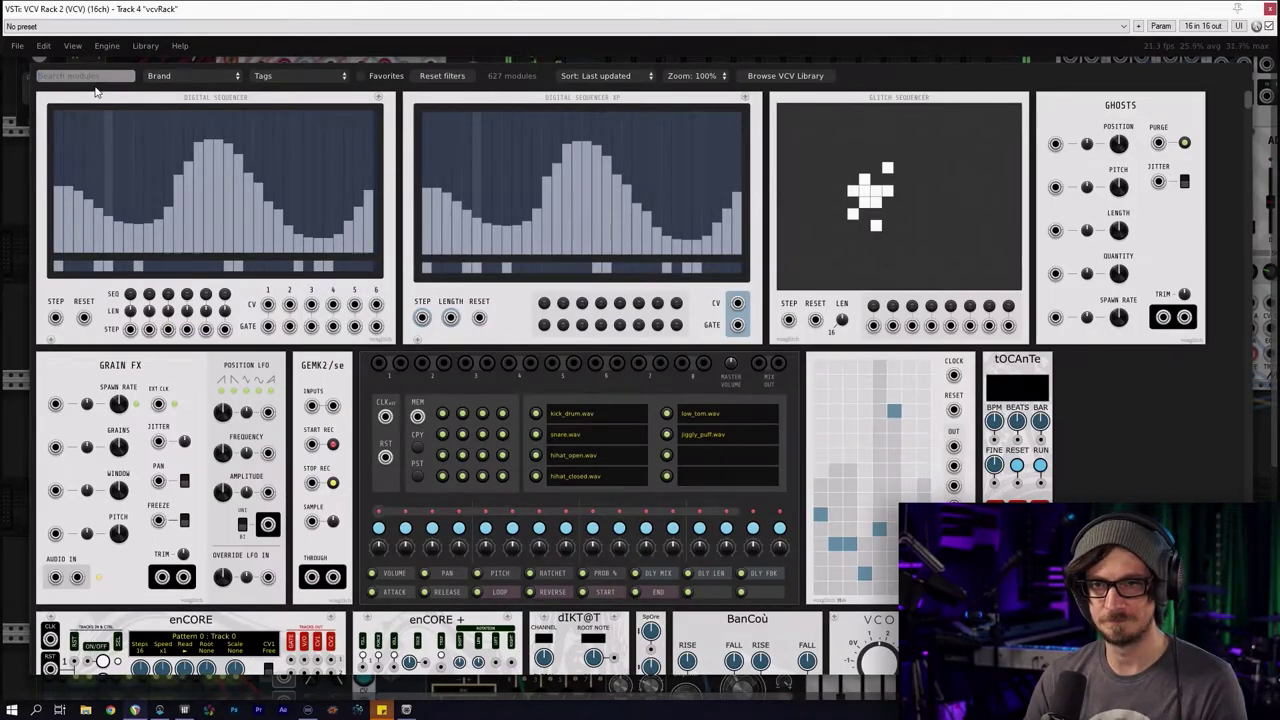
pyautogui.write('addr')
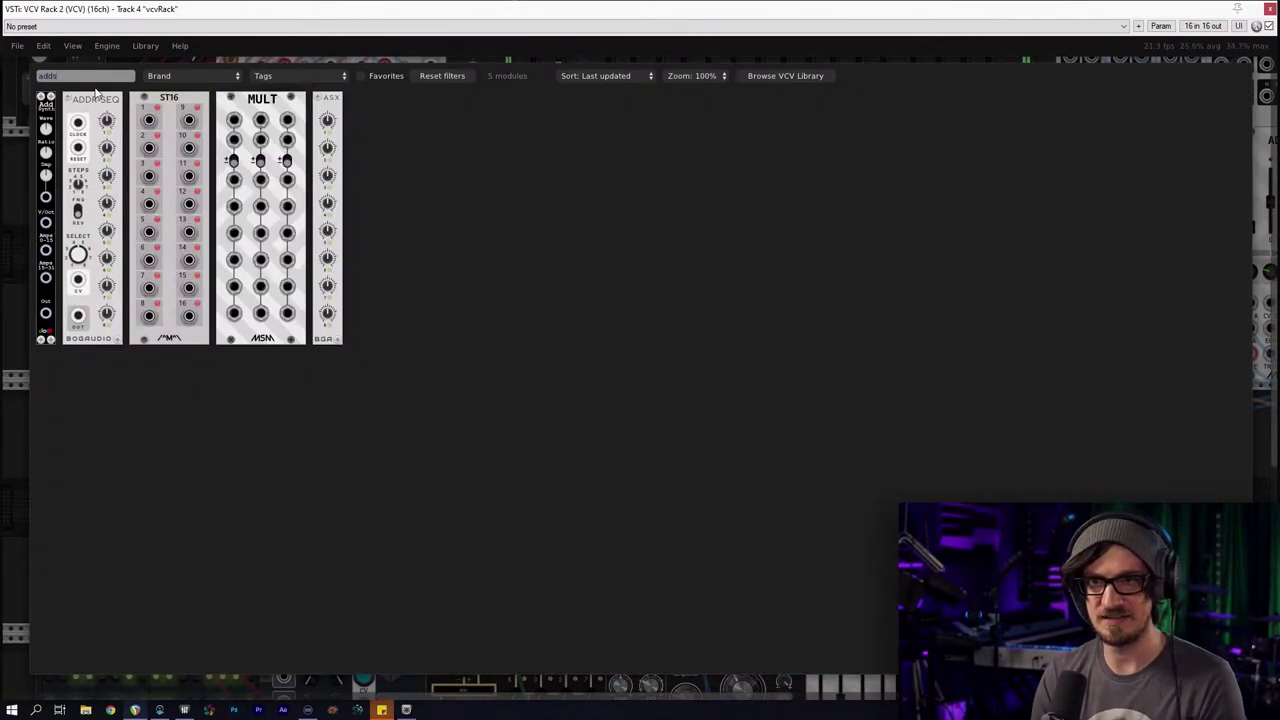
pyautogui.press('BackSpace')
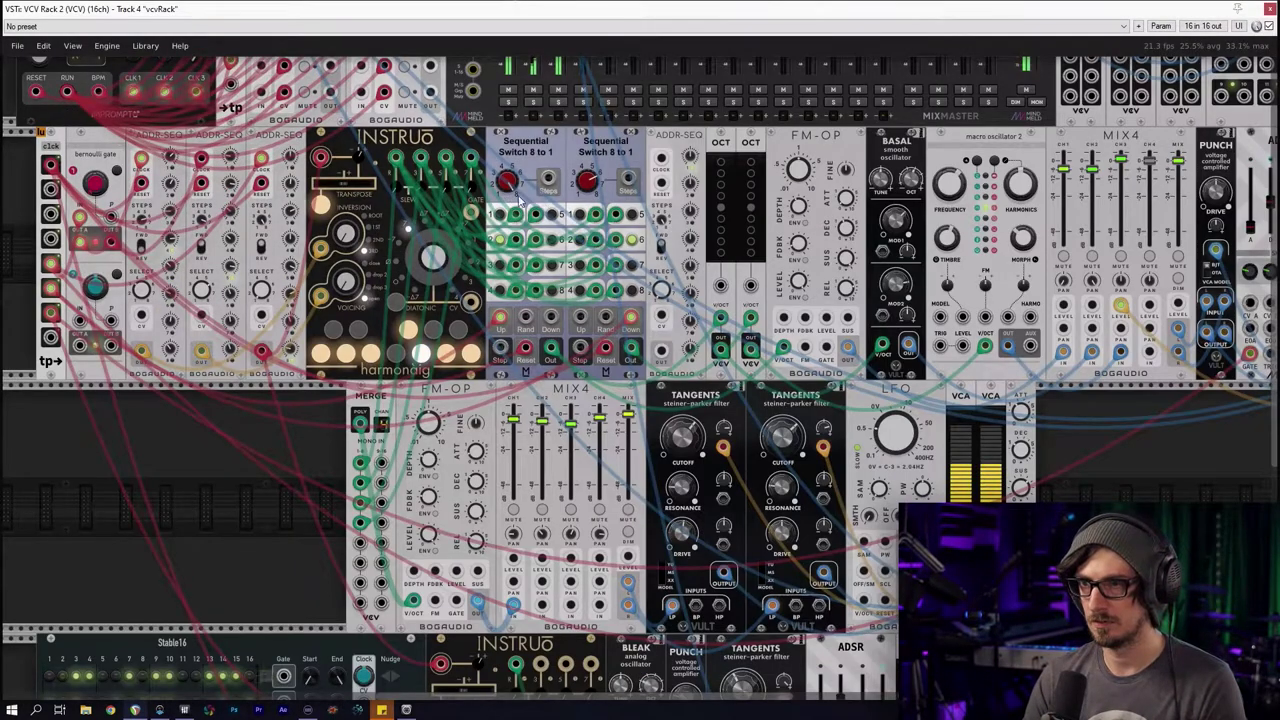
# Patch a red cable between the new ADDR-SEQ's clock input and Clocked's CLK 3 output
pyautogui.moveTo(615, 215); pyautogui.dragTo(836, 379)
pyautogui.click(882, 324)
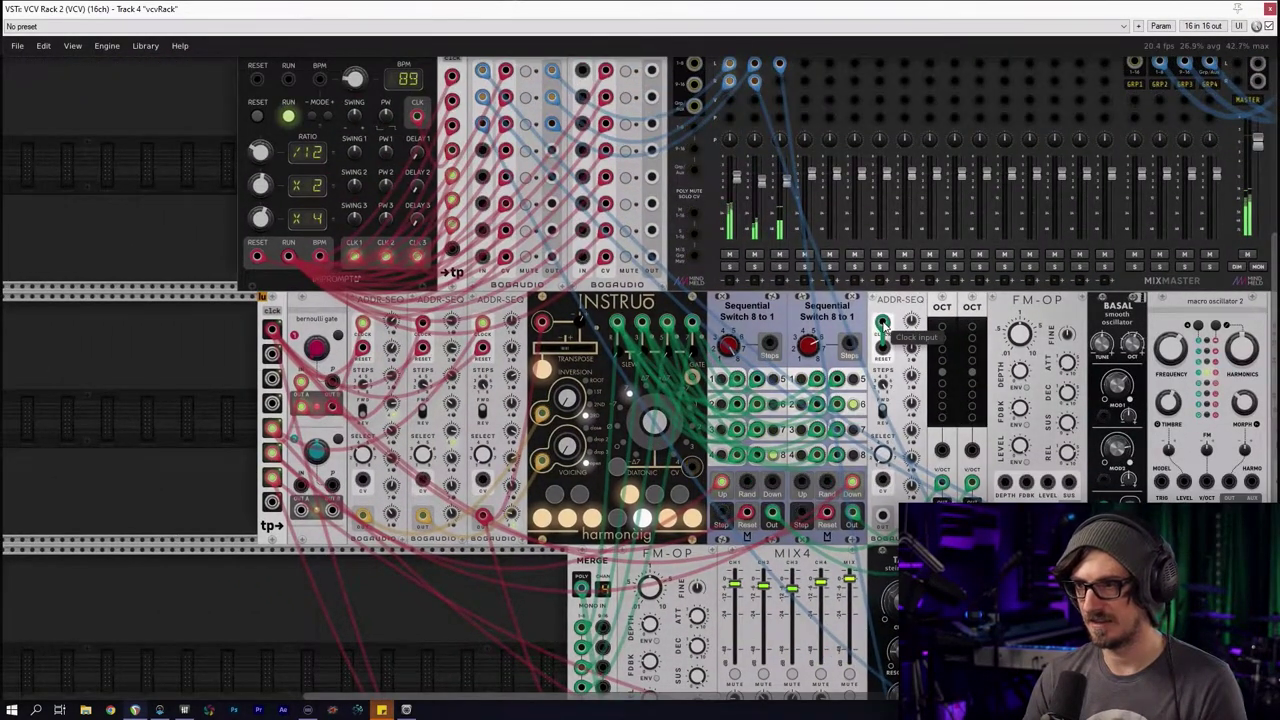
pyautogui.rightClick(882, 324)
pyautogui.moveTo(910, 383); pyautogui.dragTo(470, 298)
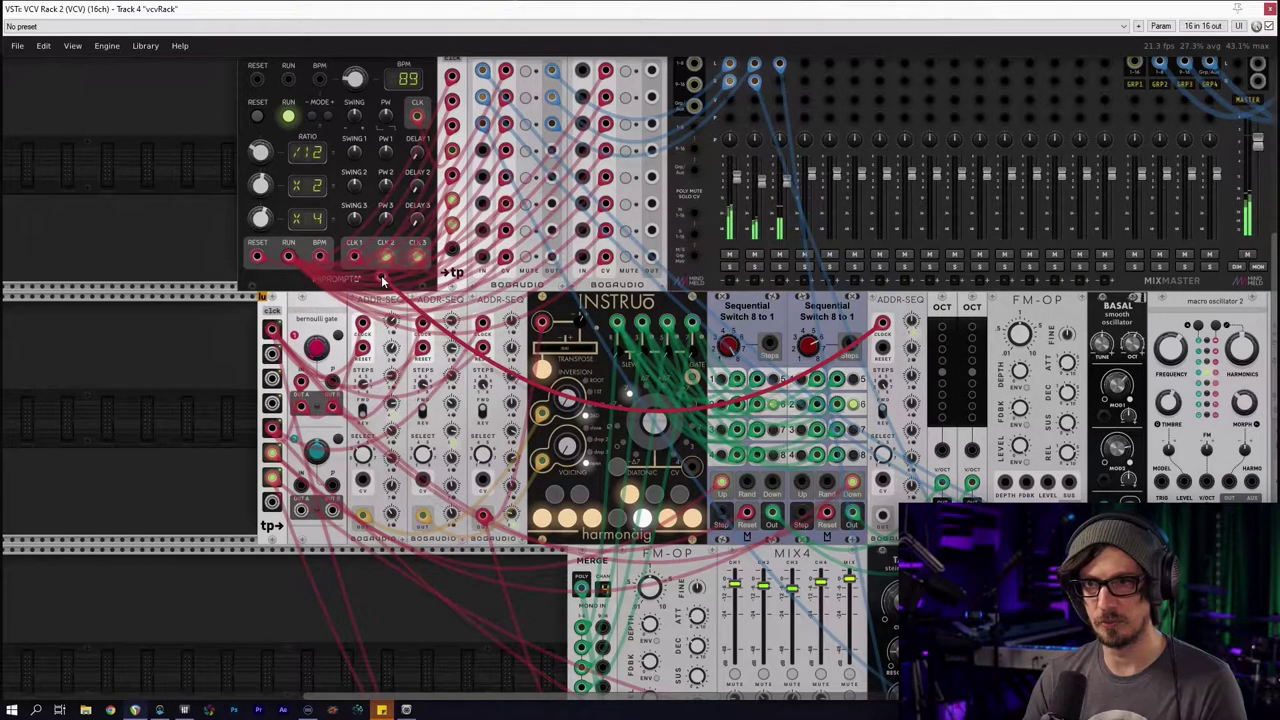
pyautogui.click(421, 256)
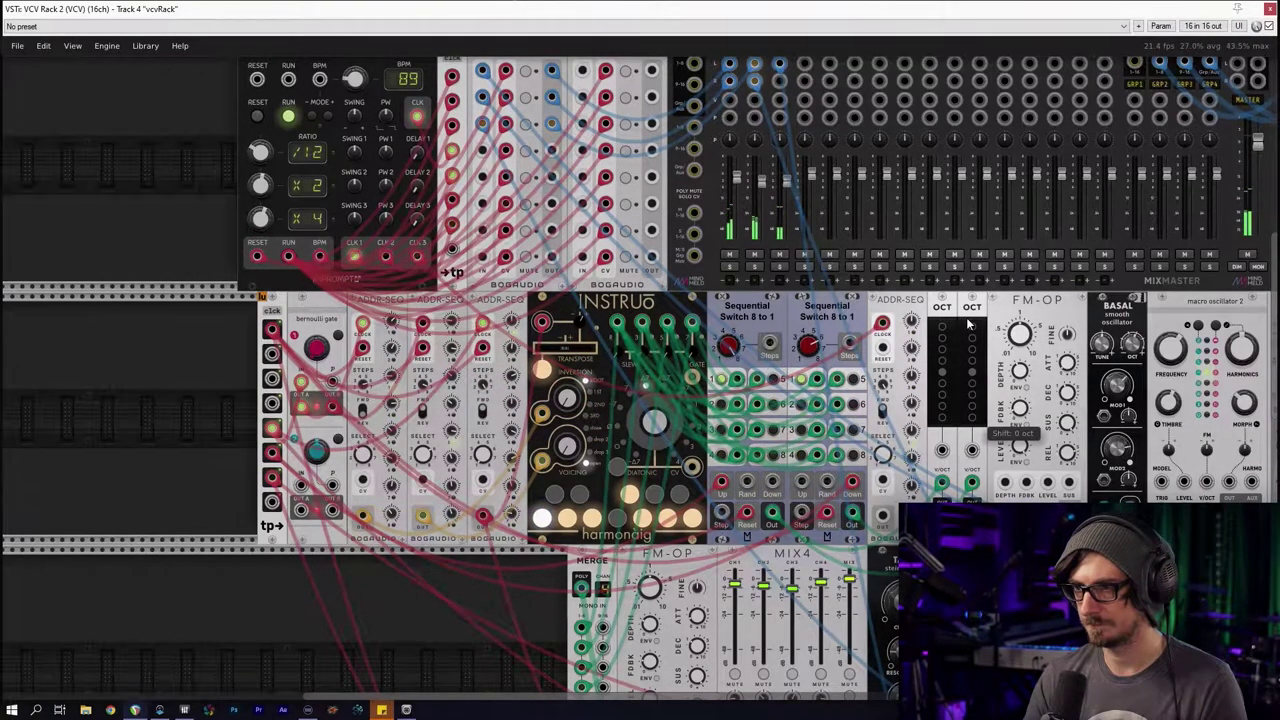
# Set the output range of the new ADDR-SEQ beside the Octave modules to +/-1V
pyautogui.hscroll(5, 680, 312)
pyautogui.rightClick(632, 300)
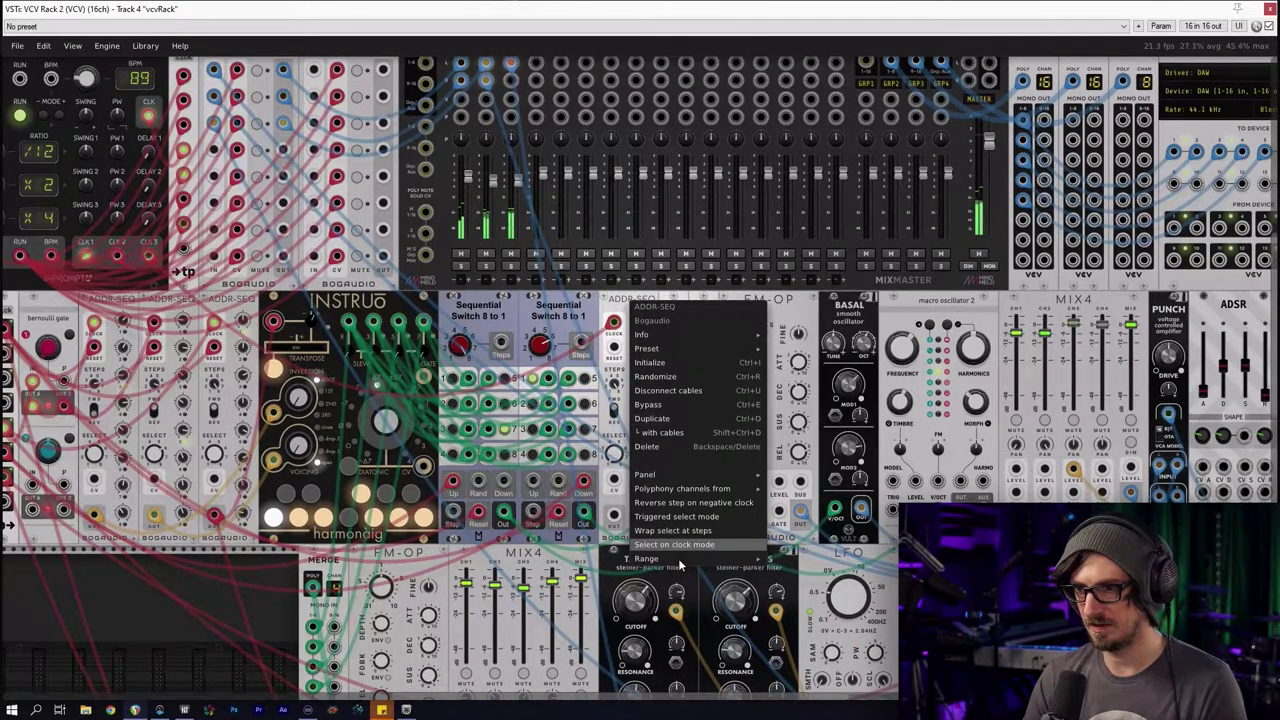
pyautogui.moveTo(700, 558)
pyautogui.click(812, 662)
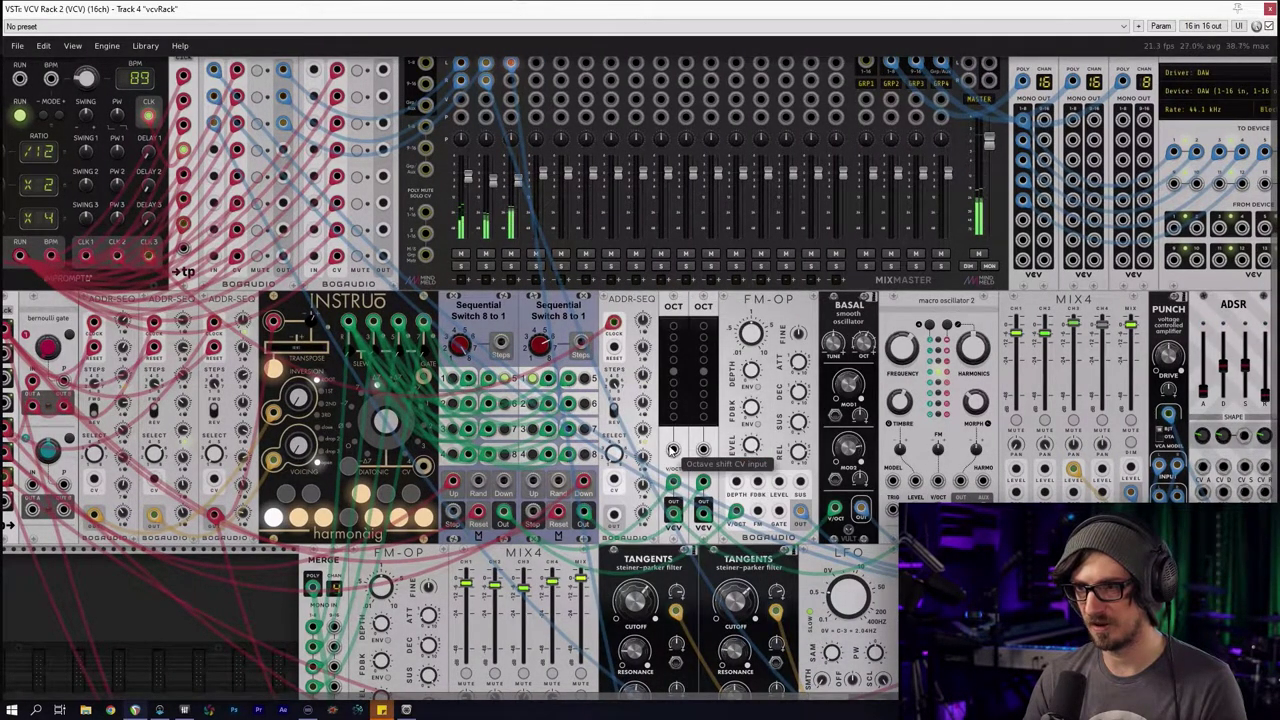
pyautogui.rightClick(626, 308)
pyautogui.moveTo(664, 566)
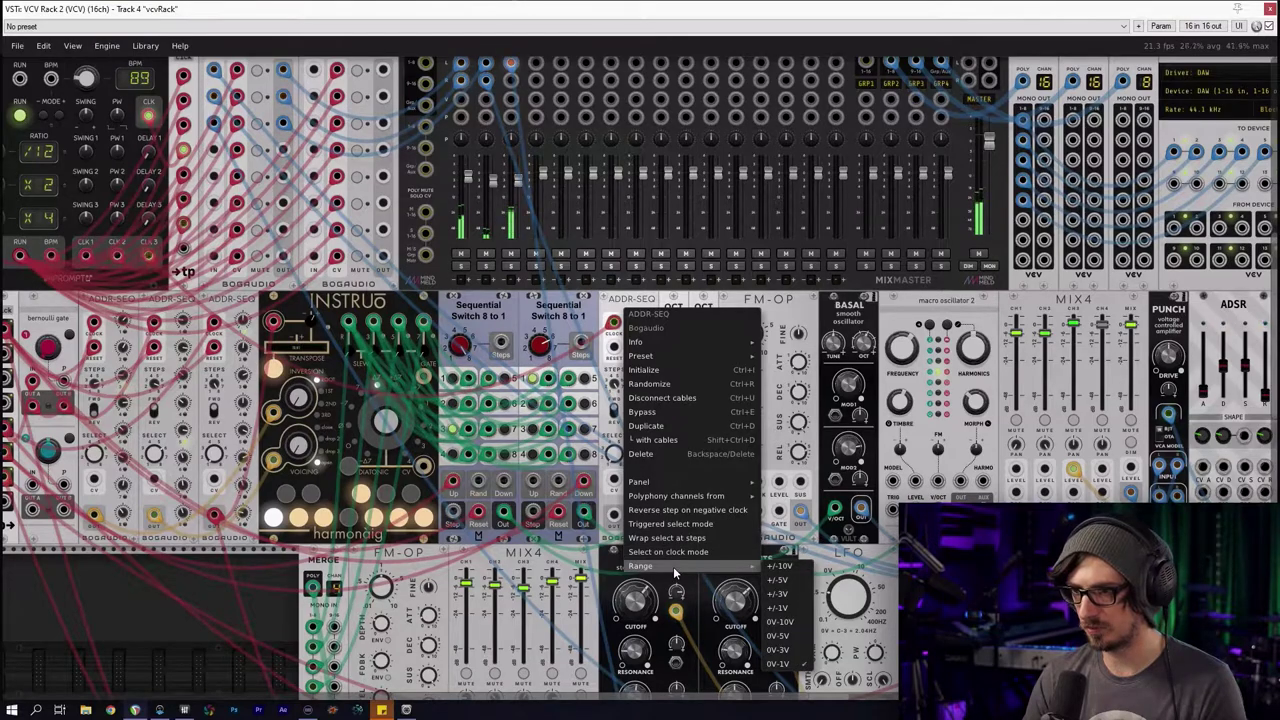
pyautogui.click(776, 606)
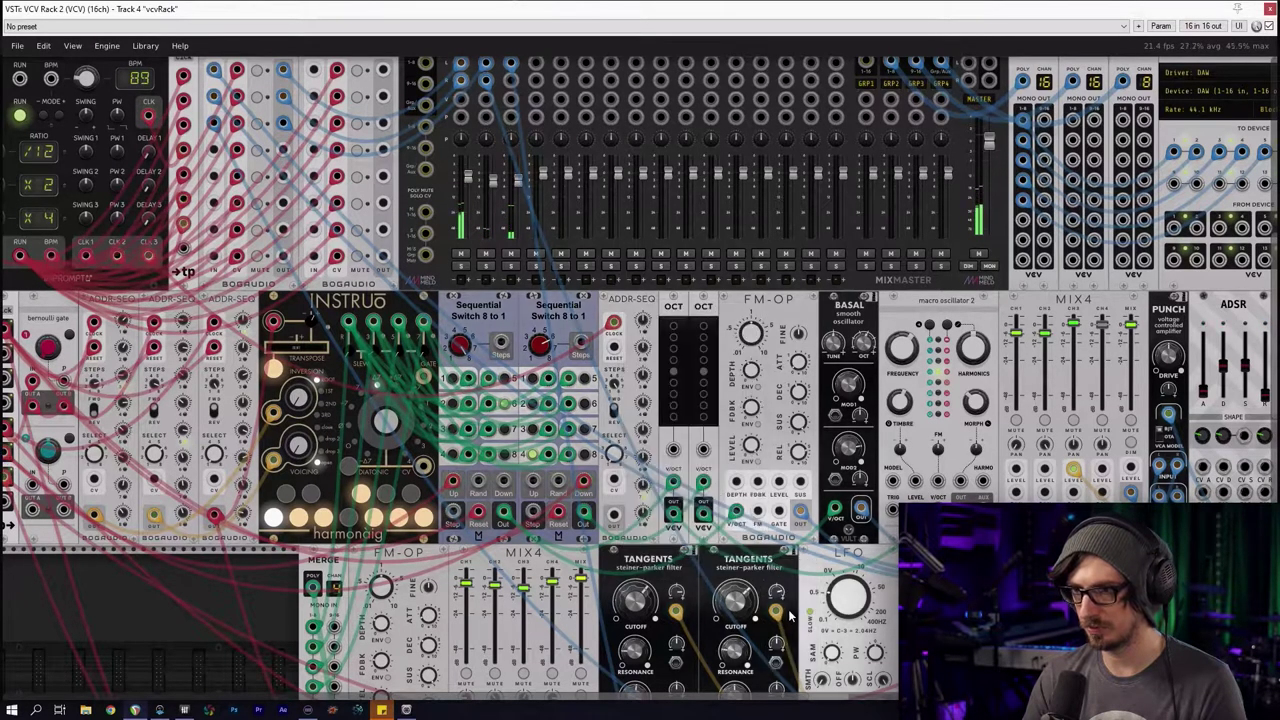
# Patch a cable between the new ADDR-SEQ's reset input and the Teleport Out module's port 1 output
pyautogui.moveTo(613, 348)
pyautogui.mouseDown()
pyautogui.moveTo(560, 375)
pyautogui.moveTo(27, 338)
pyautogui.moveTo(610, 350)
pyautogui.mouseUp()
pyautogui.rightClick(614, 349)
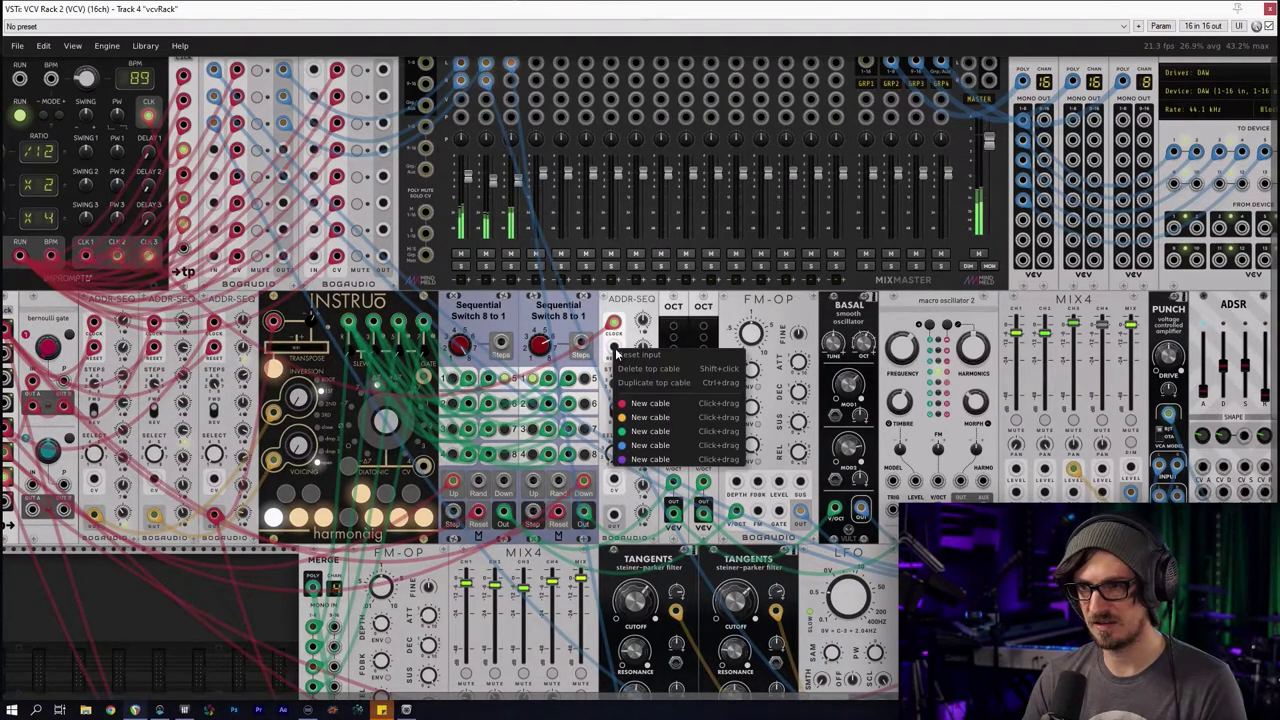
pyautogui.moveTo(640, 404); pyautogui.dragTo(582, 356)
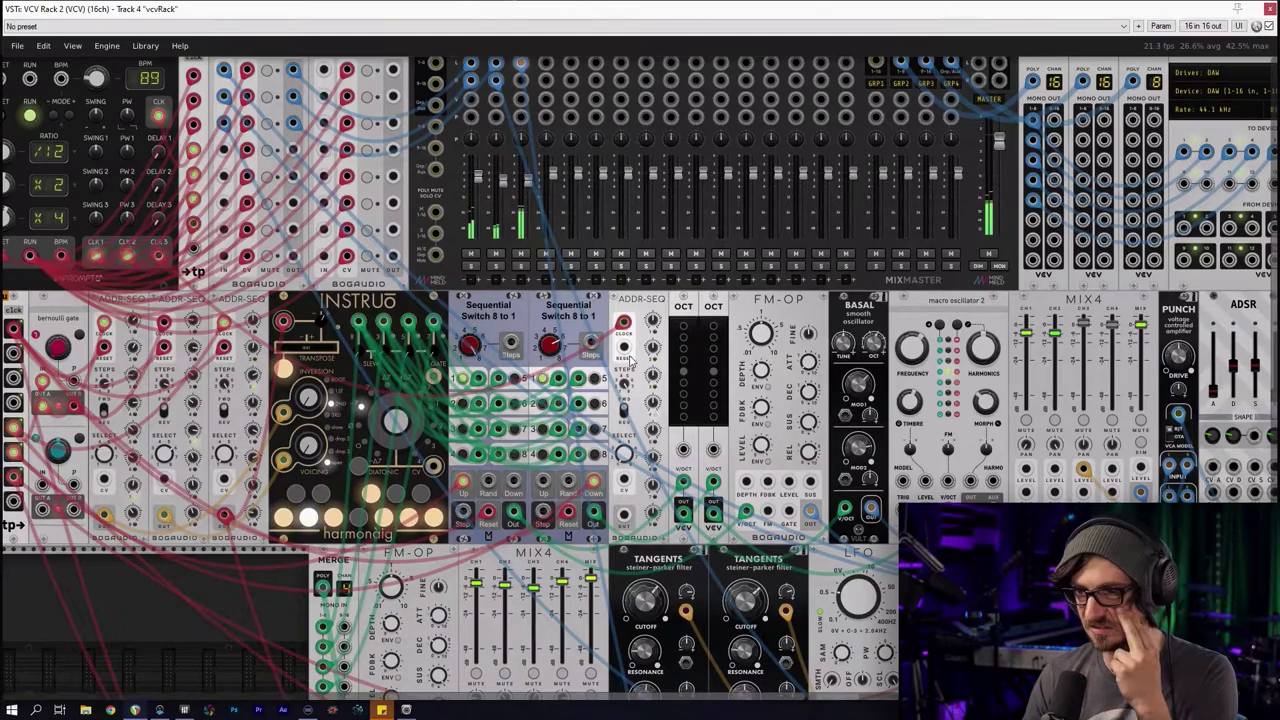
pyautogui.moveTo(628, 357); pyautogui.dragTo(348, 341)
pyautogui.click(135, 330)
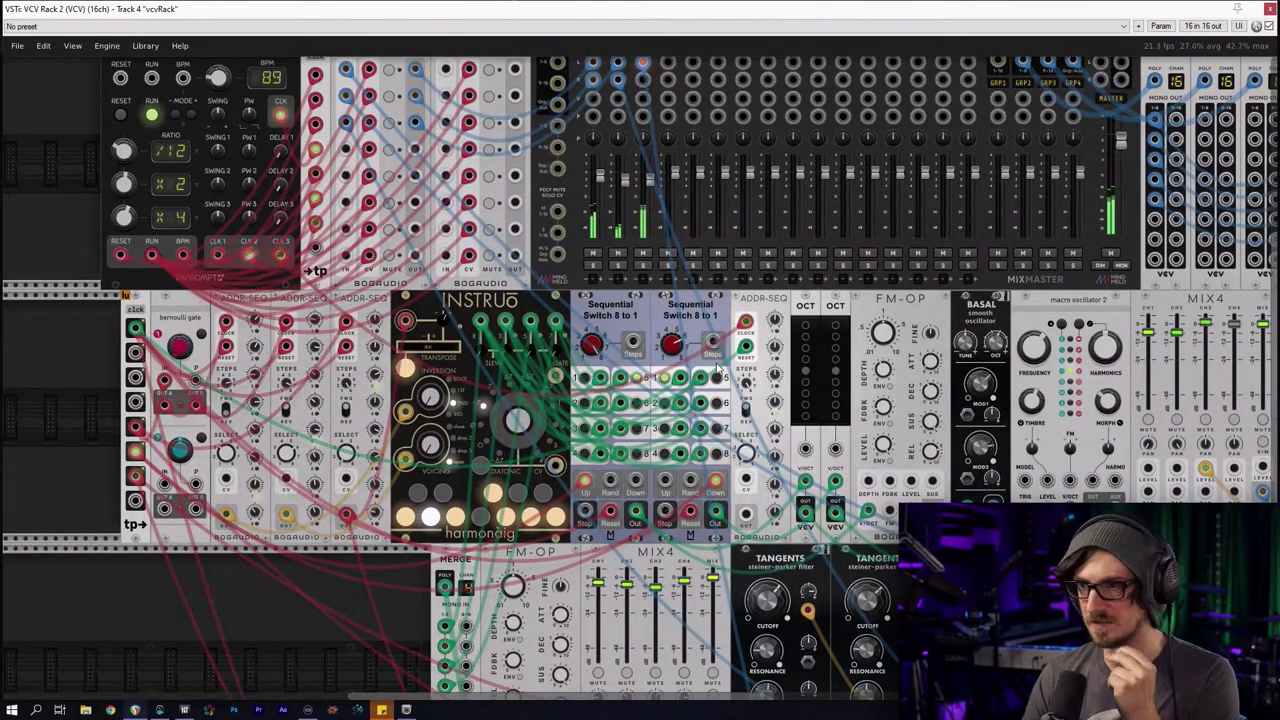
# Change the colour of the new ADDR-SEQ's reset cable to red
pyautogui.rightClick(754, 351)
pyautogui.click(746, 348)
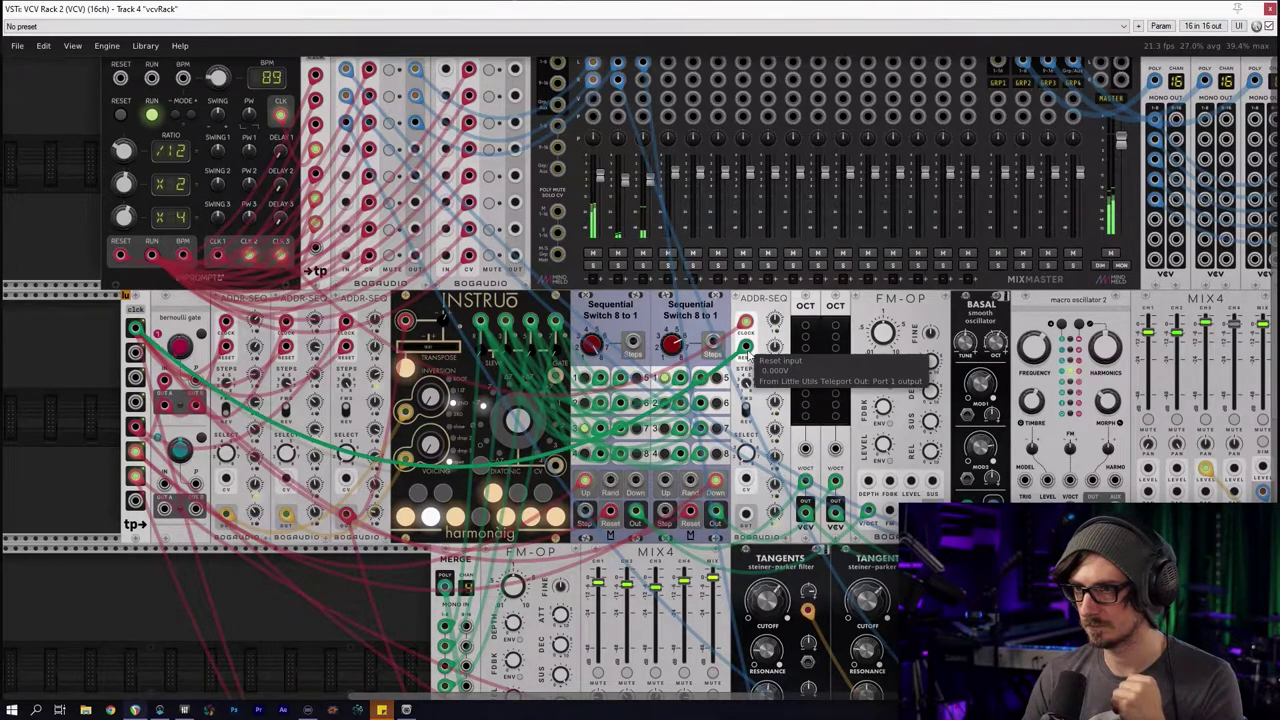
pyautogui.rightClick(748, 349)
pyautogui.moveTo(803, 493)
pyautogui.click(892, 495)
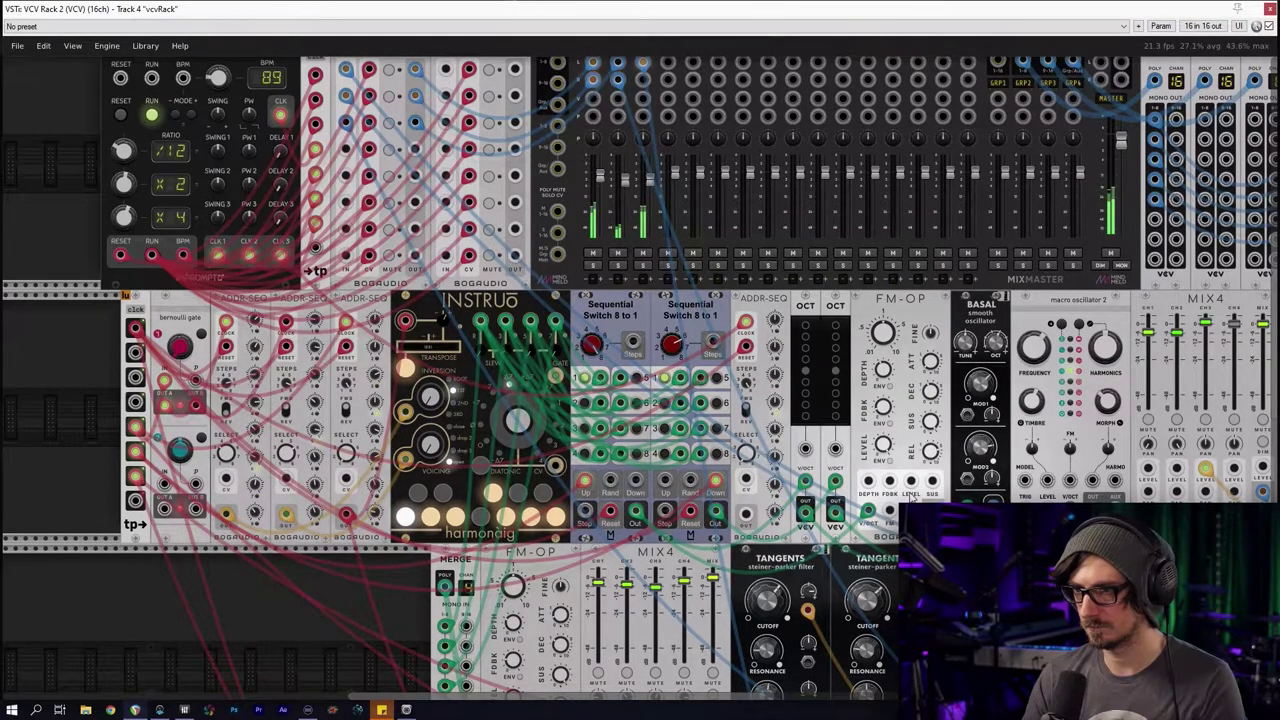
# Randomize the new ADDR-SEQ and patch its sequence output to the octave shift CV inputs of both Octave modules with yellow cables
pyautogui.scroll(4, 930, 460)
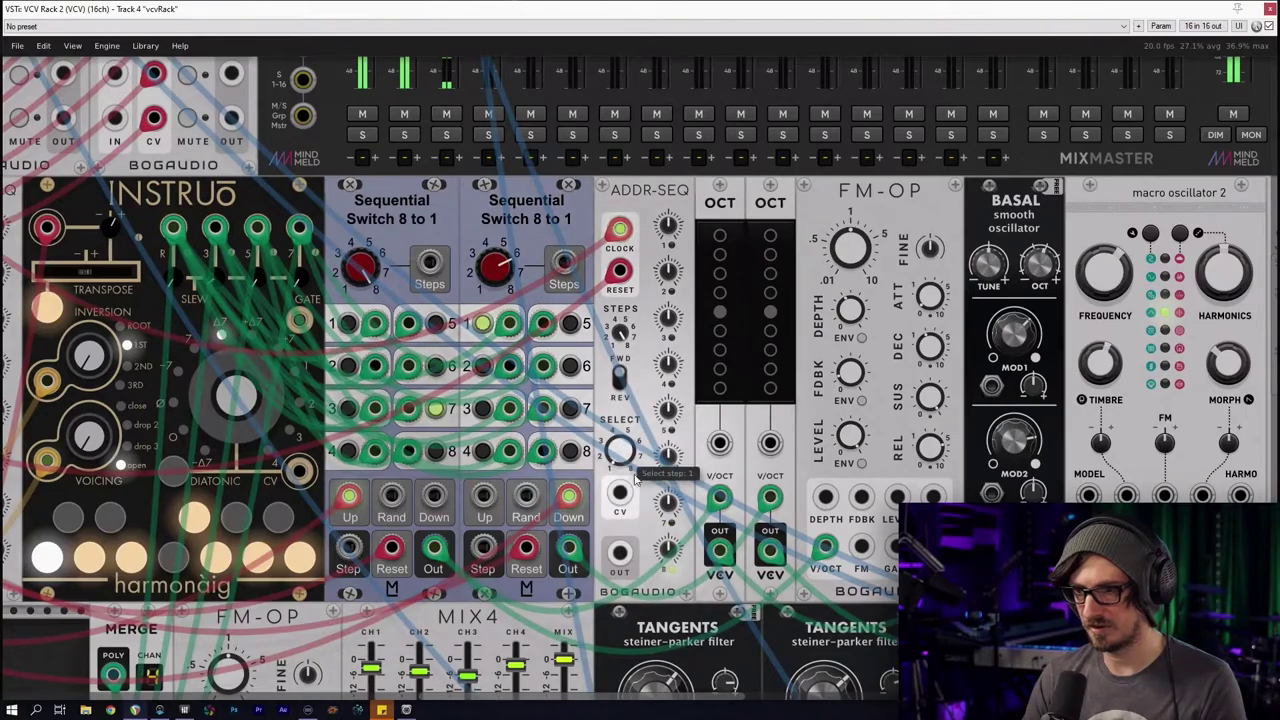
pyautogui.rightClick(653, 209)
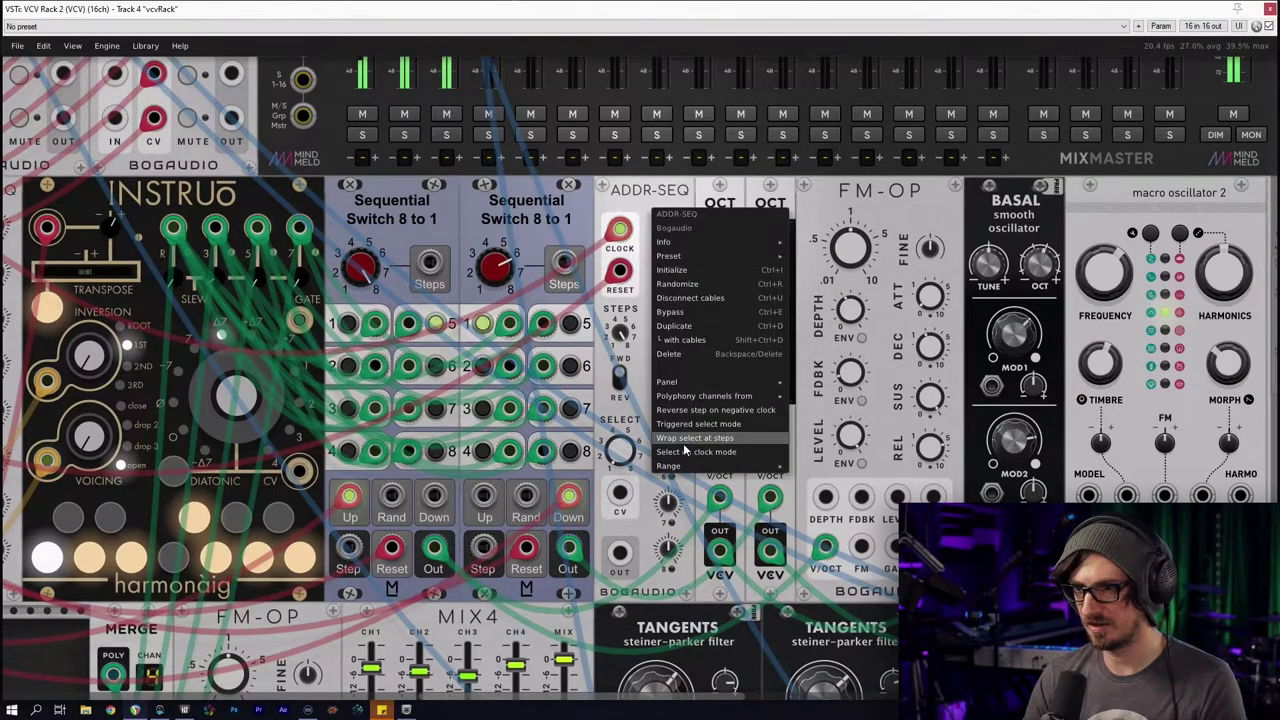
pyautogui.click(678, 283)
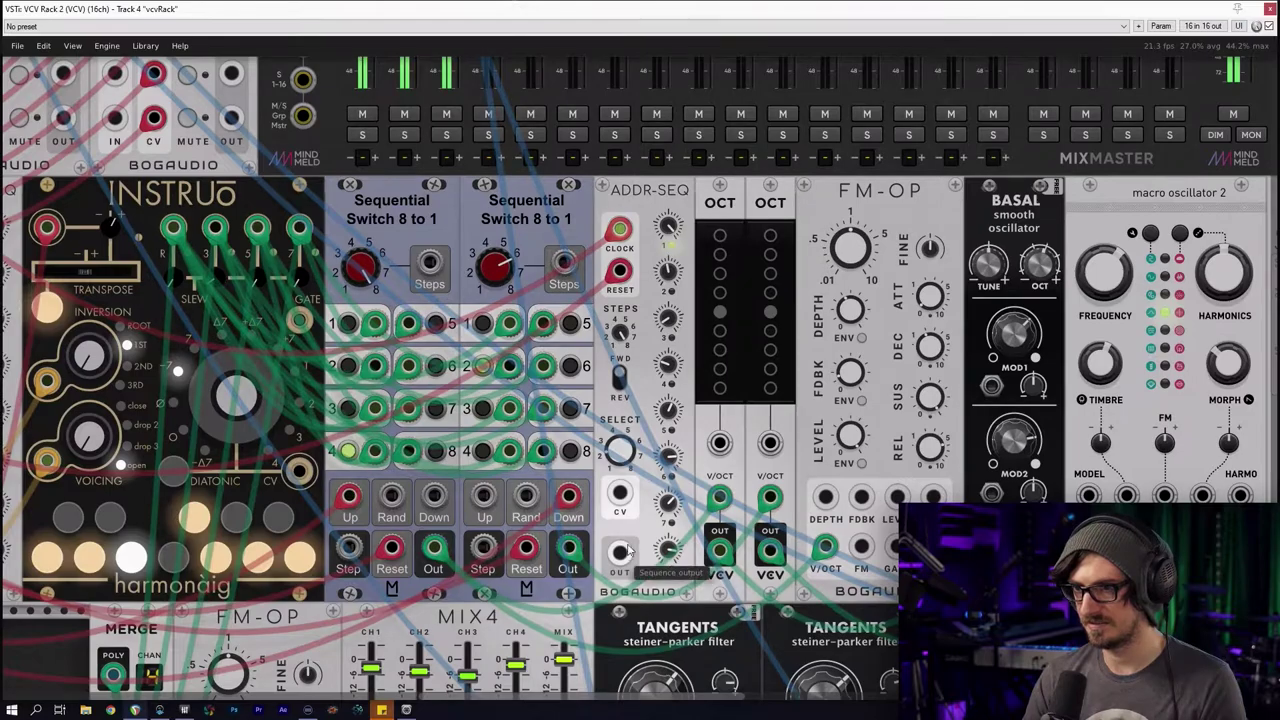
pyautogui.moveTo(628, 549); pyautogui.dragTo(721, 445)
pyautogui.moveTo(620, 552); pyautogui.dragTo(770, 443)
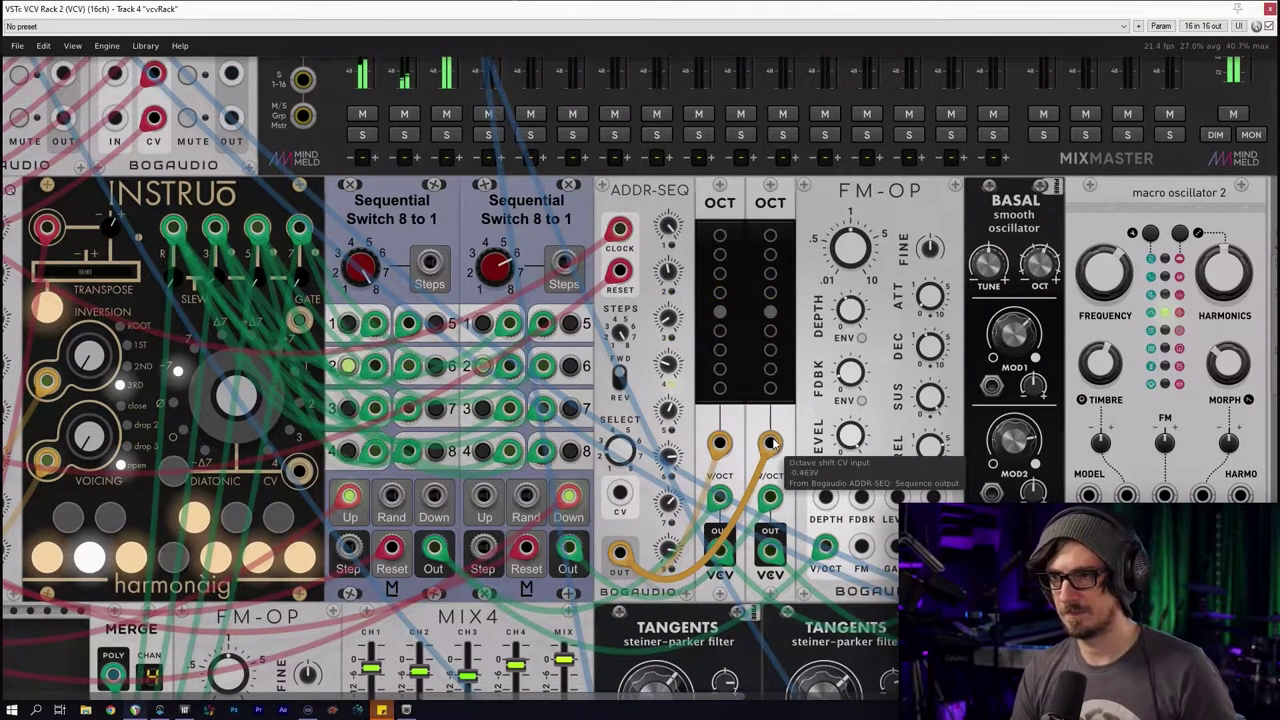
# Shift the modules from FM-OP through LFO away from the Octave modules to open a gap in the row
pyautogui.moveTo(751, 392); pyautogui.dragTo(503, 346)
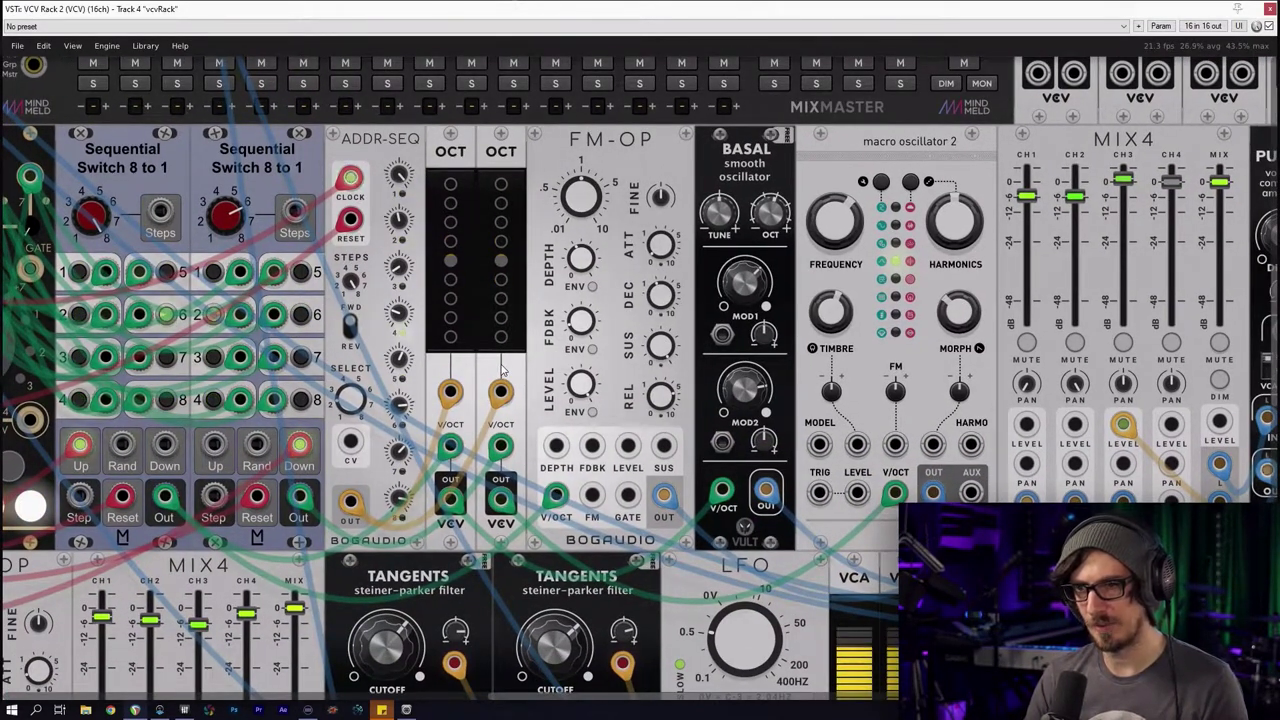
pyautogui.keyDown('ctrl'); pyautogui.scroll(-1, 491, 264); pyautogui.keyUp('ctrl')
pyautogui.keyDown('ctrl'); pyautogui.scroll(-1, 491, 264); pyautogui.keyUp('ctrl')
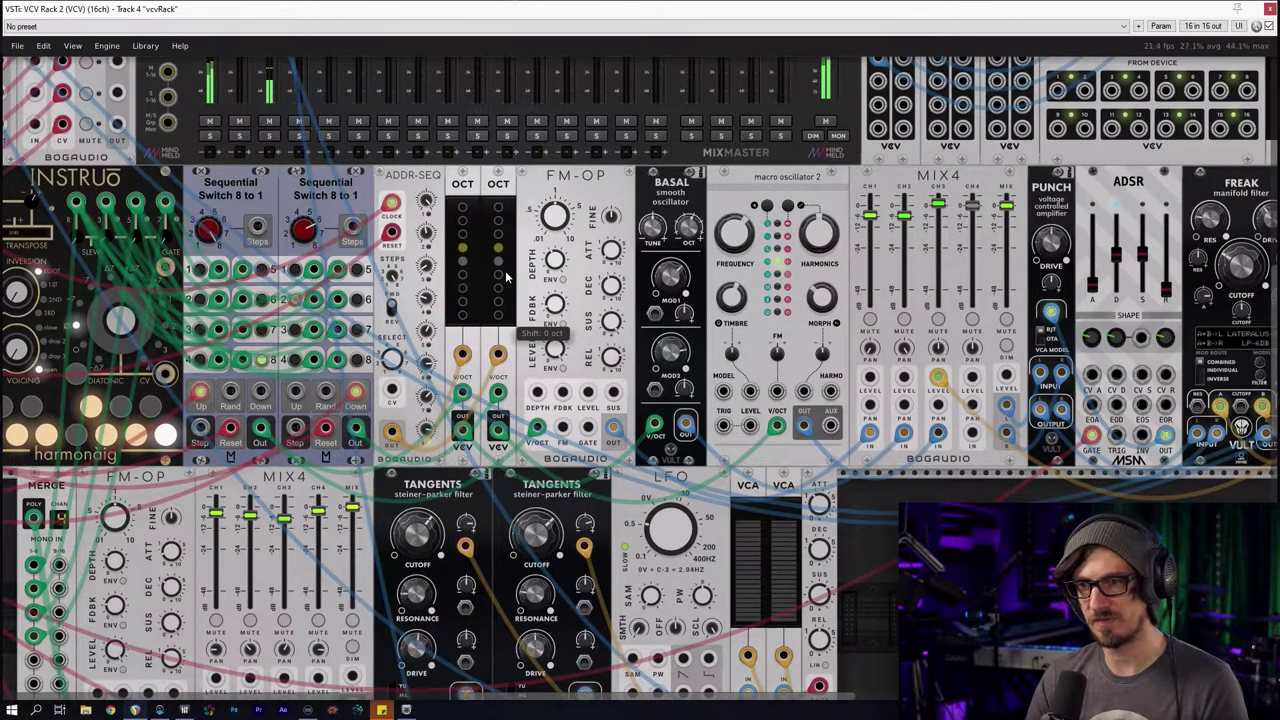
pyautogui.keyDown('ctrl'); pyautogui.scroll(-4, 503, 268); pyautogui.keyUp('ctrl')
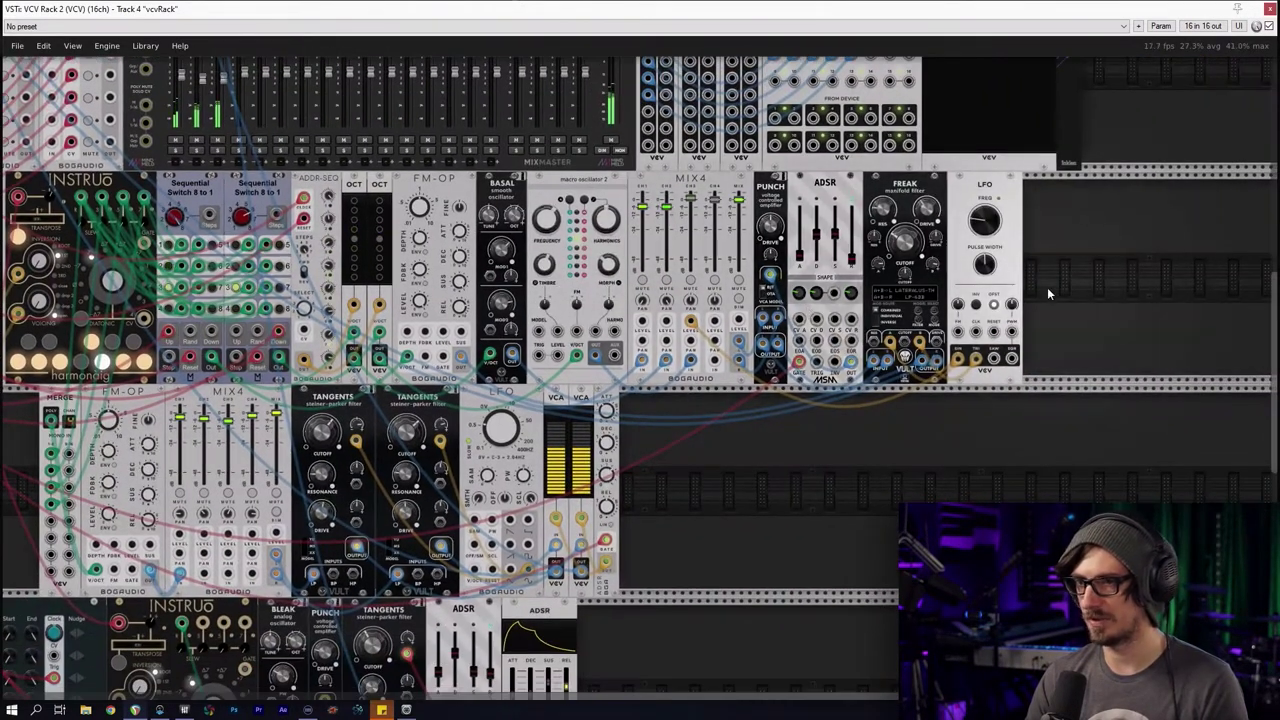
pyautogui.moveTo(1061, 287); pyautogui.dragTo(524, 199)
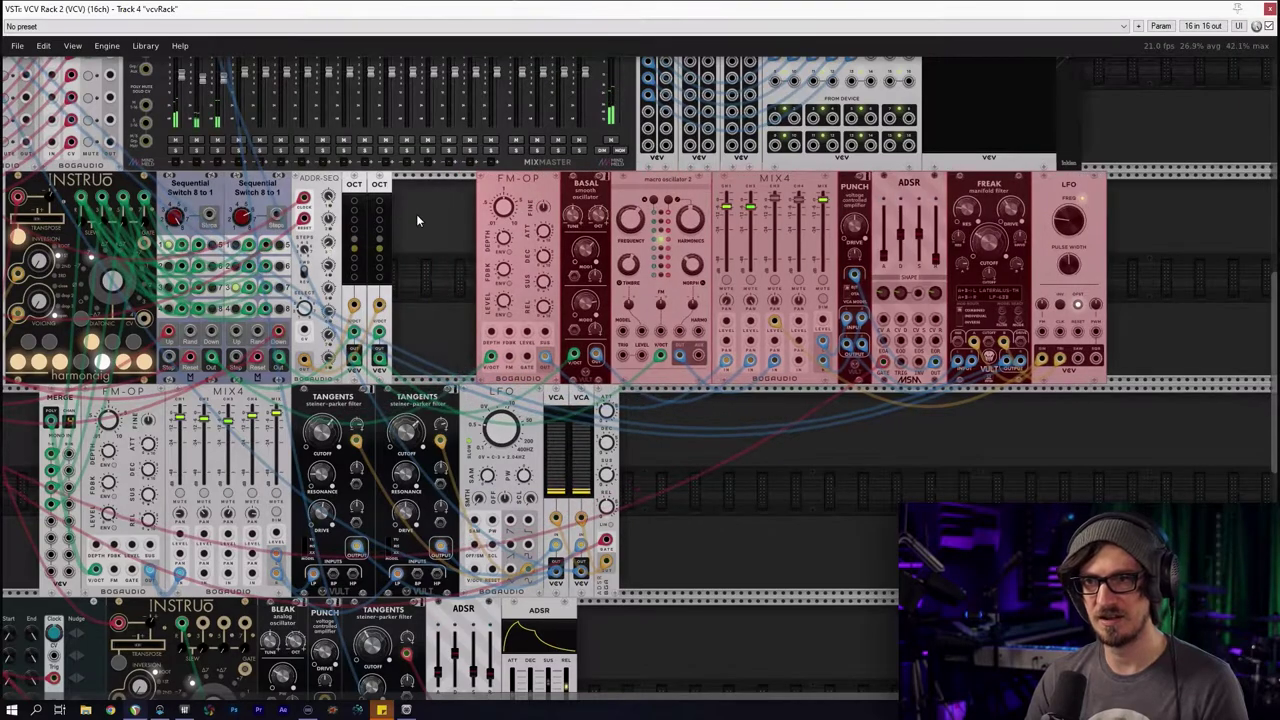
# Search the module browser for a Bernoulli gate and add the Count Modula Chances module beside the Octave modules
pyautogui.rightClick(416, 214)
pyautogui.write('berni')
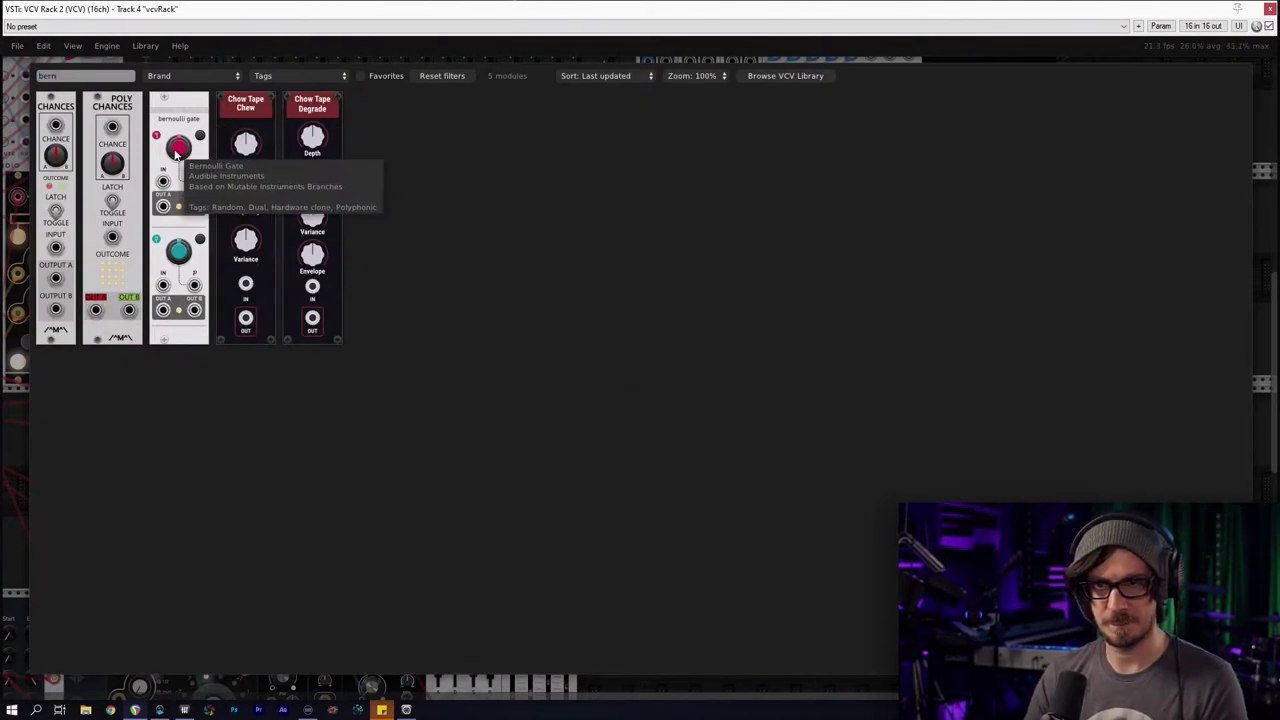
pyautogui.click(56, 200)
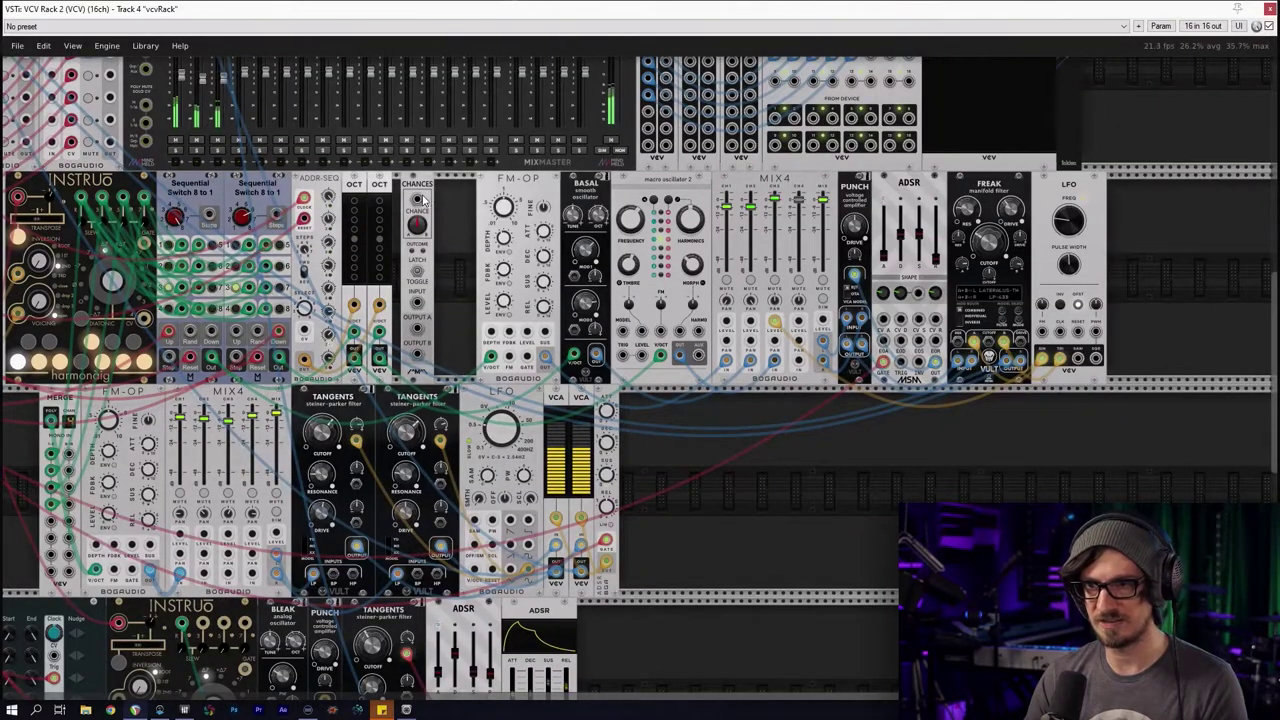
pyautogui.scroll(2, 449, 266)
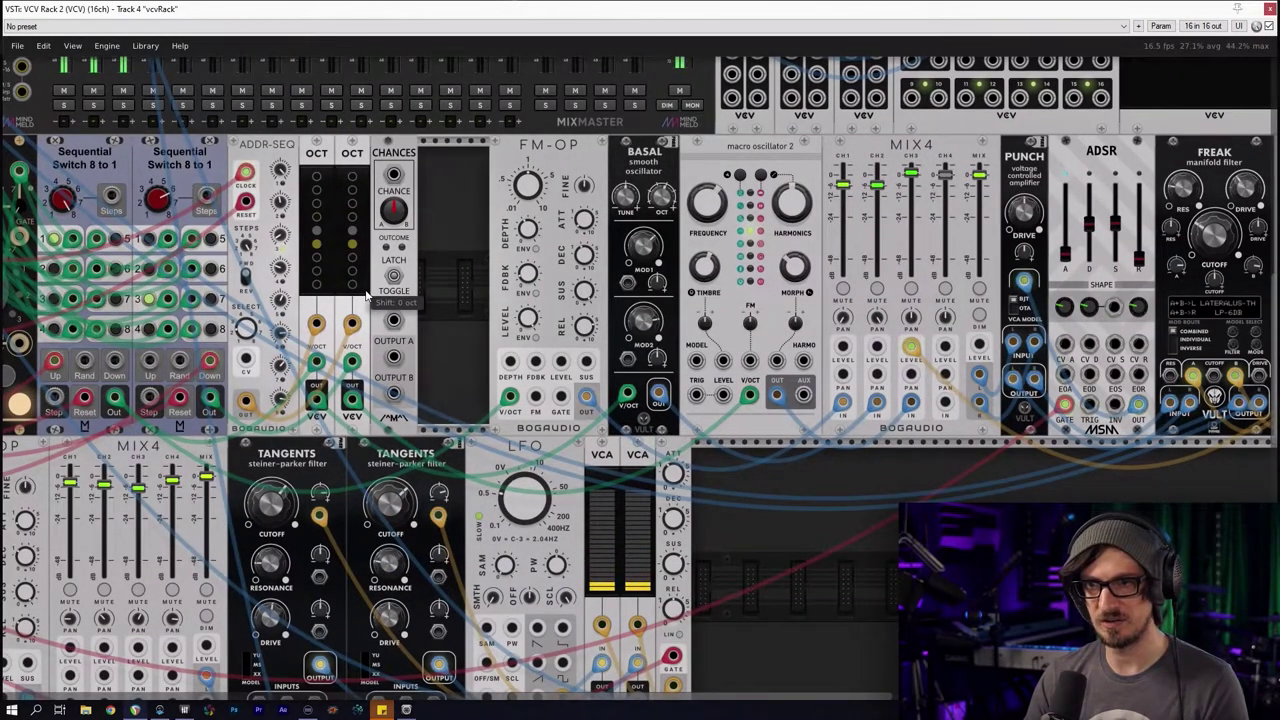
# Try to route the ADDR-SEQ's sequence output through Chances' gate input and on to the Octave modules' shift CV inputs
pyautogui.moveTo(348, 392); pyautogui.dragTo(508, 404)
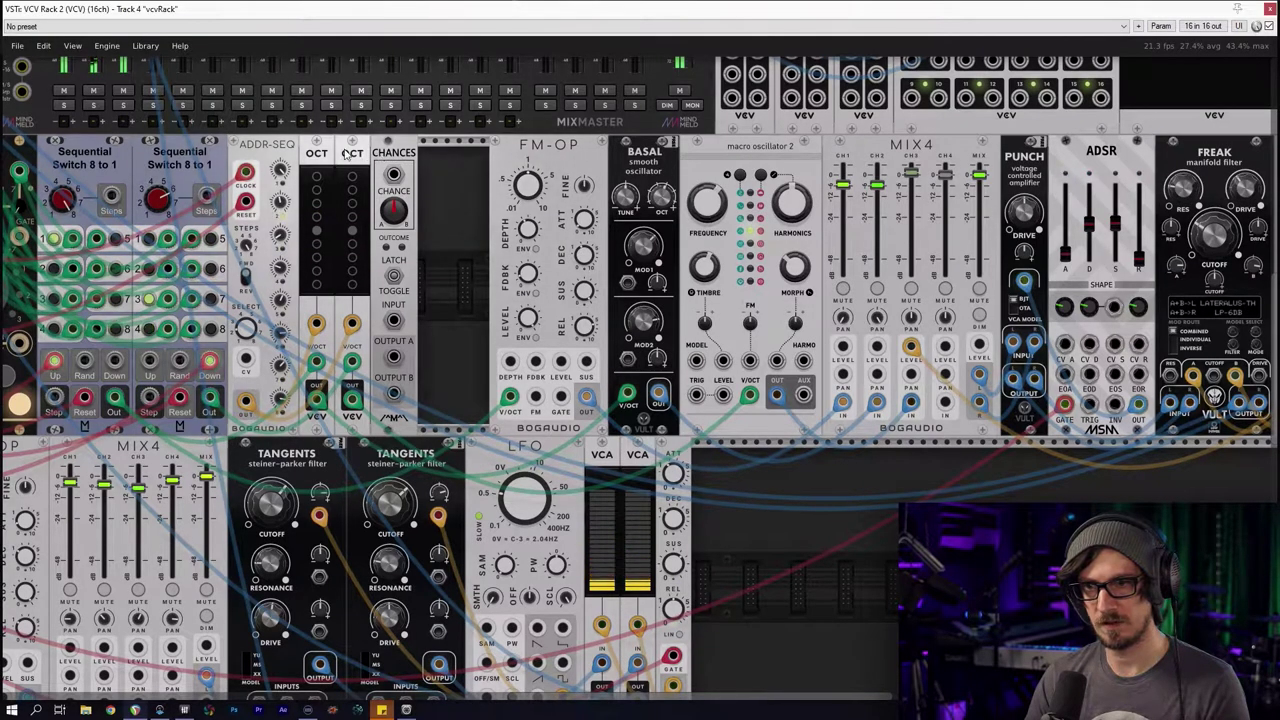
pyautogui.moveTo(315, 325); pyautogui.dragTo(393, 320)
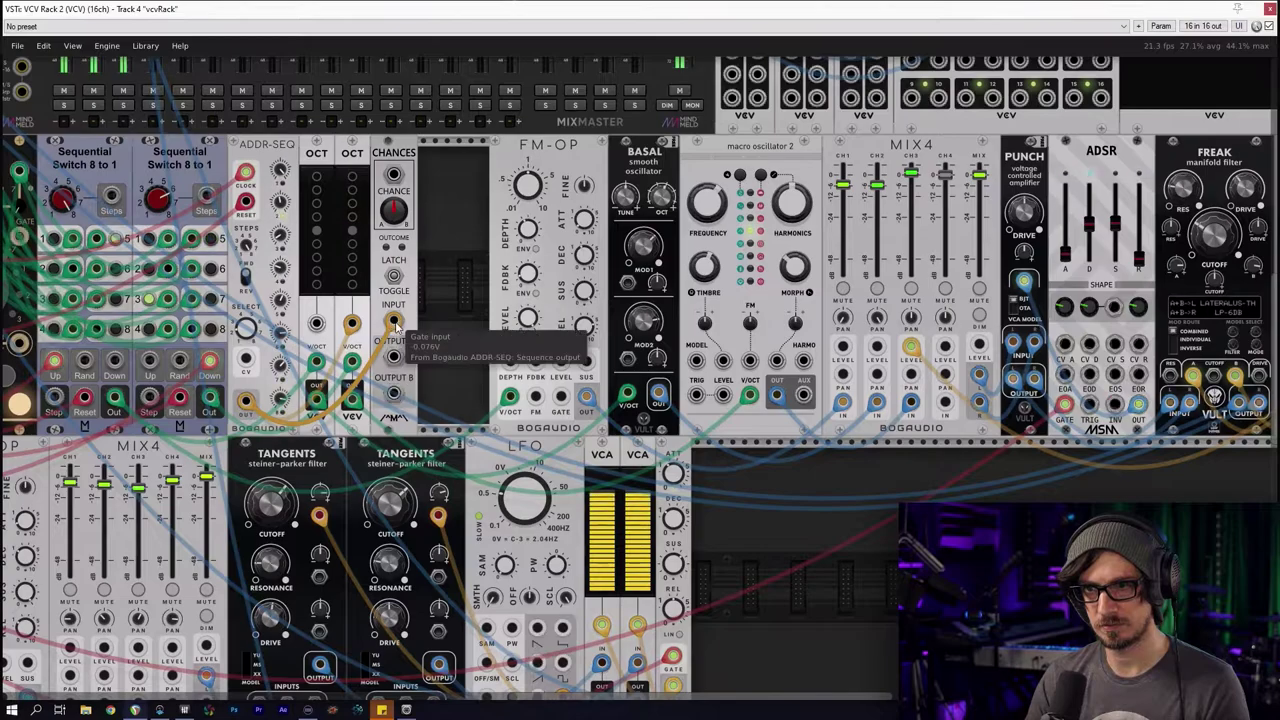
pyautogui.moveTo(352, 323); pyautogui.dragTo(316, 323)
pyautogui.moveTo(393, 393); pyautogui.dragTo(352, 323)
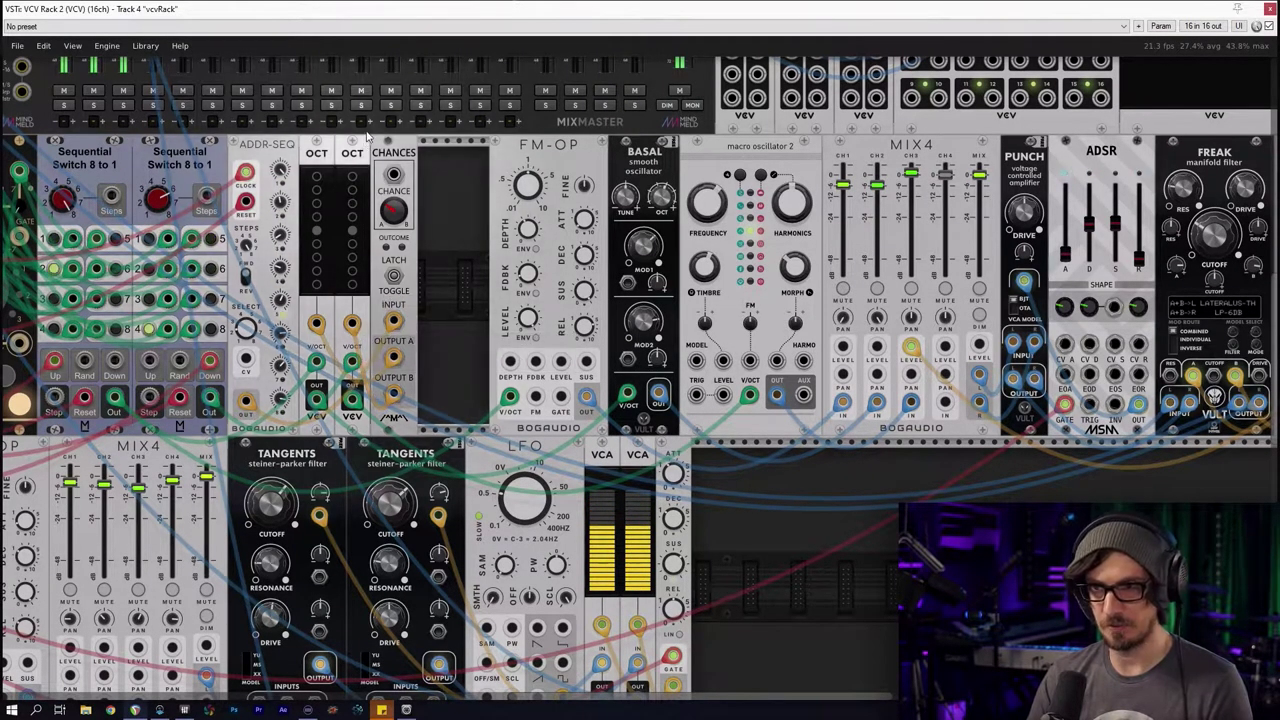
# Undo the cable changes made through Chances
pyautogui.scroll(-1, 450, 328)
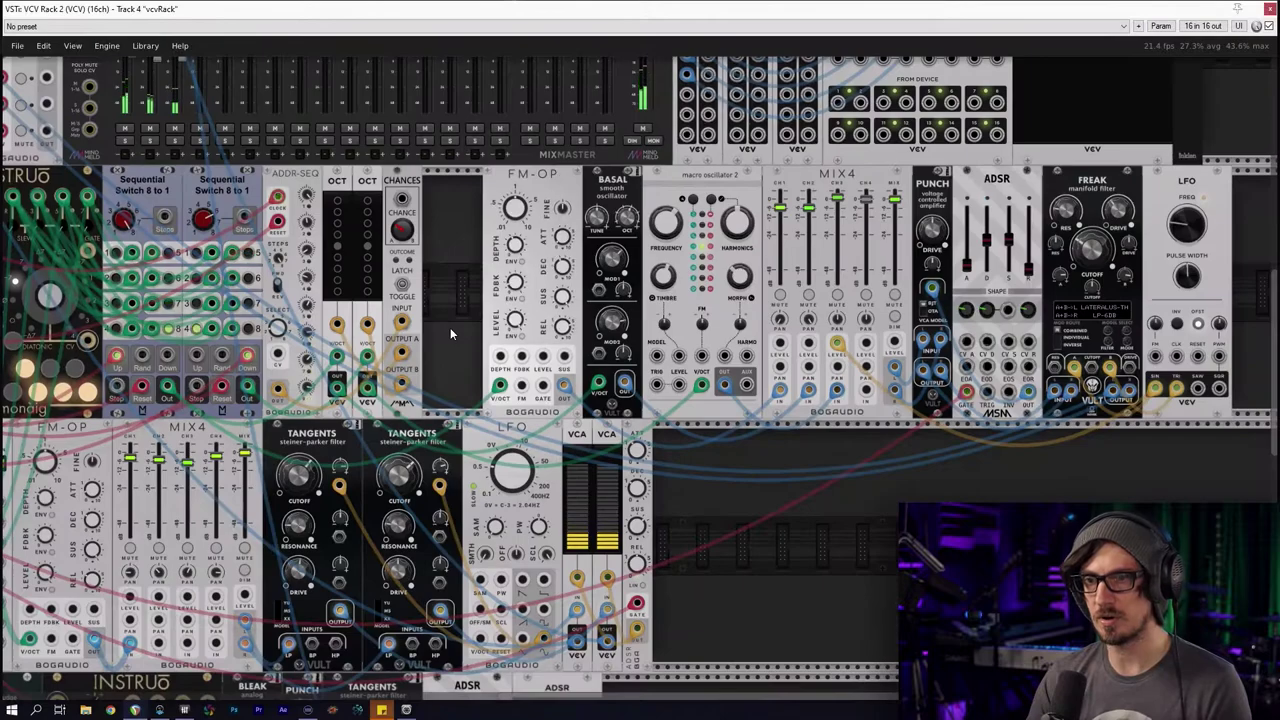
pyautogui.moveTo(450, 328); pyautogui.dragTo(720, 336)
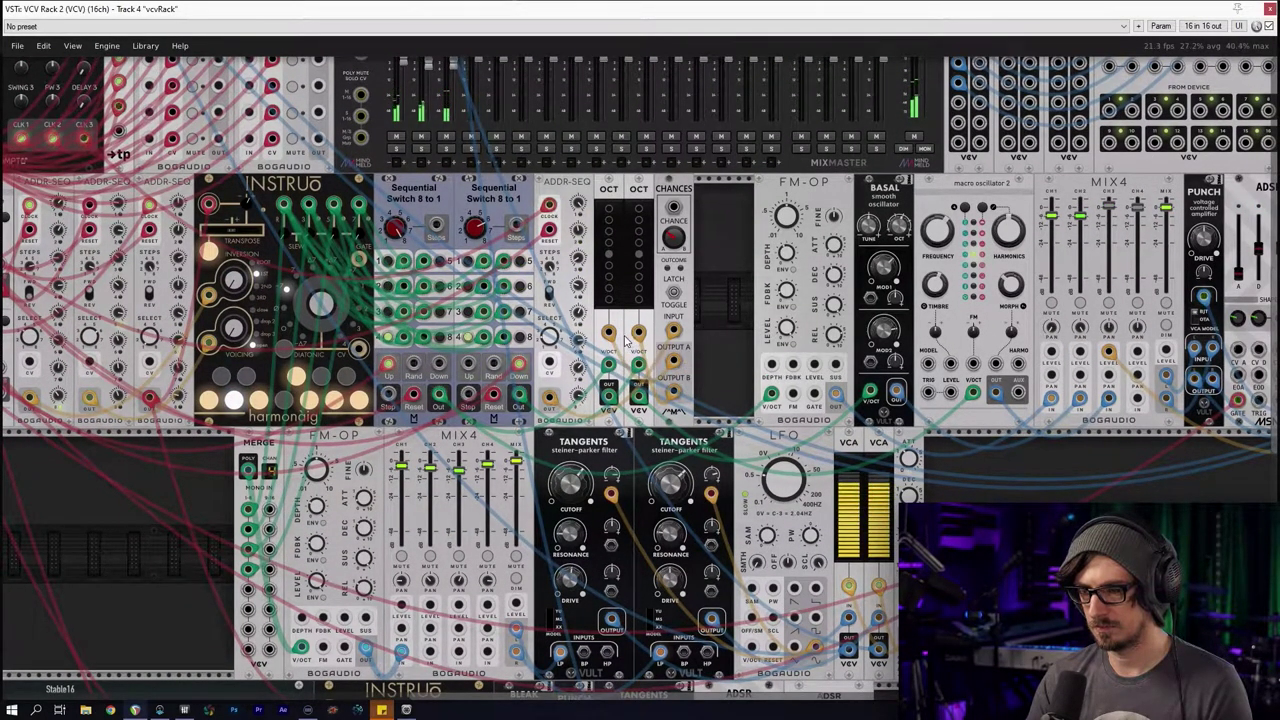
pyautogui.hotkey('ctrl', 'z')
pyautogui.hotkey('ctrl', 'z')
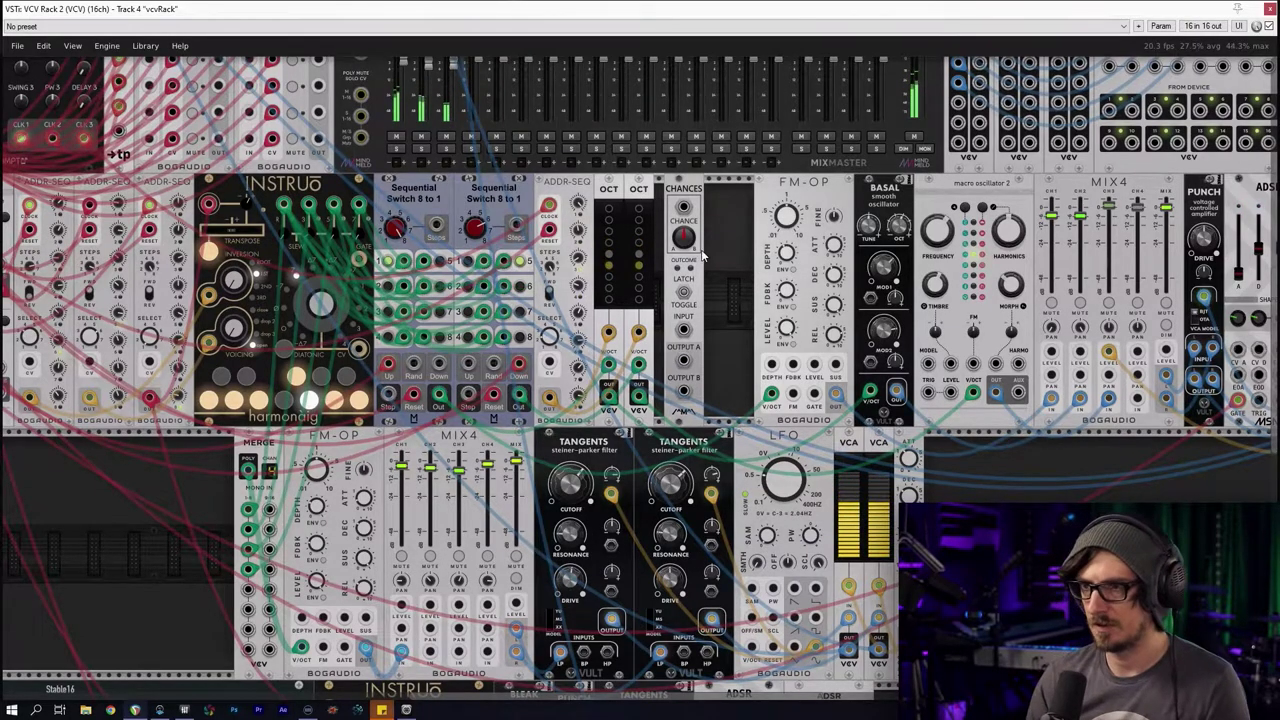
# Try the Moonlight theme on the Chances module and delete the module from the rack
pyautogui.rightClick(679, 190)
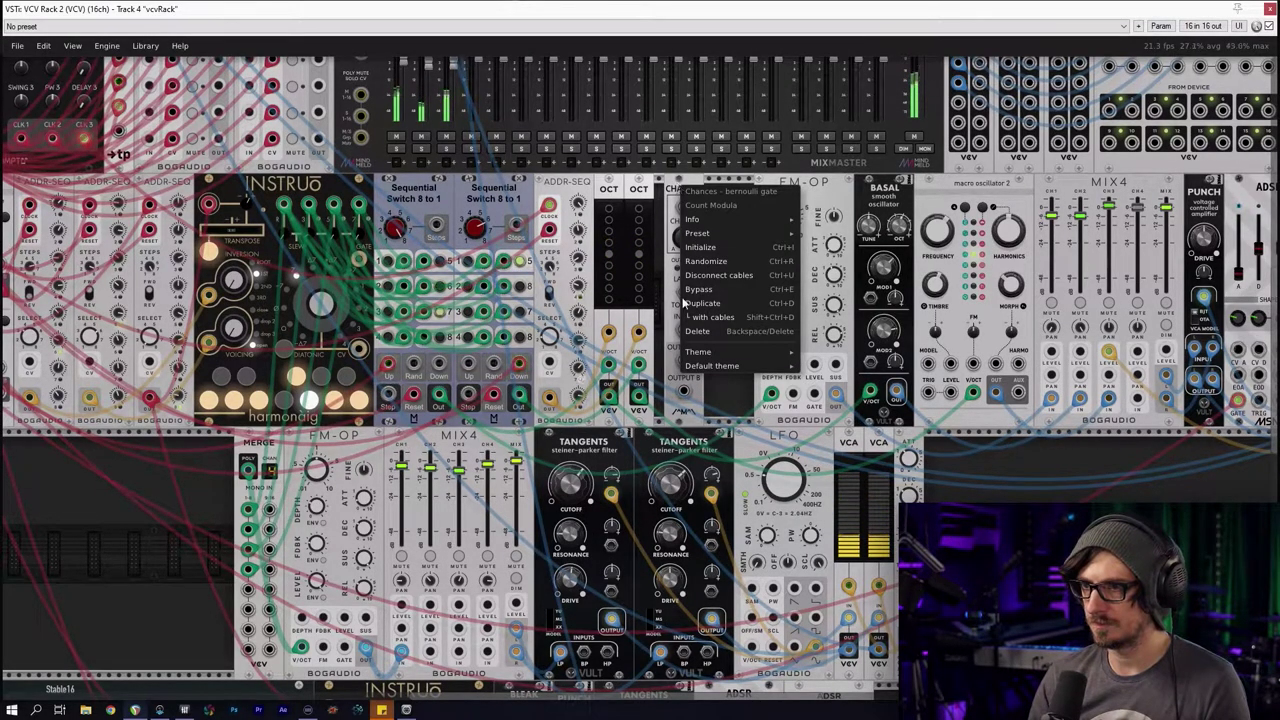
pyautogui.moveTo(716, 368)
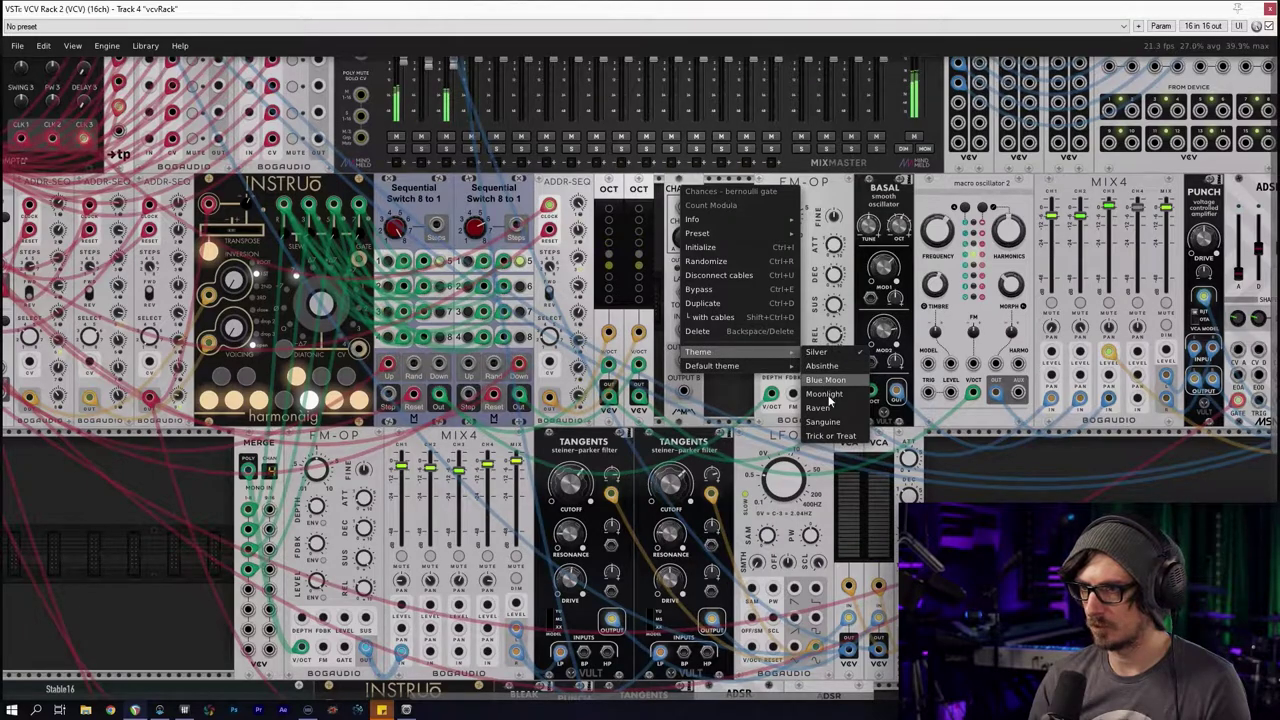
pyautogui.click(826, 394)
pyautogui.keyDown('shift'); pyautogui.click(685, 245); pyautogui.keyUp('shift')
pyautogui.press('Delete')
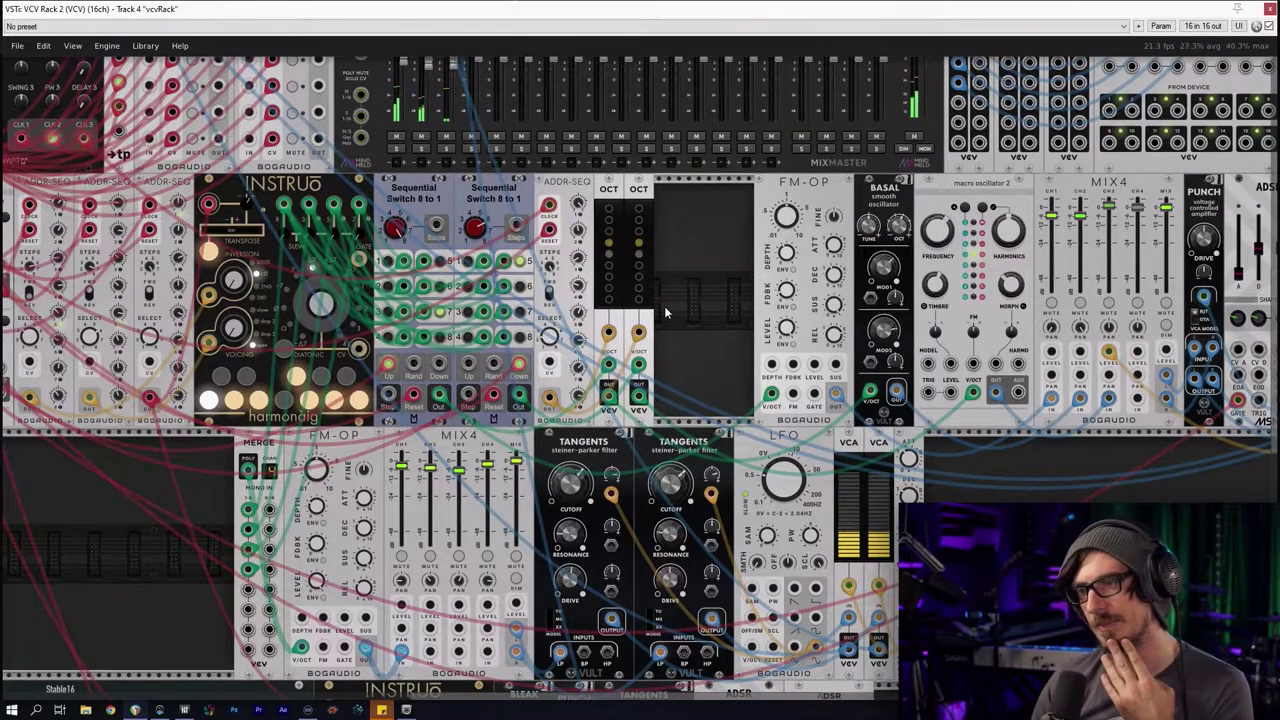
# Check the per-module CPU usage with the performance meters, and hide the meters again
pyautogui.moveTo(686, 260); pyautogui.dragTo(610, 203)
pyautogui.click(697, 306)
pyautogui.moveTo(649, 312); pyautogui.dragTo(730, 299)
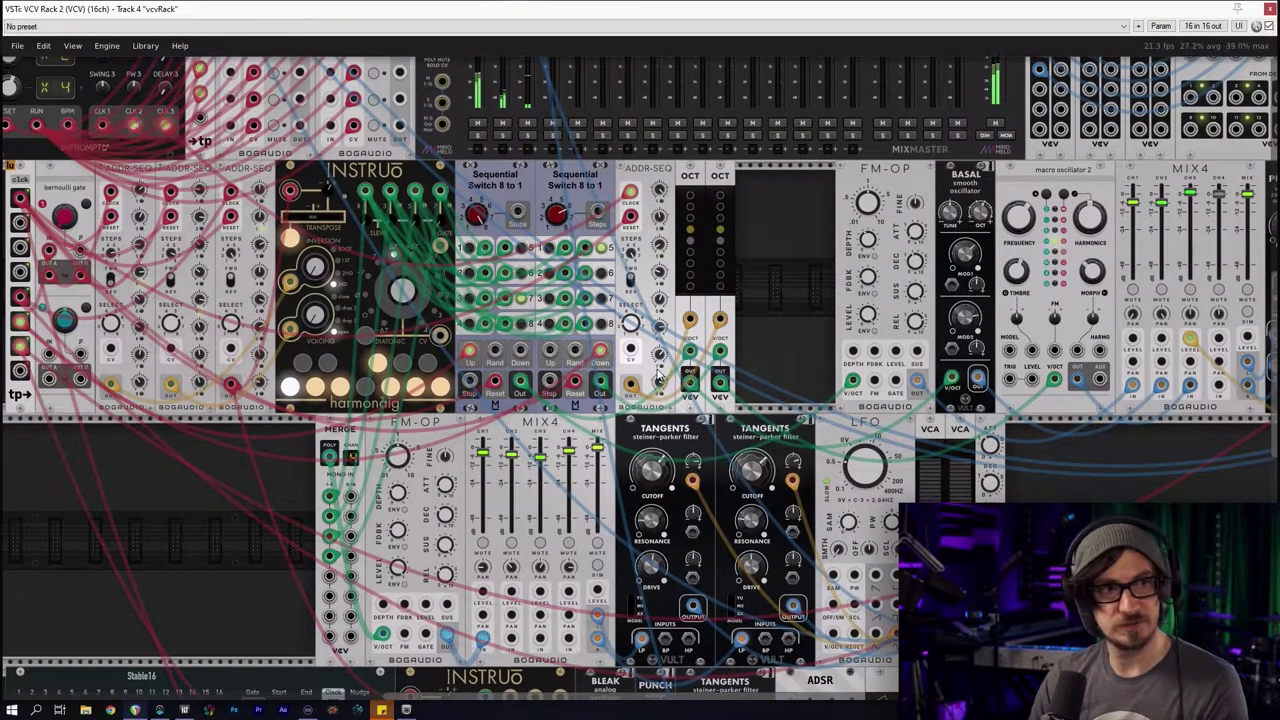
pyautogui.press('F3')
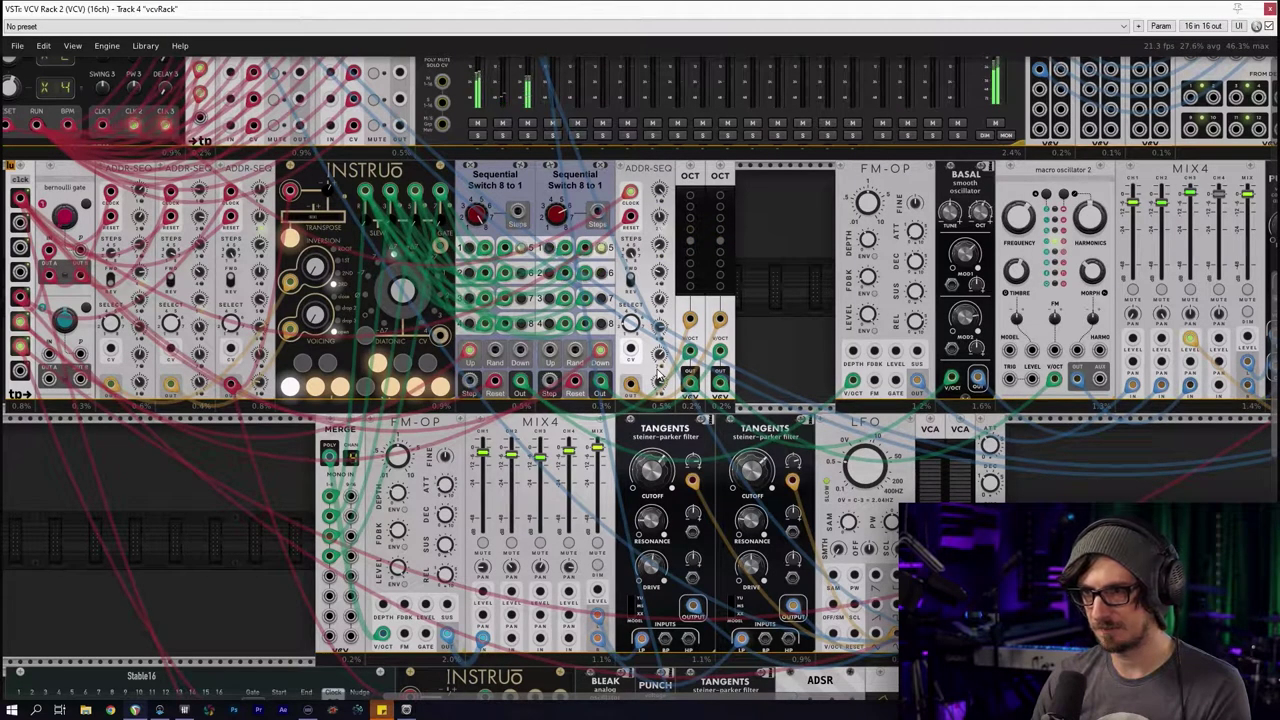
pyautogui.press('F3')
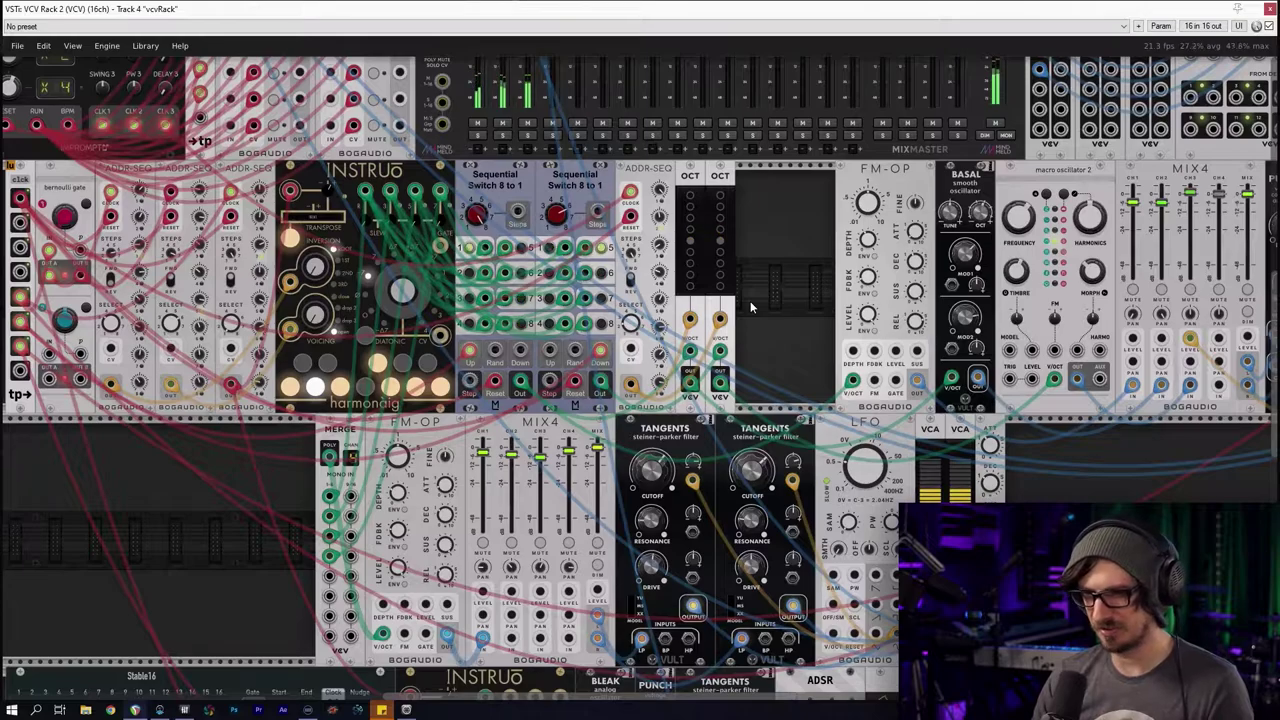
# Move the second Octave module away from the first so that it sits directly beside FM-OP
pyautogui.moveTo(722, 182); pyautogui.dragTo(753, 185)
pyautogui.rightClick(753, 185)
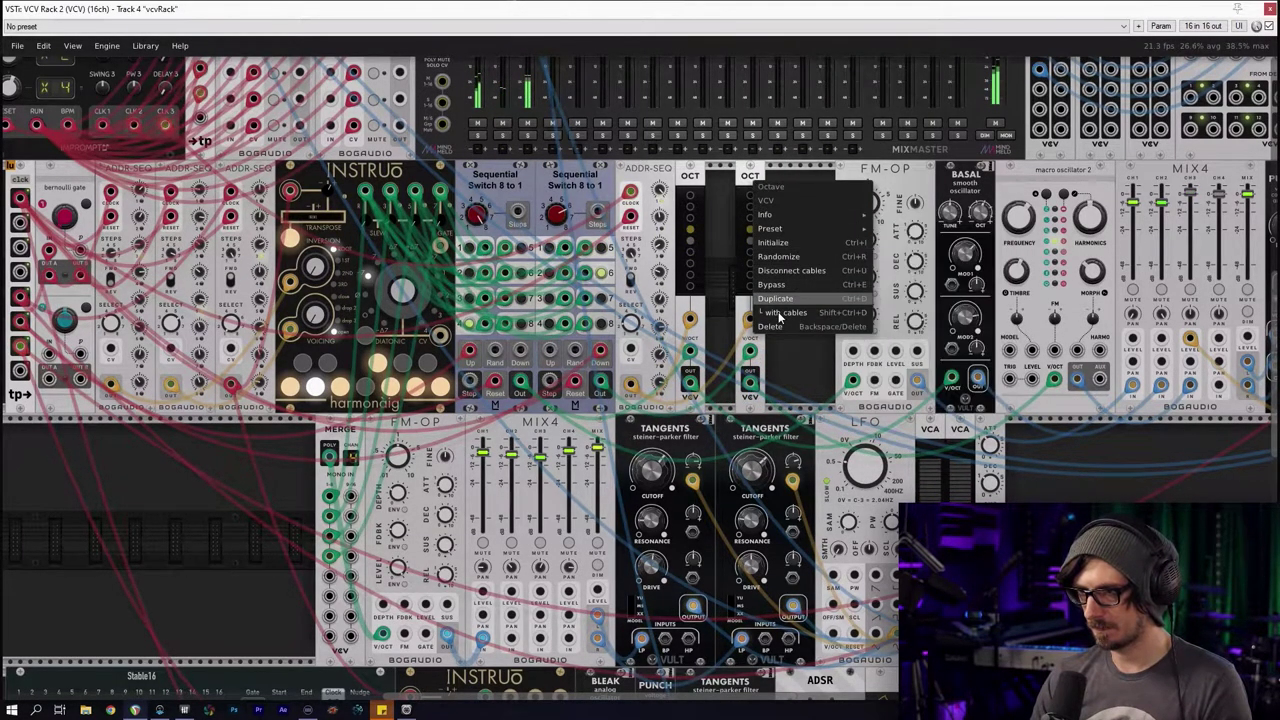
pyautogui.click(749, 170)
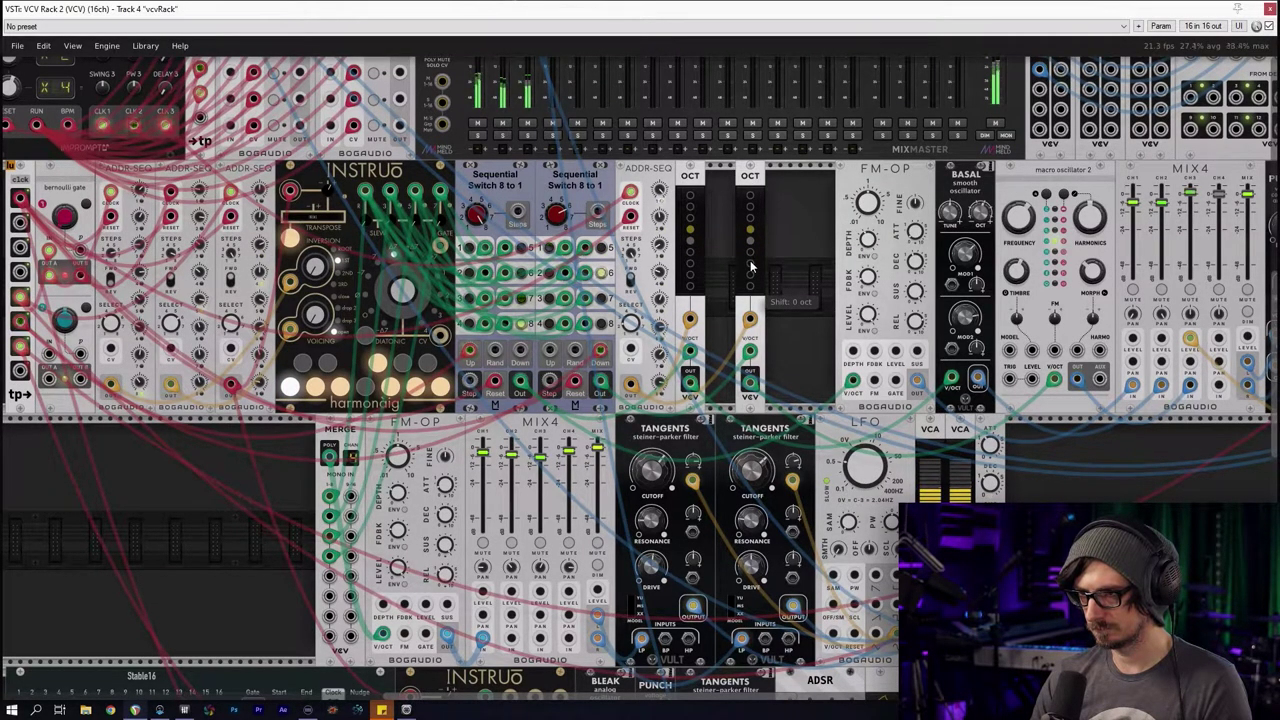
pyautogui.moveTo(746, 178); pyautogui.dragTo(806, 178)
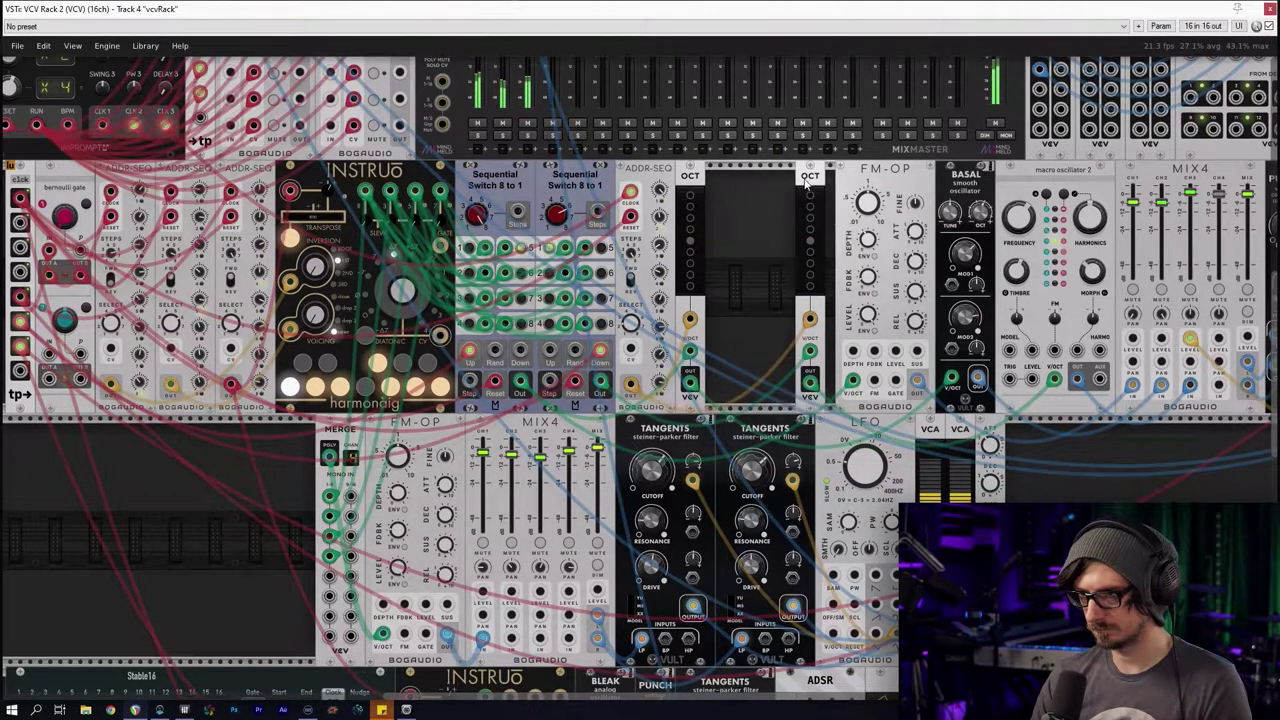
pyautogui.rightClick(758, 196)
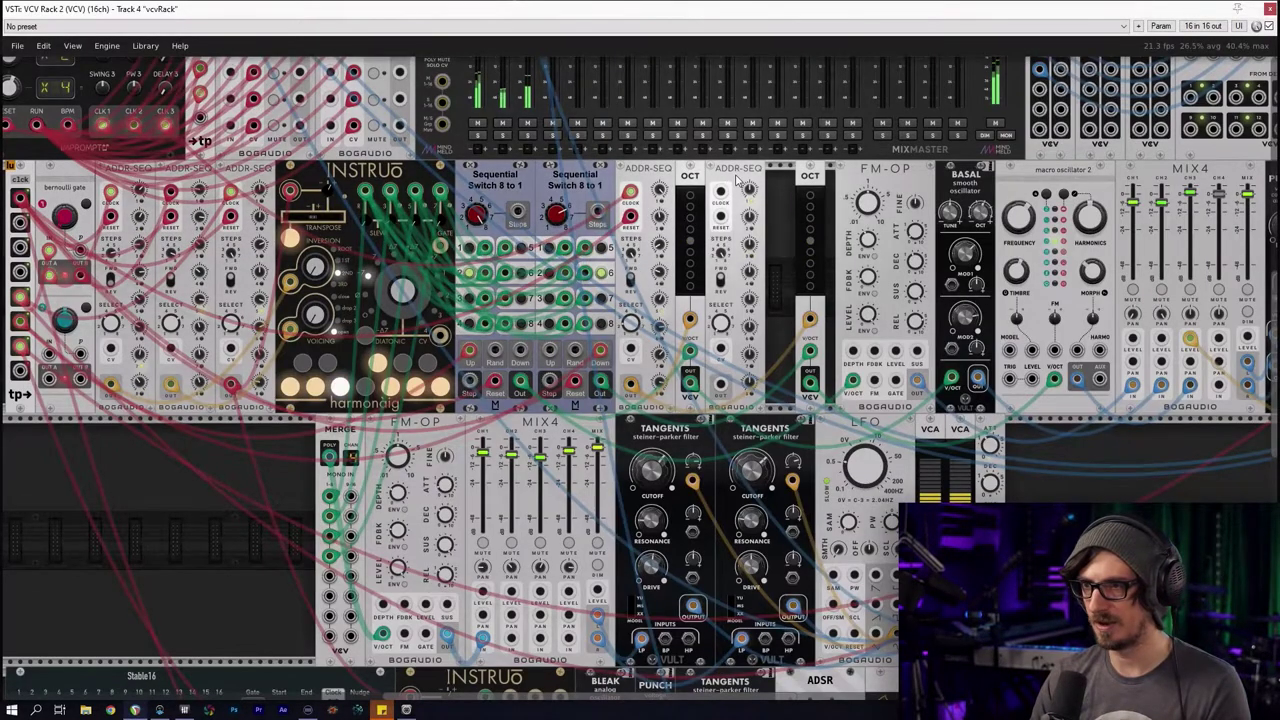
pyautogui.keyDown('shift'); pyautogui.click(756, 189); pyautogui.keyUp('shift')
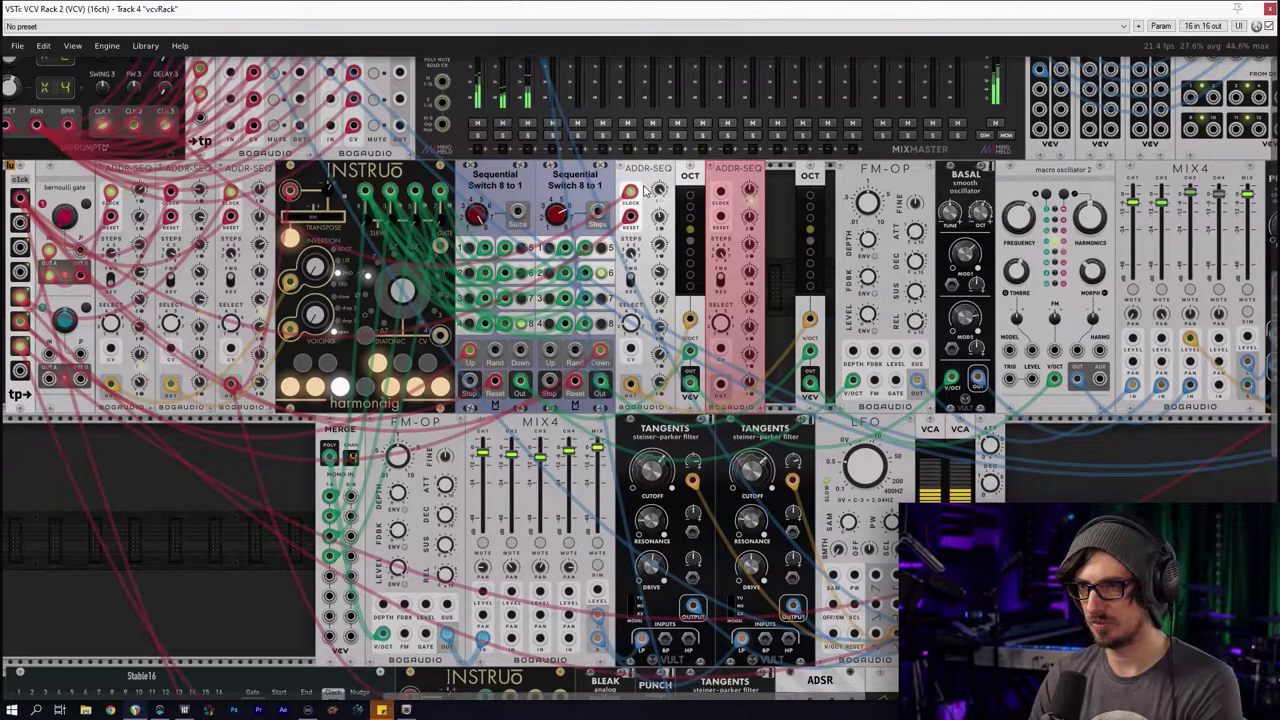
pyautogui.press('Delete')
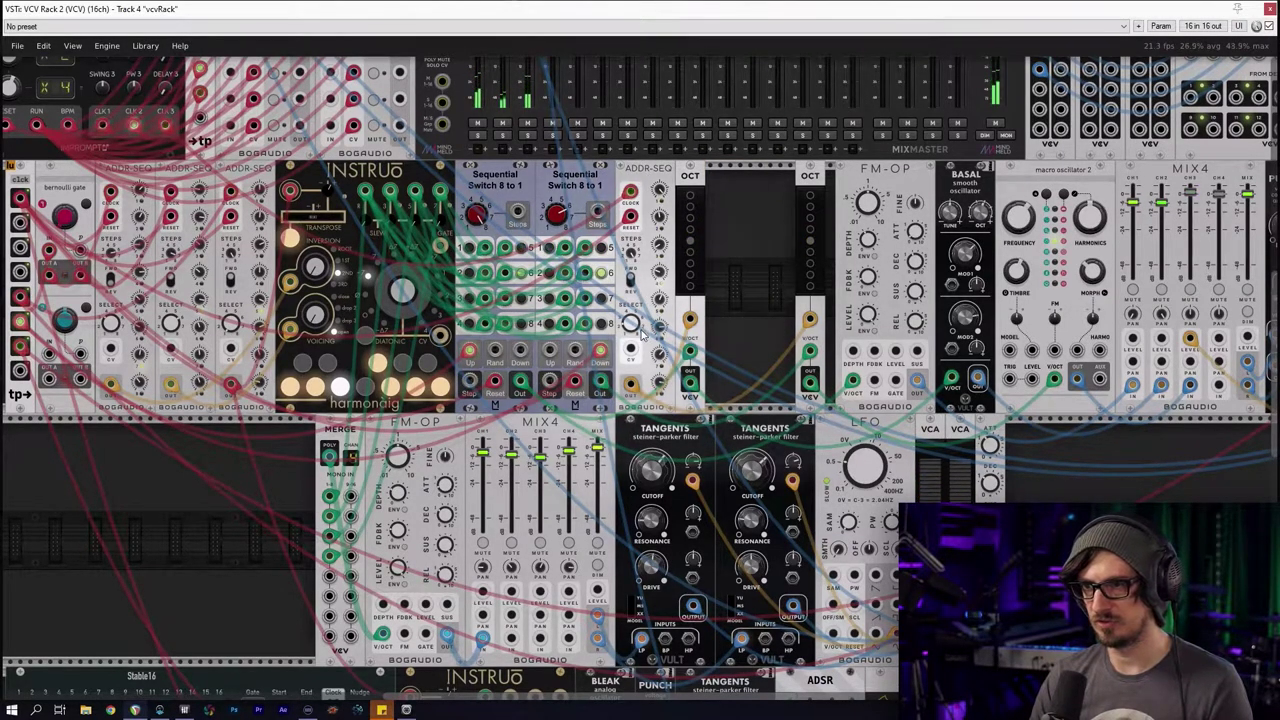
# Duplicate the ADDR-SEQ before the first Octave module with its cables and place the copy between the two Octave modules
pyautogui.moveTo(695, 180); pyautogui.dragTo(725, 181)
pyautogui.keyDown('shift'); pyautogui.click(661, 188); pyautogui.keyUp('shift')
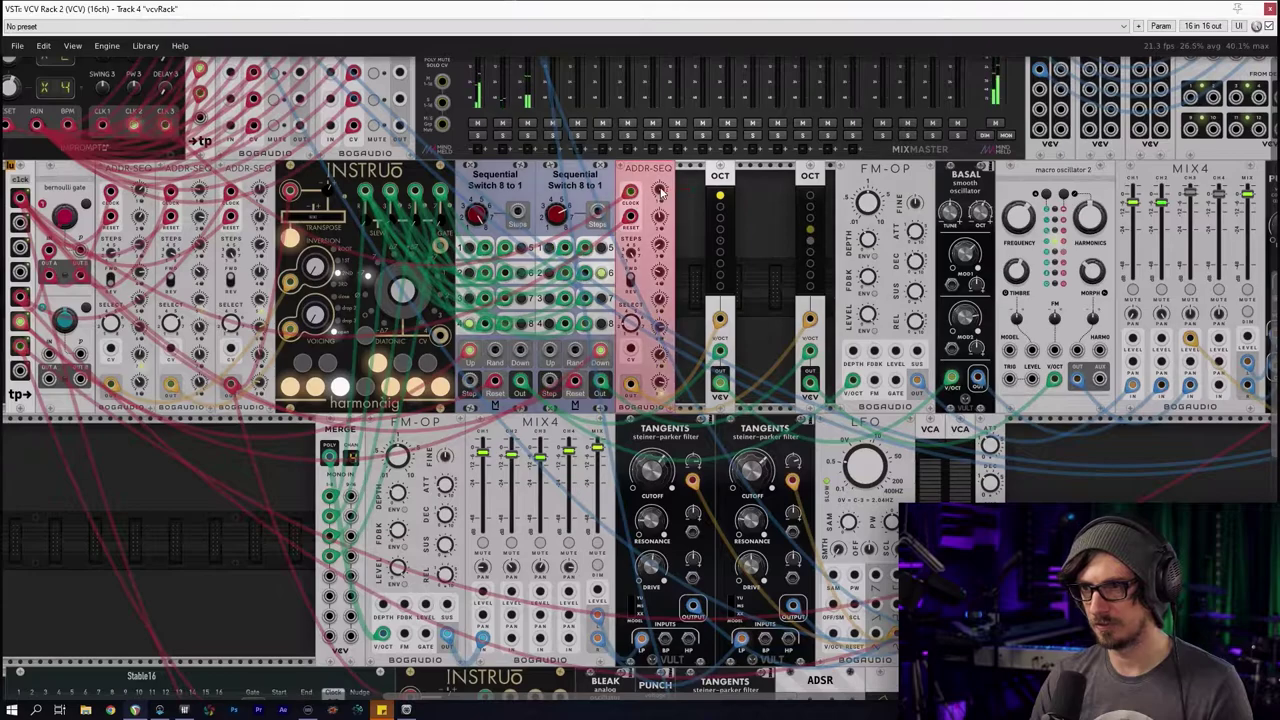
pyautogui.rightClick(661, 188)
pyautogui.click(680, 349)
pyautogui.moveTo(722, 178); pyautogui.dragTo(691, 176)
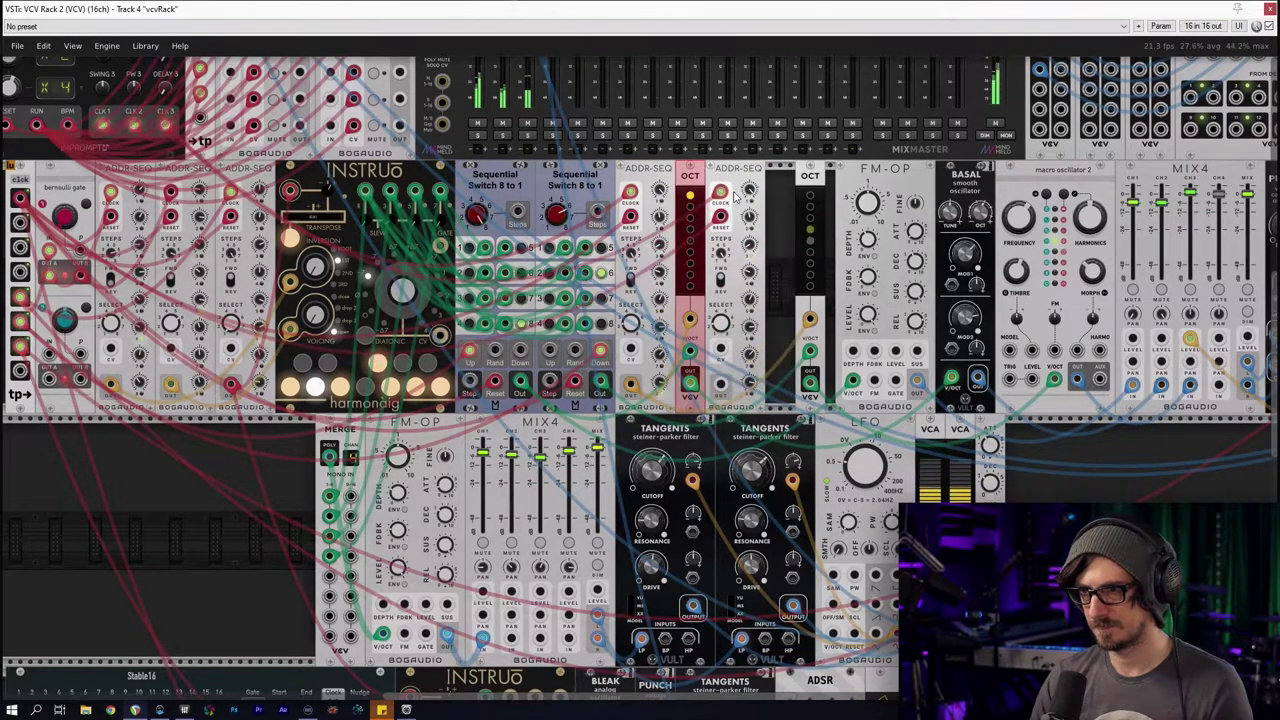
# Patch the duplicated ADDR-SEQ's sequence output to the second Octave's octave shift CV input and randomize the sequencer
pyautogui.moveTo(748, 396); pyautogui.dragTo(718, 390)
pyautogui.moveTo(810, 319)
pyautogui.mouseDown()
pyautogui.moveTo(722, 386)
pyautogui.moveTo(810, 319)
pyautogui.mouseUp()
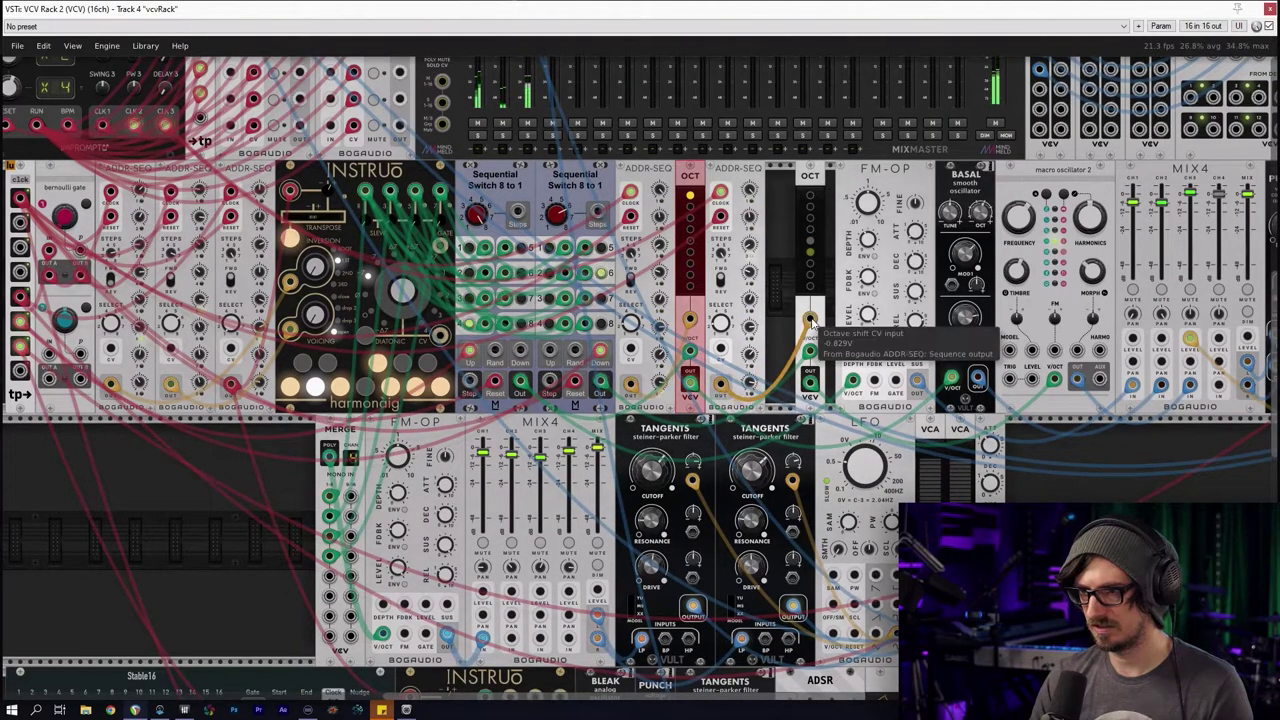
pyautogui.rightClick(731, 181)
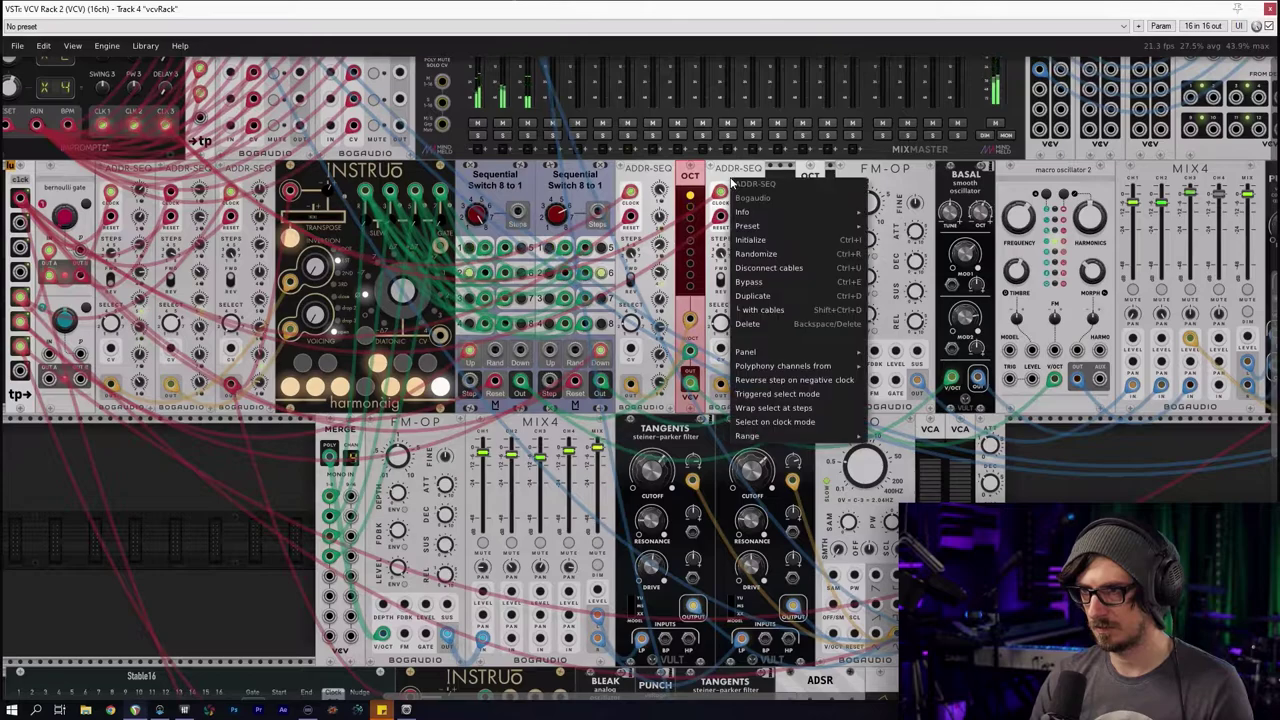
pyautogui.click(751, 255)
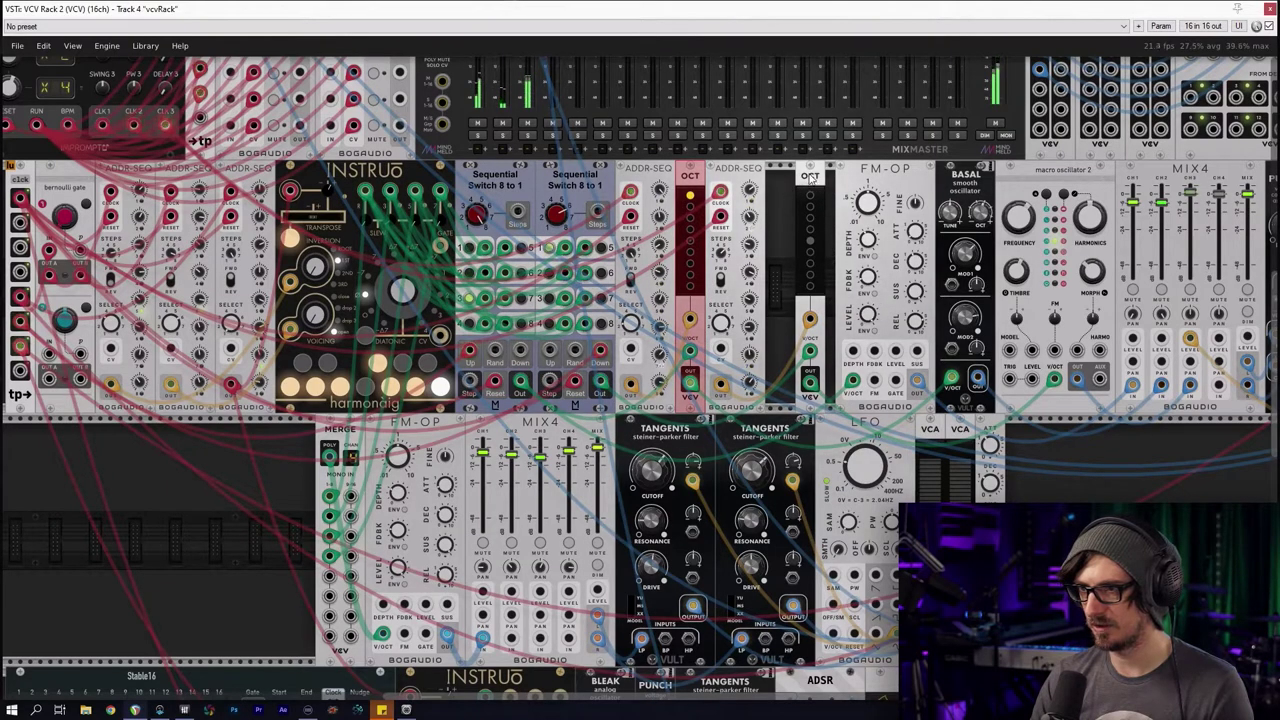
# Move the second Octave module directly beside the duplicated ADDR-SEQ and check the sequencer's range options
pyautogui.moveTo(822, 209); pyautogui.dragTo(792, 209)
pyautogui.moveTo(720, 383); pyautogui.dragTo(781, 321)
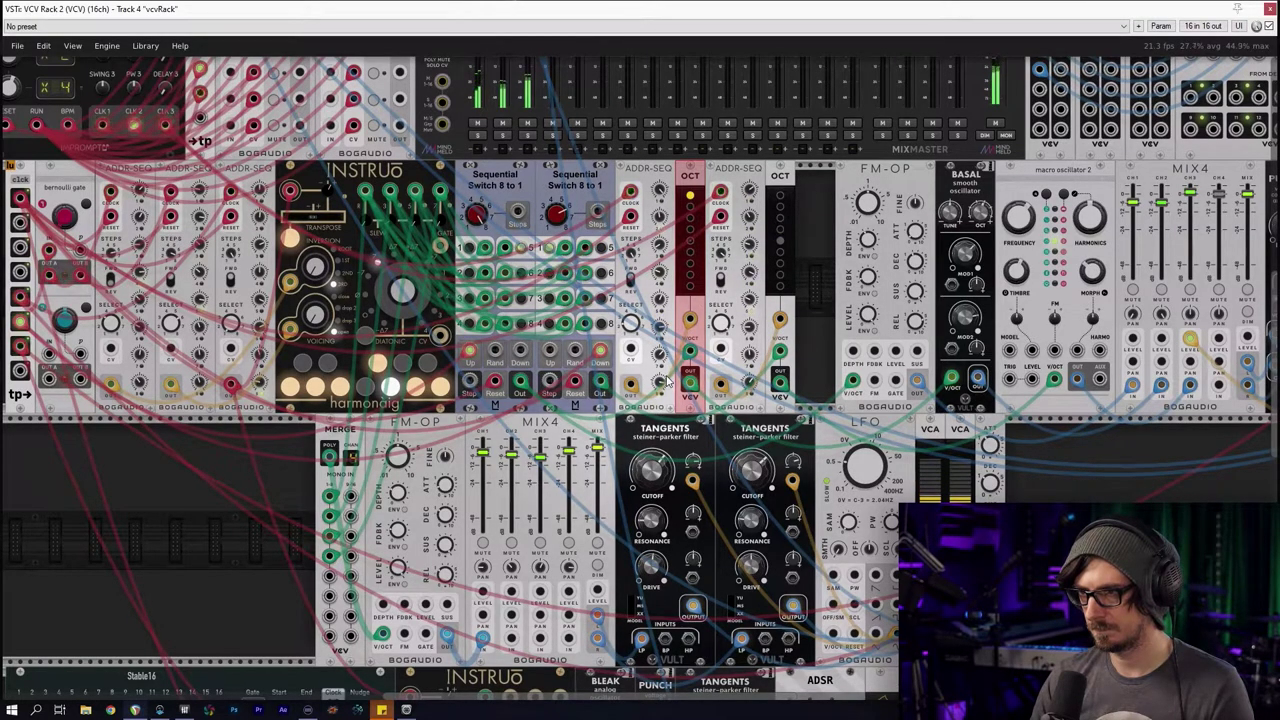
pyautogui.moveTo(679, 377); pyautogui.dragTo(717, 222)
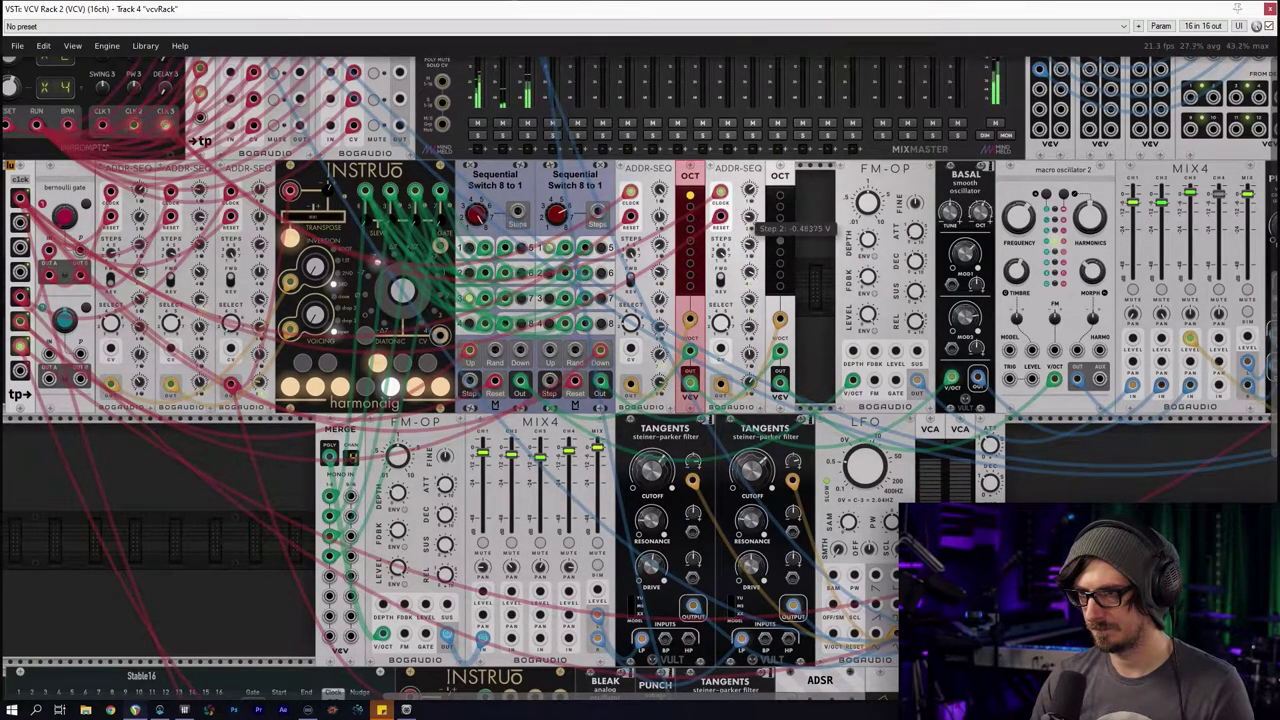
pyautogui.rightClick(744, 168)
pyautogui.moveTo(771, 426)
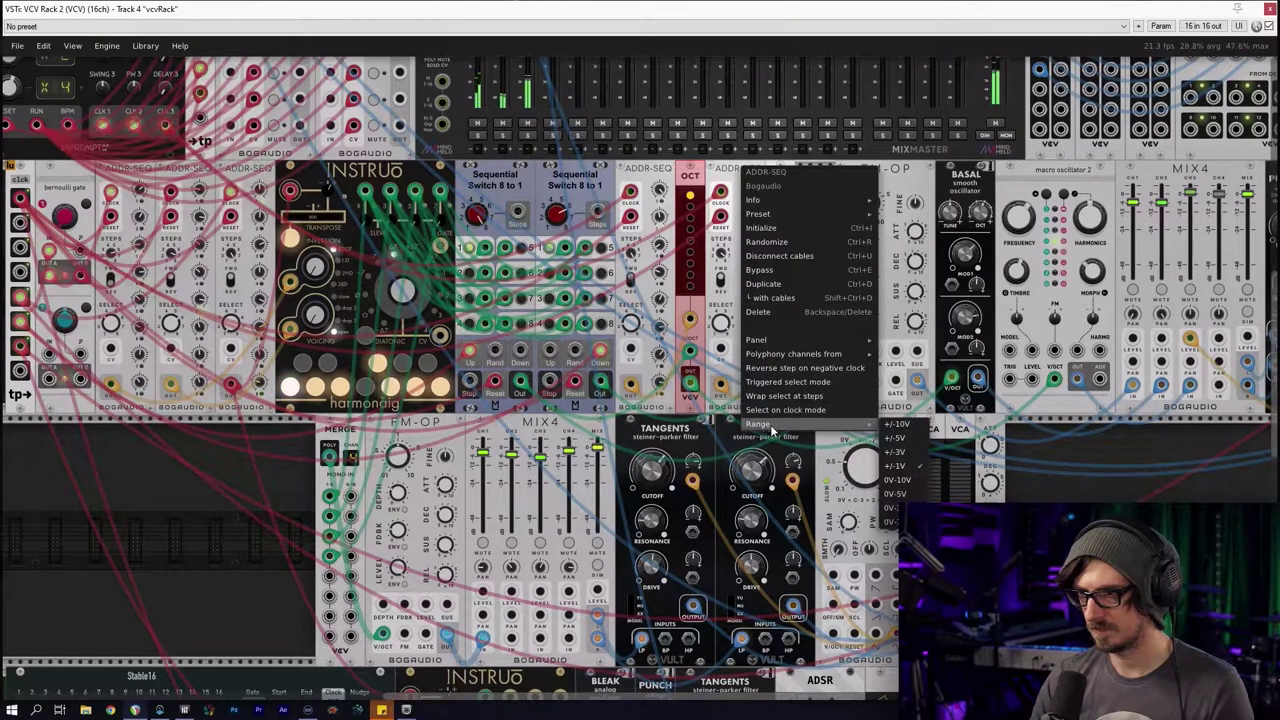
pyautogui.click(729, 338)
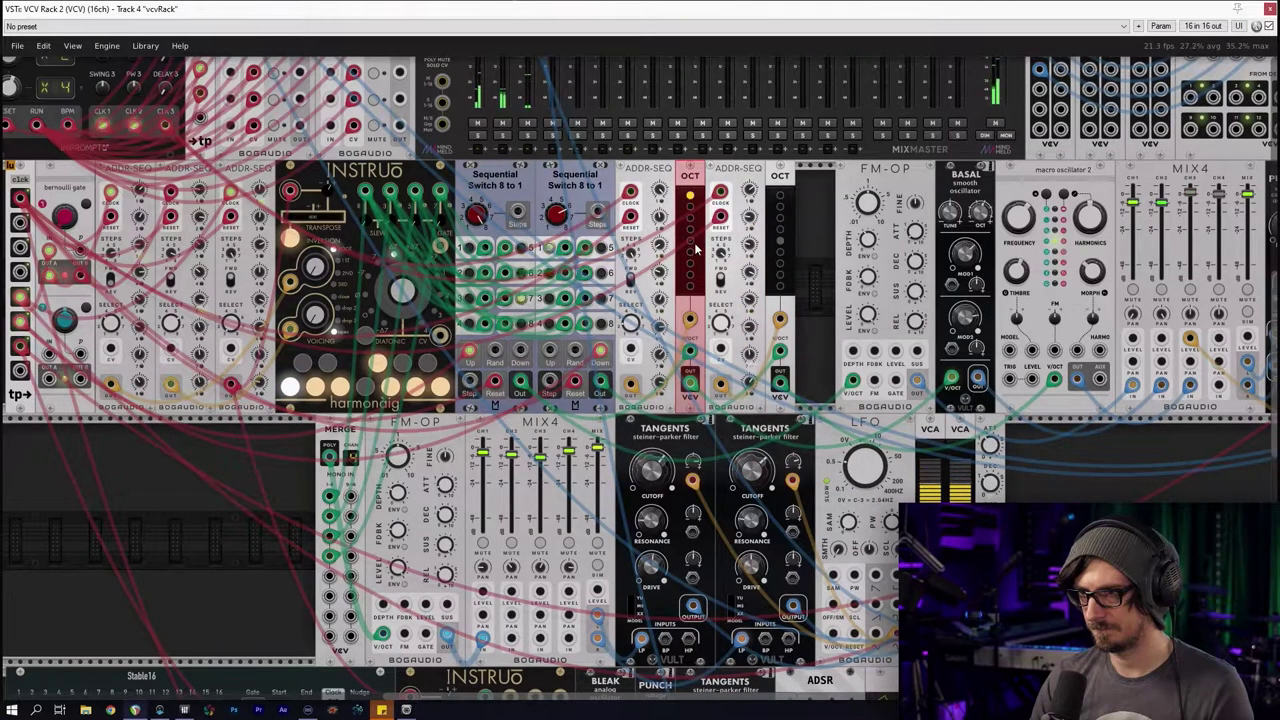
pyautogui.click(806, 337)
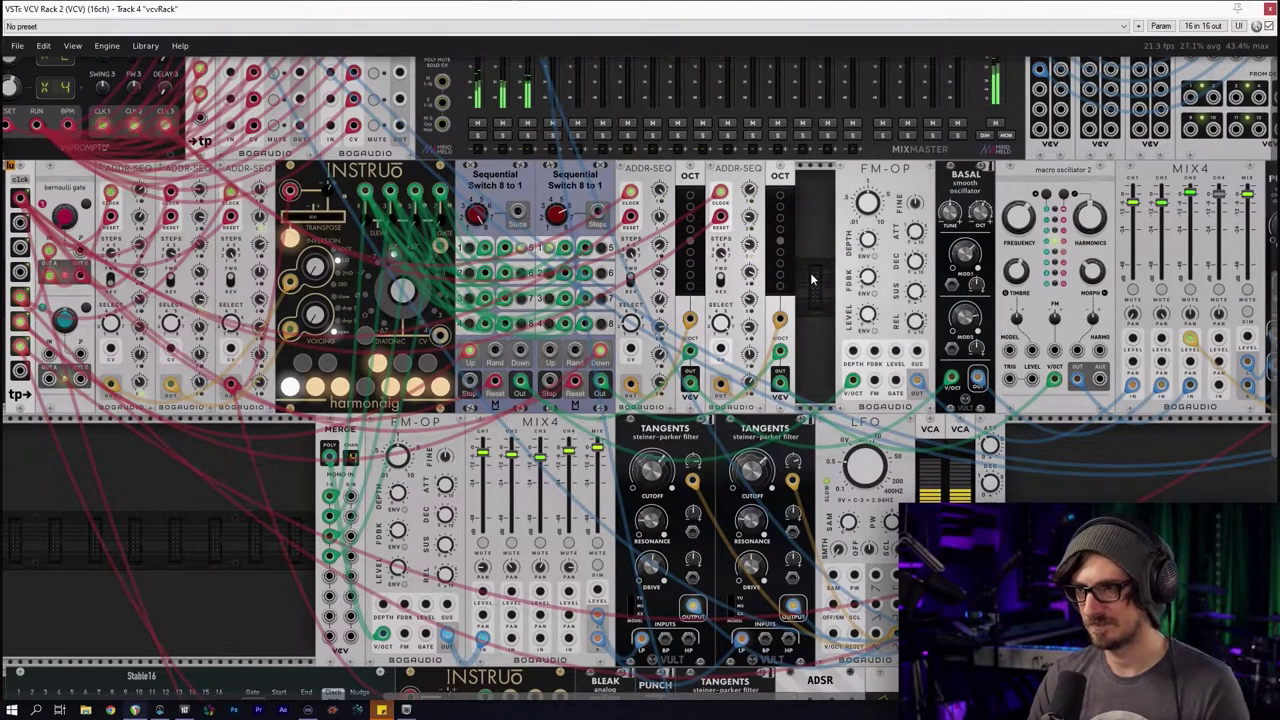
# Select the modules from FM-OP through LFO in the arp row and shift them together against the second Octave module
pyautogui.scroll(-2, 799, 257)
pyautogui.scroll(1, 800, 258)
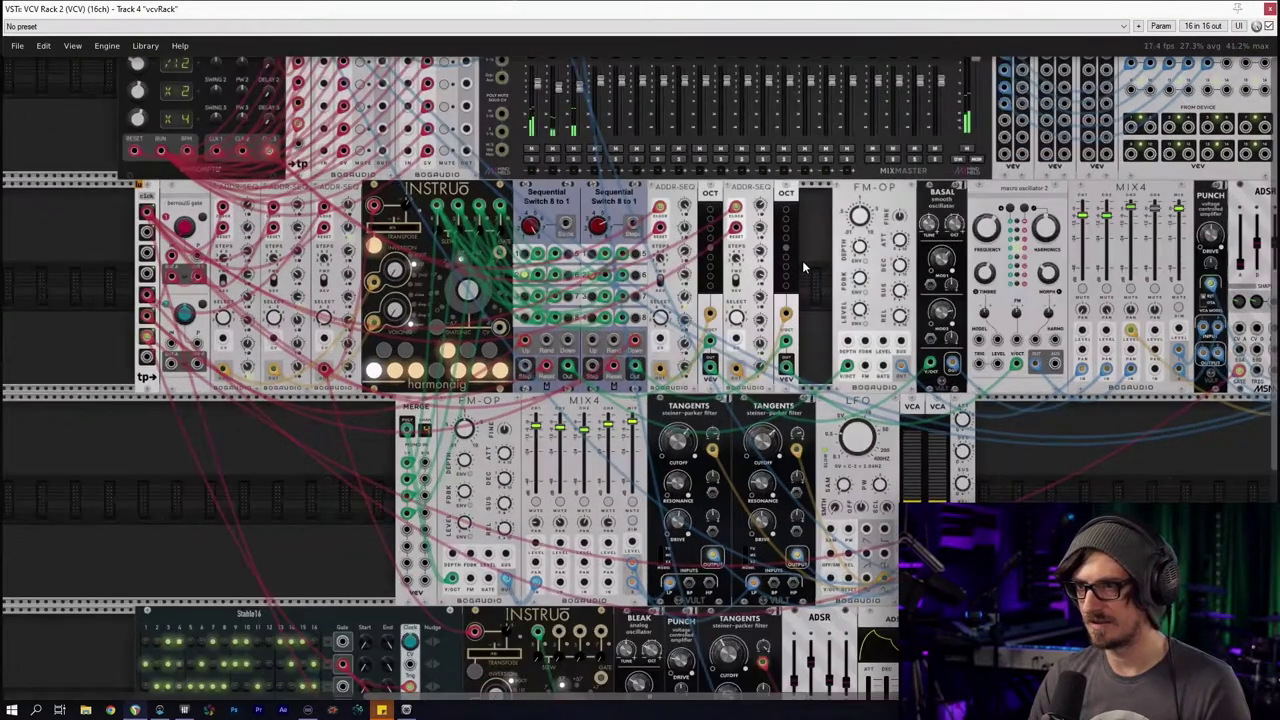
pyautogui.scroll(2, 749, 280)
pyautogui.hscroll(4, 546, 286)
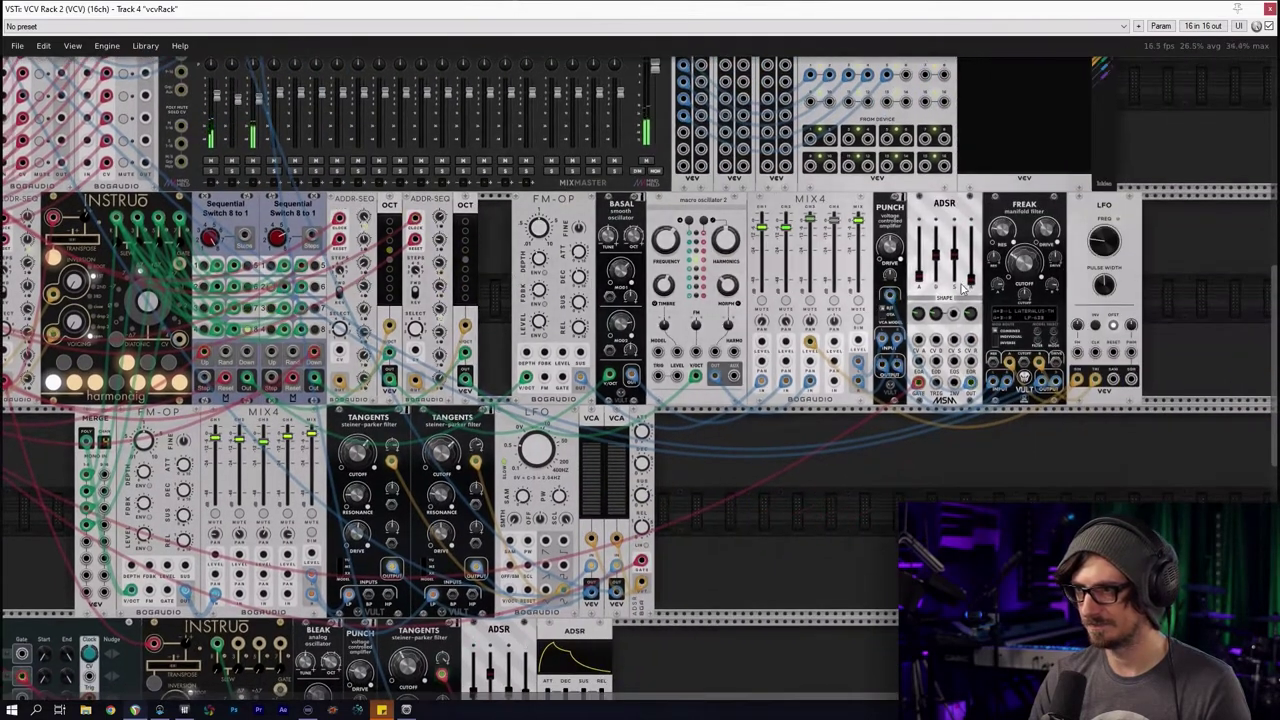
pyautogui.moveTo(1176, 305); pyautogui.dragTo(524, 208)
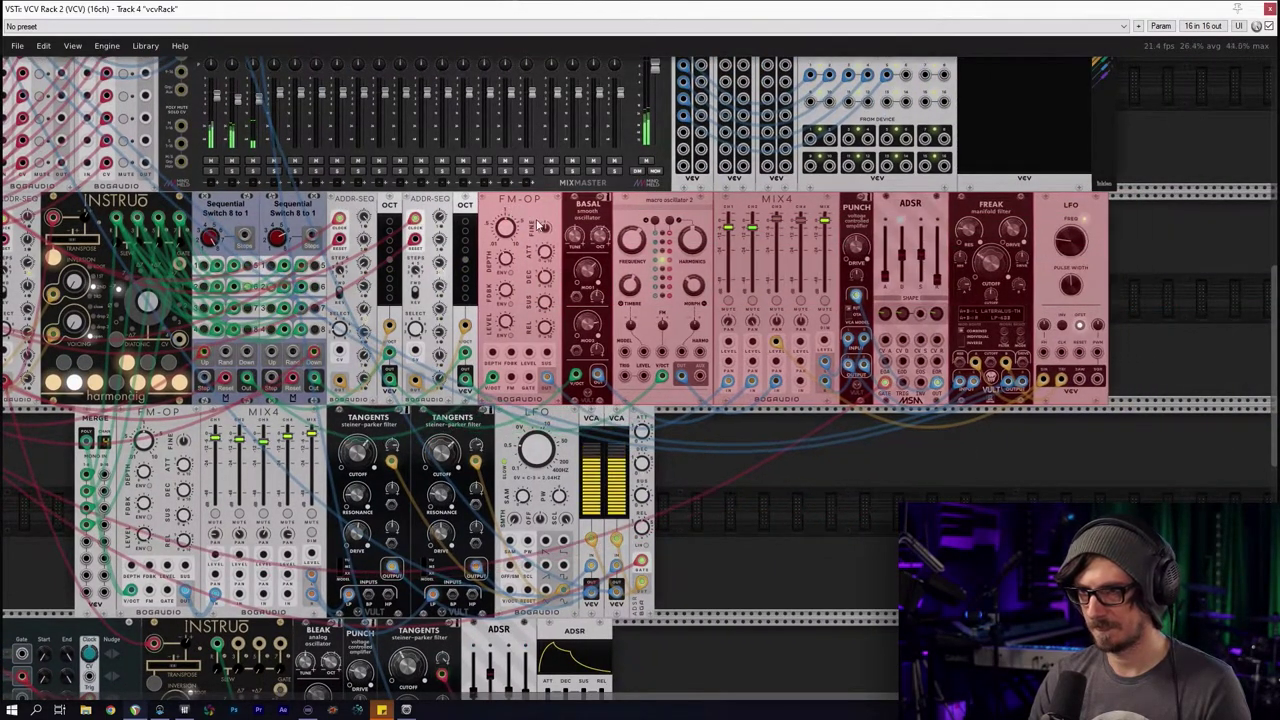
pyautogui.click(880, 460)
# Look over the layout of the whole rack, from the mixer row down to the Stable16 bass row
pyautogui.scroll(2, 803, 530)
pyautogui.moveTo(630, 498); pyautogui.dragTo(754, 401)
pyautogui.scroll(-3, 754, 401)
pyautogui.scroll(-2, 749, 397)
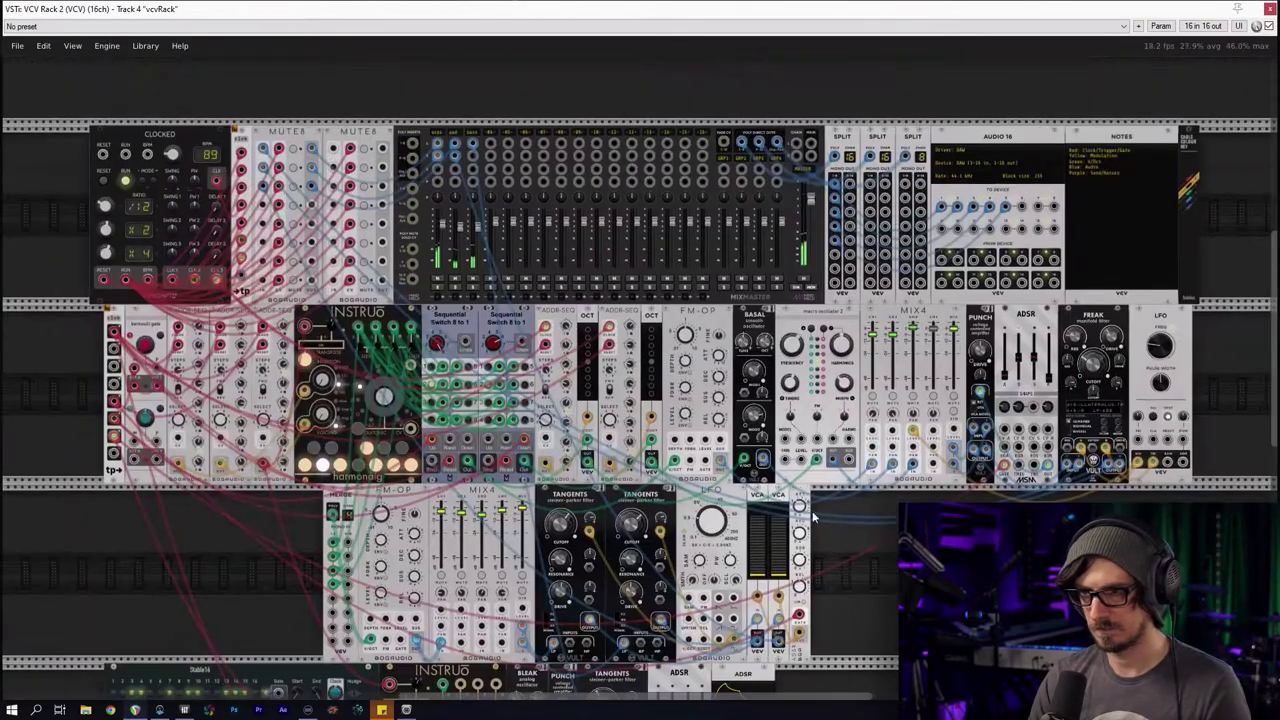
pyautogui.scroll(4, 452, 350)
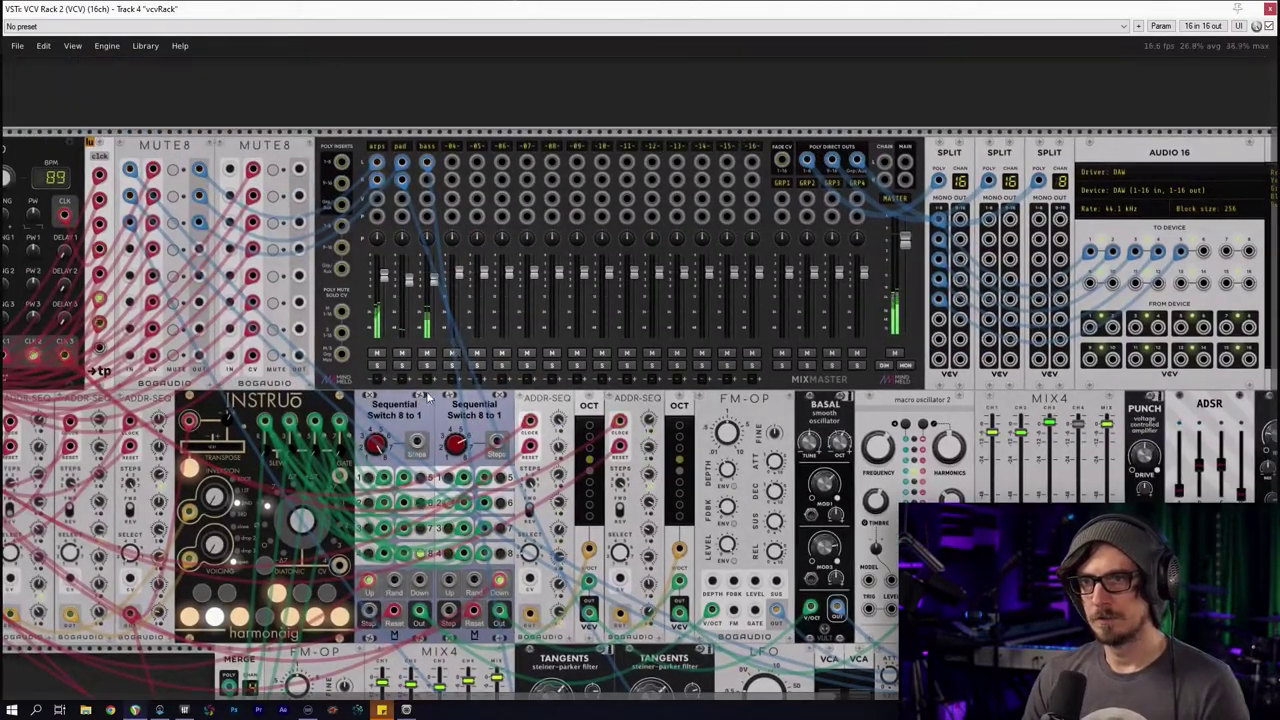
pyautogui.moveTo(324, 526); pyautogui.dragTo(371, 468)
pyautogui.scroll(-2, 372, 470)
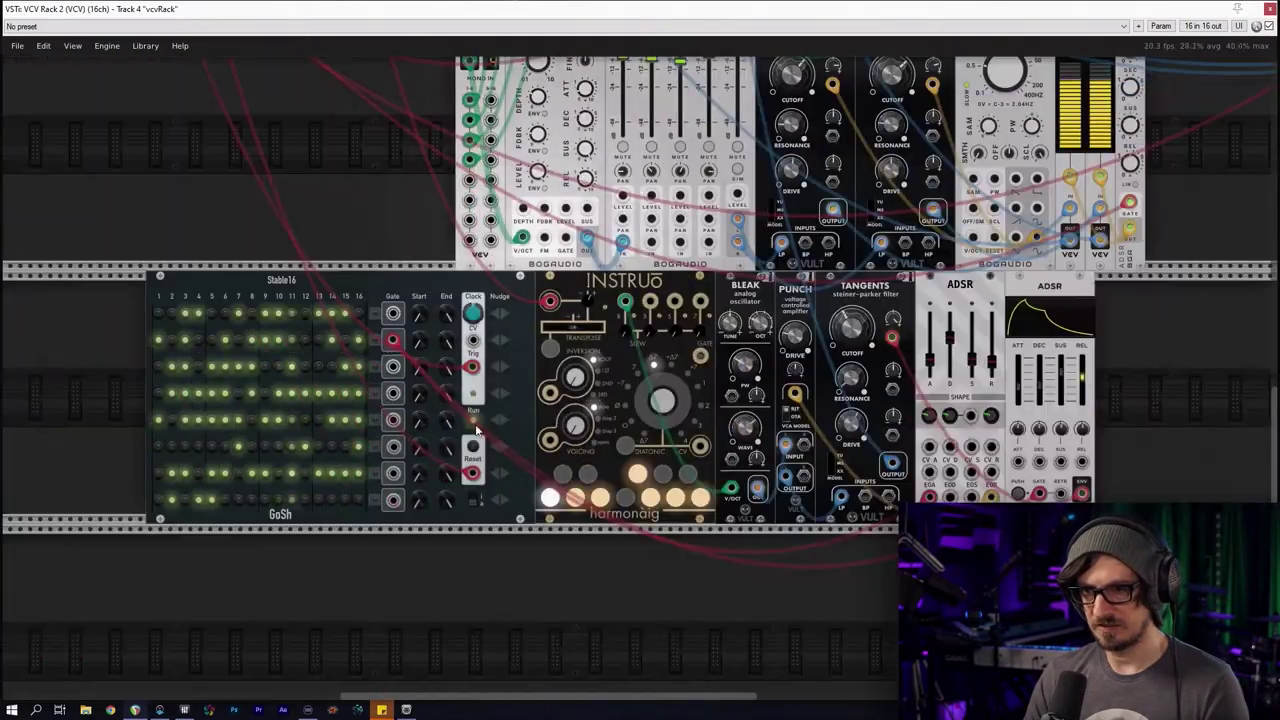
pyautogui.scroll(-1, 484, 412)
pyautogui.scroll(1, 428, 455)
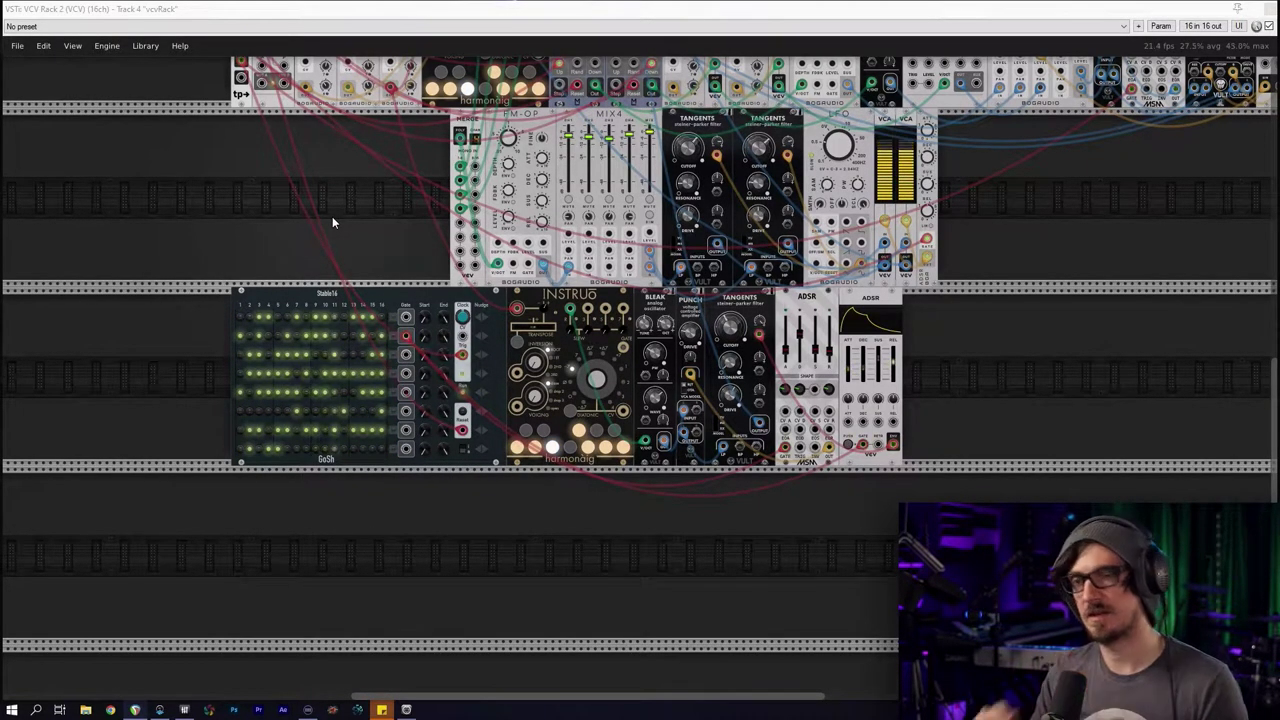
# Search the module browser for "midi", add the MIDI-CV module and place it flush against Clocked
pyautogui.moveTo(229, 119); pyautogui.dragTo(248, 292)
pyautogui.scroll(3, 248, 292)
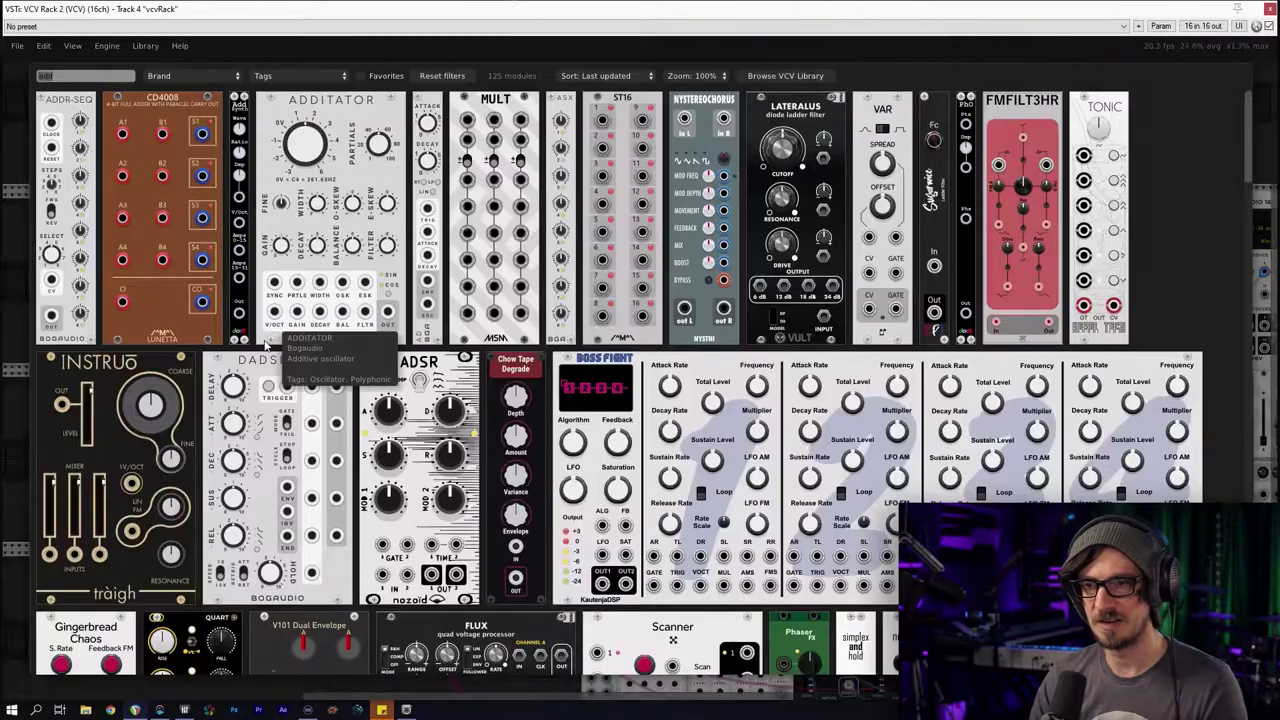
pyautogui.press('Return')
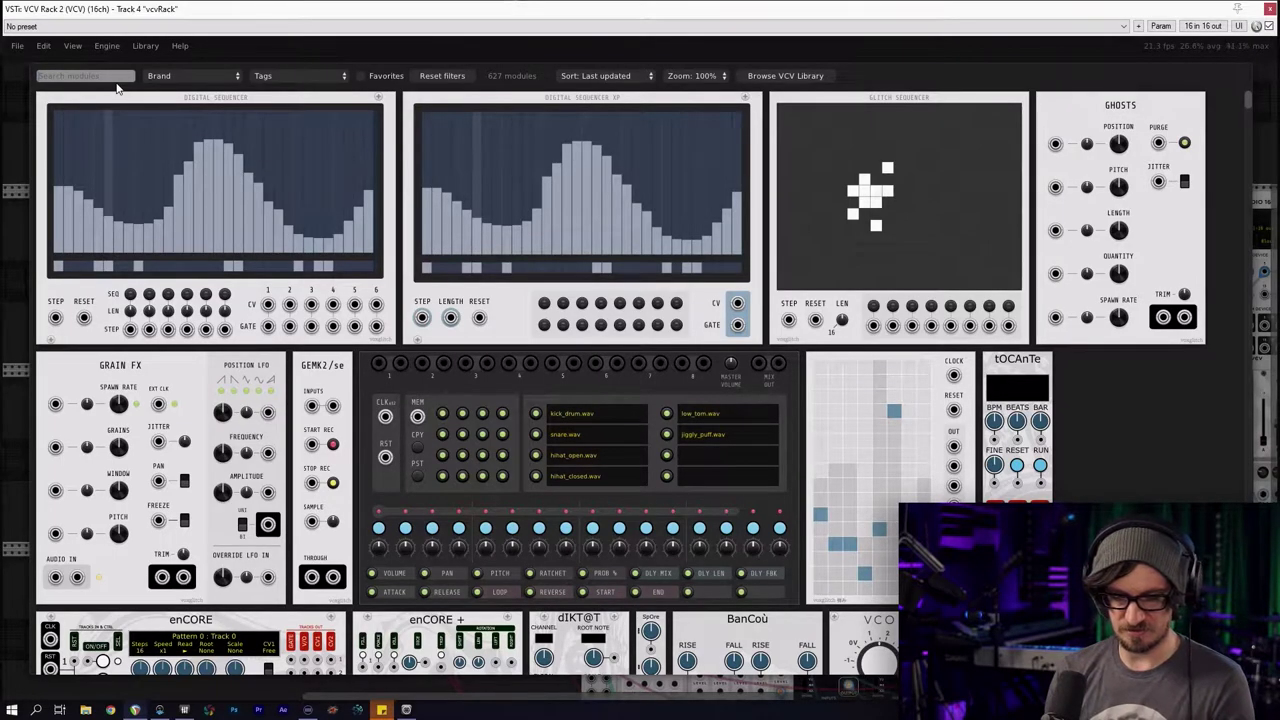
pyautogui.write('midi')
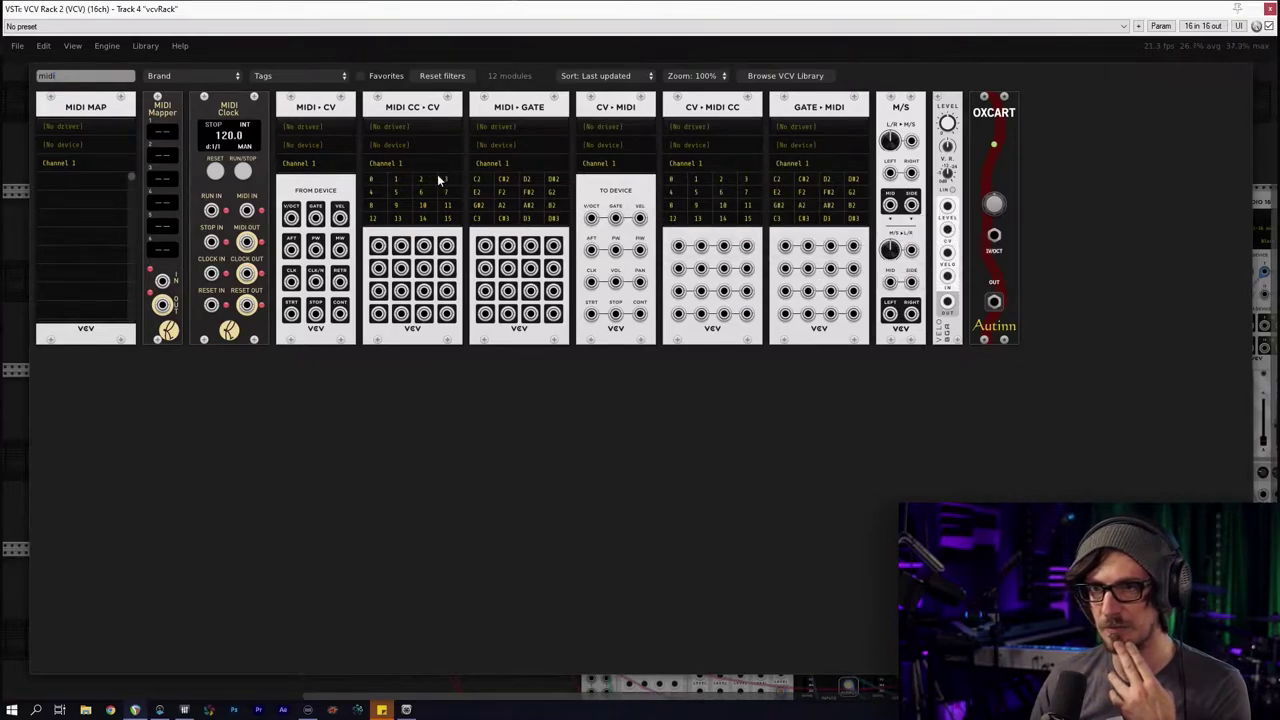
pyautogui.click(350, 186)
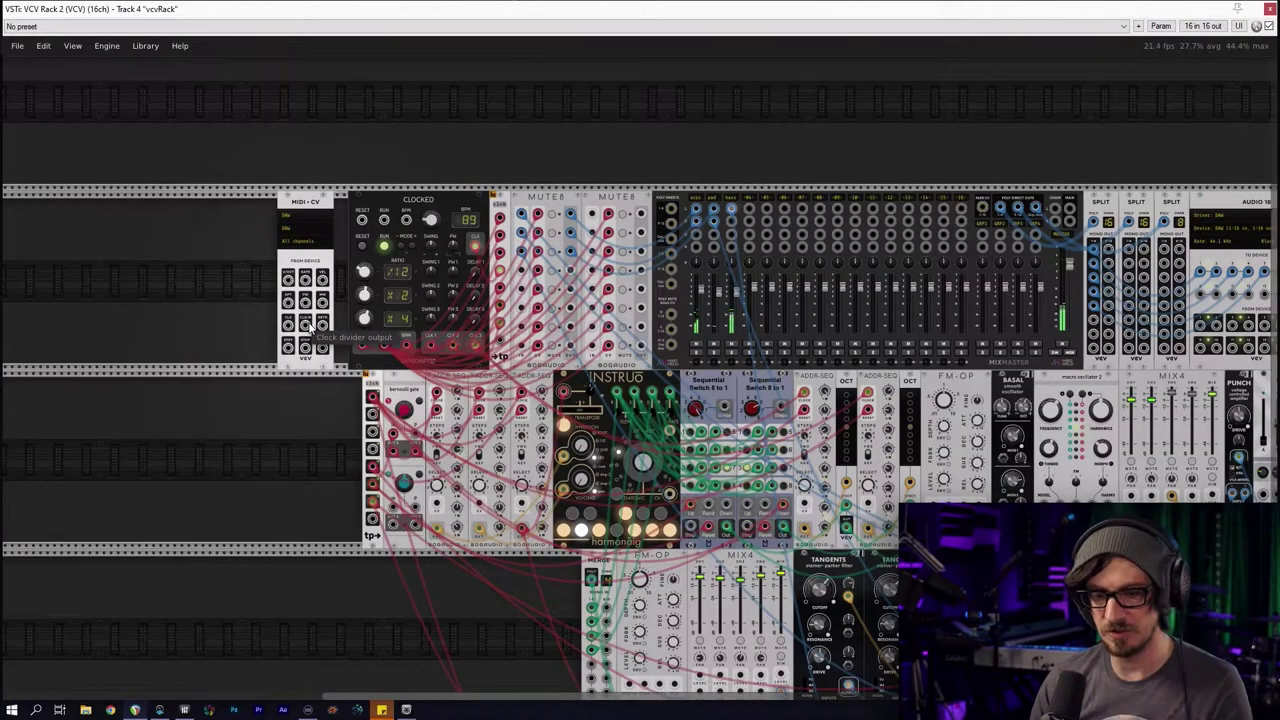
pyautogui.scroll(2, 310, 375)
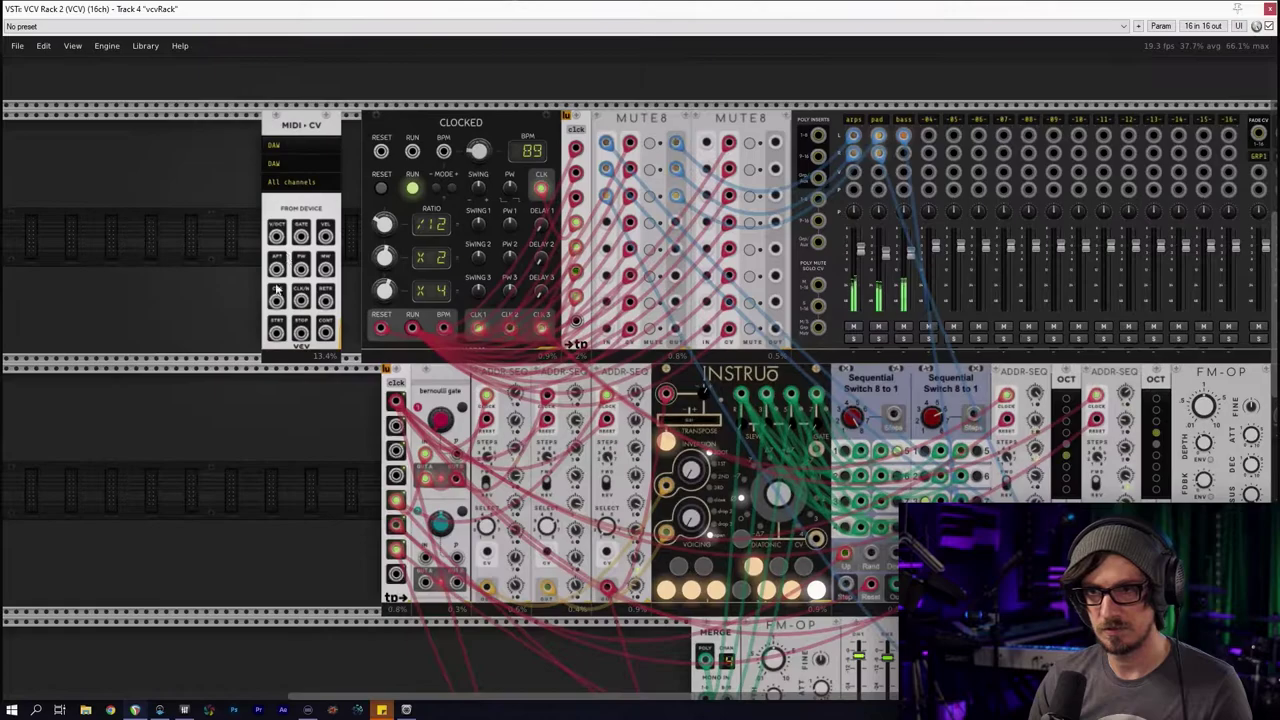
pyautogui.scroll(2, 262, 286)
pyautogui.moveTo(303, 102); pyautogui.dragTo(326, 103)
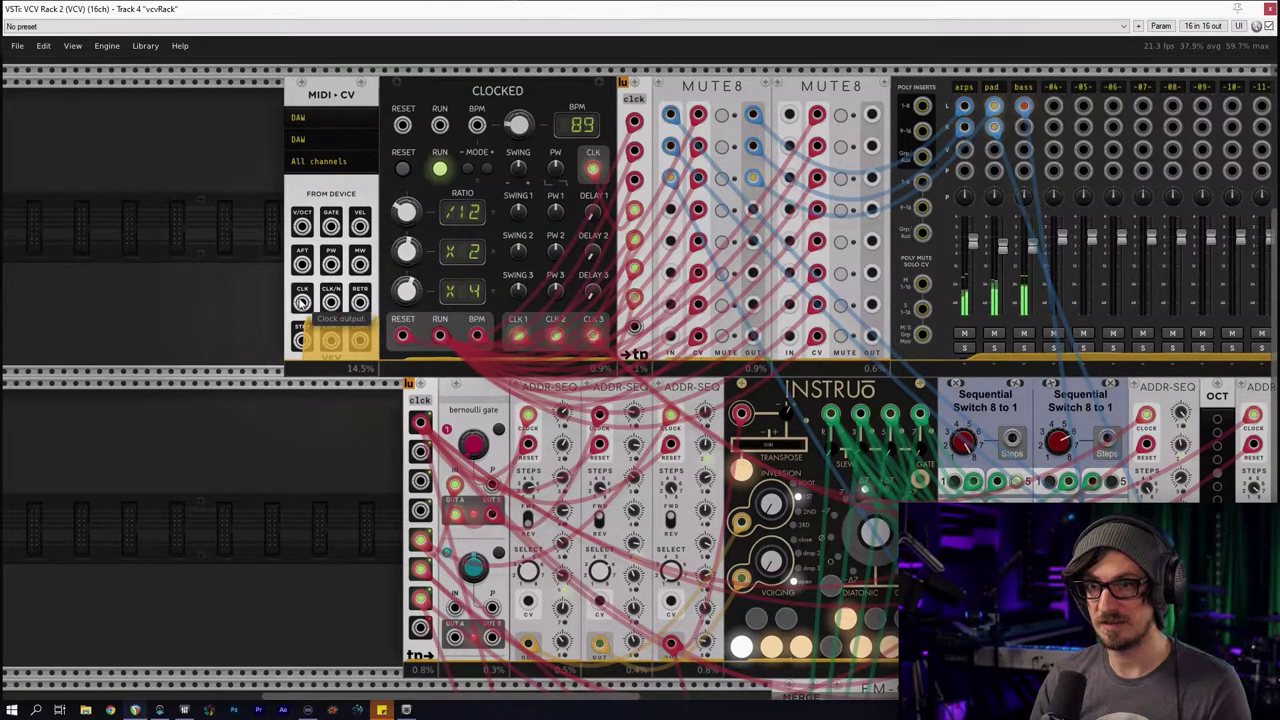
# Try driving the tempo by patching MIDI-CV's clock output to Clocked's BPM input, and delete the MIDI-CV module
pyautogui.moveTo(303, 302); pyautogui.dragTo(420, 193)
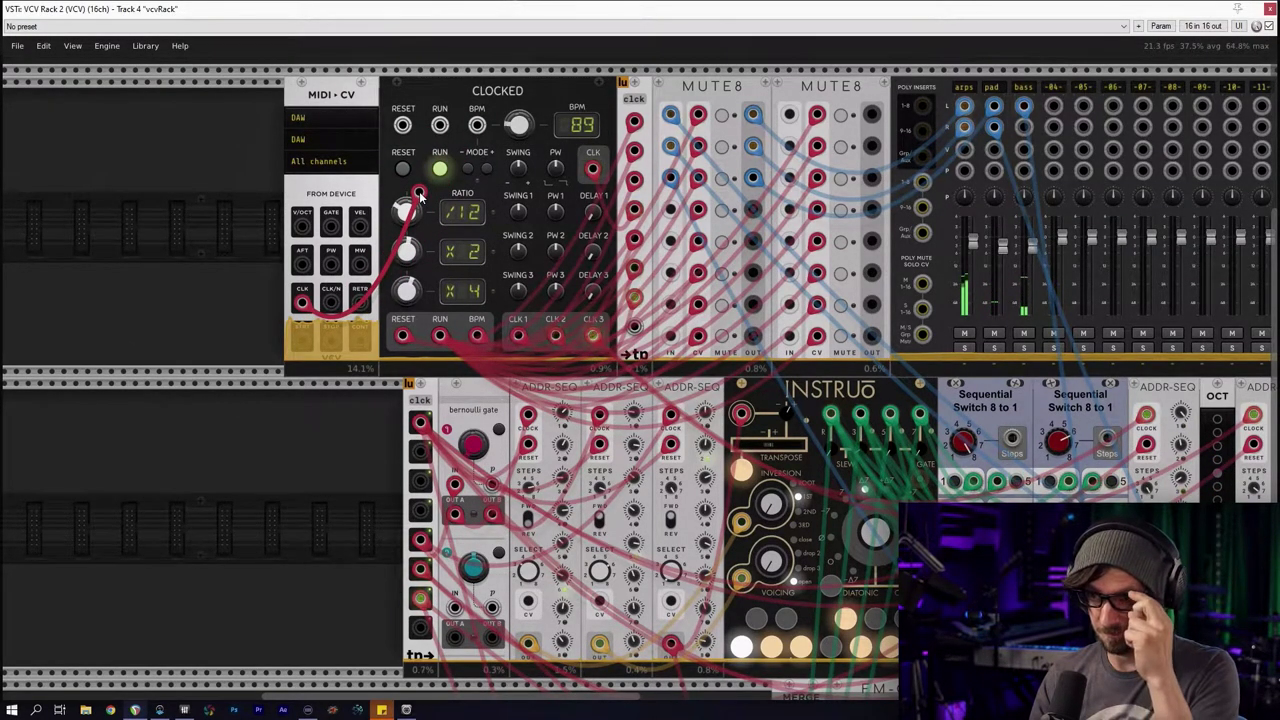
pyautogui.moveTo(420, 193); pyautogui.dragTo(477, 125)
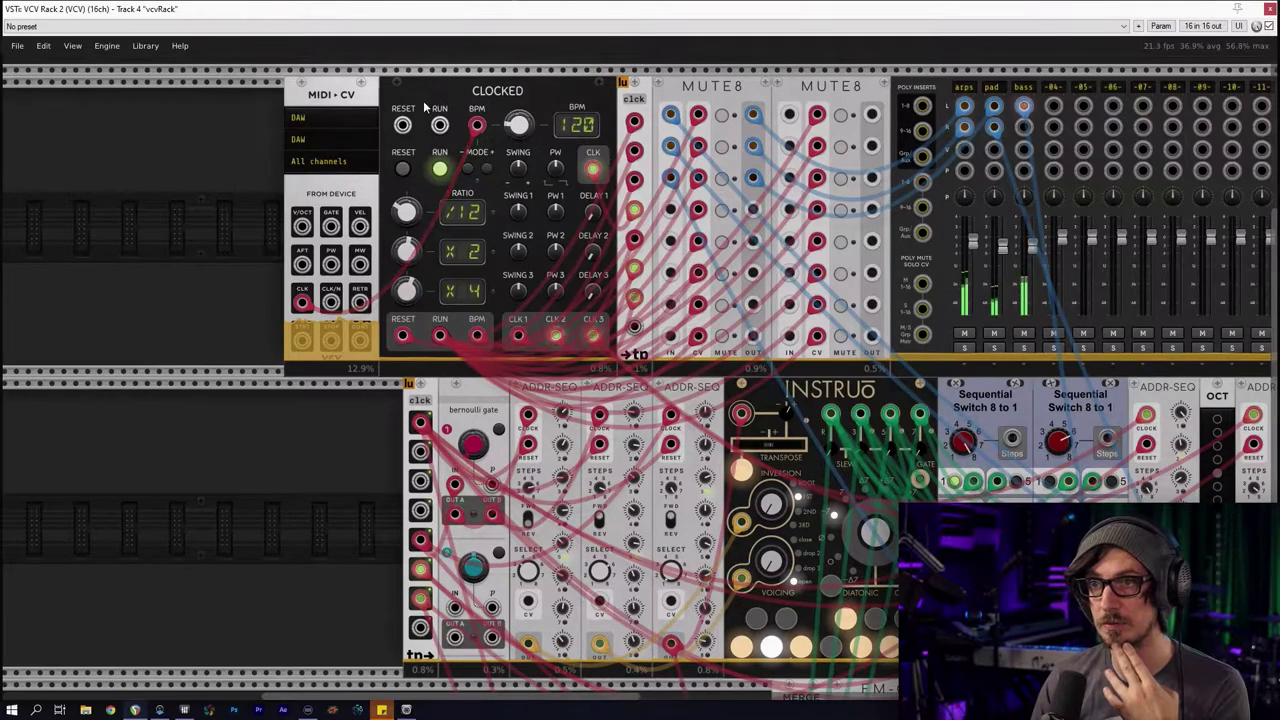
pyautogui.moveTo(303, 302)
pyautogui.mouseDown()
pyautogui.moveTo(340, 295)
pyautogui.moveTo(301, 305)
pyautogui.mouseUp()
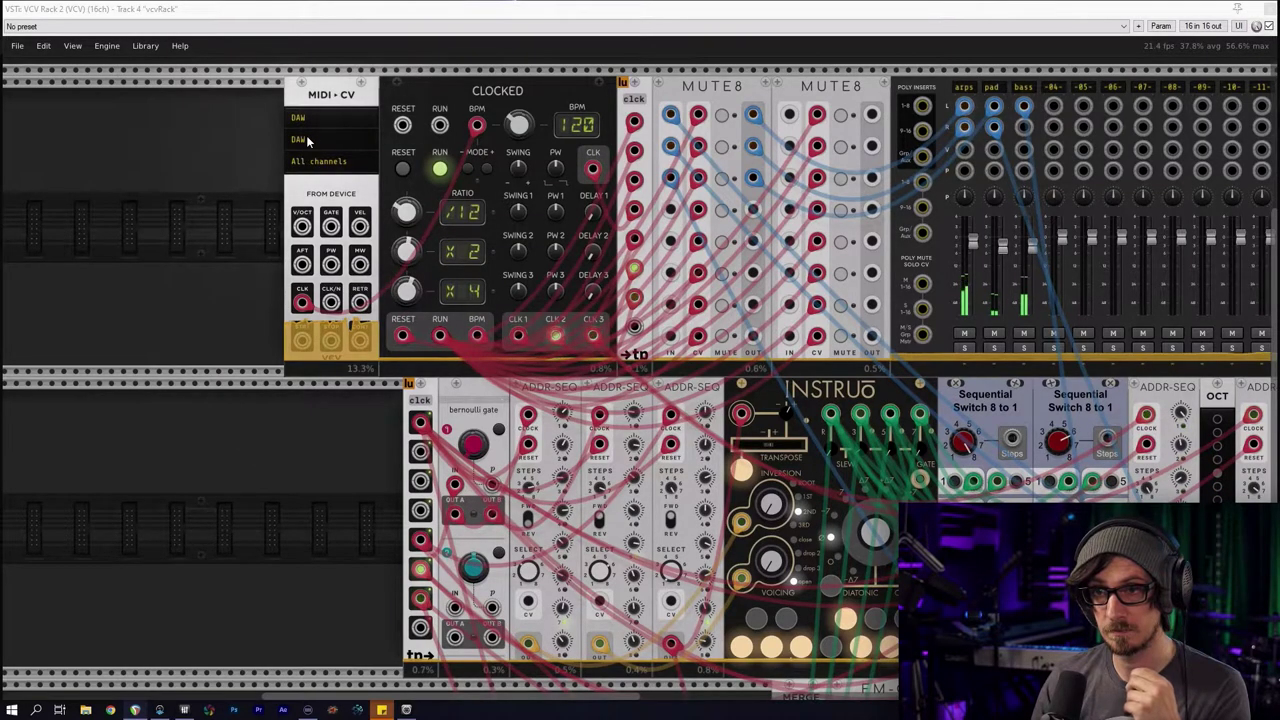
pyautogui.moveTo(259, 163); pyautogui.dragTo(304, 191)
pyautogui.press('Delete')
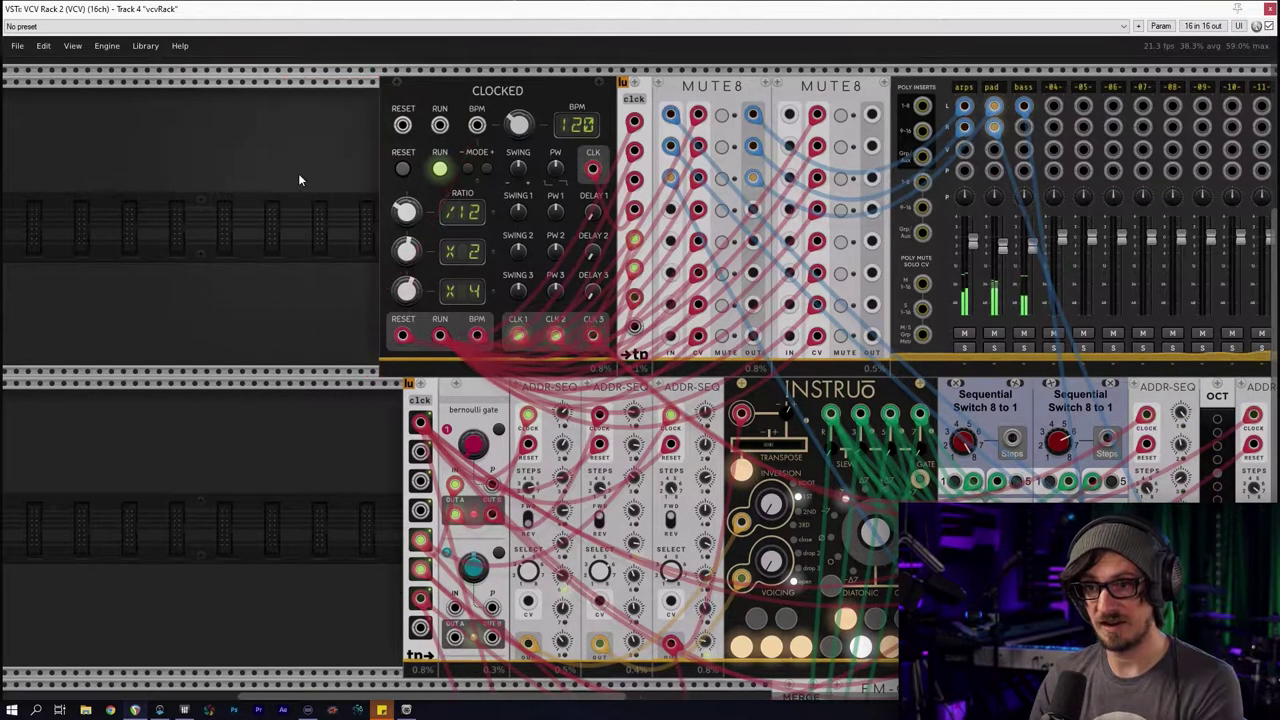
# Add a fresh MIDI-CV module against Clocked and patch its start output, and tentatively its stop output, to Clocked's RUN input
pyautogui.rightClick(298, 173)
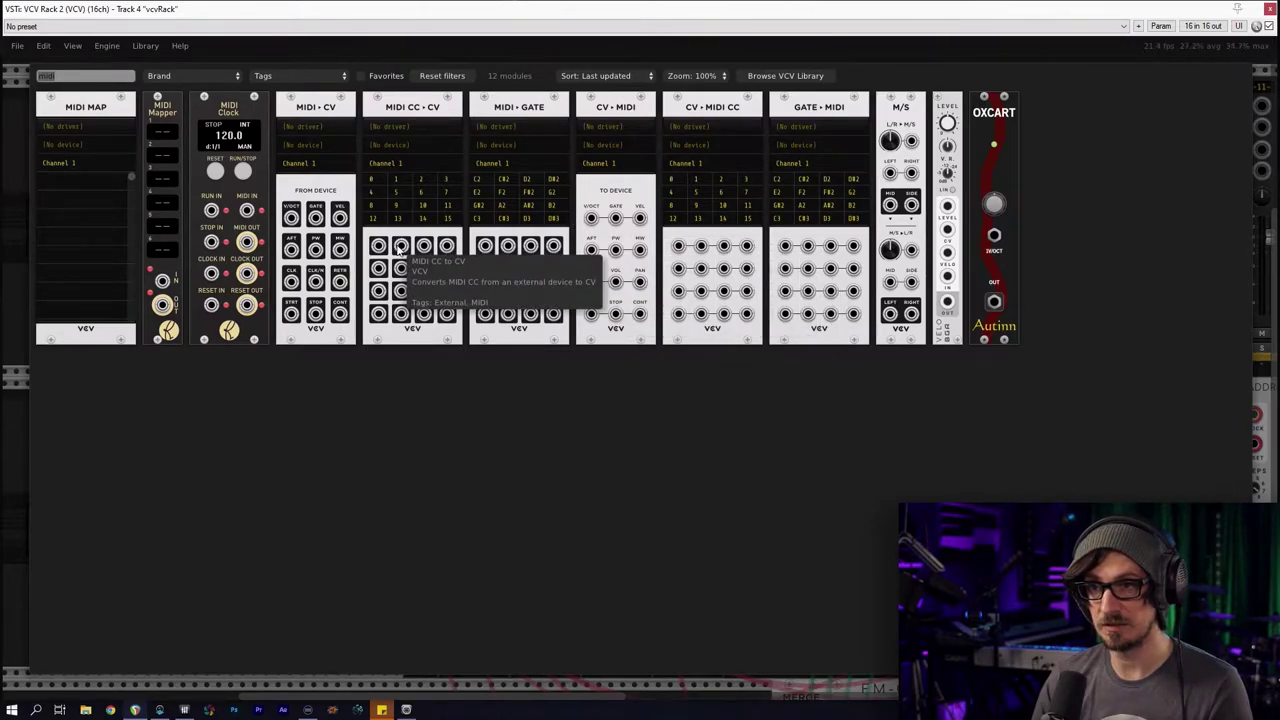
pyautogui.click(330, 310)
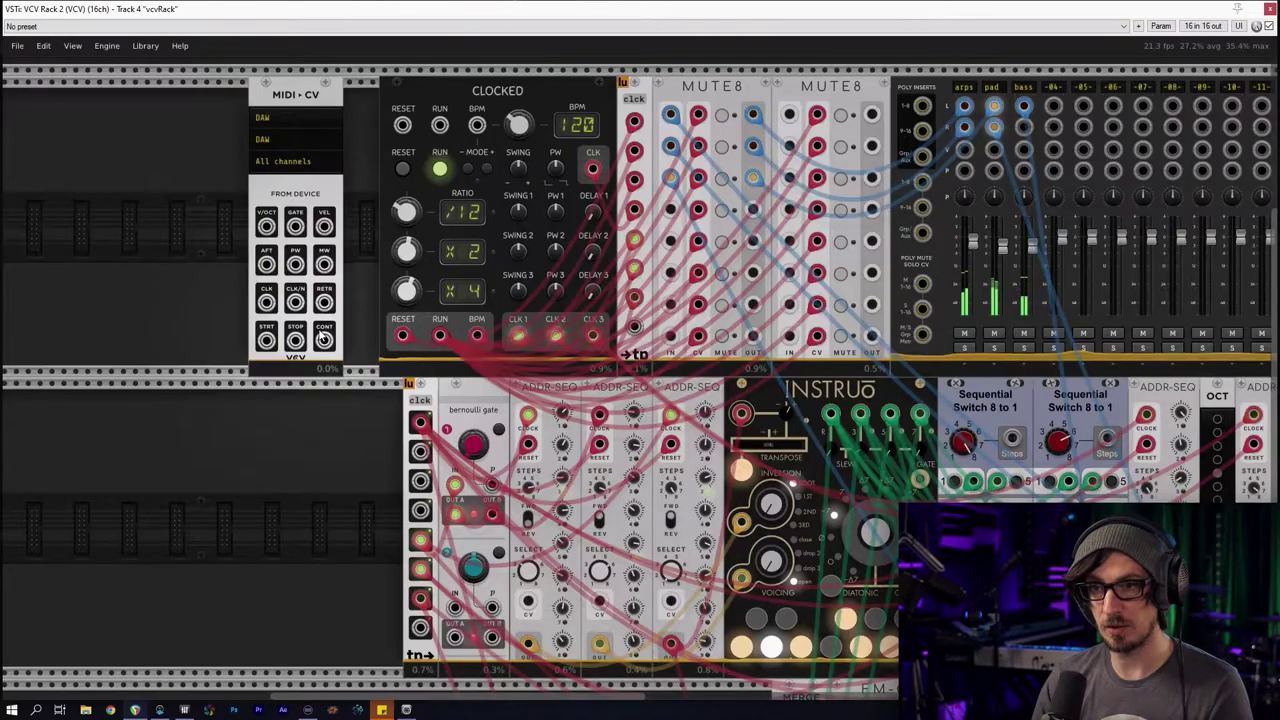
pyautogui.moveTo(283, 100); pyautogui.dragTo(319, 100)
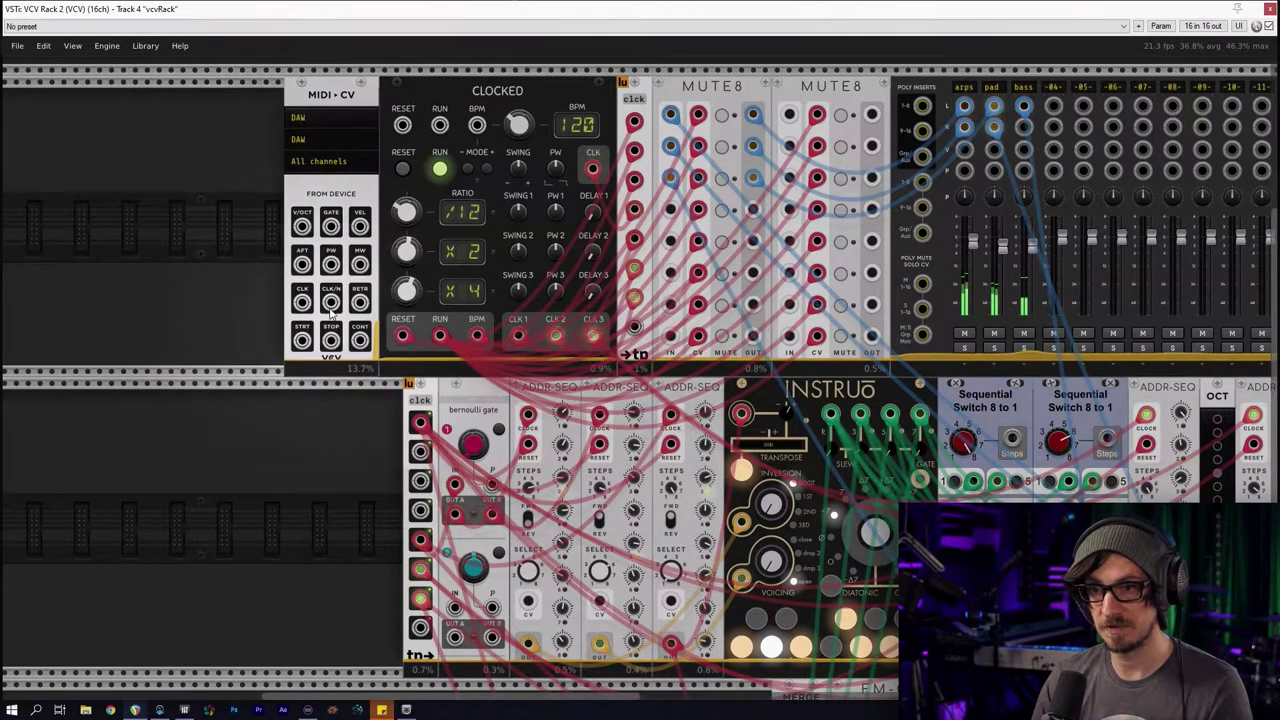
pyautogui.moveTo(302, 340); pyautogui.dragTo(440, 125)
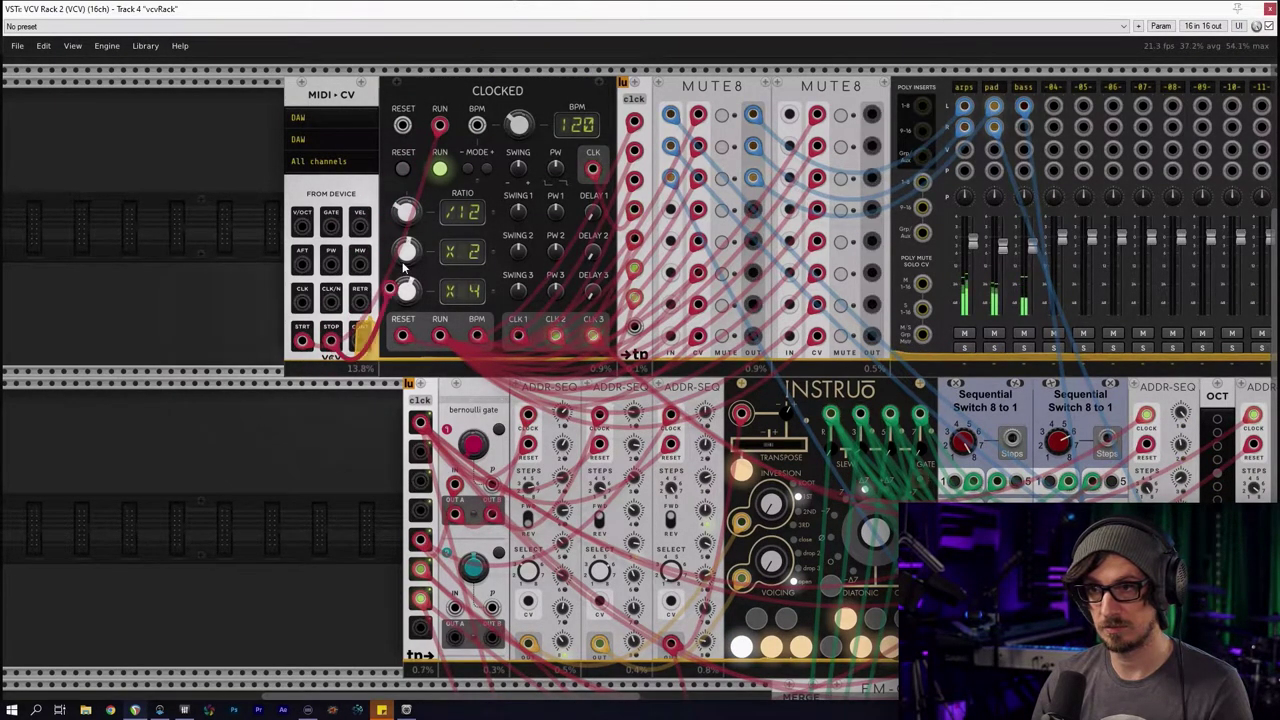
pyautogui.moveTo(439, 130); pyautogui.dragTo(440, 129)
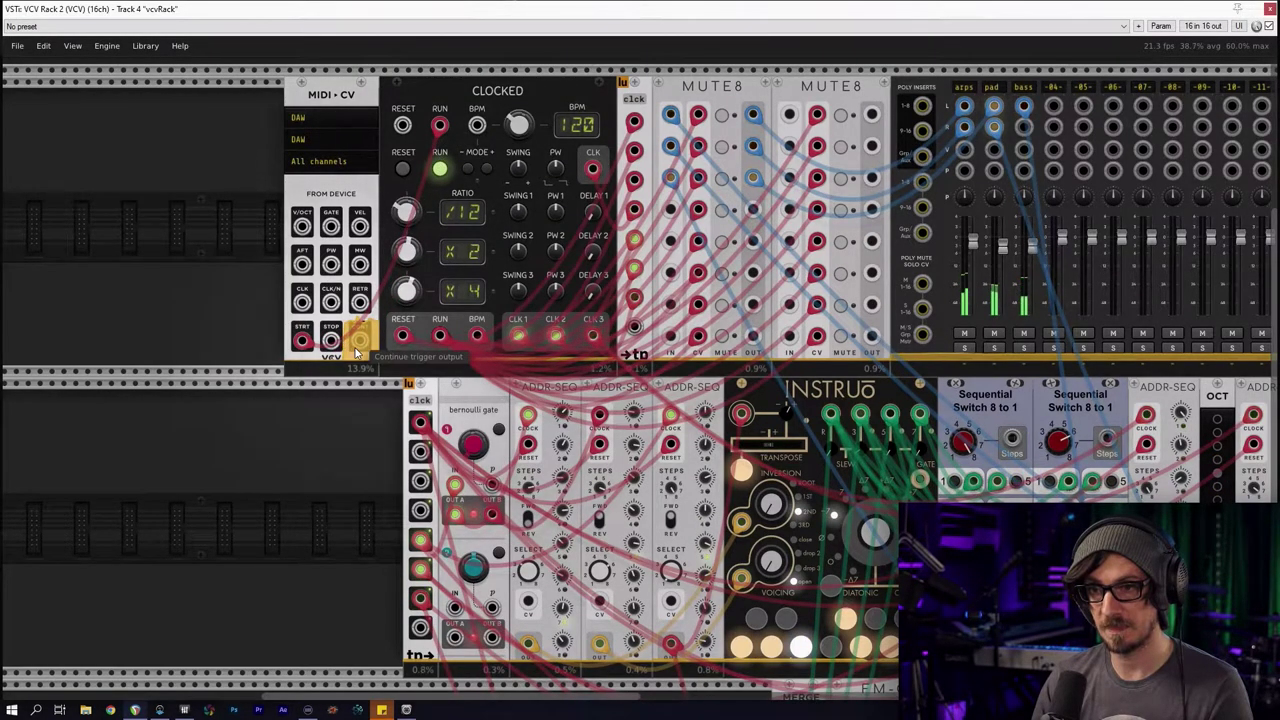
# Set Clocked's tempo to 89 BPM
pyautogui.moveTo(301, 301); pyautogui.dragTo(511, 131)
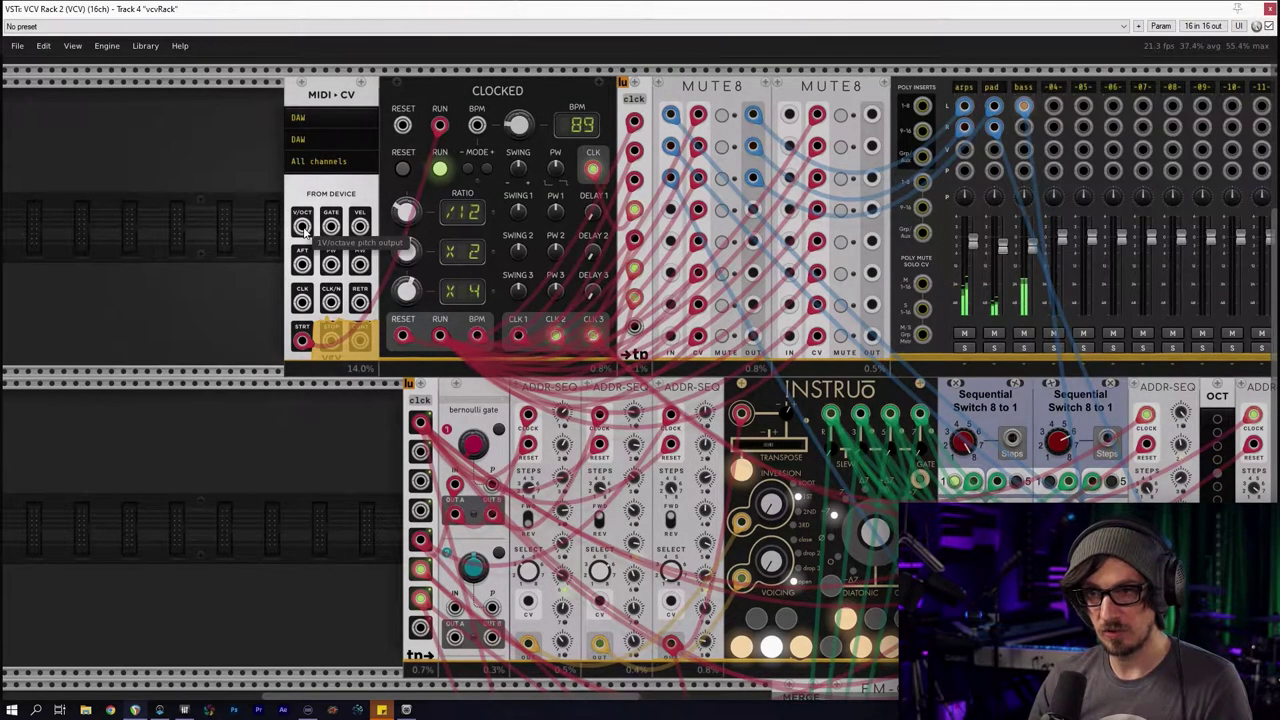
# Filter the module browser to the VCV brand, look through its modules, and add a second MIDI-CV module to the rack
pyautogui.rightClick(209, 190)
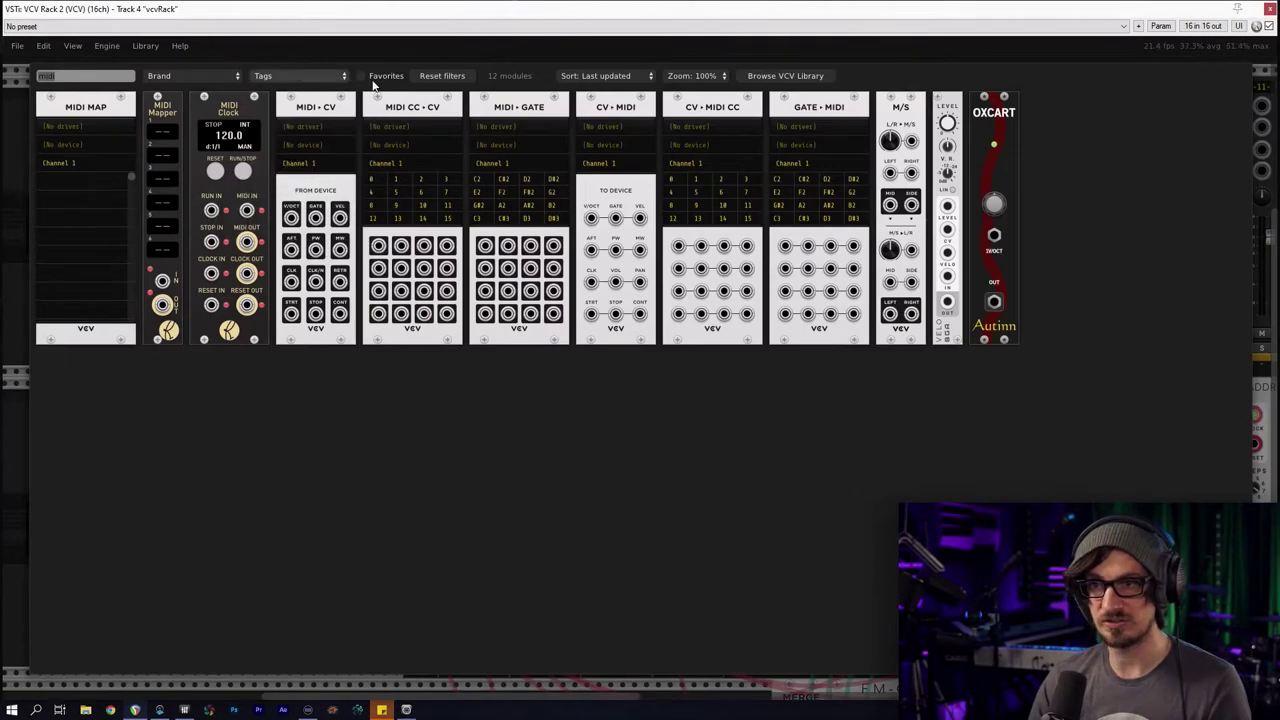
pyautogui.click(442, 75)
pyautogui.click(185, 76)
pyautogui.scroll(-8, 182, 620)
pyautogui.scroll(-2, 182, 672)
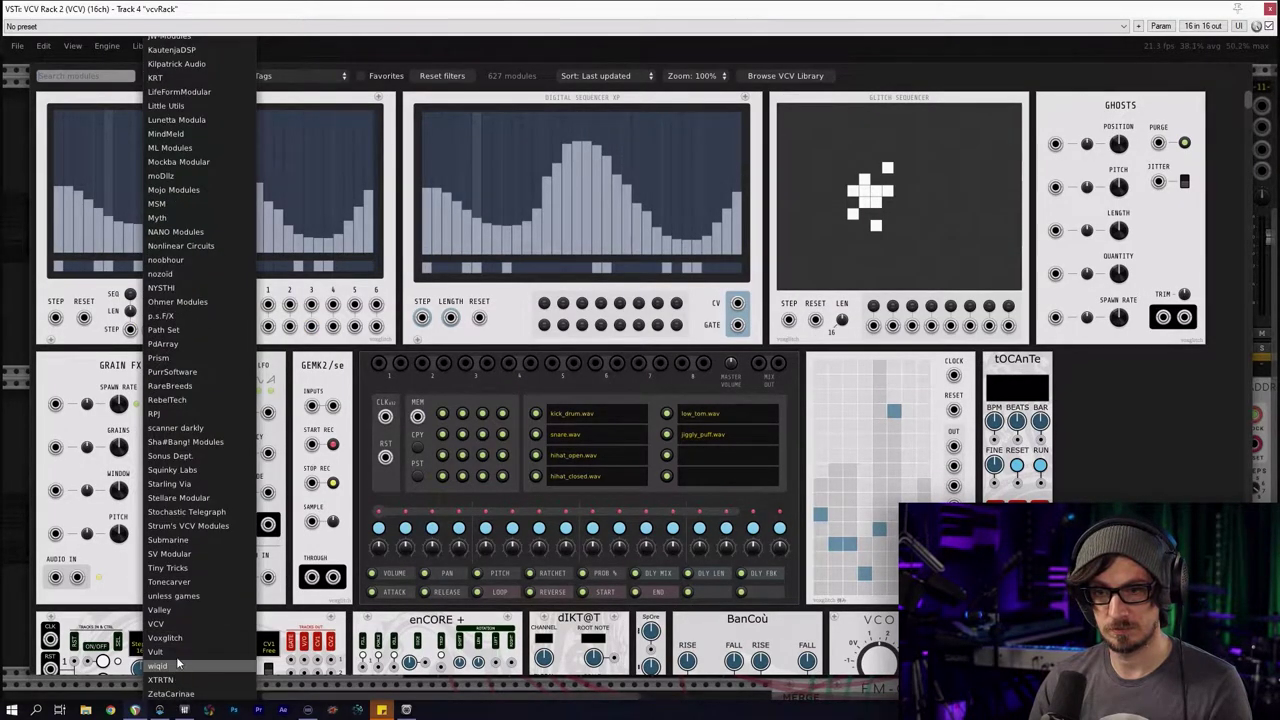
pyautogui.click(178, 623)
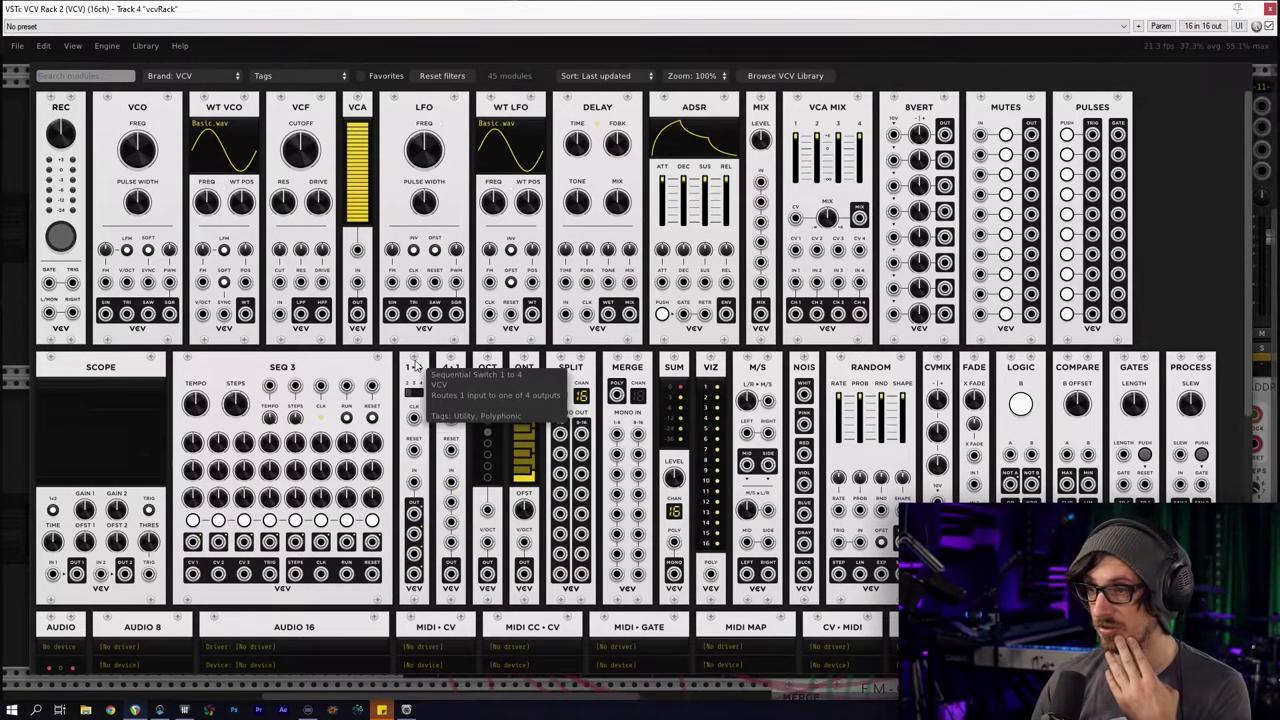
pyautogui.scroll(-3, 402, 450)
pyautogui.scroll(-1, 398, 470)
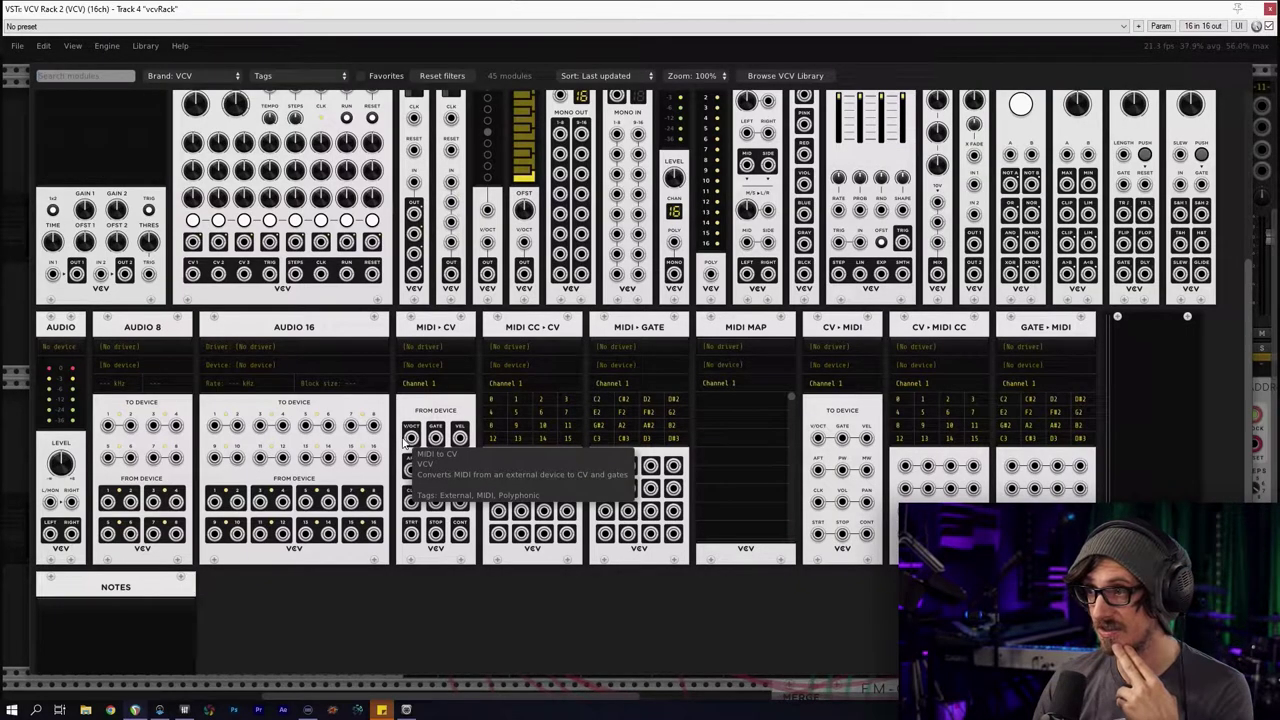
pyautogui.scroll(3, 405, 443)
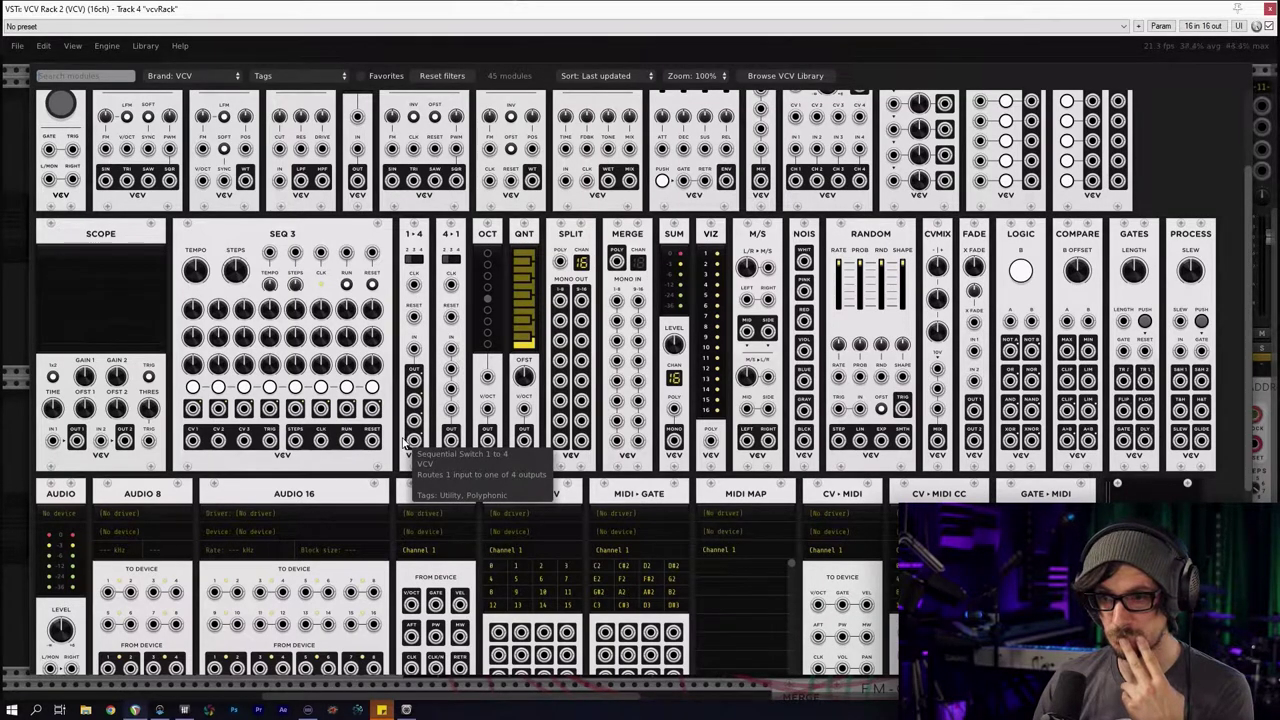
pyautogui.scroll(-2, 405, 443)
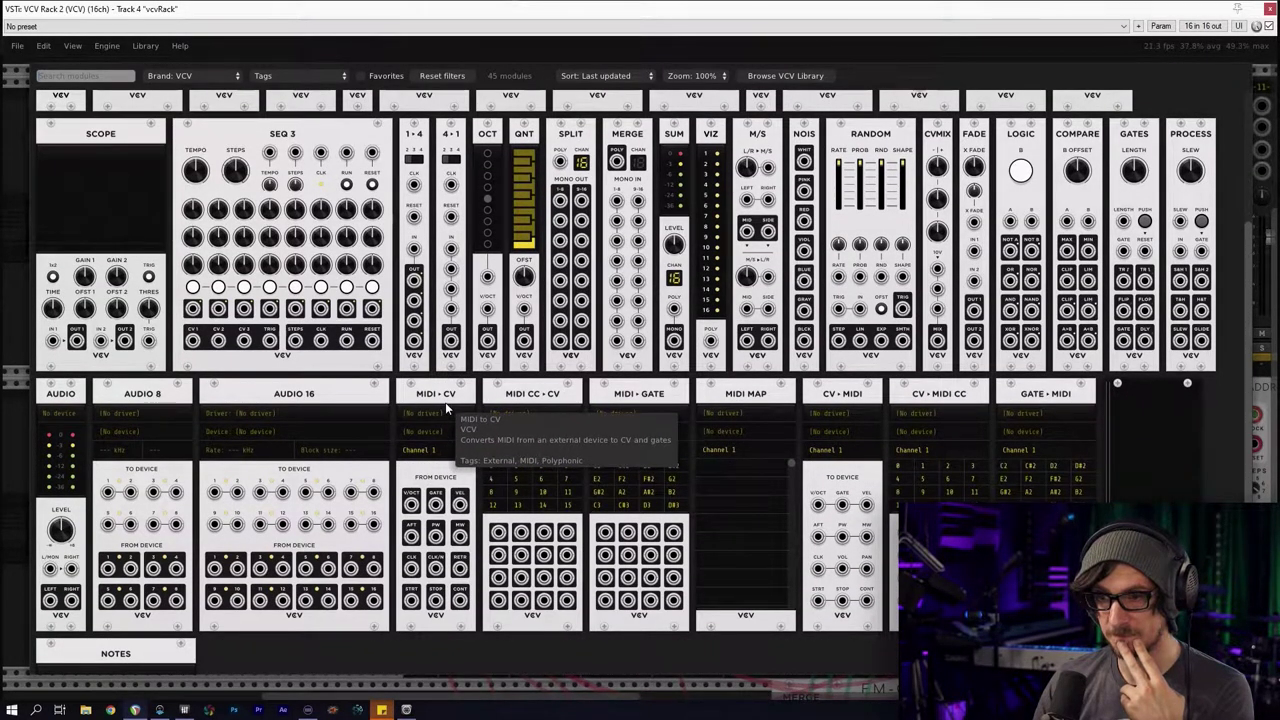
pyautogui.click(183, 119)
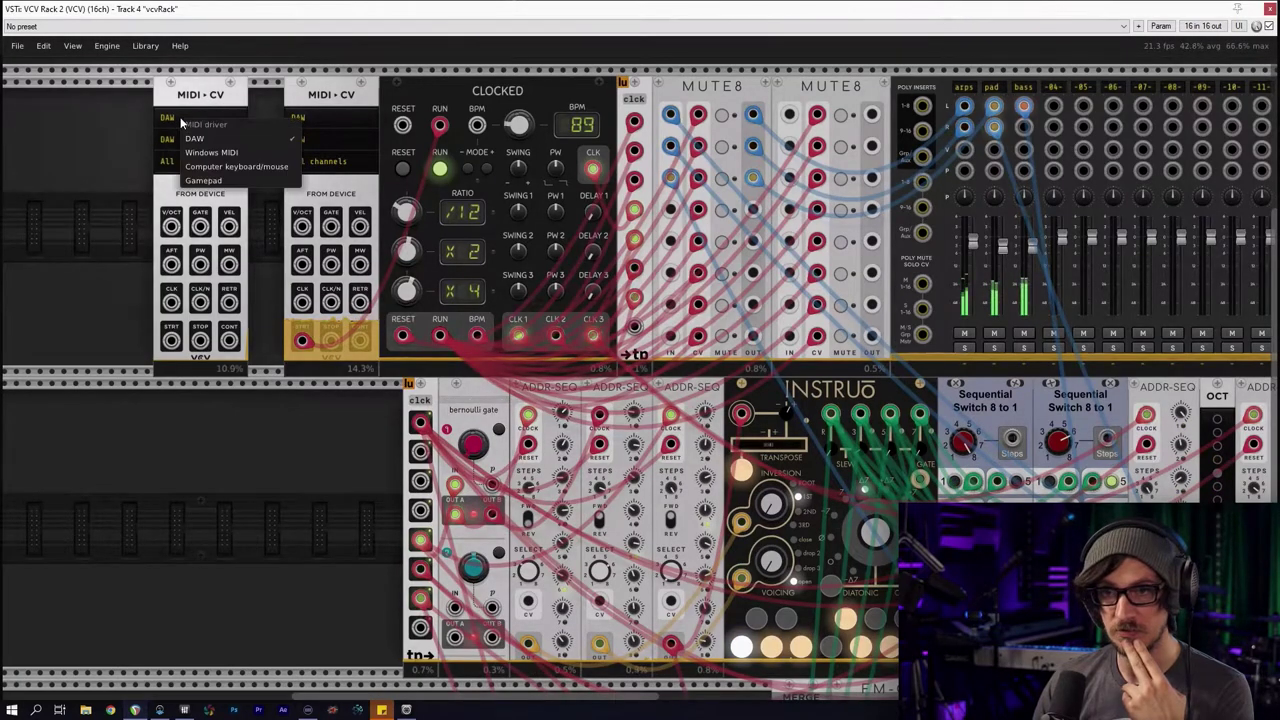
# Place the second MIDI-CV against the first, check its driver and device options, and delete the module
pyautogui.click(104, 98)
pyautogui.moveTo(177, 100); pyautogui.dragTo(213, 100)
pyautogui.click(249, 143)
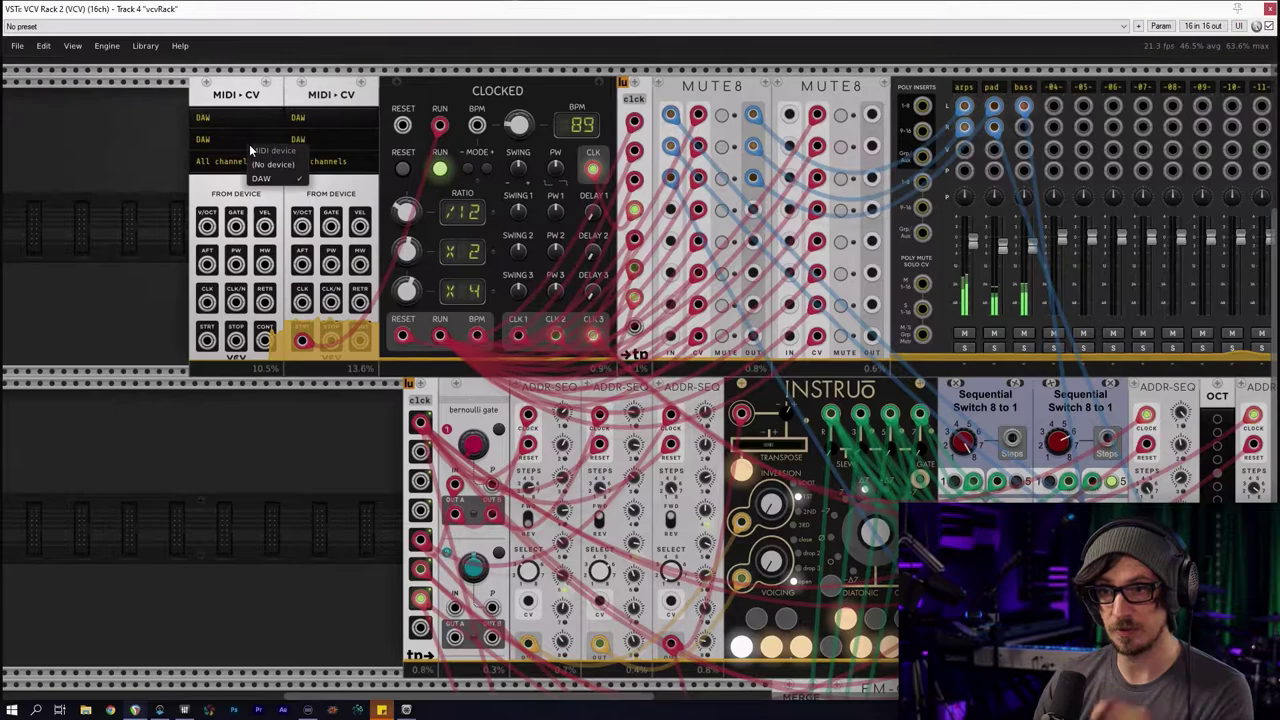
pyautogui.click(192, 164)
pyautogui.moveTo(185, 181); pyautogui.dragTo(202, 200)
pyautogui.press('Delete')
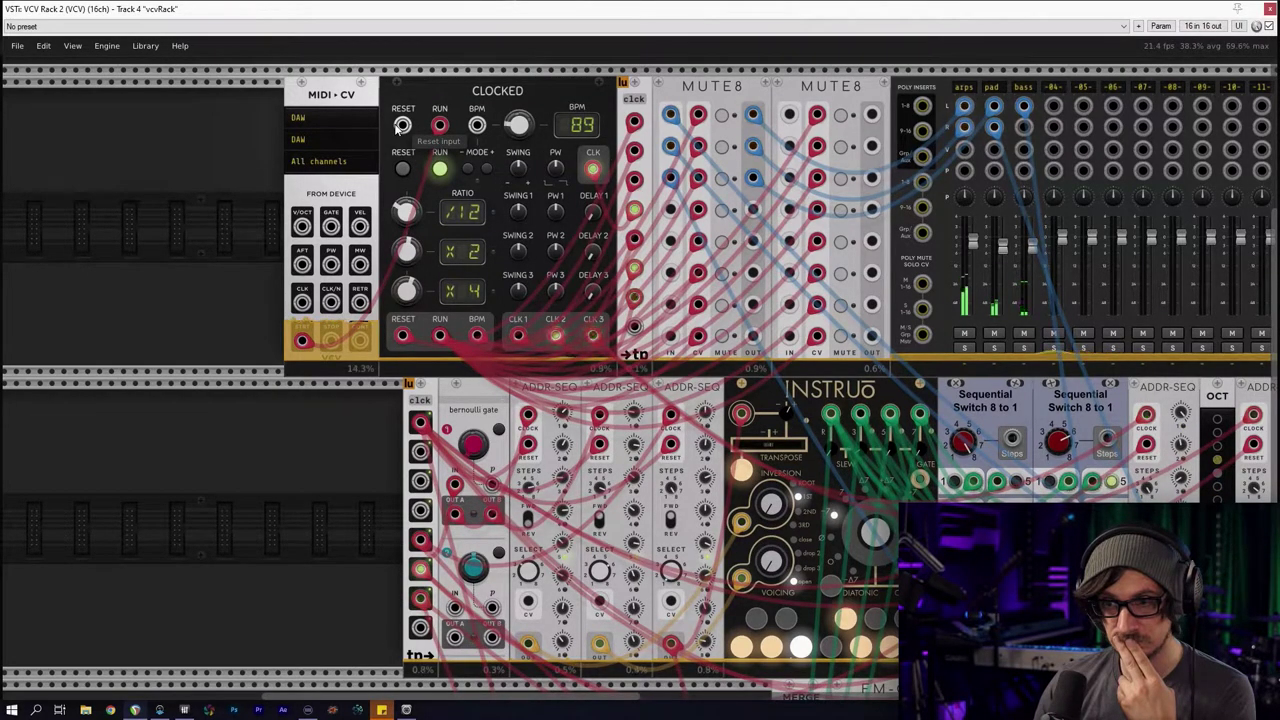
# Patch MIDI-CV's stop output to Clocked's RESET input, and try its clock output on the BPM input before undoing that cable
pyautogui.moveTo(331, 340); pyautogui.dragTo(402, 124)
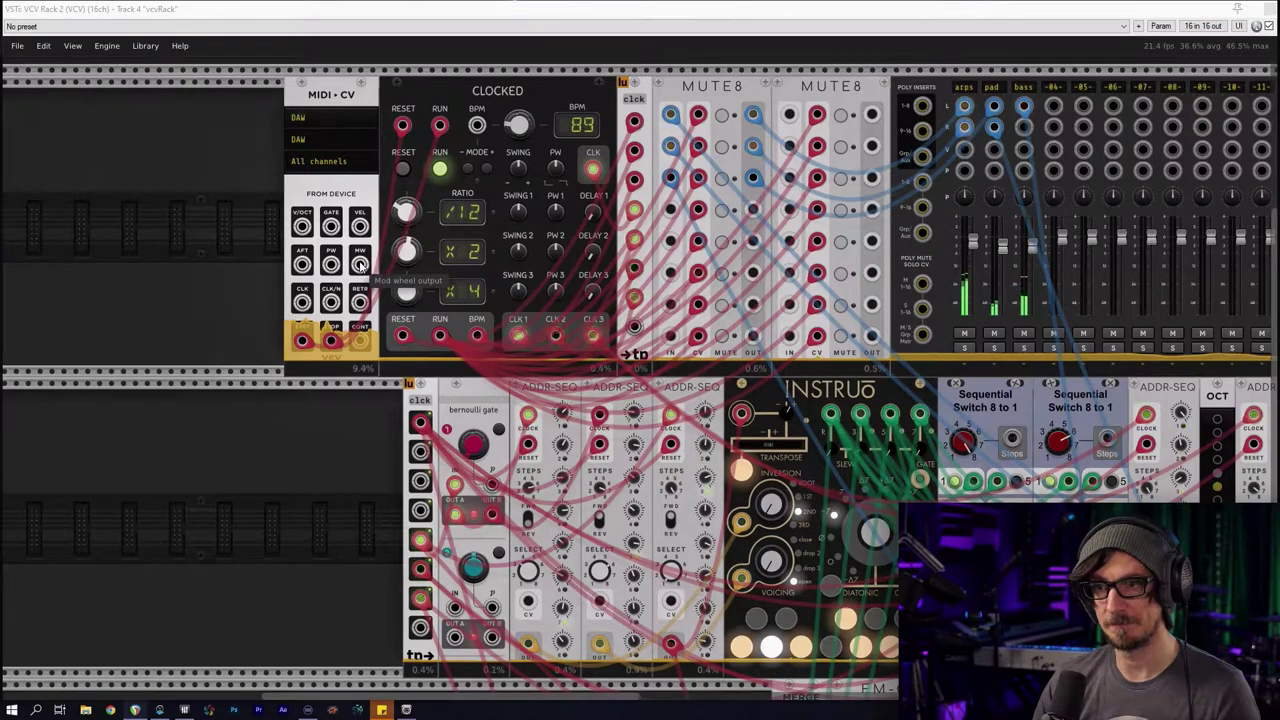
pyautogui.moveTo(302, 300); pyautogui.dragTo(477, 125)
pyautogui.hotkey('ctrl', 'z')
pyautogui.moveTo(360, 300); pyautogui.dragTo(237, 231)
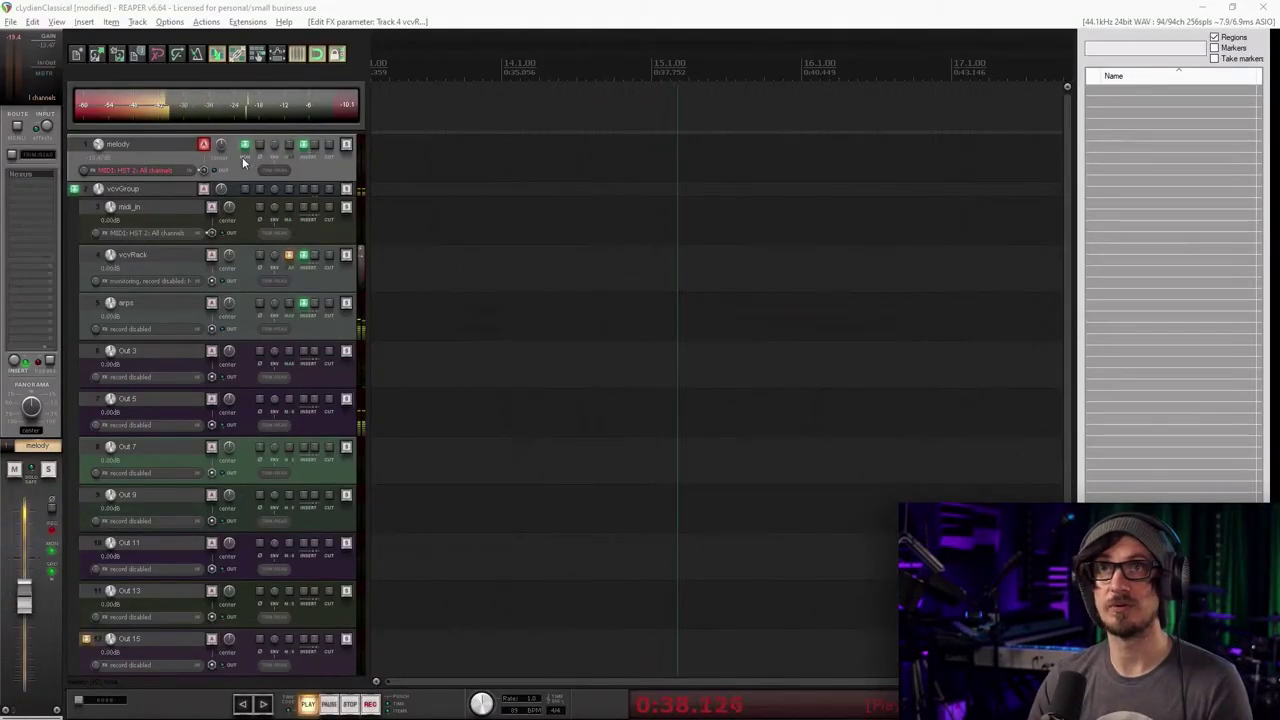
# Switch to REAPER's track list and add a new track named superiorDrummer
pyautogui.hotkey('ctrl', 't')
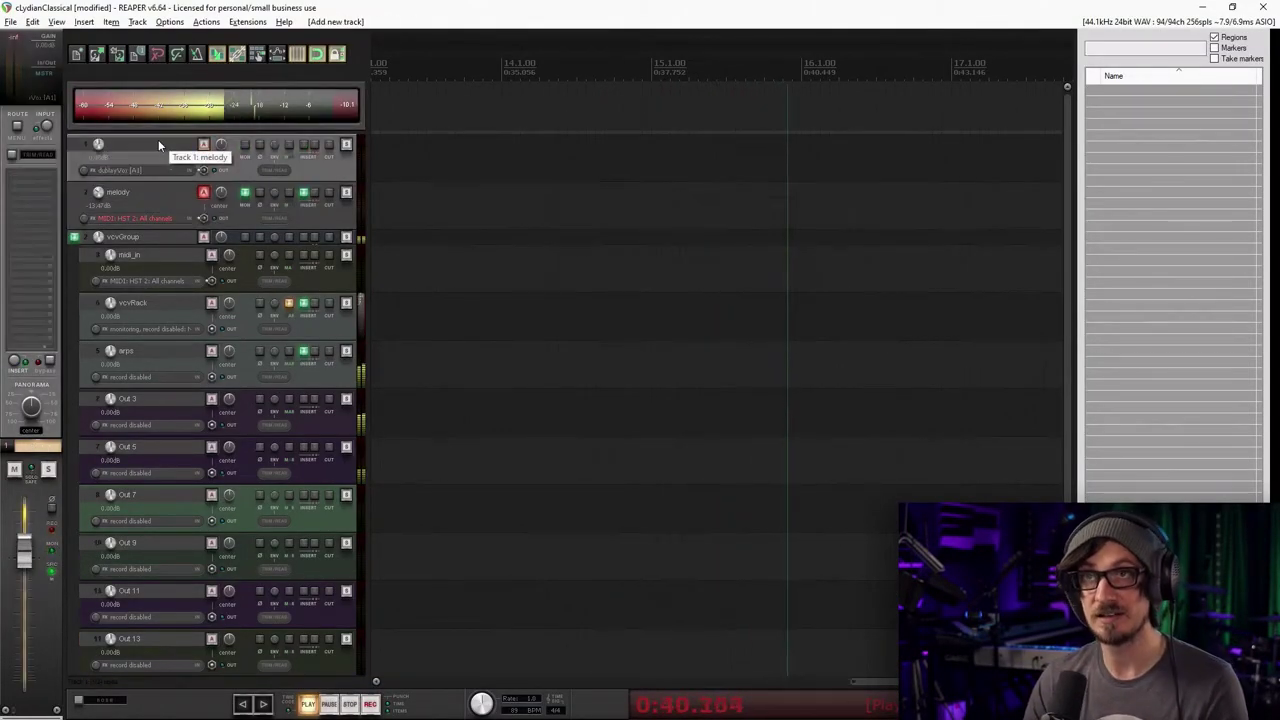
pyautogui.doubleClick(139, 142)
pyautogui.write('s')
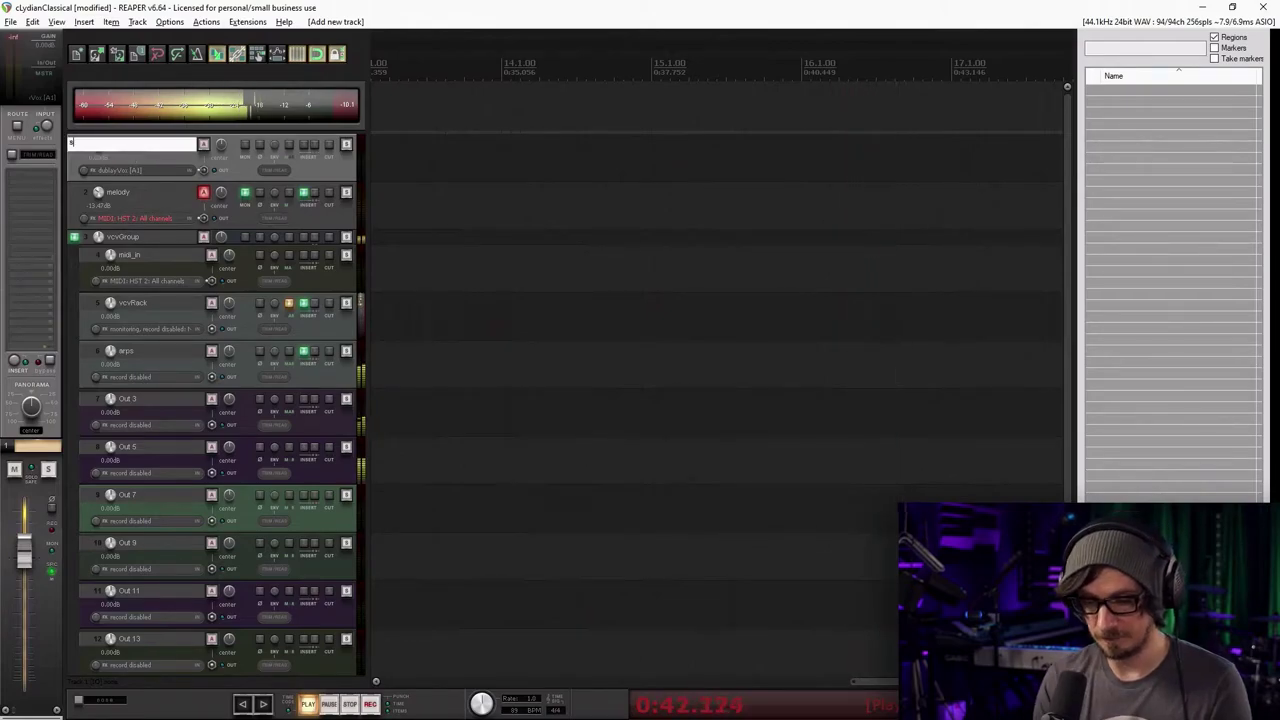
pyautogui.write('uperior')
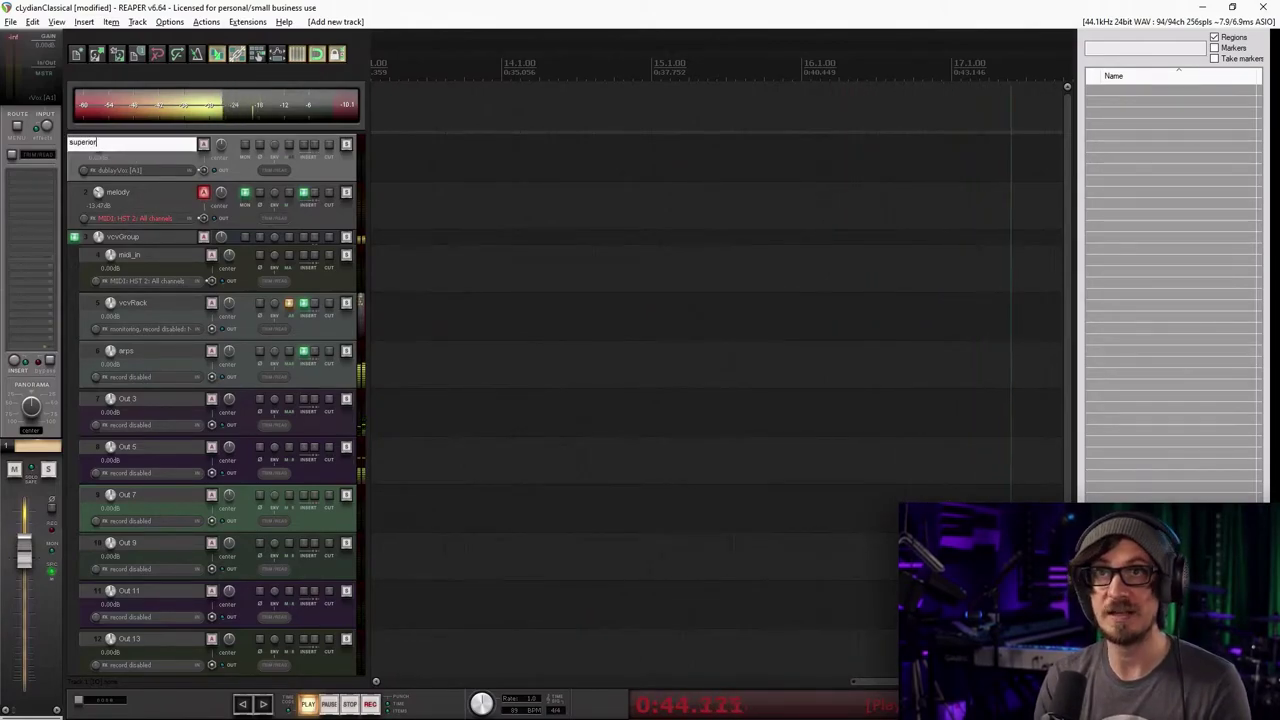
pyautogui.write('Drummer')
pyautogui.press('Return')
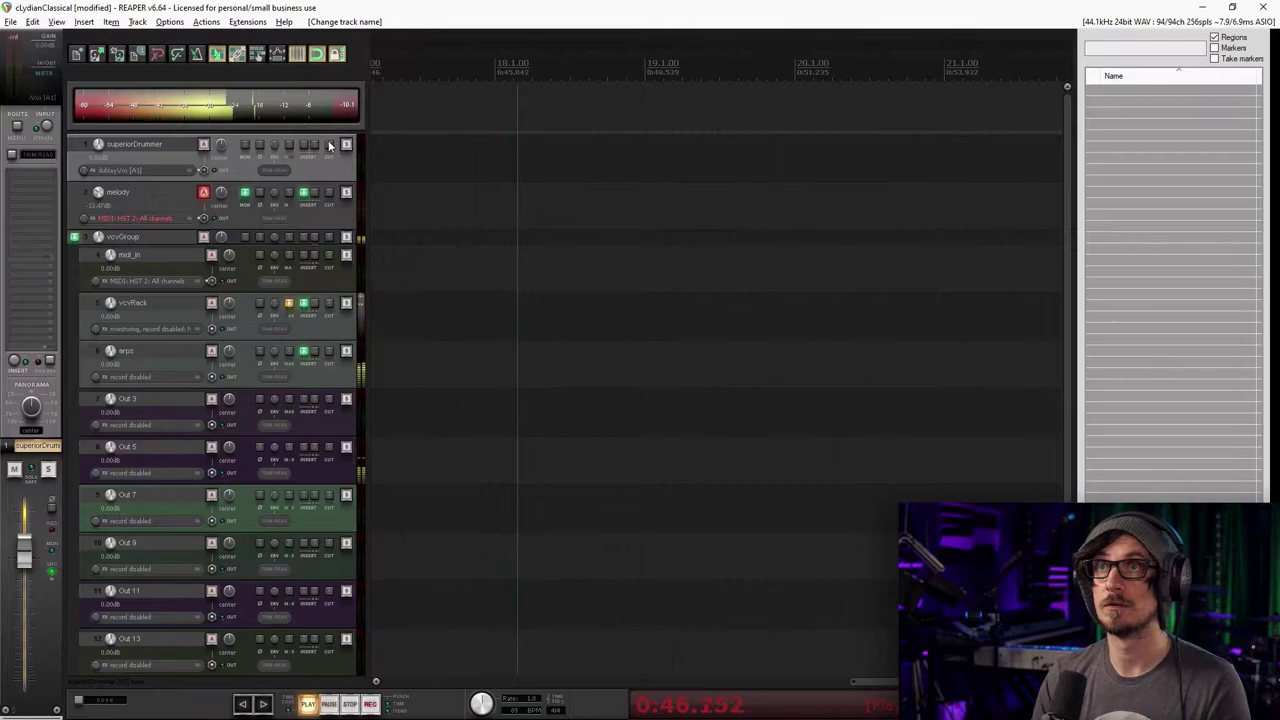
# Search the plug-ins for "super" and add Superior Drummer 3 (Toontrack) (32 out) to the superiorDrummer track
pyautogui.press('f')
pyautogui.write('super')
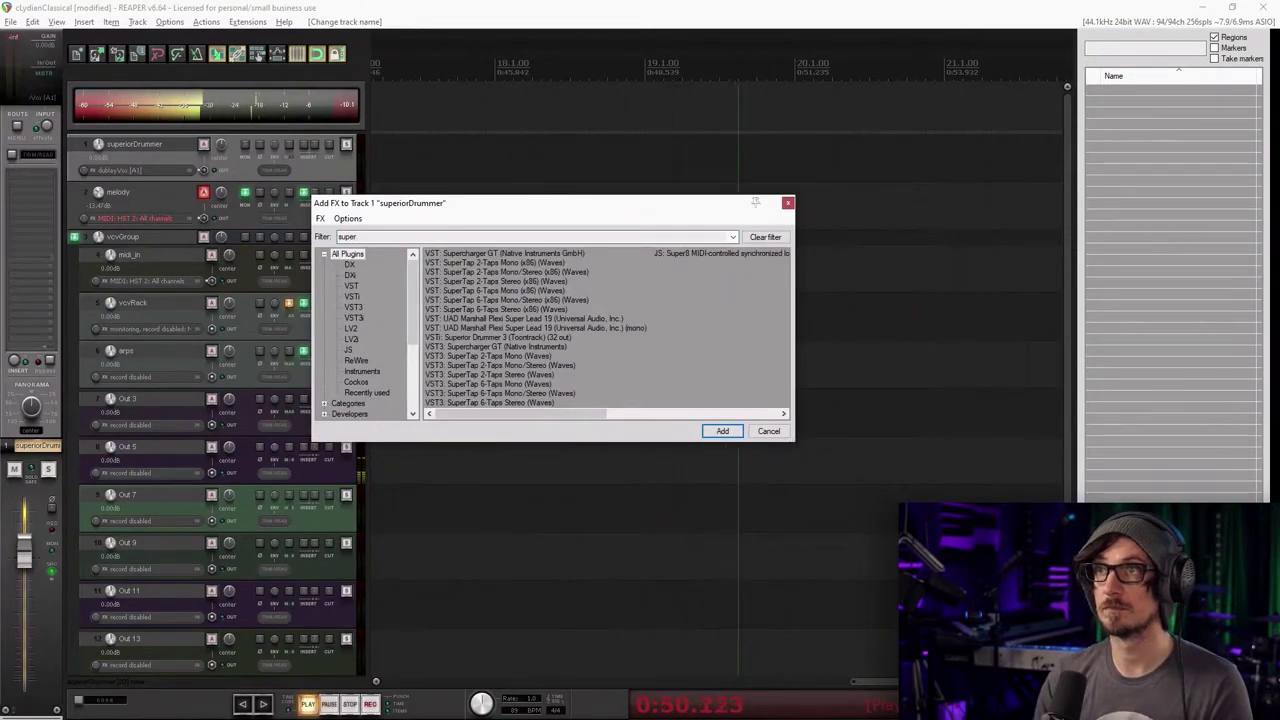
pyautogui.click(484, 338)
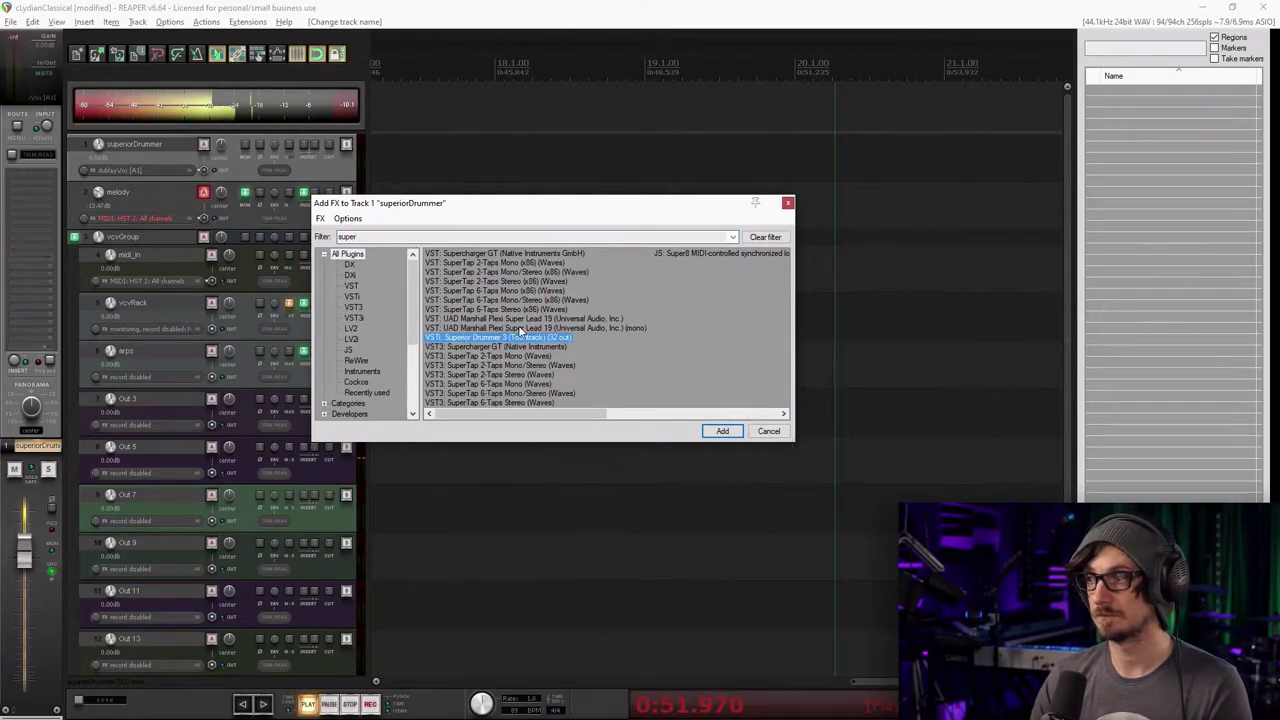
pyautogui.press('Return')
# Load the Dream Pop EZX library in Superior Drummer and audition its snare
pyautogui.click(598, 87)
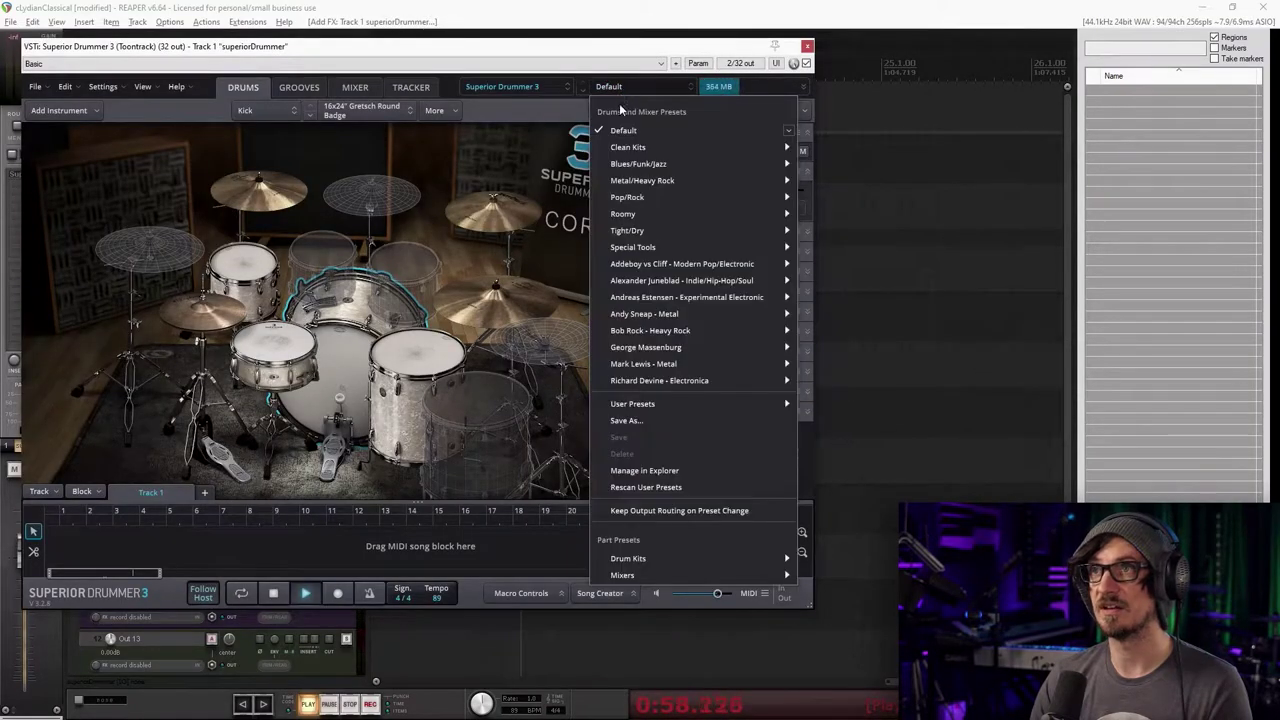
pyautogui.click(502, 87)
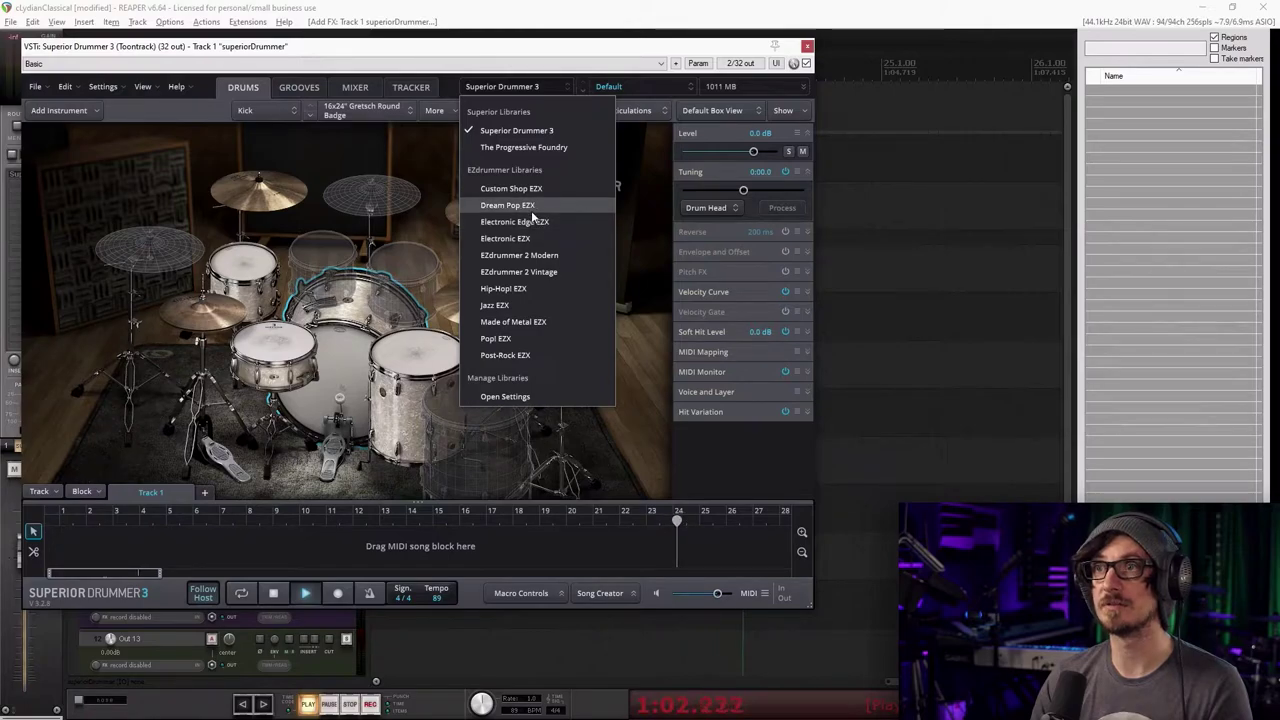
pyautogui.click(510, 205)
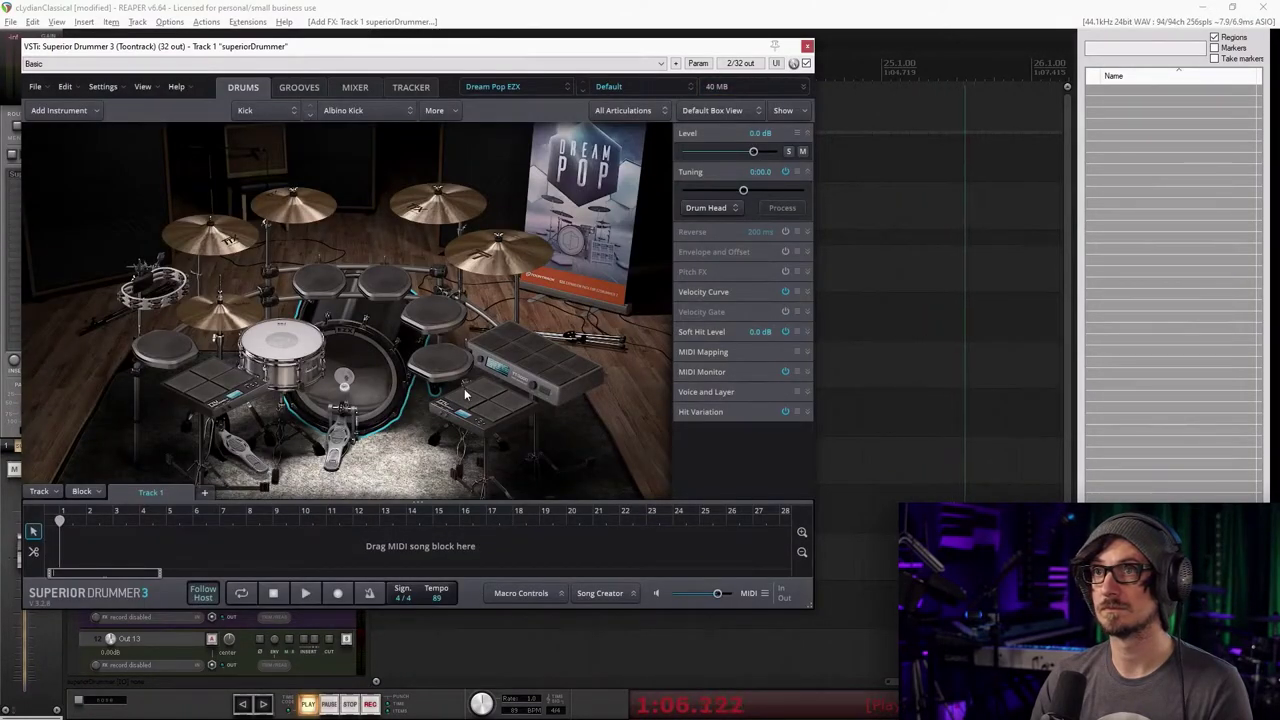
pyautogui.click(290, 352)
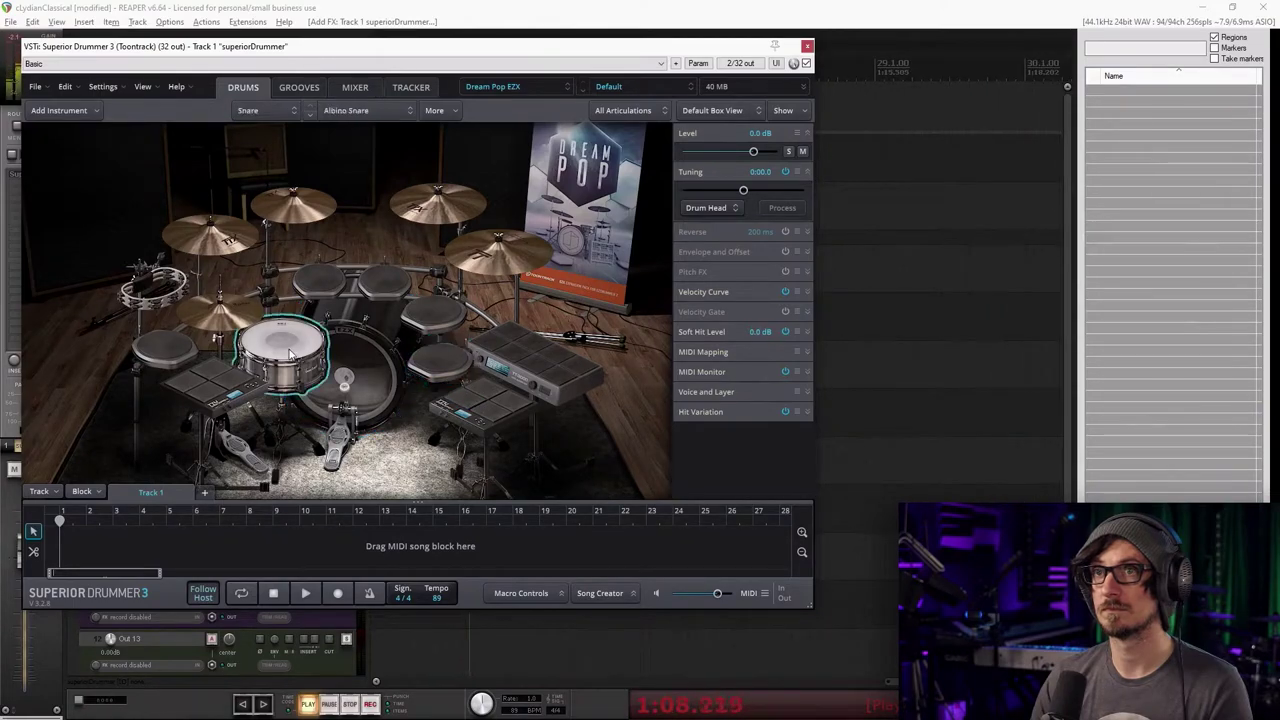
# Try the Happy kit preset, switch to Dream-Hop, and audition the snare
pyautogui.click(610, 87)
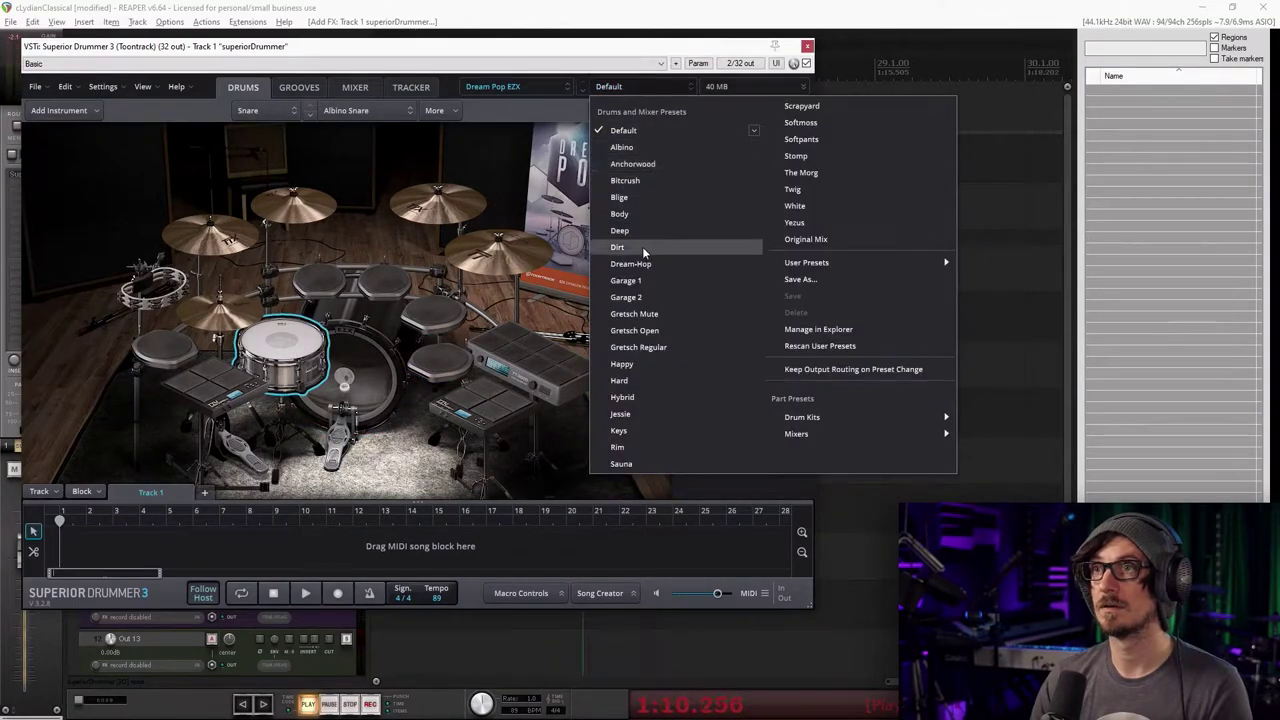
pyautogui.click(651, 367)
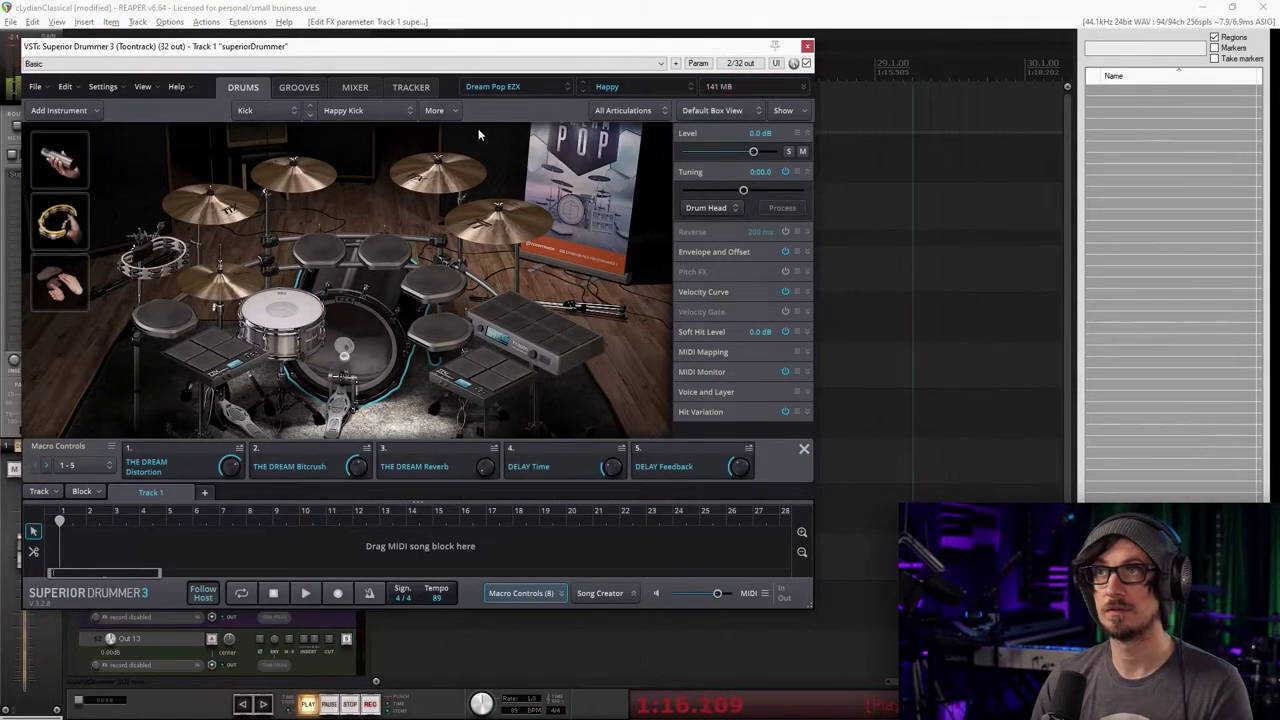
pyautogui.click(612, 86)
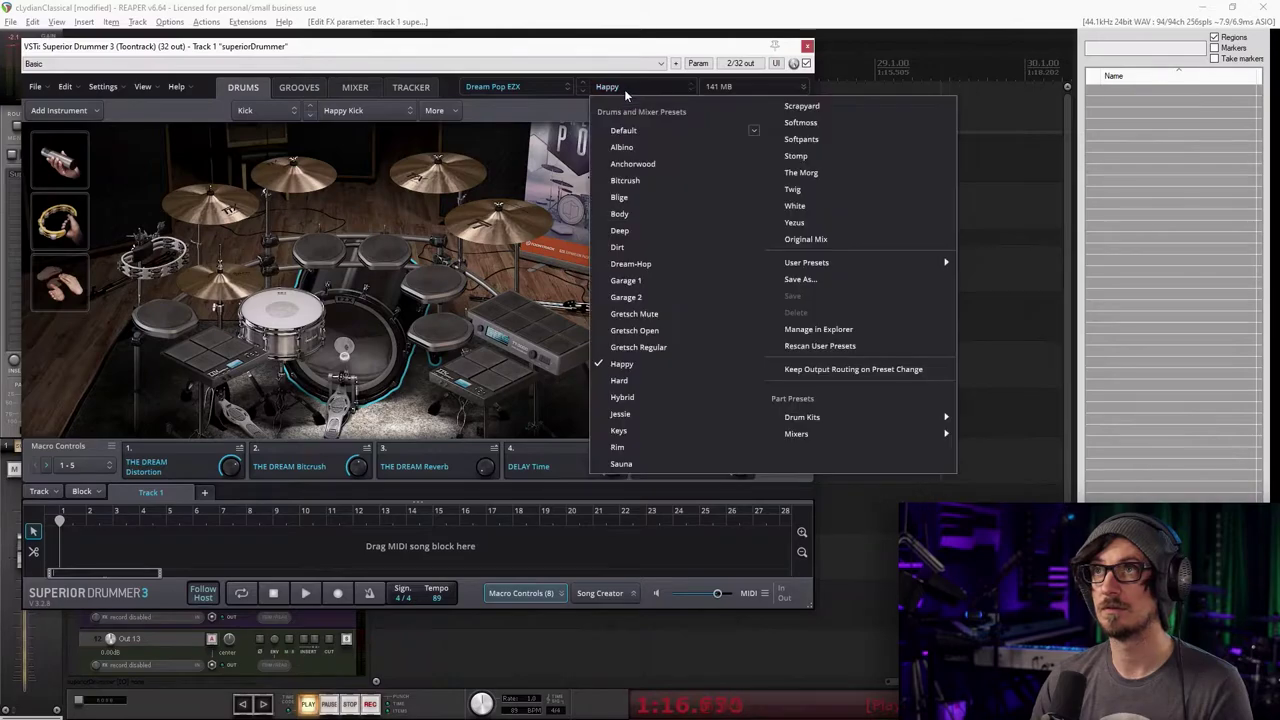
pyautogui.click(634, 263)
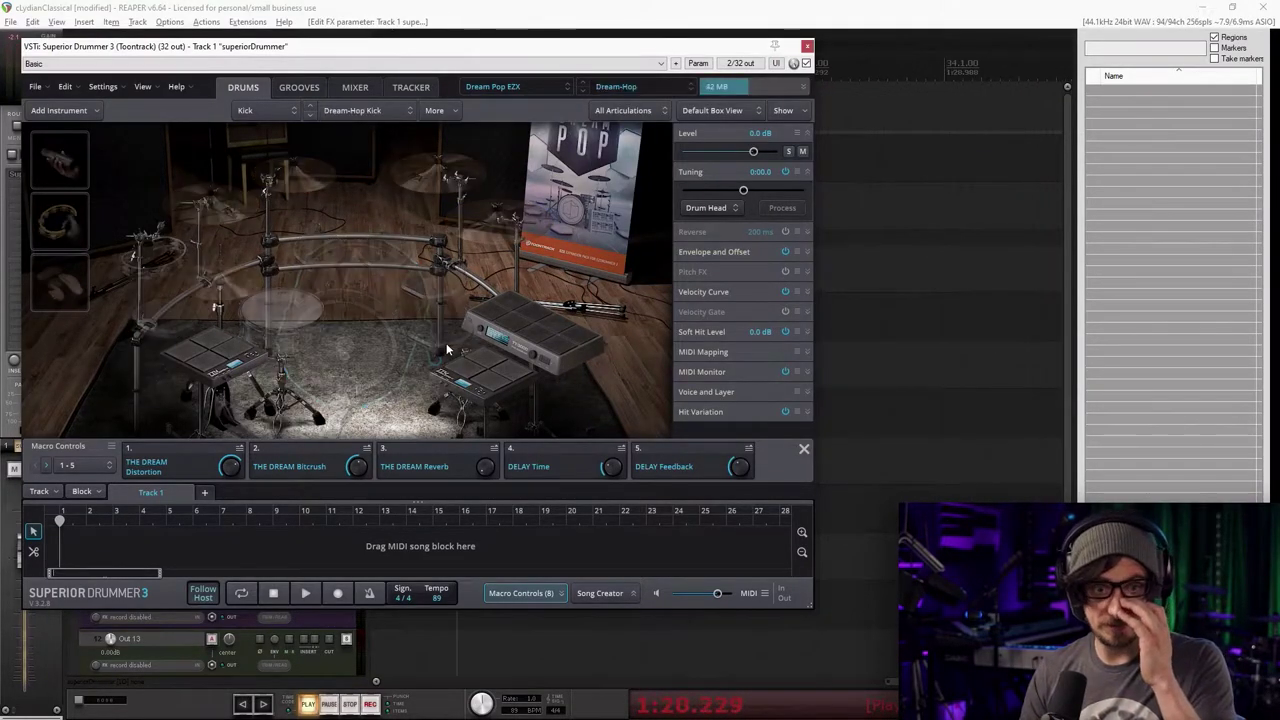
pyautogui.click(285, 325)
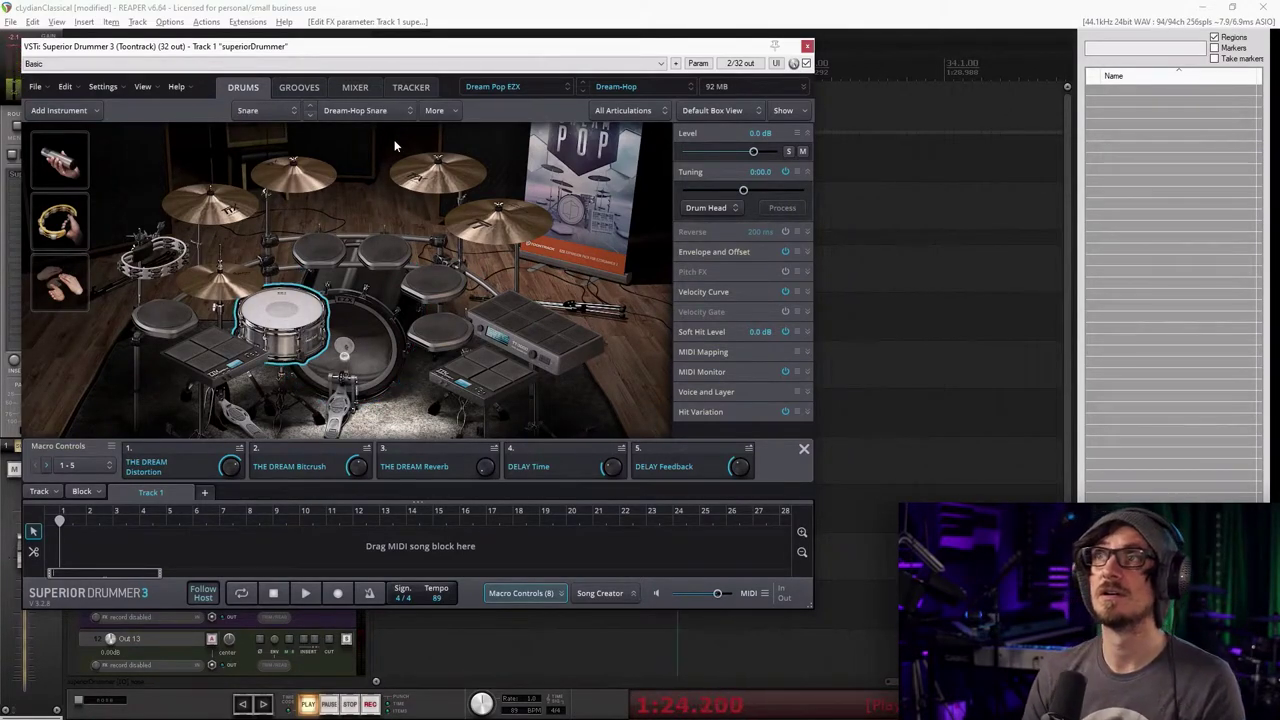
# Lower Superior Drummer's output volume to -6.0 dB and mute the vcvGroup track
pyautogui.moveTo(718, 593); pyautogui.dragTo(710, 592)
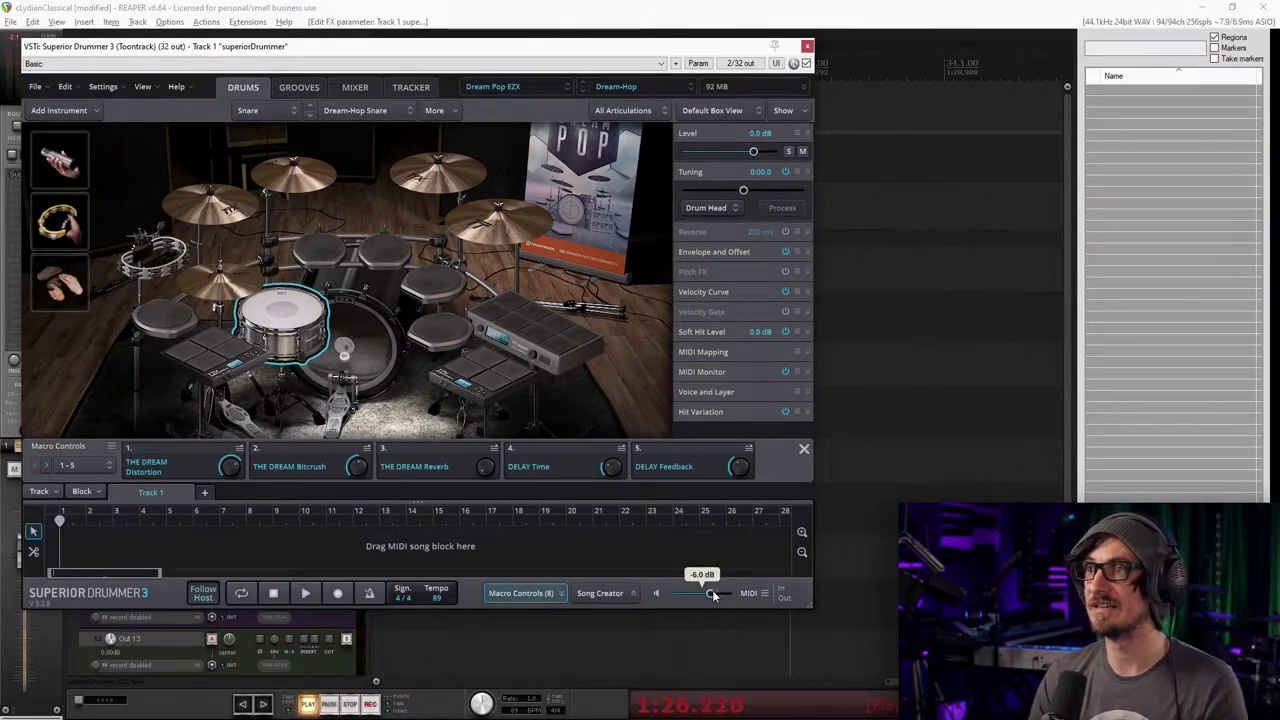
pyautogui.click(352, 87)
pyautogui.moveTo(208, 56); pyautogui.dragTo(558, 143)
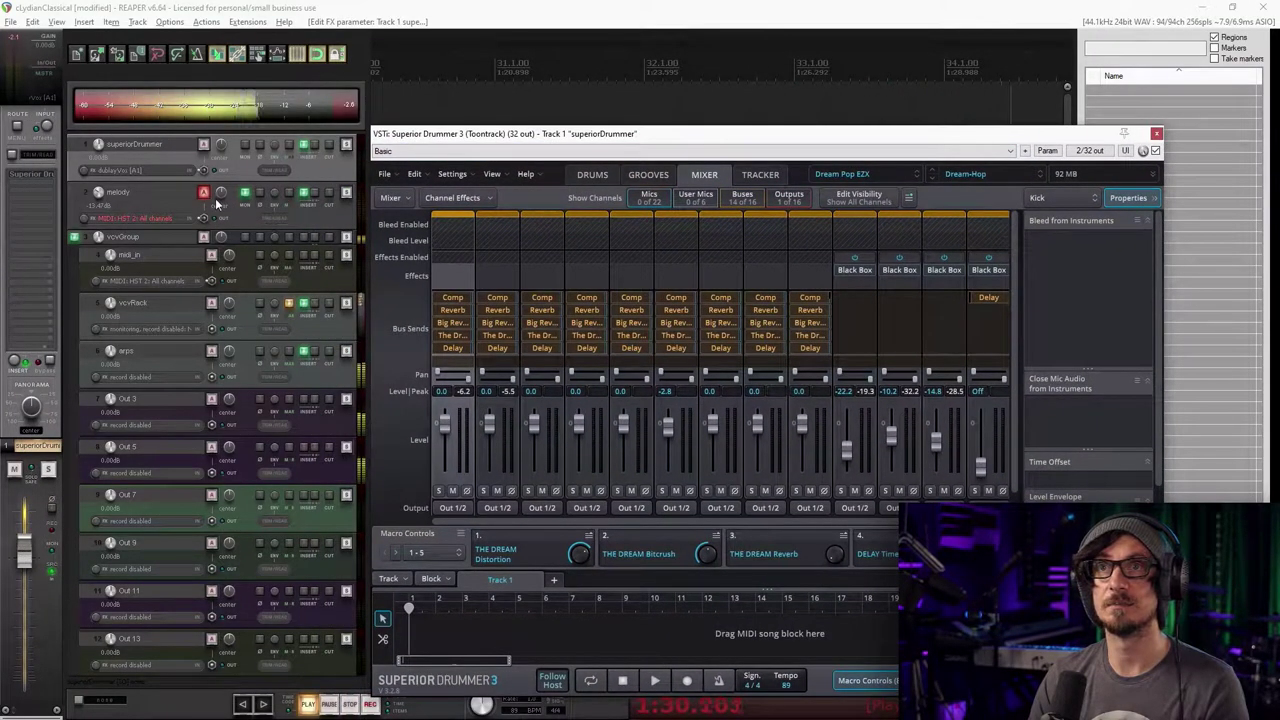
pyautogui.click(331, 237)
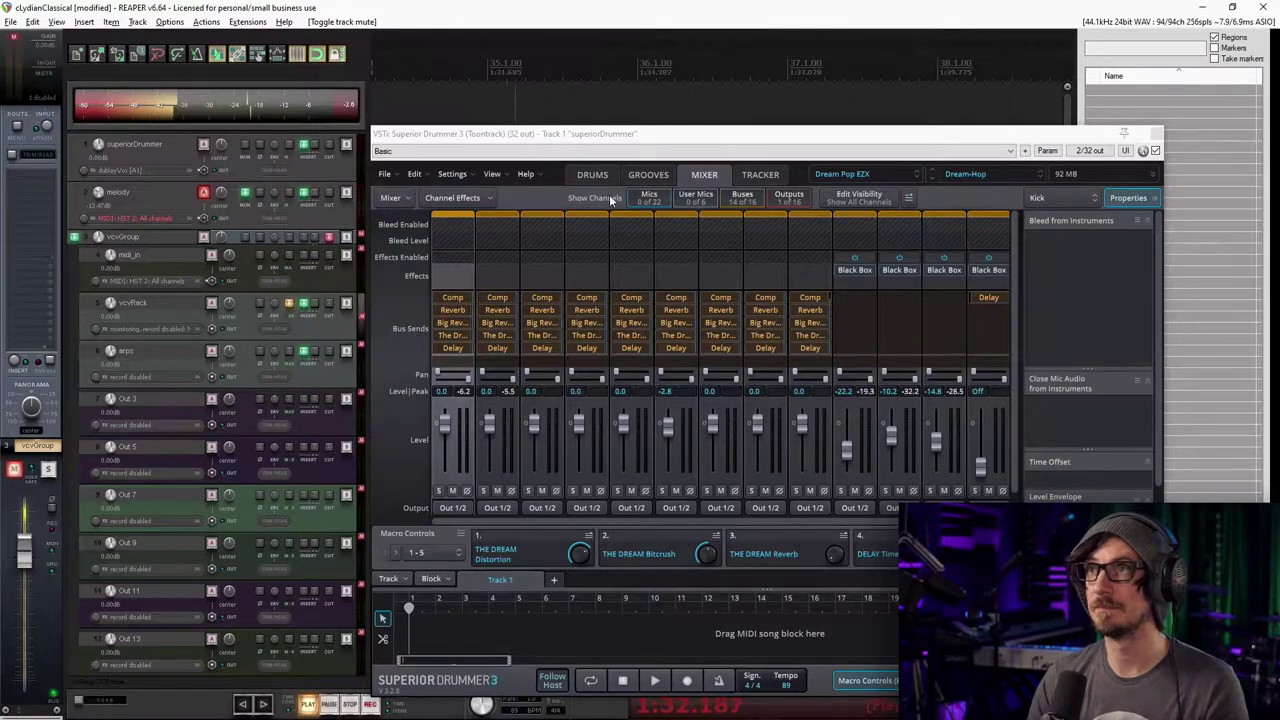
# Browse Superior Drummer's grooves to Modern Pop Grooves, Ballad Straight 4/4, Verse, and audition Verse 02
pyautogui.click(630, 174)
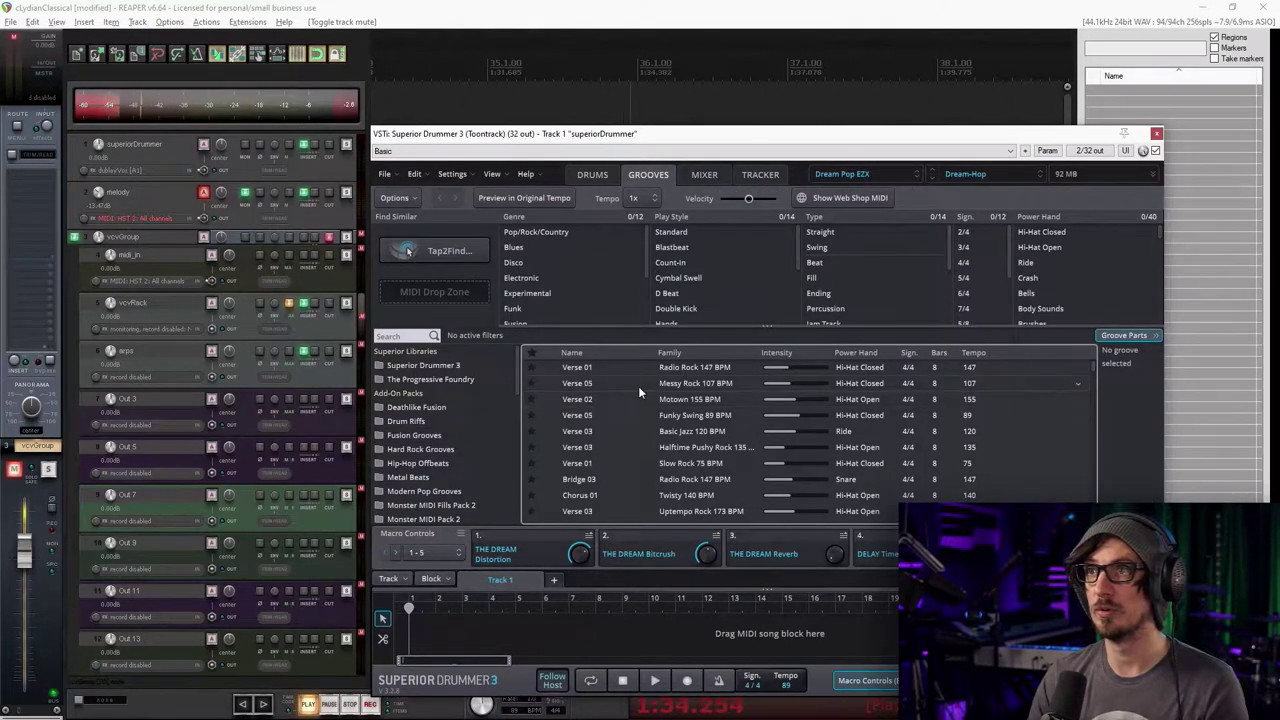
pyautogui.scroll(-2, 440, 445)
pyautogui.scroll(-2, 420, 450)
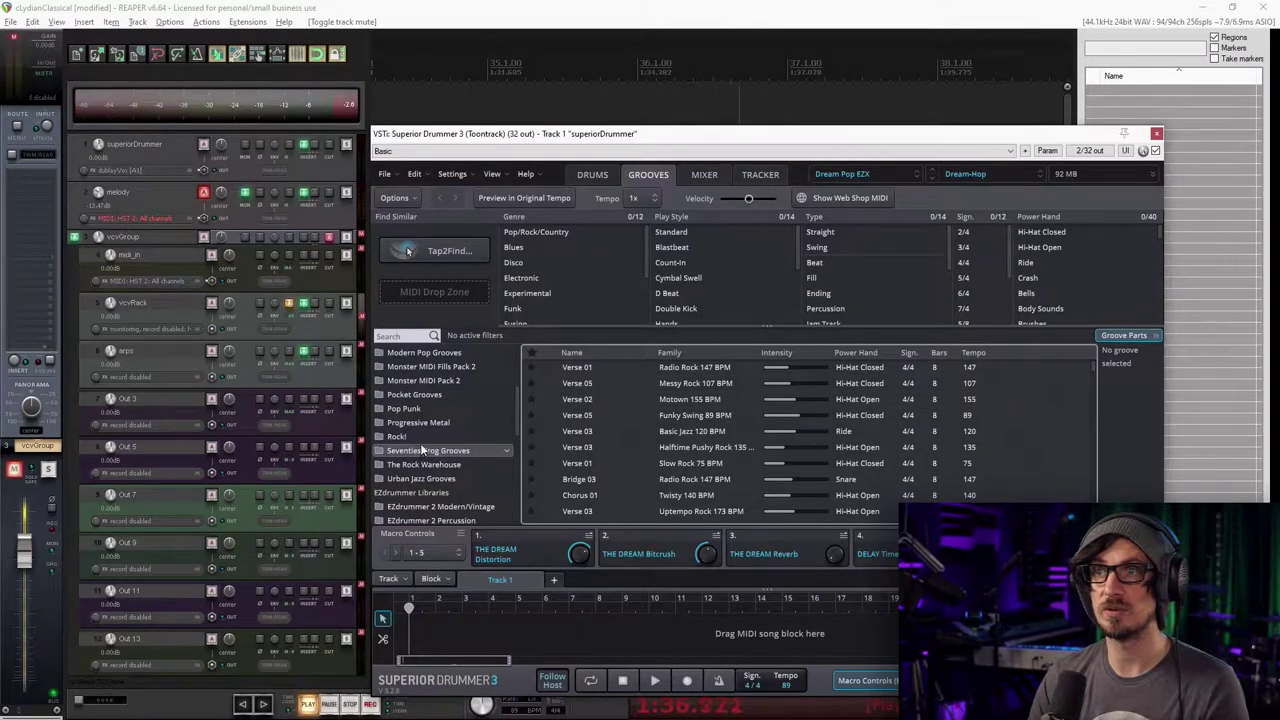
pyautogui.scroll(3, 425, 400)
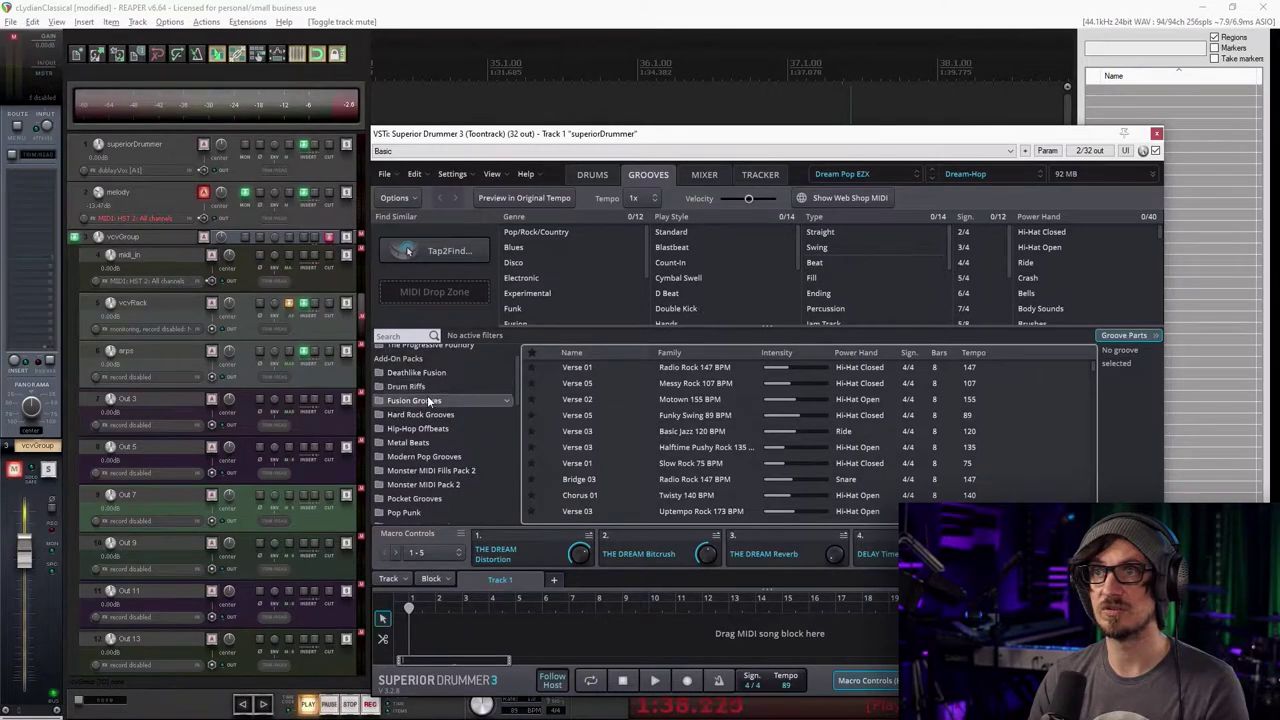
pyautogui.click(426, 396)
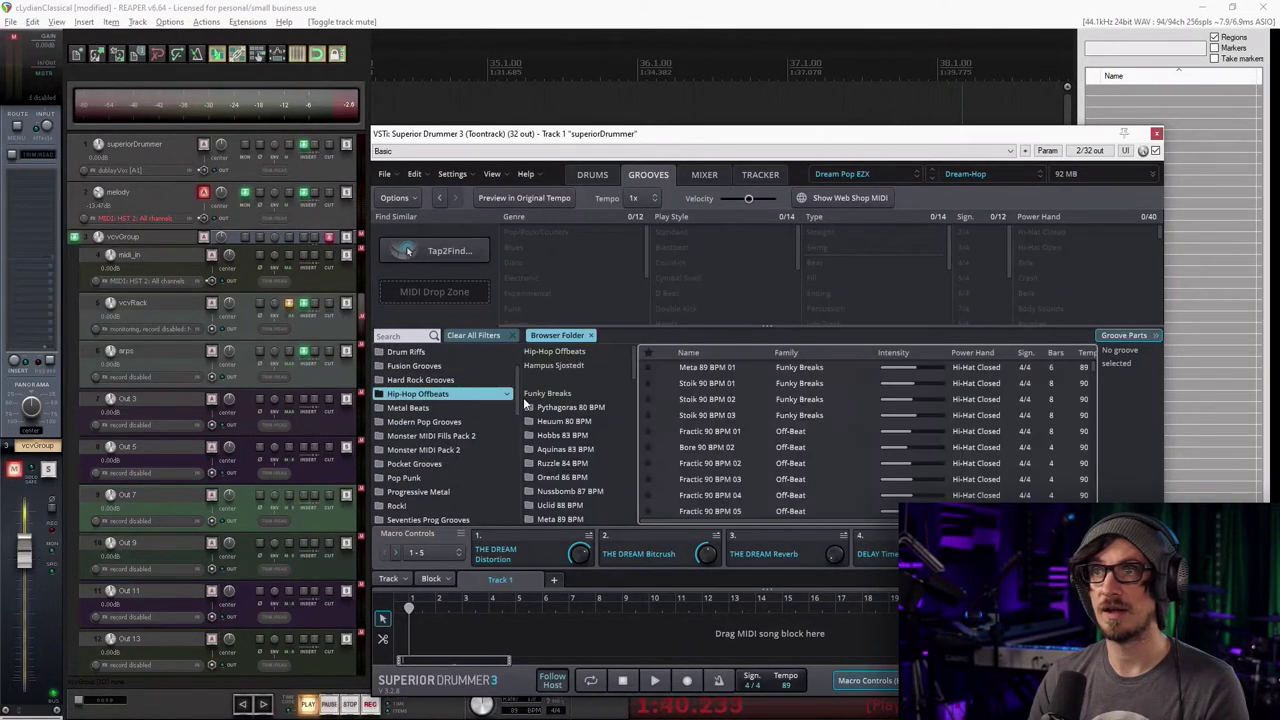
pyautogui.click(443, 422)
pyautogui.click(590, 407)
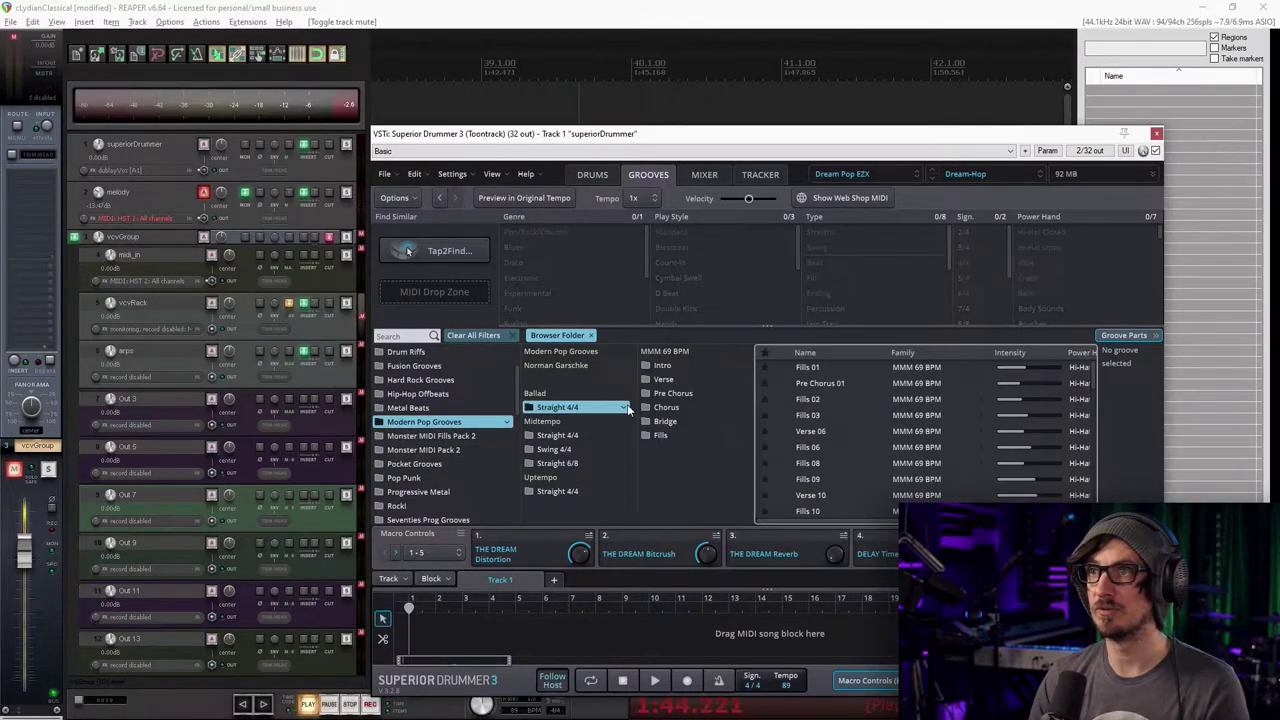
pyautogui.click(684, 383)
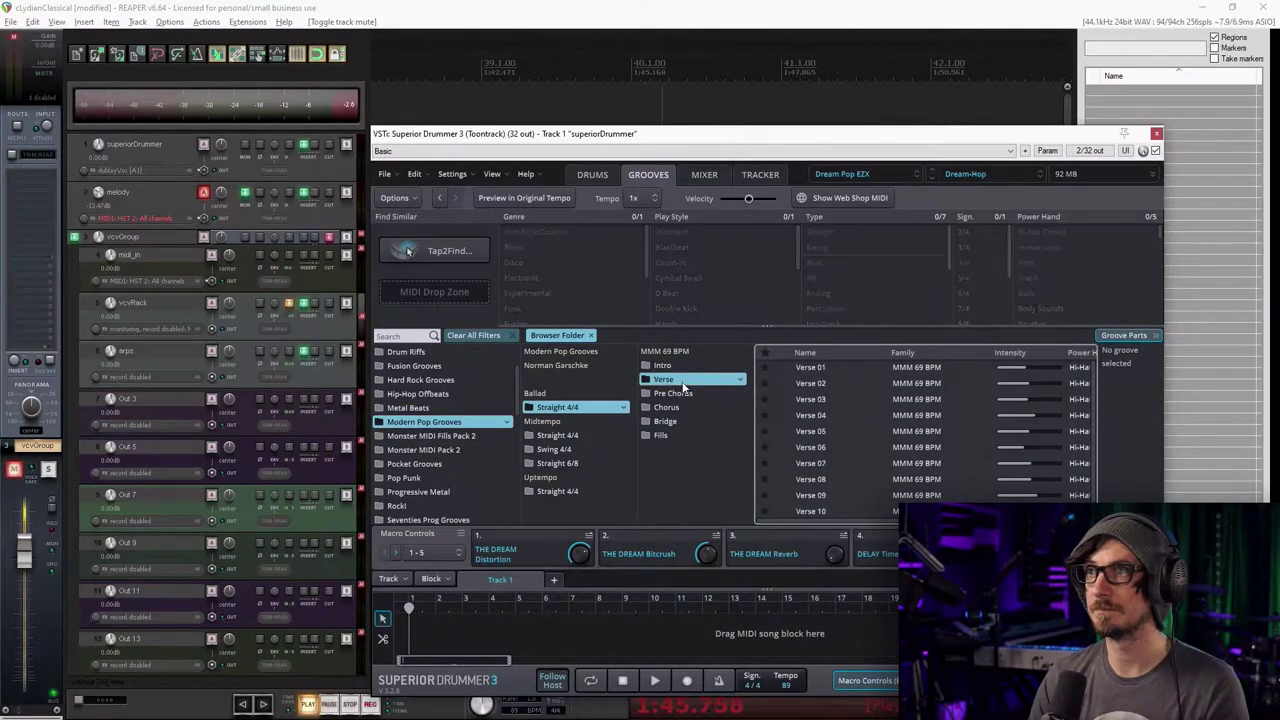
pyautogui.click(785, 386)
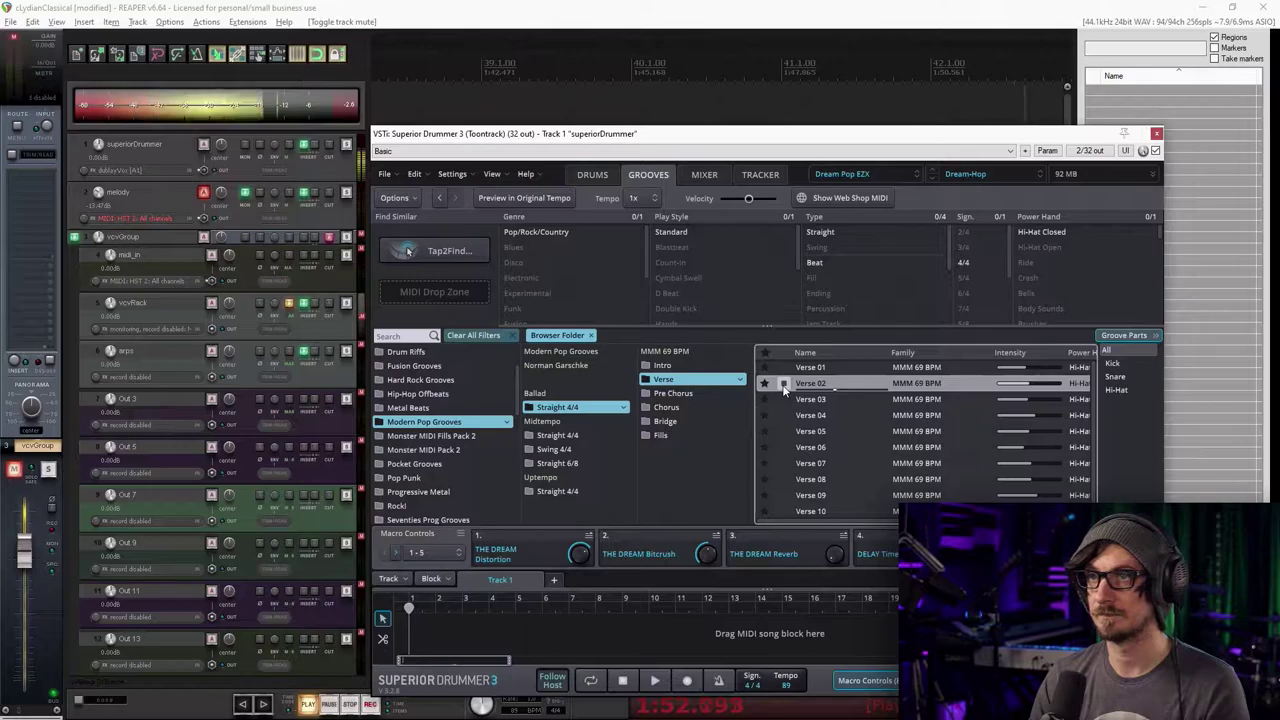
# Audition Verse 01 from the Midtempo Straight 4/4 grooves, then Verse 03 and Verse 06 from Ballad Straight 4/4
pyautogui.click(589, 434)
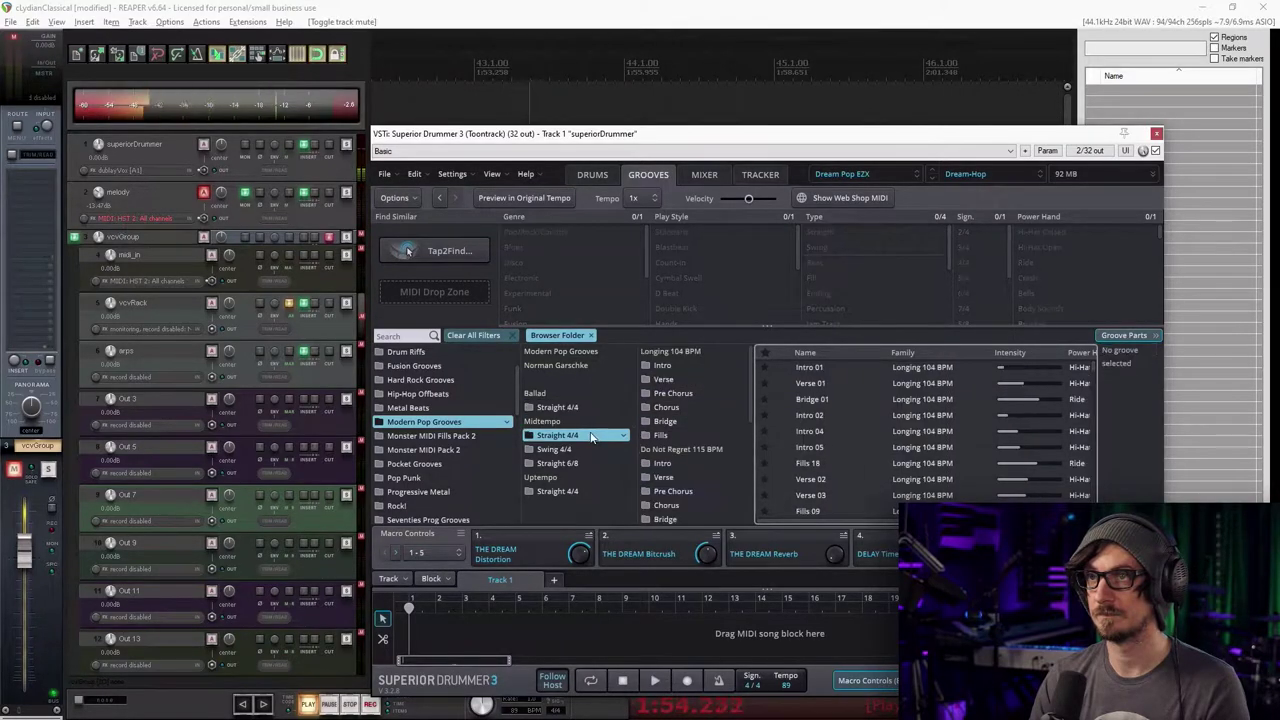
pyautogui.click(696, 380)
pyautogui.click(784, 370)
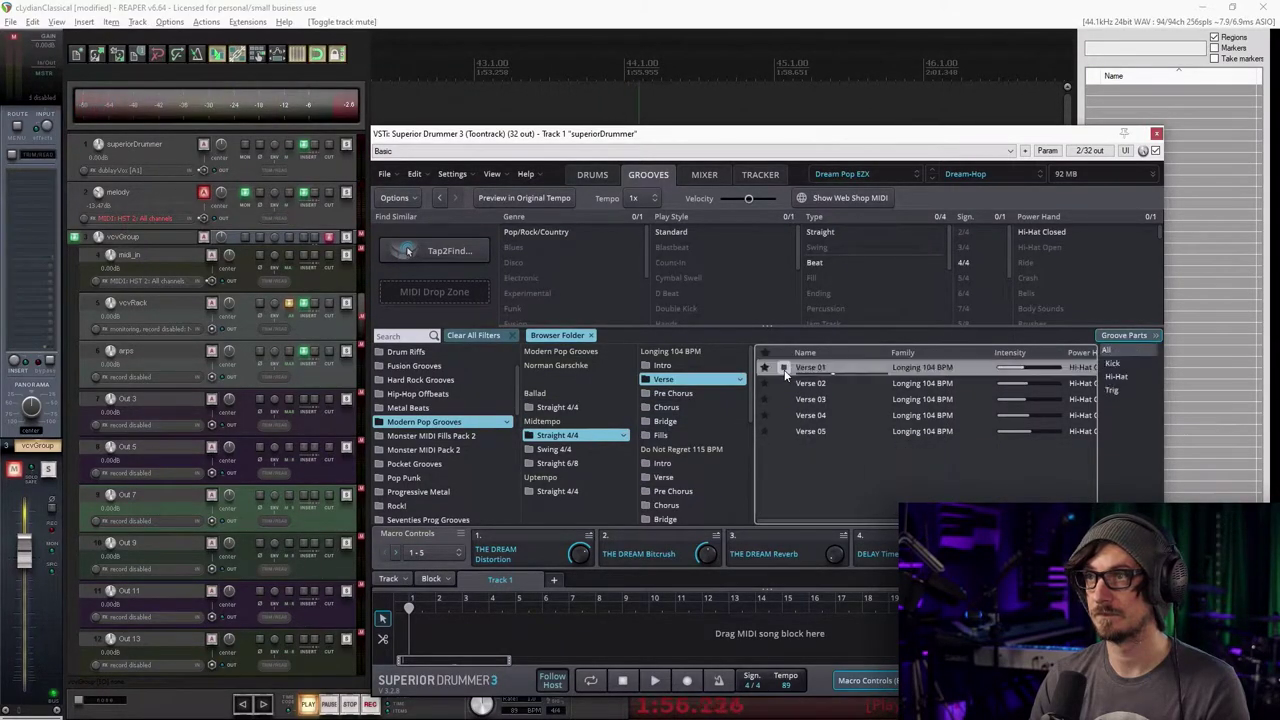
pyautogui.click(580, 407)
pyautogui.click(675, 382)
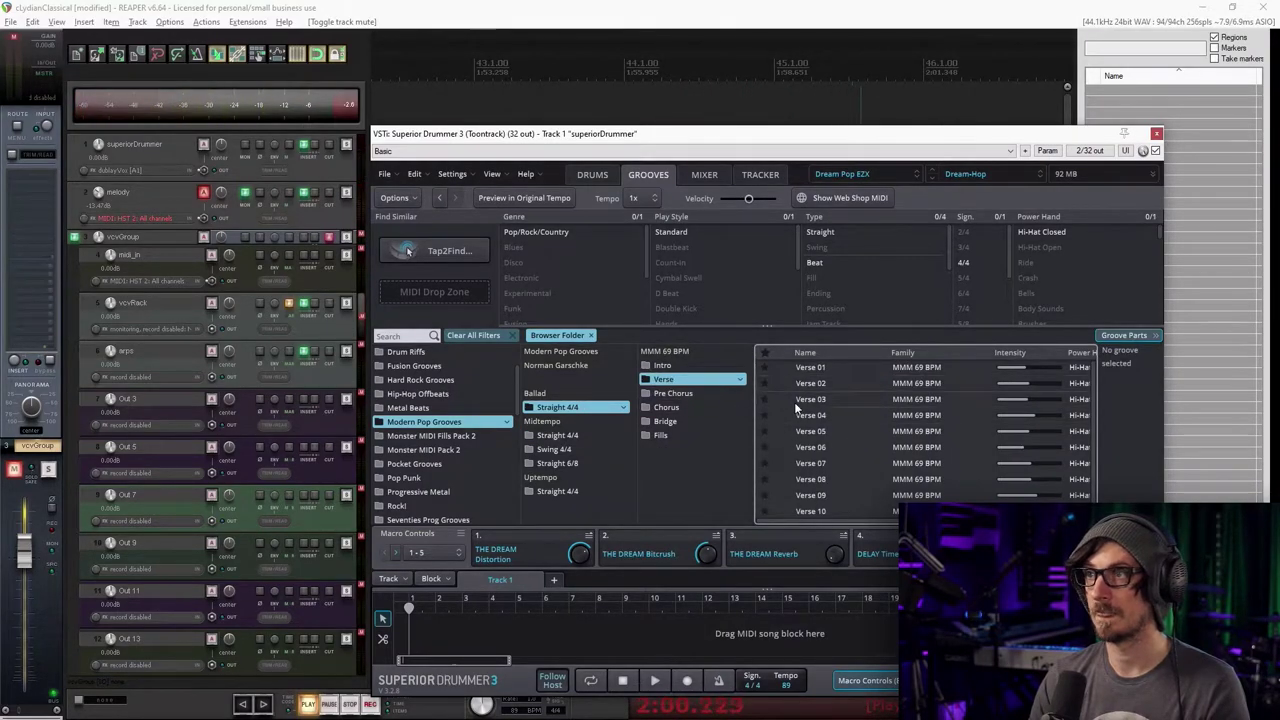
pyautogui.click(785, 400)
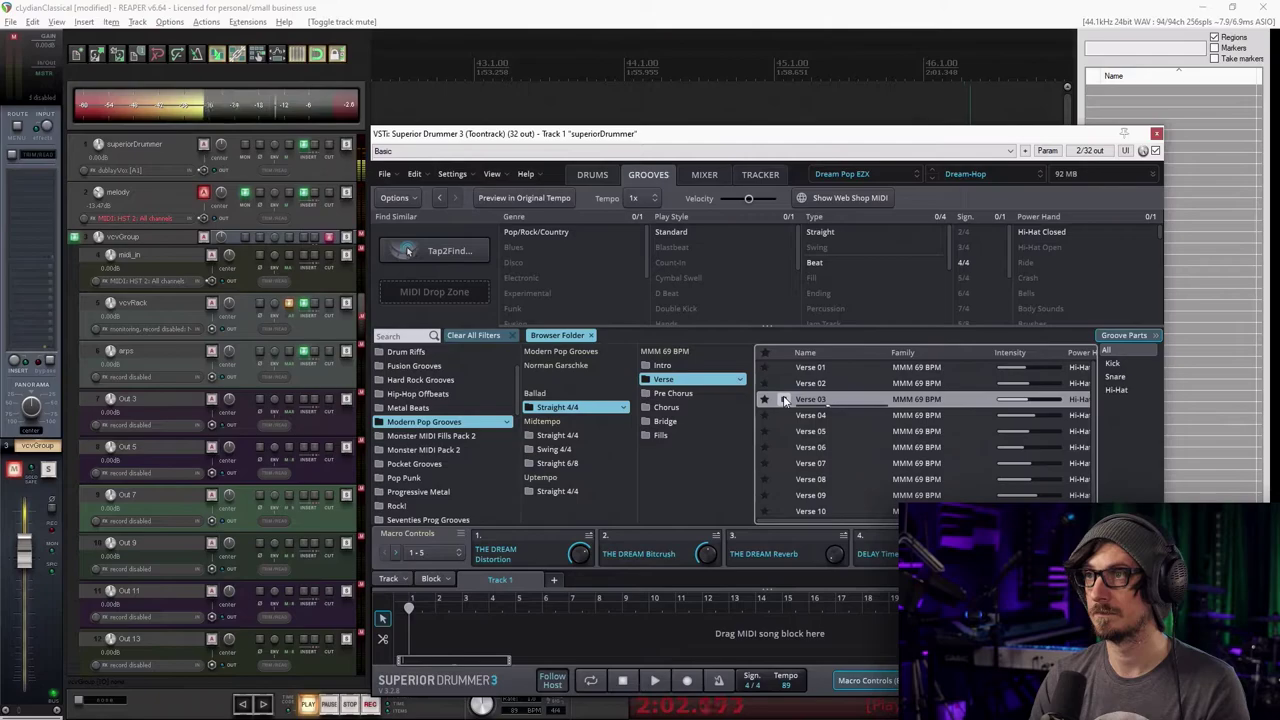
pyautogui.click(784, 448)
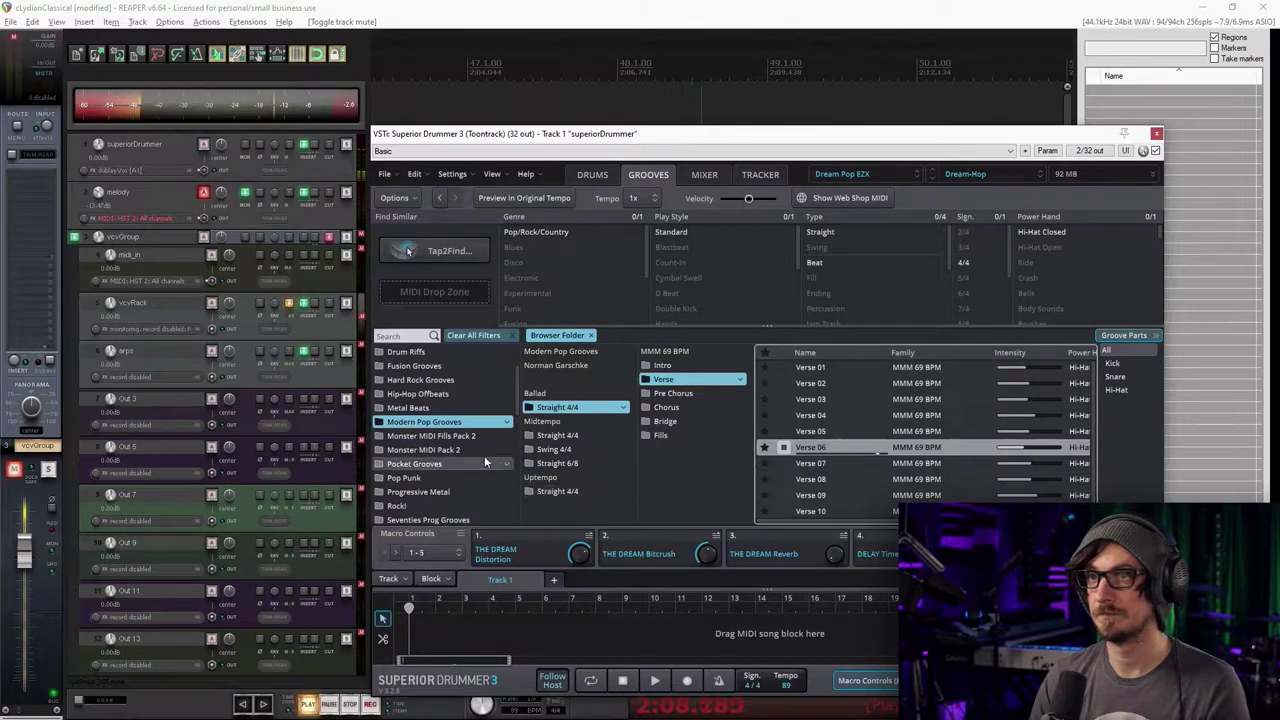
# Place the Verse 01 groove from the MMM 69 BPM family as a MIDI item on the superiorDrummer track
pyautogui.scroll(-1, 476, 456)
pyautogui.scroll(-2, 476, 456)
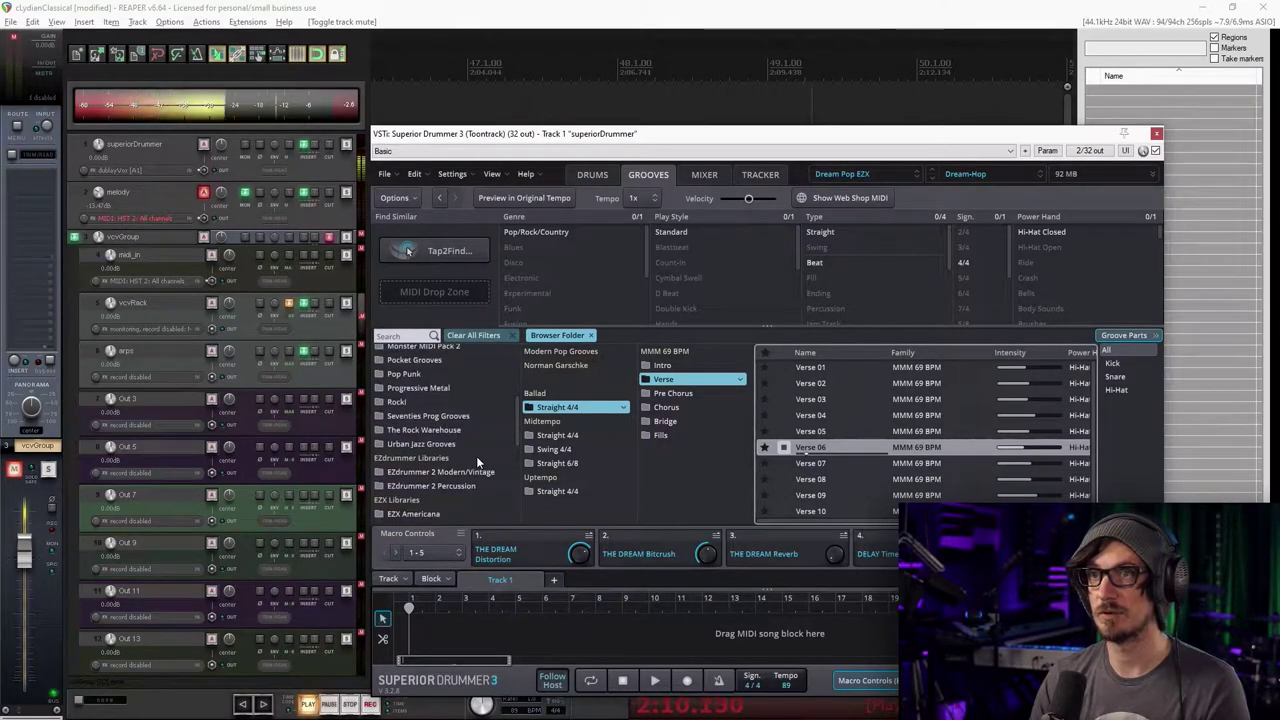
pyautogui.scroll(3, 475, 457)
pyautogui.moveTo(545, 133); pyautogui.dragTo(698, 312)
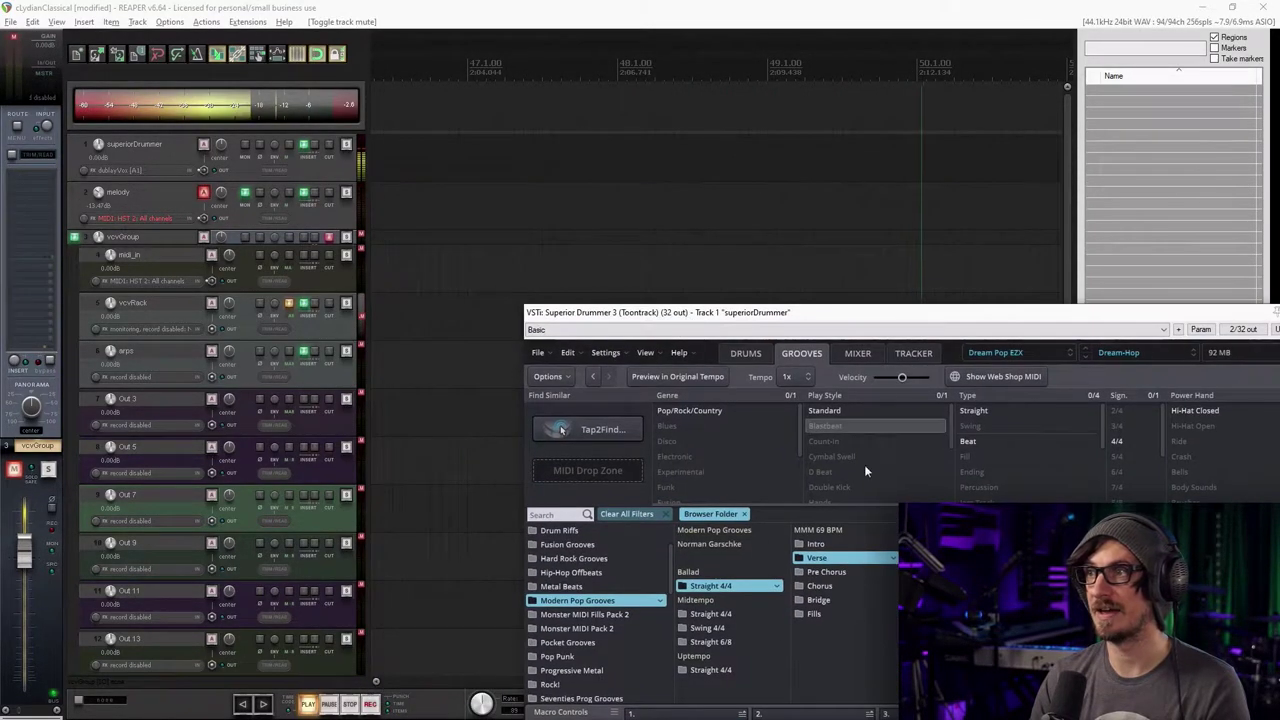
pyautogui.moveTo(960, 600); pyautogui.dragTo(380, 160)
# Move the drum MIDI item to an earlier position and extend it as a loop from bar 1 to bar 129
pyautogui.scroll(-3, 480, 205)
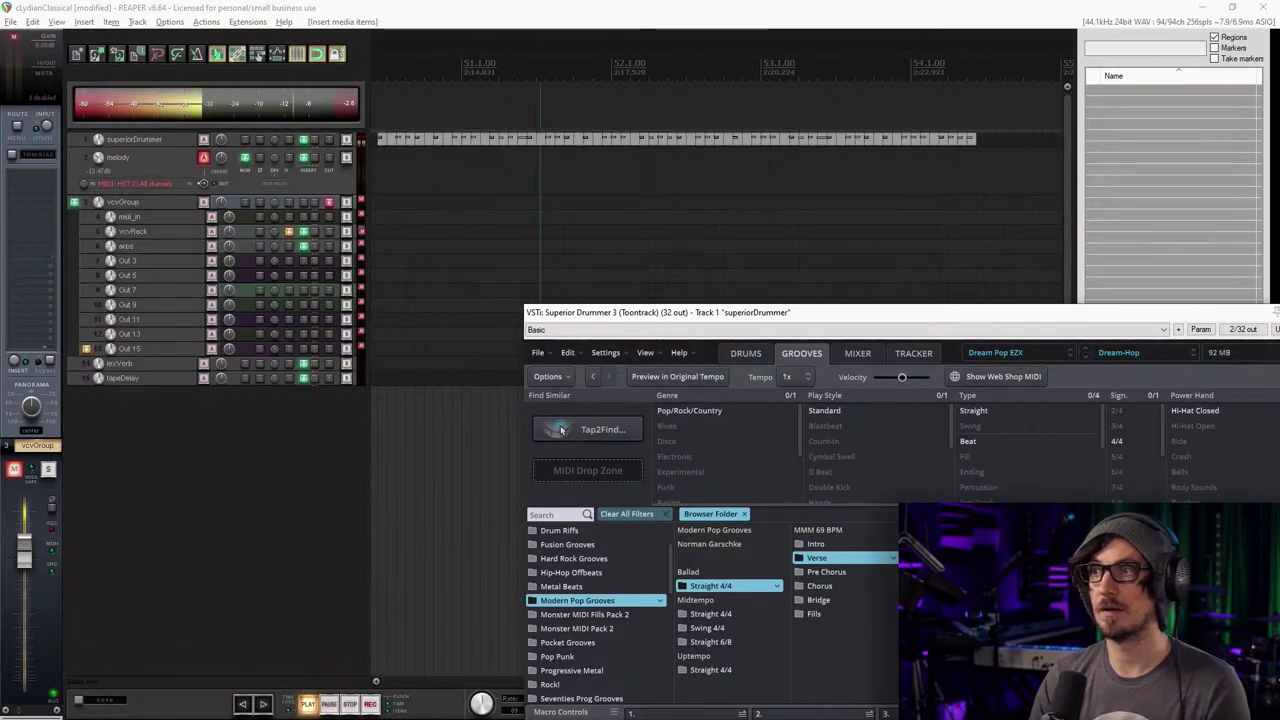
pyautogui.scroll(-1, 580, 154)
pyautogui.scroll(-2, 579, 155)
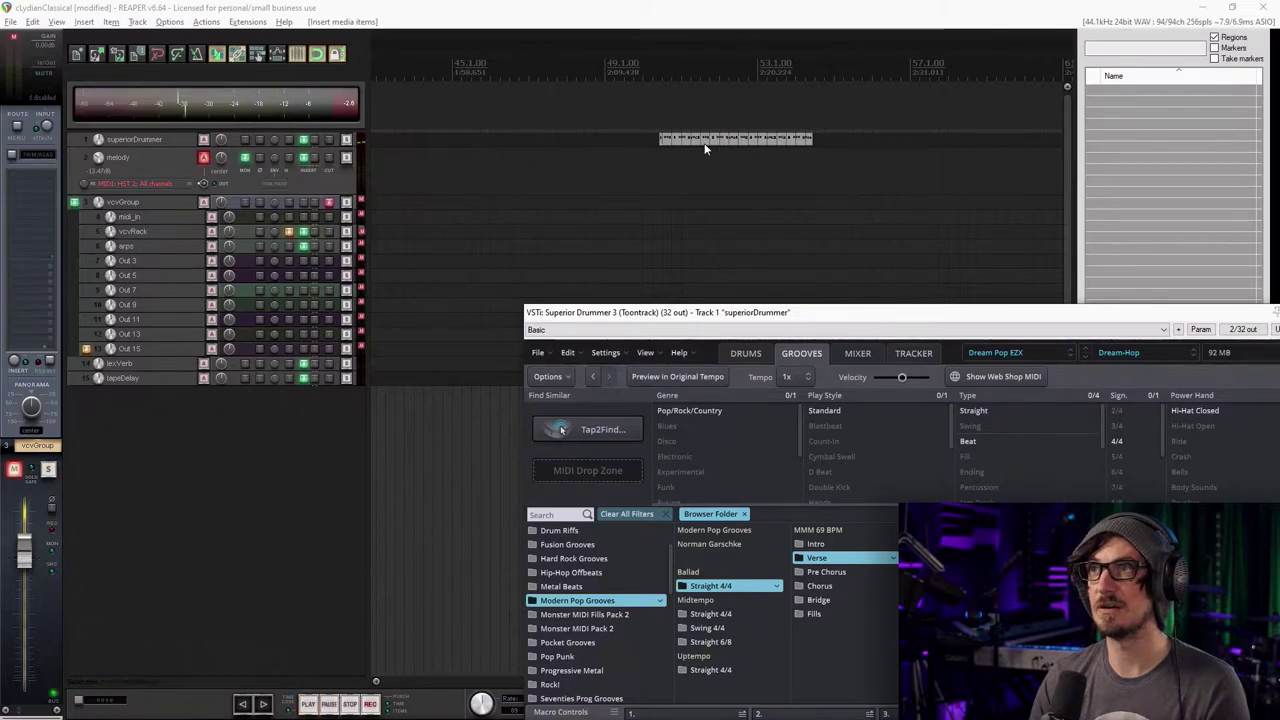
pyautogui.click(450, 142)
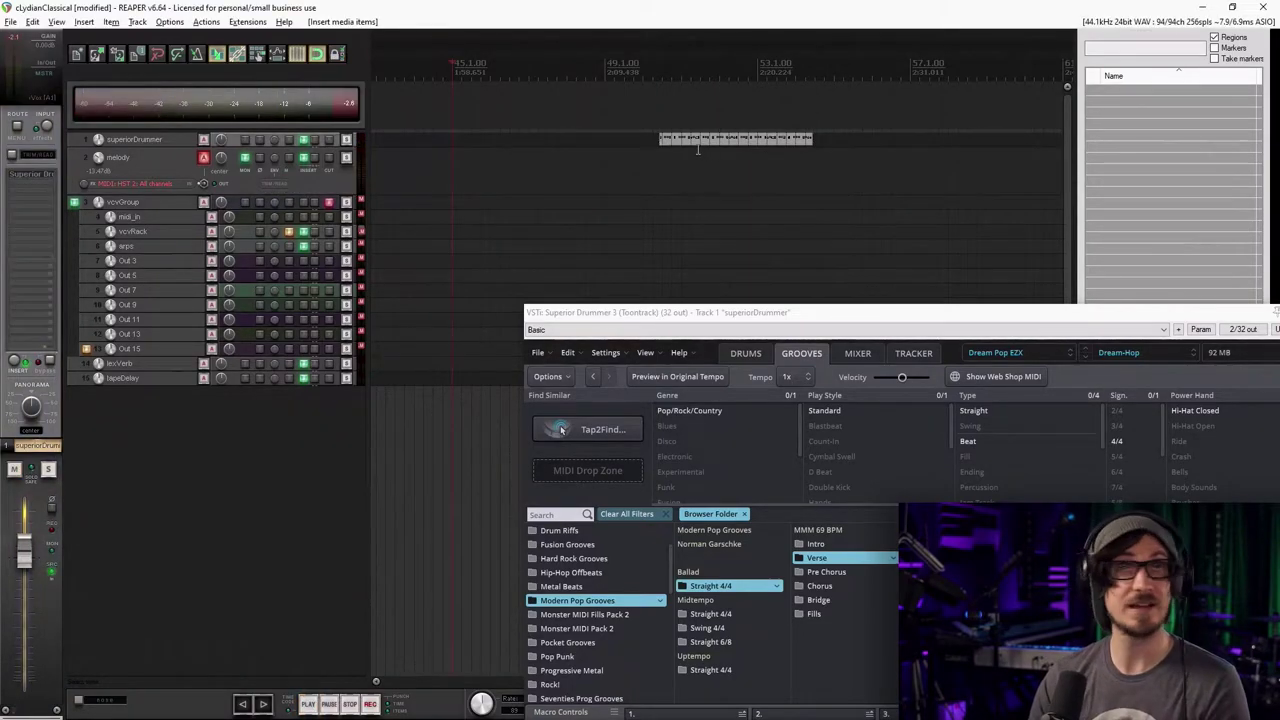
pyautogui.moveTo(706, 142); pyautogui.dragTo(372, 138)
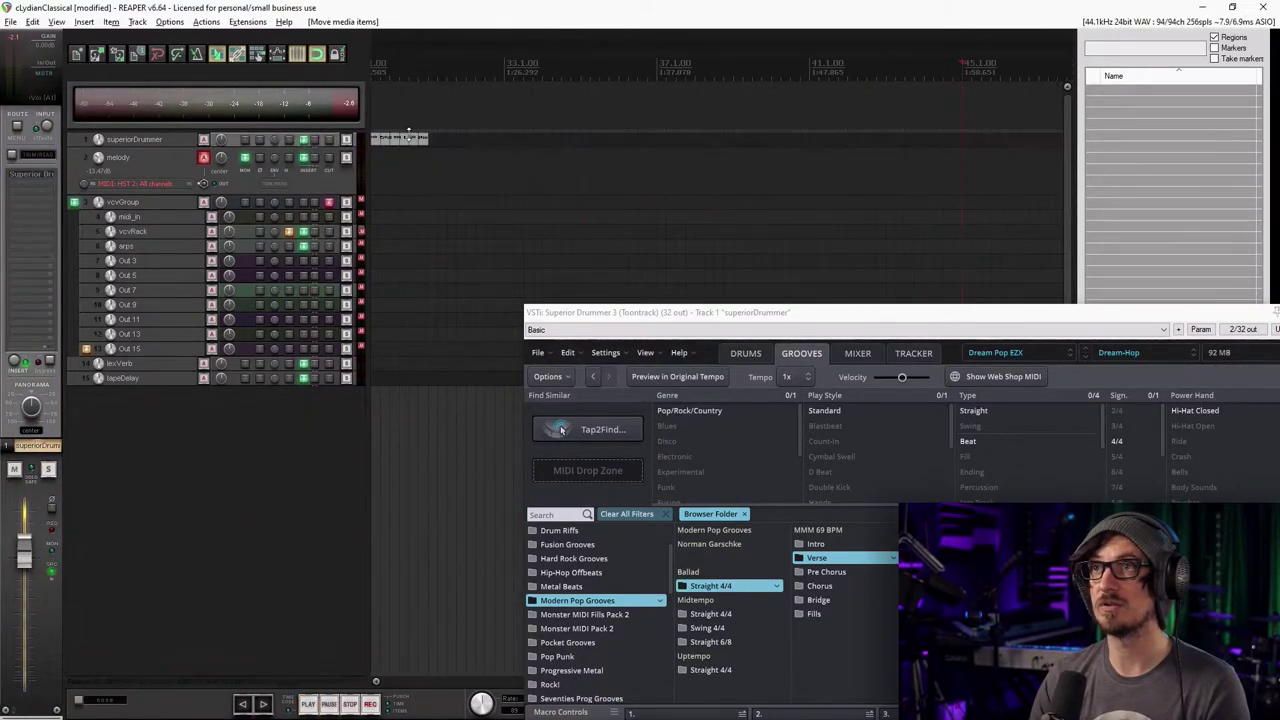
pyautogui.scroll(3, 501, 176)
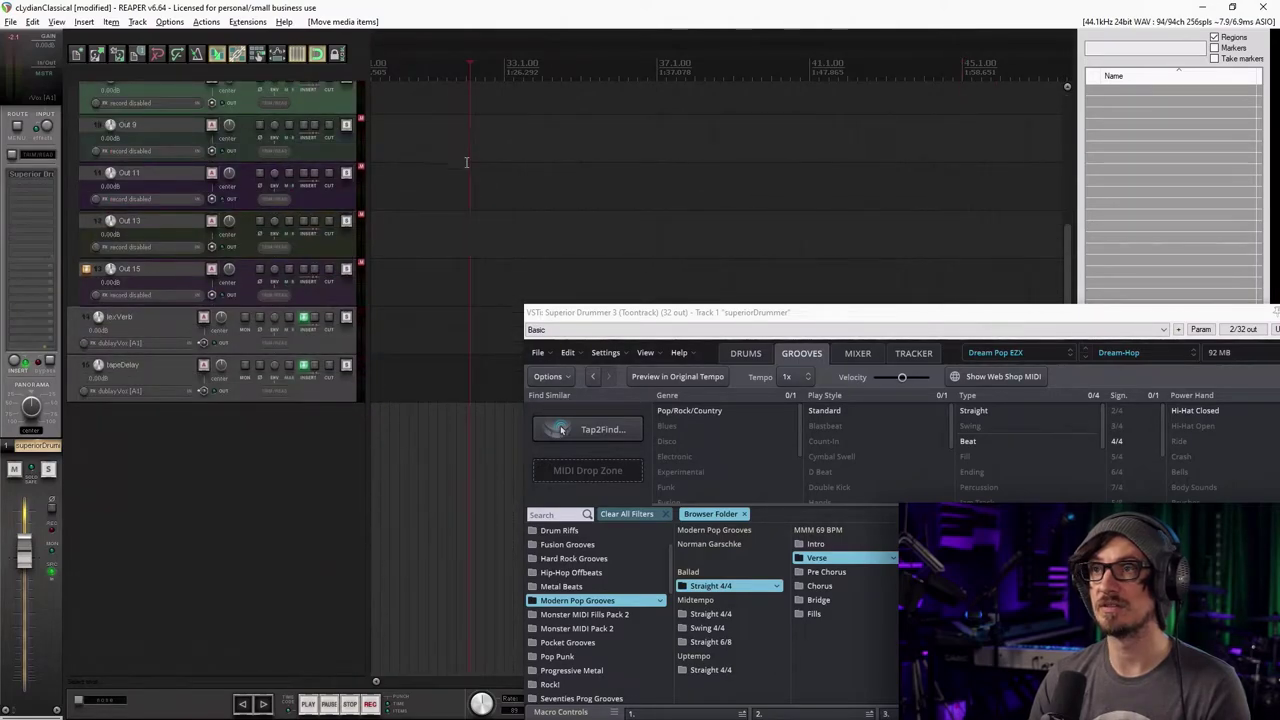
pyautogui.scroll(2, 466, 162)
pyautogui.moveTo(1065, 242); pyautogui.dragTo(1040, 87)
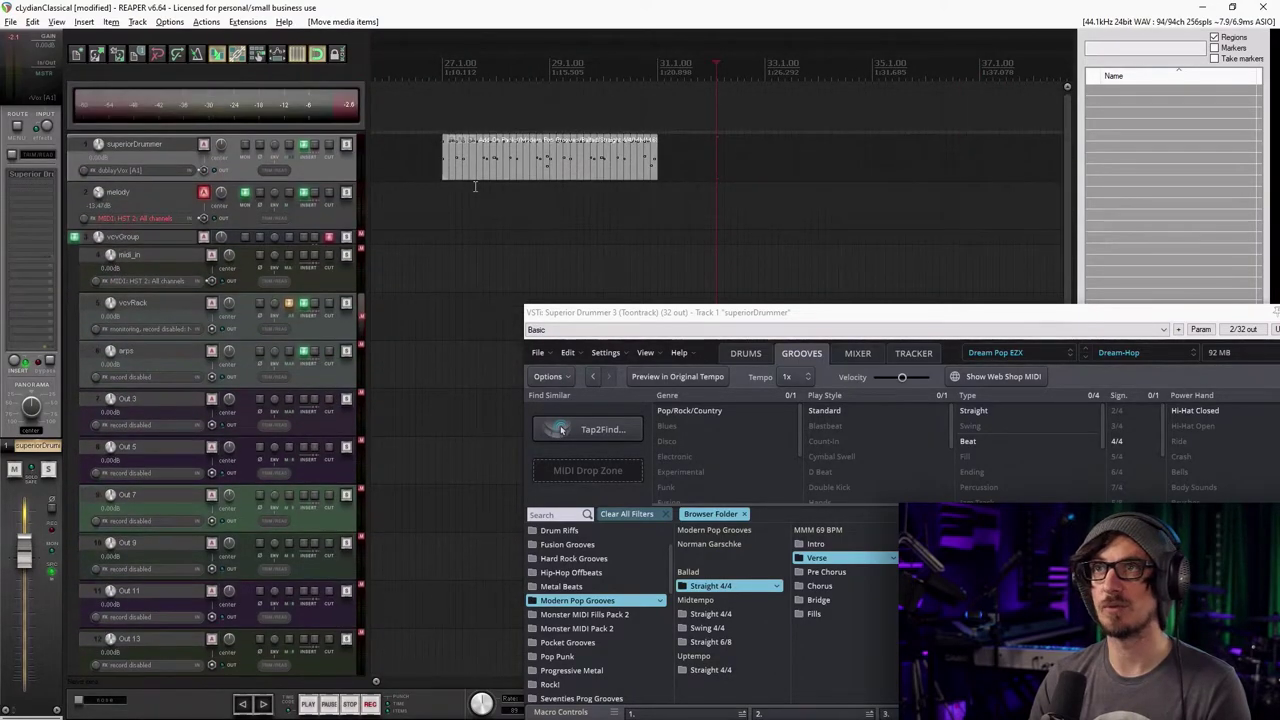
pyautogui.scroll(-6, 540, 182)
pyautogui.moveTo(505, 168); pyautogui.dragTo(993, 160)
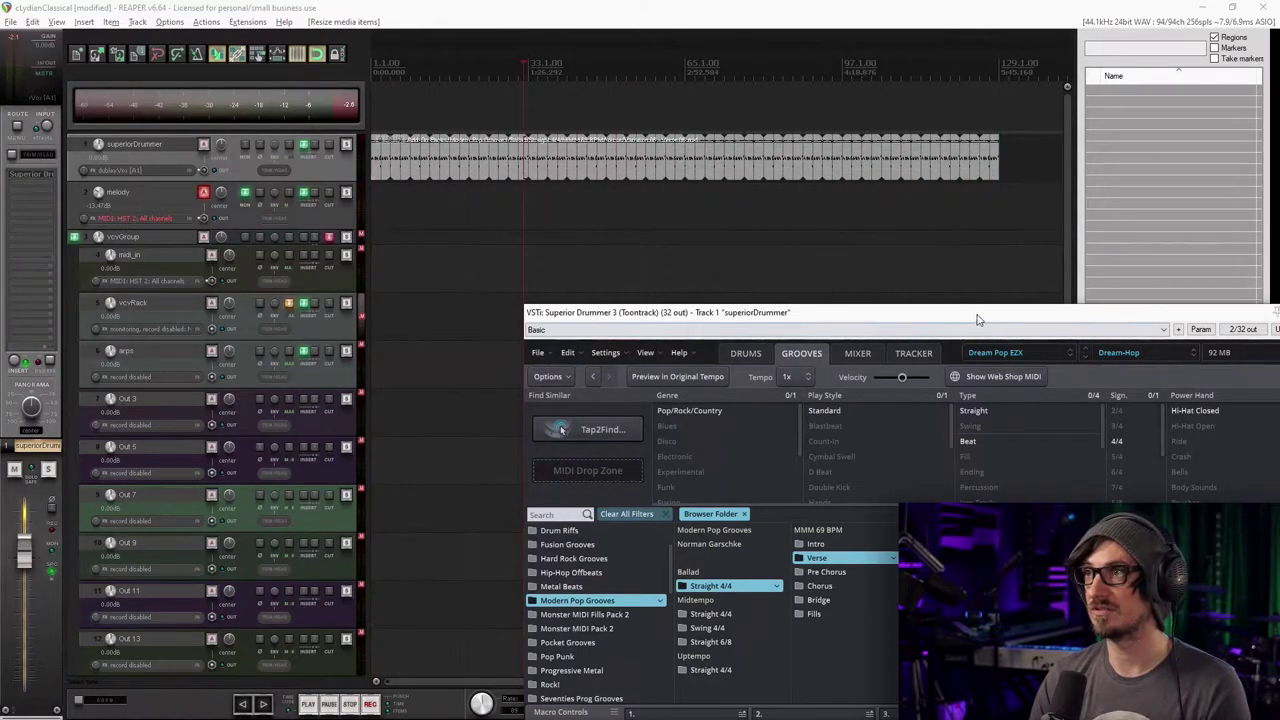
# Play the project from the start to hear the looped drum groove
pyautogui.moveTo(979, 319); pyautogui.dragTo(890, 302)
pyautogui.press('space')
pyautogui.press('space')
pyautogui.click(547, 72)
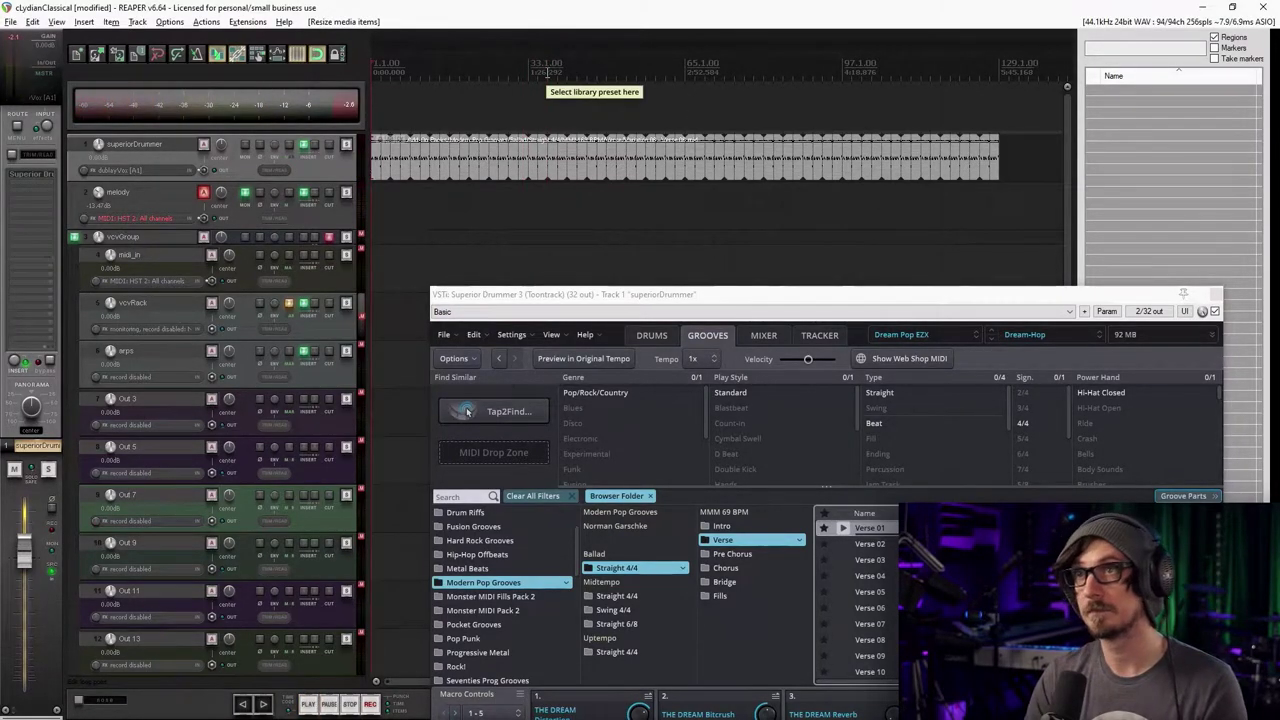
pyautogui.press('space')
# Try the Anchorwood preset of the Dream Pop EZX kit during playback, then switch to Albino
pyautogui.click(1022, 338)
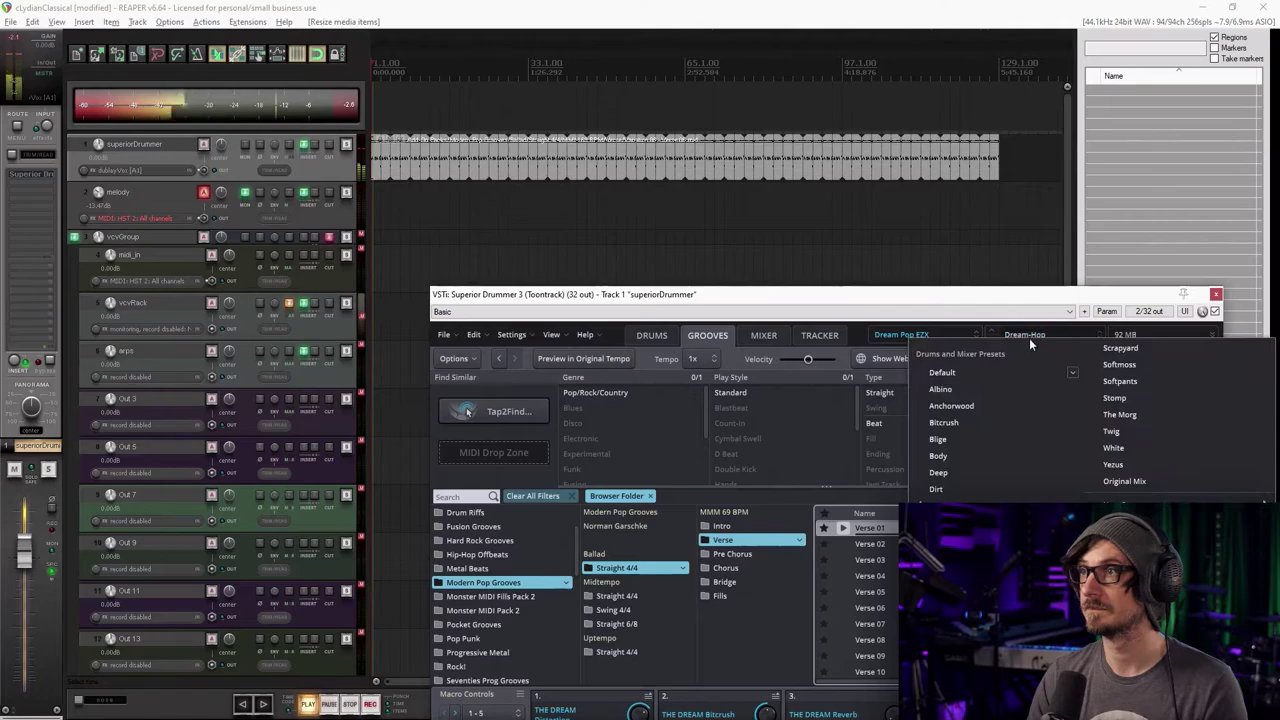
pyautogui.click(993, 405)
pyautogui.moveTo(837, 302); pyautogui.dragTo(728, 205)
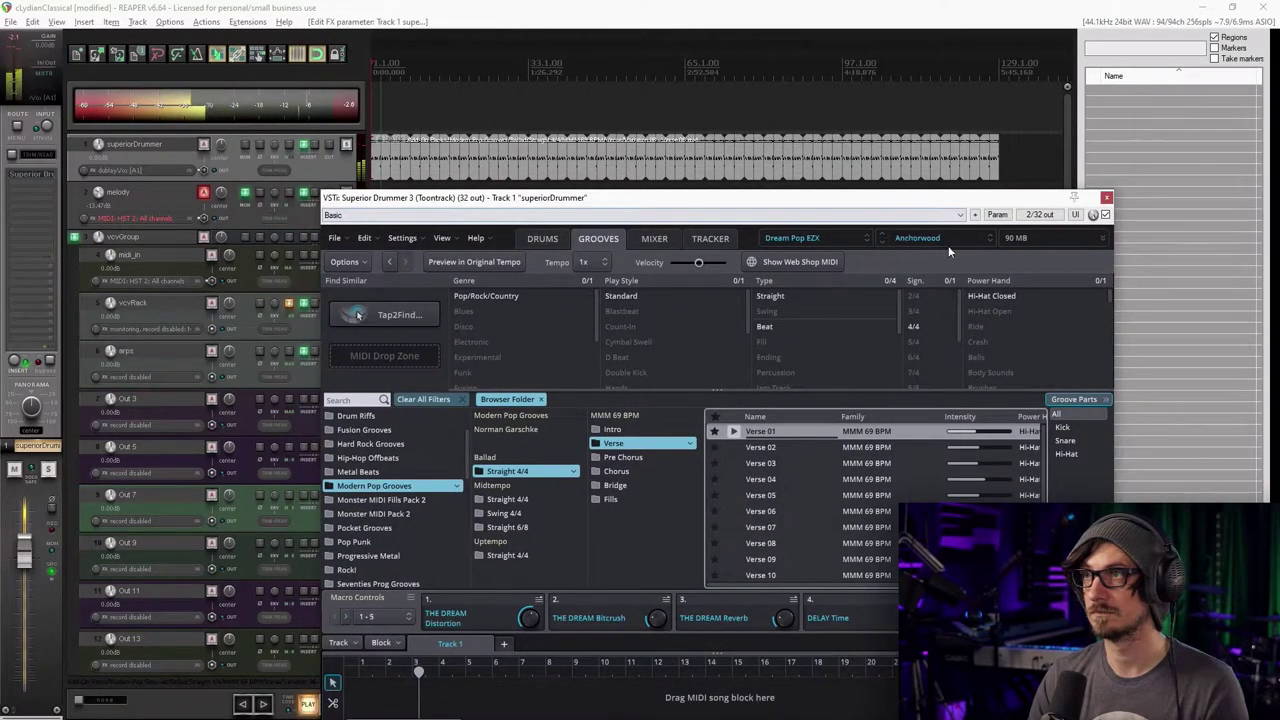
pyautogui.click(916, 237)
pyautogui.click(932, 298)
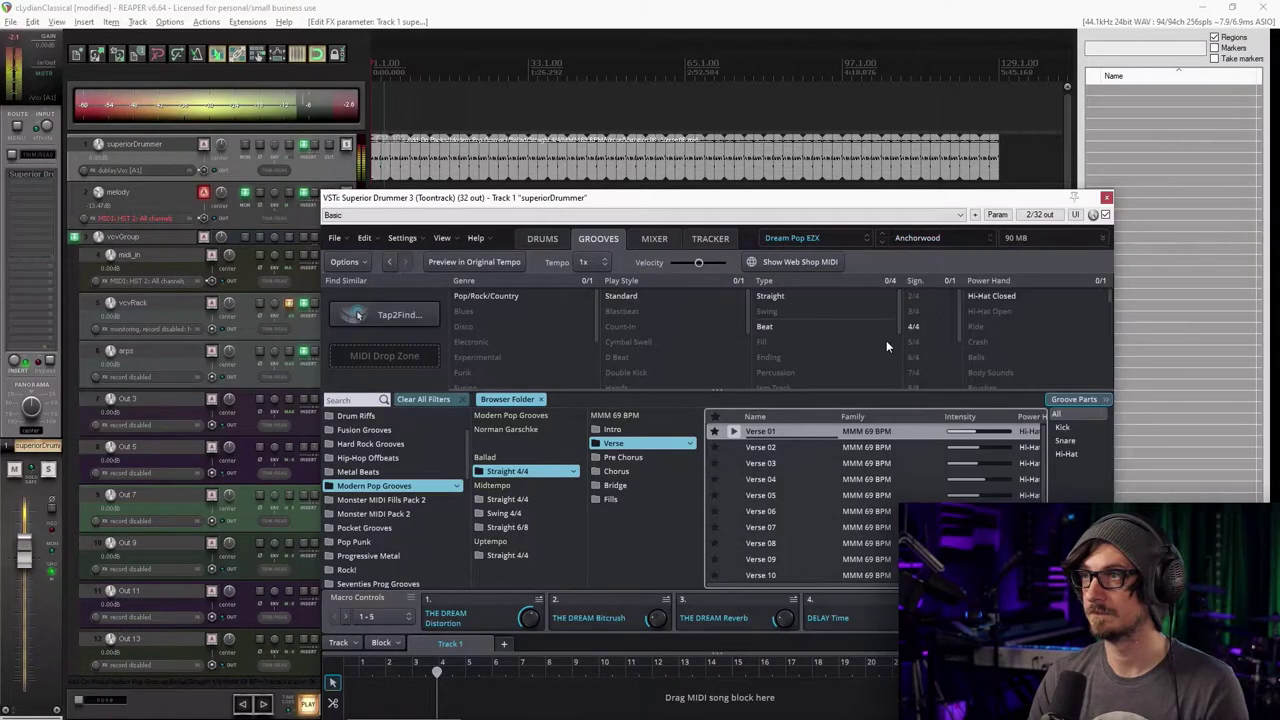
# Try Softmoss Kick and Modular Kick 1 on the kit's kick drum, then settle on Deep Kick
pyautogui.click(533, 242)
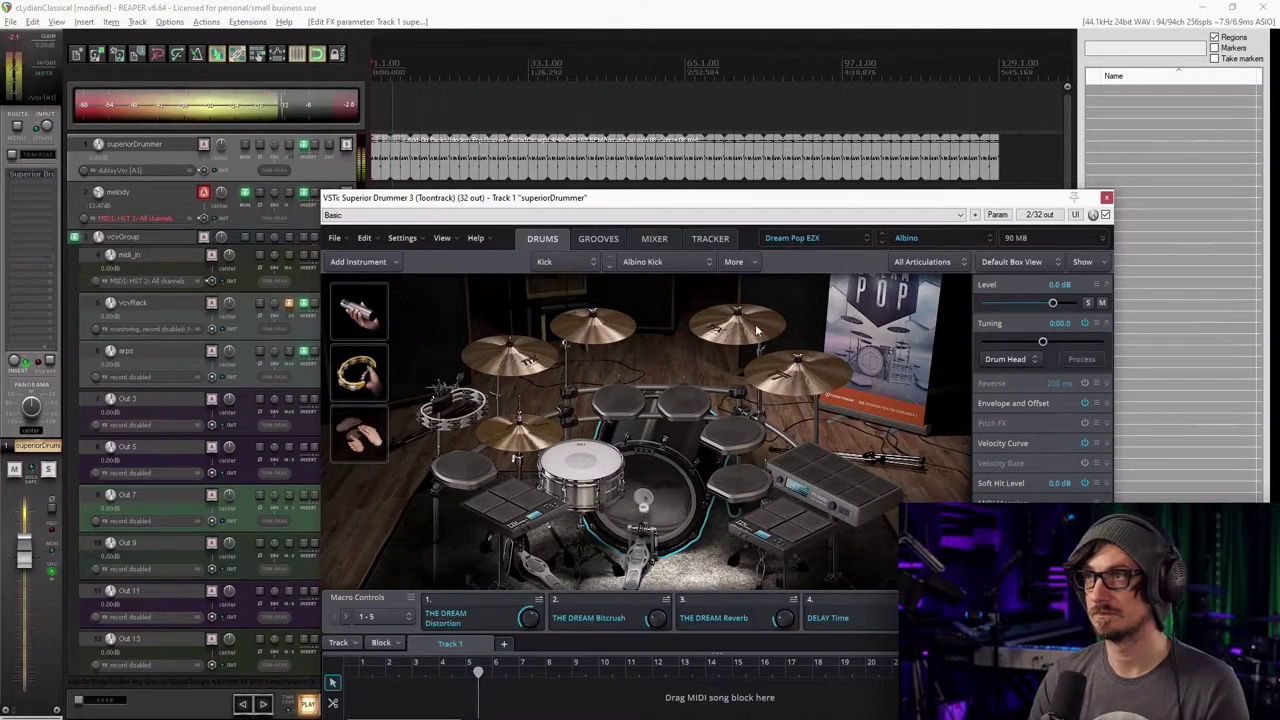
pyautogui.click(920, 240)
pyautogui.rightClick(661, 476)
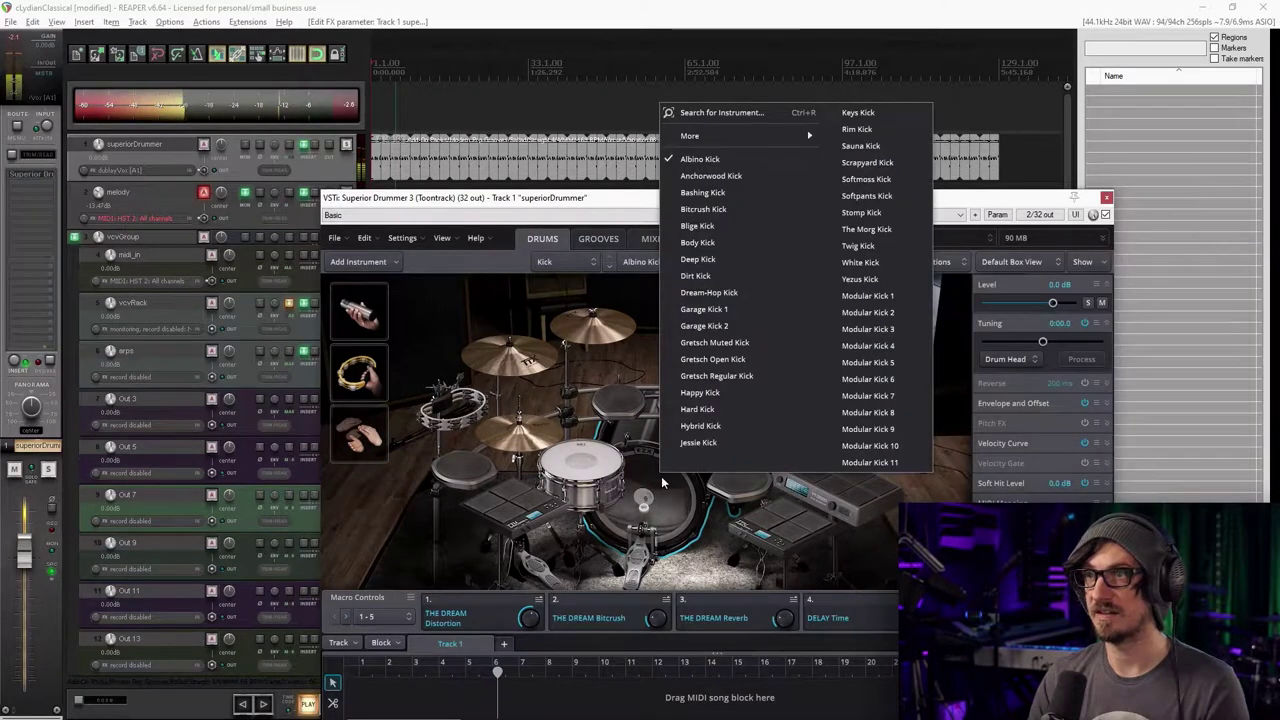
pyautogui.click(866, 179)
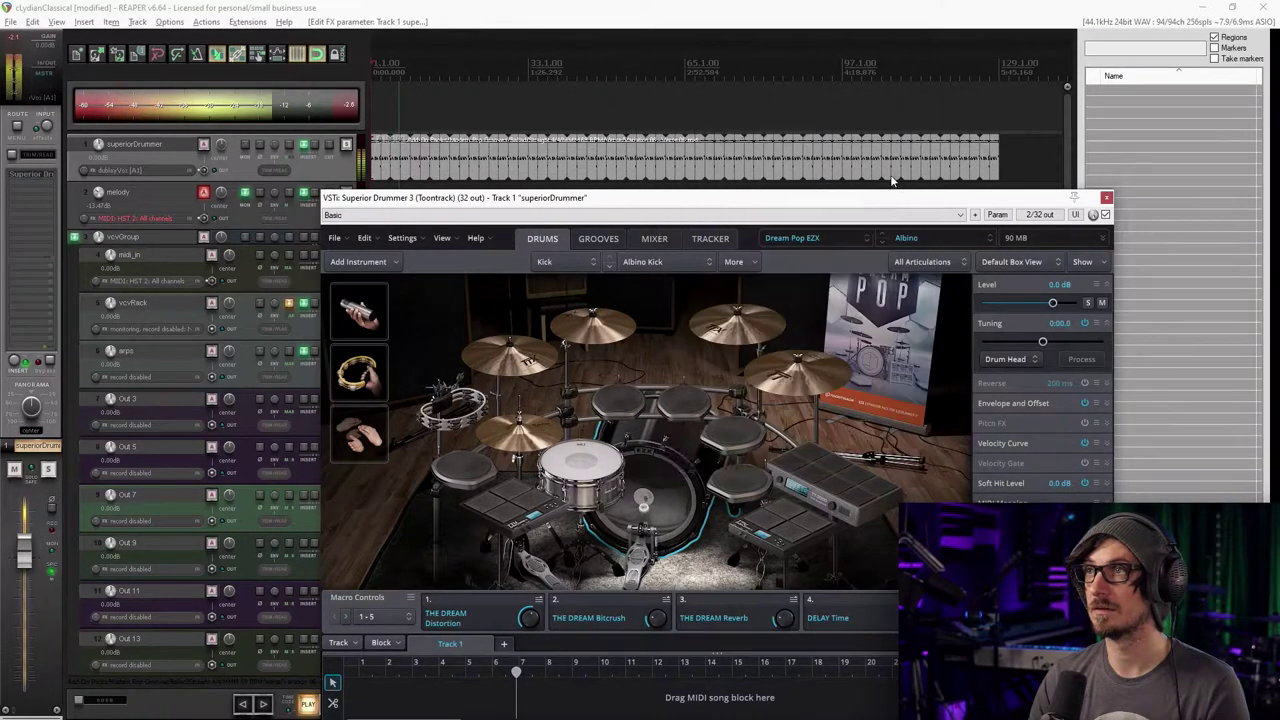
pyautogui.rightClick(664, 477)
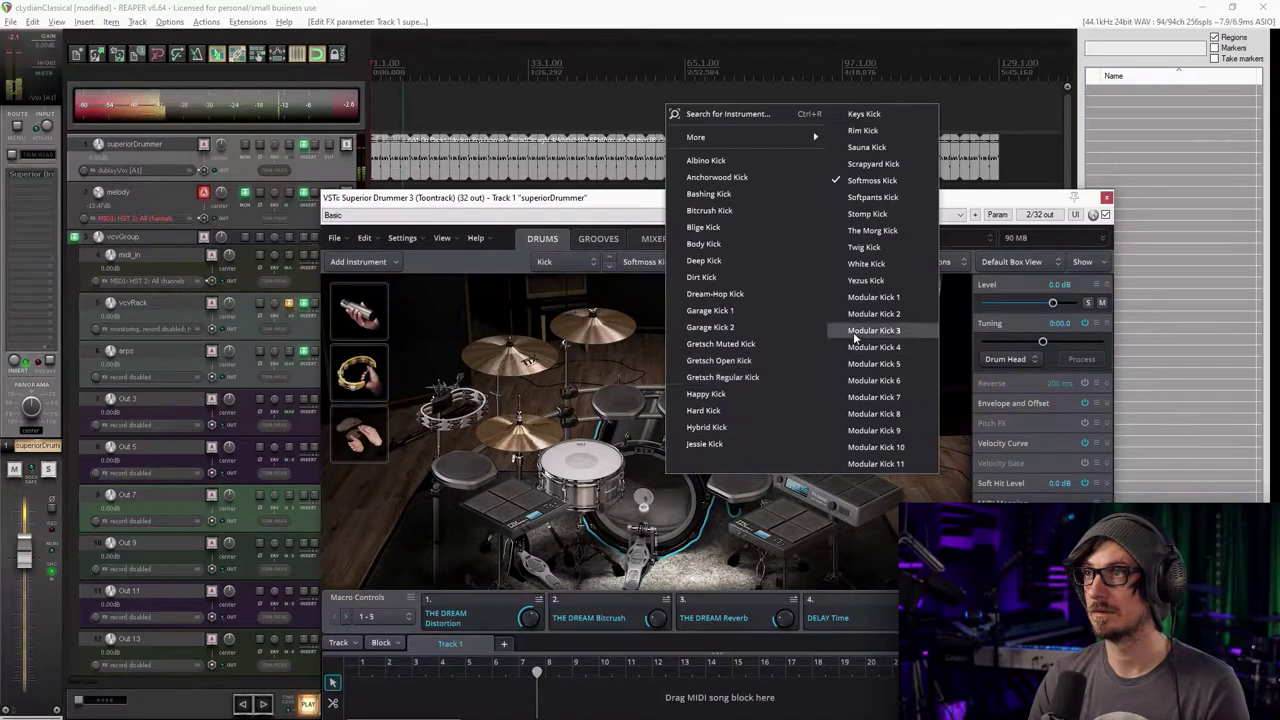
pyautogui.click(857, 291)
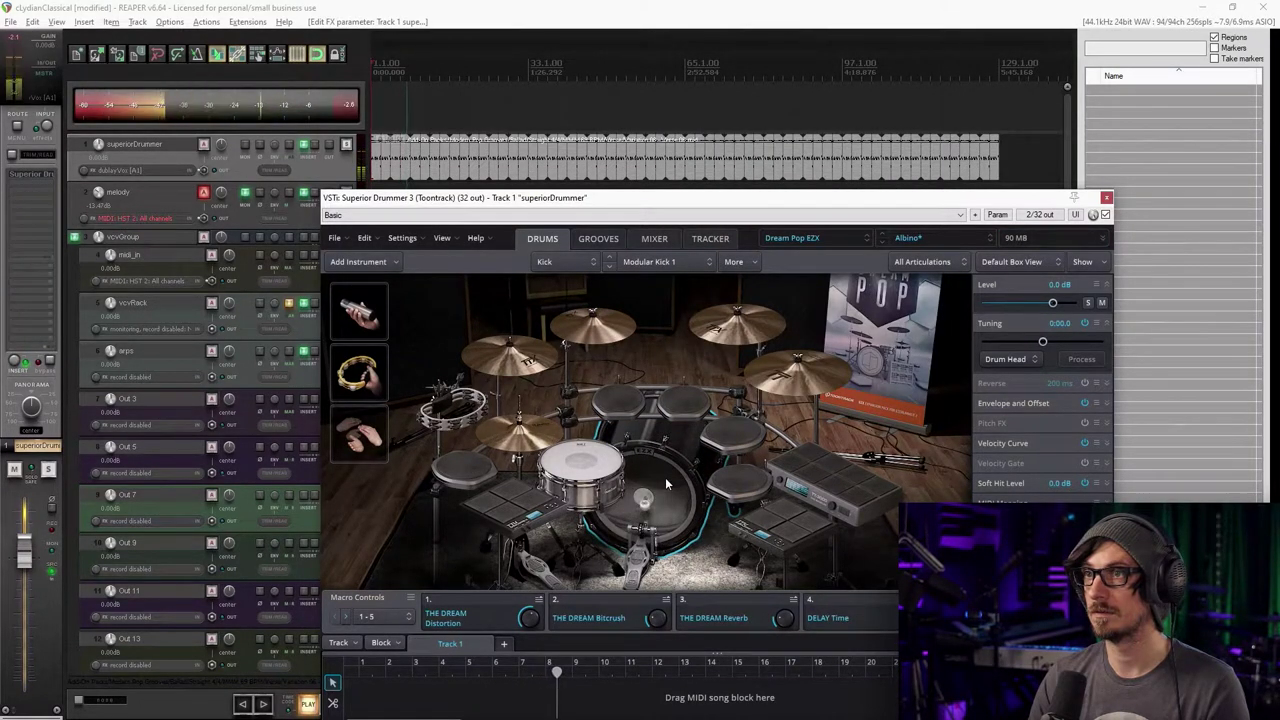
pyautogui.rightClick(665, 477)
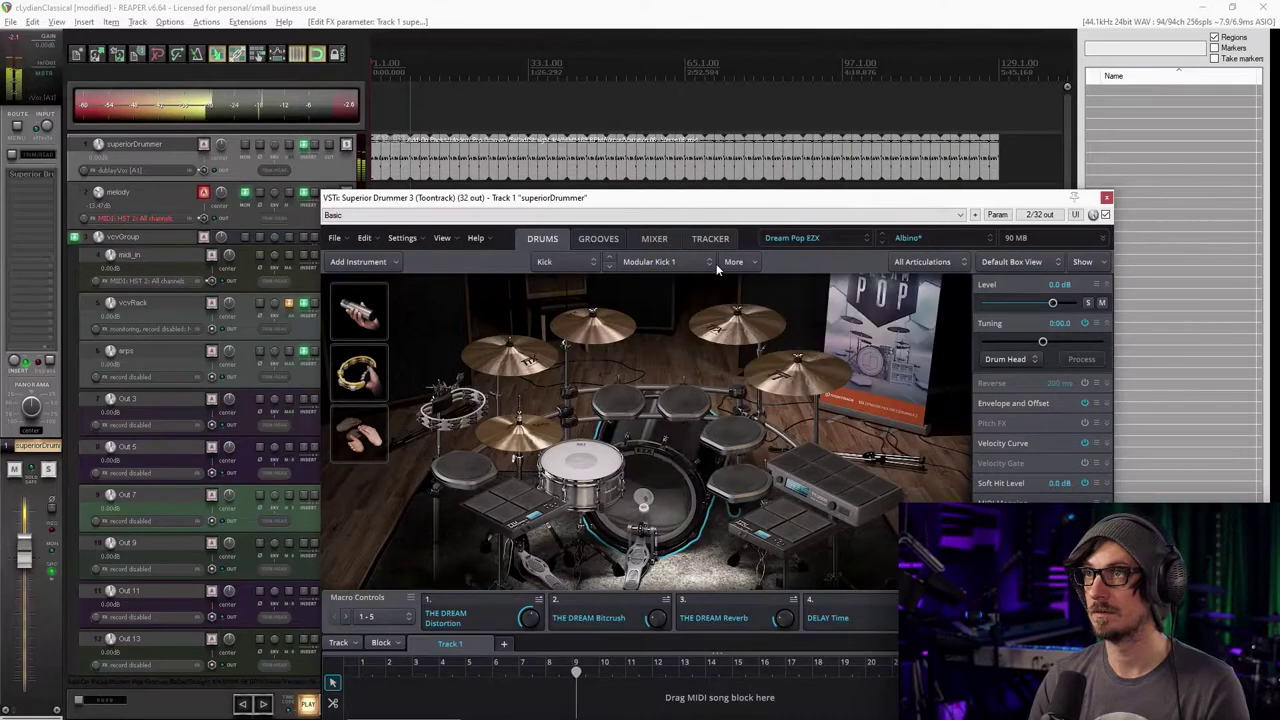
pyautogui.click(716, 263)
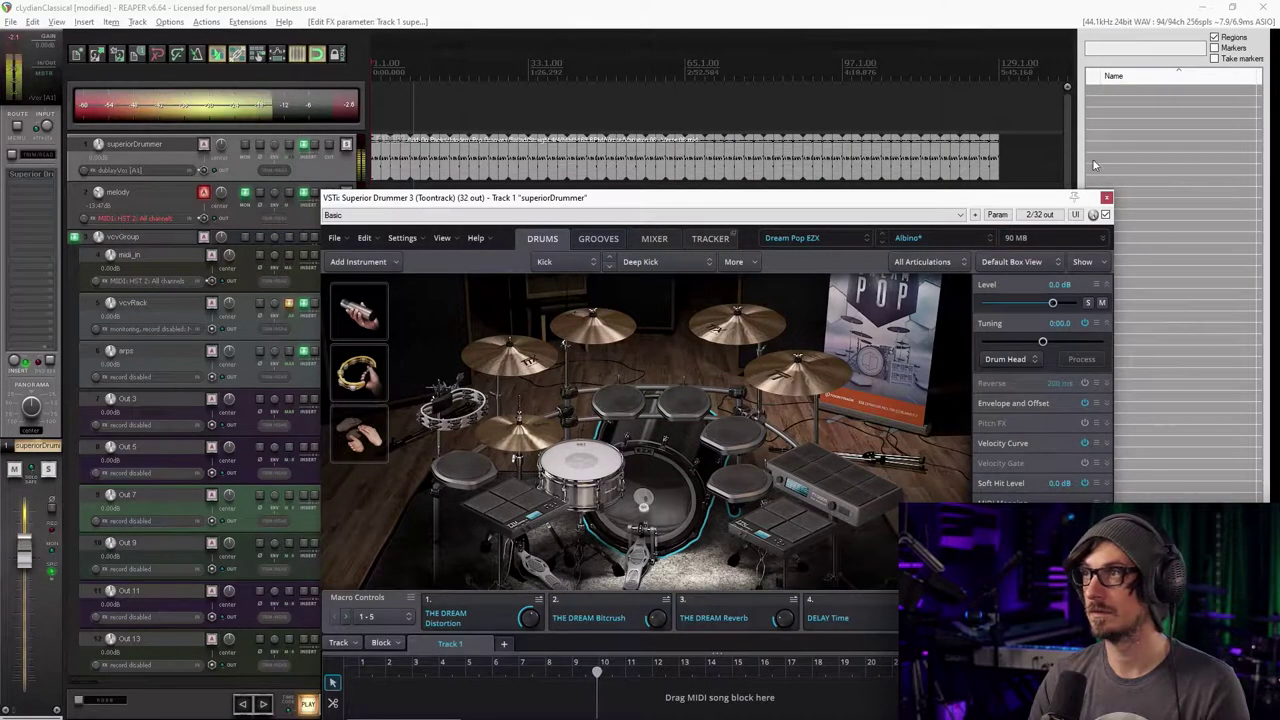
# Close the Superior Drummer window, unmute the vcvGroup track and play the project from the start
pyautogui.click(1106, 197)
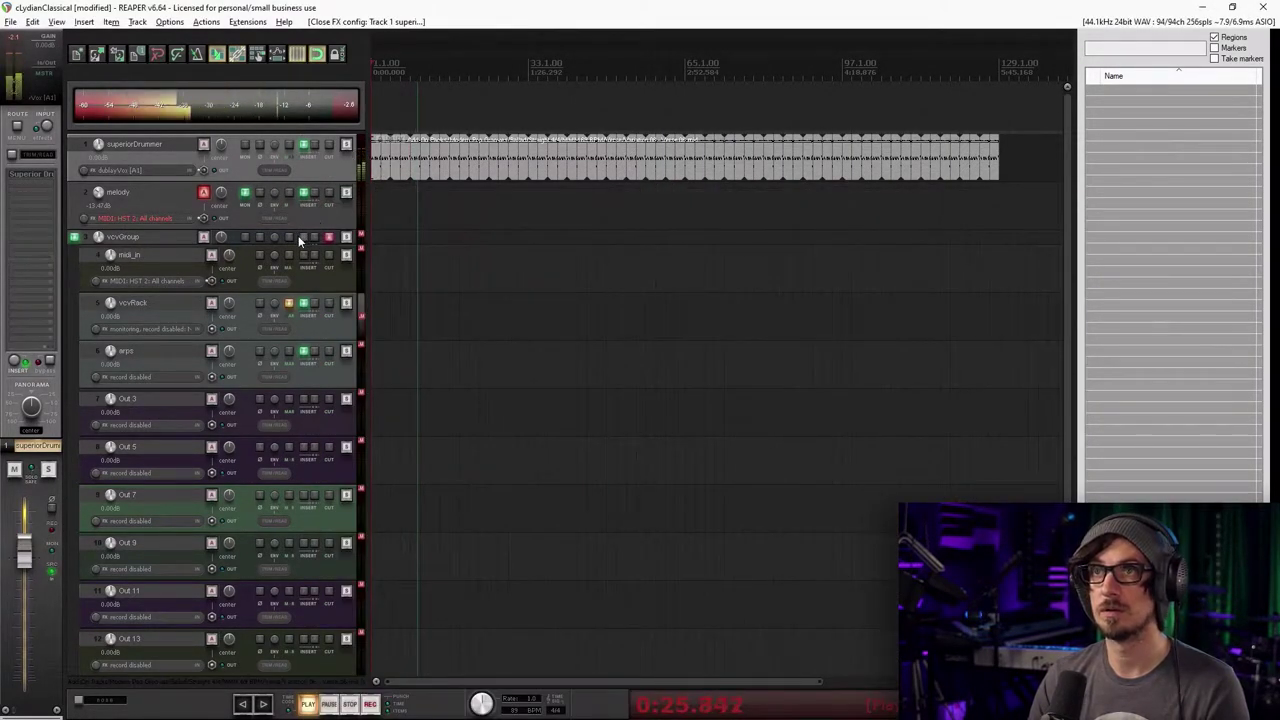
pyautogui.press('space')
pyautogui.click(330, 237)
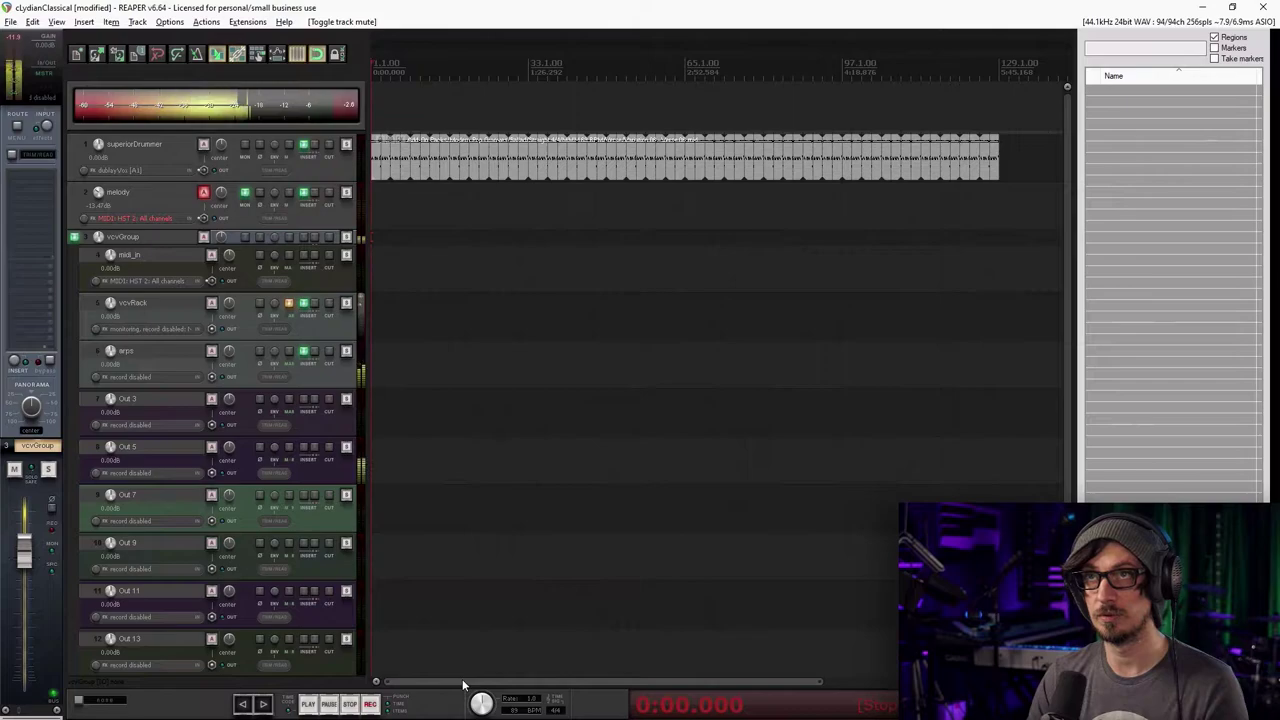
pyautogui.press('space')
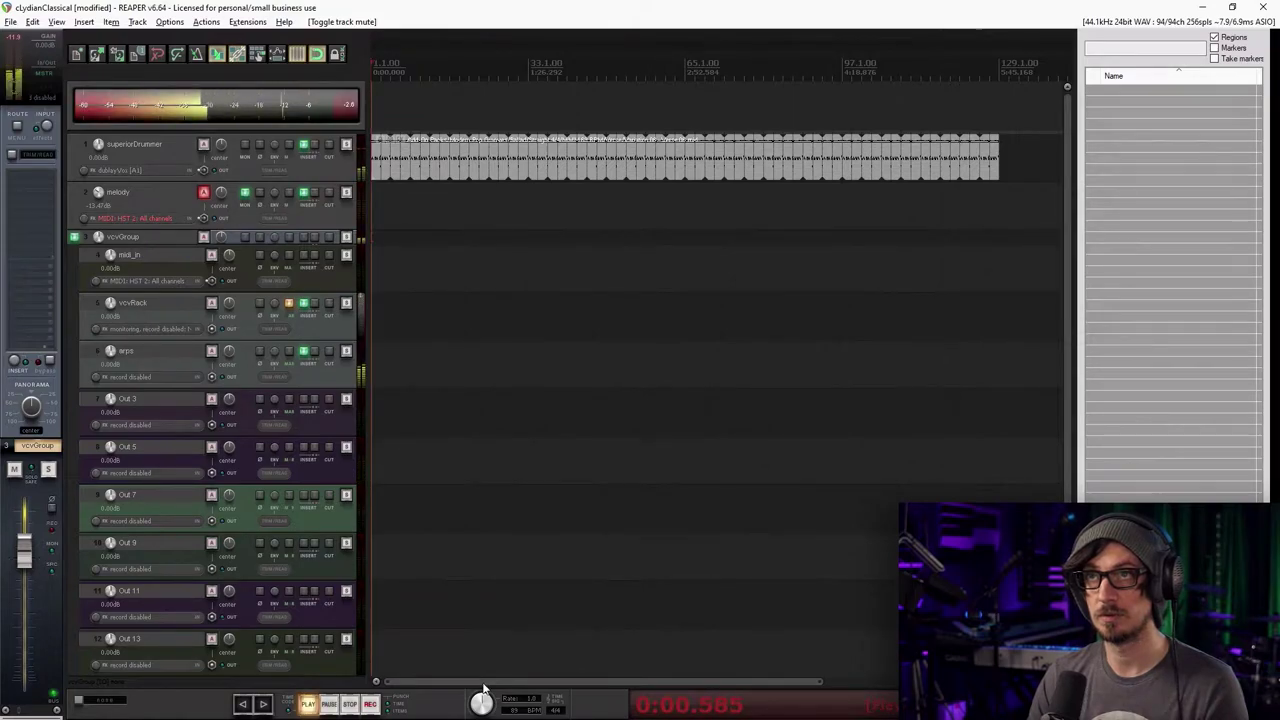
# Toggle the project playback and start the Clocked module running from within the rack
pyautogui.press('space')
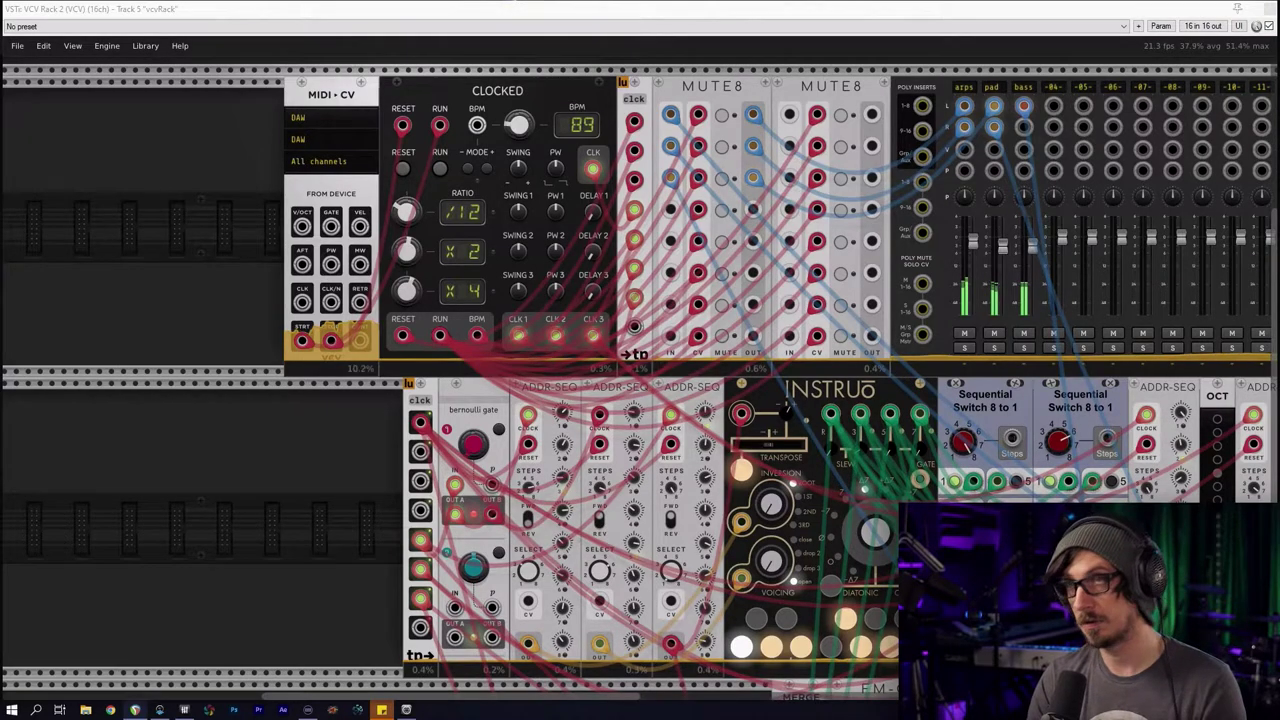
pyautogui.press('space')
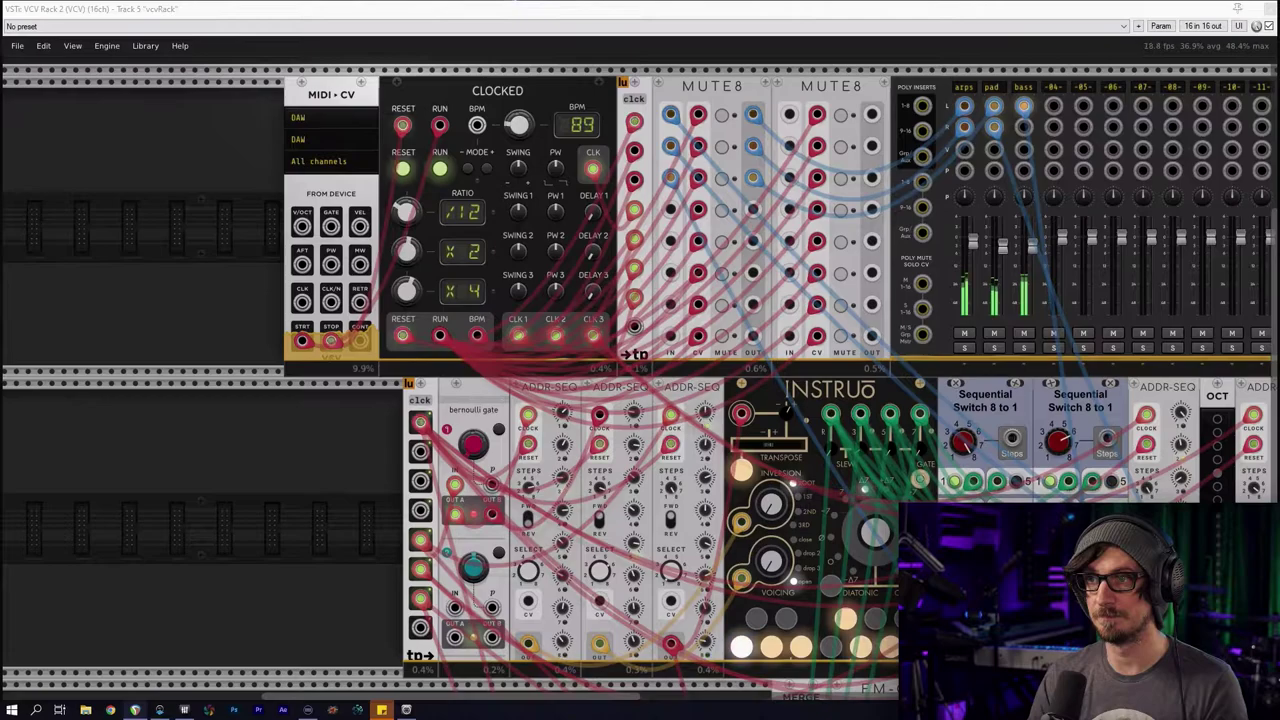
pyautogui.click(439, 168)
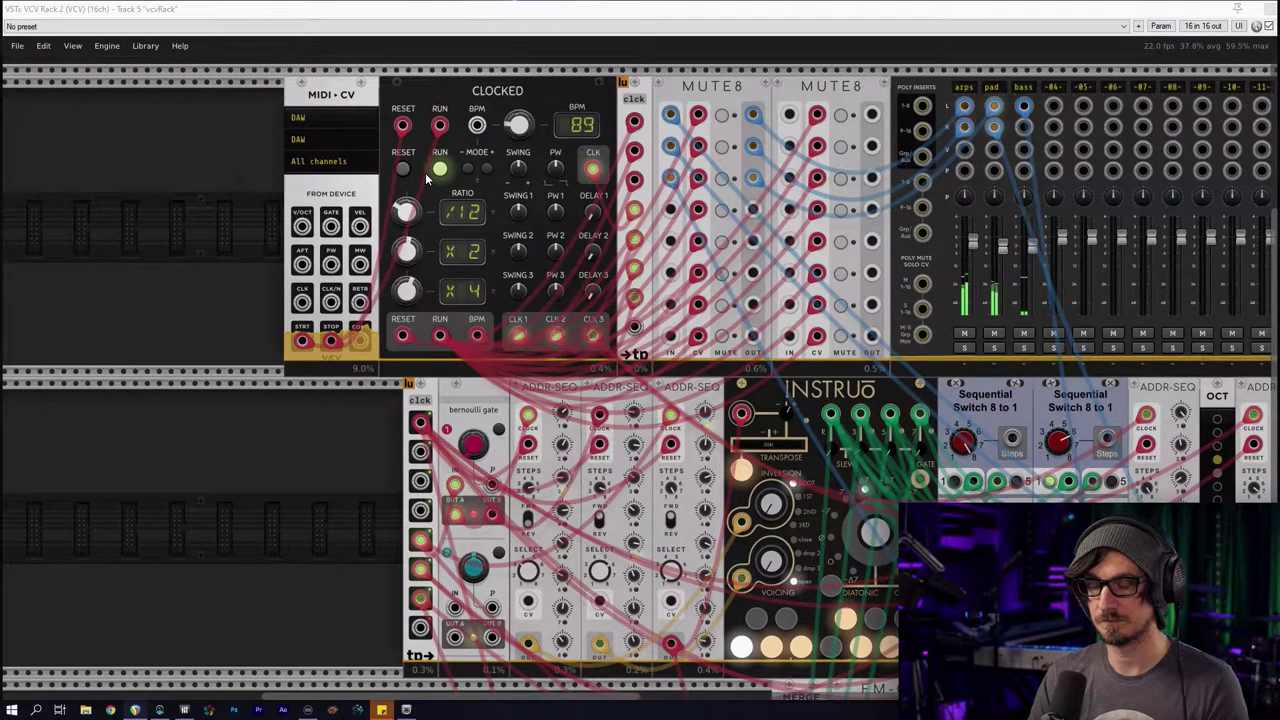
# Delete the MIDI-CV module beside Clocked from the rack
pyautogui.scroll(-5, 294, 486)
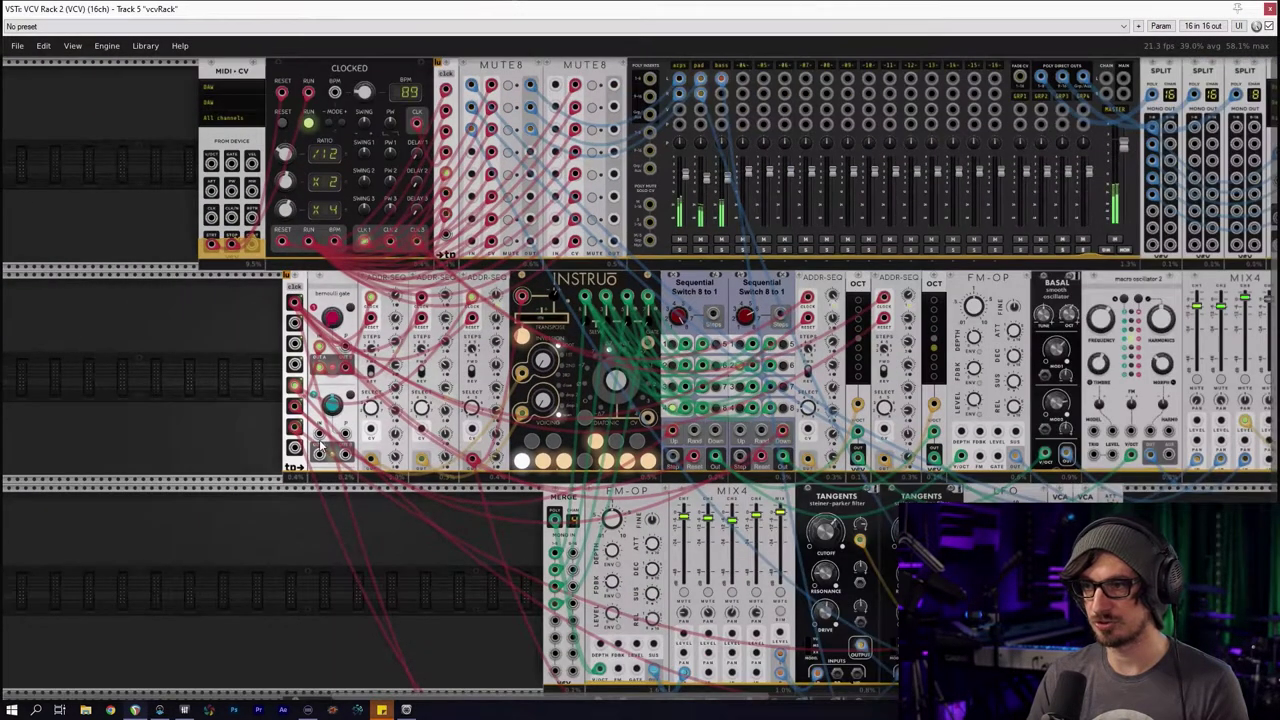
pyautogui.moveTo(384, 539); pyautogui.dragTo(533, 553)
pyautogui.press('Delete')
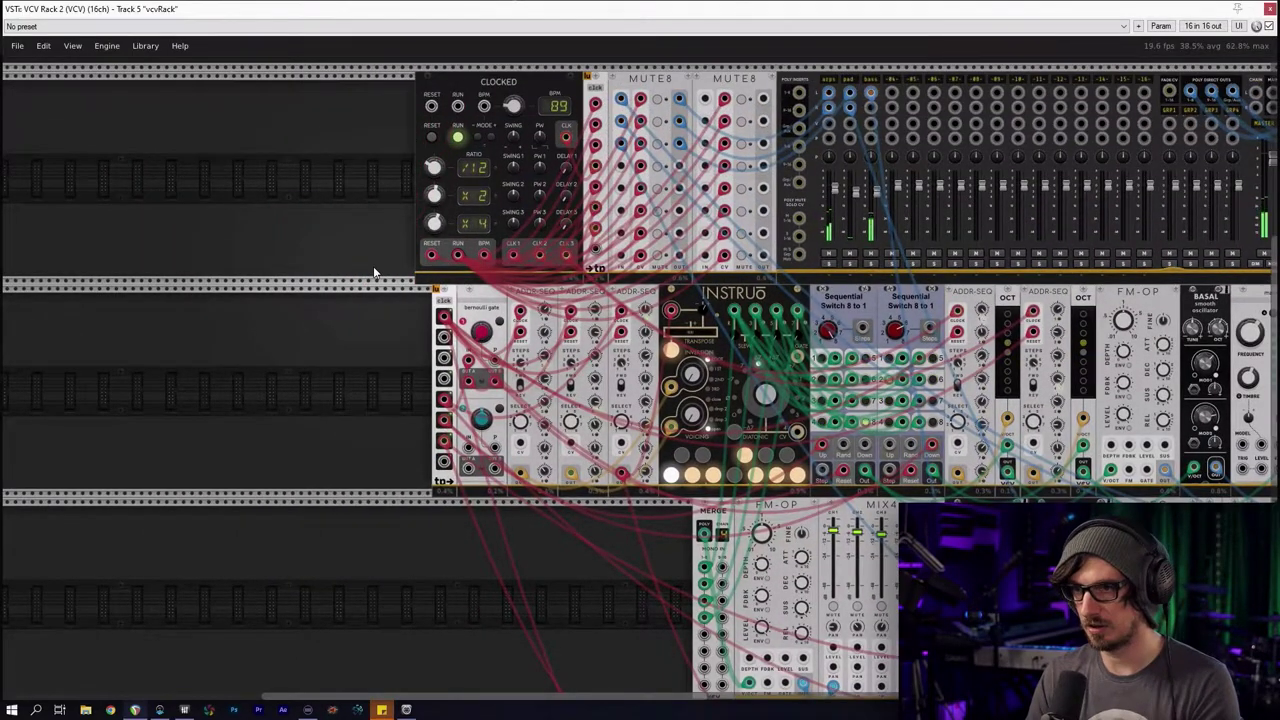
# Look over the running patch from the clock, mutes and mixer through the sequencers to the voice rows
pyautogui.moveTo(323, 339); pyautogui.dragTo(226, 255)
pyautogui.scroll(-1, 330, 387)
pyautogui.moveTo(331, 388); pyautogui.dragTo(267, 336)
pyautogui.scroll(2, 267, 343)
pyautogui.moveTo(346, 399); pyautogui.dragTo(101, 460)
pyautogui.scroll(1, 266, 316)
pyautogui.moveTo(174, 326); pyautogui.dragTo(131, 341)
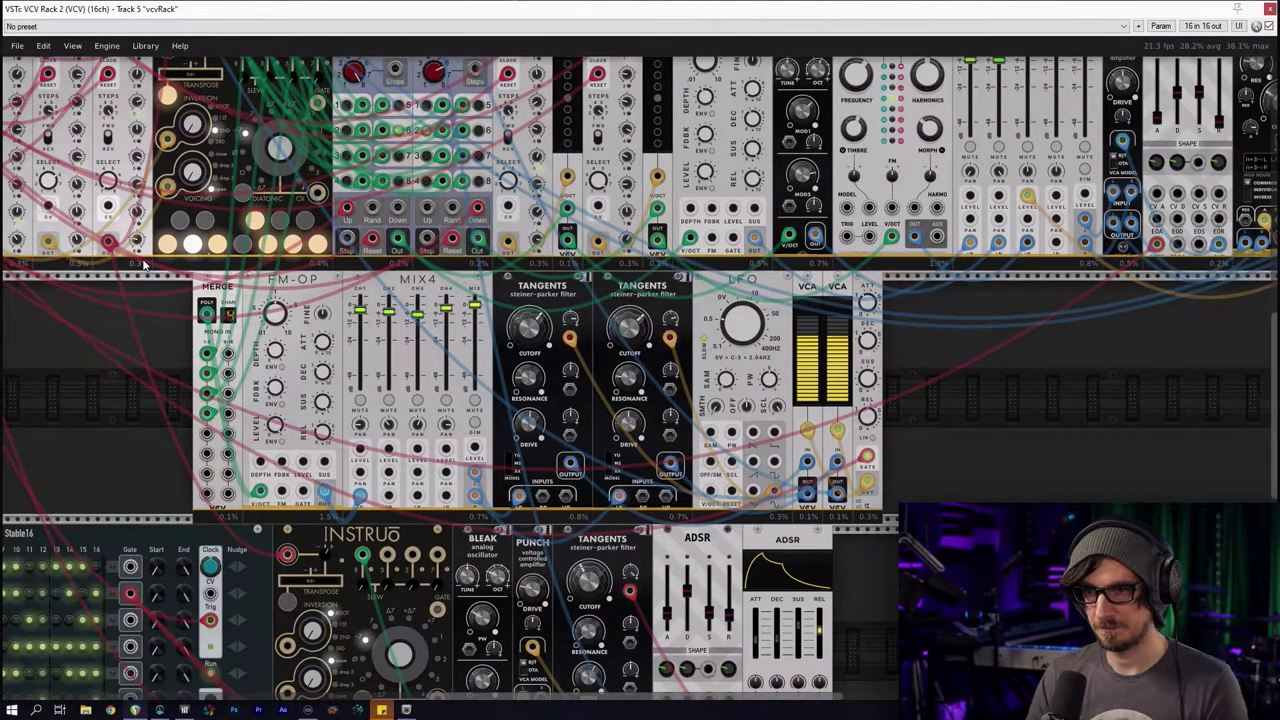
pyautogui.moveTo(143, 264); pyautogui.dragTo(326, 464)
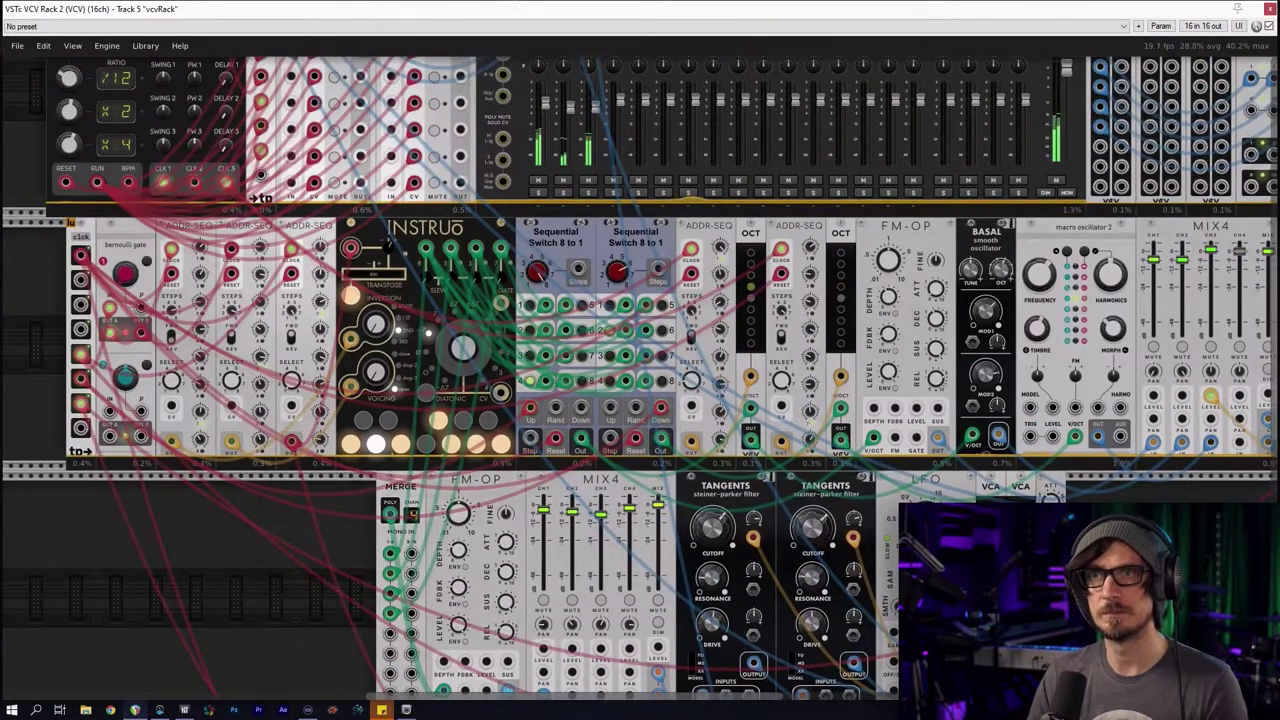
pyautogui.moveTo(528, 220); pyautogui.dragTo(504, 336)
pyautogui.moveTo(815, 482); pyautogui.dragTo(655, 366)
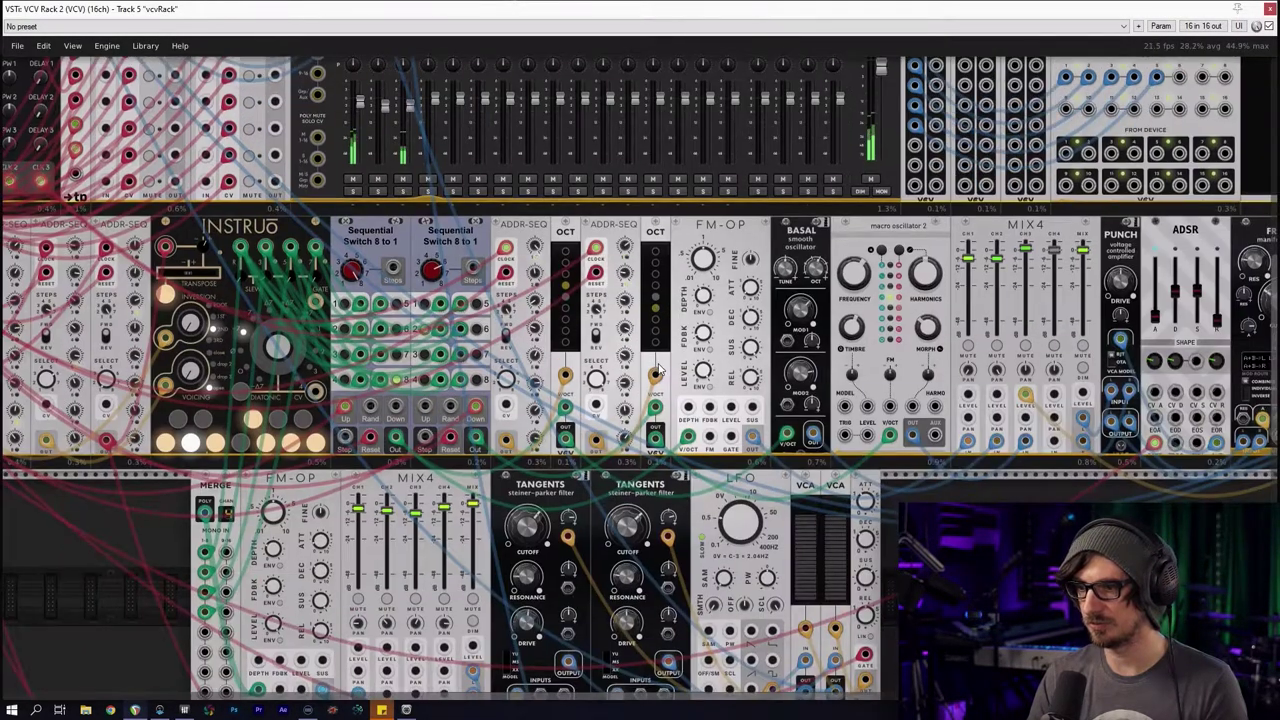
pyautogui.scroll(-5, 477, 237)
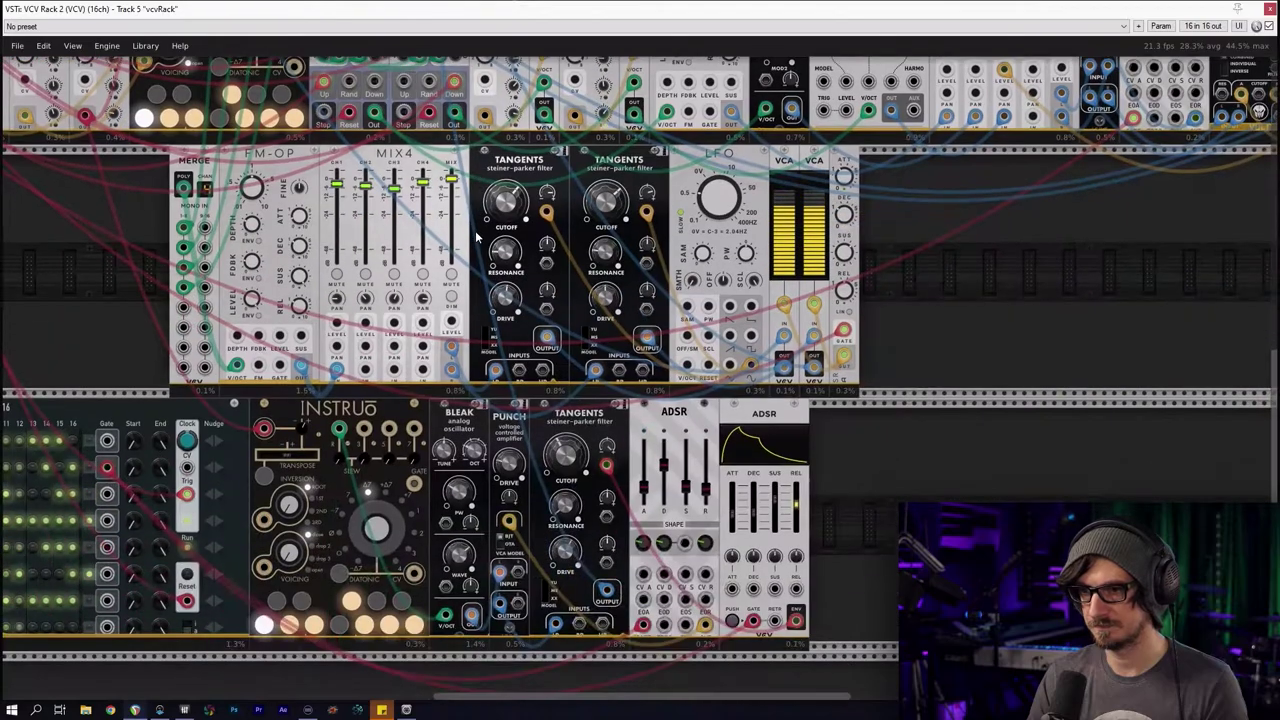
pyautogui.moveTo(106, 305); pyautogui.dragTo(254, 396)
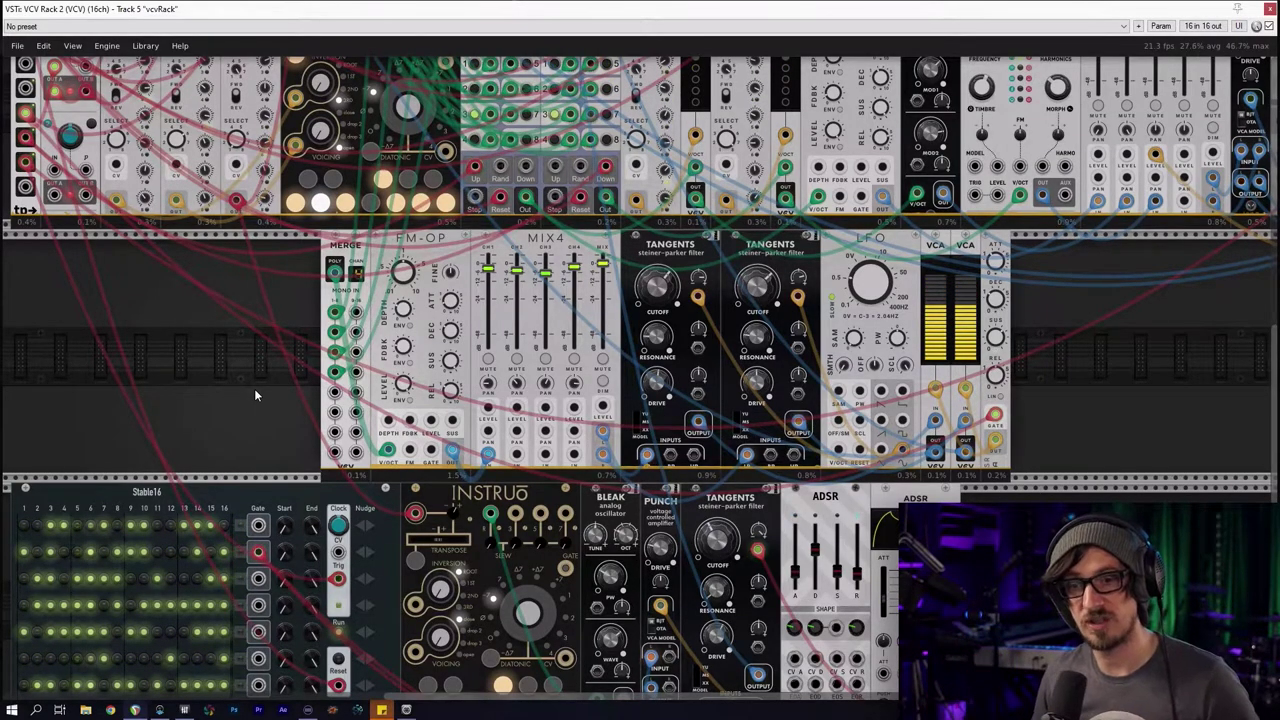
pyautogui.moveTo(262, 294); pyautogui.dragTo(272, 558)
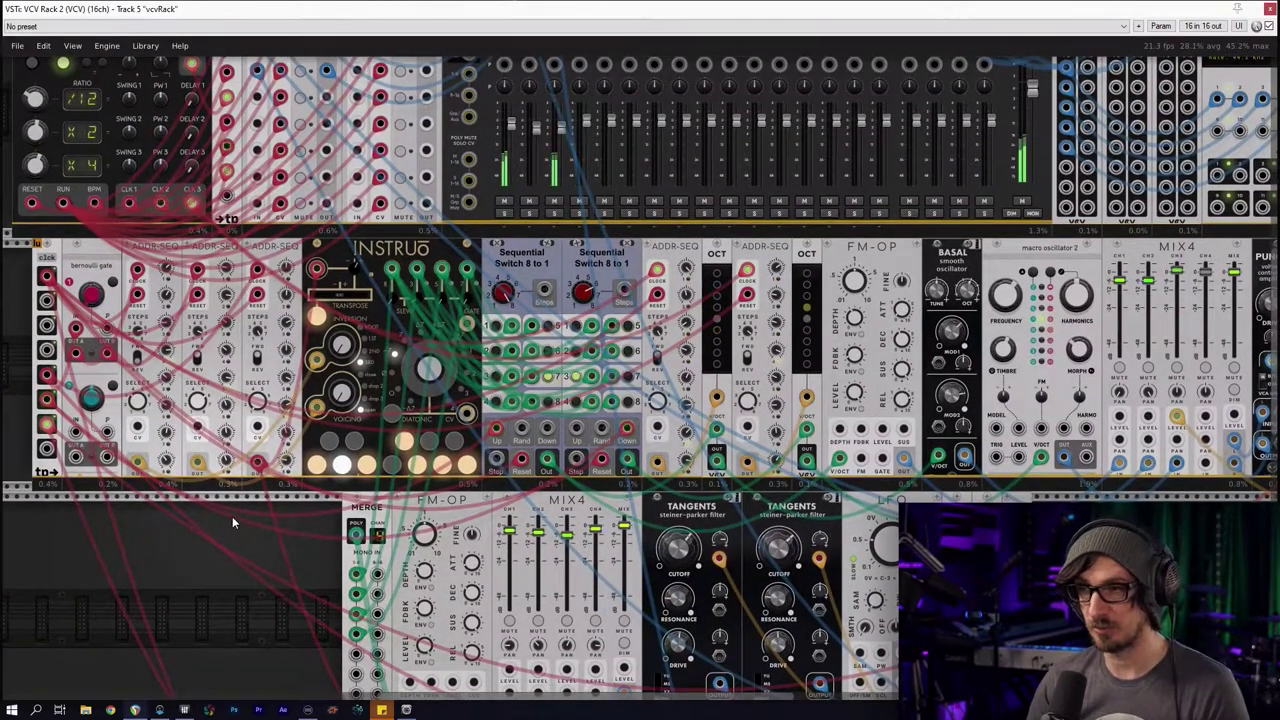
pyautogui.moveTo(287, 421)
pyautogui.moveTo(453, 237); pyautogui.dragTo(593, 372)
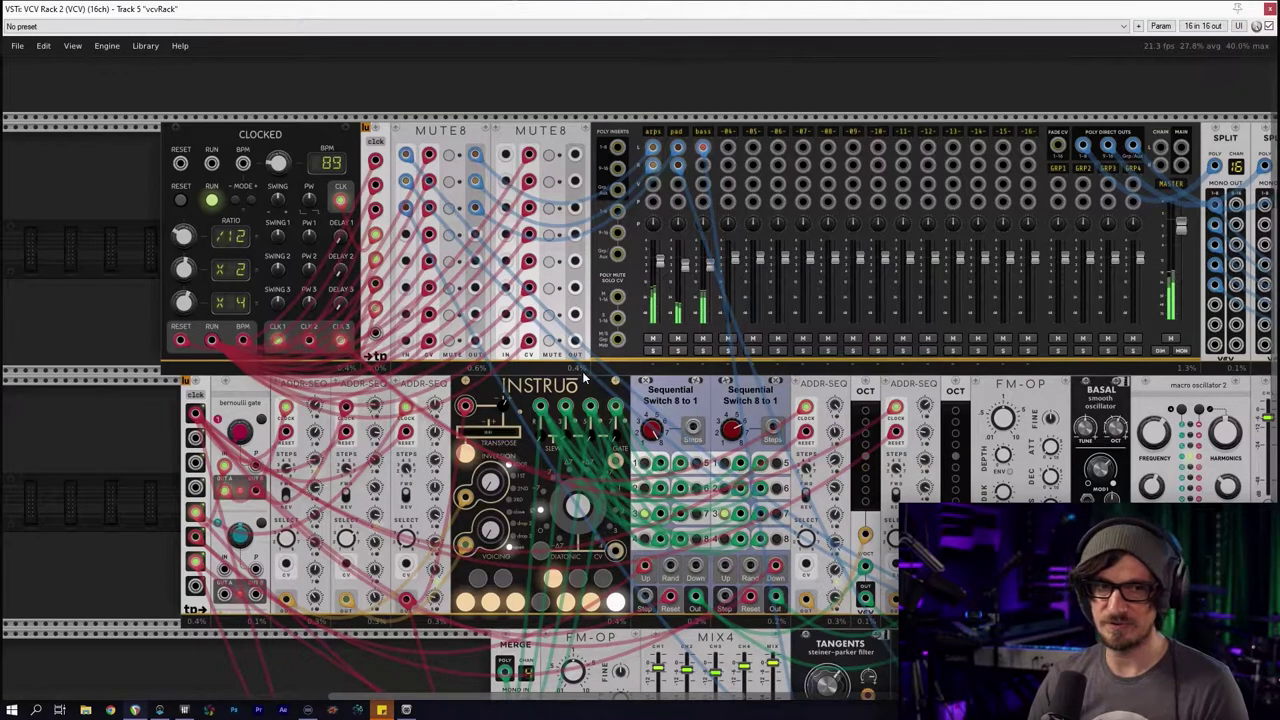
pyautogui.moveTo(580, 383); pyautogui.dragTo(477, 290)
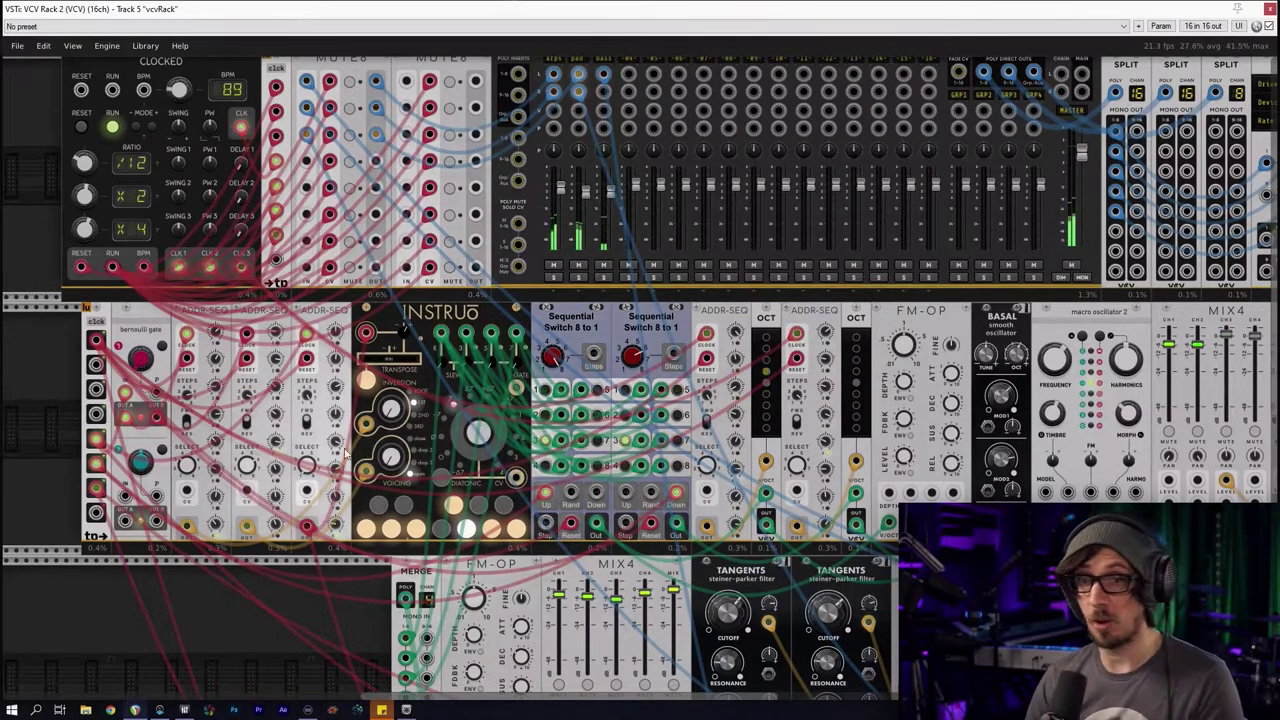
# Select all modules in the second row and shift them left so the row starts flush under Clocked
pyautogui.scroll(-3, 598, 477)
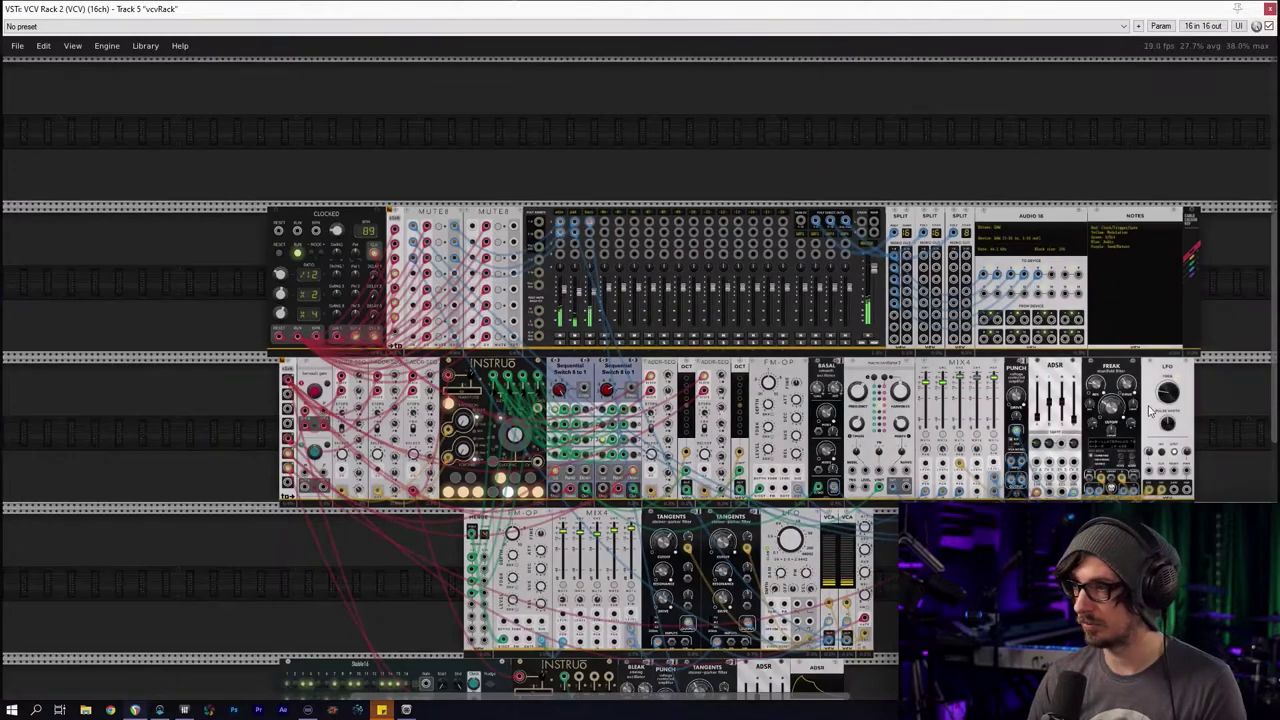
pyautogui.moveTo(1240, 390); pyautogui.dragTo(194, 403)
pyautogui.moveTo(319, 376); pyautogui.dragTo(306, 371)
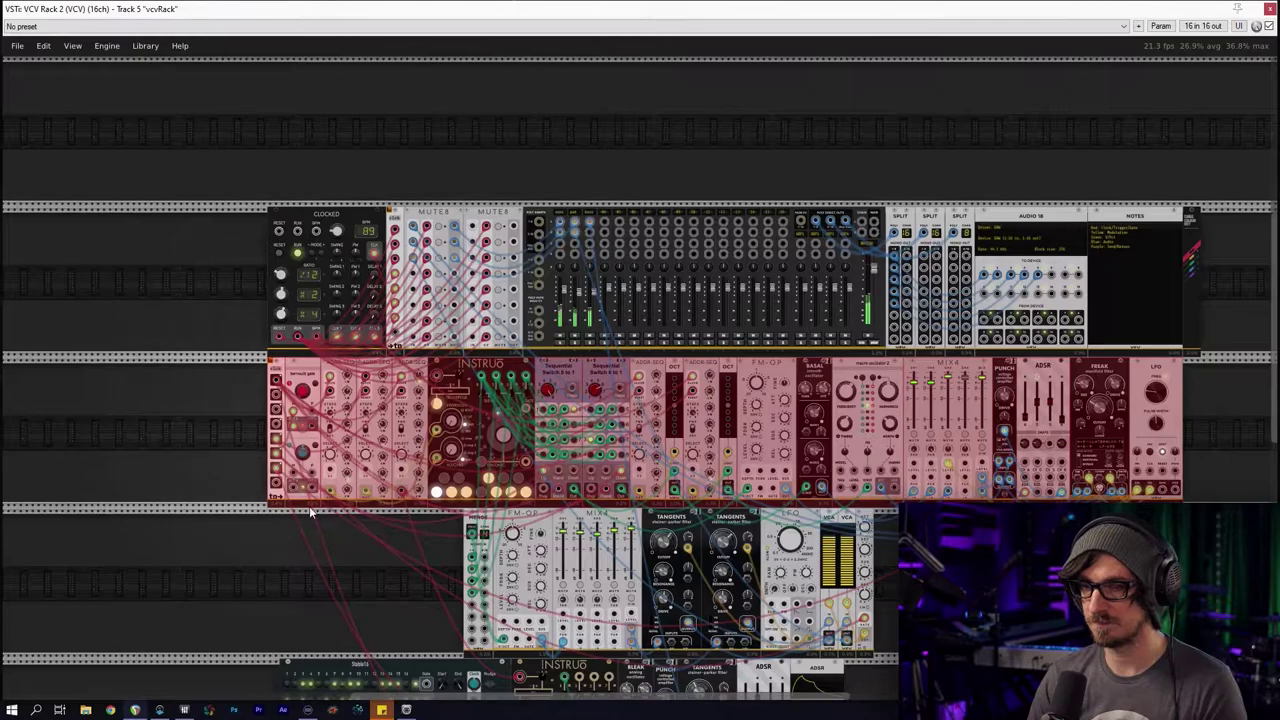
pyautogui.click(882, 632)
# Examine the third-row voice modules and the Stable16 and Bleak row beneath them
pyautogui.scroll(4, 912, 626)
pyautogui.scroll(-3, 926, 465)
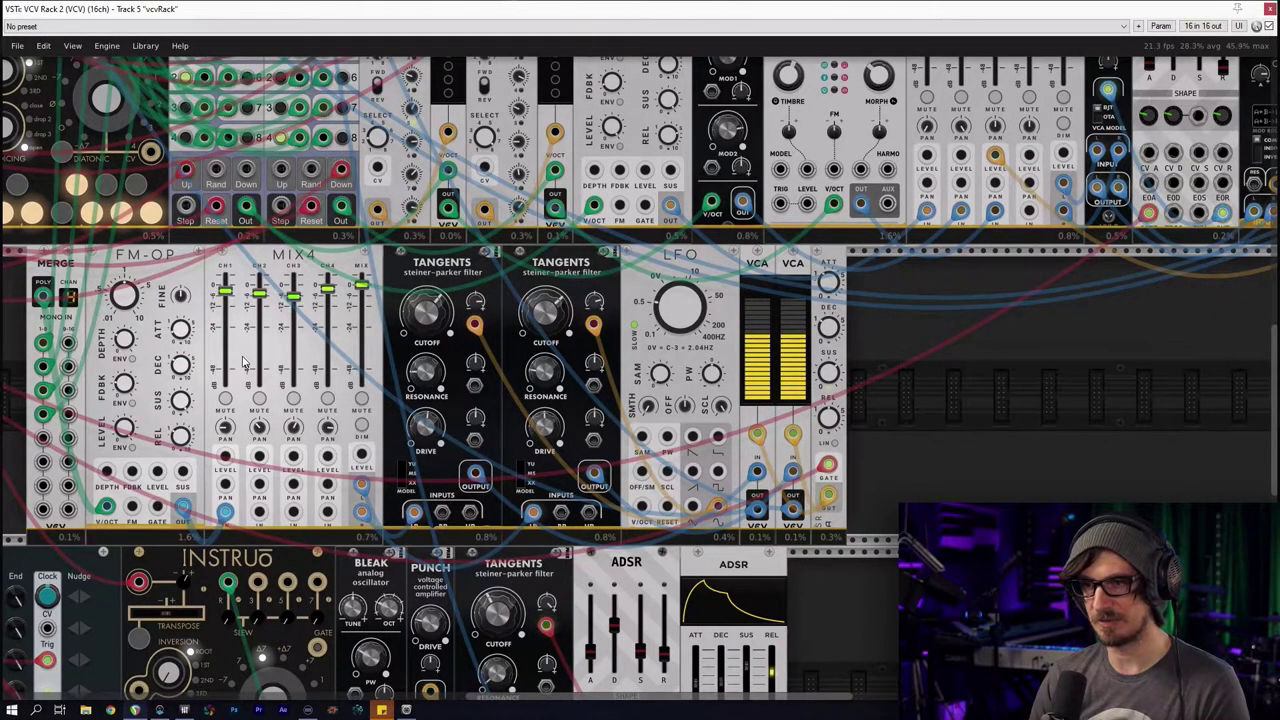
pyautogui.moveTo(341, 413); pyautogui.dragTo(646, 262)
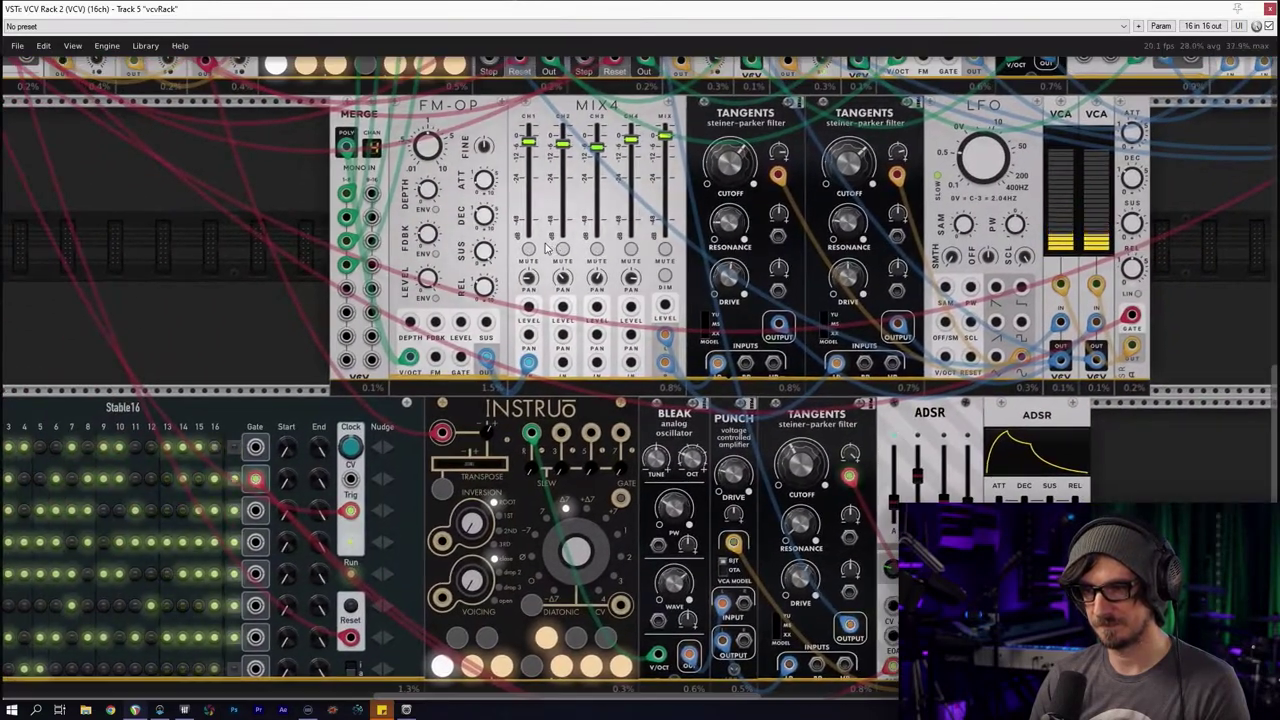
pyautogui.scroll(-2, 505, 262)
pyautogui.moveTo(434, 356); pyautogui.dragTo(431, 442)
pyautogui.scroll(5, 432, 441)
pyautogui.hscroll(2, 432, 441)
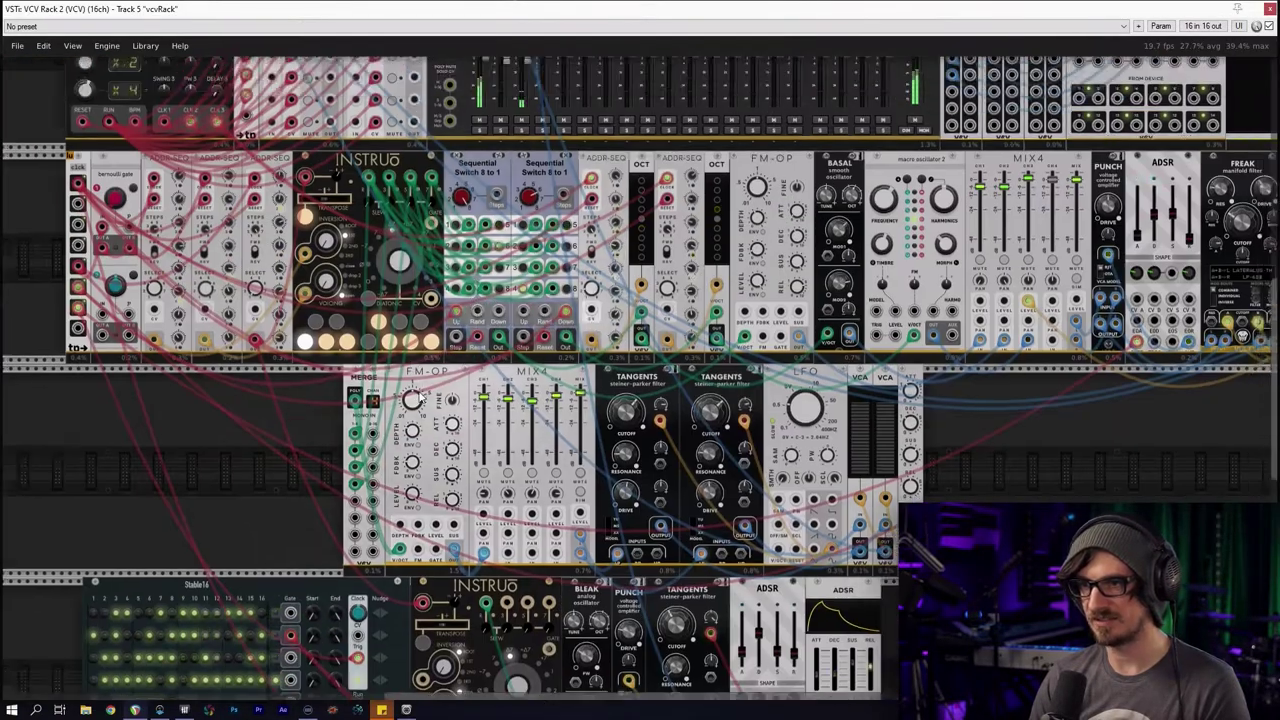
pyautogui.scroll(2, 497, 283)
pyautogui.hscroll(2, 497, 283)
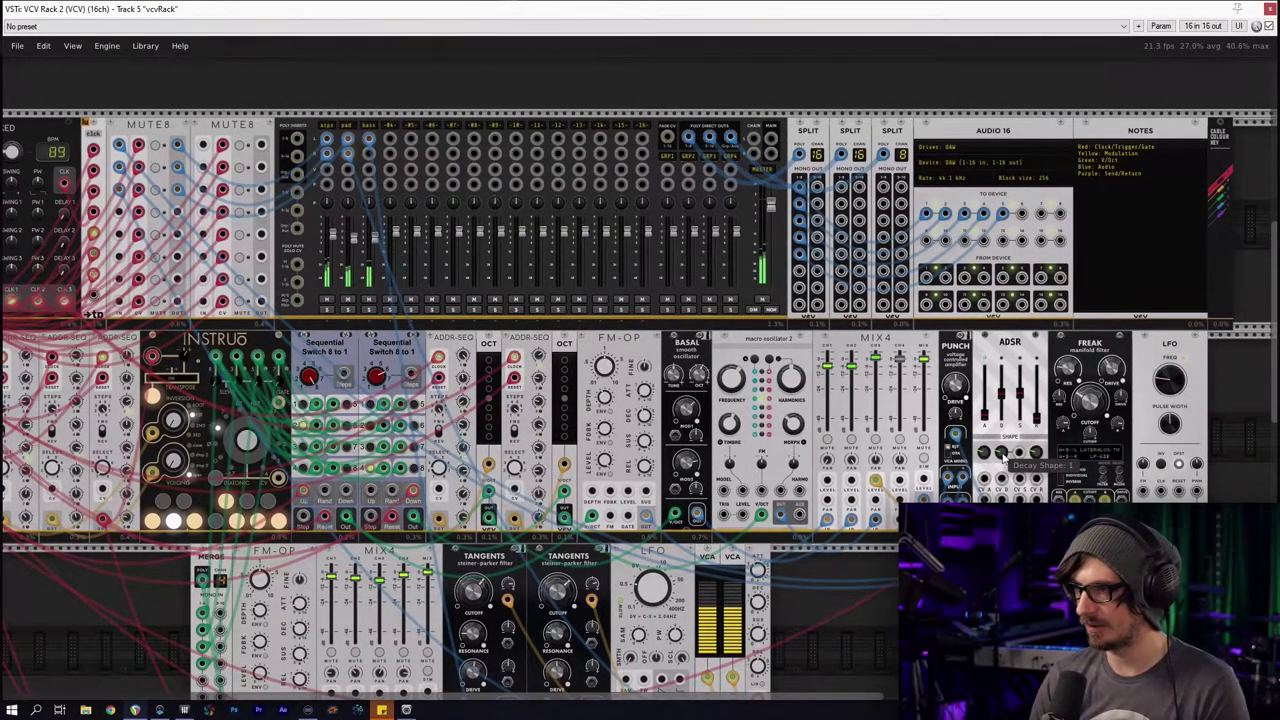
# Examine the second-row voice, from the Freak filter and macro oscillator 2 back to the sequential switches
pyautogui.moveTo(1103, 405)
pyautogui.moveTo(1103, 405)
pyautogui.mouseDown()
pyautogui.moveTo(1103, 457)
pyautogui.moveTo(1093, 405)
pyautogui.mouseUp()
pyautogui.scroll(5, 1093, 405)
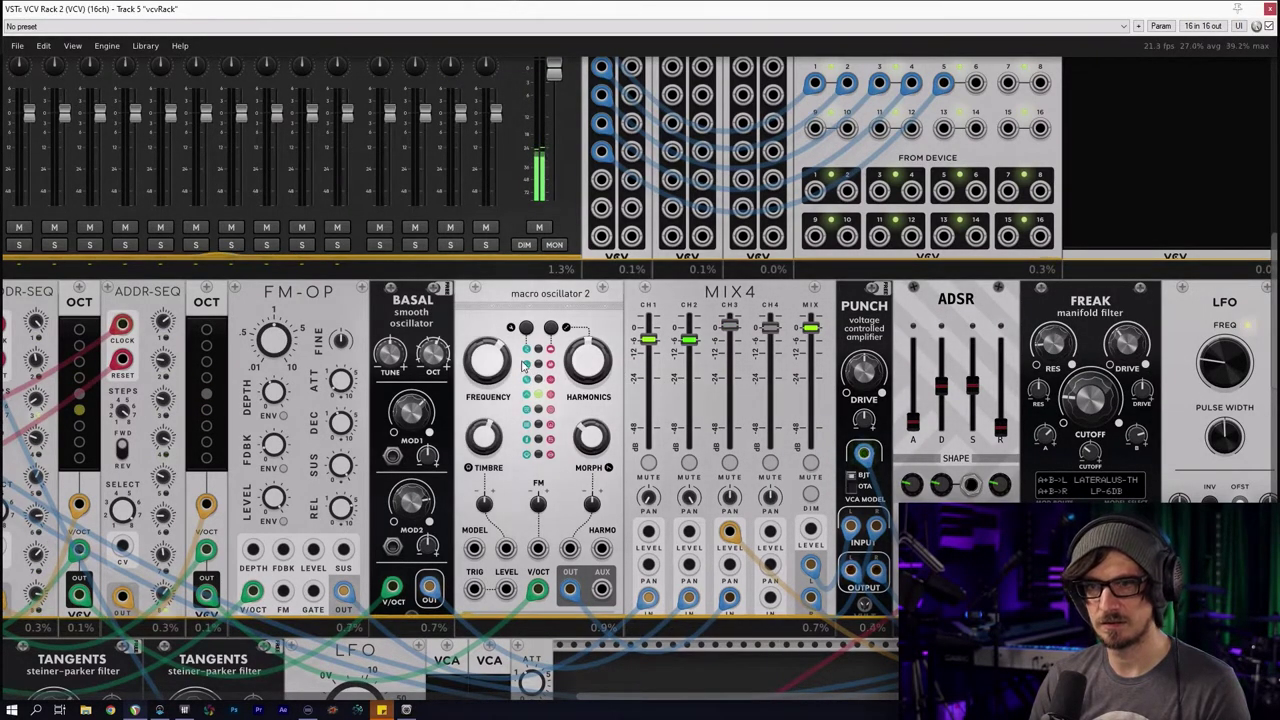
pyautogui.scroll(5, 524, 372)
pyautogui.hscroll(-8, 471, 306)
pyautogui.moveTo(300, 372); pyautogui.dragTo(302, 377)
pyautogui.scroll(-4, 398, 443)
pyautogui.hscroll(-2, 398, 443)
pyautogui.scroll(-5, 462, 336)
pyautogui.hscroll(-1, 462, 336)
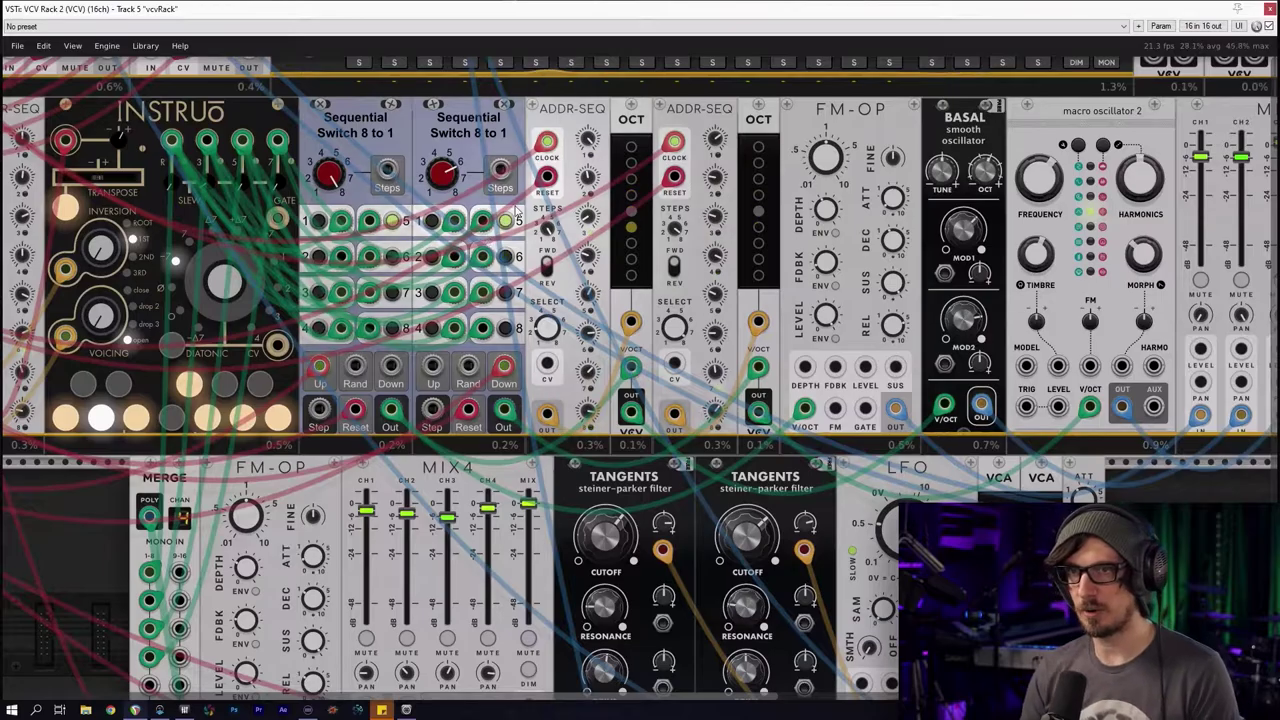
# Solo the pad channel in the mixer and inspect its chain of MIX4, Tangents filters, LFO and VCAs
pyautogui.scroll(-2, 440, 185)
pyautogui.moveTo(414, 100); pyautogui.dragTo(349, 317)
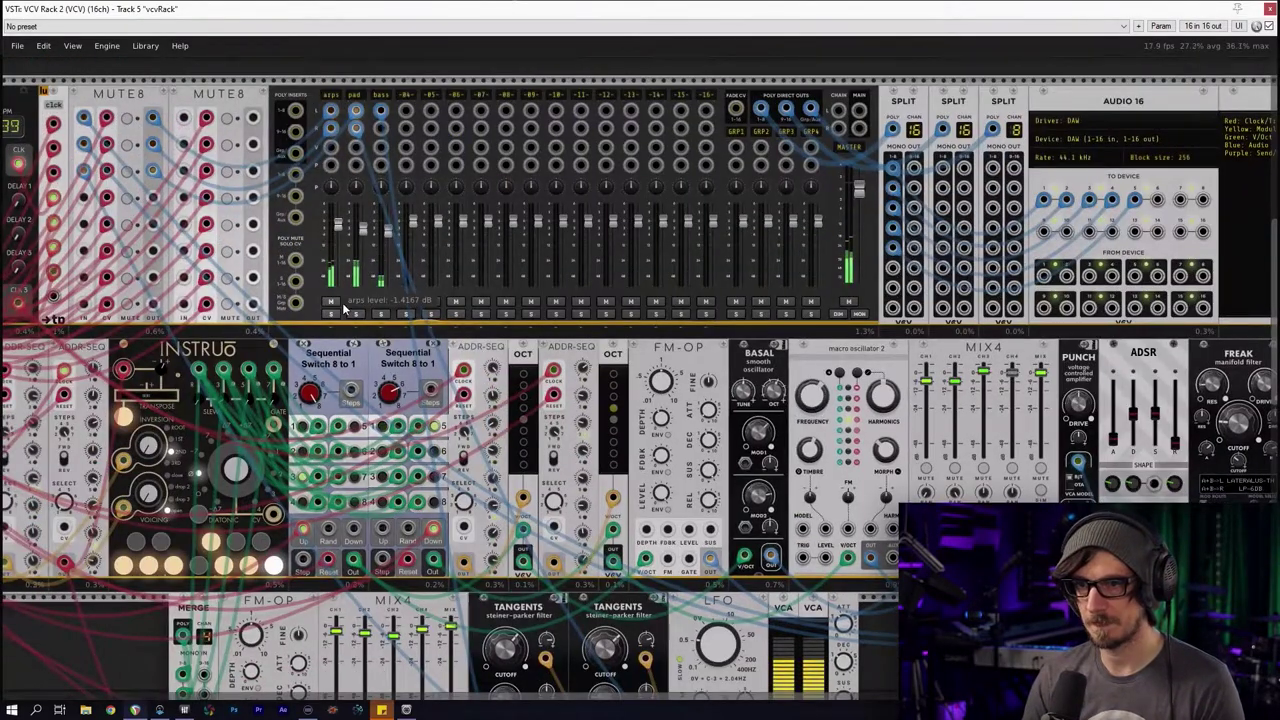
pyautogui.scroll(-2, 378, 290)
pyautogui.scroll(-4, 378, 290)
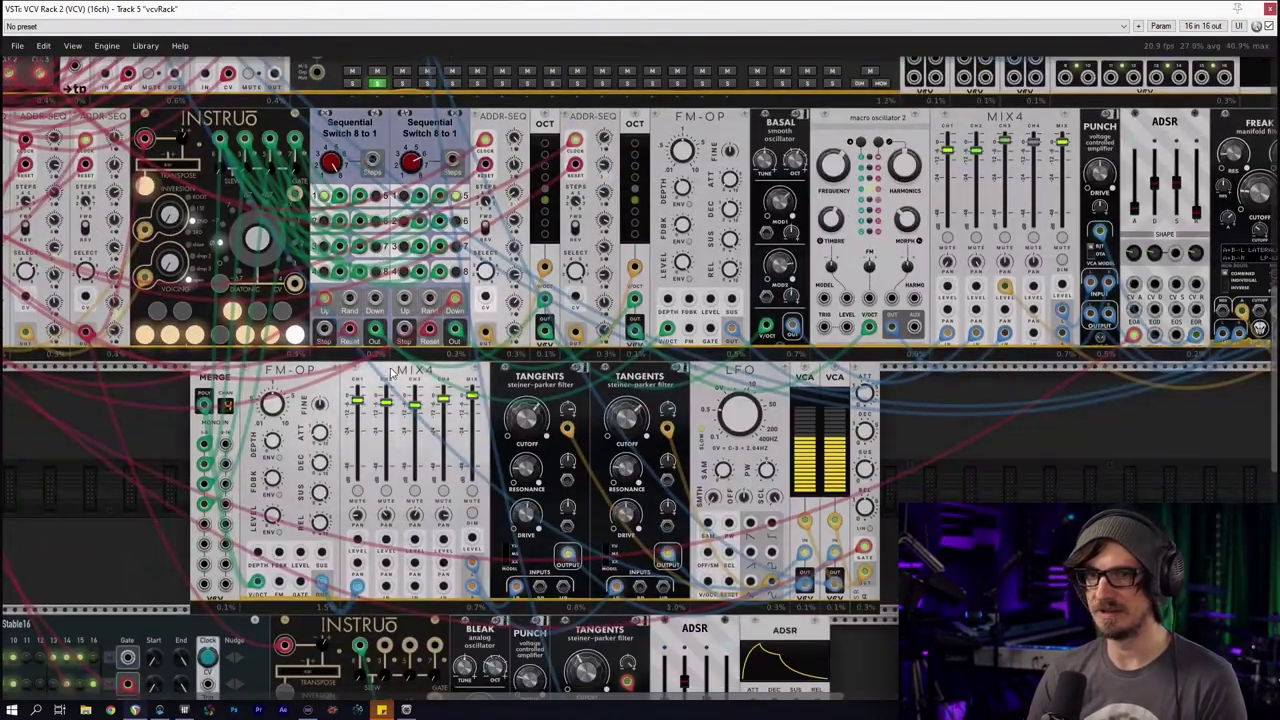
pyautogui.scroll(5, 453, 420)
pyautogui.moveTo(453, 420); pyautogui.dragTo(382, 256)
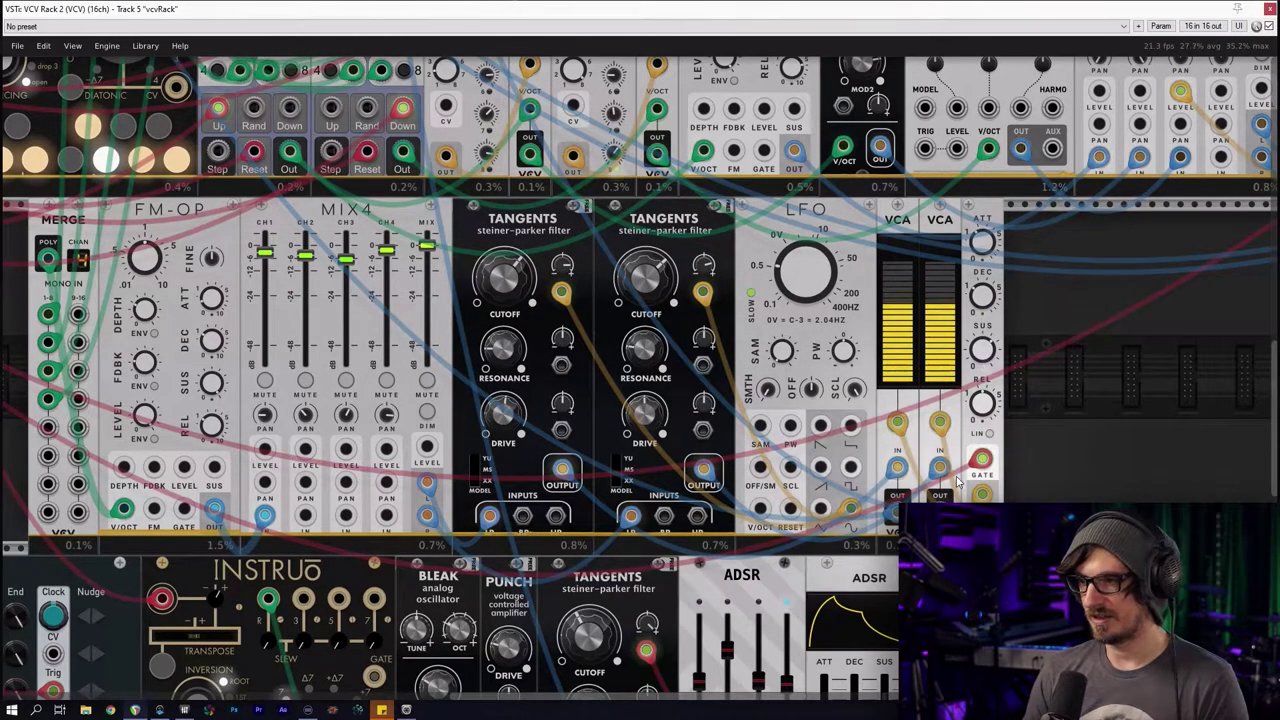
# Select the whole third row, from Merge to the VCAs, and shift it left to align with the row above
pyautogui.scroll(-2, 1058, 454)
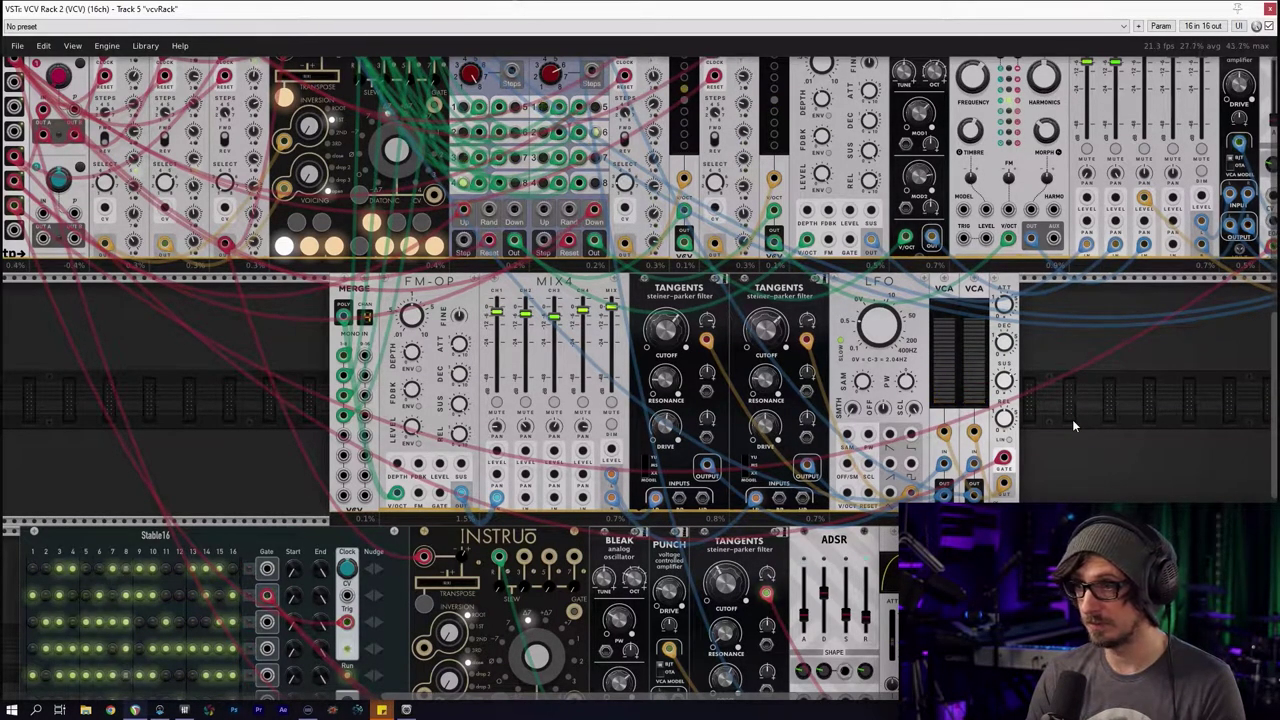
pyautogui.moveTo(1072, 421); pyautogui.dragTo(328, 300)
pyautogui.moveTo(187, 366); pyautogui.dragTo(454, 403)
pyautogui.moveTo(757, 375); pyautogui.dragTo(428, 376)
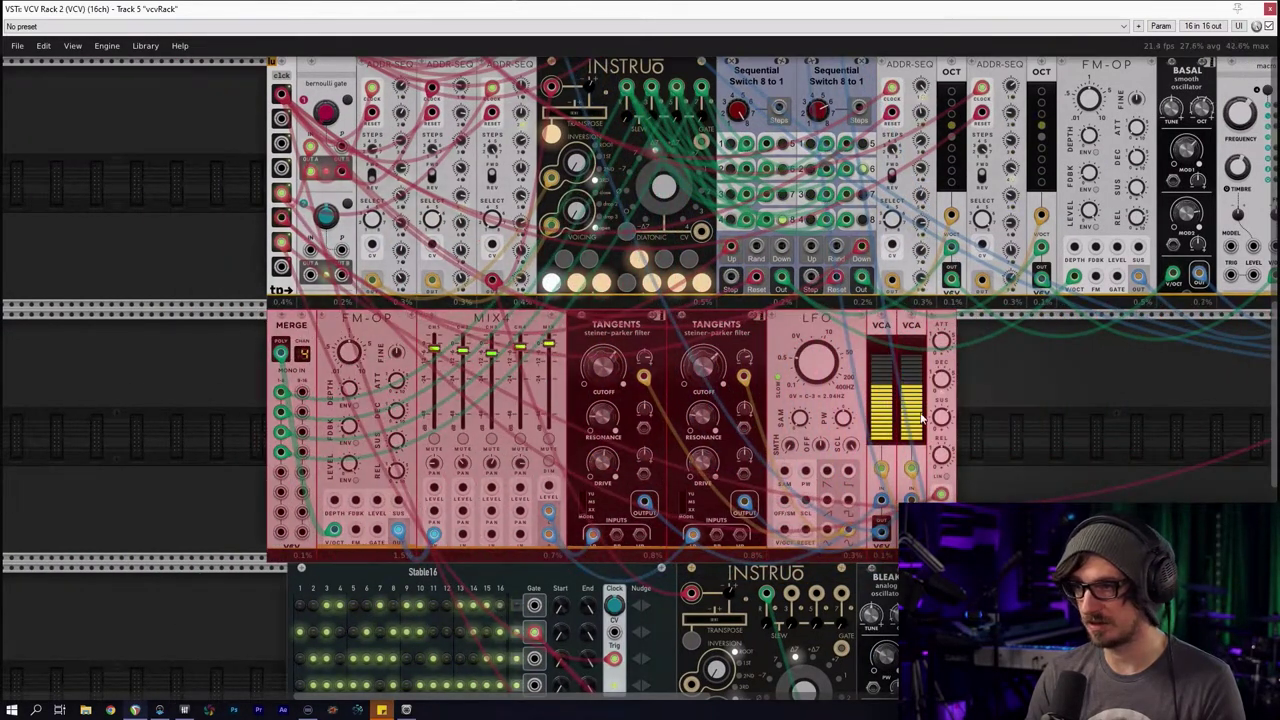
pyautogui.click(974, 429)
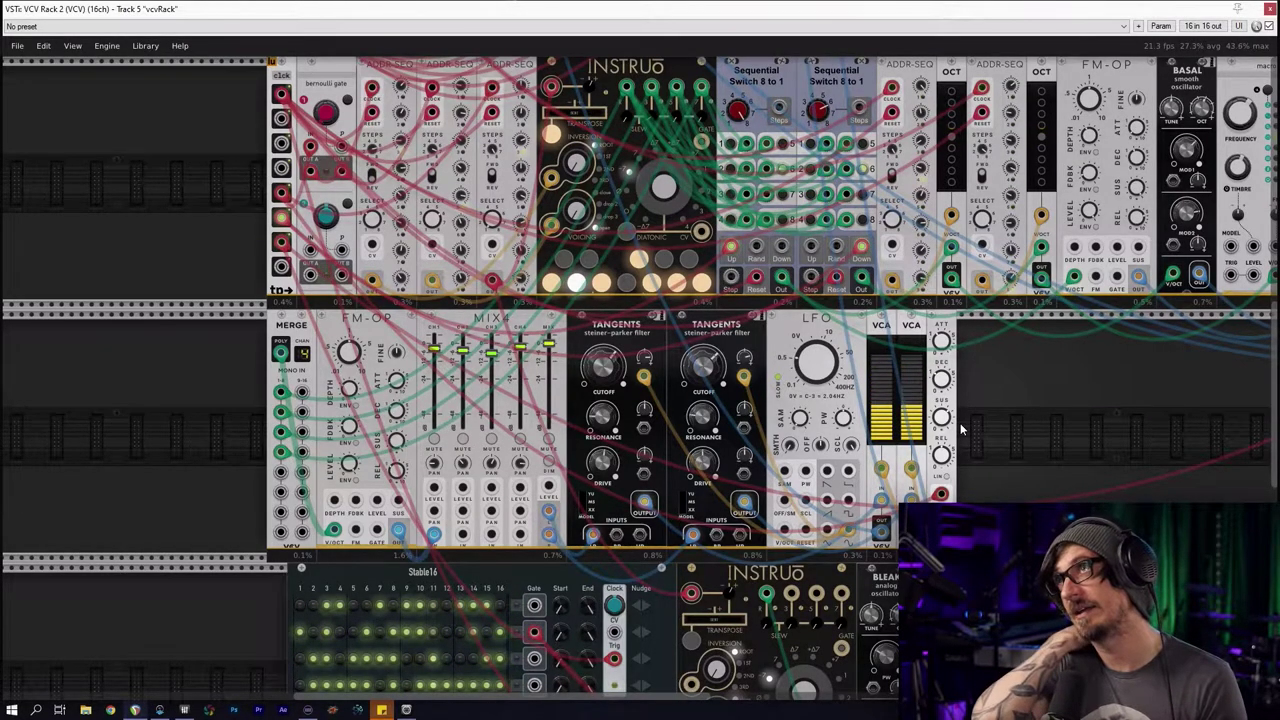
# Open the module browser from the empty space in the third row, reset its filters and filter by the Oscillator tag
pyautogui.moveTo(992, 410); pyautogui.dragTo(896, 393)
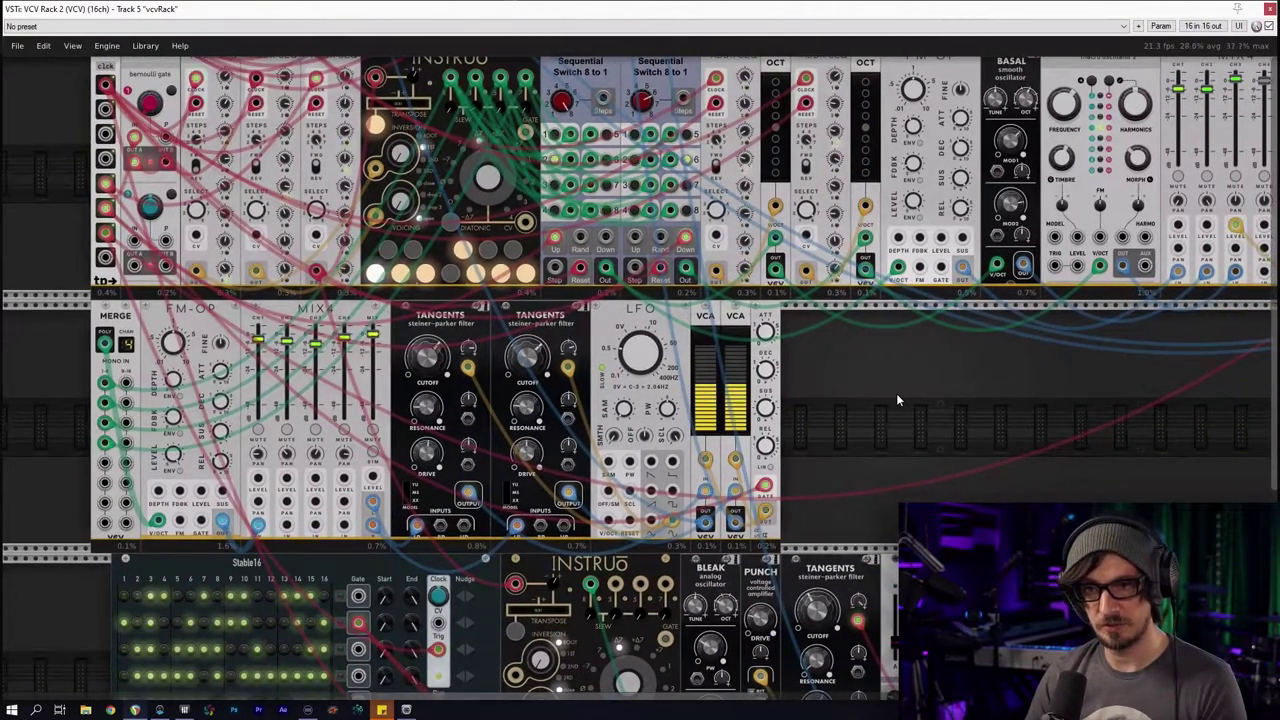
pyautogui.rightClick(896, 393)
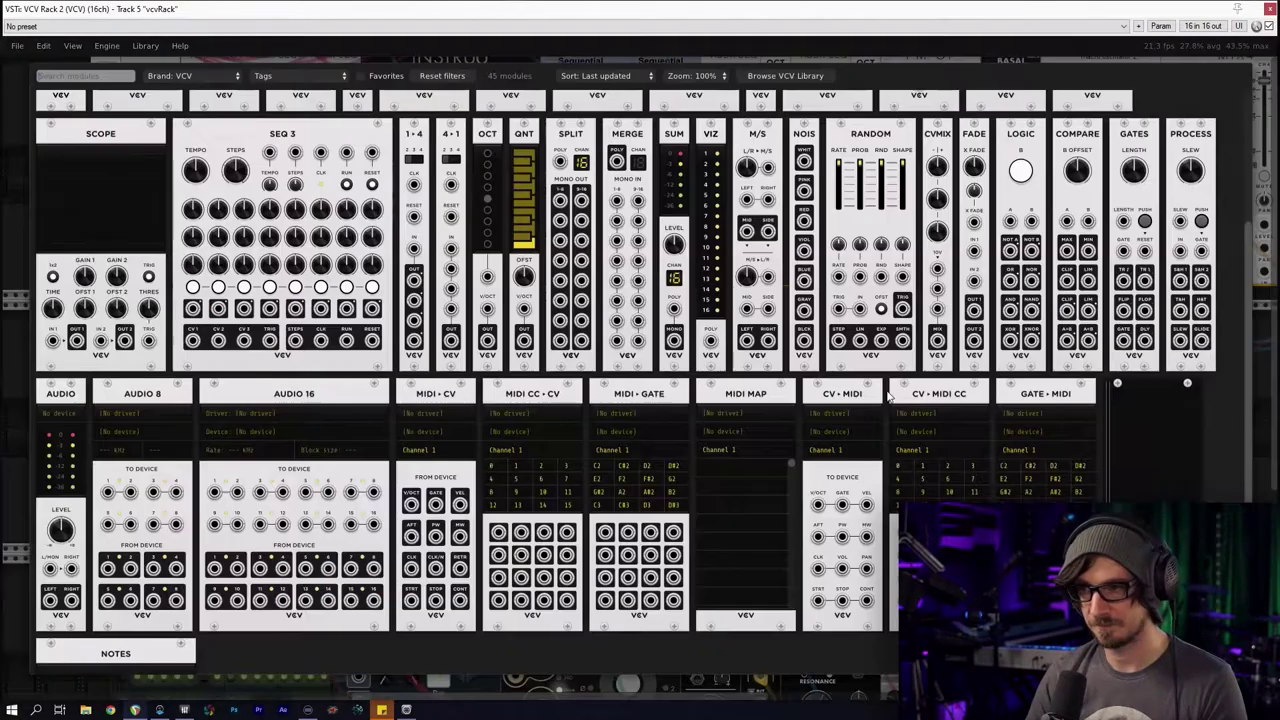
pyautogui.click(428, 77)
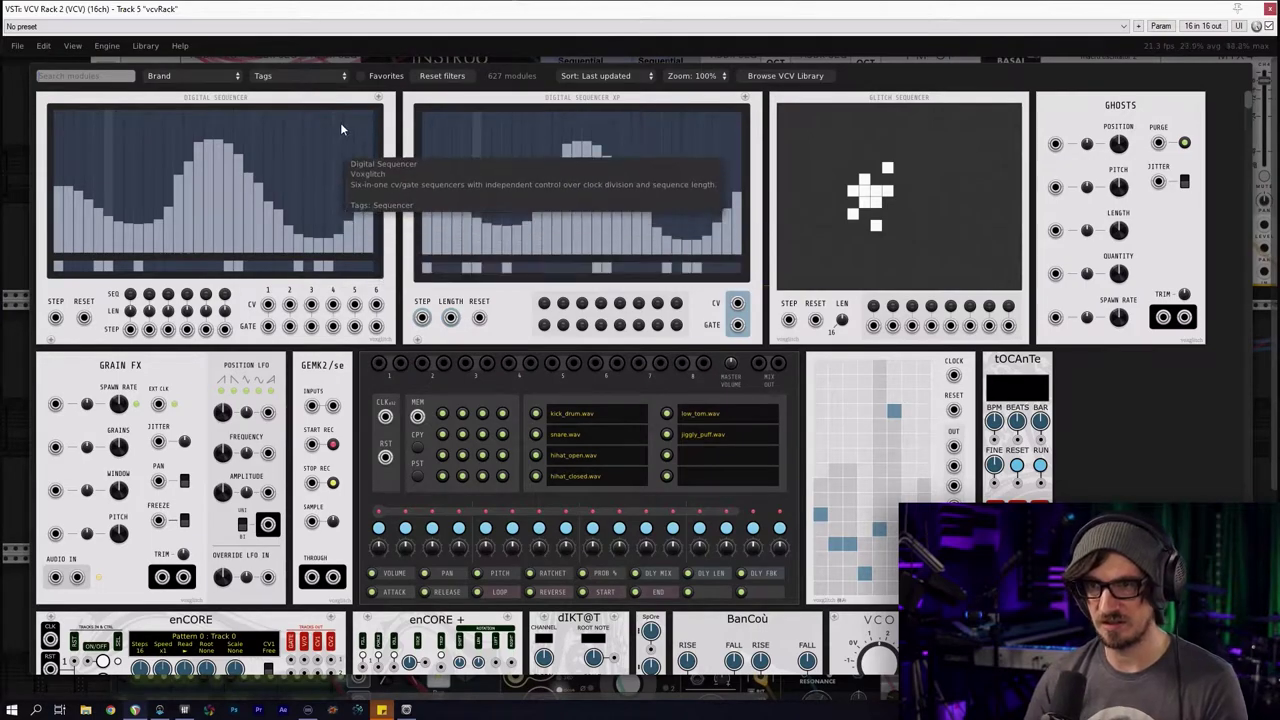
pyautogui.click(334, 79)
pyautogui.scroll(-3, 285, 553)
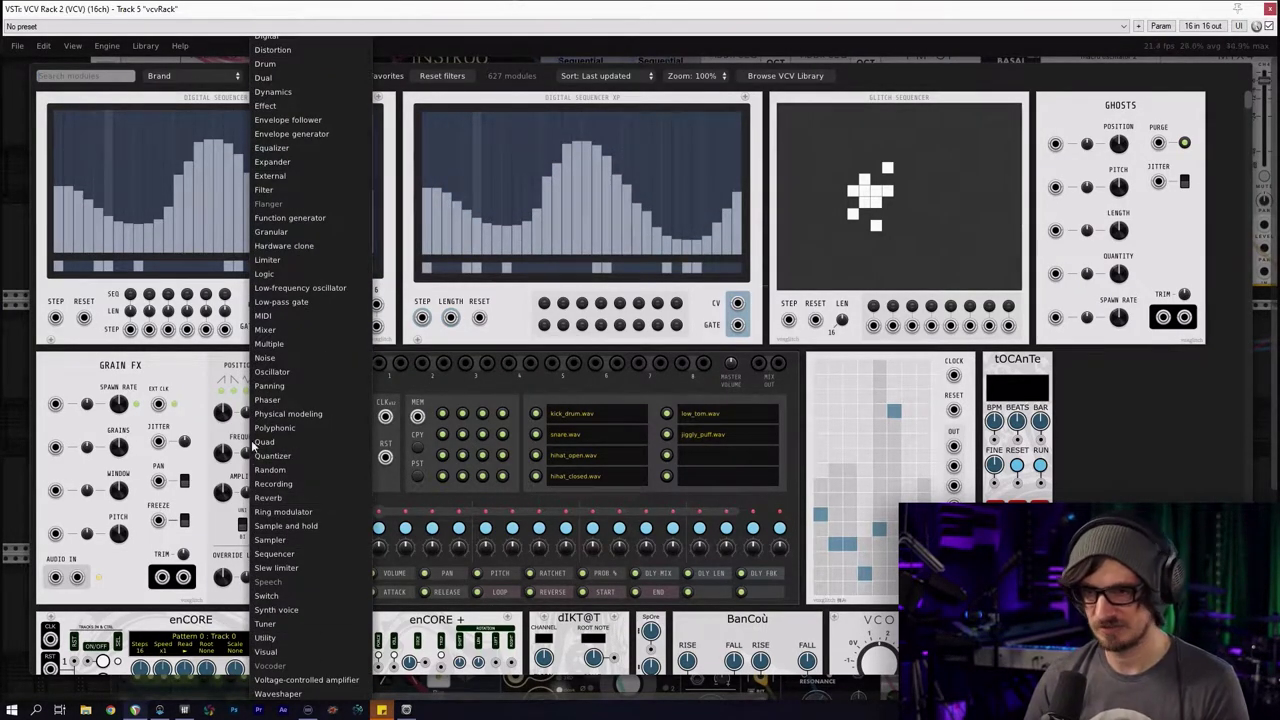
pyautogui.click(277, 378)
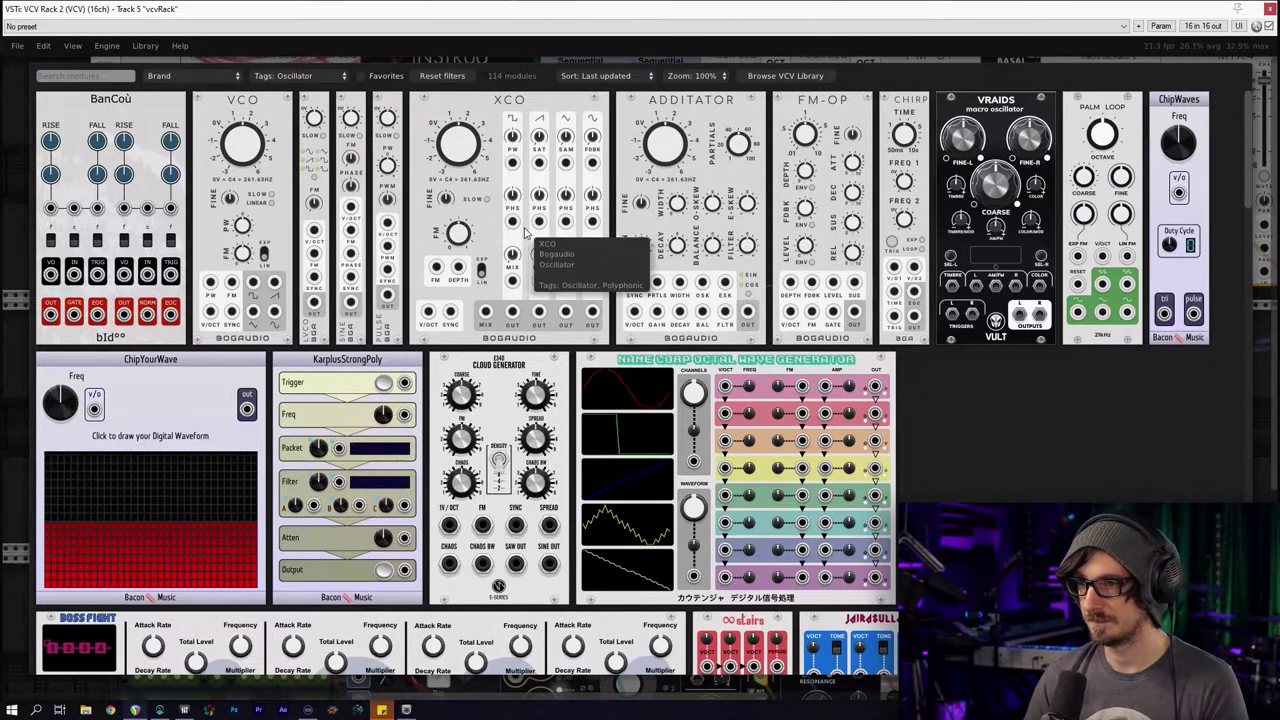
# Browse the Oscillator-tagged modules and add Befaco's Even VCO to the third row, just past the VCAs and envelope
pyautogui.scroll(-10, 621, 242)
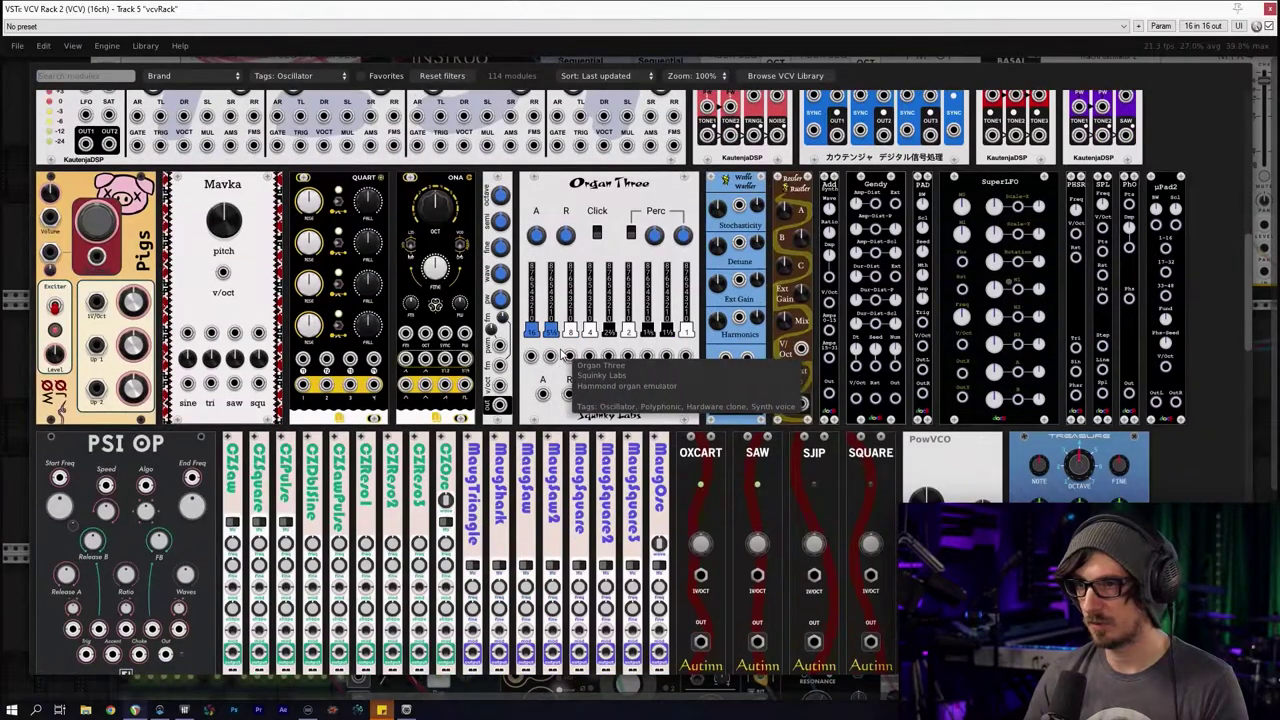
pyautogui.scroll(-10, 562, 352)
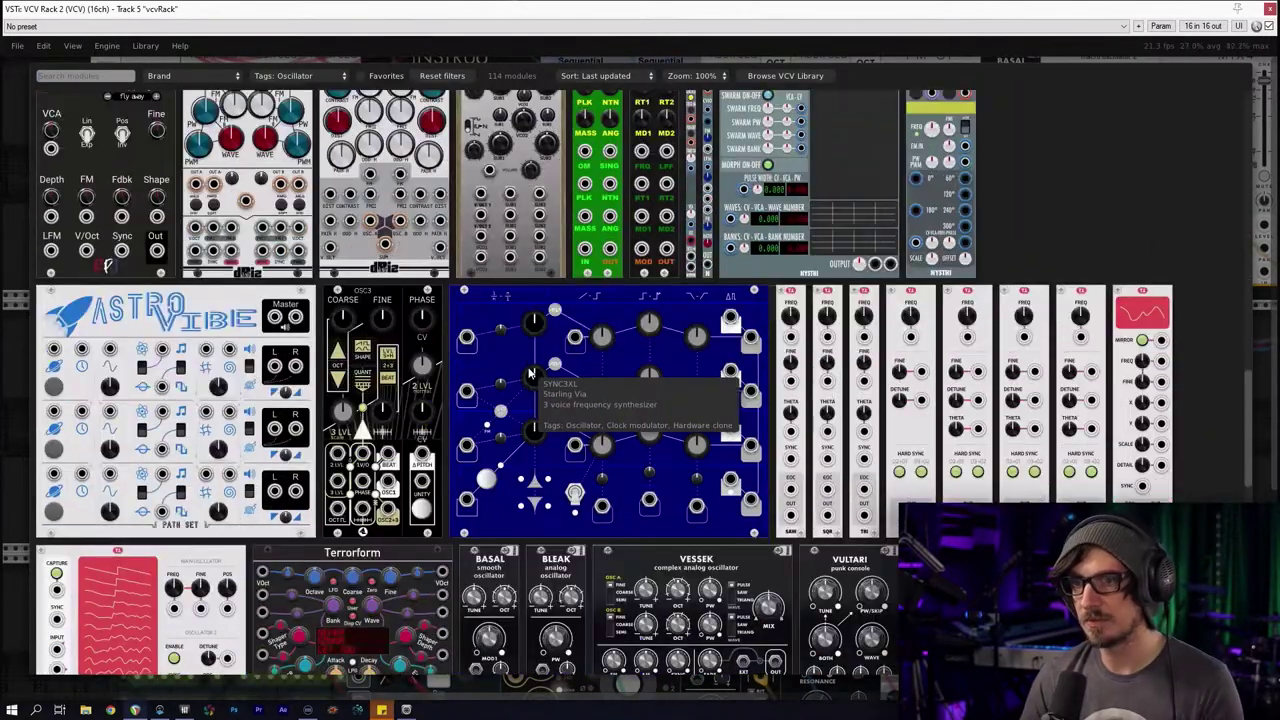
pyautogui.scroll(-4, 530, 372)
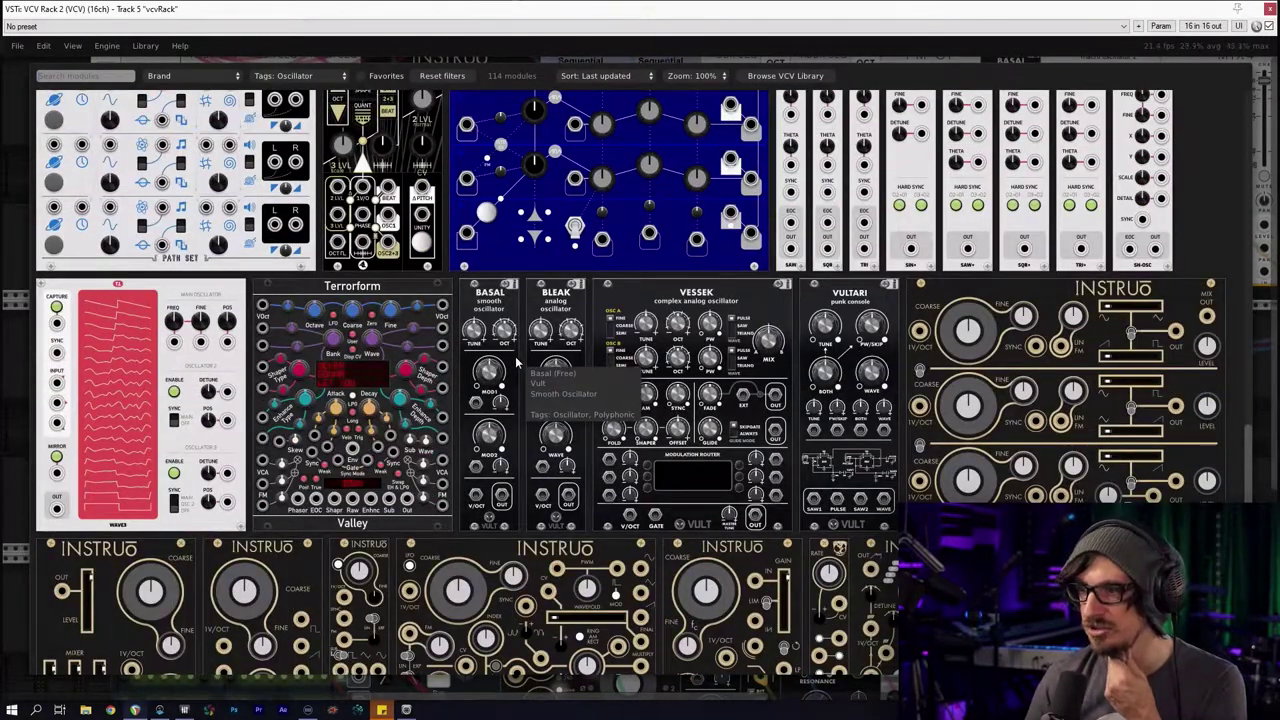
pyautogui.scroll(-4, 517, 363)
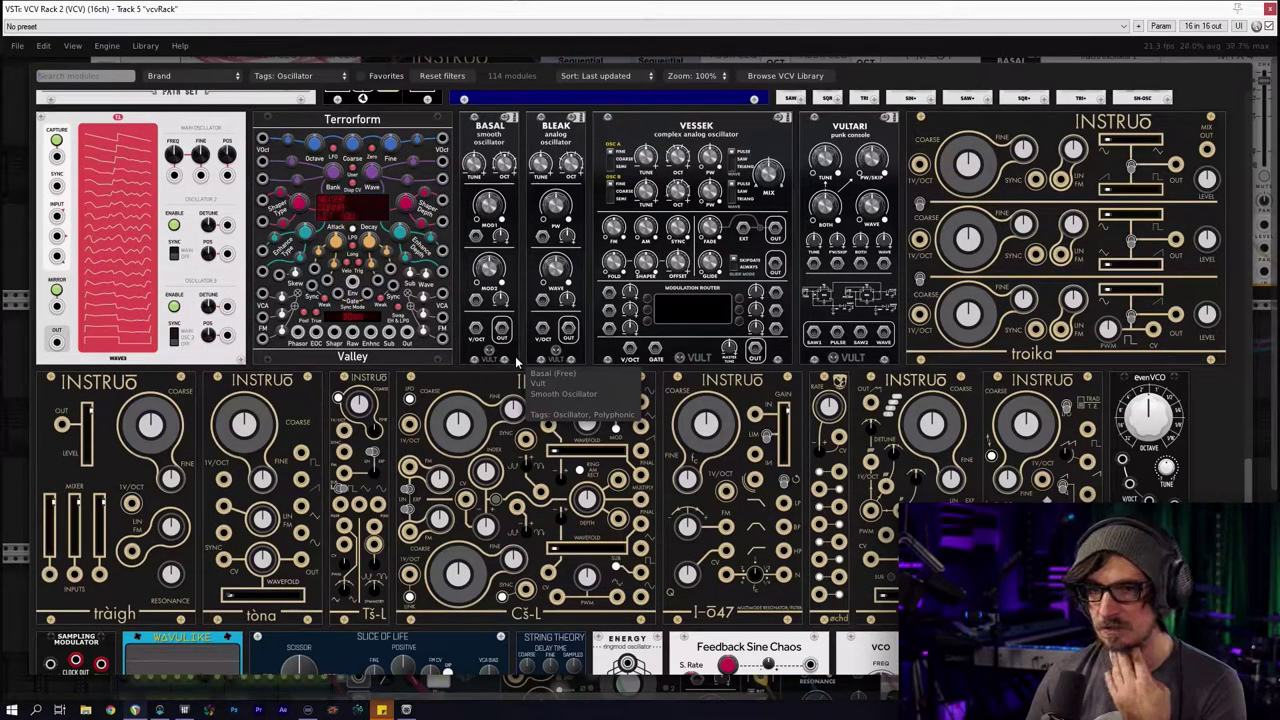
pyautogui.scroll(-2, 517, 363)
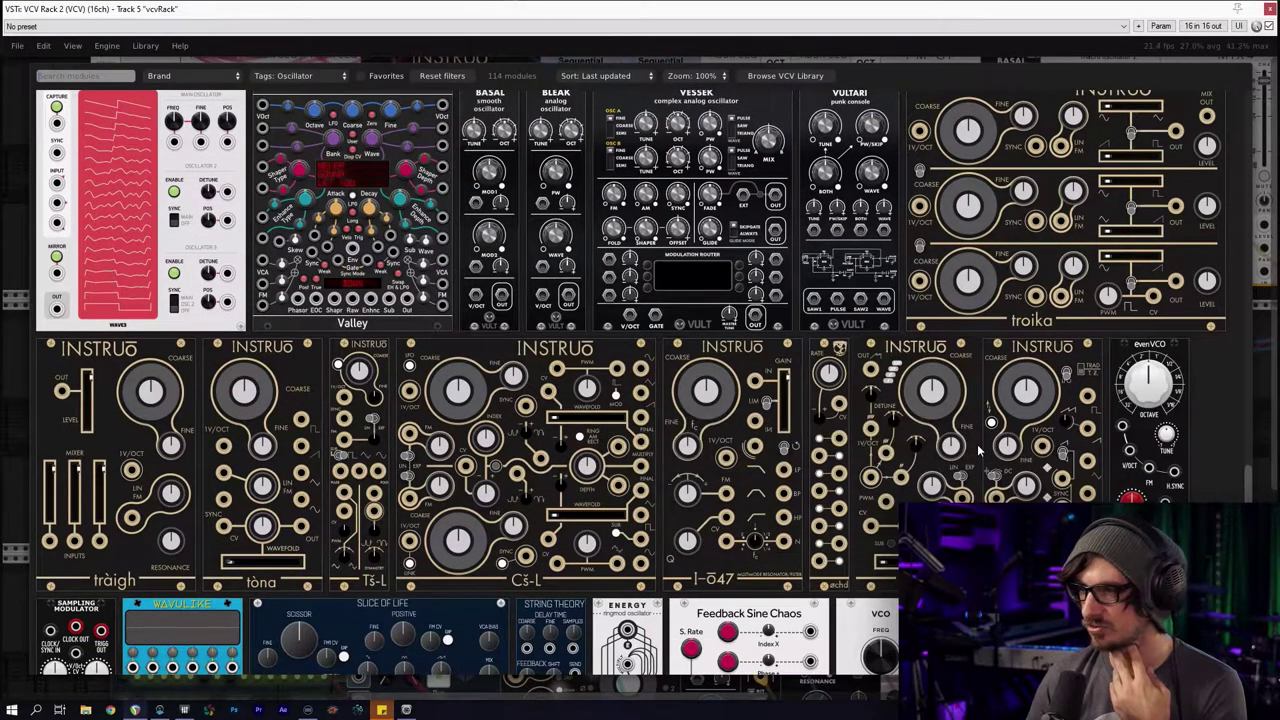
pyautogui.scroll(-2, 965, 185)
pyautogui.scroll(5, 1030, 270)
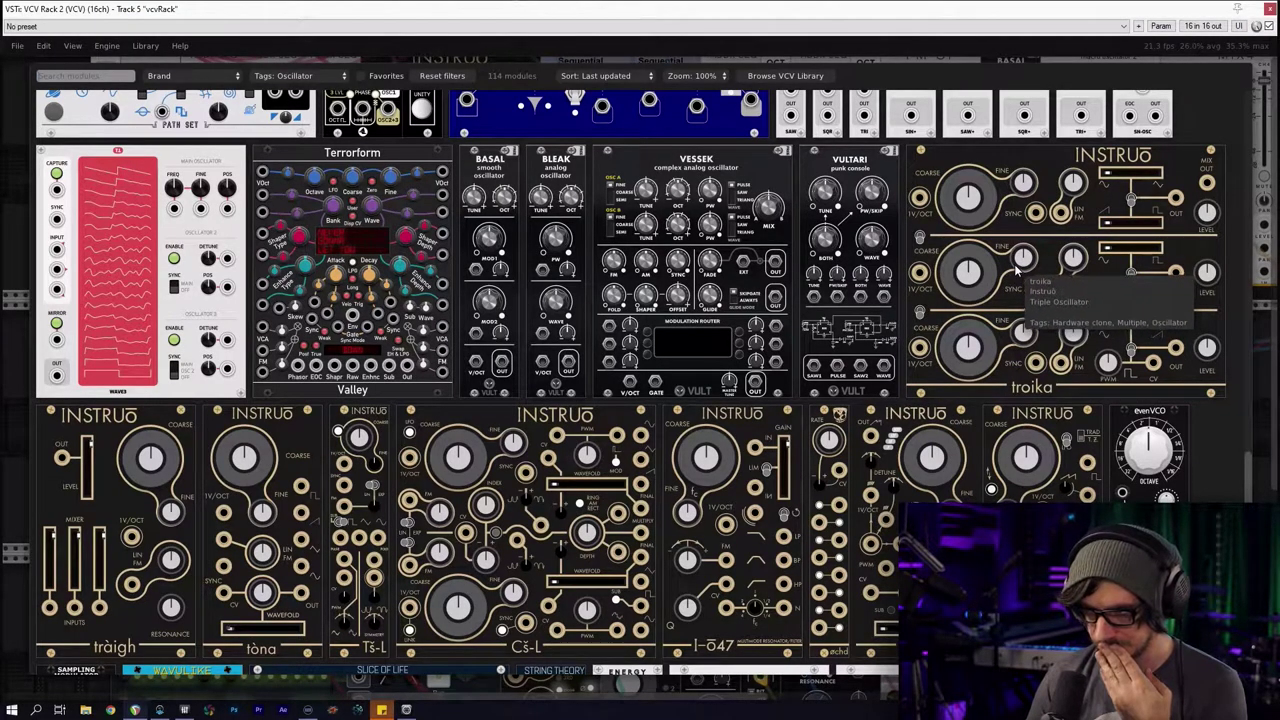
pyautogui.scroll(-4, 1018, 268)
pyautogui.scroll(2, 987, 393)
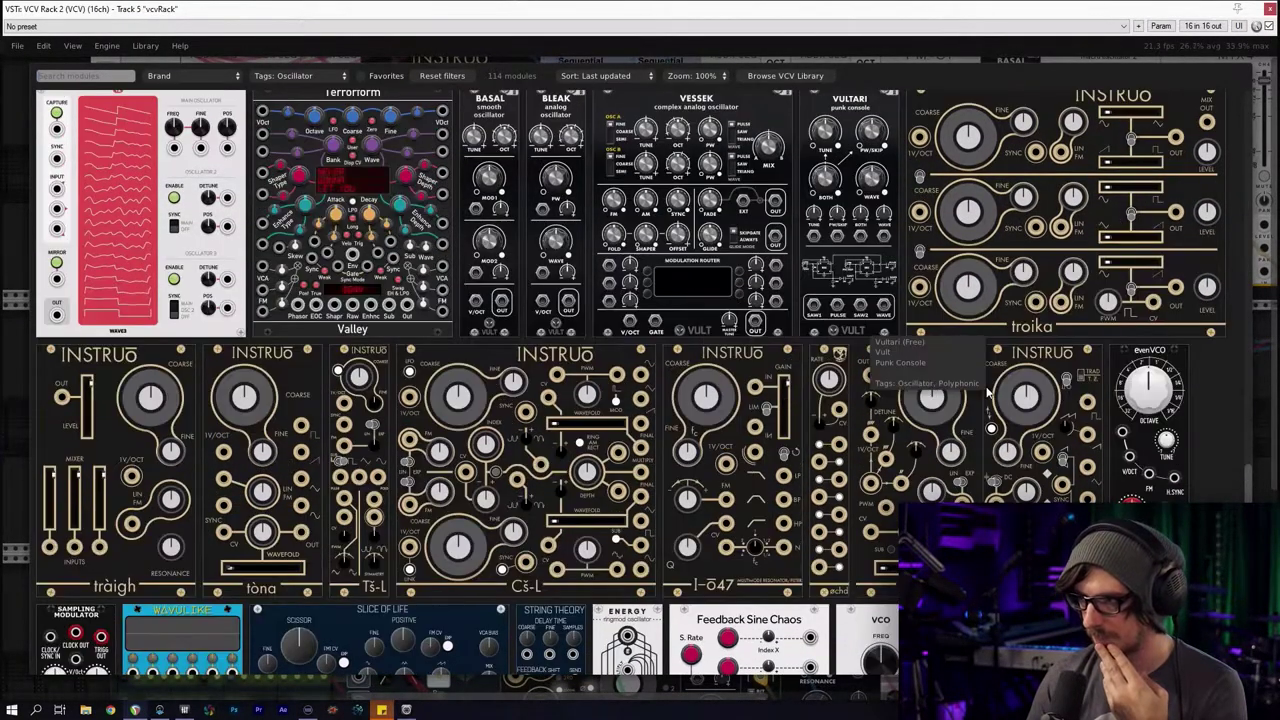
pyautogui.scroll(-4, 987, 393)
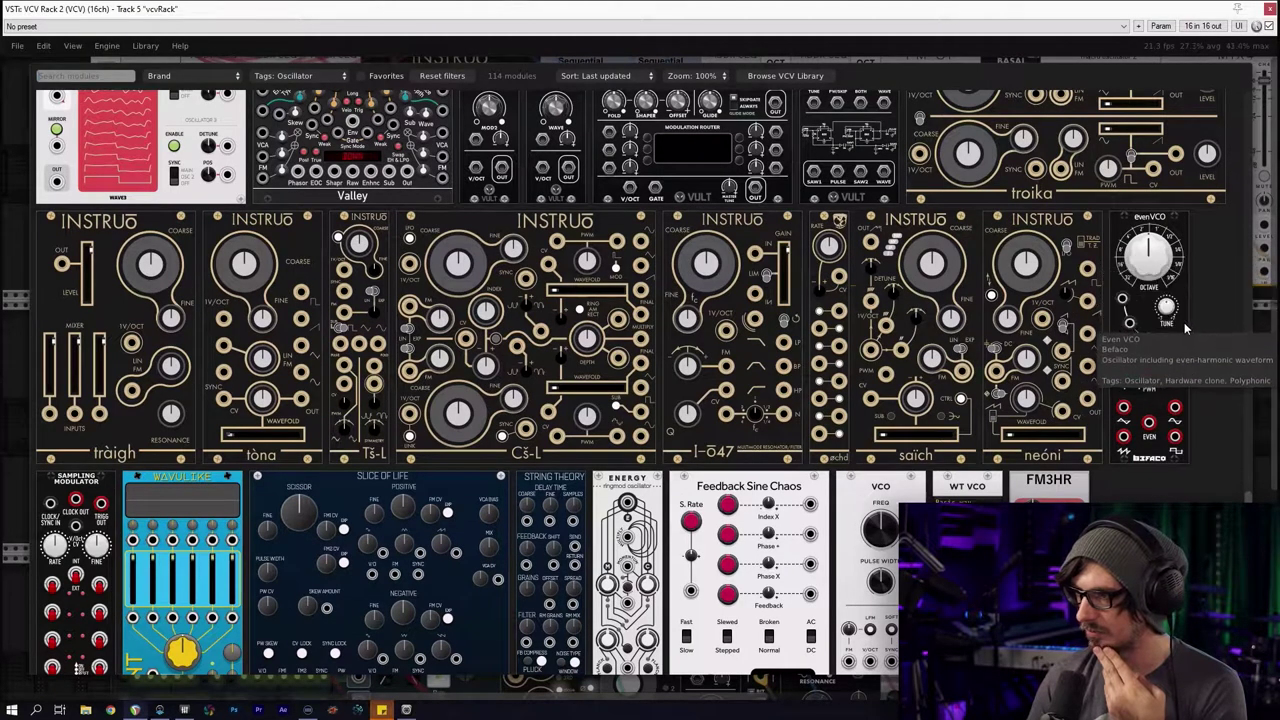
pyautogui.moveTo(1184, 322); pyautogui.dragTo(884, 342)
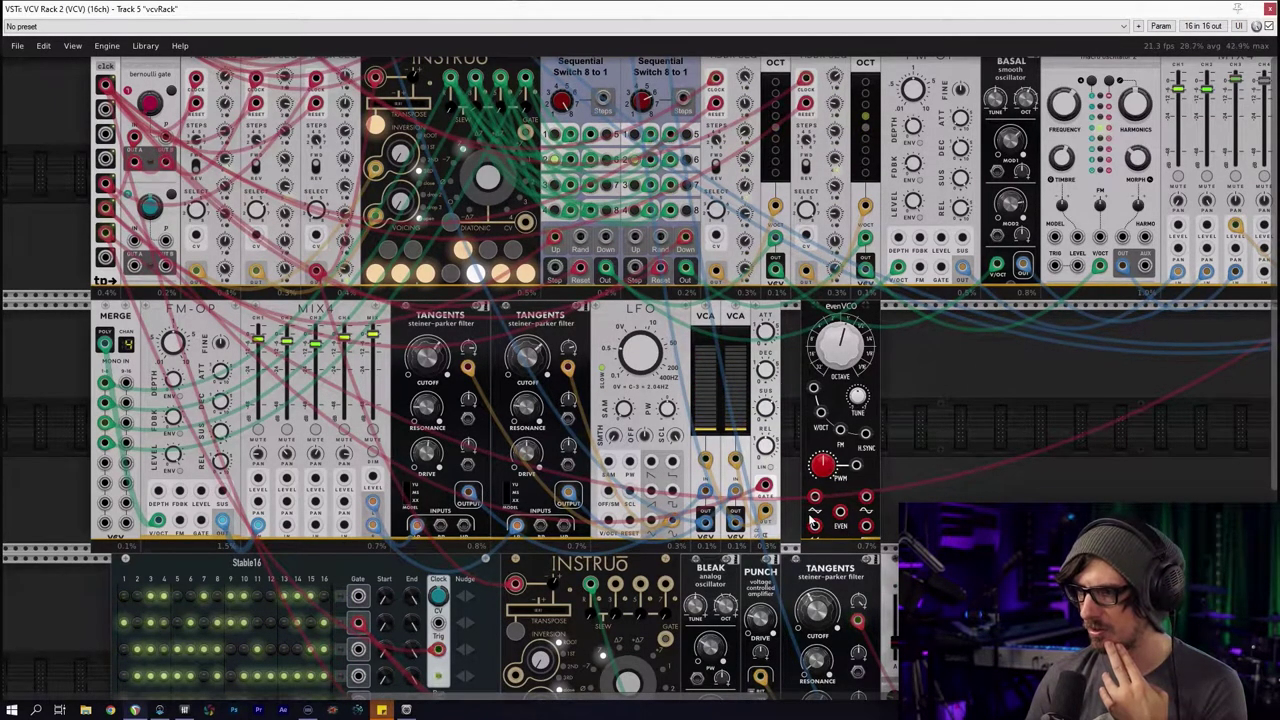
# Reset the module browser's filters, search for "mix" and add a Bogaudio MIX4 directly after the Even VCO
pyautogui.press('Return')
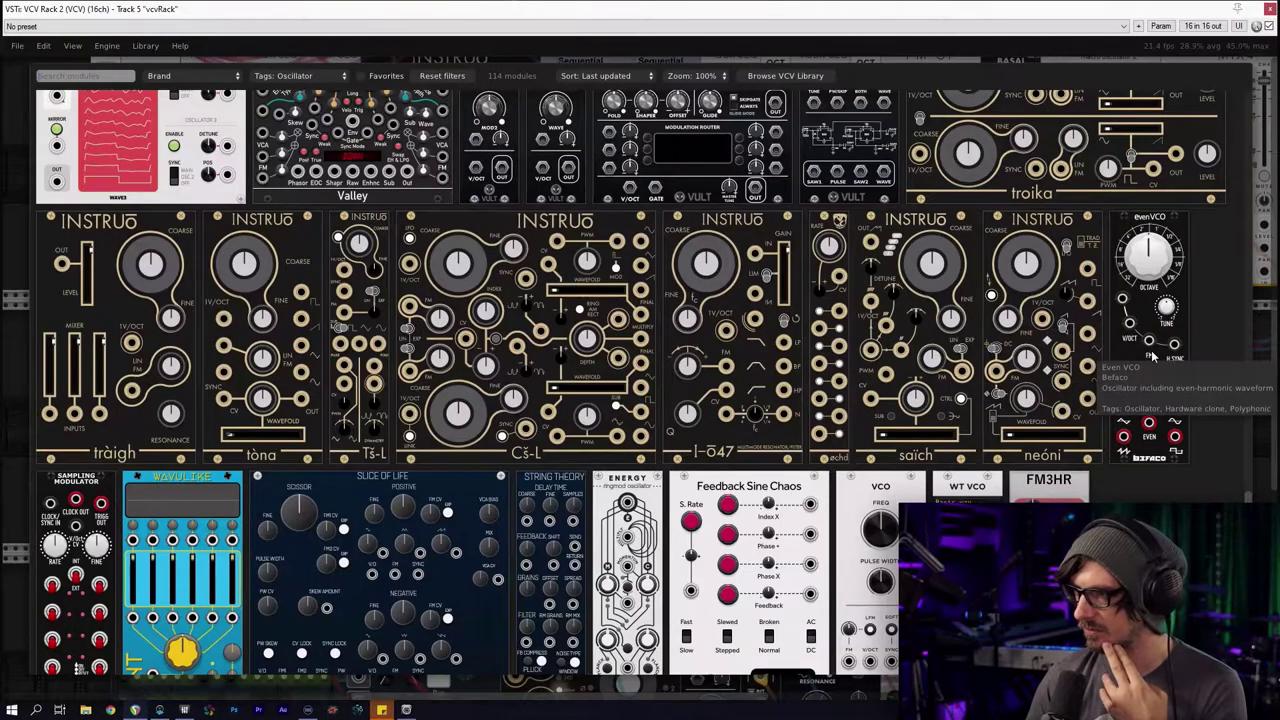
pyautogui.click(30, 253)
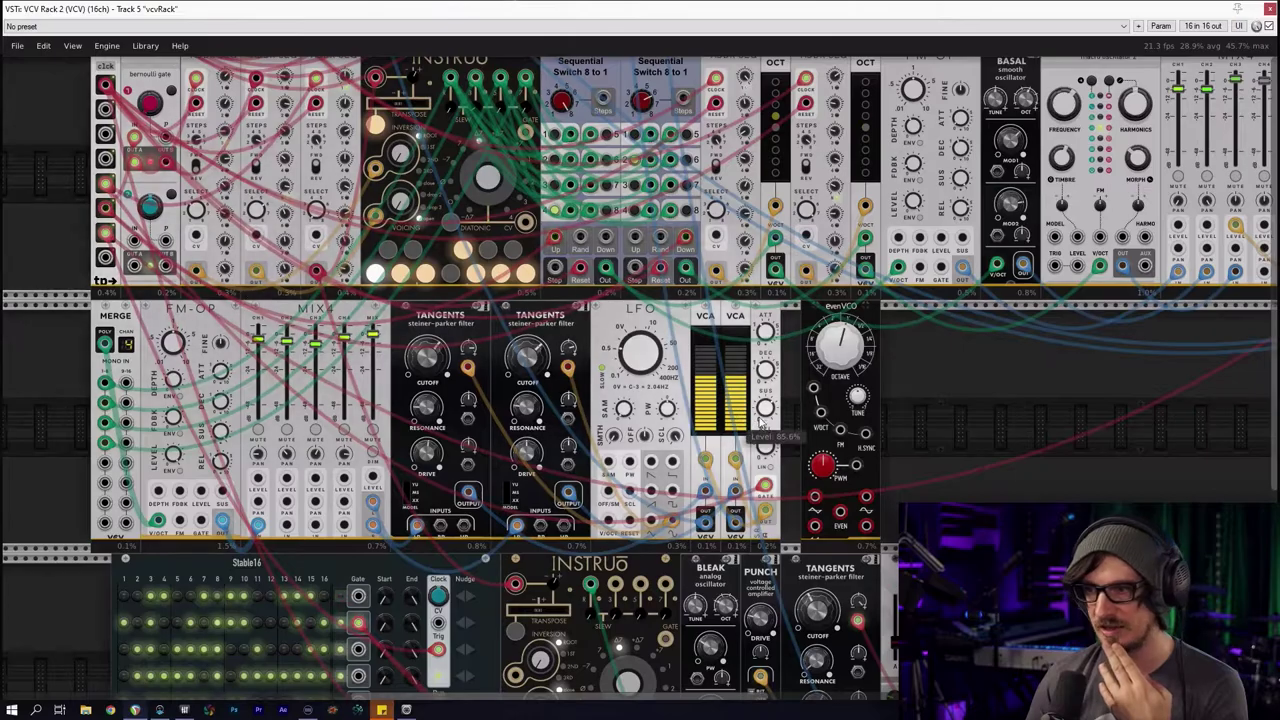
pyautogui.press('Return')
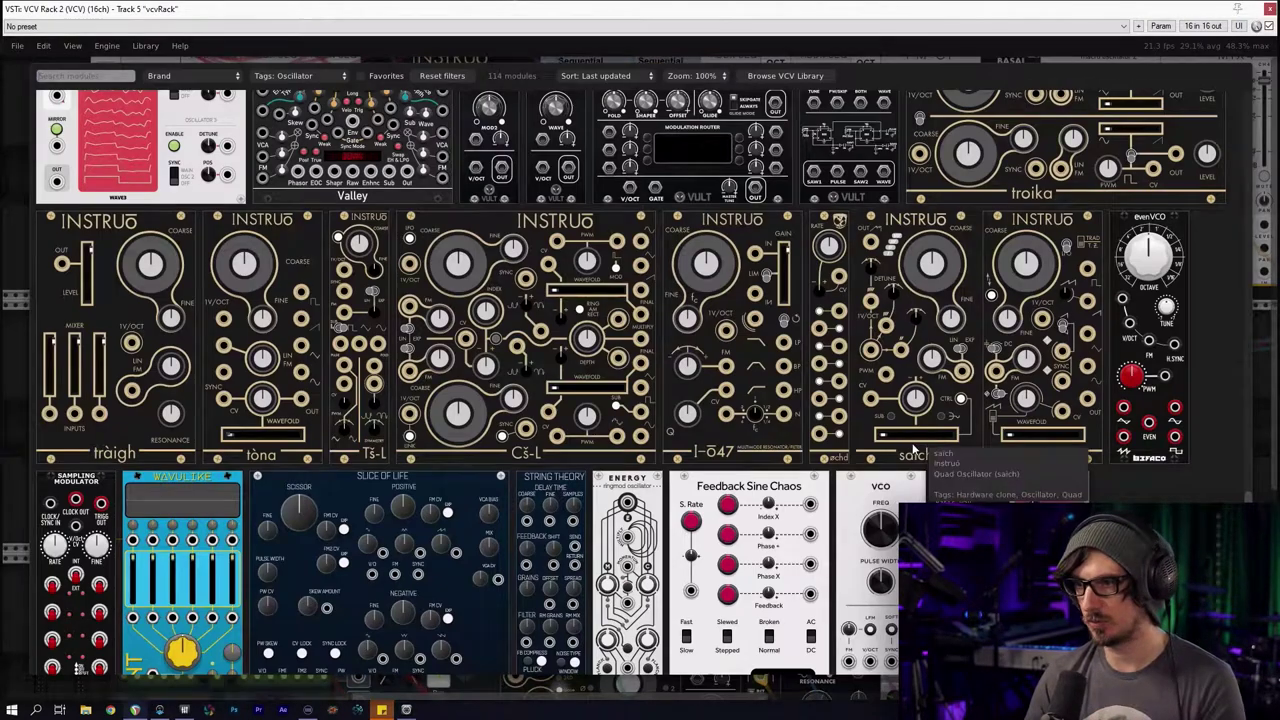
pyautogui.click(441, 75)
pyautogui.write('mix')
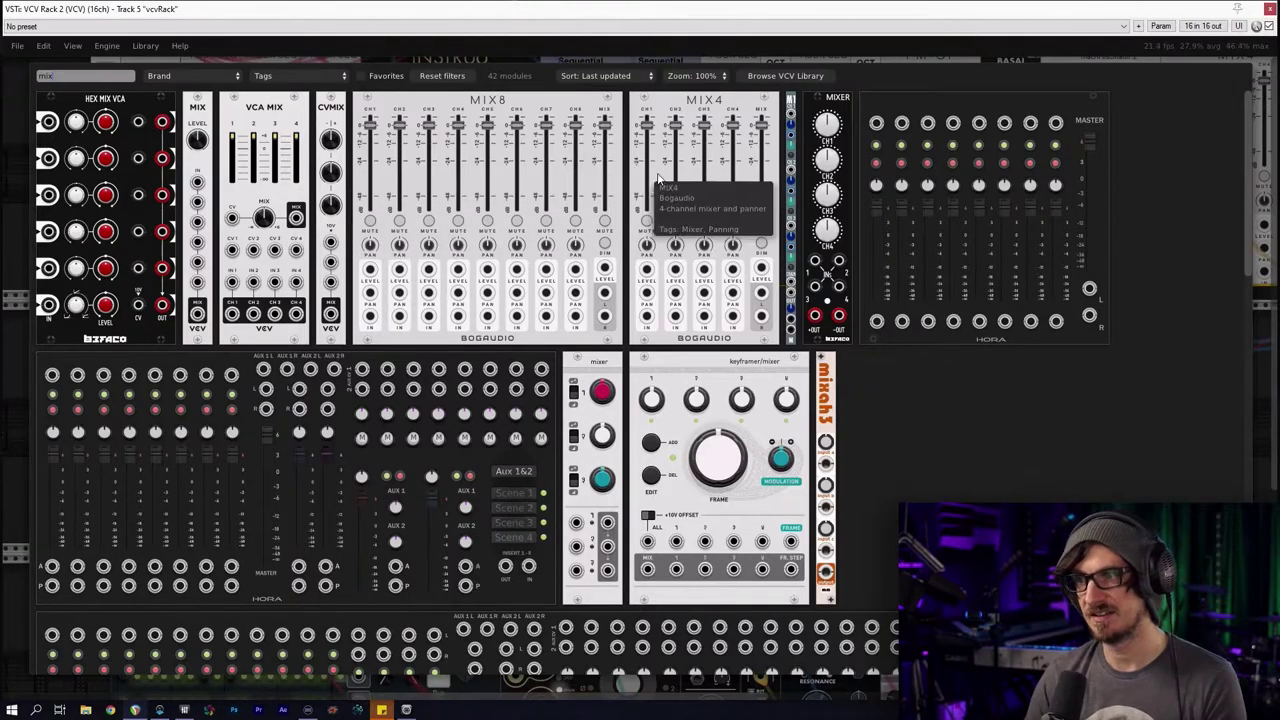
pyautogui.press('Escape')
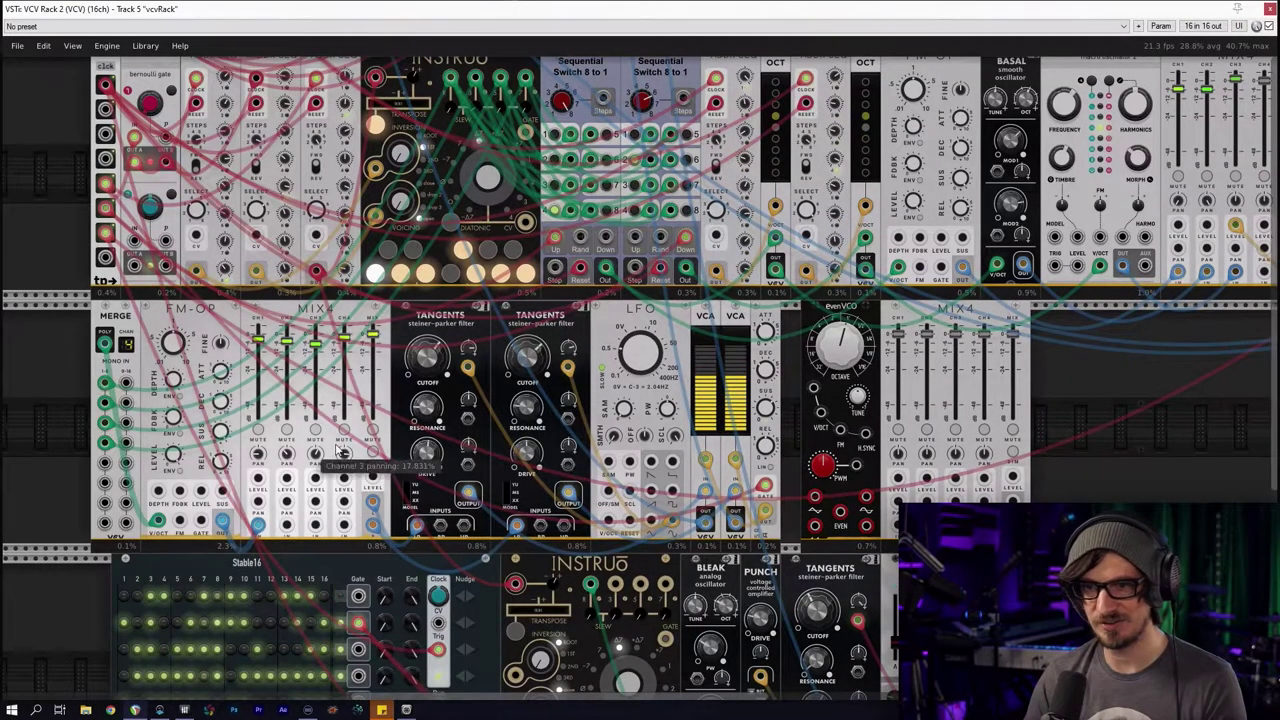
# Select the Even VCO and its new MIX4 together and shift them right to open a gap after the existing voice
pyautogui.moveTo(110, 346)
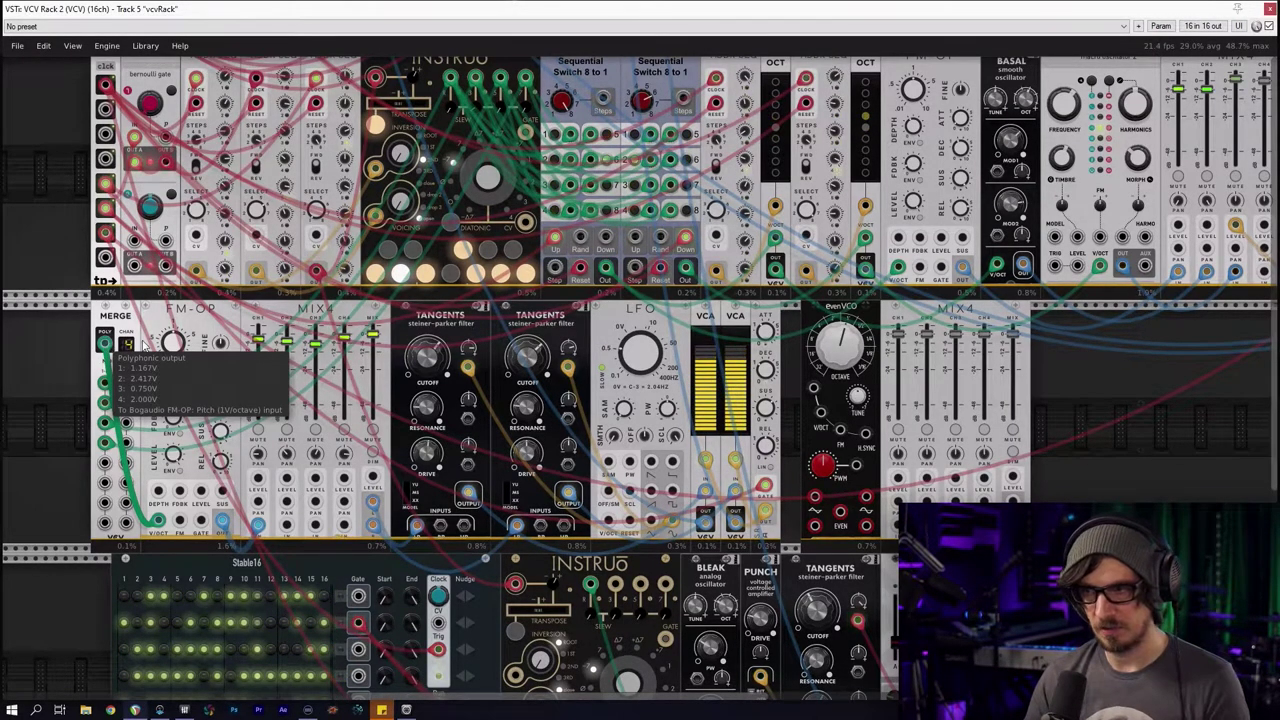
pyautogui.keyDown('shift'); pyautogui.click(955, 318); pyautogui.keyUp('shift')
pyautogui.keyDown('shift'); pyautogui.click(856, 328); pyautogui.keyUp('shift')
pyautogui.moveTo(856, 328); pyautogui.dragTo(946, 328)
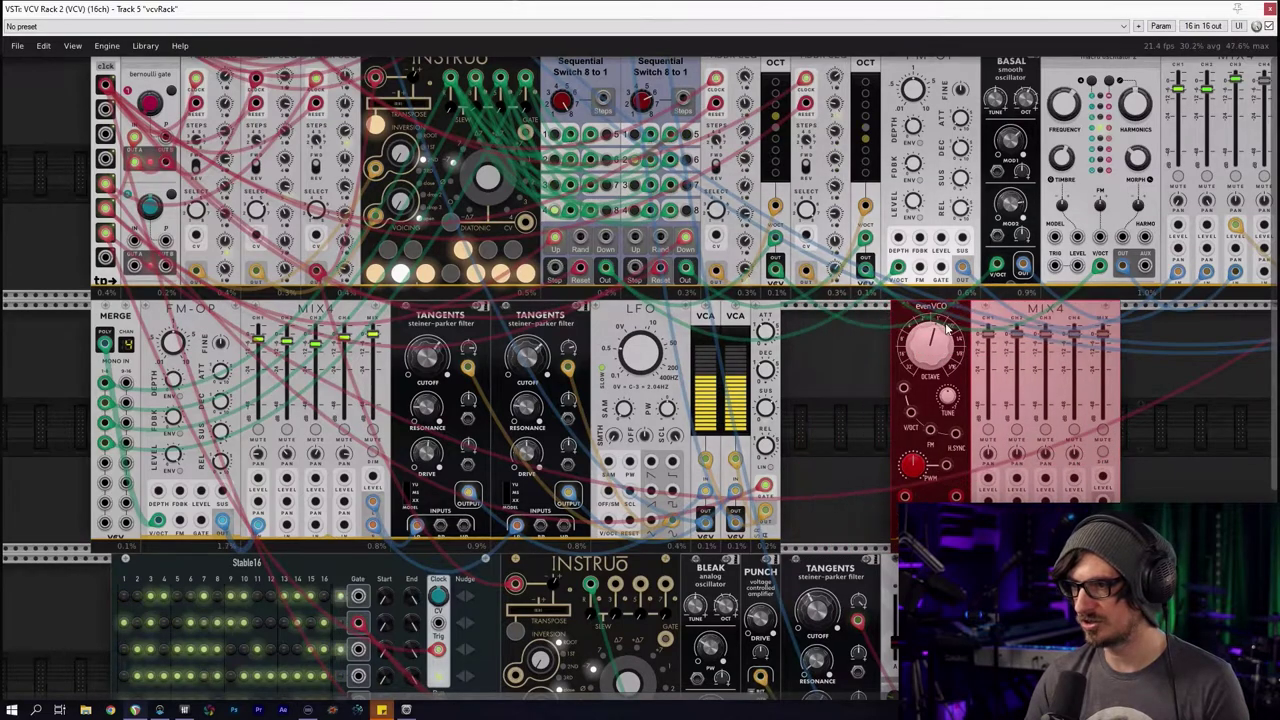
pyautogui.click(826, 352)
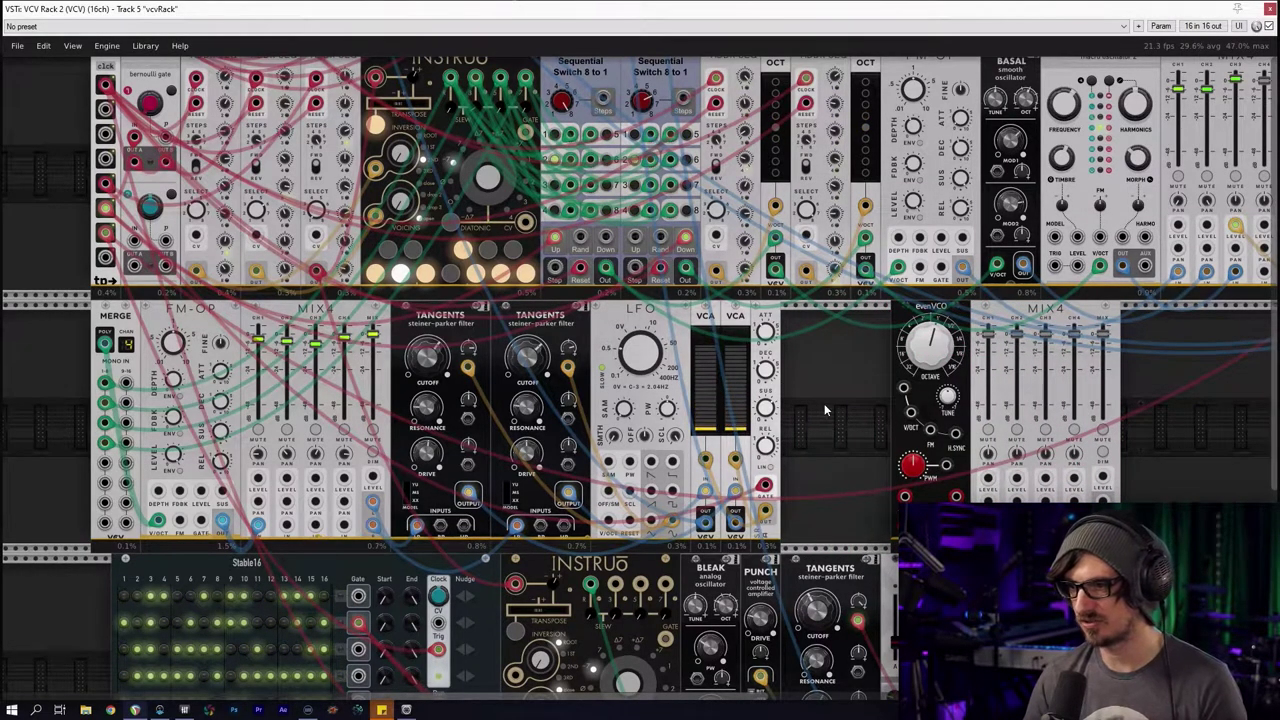
# Find the VCV Octave module with a fresh search for "octa" and place it directly before the Even VCO
pyautogui.rightClick(844, 339)
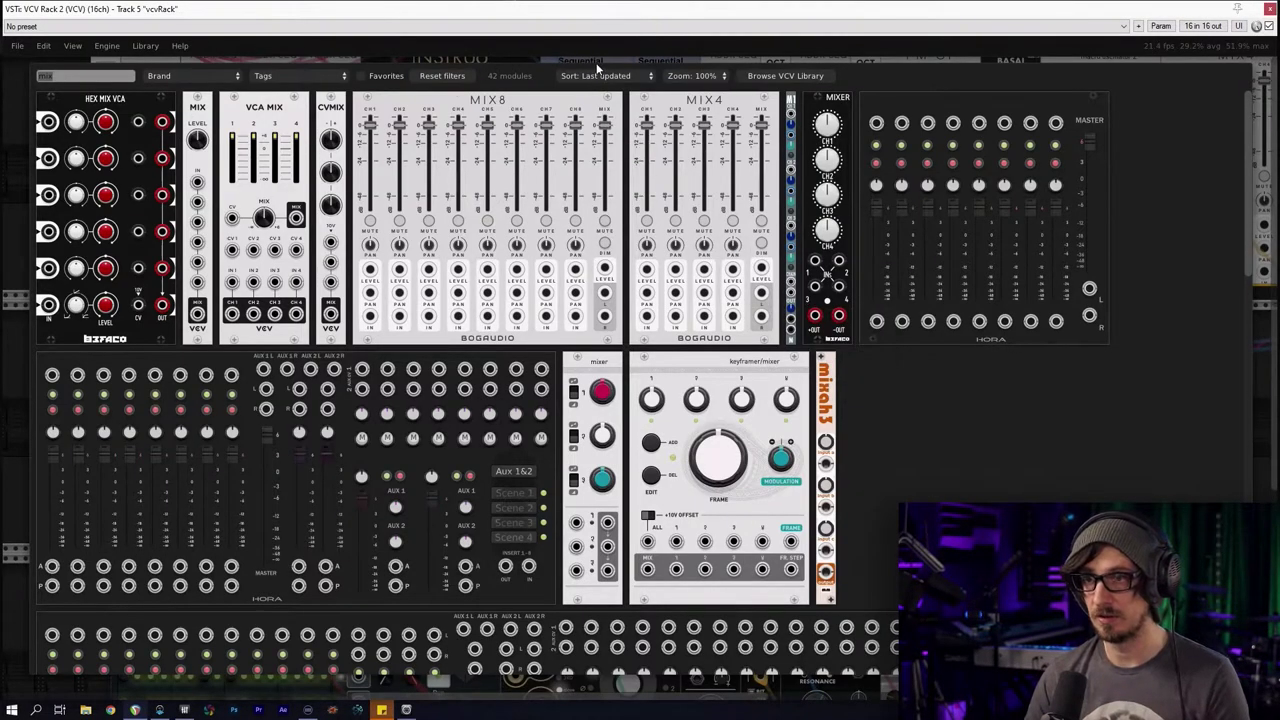
pyautogui.click(440, 76)
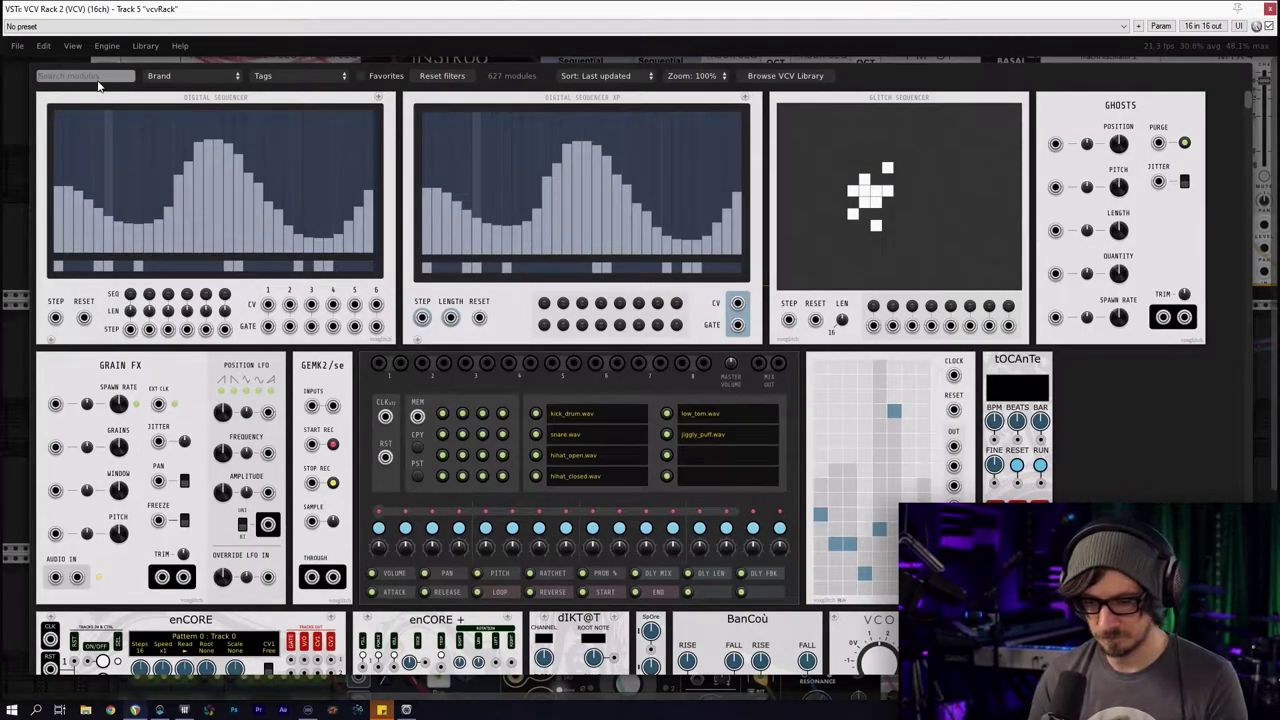
pyautogui.write('octa')
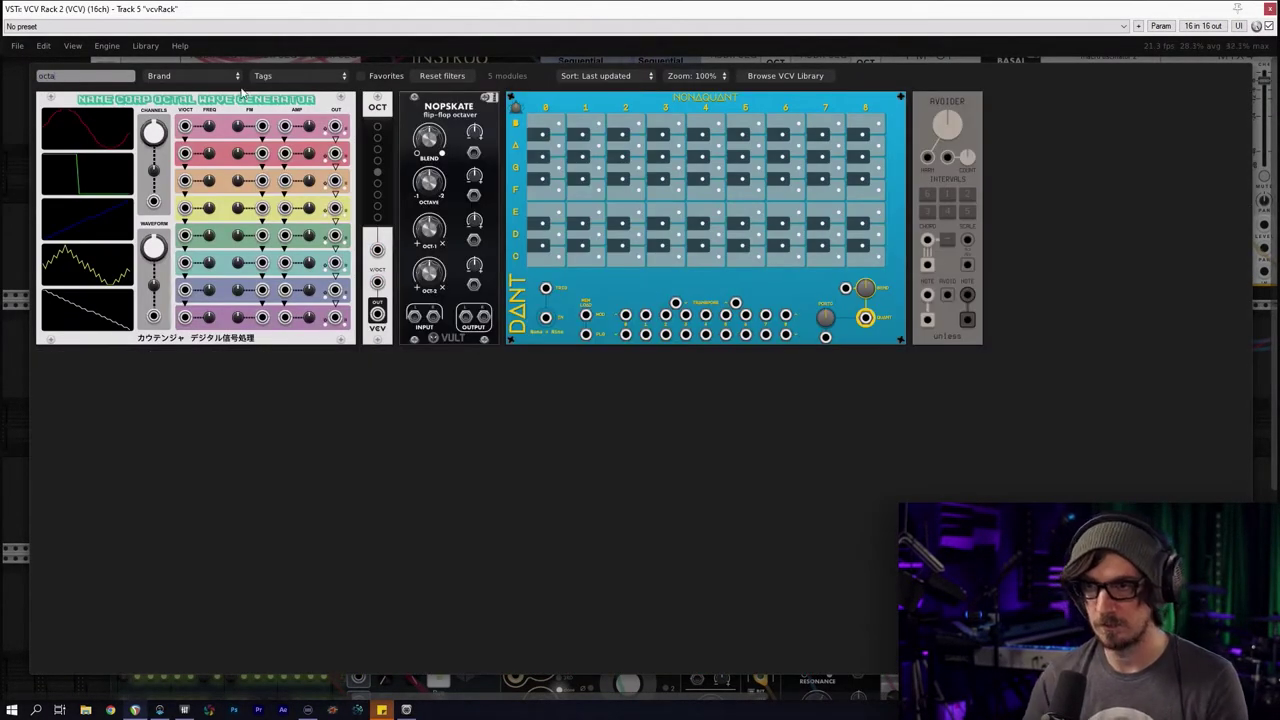
pyautogui.click(380, 110)
pyautogui.moveTo(852, 318); pyautogui.dragTo(882, 318)
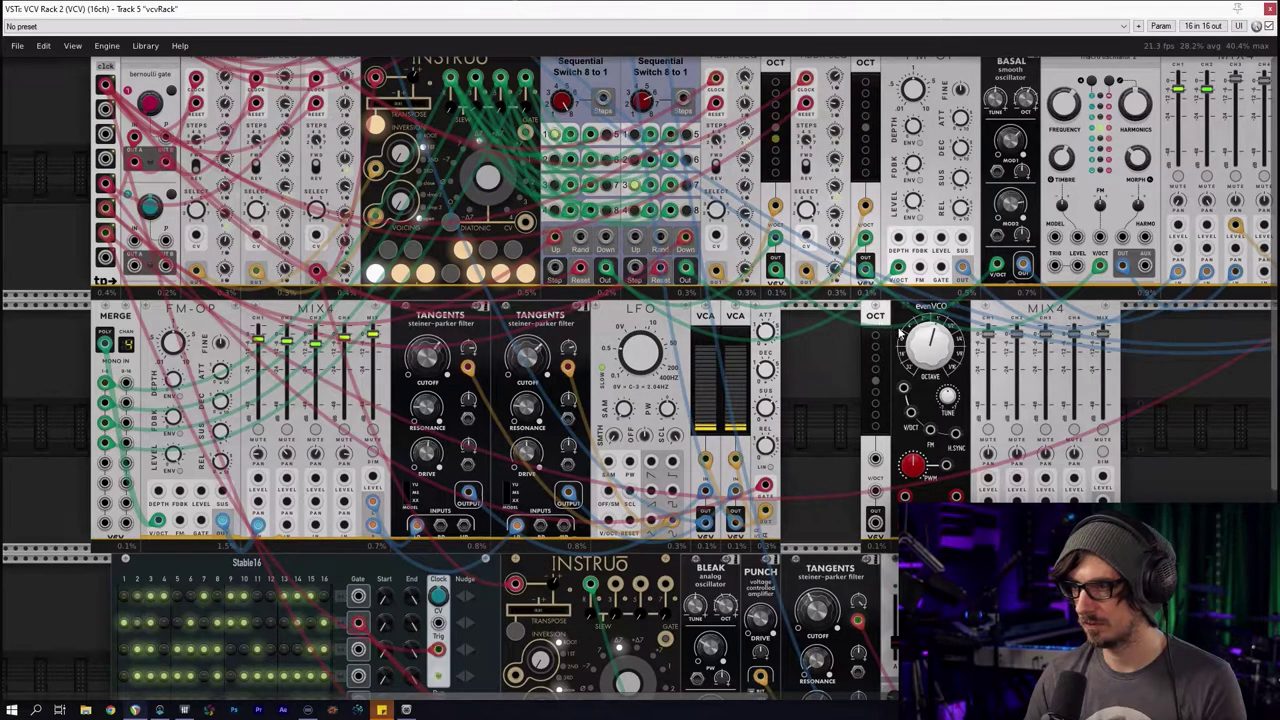
# Shift the Octave, Even VCO and MIX4 further right, and add a VCV Merge in the gap with the search "merge"
pyautogui.moveTo(1168, 368); pyautogui.dragTo(932, 316)
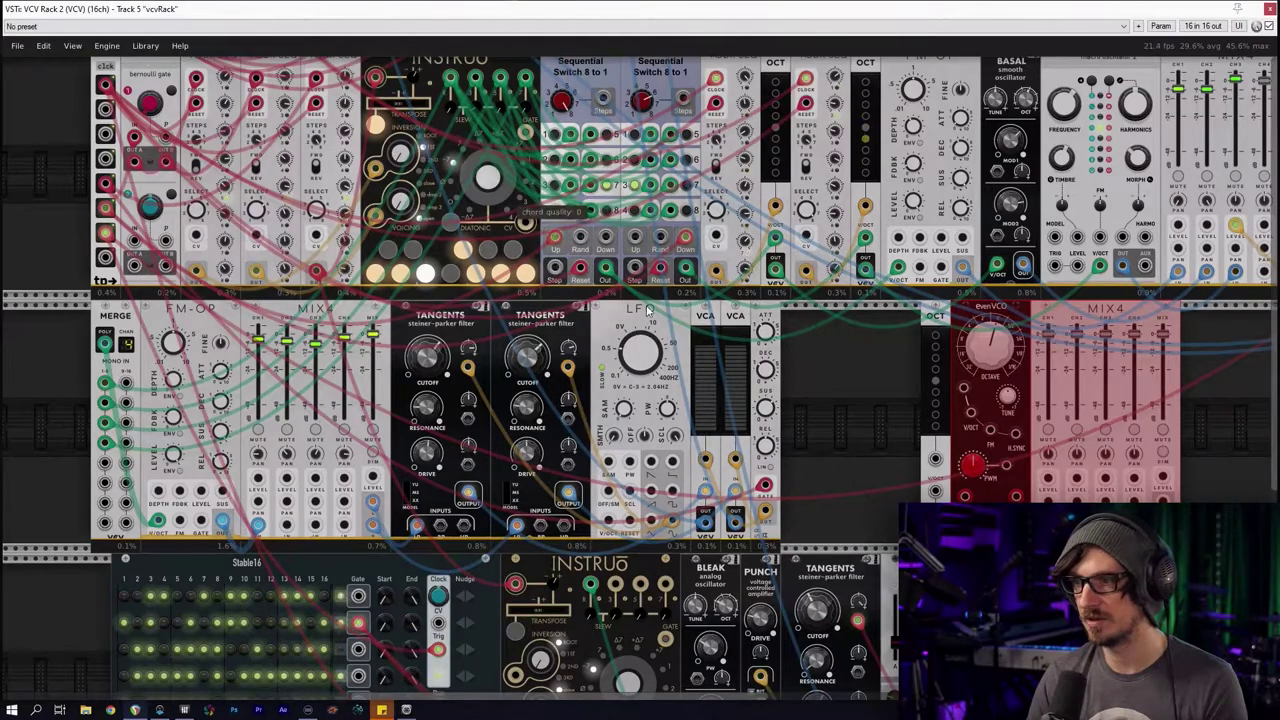
pyautogui.rightClick(838, 380)
pyautogui.click(440, 76)
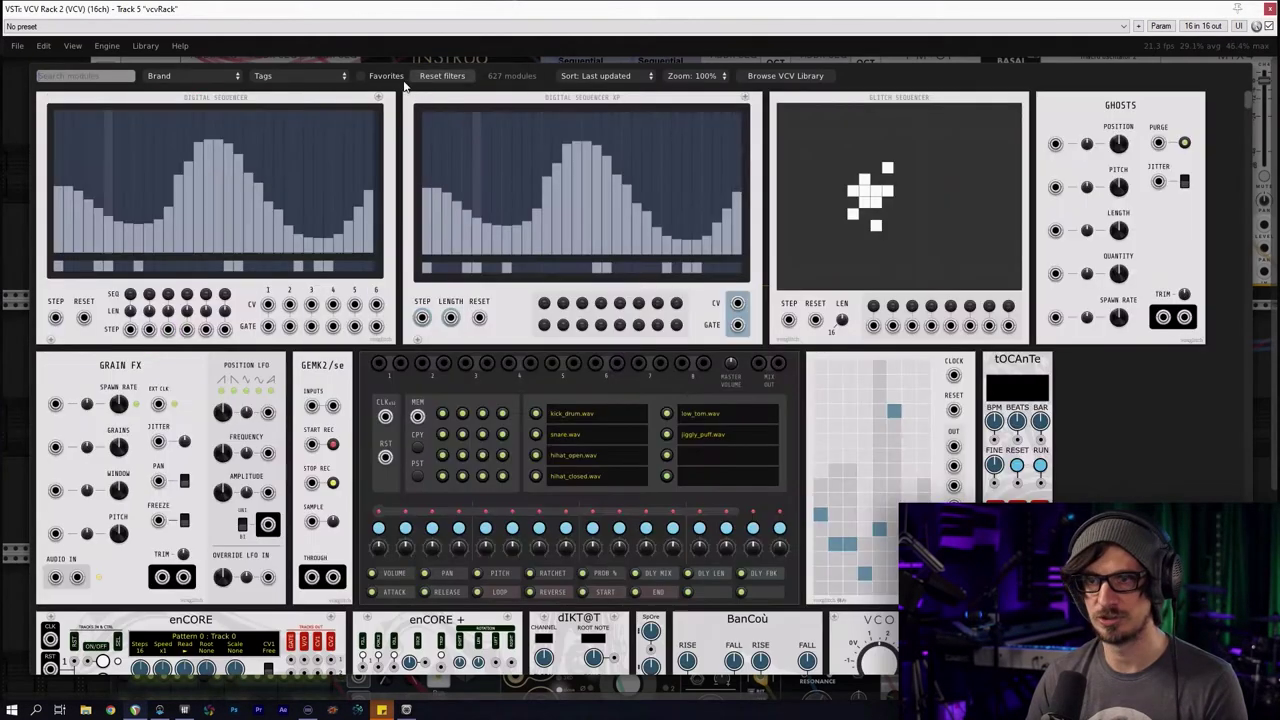
pyautogui.write('merge')
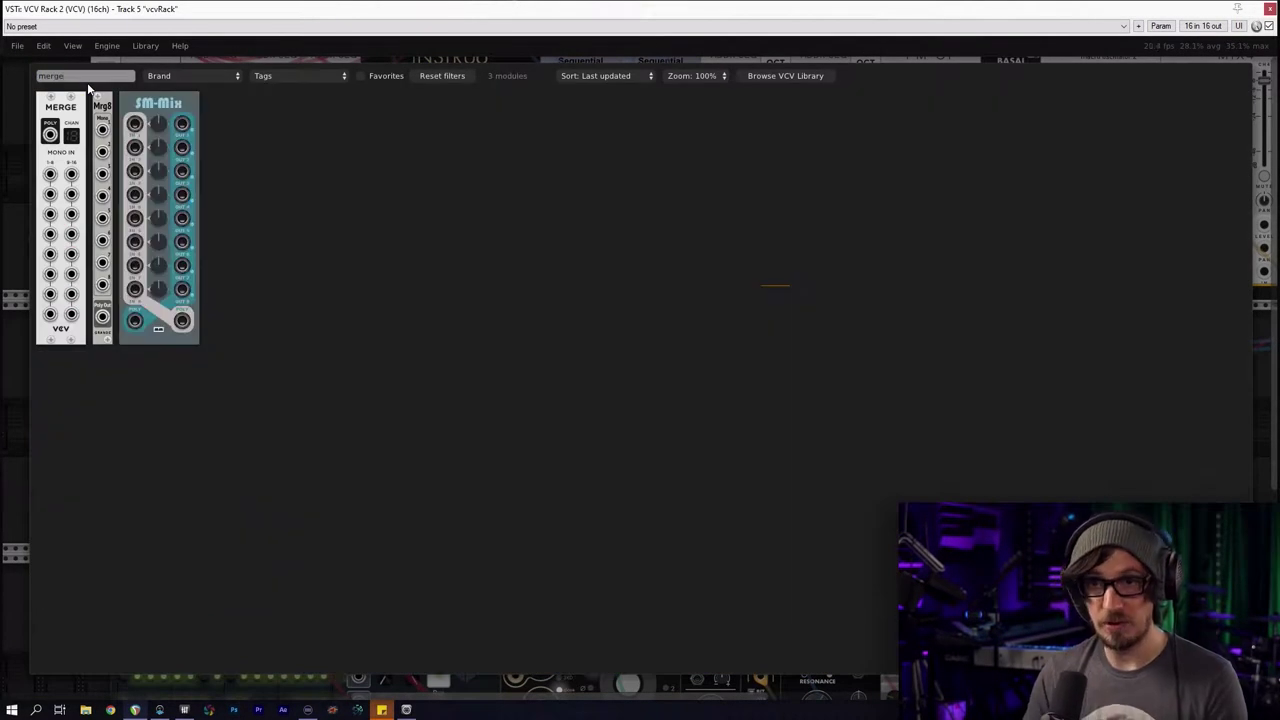
pyautogui.click(72, 117)
# Patch the four note outputs of the second-row Instruō chord module into channels 1 to 4 of the new Merge with green cables
pyautogui.rightClick(451, 80)
pyautogui.moveTo(486, 145); pyautogui.dragTo(822, 382)
pyautogui.rightClick(475, 80)
pyautogui.moveTo(505, 148); pyautogui.dragTo(830, 412)
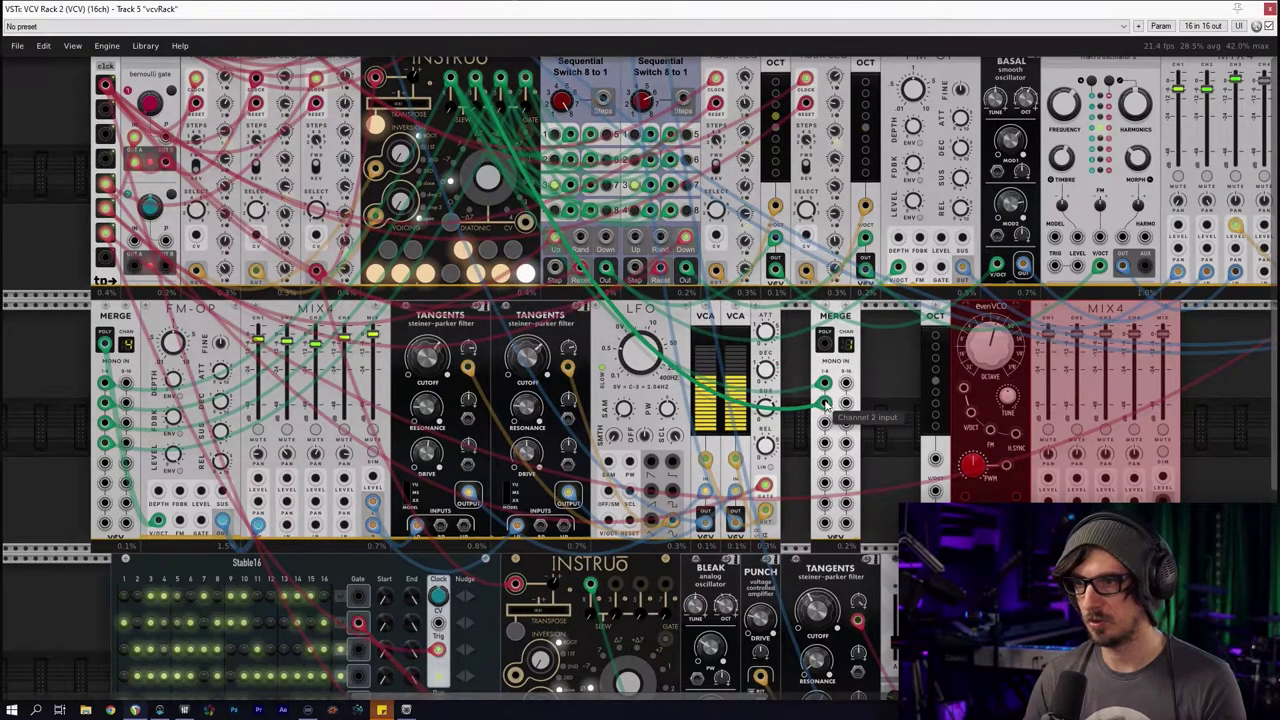
pyautogui.rightClick(507, 81)
pyautogui.moveTo(540, 148); pyautogui.dragTo(824, 422)
pyautogui.rightClick(522, 81)
pyautogui.moveTo(545, 148); pyautogui.dragTo(850, 478)
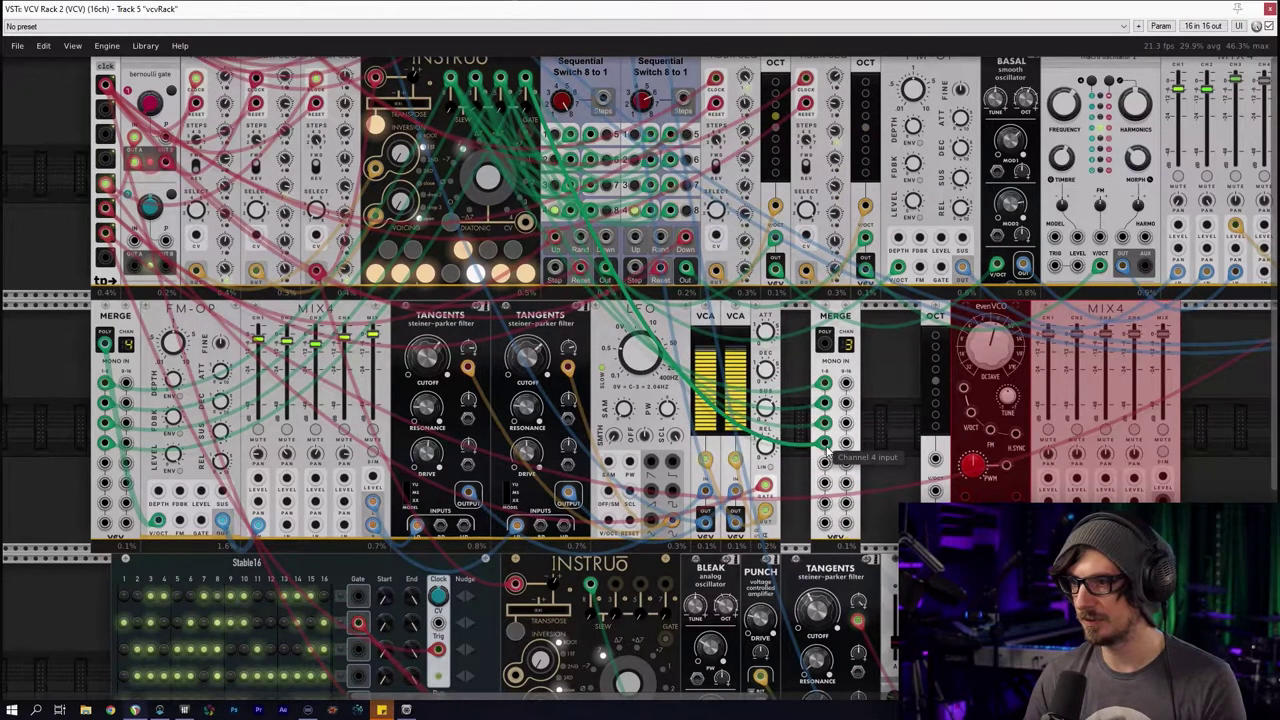
# Move the Octave module against the Merge and patch the Instruō's first note output into its 1V/octave input with a green cable
pyautogui.moveTo(894, 407); pyautogui.dragTo(745, 410)
pyautogui.moveTo(773, 320); pyautogui.dragTo(724, 318)
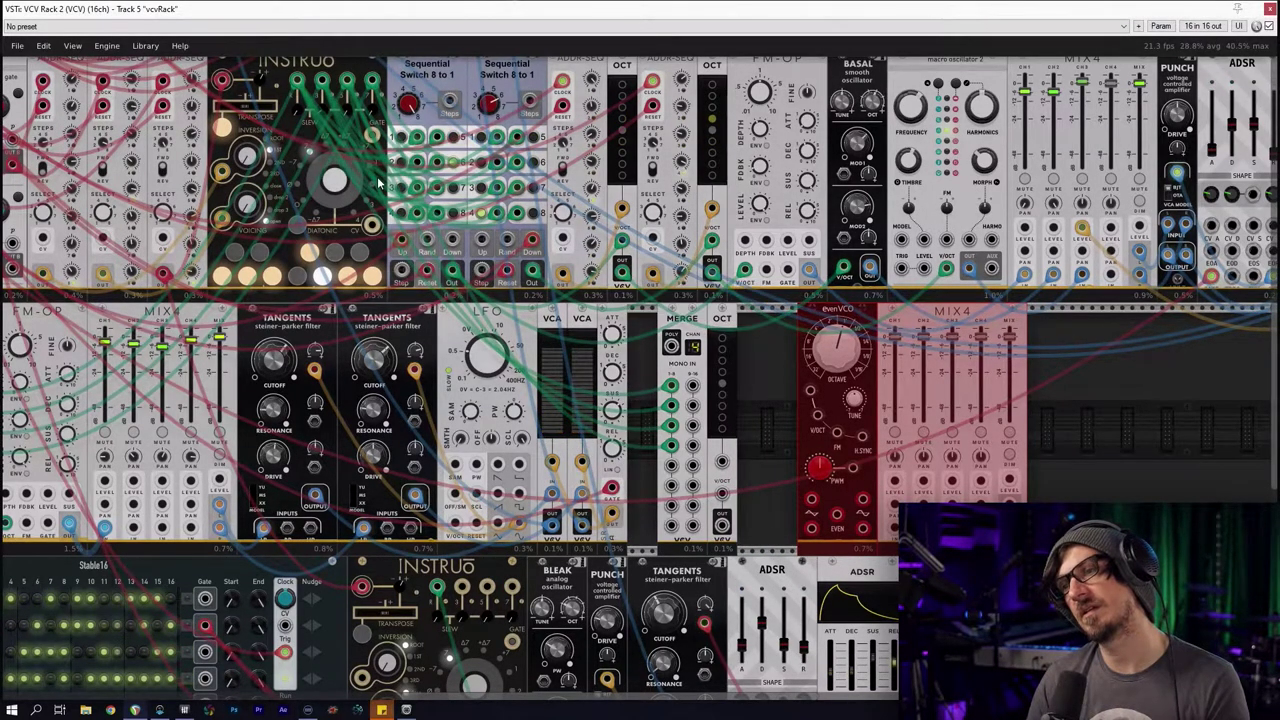
pyautogui.rightClick(299, 78)
pyautogui.moveTo(344, 214)
pyautogui.moveTo(337, 144); pyautogui.dragTo(722, 495)
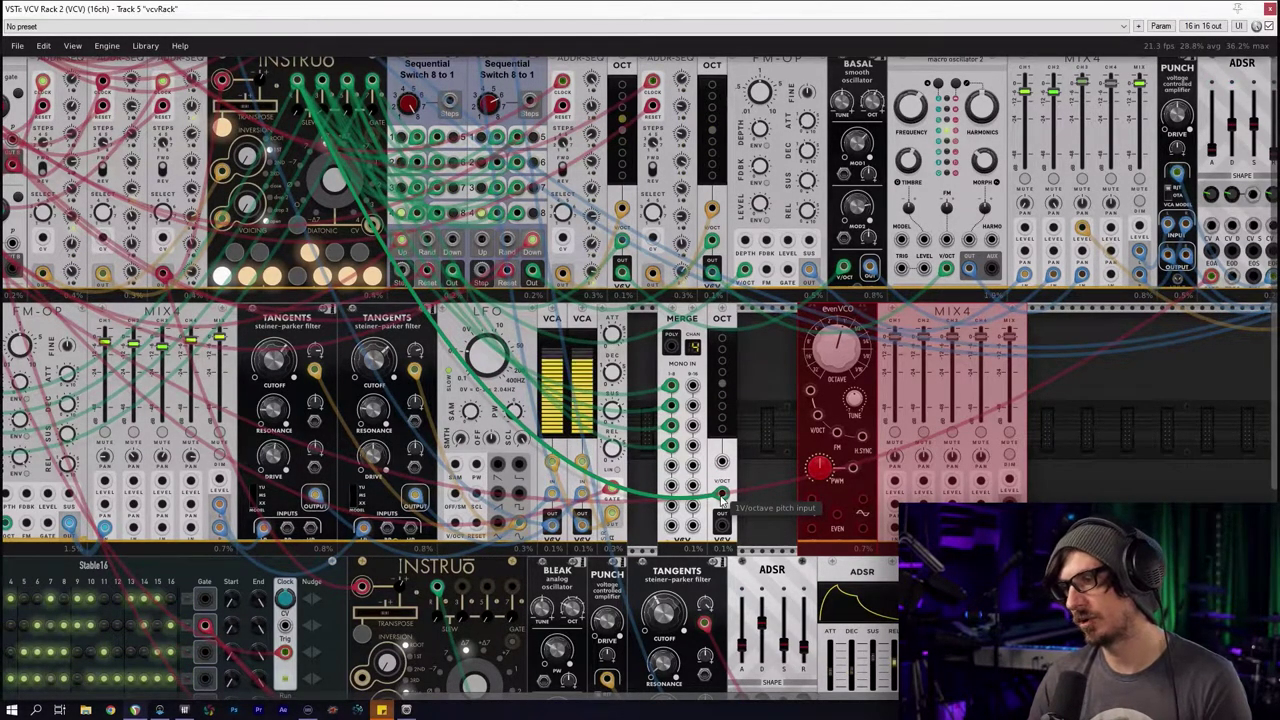
pyautogui.moveTo(722, 495); pyautogui.dragTo(722, 495)
pyautogui.click(760, 431)
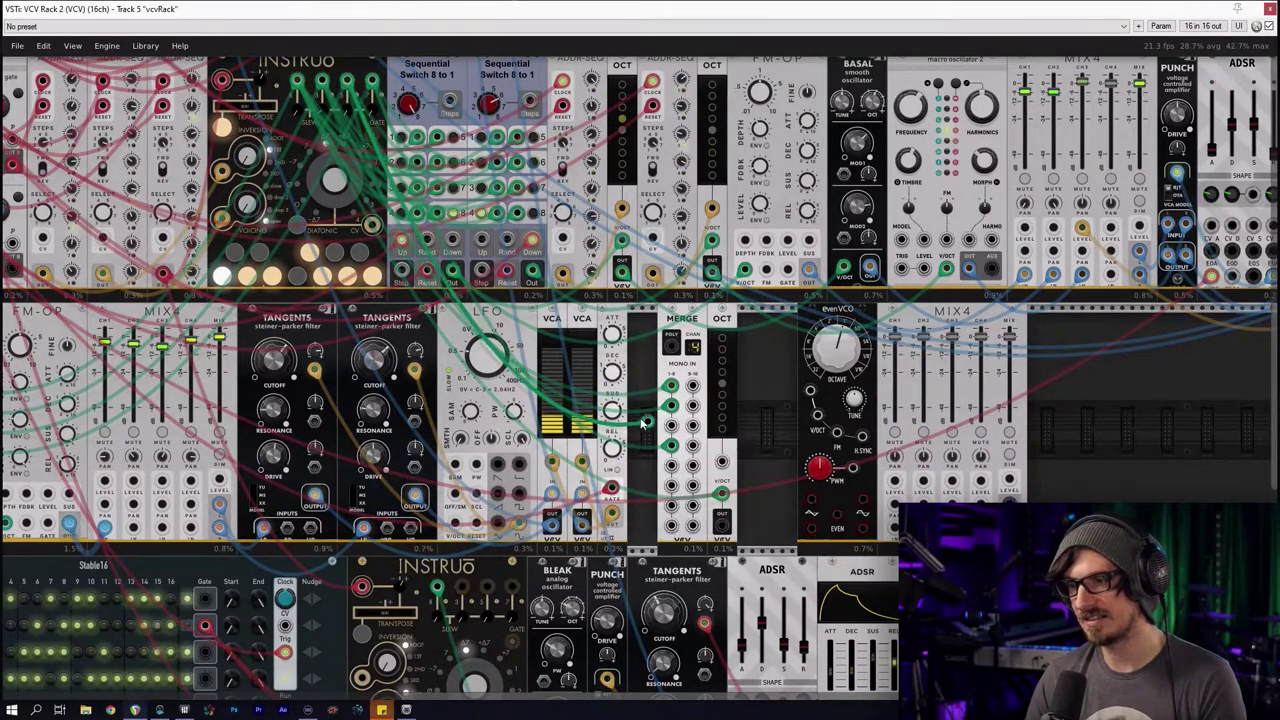
pyautogui.moveTo(721, 522); pyautogui.dragTo(669, 447)
pyautogui.rightClick(668, 446)
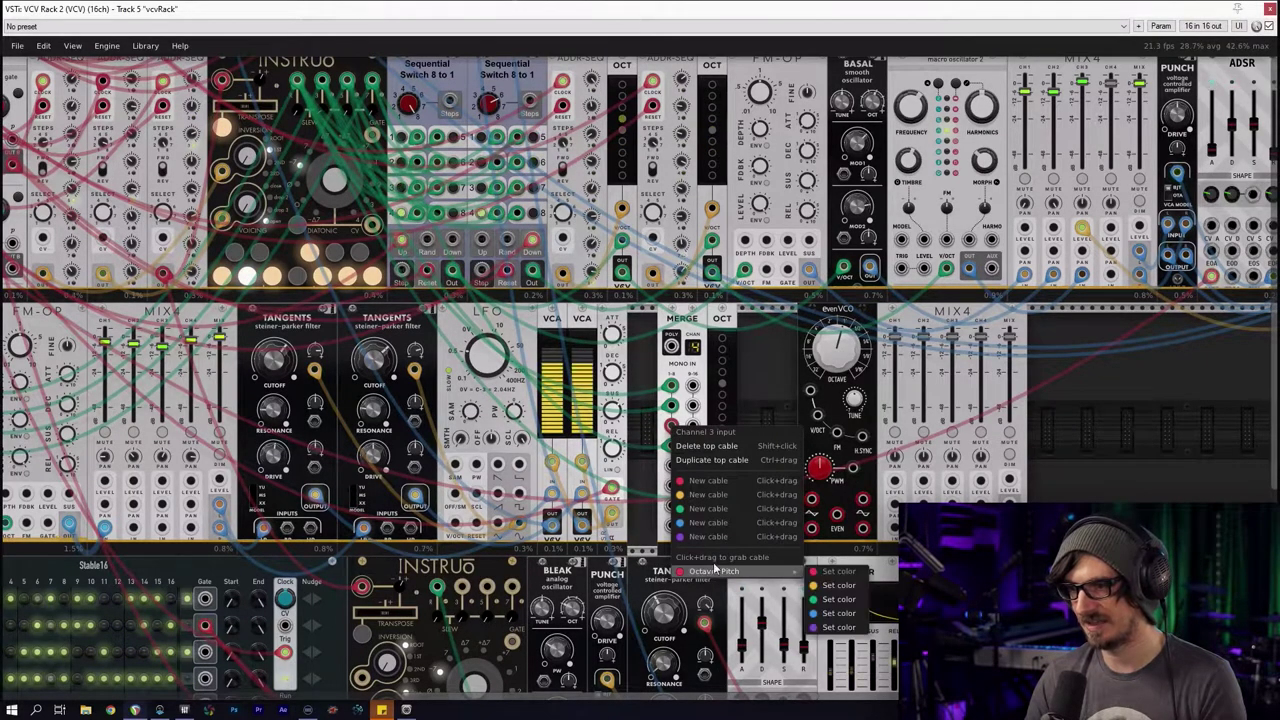
pyautogui.click(694, 403)
pyautogui.moveTo(675, 426)
pyautogui.mouseDown()
pyautogui.moveTo(692, 510)
pyautogui.moveTo(670, 424)
pyautogui.mouseUp()
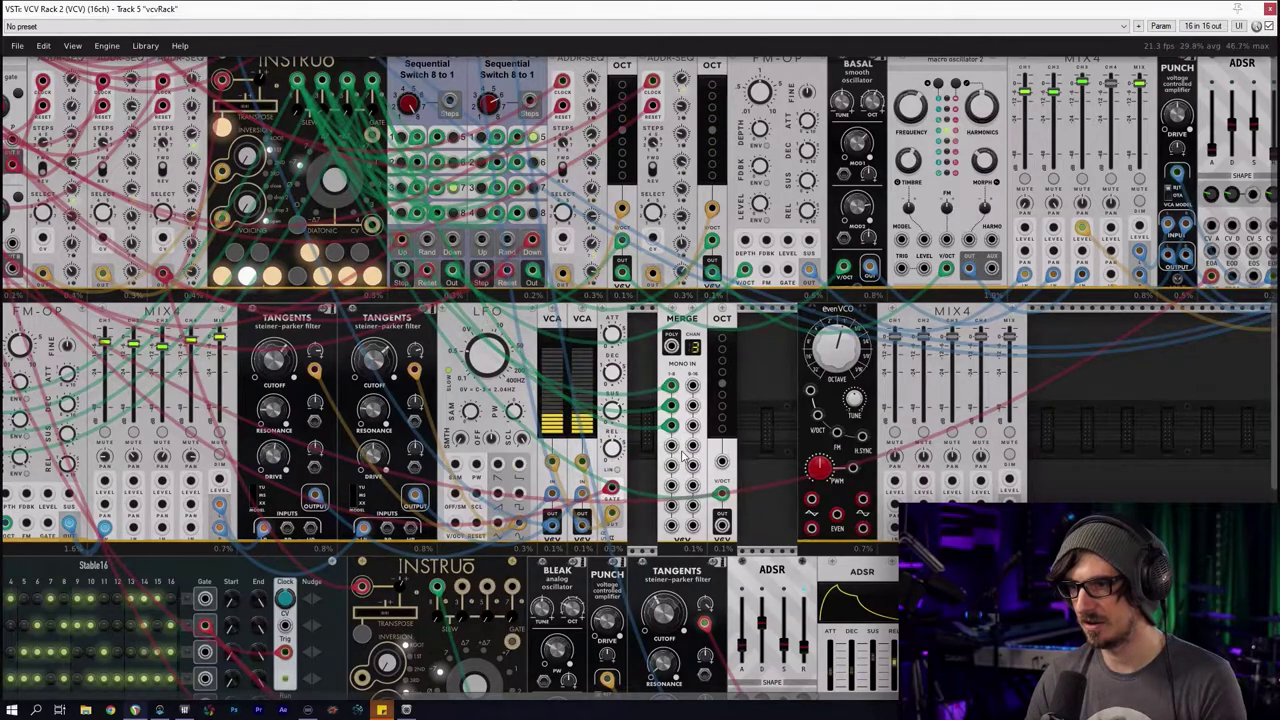
pyautogui.rightClick(721, 524)
pyautogui.moveTo(760, 595); pyautogui.dragTo(671, 445)
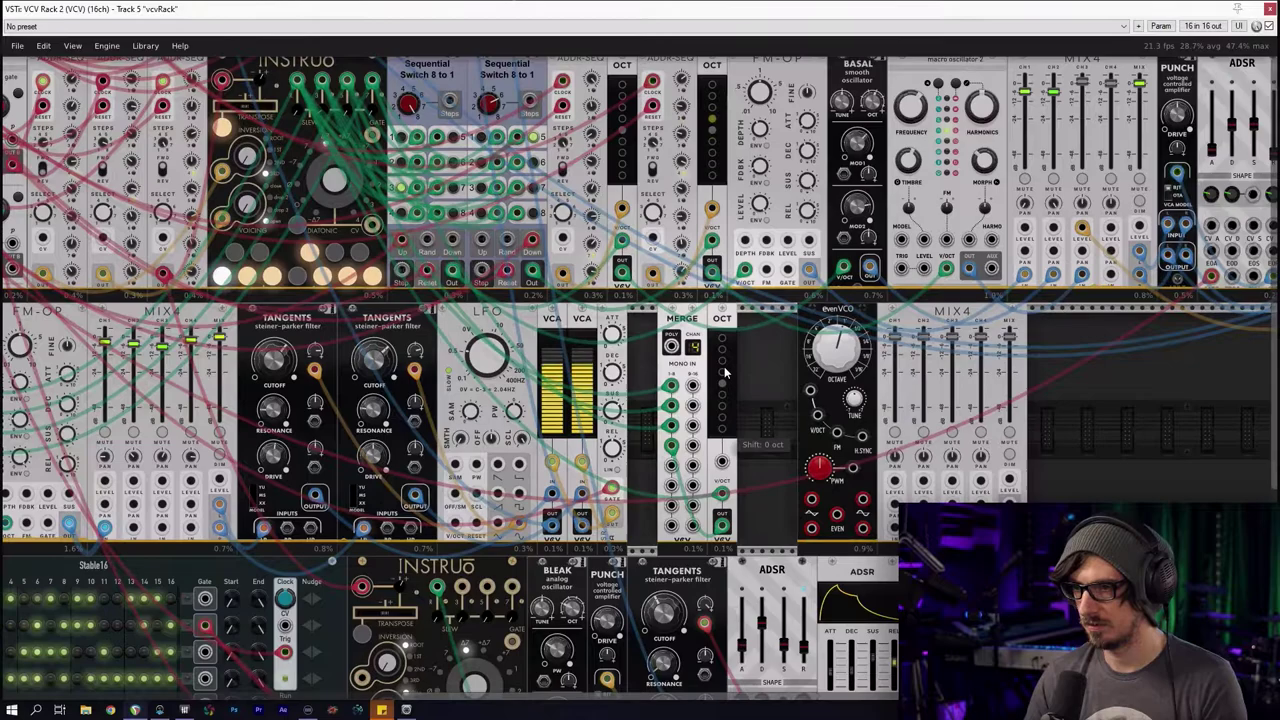
# Run a cable from the new Merge's polyphonic output to the Even VCO
pyautogui.moveTo(670, 346); pyautogui.dragTo(826, 527)
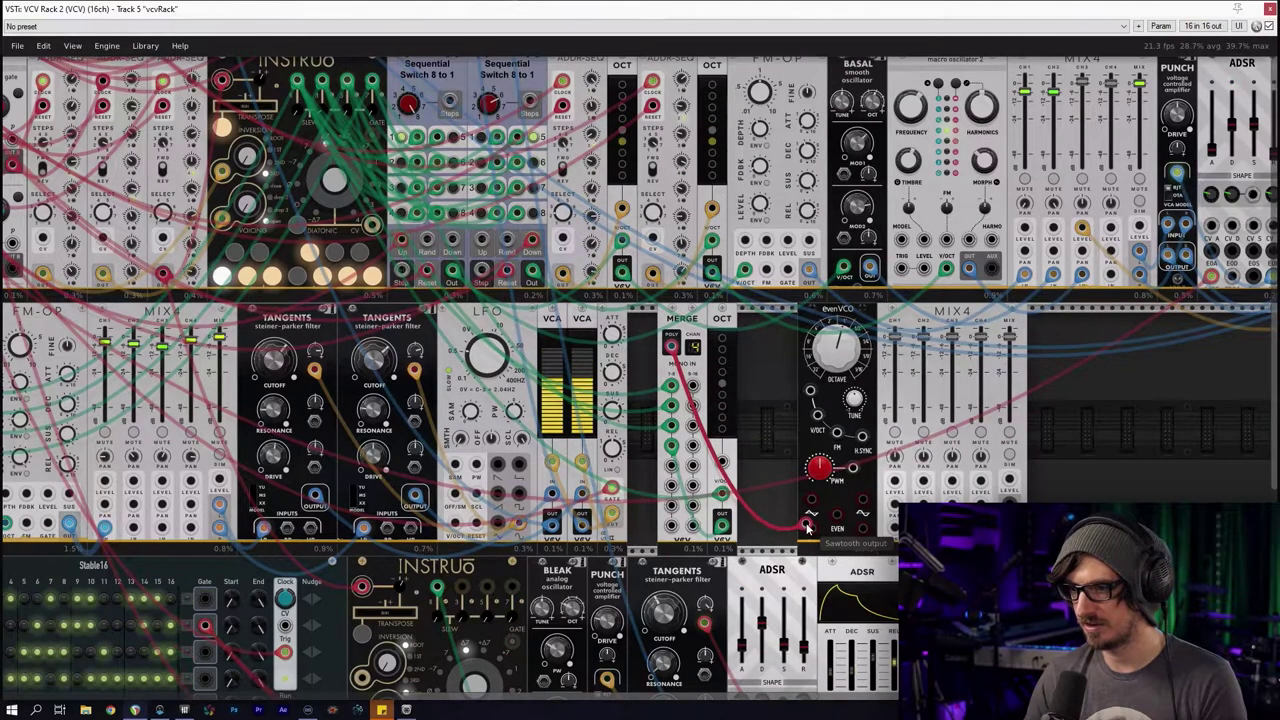
# Patch the MERGE polyphonic output into the EvenVCO's Pitch 2 input and place the EvenVCO and MIX4 directly beside the OCT module
pyautogui.rightClick(670, 345)
pyautogui.moveTo(690, 414); pyautogui.dragTo(816, 414)
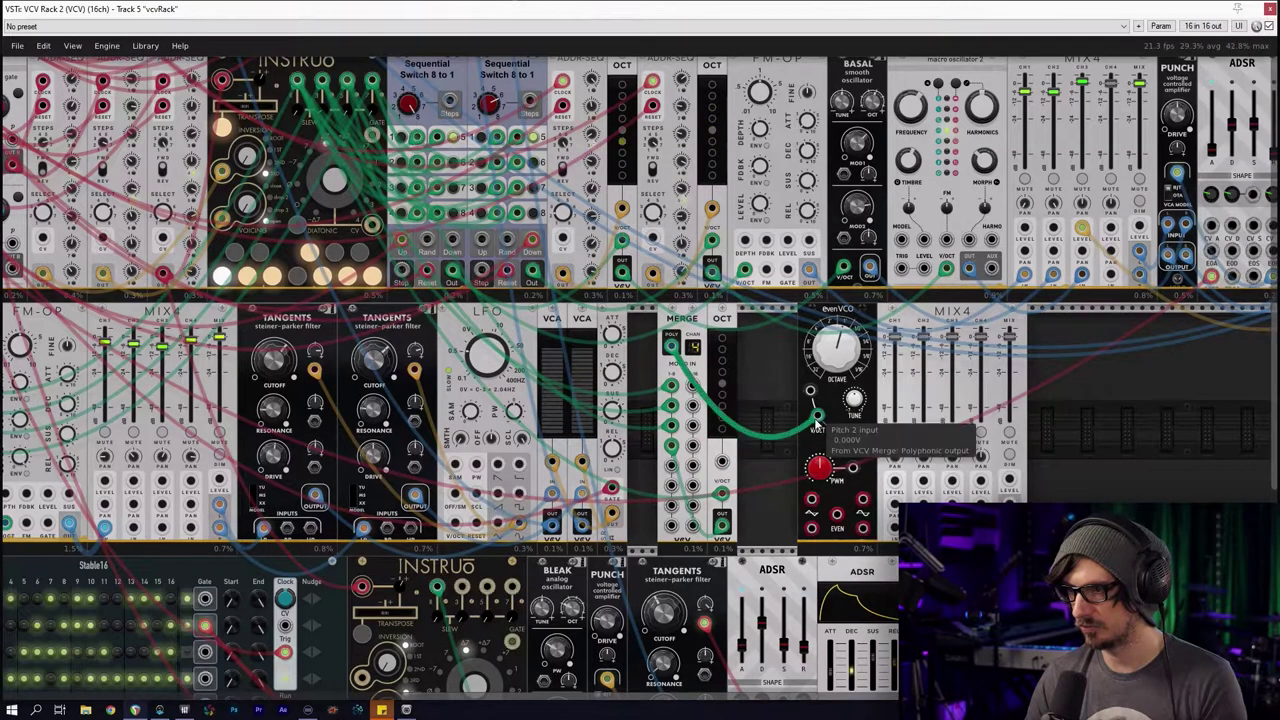
pyautogui.moveTo(758, 368); pyautogui.dragTo(922, 342)
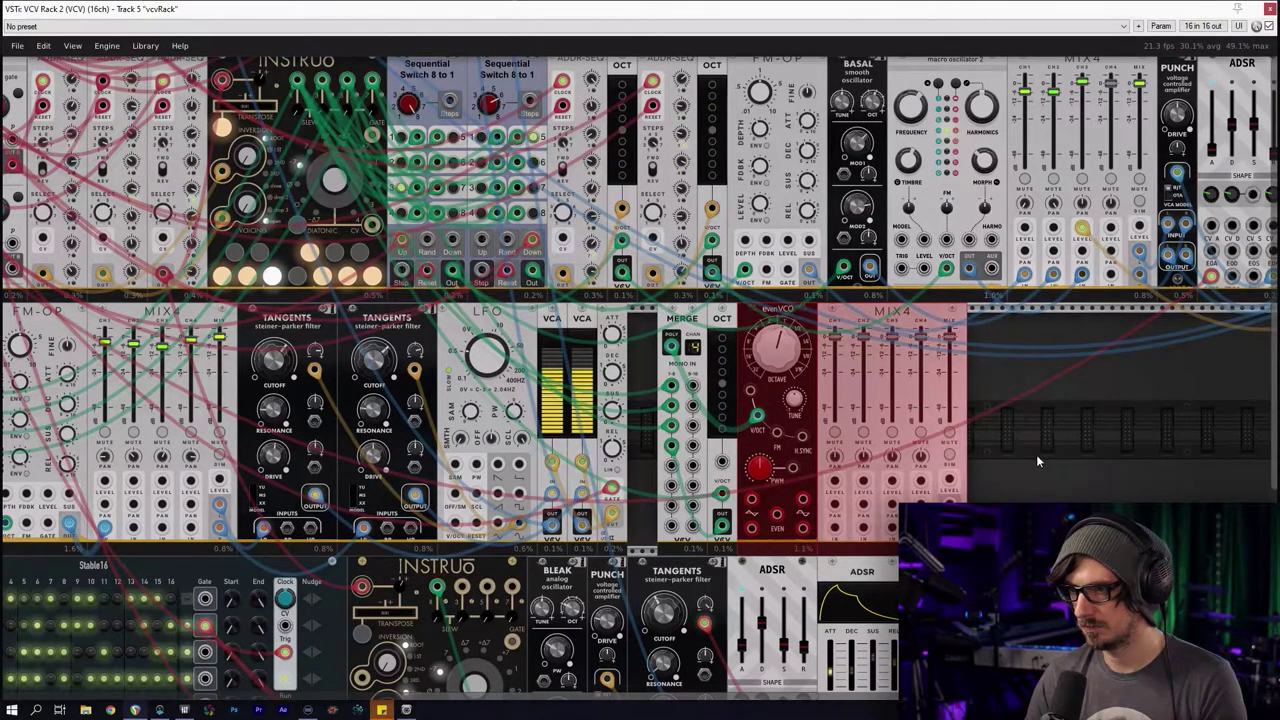
pyautogui.click(727, 393)
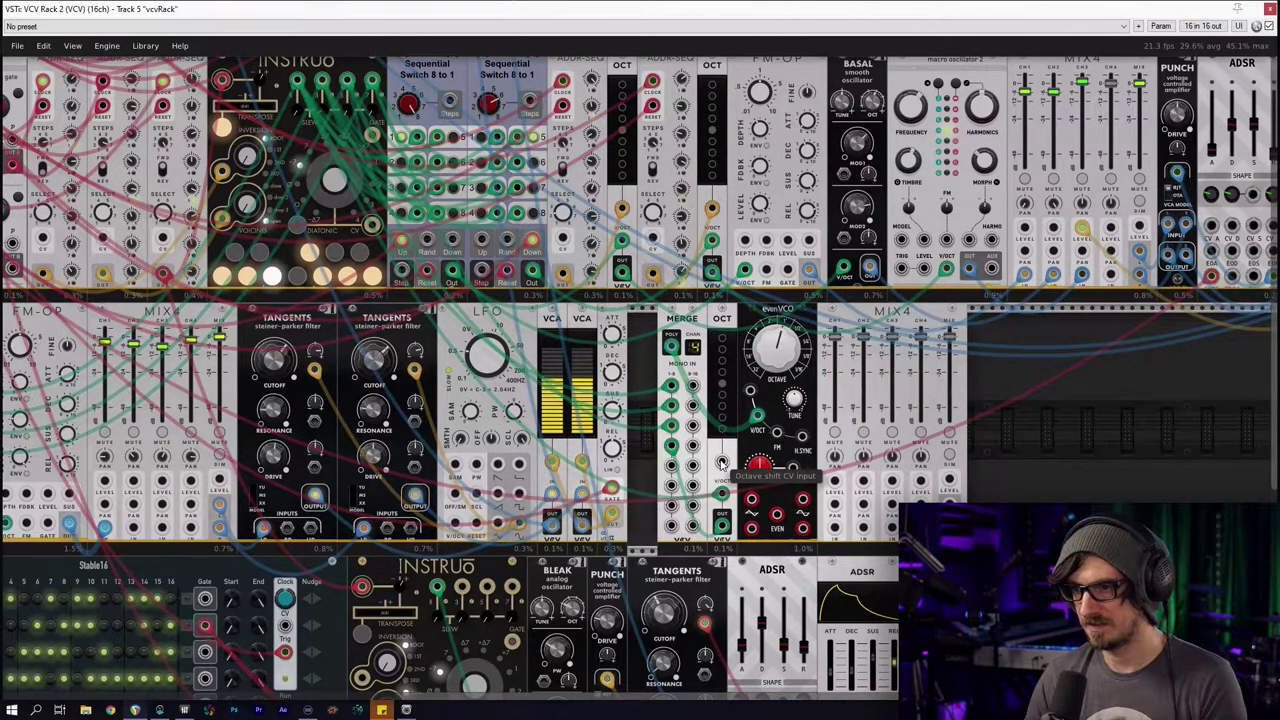
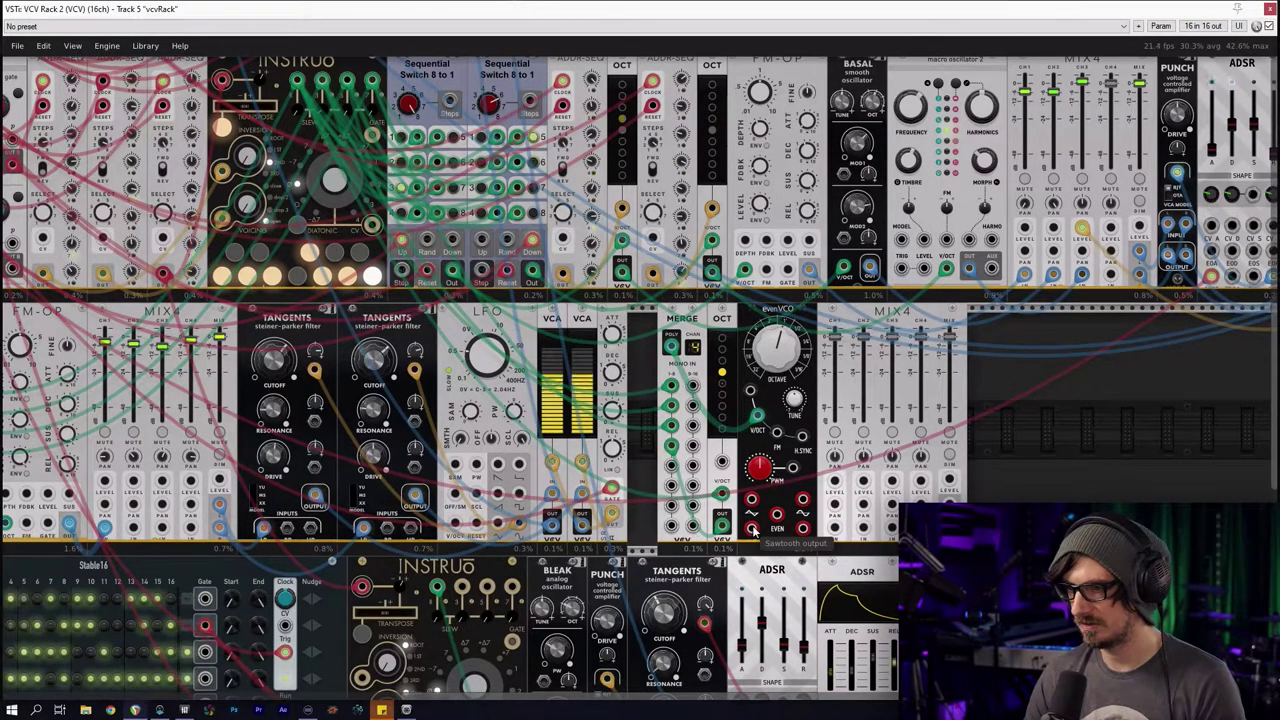
# Connect the EvenVCO's sawtooth output to the adjacent MIX4's channel 1 input with a blue cable
pyautogui.press('F3')
pyautogui.moveTo(754, 531); pyautogui.dragTo(753, 530)
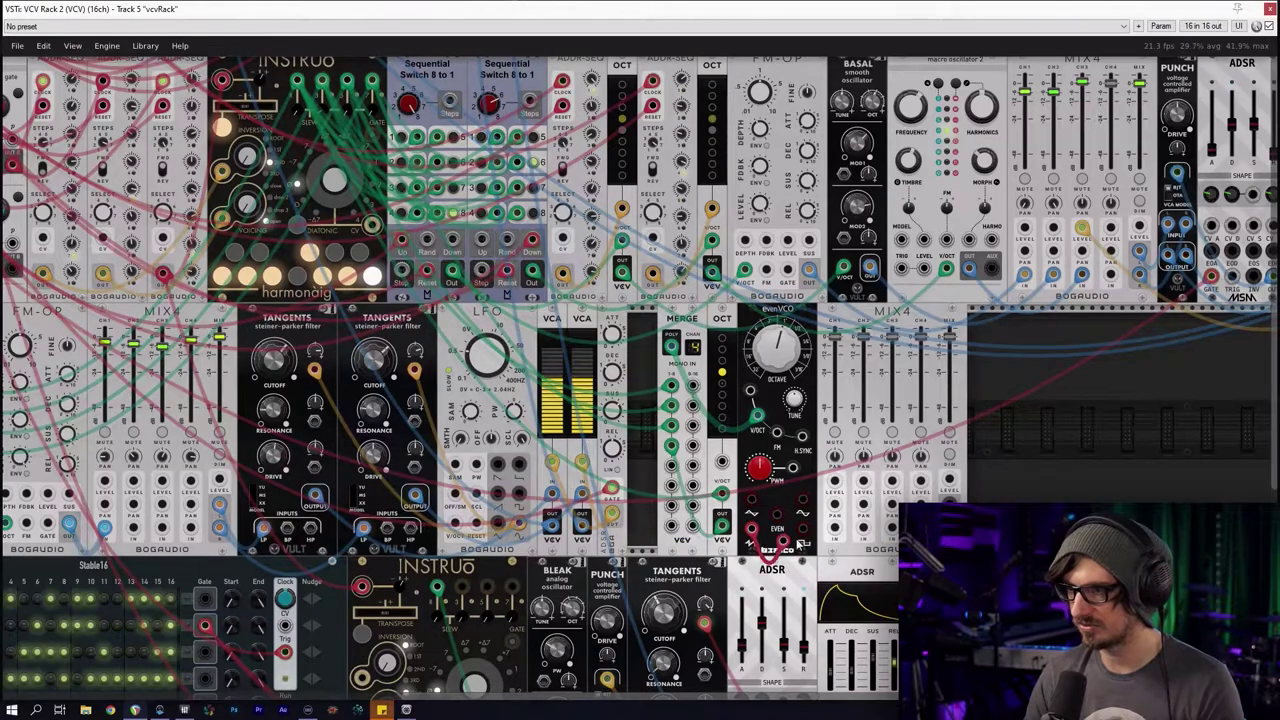
pyautogui.rightClick(754, 533)
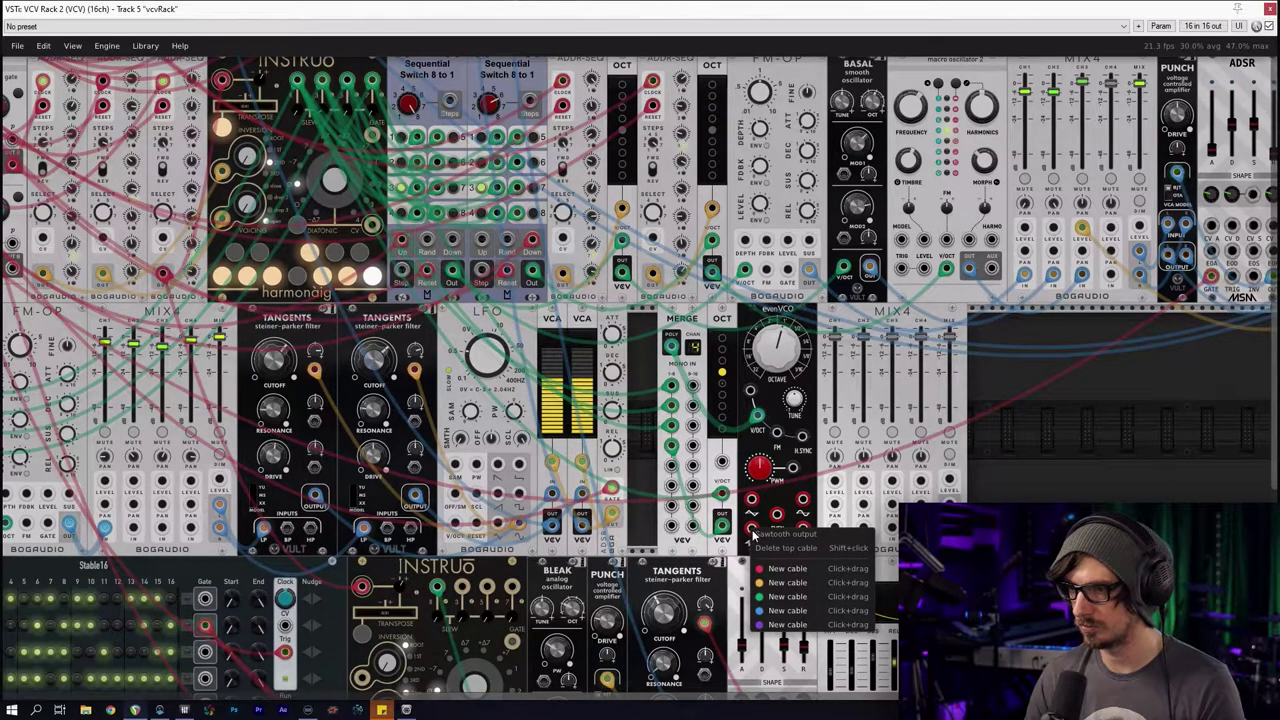
pyautogui.click(775, 597)
pyautogui.click(834, 527)
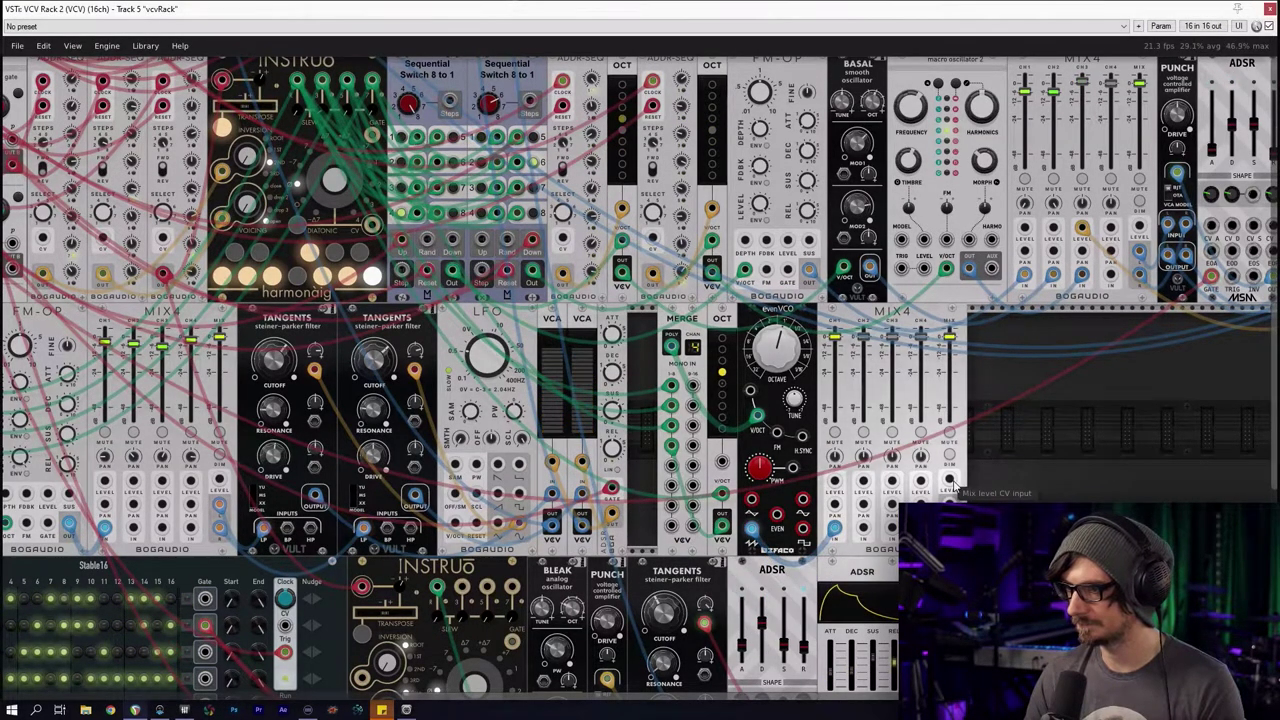
# Search the module browser for "mix" and add a Bogaudio MIX8 to the empty space beside the MIX4
pyautogui.scroll(-2, 1011, 487)
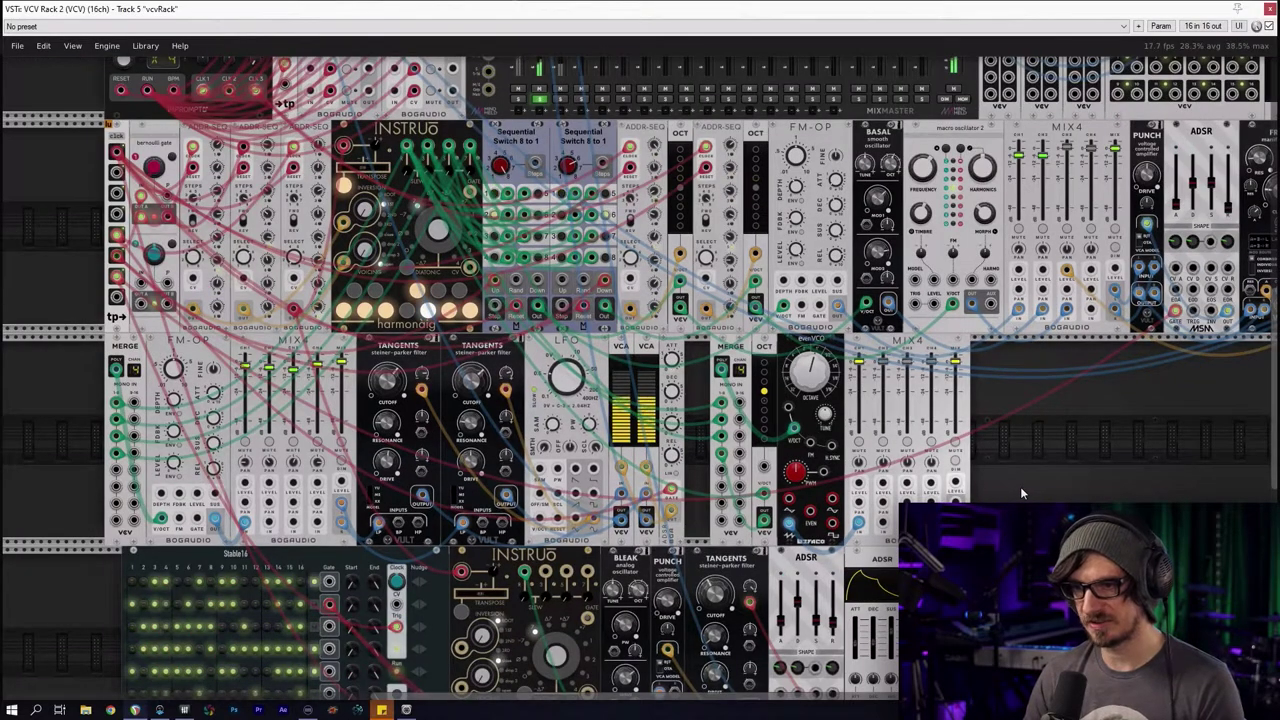
pyautogui.rightClick(1020, 486)
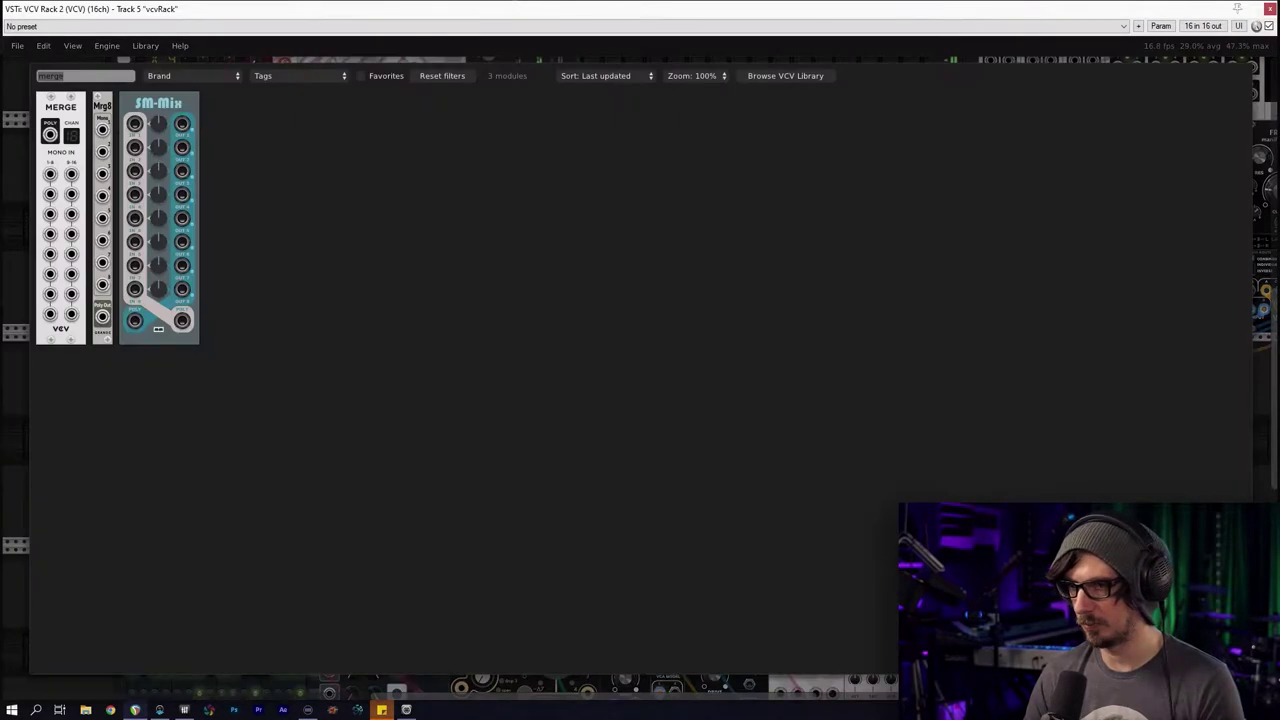
pyautogui.click(424, 77)
pyautogui.write('mix')
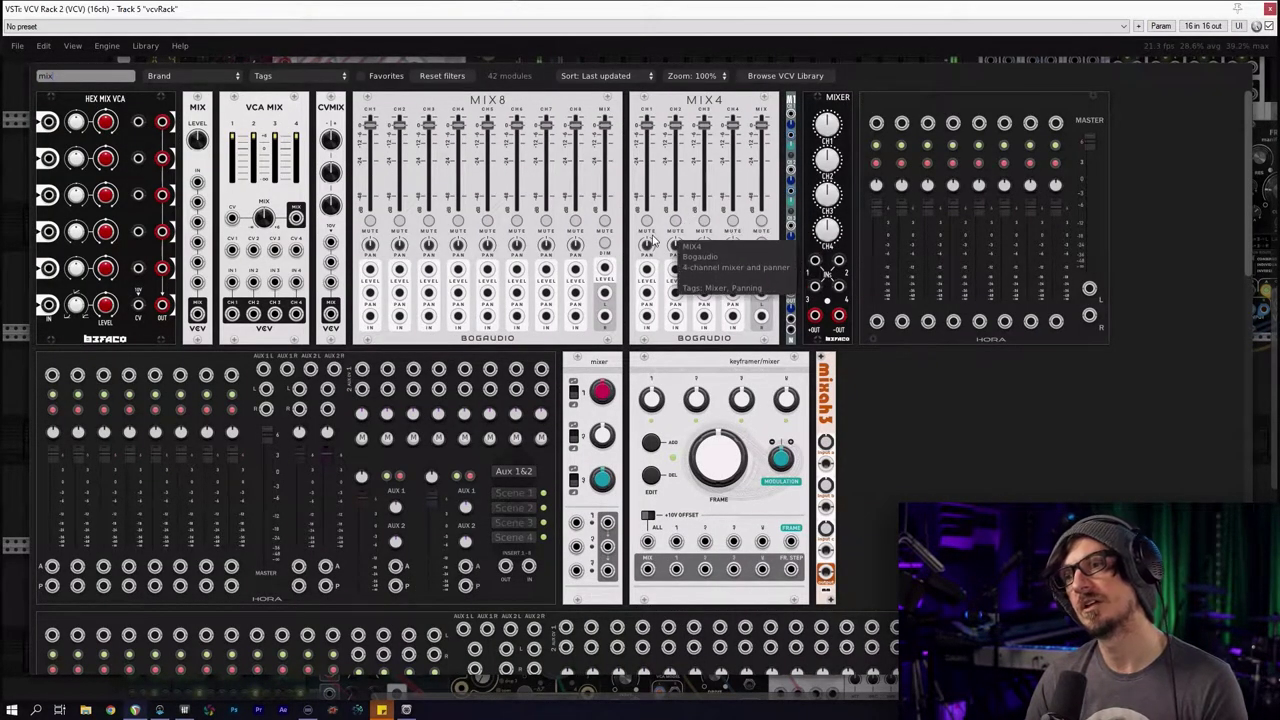
pyautogui.click(524, 264)
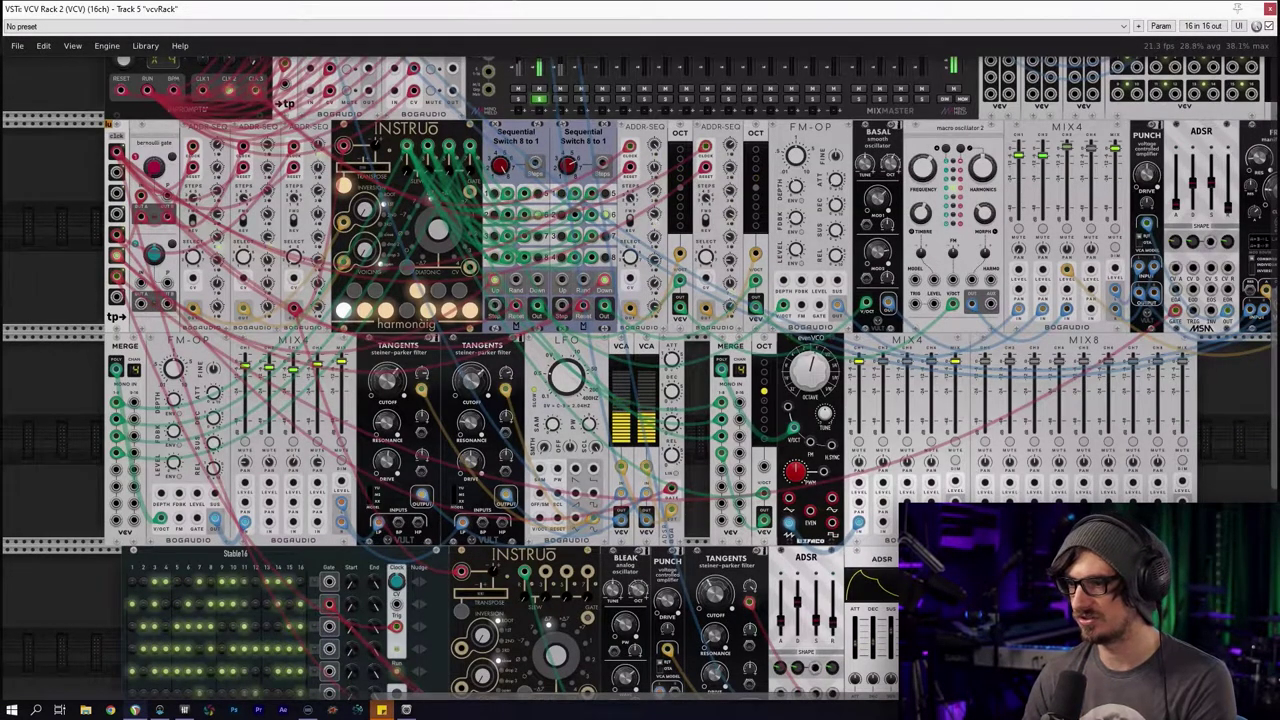
# Delete the MIX4 beside the EvenVCO and check the MIX8's Input 1 poly spread options
pyautogui.keyDown('shift'); pyautogui.click(908, 352); pyautogui.keyUp('shift')
pyautogui.press('BackSpace')
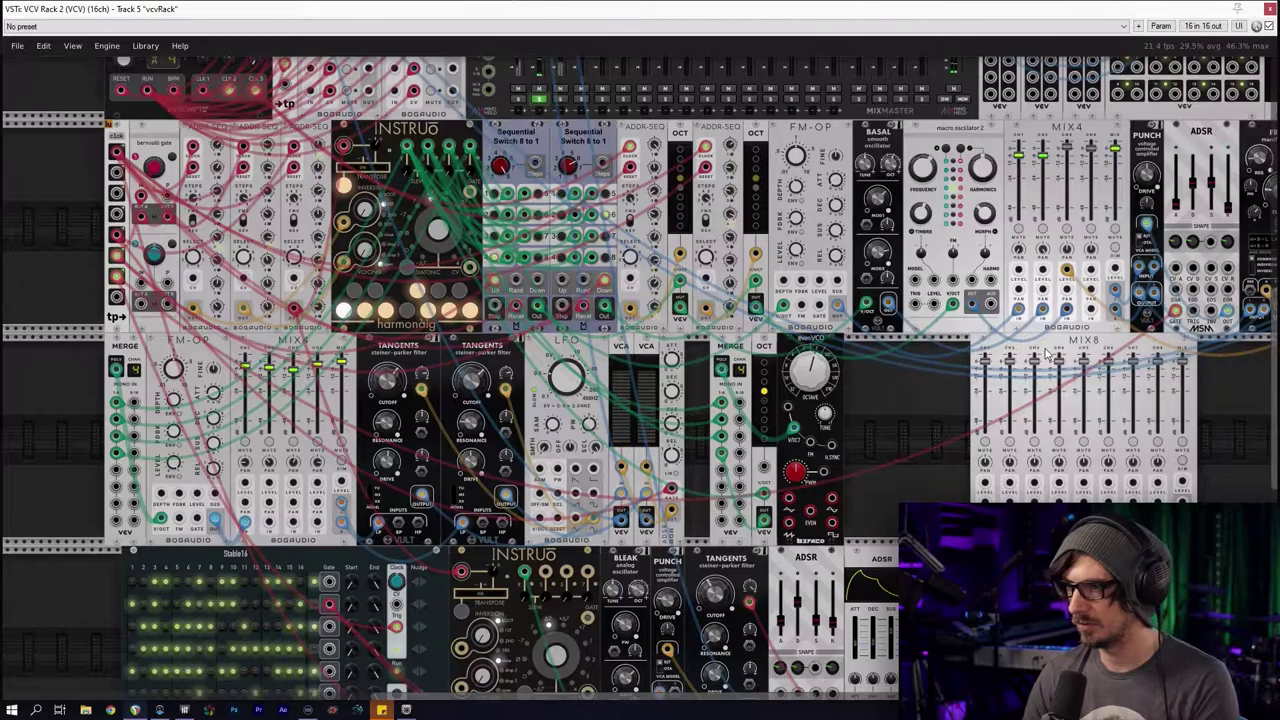
pyautogui.scroll(4, 680, 363)
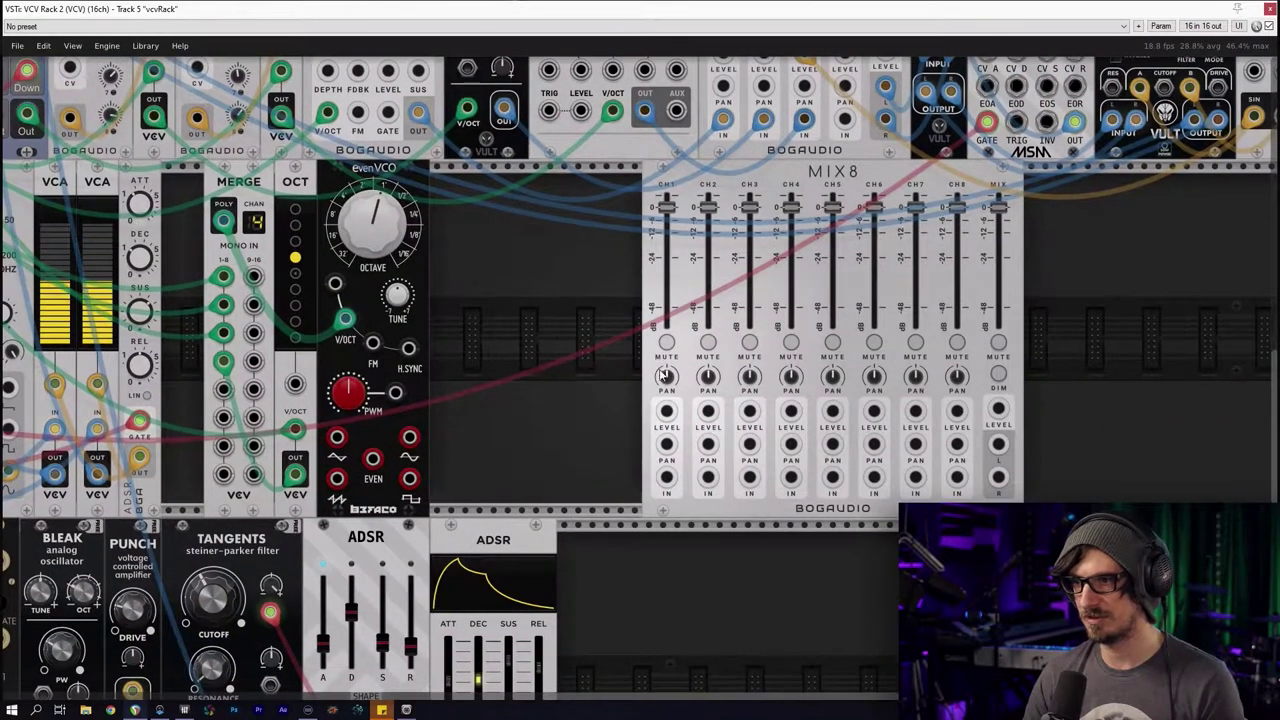
pyautogui.scroll(-3, 663, 375)
pyautogui.rightClick(750, 242)
pyautogui.moveTo(820, 463)
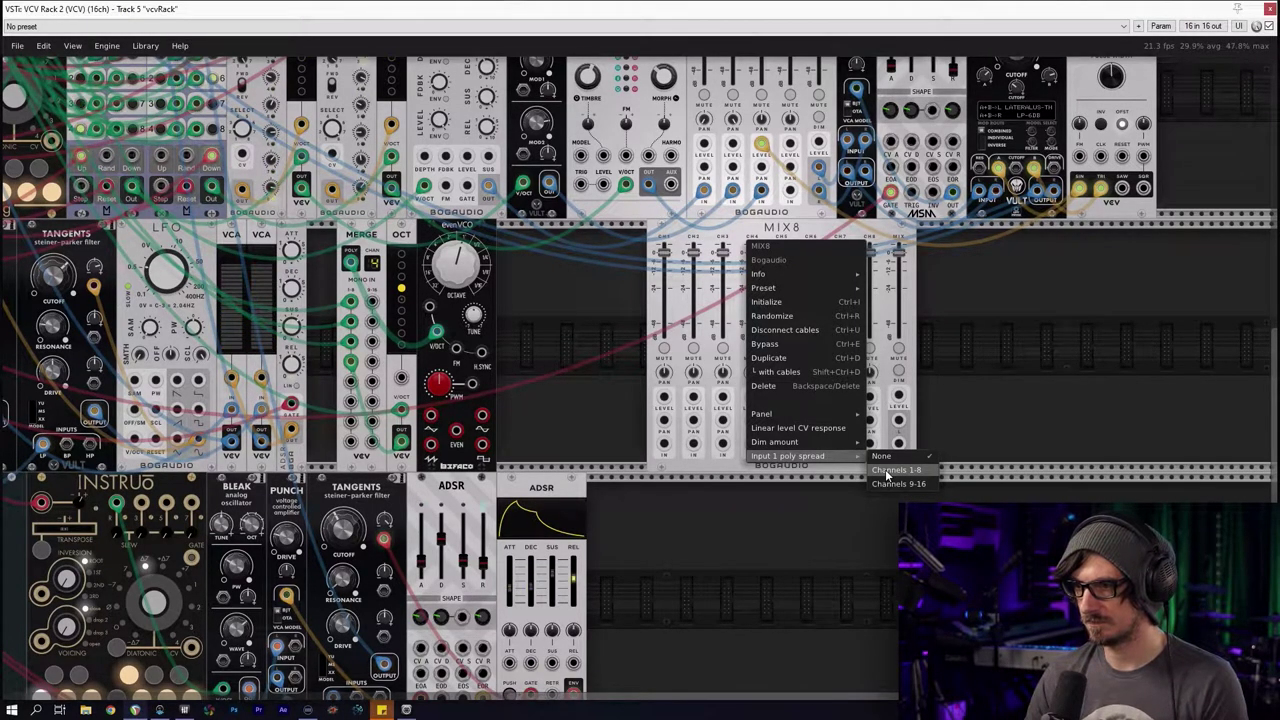
# Replace the MIX8 with a Bogaudio MIX4 placed directly against the EvenVCO
pyautogui.click(598, 356)
pyautogui.moveTo(598, 392); pyautogui.dragTo(674, 427)
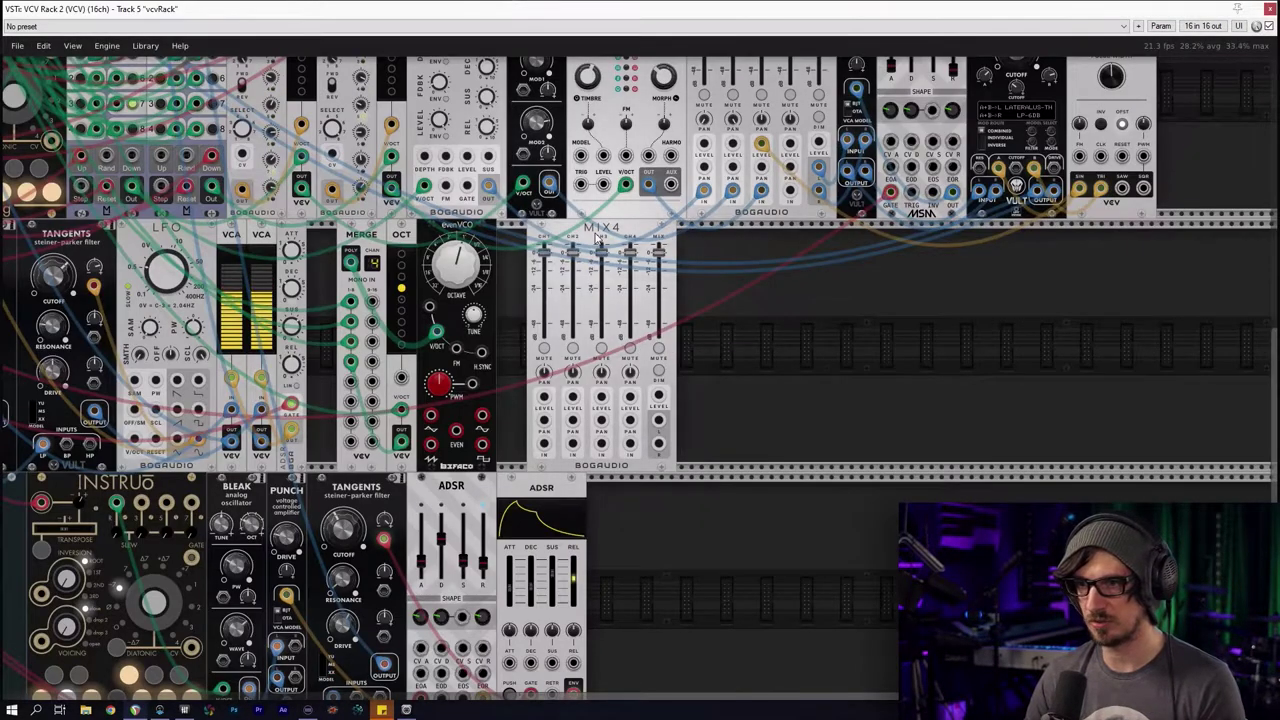
pyautogui.moveTo(596, 235); pyautogui.dragTo(551, 235)
# Set the Input 1 poly spread of the MIX4 beside the EvenVCO to Channels 1-4
pyautogui.rightClick(532, 233)
pyautogui.moveTo(617, 453)
pyautogui.click(714, 466)
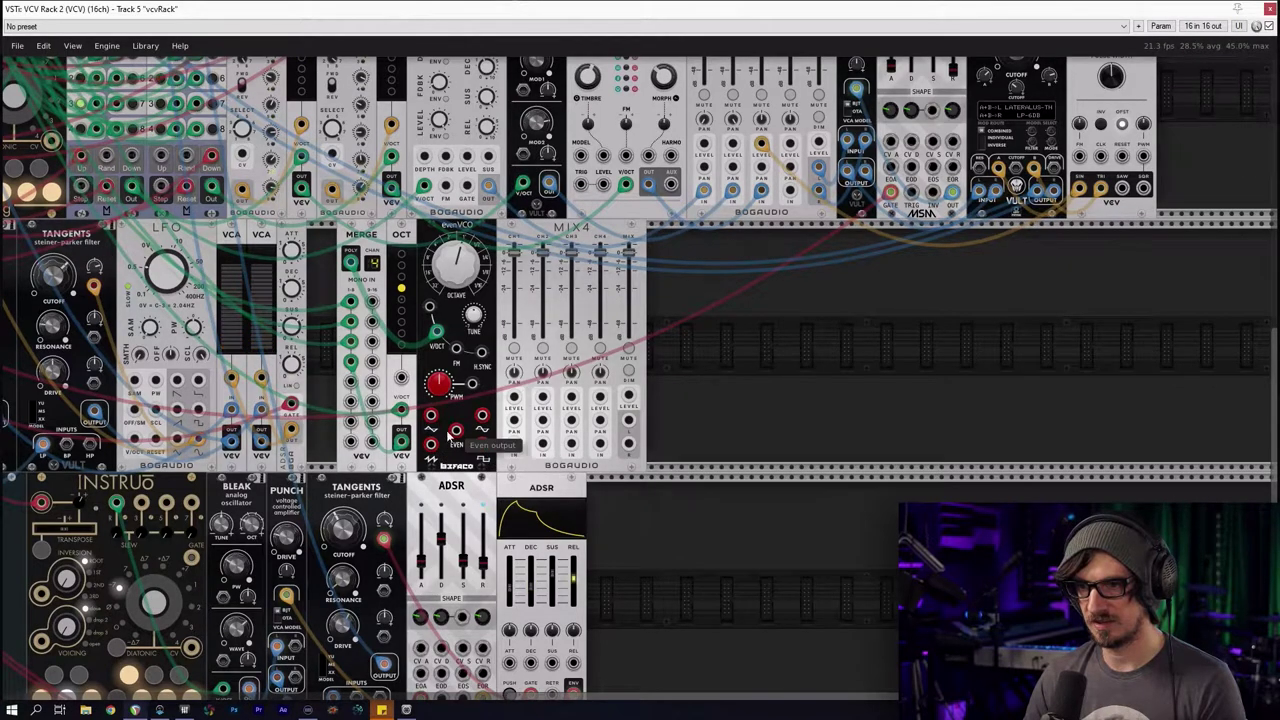
# Patch the EvenVCO's sawtooth output into the MIX4's channel 1 input and colour the cable green
pyautogui.moveTo(430, 444); pyautogui.dragTo(513, 446)
pyautogui.rightClick(513, 446)
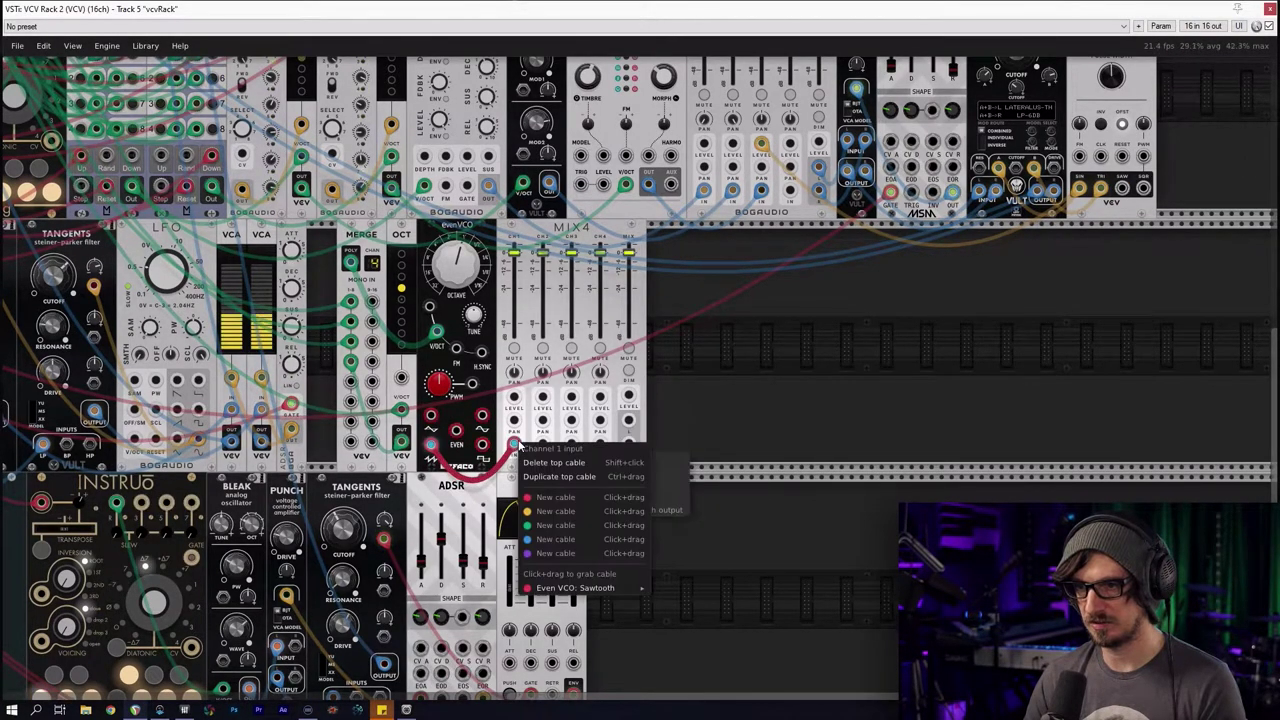
pyautogui.moveTo(565, 590)
pyautogui.click(688, 615)
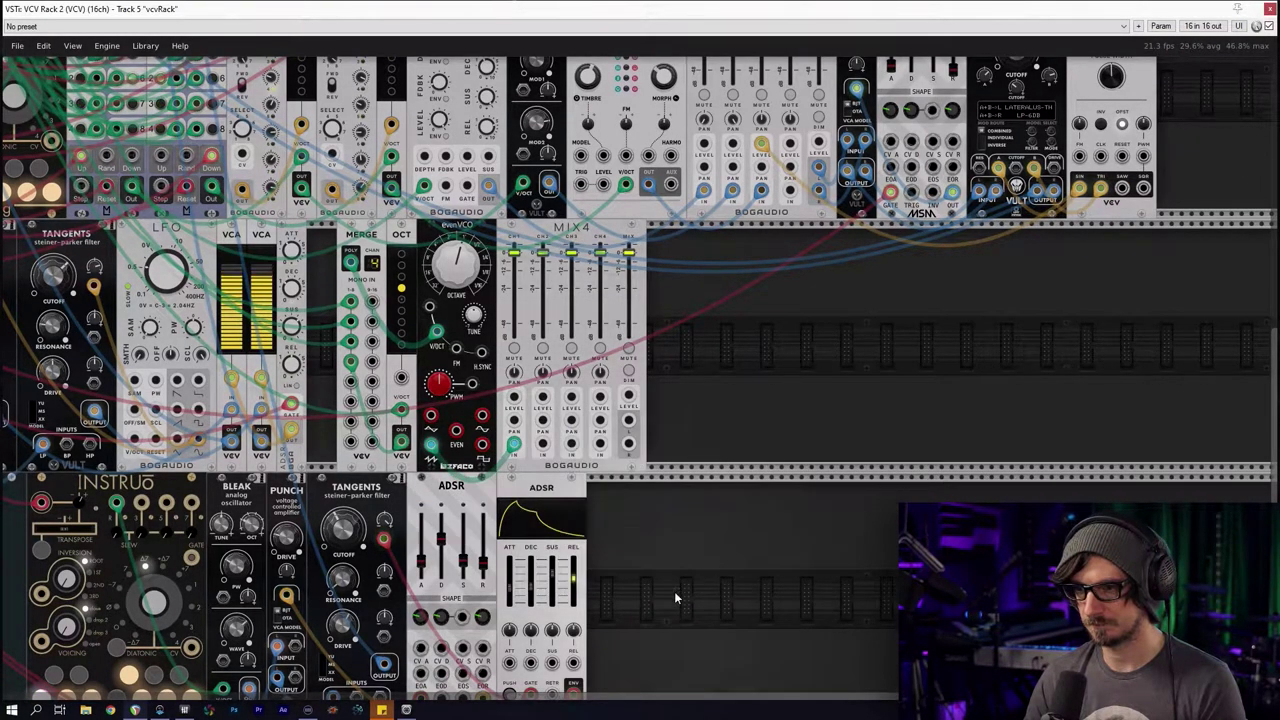
# Add a second Bogaudio MIX4 and place it directly against the first one
pyautogui.rightClick(728, 422)
pyautogui.moveTo(655, 160); pyautogui.dragTo(762, 340)
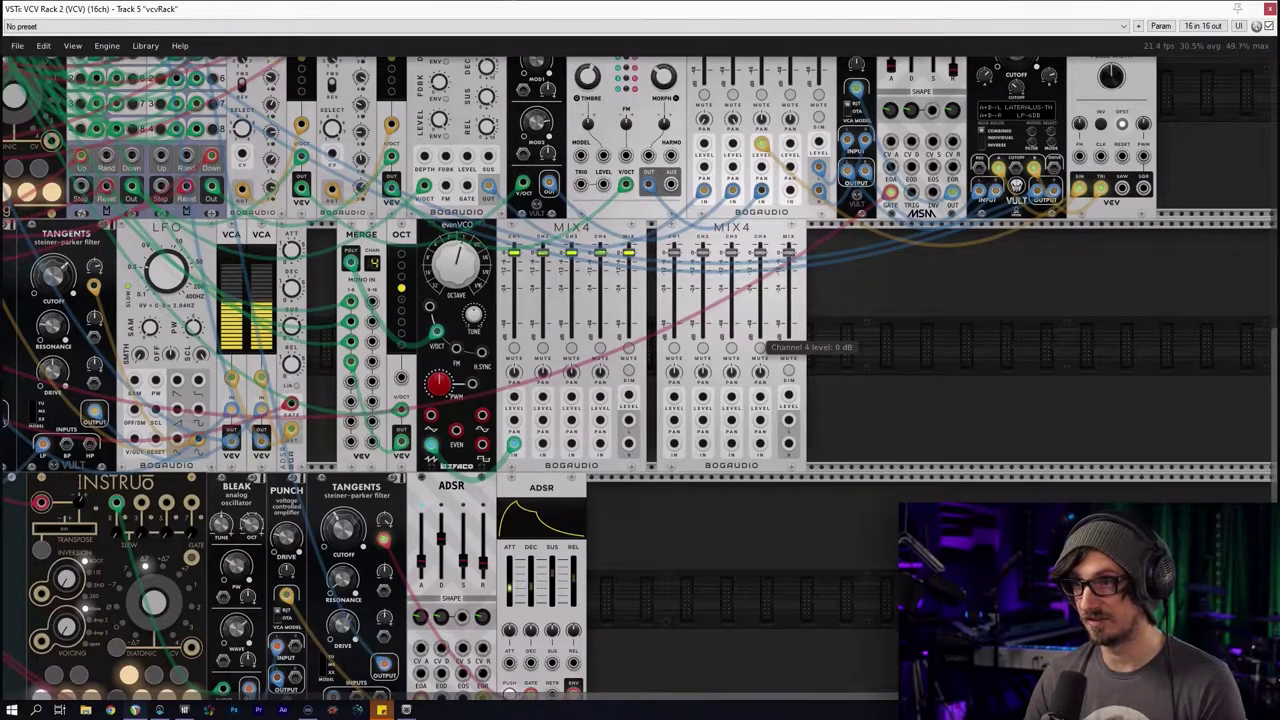
pyautogui.moveTo(757, 235); pyautogui.dragTo(749, 233)
# Set the second MIX4's panel theme to Dark
pyautogui.rightClick(749, 233)
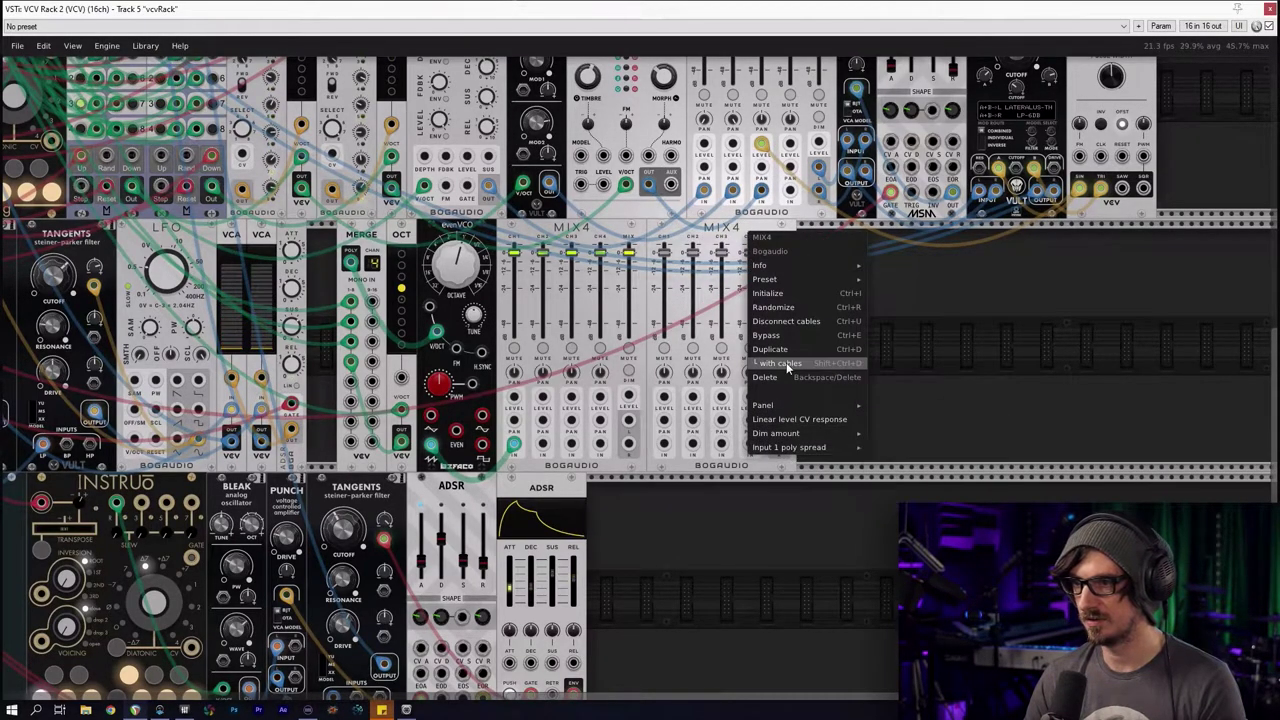
pyautogui.moveTo(792, 402)
pyautogui.click(929, 421)
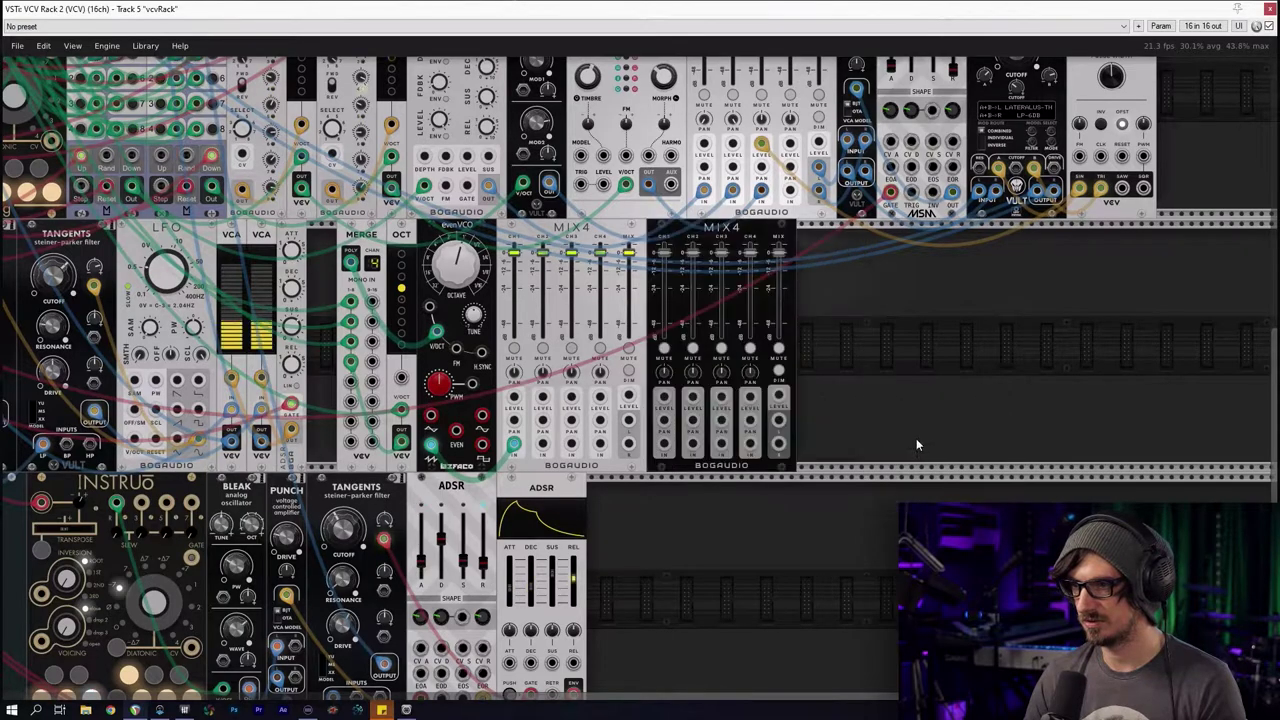
# Try the Dark (low-contrast) panel on the second MIX4 and switch it back to Dark
pyautogui.rightClick(682, 233)
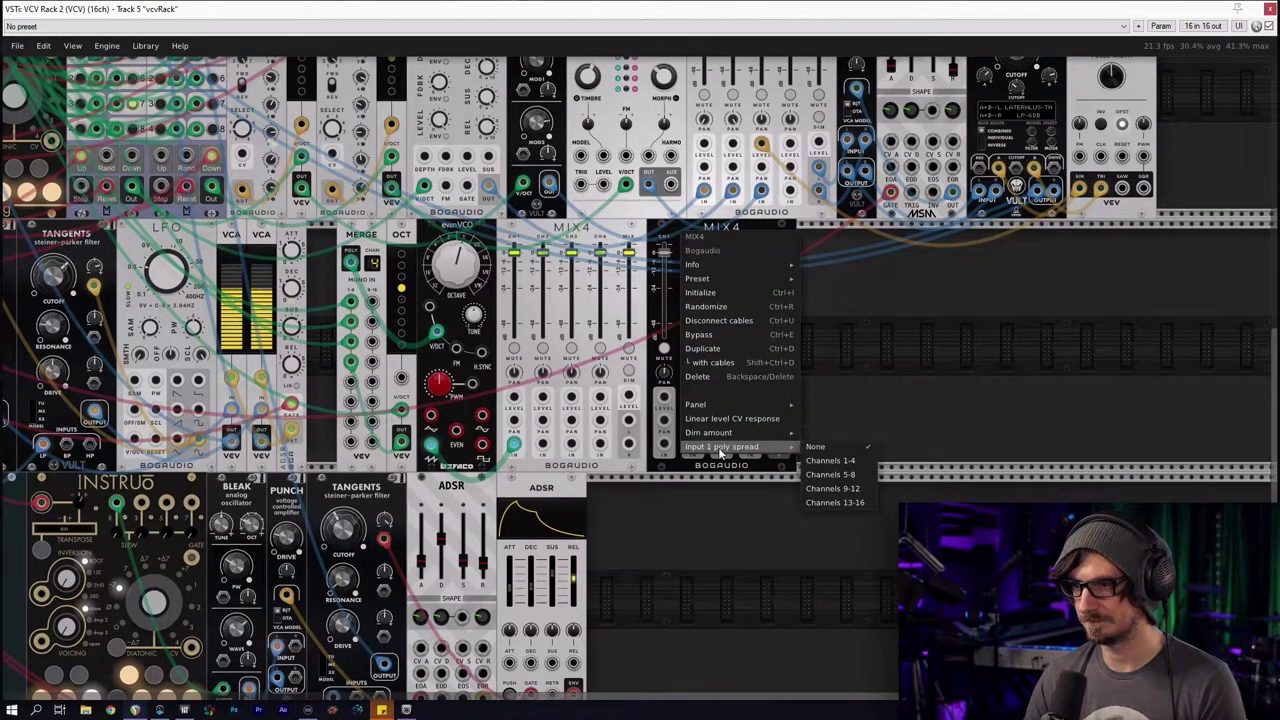
pyautogui.moveTo(737, 403)
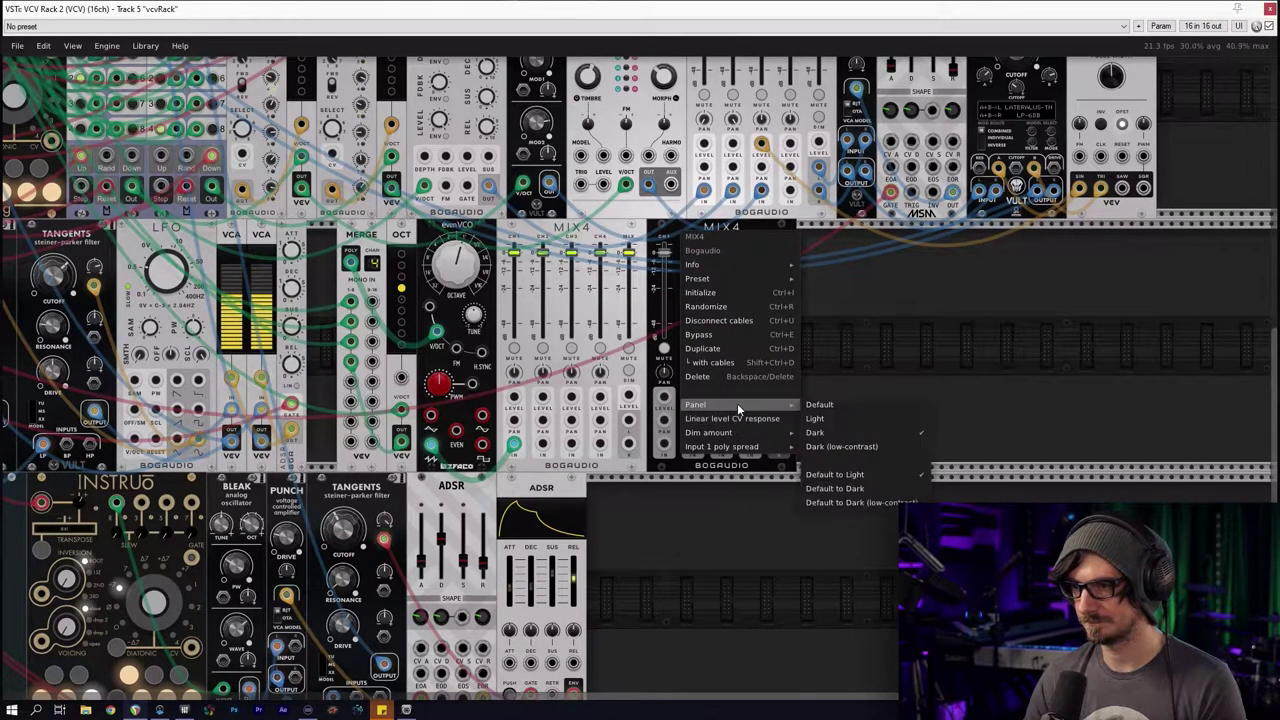
pyautogui.click(846, 446)
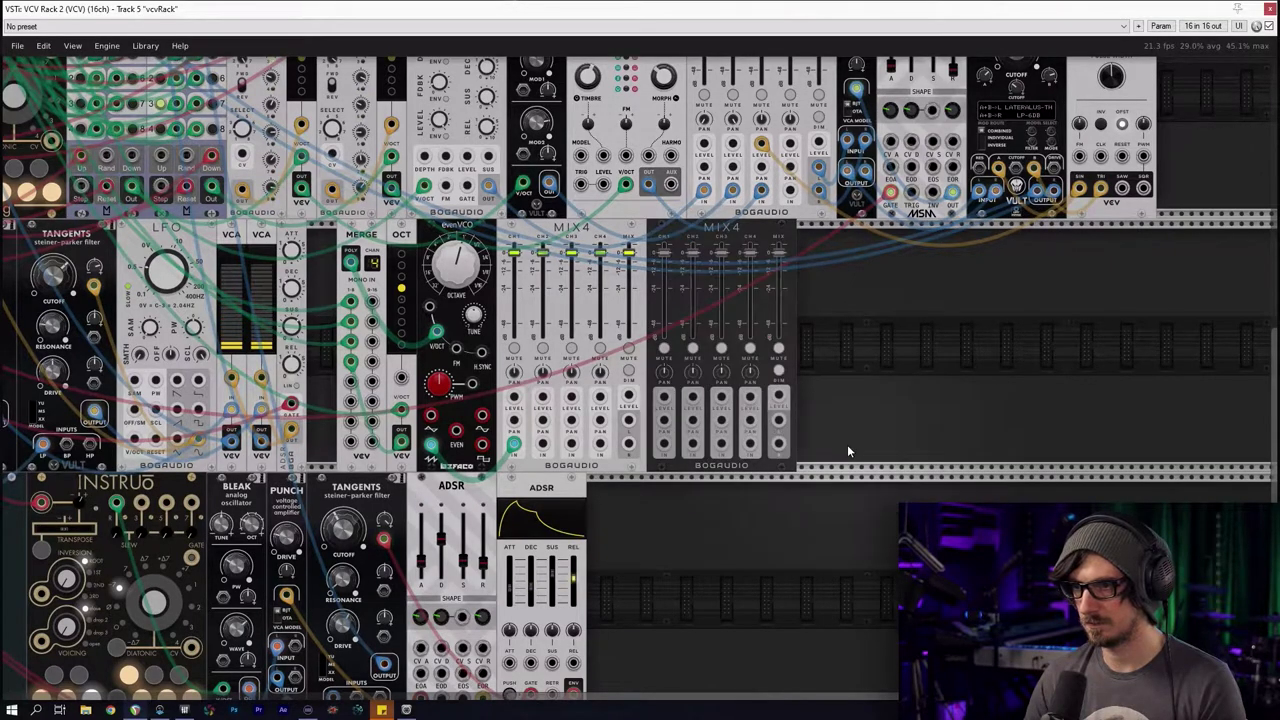
pyautogui.rightClick(743, 245)
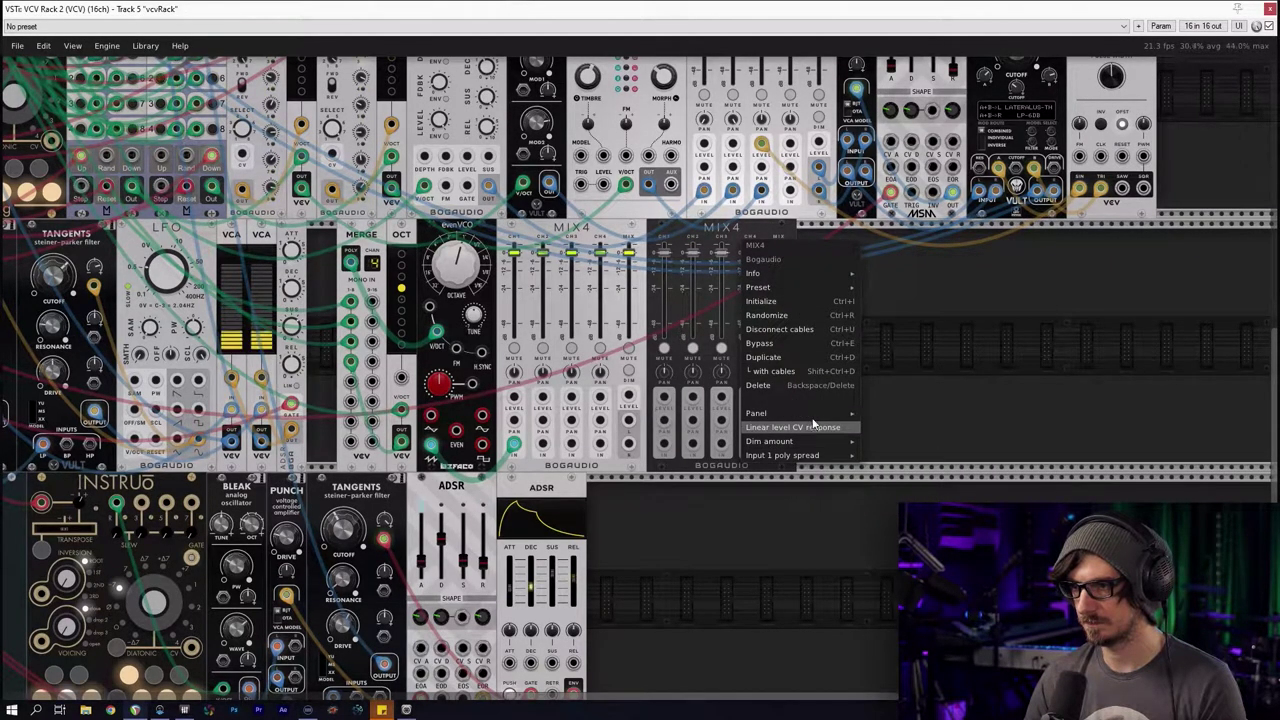
pyautogui.moveTo(813, 411)
pyautogui.click(914, 435)
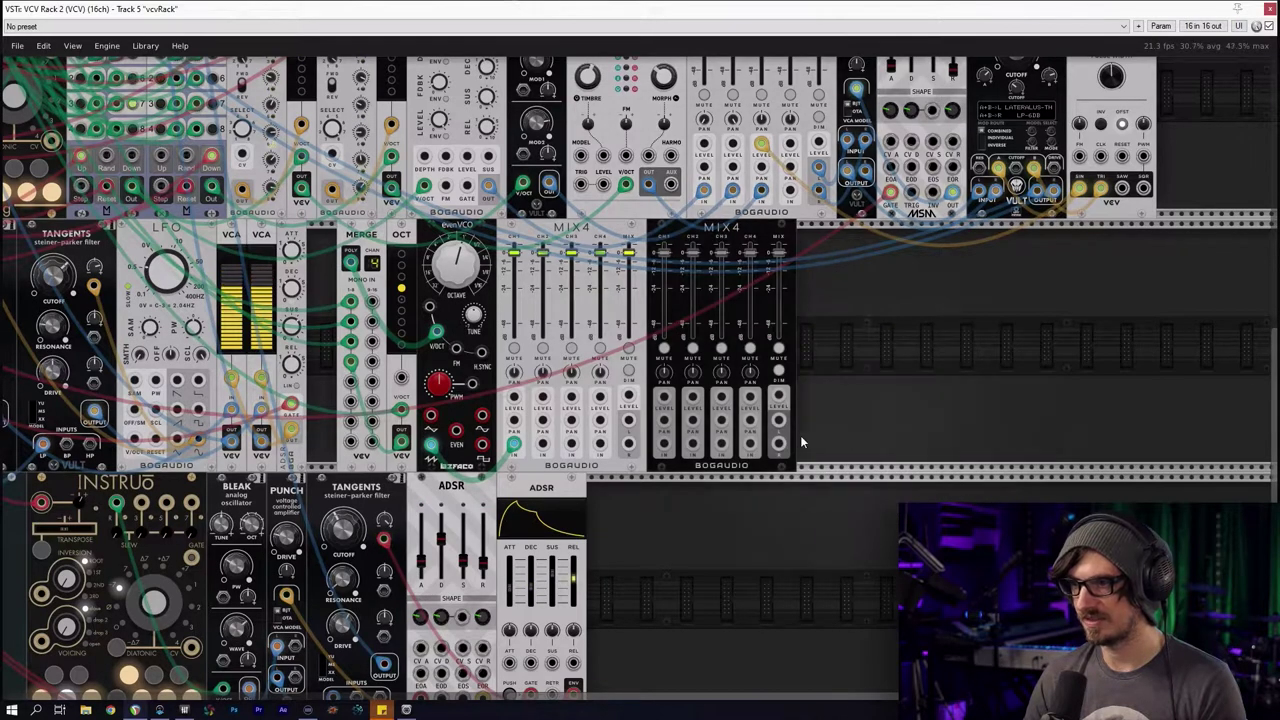
# Move the MixMaster pad left and right cables from the two VCA outputs to the dark MIX4's left and right mix outputs
pyautogui.hscroll(-3, 691, 528)
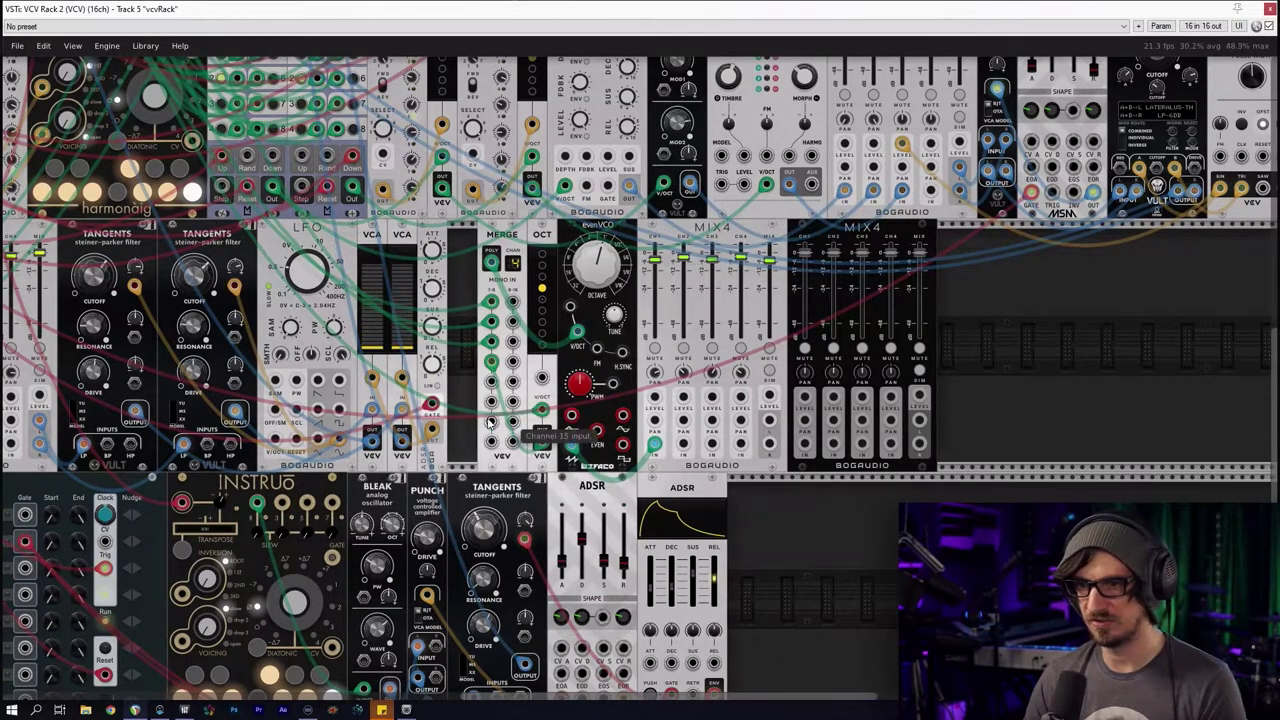
pyautogui.moveTo(335, 442); pyautogui.dragTo(498, 460)
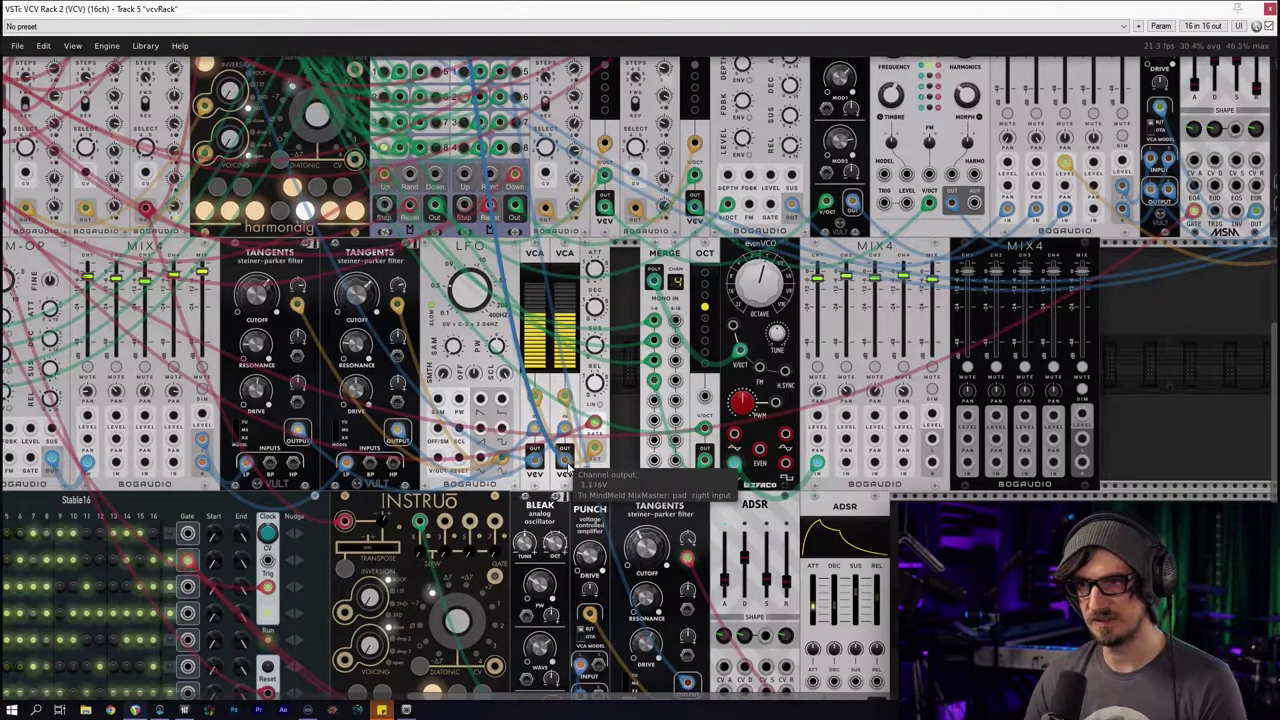
pyautogui.moveTo(565, 462); pyautogui.dragTo(967, 440)
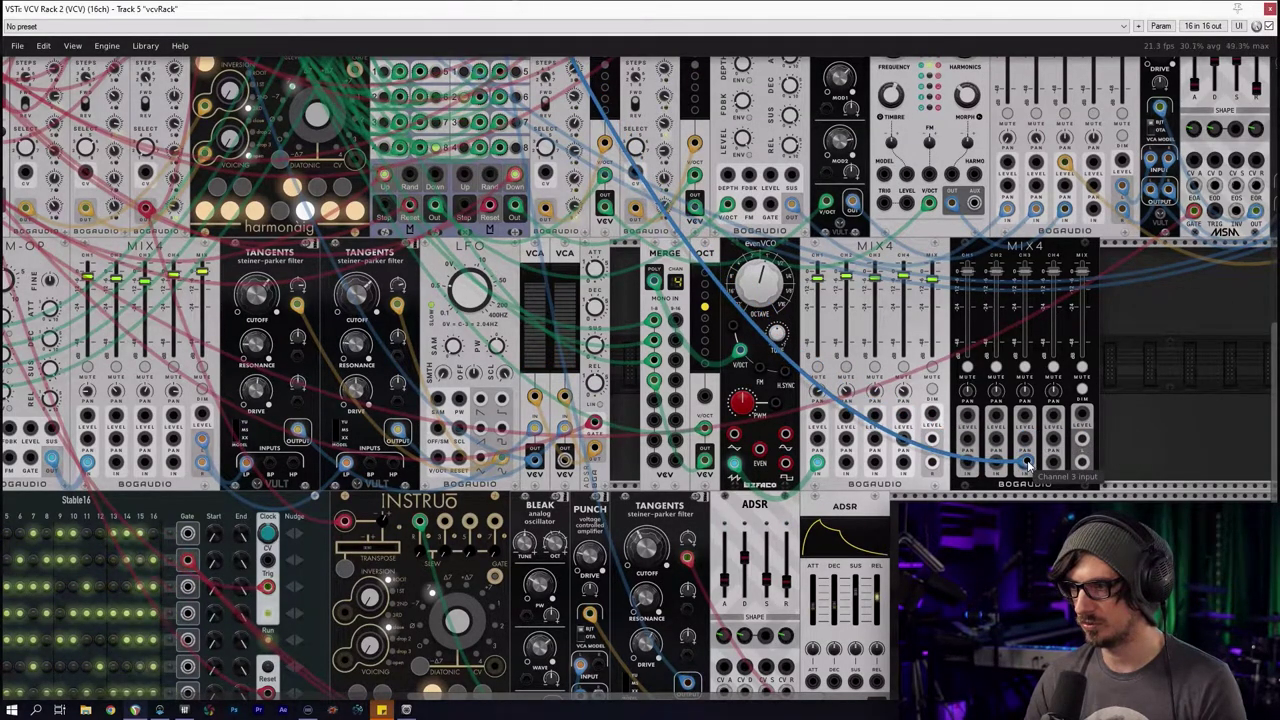
pyautogui.moveTo(819, 467); pyautogui.dragTo(561, 465)
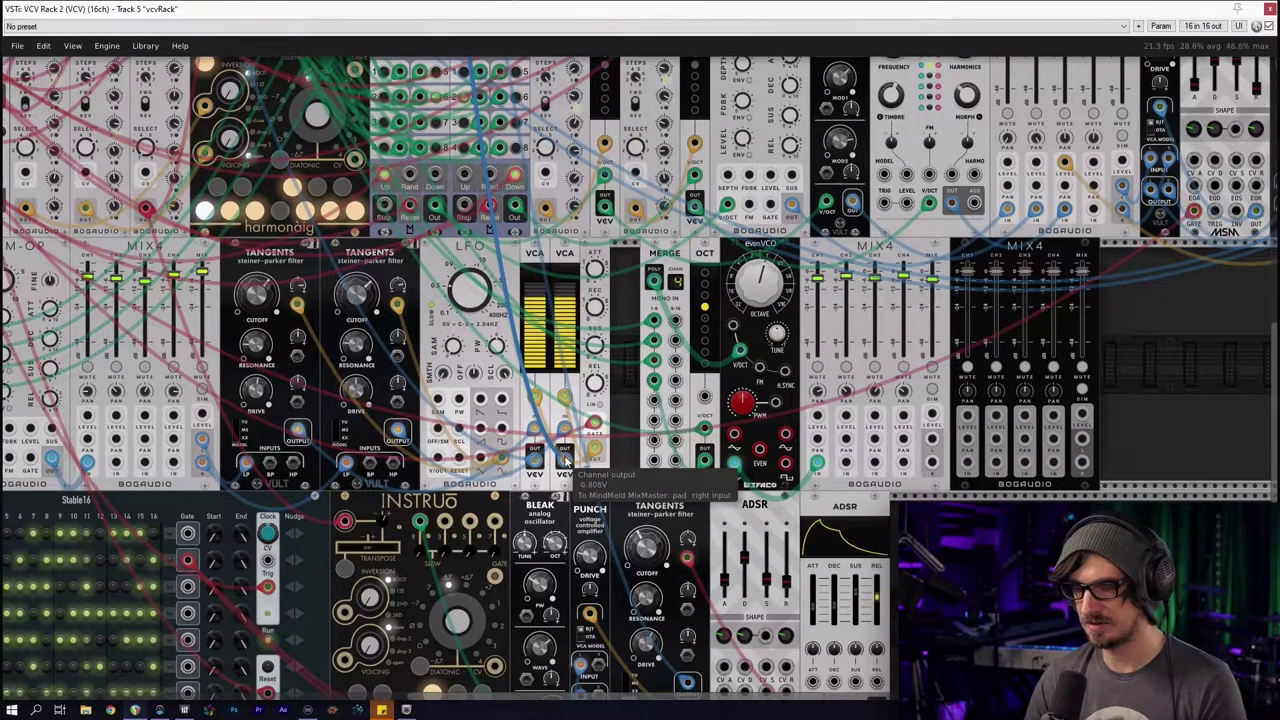
pyautogui.moveTo(565, 462); pyautogui.dragTo(1082, 462)
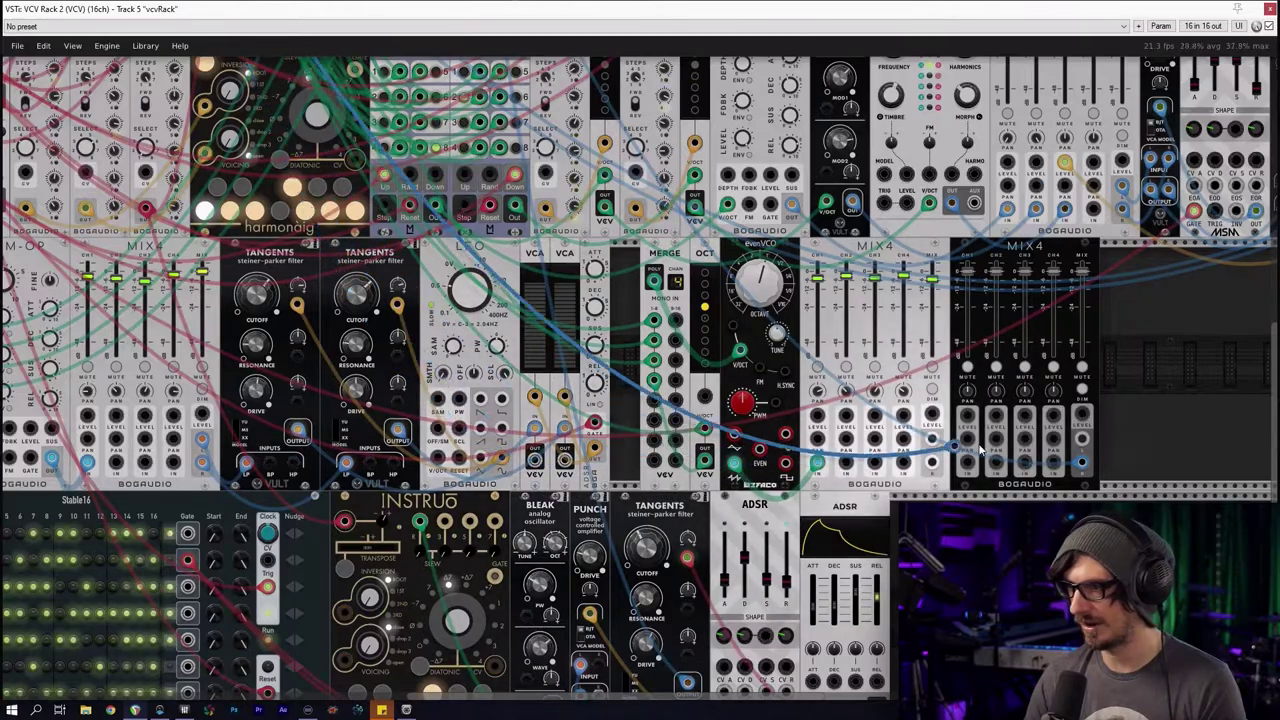
# Patch the two VCA outputs into channels 1 and 2 of the dark MIX4 with blue cables
pyautogui.rightClick(537, 460)
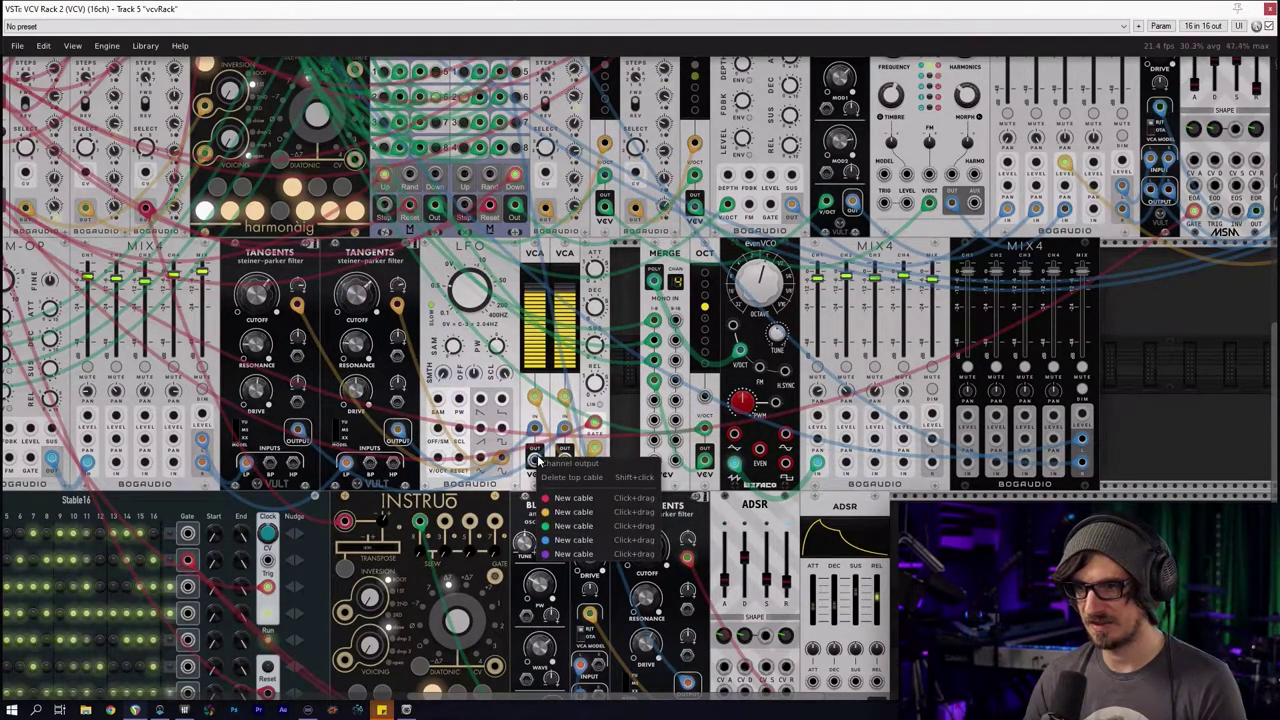
pyautogui.moveTo(575, 539); pyautogui.dragTo(965, 468)
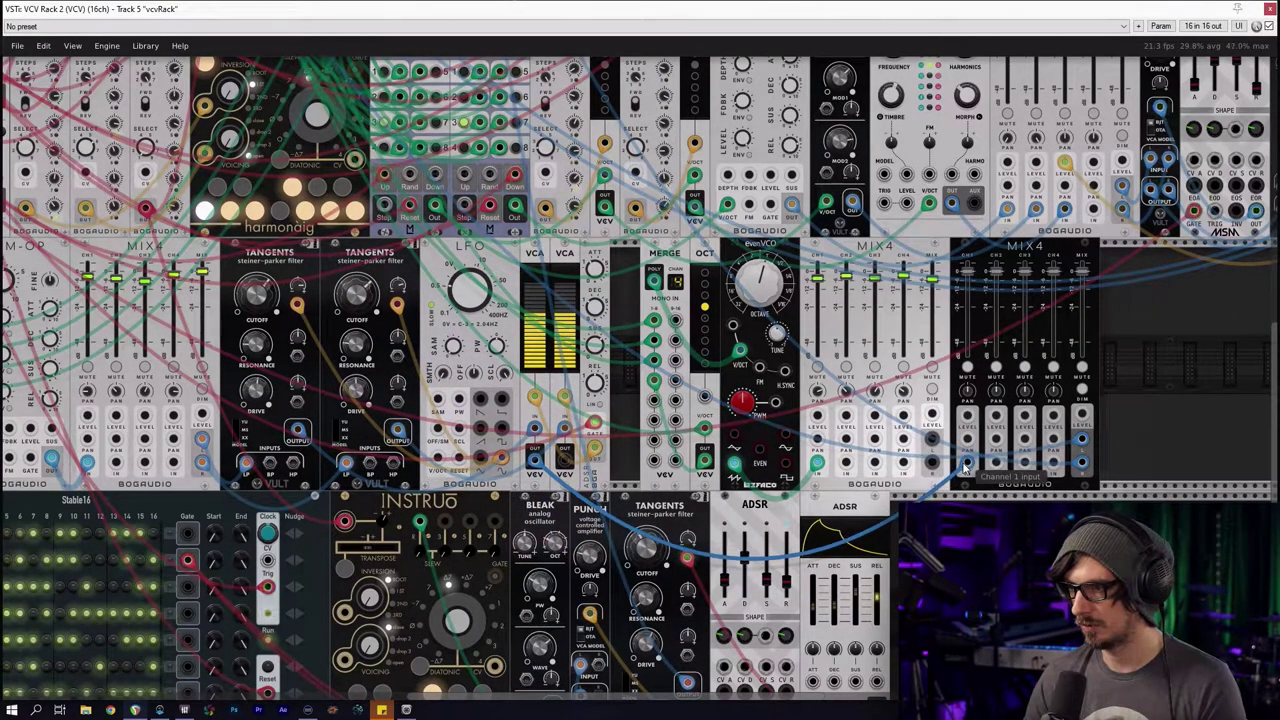
pyautogui.rightClick(565, 459)
pyautogui.moveTo(595, 540); pyautogui.dragTo(996, 462)
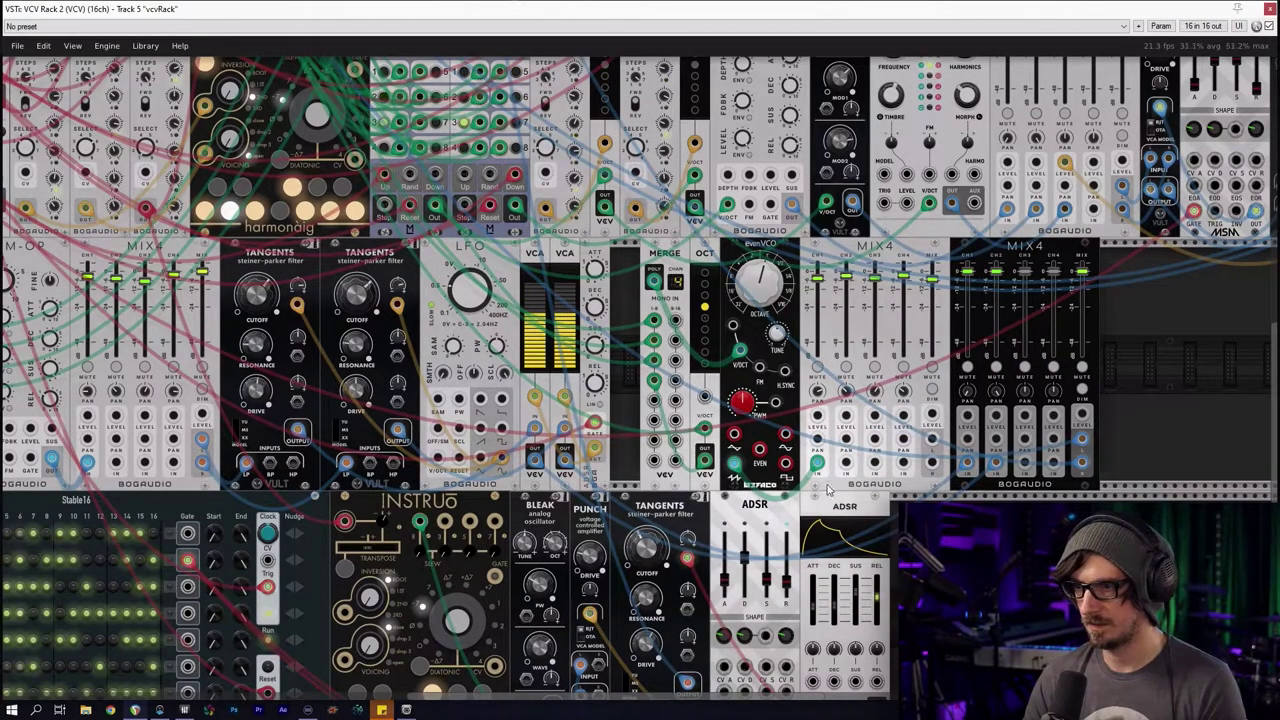
# Patch the light MIX4's left and right mix outputs into channels 3 and 4 of the dark MIX4 with blue cables
pyautogui.rightClick(932, 440)
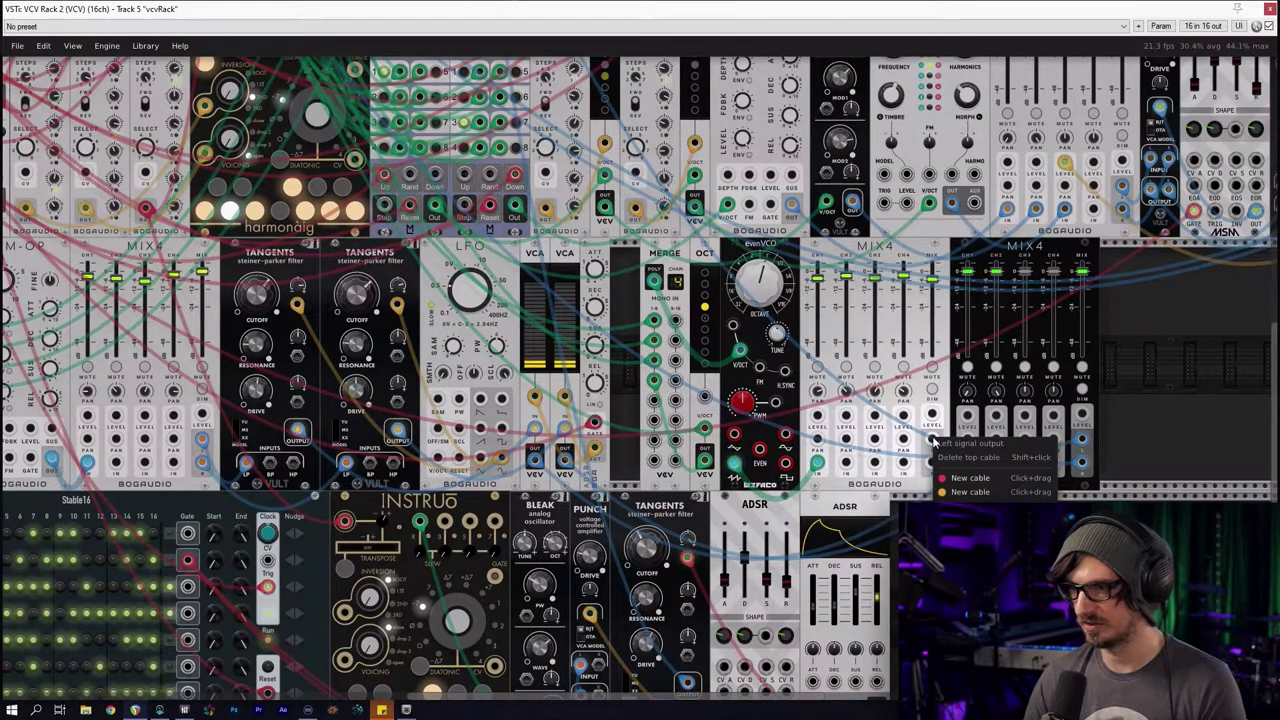
pyautogui.click(965, 492)
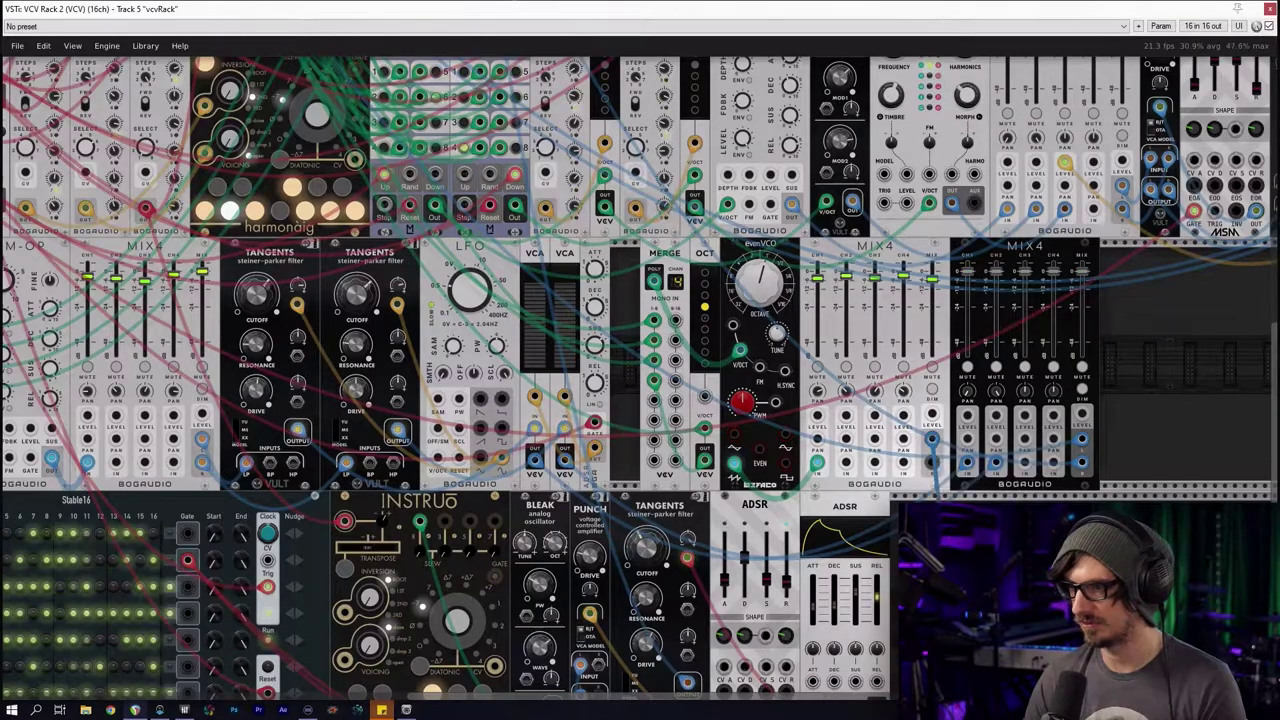
pyautogui.click(1027, 463)
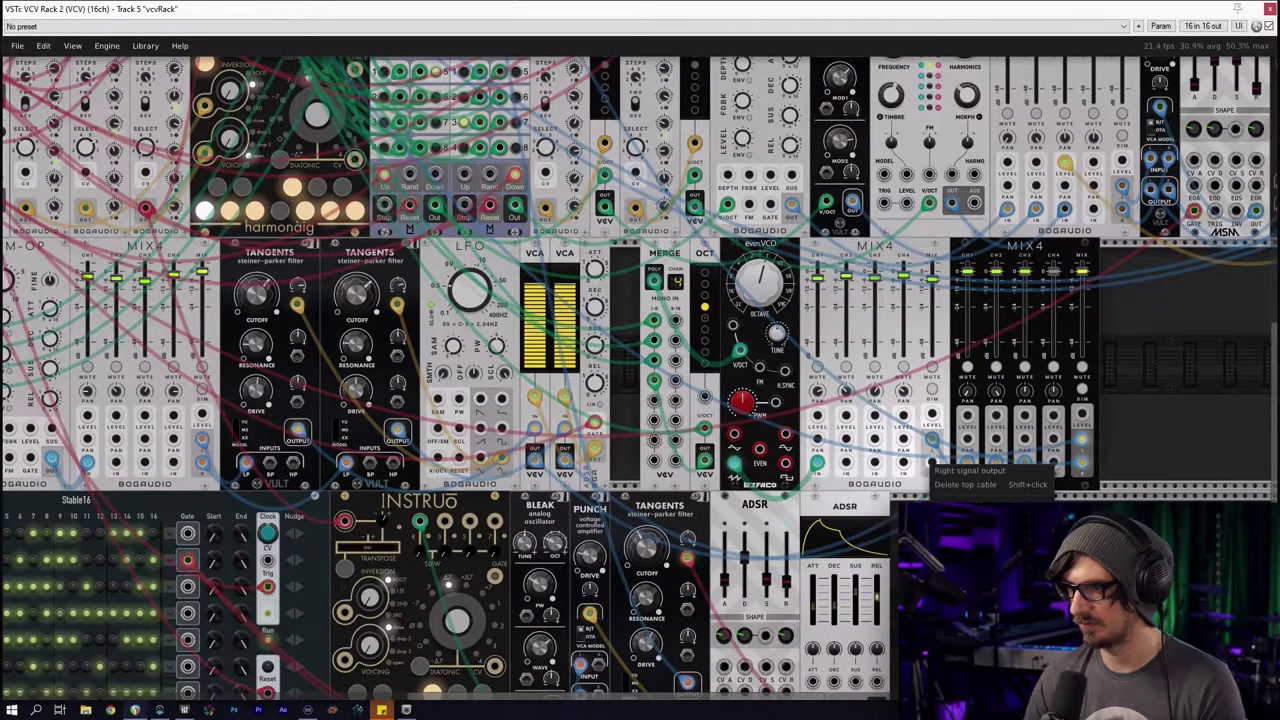
pyautogui.moveTo(932, 464); pyautogui.dragTo(1054, 463)
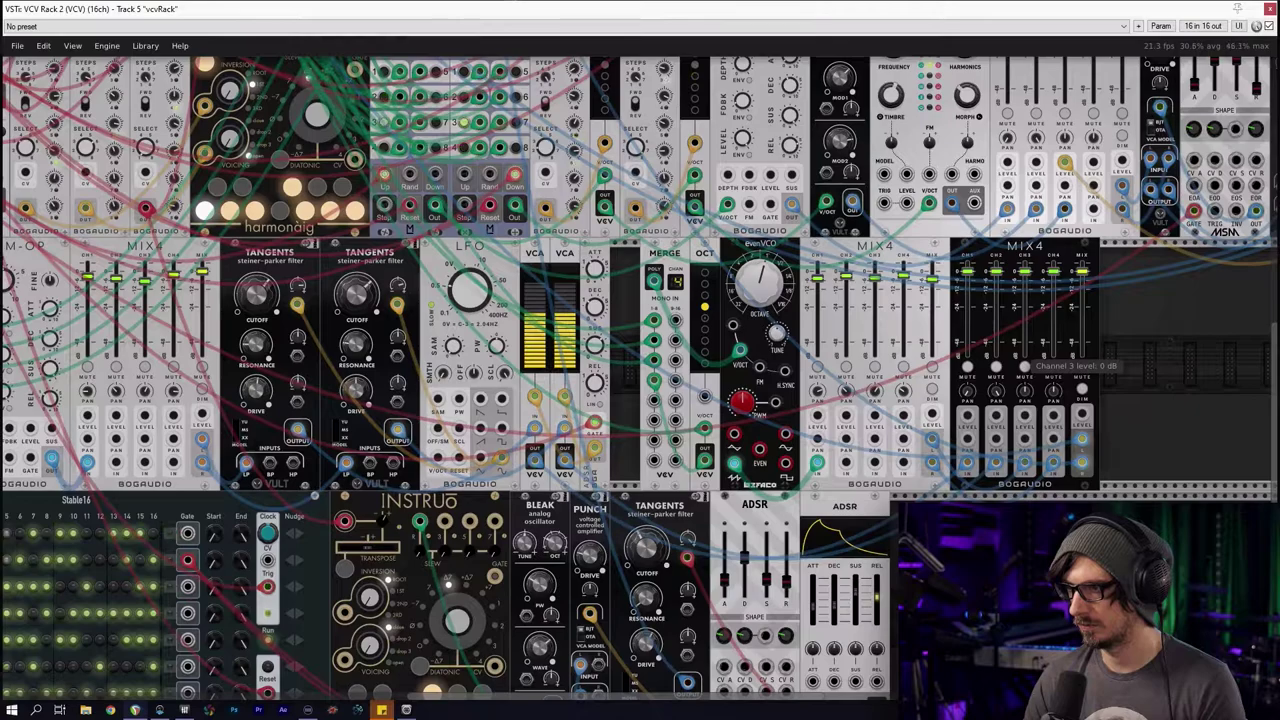
# Lower the EvenVCO's octave, and on the dark MIX4 reduce channels 3 and 4 slightly and bring channels 1 and 2 fully down
pyautogui.moveTo(1025, 271); pyautogui.dragTo(1054, 285)
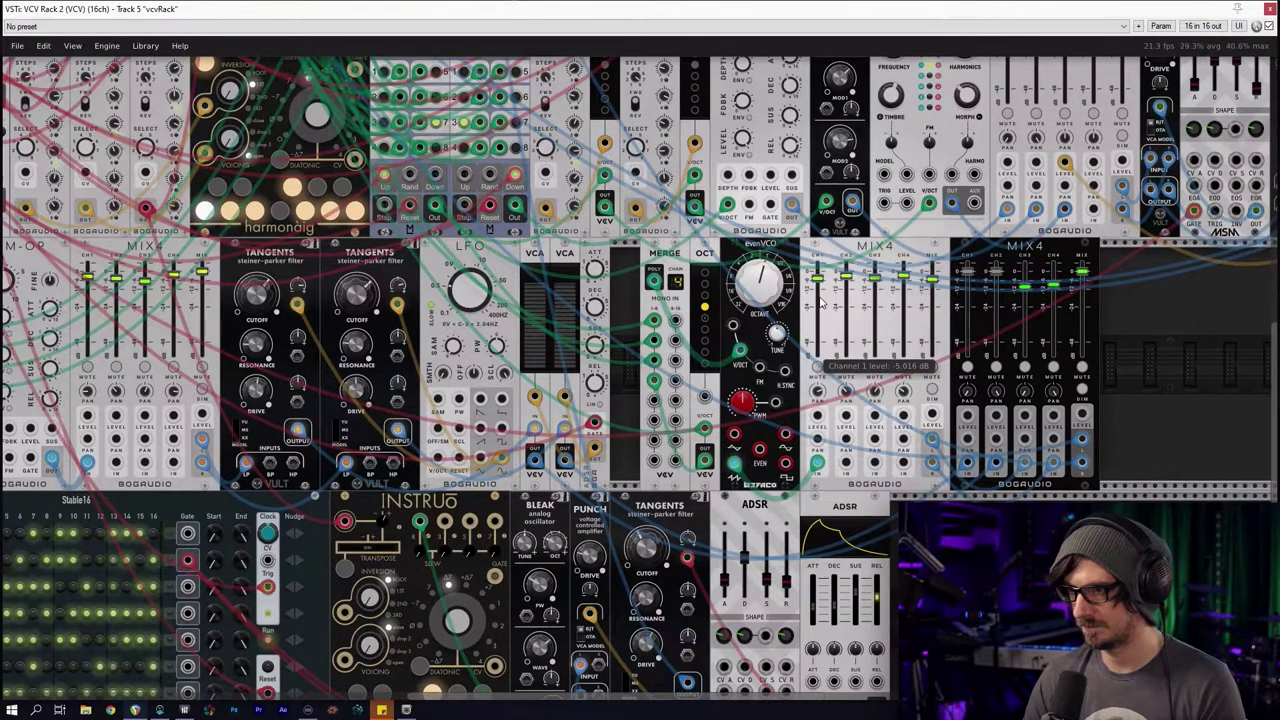
pyautogui.moveTo(762, 284); pyautogui.dragTo(762, 318)
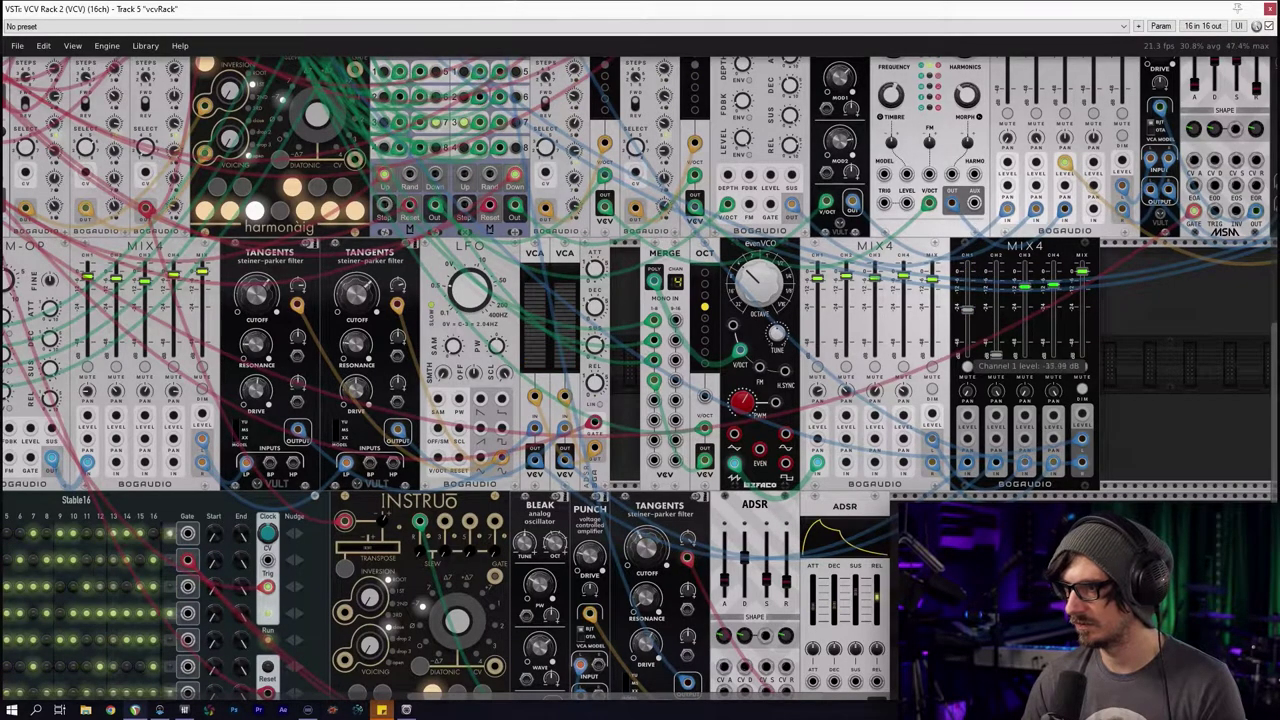
pyautogui.moveTo(968, 310); pyautogui.dragTo(968, 352)
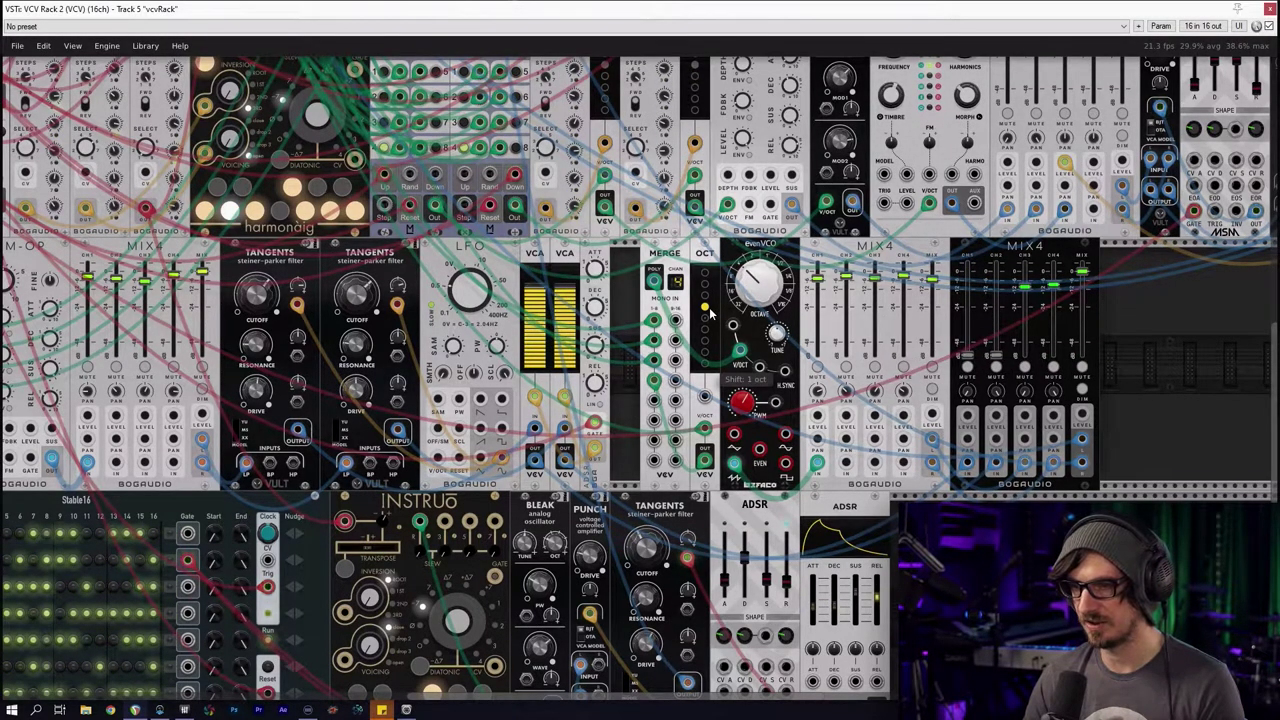
# Shift both MIX4 modules to the right and place a duplicate of the two VCAs and their ADSR beside the EvenVCO
pyautogui.moveTo(1155, 361); pyautogui.dragTo(1009, 268)
pyautogui.click(856, 302)
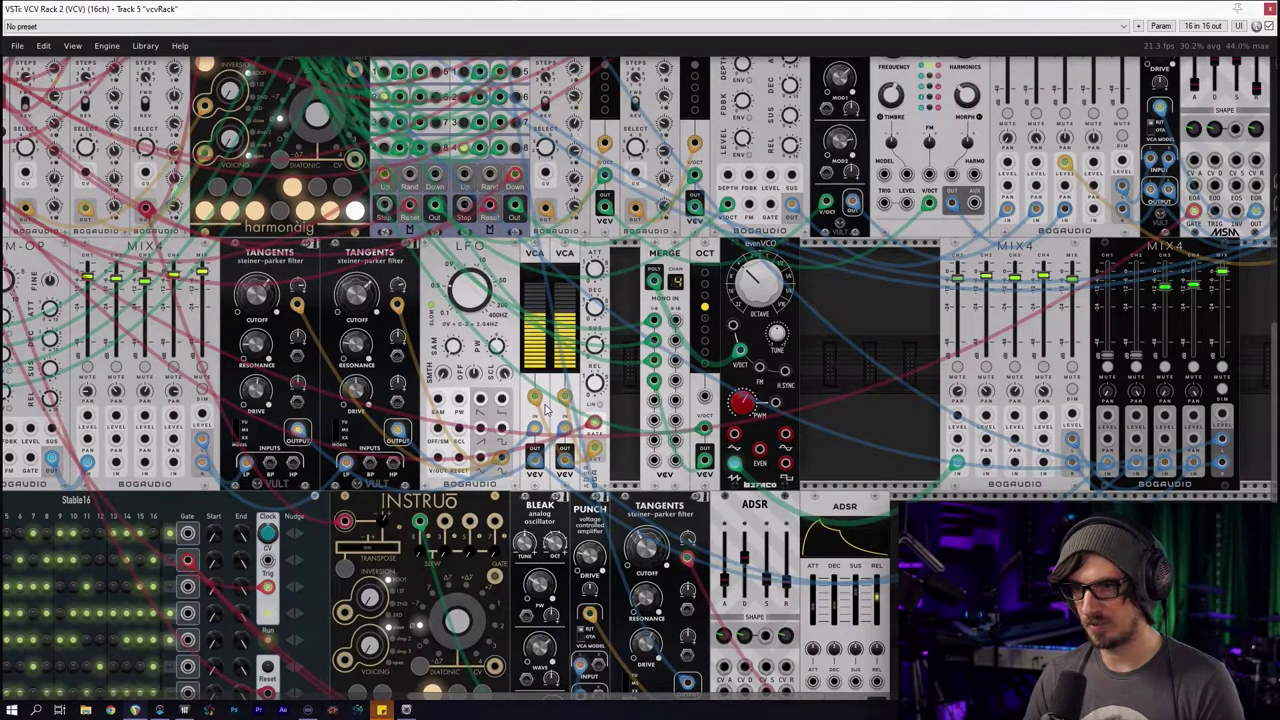
pyautogui.keyDown('ctrl'); pyautogui.click(603, 293); pyautogui.keyUp('ctrl')
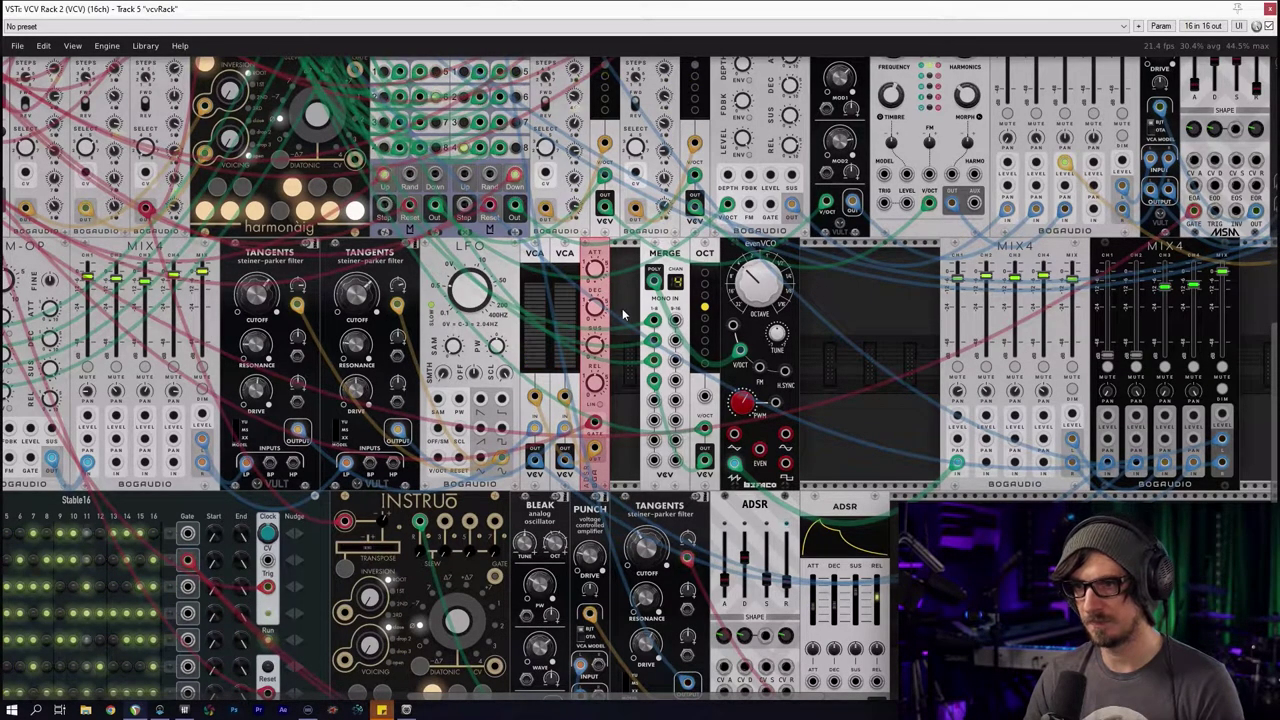
pyautogui.keyDown('ctrl'); pyautogui.click(536, 300); pyautogui.keyUp('ctrl')
pyautogui.rightClick(536, 300)
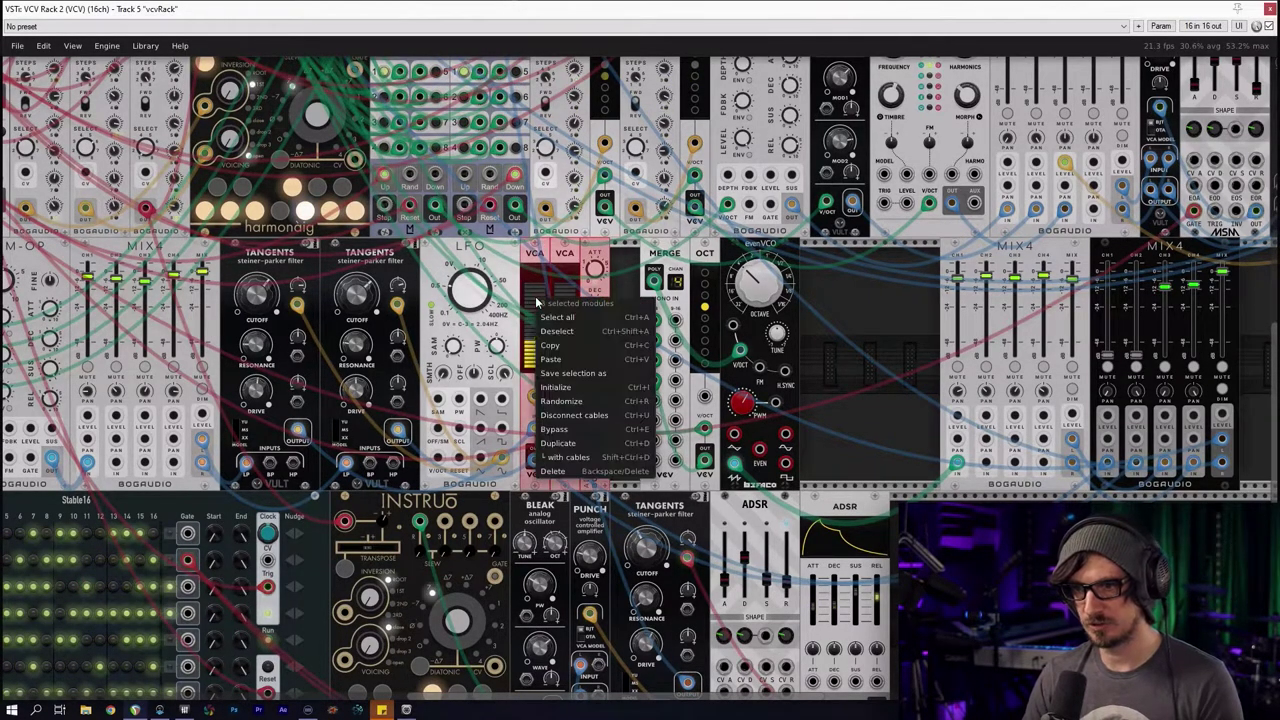
pyautogui.click(558, 443)
pyautogui.click(926, 375)
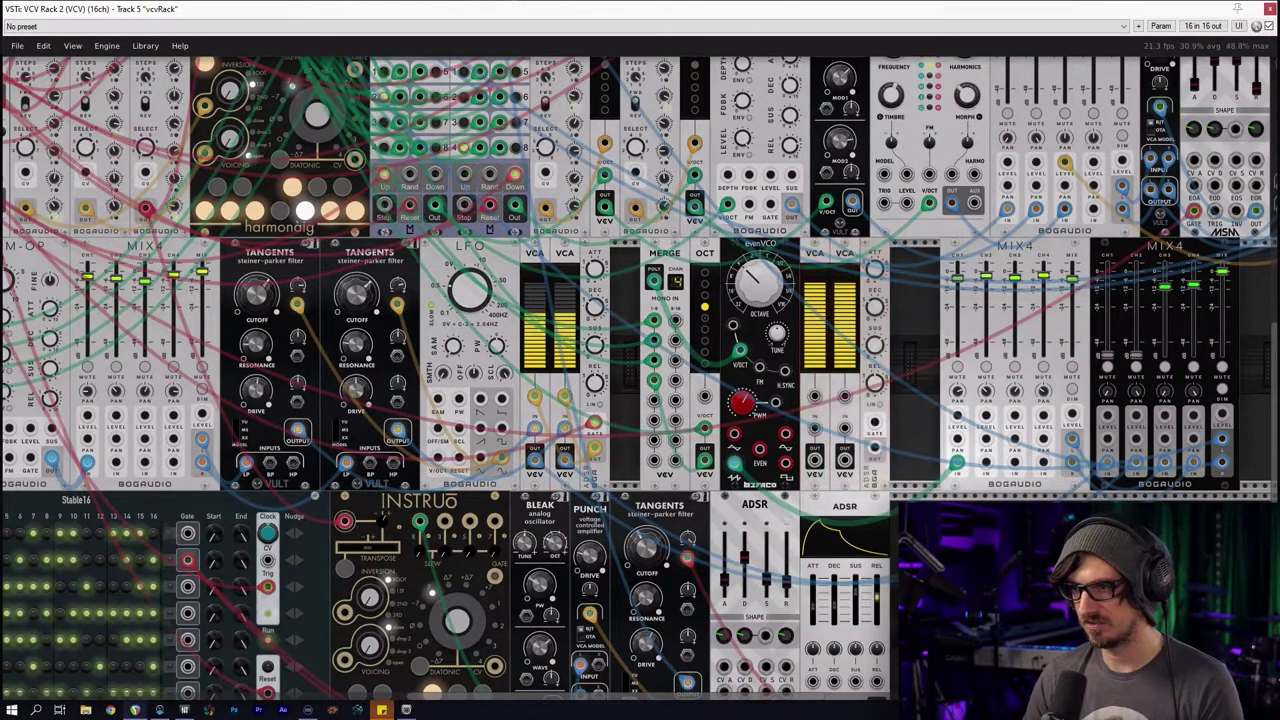
pyautogui.scroll(3, 934, 505)
pyautogui.scroll(3, 866, 218)
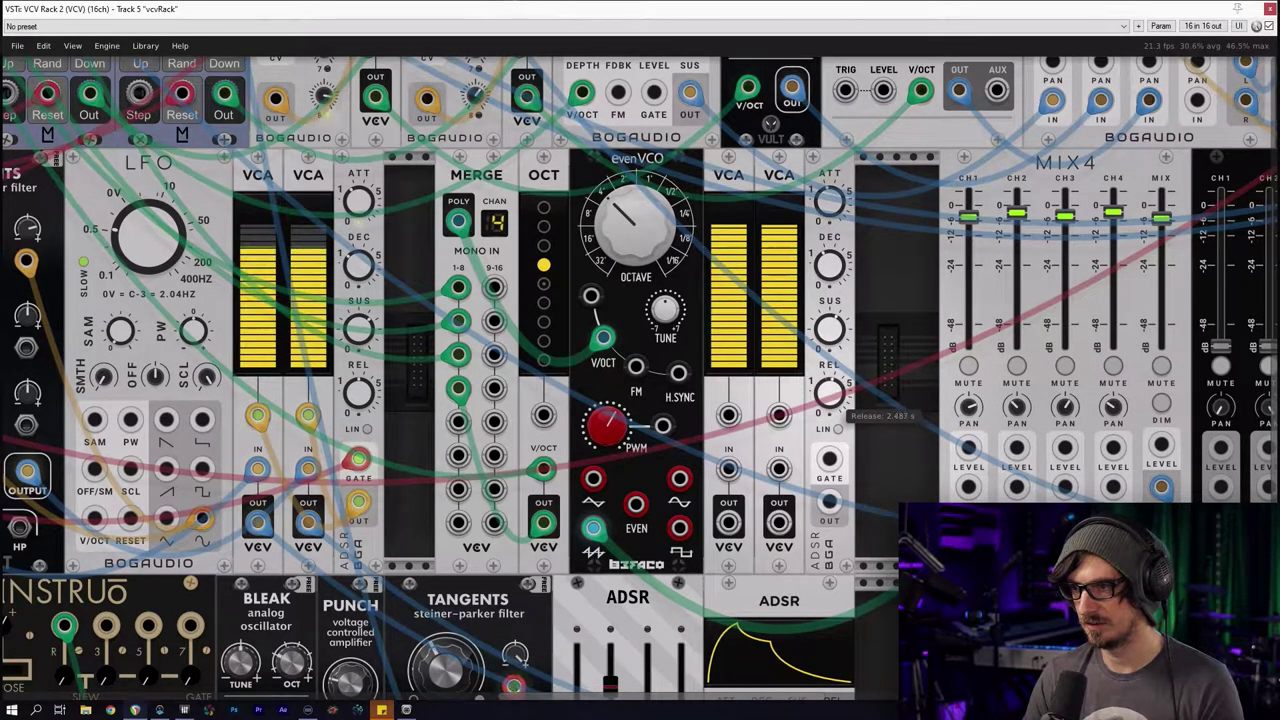
pyautogui.moveTo(829, 459); pyautogui.dragTo(775, 421)
pyautogui.rightClick(824, 464)
pyautogui.moveTo(846, 541); pyautogui.dragTo(779, 521)
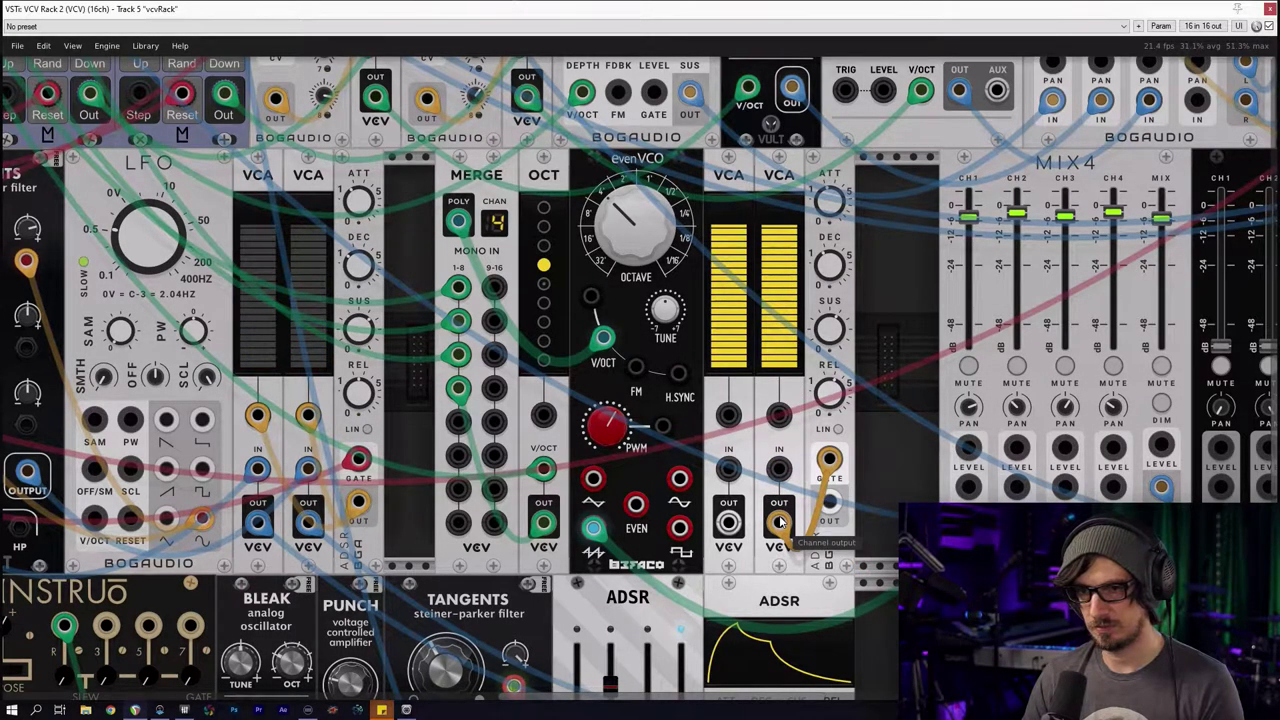
# Patch a clock module output to the duplicated ADSR's gate with a red cable, and its envelope output to both new VCAs' CV inputs
pyautogui.scroll(-5, 785, 495)
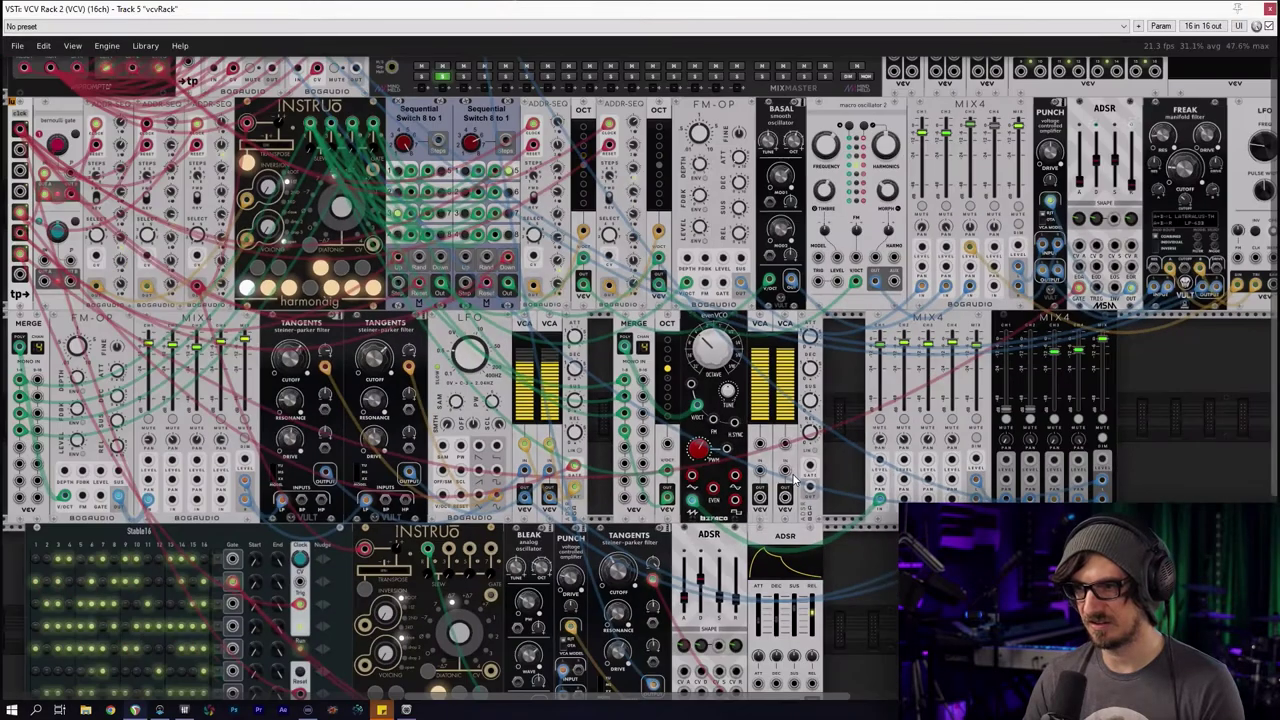
pyautogui.moveTo(527, 484); pyautogui.dragTo(905, 482)
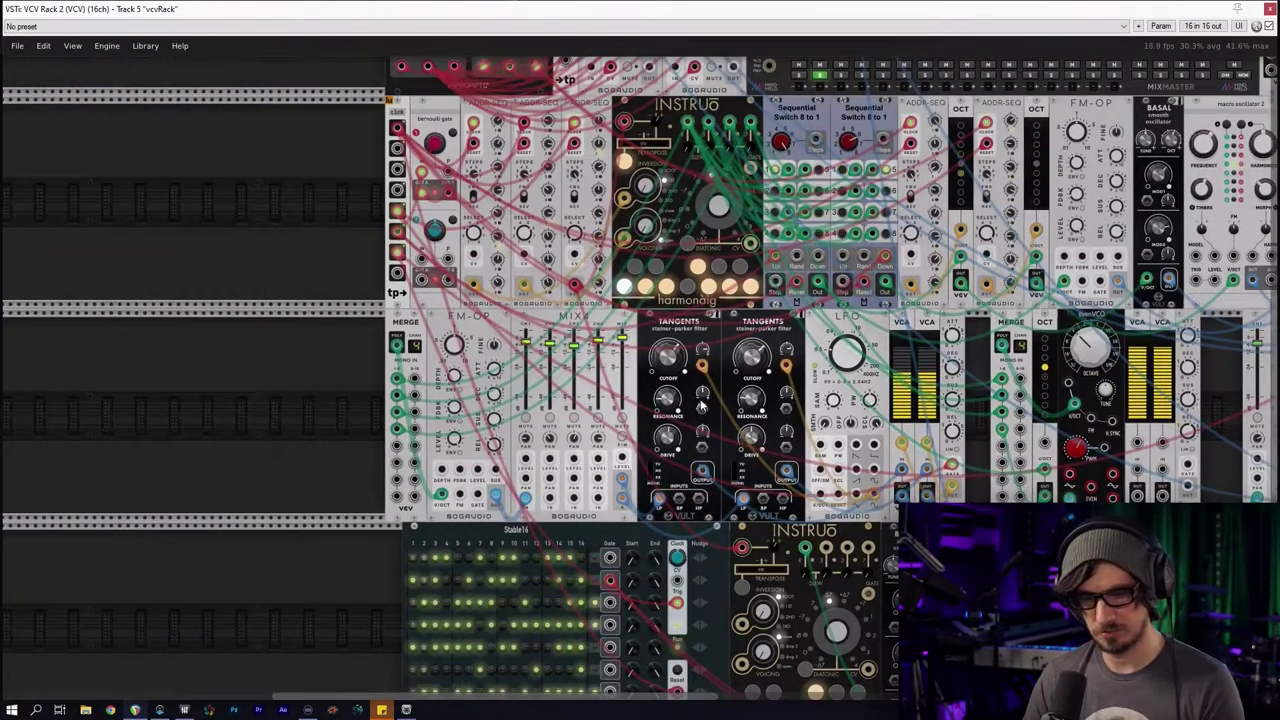
pyautogui.moveTo(1187, 464); pyautogui.dragTo(397, 211)
pyautogui.moveTo(707, 453); pyautogui.dragTo(285, 372)
pyautogui.scroll(3, 616, 385)
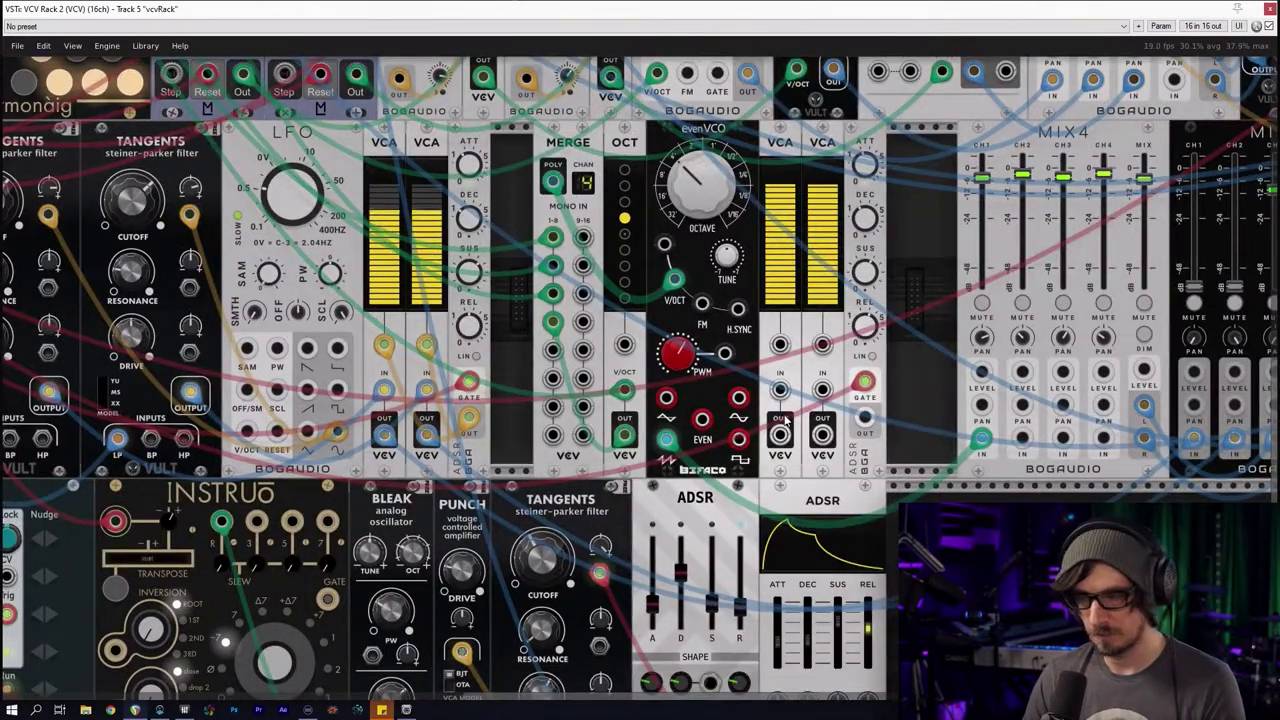
pyautogui.moveTo(862, 427); pyautogui.dragTo(781, 346)
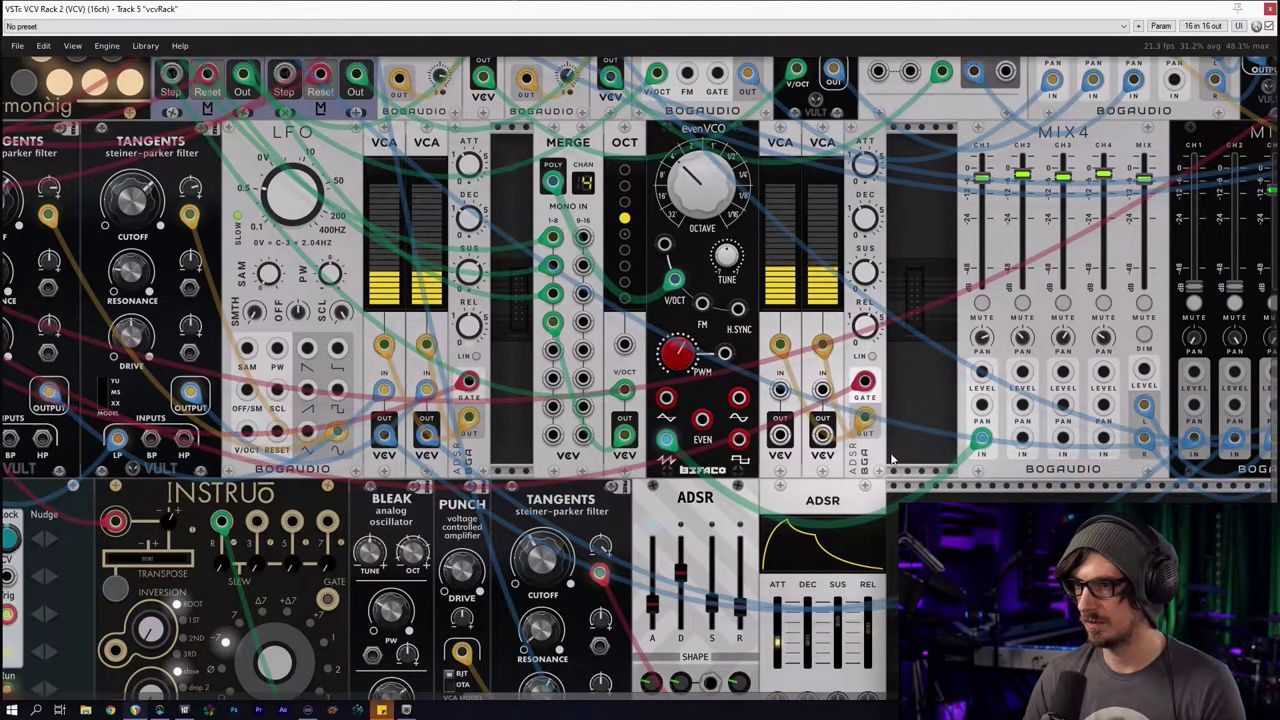
# Reroute the light MIX4's left and right outputs through the two new VCAs into channels 3 and 4 of the dark MIX4
pyautogui.moveTo(881, 455); pyautogui.dragTo(765, 450)
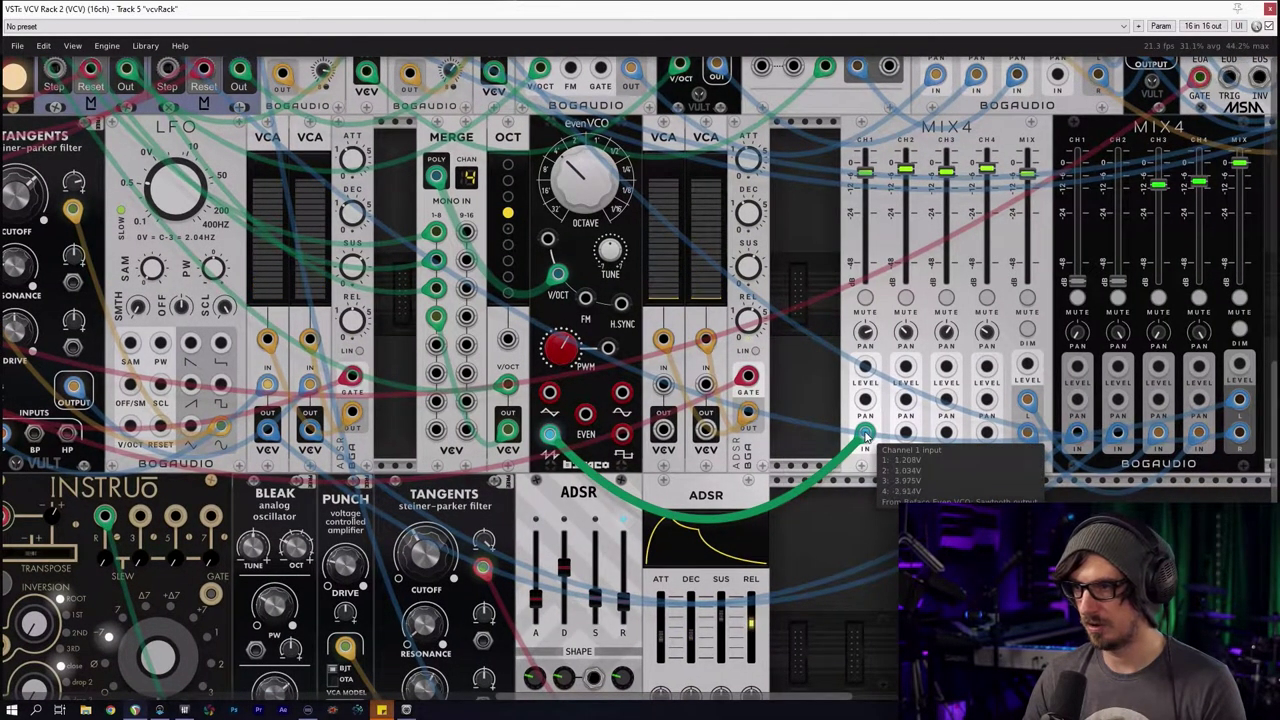
pyautogui.moveTo(1206, 419); pyautogui.dragTo(1082, 429)
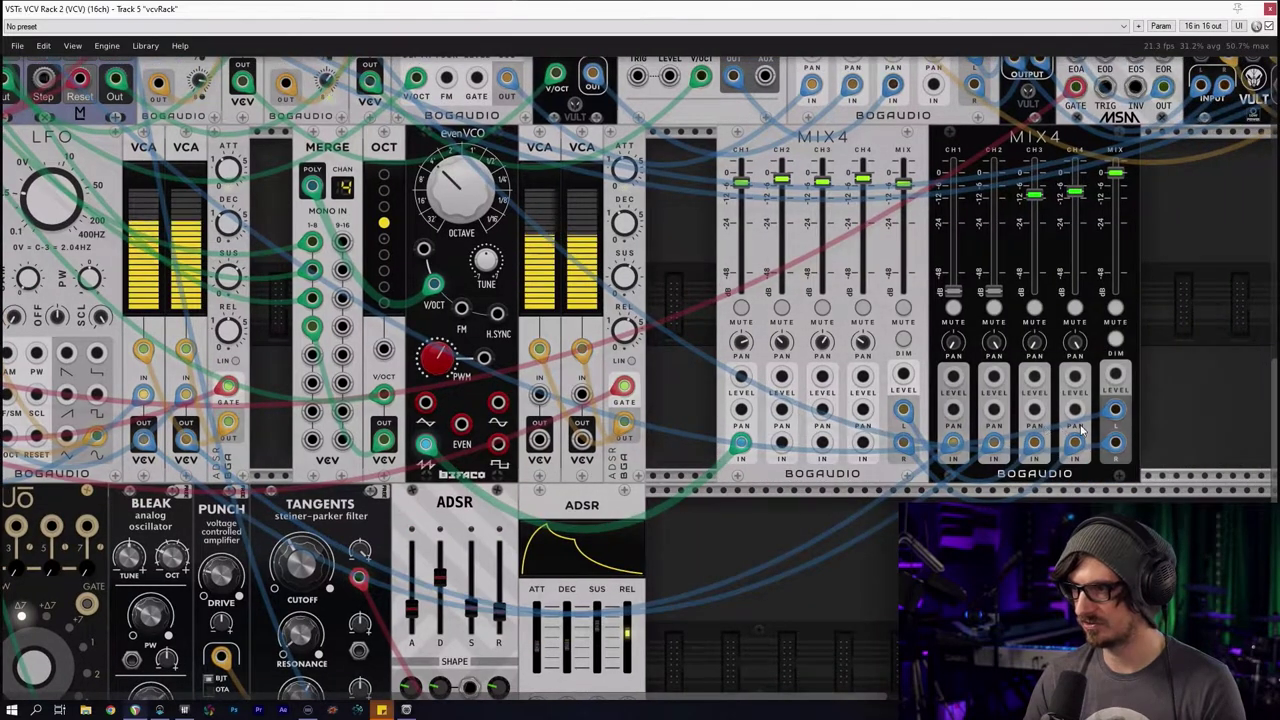
pyautogui.moveTo(908, 418); pyautogui.dragTo(540, 395)
pyautogui.moveTo(1075, 442); pyautogui.dragTo(582, 394)
pyautogui.moveTo(540, 438); pyautogui.dragTo(1034, 442)
pyautogui.moveTo(581, 440); pyautogui.dragTo(1074, 443)
# Set the EvenVCO's pulse width to about -0.14 and raise channels 1 and 2 of the dark MIX4 to match channels 3 and 4
pyautogui.moveTo(577, 265); pyautogui.dragTo(577, 245)
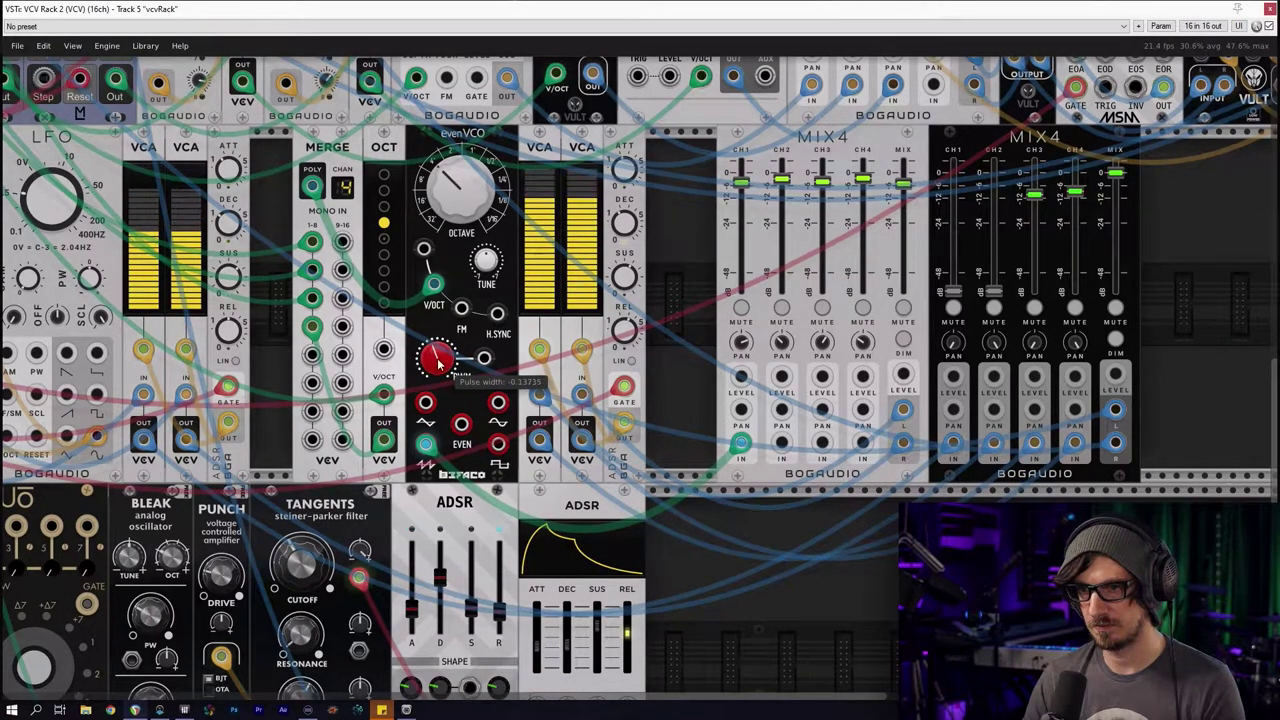
pyautogui.scroll(2, 425, 302)
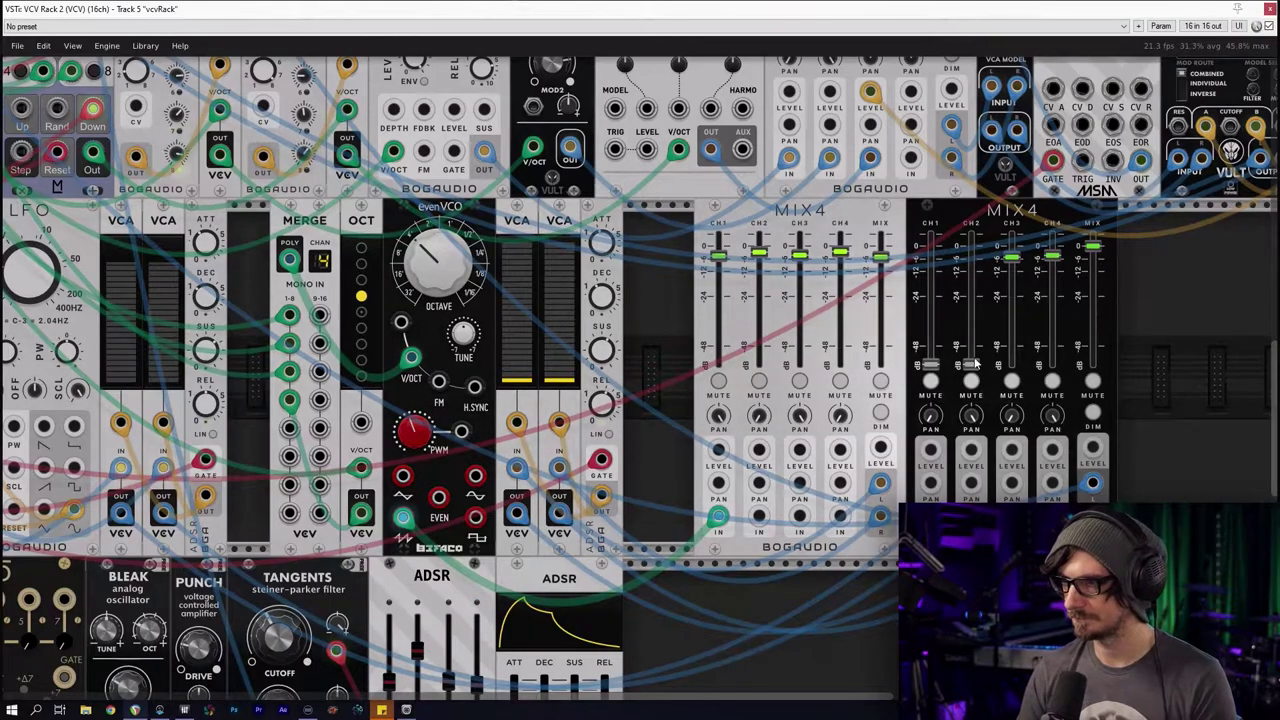
pyautogui.moveTo(971, 285); pyautogui.dragTo(971, 266)
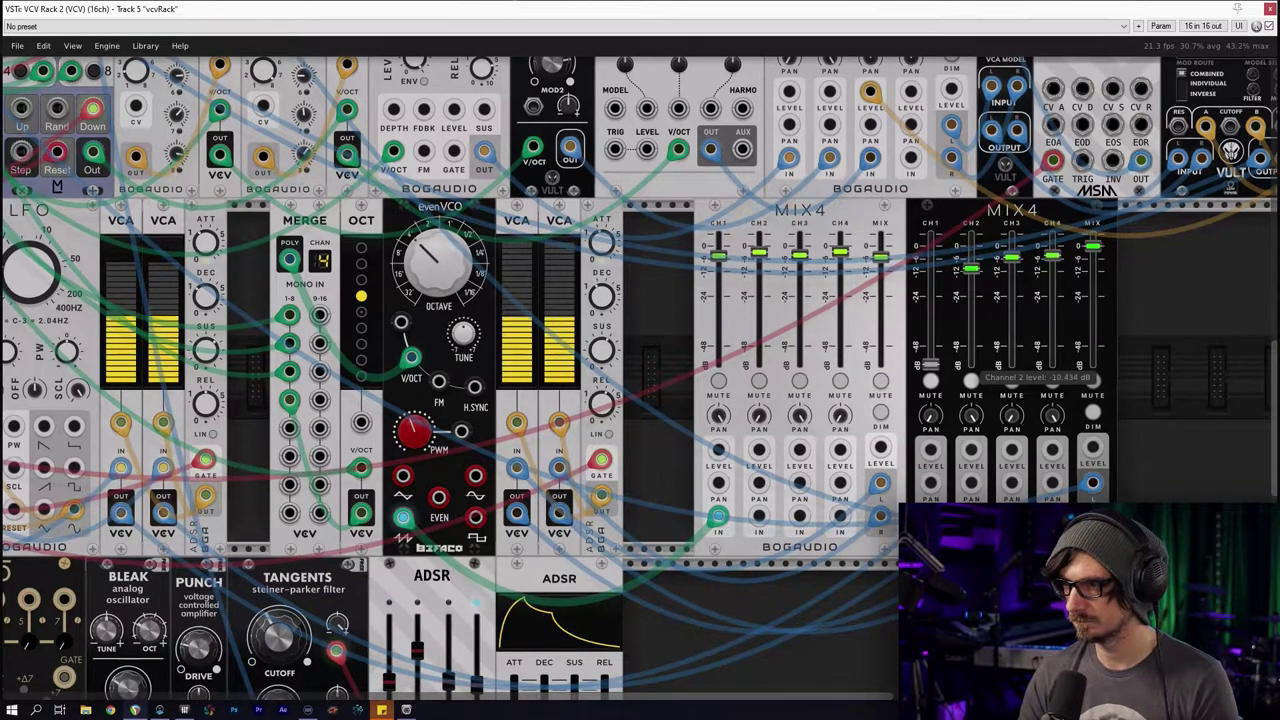
pyautogui.moveTo(931, 320); pyautogui.dragTo(931, 253)
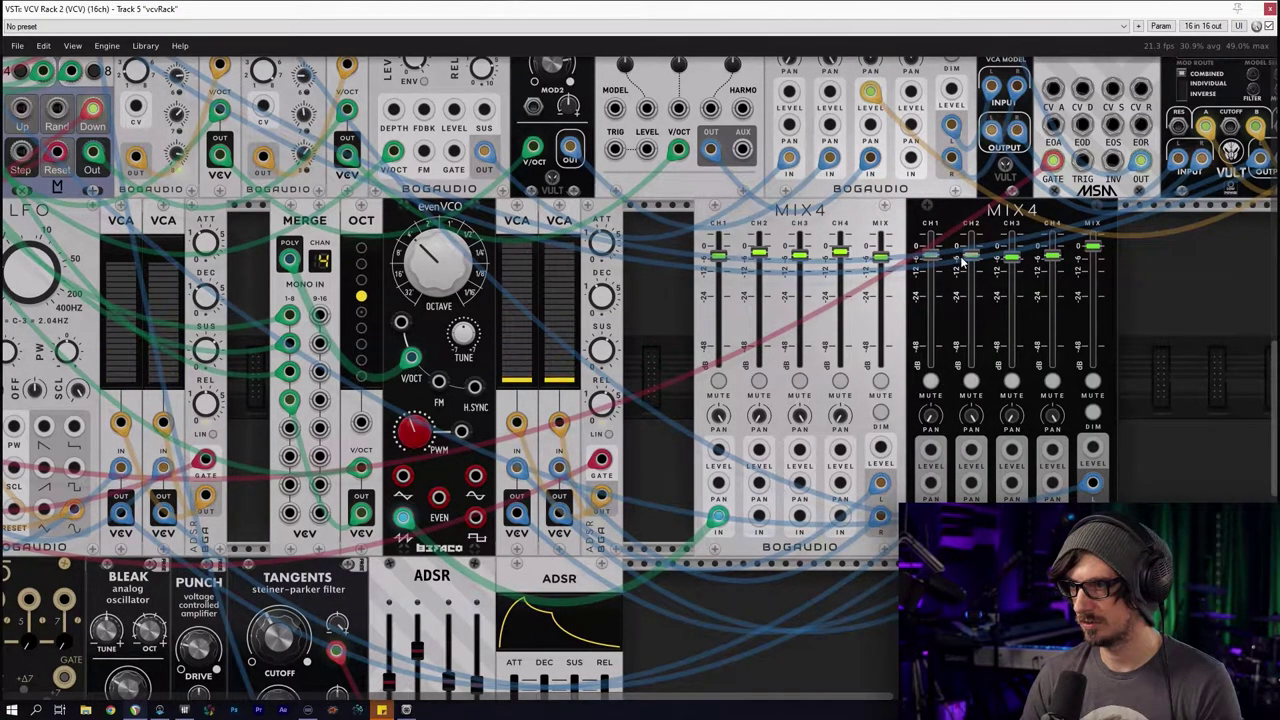
# Move the two MIX4s apart to open a gap between them, and show only modules tagged Filter in the module browser
pyautogui.moveTo(793, 224); pyautogui.dragTo(722, 226)
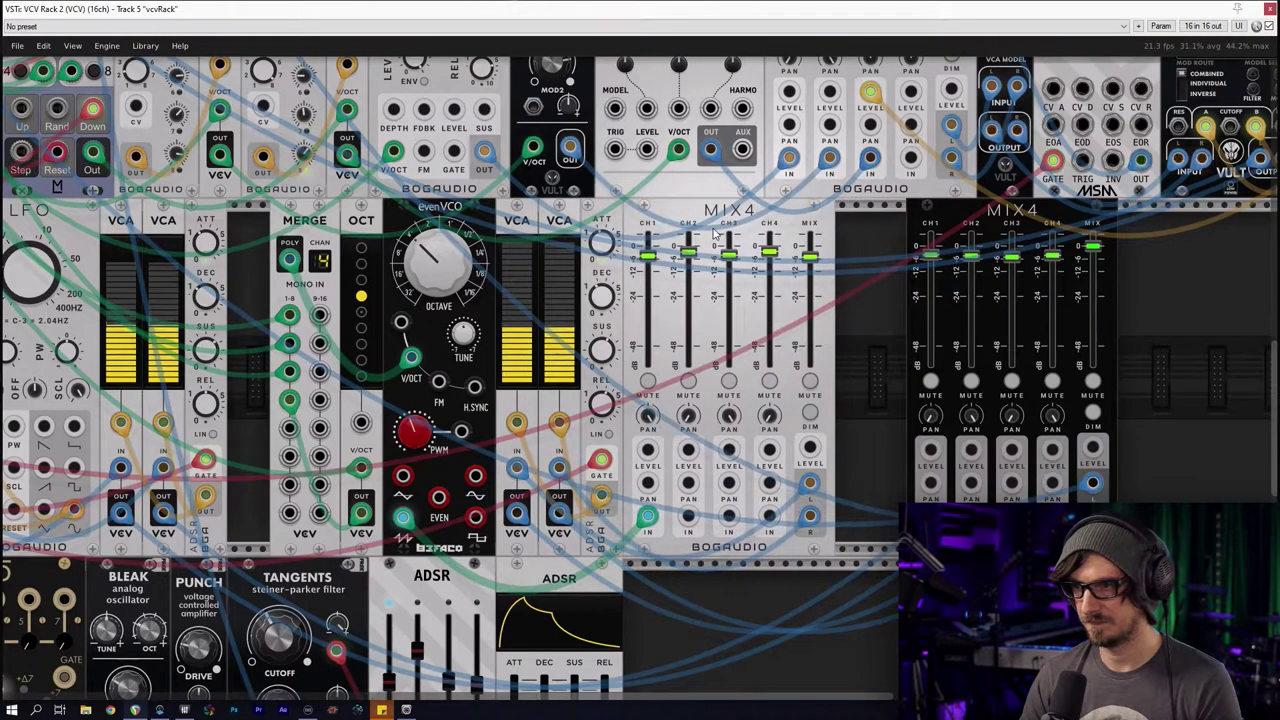
pyautogui.moveTo(950, 225); pyautogui.dragTo(1103, 217)
pyautogui.rightClick(924, 288)
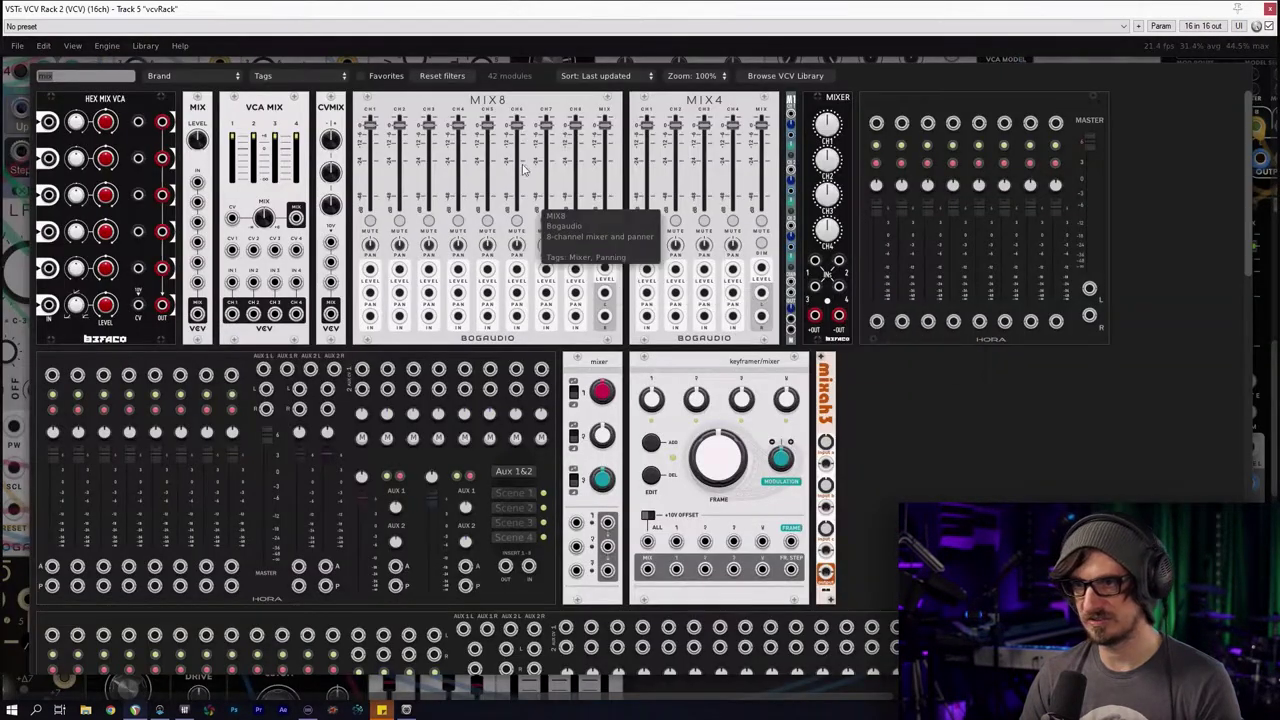
pyautogui.click(466, 77)
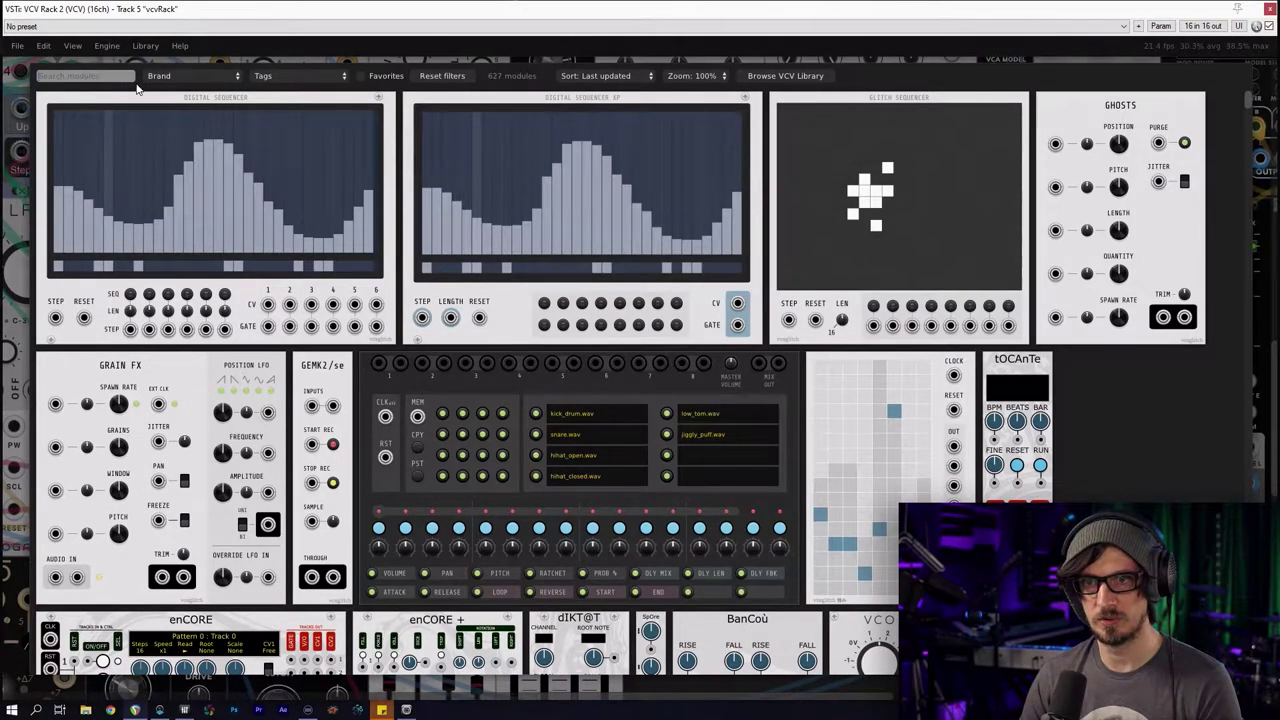
pyautogui.click(300, 76)
pyautogui.scroll(-3, 272, 572)
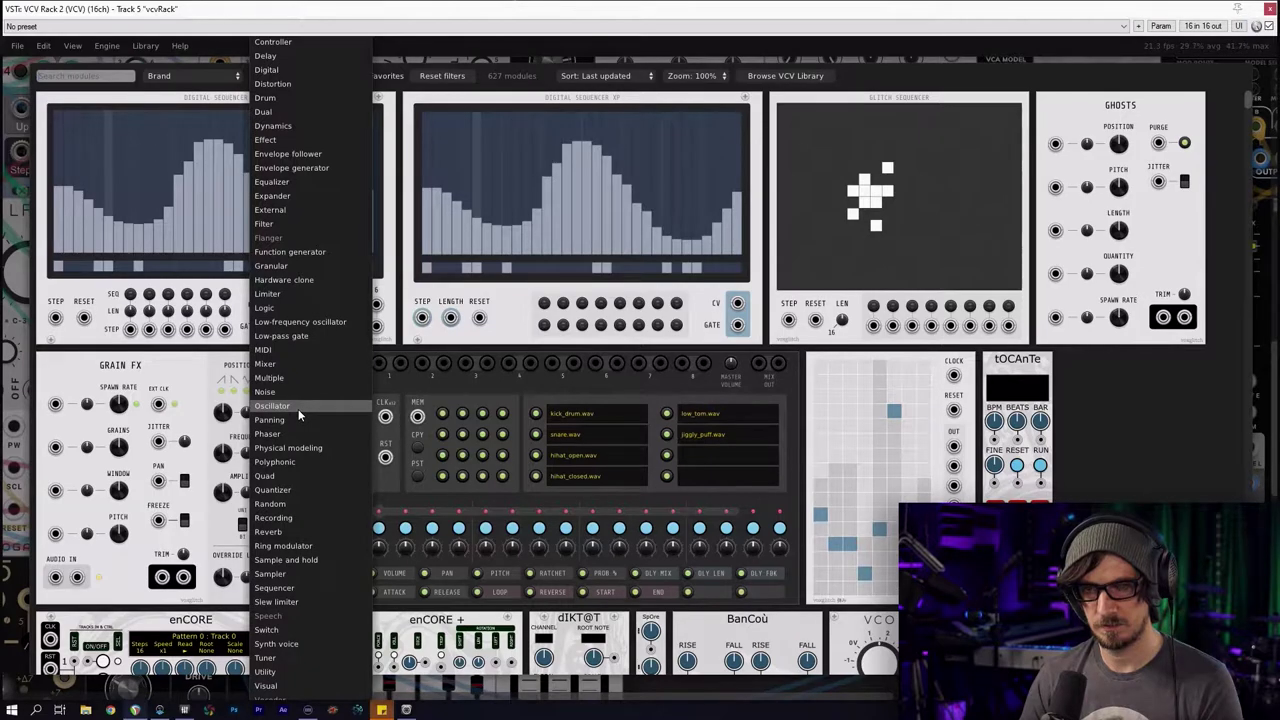
pyautogui.click(291, 225)
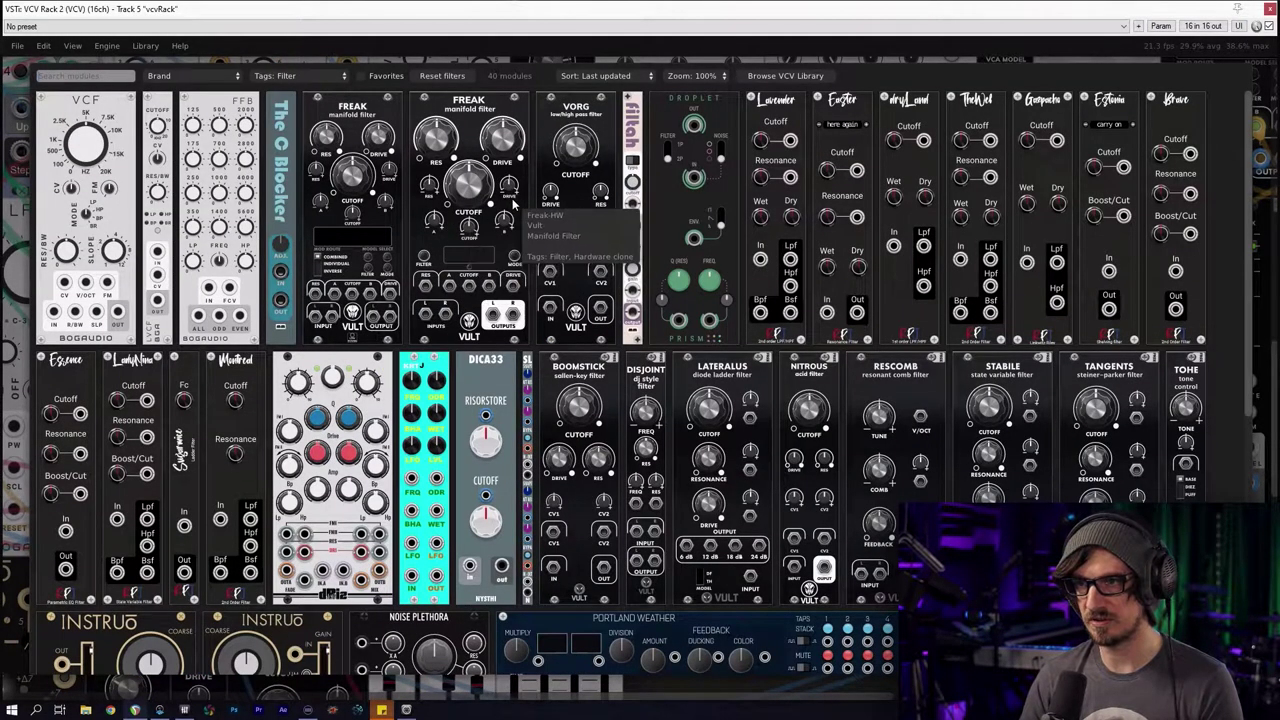
# Add Vult's polyphonic Freak manifold filter and place it in the gap between the light and dark MIX4s
pyautogui.scroll(-1, 733, 485)
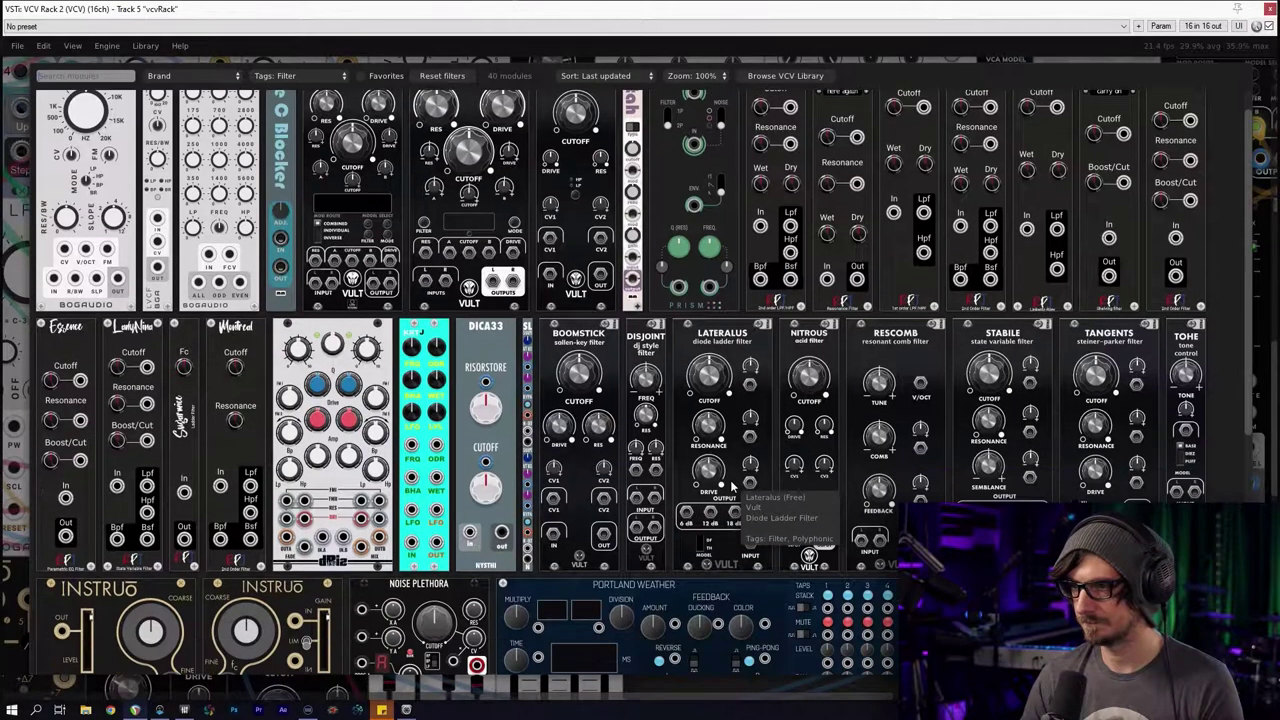
pyautogui.scroll(-2, 733, 485)
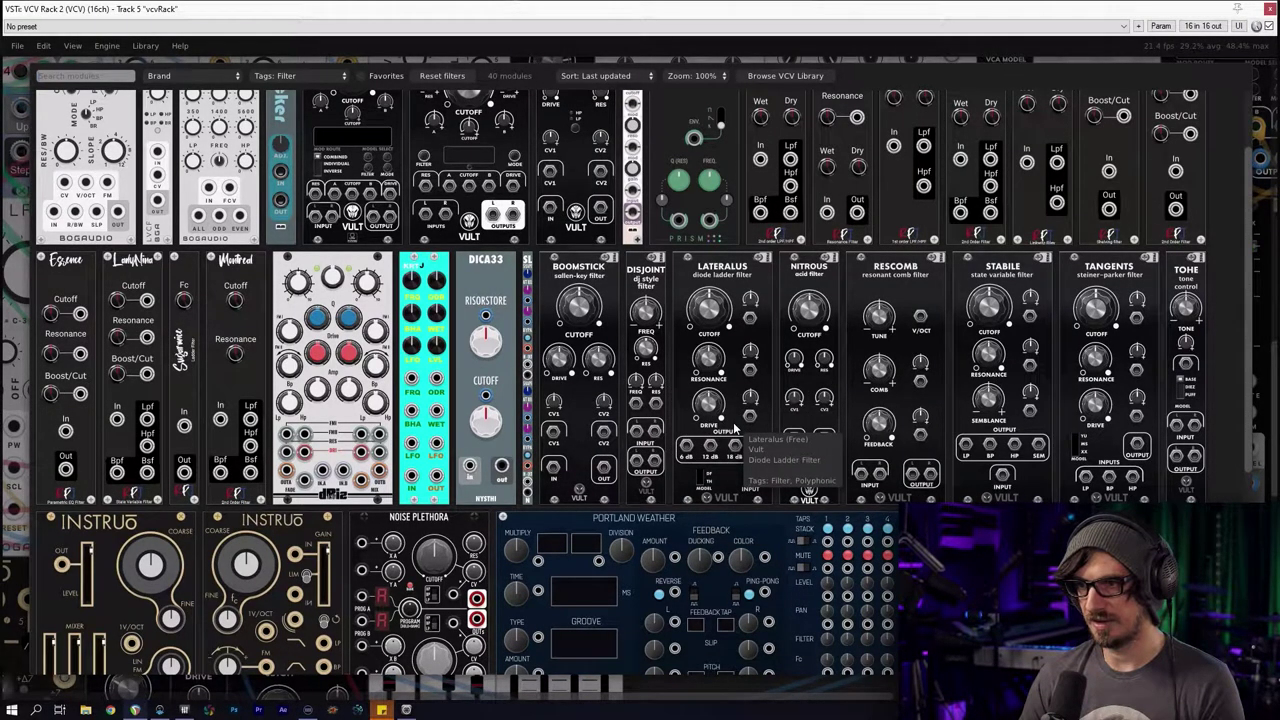
pyautogui.scroll(2, 700, 425)
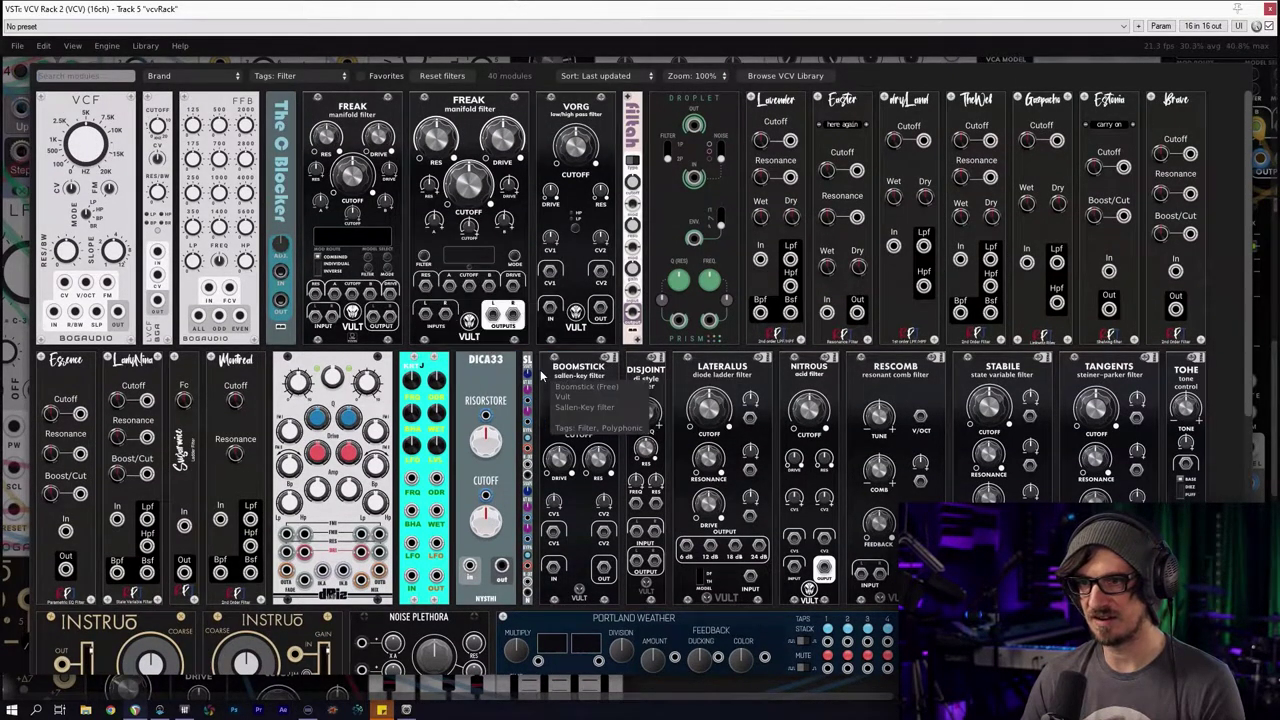
pyautogui.scroll(-4, 543, 275)
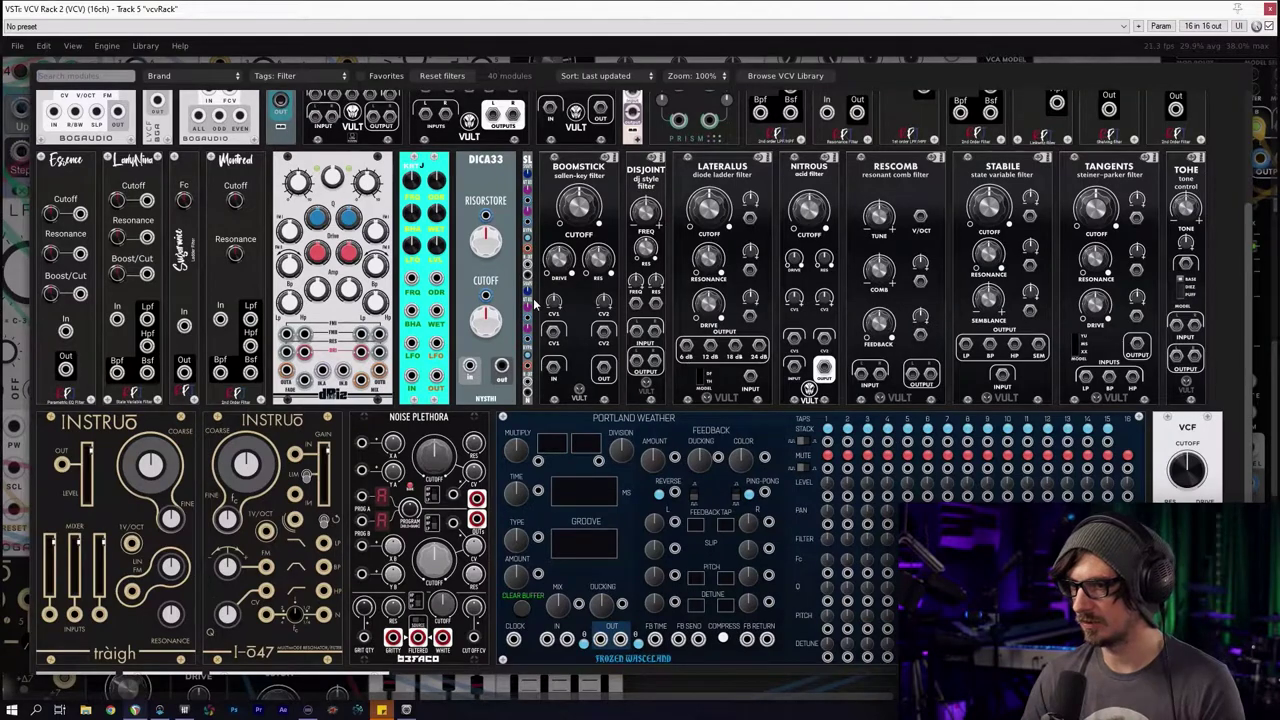
pyautogui.scroll(-5, 526, 304)
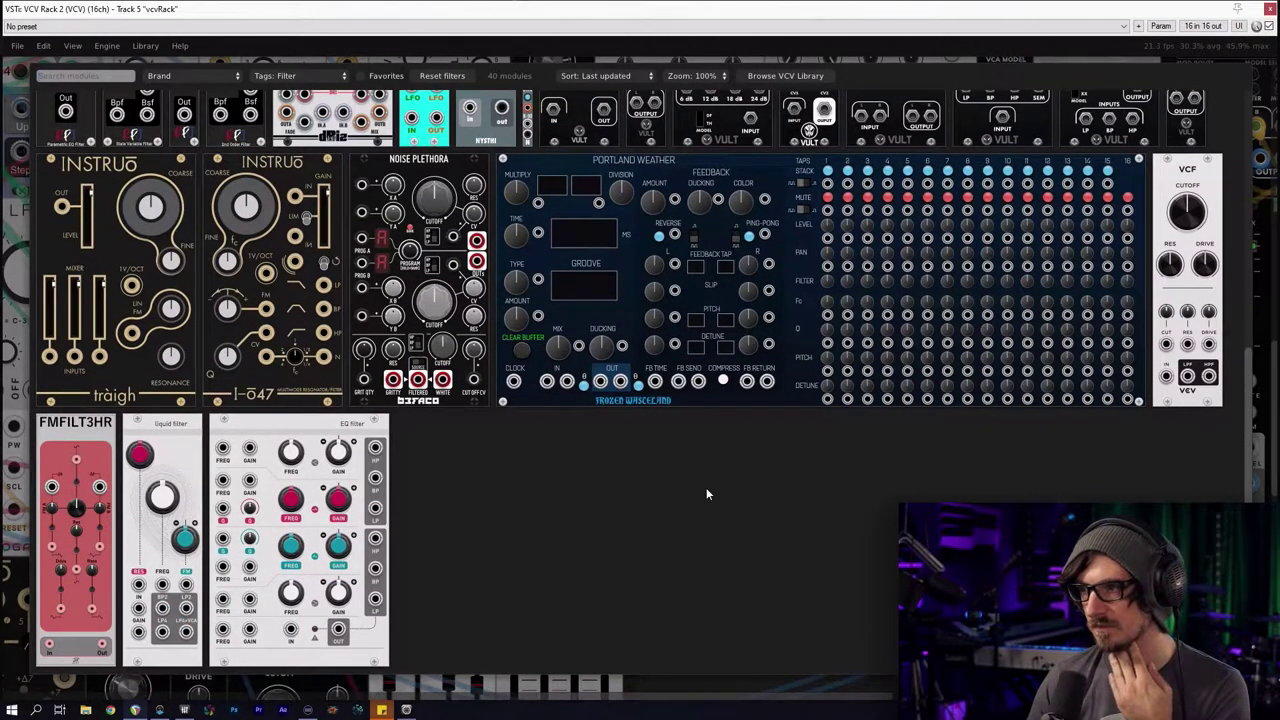
pyautogui.scroll(8, 706, 490)
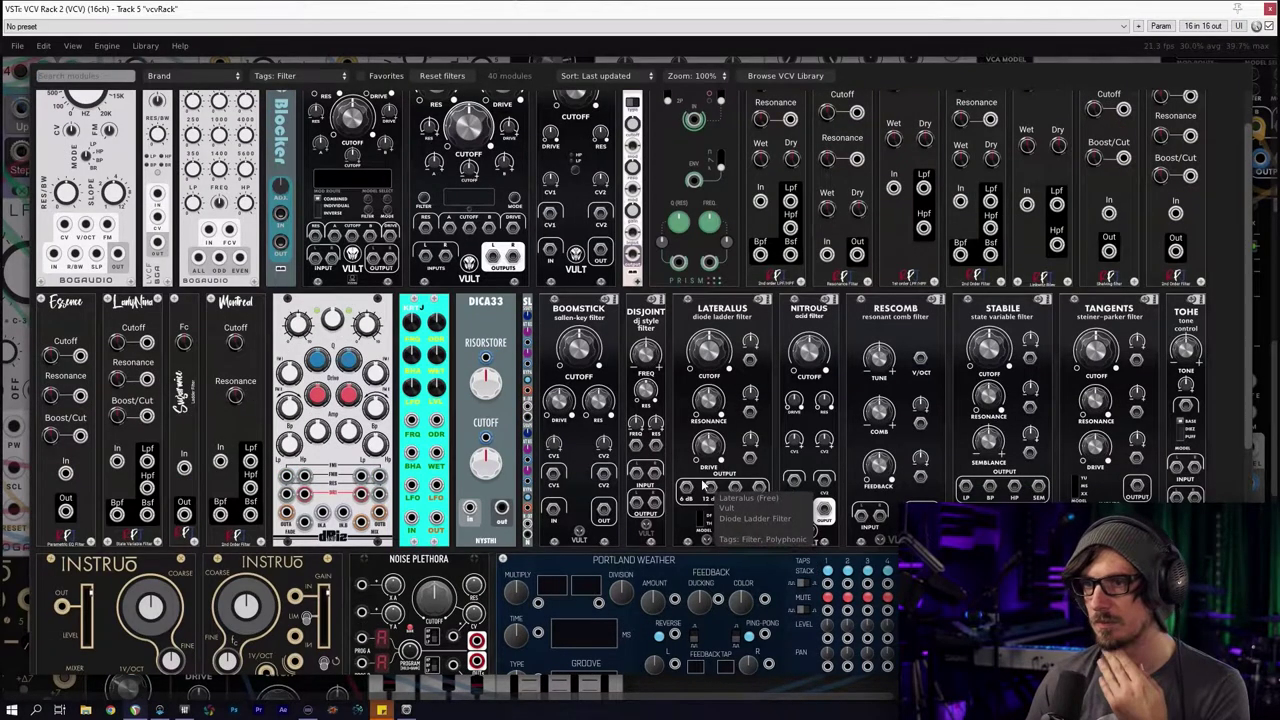
pyautogui.scroll(1, 706, 490)
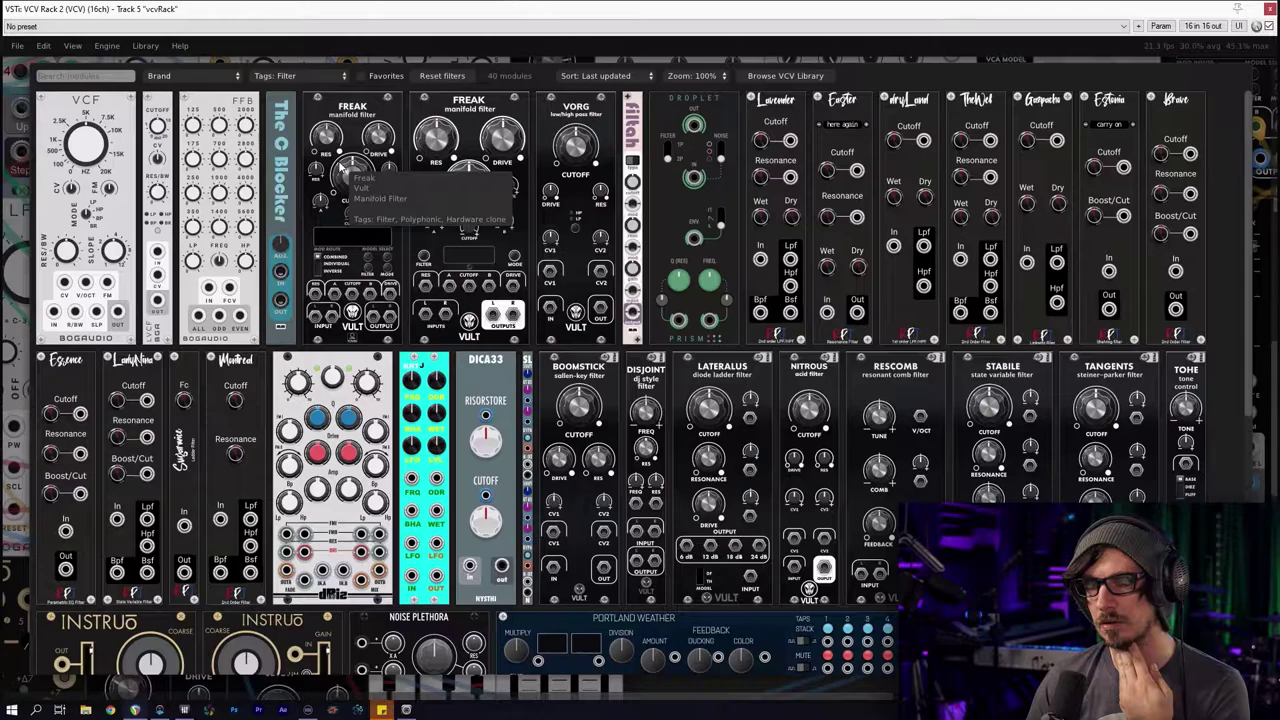
pyautogui.click(340, 167)
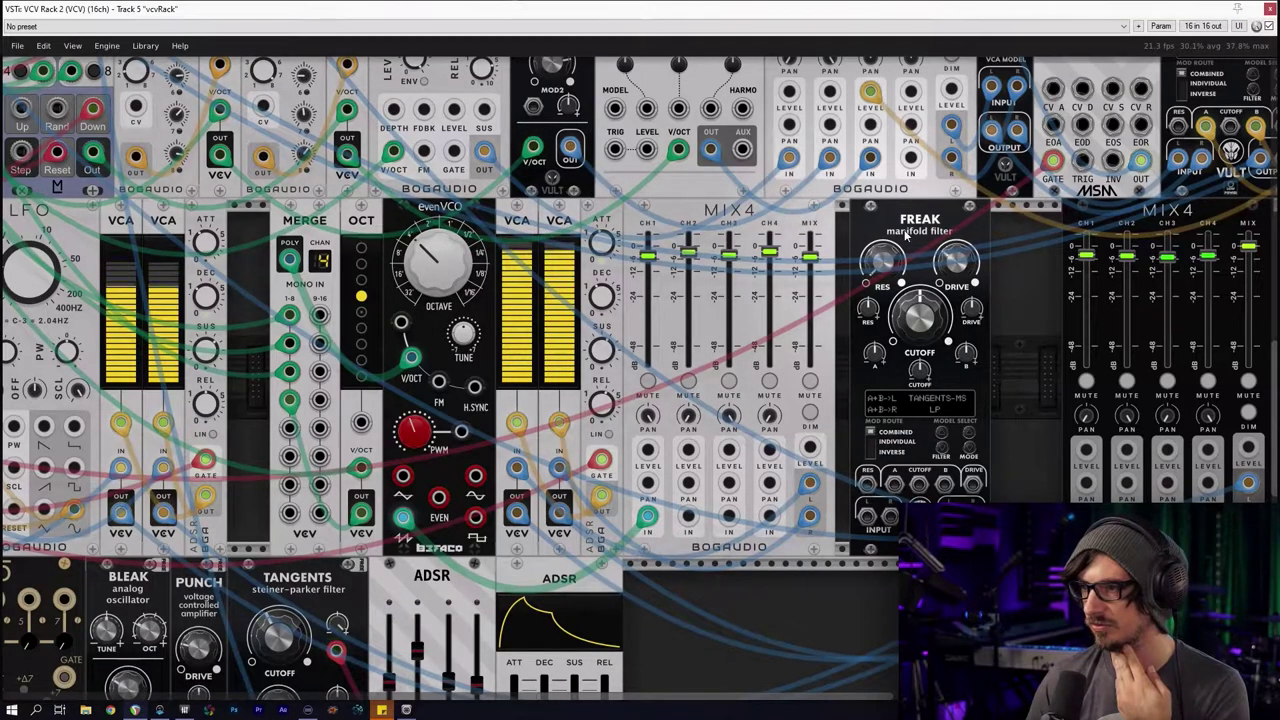
pyautogui.moveTo(920, 366); pyautogui.dragTo(905, 366)
# Reroute the two new VCAs' outputs through the Freak's left and right inputs and outputs into channels 3 and 4 of the dark MIX4
pyautogui.hscroll(1, 769, 418)
pyautogui.hscroll(5, 860, 422)
pyautogui.scroll(-2, 945, 425)
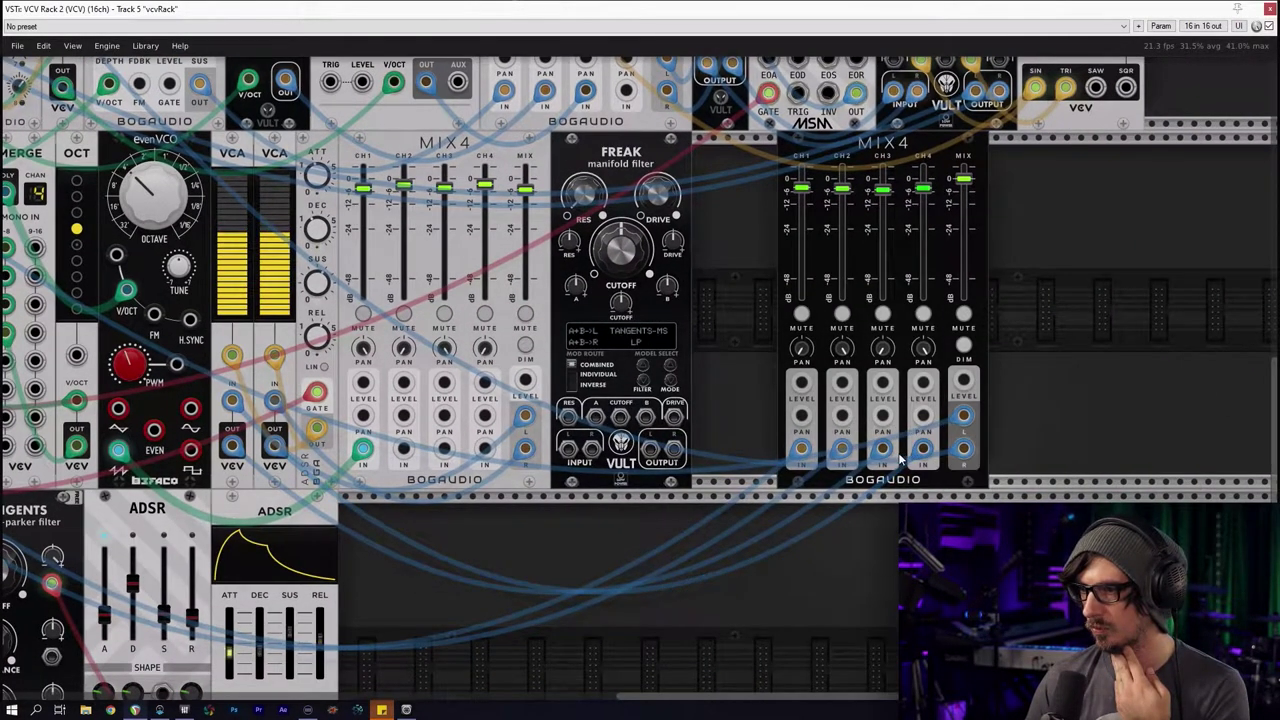
pyautogui.moveTo(882, 449); pyautogui.dragTo(568, 449)
pyautogui.moveTo(922, 449); pyautogui.dragTo(882, 449)
pyautogui.moveTo(675, 449); pyautogui.dragTo(923, 451)
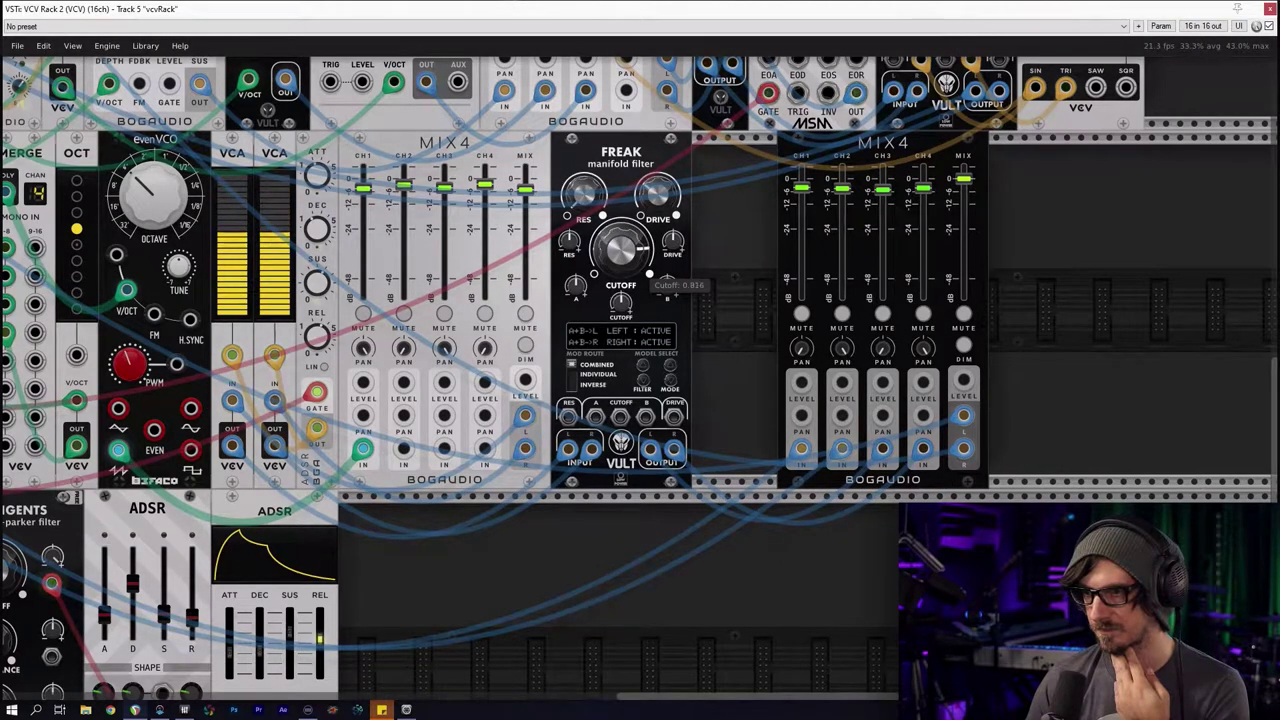
# Adjust the Freak filter's cutoff around its midpoint and set its drive to 0.6
pyautogui.moveTo(621, 250); pyautogui.dragTo(621, 225)
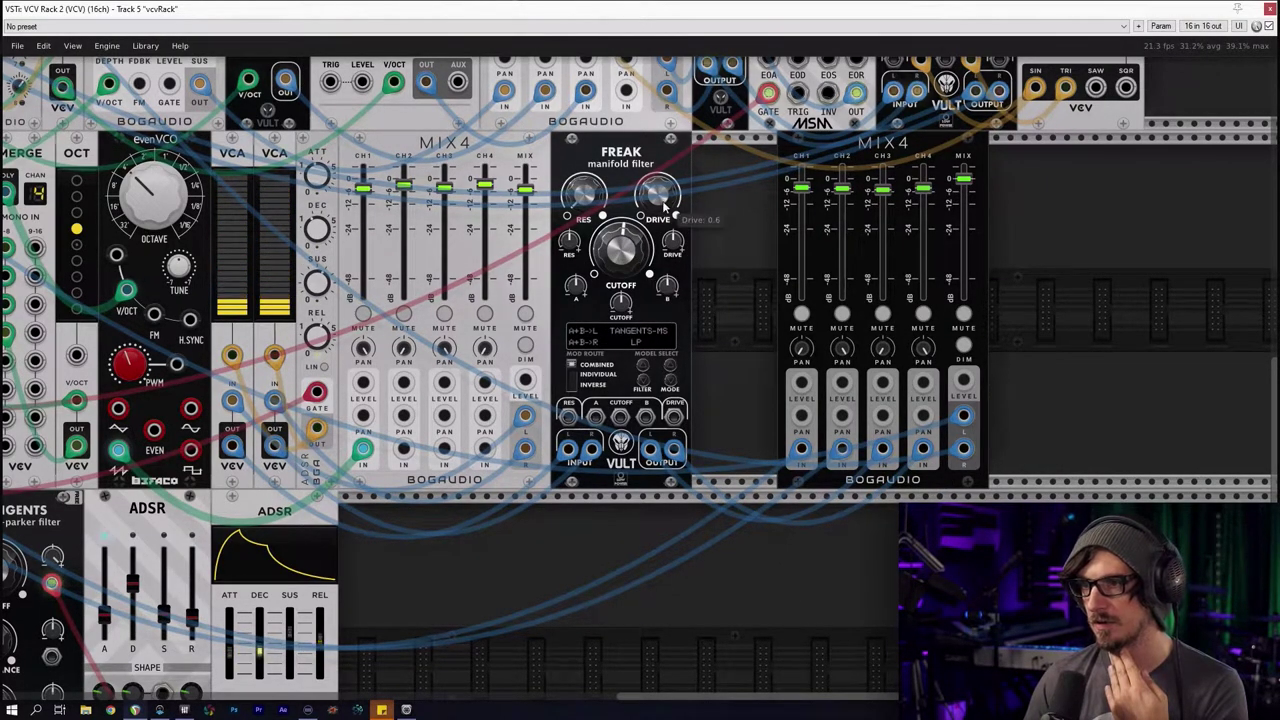
pyautogui.moveTo(675, 214); pyautogui.dragTo(650, 276)
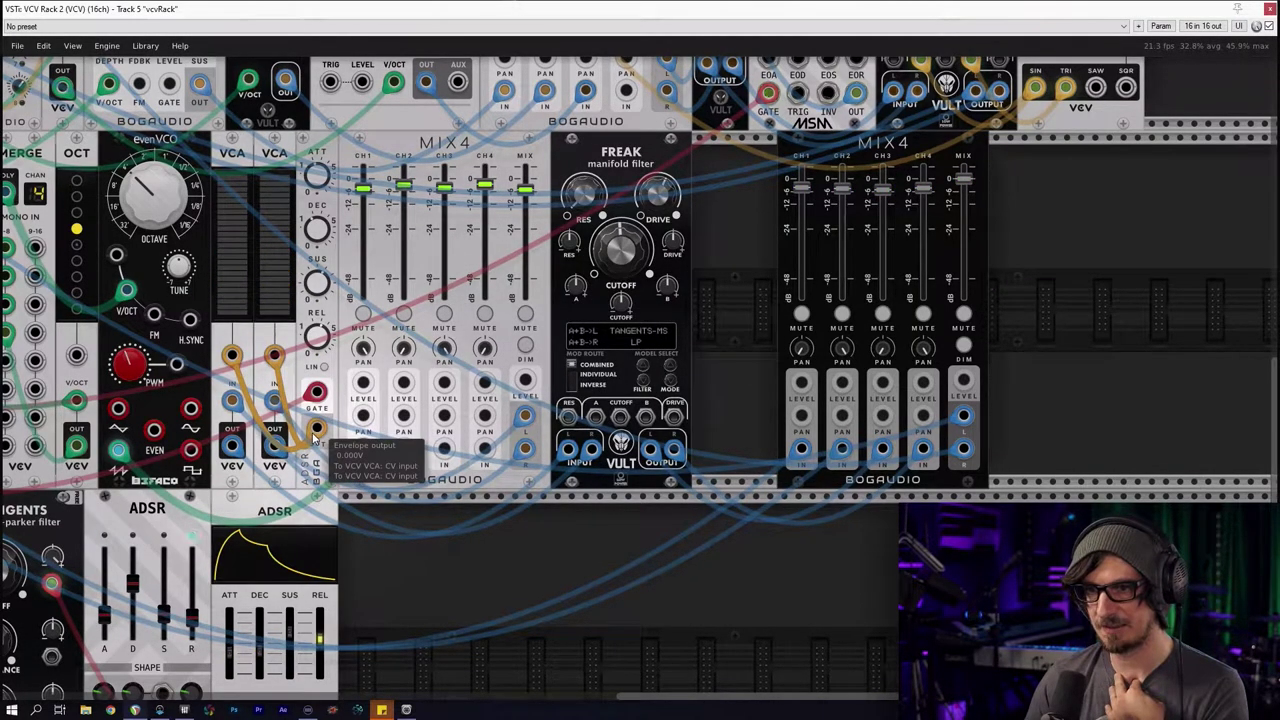
# Patch the new VCAs' envelope output to the Freak's cutoff input with modulation 1 and cutoff 0.139, and mute channels 1 and 2 of the dark MIX4
pyautogui.rightClick(317, 439)
pyautogui.moveTo(338, 492); pyautogui.dragTo(620, 416)
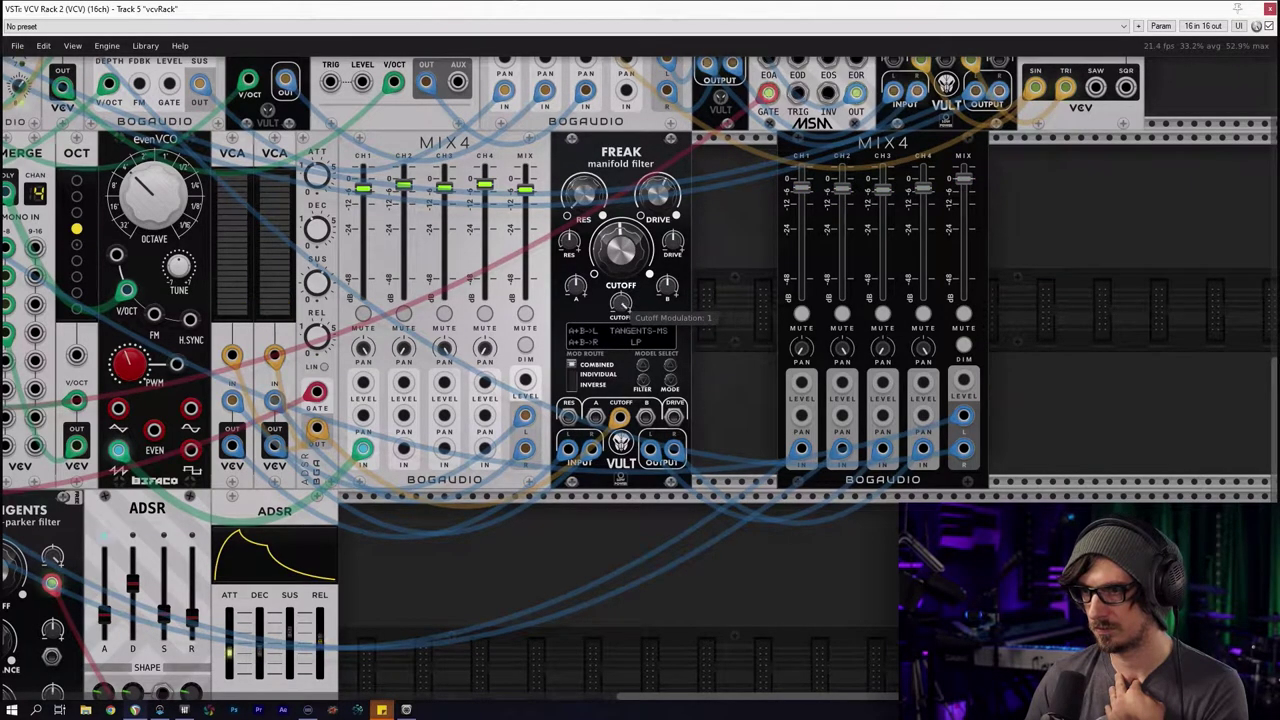
pyautogui.click(806, 317)
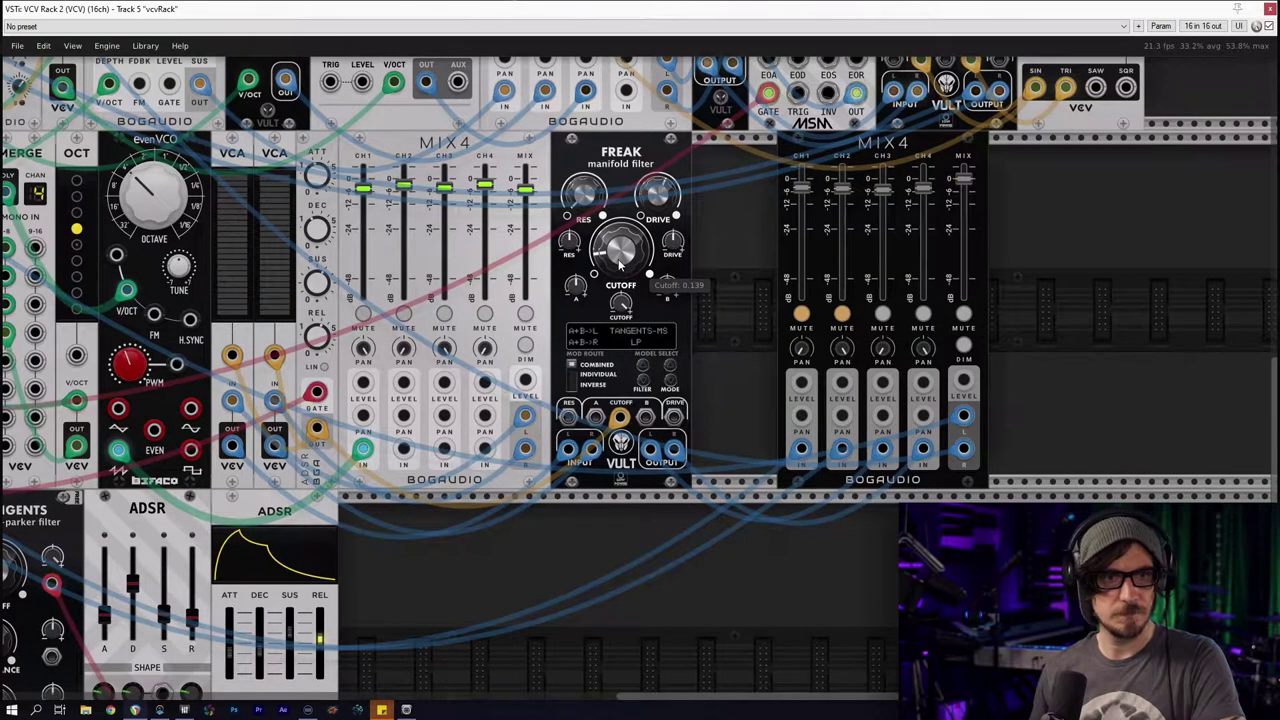
# Raise the pad channel's level on the MixMaster to about -1.77 dB
pyautogui.scroll(5, 310, 180)
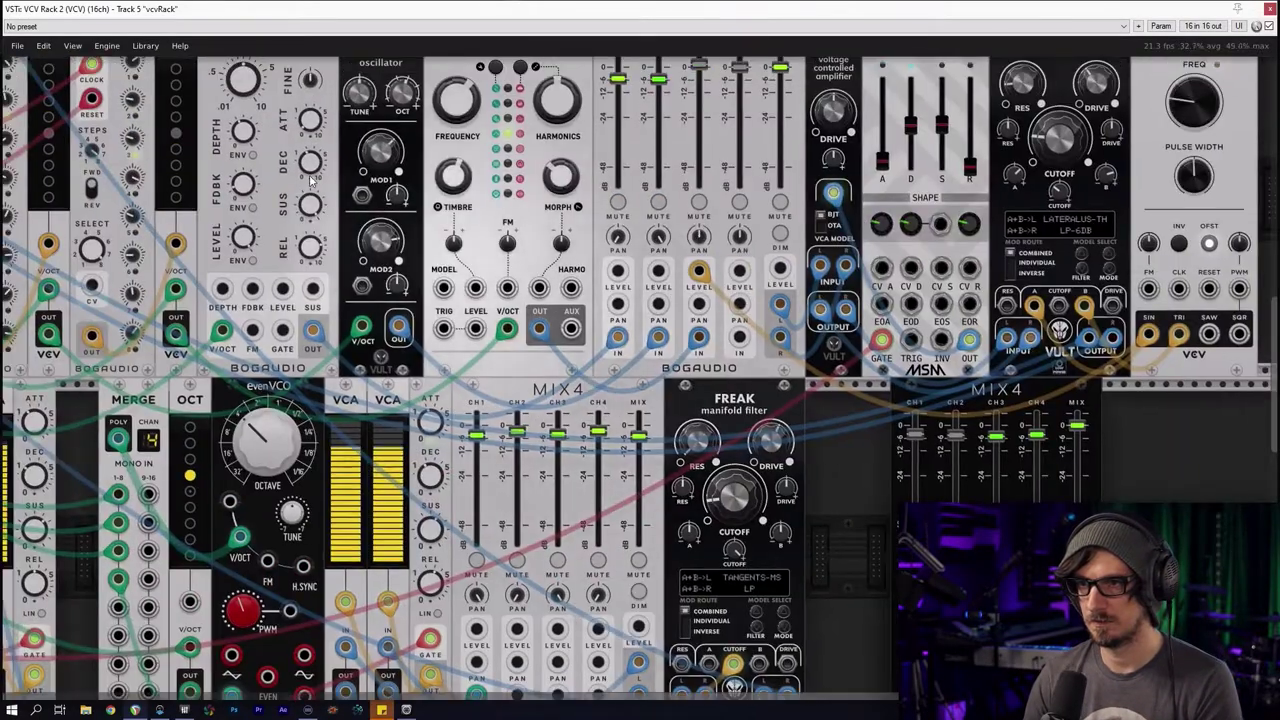
pyautogui.scroll(10, 311, 180)
pyautogui.hscroll(-10, 311, 180)
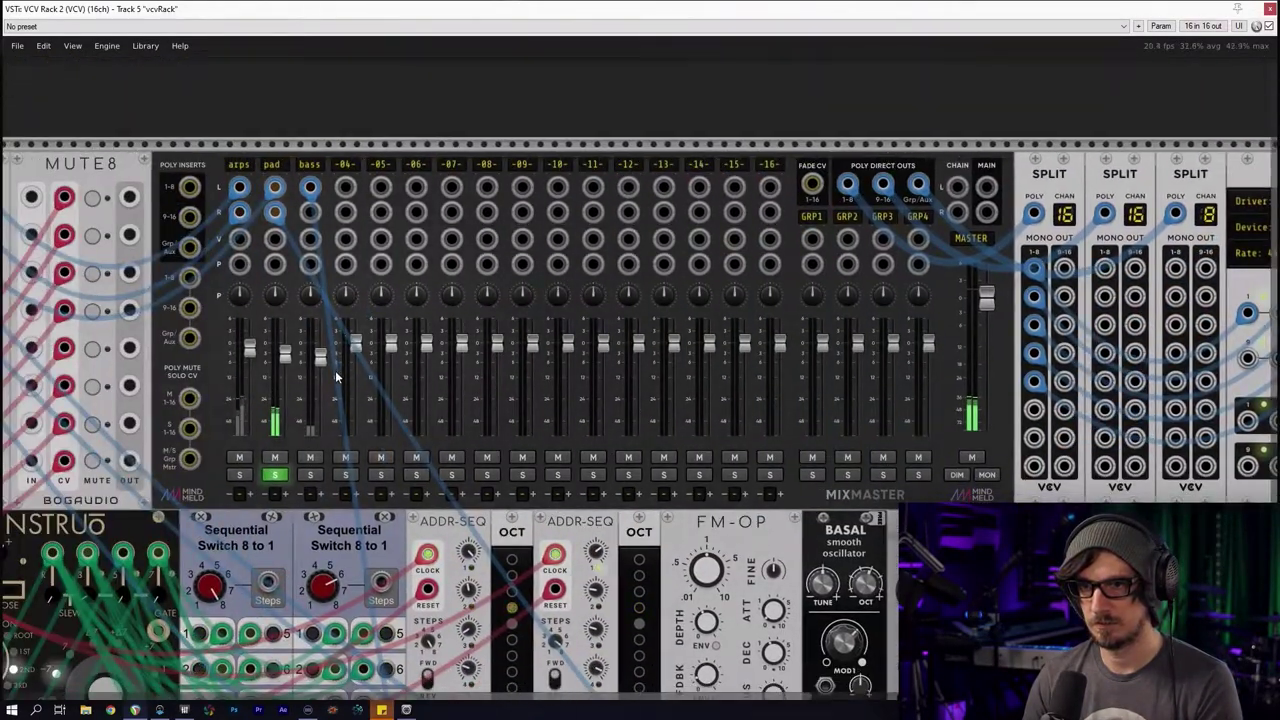
pyautogui.moveTo(321, 362); pyautogui.dragTo(313, 375)
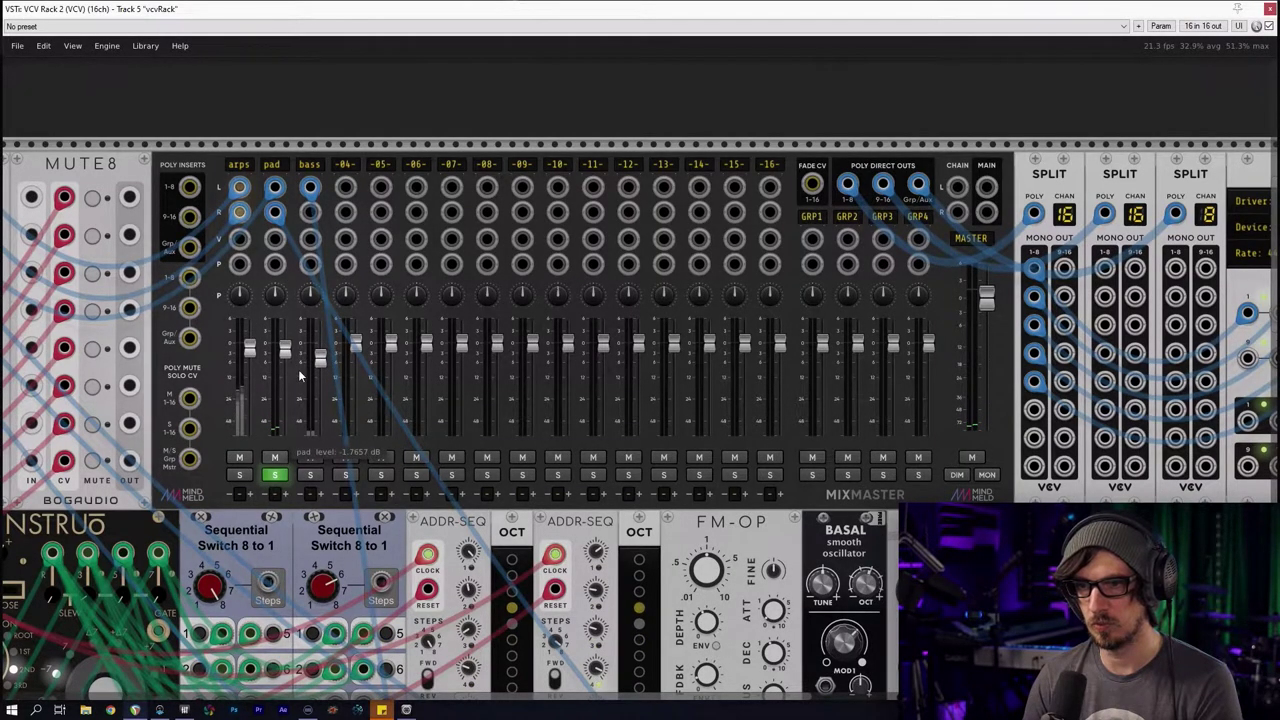
# Set the Freak's cutoff modulation to 0.77, then unmute channels 1 and 2 of the dark MIX4 and lower their faders slightly
pyautogui.scroll(-12, 596, 416)
pyautogui.hscroll(9, 596, 416)
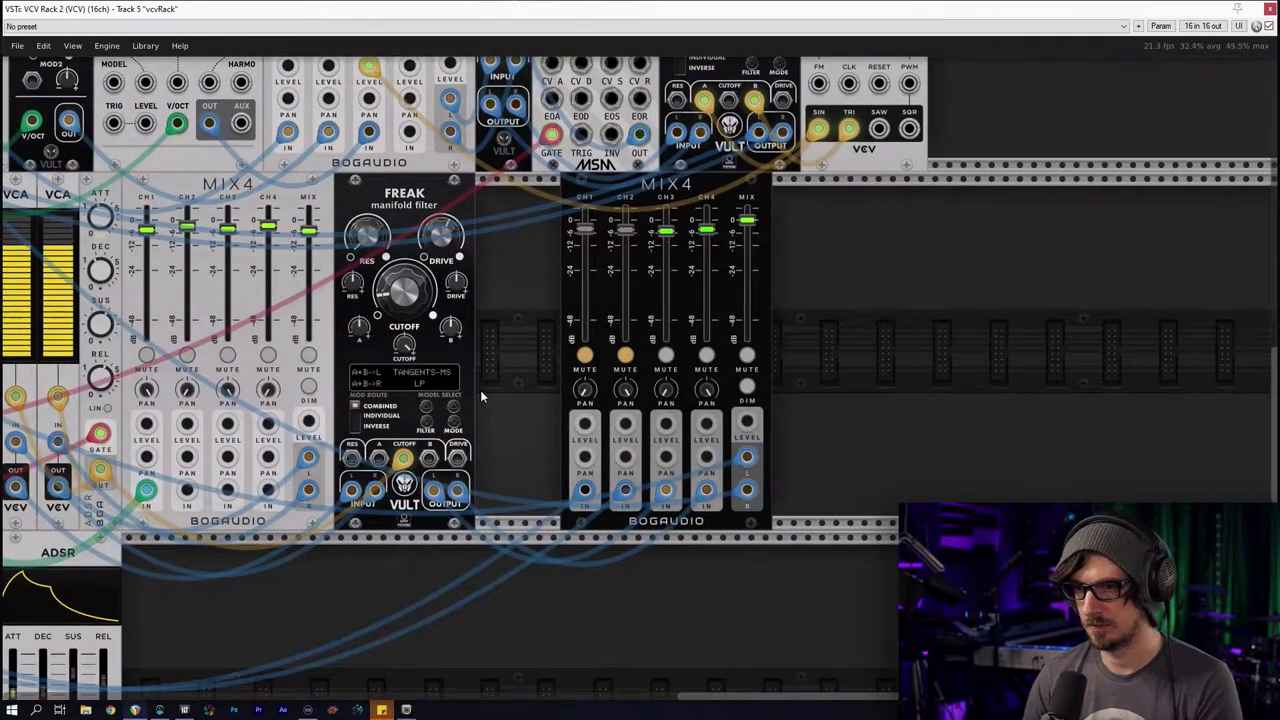
pyautogui.moveTo(404, 343); pyautogui.dragTo(404, 350)
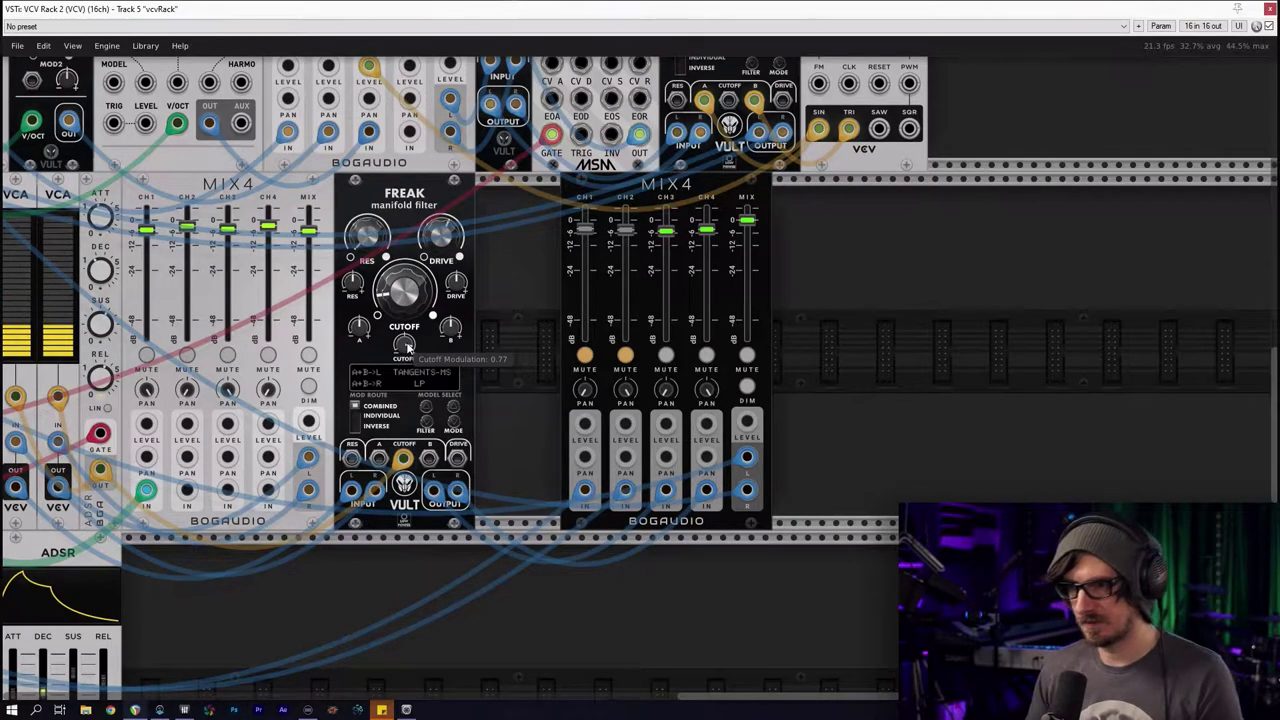
pyautogui.click(624, 356)
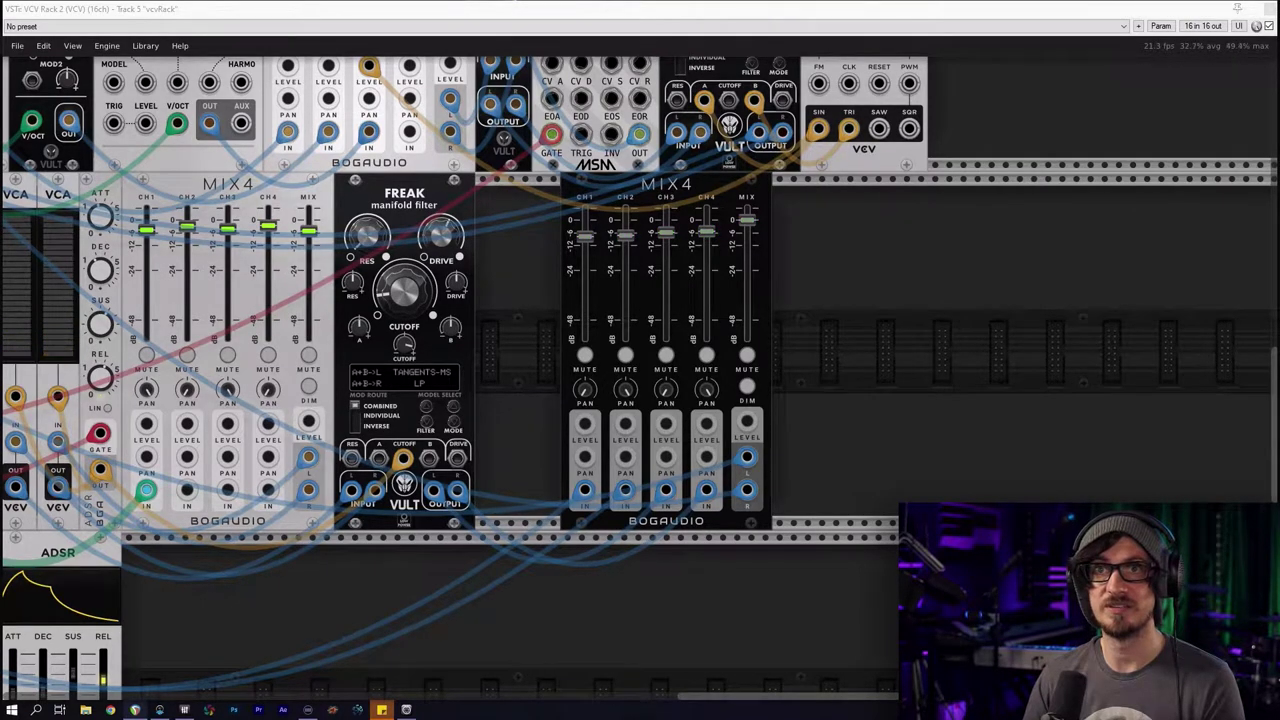
# Move the dark MIX4 against the Freak, and shift the whole group from MERGE to that MIX4 along the row to close the remaining gap
pyautogui.scroll(-2, 492, 244)
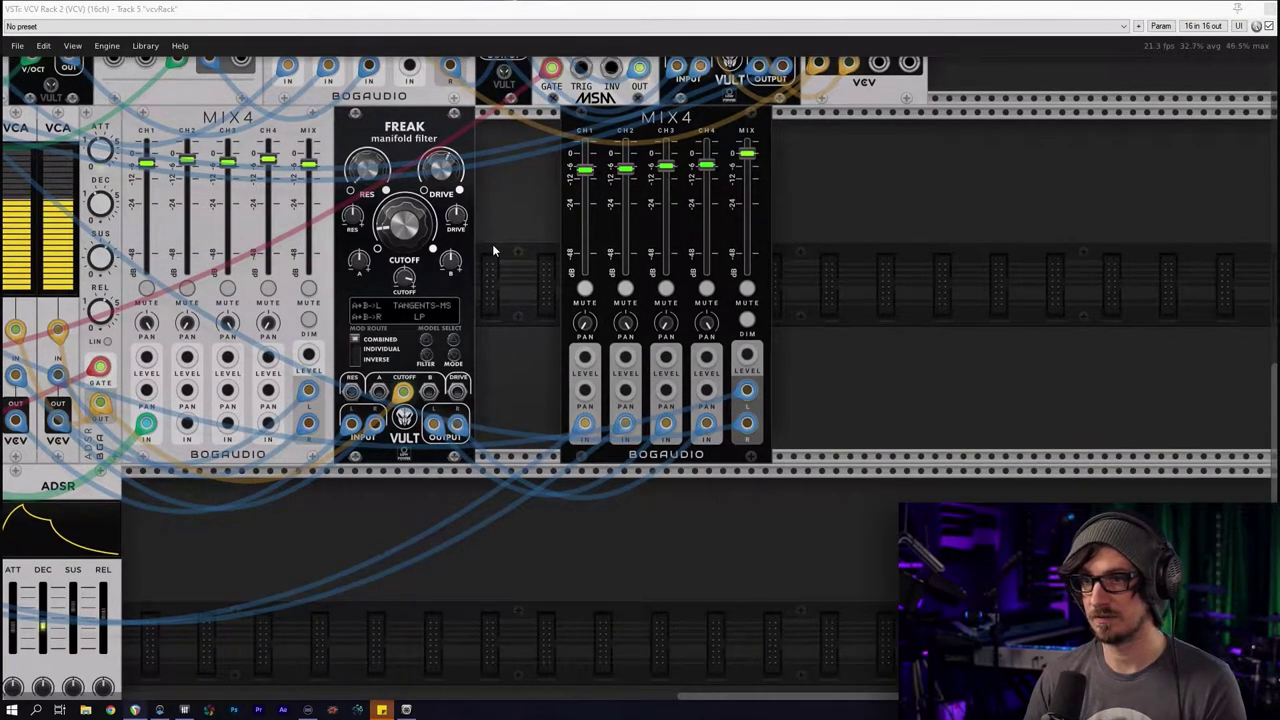
pyautogui.scroll(-4, 525, 213)
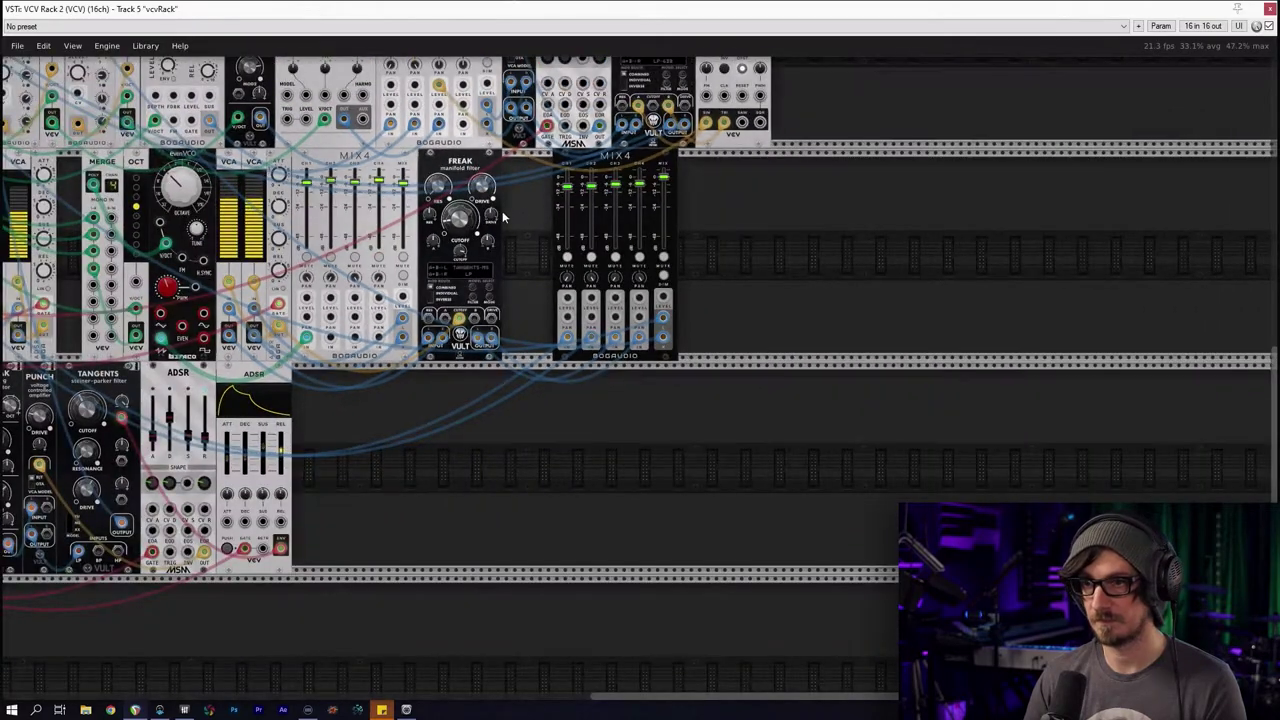
pyautogui.moveTo(380, 288); pyautogui.dragTo(838, 441)
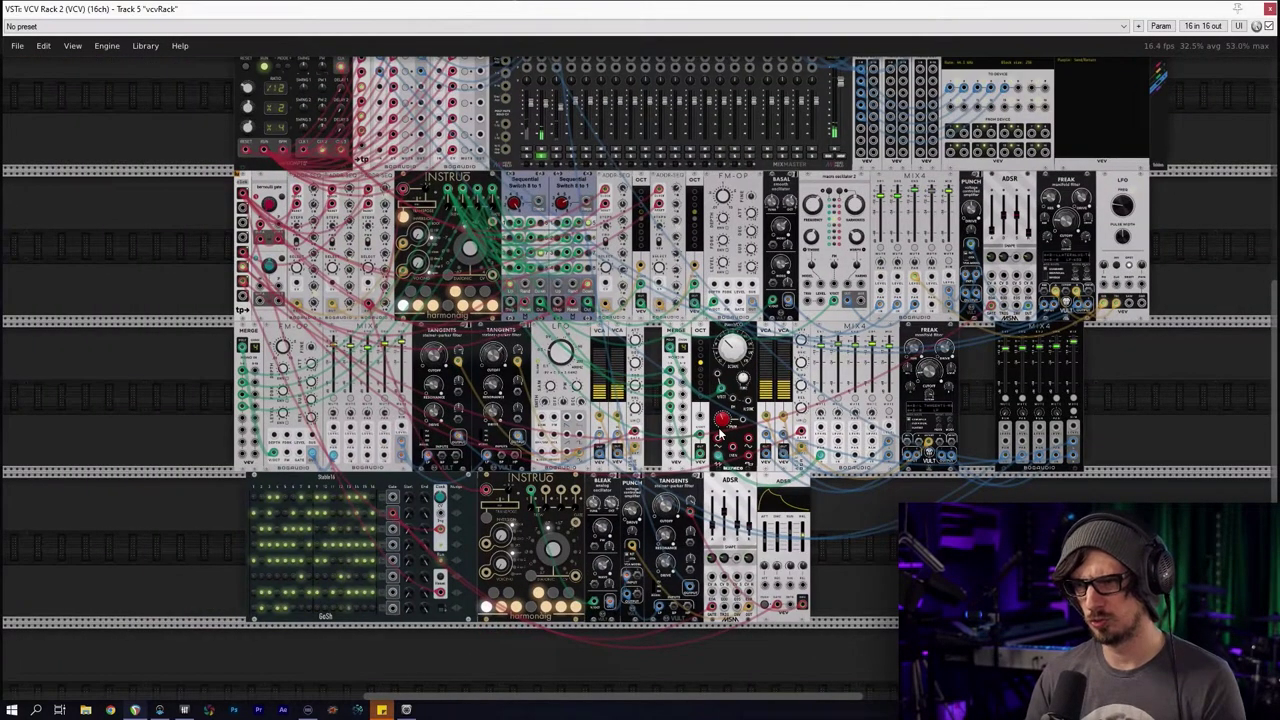
pyautogui.keyDown('shift'); pyautogui.click(1038, 342); pyautogui.keyUp('shift')
pyautogui.moveTo(1038, 342); pyautogui.dragTo(1000, 338)
pyautogui.moveTo(1076, 374); pyautogui.dragTo(681, 343)
pyautogui.moveTo(681, 343); pyautogui.dragTo(662, 334)
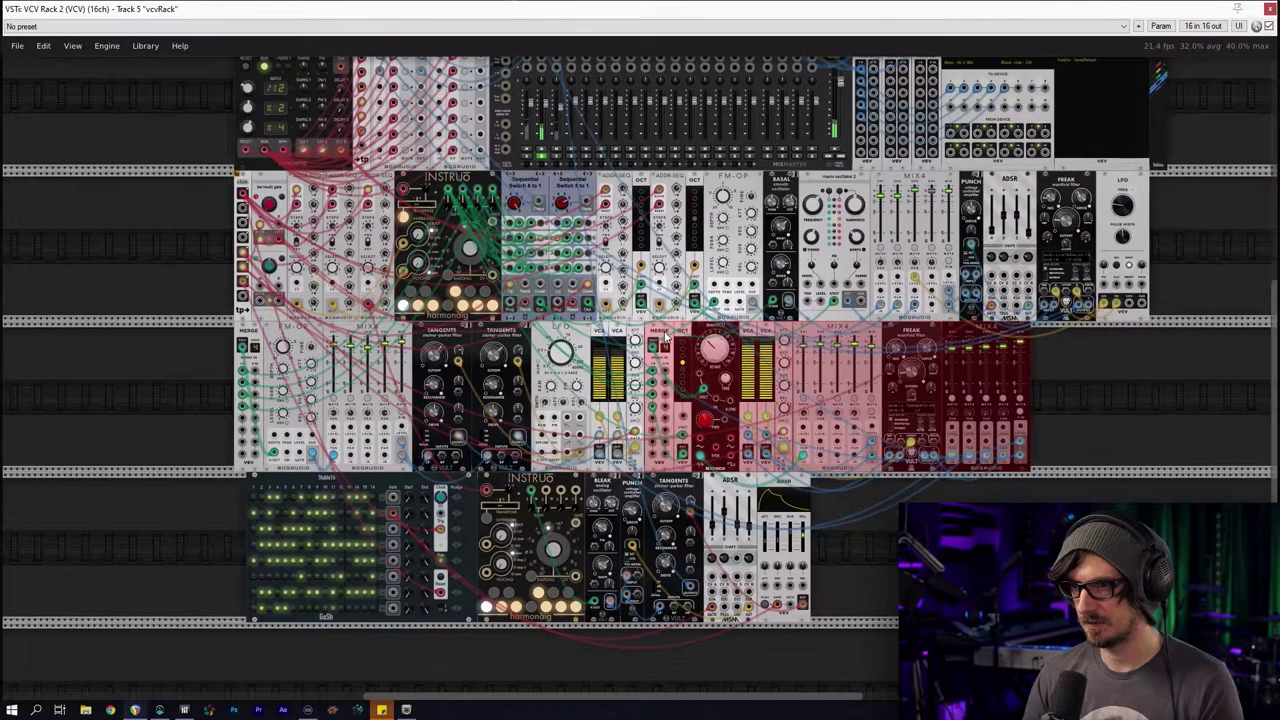
pyautogui.click(911, 494)
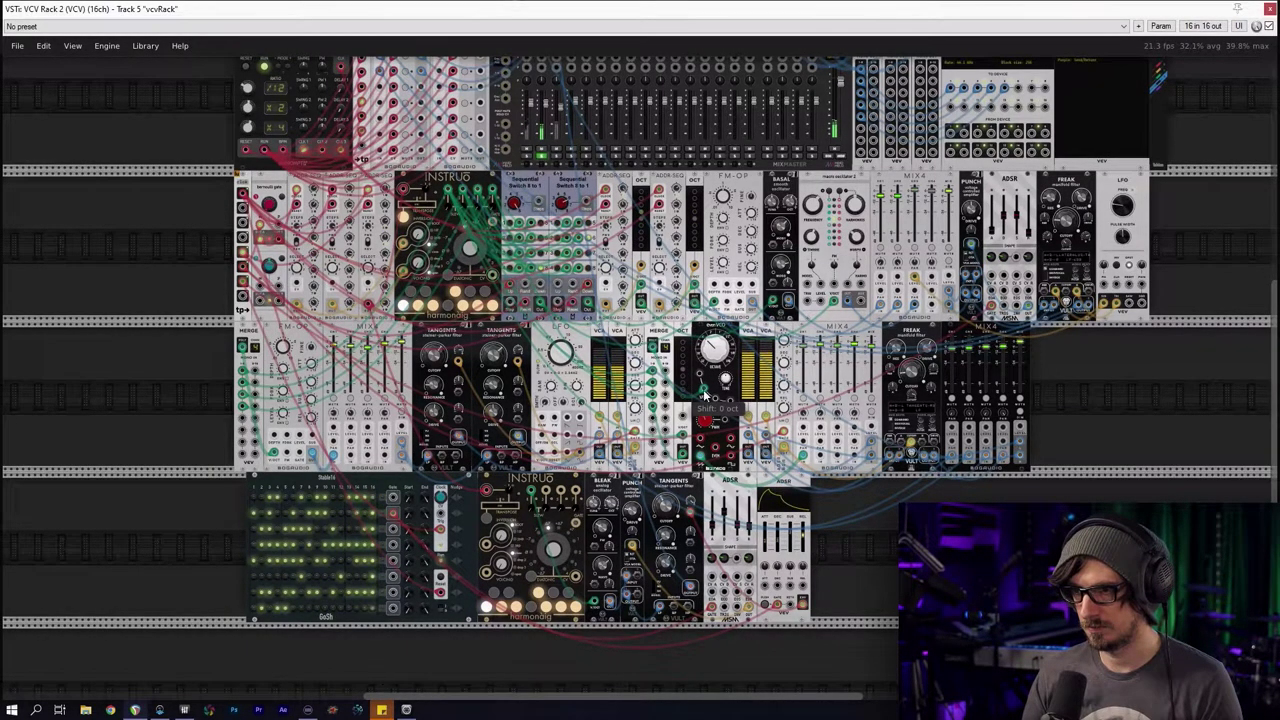
# Search the unfiltered module browser for "gran" and look through the granular modules
pyautogui.scroll(4, 699, 390)
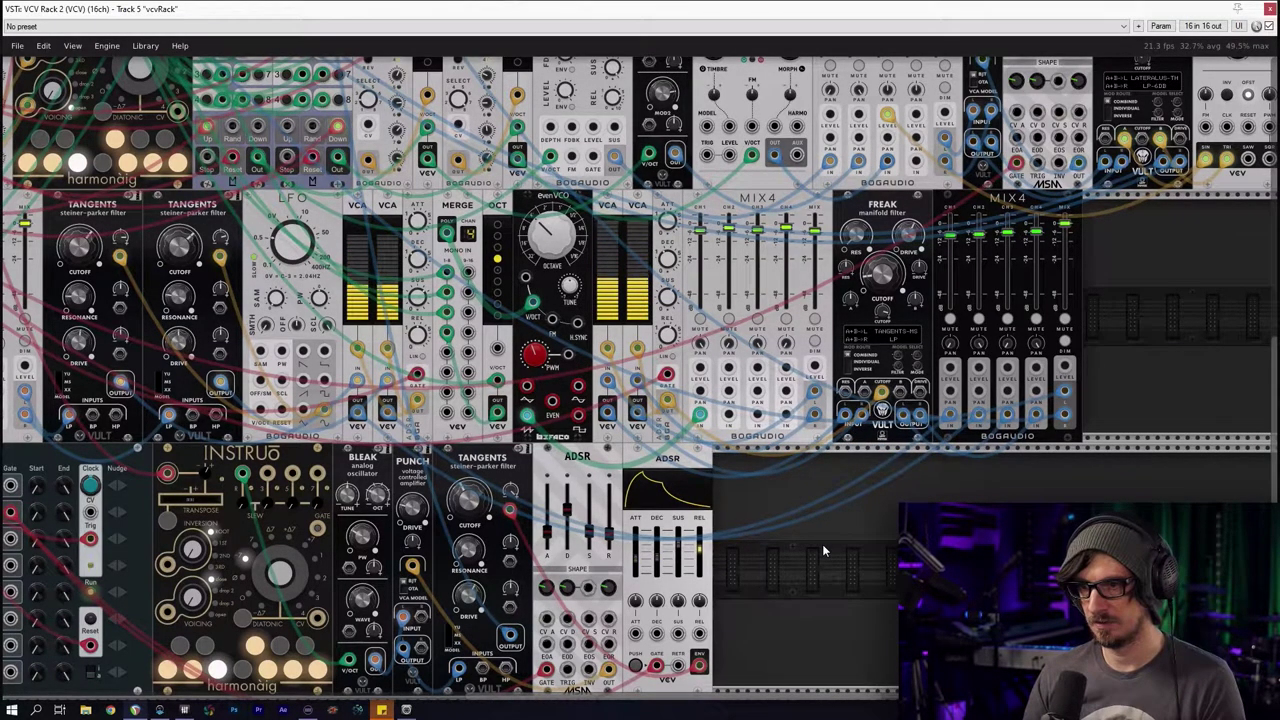
pyautogui.moveTo(818, 543); pyautogui.dragTo(591, 400)
pyautogui.moveTo(851, 336); pyautogui.dragTo(763, 384)
pyautogui.rightClick(763, 384)
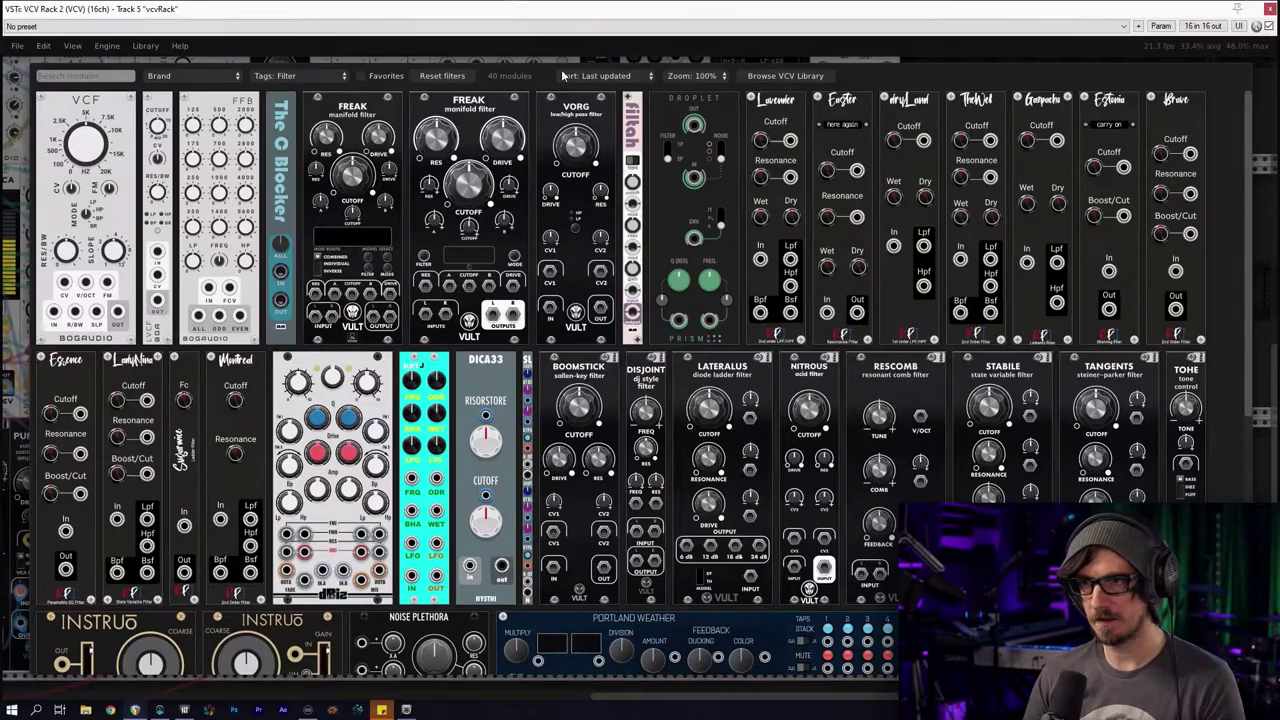
pyautogui.click(462, 72)
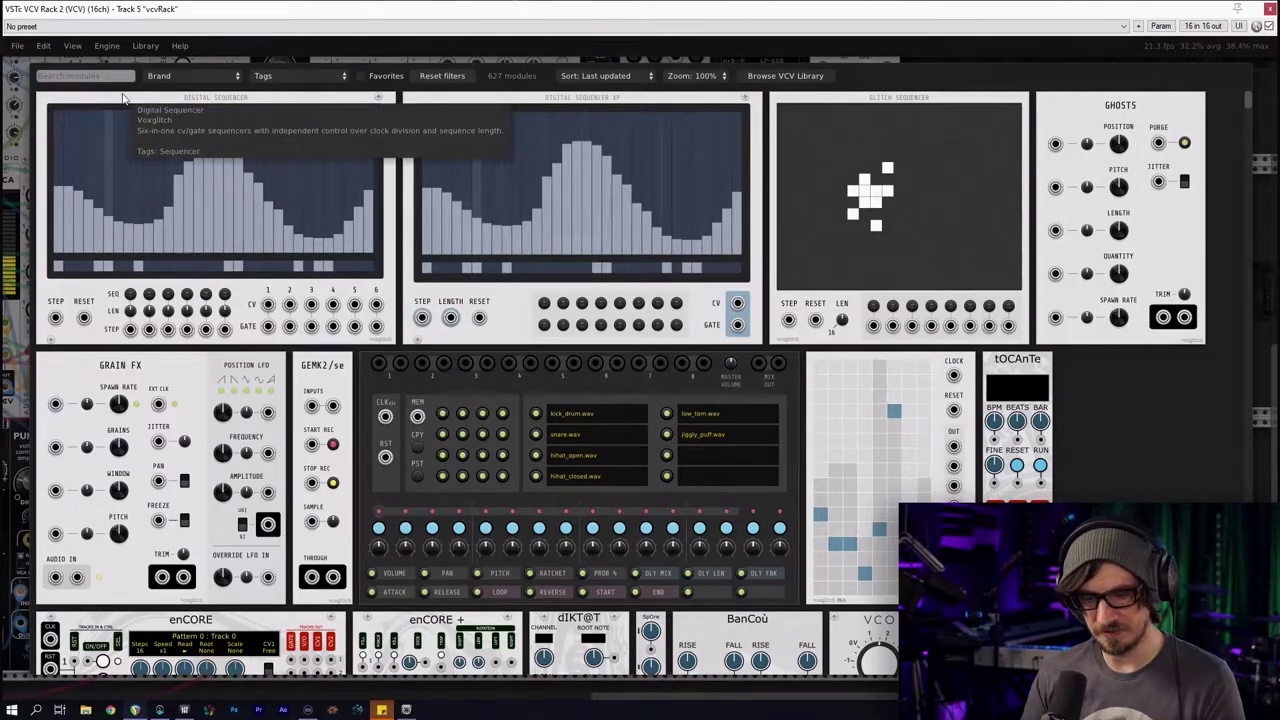
pyautogui.write('gran')
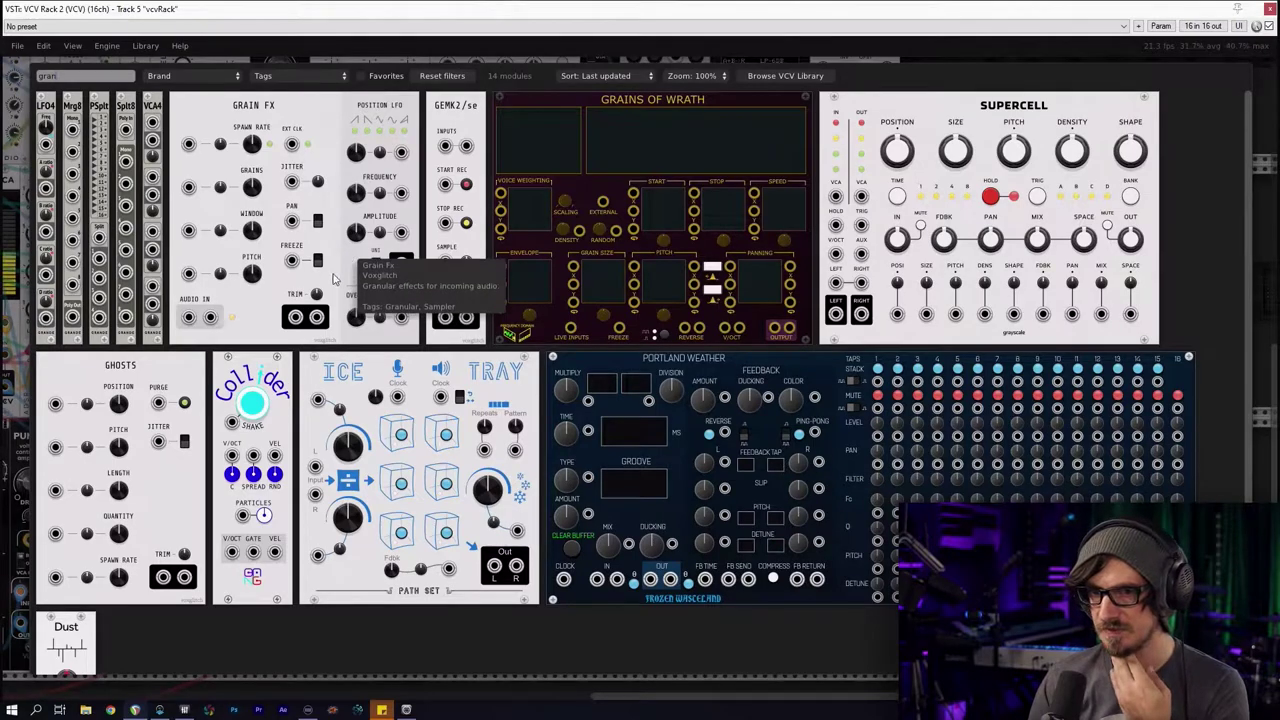
pyautogui.scroll(-4, 446, 485)
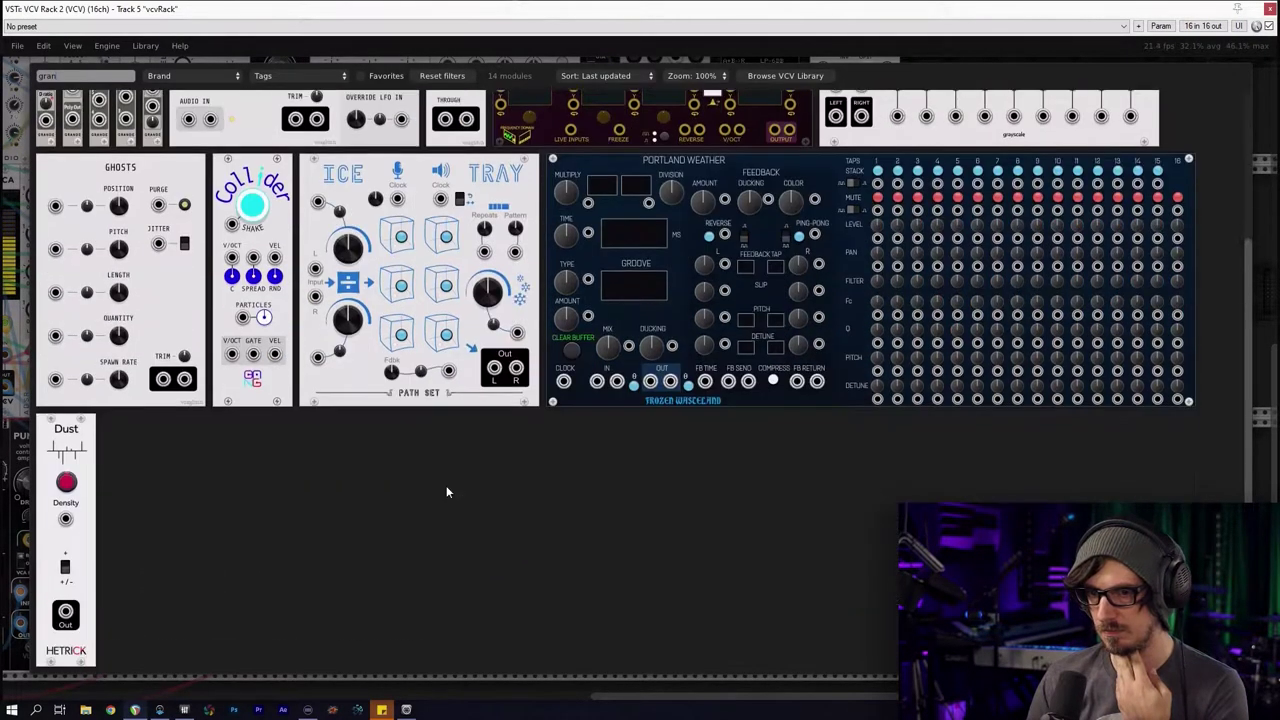
pyautogui.scroll(4, 446, 487)
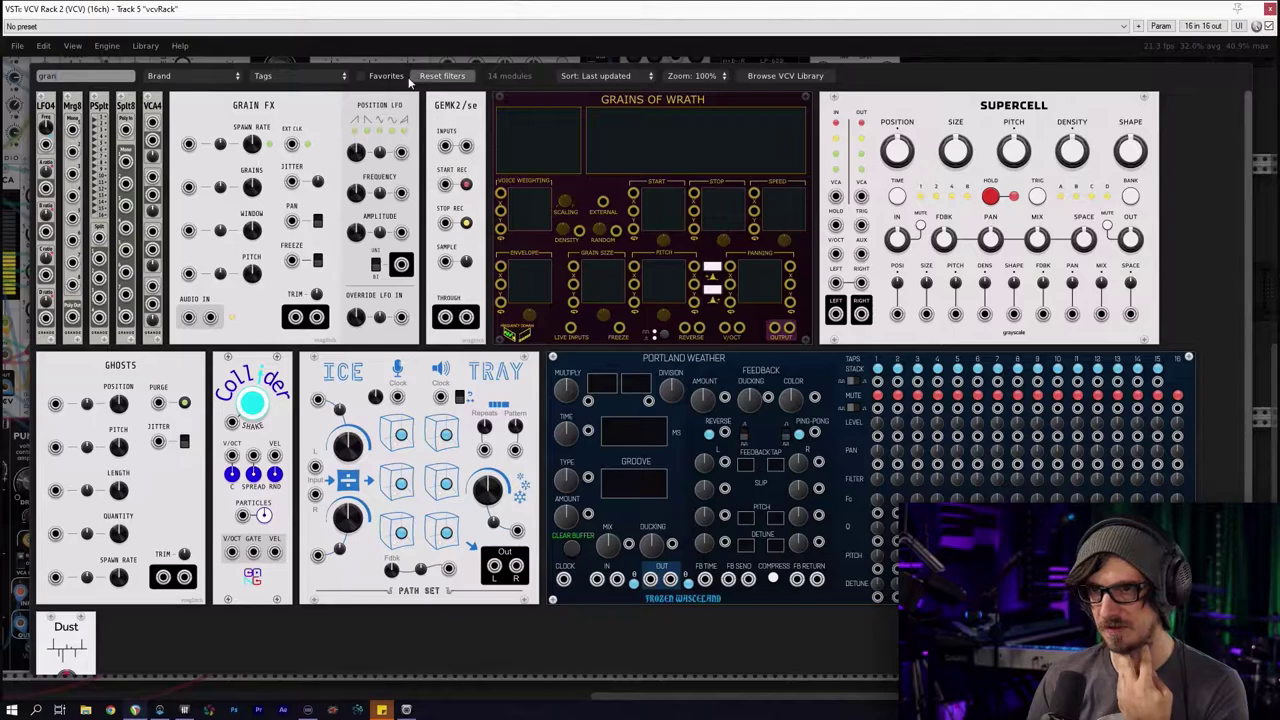
# Reset the module browser filters and look through the whole unfiltered library for an effect module for the pad
pyautogui.click(442, 76)
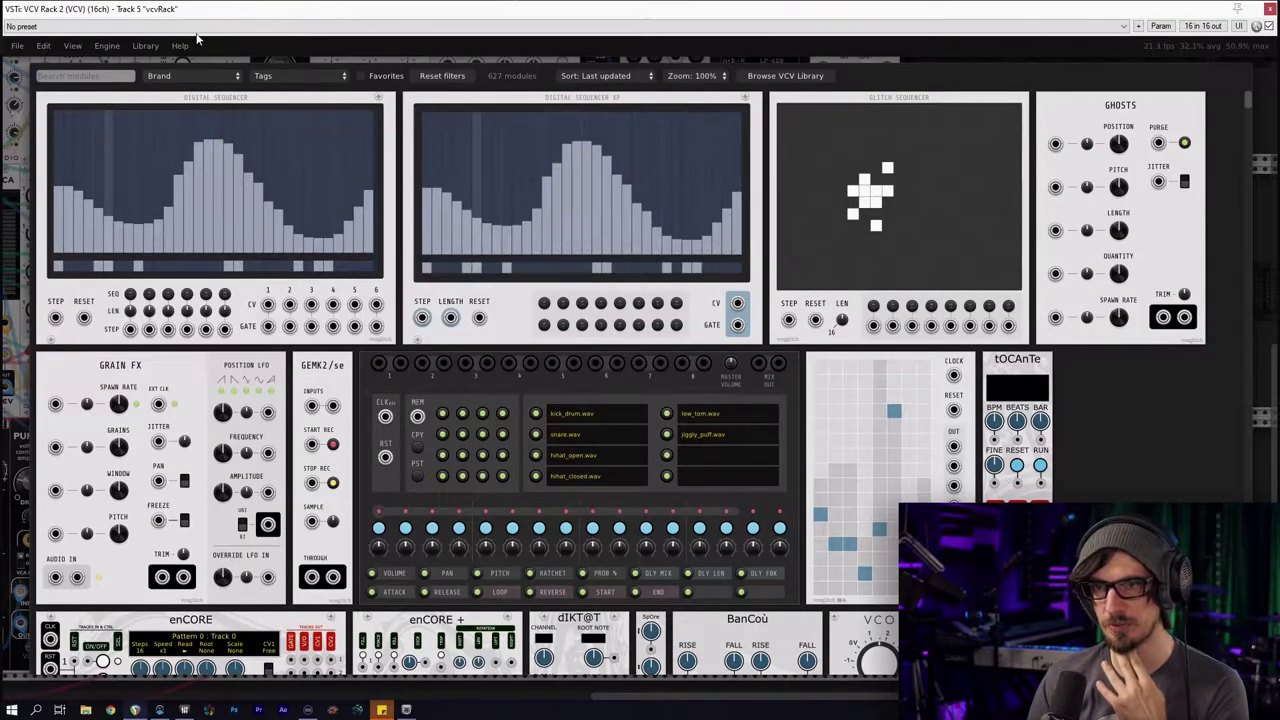
pyautogui.click(285, 78)
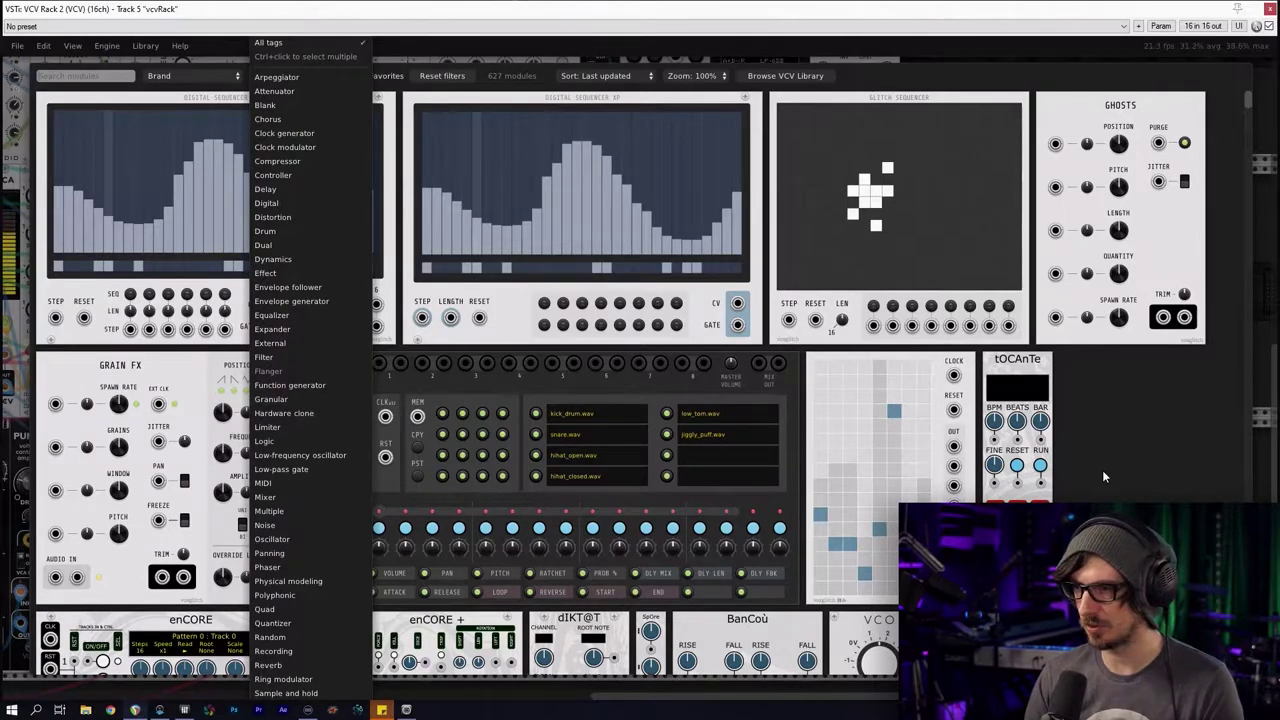
pyautogui.scroll(-10, 1104, 477)
pyautogui.scroll(-3, 352, 248)
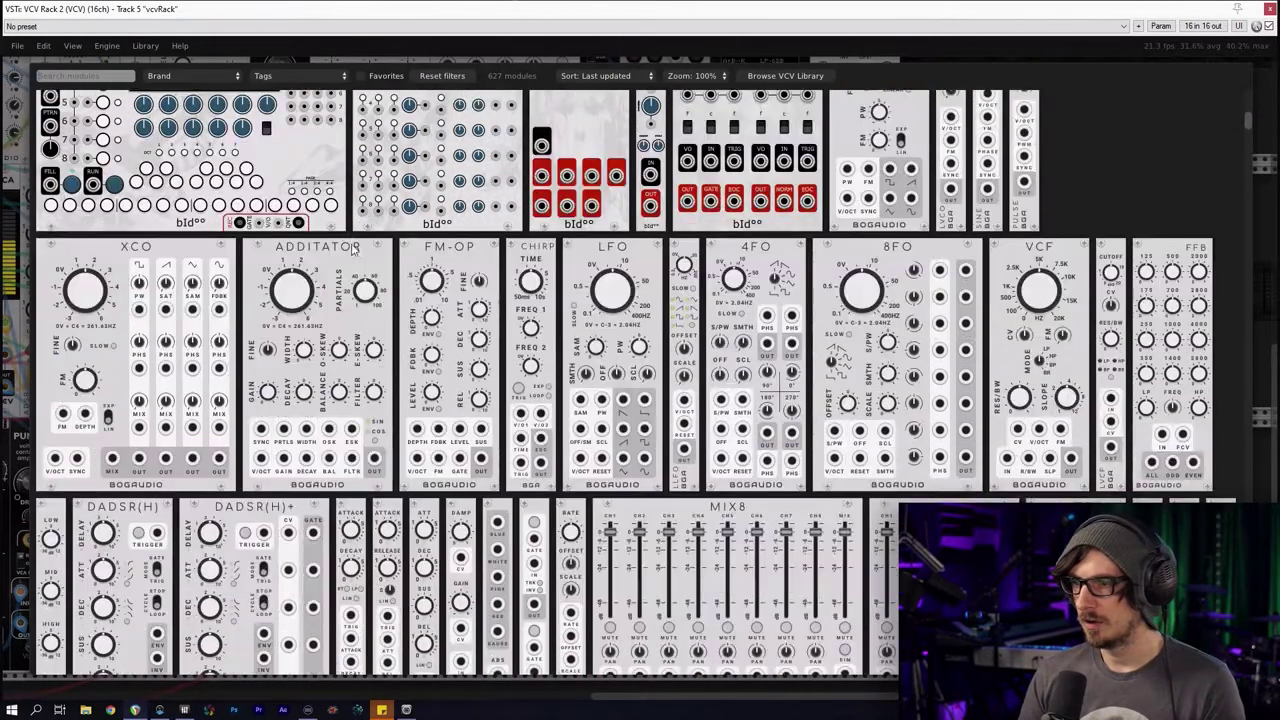
pyautogui.scroll(-3, 352, 248)
pyautogui.scroll(-15, 352, 250)
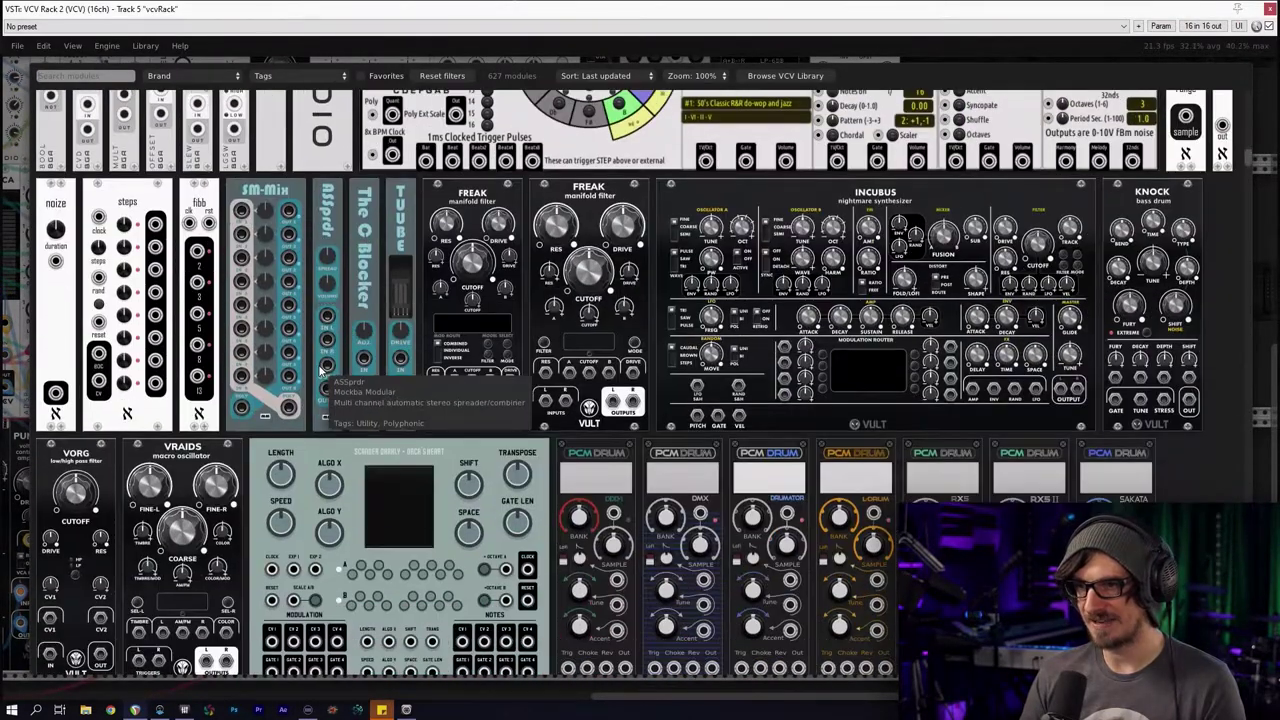
pyautogui.scroll(-4, 297, 328)
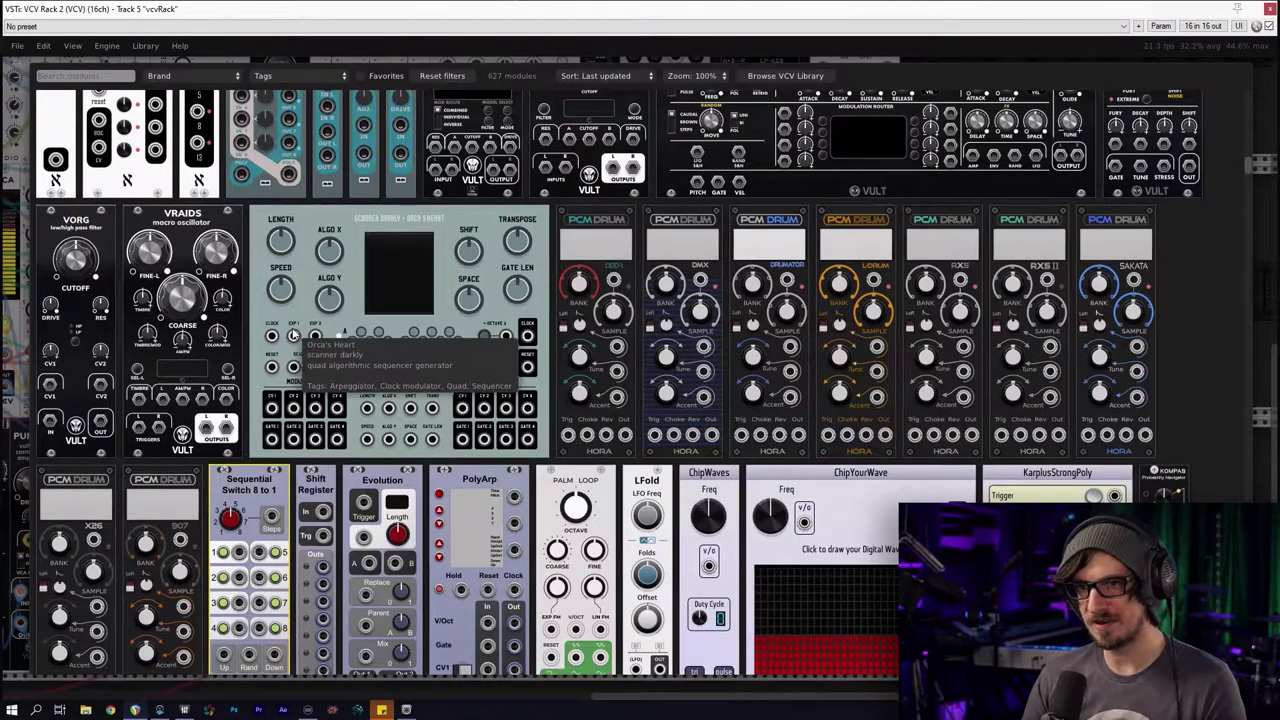
pyautogui.scroll(-7, 250, 345)
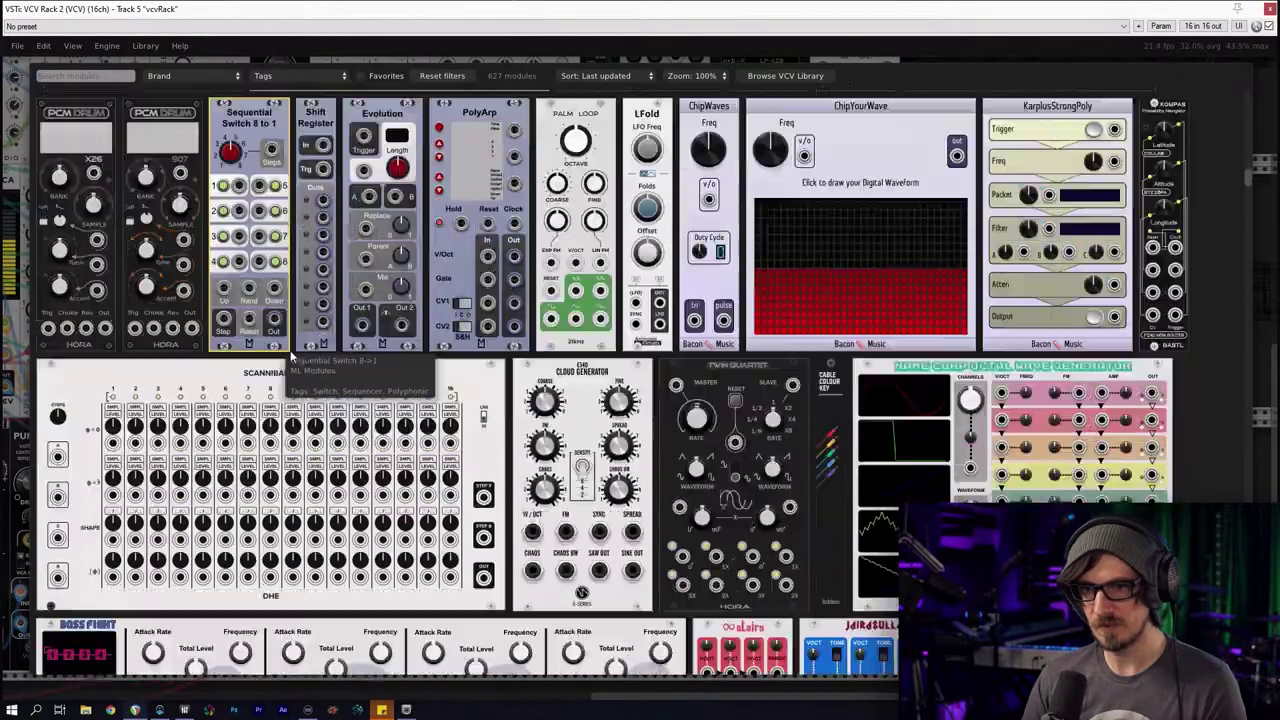
pyautogui.scroll(-6, 640, 415)
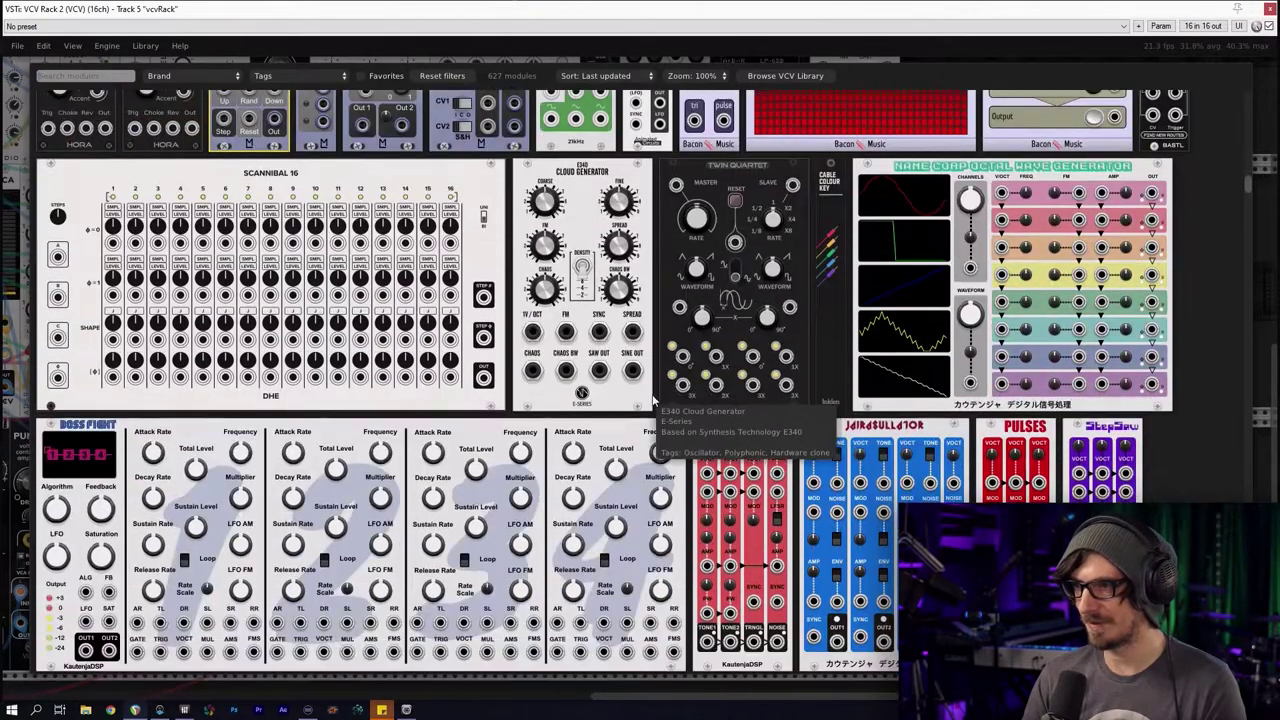
pyautogui.scroll(-11, 638, 412)
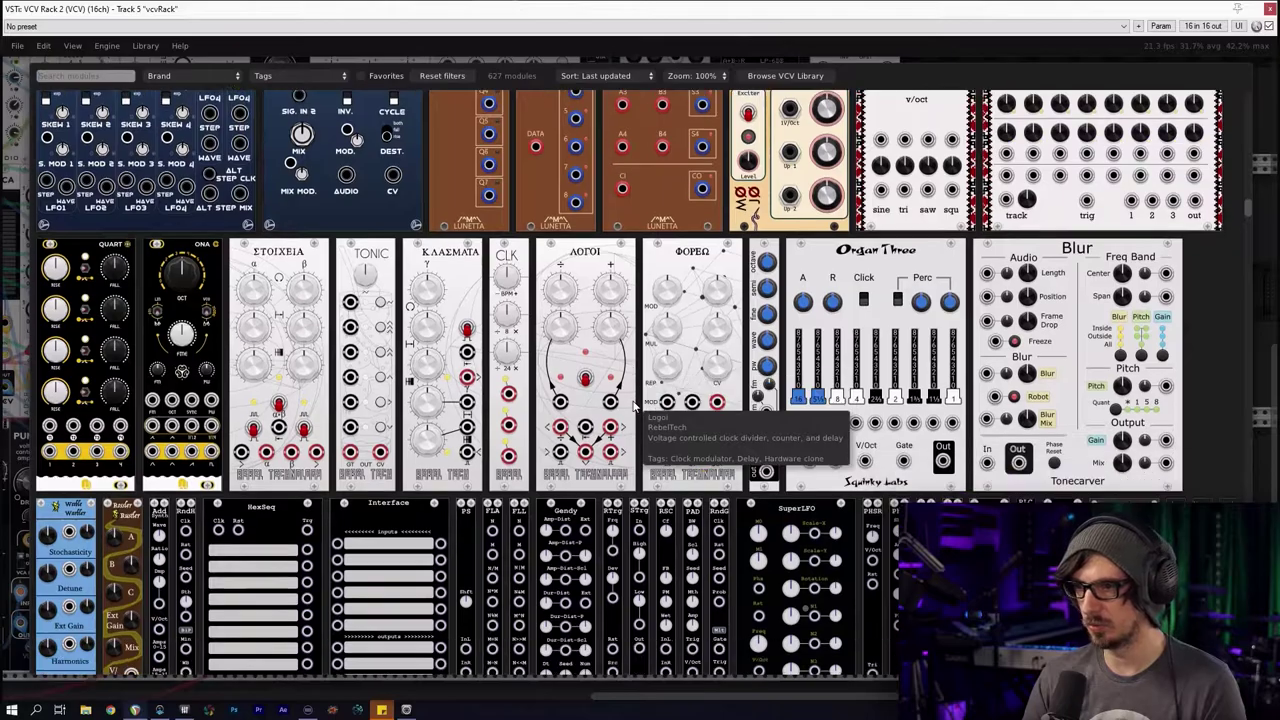
pyautogui.scroll(-15, 620, 403)
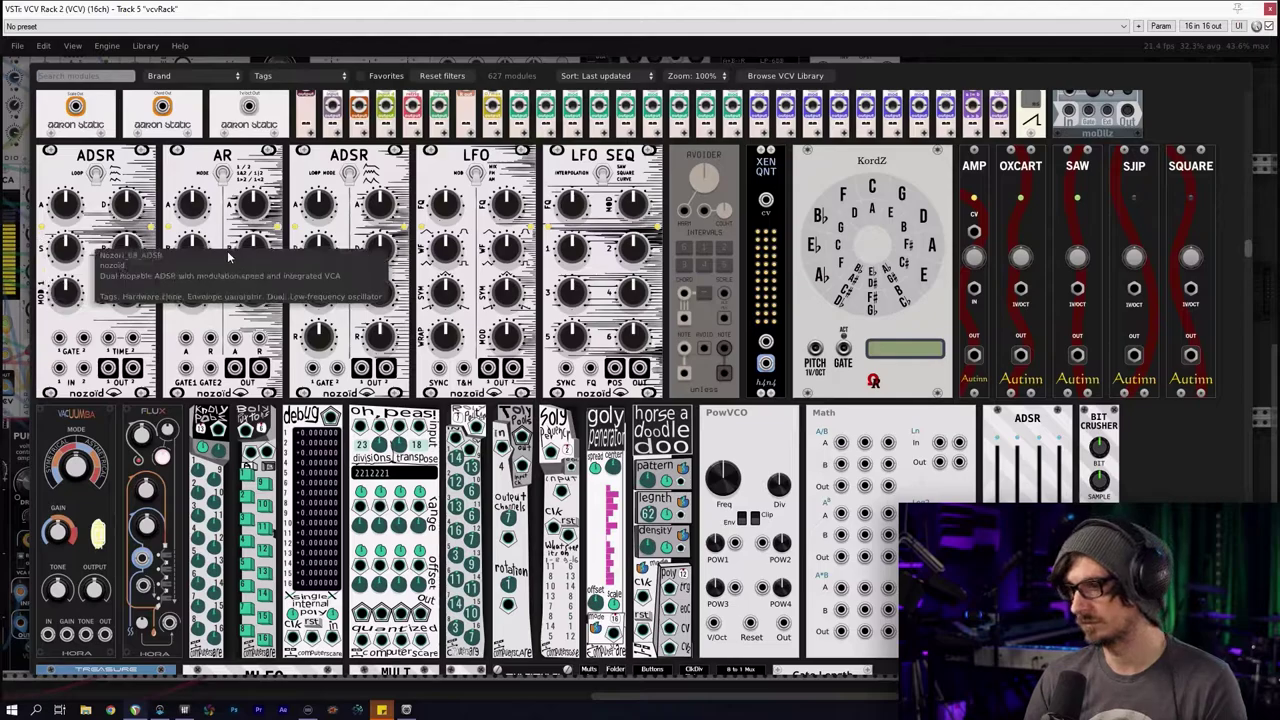
pyautogui.scroll(-3, 376, 292)
pyautogui.scroll(-2, 370, 292)
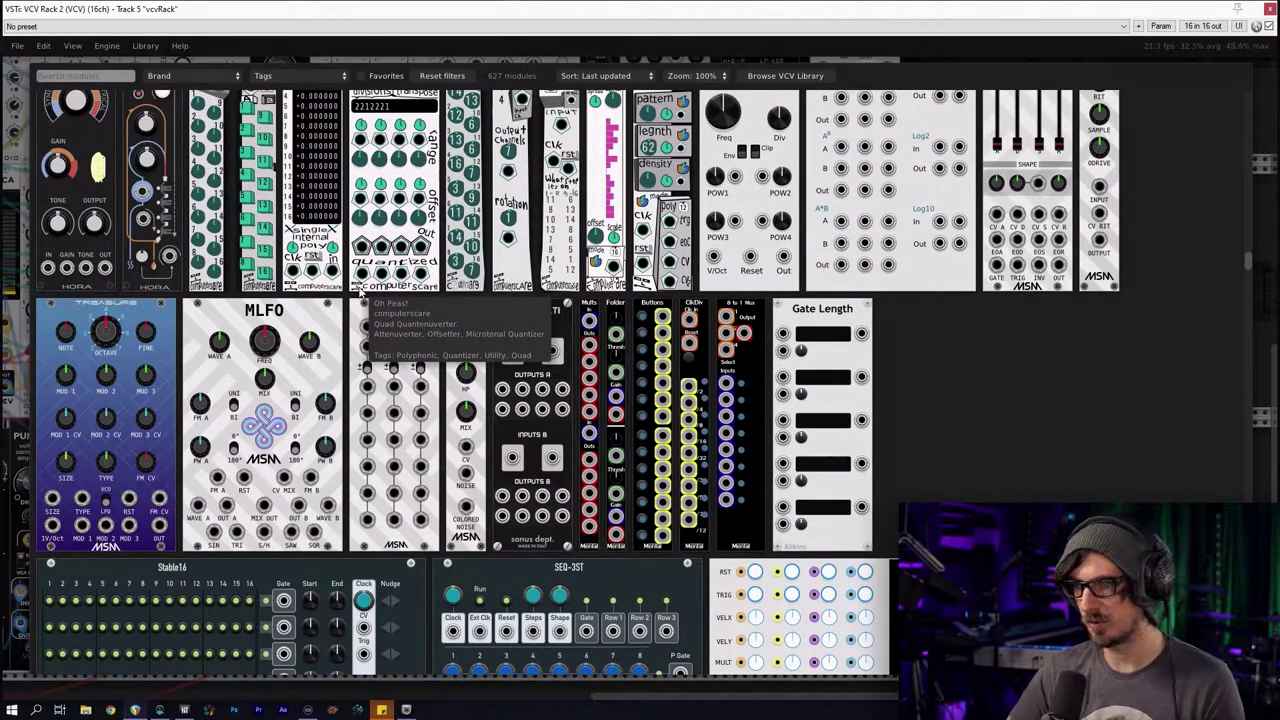
pyautogui.scroll(-14, 376, 292)
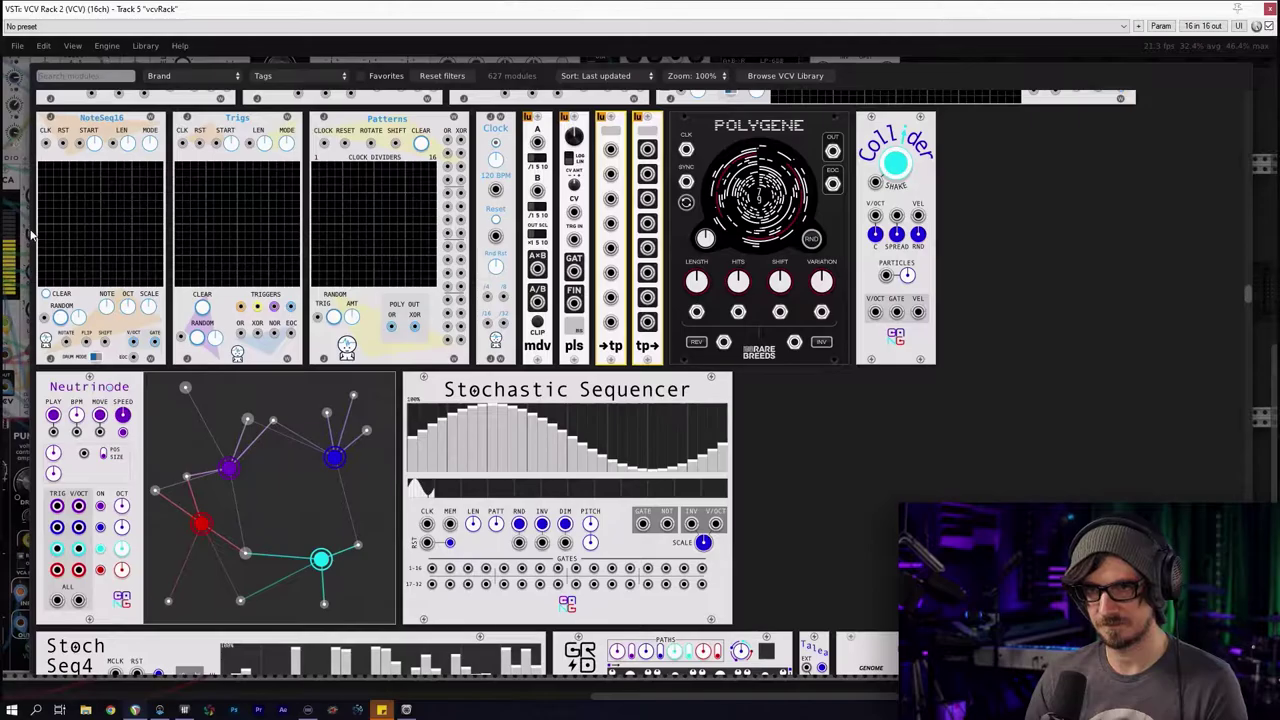
pyautogui.scroll(-10, 30, 235)
pyautogui.scroll(-12, 90, 290)
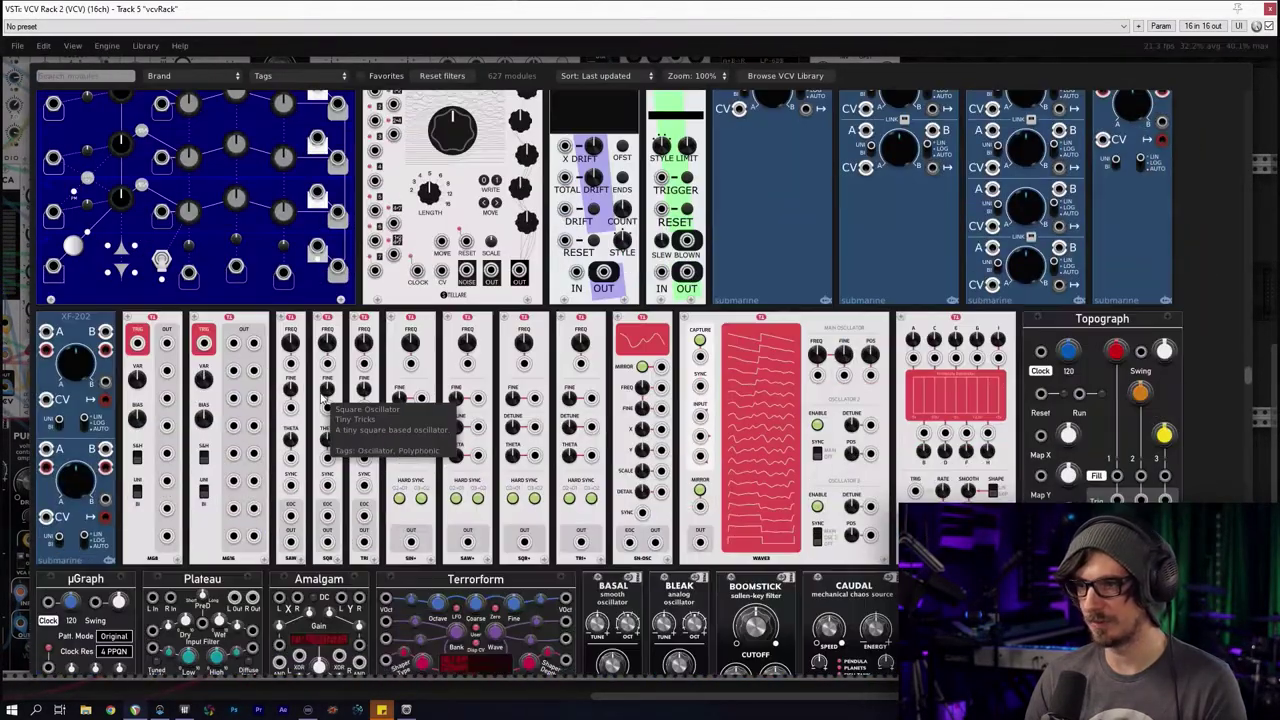
pyautogui.scroll(-6, 340, 392)
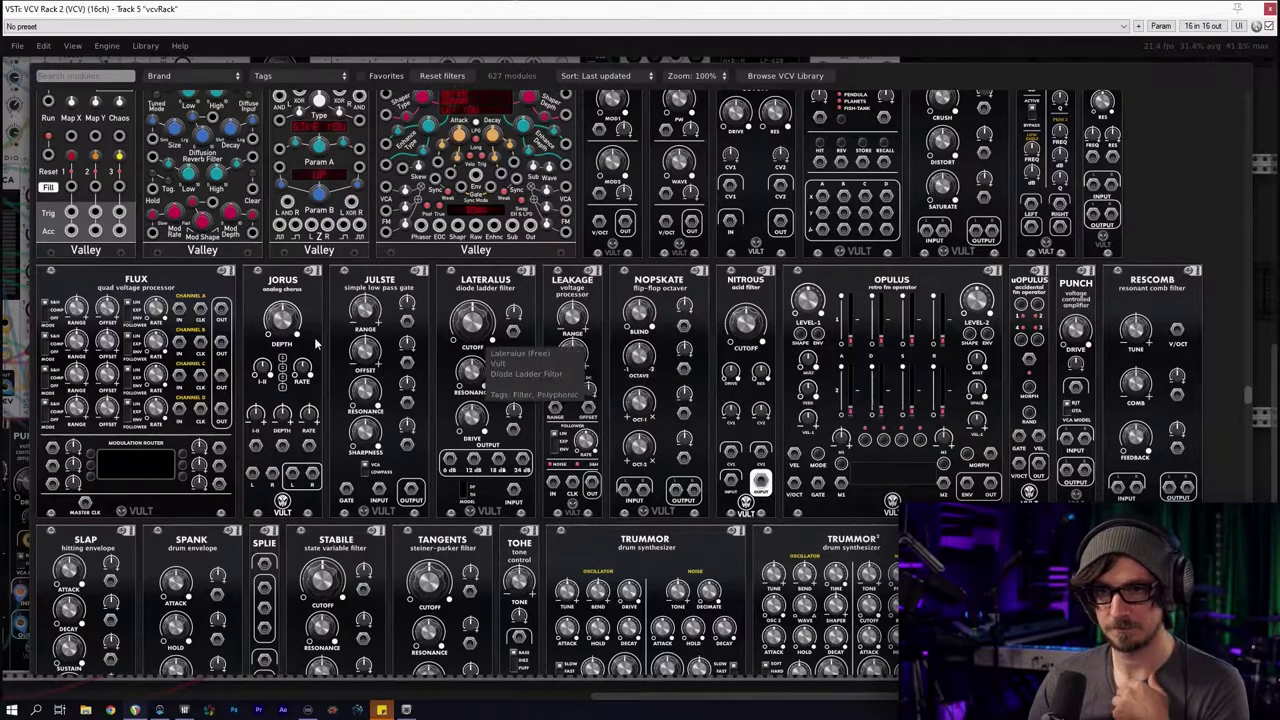
pyautogui.click(27, 300)
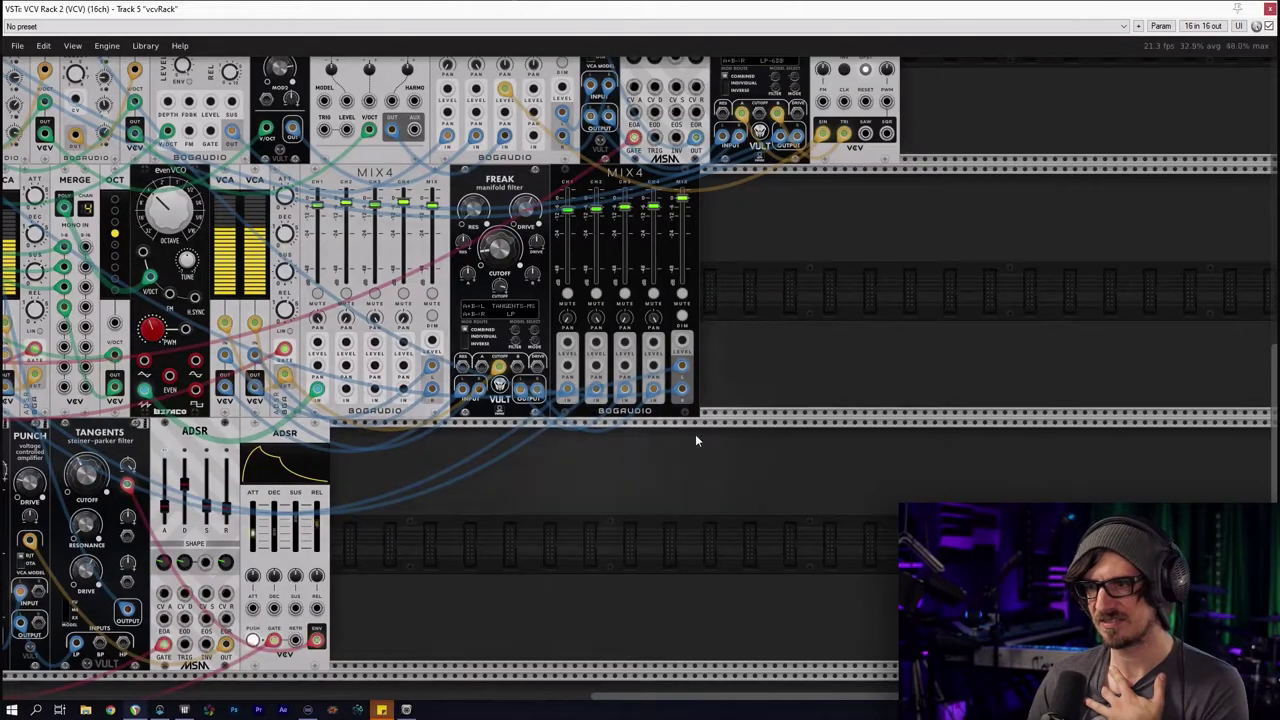
# Search the module browser for "ste", "mux" and "slic", and clear the search term
pyautogui.rightClick(764, 364)
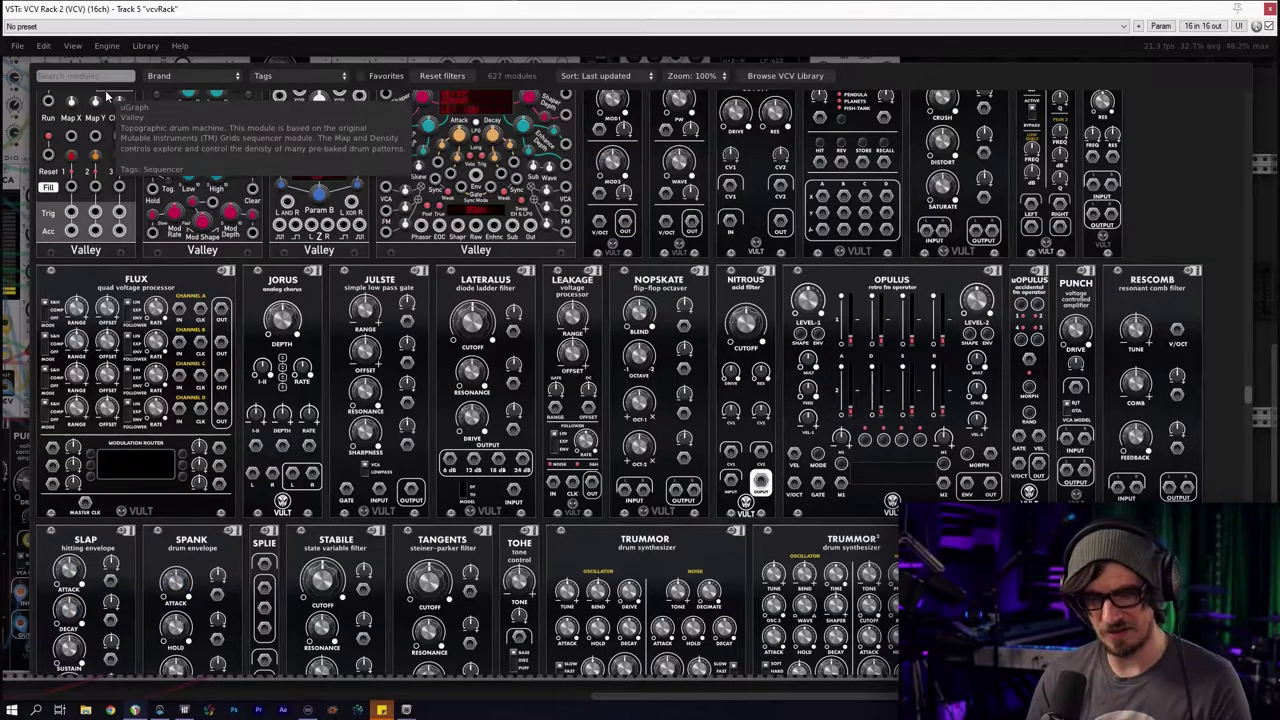
pyautogui.write('ste')
pyautogui.press('BackSpace')
pyautogui.press('BackSpace')
pyautogui.press('BackSpace')
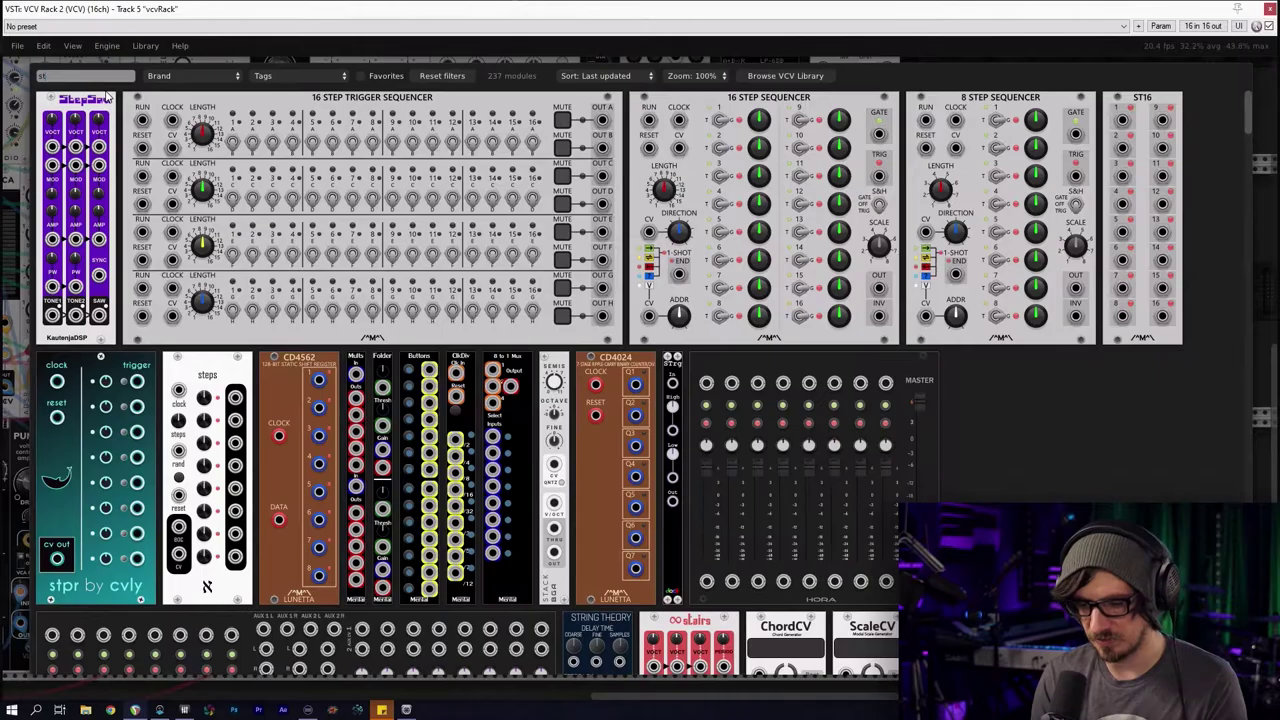
pyautogui.write('mix')
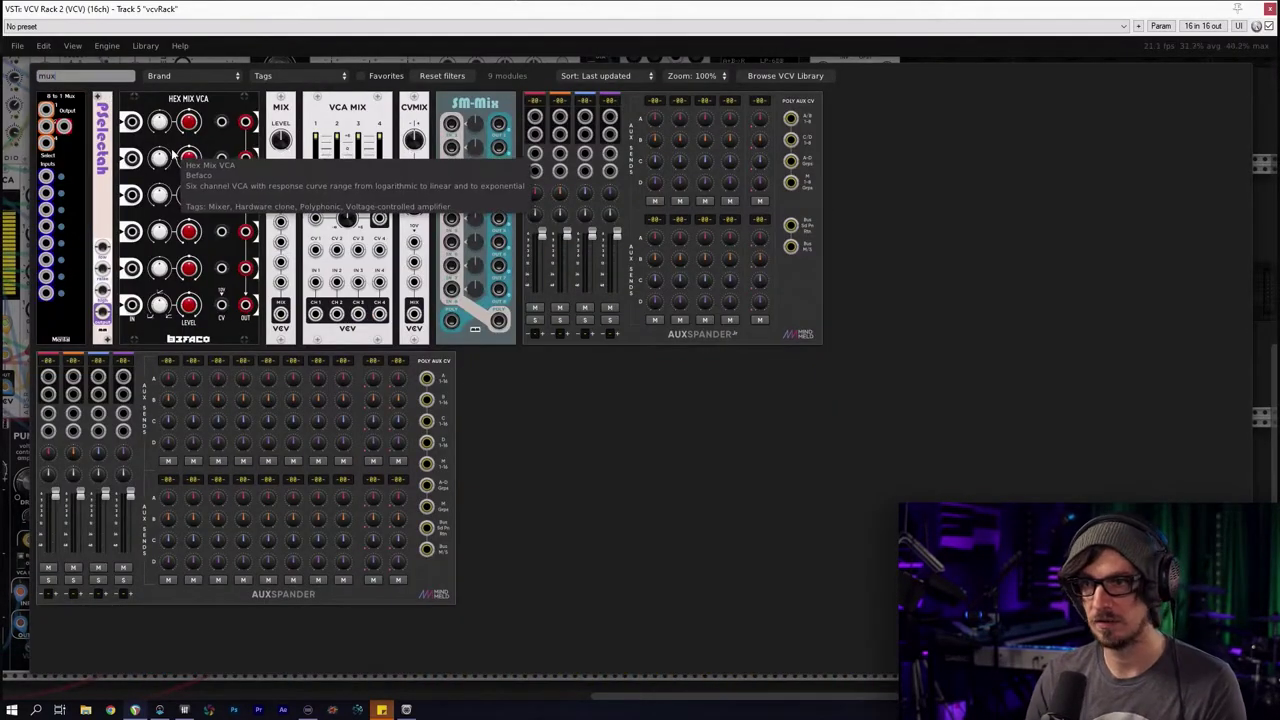
pyautogui.press('BackSpace')
pyautogui.press('BackSpace')
pyautogui.write('u')
pyautogui.press('BackSpace')
pyautogui.press('BackSpace')
pyautogui.write('slic')
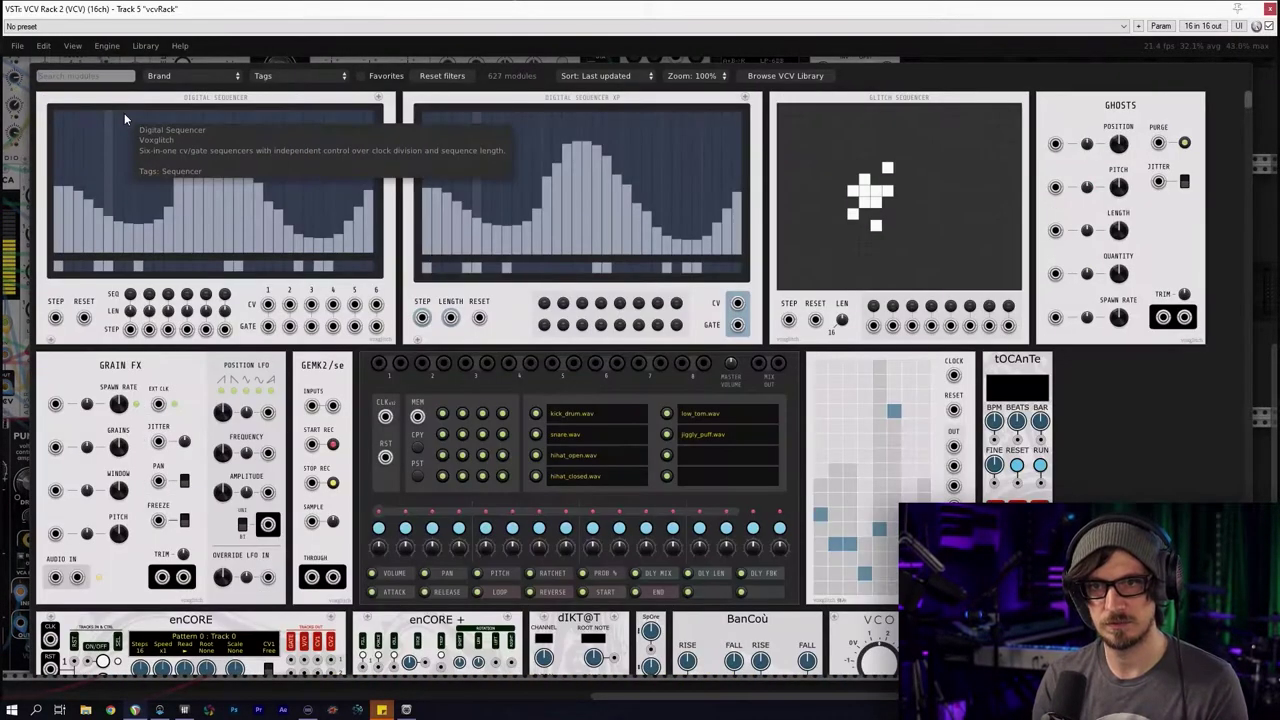
pyautogui.press('BackSpace')
pyautogui.press('BackSpace')
pyautogui.press('BackSpace')
pyautogui.press('BackSpace')
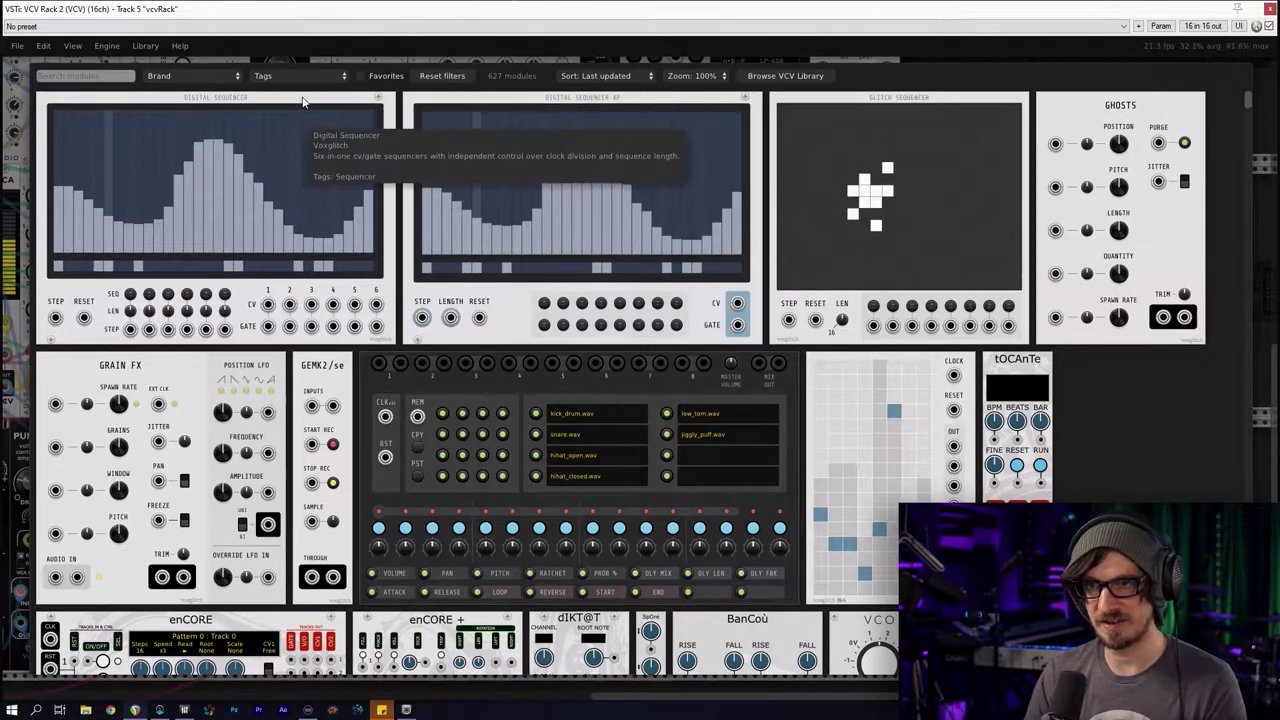
# Add a Voxglitch Digital Sequencer beside the dark MIX4 and randomize it
pyautogui.moveTo(190, 210)
pyautogui.mouseDown()
pyautogui.moveTo(725, 262)
pyautogui.moveTo(863, 205)
pyautogui.moveTo(945, 300)
pyautogui.moveTo(896, 203)
pyautogui.mouseUp()
pyautogui.click(733, 255)
pyautogui.rightClick(903, 173)
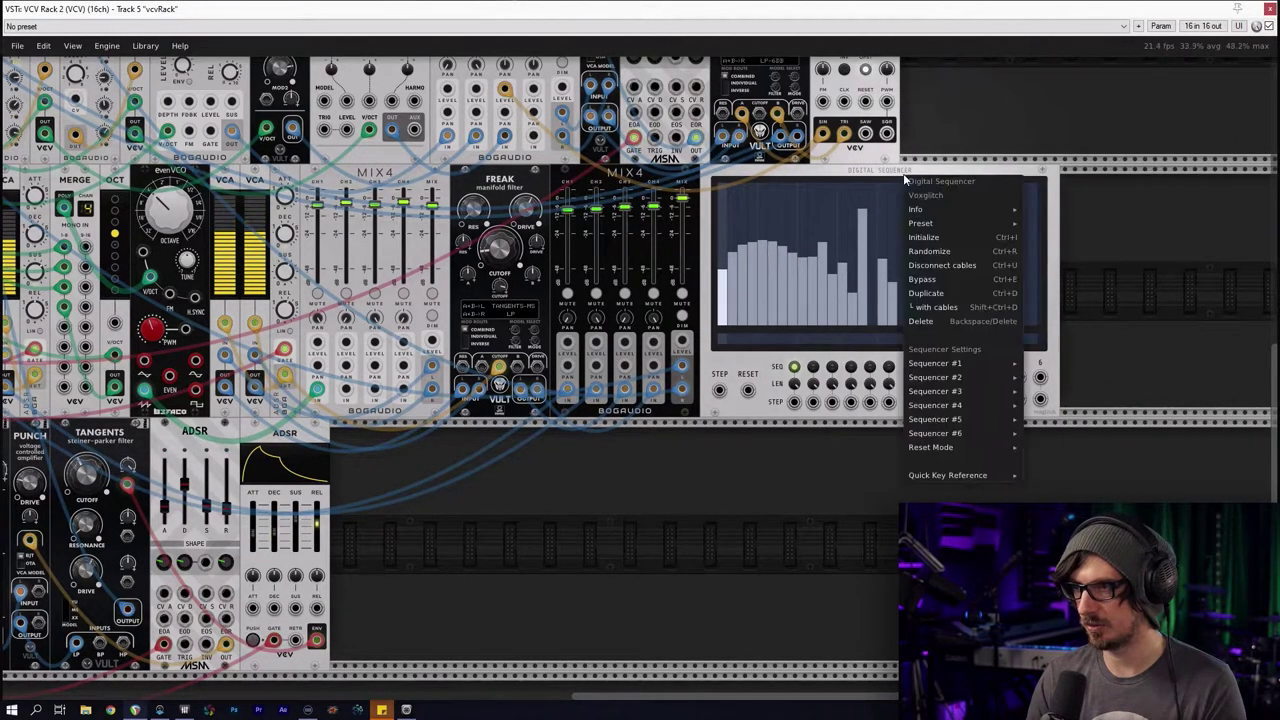
pyautogui.click(924, 255)
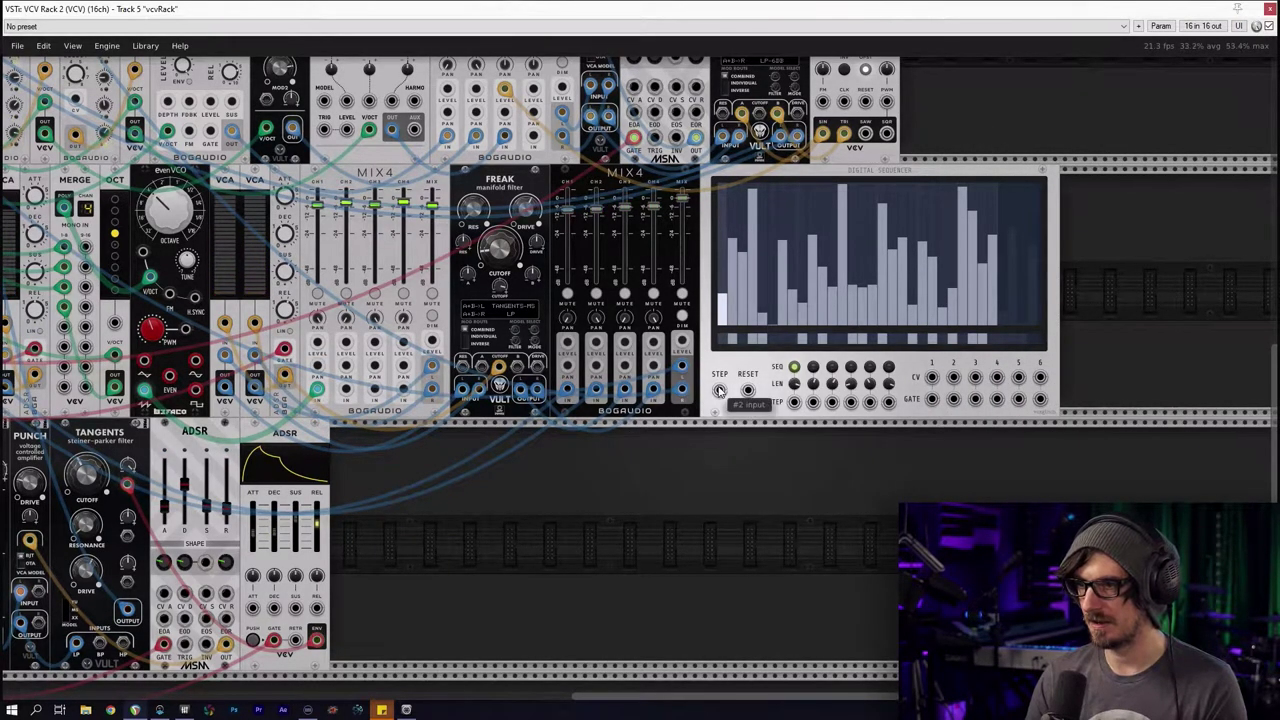
# Patch the Digital Sequencer's STEP and RESET inputs from the teleport output module (tp→) at the start of the row above
pyautogui.scroll(-6, 718, 390)
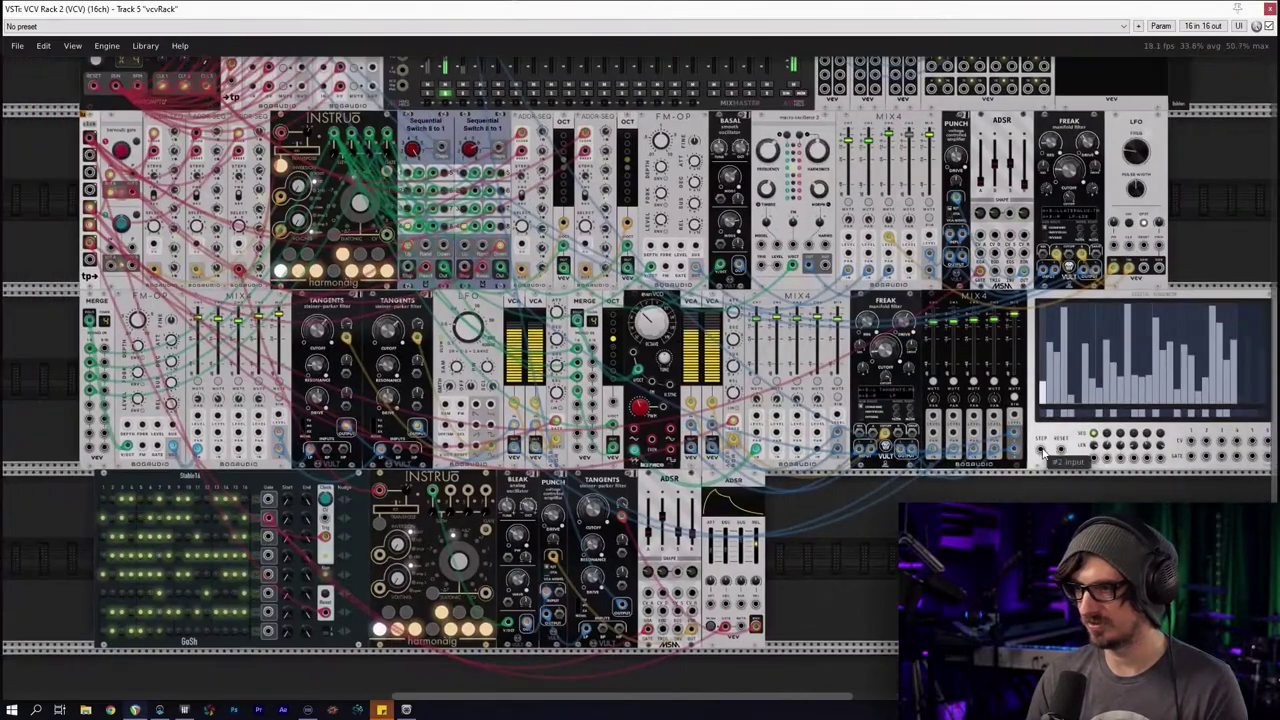
pyautogui.moveTo(1040, 452); pyautogui.dragTo(90, 245)
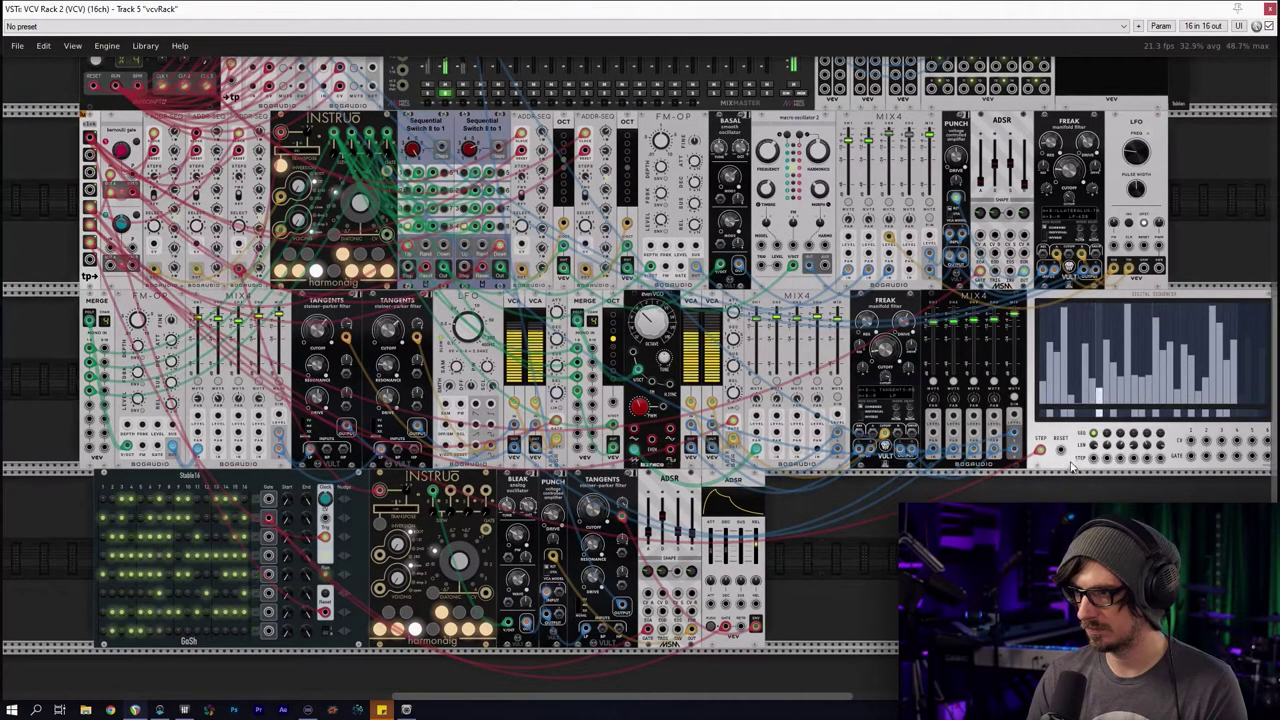
pyautogui.moveTo(89, 225); pyautogui.dragTo(90, 136)
pyautogui.scroll(5, 990, 560)
pyautogui.moveTo(1140, 491); pyautogui.dragTo(608, 625)
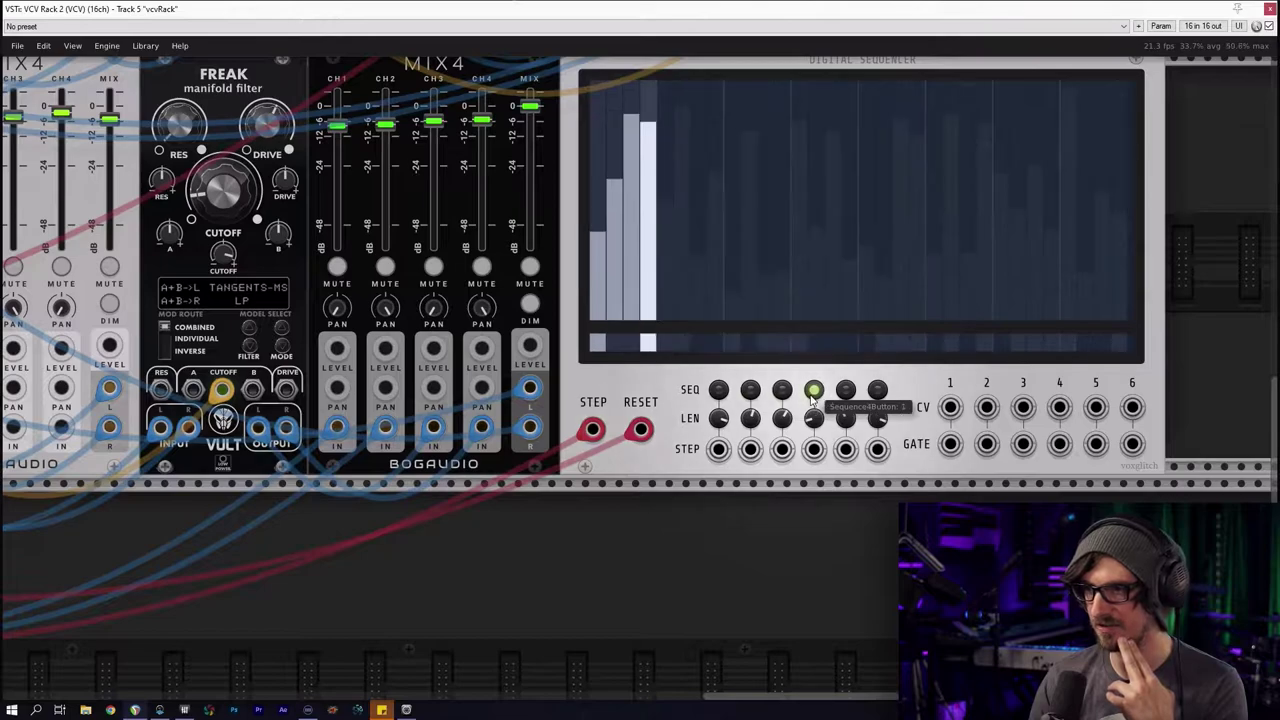
# Select sequence 1, patch the Digital Sequencer's first gate output to the dark MIX4's mix LEVEL input, and shift the sequencer to leave a gap
pyautogui.click(719, 390)
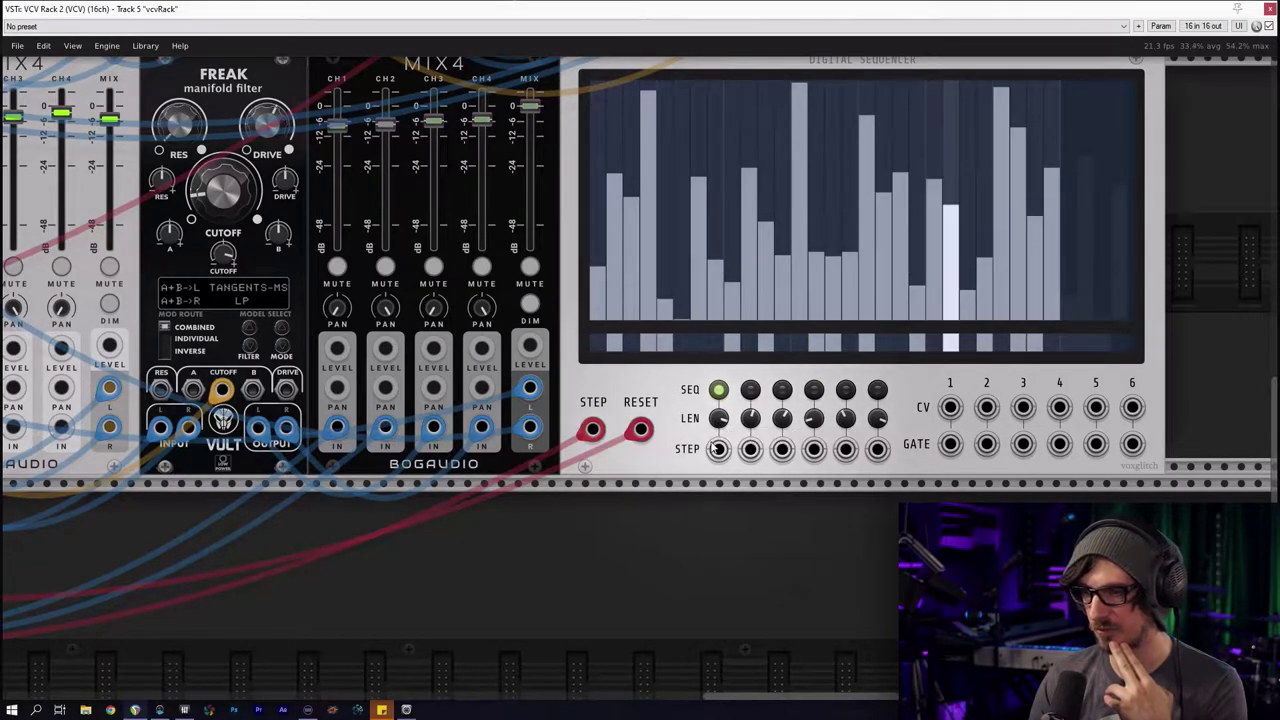
pyautogui.moveTo(700, 501); pyautogui.dragTo(736, 597)
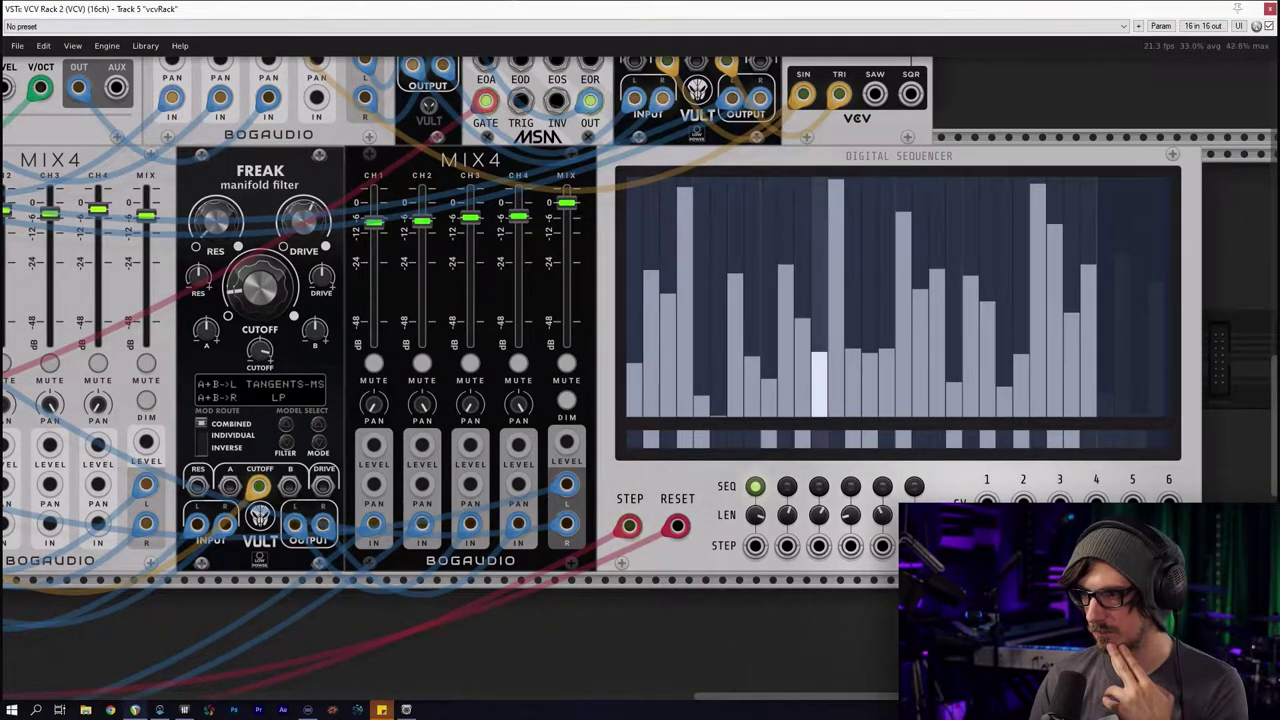
pyautogui.moveTo(987, 540); pyautogui.dragTo(566, 442)
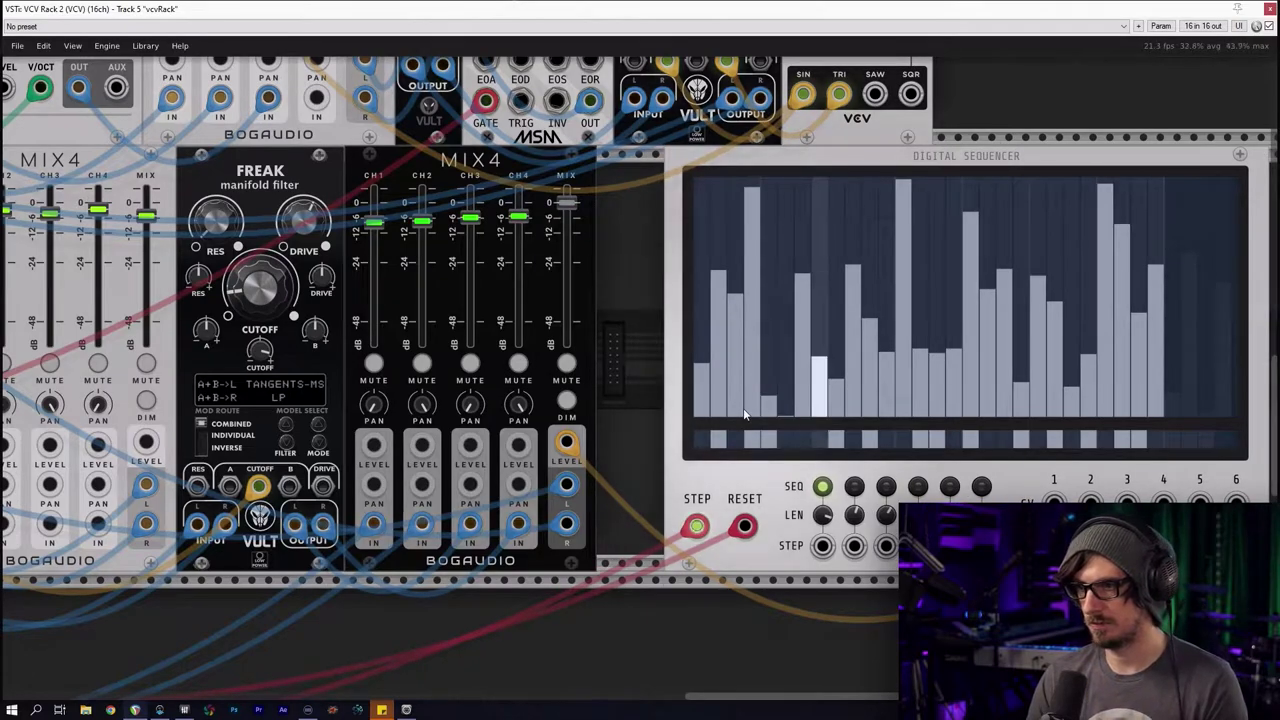
pyautogui.scroll(-2, 720, 449)
pyautogui.moveTo(734, 245); pyautogui.dragTo(859, 253)
# Search for "ads", add the VCV ADSR in the gap, and move the sequencer's gate cable from the MIX4 to its GATE input
pyautogui.rightClick(715, 320)
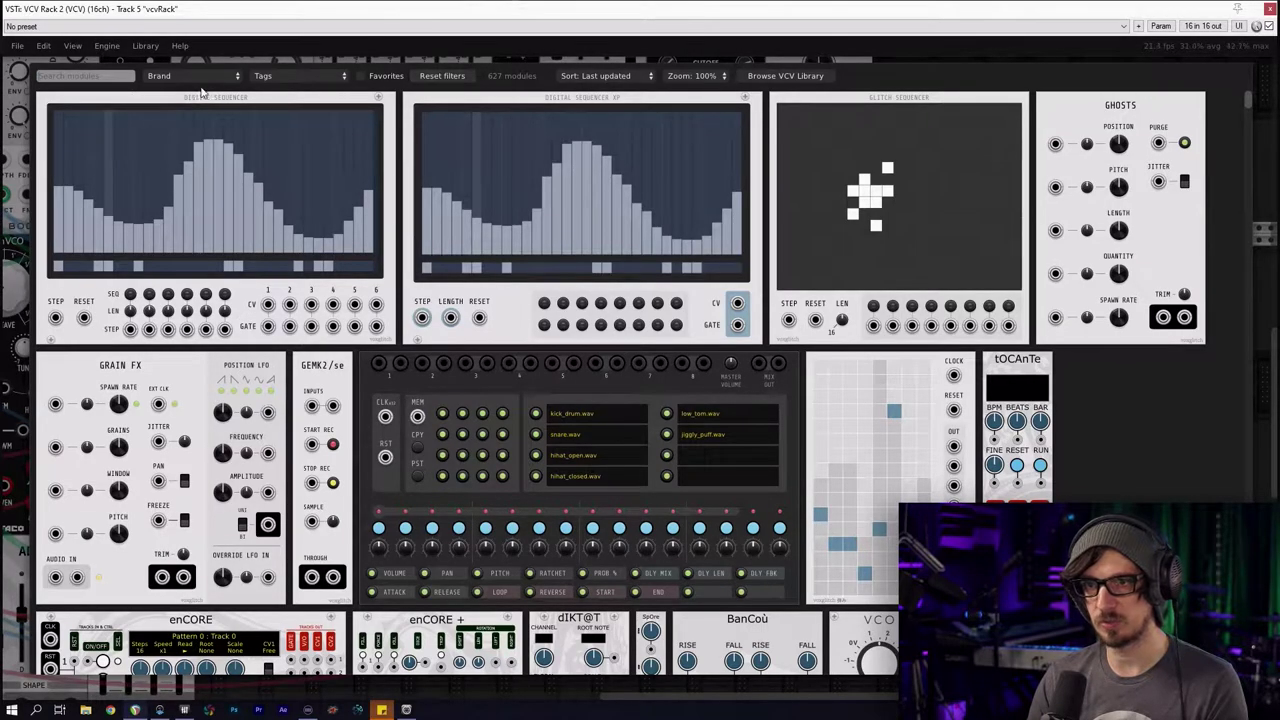
pyautogui.click(66, 75)
pyautogui.write('add')
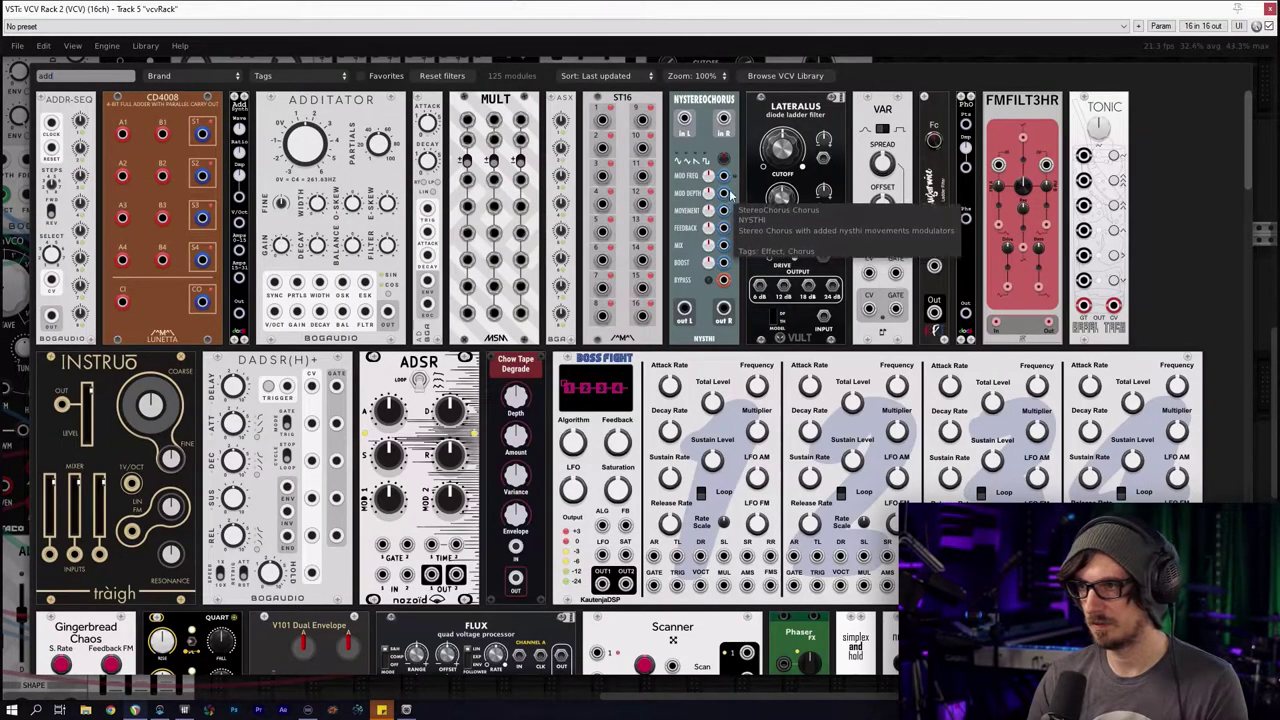
pyautogui.scroll(-5, 495, 343)
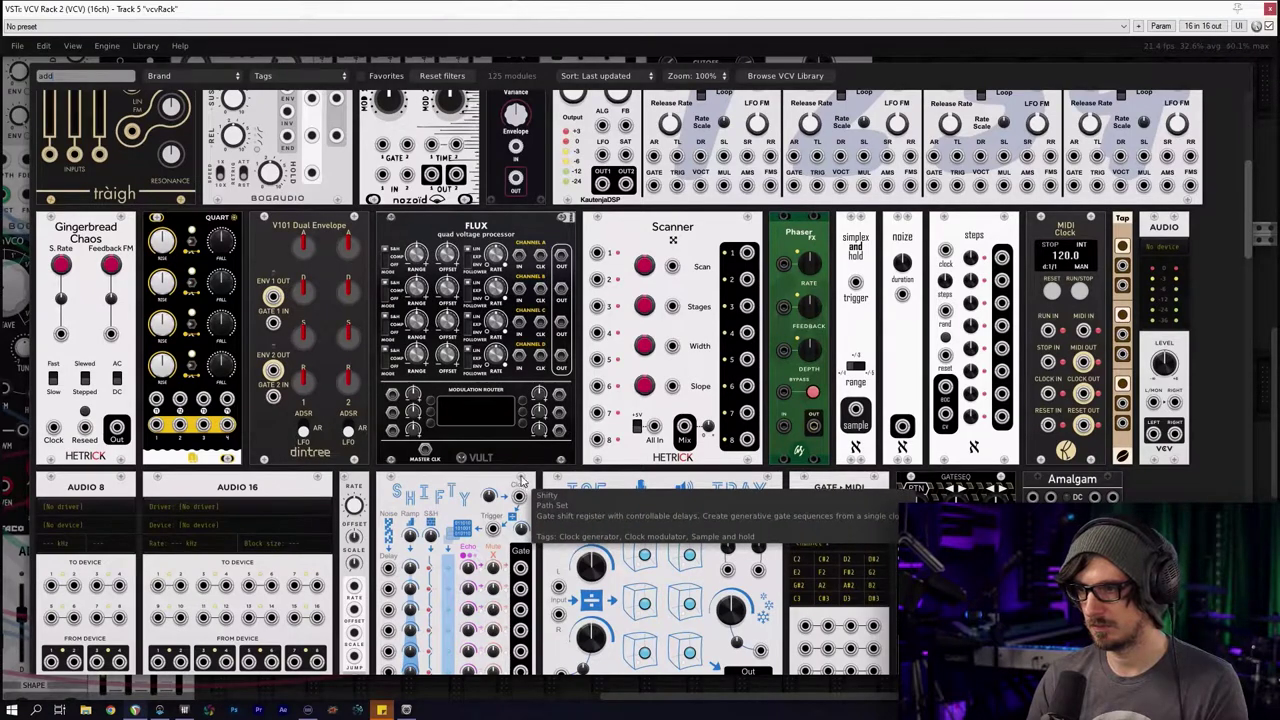
pyautogui.press('BackSpace')
pyautogui.write('s')
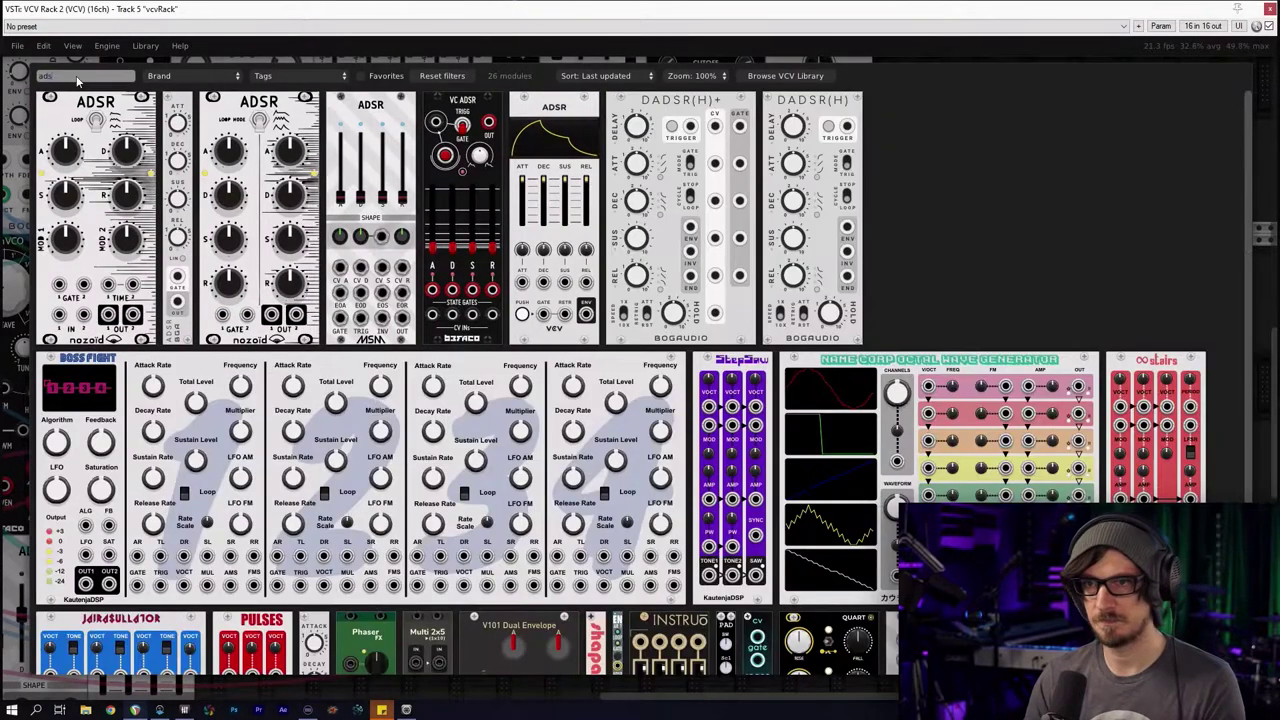
pyautogui.click(545, 195)
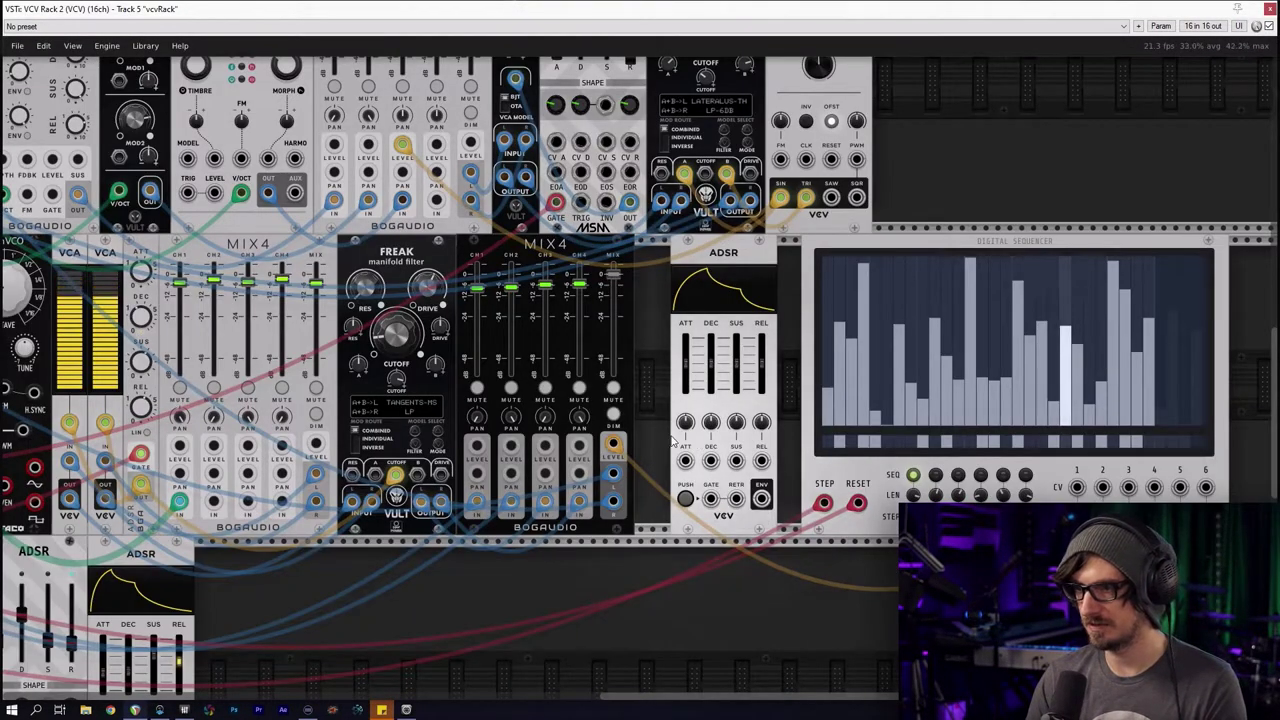
pyautogui.moveTo(757, 510); pyautogui.dragTo(711, 499)
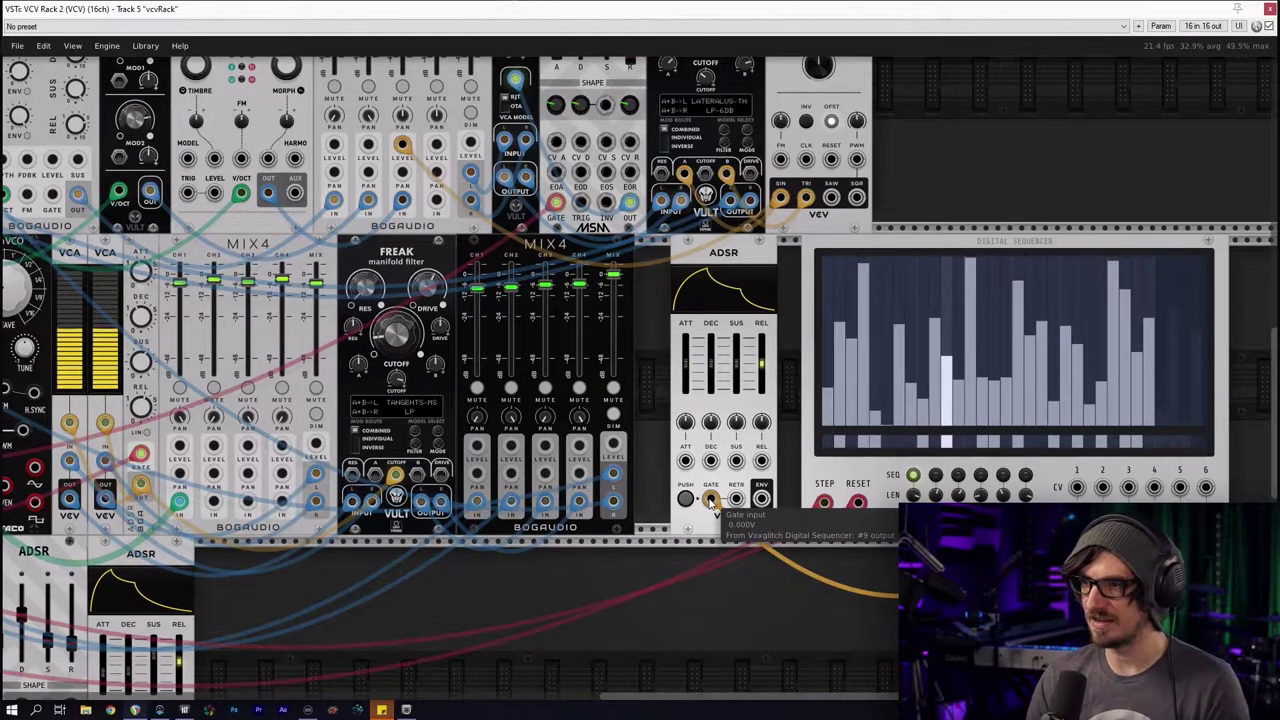
# Delete the ADSR beside the Digital Sequencer, search for "vca" and add a VCV VCA directly beside the dark MIX4
pyautogui.moveTo(646, 344); pyautogui.dragTo(690, 388)
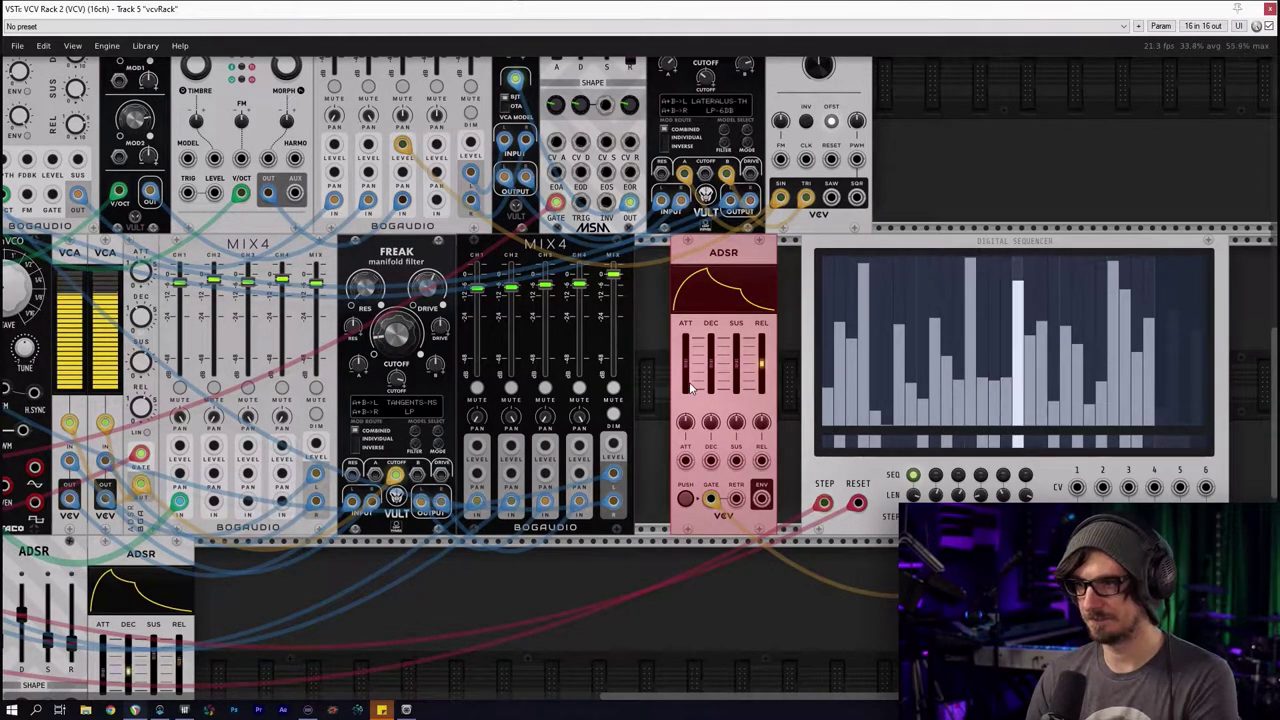
pyautogui.press('Delete')
pyautogui.rightClick(682, 380)
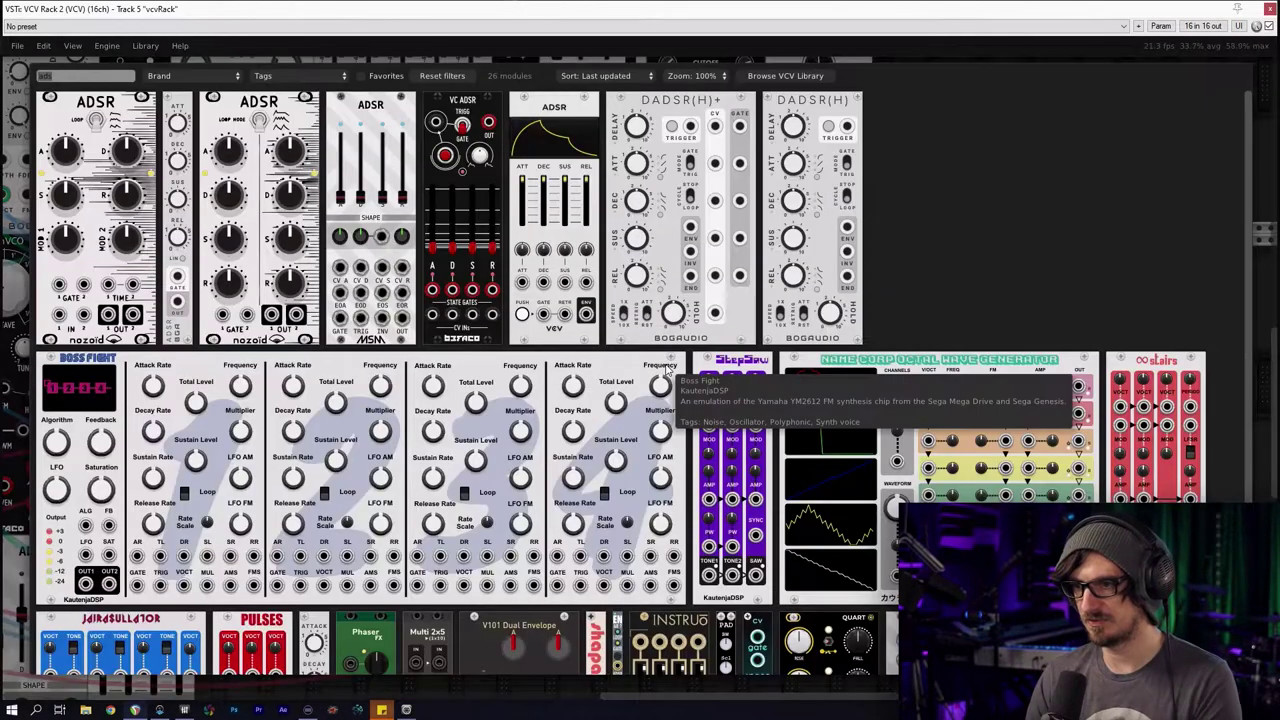
pyautogui.click(438, 76)
pyautogui.click(112, 79)
pyautogui.write('vca')
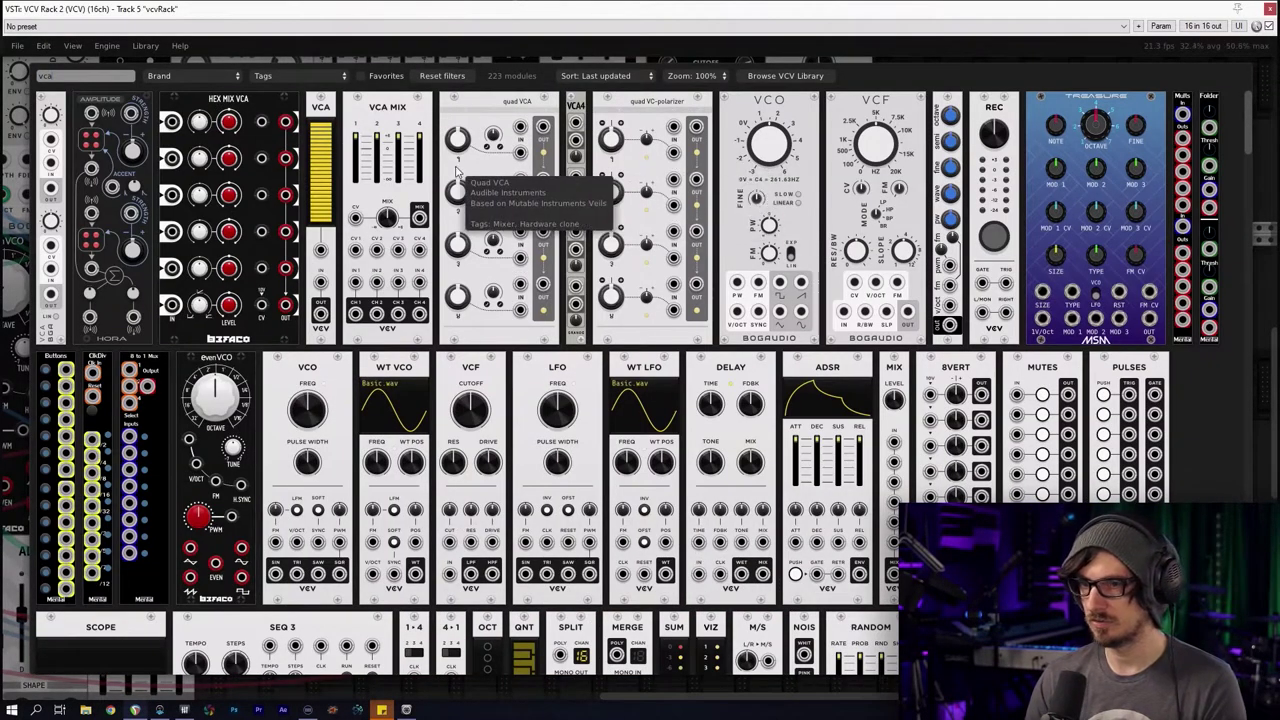
pyautogui.click(322, 175)
pyautogui.moveTo(667, 258); pyautogui.dragTo(654, 258)
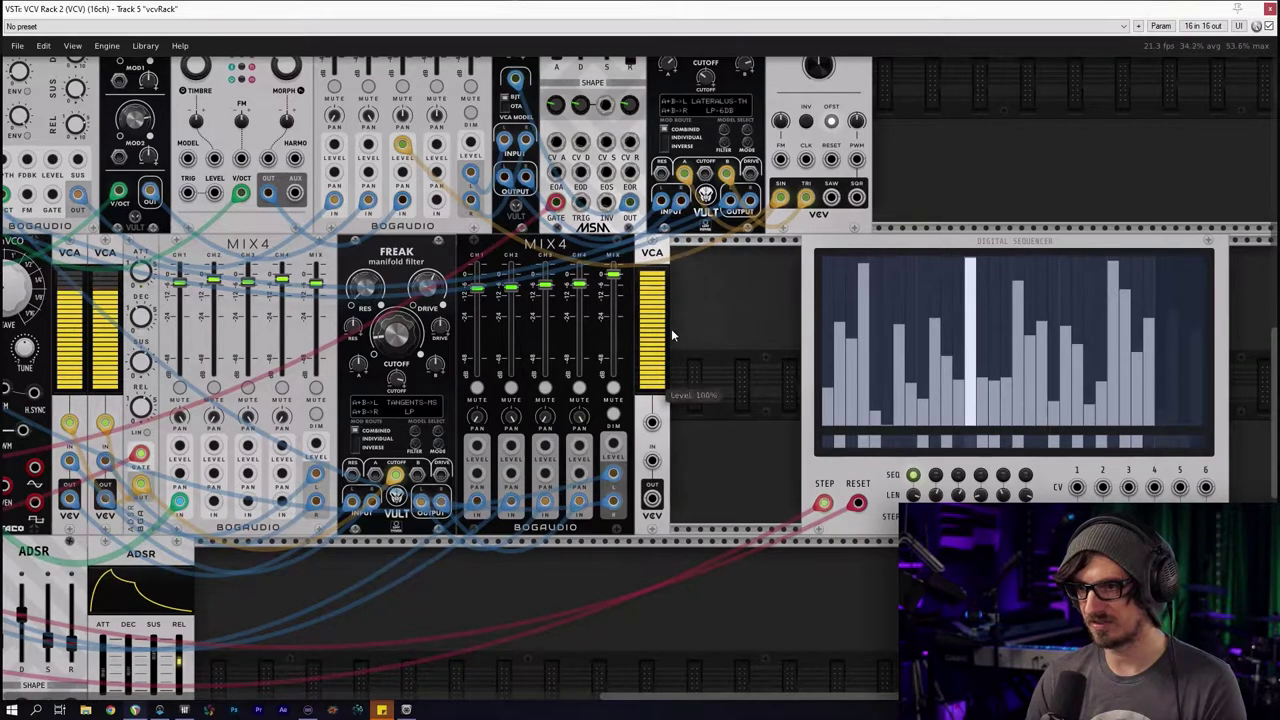
# Patch the Digital Sequencer's first gate output to the new VCA's CV input
pyautogui.moveTo(960, 530); pyautogui.dragTo(652, 423)
pyautogui.rightClick(659, 429)
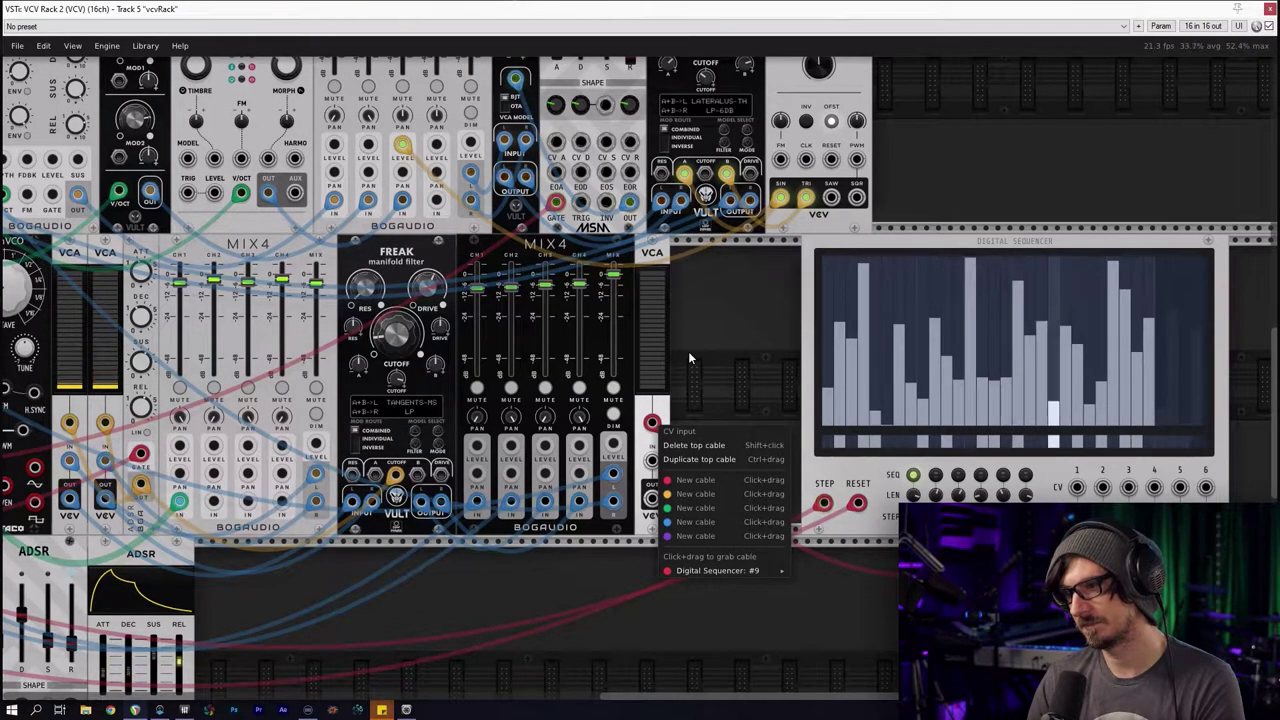
pyautogui.click(1073, 494)
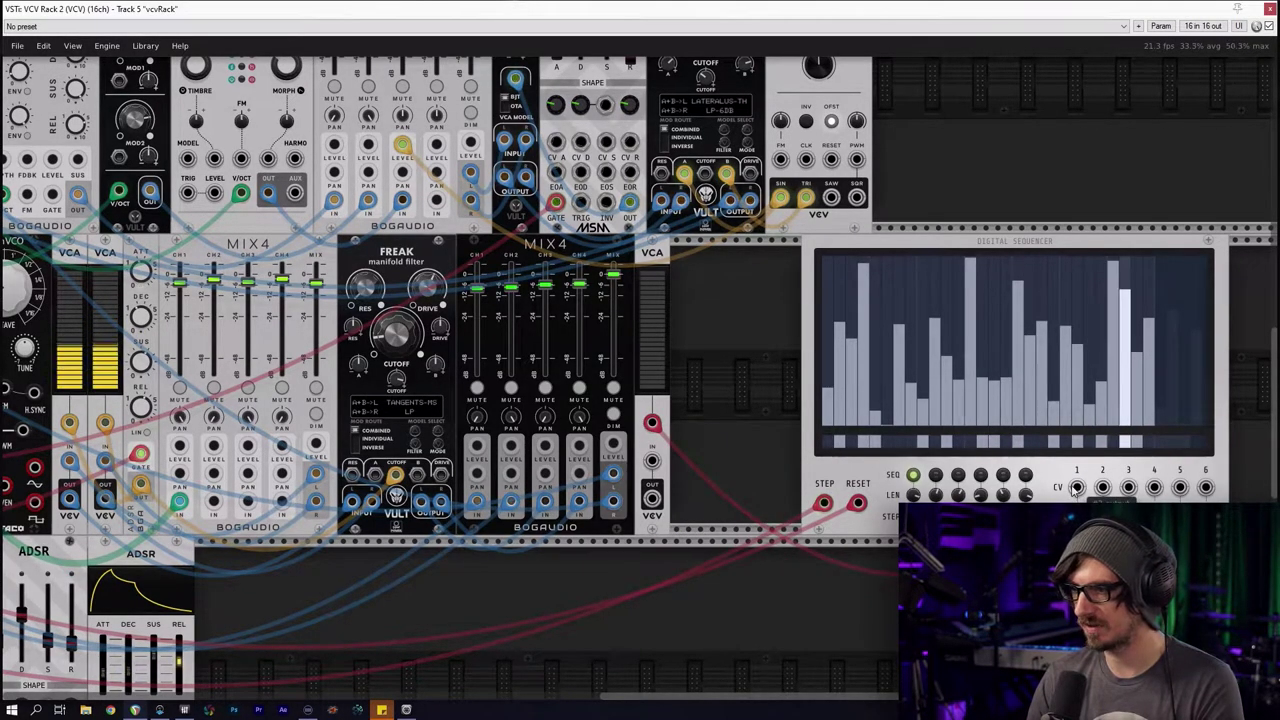
# Patch the Digital Sequencer's first CV output to the VCA's CV input and colour the cable yellow
pyautogui.moveTo(1077, 513); pyautogui.dragTo(654, 426)
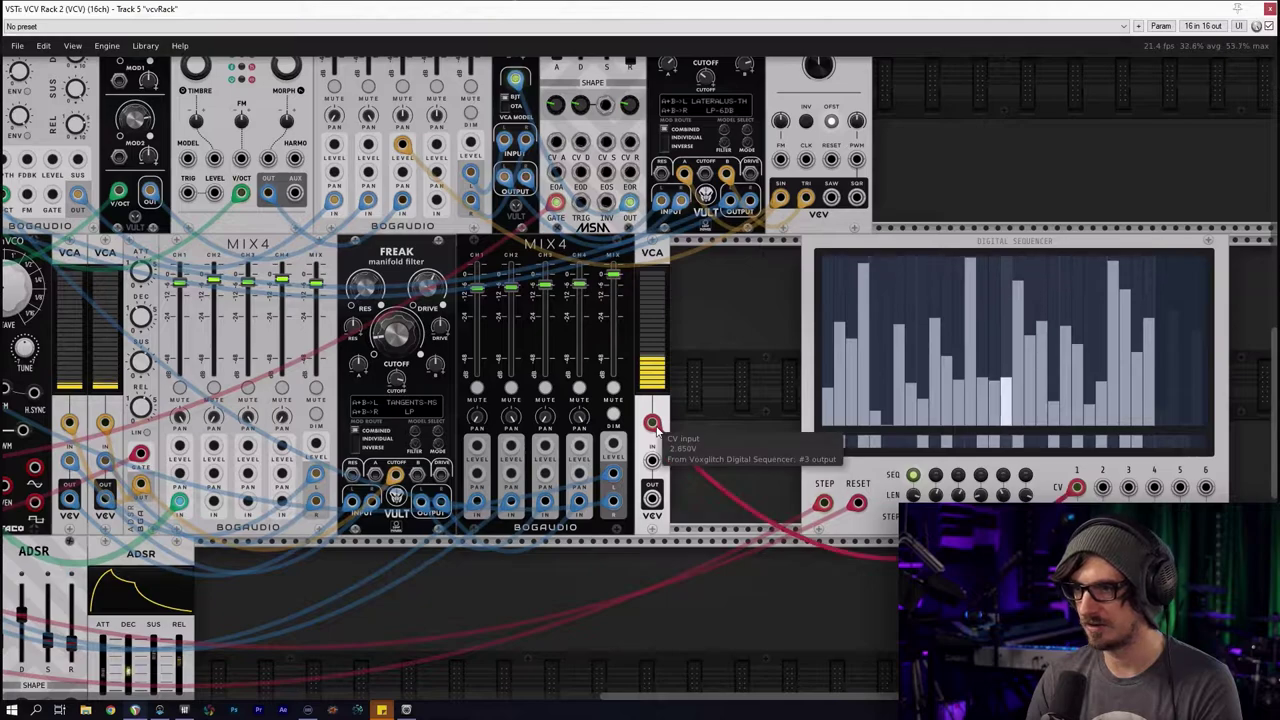
pyautogui.rightClick(654, 424)
pyautogui.moveTo(760, 563)
pyautogui.click(805, 575)
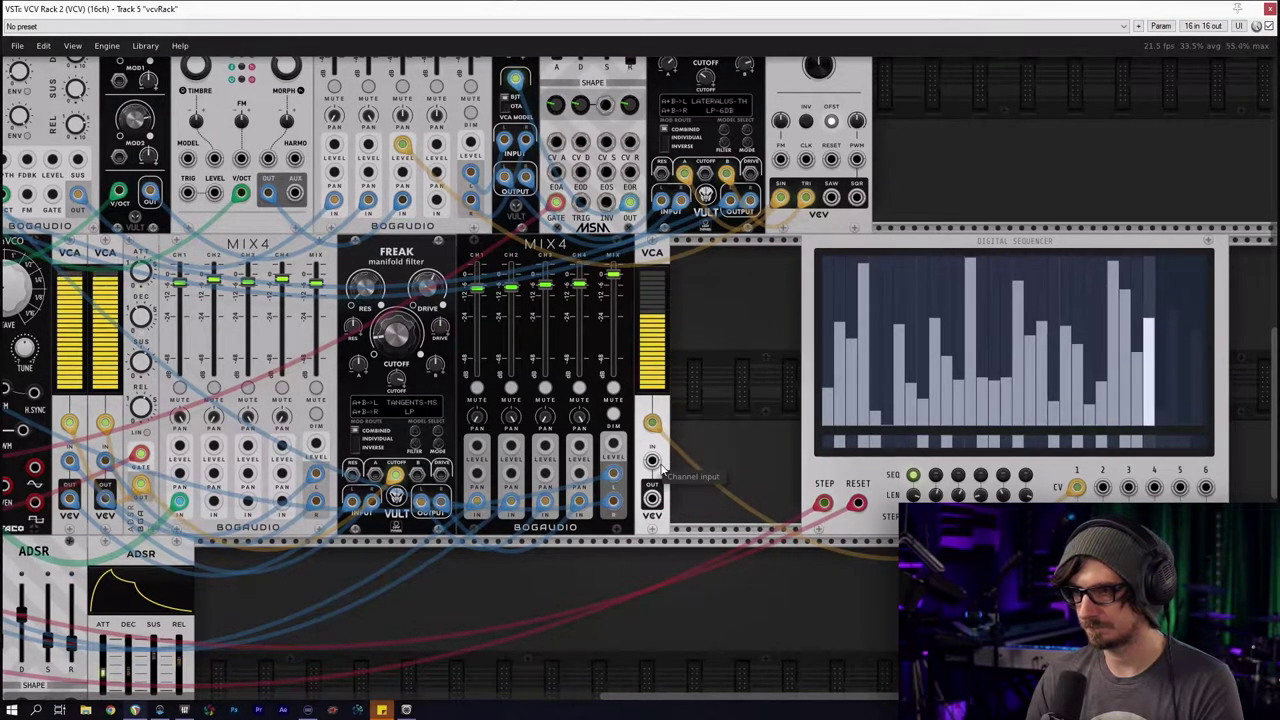
# Search for "ads" and add the VCV ADSR in the gap between the VCA and the Digital Sequencer
pyautogui.rightClick(702, 382)
pyautogui.click(407, 74)
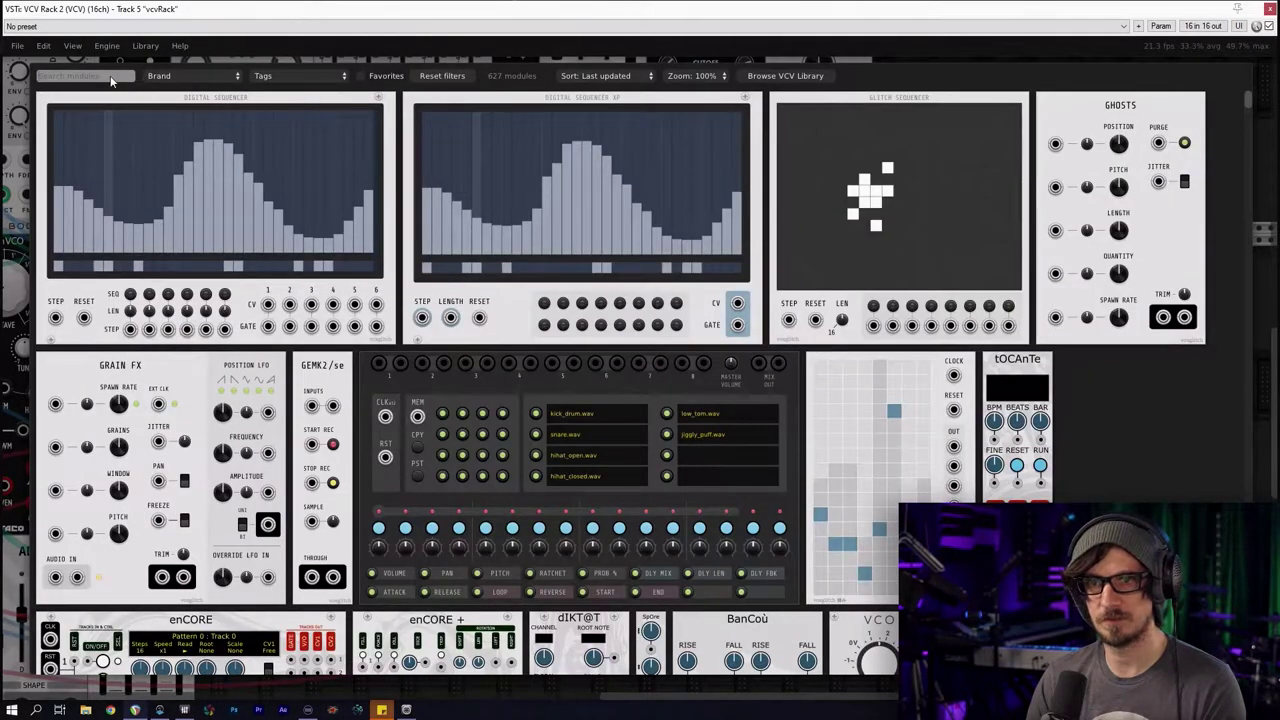
pyautogui.write('ads')
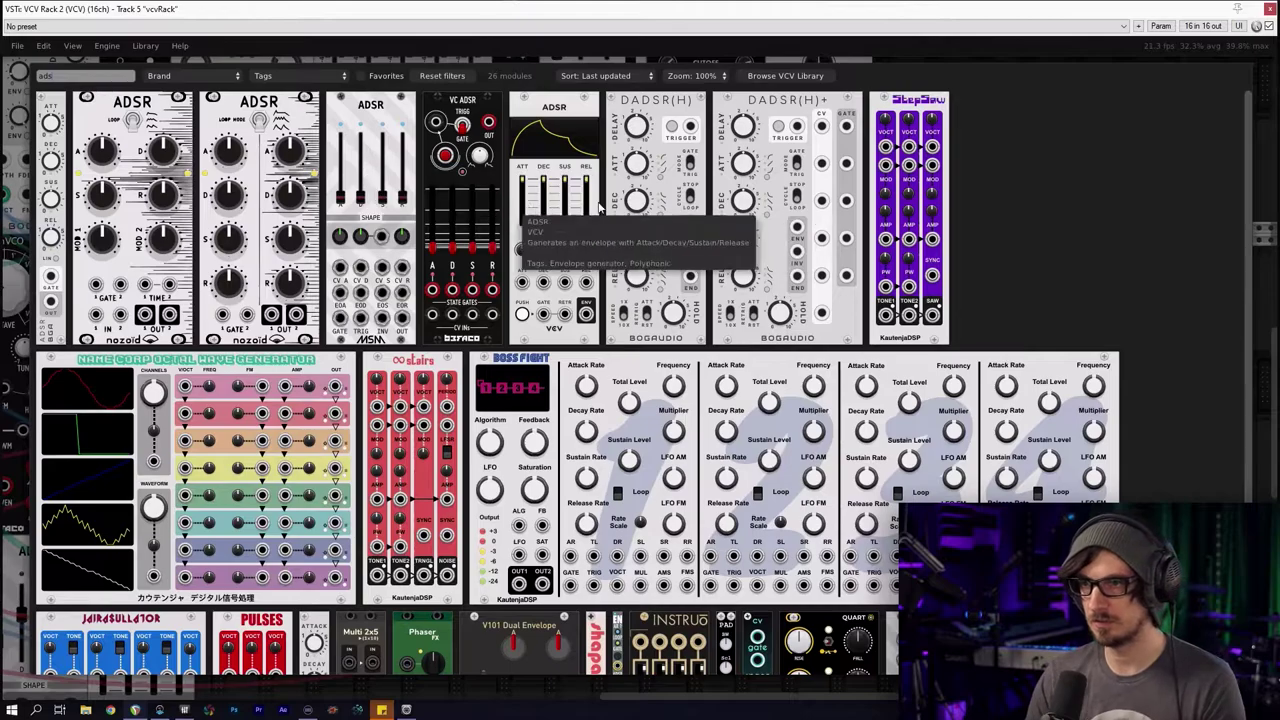
pyautogui.click(587, 188)
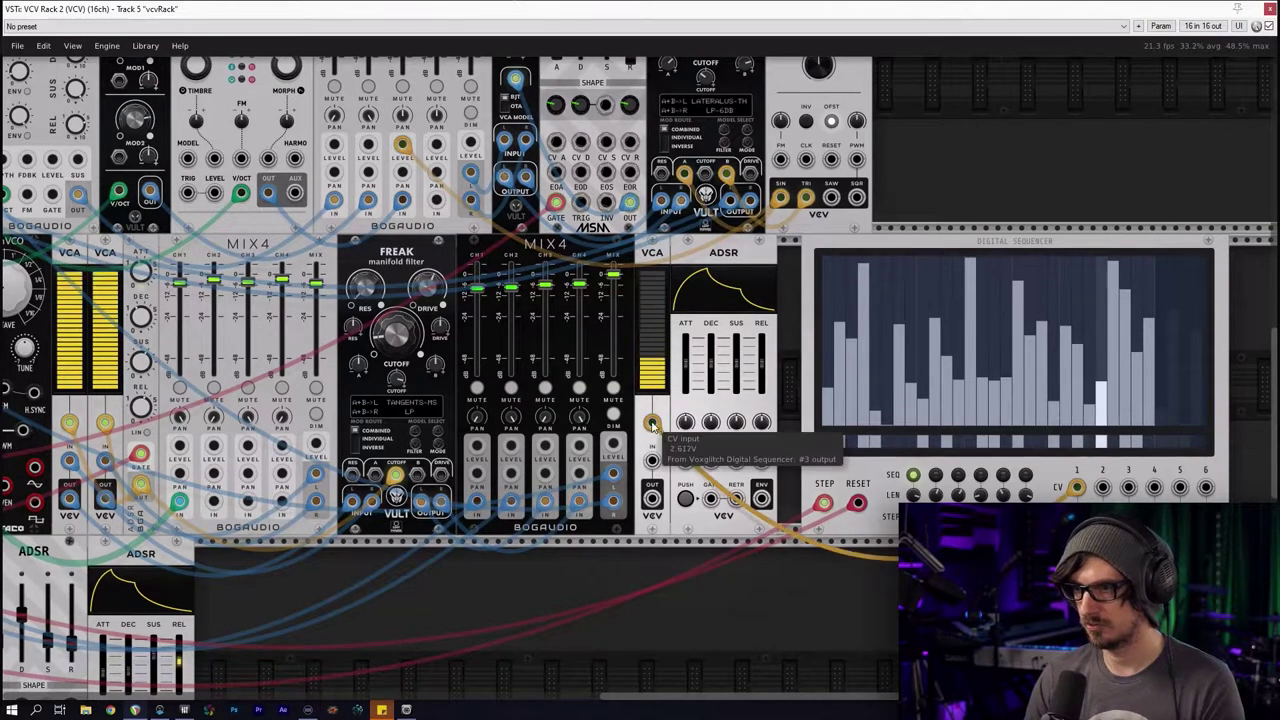
# Move the sequencer's cable to the ADSR's GATE input and patch the ADSR's envelope output to the VCA's CV input in yellow
pyautogui.moveTo(653, 426)
pyautogui.mouseDown()
pyautogui.moveTo(710, 498)
pyautogui.moveTo(652, 424)
pyautogui.mouseUp()
pyautogui.rightClick(656, 427)
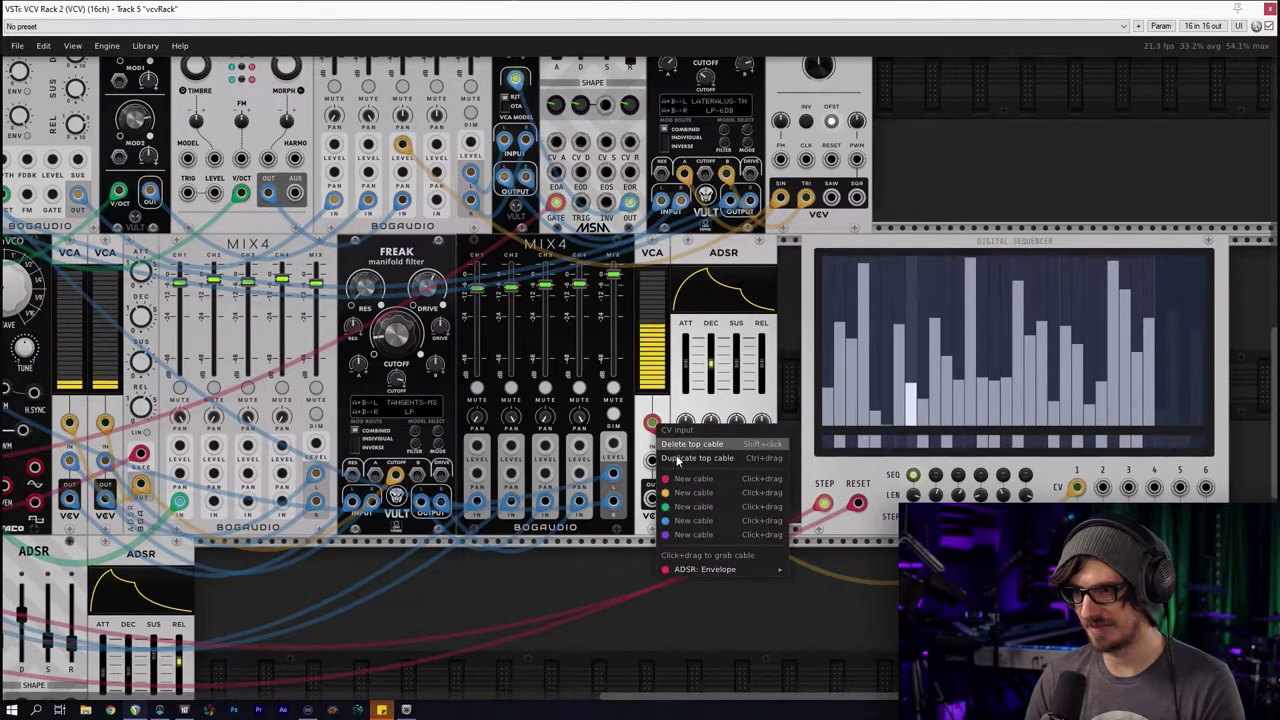
pyautogui.moveTo(704, 571)
pyautogui.click(818, 584)
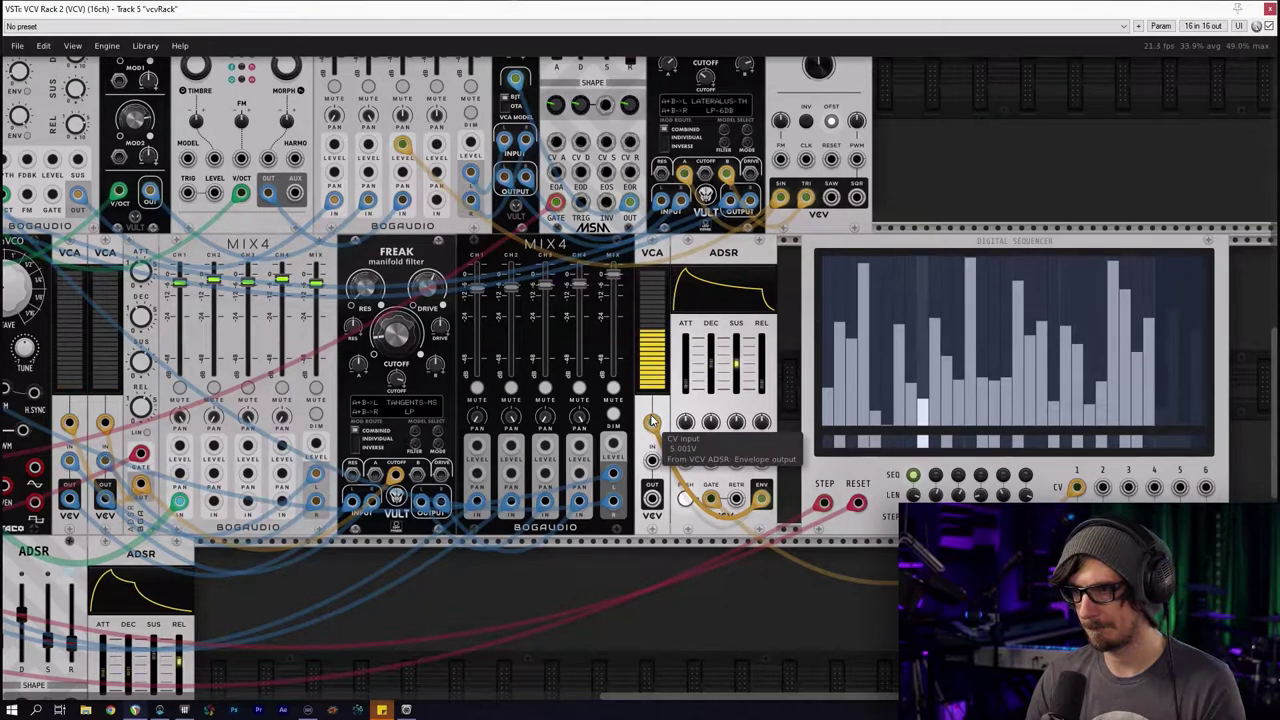
# Lower the ADSR's sustain, set its decay to 1 ms, and delete the ADSR module
pyautogui.moveTo(735, 380)
pyautogui.mouseDown()
pyautogui.moveTo(735, 400)
pyautogui.moveTo(711, 386)
pyautogui.mouseUp()
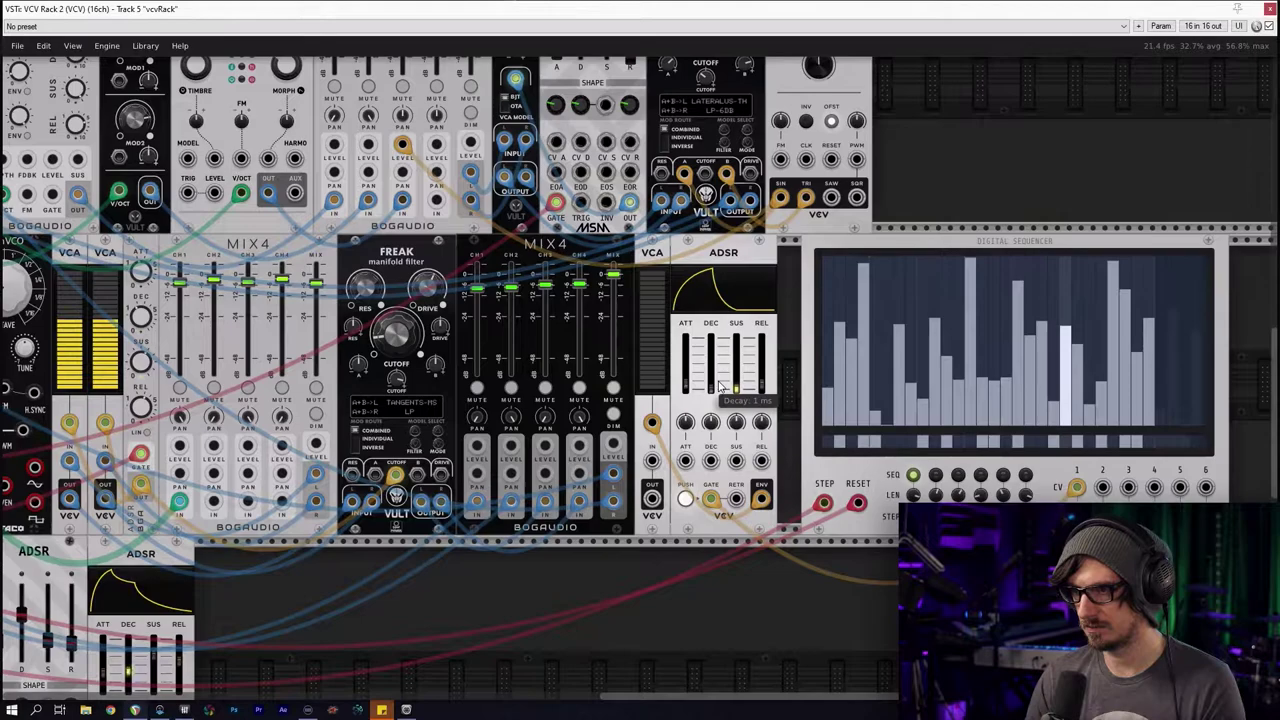
pyautogui.moveTo(740, 601); pyautogui.dragTo(714, 497)
pyautogui.press('Delete')
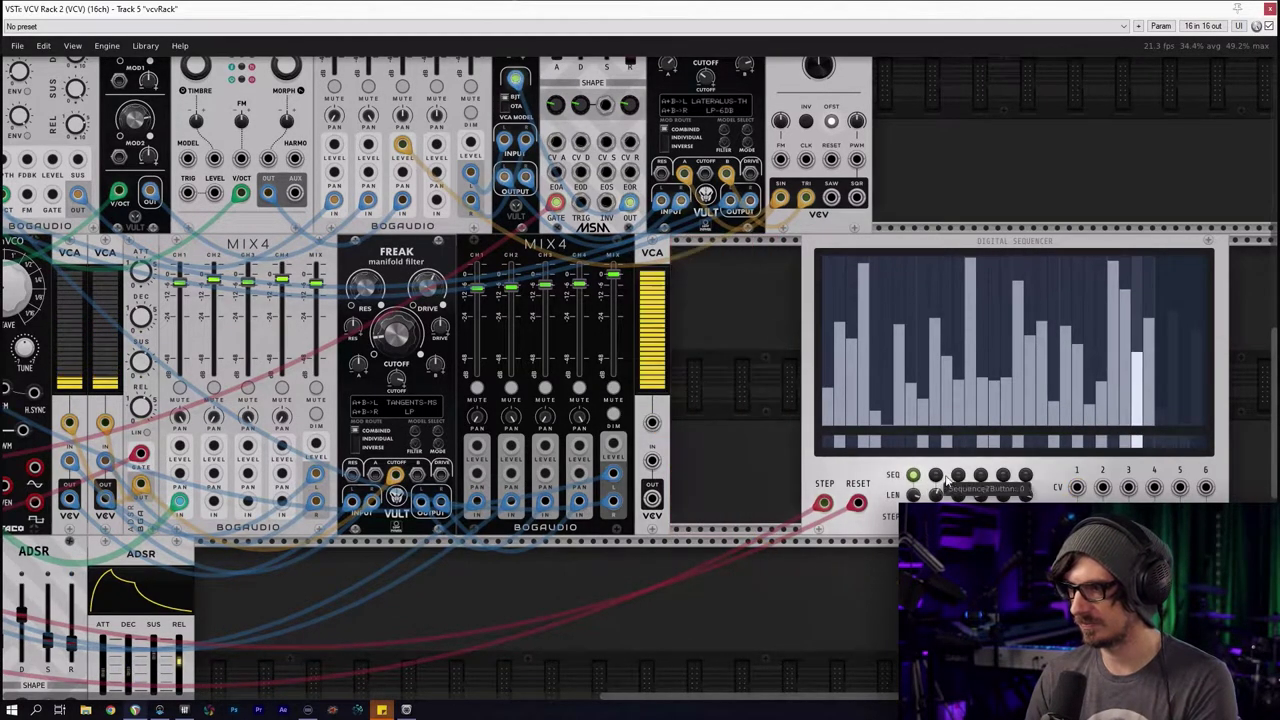
# Patch the Digital Sequencer's first CV output to the VCA's CV input, and add a second VCV VCA between it and the dark MIX4
pyautogui.moveTo(1076, 487); pyautogui.dragTo(651, 423)
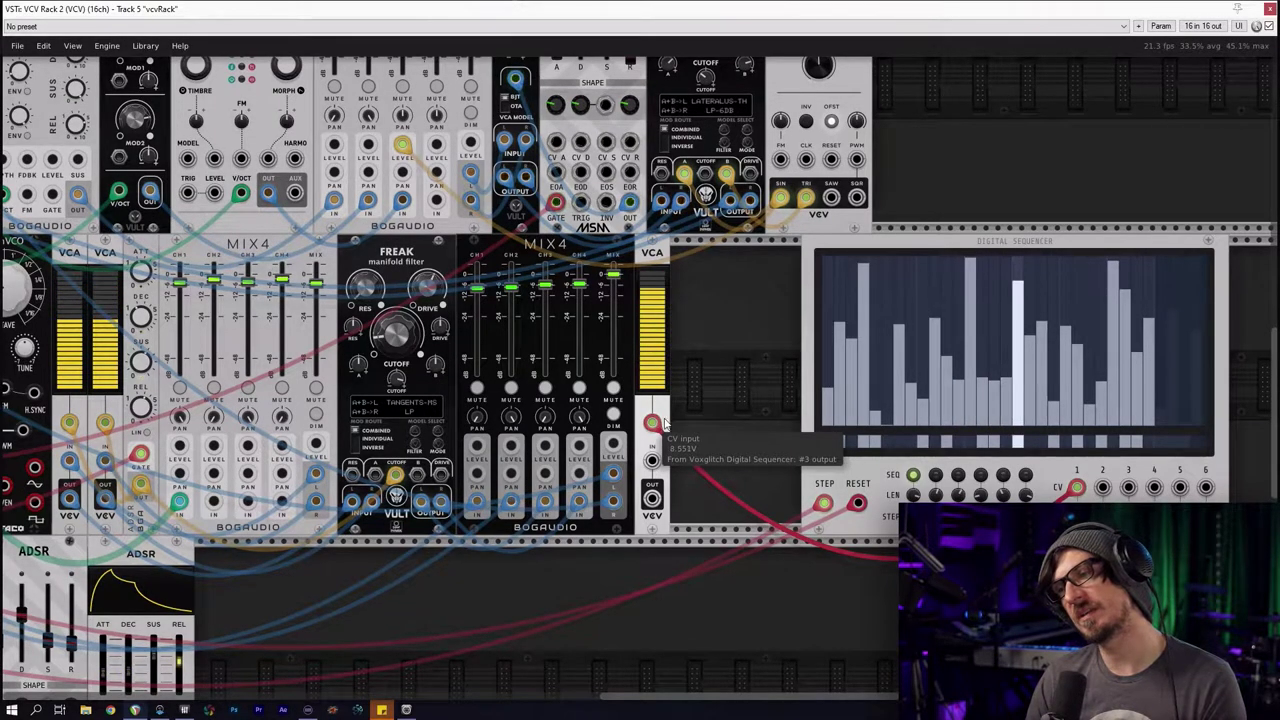
pyautogui.moveTo(649, 289); pyautogui.dragTo(714, 274)
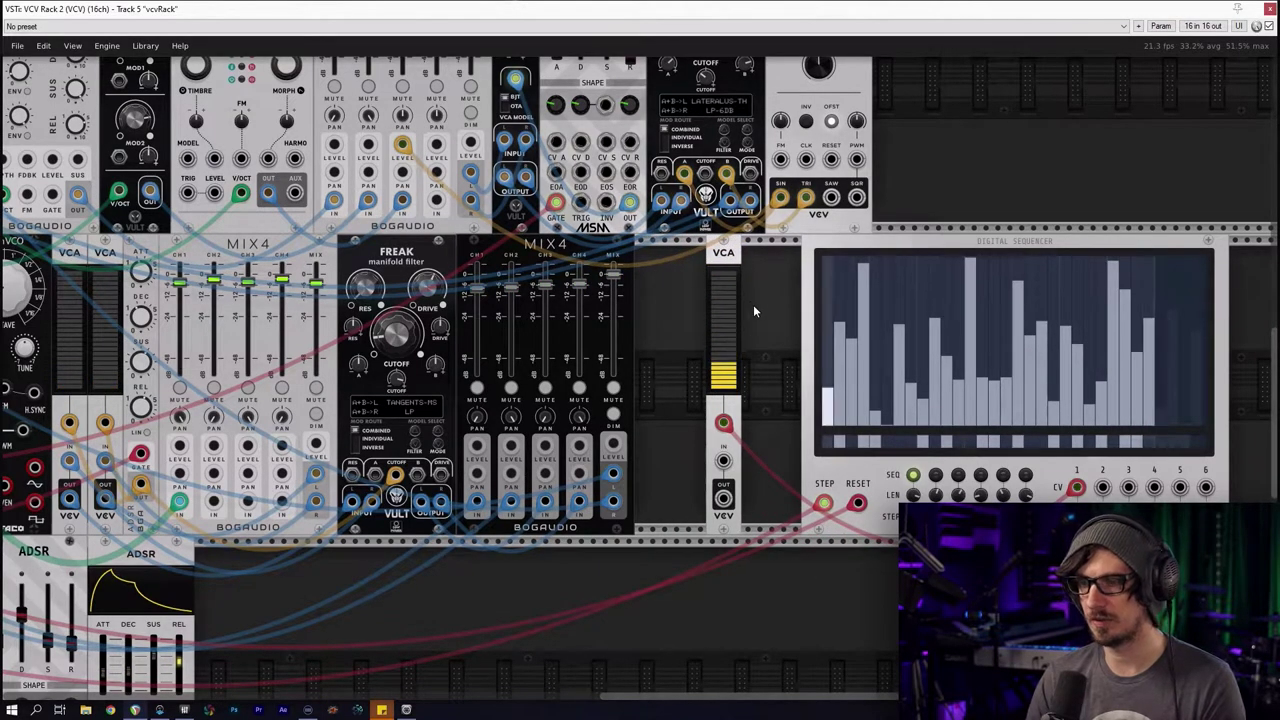
pyautogui.rightClick(694, 256)
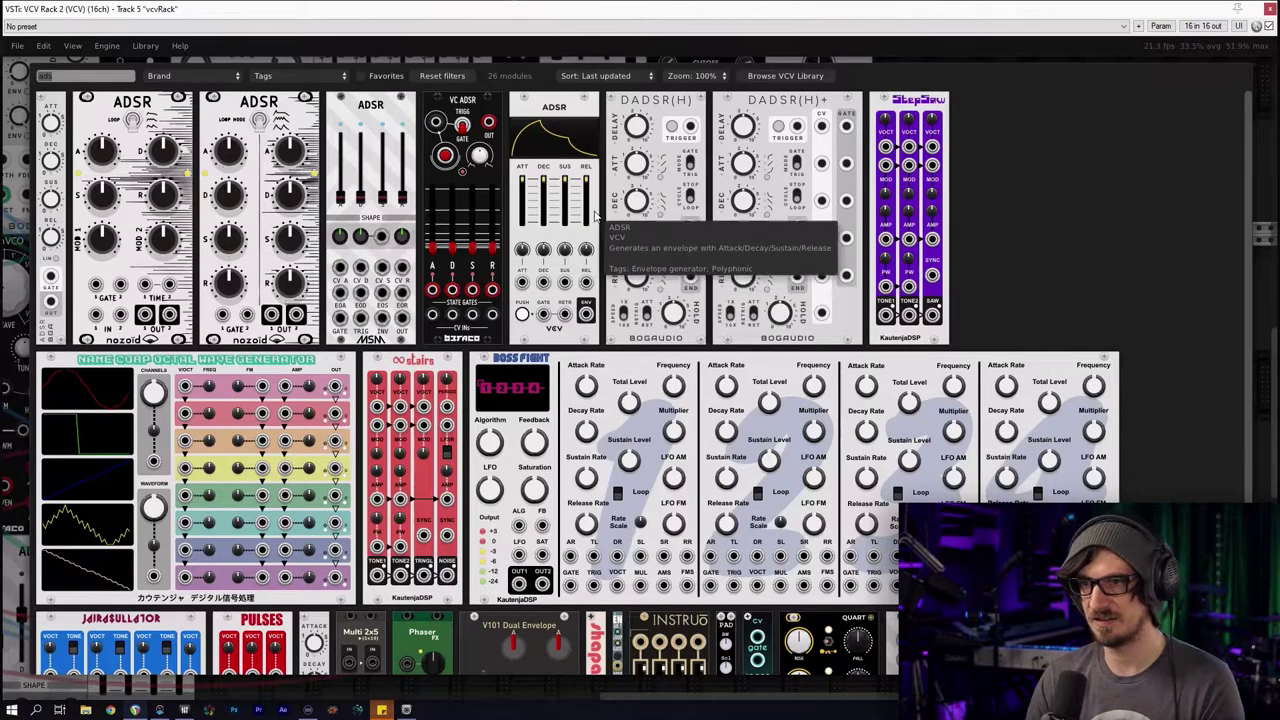
pyautogui.click(441, 75)
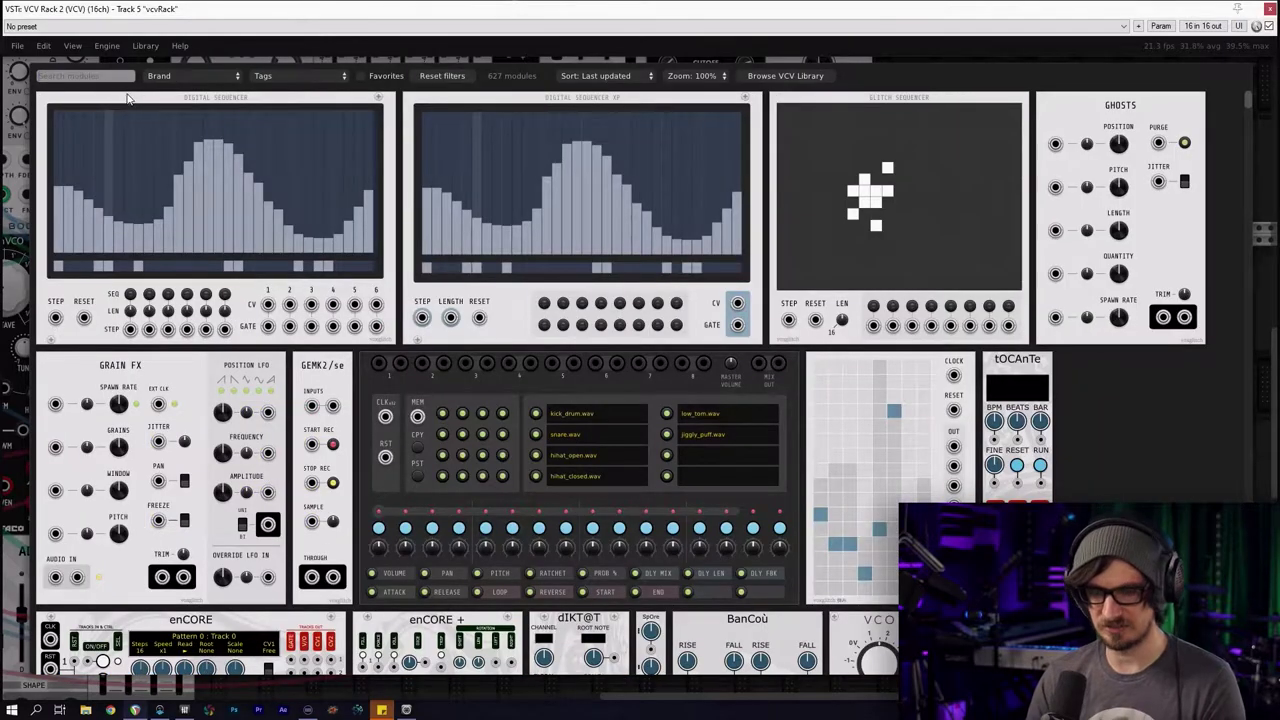
pyautogui.write('vca')
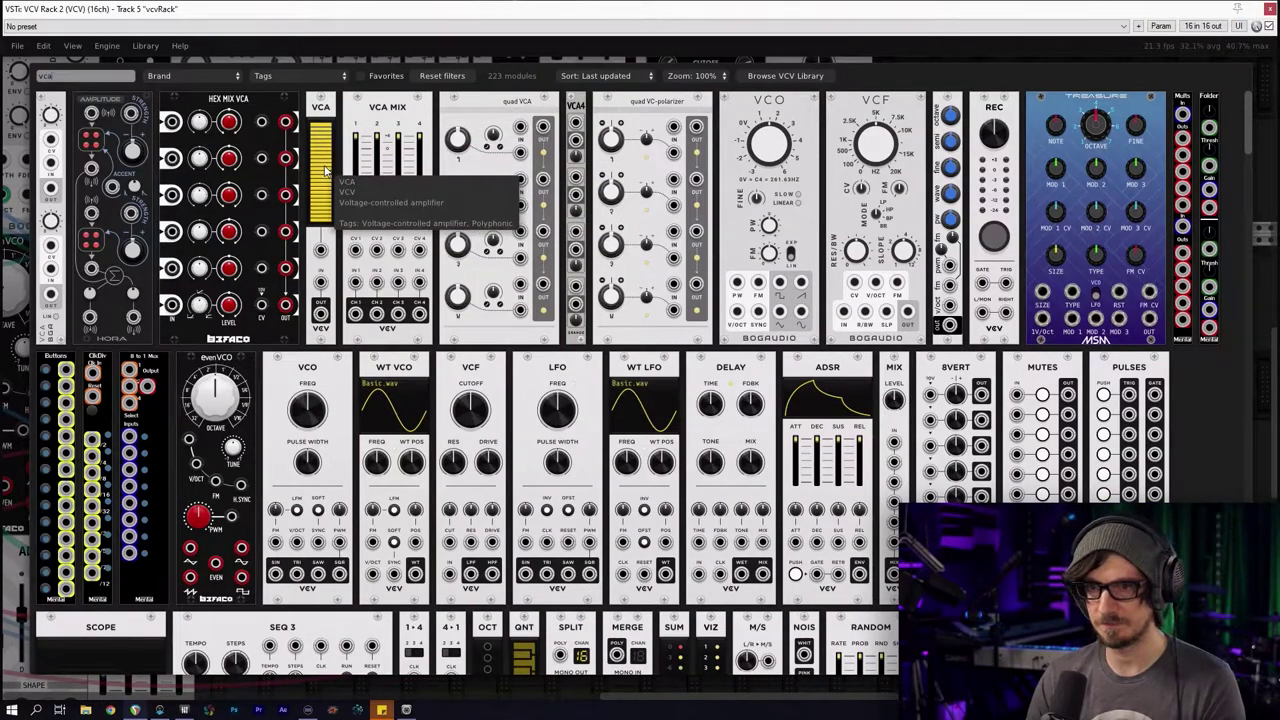
pyautogui.click(325, 170)
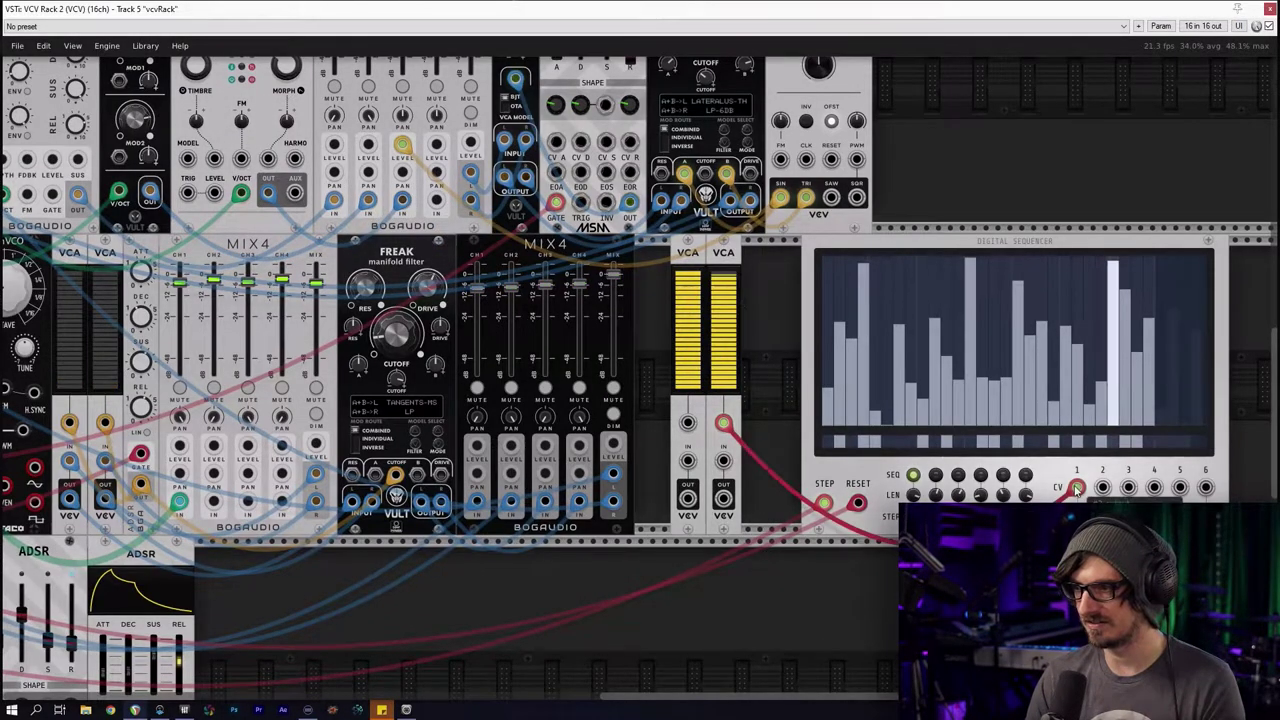
# Colour the sequencer's CV cable yellow and patch the same first CV output to the second VCA's CV input
pyautogui.moveTo(1077, 489)
pyautogui.mouseDown()
pyautogui.moveTo(870, 470)
pyautogui.moveTo(723, 422)
pyautogui.moveTo(1100, 650)
pyautogui.moveTo(1060, 500)
pyautogui.moveTo(1077, 487)
pyautogui.mouseUp()
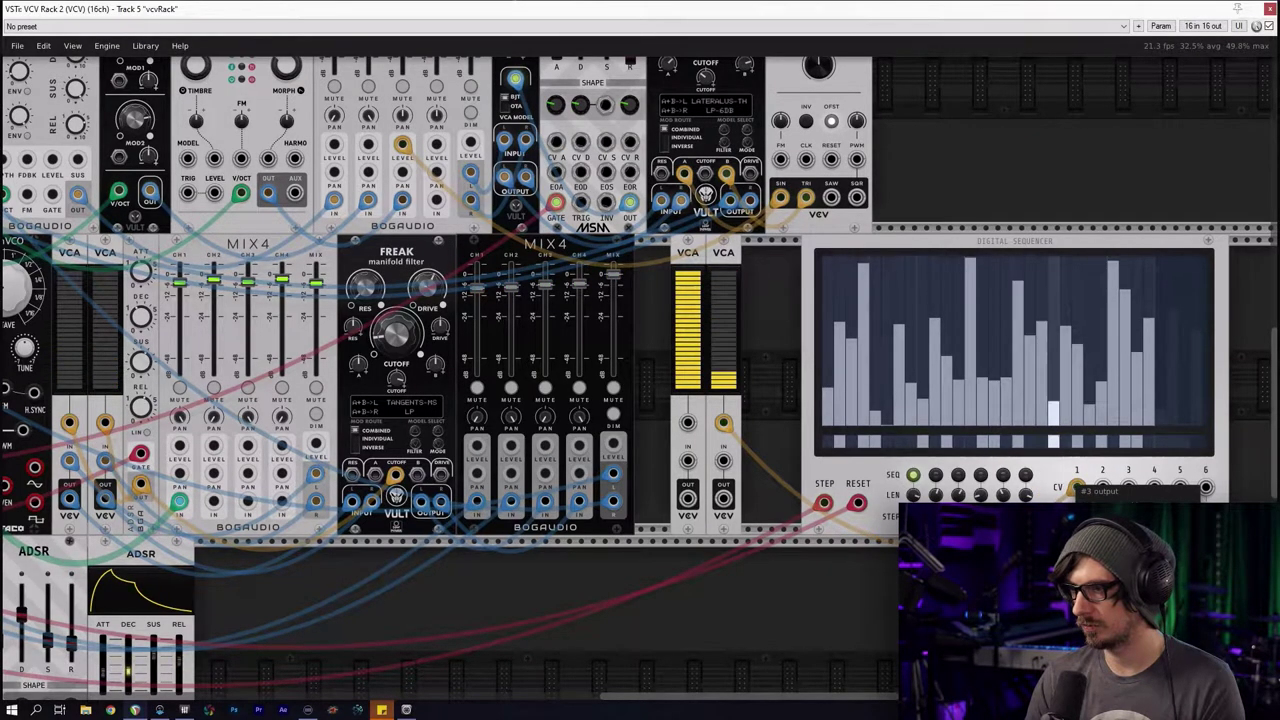
pyautogui.moveTo(1078, 490); pyautogui.dragTo(687, 422)
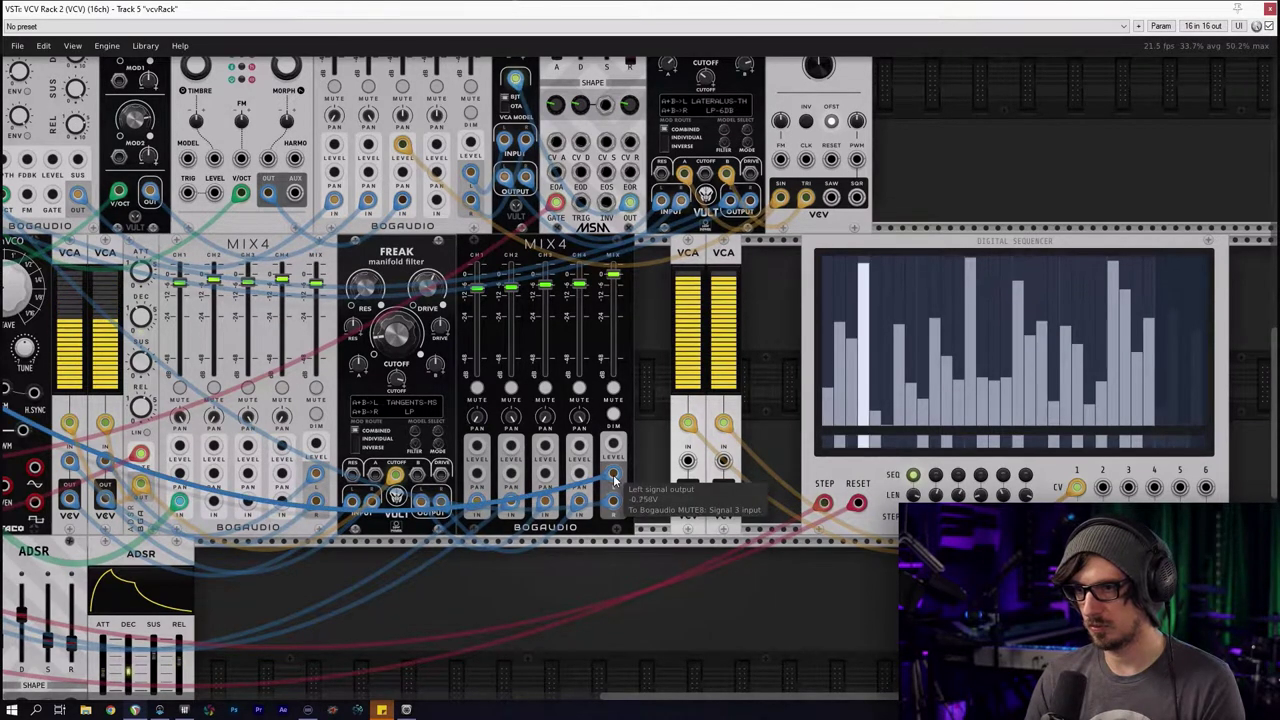
# Insert the two VCAs after the dark MIX4, moving its left and right output cables to their outputs and patching the mix outputs to their inputs
pyautogui.moveTo(617, 506); pyautogui.dragTo(724, 499)
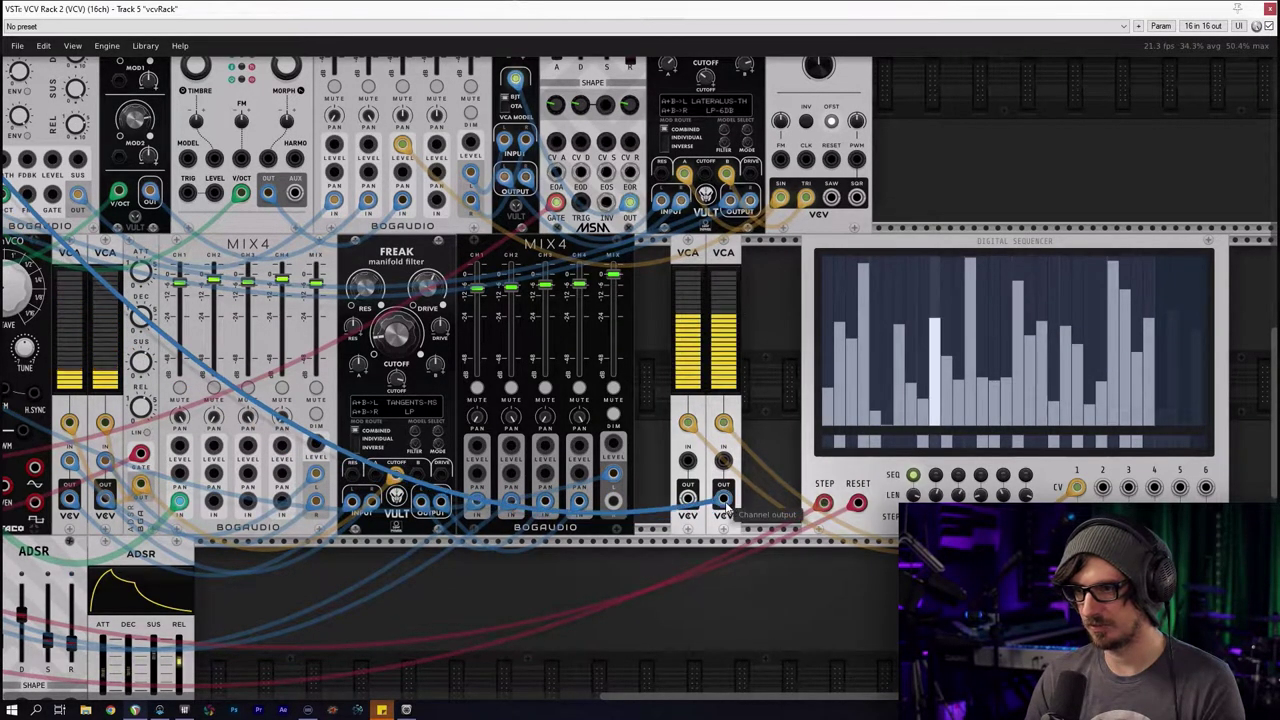
pyautogui.moveTo(614, 473); pyautogui.dragTo(687, 499)
pyautogui.moveTo(614, 474); pyautogui.dragTo(687, 462)
pyautogui.moveTo(614, 501); pyautogui.dragTo(723, 461)
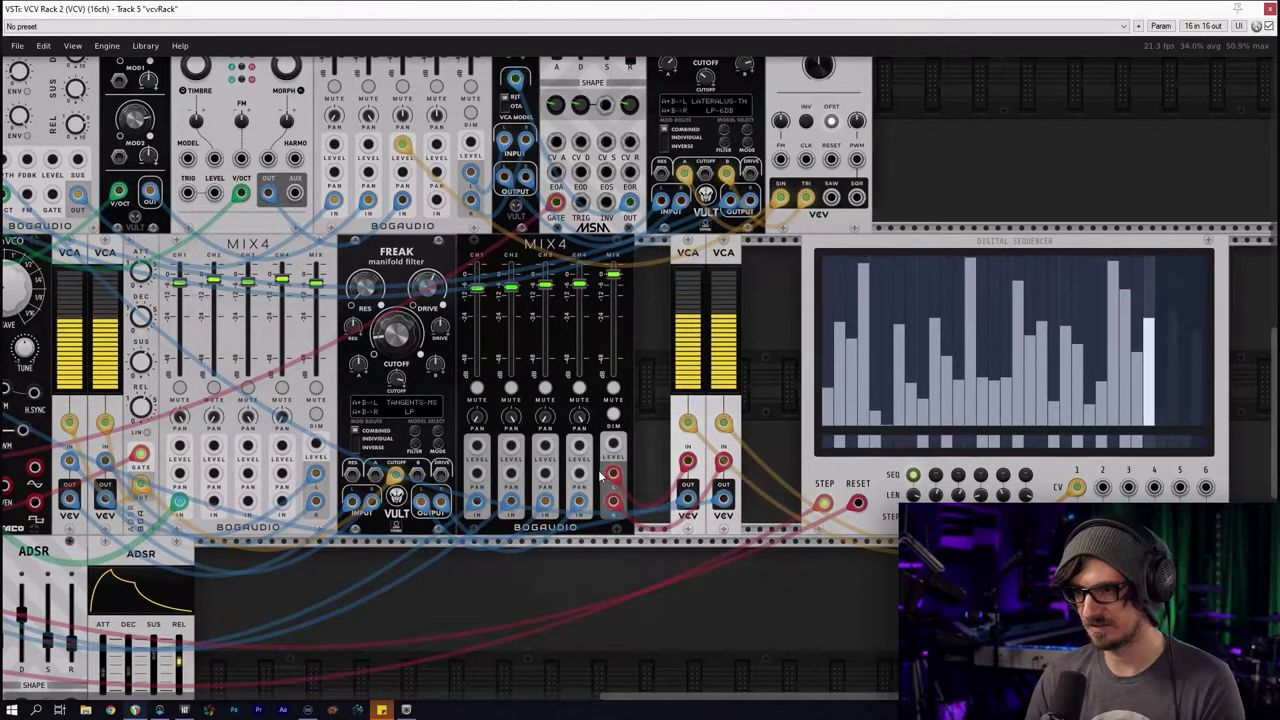
# Colour the two cables from the dark MIX4's left and right outputs to the VCAs blue
pyautogui.rightClick(605, 476)
pyautogui.moveTo(700, 603)
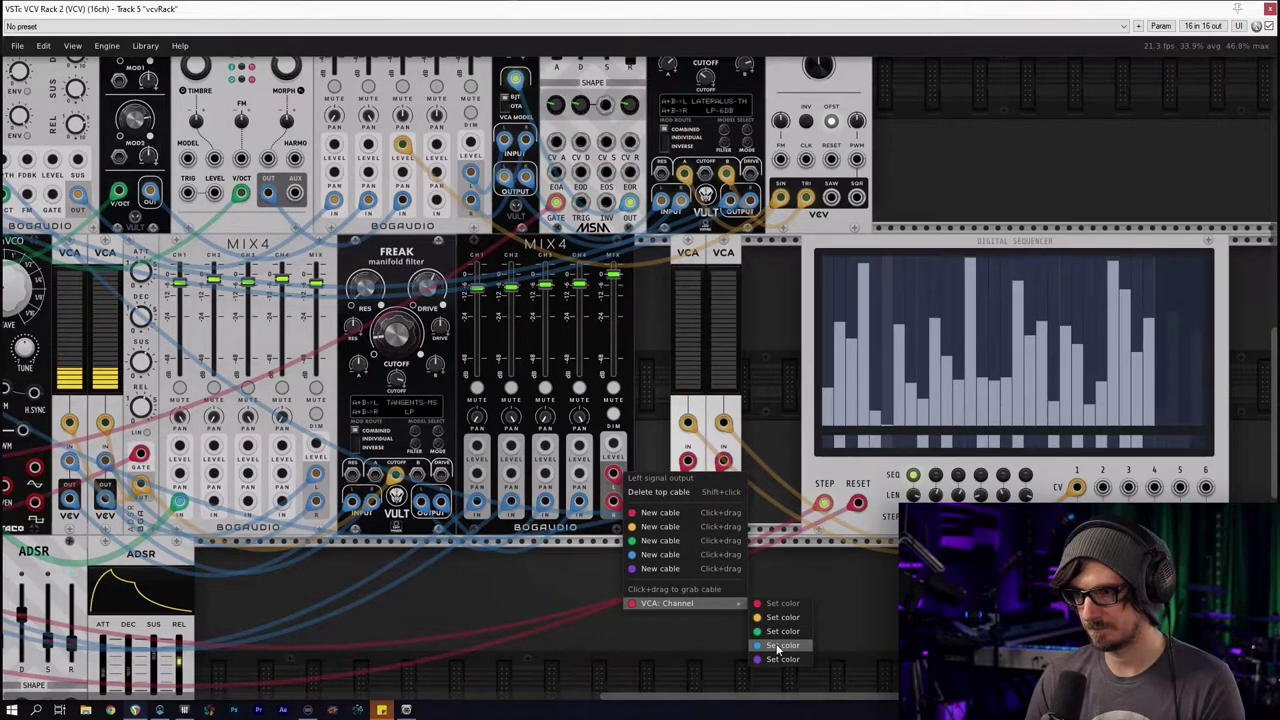
pyautogui.click(778, 646)
pyautogui.rightClick(612, 500)
pyautogui.moveTo(700, 627)
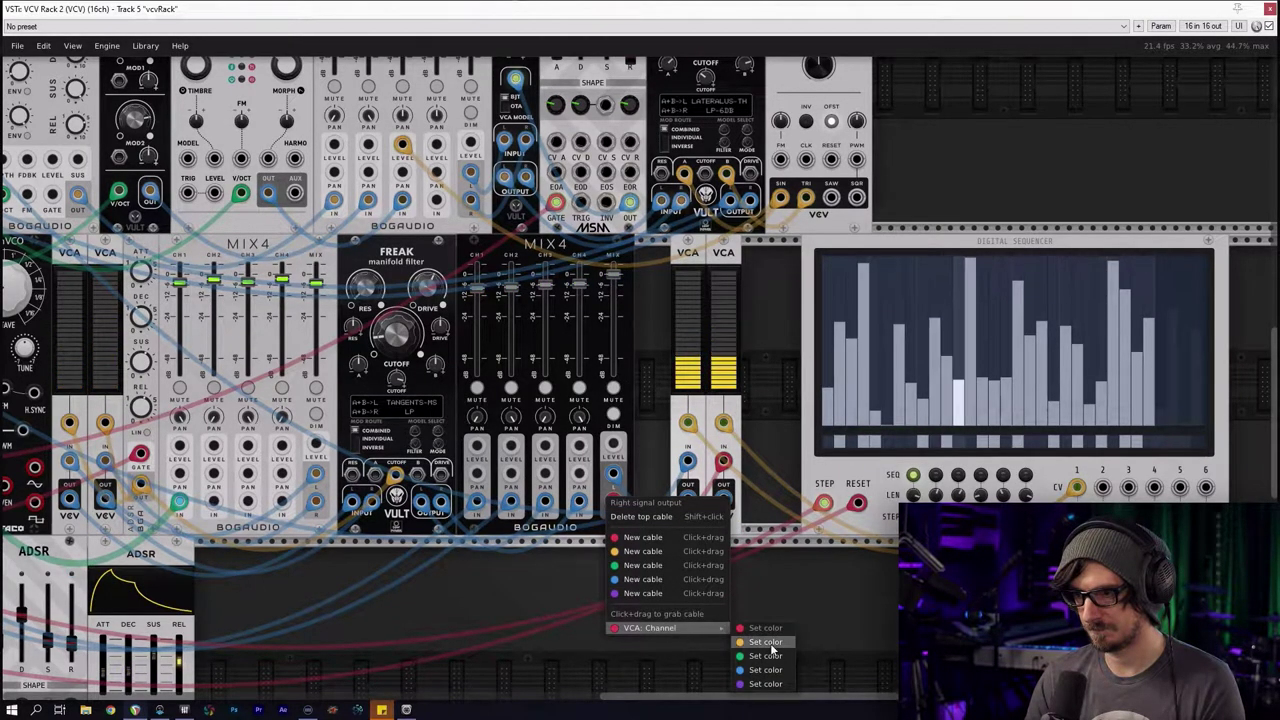
pyautogui.click(765, 669)
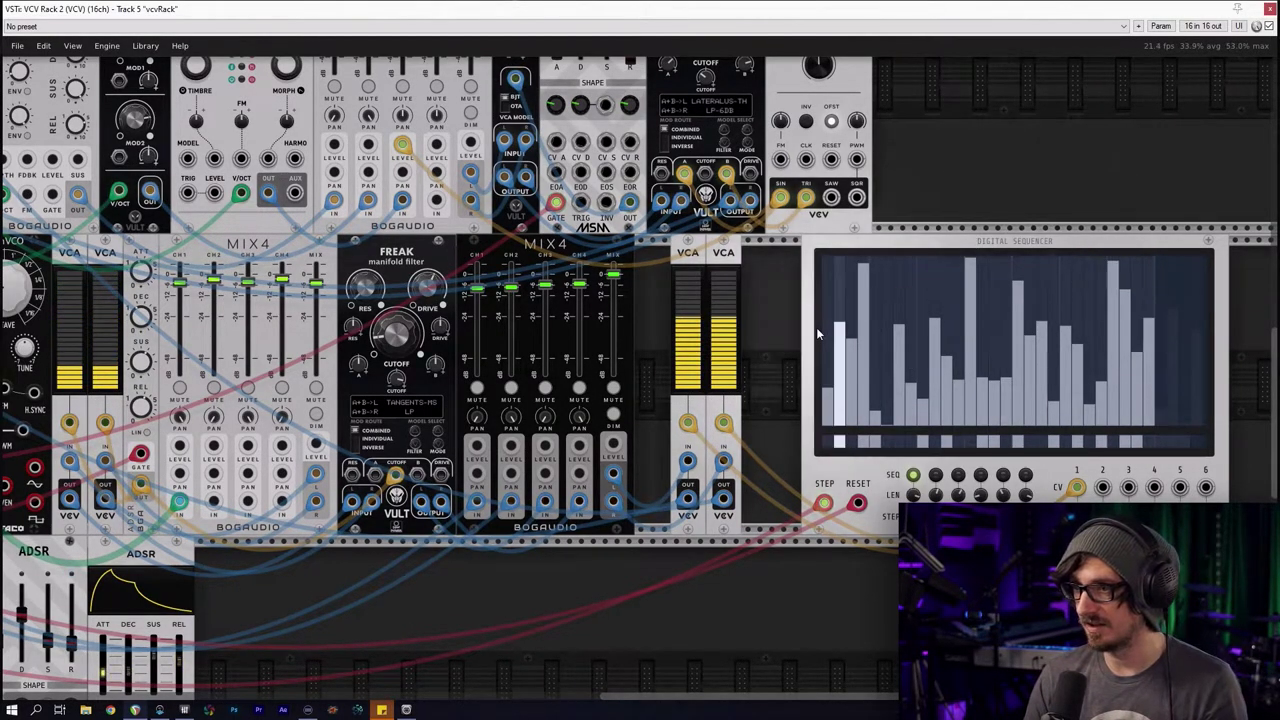
# Slide the Digital Sequencer up against the two VCAs to close the gap
pyautogui.rightClick(1162, 397)
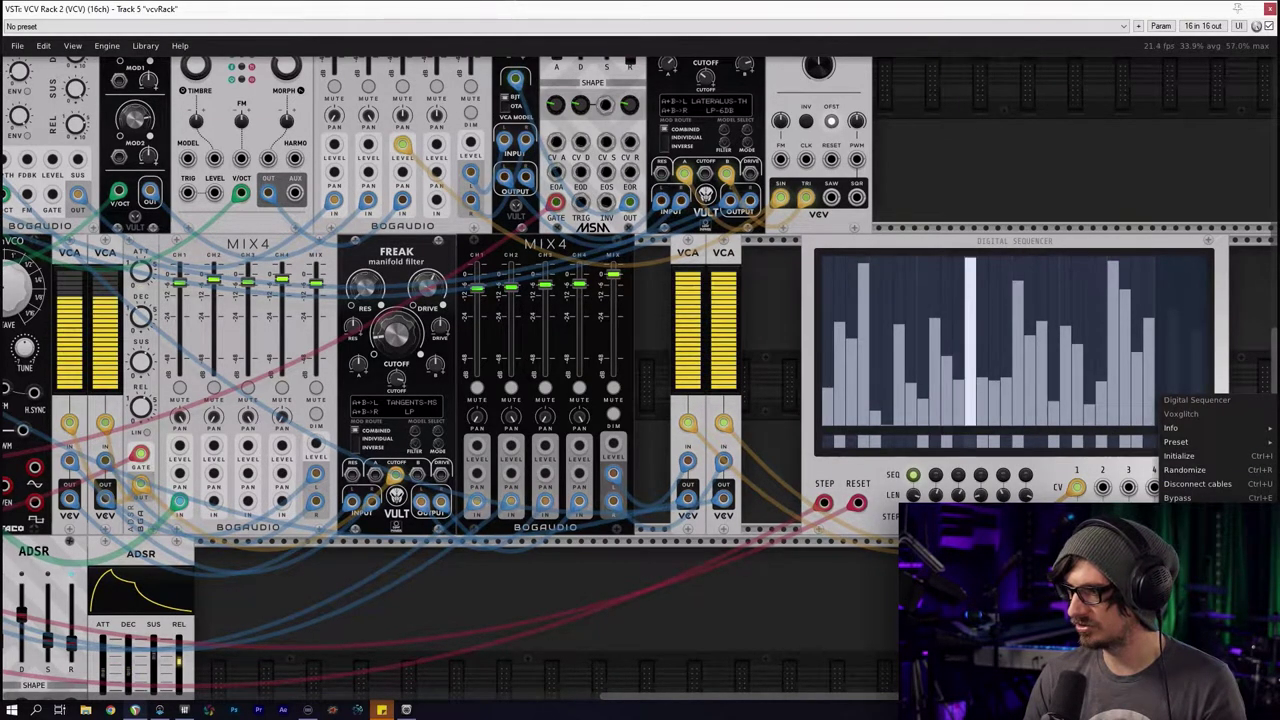
pyautogui.click(968, 243)
pyautogui.moveTo(966, 247); pyautogui.dragTo(886, 247)
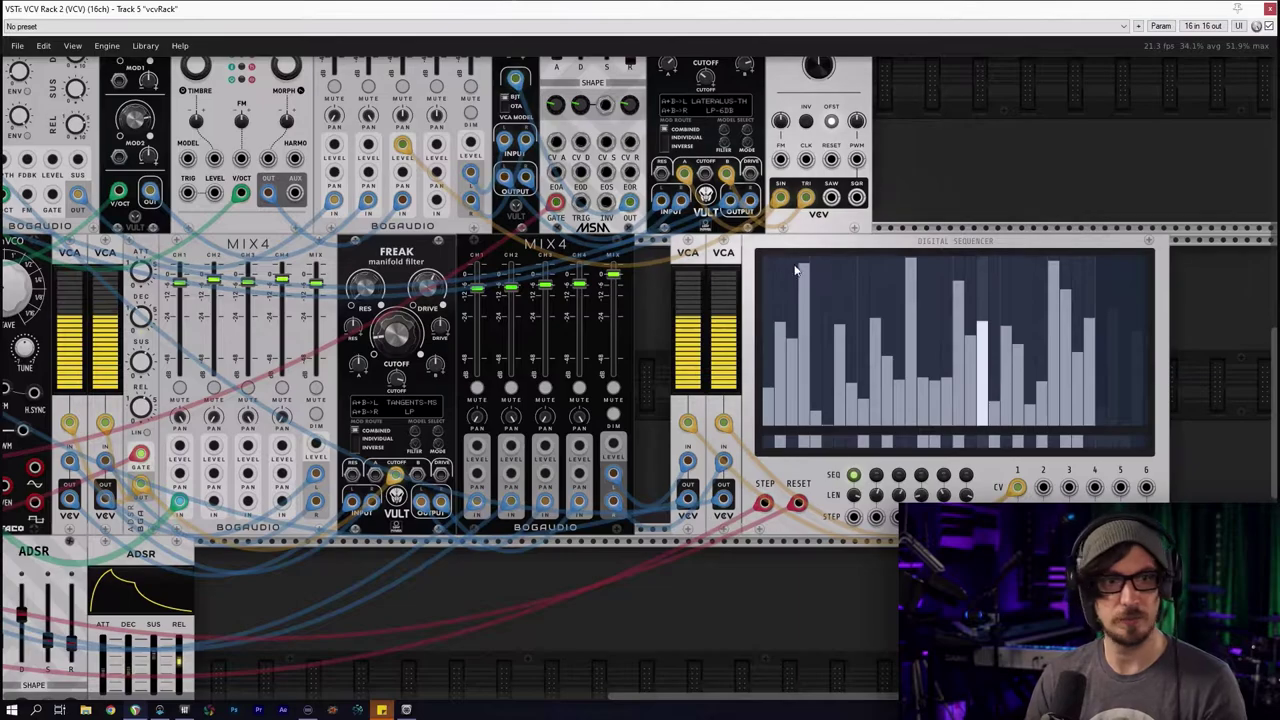
# Turn on Sample & Hold for sequencer #1 of the Digital Sequencer
pyautogui.moveTo(794, 270); pyautogui.dragTo(416, 188)
pyautogui.hscroll(2, 415, 192)
pyautogui.rightClick(523, 357)
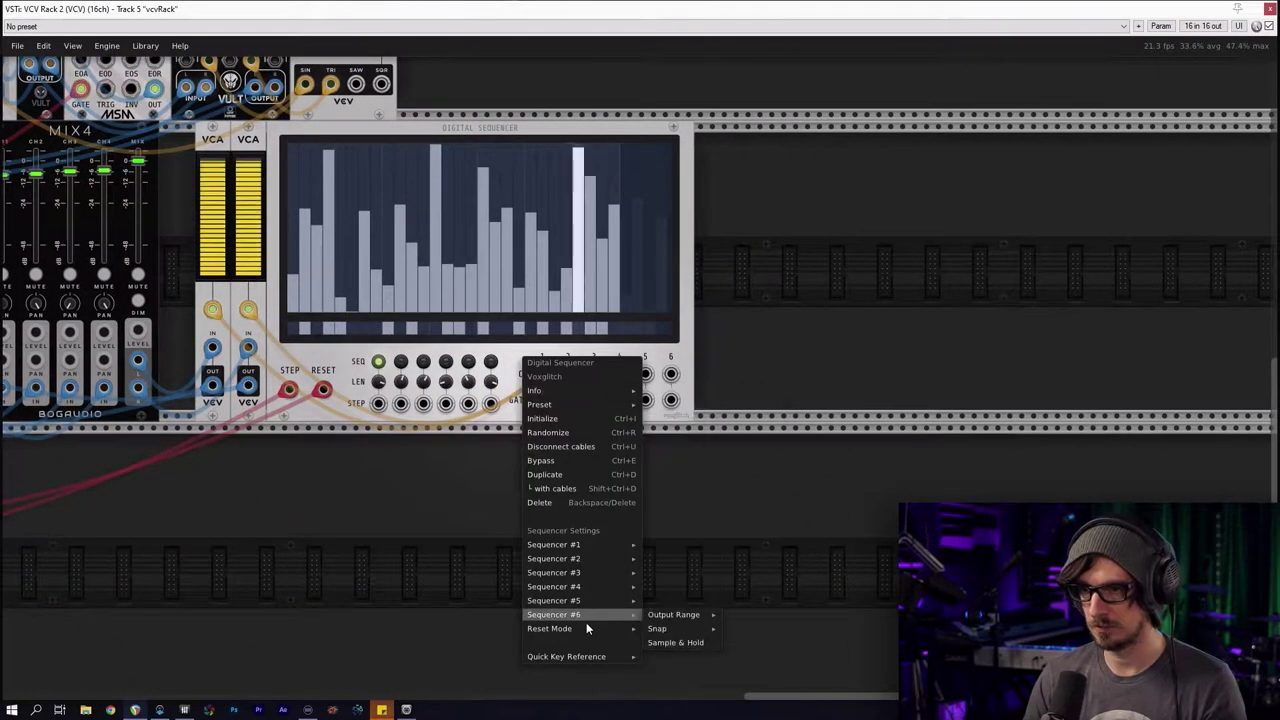
pyautogui.moveTo(583, 545)
pyautogui.moveTo(679, 546)
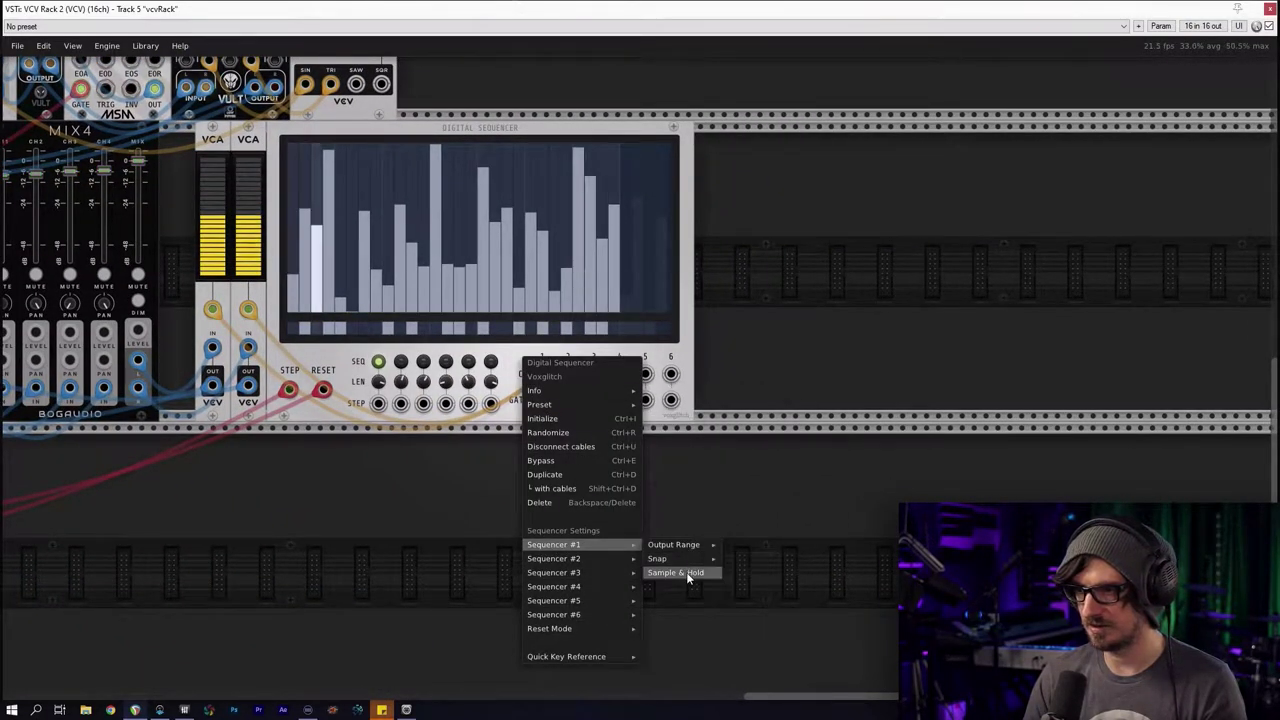
pyautogui.click(680, 572)
# Set the output range of sequencer #1 on the Digital Sequencer to -5.0 to 5.0
pyautogui.rightClick(453, 128)
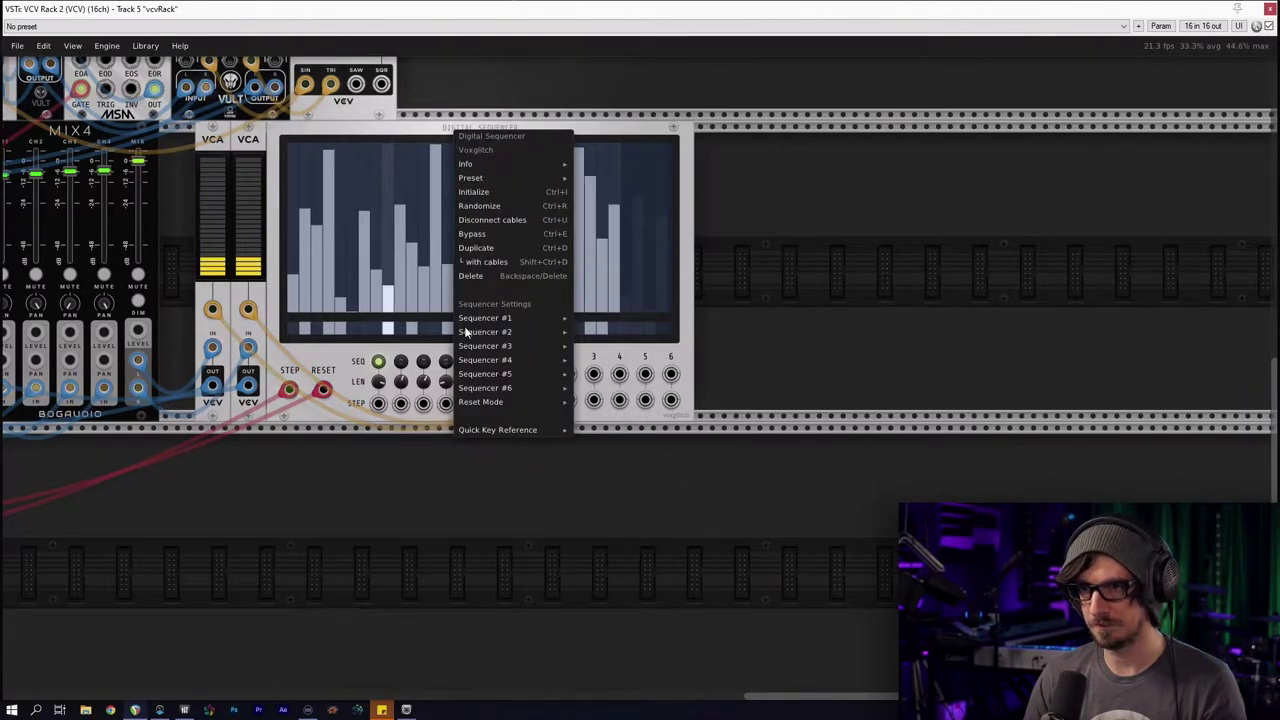
pyautogui.moveTo(513, 317)
pyautogui.moveTo(594, 331)
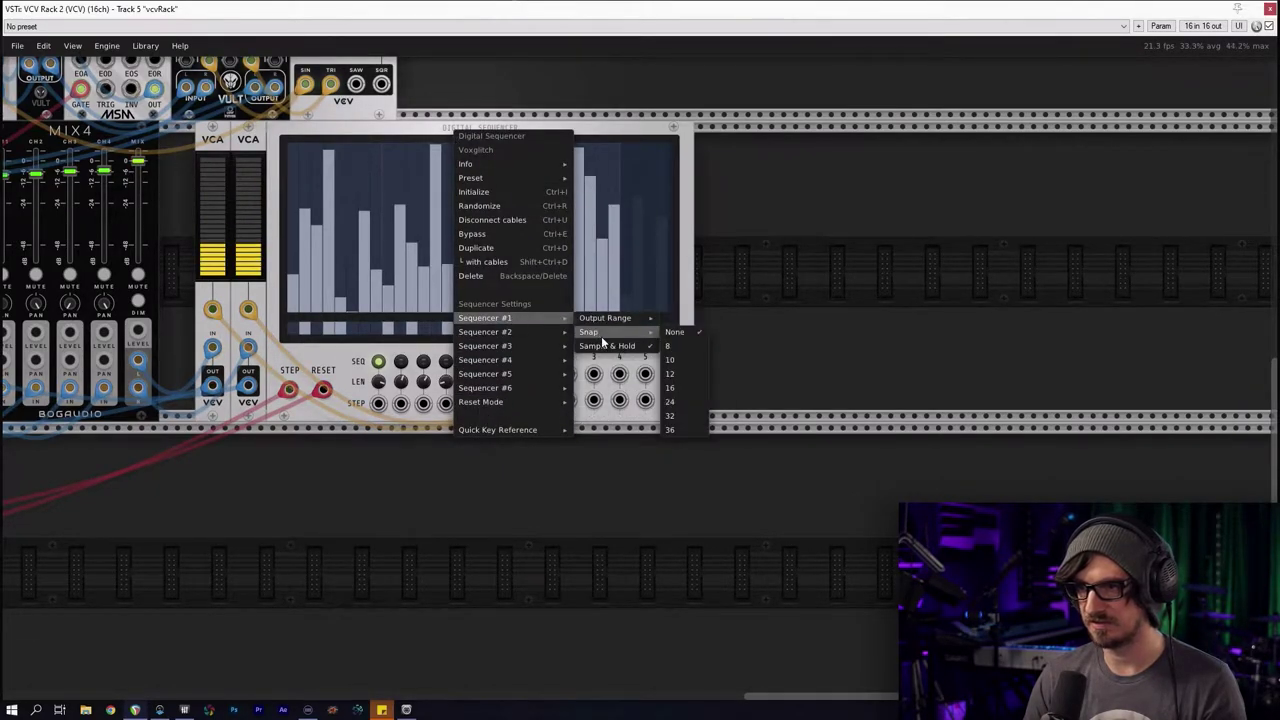
pyautogui.moveTo(640, 318)
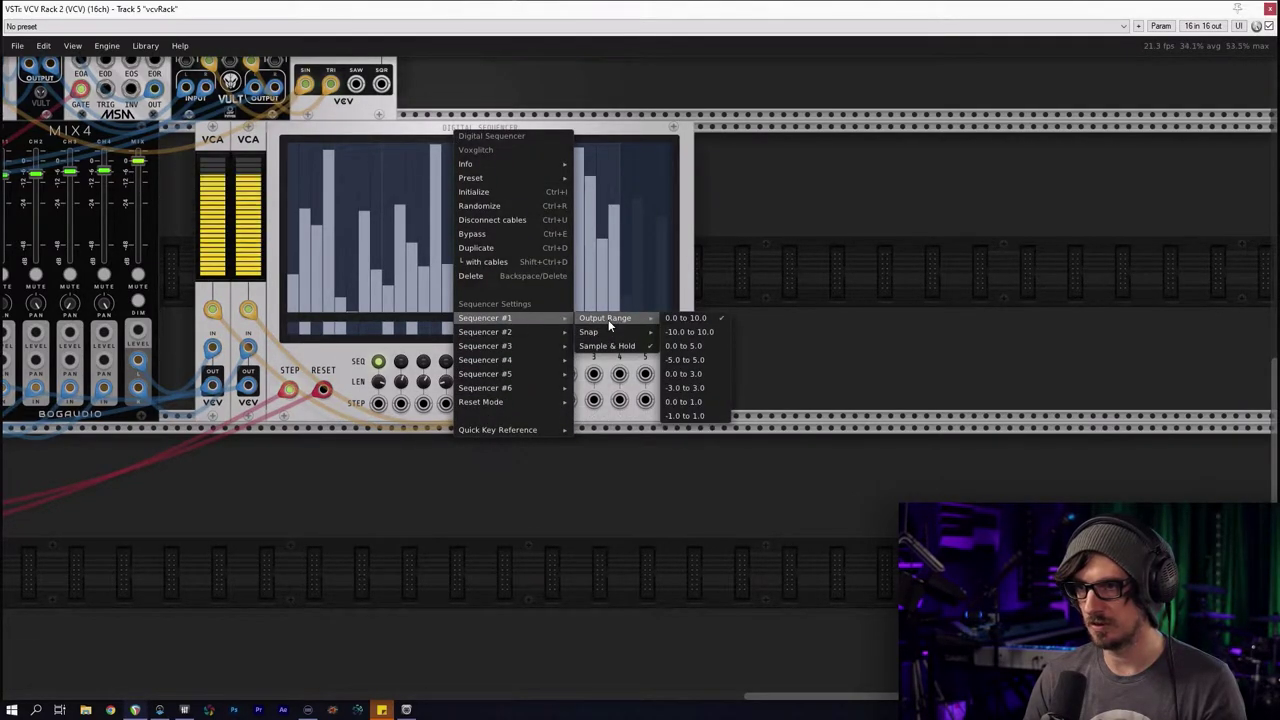
pyautogui.click(713, 360)
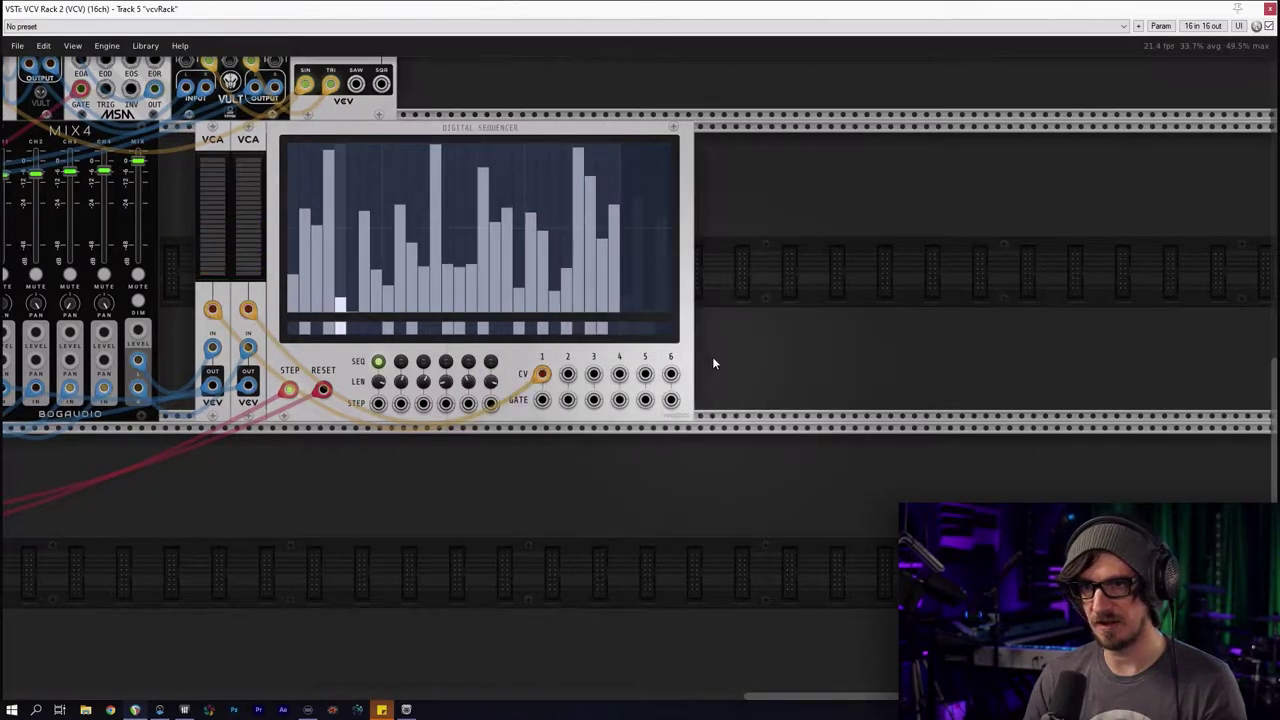
# Turn off Sample & Hold for sequencer #1 of the Digital Sequencer and set its output range to 0.0 to 10.0
pyautogui.rightClick(386, 135)
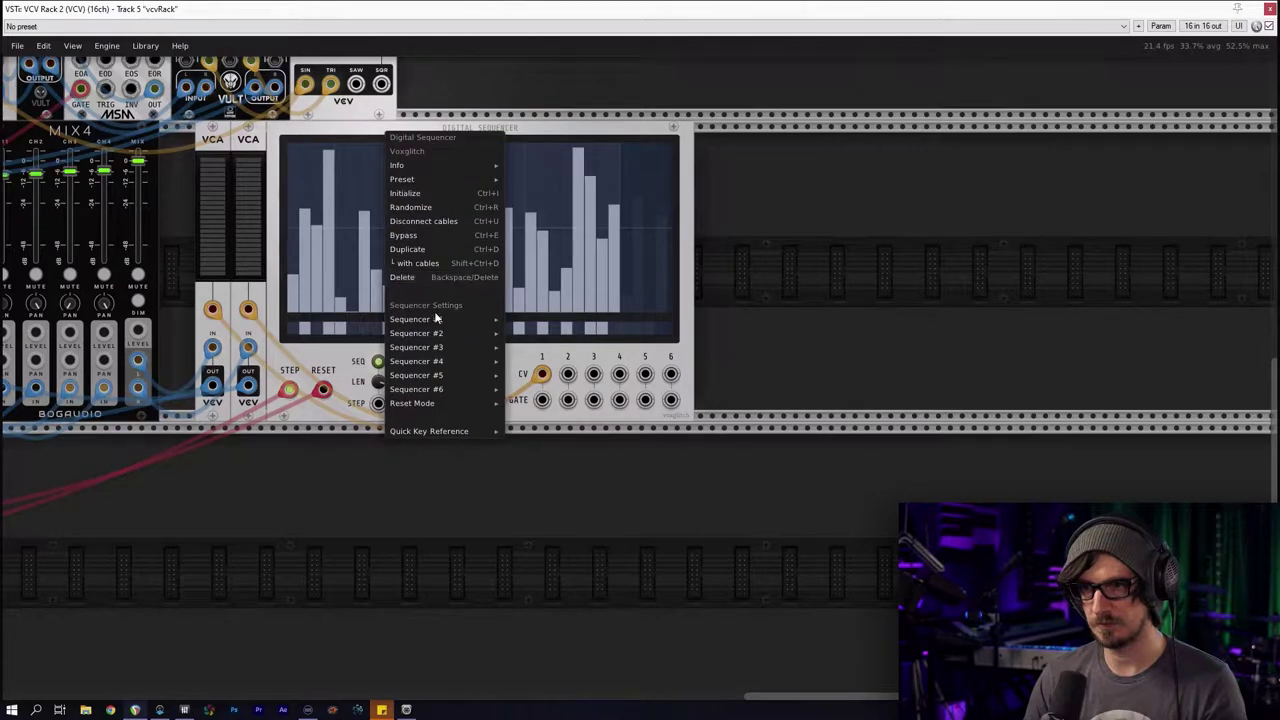
pyautogui.moveTo(446, 319)
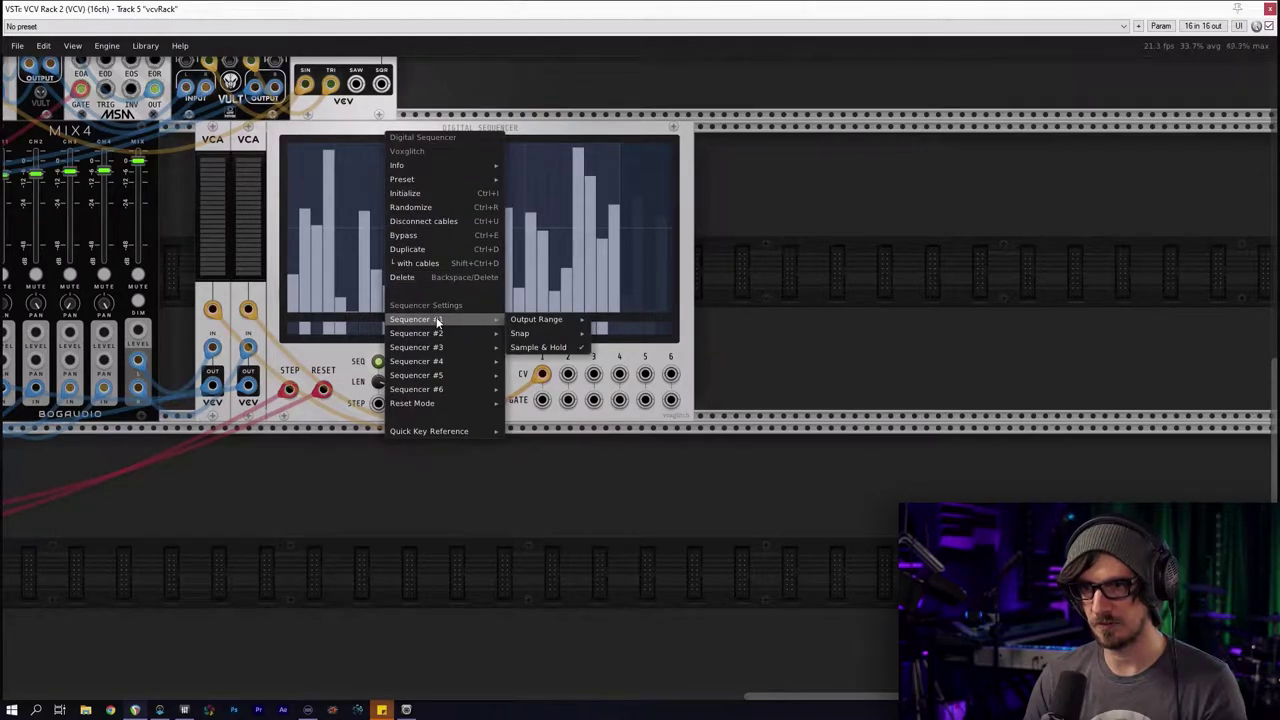
pyautogui.click(530, 347)
pyautogui.rightClick(408, 133)
pyautogui.moveTo(464, 323)
pyautogui.moveTo(557, 322)
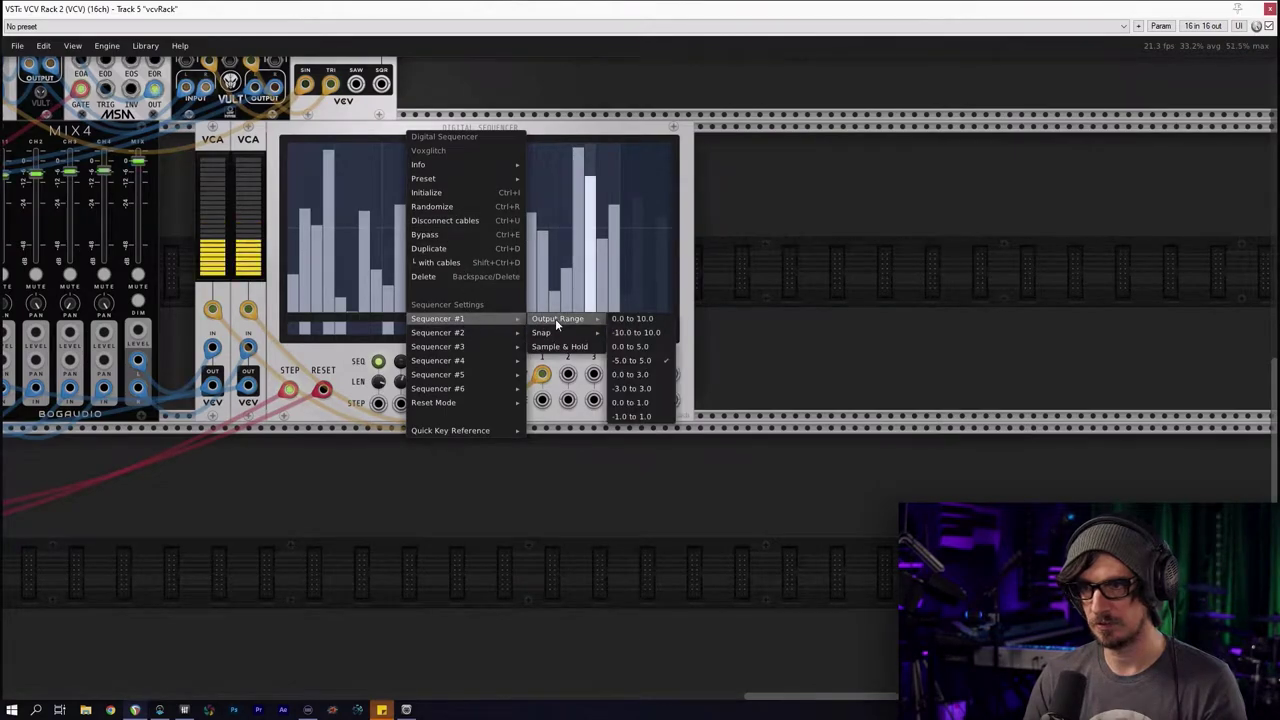
pyautogui.click(649, 332)
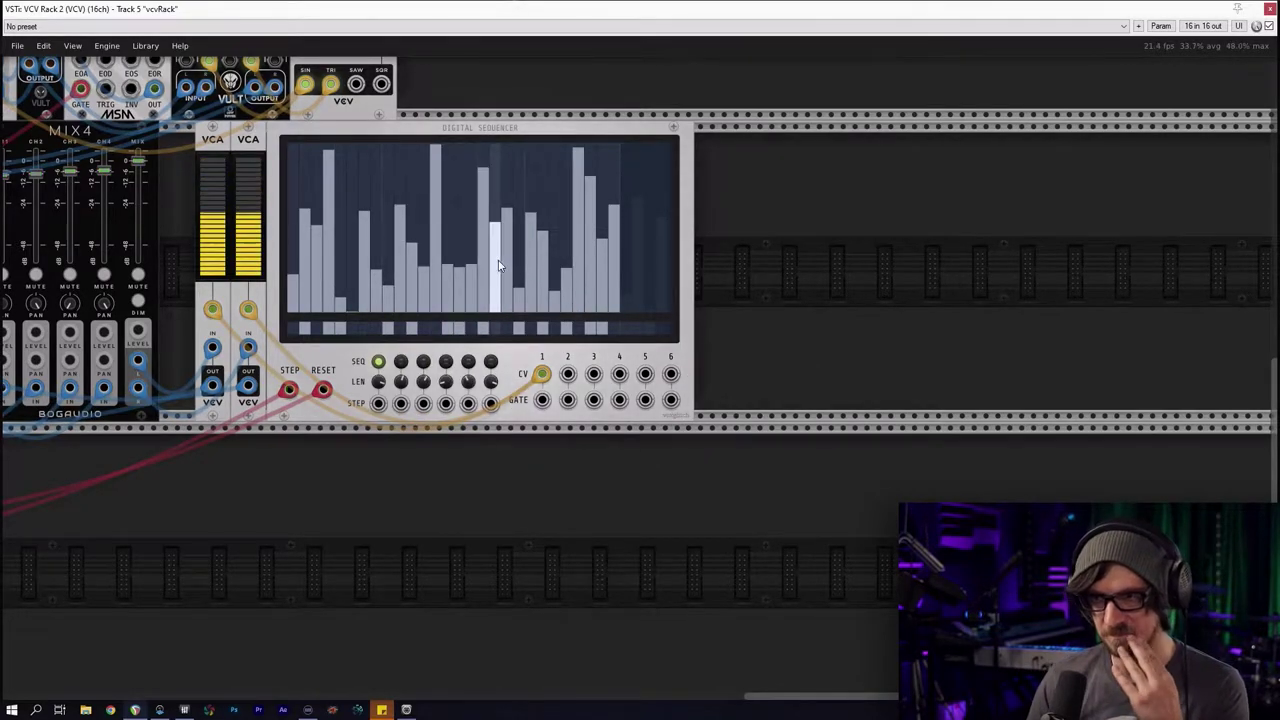
# Limit the output range of sequencer #1 on the Digital Sequencer to 0.0 to 5.0
pyautogui.moveTo(304, 474); pyautogui.dragTo(627, 541)
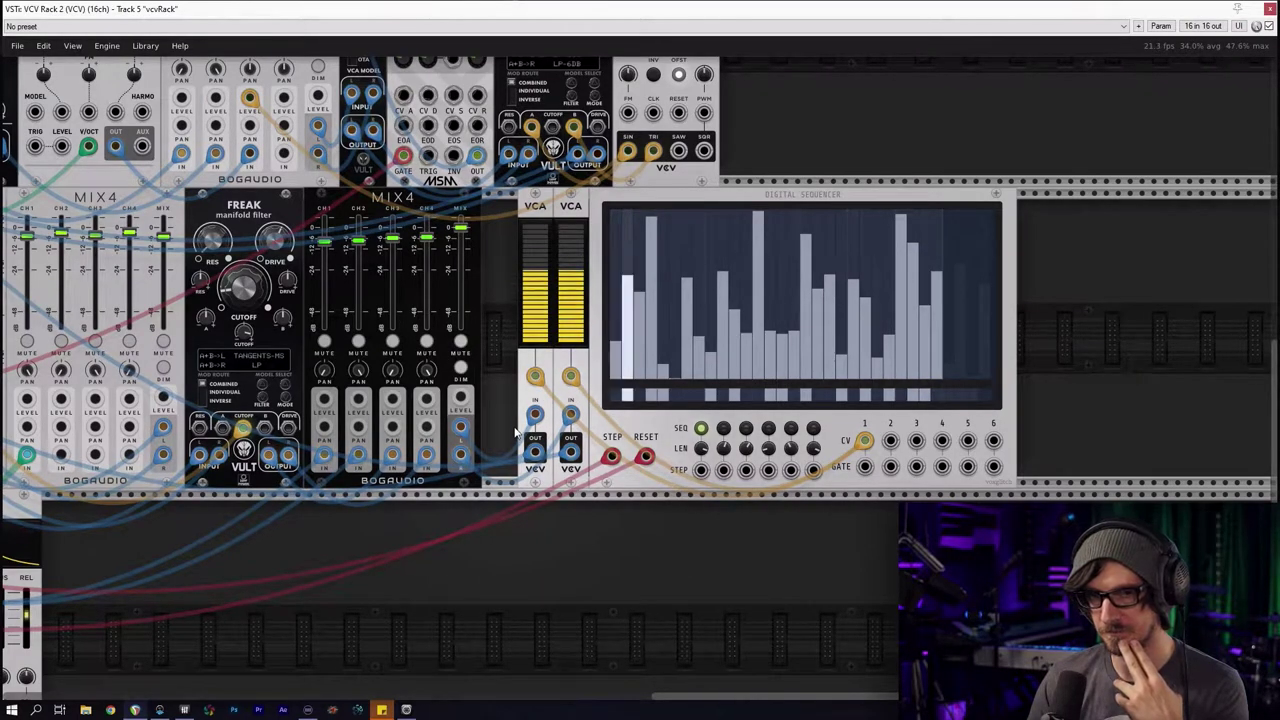
pyautogui.rightClick(732, 204)
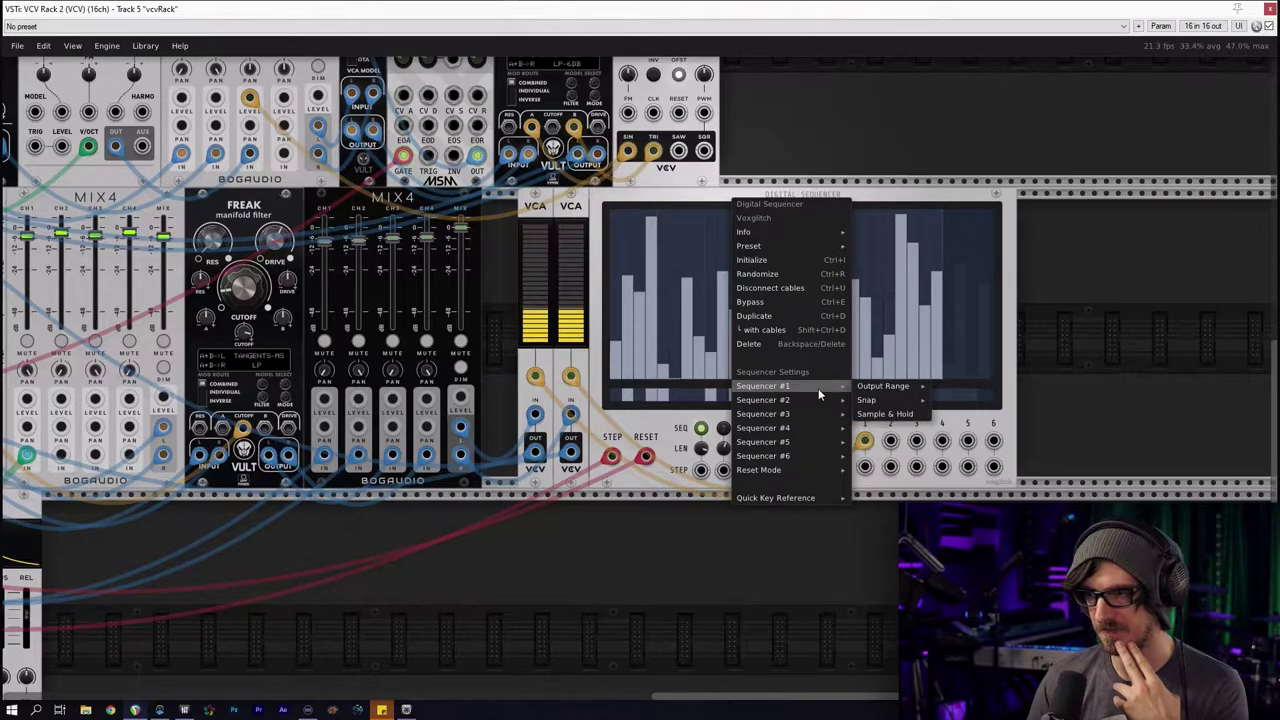
pyautogui.moveTo(897, 388)
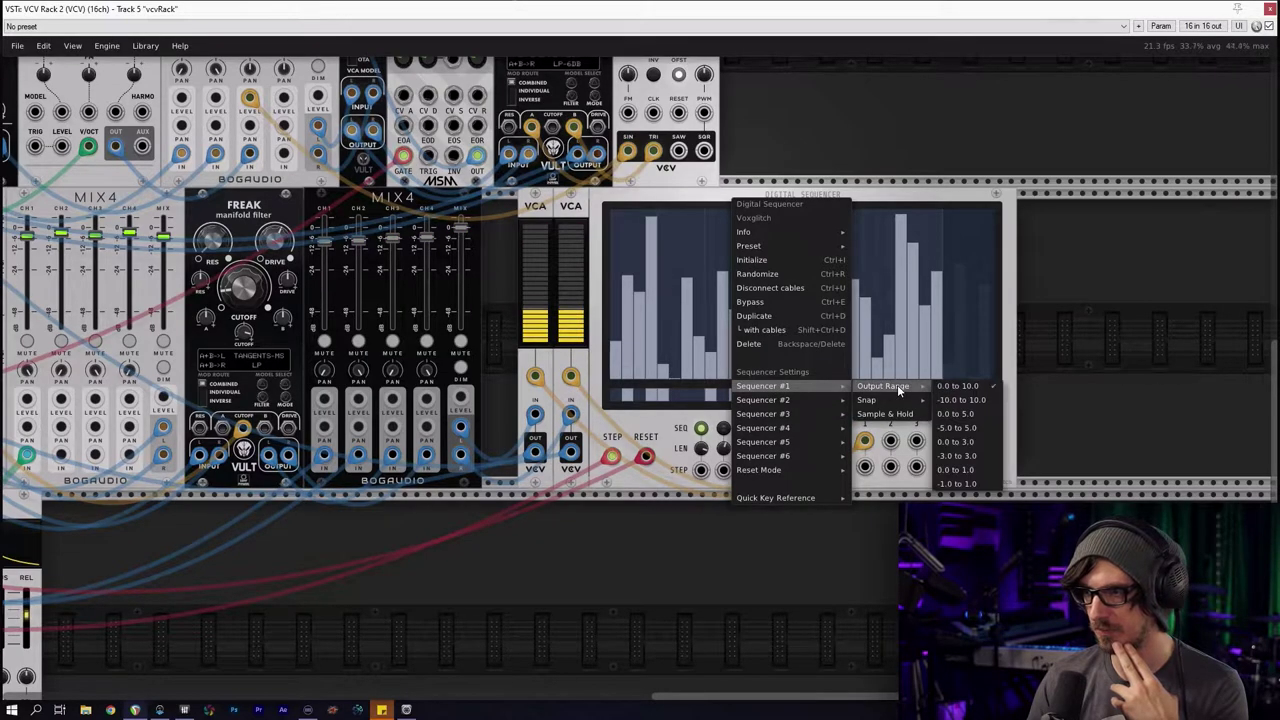
pyautogui.click(982, 428)
# Raise the gain adjust slightly in the settings of the MixMaster's pad track
pyautogui.scroll(1, 352, 260)
pyautogui.moveTo(352, 260); pyautogui.dragTo(582, 491)
pyautogui.moveTo(300, 229); pyautogui.dragTo(457, 491)
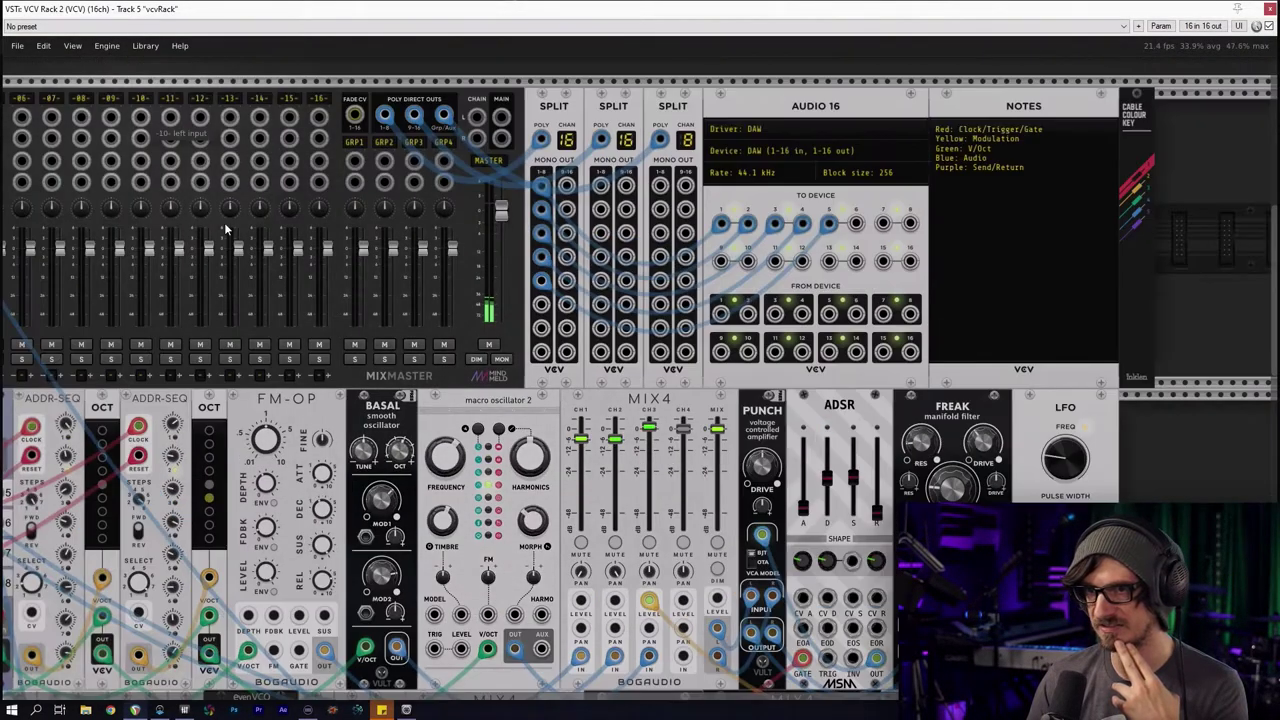
pyautogui.moveTo(223, 229); pyautogui.dragTo(623, 484)
pyautogui.rightClick(306, 351)
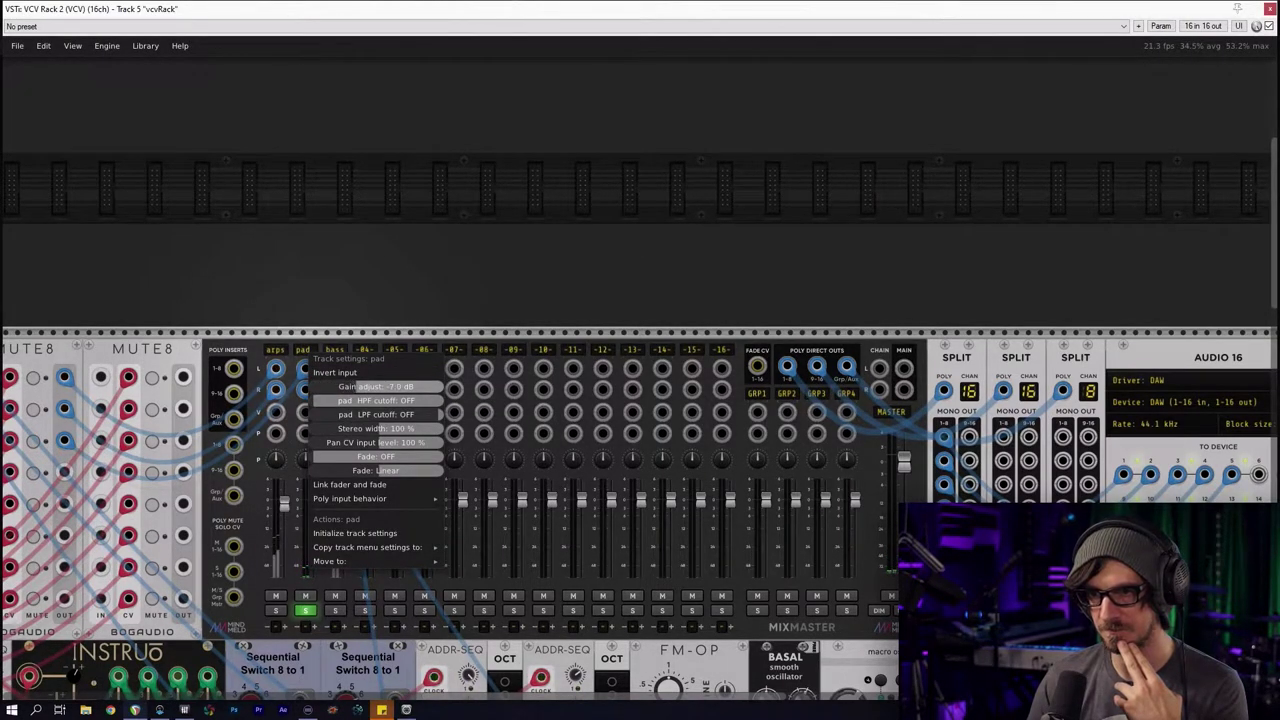
pyautogui.click(289, 299)
pyautogui.moveTo(274, 297); pyautogui.dragTo(239, 241)
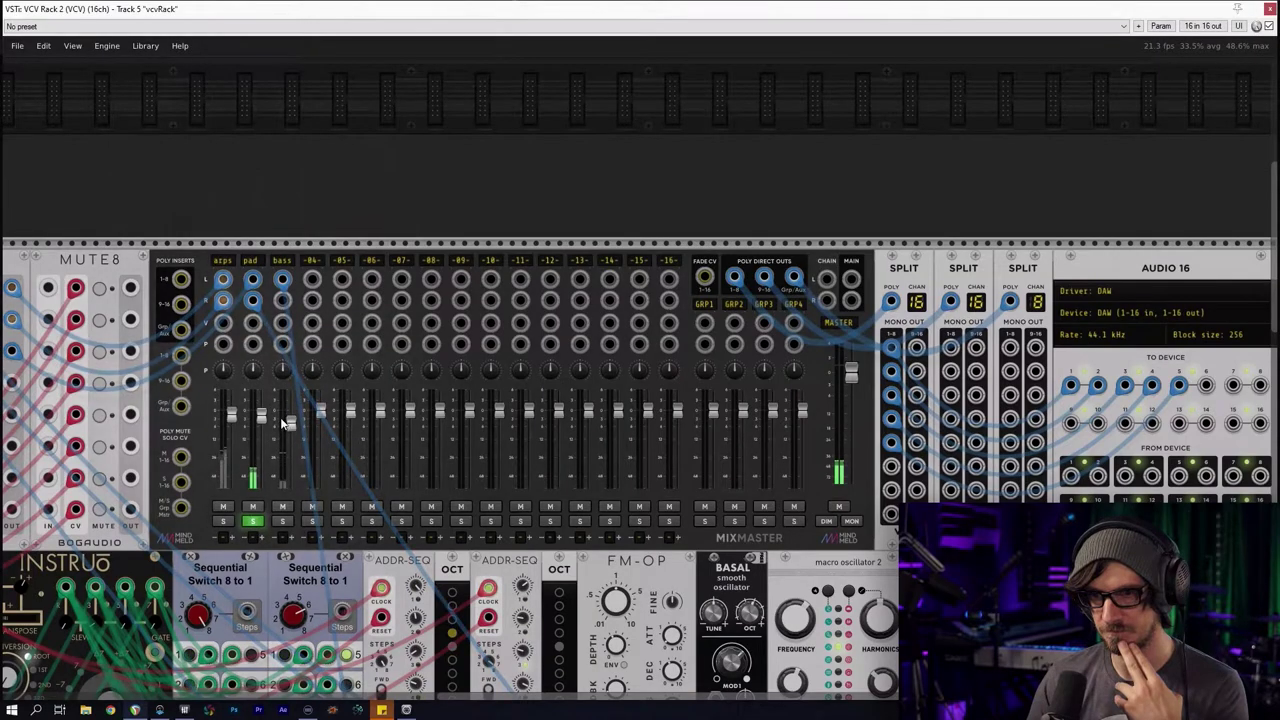
pyautogui.rightClick(252, 262)
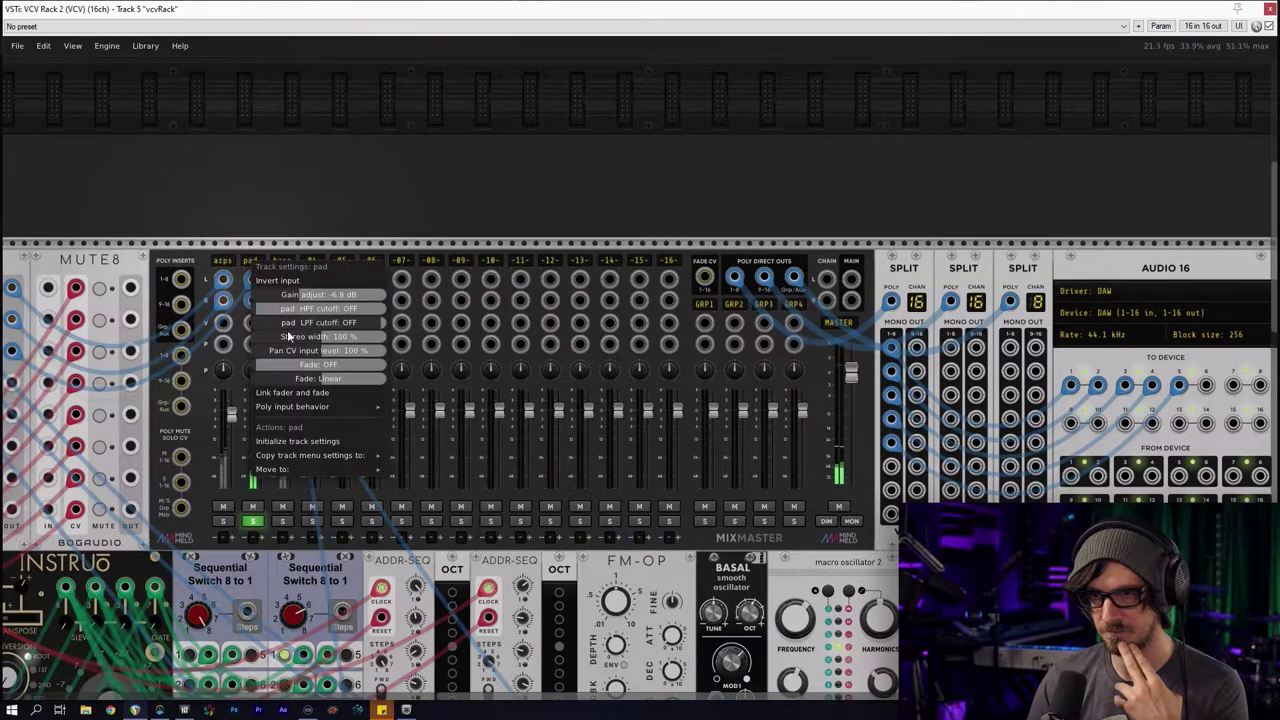
pyautogui.click(303, 222)
# Move the two VCAs flush against the dark MIX4 and slide the Digital Sequencer away to make room for another module
pyautogui.moveTo(314, 537); pyautogui.dragTo(165, 220)
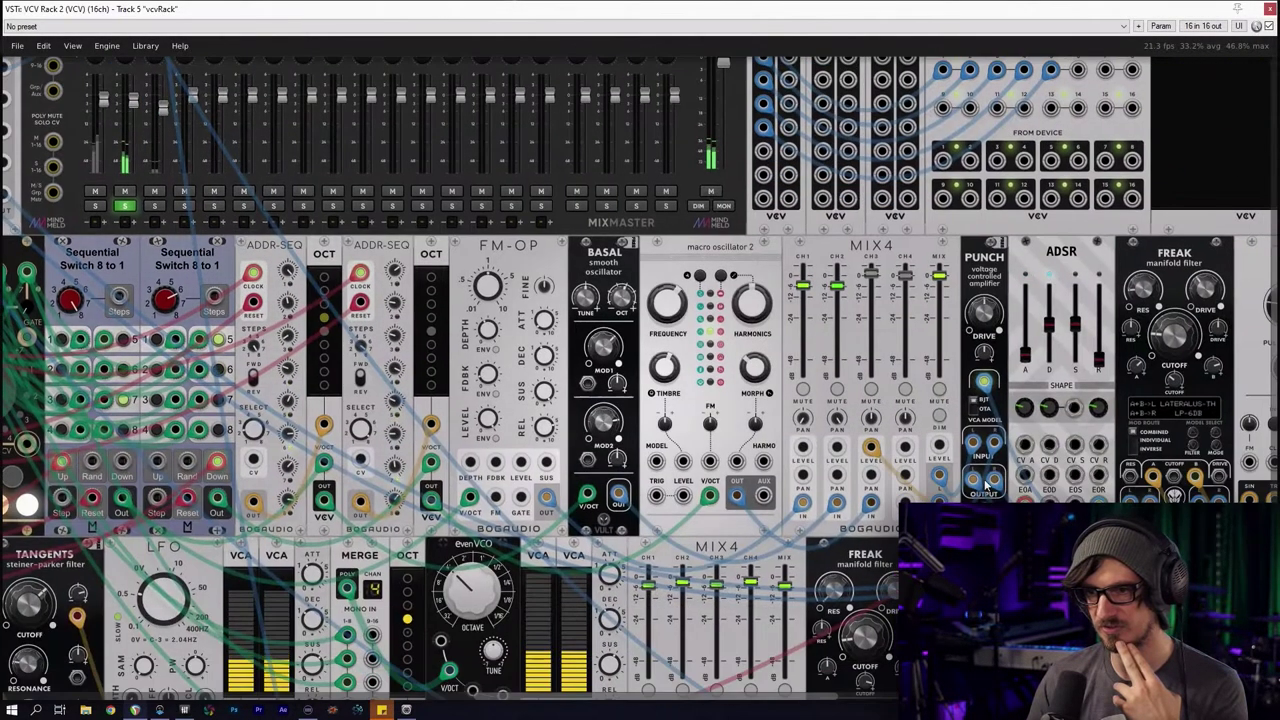
pyautogui.moveTo(970, 455); pyautogui.dragTo(394, 150)
pyautogui.moveTo(730, 420); pyautogui.dragTo(691, 426)
pyautogui.hscroll(5, 692, 427)
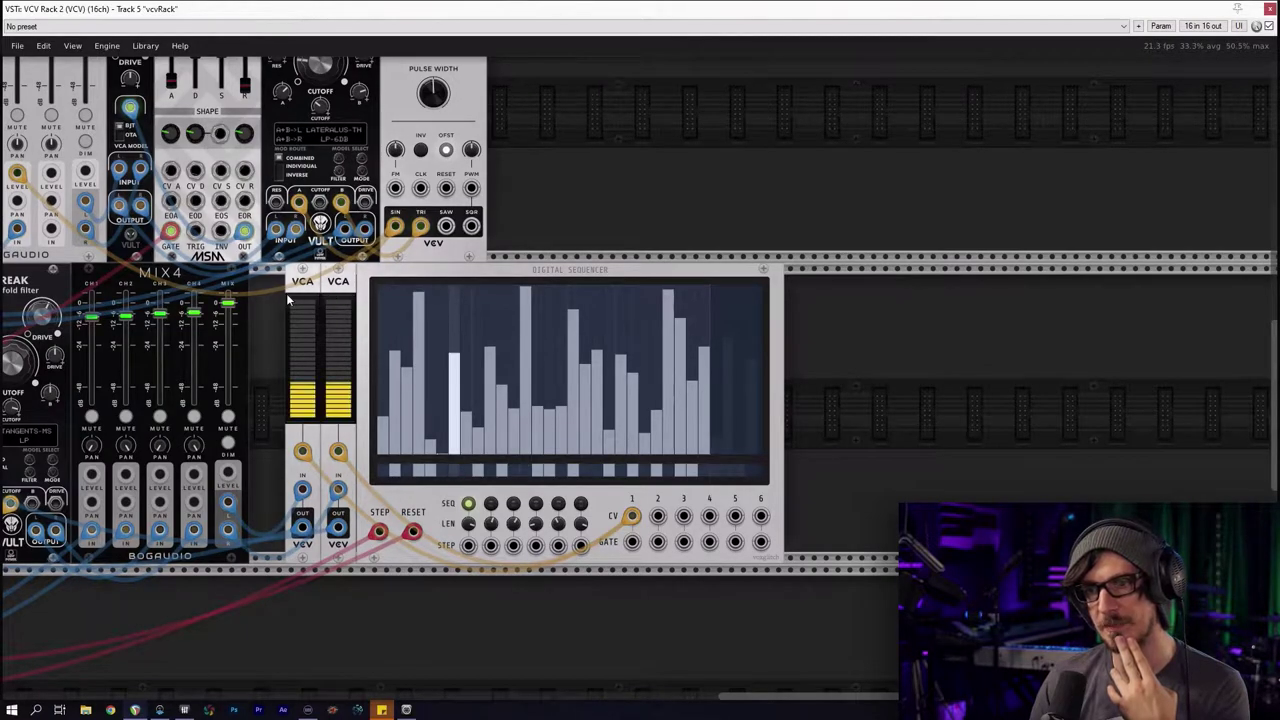
pyautogui.moveTo(281, 297)
pyautogui.mouseDown()
pyautogui.moveTo(337, 312)
pyautogui.moveTo(294, 281)
pyautogui.mouseUp()
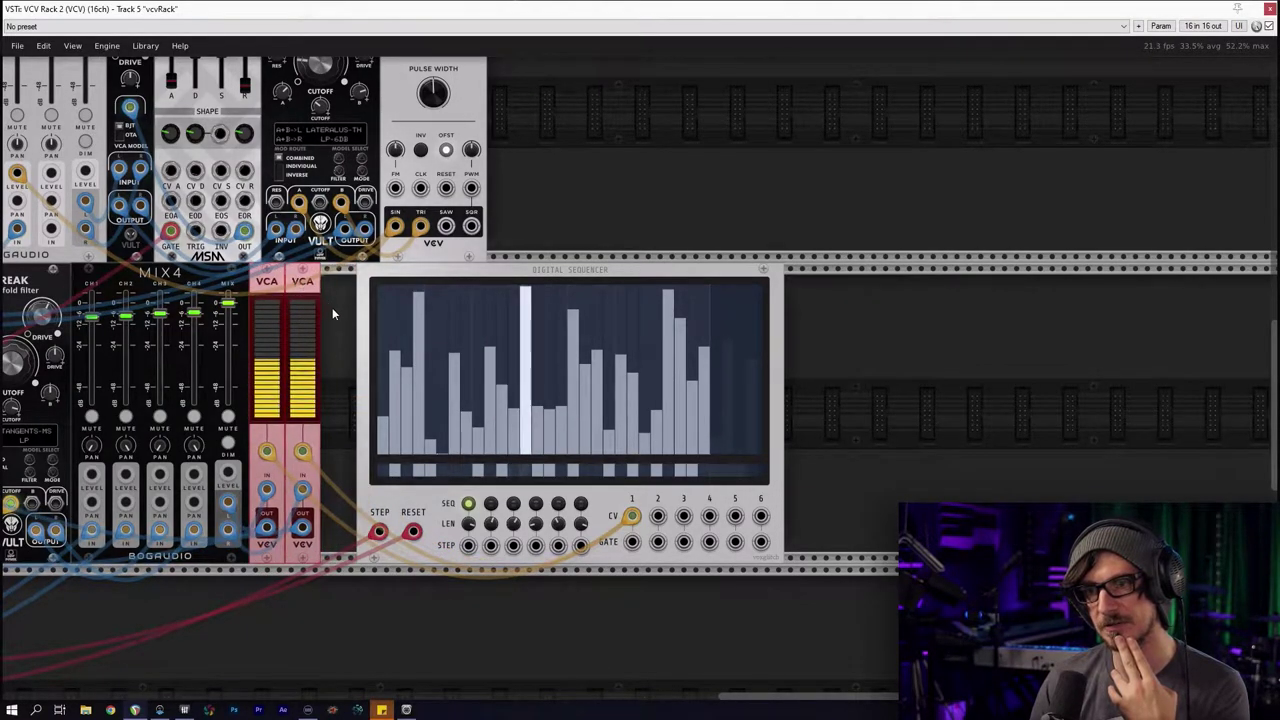
pyautogui.click(332, 307)
pyautogui.moveTo(380, 276); pyautogui.dragTo(462, 280)
pyautogui.moveTo(338, 327); pyautogui.dragTo(502, 340)
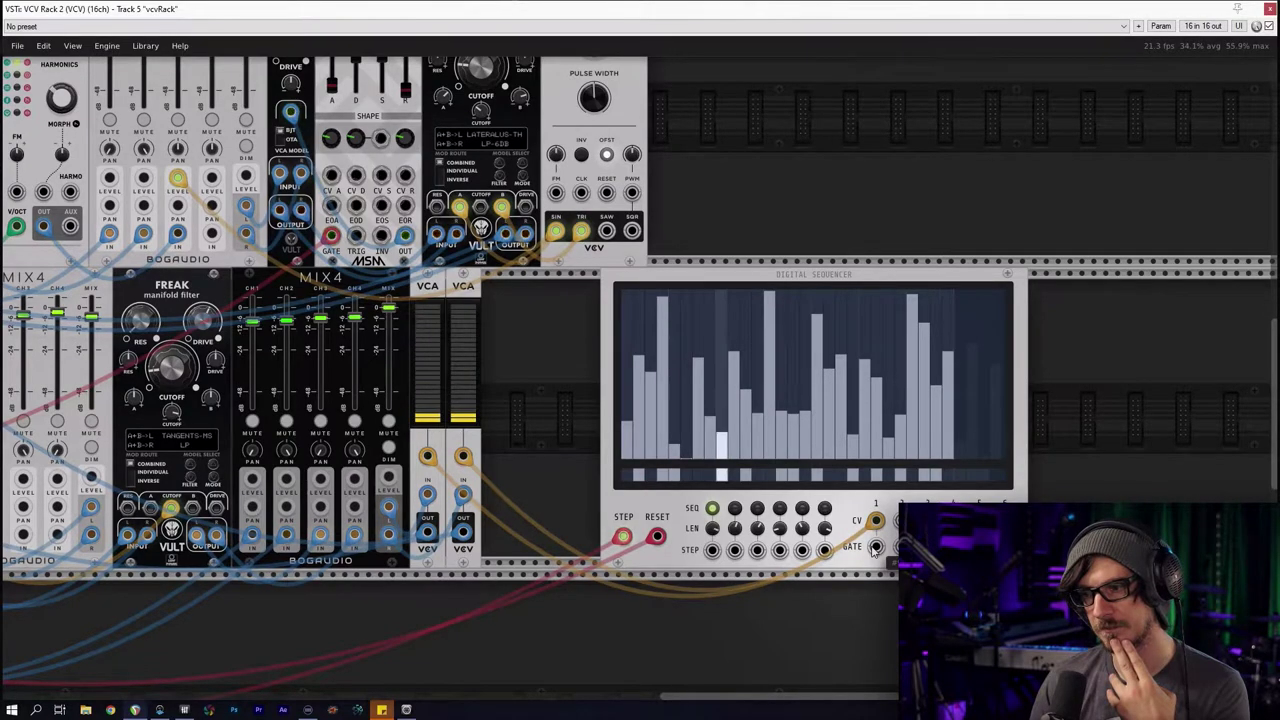
# Add a VCV ADSR beside the two VCAs and patch the Digital Sequencer's gate 1 output to its gate input with a yellow cable
pyautogui.rightClick(514, 391)
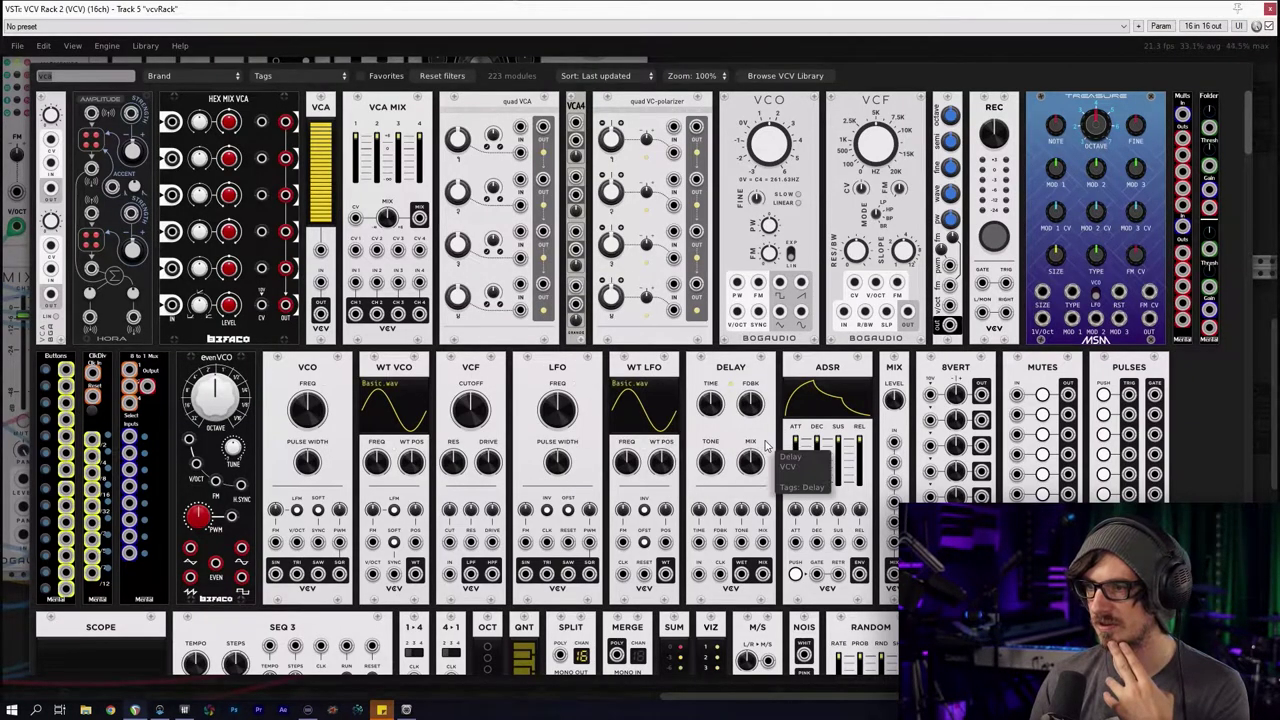
pyautogui.click(855, 500)
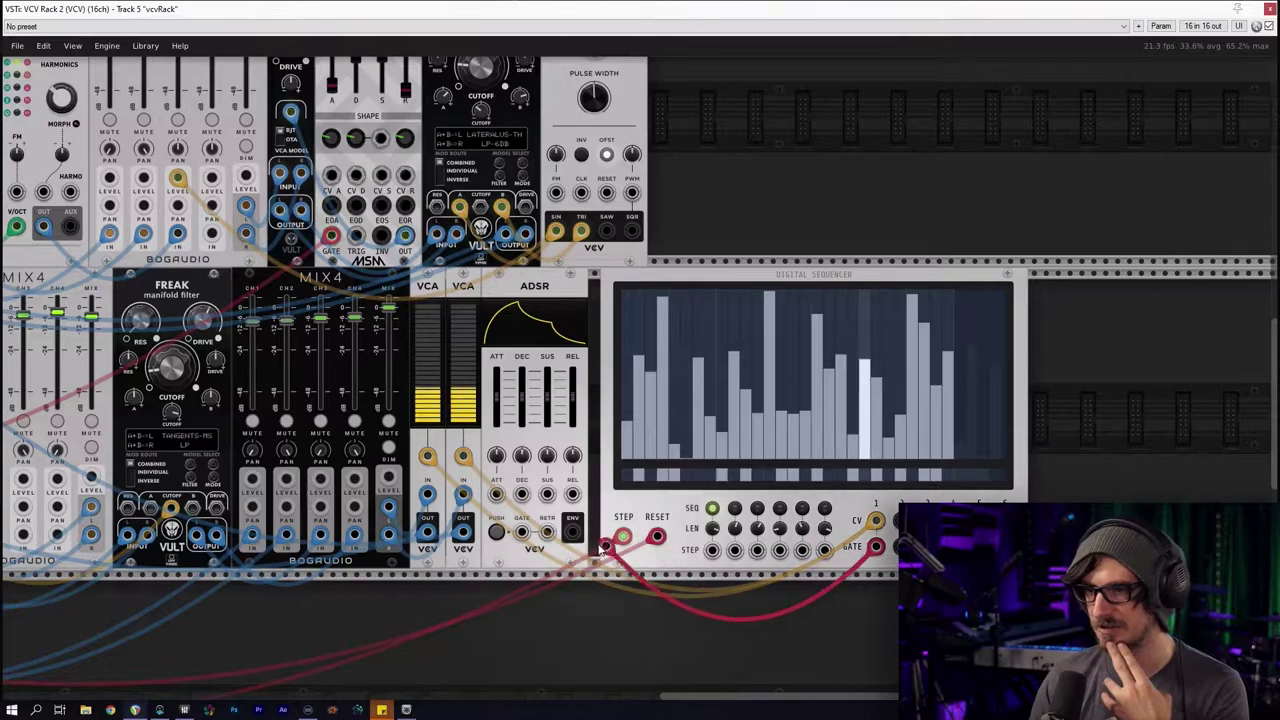
pyautogui.rightClick(521, 537)
pyautogui.moveTo(586, 680)
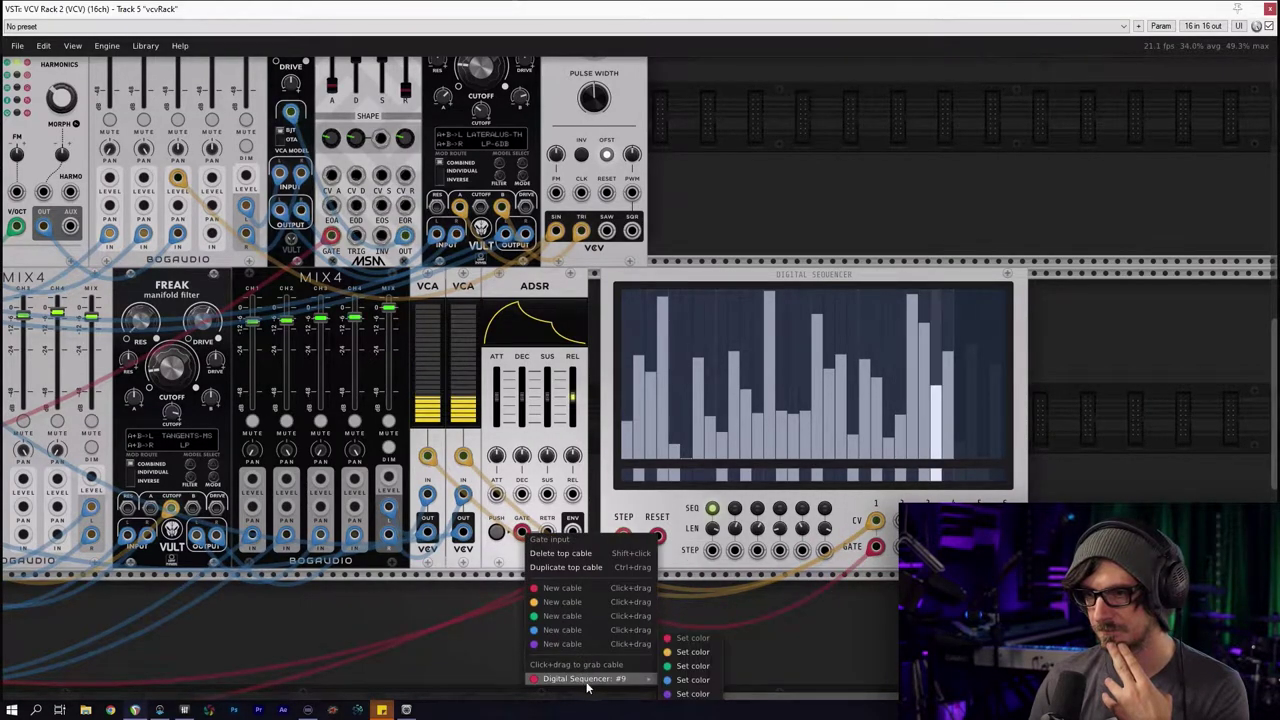
pyautogui.click(690, 652)
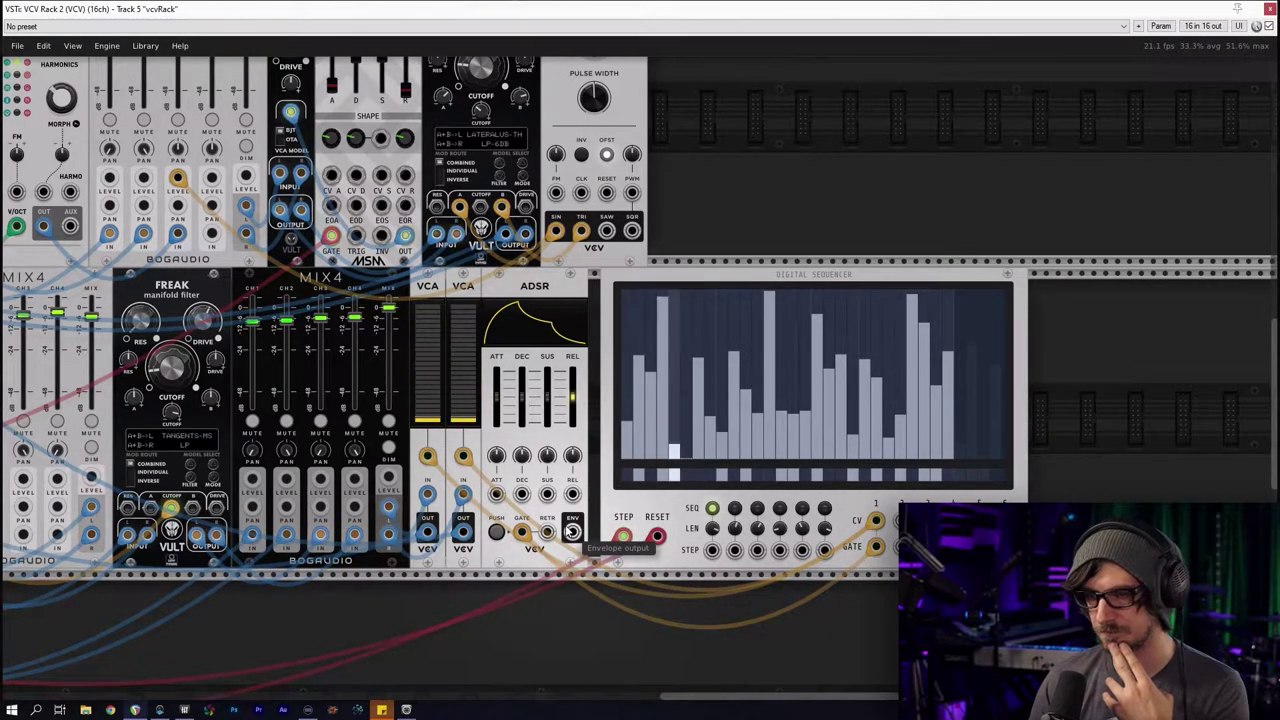
# Replace the second VCA's CV cable with one from the ADSR's envelope output and shorten the ADSR's attack
pyautogui.moveTo(463, 456); pyautogui.dragTo(572, 531)
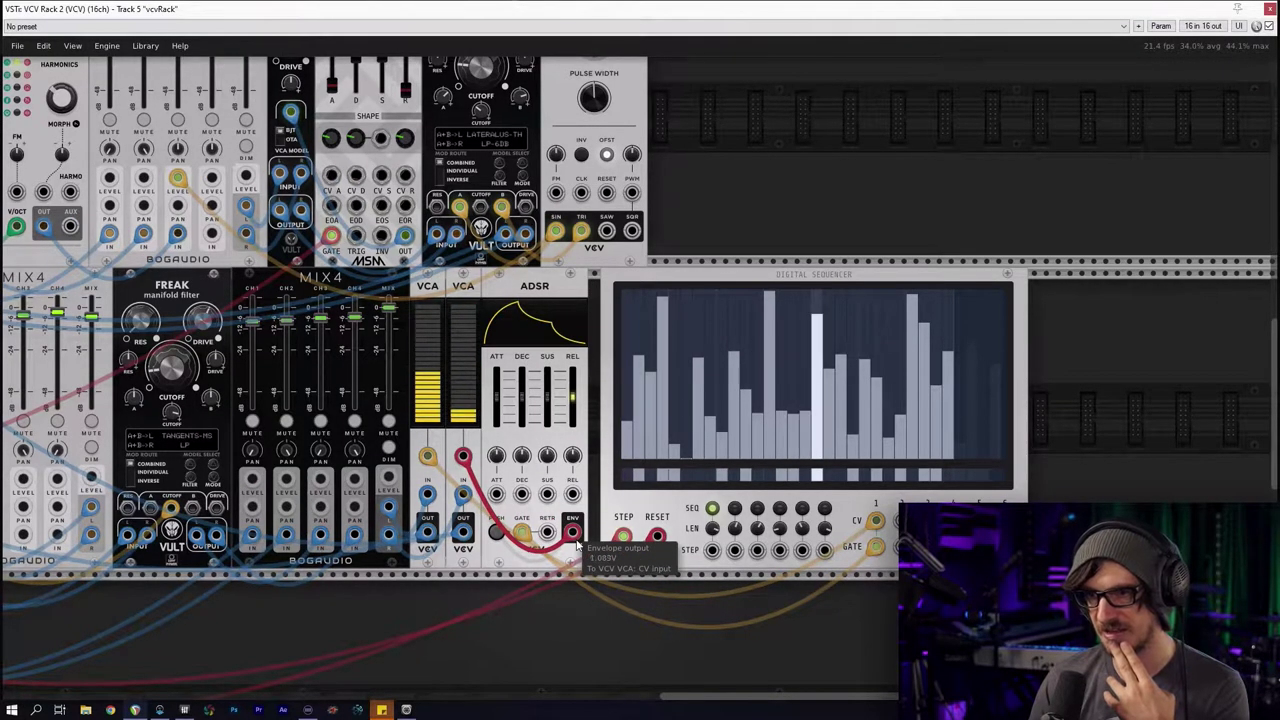
pyautogui.moveTo(496, 397); pyautogui.dragTo(496, 400)
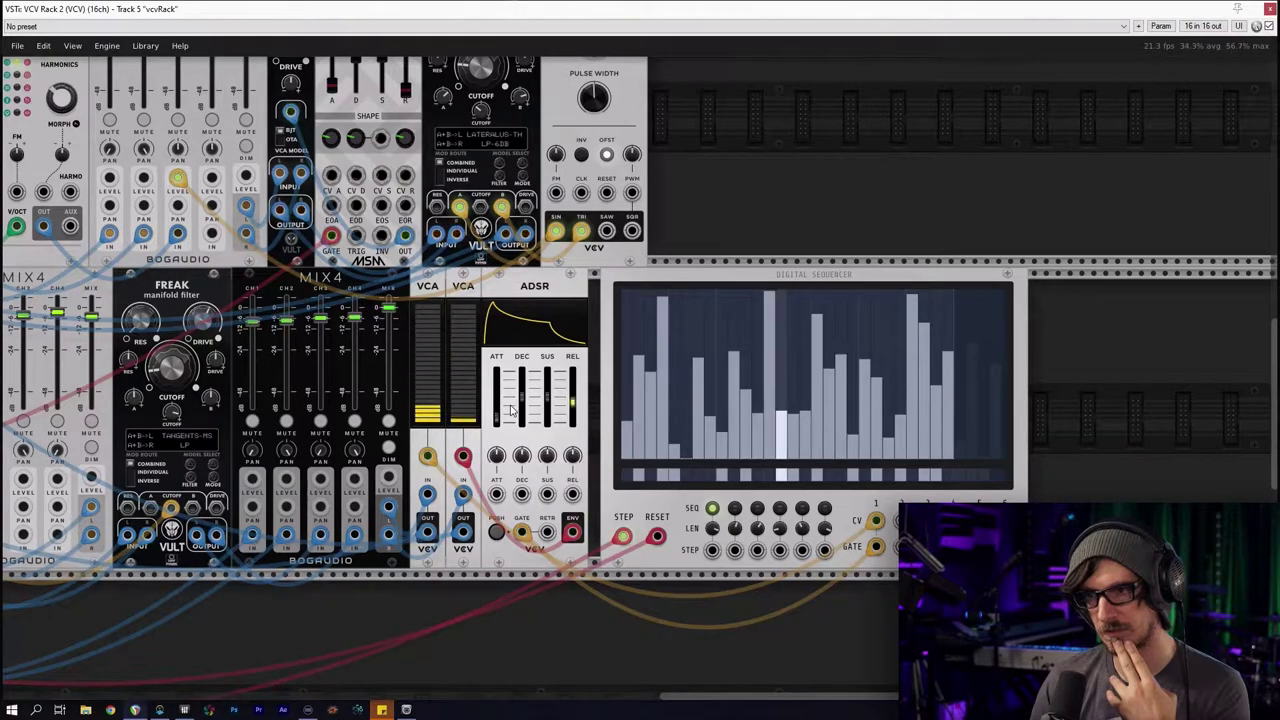
# Randomize the Digital Sequencer and set the output range of sequencer #1 to 0.0 to 10.0
pyautogui.rightClick(701, 279)
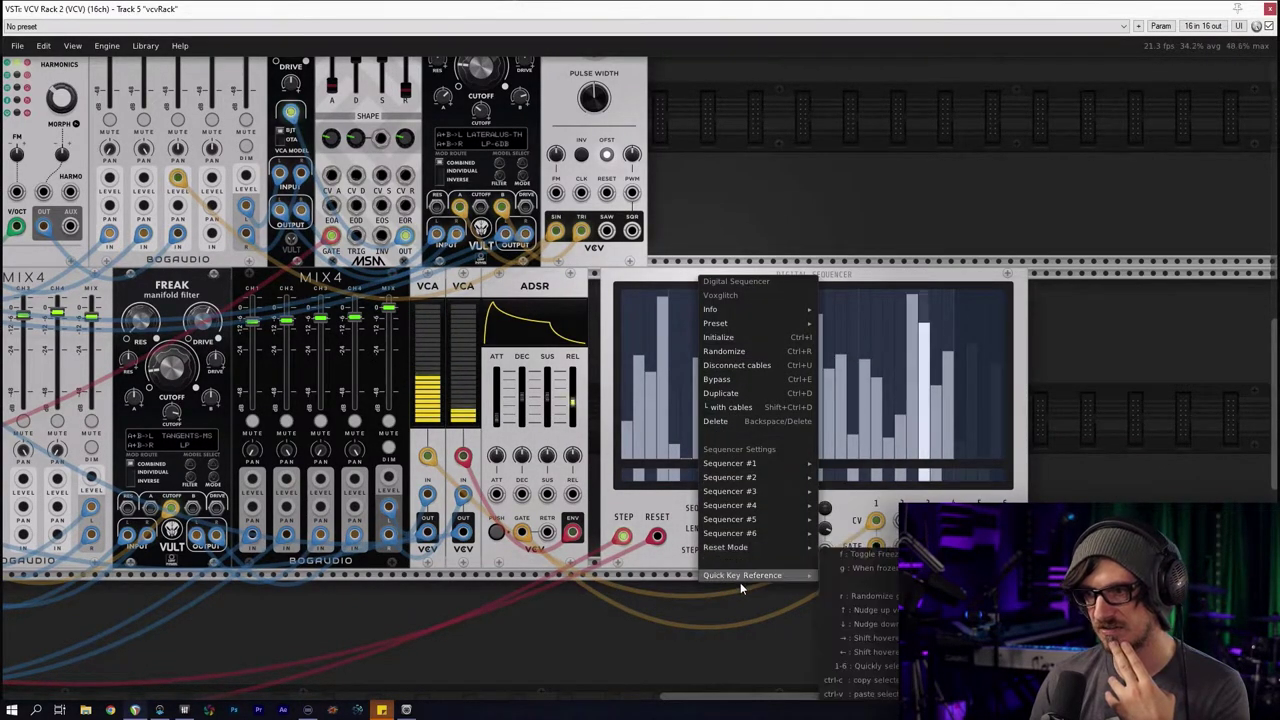
pyautogui.click(724, 350)
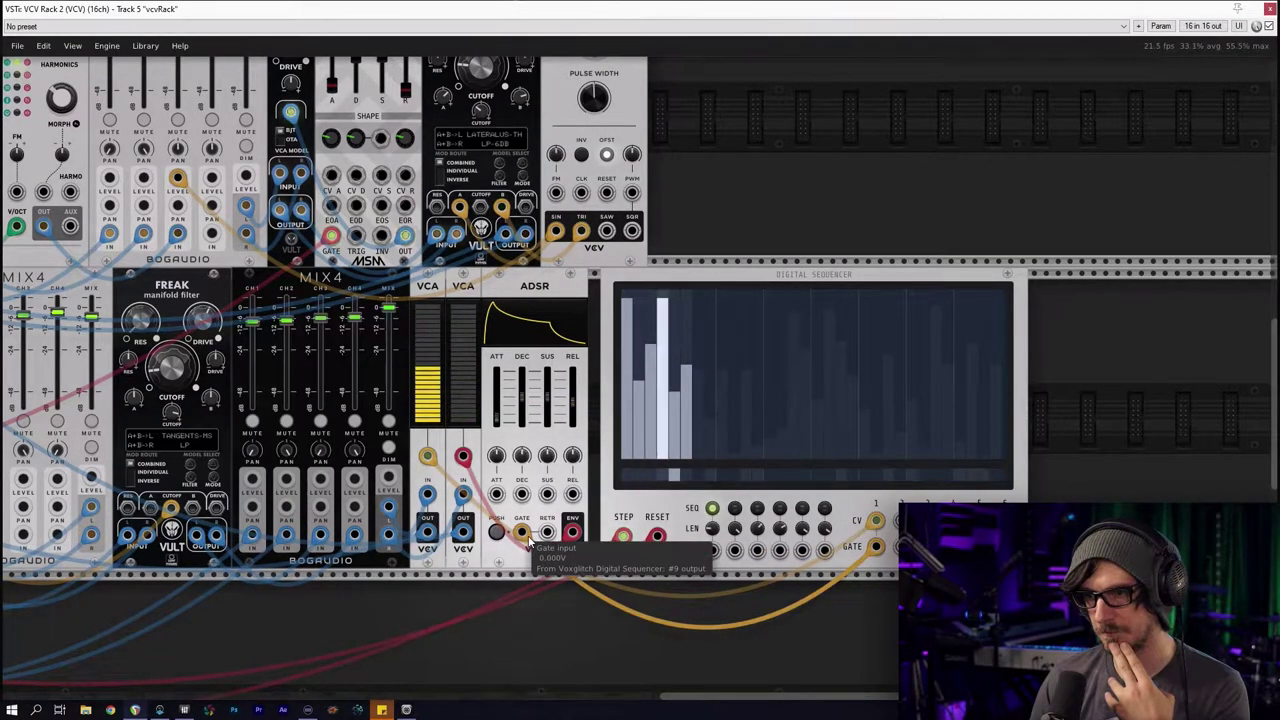
pyautogui.rightClick(750, 287)
pyautogui.moveTo(817, 470)
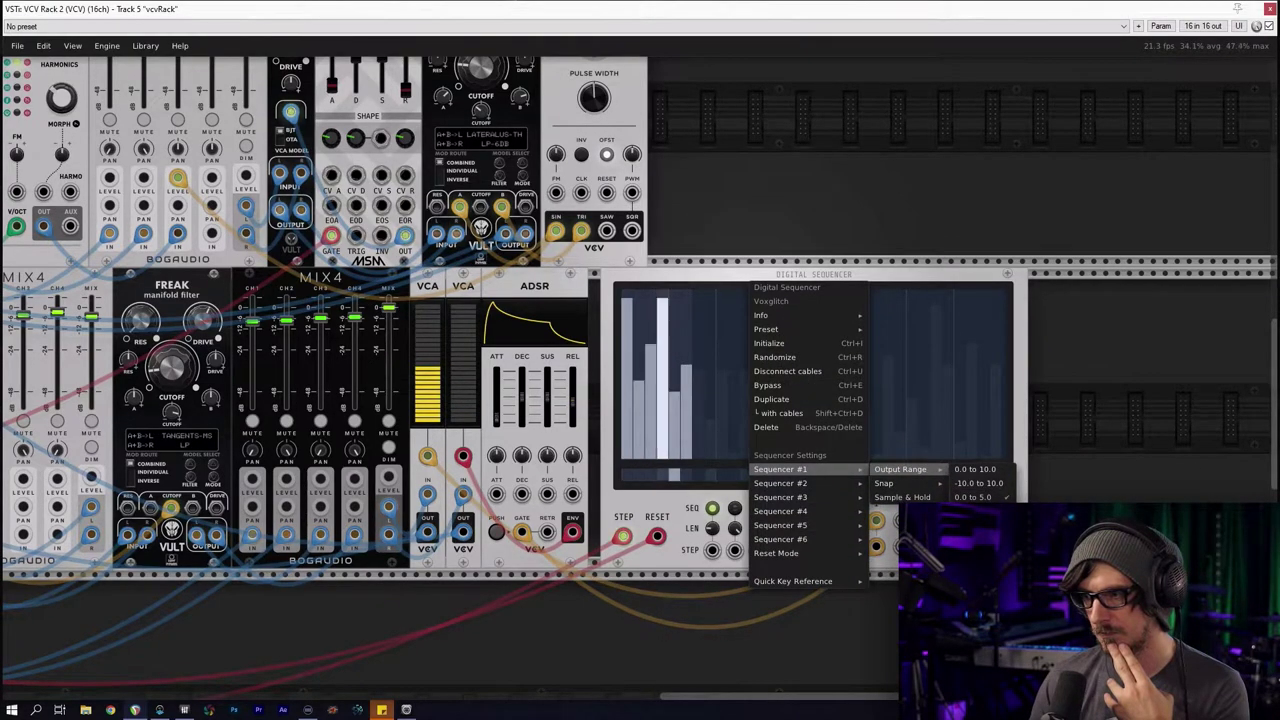
pyautogui.click(983, 473)
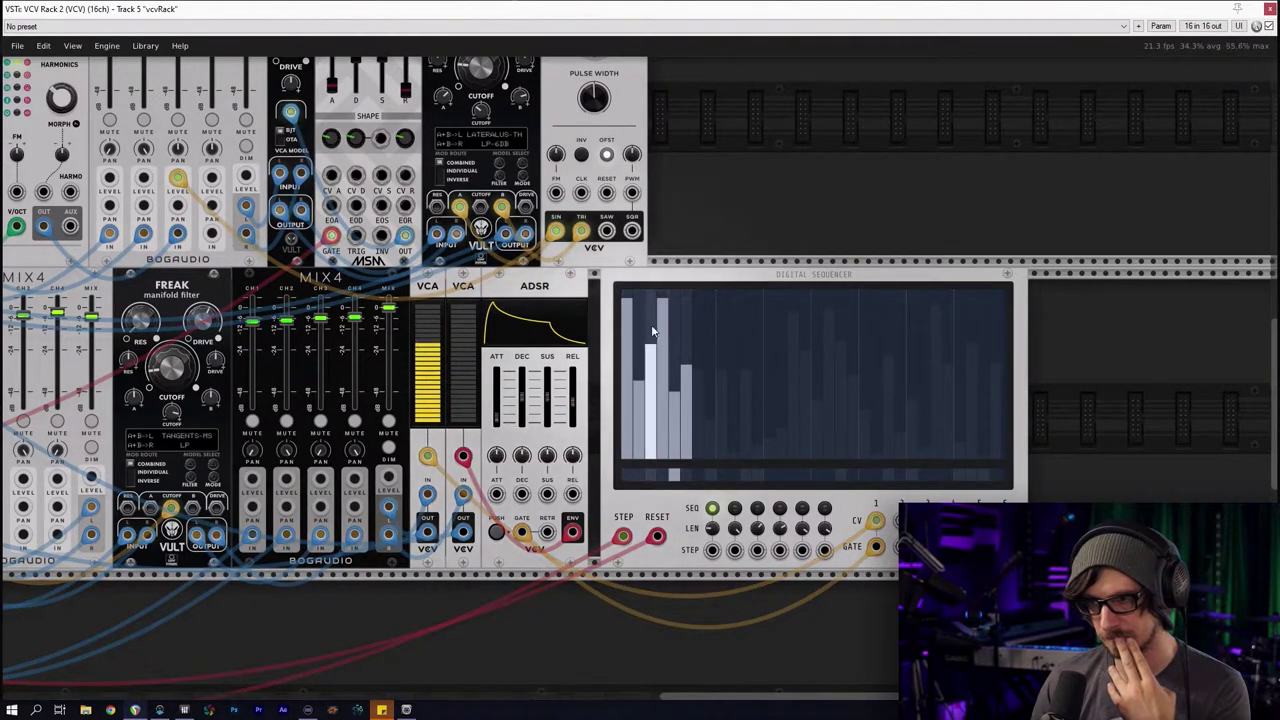
# Switch the Digital Sequencer to sequence 2, moving the CV and gate cables to its outputs, and slide the module against the ADSR
pyautogui.click(734, 508)
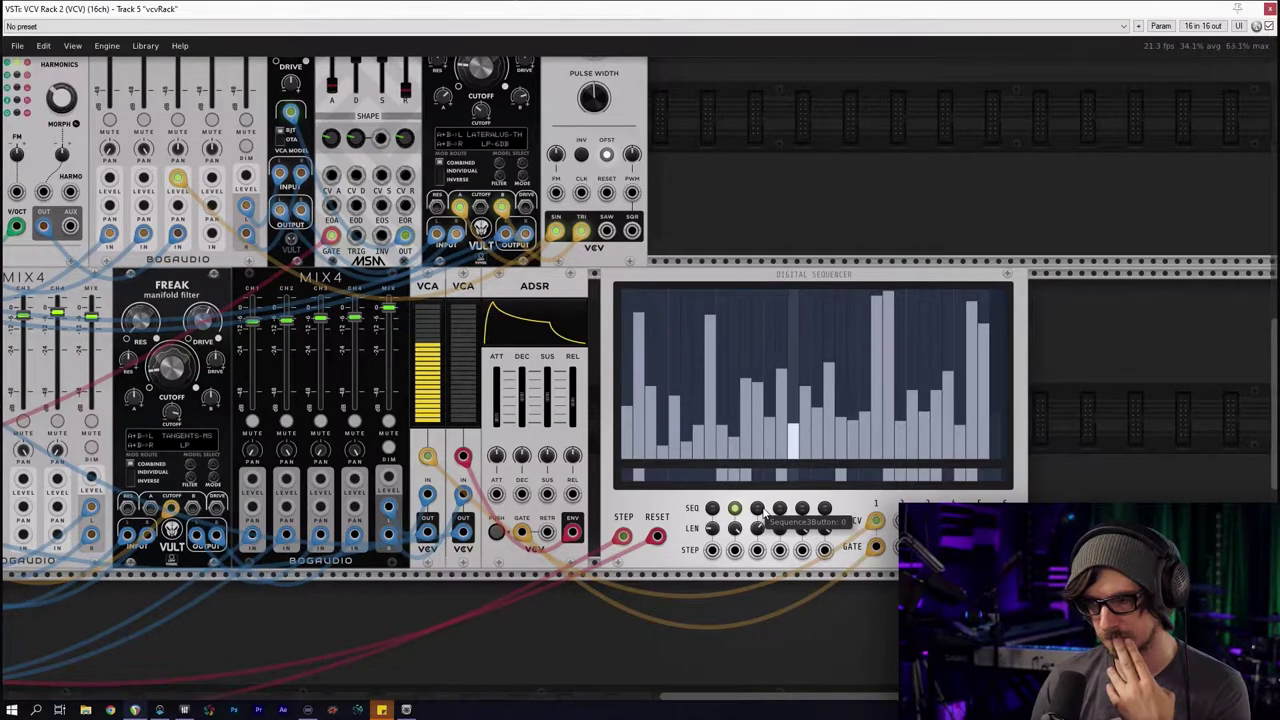
pyautogui.moveTo(840, 518); pyautogui.dragTo(888, 518)
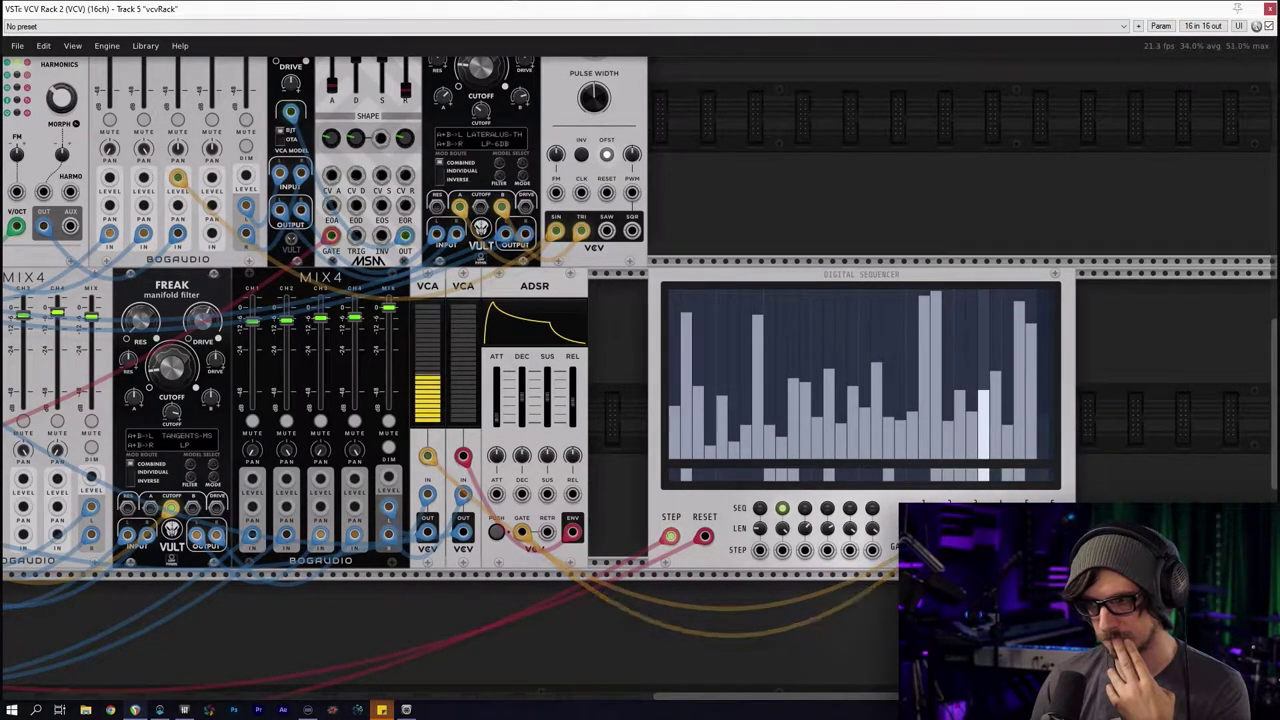
pyautogui.moveTo(778, 281); pyautogui.dragTo(712, 281)
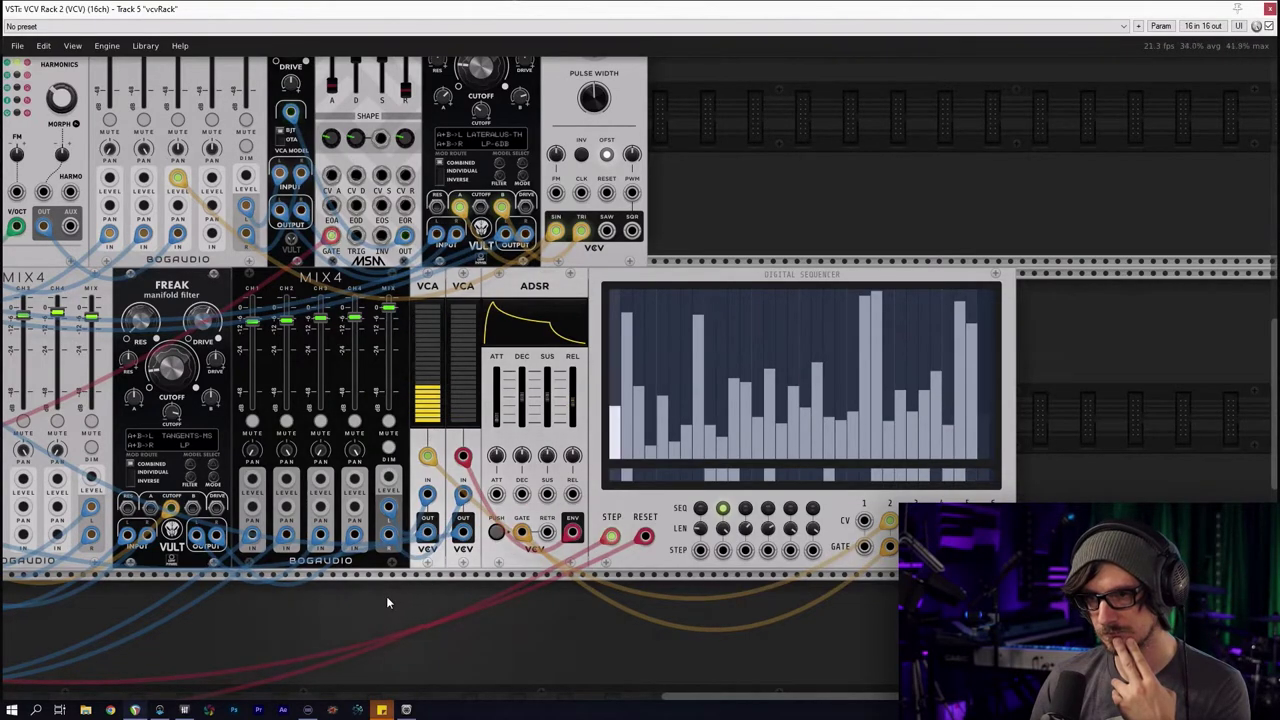
# Recolour the cable between the ADSR envelope output and the second VCA's CV input yellow
pyautogui.moveTo(427, 456)
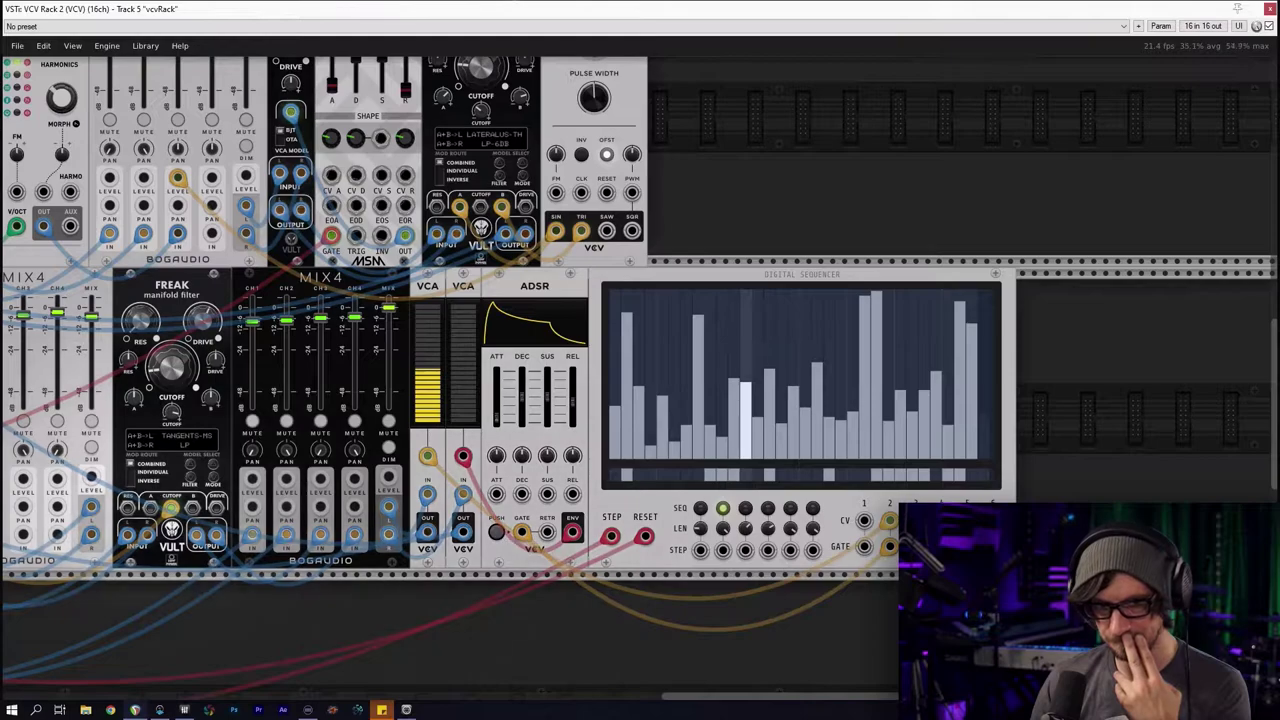
pyautogui.moveTo(148, 538)
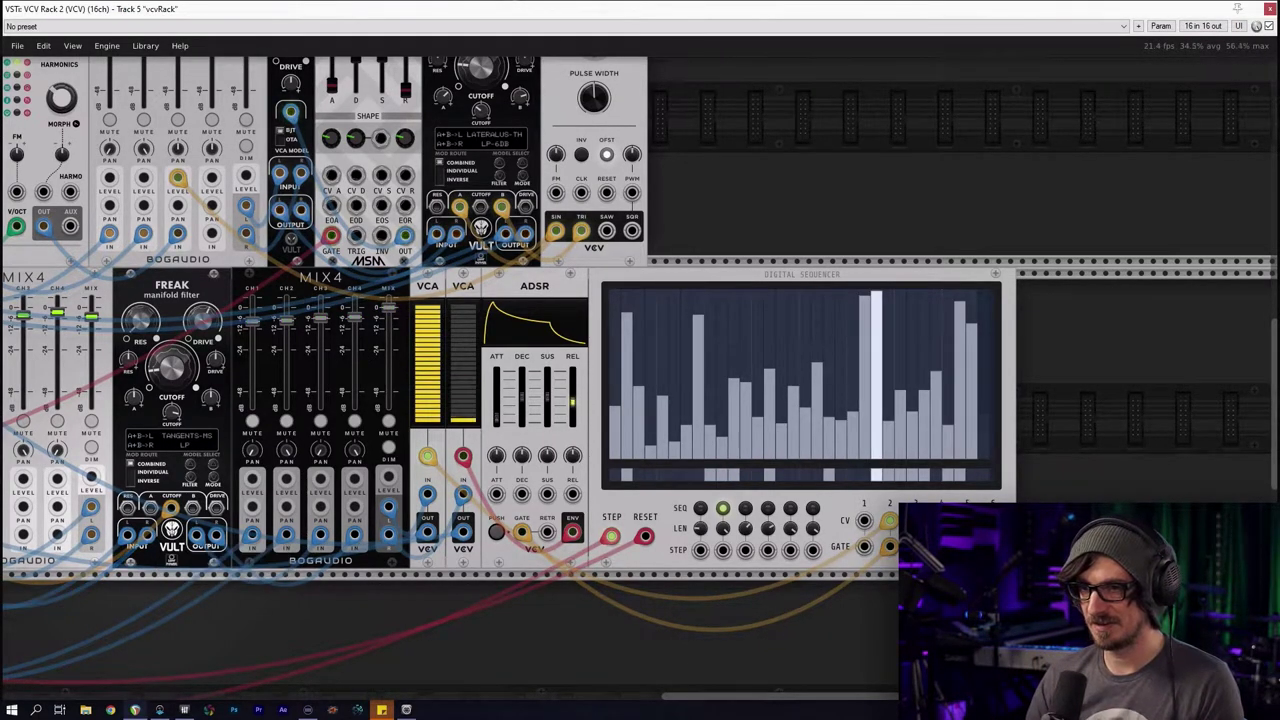
pyautogui.rightClick(465, 459)
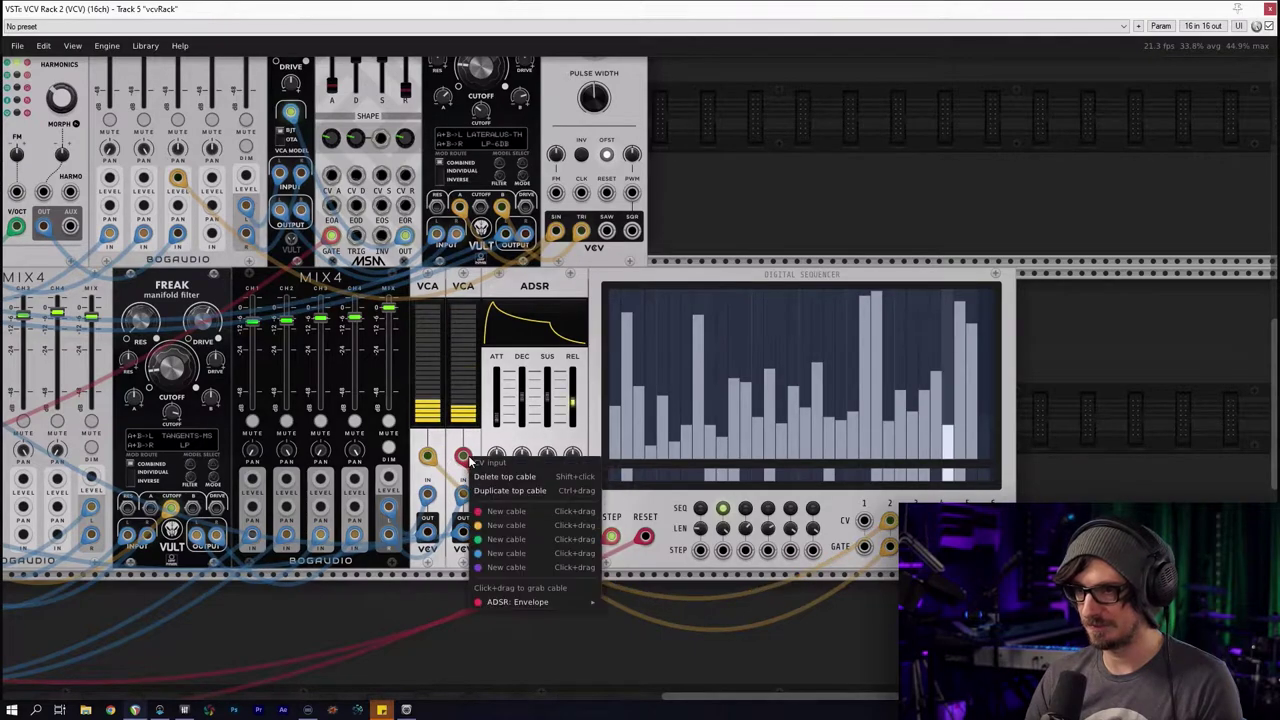
pyautogui.moveTo(521, 600)
pyautogui.click(638, 618)
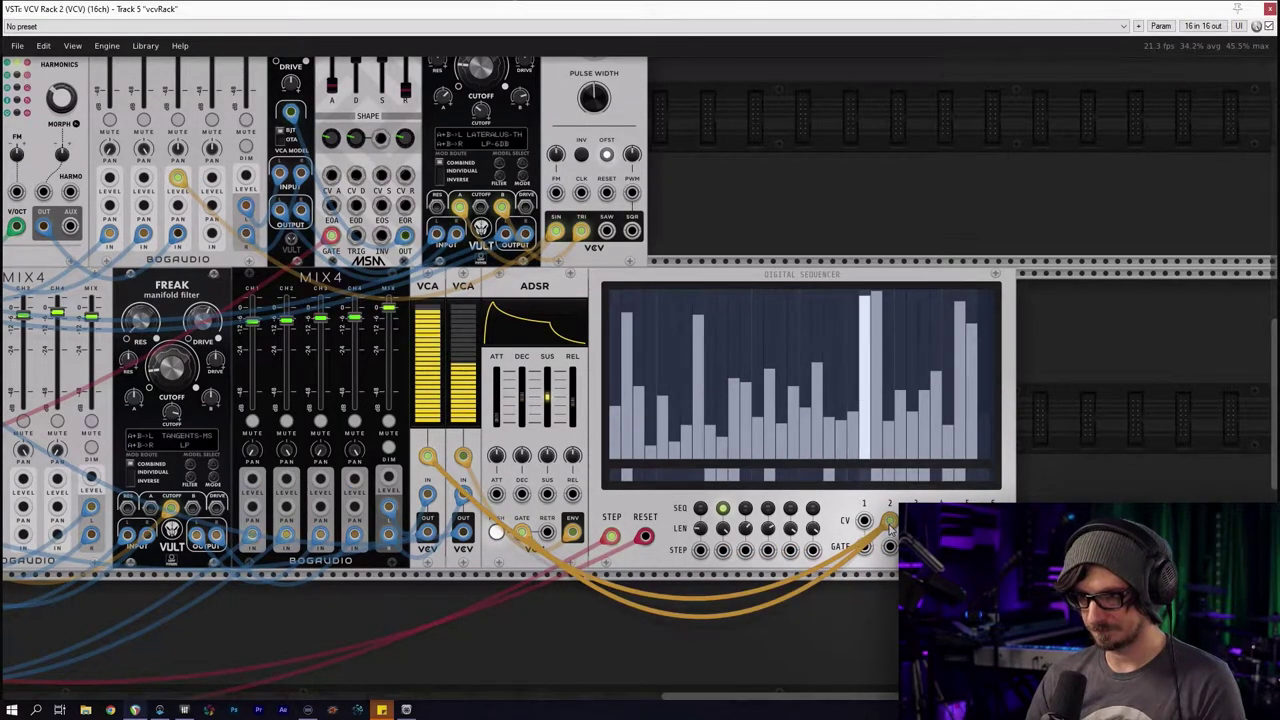
# Feed both VCAs' CV inputs from the Digital Sequencer's CV 1 output with yellow cables and lower their levels to about 80%
pyautogui.moveTo(889, 522); pyautogui.dragTo(864, 521)
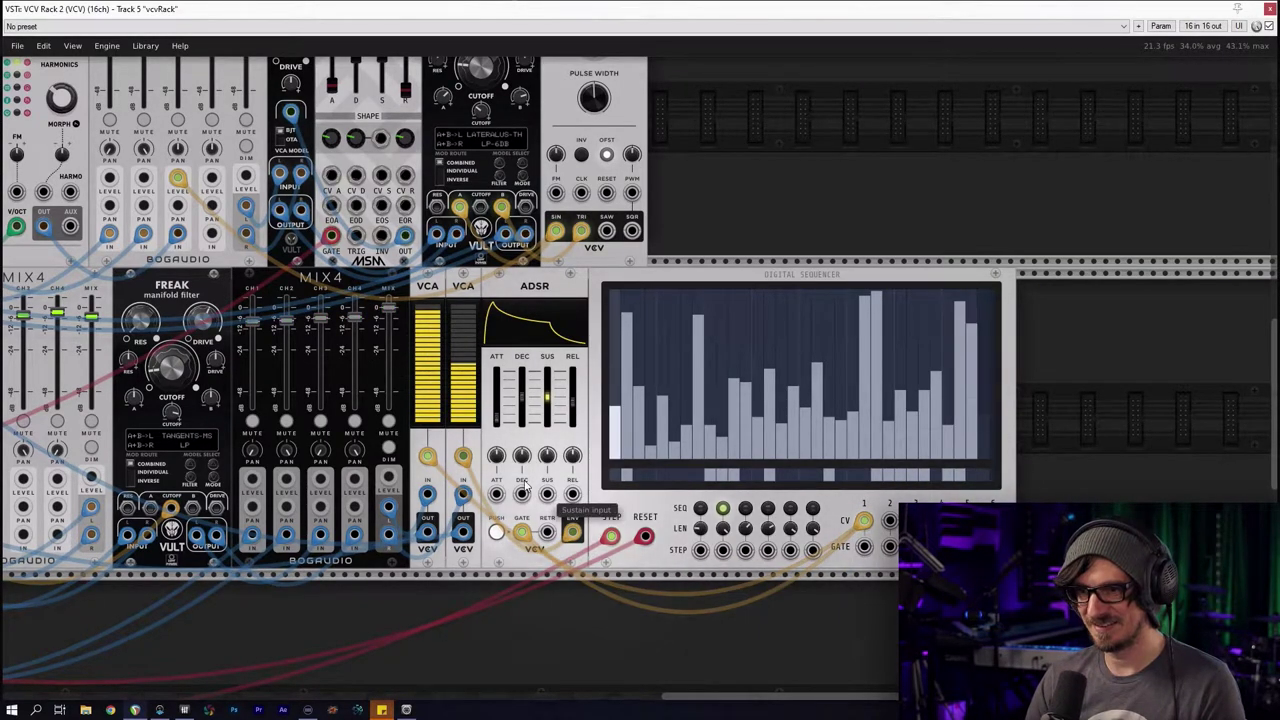
pyautogui.moveTo(463, 456); pyautogui.dragTo(527, 598)
pyautogui.moveTo(463, 456); pyautogui.dragTo(864, 520)
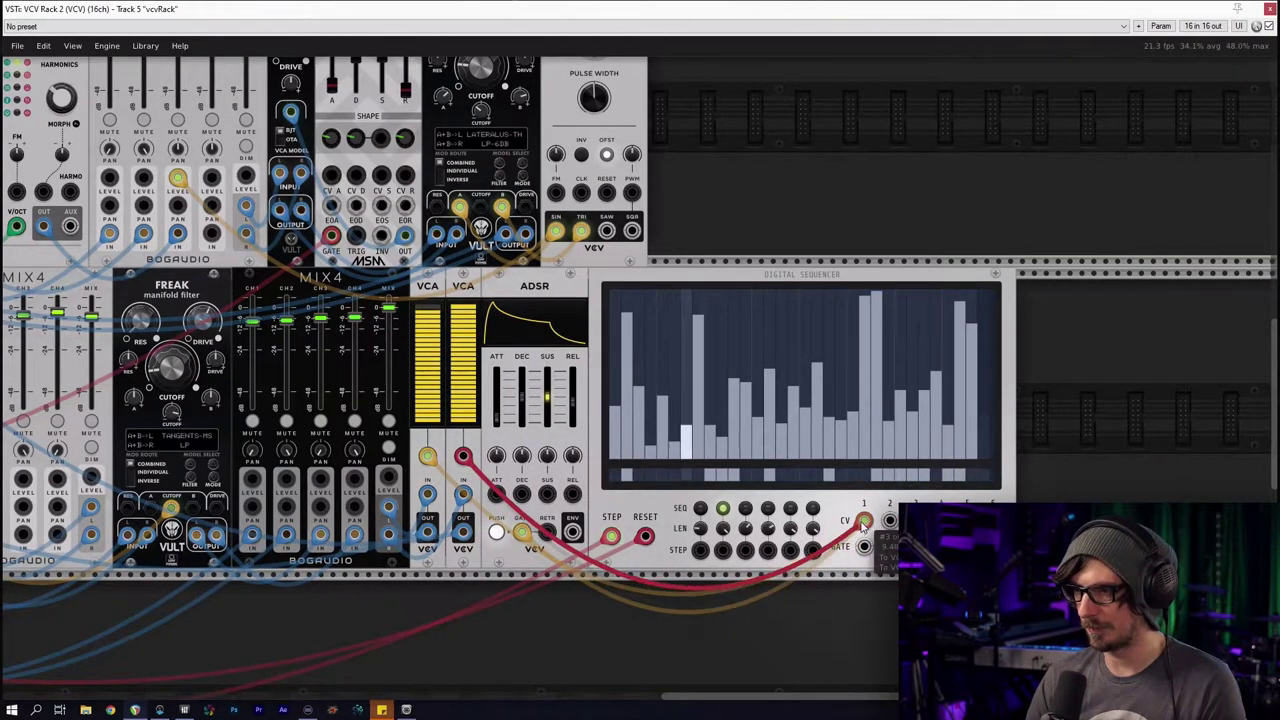
pyautogui.rightClick(463, 457)
pyautogui.moveTo(560, 604)
pyautogui.click(637, 618)
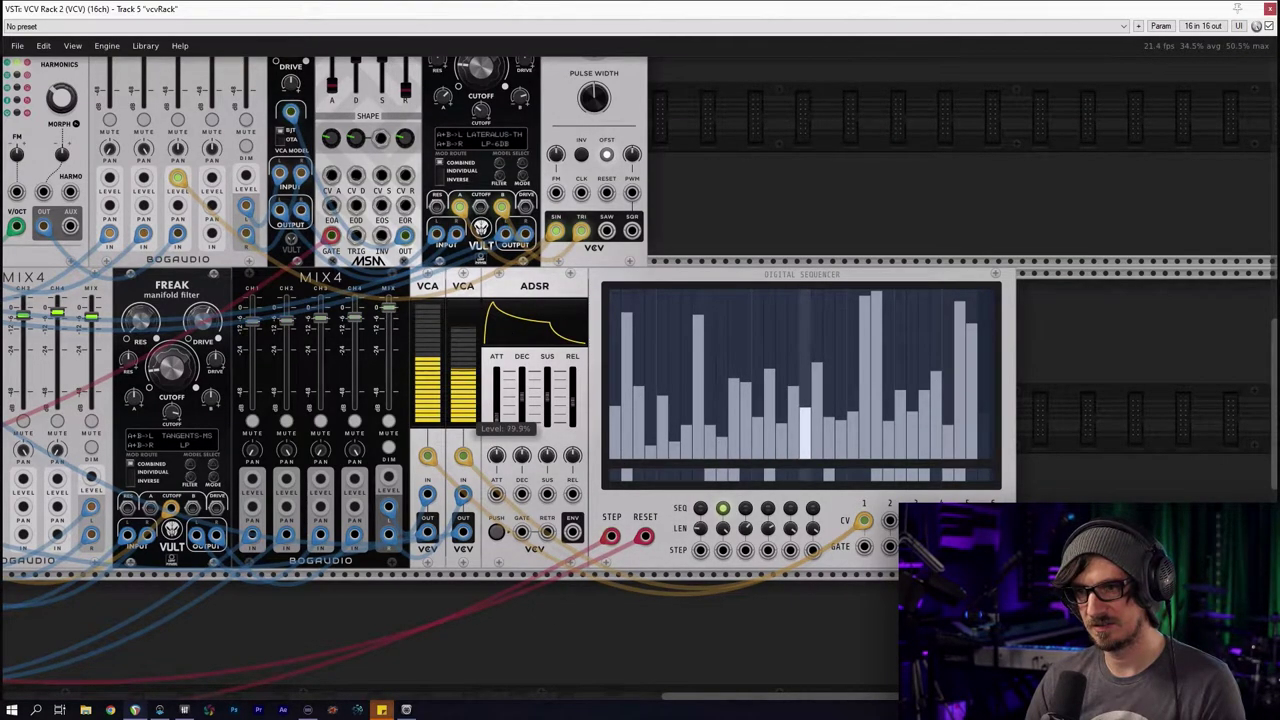
pyautogui.moveTo(427, 310); pyautogui.dragTo(427, 327)
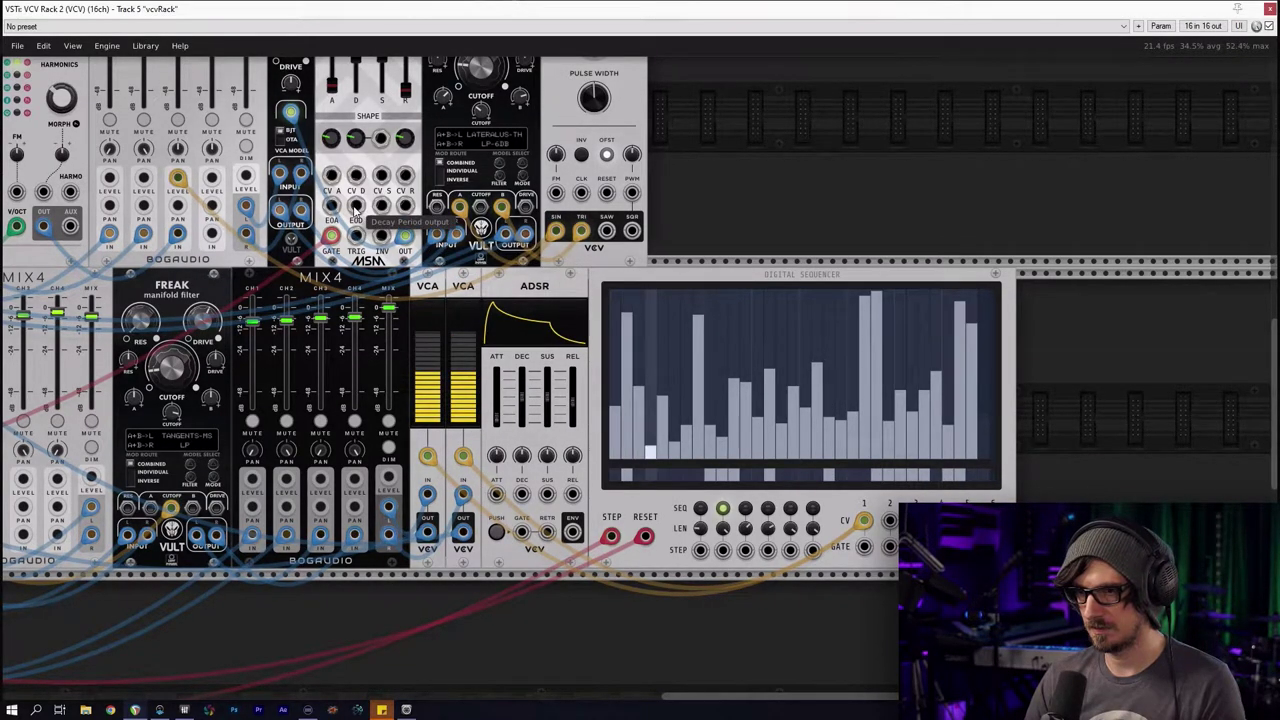
# Take the pad channel out of solo on the MixMaster and toggle the run switch of the Clocked module
pyautogui.moveTo(355, 209); pyautogui.dragTo(762, 404)
pyautogui.moveTo(460, 240); pyautogui.dragTo(760, 428)
pyautogui.moveTo(290, 240); pyautogui.dragTo(586, 356)
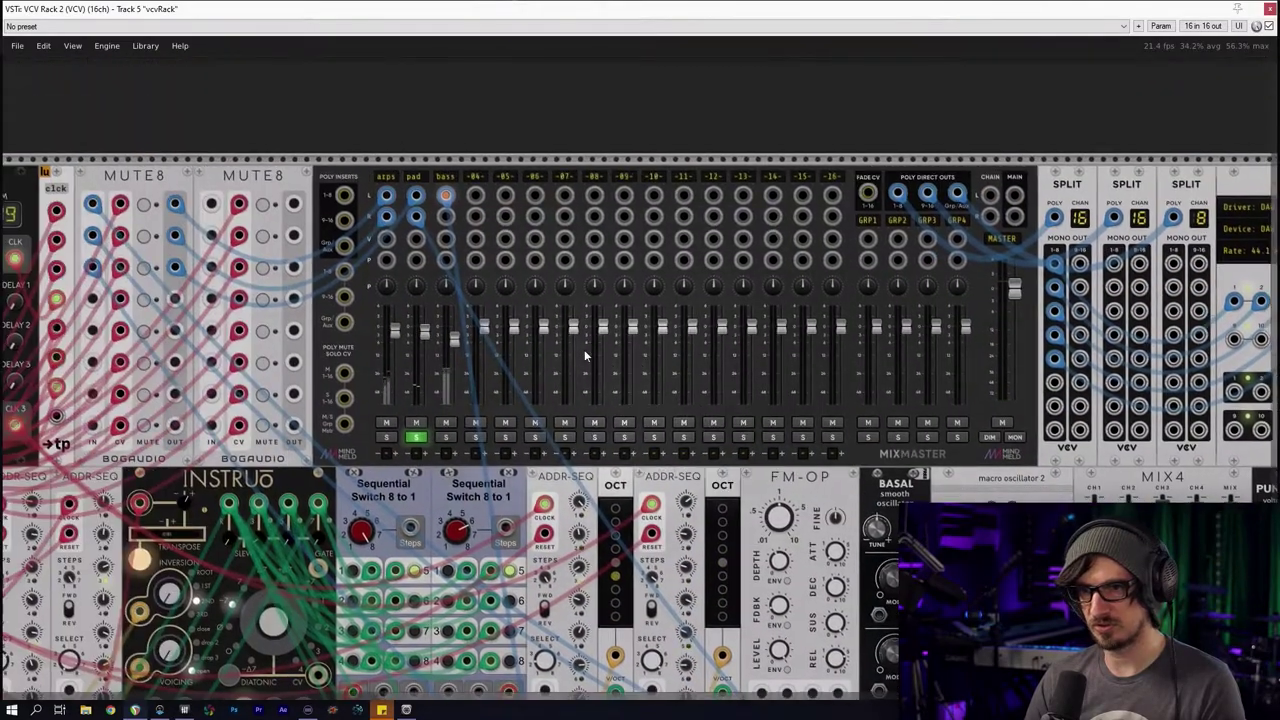
pyautogui.scroll(-4, 410, 310)
pyautogui.hscroll(2, 410, 310)
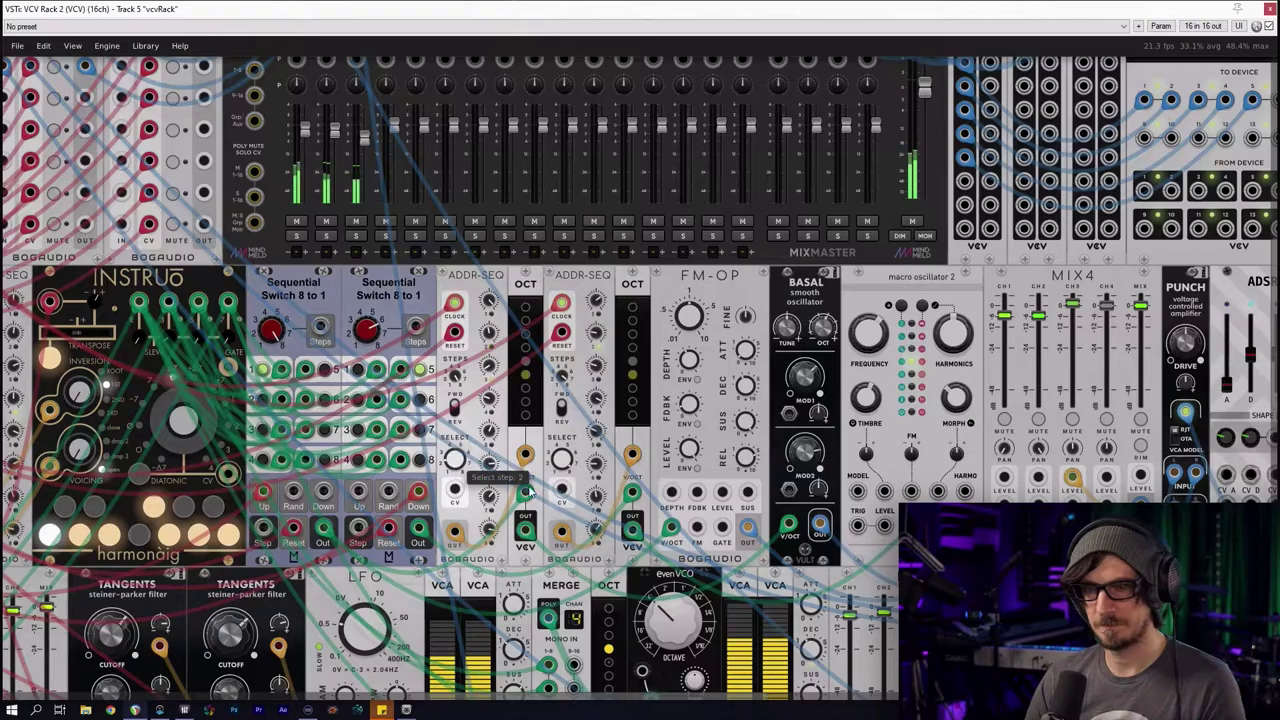
pyautogui.scroll(-3, 620, 385)
pyautogui.hscroll(6, 620, 385)
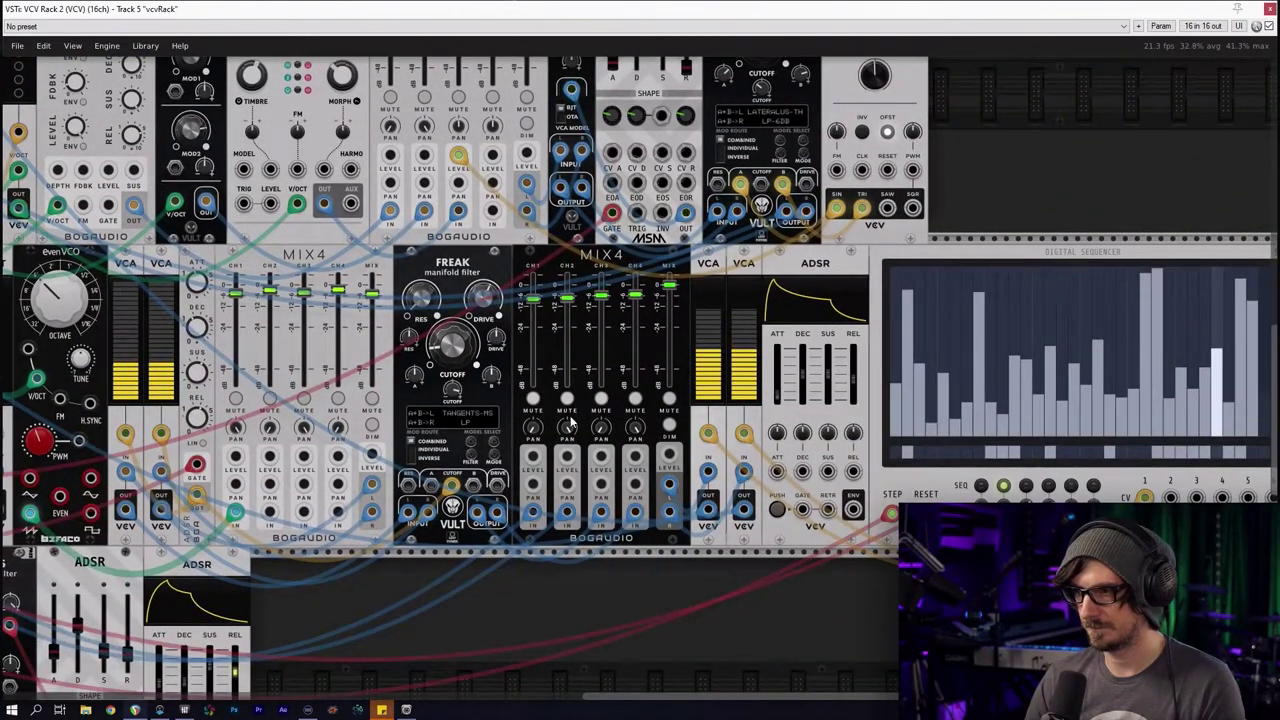
pyautogui.scroll(-4, 620, 385)
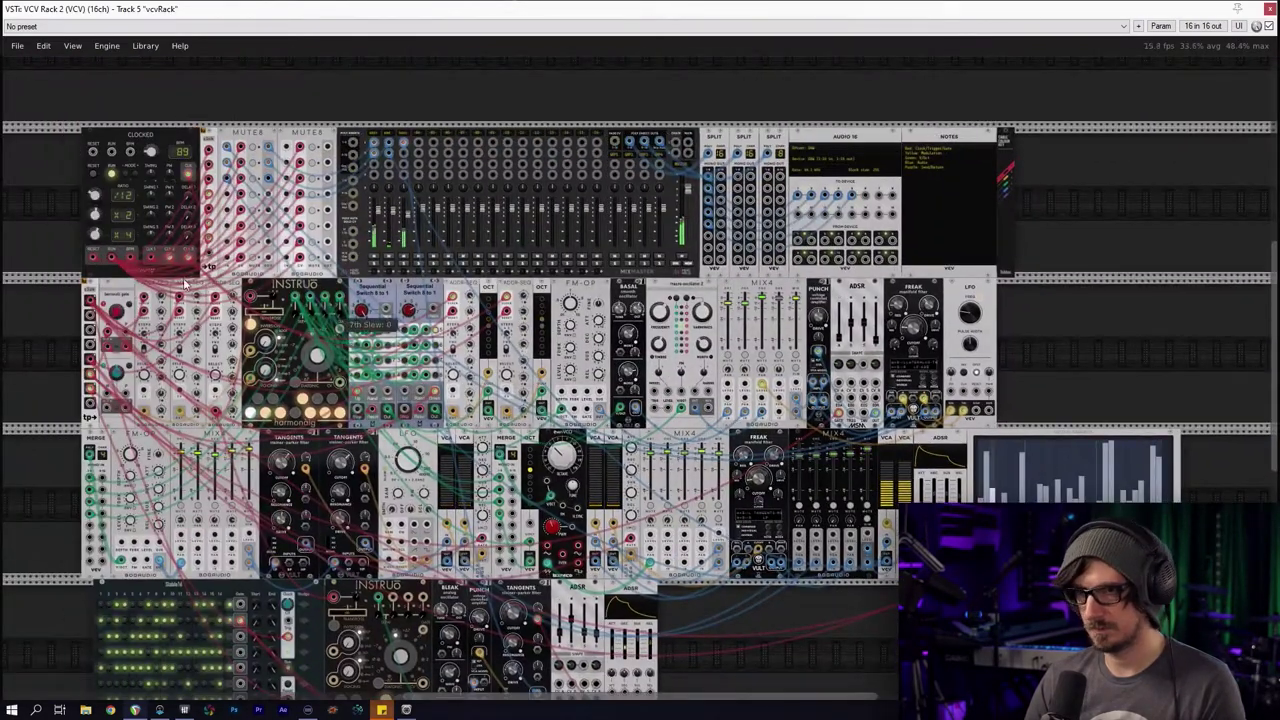
pyautogui.click(110, 174)
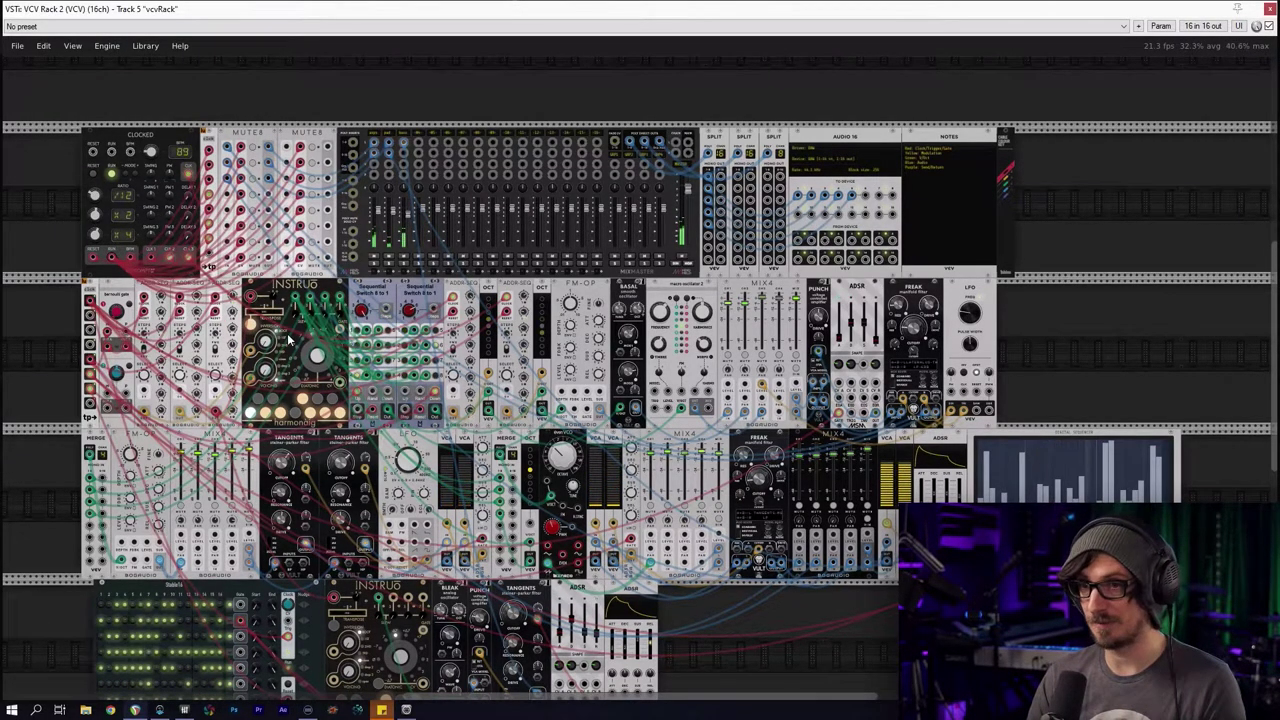
# Look over the patch while it plays, comparing the soloed pad channel with the full mix
pyautogui.scroll(1, 288, 340)
pyautogui.moveTo(520, 462); pyautogui.dragTo(388, 304)
pyautogui.moveTo(650, 456); pyautogui.dragTo(526, 484)
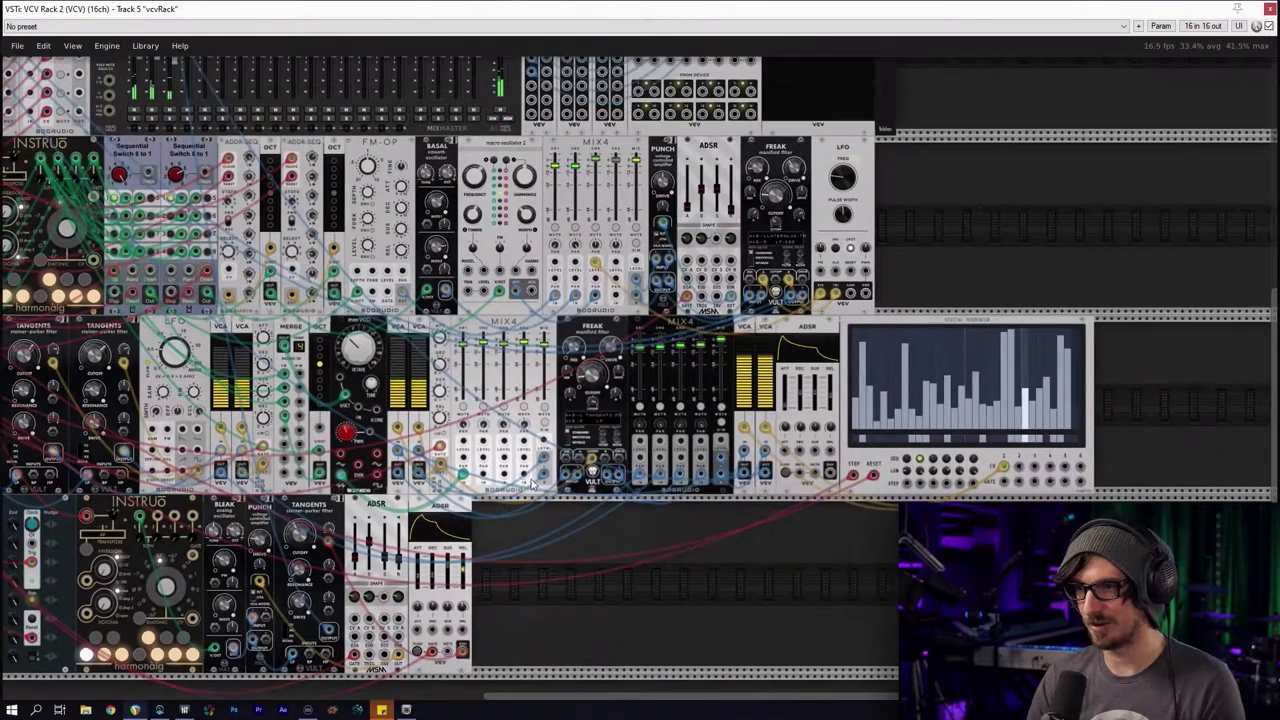
pyautogui.scroll(2, 527, 485)
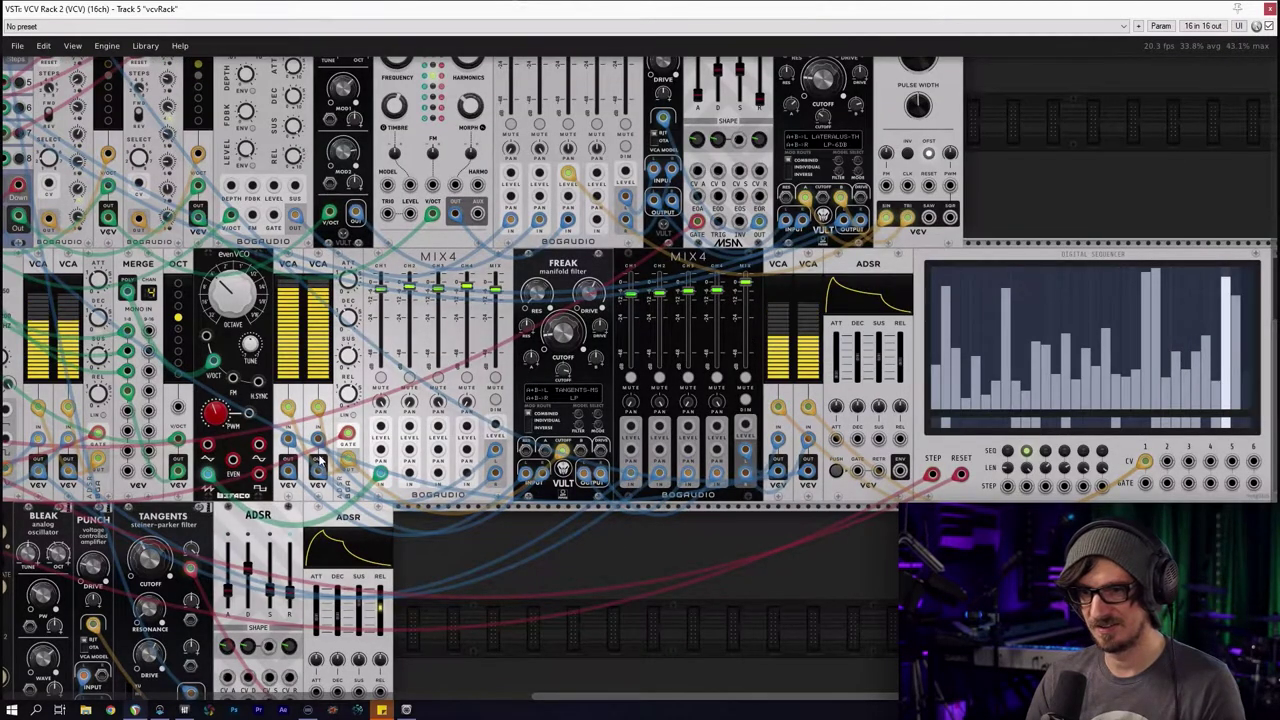
pyautogui.scroll(-3, 330, 470)
pyautogui.hscroll(-8, 420, 485)
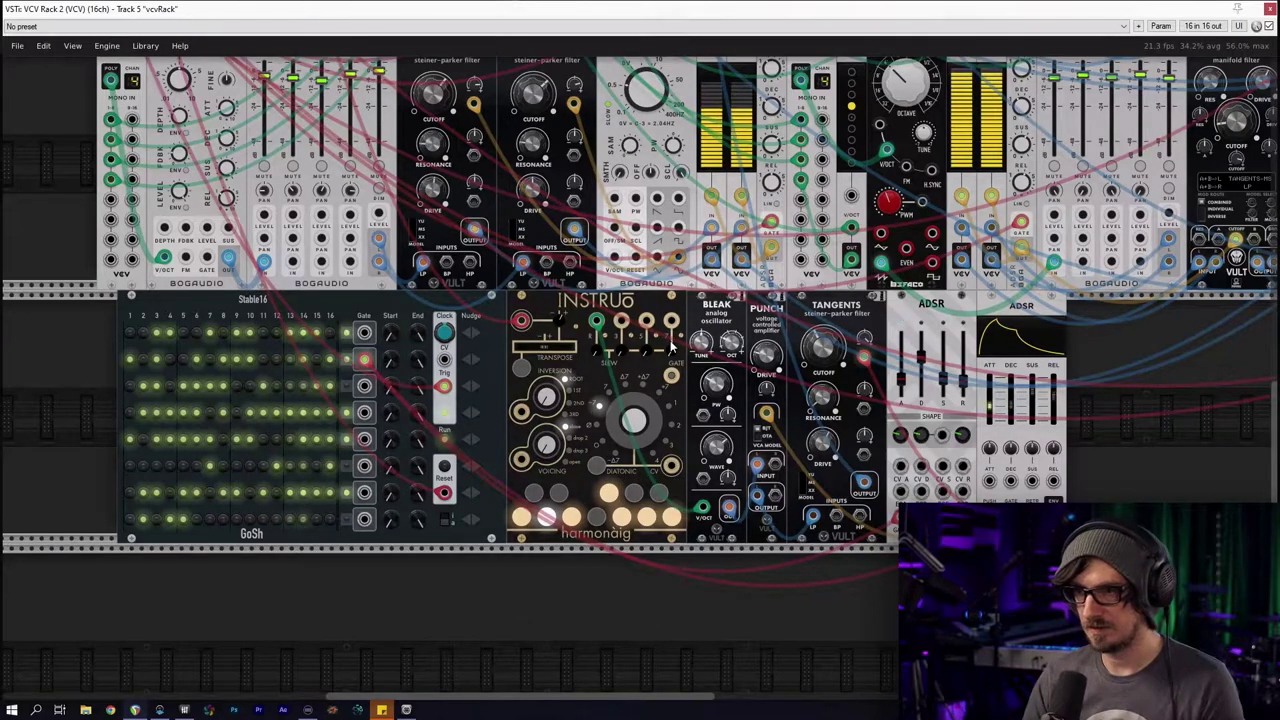
pyautogui.scroll(-1, 668, 416)
pyautogui.moveTo(987, 360); pyautogui.dragTo(754, 432)
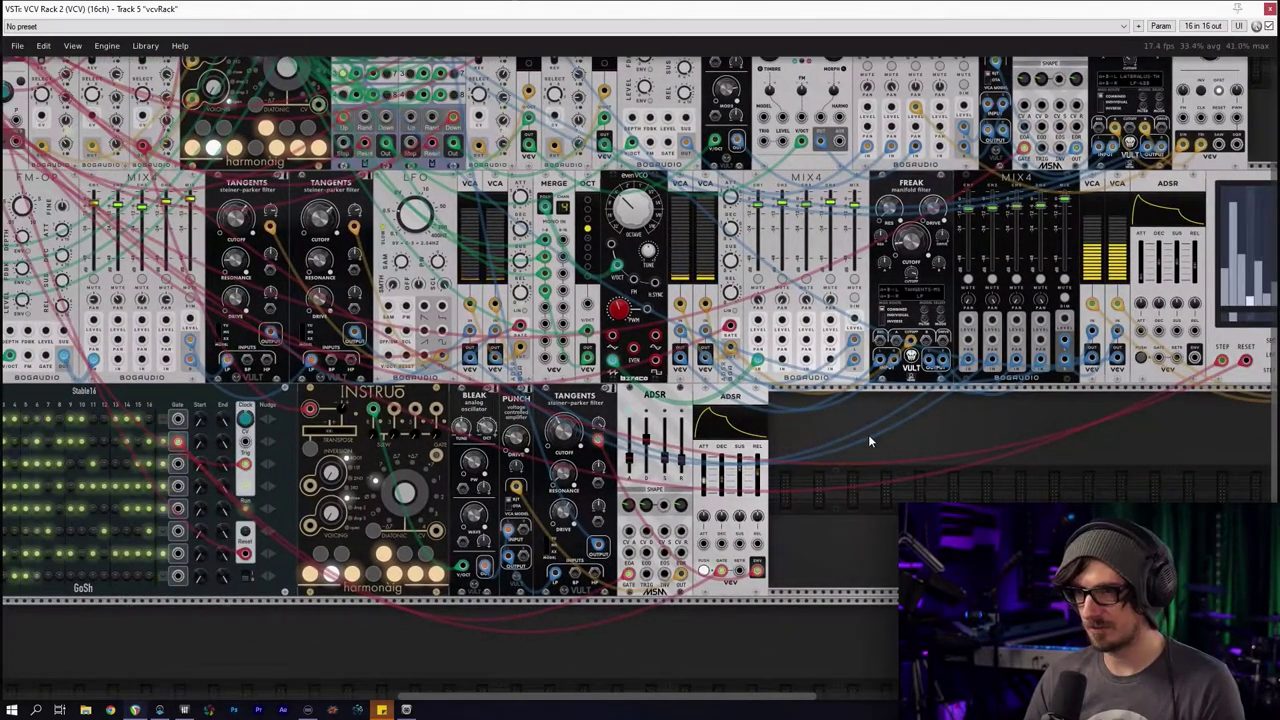
pyautogui.moveTo(900, 461); pyautogui.dragTo(840, 477)
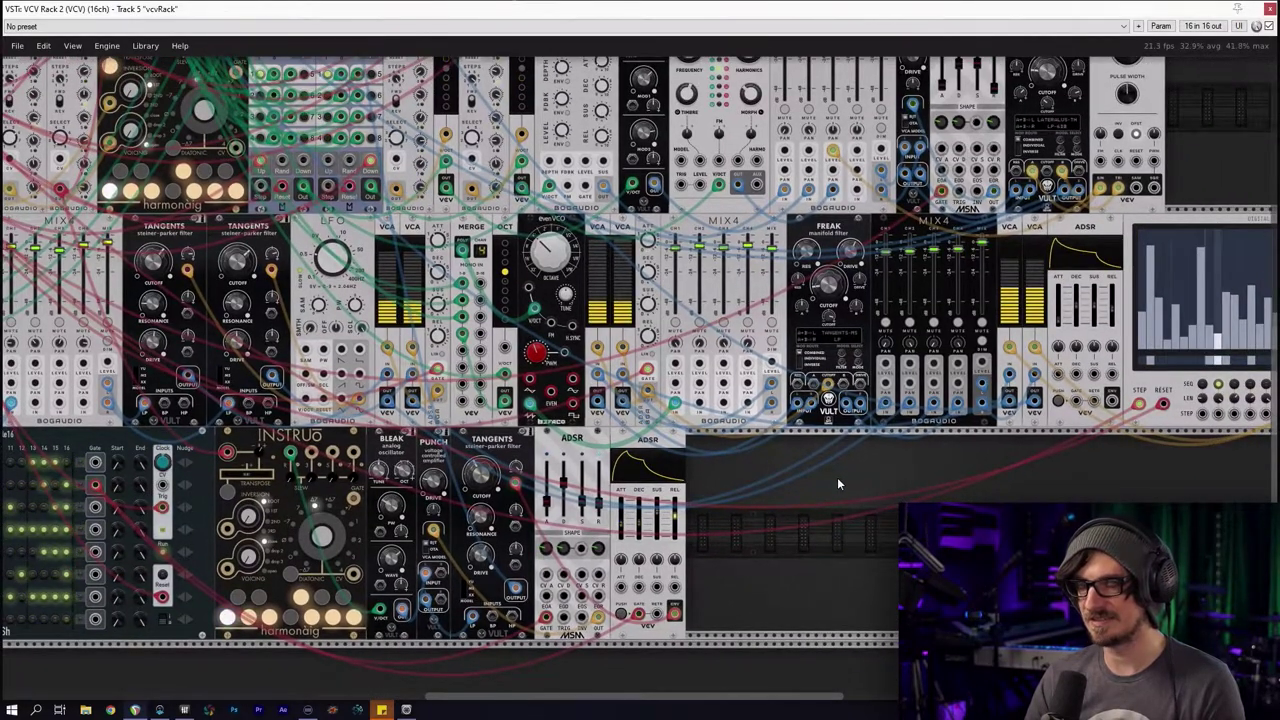
pyautogui.moveTo(854, 476); pyautogui.dragTo(890, 568)
pyautogui.scroll(-1, 697, 516)
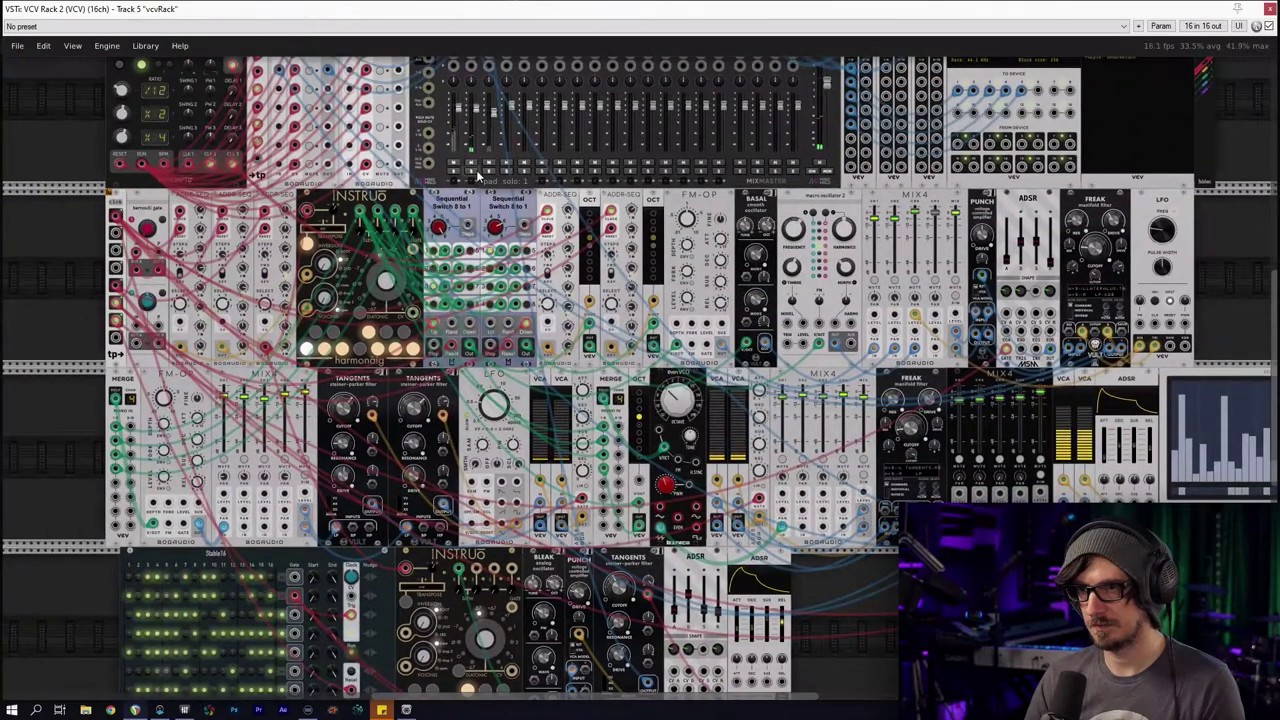
pyautogui.scroll(2, 487, 190)
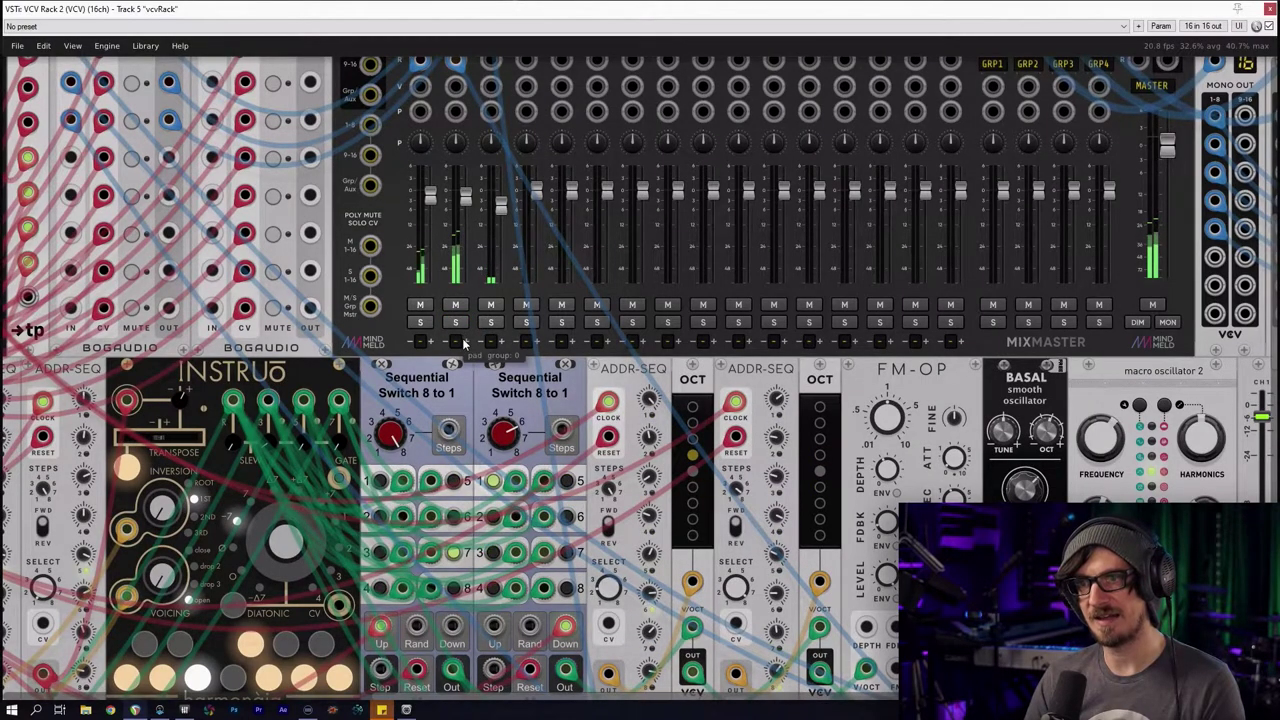
# Examine the oscillator, filter and VCA rows and the pad channel's mixer level while the whole patch plays
pyautogui.scroll(-4, 430, 350)
pyautogui.scroll(2, 357, 250)
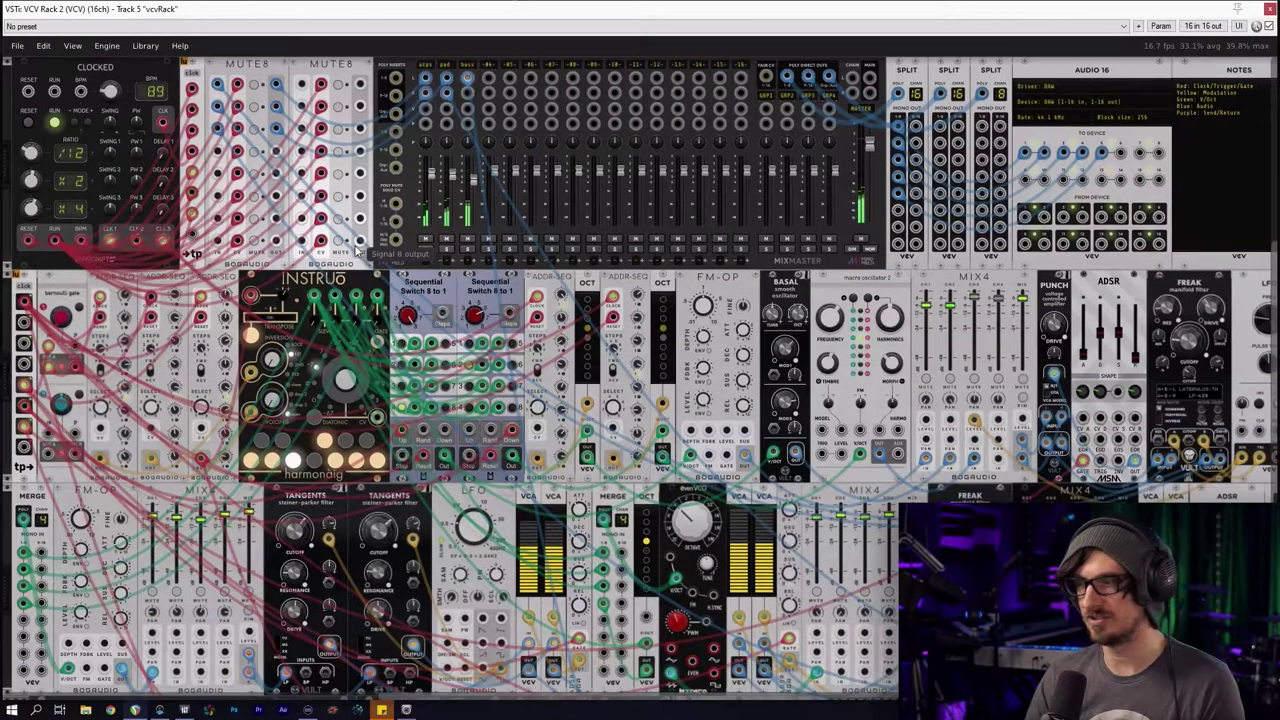
pyautogui.moveTo(581, 413); pyautogui.dragTo(462, 357)
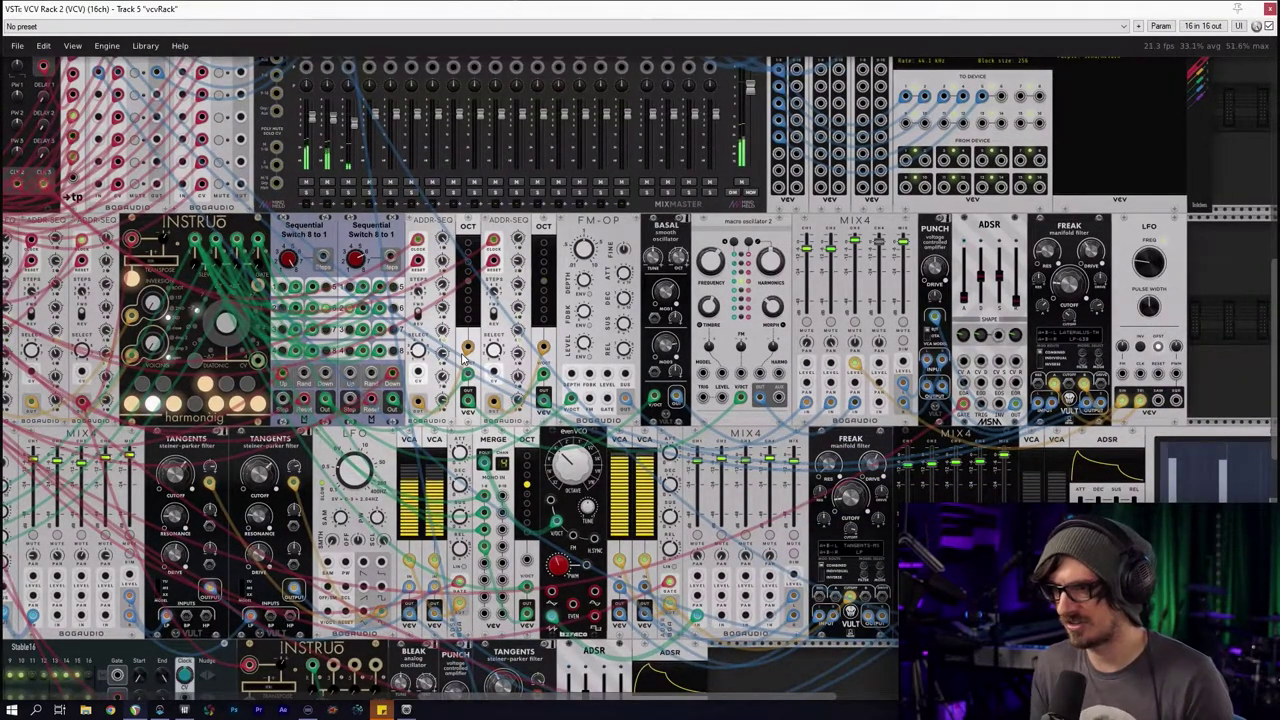
pyautogui.scroll(-2, 463, 360)
pyautogui.scroll(2, 737, 368)
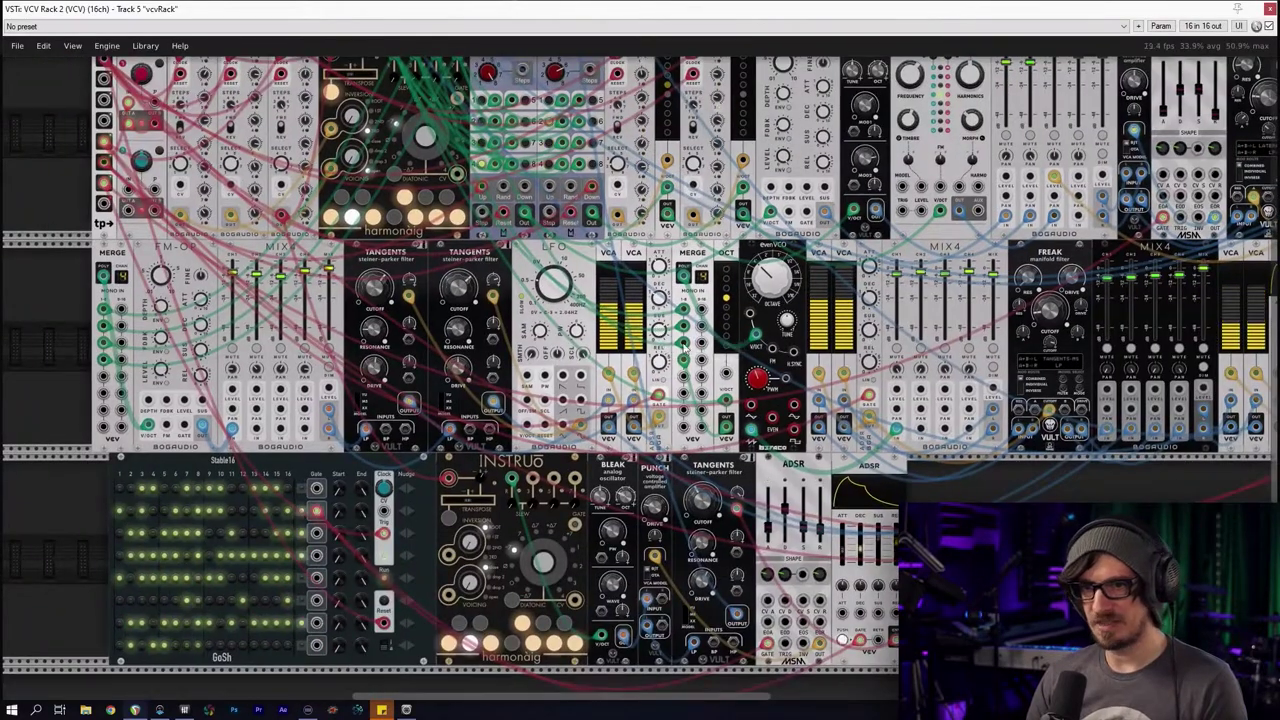
pyautogui.scroll(-2, 737, 368)
pyautogui.scroll(2, 555, 515)
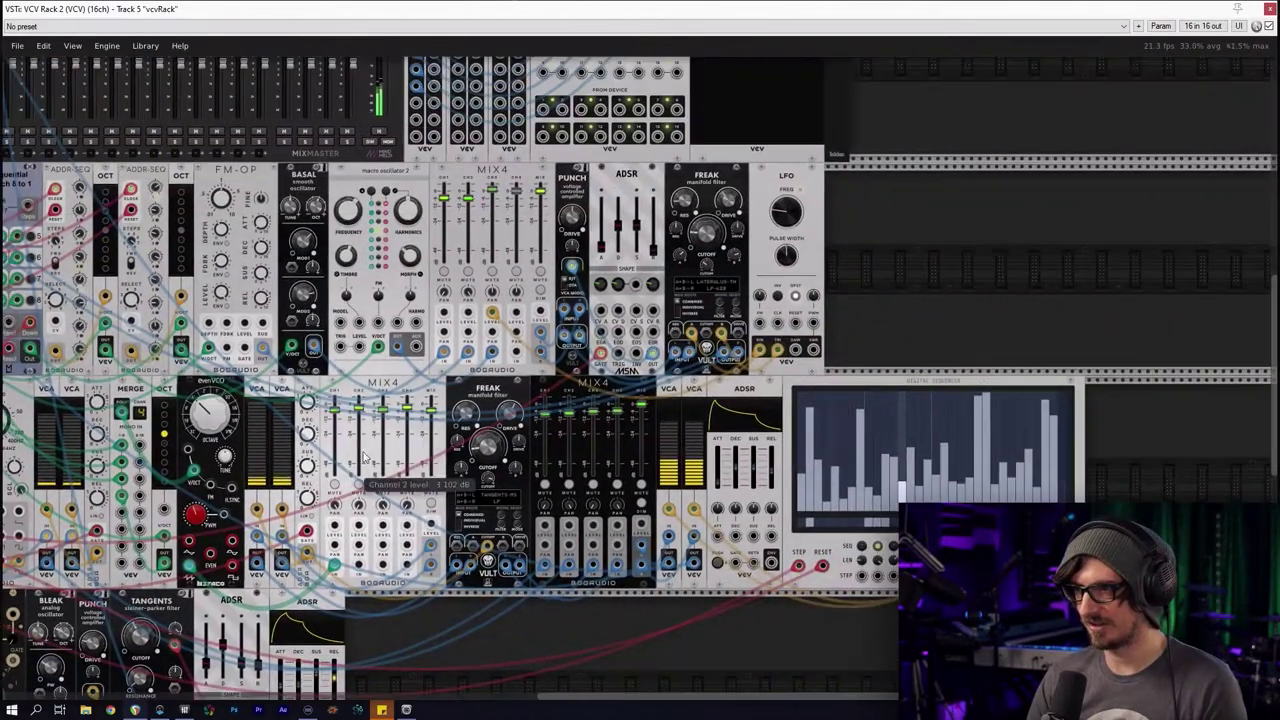
pyautogui.scroll(-2, 555, 515)
pyautogui.scroll(3, 565, 373)
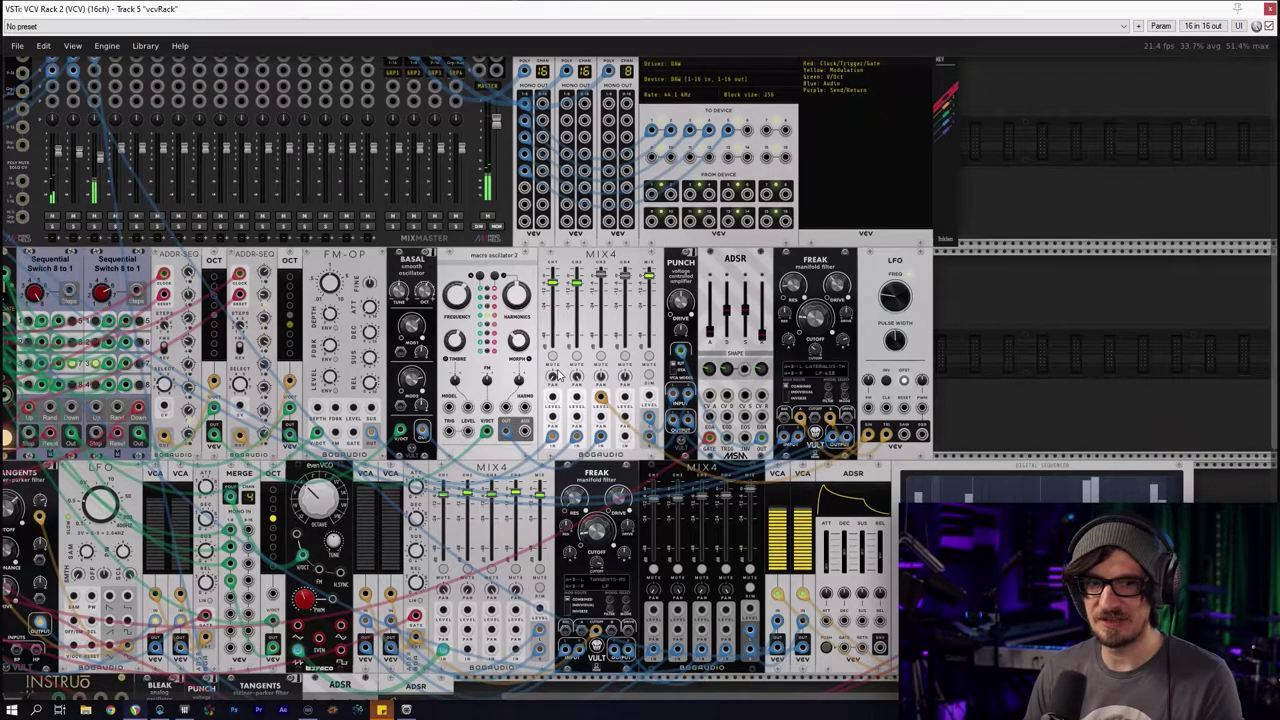
pyautogui.moveTo(441, 430); pyautogui.dragTo(755, 215)
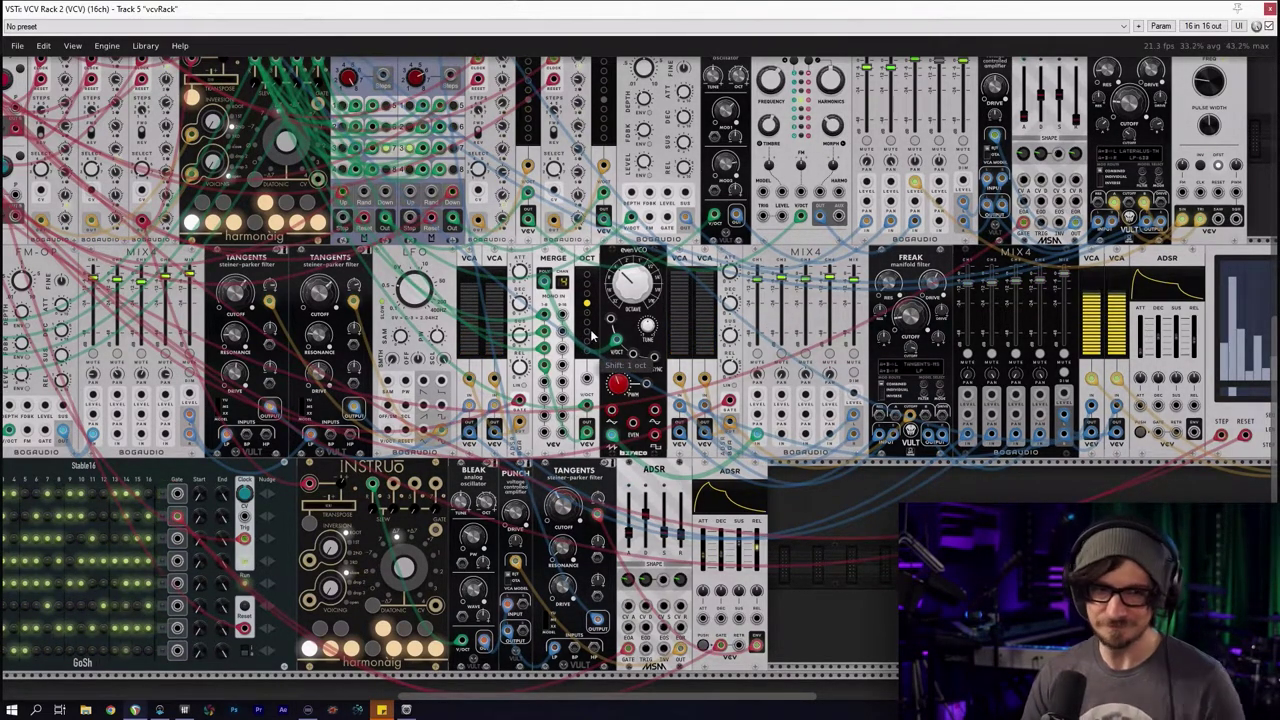
pyautogui.moveTo(650, 285); pyautogui.dragTo(603, 371)
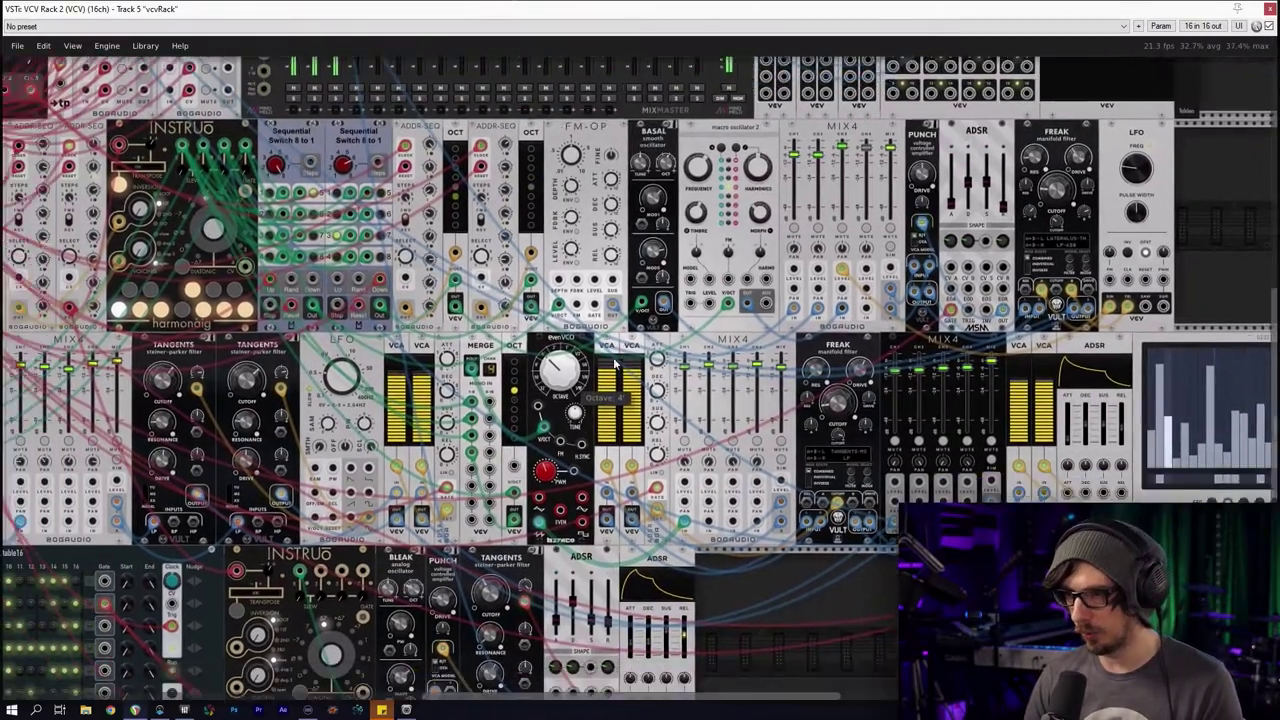
pyautogui.hscroll(-5, 603, 370)
pyautogui.scroll(5, 603, 300)
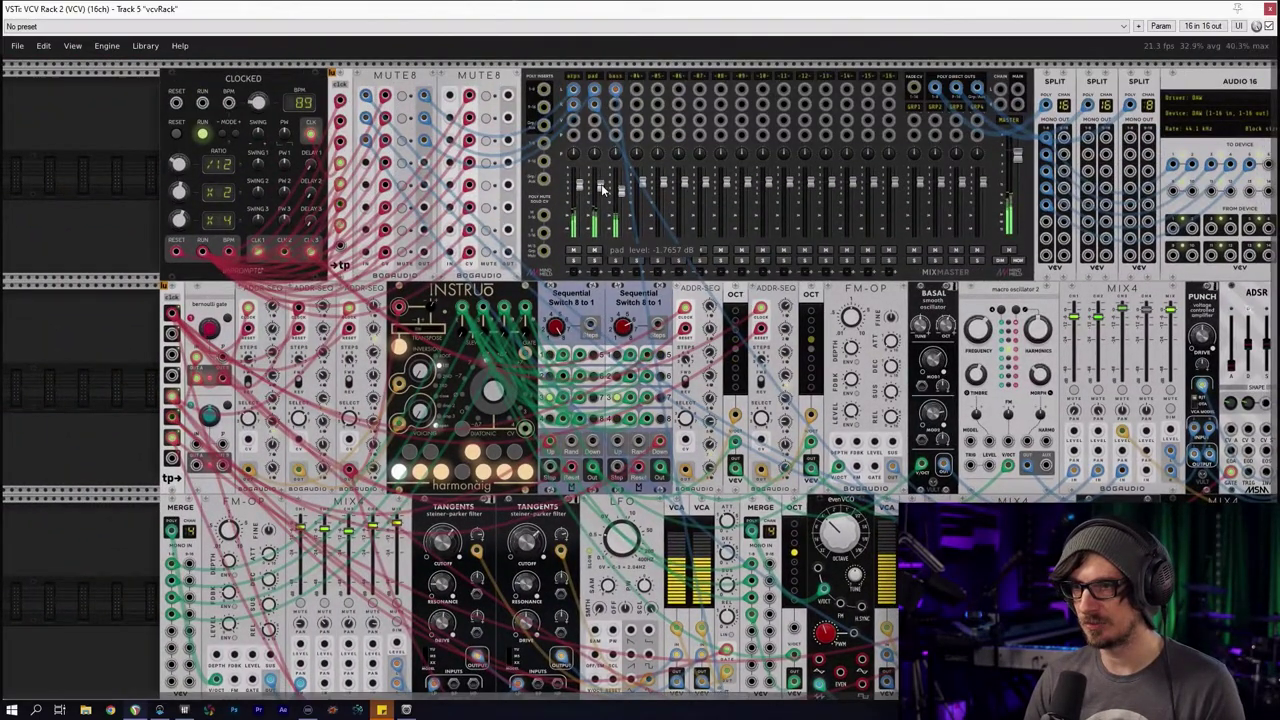
pyautogui.hscroll(3, 392, 218)
pyautogui.scroll(-1, 392, 218)
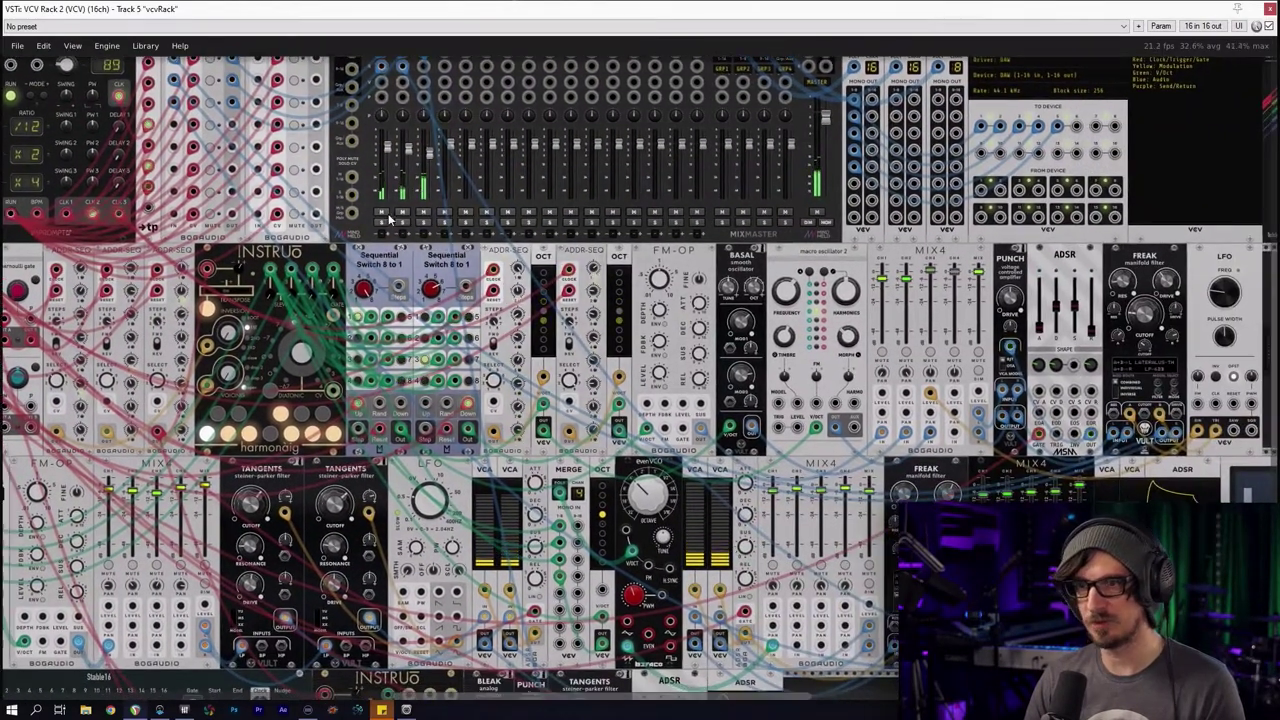
# Move the Digital Sequencer and ADSR away from the pad's two output VCAs, and delete the unused ADSR
pyautogui.moveTo(1123, 617); pyautogui.dragTo(662, 454)
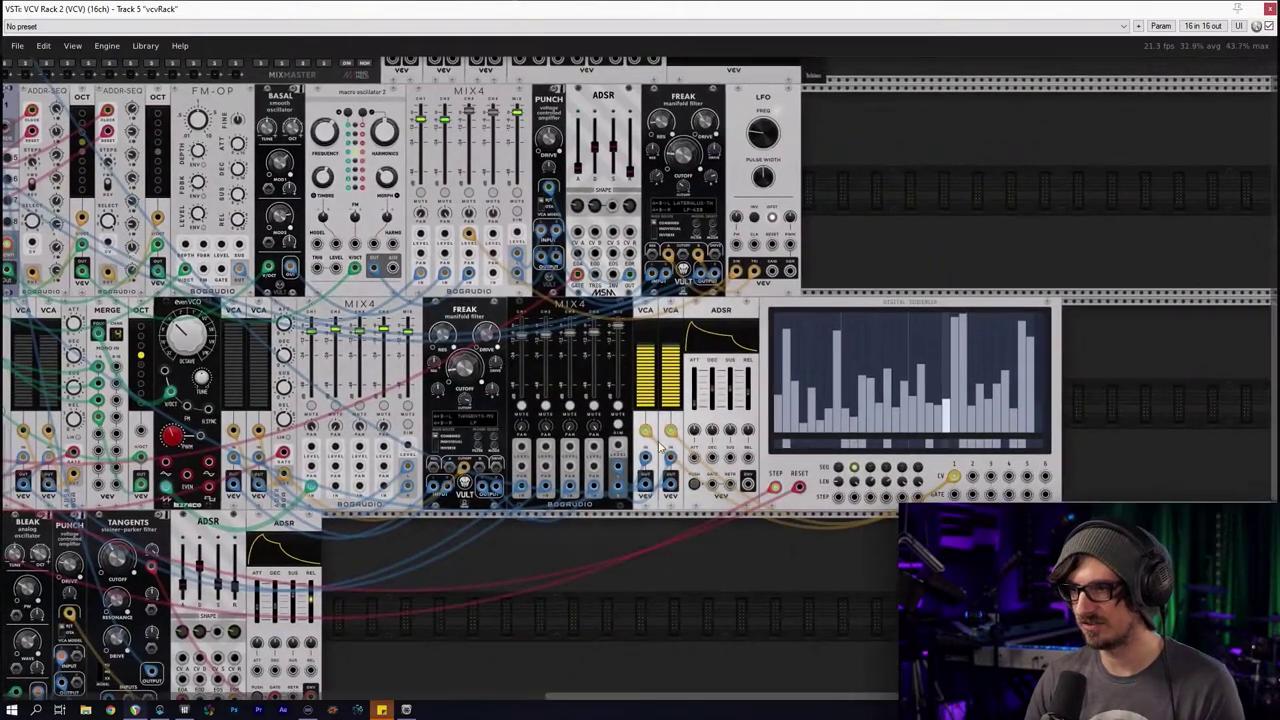
pyautogui.scroll(3, 662, 455)
pyautogui.hscroll(4, 668, 456)
pyautogui.scroll(1, 668, 456)
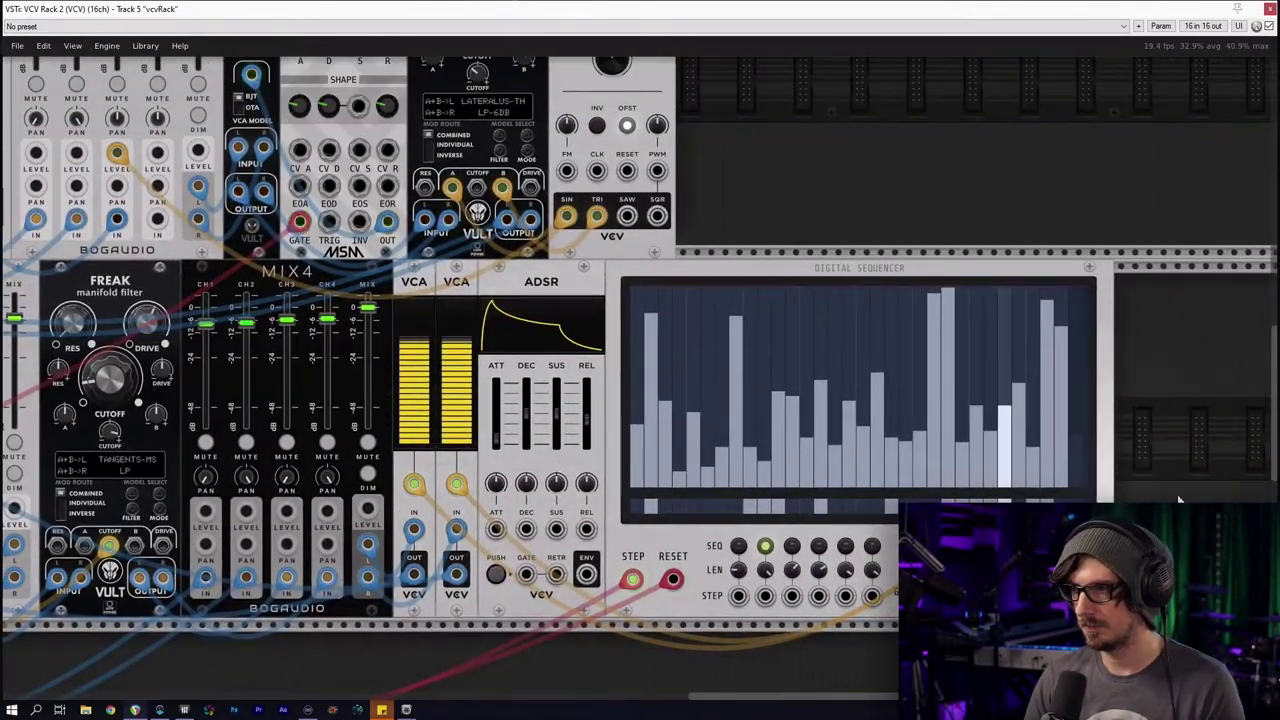
pyautogui.moveTo(646, 341); pyautogui.dragTo(722, 297)
pyautogui.click(556, 320)
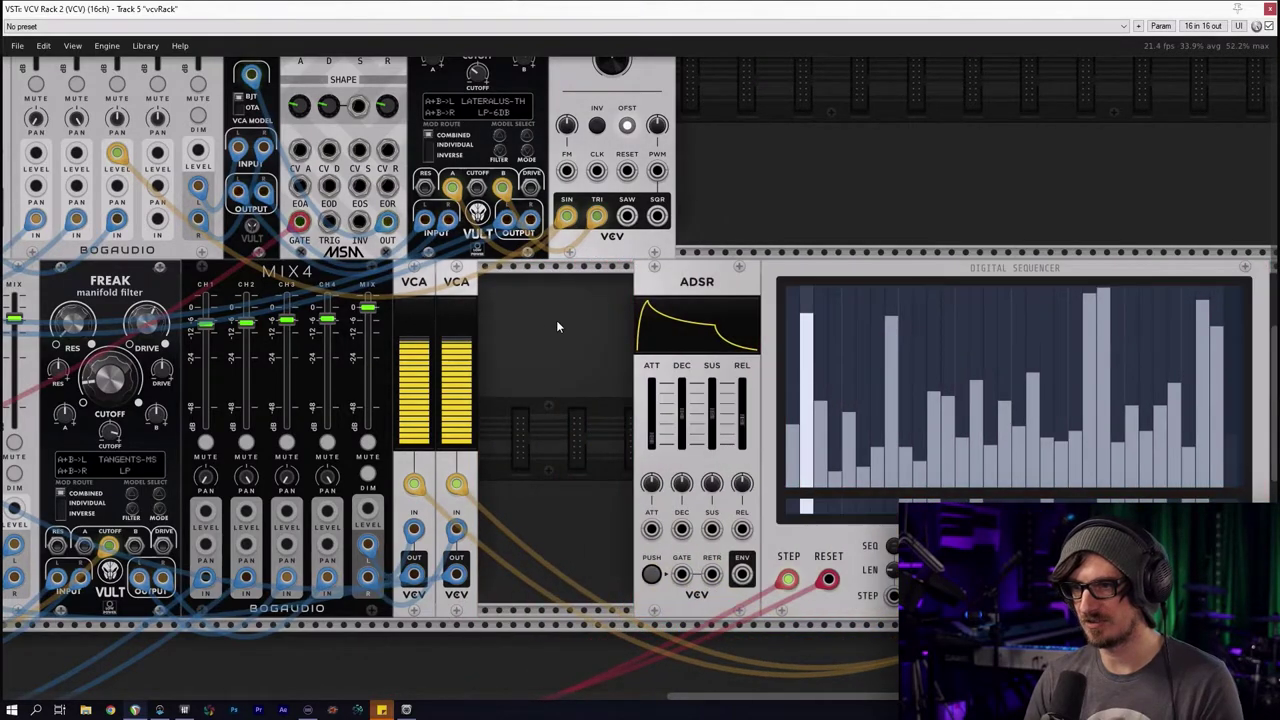
pyautogui.click(683, 284)
pyautogui.press('Delete')
# Search the module browser for "fil", add a Vult Freak manifold filter and place it directly beside the second VCA
pyautogui.rightClick(597, 328)
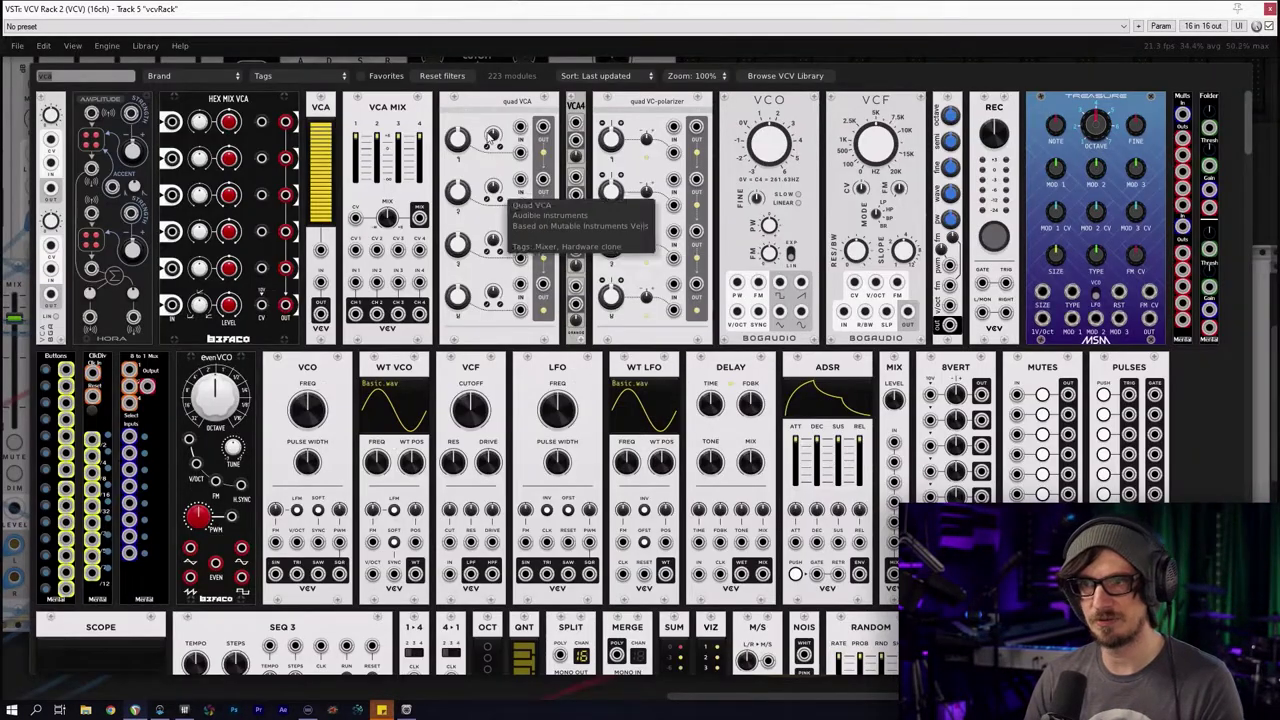
pyautogui.click(434, 78)
pyautogui.write('fil')
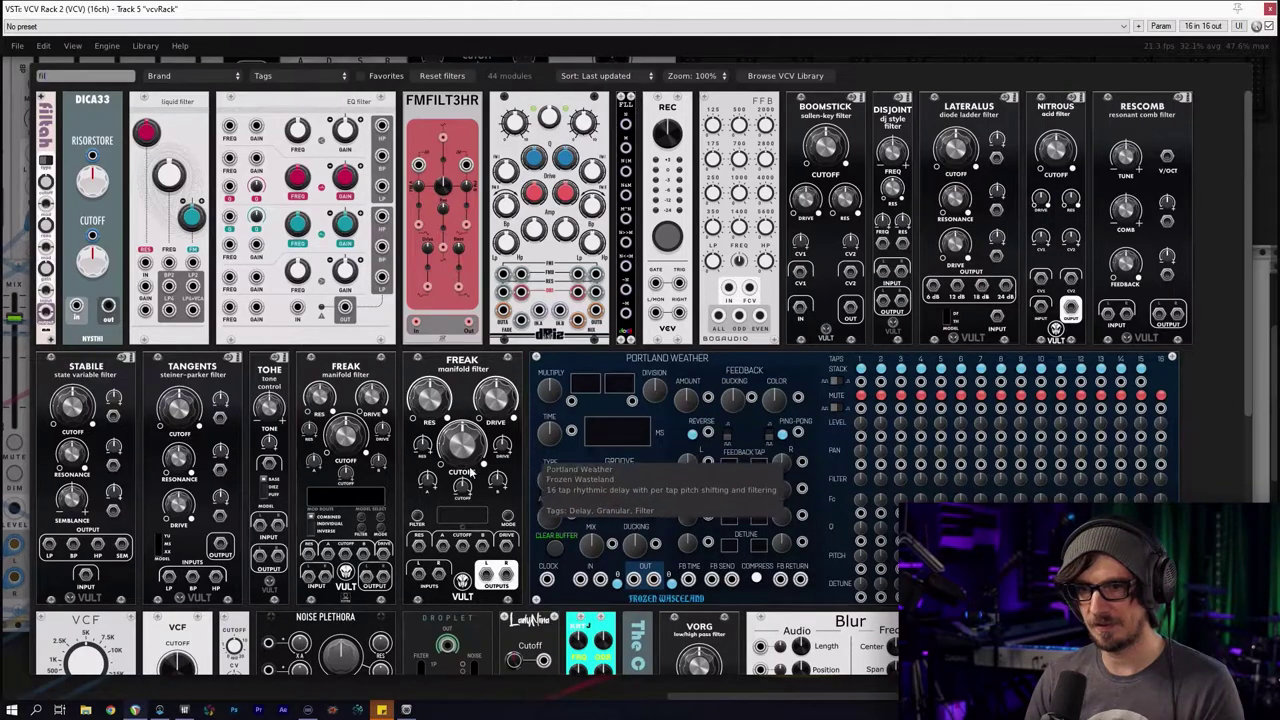
pyautogui.click(338, 464)
pyautogui.moveTo(636, 276); pyautogui.dragTo(566, 292)
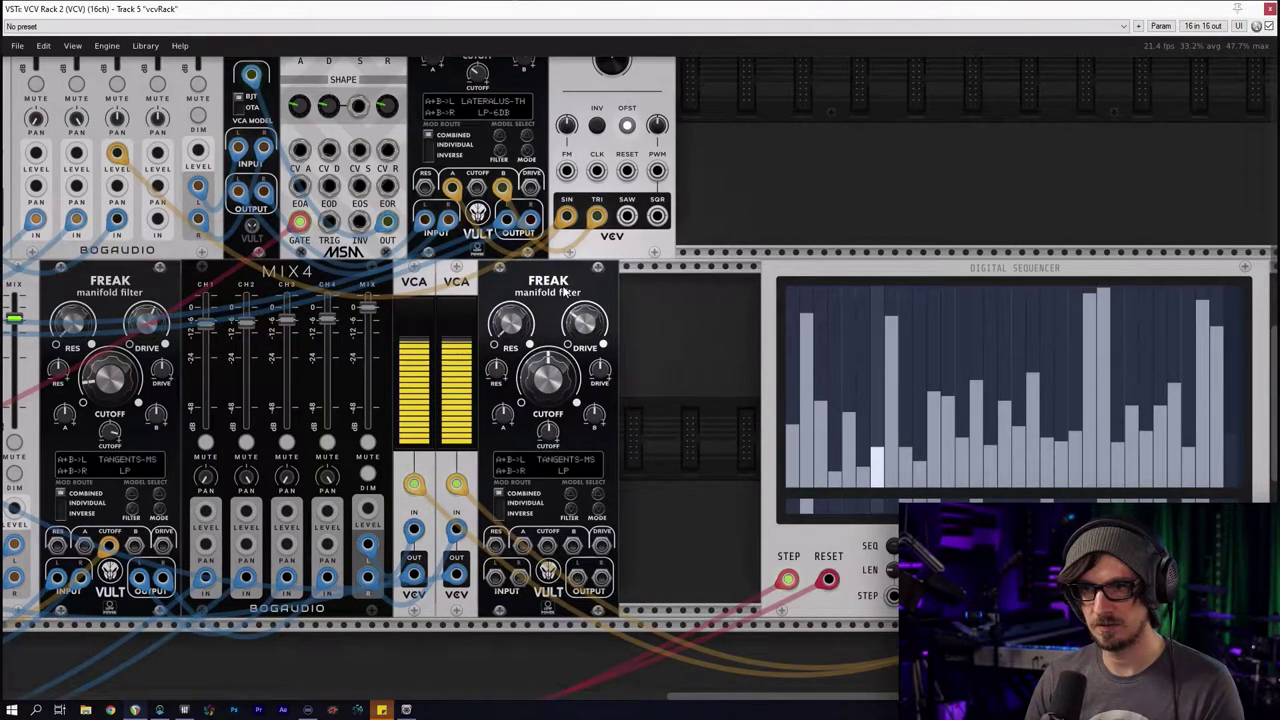
# Route the pad's two VCA outputs through the new Freak filter in stereo, moving the existing output cables to the filter's outputs
pyautogui.moveTo(642, 368); pyautogui.dragTo(673, 263)
pyautogui.moveTo(486, 475); pyautogui.dragTo(631, 478)
pyautogui.moveTo(444, 475); pyautogui.dragTo(607, 480)
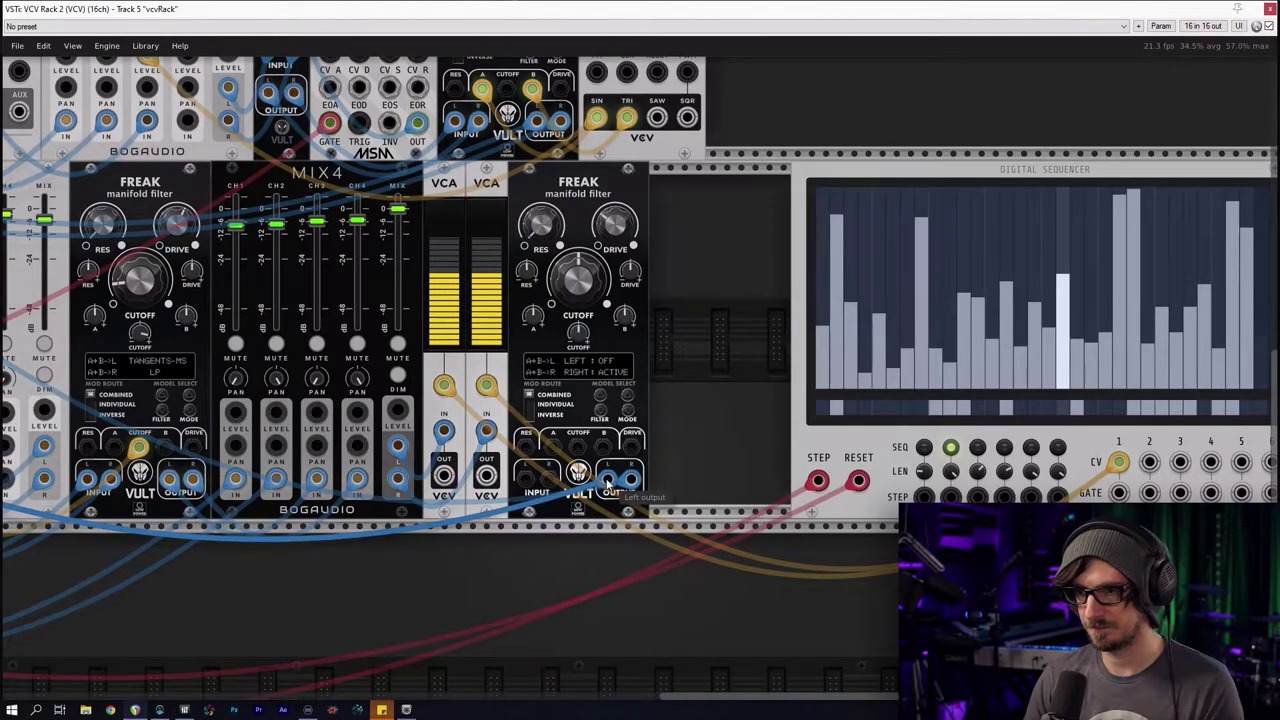
pyautogui.moveTo(445, 476); pyautogui.dragTo(450, 481)
pyautogui.moveTo(446, 477); pyautogui.dragTo(549, 479)
# Lower the pad Freak filter's cutoff to about 0.306
pyautogui.moveTo(168, 486); pyautogui.dragTo(429, 416)
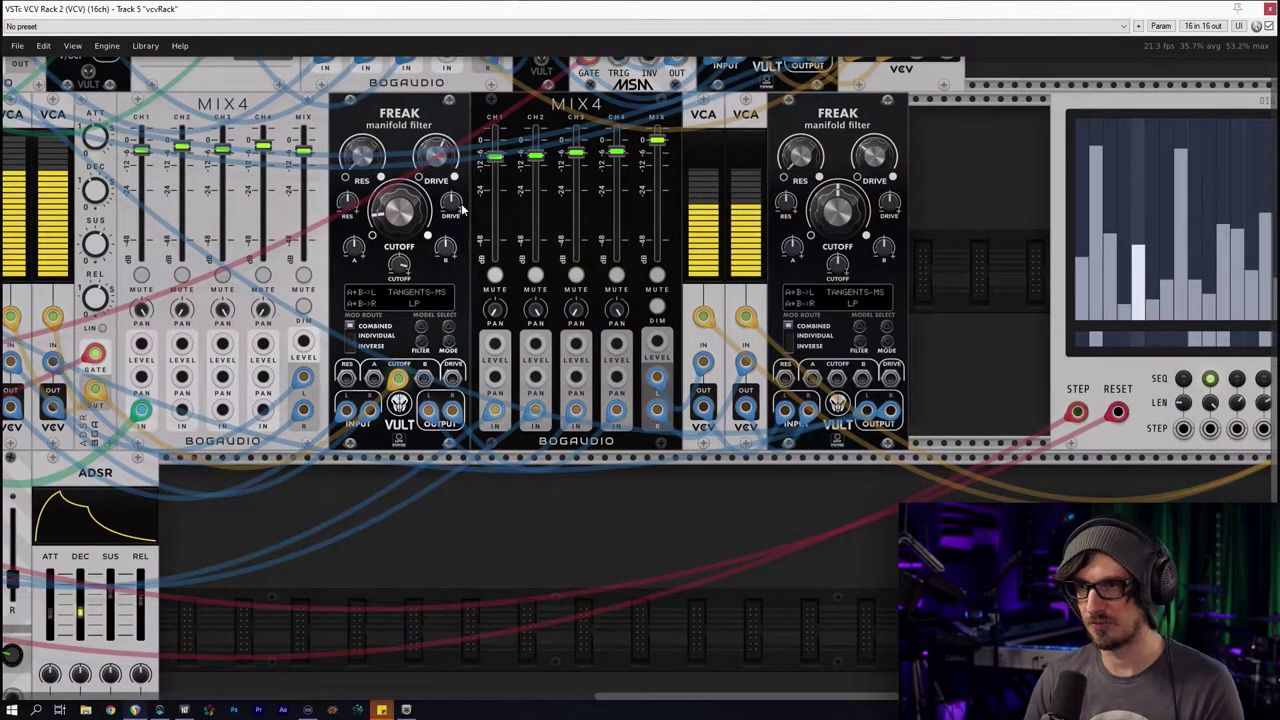
pyautogui.moveTo(634, 513); pyautogui.dragTo(434, 565)
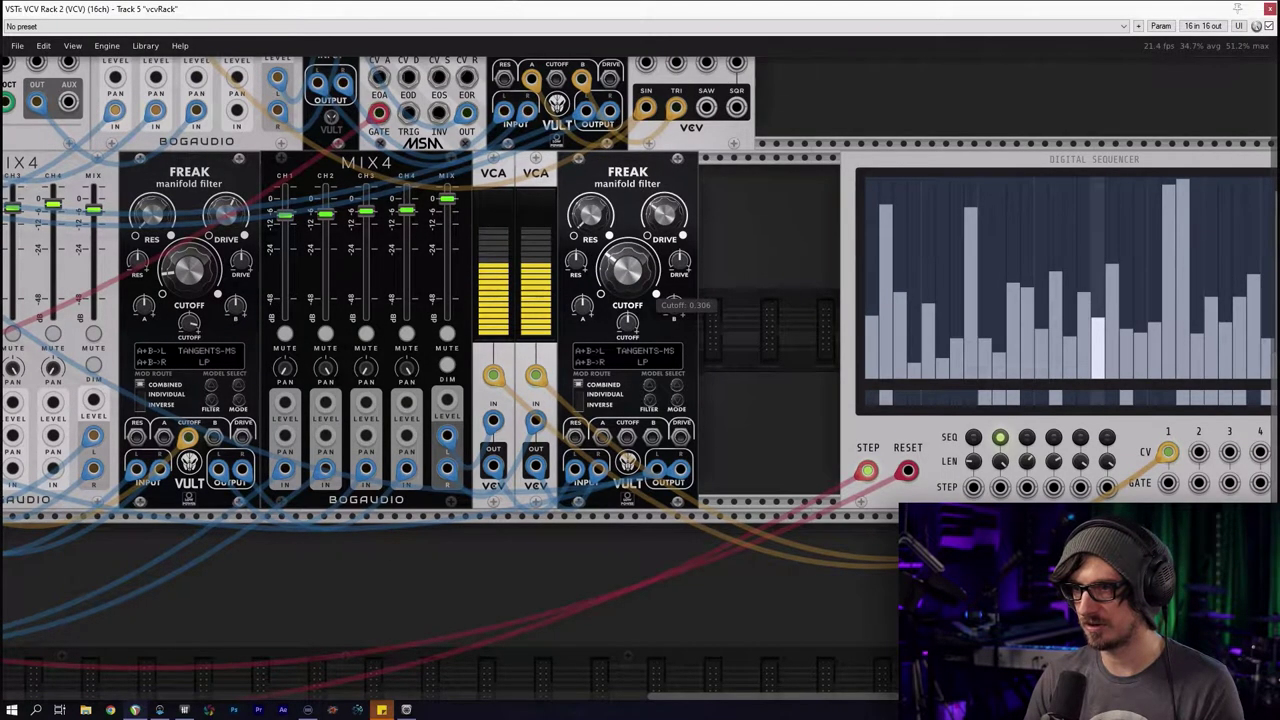
pyautogui.moveTo(632, 332); pyautogui.dragTo(632, 300)
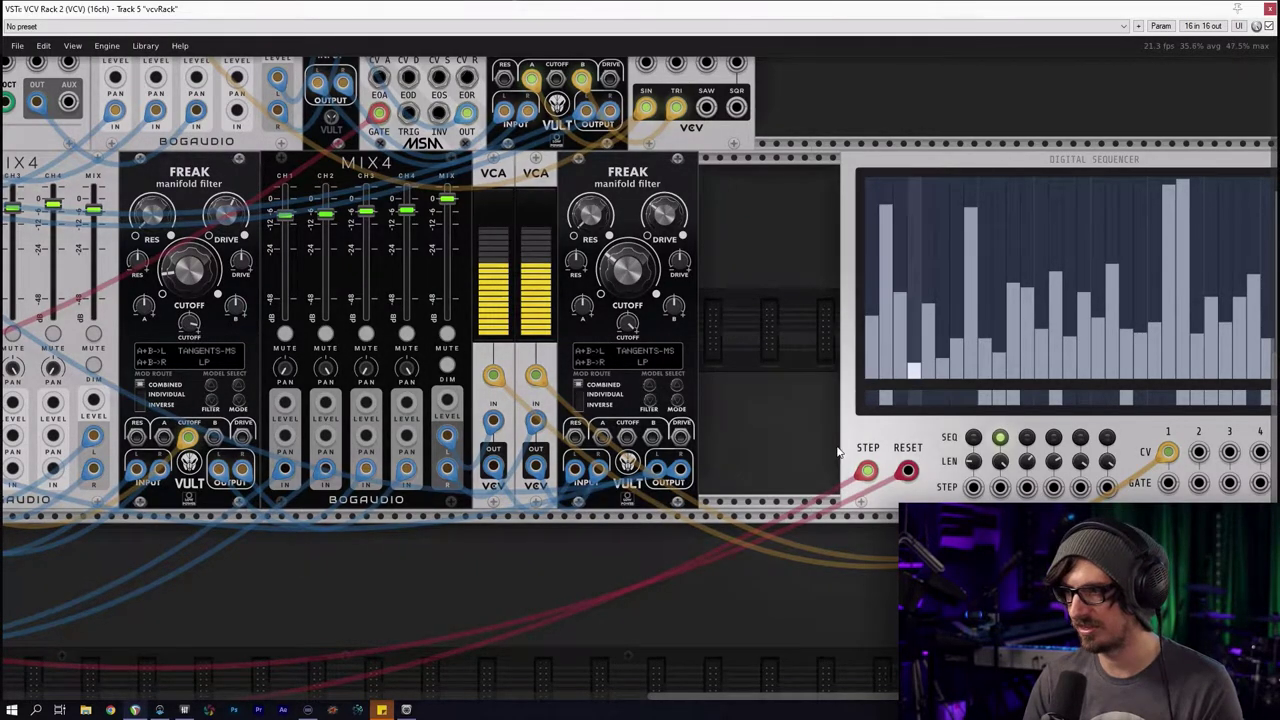
# Try to modulate the pad Freak filter's cutoff with the Digital Sequencer's first gate output
pyautogui.moveTo(664, 576); pyautogui.dragTo(571, 560)
pyautogui.moveTo(1055, 442); pyautogui.dragTo(814, 508)
pyautogui.rightClick(1051, 479)
pyautogui.moveTo(1055, 474); pyautogui.dragTo(512, 428)
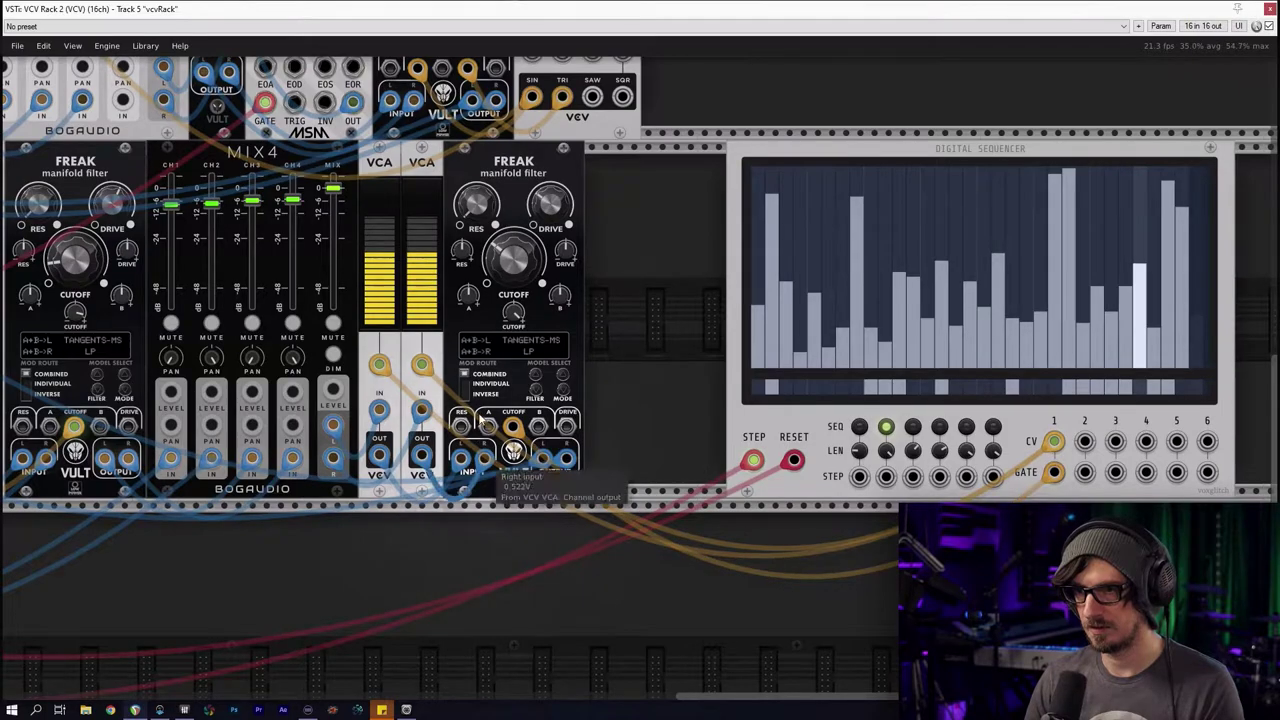
pyautogui.moveTo(513, 426); pyautogui.dragTo(498, 543)
# Patch a trigger from the Teleport Out module into the cutoff modulation input of the pad's Freak filter
pyautogui.scroll(-5, 498, 543)
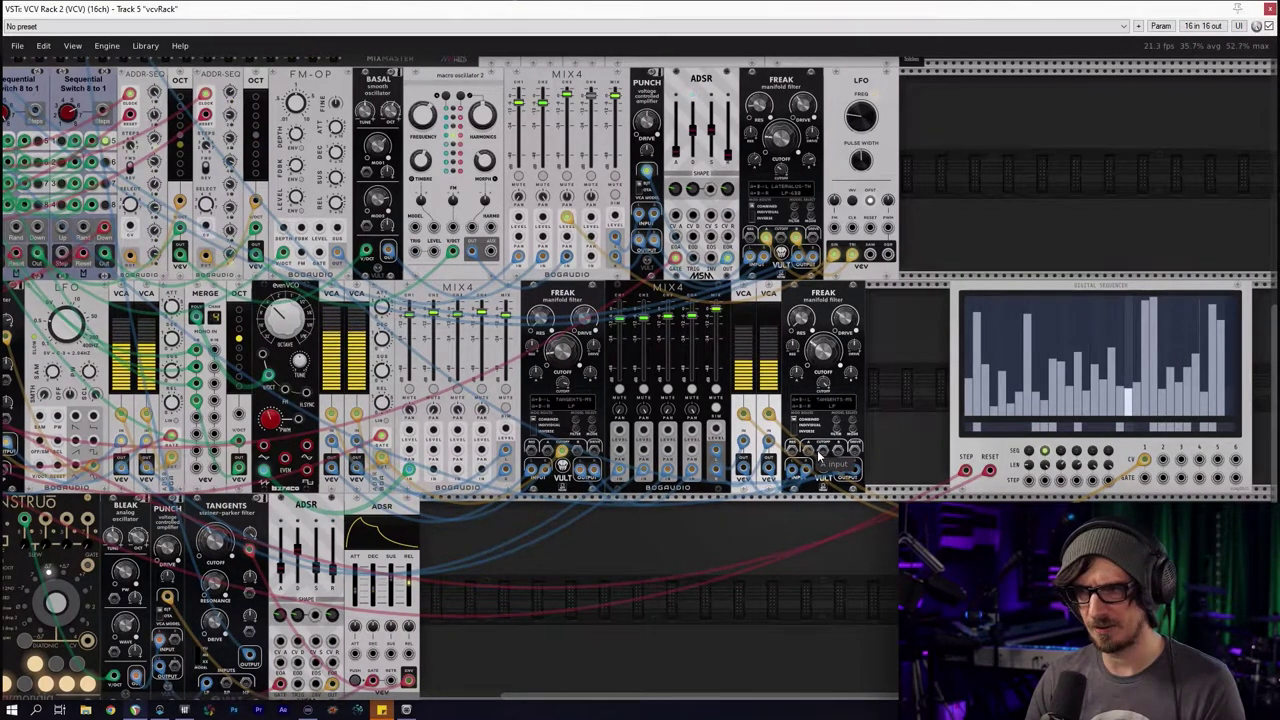
pyautogui.hscroll(-1, 640, 390)
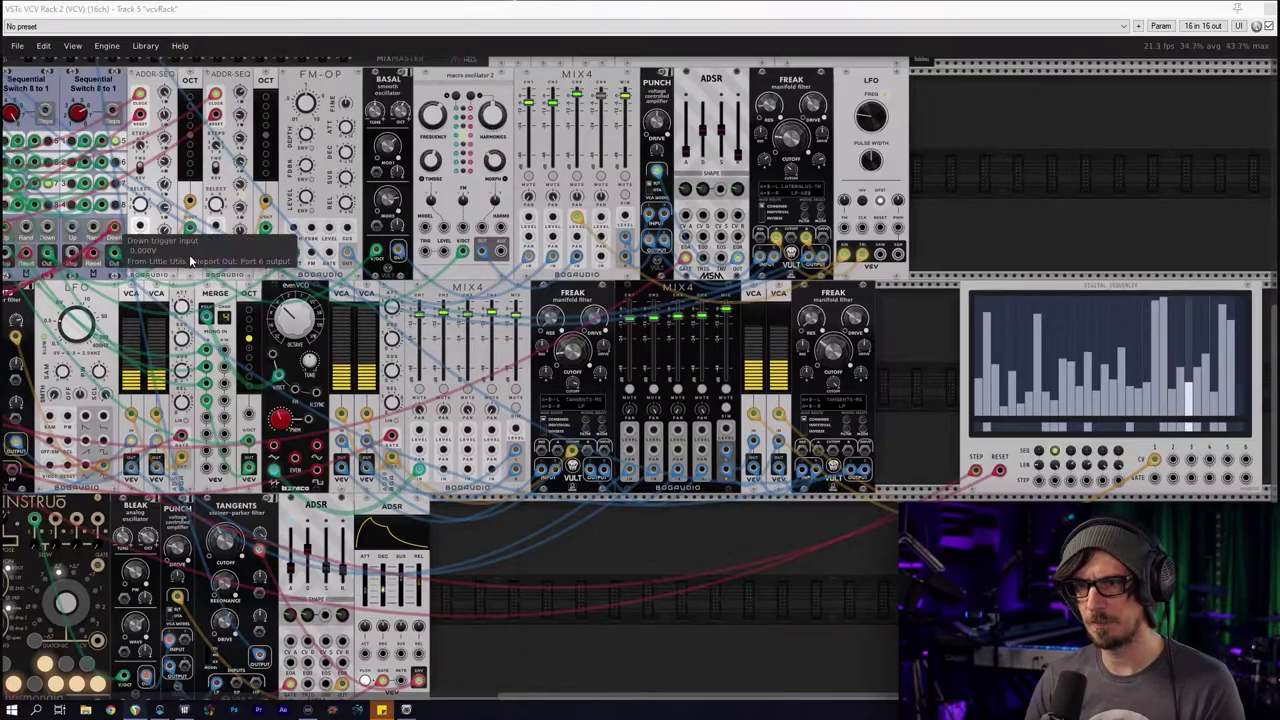
pyautogui.moveTo(118, 292); pyautogui.dragTo(383, 340)
pyautogui.scroll(2, 386, 342)
pyautogui.hscroll(-11, 386, 342)
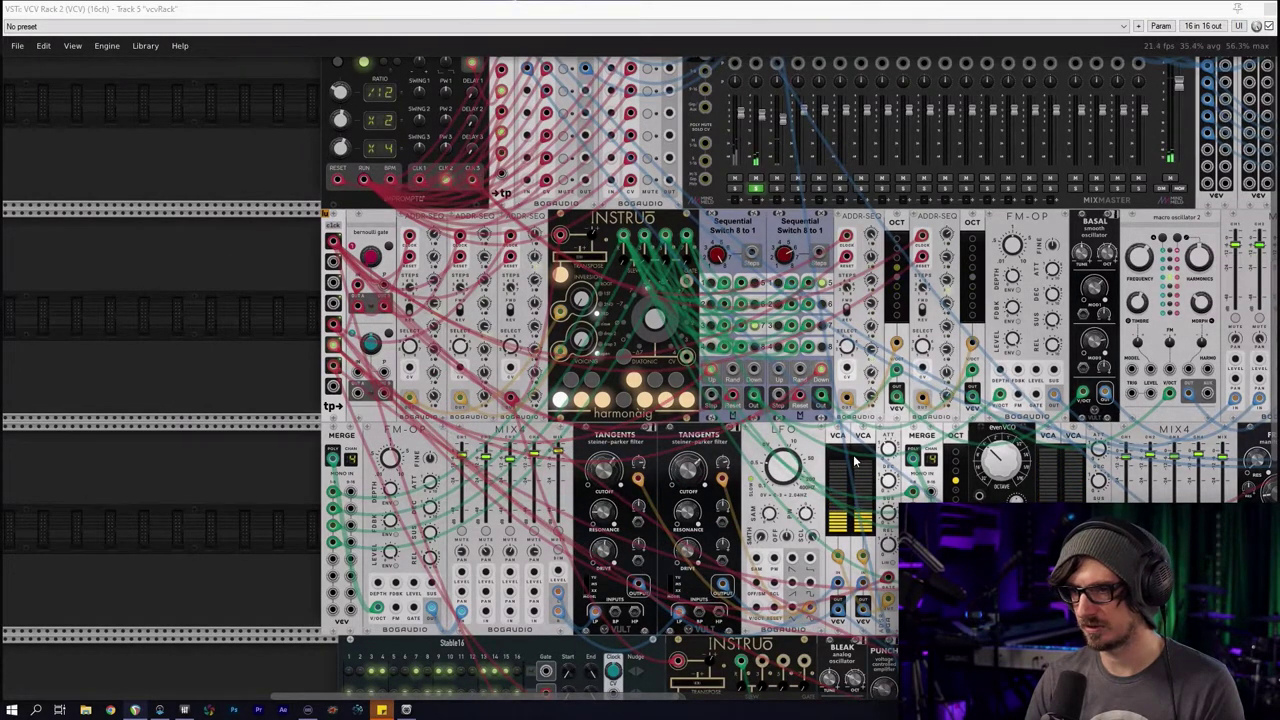
pyautogui.moveTo(799, 416); pyautogui.dragTo(366, 275)
pyautogui.scroll(1, 366, 276)
pyautogui.hscroll(-3, 366, 276)
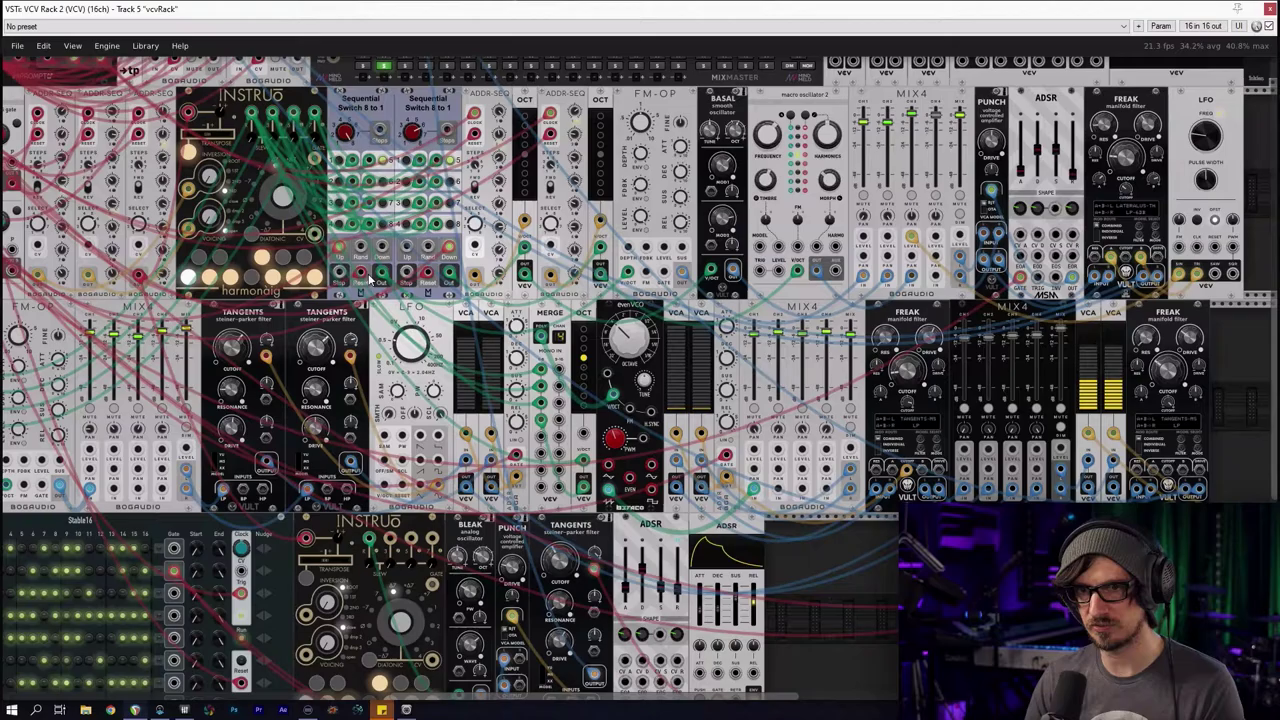
pyautogui.hscroll(-1, 213, 255)
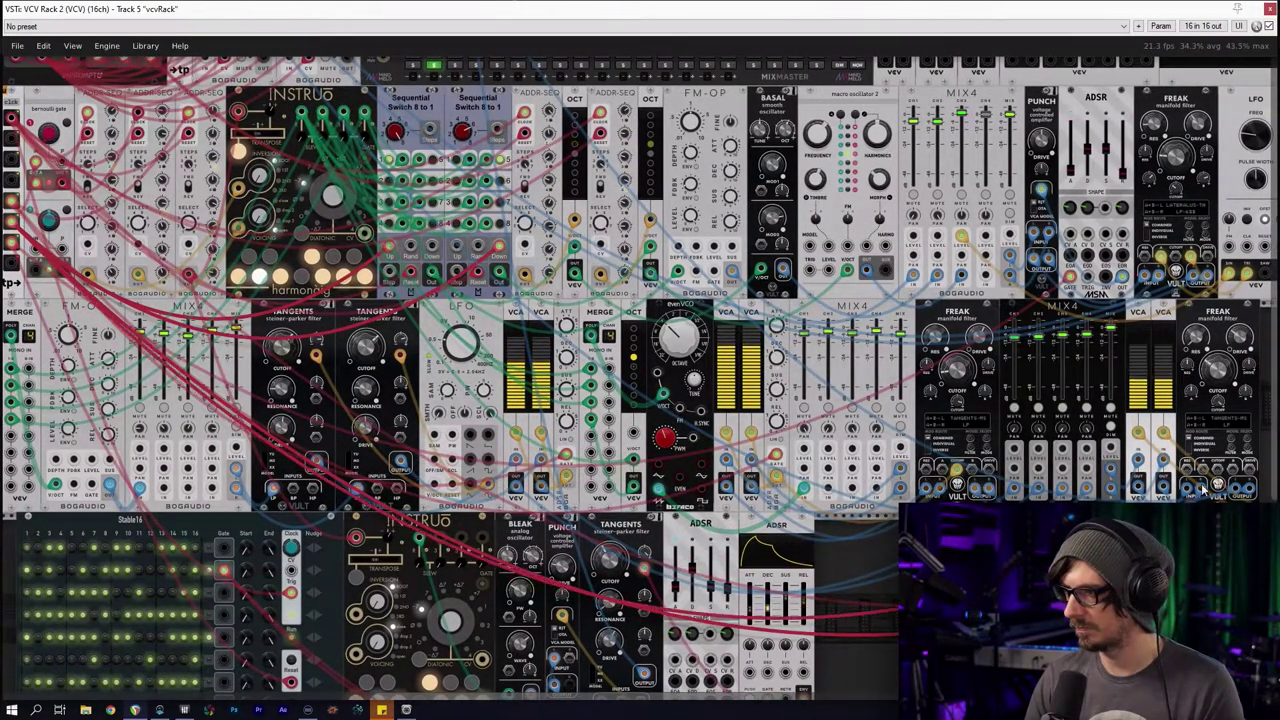
pyautogui.hscroll(11, 705, 515)
pyautogui.scroll(1, 705, 515)
pyautogui.scroll(4, 705, 515)
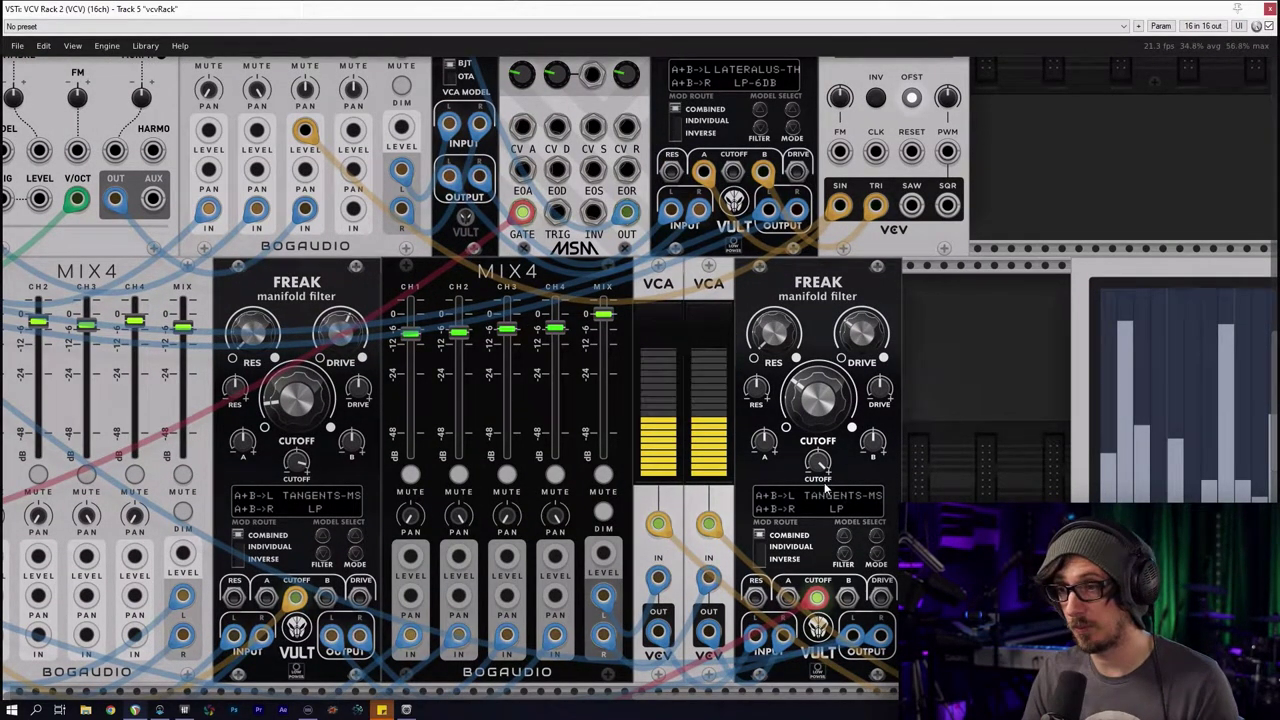
# Set the pad Freak filter's cutoff to 0.216 and fine-tune its resonance
pyautogui.moveTo(808, 418); pyautogui.dragTo(808, 440)
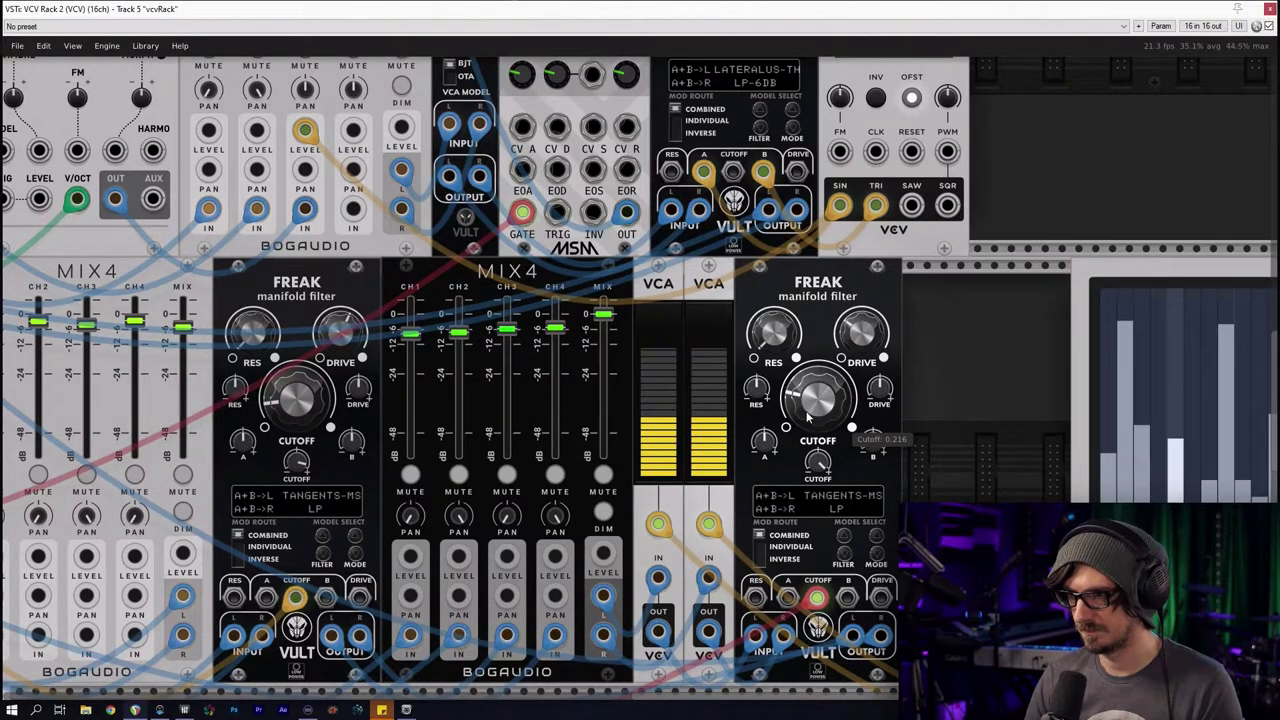
pyautogui.moveTo(774, 334); pyautogui.dragTo(774, 306)
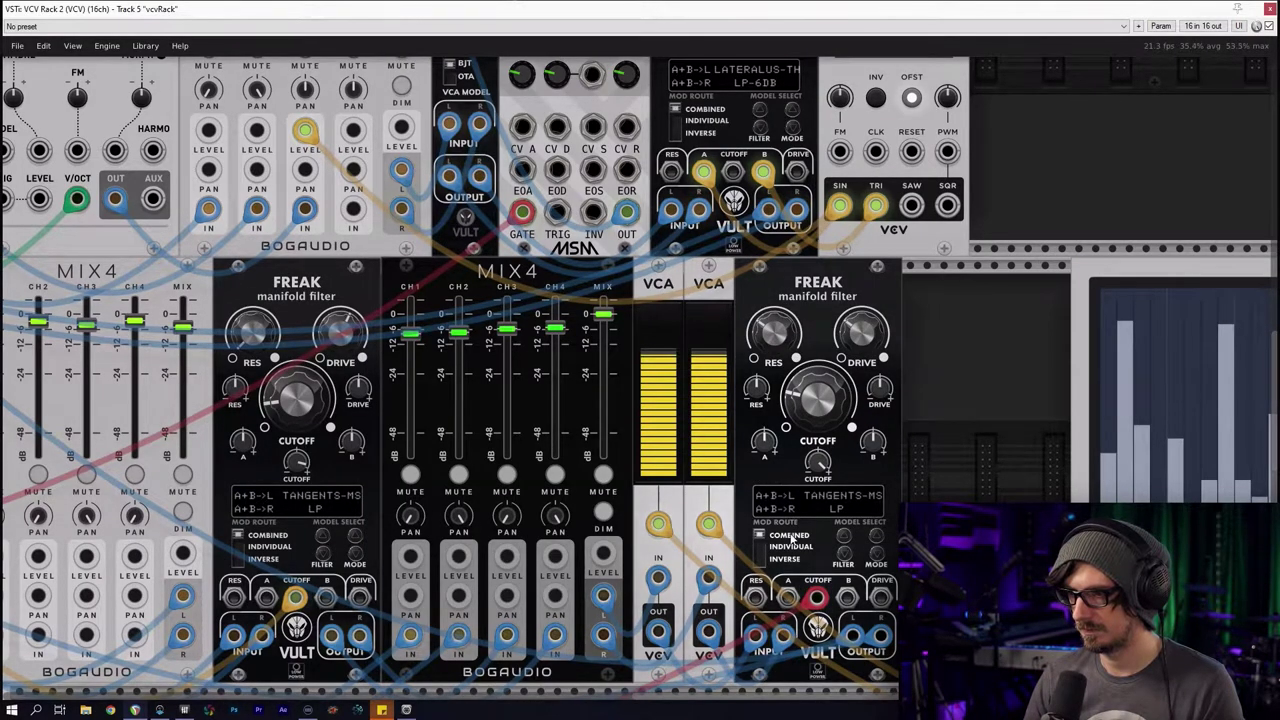
pyautogui.moveTo(774, 330); pyautogui.dragTo(774, 350)
# Patch separate Teleport Out triggers into the pad Freak filter's cutoff A and B inputs in place of the shared cutoff input
pyautogui.scroll(-5, 774, 338)
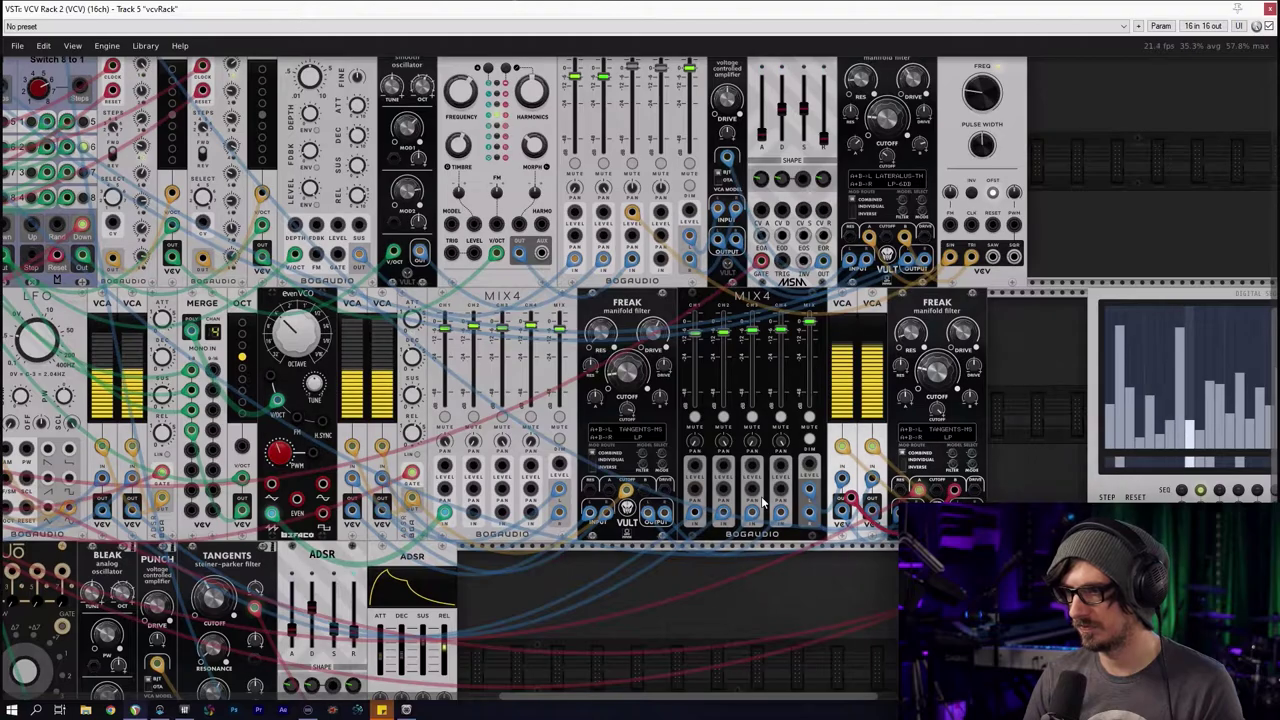
pyautogui.scroll(-2, 745, 489)
pyautogui.moveTo(575, 486); pyautogui.dragTo(887, 524)
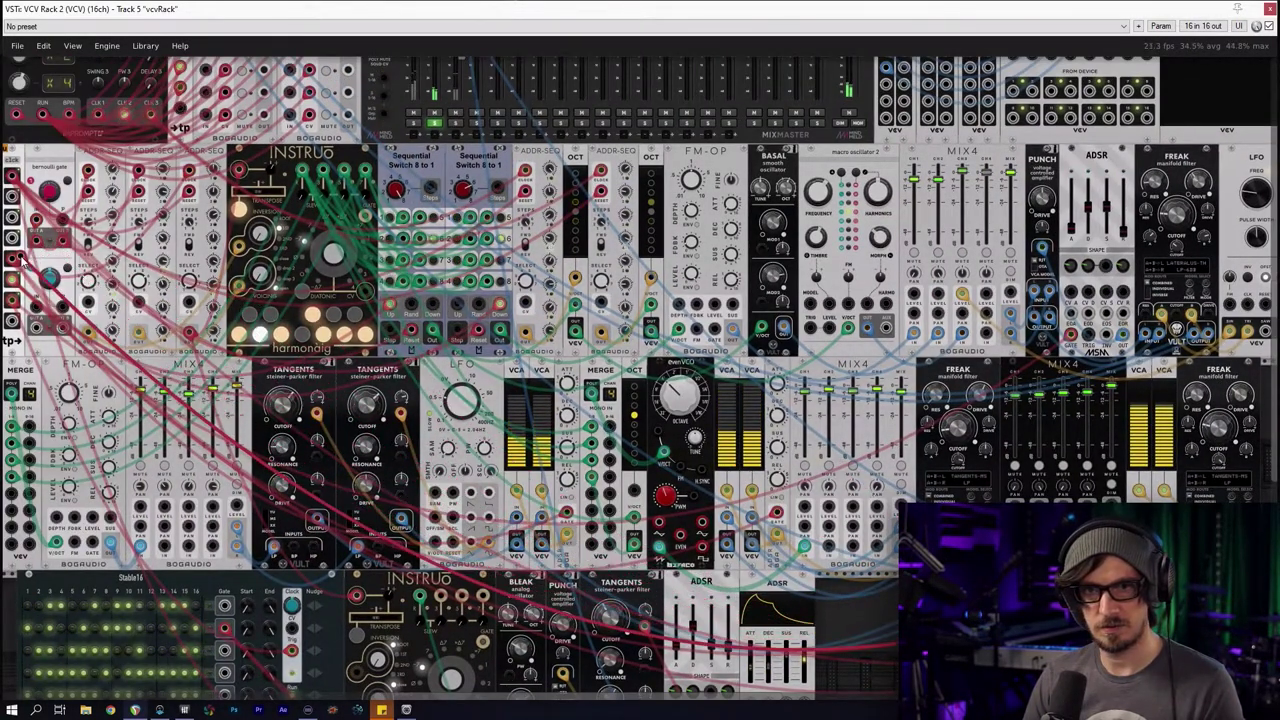
pyautogui.scroll(4, 845, 487)
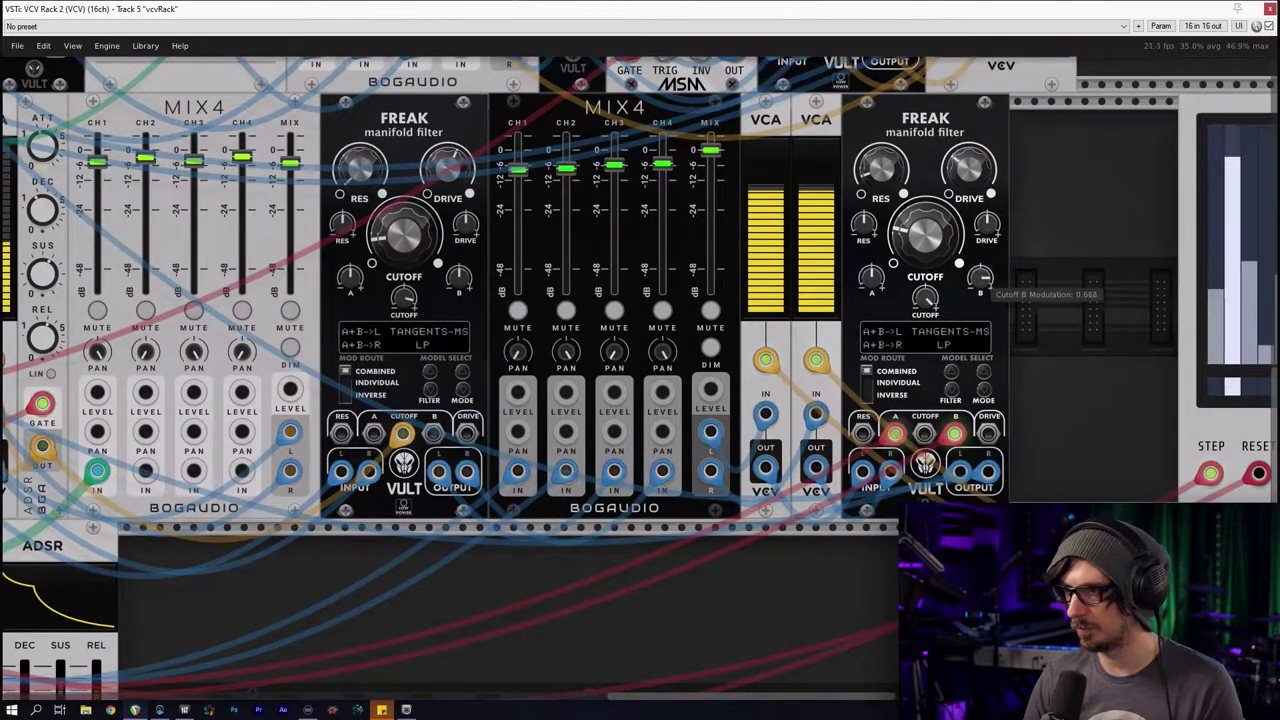
# Raise the pad Freak filter's cutoff A and B modulation amounts and set its modulation routing to Individual
pyautogui.moveTo(871, 280); pyautogui.dragTo(868, 287)
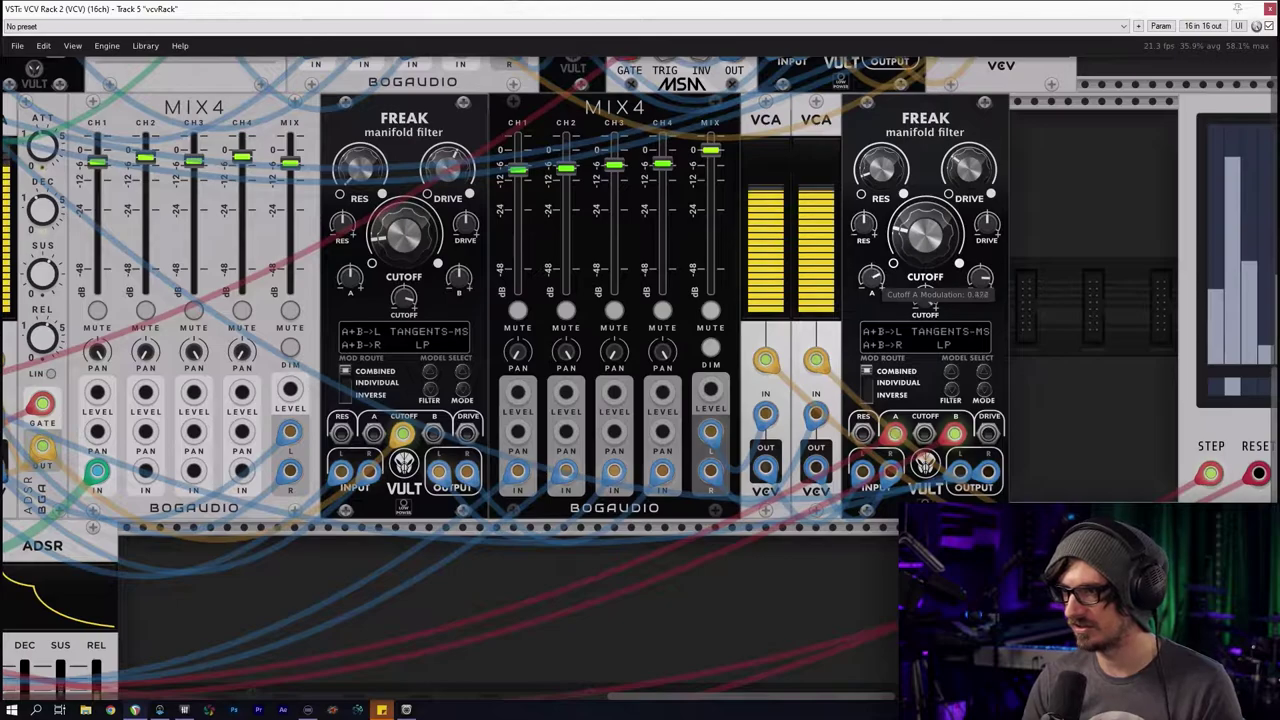
pyautogui.moveTo(880, 315); pyautogui.dragTo(622, 311)
pyautogui.scroll(2, 783, 333)
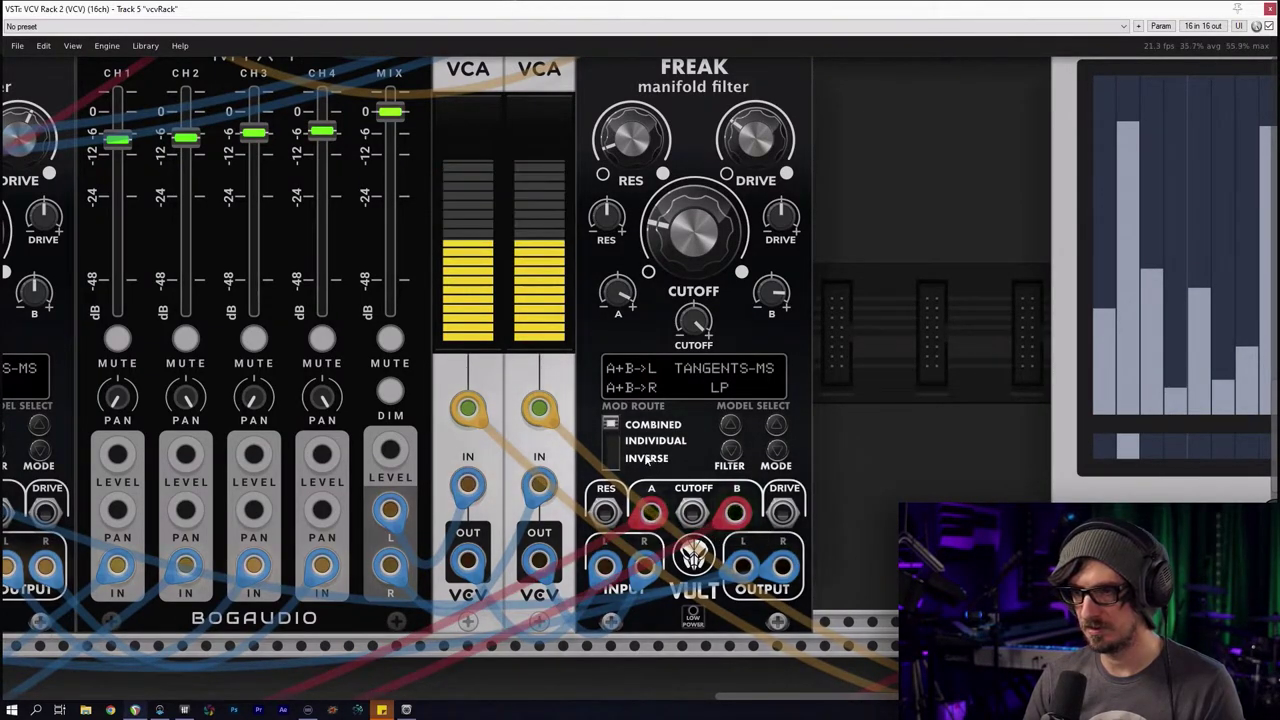
pyautogui.moveTo(610, 424)
pyautogui.mouseDown()
pyautogui.moveTo(610, 452)
pyautogui.moveTo(615, 424)
pyautogui.moveTo(612, 440)
pyautogui.mouseUp()
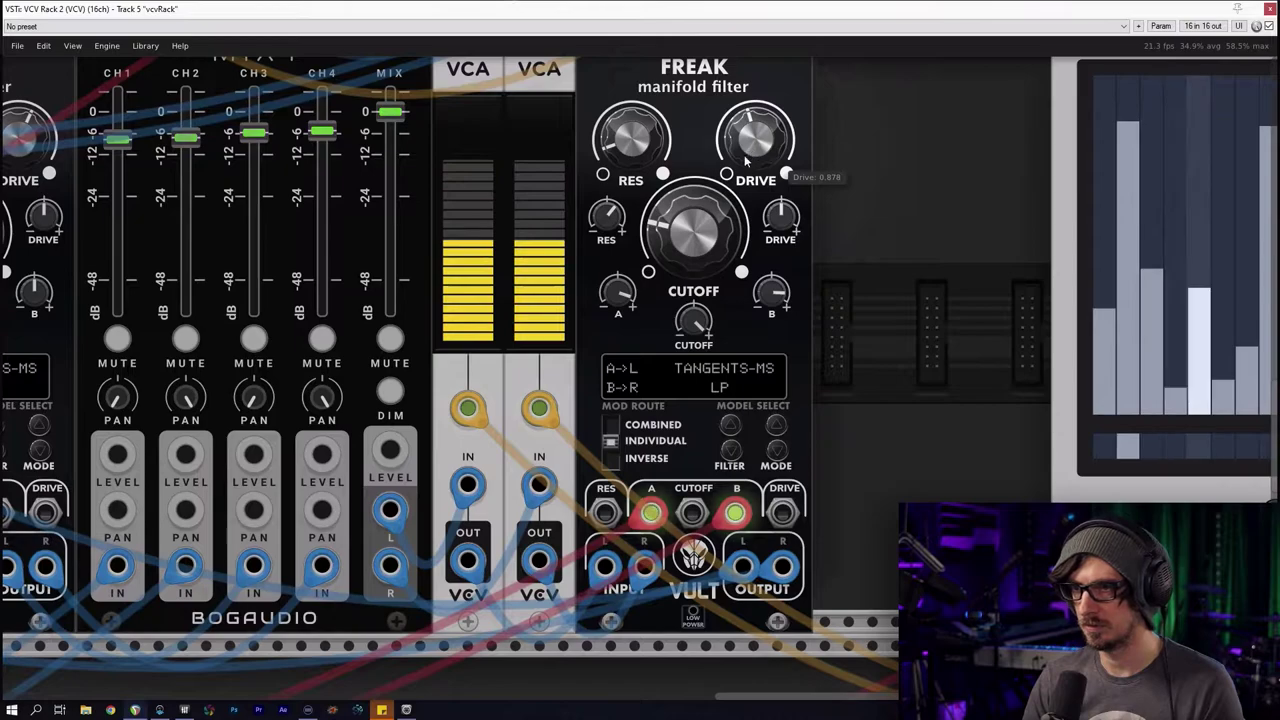
# Switch to REAPER and select the pad track
pyautogui.scroll(-1, 582, 334)
pyautogui.moveTo(556, 351); pyautogui.dragTo(539, 399)
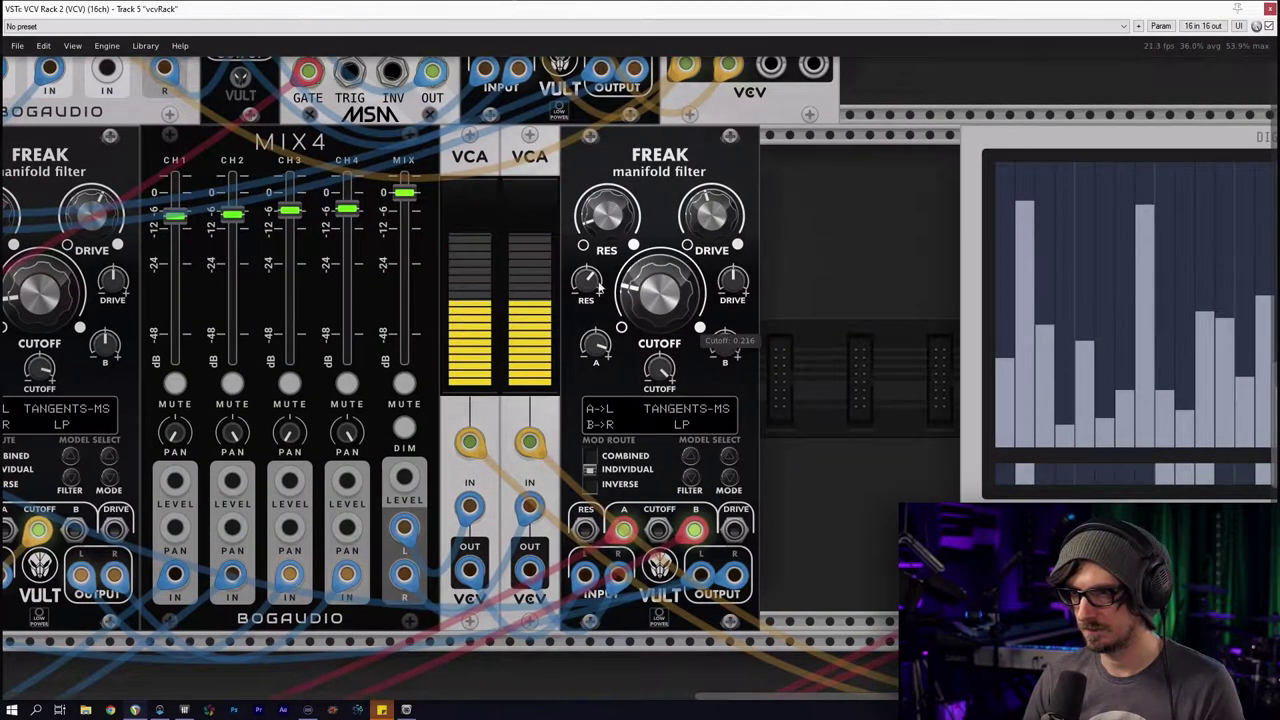
pyautogui.scroll(-2, 497, 274)
pyautogui.moveTo(175, 65); pyautogui.dragTo(420, 323)
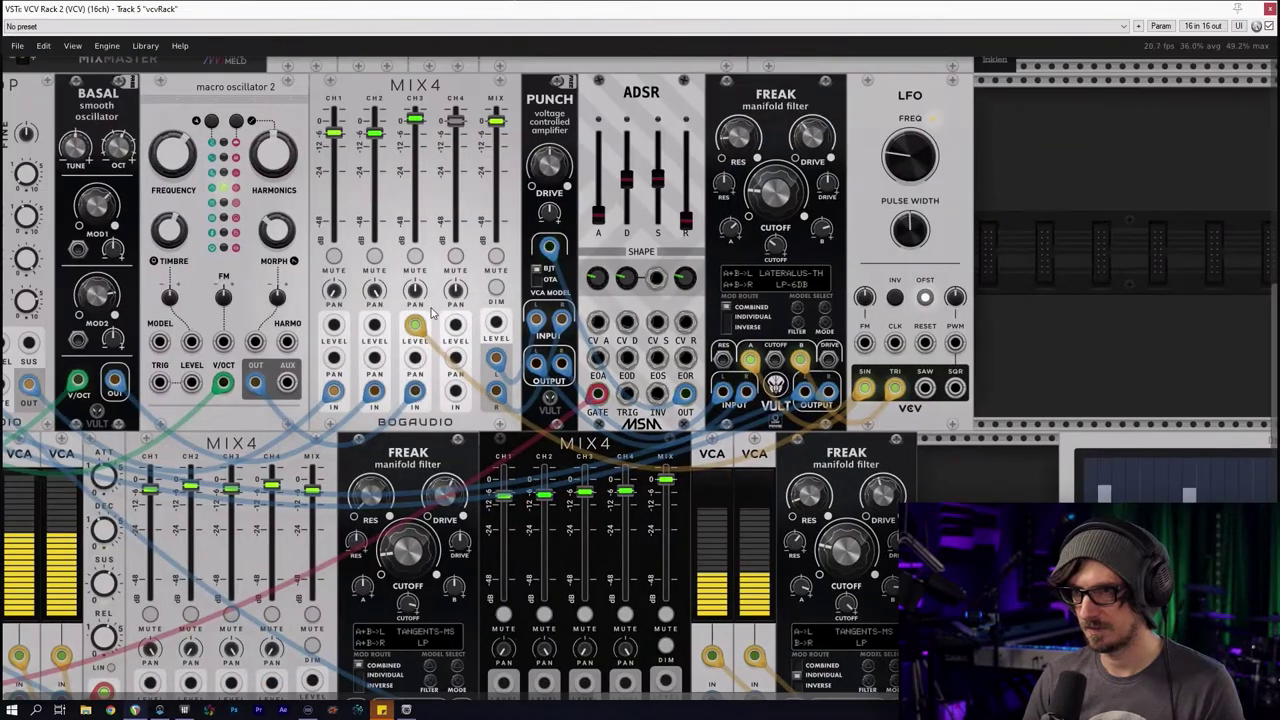
pyautogui.scroll(-1, 420, 318)
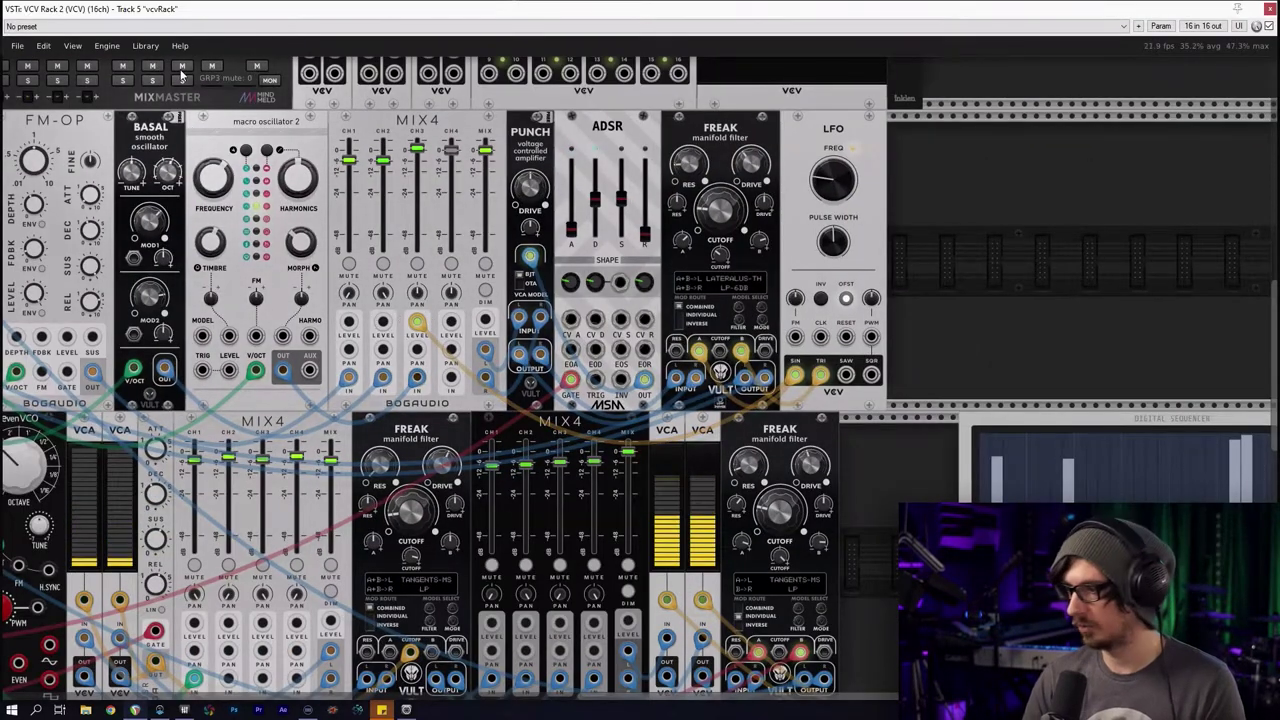
pyautogui.click(181, 67)
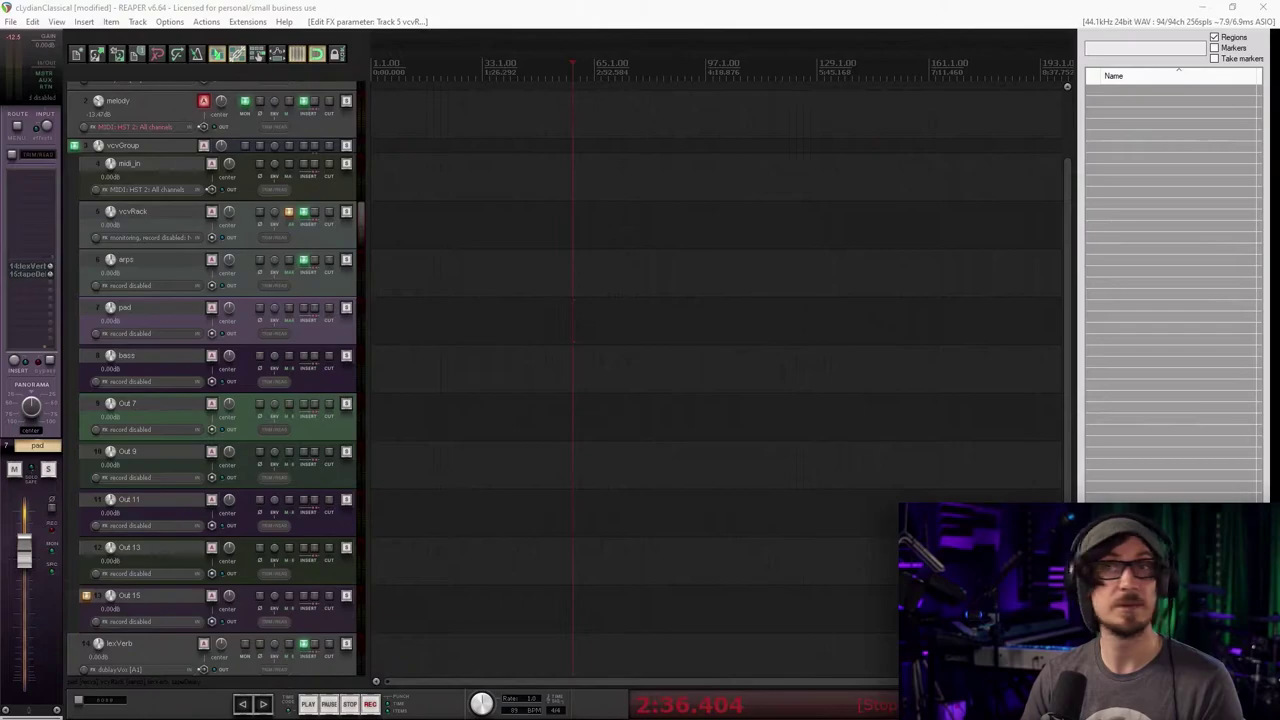
pyautogui.click(174, 298)
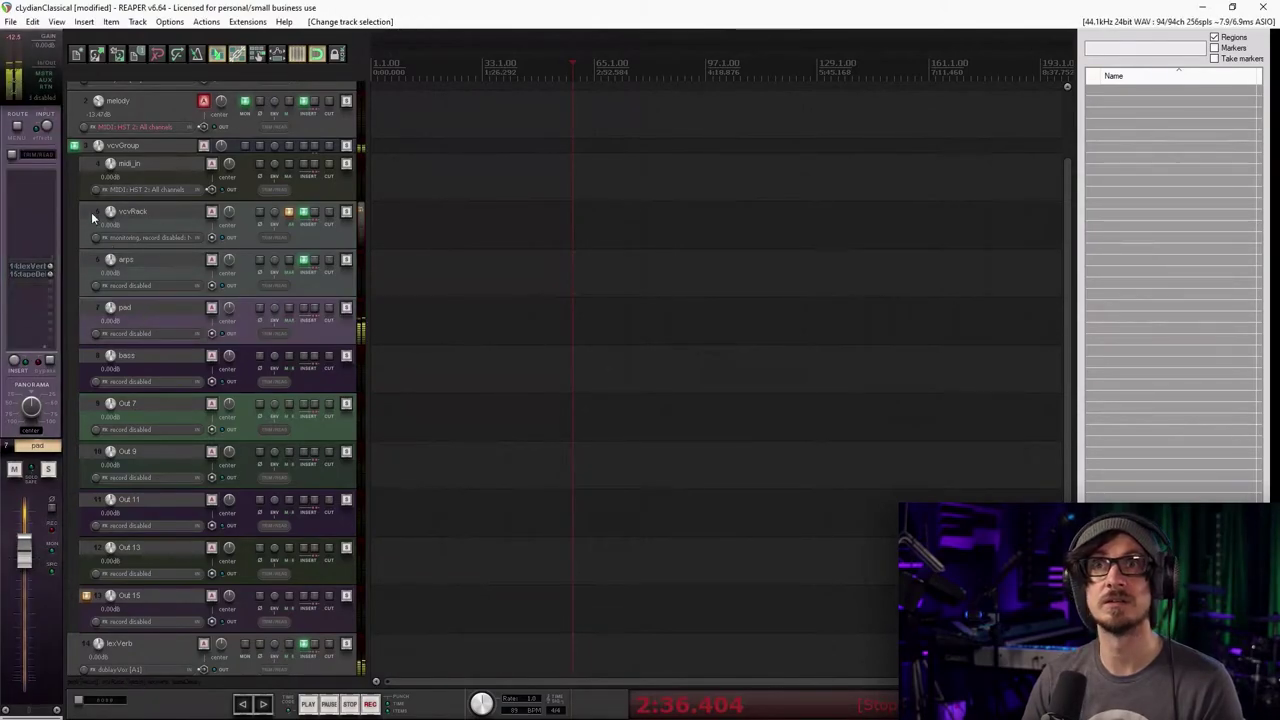
# Open the UAD Lexicon 480L on the lexVerb track and move its window clear of the track list
pyautogui.scroll(-2, 247, 430)
pyautogui.click(126, 541)
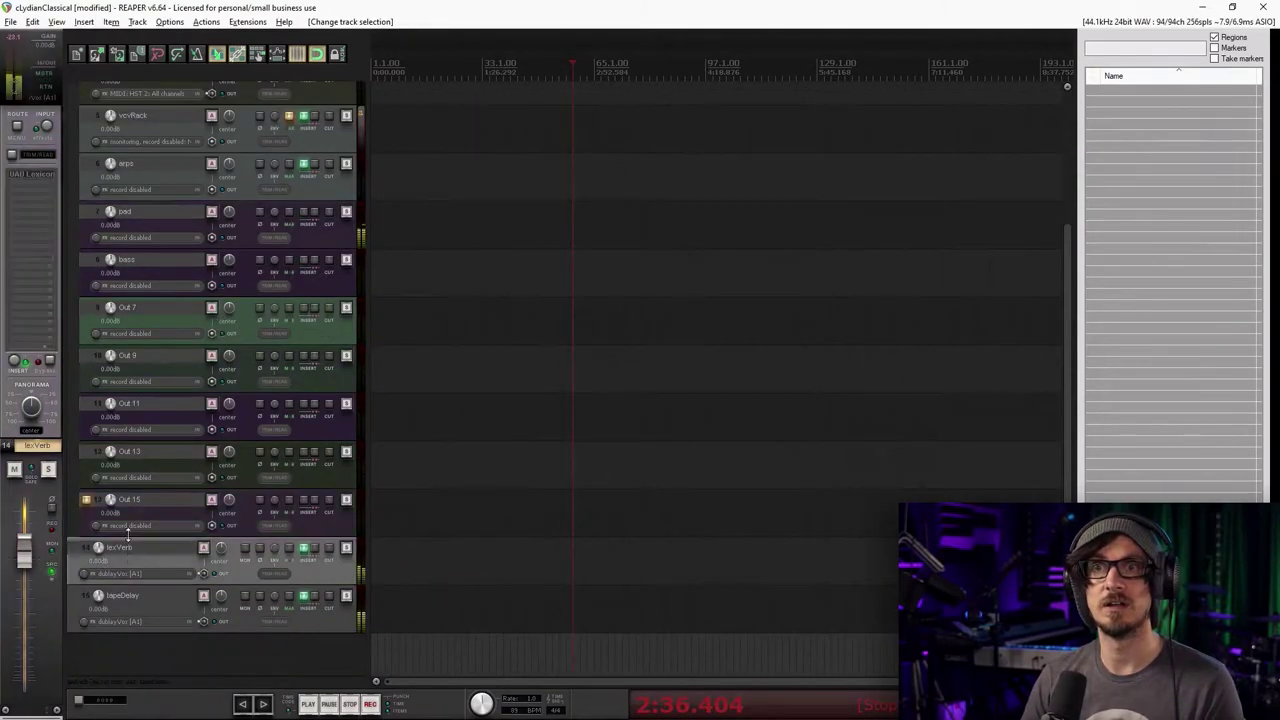
pyautogui.click(40, 177)
pyautogui.moveTo(598, 87); pyautogui.dragTo(957, 87)
# Open the UAD EP-34 Tape Echo on the tapeDelay track and arrange it beside the Lexicon window
pyautogui.click(114, 604)
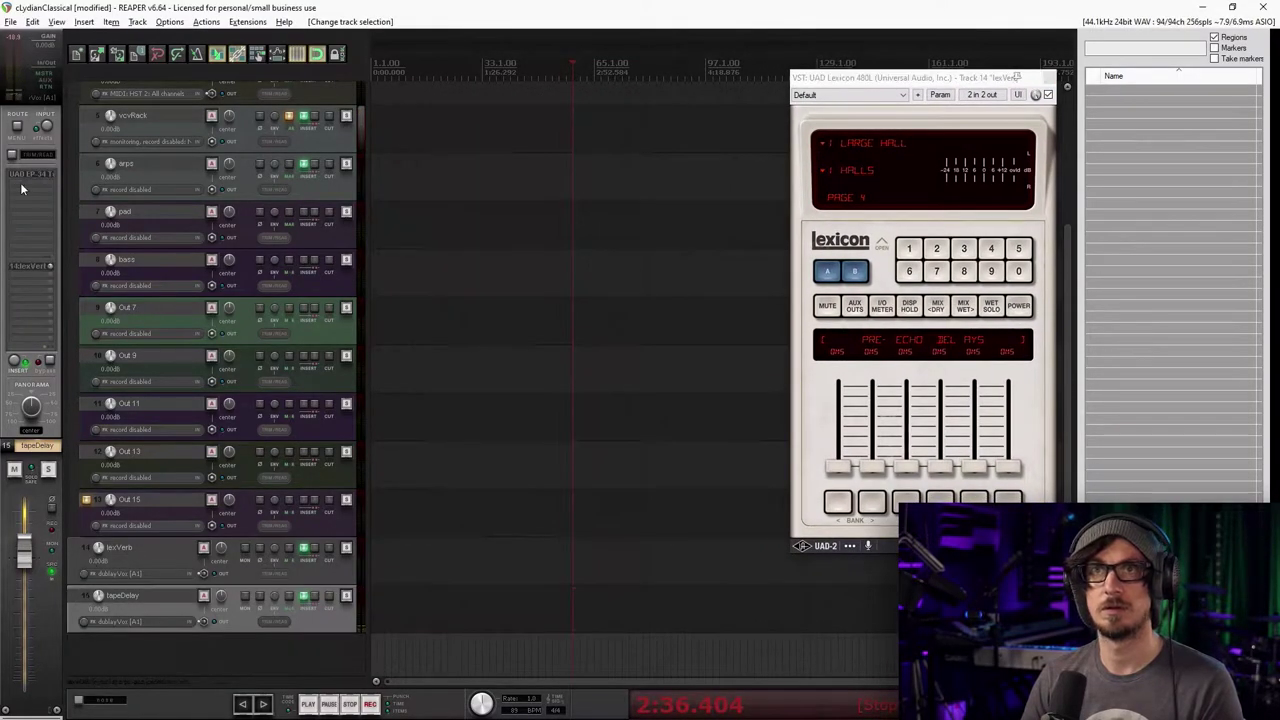
pyautogui.click(31, 177)
pyautogui.moveTo(631, 118); pyautogui.dragTo(554, 292)
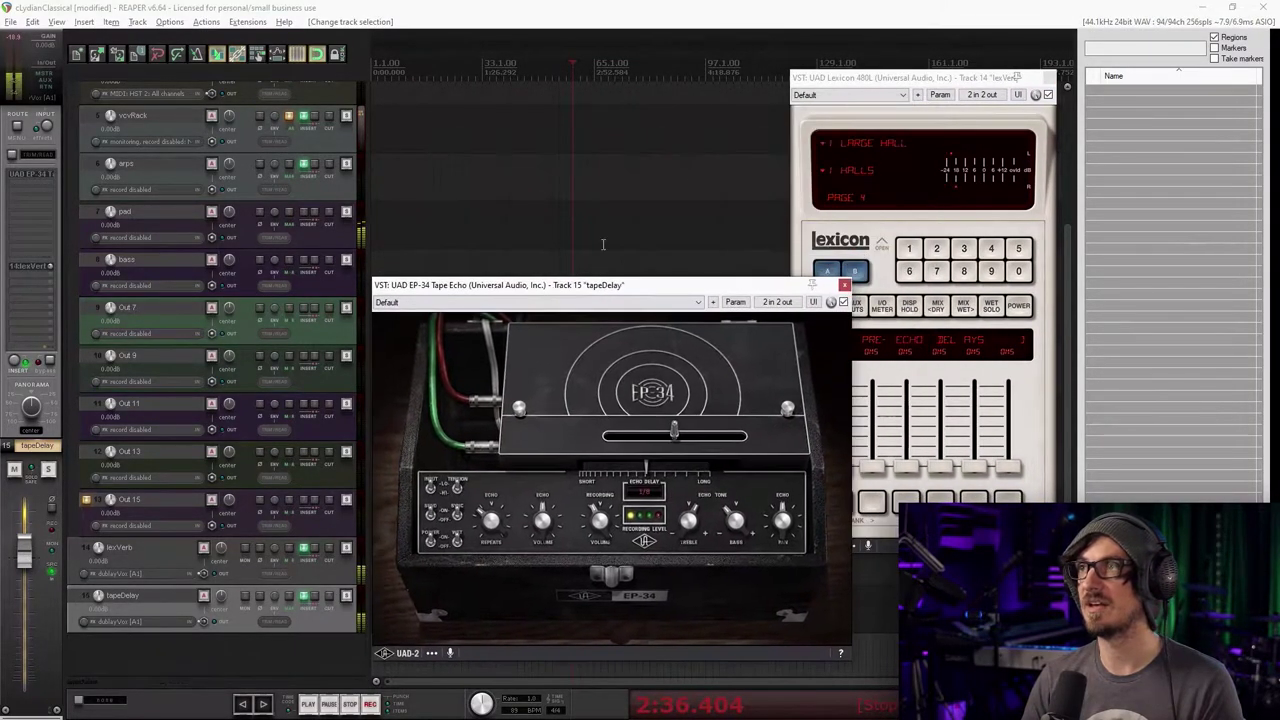
pyautogui.moveTo(926, 84); pyautogui.dragTo(1081, 66)
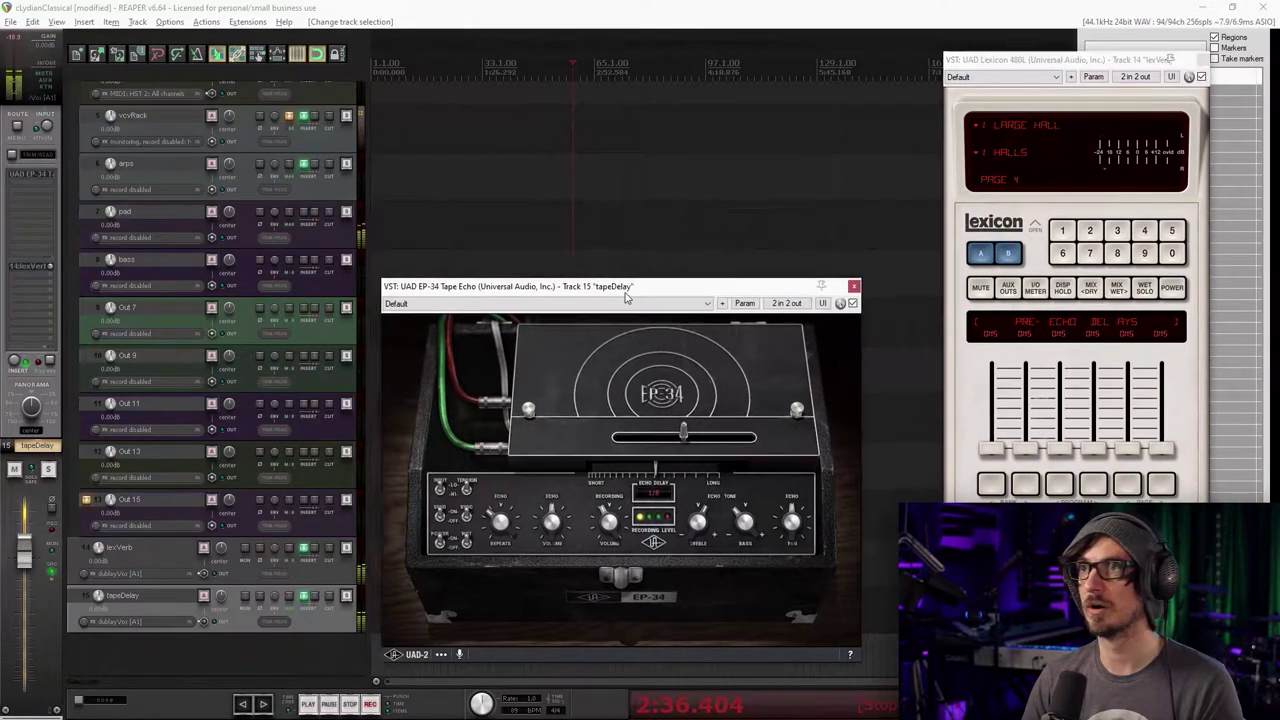
pyautogui.moveTo(562, 285); pyautogui.dragTo(700, 284)
# Adjust the pad track's effect send level
pyautogui.click(171, 178)
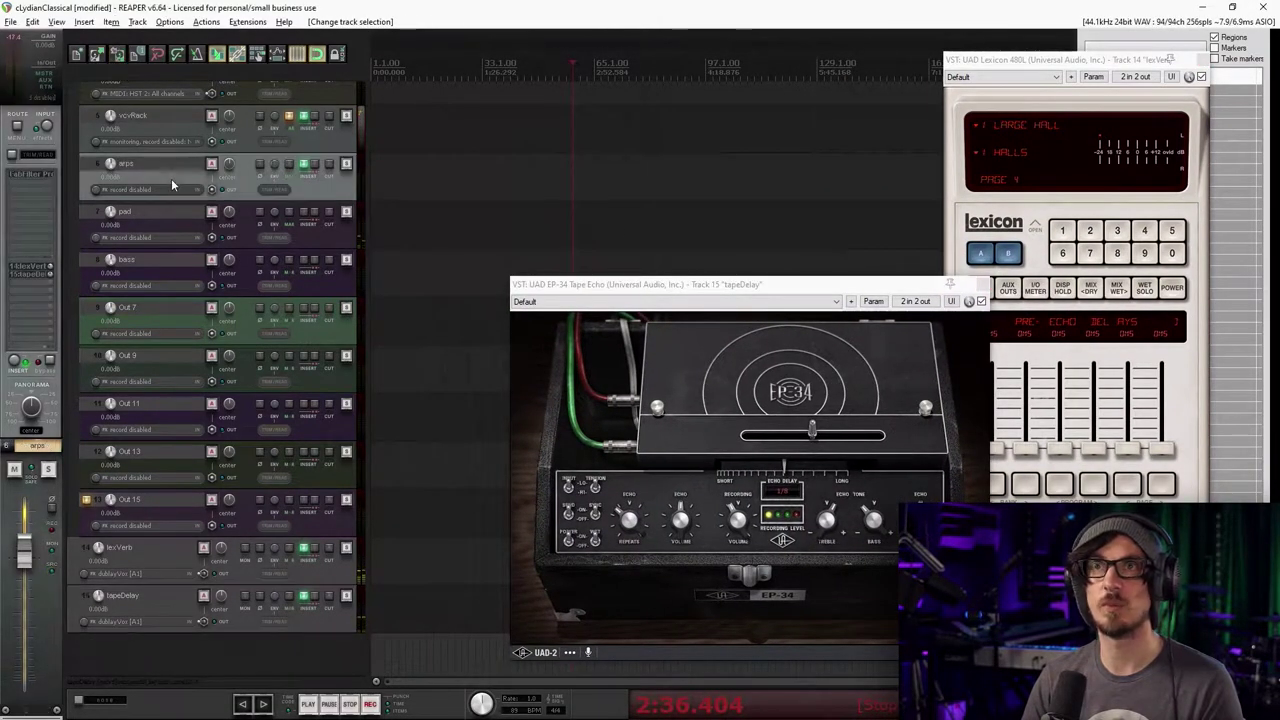
pyautogui.scroll(3, 177, 274)
pyautogui.click(150, 358)
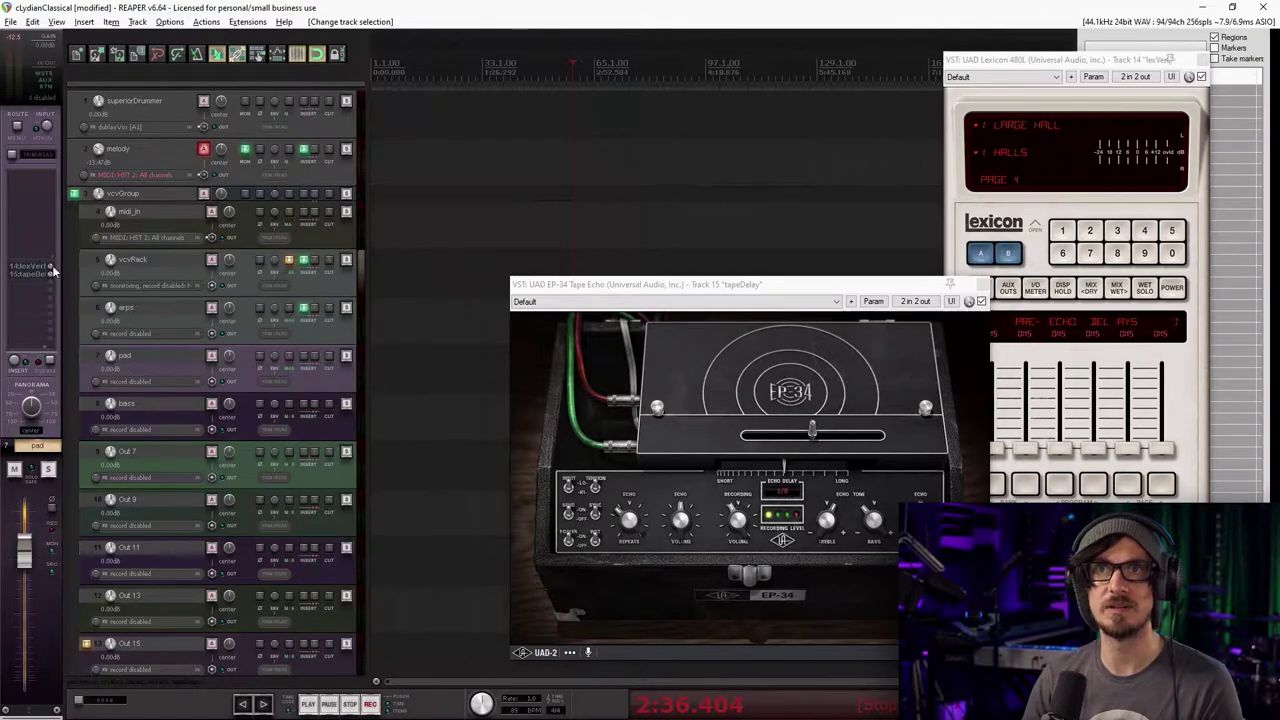
pyautogui.scroll(-3, 177, 438)
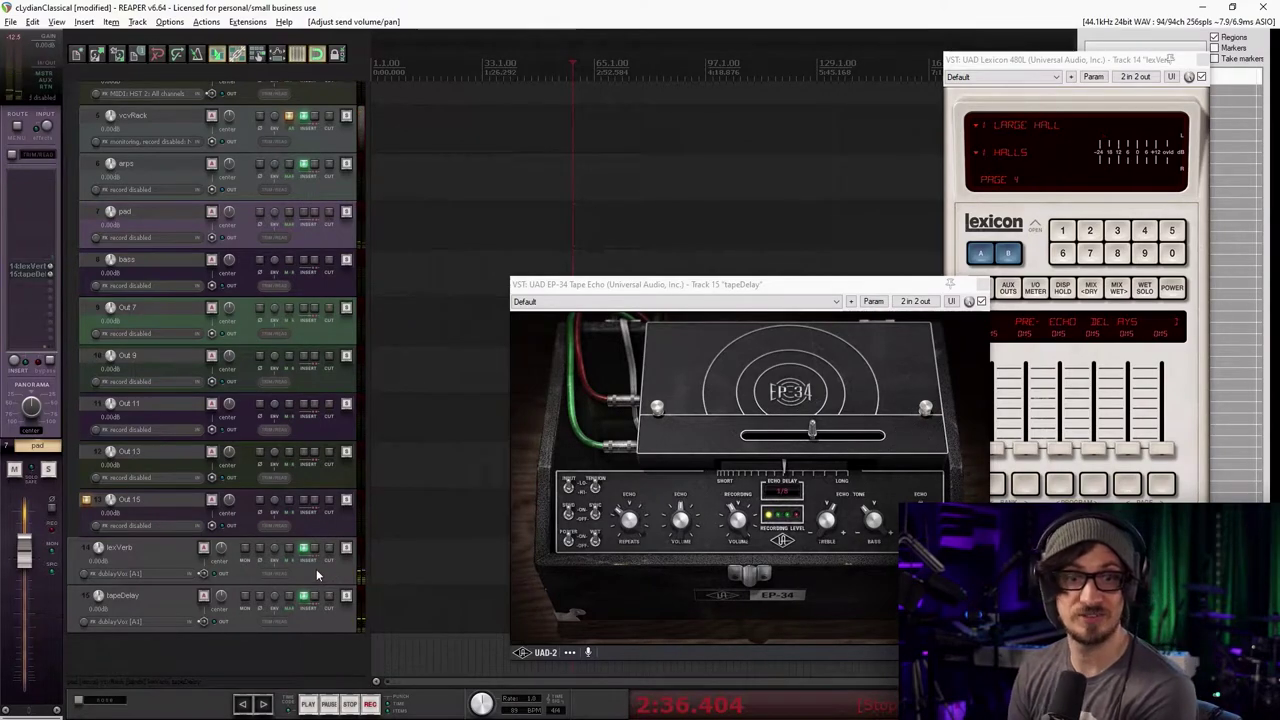
# Solo the lexVerb track and insert FabFilter Pro-Q 3 after the Lexicon reverb
pyautogui.click(346, 548)
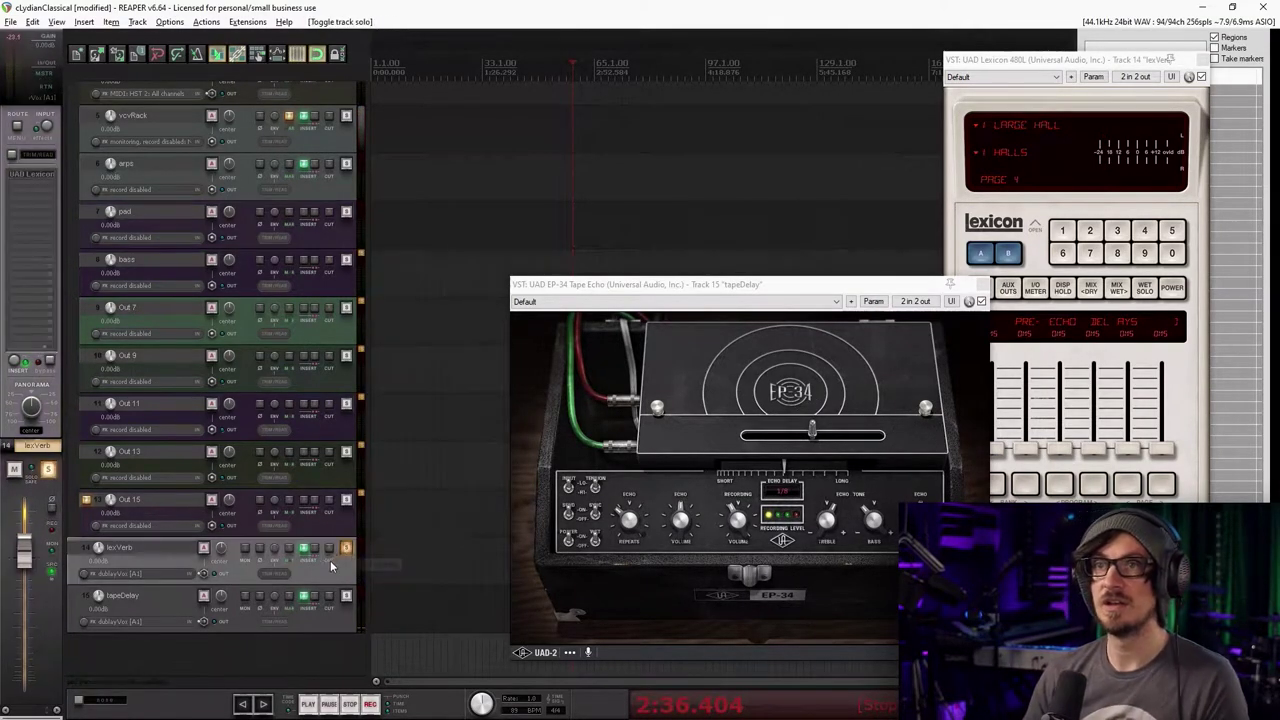
pyautogui.click(289, 550)
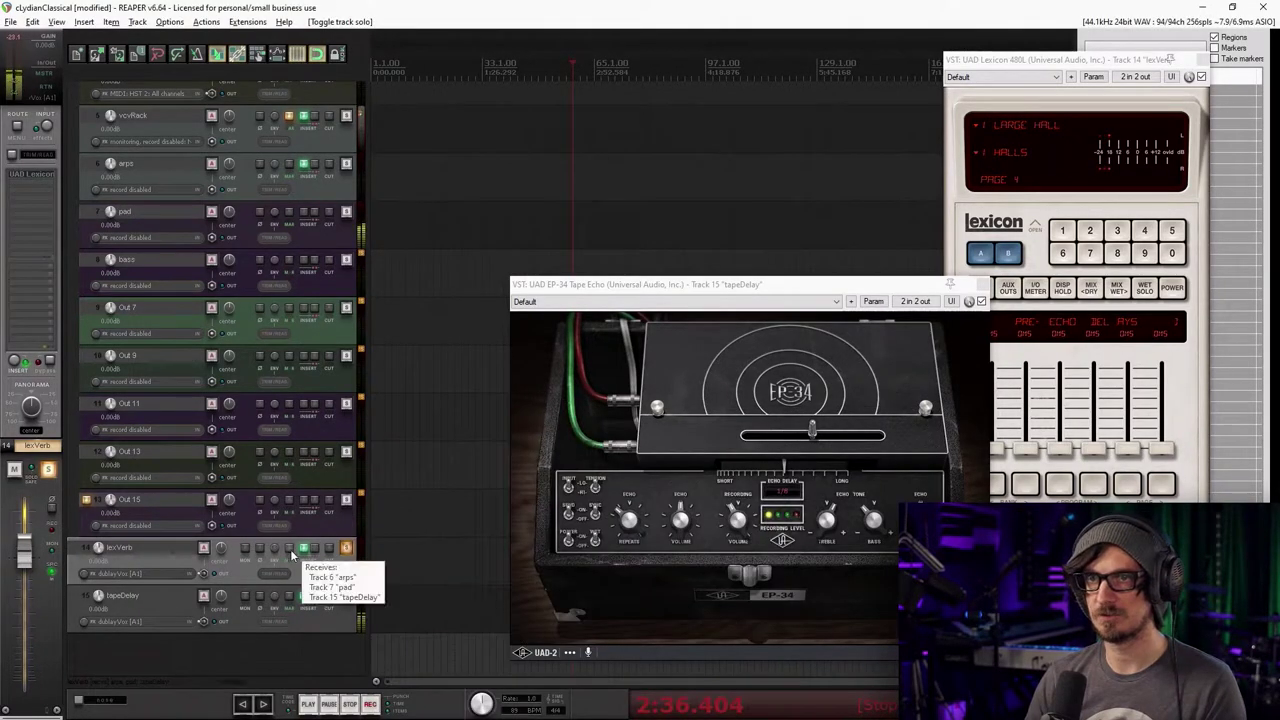
pyautogui.doubleClick(36, 186)
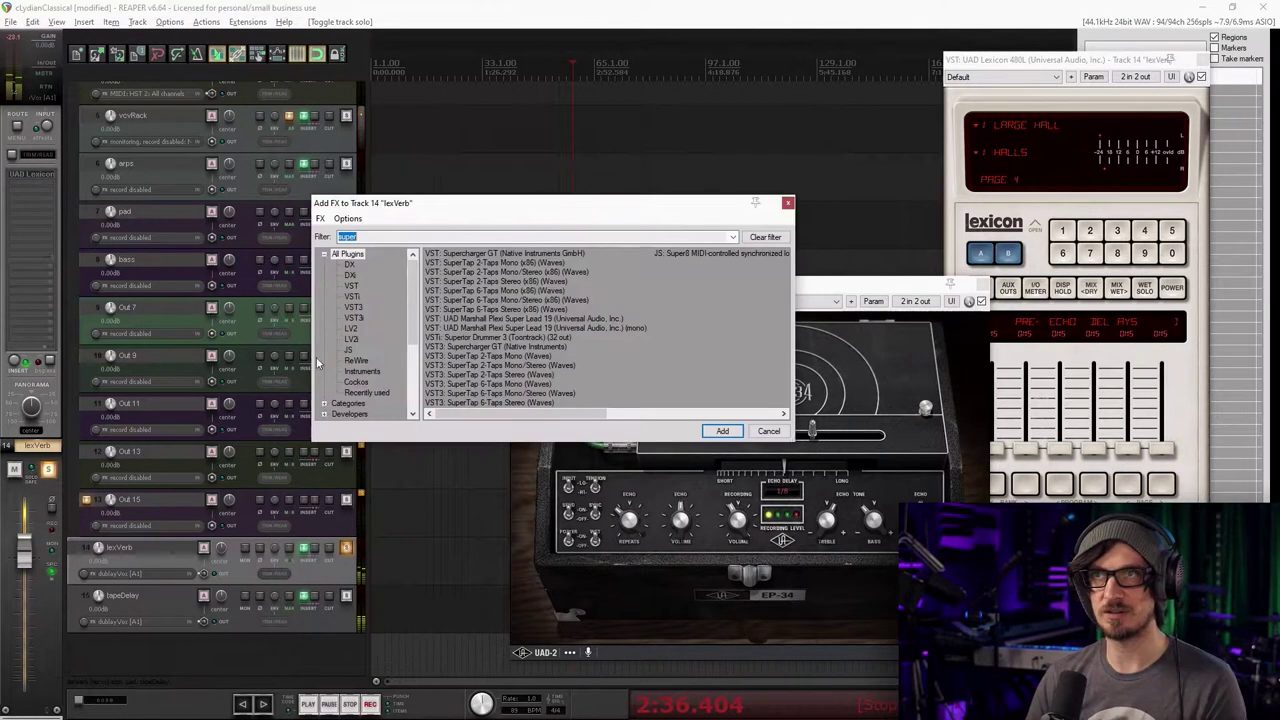
pyautogui.write('pro')
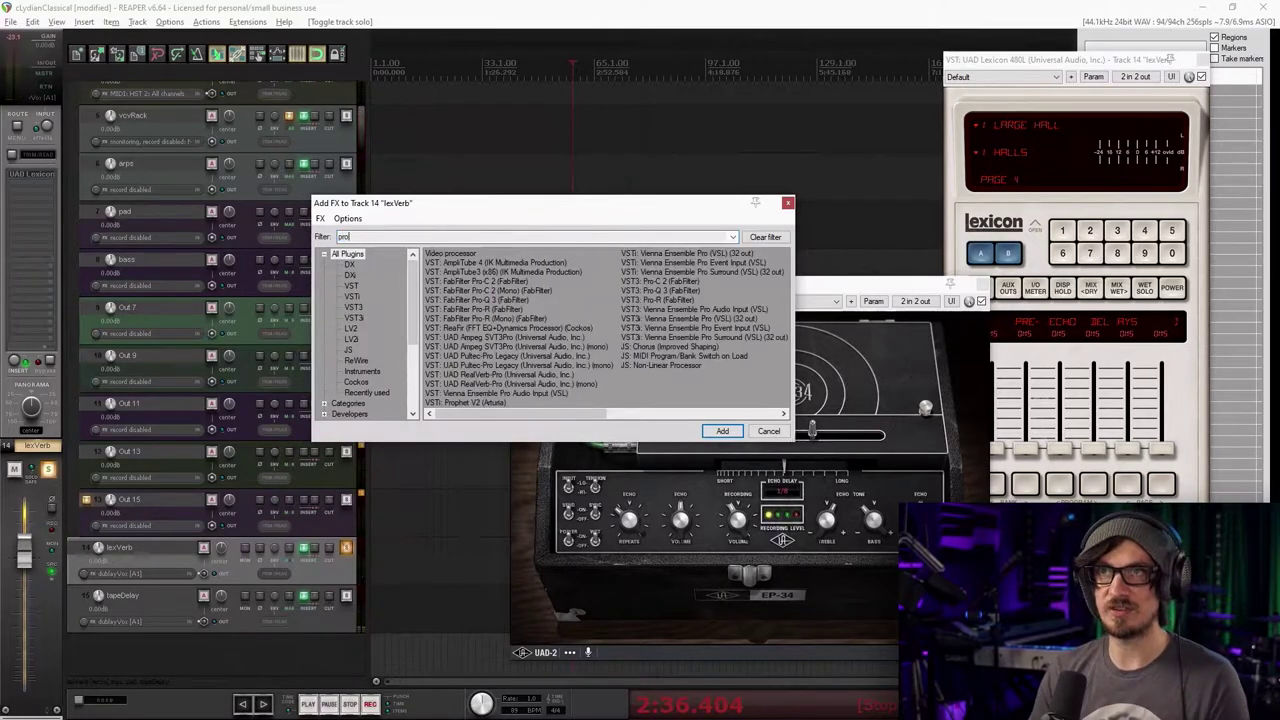
pyautogui.doubleClick(487, 302)
# Add a low-cut band and a high-cut band at about 6.15 kHz to the reverb's Pro-Q 3
pyautogui.doubleClick(633, 473)
pyautogui.moveTo(637, 475); pyautogui.dragTo(735, 479)
pyautogui.doubleClick(990, 468)
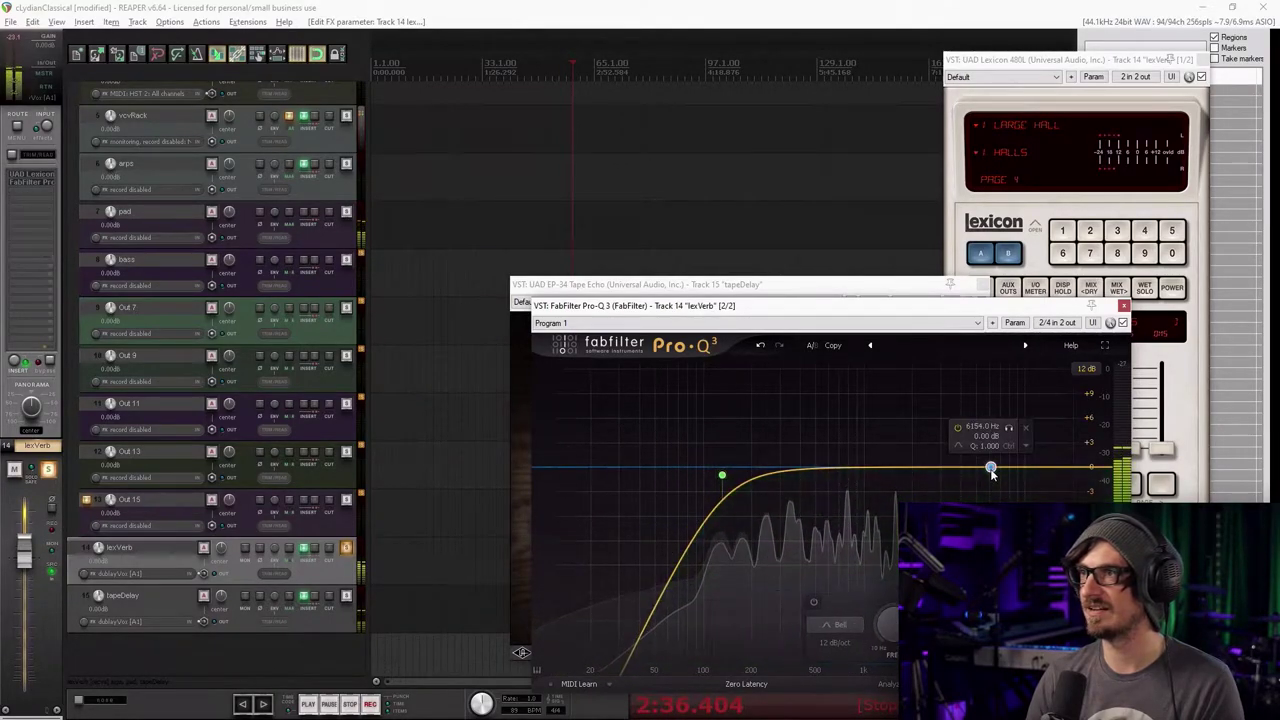
pyautogui.click(838, 630)
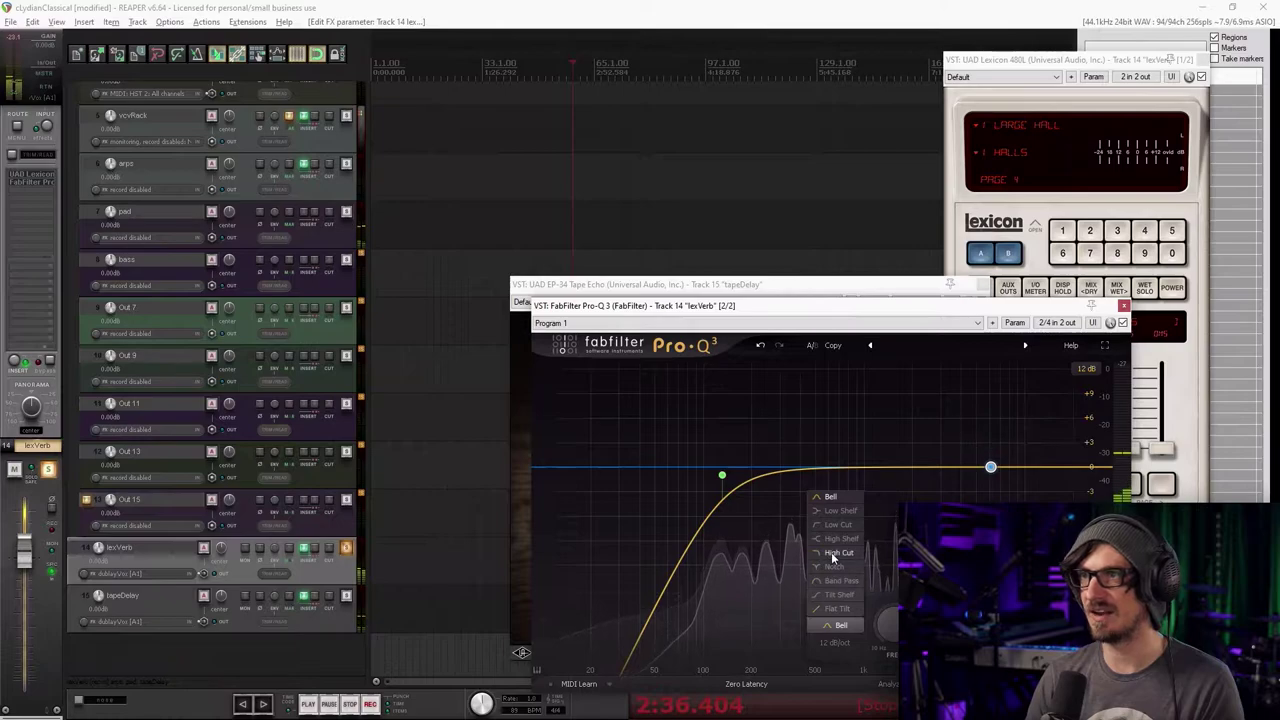
pyautogui.click(833, 558)
# Add a broad bell boost of about 3 dB in the reverb EQ's upper mids and close the Pro-Q 3 window
pyautogui.moveTo(884, 474); pyautogui.dragTo(886, 426)
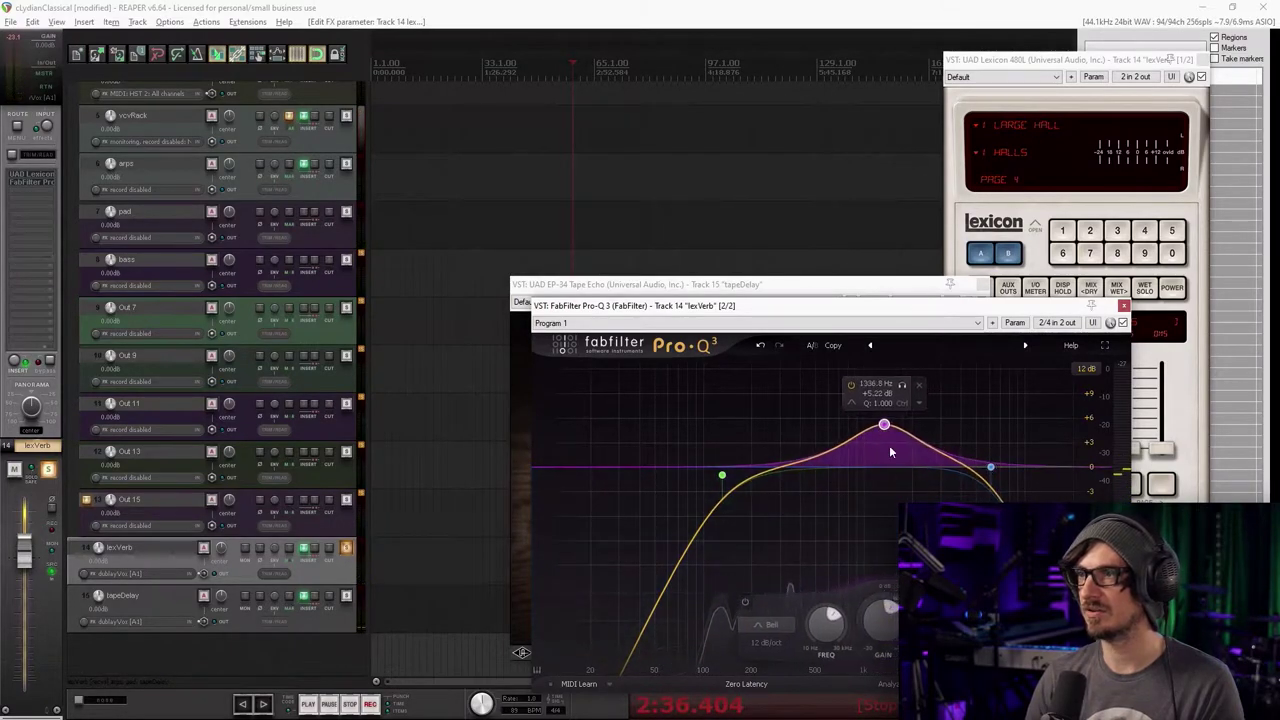
pyautogui.scroll(10, 884, 425)
pyautogui.scroll(-15, 884, 425)
pyautogui.scroll(3, 884, 425)
pyautogui.scroll(-4, 884, 430)
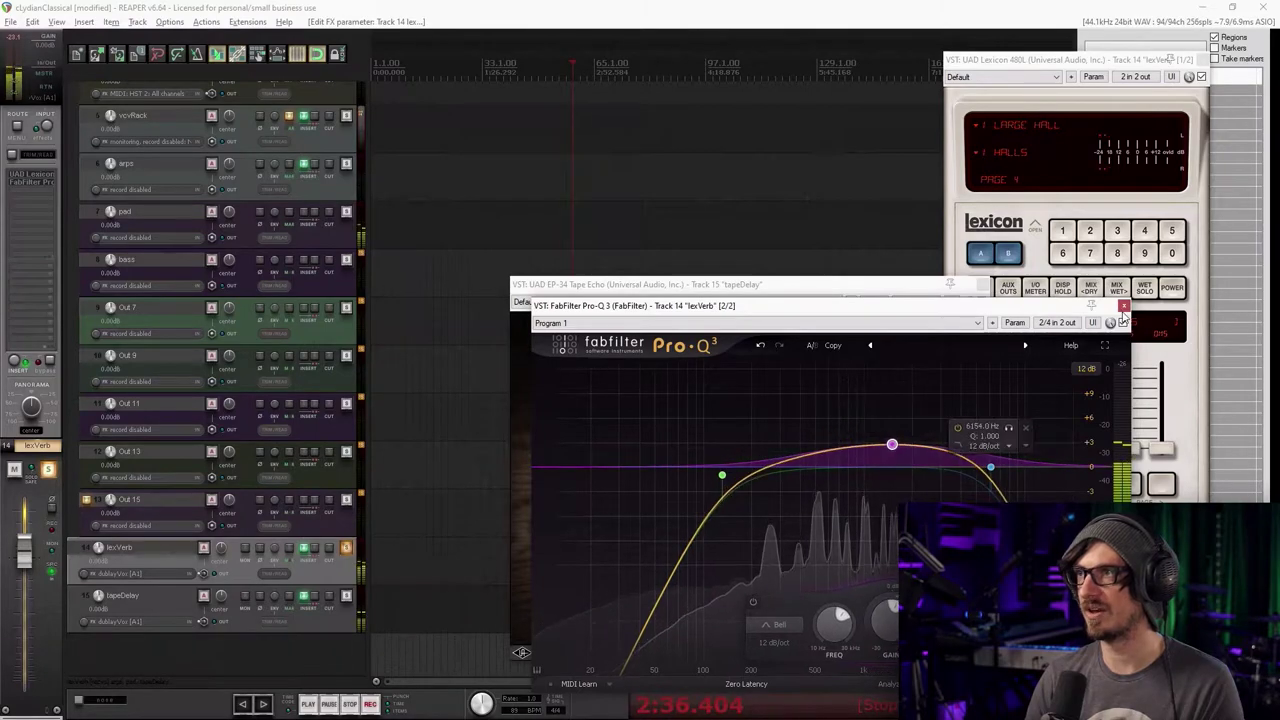
pyautogui.click(1123, 306)
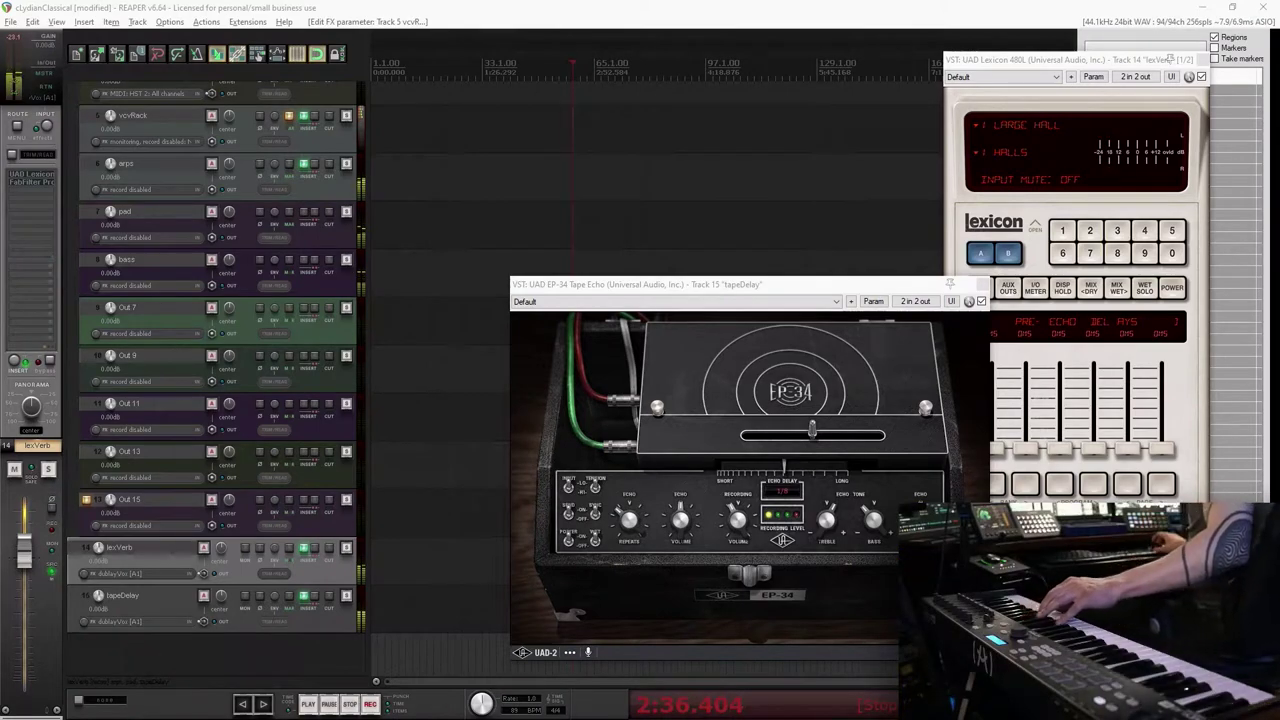
# Bring up the vcvRack track's VCV Rack window and examine the patch from the mixer down to the Stable16 row
pyautogui.scroll(5, 143, 237)
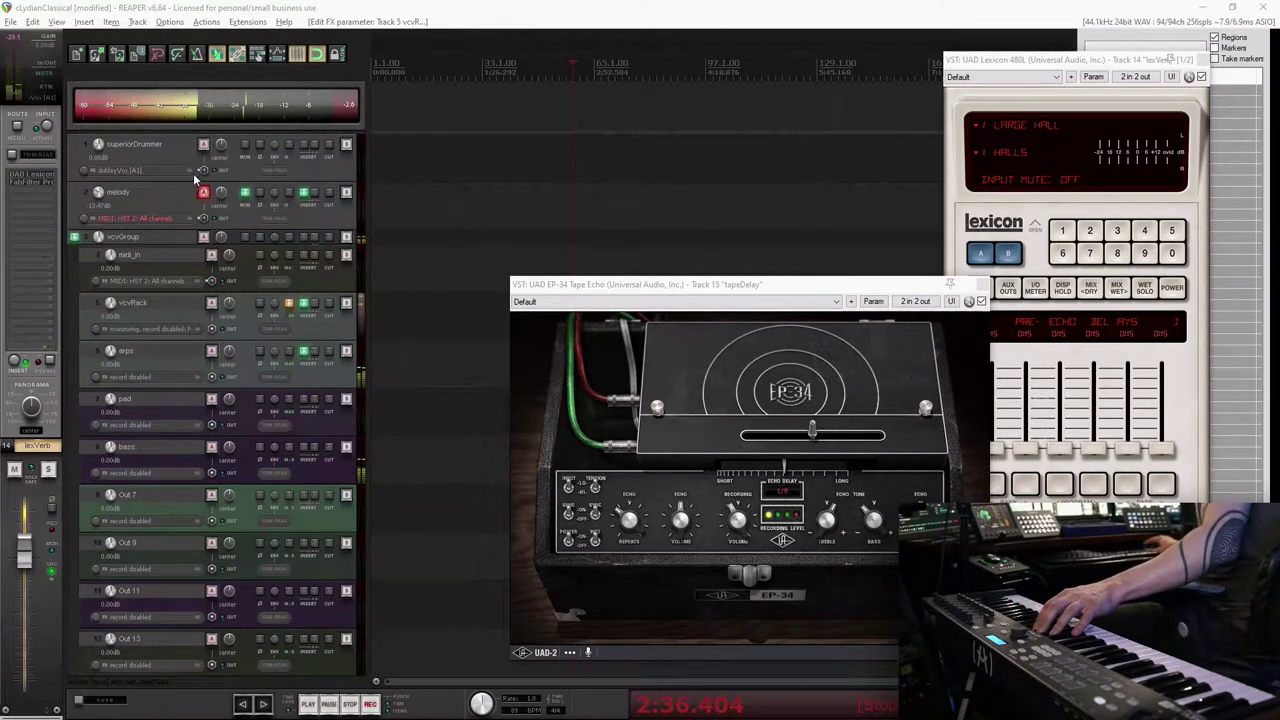
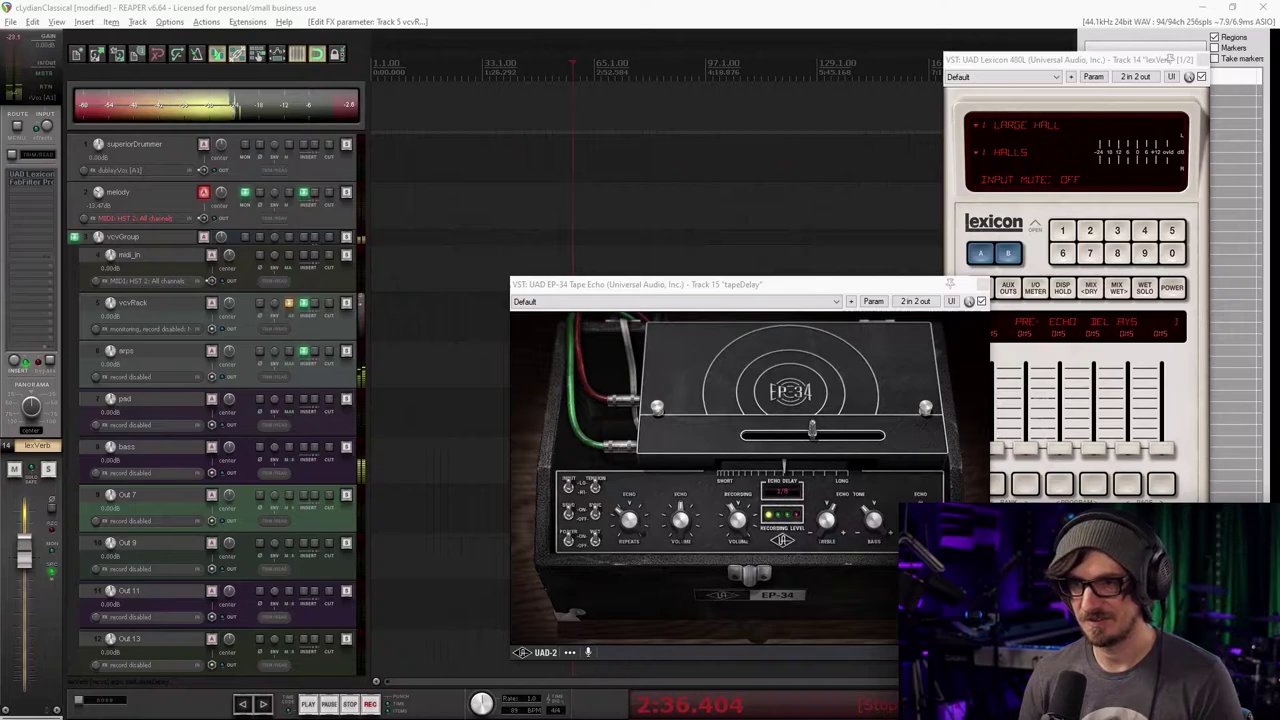
pyautogui.click(203, 208)
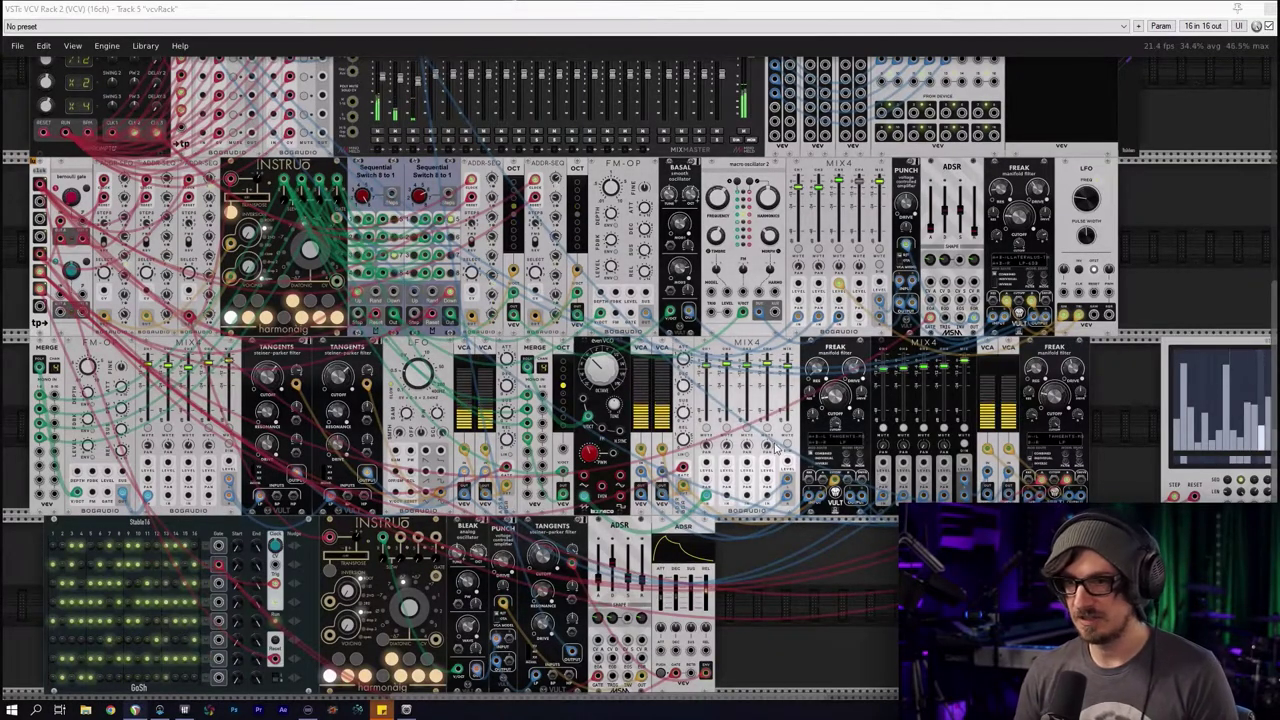
pyautogui.scroll(3, 730, 437)
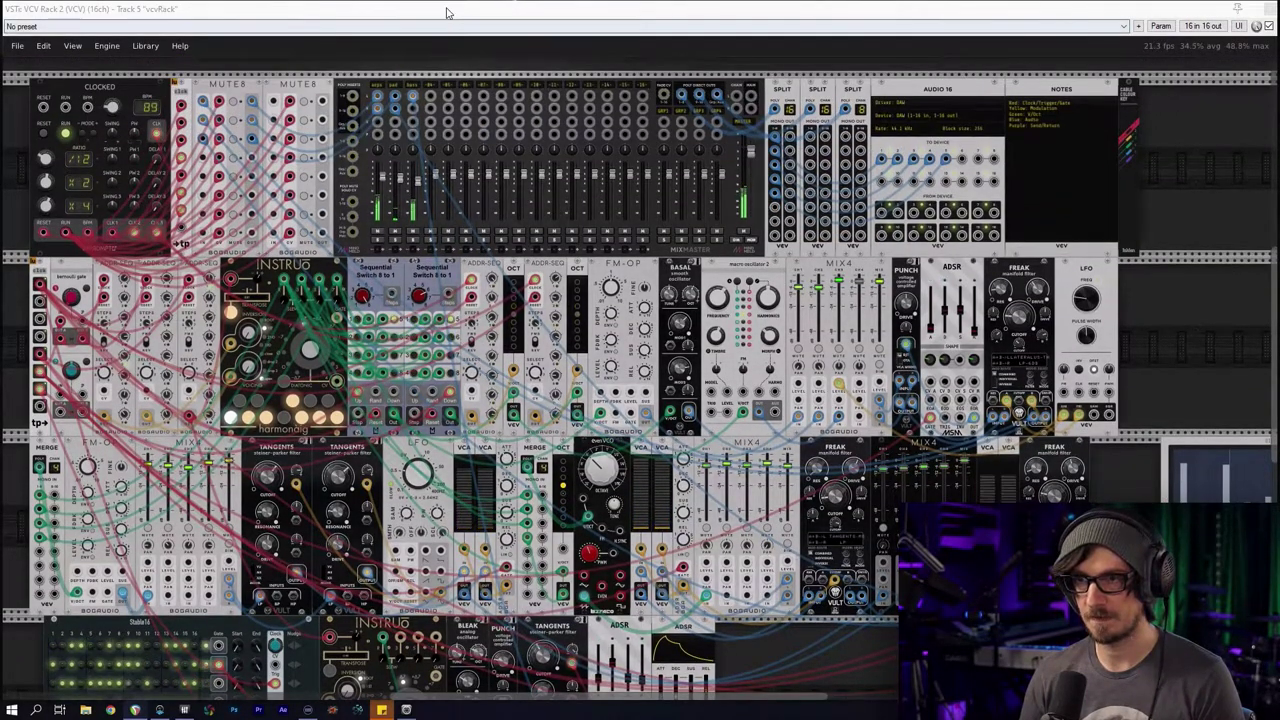
pyautogui.scroll(3, 427, 195)
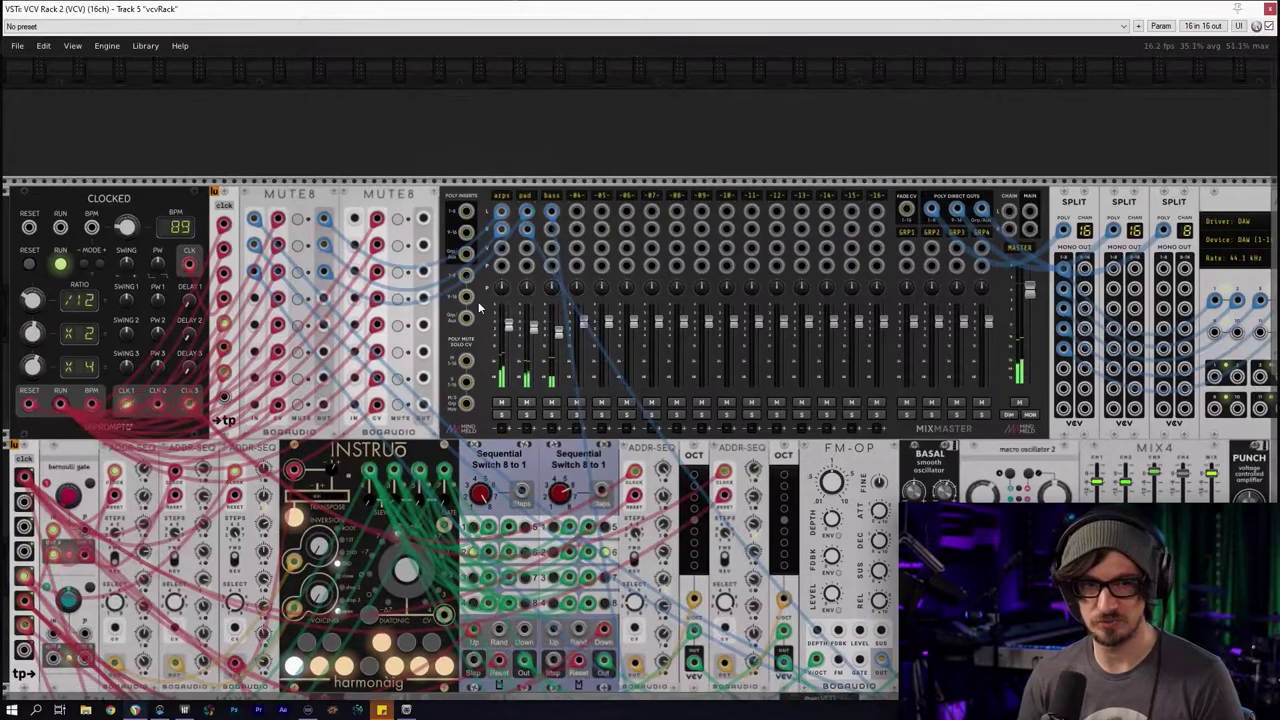
pyautogui.scroll(-5, 430, 313)
pyautogui.hscroll(-5, 430, 313)
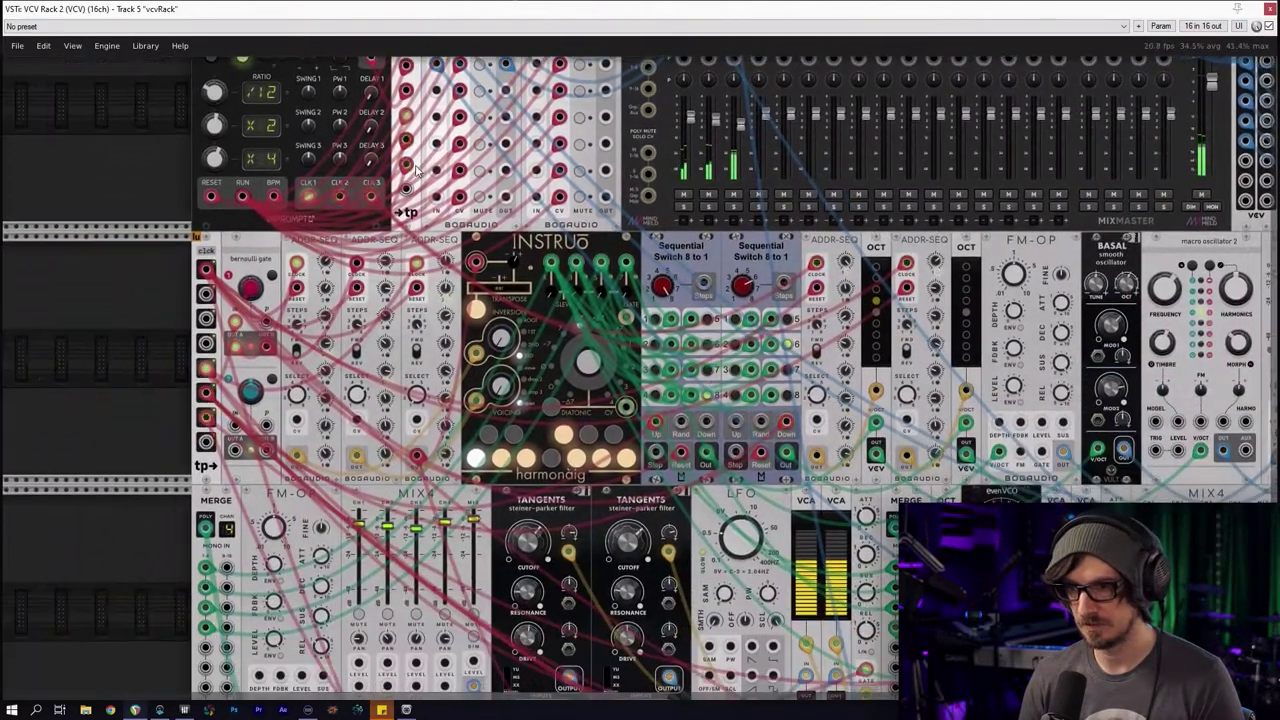
pyautogui.scroll(2, 431, 300)
pyautogui.scroll(1, 531, 348)
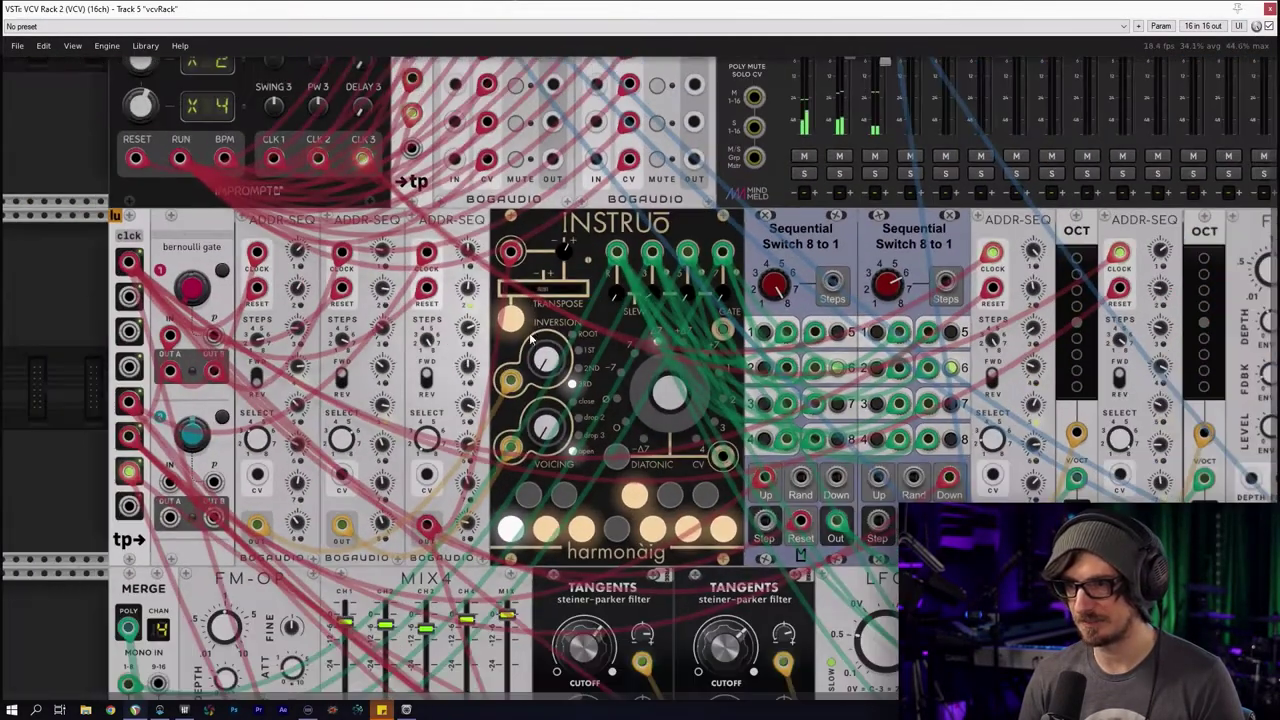
pyautogui.scroll(-1, 525, 340)
pyautogui.moveTo(458, 440); pyautogui.dragTo(432, 258)
pyautogui.scroll(-1, 440, 352)
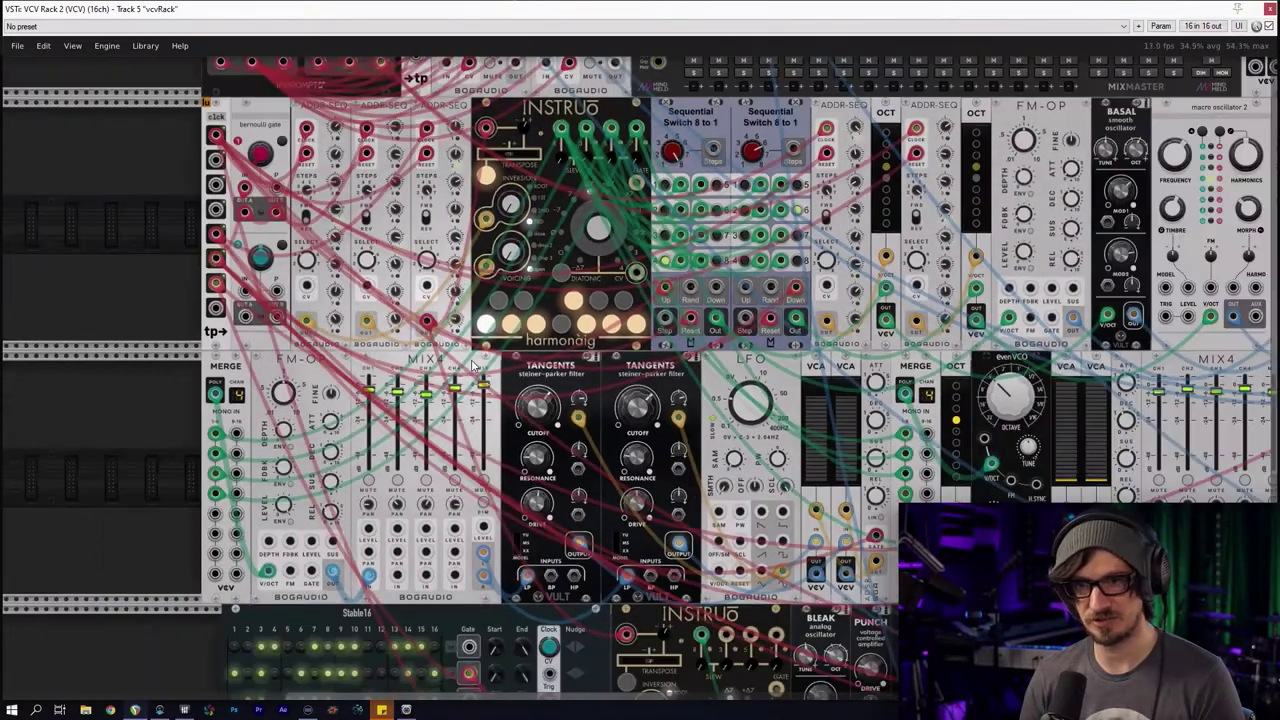
pyautogui.scroll(-8, 457, 470)
pyautogui.hscroll(2, 410, 450)
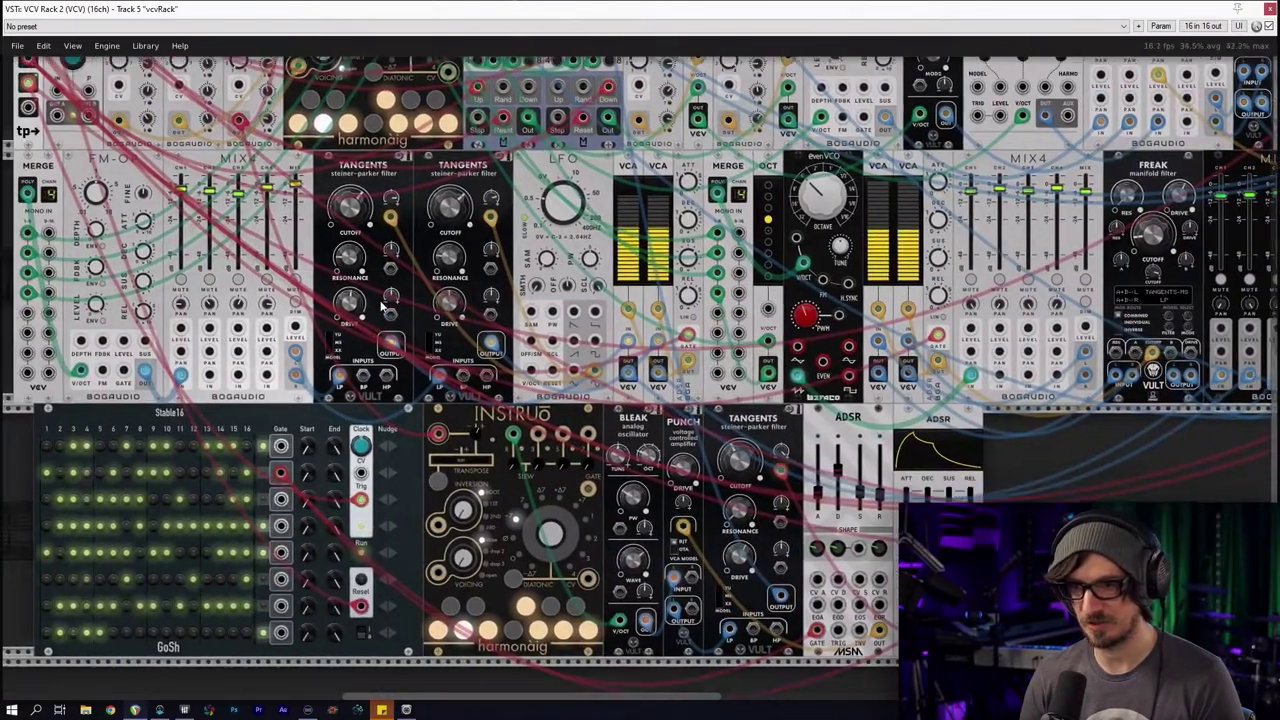
# Open the module browser, reset its filters and filter the modules by the Drum tag
pyautogui.rightClick(410, 450)
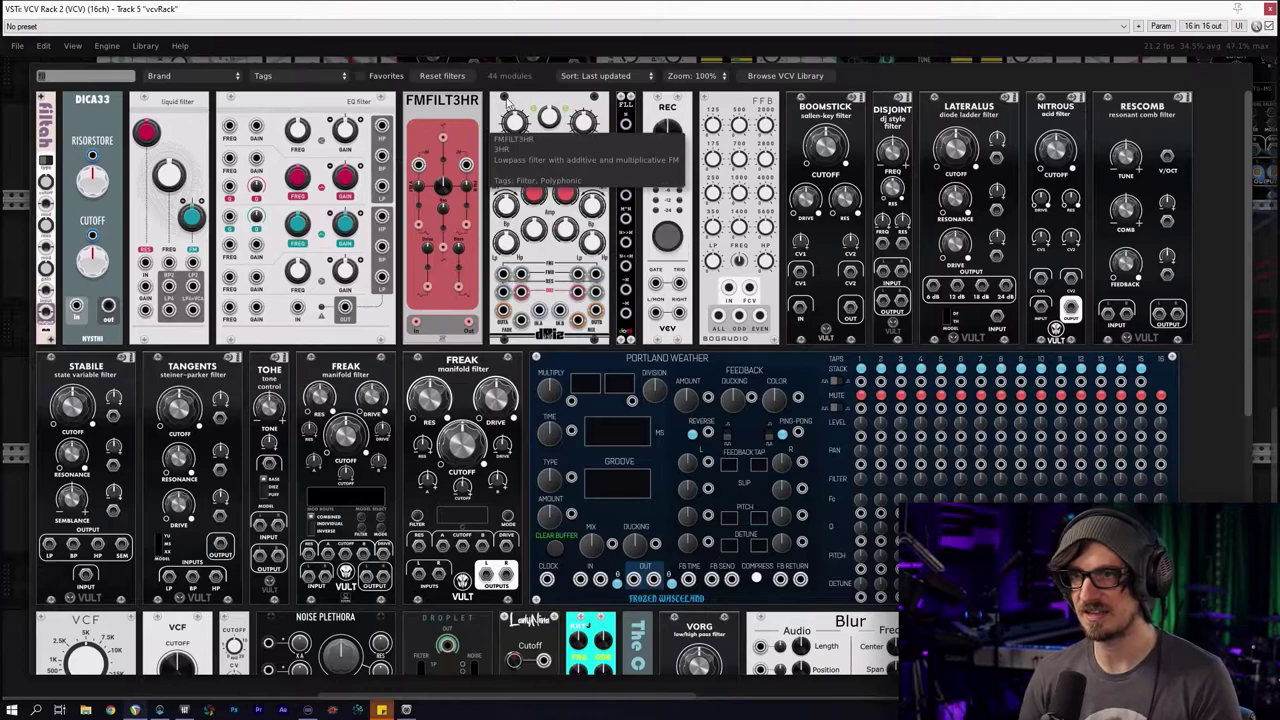
pyautogui.click(445, 76)
pyautogui.click(345, 80)
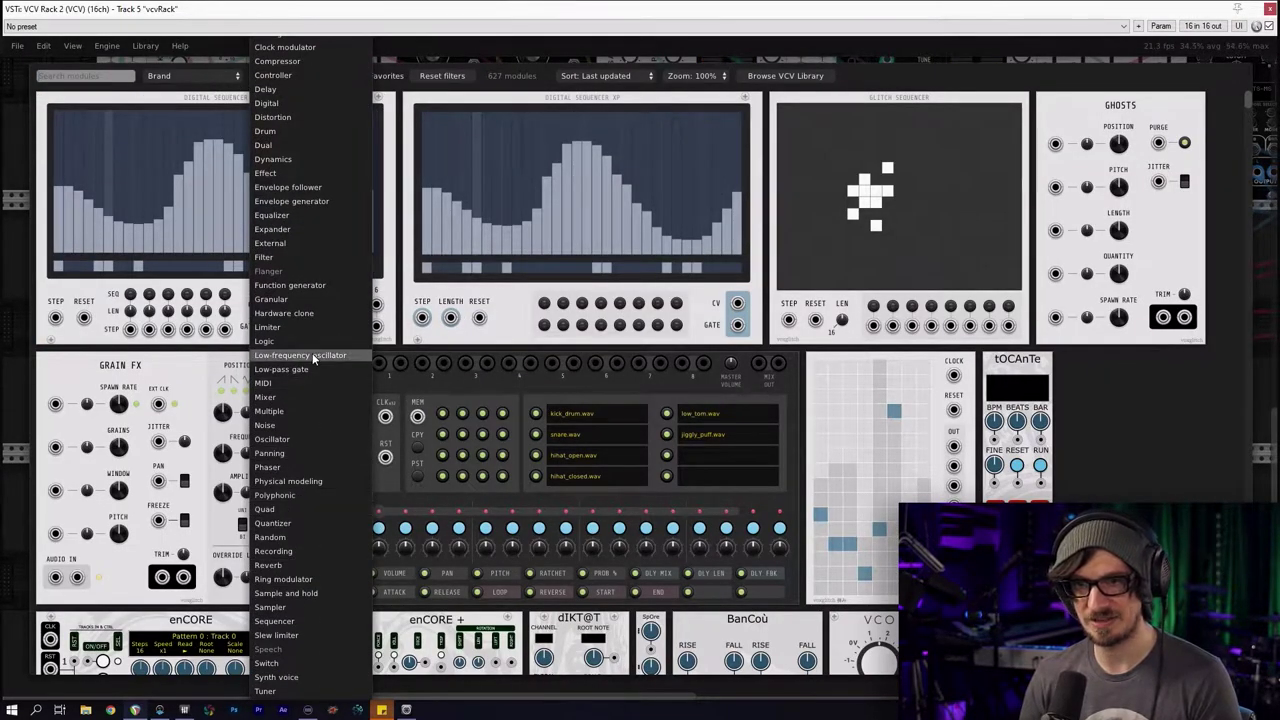
pyautogui.scroll(-2, 298, 610)
pyautogui.scroll(3, 287, 340)
pyautogui.click(293, 164)
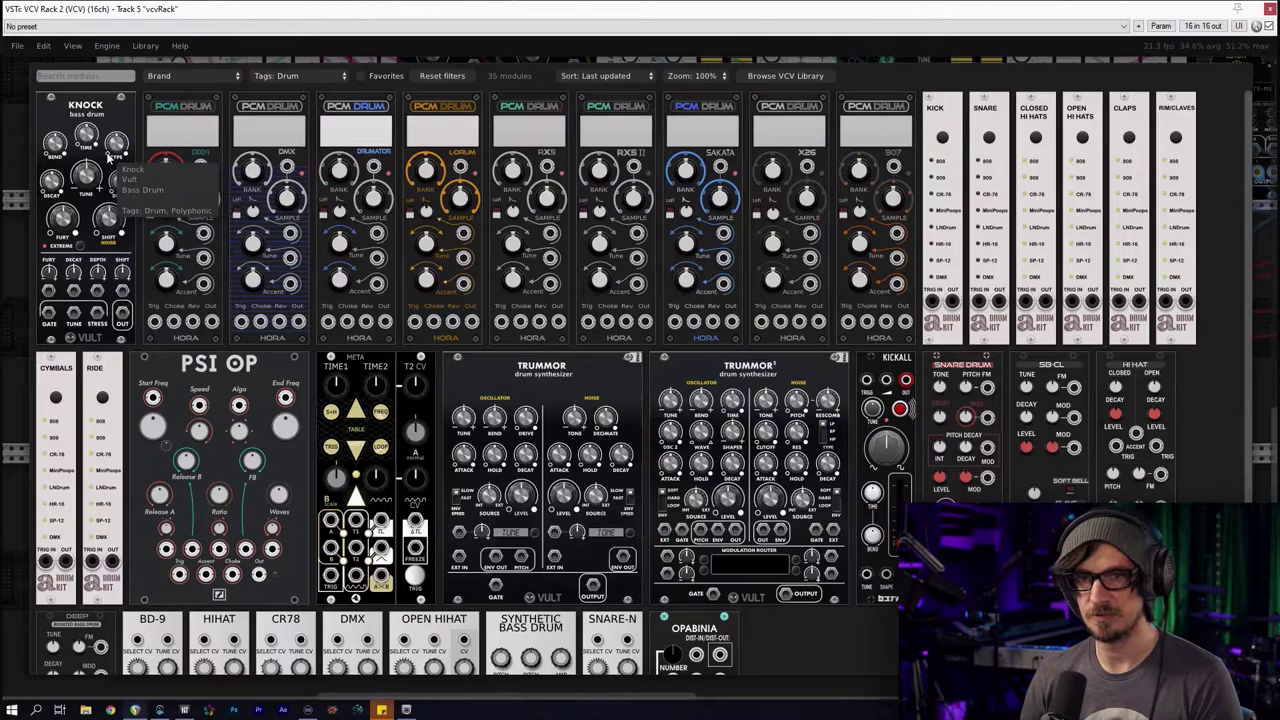
# Add the Hora Hi Hat module and place it in the empty row below the Instruo harmonàig
pyautogui.scroll(-3, 520, 400)
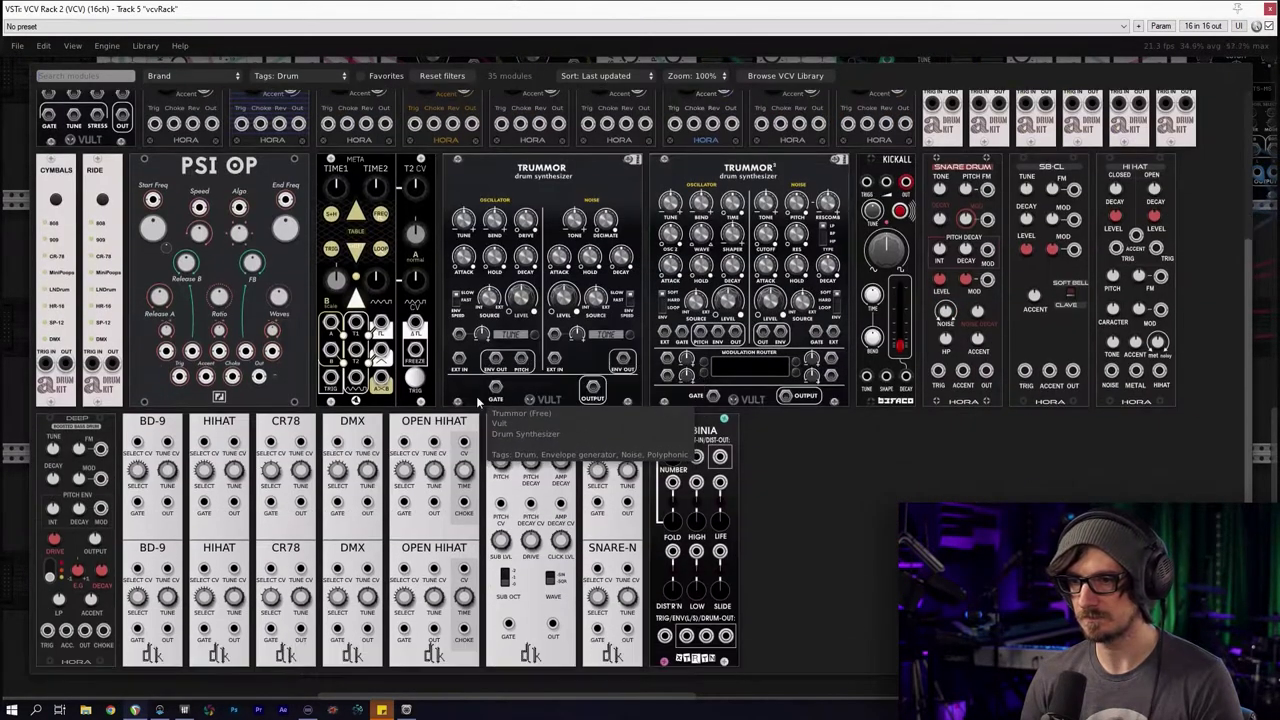
pyautogui.scroll(3, 700, 525)
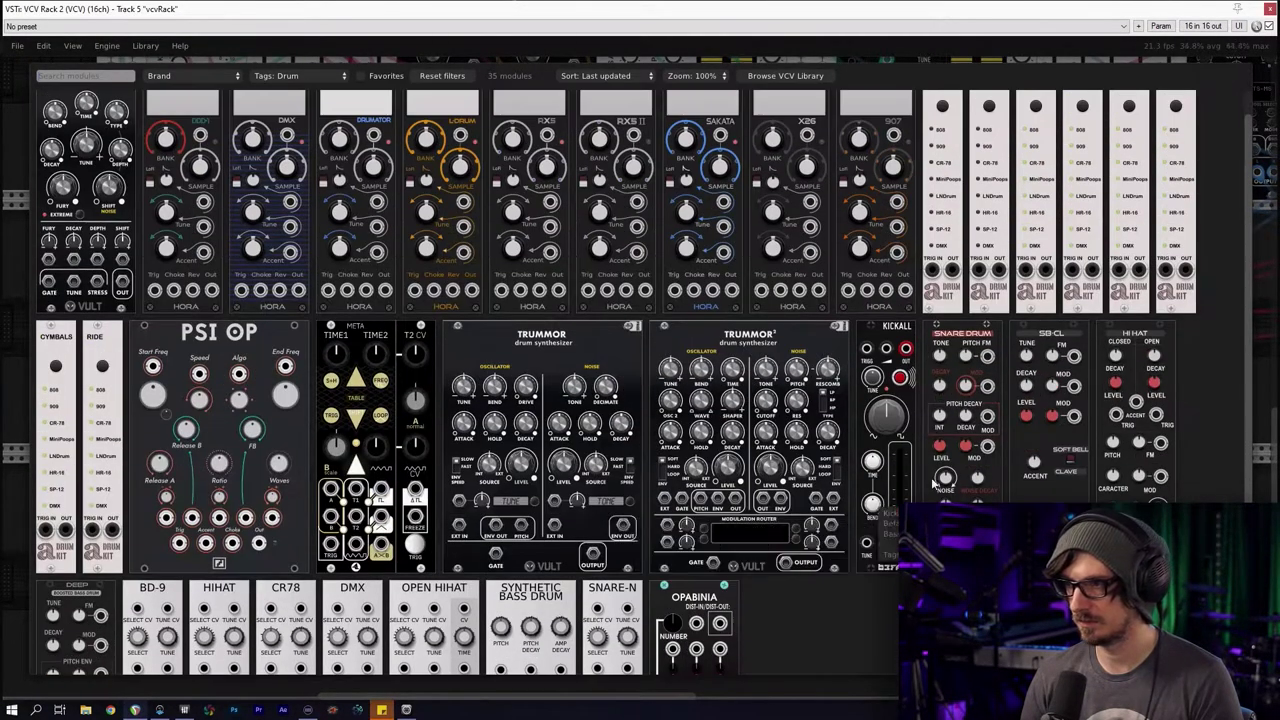
pyautogui.click(1142, 400)
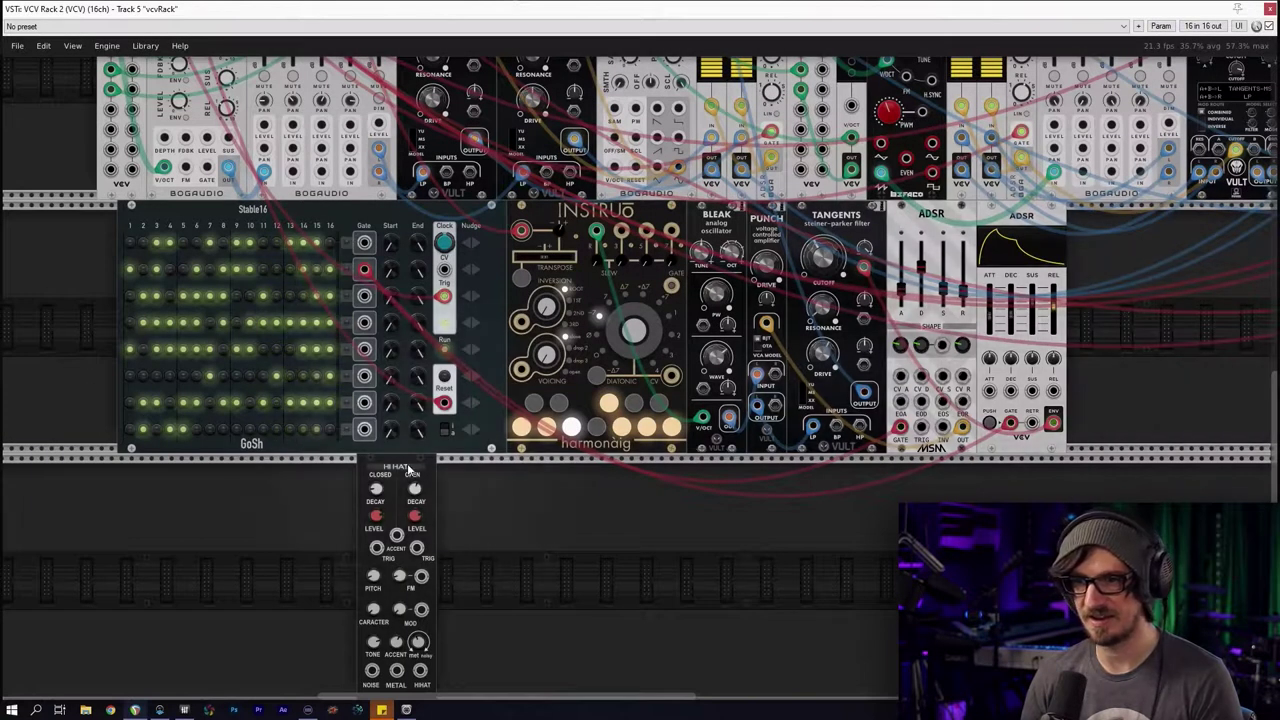
pyautogui.moveTo(424, 474); pyautogui.dragTo(560, 474)
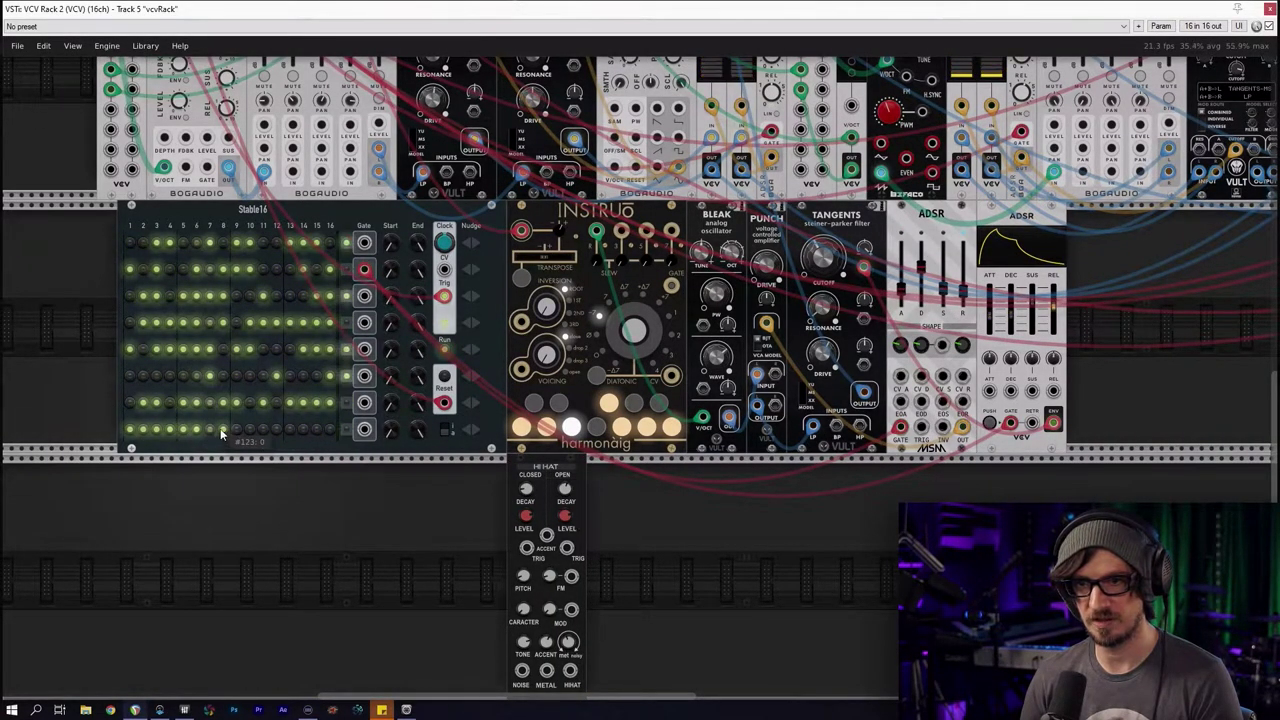
# Turn on the remaining steps in the Stable16 sequencer's eighth row so all 16 are active
pyautogui.click(198, 429)
pyautogui.click(210, 429)
pyautogui.click(237, 429)
pyautogui.click(251, 430)
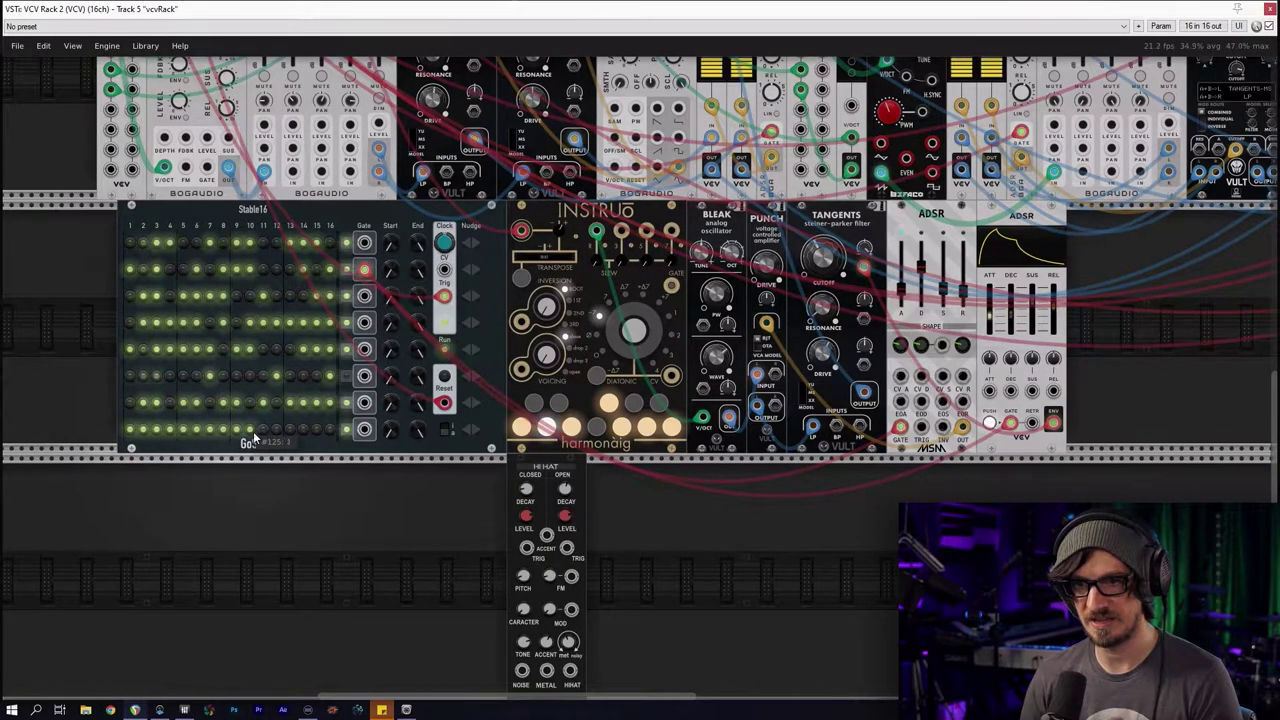
pyautogui.click(263, 430)
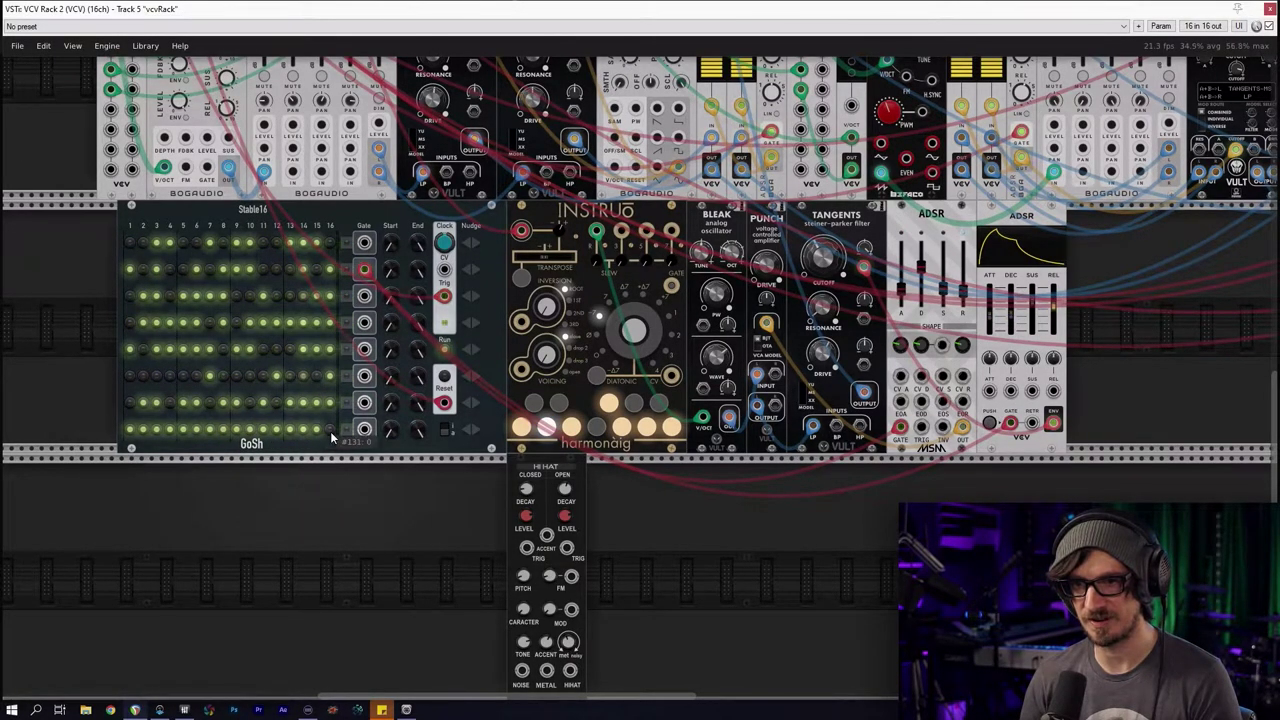
# Search the module browser for "ber" with filters reset and add a Bernoulli gate below the Stable16 sequencer
pyautogui.scroll(-1, 356, 505)
pyautogui.rightClick(357, 466)
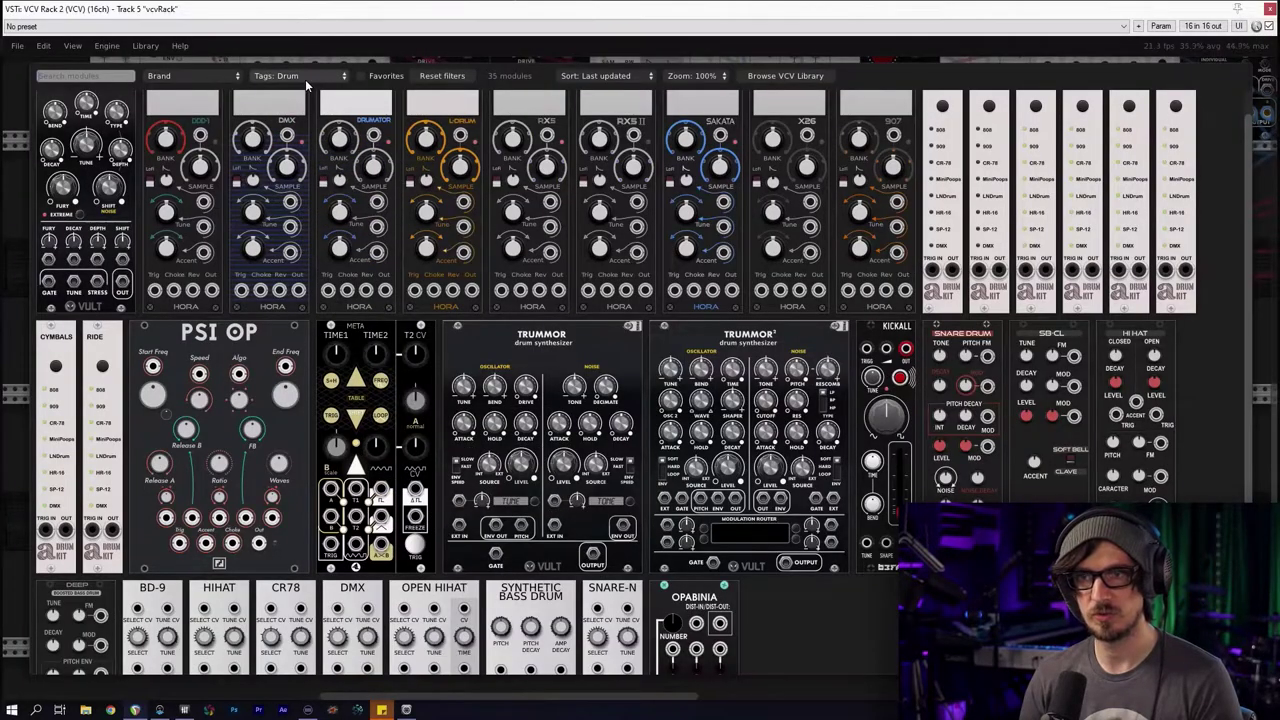
pyautogui.write('ber')
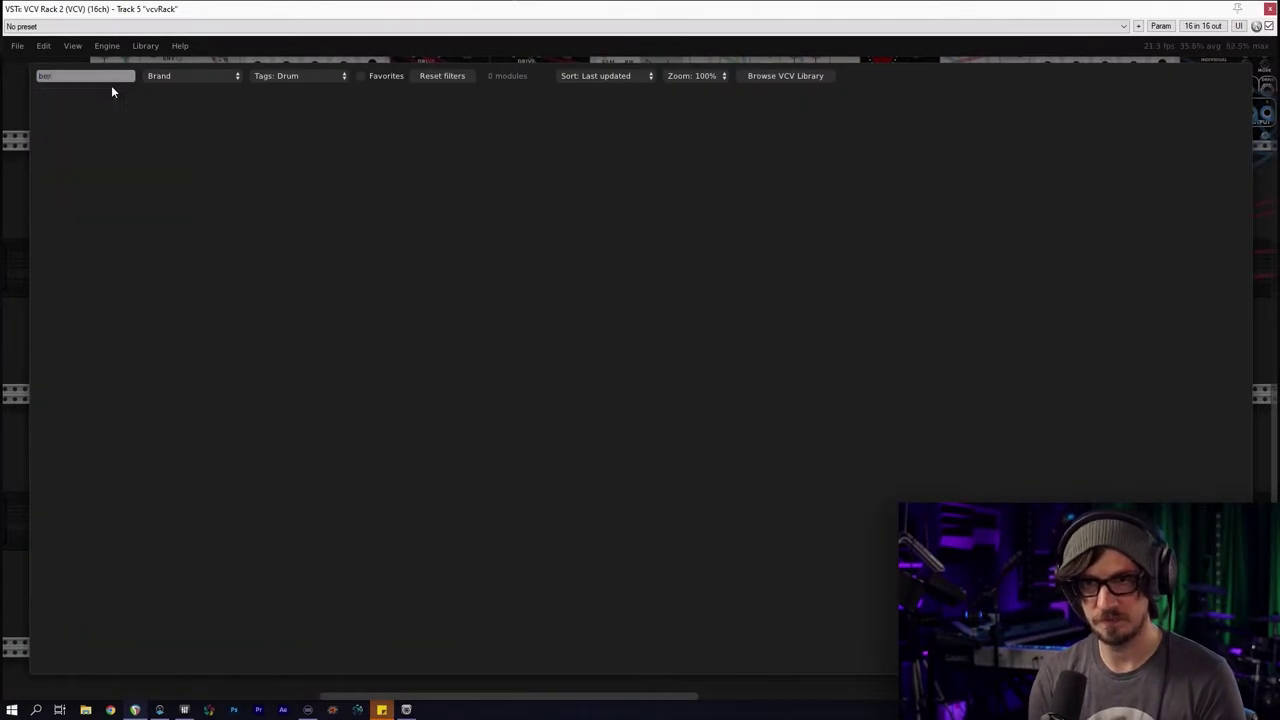
pyautogui.click(440, 77)
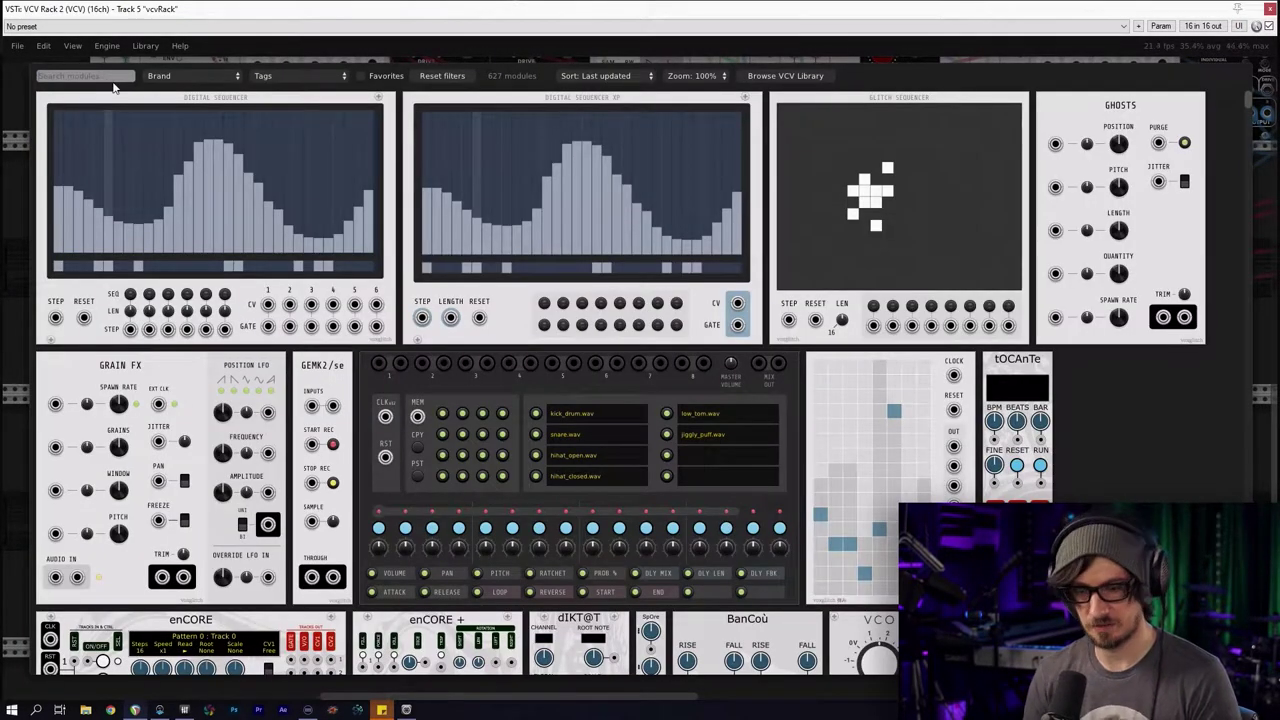
pyautogui.scroll(-10, 112, 84)
pyautogui.click(175, 233)
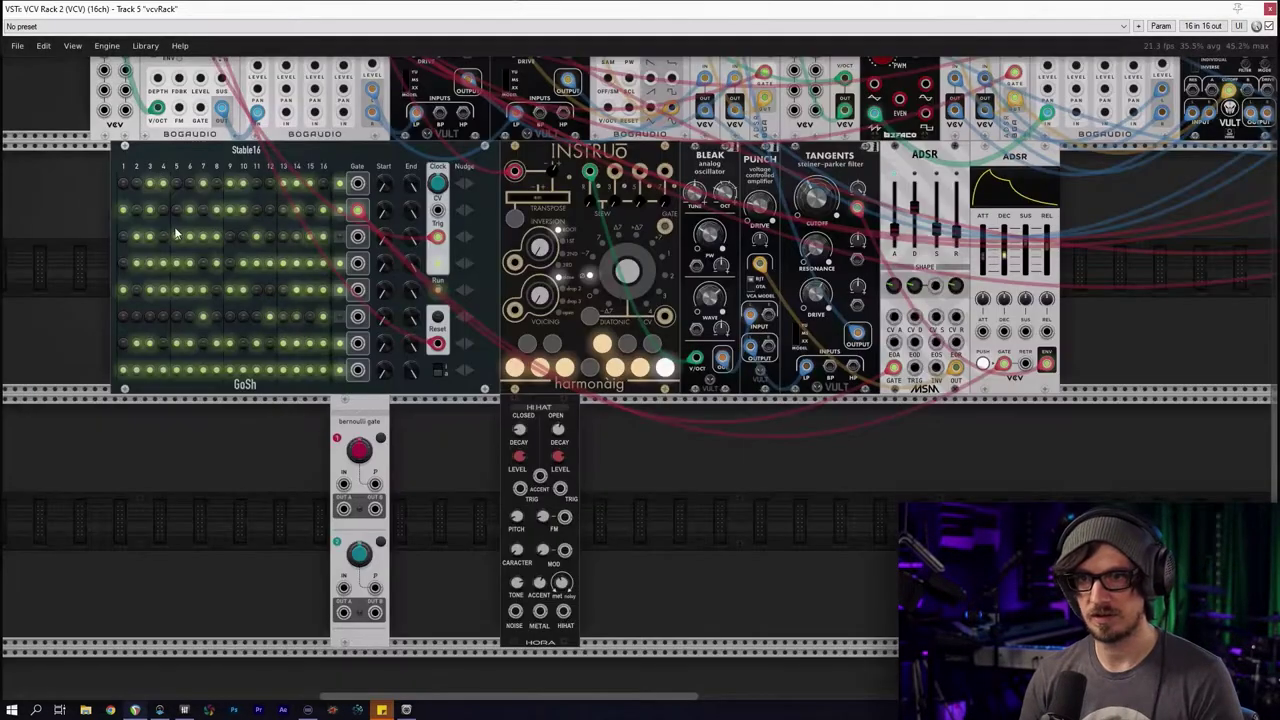
# Patch Stable16's eighth gate output to both Bernoulli gate channel inputs with red cables, and move the Bernoulli gate nearer the Hi Hat
pyautogui.rightClick(360, 372)
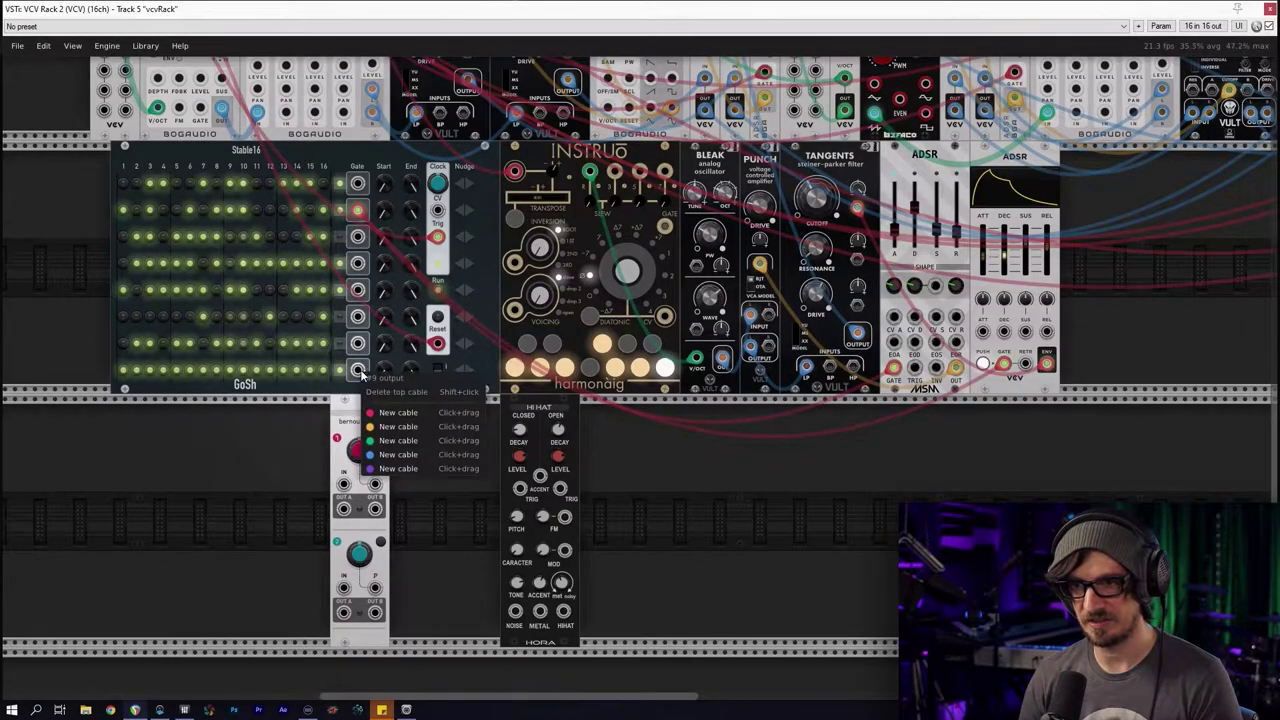
pyautogui.moveTo(398, 412); pyautogui.dragTo(343, 484)
pyautogui.moveTo(372, 421); pyautogui.dragTo(450, 418)
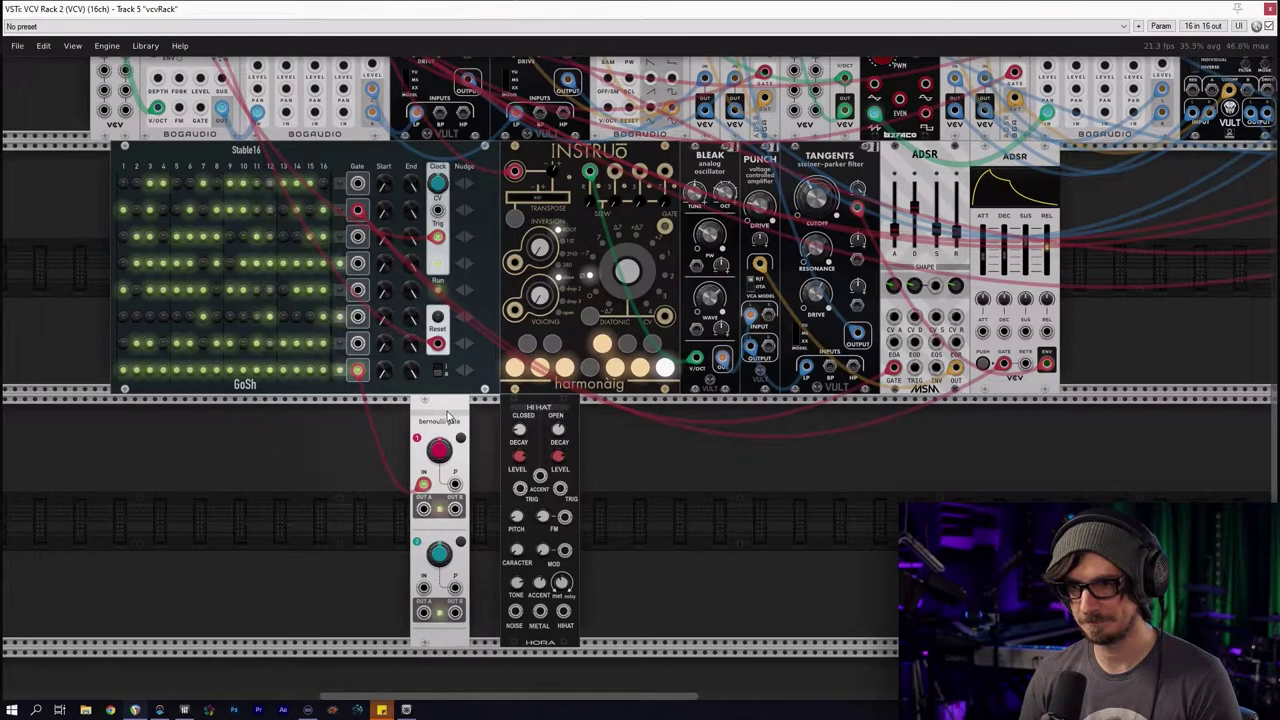
pyautogui.rightClick(357, 369)
pyautogui.moveTo(372, 414); pyautogui.dragTo(390, 466)
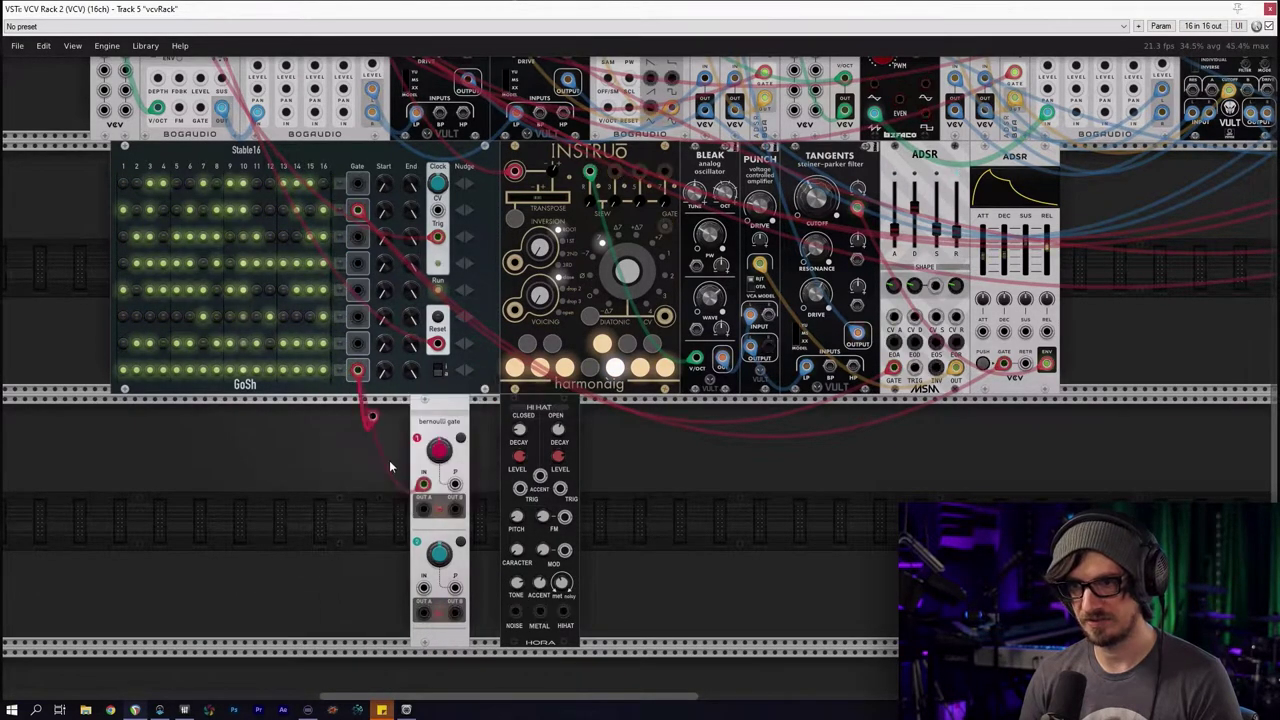
pyautogui.click(423, 588)
# Patch the Bernoulli gate's channel 1 A output to the Hi Hat's closed trigger input with a red cable
pyautogui.rightClick(424, 509)
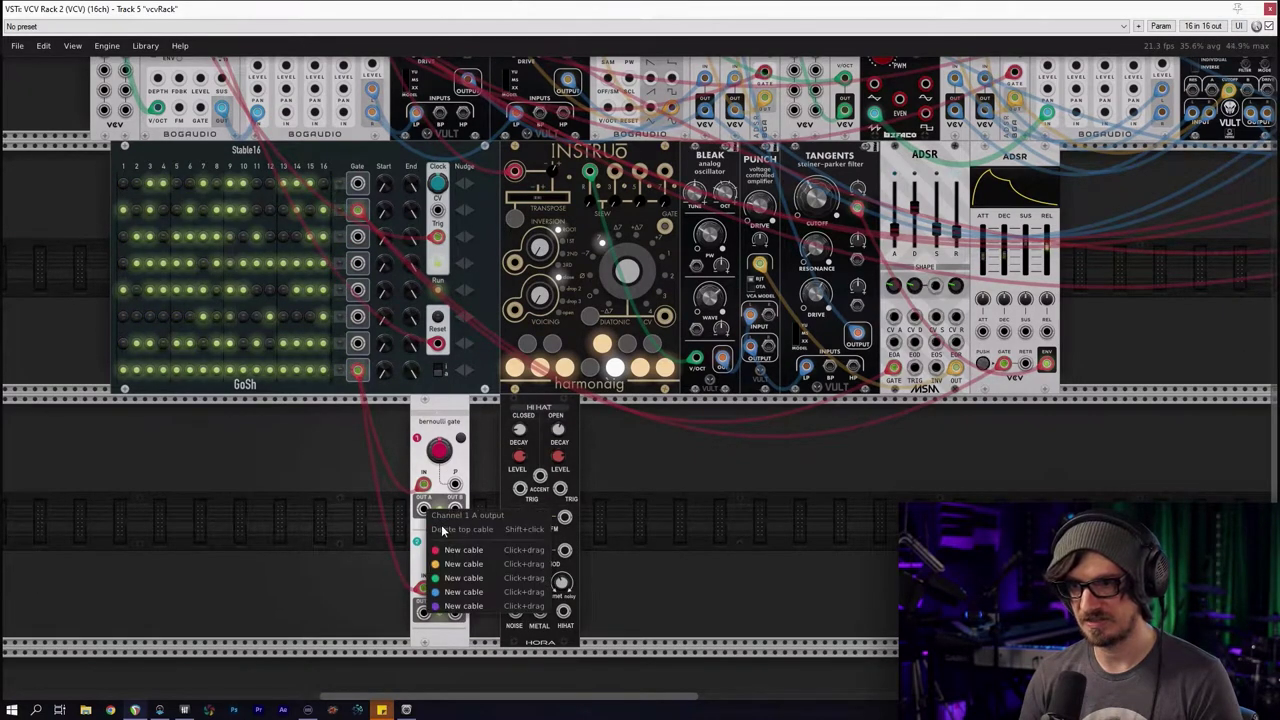
pyautogui.click(454, 558)
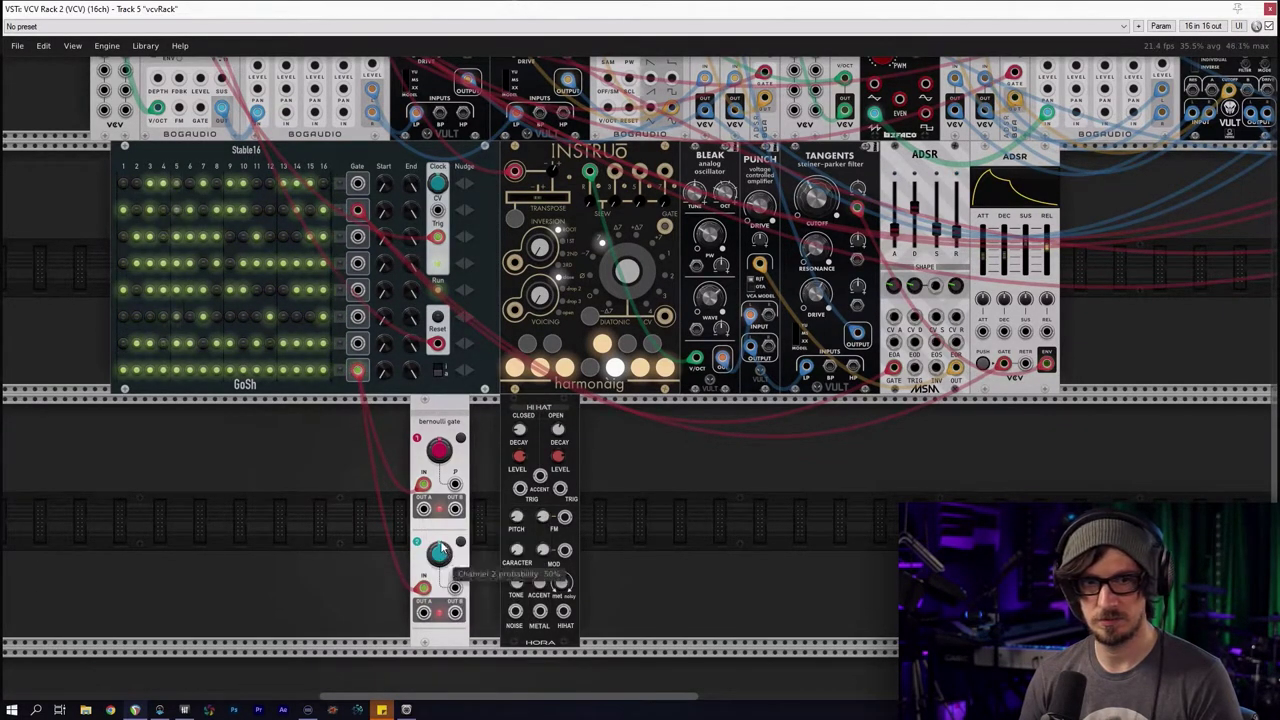
pyautogui.rightClick(421, 515)
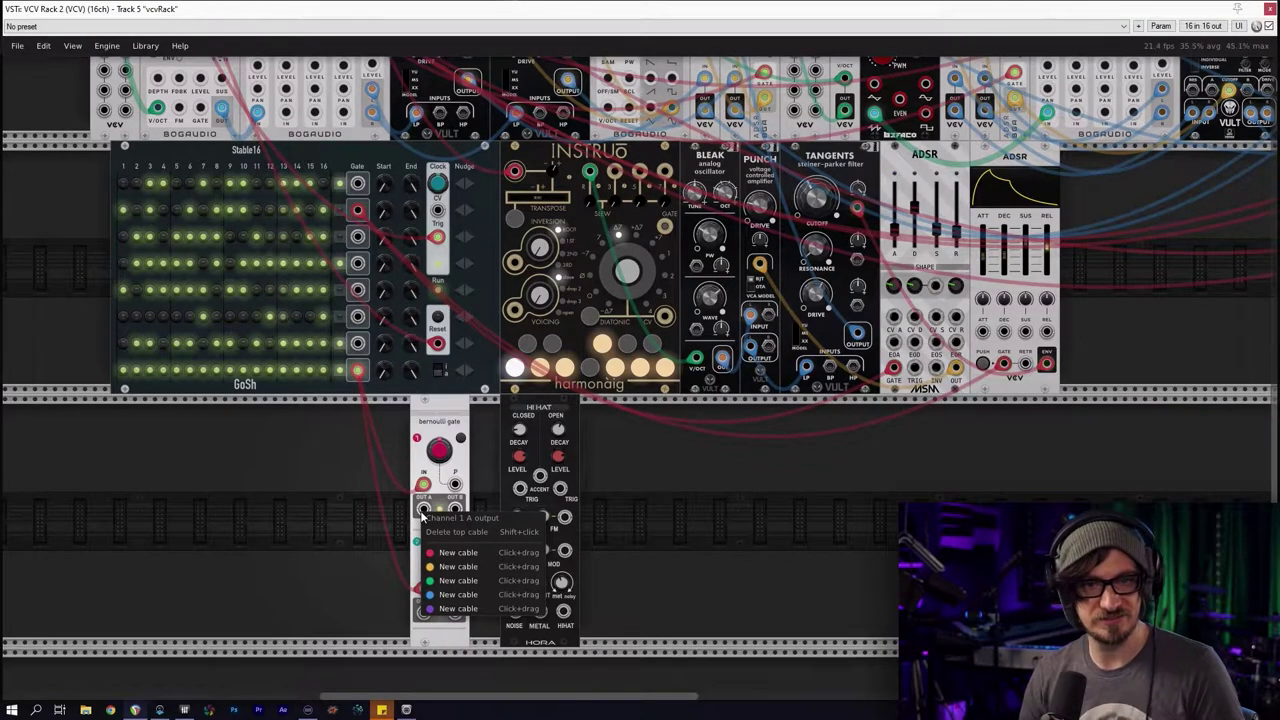
pyautogui.click(460, 554)
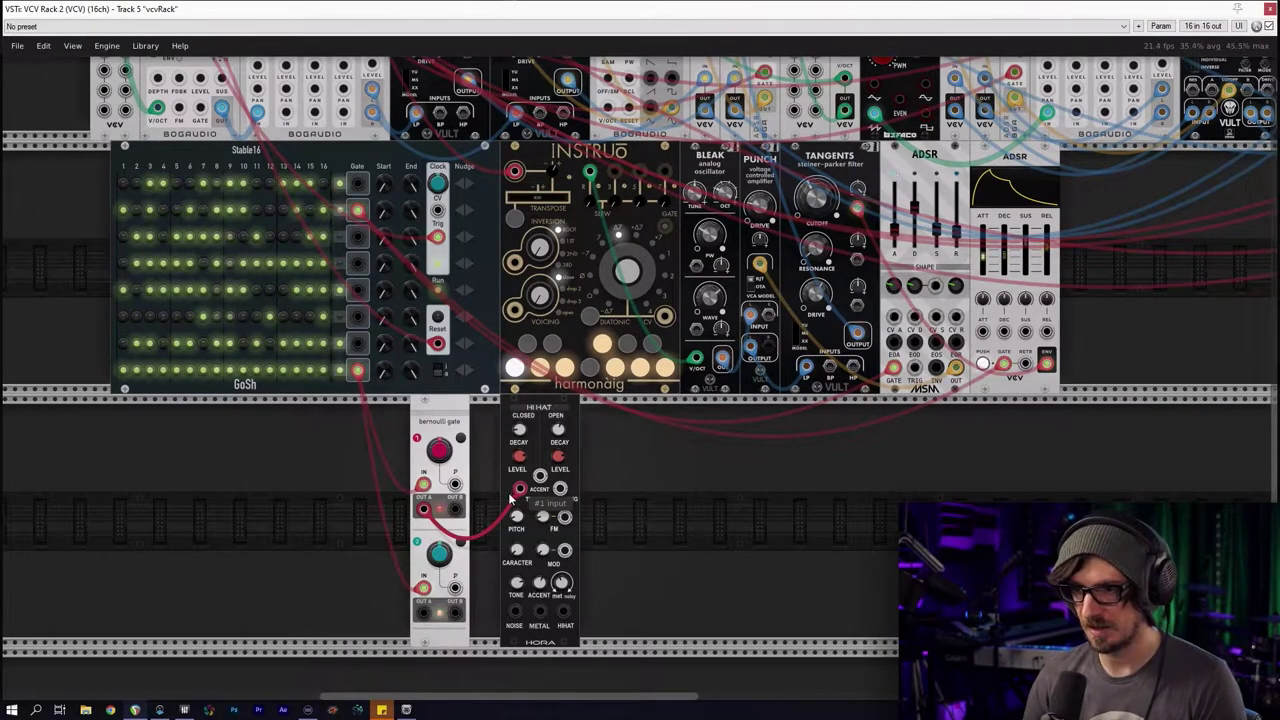
pyautogui.click(518, 489)
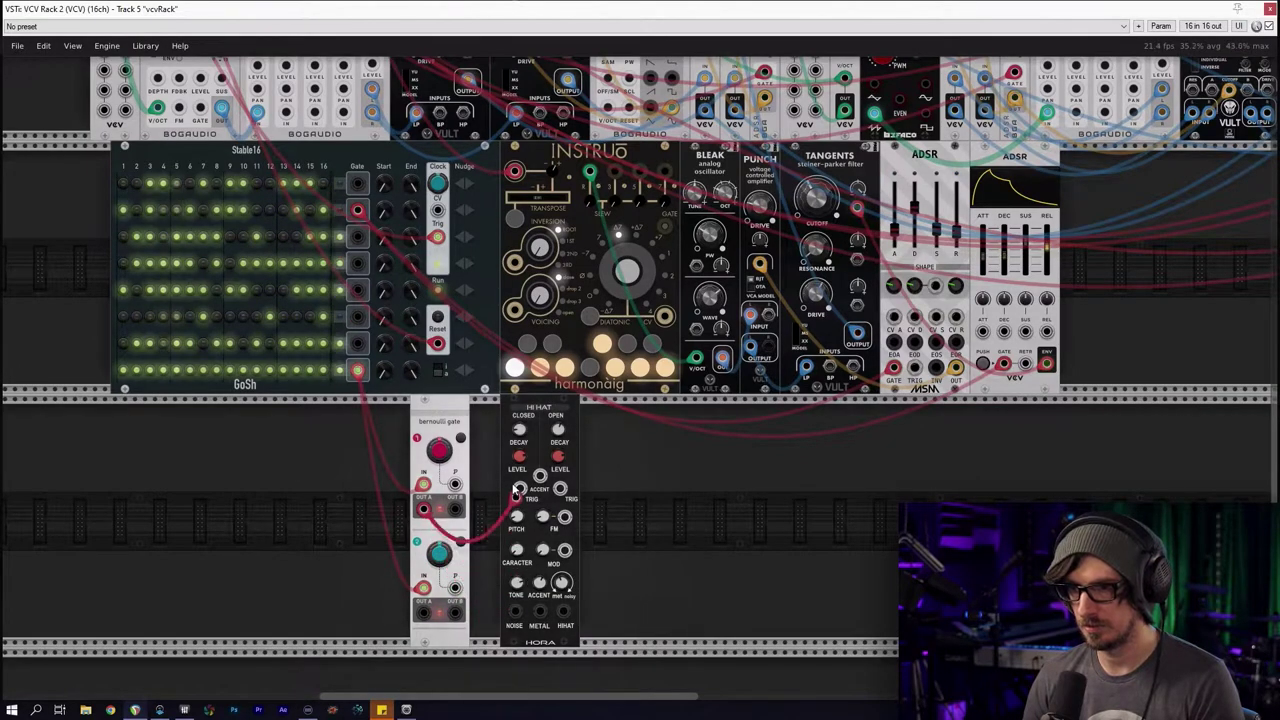
pyautogui.click(517, 487)
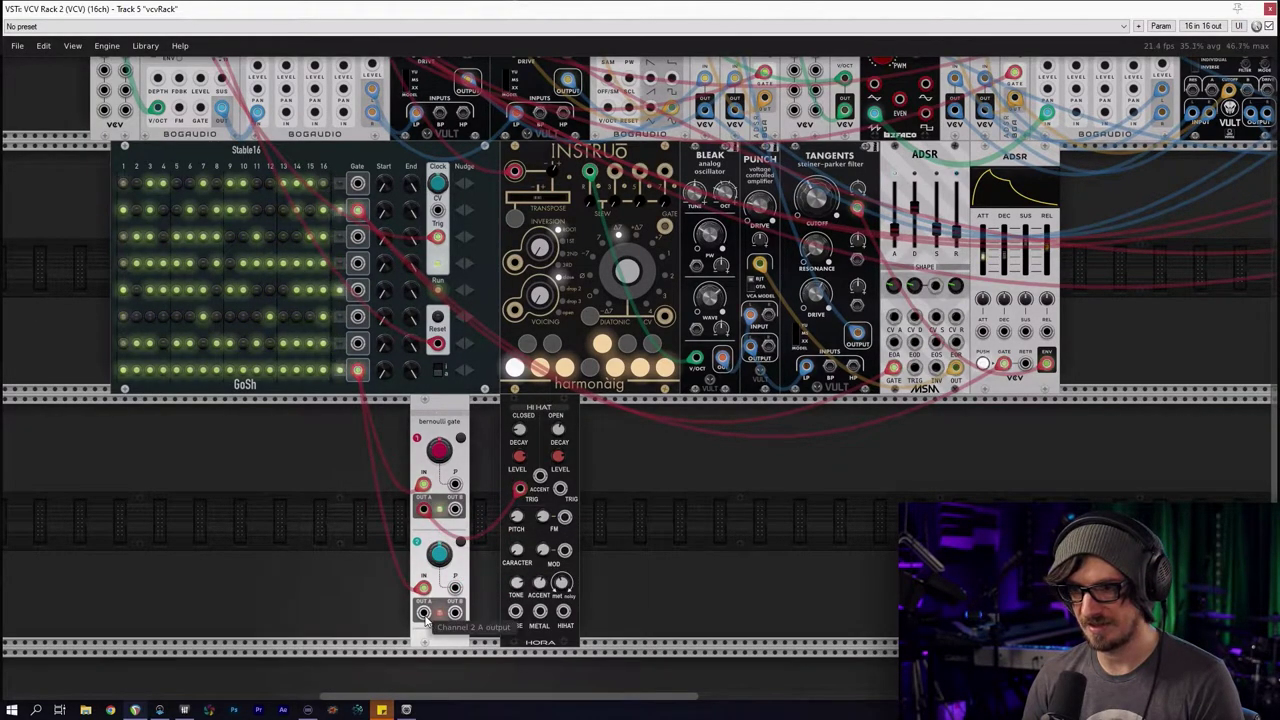
# Patch the Bernoulli gate's channel 2 A output to the Hi Hat's open trigger input with a red cable
pyautogui.rightClick(425, 622)
pyautogui.click(445, 636)
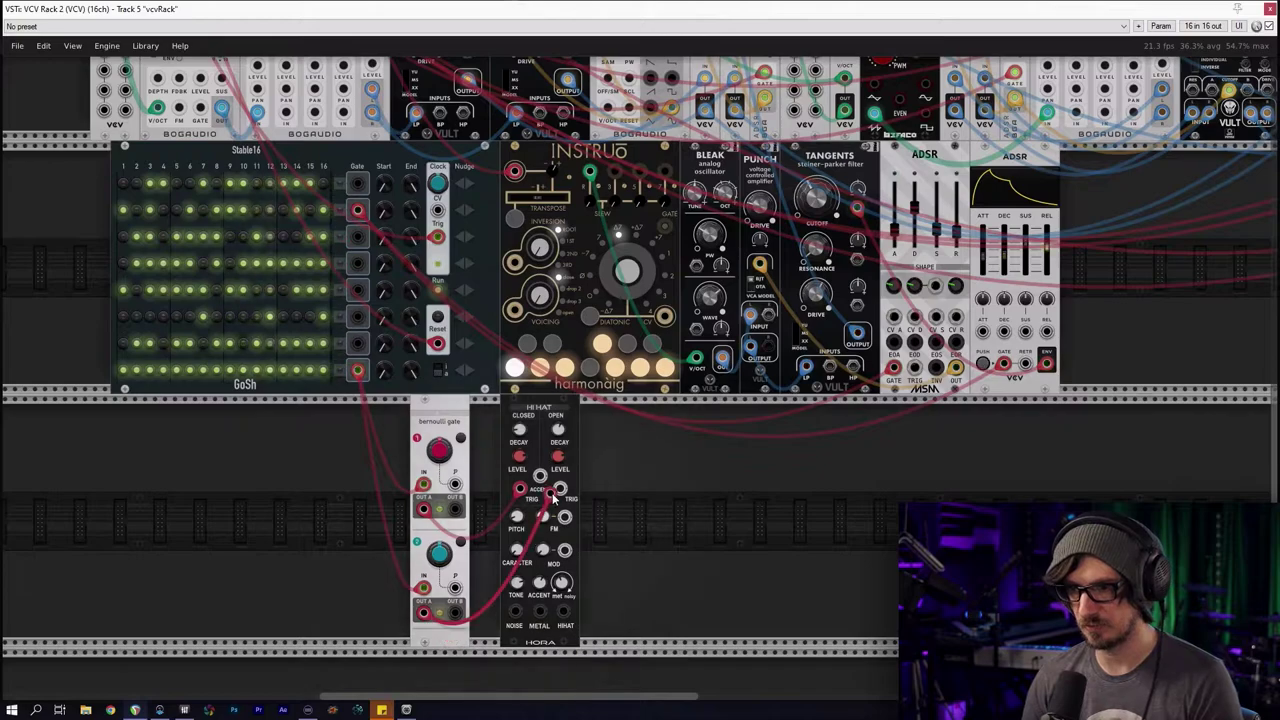
pyautogui.click(558, 490)
# Move the gate end of the open-trigger cable to the Hi Hat's Metal output and unplug the cable feeding the Bernoulli gate's channel 2 input
pyautogui.moveTo(424, 612); pyautogui.dragTo(540, 611)
pyautogui.moveTo(453, 588); pyautogui.dragTo(520, 470)
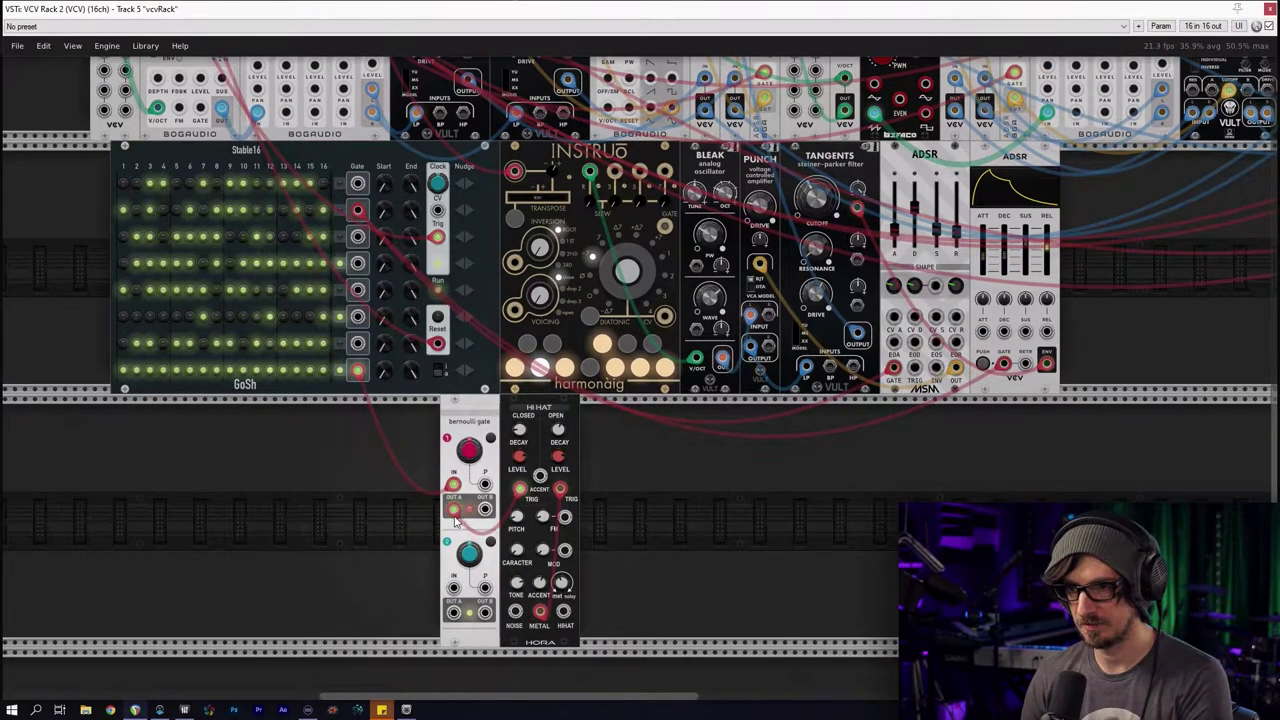
# Move the Hi Hat away from the Bernoulli gate and add a second Bernoulli gate in the space between them
pyautogui.moveTo(524, 418); pyautogui.dragTo(610, 416)
pyautogui.rightClick(523, 434)
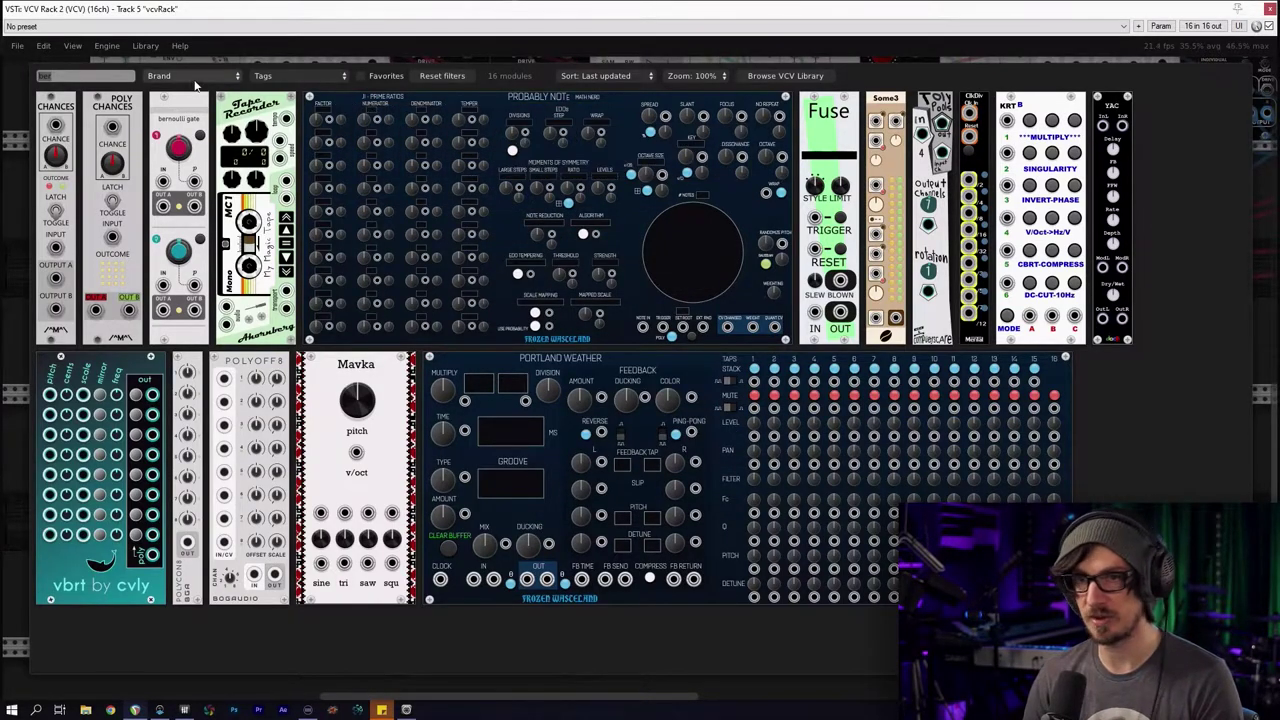
pyautogui.click(178, 145)
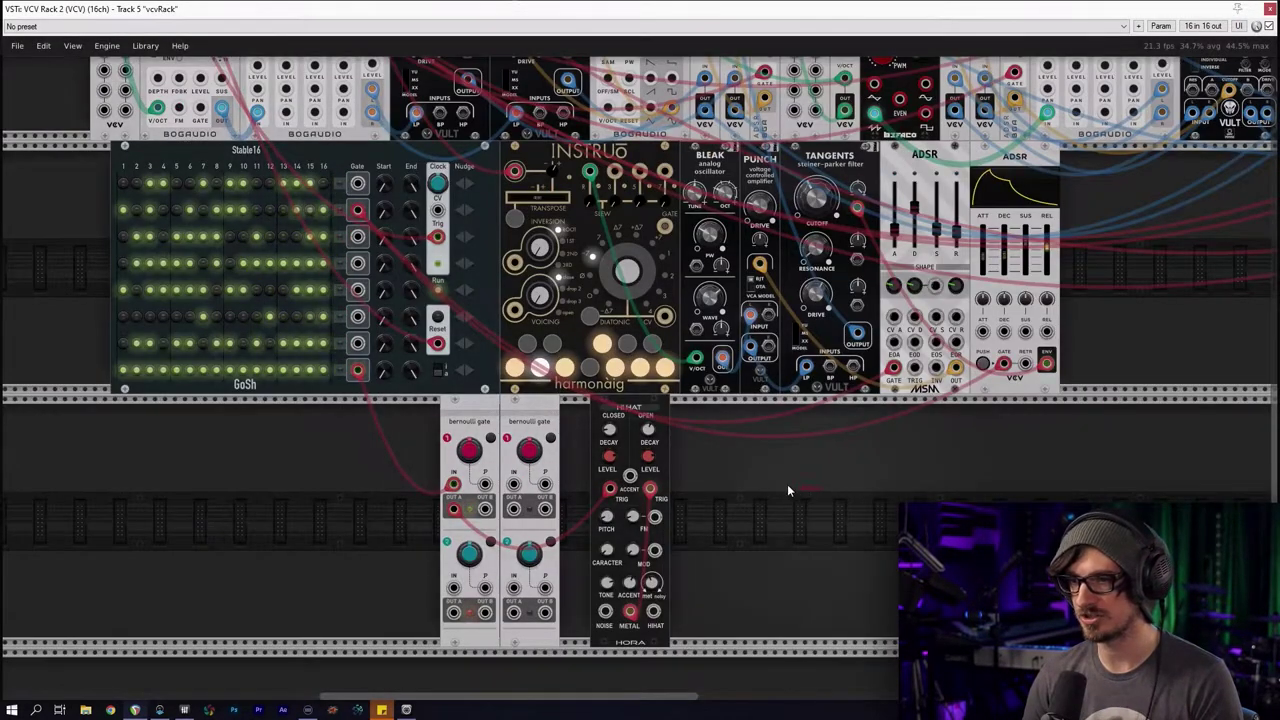
# Shift both Bernoulli gates and the Hi Hat together to the left along their row, then deselect them
pyautogui.moveTo(480, 436); pyautogui.dragTo(433, 422)
pyautogui.scroll(3, 428, 430)
pyautogui.moveTo(340, 465); pyautogui.dragTo(348, 275)
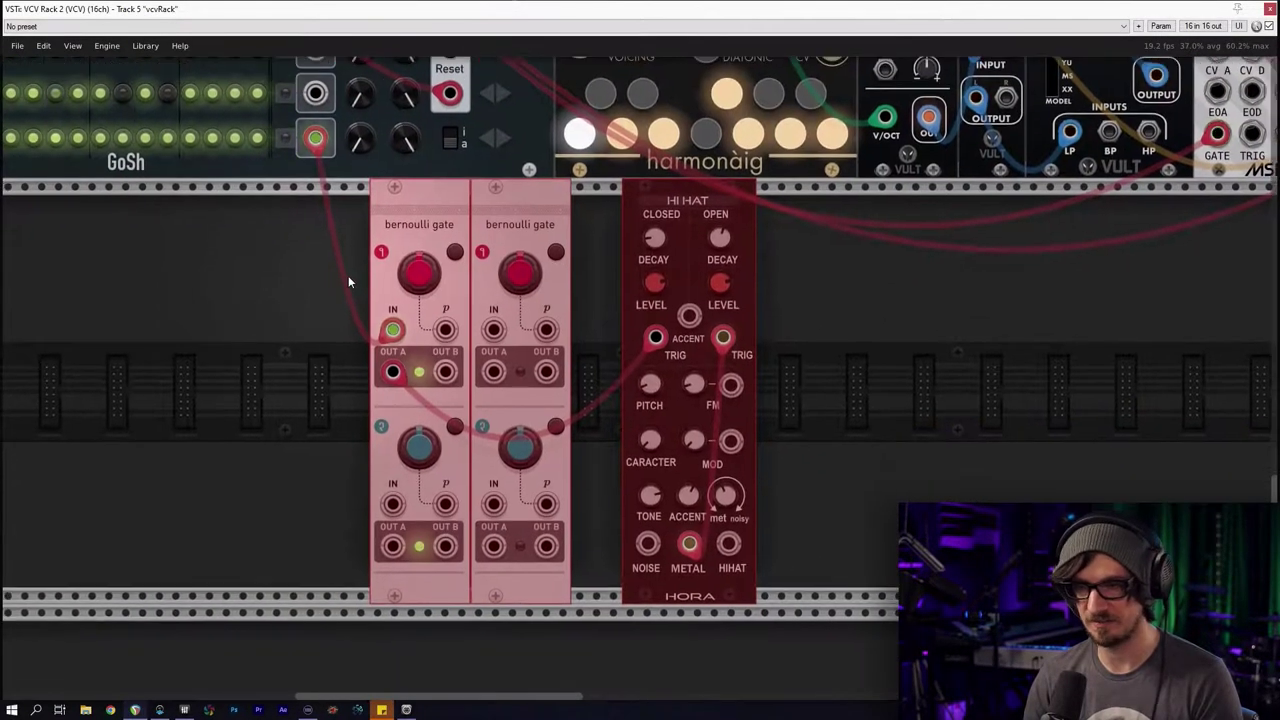
pyautogui.scroll(-1, 346, 285)
pyautogui.click(308, 338)
# Reroute the first Bernoulli gate's channel 1 A output from the closed trigger to the second gate's channel 1 input
pyautogui.moveTo(385, 357); pyautogui.dragTo(471, 322)
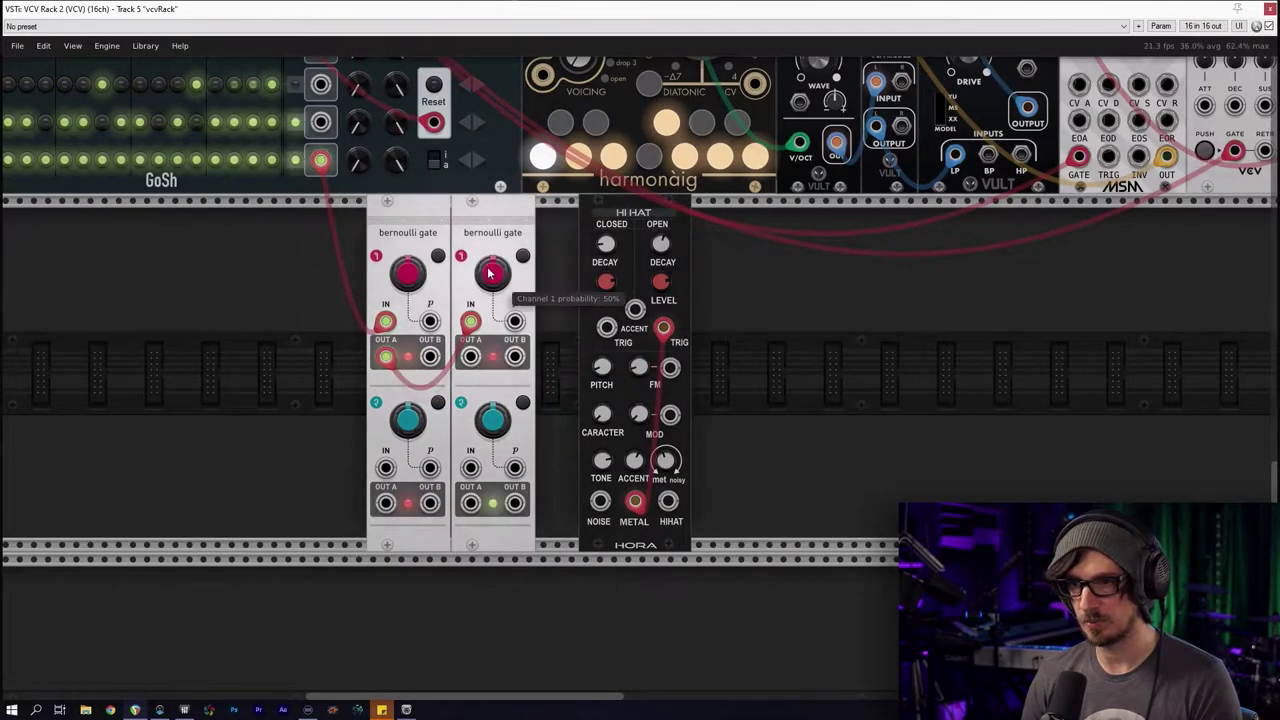
pyautogui.moveTo(492, 275); pyautogui.dragTo(492, 325)
pyautogui.moveTo(408, 275); pyautogui.dragTo(407, 276)
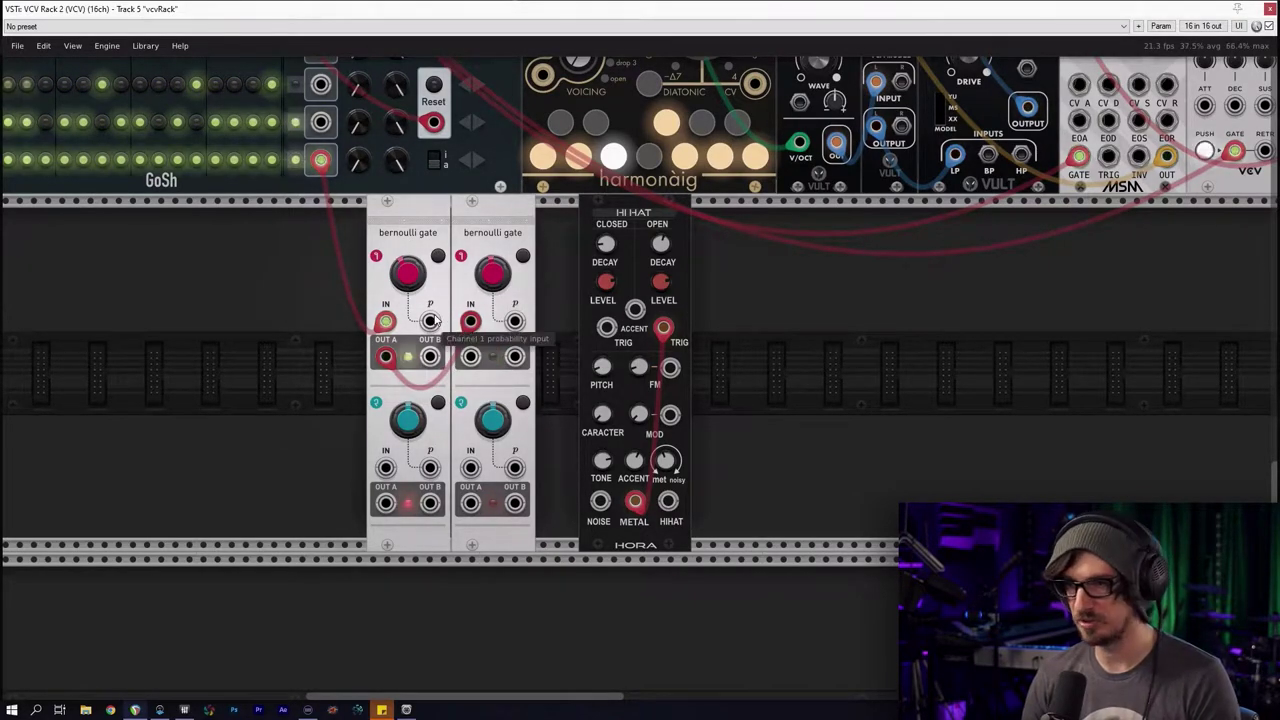
pyautogui.moveTo(302, 247); pyautogui.dragTo(416, 263)
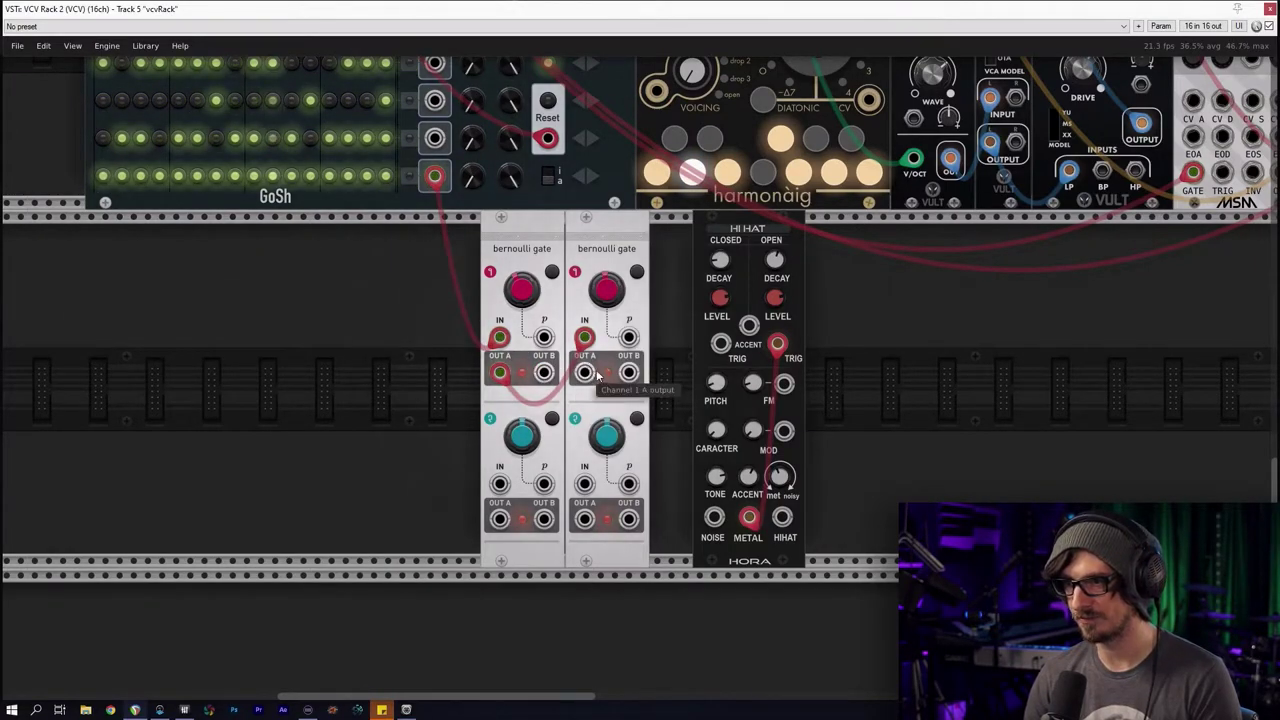
# Patch the second Bernoulli gate's channel 1 A output to the Hi Hat's closed trigger and its B output to the open trigger
pyautogui.moveTo(585, 372); pyautogui.dragTo(720, 344)
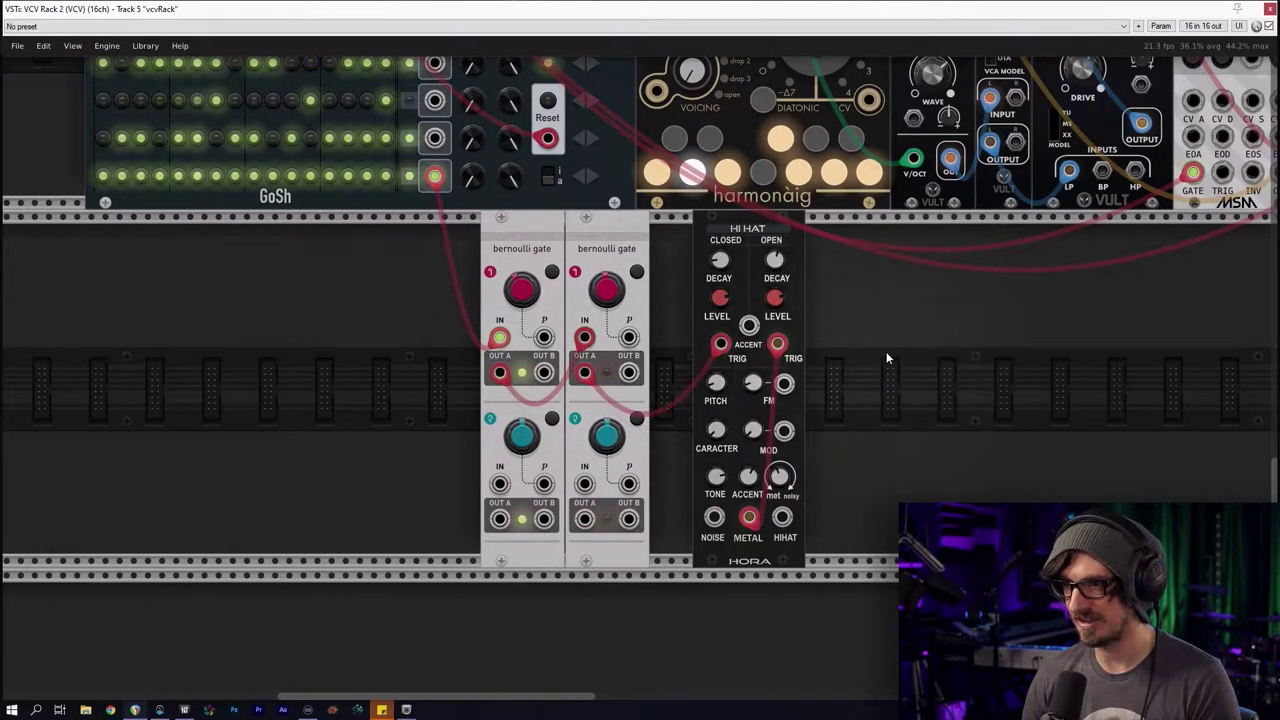
pyautogui.hscroll(3, 886, 351)
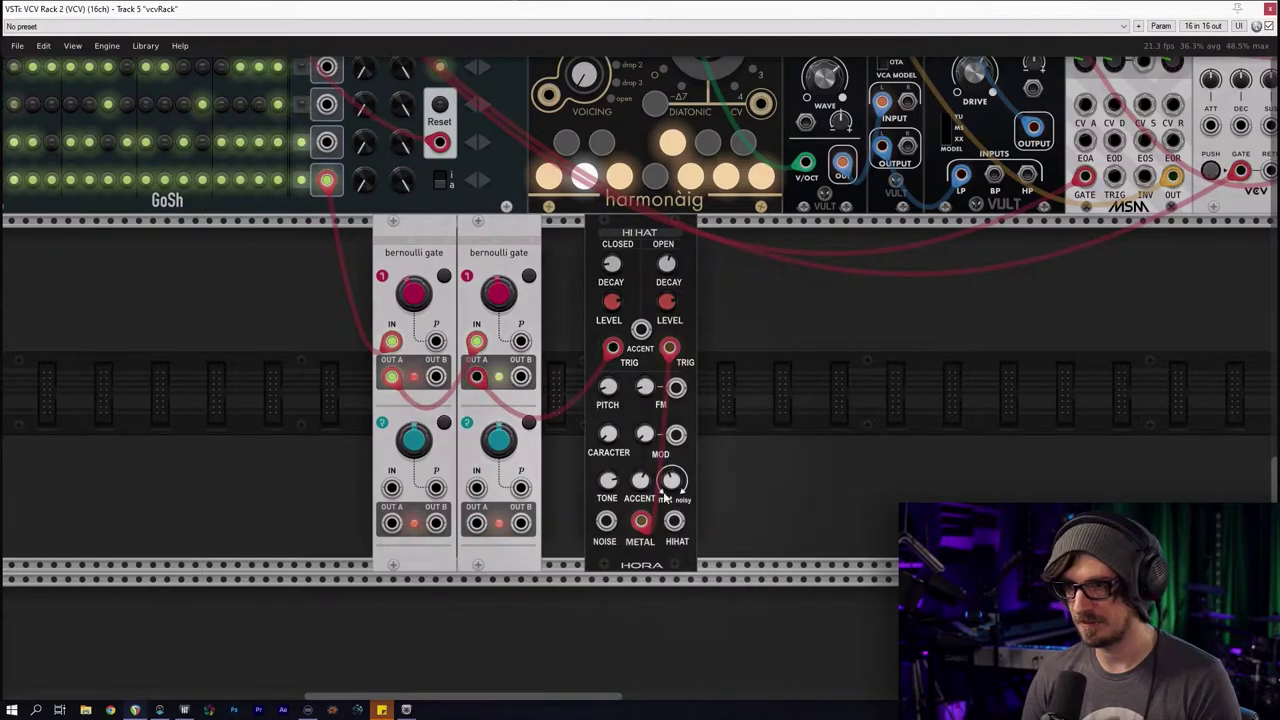
pyautogui.moveTo(645, 525); pyautogui.dragTo(520, 376)
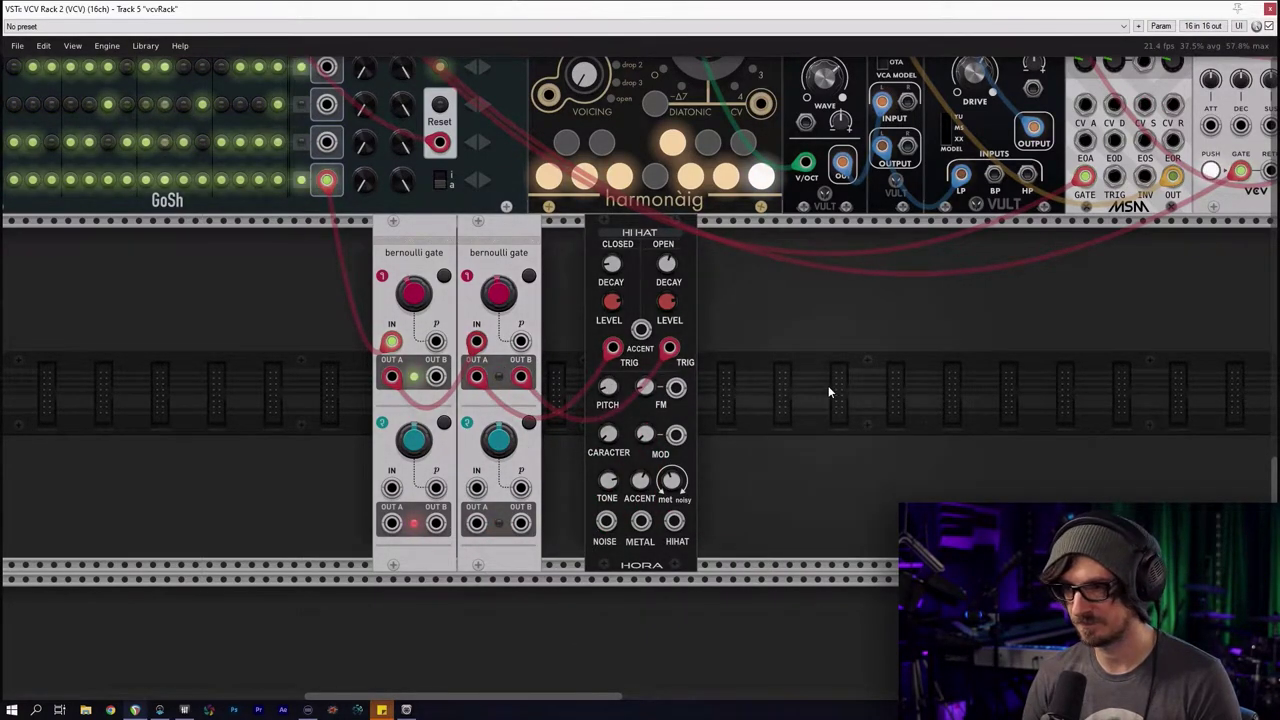
# Patch the Hi Hat's HIHAT output to the MixMaster's fourth track, hats, and trim that track's gain
pyautogui.scroll(-2, 828, 390)
pyautogui.moveTo(809, 289); pyautogui.dragTo(608, 530)
pyautogui.scroll(-3, 597, 567)
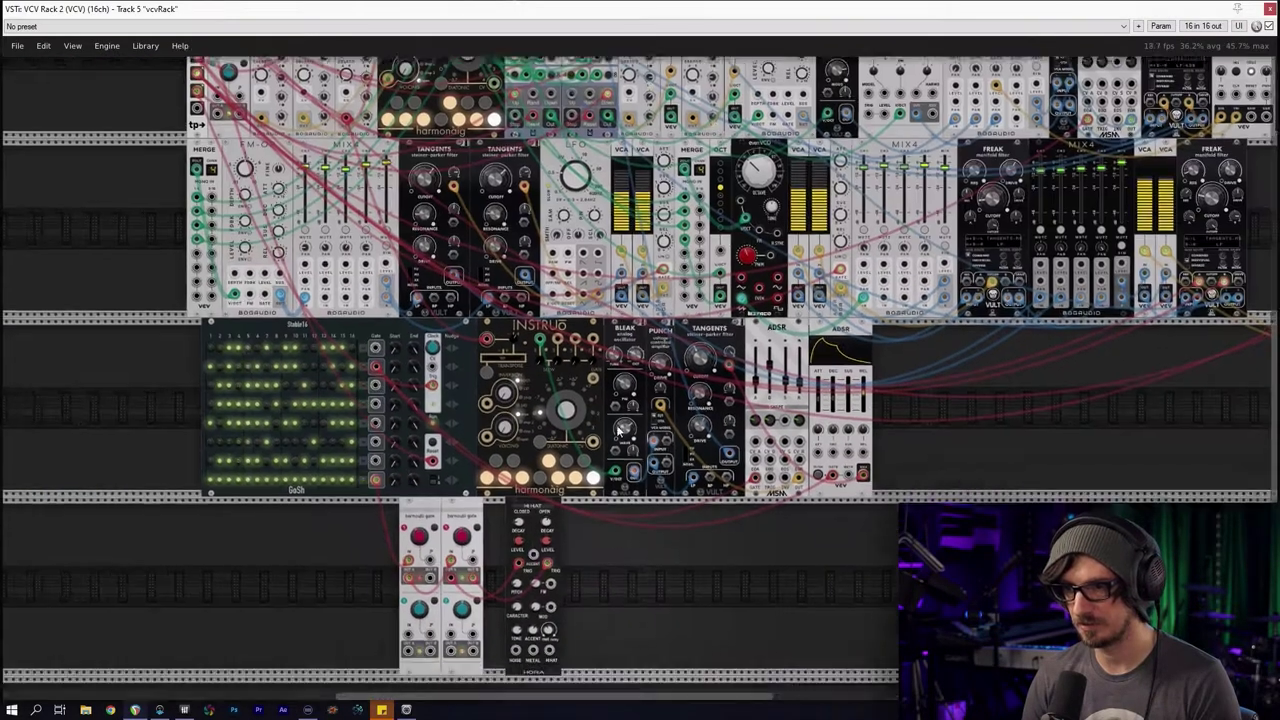
pyautogui.moveTo(561, 491); pyautogui.dragTo(607, 244)
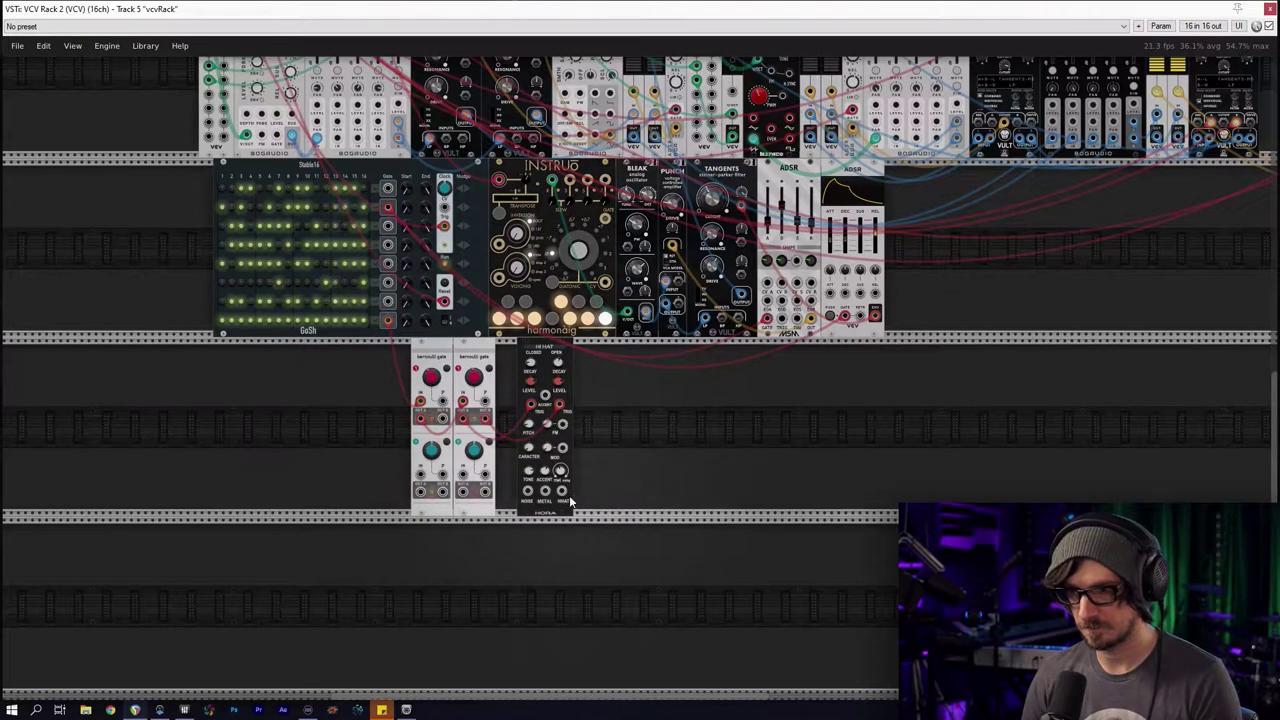
pyautogui.moveTo(562, 491); pyautogui.dragTo(600, 172)
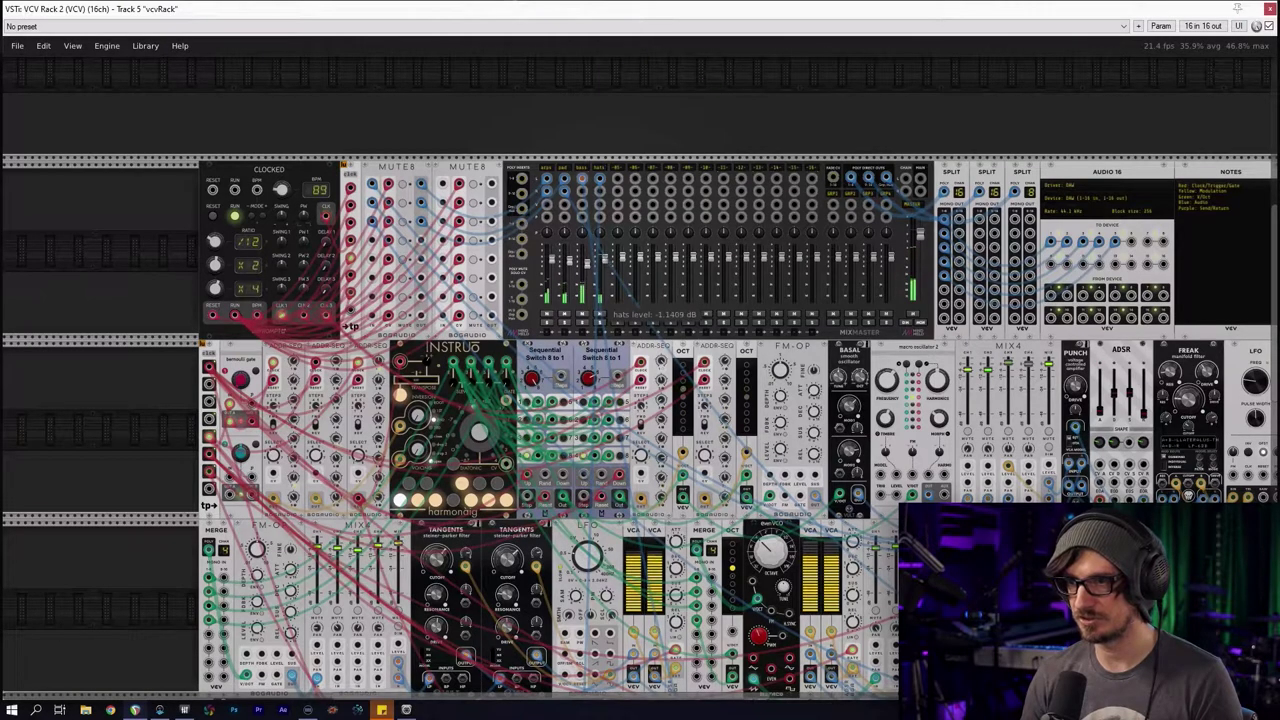
pyautogui.rightClick(603, 172)
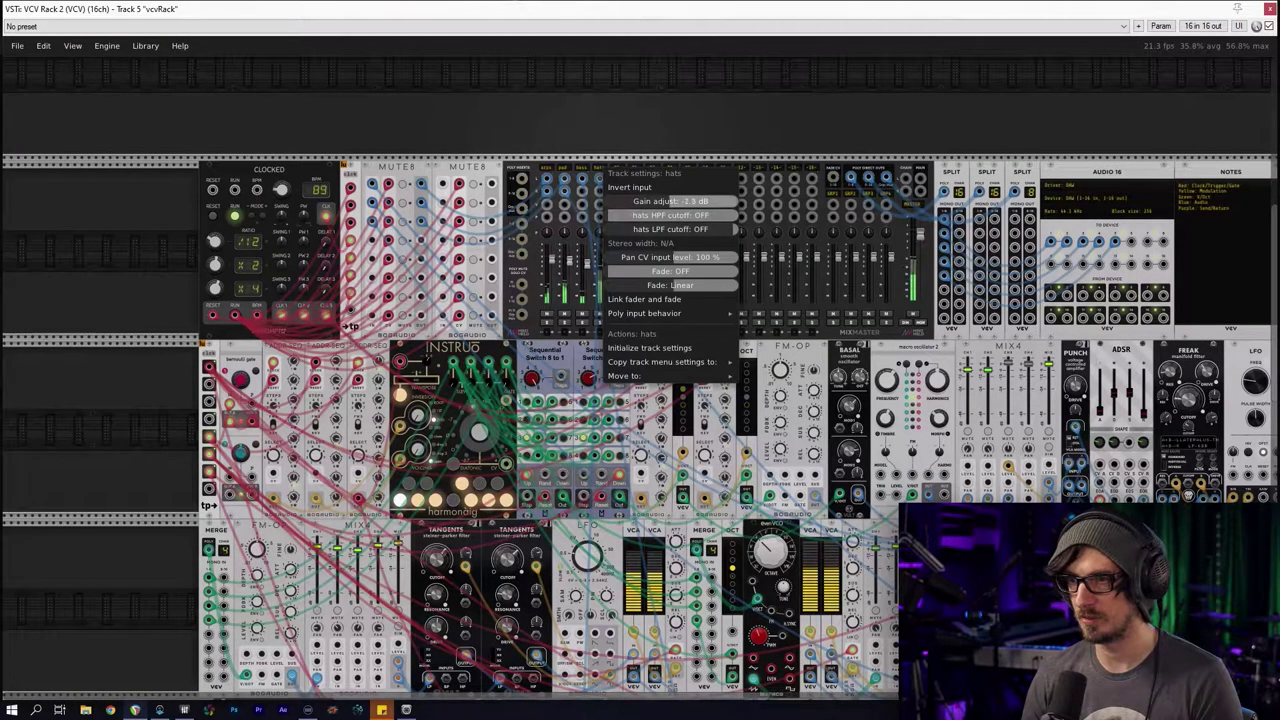
pyautogui.click(817, 287)
# Patch the first Split module's output for the hats track to device input 6 on the Audio 16 module
pyautogui.moveTo(885, 262); pyautogui.dragTo(533, 243)
pyautogui.scroll(2, 533, 243)
pyautogui.moveTo(329, 272); pyautogui.dragTo(427, 310)
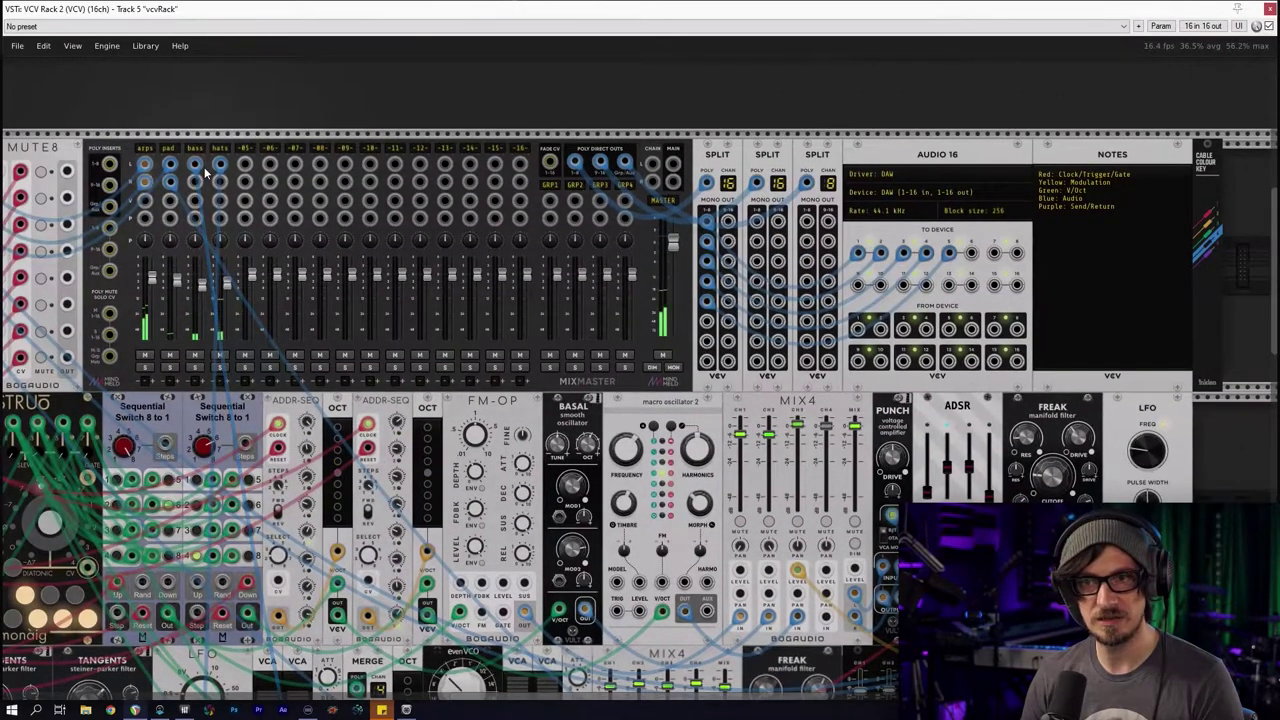
pyautogui.moveTo(707, 328); pyautogui.dragTo(976, 262)
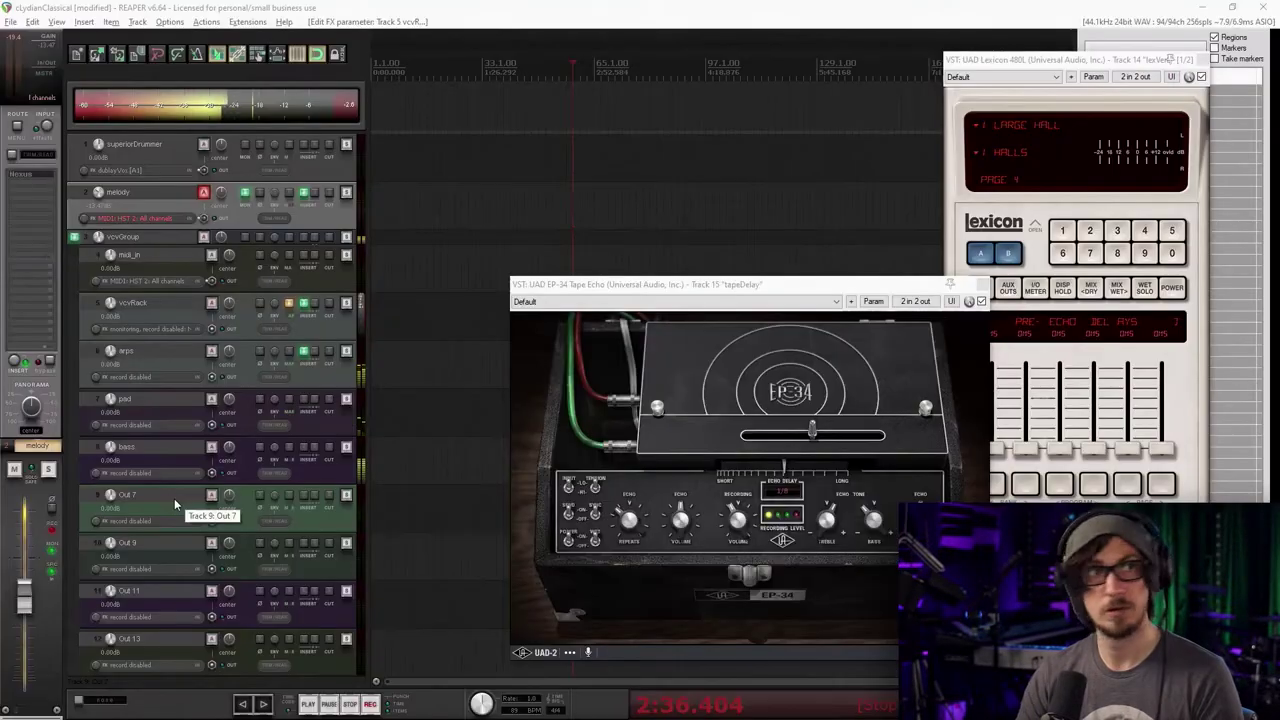
# In REAPER's track list, set the source of the Out 7 track's receive from vcvRack to mono channel 6
pyautogui.click(147, 502)
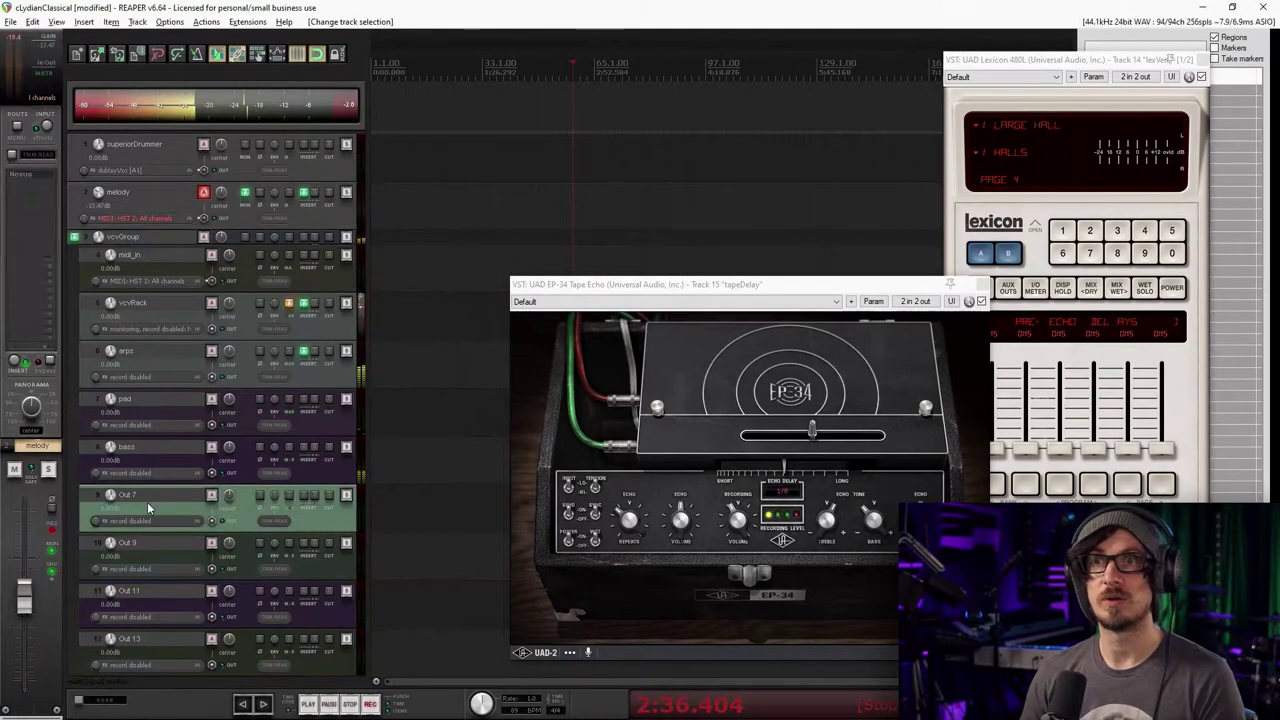
pyautogui.click(287, 496)
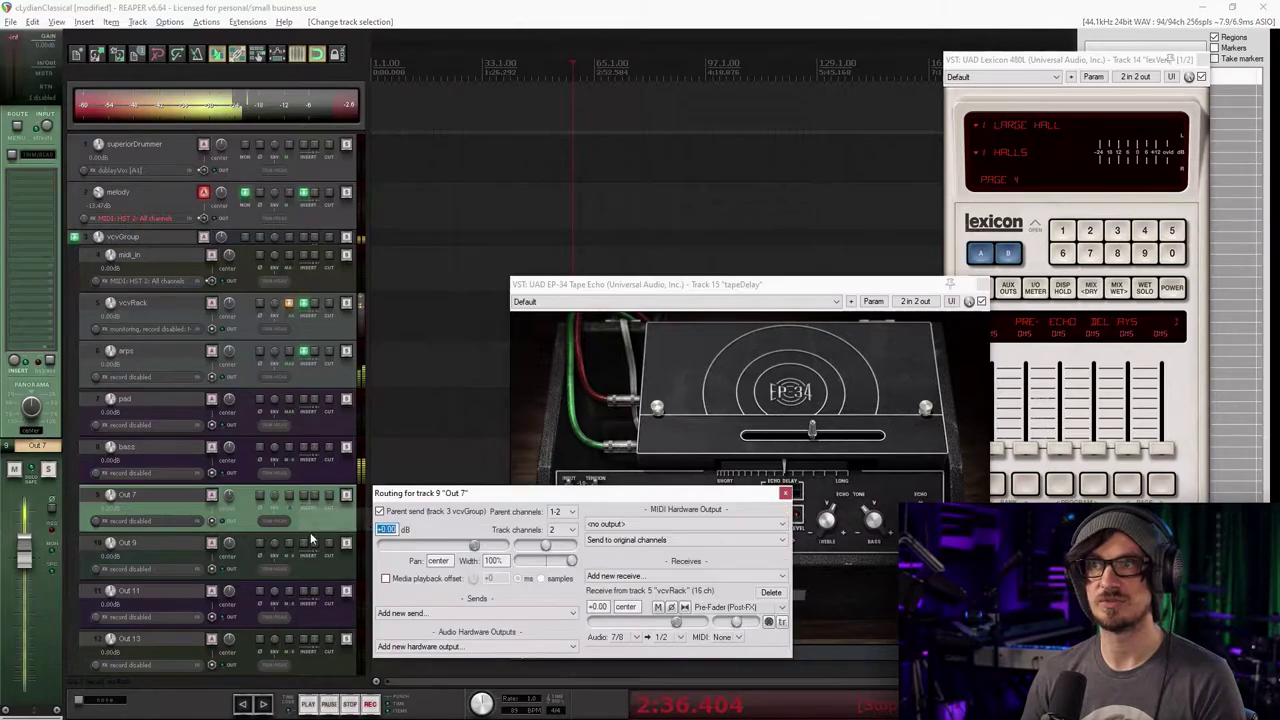
pyautogui.click(641, 638)
pyautogui.moveTo(700, 666)
pyautogui.click(828, 522)
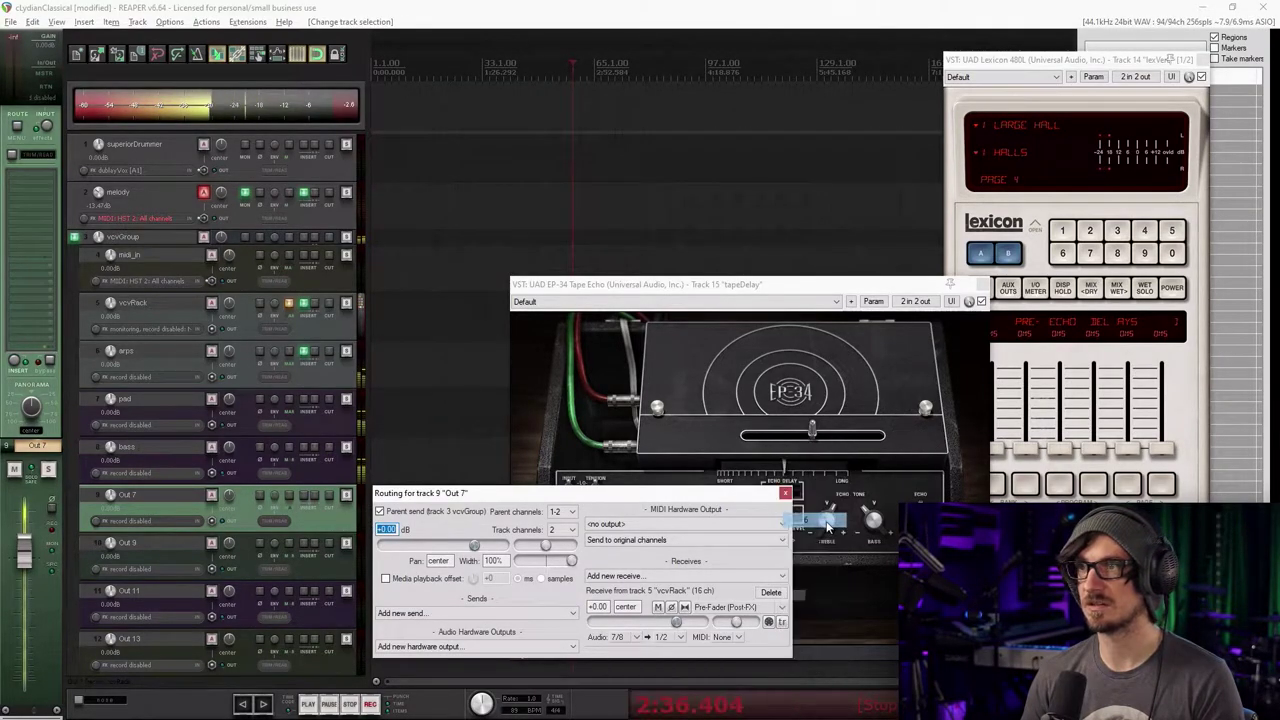
pyautogui.click(789, 493)
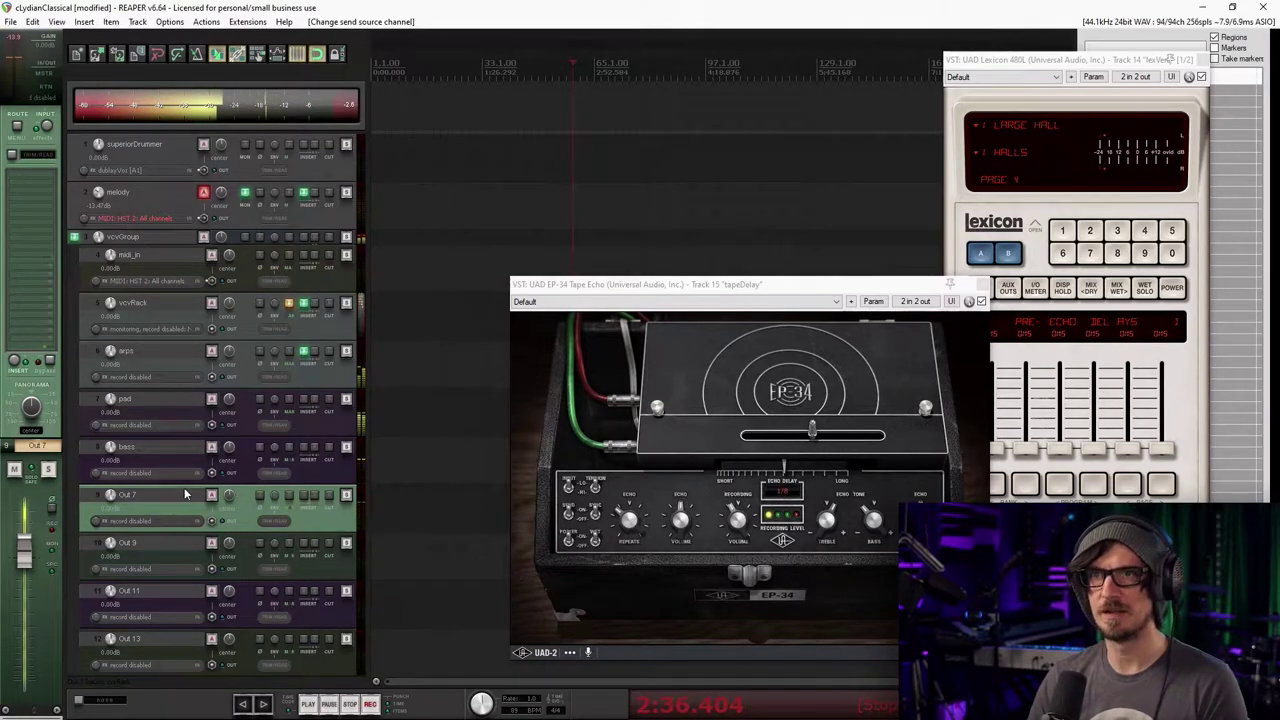
# Rename the Out 7 track as "hats"
pyautogui.scroll(-3, 157, 494)
pyautogui.doubleClick(145, 312)
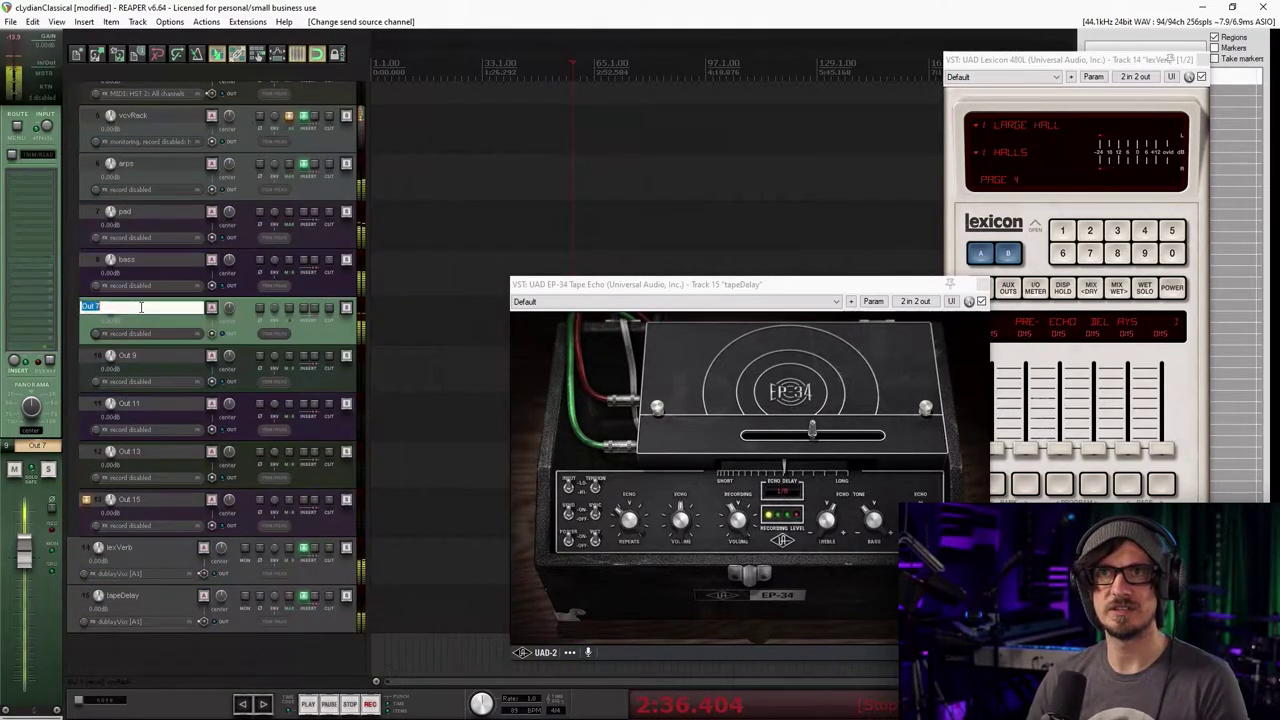
pyautogui.write('hats')
pyautogui.press('Return')
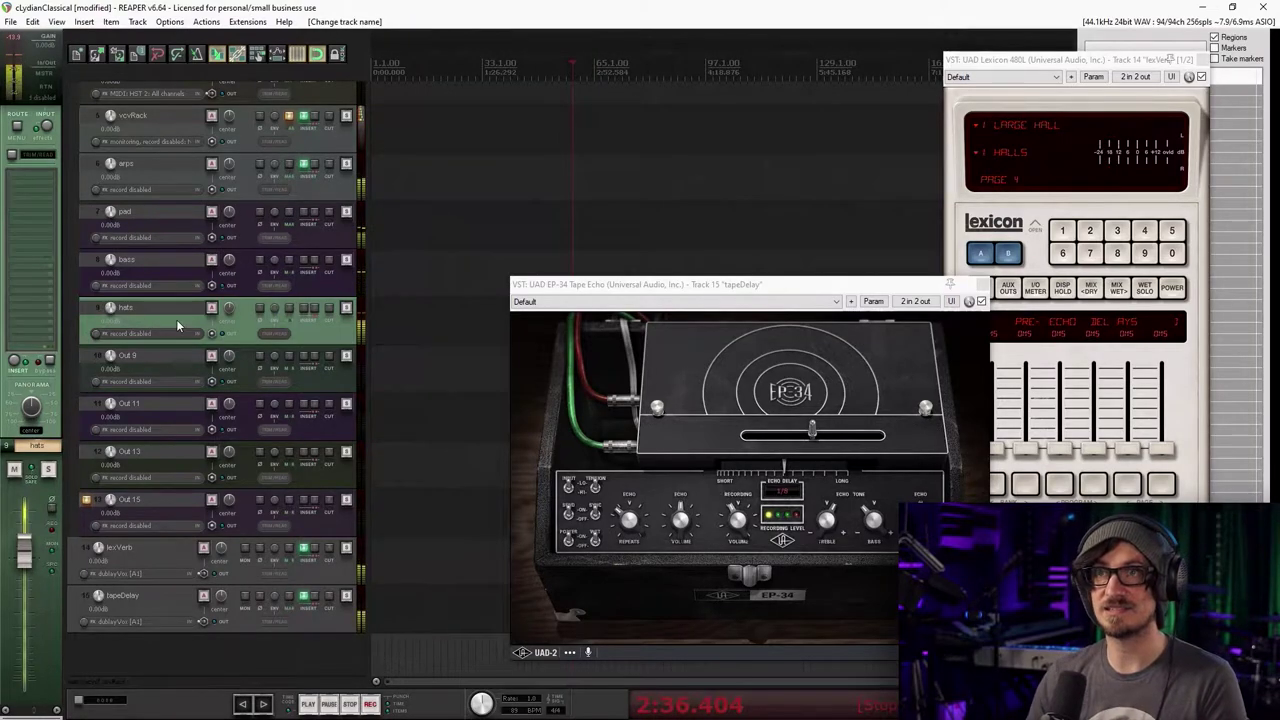
# Send the hats track to lexVerb at -19.43 dB and to tapeDelay at -7.53 dB
pyautogui.moveTo(212, 477); pyautogui.dragTo(160, 560)
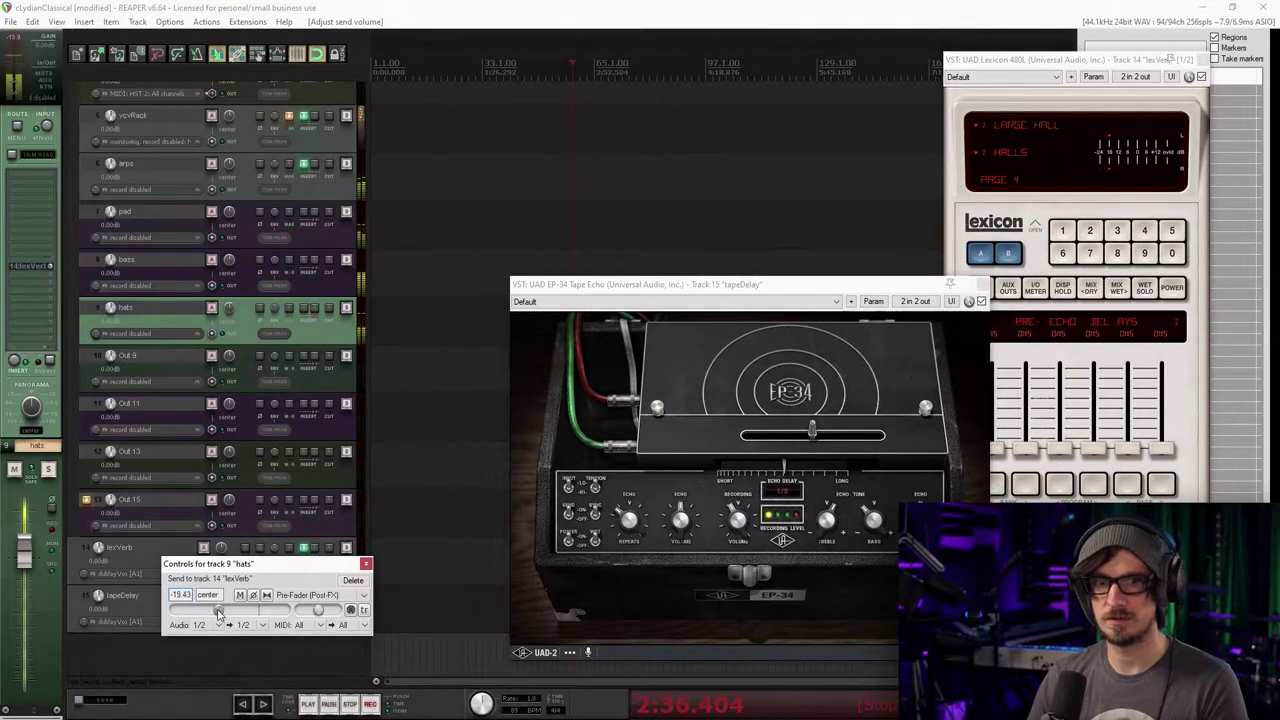
pyautogui.click(366, 563)
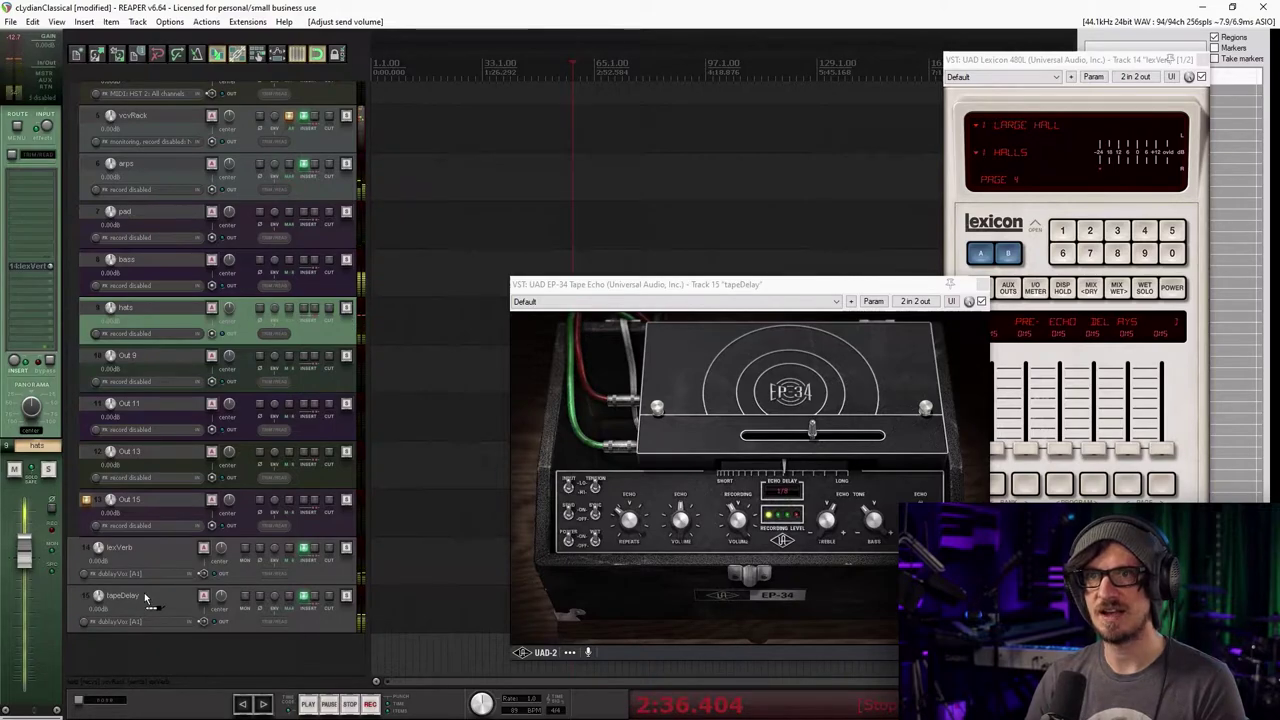
pyautogui.moveTo(145, 598); pyautogui.dragTo(147, 597)
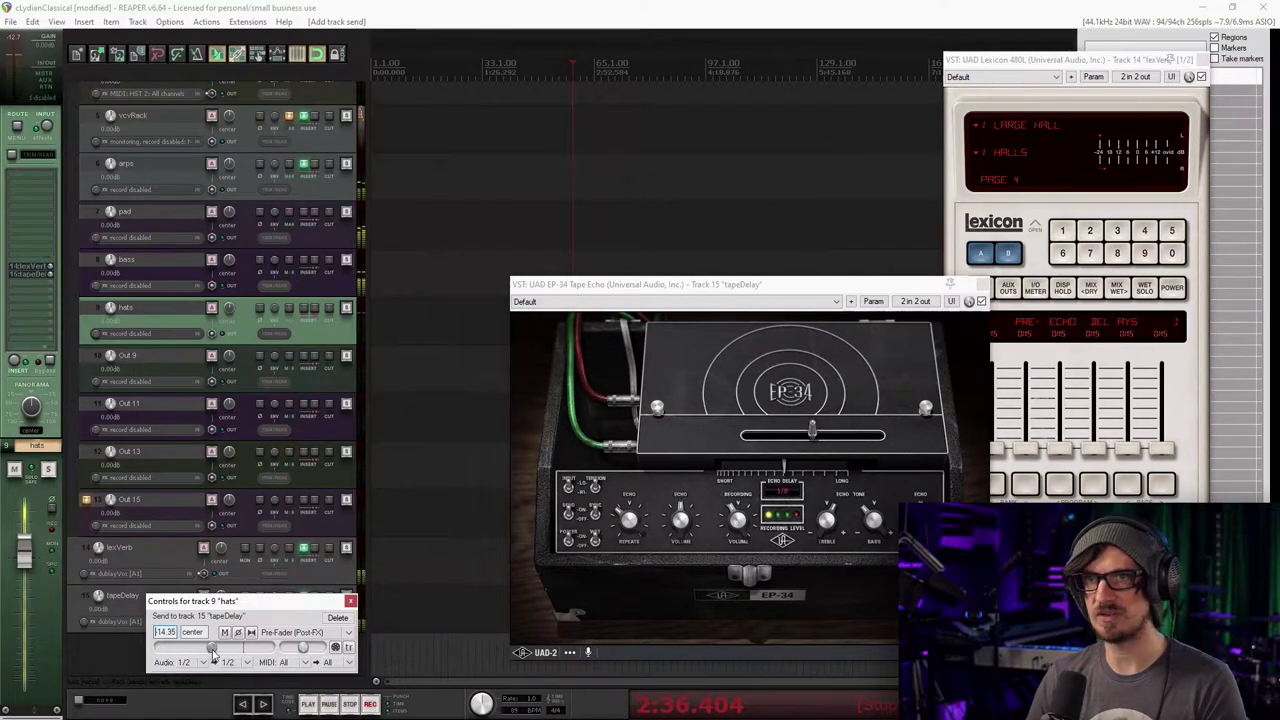
pyautogui.click(350, 601)
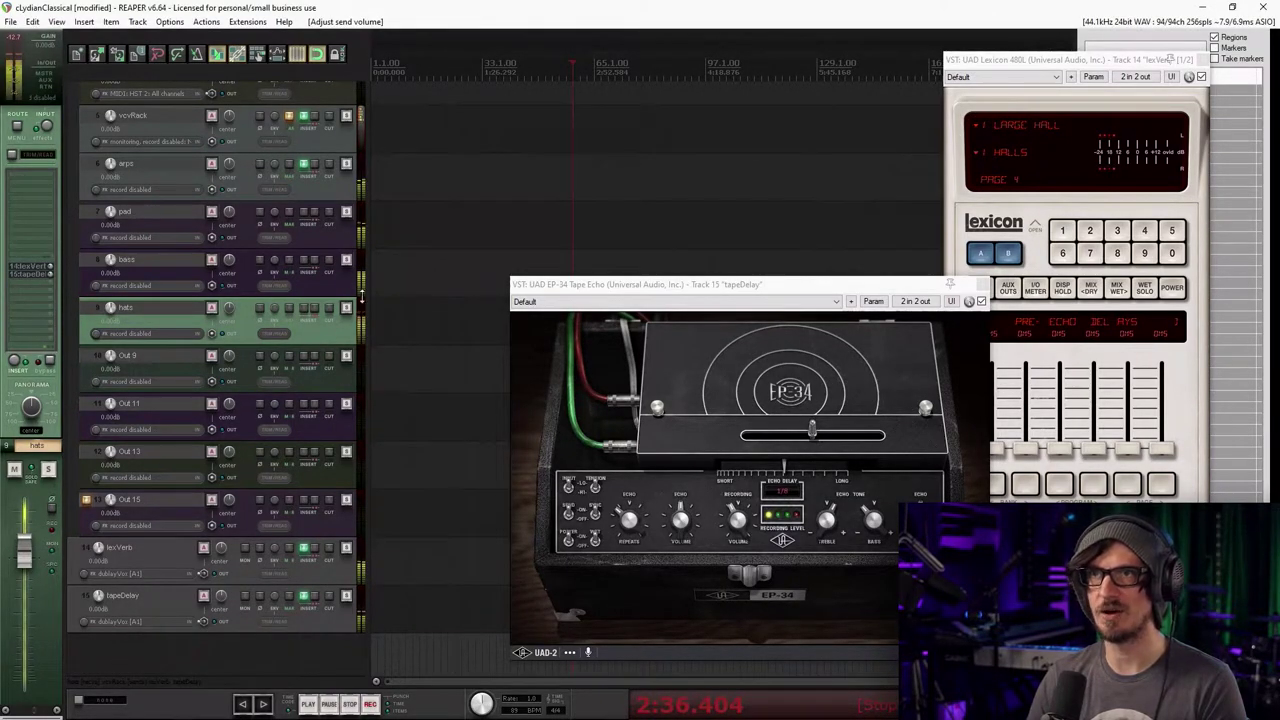
# Solo the hats track and review its routing, including the receive and both effect sends
pyautogui.click(148, 612)
pyautogui.click(232, 323)
pyautogui.press('i')
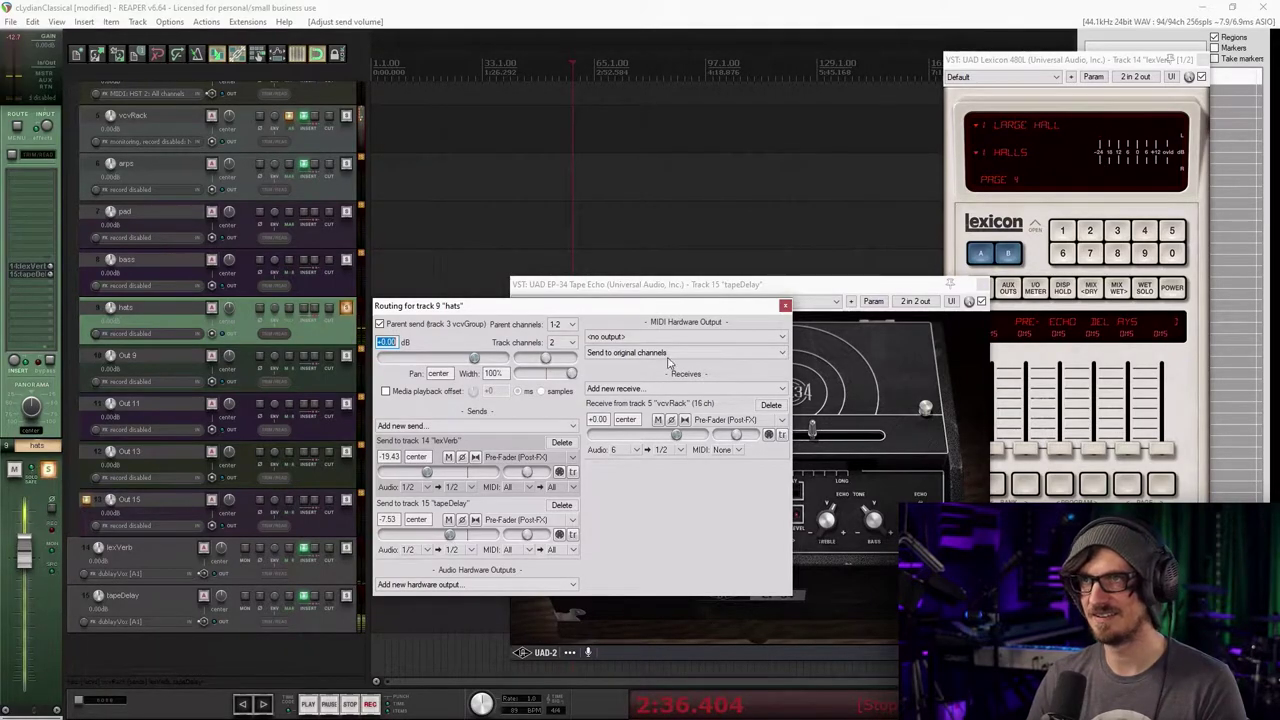
pyautogui.click(785, 306)
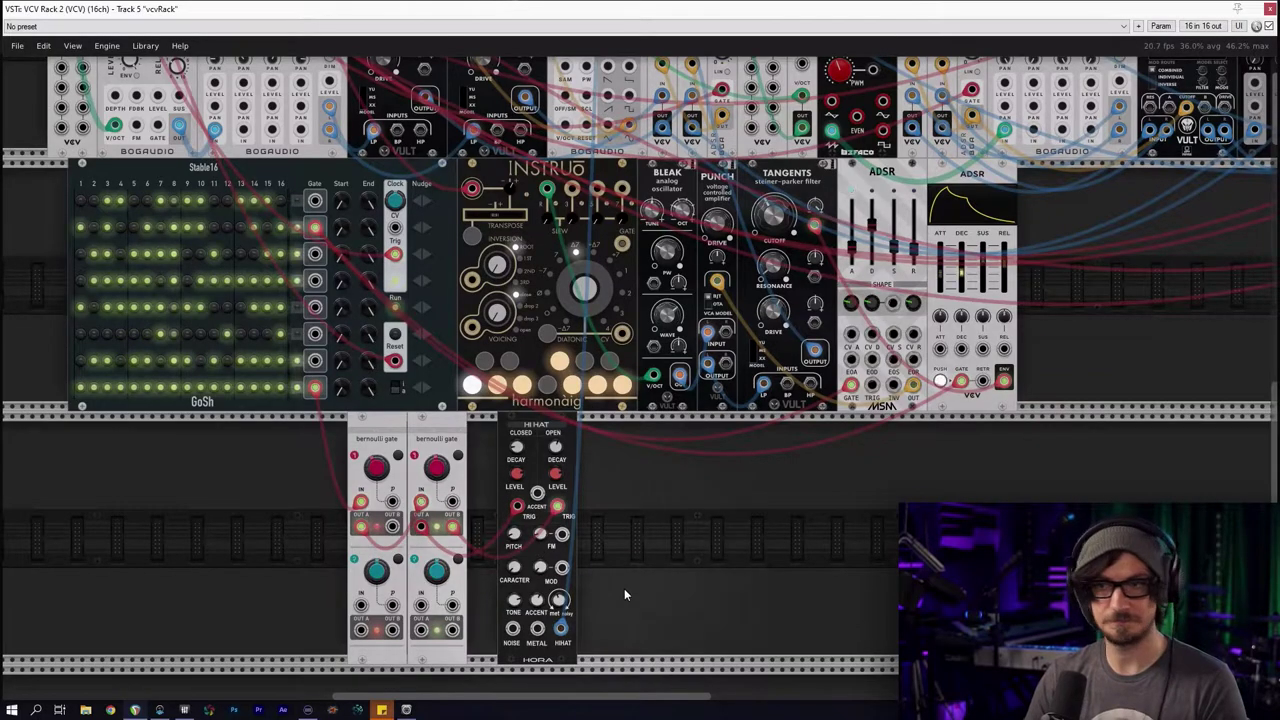
# Move the Hi Hat module up against the second Bernoulli gate module
pyautogui.scroll(3, 620, 583)
pyautogui.scroll(-3, 590, 570)
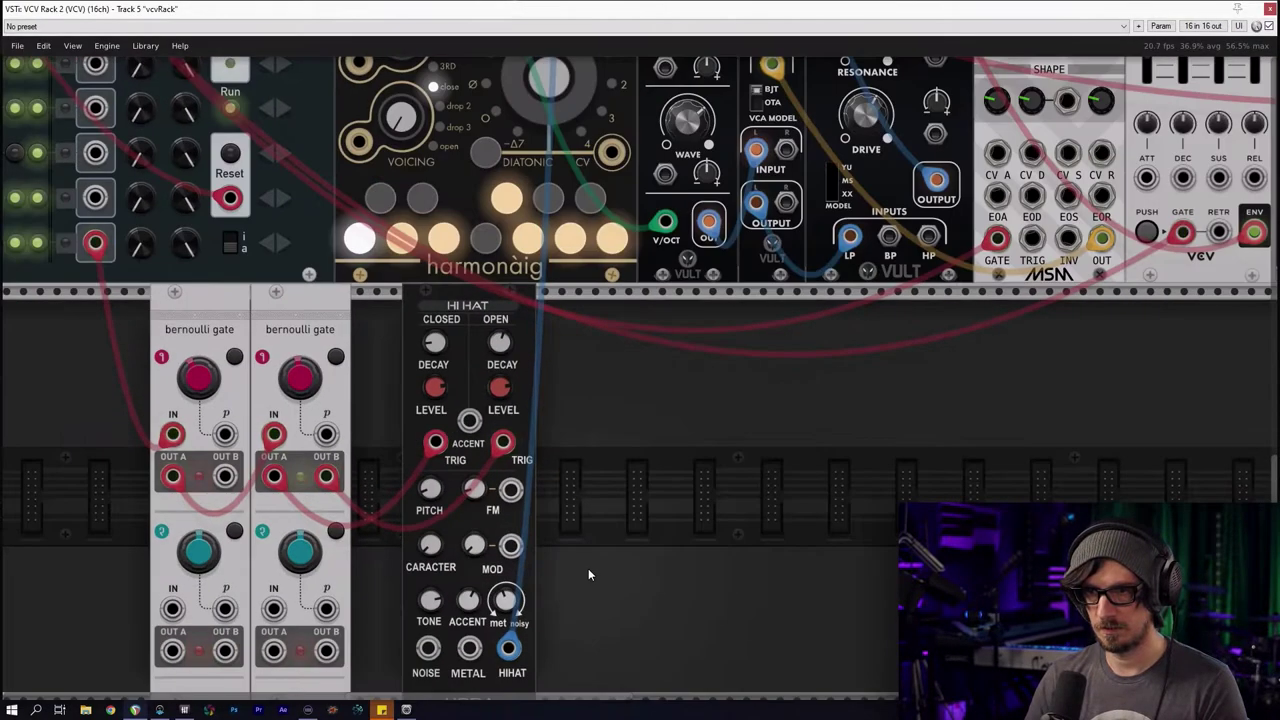
pyautogui.scroll(1, 630, 540)
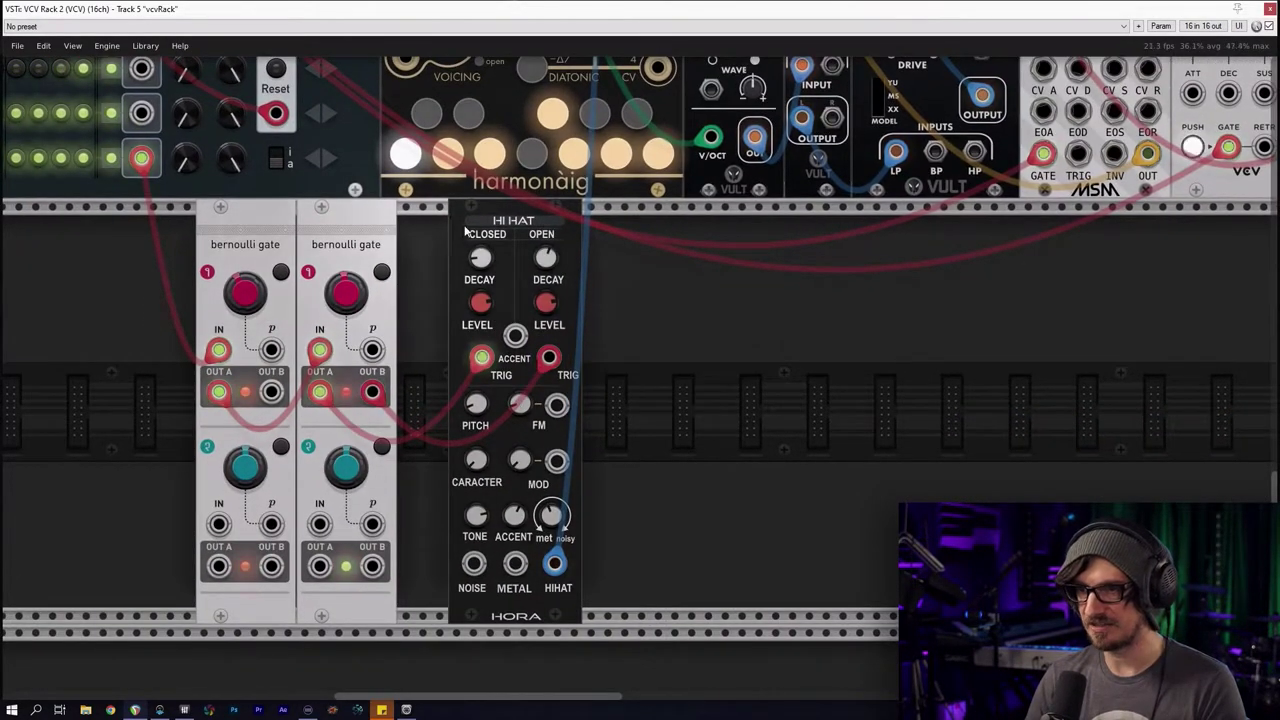
pyautogui.moveTo(466, 229); pyautogui.dragTo(416, 231)
# Set the Hi Hat's character to about 58% and adjust its metallic/noisy balance
pyautogui.moveTo(427, 461)
pyautogui.mouseDown()
pyautogui.moveTo(427, 418)
pyautogui.moveTo(427, 470)
pyautogui.mouseUp()
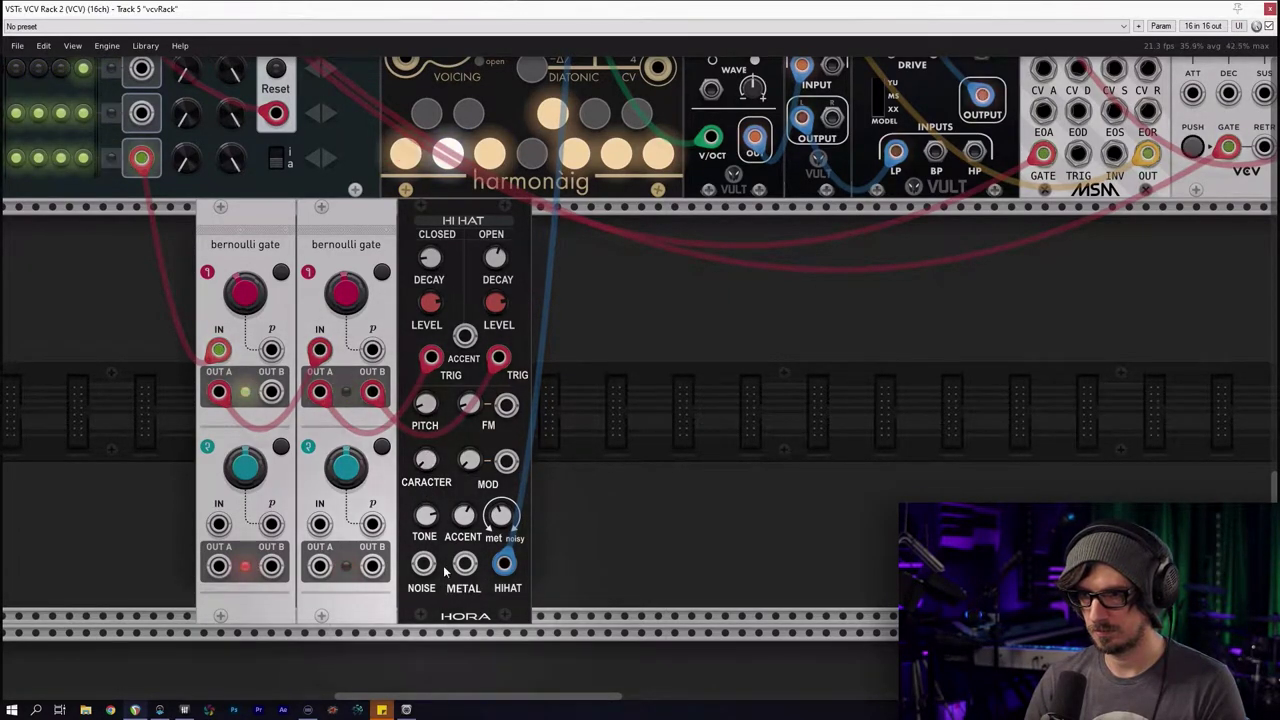
pyautogui.doubleClick(427, 457)
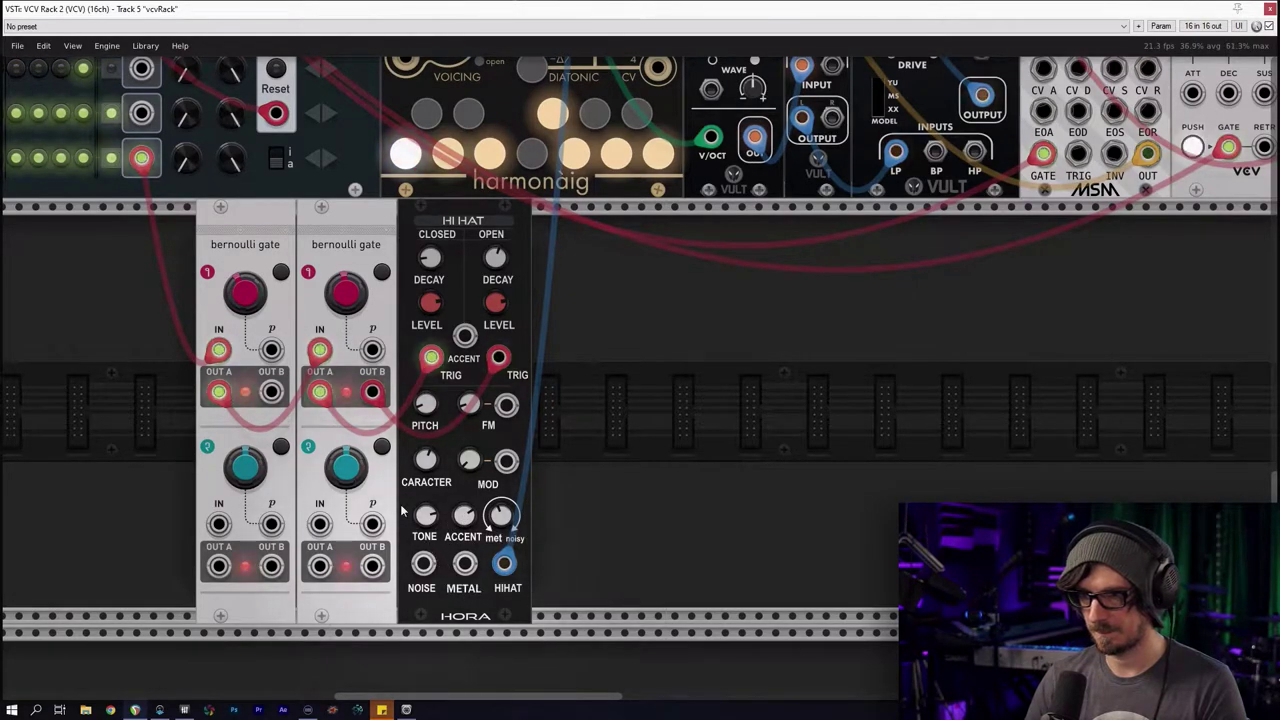
pyautogui.moveTo(501, 515); pyautogui.dragTo(501, 440)
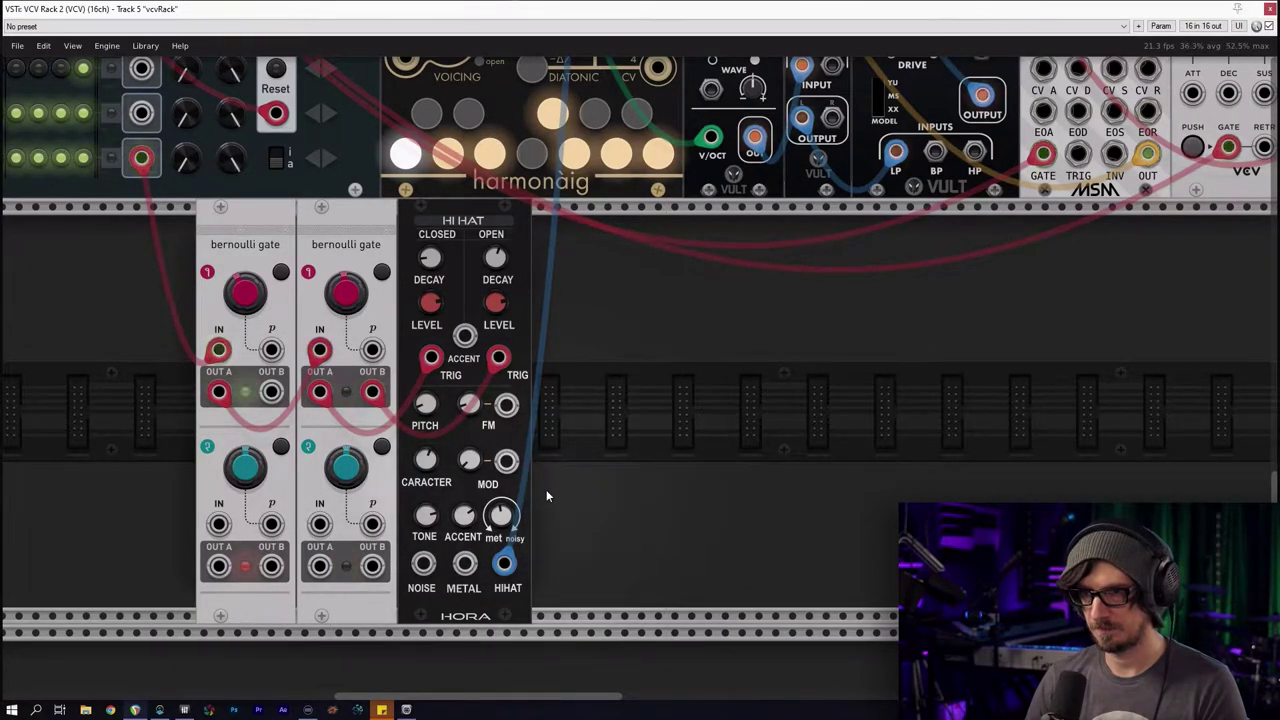
# Search the module library for "mix" and add the Befaco Mixer directly beside the Hi Hat
pyautogui.scroll(-3, 651, 377)
pyautogui.moveTo(672, 124); pyautogui.dragTo(556, 478)
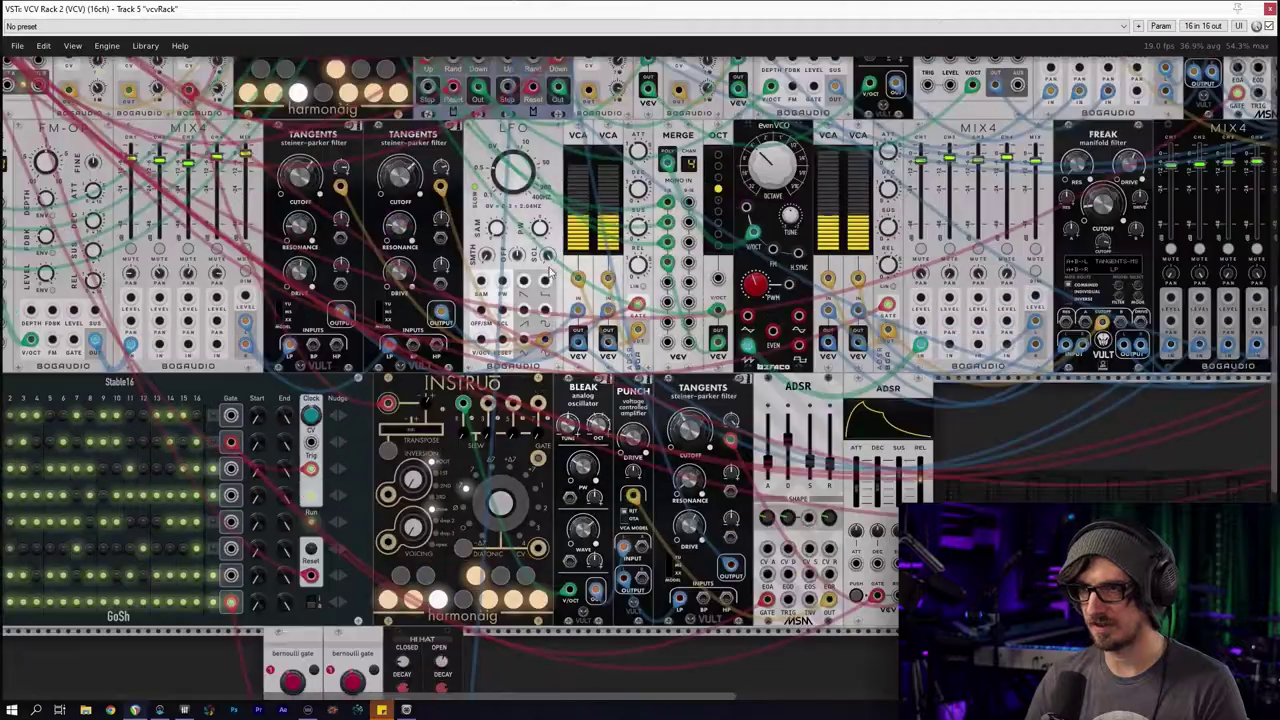
pyautogui.scroll(-1, 556, 478)
pyautogui.scroll(8, 502, 637)
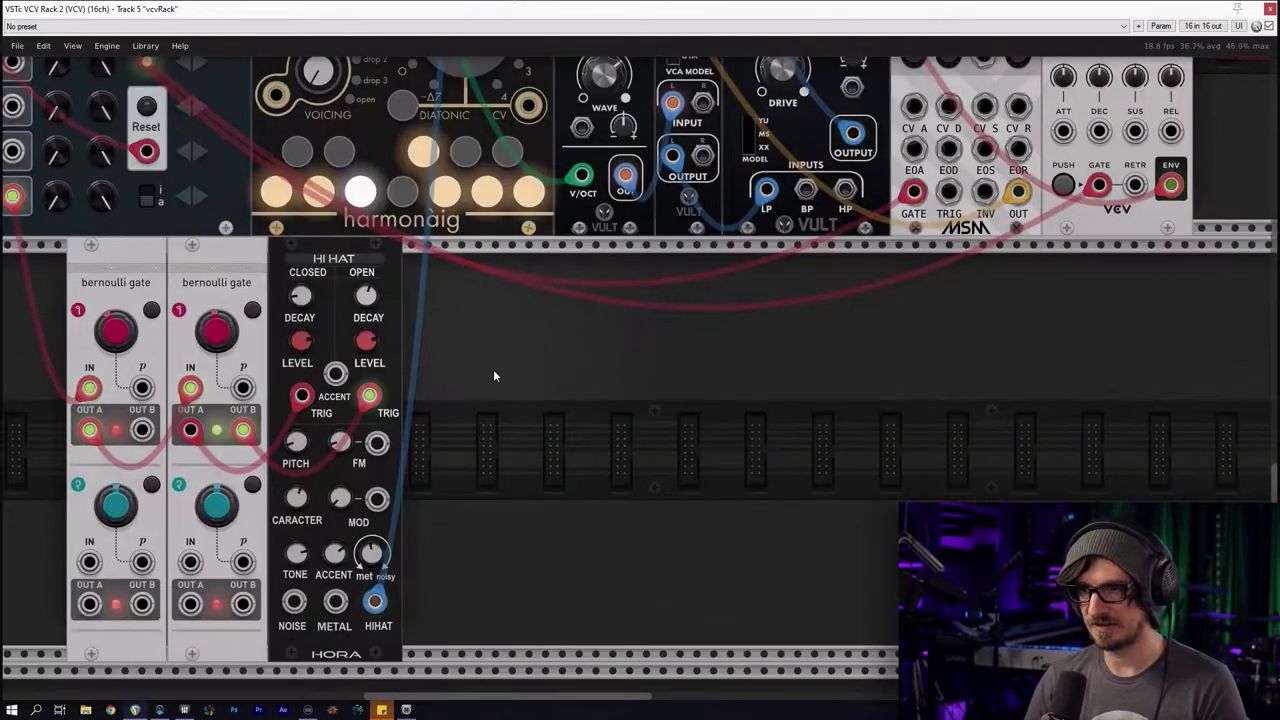
pyautogui.rightClick(493, 376)
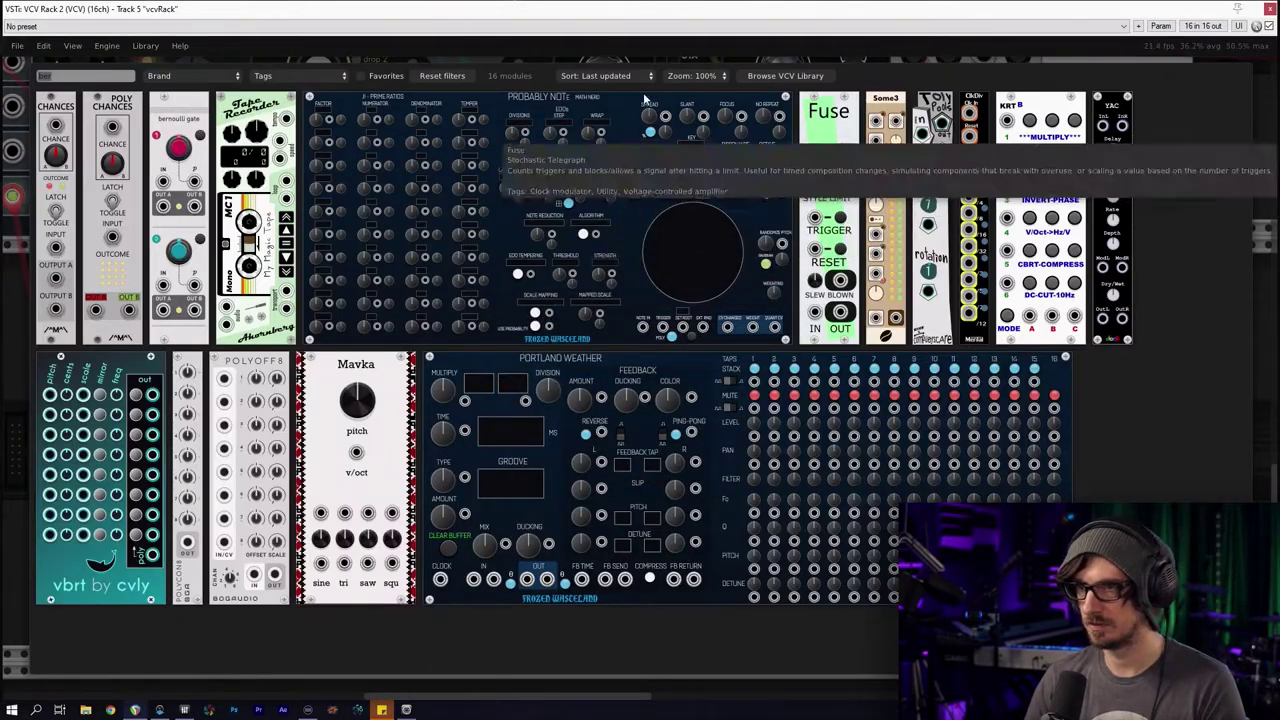
pyautogui.write('mix')
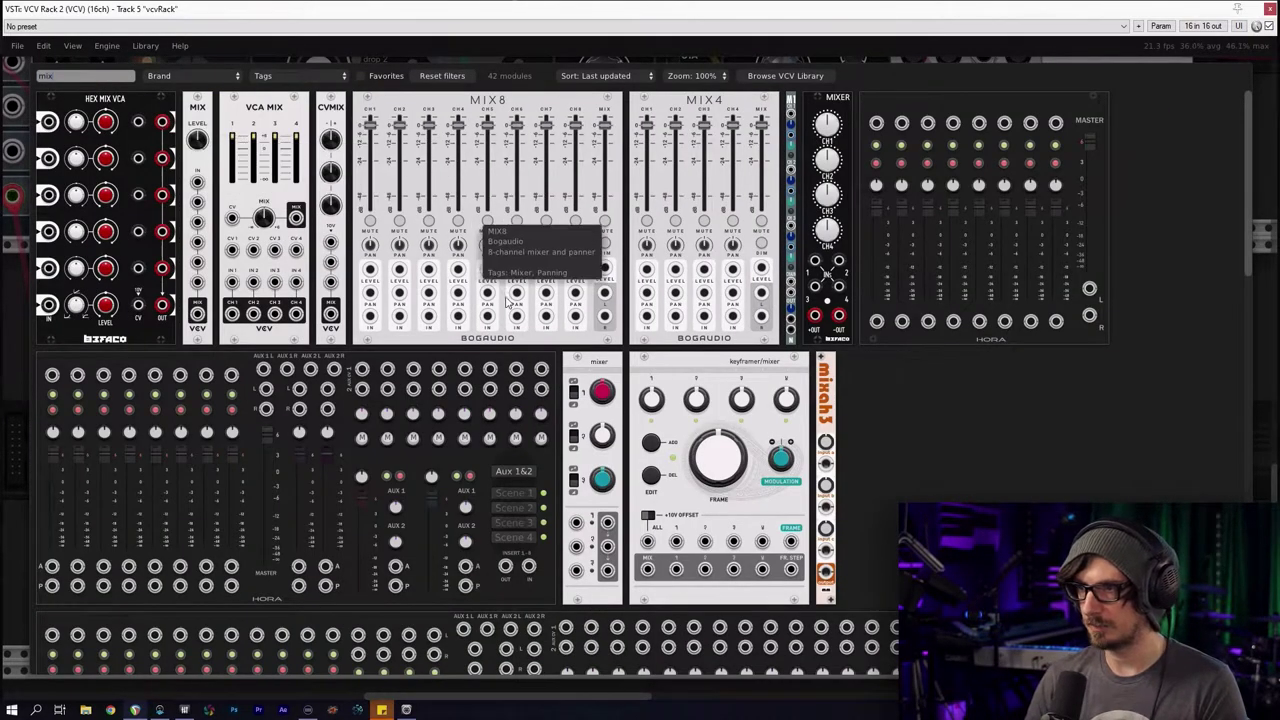
pyautogui.click(820, 240)
pyautogui.moveTo(516, 277); pyautogui.dragTo(463, 276)
# Insert the mixer after the Hi Hat, with HIHAT into input 1, +OUT feeding the existing output cable and CH1 at about 44%
pyautogui.moveTo(574, 491); pyautogui.dragTo(714, 372)
pyautogui.moveTo(515, 483); pyautogui.dragTo(563, 401)
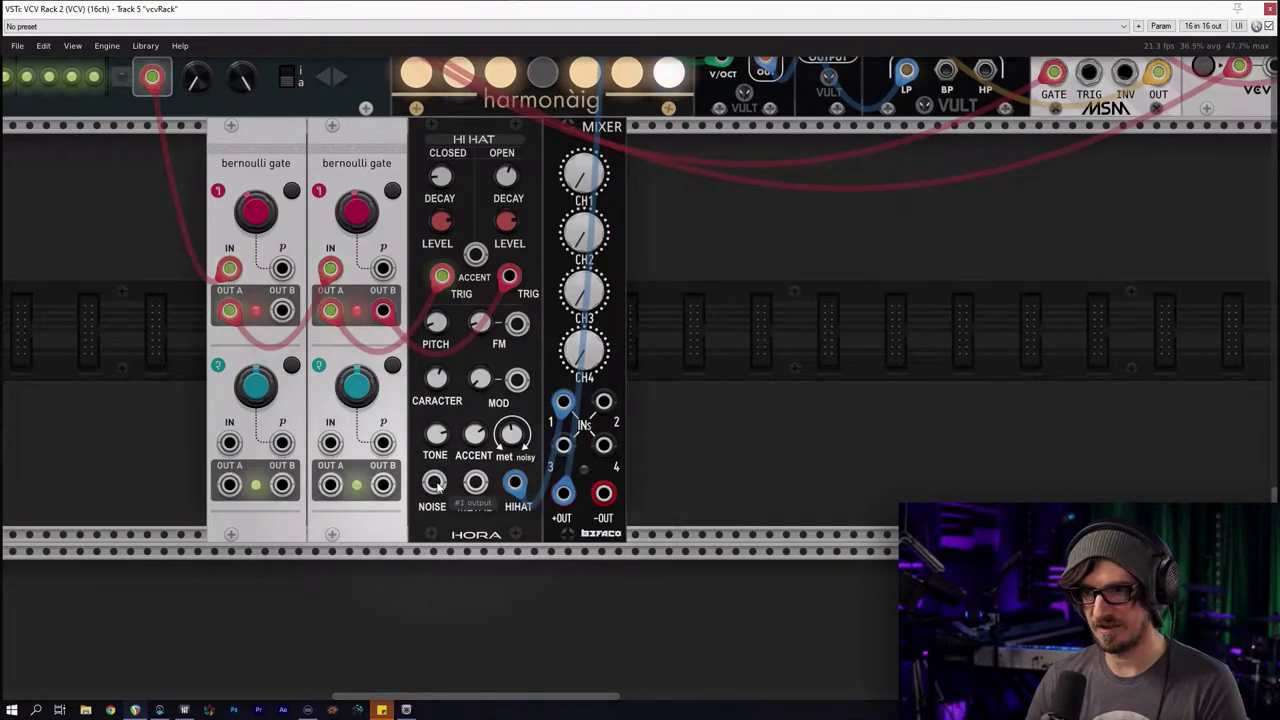
pyautogui.moveTo(558, 204); pyautogui.dragTo(592, 120)
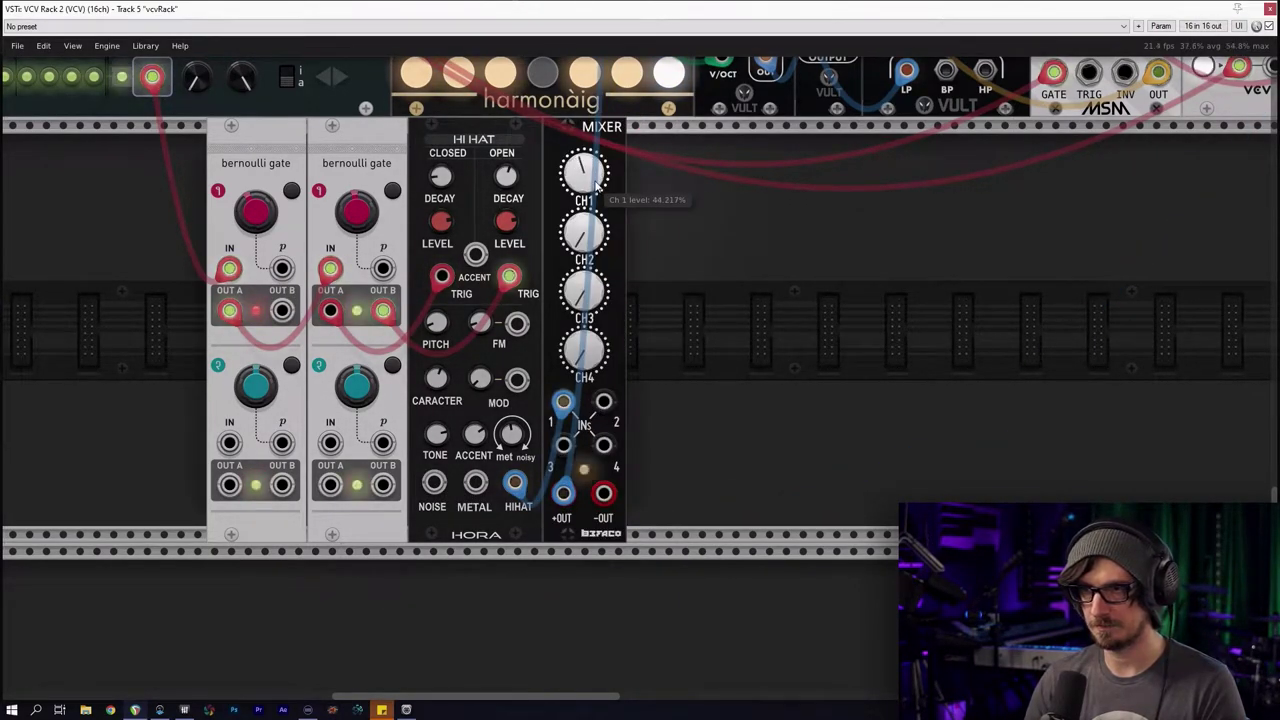
# Try the Hi Hat's METAL output in mixer input 2 with CH1 turned down, then unplug it
pyautogui.moveTo(475, 483); pyautogui.dragTo(604, 402)
pyautogui.moveTo(588, 182); pyautogui.dragTo(586, 172)
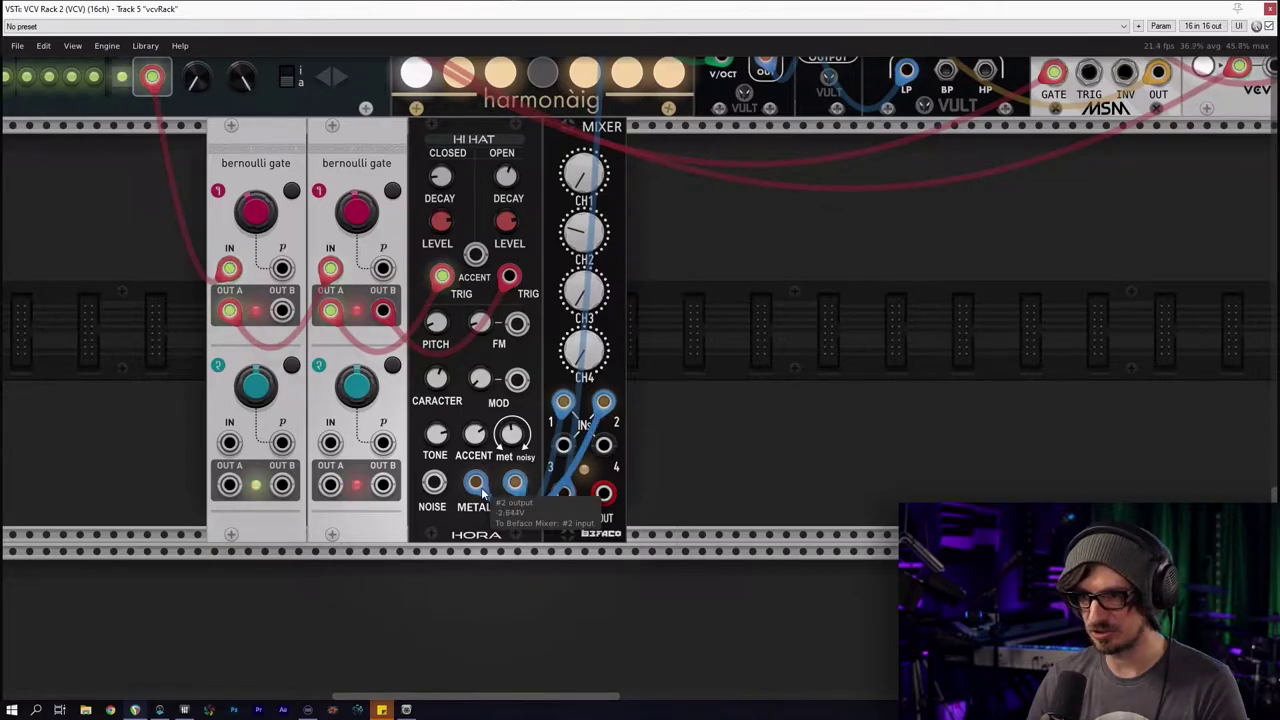
pyautogui.moveTo(587, 242); pyautogui.dragTo(587, 165)
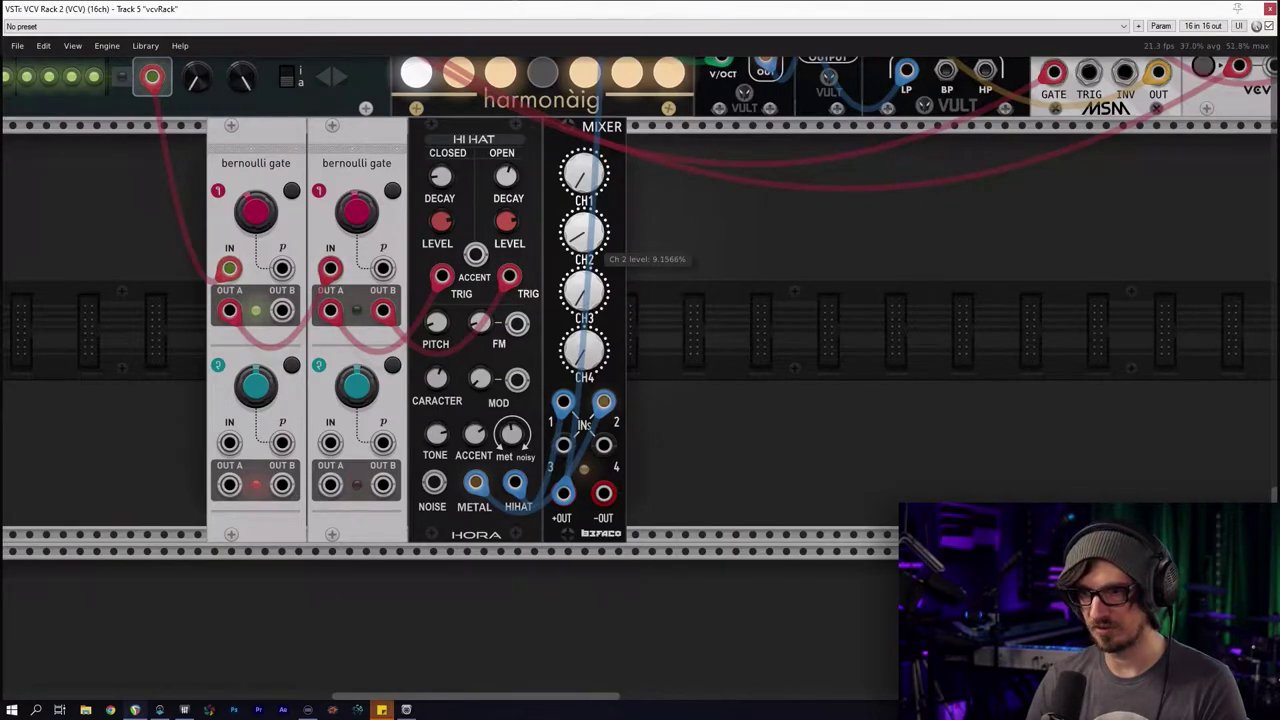
pyautogui.moveTo(604, 402); pyautogui.dragTo(530, 455)
pyautogui.moveTo(435, 485); pyautogui.dragTo(330, 440)
# Move the mixer aside and add a VCV VCA module between the Hi Hat and the mixer
pyautogui.moveTo(594, 136); pyautogui.dragTo(700, 147)
pyautogui.rightClick(594, 304)
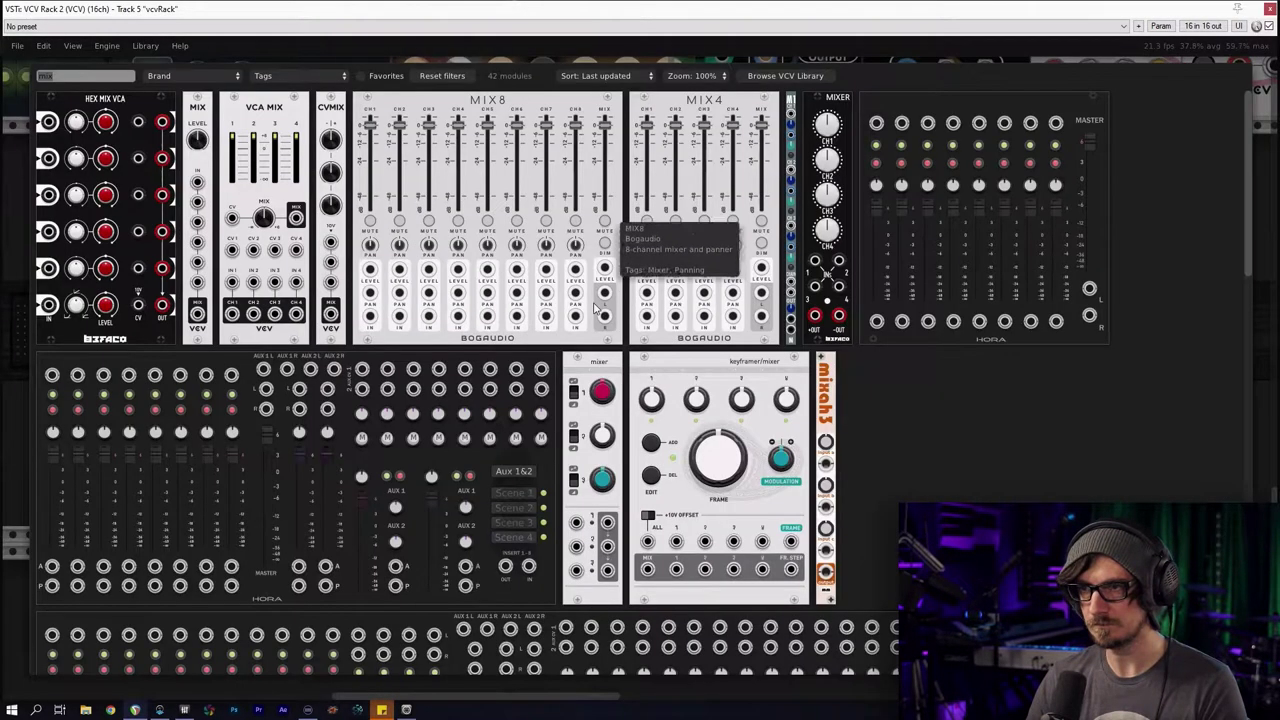
pyautogui.click(442, 75)
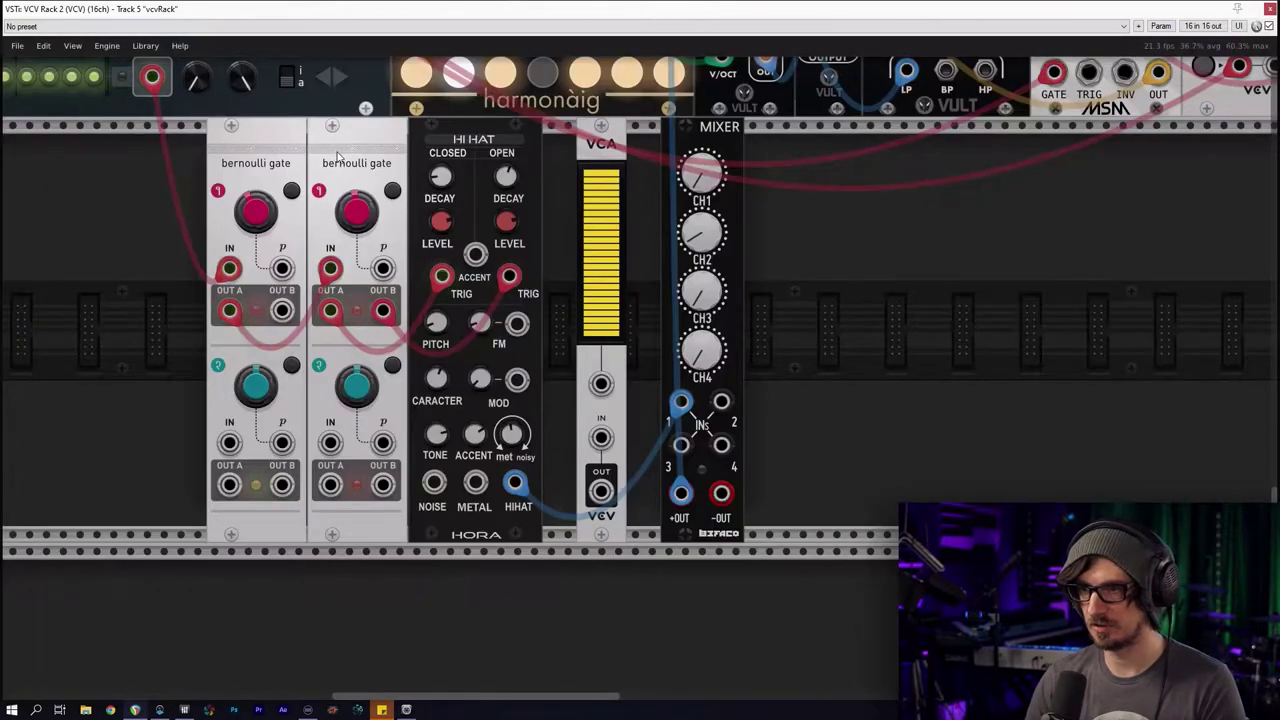
# Patch the second Bernoulli gate's channel 1 OUT A to the VCA's CV input and the Hi Hat's METAL output to its audio input
pyautogui.rightClick(598, 387)
pyautogui.moveTo(617, 442); pyautogui.dragTo(328, 311)
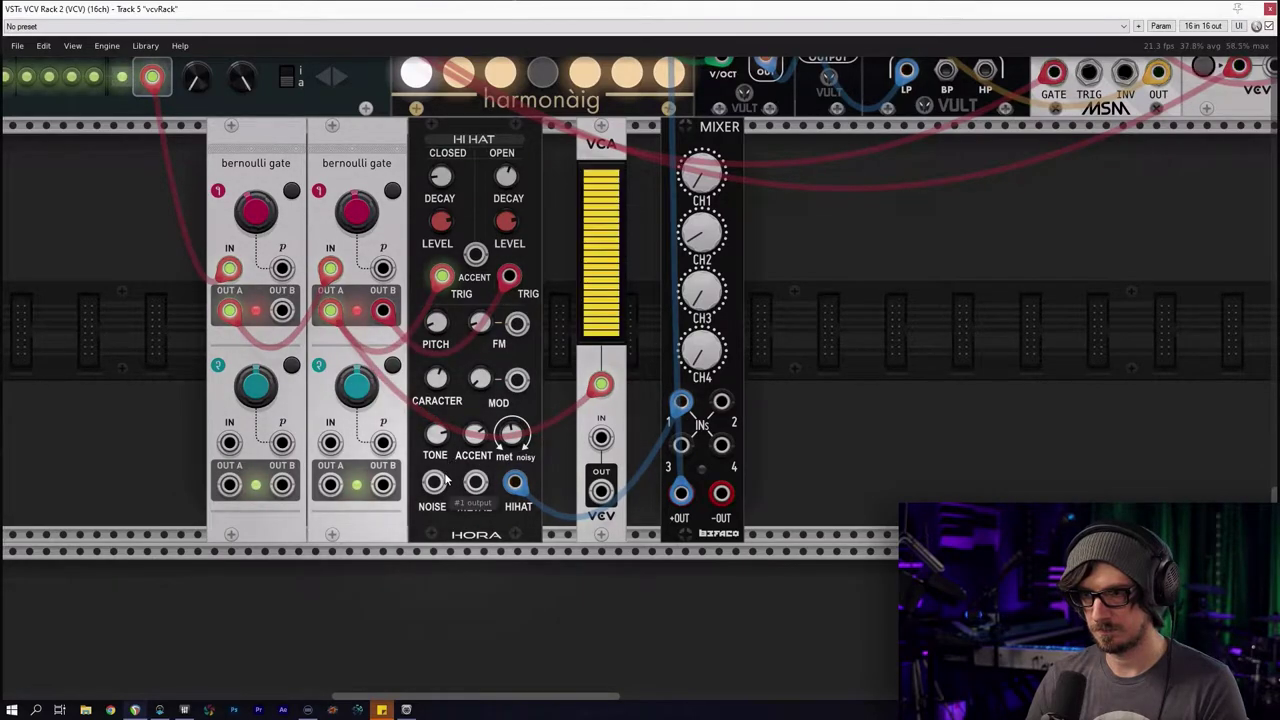
pyautogui.moveTo(600, 437); pyautogui.dragTo(475, 483)
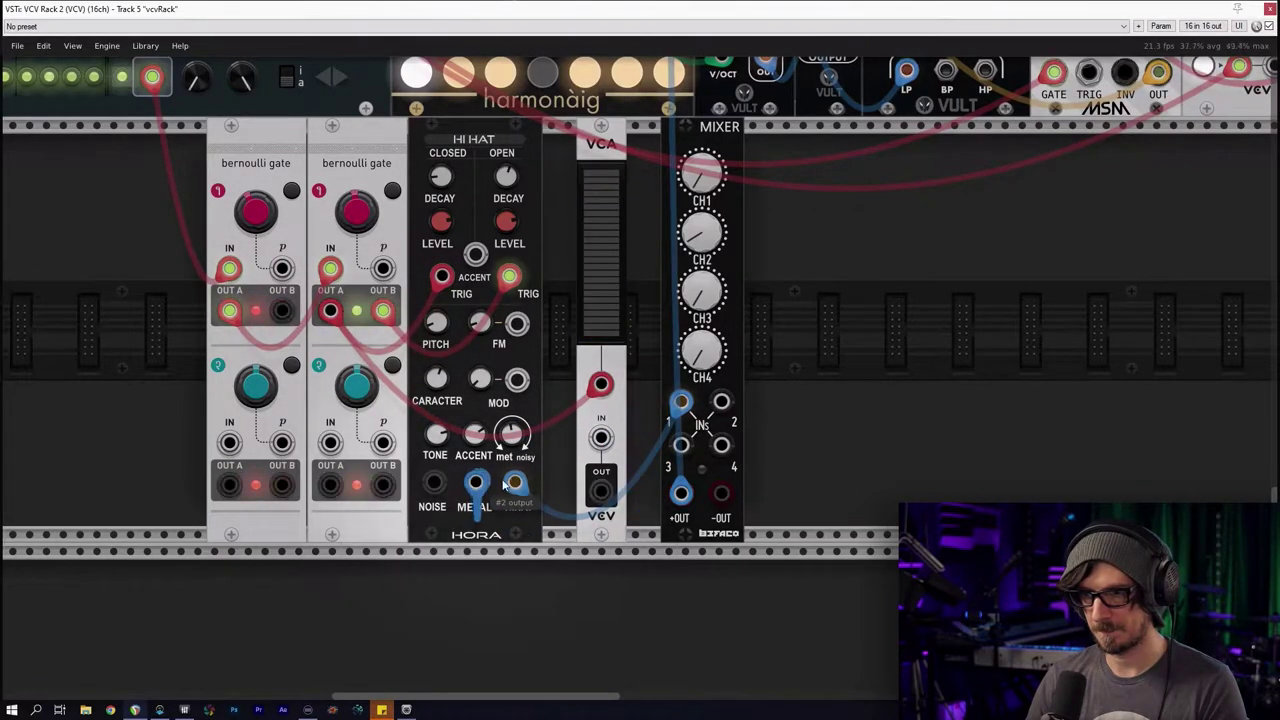
# Patch the VCA output into mixer input 2 and raise the mixer levels, with CH2 at about 28.7%
pyautogui.moveTo(601, 491); pyautogui.dragTo(721, 401)
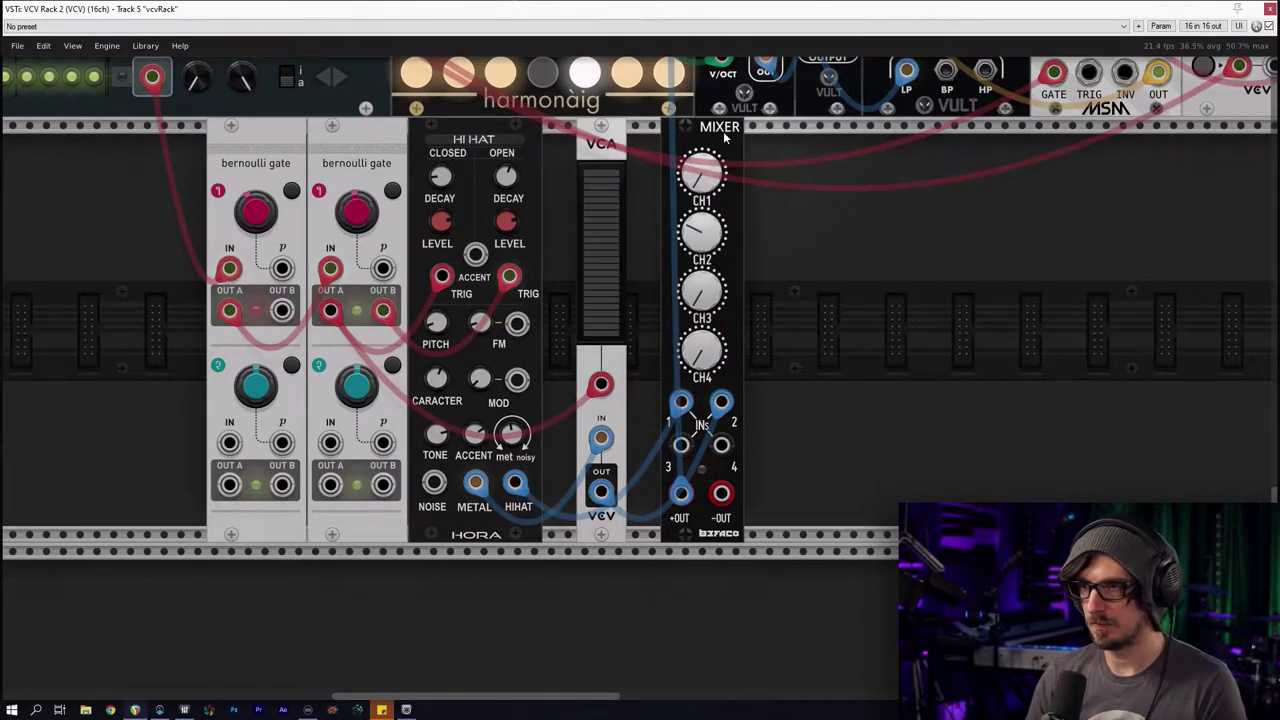
pyautogui.moveTo(690, 197); pyautogui.dragTo(718, 160)
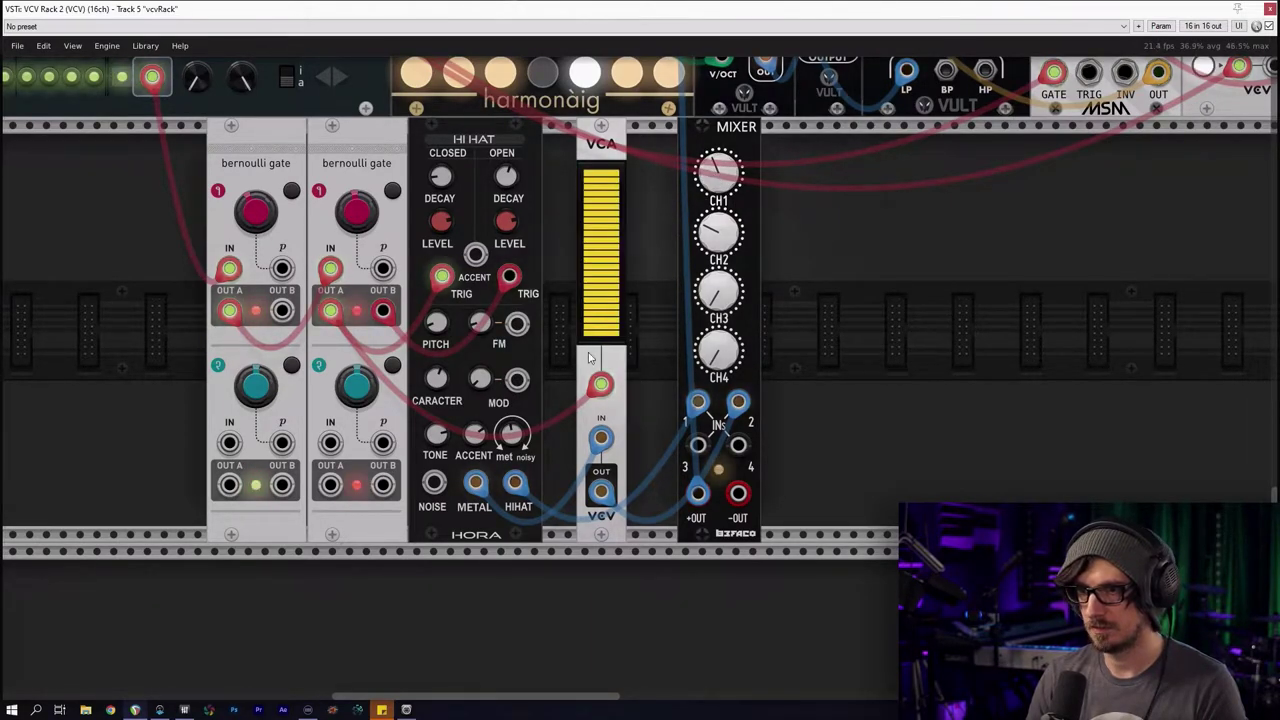
# Try NOISE in place of METAL as the VCA's input, return to METAL, and lower the mixer's CH2 level
pyautogui.moveTo(440, 370)
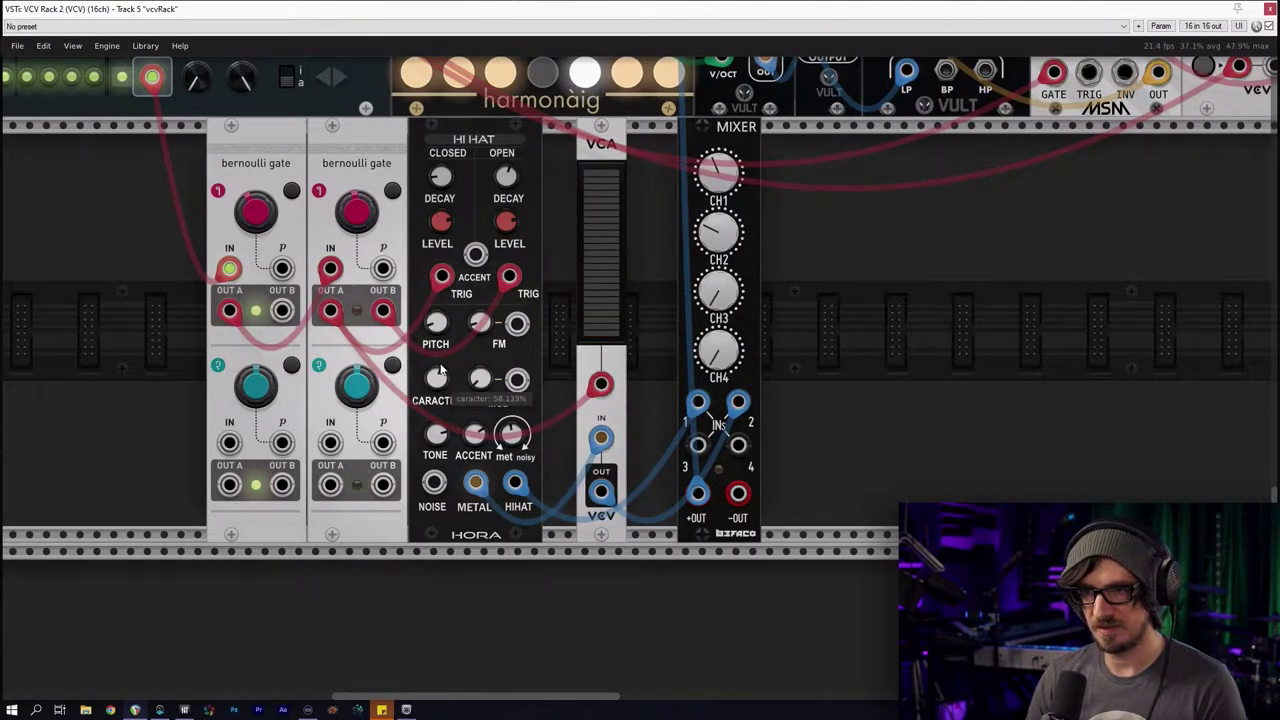
pyautogui.moveTo(475, 483); pyautogui.dragTo(435, 483)
pyautogui.moveTo(714, 244)
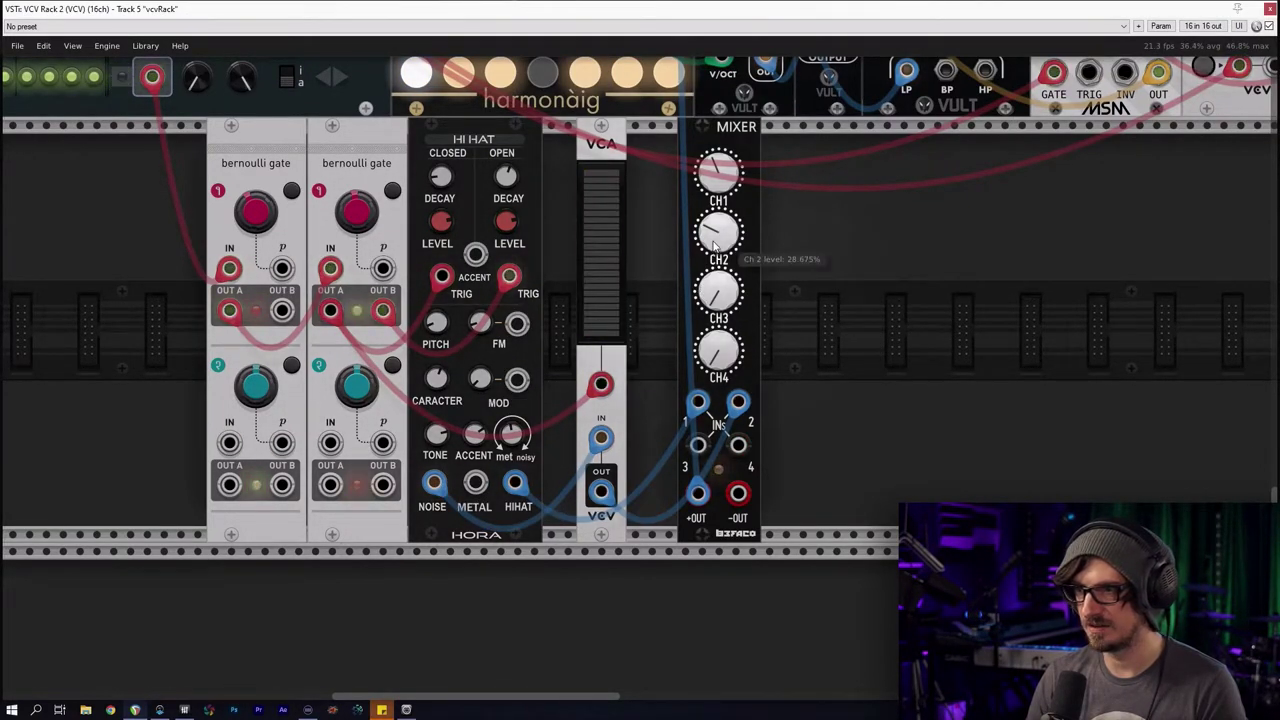
pyautogui.moveTo(718, 232); pyautogui.dragTo(718, 255)
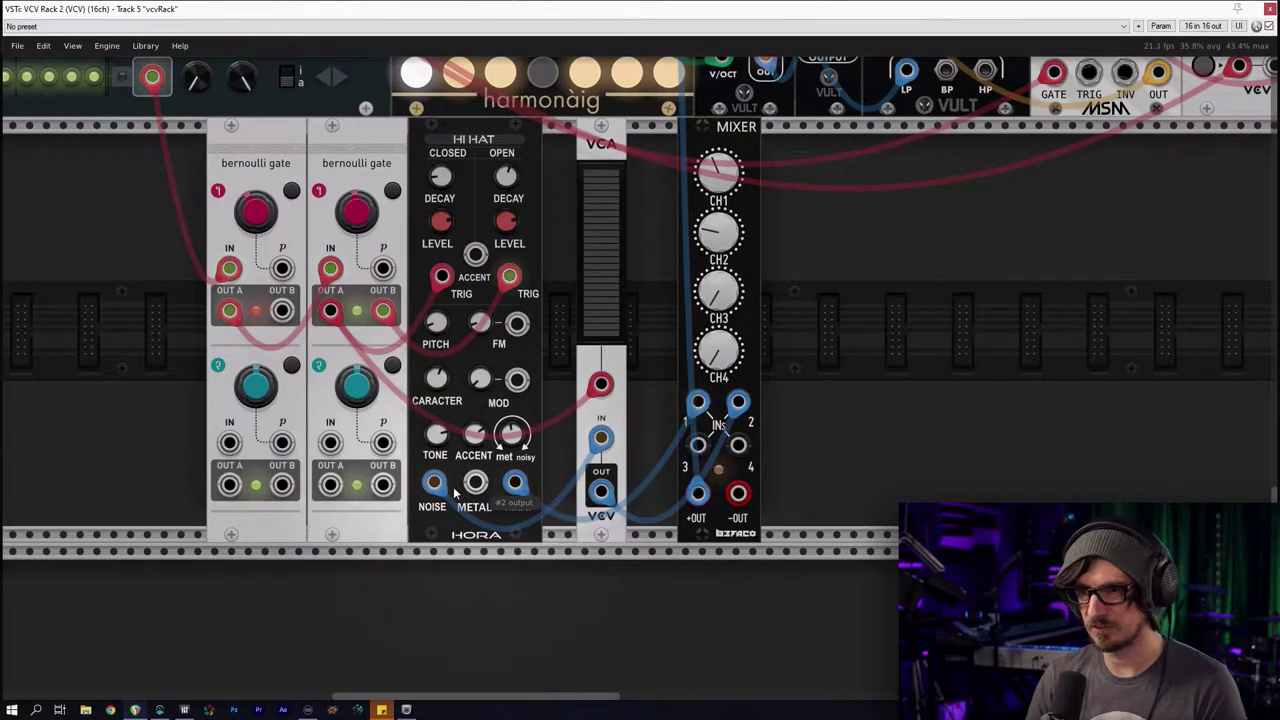
pyautogui.moveTo(434, 483); pyautogui.dragTo(475, 483)
pyautogui.moveTo(708, 240); pyautogui.dragTo(708, 244)
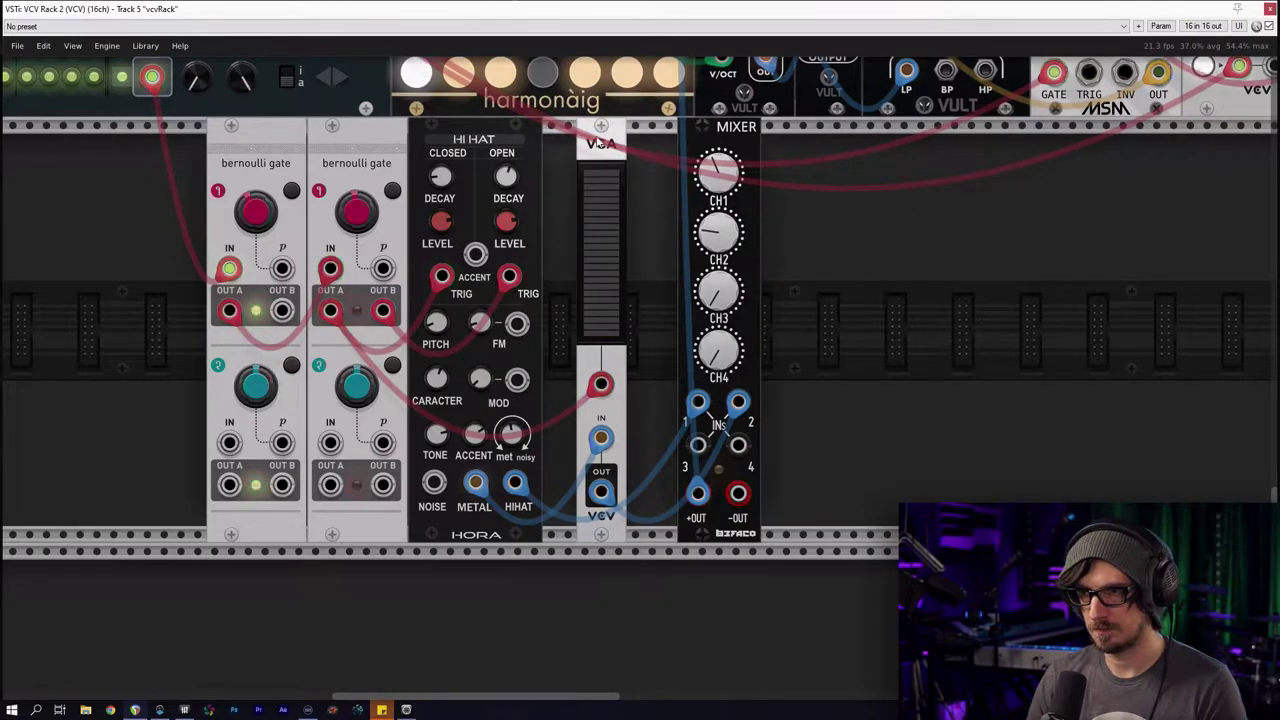
# Close the gaps in the row by placing the VCA against the Hi Hat and the mixer against the VCA
pyautogui.moveTo(600, 143); pyautogui.dragTo(567, 143)
pyautogui.moveTo(682, 124); pyautogui.dragTo(598, 124)
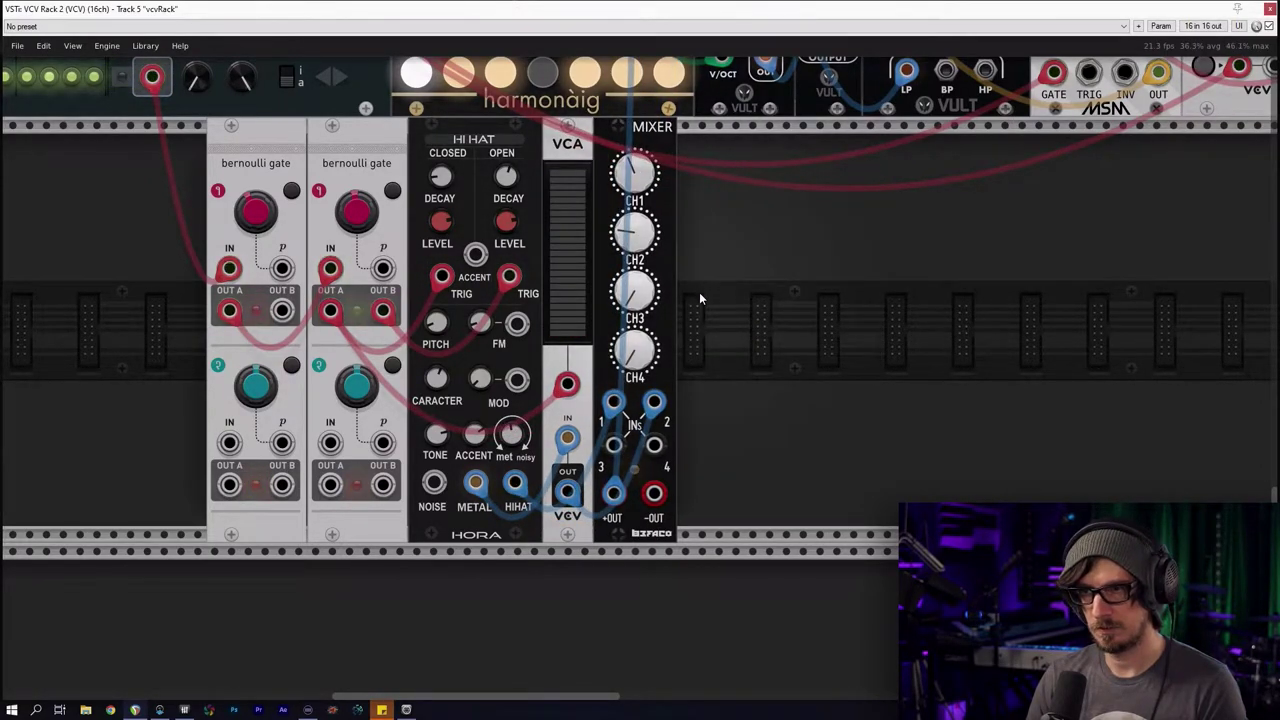
pyautogui.scroll(-2, 709, 312)
pyautogui.scroll(2, 718, 313)
pyautogui.moveTo(671, 205); pyautogui.dragTo(651, 315)
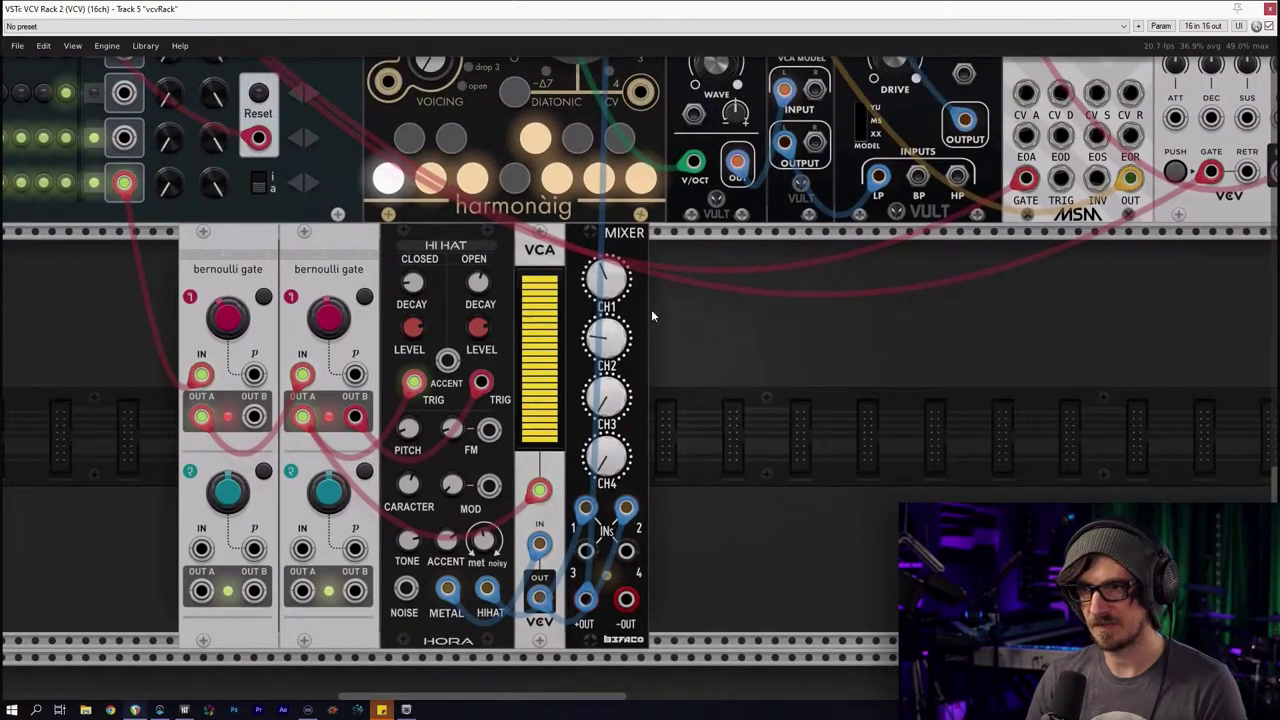
# Make room beside the Hi Hat, filter the module library by the Logic tag, and add the VCV Logic module there
pyautogui.moveTo(630, 247); pyautogui.dragTo(749, 247)
pyautogui.moveTo(564, 251); pyautogui.dragTo(685, 256)
pyautogui.rightClick(568, 298)
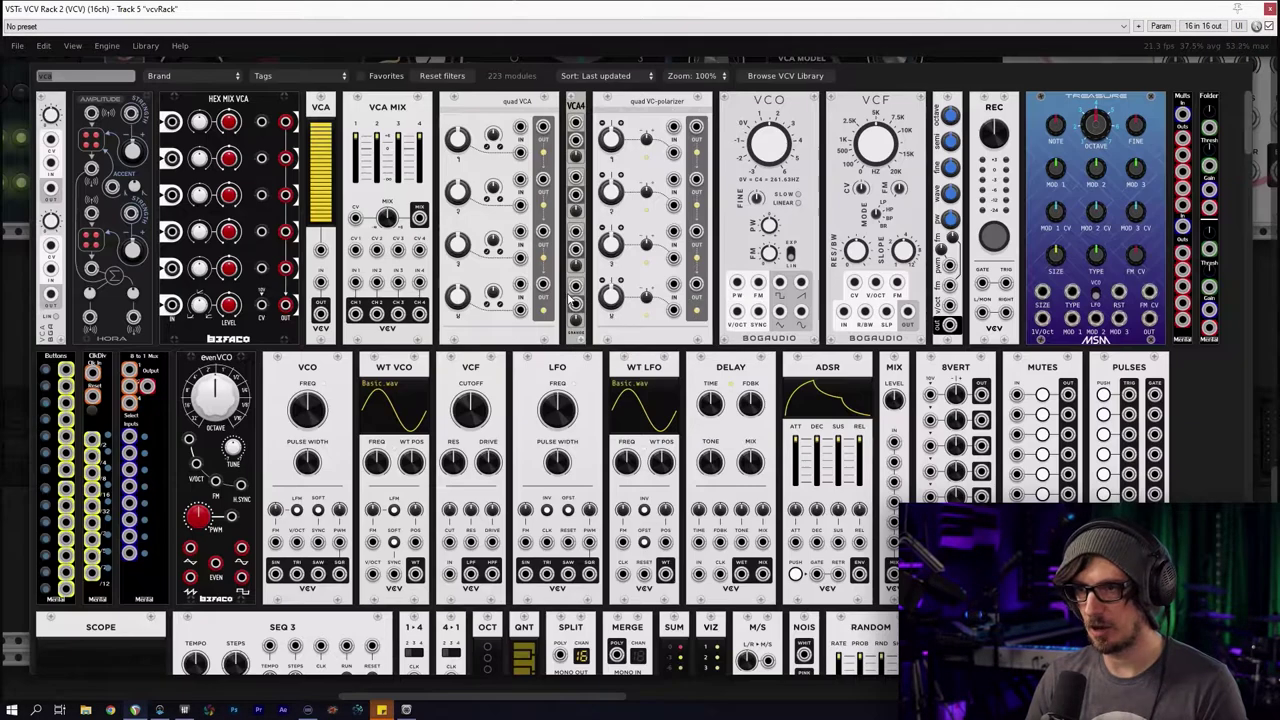
pyautogui.click(442, 75)
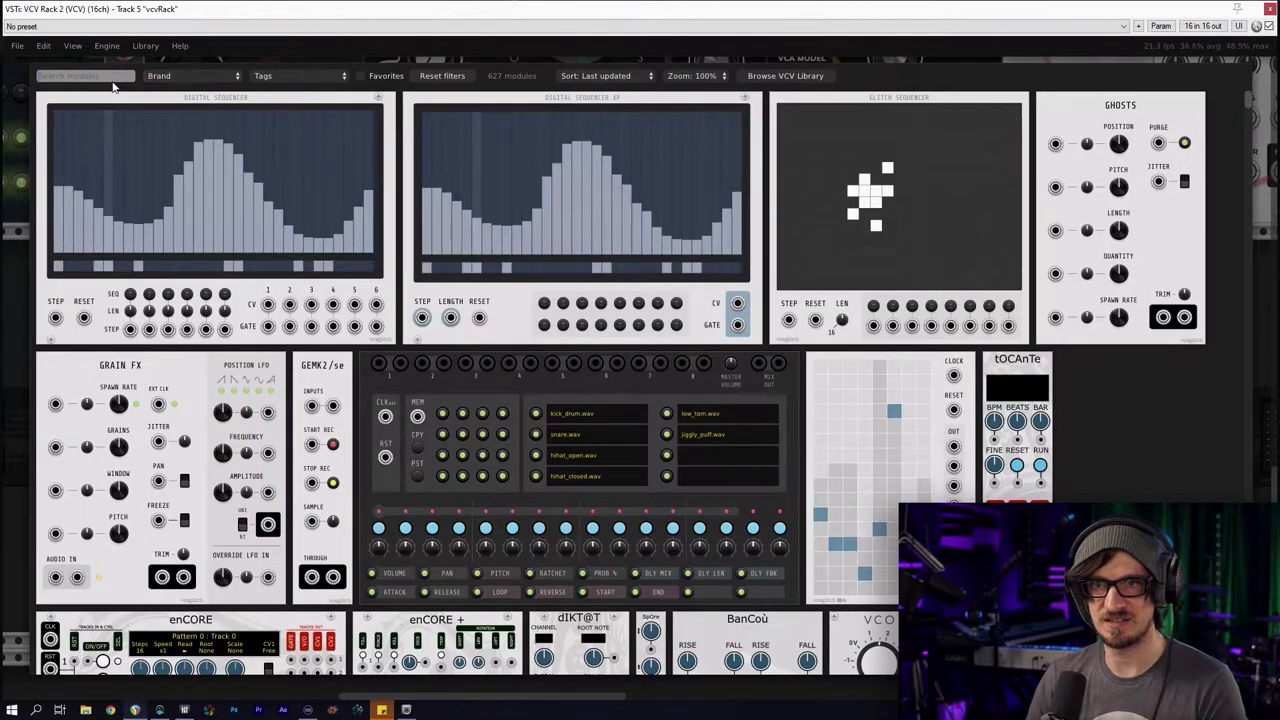
pyautogui.click(270, 77)
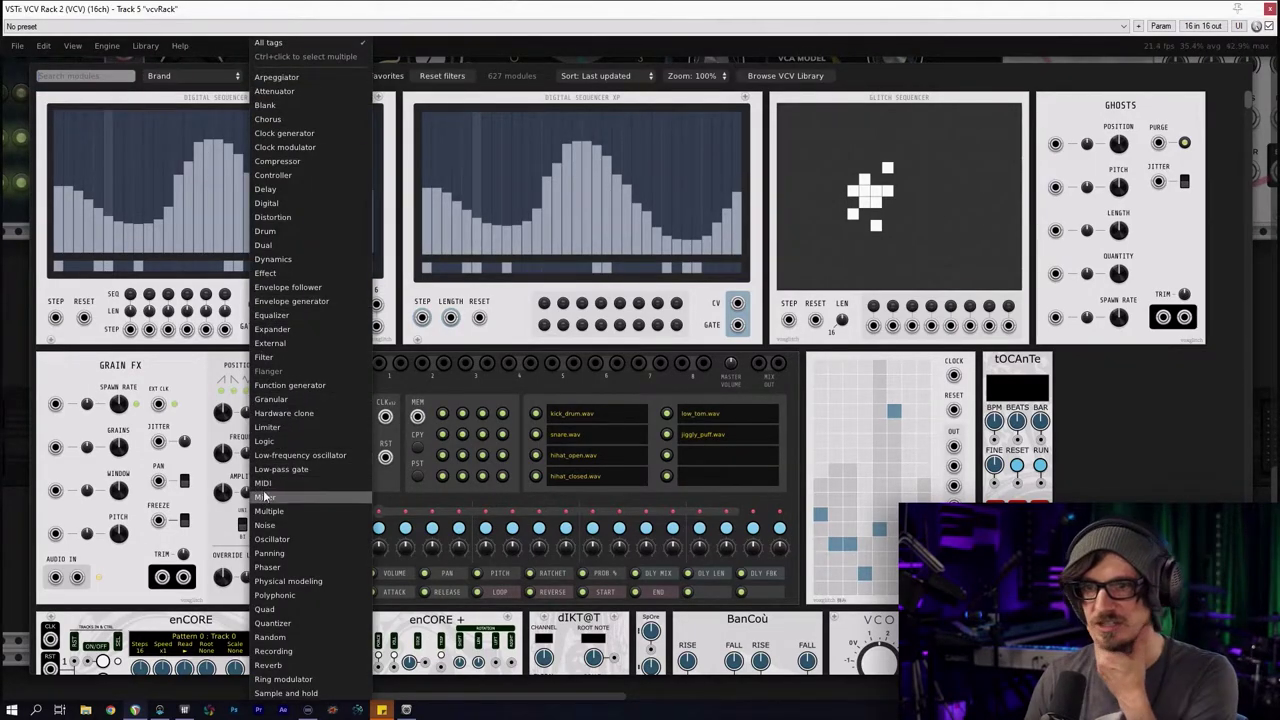
pyautogui.click(278, 443)
pyautogui.scroll(-3, 381, 400)
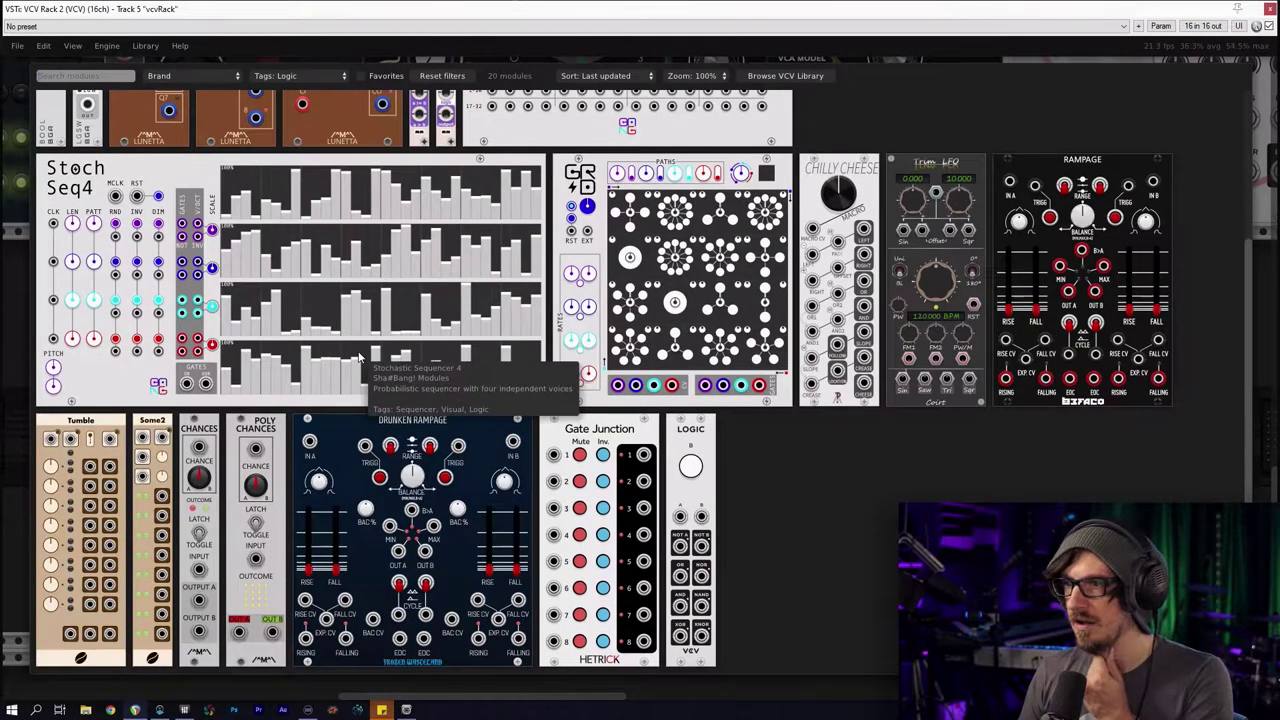
pyautogui.moveTo(690, 500); pyautogui.dragTo(549, 258)
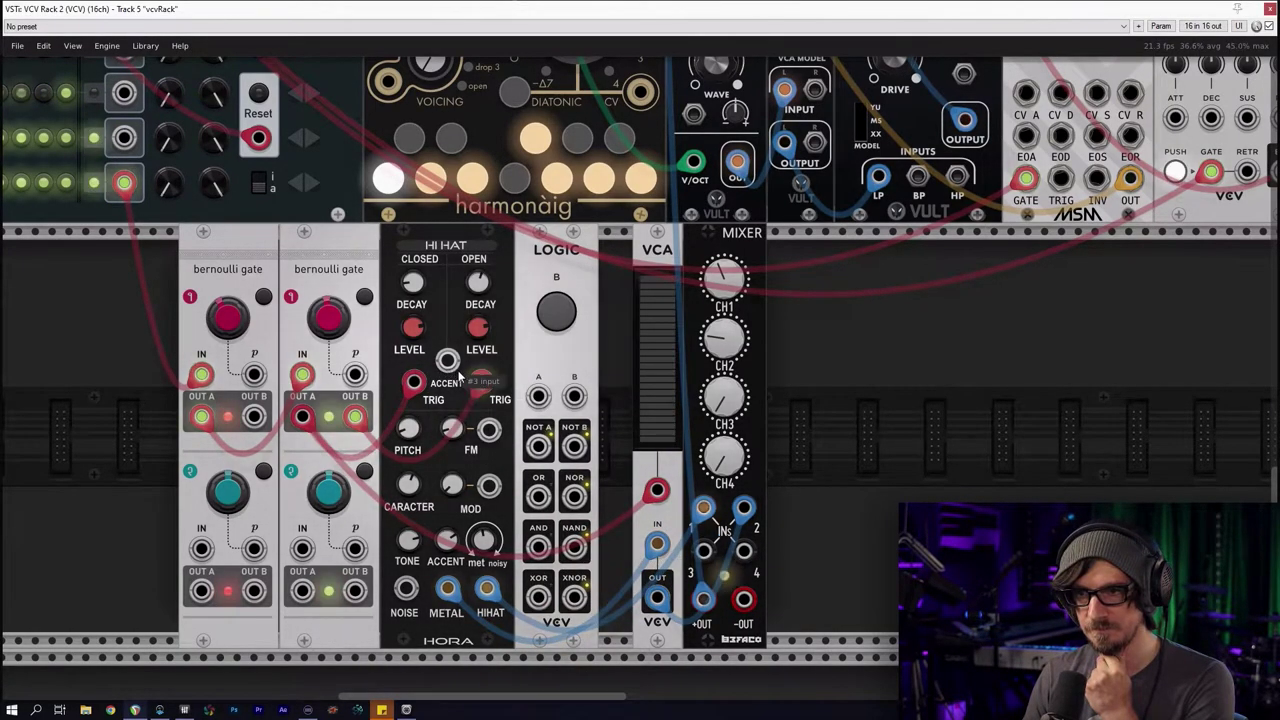
# Patch the second Bernoulli gate's channel 1 OUT A and OUT B to Logic inputs A and B, coloring the B cable red
pyautogui.moveTo(356, 418); pyautogui.dragTo(539, 398)
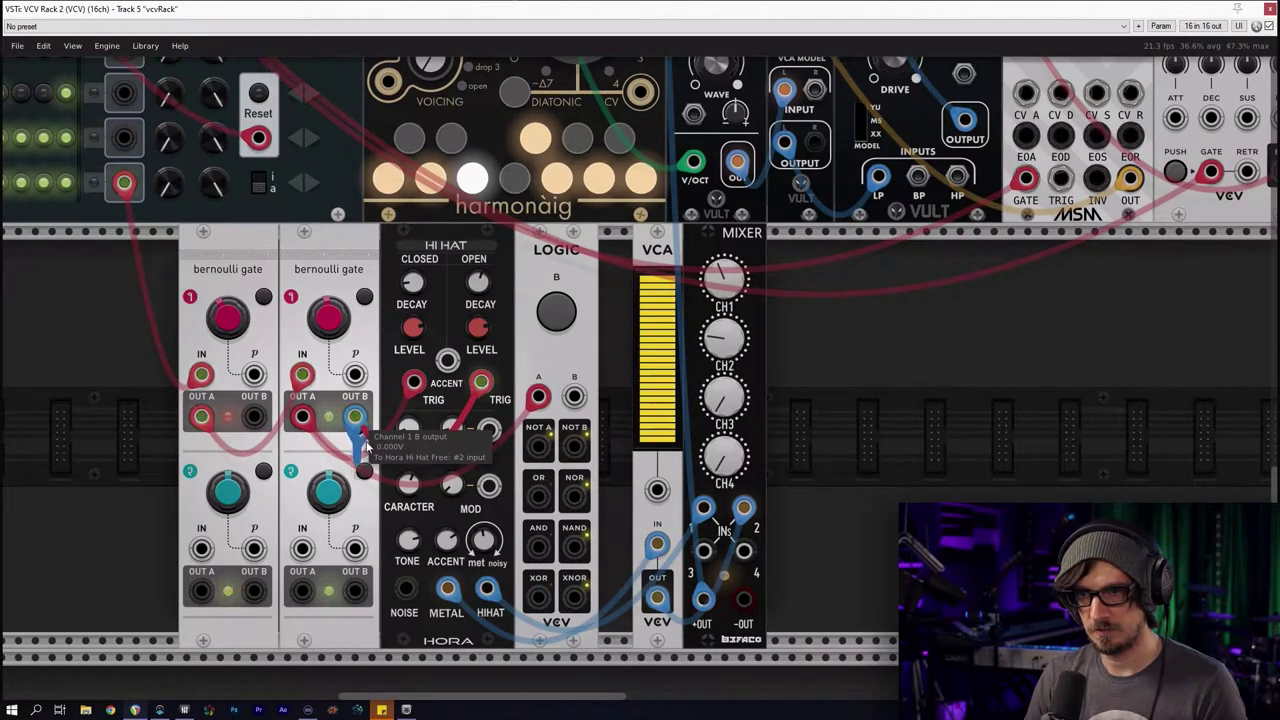
pyautogui.moveTo(356, 418); pyautogui.dragTo(574, 397)
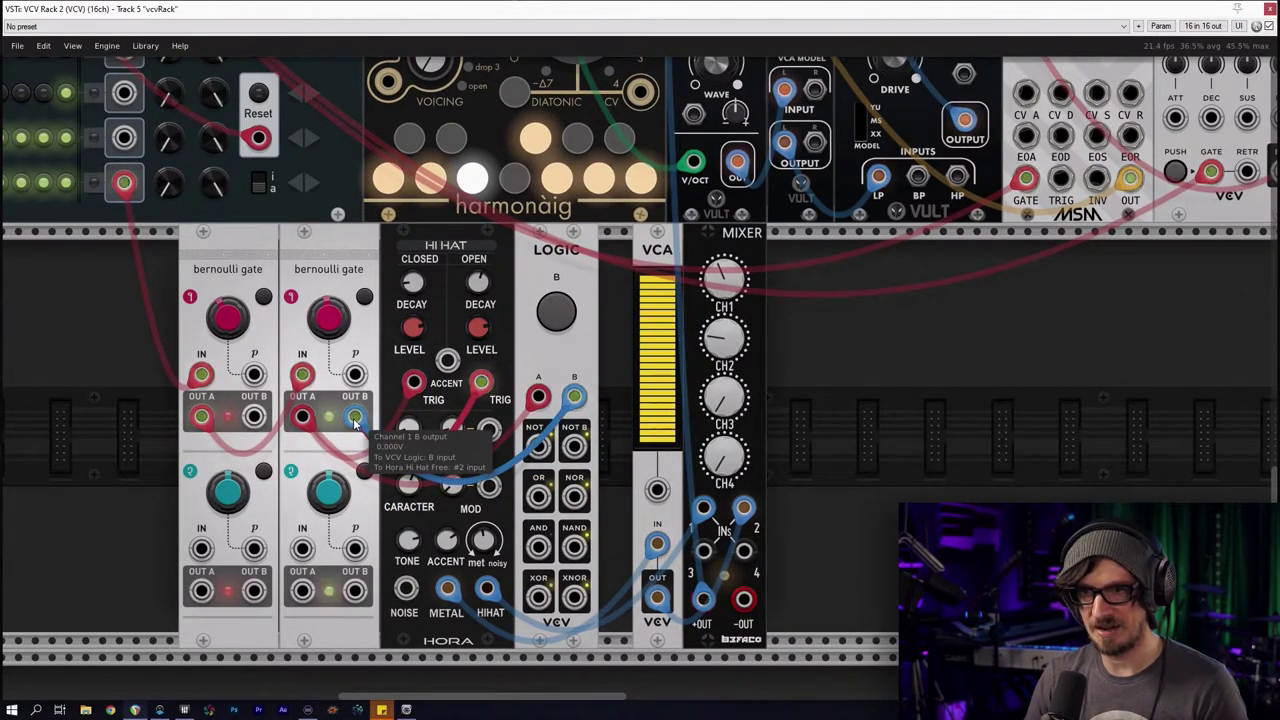
pyautogui.rightClick(354, 420)
pyautogui.moveTo(396, 553)
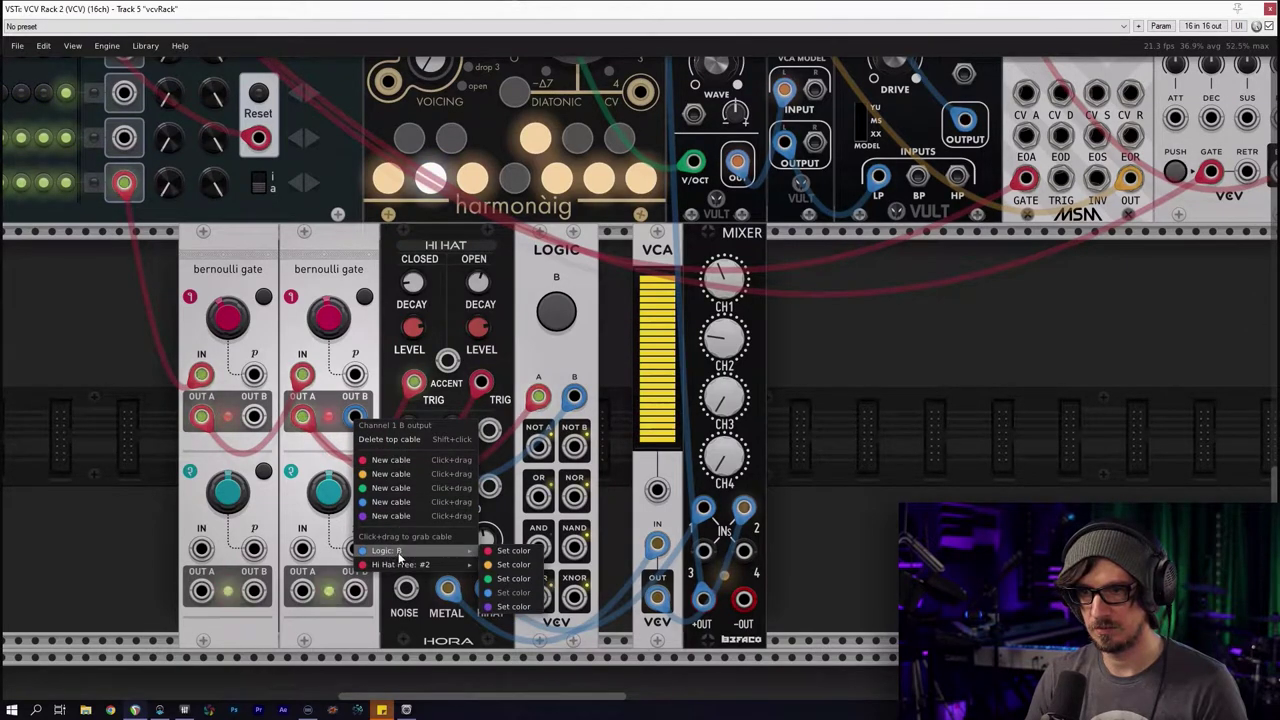
pyautogui.click(518, 552)
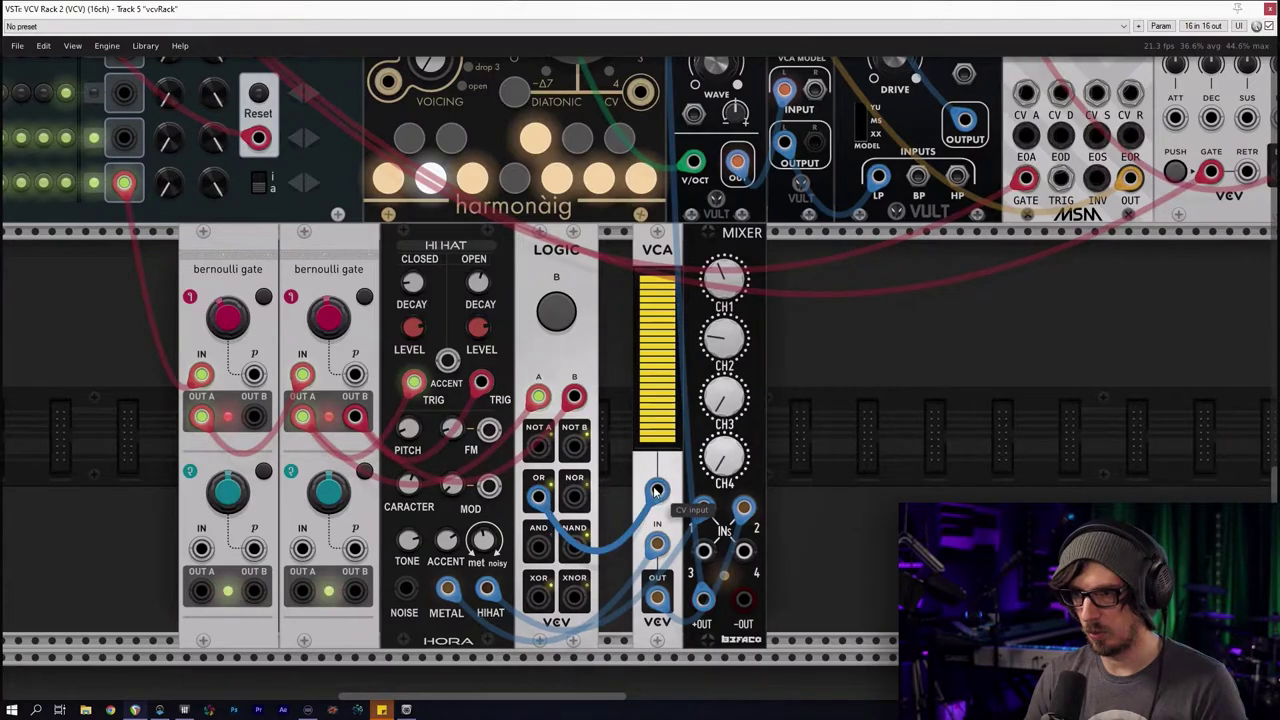
# Color the cable from the Logic module's OR output to the VCA's CV input yellow
pyautogui.rightClick(540, 497)
pyautogui.moveTo(630, 626)
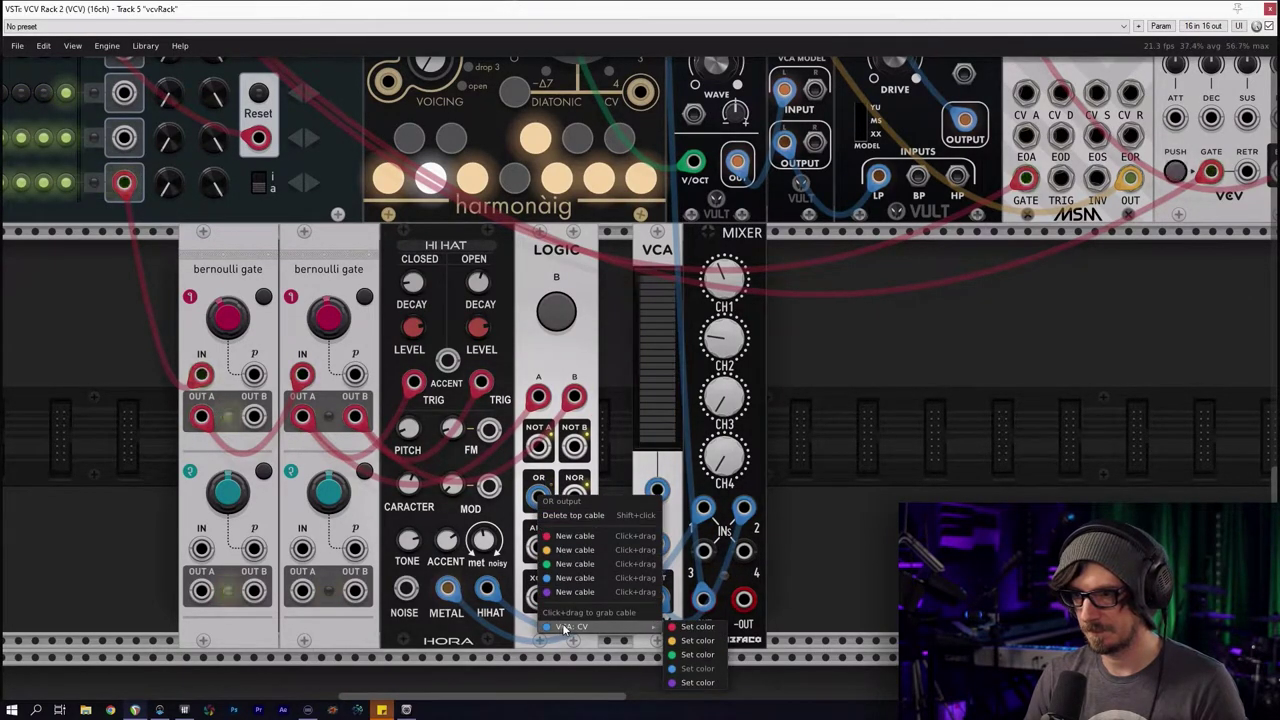
pyautogui.click(700, 640)
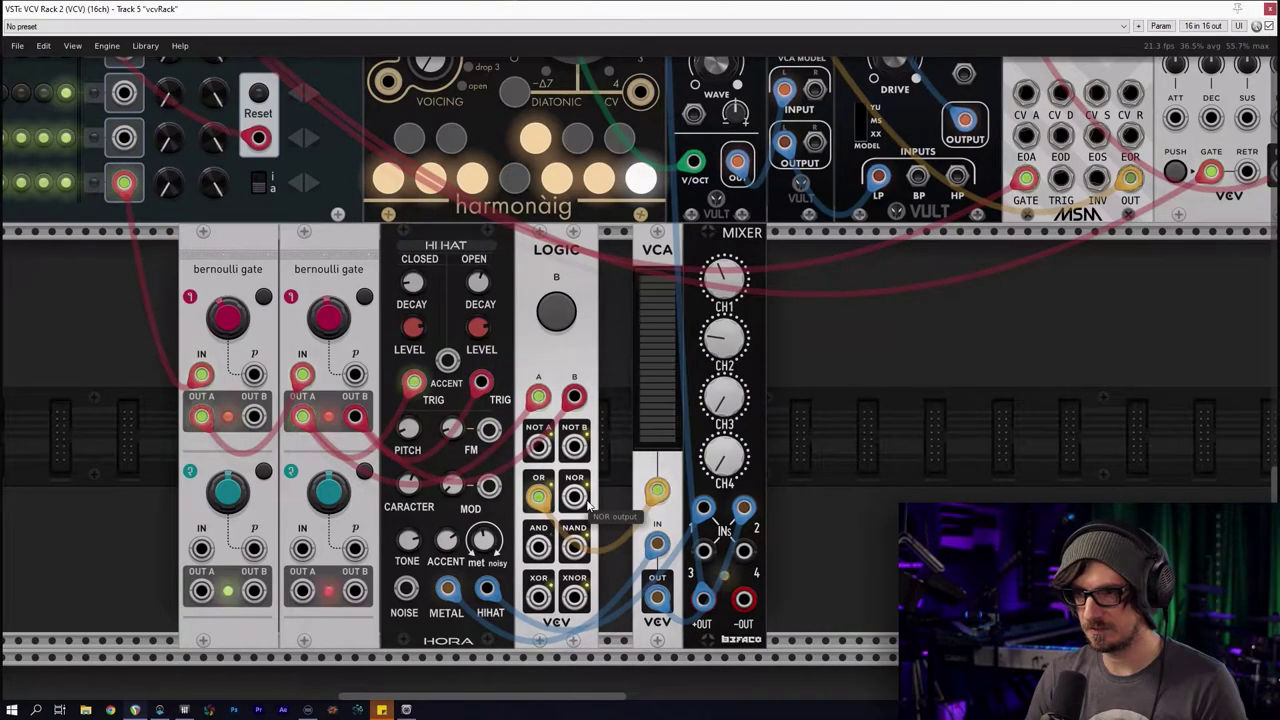
# Try the Logic module's AND output for the VCA's CV, return to OR, and move the cable to XOR
pyautogui.moveTo(540, 497); pyautogui.dragTo(540, 549)
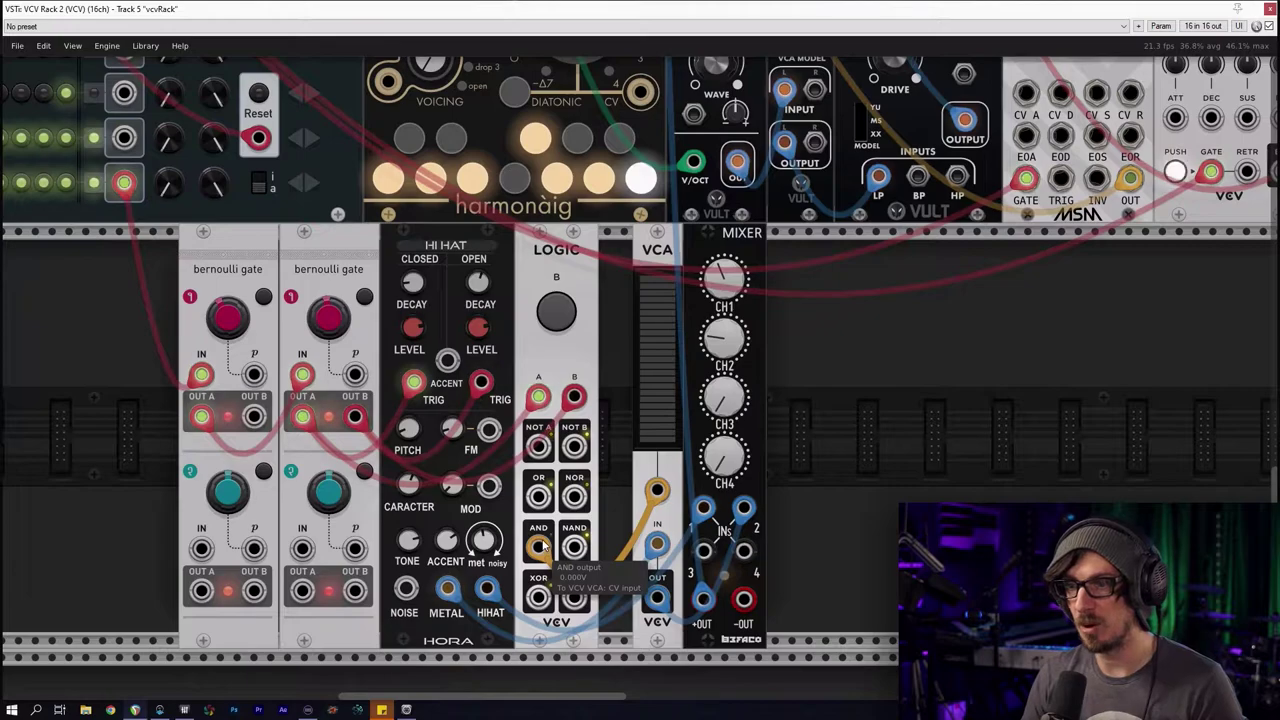
pyautogui.moveTo(540, 549); pyautogui.dragTo(538, 497)
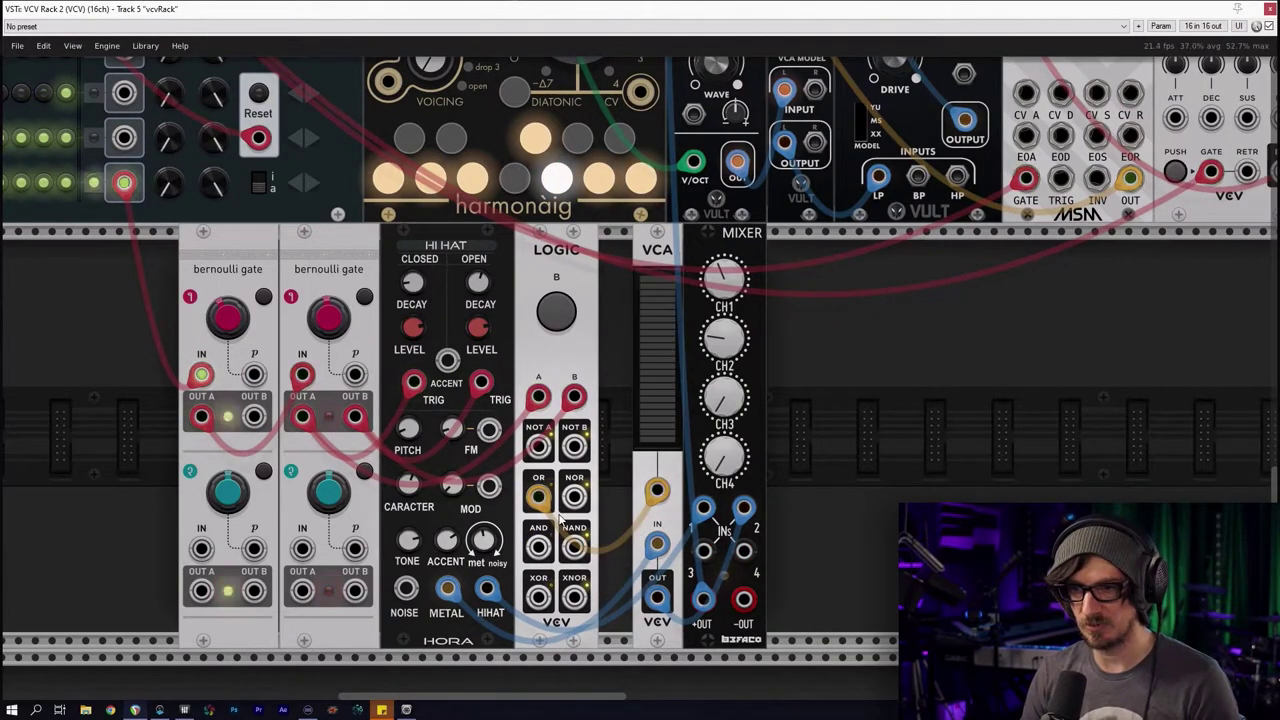
pyautogui.moveTo(538, 497); pyautogui.dragTo(538, 597)
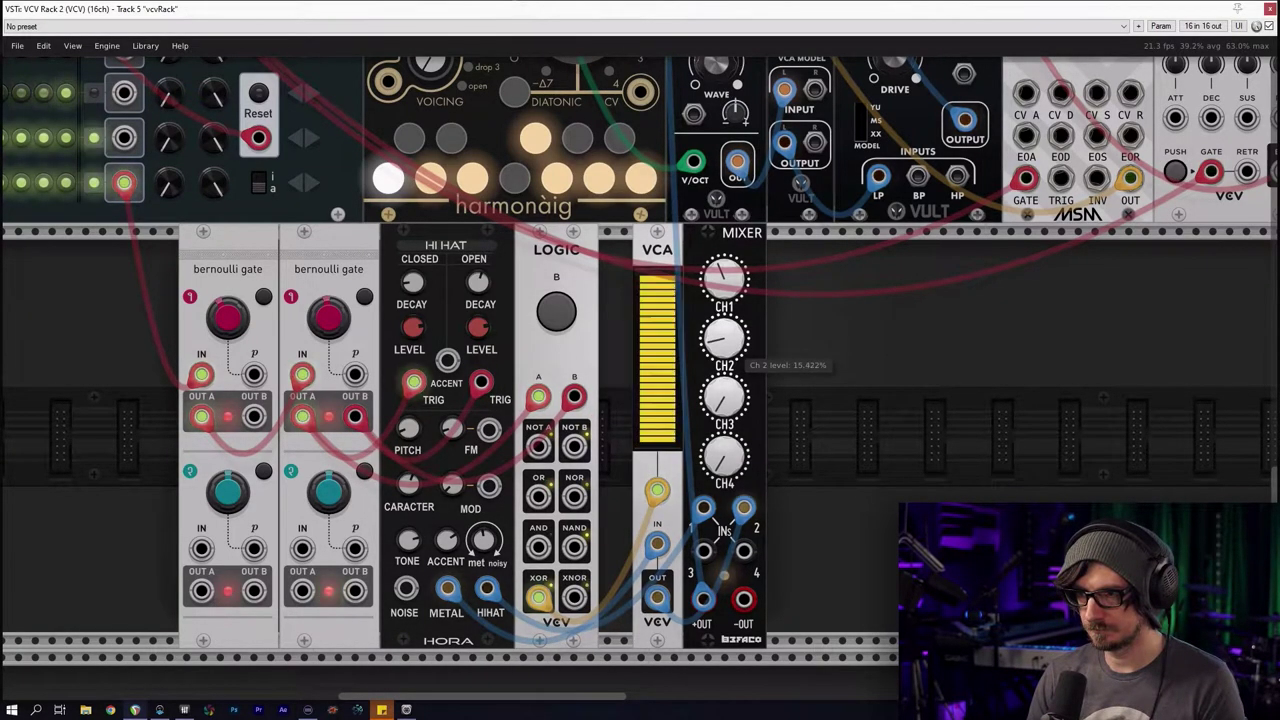
# Place the VCA and mixer against the Logic module and shift the hi-hat row to line up with the GoSh sequencer's starting edge
pyautogui.moveTo(797, 268); pyautogui.dragTo(611, 244)
pyautogui.scroll(-5, 612, 244)
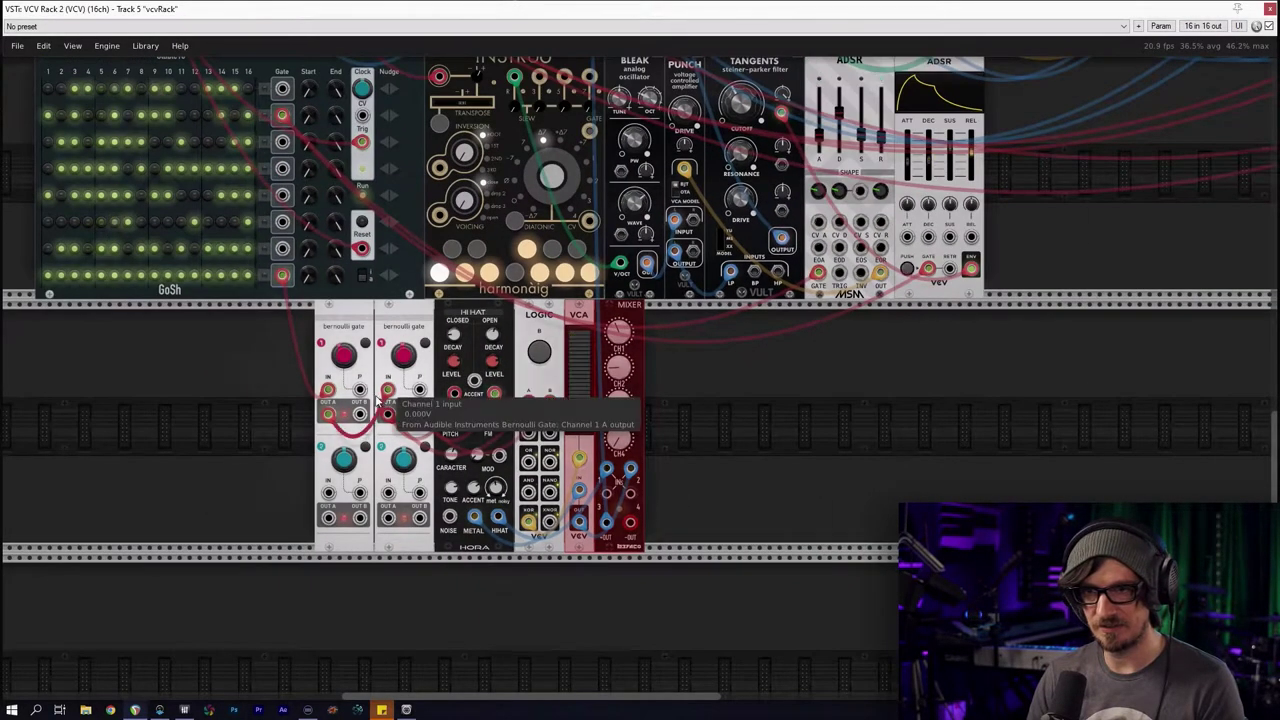
pyautogui.moveTo(717, 390); pyautogui.dragTo(132, 335)
pyautogui.click(436, 387)
# Reset the module library's filters, filter it by the Vult brand, and add the Knock bass drum module beside the mixer
pyautogui.rightClick(436, 387)
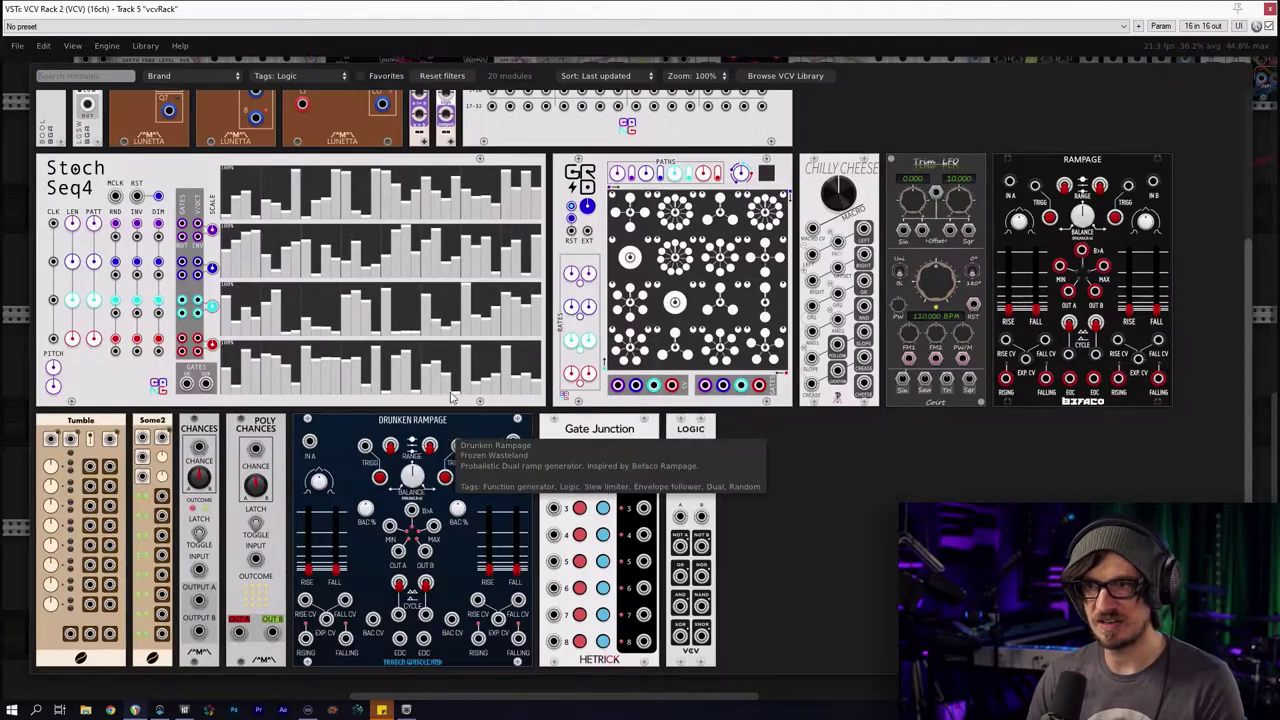
pyautogui.click(446, 78)
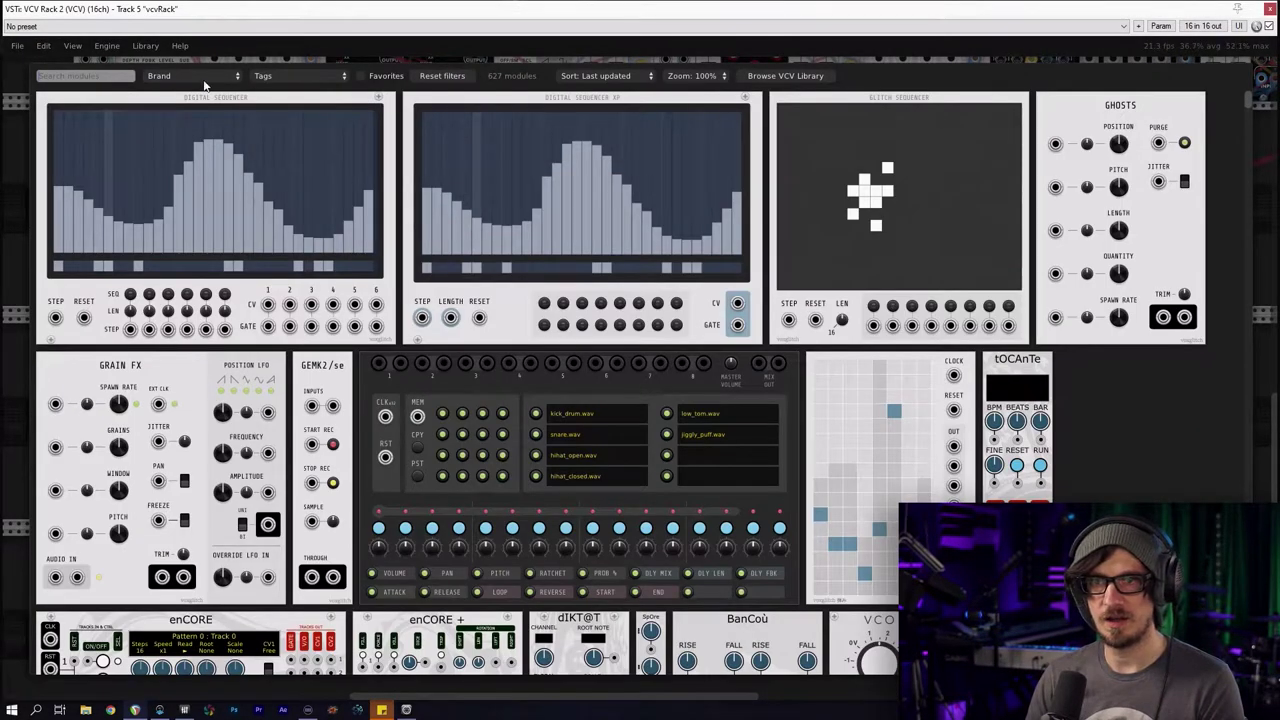
pyautogui.click(294, 77)
pyautogui.click(155, 77)
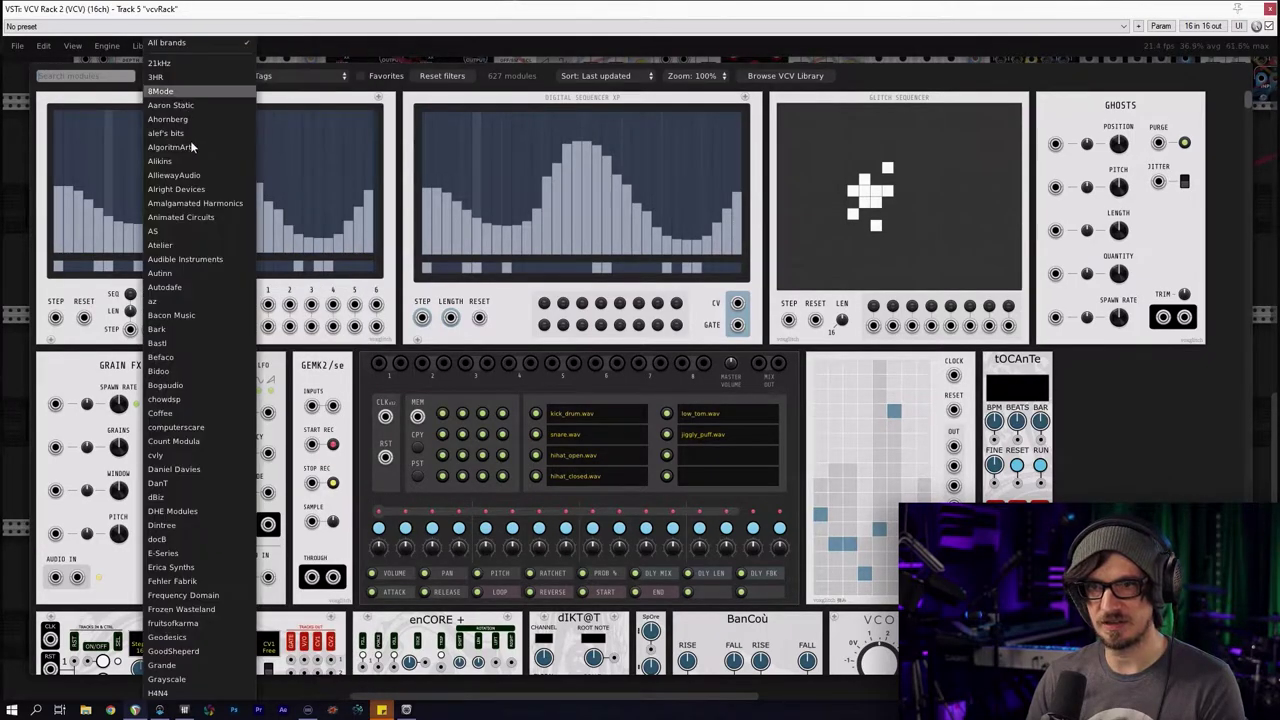
pyautogui.scroll(-5, 190, 630)
pyautogui.scroll(-2, 189, 660)
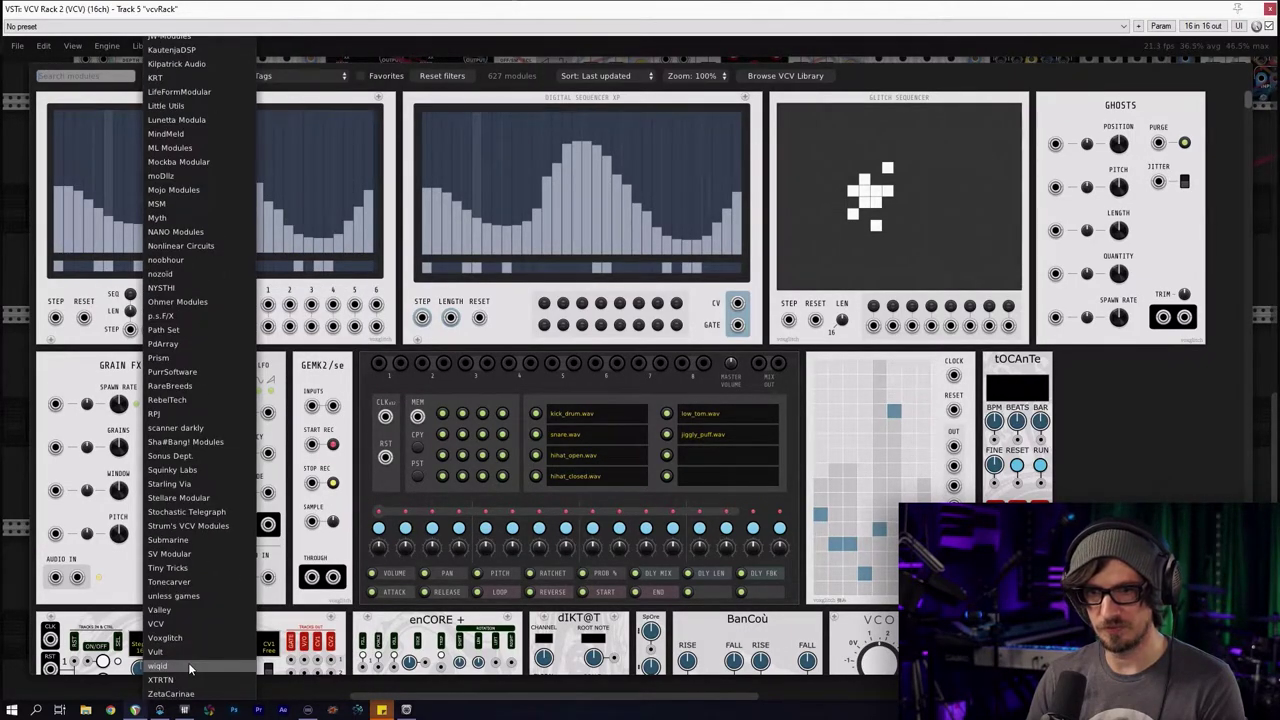
pyautogui.click(184, 652)
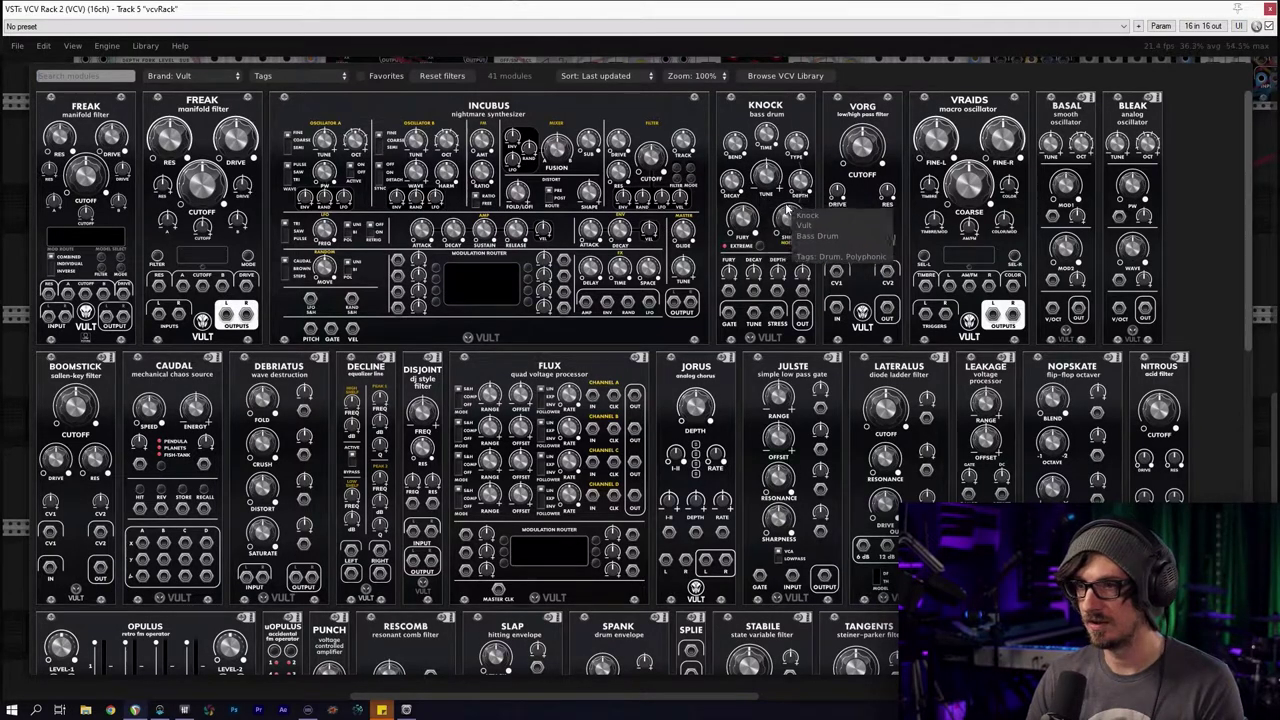
pyautogui.click(776, 206)
# Show the CPU usage meters on the modules around the new Knock bass drum
pyautogui.scroll(4, 598, 456)
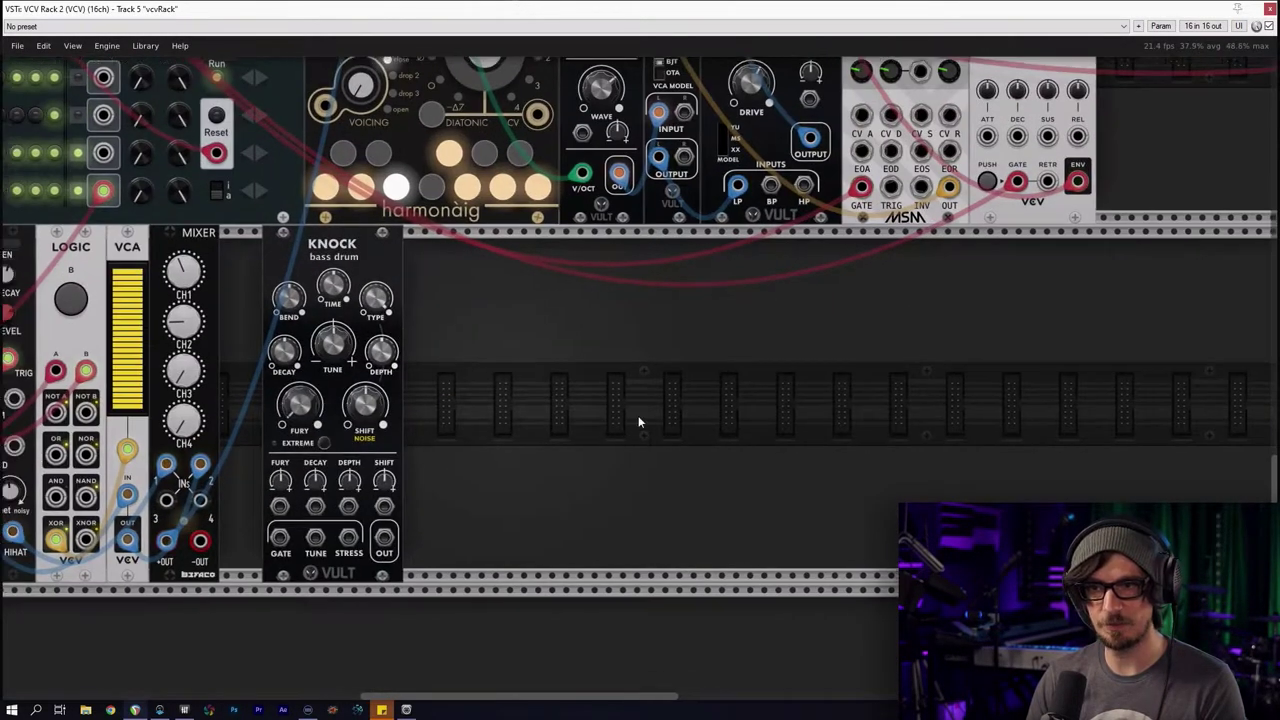
pyautogui.moveTo(638, 422); pyautogui.dragTo(907, 464)
pyautogui.moveTo(629, 302); pyautogui.dragTo(649, 328)
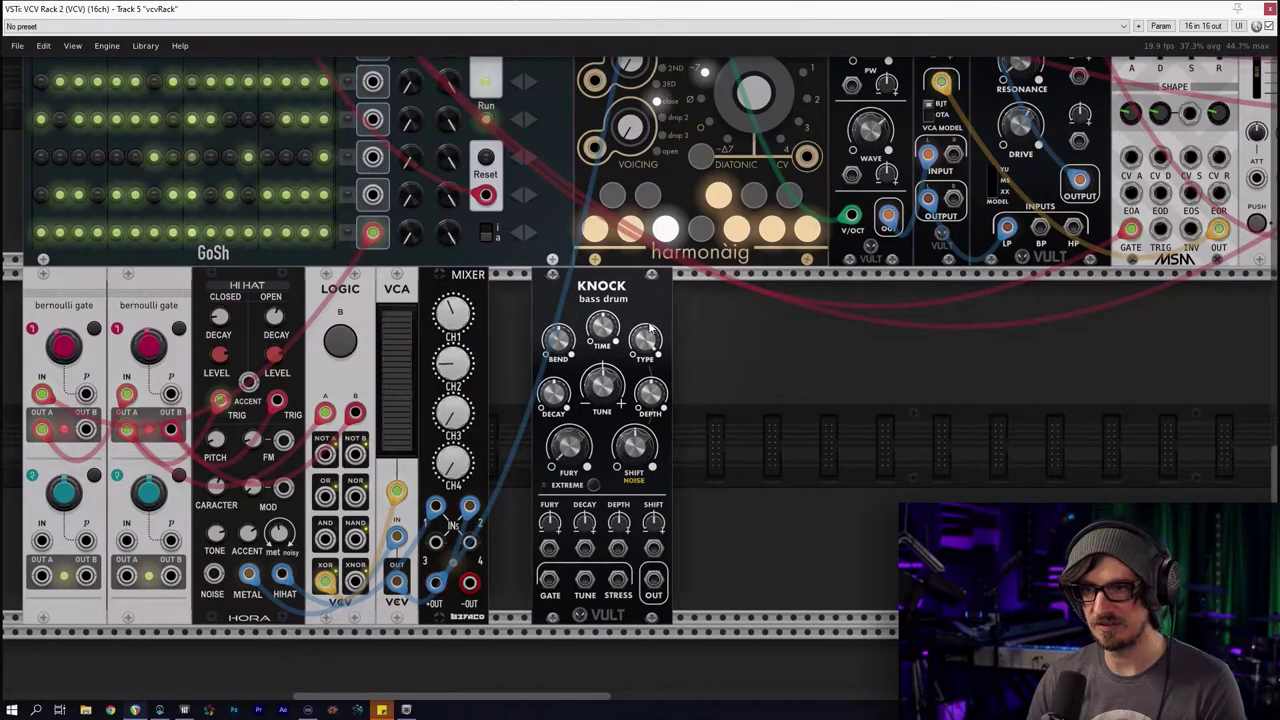
pyautogui.scroll(-2, 649, 330)
pyautogui.press('F3')
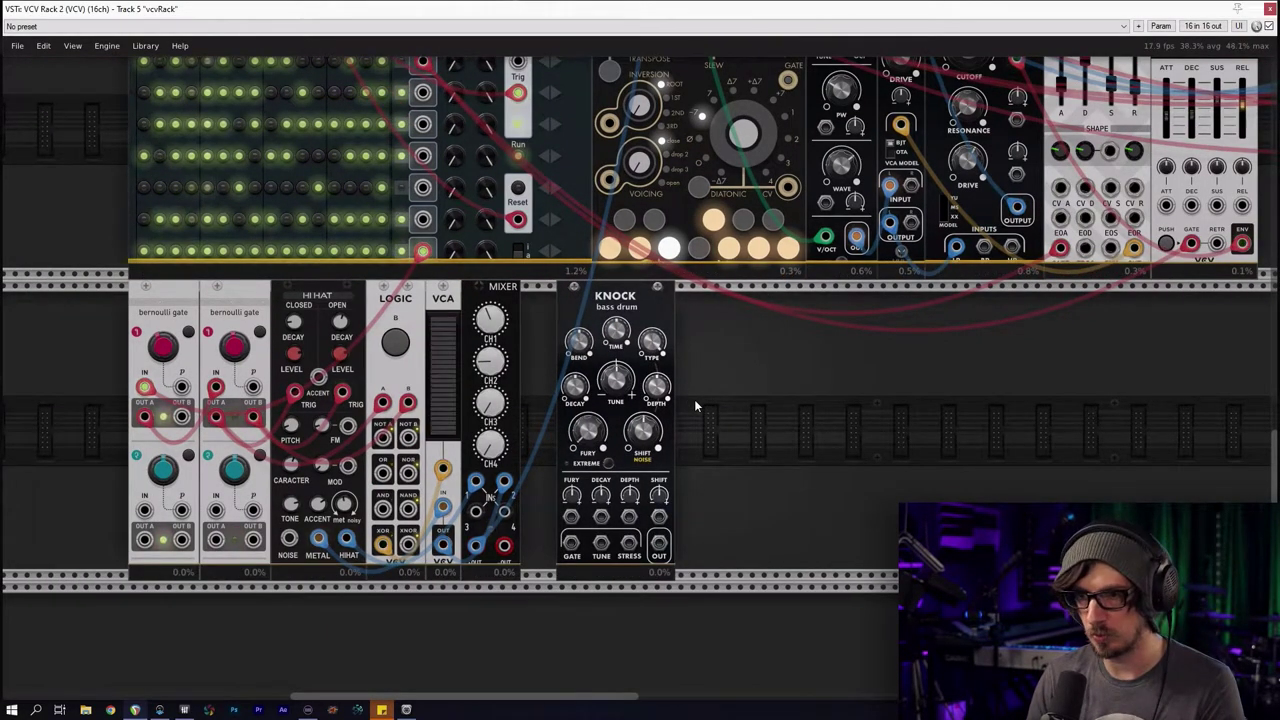
# Patch the fifth-row gate output of the Stable16 sequencer to the Knock bass drum's gate input with a red cable
pyautogui.press('F3')
pyautogui.moveTo(768, 408); pyautogui.dragTo(863, 530)
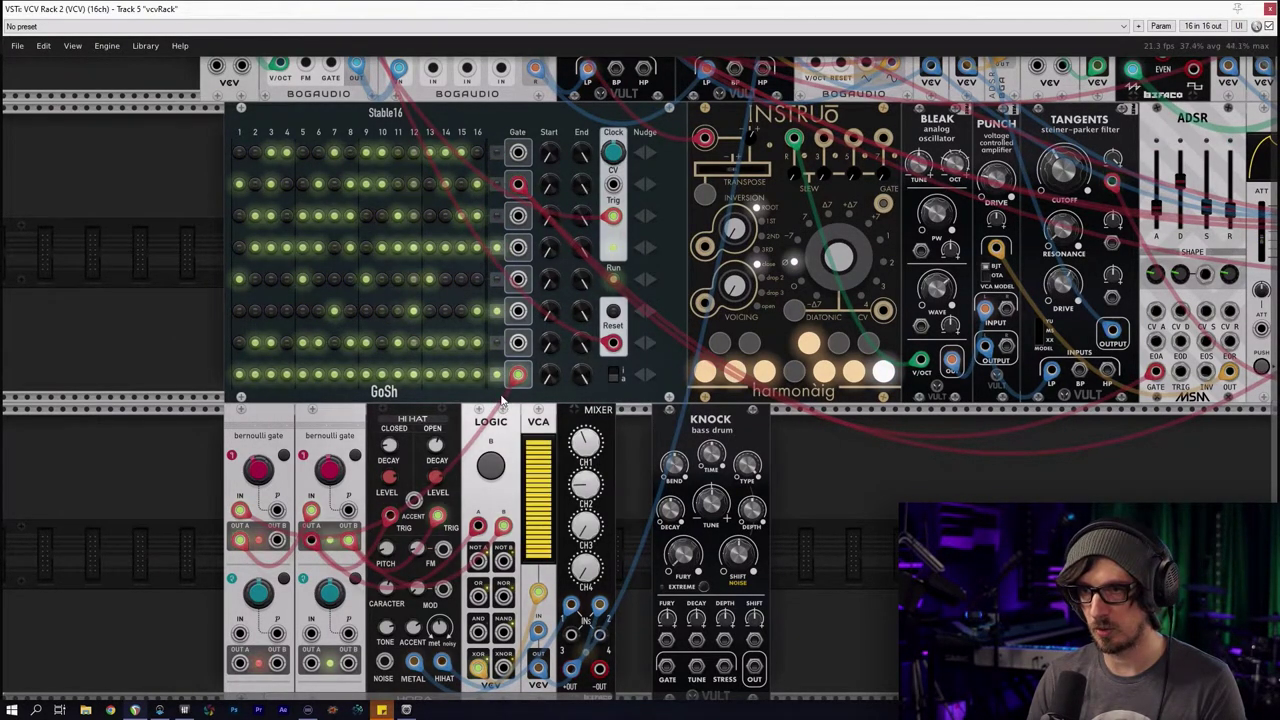
pyautogui.scroll(-3, 354, 203)
pyautogui.hscroll(3, 354, 203)
pyautogui.rightClick(410, 180)
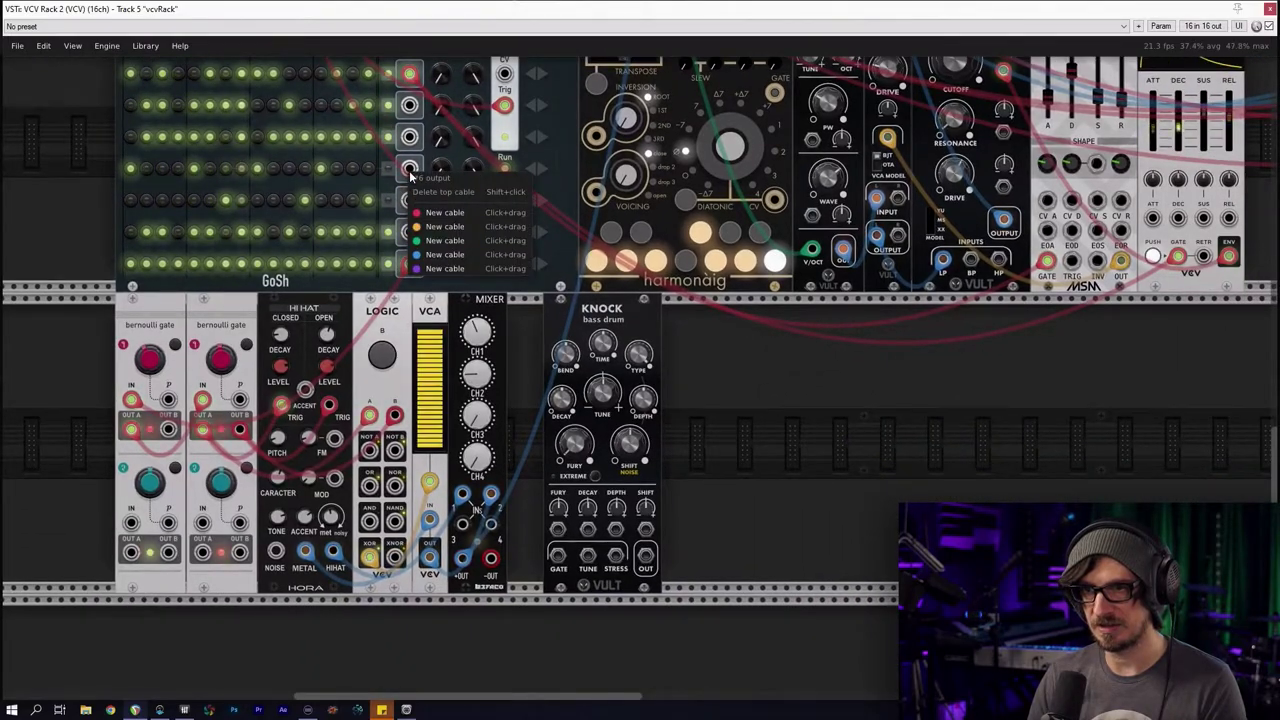
pyautogui.moveTo(443, 214); pyautogui.dragTo(554, 553)
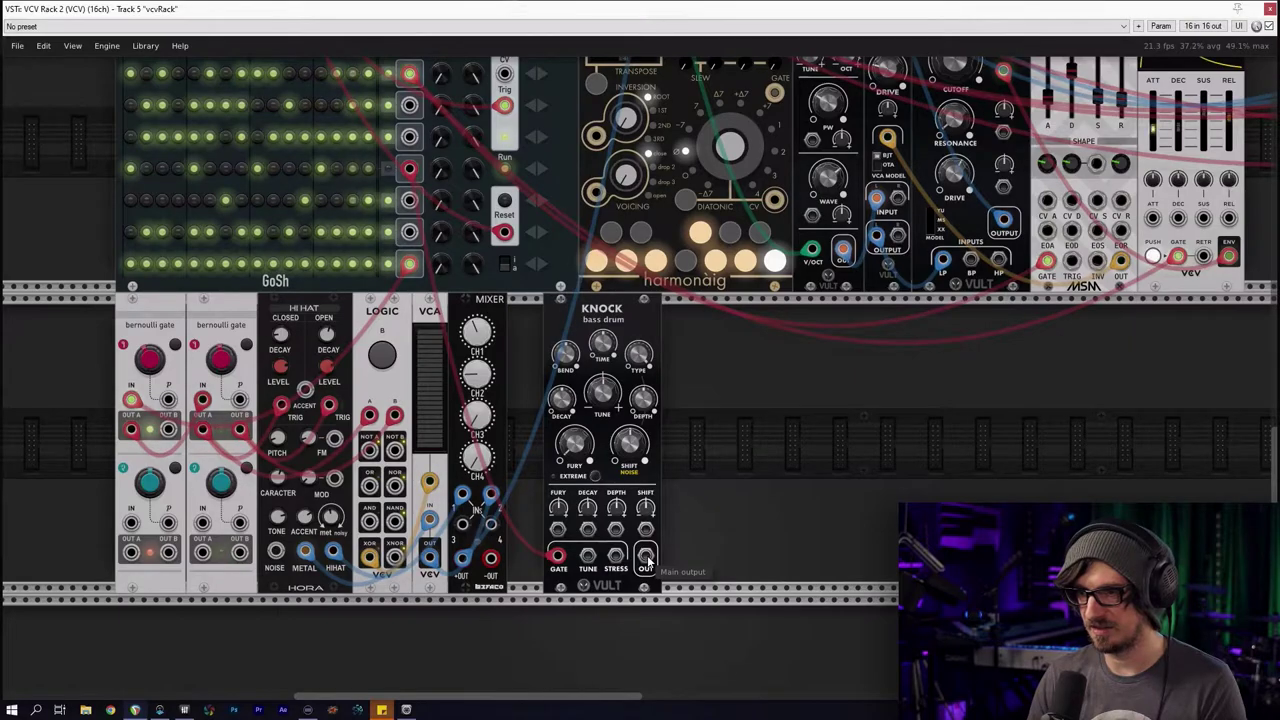
# Patch the Knock bass drum's main output to the left input of MixMaster track 05 with a blue cable
pyautogui.scroll(-4, 740, 535)
pyautogui.scroll(-2, 720, 573)
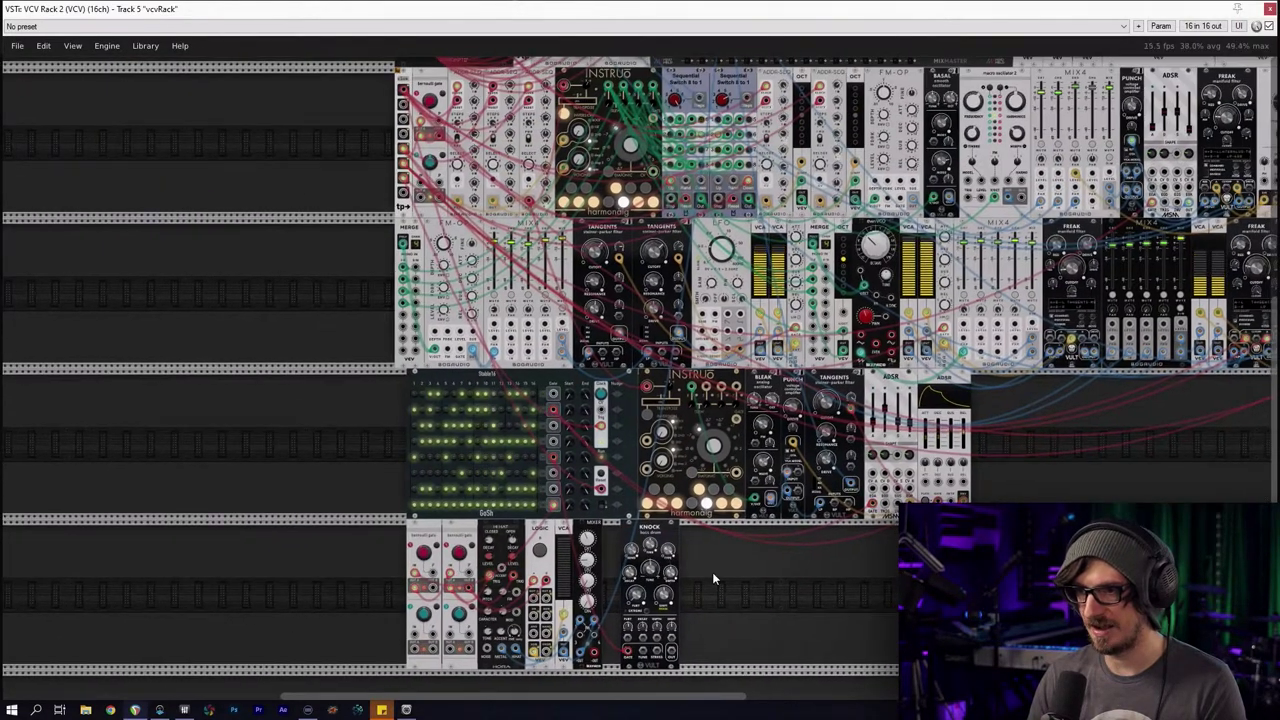
pyautogui.rightClick(683, 626)
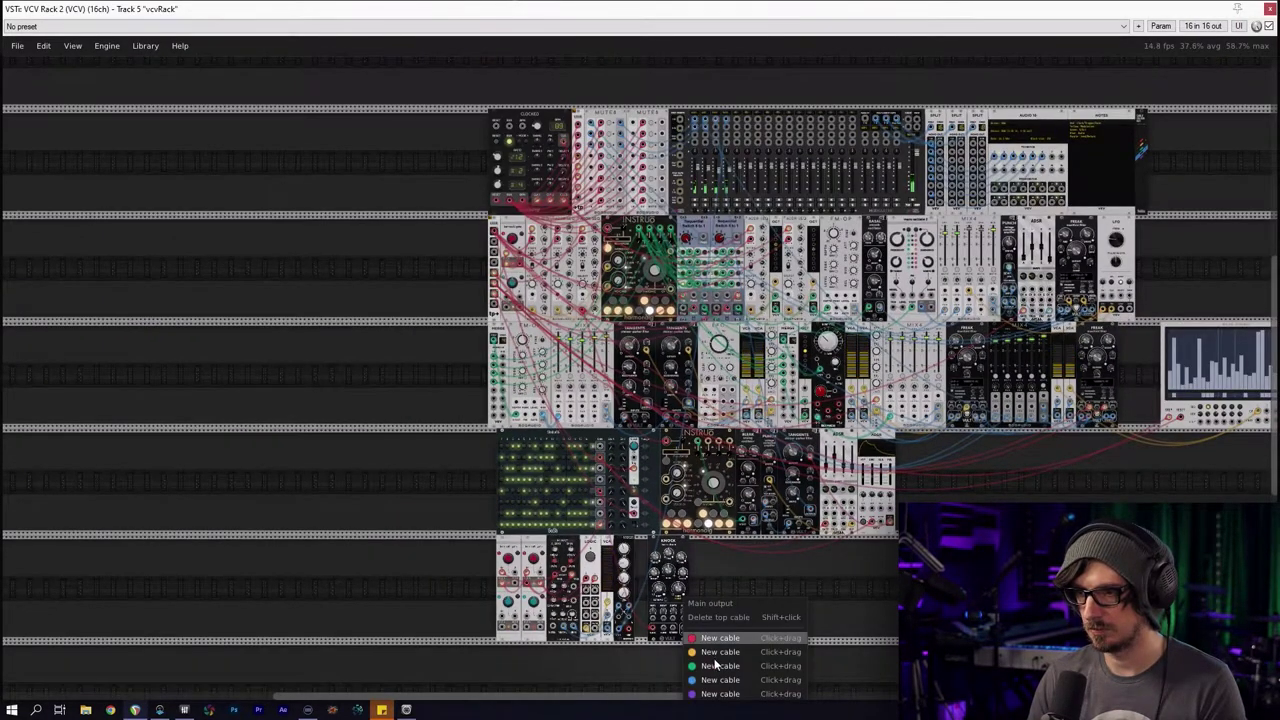
pyautogui.moveTo(720, 685); pyautogui.dragTo(741, 121)
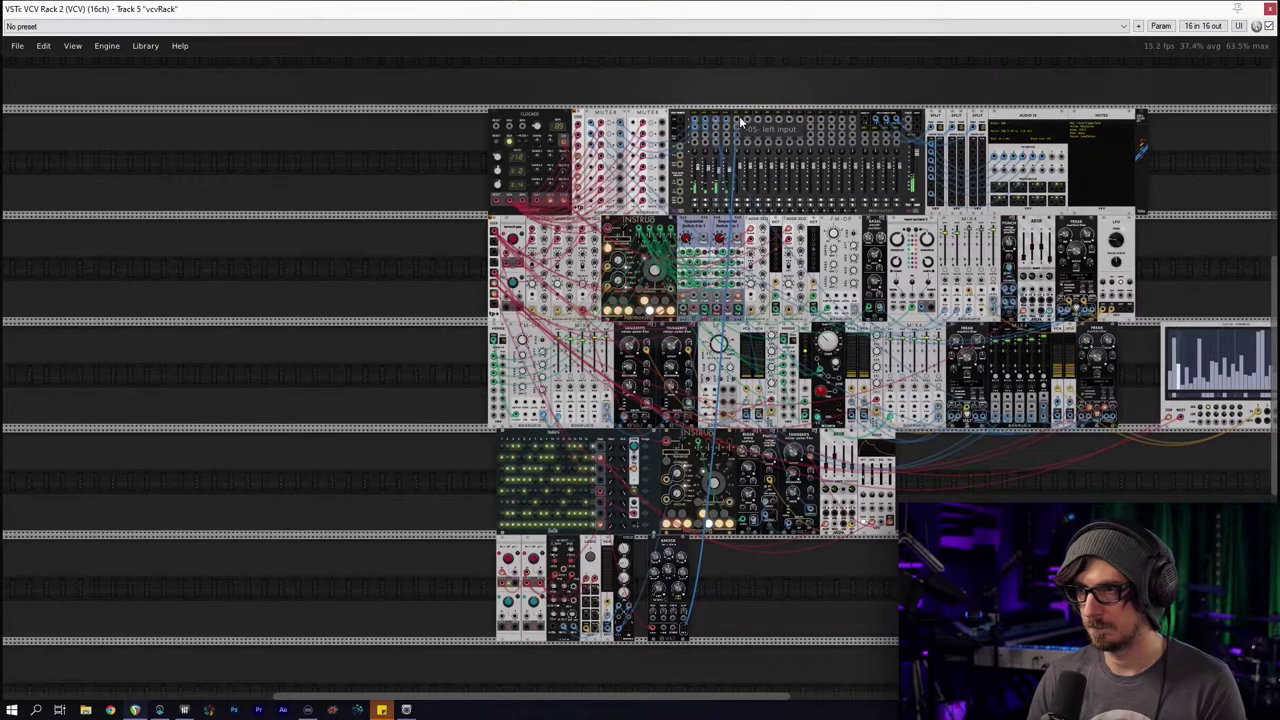
# Rename MixMaster track 05 as kick and lower its level to about -3 dB
pyautogui.scroll(3, 742, 170)
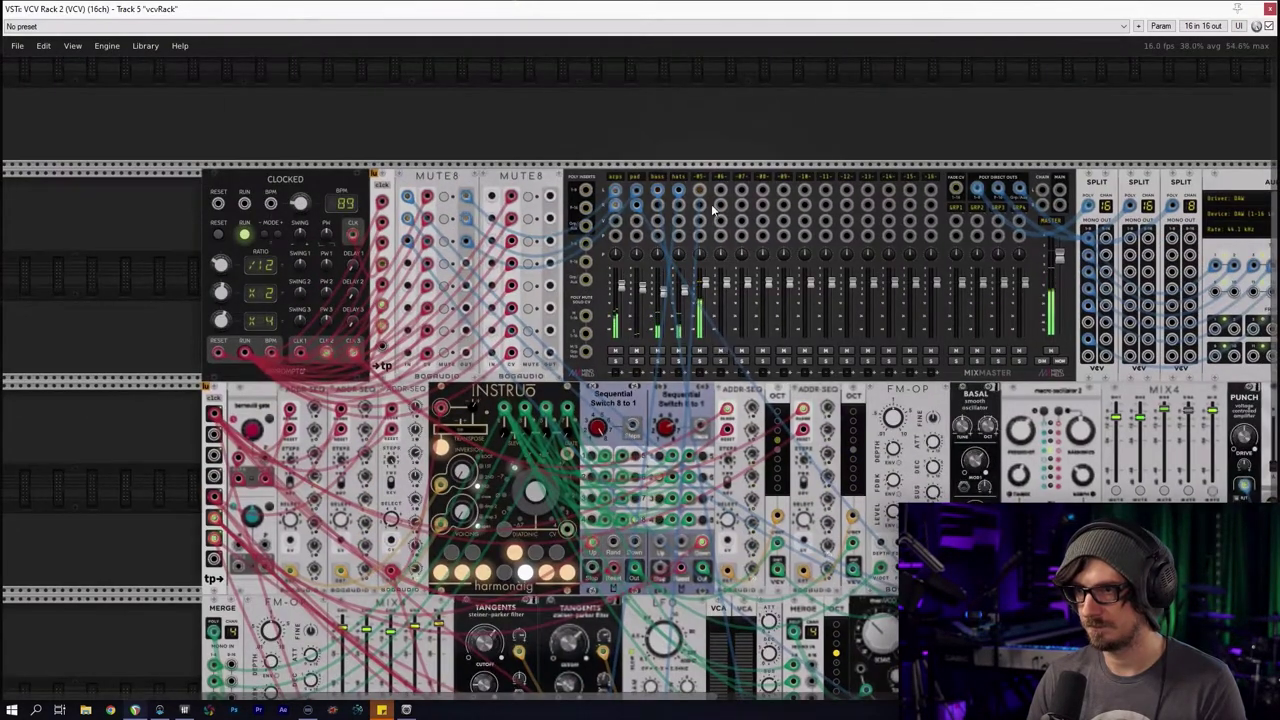
pyautogui.rightClick(699, 177)
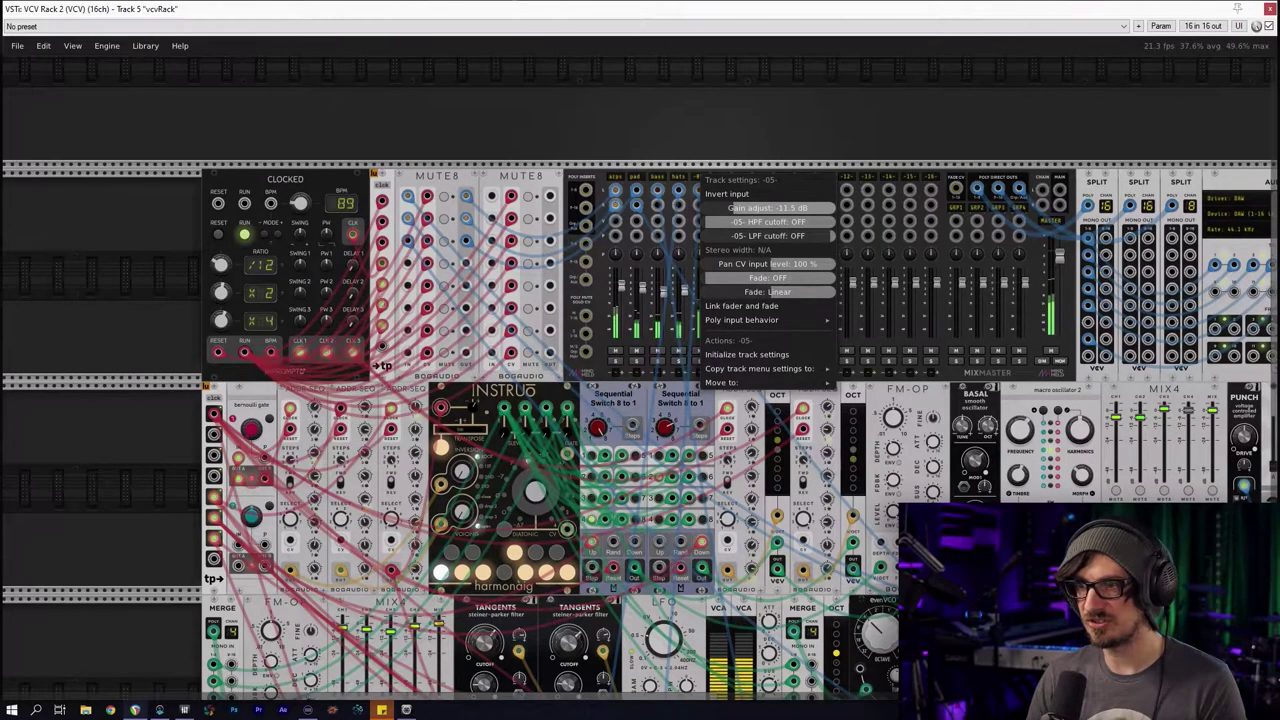
pyautogui.click(756, 99)
pyautogui.scroll(4, 595, 200)
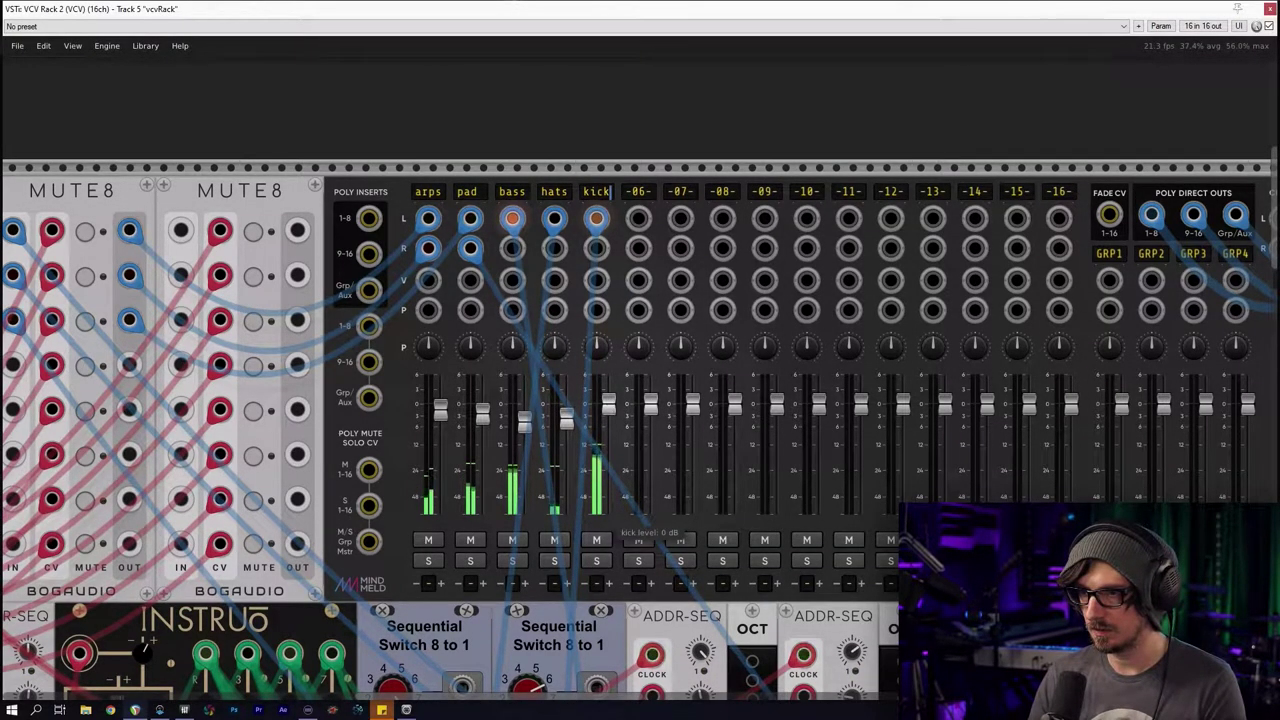
pyautogui.moveTo(627, 464); pyautogui.dragTo(529, 399)
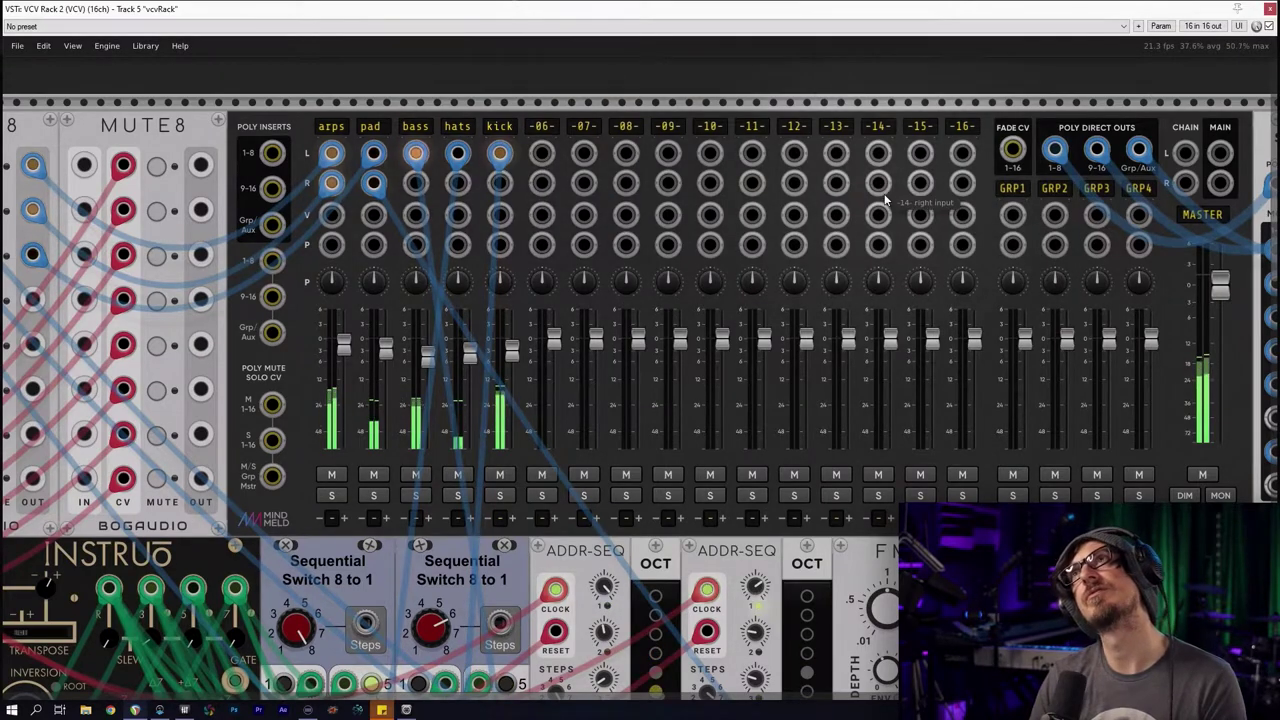
# Patch the first Split module's channel 9 output to device input 7 of the Audio 16 module
pyautogui.hscroll(12, 871, 454)
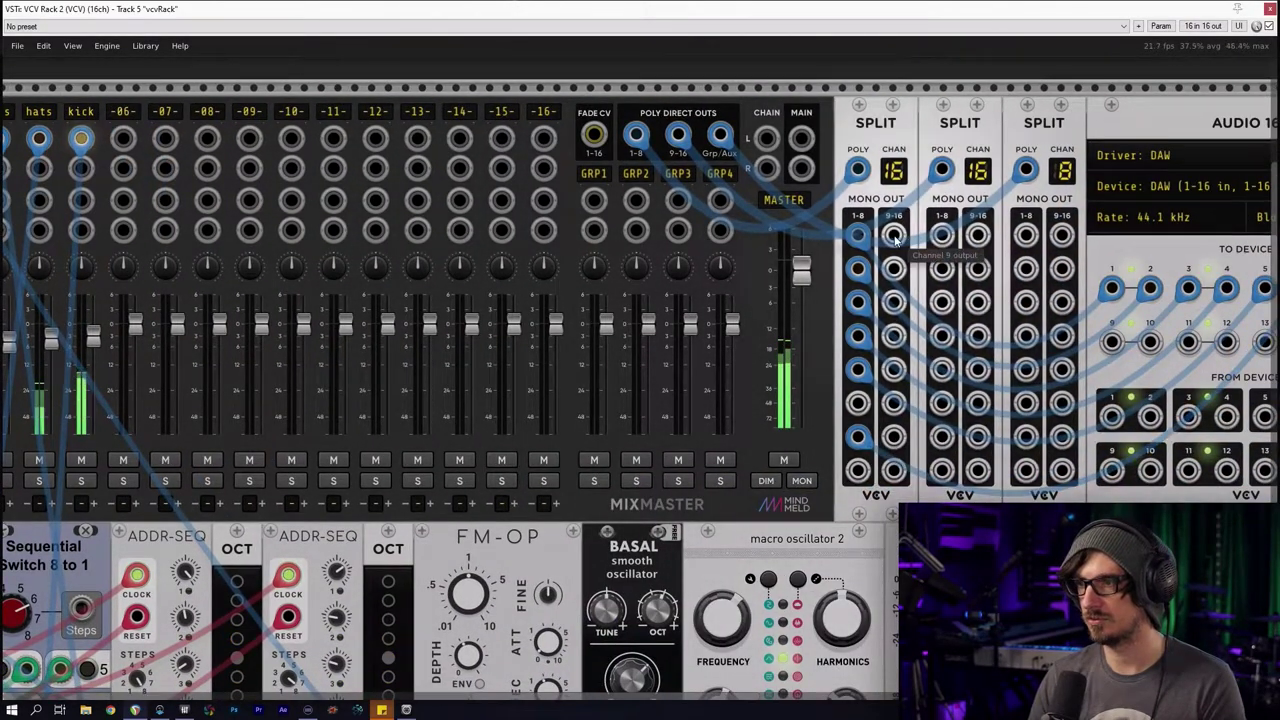
pyautogui.scroll(-2, 871, 454)
pyautogui.hscroll(8, 871, 454)
pyautogui.moveTo(645, 168); pyautogui.dragTo(1089, 220)
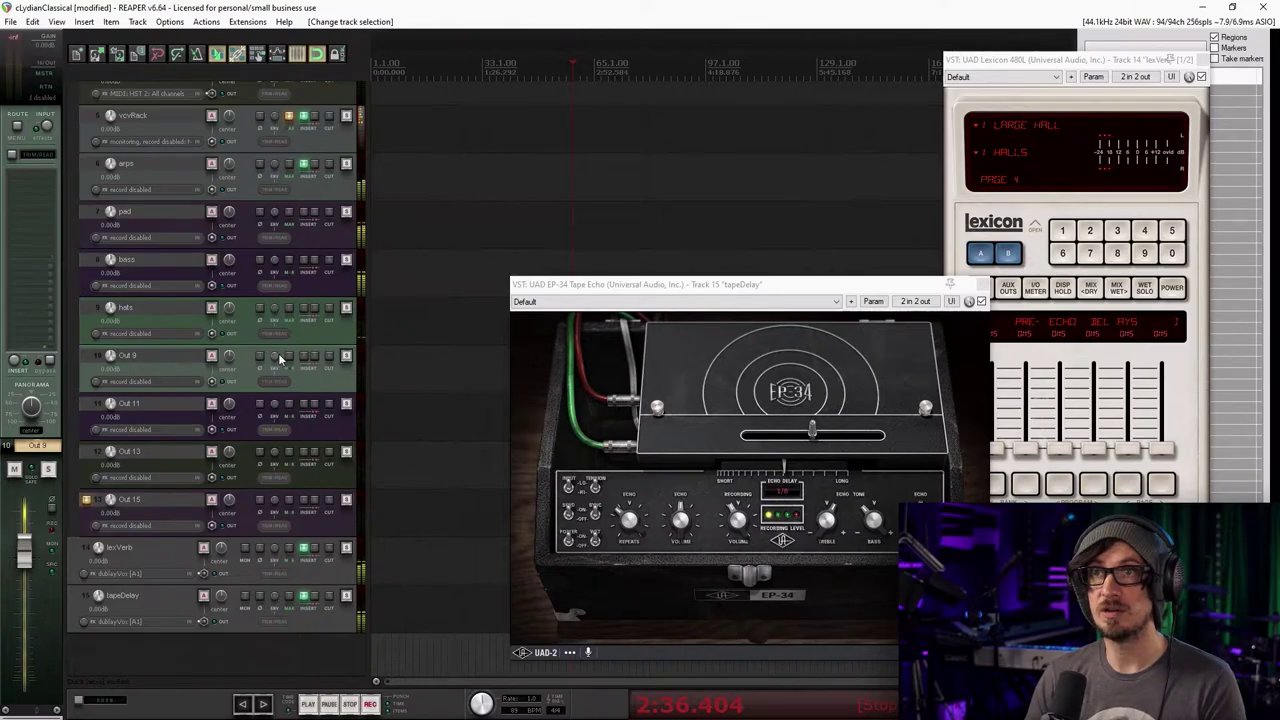
# Switch to REAPER and set the Out 9 track's receive from vcvRack to mono source channel 7
pyautogui.click(279, 357)
pyautogui.click(619, 497)
pyautogui.moveTo(720, 527)
pyautogui.click(836, 386)
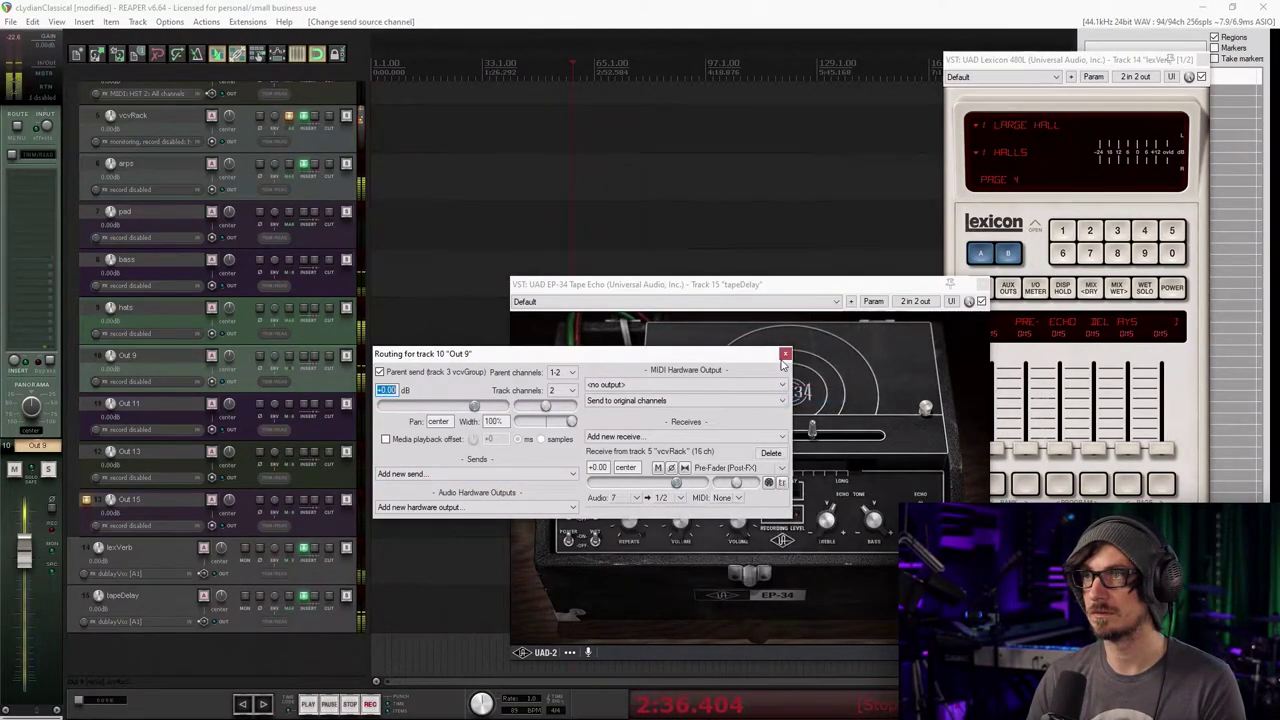
pyautogui.click(785, 355)
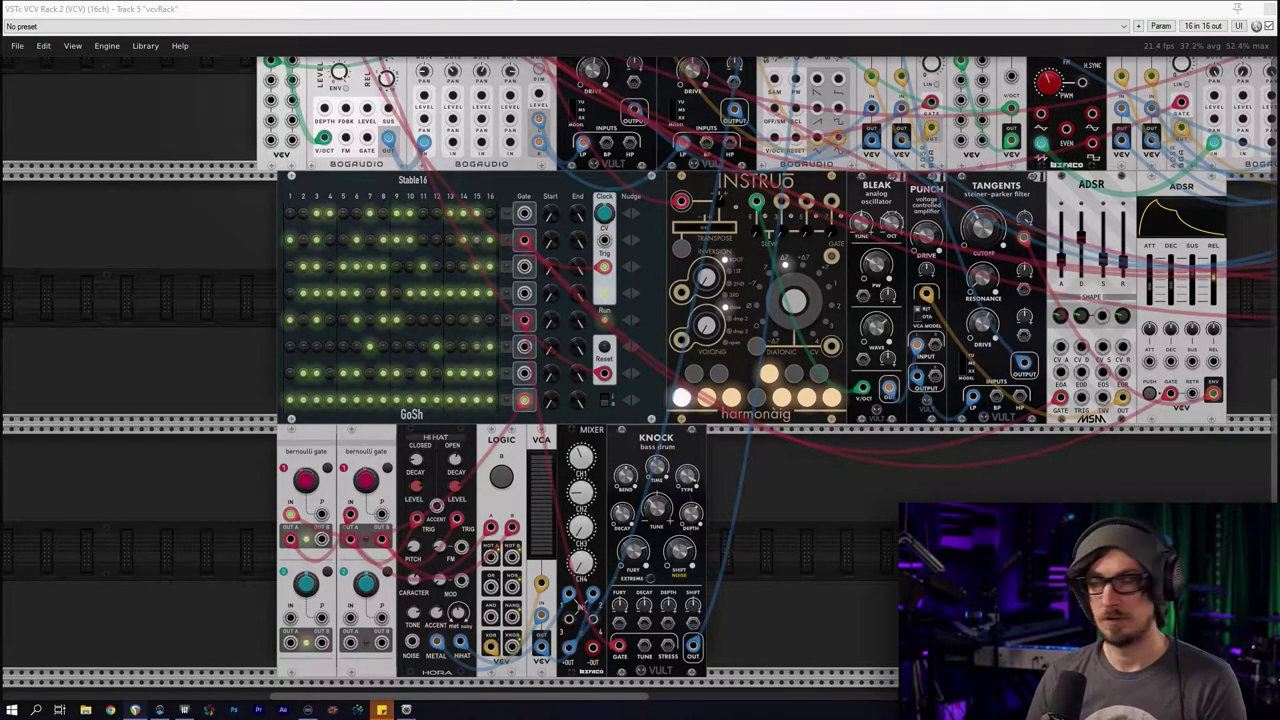
# Switch back to VCV Rack, open the module browser and reset its filters
pyautogui.scroll(3, 543, 268)
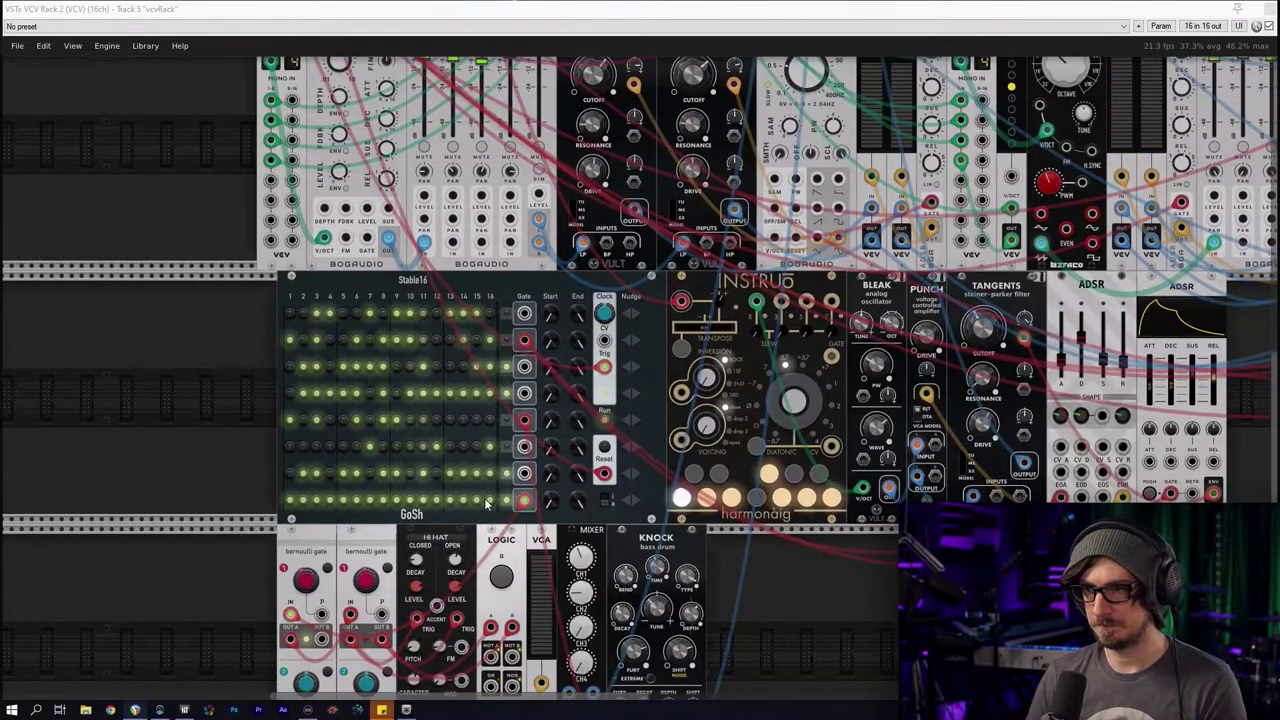
pyautogui.scroll(12, 684, 137)
pyautogui.hscroll(5, 684, 137)
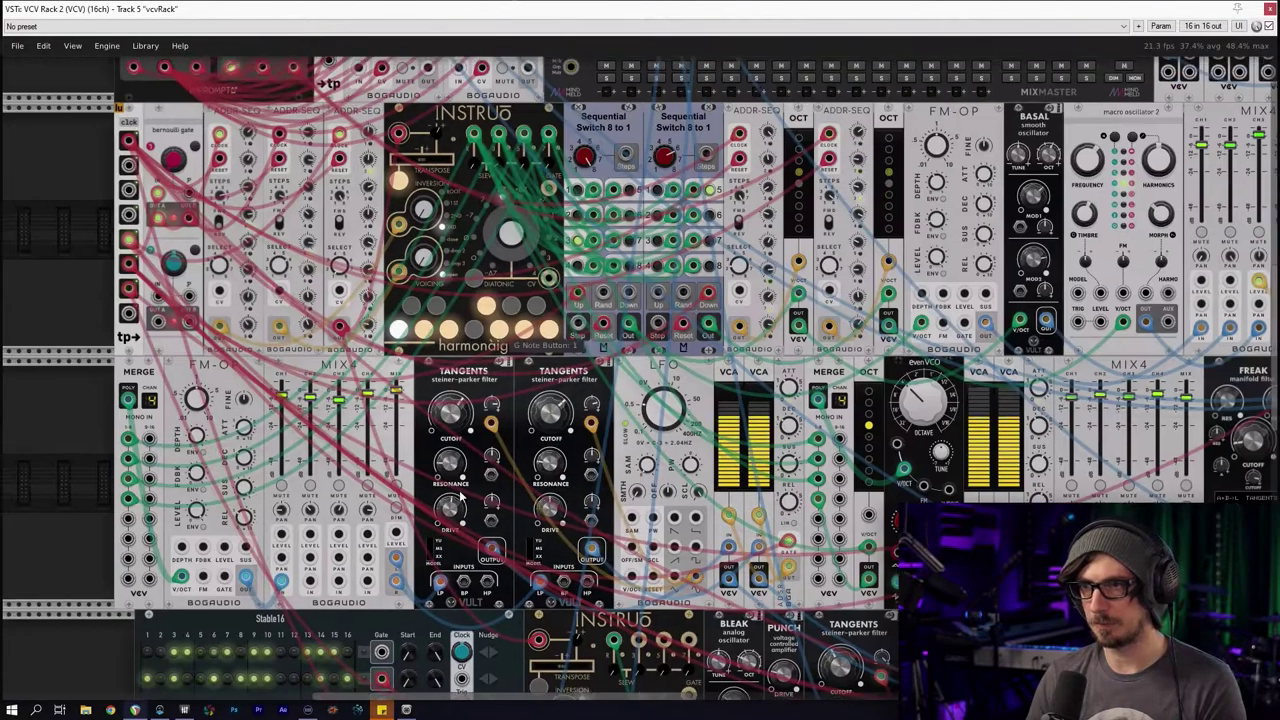
pyautogui.scroll(2, 548, 278)
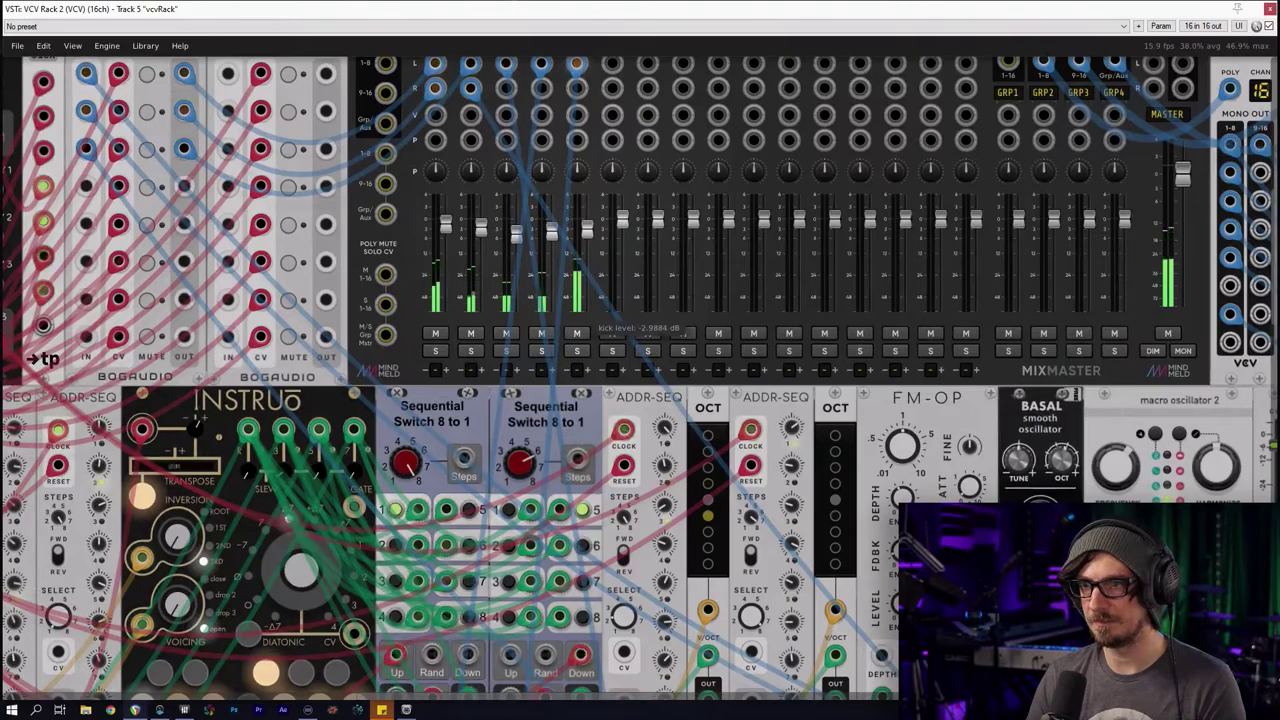
pyautogui.scroll(-1, 579, 240)
pyautogui.scroll(1, 474, 246)
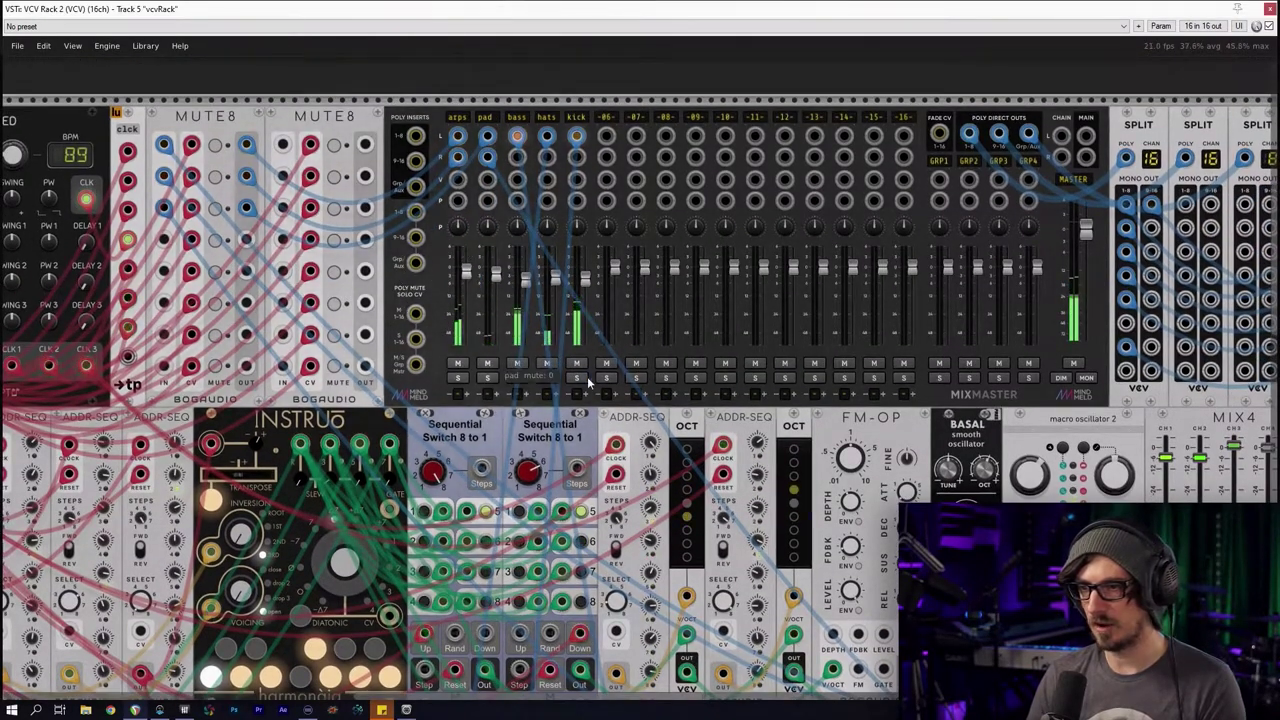
pyautogui.scroll(-3, 585, 330)
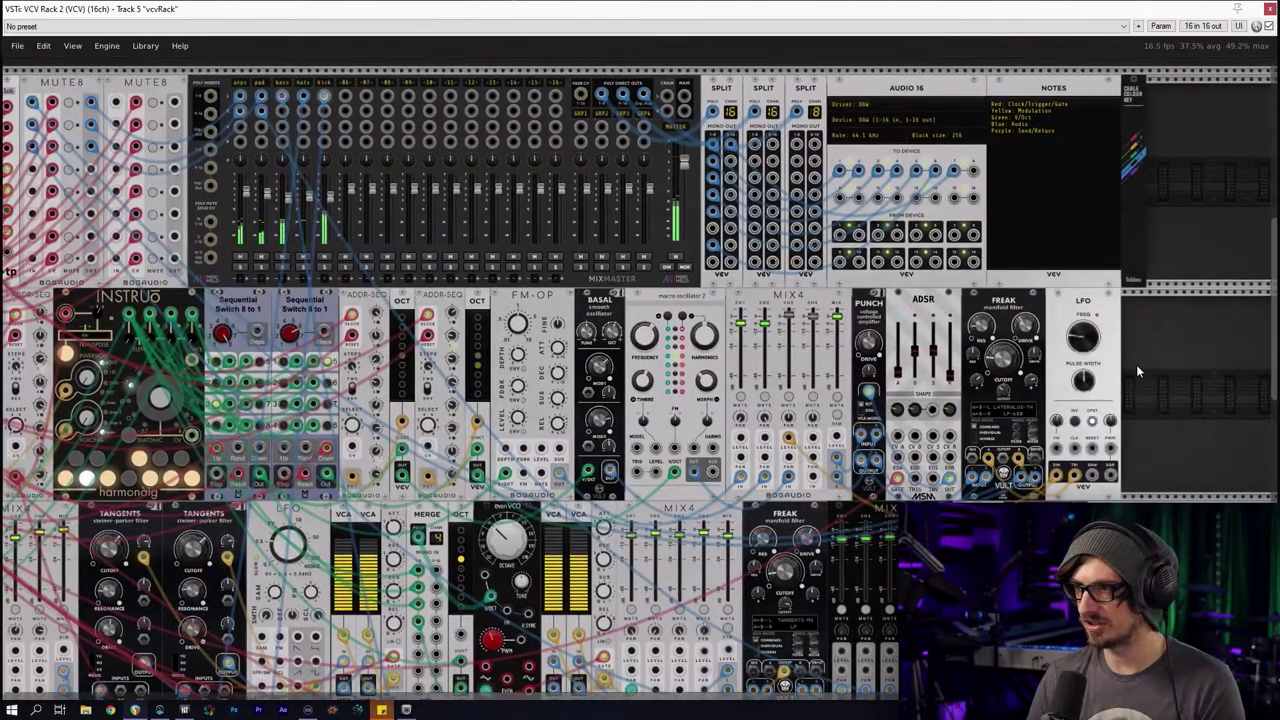
pyautogui.rightClick(1136, 364)
pyautogui.click(442, 76)
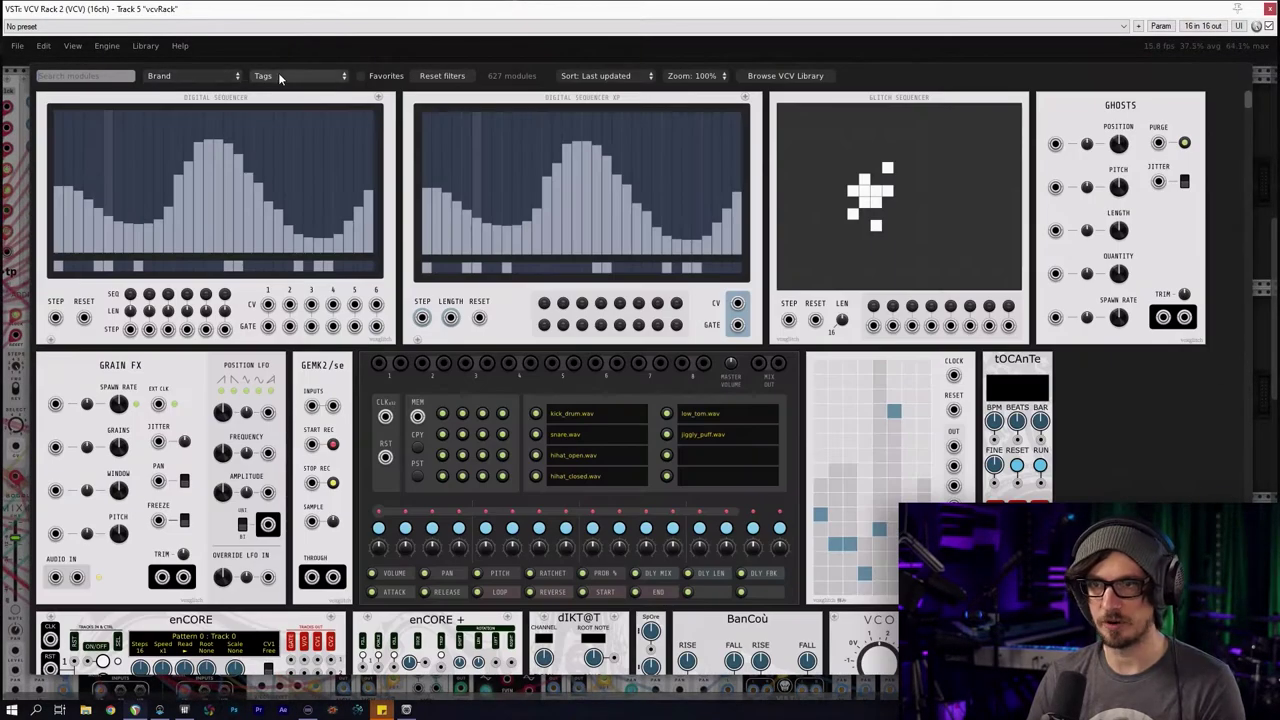
pyautogui.click(262, 76)
pyautogui.click(28, 114)
pyautogui.click(28, 114)
pyautogui.moveTo(406, 636); pyautogui.dragTo(652, 311)
pyautogui.moveTo(787, 464); pyautogui.dragTo(417, 557)
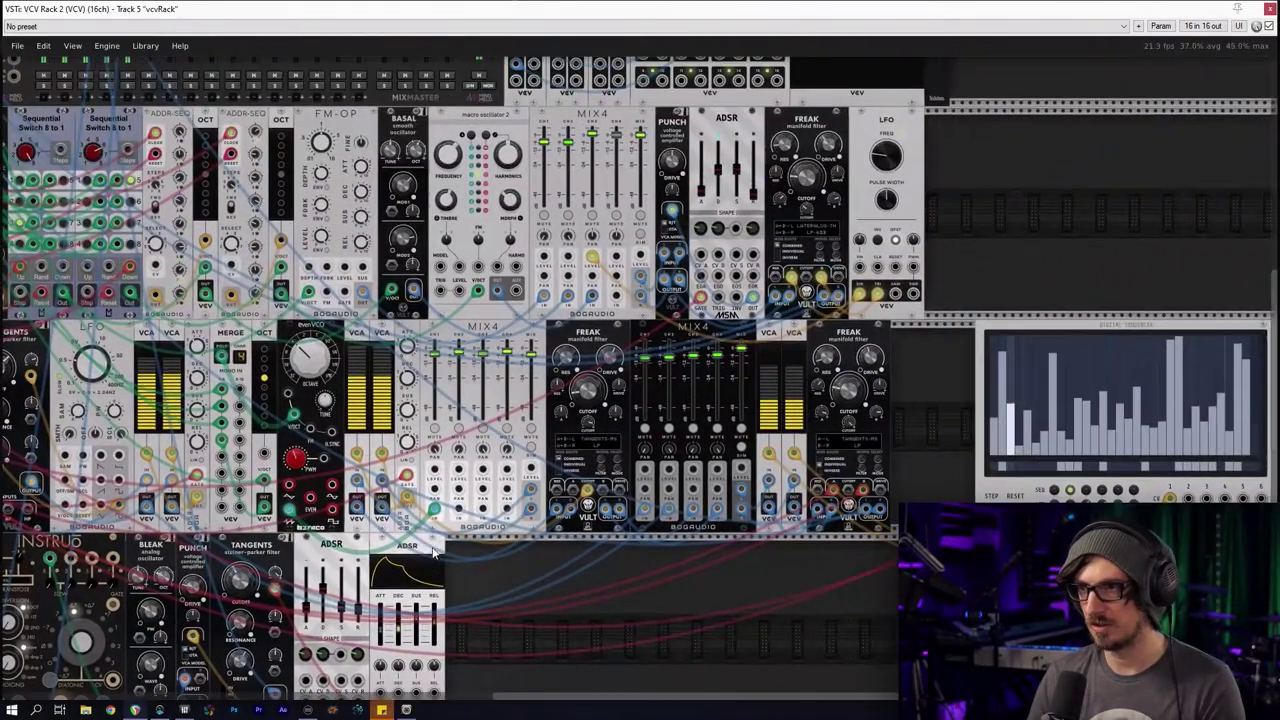
# Filter the module library by the Low-frequency oscillator tag and add the Instruo øchd module near the VCV LFO
pyautogui.rightClick(923, 266)
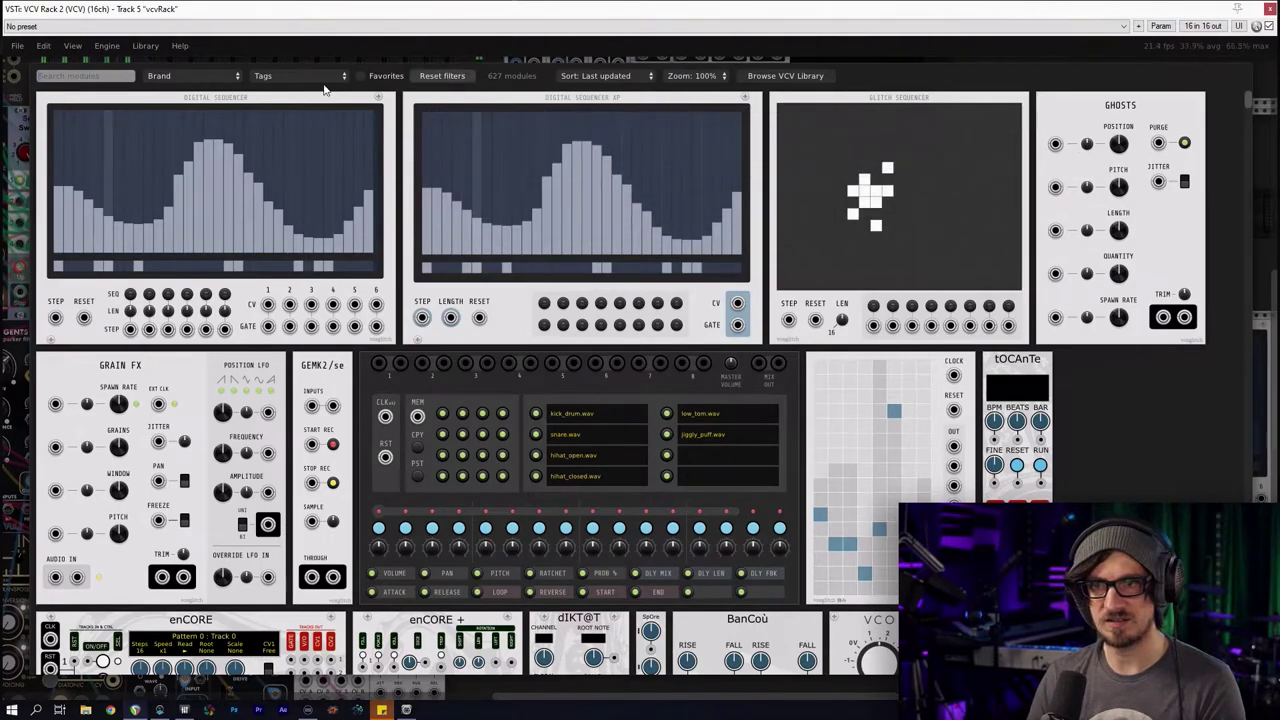
pyautogui.click(262, 76)
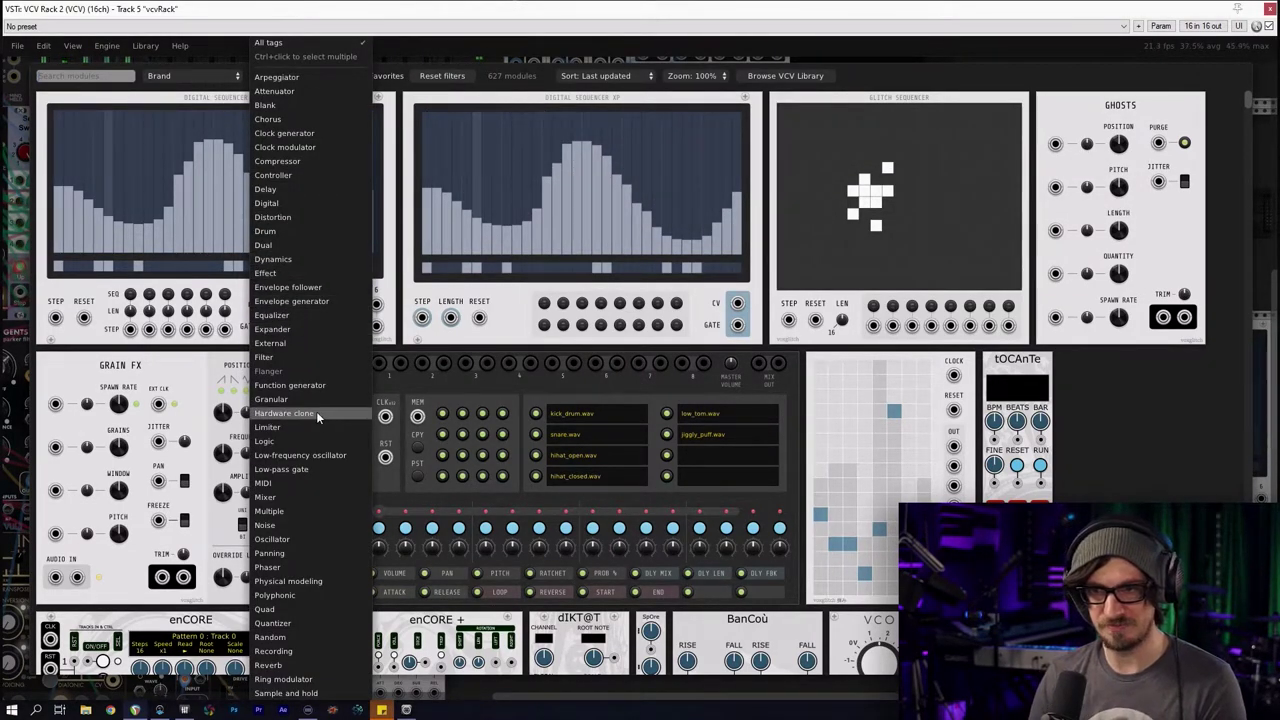
pyautogui.click(334, 456)
pyautogui.scroll(-6, 578, 405)
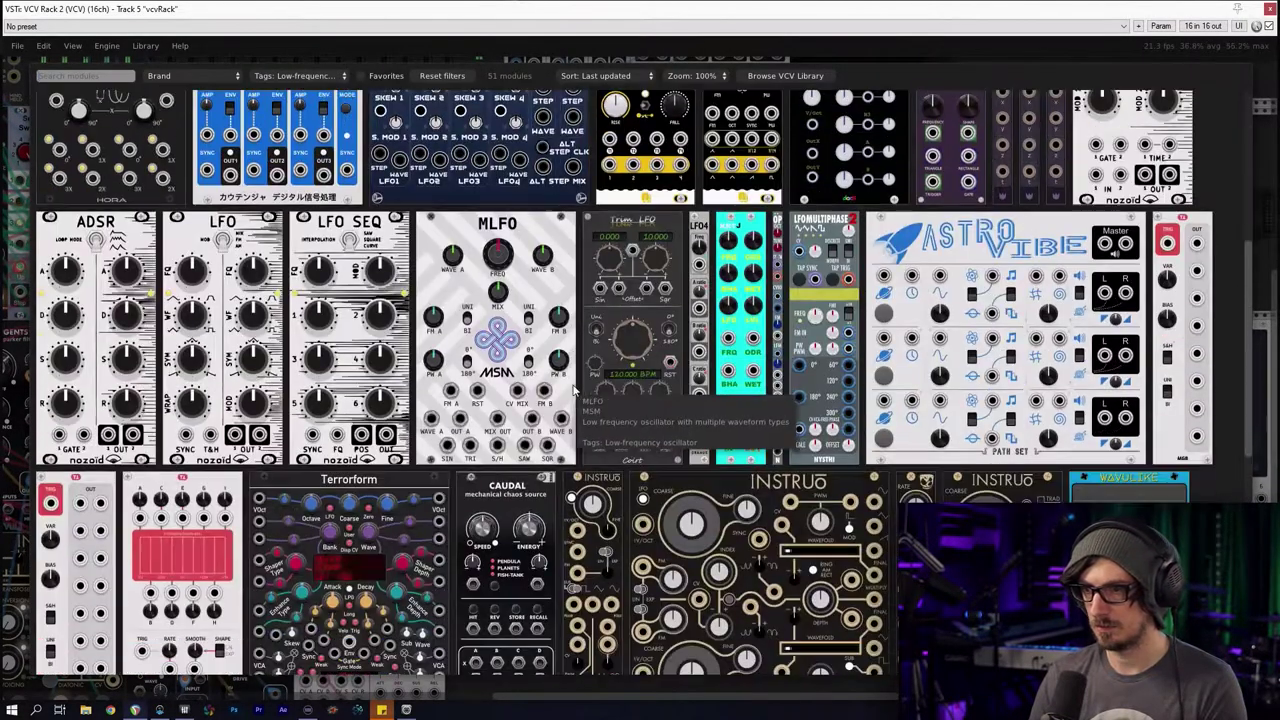
pyautogui.scroll(-1, 577, 405)
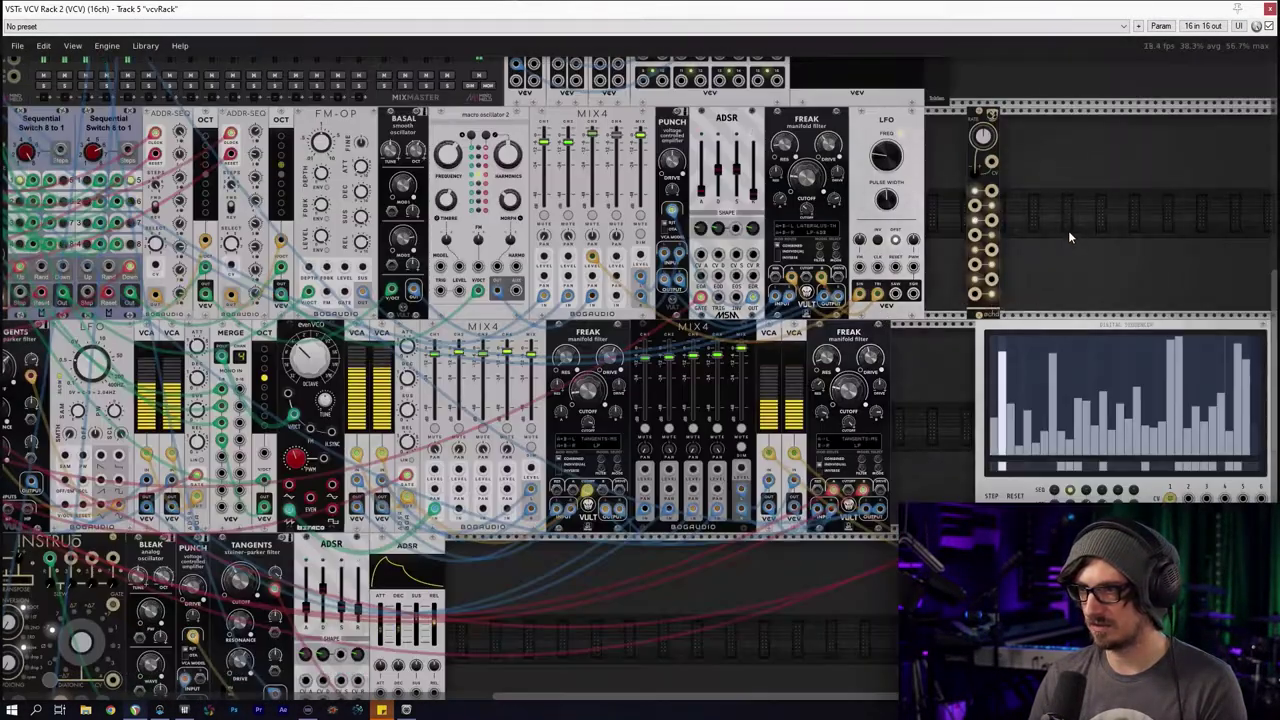
# Add the Vult Caudal chaos source and line up øchd and Caudal directly beside the VCV LFO
pyautogui.scroll(-9, 556, 434)
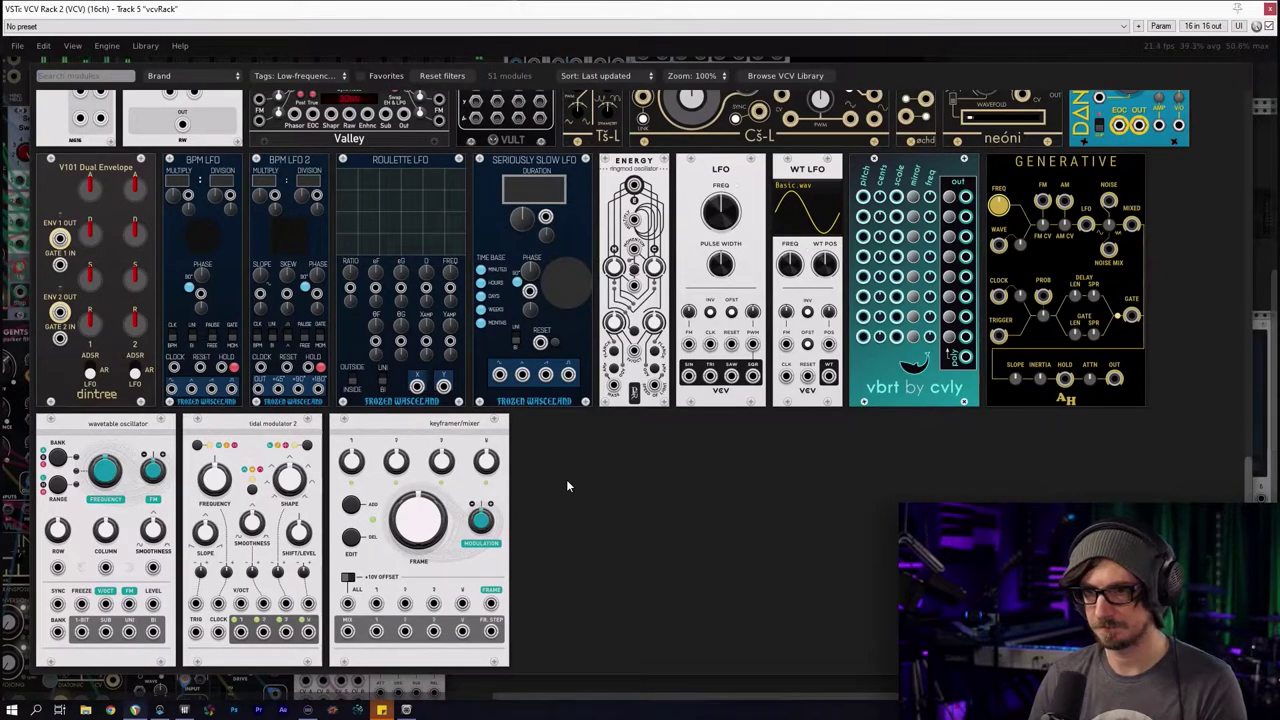
pyautogui.scroll(5, 566, 480)
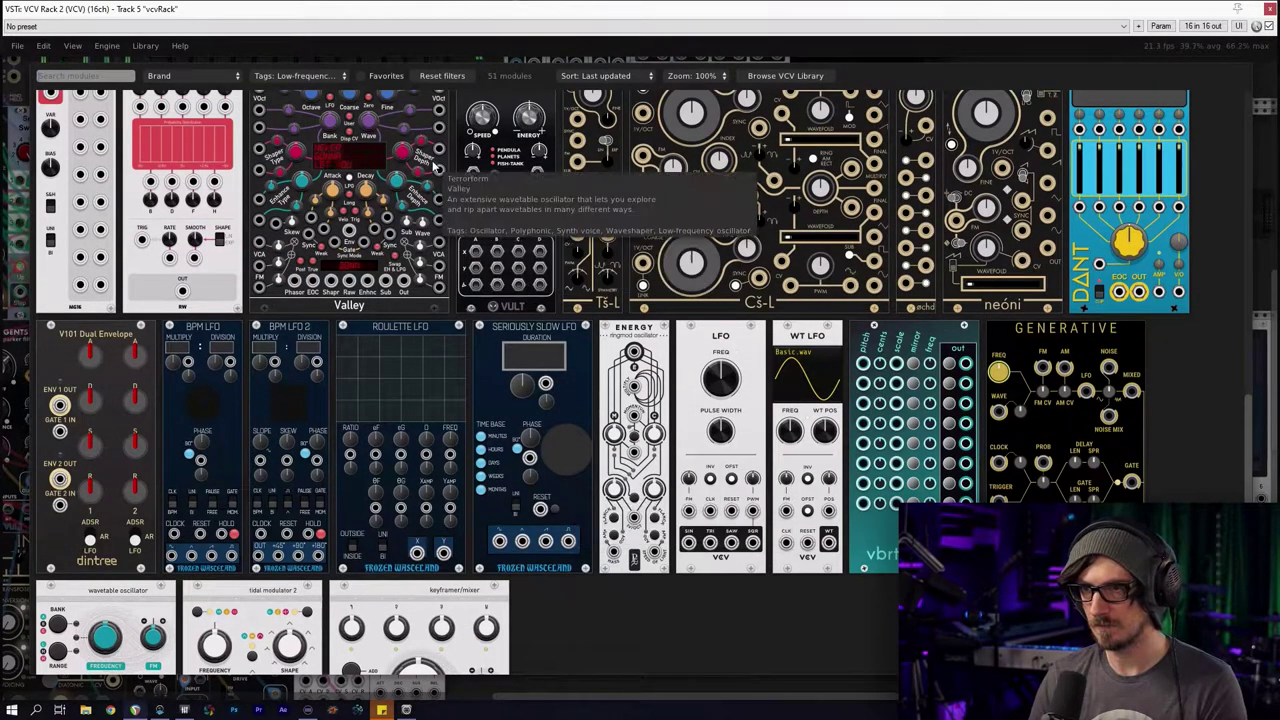
pyautogui.click(500, 210)
pyautogui.moveTo(1043, 134); pyautogui.dragTo(1018, 134)
pyautogui.moveTo(1126, 130); pyautogui.dragTo(949, 131)
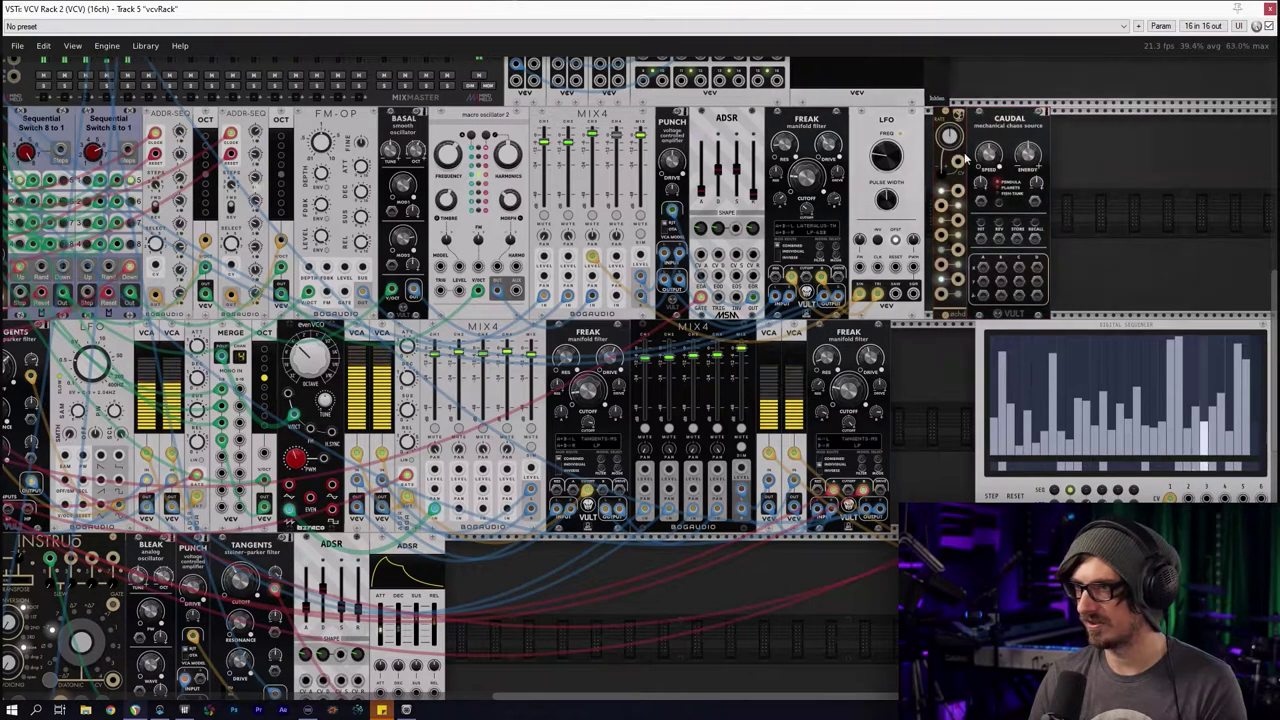
pyautogui.moveTo(560, 640); pyautogui.dragTo(816, 425)
pyautogui.scroll(-1, 824, 439)
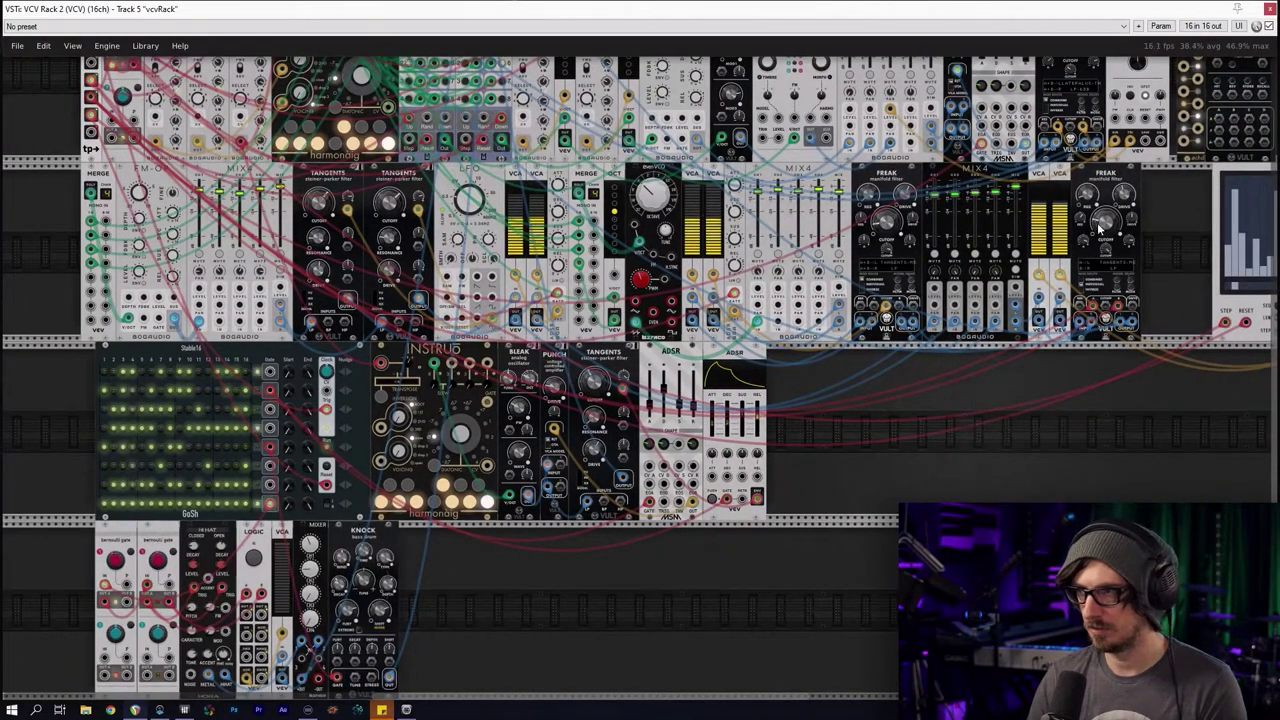
pyautogui.moveTo(879, 535); pyautogui.dragTo(624, 678)
pyautogui.moveTo(1090, 226); pyautogui.dragTo(932, 190)
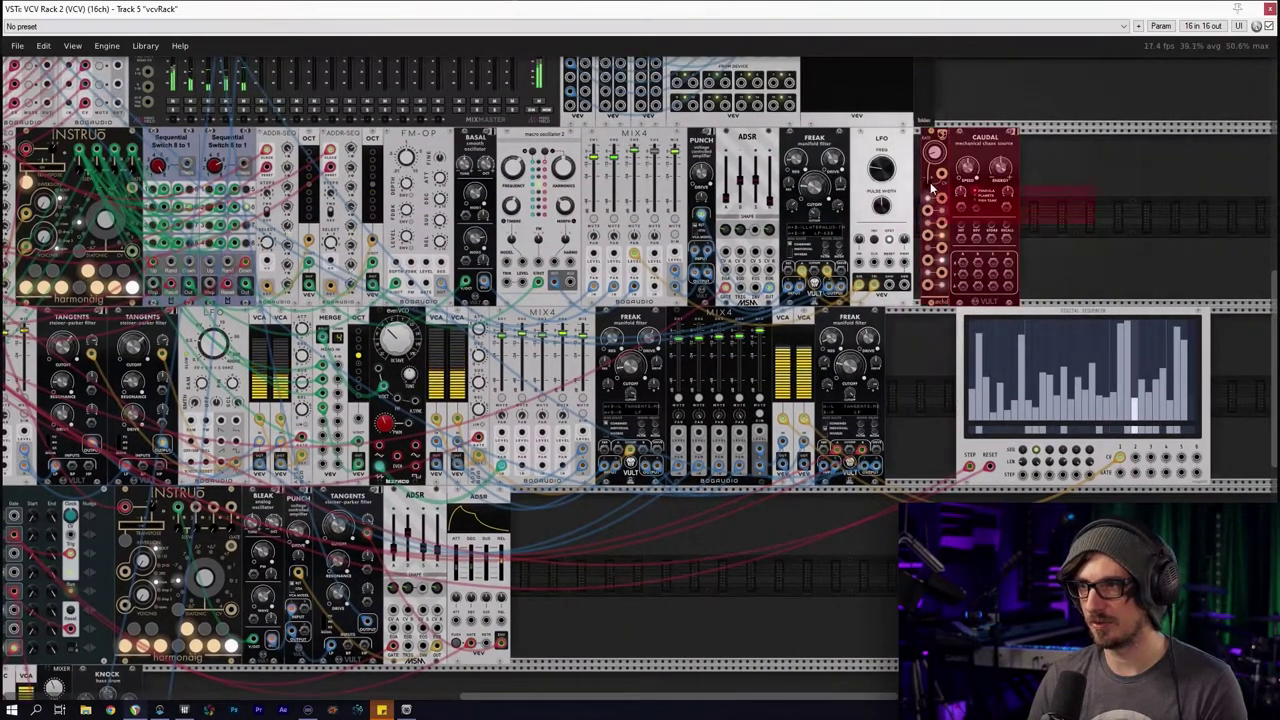
pyautogui.moveTo(993, 265); pyautogui.dragTo(1032, 351)
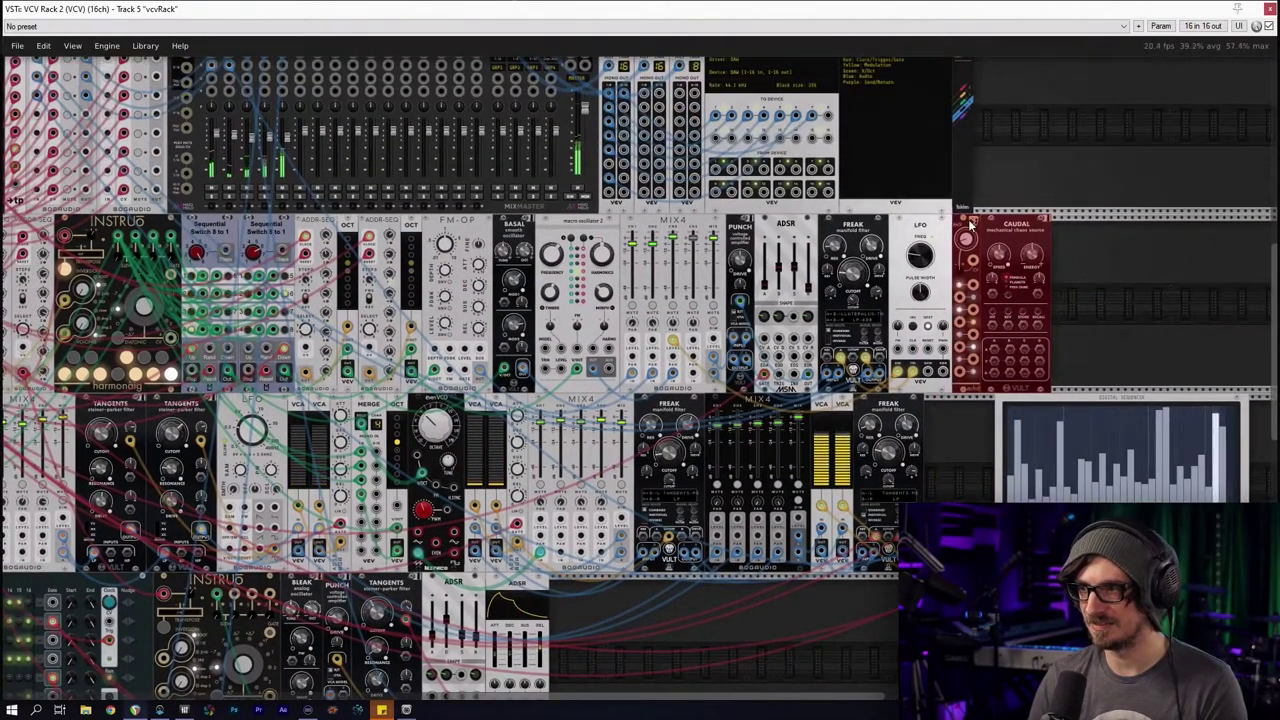
pyautogui.click(1029, 266)
# Patch Caudal's AX output to the drive modulation input of the Freak filter between the two Mix4 modules
pyautogui.scroll(-1, 1085, 318)
pyautogui.hscroll(-1, 1085, 318)
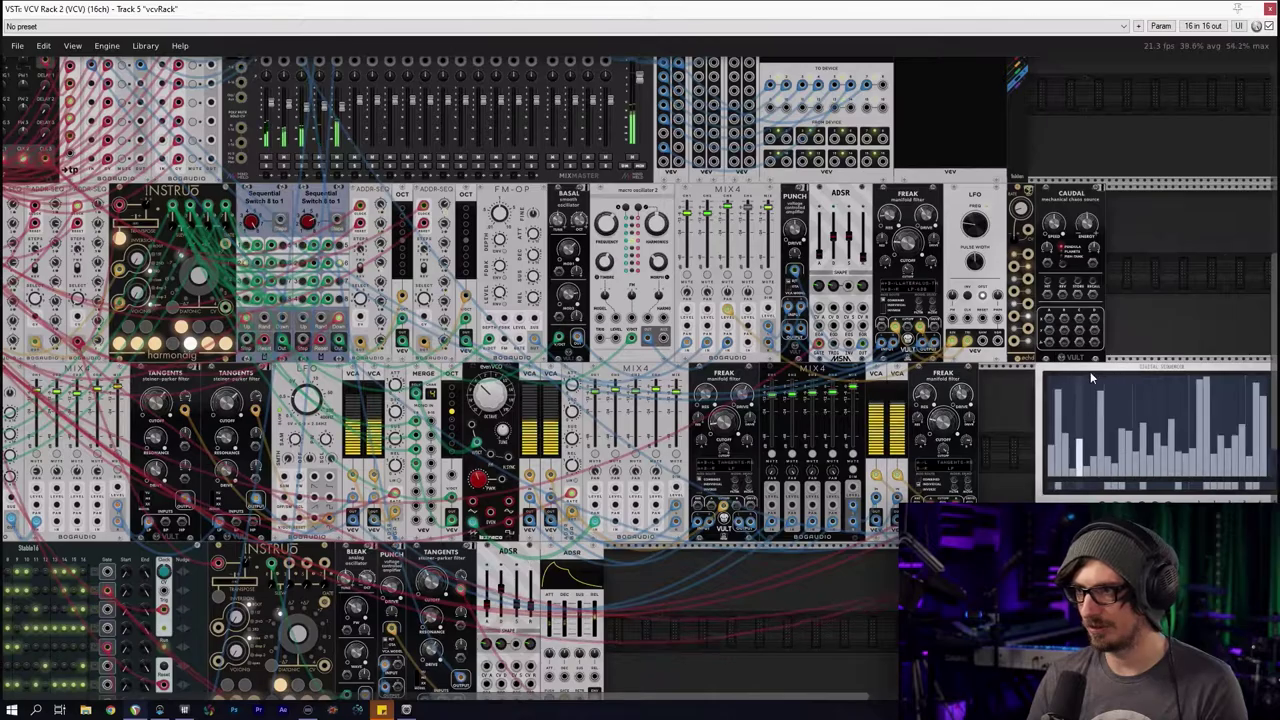
pyautogui.scroll(3, 838, 553)
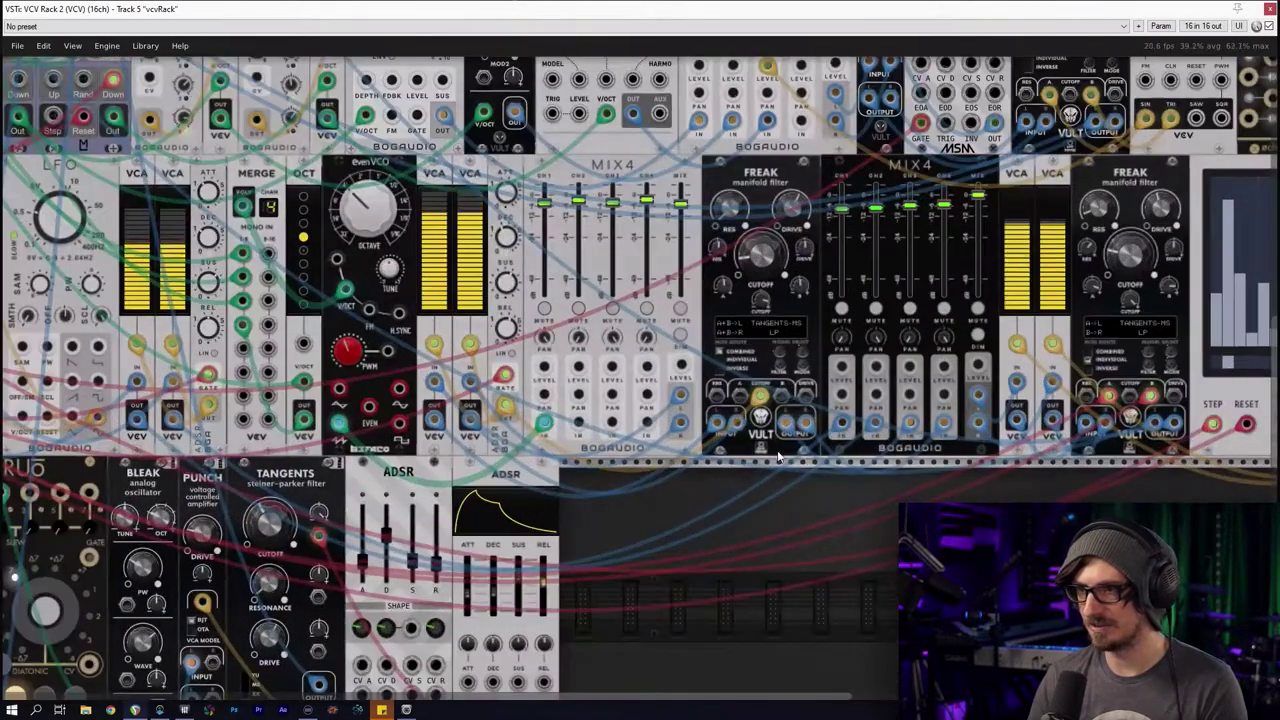
pyautogui.moveTo(856, 469); pyautogui.dragTo(669, 565)
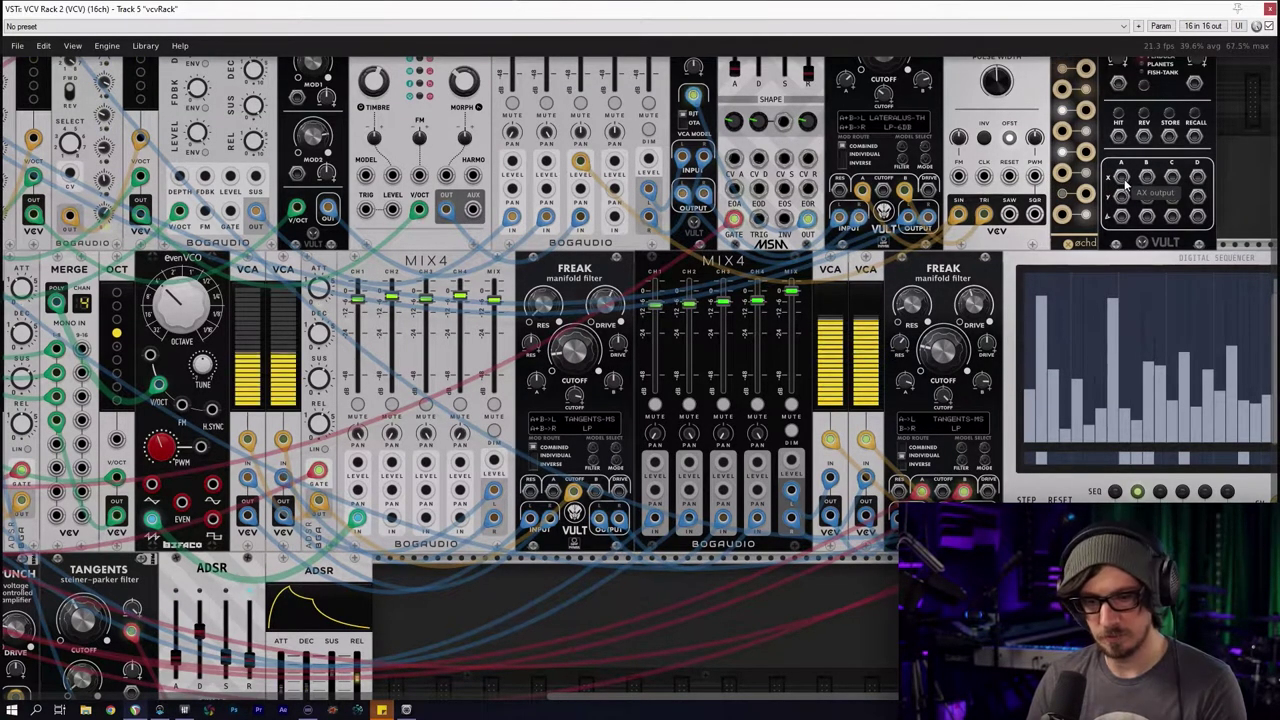
pyautogui.moveTo(1122, 178); pyautogui.dragTo(619, 492)
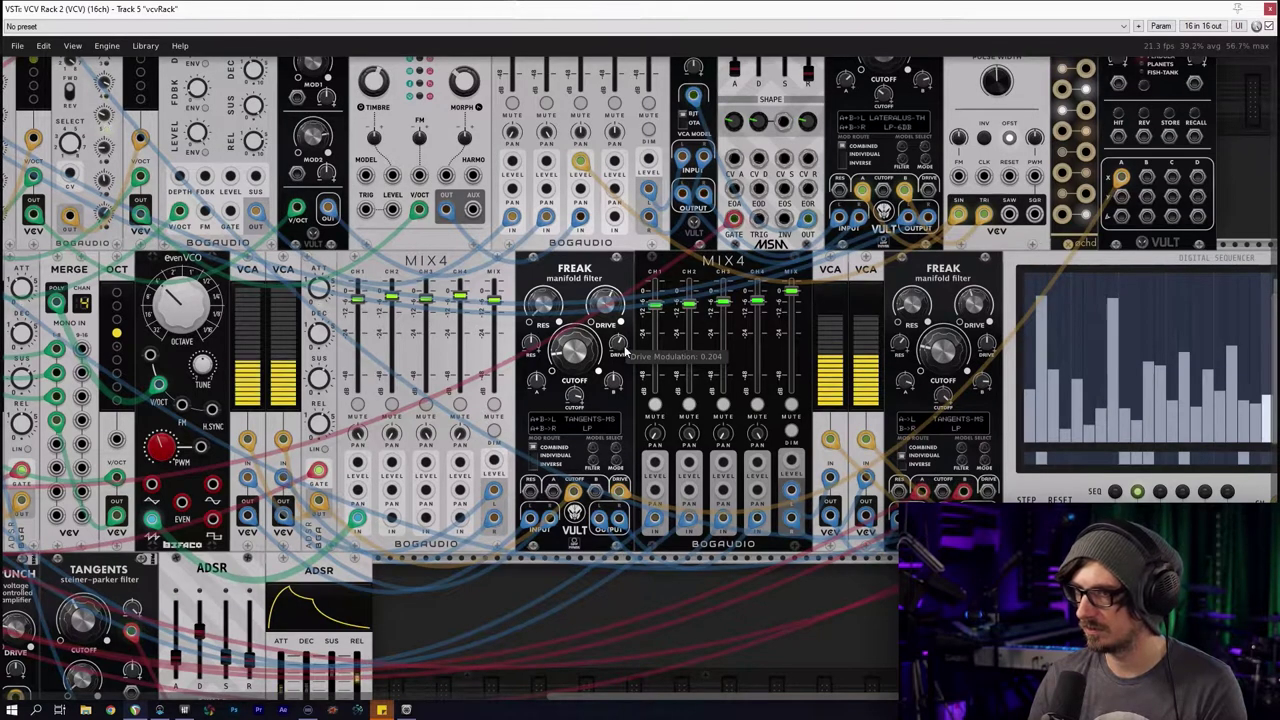
# Try to patch Caudal's BX output to the Mix level CV input of the Mix4 beside macro oscillator 2
pyautogui.moveTo(549, 594); pyautogui.dragTo(563, 581)
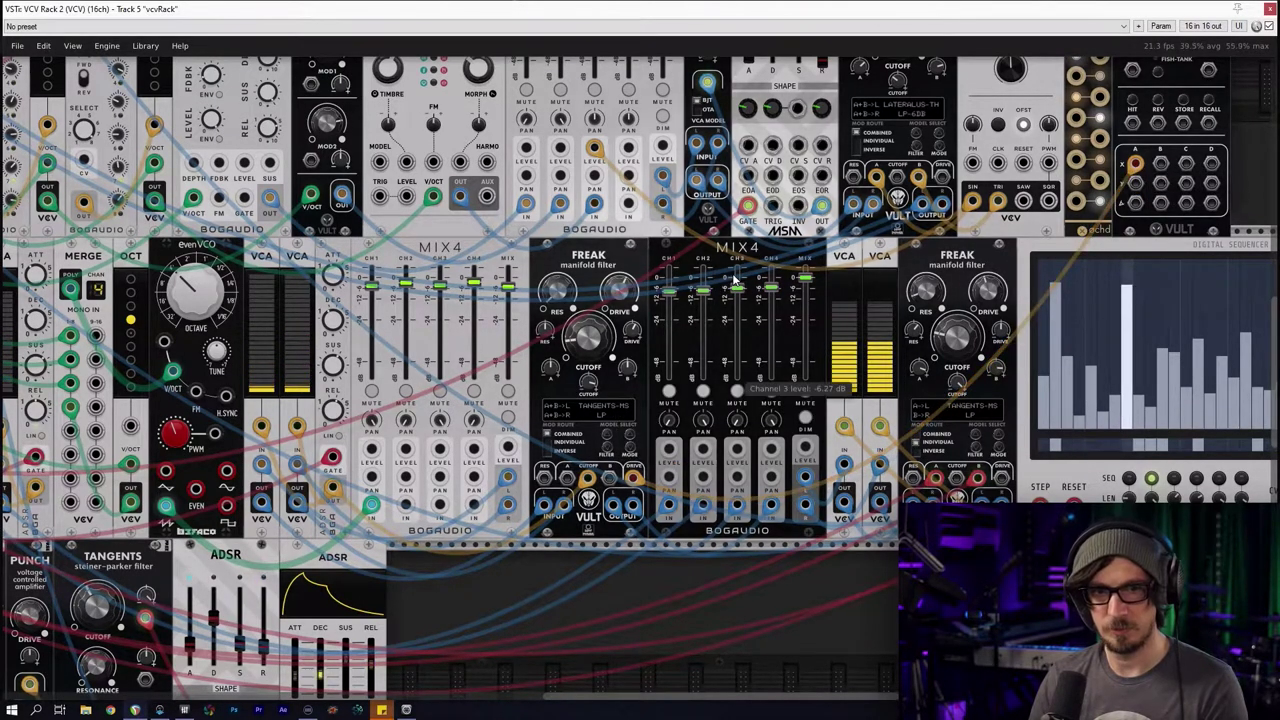
pyautogui.scroll(5, 615, 447)
pyautogui.scroll(-4, 631, 418)
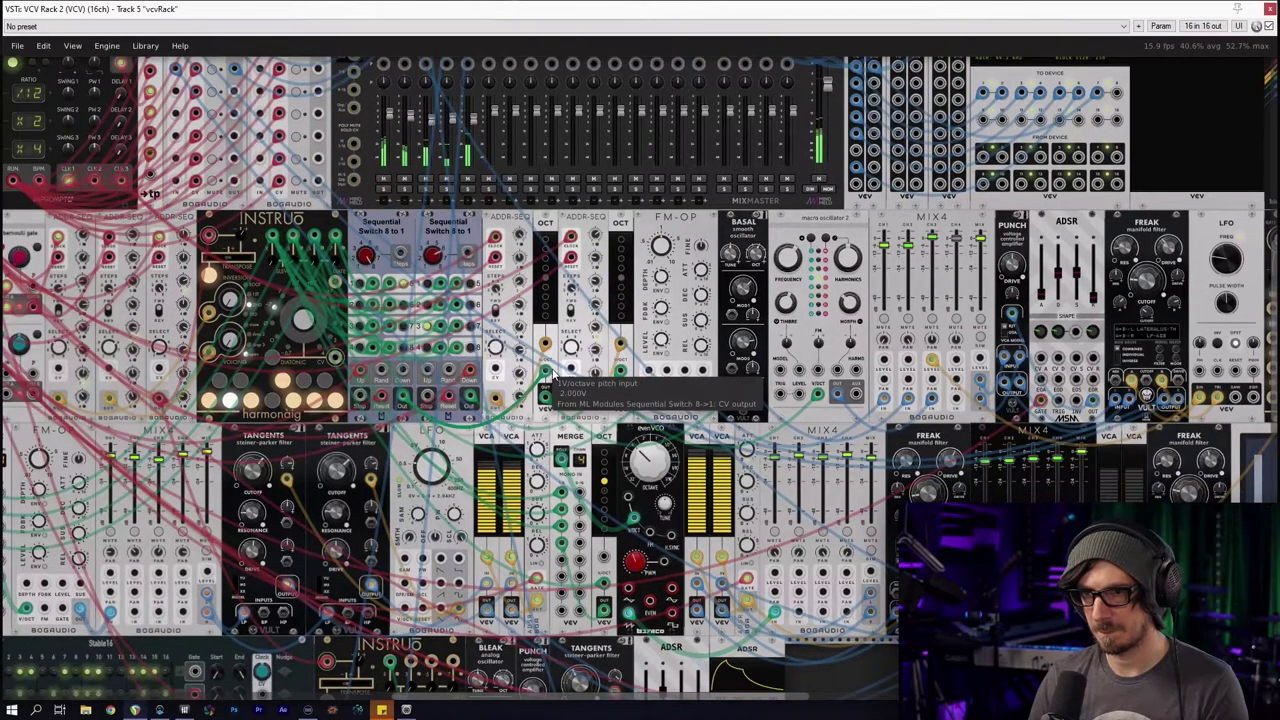
pyautogui.moveTo(552, 373); pyautogui.dragTo(346, 325)
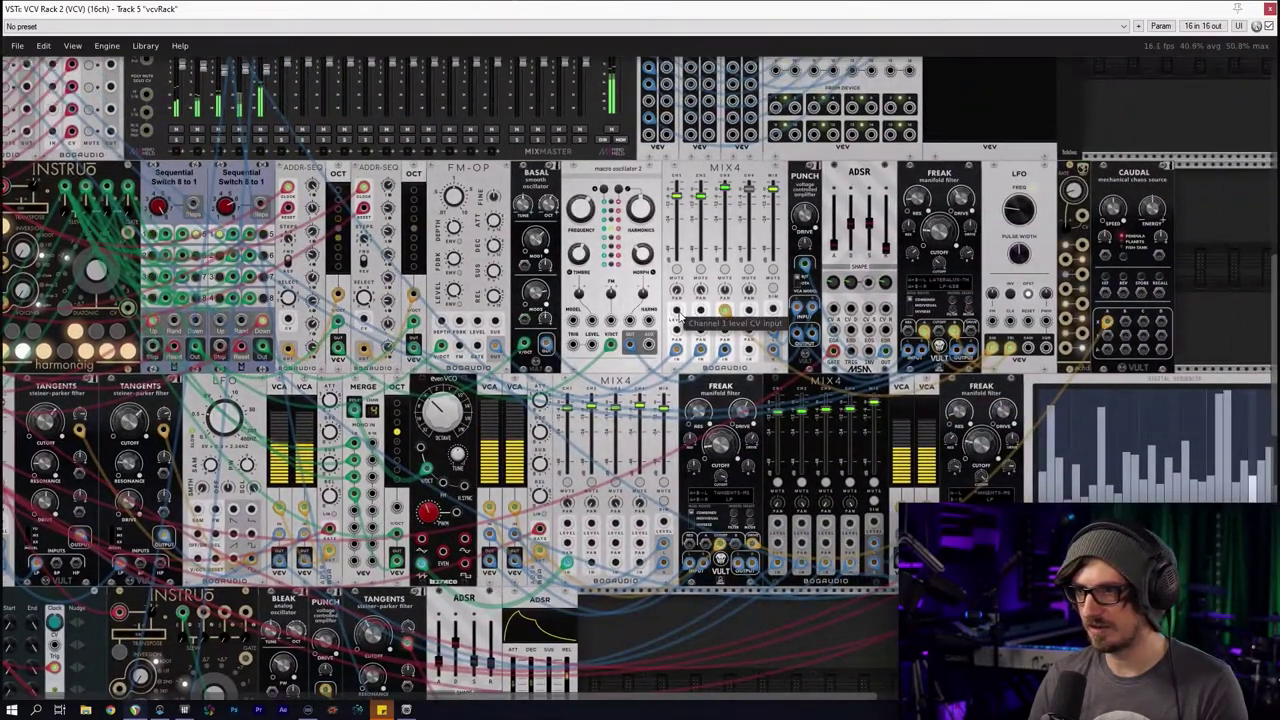
pyautogui.moveTo(1127, 322); pyautogui.dragTo(676, 311)
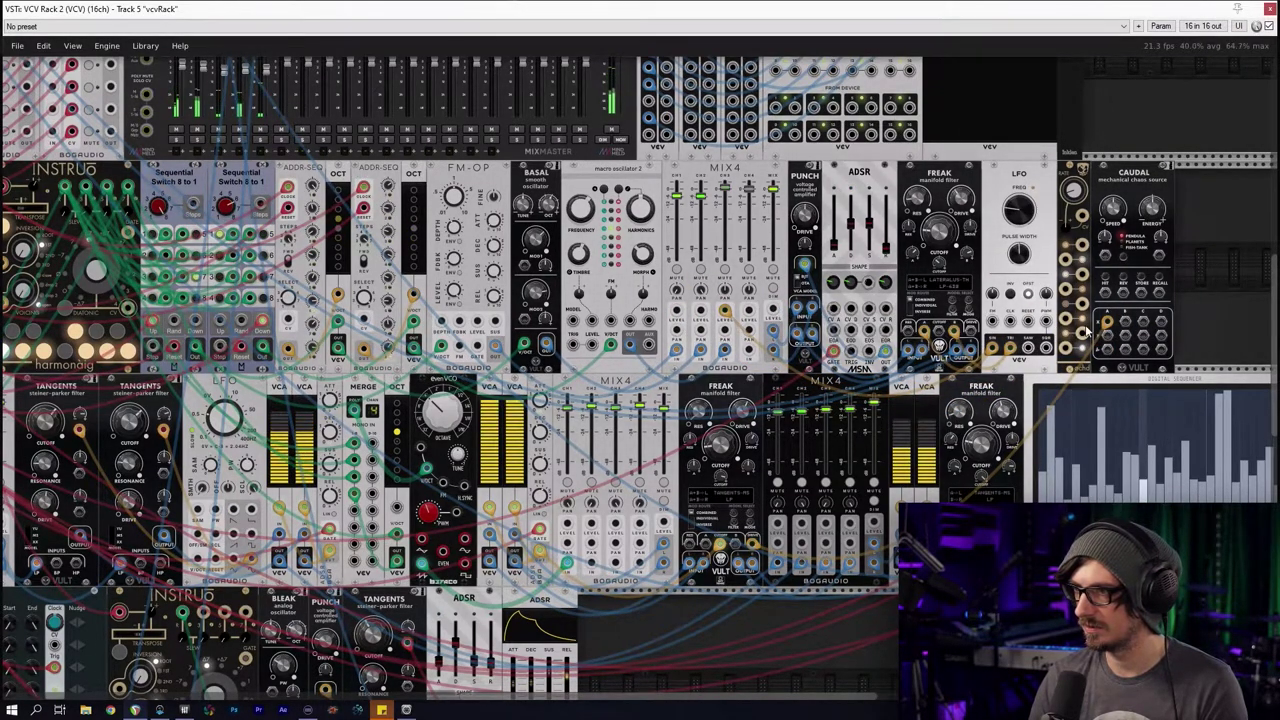
pyautogui.moveTo(1127, 325); pyautogui.dragTo(787, 312)
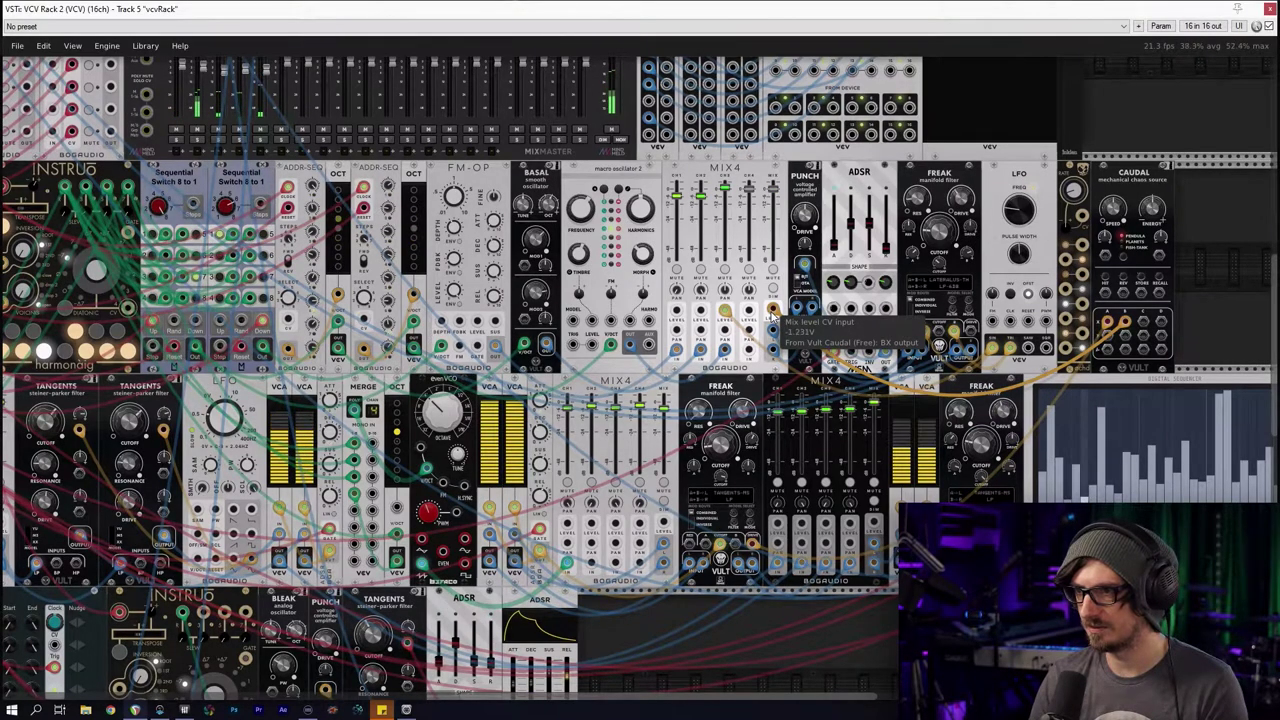
# Open the module browser for the empty rack space beside the Knock bass drum and reset its filters
pyautogui.moveTo(590, 525); pyautogui.dragTo(632, 525)
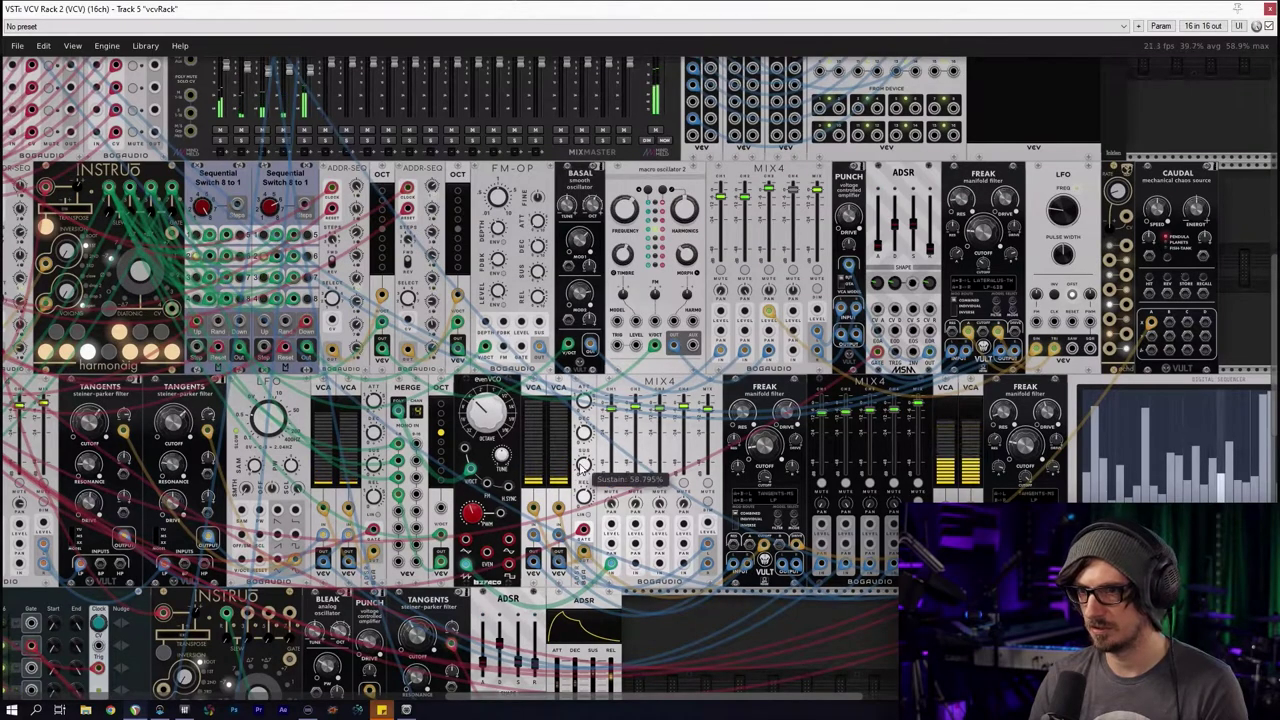
pyautogui.scroll(-2, 578, 477)
pyautogui.scroll(4, 455, 400)
pyautogui.moveTo(455, 400); pyautogui.dragTo(471, 374)
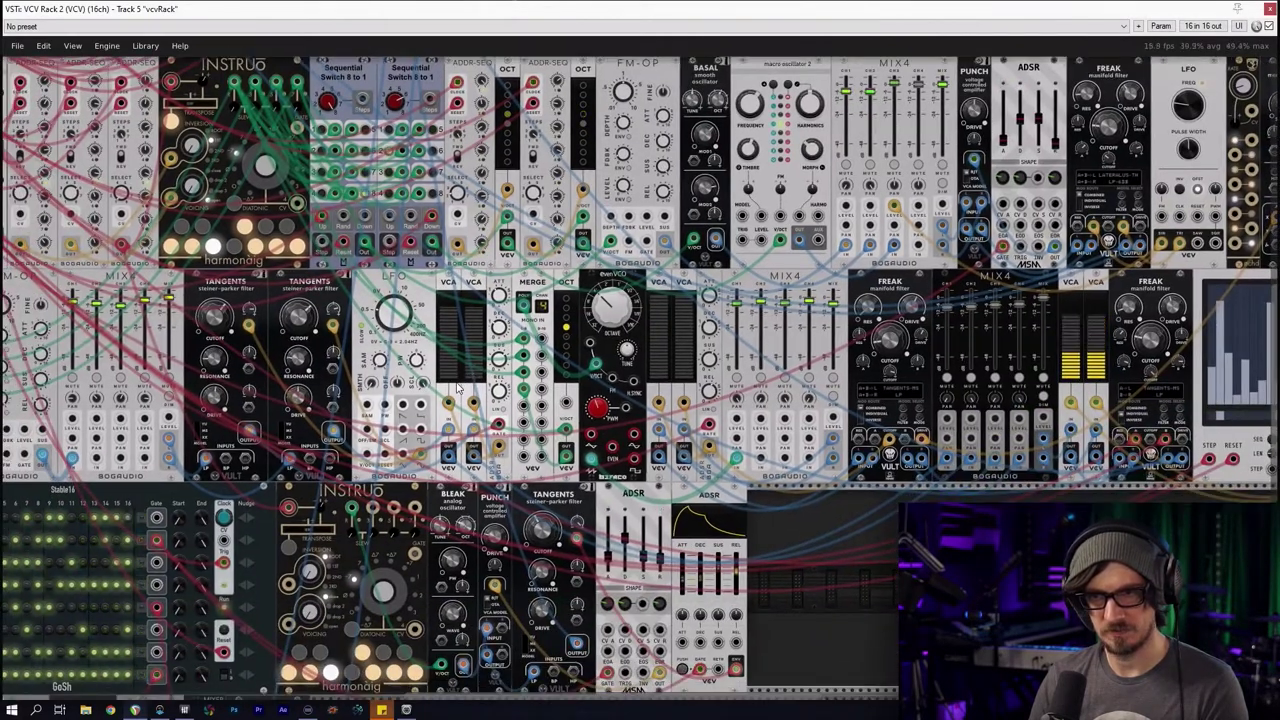
pyautogui.scroll(-1, 643, 338)
pyautogui.scroll(2, 370, 475)
pyautogui.moveTo(356, 424); pyautogui.dragTo(385, 231)
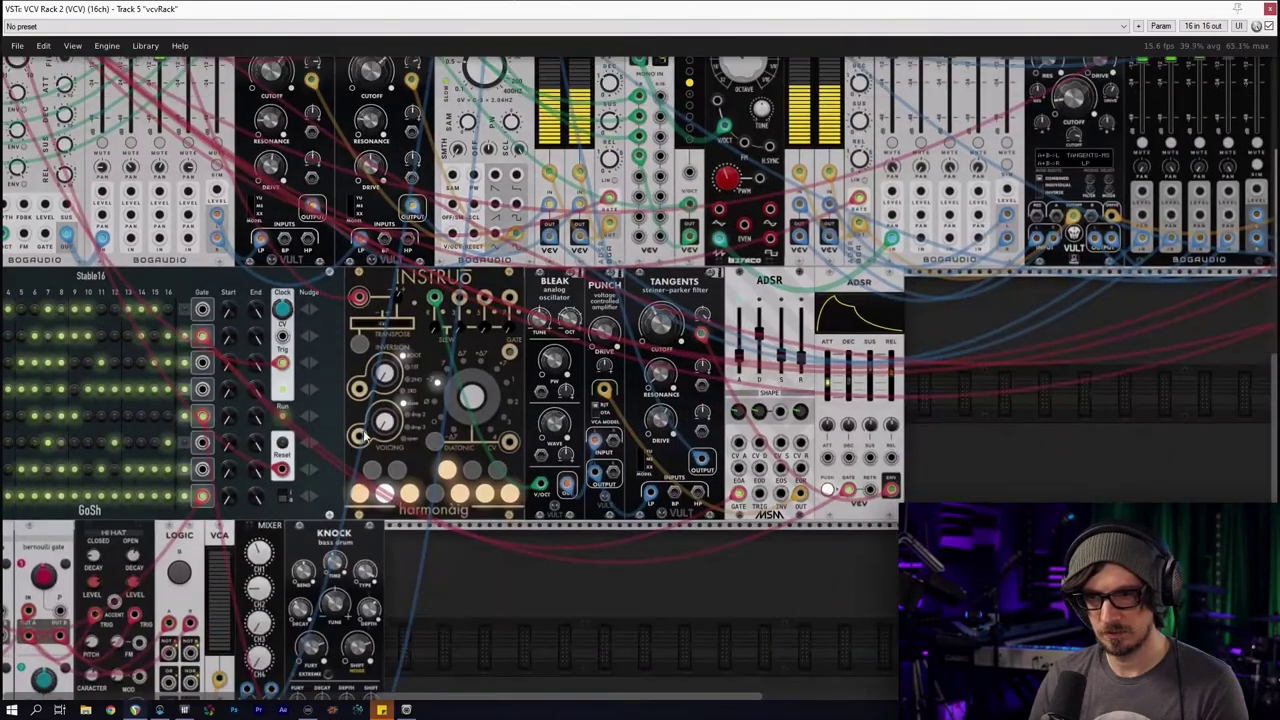
pyautogui.moveTo(363, 461); pyautogui.dragTo(645, 285)
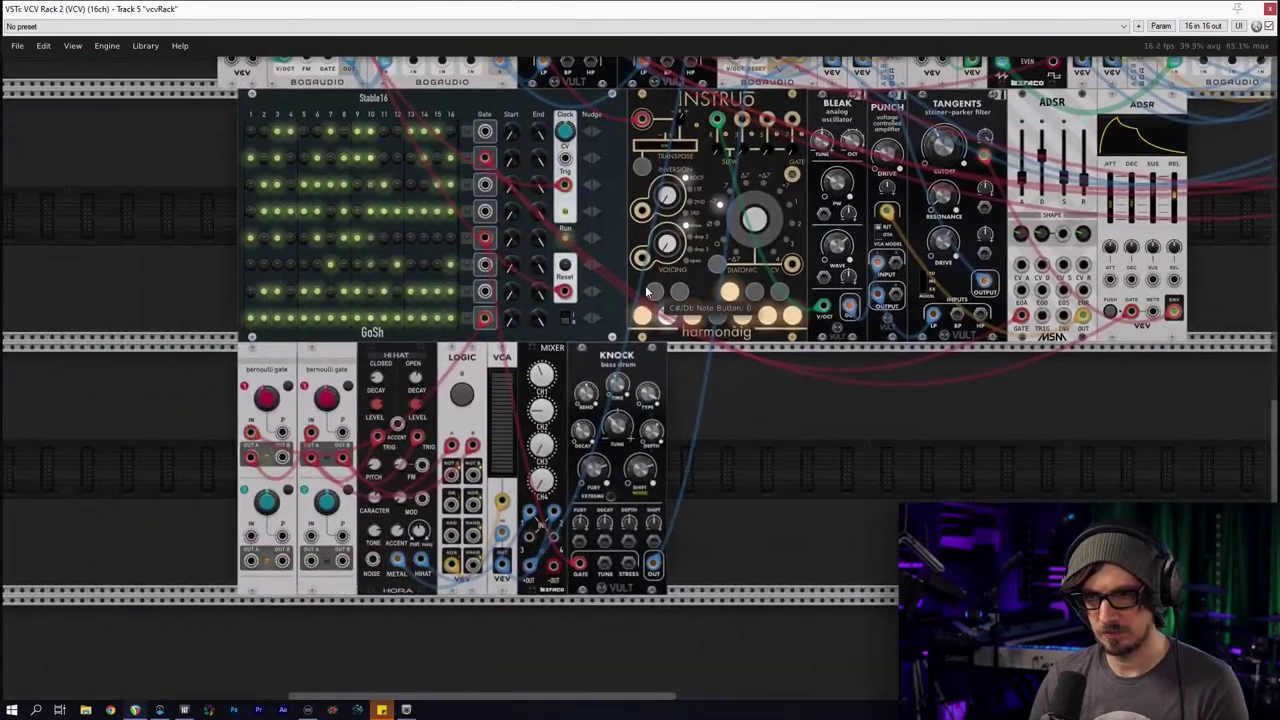
pyautogui.rightClick(812, 474)
pyautogui.click(443, 77)
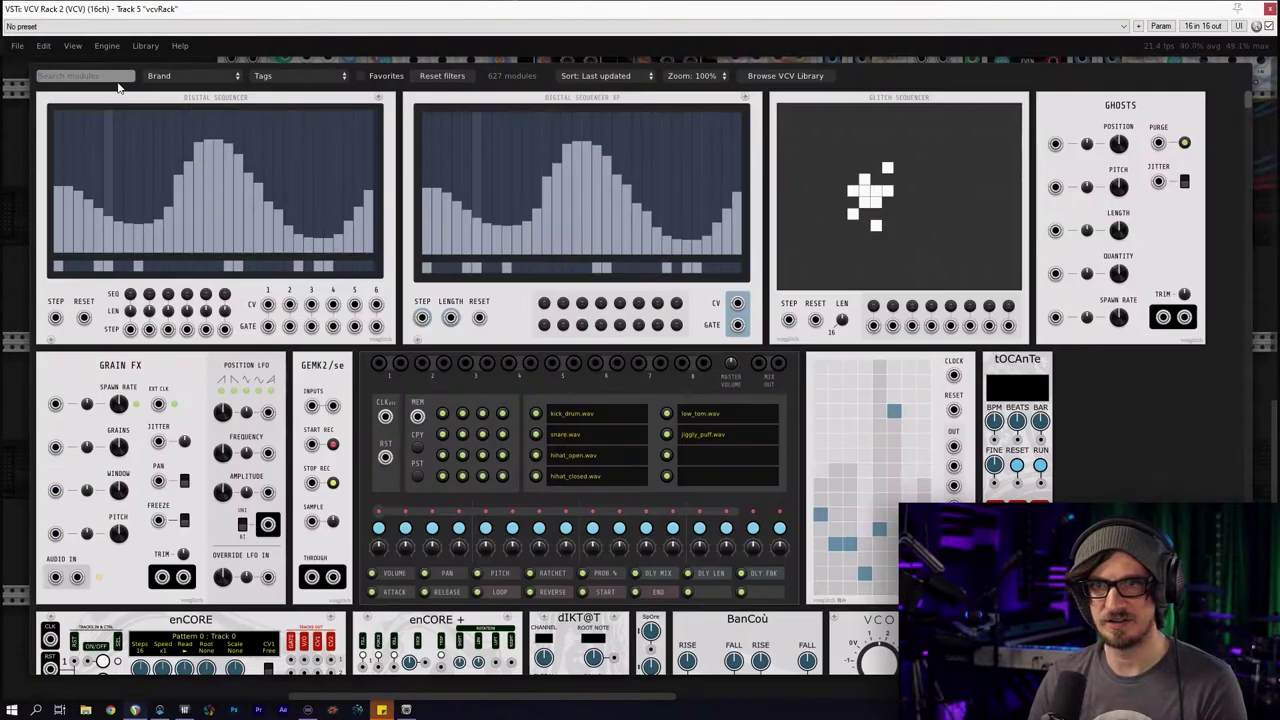
# Search the module library for "snare", try the Drum tag, and reset the filters
pyautogui.write('snare')
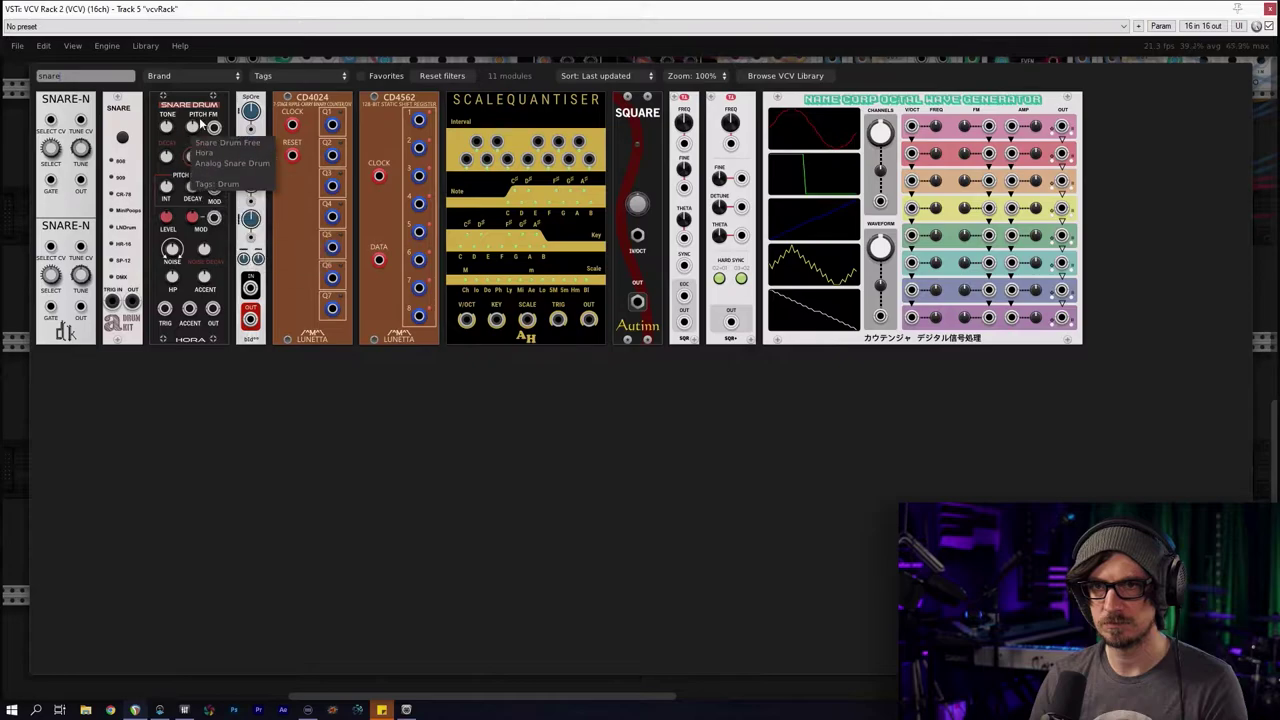
pyautogui.click(286, 76)
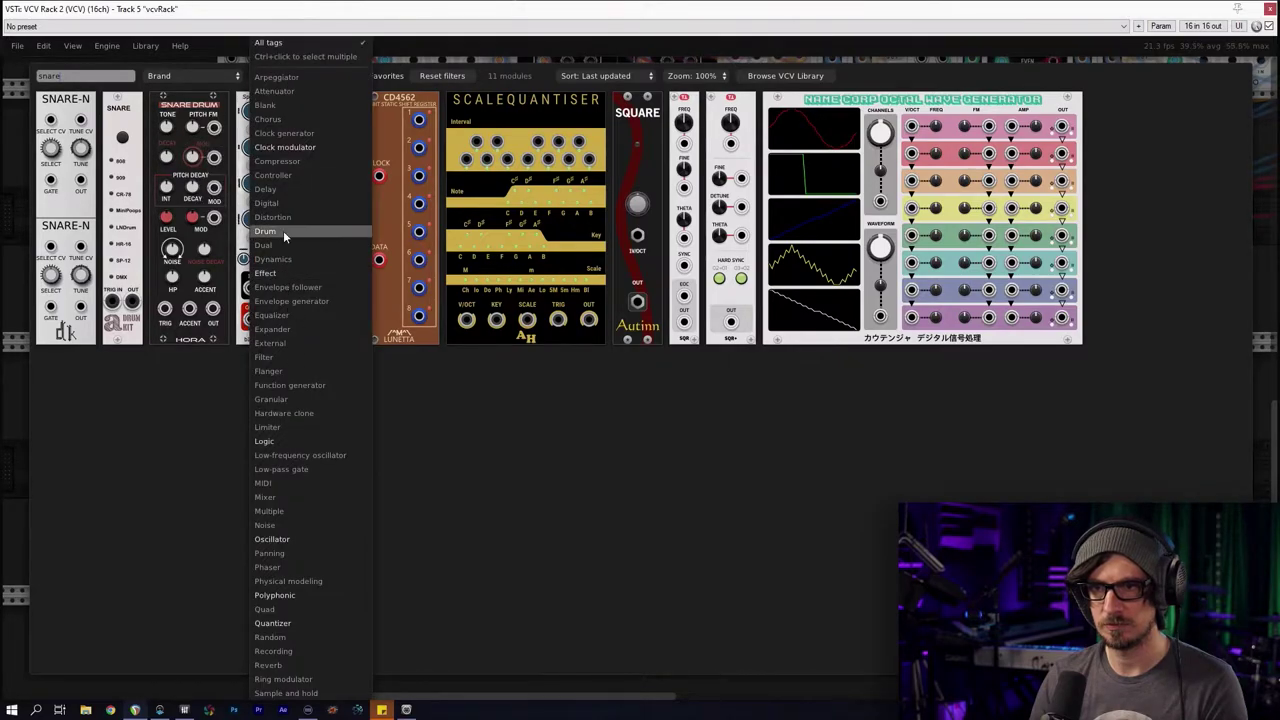
pyautogui.click(283, 230)
pyautogui.click(434, 76)
# Filter the module library by the Drum tag and add the Vult Trummor² drum synthesizer directly beside Knock
pyautogui.click(314, 78)
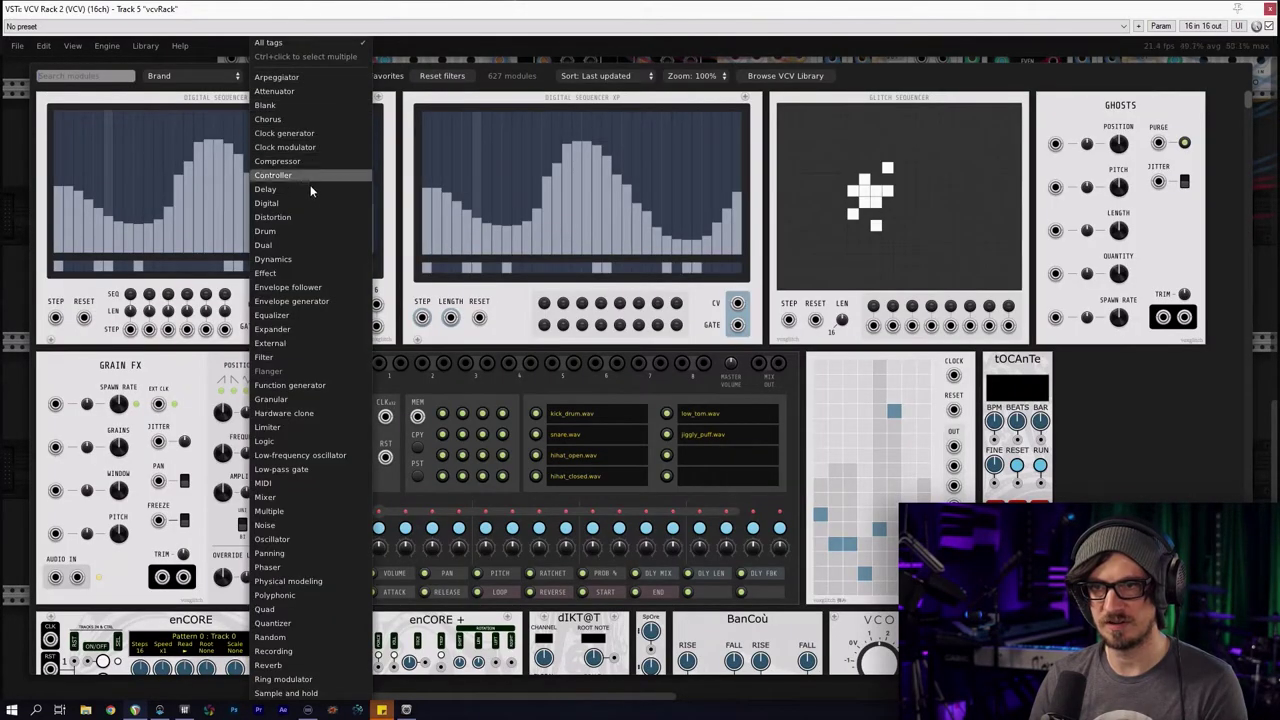
pyautogui.click(296, 233)
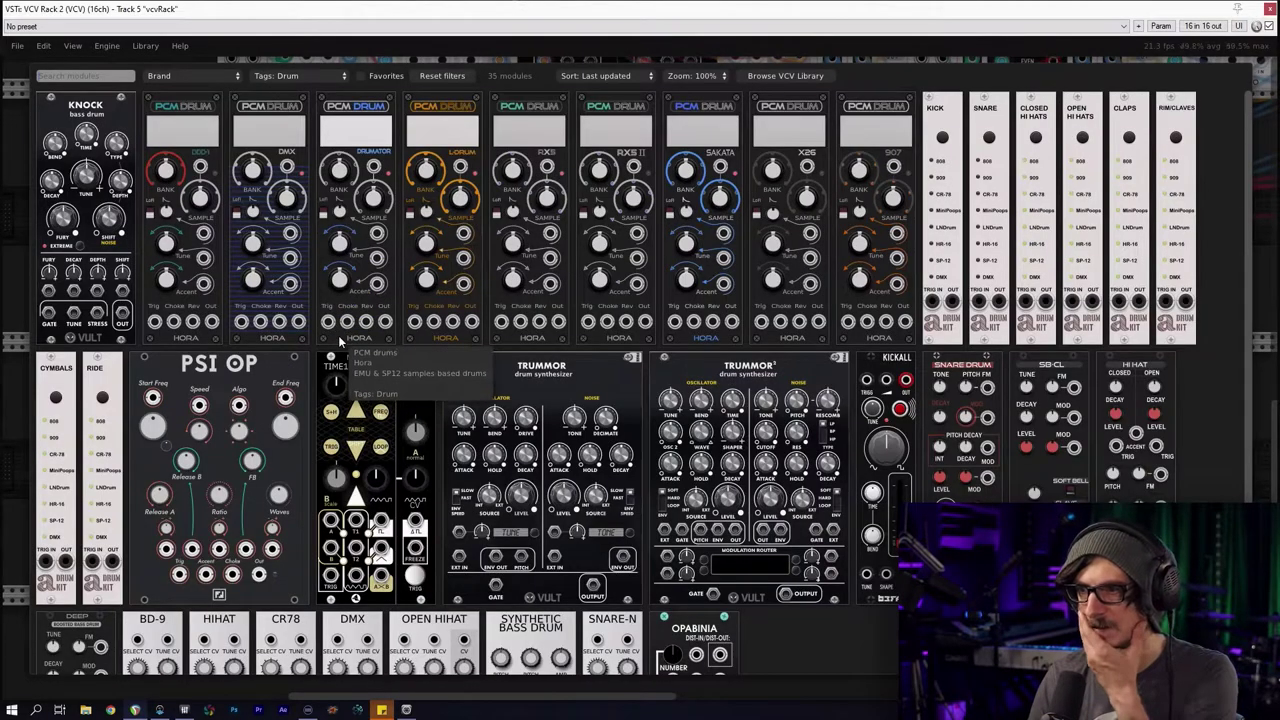
pyautogui.scroll(-2, 408, 320)
pyautogui.click(725, 335)
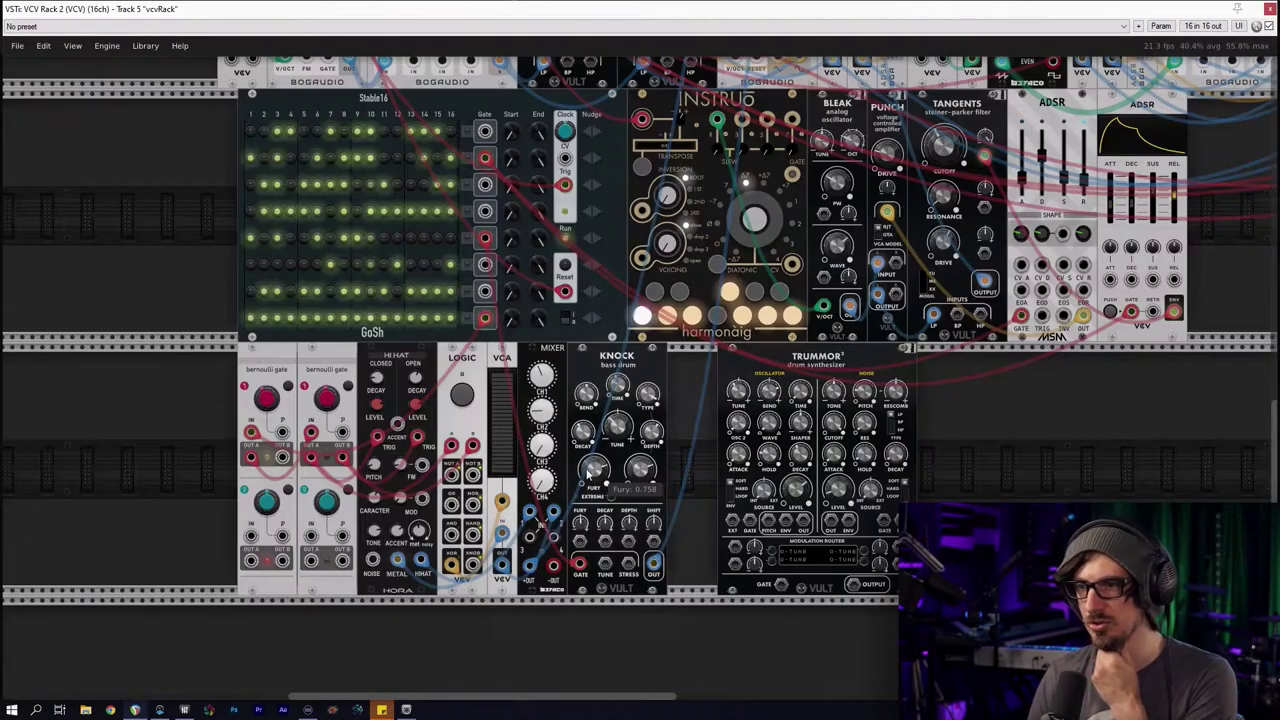
pyautogui.moveTo(752, 373); pyautogui.dragTo(696, 360)
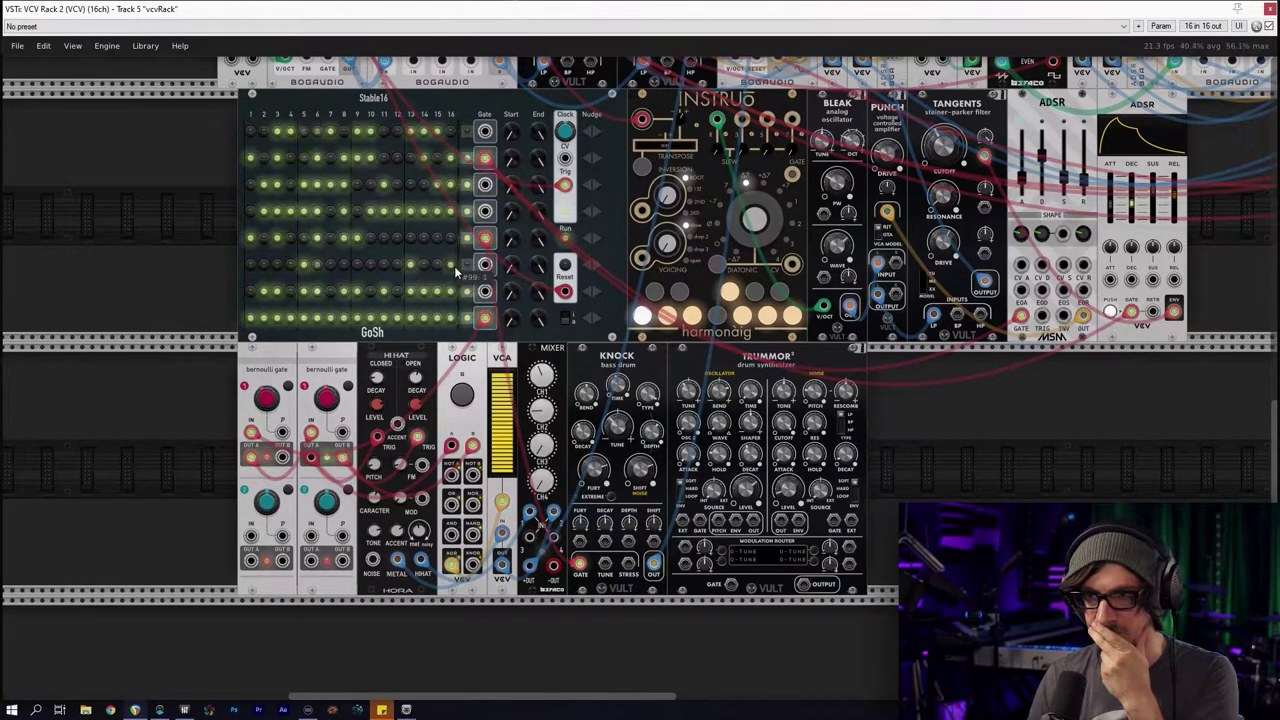
# Patch the gate output of Stable16's sixth row to Trummor²'s gate input and colour the cable red
pyautogui.moveTo(485, 268); pyautogui.dragTo(732, 588)
pyautogui.rightClick(732, 588)
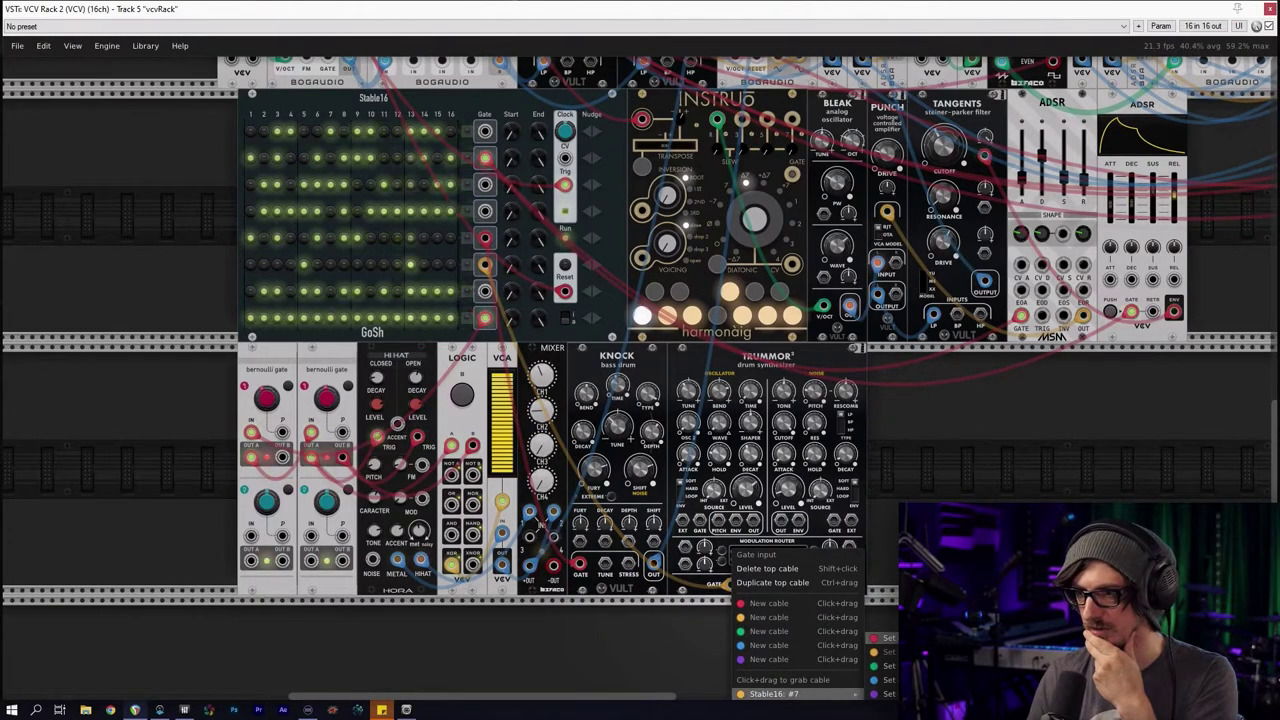
pyautogui.click(864, 607)
pyautogui.scroll(-3, 670, 590)
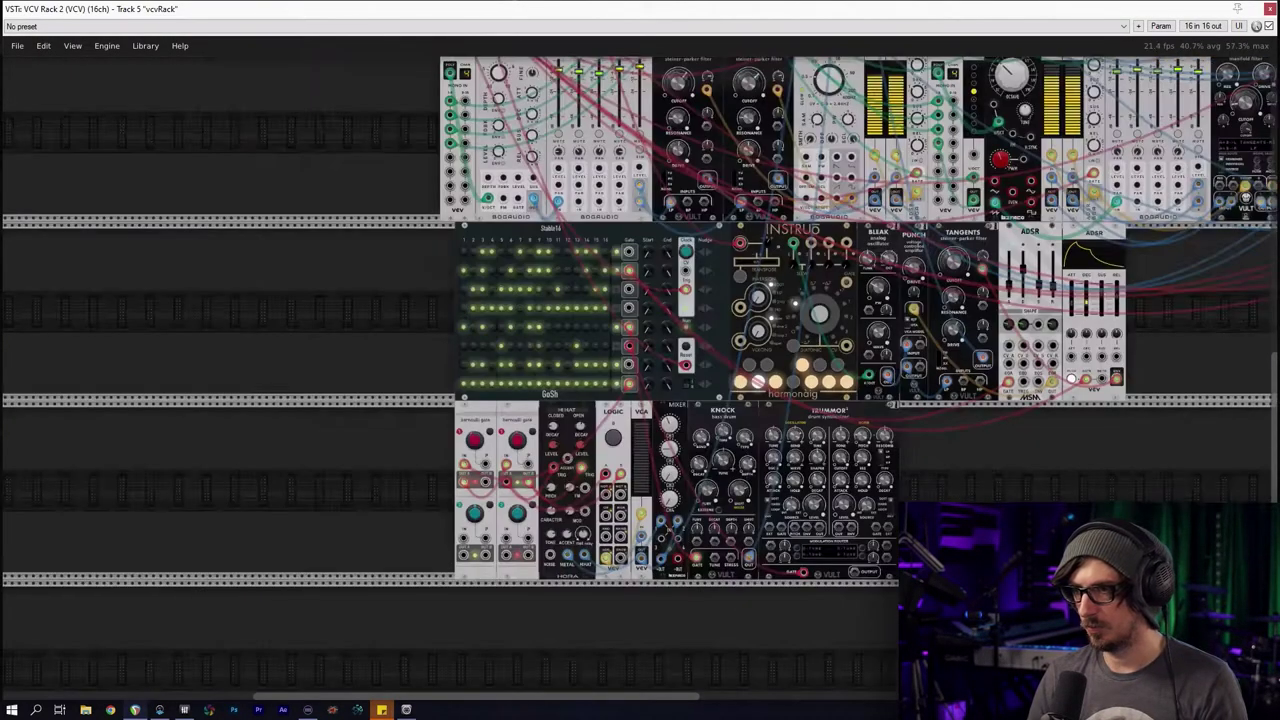
# Patch Trummor²'s main output to the left input of MixMaster channel 6
pyautogui.moveTo(676, 543); pyautogui.dragTo(481, 583)
pyautogui.moveTo(556, 630); pyautogui.dragTo(607, 313)
pyautogui.scroll(5, 607, 313)
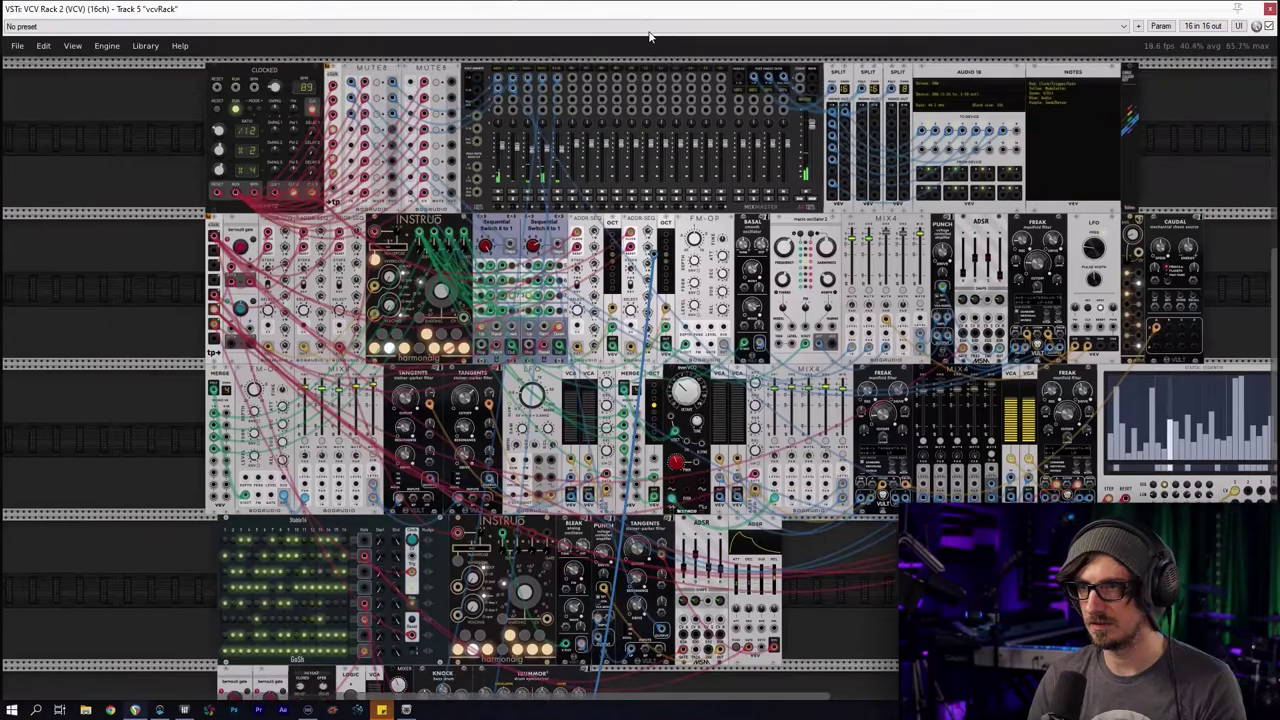
pyautogui.scroll(6, 585, 230)
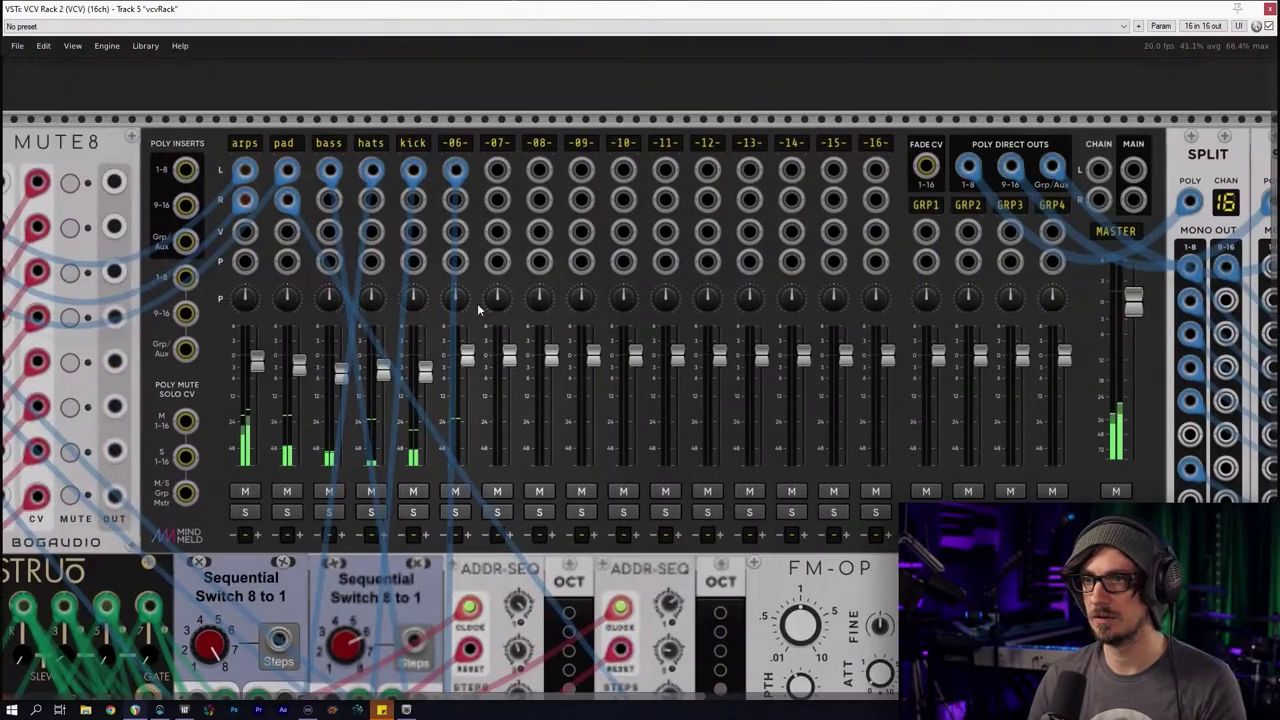
# Label MixMaster channel 6 "snar" and patch its output from the first Split module to To Device input 8 of Audio 16
pyautogui.rightClick(456, 144)
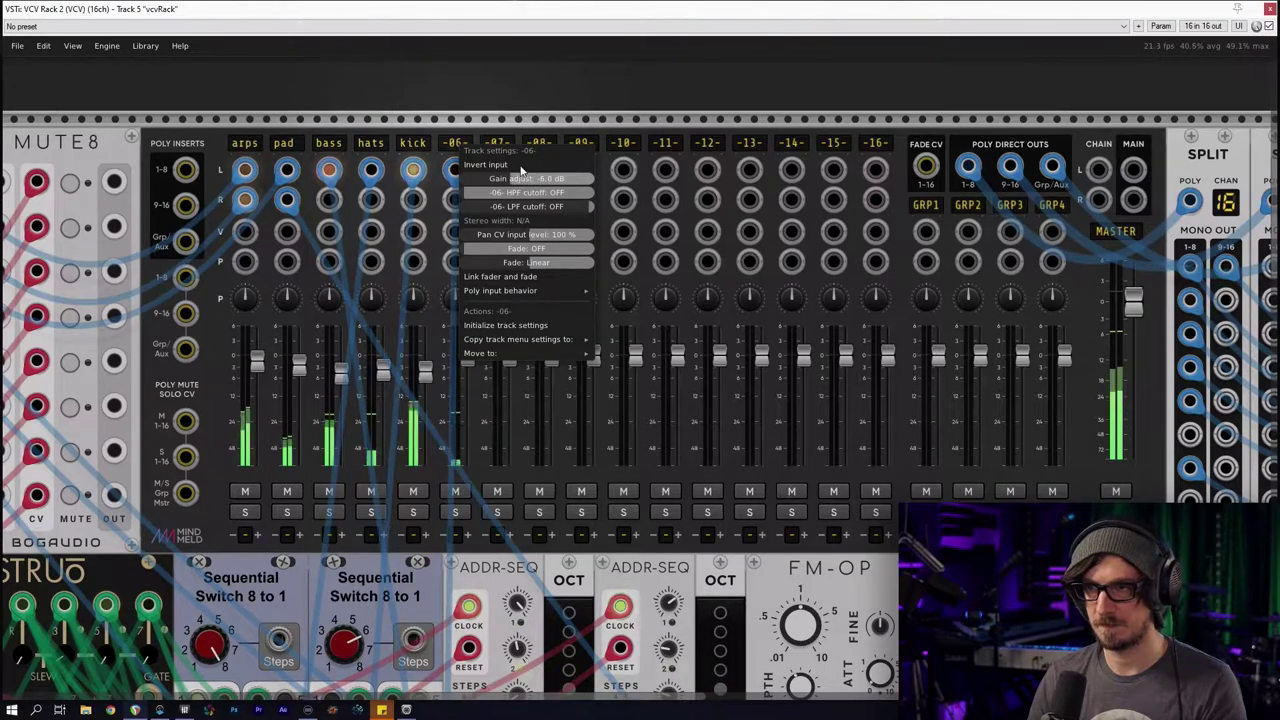
pyautogui.click(465, 147)
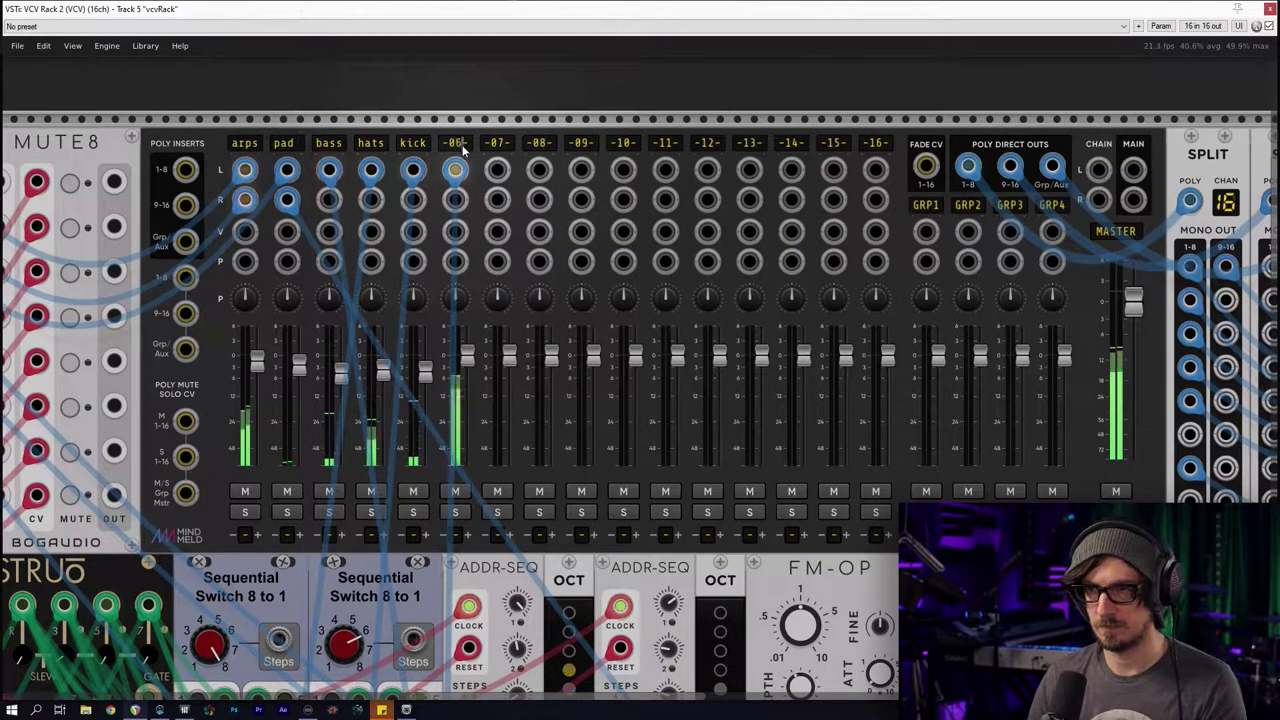
pyautogui.write('snar')
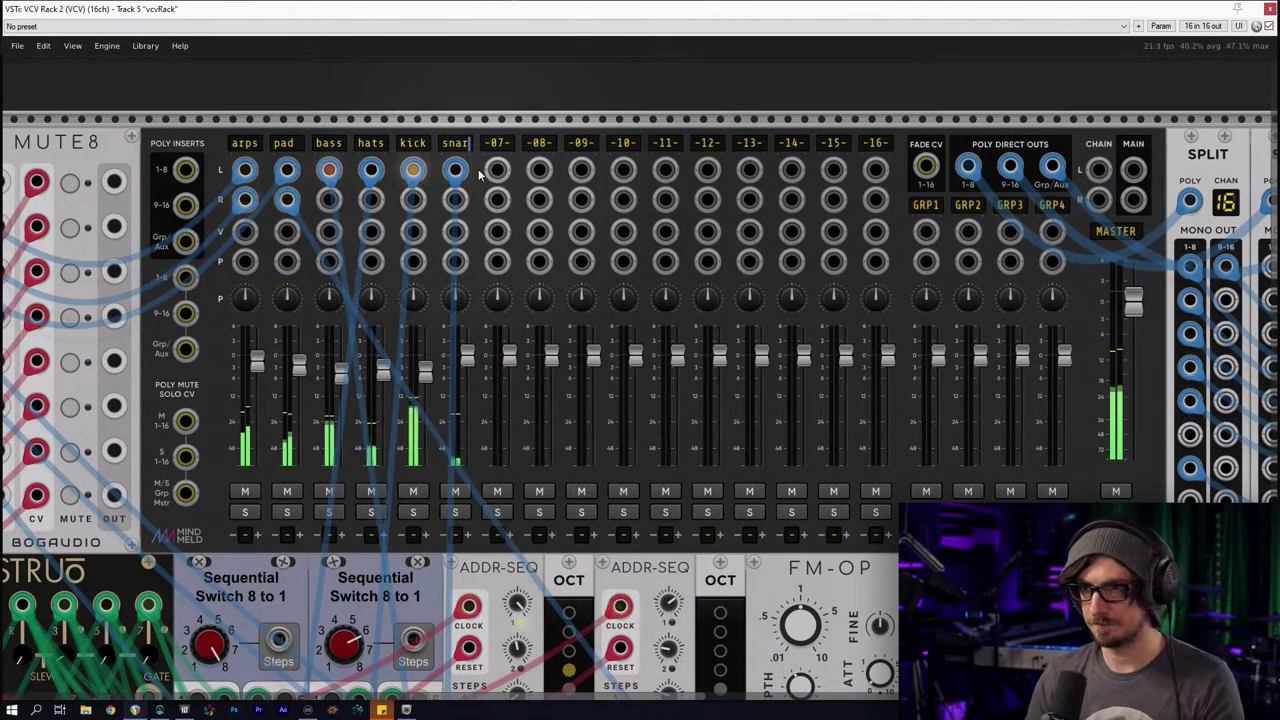
pyautogui.hscroll(5, 420, 210)
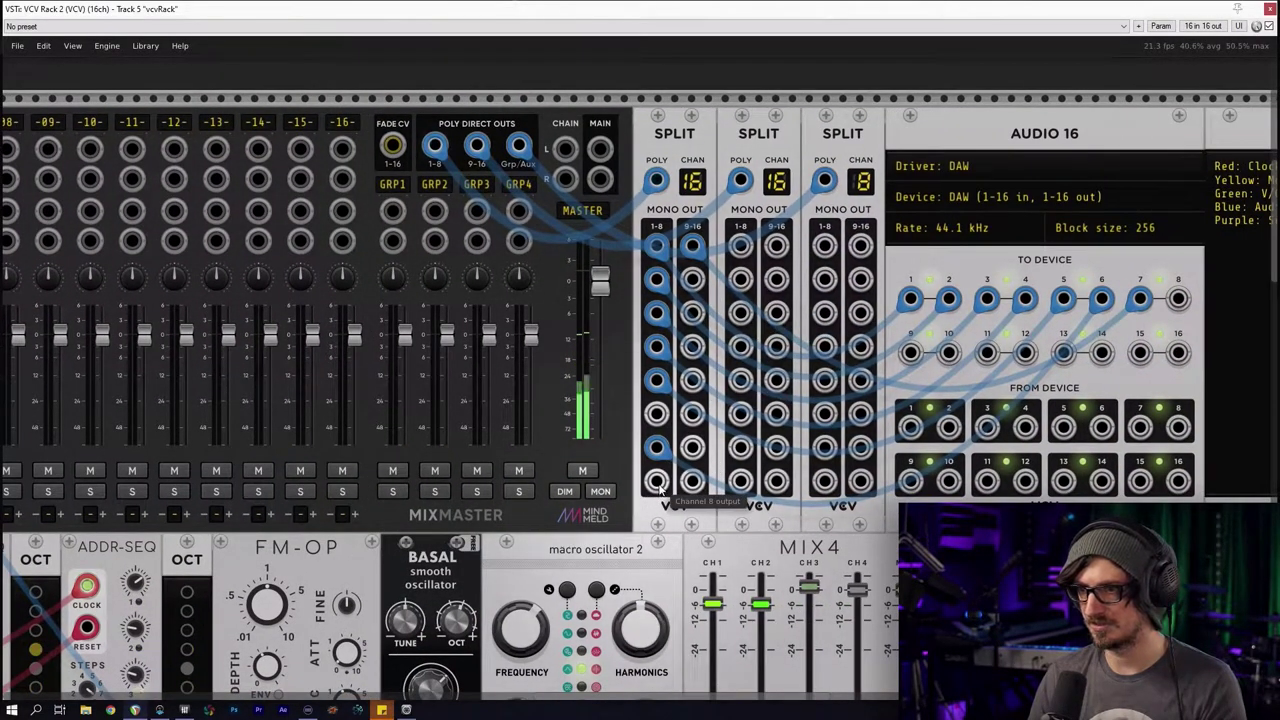
pyautogui.moveTo(659, 482); pyautogui.dragTo(1176, 302)
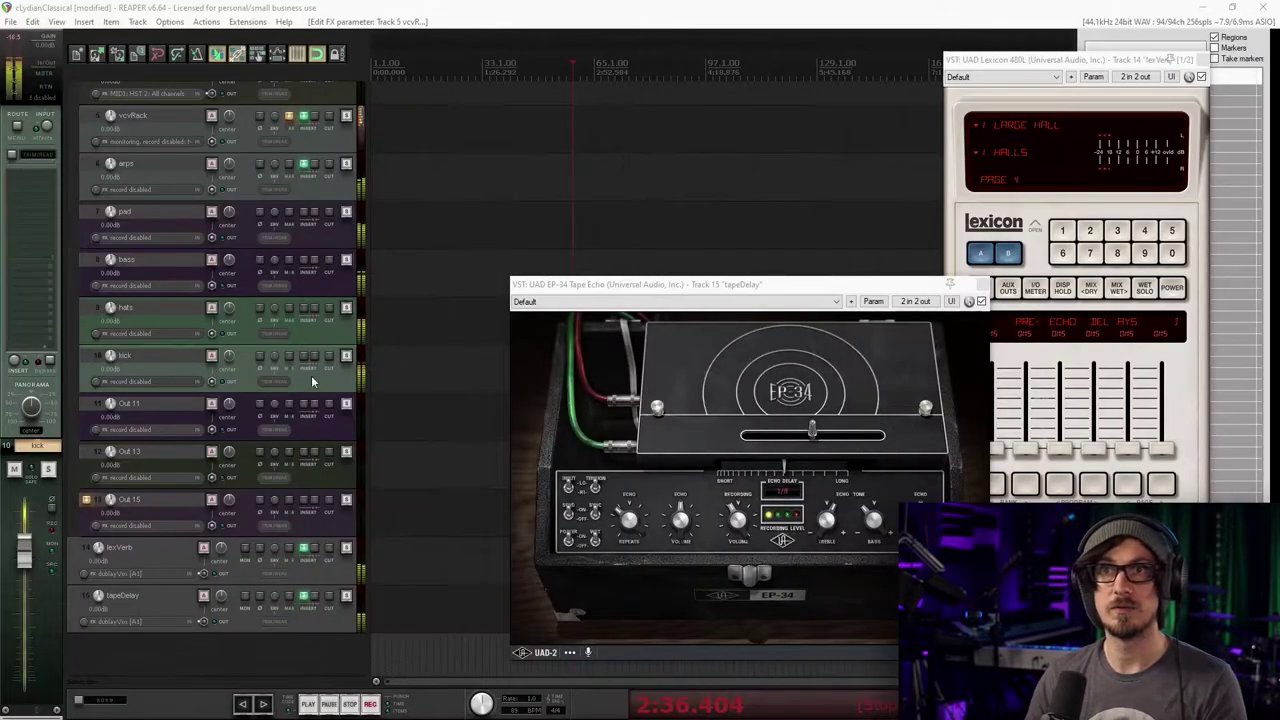
# Switch to REAPER and rename the track Out 11 as "snare"
pyautogui.click(165, 428)
pyautogui.press('F2')
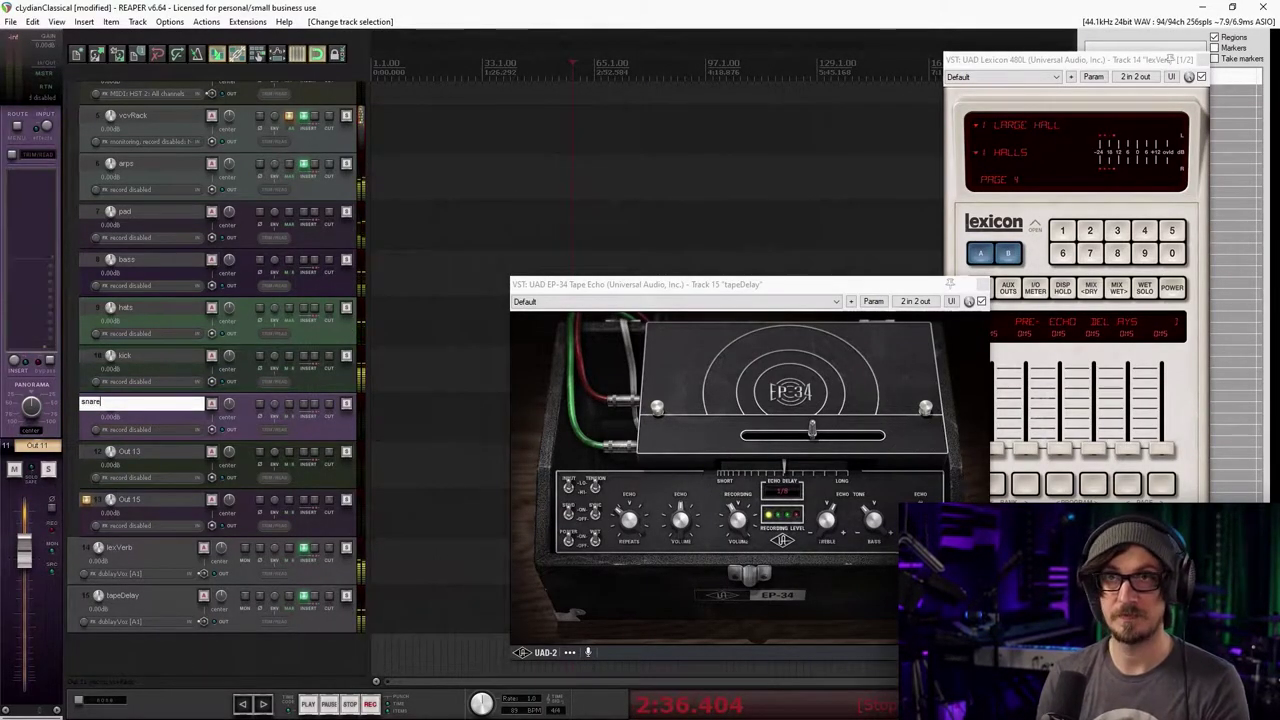
pyautogui.write('snare')
pyautogui.press('Return')
# Set the snare track's receive from vcvRack to mono source channel 8 in its routing
pyautogui.click(286, 406)
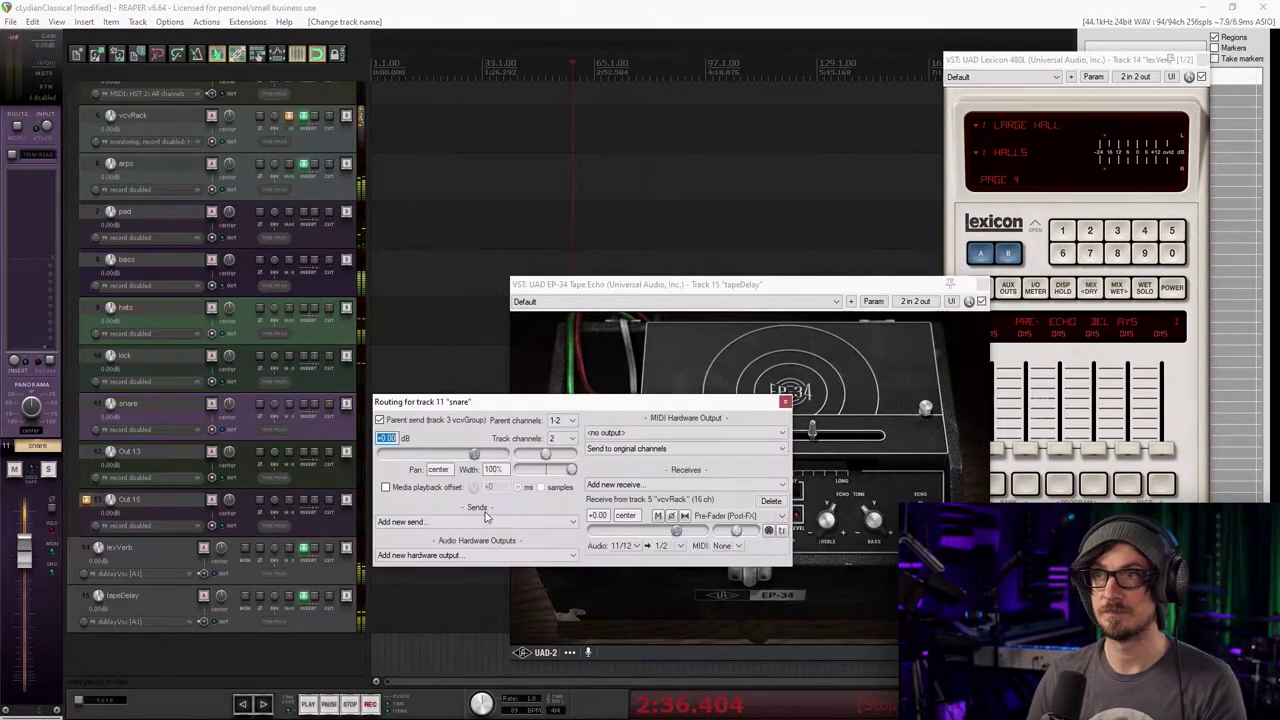
pyautogui.click(636, 546)
pyautogui.moveTo(708, 578)
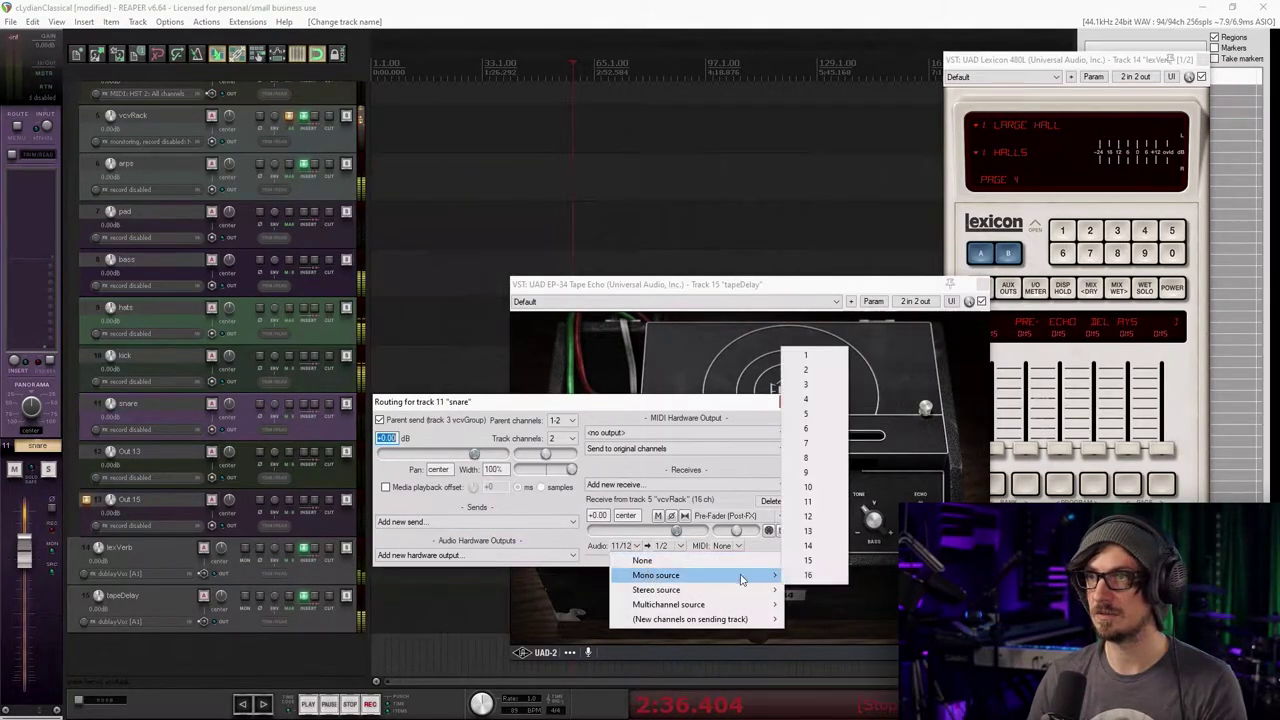
pyautogui.click(815, 460)
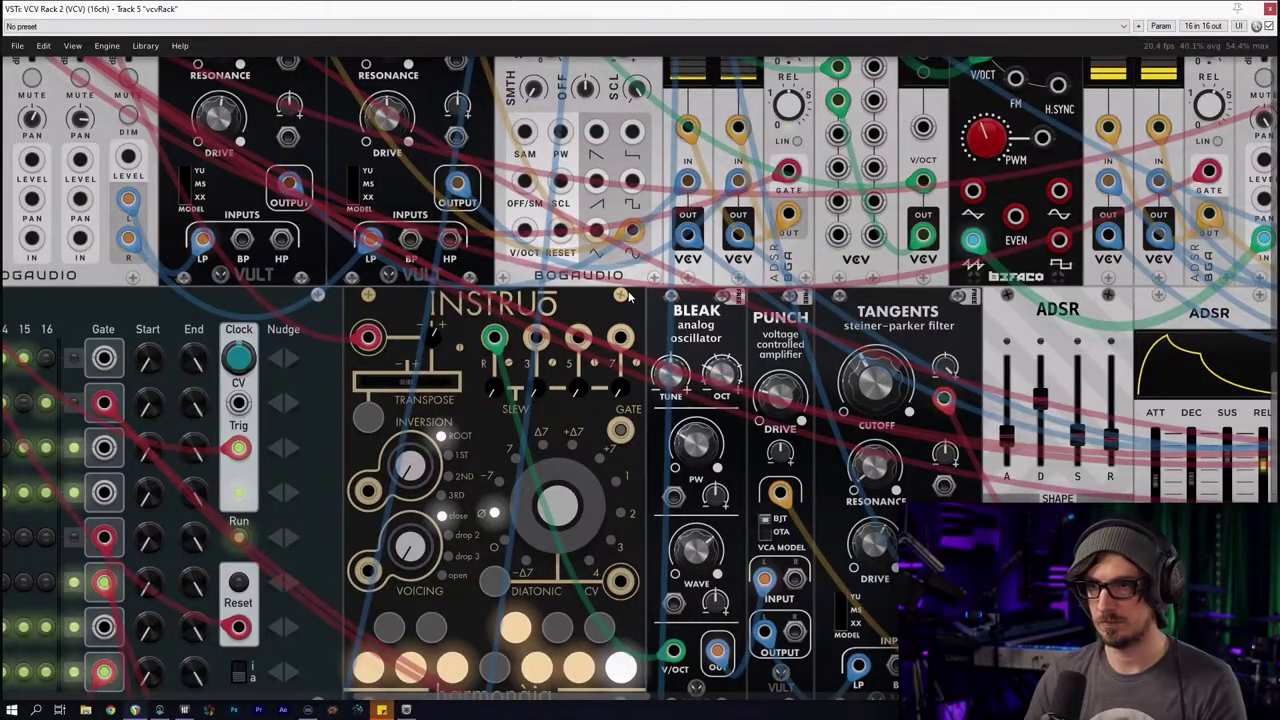
# Return to VCV Rack and, on Trummor², lower the oscillator level, set the noise level to about 0.64 and reduce the noise cutoff
pyautogui.scroll(-4, 371, 608)
pyautogui.hscroll(5, 371, 608)
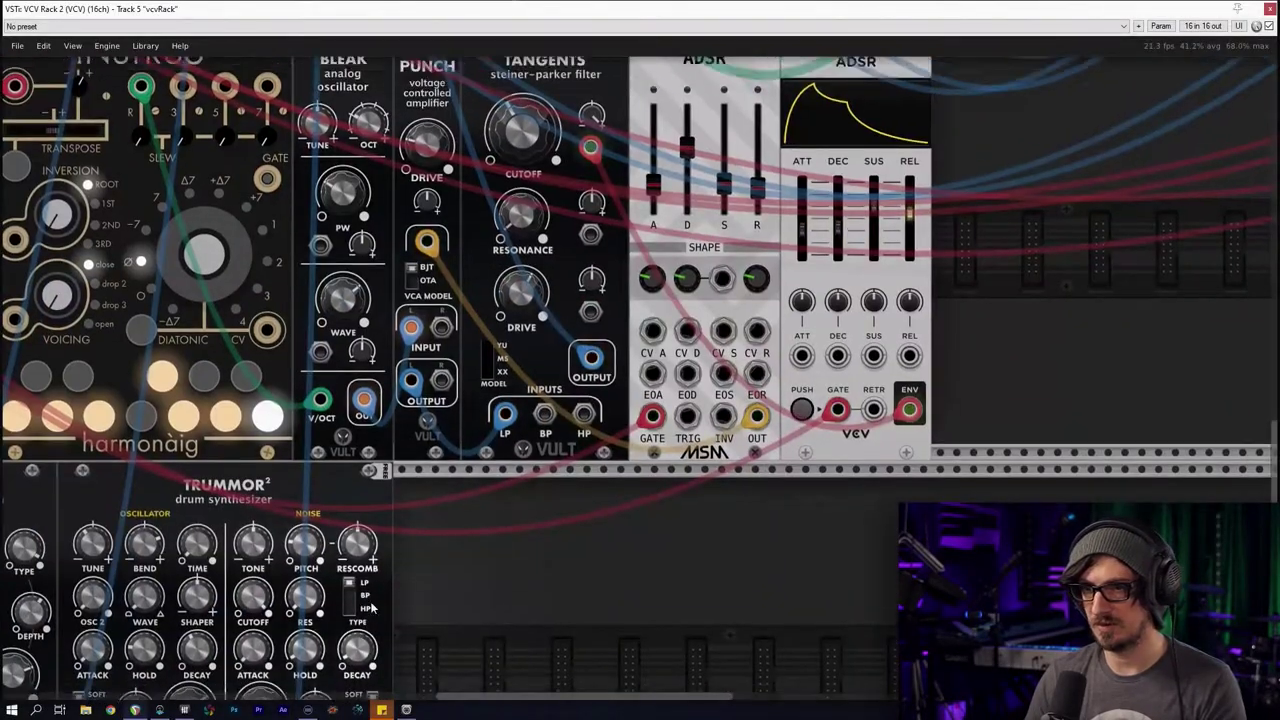
pyautogui.scroll(-5, 370, 607)
pyautogui.hscroll(-4, 370, 607)
pyautogui.moveTo(406, 381); pyautogui.dragTo(405, 428)
pyautogui.moveTo(483, 380)
pyautogui.mouseDown()
pyautogui.moveTo(483, 340)
pyautogui.moveTo(487, 387)
pyautogui.mouseUp()
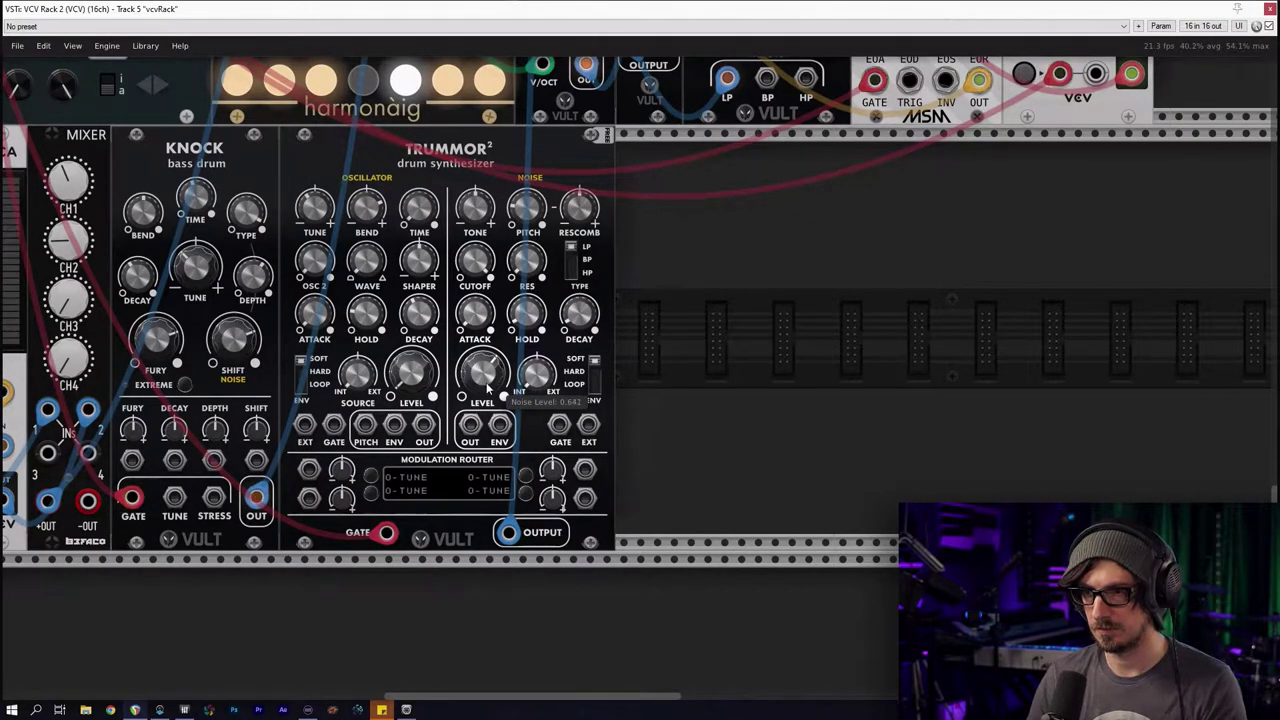
pyautogui.moveTo(683, 358); pyautogui.dragTo(708, 431)
pyautogui.moveTo(498, 334); pyautogui.dragTo(498, 385)
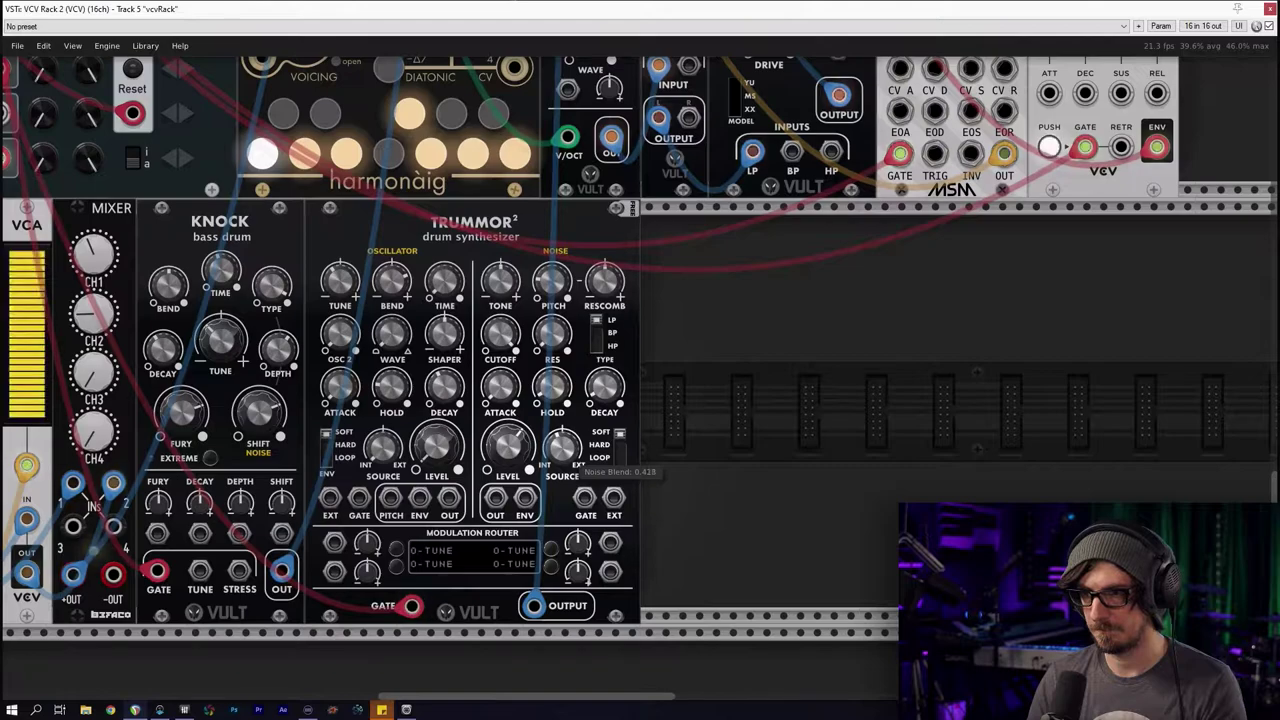
# Move Trummor²'s gate and output cables to the noise section's gate input and output, and turn down its Rescomb
pyautogui.moveTo(411, 606); pyautogui.dragTo(585, 497)
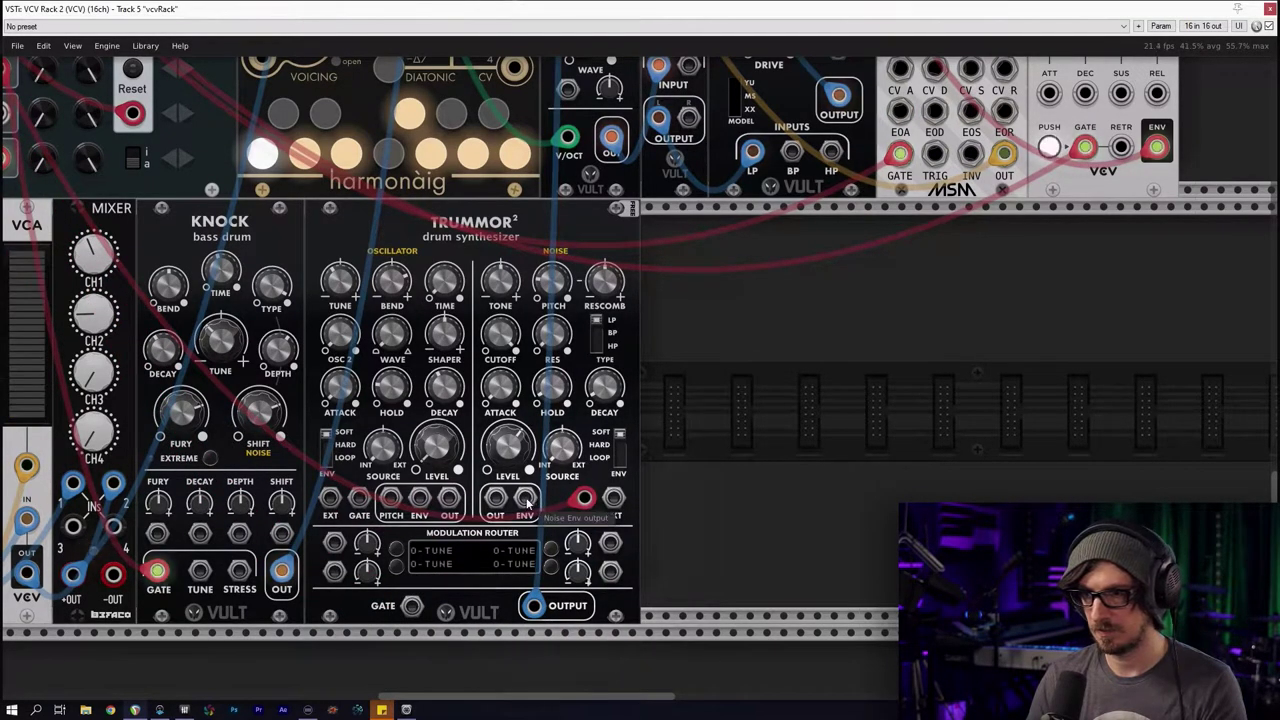
pyautogui.moveTo(533, 605); pyautogui.dragTo(497, 500)
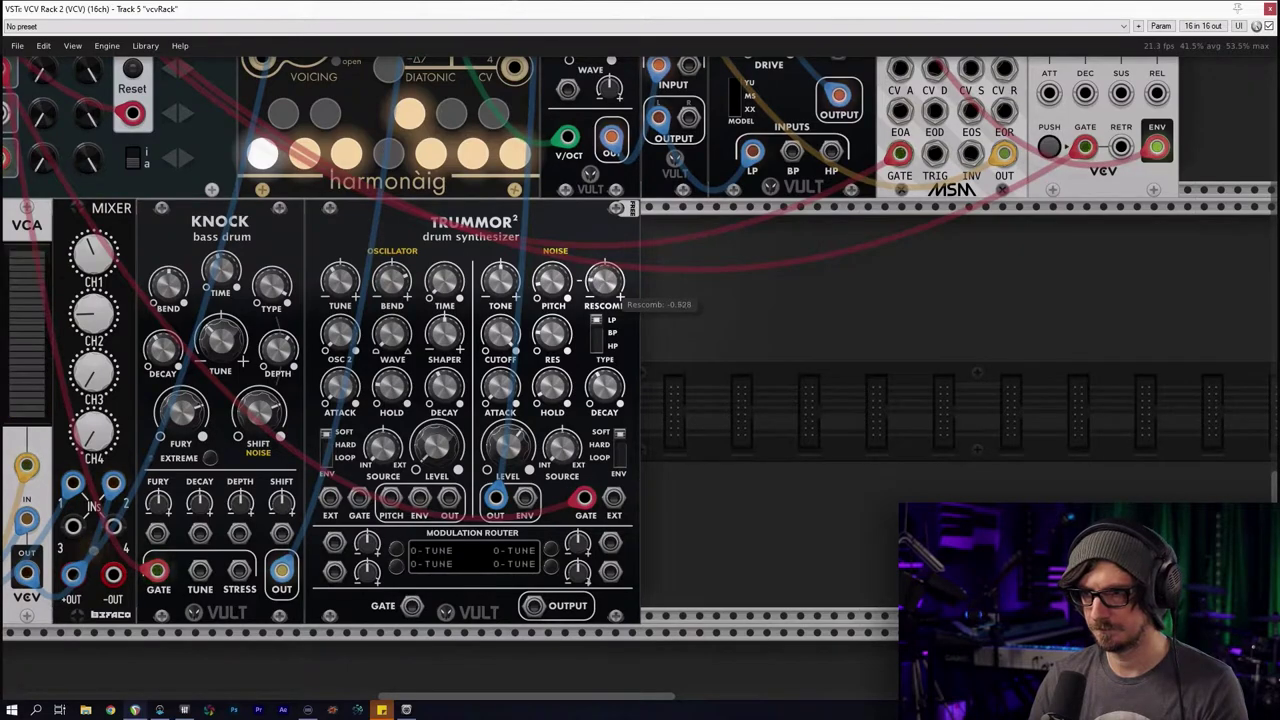
pyautogui.moveTo(600, 285); pyautogui.dragTo(600, 285)
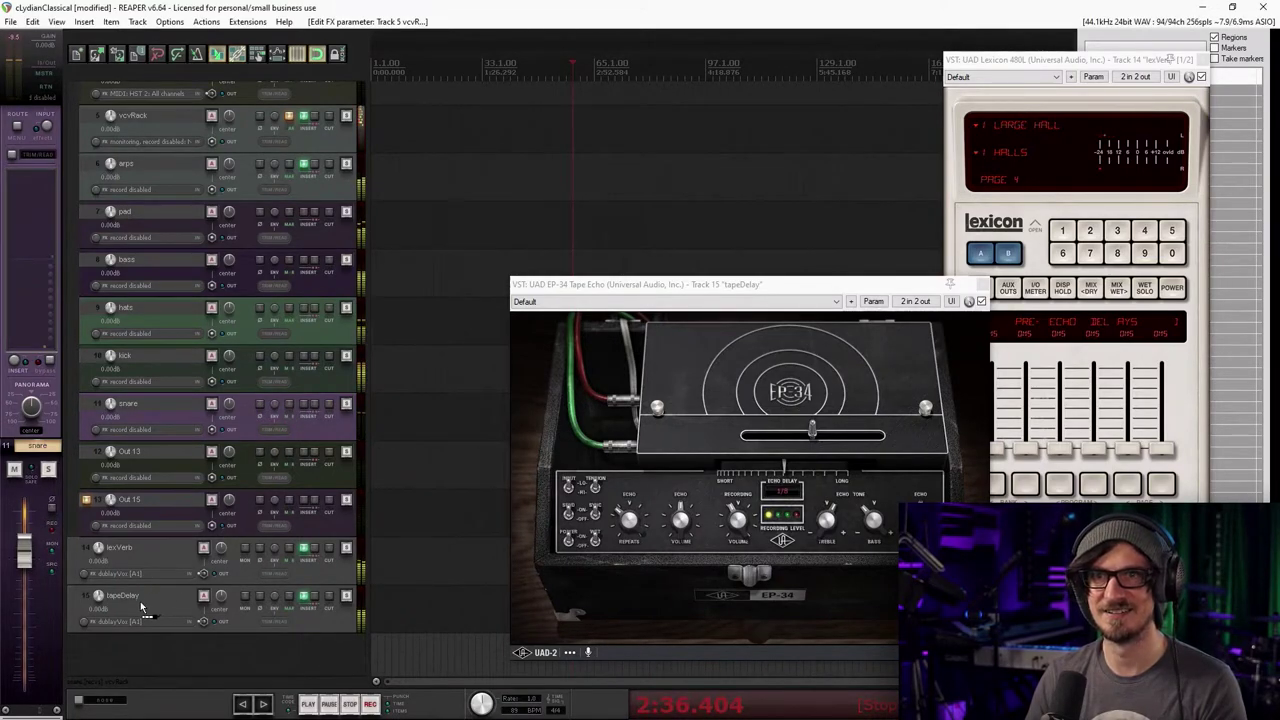
# Add a send from the snare track to the lexVerb track and set its level to -17.67 dB
pyautogui.moveTo(141, 606); pyautogui.dragTo(143, 562)
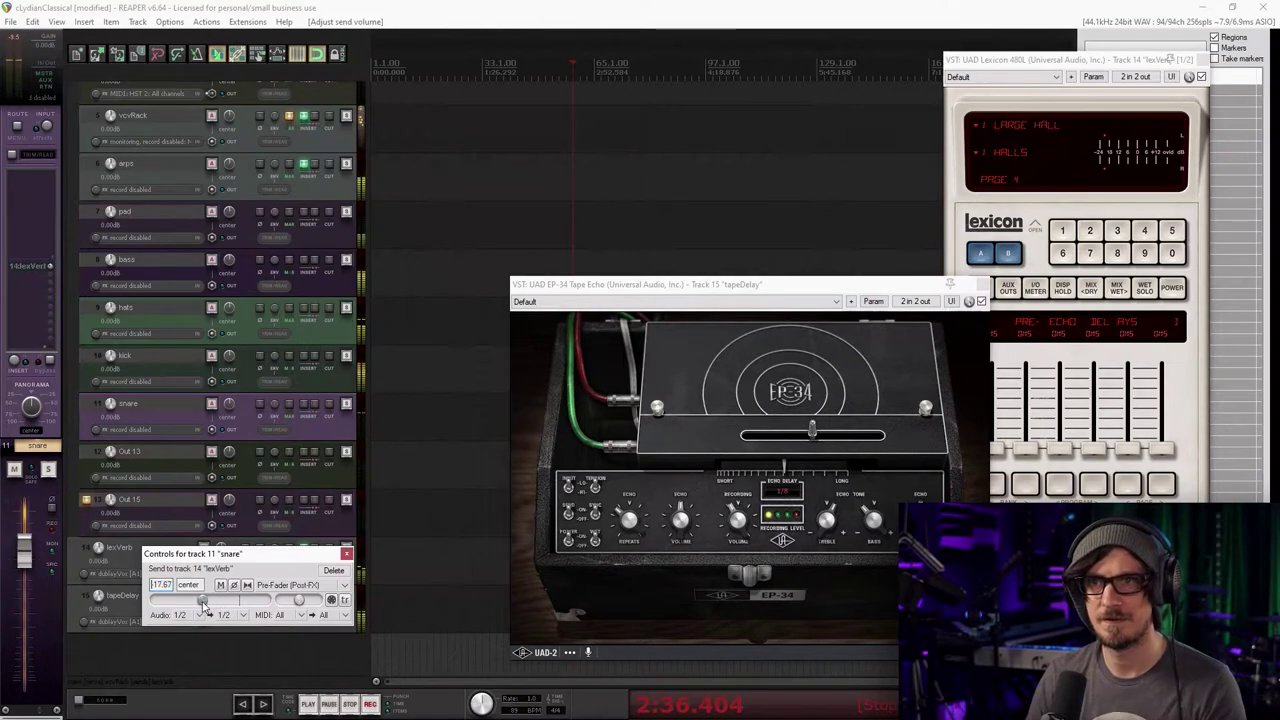
pyautogui.click(346, 554)
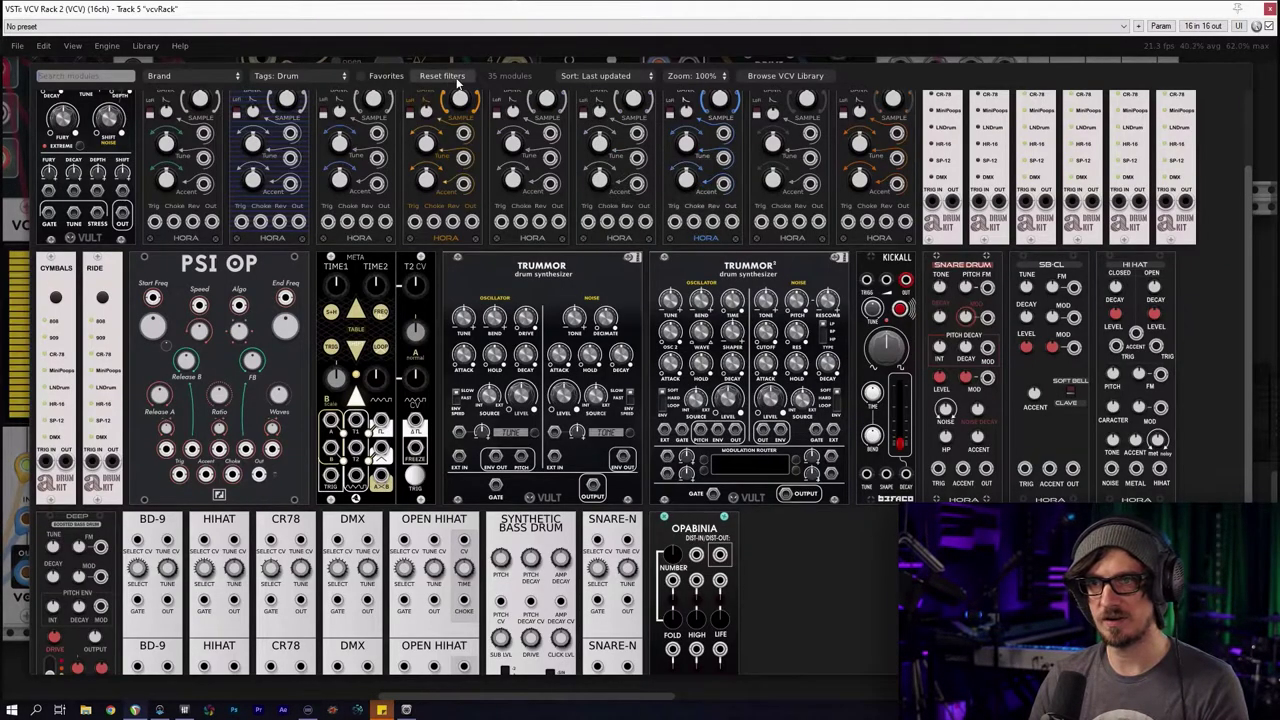
# Search all VCV Rack modules for "bit", without the drum tag filter, and add the MSM Bit Crusher to the patch
pyautogui.rightClick(134, 77)
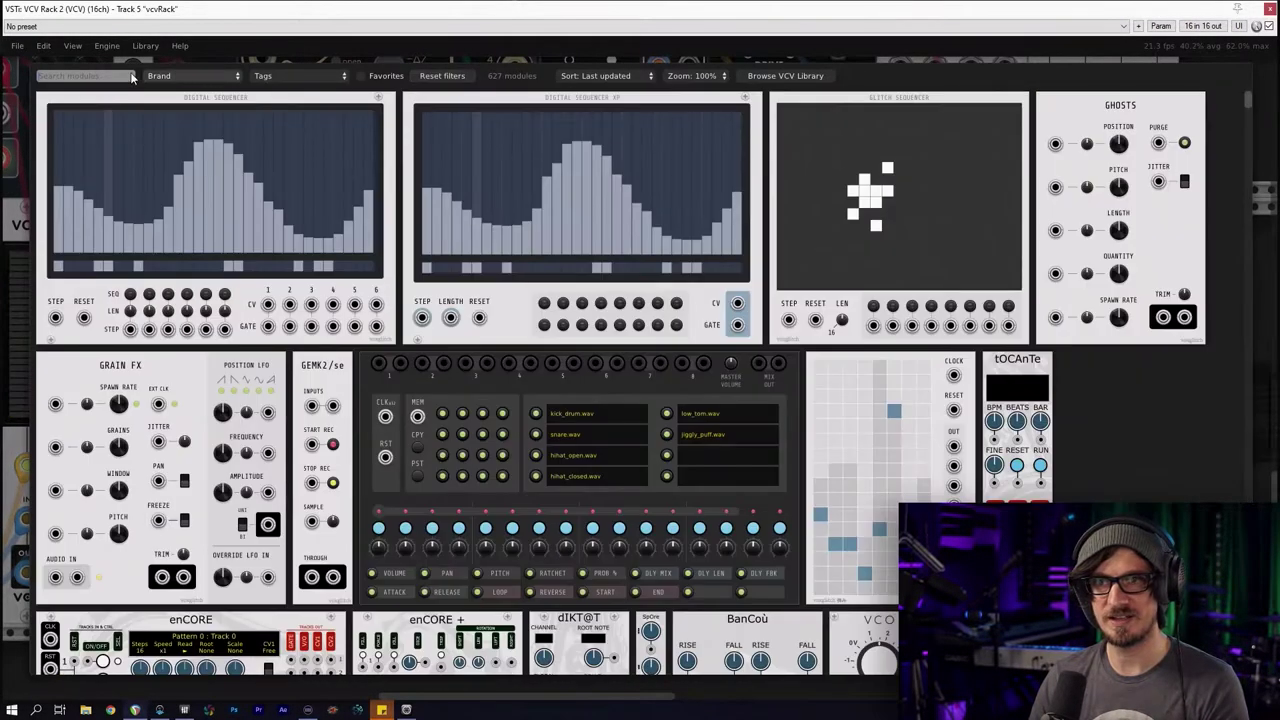
pyautogui.write('8 bit')
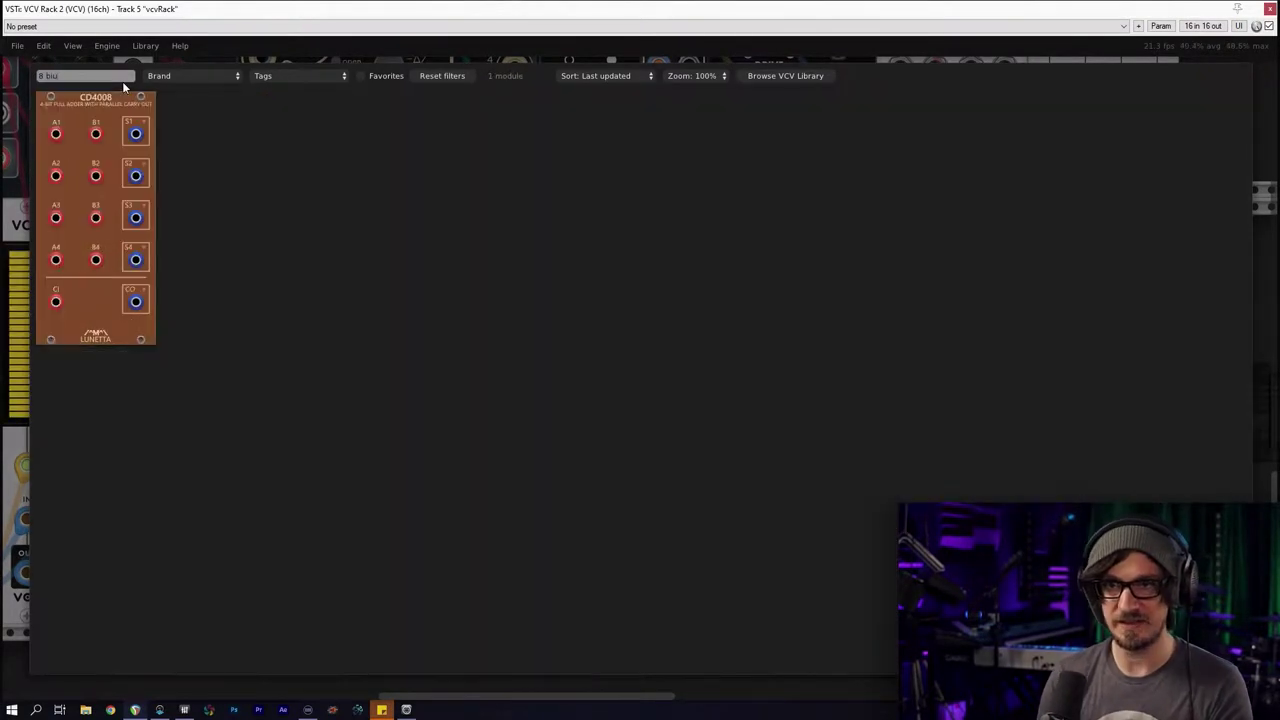
pyautogui.press('BackSpace')
pyautogui.press('BackSpace')
pyautogui.press('BackSpace')
pyautogui.press('BackSpace')
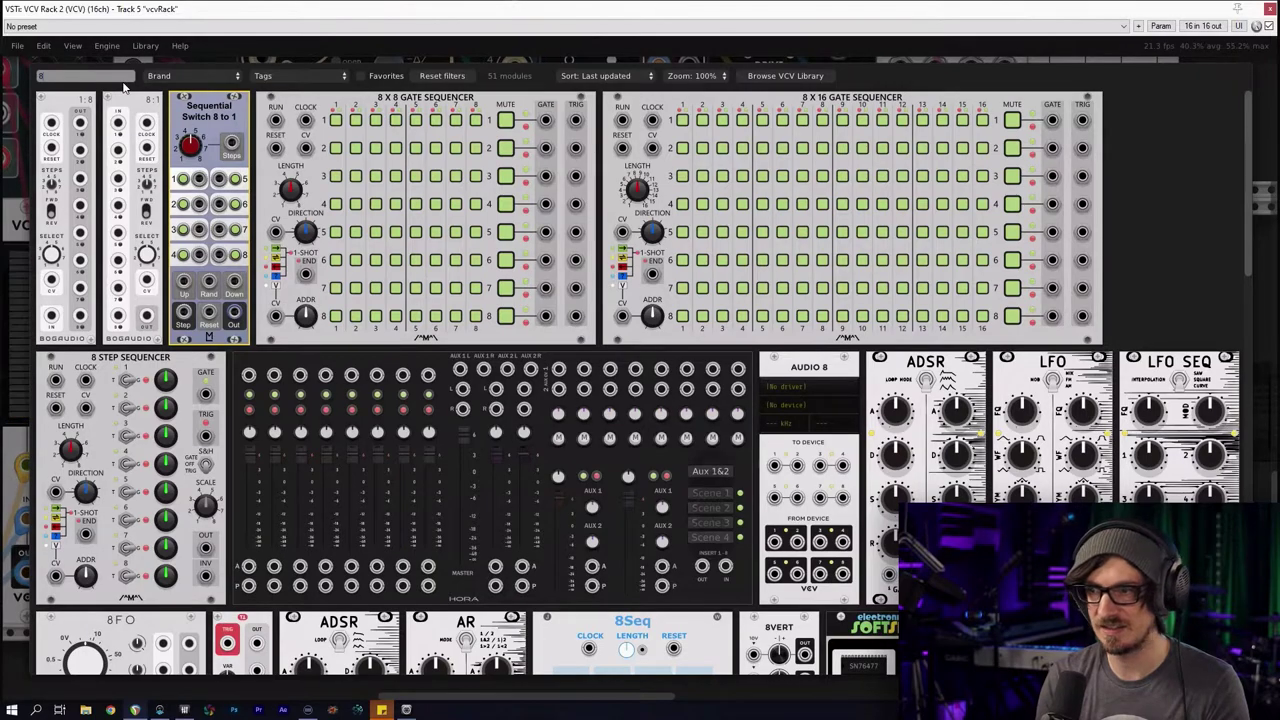
pyautogui.press('BackSpace')
pyautogui.write('bit')
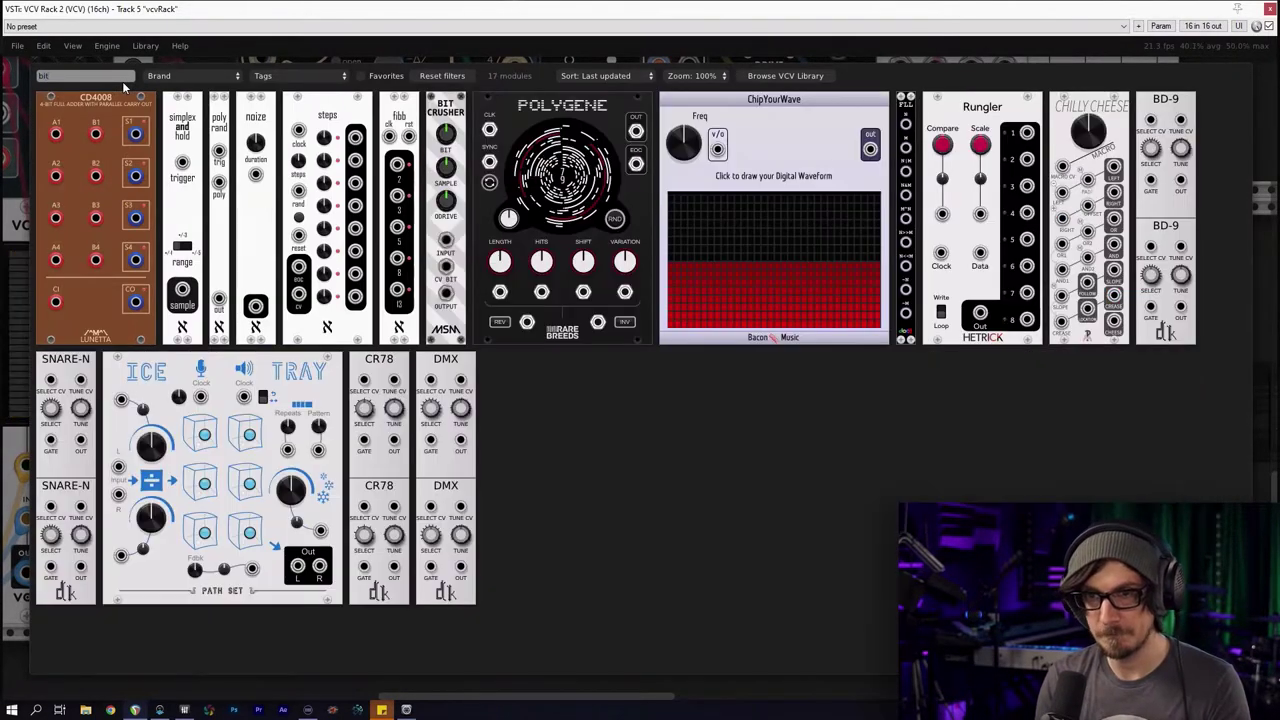
pyautogui.click(446, 210)
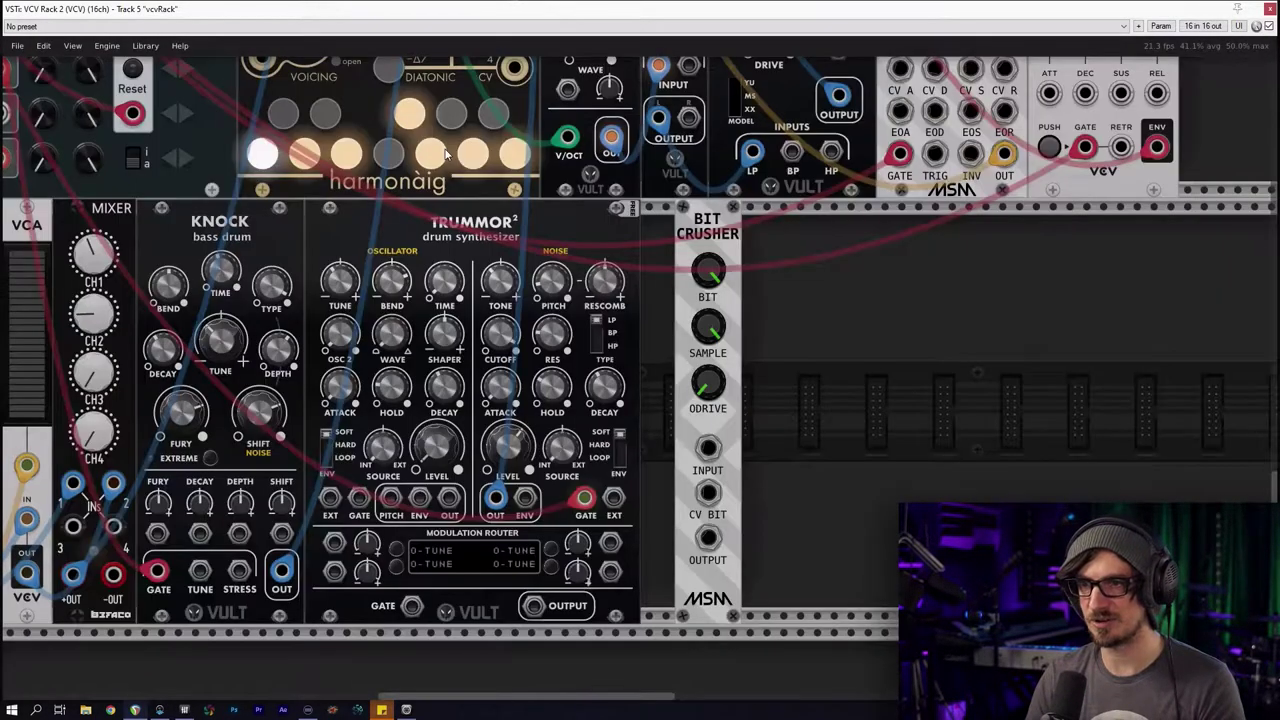
# Place Bit Crusher directly beside Trummor² and insert it between Trummor²'s noise output and the existing output cable
pyautogui.moveTo(708, 424); pyautogui.dragTo(674, 424)
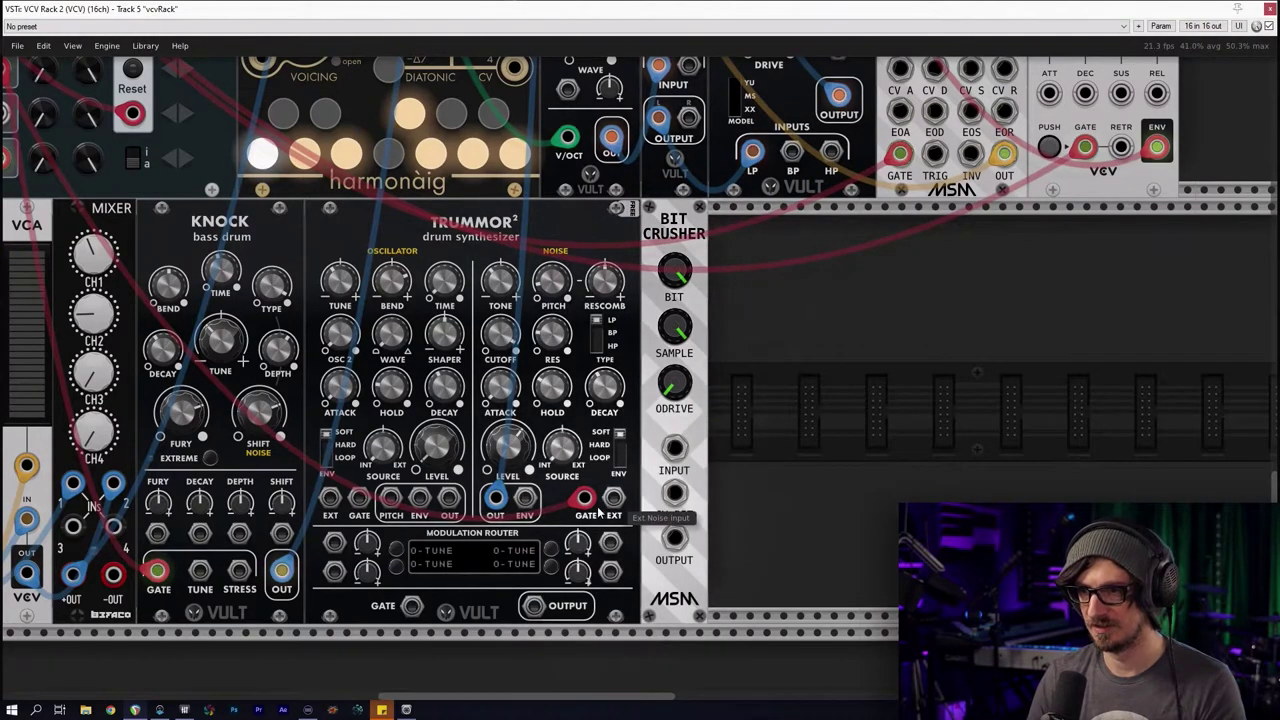
pyautogui.moveTo(495, 498); pyautogui.dragTo(674, 538)
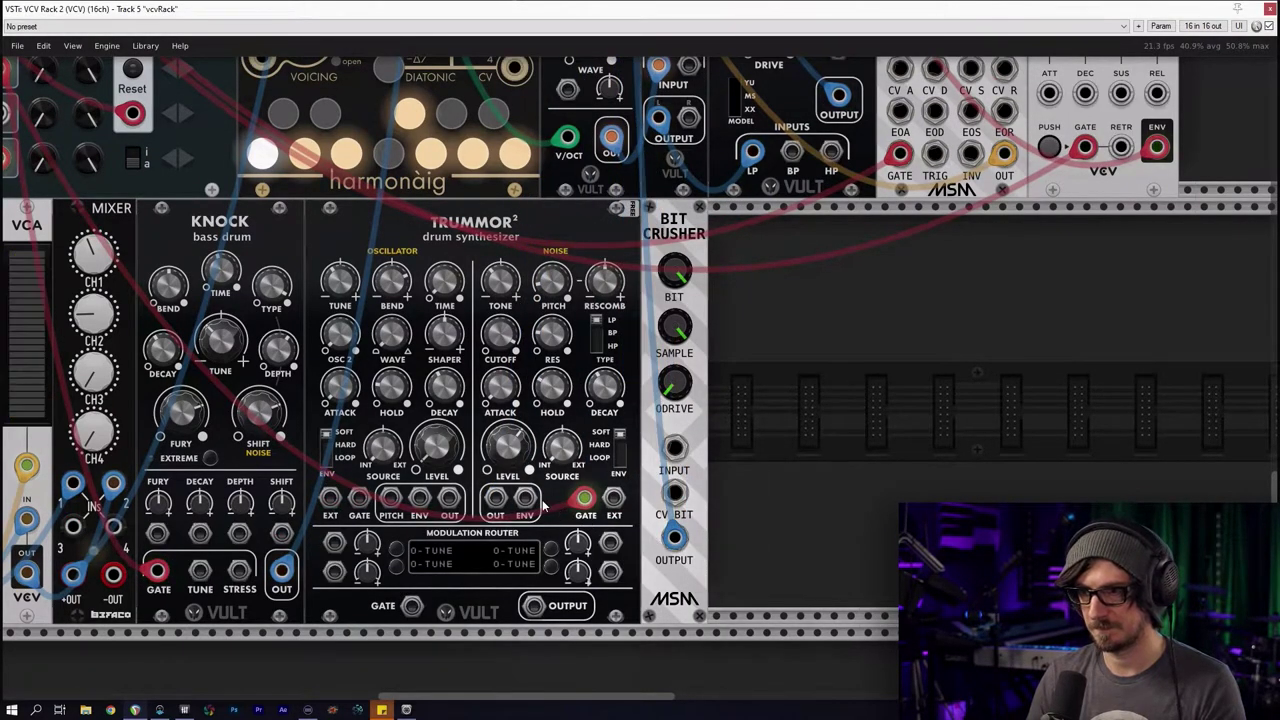
pyautogui.moveTo(495, 498); pyautogui.dragTo(674, 448)
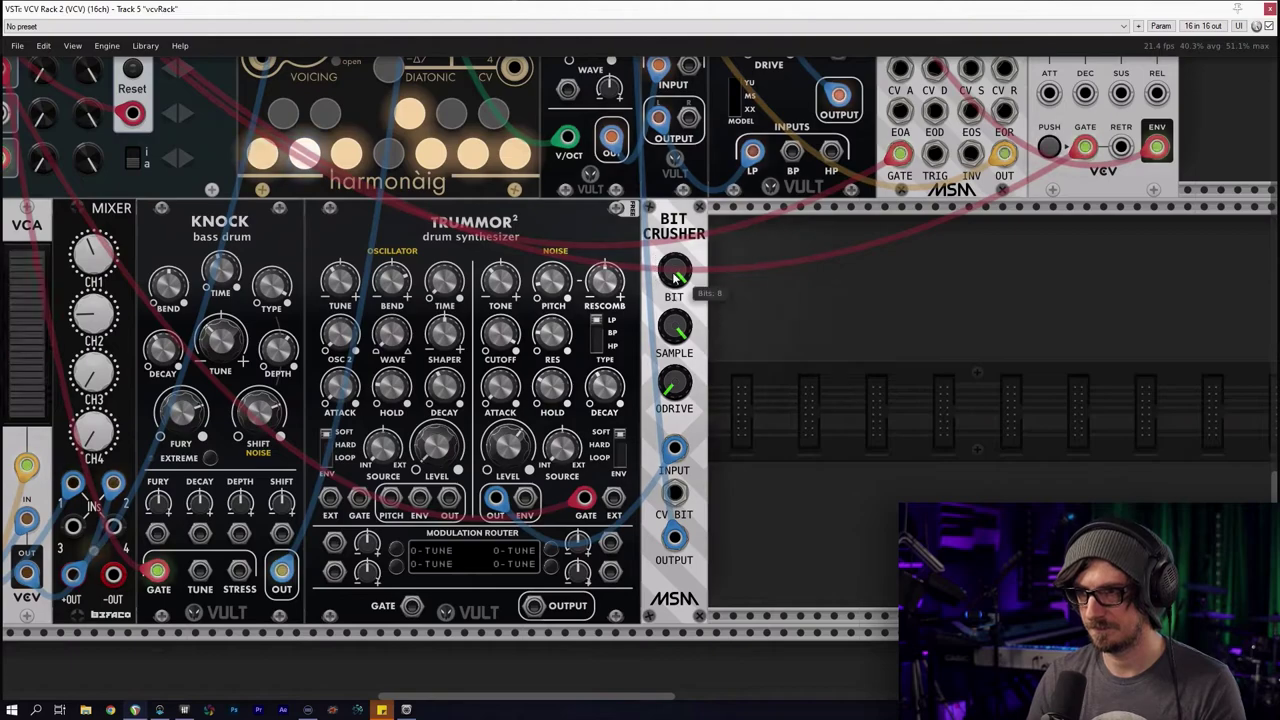
# Set Bit Crusher to 8 bits with a low sample rate and moderate overdrive, and adjust Trummor²'s noise pitch to about 0.03
pyautogui.moveTo(674, 270); pyautogui.dragTo(674, 296)
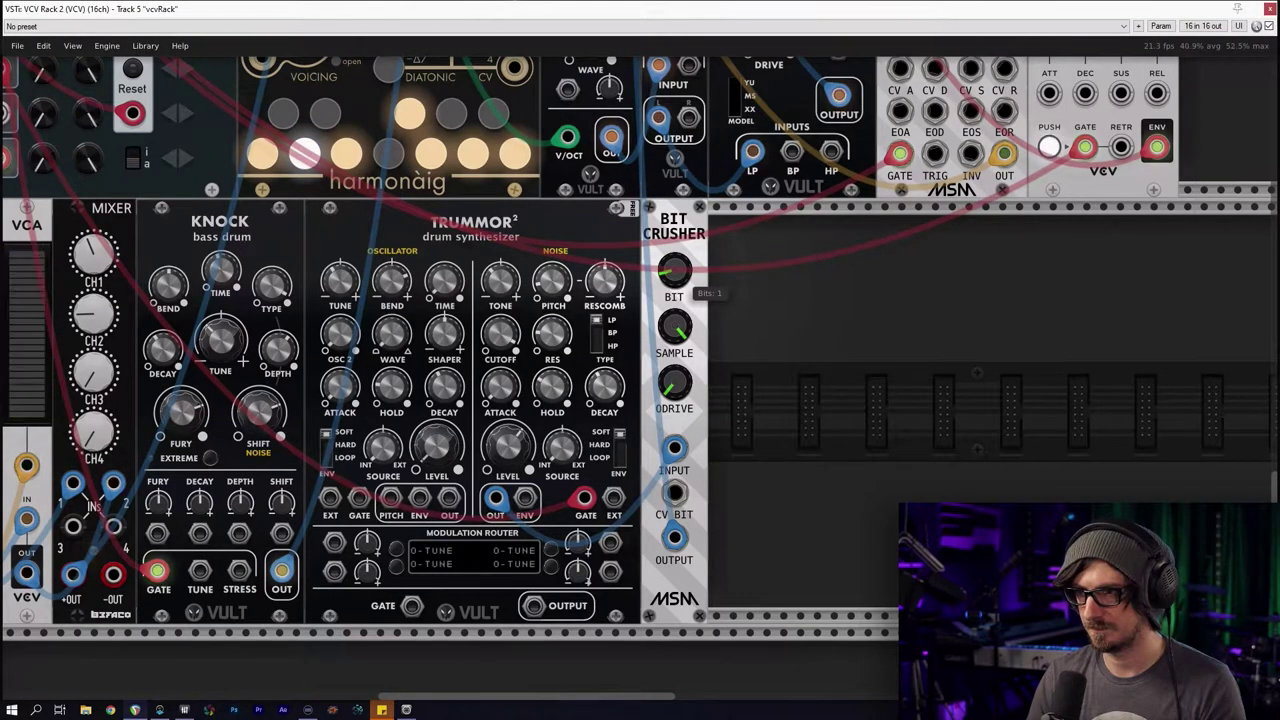
pyautogui.moveTo(674, 390); pyautogui.dragTo(674, 300)
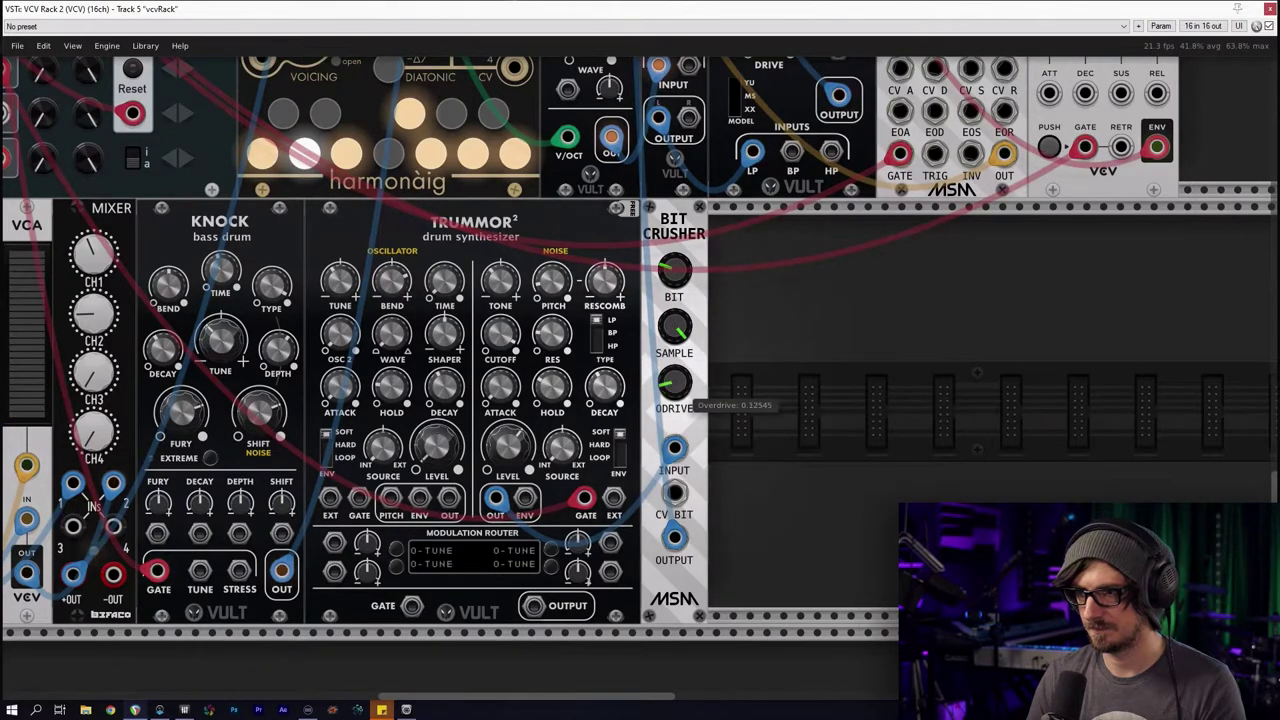
pyautogui.moveTo(678, 330)
pyautogui.moveTo(679, 278)
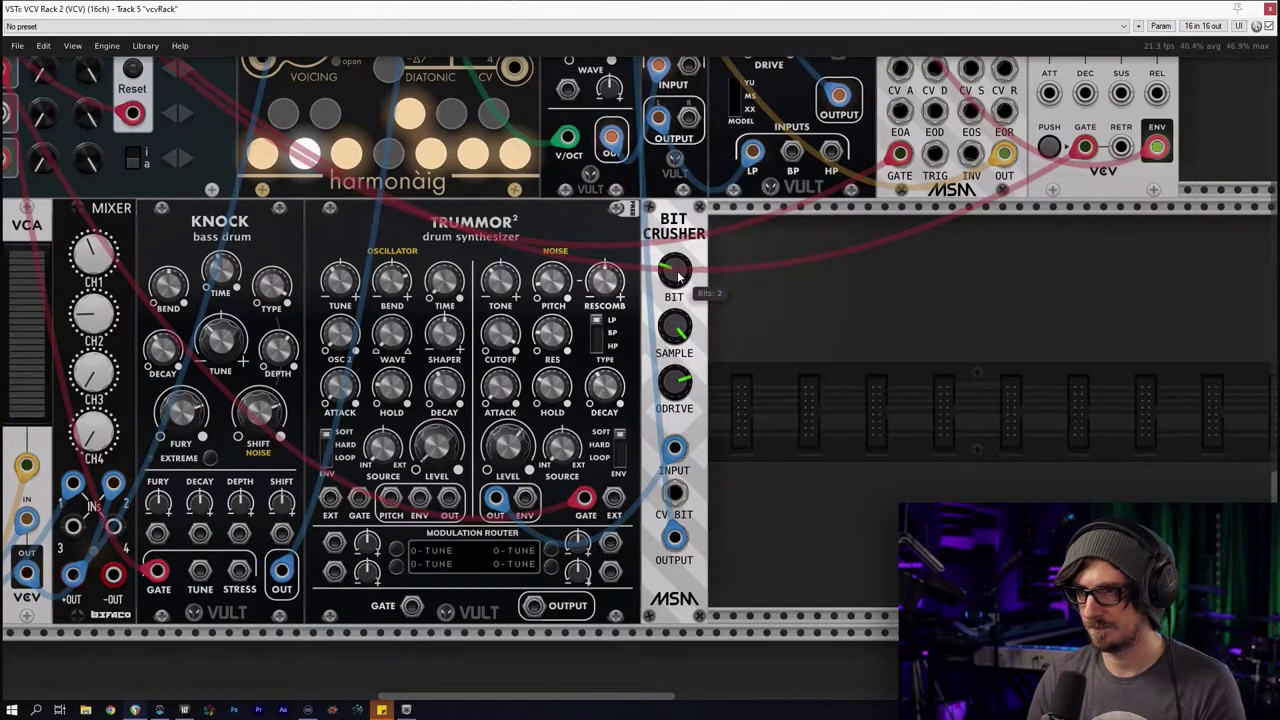
pyautogui.moveTo(677, 414)
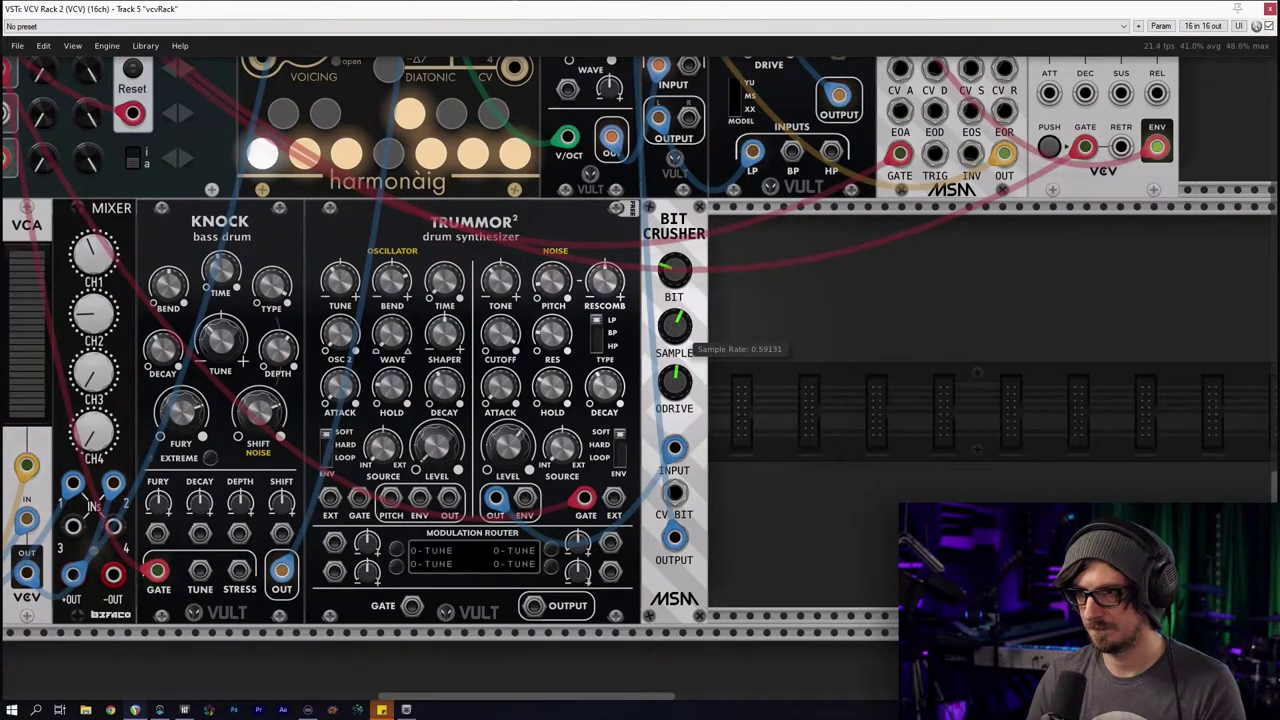
pyautogui.moveTo(684, 324); pyautogui.dragTo(684, 338)
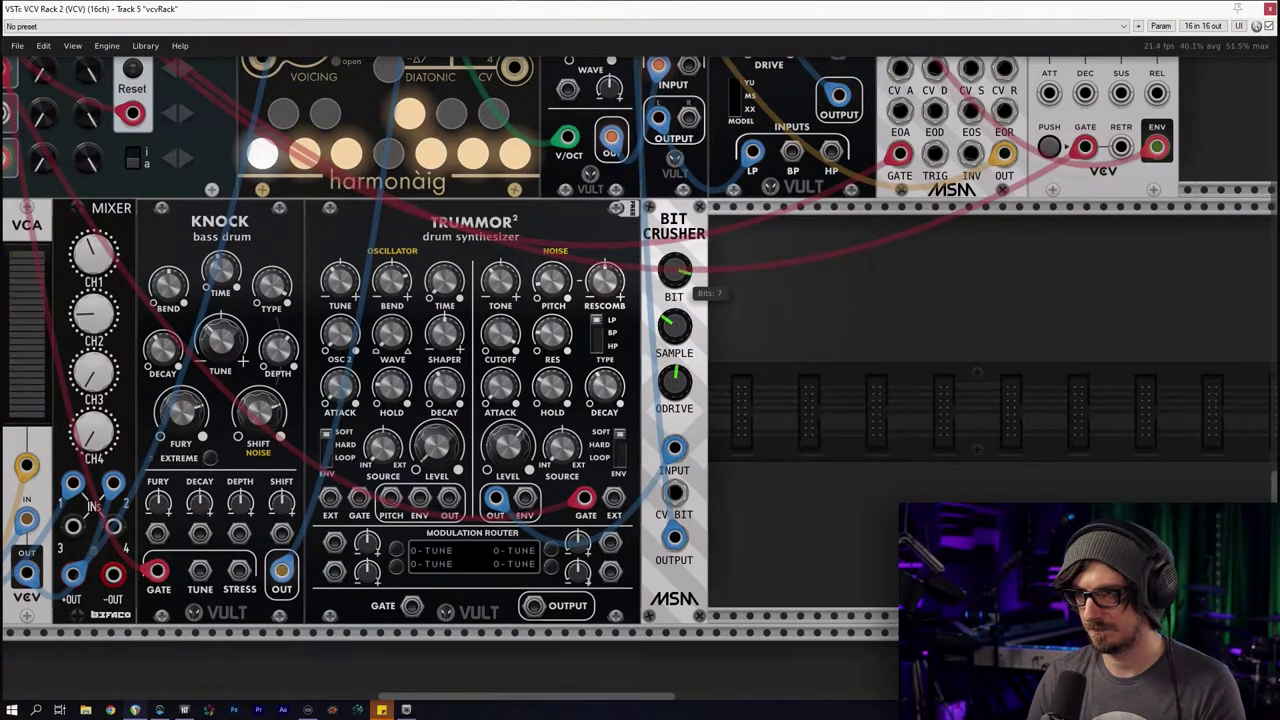
pyautogui.moveTo(674, 326)
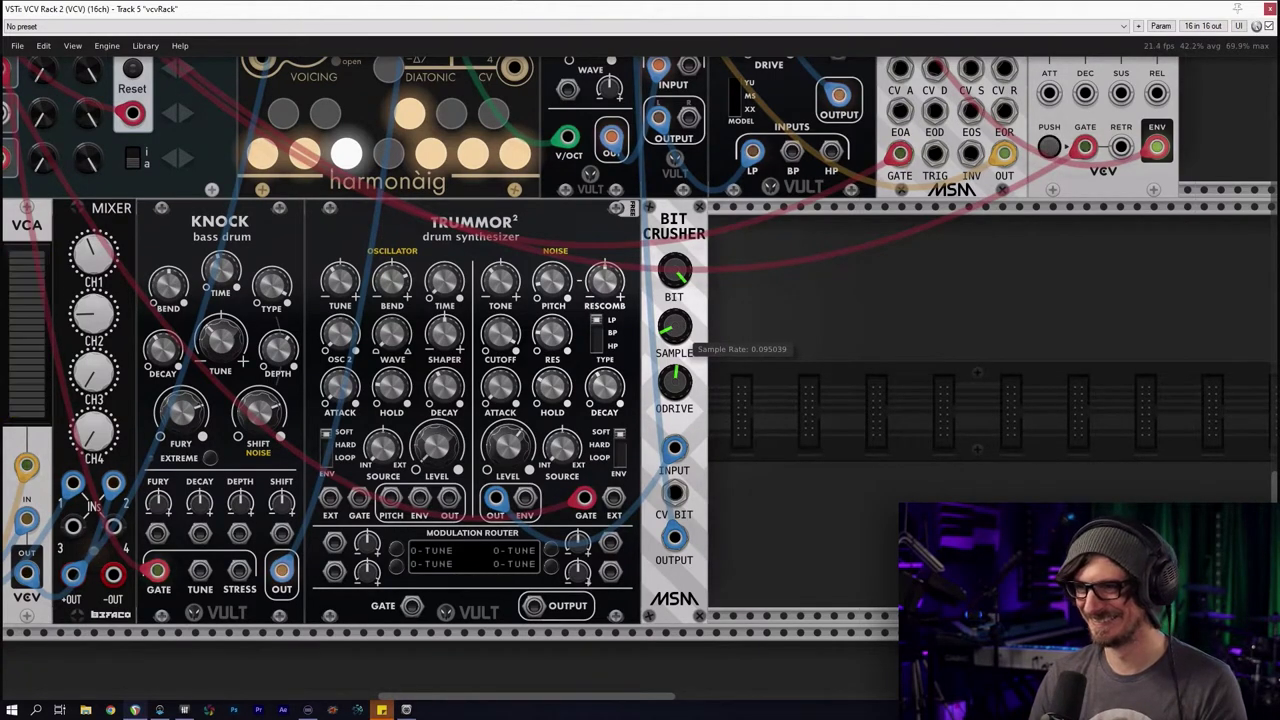
pyautogui.moveTo(674, 371)
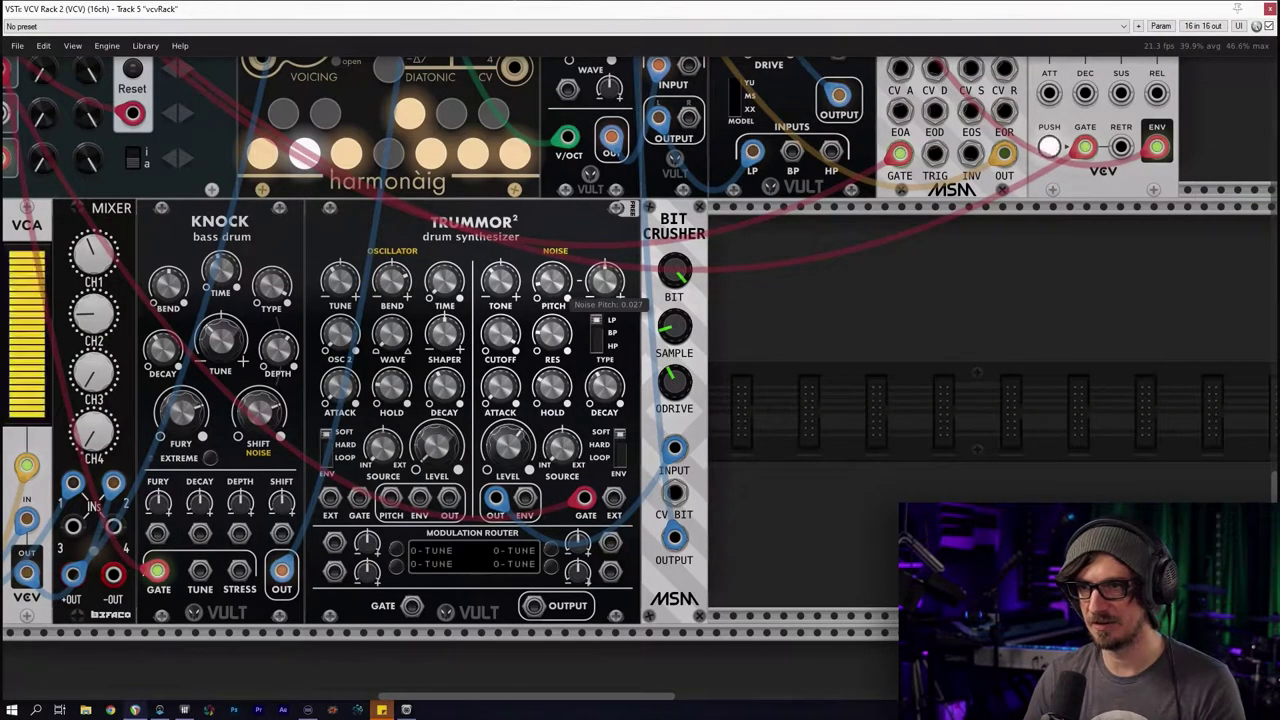
pyautogui.moveTo(559, 287); pyautogui.dragTo(559, 292)
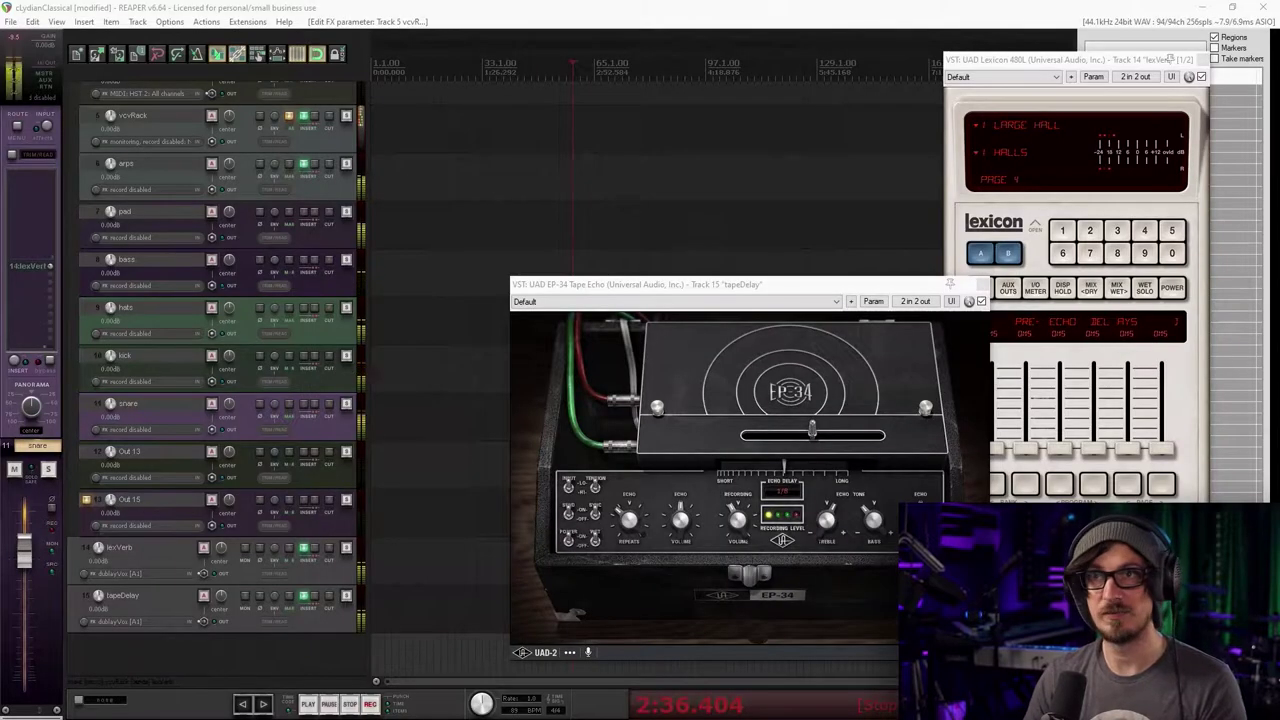
# Add FabFilter Pro-Q 3 to REAPER's snare track with a 2 dB bell cut near 2 kHz, a 9.1 kHz high cut and a 48 Hz low cut
pyautogui.click(303, 410)
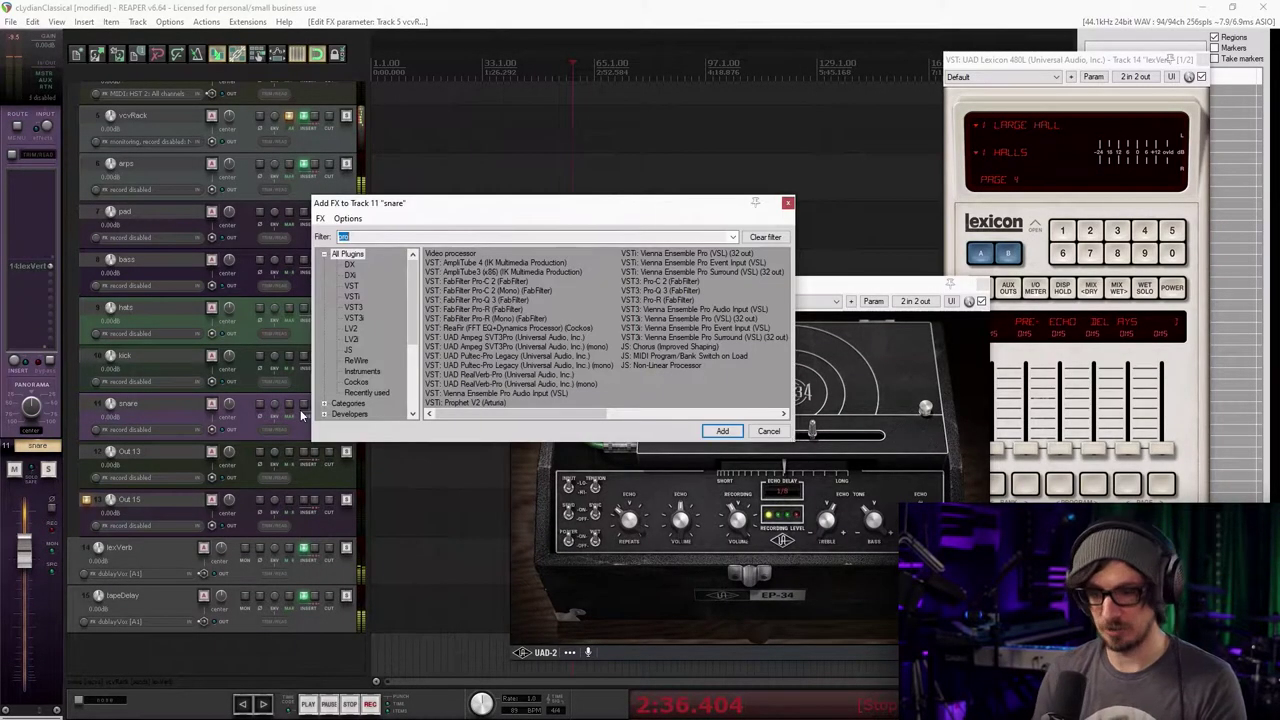
pyautogui.doubleClick(503, 302)
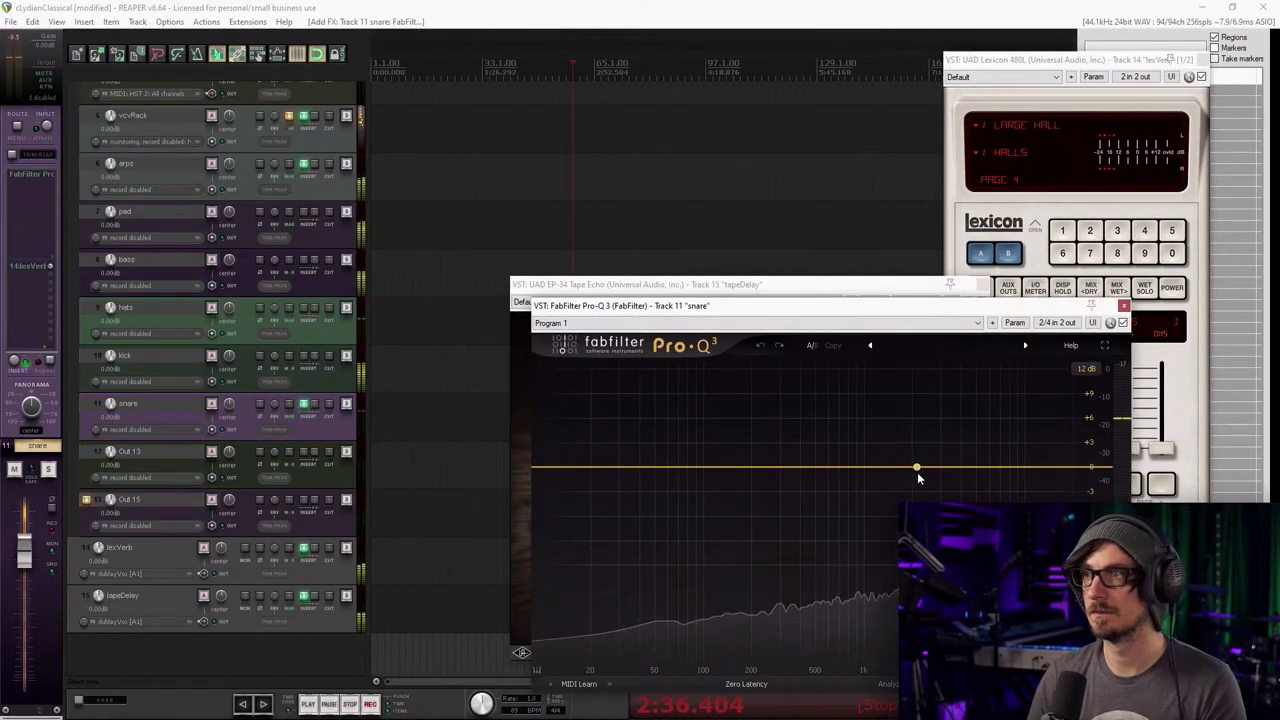
pyautogui.moveTo(920, 514); pyautogui.dragTo(913, 496)
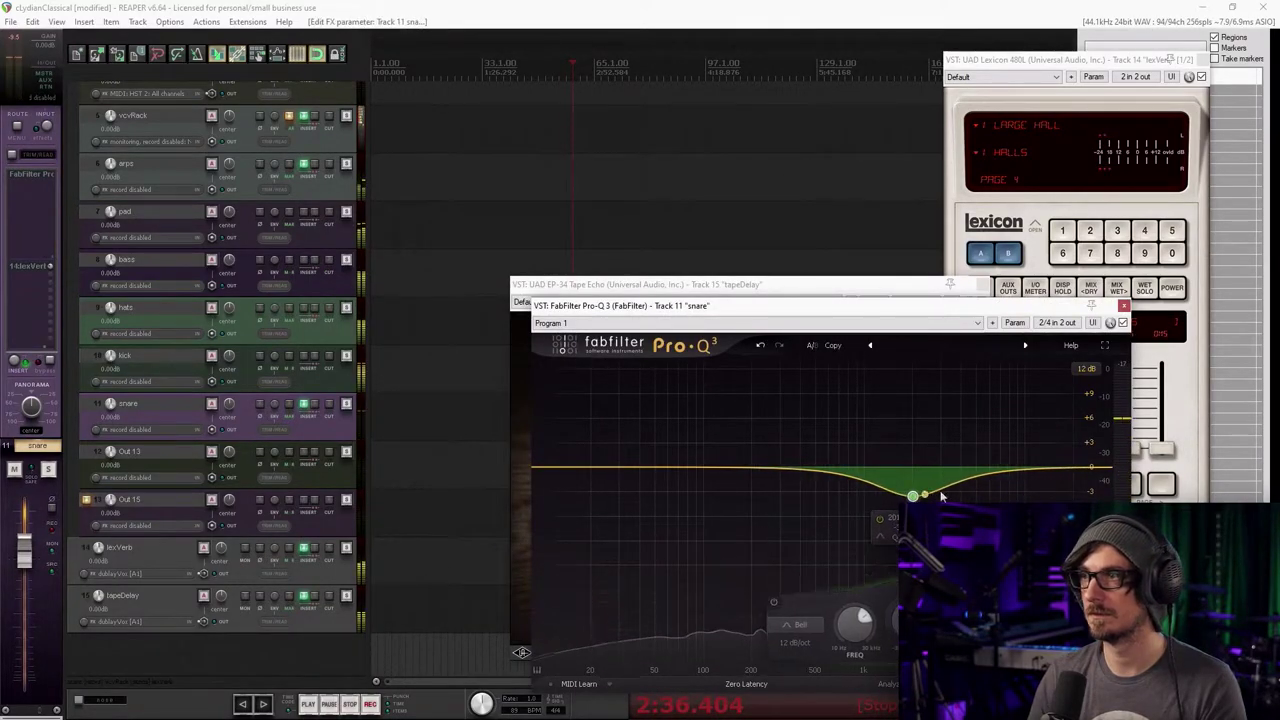
pyautogui.click(1086, 467)
pyautogui.moveTo(1087, 468); pyautogui.dragTo(1018, 466)
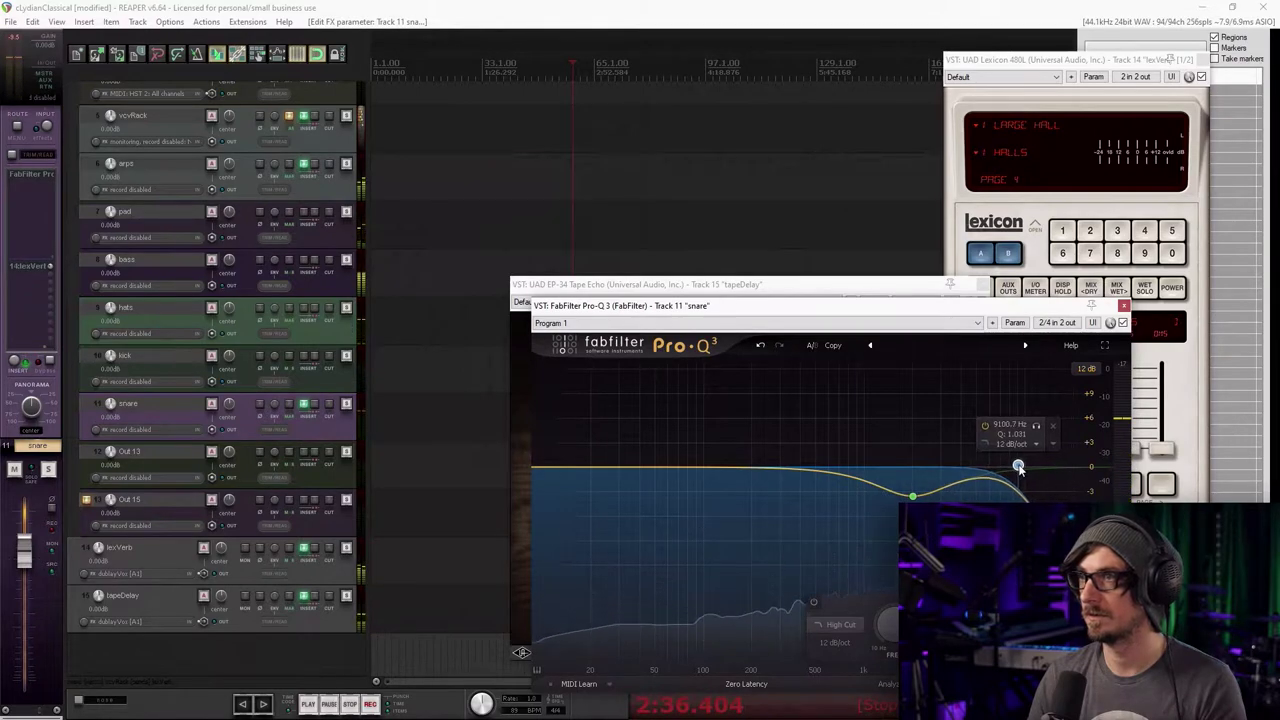
pyautogui.moveTo(584, 470); pyautogui.dragTo(652, 468)
pyautogui.moveTo(912, 495); pyautogui.dragTo(914, 490)
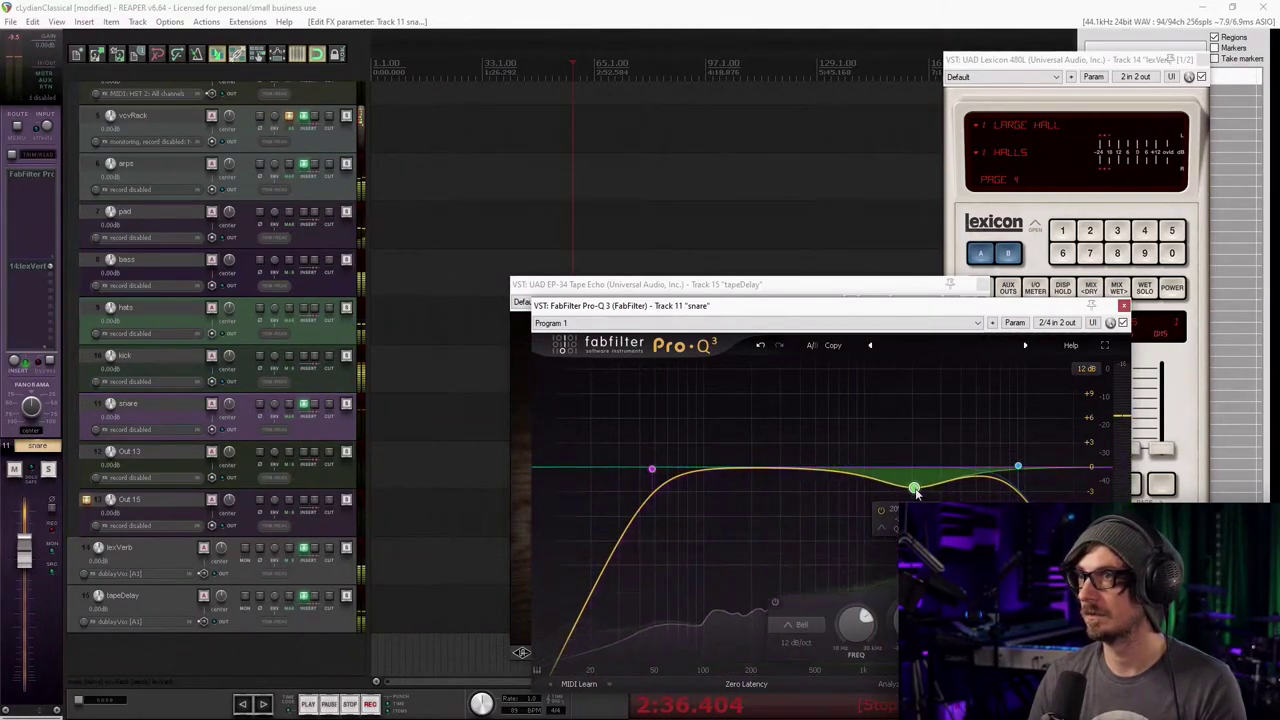
# Set the snare track's send to lexVerb to about -15 dB in its routing
pyautogui.click(137, 417)
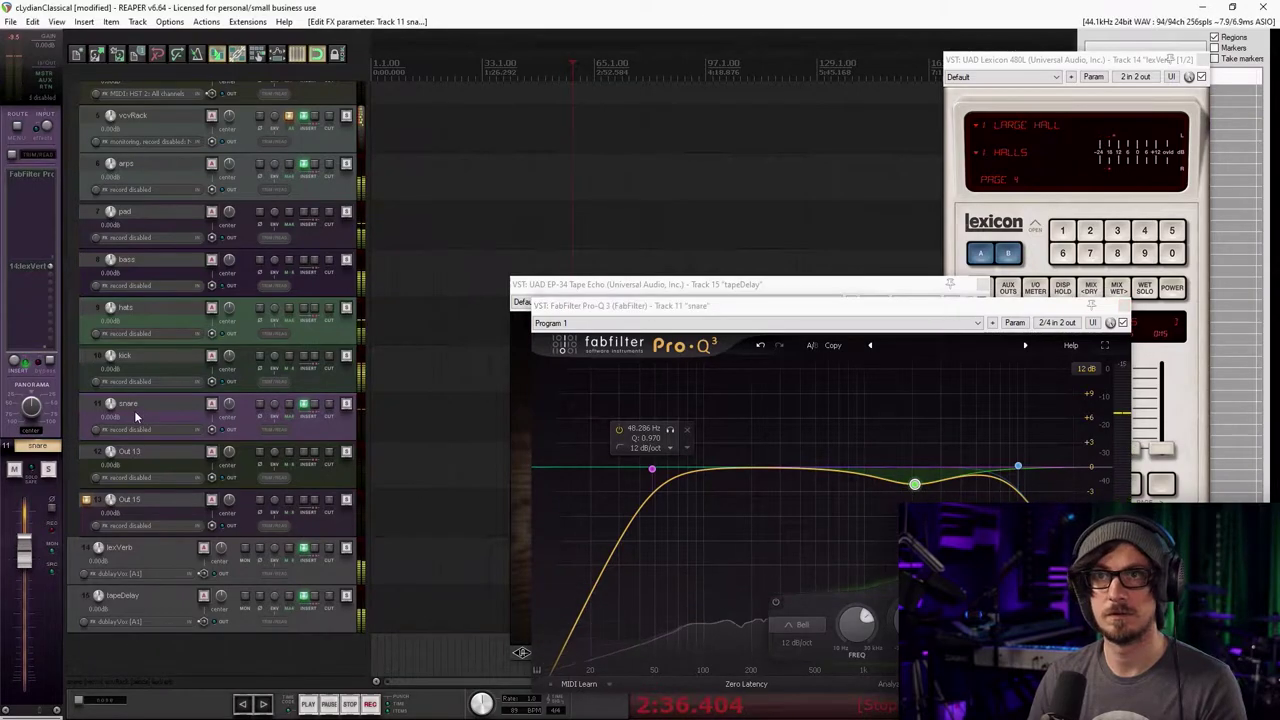
pyautogui.click(291, 405)
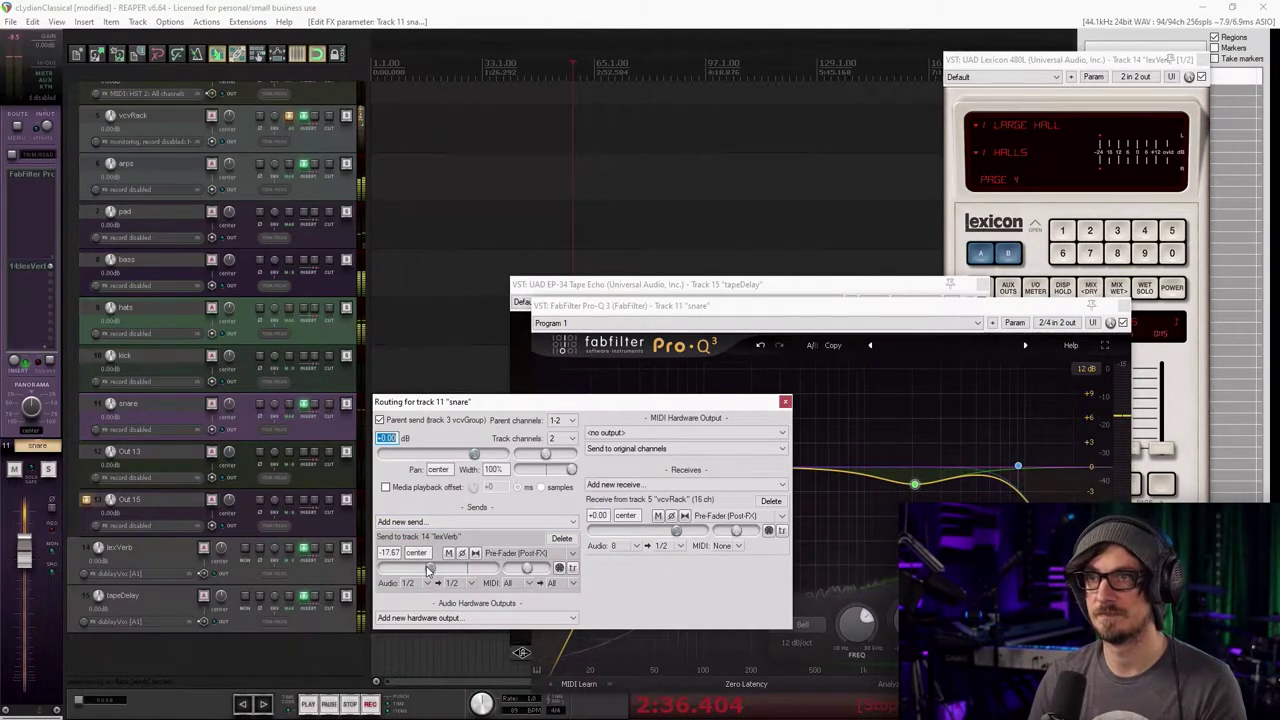
pyautogui.click(425, 569)
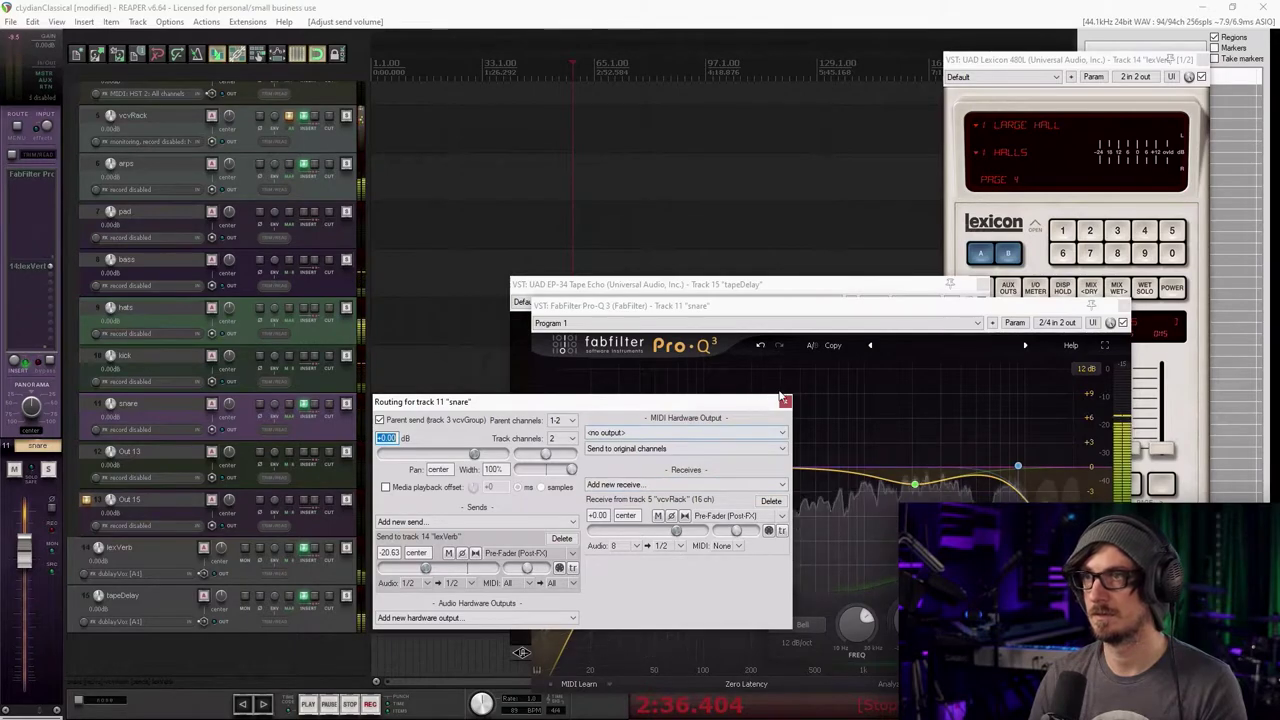
pyautogui.moveTo(425, 567); pyautogui.dragTo(433, 570)
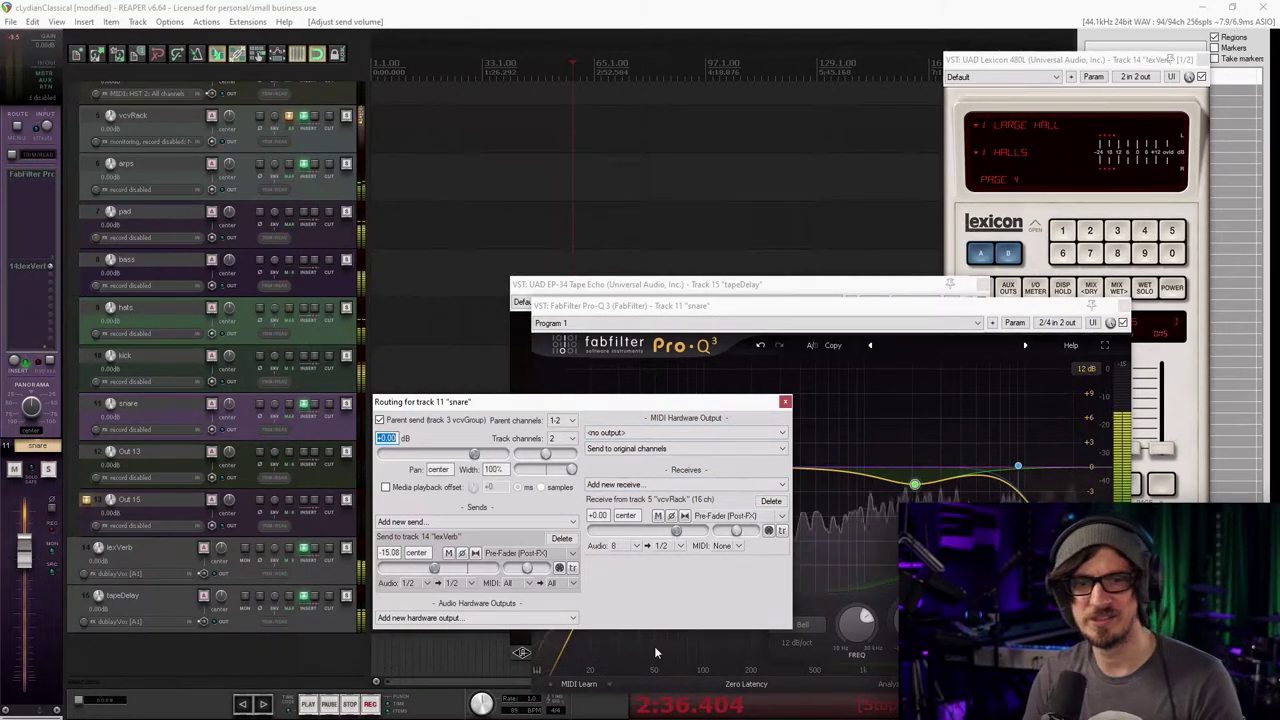
pyautogui.click(785, 401)
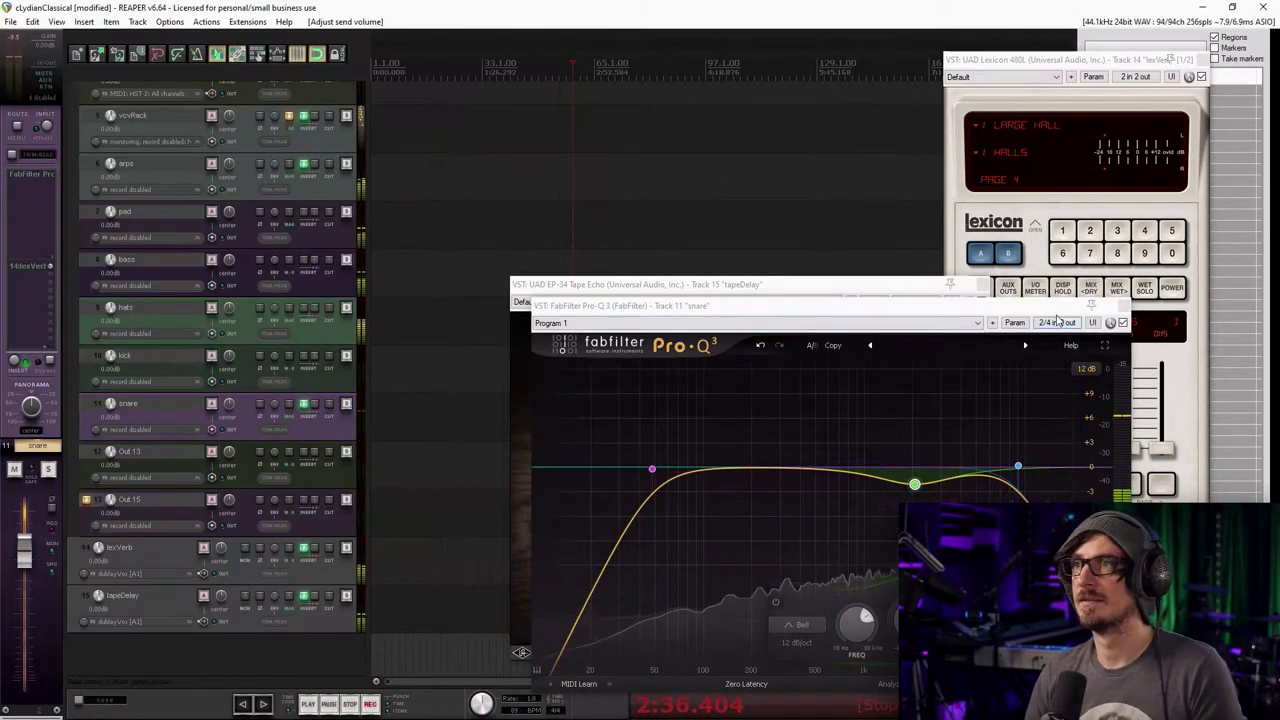
# Close the snare's Pro-Q 3 window, return to VCV Rack and set Bit Crusher's sample rate to about 0.19
pyautogui.moveTo(993, 310); pyautogui.dragTo(927, 268)
pyautogui.click(1058, 264)
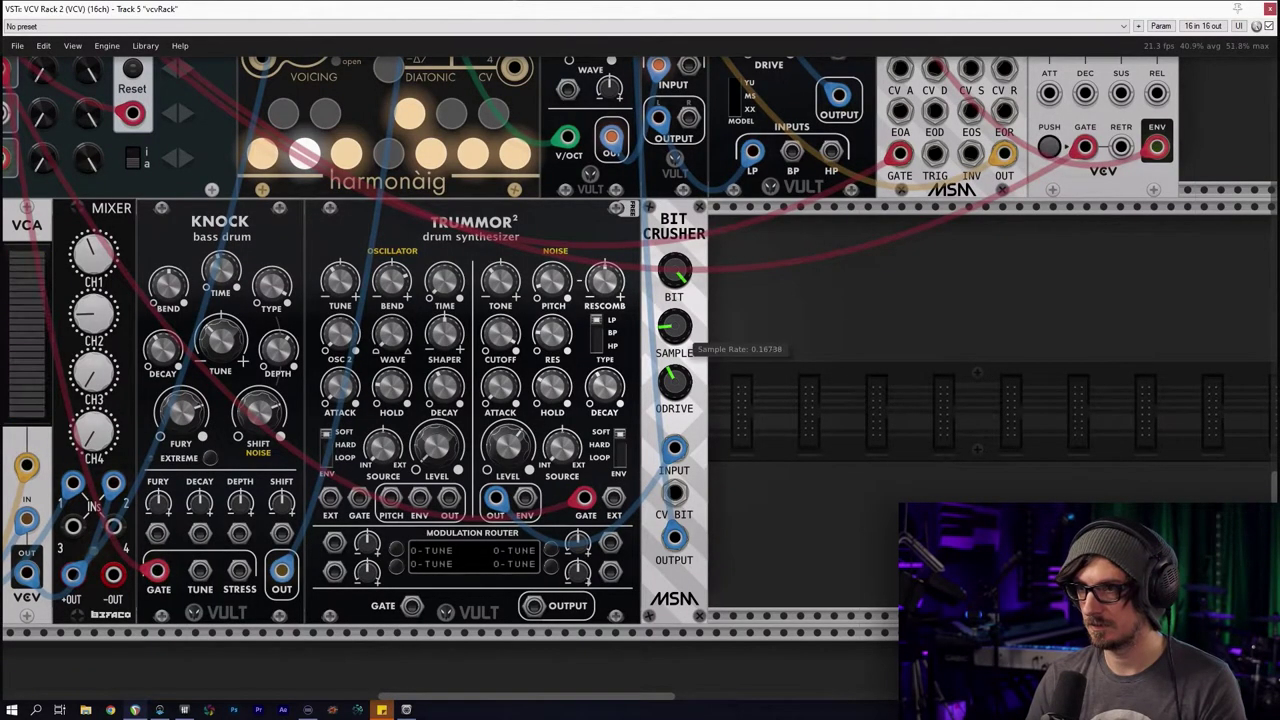
pyautogui.moveTo(680, 332); pyautogui.dragTo(680, 338)
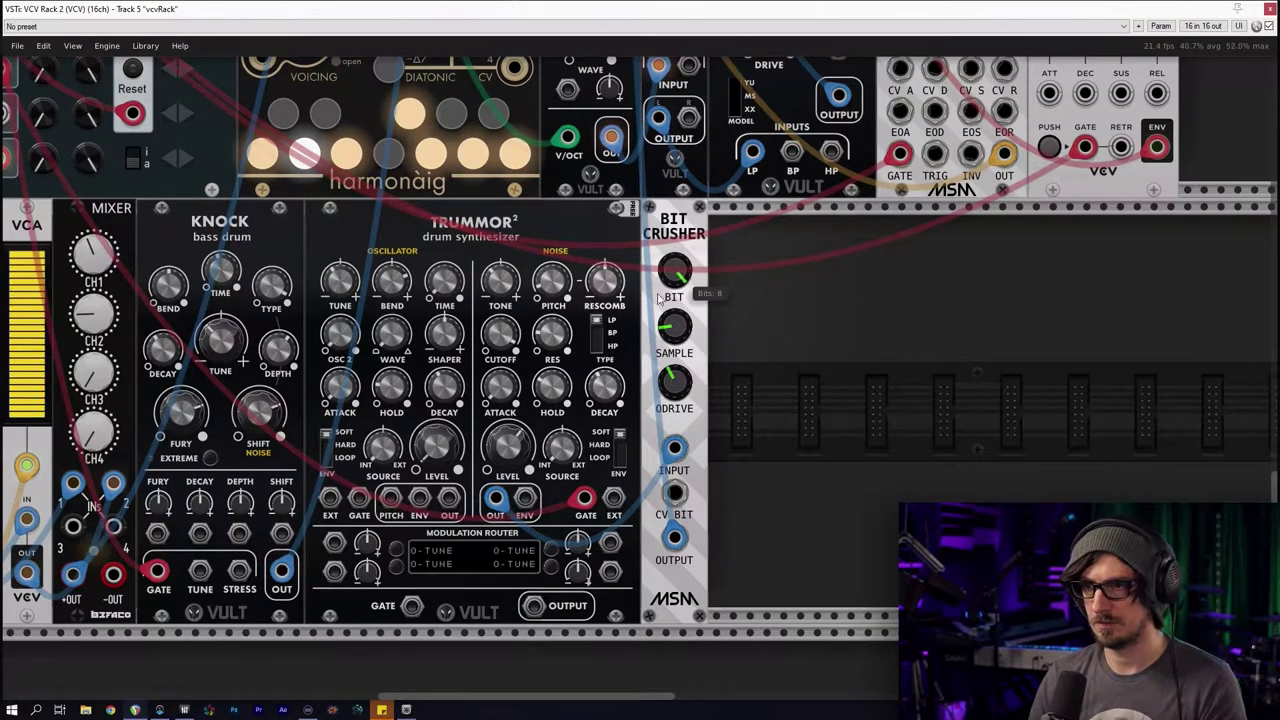
# Assign slot 2 of Trummor²'s modulation router to N-CUTOFF
pyautogui.keyDown('ctrl'); pyautogui.scroll(-2, 534, 420); pyautogui.keyUp('ctrl')
pyautogui.keyDown('ctrl'); pyautogui.scroll(2, 440, 462); pyautogui.keyUp('ctrl')
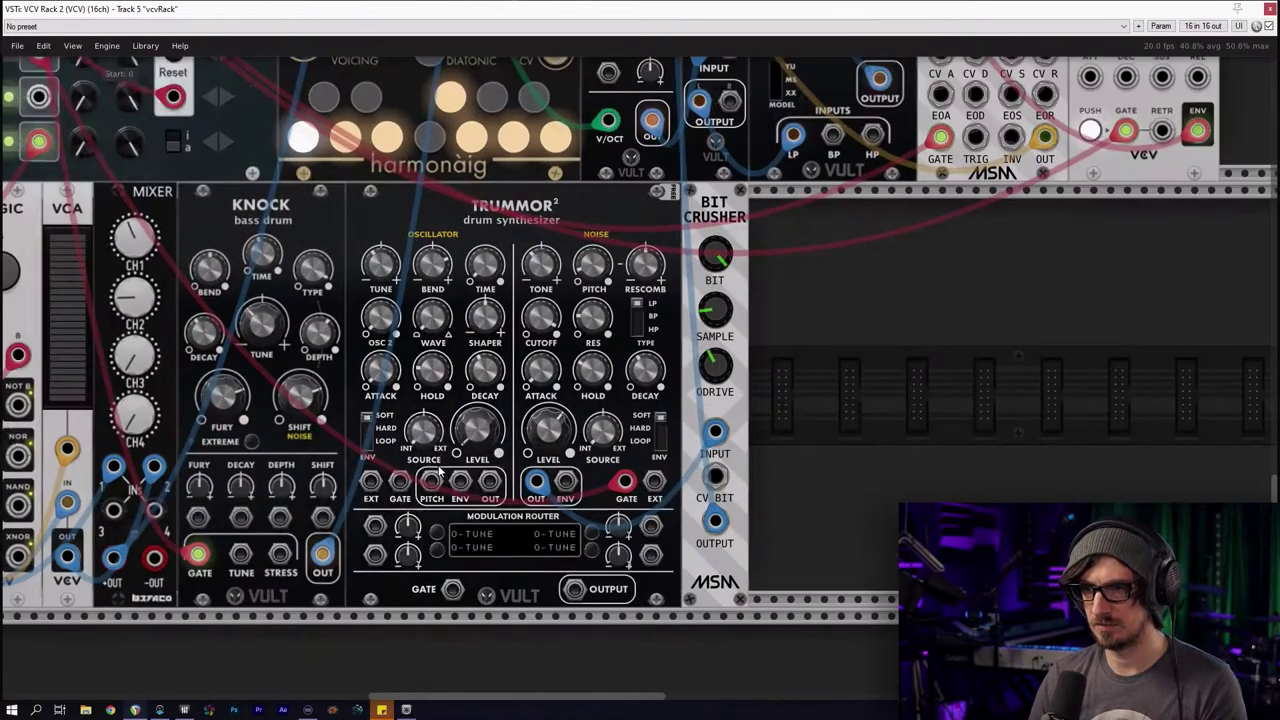
pyautogui.click(594, 551)
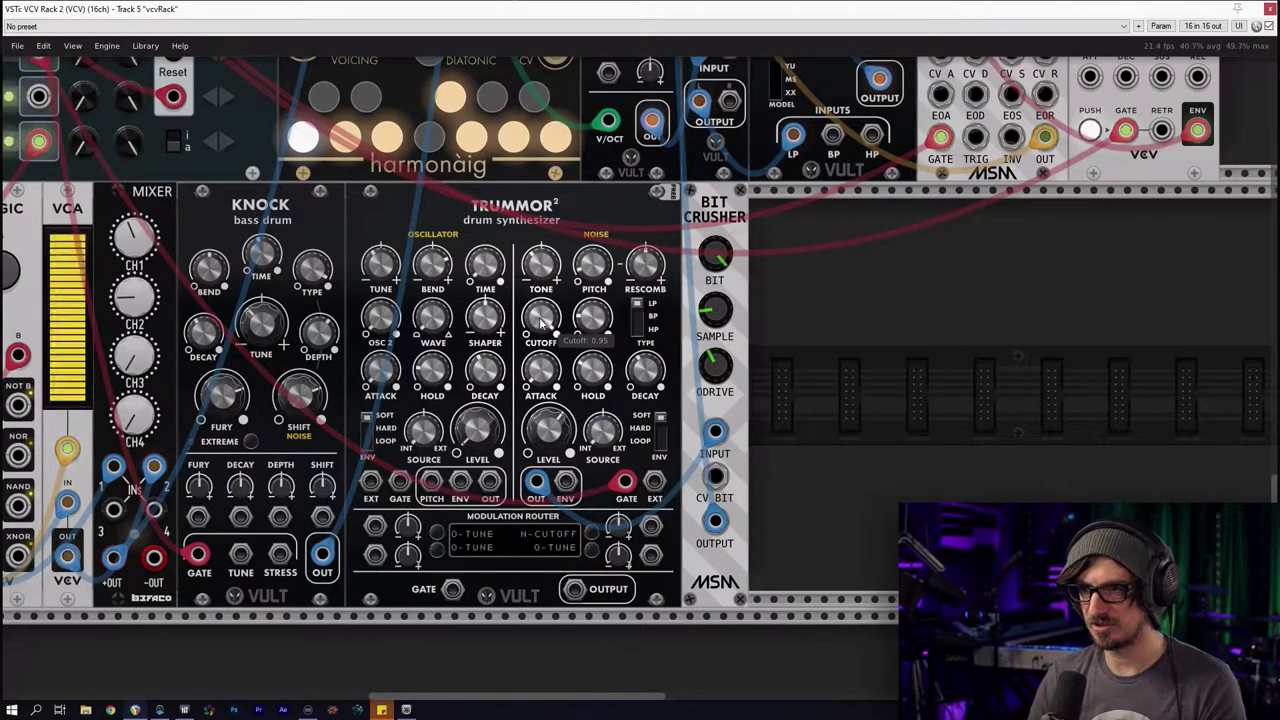
# Patch the LFO 1 output into Trummor²'s slot 2 modulation input and set the slot's amount to about 0.35
pyautogui.keyDown('ctrl'); pyautogui.scroll(-3, 772, 443); pyautogui.keyUp('ctrl')
pyautogui.keyDown('ctrl'); pyautogui.scroll(-3, 557, 567); pyautogui.keyUp('ctrl')
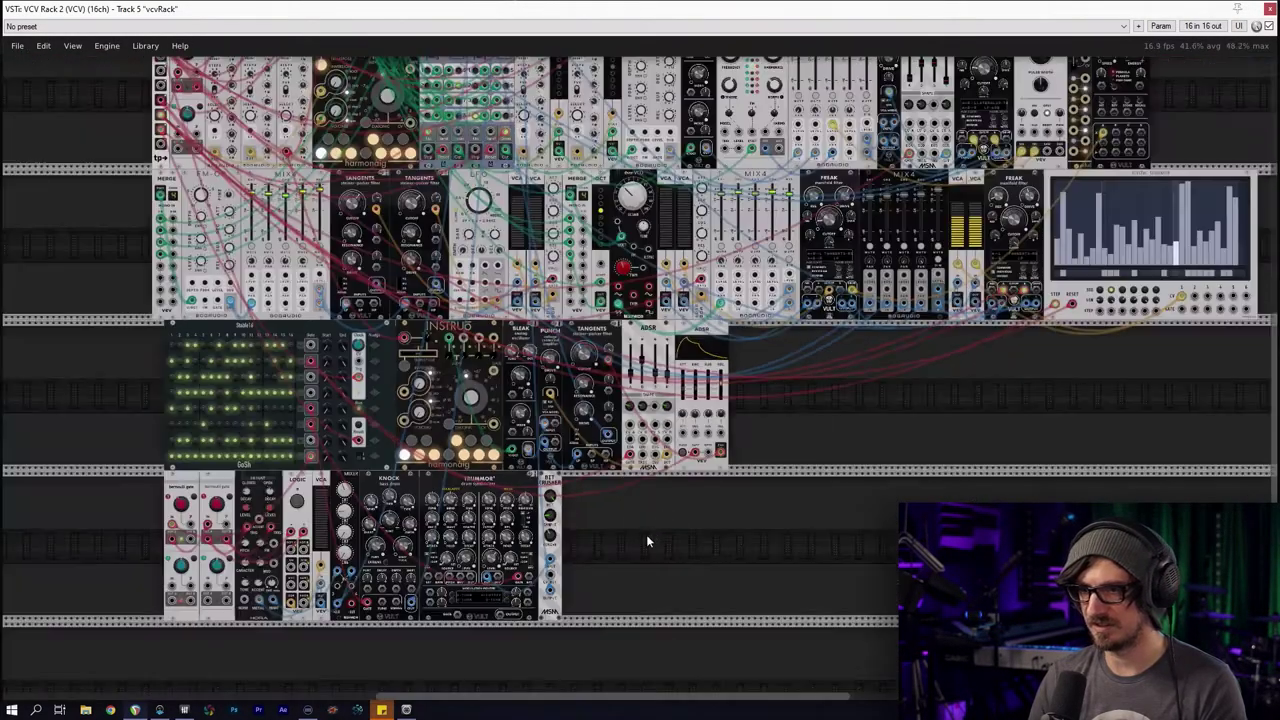
pyautogui.moveTo(549, 578); pyautogui.dragTo(1016, 150)
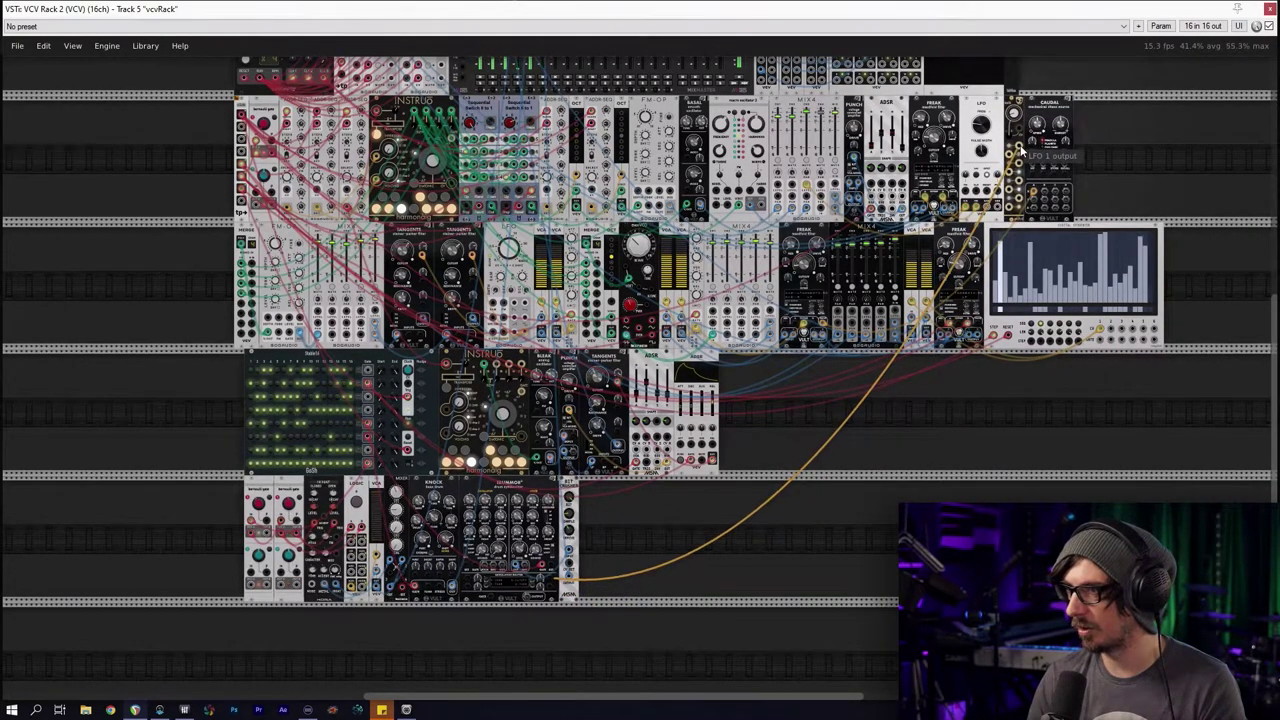
pyautogui.keyDown('ctrl'); pyautogui.scroll(6, 555, 590); pyautogui.keyUp('ctrl')
pyautogui.keyDown('ctrl'); pyautogui.scroll(1, 535, 592); pyautogui.keyUp('ctrl')
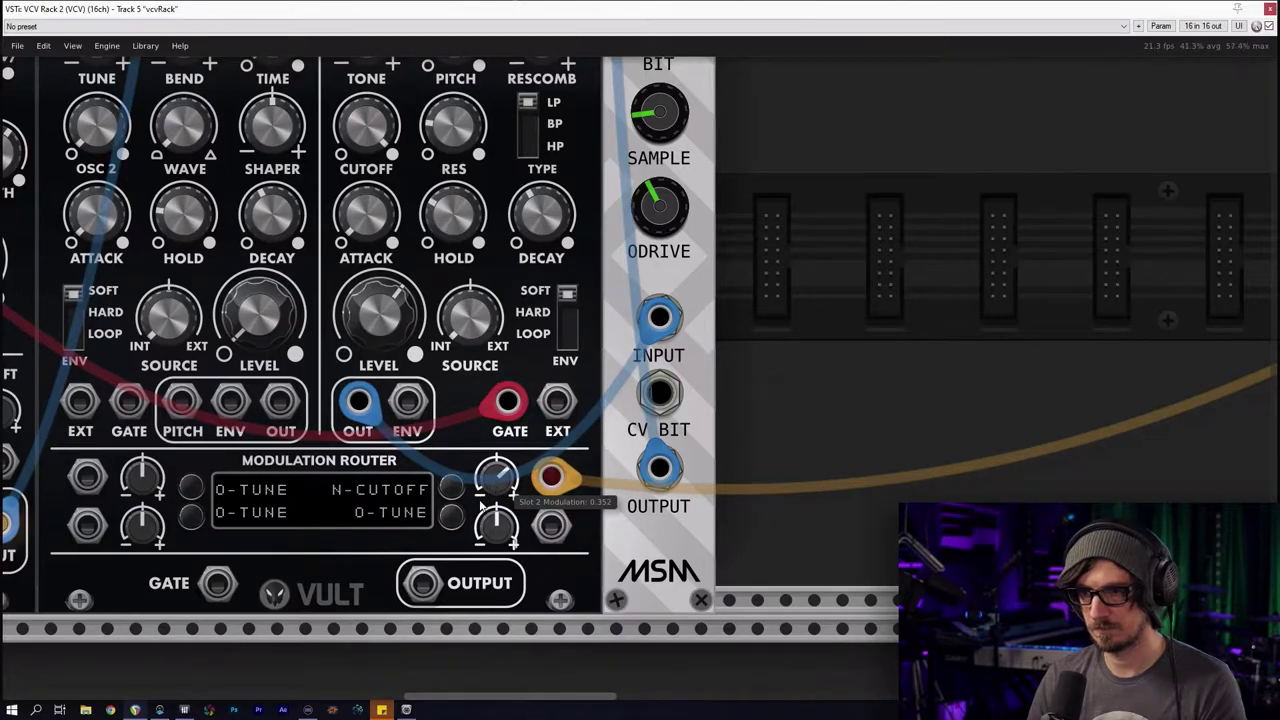
# Assign slot 4 of Trummor²'s modulation router to N-TONE
pyautogui.click(452, 520)
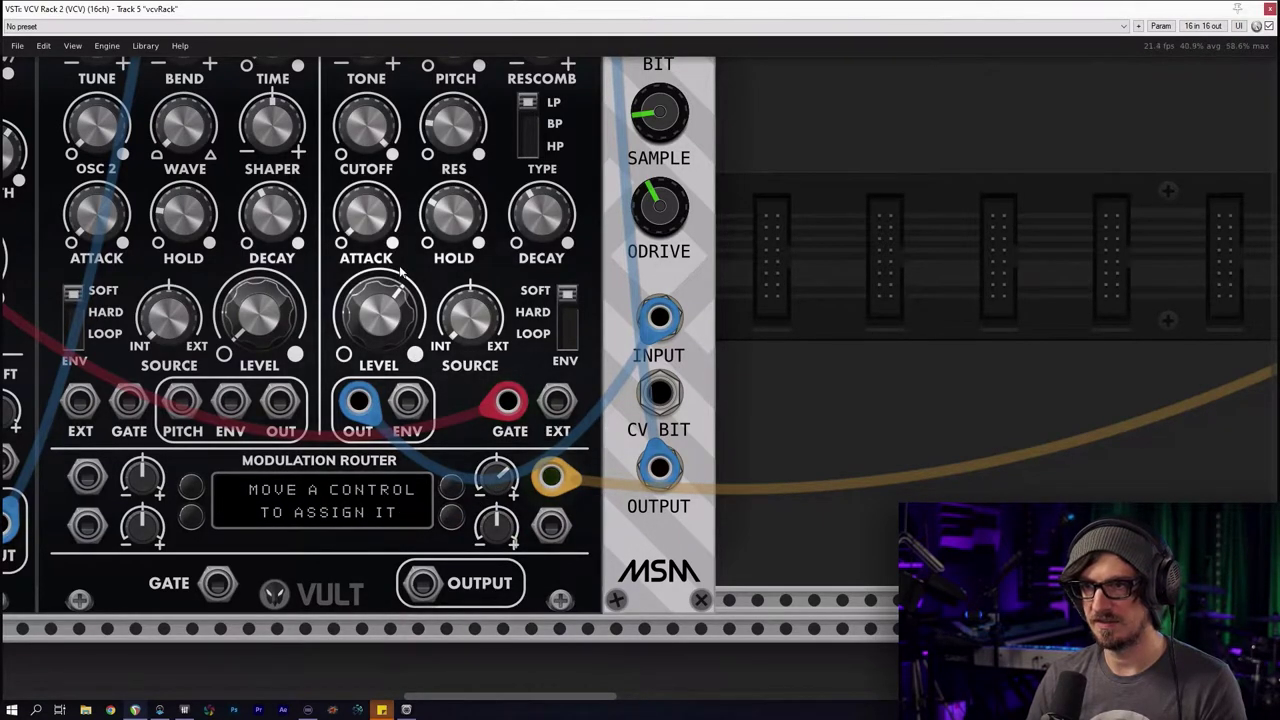
pyautogui.scroll(2, 401, 270)
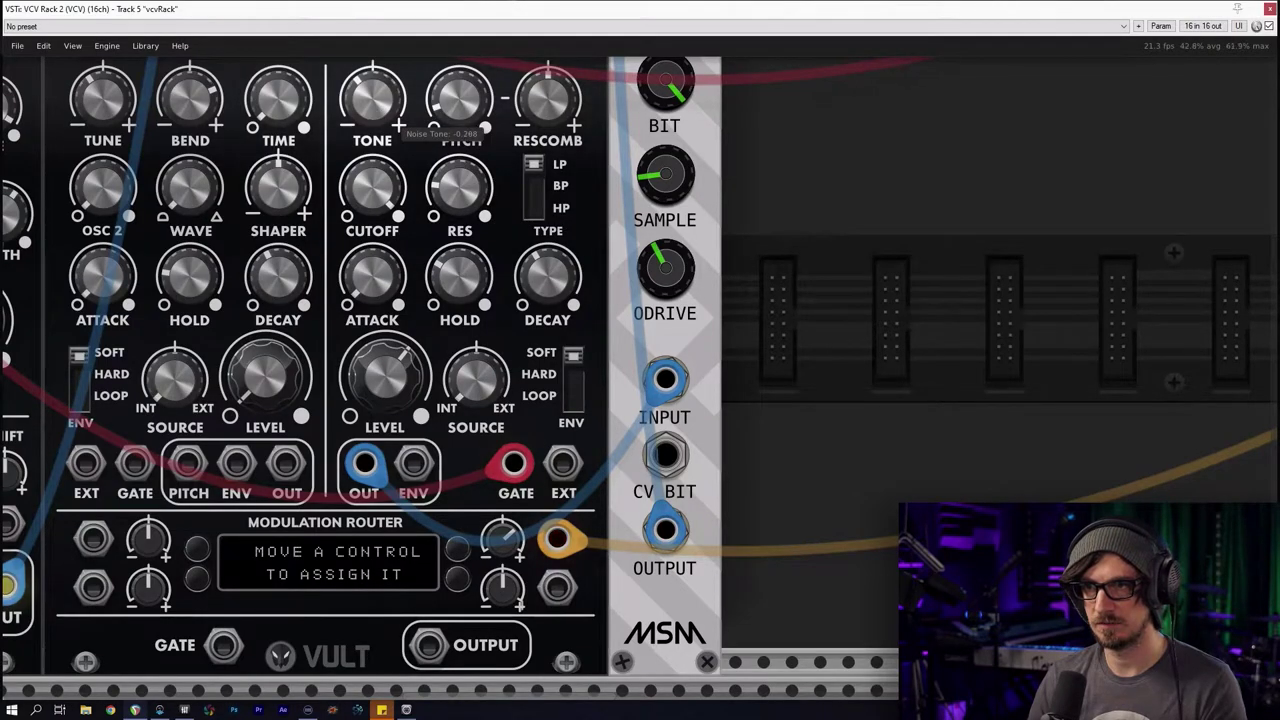
pyautogui.moveTo(388, 114); pyautogui.dragTo(388, 122)
# Patch the øchd LFO 6 output into Trummor²'s Mod 4 input and adjust slot 4's modulation amount
pyautogui.scroll(-4, 592, 567)
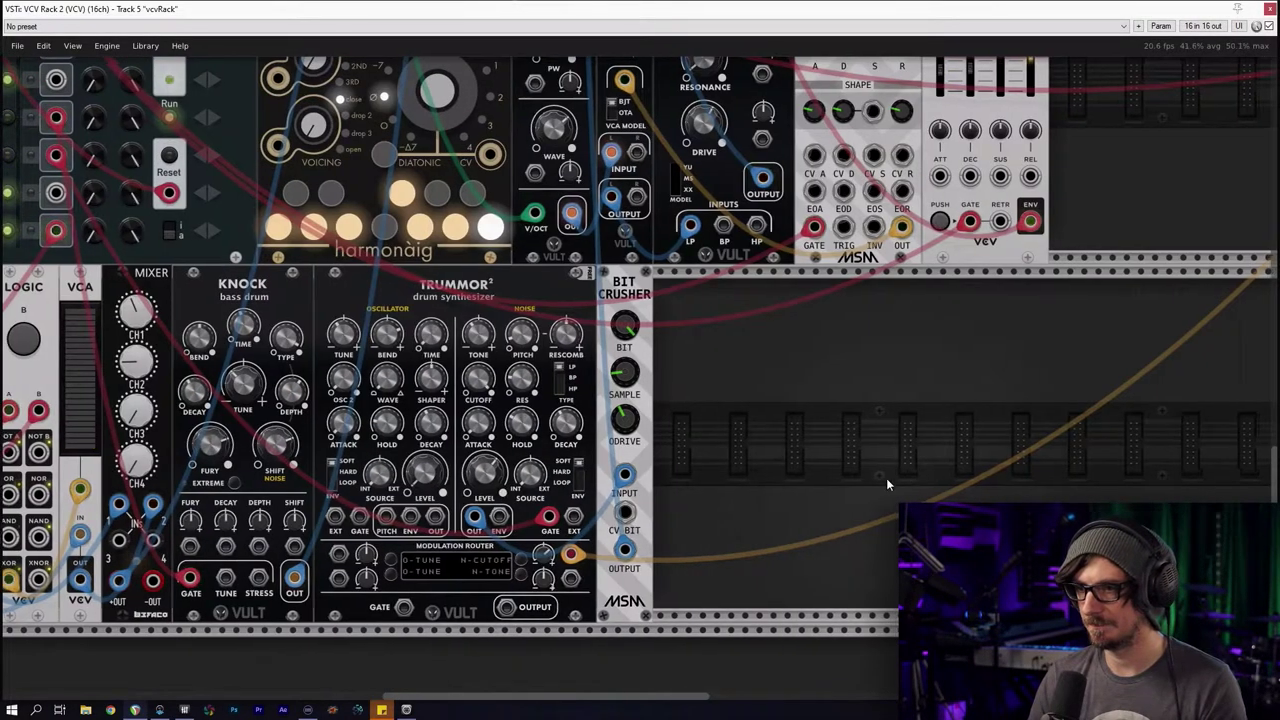
pyautogui.scroll(-3, 900, 474)
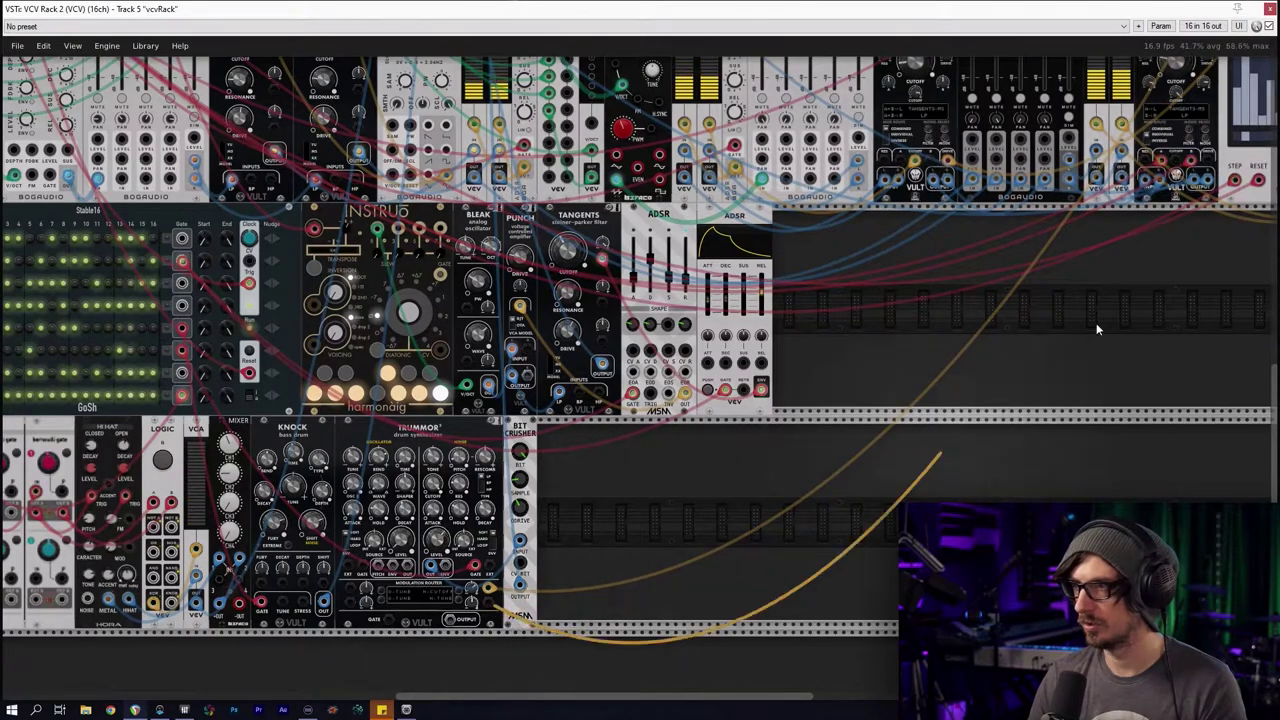
pyautogui.scroll(3, 1150, 250)
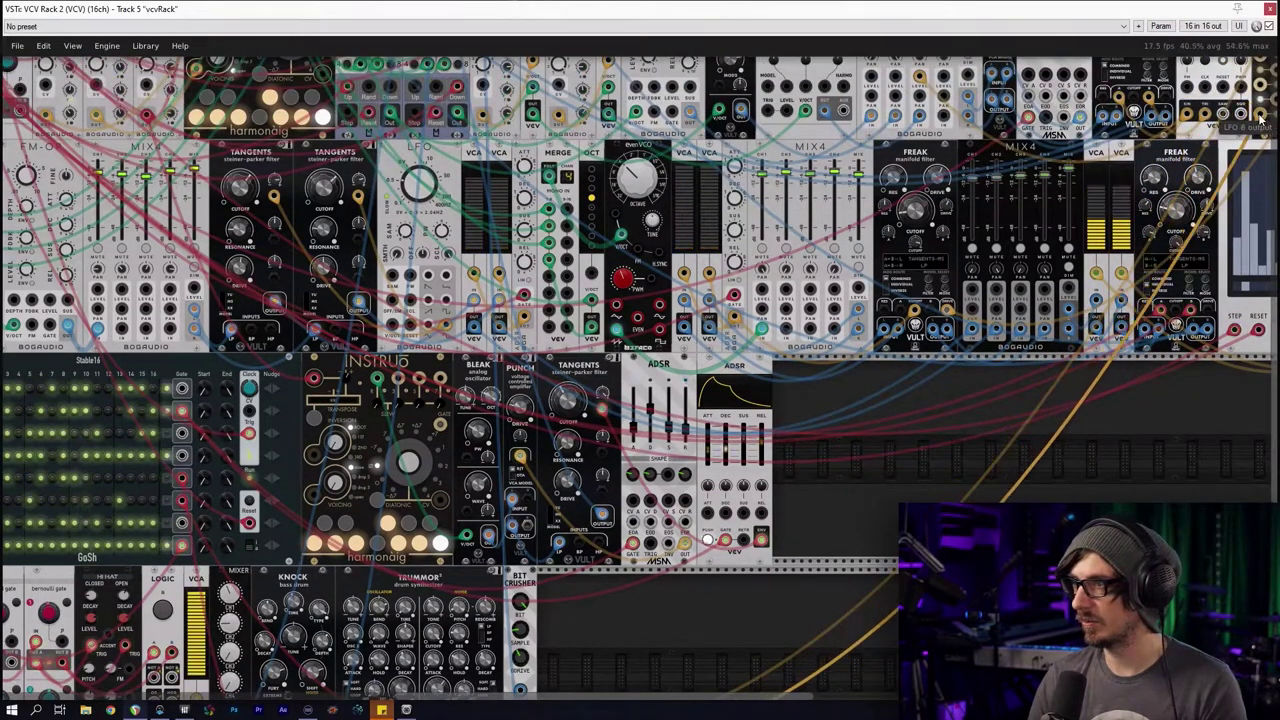
pyautogui.moveTo(588, 561); pyautogui.dragTo(790, 360)
pyautogui.scroll(3, 790, 362)
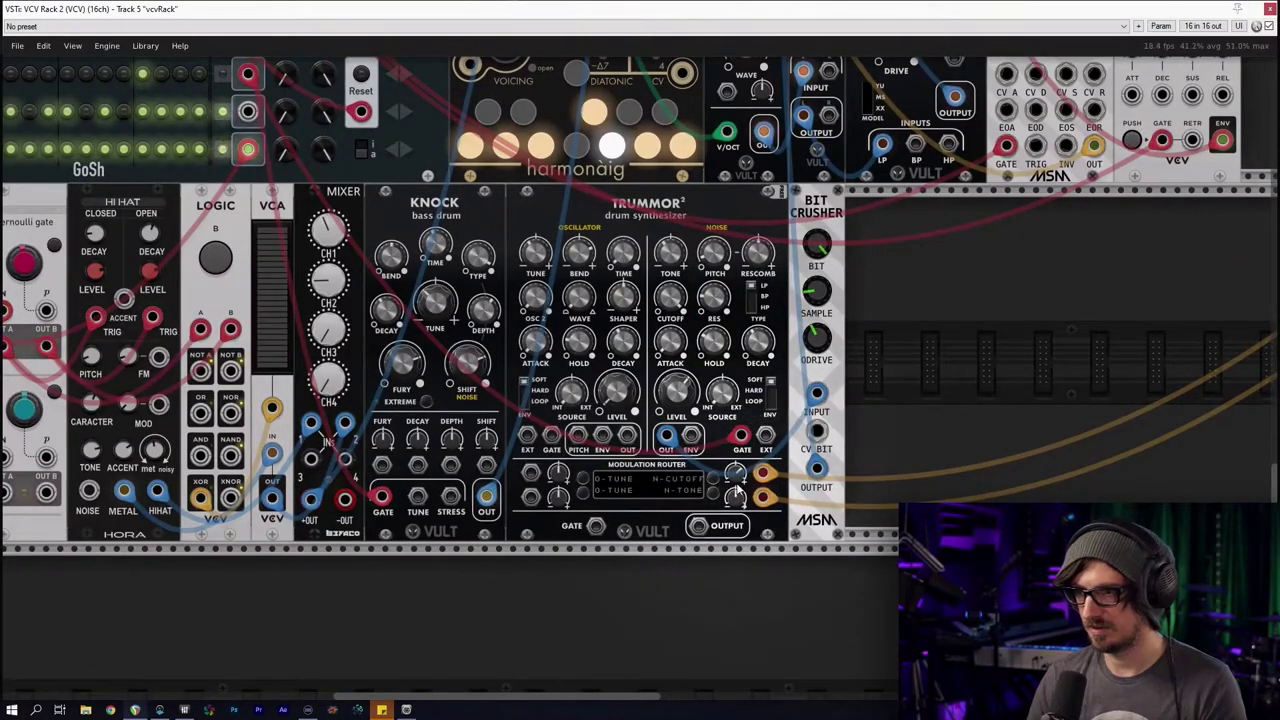
pyautogui.moveTo(737, 490); pyautogui.dragTo(740, 503)
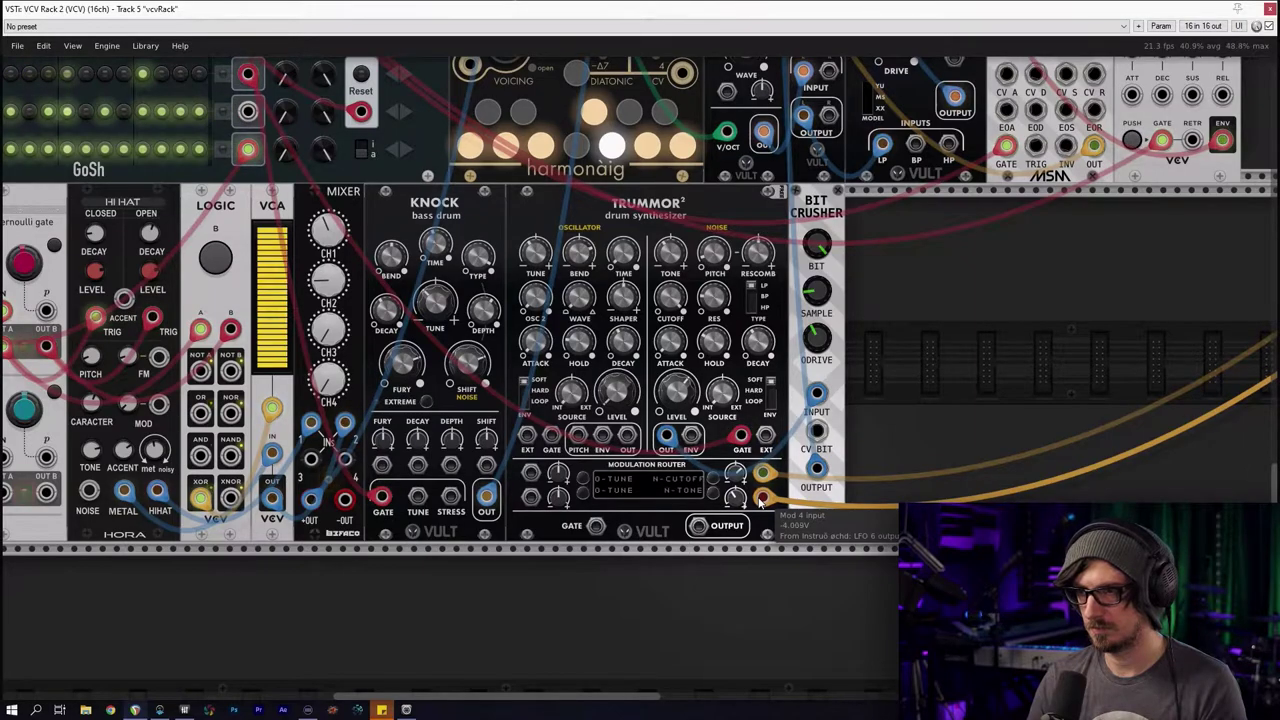
# Look over the whole patch, from the mixer and voice rows down to the drum modules
pyautogui.scroll(-3, 810, 445)
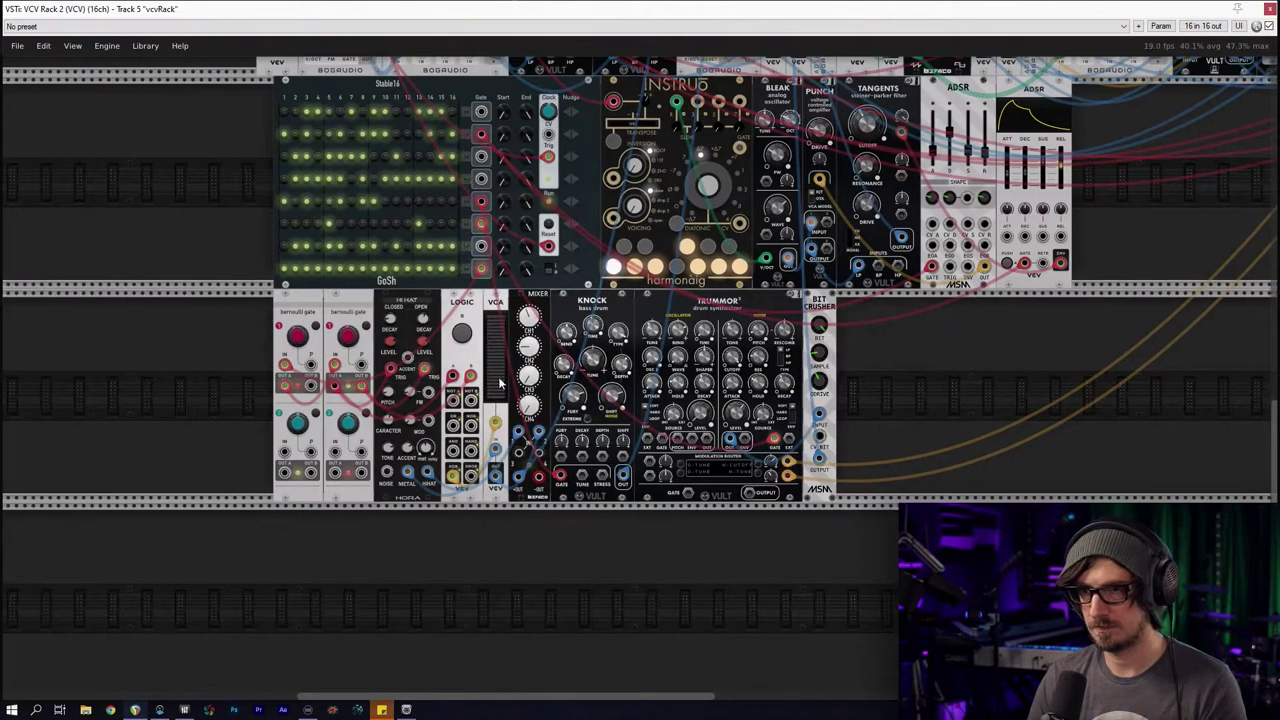
pyautogui.moveTo(520, 370); pyautogui.dragTo(378, 458)
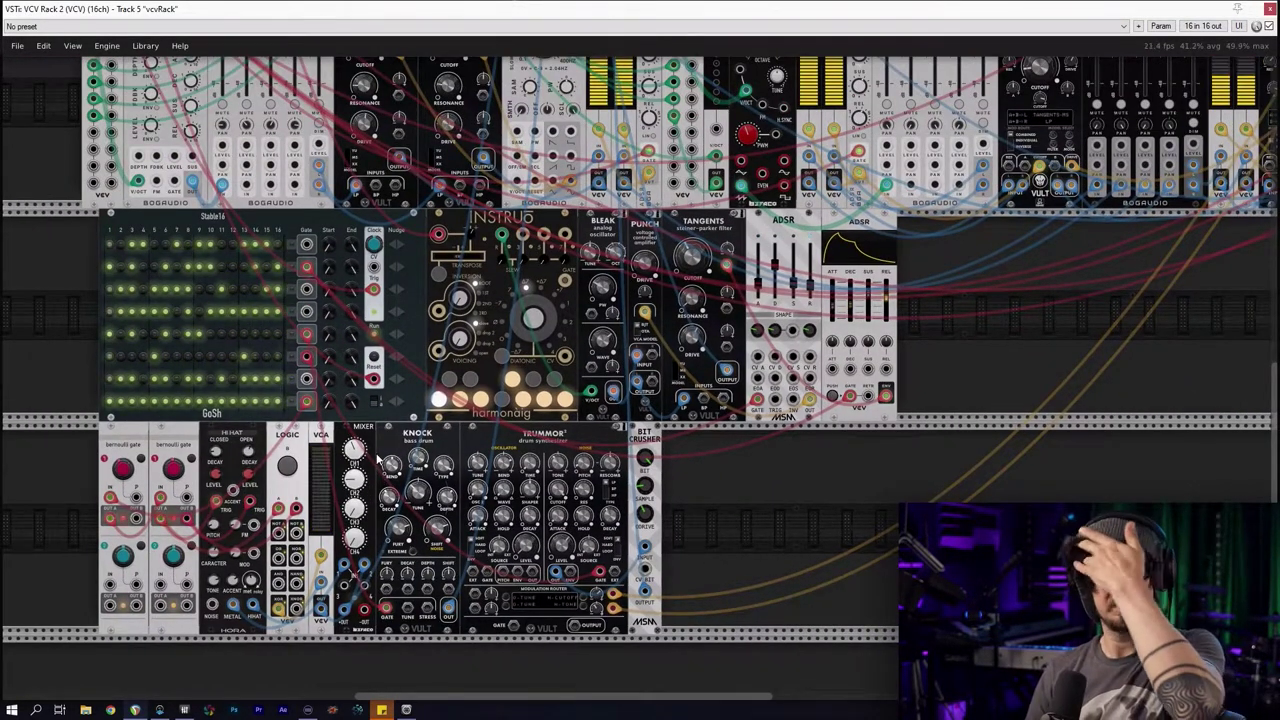
pyautogui.scroll(-1, 783, 531)
pyautogui.scroll(-1, 783, 527)
pyautogui.moveTo(887, 401); pyautogui.dragTo(700, 462)
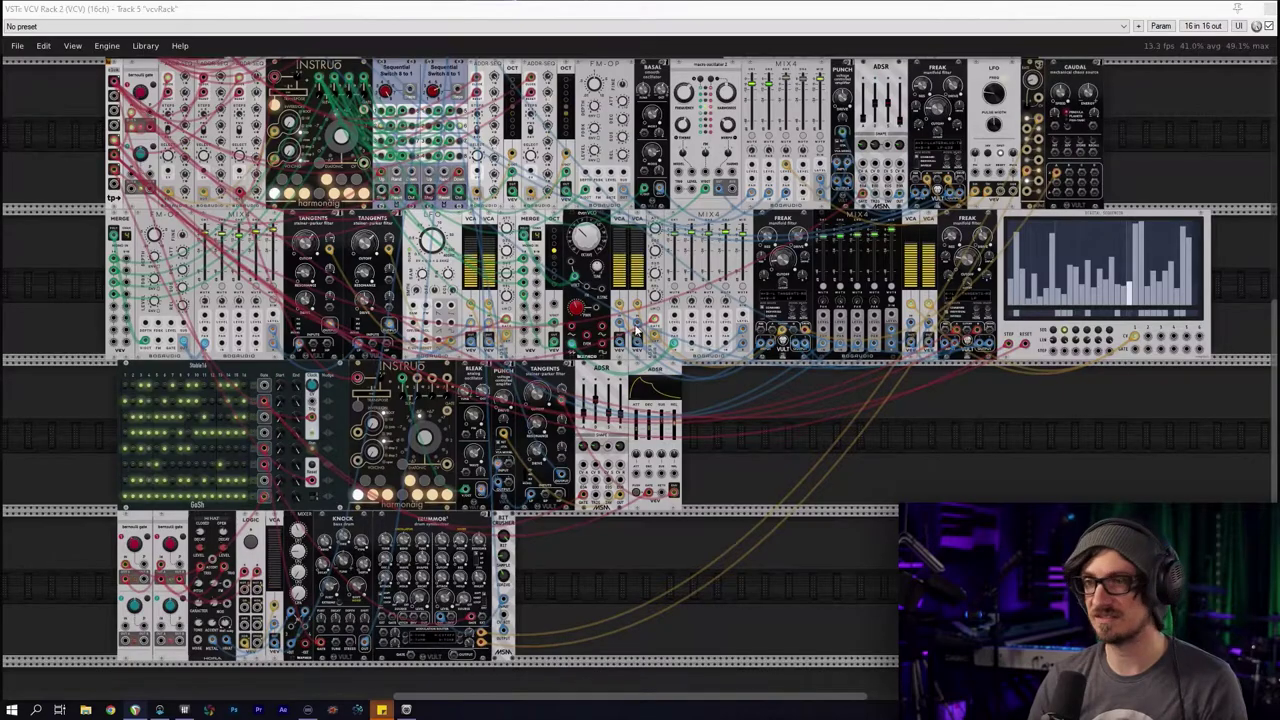
pyautogui.scroll(-2, 697, 520)
pyautogui.moveTo(774, 314); pyautogui.dragTo(702, 533)
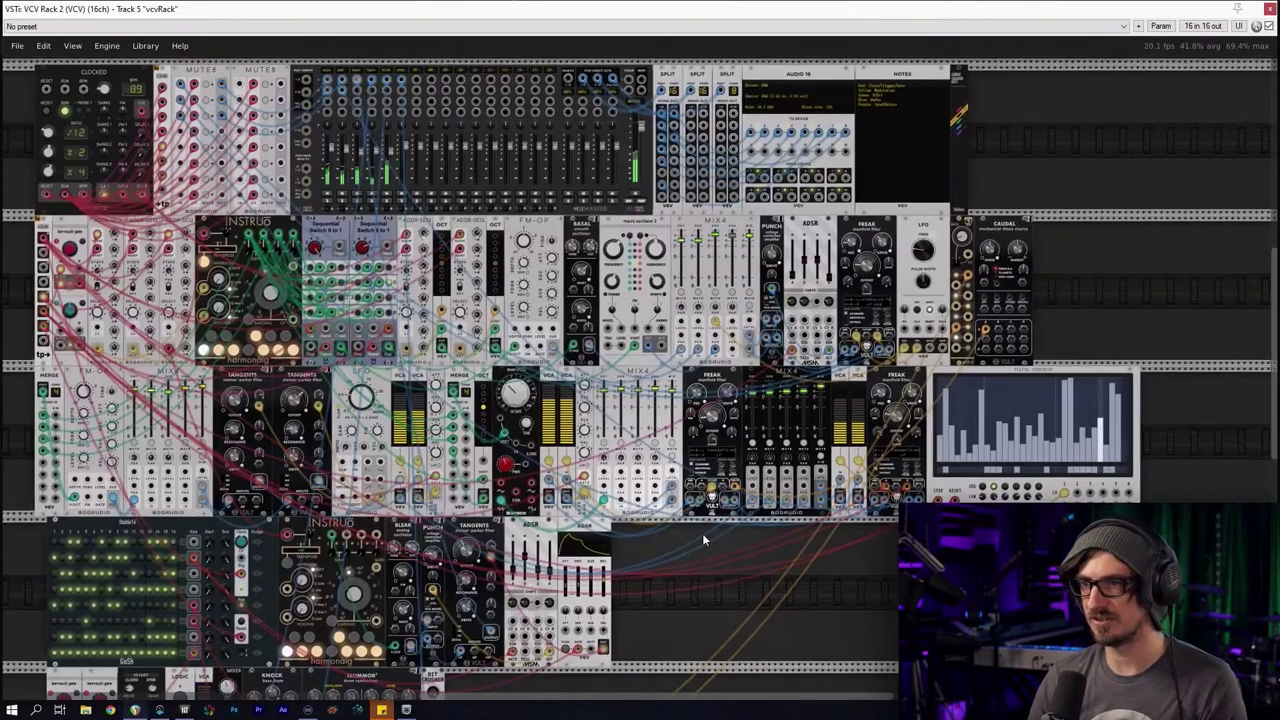
pyautogui.scroll(-1, 701, 533)
pyautogui.scroll(2, 696, 545)
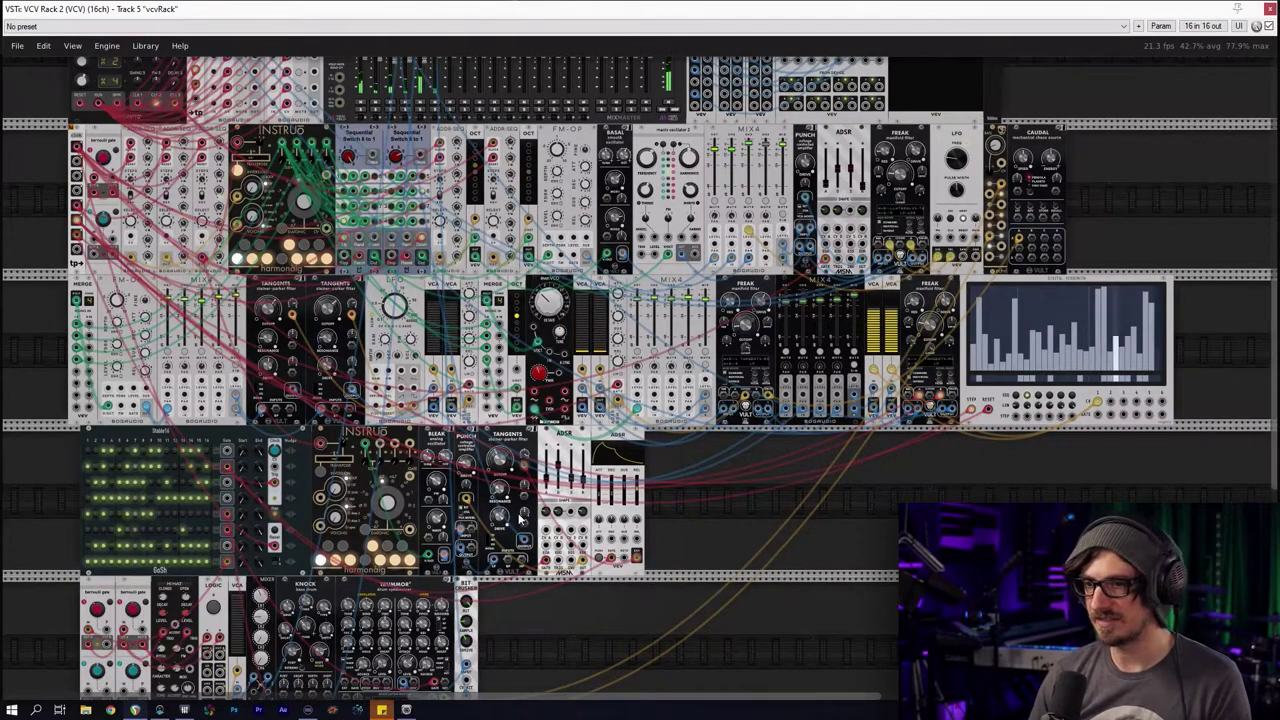
pyautogui.scroll(5, 576, 625)
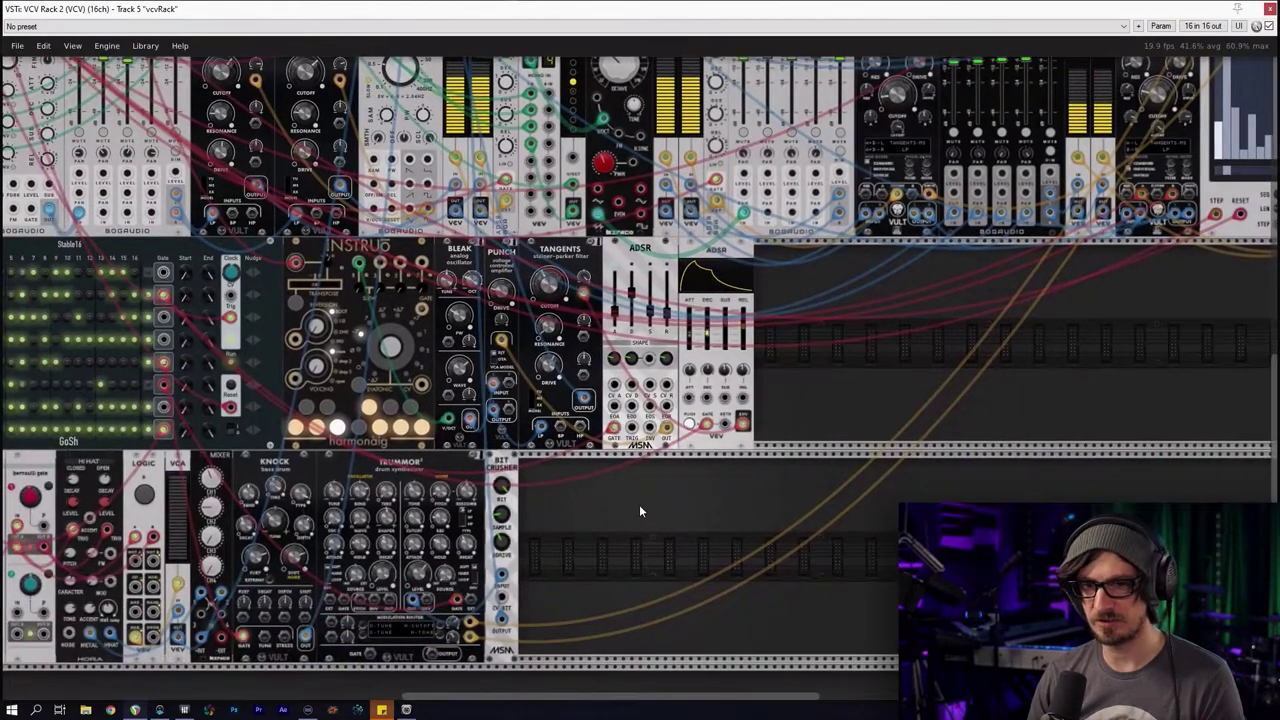
pyautogui.moveTo(600, 535); pyautogui.dragTo(703, 502)
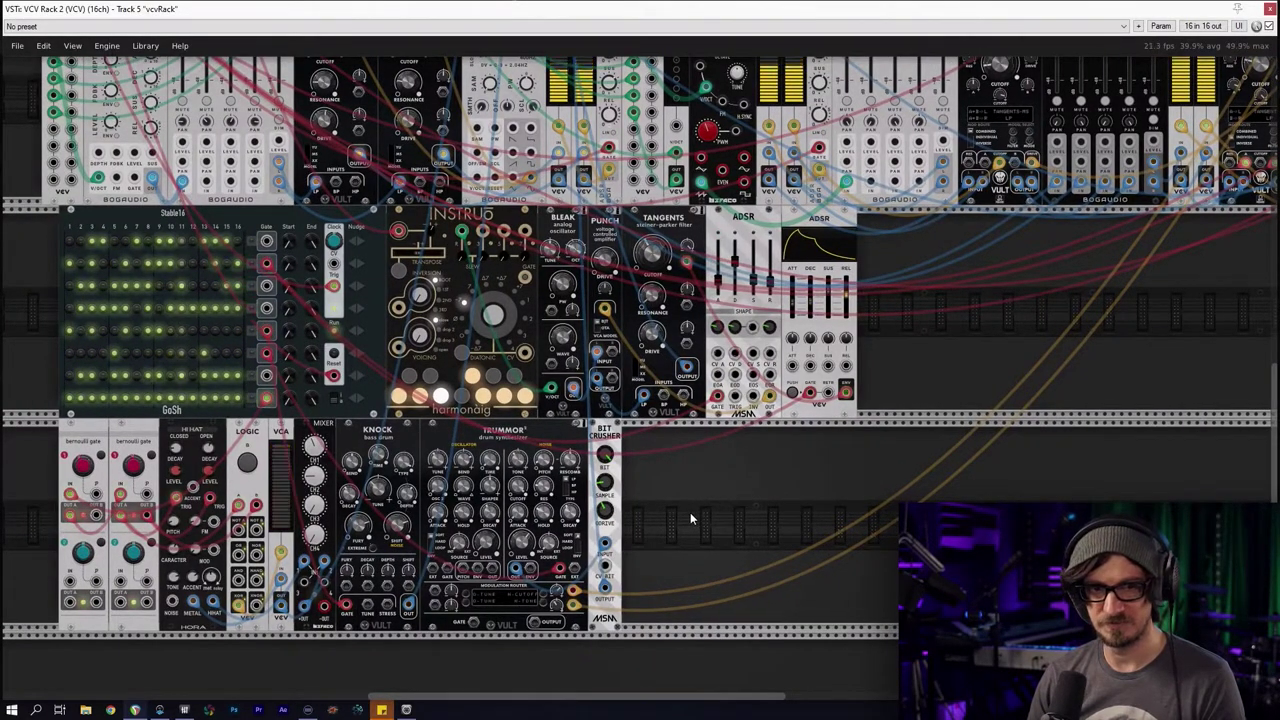
pyautogui.scroll(2, 690, 513)
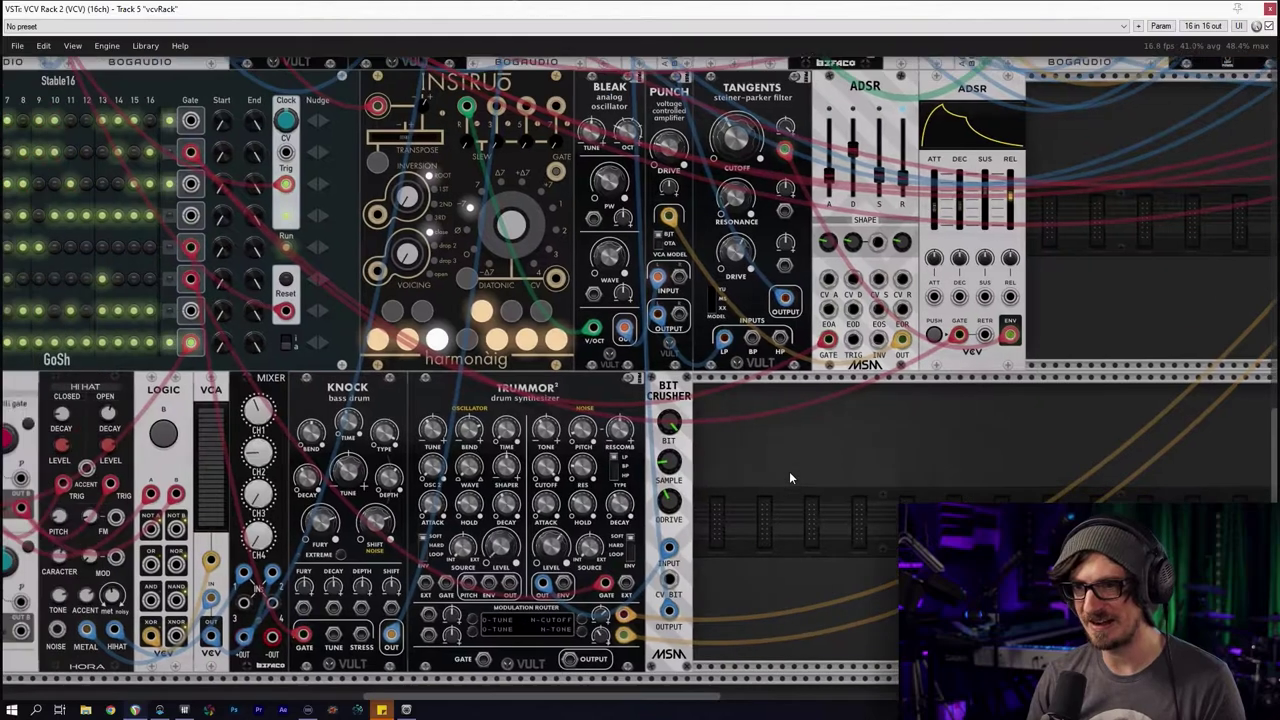
pyautogui.scroll(-1, 764, 521)
pyautogui.scroll(-2, 770, 516)
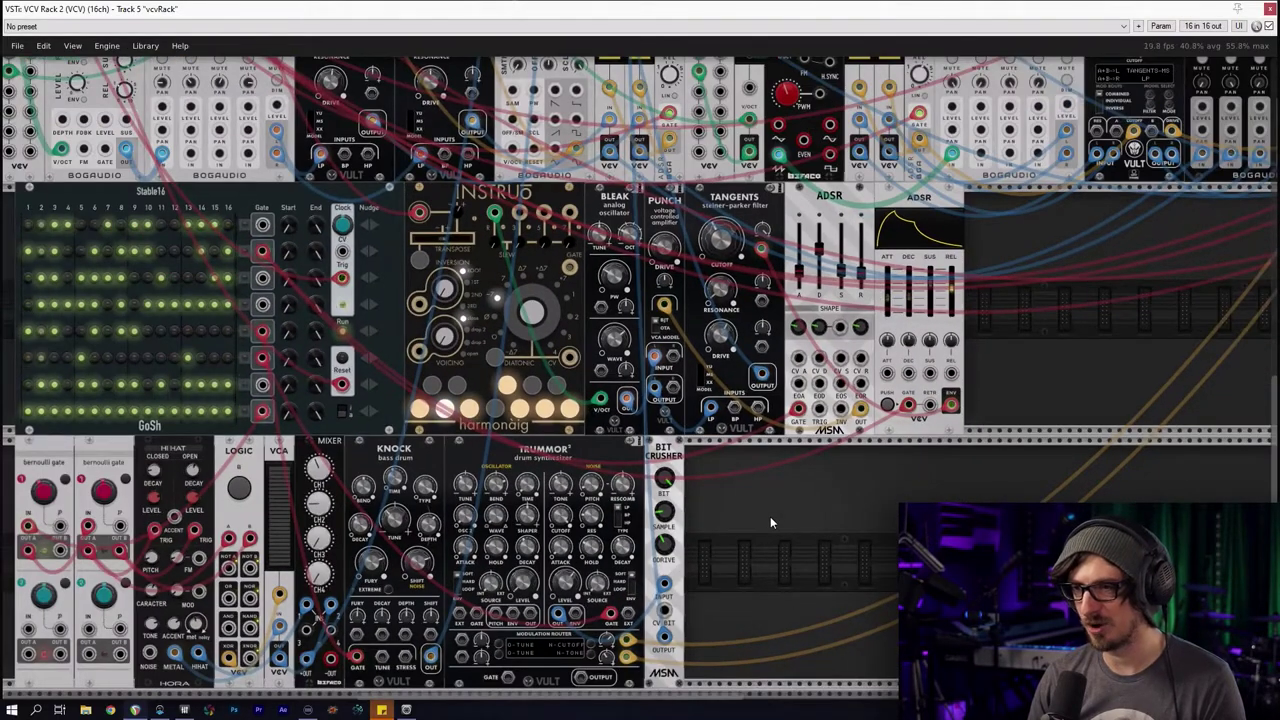
# Solo the pad channel in MixMaster and patch Caudal outputs into the pad and arps pan inputs, using AY for arps
pyautogui.moveTo(1028, 354); pyautogui.dragTo(662, 616)
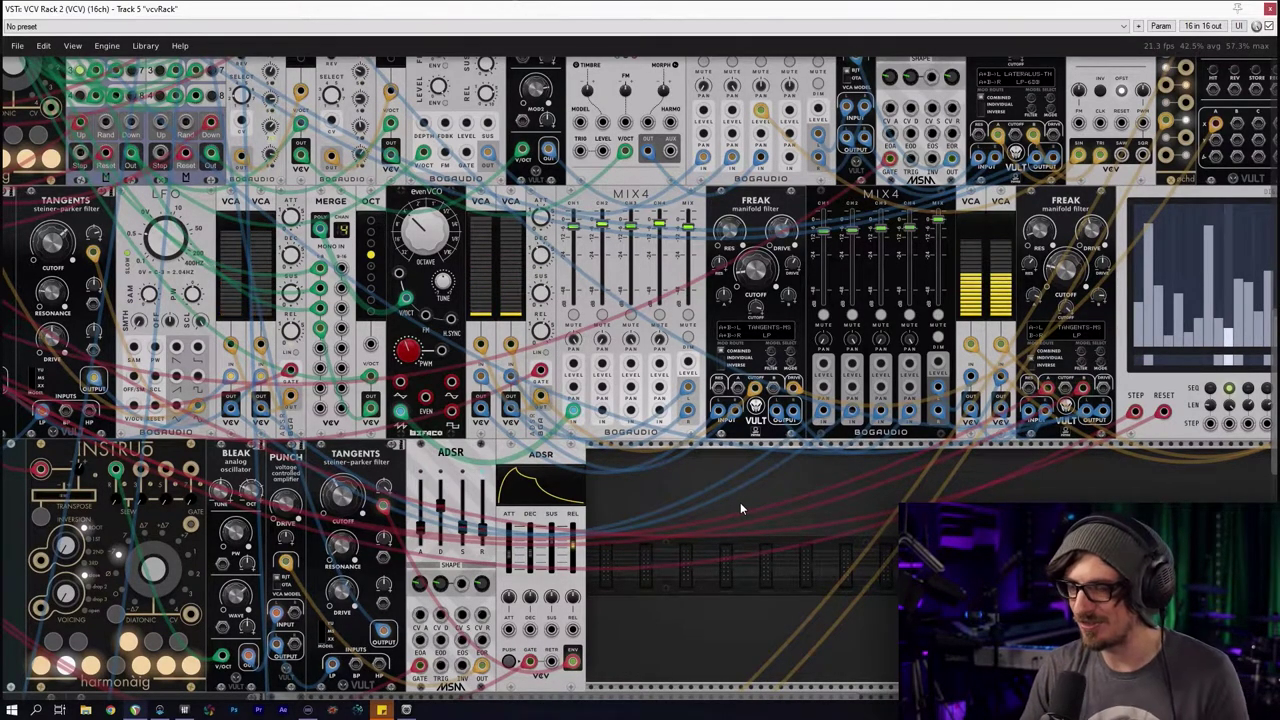
pyautogui.moveTo(713, 487); pyautogui.dragTo(568, 579)
pyautogui.moveTo(853, 275); pyautogui.dragTo(658, 383)
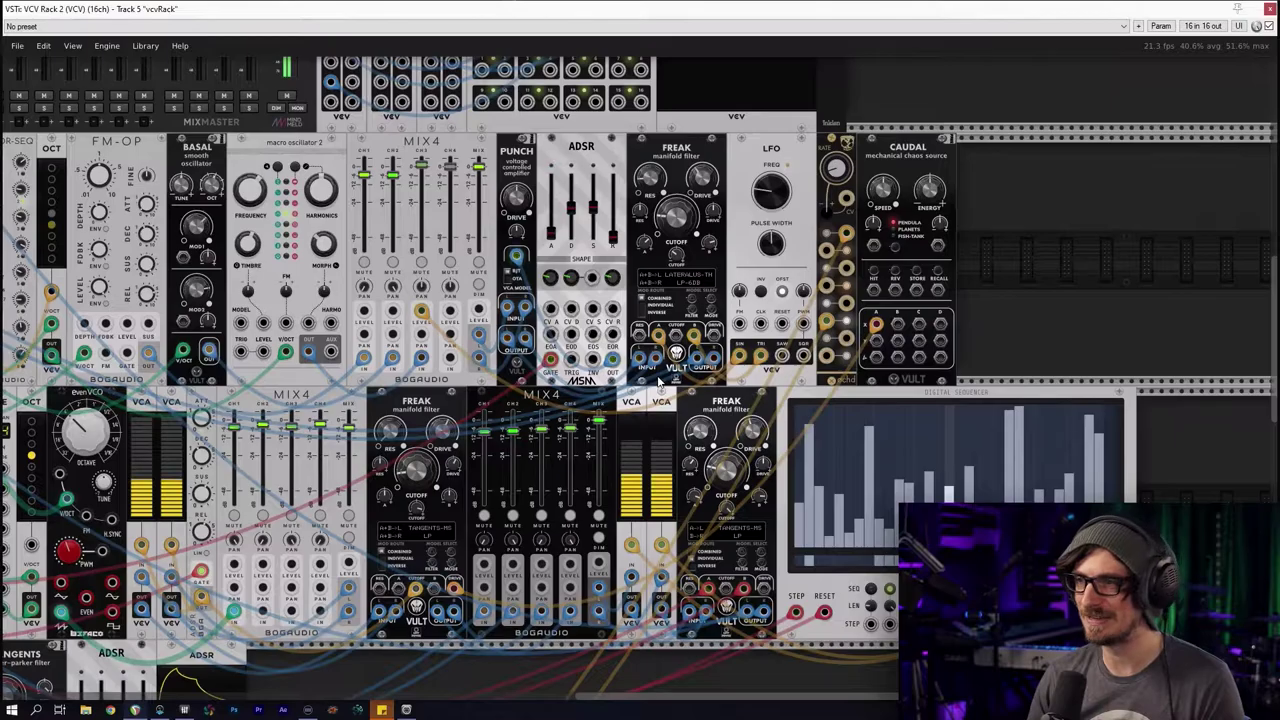
pyautogui.scroll(-3, 658, 383)
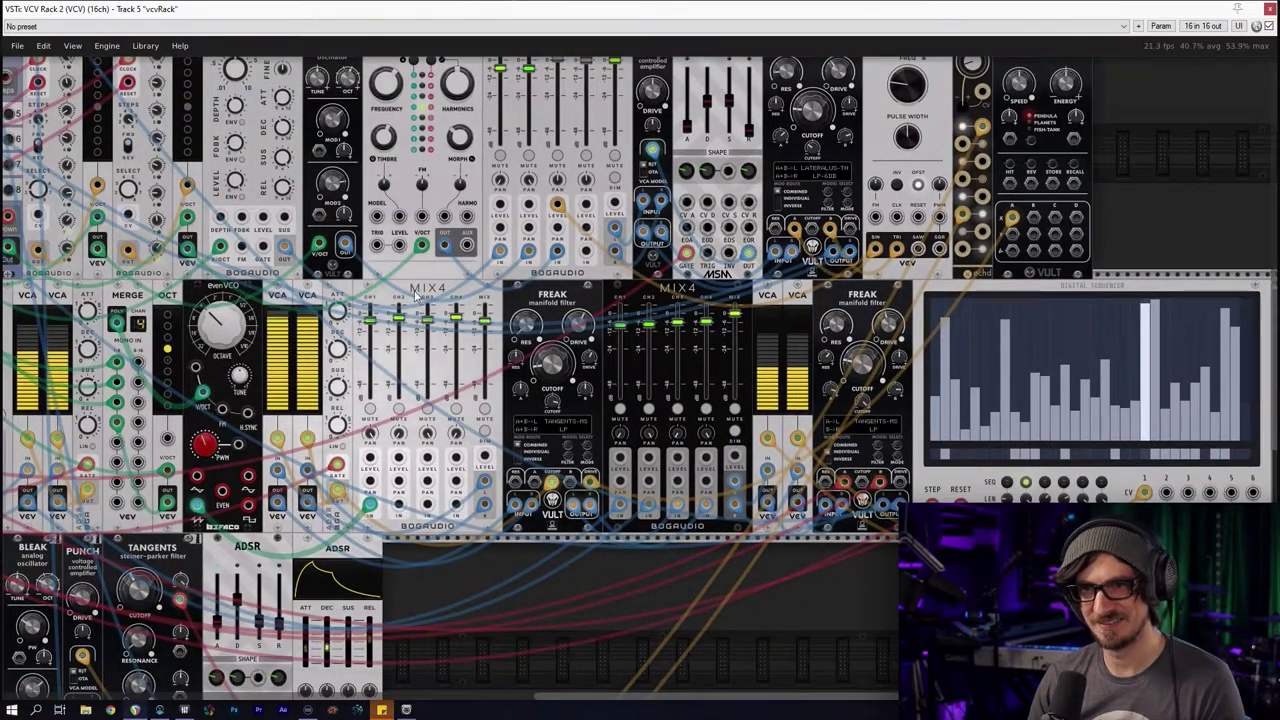
pyautogui.scroll(3, 772, 477)
pyautogui.moveTo(630, 428); pyautogui.dragTo(805, 478)
pyautogui.moveTo(541, 349); pyautogui.dragTo(600, 474)
pyautogui.moveTo(494, 467); pyautogui.dragTo(294, 494)
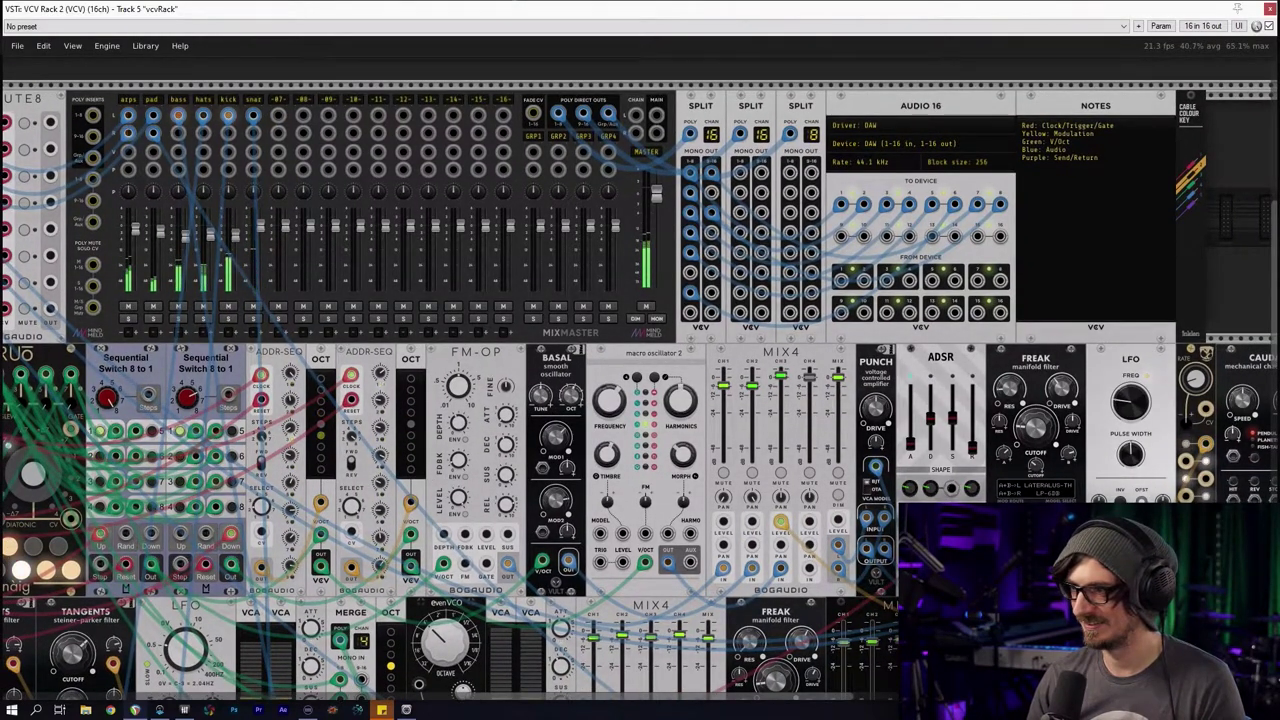
pyautogui.moveTo(1240, 560); pyautogui.dragTo(154, 171)
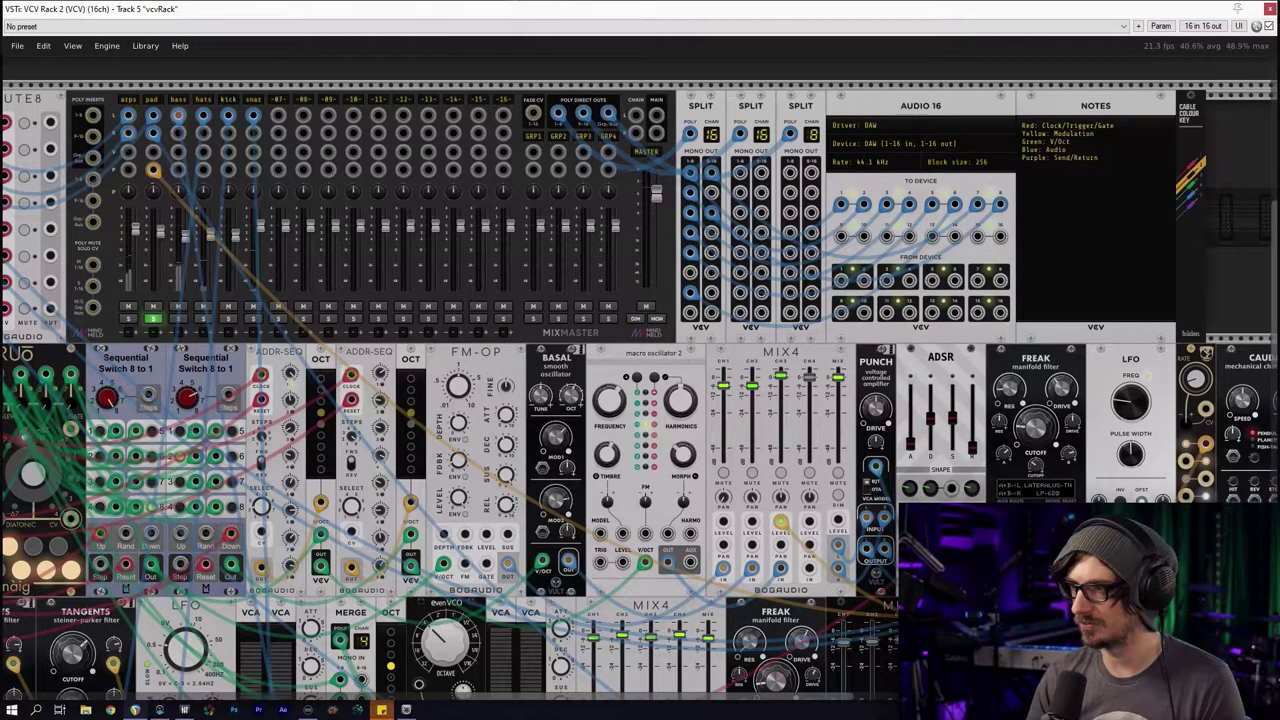
pyautogui.moveTo(1236, 540); pyautogui.dragTo(129, 173)
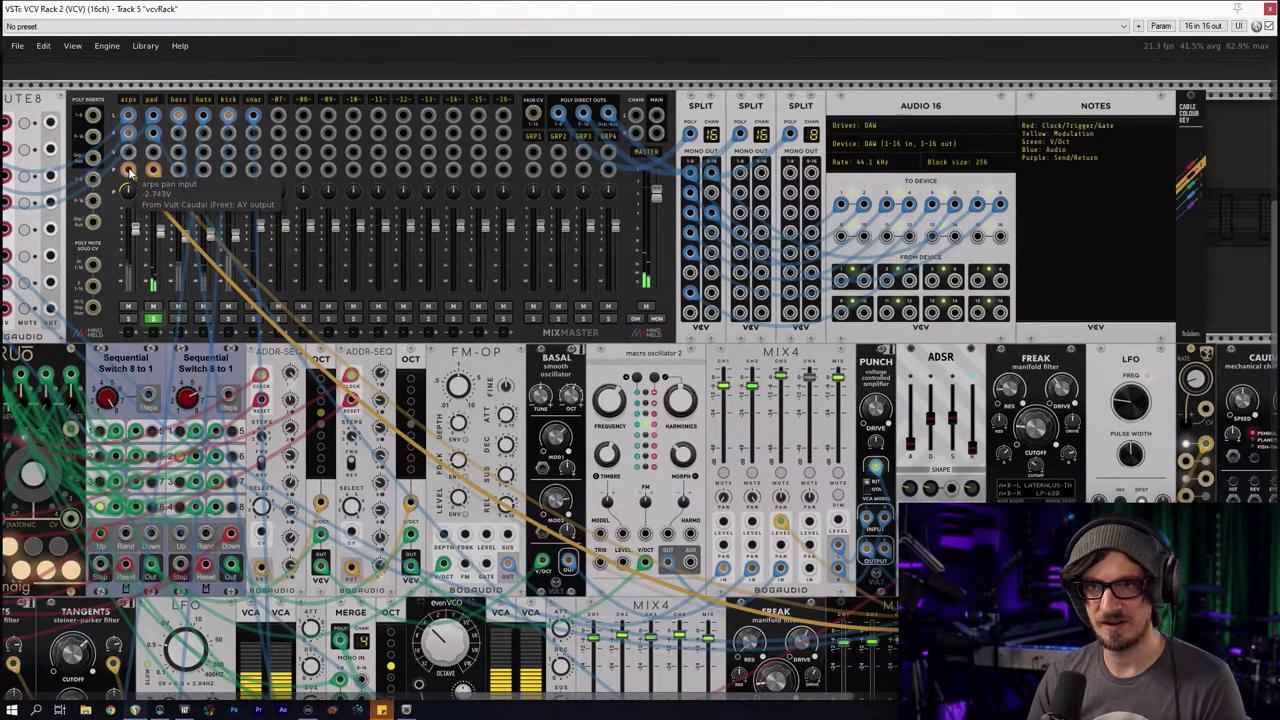
# Review the Caudal module and its pan modulation, and solo the arps channel in MixMaster
pyautogui.moveTo(1240, 406); pyautogui.dragTo(975, 329)
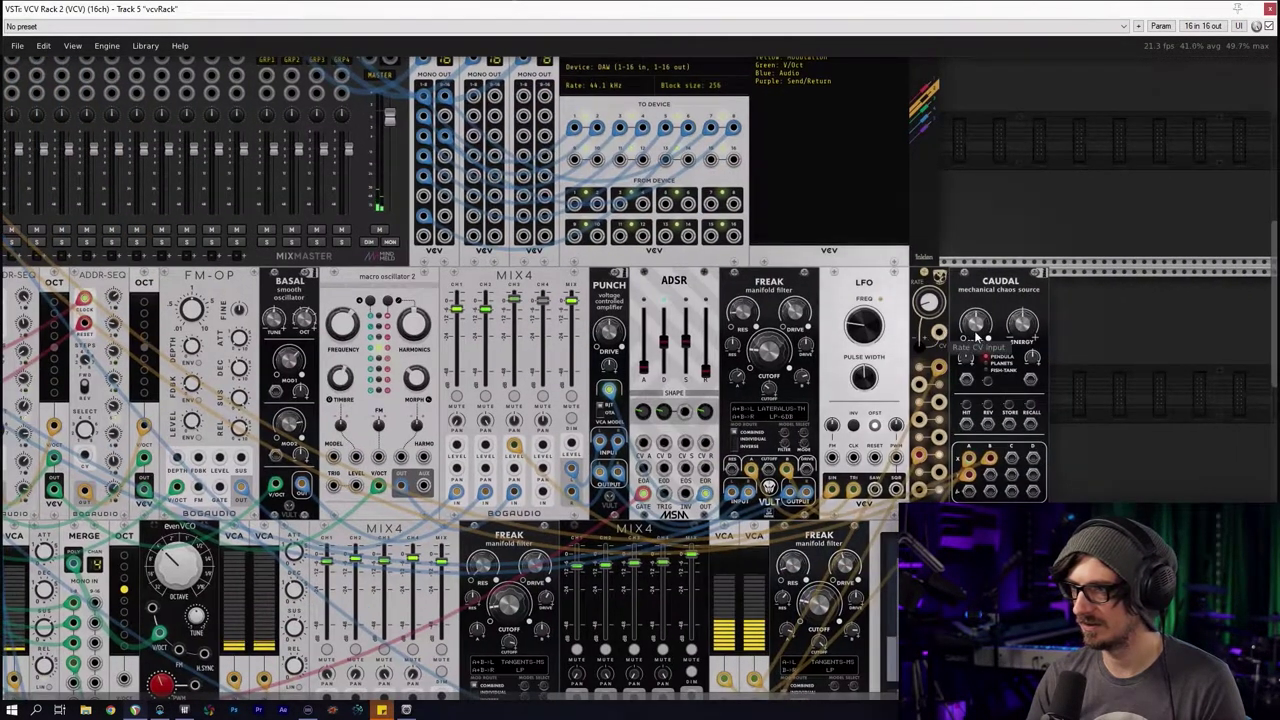
pyautogui.moveTo(609, 332); pyautogui.dragTo(677, 391)
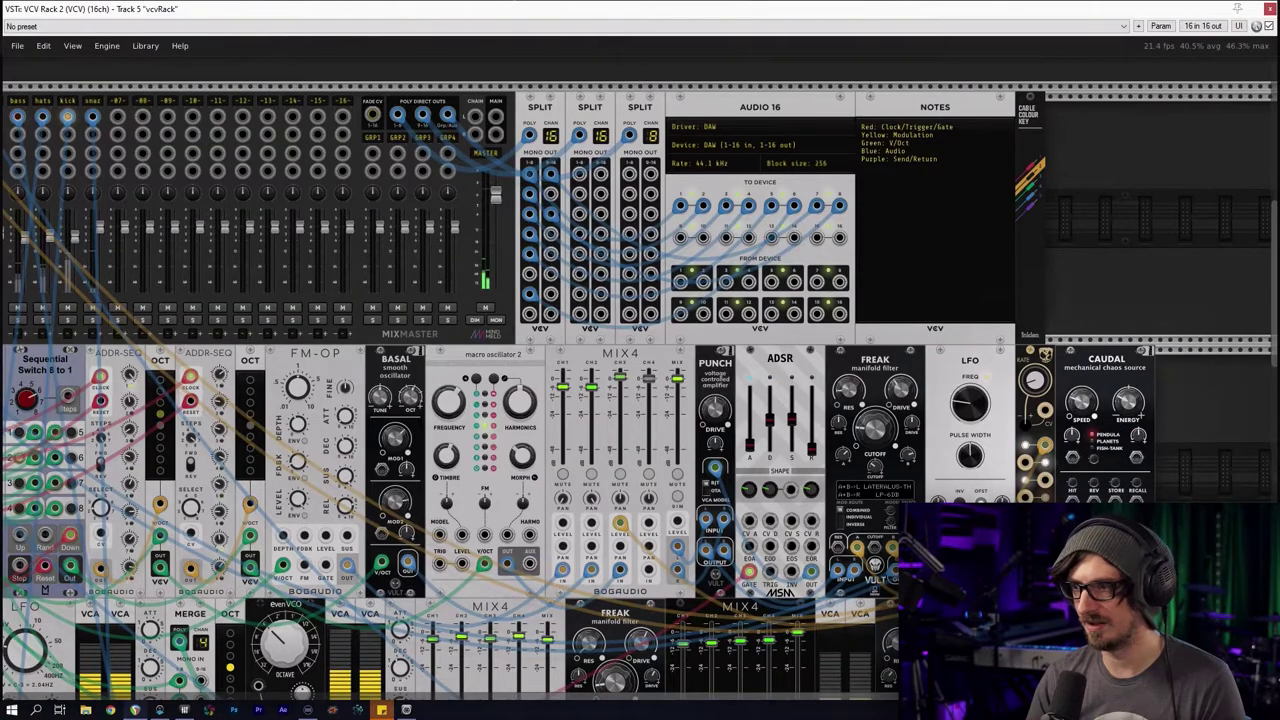
pyautogui.moveTo(561, 387); pyautogui.dragTo(679, 409)
pyautogui.moveTo(800, 400); pyautogui.dragTo(734, 383)
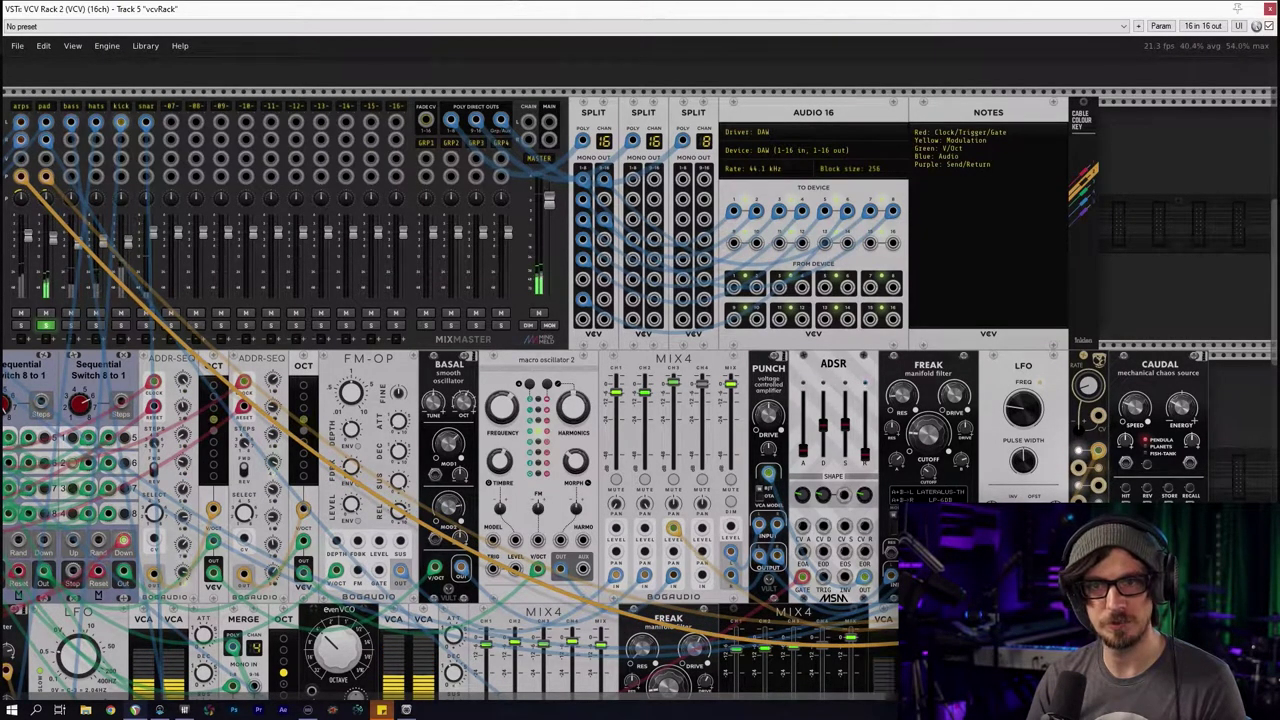
pyautogui.moveTo(1137, 410)
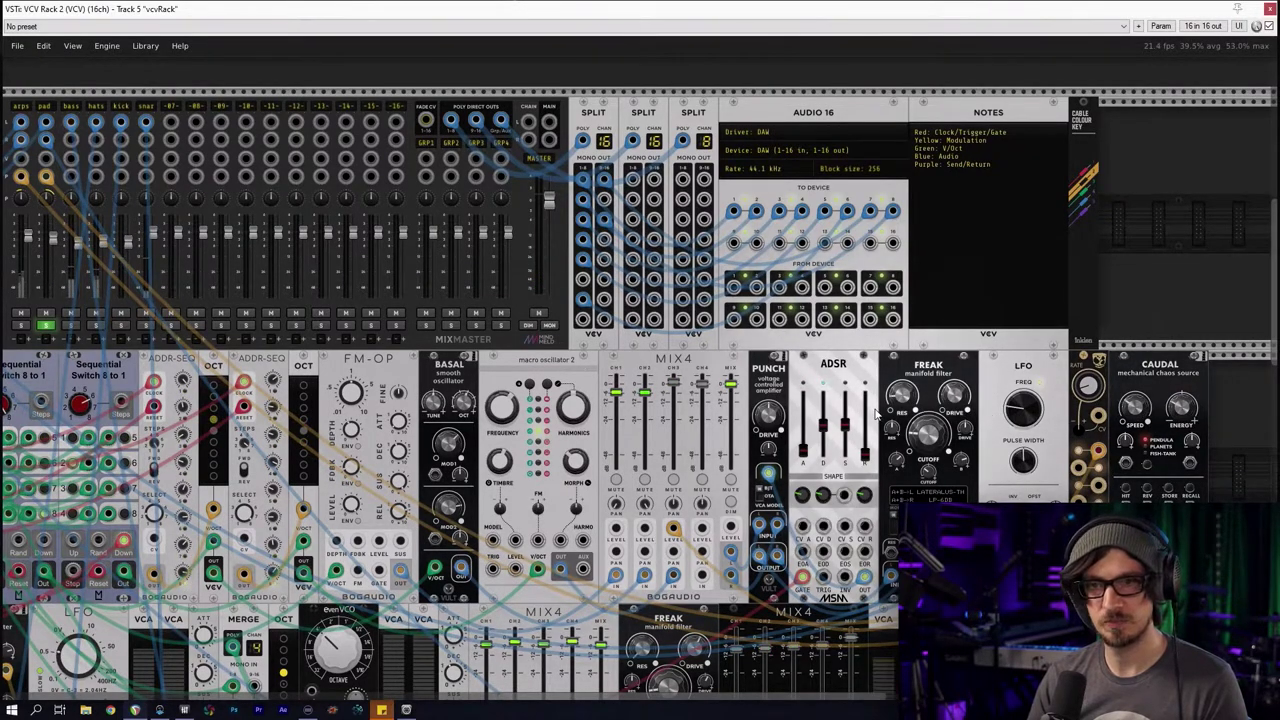
pyautogui.moveTo(22, 333); pyautogui.dragTo(237, 308)
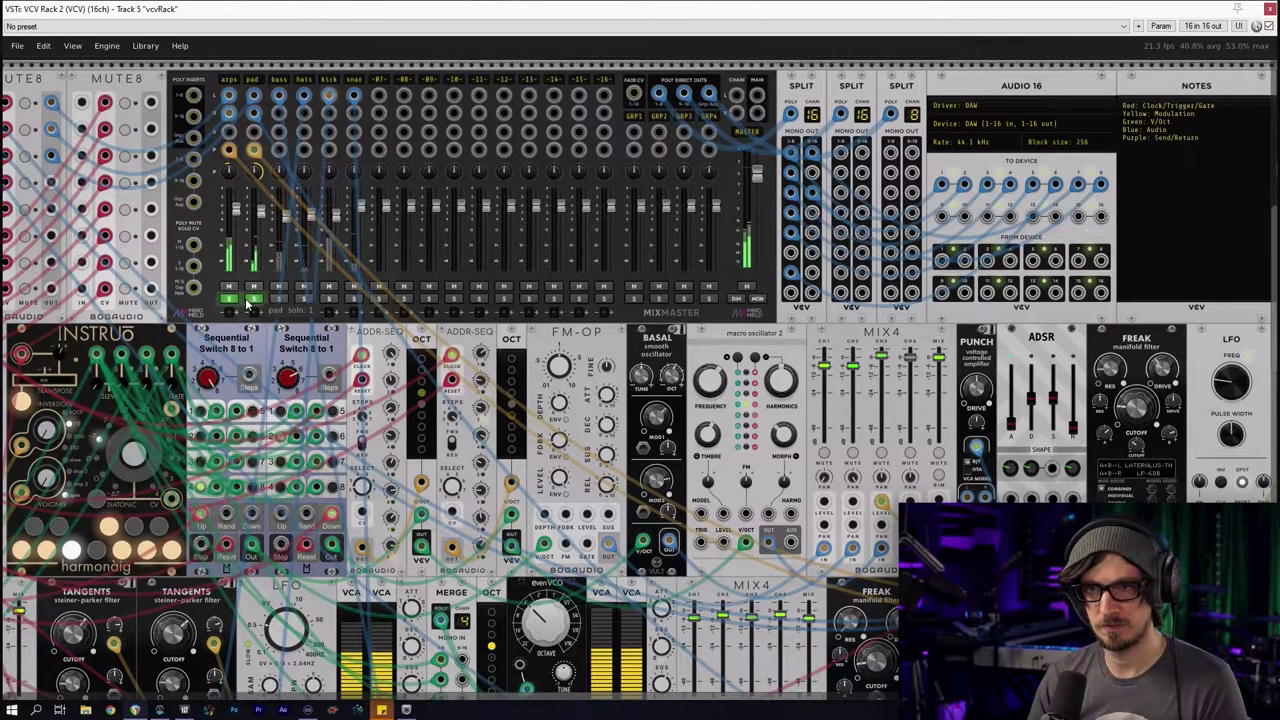
# Mute channels 2 and 3 of the arps MIX4 to isolate channel 1, and unmute both
pyautogui.moveTo(574, 401); pyautogui.dragTo(611, 285)
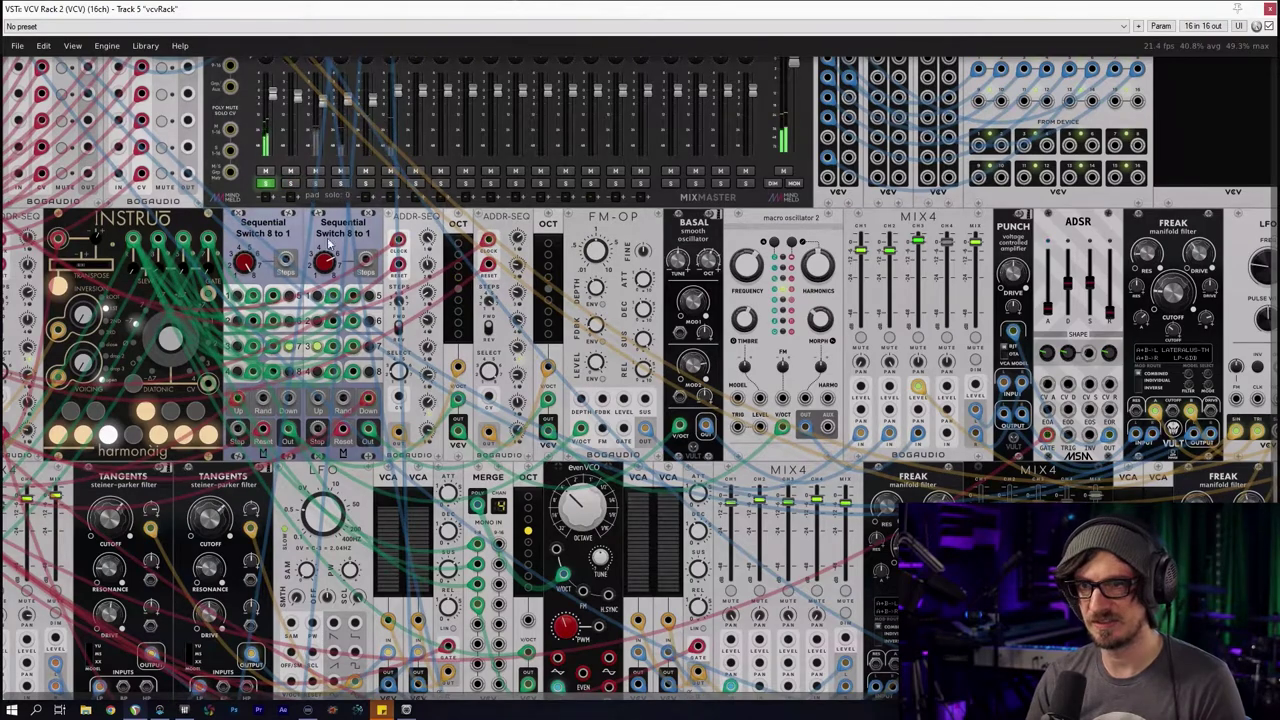
pyautogui.moveTo(650, 369); pyautogui.dragTo(524, 365)
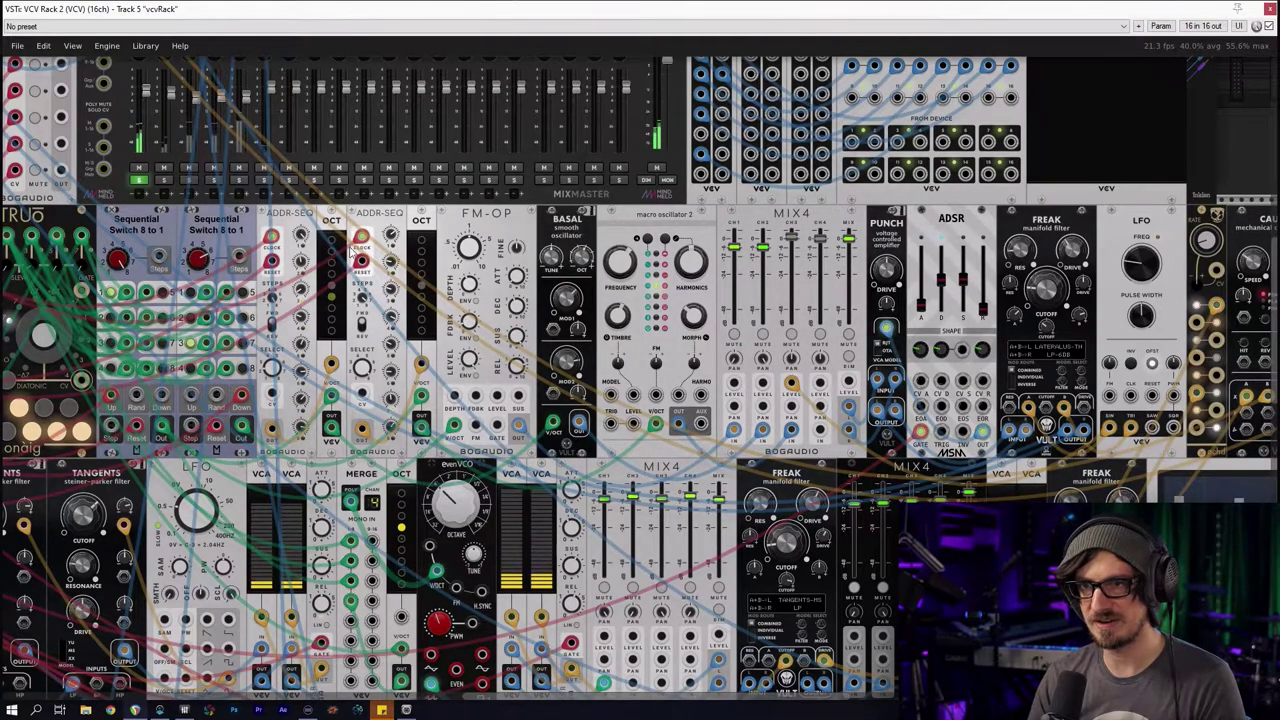
pyautogui.hscroll(2, 701, 357)
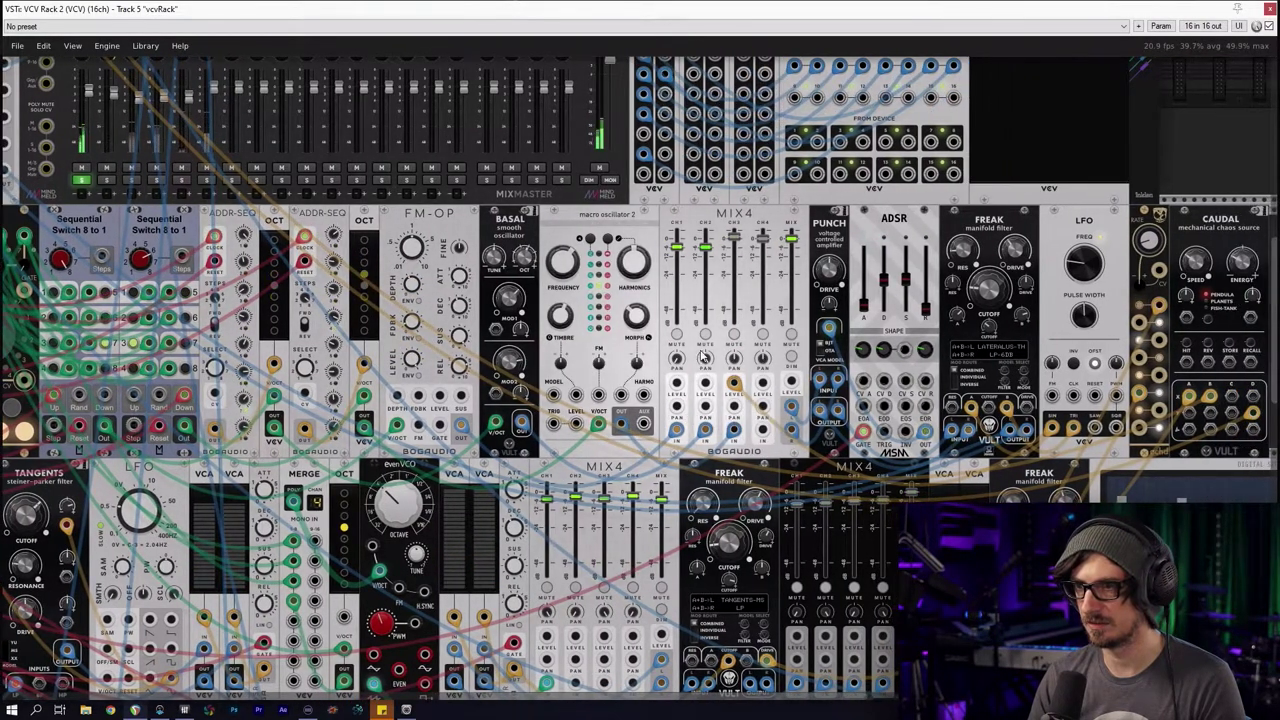
pyautogui.click(705, 334)
pyautogui.click(734, 334)
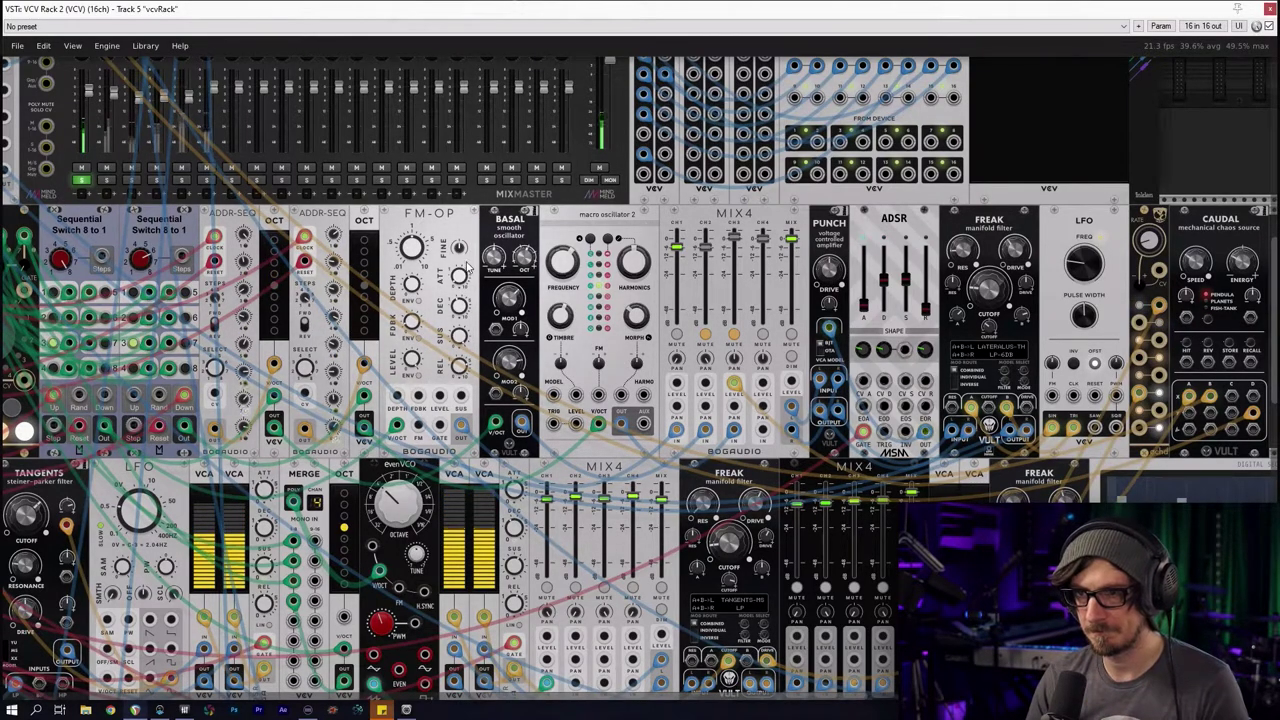
pyautogui.scroll(3, 458, 248)
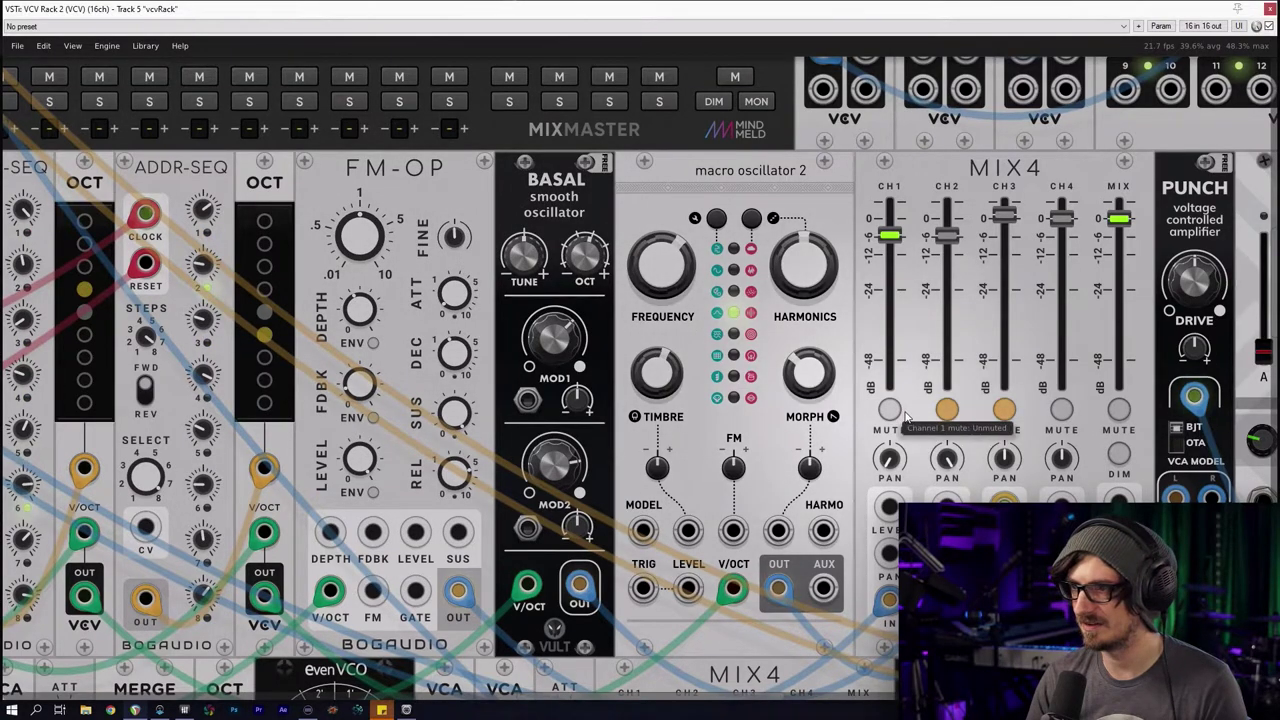
pyautogui.click(949, 409)
pyautogui.click(1004, 409)
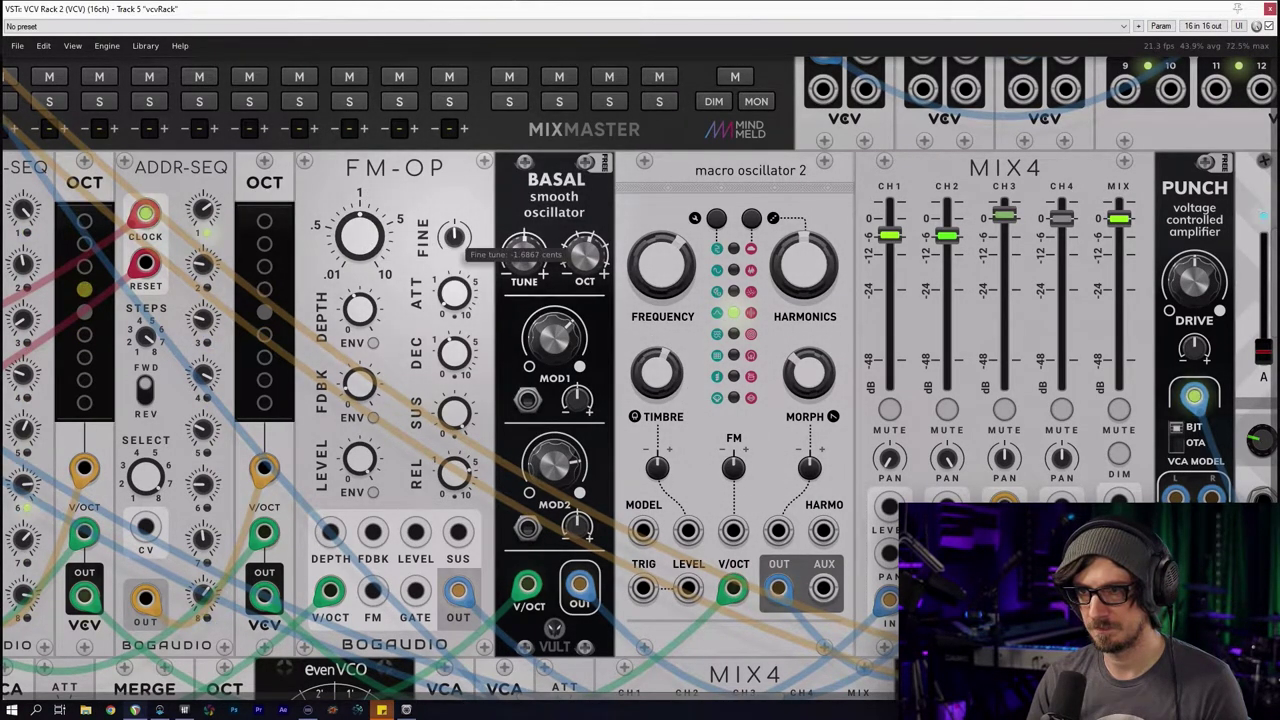
# Set FM-OP's fine tune to about -0.96 cents
pyautogui.rightClick(450, 236)
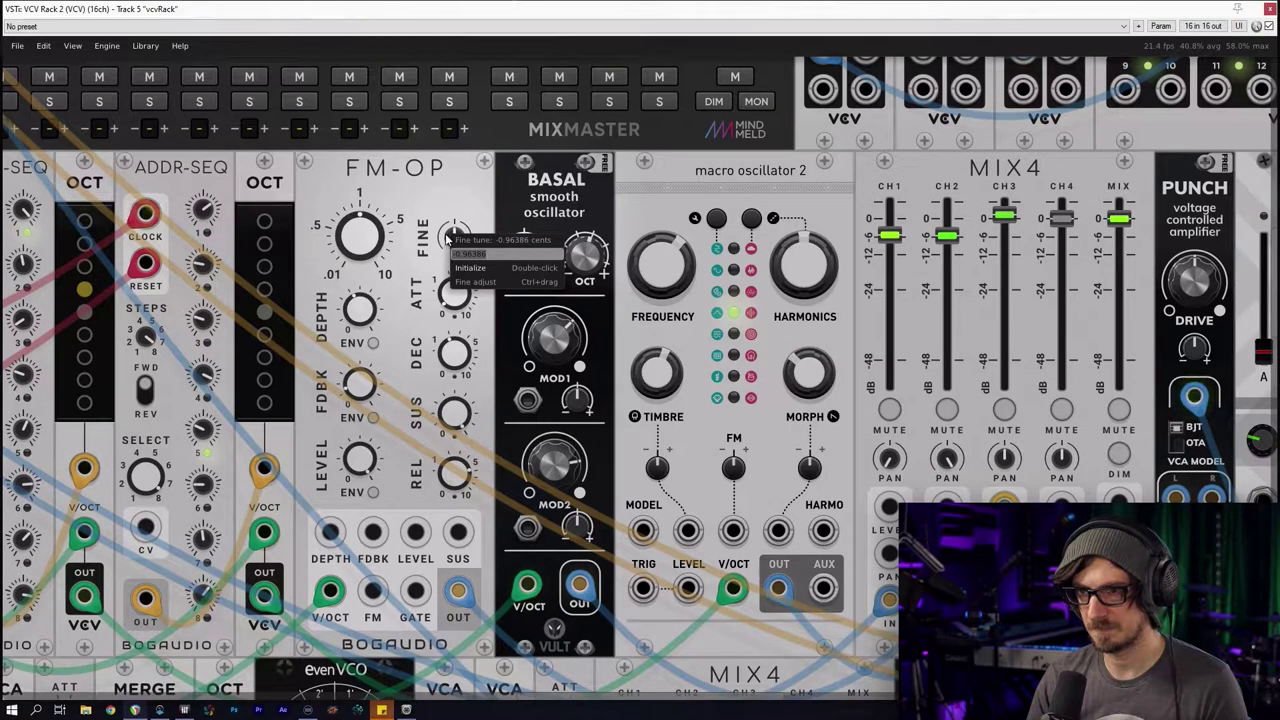
pyautogui.click(447, 239)
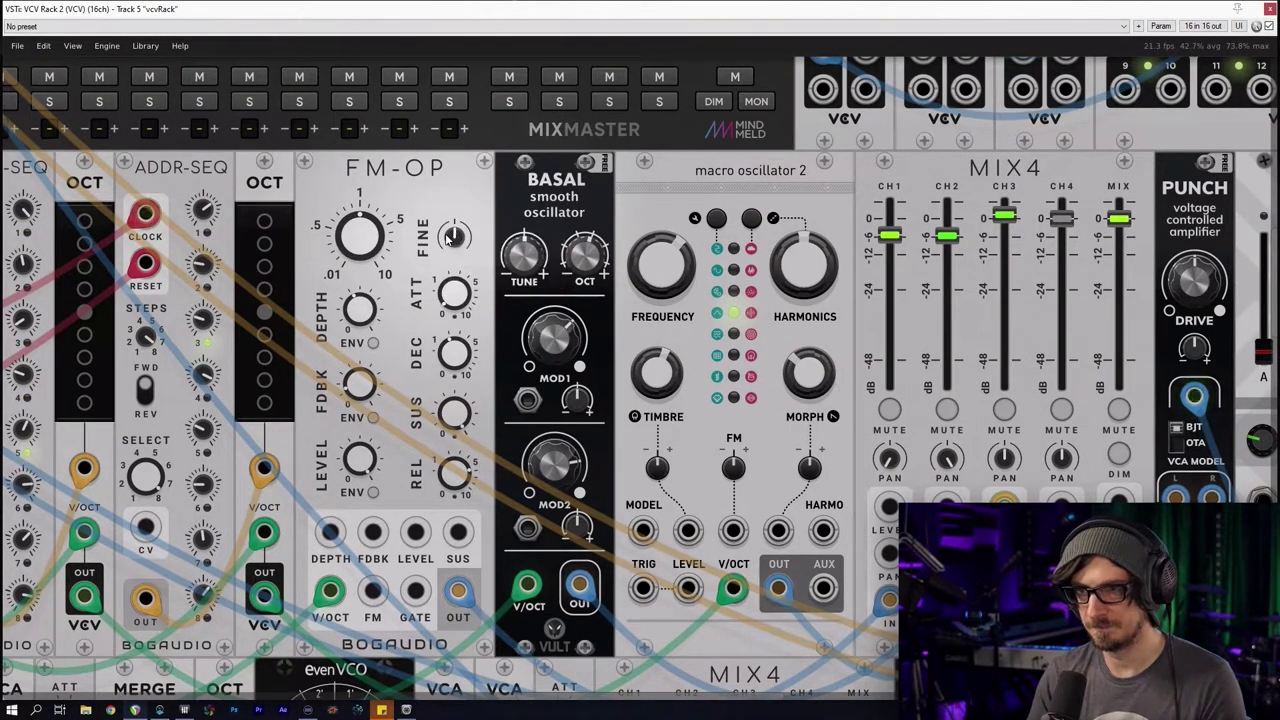
# Set the FM-OP oscillator's fine tune to -.098
pyautogui.rightClick(448, 236)
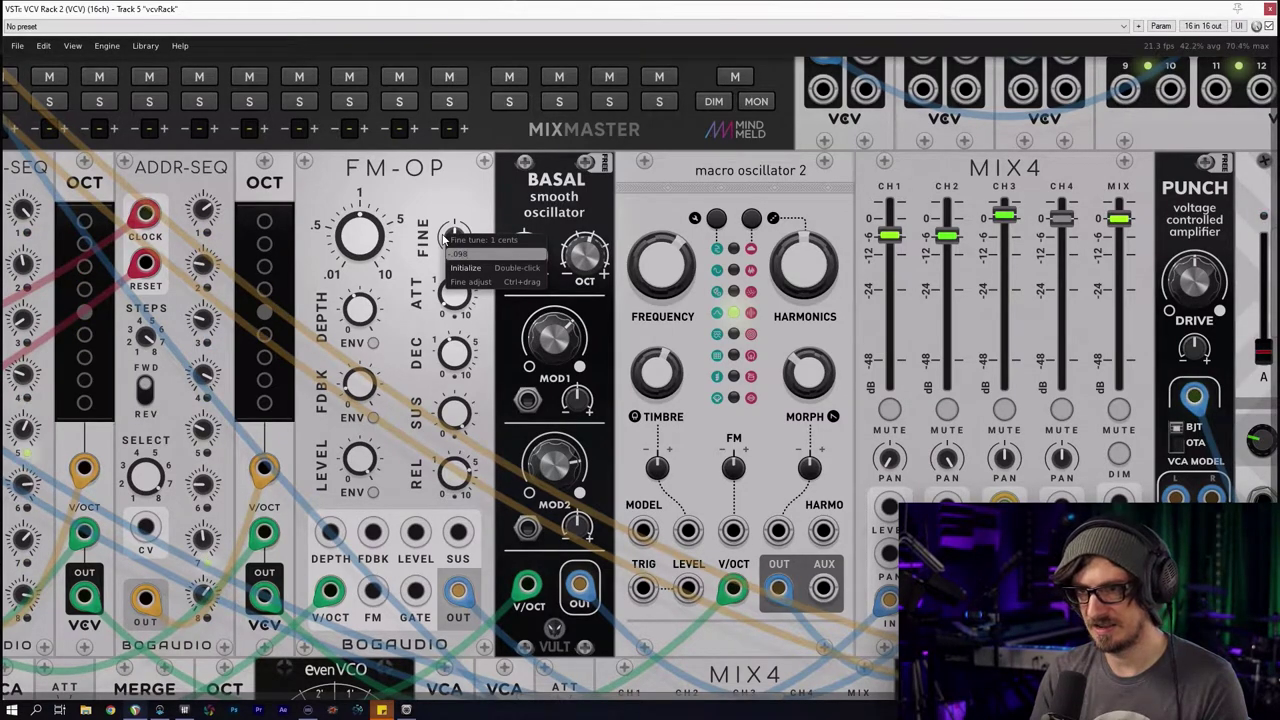
pyautogui.write('-.098')
pyautogui.press('Return')
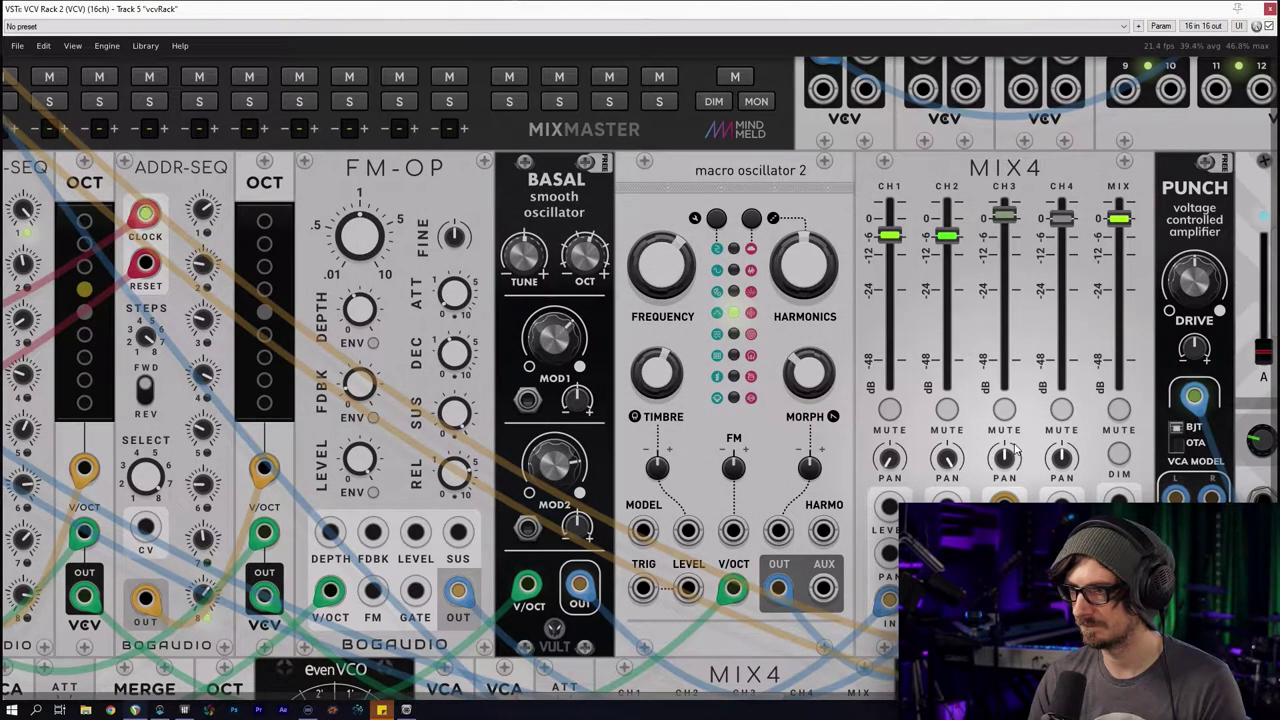
# Compare the arps MIX4 with channel 2 muted and unmuted, and lower channel 2's level to about -12.9 dB
pyautogui.click(947, 409)
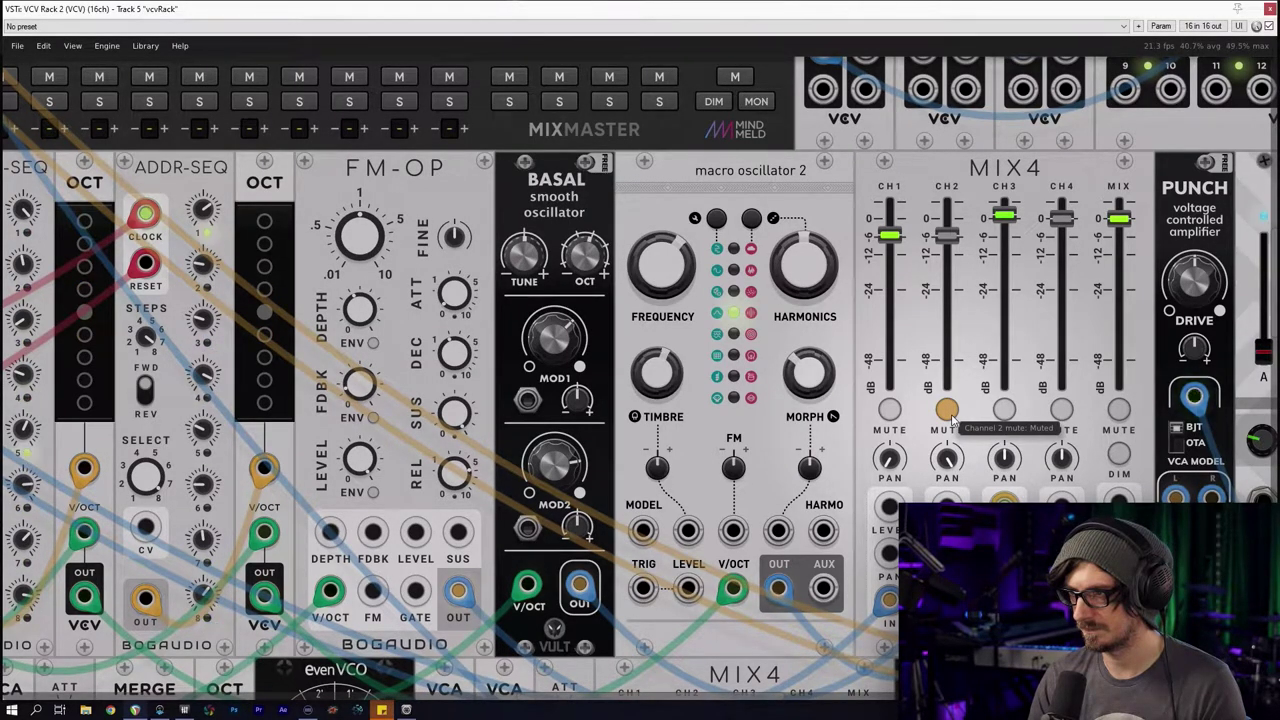
pyautogui.click(951, 414)
pyautogui.moveTo(952, 388); pyautogui.dragTo(952, 397)
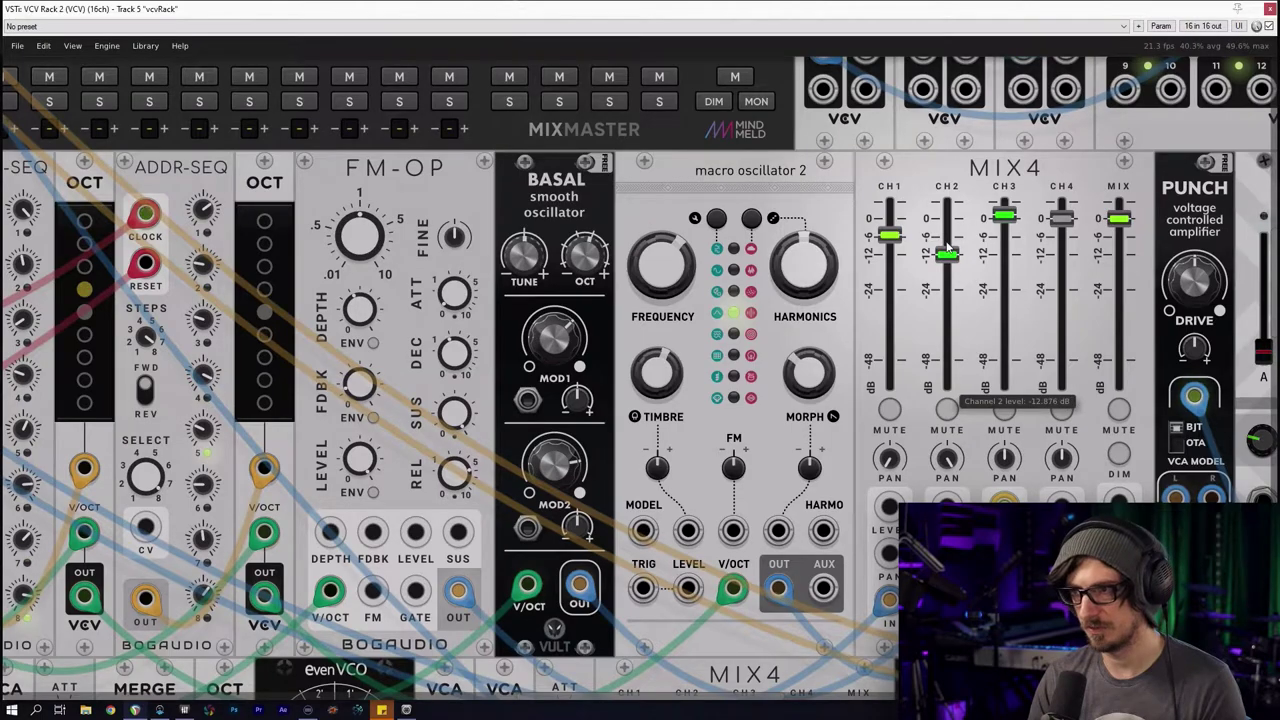
# Turn off the solo on the arps channel in MixMaster
pyautogui.scroll(-3, 862, 285)
pyautogui.moveTo(556, 308); pyautogui.dragTo(693, 443)
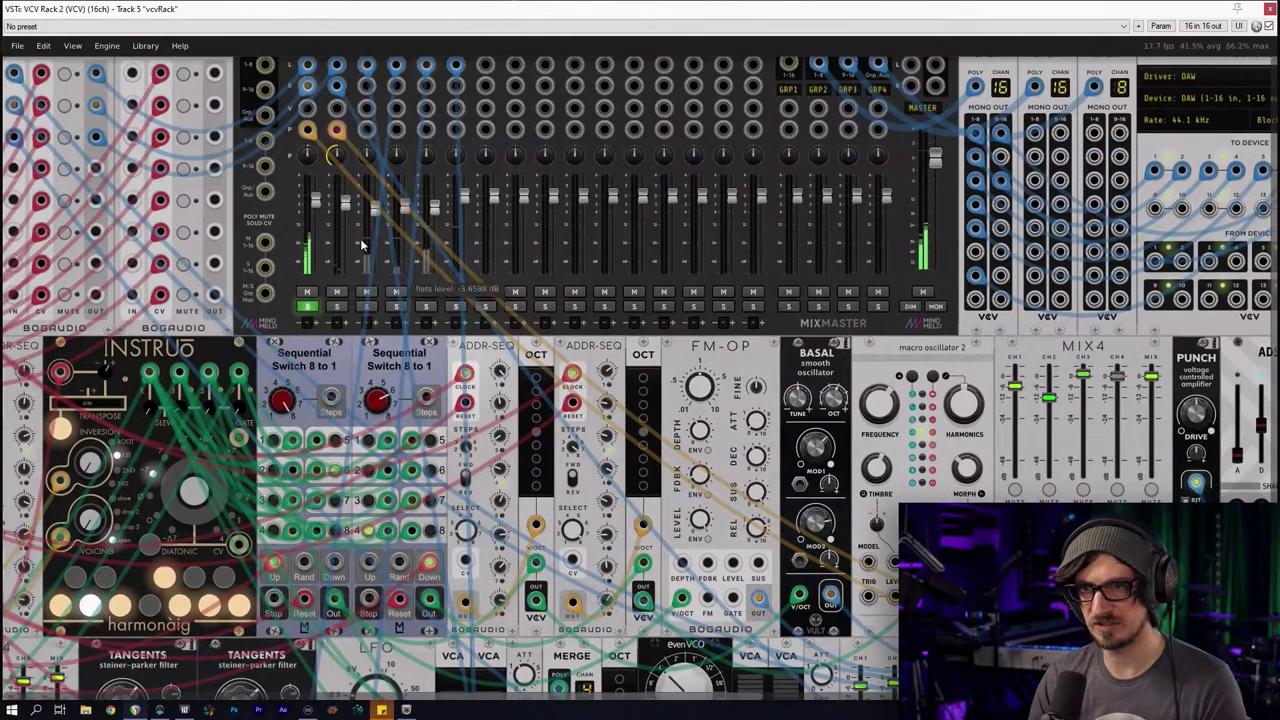
pyautogui.click(309, 309)
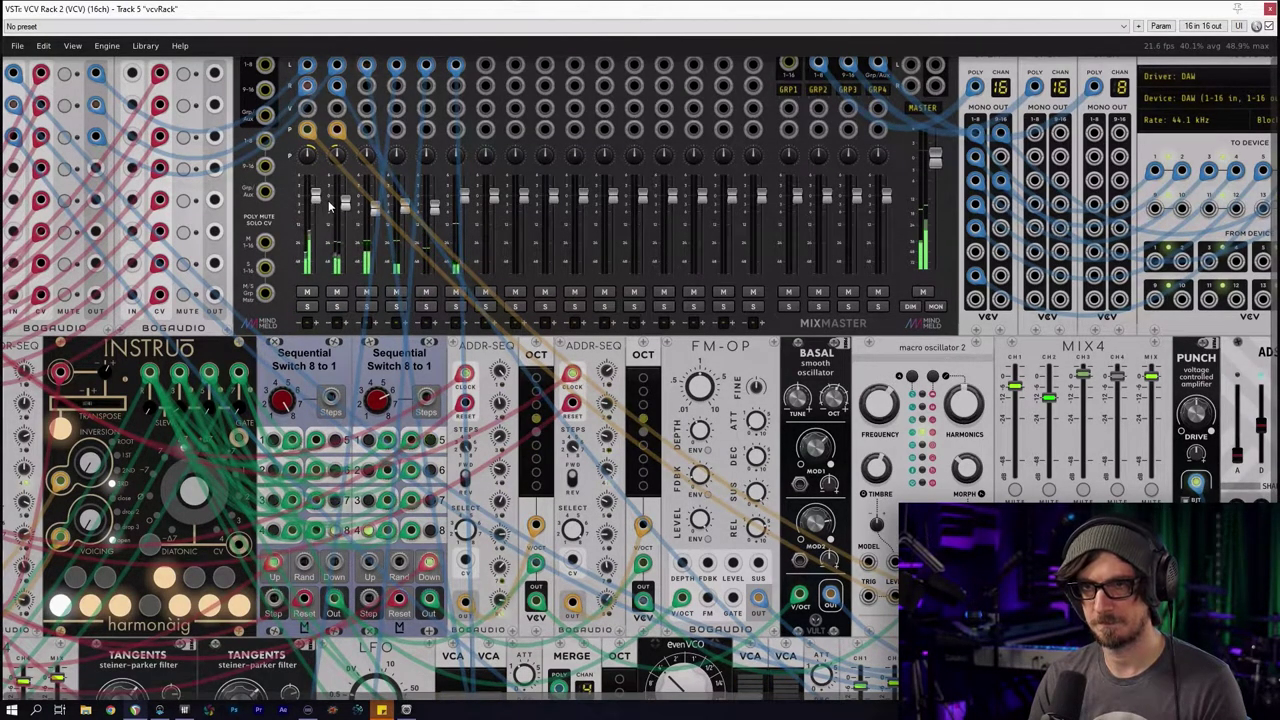
# Adjust the MixMaster drum levels, setting the snare to about -3.36 dB and the kick to about -5.78 dB
pyautogui.scroll(-3, 322, 207)
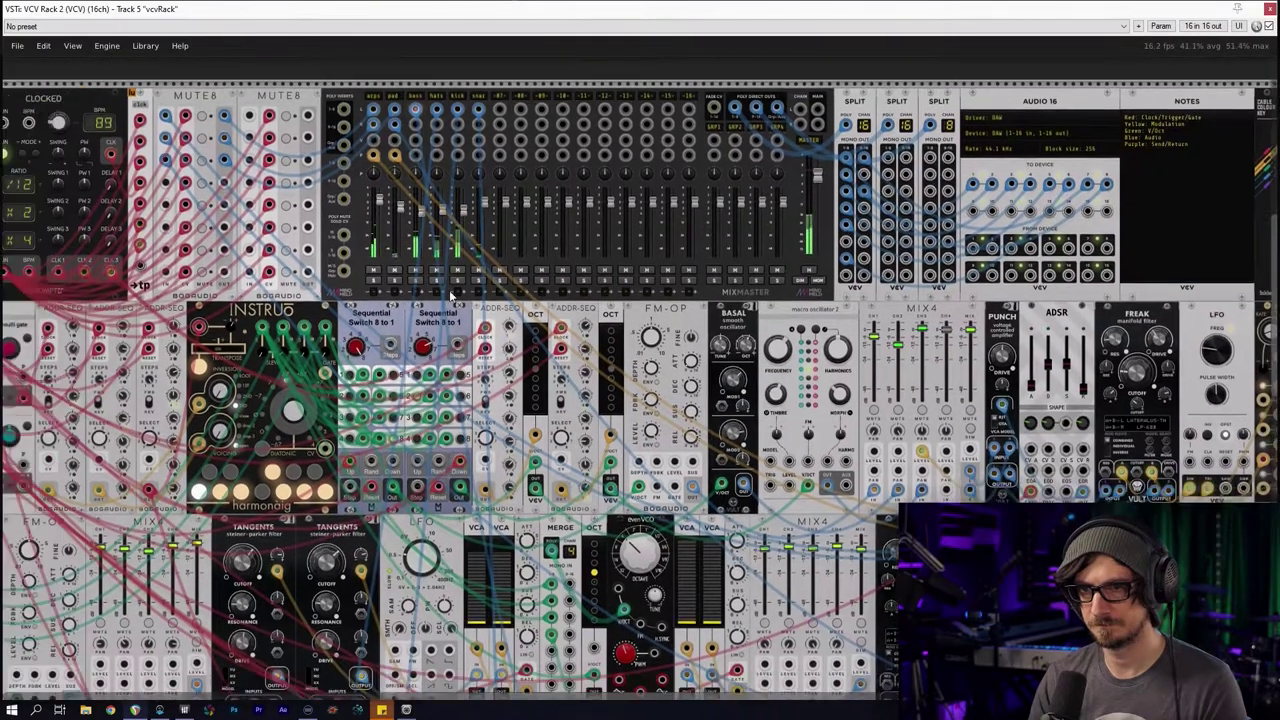
pyautogui.moveTo(450, 295); pyautogui.dragTo(569, 240)
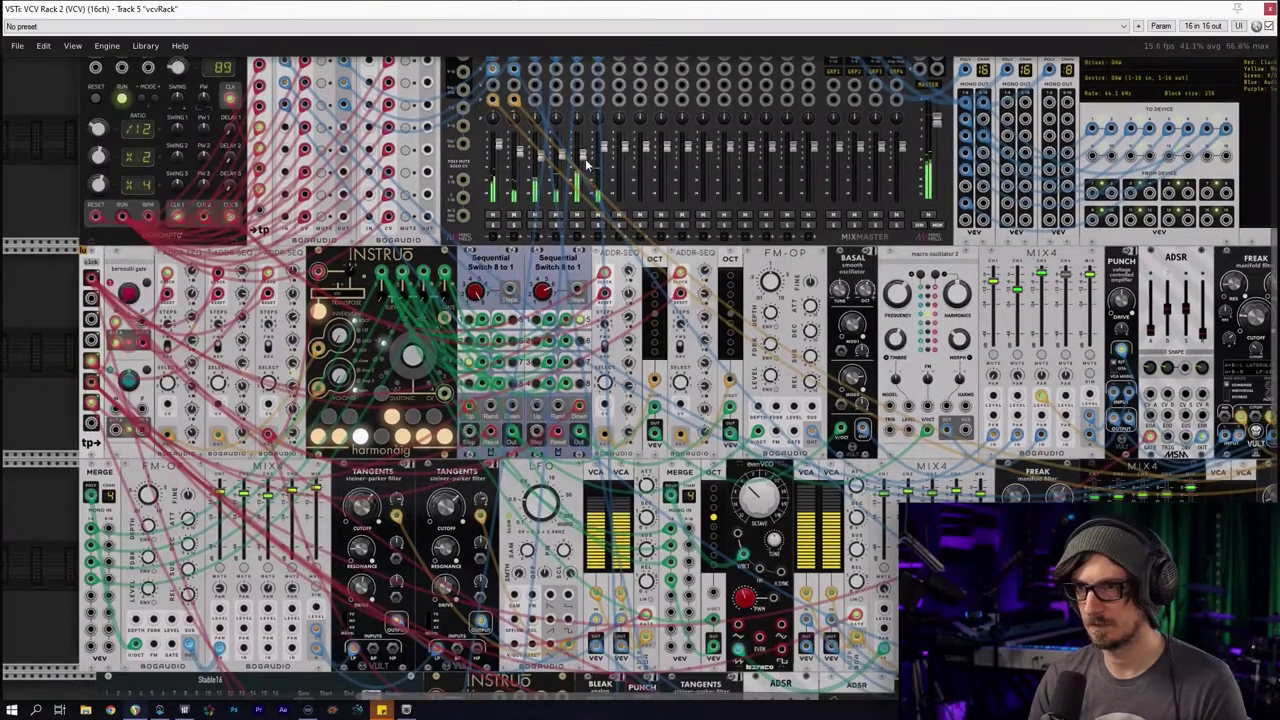
pyautogui.moveTo(604, 146); pyautogui.dragTo(604, 149)
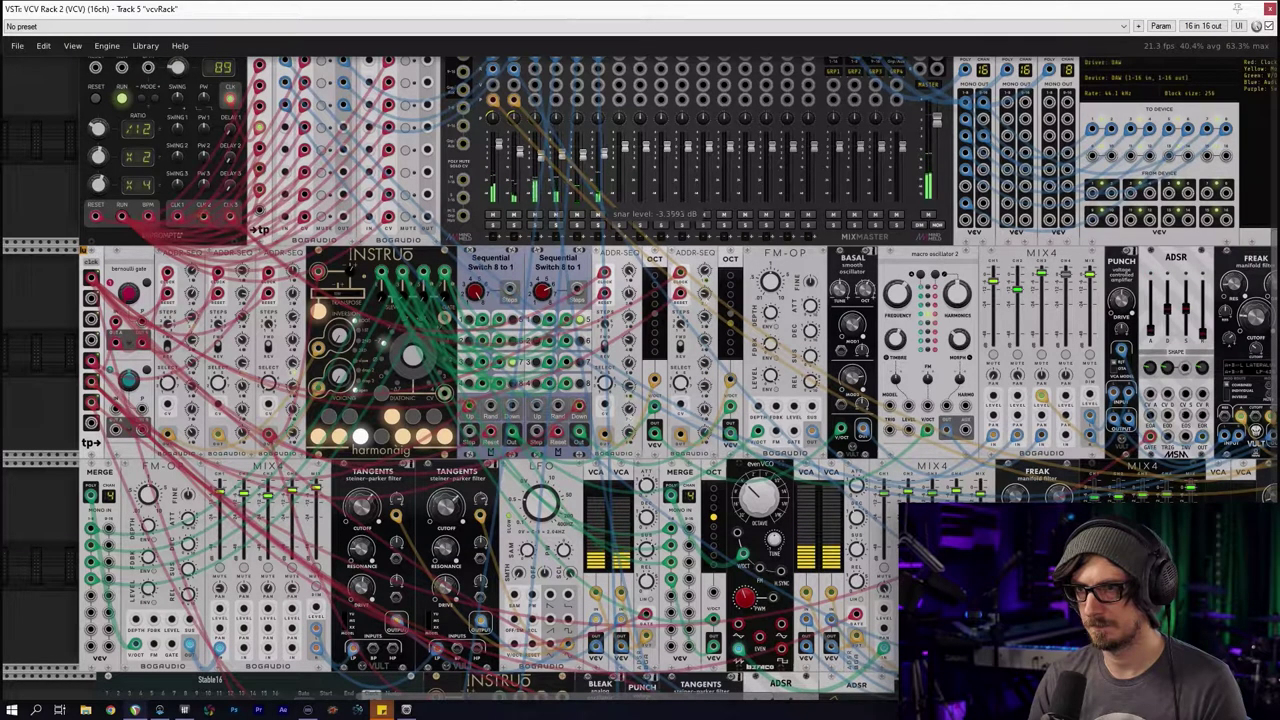
pyautogui.scroll(-2, 608, 182)
pyautogui.moveTo(514, 213); pyautogui.dragTo(484, 228)
pyautogui.scroll(2, 485, 230)
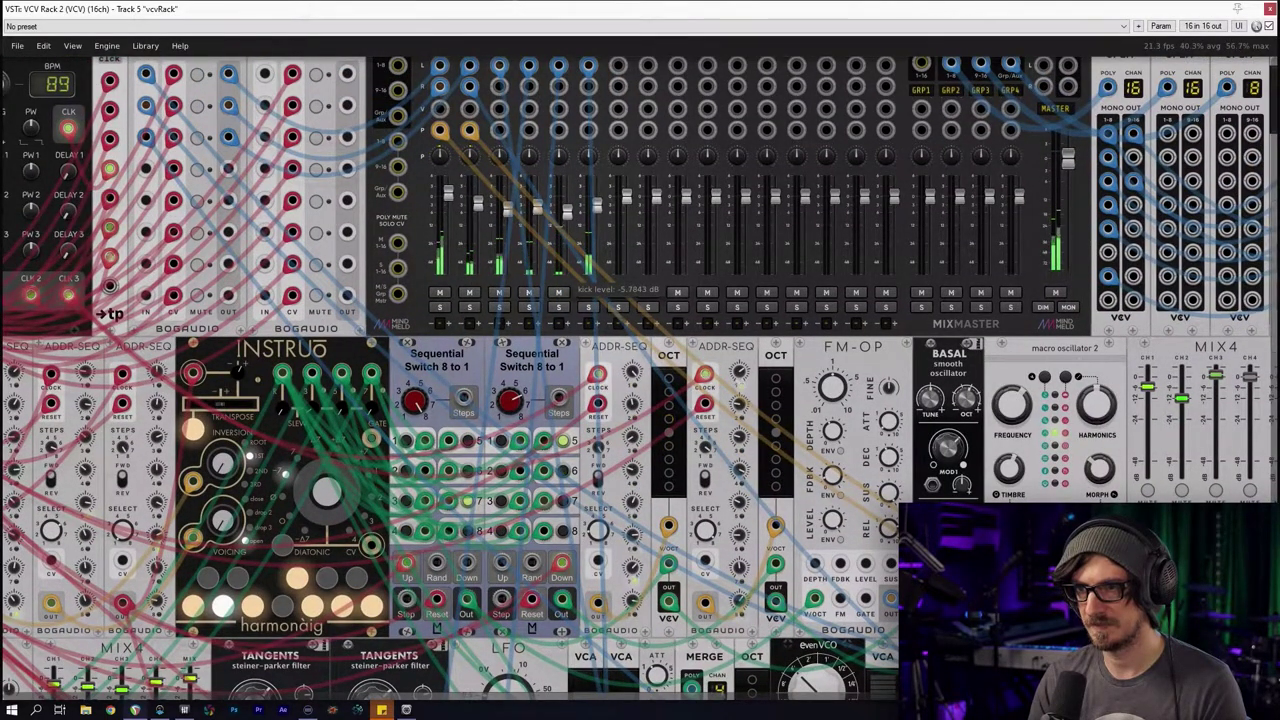
# Look over the whole patch, examining the pad, bass and drum rows and the empty rack space beside them
pyautogui.scroll(-3, 572, 283)
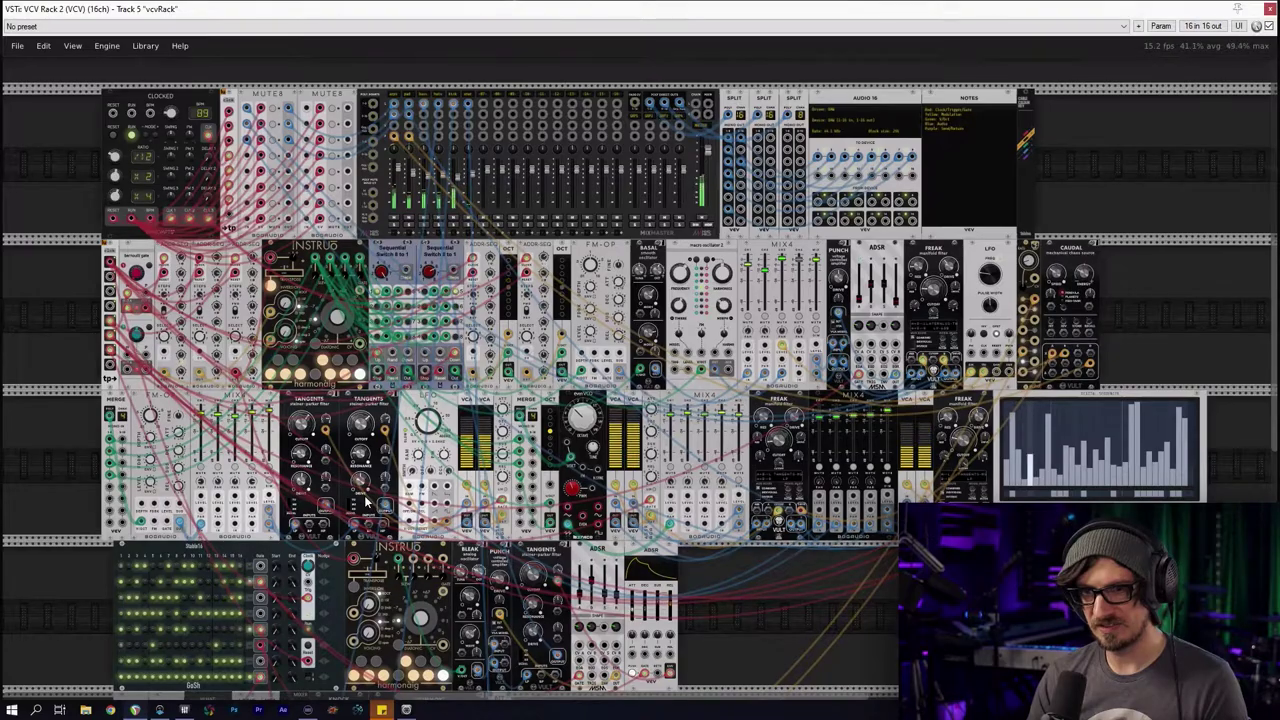
pyautogui.scroll(3, 366, 503)
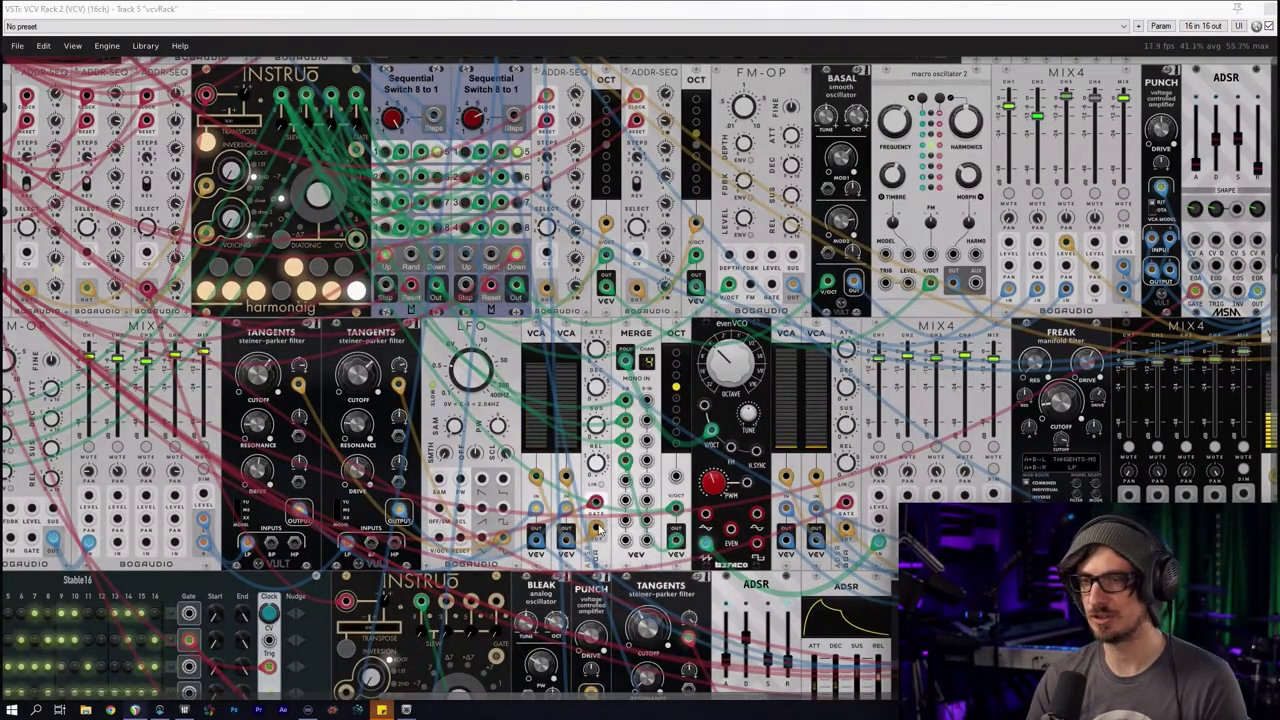
pyautogui.scroll(-2, 366, 503)
pyautogui.scroll(-3, 472, 435)
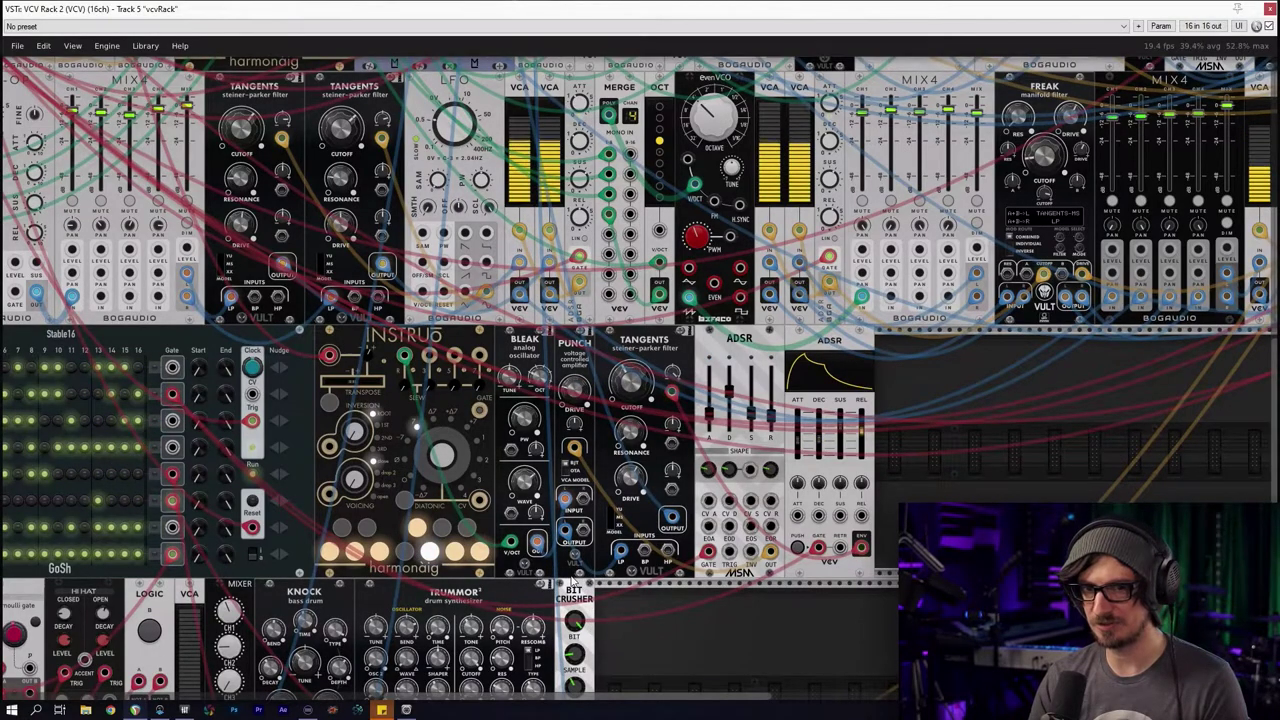
pyautogui.scroll(-2, 472, 435)
pyautogui.moveTo(472, 435); pyautogui.dragTo(365, 355)
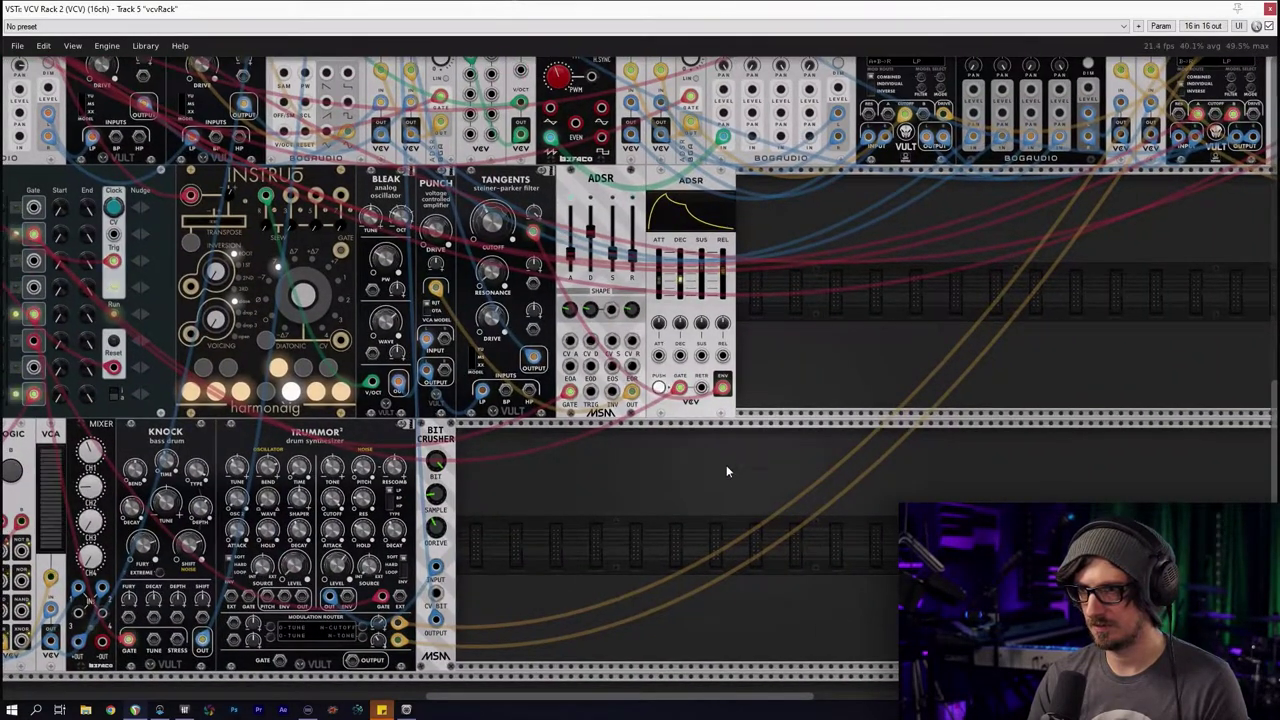
pyautogui.moveTo(736, 460); pyautogui.dragTo(511, 461)
pyautogui.keyDown('ctrl'); pyautogui.scroll(-3, 658, 360); pyautogui.keyUp('ctrl')
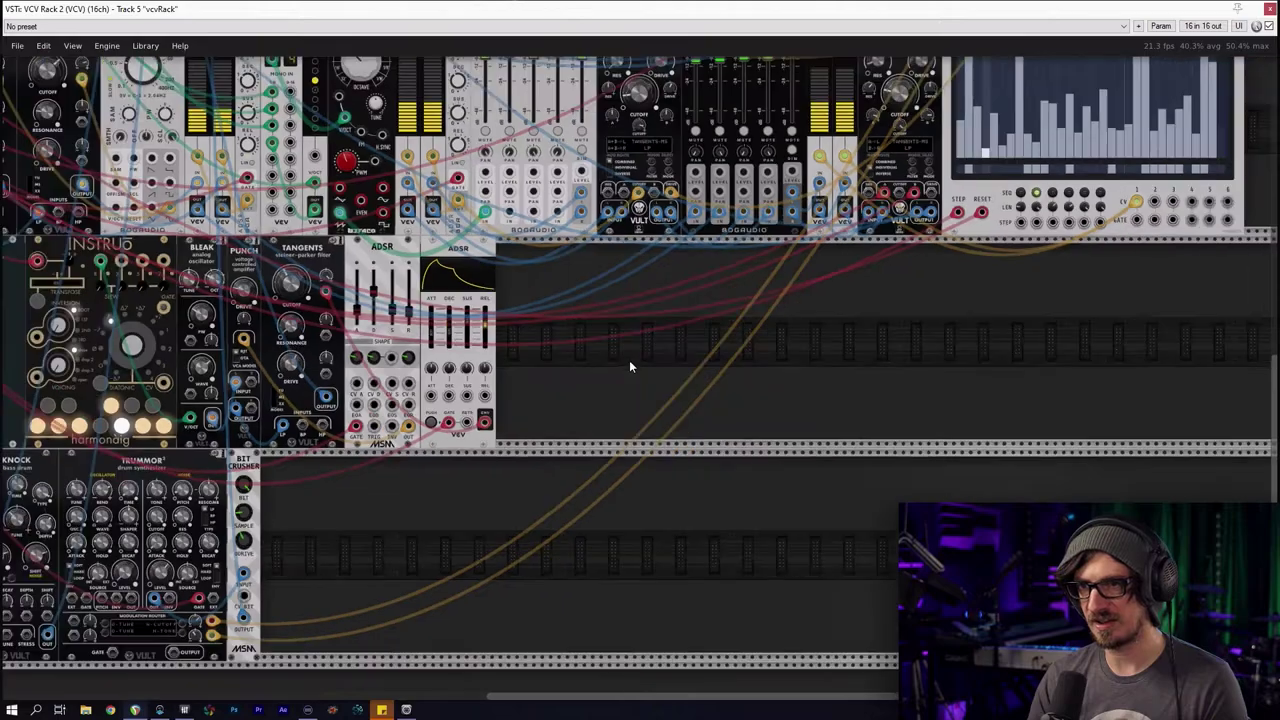
pyautogui.moveTo(604, 365); pyautogui.dragTo(703, 458)
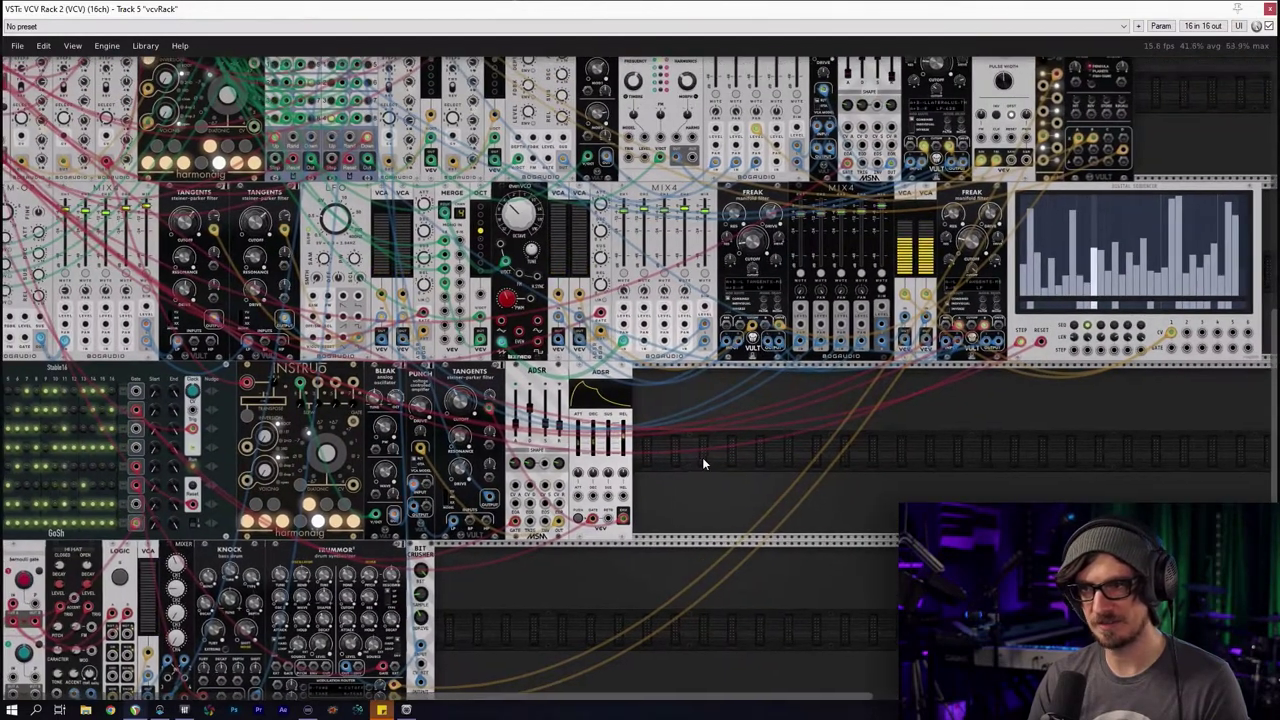
pyautogui.rightClick(774, 440)
pyautogui.press('BackSpace')
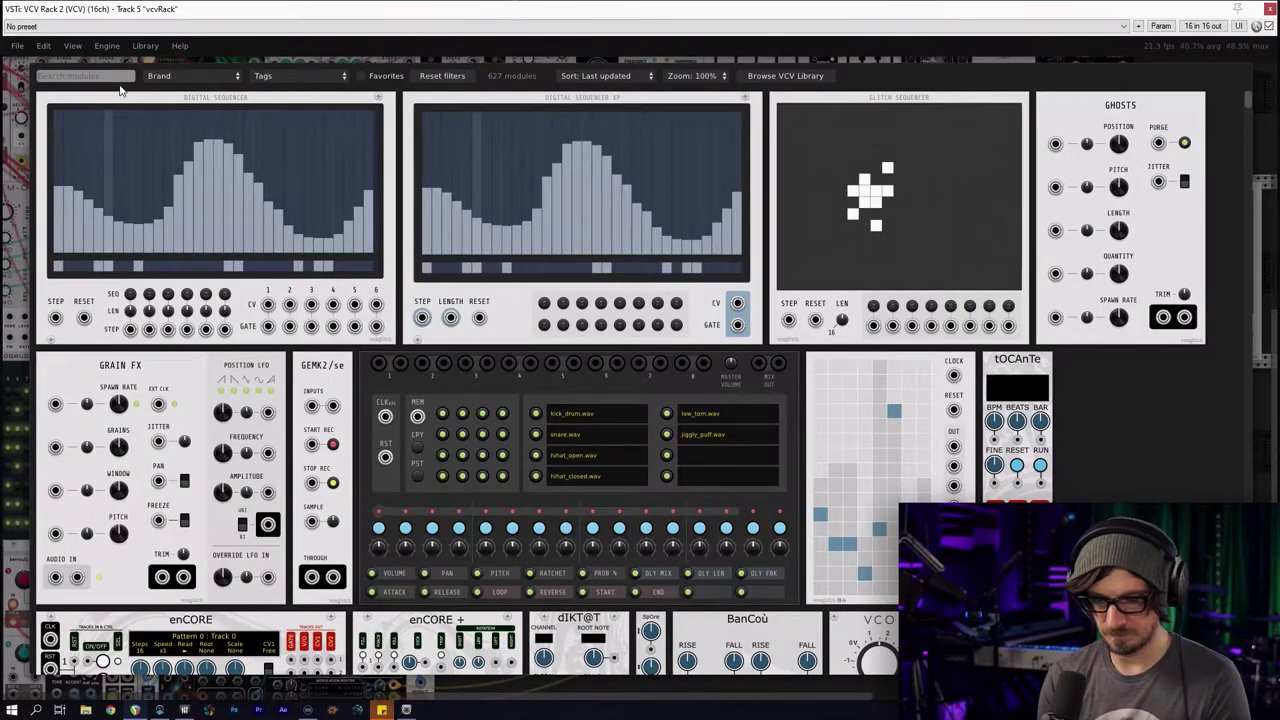
pyautogui.press('Escape')
# Find the Merge module in the module browser and add it to the empty space after the ADSR modules in the bass row
pyautogui.moveTo(176, 194); pyautogui.dragTo(337, 300)
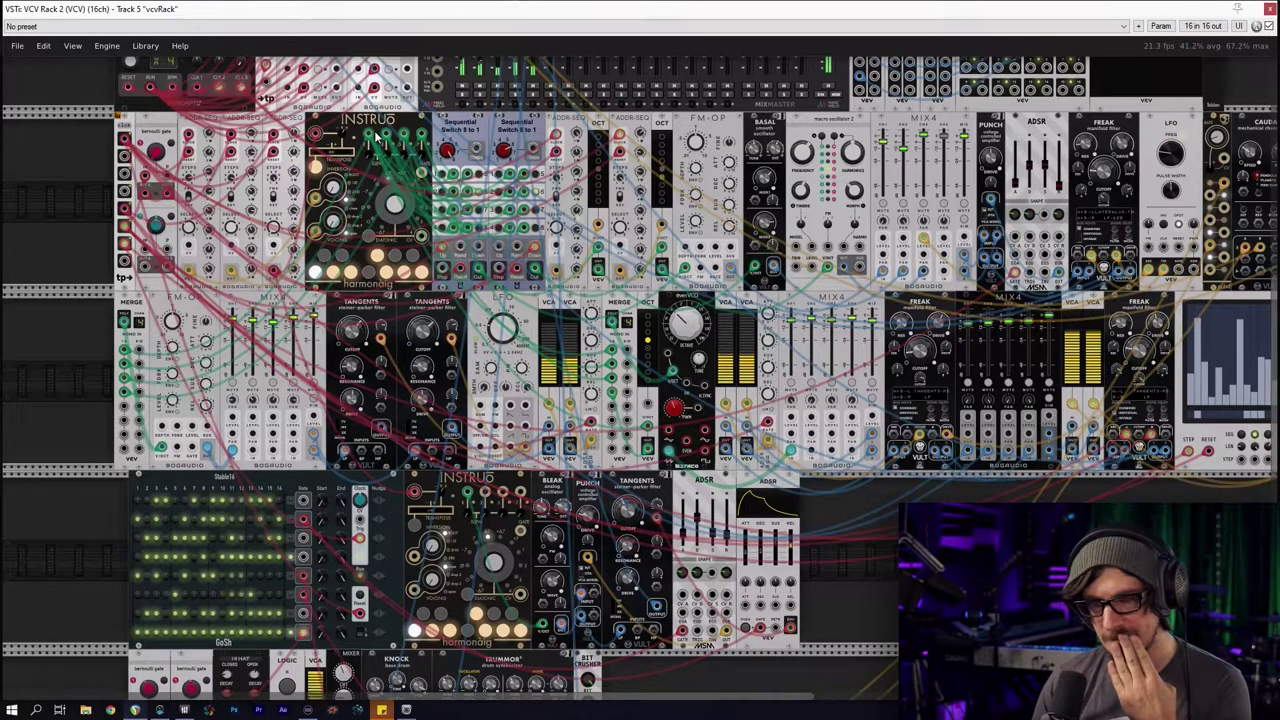
pyautogui.moveTo(367, 140)
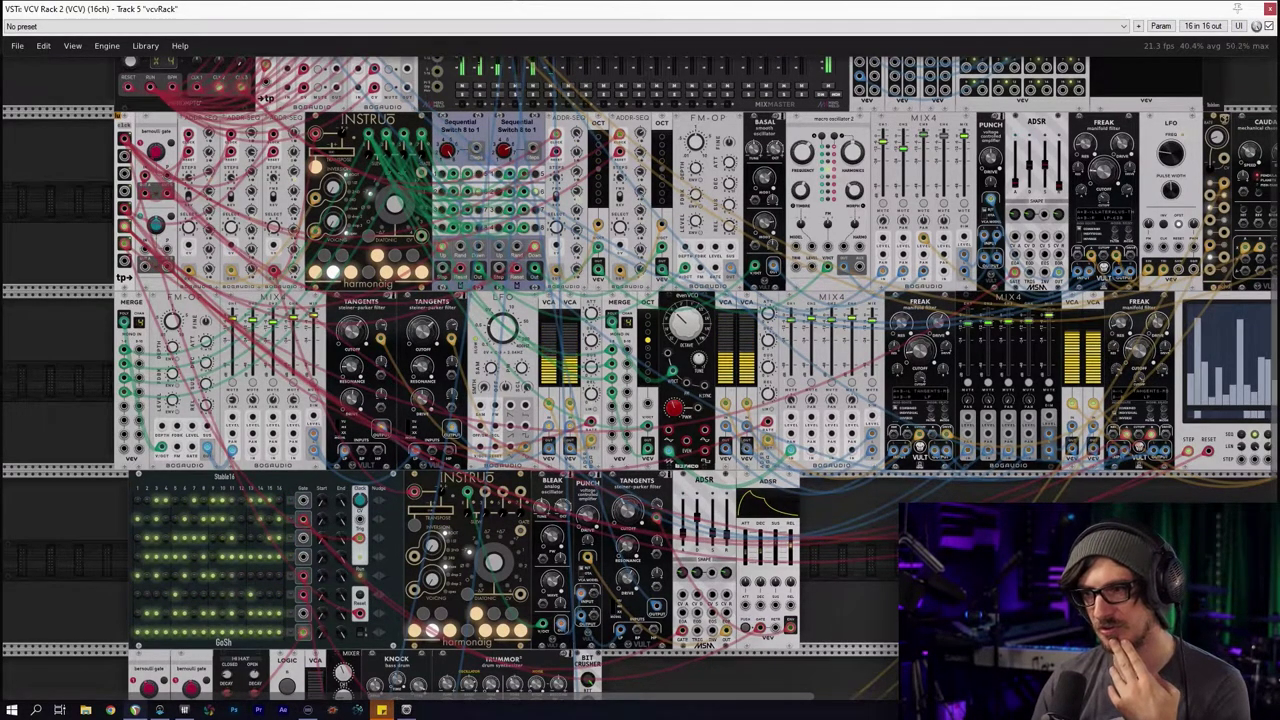
pyautogui.press('Return')
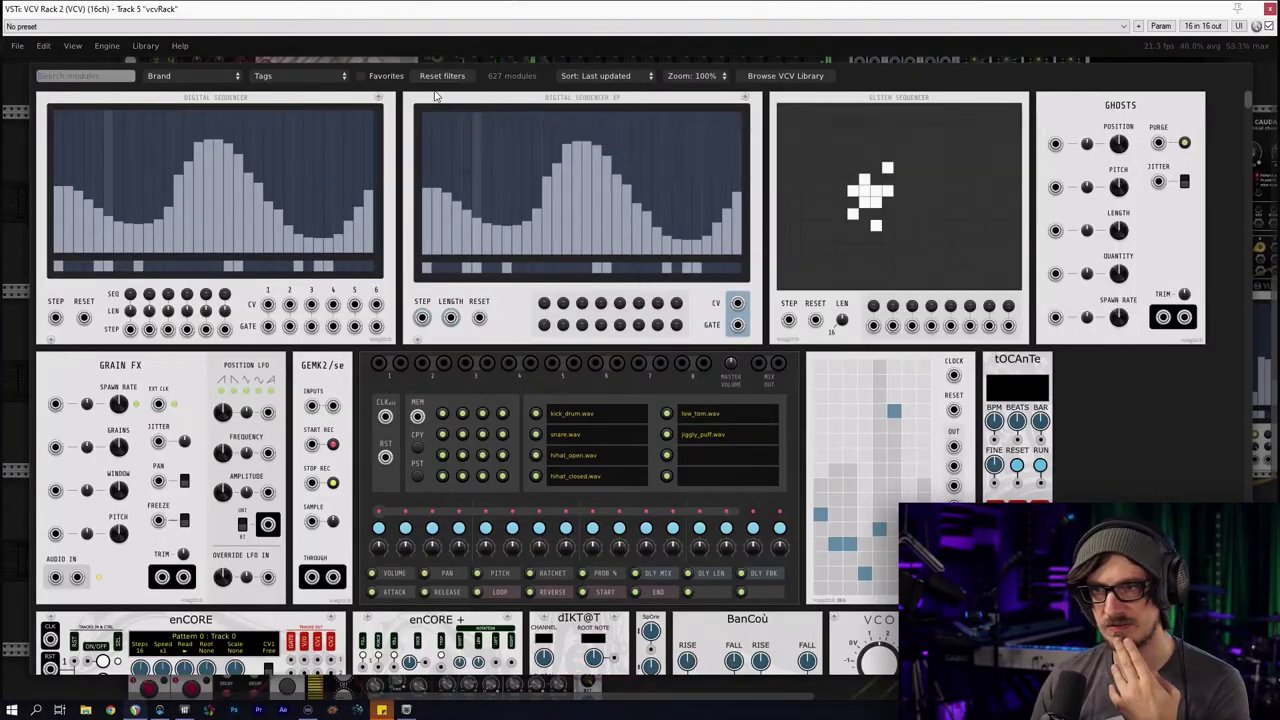
pyautogui.click(297, 77)
pyautogui.scroll(-3, 310, 580)
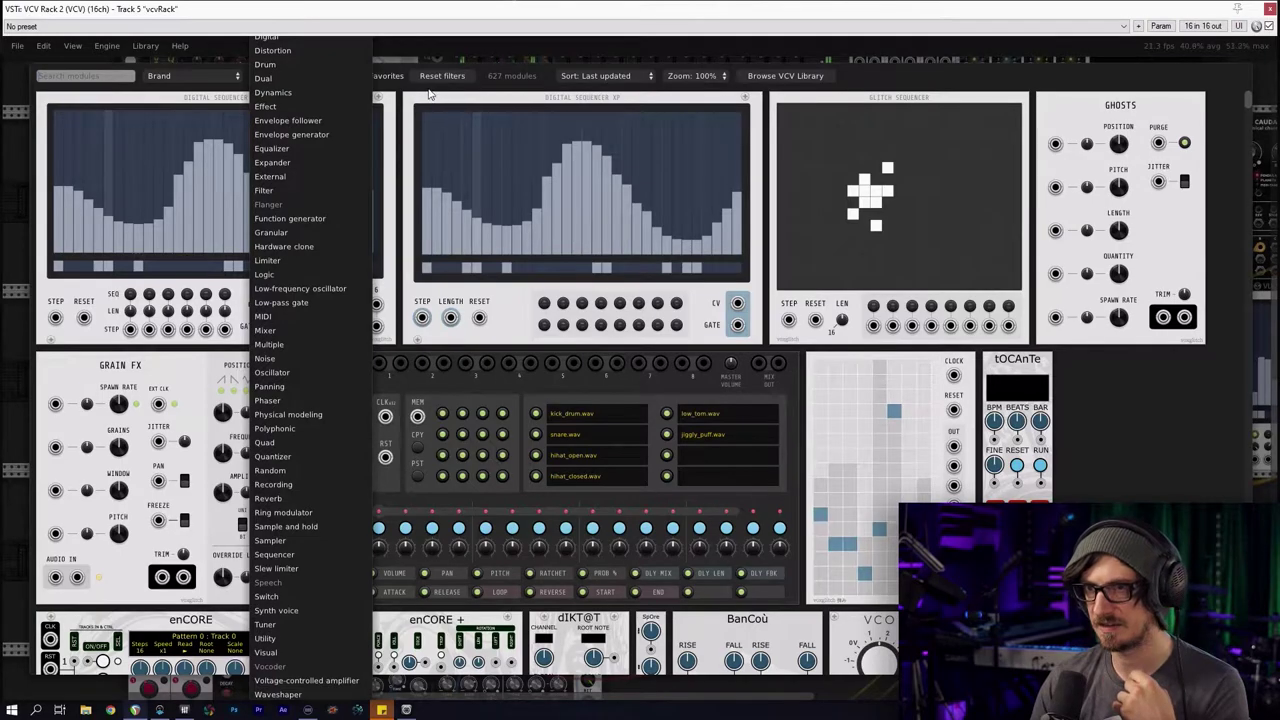
pyautogui.click(430, 93)
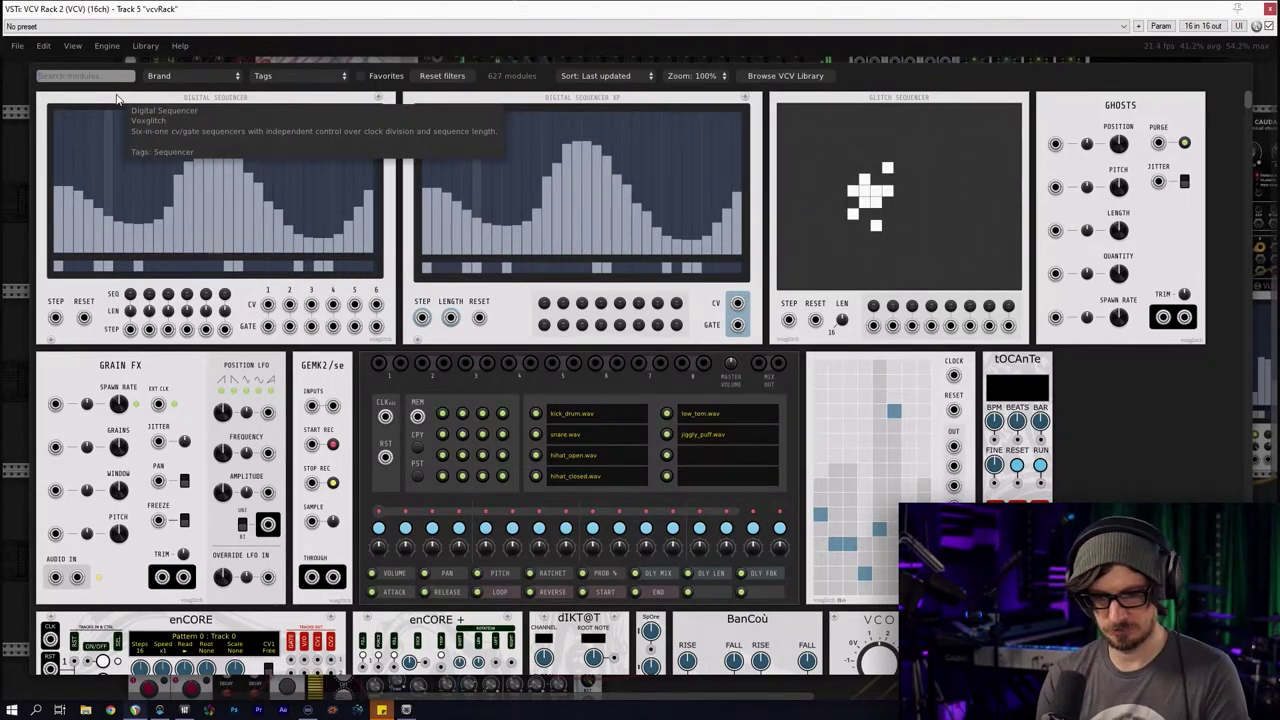
pyautogui.write('merge')
pyautogui.click(57, 127)
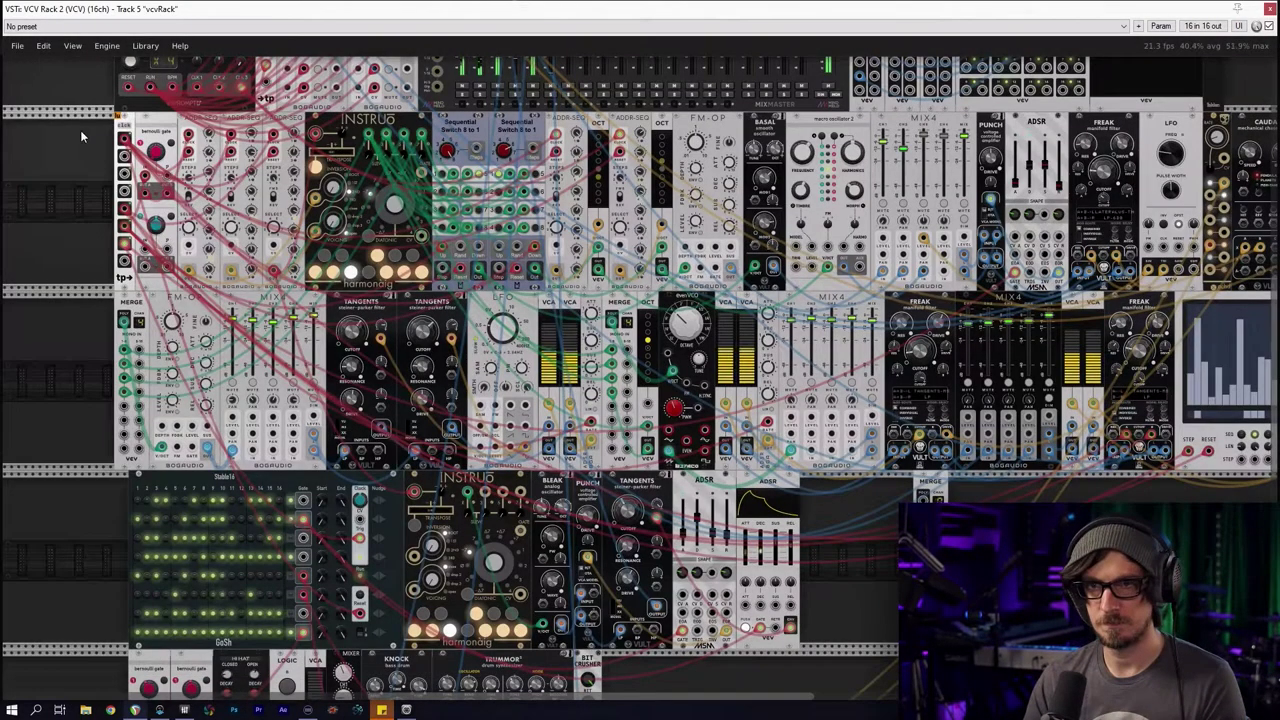
# Patch the upper Harmonàig's chord CV outputs with green cables into the new Merge's channels 1 to 7, starting with the root
pyautogui.rightClick(371, 137)
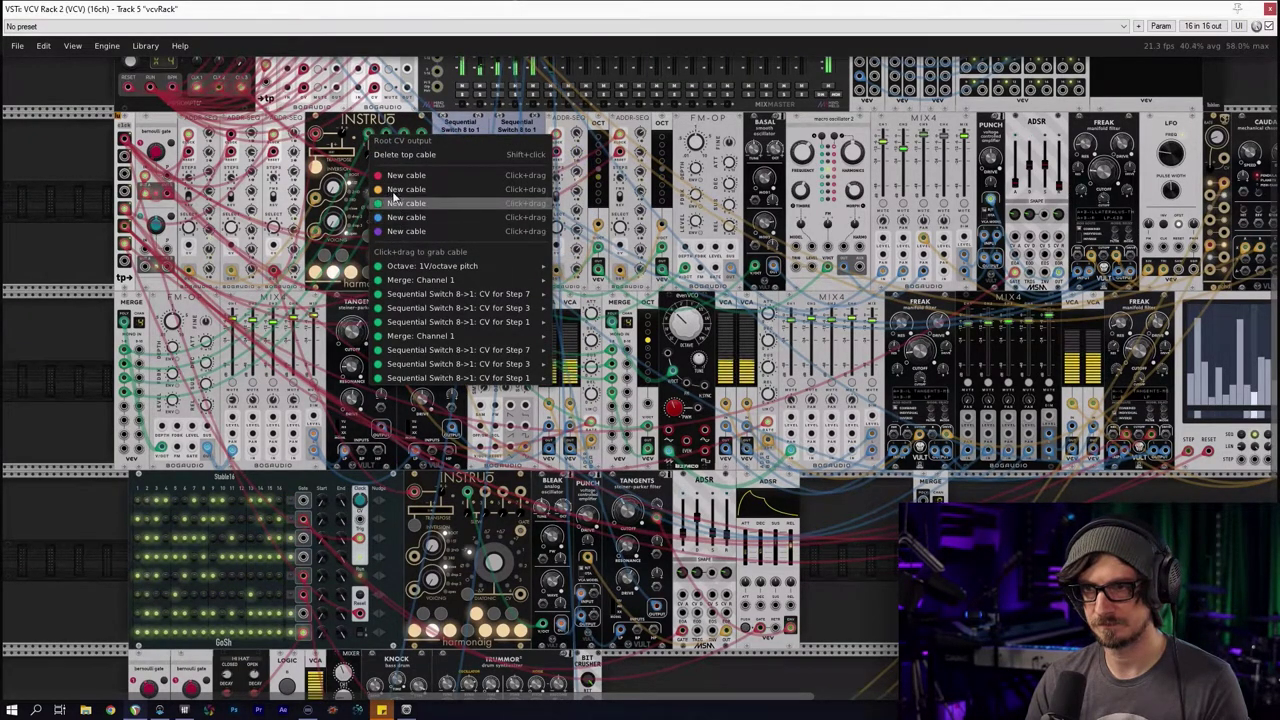
pyautogui.click(360, 117)
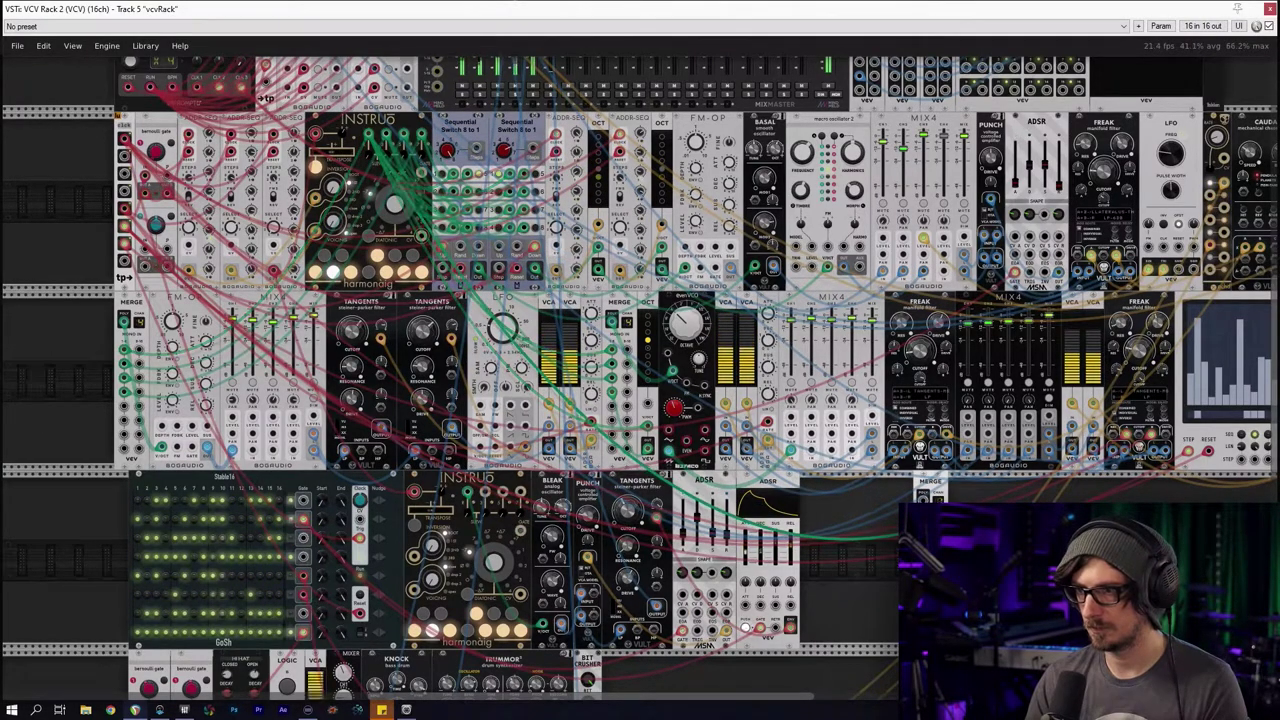
pyautogui.moveTo(369, 135); pyautogui.dragTo(476, 245)
pyautogui.hotkey('ctrl', 'z')
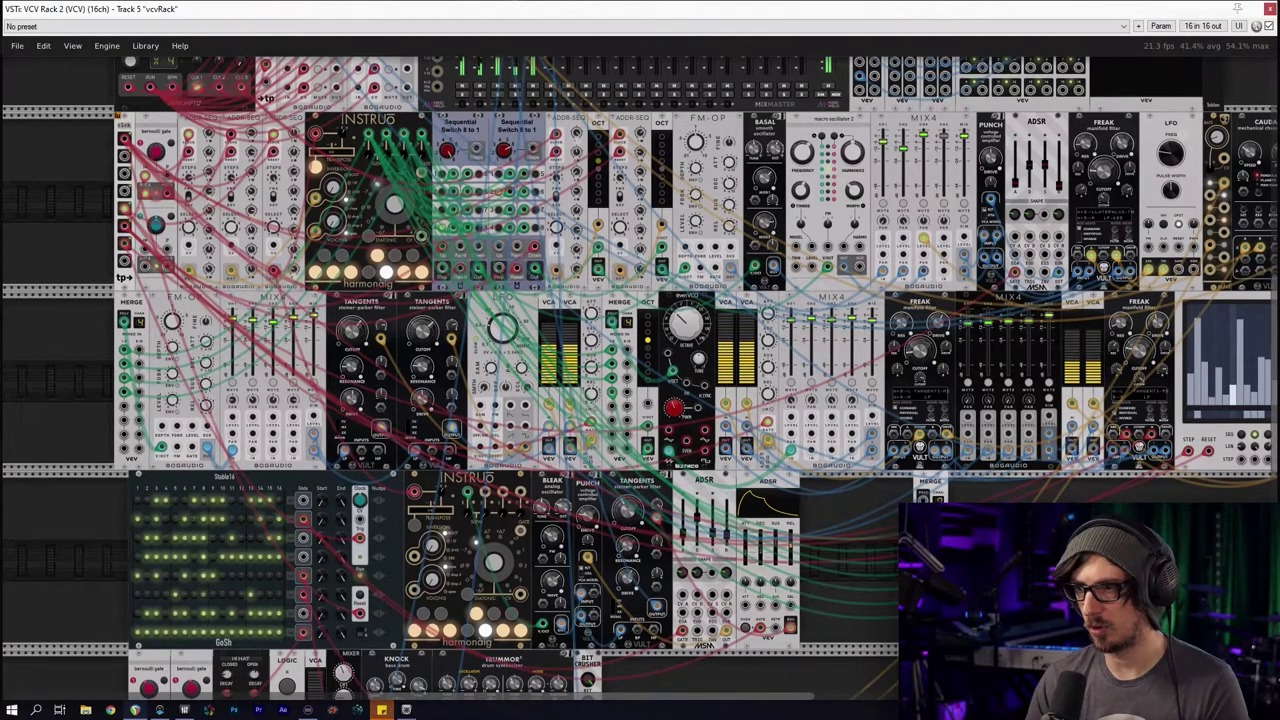
# Add a polyrand module beside the new Merge and patch Merge's poly output into polyrand's poly input
pyautogui.moveTo(1033, 538); pyautogui.dragTo(739, 448)
pyautogui.scroll(3, 739, 453)
pyautogui.hscroll(3, 686, 423)
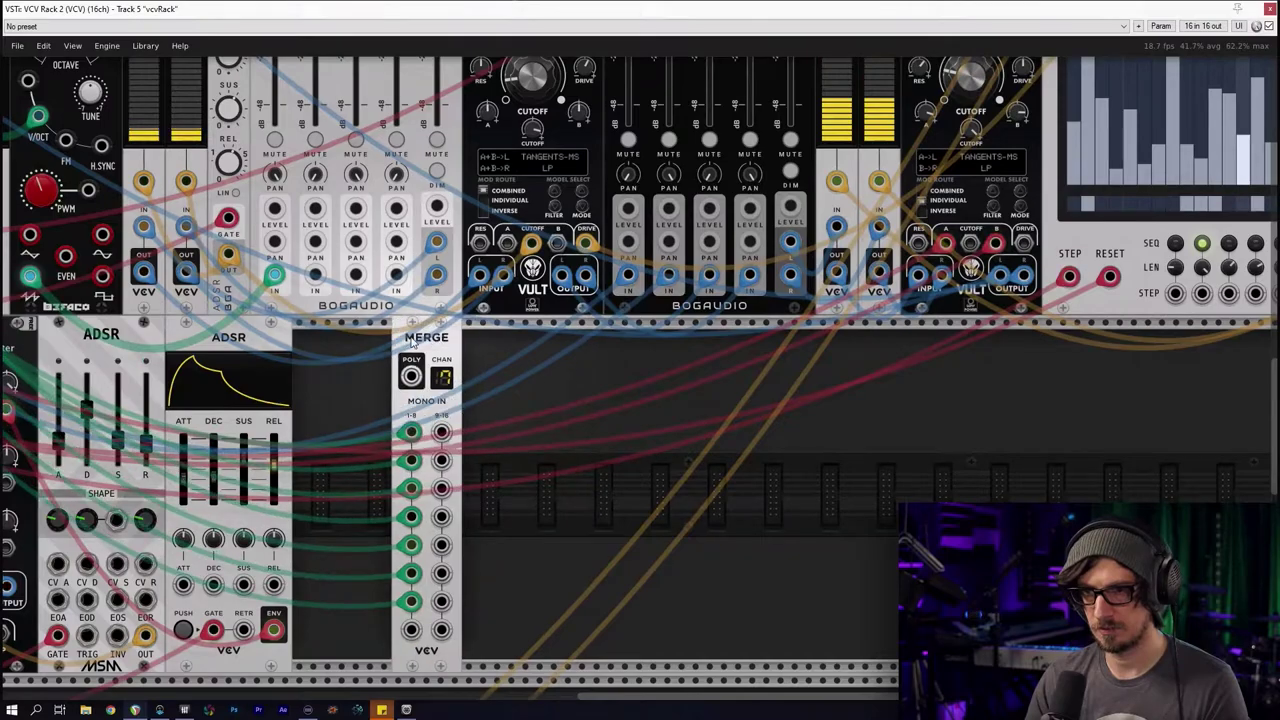
pyautogui.rightClick(465, 367)
pyautogui.press('BackSpace')
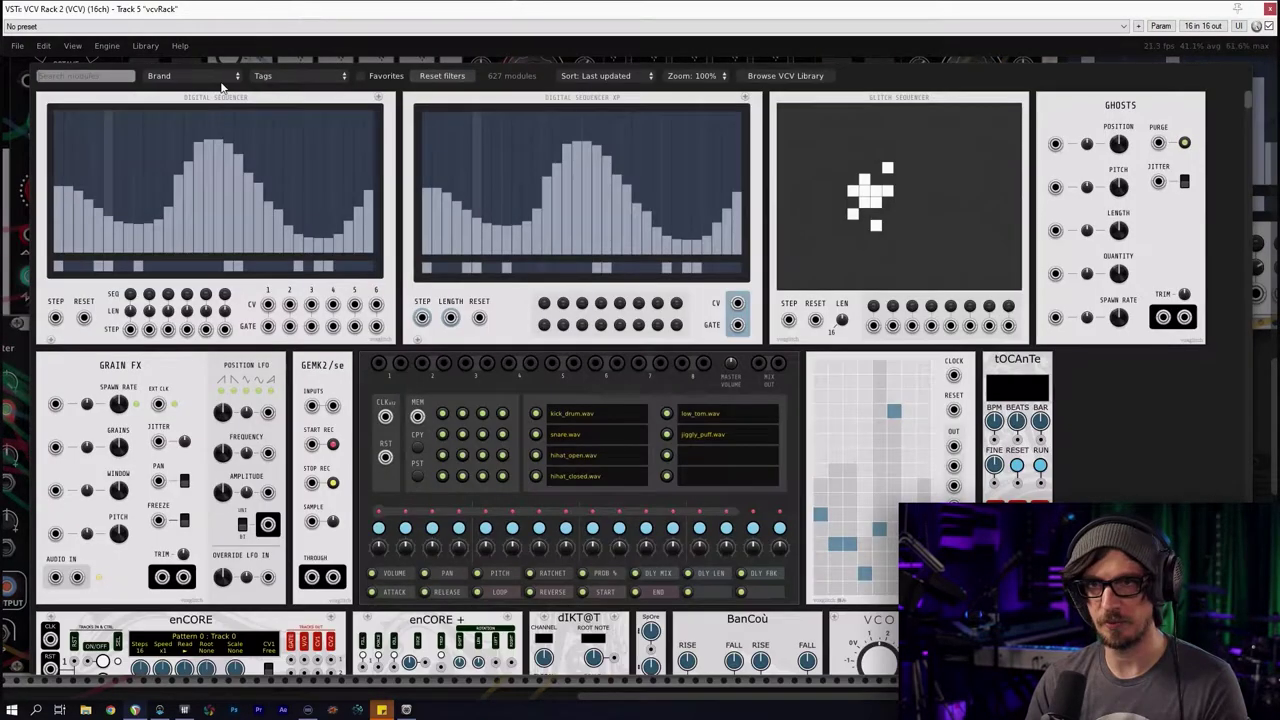
pyautogui.write('poly')
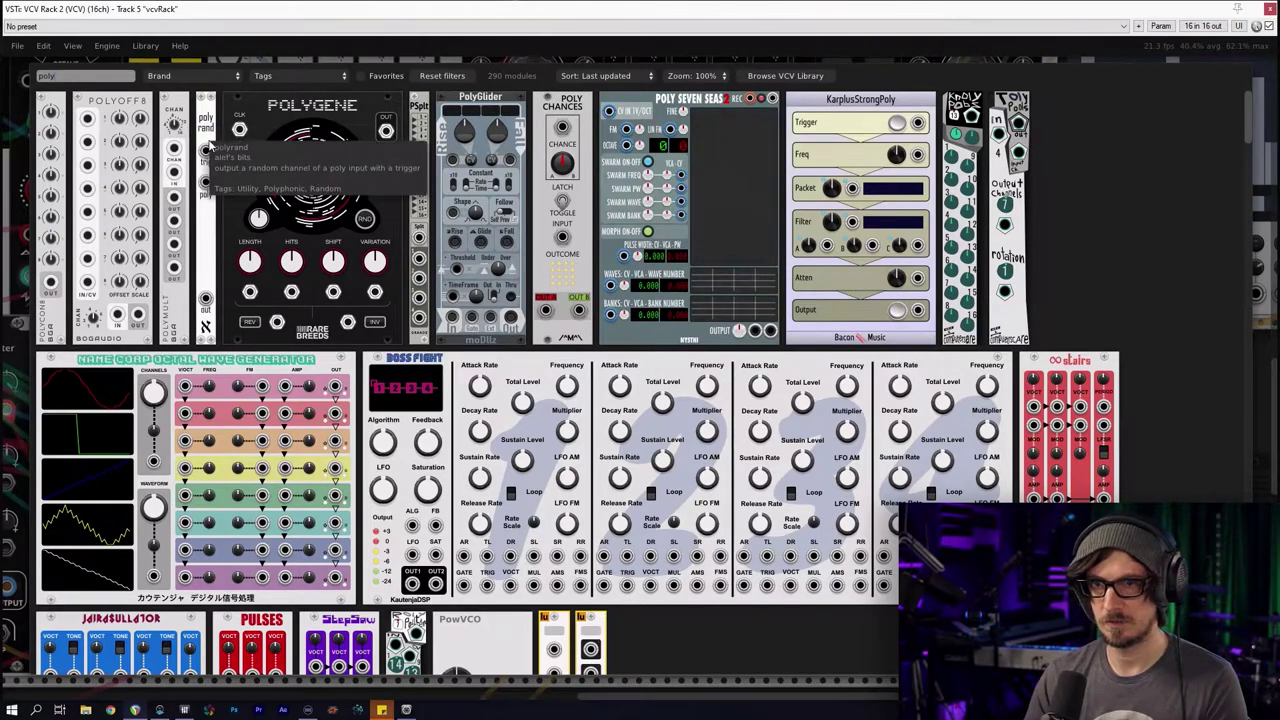
pyautogui.click(195, 205)
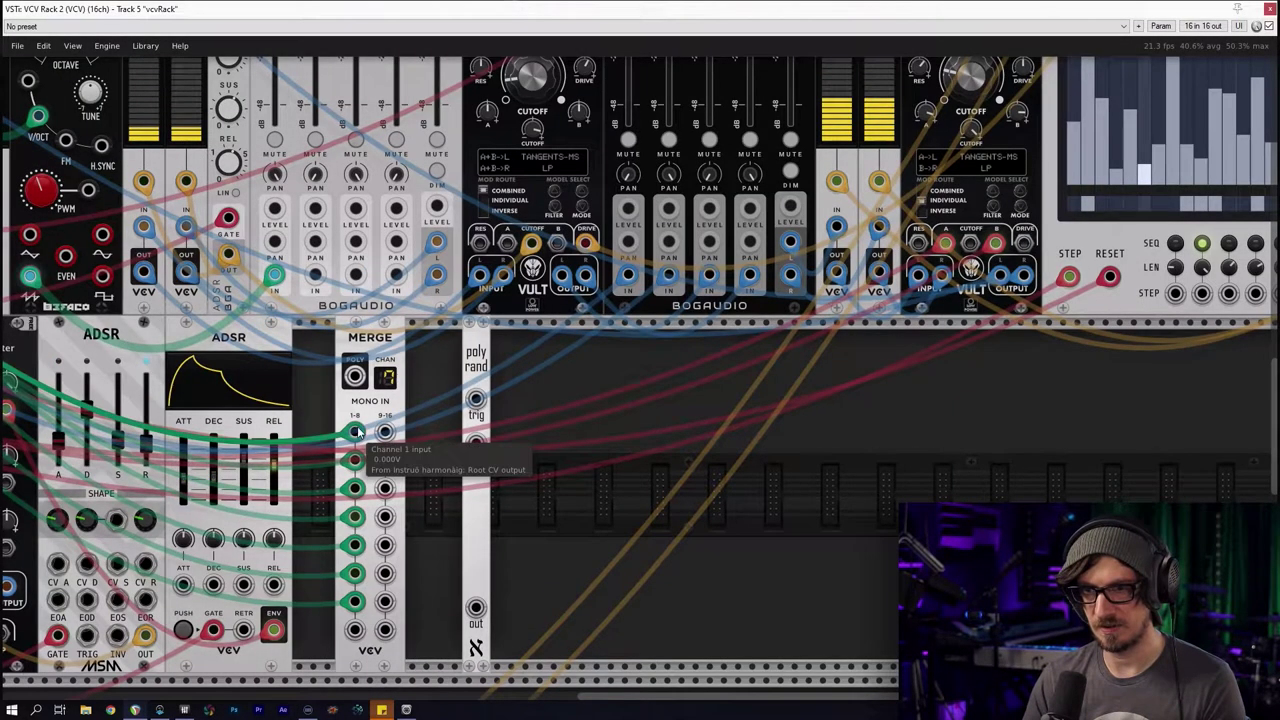
pyautogui.moveTo(358, 378); pyautogui.dragTo(476, 443)
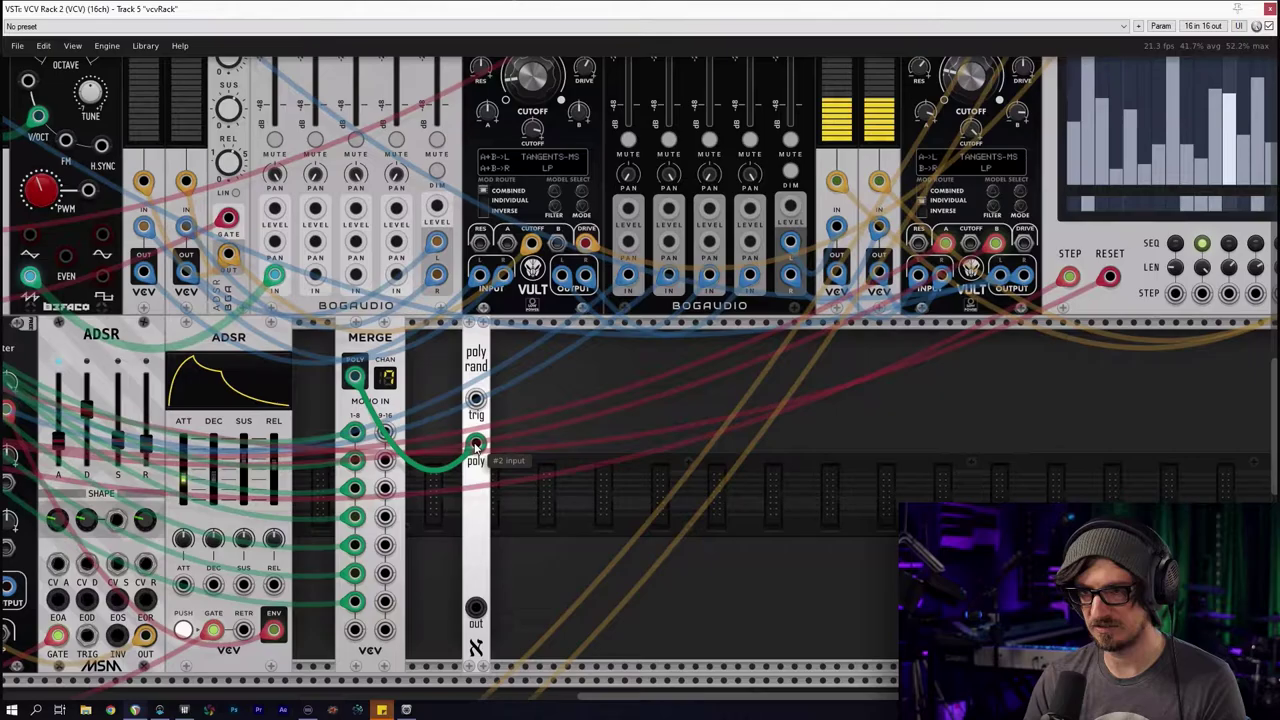
pyautogui.scroll(-4, 517, 541)
pyautogui.moveTo(325, 491); pyautogui.dragTo(777, 507)
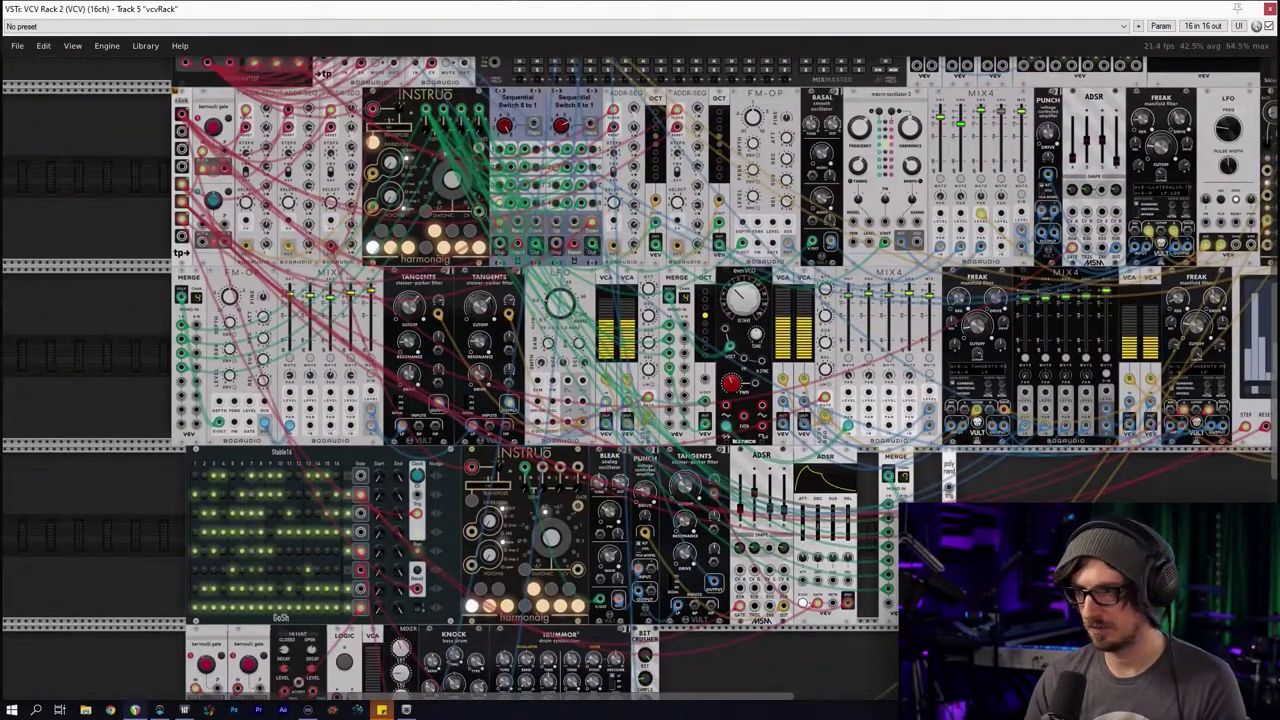
pyautogui.rightClick(925, 478)
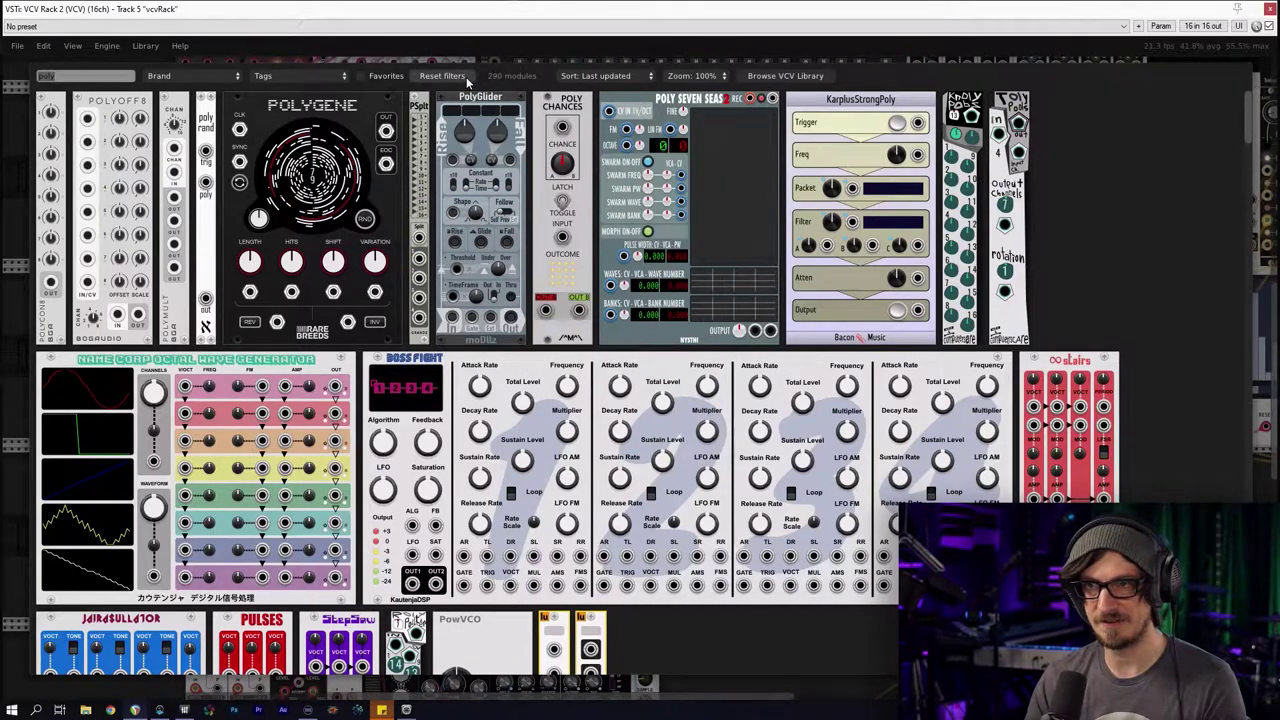
pyautogui.click(458, 76)
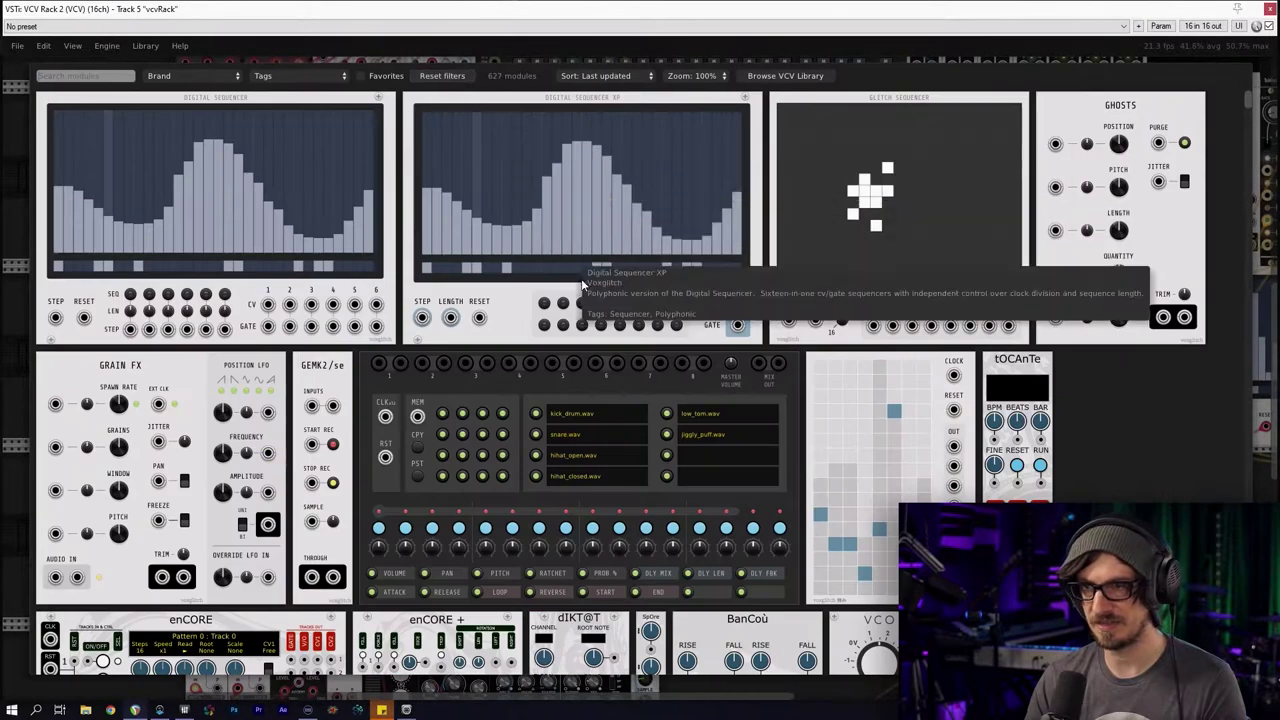
pyautogui.click(16, 143)
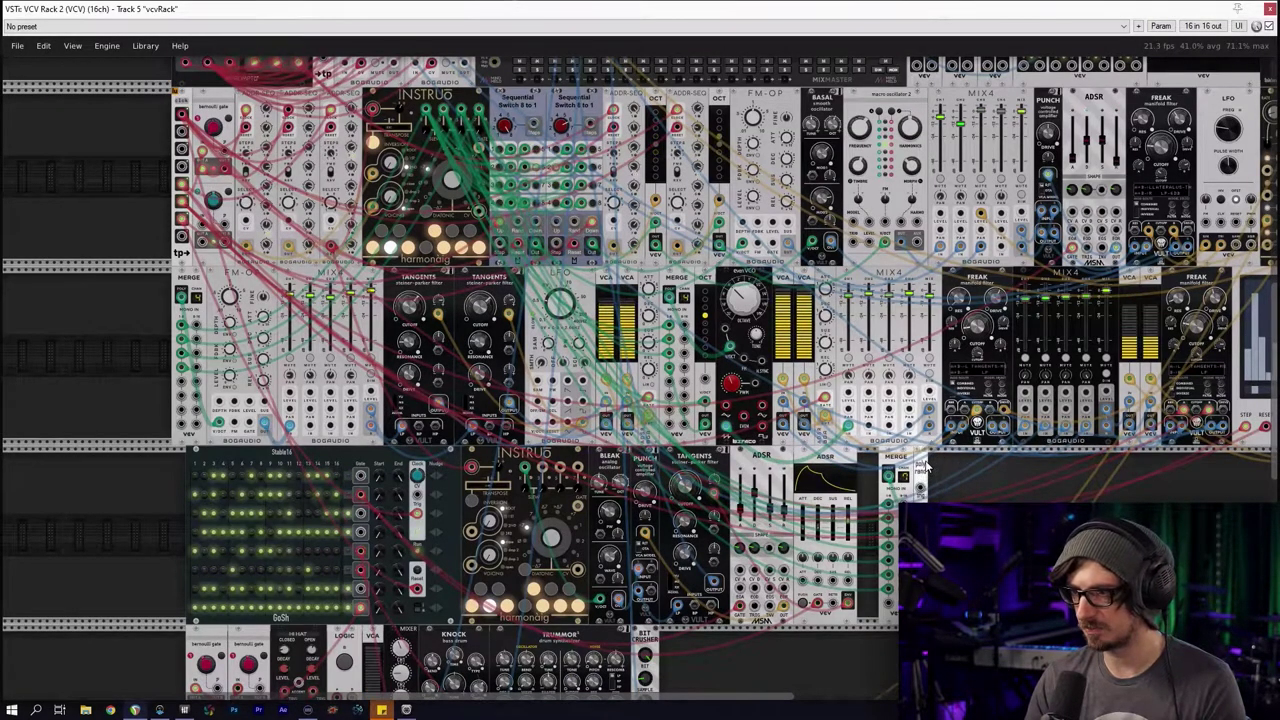
# Filter the module browser by the Sample and hold tag and add the Bogaudio S&H module to the bass row
pyautogui.rightClick(938, 466)
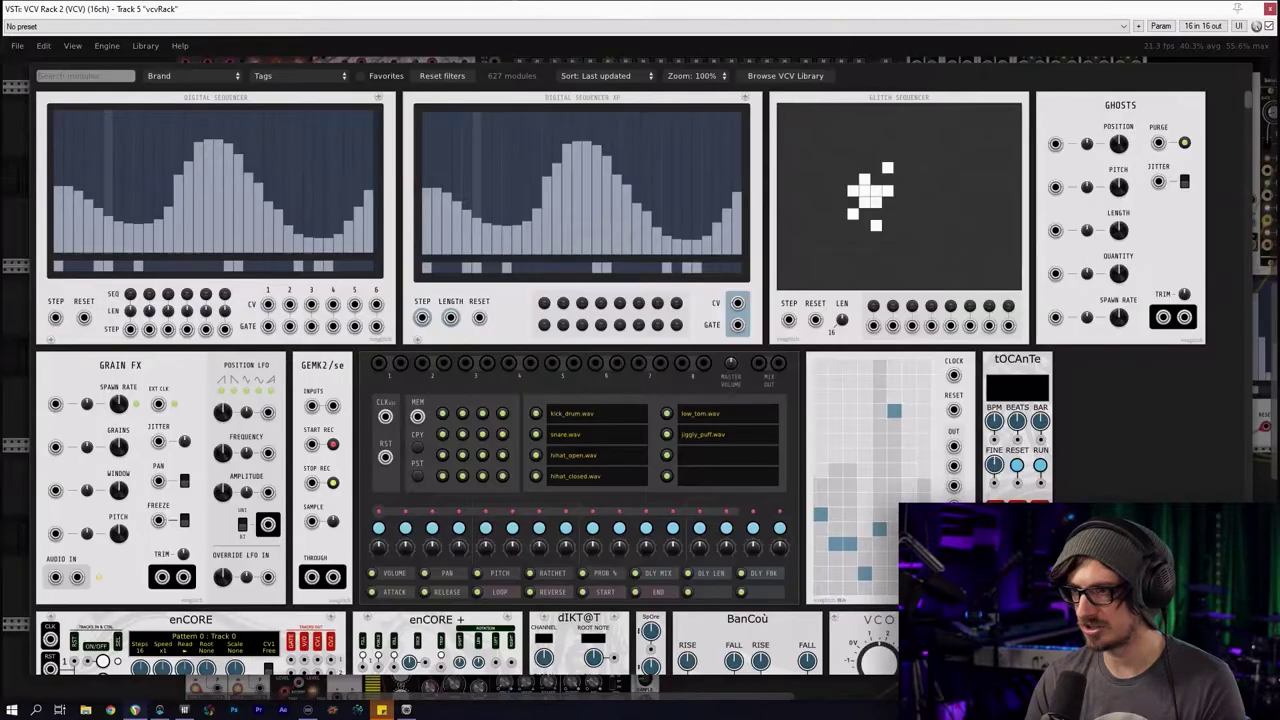
pyautogui.click(315, 76)
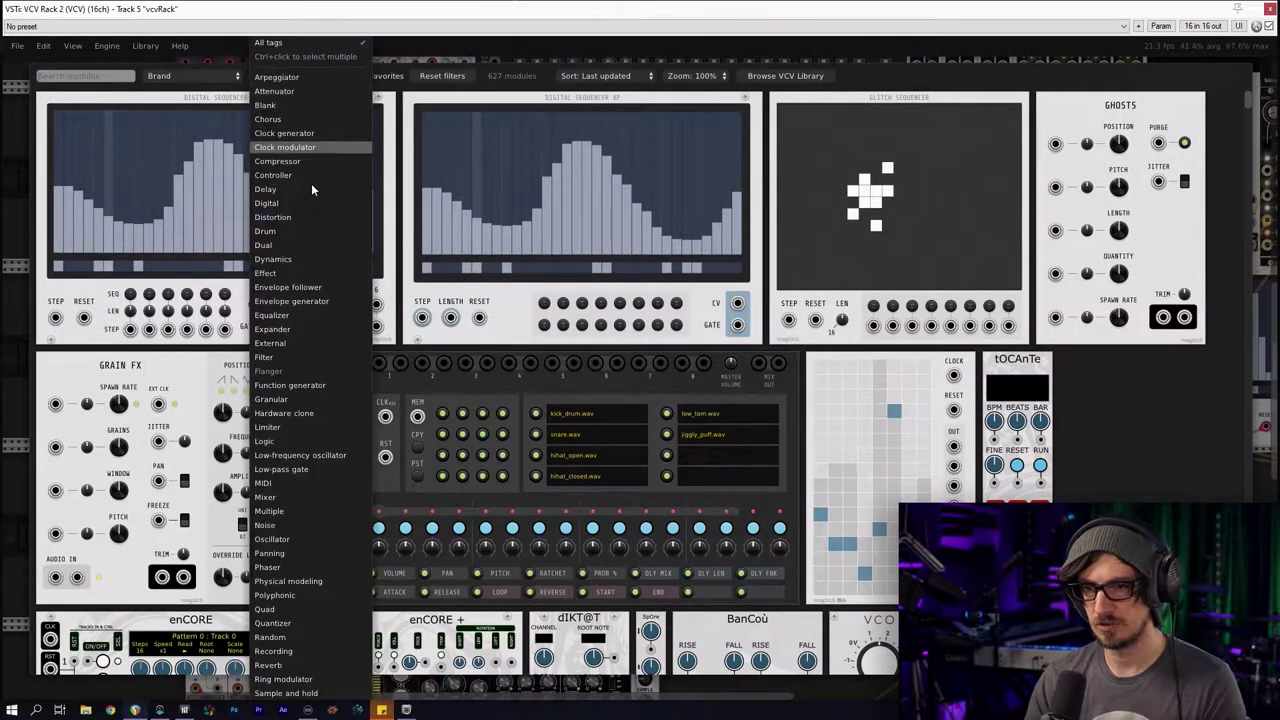
pyautogui.scroll(-3, 311, 648)
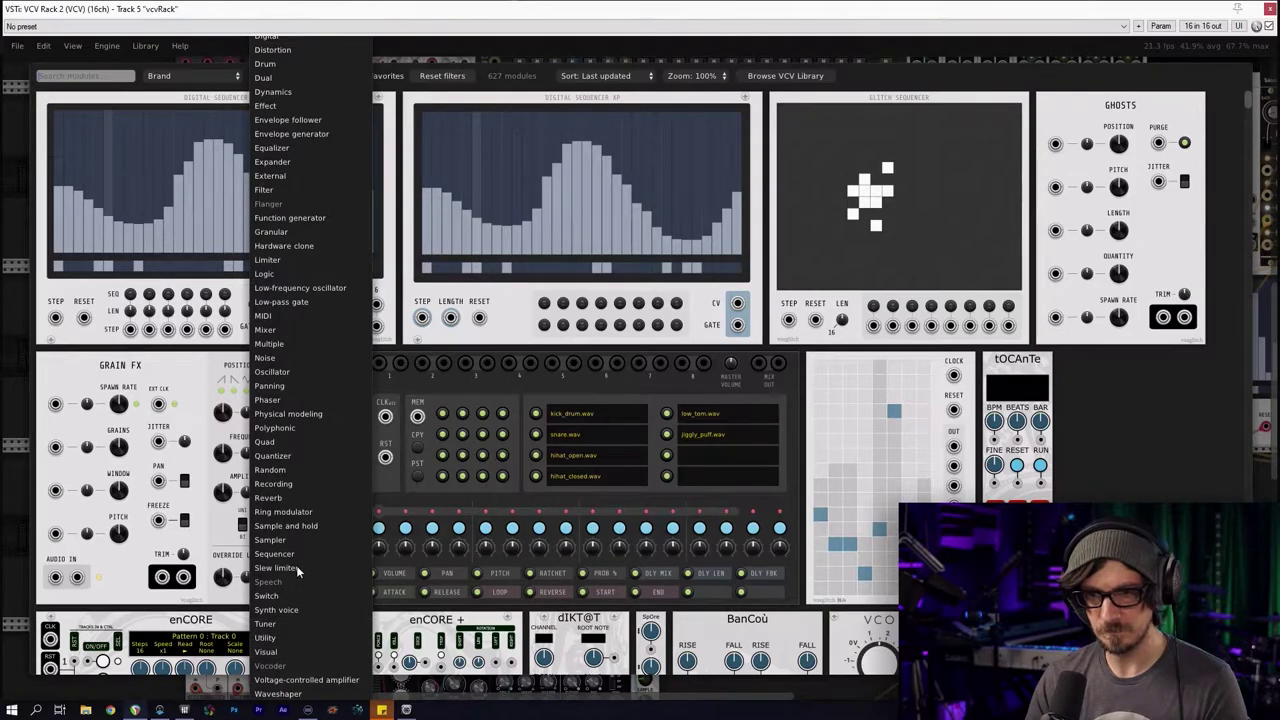
pyautogui.click(286, 526)
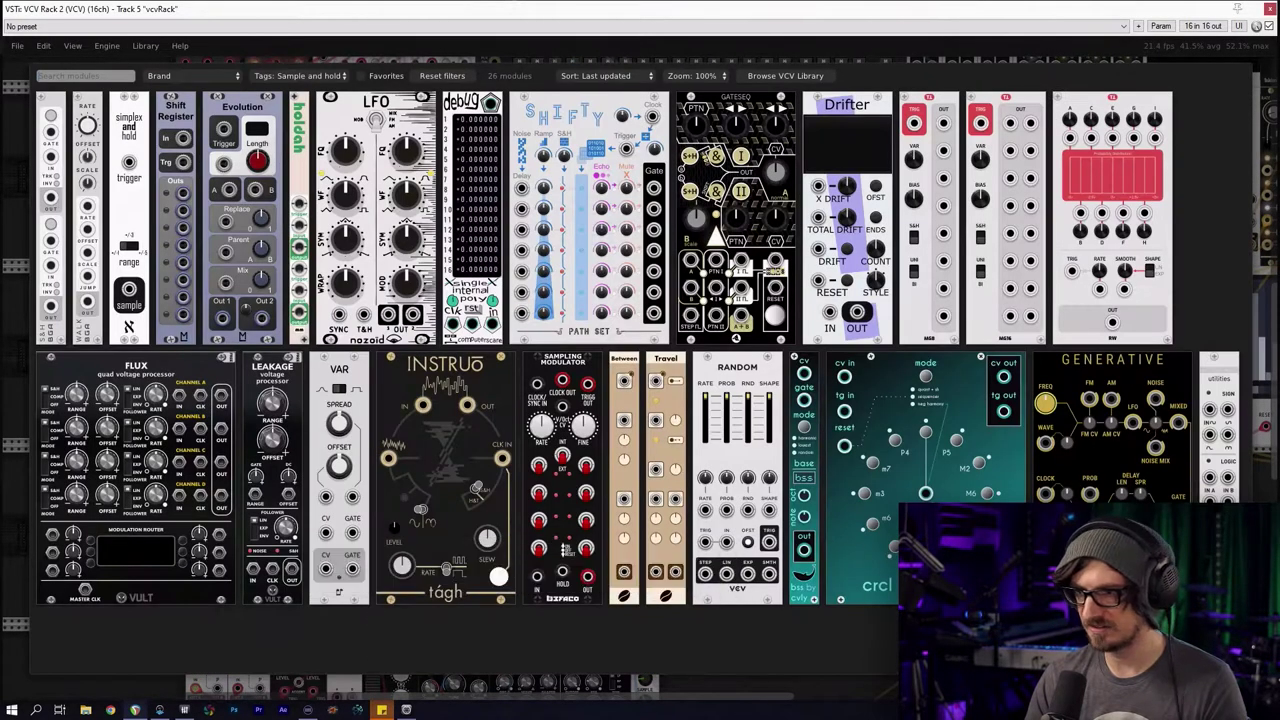
pyautogui.click(30, 345)
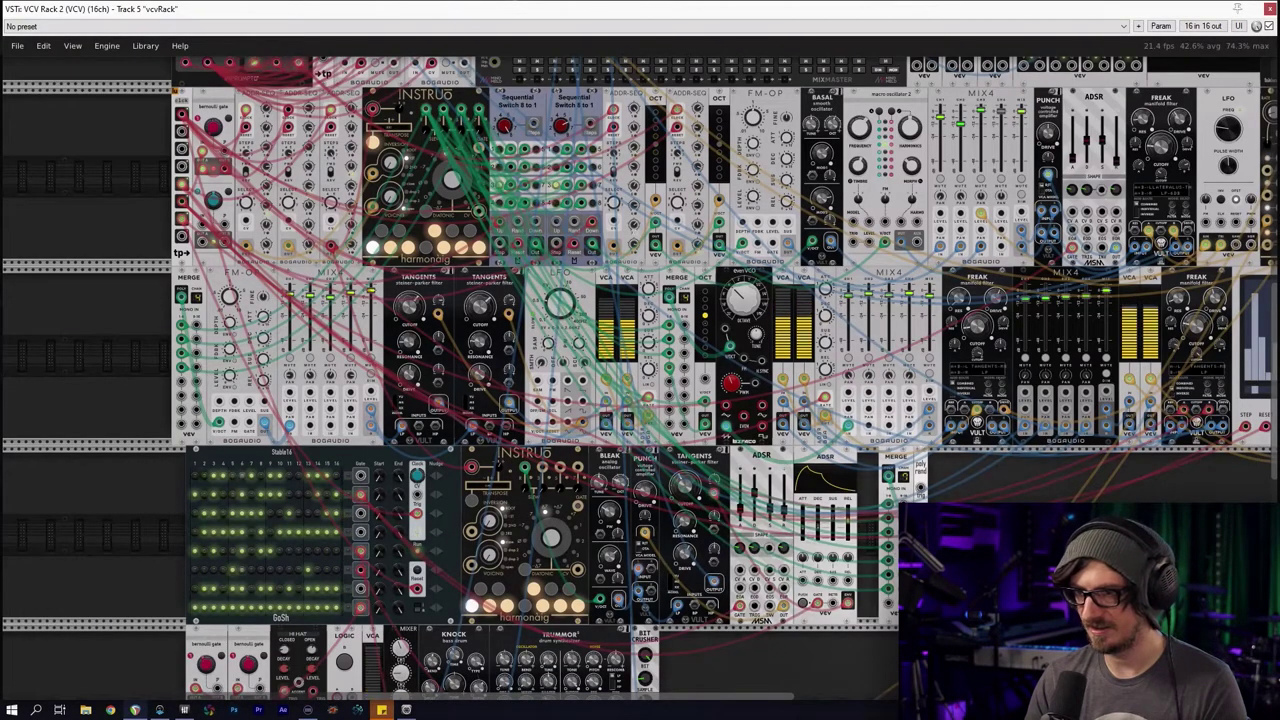
pyautogui.rightClick(30, 345)
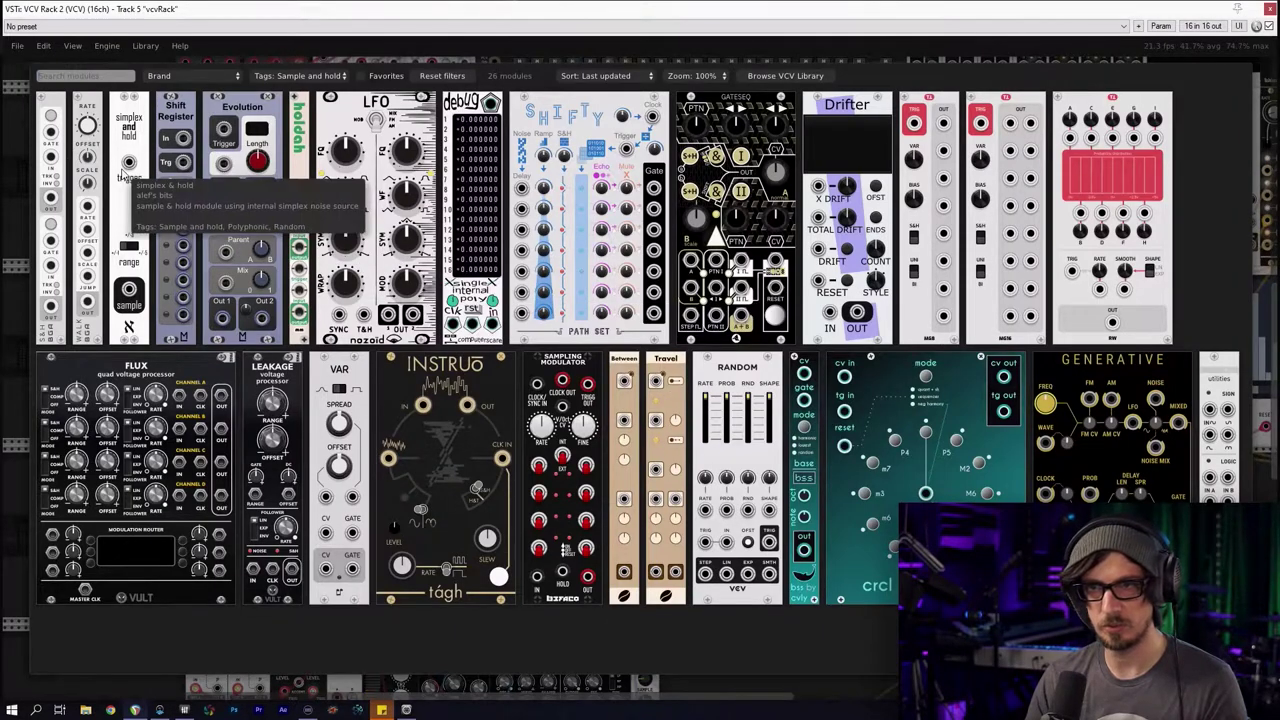
pyautogui.scroll(-2, 69, 233)
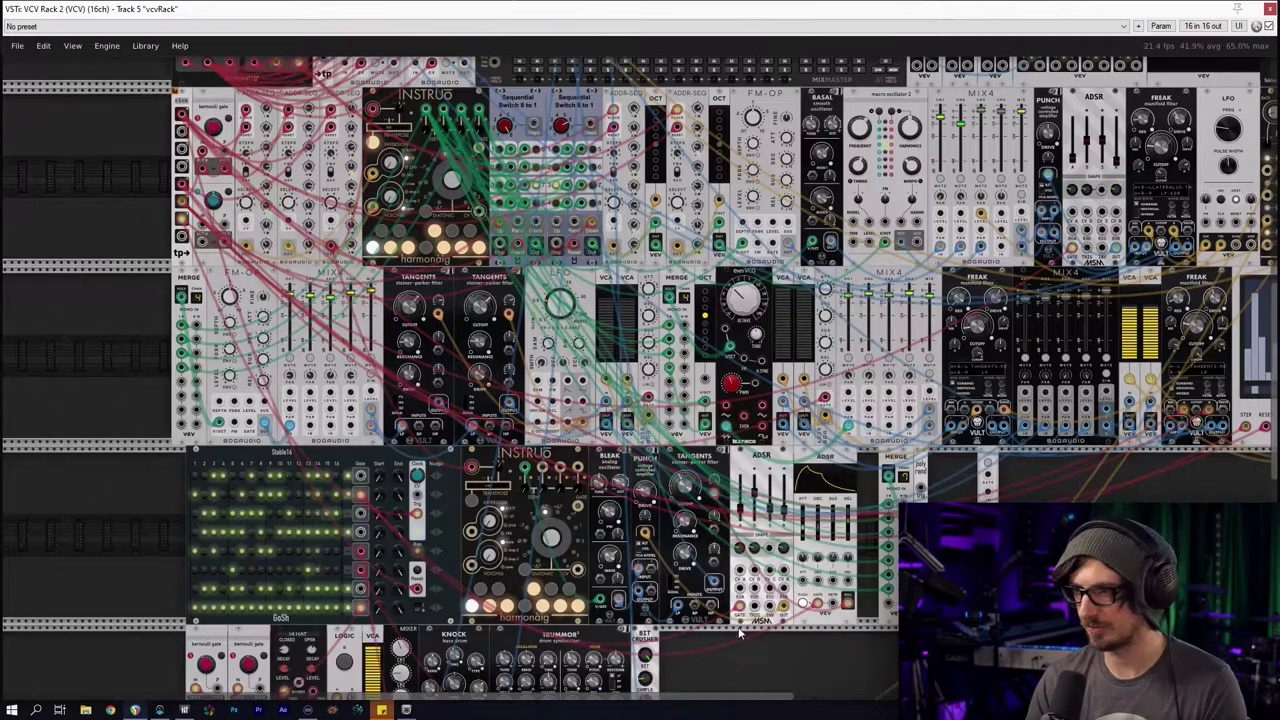
# Patch a clock output from the clck teleport module into the S&H's upper gate input and move the S&H beside polyrand
pyautogui.scroll(4, 200, 280)
pyautogui.scroll(-2, 280, 300)
pyautogui.scroll(2, 336, 318)
pyautogui.moveTo(334, 318); pyautogui.dragTo(588, 389)
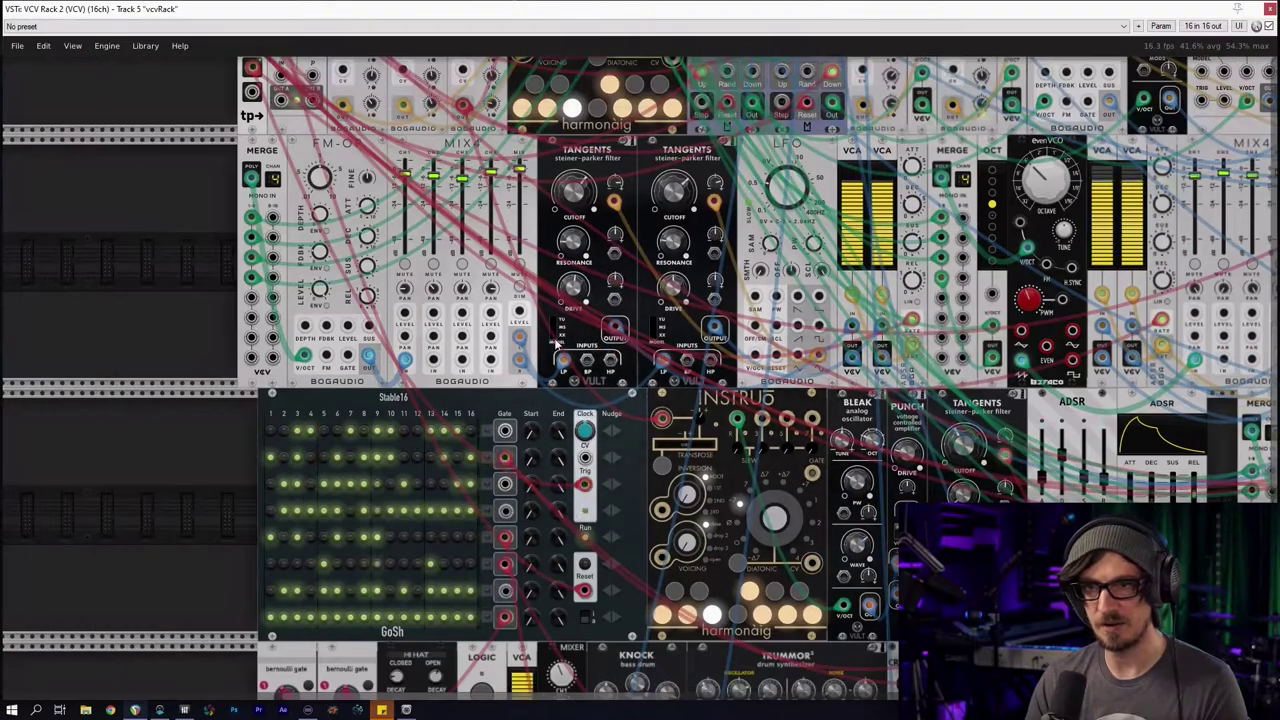
pyautogui.scroll(-2, 229, 129)
pyautogui.moveTo(267, 198); pyautogui.dragTo(151, 272)
pyautogui.moveTo(129, 160); pyautogui.dragTo(933, 414)
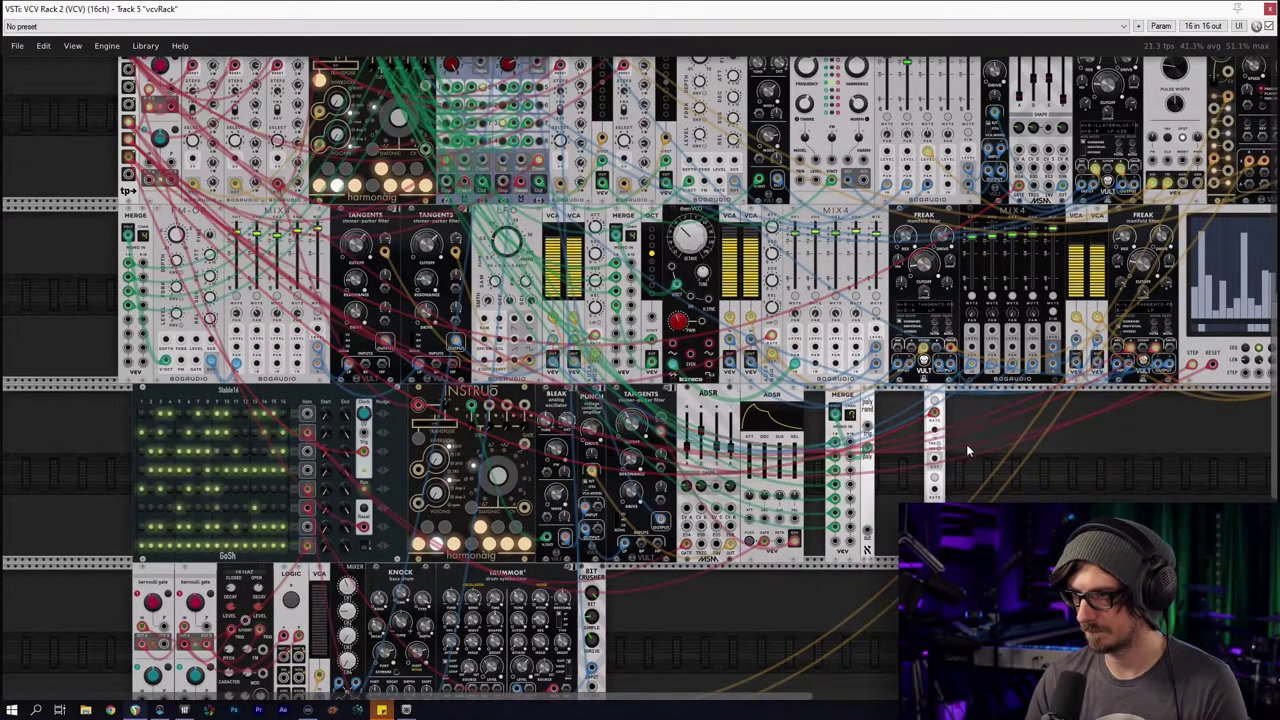
pyautogui.moveTo(939, 432); pyautogui.dragTo(827, 409)
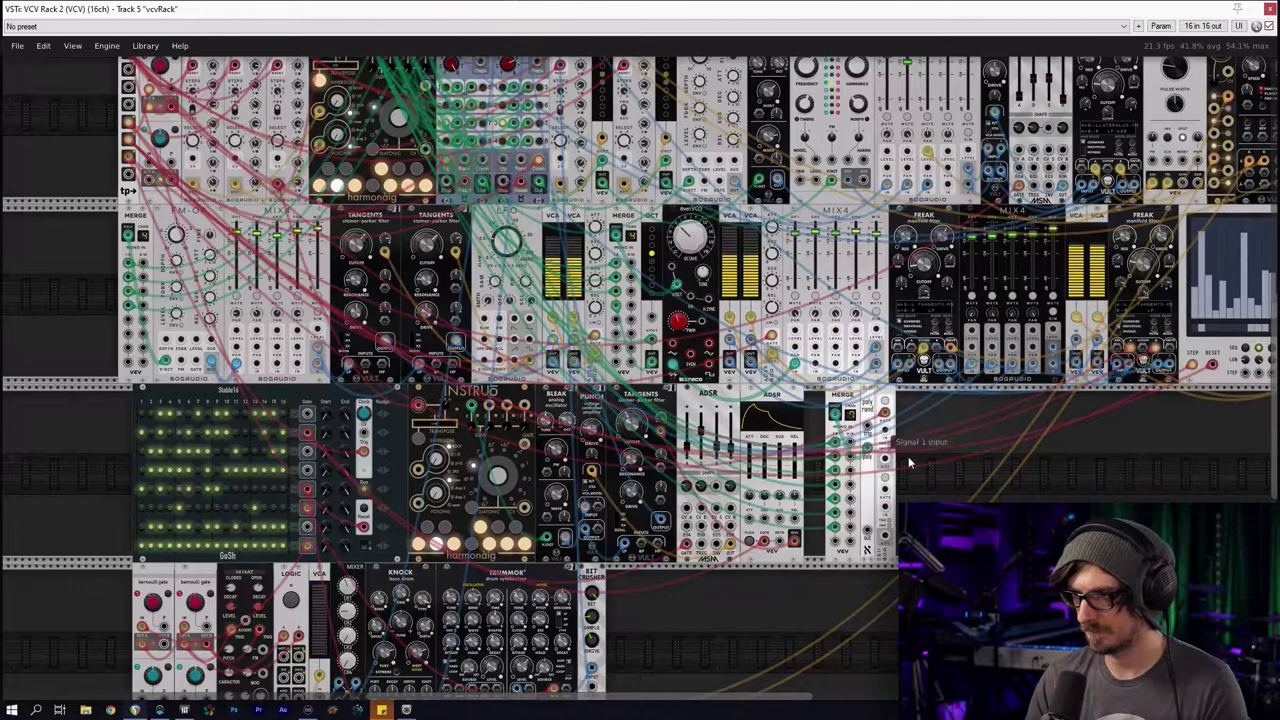
# Patch the S&H's upper output into polyrand's trig input with a yellow cable
pyautogui.scroll(3, 905, 465)
pyautogui.rightClick(871, 447)
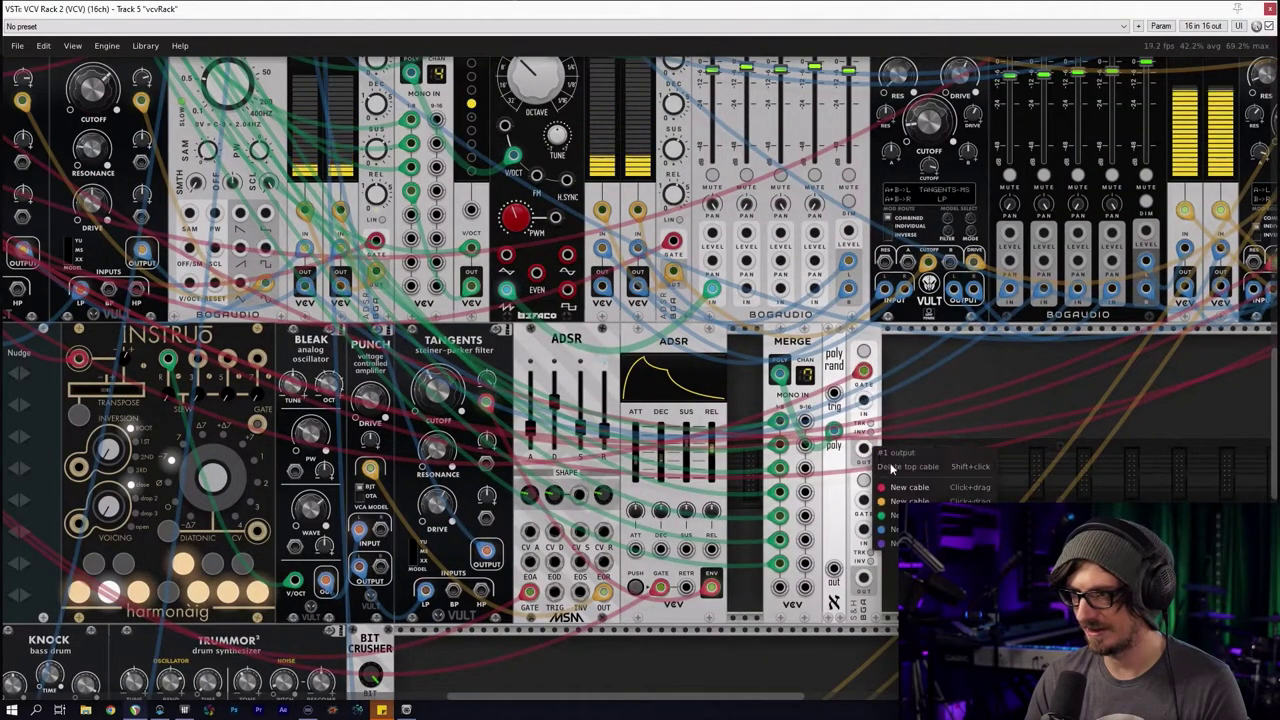
pyautogui.moveTo(884, 499); pyautogui.dragTo(834, 394)
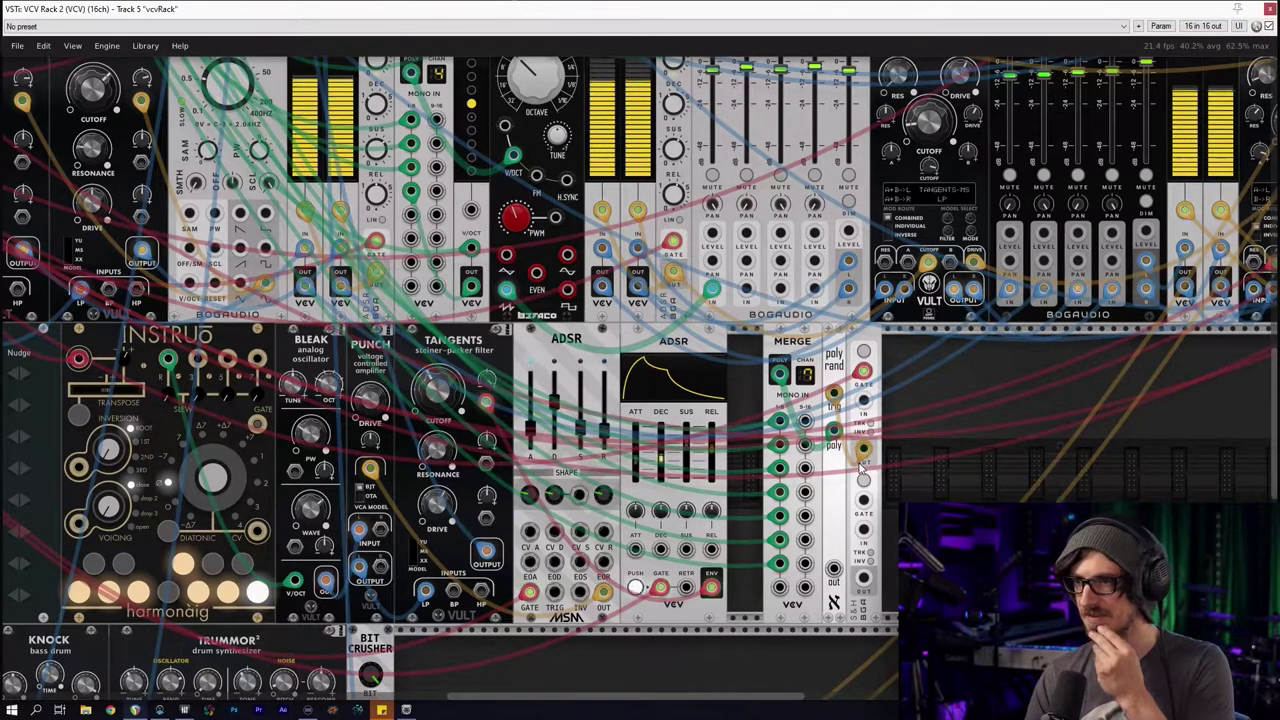
# Replace the browser's Sample and hold filter with the Oscillator tag and add MaugOsc beside the S&H module
pyautogui.press('Return')
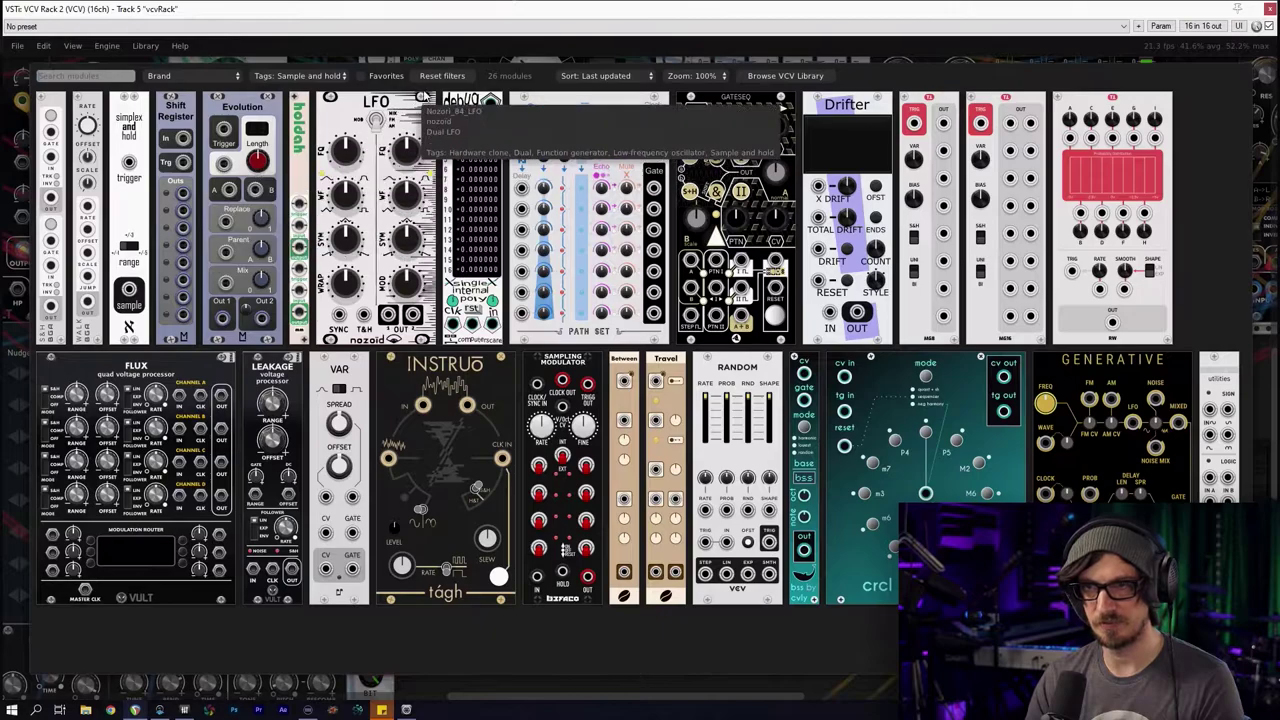
pyautogui.click(442, 76)
pyautogui.click(299, 77)
pyautogui.scroll(-3, 330, 503)
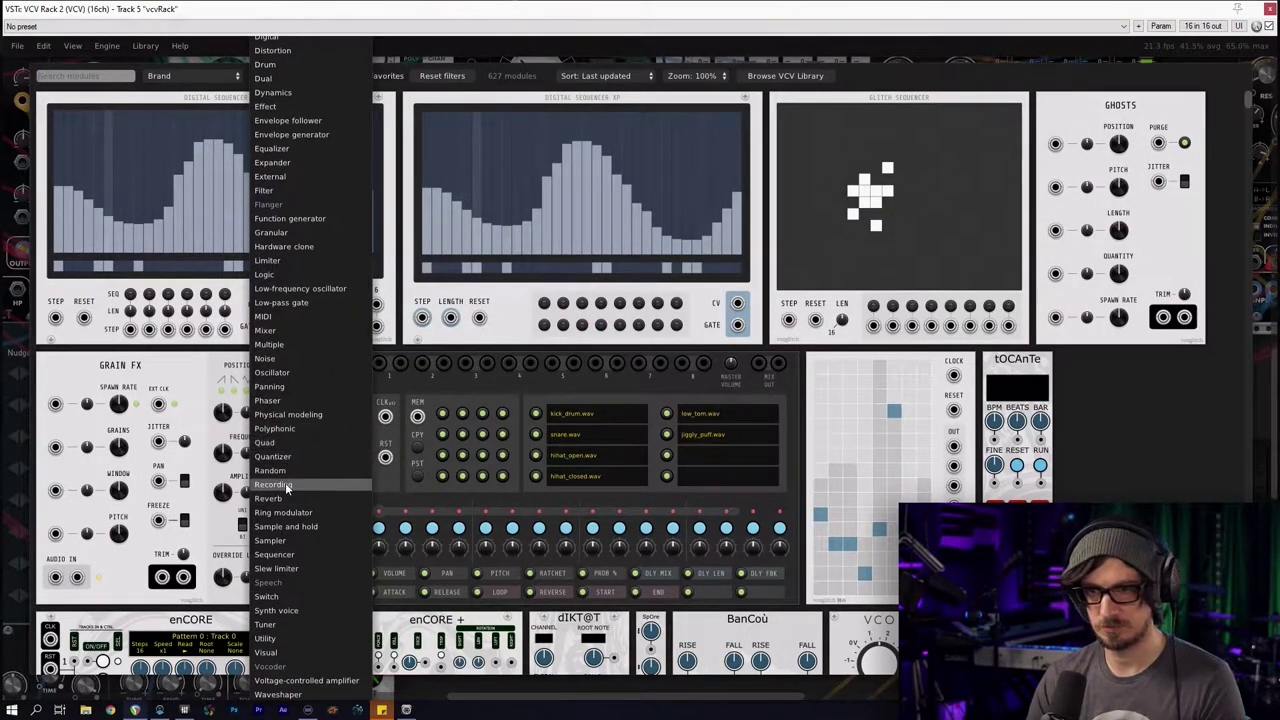
pyautogui.click(281, 378)
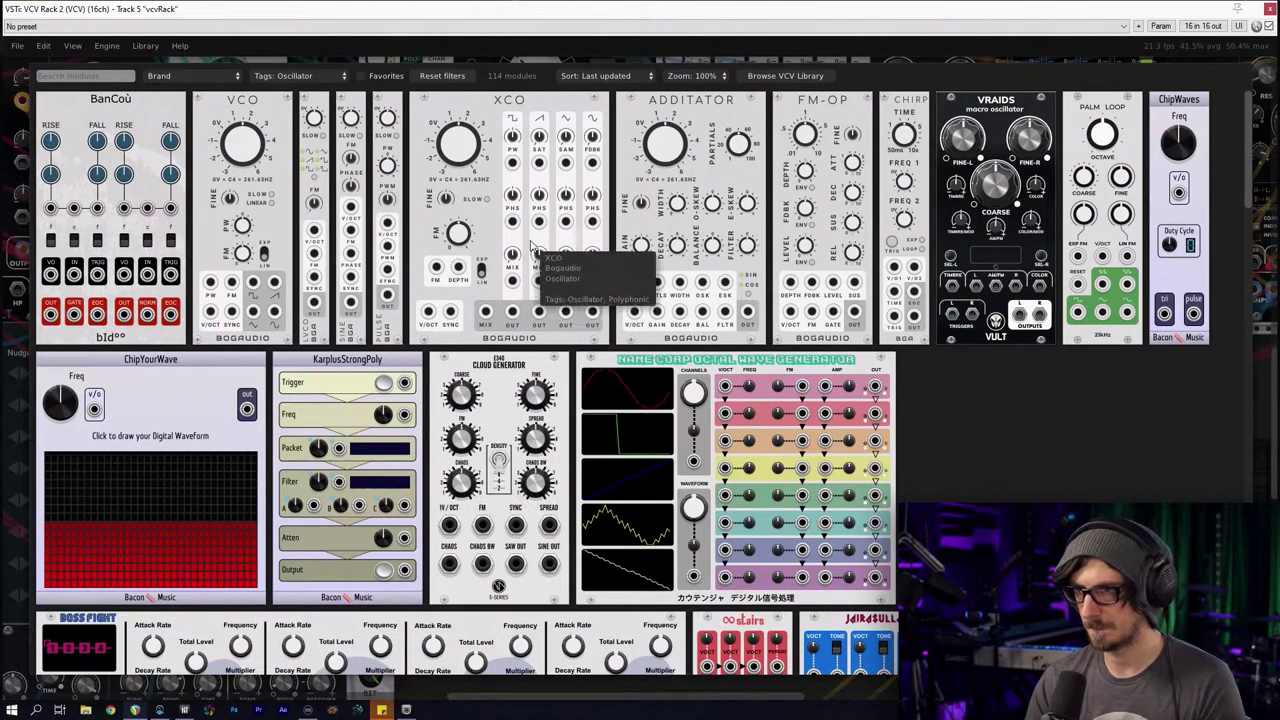
pyautogui.scroll(-10, 1050, 180)
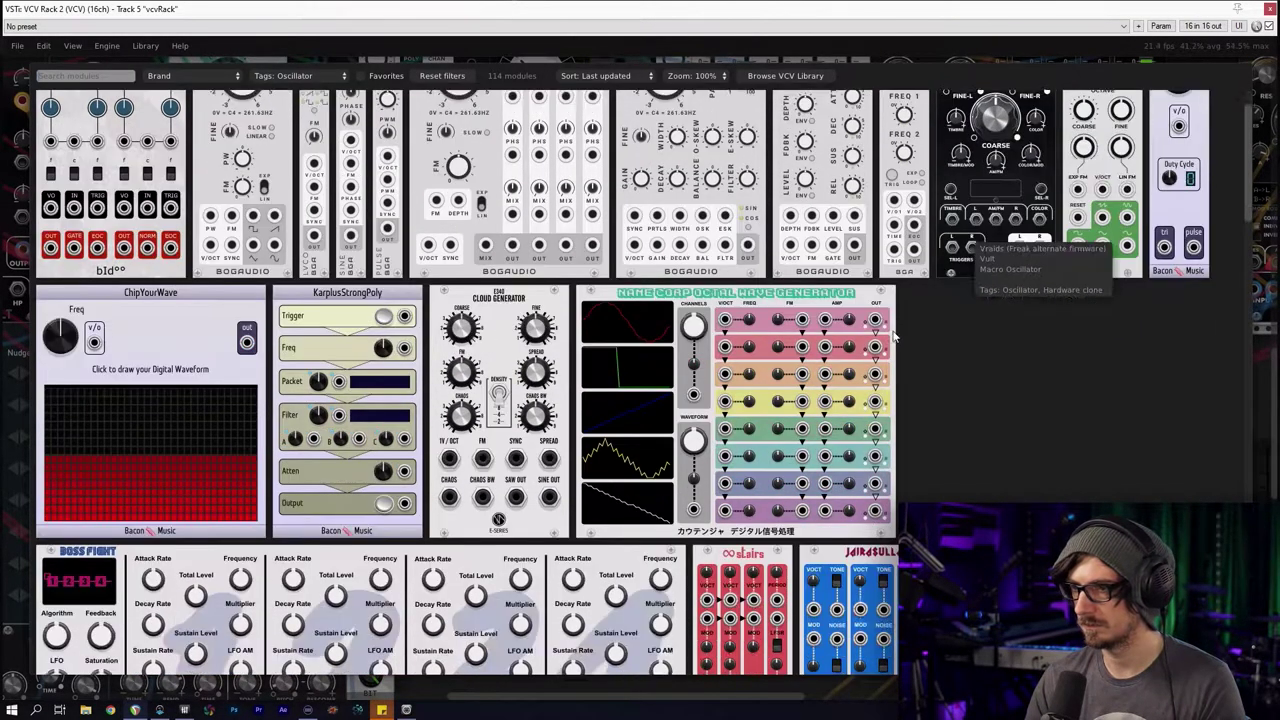
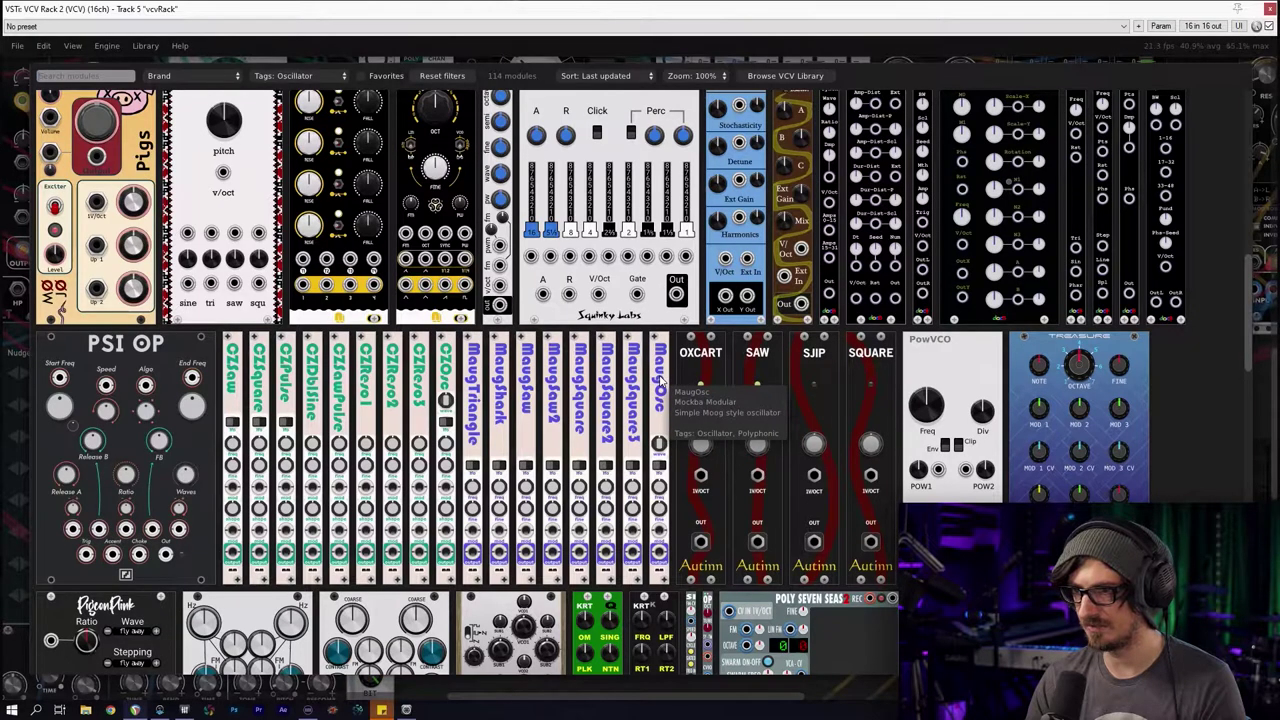
pyautogui.moveTo(660, 383); pyautogui.dragTo(900, 355)
# Patch polyrand's output into MaugOsc's pitch input with a green cable
pyautogui.scroll(4, 1000, 483)
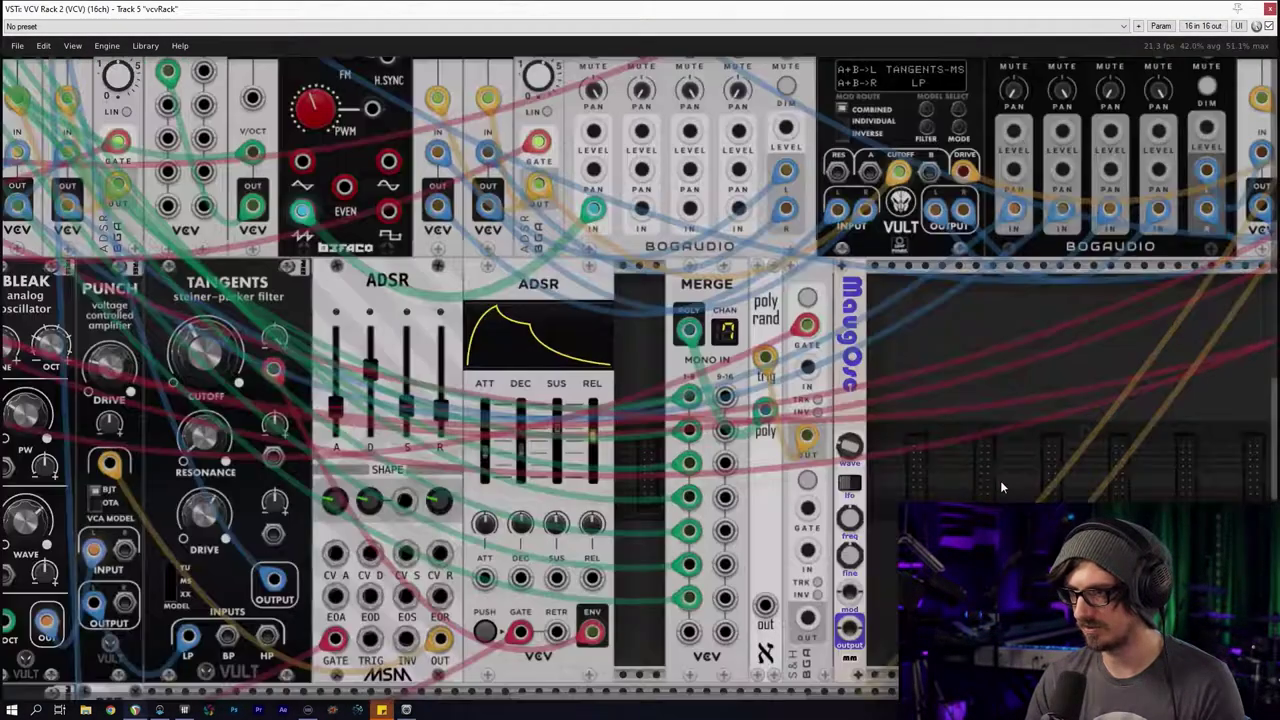
pyautogui.moveTo(911, 468); pyautogui.dragTo(886, 362)
pyautogui.scroll(-3, 886, 362)
pyautogui.click(709, 434)
pyautogui.moveTo(709, 433)
pyautogui.mouseDown()
pyautogui.moveTo(739, 448)
pyautogui.moveTo(754, 379)
pyautogui.moveTo(708, 443)
pyautogui.mouseUp()
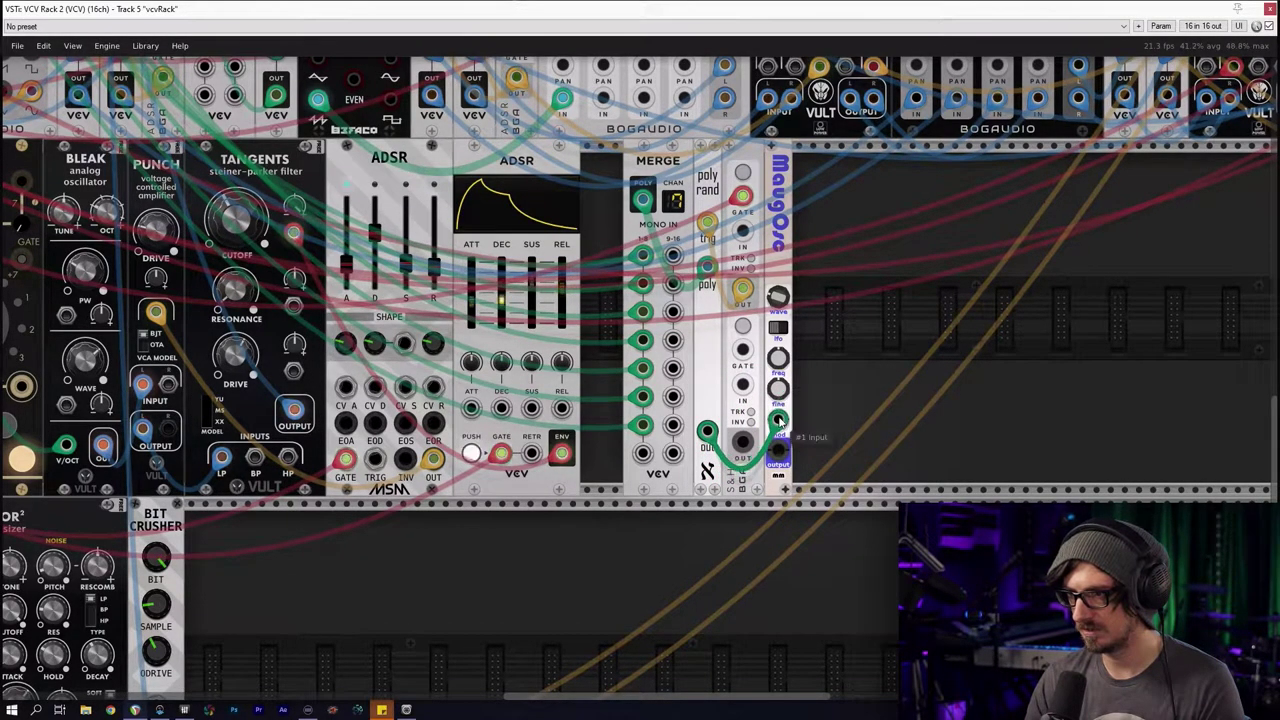
pyautogui.moveTo(780, 423); pyautogui.dragTo(778, 420)
# Patch MaugOsc's output into MixMaster channel 7 with a blue cable and label the channel arp2
pyautogui.scroll(-3, 785, 452)
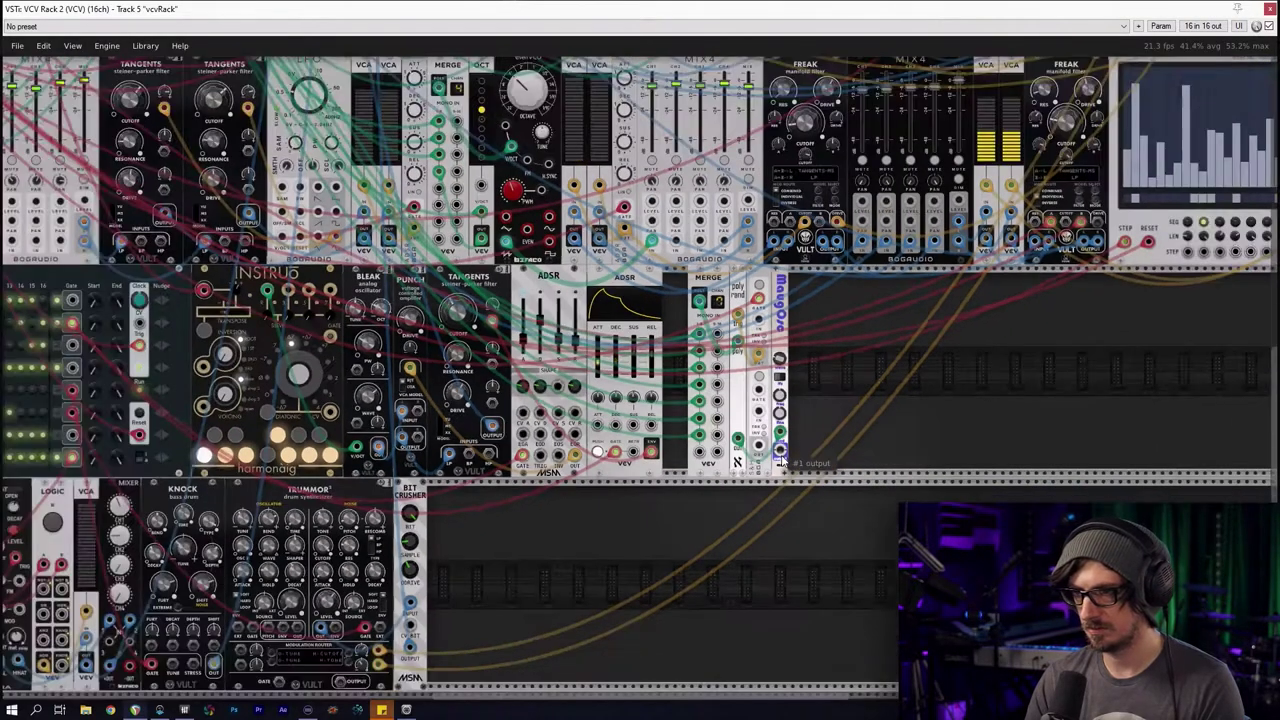
pyautogui.moveTo(779, 455); pyautogui.dragTo(410, 112)
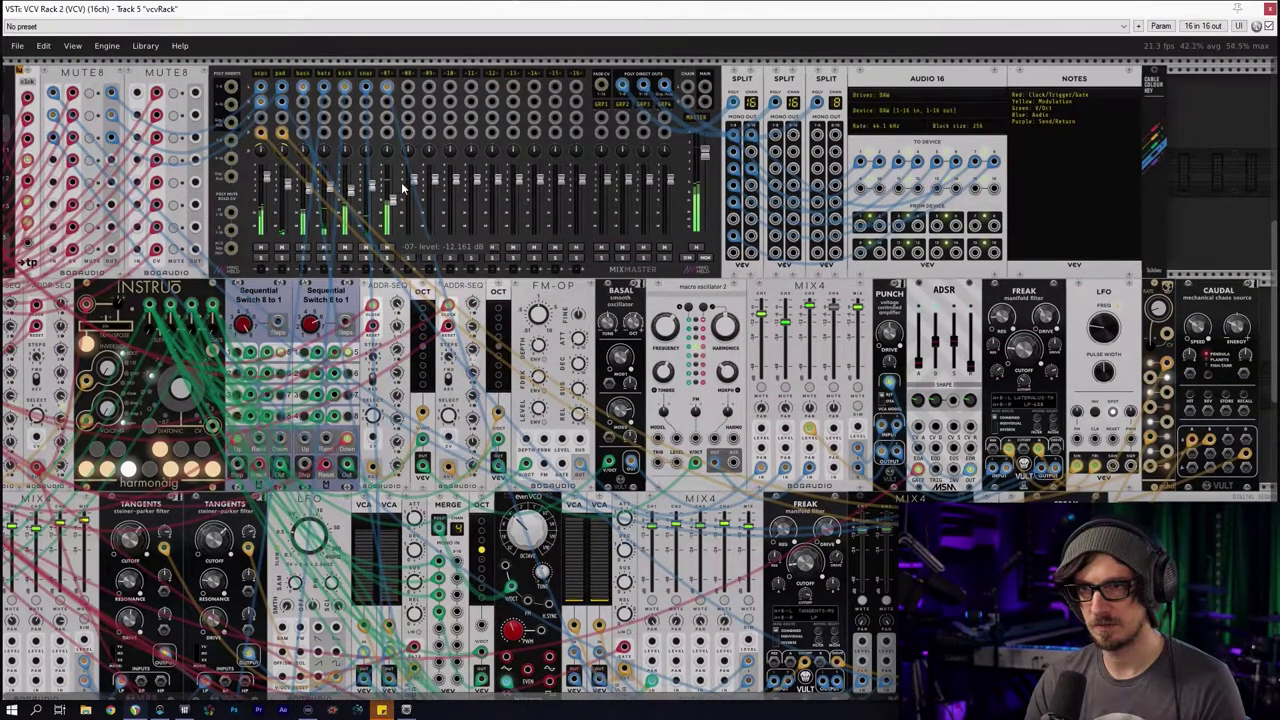
pyautogui.moveTo(586, 472); pyautogui.dragTo(617, 511)
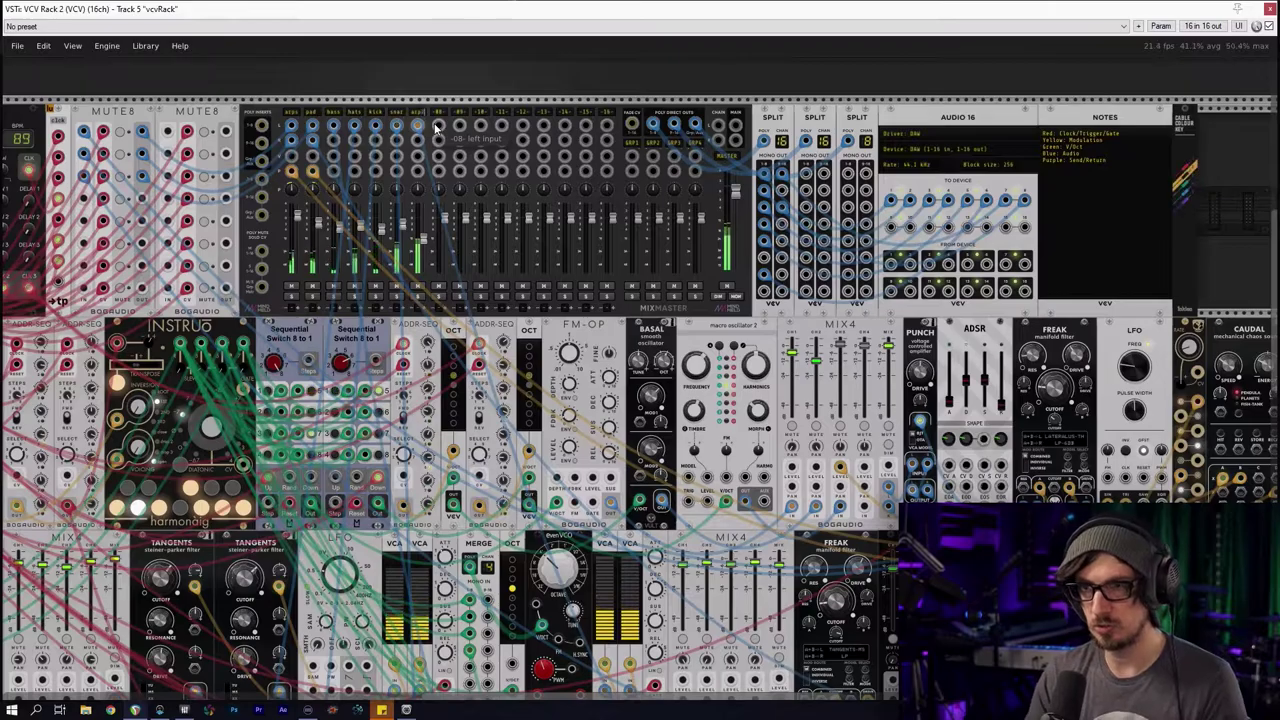
pyautogui.moveTo(704, 275); pyautogui.dragTo(520, 246)
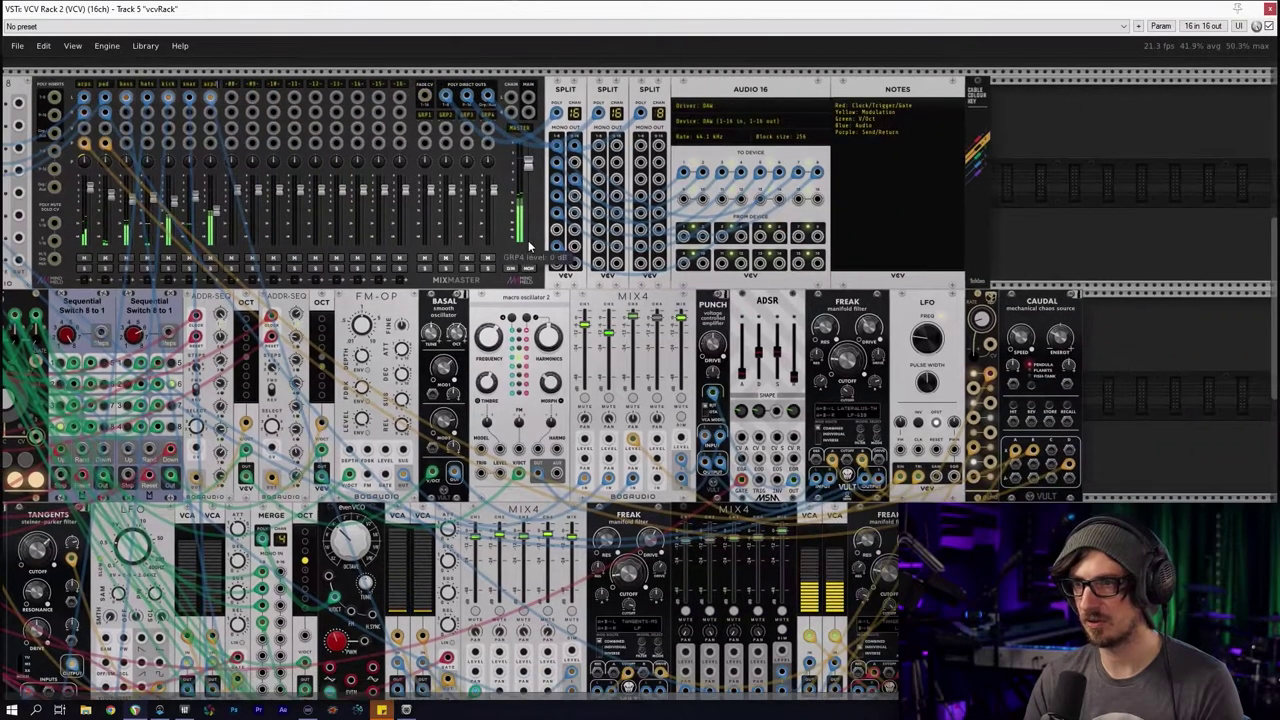
pyautogui.scroll(3, 574, 195)
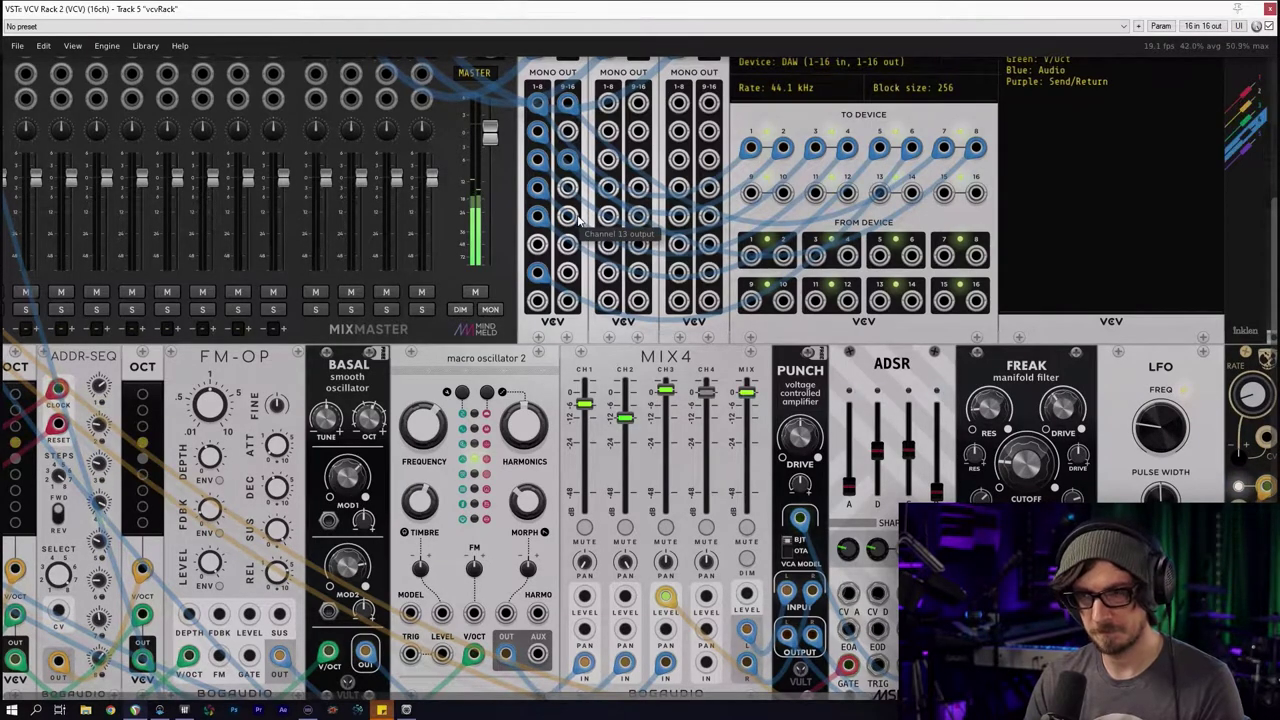
pyautogui.moveTo(566, 215); pyautogui.dragTo(784, 194)
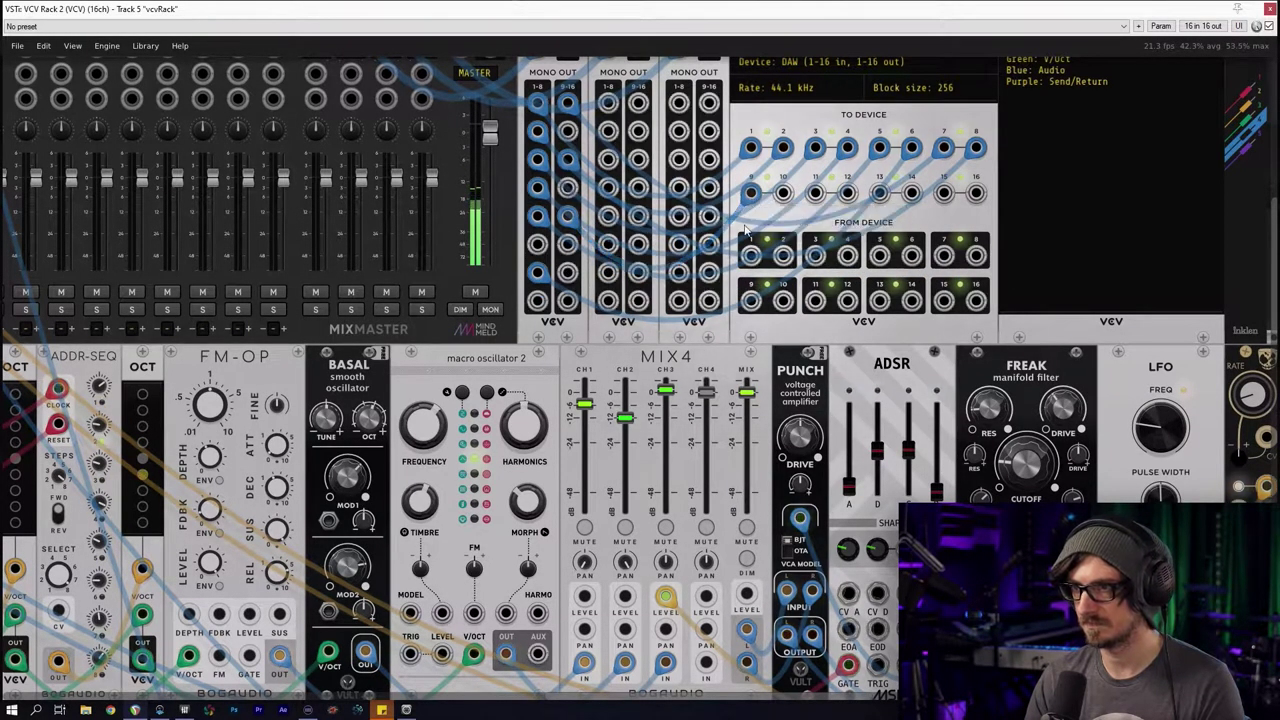
pyautogui.scroll(-3, 765, 250)
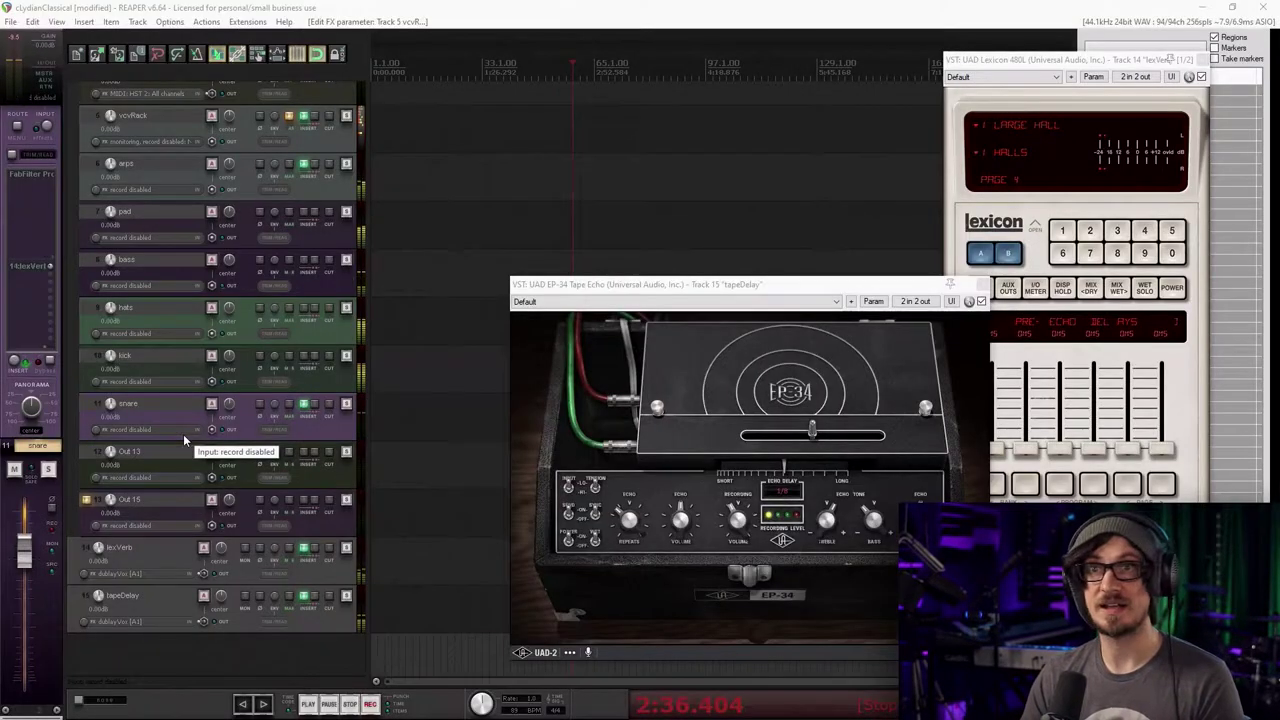
# Switch to REAPER and rename the Out 13 track as arp2
pyautogui.doubleClick(158, 450)
pyautogui.write('arp2')
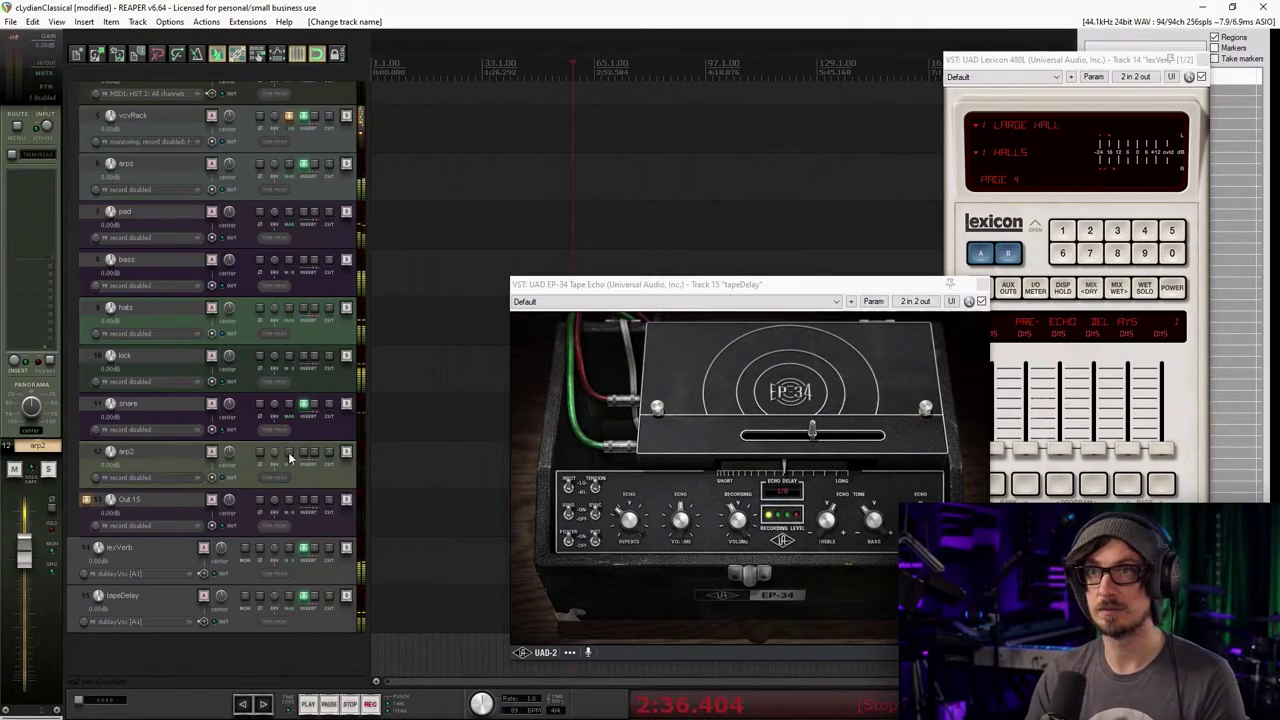
pyautogui.click(303, 455)
pyautogui.click(769, 432)
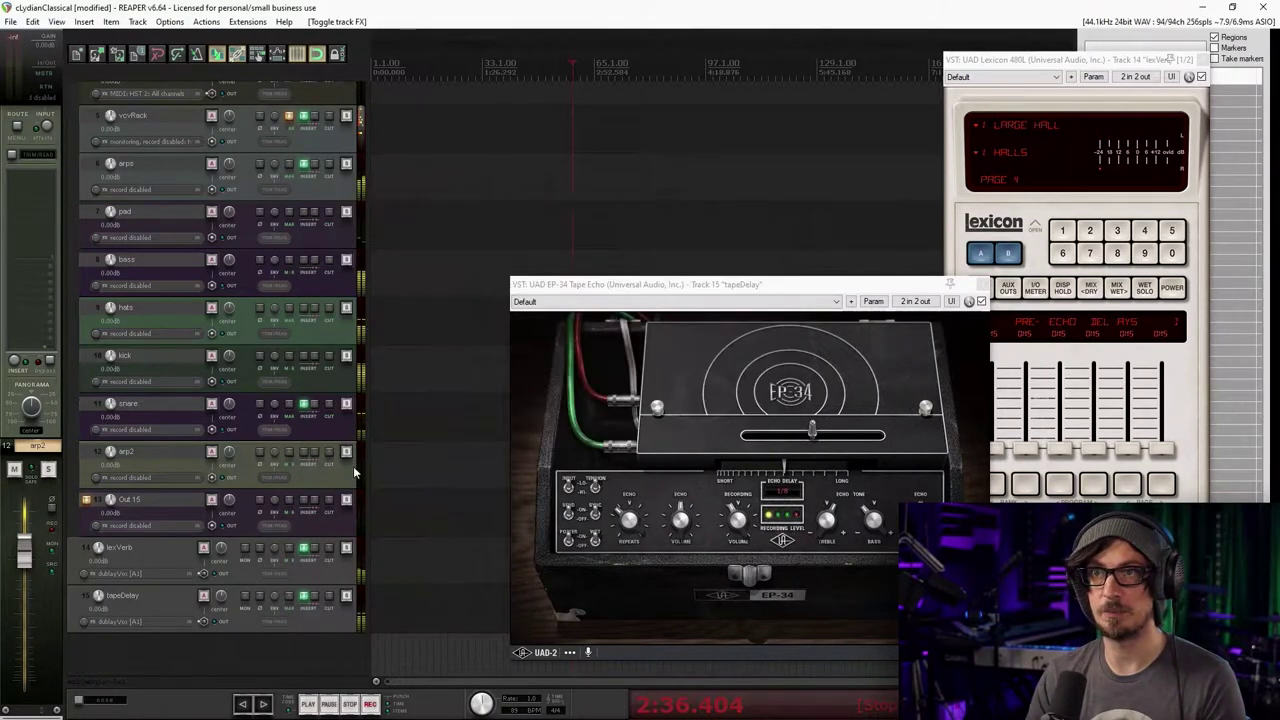
# In the arp2 track's routing, set the source of its vcvRack receive to mono channel 9
pyautogui.click(290, 455)
pyautogui.click(615, 592)
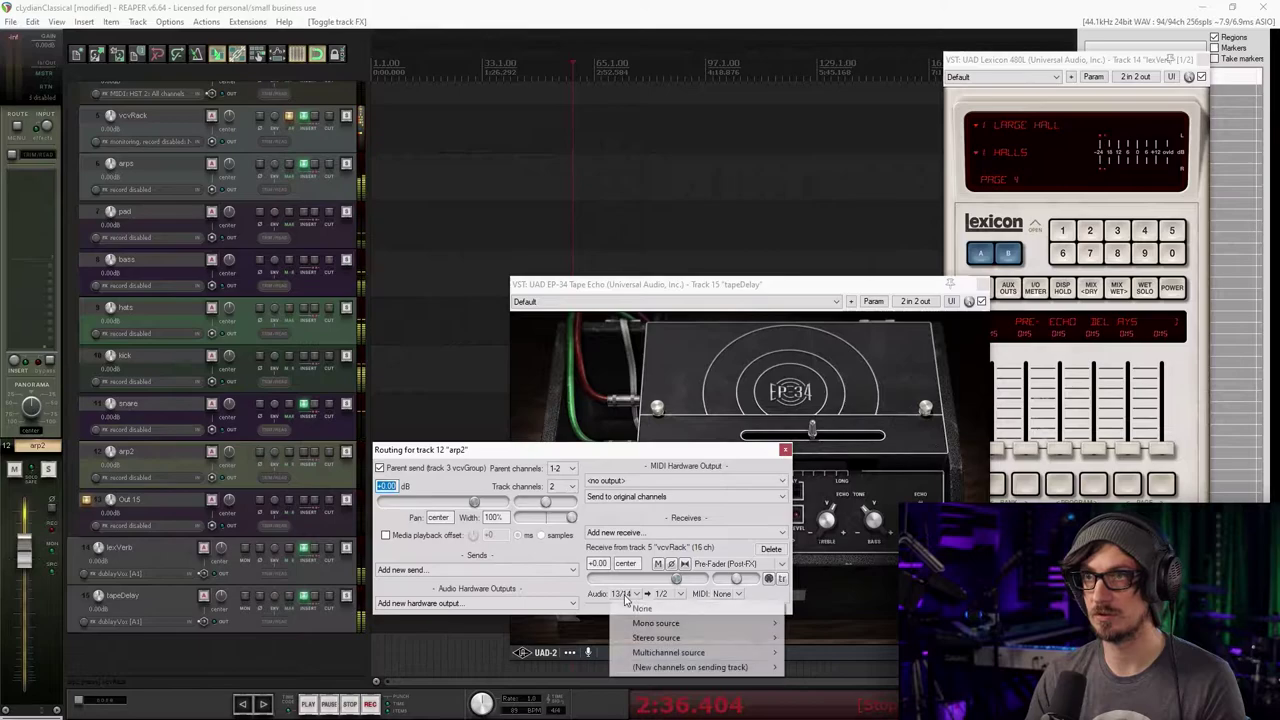
pyautogui.moveTo(656, 624)
pyautogui.click(822, 548)
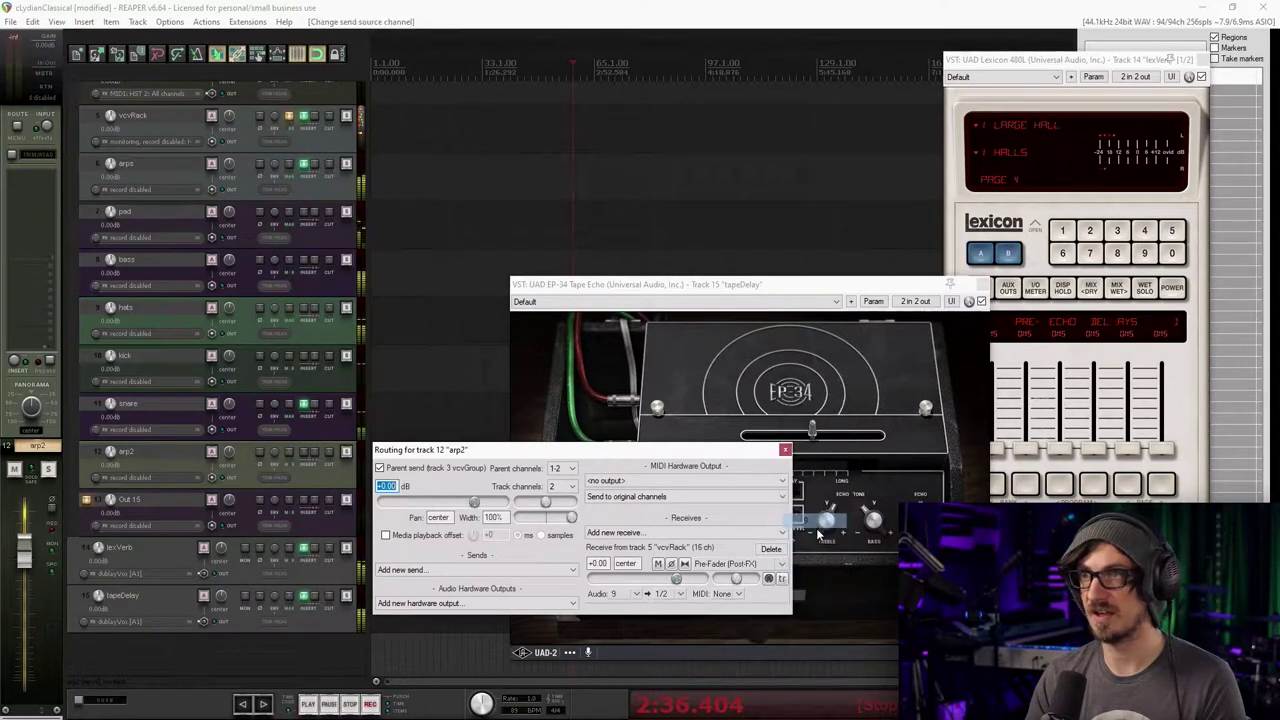
pyautogui.click(785, 451)
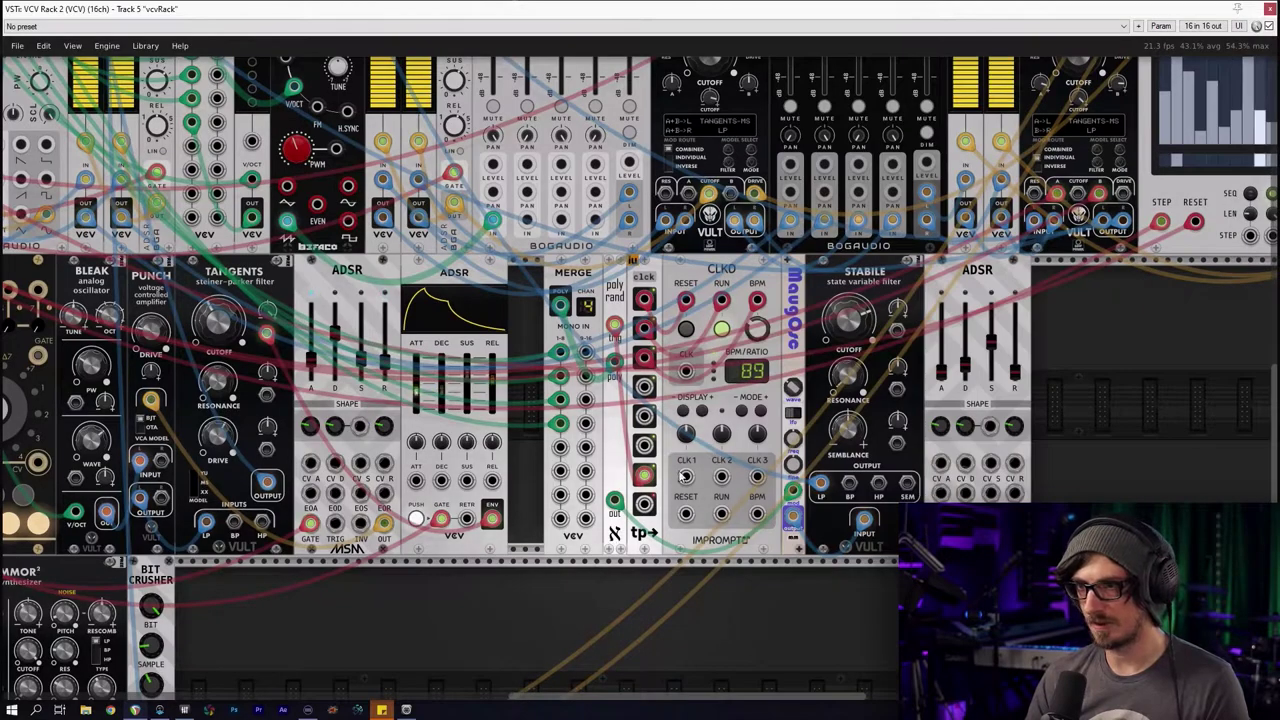
# Patch CLKD's CLK 1 output into polyrand's trig input and set the CLK 1 ratio to x4
pyautogui.moveTo(614, 327)
pyautogui.mouseDown()
pyautogui.moveTo(686, 477)
pyautogui.moveTo(595, 334)
pyautogui.moveTo(614, 325)
pyautogui.mouseUp()
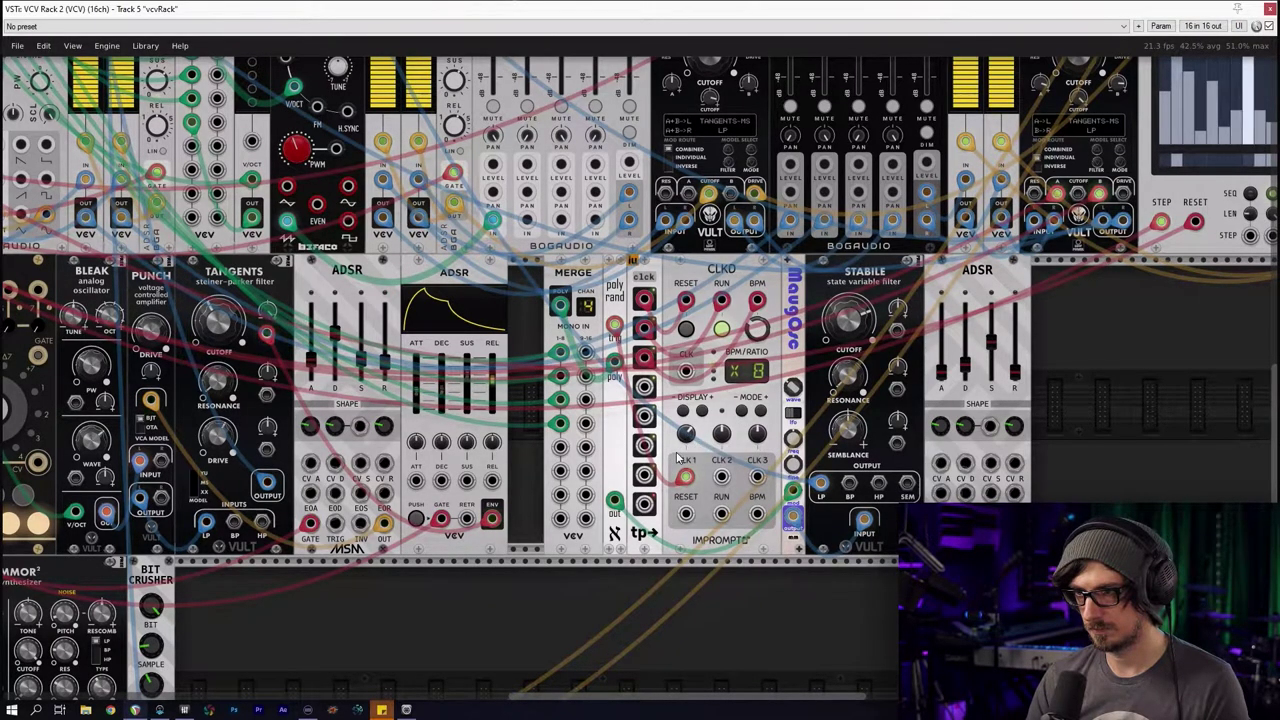
pyautogui.moveTo(686, 436); pyautogui.dragTo(686, 468)
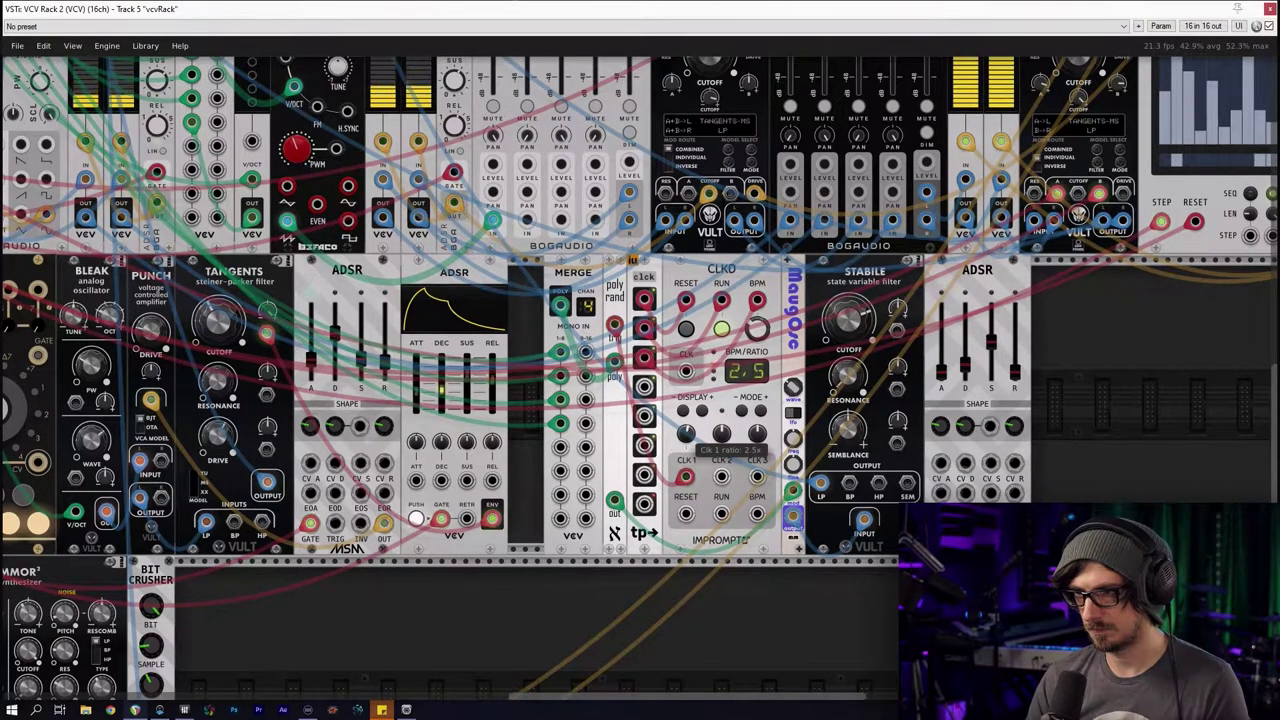
pyautogui.moveTo(686, 443); pyautogui.dragTo(686, 426)
# Patch CLKD's CLK 2 output into the gate input of the ADSR after the Stabile filter with a red cable
pyautogui.moveTo(665, 574); pyautogui.dragTo(571, 491)
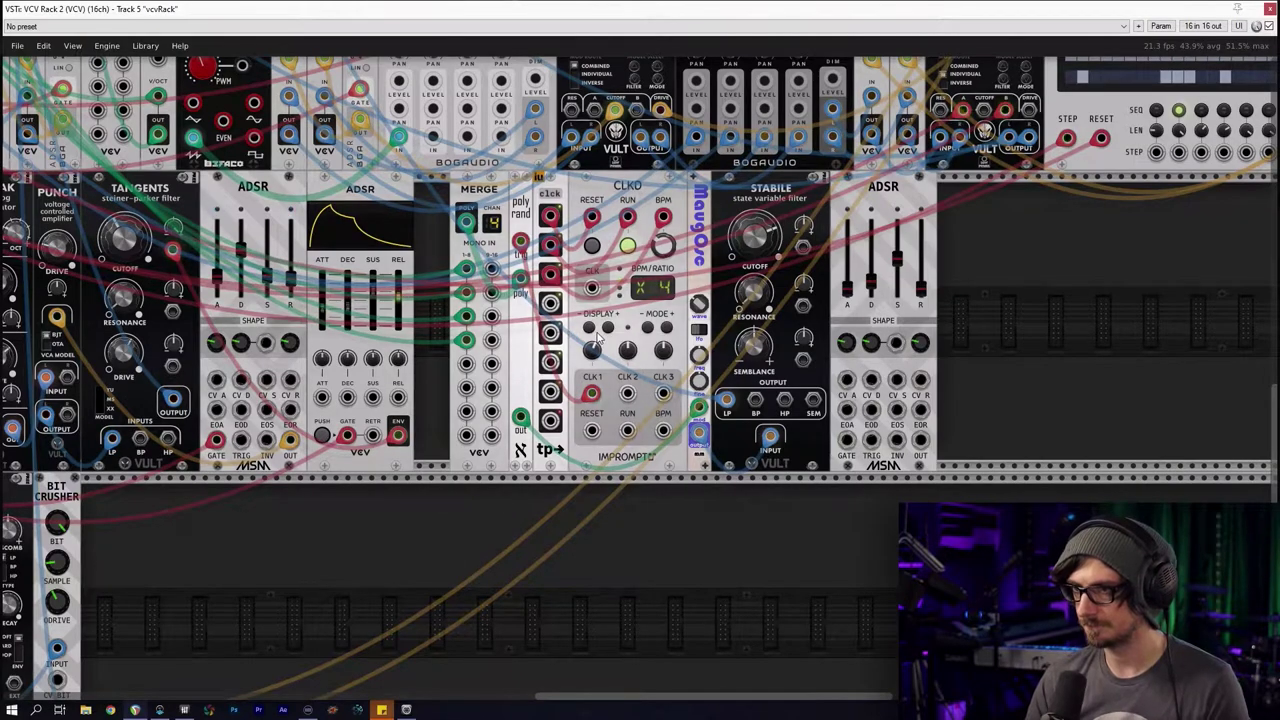
pyautogui.moveTo(627, 393); pyautogui.dragTo(846, 440)
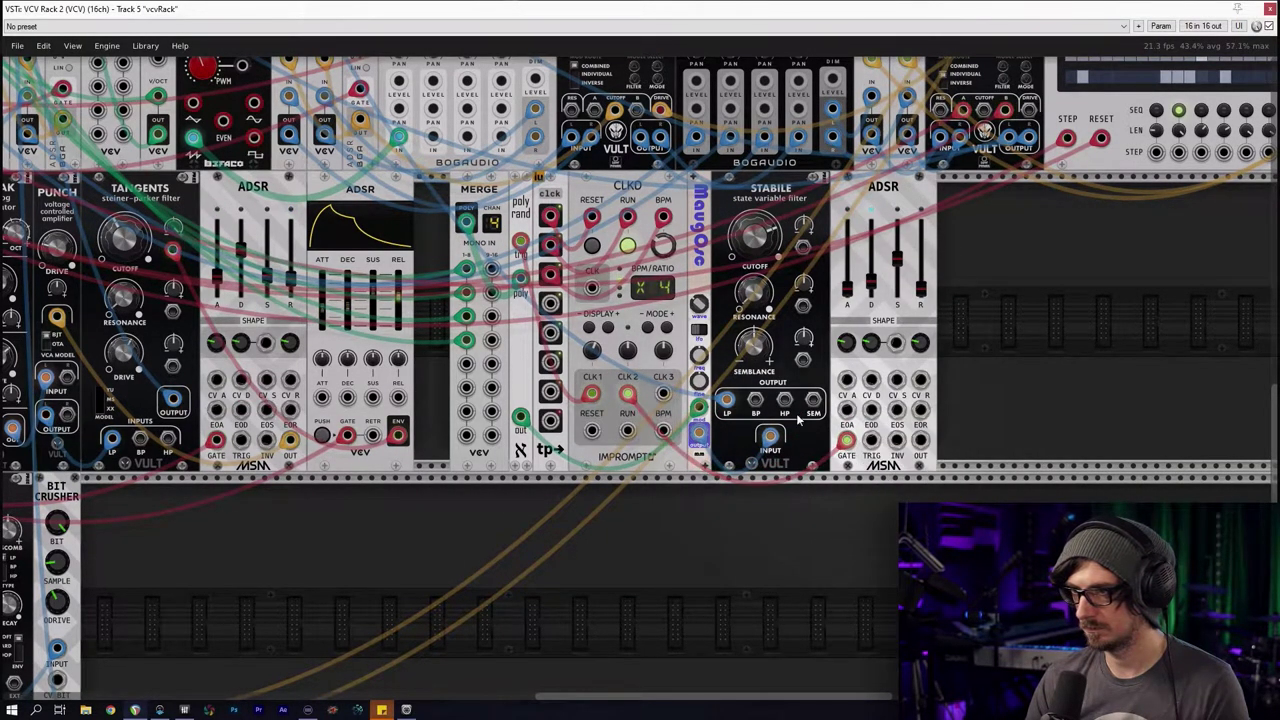
# Patch the ADSR's envelope output into Stabile's cutoff input with a yellow cable, moving the ADSR slightly away from the filter
pyautogui.moveTo(920, 460); pyautogui.dragTo(831, 300)
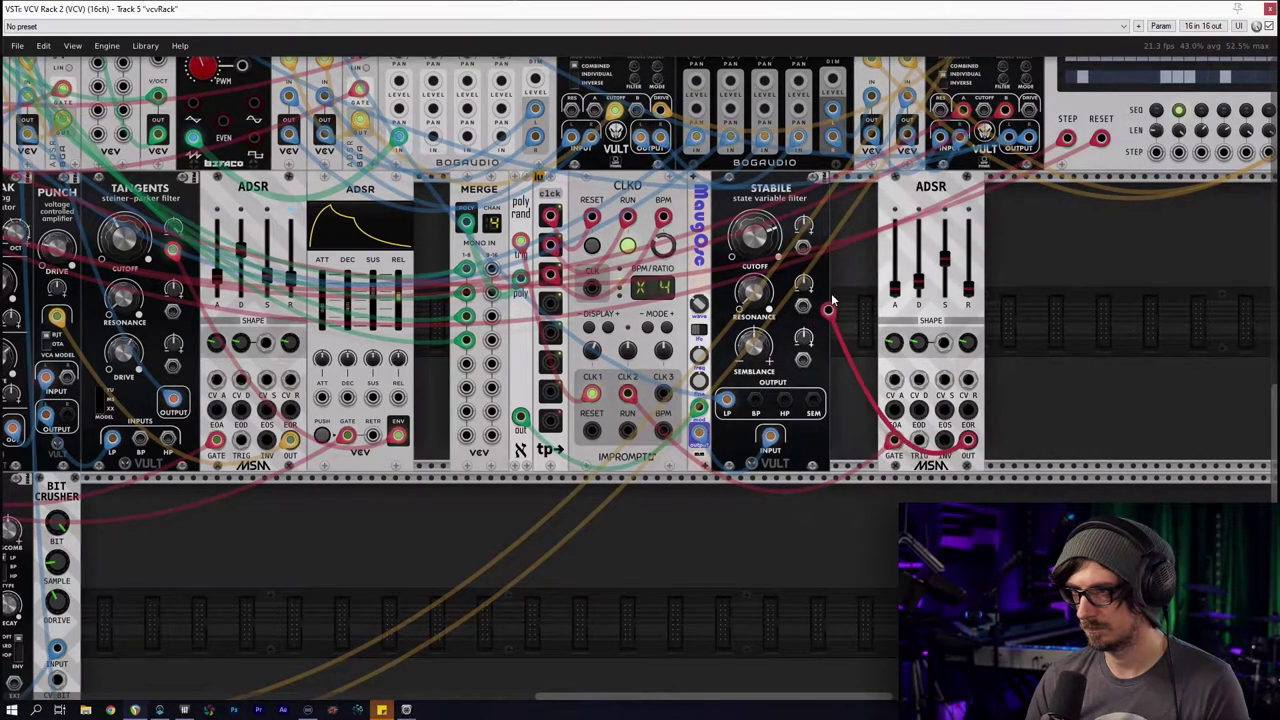
pyautogui.rightClick(804, 250)
pyautogui.moveTo(887, 403)
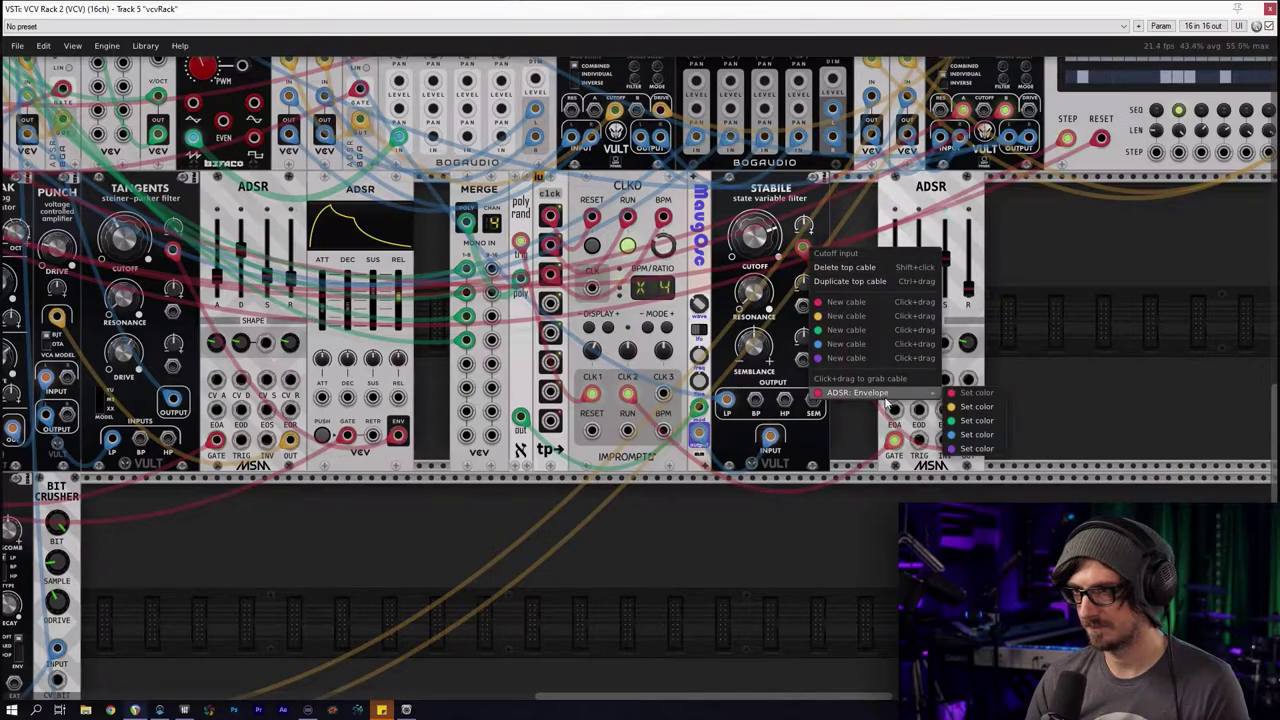
pyautogui.click(981, 407)
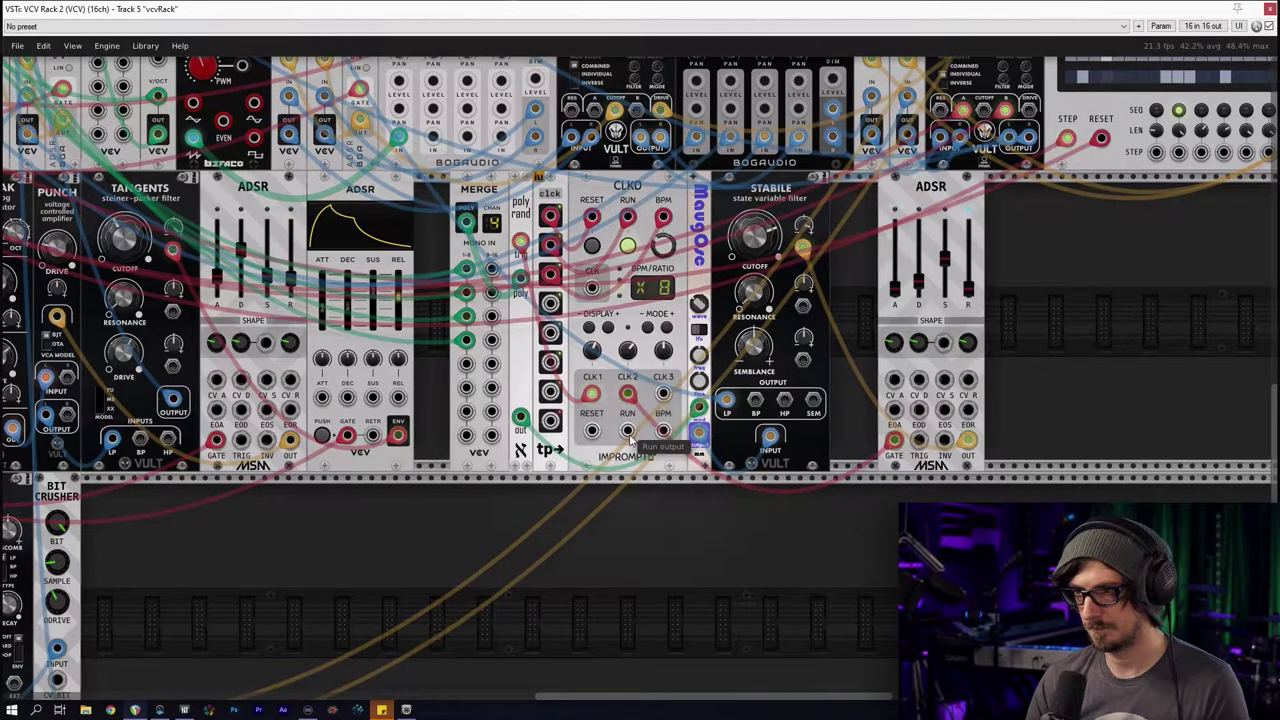
# Set CLKD's CLK 2 ratio to x8 and adjust the decay of the ADSR after the Stabile filter
pyautogui.scroll(3, 757, 290)
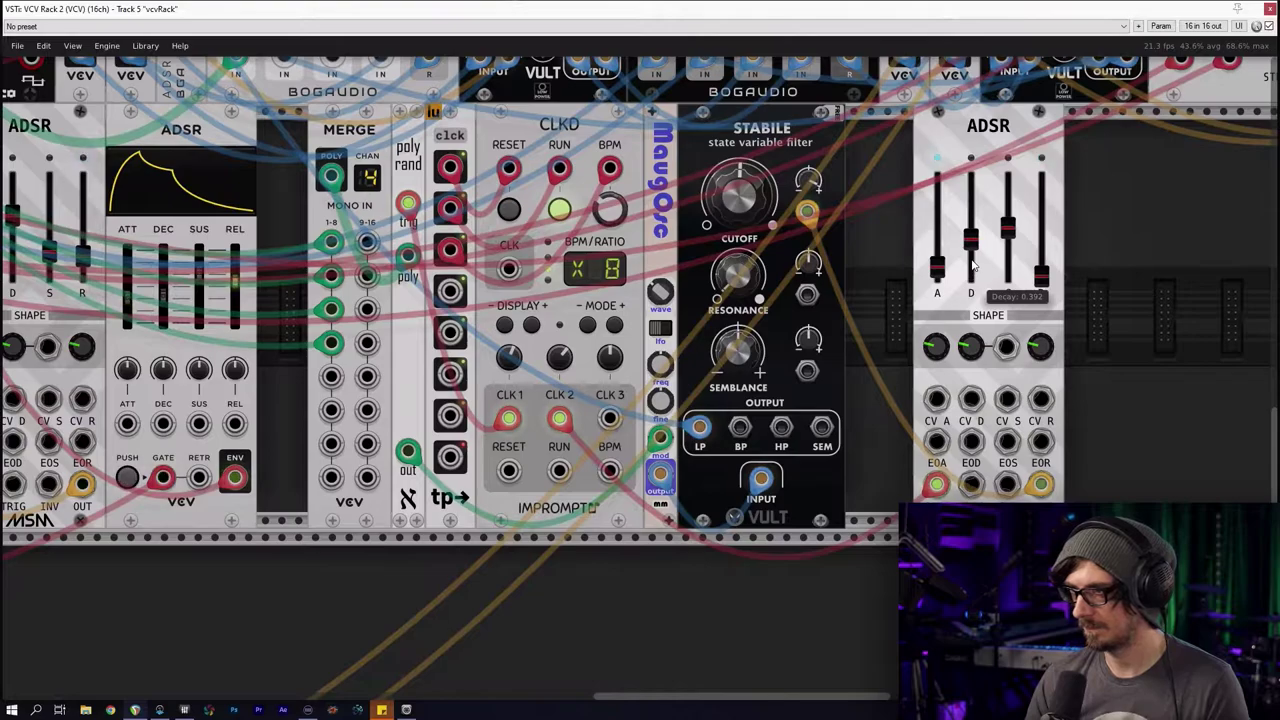
pyautogui.scroll(-3, 858, 381)
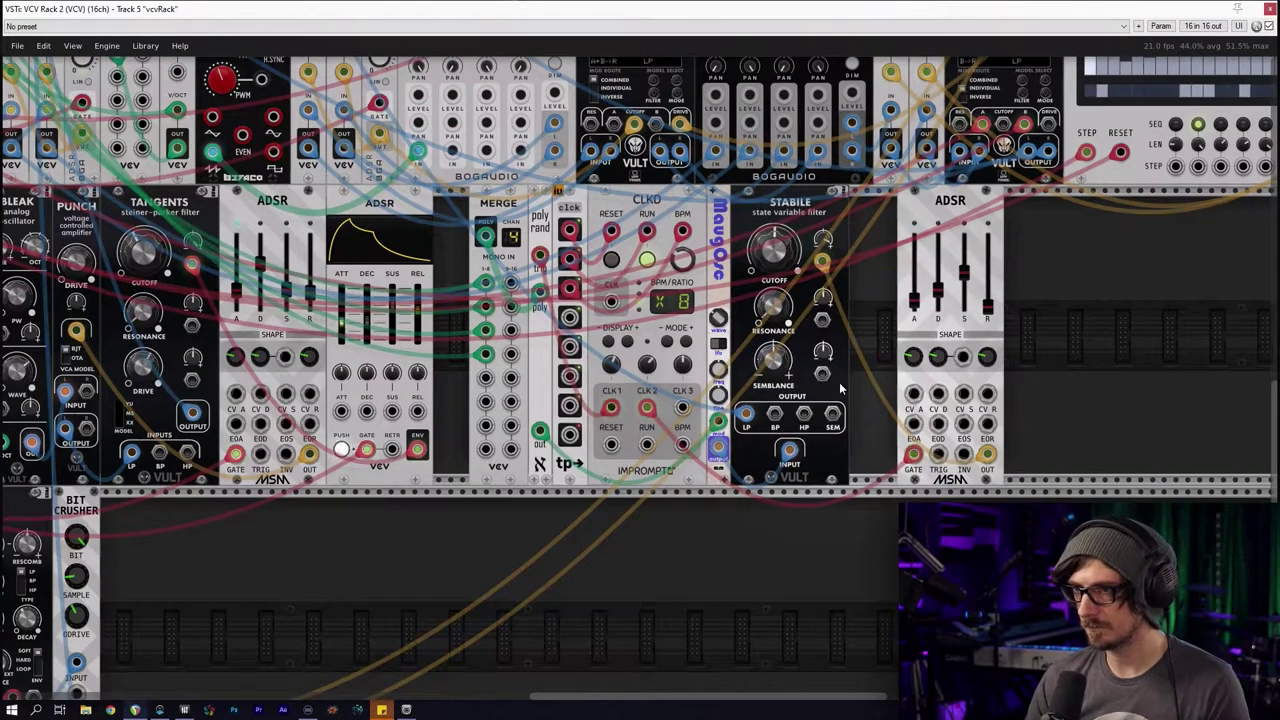
# Move the ADSR further from Stabile and add a VCV VCA module in the gap between them
pyautogui.moveTo(950, 250); pyautogui.dragTo(1038, 250)
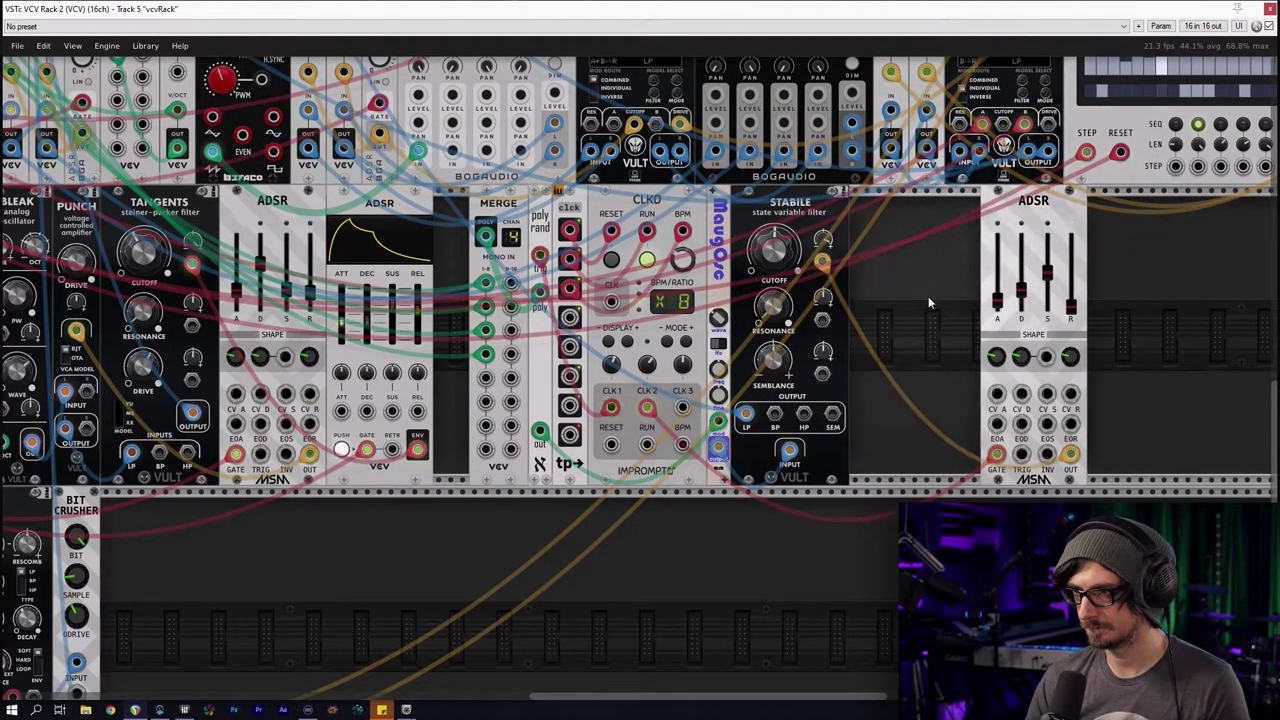
pyautogui.rightClick(928, 297)
pyautogui.press('BackSpace')
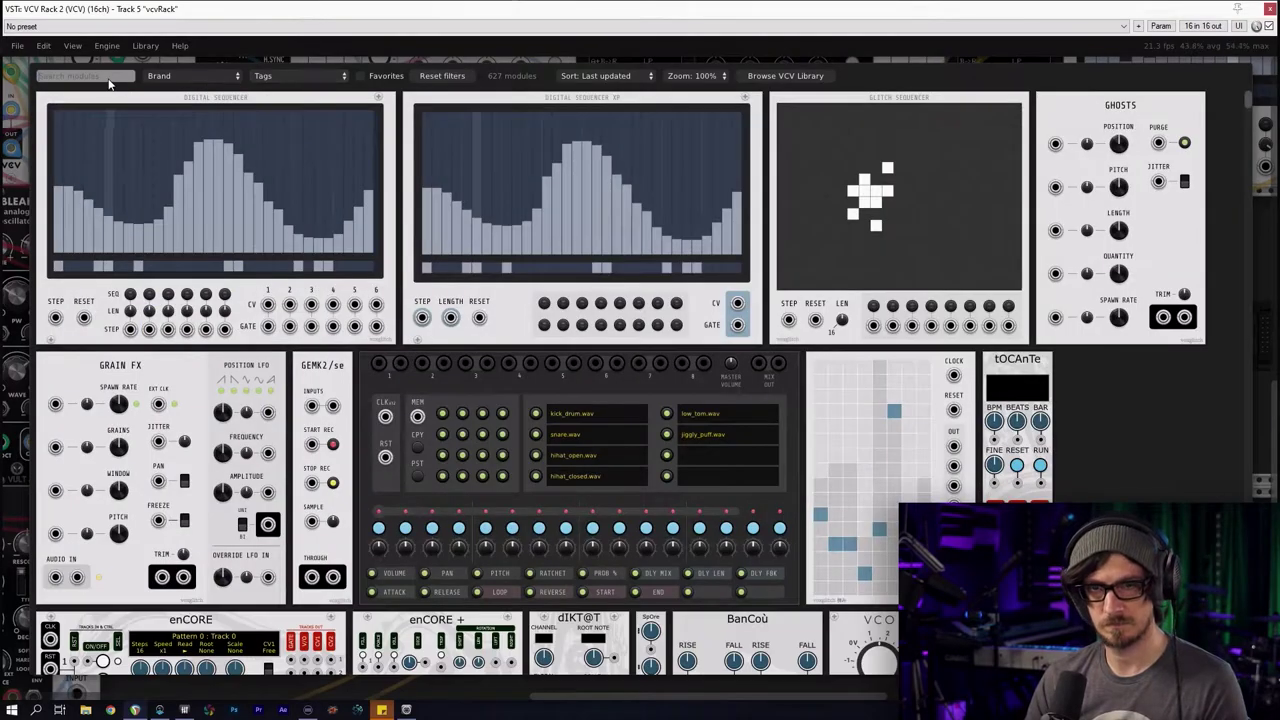
pyautogui.write('vca')
pyautogui.click(322, 172)
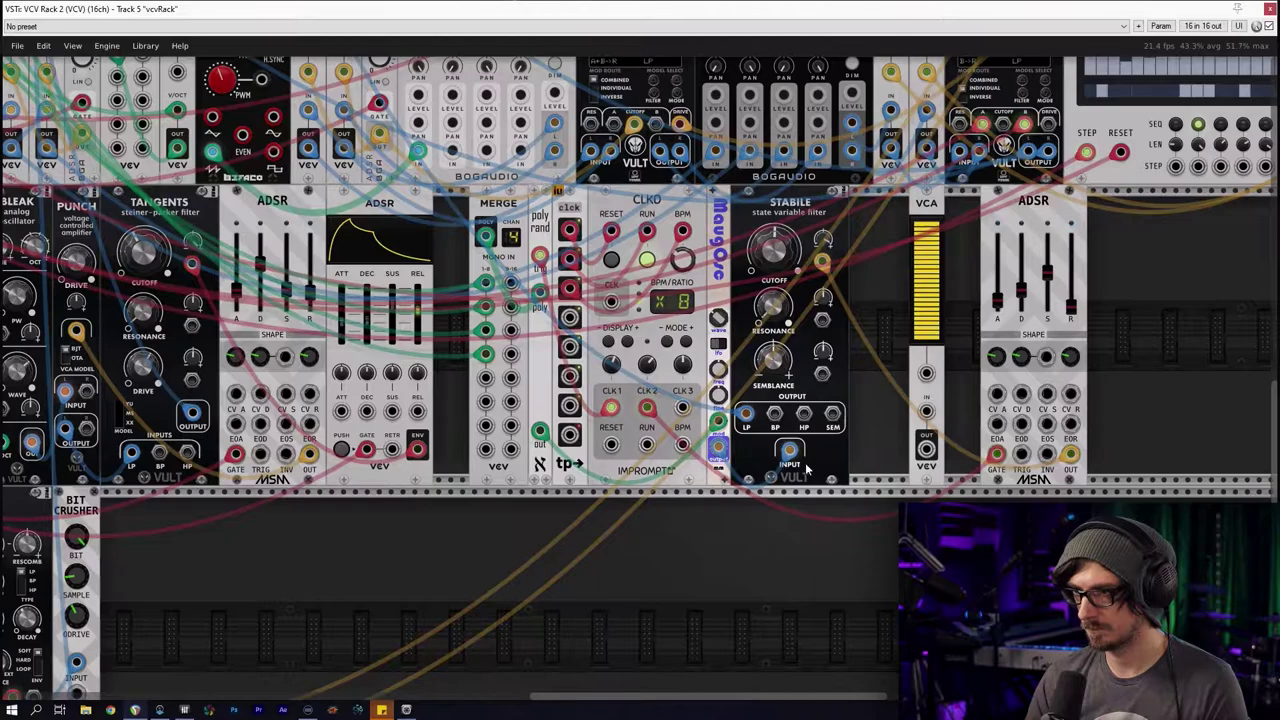
# Move the arp2 mixer cable from Stabile's LP output to the VCA output and patch LP into the VCA input with a blue cable
pyautogui.moveTo(746, 413); pyautogui.dragTo(926, 446)
pyautogui.moveTo(759, 418); pyautogui.dragTo(926, 420)
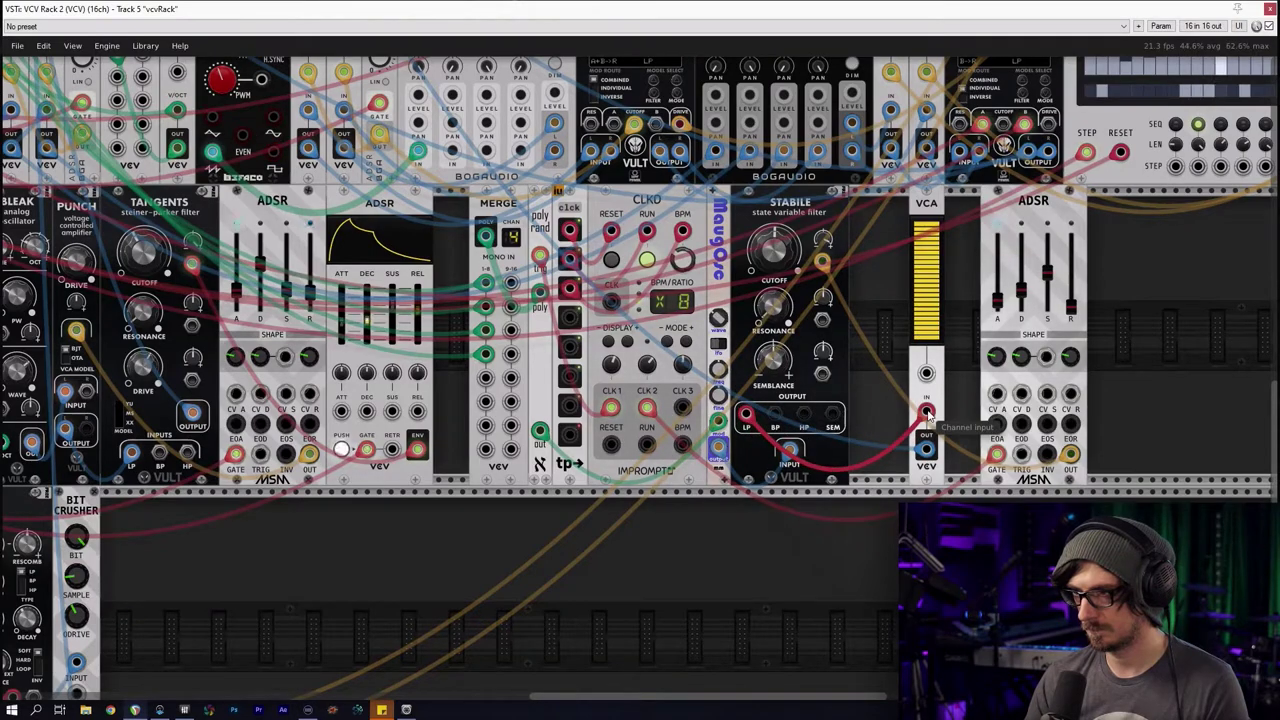
pyautogui.rightClick(928, 416)
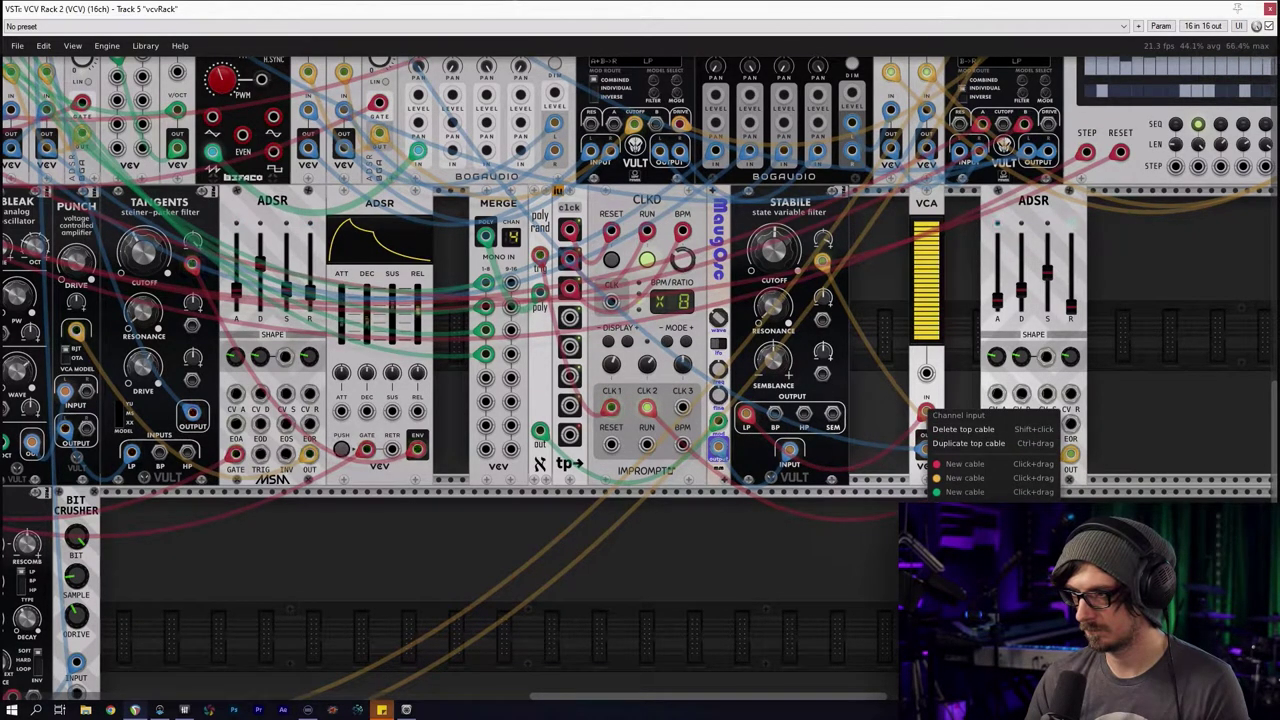
pyautogui.click(1095, 582)
# Patch the ADSR's envelope output into the VCA's CV input with a yellow cable and place Stabile, VCA and ADSR side by side
pyautogui.rightClick(1069, 456)
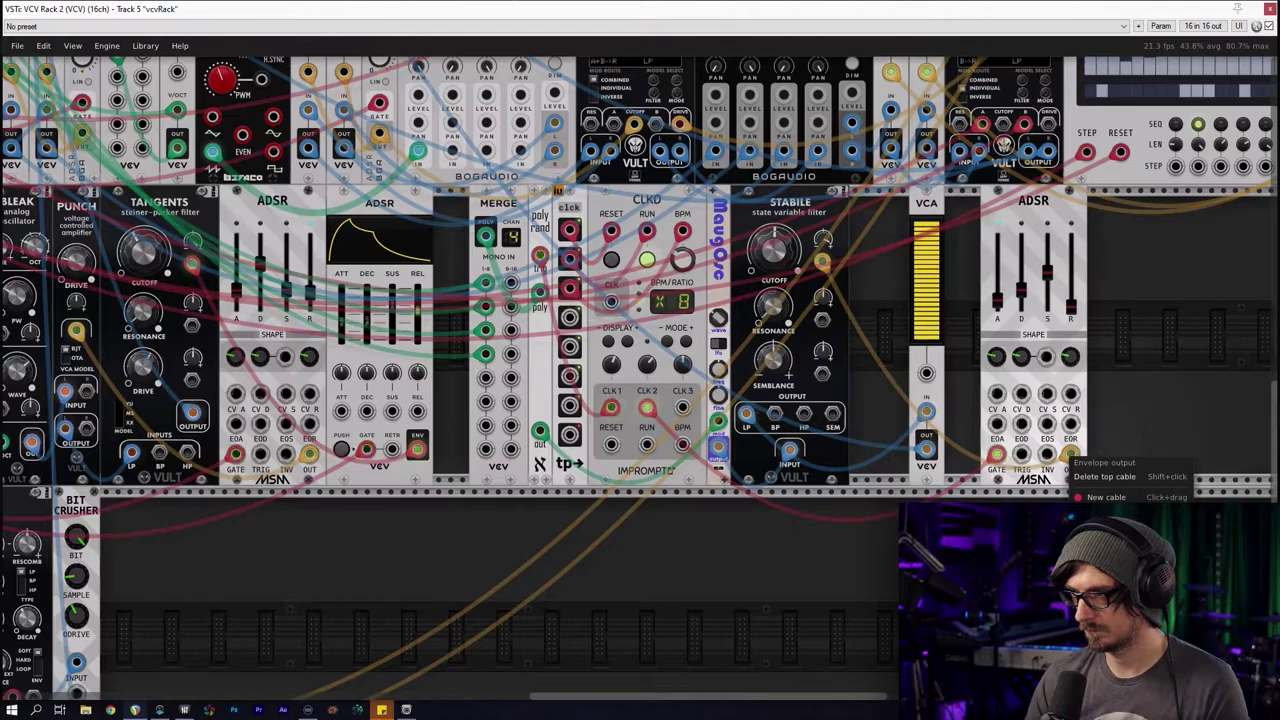
pyautogui.moveTo(1095, 518); pyautogui.dragTo(926, 373)
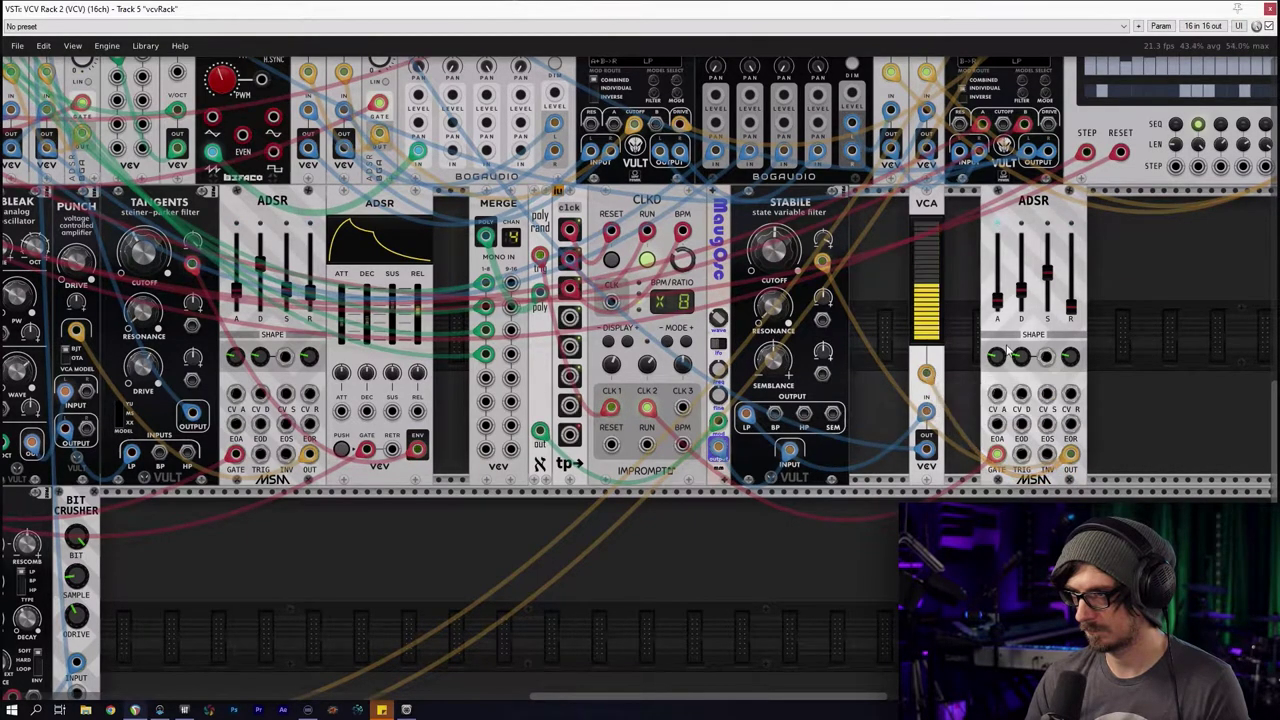
pyautogui.moveTo(1099, 314); pyautogui.dragTo(1009, 312)
pyautogui.moveTo(1015, 205); pyautogui.dragTo(916, 205)
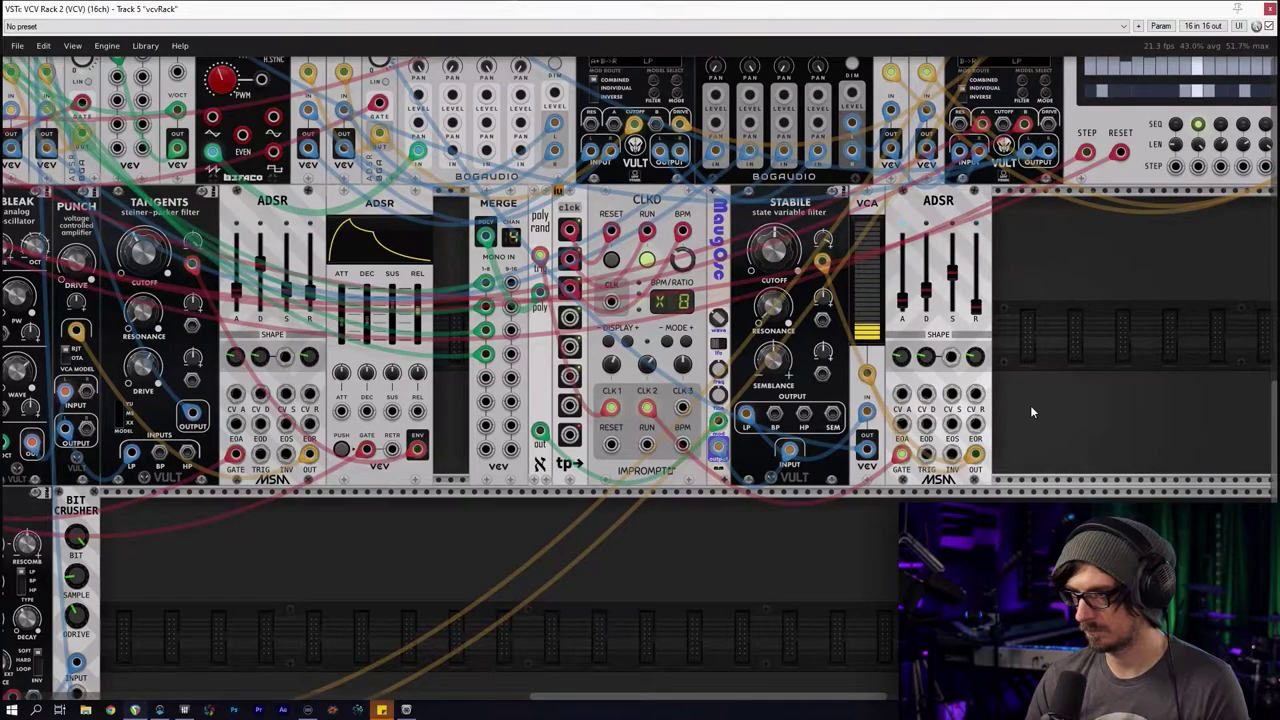
# Solo the arp2 channel on the MixMaster
pyautogui.scroll(2, 1030, 405)
pyautogui.scroll(-2, 1030, 405)
pyautogui.scroll(-2, 1030, 400)
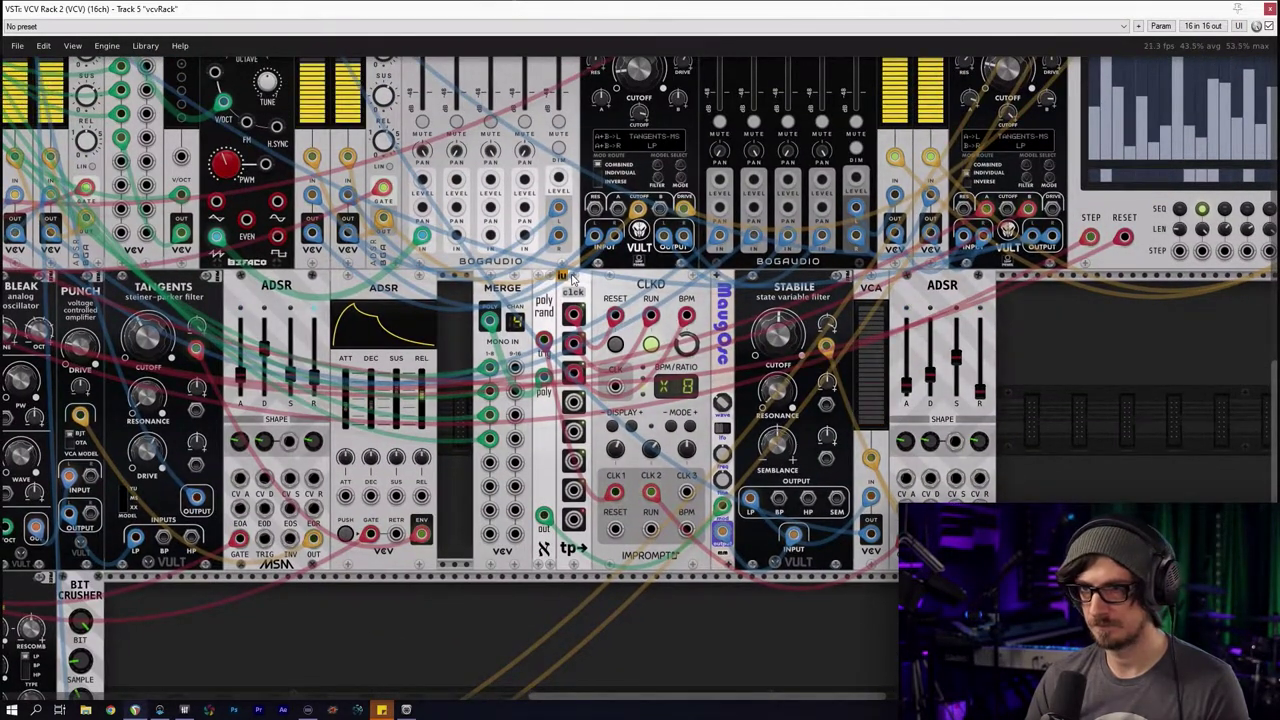
pyautogui.scroll(-2, 570, 384)
pyautogui.scroll(7, 478, 320)
pyautogui.hscroll(-4, 478, 320)
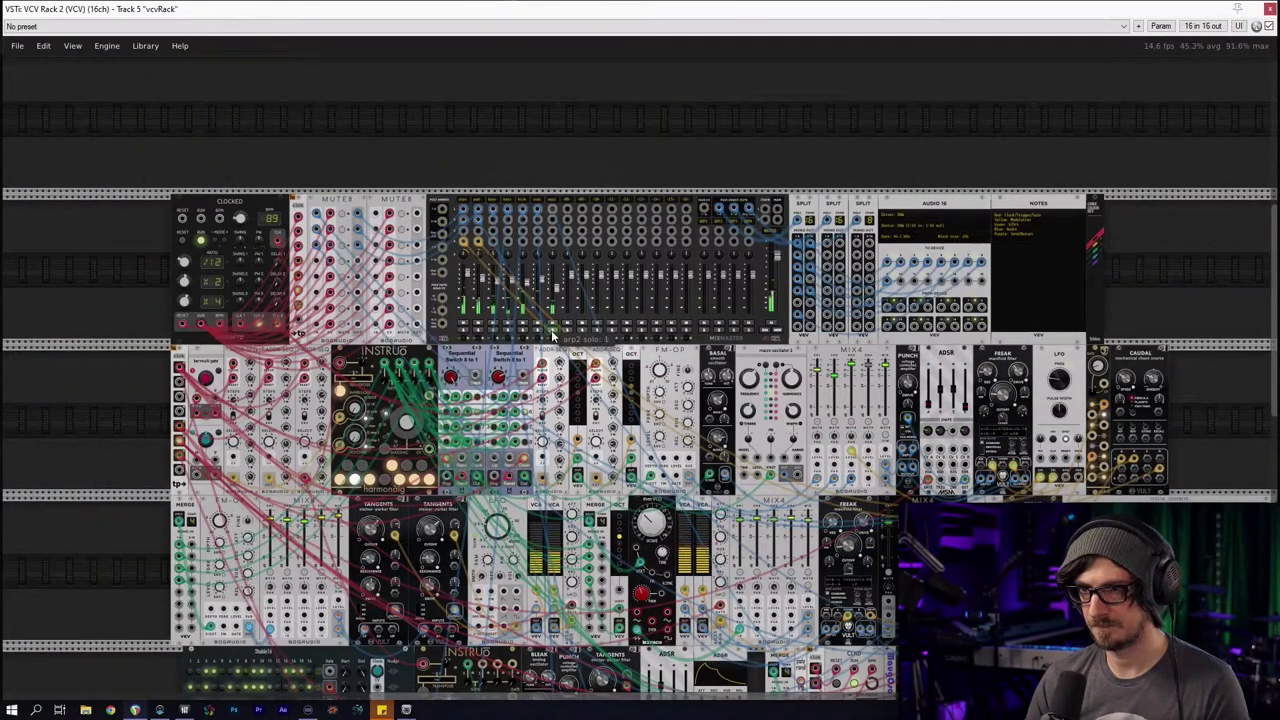
pyautogui.scroll(3, 536, 340)
# Switch to REAPER and add sends from the arp2 track to the tapeDelay and lexVerb tracks
pyautogui.moveTo(751, 510); pyautogui.dragTo(517, 261)
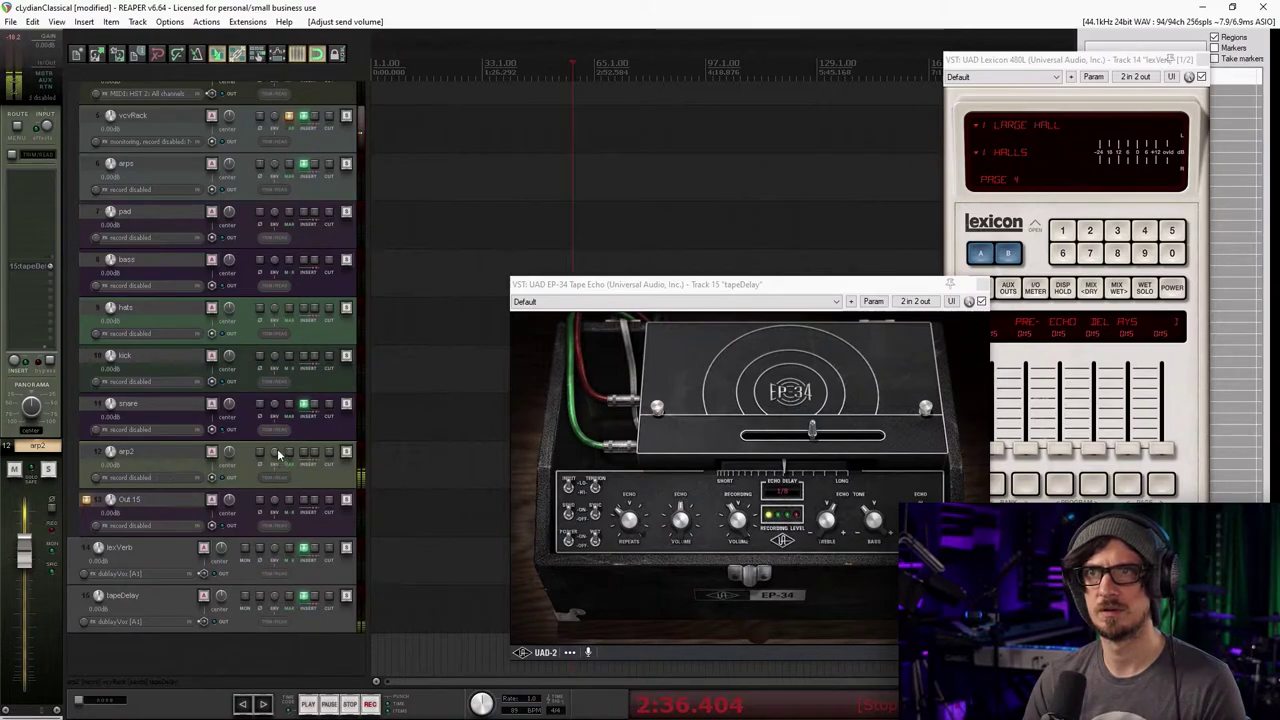
pyautogui.moveTo(153, 558); pyautogui.dragTo(155, 560)
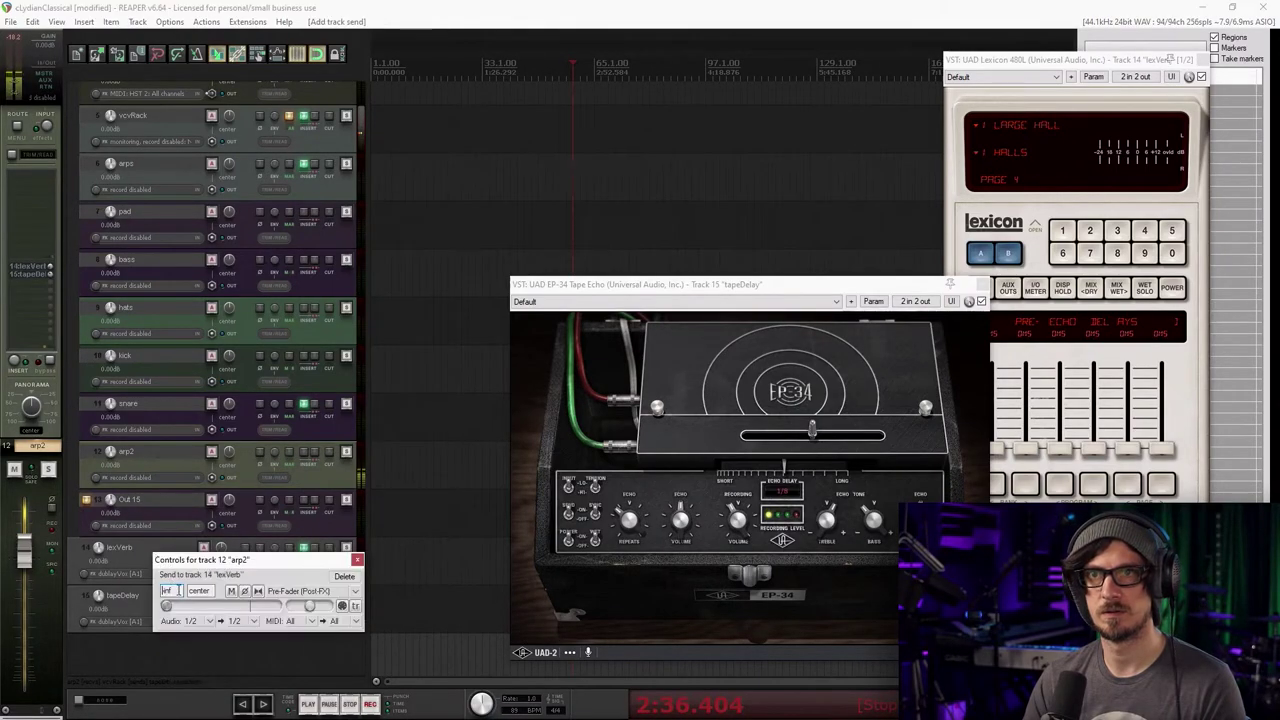
pyautogui.click(354, 560)
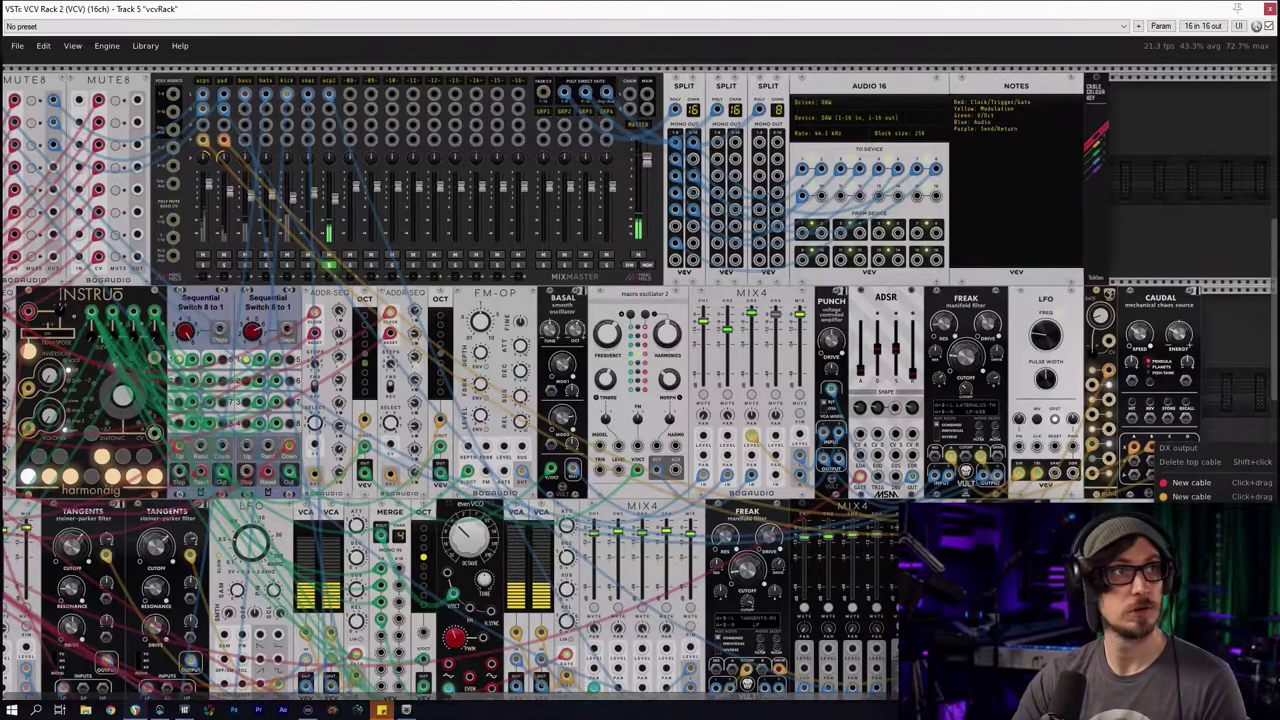
# Back in VCV Rack, patch Caudal's DX output into the MixMaster's arp2 pan input with a yellow cable
pyautogui.moveTo(1196, 497); pyautogui.dragTo(329, 142)
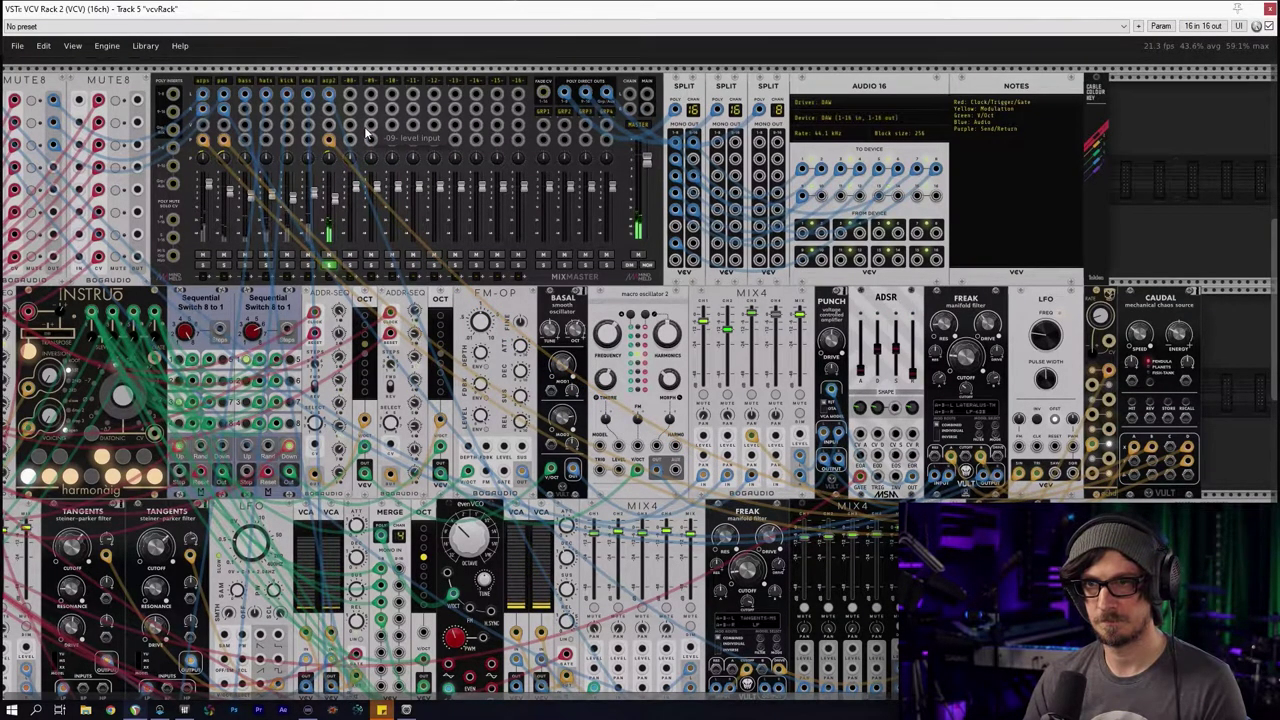
# Move the ADSR away from the new VCA and add a Vult Tangents filter between them
pyautogui.scroll(-10, 500, 385)
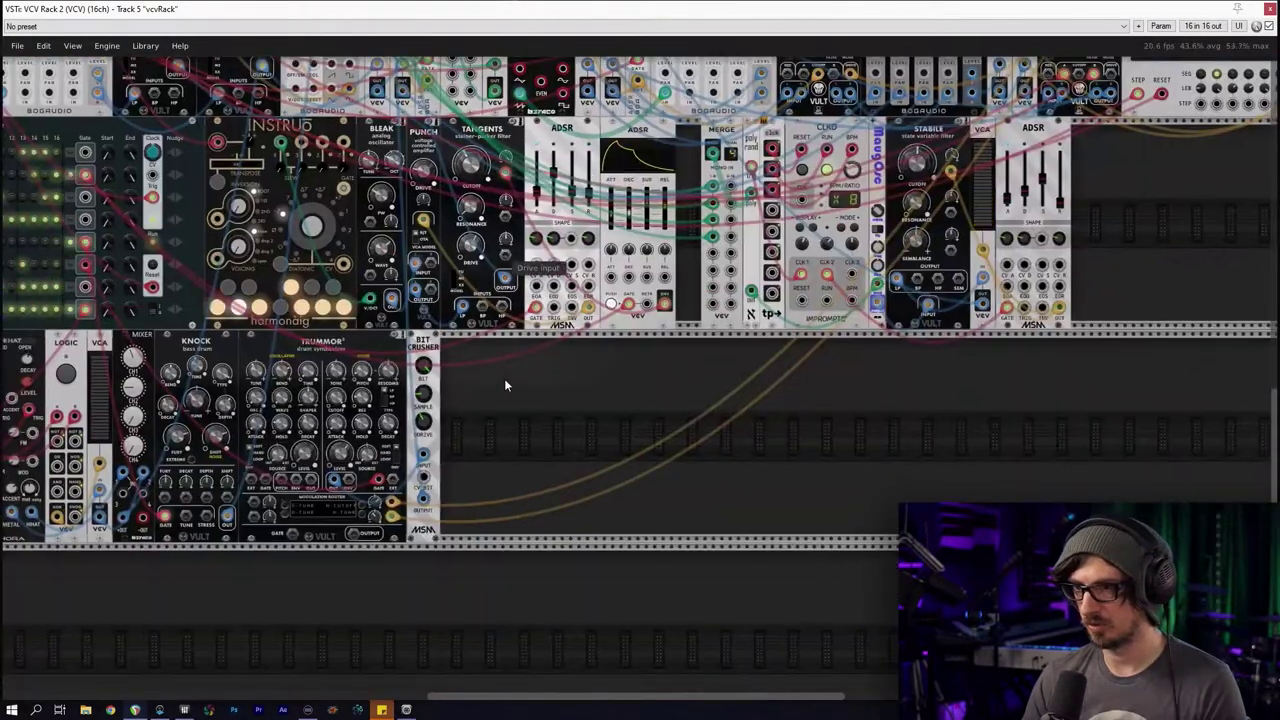
pyautogui.scroll(4, 494, 400)
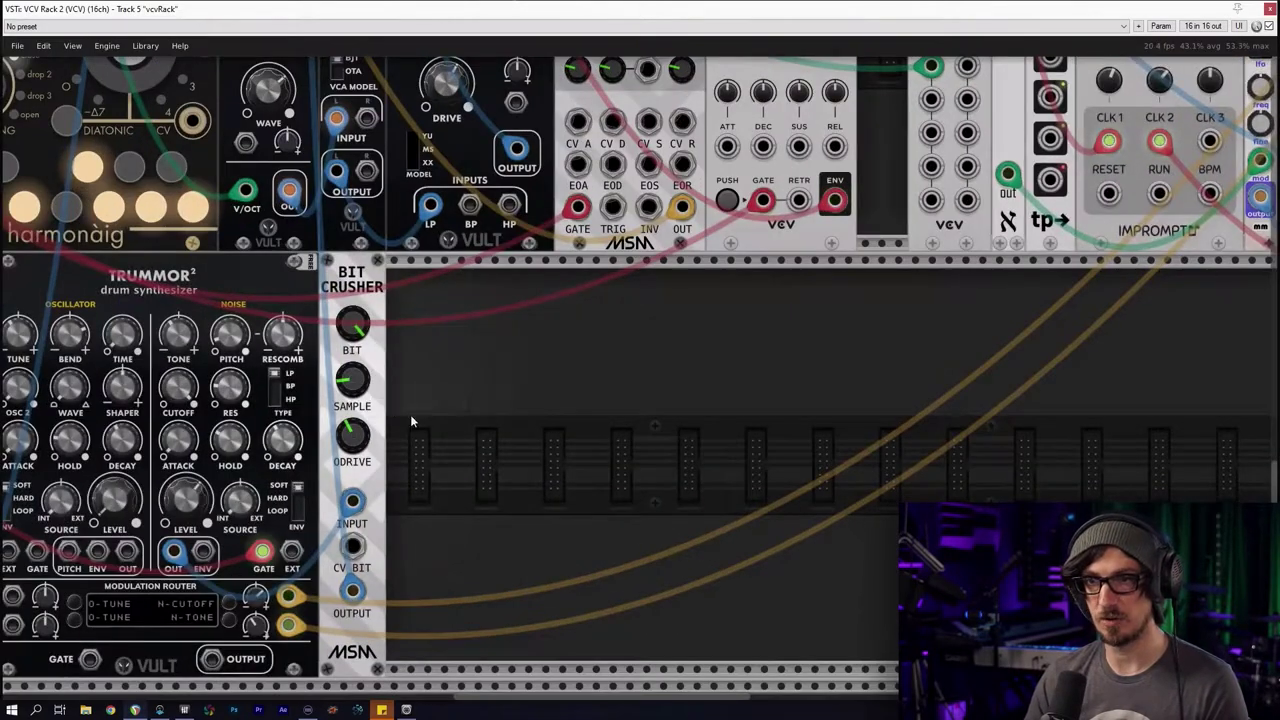
pyautogui.moveTo(1234, 266); pyautogui.dragTo(525, 550)
pyautogui.scroll(-1, 639, 506)
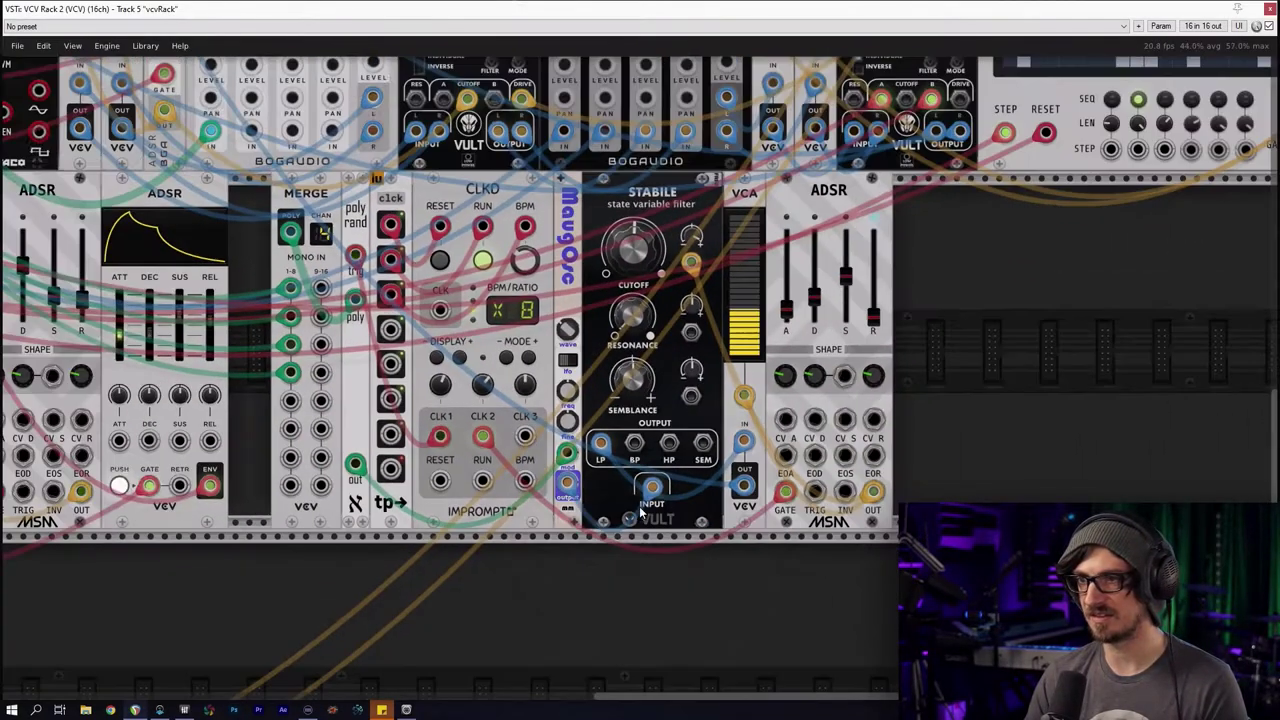
pyautogui.hscroll(5, 510, 578)
pyautogui.scroll(-1, 450, 565)
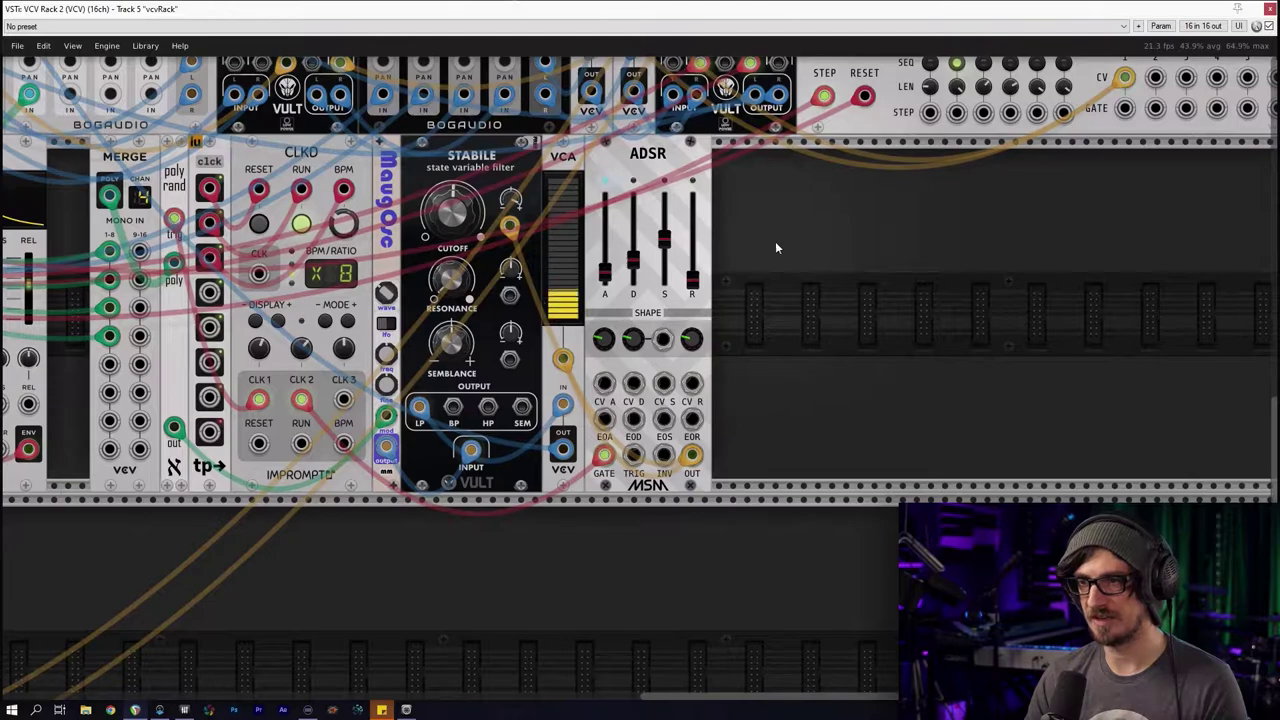
pyautogui.moveTo(623, 163); pyautogui.dragTo(793, 170)
pyautogui.rightClick(636, 234)
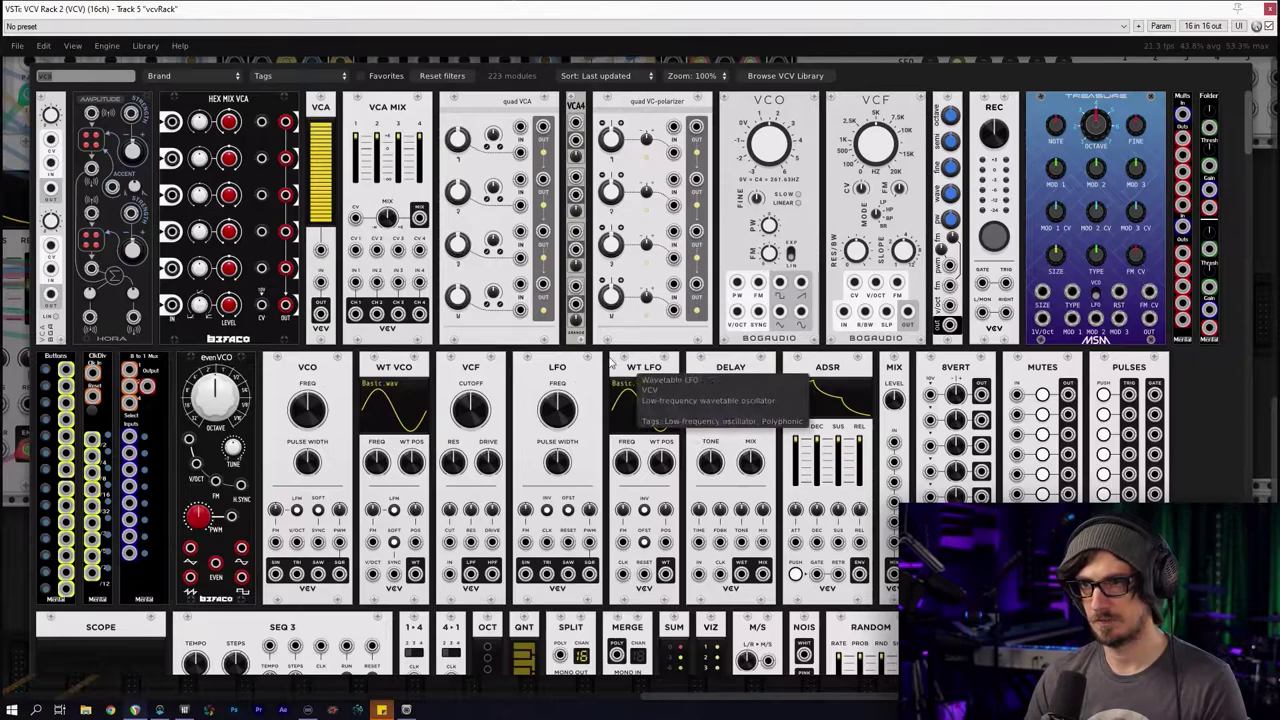
pyautogui.click(436, 78)
pyautogui.write('filt')
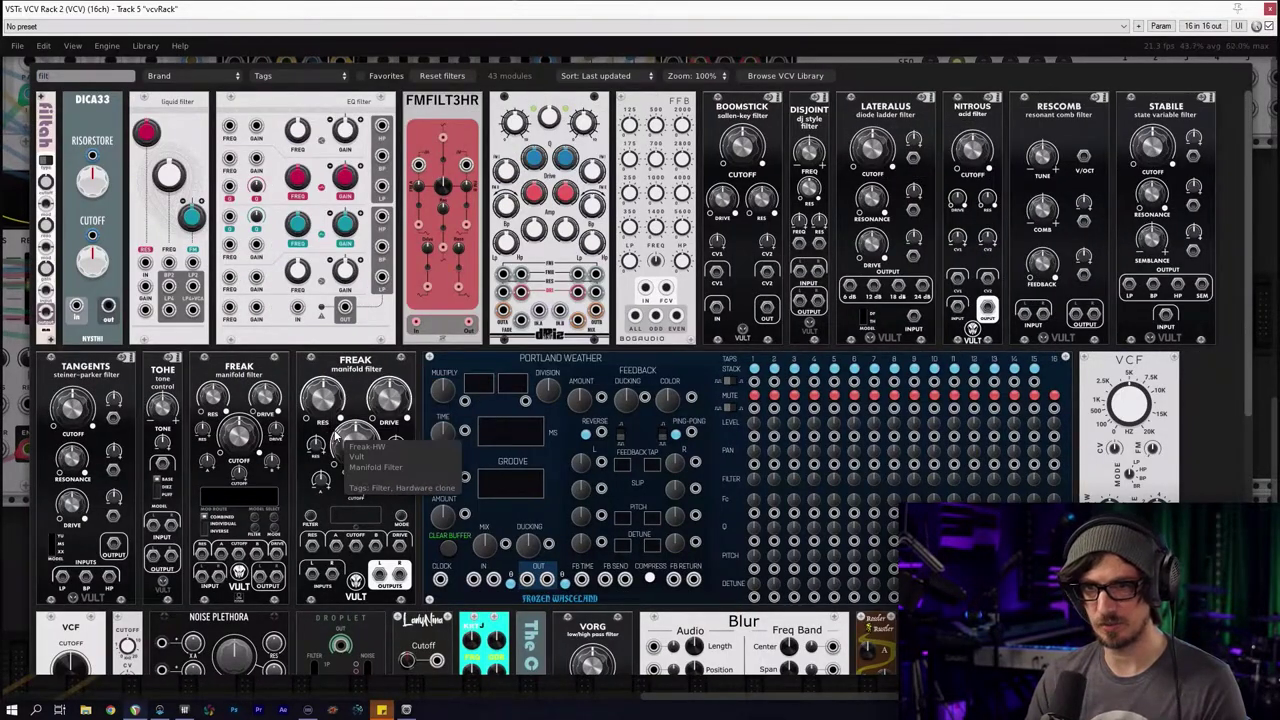
pyautogui.scroll(-3, 357, 443)
pyautogui.click(117, 313)
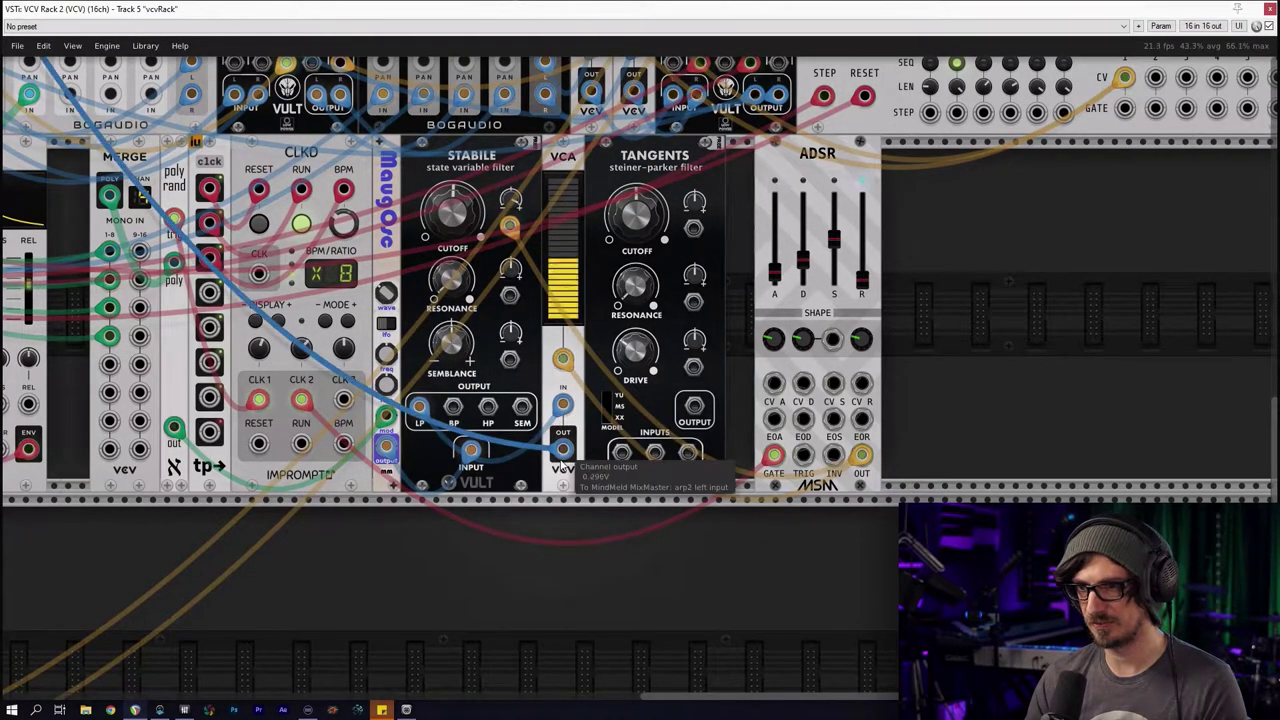
# Move the arp2 mixer cable to Tangents' output and patch the VCA output into Tangents' LP input with a blue cable
pyautogui.moveTo(563, 452); pyautogui.dragTo(639, 460)
pyautogui.rightClick(623, 455)
pyautogui.moveTo(704, 600)
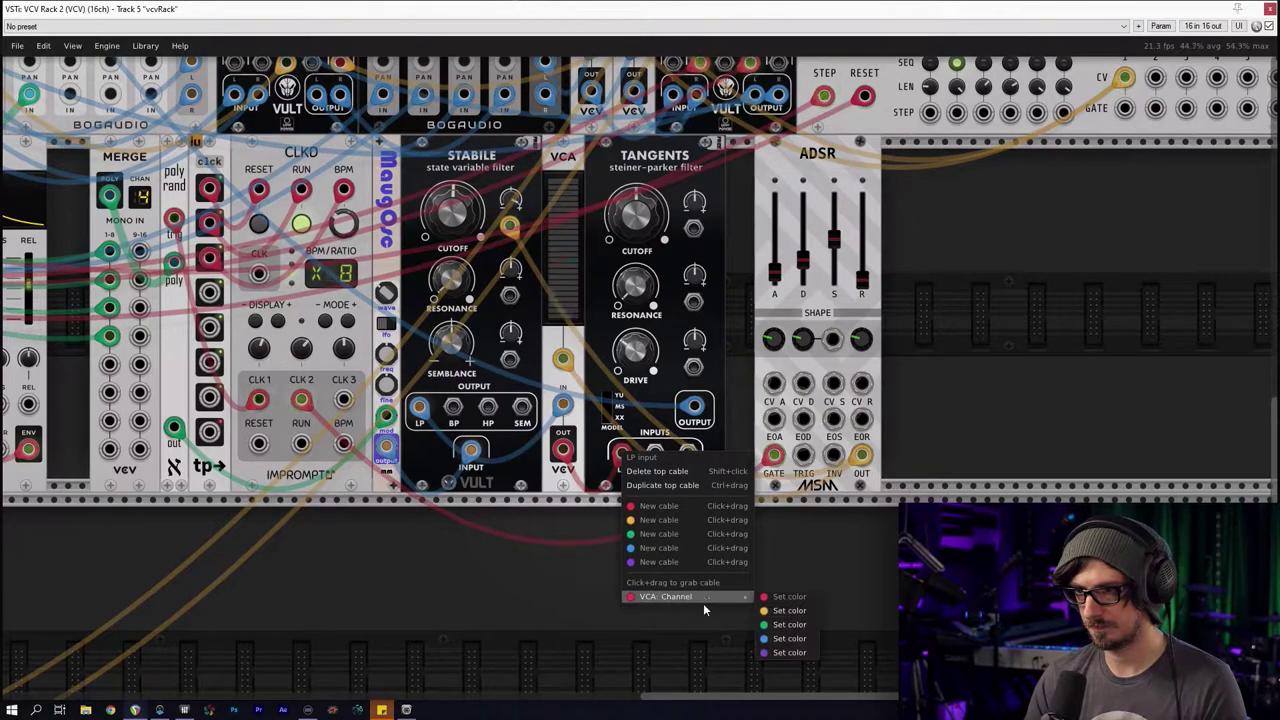
pyautogui.click(803, 638)
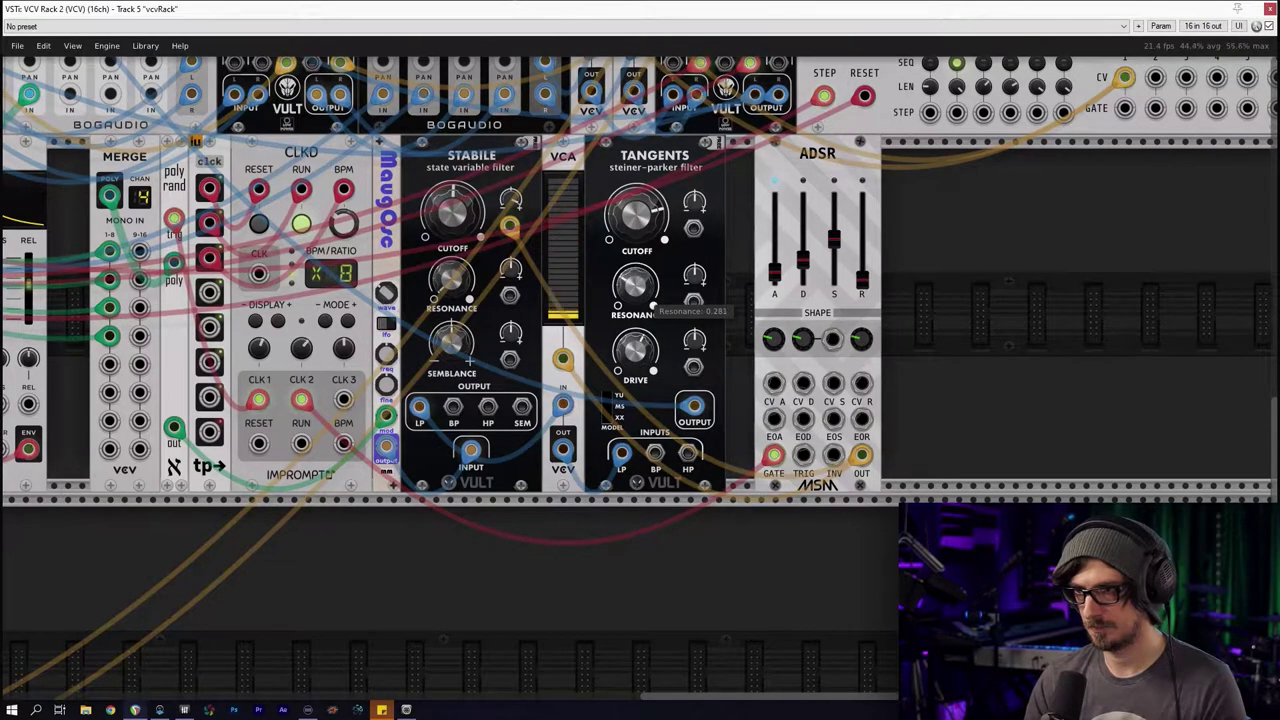
# Raise the new Tangents filter's cutoff and adjust its resonance
pyautogui.moveTo(652, 306); pyautogui.dragTo(650, 300)
# Patch Caudal's CF output into the new Tangents filter's cutoff input and colour the cable yellow
pyautogui.scroll(-2, 612, 246)
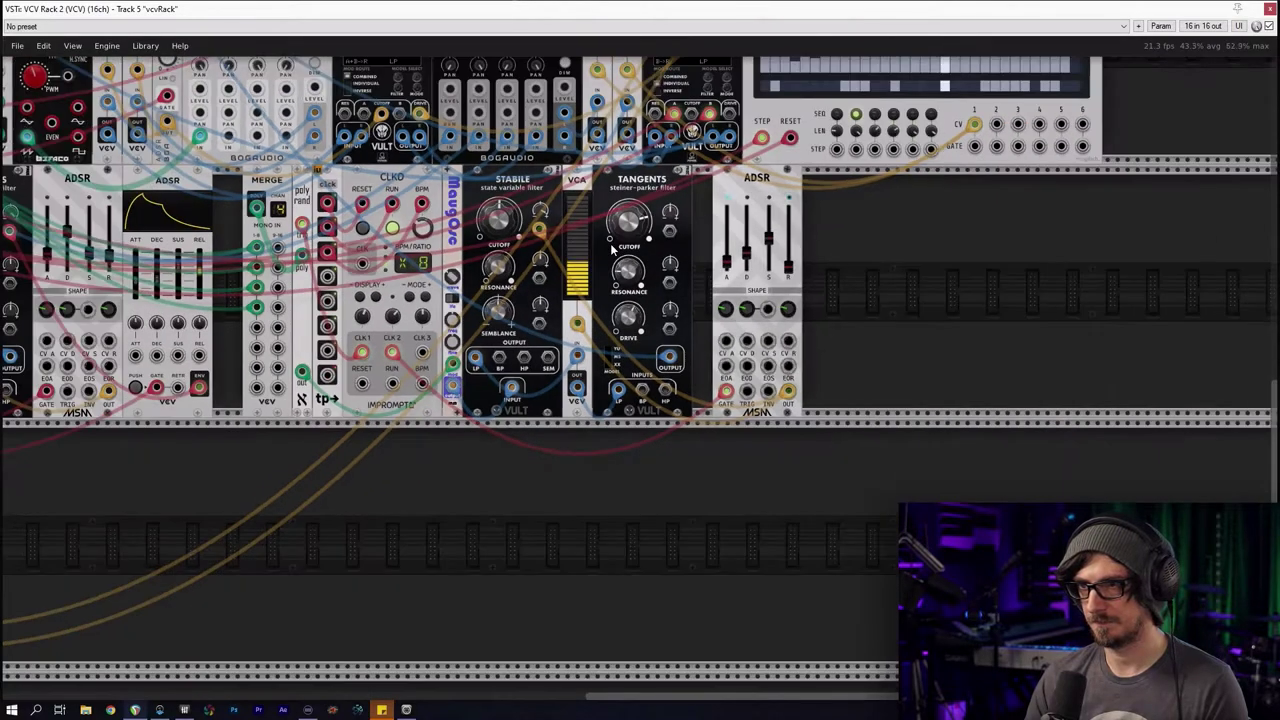
pyautogui.scroll(-3, 612, 246)
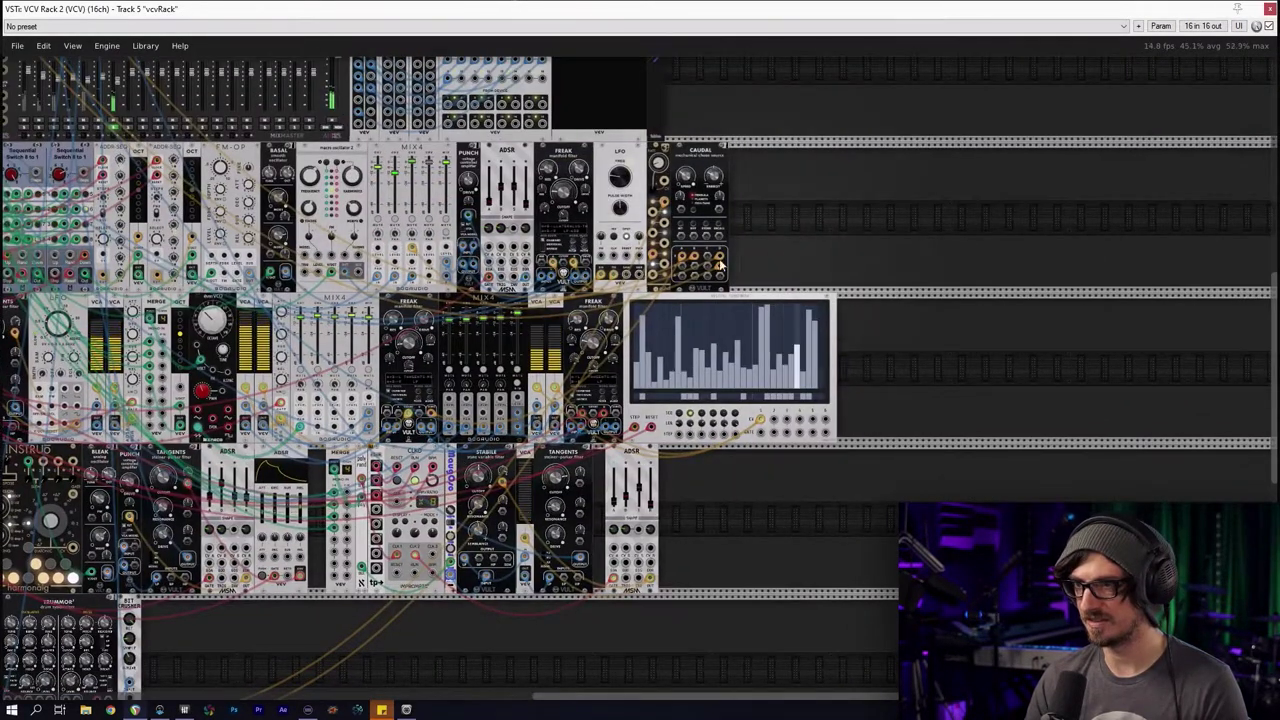
pyautogui.moveTo(717, 263); pyautogui.dragTo(578, 507)
pyautogui.rightClick(581, 487)
pyautogui.moveTo(612, 630)
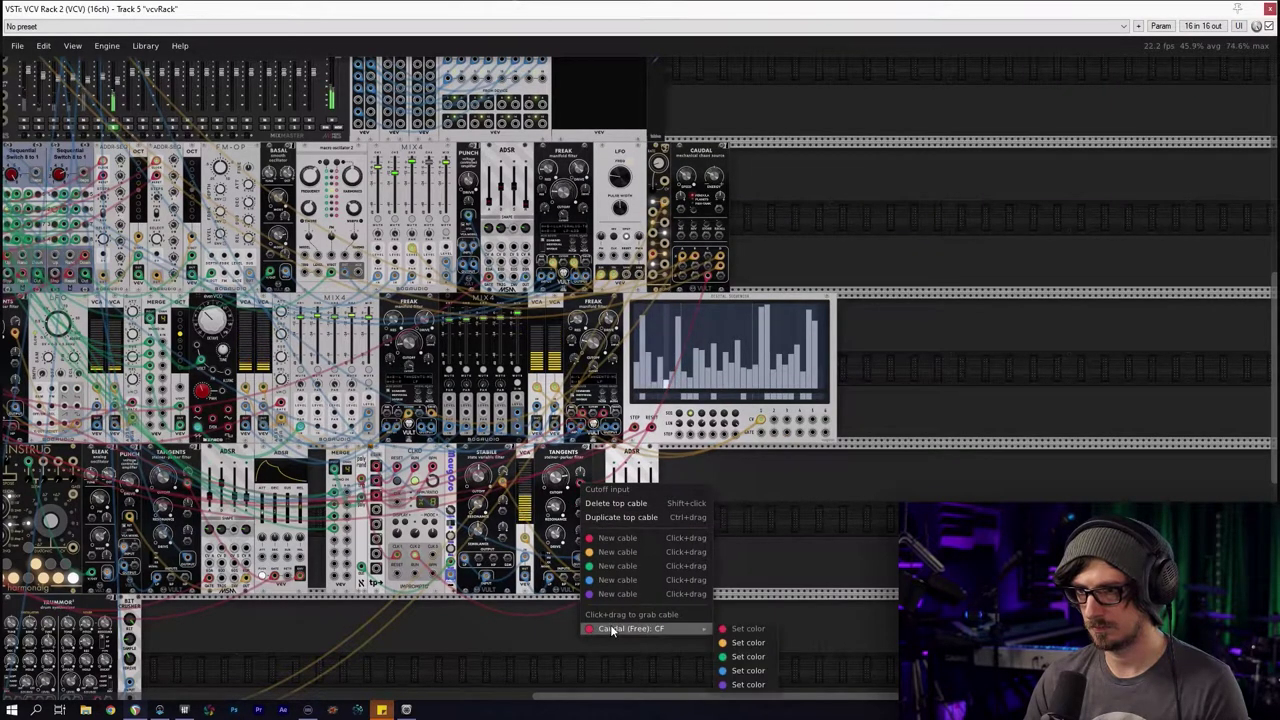
pyautogui.click(768, 643)
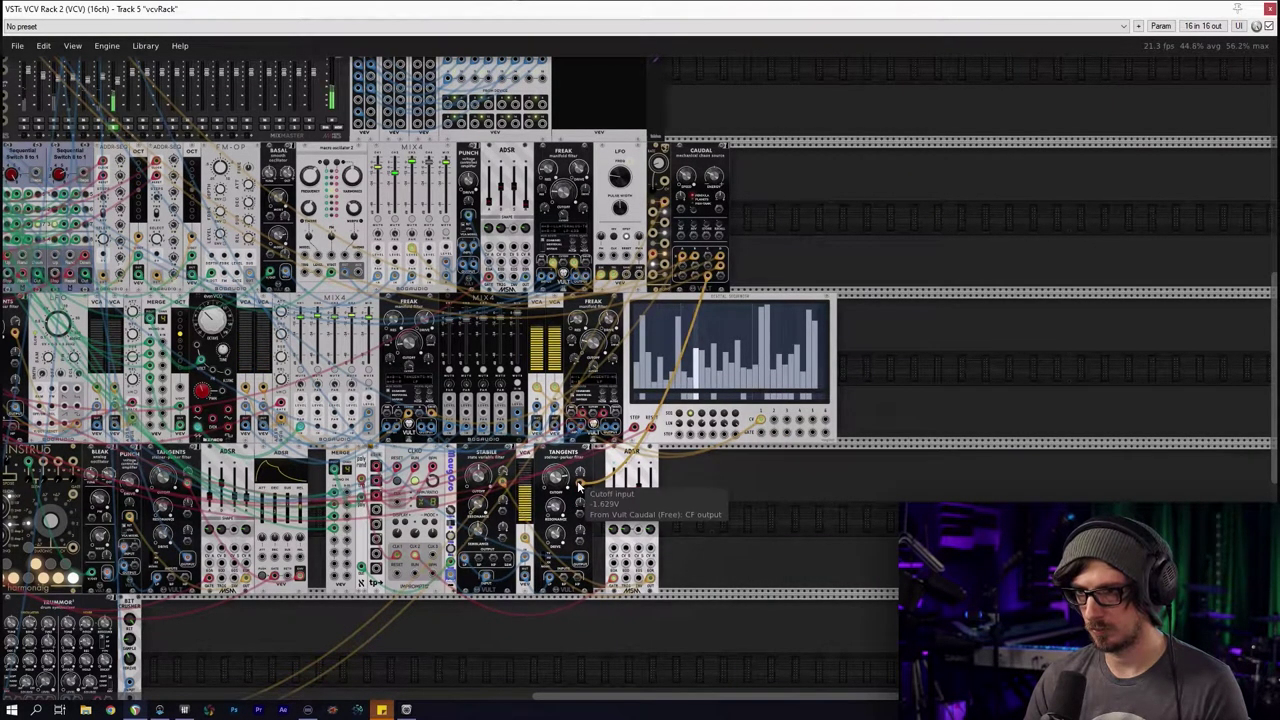
# Set the new Tangents filter's cutoff modulation amount to about 0.17
pyautogui.scroll(5, 578, 487)
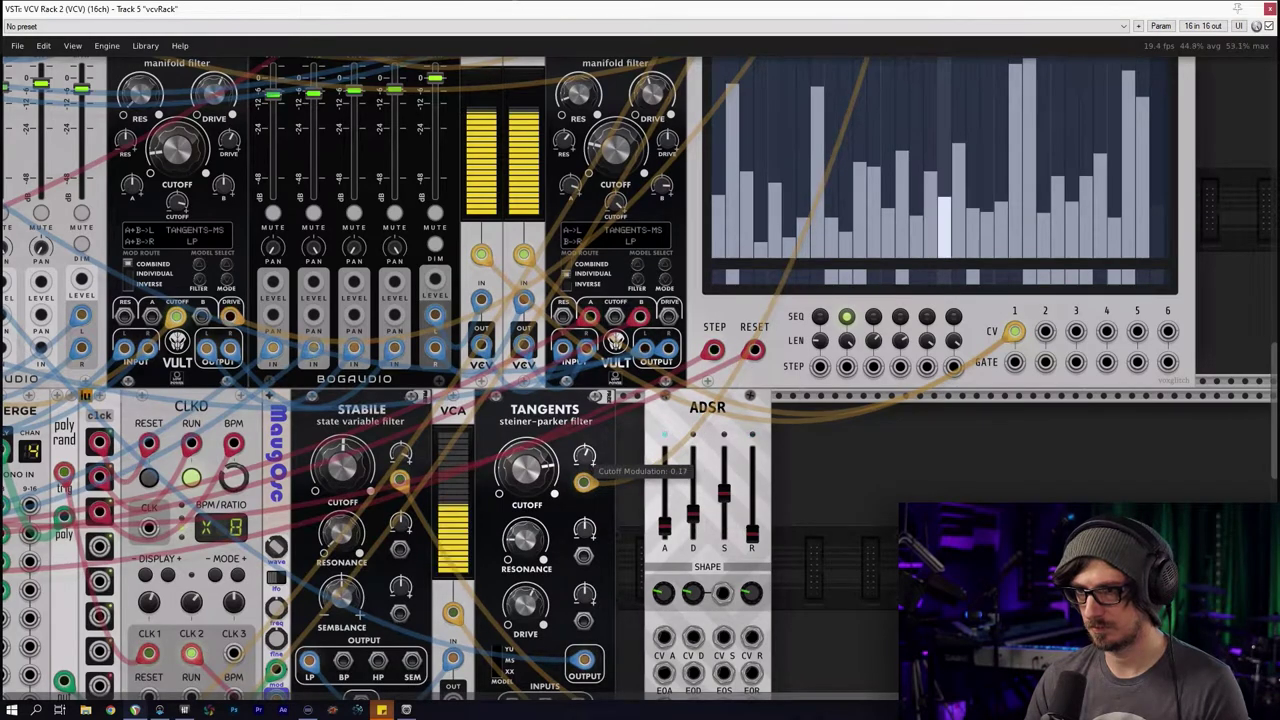
pyautogui.scroll(-3, 585, 480)
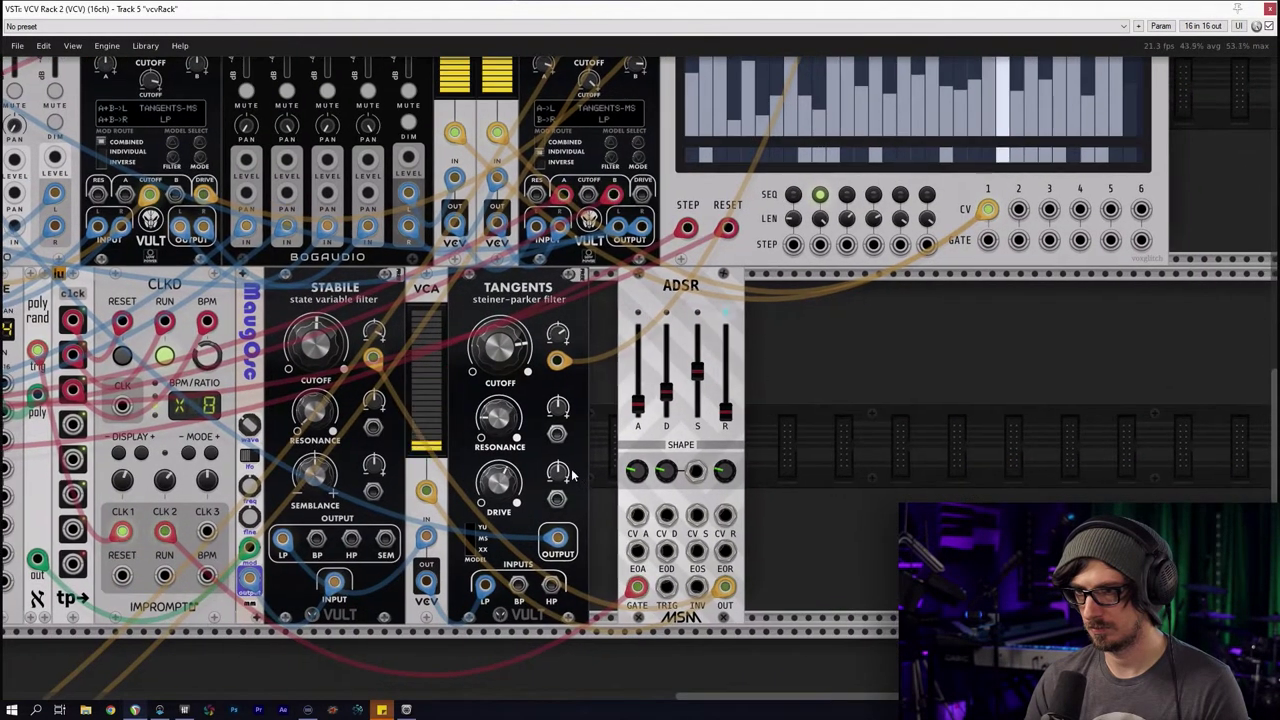
pyautogui.scroll(-2, 598, 466)
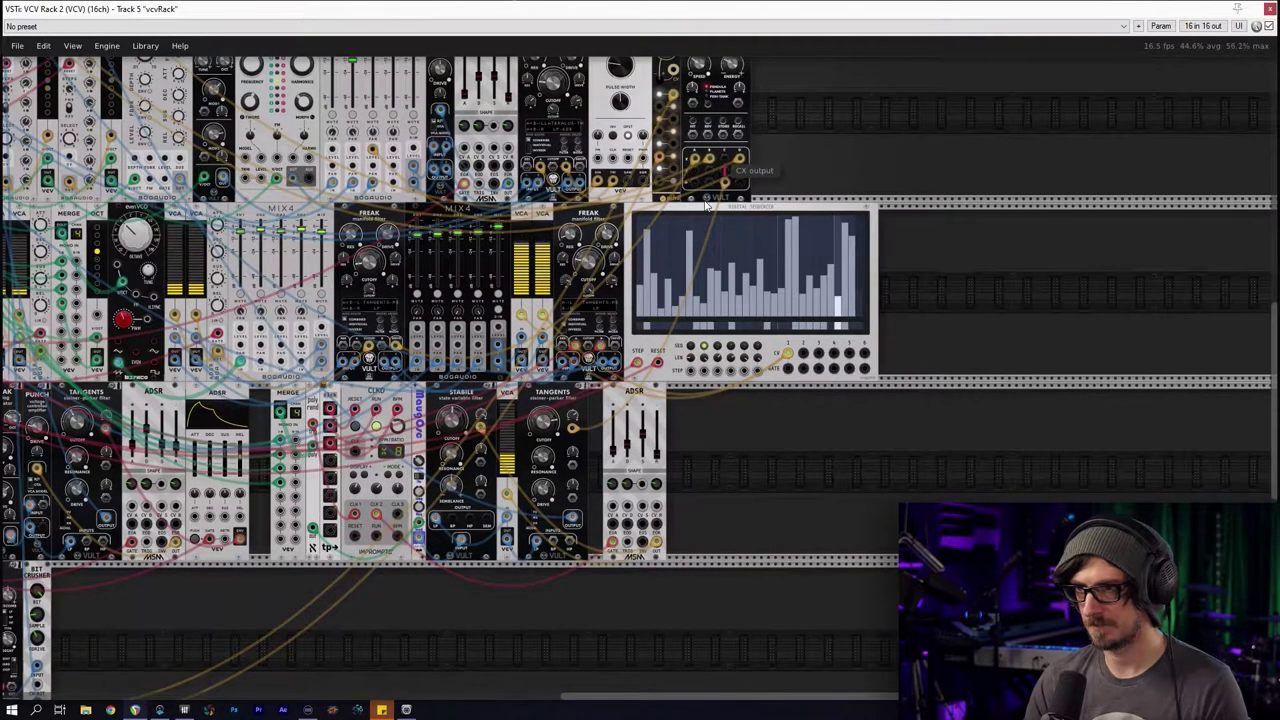
# Patch Caudal's CX output into the new Tangents filter's resonance input with a yellow cable and adjust its resonance modulation
pyautogui.moveTo(724, 157); pyautogui.dragTo(572, 470)
pyautogui.rightClick(572, 470)
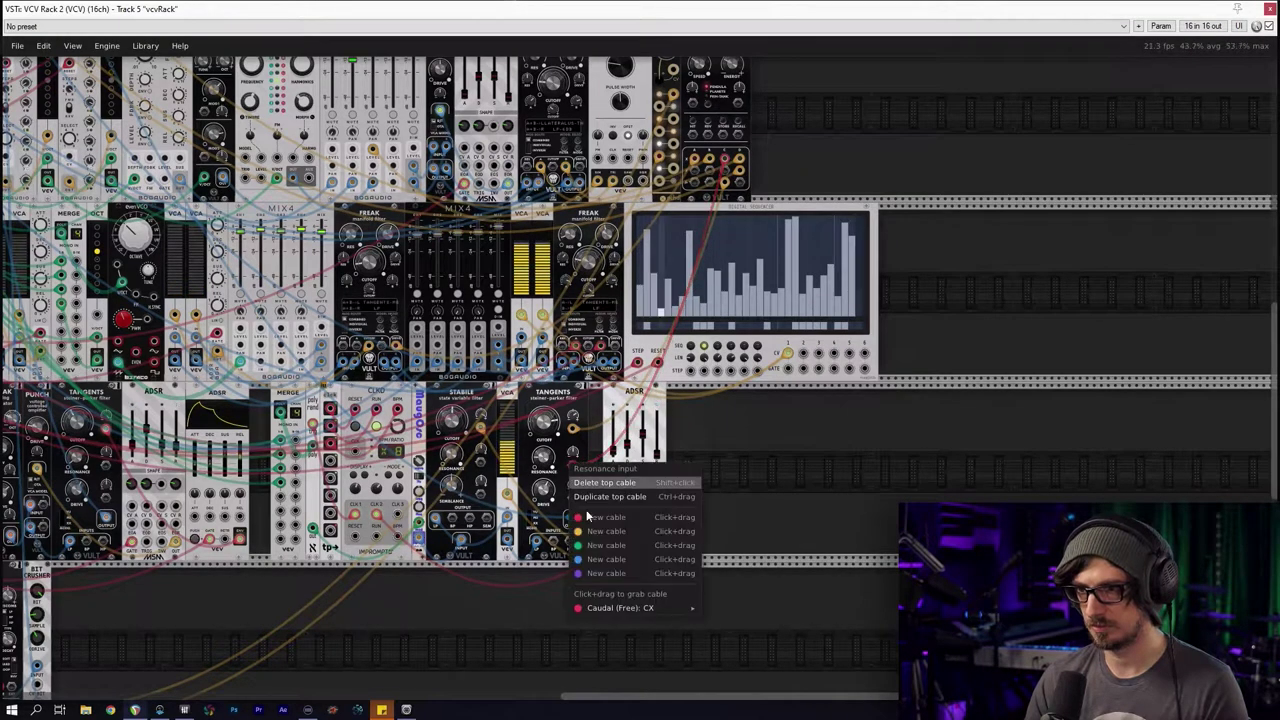
pyautogui.moveTo(629, 608)
pyautogui.click(762, 622)
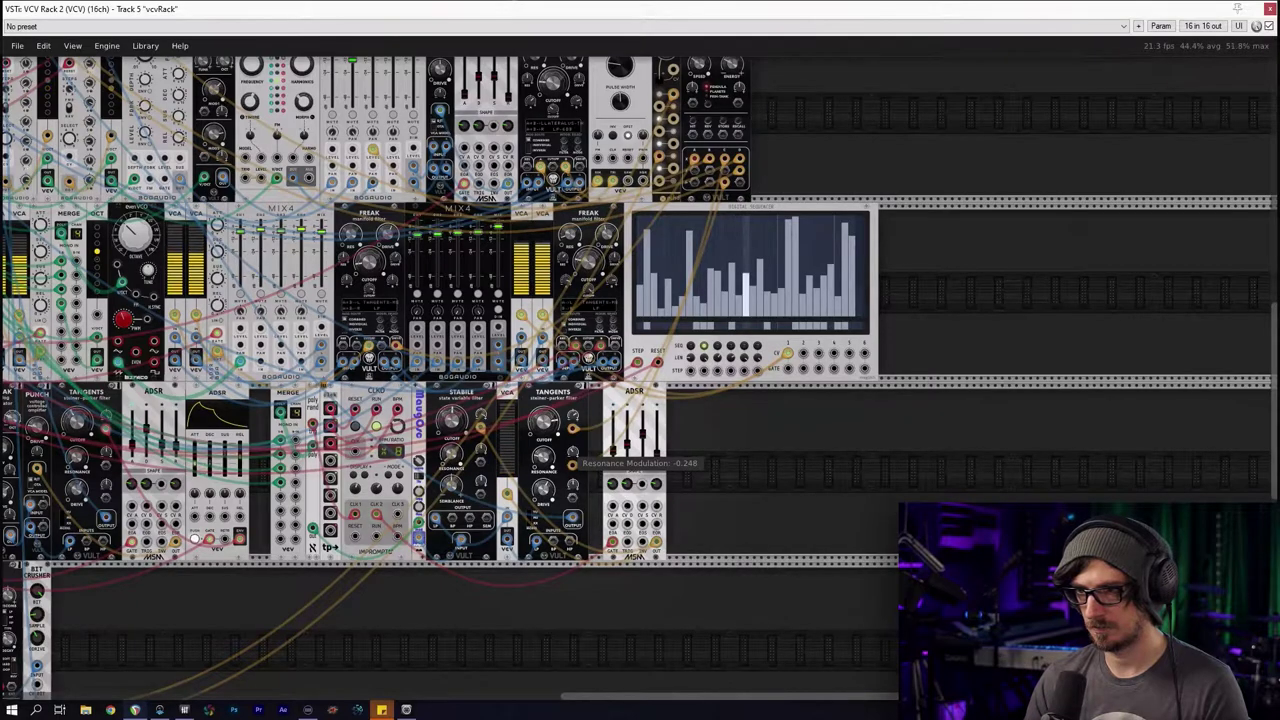
# Move the arp2 ADSR module directly against the new Tangents filter
pyautogui.scroll(-3, 330, 556)
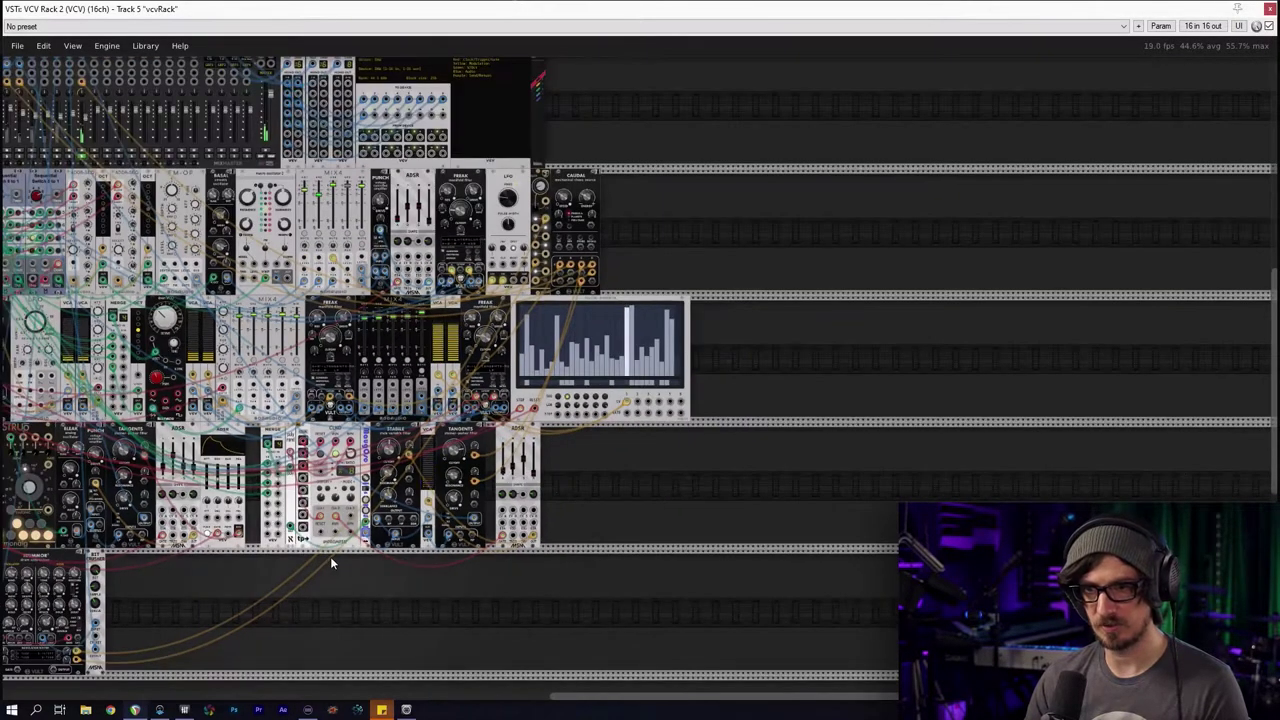
pyautogui.scroll(2, 330, 554)
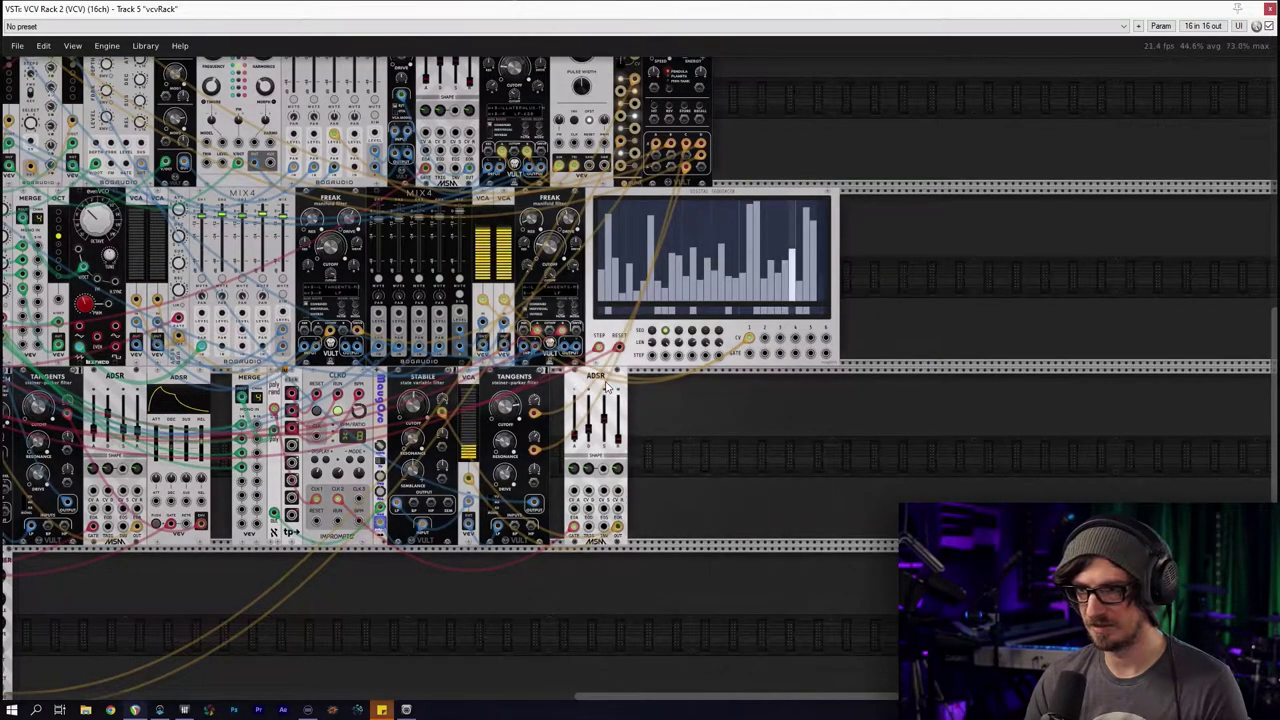
pyautogui.moveTo(595, 379); pyautogui.dragTo(580, 380)
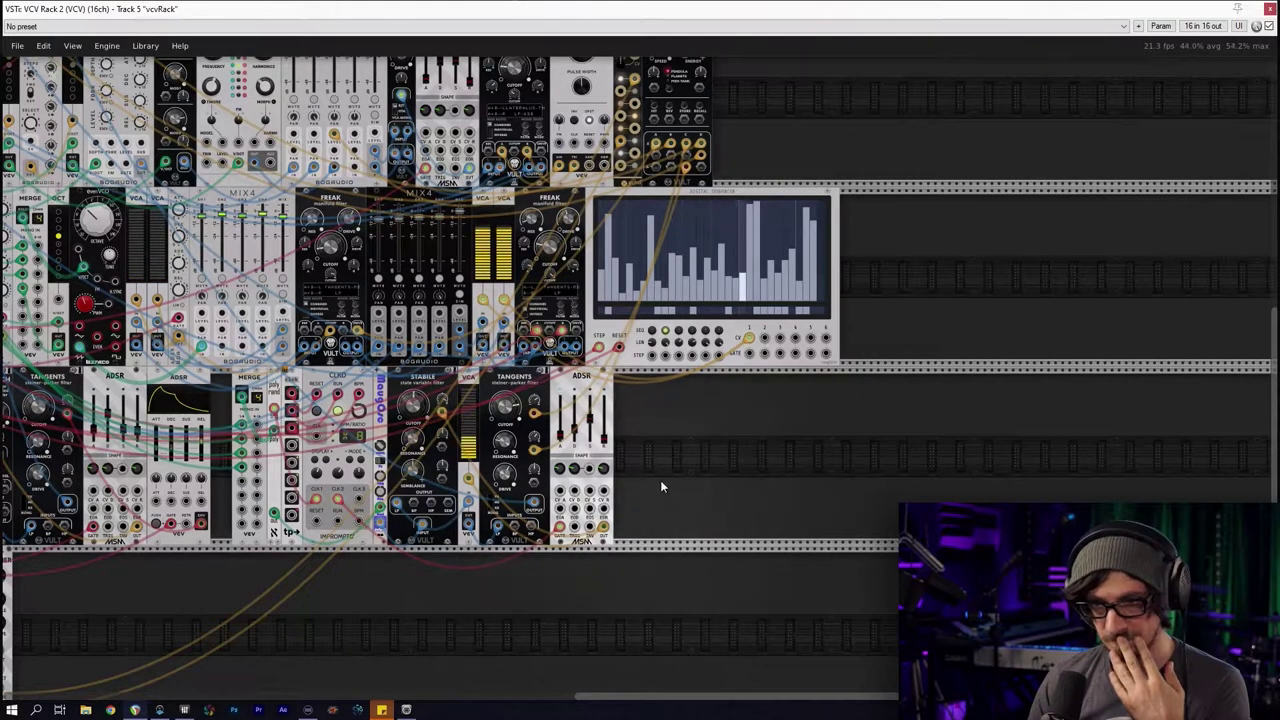
# Lower the sustain of the arp2 ADSR beside the new Tangents filter
pyautogui.moveTo(679, 446); pyautogui.dragTo(816, 492)
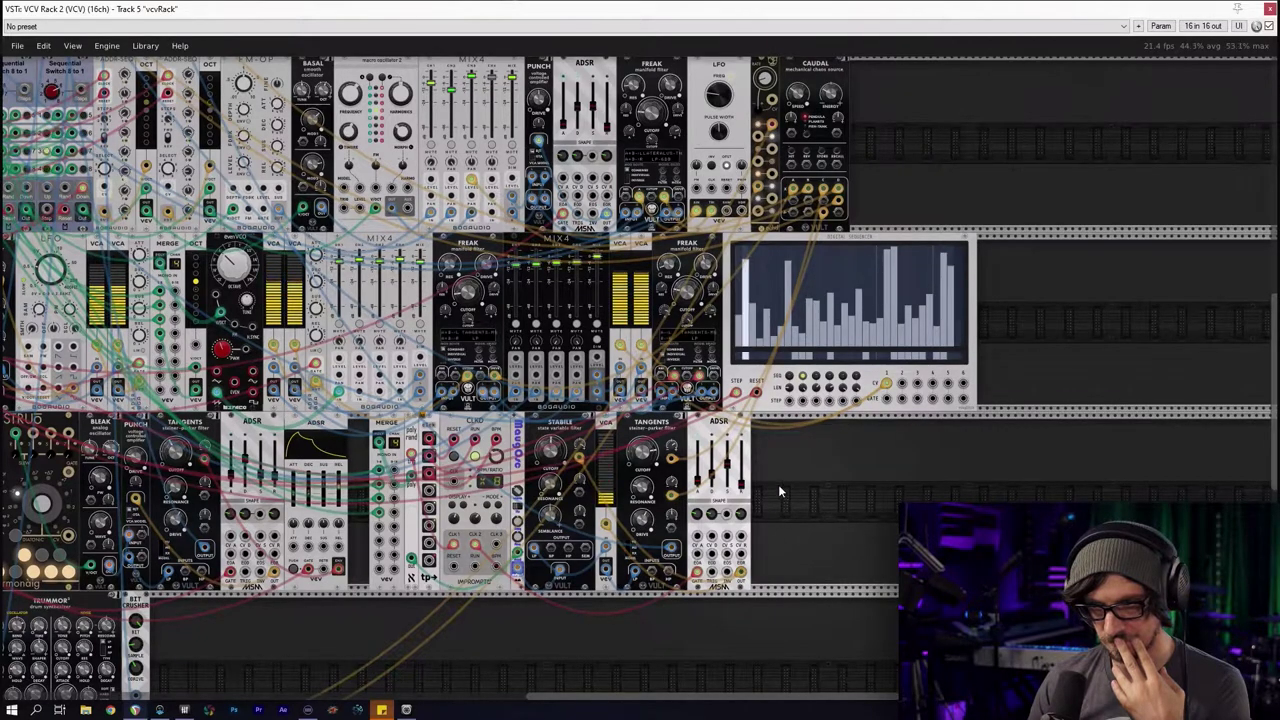
pyautogui.moveTo(778, 484); pyautogui.dragTo(833, 592)
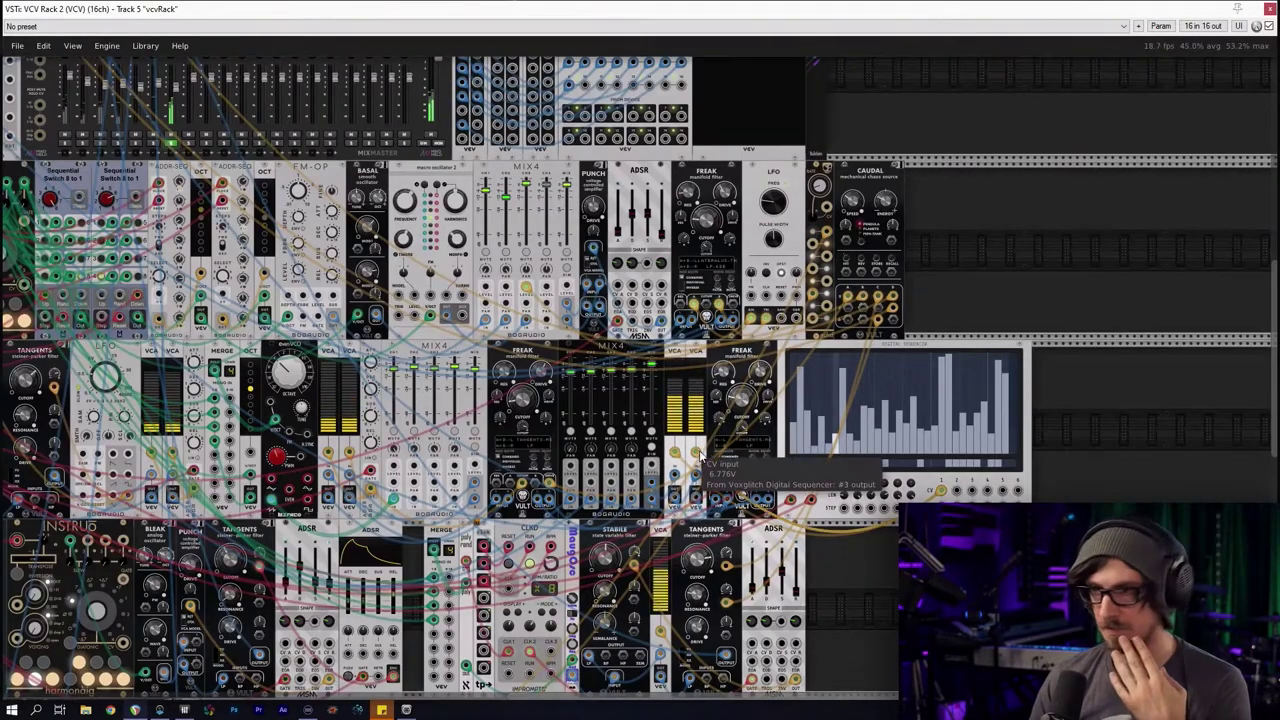
pyautogui.moveTo(805, 645); pyautogui.dragTo(738, 399)
pyautogui.scroll(4, 738, 398)
pyautogui.moveTo(690, 248); pyautogui.dragTo(690, 265)
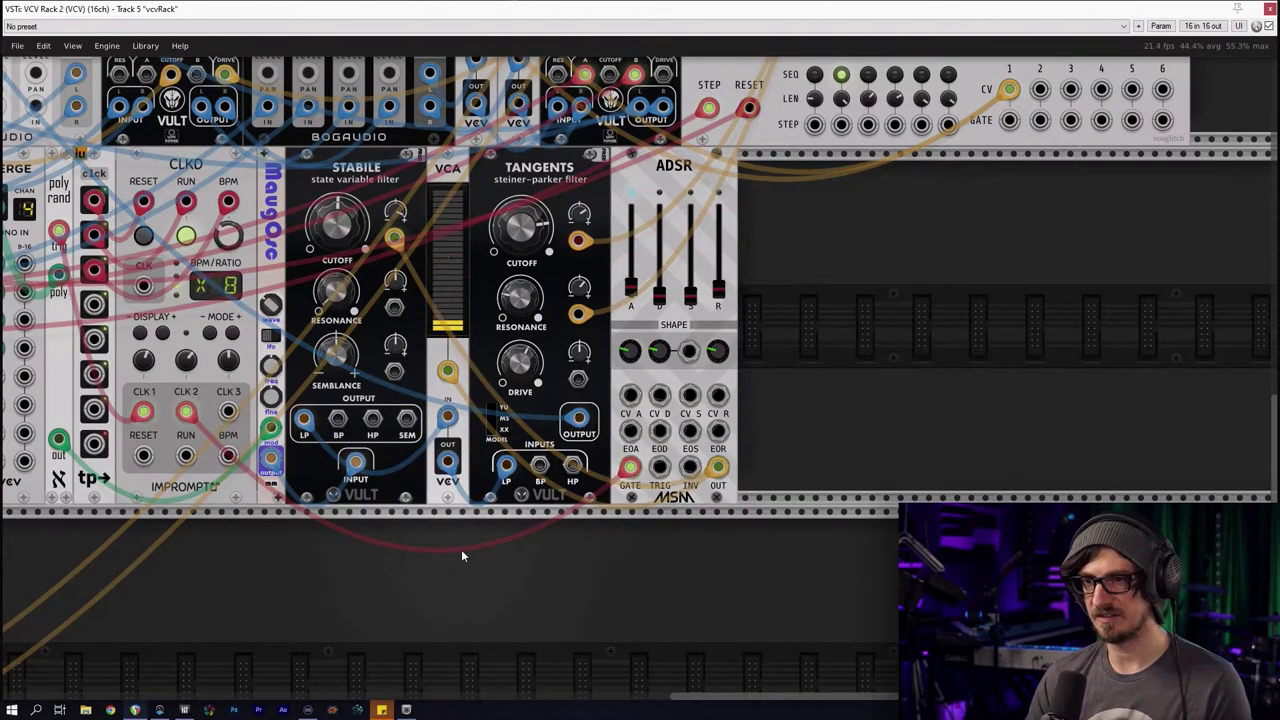
# Move the new Tangents and its ADSR together along the row to open a wide gap after Stabile's VCA
pyautogui.scroll(-3, 461, 549)
pyautogui.scroll(1, 480, 432)
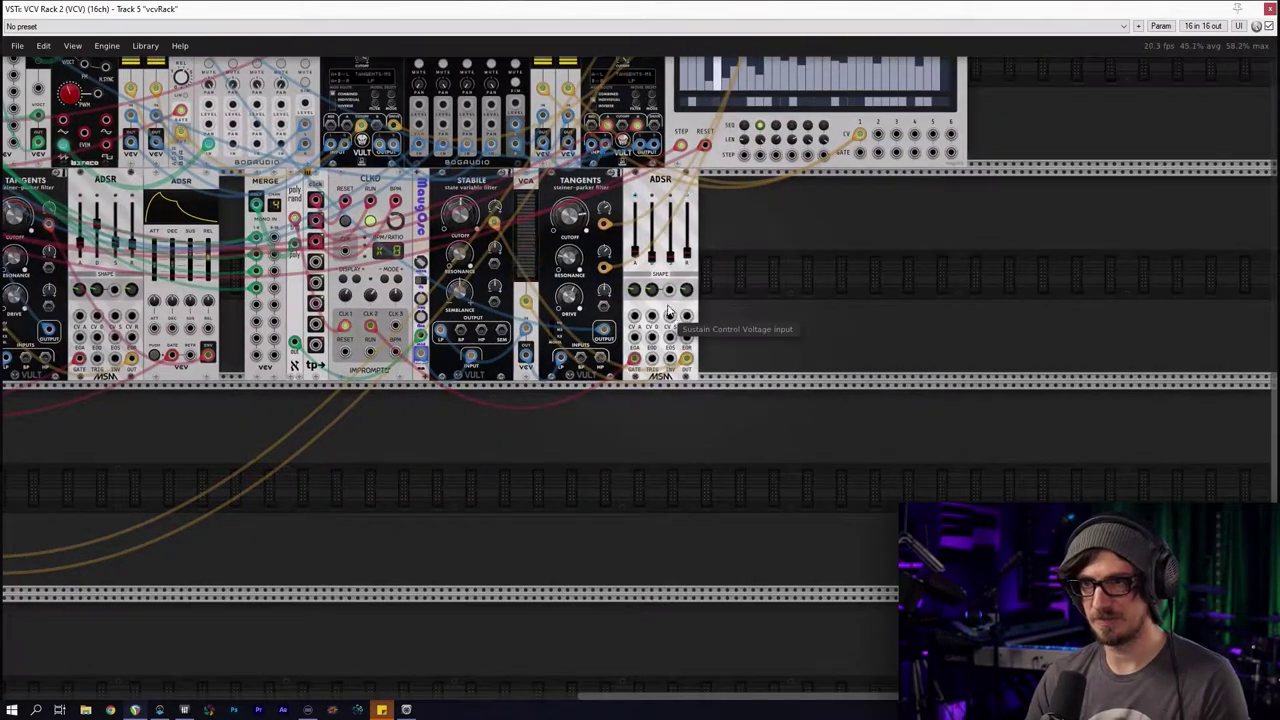
pyautogui.moveTo(738, 250); pyautogui.dragTo(770, 190)
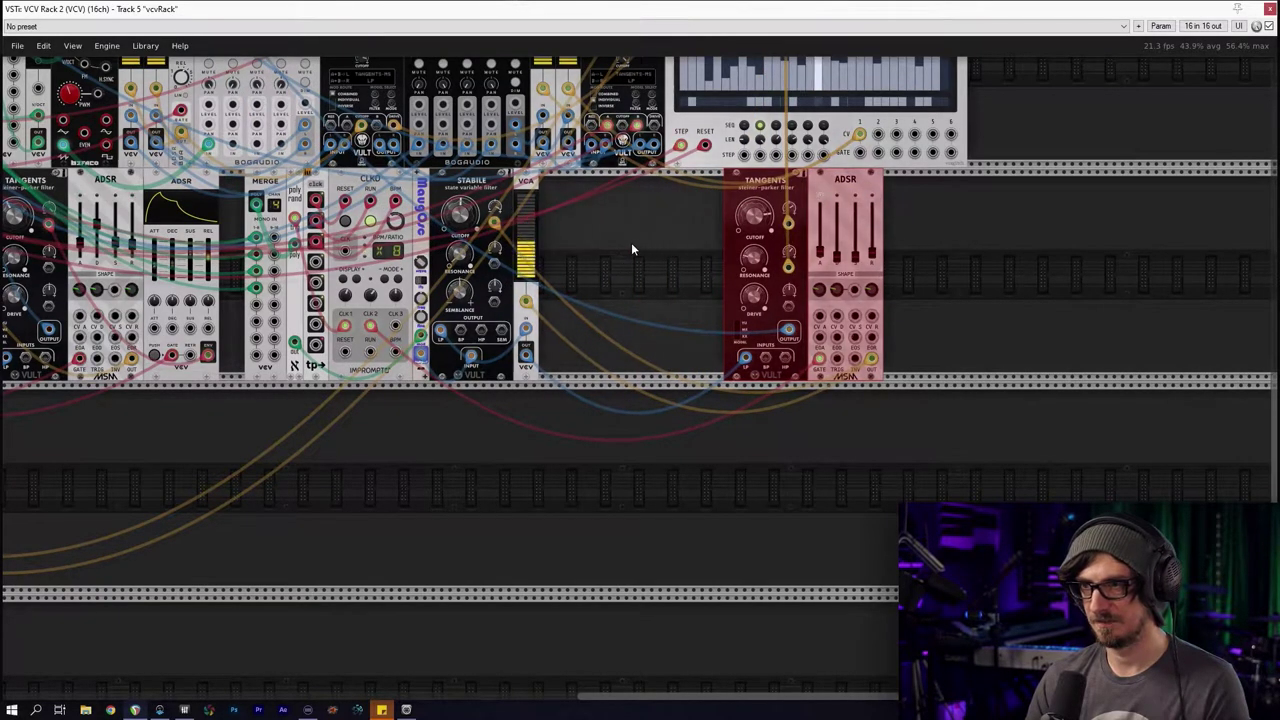
pyautogui.moveTo(855, 200); pyautogui.dragTo(1012, 202)
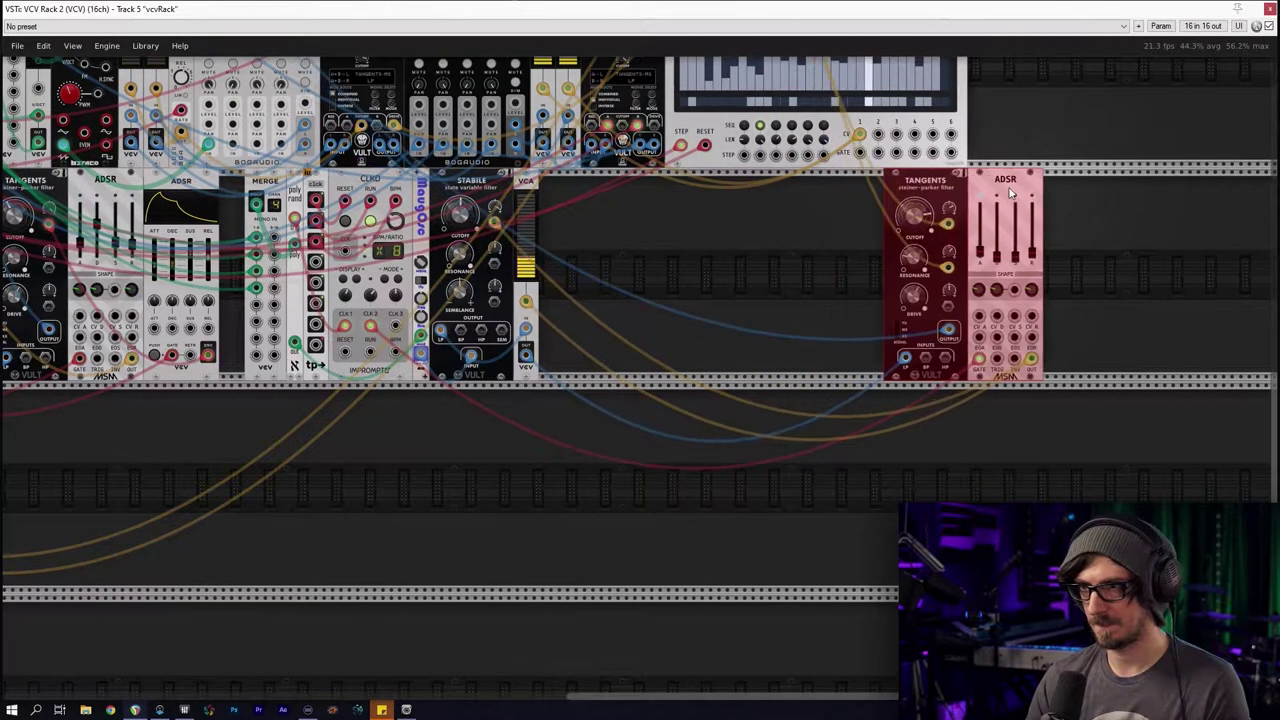
pyautogui.click(746, 239)
# Add a VCV VCA and a Voxglitch Digital Sequencer in the gap between Stabile's VCA and Tangents
pyautogui.rightClick(613, 243)
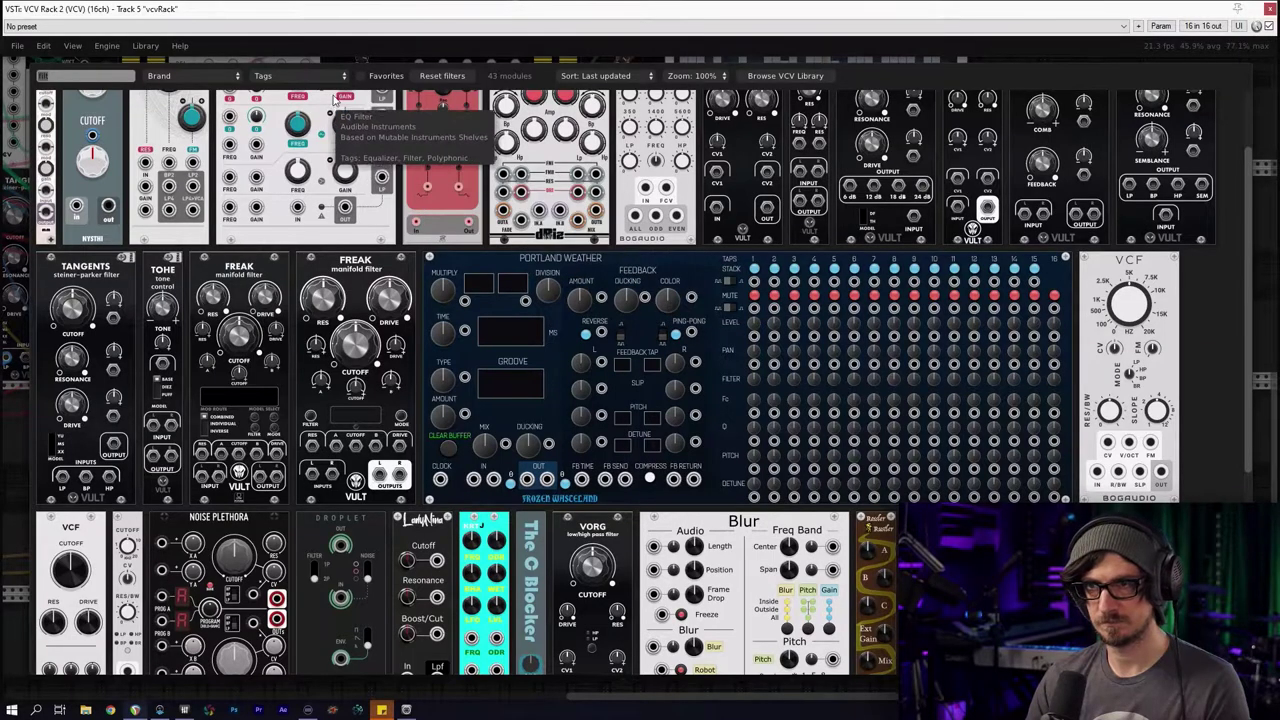
pyautogui.click(441, 76)
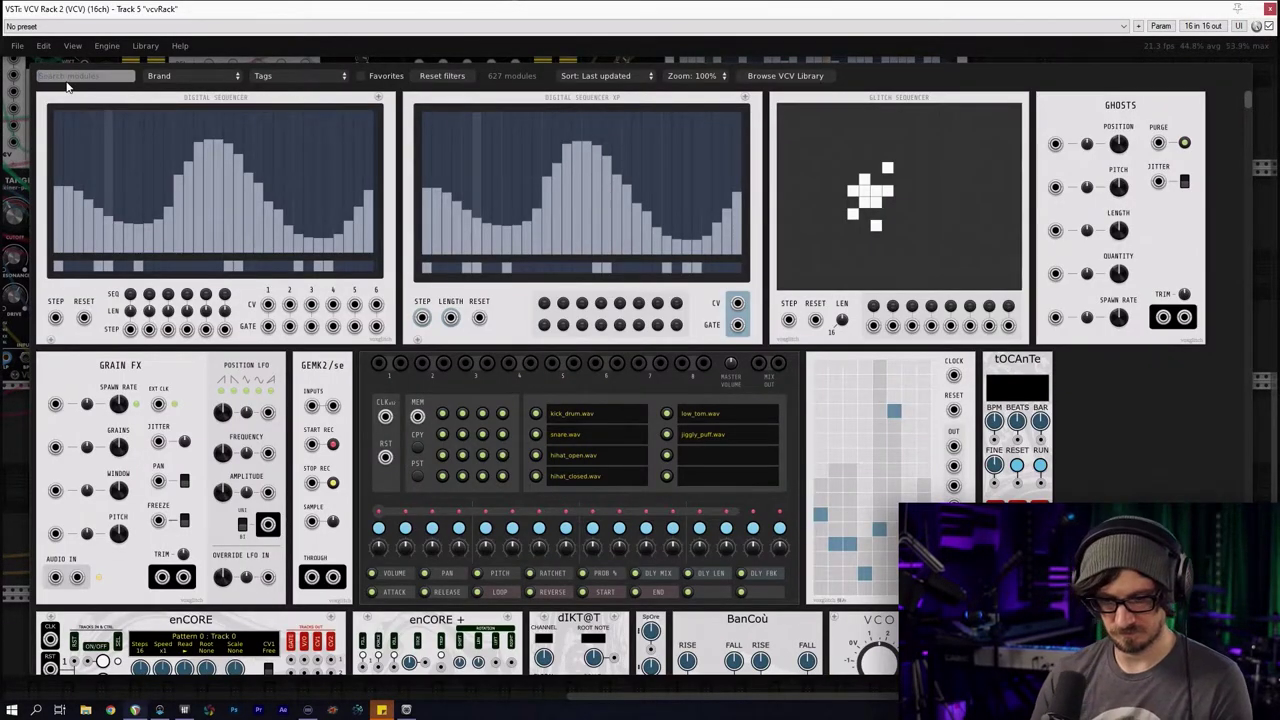
pyautogui.write('vca')
pyautogui.click(320, 180)
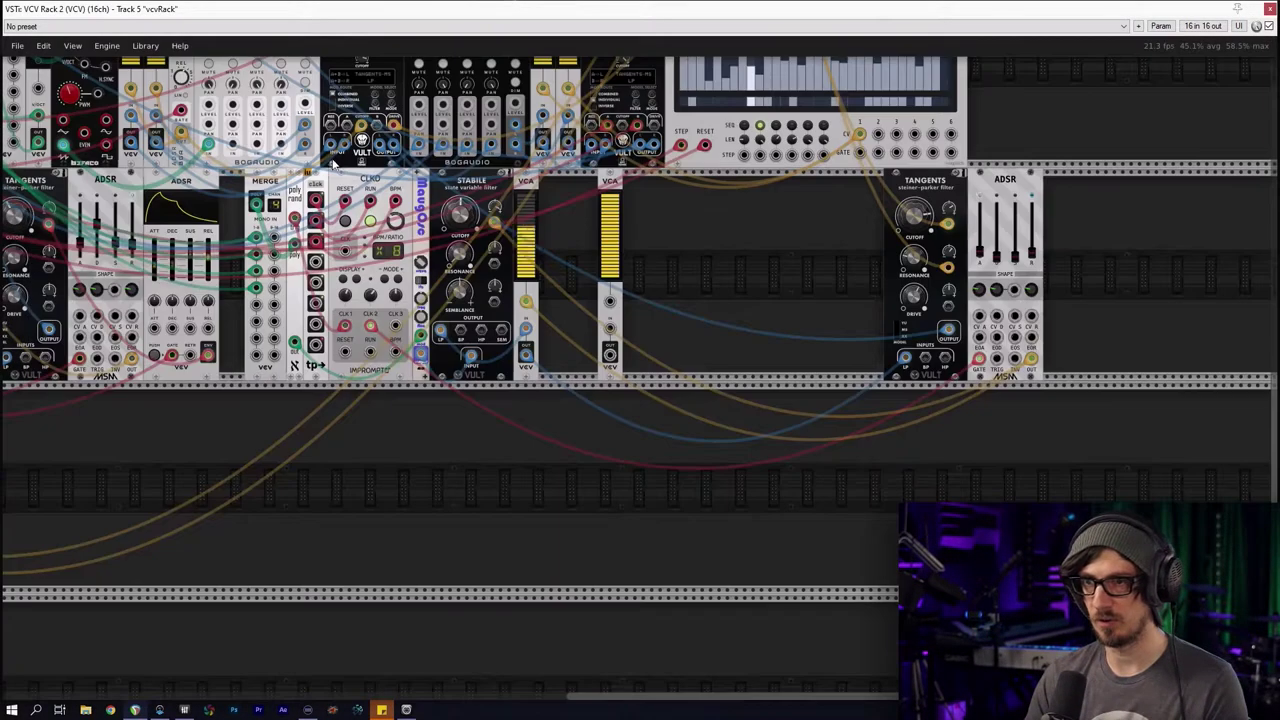
pyautogui.rightClick(594, 206)
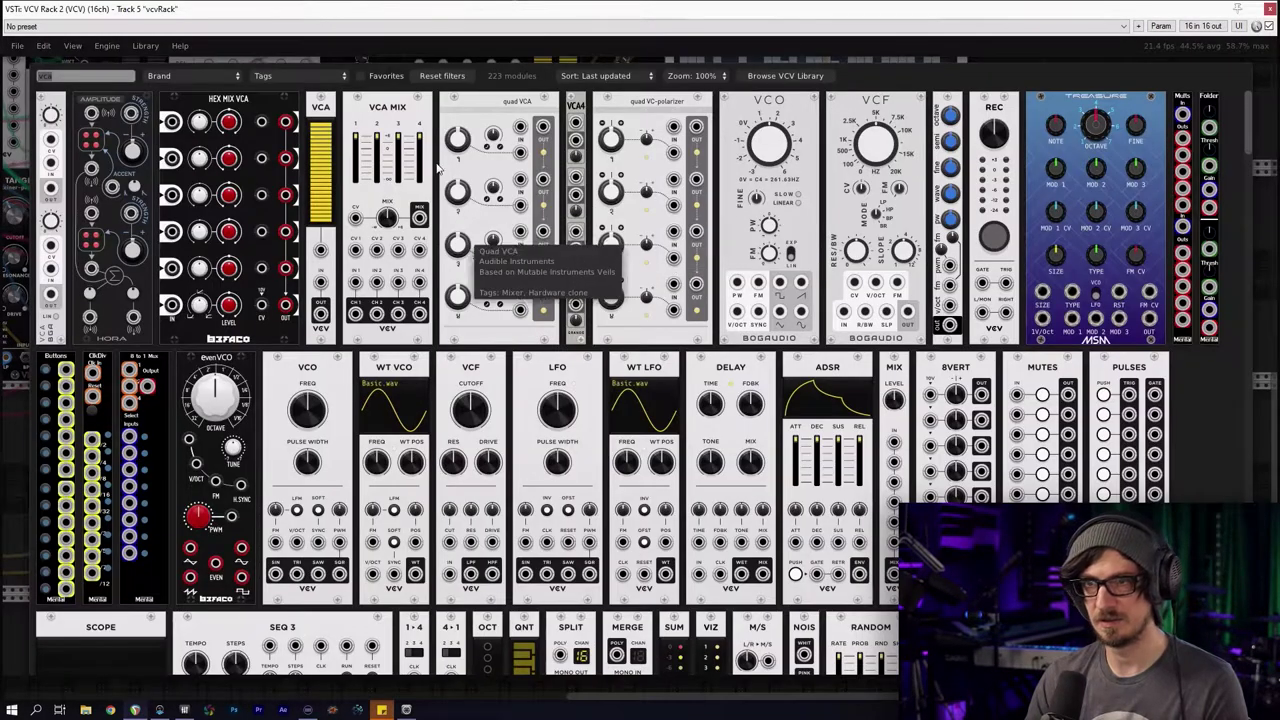
pyautogui.click(436, 77)
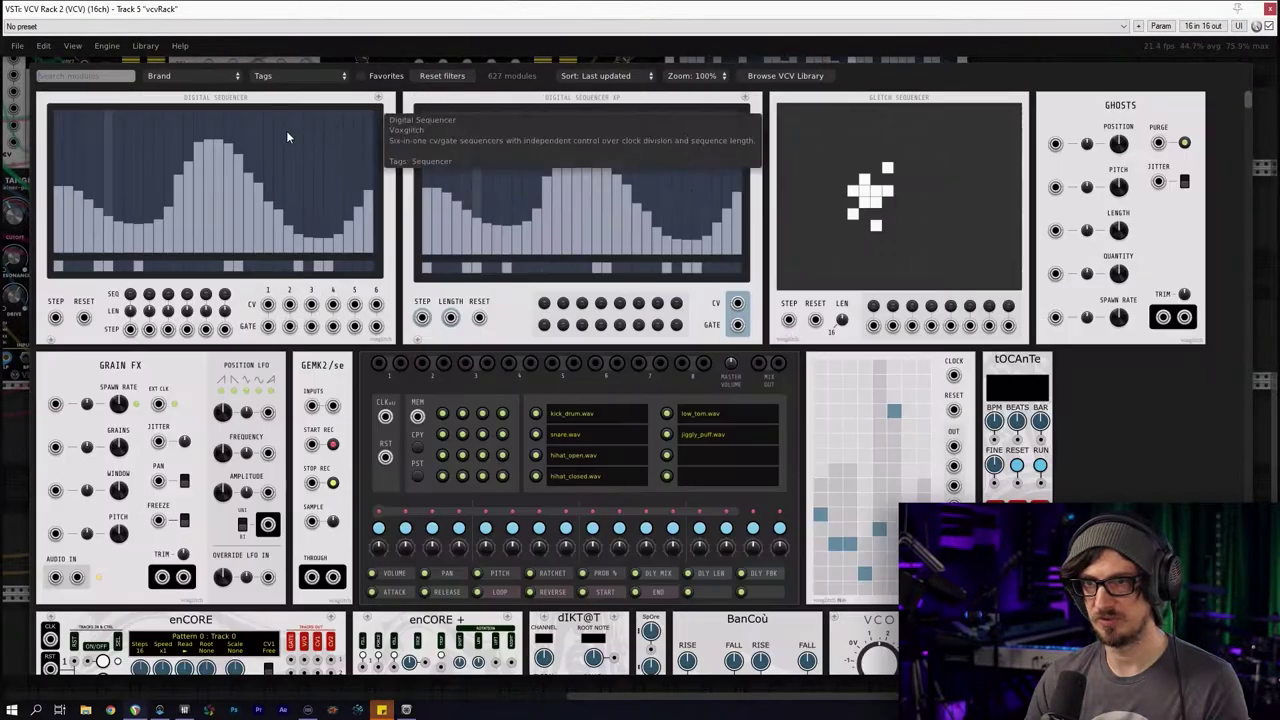
pyautogui.click(264, 181)
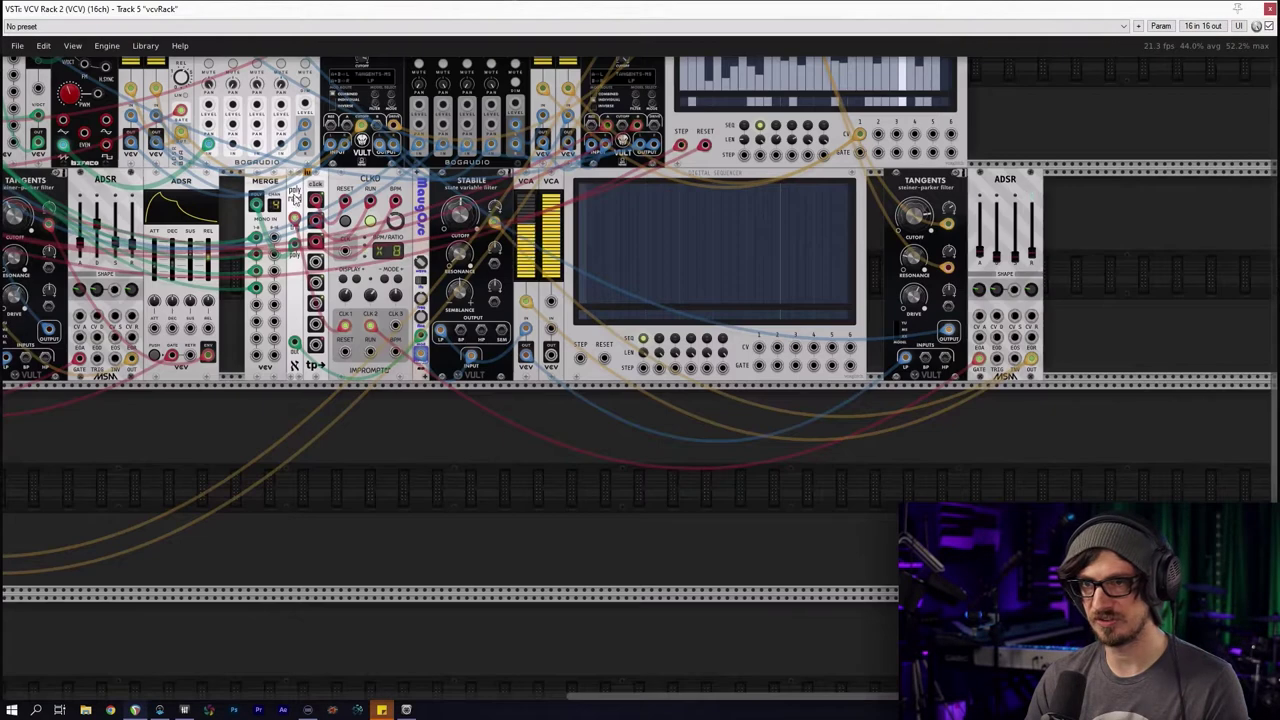
# Rearrange the row so Tangents and ADSR follow Stabile's VCA, with the new VCA and Digital Sequencer after them
pyautogui.moveTo(1155, 315); pyautogui.dragTo(912, 236)
pyautogui.moveTo(920, 192); pyautogui.dragTo(903, 192)
pyautogui.moveTo(737, 463); pyautogui.dragTo(646, 206)
pyautogui.moveTo(634, 508); pyautogui.dragTo(1054, 300)
pyautogui.moveTo(1086, 423); pyautogui.dragTo(840, 260)
pyautogui.moveTo(897, 186); pyautogui.dragTo(543, 220)
pyautogui.click(607, 406)
# Move the arp2 mixer cable to the new VCA's output and patch Tangents' output into that VCA's channel input in blue
pyautogui.scroll(3, 612, 404)
pyautogui.scroll(2, 600, 415)
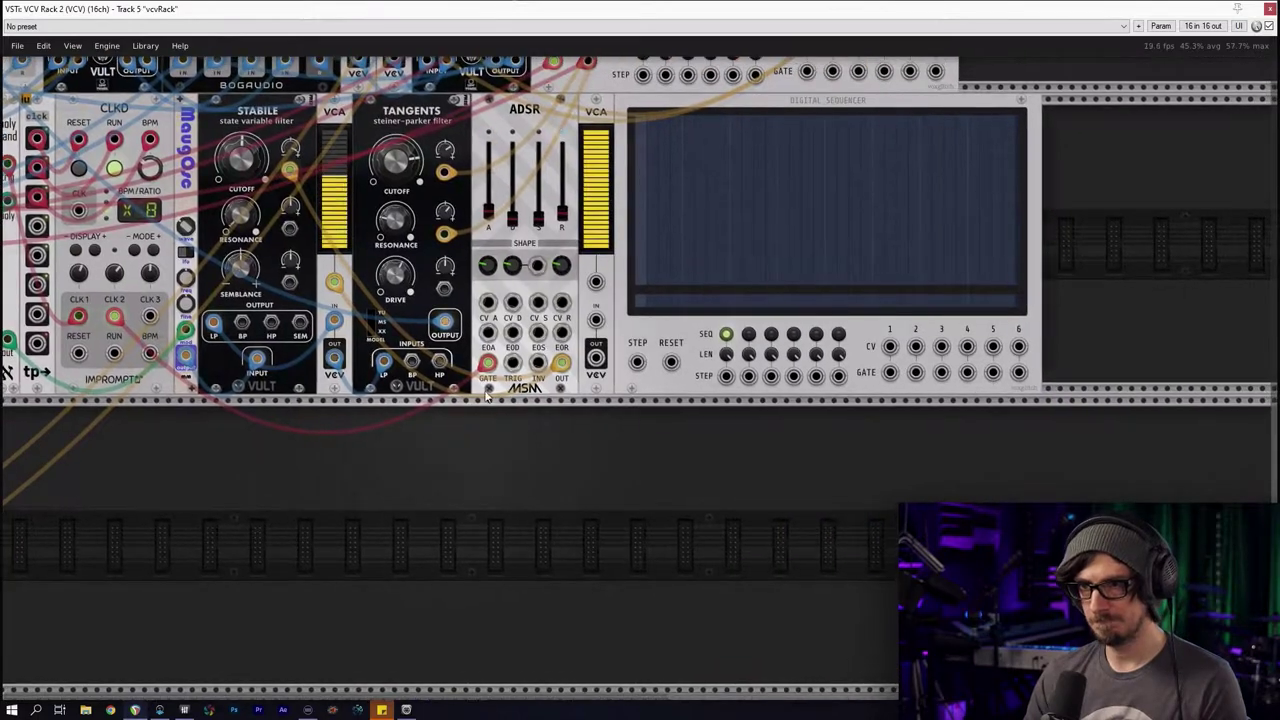
pyautogui.moveTo(444, 325); pyautogui.dragTo(596, 358)
pyautogui.rightClick(448, 322)
pyautogui.moveTo(486, 377); pyautogui.dragTo(596, 320)
pyautogui.rightClick(446, 320)
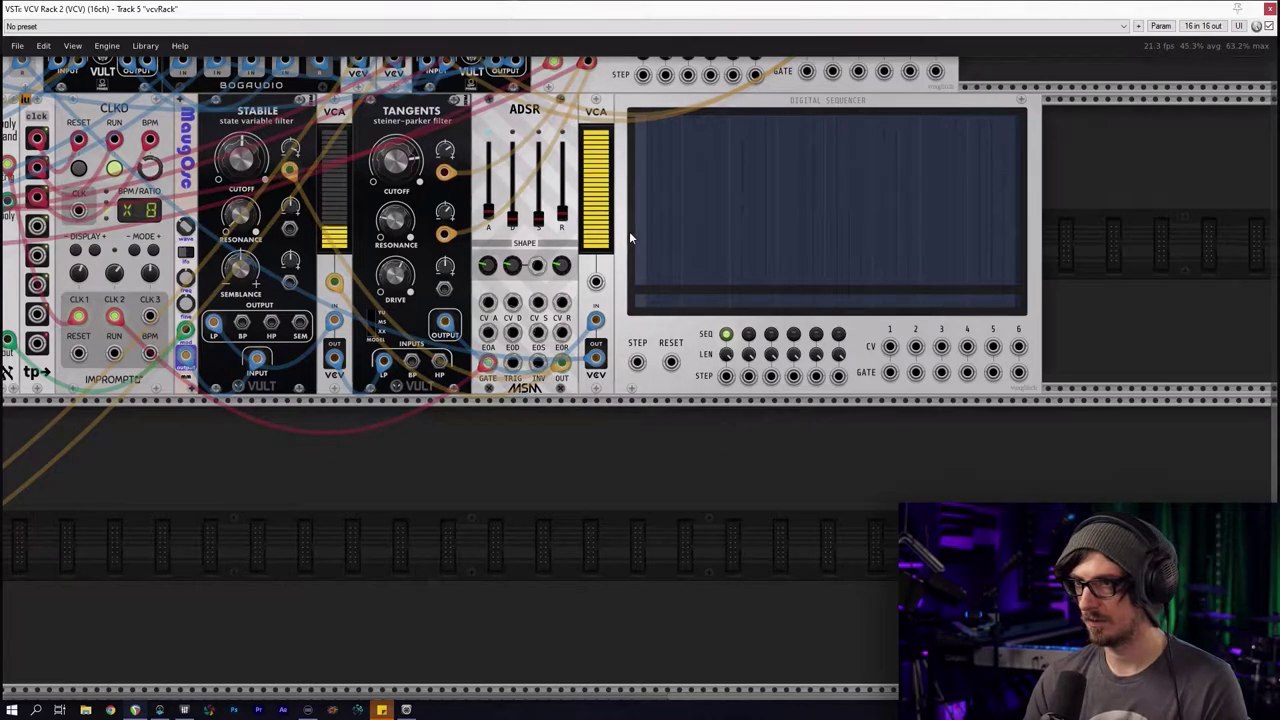
# Draw a smooth wave-shaped CV curve with two humps across all steps of the new Digital Sequencer
pyautogui.moveTo(645, 222)
pyautogui.mouseDown()
pyautogui.moveTo(691, 181)
pyautogui.moveTo(765, 208)
pyautogui.moveTo(810, 200)
pyautogui.moveTo(887, 156)
pyautogui.moveTo(947, 160)
pyautogui.moveTo(1023, 204)
pyautogui.moveTo(779, 214)
pyautogui.mouseUp()
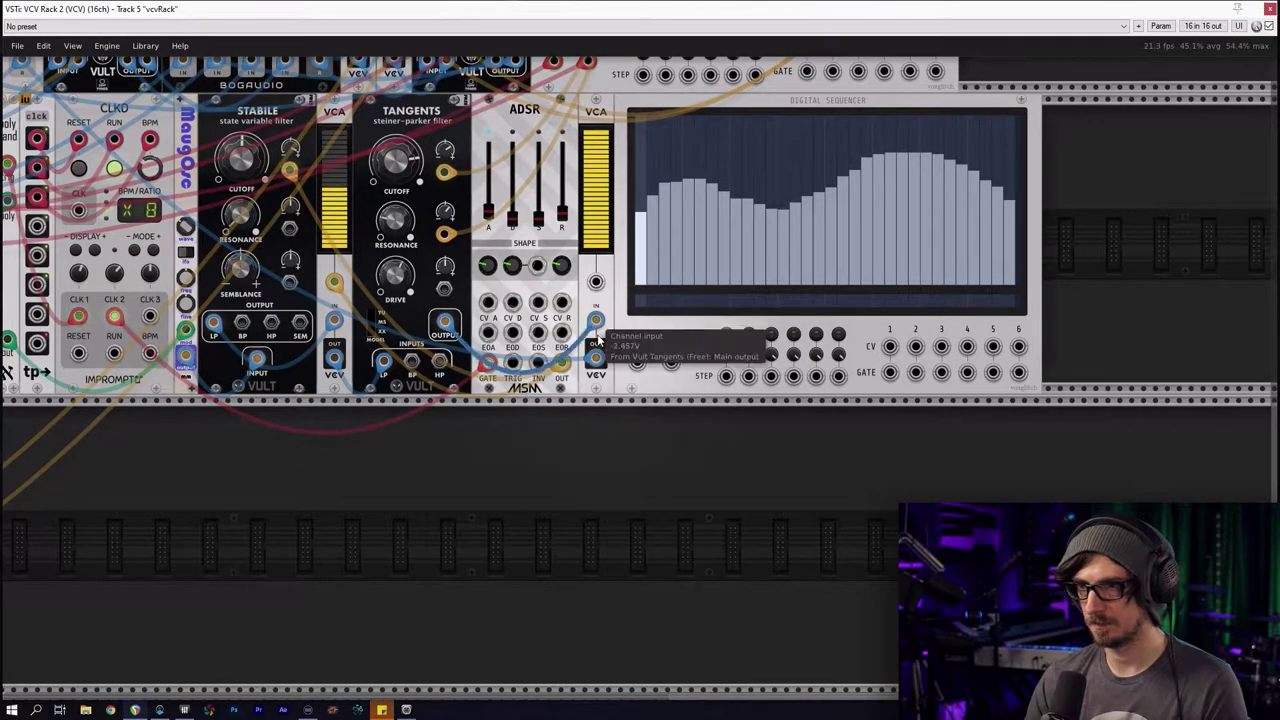
# Patch Clkd's CLK 2 into the new sequencer's first step input and its CV 1 output into the new VCA's CV input, using red cables
pyautogui.scroll(-1, 391, 484)
pyautogui.moveTo(220, 480); pyautogui.dragTo(326, 482)
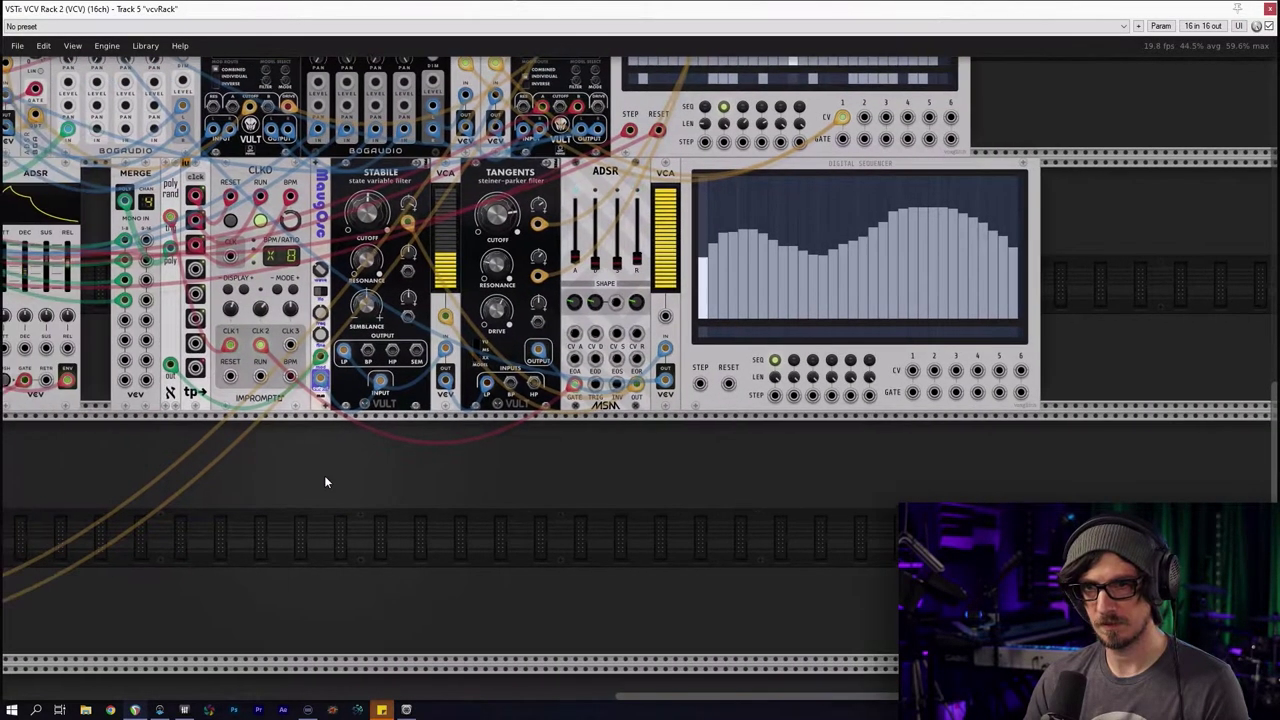
pyautogui.rightClick(261, 347)
pyautogui.moveTo(346, 389); pyautogui.dragTo(774, 398)
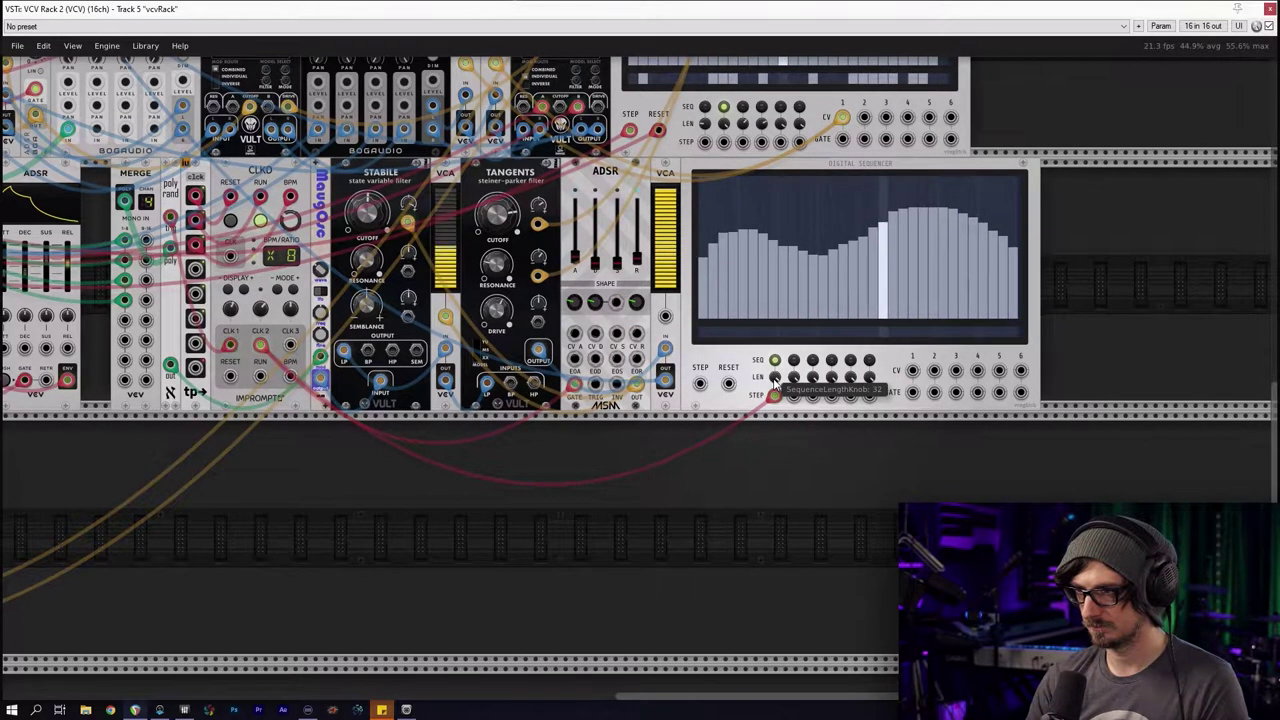
pyautogui.moveTo(912, 371); pyautogui.dragTo(666, 318)
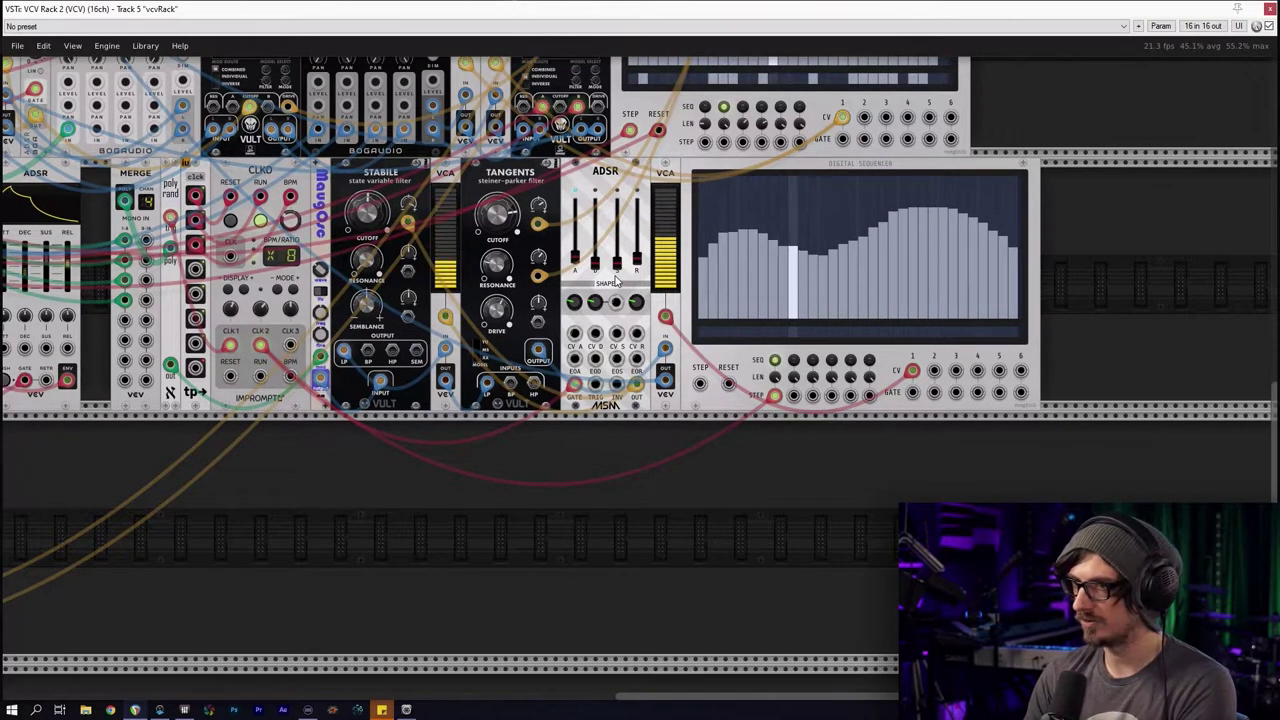
# Turn off solo on the arp2 channel in MixMaster
pyautogui.scroll(15, 498, 171)
pyautogui.hscroll(-10, 498, 171)
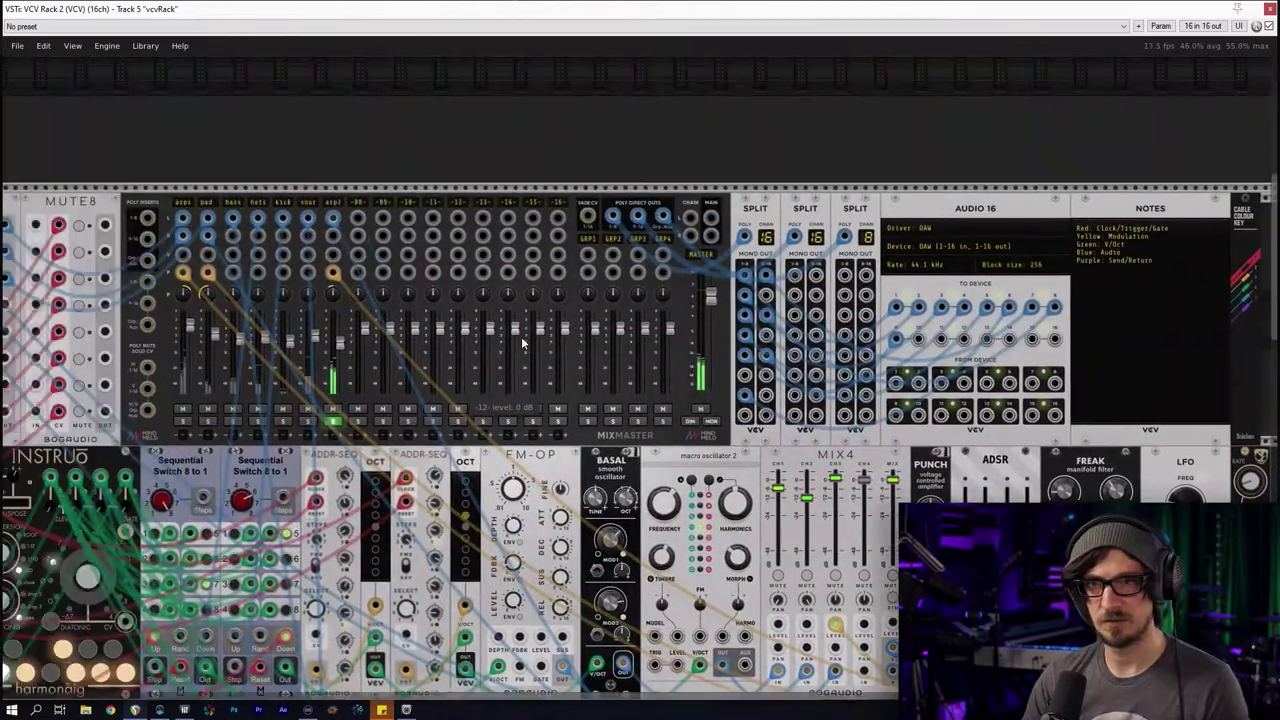
pyautogui.moveTo(522, 343); pyautogui.dragTo(572, 327)
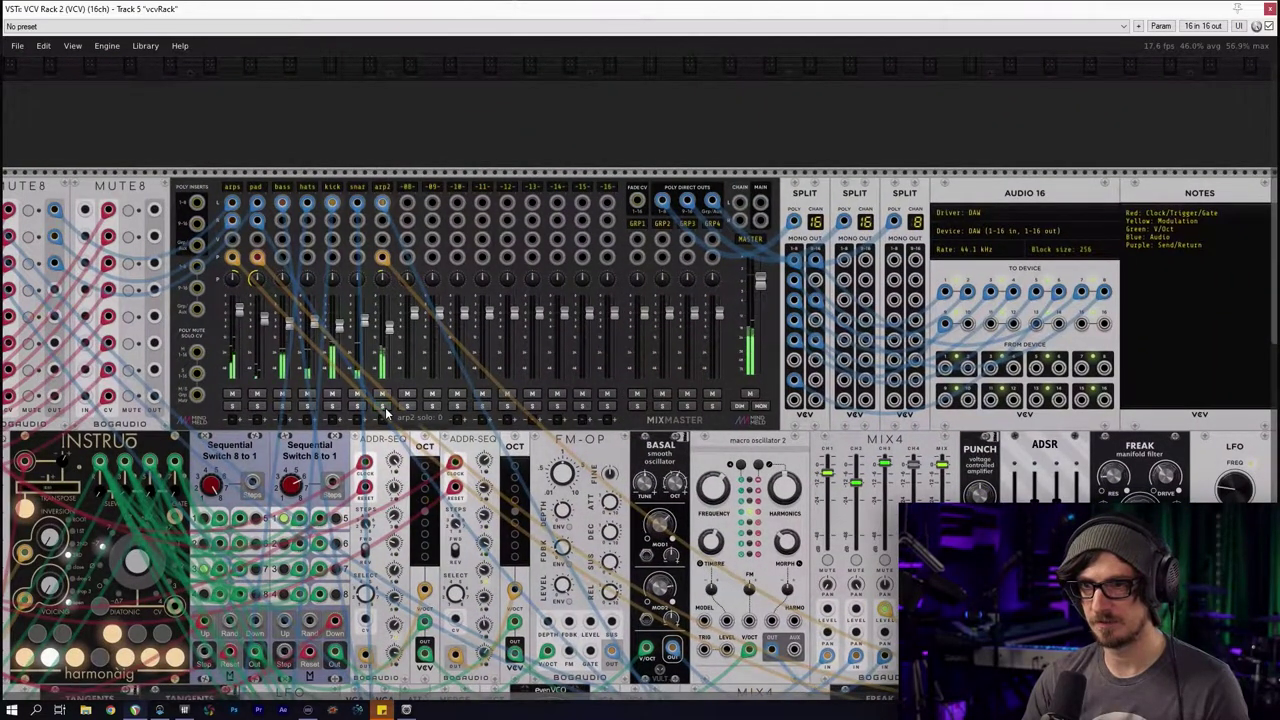
# Examine the patch around the two Digital Sequencers and trace where the first sequencer's step input gets its clock
pyautogui.scroll(-2, 388, 372)
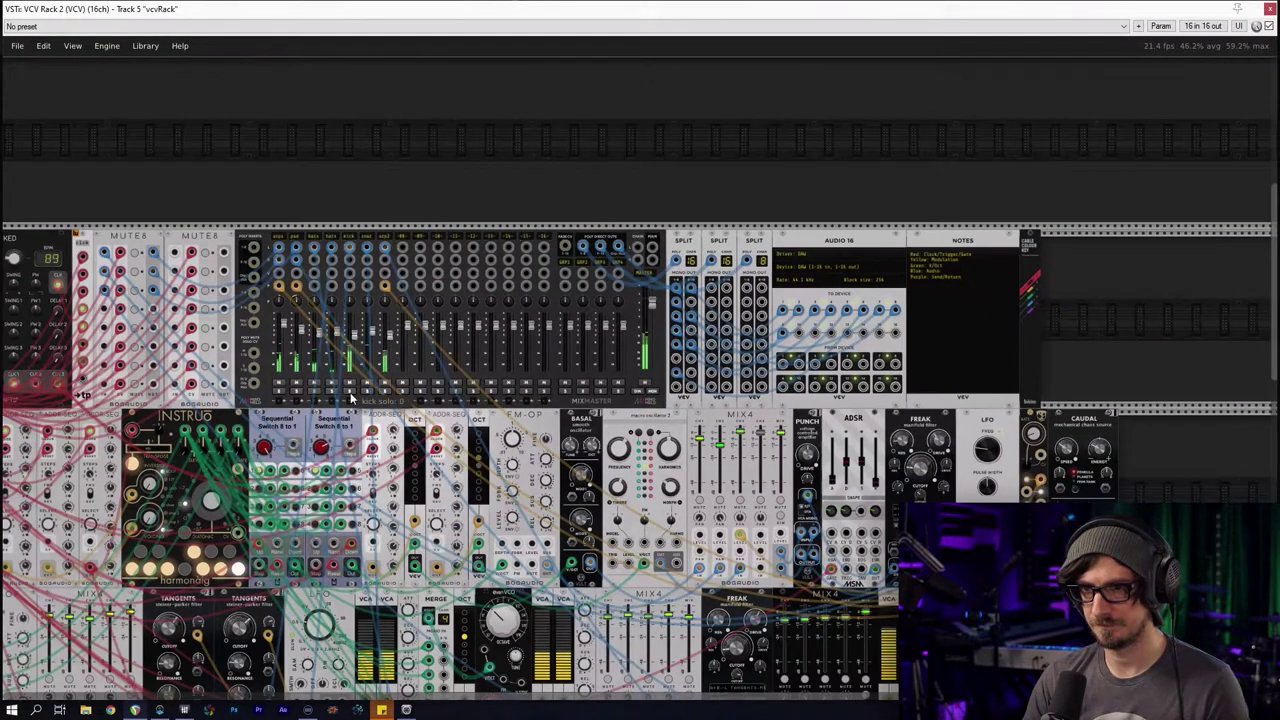
pyautogui.scroll(-3, 351, 398)
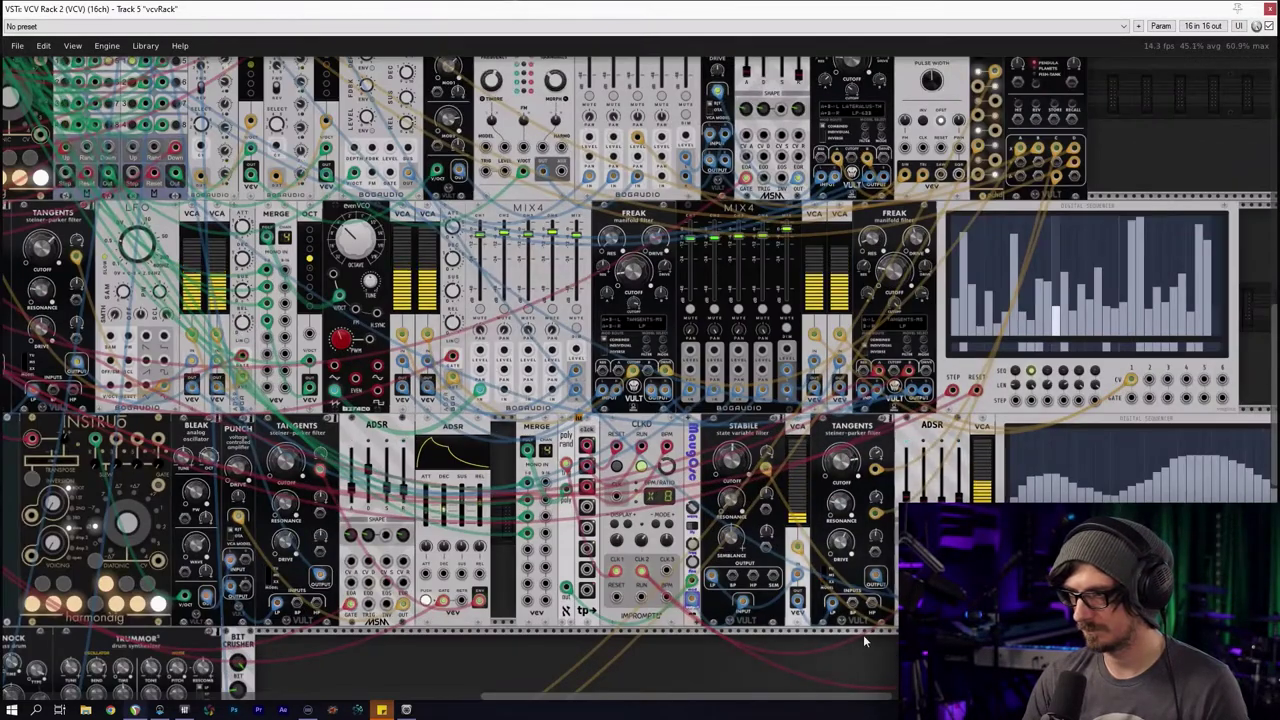
pyautogui.scroll(2, 863, 634)
pyautogui.moveTo(863, 634); pyautogui.dragTo(922, 574)
pyautogui.scroll(-2, 897, 615)
pyautogui.moveTo(895, 625); pyautogui.dragTo(766, 560)
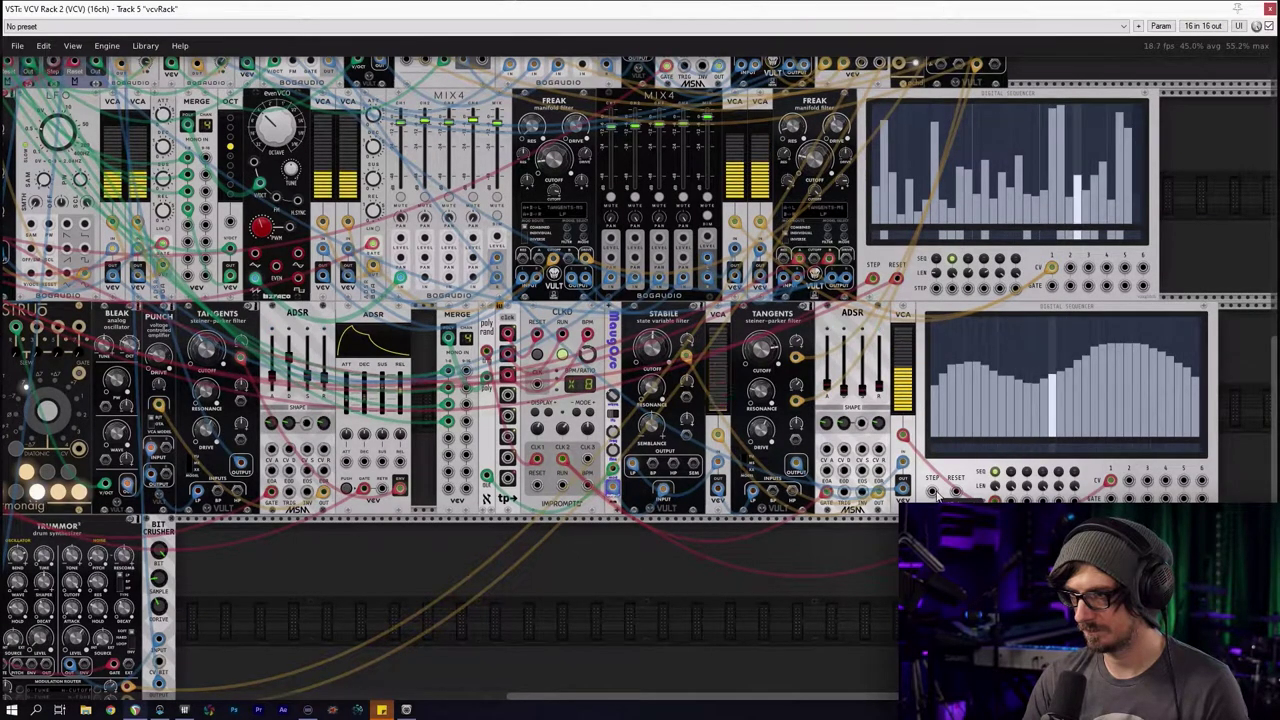
pyautogui.hscroll(-4, 749, 577)
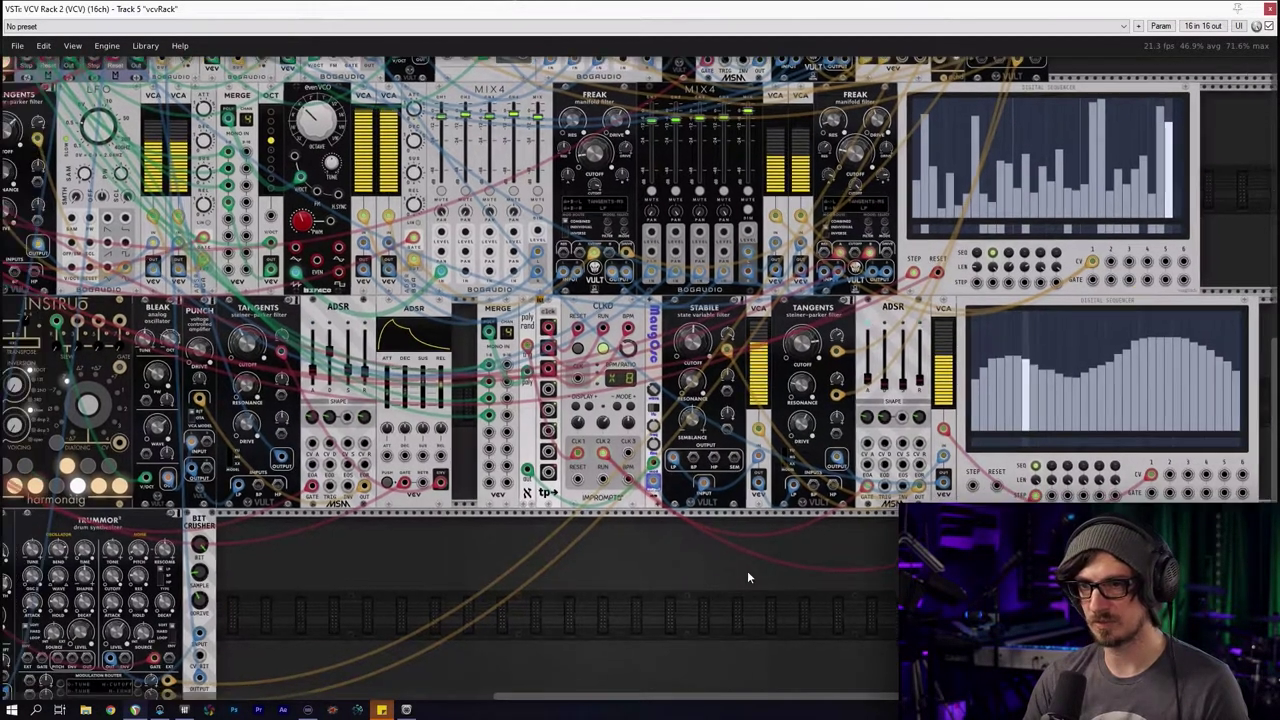
pyautogui.scroll(-1, 715, 572)
pyautogui.hscroll(5, 680, 569)
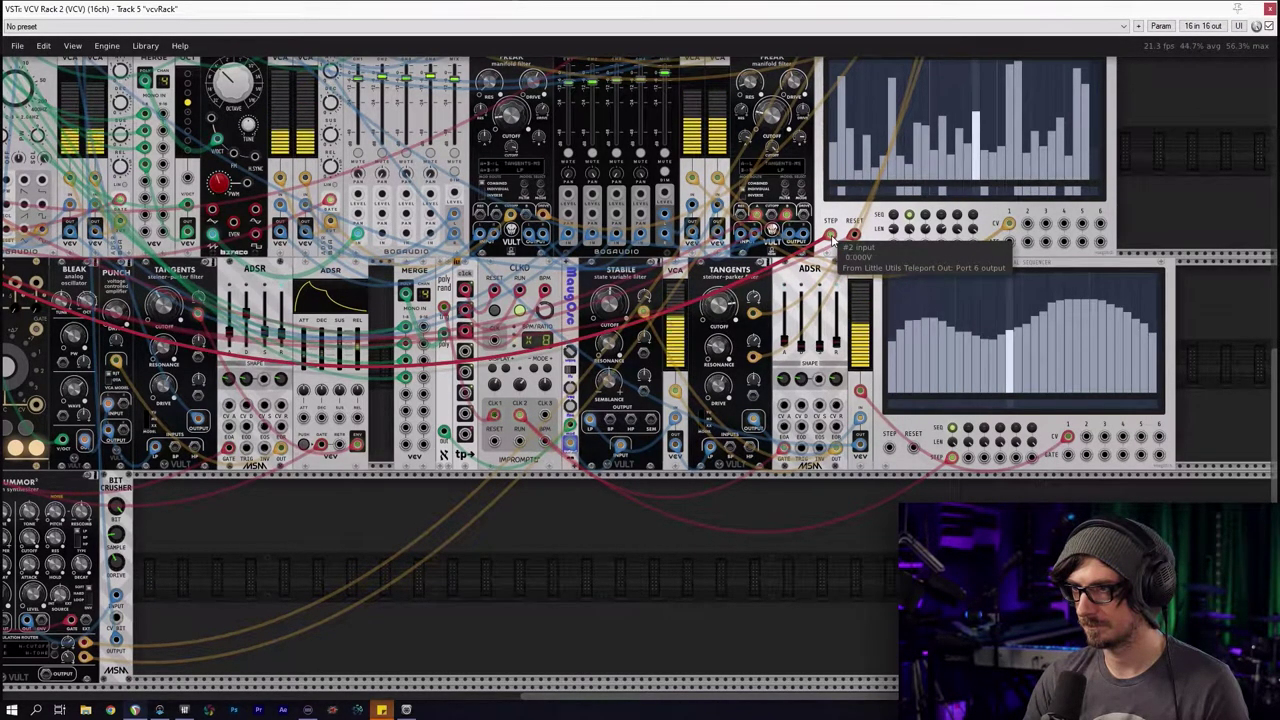
pyautogui.moveTo(831, 236); pyautogui.dragTo(841, 240)
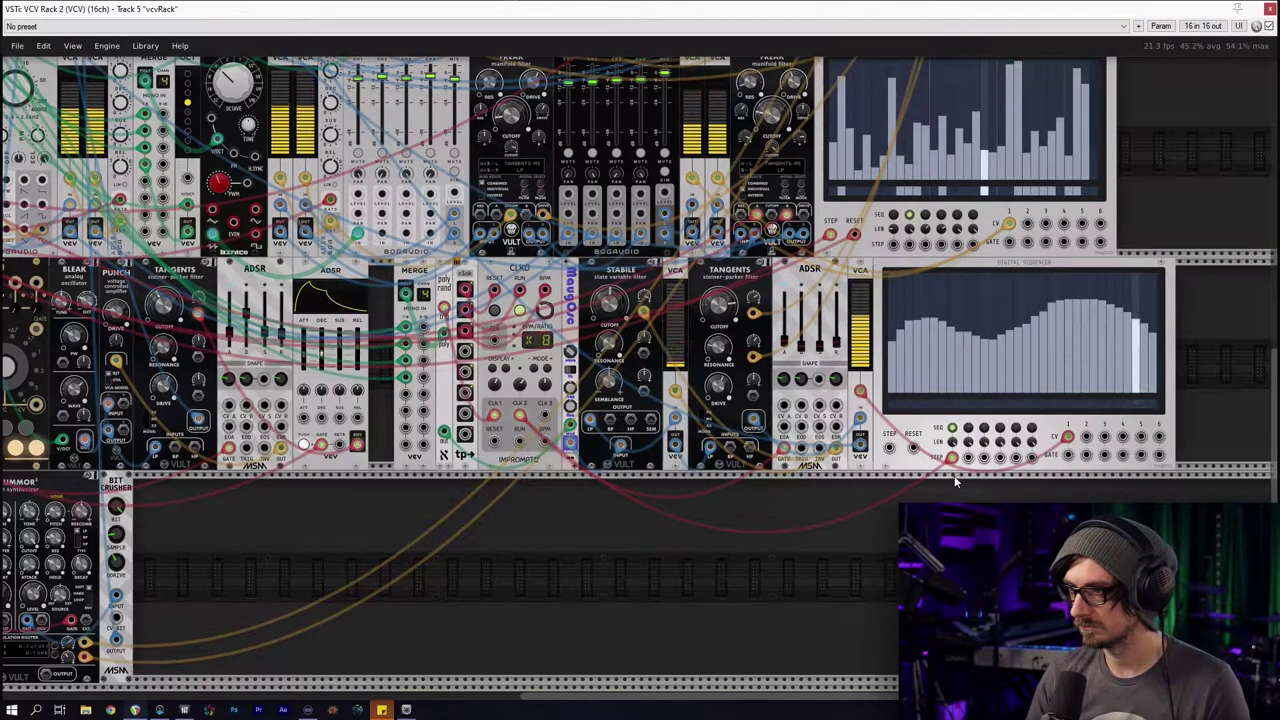
pyautogui.rightClick(968, 268)
pyautogui.moveTo(1000, 455)
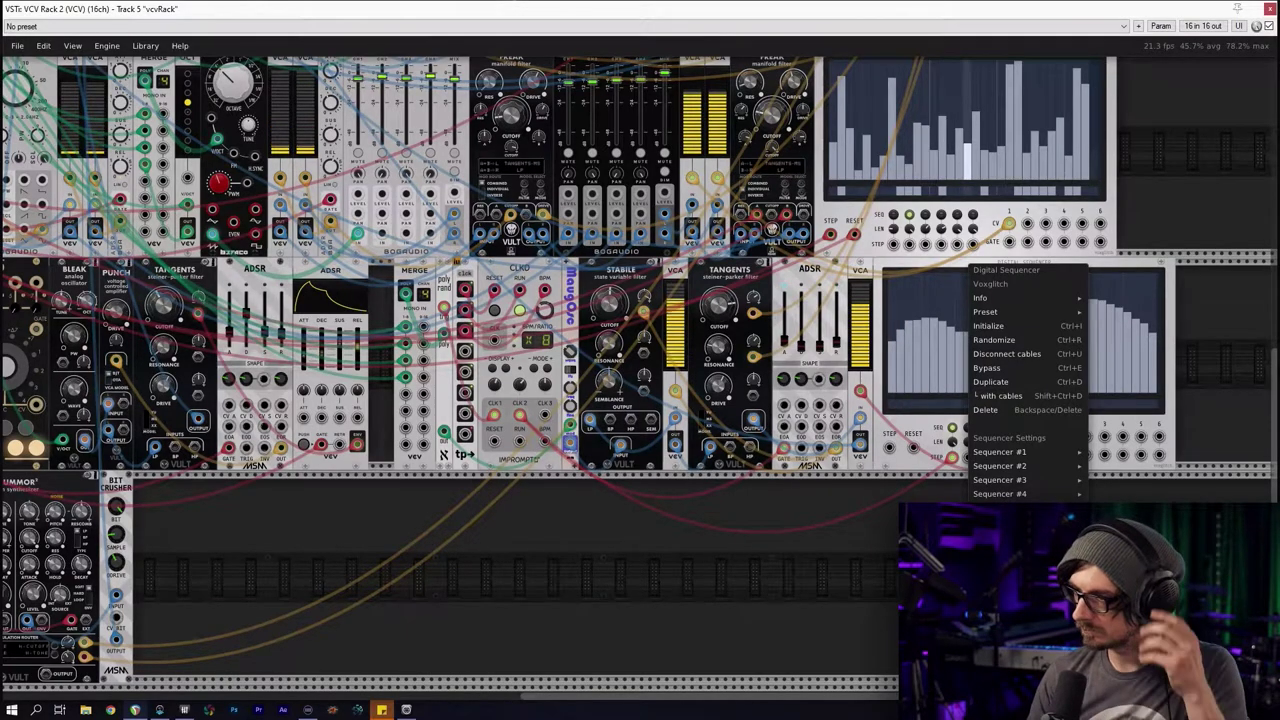
pyautogui.click(929, 268)
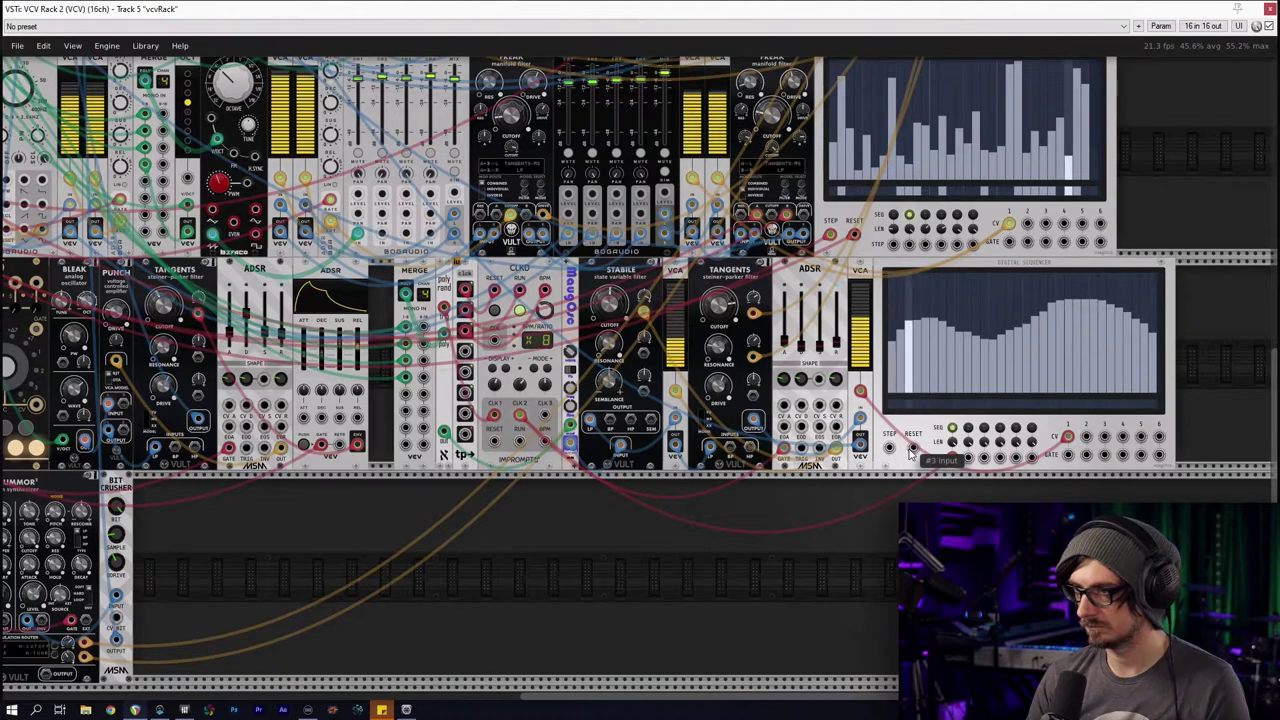
# Patch the clock teleport's output into the new Digital Sequencer's reset input with a red cable
pyautogui.moveTo(910, 452); pyautogui.dragTo(466, 292)
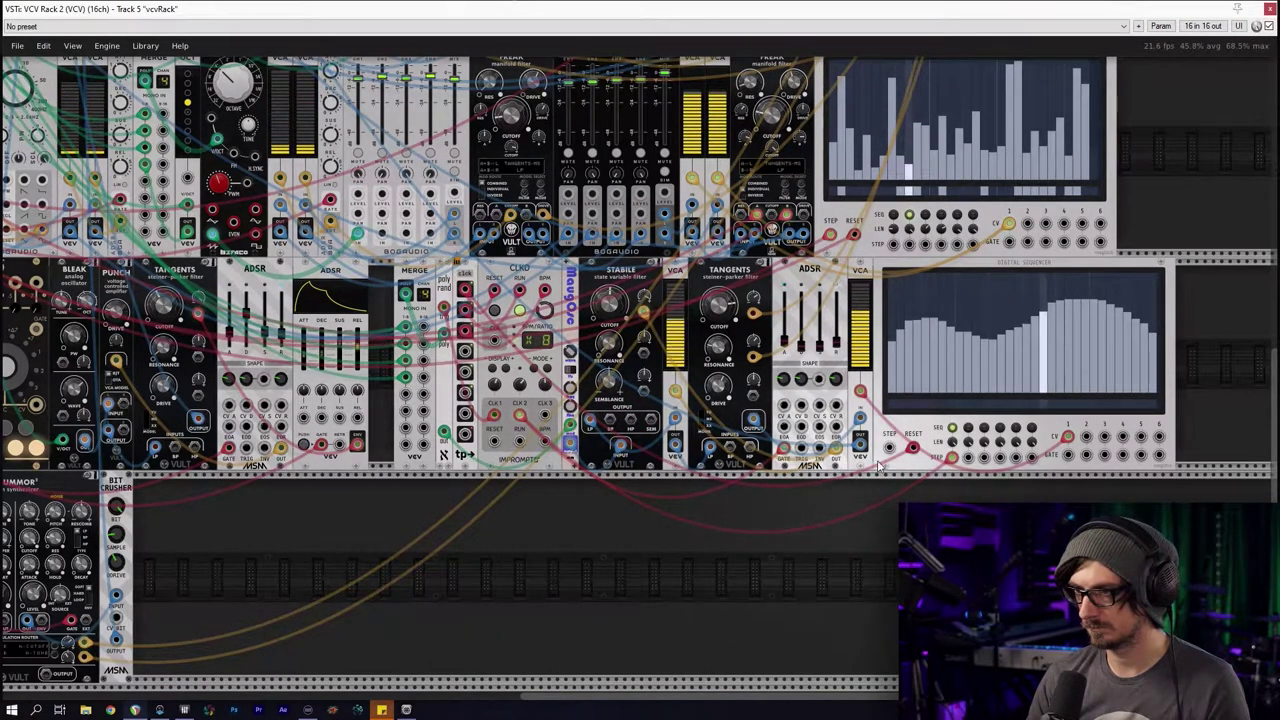
pyautogui.moveTo(860, 390); pyautogui.dragTo(1070, 438)
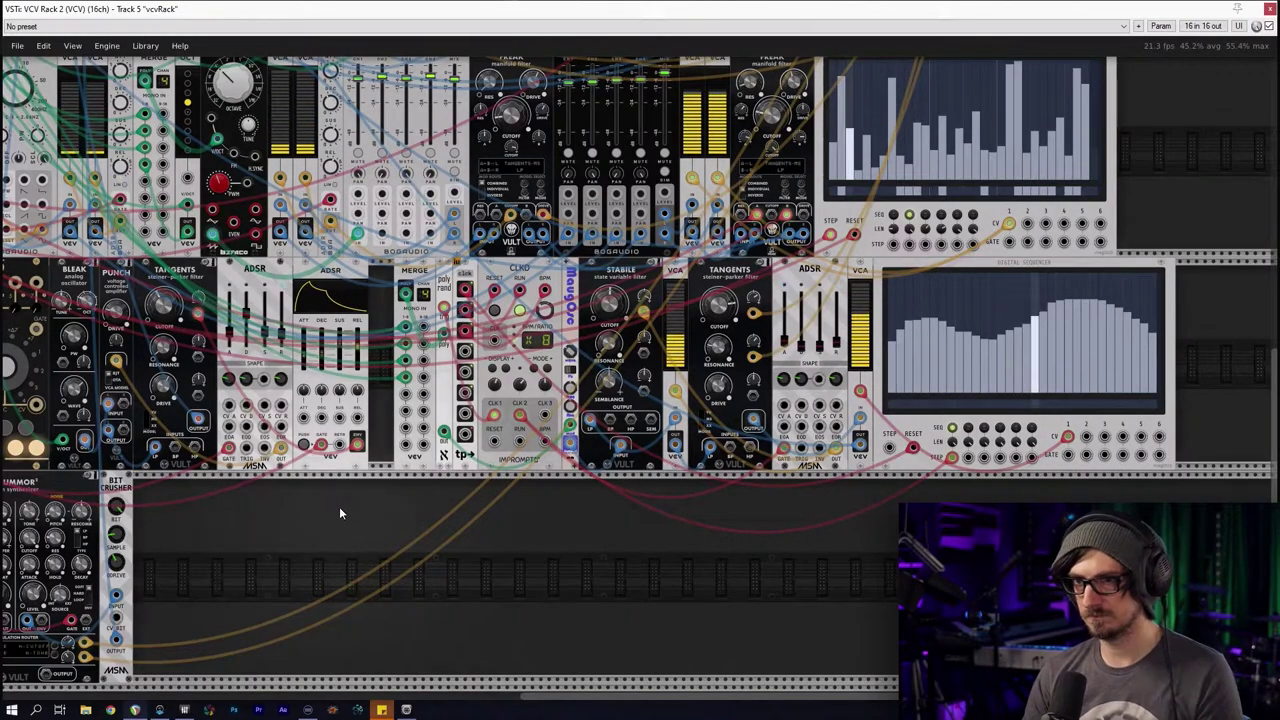
# Select the arp voice modules from Merge through the new Digital Sequencer and shift them left toward the ADSR
pyautogui.moveTo(960, 536); pyautogui.dragTo(420, 365)
pyautogui.moveTo(418, 280)
pyautogui.mouseDown()
pyautogui.moveTo(393, 280)
pyautogui.moveTo(428, 280)
pyautogui.moveTo(410, 280)
pyautogui.mouseUp()
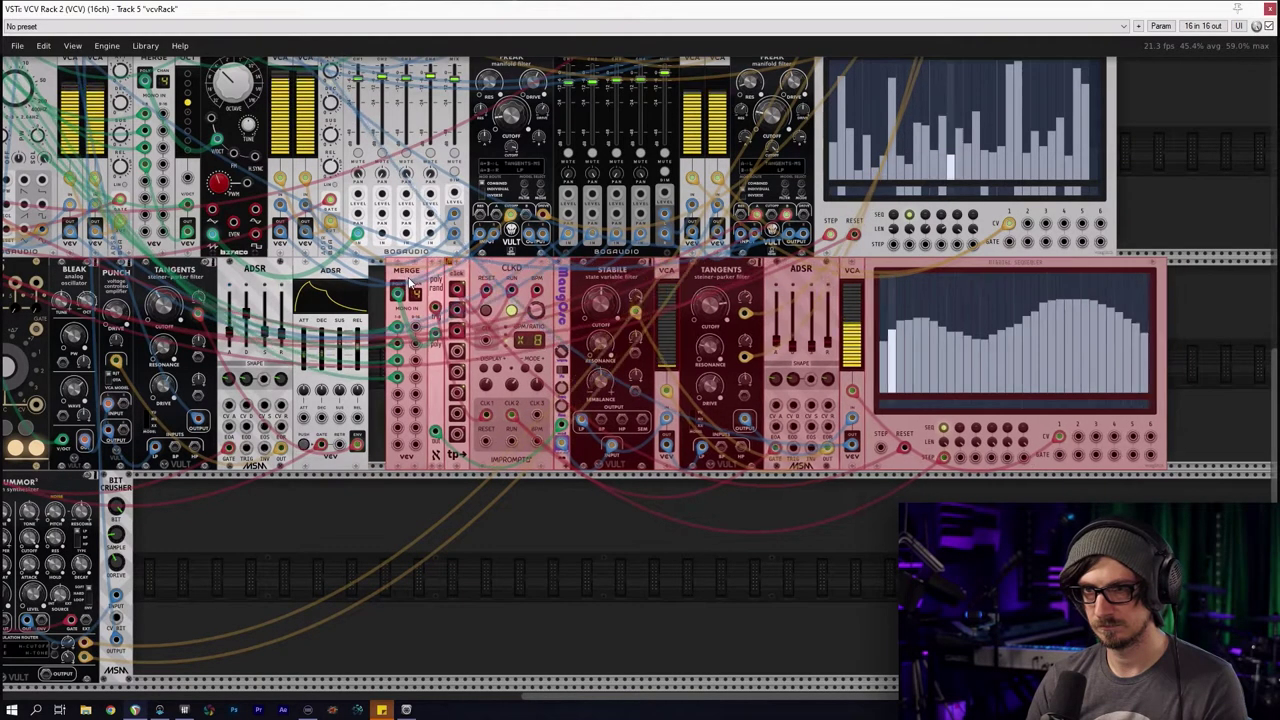
pyautogui.click(386, 466)
# Patch the first Split module's channel 14 output into device output 10 on the Audio 16 module
pyautogui.moveTo(301, 542); pyautogui.dragTo(694, 572)
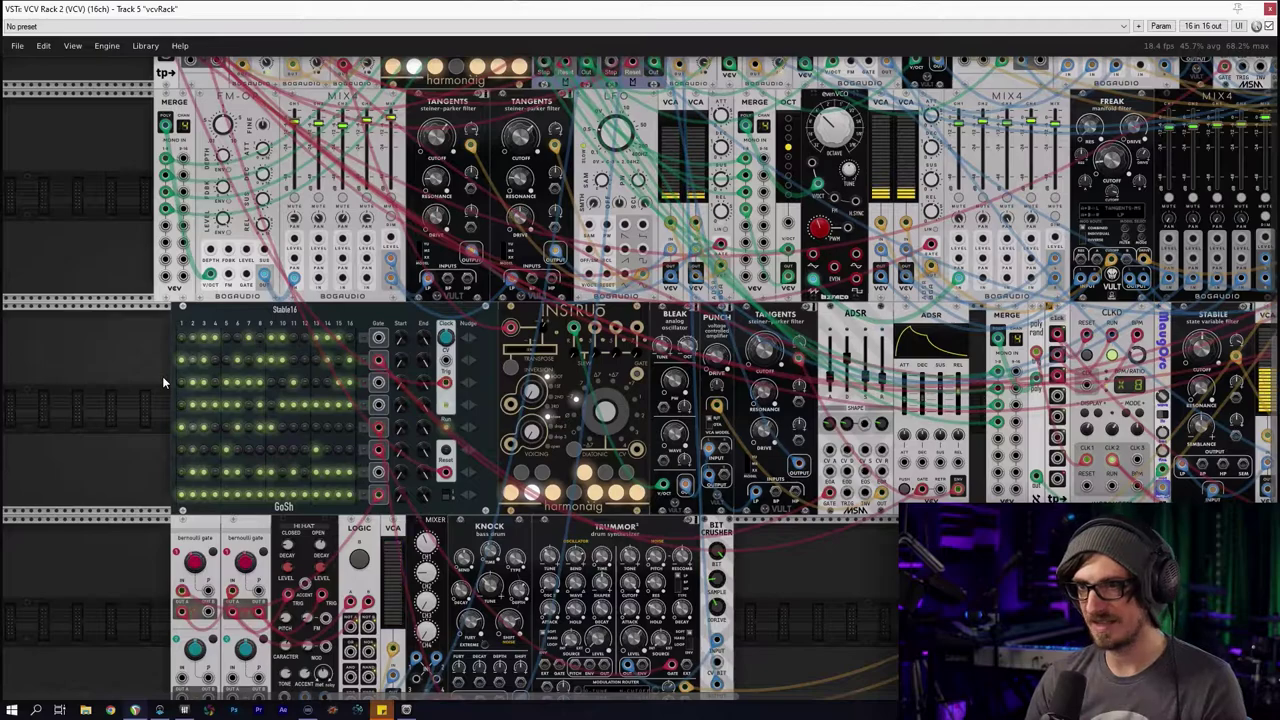
pyautogui.moveTo(987, 624); pyautogui.dragTo(794, 468)
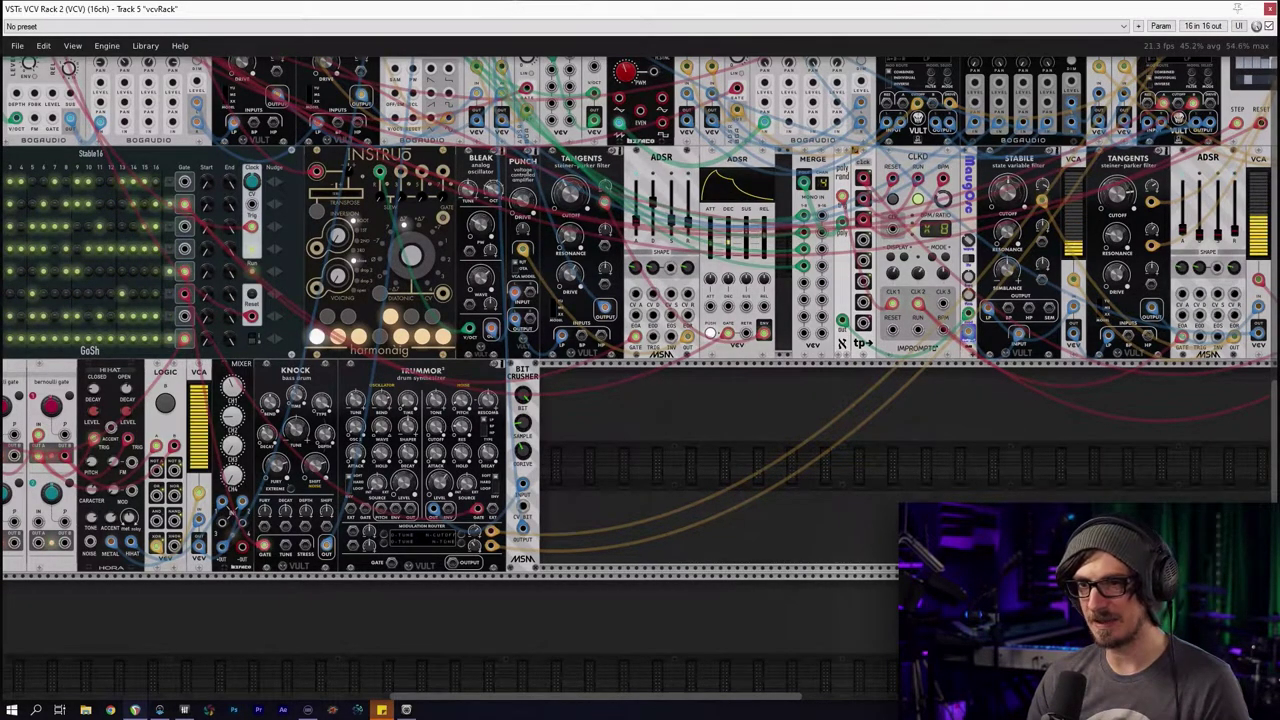
pyautogui.moveTo(714, 400); pyautogui.dragTo(463, 508)
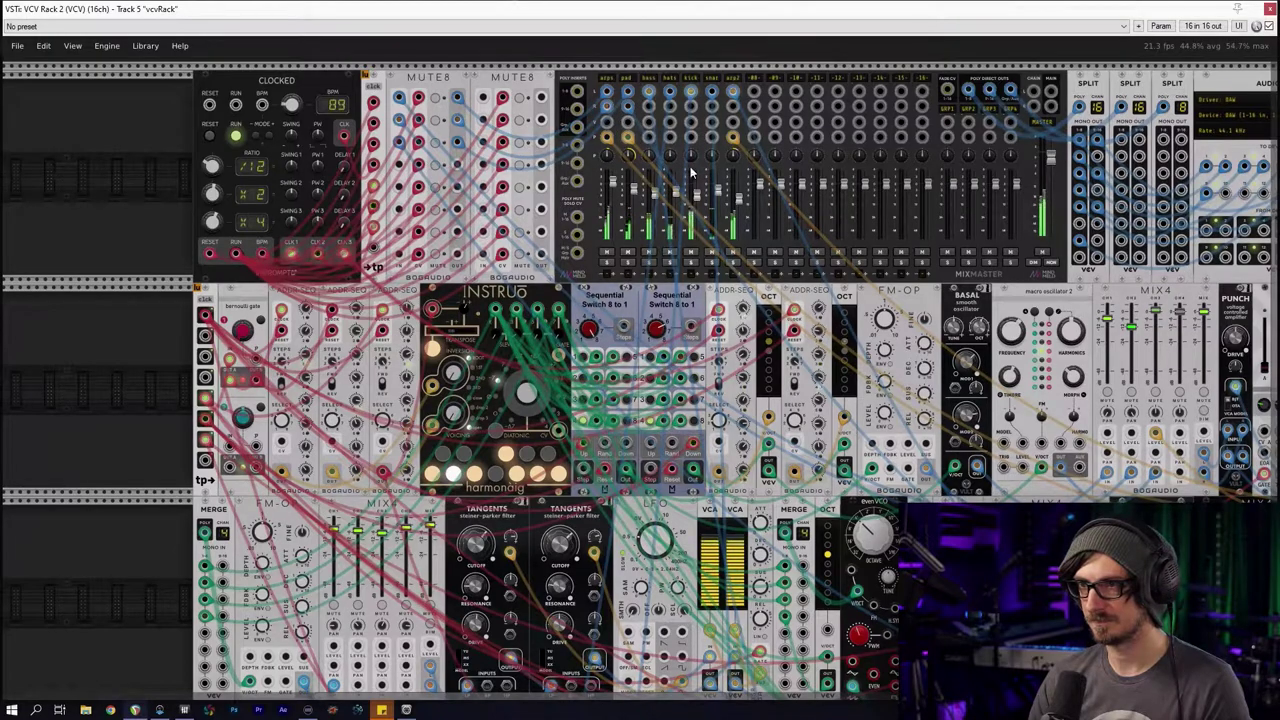
pyautogui.moveTo(770, 200); pyautogui.dragTo(581, 247)
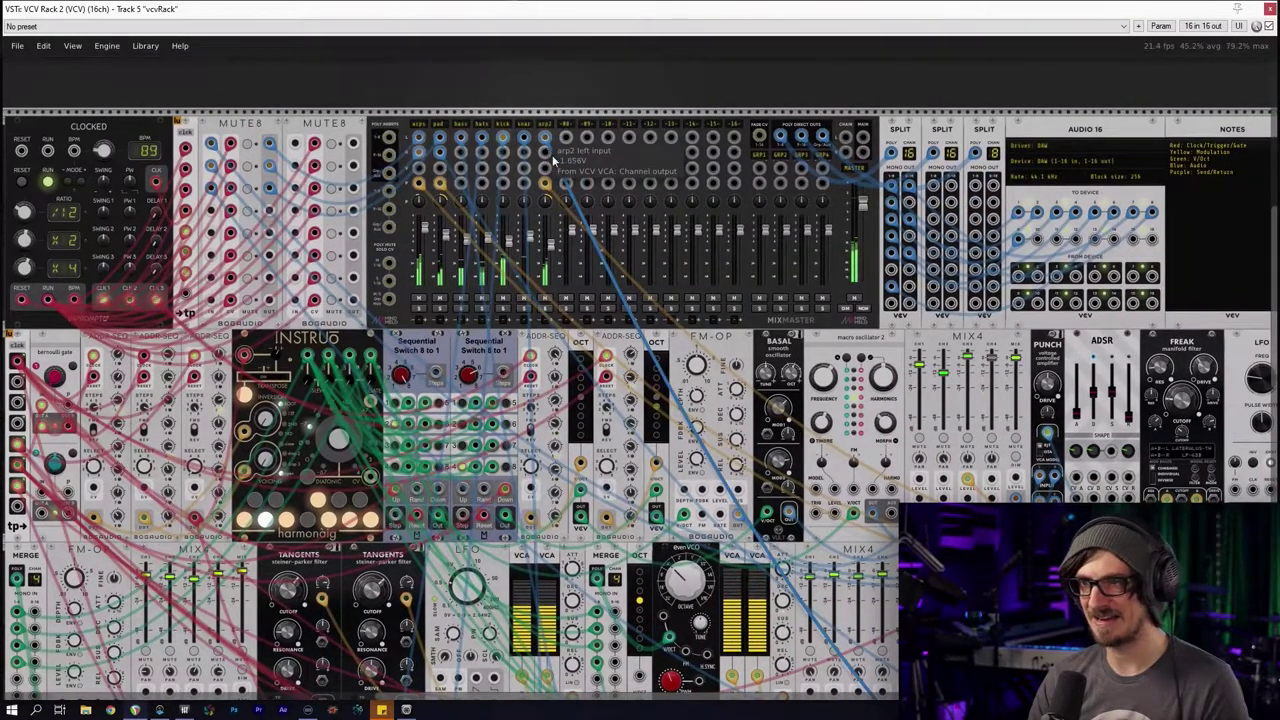
pyautogui.moveTo(686, 230); pyautogui.dragTo(677, 228)
pyautogui.hscroll(1, 678, 228)
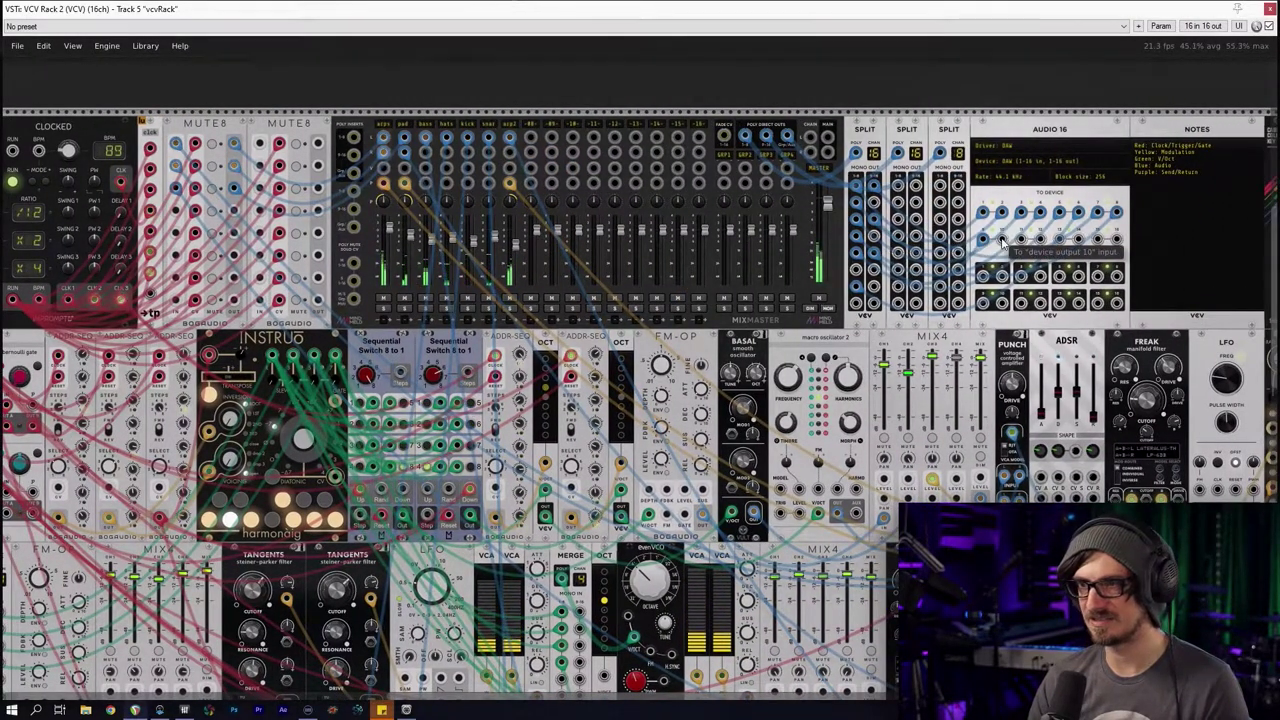
pyautogui.scroll(4, 985, 238)
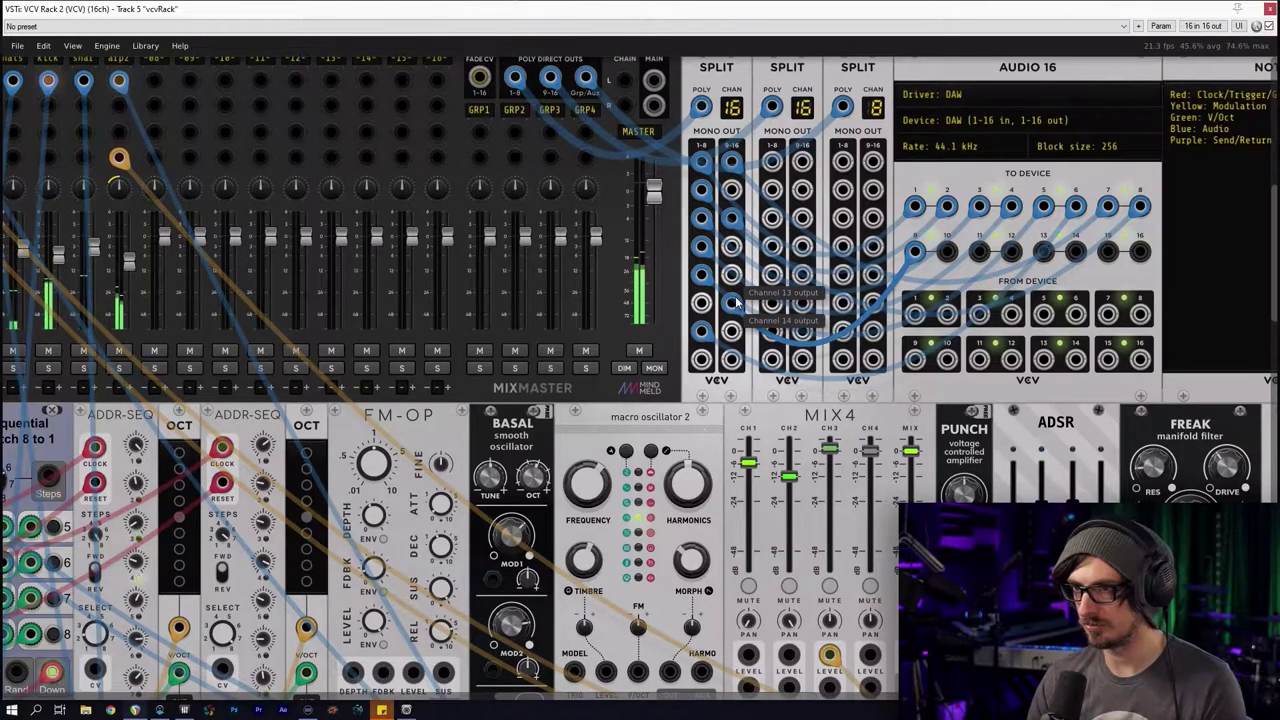
pyautogui.moveTo(733, 300); pyautogui.dragTo(946, 251)
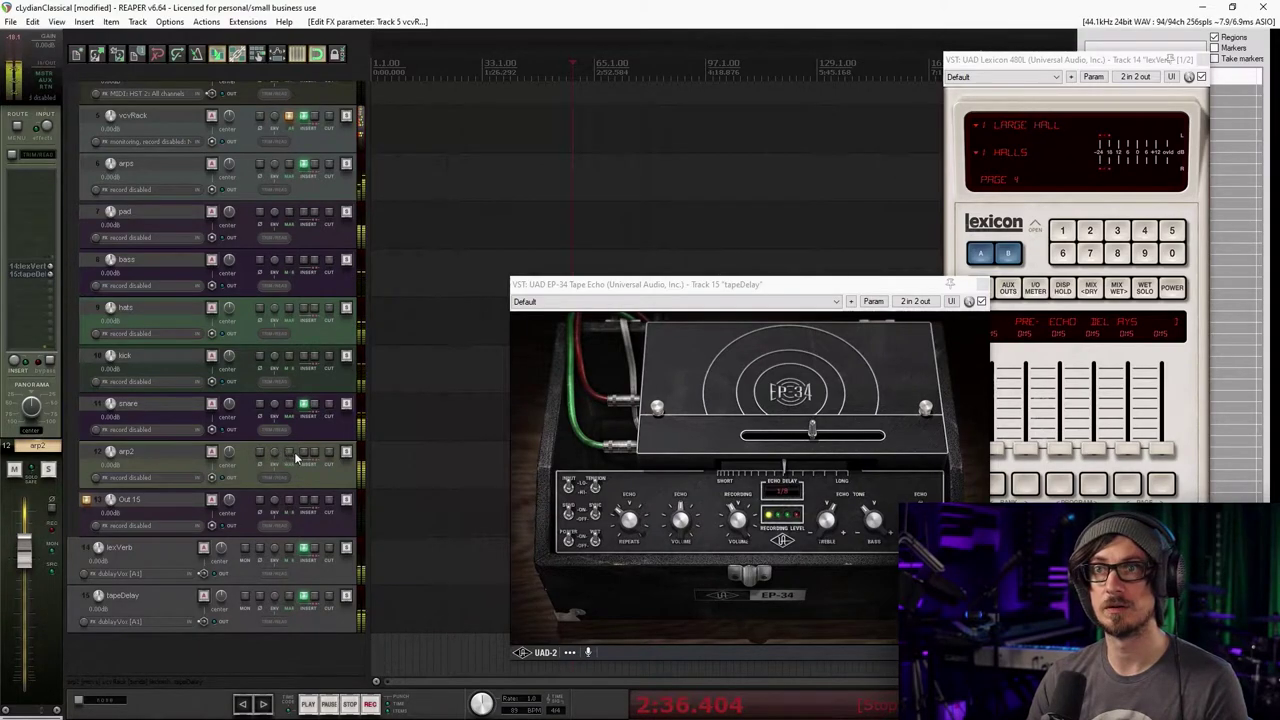
# In REAPER, set the arp2 track's receive from vcvRack to the stereo source 9/10
pyautogui.click(289, 465)
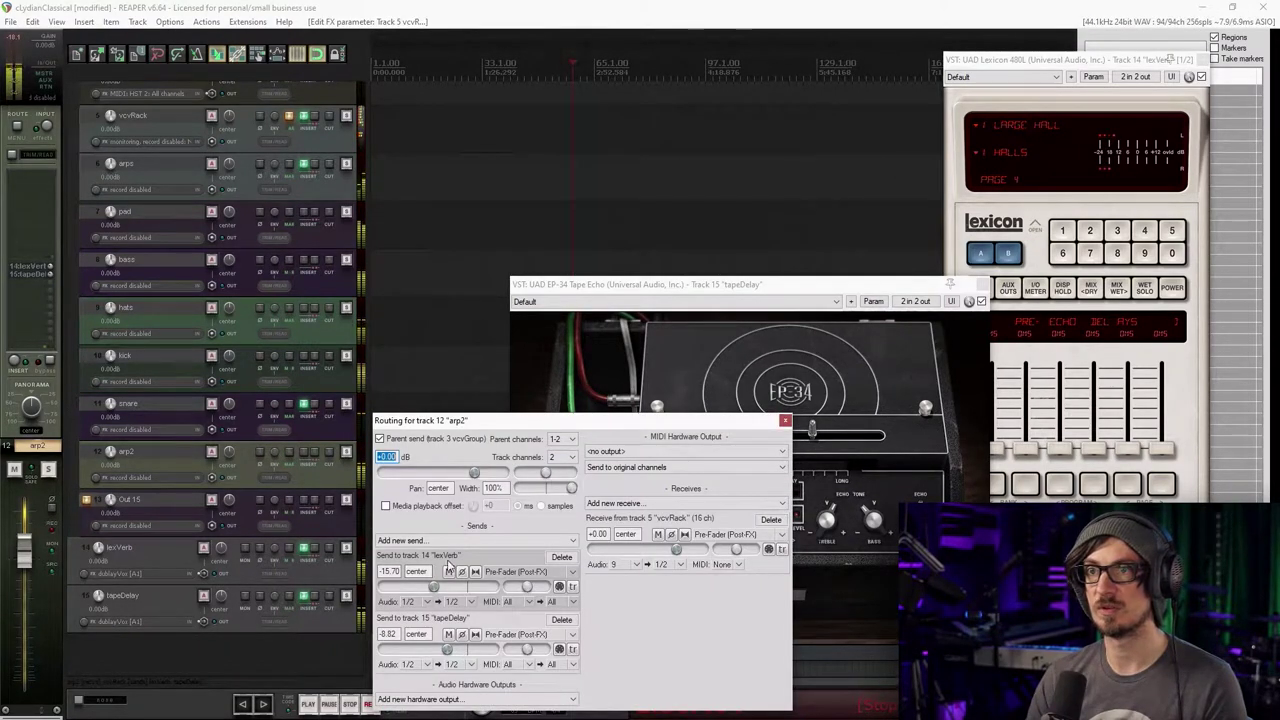
pyautogui.click(640, 566)
pyautogui.moveTo(740, 608)
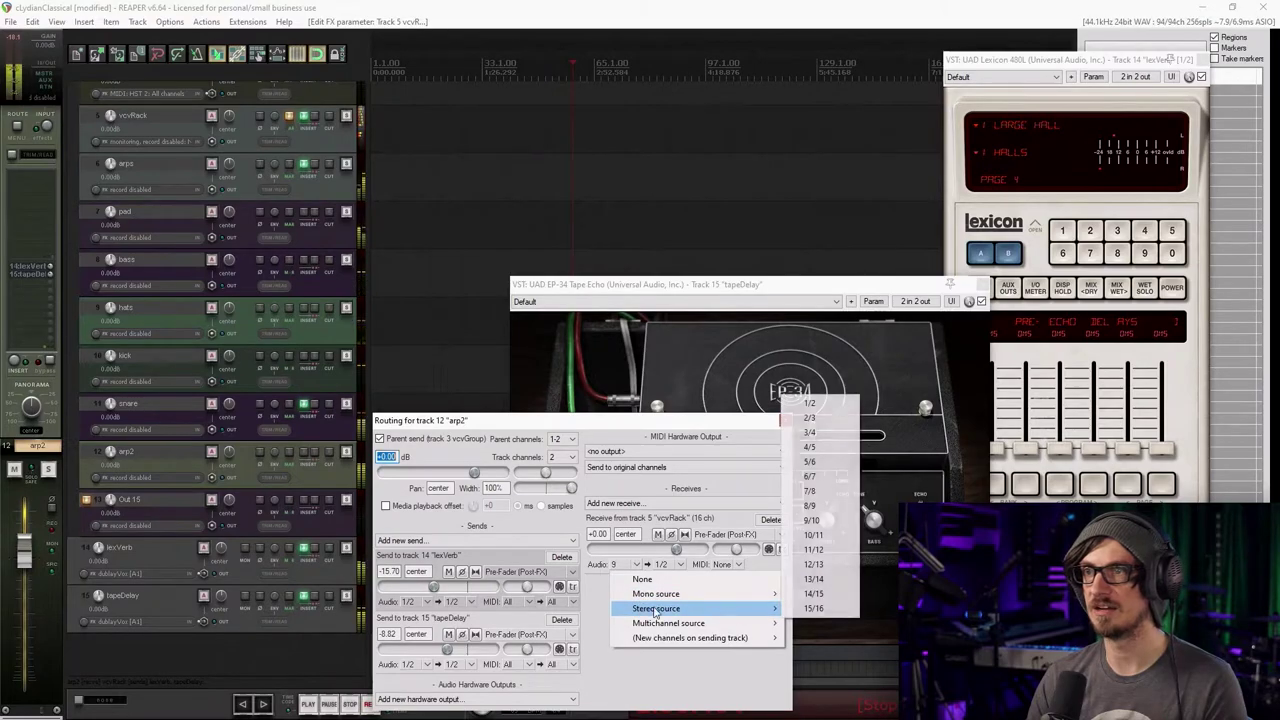
pyautogui.click(815, 521)
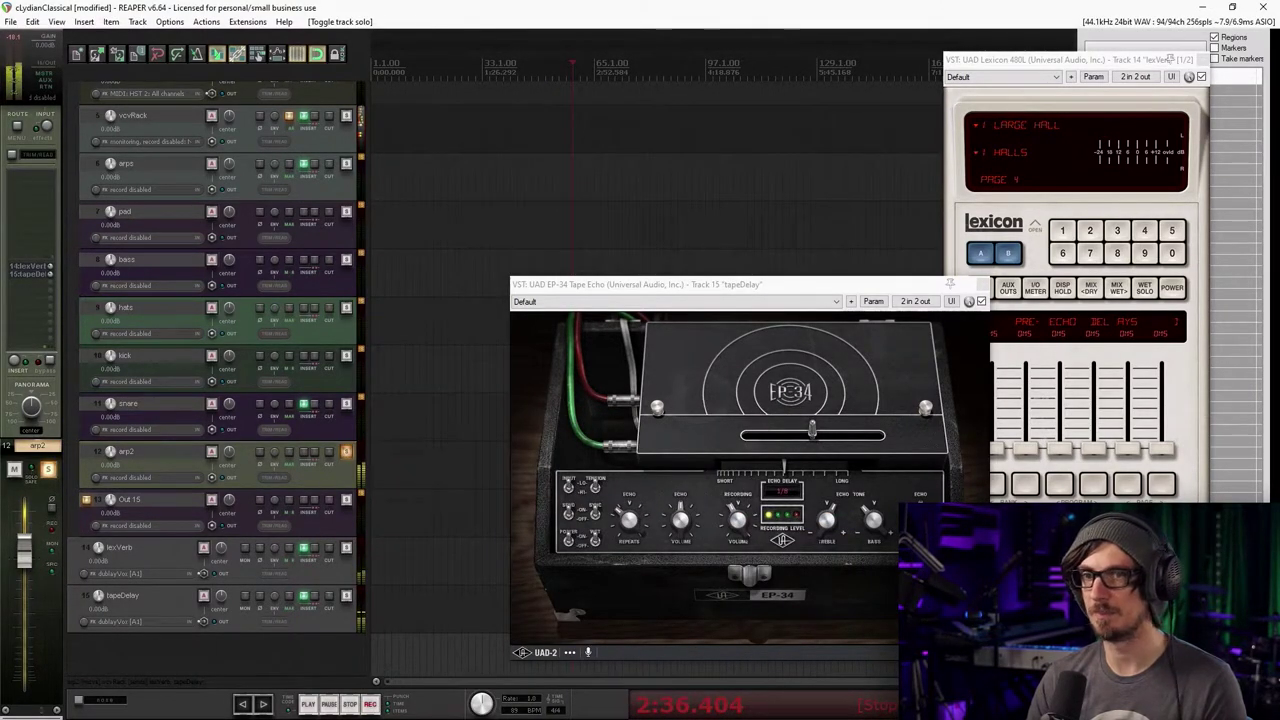
# Add FabFilter Pro-Q 3 to the arp2 track and create a 12 dB/oct low cut at about 109 Hz
pyautogui.click(306, 457)
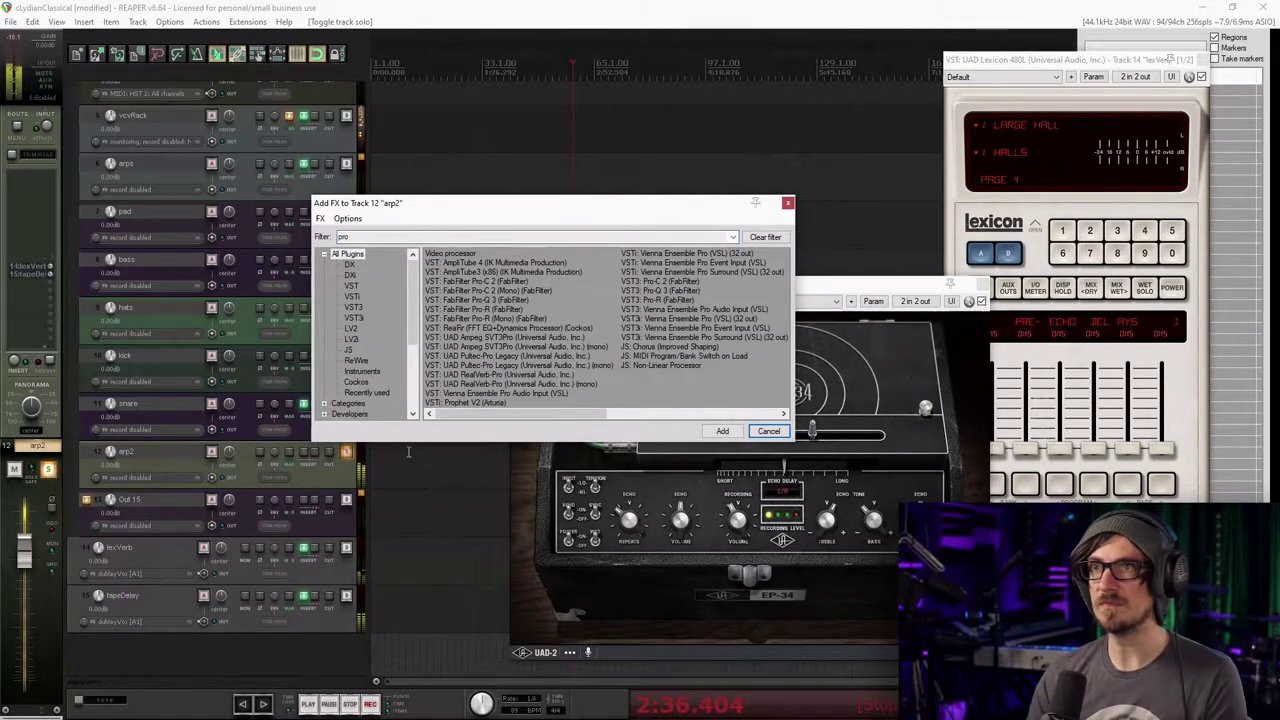
pyautogui.doubleClick(498, 301)
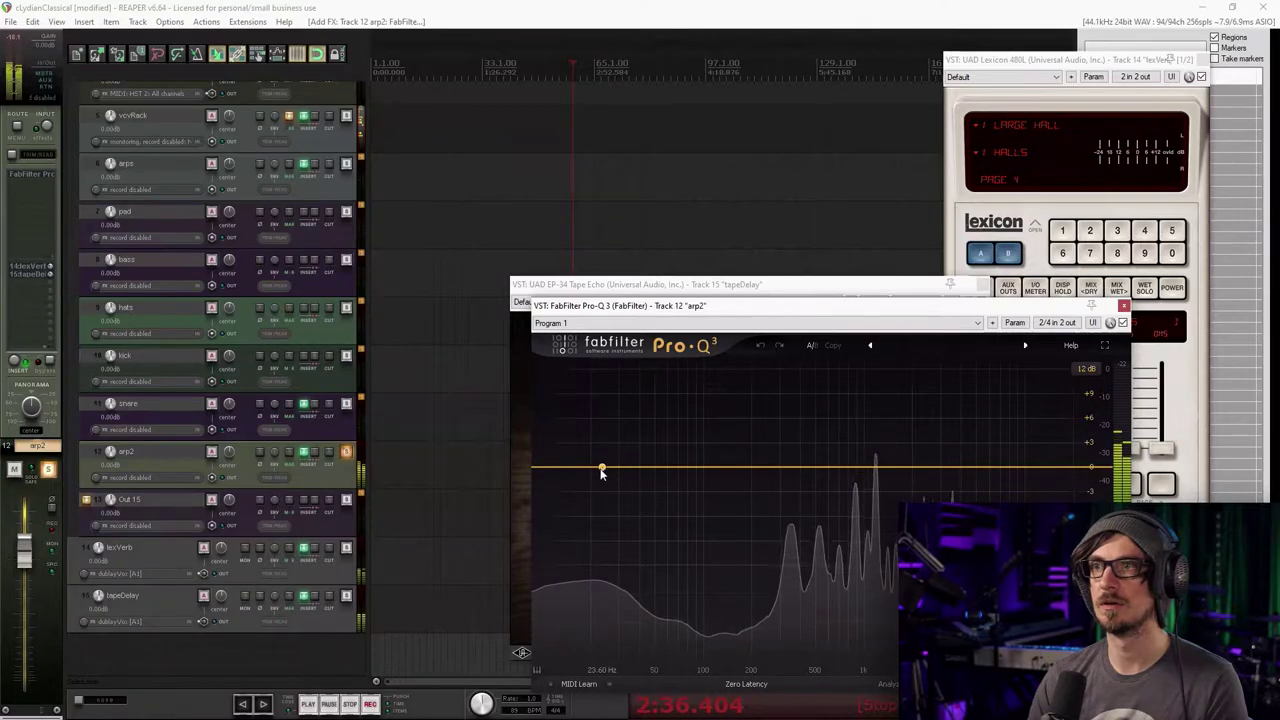
pyautogui.moveTo(596, 468); pyautogui.dragTo(646, 480)
pyautogui.click(577, 624)
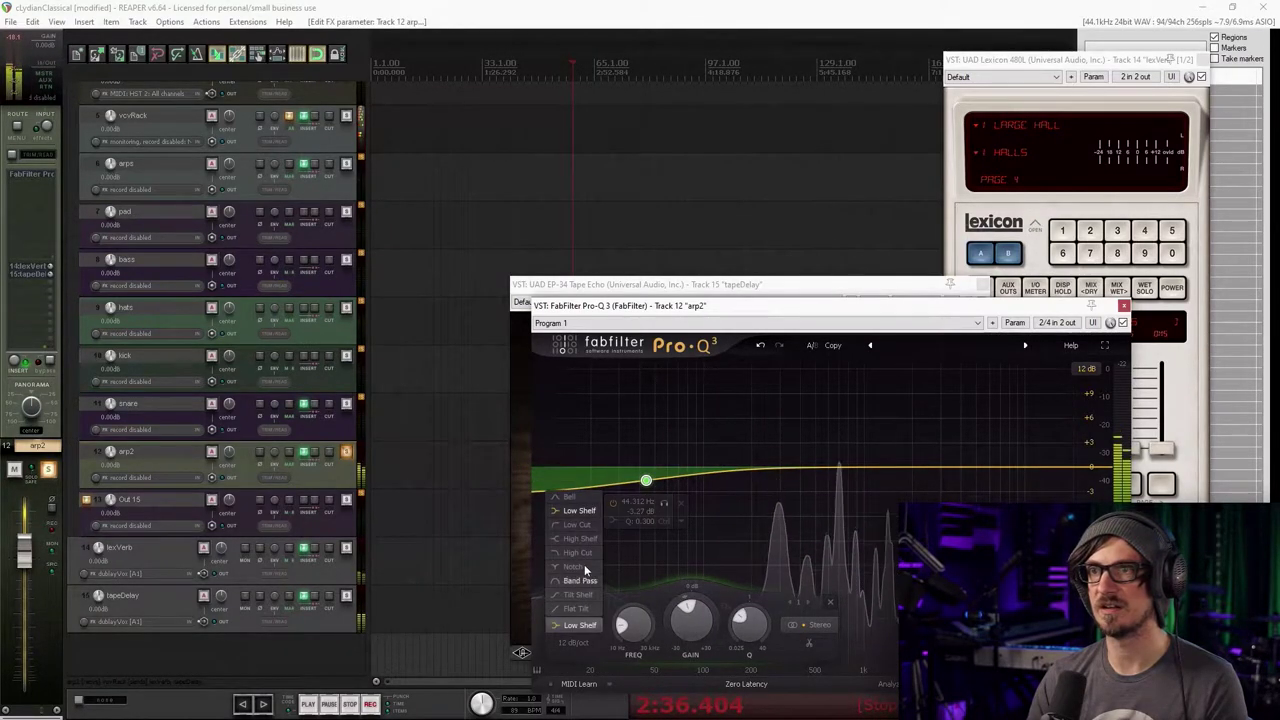
pyautogui.click(585, 525)
pyautogui.moveTo(650, 553); pyautogui.dragTo(712, 540)
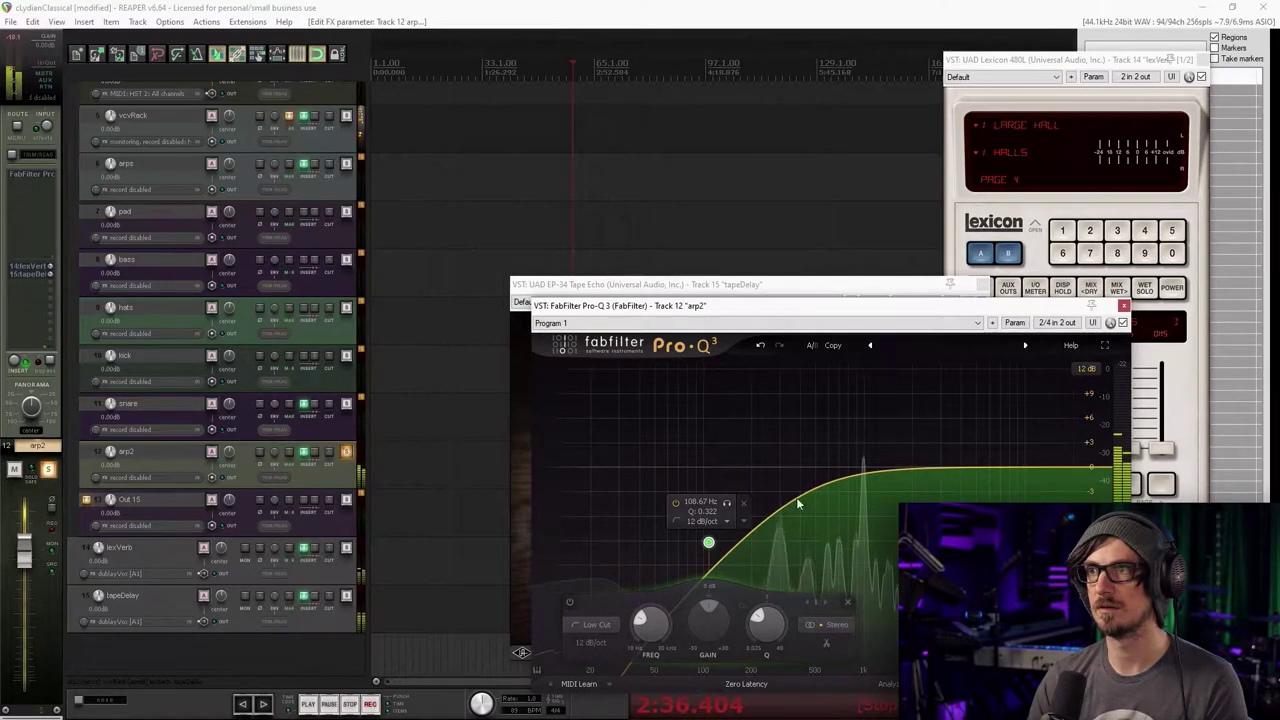
# Add a wide dynamic bell band to the arp2 EQ at about 1115 Hz with about 0.16 dB gain
pyautogui.moveTo(844, 474)
pyautogui.mouseDown()
pyautogui.moveTo(841, 407)
pyautogui.moveTo(857, 461)
pyautogui.mouseUp()
pyautogui.doubleClick(857, 461)
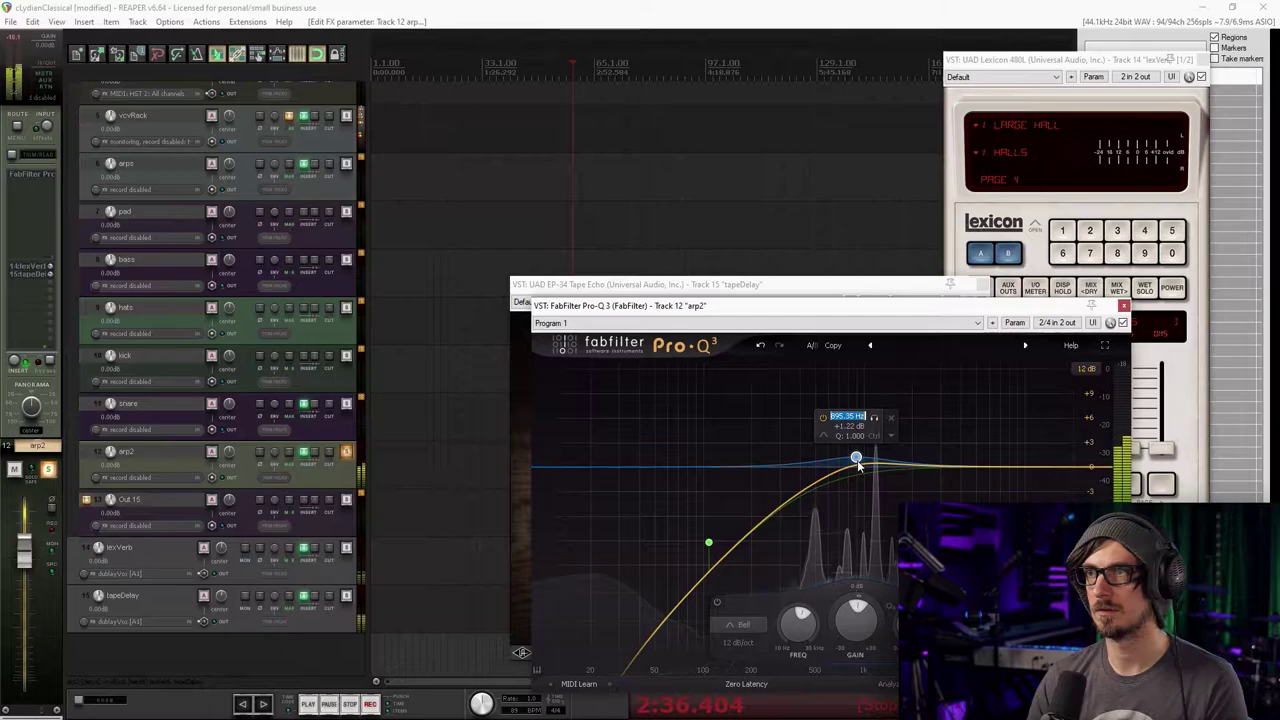
pyautogui.moveTo(856, 458); pyautogui.dragTo(858, 477)
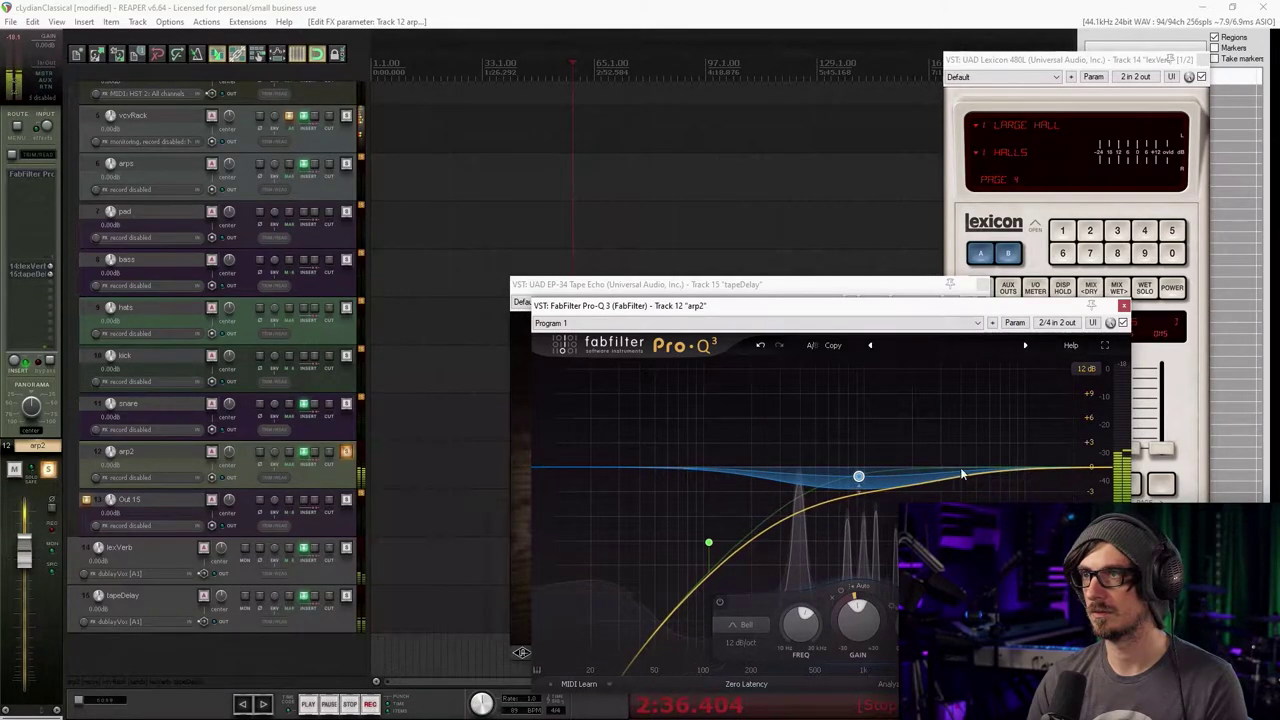
pyautogui.moveTo(860, 476); pyautogui.dragTo(871, 466)
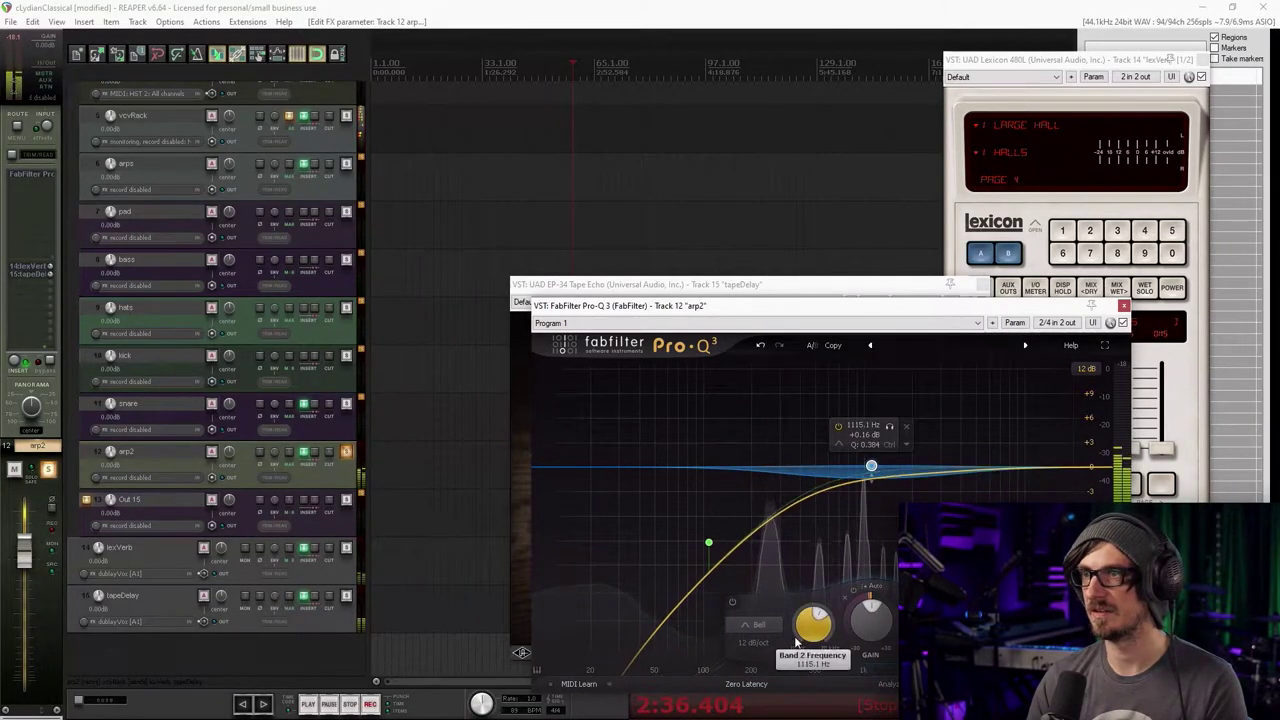
# Add a high shelf band at about 4989 Hz with about 2 dB gain and Q 5, and close the EQ window
pyautogui.moveTo(1004, 466); pyautogui.dragTo(990, 437)
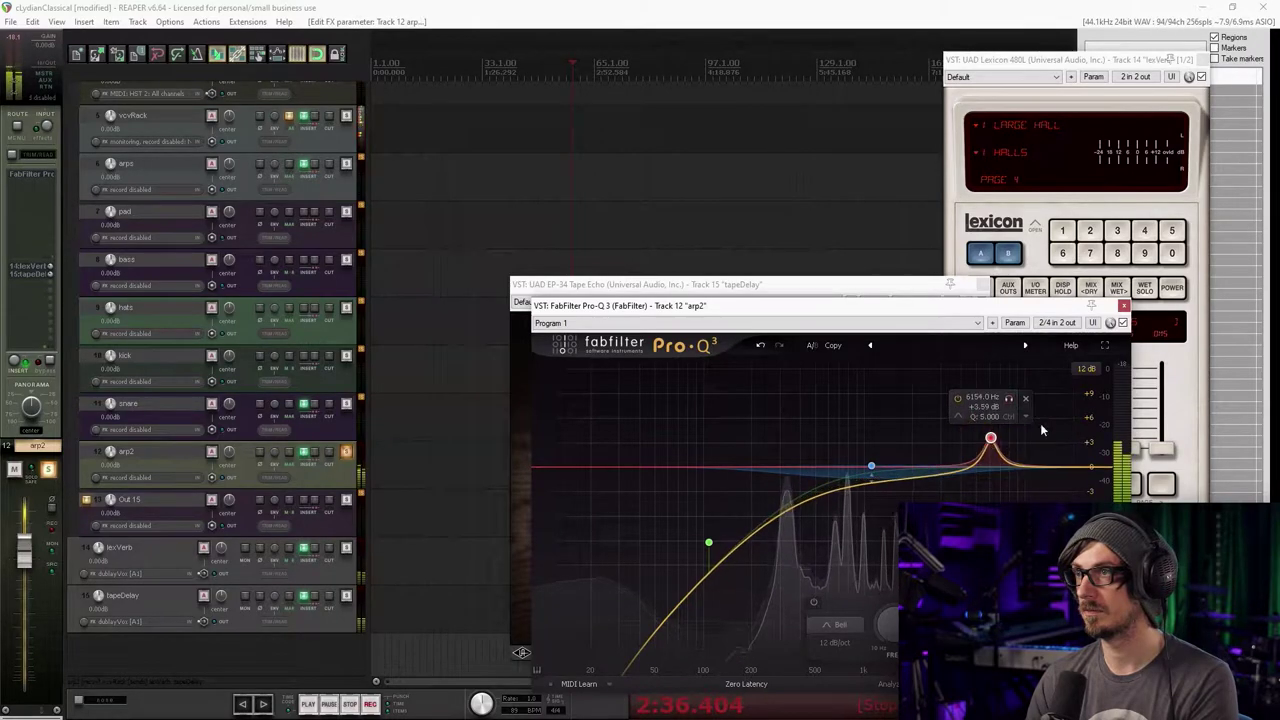
pyautogui.rightClick(990, 440)
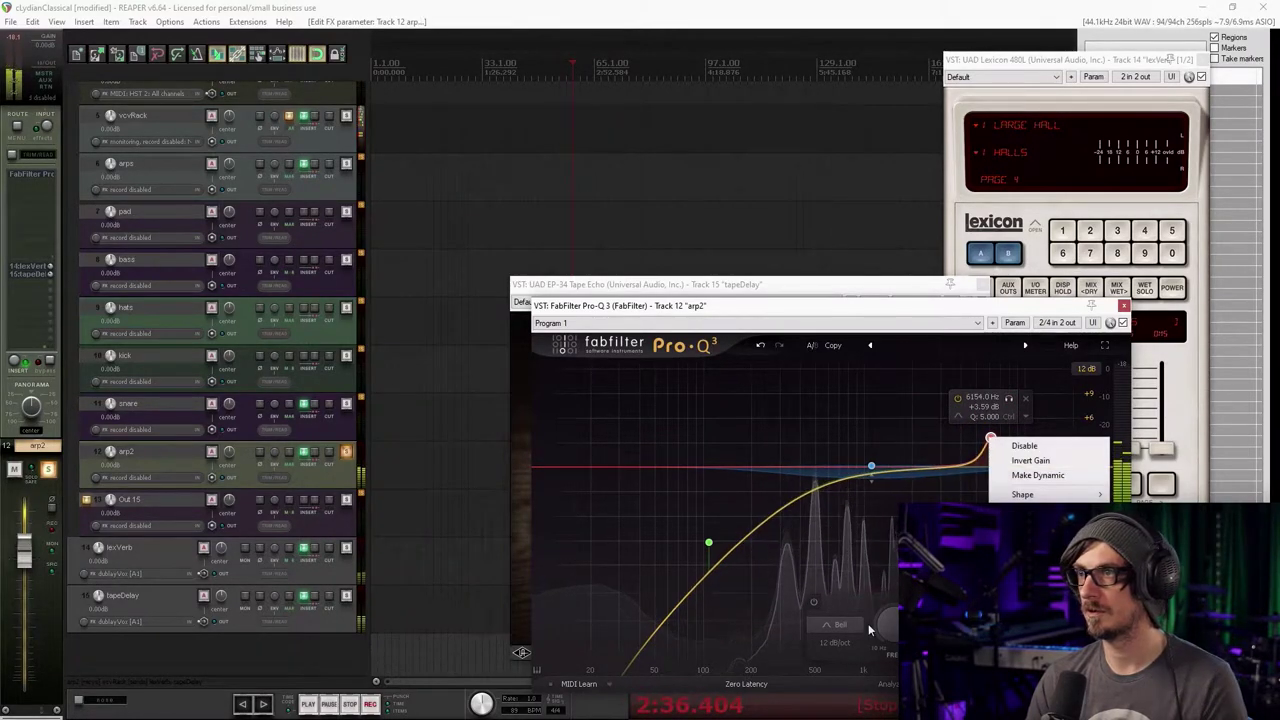
pyautogui.click(836, 625)
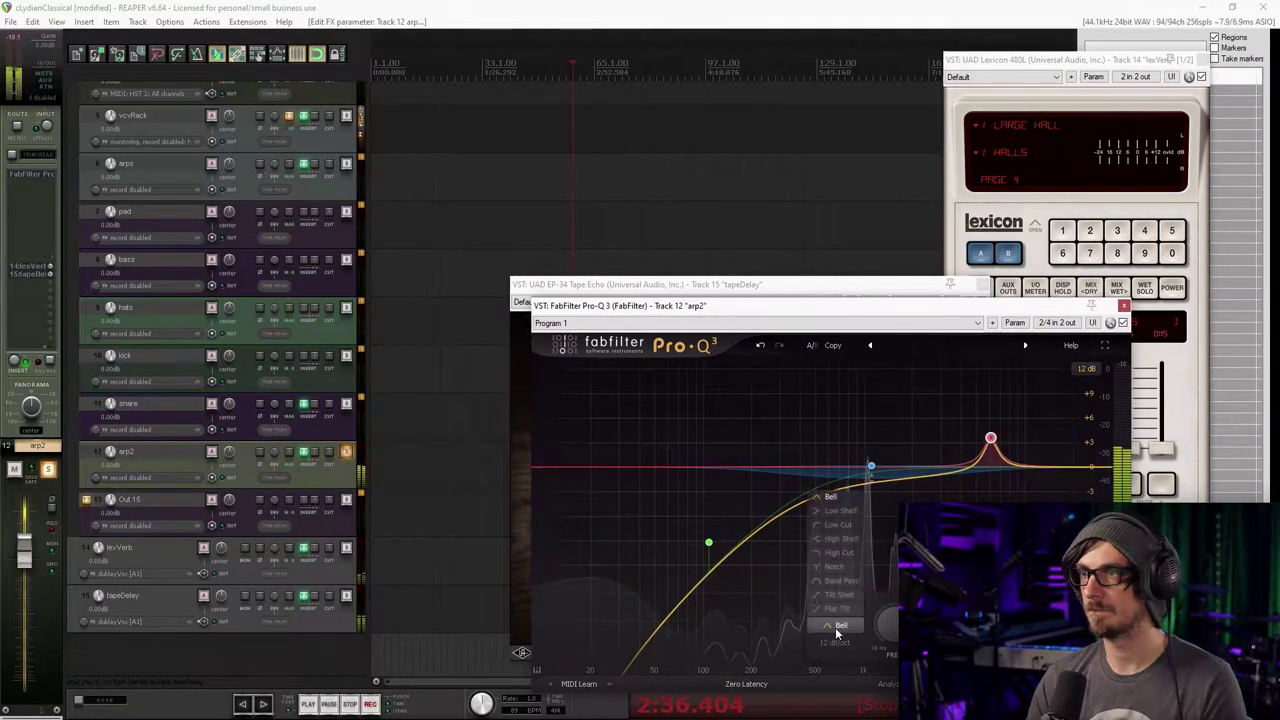
pyautogui.click(837, 558)
pyautogui.moveTo(990, 452); pyautogui.dragTo(976, 459)
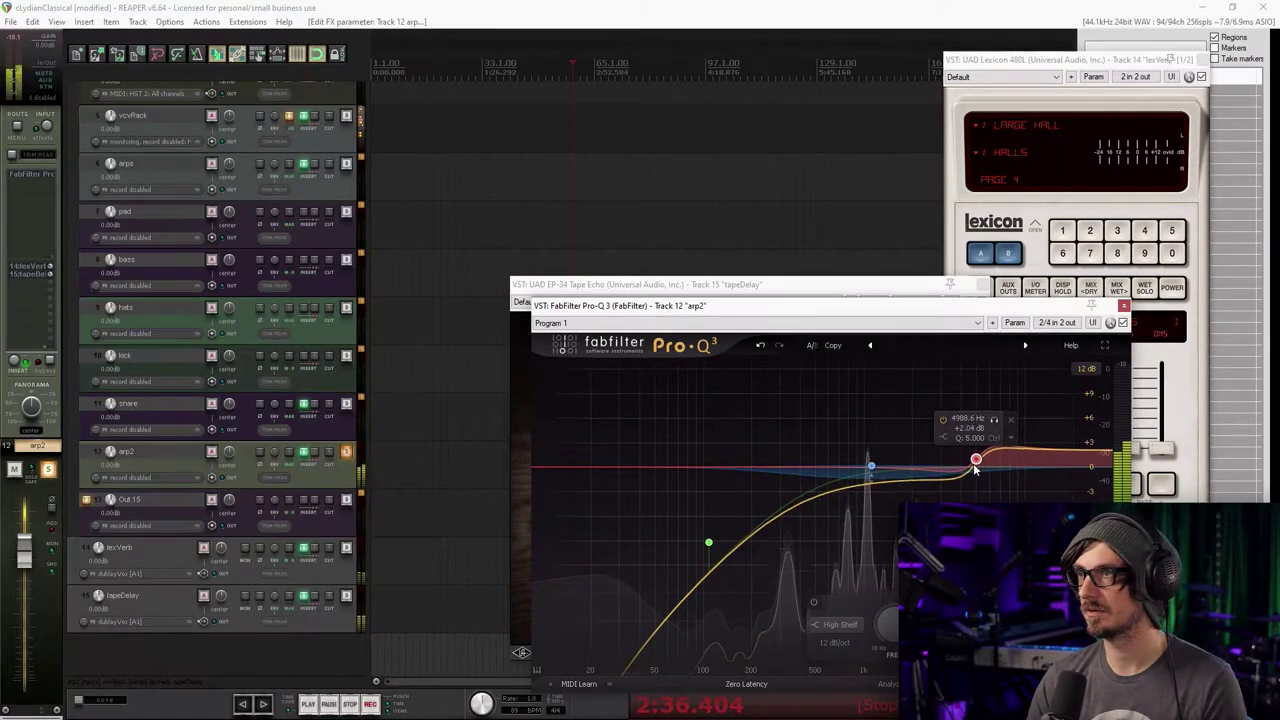
pyautogui.click(1123, 305)
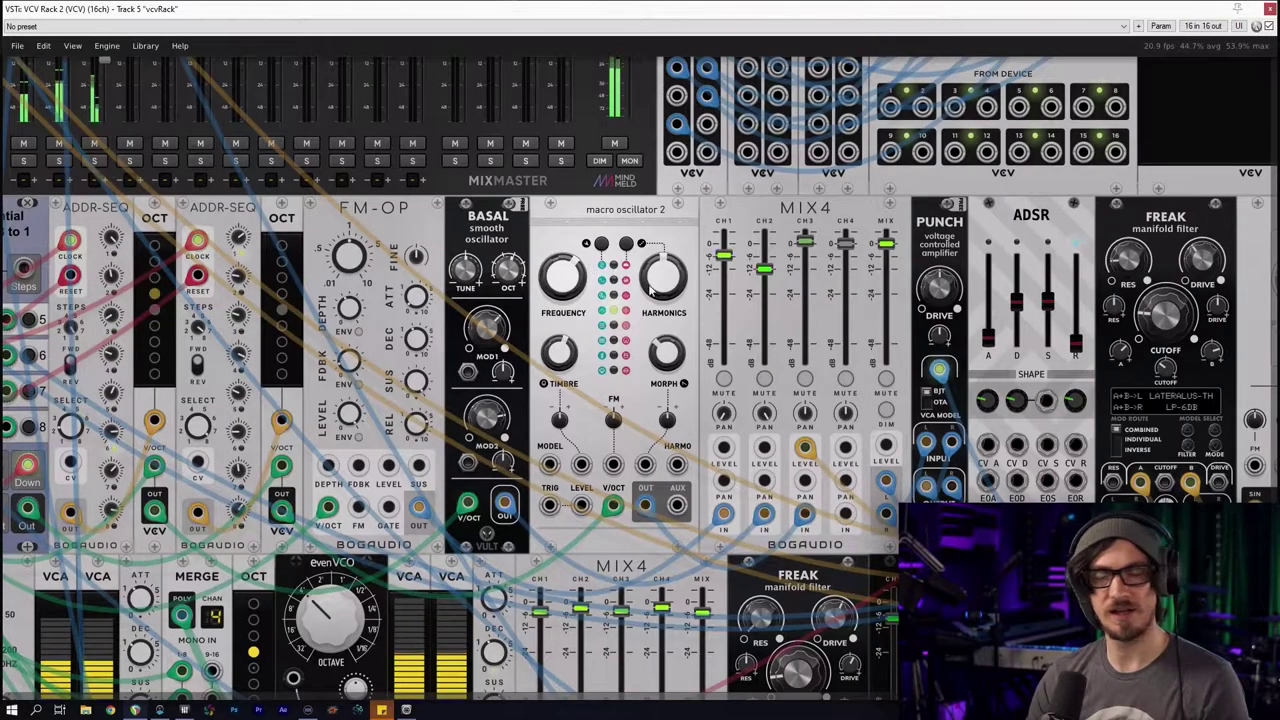
# Back in VCV Rack, mute the pad, bass, hats and kick channels in MixMaster
pyautogui.scroll(-6, 652, 290)
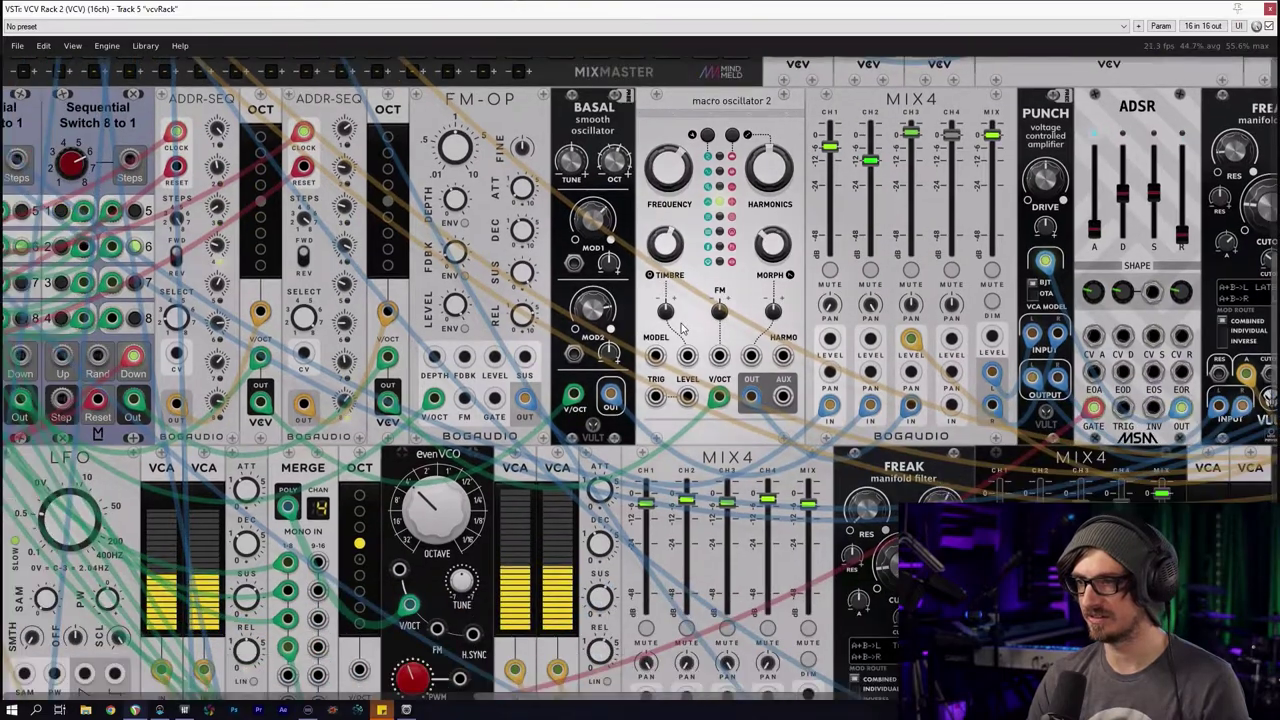
pyautogui.scroll(-6, 660, 360)
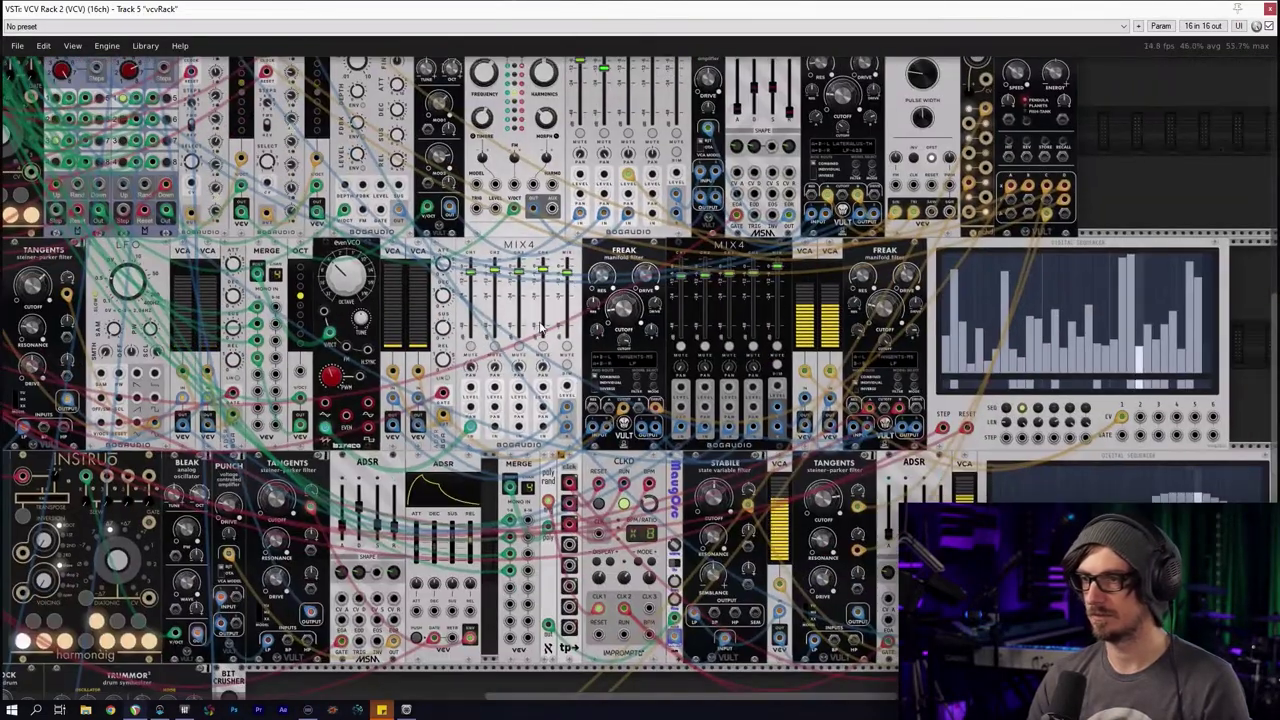
pyautogui.scroll(6, 635, 460)
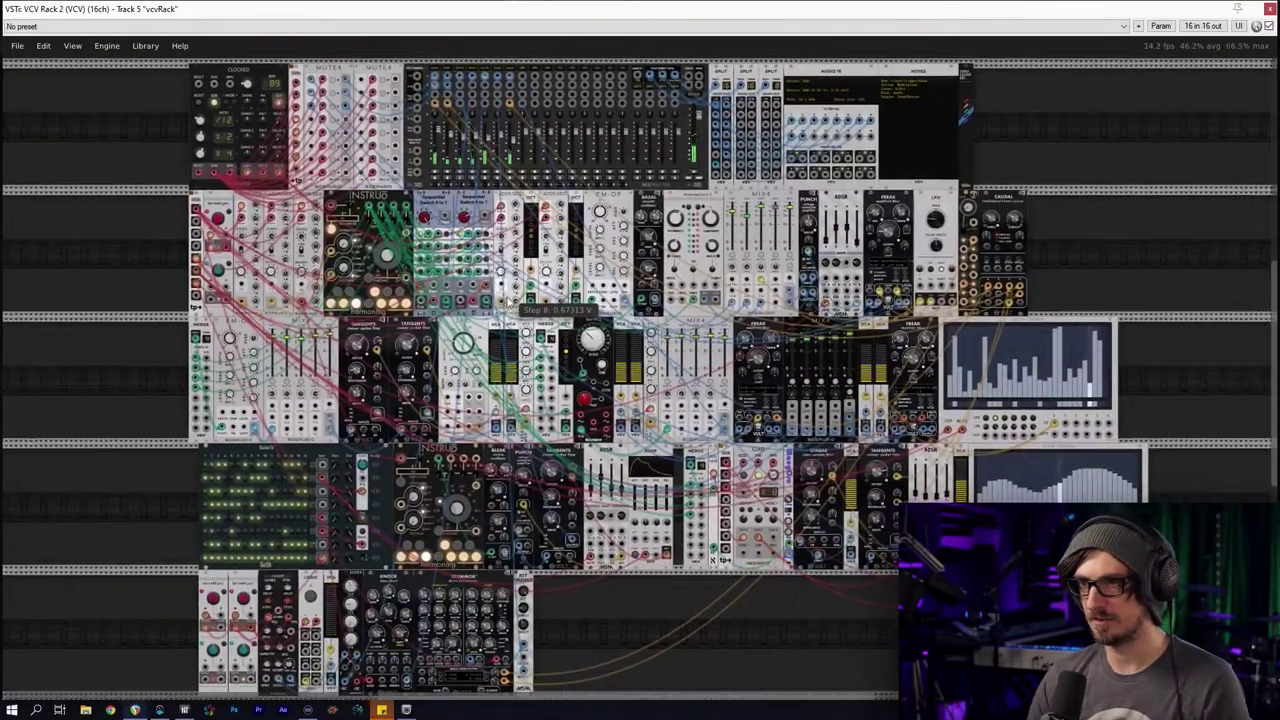
pyautogui.scroll(2, 500, 320)
pyautogui.scroll(-2, 510, 325)
pyautogui.scroll(1, 530, 336)
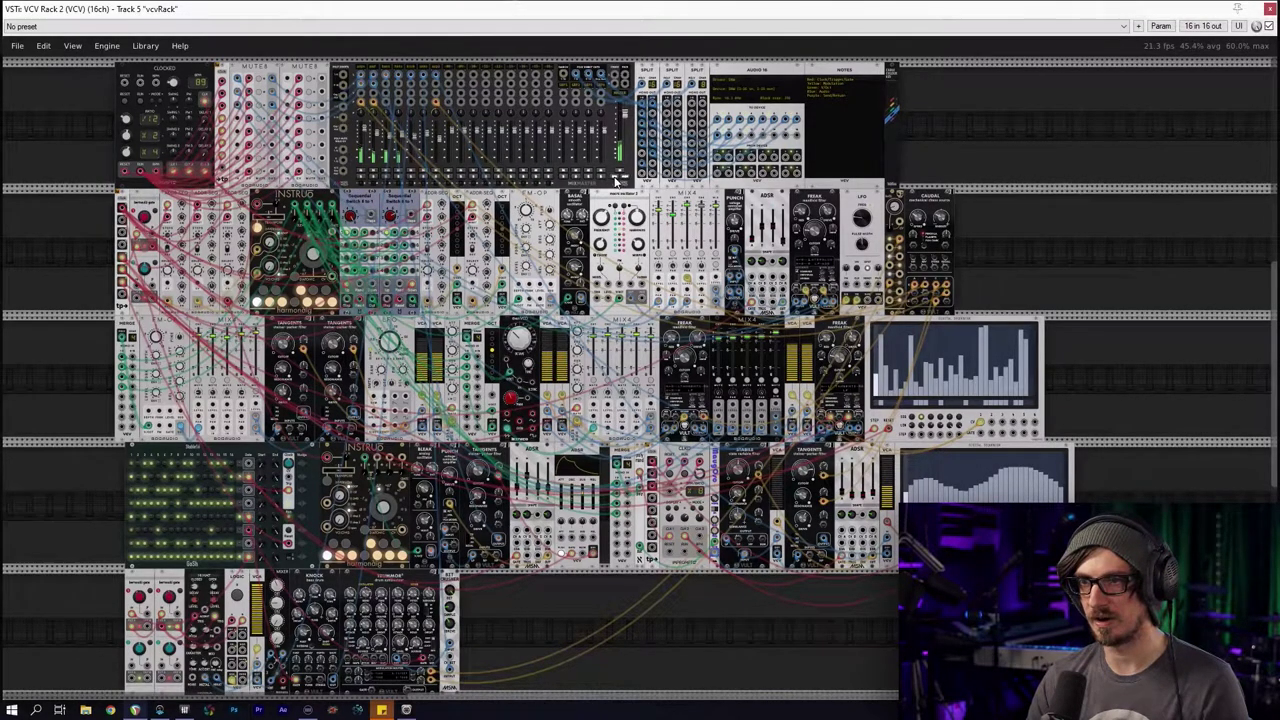
pyautogui.scroll(3, 616, 179)
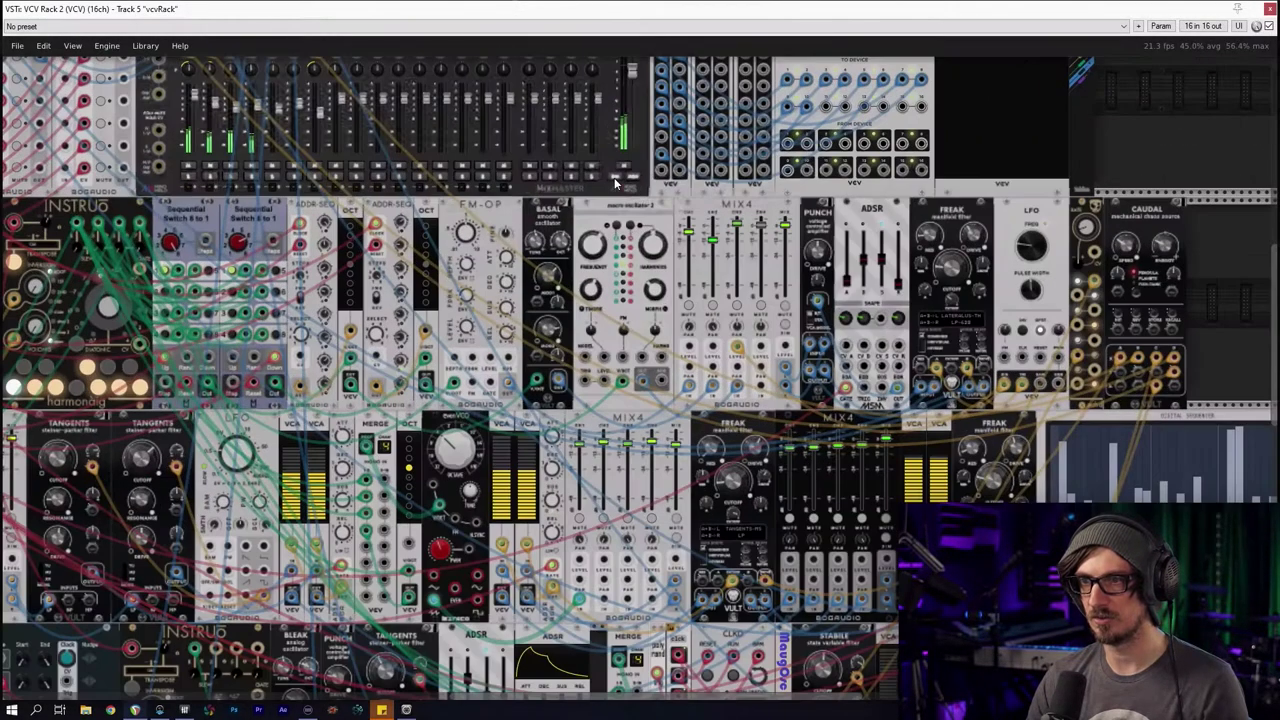
pyautogui.click(209, 166)
pyautogui.click(230, 166)
pyautogui.click(251, 166)
pyautogui.click(272, 166)
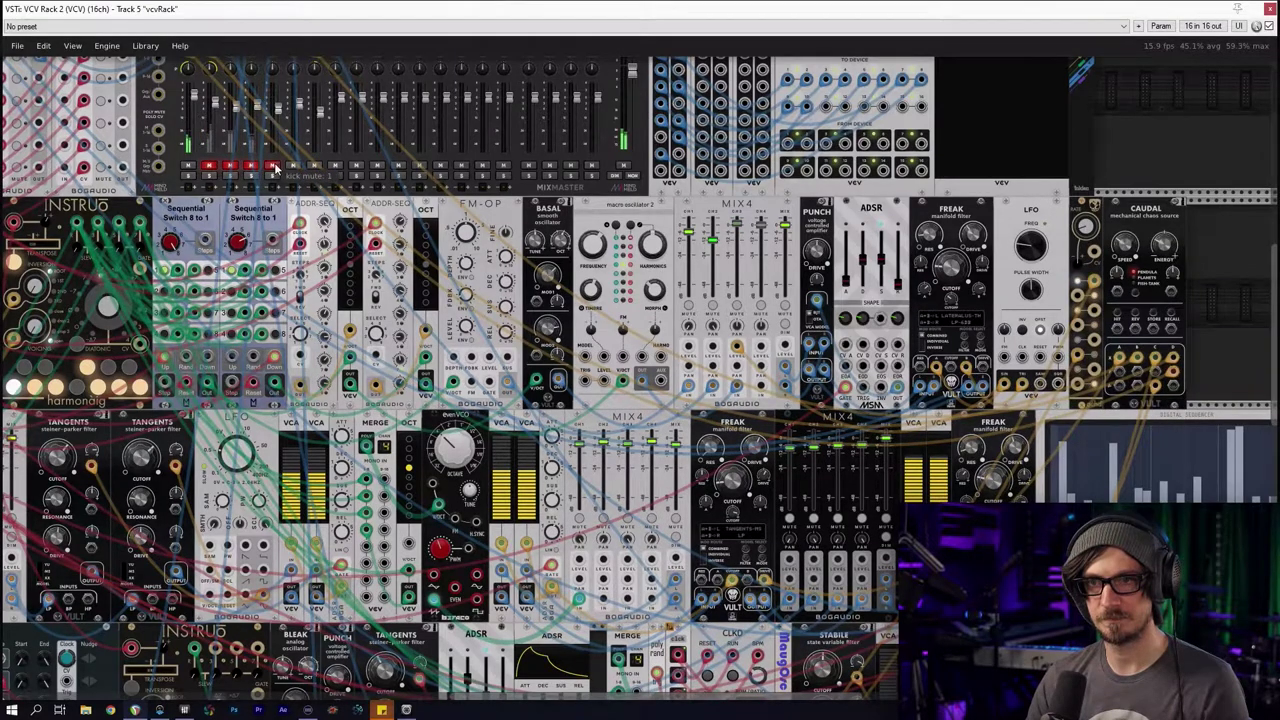
# Pull the pad channel's fader in MixMaster down close to its minimum
pyautogui.scroll(2, 210, 215)
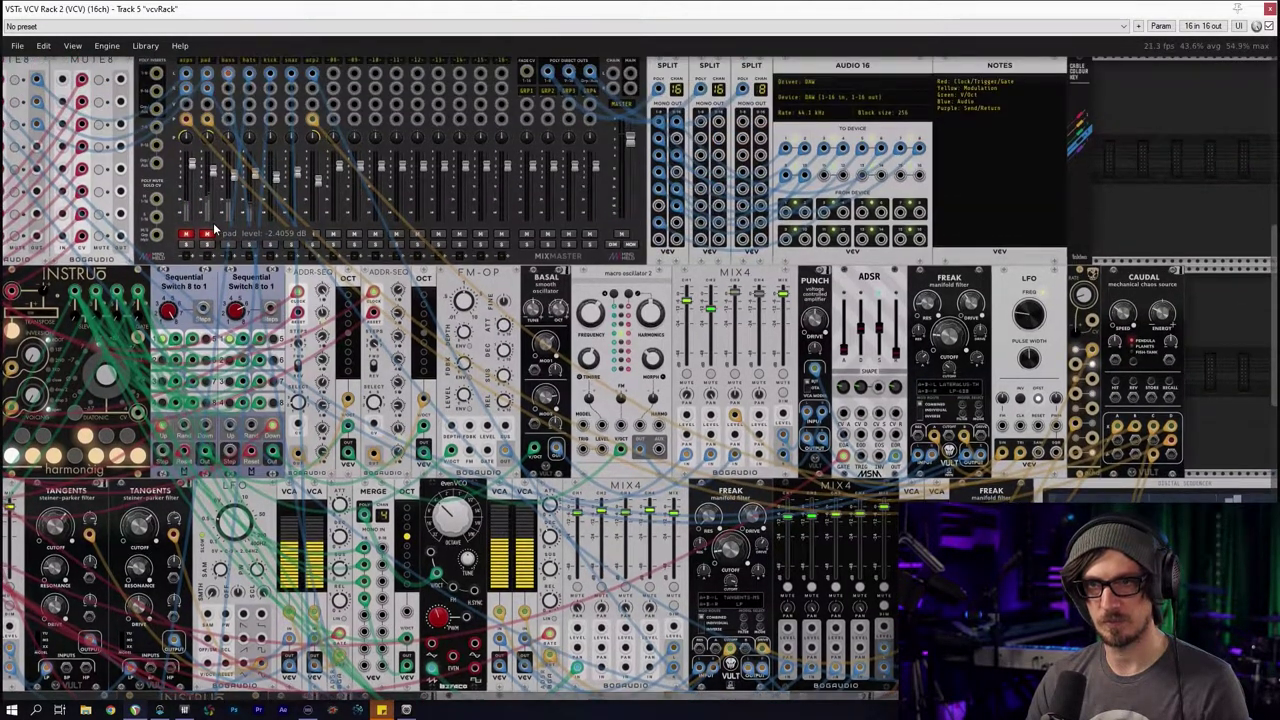
pyautogui.moveTo(212, 212); pyautogui.dragTo(224, 228)
pyautogui.moveTo(185, 268); pyautogui.dragTo(448, 336)
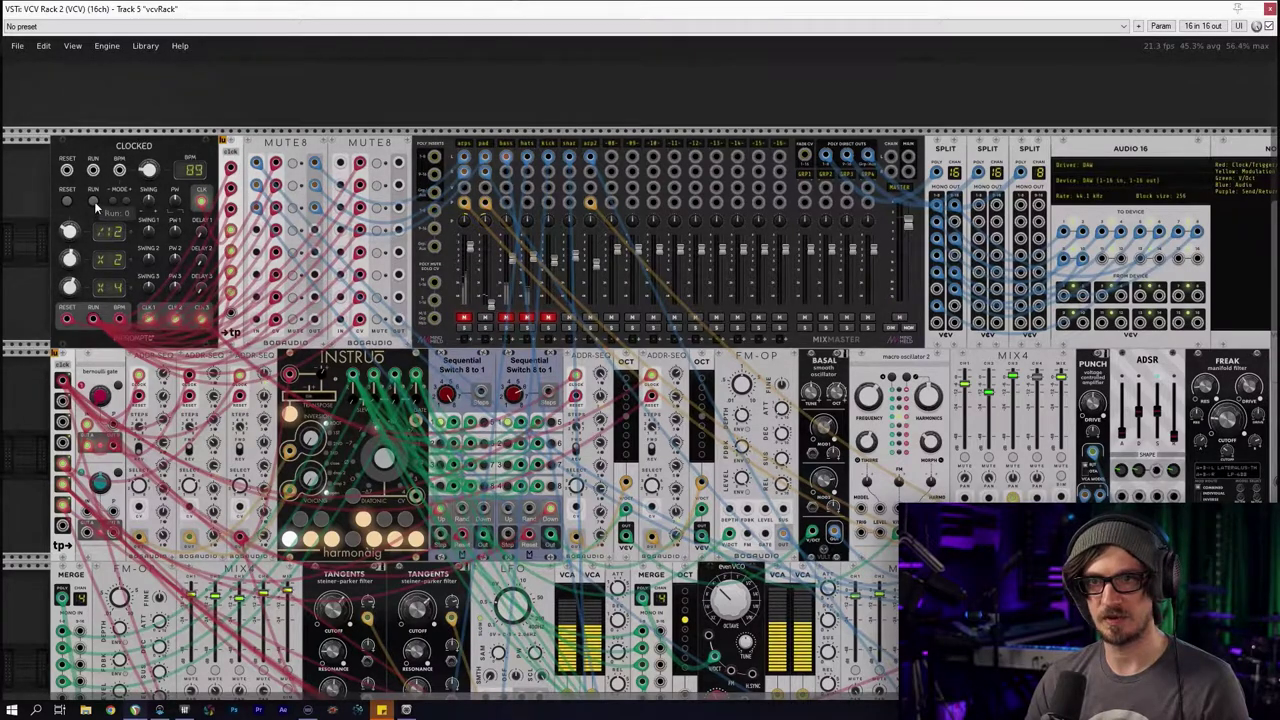
# Dim the rack's room brightness to 12.4%
pyautogui.click(71, 46)
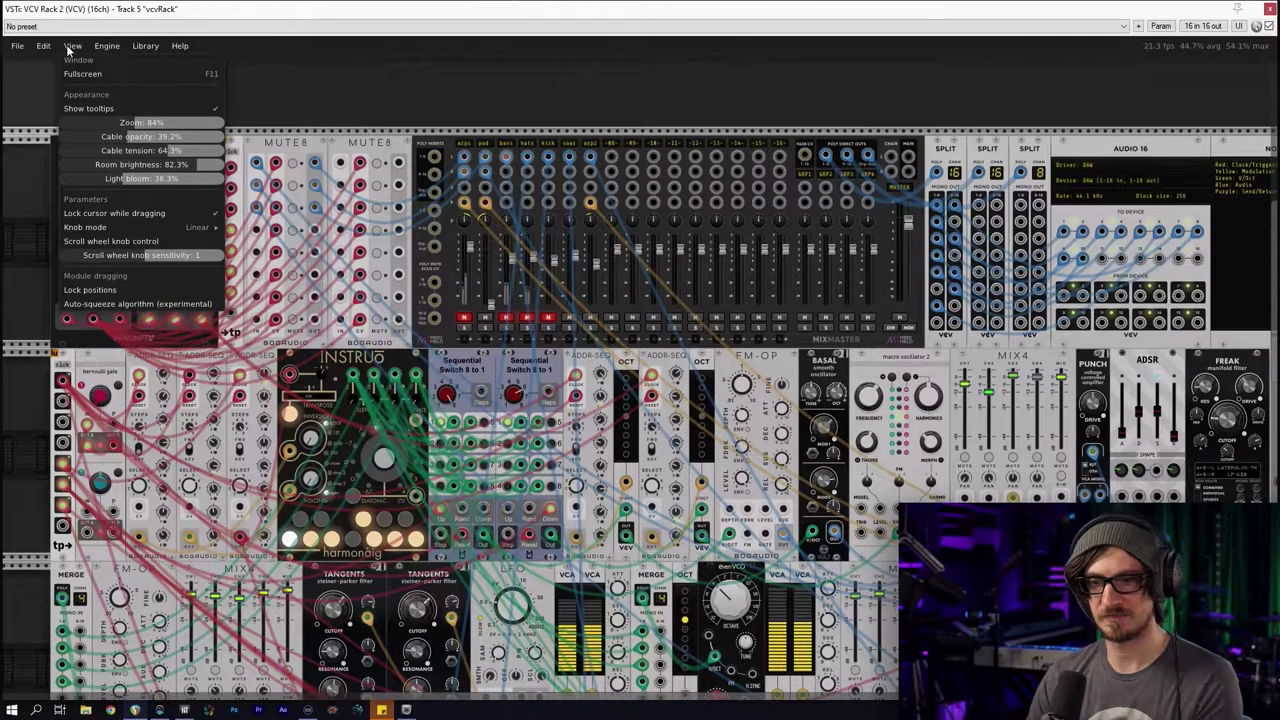
pyautogui.moveTo(190, 170); pyautogui.dragTo(128, 170)
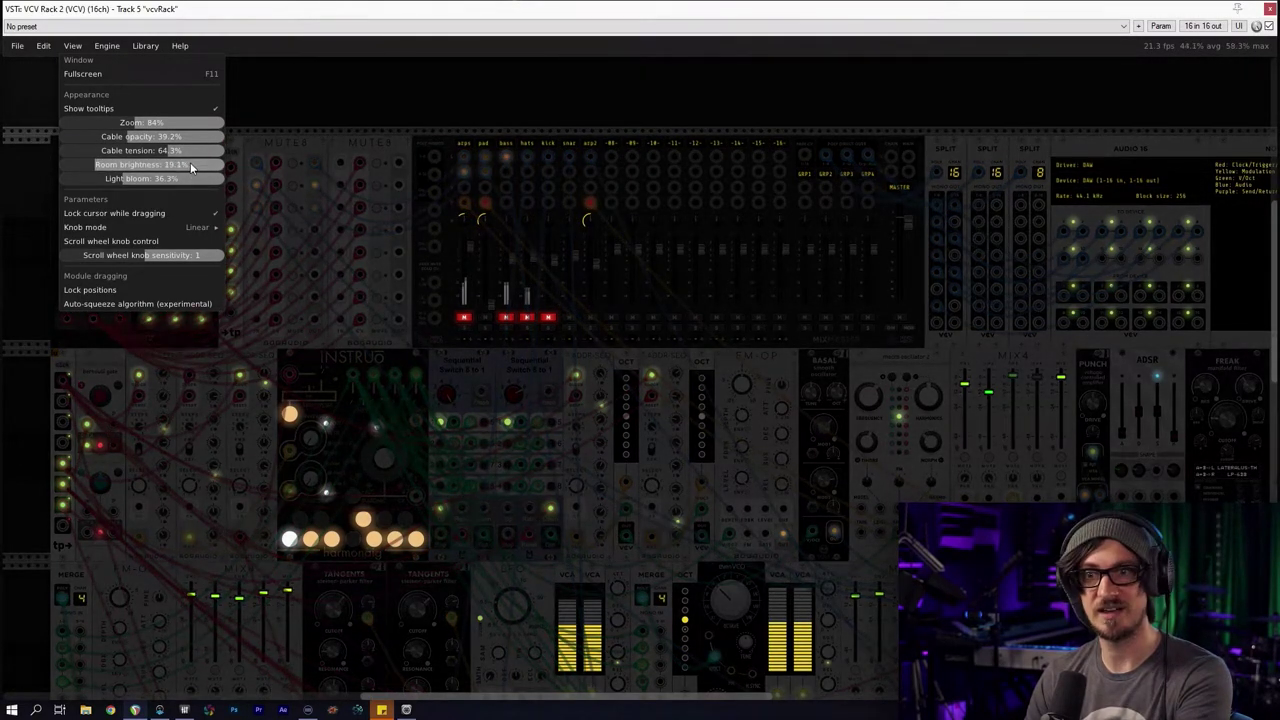
pyautogui.moveTo(90, 172); pyautogui.dragTo(80, 172)
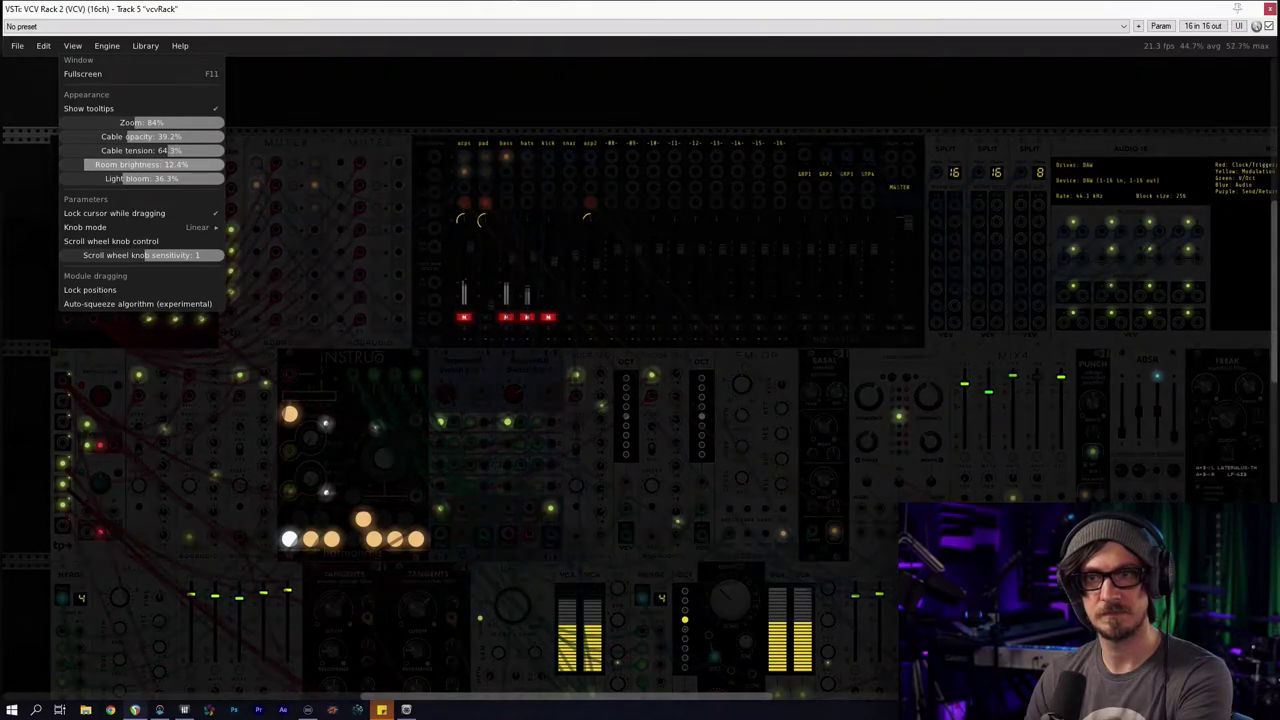
pyautogui.click(335, 118)
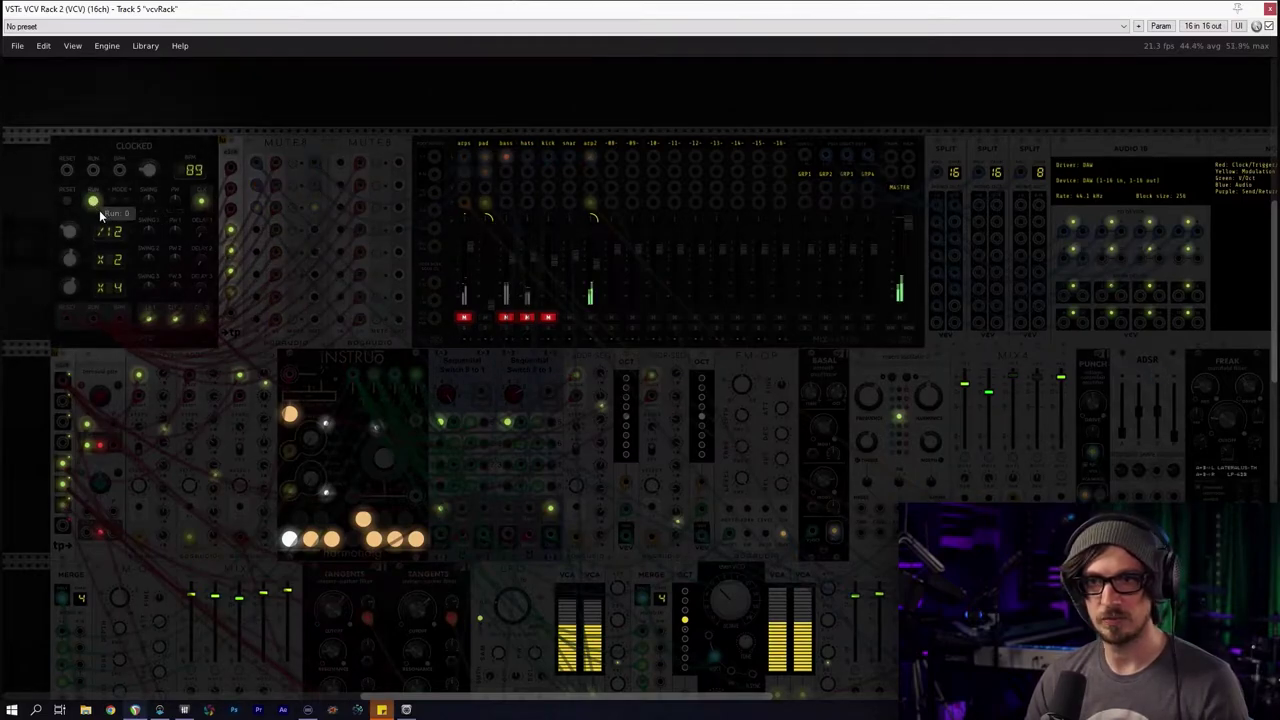
# Mute the snare and arp2 channels in MixMaster and raise the pad channel's fader back up
pyautogui.click(569, 318)
pyautogui.click(590, 318)
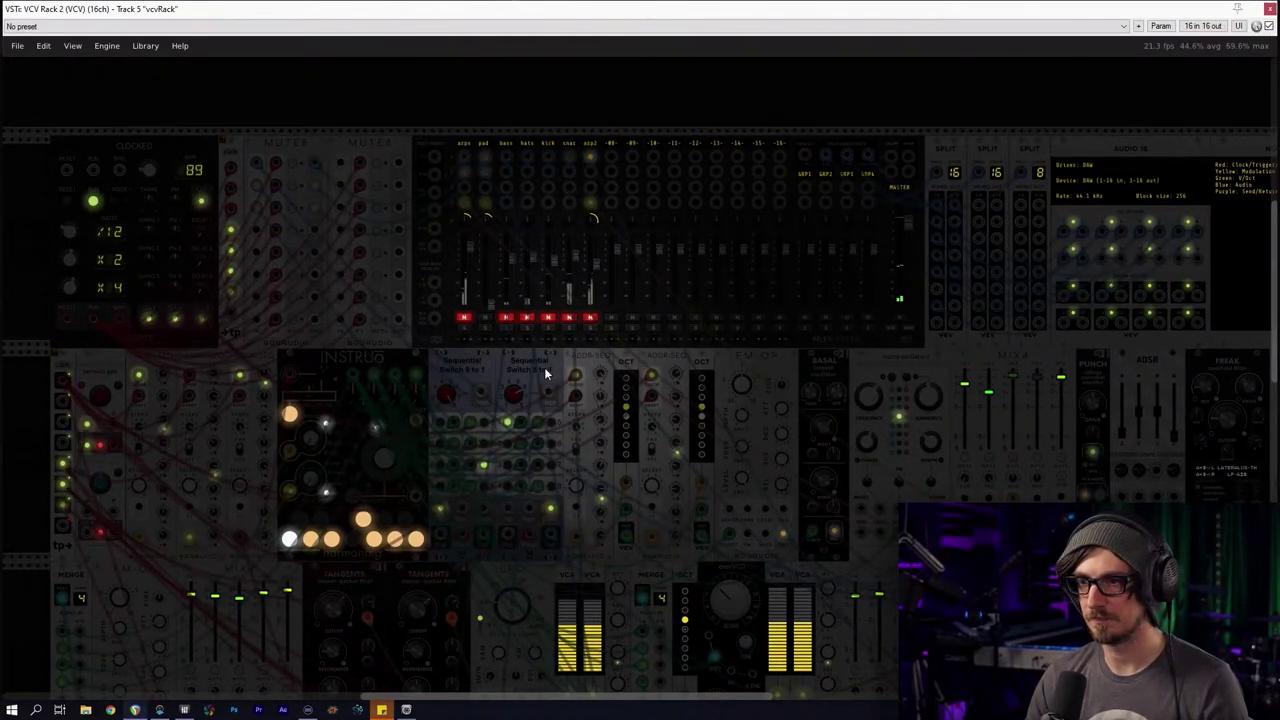
pyautogui.moveTo(490, 304); pyautogui.dragTo(485, 296)
pyautogui.click(485, 325)
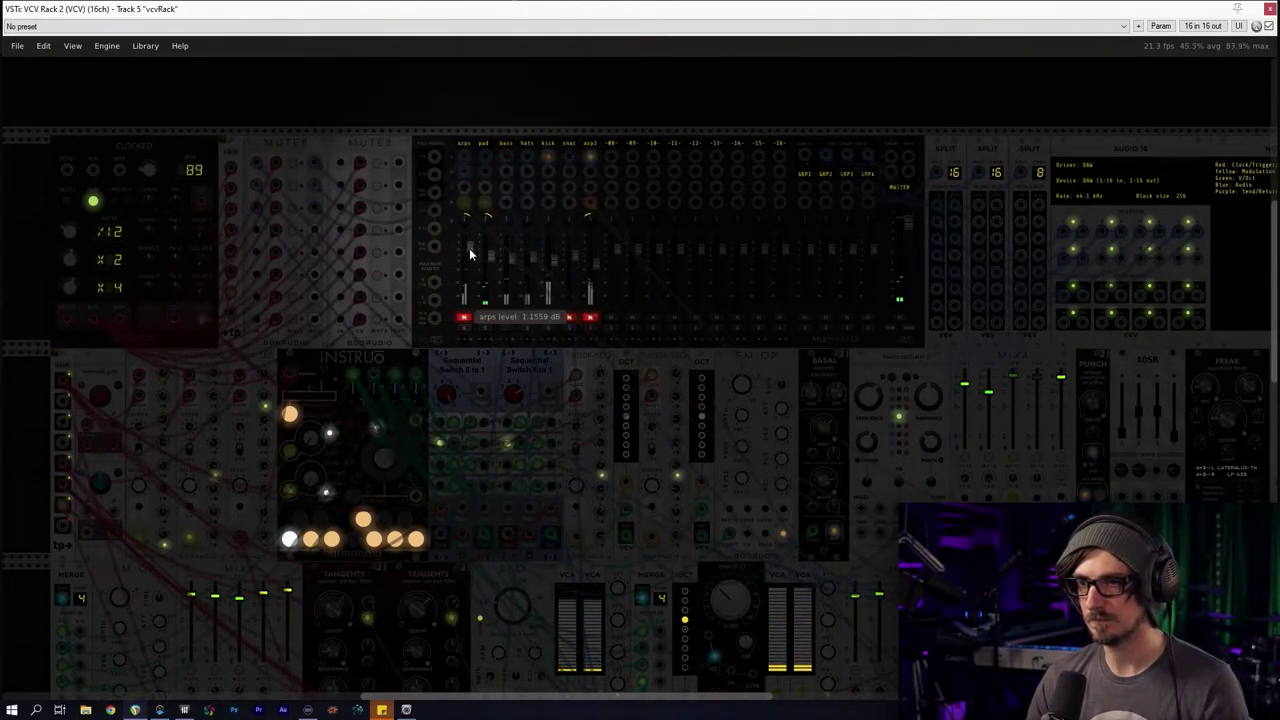
pyautogui.moveTo(487, 256); pyautogui.dragTo(487, 263)
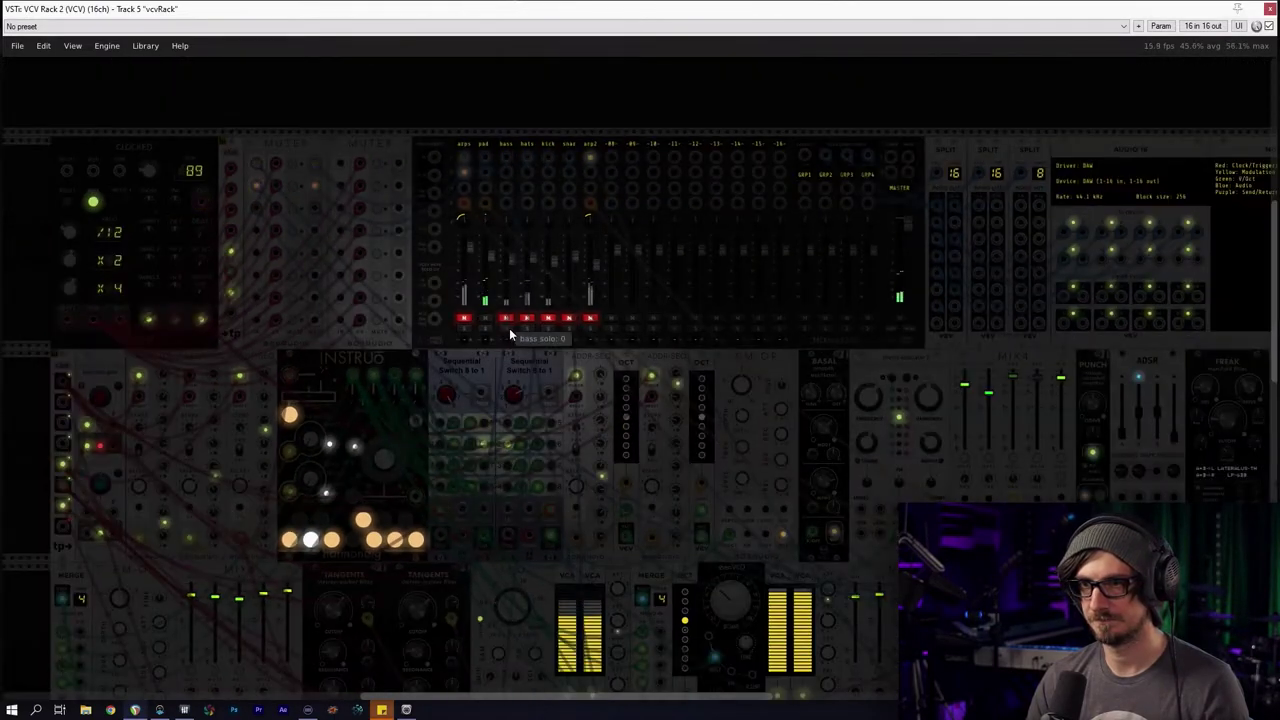
# Unmute the hats channel and the arps channel in MixMaster to bring both voices into the mix
pyautogui.moveTo(509, 328); pyautogui.dragTo(511, 300)
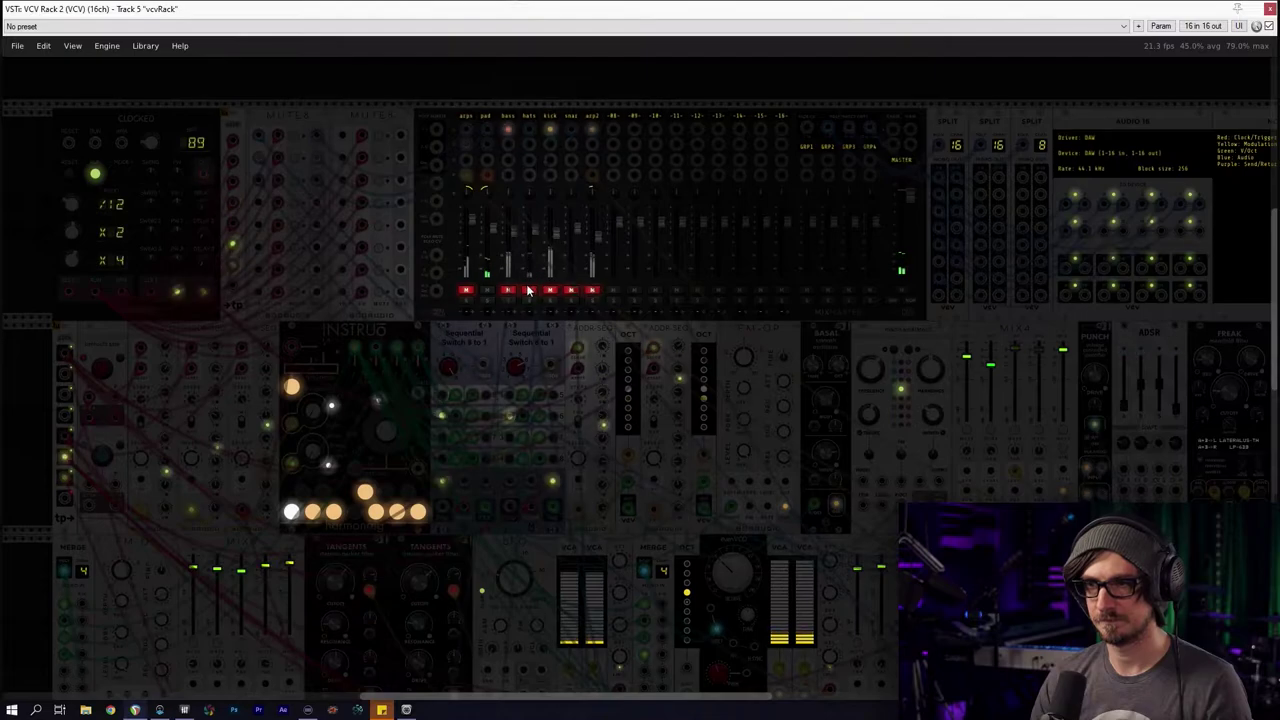
pyautogui.click(528, 290)
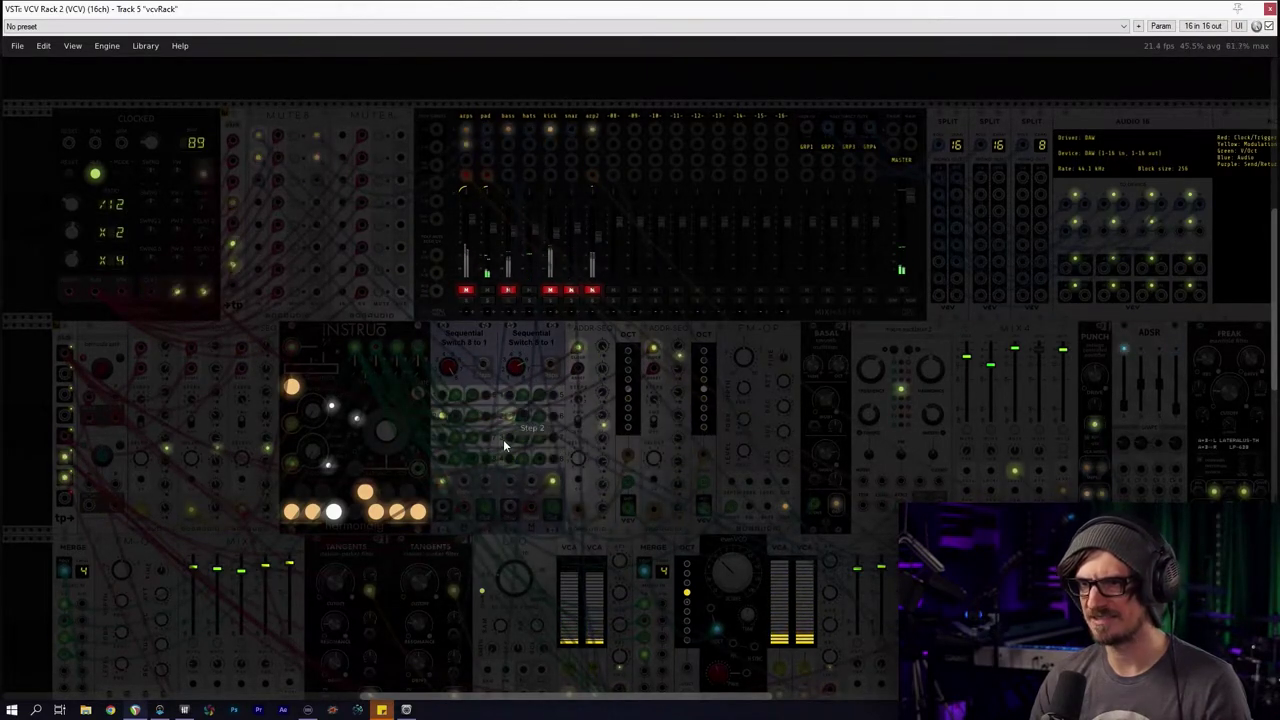
pyautogui.scroll(-6, 532, 400)
pyautogui.scroll(-3, 510, 410)
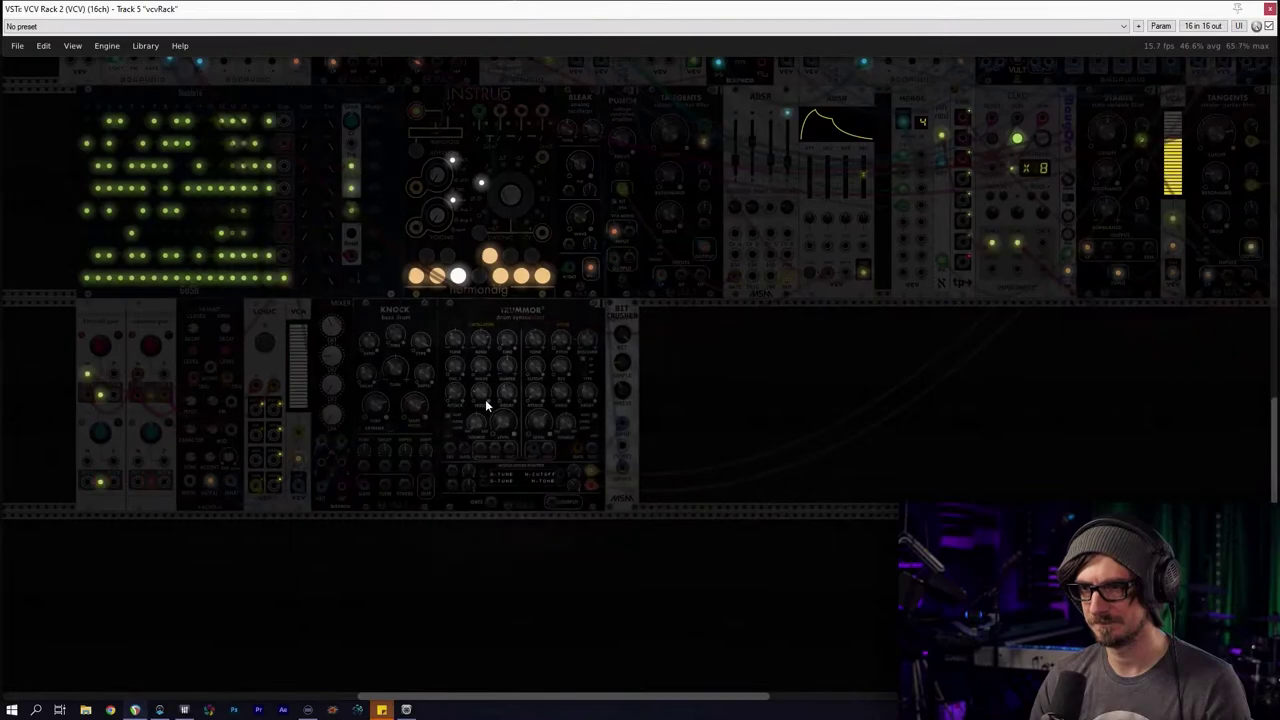
pyautogui.scroll(3, 470, 370)
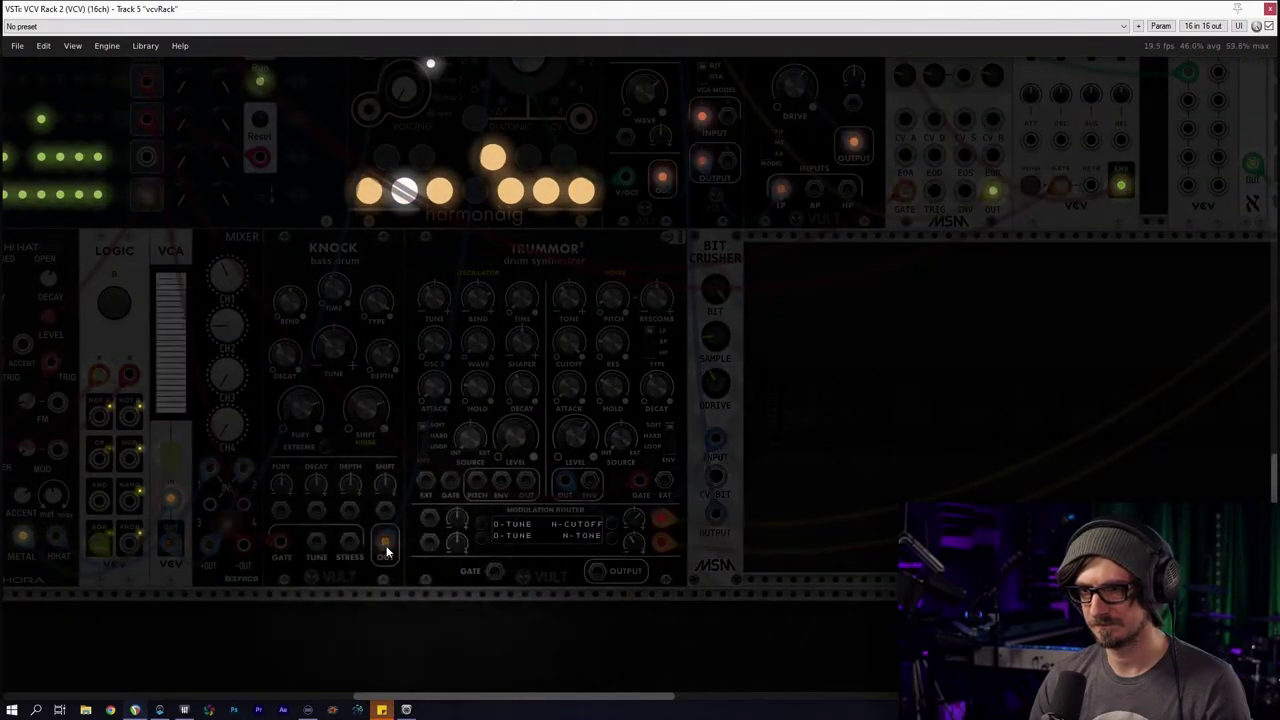
pyautogui.scroll(-2, 622, 316)
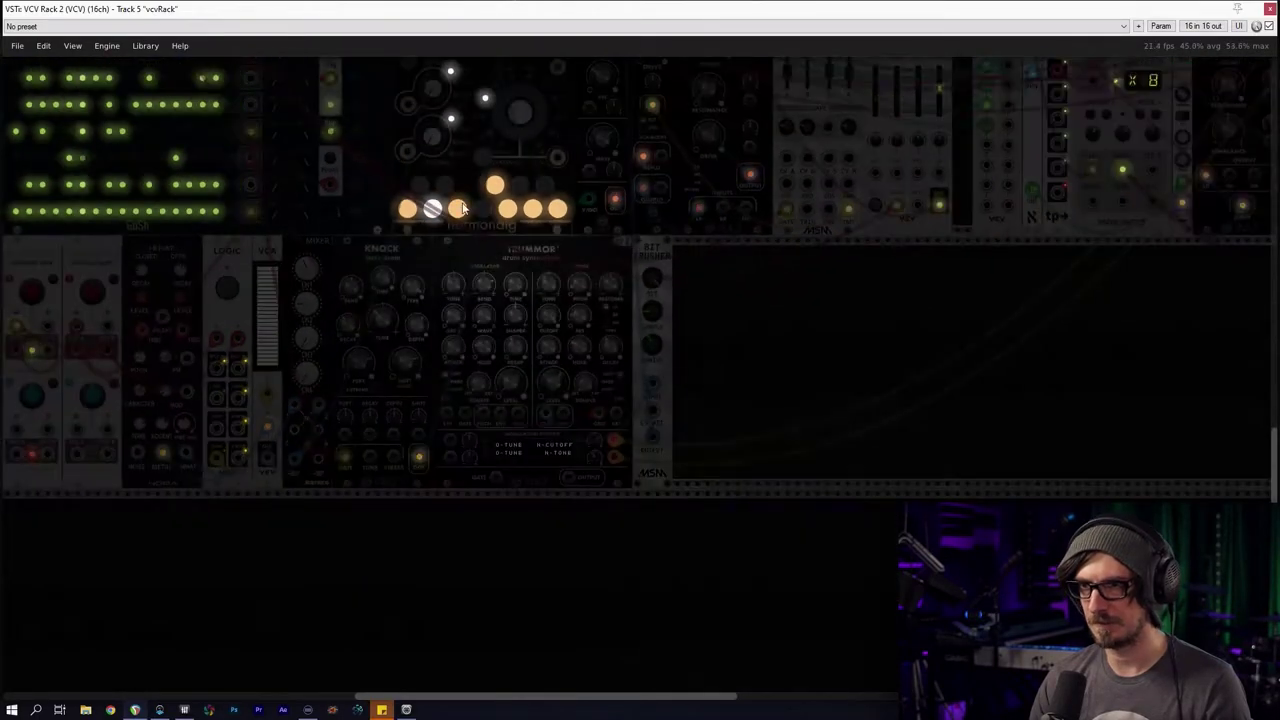
pyautogui.scroll(8, 481, 377)
pyautogui.scroll(5, 463, 280)
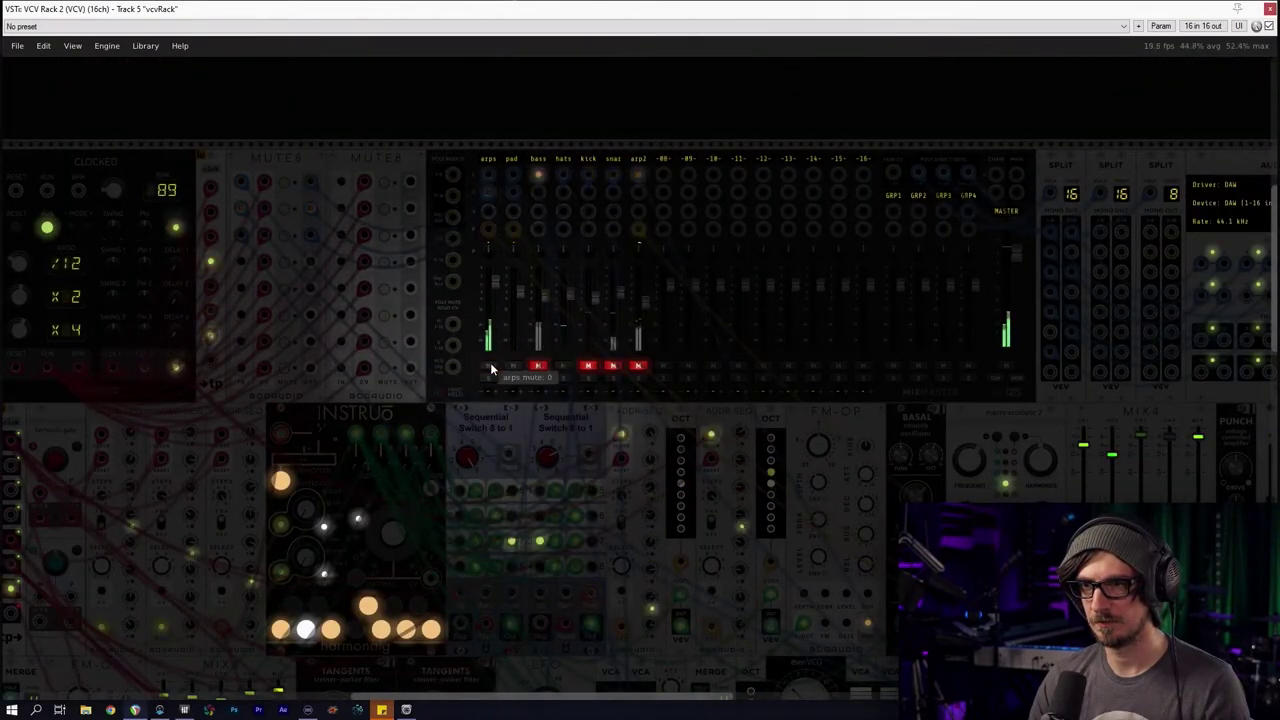
pyautogui.click(489, 366)
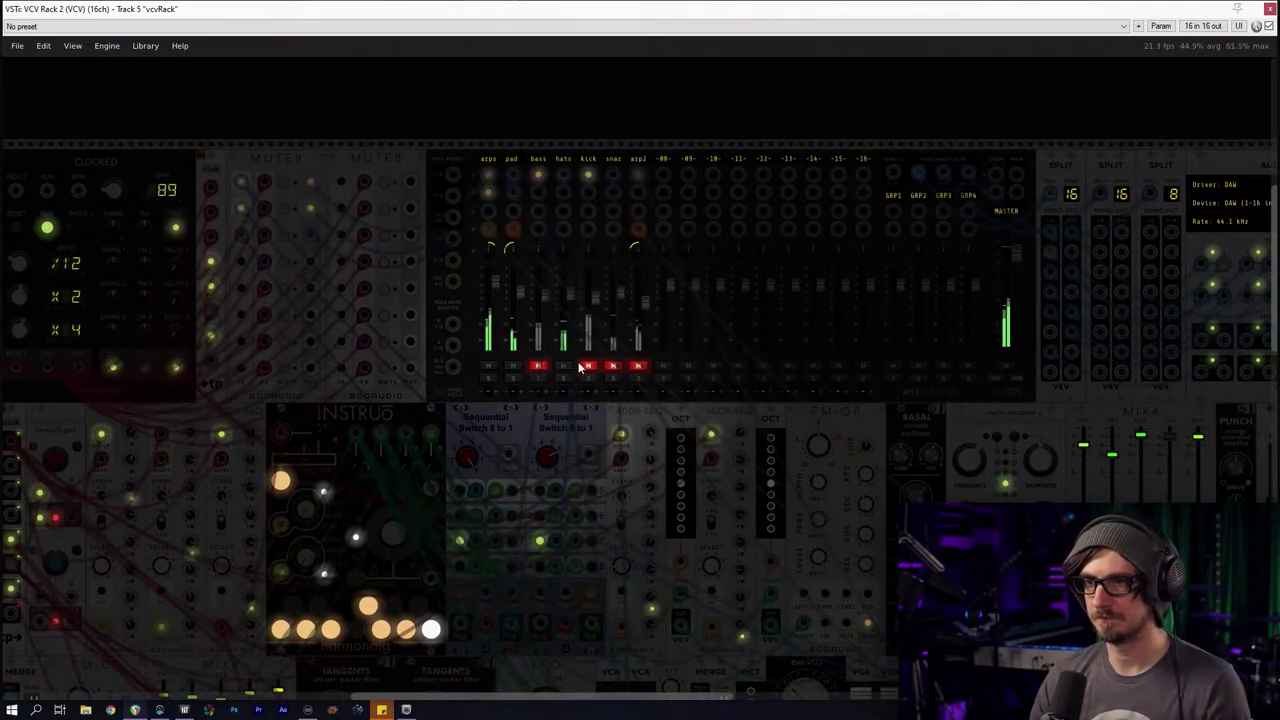
# Unmute the kick channel in MixMaster and lower its fader to about -7.6 dB
pyautogui.moveTo(390, 497); pyautogui.dragTo(502, 314)
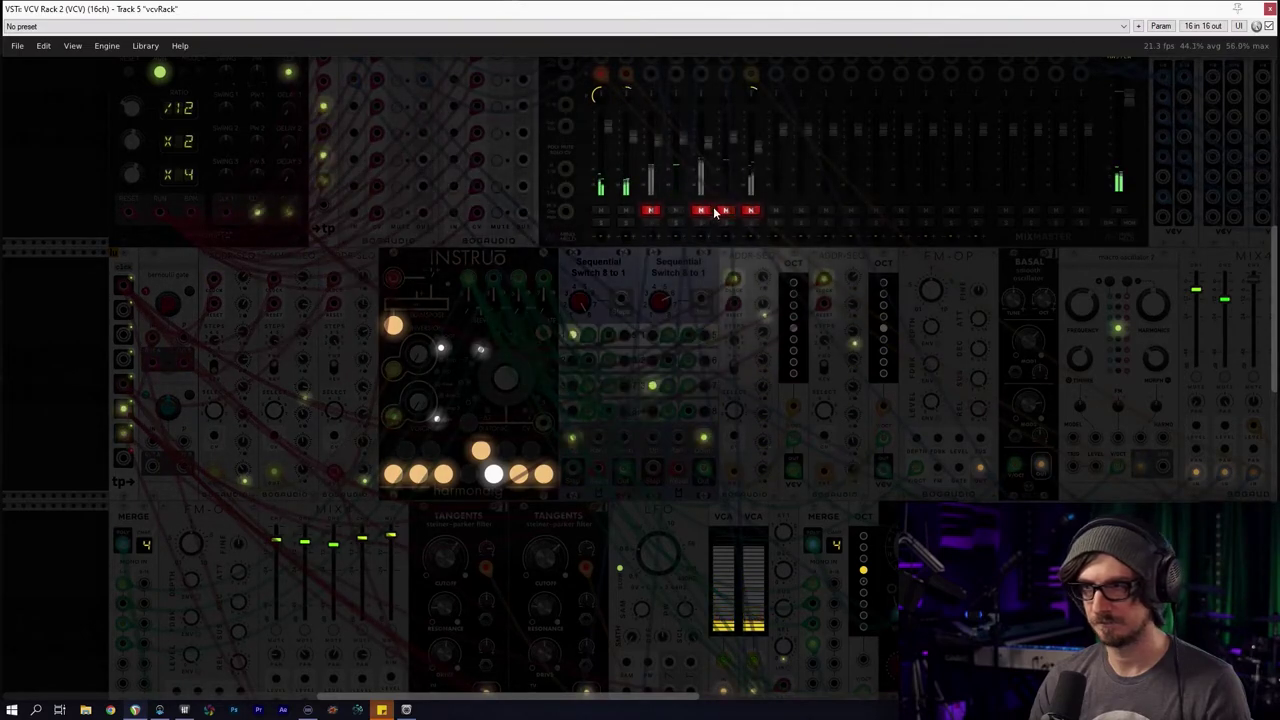
pyautogui.moveTo(729, 231); pyautogui.dragTo(656, 349)
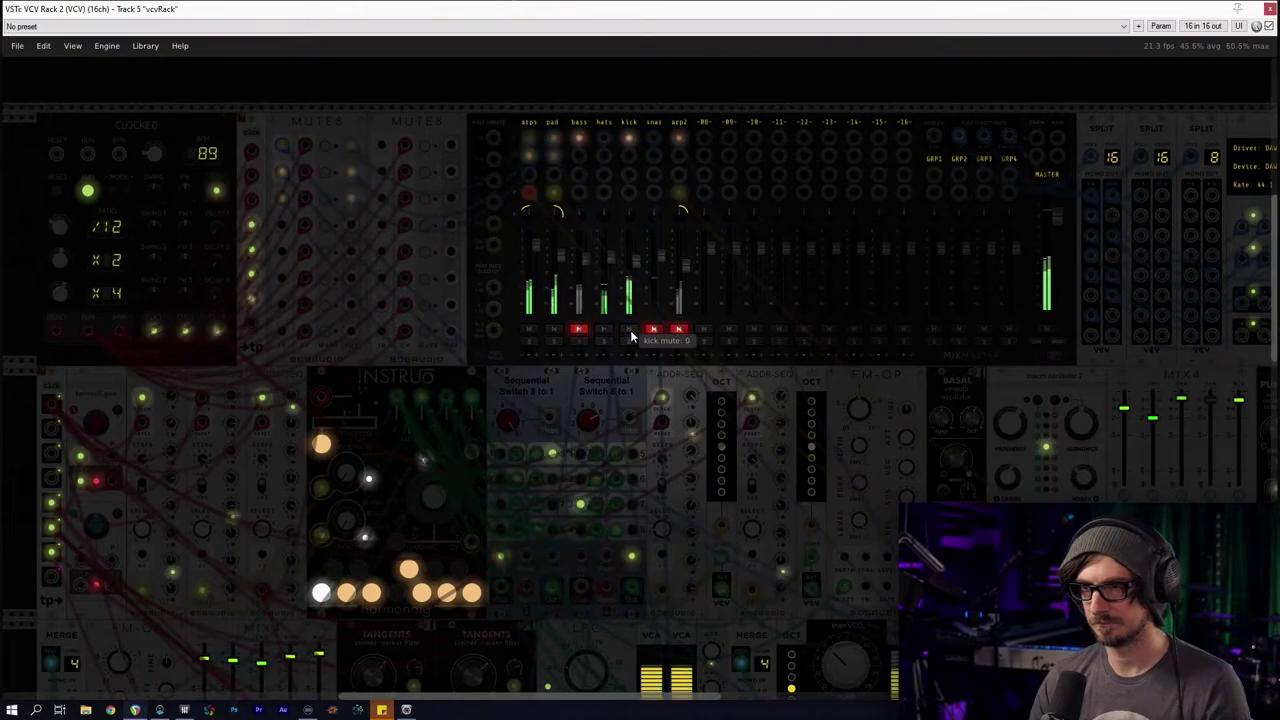
pyautogui.click(631, 338)
pyautogui.moveTo(637, 264); pyautogui.dragTo(637, 270)
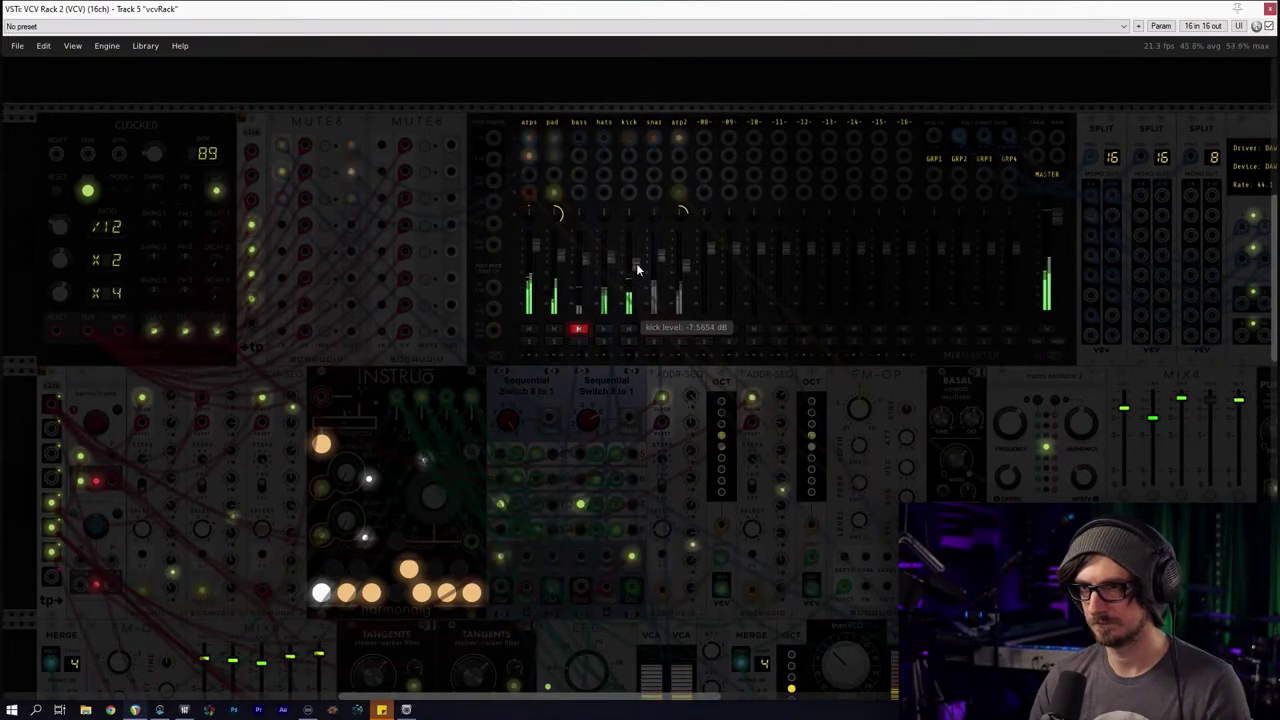
# Adjust the Tune knob of the Knock bass drum module to about -0.6
pyautogui.moveTo(516, 640); pyautogui.dragTo(505, 275)
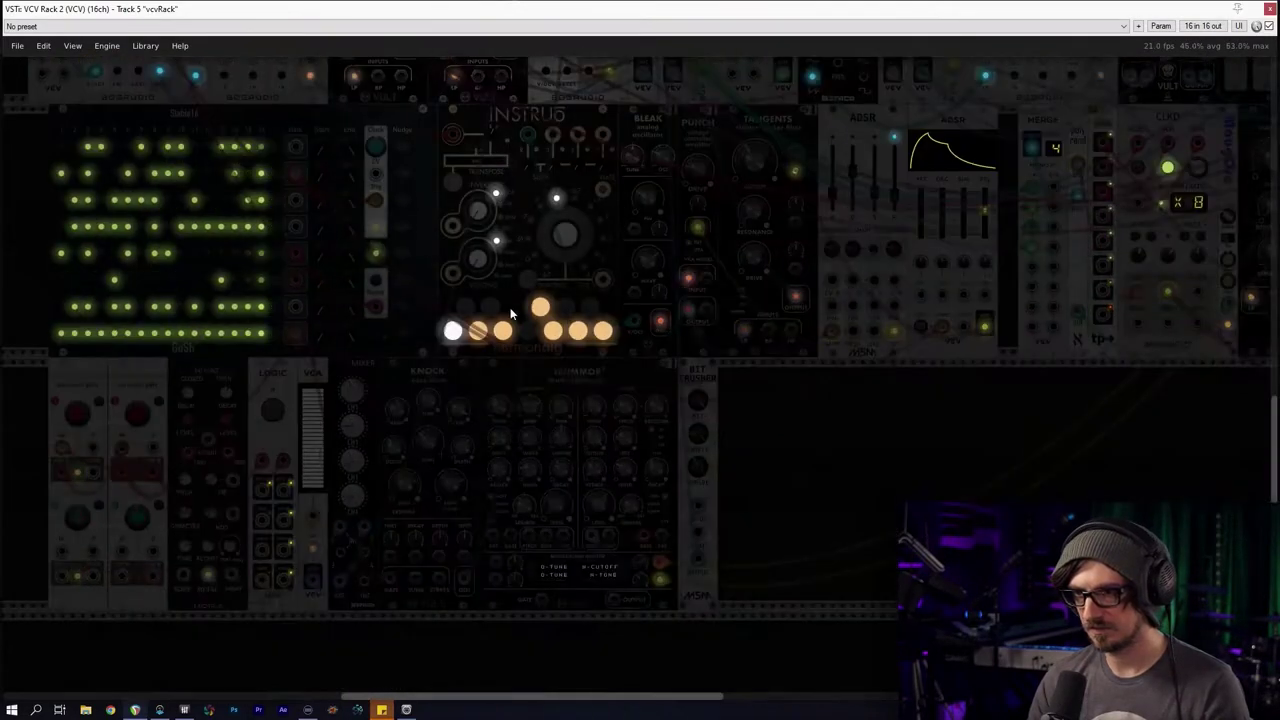
pyautogui.scroll(3, 537, 450)
pyautogui.scroll(-2, 480, 390)
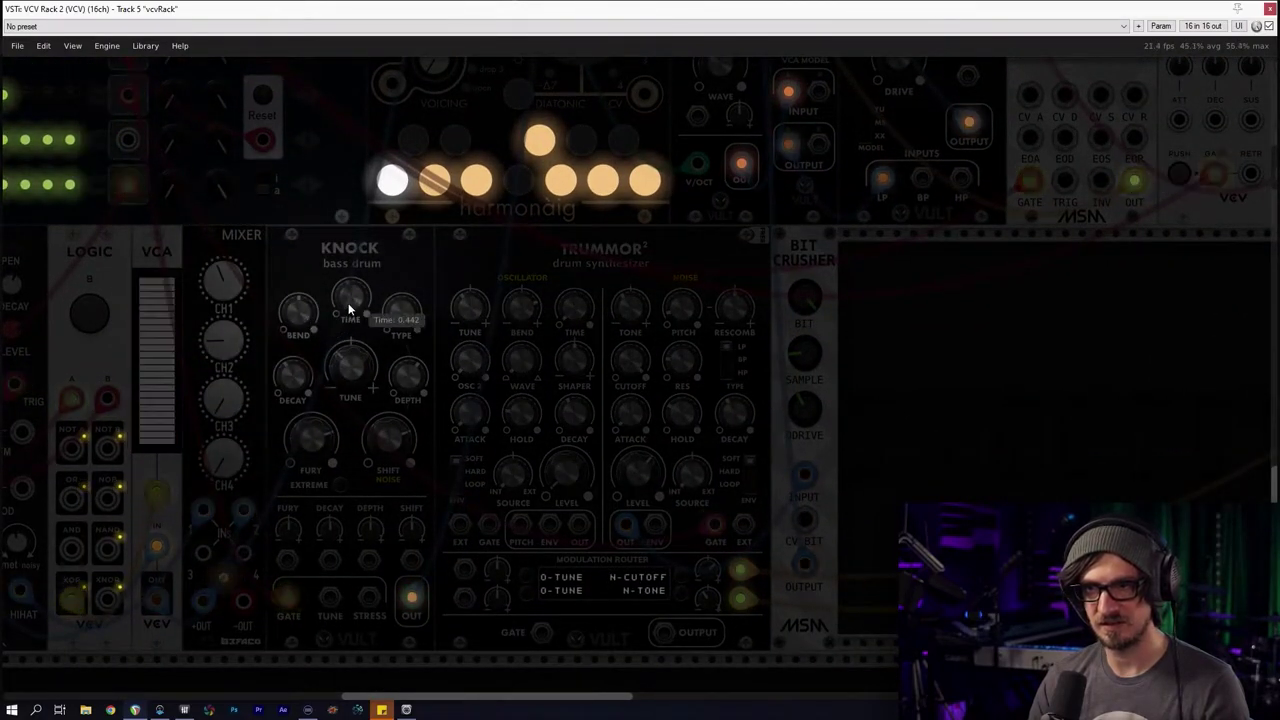
pyautogui.moveTo(349, 371); pyautogui.dragTo(397, 341)
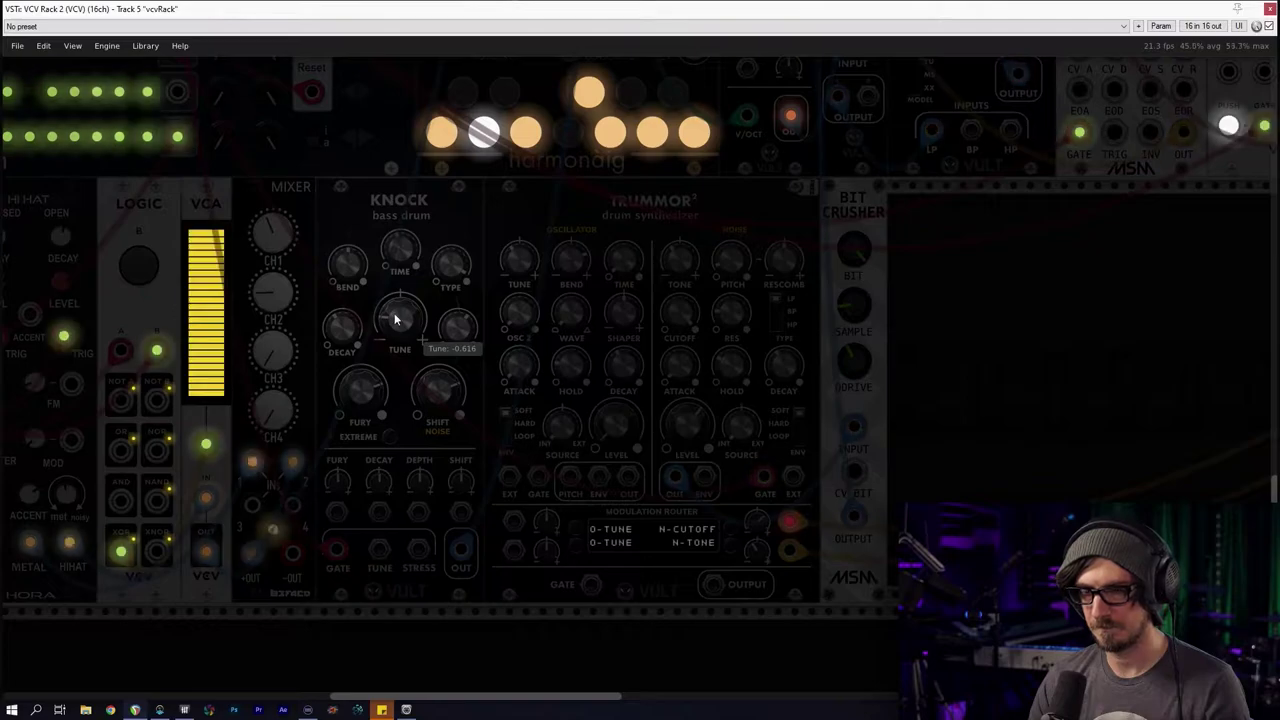
pyautogui.moveTo(400, 320); pyautogui.dragTo(400, 317)
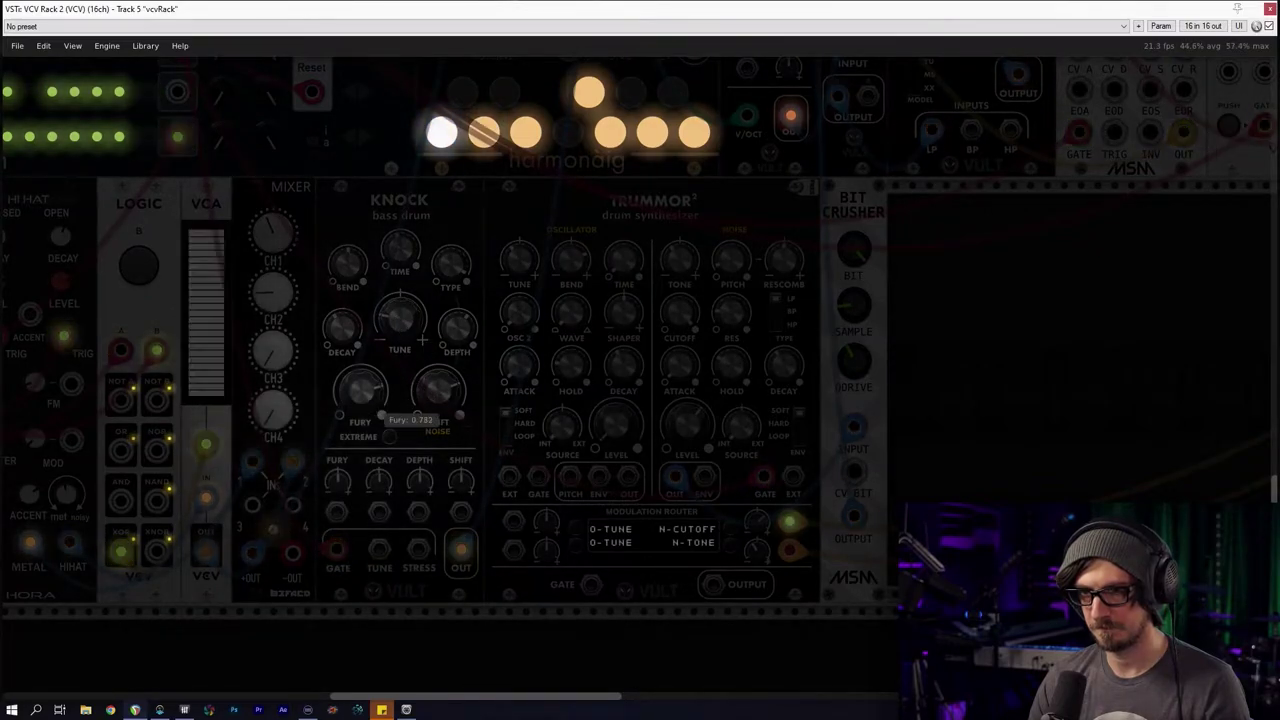
# Unmute the bass channel in MixMaster
pyautogui.scroll(5, 449, 292)
pyautogui.scroll(15, 449, 292)
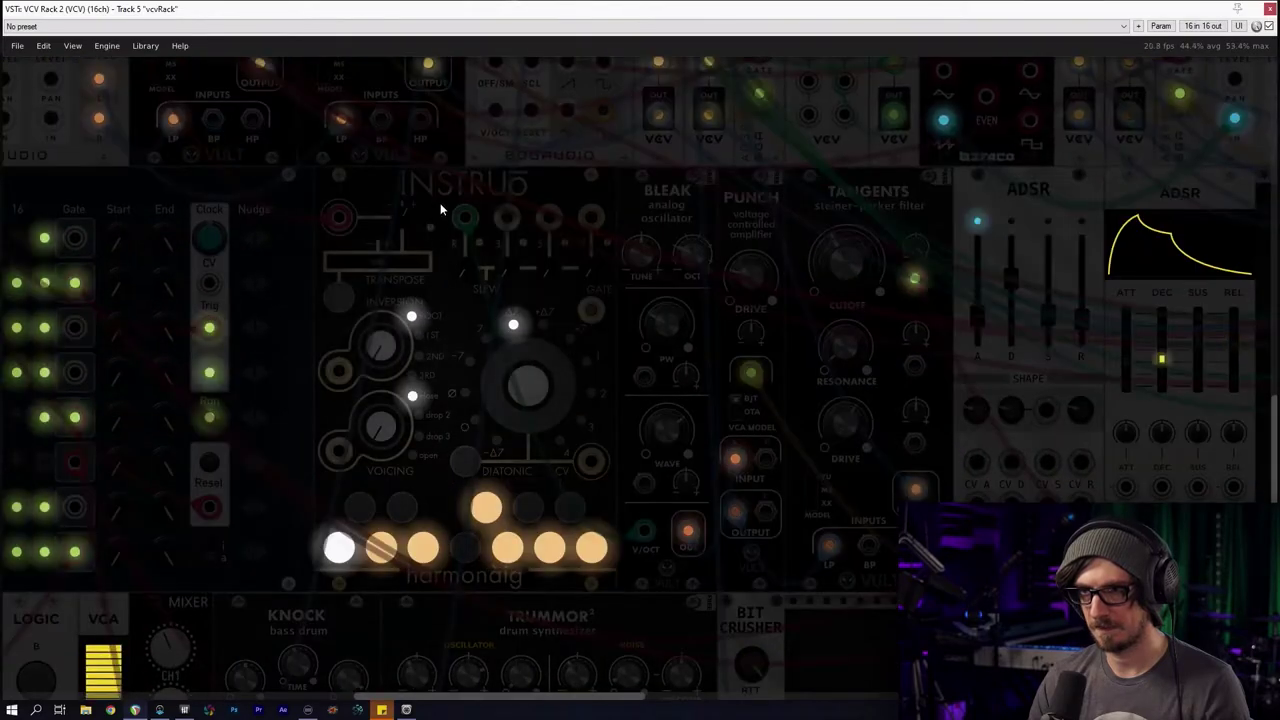
pyautogui.scroll(5, 348, 251)
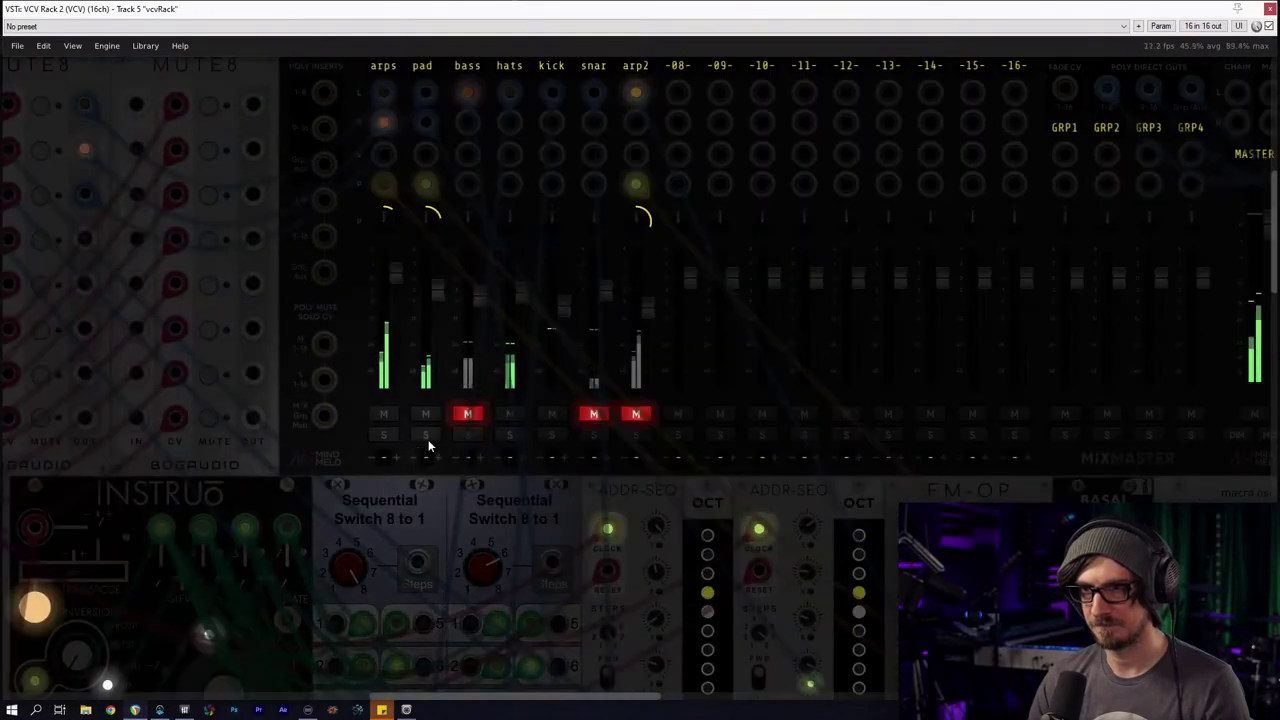
pyautogui.click(466, 415)
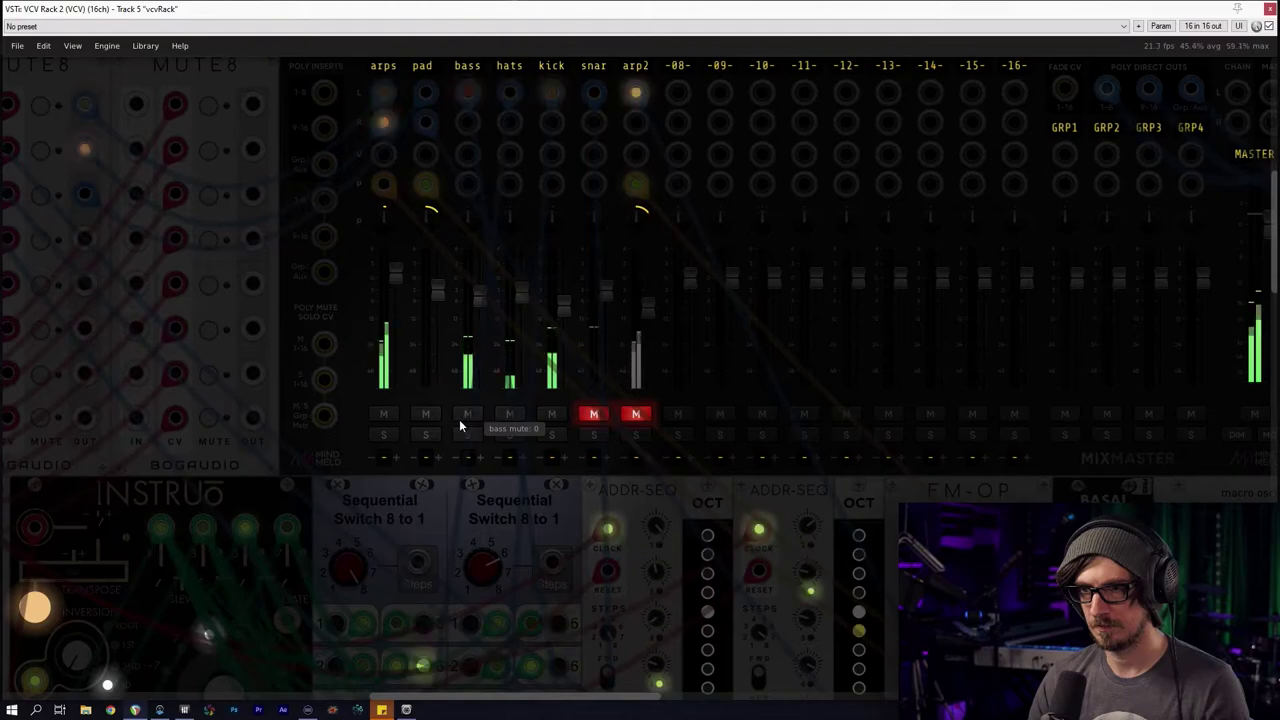
# Look over the oscillator, filter, envelope, merge and clock modules in the lower rows of the rack
pyautogui.scroll(-15, 482, 304)
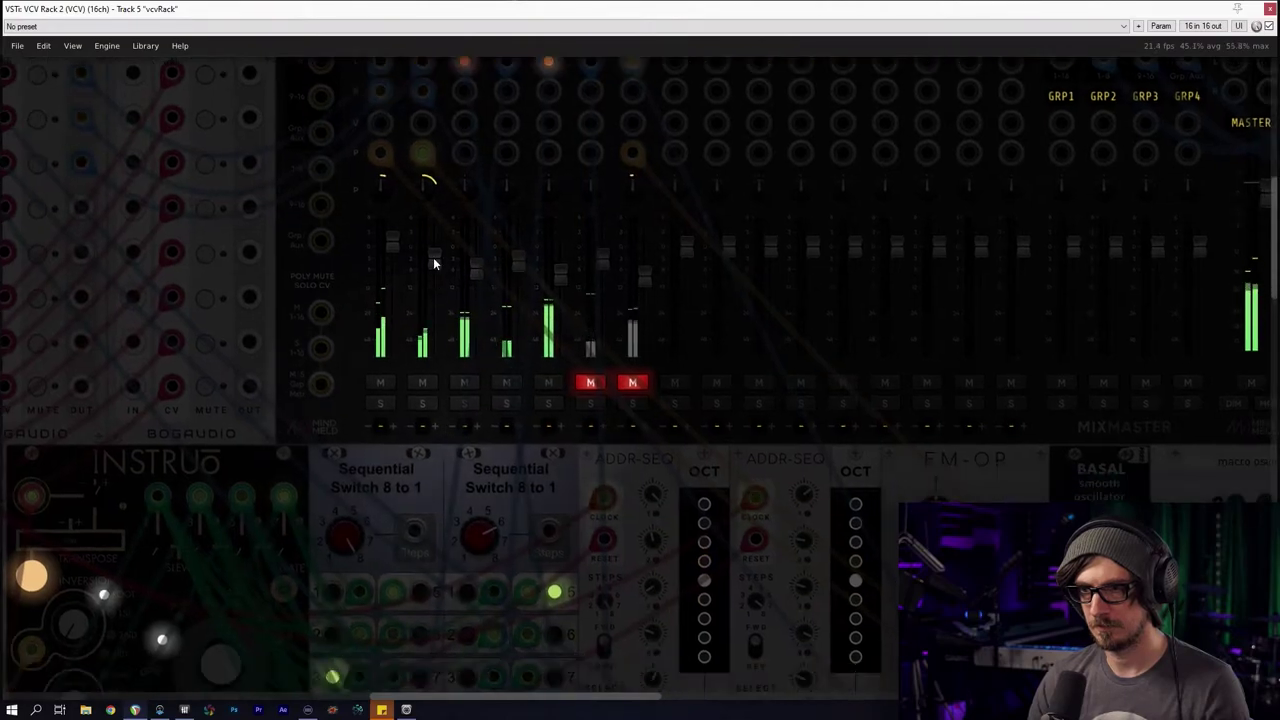
pyautogui.scroll(-10, 482, 160)
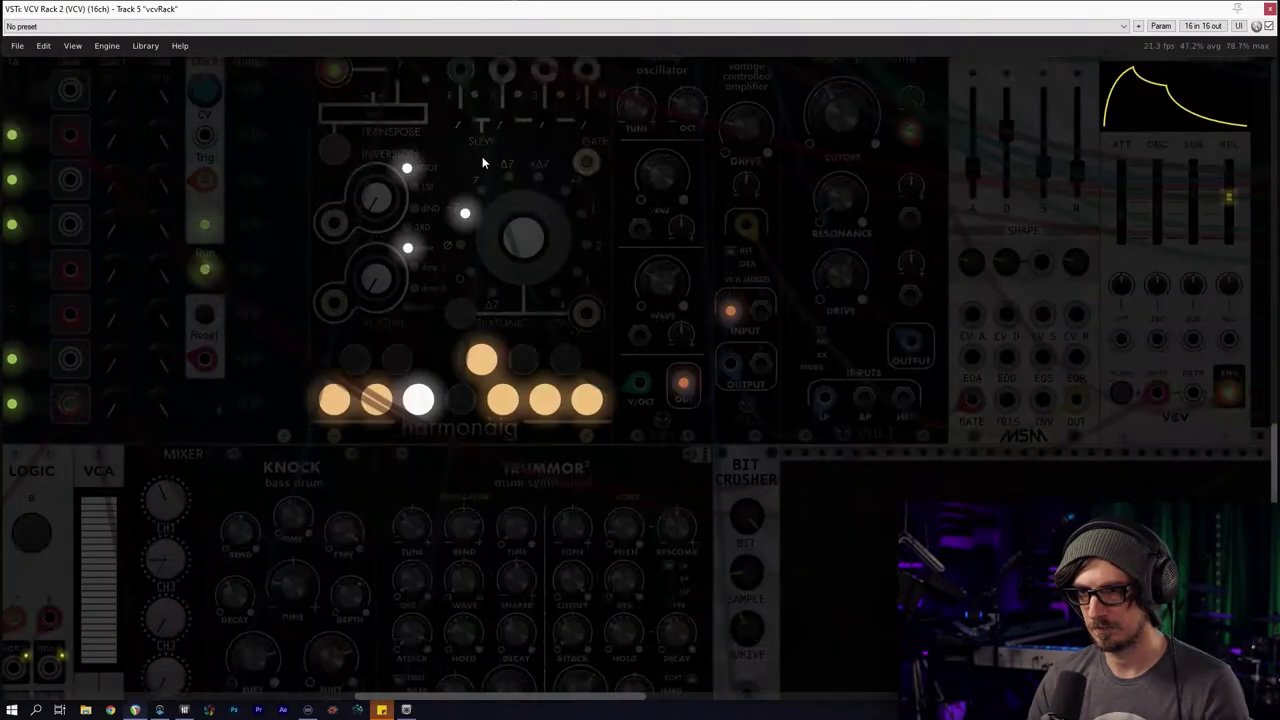
pyautogui.scroll(6, 417, 340)
pyautogui.hscroll(2, 532, 331)
pyautogui.moveTo(734, 261); pyautogui.dragTo(734, 248)
pyautogui.moveTo(325, 311); pyautogui.dragTo(645, 306)
pyautogui.hscroll(8, 645, 307)
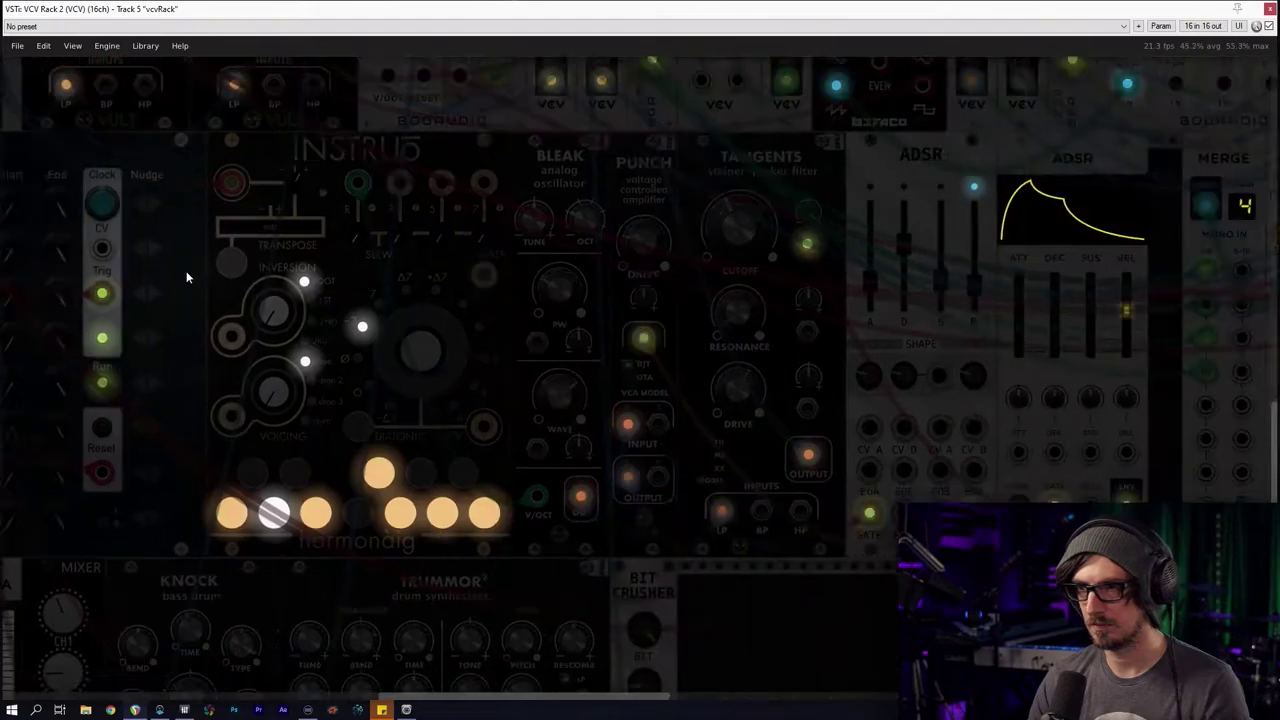
pyautogui.scroll(1, 482, 337)
pyautogui.moveTo(397, 312); pyautogui.dragTo(397, 272)
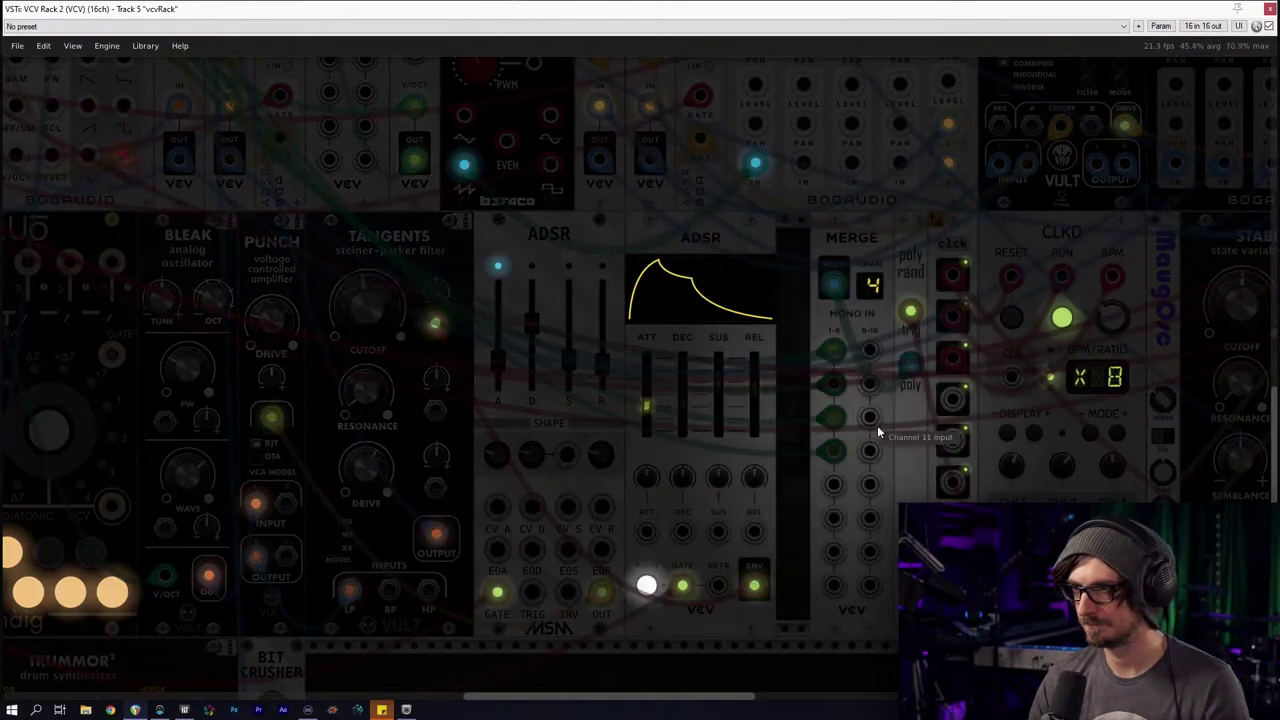
pyautogui.hscroll(6, 500, 345)
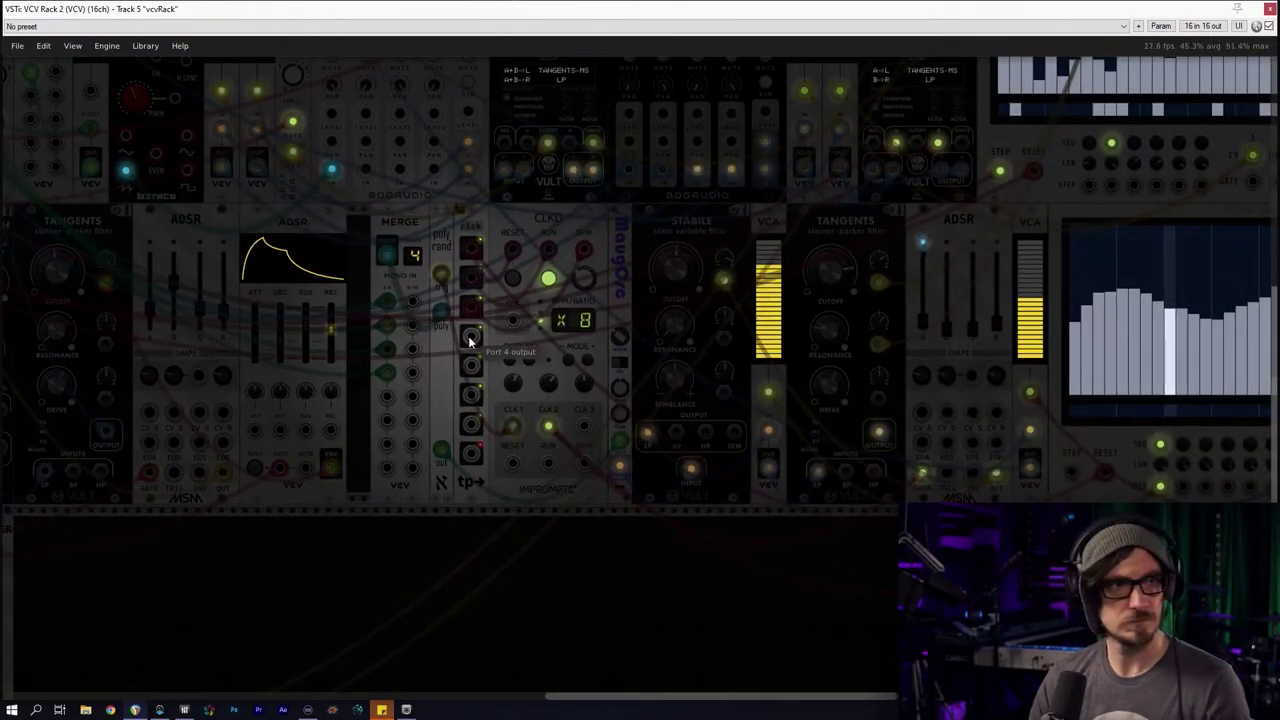
# Raise the rack's room brightness so the modules and cables are easier to see
pyautogui.click(17, 45)
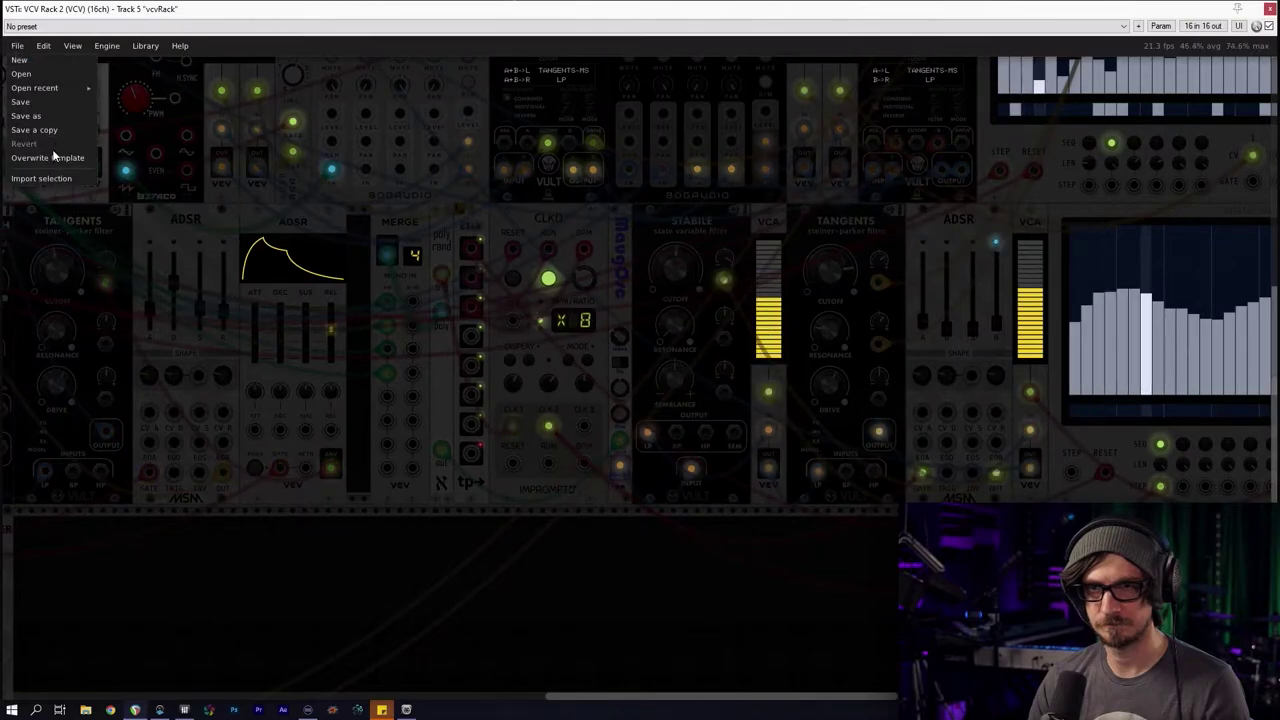
pyautogui.click(72, 45)
pyautogui.moveTo(93, 166); pyautogui.dragTo(119, 166)
pyautogui.click(425, 261)
pyautogui.moveTo(425, 264); pyautogui.dragTo(200, 349)
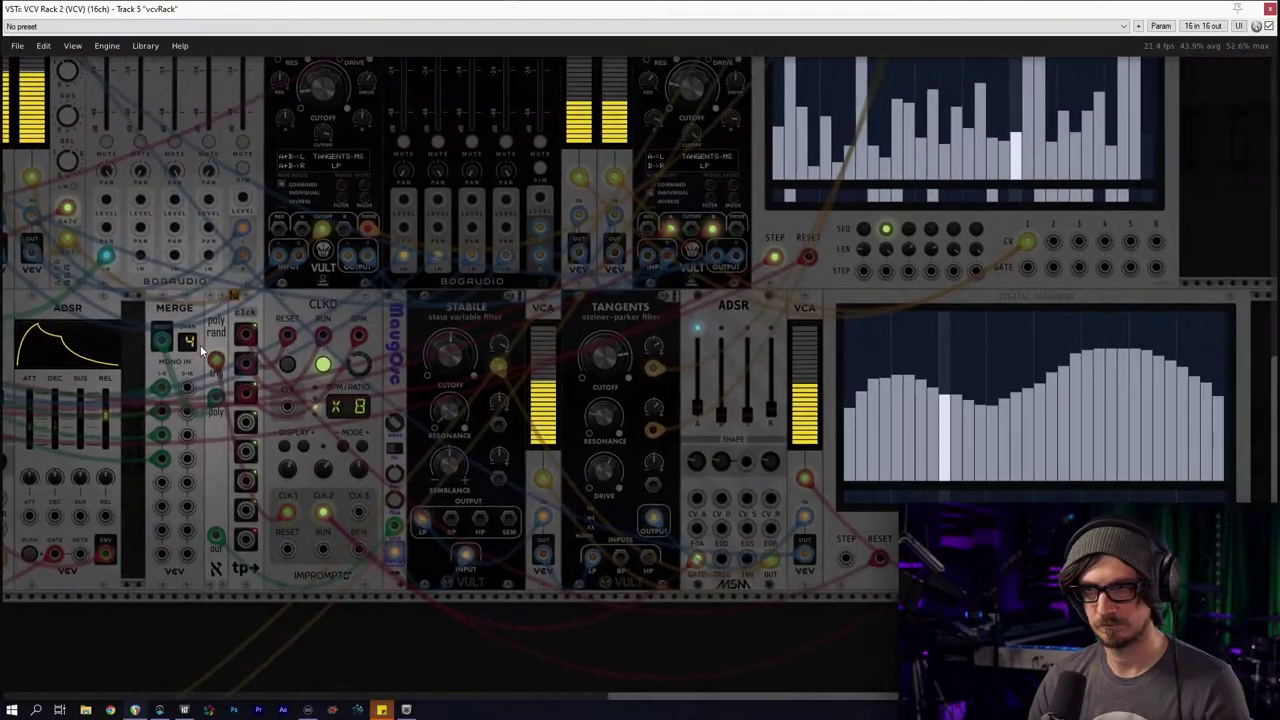
# Move the MERGE module and the modules following it in the lower row further right, opening a gap beside the ADSR
pyautogui.scroll(-3, 500, 418)
pyautogui.moveTo(890, 548); pyautogui.dragTo(362, 329)
pyautogui.click(247, 440)
pyautogui.scroll(2, 242, 450)
pyautogui.moveTo(240, 457); pyautogui.dragTo(543, 423)
pyautogui.moveTo(306, 567); pyautogui.dragTo(488, 536)
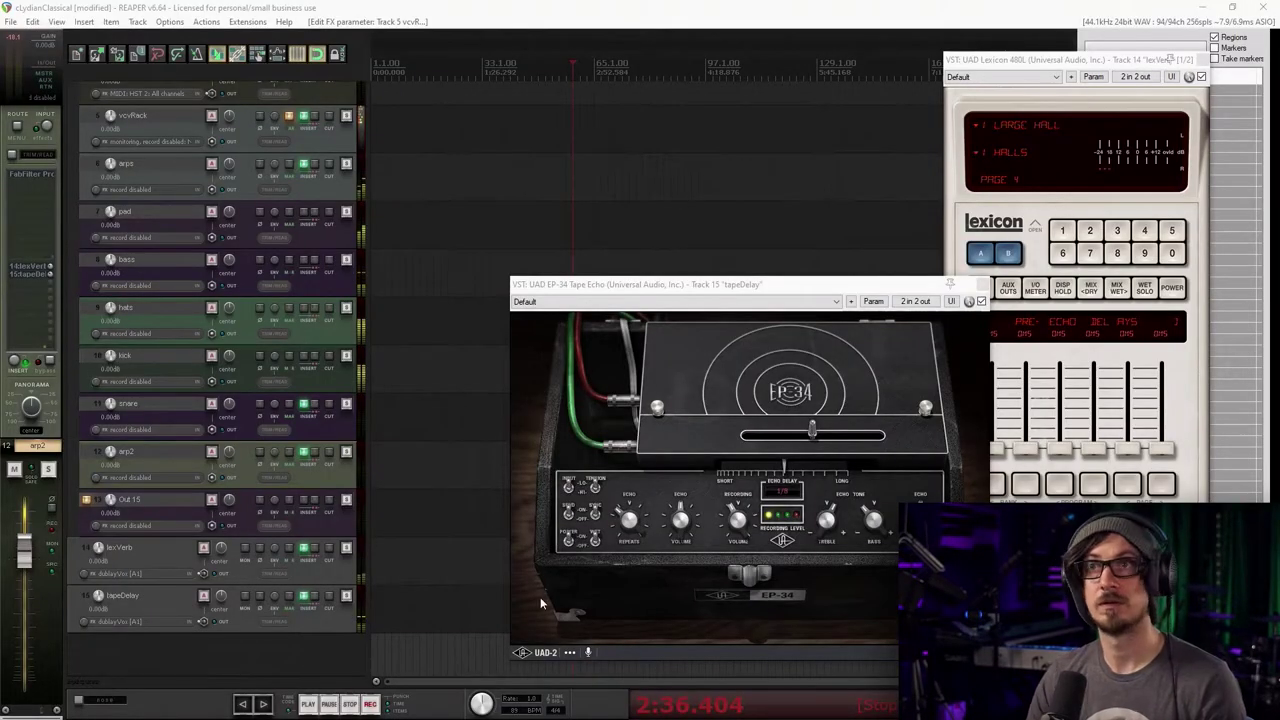
# In REAPER, insert the UAD Moog Multimode Filter XL on the bass track and close its plug-in window
pyautogui.click(155, 315)
pyautogui.click(160, 262)
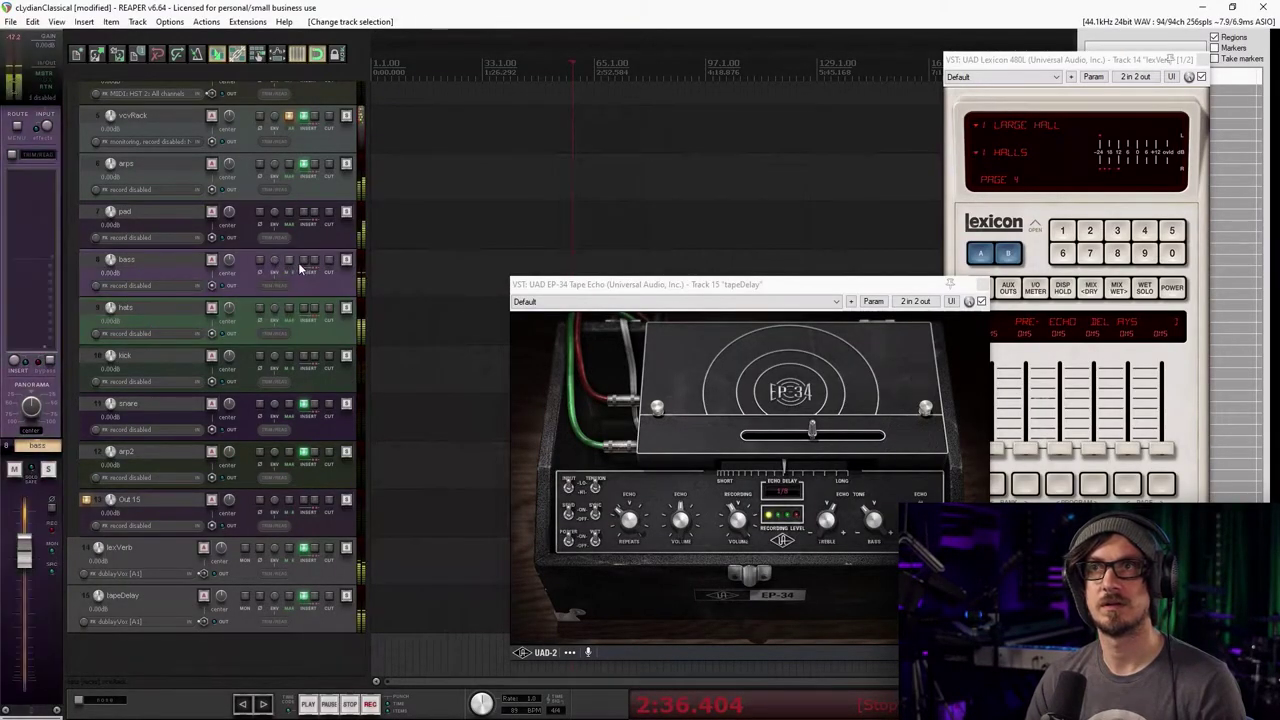
pyautogui.click(304, 263)
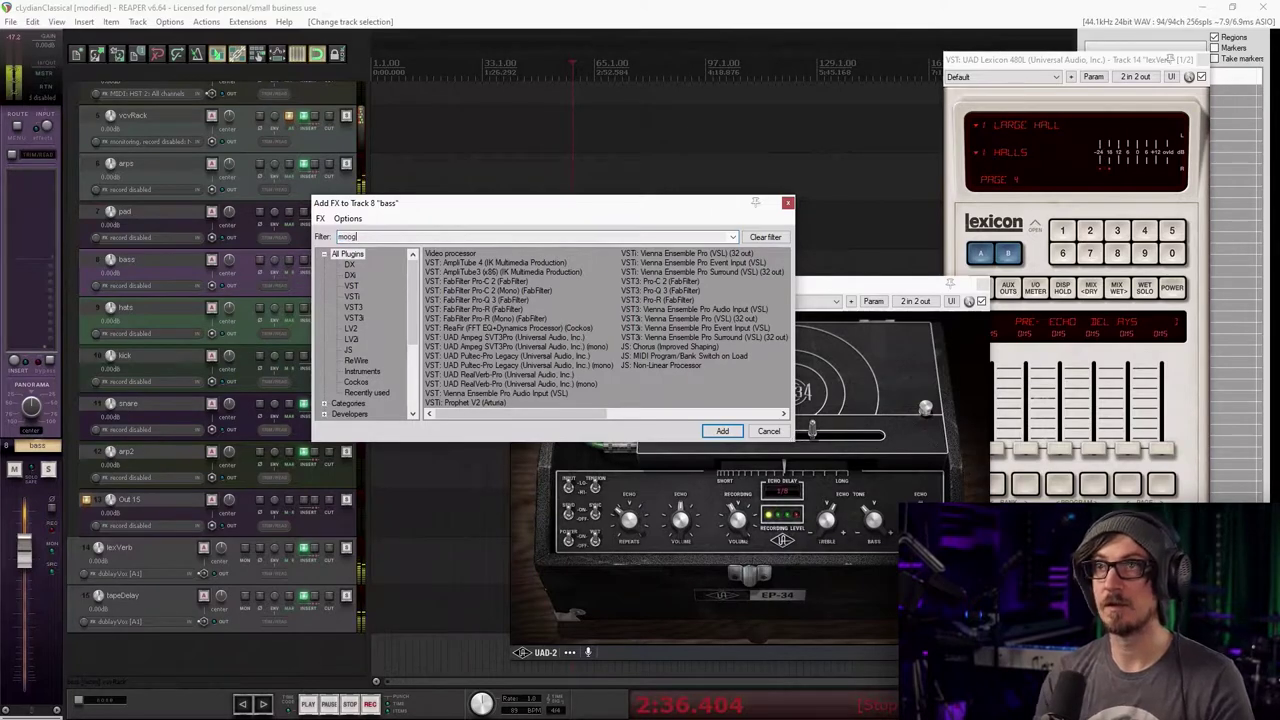
pyautogui.doubleClick(549, 302)
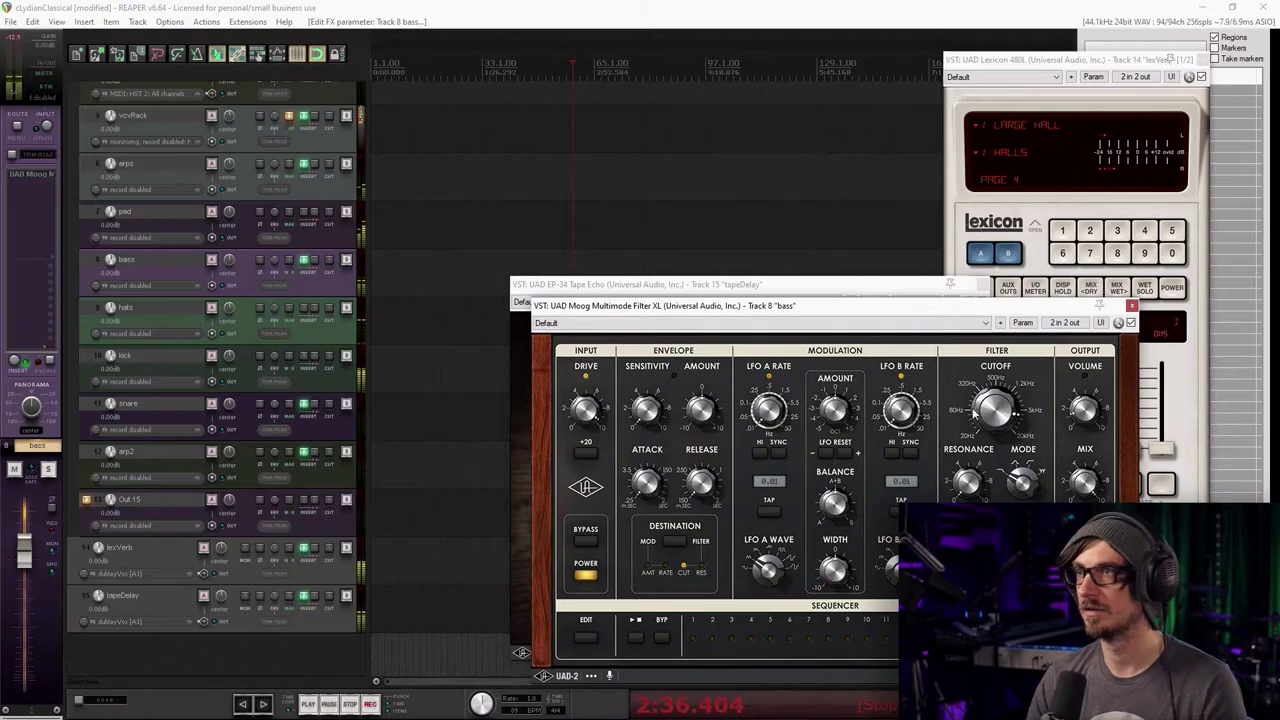
pyautogui.click(1131, 306)
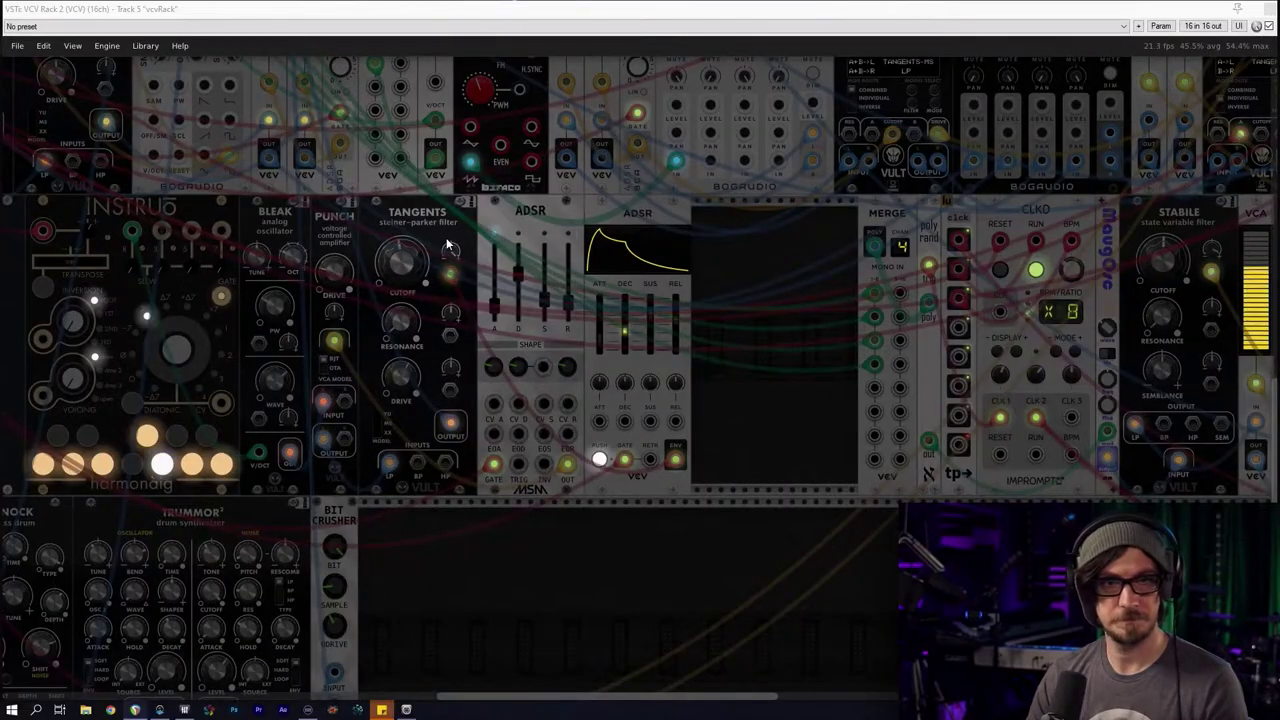
# Back in VCV Rack, unmute the snare channel in MixMaster and fine-adjust its fader
pyautogui.scroll(3, 476, 352)
pyautogui.scroll(9, 475, 349)
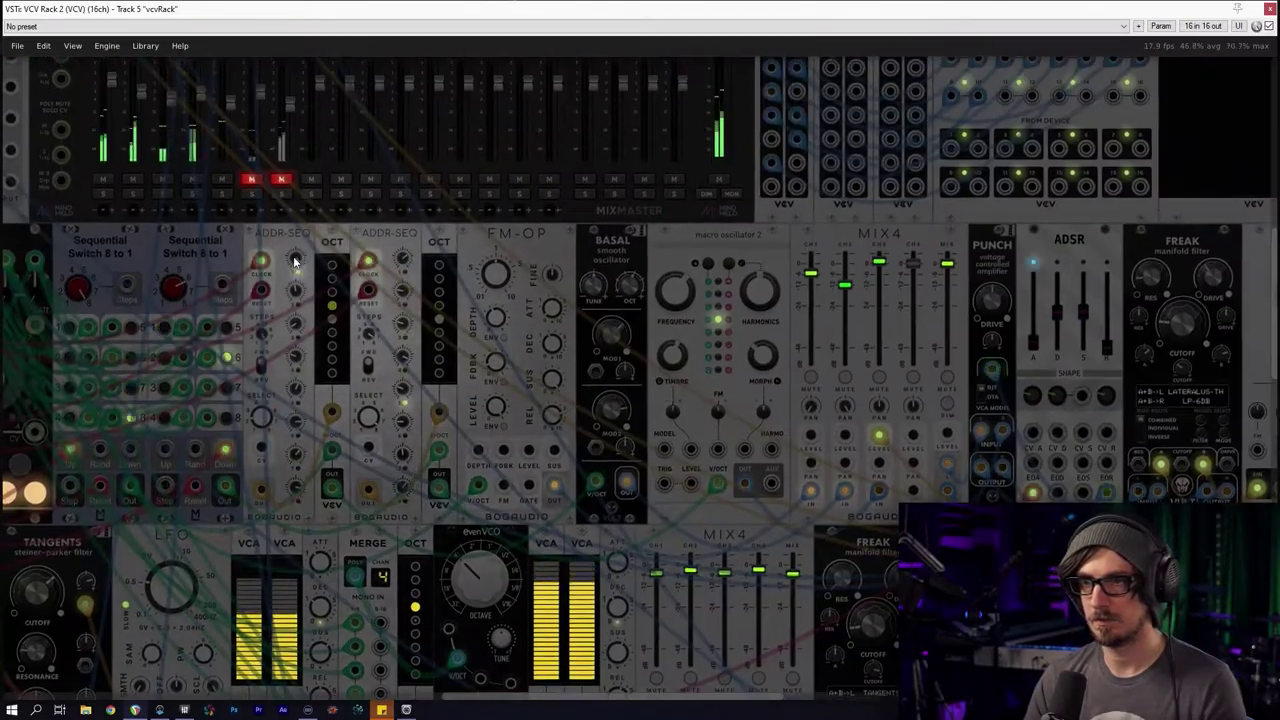
pyautogui.moveTo(294, 258); pyautogui.dragTo(372, 425)
pyautogui.click(336, 390)
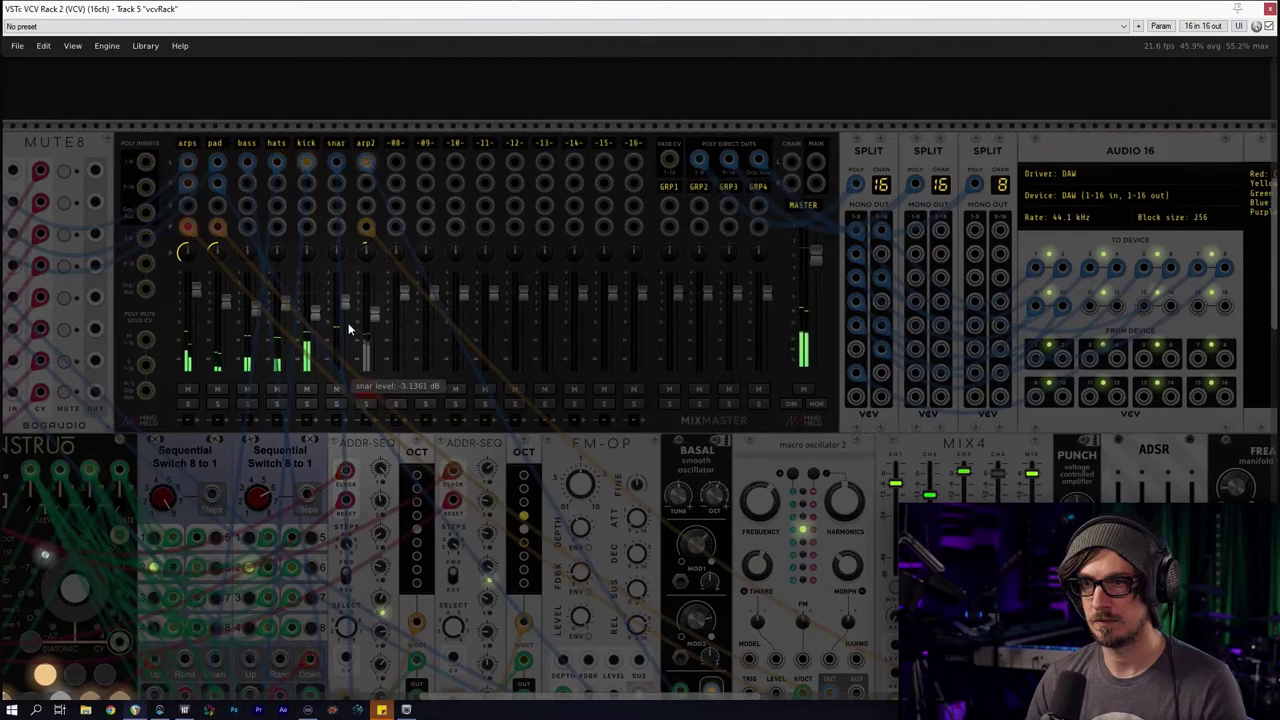
pyautogui.moveTo(345, 309); pyautogui.dragTo(345, 304)
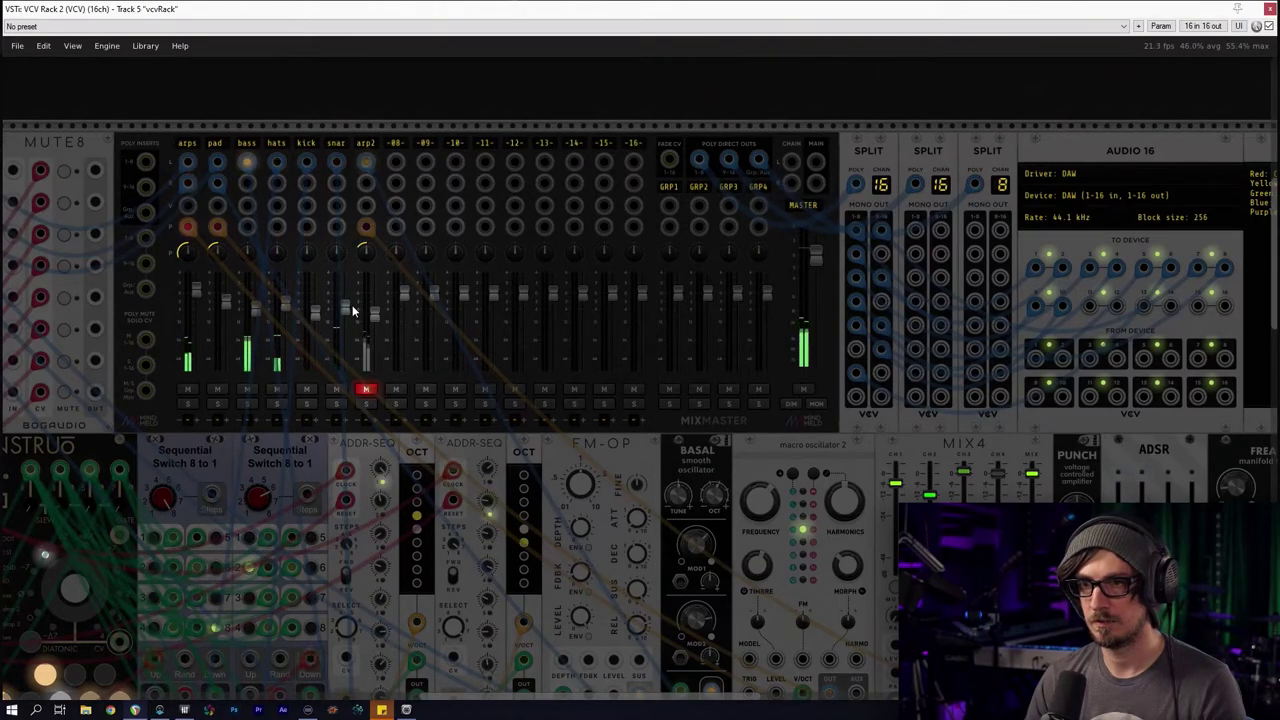
# Unmute the arp2 channel in MixMaster, then switch to REAPER and solo the arp2 track
pyautogui.click(366, 388)
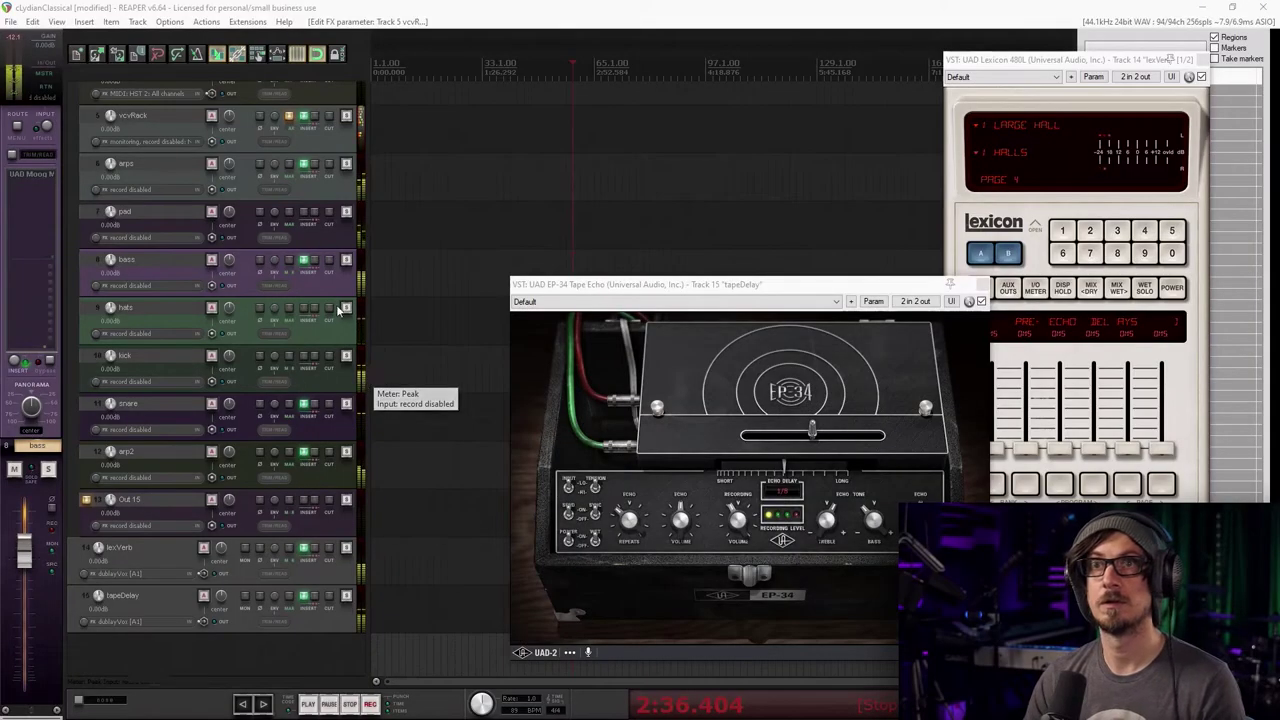
pyautogui.click(346, 451)
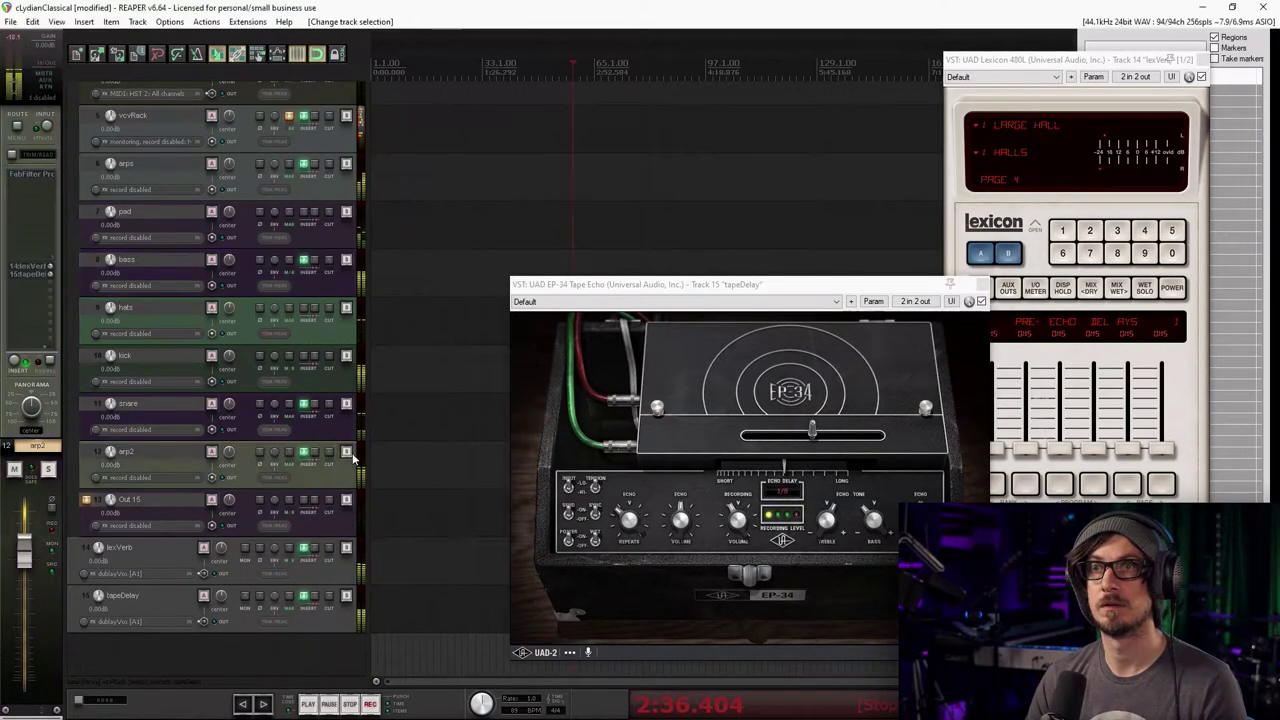
# Try the UAD Brigade Chorus as an insert on the arp2 track and remove it again
pyautogui.doubleClick(35, 183)
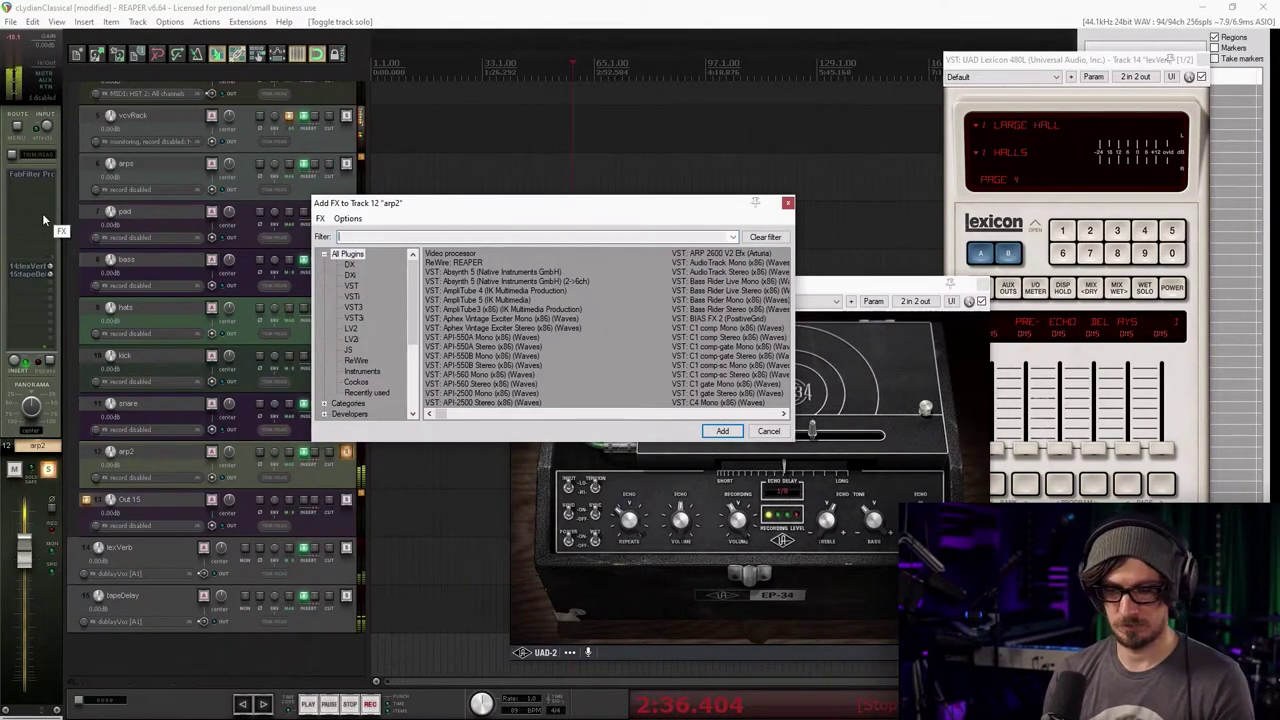
pyautogui.write('chor')
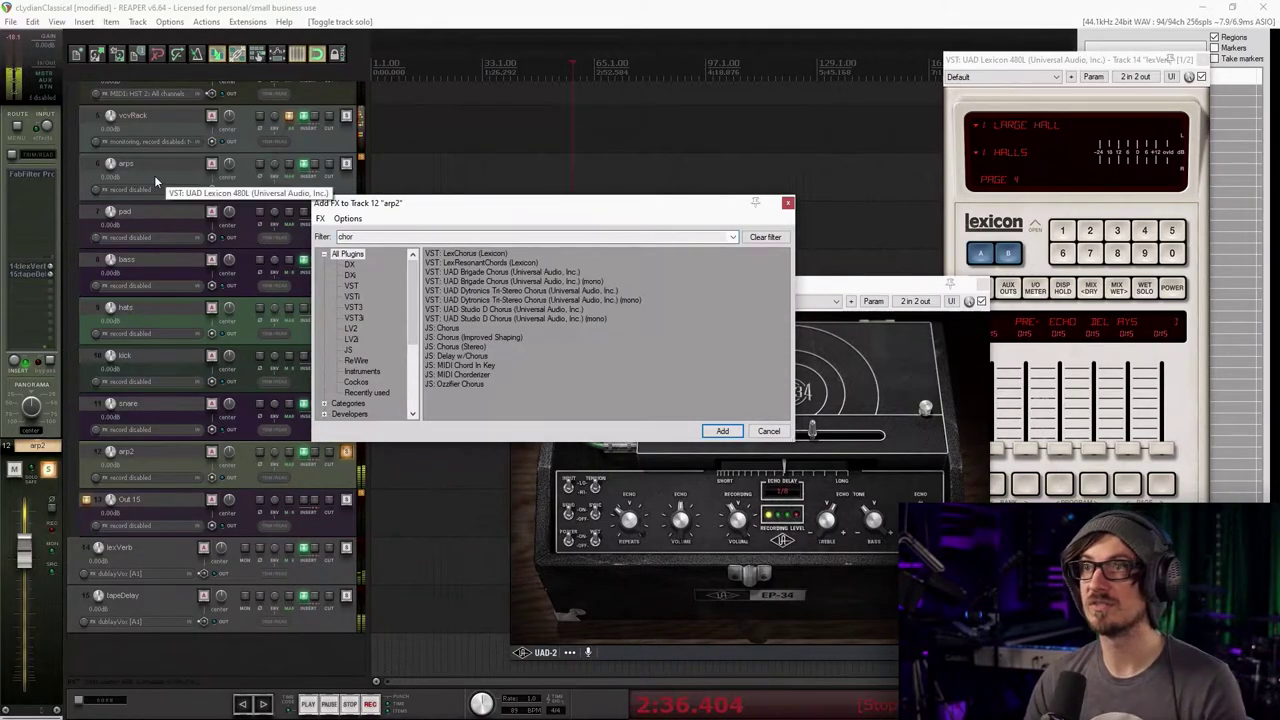
pyautogui.doubleClick(456, 272)
pyautogui.moveTo(696, 308); pyautogui.dragTo(634, 277)
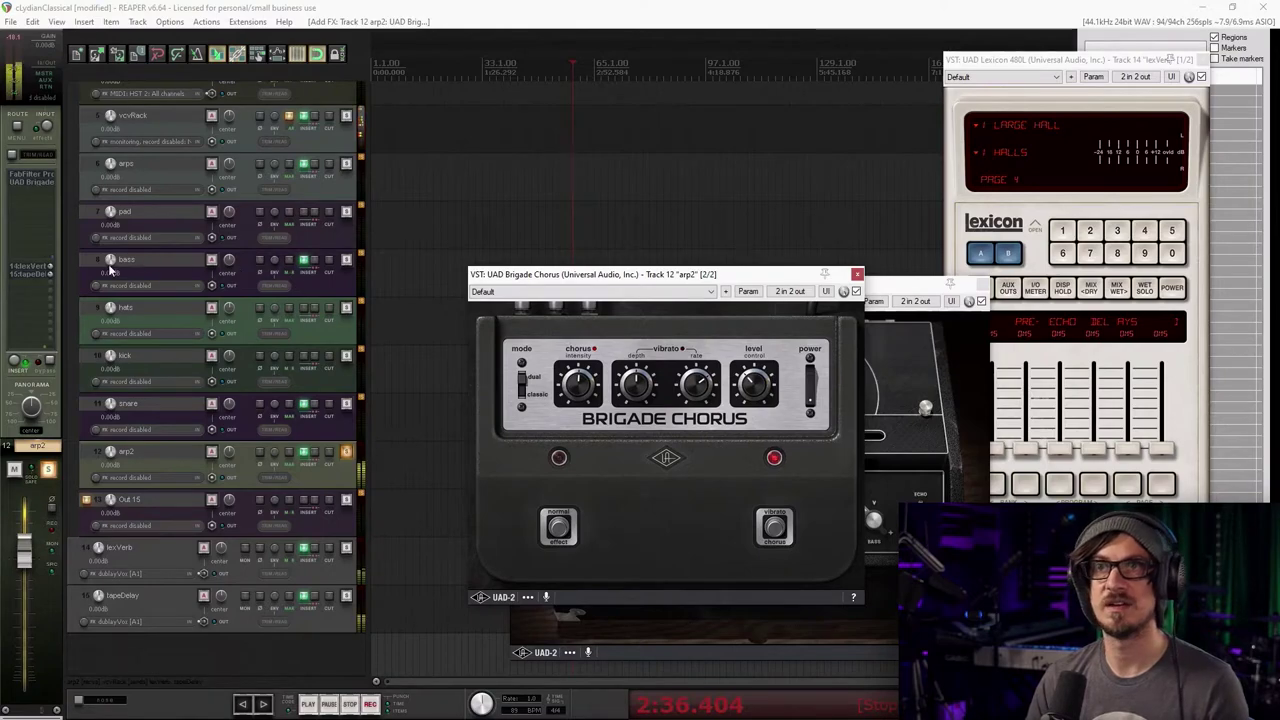
pyautogui.keyDown('alt'); pyautogui.click(39, 185); pyautogui.keyUp('alt')
# Insert the UAD Dytronics Tri-Stereo Chorus on arp2, turn on all three Choral Enhance switches and close its plug-in window
pyautogui.doubleClick(38, 183)
pyautogui.doubleClick(490, 290)
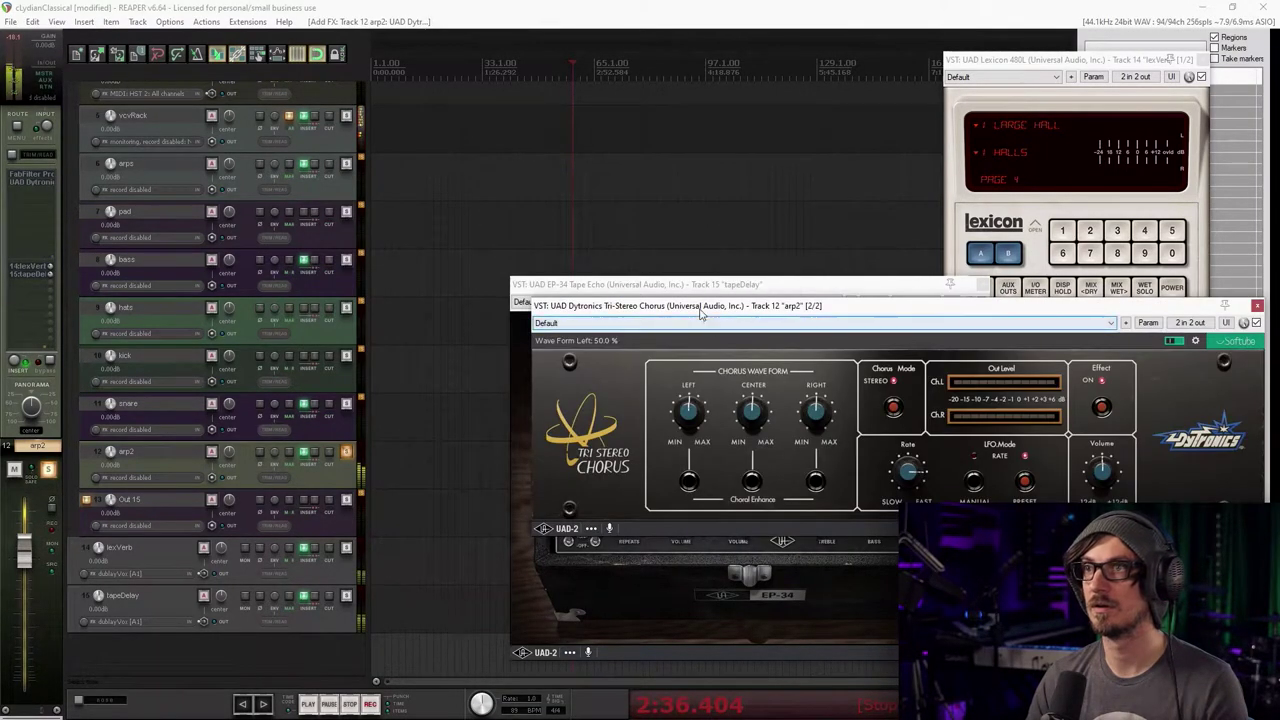
pyautogui.moveTo(700, 314); pyautogui.dragTo(386, 284)
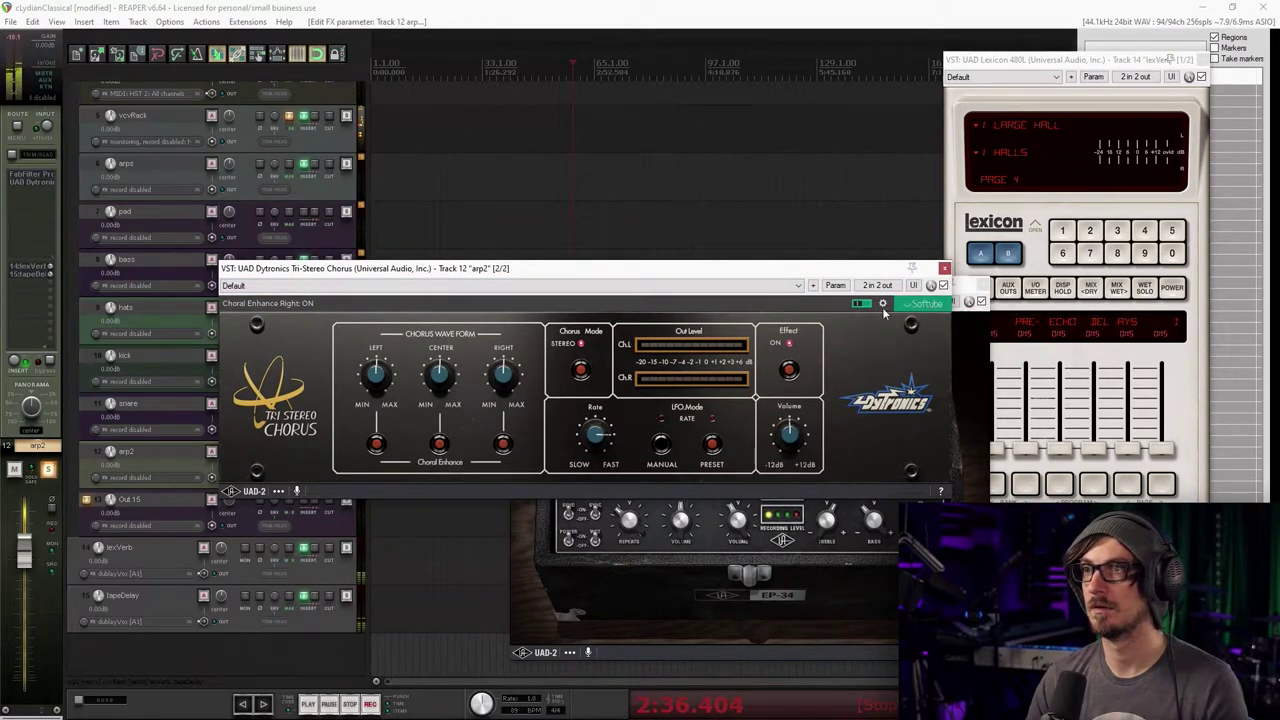
pyautogui.click(943, 269)
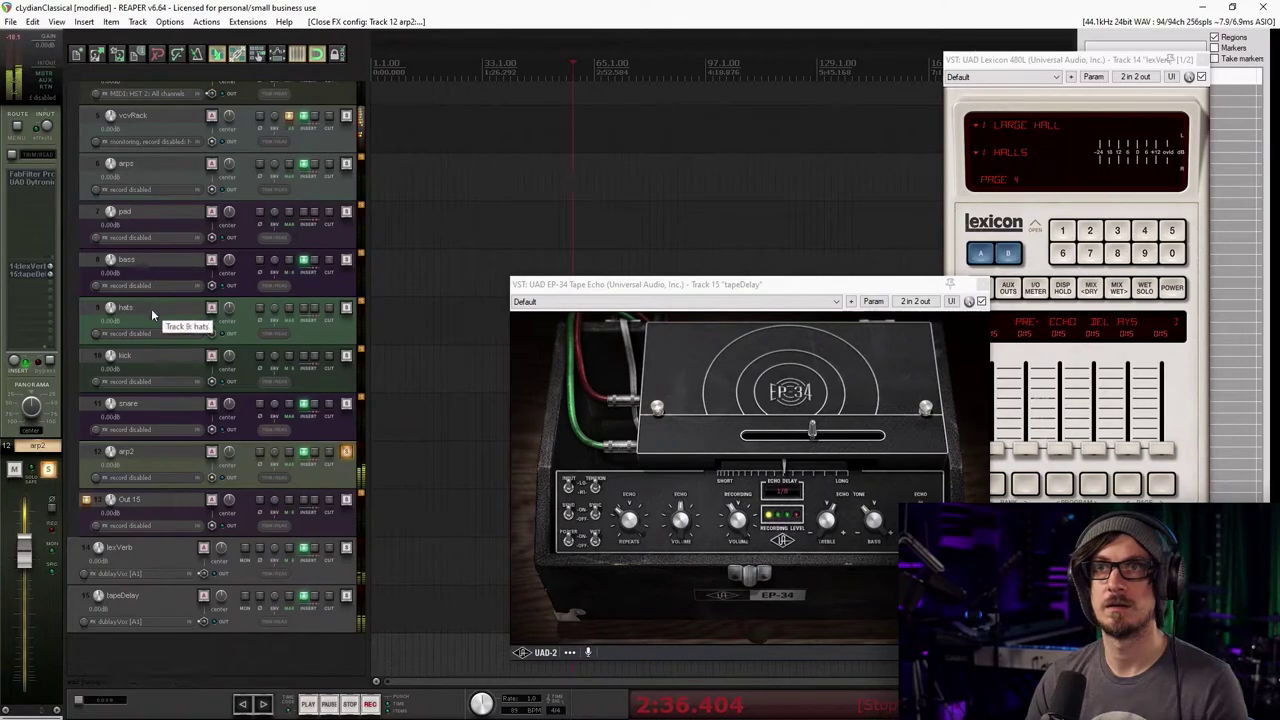
# Insert the UAD MXR Flanger-Doubler on arp2, load the Vance Powell-Wish-Wash preset, adjust the Manual control and close the plug-in window
pyautogui.doubleClick(27, 198)
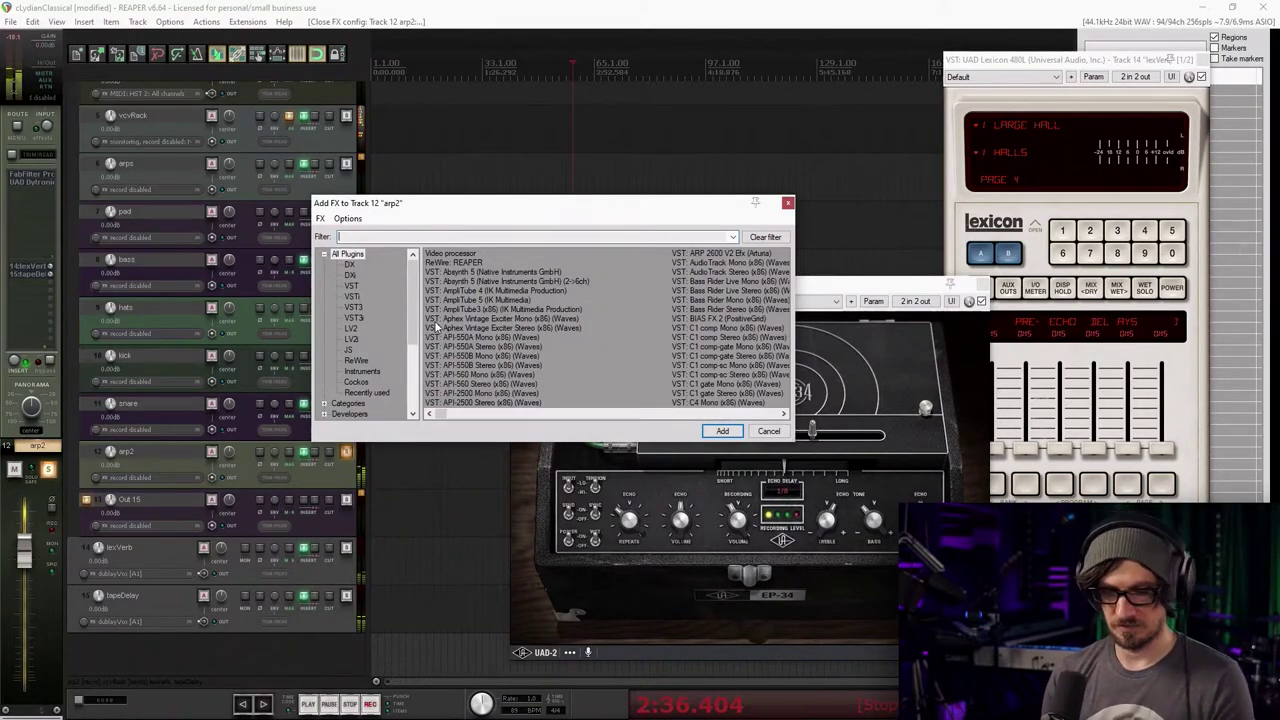
pyautogui.write('flan')
pyautogui.doubleClick(532, 300)
pyautogui.click(640, 322)
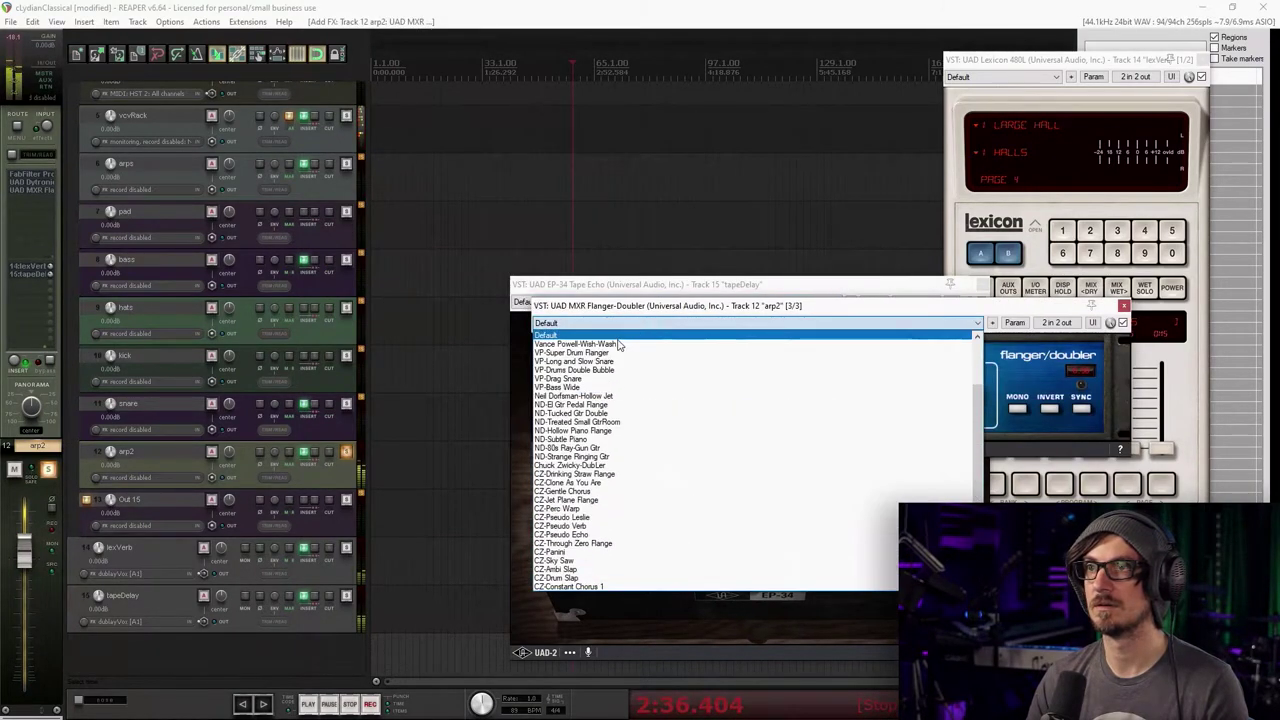
pyautogui.click(618, 345)
pyautogui.moveTo(623, 310); pyautogui.dragTo(405, 255)
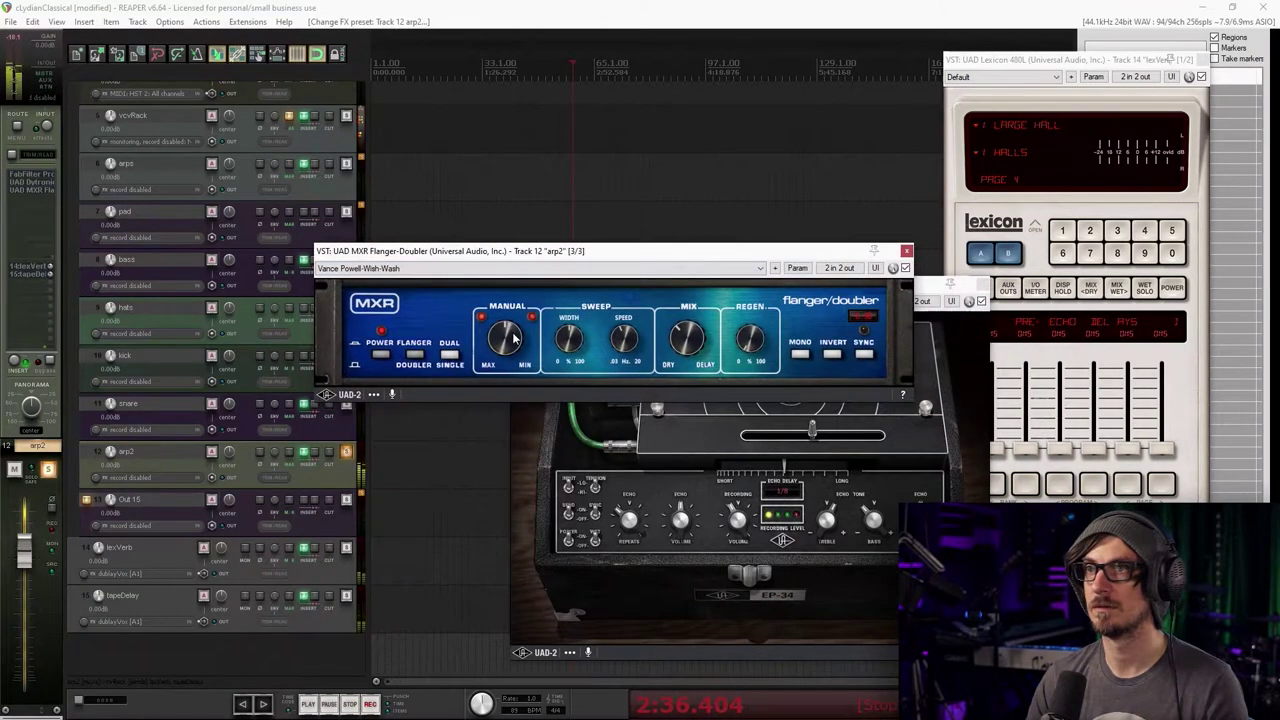
pyautogui.moveTo(510, 374); pyautogui.dragTo(507, 400)
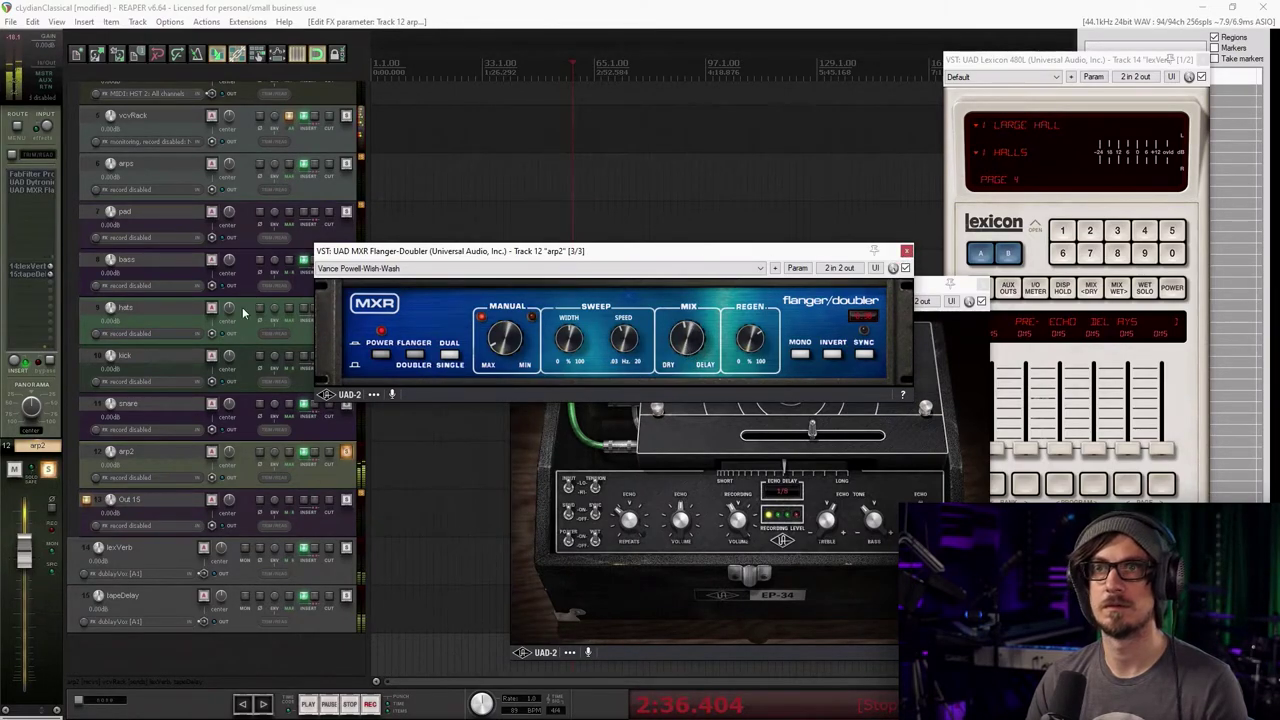
pyautogui.click(906, 251)
# Compare arp2 with its effects chain bypassed and re-enabled, and take the track out of solo
pyautogui.click(312, 456)
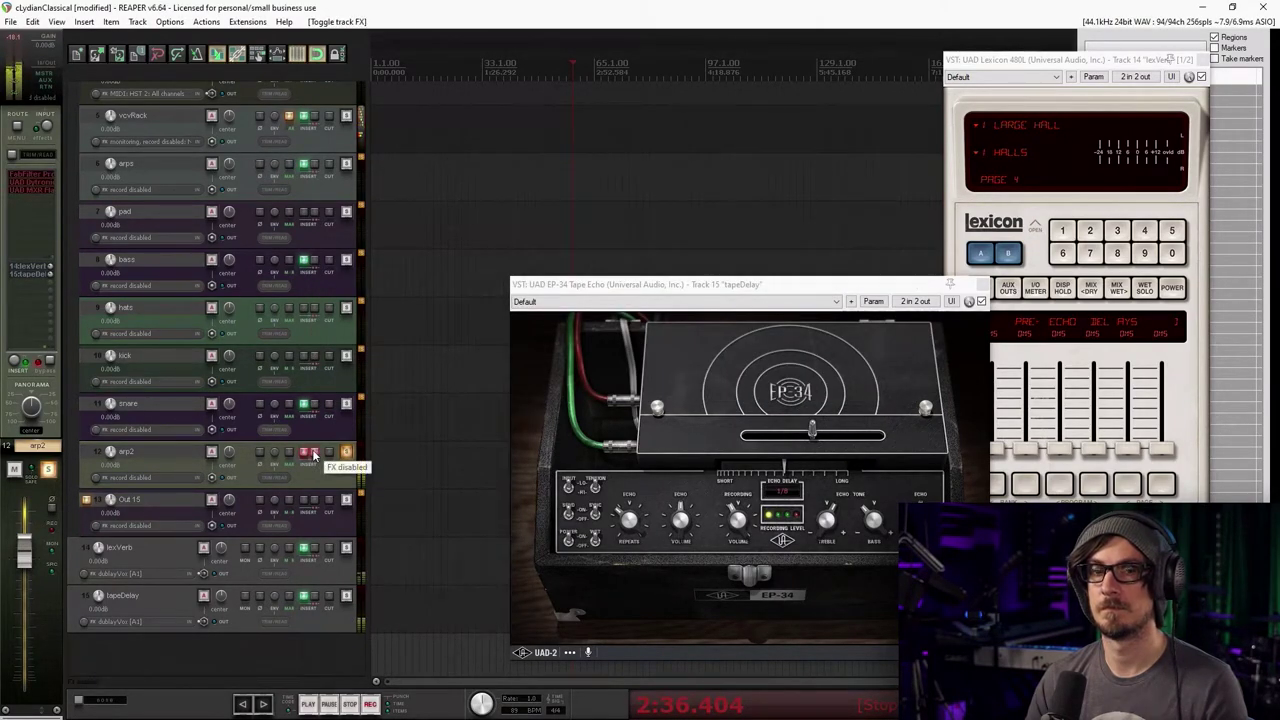
pyautogui.click(313, 455)
pyautogui.click(347, 451)
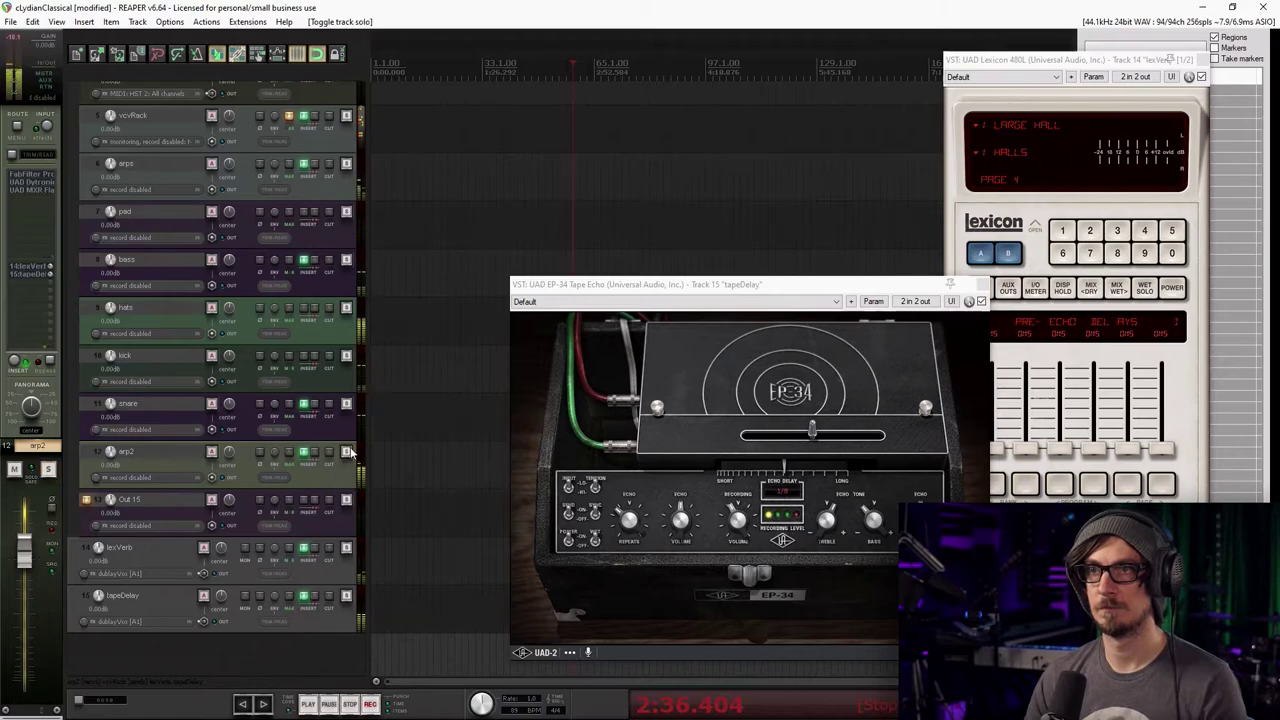
# Back in VCV Rack, shift the modules after the empty space in the fourth row leftward to close the gap
pyautogui.scroll(-3, 420, 560)
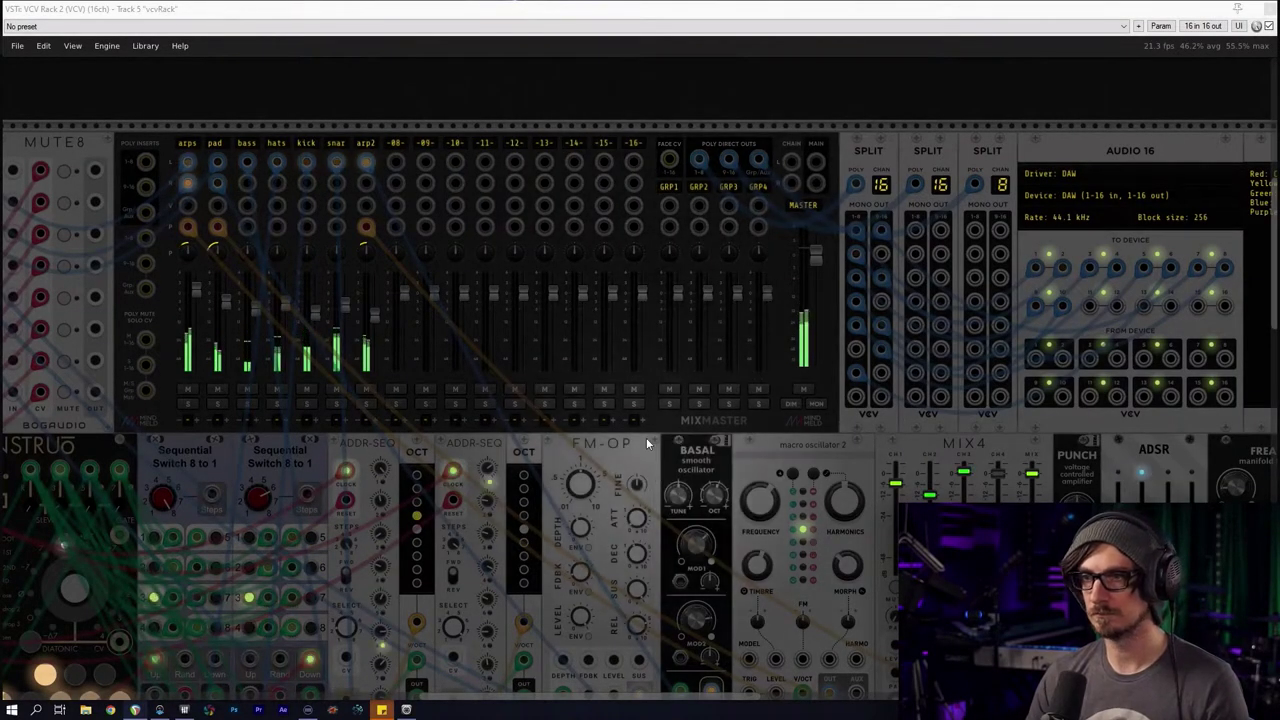
pyautogui.scroll(-5, 641, 432)
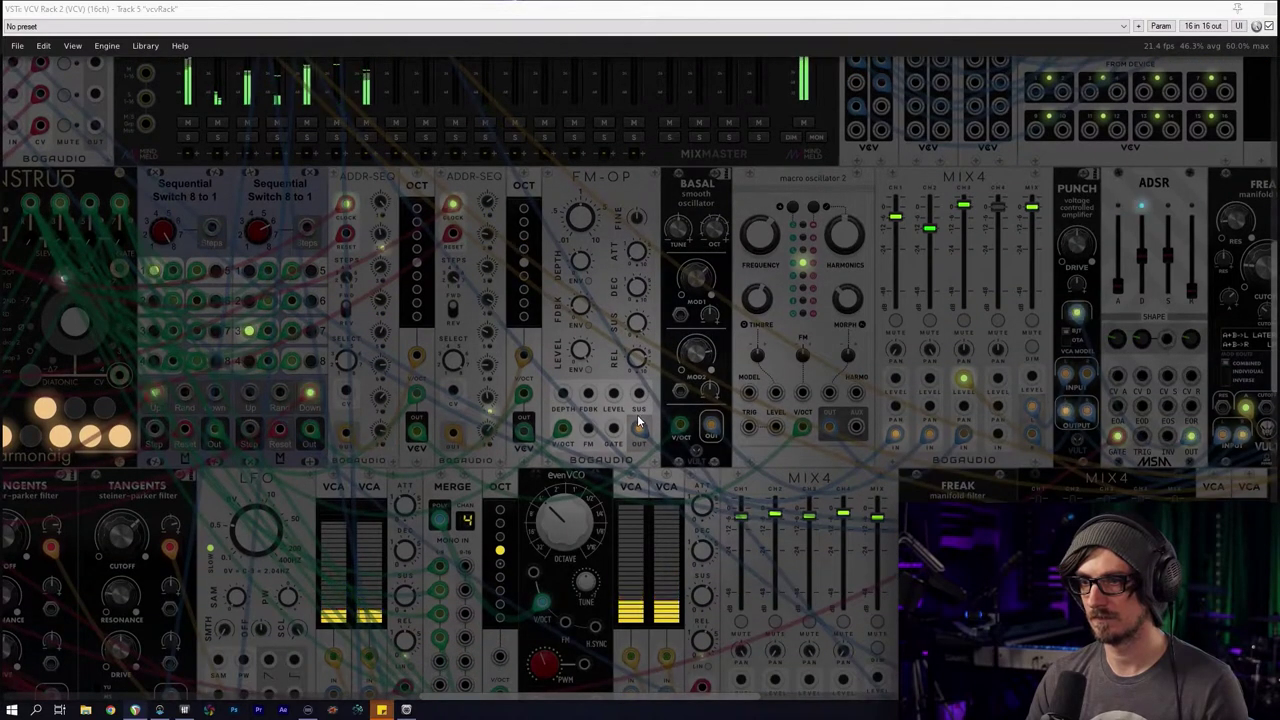
pyautogui.scroll(-4, 648, 392)
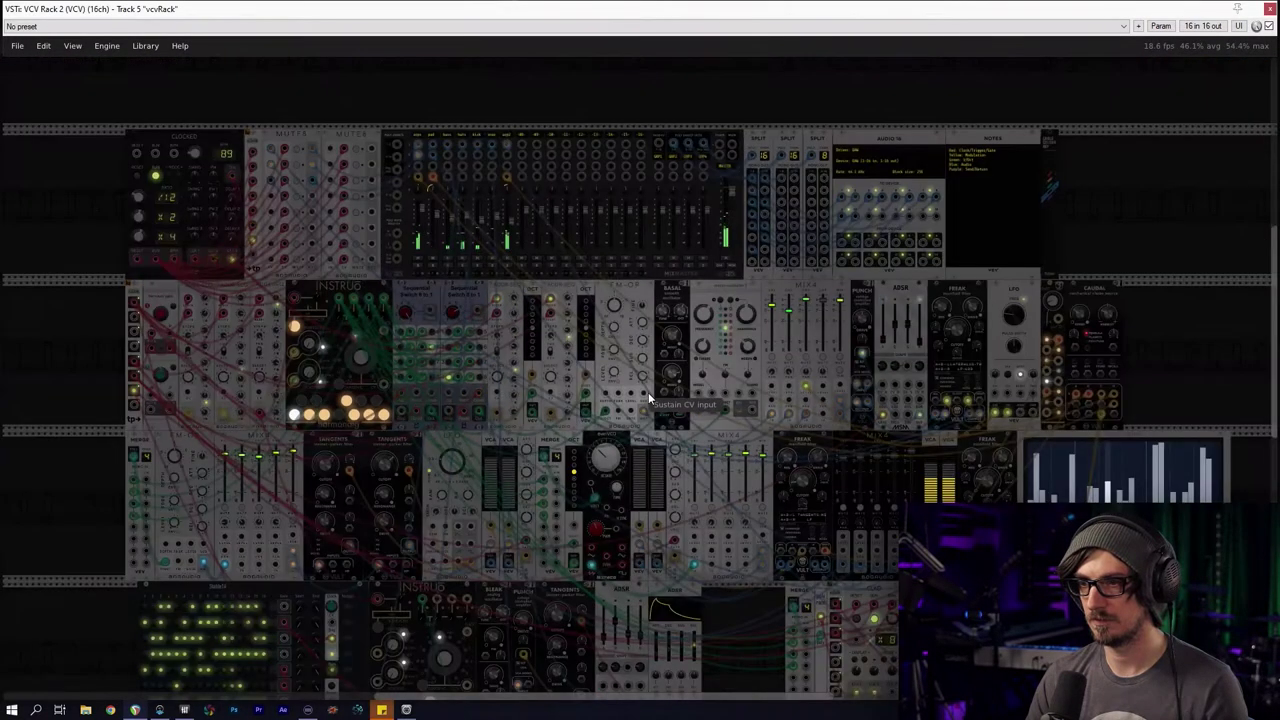
pyautogui.scroll(-5, 648, 392)
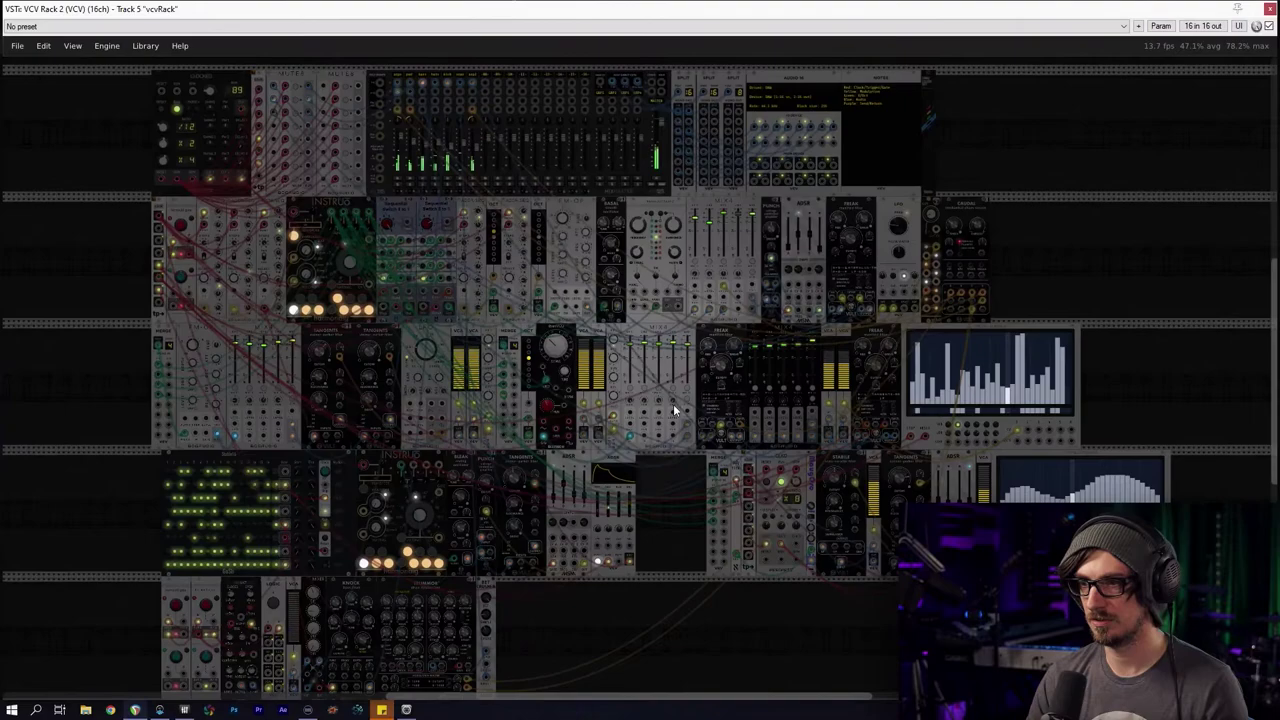
pyautogui.moveTo(1176, 686); pyautogui.dragTo(718, 480)
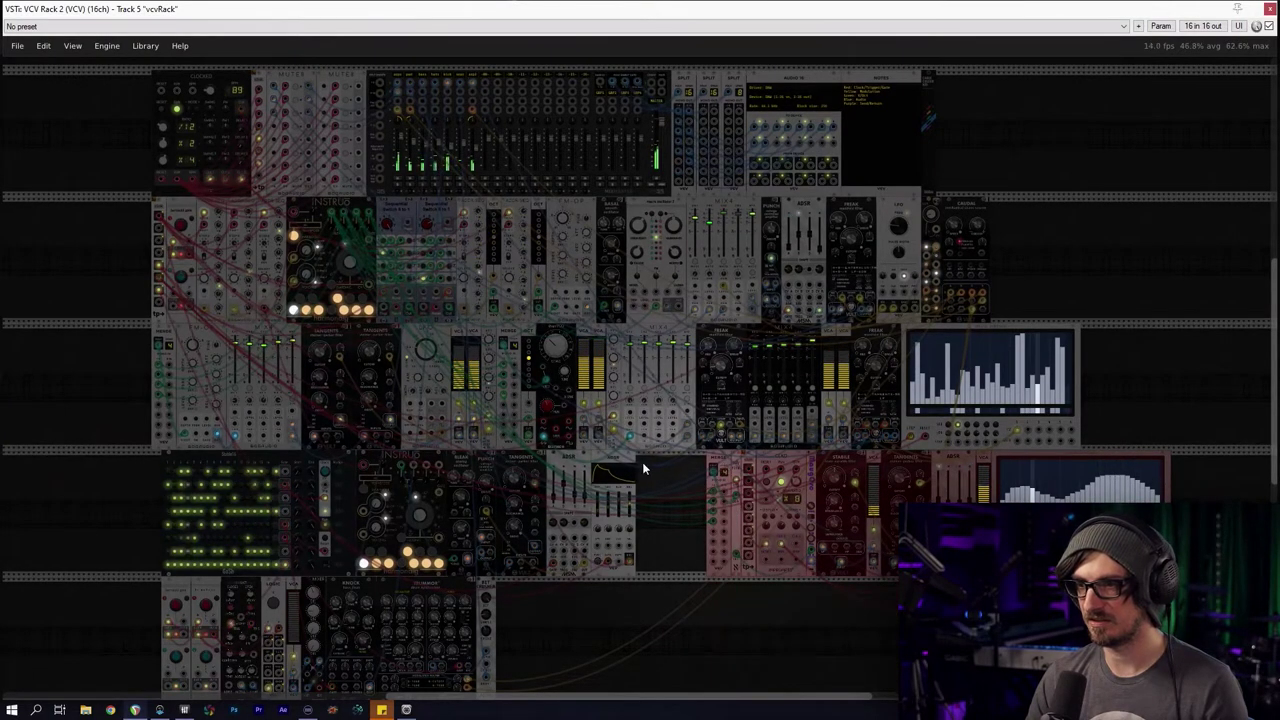
pyautogui.moveTo(643, 463); pyautogui.dragTo(643, 463)
# Align the start of the entire fourth row with the rows above, and shift the third row's bar-display module over the one beneath it
pyautogui.moveTo(130, 445); pyautogui.dragTo(1130, 600)
pyautogui.moveTo(666, 466); pyautogui.dragTo(646, 466)
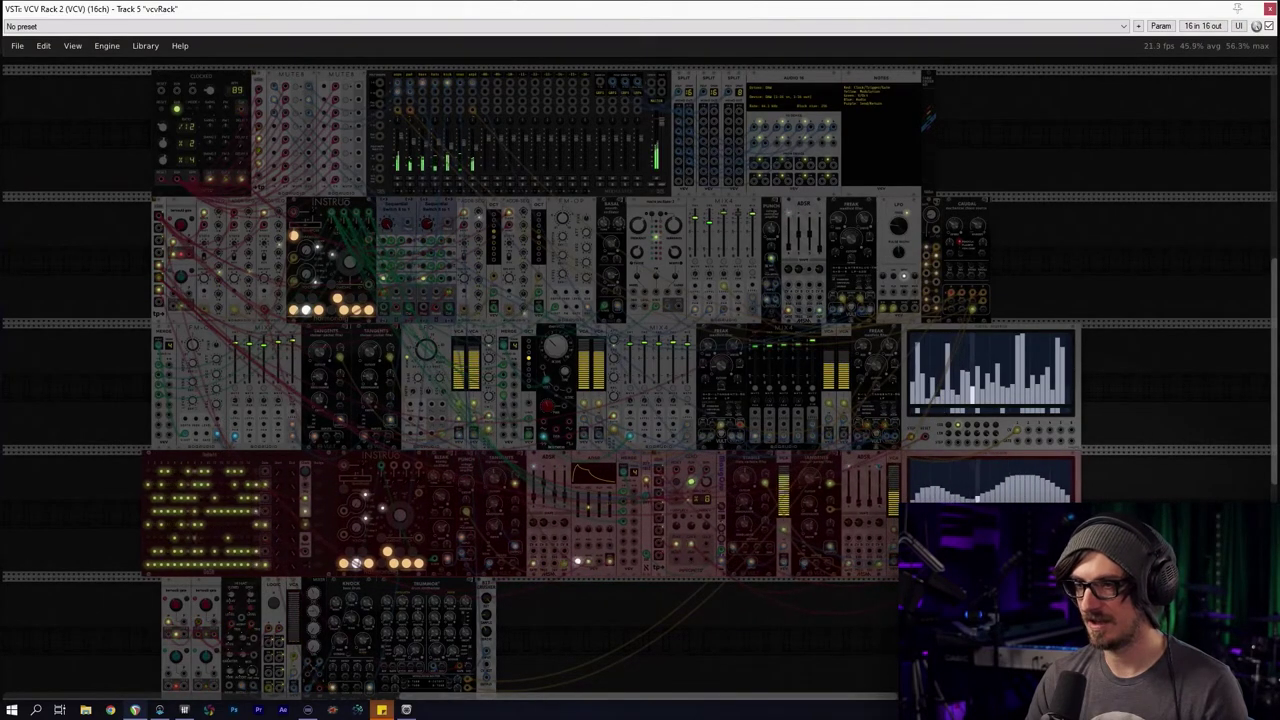
pyautogui.click(102, 488)
pyautogui.moveTo(102, 494); pyautogui.dragTo(1041, 457)
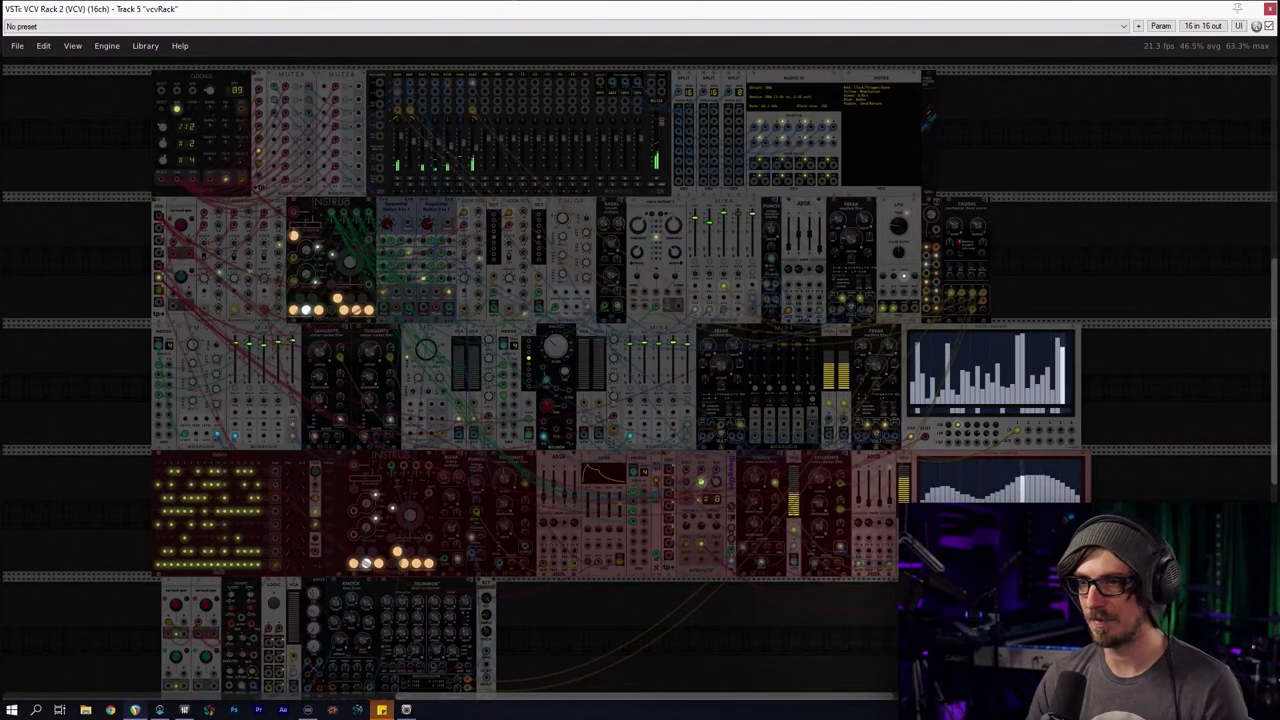
pyautogui.moveTo(1080, 430); pyautogui.dragTo(1093, 453)
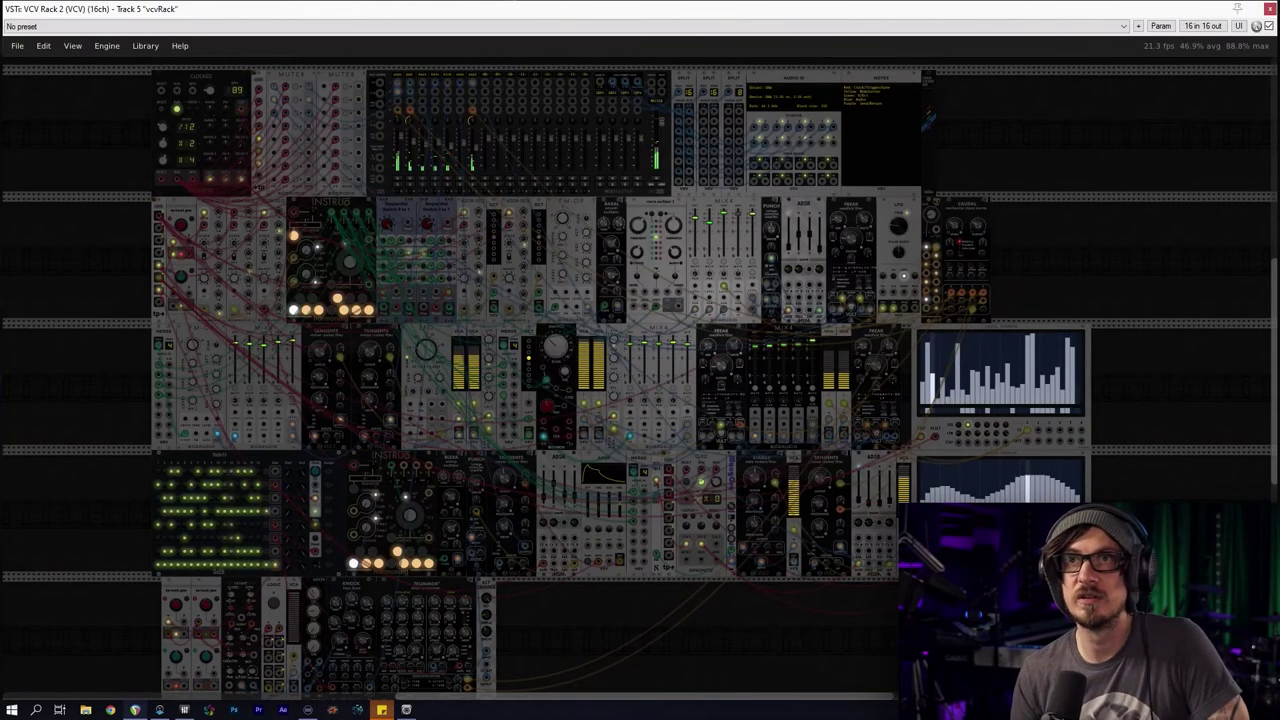
pyautogui.moveTo(399, 522)
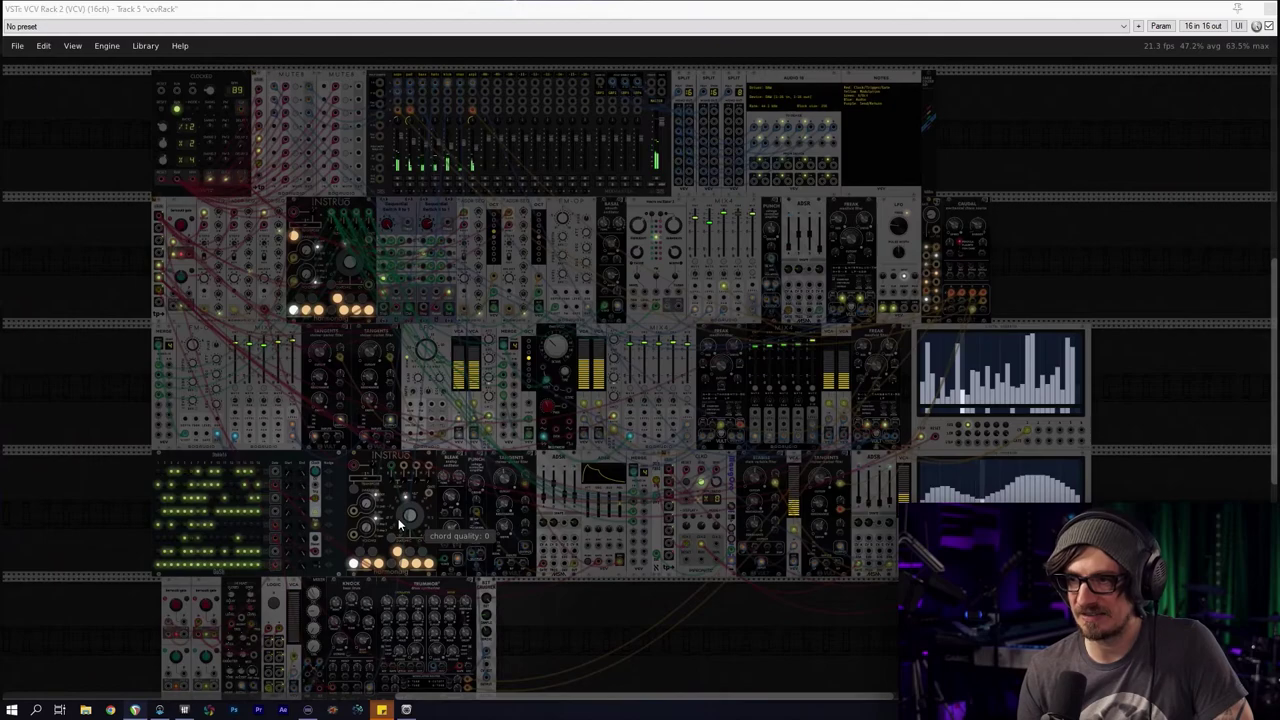